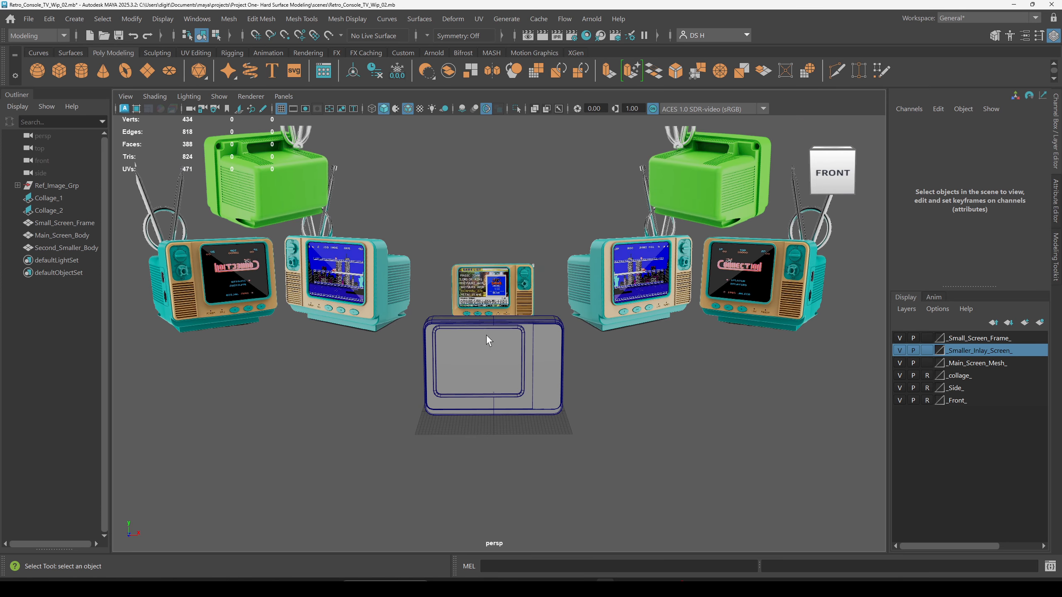
Turn off X-ray shading in the front view so the console meshes are displayed as solid surfaces.
{"action": "middle_click_drag", "start_coordinate": [486, 334], "coordinate": [884, 332], "text": "alt"}
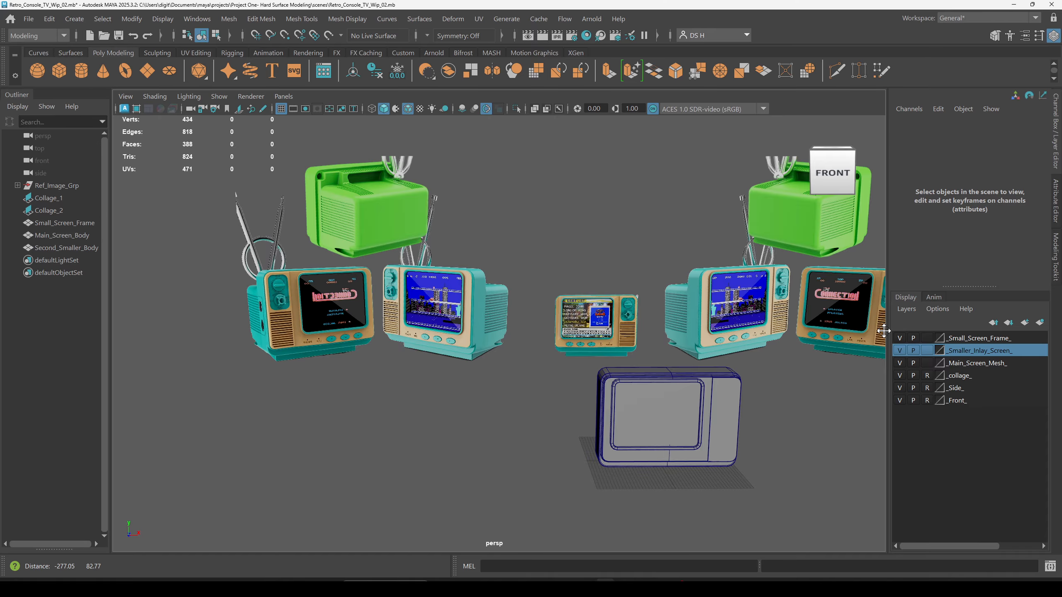
{"action": "scroll", "coordinate": [458, 297], "scroll_direction": "up", "scroll_amount": 5}
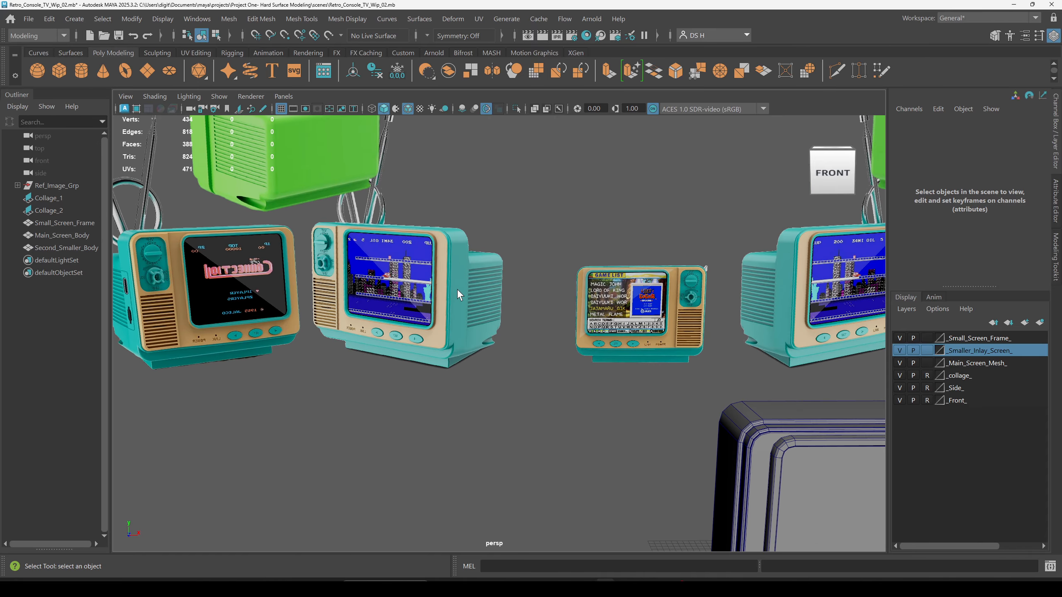
{"action": "right_click_drag", "start_coordinate": [514, 247], "coordinate": [715, 279], "text": "alt"}
{"action": "scroll", "coordinate": [778, 297], "scroll_direction": "down", "scroll_amount": 3}
{"action": "left_click_drag", "start_coordinate": [749, 275], "coordinate": [620, 302], "text": "alt"}
{"action": "key", "text": "space"}
{"action": "key", "text": "space"}
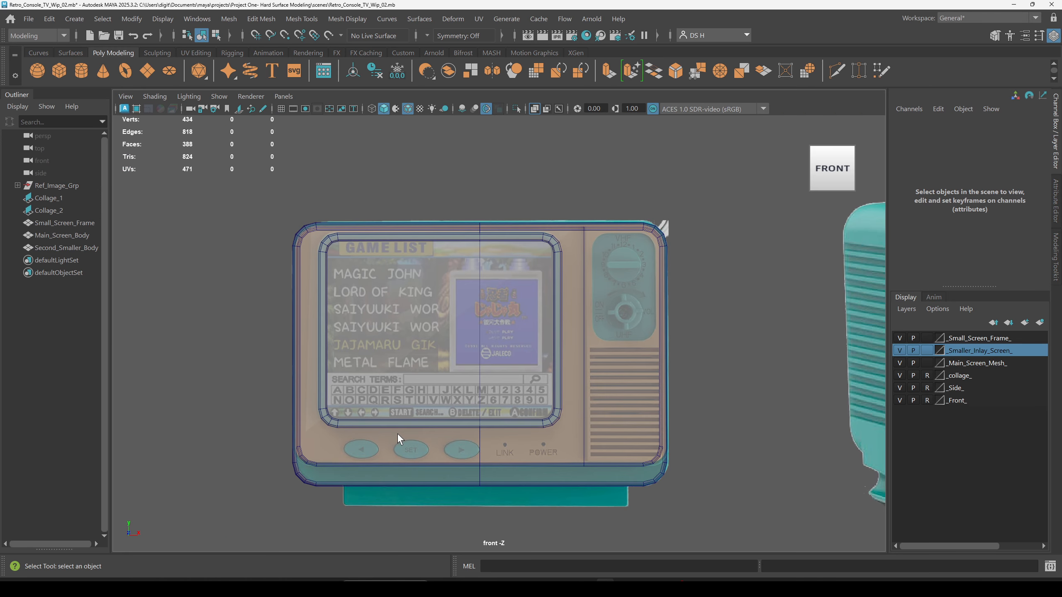
{"action": "left_click", "coordinate": [534, 109]}
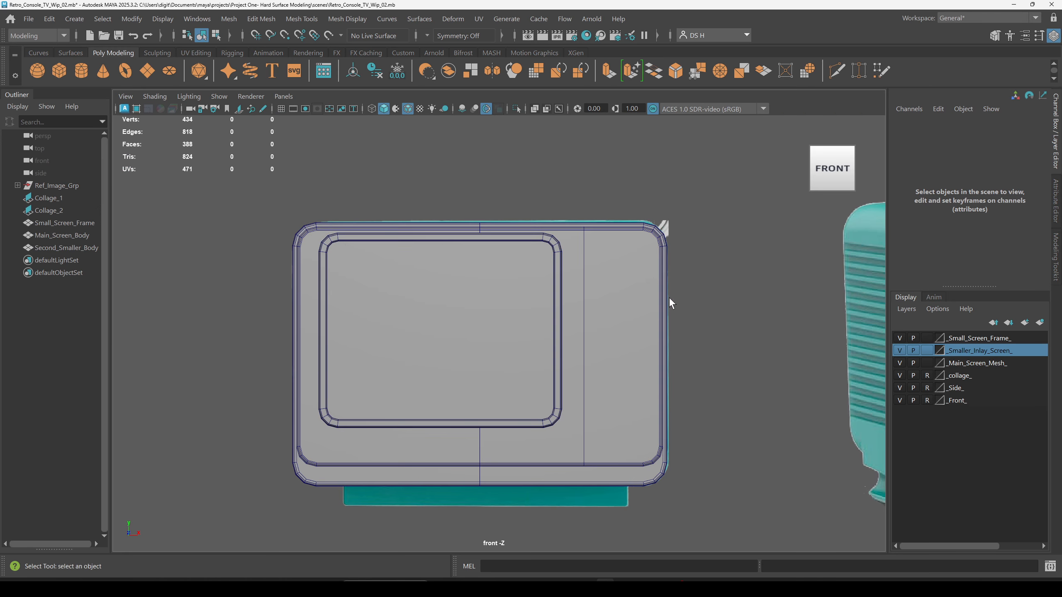
Examine the angled reference television beside the model in the front view, especially its raised control section next to the screen.
{"action": "scroll", "coordinate": [648, 317], "scroll_direction": "down", "scroll_amount": 2}
{"action": "scroll", "coordinate": [647, 317], "scroll_direction": "down", "scroll_amount": 2}
{"action": "middle_click_drag", "start_coordinate": [640, 308], "coordinate": [517, 344], "text": "alt"}
{"action": "scroll", "coordinate": [447, 300], "scroll_direction": "down", "scroll_amount": 2}
{"action": "scroll", "coordinate": [517, 327], "scroll_direction": "down", "scroll_amount": 5}
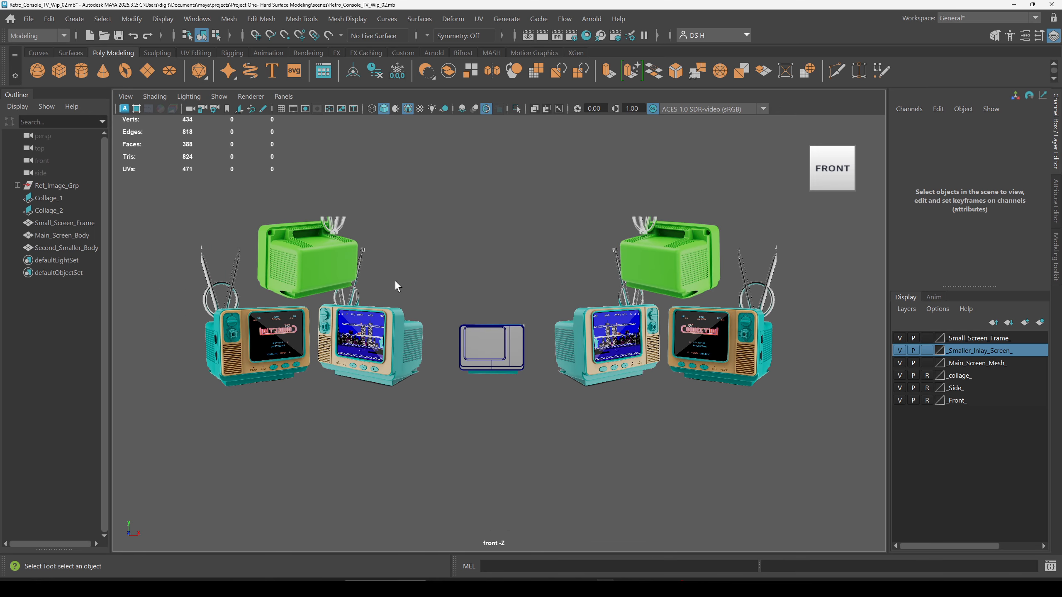
{"action": "scroll", "coordinate": [713, 294], "scroll_direction": "up", "scroll_amount": 6}
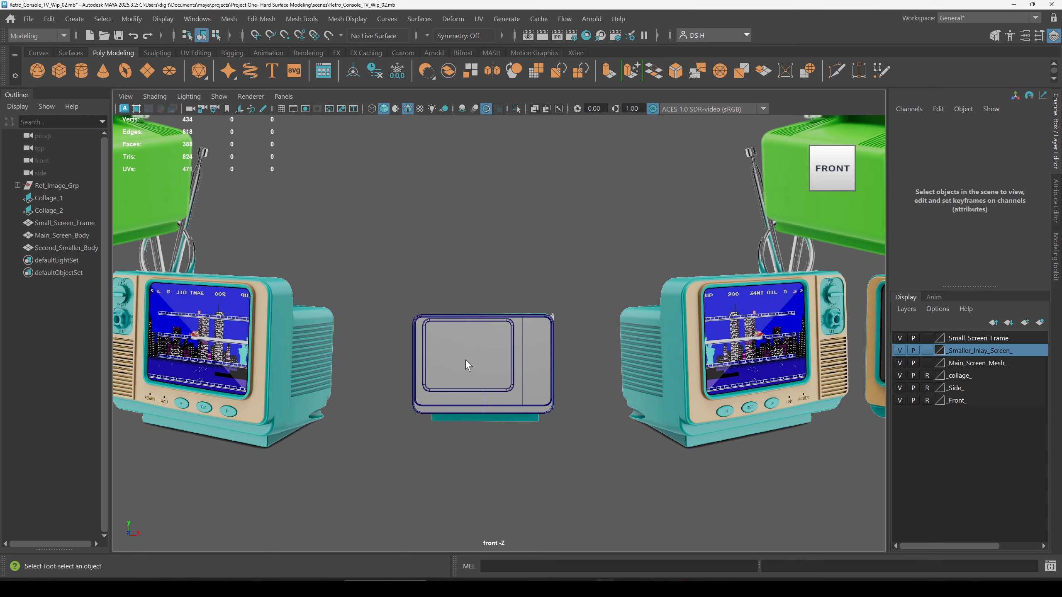
{"action": "scroll", "coordinate": [467, 362], "scroll_direction": "up", "scroll_amount": 3}
{"action": "middle_click_drag", "start_coordinate": [697, 304], "coordinate": [599, 342], "text": "alt"}
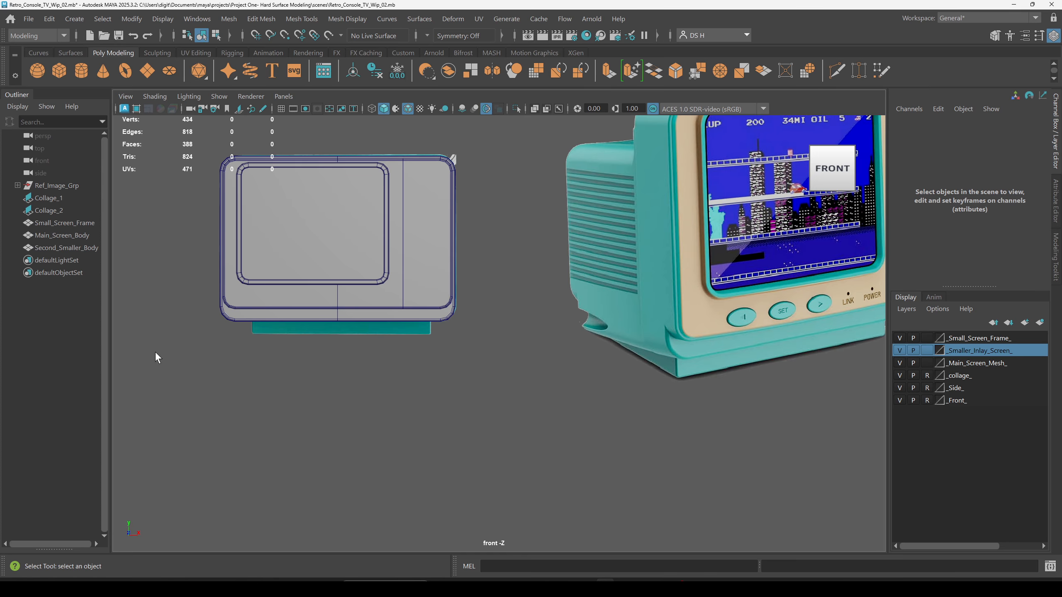
{"action": "middle_click_drag", "start_coordinate": [766, 335], "coordinate": [746, 430], "text": "alt"}
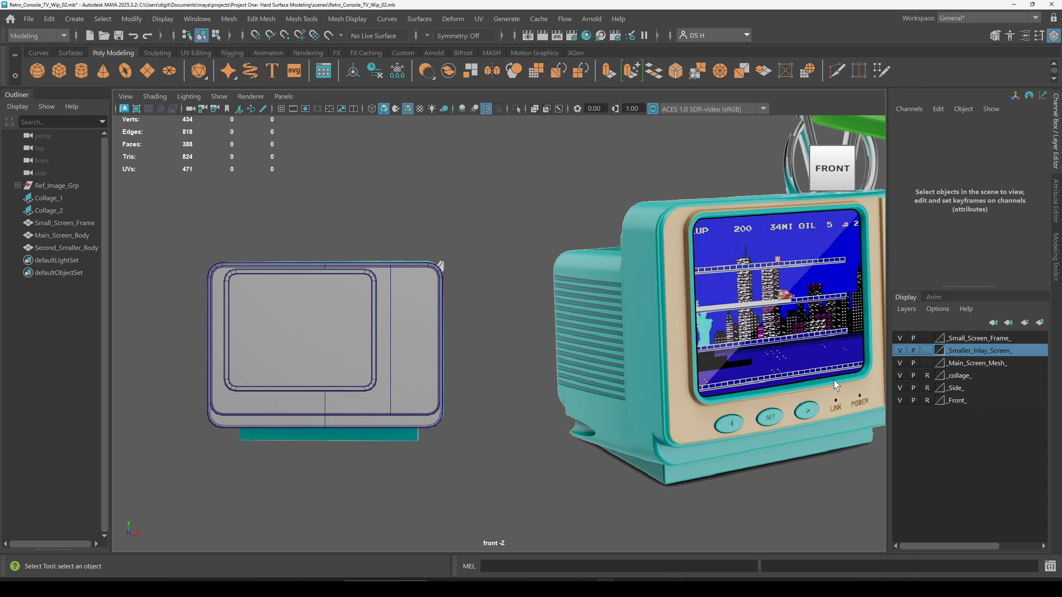
{"action": "middle_click_drag", "start_coordinate": [832, 376], "coordinate": [564, 324], "text": "alt"}
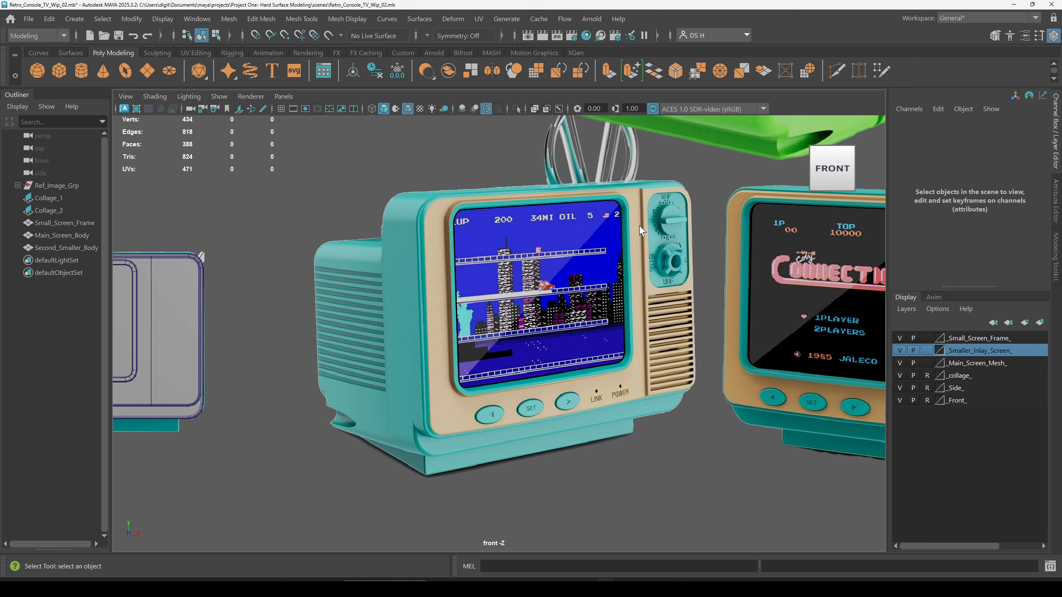
{"action": "middle_click_drag", "start_coordinate": [214, 316], "coordinate": [467, 270], "text": "alt"}
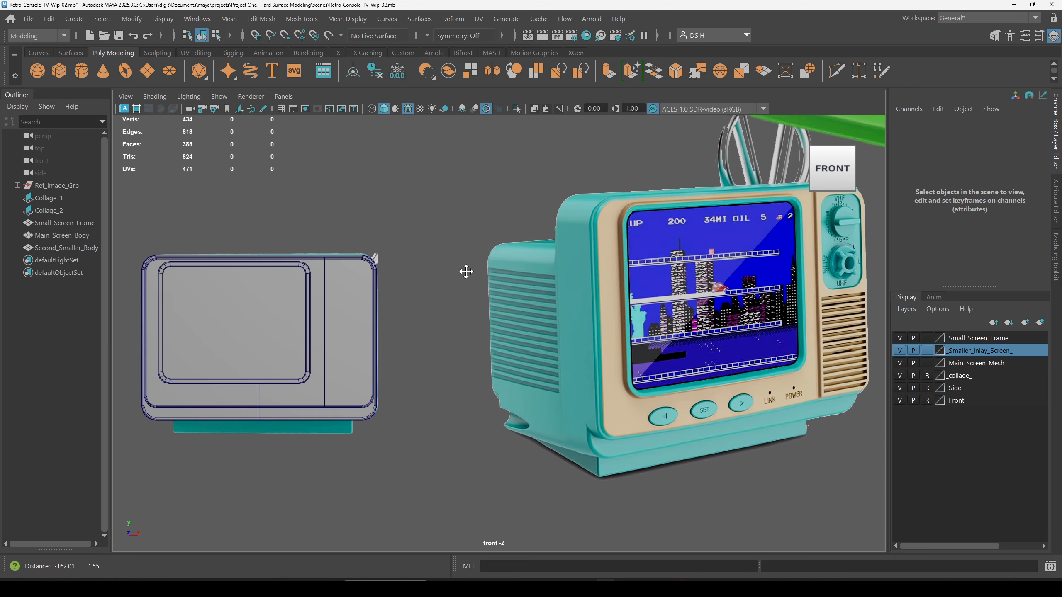
Enter vertex editing on Second_Smaller_Body in the perspective view.
{"action": "key", "text": "space"}
{"action": "key", "text": "space"}
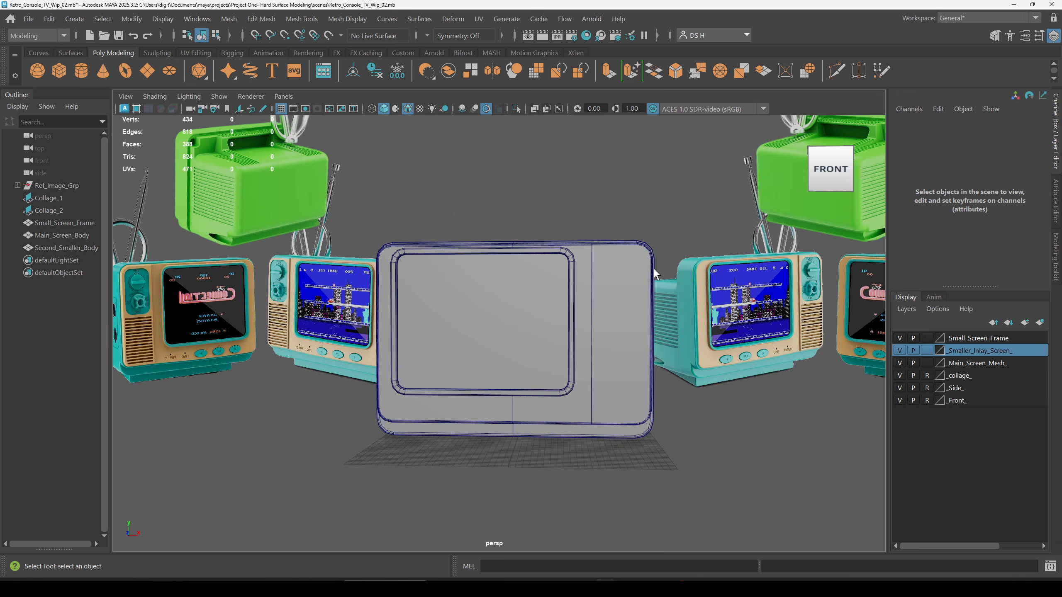
{"action": "left_click_drag", "start_coordinate": [654, 270], "coordinate": [569, 310], "text": "alt"}
{"action": "right_click_drag", "start_coordinate": [569, 310], "coordinate": [755, 300], "text": "alt"}
{"action": "left_click", "coordinate": [755, 300]}
{"action": "left_click_drag", "start_coordinate": [690, 289], "coordinate": [546, 263], "text": "alt"}
{"action": "left_click", "coordinate": [674, 264]}
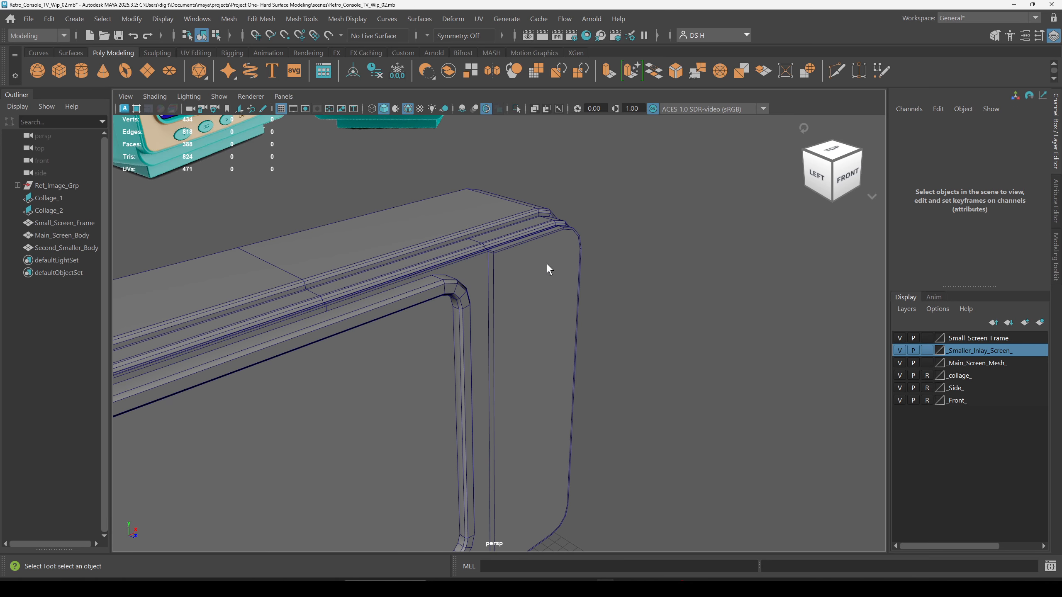
{"action": "left_click", "coordinate": [546, 262]}
{"action": "right_click_drag", "start_coordinate": [540, 229], "coordinate": [385, 232]}
{"action": "left_click_drag", "start_coordinate": [385, 232], "coordinate": [648, 285], "text": "alt"}
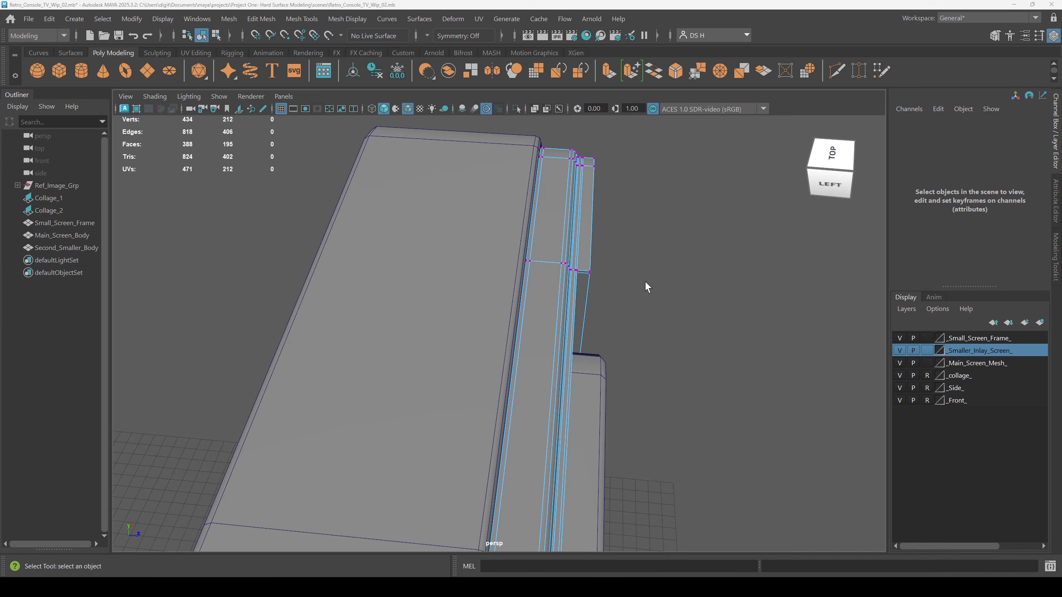
In a wireframe top view, select the raised control section's front row of vertices and move them slightly forward along Z.
{"action": "key", "text": "space"}
{"action": "key", "text": "space"}
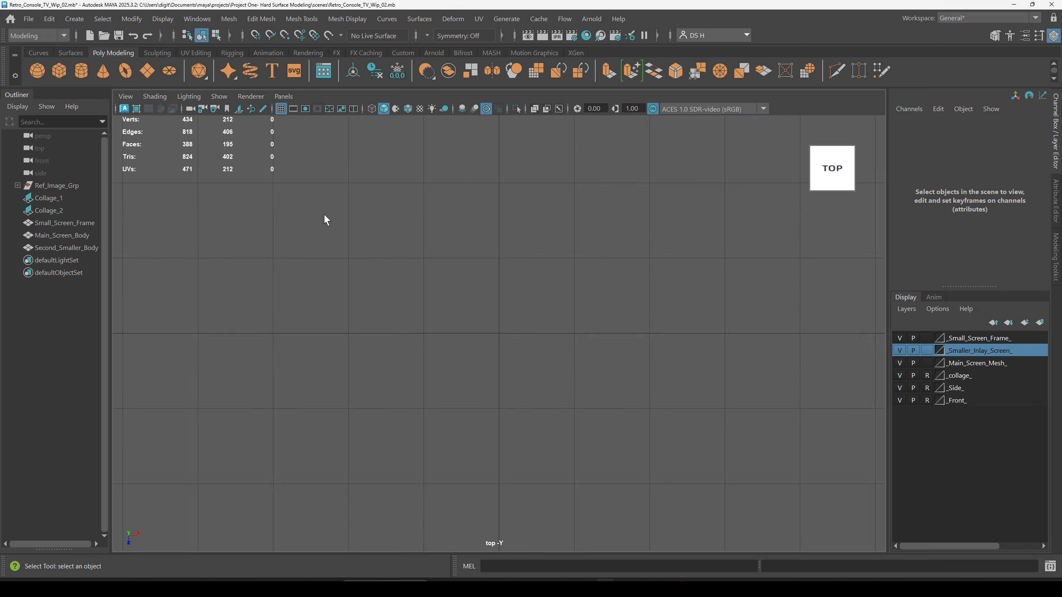
{"action": "middle_click_drag", "start_coordinate": [478, 439], "coordinate": [474, 227], "text": "alt"}
{"action": "right_click_drag", "start_coordinate": [511, 276], "coordinate": [899, 372], "text": "alt"}
{"action": "middle_click_drag", "start_coordinate": [537, 263], "coordinate": [508, 379], "text": "alt"}
{"action": "right_click_drag", "start_coordinate": [615, 356], "coordinate": [870, 397], "text": "alt"}
{"action": "middle_click_drag", "start_coordinate": [632, 283], "coordinate": [676, 391], "text": "alt"}
{"action": "right_click_drag", "start_coordinate": [676, 391], "coordinate": [732, 364], "text": "alt"}
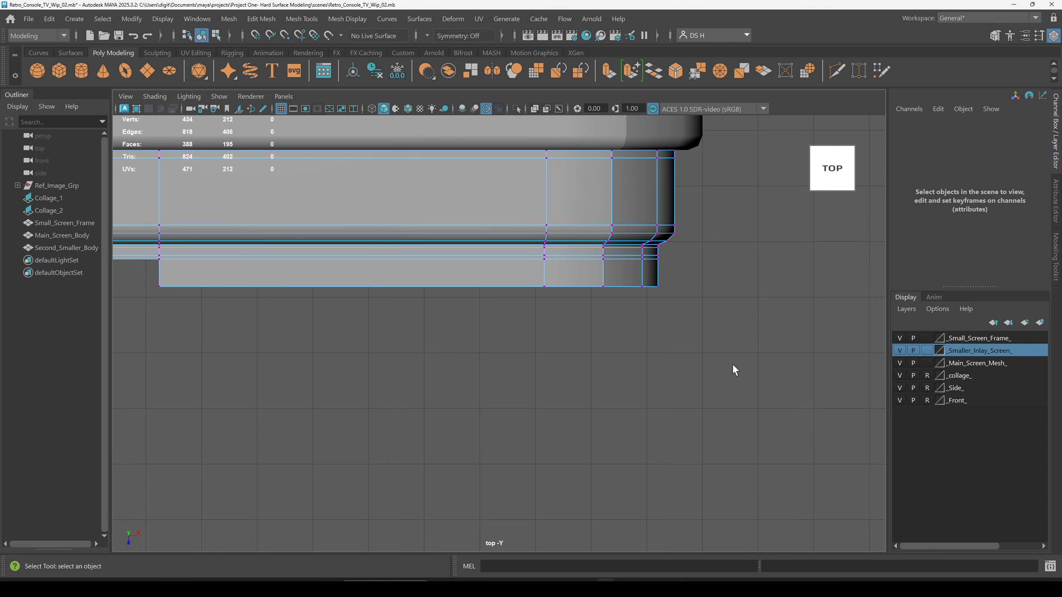
{"action": "left_click_drag", "start_coordinate": [732, 364], "coordinate": [593, 376]}
{"action": "key", "text": "4"}
{"action": "left_click_drag", "start_coordinate": [752, 342], "coordinate": [127, 270]}
{"action": "middle_click_drag", "start_coordinate": [244, 294], "coordinate": [330, 330], "text": "alt"}
{"action": "key", "text": "w"}
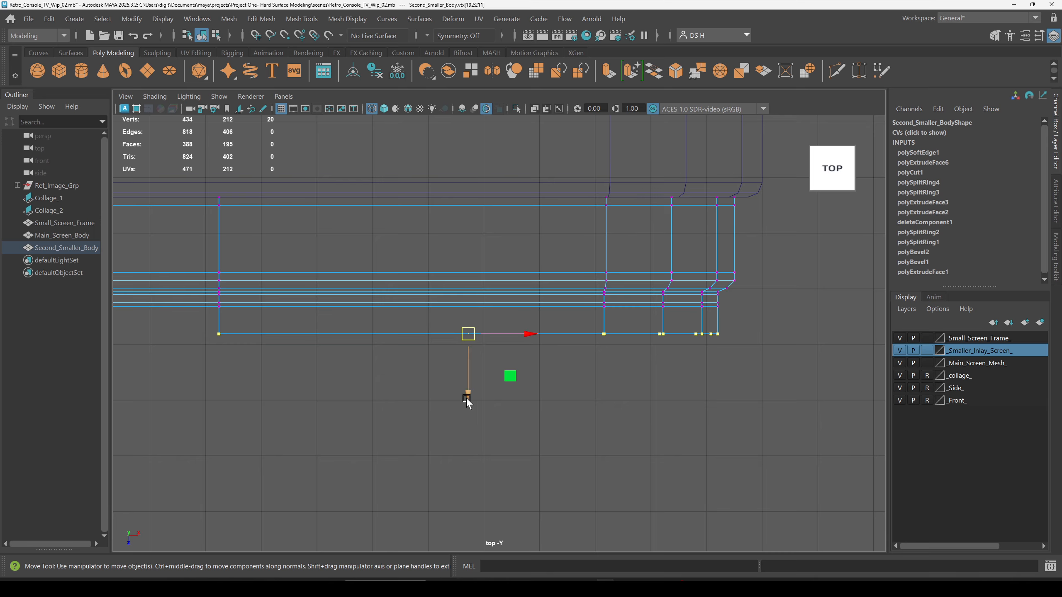
{"action": "left_click_drag", "start_coordinate": [468, 398], "coordinate": [468, 408]}
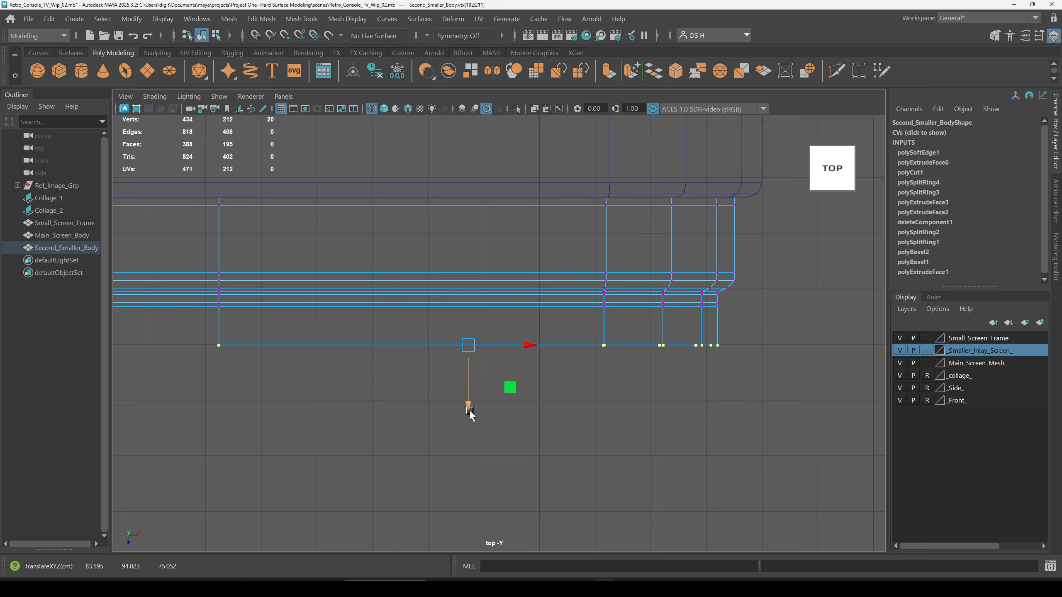
Return Second_Smaller_Body to object mode, deselect it and check the control section's depth in perspective.
{"action": "key", "text": "space"}
{"action": "key", "text": "space"}
{"action": "left_click_drag", "start_coordinate": [661, 273], "coordinate": [570, 237], "text": "alt"}
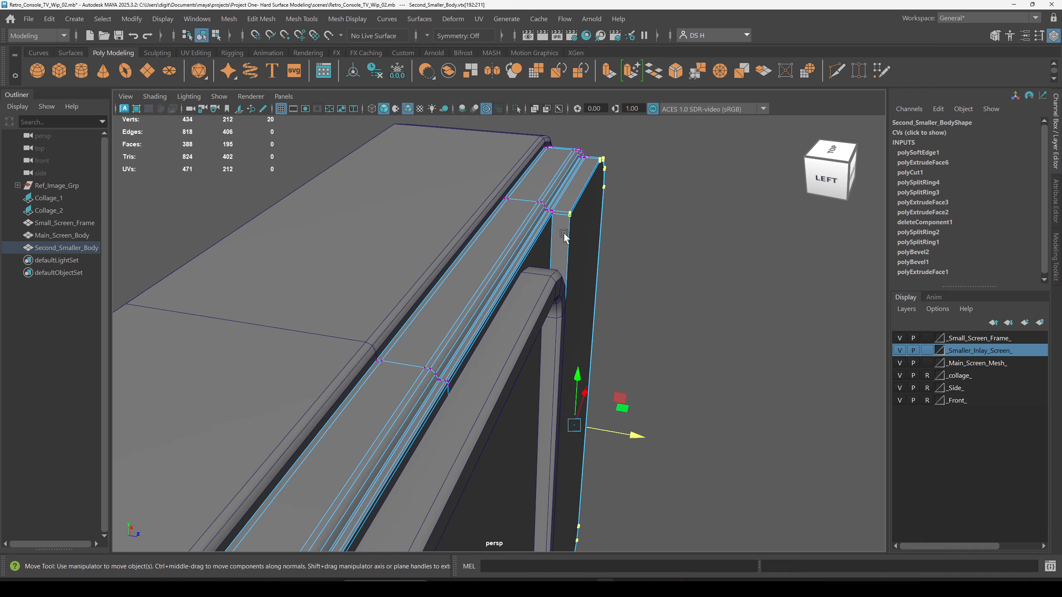
{"action": "key", "text": "F8"}
{"action": "left_click", "coordinate": [715, 279]}
{"action": "left_click_drag", "start_coordinate": [668, 251], "coordinate": [646, 282], "text": "alt"}
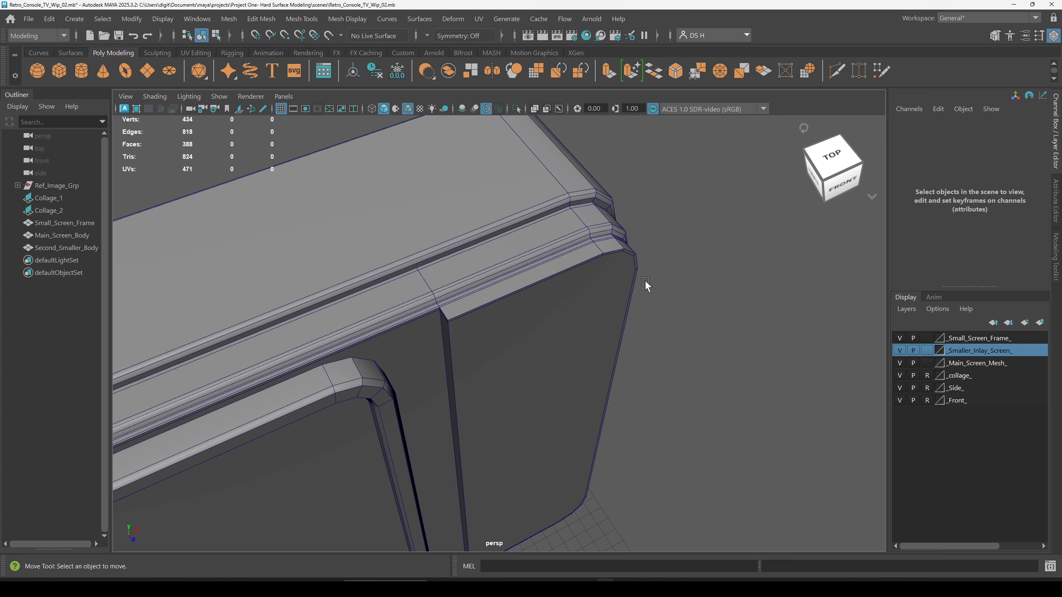
{"action": "left_click_drag", "start_coordinate": [525, 291], "coordinate": [481, 311], "text": "alt"}
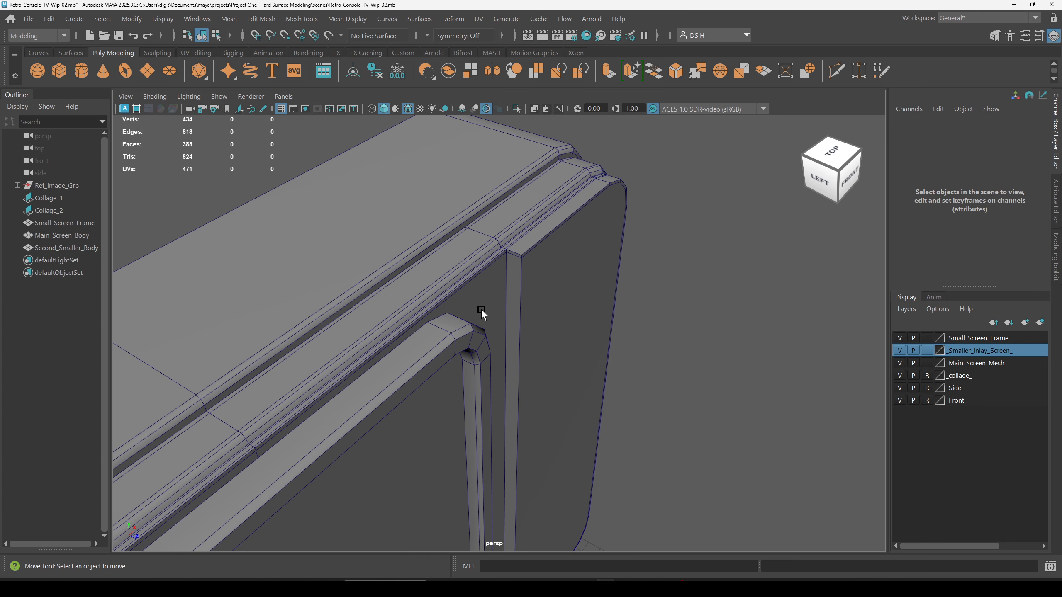
Examine the VHF and UHF dial plate and its surround on both angled reference televisions in the front view.
{"action": "key", "text": "space"}
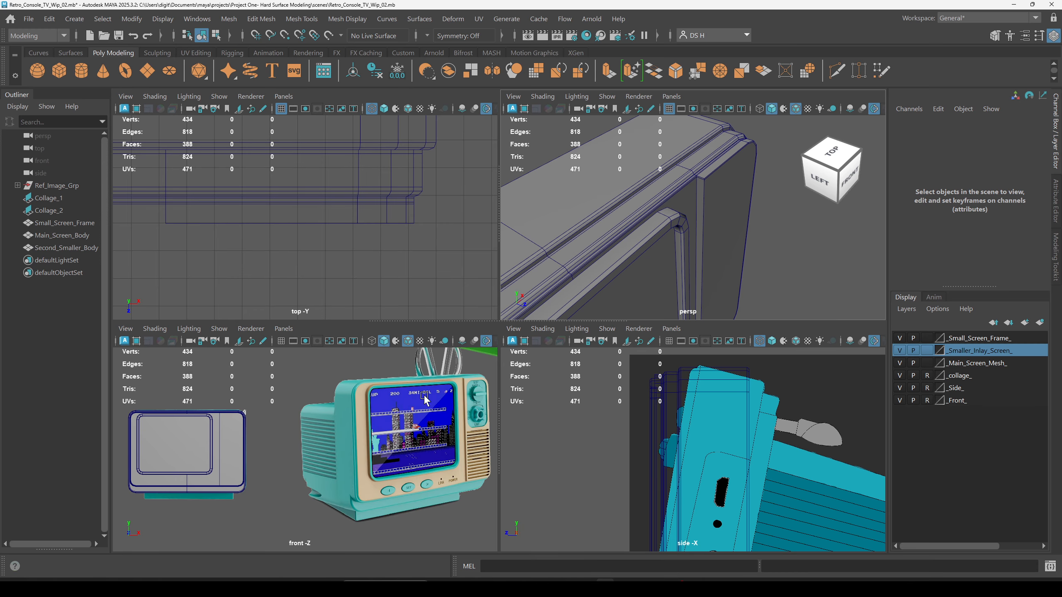
{"action": "key", "text": "space"}
{"action": "middle_click_drag", "start_coordinate": [854, 220], "coordinate": [524, 285], "text": "alt"}
{"action": "right_click_drag", "start_coordinate": [524, 285], "coordinate": [768, 247], "text": "alt"}
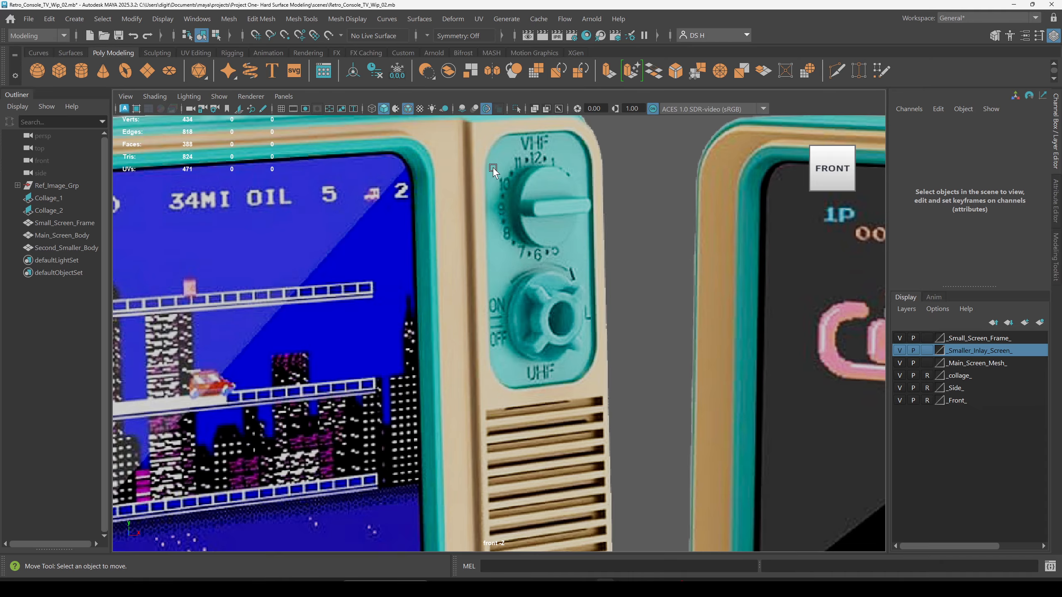
{"action": "scroll", "coordinate": [672, 397], "scroll_direction": "down", "scroll_amount": 3}
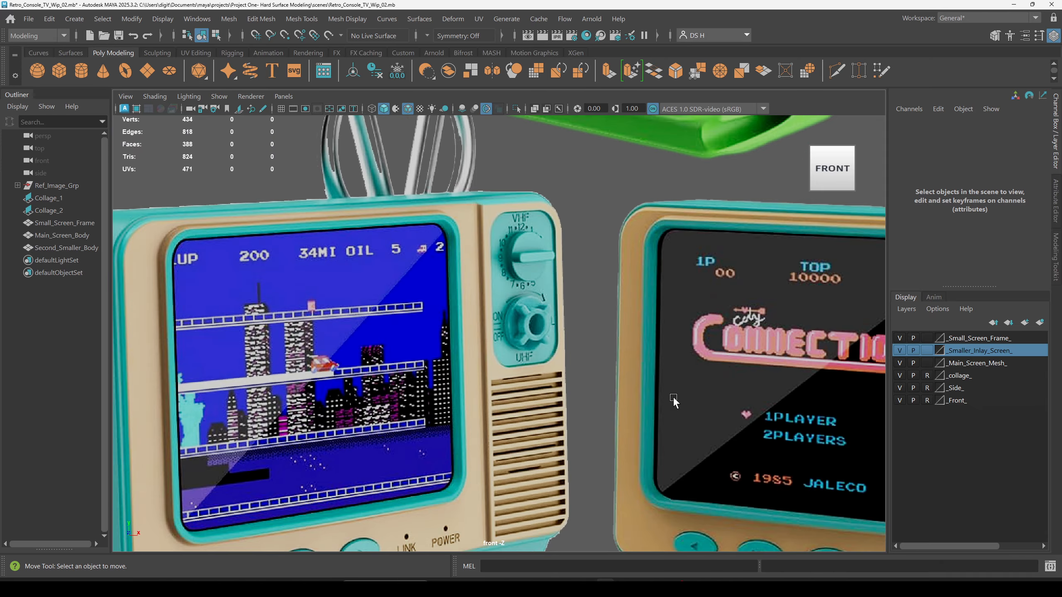
{"action": "scroll", "coordinate": [674, 397], "scroll_direction": "down", "scroll_amount": 2}
{"action": "middle_click_drag", "start_coordinate": [701, 404], "coordinate": [382, 343], "text": "alt"}
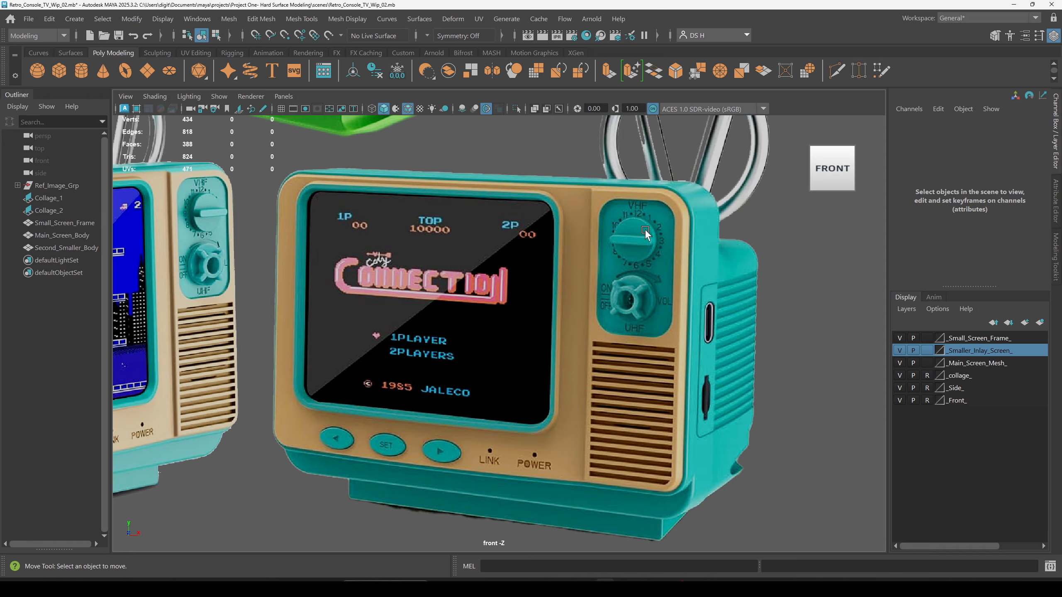
{"action": "scroll", "coordinate": [631, 252], "scroll_direction": "up", "scroll_amount": 5}
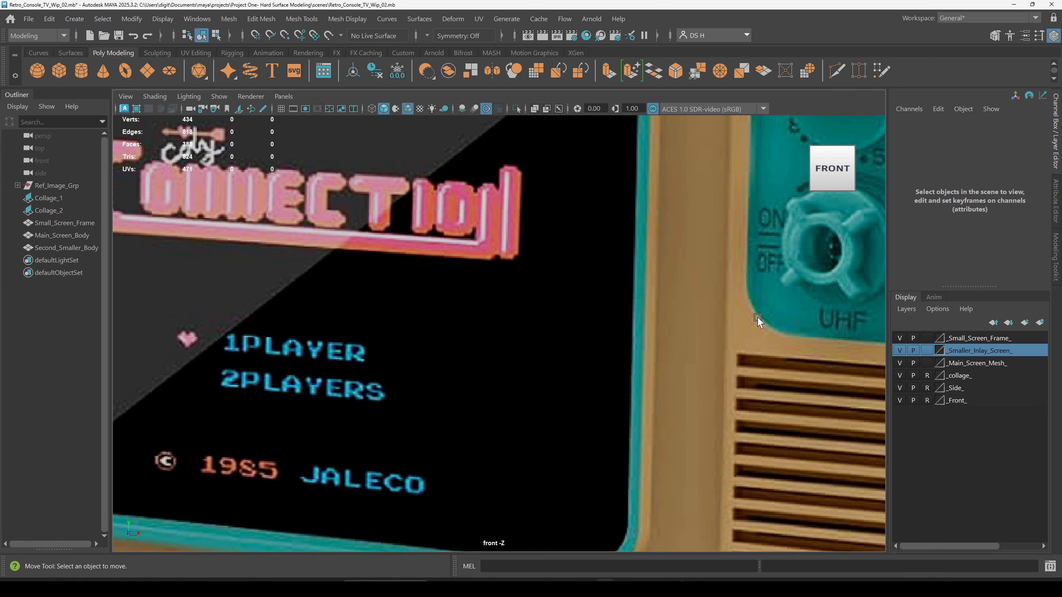
{"action": "scroll", "coordinate": [793, 314], "scroll_direction": "down", "scroll_amount": 5}
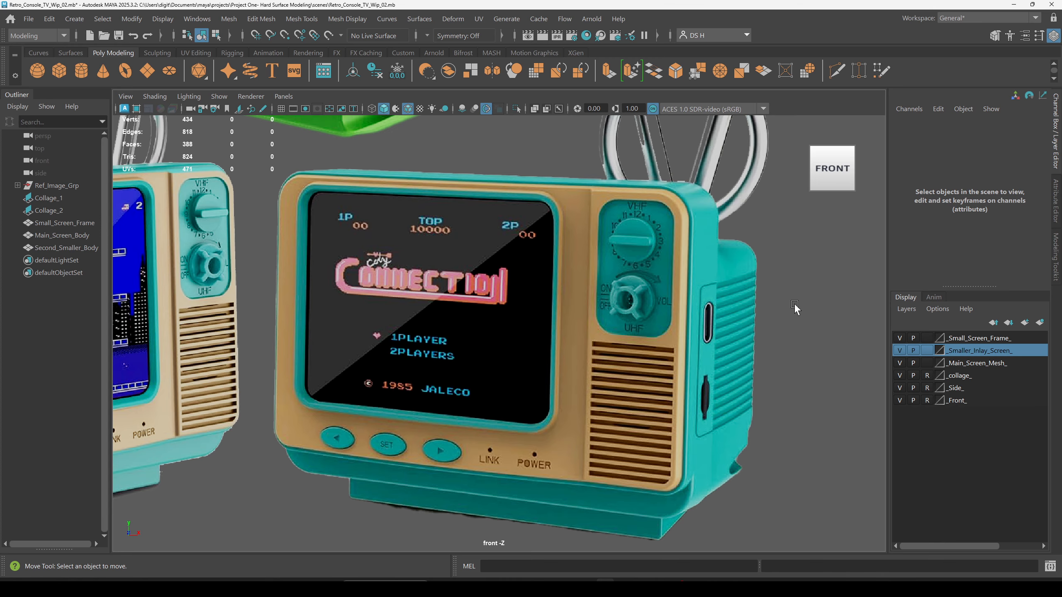
Switch the front view to wireframe display over the front reference's VHF and UHF dial plate.
{"action": "key", "text": "space"}
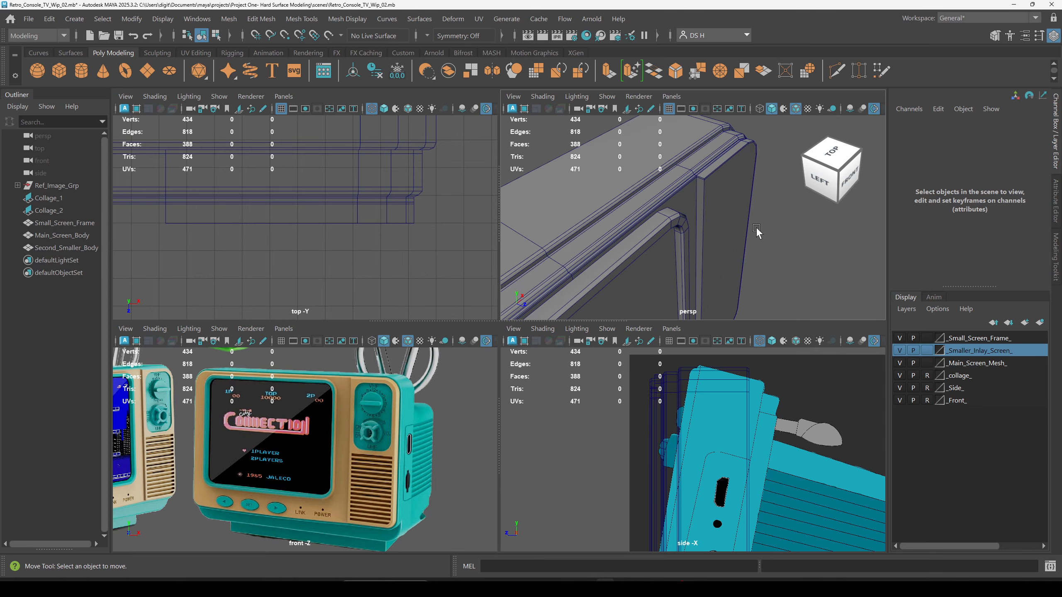
{"action": "key", "text": "space"}
{"action": "left_click_drag", "start_coordinate": [590, 318], "coordinate": [499, 265], "text": "alt"}
{"action": "scroll", "coordinate": [556, 317], "scroll_direction": "down", "scroll_amount": 5}
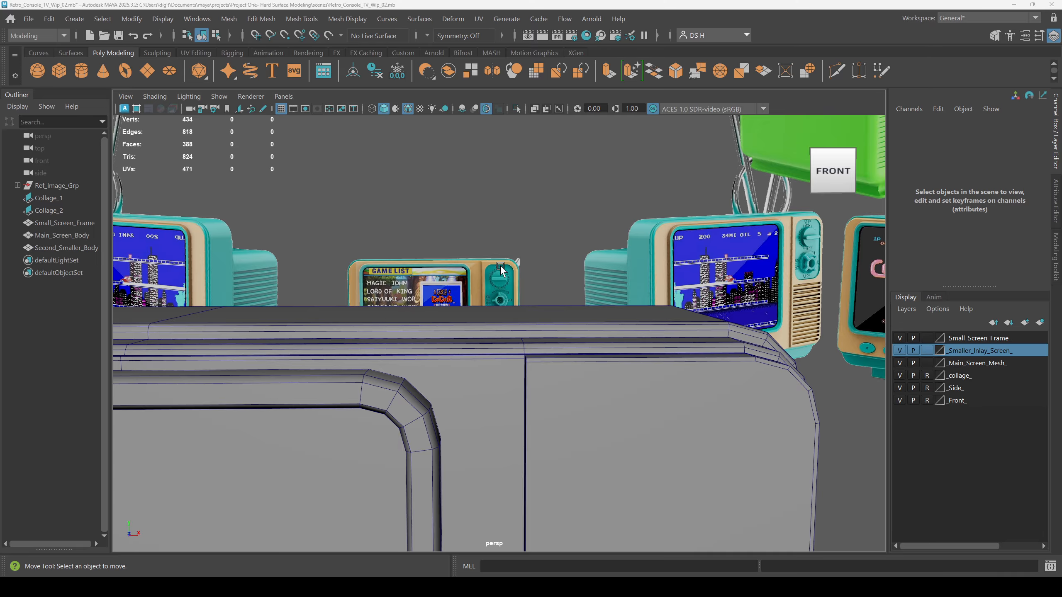
{"action": "key", "text": "space"}
{"action": "key", "text": "space"}
{"action": "scroll", "coordinate": [504, 374], "scroll_direction": "down", "scroll_amount": 5}
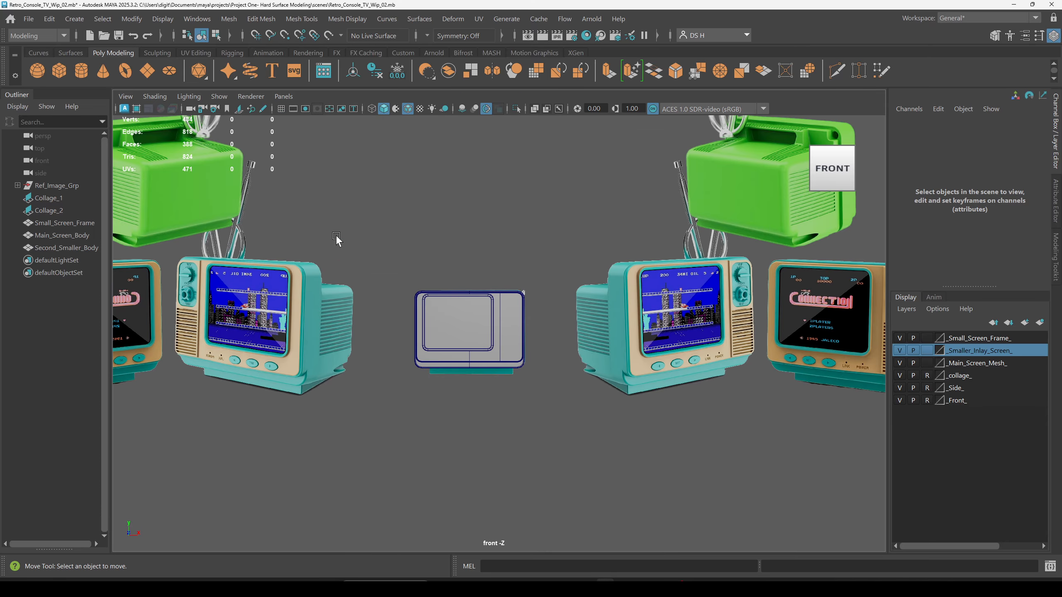
{"action": "scroll", "coordinate": [711, 248], "scroll_direction": "up", "scroll_amount": 3}
{"action": "middle_click_drag", "start_coordinate": [711, 248], "coordinate": [297, 251], "text": "alt"}
{"action": "scroll", "coordinate": [671, 272], "scroll_direction": "up", "scroll_amount": 5}
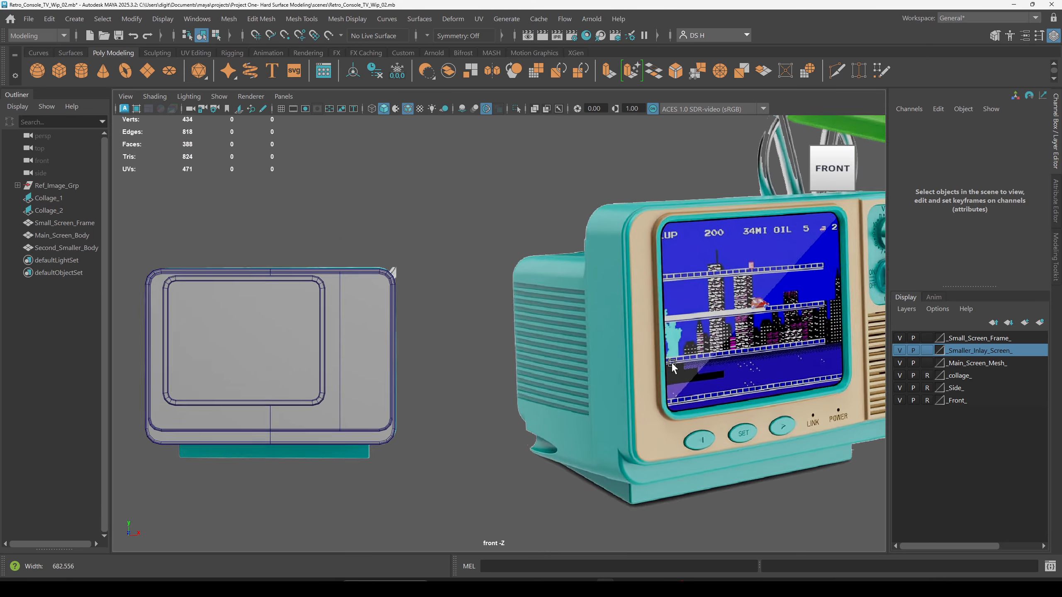
{"action": "key", "text": "4"}
{"action": "scroll", "coordinate": [683, 235], "scroll_direction": "up", "scroll_amount": 6}
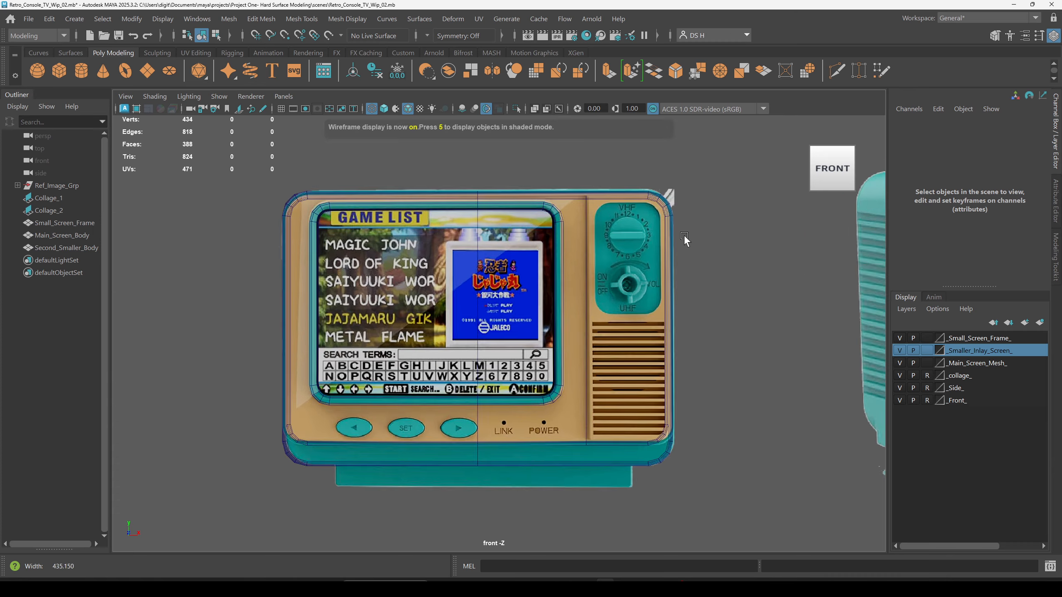
{"action": "scroll", "coordinate": [624, 250], "scroll_direction": "up", "scroll_amount": 2}
{"action": "middle_click_drag", "start_coordinate": [676, 296], "coordinate": [639, 221], "text": "alt"}
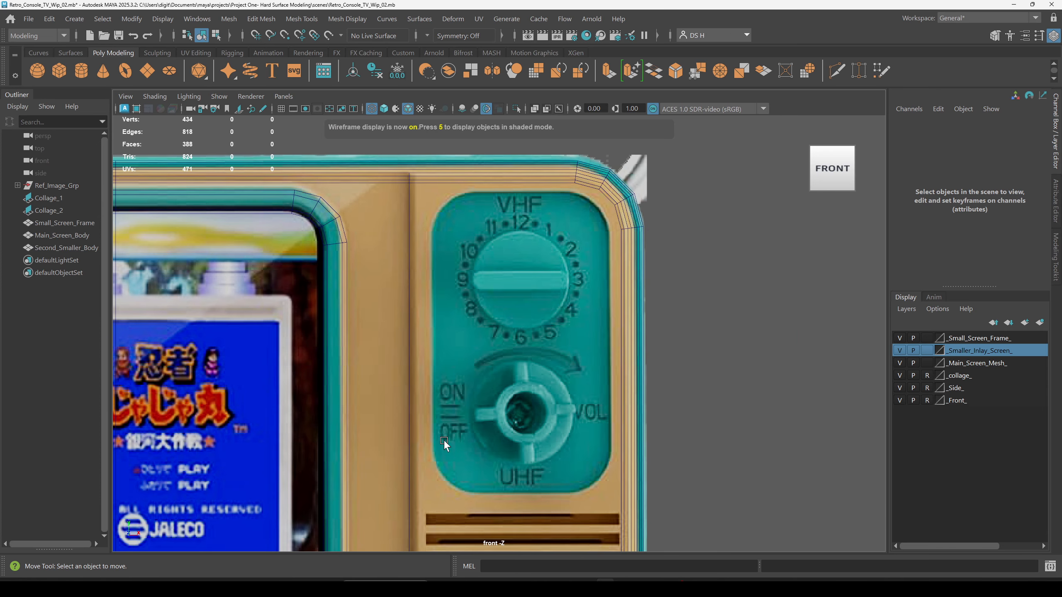
{"action": "middle_click_drag", "start_coordinate": [801, 302], "coordinate": [674, 309], "text": "alt"}
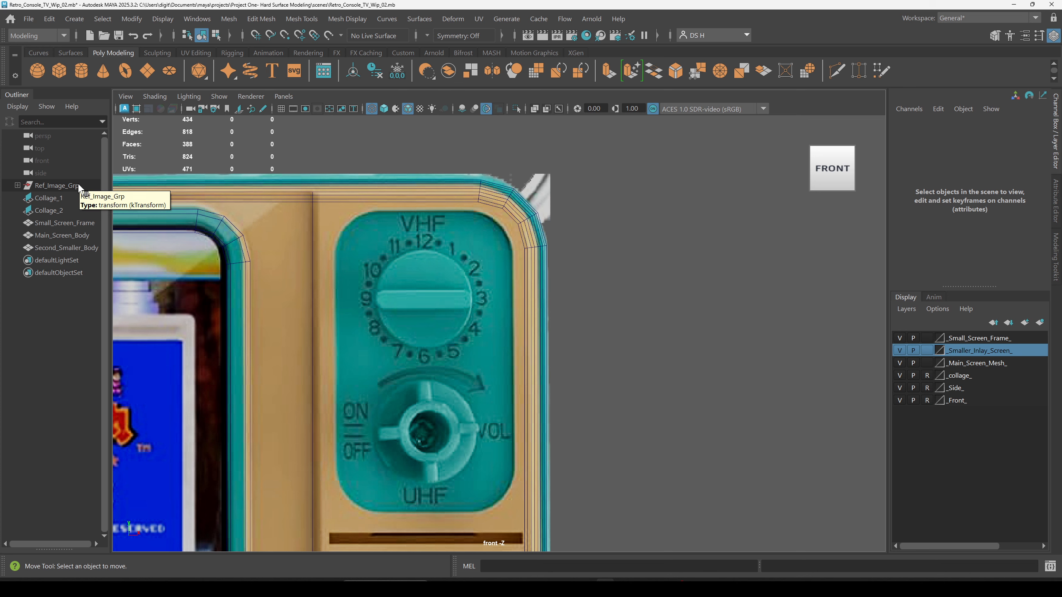
Create a polygon cube and rename it Channel_Dial_Panel.
{"action": "left_click", "coordinate": [59, 71]}
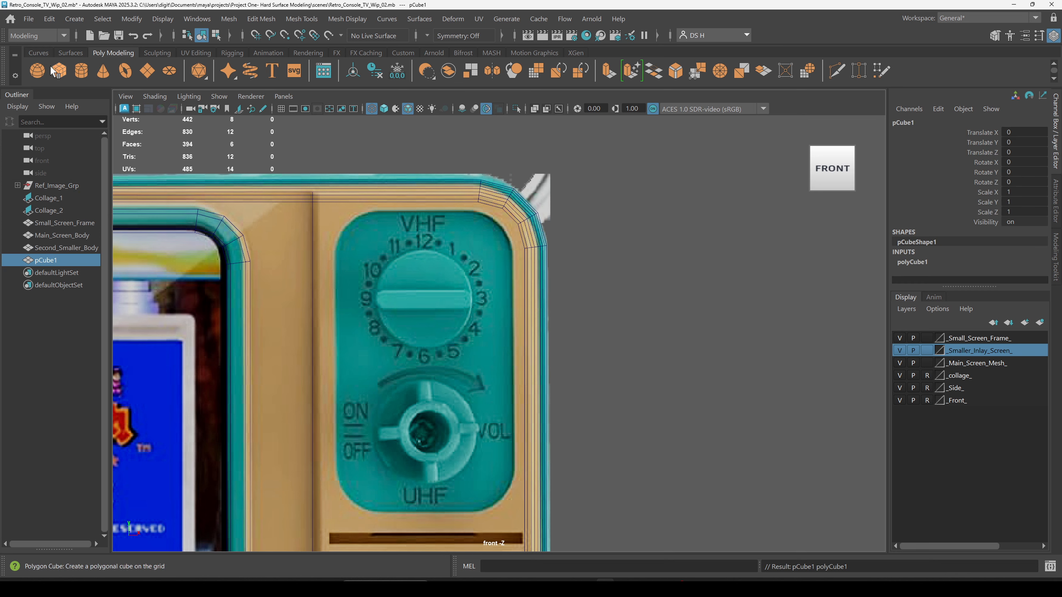
{"action": "left_click", "coordinate": [58, 259]}
{"action": "double_click", "coordinate": [58, 260]}
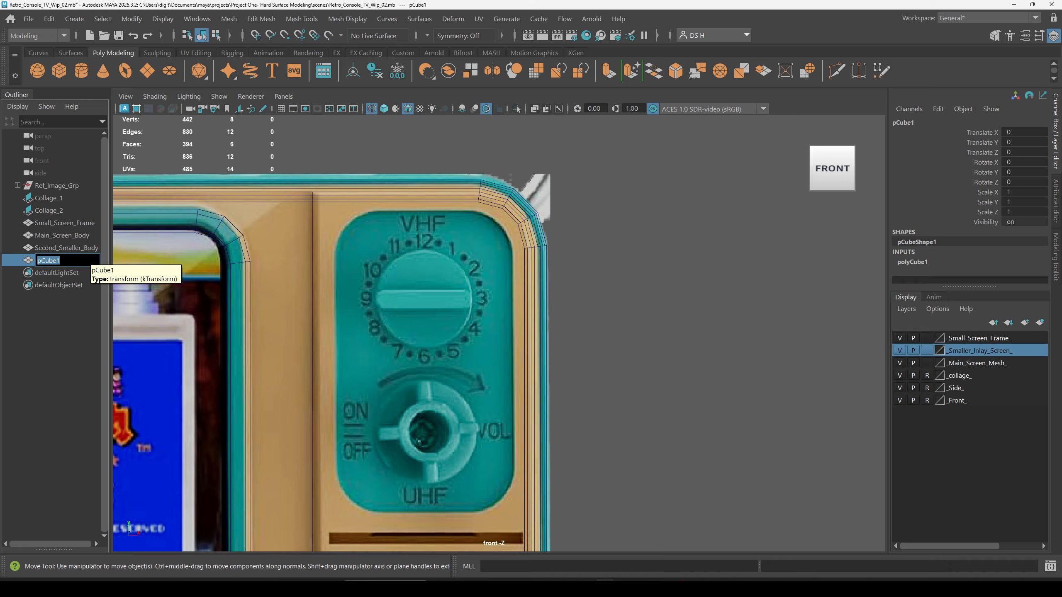
{"action": "type", "text": "Dial"}
{"action": "key", "text": "BackSpace"}
{"action": "key", "text": "BackSpace"}
{"action": "key", "text": "BackSpace"}
{"action": "key", "text": "BackSpace"}
{"action": "key", "text": "BackSpace"}
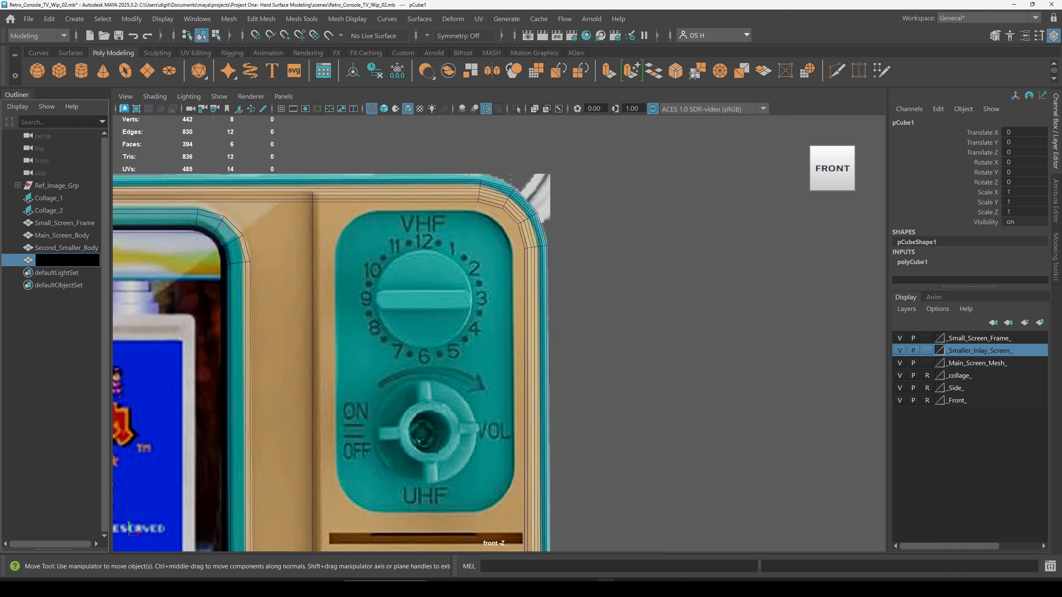
{"action": "type", "text": "Channel Dial Panel"}
{"action": "key", "text": "Return"}
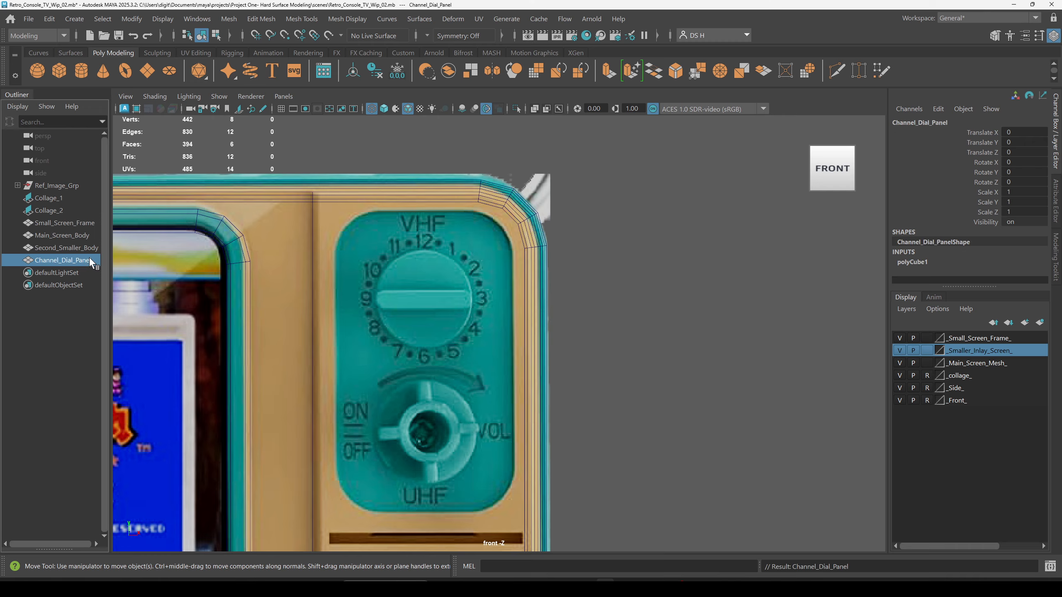
Widen the Outliner to fit the full object names and narrow the Channel Box to enlarge the viewport.
{"action": "left_click_drag", "start_coordinate": [111, 238], "coordinate": [135, 242]}
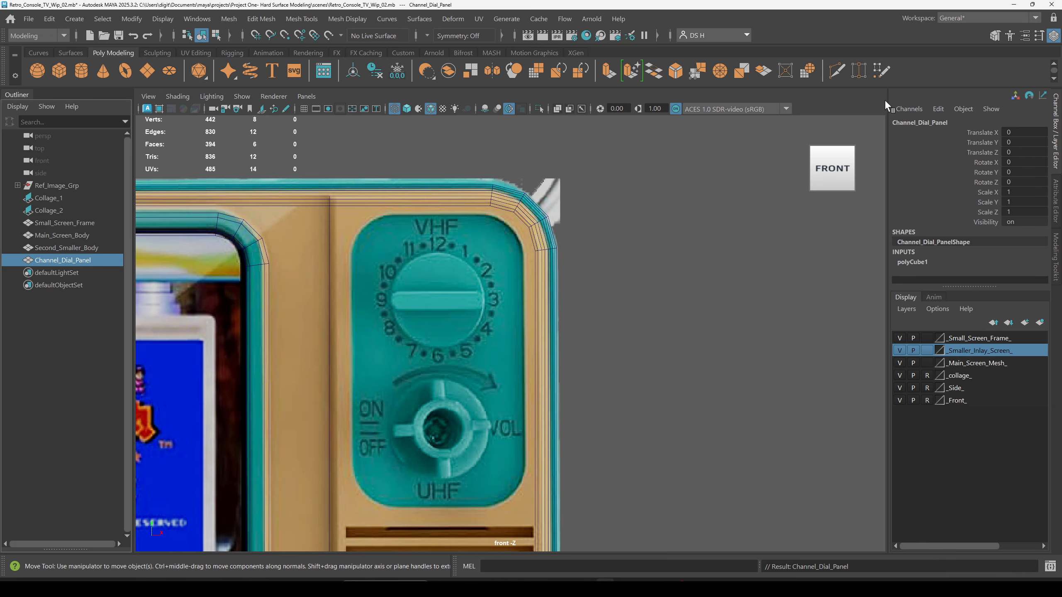
{"action": "left_click_drag", "start_coordinate": [889, 105], "coordinate": [942, 117]}
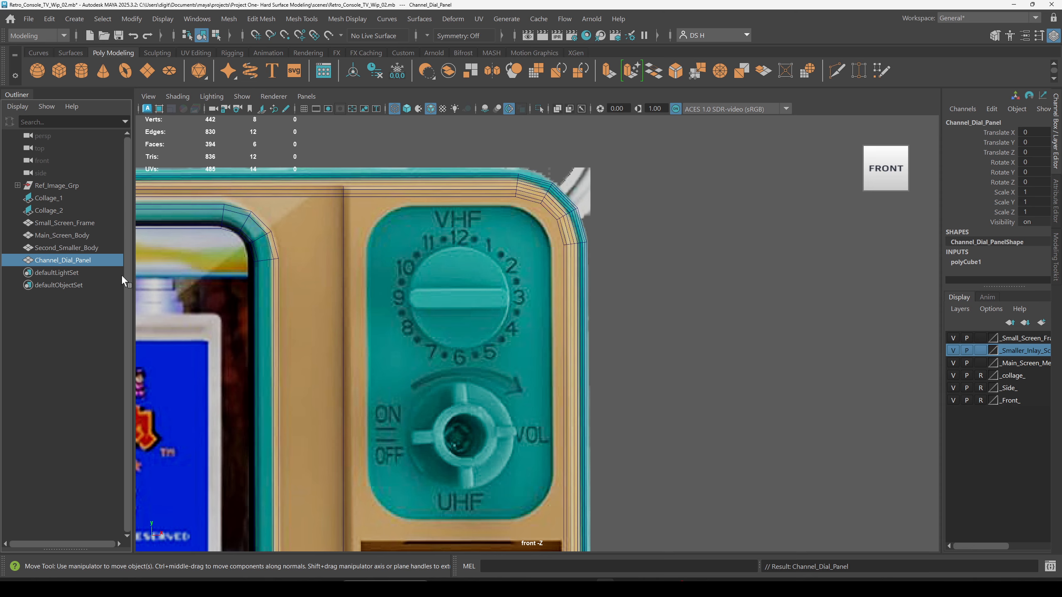
Move Channel_Dial_Panel from the origin onto the reference's VHF/UHF dial plate, at about X 82.239 and Y 132.39.
{"action": "scroll", "coordinate": [612, 355], "scroll_direction": "down", "scroll_amount": 5}
{"action": "scroll", "coordinate": [405, 345], "scroll_direction": "down", "scroll_amount": 3}
{"action": "scroll", "coordinate": [284, 368], "scroll_direction": "up", "scroll_amount": 6}
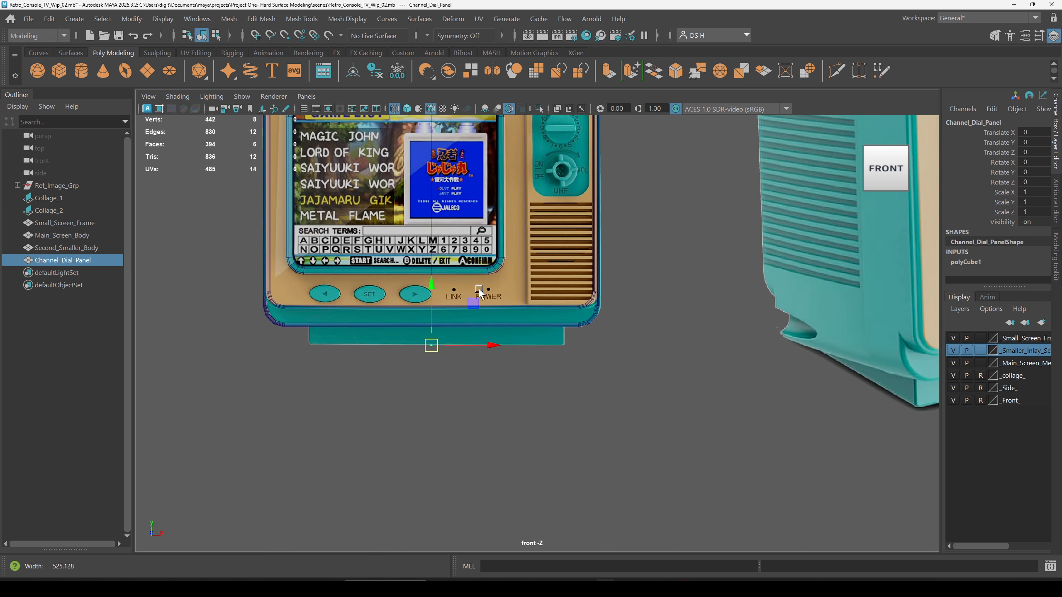
{"action": "left_click_drag", "start_coordinate": [284, 368], "coordinate": [655, 139]}
{"action": "middle_click_drag", "start_coordinate": [655, 138], "coordinate": [591, 467], "text": "alt"}
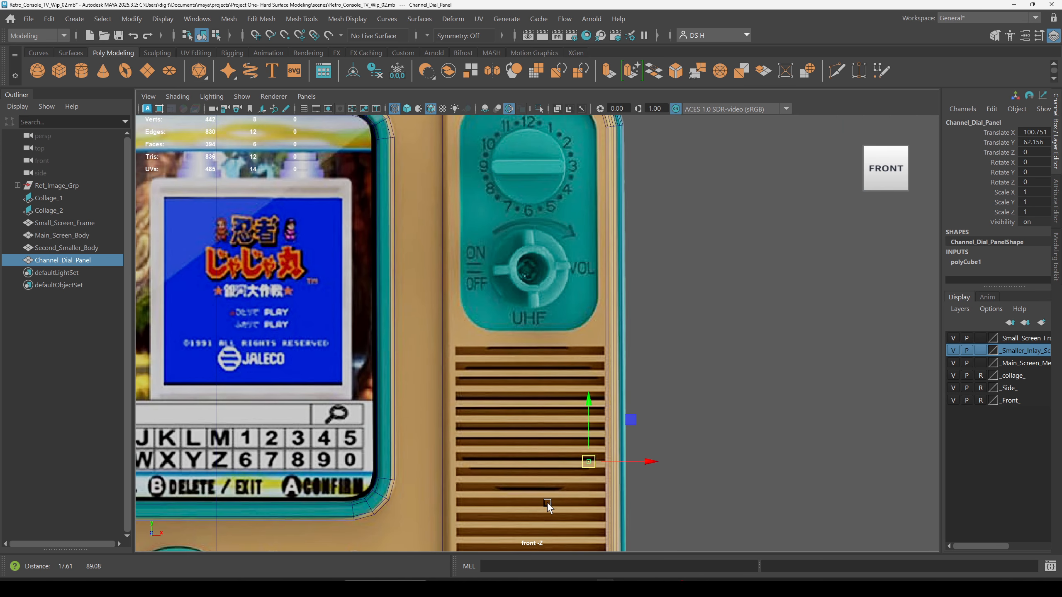
{"action": "left_click_drag", "start_coordinate": [589, 464], "coordinate": [521, 205]}
{"action": "scroll", "coordinate": [468, 285], "scroll_direction": "down", "scroll_amount": 3}
{"action": "scroll", "coordinate": [592, 335], "scroll_direction": "up", "scroll_amount": 8}
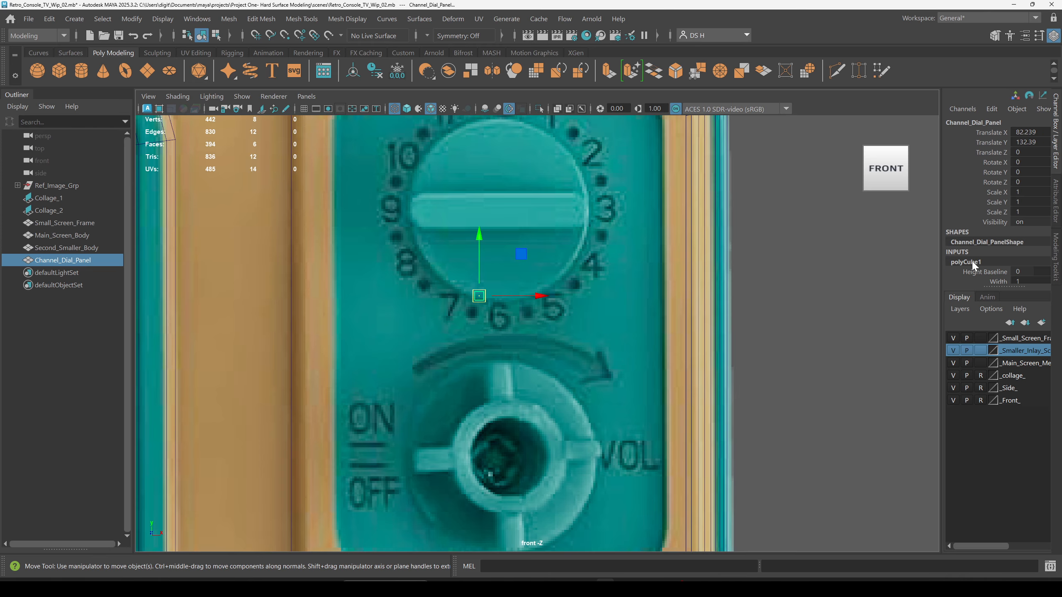
Set the cube's width, height and depth subdivisions to 2.
{"action": "left_click", "coordinate": [971, 263]}
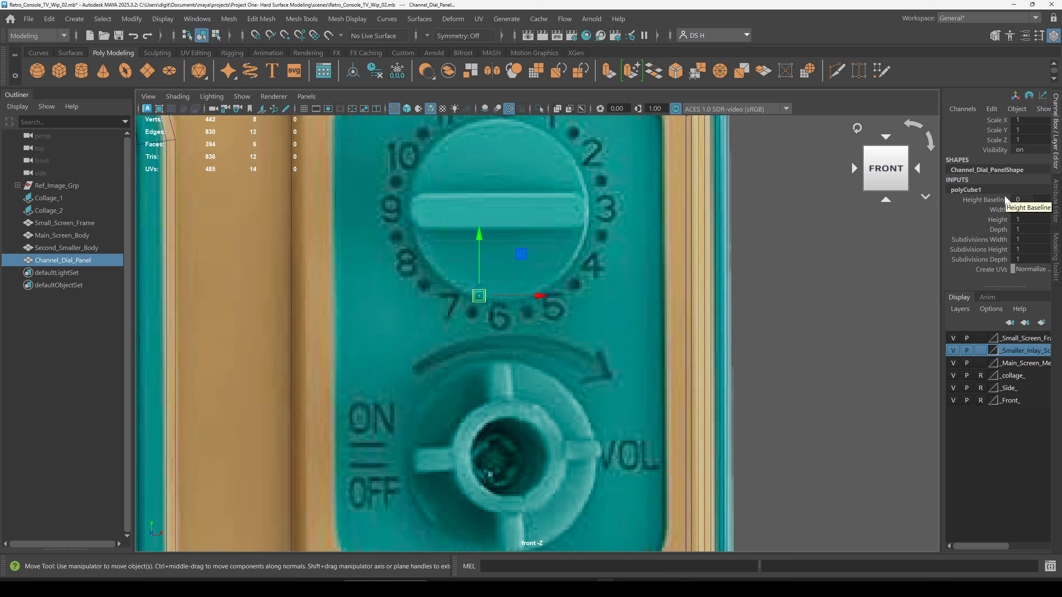
{"action": "left_click_drag", "start_coordinate": [1020, 239], "coordinate": [1016, 260]}
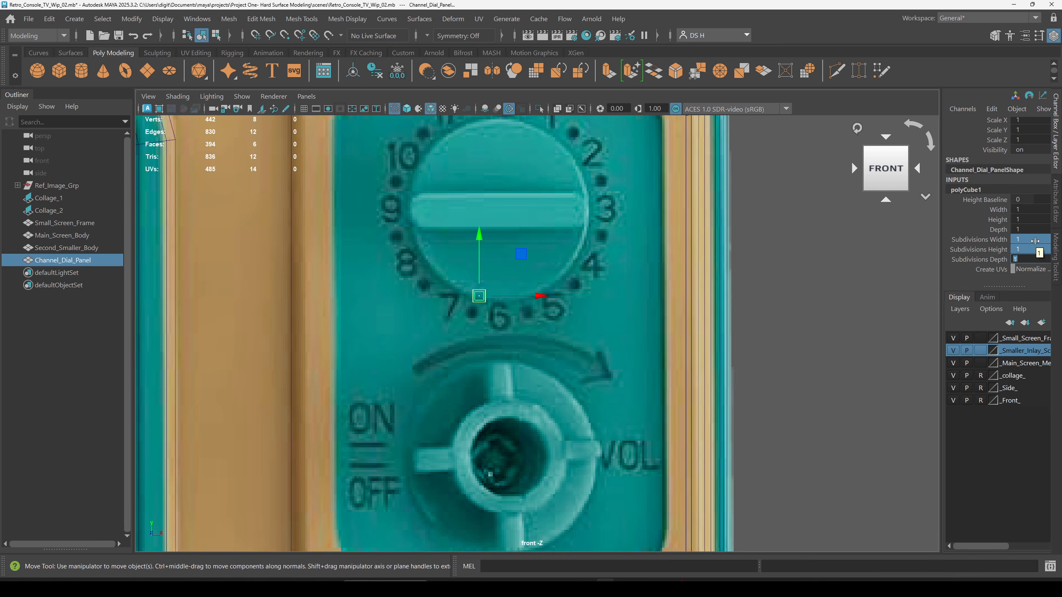
{"action": "type", "text": "2"}
{"action": "key", "text": "Return"}
Centre Channel_Dial_Panel on the dial plate and scale it uniformly to about 36.413 to match the plate's width.
{"action": "scroll", "coordinate": [525, 336], "scroll_direction": "up", "scroll_amount": 2}
{"action": "key", "text": "r"}
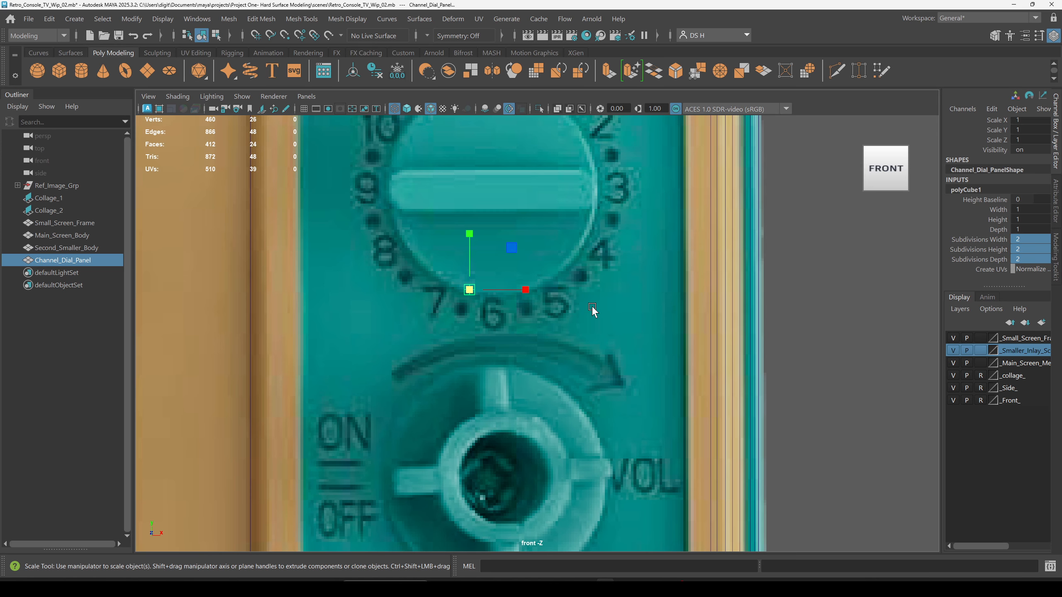
{"action": "scroll", "coordinate": [416, 266], "scroll_direction": "down", "scroll_amount": 3}
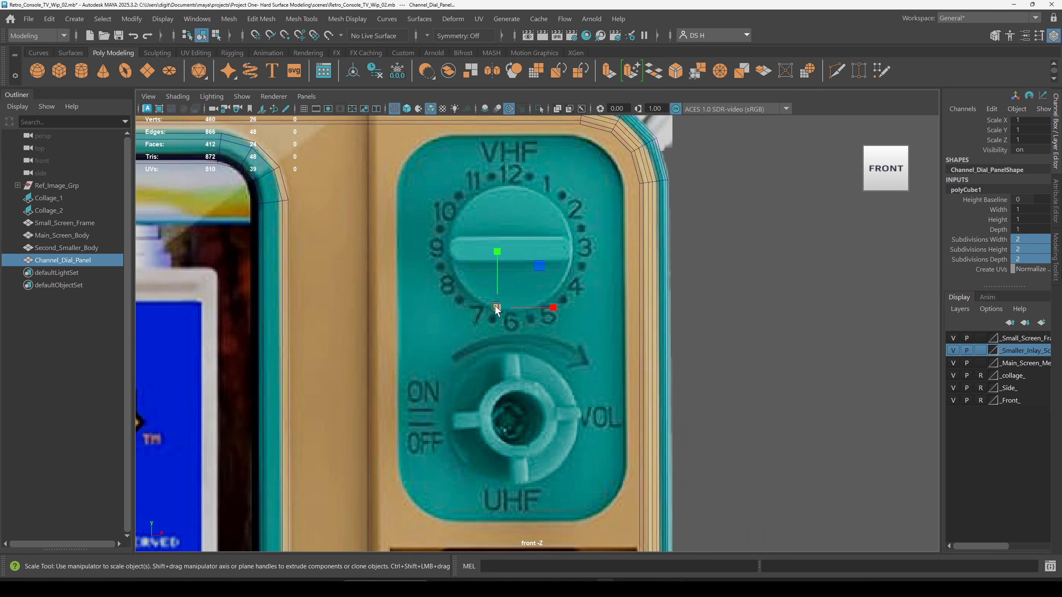
{"action": "left_click_drag", "start_coordinate": [495, 307], "coordinate": [560, 304]}
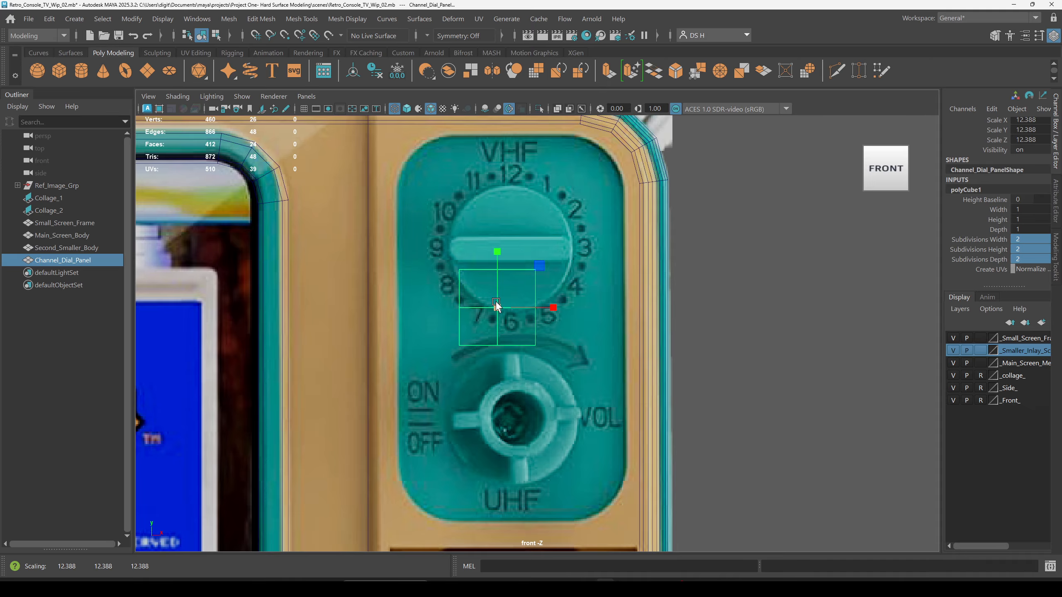
{"action": "left_click_drag", "start_coordinate": [496, 305], "coordinate": [602, 264]}
{"action": "key", "text": "w"}
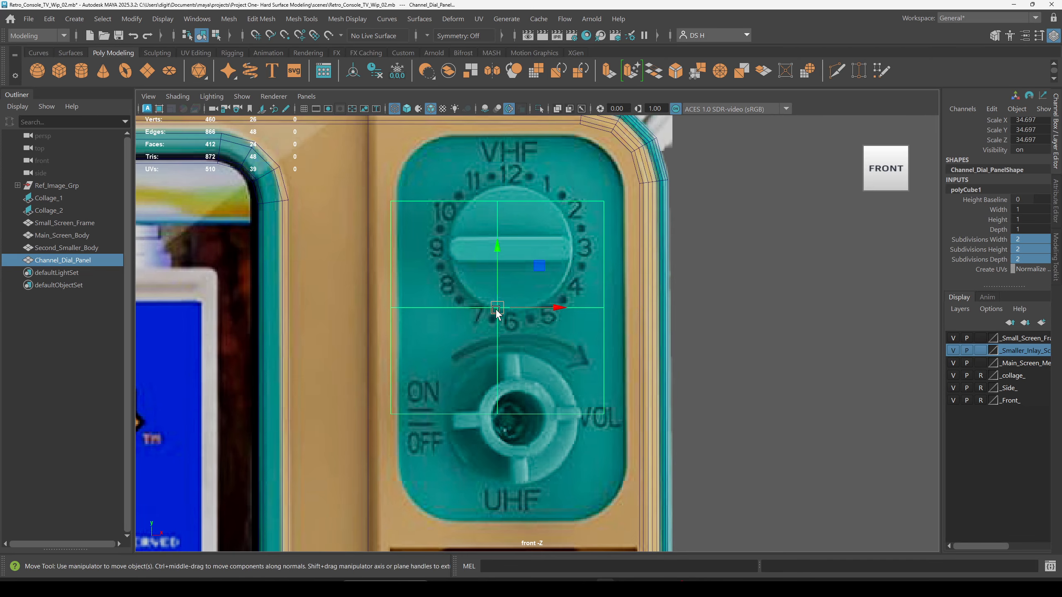
{"action": "left_click_drag", "start_coordinate": [496, 310], "coordinate": [510, 328]}
{"action": "key", "text": "r"}
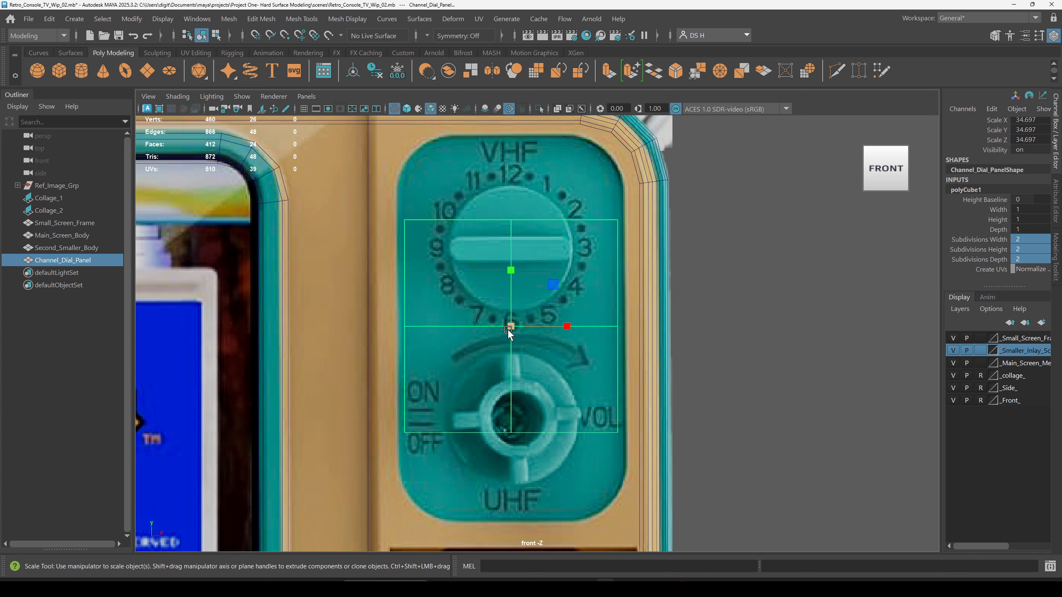
{"action": "left_click_drag", "start_coordinate": [510, 328], "coordinate": [516, 327]}
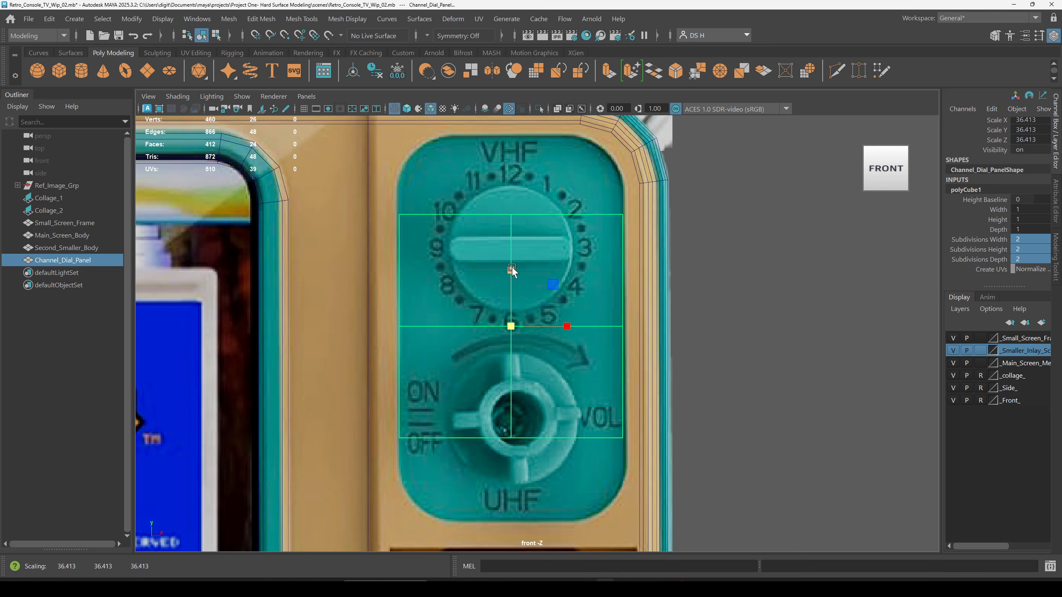
Stretch Channel_Dial_Panel vertically to the dial plate's full height and lower it slightly to about Y 129.012.
{"action": "left_click_drag", "start_coordinate": [512, 268], "coordinate": [542, 234]}
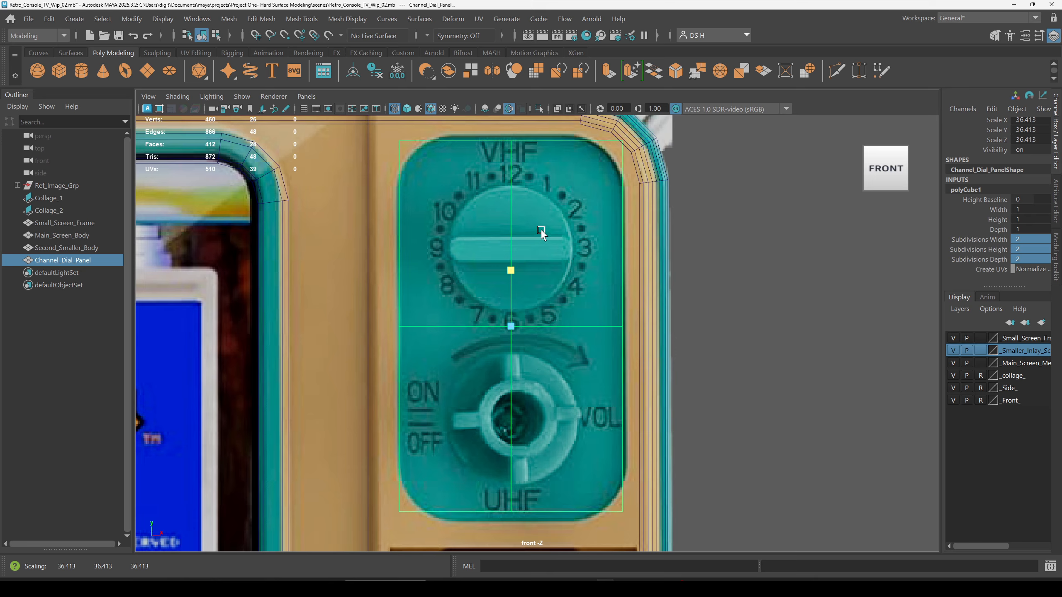
{"action": "key", "text": "w"}
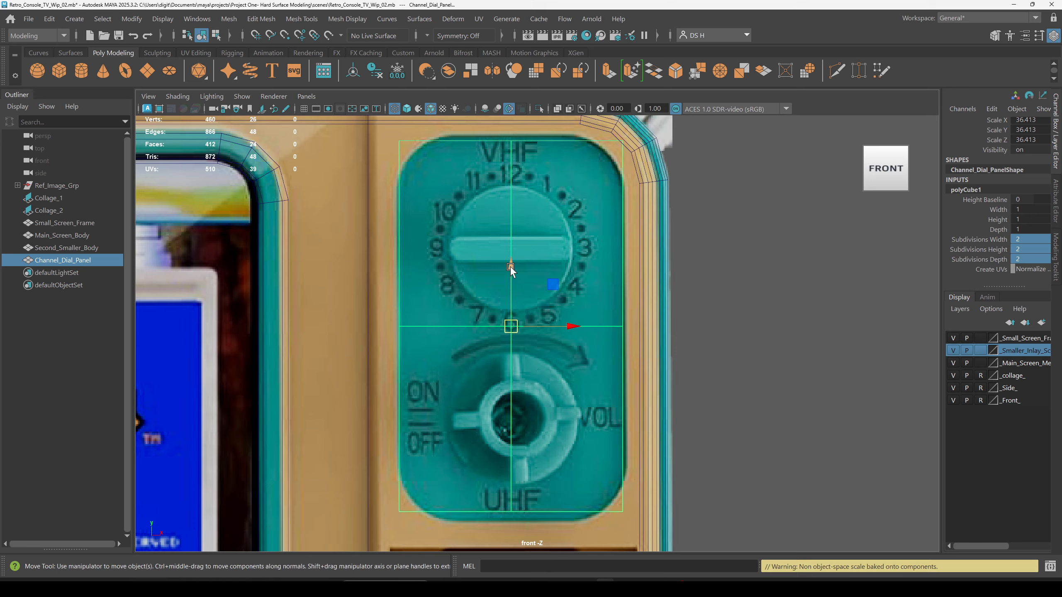
{"action": "left_click_drag", "start_coordinate": [513, 268], "coordinate": [514, 267]}
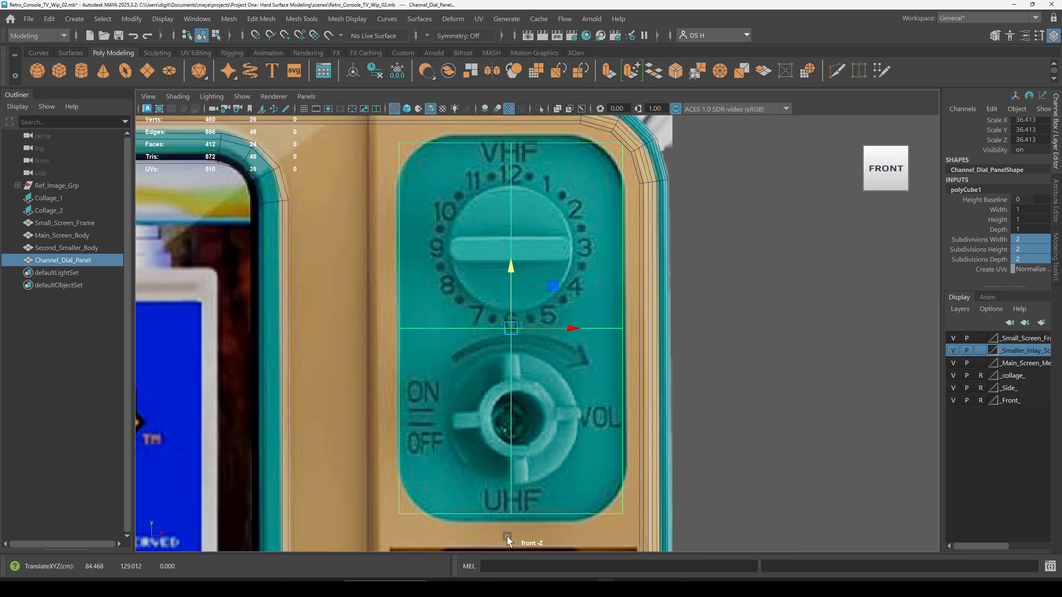
{"action": "key", "text": "r"}
{"action": "left_click_drag", "start_coordinate": [509, 269], "coordinate": [515, 271]}
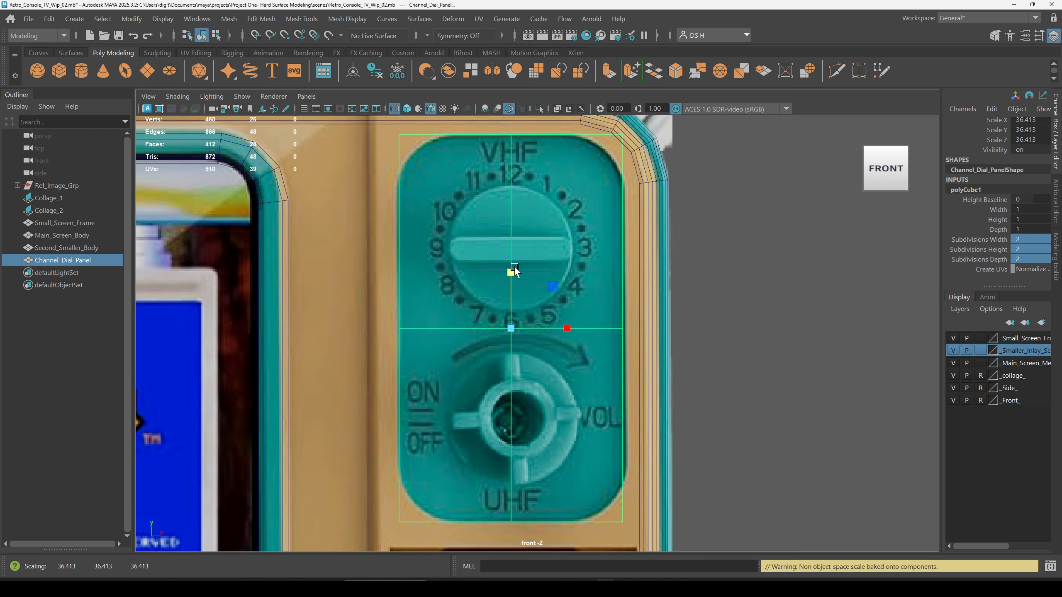
Try stretching Channel_Dial_Panel vertically beyond the dial plate several times, undoing each extra scale.
{"action": "scroll", "coordinate": [792, 371], "scroll_direction": "down", "scroll_amount": 2}
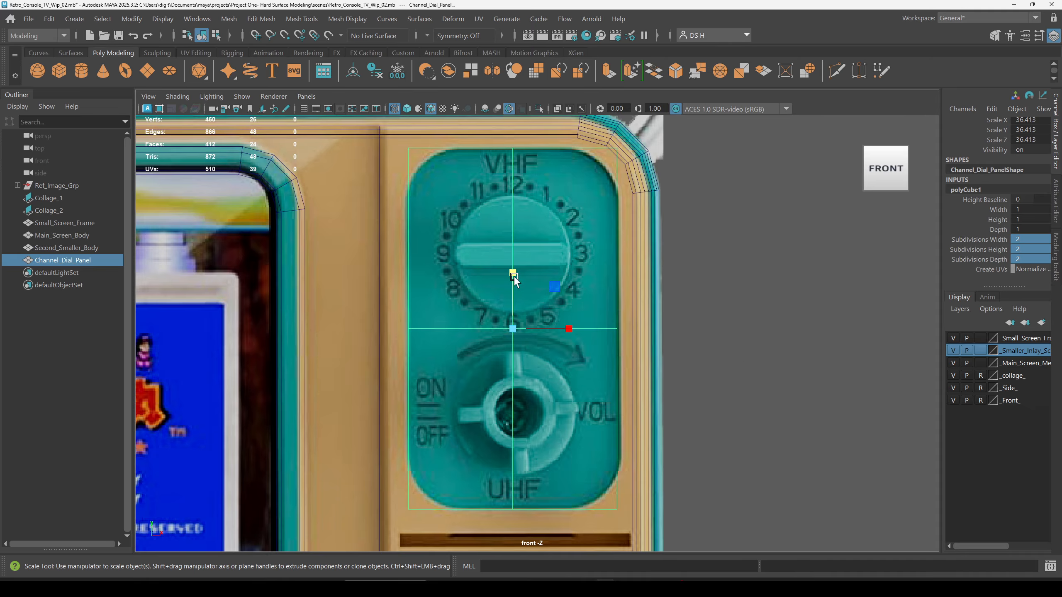
{"action": "left_click_drag", "start_coordinate": [516, 273], "coordinate": [525, 273]}
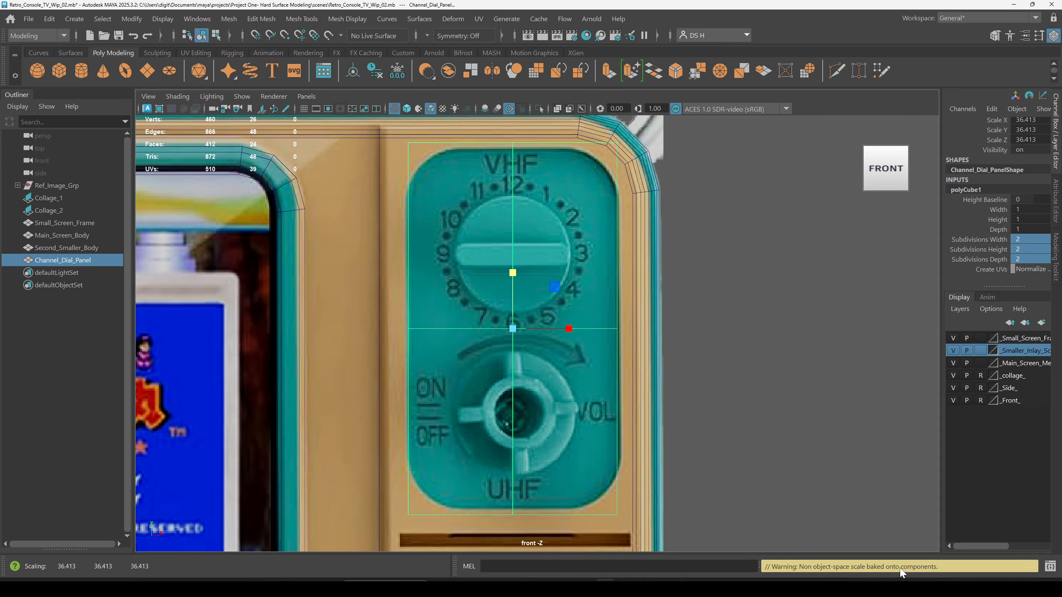
{"action": "key", "text": "ctrl+z"}
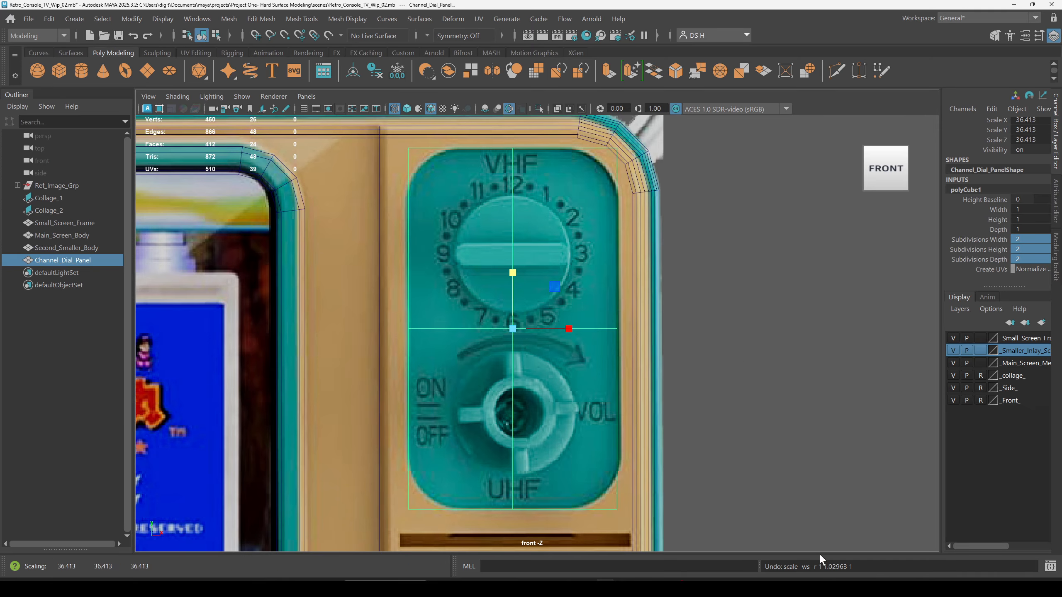
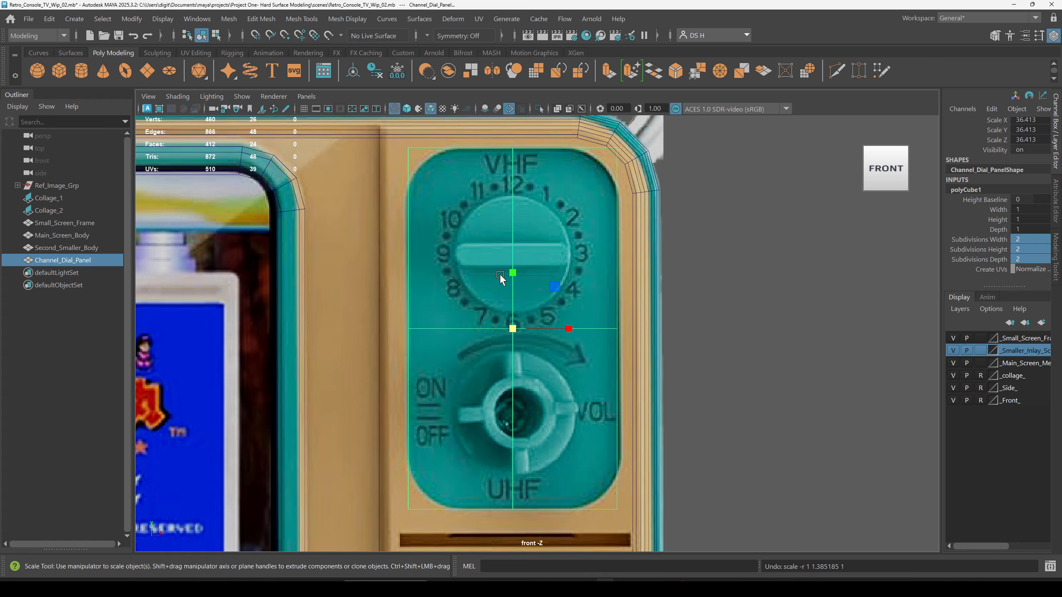
{"action": "left_click_drag", "start_coordinate": [514, 270], "coordinate": [618, 307]}
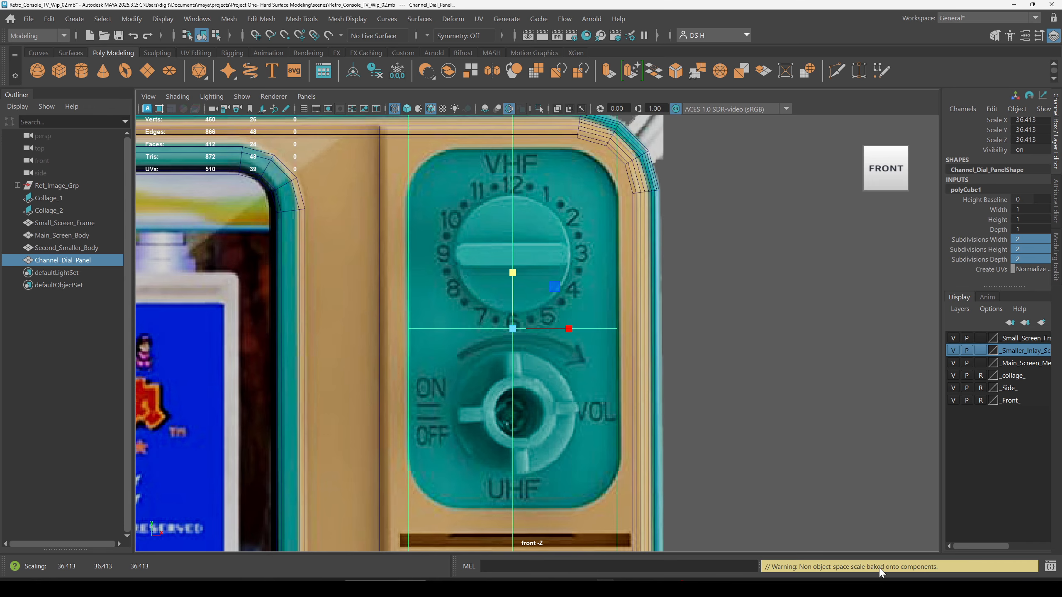
{"action": "scroll", "coordinate": [1003, 269], "scroll_direction": "up", "scroll_amount": 3}
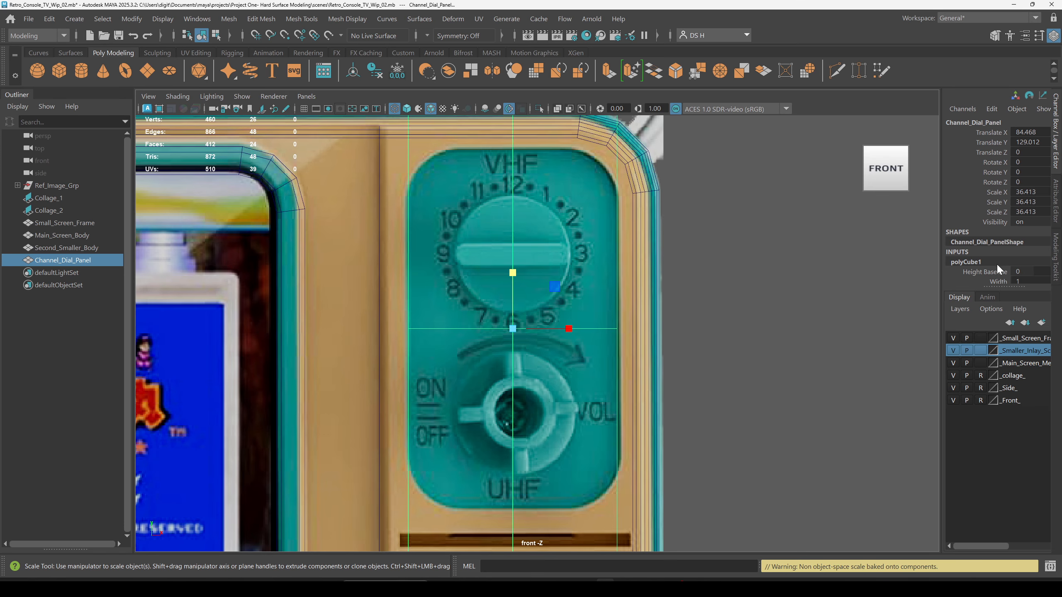
{"action": "left_click_drag", "start_coordinate": [1002, 286], "coordinate": [1004, 384]}
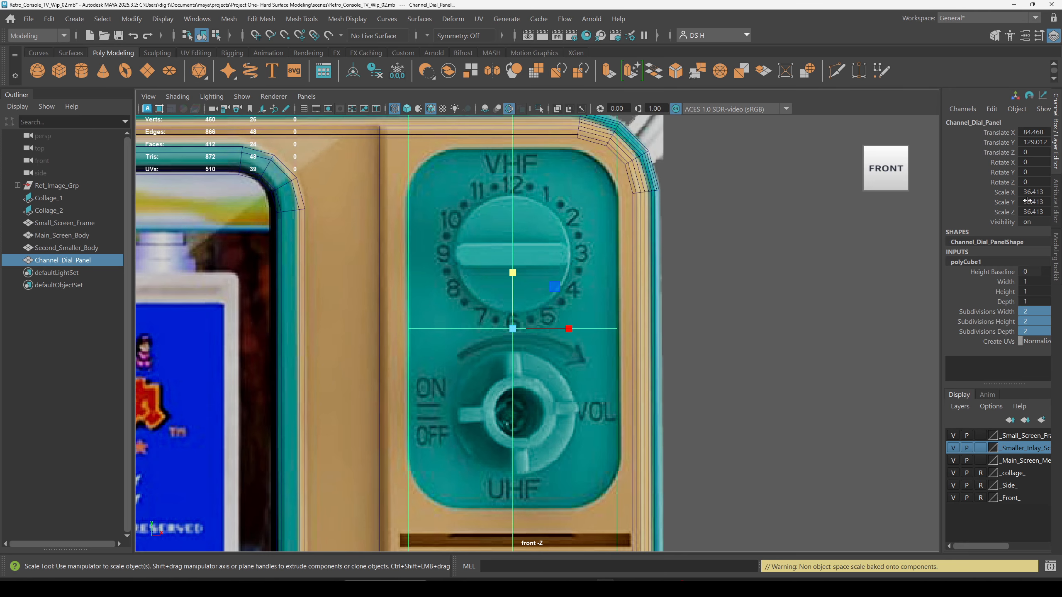
{"action": "scroll", "coordinate": [797, 285], "scroll_direction": "down", "scroll_amount": 2}
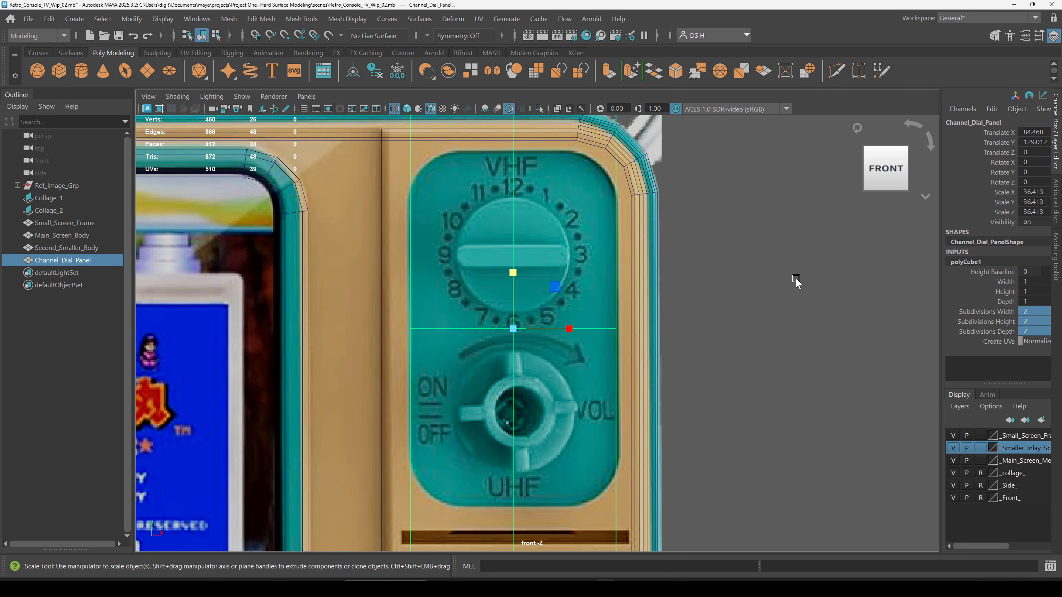
{"action": "key", "text": "ctrl+z"}
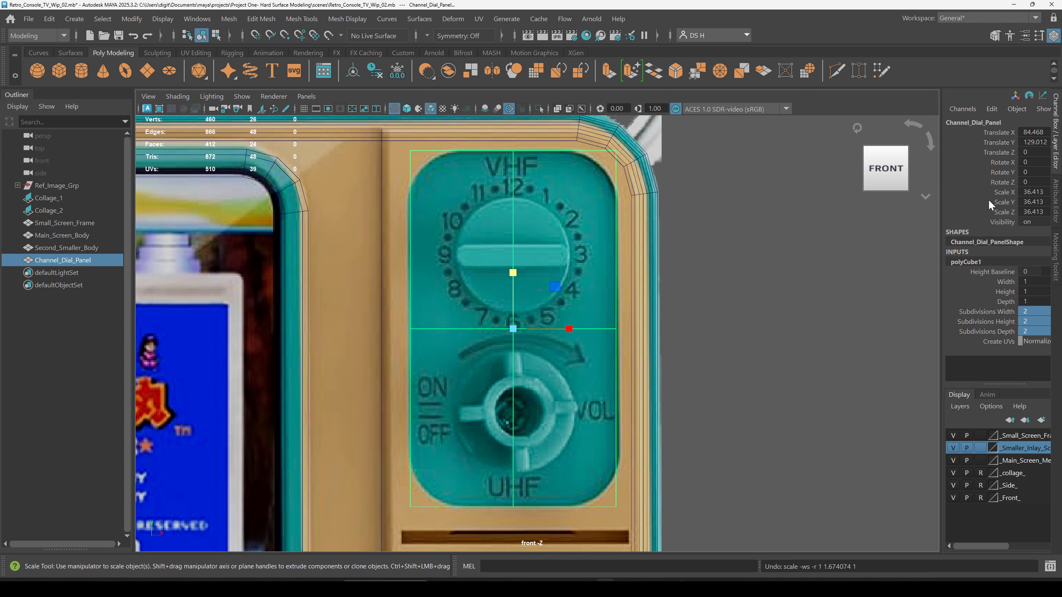
{"action": "left_click", "coordinate": [514, 274]}
{"action": "left_click_drag", "start_coordinate": [507, 274], "coordinate": [542, 292]}
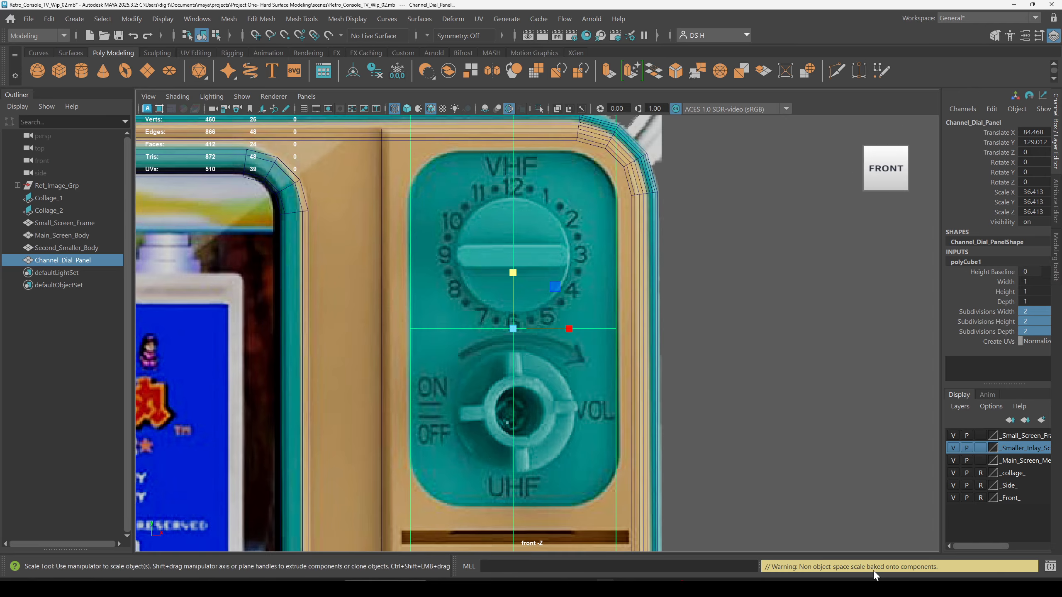
{"action": "left_click_drag", "start_coordinate": [818, 570], "coordinate": [970, 569]}
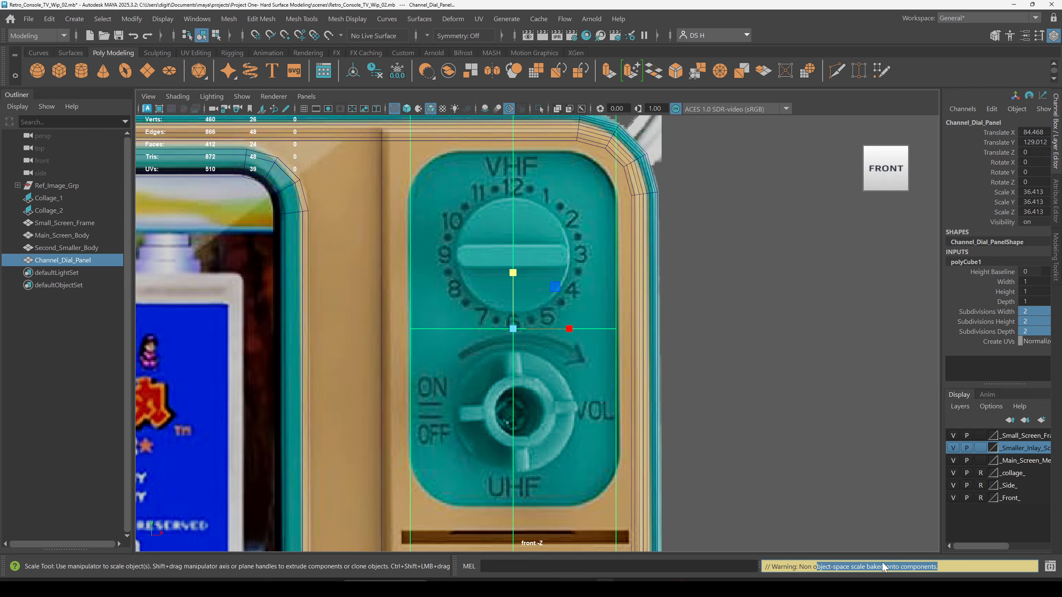
{"action": "key", "text": "ctrl+z"}
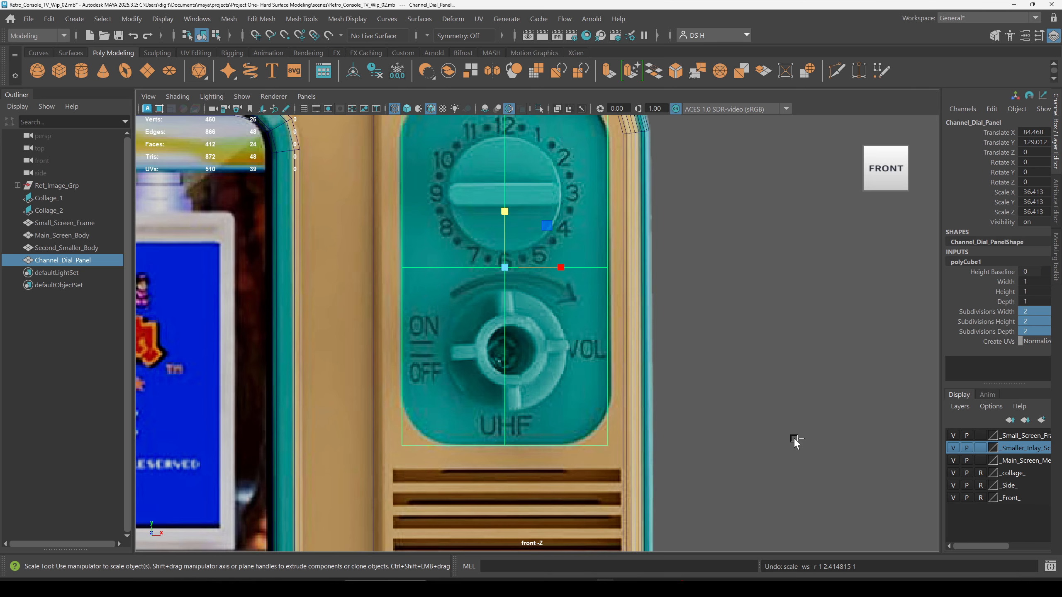
{"action": "scroll", "coordinate": [688, 303], "scroll_direction": "down", "scroll_amount": 2}
{"action": "middle_click_drag", "start_coordinate": [688, 304], "coordinate": [673, 452], "text": "alt"}
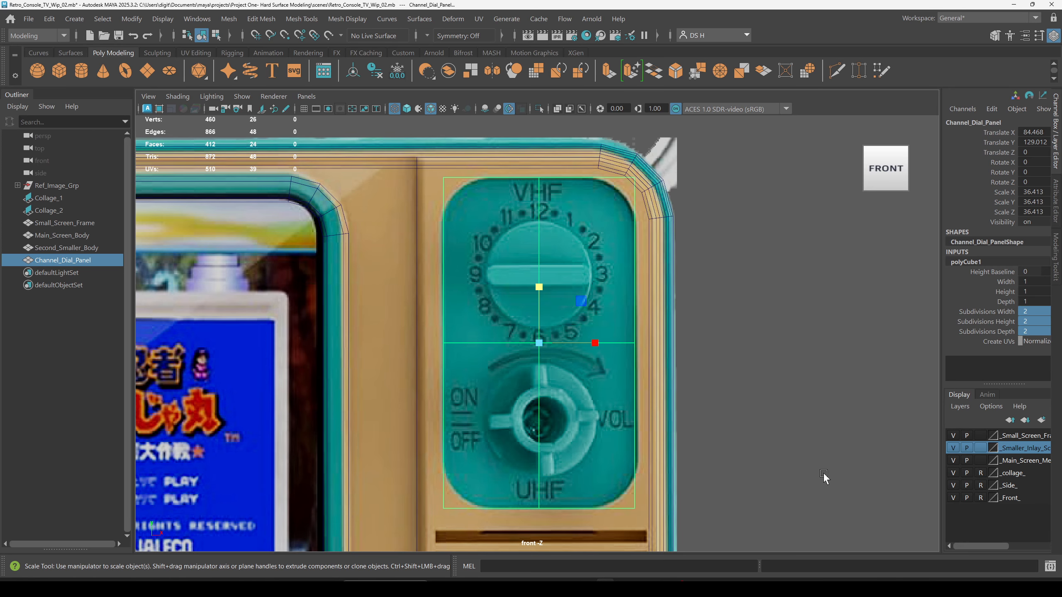
{"action": "middle_click_drag", "start_coordinate": [789, 402], "coordinate": [770, 398], "text": "alt"}
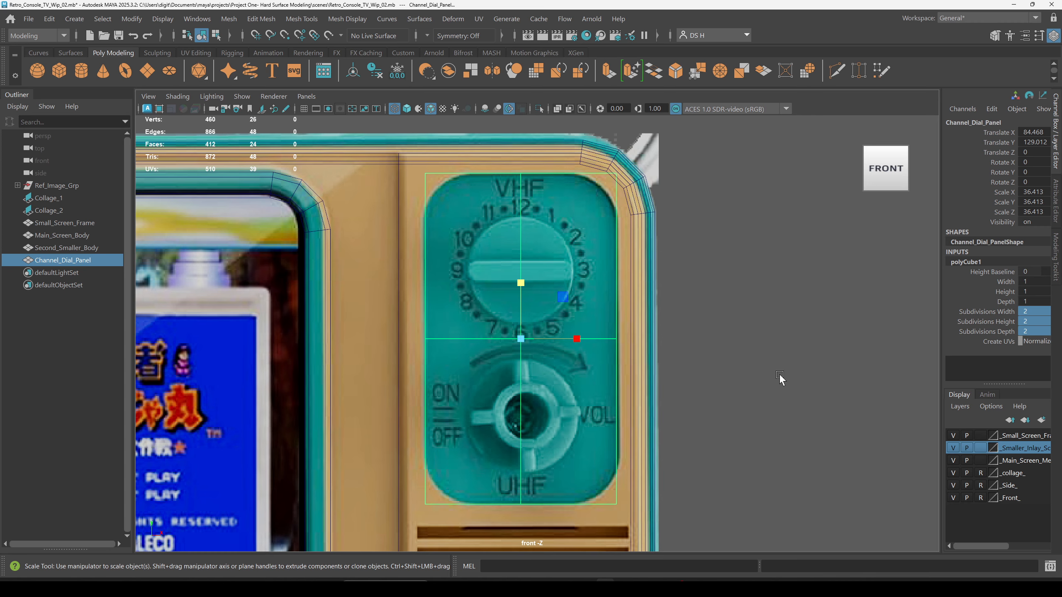
Set the Scale tool's orientation to Object, then try stretching Channel_Dial_Panel vertically and undo the stretch.
{"action": "left_click", "coordinate": [768, 272]}
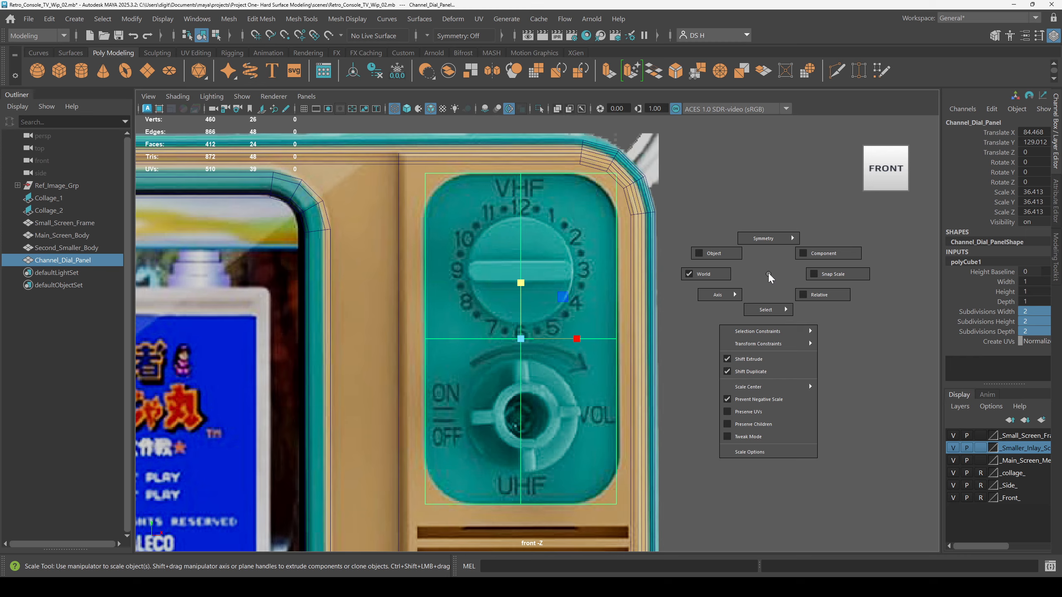
{"action": "left_click_drag", "start_coordinate": [769, 272], "coordinate": [706, 279]}
{"action": "mouse_move", "coordinate": [701, 272]}
{"action": "left_mouse_down"}
{"action": "mouse_move", "coordinate": [718, 294]}
{"action": "mouse_move", "coordinate": [168, 427]}
{"action": "mouse_move", "coordinate": [778, 269]}
{"action": "mouse_move", "coordinate": [685, 251]}
{"action": "mouse_move", "coordinate": [703, 253]}
{"action": "mouse_move", "coordinate": [693, 279]}
{"action": "mouse_move", "coordinate": [732, 275]}
{"action": "mouse_move", "coordinate": [693, 277]}
{"action": "mouse_move", "coordinate": [727, 254]}
{"action": "mouse_move", "coordinate": [701, 253]}
{"action": "left_mouse_up"}
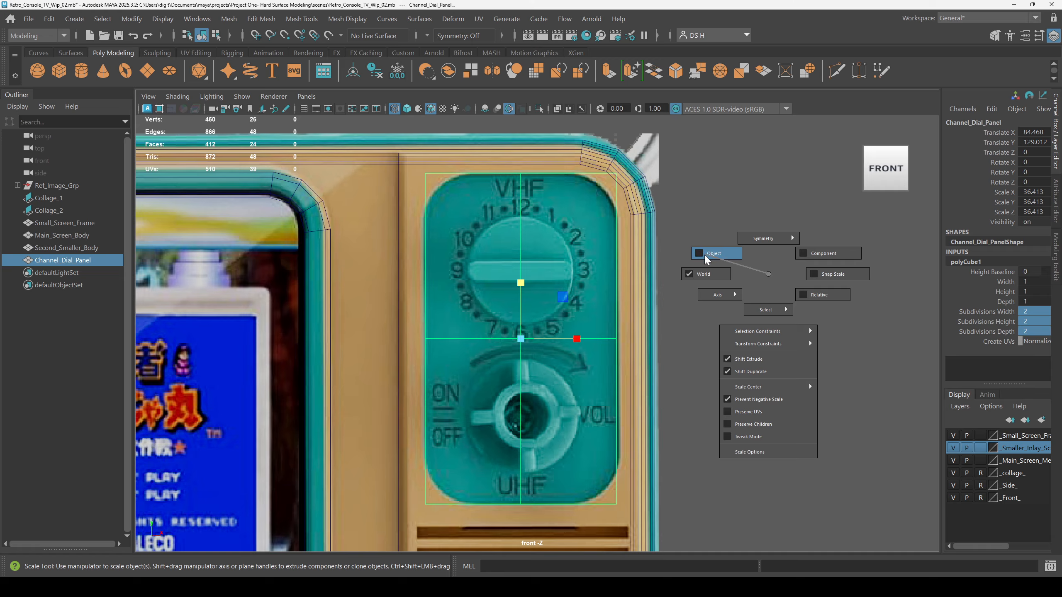
{"action": "left_click_drag", "start_coordinate": [711, 258], "coordinate": [709, 252]}
{"action": "left_click_drag", "start_coordinate": [701, 251], "coordinate": [727, 253]}
{"action": "left_click_drag", "start_coordinate": [715, 255], "coordinate": [709, 249]}
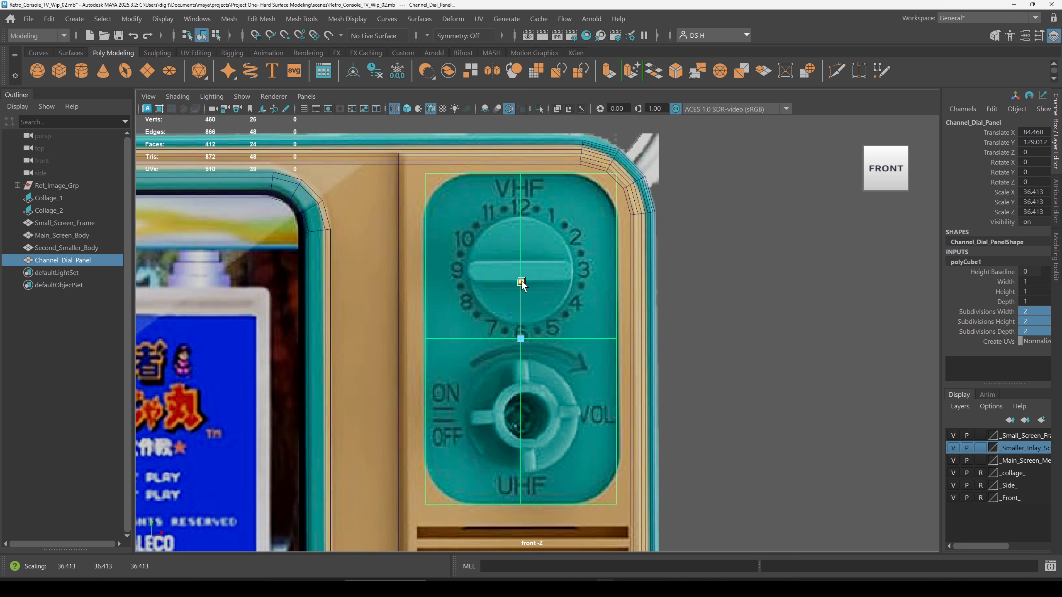
{"action": "left_click_drag", "start_coordinate": [519, 280], "coordinate": [562, 228]}
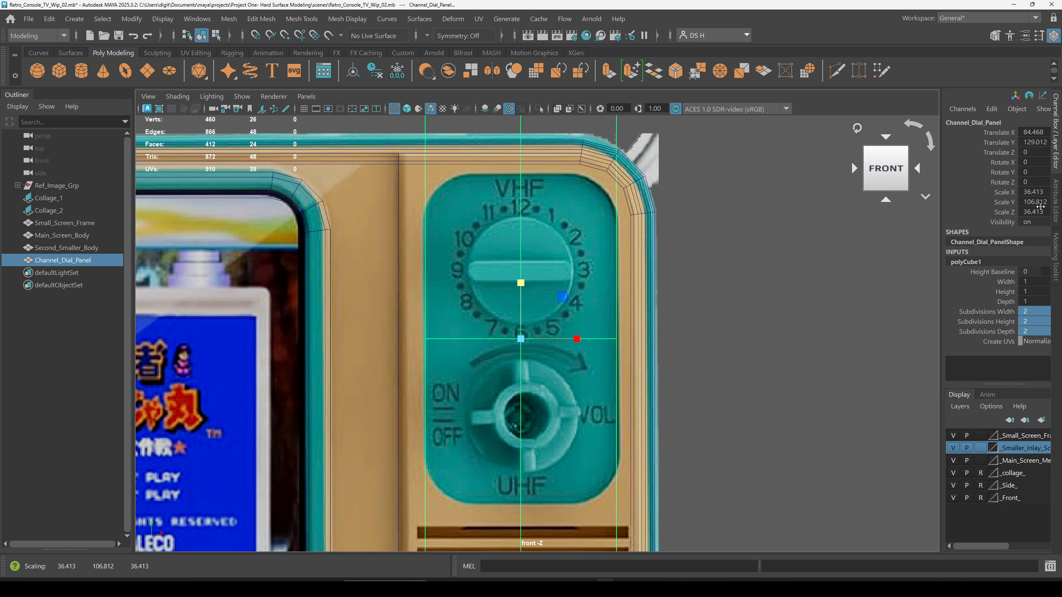
{"action": "key", "text": "ctrl+z"}
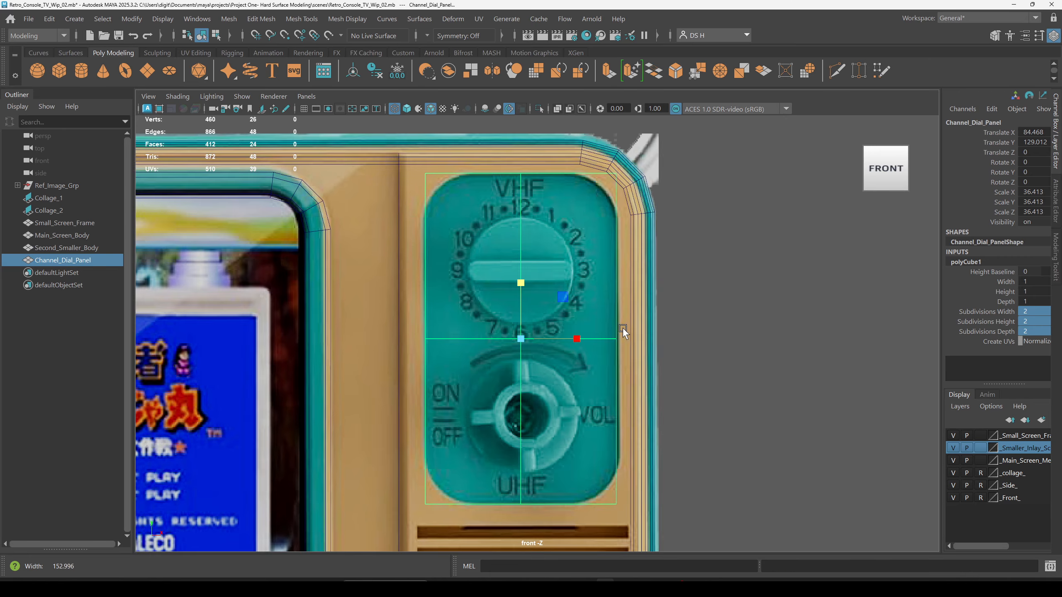
Switch the Scale tool's orientation to World, try stretching Channel_Dial_Panel horizontally, and undo the stretch.
{"action": "scroll", "coordinate": [623, 329], "scroll_direction": "down", "scroll_amount": 2}
{"action": "scroll", "coordinate": [470, 312], "scroll_direction": "down", "scroll_amount": 1}
{"action": "key", "text": "r"}
{"action": "left_click", "coordinate": [719, 292]}
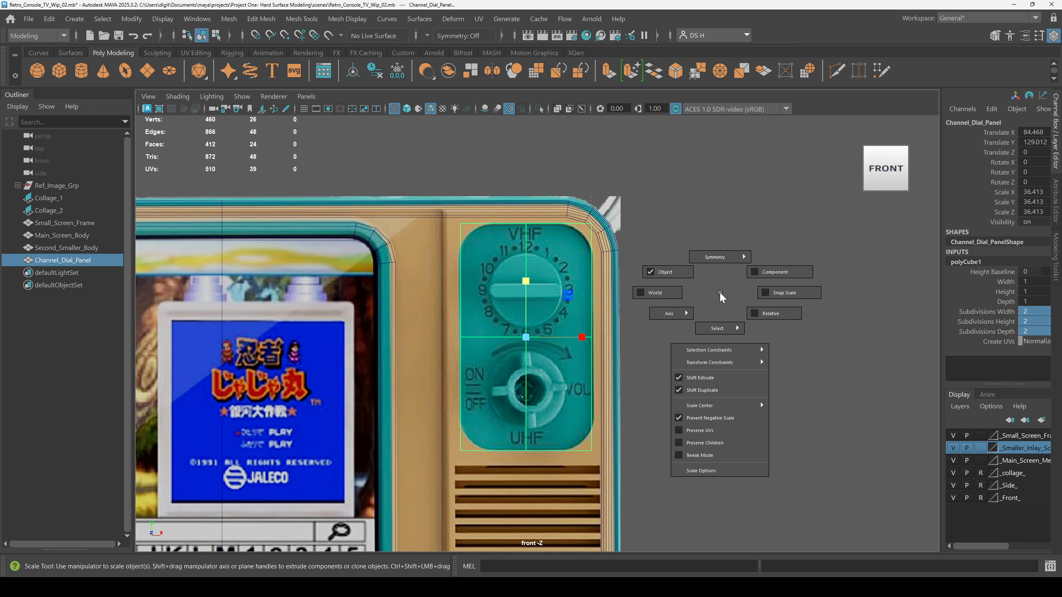
{"action": "left_click_drag", "start_coordinate": [720, 291], "coordinate": [331, 302]}
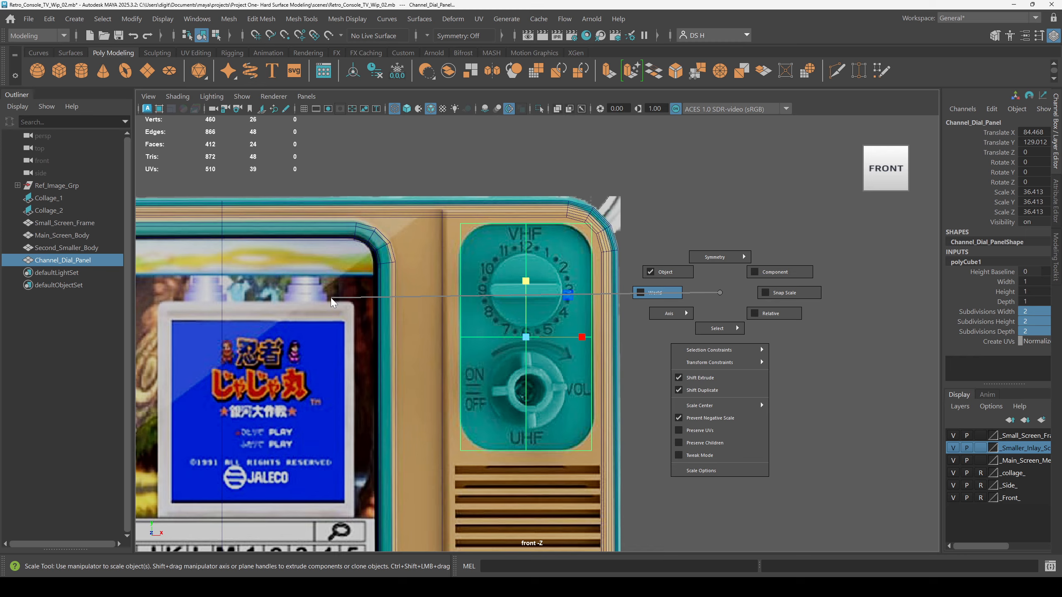
{"action": "left_click_drag", "start_coordinate": [331, 302], "coordinate": [364, 280]}
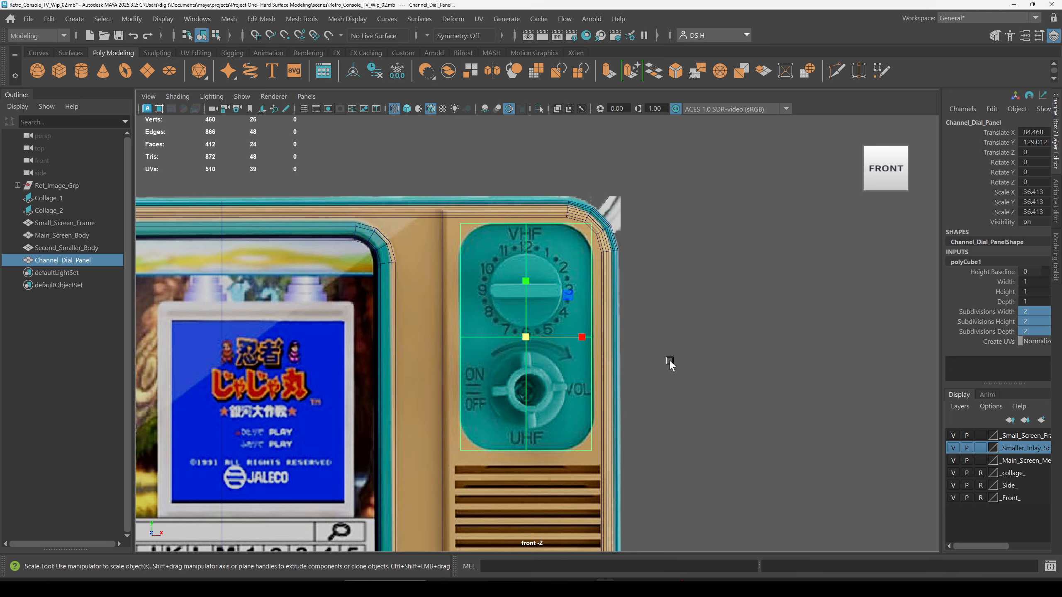
{"action": "left_click_drag", "start_coordinate": [583, 337], "coordinate": [811, 279]}
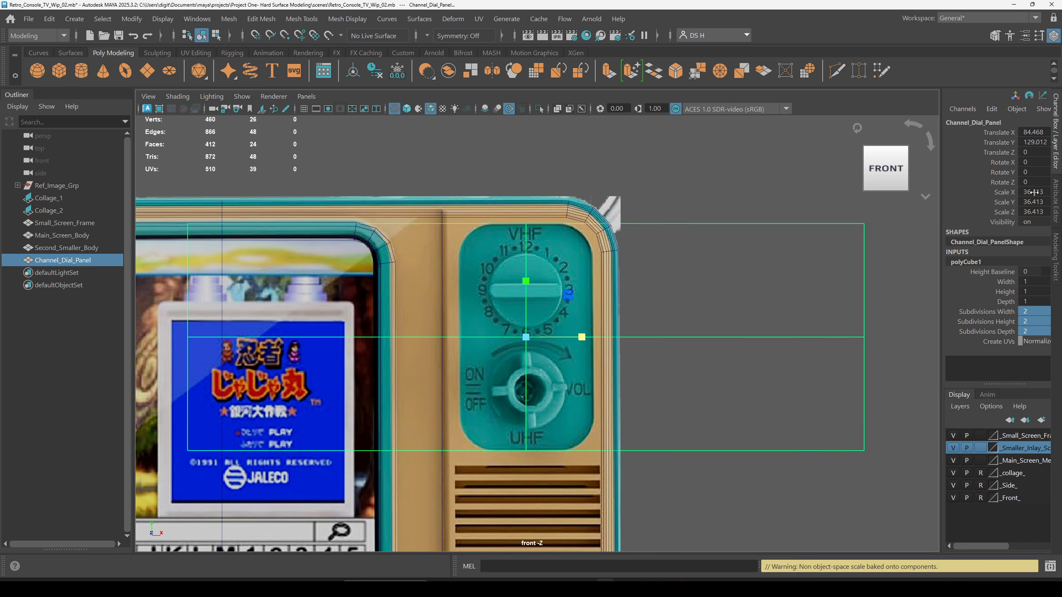
{"action": "left_click_drag", "start_coordinate": [813, 570], "coordinate": [954, 575]}
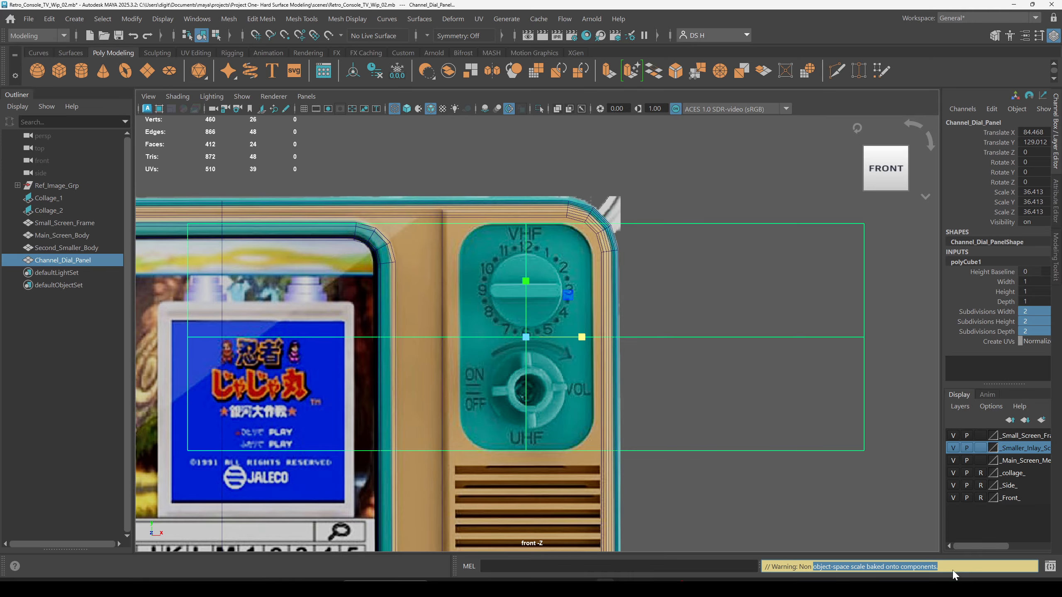
{"action": "scroll", "coordinate": [719, 359], "scroll_direction": "down", "scroll_amount": 1}
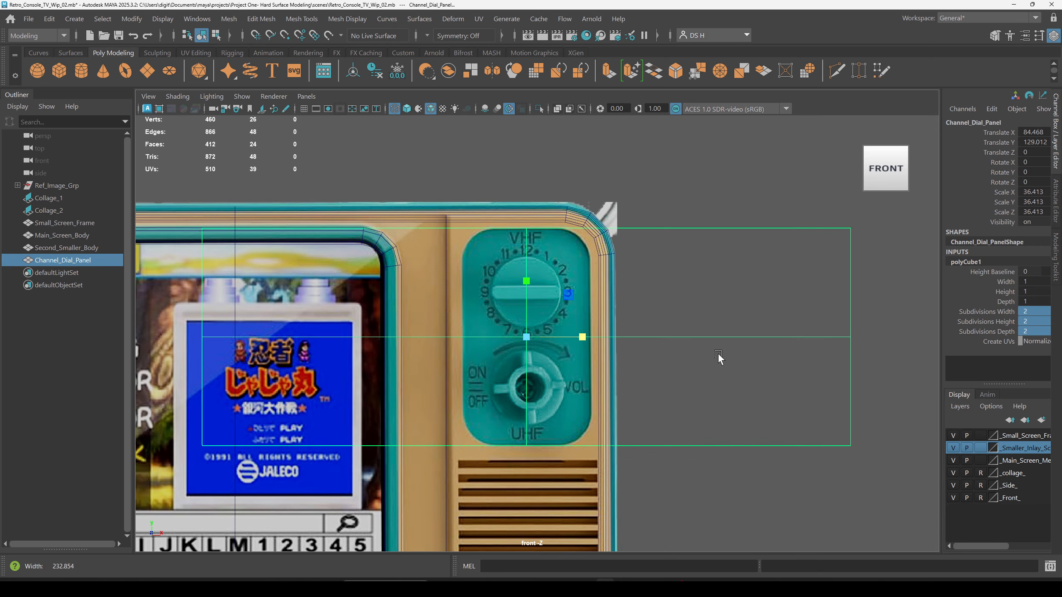
{"action": "key", "text": "ctrl+z"}
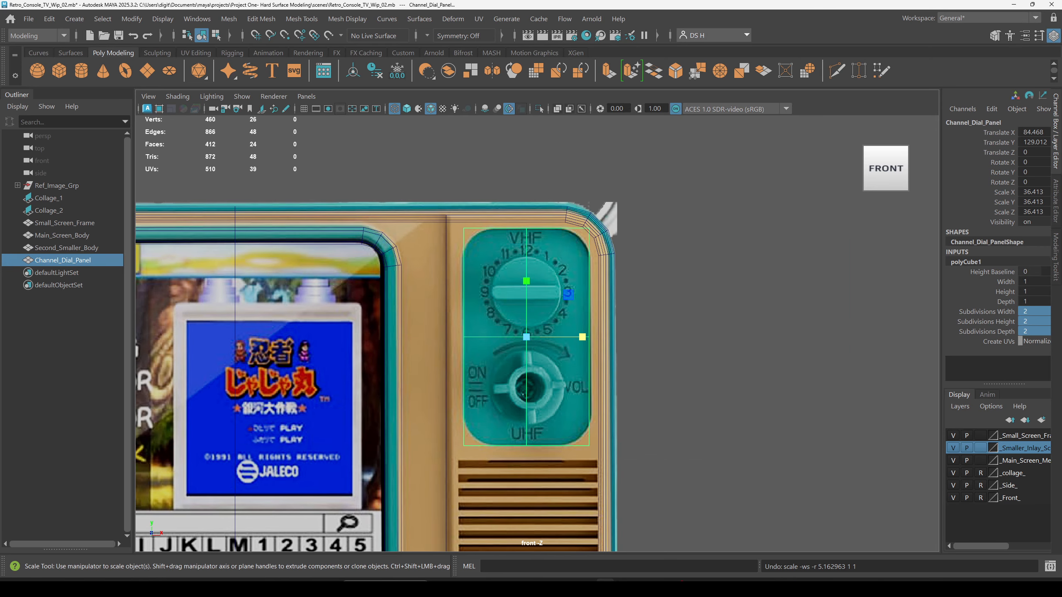
Return the Scale tool's orientation to Object, testing it with a horizontal stretch of Channel_Dial_Panel and undoing that stretch.
{"action": "left_click", "coordinate": [715, 248]}
{"action": "left_click_drag", "start_coordinate": [712, 247], "coordinate": [580, 212]}
{"action": "left_click_drag", "start_coordinate": [584, 338], "coordinate": [929, 338]}
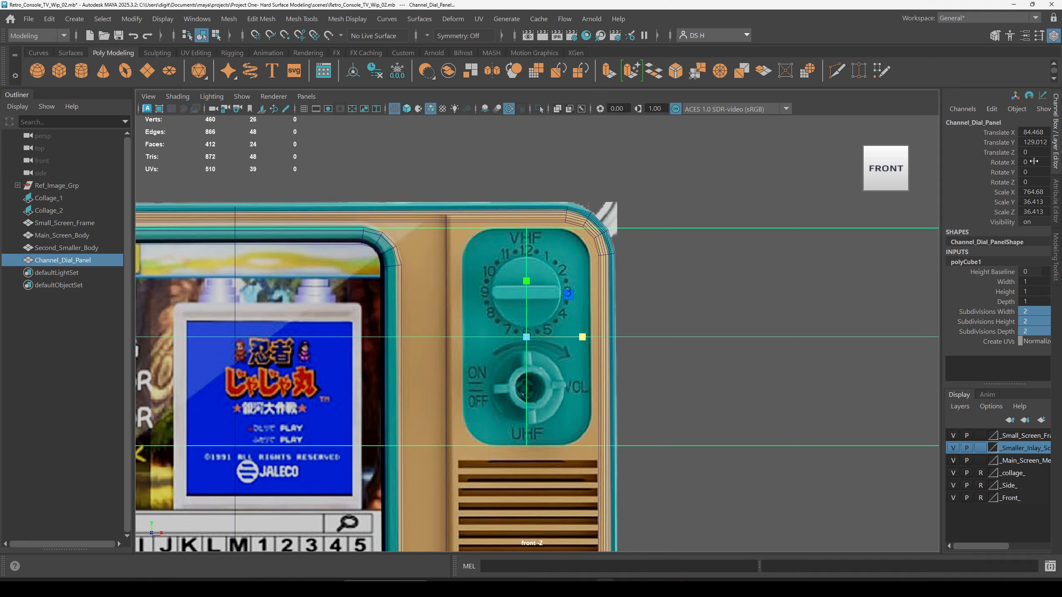
{"action": "key", "text": "ctrl+z"}
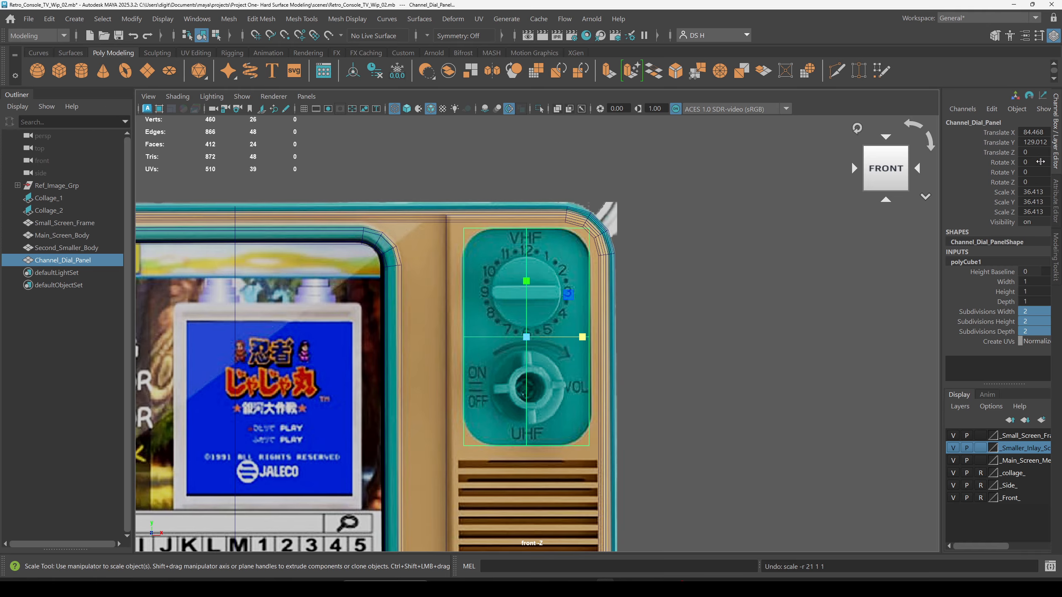
{"action": "left_click_drag", "start_coordinate": [735, 256], "coordinate": [686, 235]}
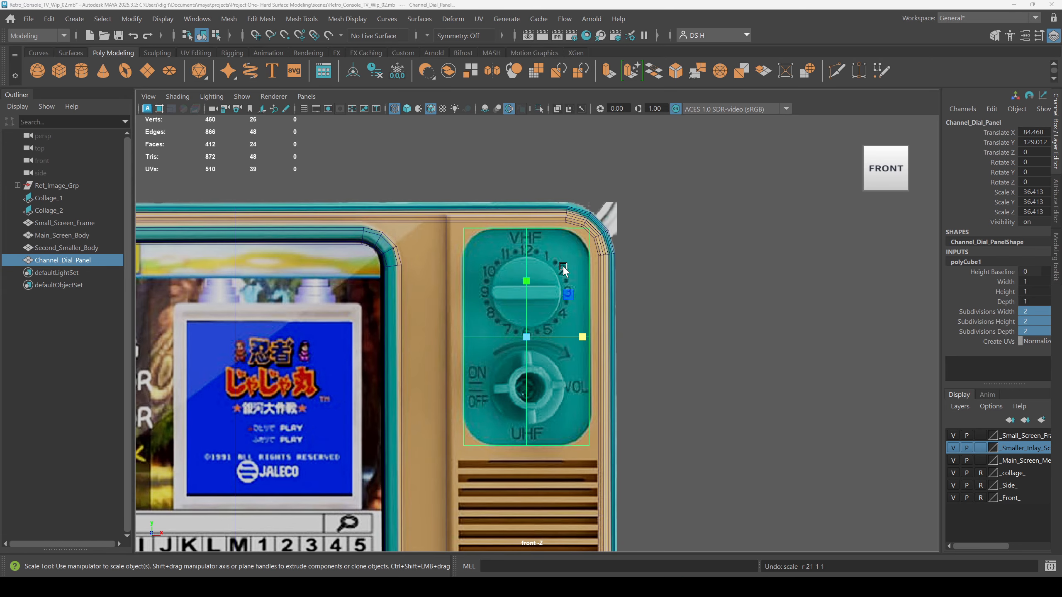
Move Channel_Dial_Panel forward out of the TV body to about Z 96.464.
{"action": "key", "text": "space"}
{"action": "key", "text": "space"}
{"action": "key", "text": "f"}
{"action": "scroll", "coordinate": [689, 423], "scroll_direction": "down", "scroll_amount": 5}
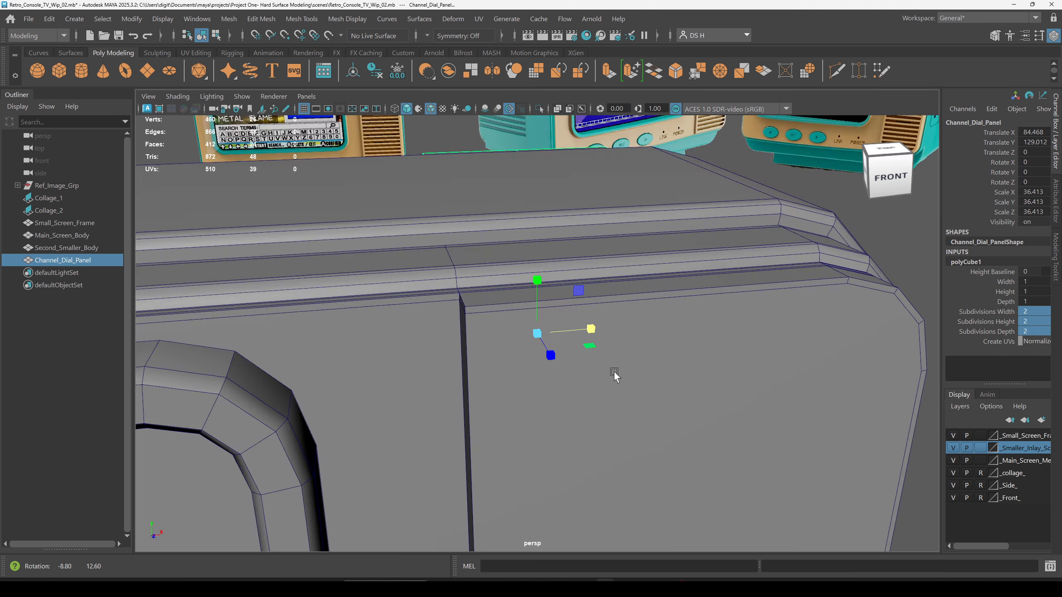
{"action": "left_click_drag", "start_coordinate": [614, 370], "coordinate": [711, 347], "text": "alt"}
{"action": "middle_click_drag", "start_coordinate": [711, 347], "coordinate": [694, 340], "text": "alt"}
{"action": "right_click_drag", "start_coordinate": [694, 340], "coordinate": [707, 364], "text": "alt"}
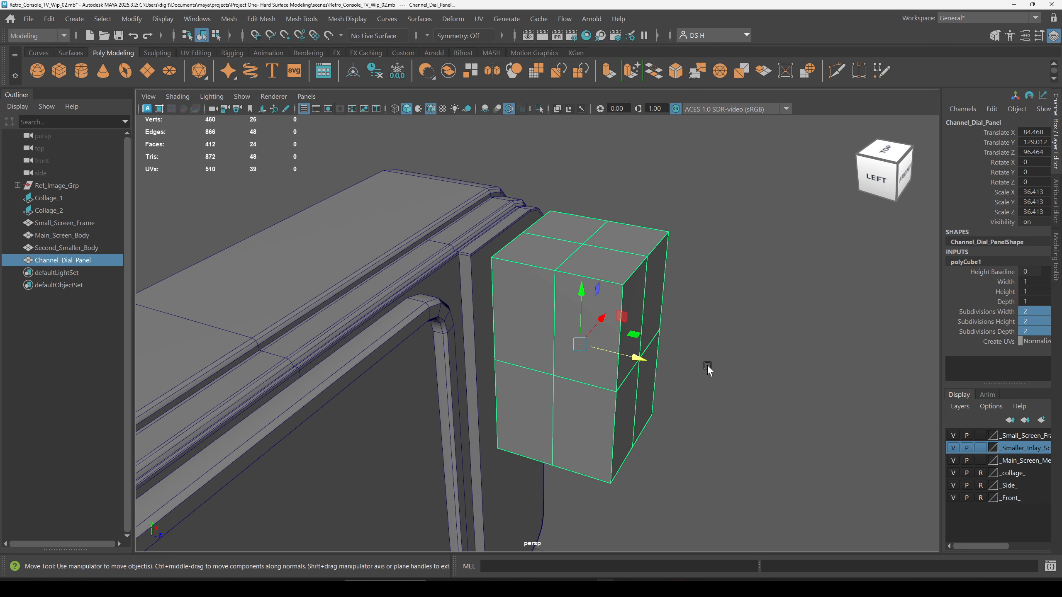
Flatten Channel_Dial_Panel in depth to a Z scale of about 3.519 and undo the extra backward move.
{"action": "key", "text": "r"}
{"action": "left_click_drag", "start_coordinate": [636, 358], "coordinate": [521, 324]}
{"action": "key", "text": "w"}
{"action": "key", "text": "ctrl+z"}
Check the flattened panel against the front reference, then select the short depth edges at its upper-right corner.
{"action": "key", "text": "space"}
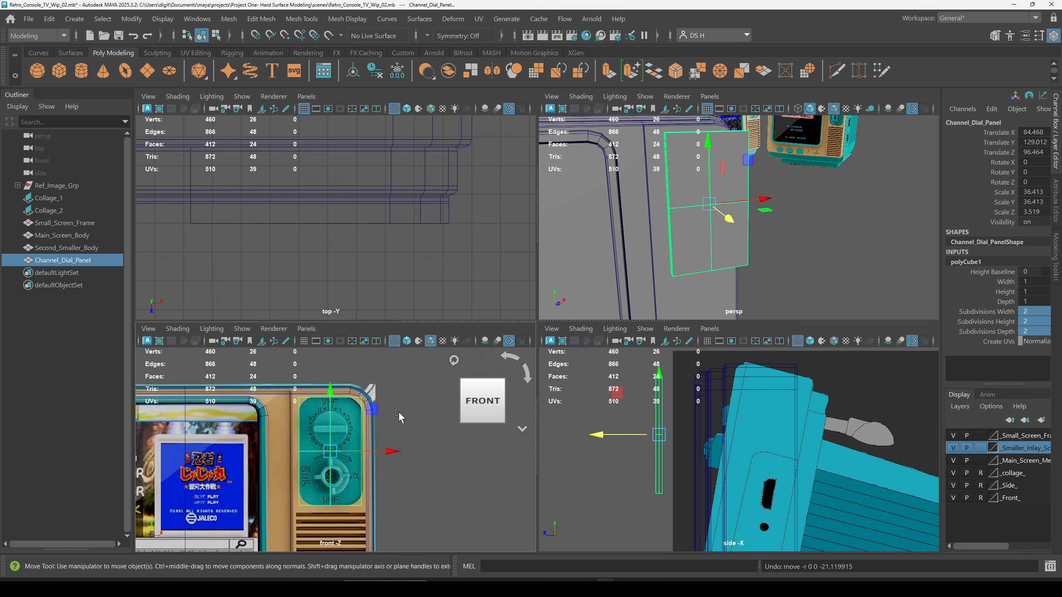
{"action": "key", "text": "space"}
{"action": "scroll", "coordinate": [637, 311], "scroll_direction": "up", "scroll_amount": 4}
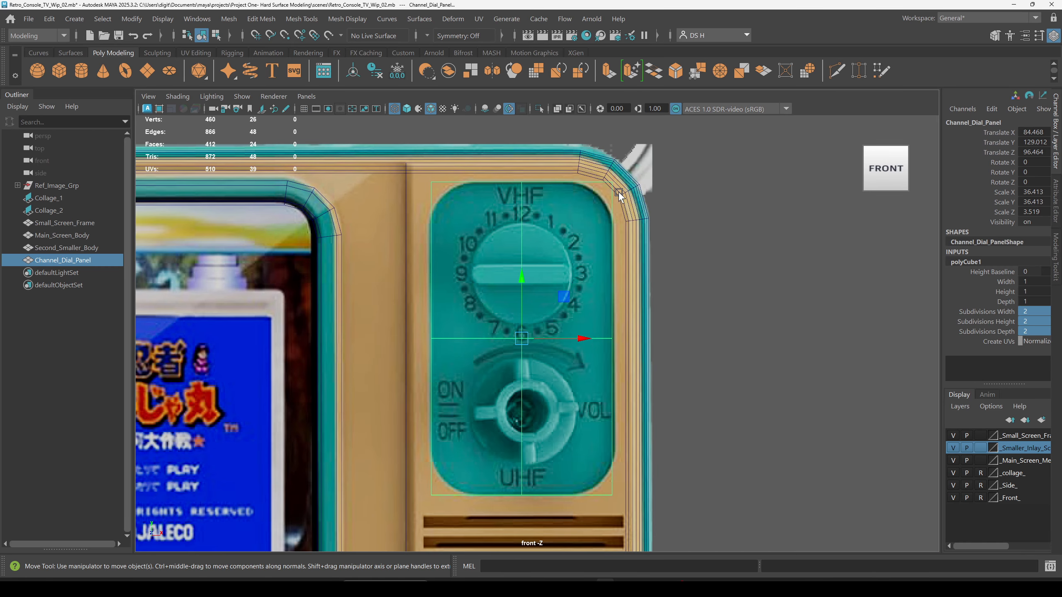
{"action": "key", "text": "space"}
{"action": "key", "text": "space"}
{"action": "left_click_drag", "start_coordinate": [669, 215], "coordinate": [494, 268], "text": "alt"}
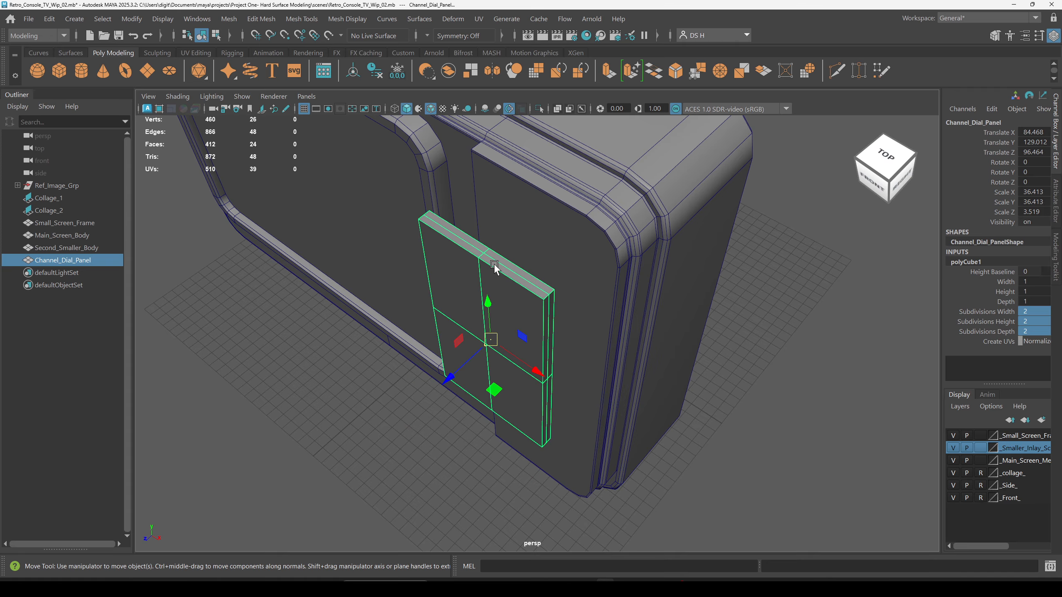
{"action": "right_click_drag", "start_coordinate": [512, 281], "coordinate": [514, 200]}
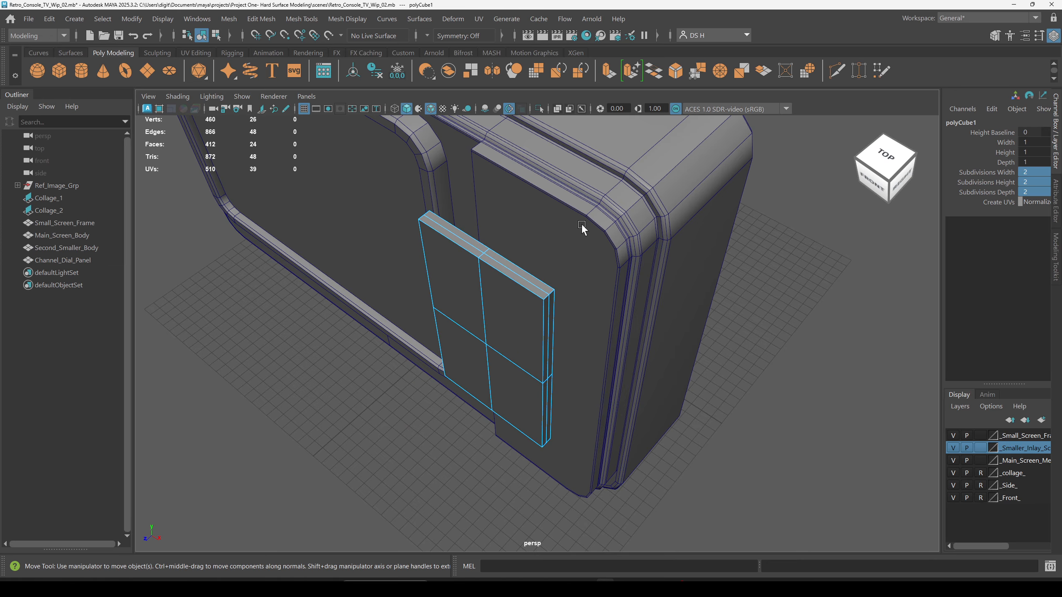
{"action": "left_click_drag", "start_coordinate": [581, 224], "coordinate": [481, 238], "text": "alt"}
{"action": "middle_click_drag", "start_coordinate": [481, 238], "coordinate": [480, 263], "text": "alt"}
{"action": "right_click_drag", "start_coordinate": [480, 263], "coordinate": [634, 360], "text": "alt"}
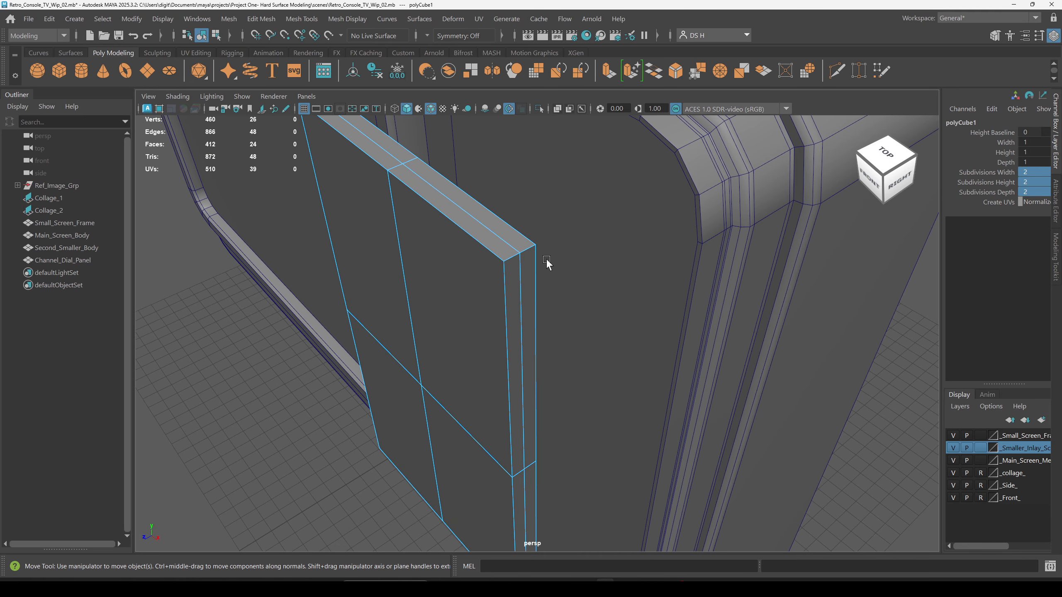
{"action": "left_click", "coordinate": [526, 251]}
{"action": "key", "text": "q"}
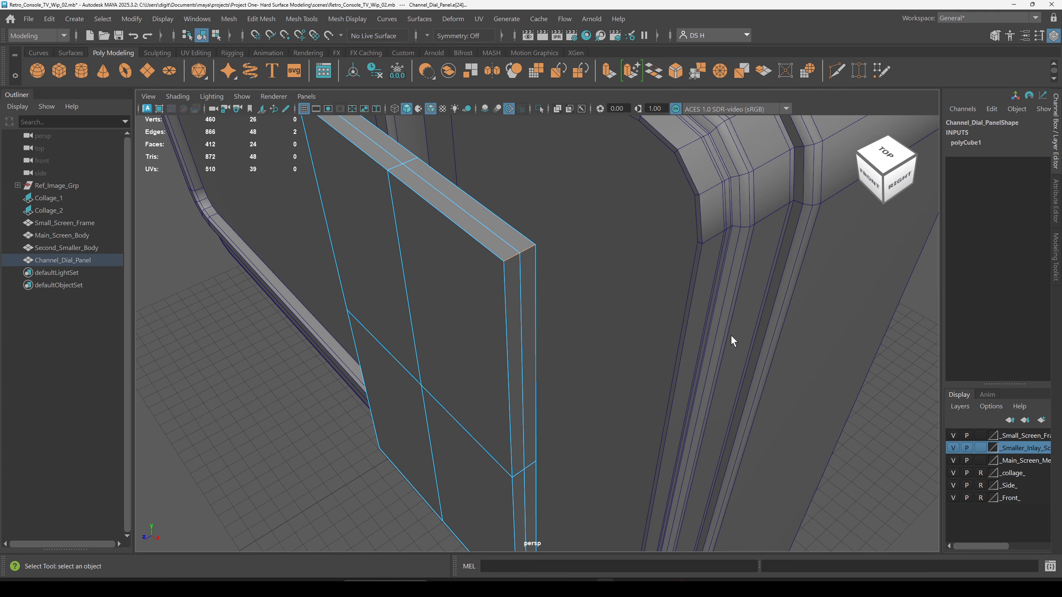
Turn on Object X symmetry and select the short depth edges of both upper corners of Channel_Dial_Panel.
{"action": "left_click_drag", "start_coordinate": [661, 320], "coordinate": [602, 324], "text": "alt"}
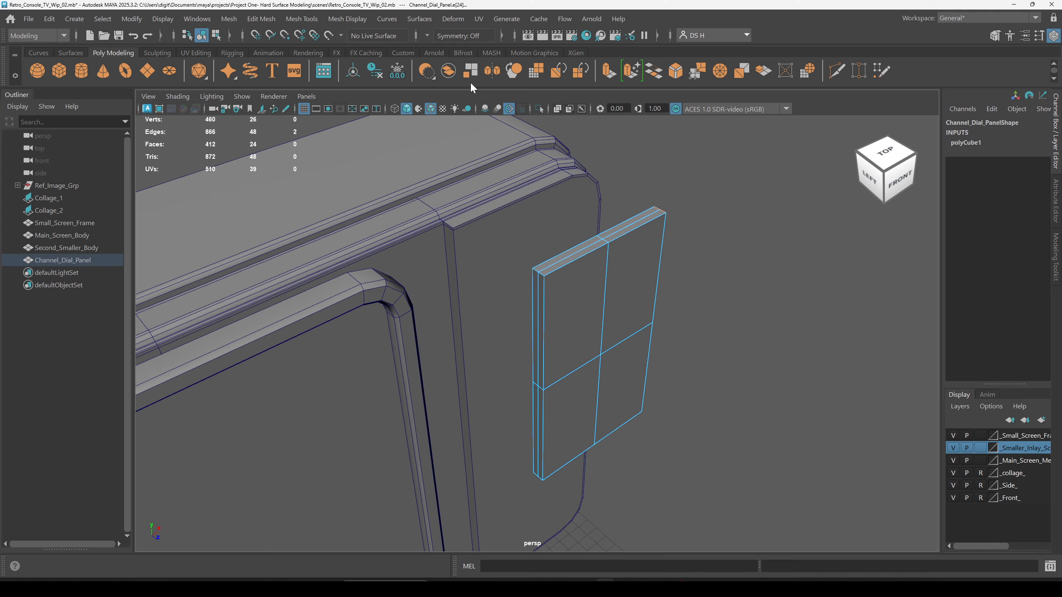
{"action": "left_click", "coordinate": [426, 36]}
{"action": "left_click", "coordinate": [448, 55]}
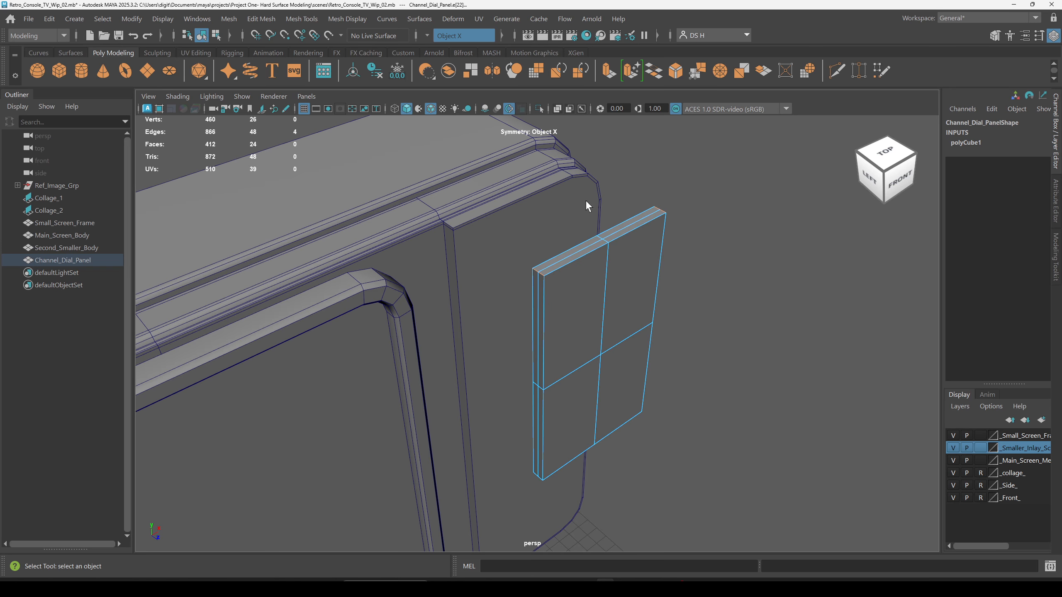
Add the short depth edges of both lower corners of Channel_Dial_Panel to the selection.
{"action": "left_click_drag", "start_coordinate": [769, 356], "coordinate": [688, 301], "text": "alt"}
{"action": "right_click_drag", "start_coordinate": [688, 301], "coordinate": [655, 381], "text": "alt"}
{"action": "left_click_drag", "start_coordinate": [655, 385], "coordinate": [629, 379], "text": "alt"}
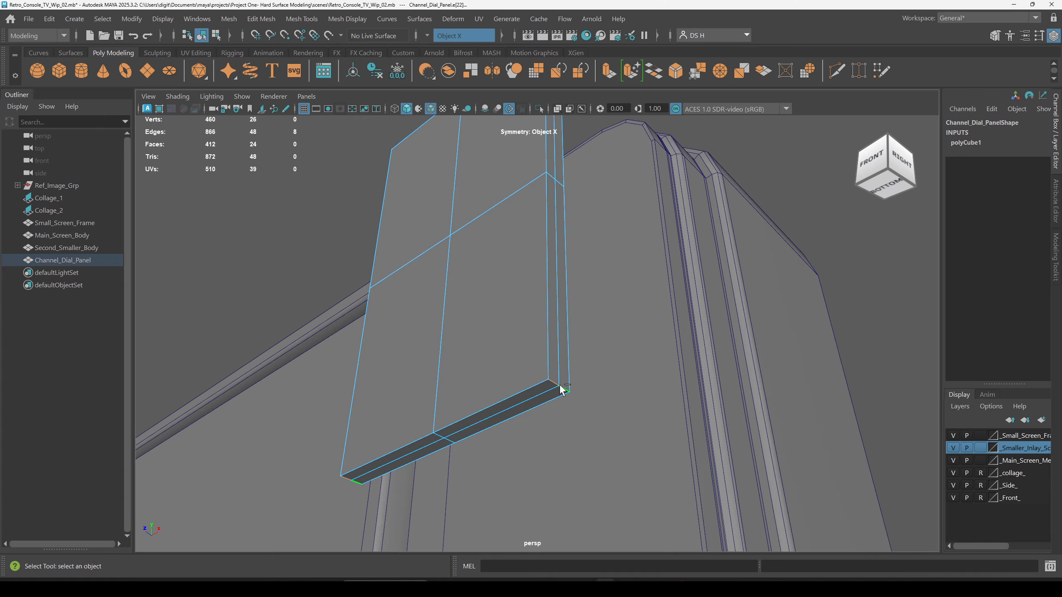
{"action": "right_click_drag", "start_coordinate": [617, 391], "coordinate": [576, 310], "text": "alt"}
{"action": "left_click_drag", "start_coordinate": [581, 272], "coordinate": [639, 336], "text": "alt"}
{"action": "left_click_drag", "start_coordinate": [319, 137], "coordinate": [239, 164], "text": "alt"}
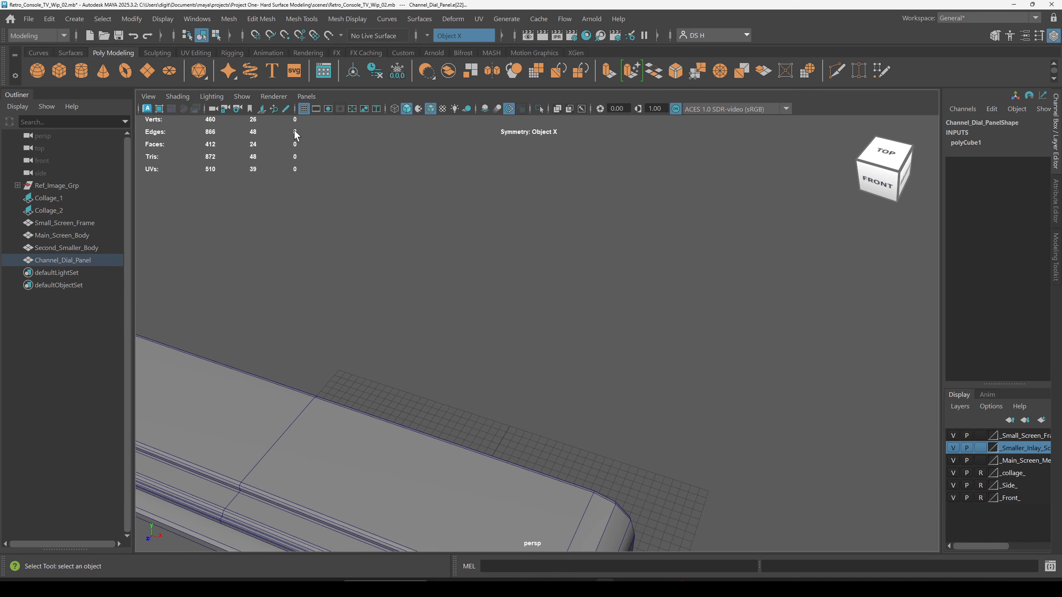
Bevel the selected corner edges of Channel_Dial_Panel against the front reference.
{"action": "key", "text": "f"}
{"action": "key", "text": "space"}
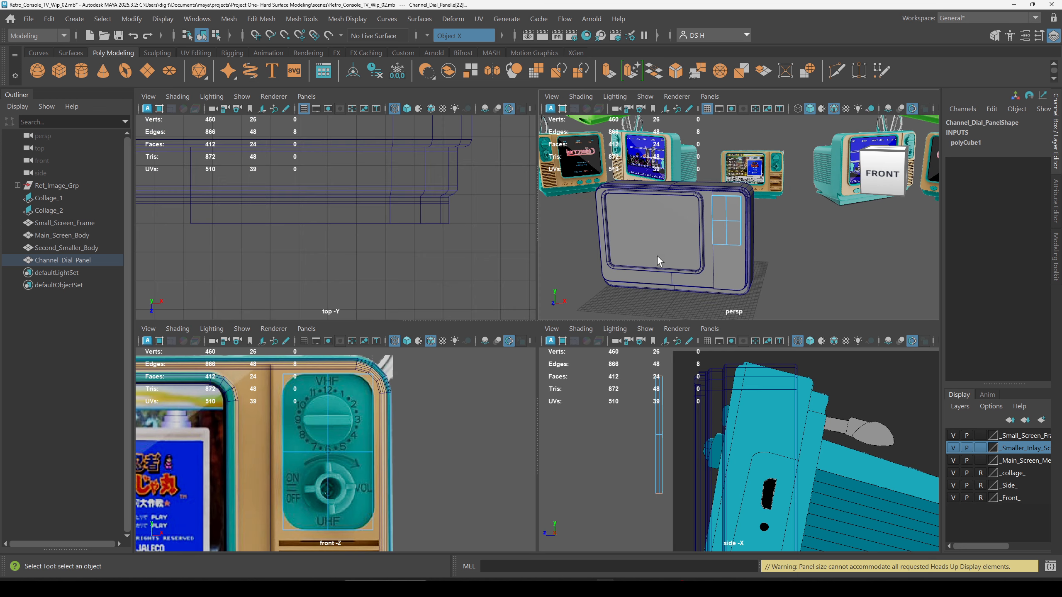
{"action": "key", "text": "space"}
{"action": "middle_click_drag", "start_coordinate": [739, 456], "coordinate": [555, 241], "text": "alt"}
{"action": "right_click_drag", "start_coordinate": [676, 187], "coordinate": [739, 188], "text": "shift"}
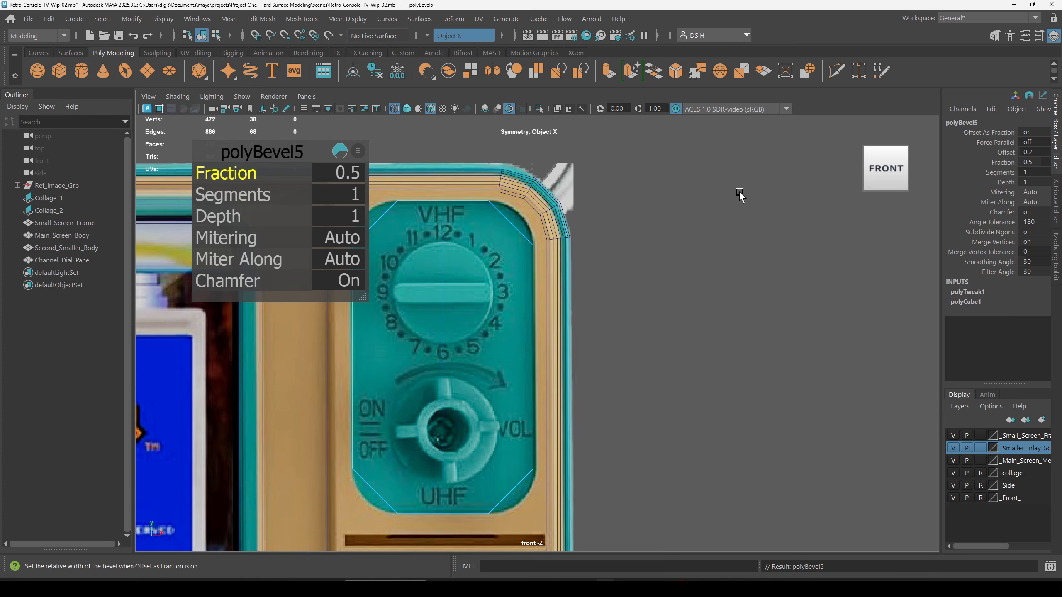
Set the corner bevel's fraction to 0.43 and its segments to 3, comparing the corners with the surrounding TV frame.
{"action": "middle_click_drag", "start_coordinate": [612, 287], "coordinate": [725, 287], "text": "alt"}
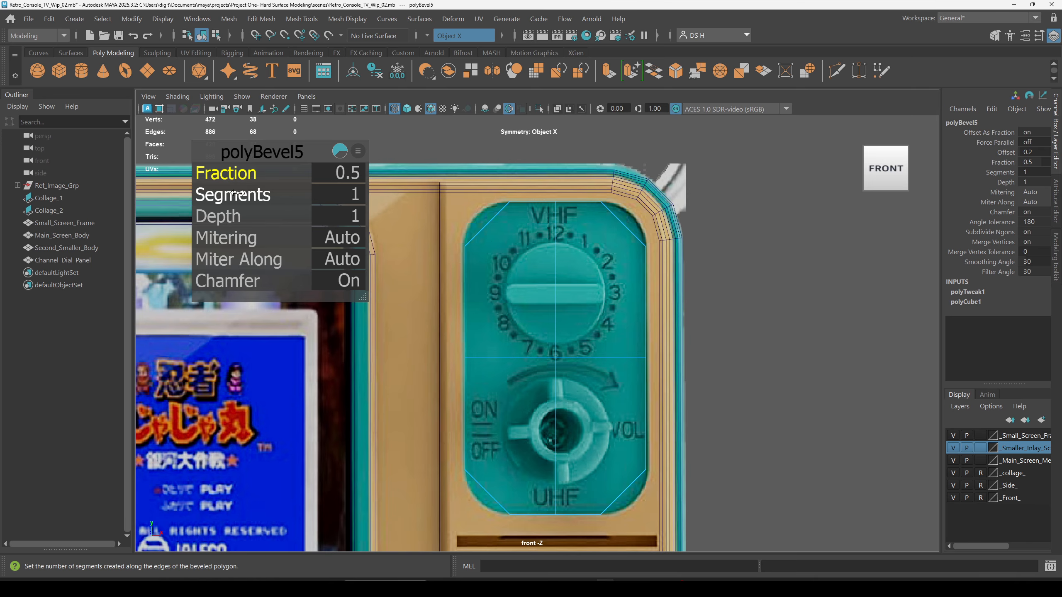
{"action": "left_click_drag", "start_coordinate": [228, 172], "coordinate": [347, 188]}
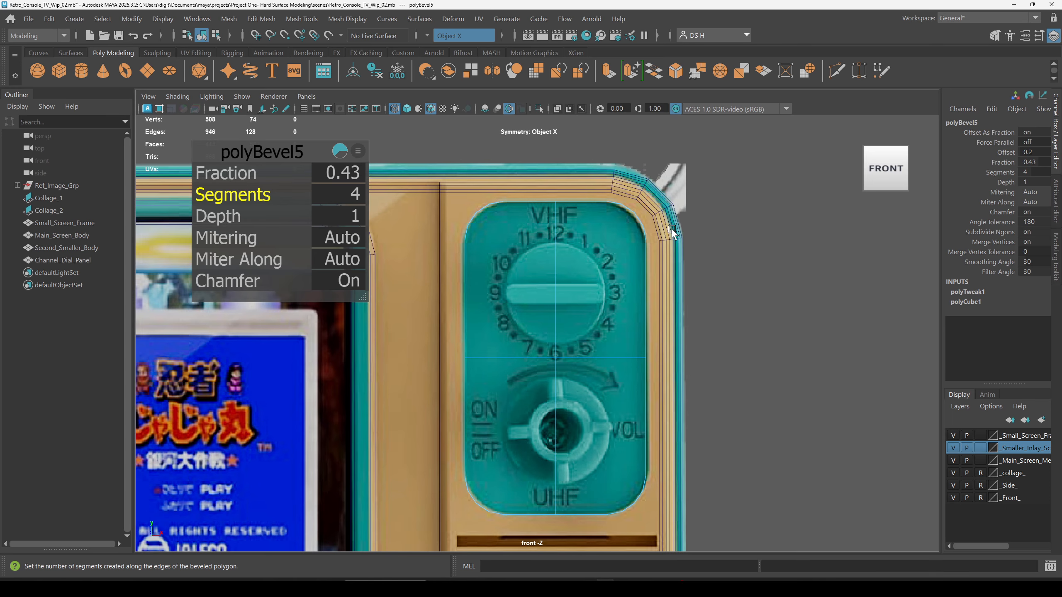
{"action": "scroll", "coordinate": [617, 200], "scroll_direction": "up", "scroll_amount": 6}
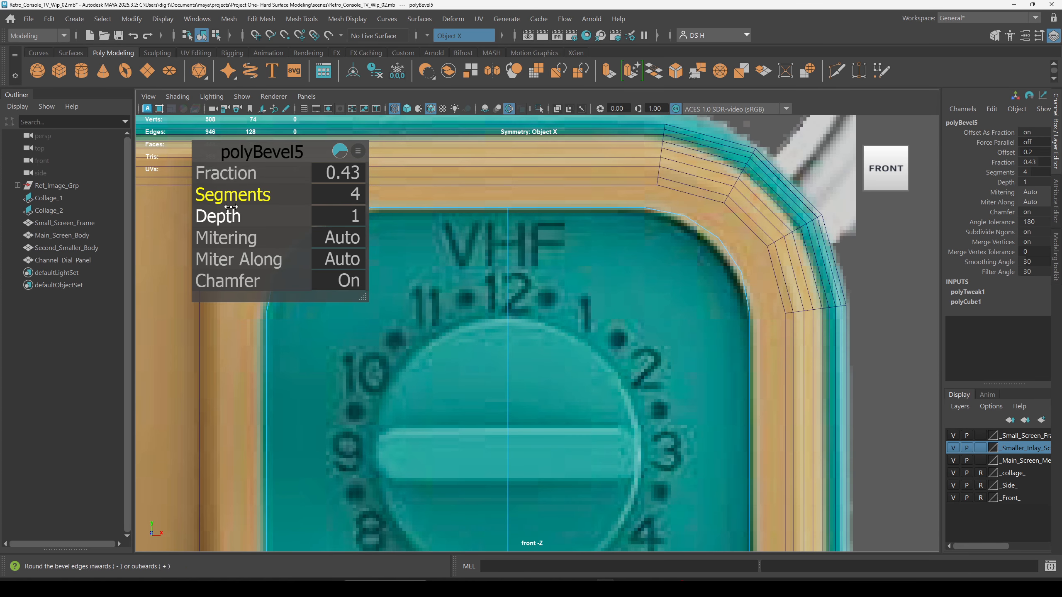
{"action": "left_click_drag", "start_coordinate": [213, 194], "coordinate": [212, 196]}
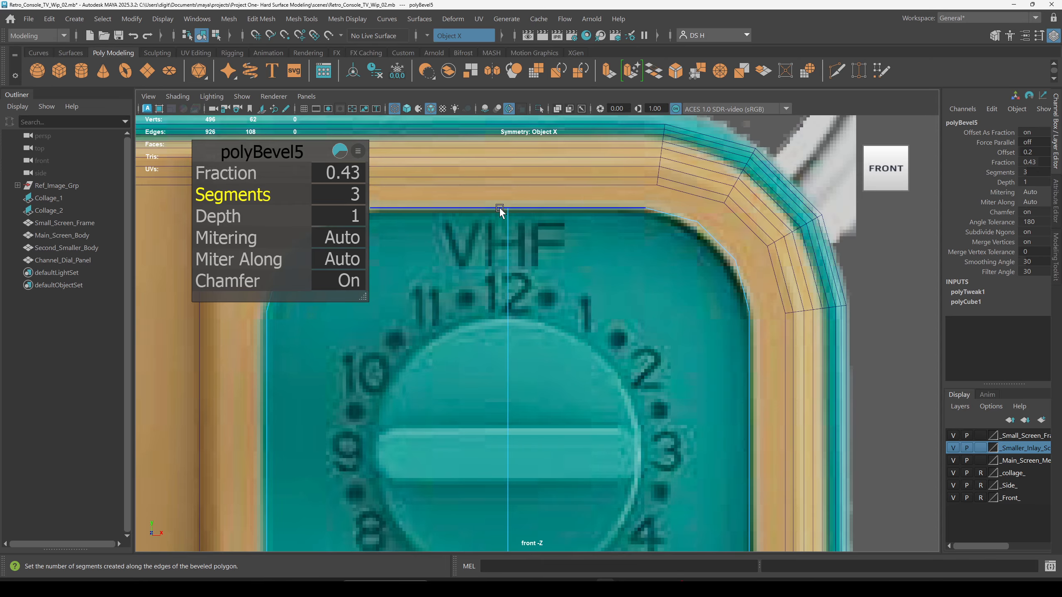
{"action": "middle_click_drag", "start_coordinate": [682, 222], "coordinate": [458, 250], "text": "alt"}
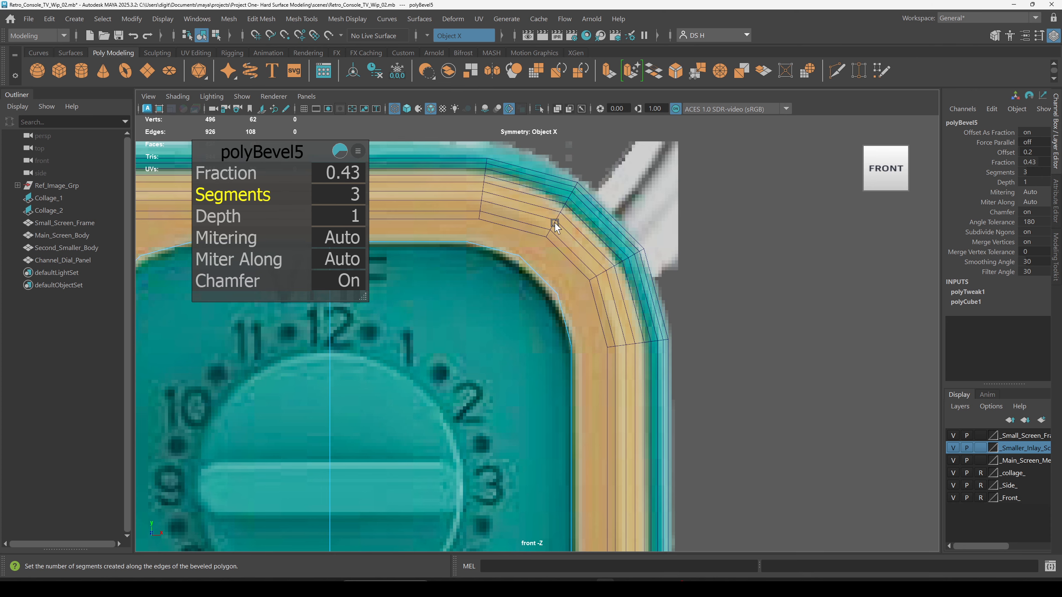
{"action": "middle_click_drag", "start_coordinate": [554, 223], "coordinate": [807, 265], "text": "alt"}
{"action": "right_click_drag", "start_coordinate": [807, 266], "coordinate": [387, 295], "text": "alt"}
{"action": "middle_click_drag", "start_coordinate": [388, 295], "coordinate": [681, 269], "text": "alt"}
{"action": "right_click_drag", "start_coordinate": [680, 269], "coordinate": [633, 314], "text": "alt"}
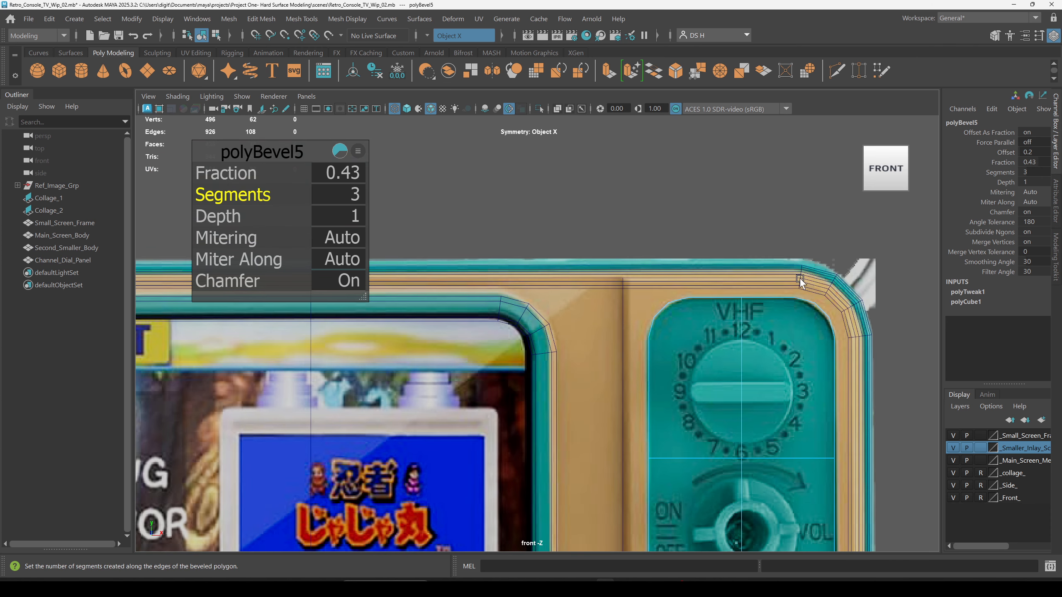
Compare the beveled upper corner of Channel_Dial_Panel with the front reference and inspect the panel in the perspective view.
{"action": "middle_click_drag", "start_coordinate": [861, 402], "coordinate": [610, 401], "text": "alt"}
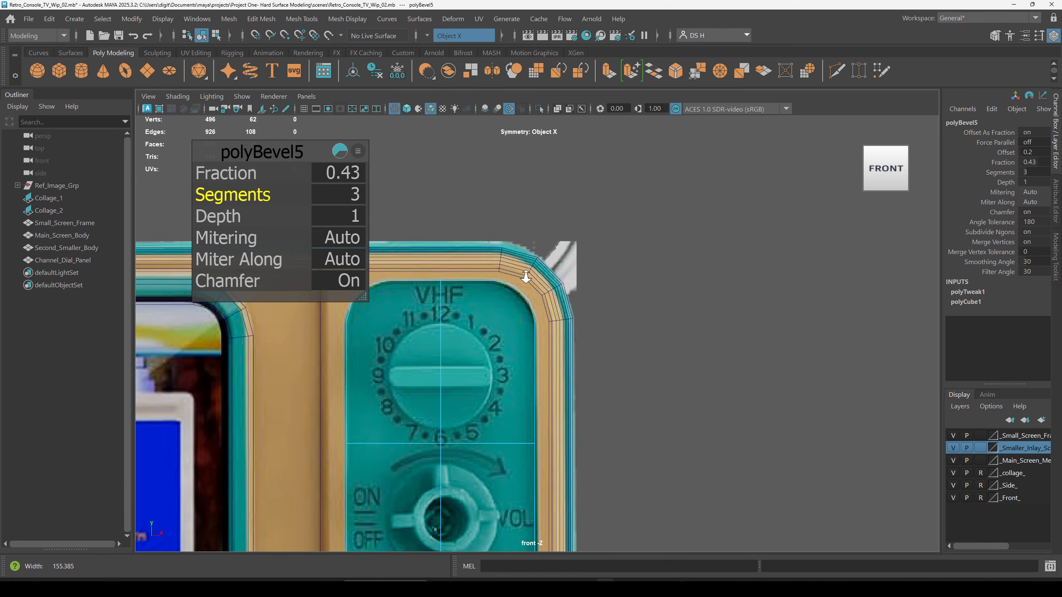
{"action": "right_click_drag", "start_coordinate": [610, 401], "coordinate": [794, 409], "text": "alt"}
{"action": "middle_click_drag", "start_coordinate": [518, 138], "coordinate": [586, 238], "text": "alt"}
{"action": "right_click_drag", "start_coordinate": [543, 234], "coordinate": [590, 239], "text": "alt"}
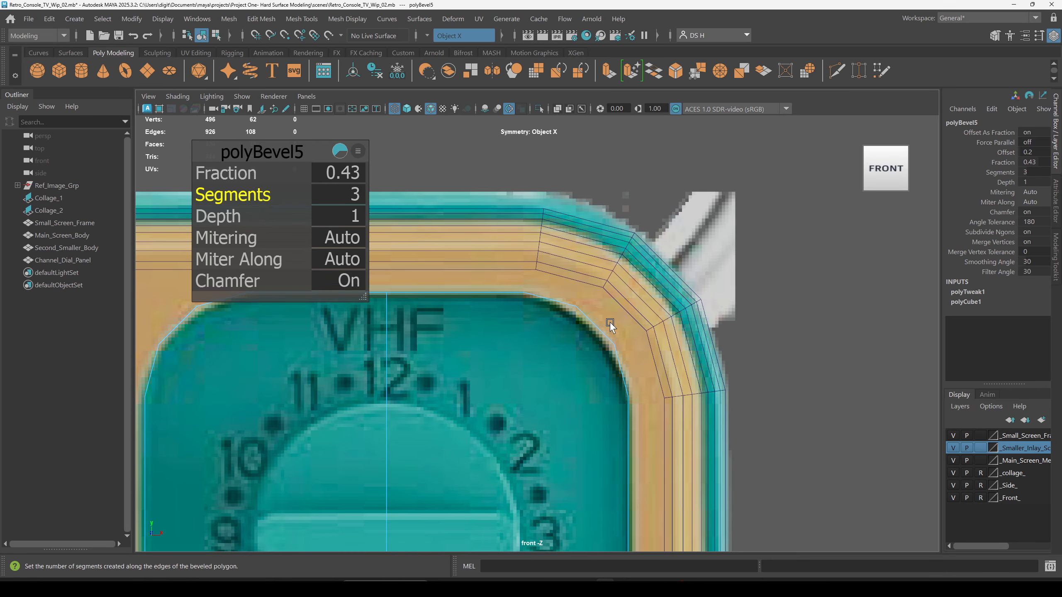
{"action": "scroll", "coordinate": [752, 292], "scroll_direction": "down", "scroll_amount": 3}
{"action": "middle_click_drag", "start_coordinate": [694, 288], "coordinate": [766, 200], "text": "alt"}
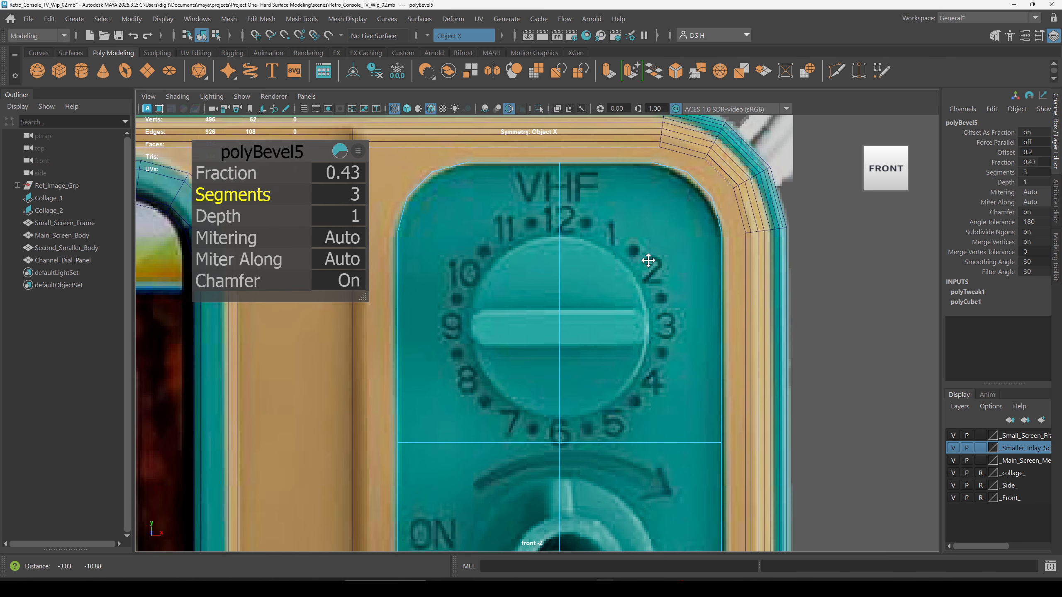
{"action": "key", "text": "space"}
{"action": "key", "text": "space"}
{"action": "key", "text": "f"}
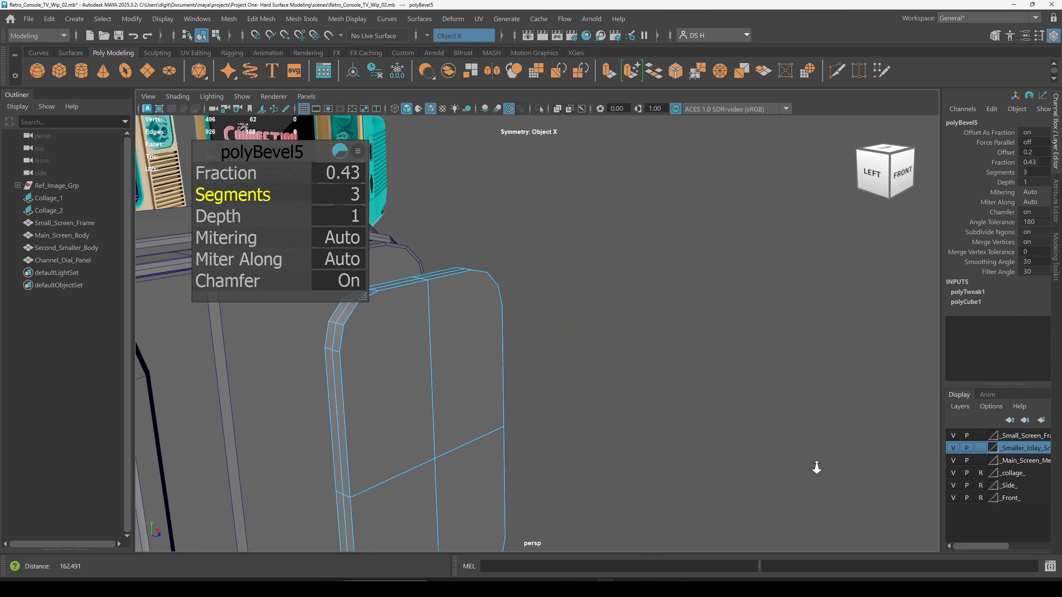
Return Channel_Dial_Panel to object selection with the Move tool active in the perspective view.
{"action": "key", "text": "F8"}
{"action": "key", "text": "q"}
{"action": "scroll", "coordinate": [606, 375], "scroll_direction": "down", "scroll_amount": 3}
{"action": "left_click_drag", "start_coordinate": [606, 375], "coordinate": [631, 349], "text": "alt"}
{"action": "middle_click_drag", "start_coordinate": [631, 349], "coordinate": [656, 372], "text": "alt"}
{"action": "key", "text": "w"}
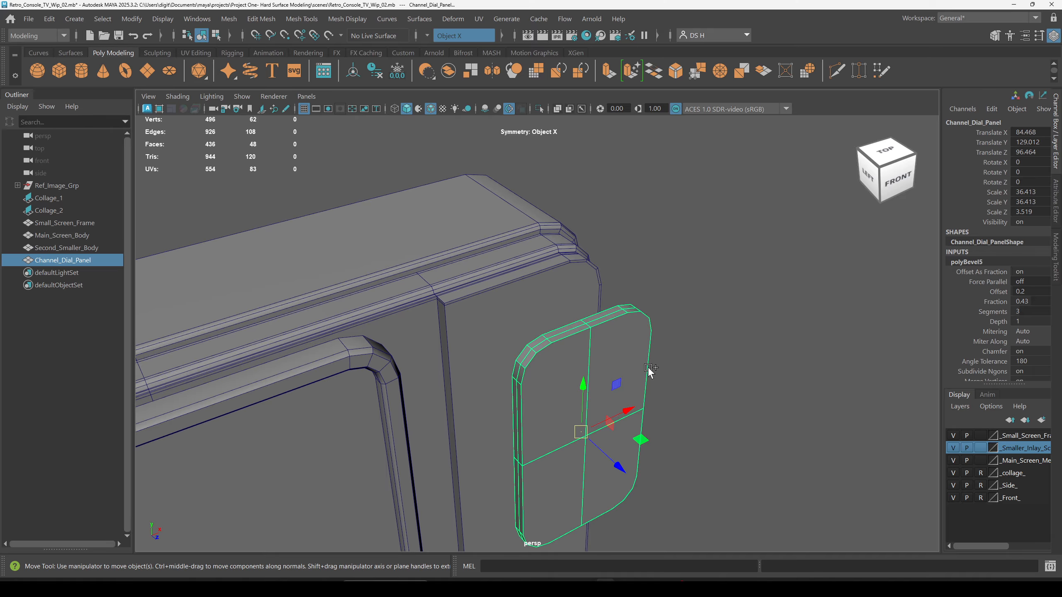
Save the scene as a new version named Retro_Console_TV_Wip_03.mb in the same scenes folder.
{"action": "key", "text": "ctrl+shift+s"}
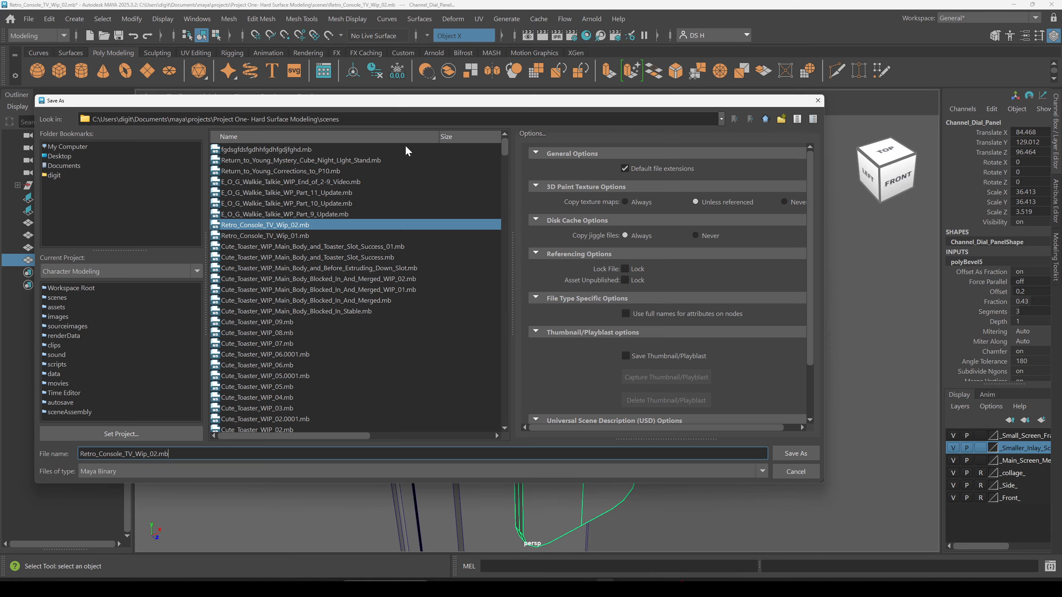
{"action": "key", "text": "Escape"}
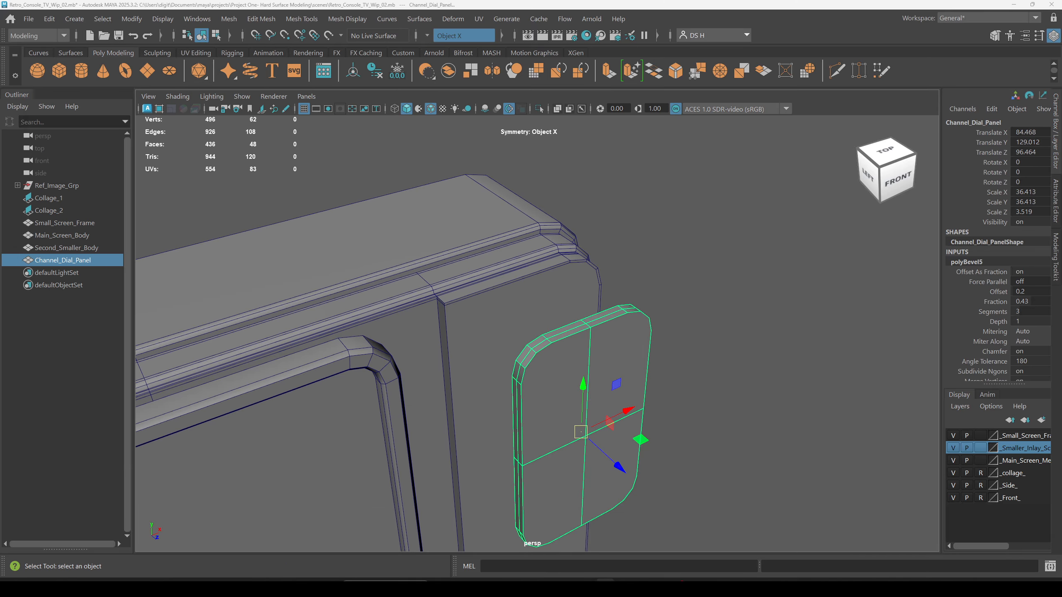
{"action": "key", "text": "ctrl+shift+s"}
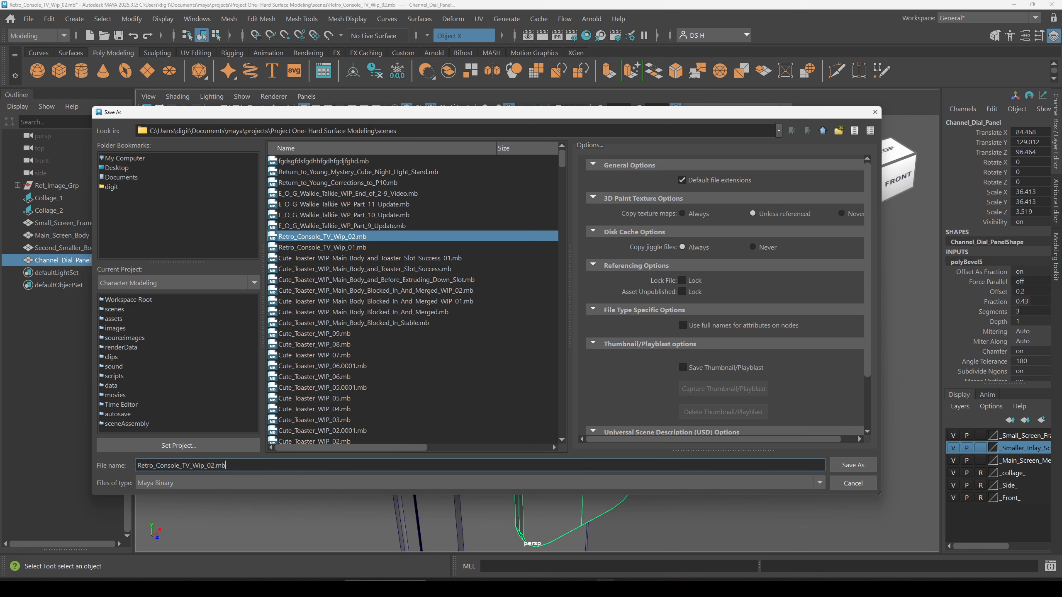
{"action": "type", "text": "3"}
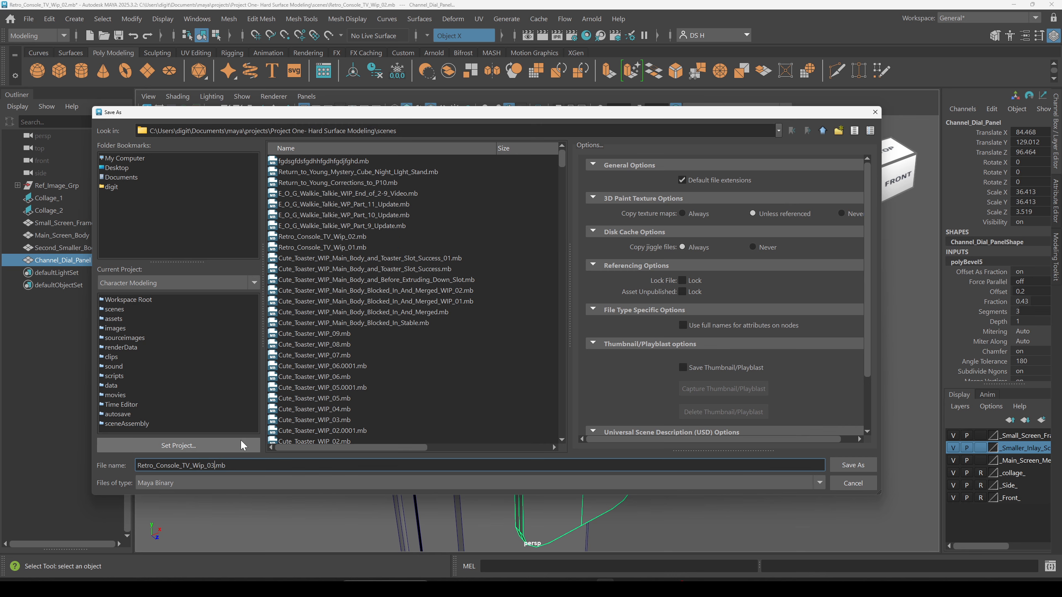
{"action": "key", "text": "Return"}
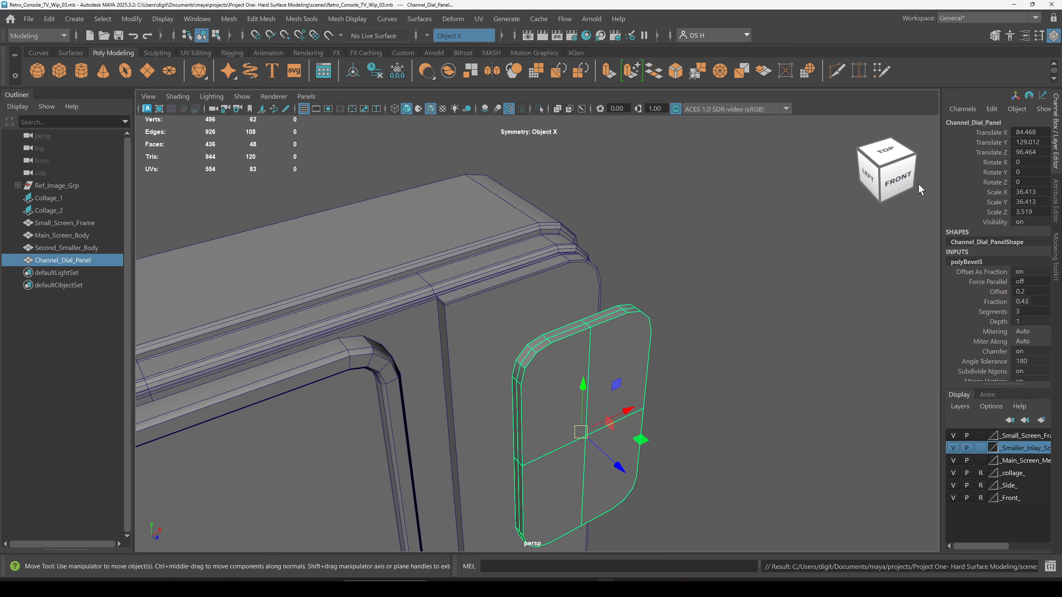
Examine Channel_Dial_Panel in perspective and check its upper and lower corners against the front reference.
{"action": "scroll", "coordinate": [790, 298], "scroll_direction": "down", "scroll_amount": 4}
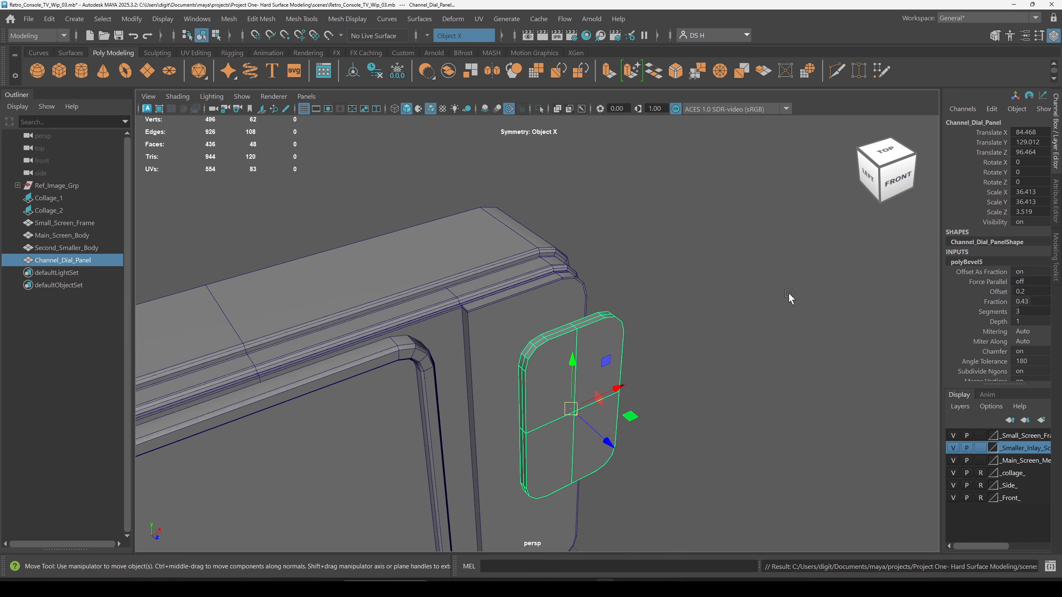
{"action": "scroll", "coordinate": [980, 332], "scroll_direction": "down", "scroll_amount": 3}
{"action": "left_click_drag", "start_coordinate": [731, 342], "coordinate": [705, 332], "text": "alt"}
{"action": "scroll", "coordinate": [705, 332], "scroll_direction": "up", "scroll_amount": 3}
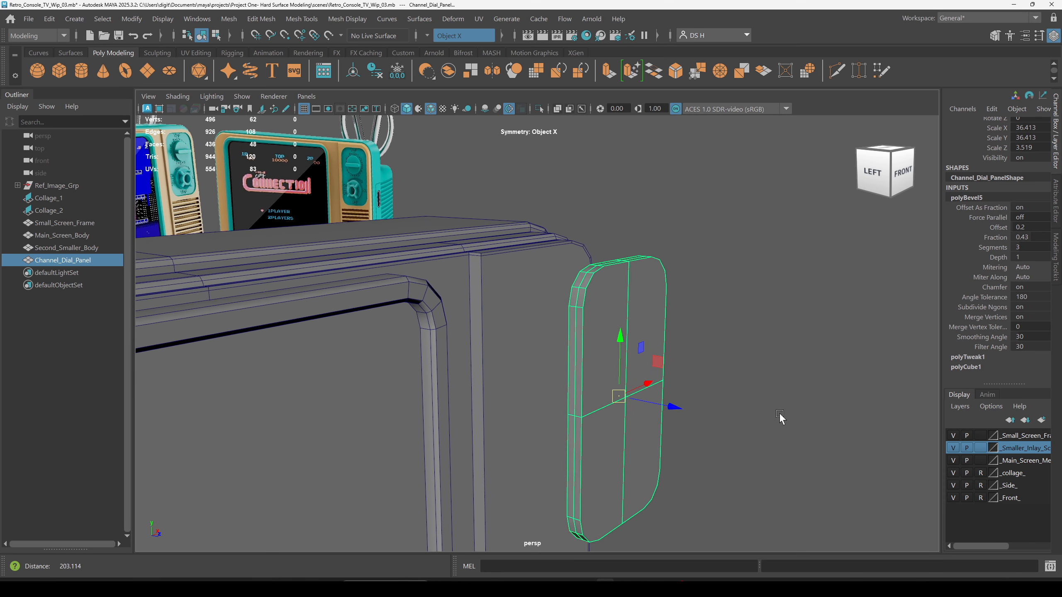
{"action": "key", "text": "space"}
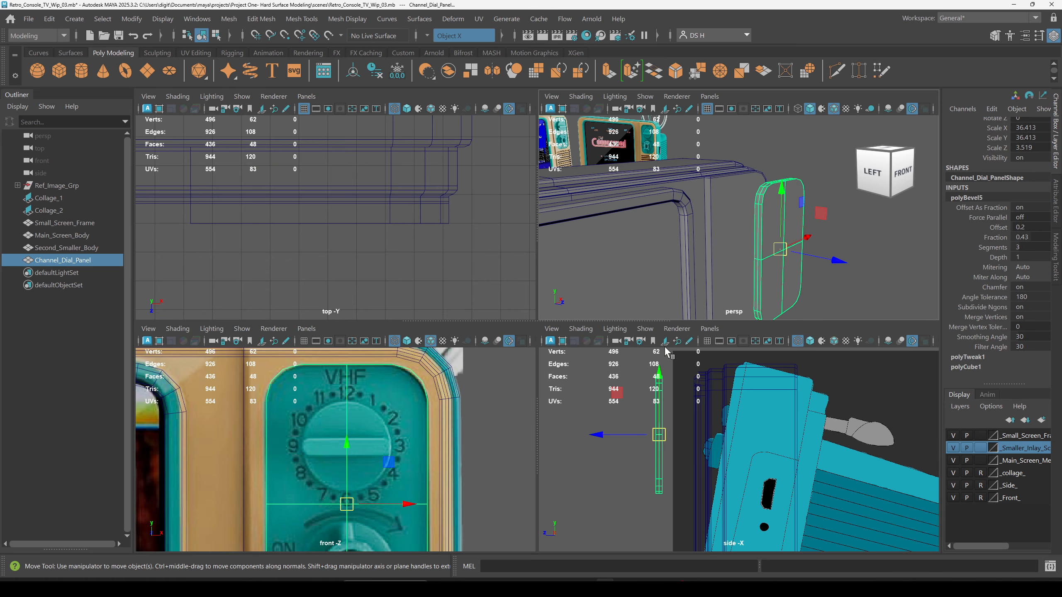
{"action": "key", "text": "space"}
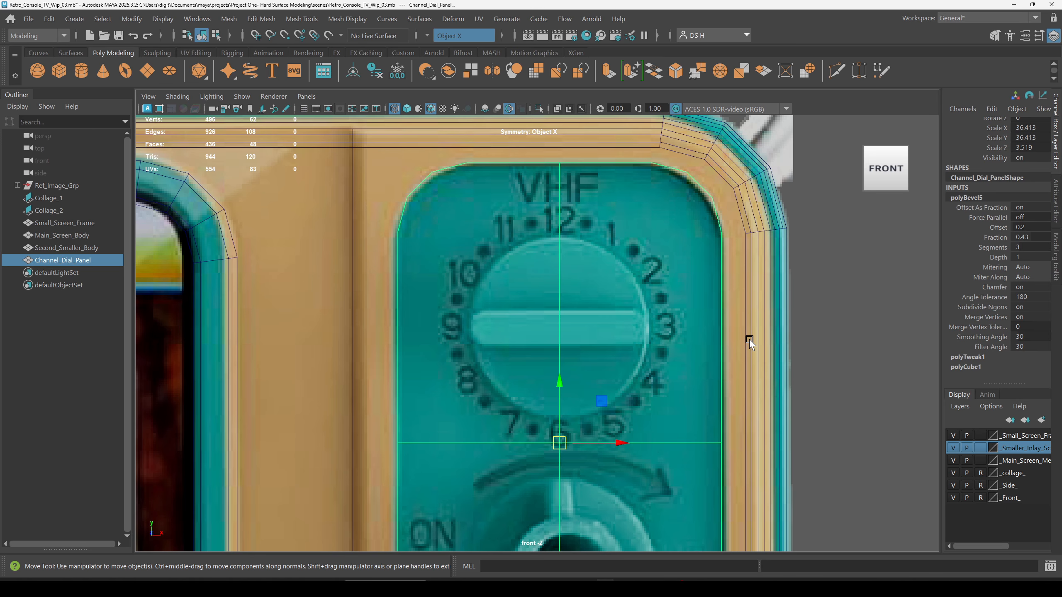
{"action": "middle_click_drag", "start_coordinate": [670, 397], "coordinate": [618, 128], "text": "alt"}
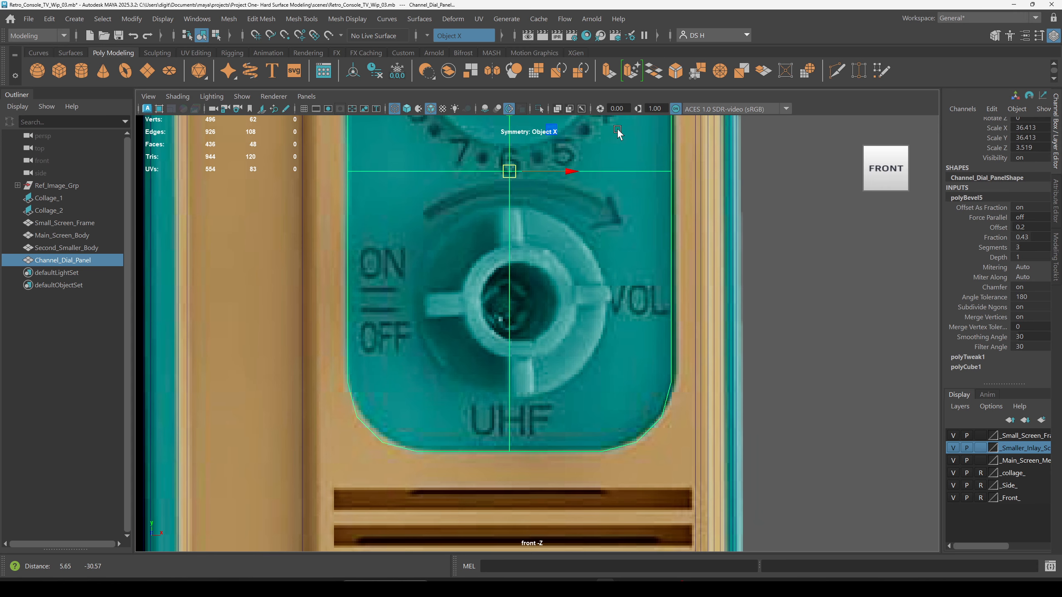
{"action": "middle_click_drag", "start_coordinate": [608, 221], "coordinate": [635, 550], "text": "alt"}
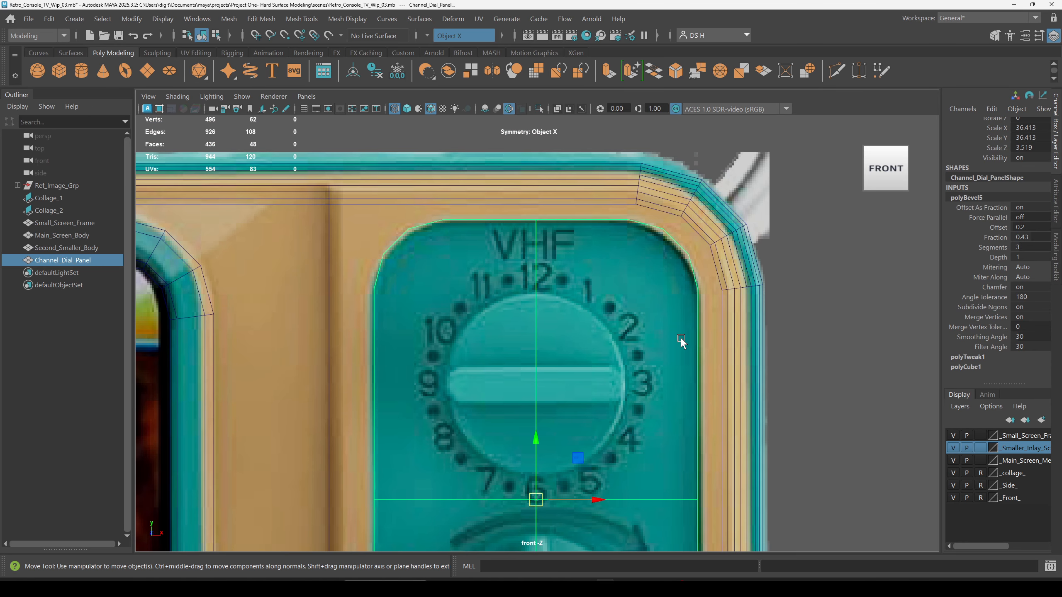
{"action": "right_click_drag", "start_coordinate": [667, 333], "coordinate": [560, 369], "text": "alt"}
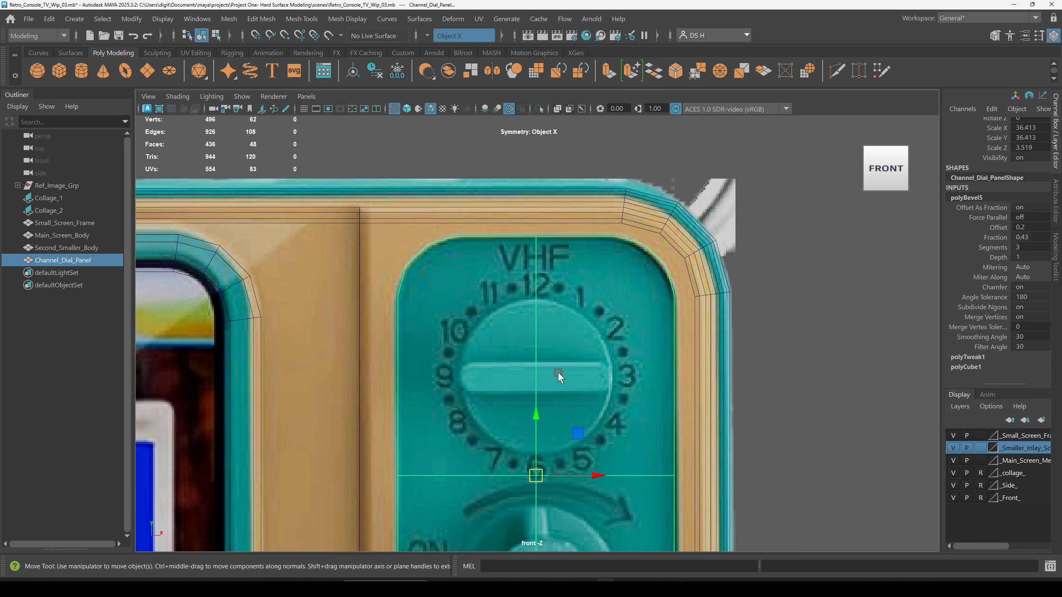
{"action": "middle_click_drag", "start_coordinate": [559, 370], "coordinate": [561, 339], "text": "alt"}
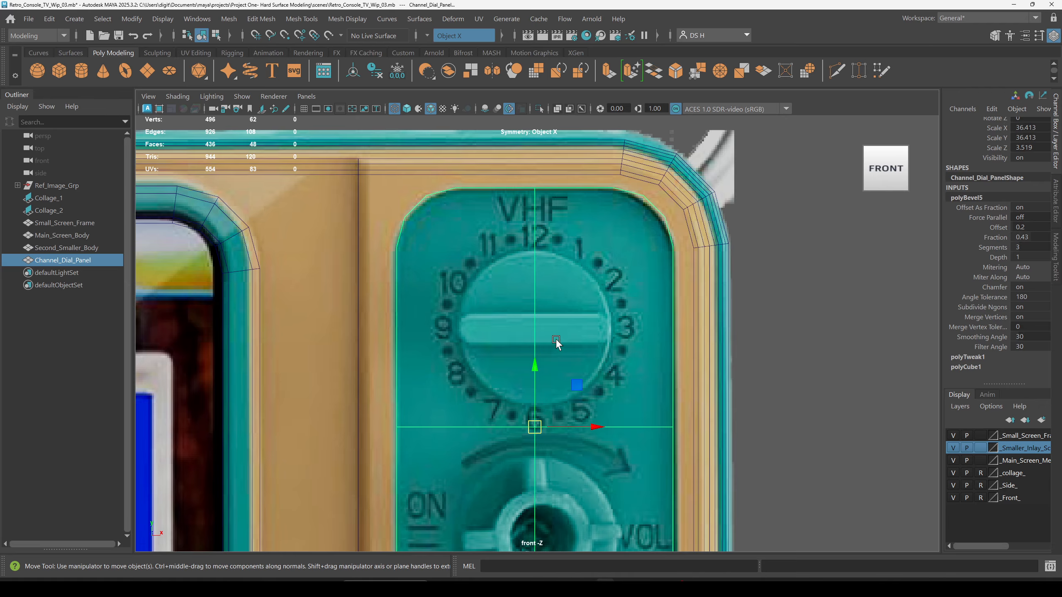
{"action": "key", "text": "r"}
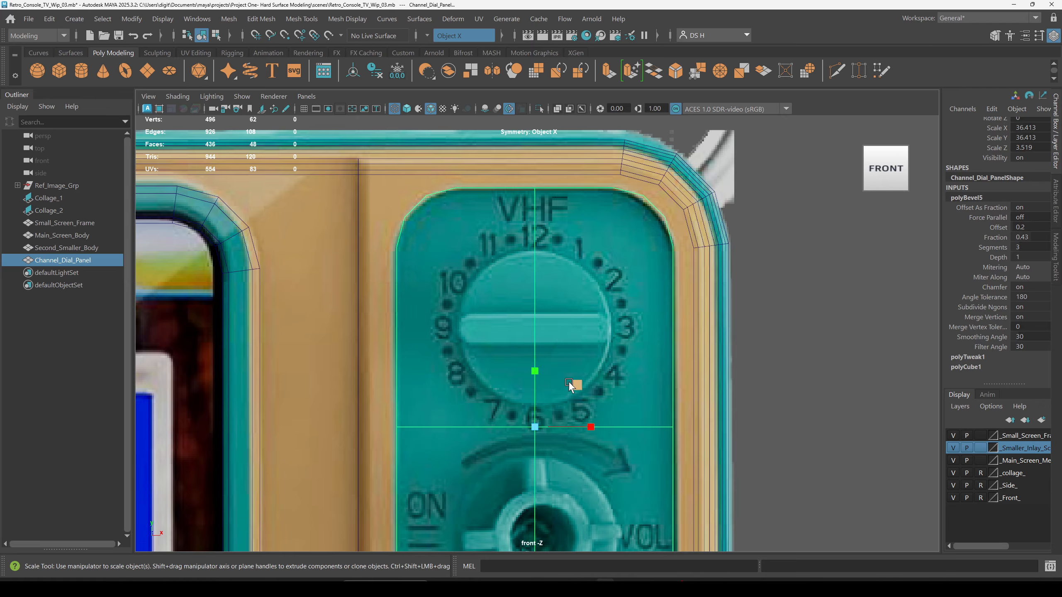
{"action": "left_click_drag", "start_coordinate": [579, 384], "coordinate": [579, 382]}
{"action": "key", "text": "ctrl+z"}
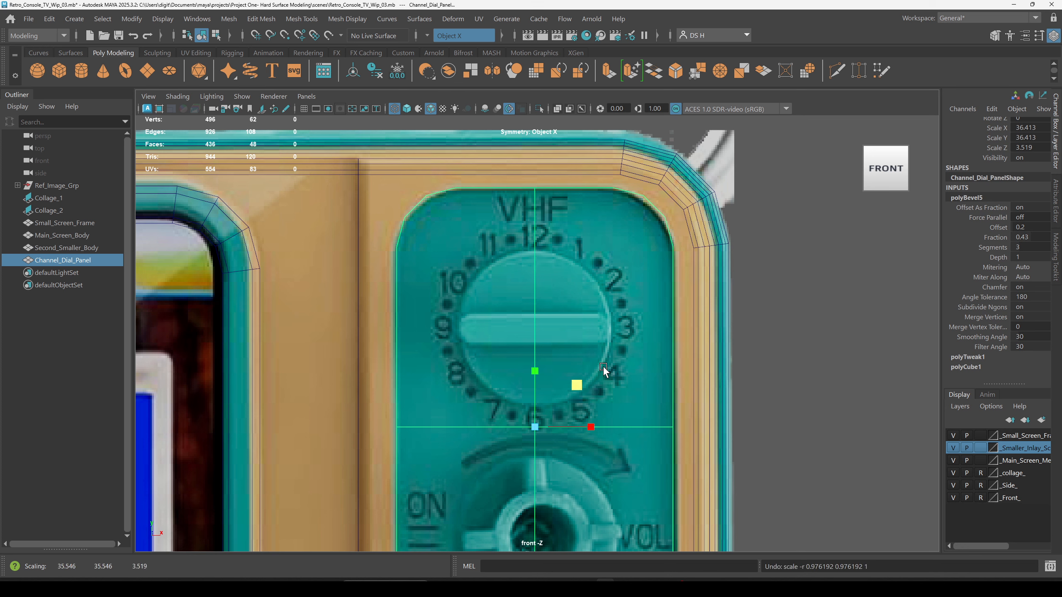
{"action": "key", "text": "w"}
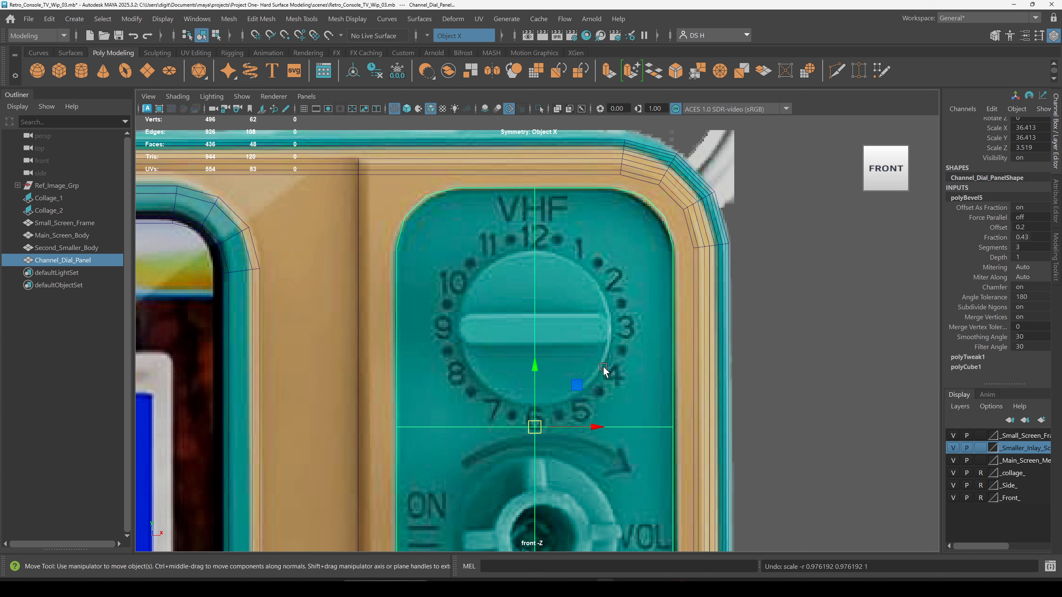
Rename Channel_Dial_Panel to Dial_Panel and delete its construction history.
{"action": "double_click", "coordinate": [67, 261]}
{"action": "left_click_drag", "start_coordinate": [64, 261], "coordinate": [1, 251]}
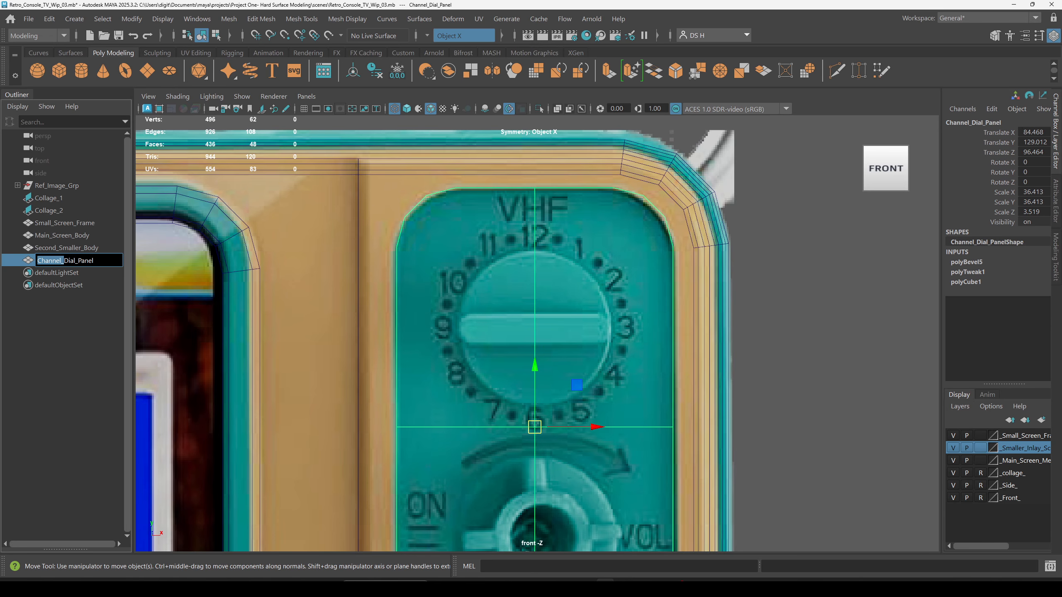
{"action": "key", "text": "BackSpace"}
{"action": "key", "text": "Return"}
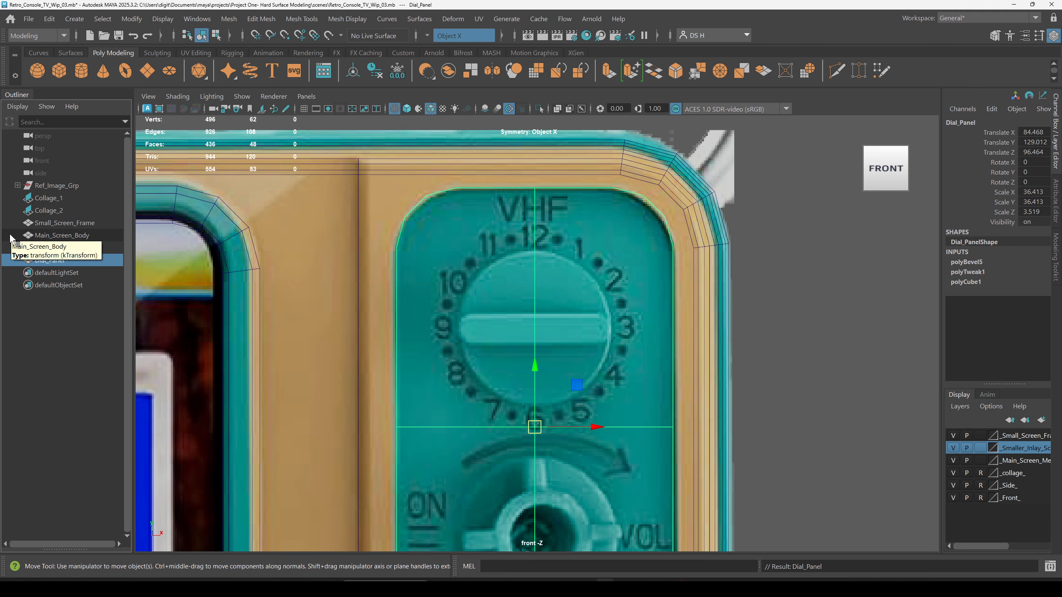
{"action": "middle_click_drag", "start_coordinate": [628, 362], "coordinate": [587, 336], "text": "alt"}
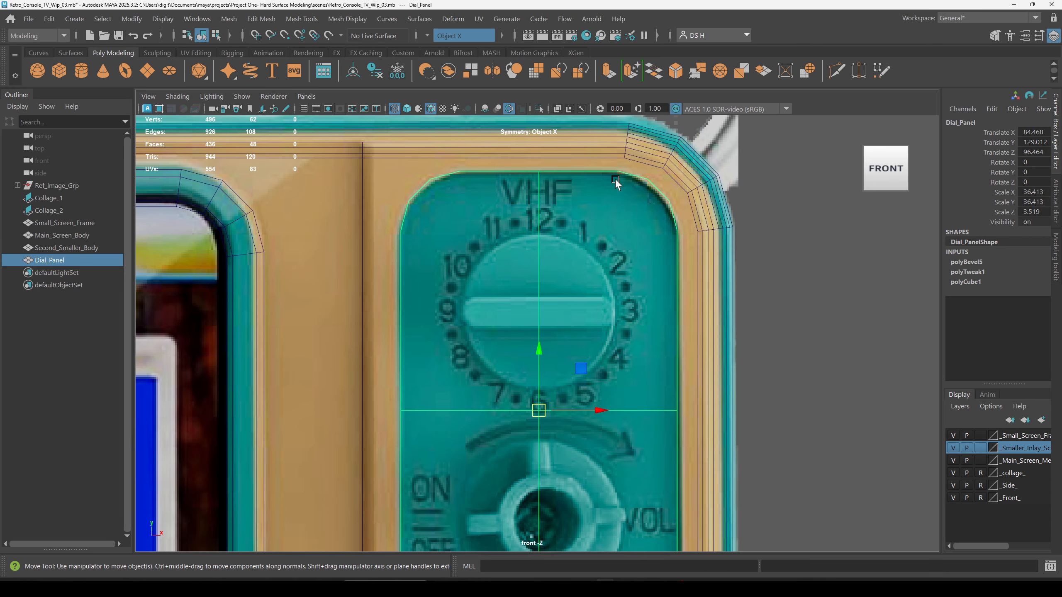
{"action": "left_click", "coordinate": [375, 70]}
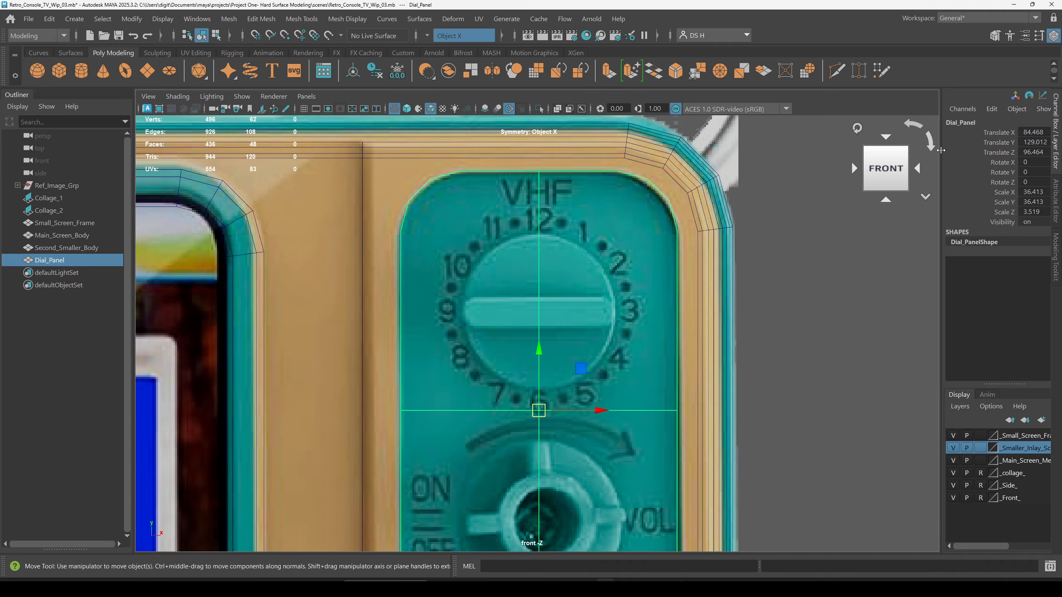
With symmetry set to Object Y, move Dial_Panel's upper vertices slightly inward so the top and bottom edges fit the front reference.
{"action": "right_click_drag", "start_coordinate": [589, 244], "coordinate": [247, 211]}
{"action": "scroll", "coordinate": [776, 348], "scroll_direction": "down", "scroll_amount": 2}
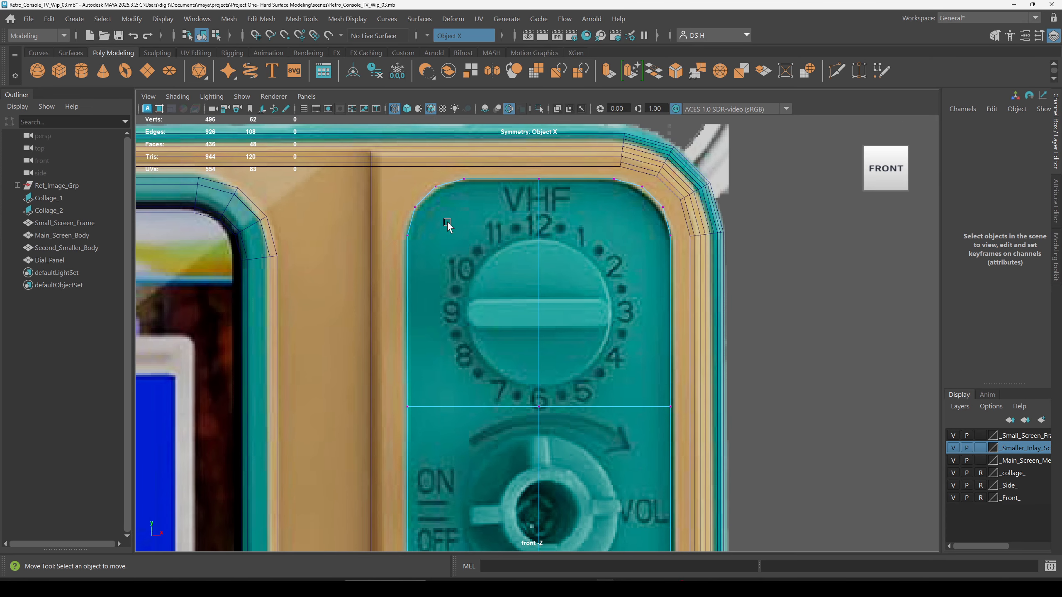
{"action": "left_click_drag", "start_coordinate": [311, 145], "coordinate": [778, 284]}
{"action": "scroll", "coordinate": [619, 326], "scroll_direction": "down", "scroll_amount": 2}
{"action": "scroll", "coordinate": [619, 326], "scroll_direction": "down", "scroll_amount": 1}
{"action": "middle_click_drag", "start_coordinate": [606, 410], "coordinate": [606, 338], "text": "alt"}
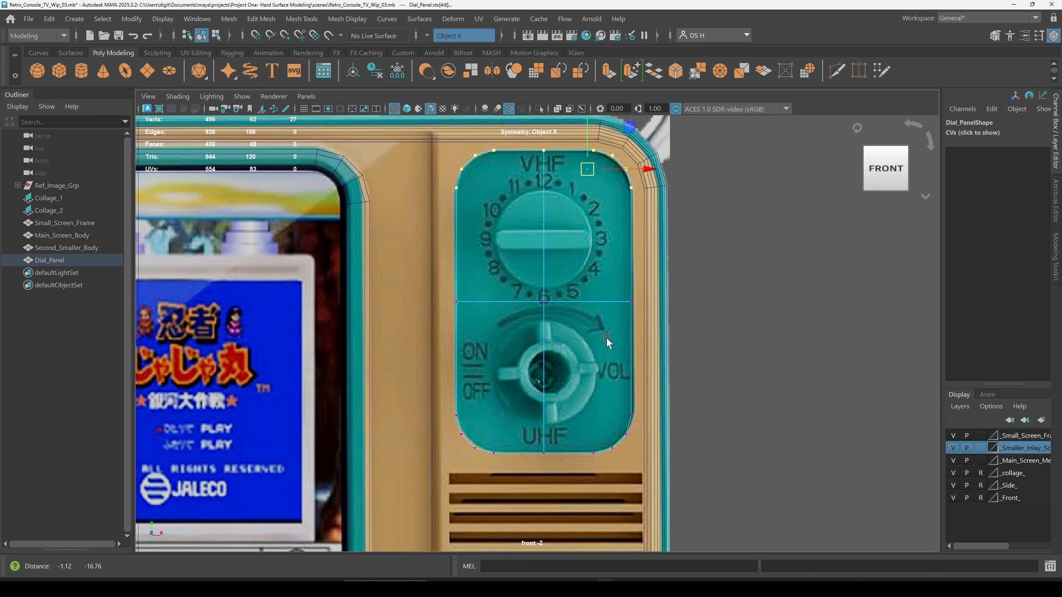
{"action": "left_click", "coordinate": [427, 36]}
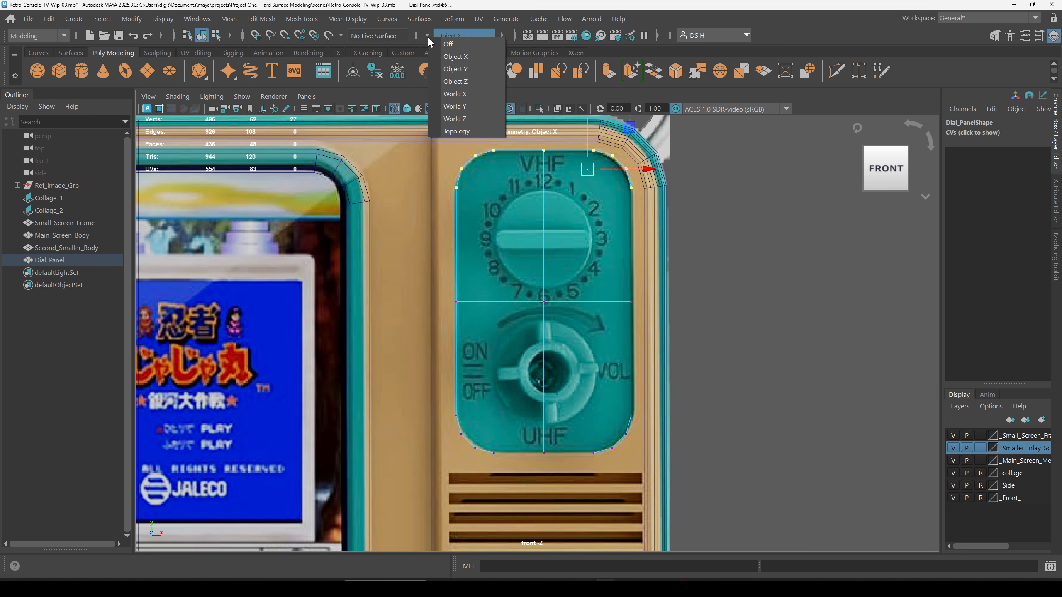
{"action": "left_click", "coordinate": [462, 70]}
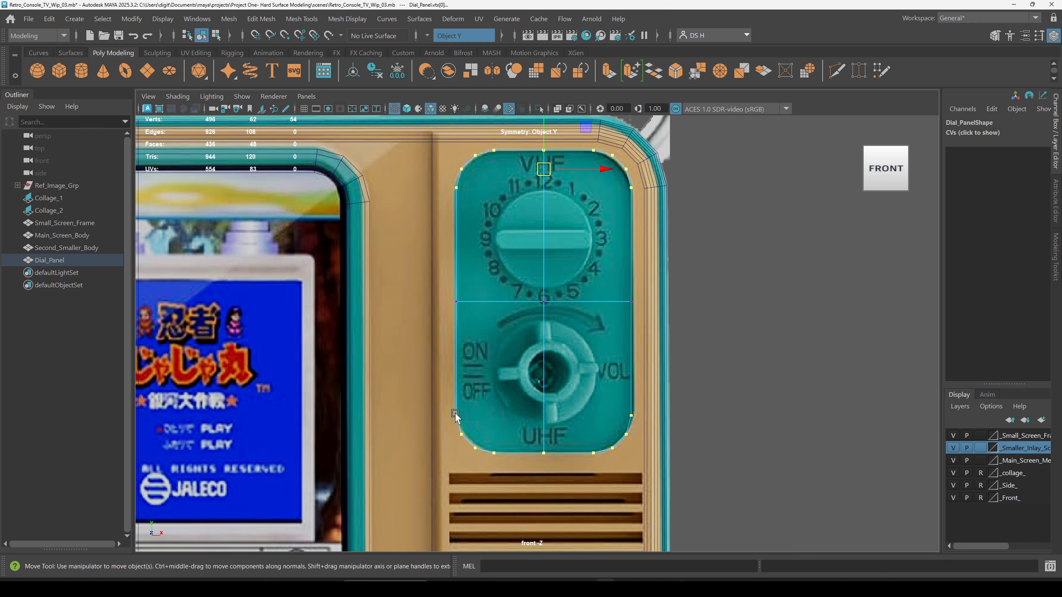
{"action": "middle_click_drag", "start_coordinate": [455, 413], "coordinate": [461, 497], "text": "alt"}
{"action": "left_click_drag", "start_coordinate": [550, 195], "coordinate": [552, 199]}
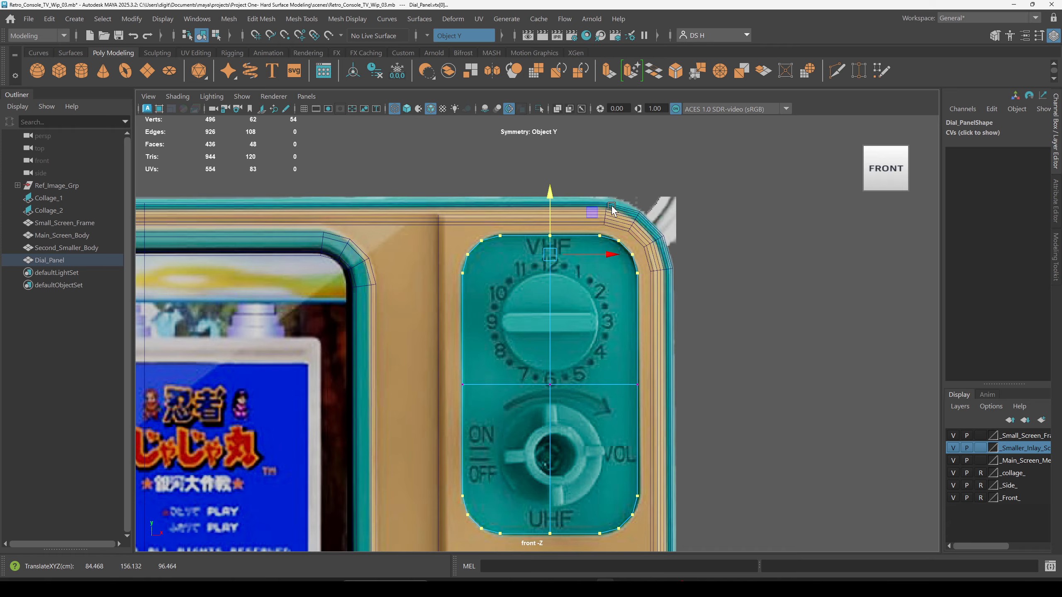
With symmetry set to Object X, move Dial_Panel's side vertices slightly inward so both sides fit the front reference.
{"action": "left_click_drag", "start_coordinate": [574, 205], "coordinate": [780, 577]}
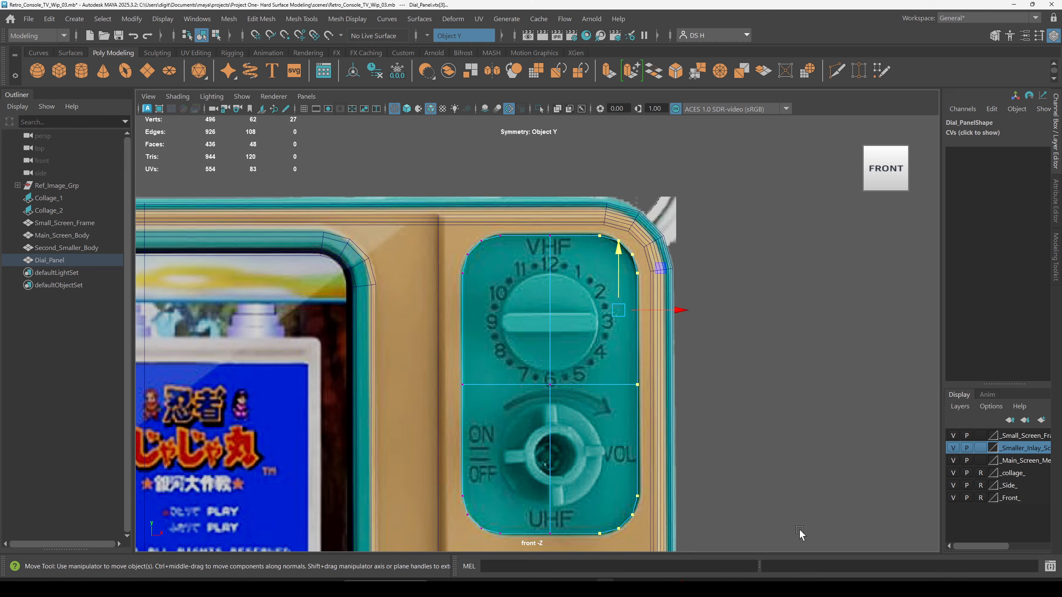
{"action": "left_click", "coordinate": [433, 36]}
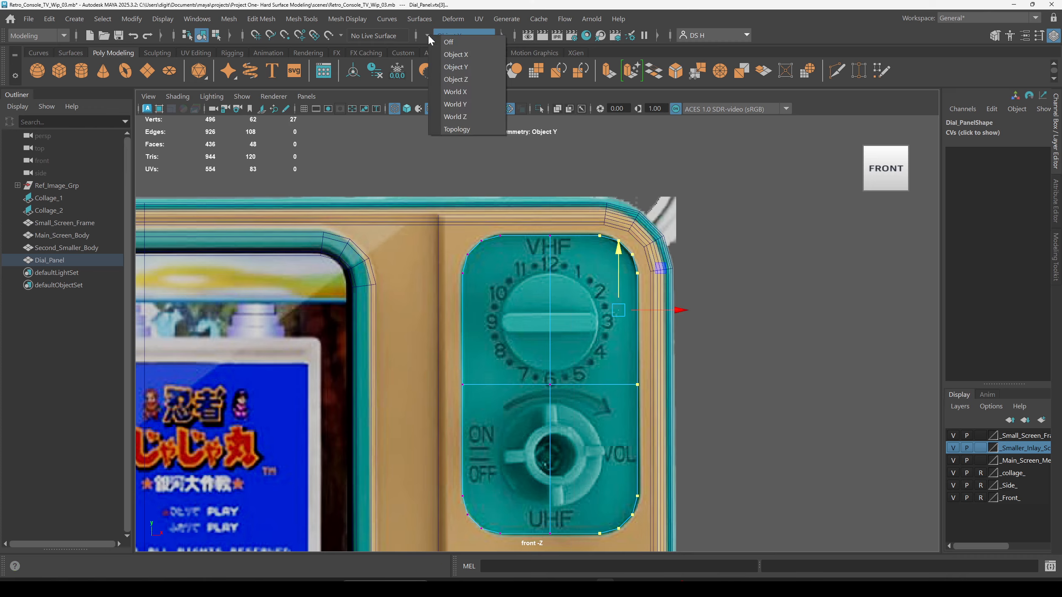
{"action": "left_click", "coordinate": [456, 54]}
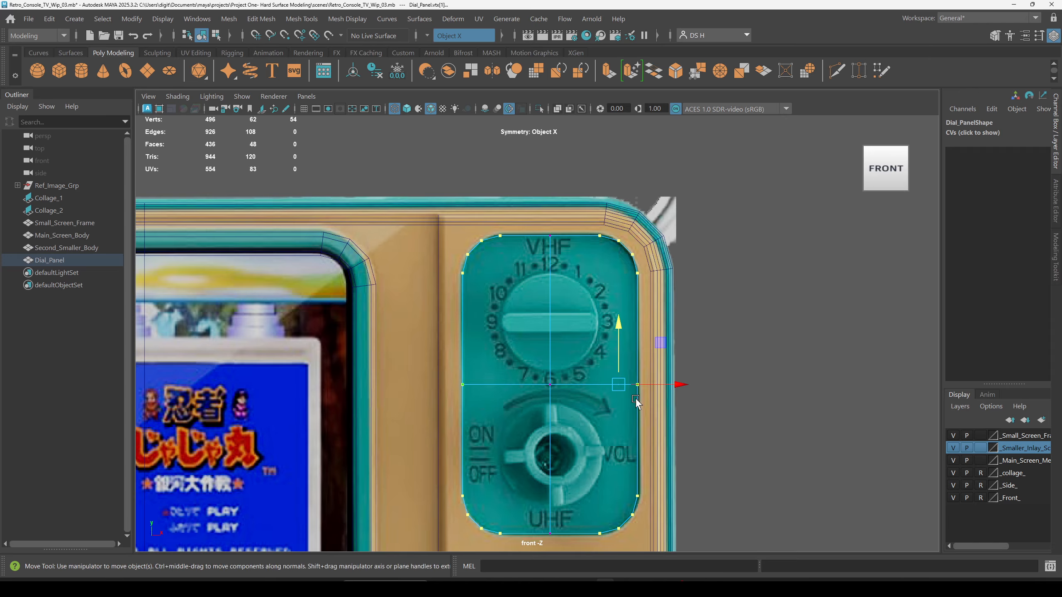
{"action": "left_click_drag", "start_coordinate": [675, 388], "coordinate": [677, 384]}
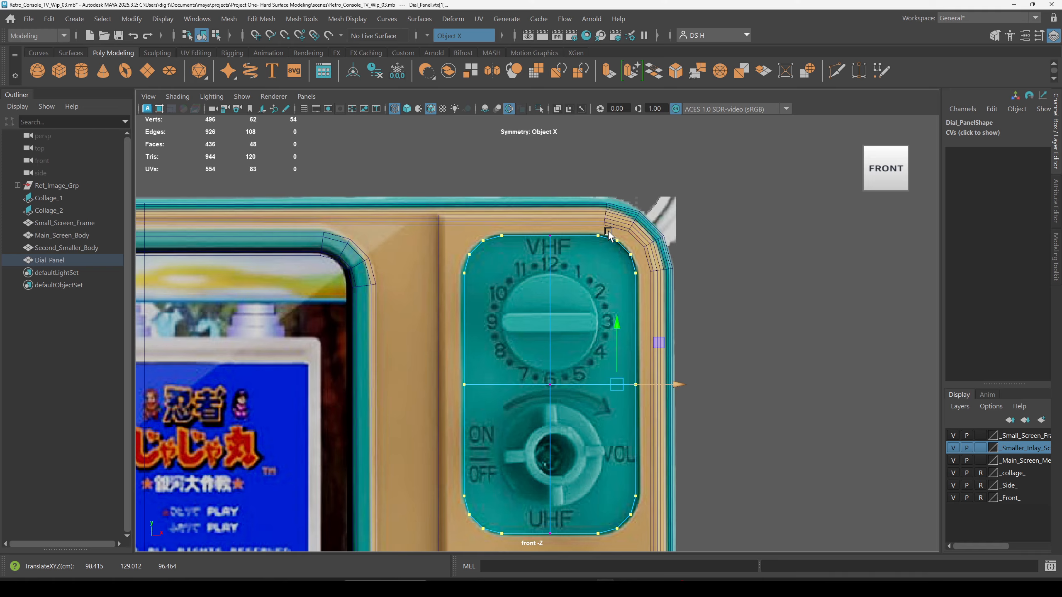
{"action": "scroll", "coordinate": [609, 235], "scroll_direction": "up", "scroll_amount": 5}
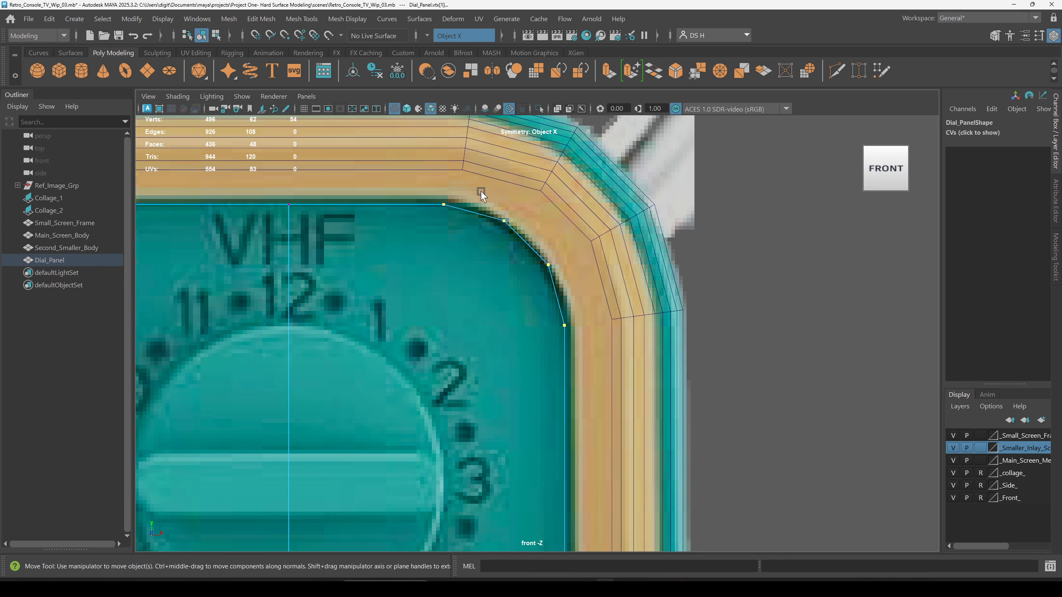
Return Dial_Panel from vertex editing to object mode and isolate it in the perspective view, seen from behind.
{"action": "scroll", "coordinate": [804, 346], "scroll_direction": "down", "scroll_amount": 3}
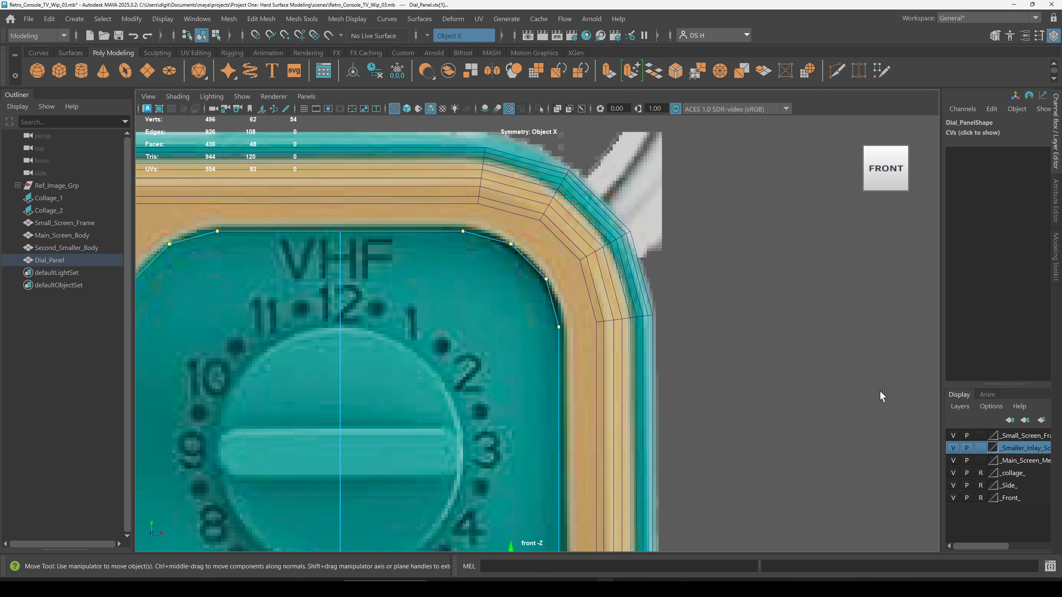
{"action": "key", "text": "F8"}
{"action": "scroll", "coordinate": [623, 345], "scroll_direction": "up", "scroll_amount": 2}
{"action": "scroll", "coordinate": [623, 345], "scroll_direction": "down", "scroll_amount": 3}
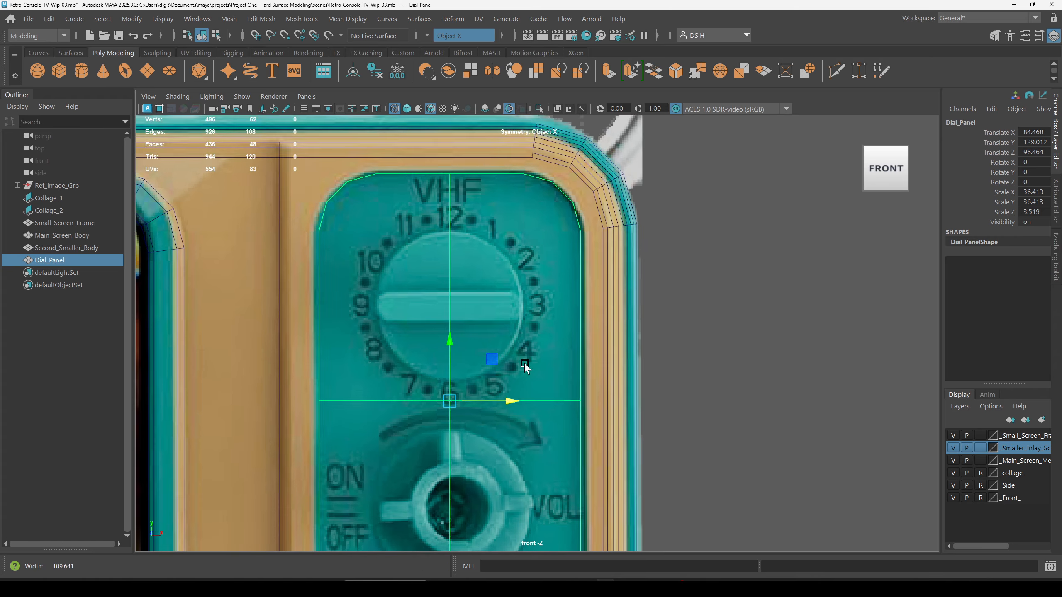
{"action": "scroll", "coordinate": [384, 375], "scroll_direction": "down", "scroll_amount": 2}
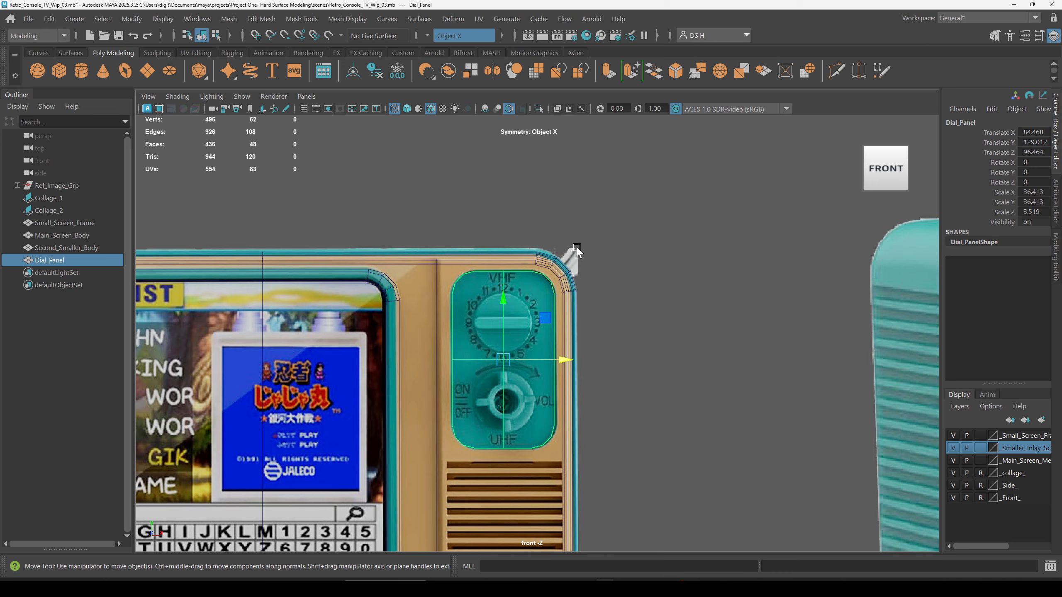
{"action": "key", "text": "space"}
{"action": "key", "text": "space"}
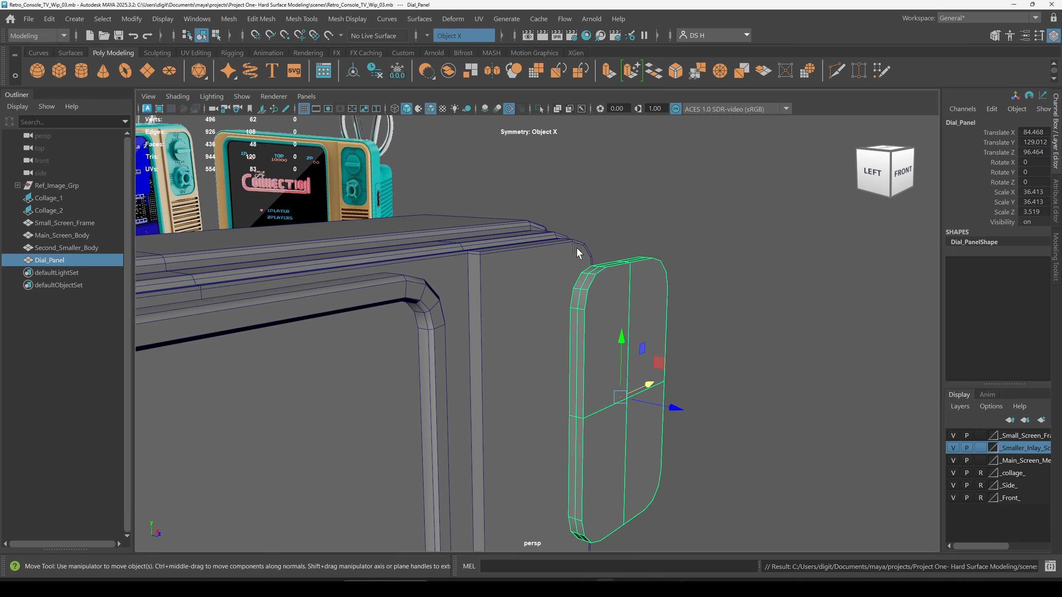
{"action": "left_click_drag", "start_coordinate": [691, 367], "coordinate": [441, 323], "text": "alt"}
{"action": "scroll", "coordinate": [603, 378], "scroll_direction": "up", "scroll_amount": 5}
{"action": "left_click_drag", "start_coordinate": [603, 378], "coordinate": [497, 410], "text": "alt"}
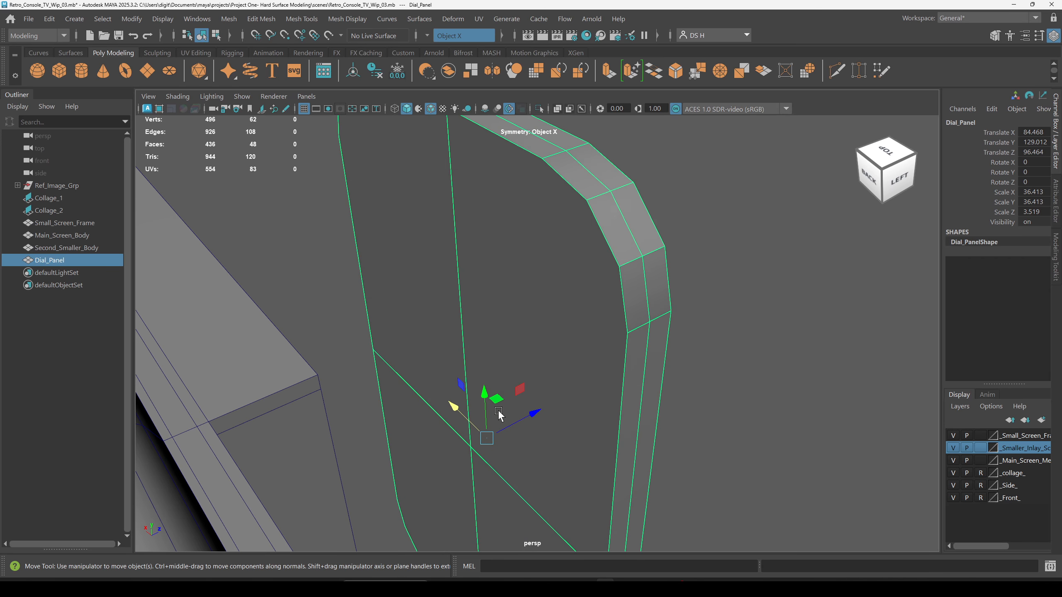
{"action": "middle_click_drag", "start_coordinate": [498, 410], "coordinate": [538, 360], "text": "alt"}
{"action": "key", "text": "ctrl+1"}
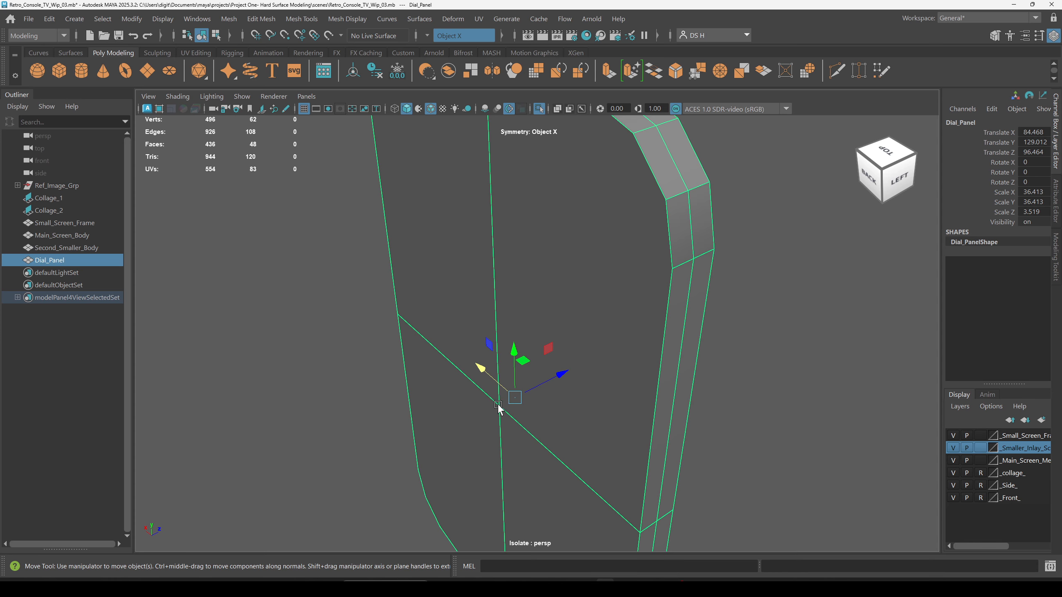
{"action": "left_click_drag", "start_coordinate": [502, 403], "coordinate": [497, 447], "text": "alt"}
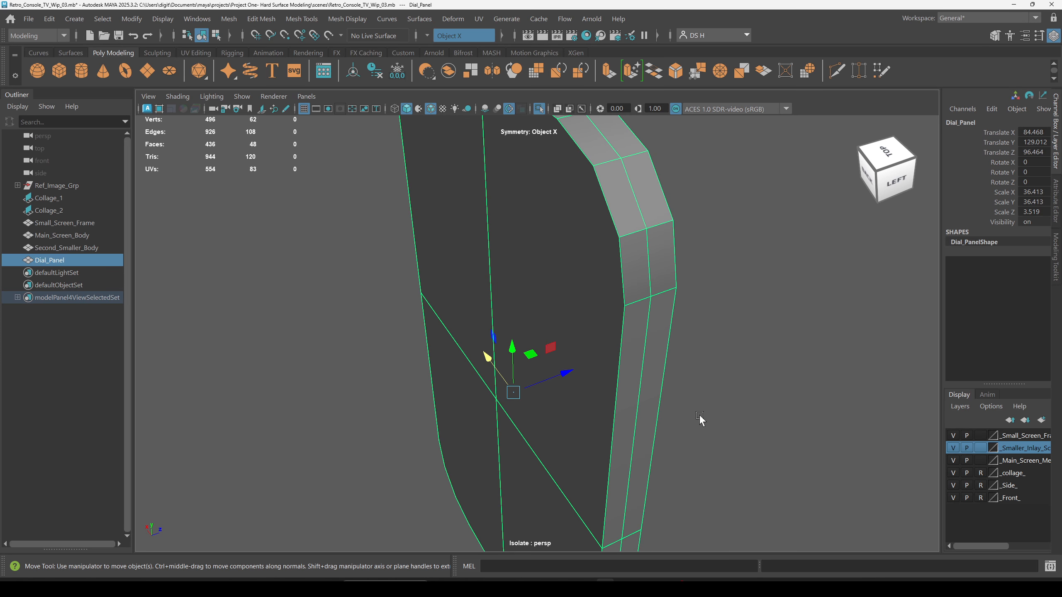
Snap Dial_Panel's pivot to the centre vertex of its back face, then show the other objects again.
{"action": "key", "text": "d"}
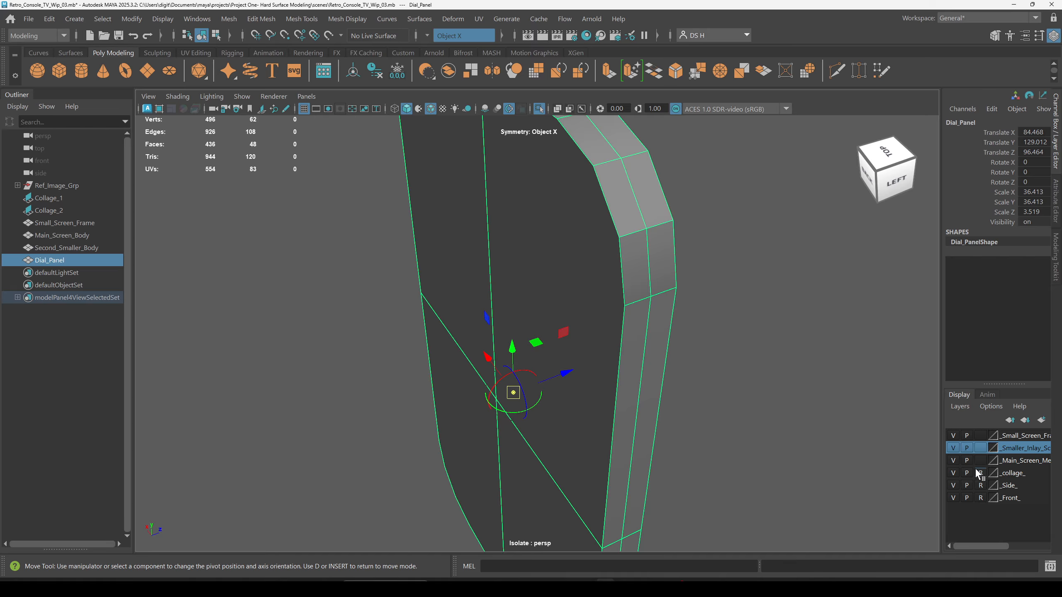
{"action": "key", "text": "v"}
{"action": "left_click_drag", "start_coordinate": [515, 393], "coordinate": [514, 394]}
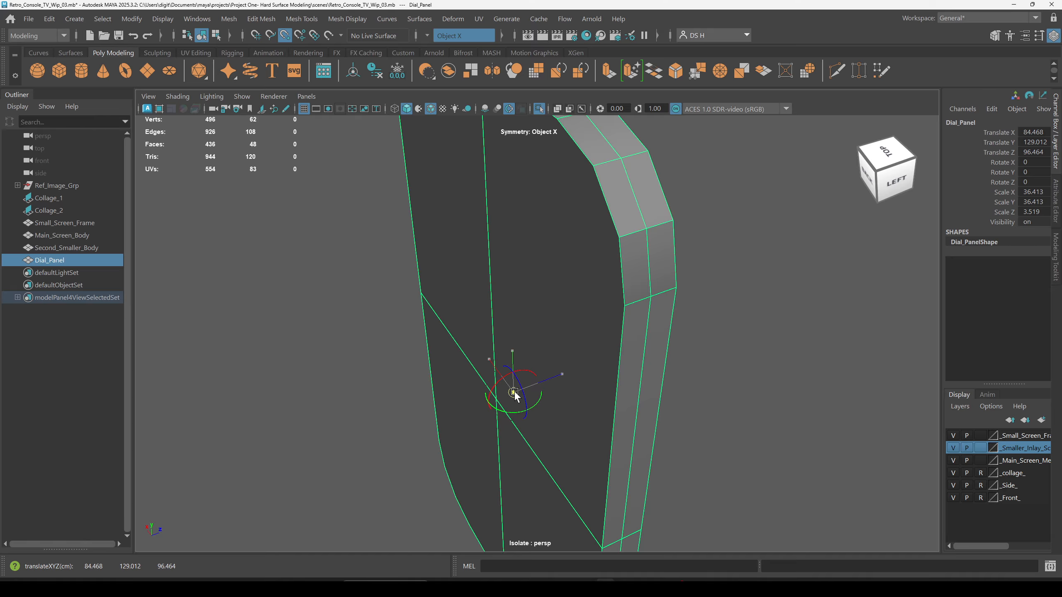
{"action": "left_click_drag", "start_coordinate": [514, 393], "coordinate": [494, 399]}
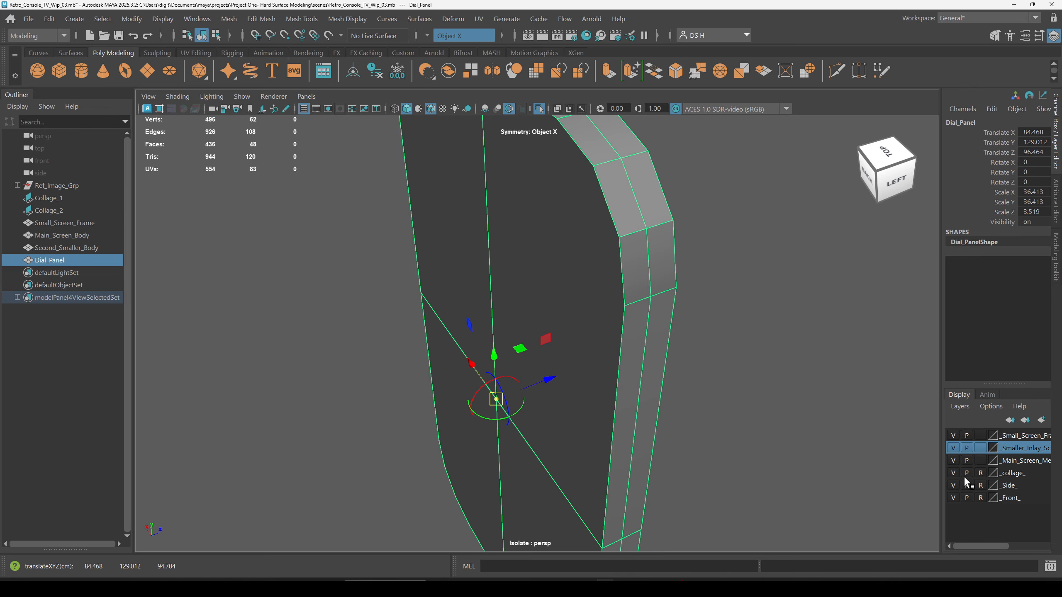
{"action": "key", "text": "f"}
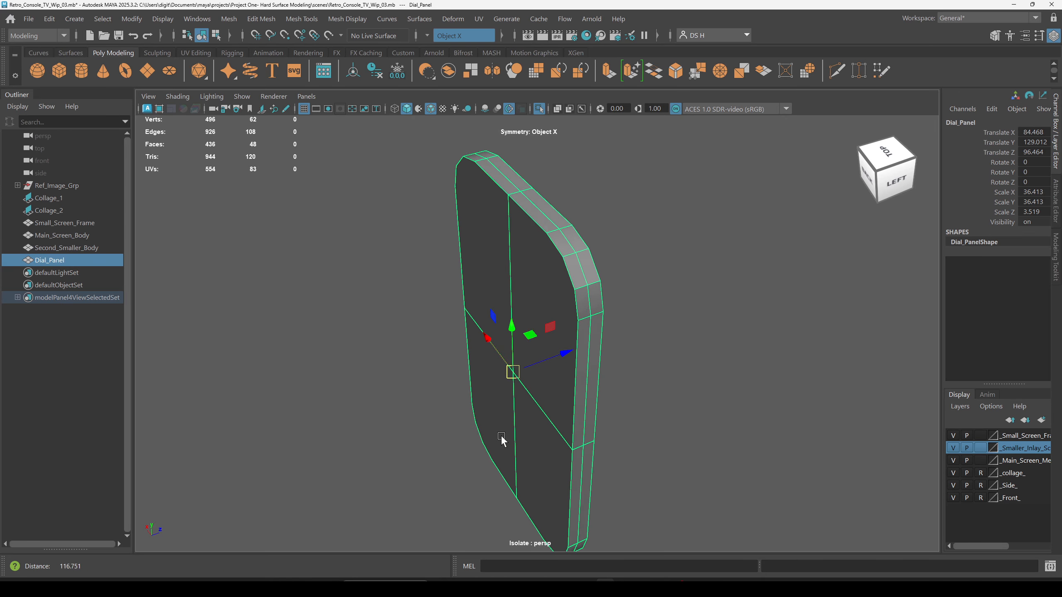
{"action": "key", "text": "space"}
{"action": "key", "text": "ctrl+1"}
{"action": "key", "text": "space"}
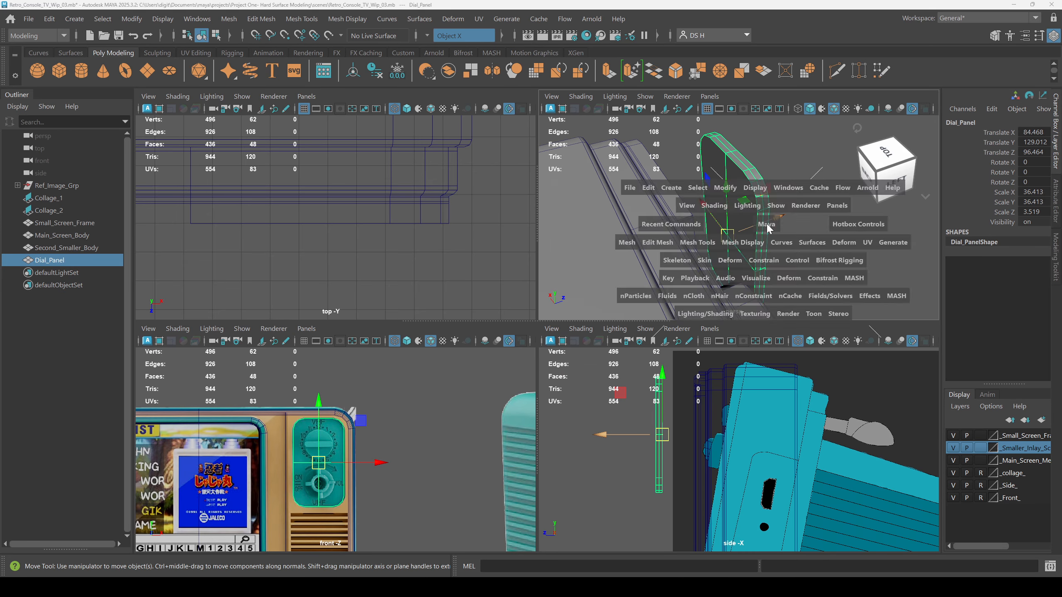
Move Dial_Panel back along Z to about 75.5 so it sits partly inside the front of Second_Smaller_Body.
{"action": "left_click_drag", "start_coordinate": [711, 439], "coordinate": [572, 348], "text": "alt"}
{"action": "key", "text": "space"}
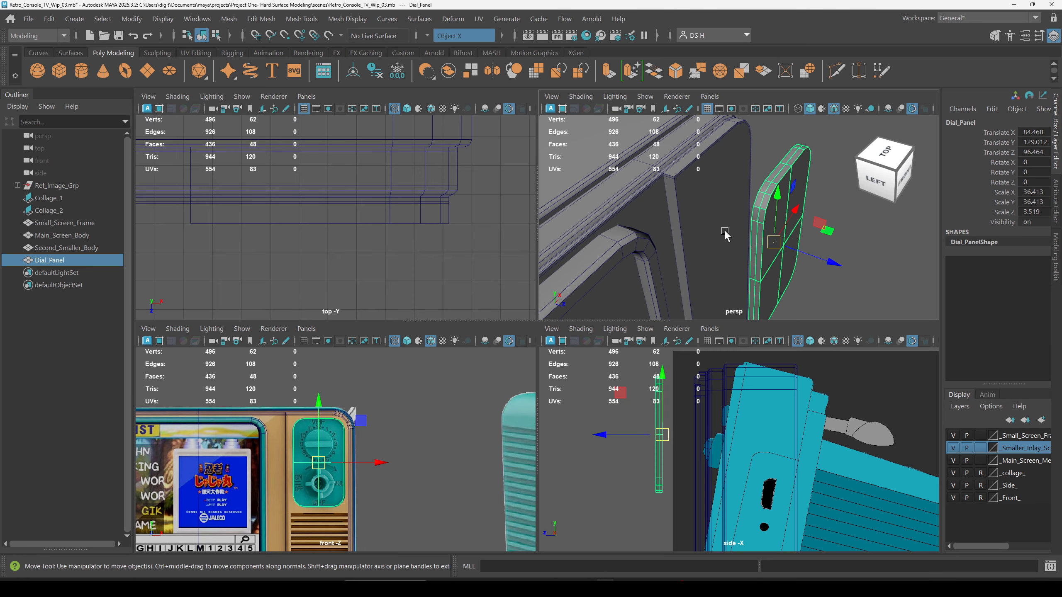
{"action": "key", "text": "space"}
{"action": "left_click_drag", "start_coordinate": [661, 402], "coordinate": [560, 298]}
{"action": "left_click_drag", "start_coordinate": [713, 281], "coordinate": [577, 289], "text": "alt"}
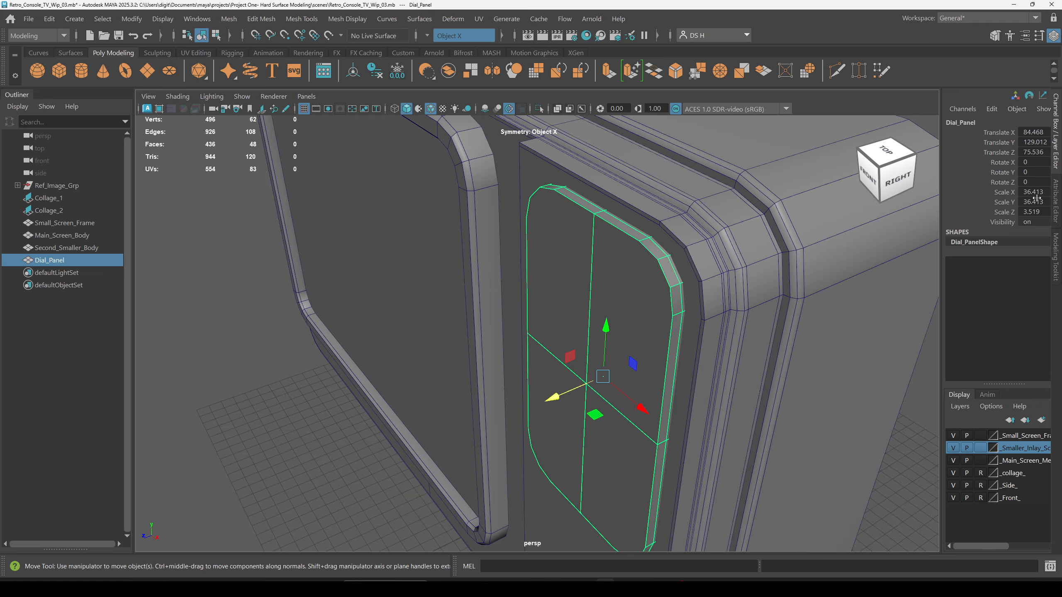
Delete the construction history of Second_Smaller_Body and deselect it.
{"action": "left_click_drag", "start_coordinate": [694, 335], "coordinate": [752, 292], "text": "alt"}
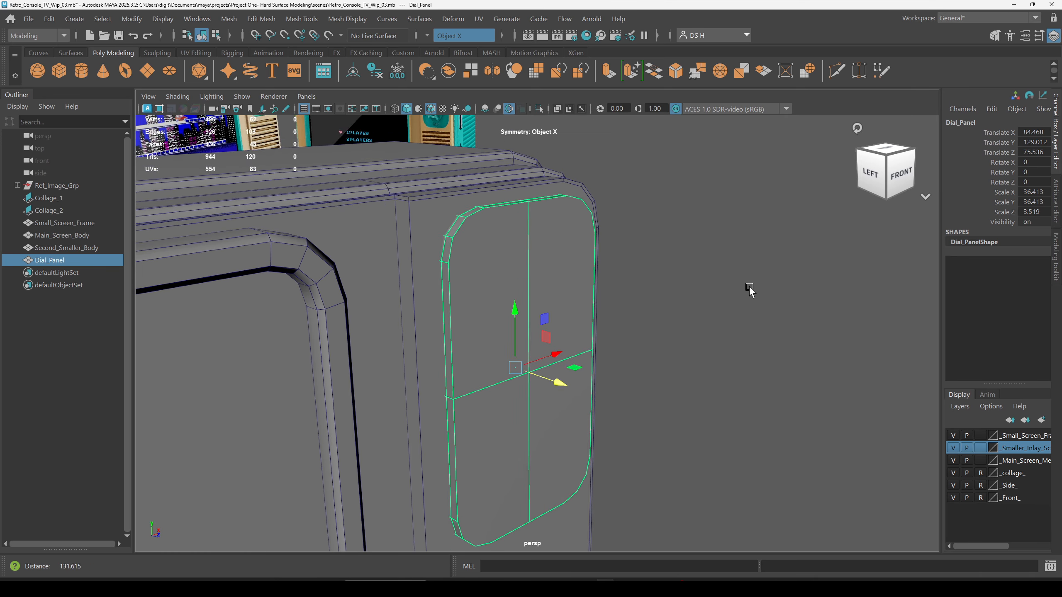
{"action": "right_click_drag", "start_coordinate": [751, 292], "coordinate": [714, 233], "text": "alt"}
{"action": "right_click_drag", "start_coordinate": [641, 287], "coordinate": [829, 356], "text": "alt"}
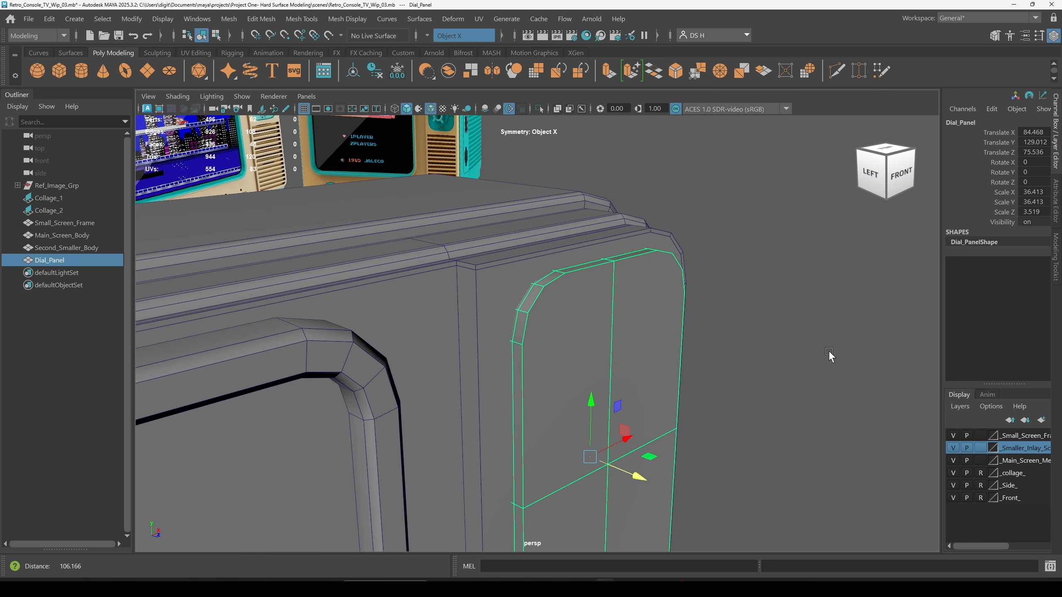
{"action": "left_click", "coordinate": [495, 275], "text": "shift"}
{"action": "left_click", "coordinate": [780, 291]}
{"action": "left_click", "coordinate": [524, 233]}
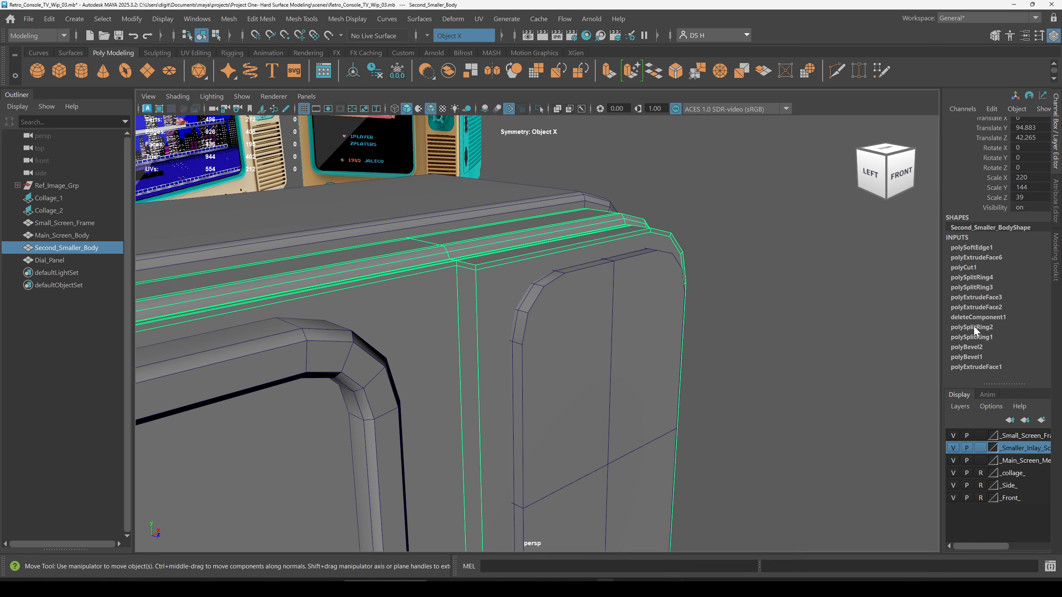
{"action": "left_click", "coordinate": [375, 71]}
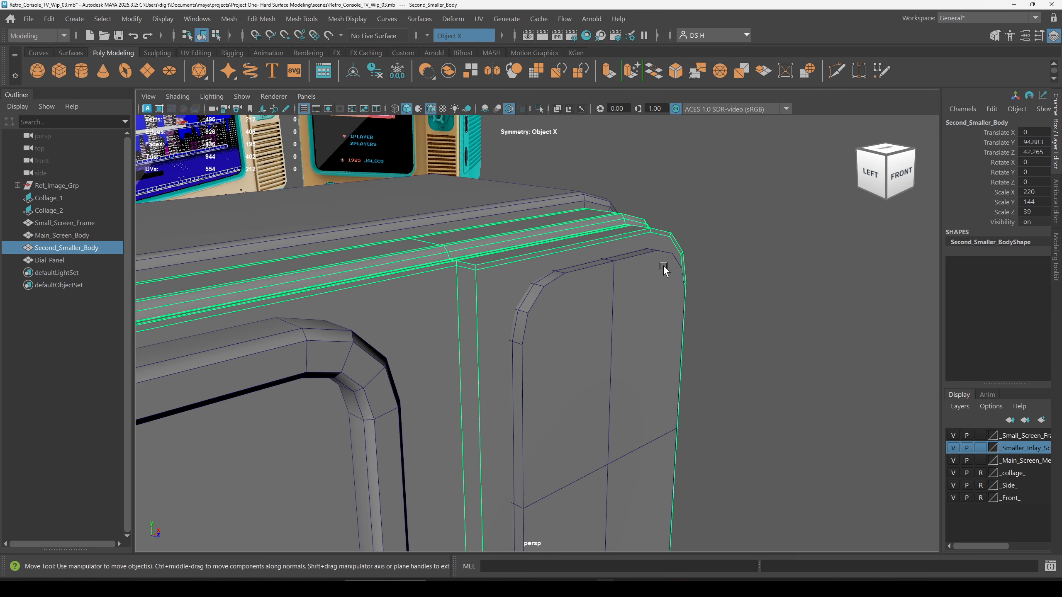
{"action": "left_click_drag", "start_coordinate": [663, 265], "coordinate": [737, 279], "text": "alt"}
{"action": "left_click", "coordinate": [654, 333]}
{"action": "right_click_drag", "start_coordinate": [653, 333], "coordinate": [634, 271], "text": "alt"}
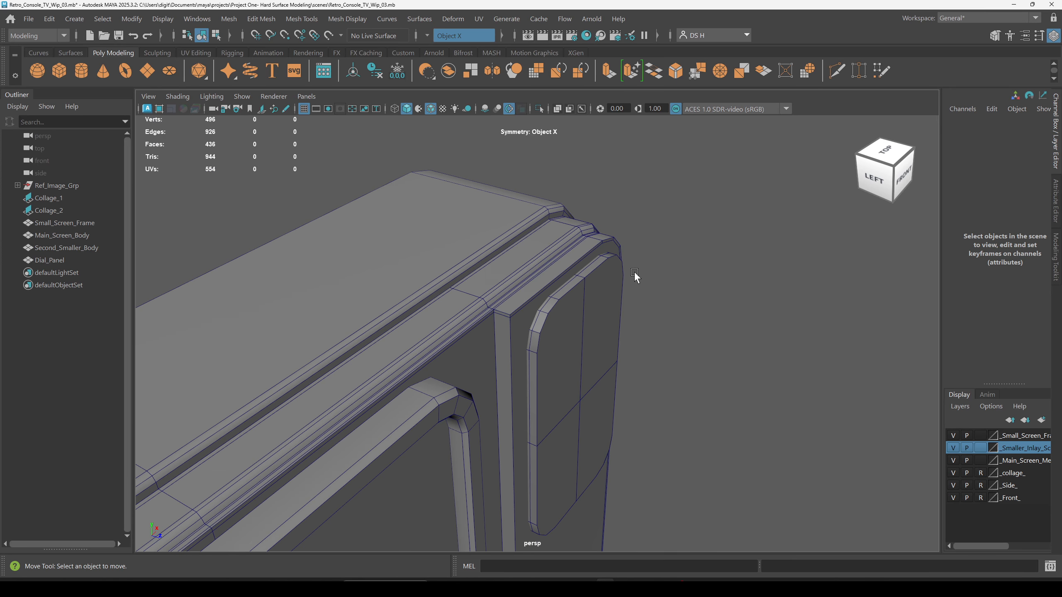
Cut Dial_Panel out of Second_Smaller_Body with a Boolean Difference (A - B) and check the resulting recess.
{"action": "left_click", "coordinate": [519, 267]}
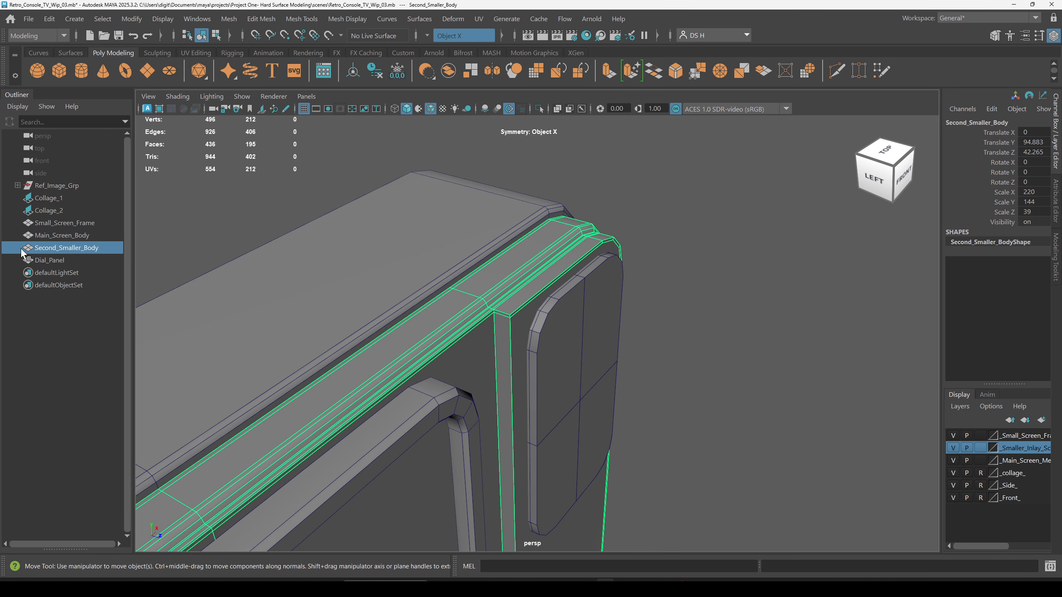
{"action": "right_click_drag", "start_coordinate": [630, 297], "coordinate": [528, 314], "text": "alt"}
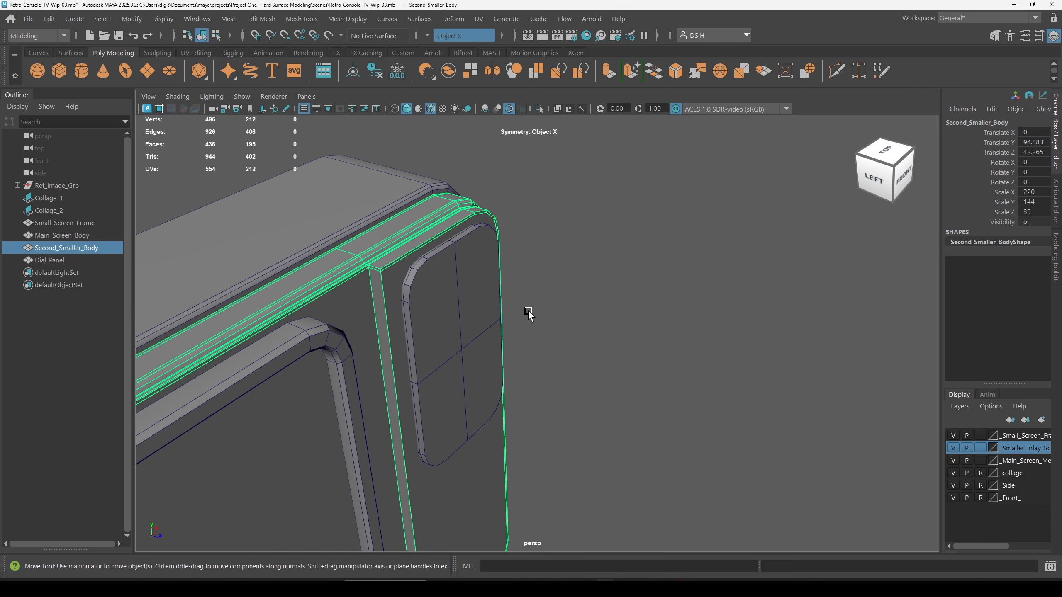
{"action": "left_click", "coordinate": [460, 270], "text": "shift"}
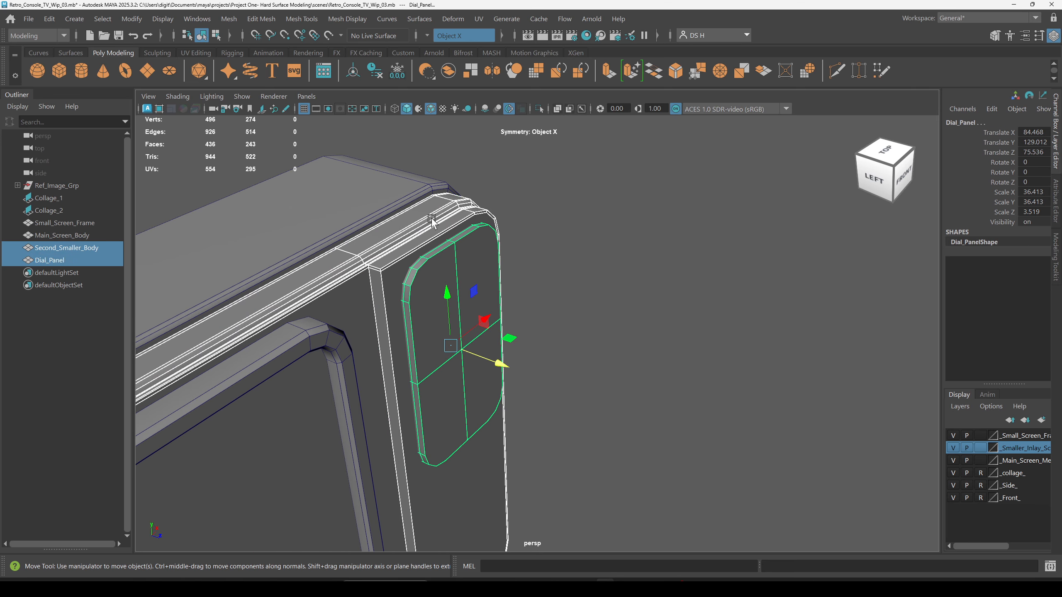
{"action": "right_click_drag", "start_coordinate": [754, 315], "coordinate": [807, 228], "text": "alt"}
{"action": "left_click_drag", "start_coordinate": [807, 228], "coordinate": [627, 310], "text": "alt"}
{"action": "scroll", "coordinate": [629, 307], "scroll_direction": "up", "scroll_amount": 5}
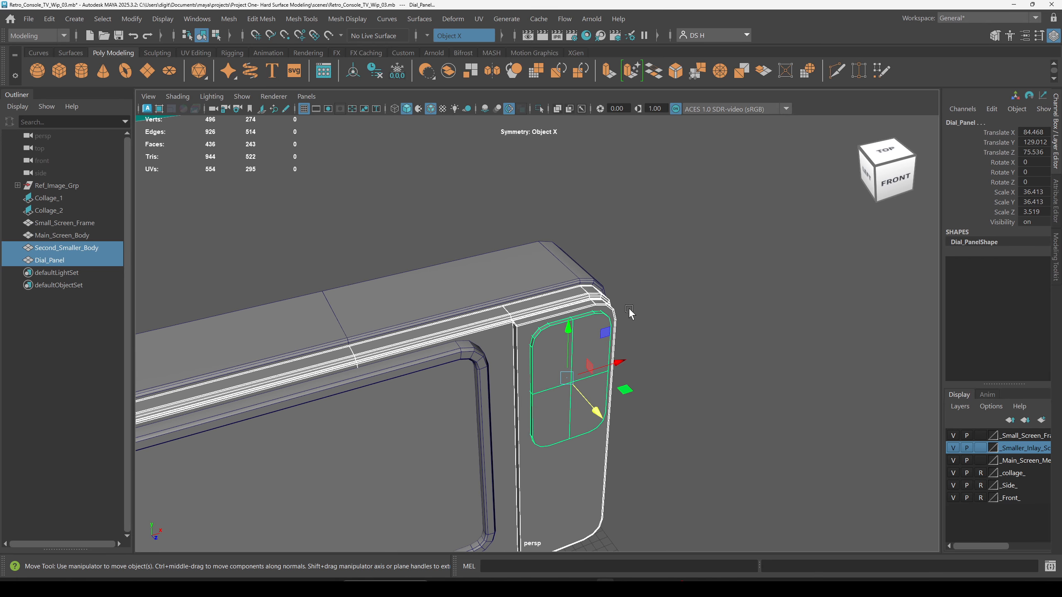
{"action": "right_click", "coordinate": [673, 215], "text": "shift"}
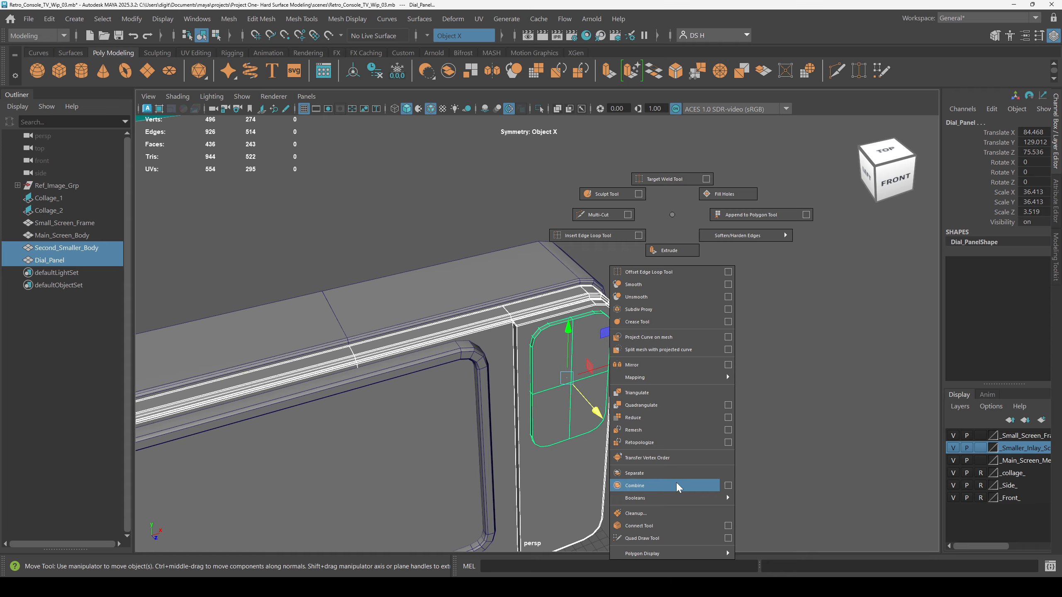
{"action": "mouse_move", "coordinate": [643, 500]}
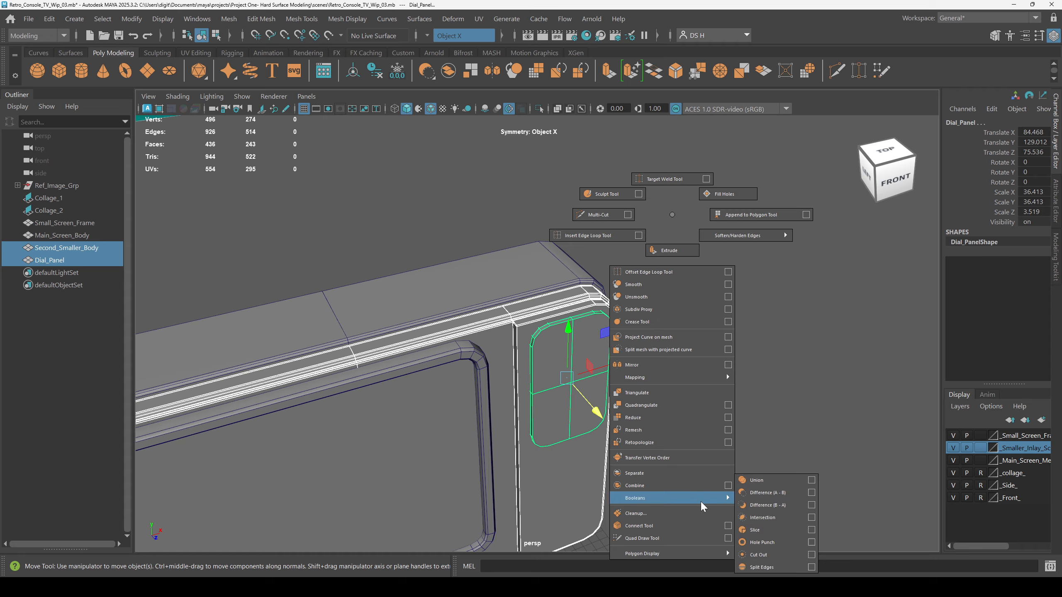
{"action": "left_click", "coordinate": [763, 496]}
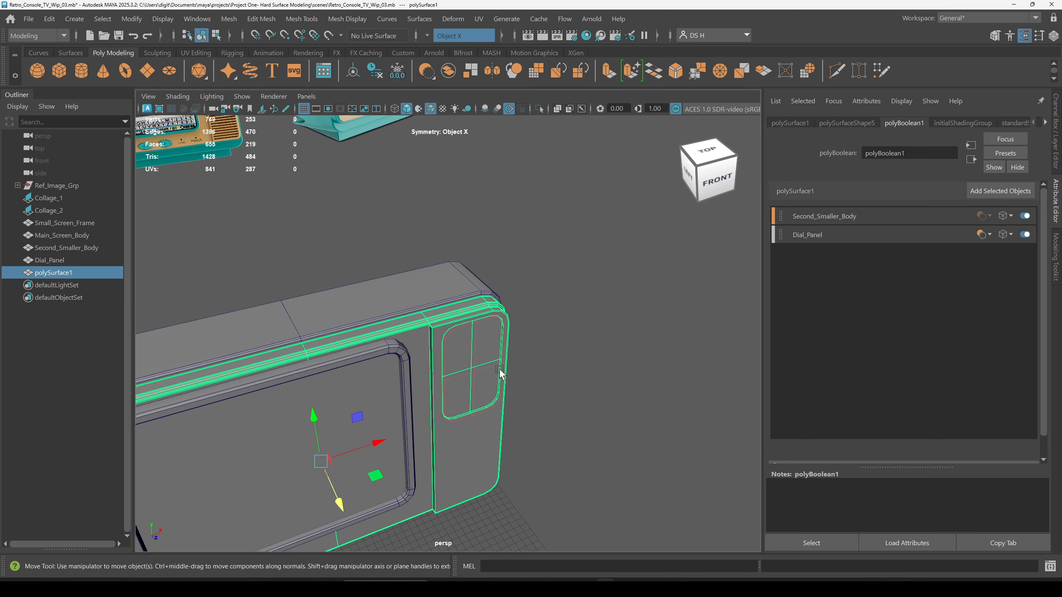
{"action": "left_click_drag", "start_coordinate": [594, 326], "coordinate": [513, 241], "text": "alt"}
{"action": "scroll", "coordinate": [566, 271], "scroll_direction": "up", "scroll_amount": 5}
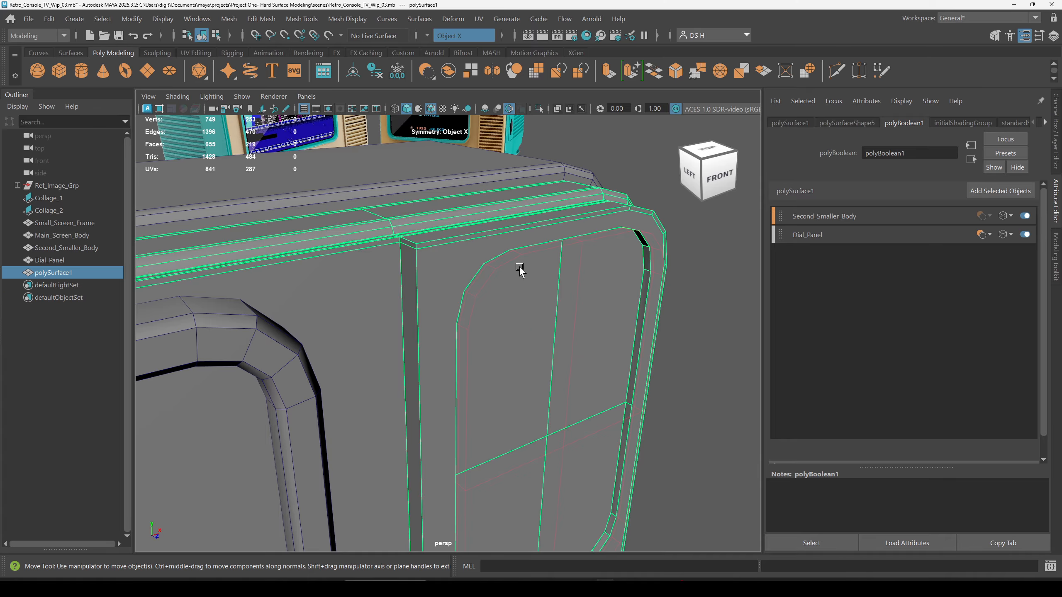
{"action": "left_click_drag", "start_coordinate": [673, 282], "coordinate": [517, 250], "text": "alt"}
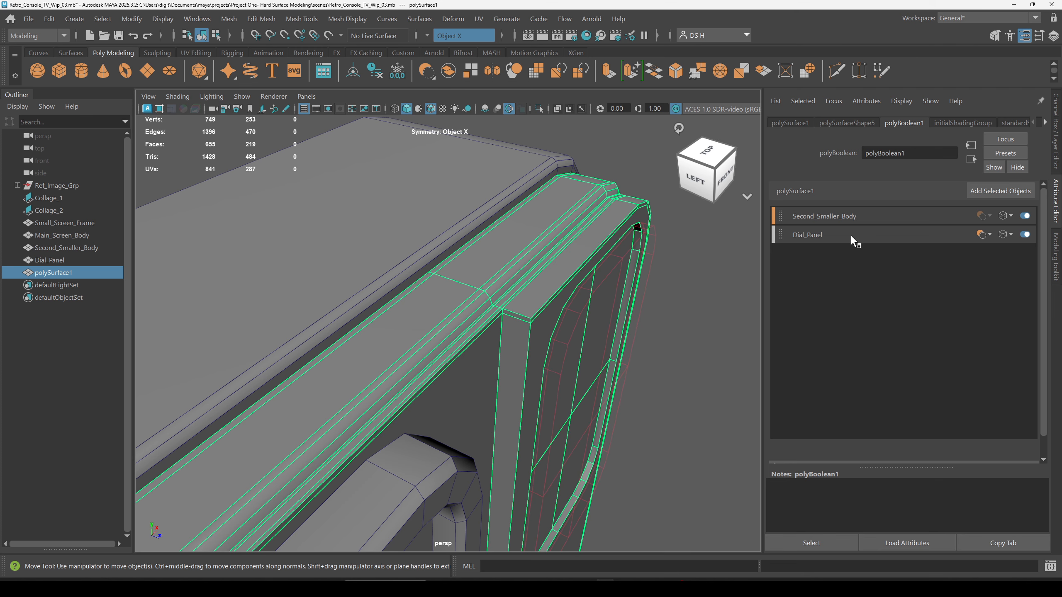
{"action": "left_click", "coordinate": [813, 235]}
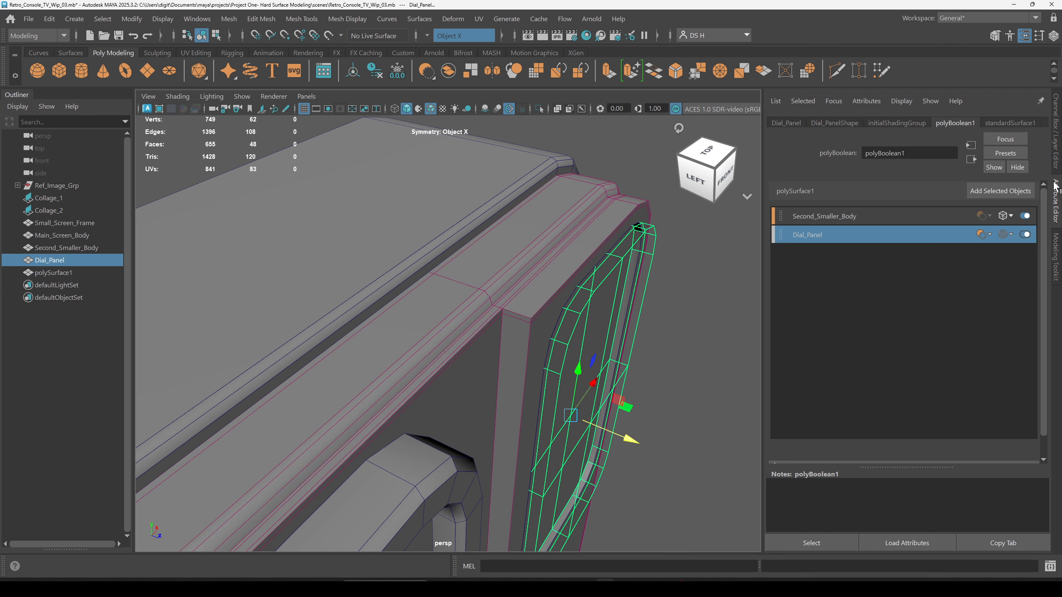
{"action": "left_click_drag", "start_coordinate": [805, 233], "coordinate": [813, 207]}
{"action": "left_click", "coordinate": [678, 327]}
{"action": "left_click_drag", "start_coordinate": [679, 329], "coordinate": [760, 261], "text": "alt"}
{"action": "key", "text": "ctrl+z"}
{"action": "key", "text": "ctrl+z"}
{"action": "left_click", "coordinate": [697, 322]}
Examine the dial recess and surrounding corner edges from the front and side, with Second_Smaller_Body selected.
{"action": "left_click", "coordinate": [1052, 113]}
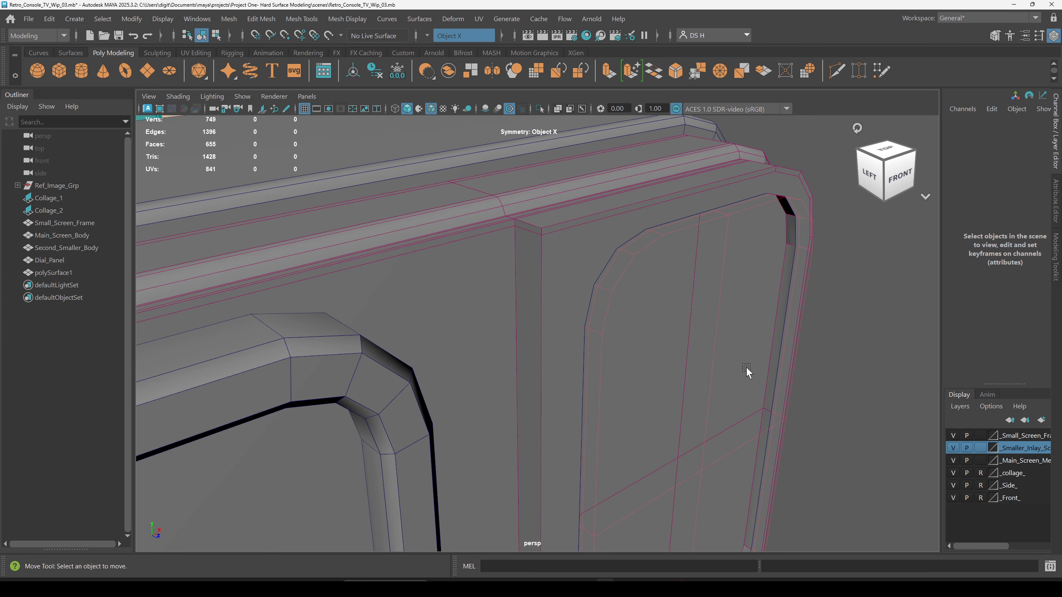
{"action": "right_click_drag", "start_coordinate": [803, 344], "coordinate": [521, 287], "text": "alt"}
{"action": "left_click_drag", "start_coordinate": [521, 287], "coordinate": [448, 289], "text": "alt"}
{"action": "scroll", "coordinate": [665, 359], "scroll_direction": "up", "scroll_amount": 5}
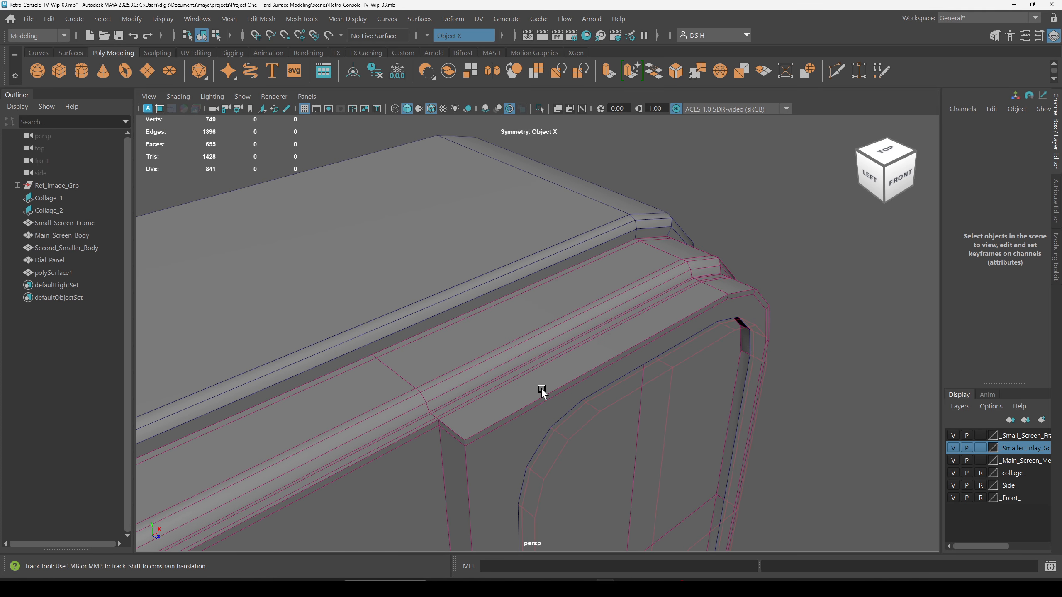
{"action": "scroll", "coordinate": [559, 309], "scroll_direction": "up", "scroll_amount": 3}
{"action": "left_click", "coordinate": [558, 309]}
{"action": "left_click", "coordinate": [878, 267]}
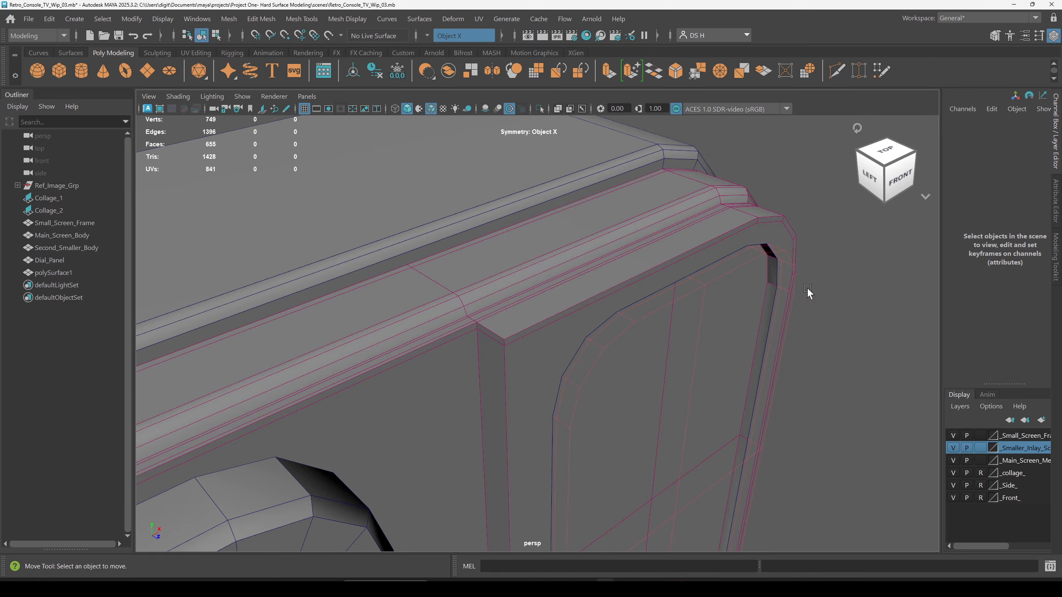
{"action": "left_click_drag", "start_coordinate": [806, 288], "coordinate": [460, 259], "text": "alt"}
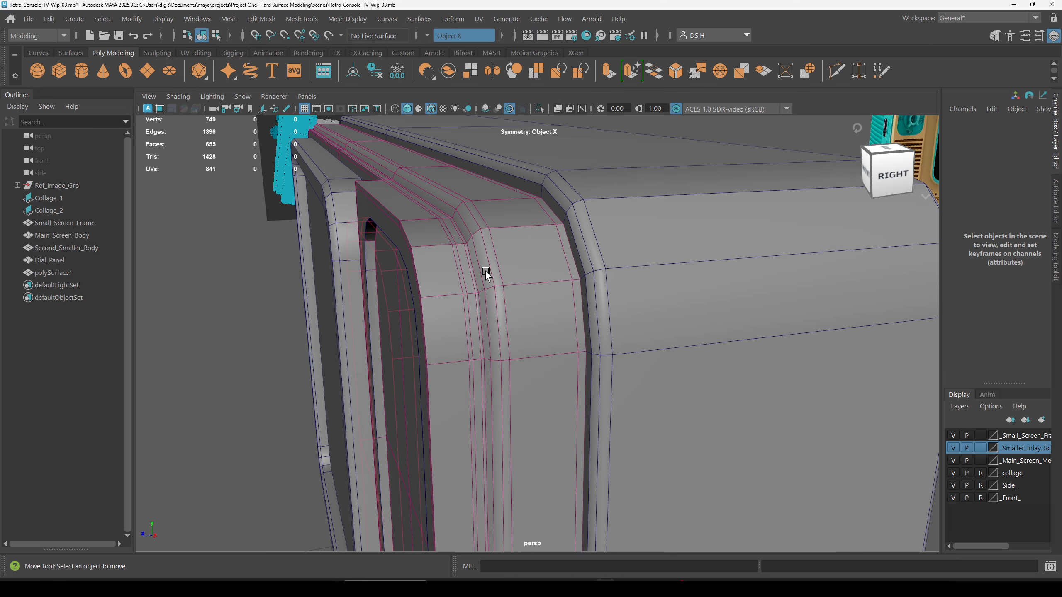
{"action": "left_click", "coordinate": [487, 257]}
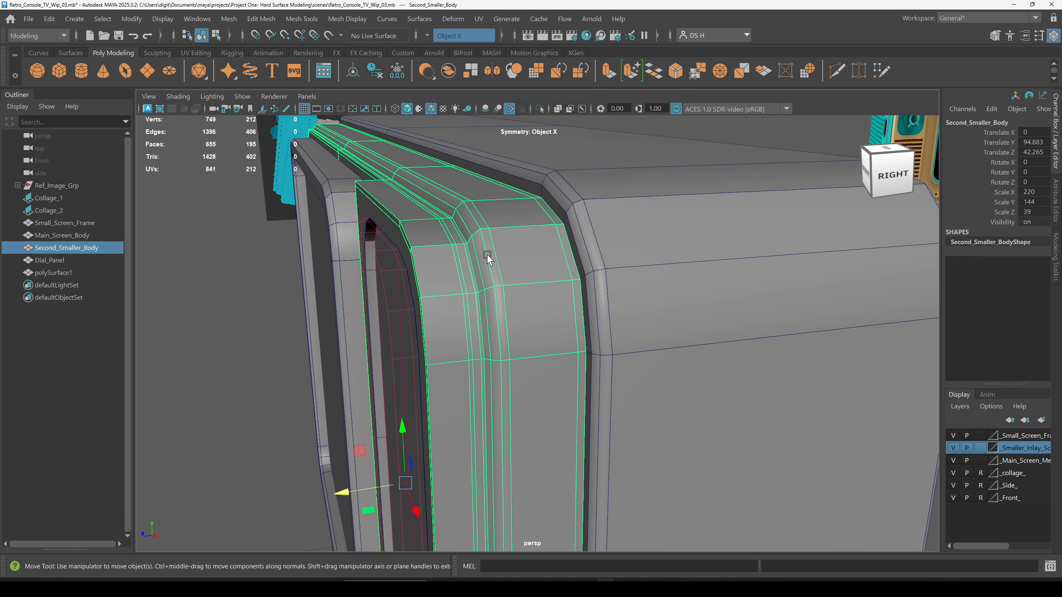
{"action": "left_click", "coordinate": [66, 250]}
{"action": "left_click_drag", "start_coordinate": [501, 308], "coordinate": [753, 370], "text": "alt"}
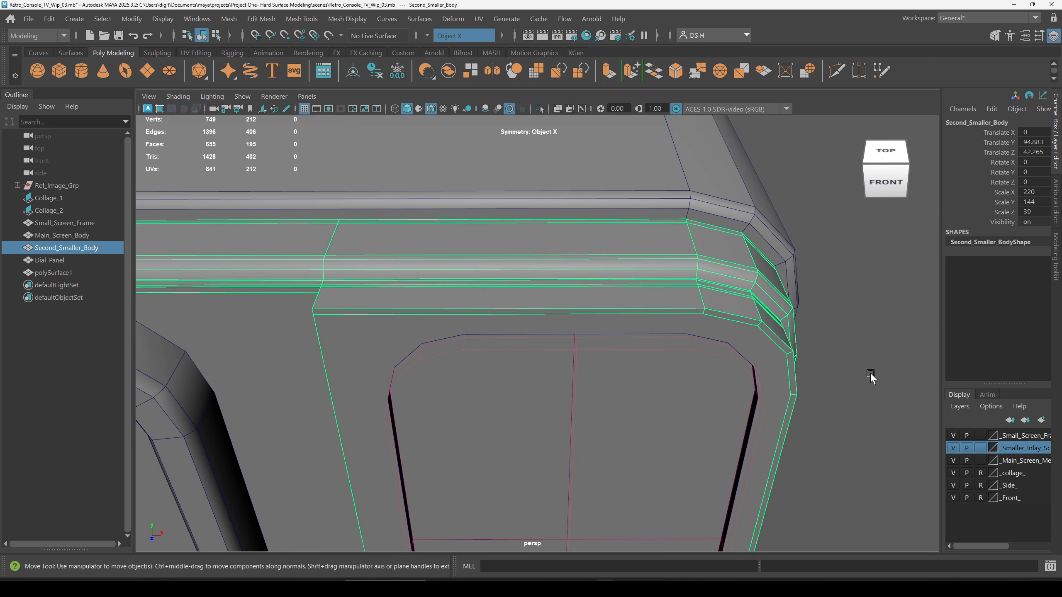
Hide Main_Screen_Body so the surfaces around the dial recess can be inspected on their own.
{"action": "left_click", "coordinate": [869, 368]}
{"action": "left_click_drag", "start_coordinate": [870, 366], "coordinate": [545, 347], "text": "alt"}
{"action": "left_click", "coordinate": [446, 304]}
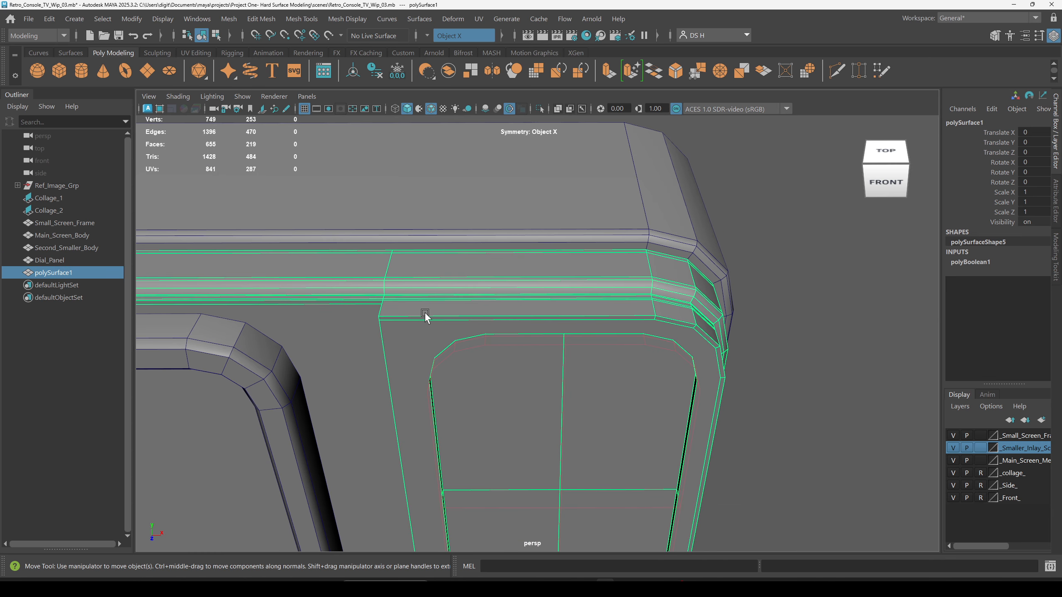
{"action": "left_click", "coordinate": [747, 372]}
{"action": "left_click_drag", "start_coordinate": [747, 372], "coordinate": [672, 315], "text": "alt"}
{"action": "left_click", "coordinate": [644, 193]}
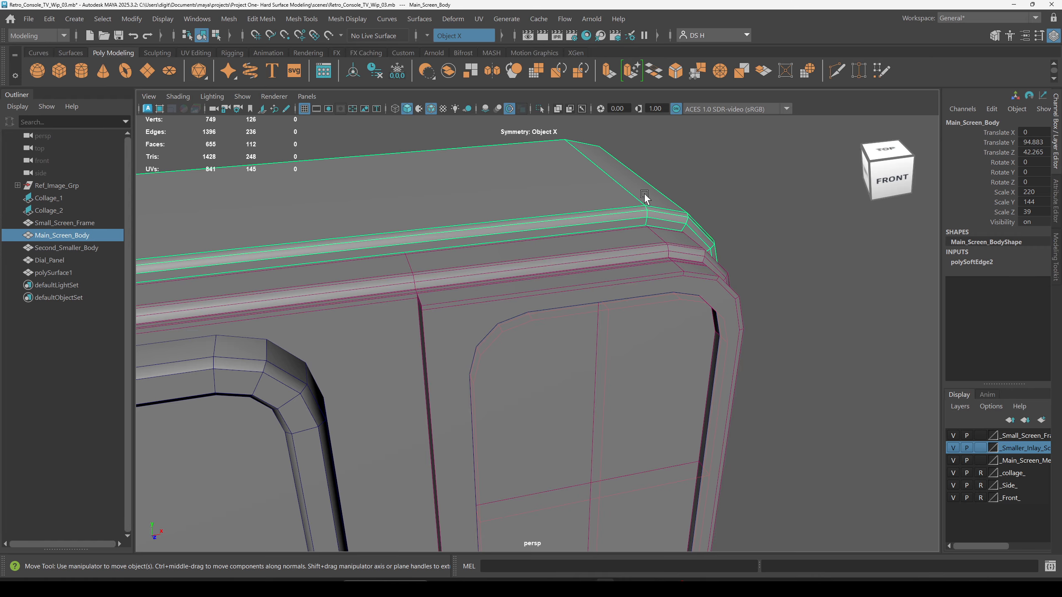
{"action": "key", "text": "h"}
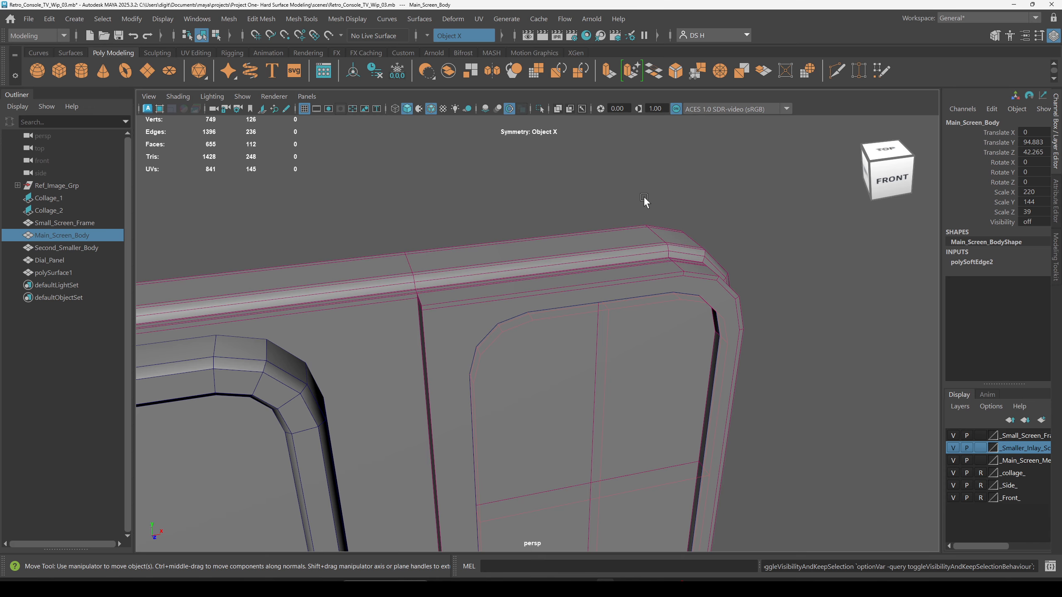
Hide Small_Screen_Frame as well, leaving the front panel and dial geometry unobstructed.
{"action": "left_click", "coordinate": [795, 329]}
{"action": "right_click_drag", "start_coordinate": [794, 329], "coordinate": [349, 360], "text": "alt"}
{"action": "left_click", "coordinate": [367, 350]}
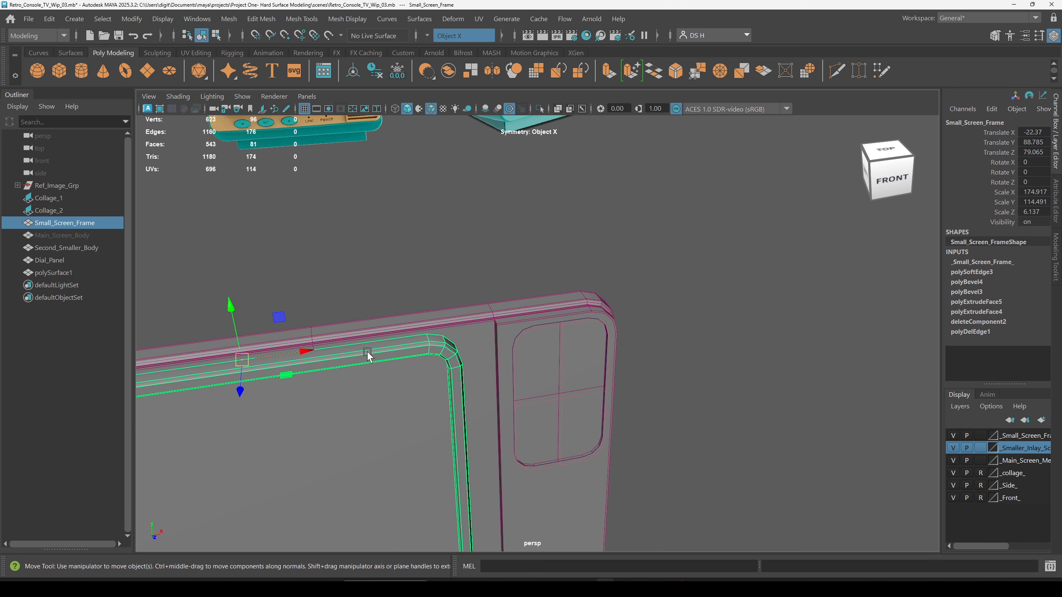
{"action": "key", "text": "h"}
{"action": "left_click", "coordinate": [534, 372]}
{"action": "left_click_drag", "start_coordinate": [535, 372], "coordinate": [489, 379], "text": "alt"}
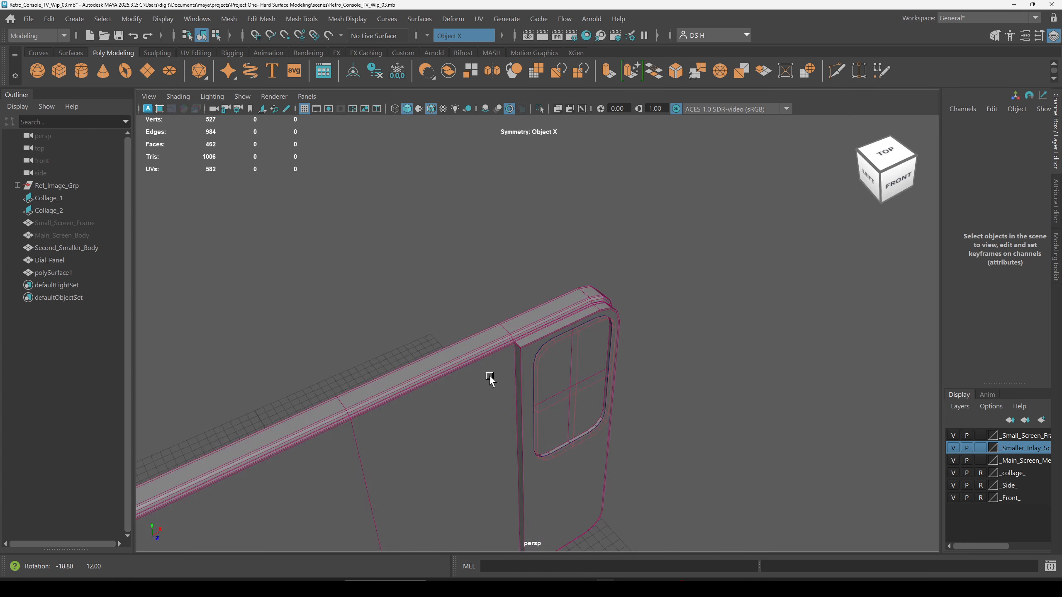
Rename the Boolean result polySurface1 as Booleaned_2nd_Large_Panel.
{"action": "right_click_drag", "start_coordinate": [490, 379], "coordinate": [642, 361], "text": "alt"}
{"action": "left_click_drag", "start_coordinate": [642, 360], "coordinate": [596, 334], "text": "alt"}
{"action": "left_click", "coordinate": [518, 302]}
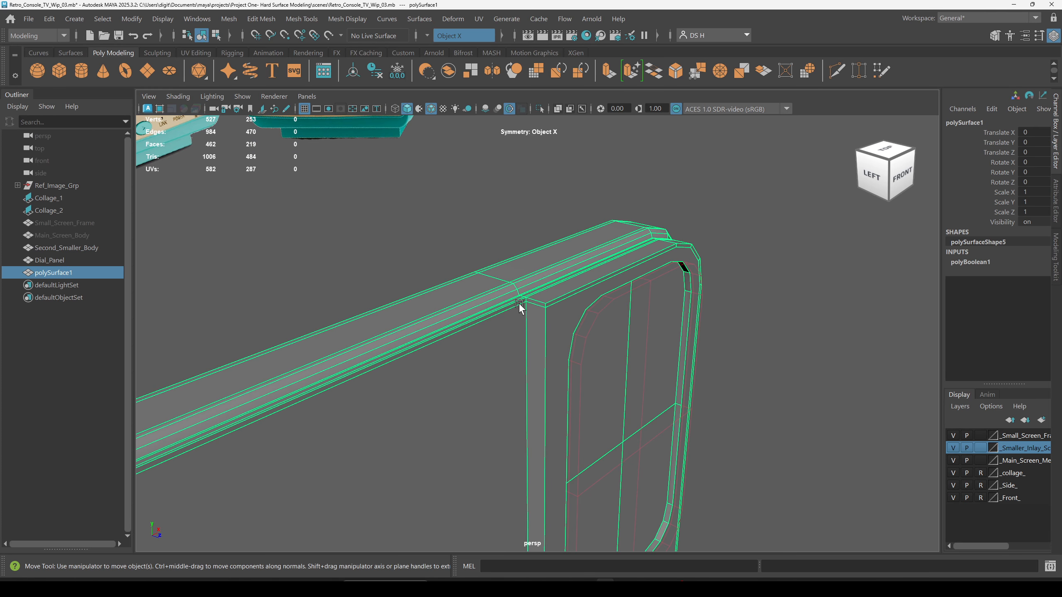
{"action": "double_click", "coordinate": [64, 275]}
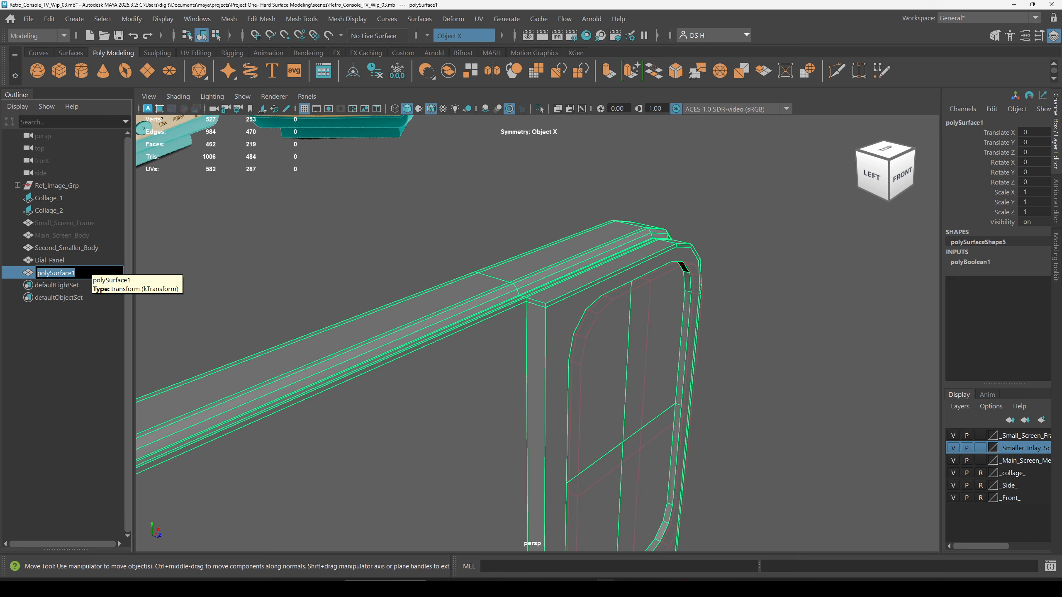
{"action": "type", "text": "Boo"}
{"action": "type", "text": "aller B"}
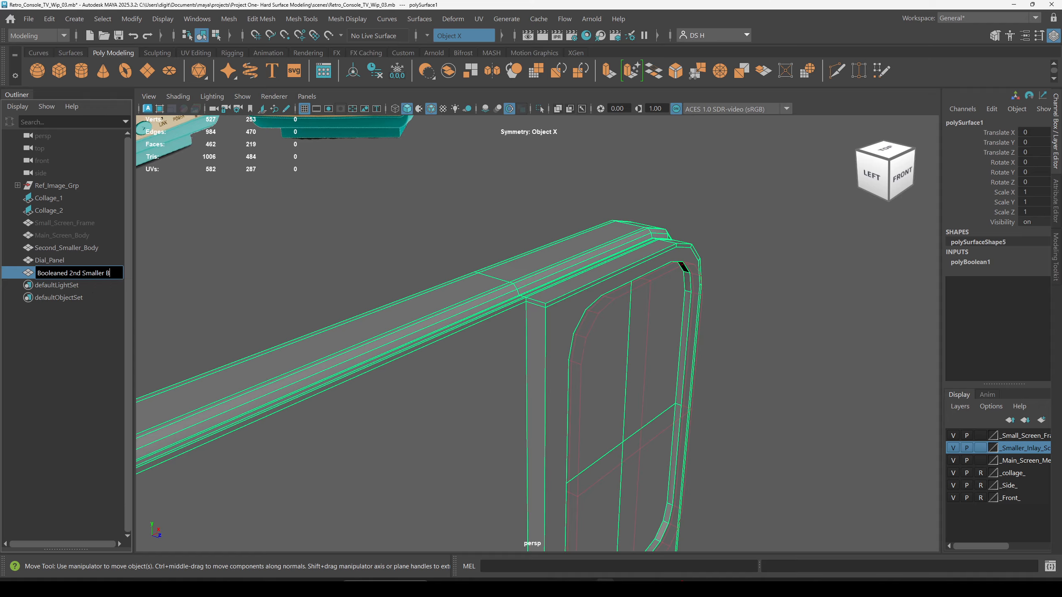
{"action": "key", "text": "BackSpace"}
{"action": "key", "text": "BackSpace"}
{"action": "key", "text": "BackSpace"}
{"action": "type", "text": "Large Panel"}
{"action": "key", "text": "Return"}
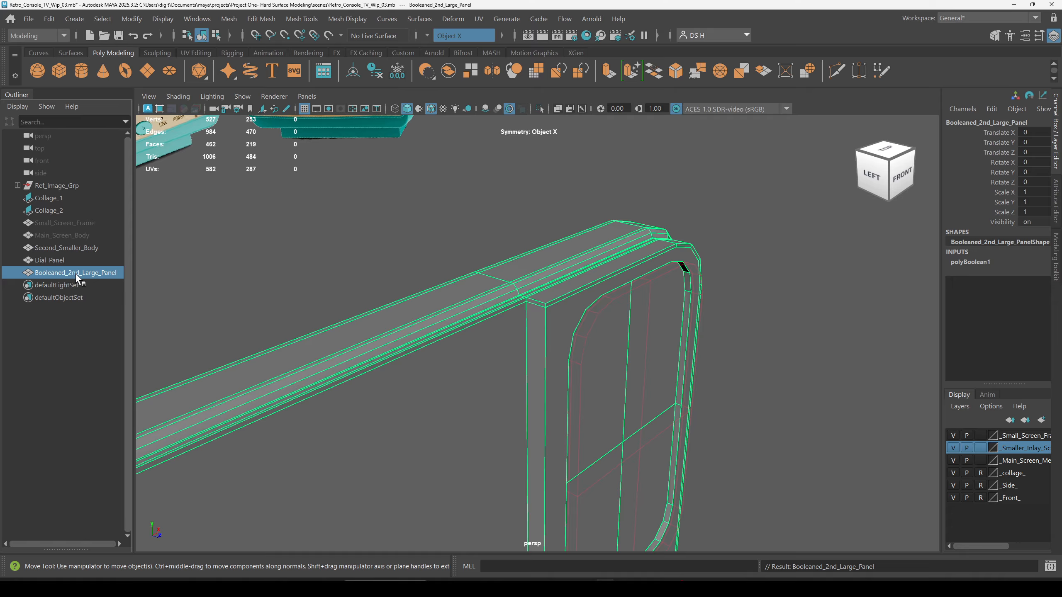
Try to move Second_Smaller_Body back along Z to about -99.6, away from the Booleaned panel.
{"action": "left_click", "coordinate": [78, 248]}
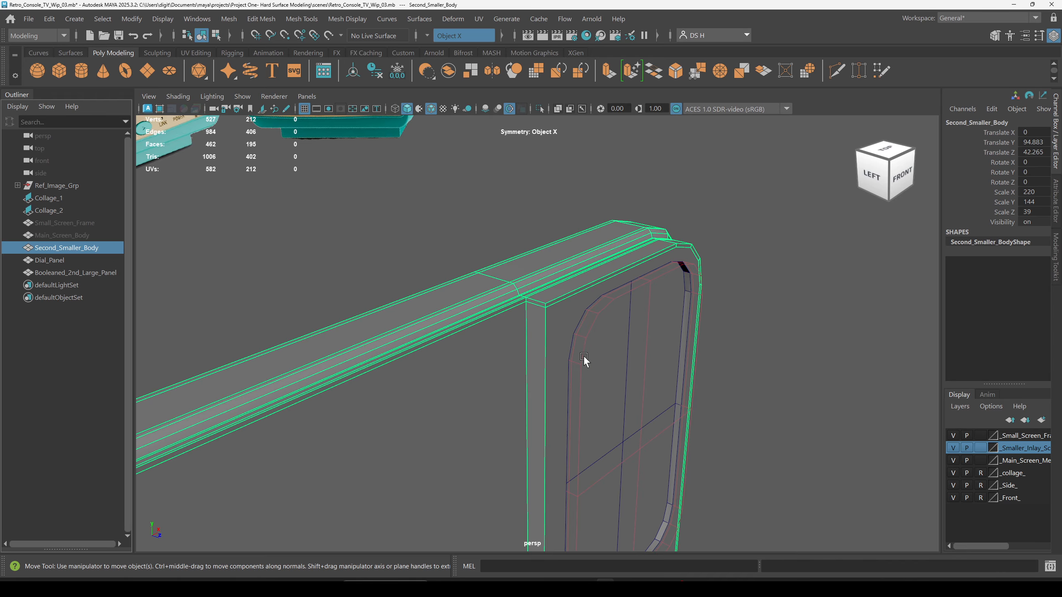
{"action": "key", "text": "f"}
{"action": "left_click_drag", "start_coordinate": [545, 407], "coordinate": [431, 362]}
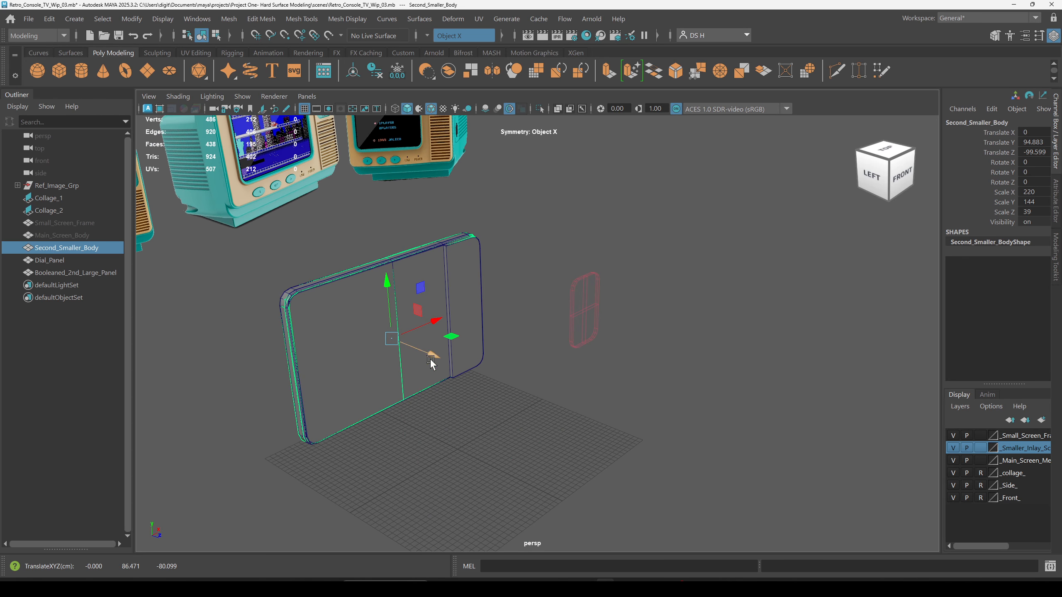
{"action": "right_click_drag", "start_coordinate": [460, 370], "coordinate": [848, 423], "text": "alt"}
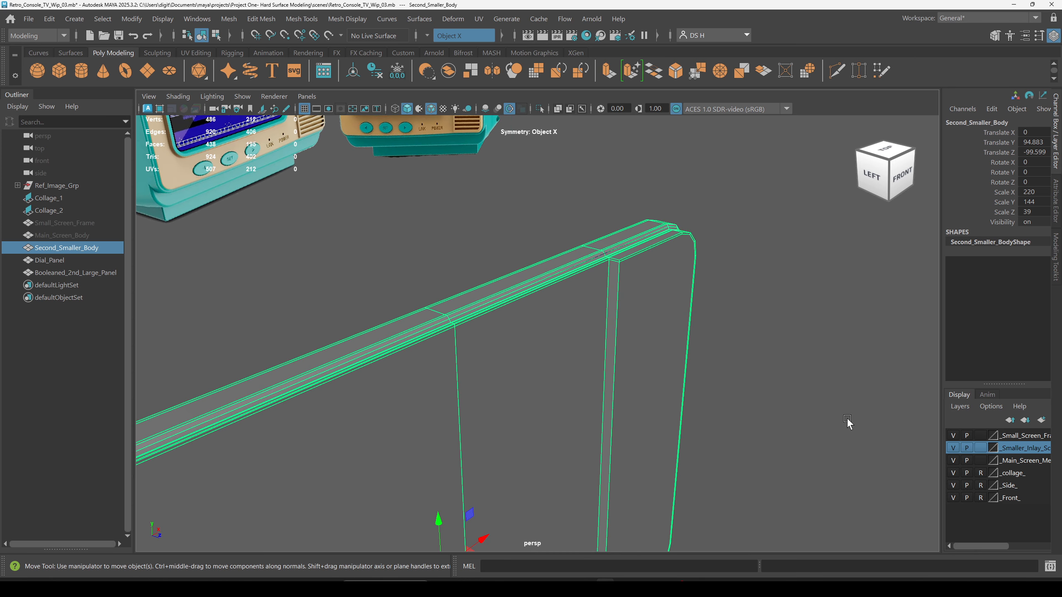
{"action": "key", "text": "ctrl+z"}
{"action": "key", "text": "ctrl+z"}
Isolate Second_Smaller_Body in the viewport and compare it with the full scene view.
{"action": "middle_click_drag", "start_coordinate": [416, 359], "coordinate": [549, 313], "text": "alt"}
{"action": "left_click", "coordinate": [66, 248]}
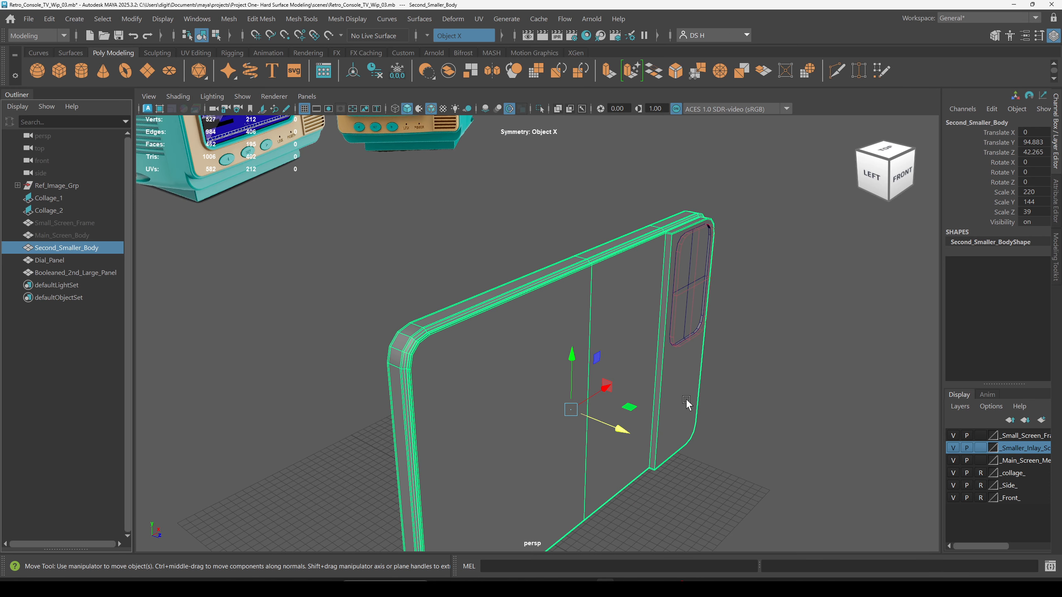
{"action": "key", "text": "ctrl+1"}
{"action": "left_click", "coordinate": [811, 449]}
{"action": "left_click_drag", "start_coordinate": [824, 460], "coordinate": [707, 360], "text": "alt"}
{"action": "left_click_drag", "start_coordinate": [541, 226], "coordinate": [642, 322]}
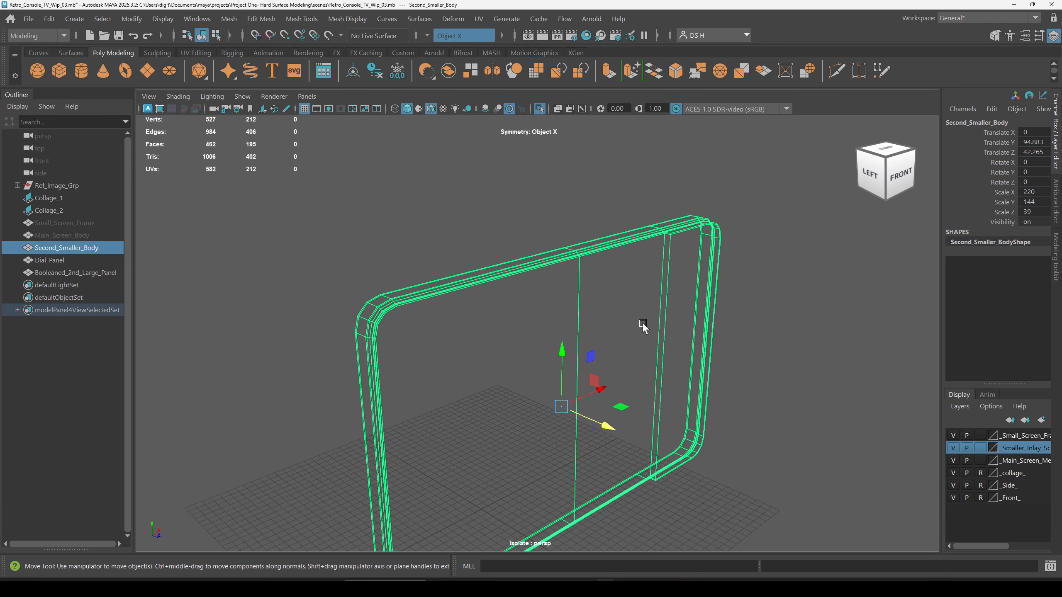
{"action": "middle_click_drag", "start_coordinate": [510, 504], "coordinate": [356, 519], "text": "alt"}
{"action": "middle_click_drag", "start_coordinate": [546, 540], "coordinate": [742, 460], "text": "alt"}
{"action": "key", "text": "ctrl+1"}
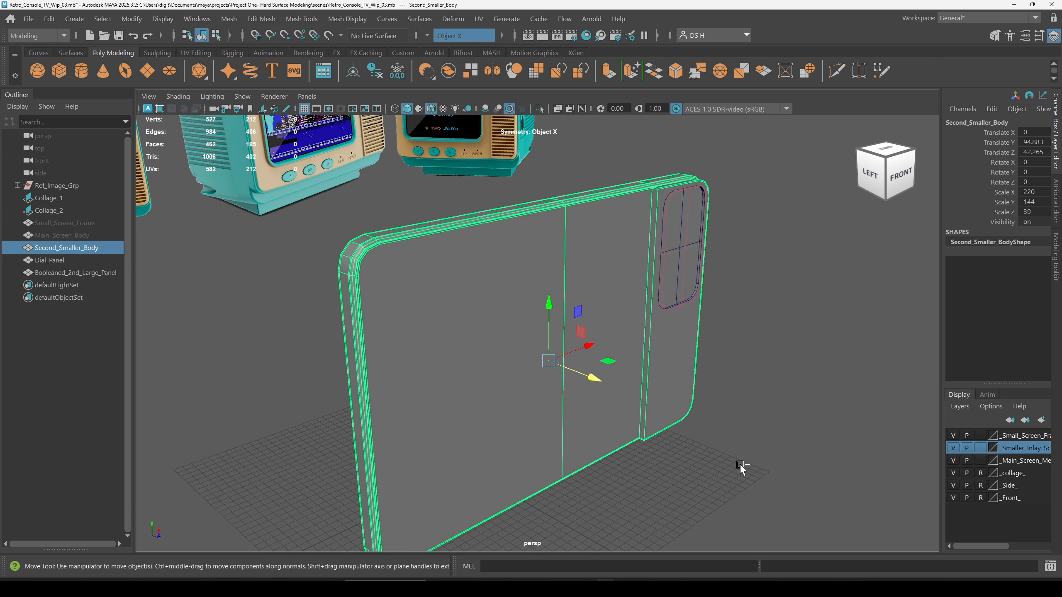
{"action": "key", "text": "ctrl+1"}
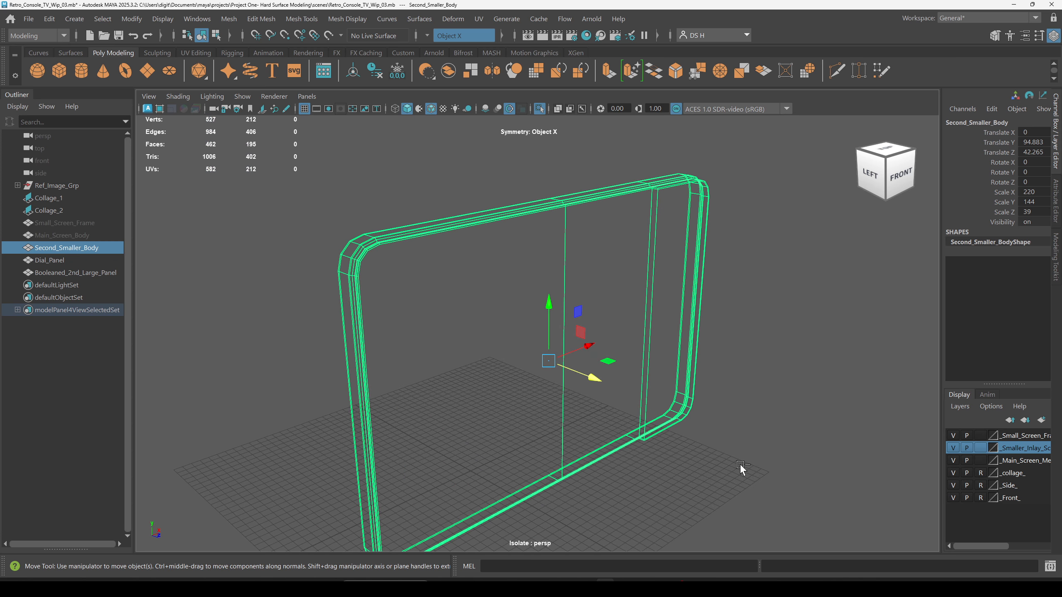
{"action": "left_click", "coordinate": [74, 248]}
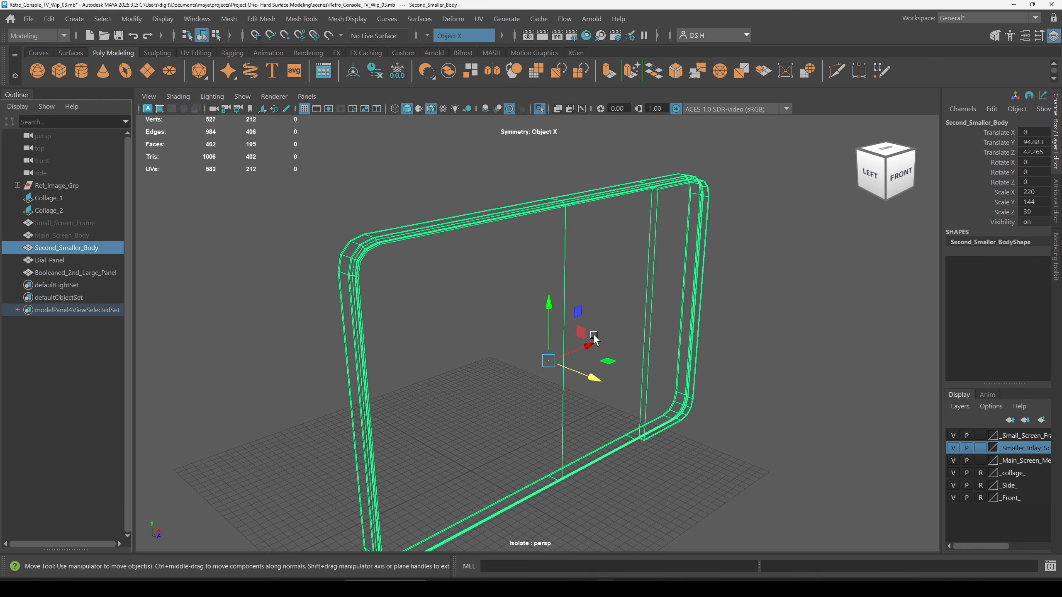
Examine the isolated Second_Smaller_Body frame and its corner edges from several angles.
{"action": "left_click", "coordinate": [774, 408]}
{"action": "key", "text": "f"}
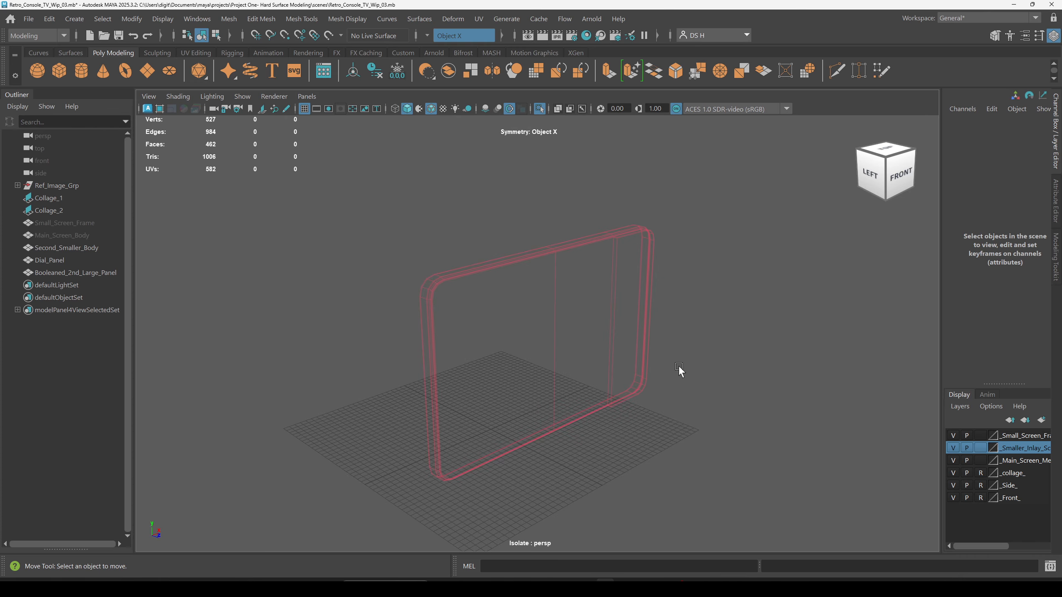
{"action": "key", "text": "5"}
{"action": "mouse_move", "coordinate": [486, 262]}
{"action": "left_mouse_down", "text": "alt"}
{"action": "mouse_move", "coordinate": [635, 365]}
{"action": "mouse_move", "coordinate": [565, 310]}
{"action": "mouse_move", "coordinate": [439, 348]}
{"action": "mouse_move", "coordinate": [502, 379]}
{"action": "mouse_move", "coordinate": [493, 349]}
{"action": "mouse_move", "coordinate": [509, 365]}
{"action": "left_mouse_up", "text": "alt"}
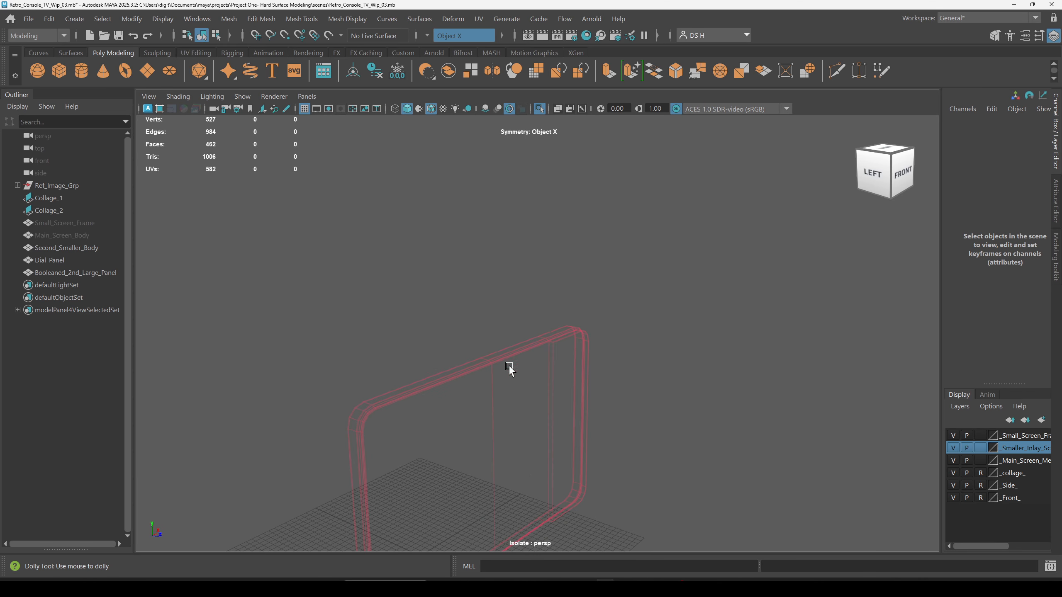
{"action": "scroll", "coordinate": [509, 365], "scroll_direction": "up", "scroll_amount": 5}
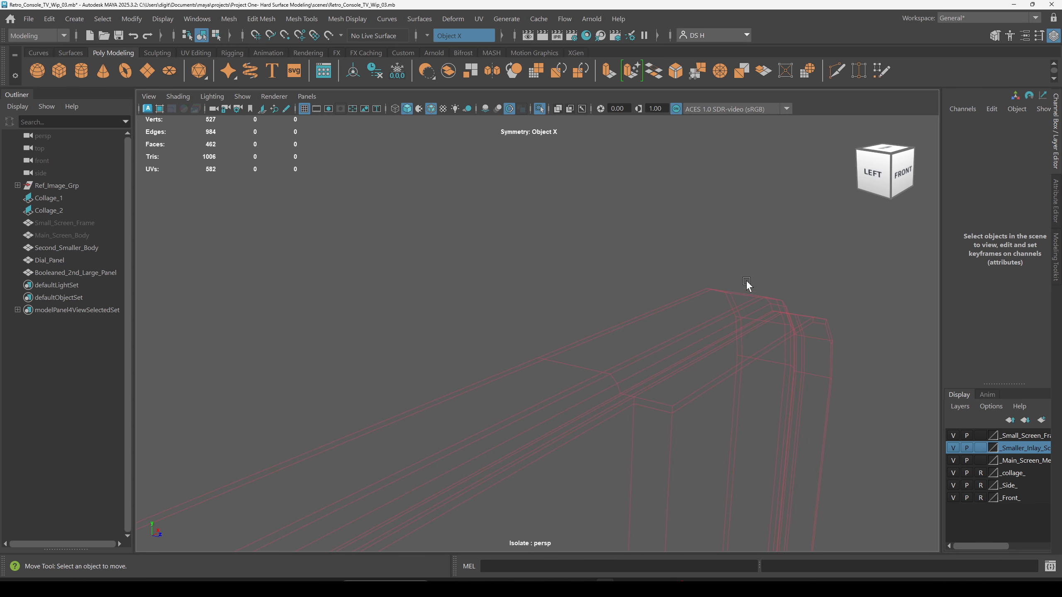
{"action": "left_click_drag", "start_coordinate": [796, 337], "coordinate": [540, 320], "text": "alt"}
{"action": "scroll", "coordinate": [273, 435], "scroll_direction": "down", "scroll_amount": 5}
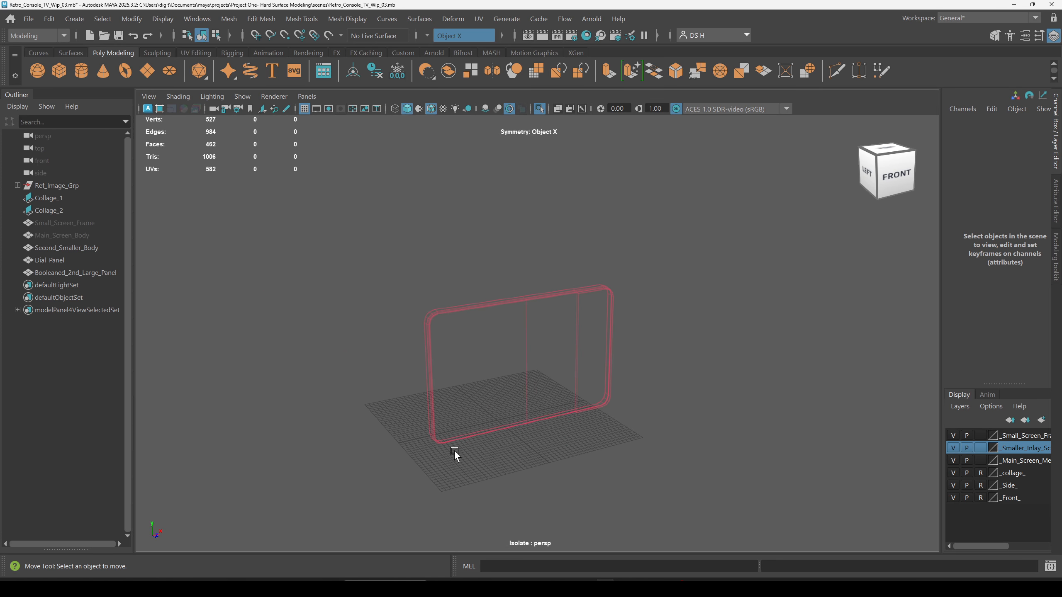
{"action": "left_click_drag", "start_coordinate": [455, 455], "coordinate": [758, 374], "text": "alt"}
{"action": "scroll", "coordinate": [431, 333], "scroll_direction": "up", "scroll_amount": 3}
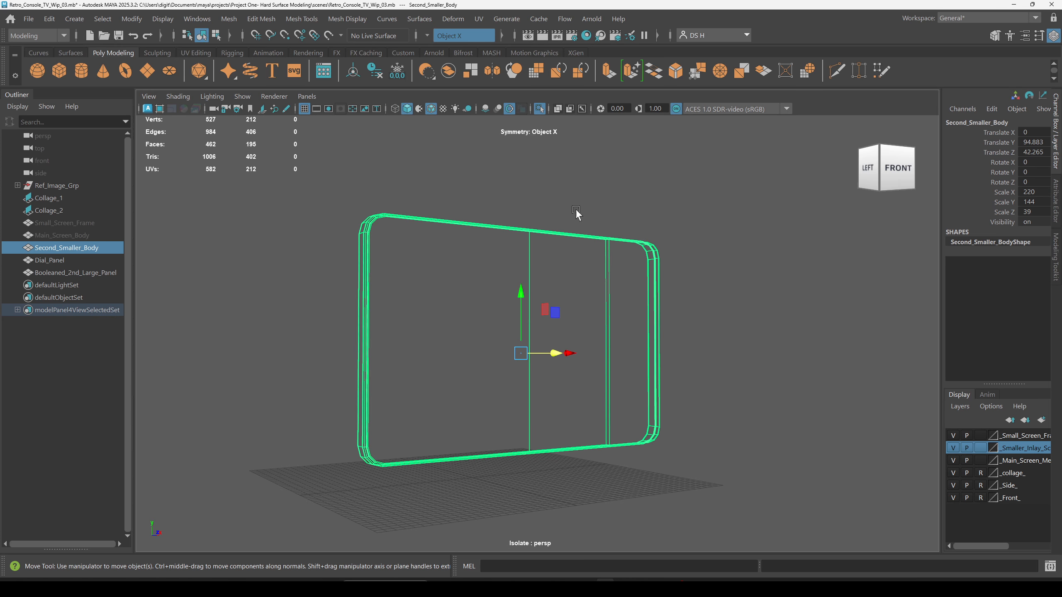
Turn on shaded display and check the surfaces of the isolated Second_Smaller_Body from low and high angles.
{"action": "key", "text": "5"}
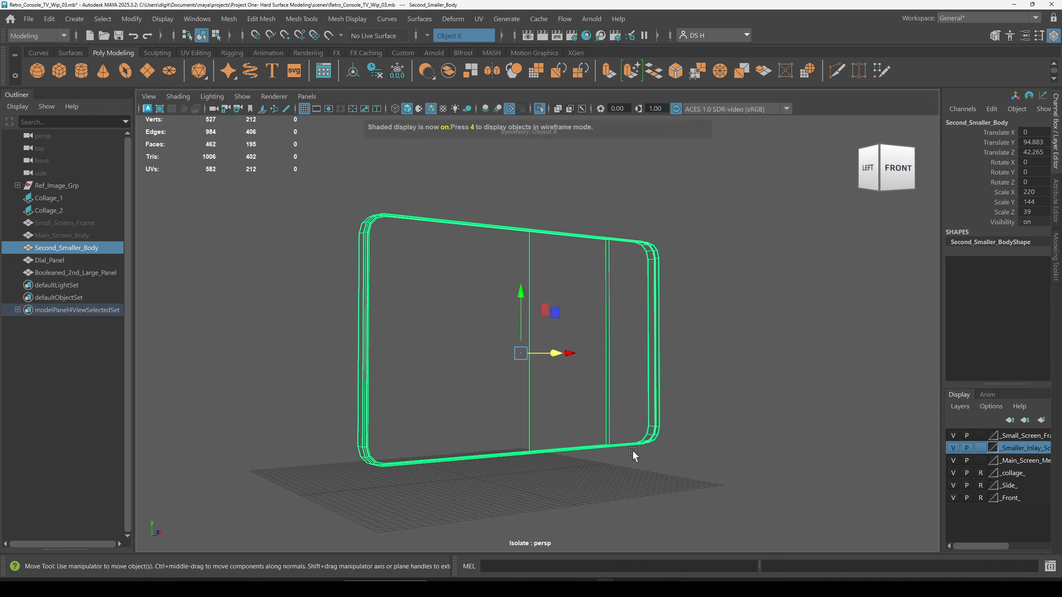
{"action": "left_click", "coordinate": [702, 366]}
{"action": "left_click_drag", "start_coordinate": [606, 260], "coordinate": [639, 310], "text": "alt"}
{"action": "left_click_drag", "start_coordinate": [616, 238], "coordinate": [656, 292]}
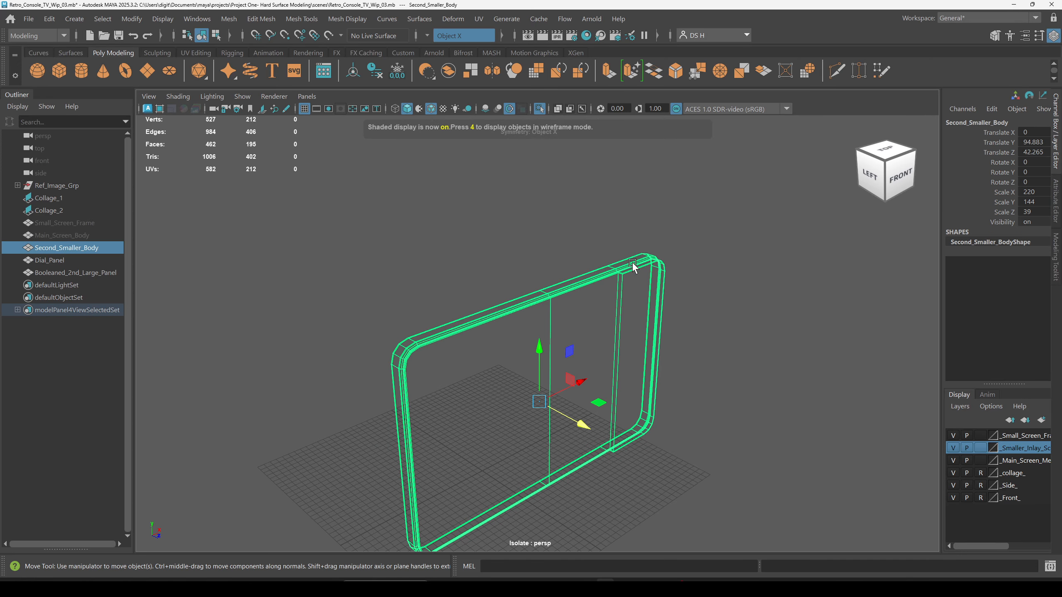
{"action": "left_click", "coordinate": [712, 270]}
{"action": "mouse_move", "coordinate": [648, 292]}
{"action": "left_mouse_down", "text": "alt"}
{"action": "mouse_move", "coordinate": [657, 254]}
{"action": "mouse_move", "coordinate": [583, 278]}
{"action": "mouse_move", "coordinate": [655, 310]}
{"action": "left_mouse_up", "text": "alt"}
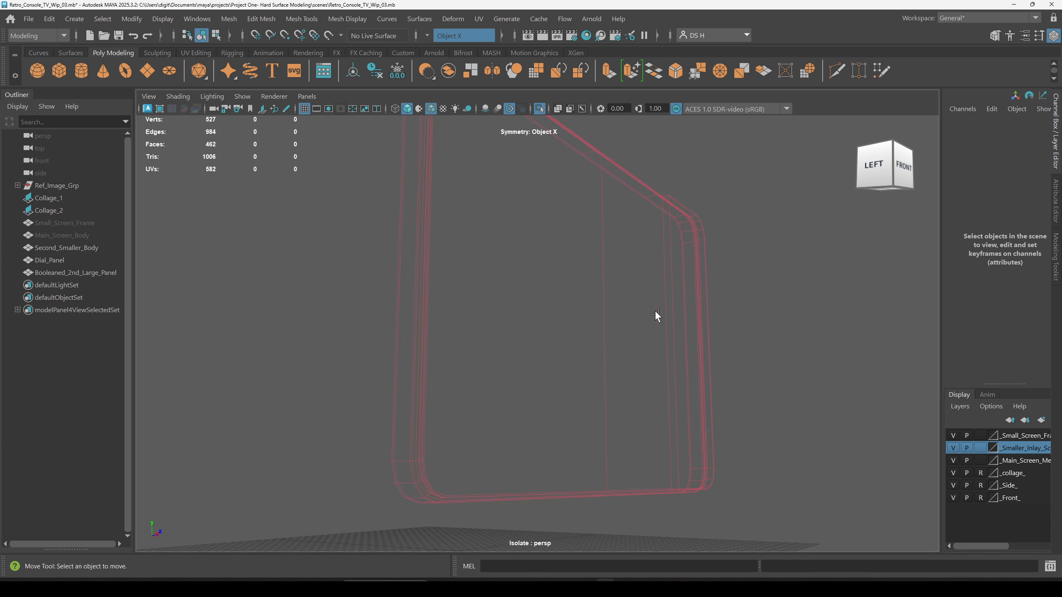
{"action": "left_click_drag", "start_coordinate": [543, 284], "coordinate": [774, 303]}
{"action": "middle_click_drag", "start_coordinate": [694, 247], "coordinate": [666, 298], "text": "alt"}
{"action": "left_click_drag", "start_coordinate": [667, 298], "coordinate": [662, 349], "text": "alt"}
{"action": "left_click", "coordinate": [787, 327]}
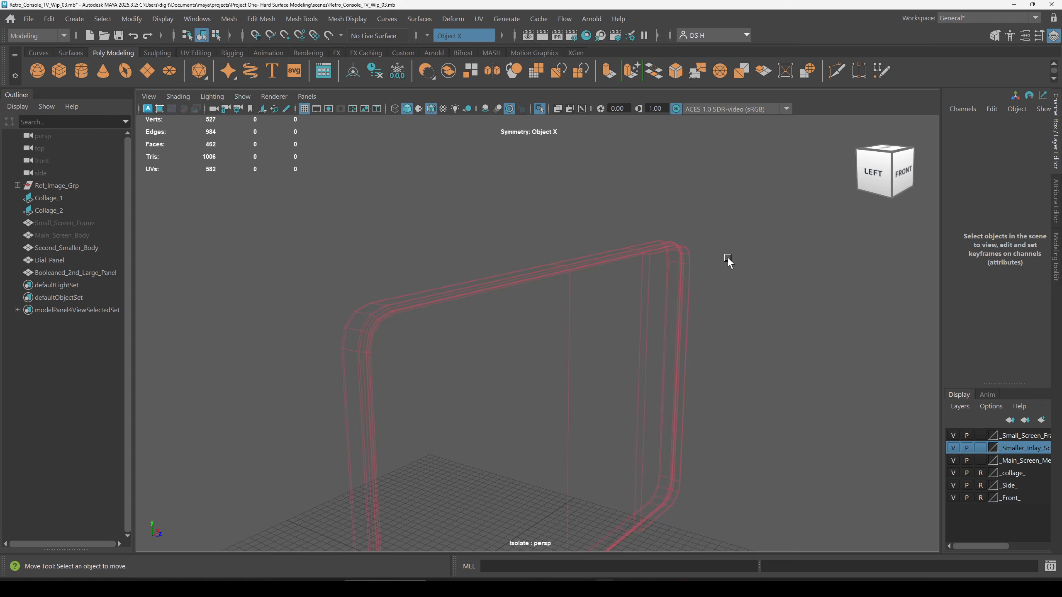
Select Booleaned_2nd_Large_Panel and Second_Smaller_Body in turn to check which object the isolated view displays.
{"action": "left_click", "coordinate": [103, 273]}
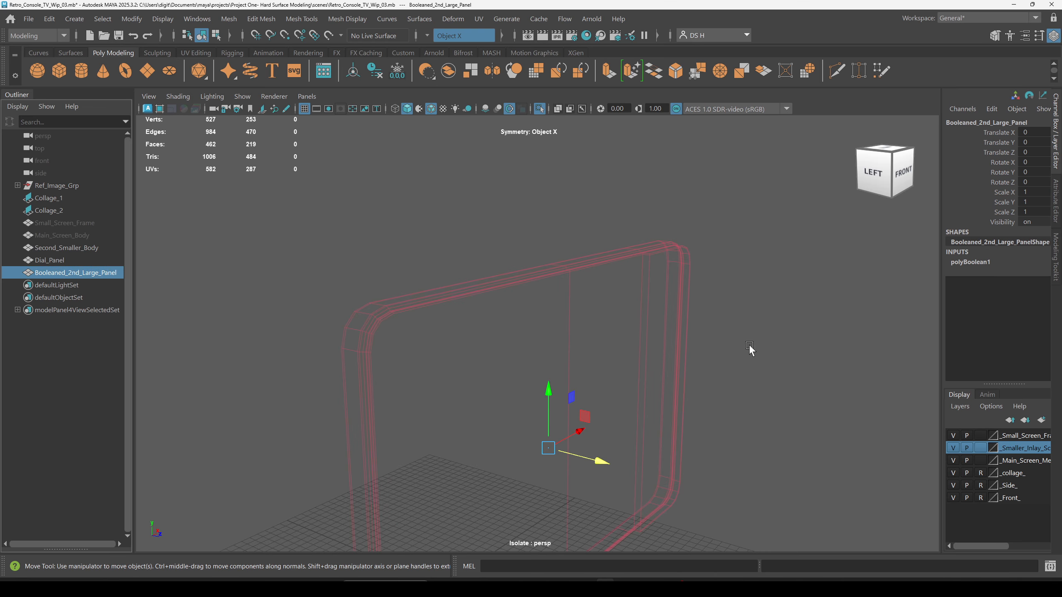
{"action": "left_click", "coordinate": [743, 372]}
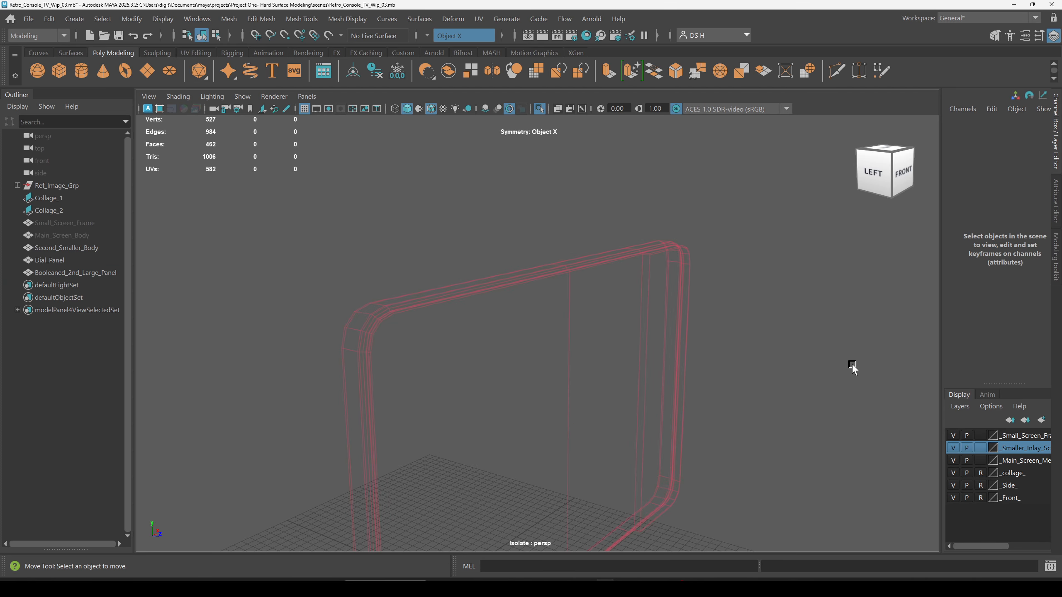
{"action": "right_click_drag", "start_coordinate": [854, 367], "coordinate": [583, 270], "text": "alt"}
{"action": "left_click_drag", "start_coordinate": [582, 266], "coordinate": [581, 348]}
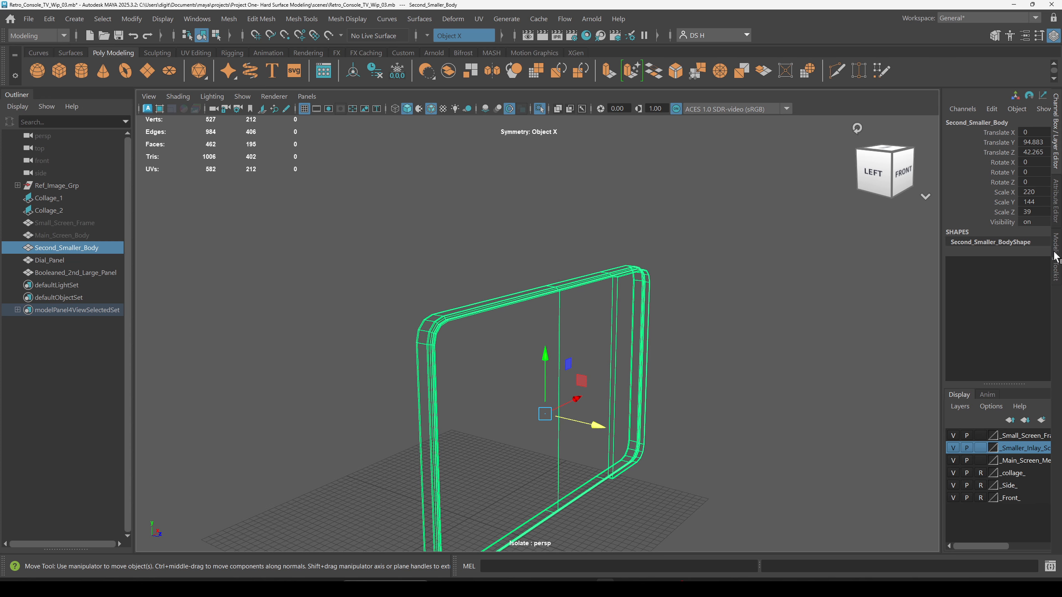
{"action": "left_click", "coordinate": [767, 230]}
{"action": "left_click_drag", "start_coordinate": [767, 230], "coordinate": [549, 364], "text": "alt"}
{"action": "middle_click_drag", "start_coordinate": [548, 364], "coordinate": [685, 301], "text": "alt"}
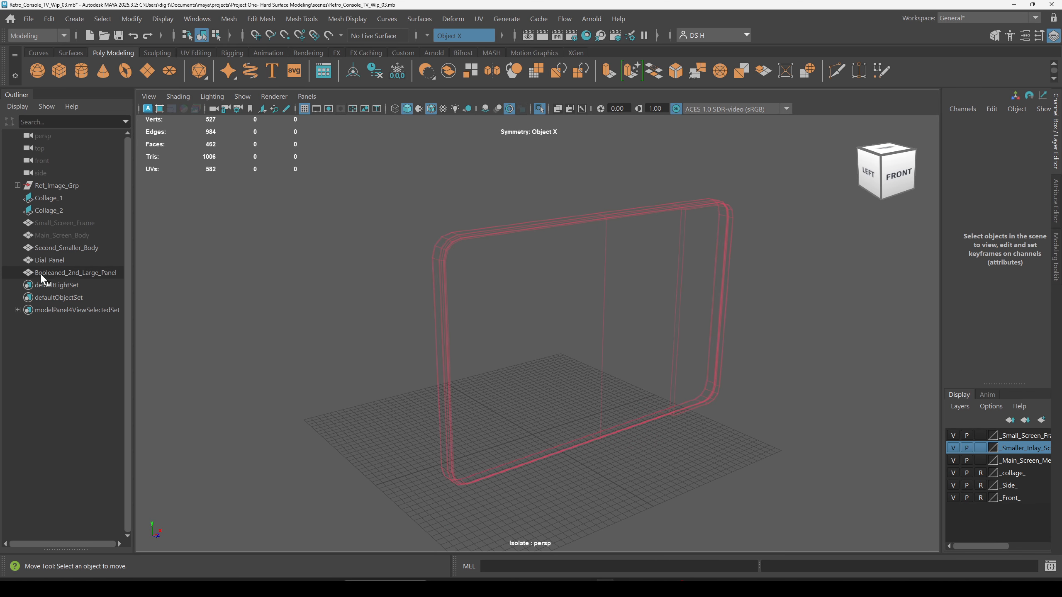
Select Dial_Panel and exit the isolated view to bring back the other scene objects.
{"action": "left_click", "coordinate": [56, 261]}
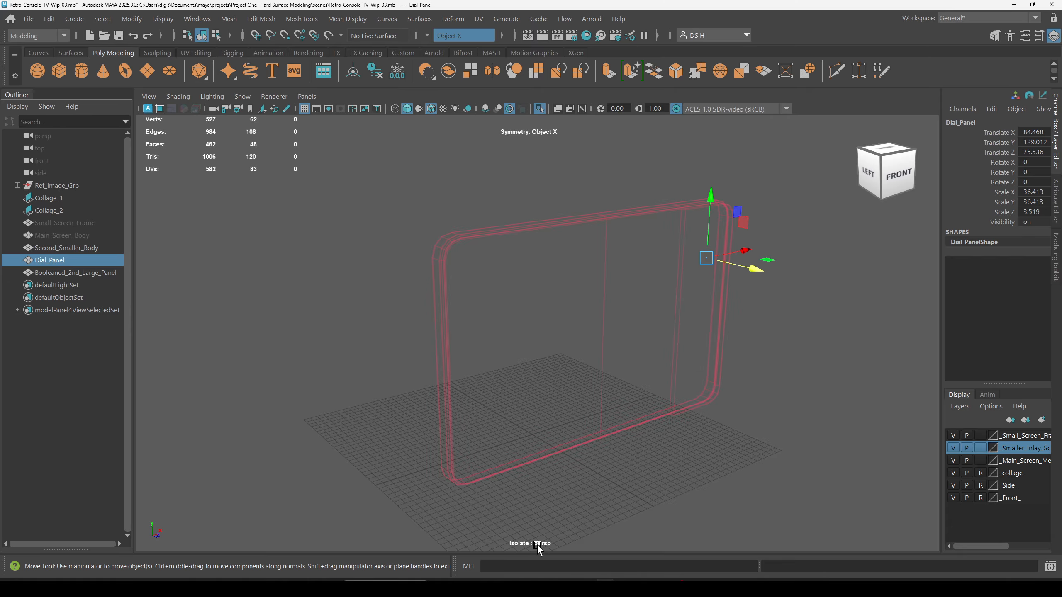
{"action": "left_click", "coordinate": [518, 544]}
{"action": "left_click", "coordinate": [789, 300]}
{"action": "scroll", "coordinate": [726, 470], "scroll_direction": "up", "scroll_amount": 6}
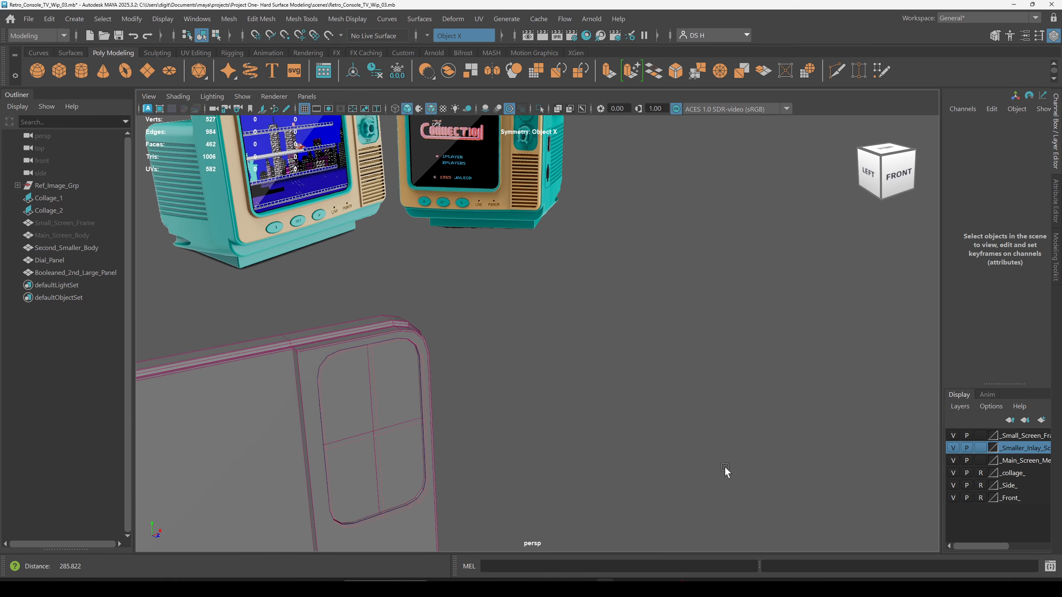
Select Second_Smaller_Body, frame it in the view and isolate it again.
{"action": "left_click_drag", "start_coordinate": [598, 349], "coordinate": [410, 403], "text": "alt"}
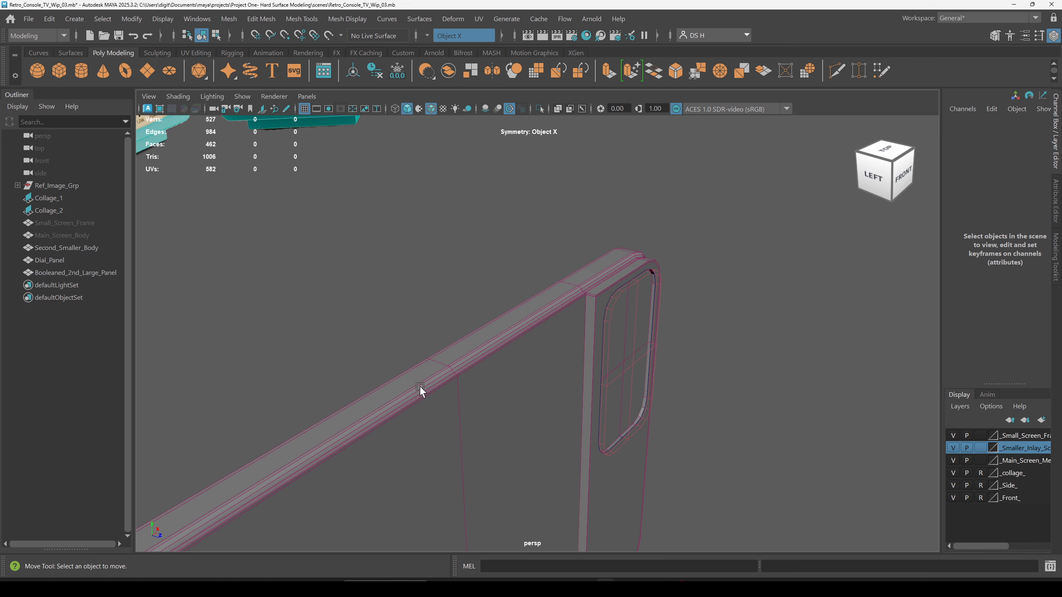
{"action": "left_click", "coordinate": [420, 385]}
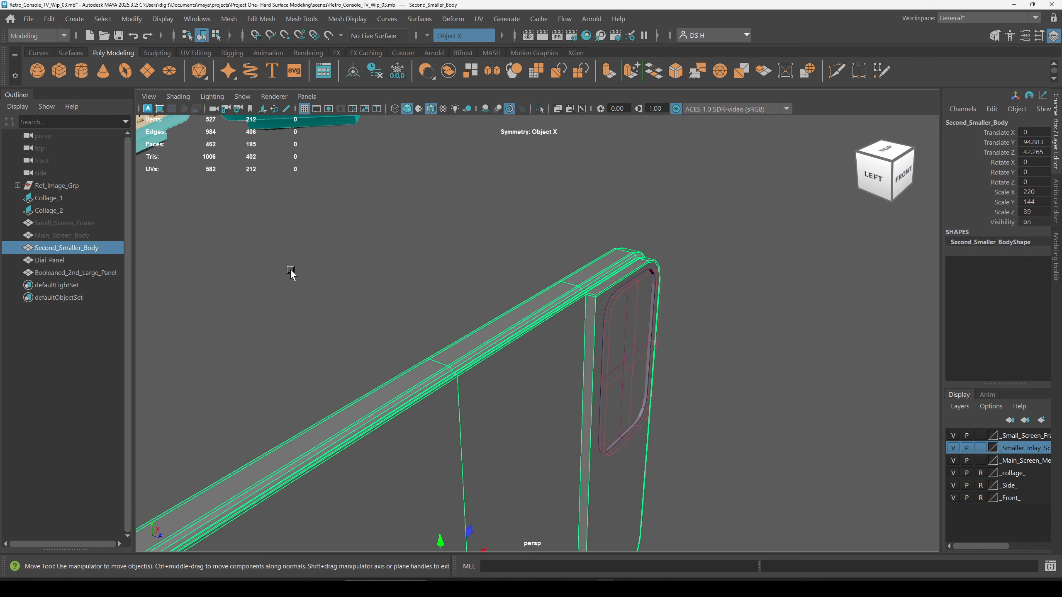
{"action": "key", "text": "f"}
{"action": "key", "text": "ctrl+1"}
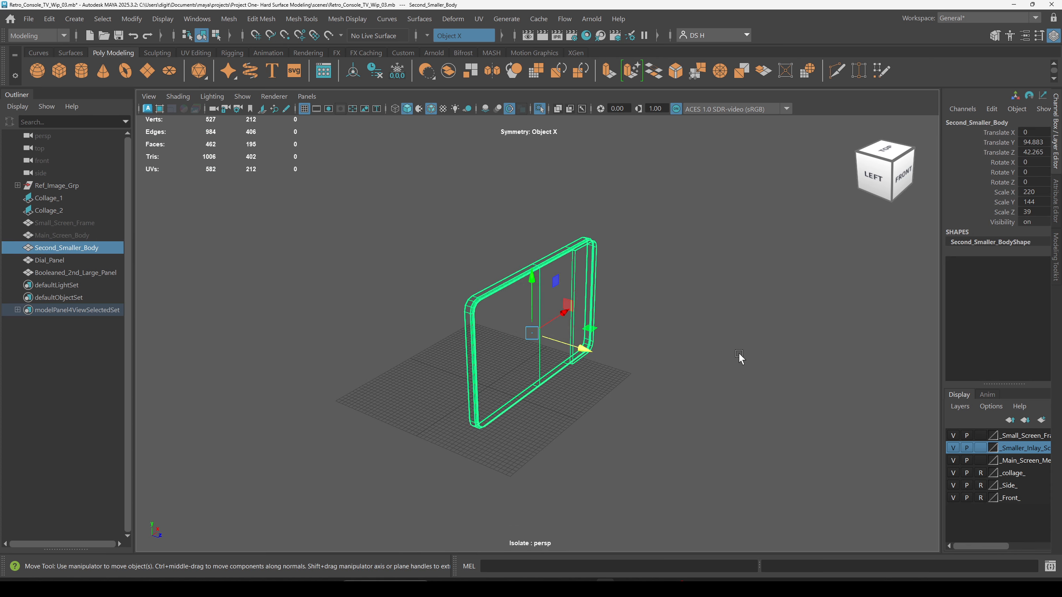
Exit the isolated view of Second_Smaller_Body and select Dial_Panel.
{"action": "left_click", "coordinate": [740, 355]}
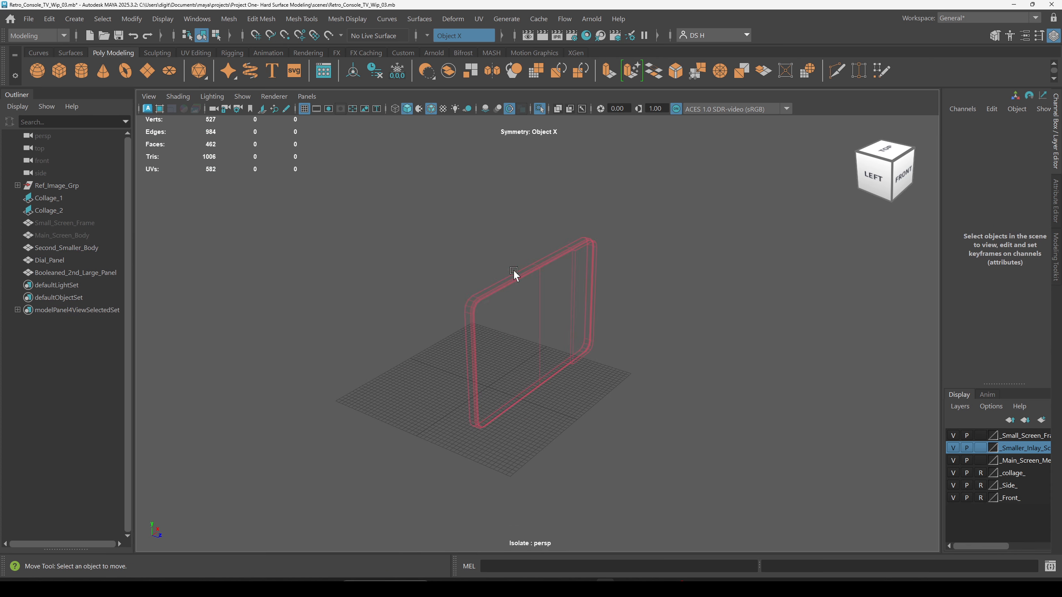
{"action": "left_click", "coordinate": [755, 337]}
{"action": "left_click", "coordinate": [82, 247]}
{"action": "left_click", "coordinate": [78, 259]}
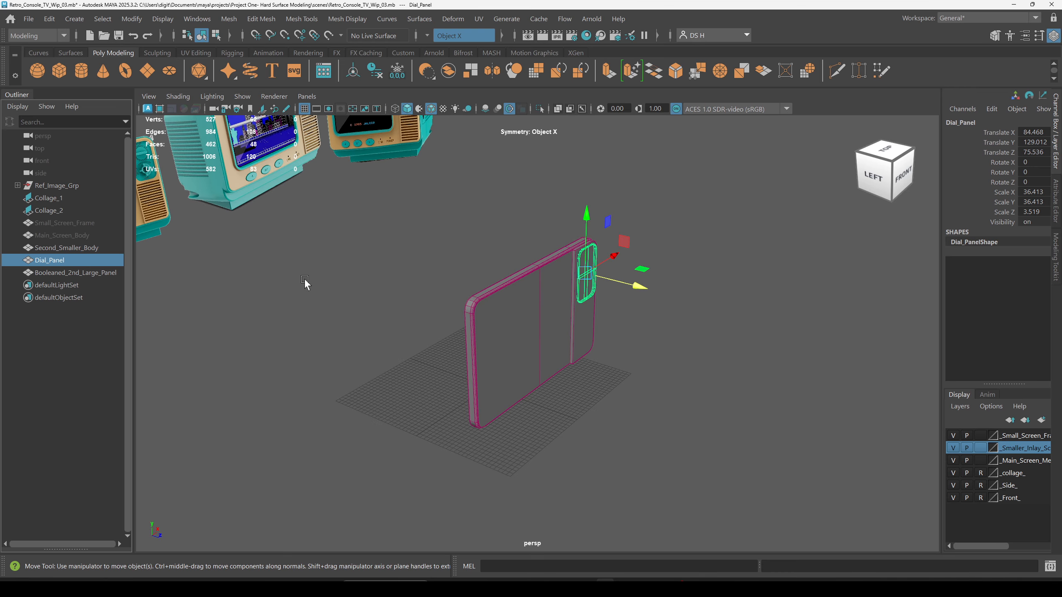
Frame Dial_Panel and examine from several angles how its wireframe overlaps the recess cut into the body.
{"action": "left_click_drag", "start_coordinate": [303, 279], "coordinate": [711, 352], "text": "alt"}
{"action": "key", "text": "f"}
{"action": "left_click_drag", "start_coordinate": [928, 389], "coordinate": [574, 324], "text": "alt"}
{"action": "left_click_drag", "start_coordinate": [650, 329], "coordinate": [823, 362], "text": "alt"}
{"action": "left_click", "coordinate": [748, 360]}
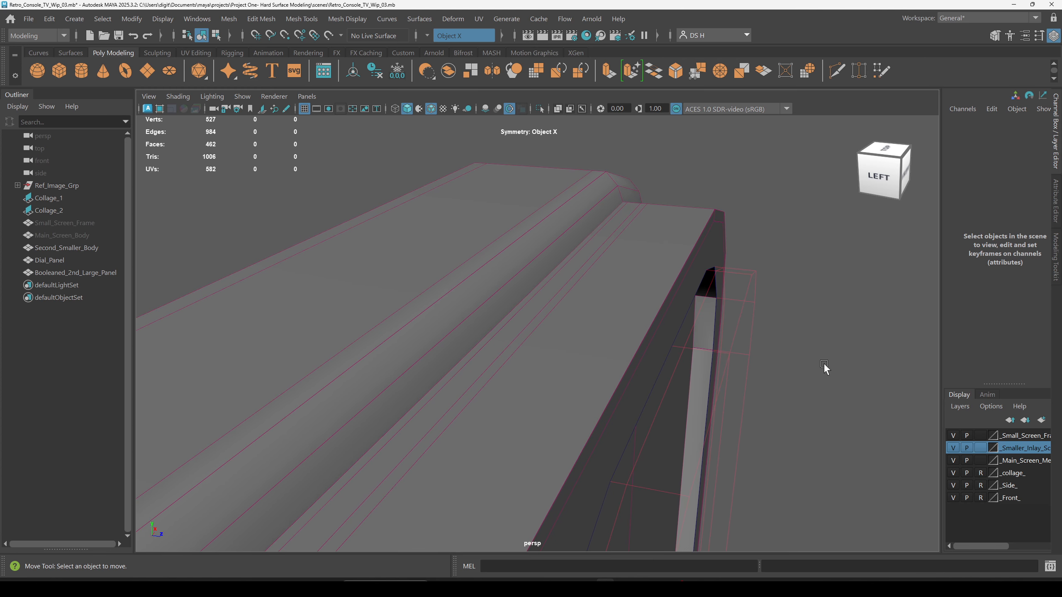
{"action": "left_click", "coordinate": [753, 270]}
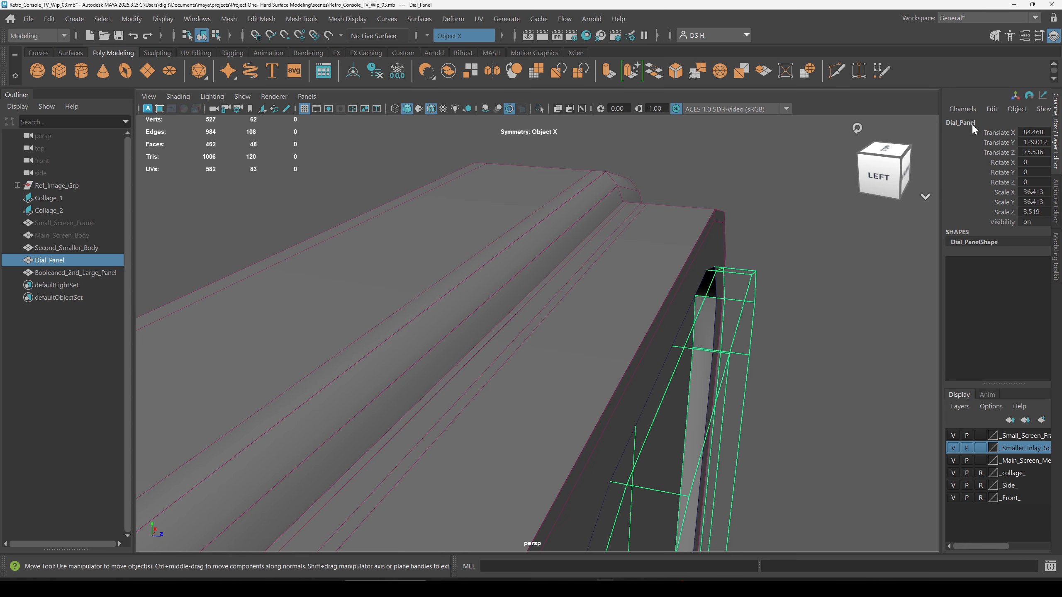
{"action": "left_click", "coordinate": [802, 310]}
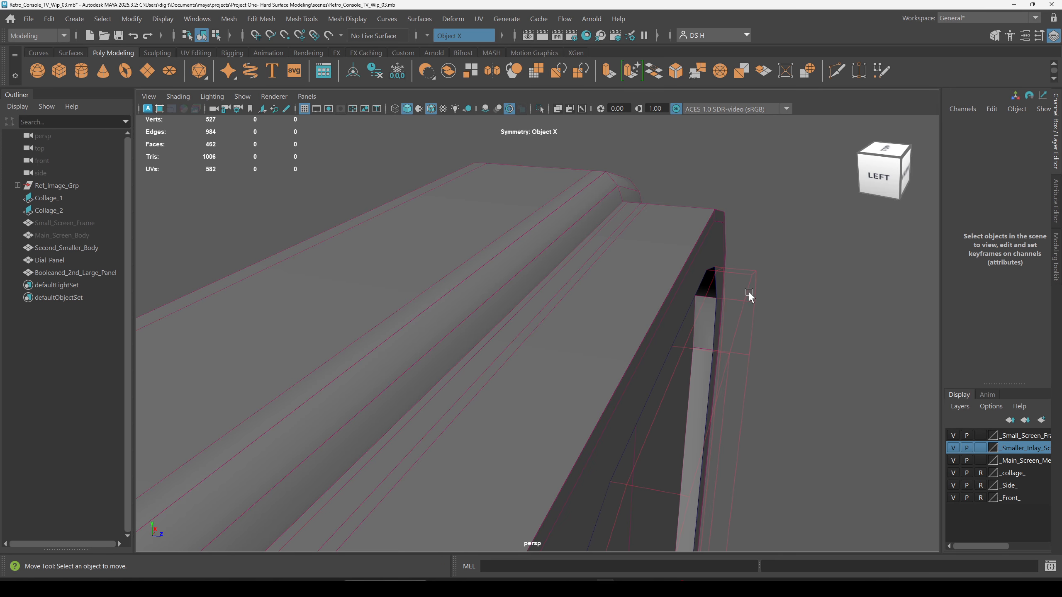
{"action": "left_click_drag", "start_coordinate": [746, 286], "coordinate": [627, 297], "text": "alt"}
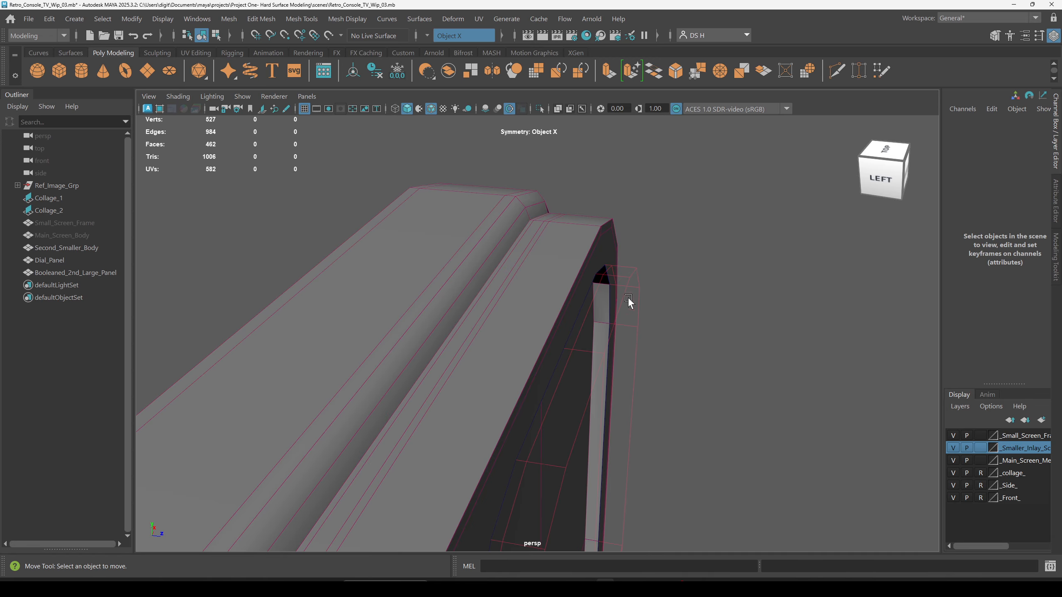
{"action": "left_click", "coordinate": [628, 297]}
{"action": "key", "text": "f"}
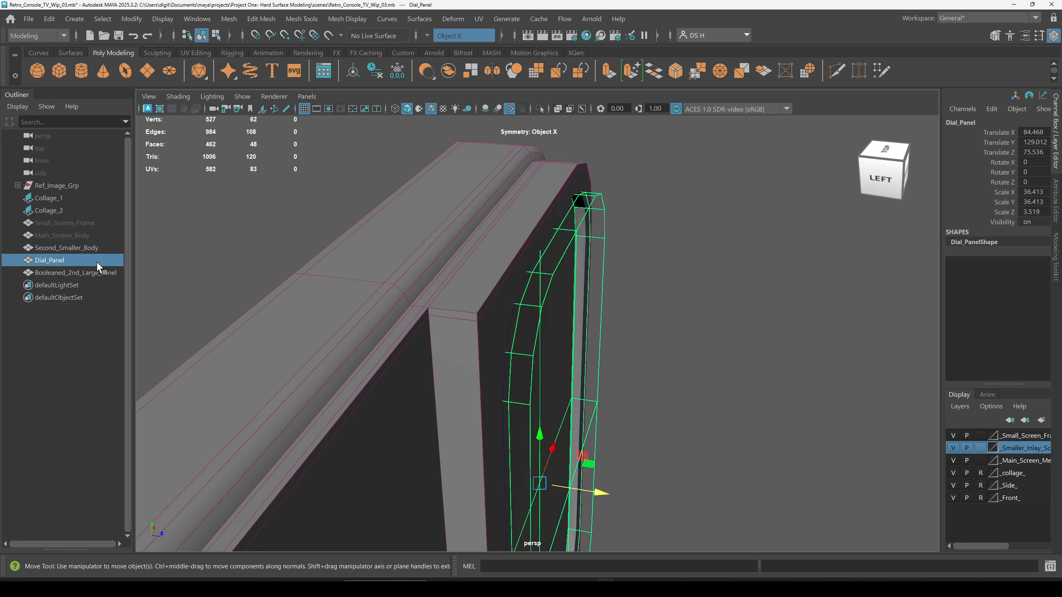
{"action": "left_click_drag", "start_coordinate": [560, 244], "coordinate": [535, 224], "text": "alt"}
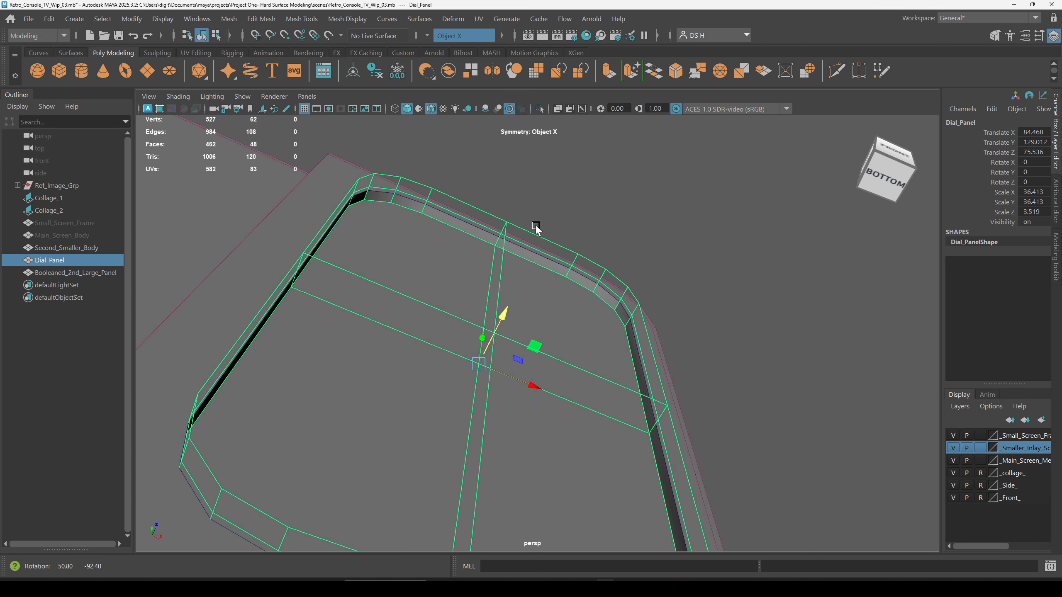
Rename Dial_Panel as Dial_Panel_Booleaned.
{"action": "double_click", "coordinate": [59, 260]}
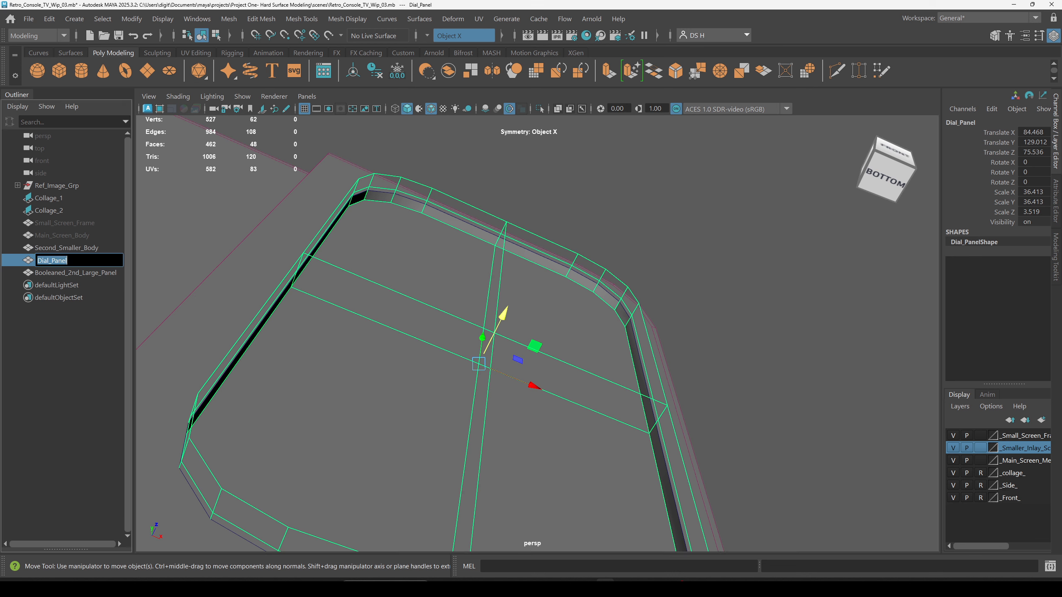
{"action": "left_click", "coordinate": [63, 260]}
{"action": "type", "text": "Booleaned Pi"}
{"action": "key", "text": "BackSpace"}
{"action": "key", "text": "BackSpace"}
{"action": "key", "text": "BackSpace"}
{"action": "key", "text": "Return"}
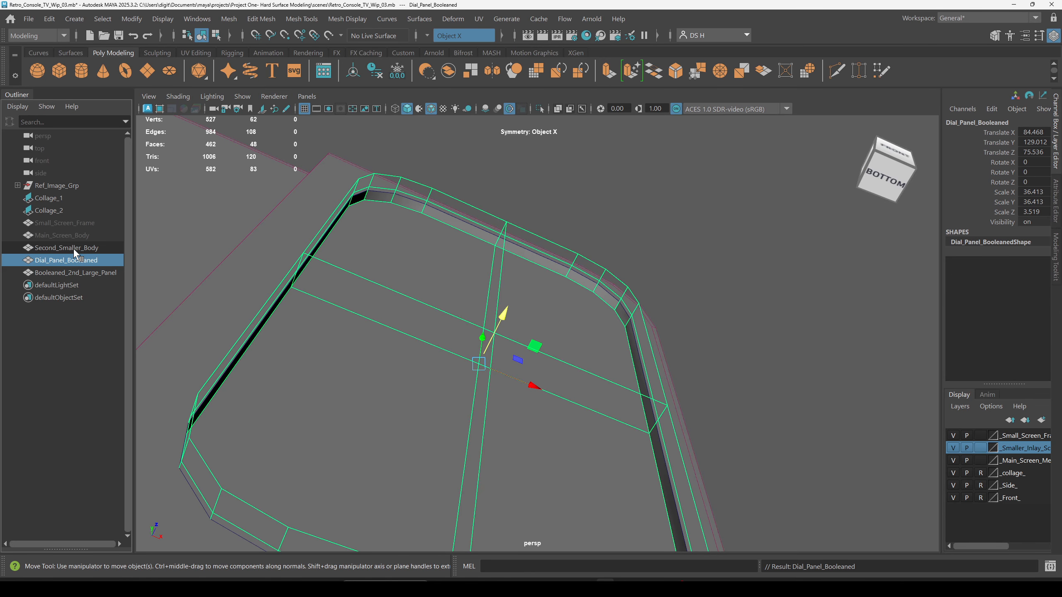
Rename Booleaned_2nd_Large_Panel as Second_Smaller_Body_Booleaned.
{"action": "left_click", "coordinate": [72, 272]}
{"action": "key", "text": "f"}
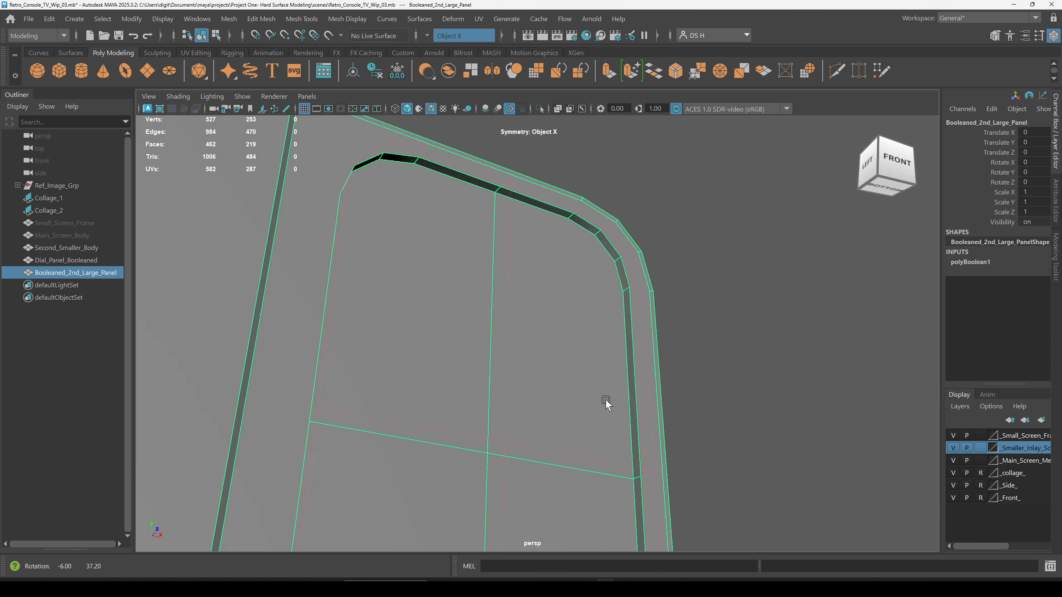
{"action": "double_click", "coordinate": [95, 273]}
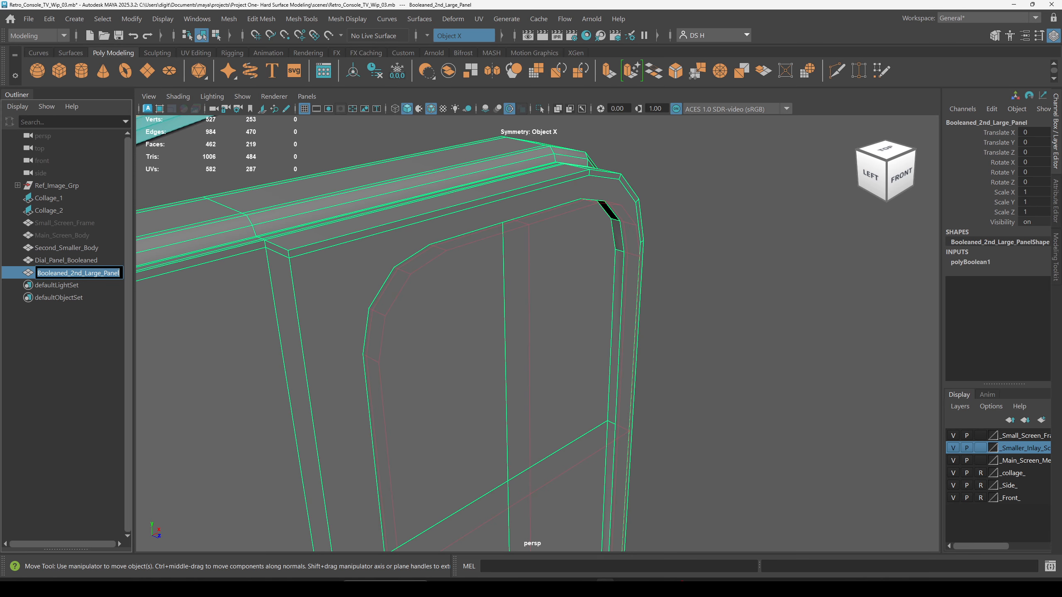
{"action": "left_click_drag", "start_coordinate": [37, 272], "coordinate": [70, 273]}
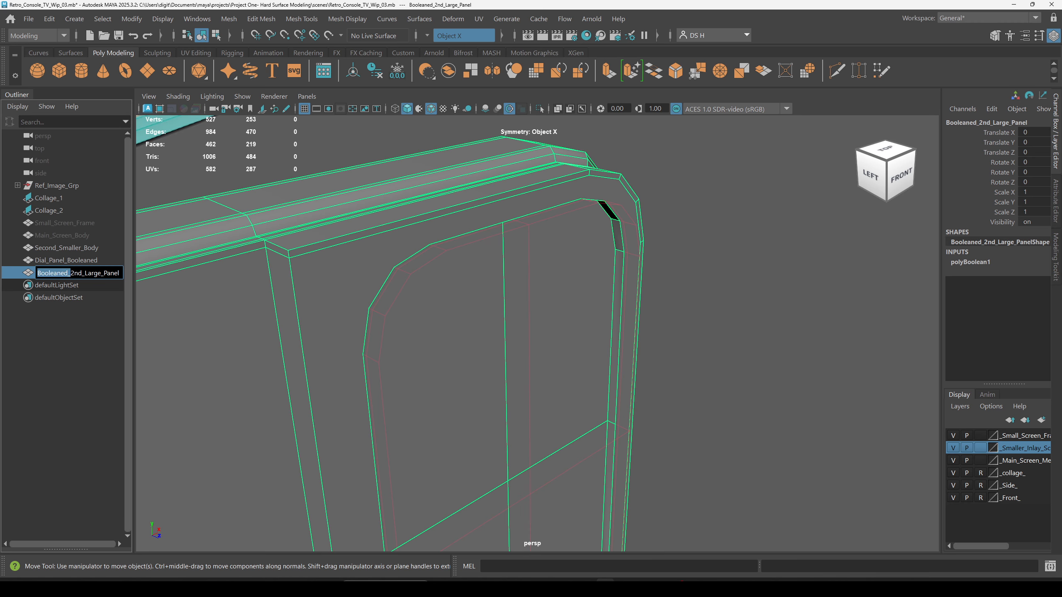
{"action": "key", "text": "BackSpace"}
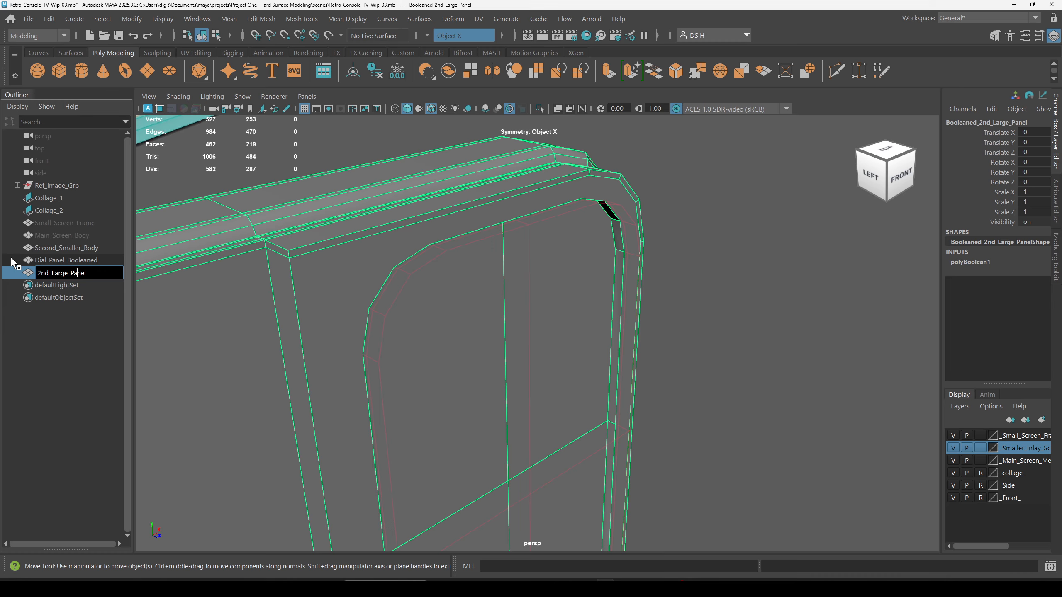
{"action": "key", "text": "BackSpace"}
{"action": "key", "text": "BackSpace"}
{"action": "key", "text": "BackSpace"}
{"action": "key", "text": "BackSpace"}
{"action": "key", "text": "BackSpace"}
{"action": "key", "text": "BackSpace"}
{"action": "key", "text": "BackSpace"}
{"action": "key", "text": "BackSpace"}
{"action": "key", "text": "BackSpace"}
{"action": "key", "text": "BackSpace"}
{"action": "key", "text": "BackSpace"}
{"action": "key", "text": "BackSpace"}
{"action": "key", "text": "BackSpace"}
{"action": "key", "text": "BackSpace"}
{"action": "type", "text": "Second Smaller BOd"}
{"action": "key", "text": "BackSpace"}
{"action": "key", "text": "BackSpace"}
{"action": "type", "text": "ody"}
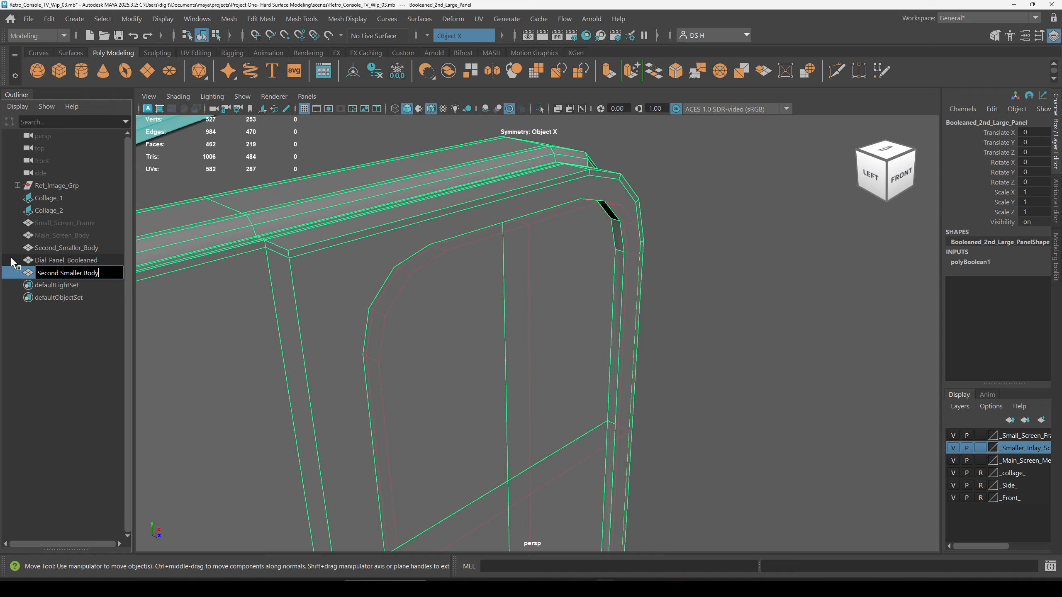
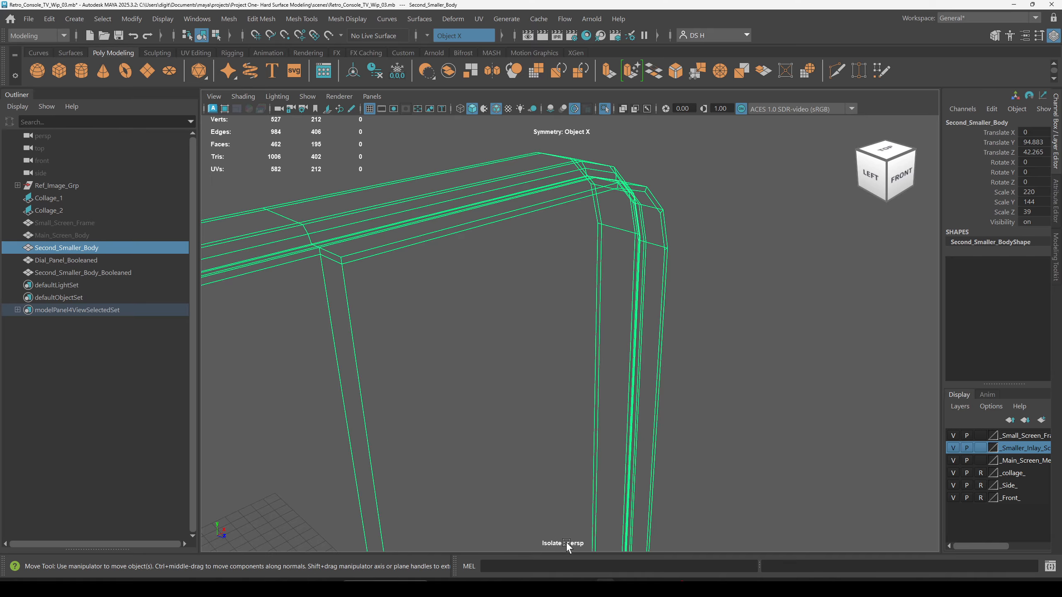
Exit the isolated view and examine how Dial_Panel_Booleaned sits around the recess edge at close range.
{"action": "key", "text": "ctrl+1"}
{"action": "left_click", "coordinate": [769, 465]}
{"action": "left_click", "coordinate": [86, 260]}
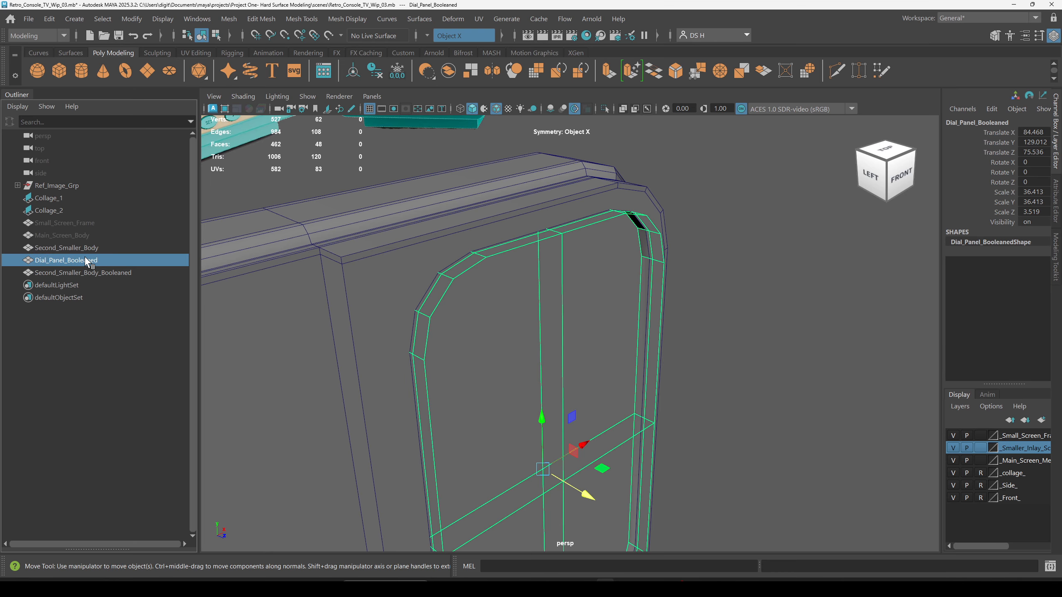
{"action": "left_click_drag", "start_coordinate": [743, 357], "coordinate": [788, 328], "text": "alt"}
{"action": "left_click", "coordinate": [712, 312]}
{"action": "left_click_drag", "start_coordinate": [712, 311], "coordinate": [633, 205], "text": "alt"}
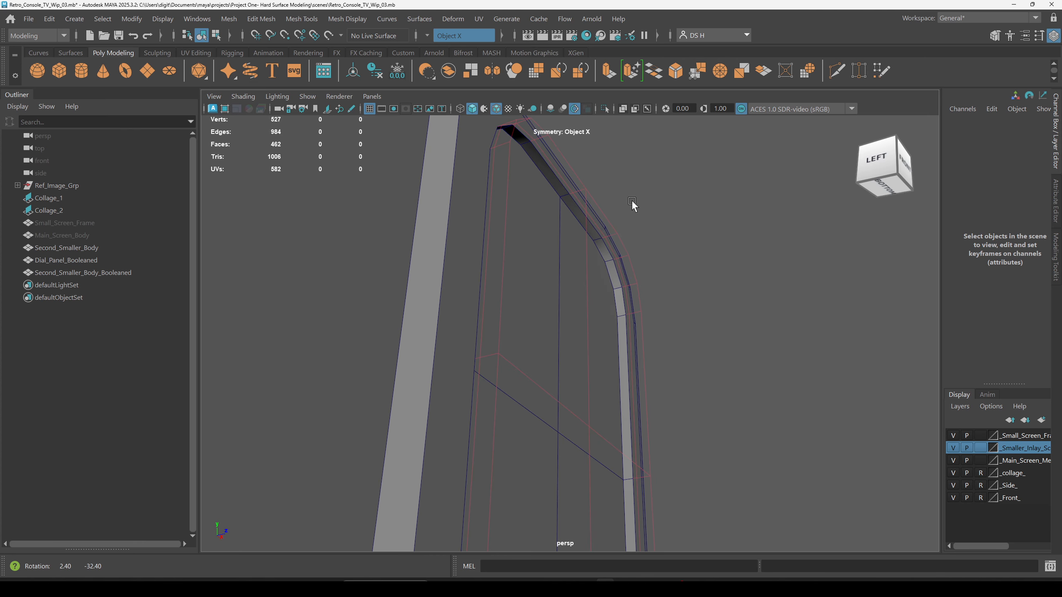
{"action": "scroll", "coordinate": [695, 282], "scroll_direction": "up", "scroll_amount": 5}
{"action": "left_click", "coordinate": [686, 164]}
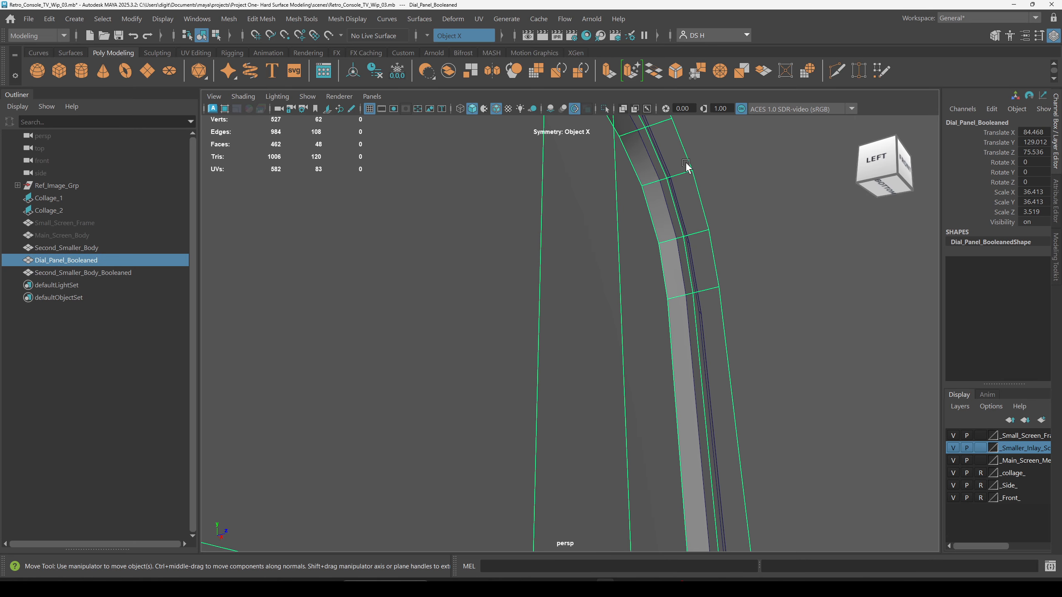
{"action": "left_click", "coordinate": [731, 277]}
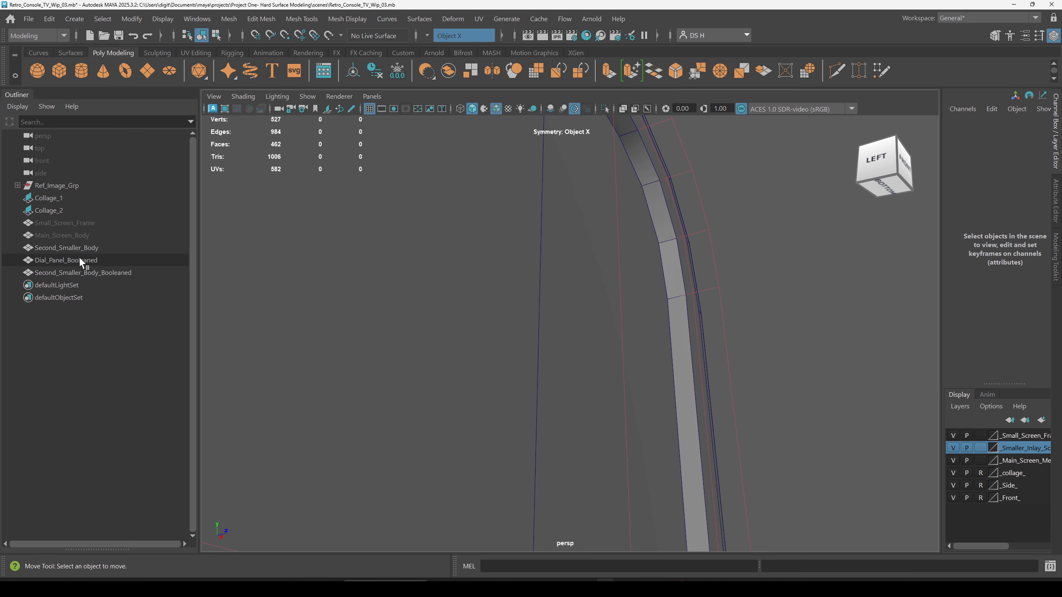
Select Second_Smaller_Body_Booleaned and Second_Smaller_Body in turn to compare the Boolean result with the original body.
{"action": "left_click", "coordinate": [112, 272]}
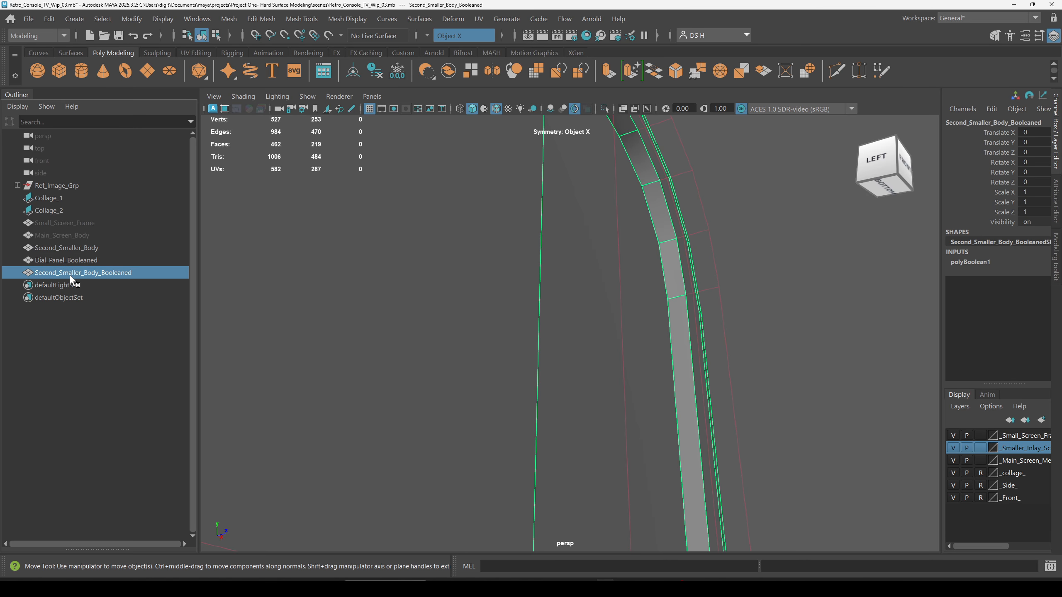
{"action": "scroll", "coordinate": [254, 318], "scroll_direction": "down", "scroll_amount": 3}
{"action": "left_click", "coordinate": [255, 318]}
{"action": "left_click_drag", "start_coordinate": [254, 318], "coordinate": [519, 286], "text": "alt"}
{"action": "left_click", "coordinate": [520, 264]}
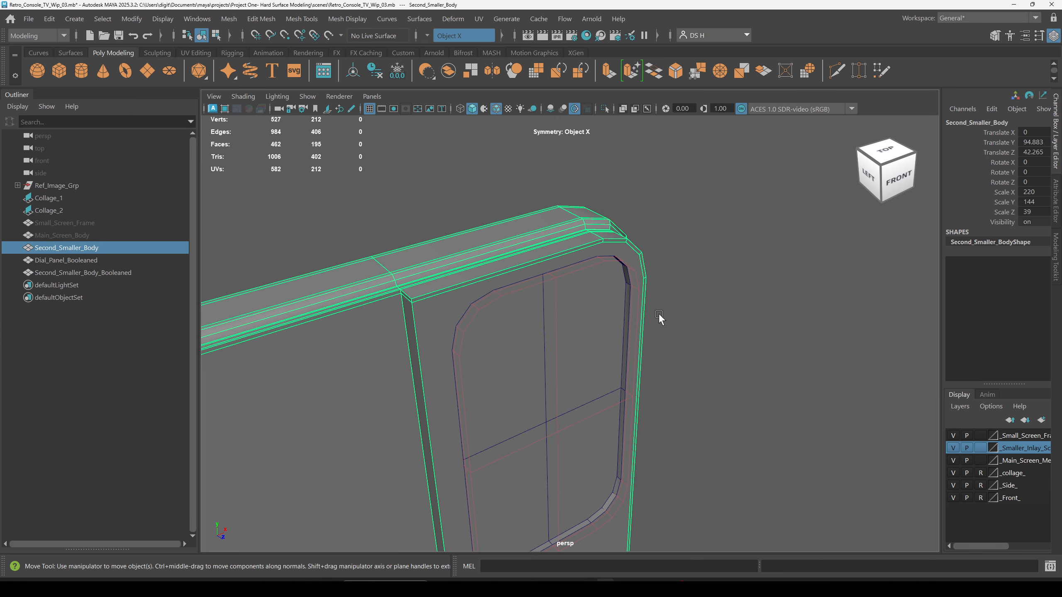
{"action": "left_click", "coordinate": [741, 317]}
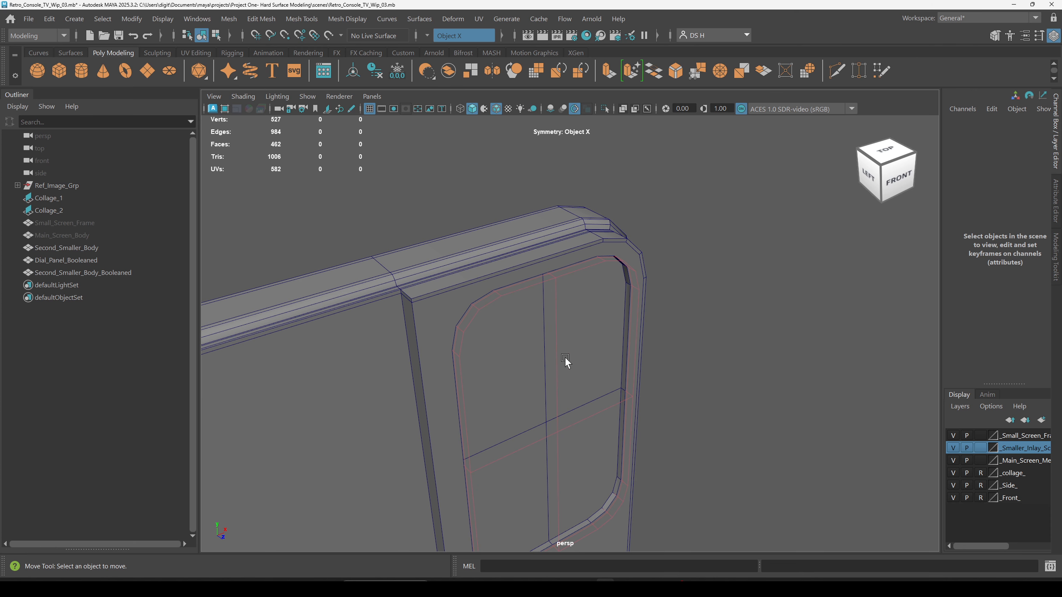
{"action": "left_click", "coordinate": [431, 315]}
{"action": "left_click_drag", "start_coordinate": [429, 316], "coordinate": [599, 294], "text": "alt"}
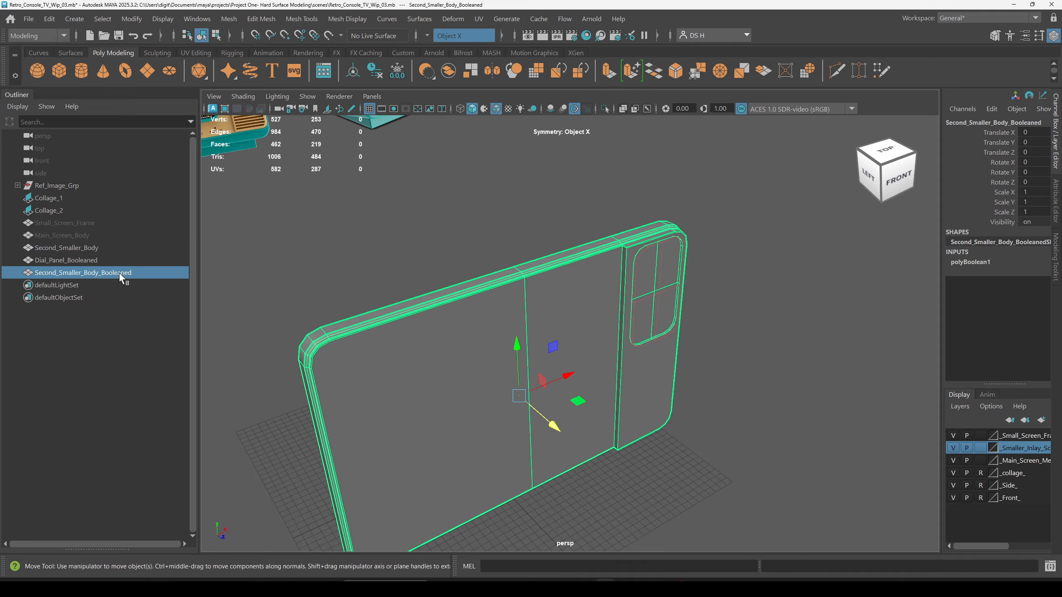
Isolate Second_Smaller_Body_Booleaned and inspect its dial panel recess up close from below.
{"action": "left_click", "coordinate": [743, 442]}
{"action": "left_click", "coordinate": [524, 382]}
{"action": "key", "text": "ctrl+1"}
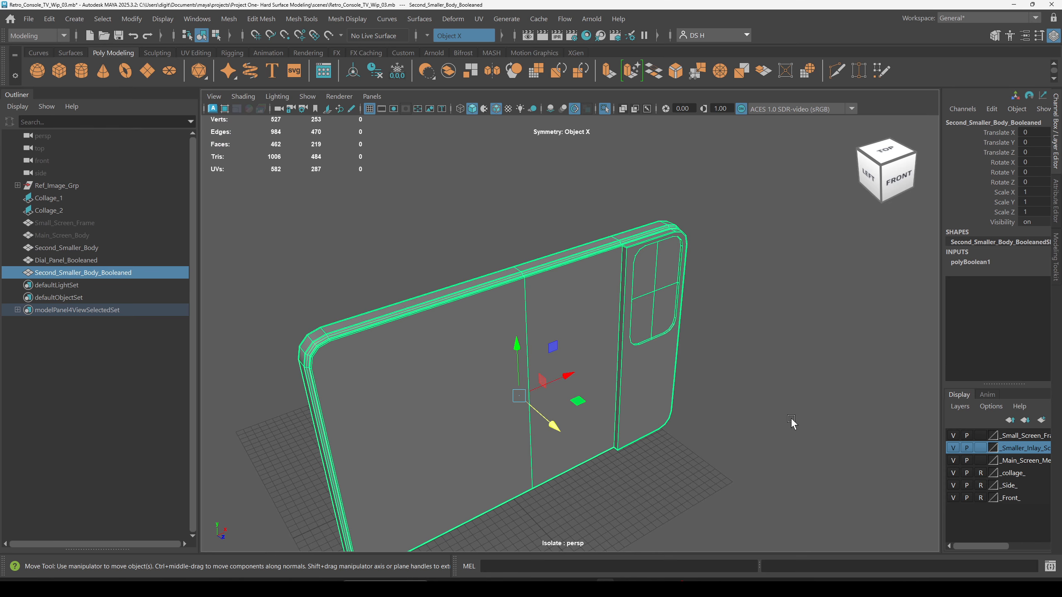
{"action": "left_click", "coordinate": [788, 417]}
{"action": "left_click_drag", "start_coordinate": [686, 379], "coordinate": [534, 255], "text": "alt"}
{"action": "scroll", "coordinate": [642, 285], "scroll_direction": "up", "scroll_amount": 5}
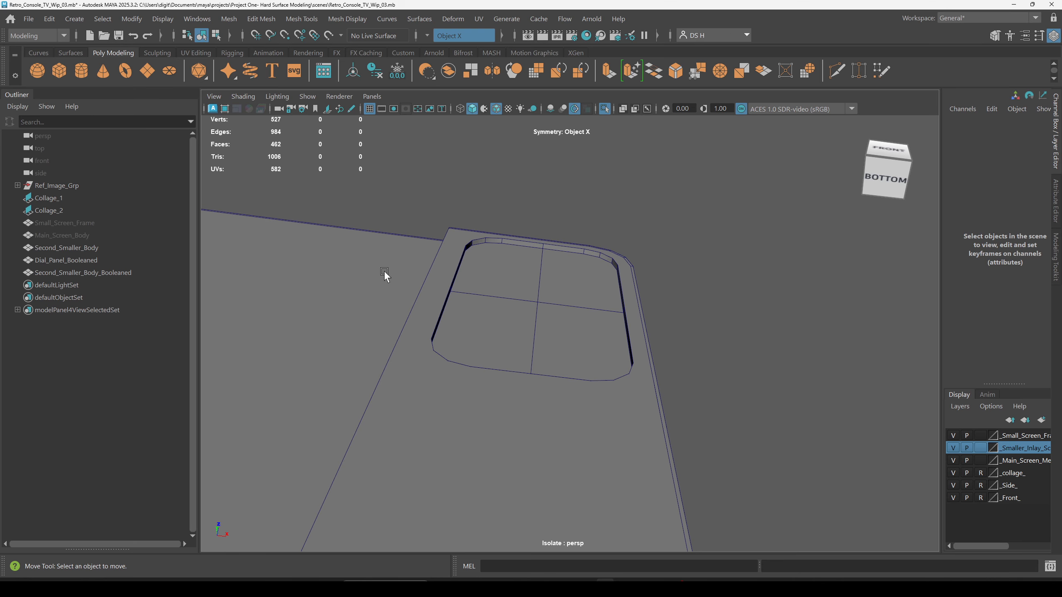
Show the polyBoolean1 settings of Second_Smaller_Body_Booleaned and try deleting the object's construction history.
{"action": "left_click", "coordinate": [127, 273]}
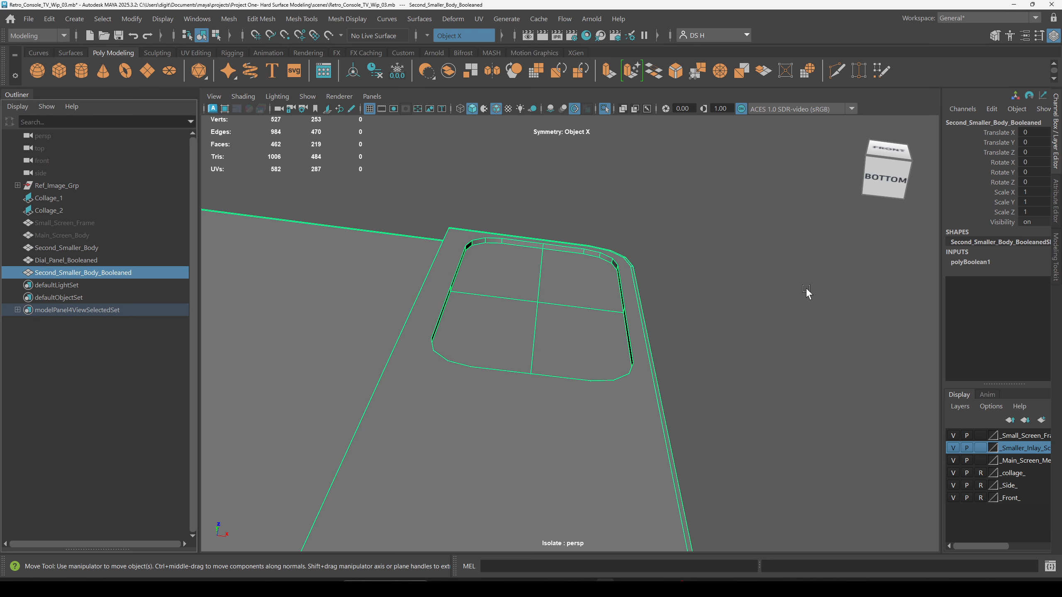
{"action": "left_click", "coordinate": [969, 262]}
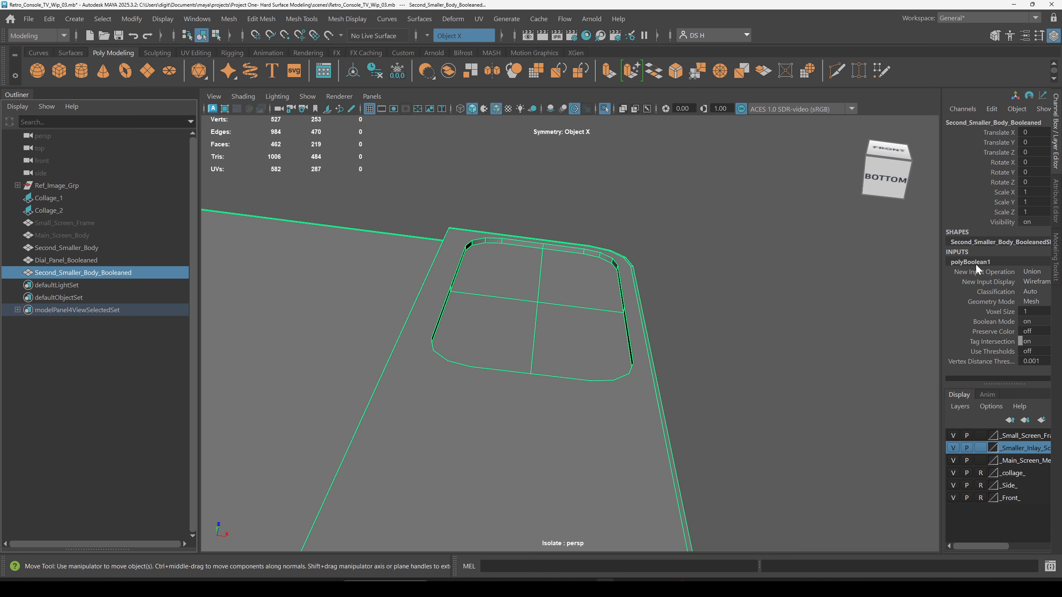
{"action": "left_click_drag", "start_coordinate": [920, 302], "coordinate": [654, 352], "text": "alt"}
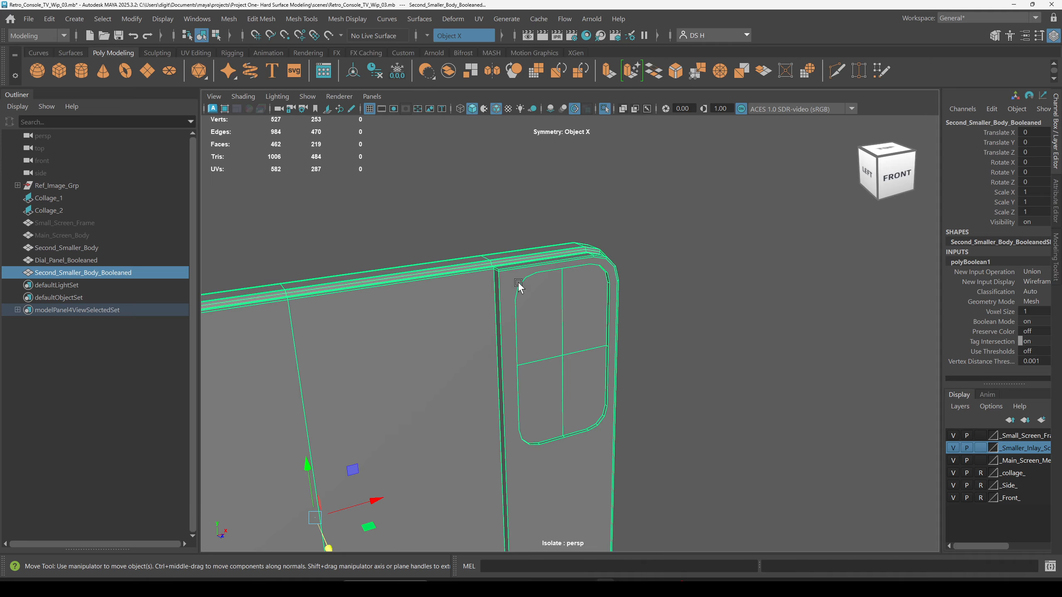
{"action": "scroll", "coordinate": [543, 257], "scroll_direction": "down", "scroll_amount": 5}
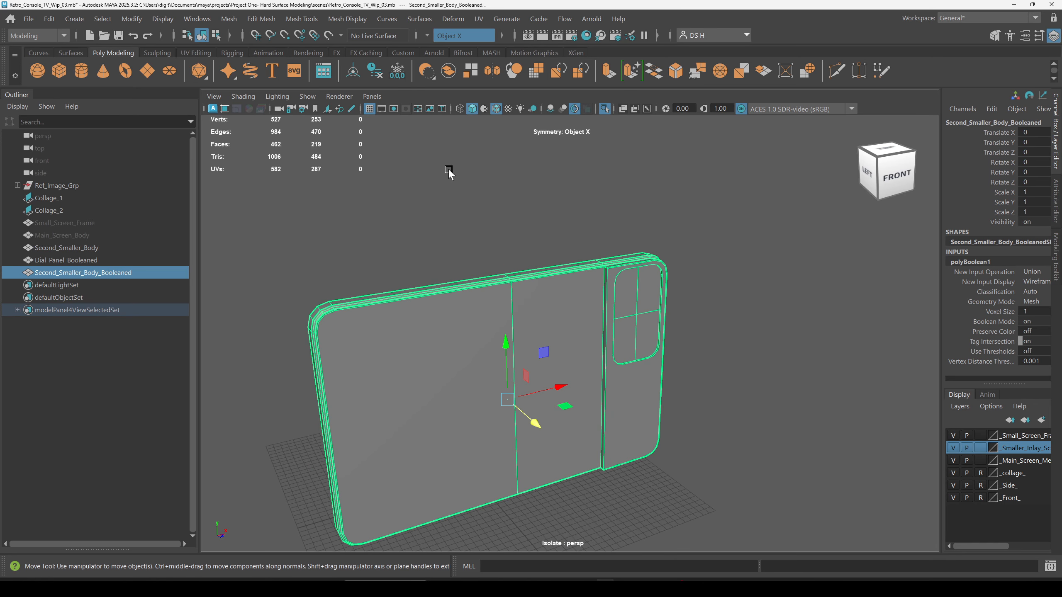
{"action": "left_click", "coordinate": [375, 71]}
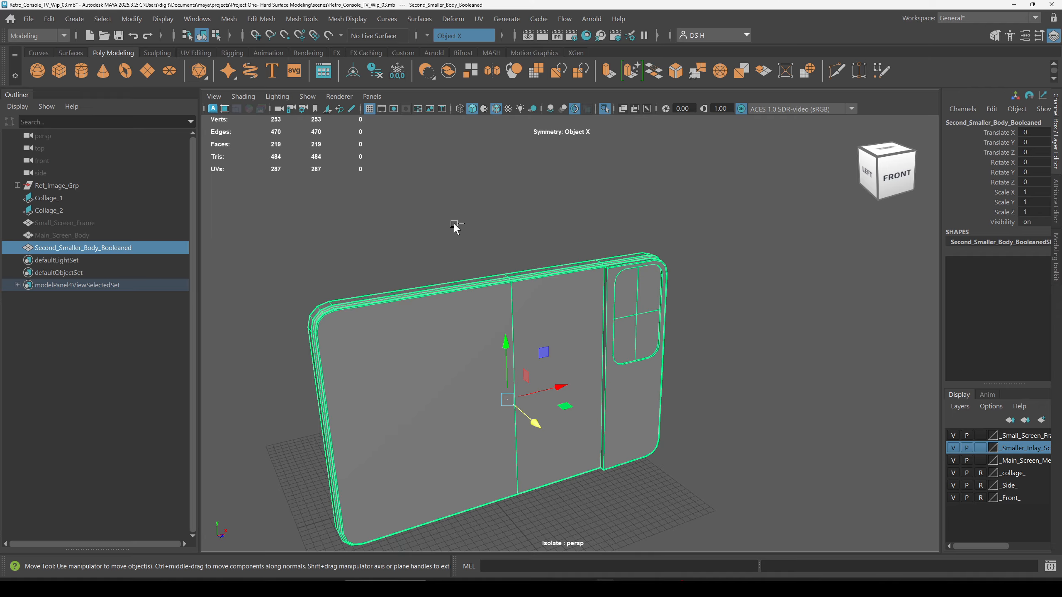
{"action": "key", "text": "ctrl+z"}
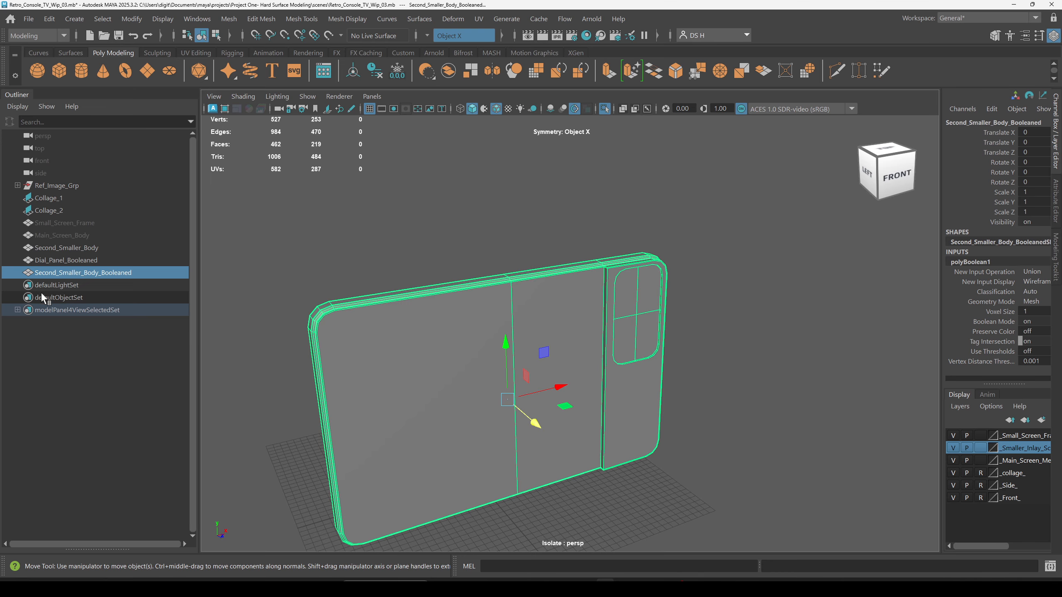
Isolate Second_Smaller_Body to check its wireframe on its own, and bring the other scene objects back.
{"action": "left_click", "coordinate": [76, 249]}
{"action": "key", "text": "ctrl+1"}
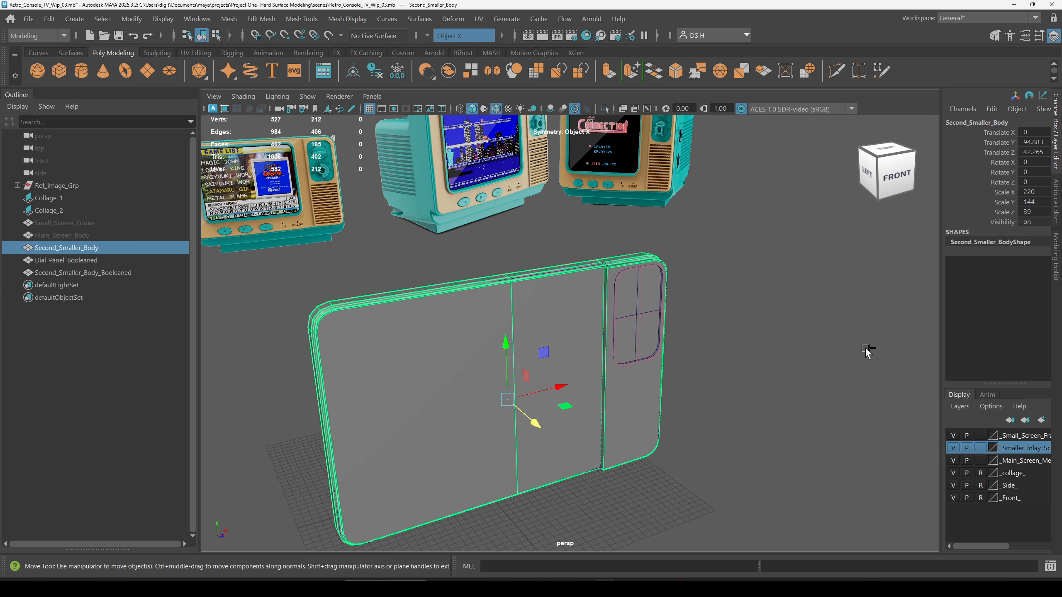
{"action": "key", "text": "ctrl+1"}
{"action": "left_click", "coordinate": [859, 353]}
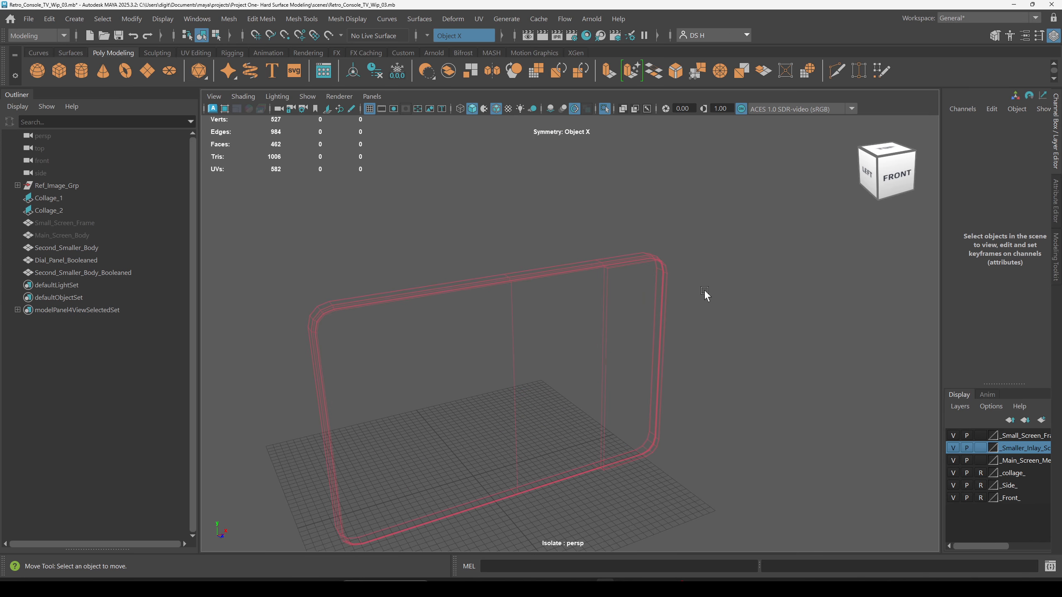
{"action": "left_click", "coordinate": [614, 267]}
{"action": "left_click", "coordinate": [330, 241]}
{"action": "key", "text": "ctrl+1"}
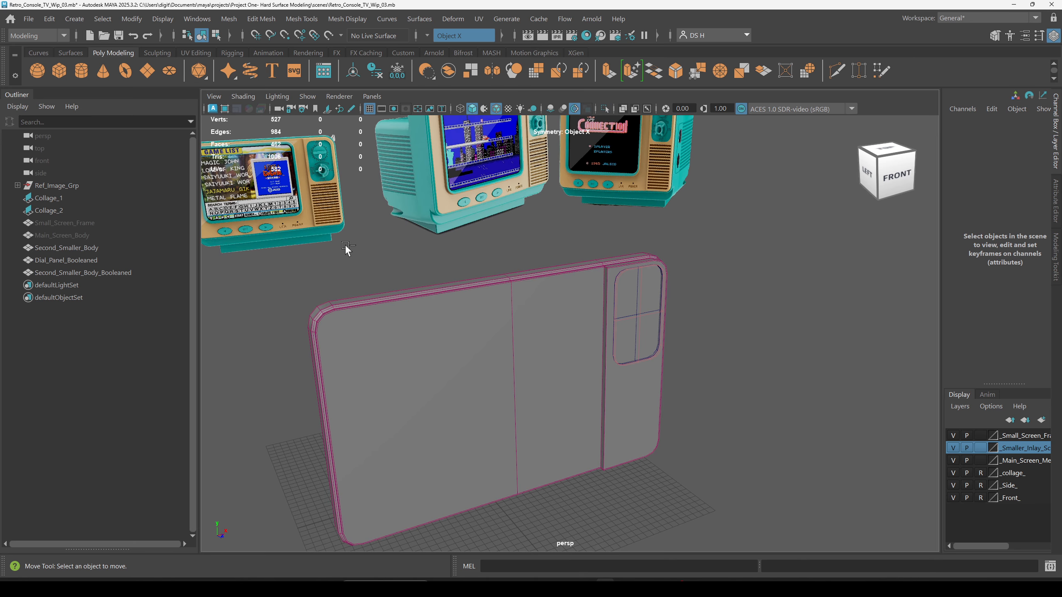
Isolate Dial_Panel_Booleaned to check the cutter's wireframe on its own, and bring the other scene objects back.
{"action": "left_click", "coordinate": [110, 260]}
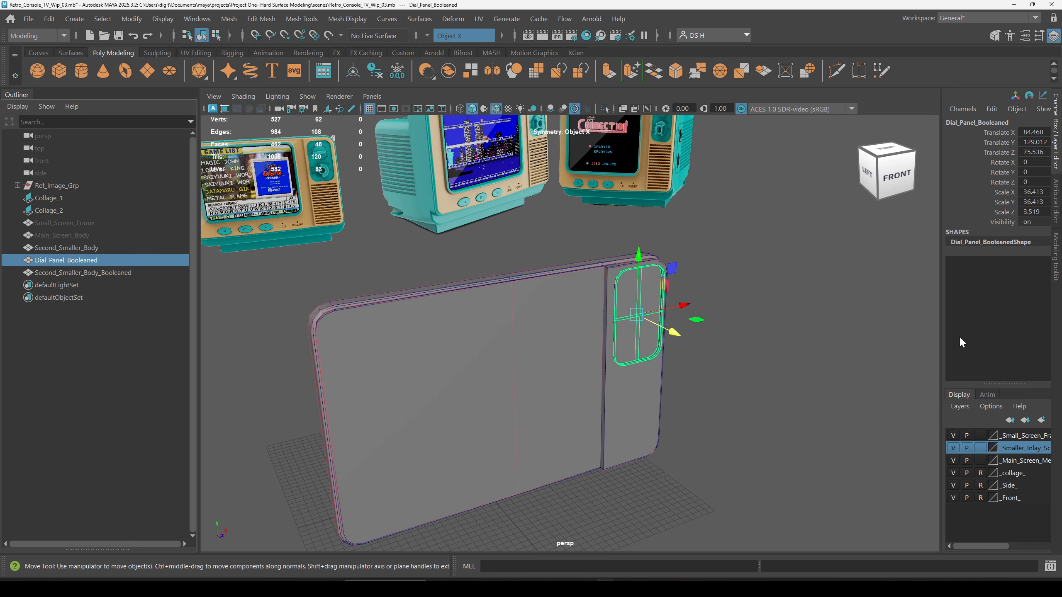
{"action": "key", "text": "ctrl+1"}
{"action": "left_click", "coordinate": [788, 324]}
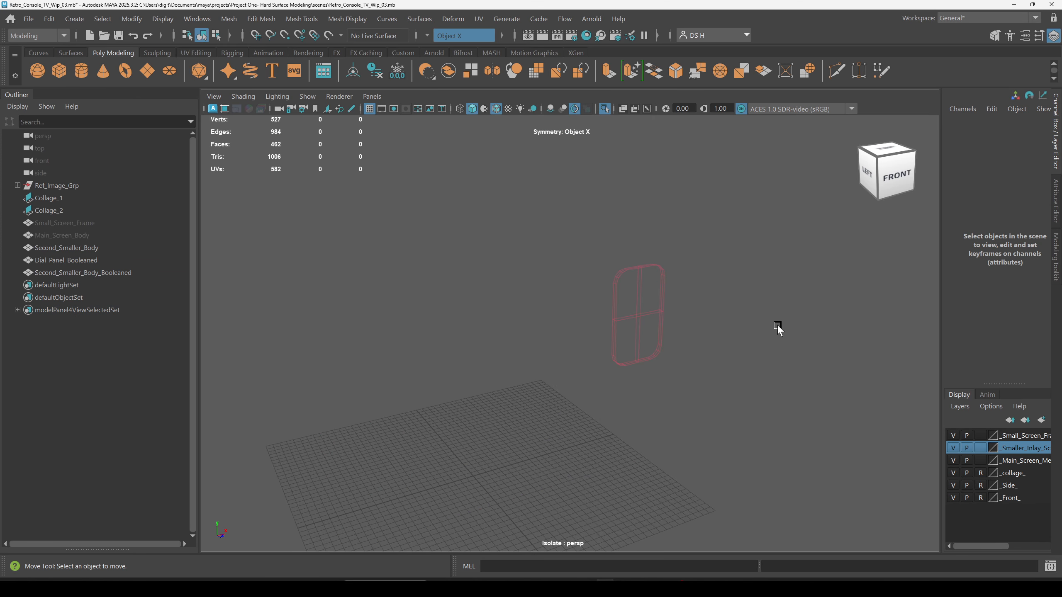
{"action": "left_click", "coordinate": [637, 262]}
{"action": "key", "text": "ctrl+1"}
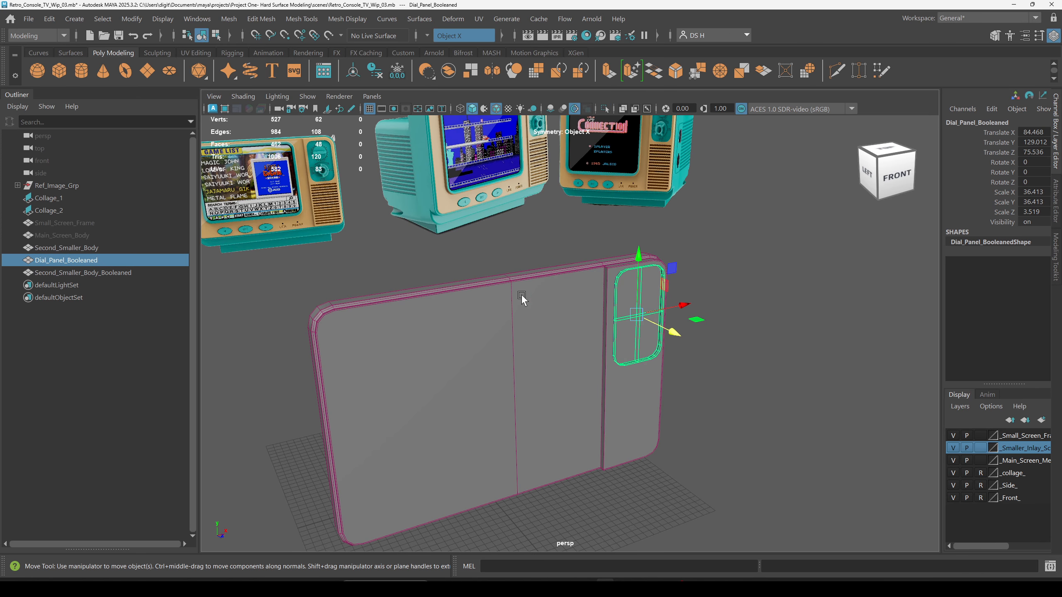
{"action": "left_click", "coordinate": [881, 355]}
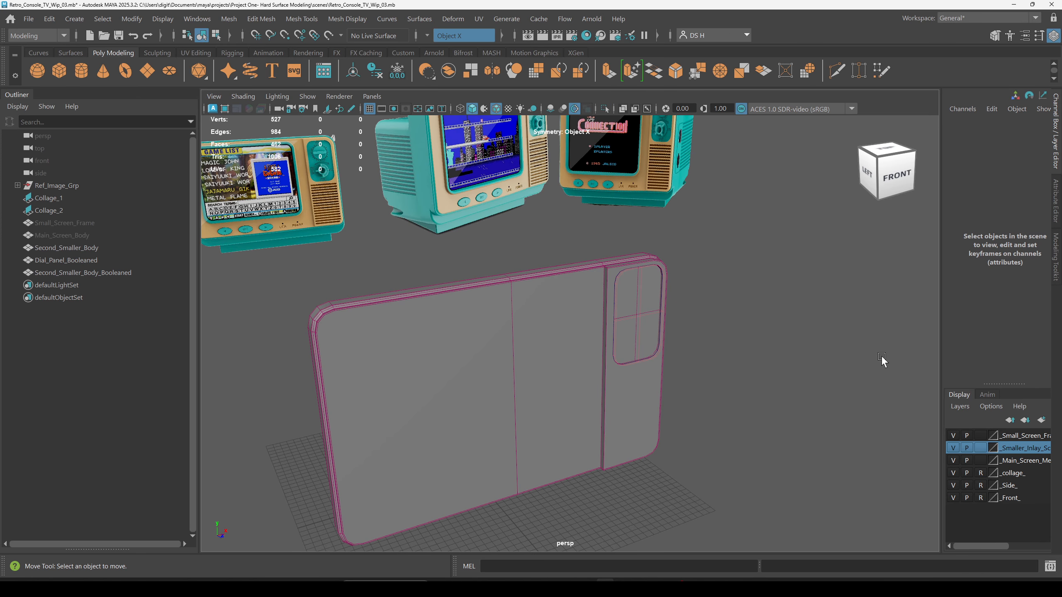
Delete the construction history of Second_Smaller_Body_Booleaned, undoing and redoing the deletion to compare the scene with and without the Boolean inputs.
{"action": "left_click", "coordinate": [103, 273]}
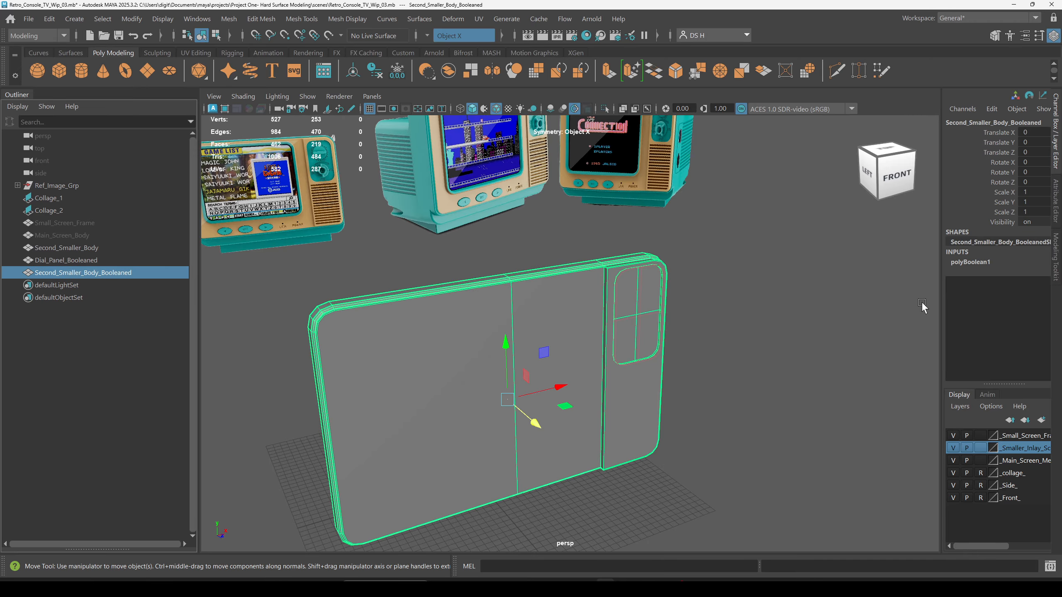
{"action": "left_click", "coordinate": [374, 74]}
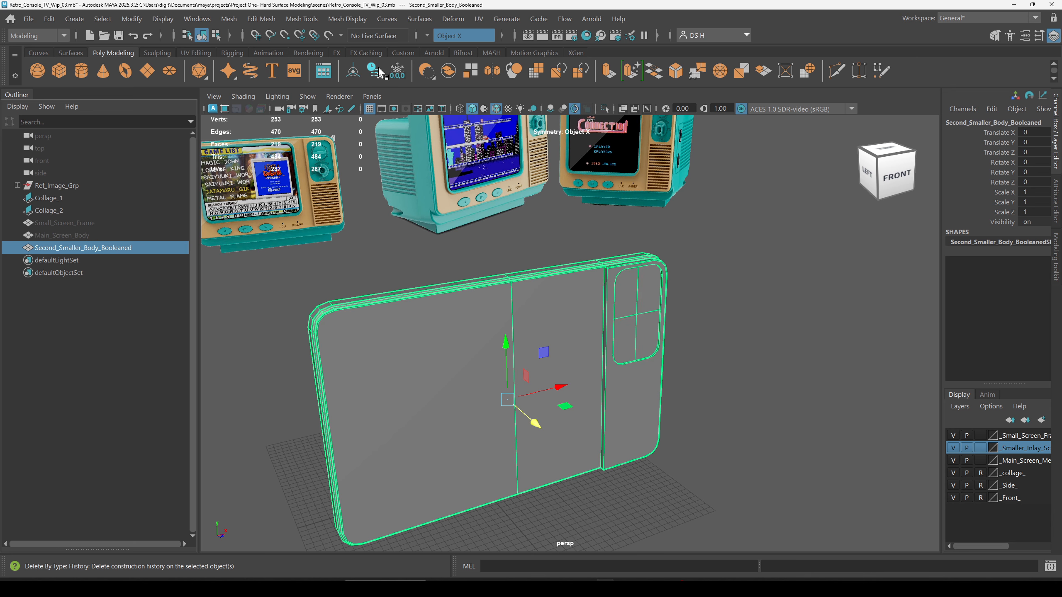
{"action": "key", "text": "ctrl+z"}
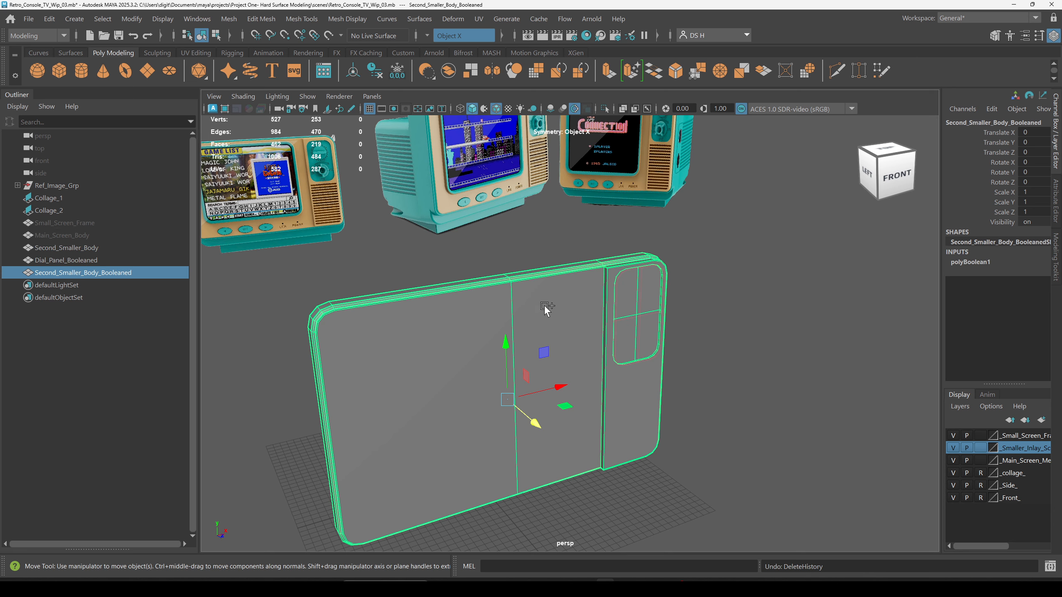
{"action": "key", "text": "ctrl+z"}
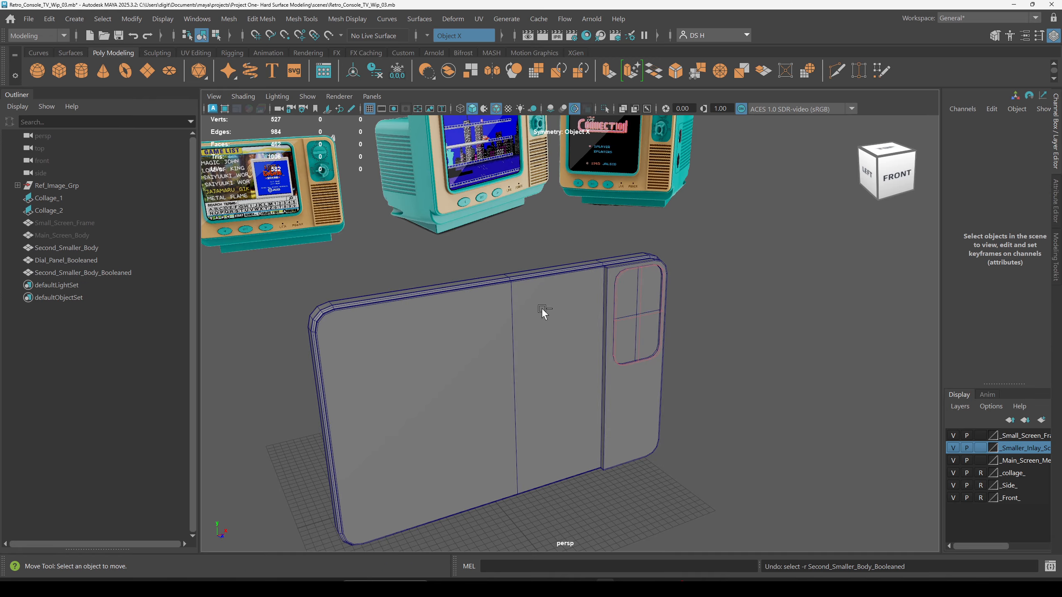
{"action": "key", "text": "shift+z"}
{"action": "key", "text": "shift+z"}
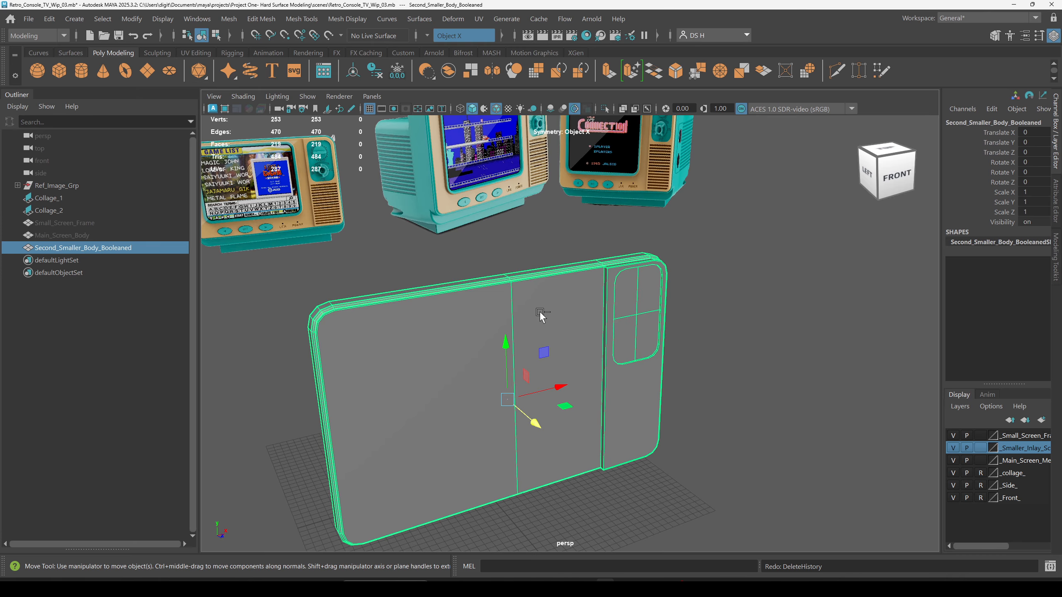
{"action": "key", "text": "ctrl+z"}
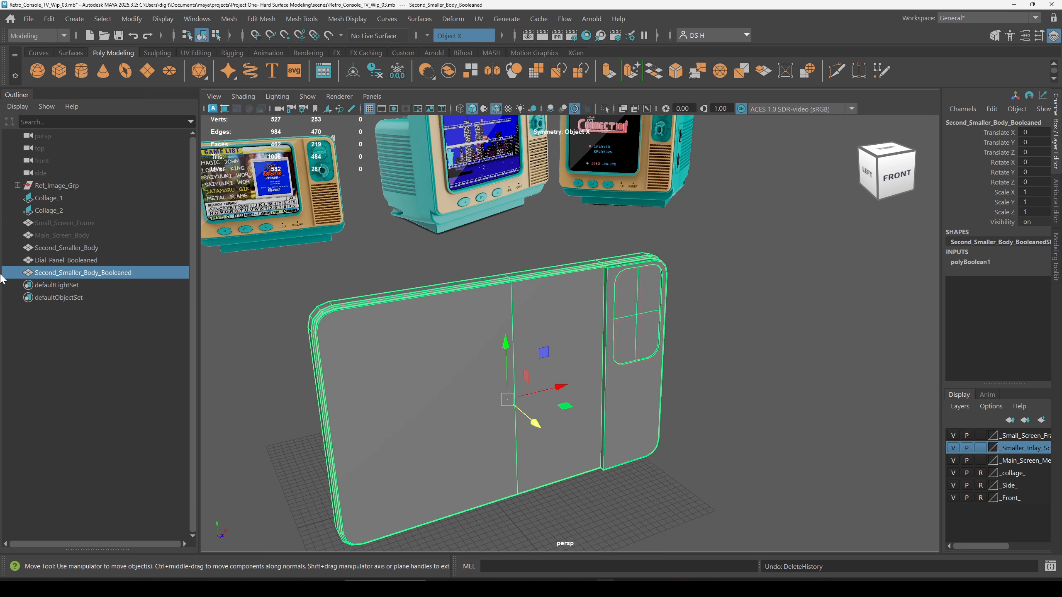
{"action": "key", "text": "shift+z"}
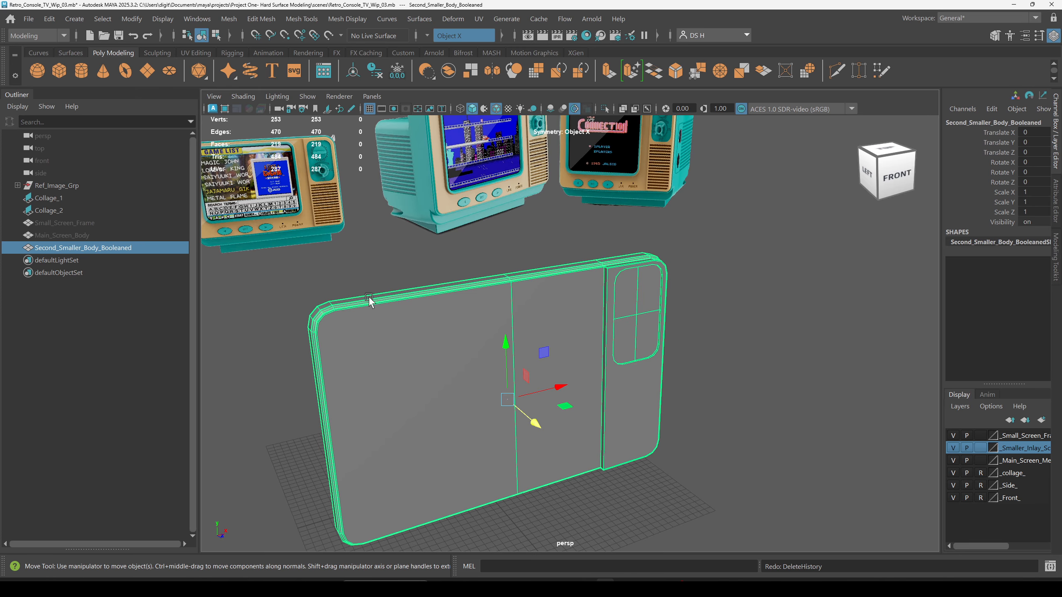
Examine Second_Smaller_Body_Booleaned without its history from several sides, including the dial panel recess up close.
{"action": "left_click", "coordinate": [462, 265]}
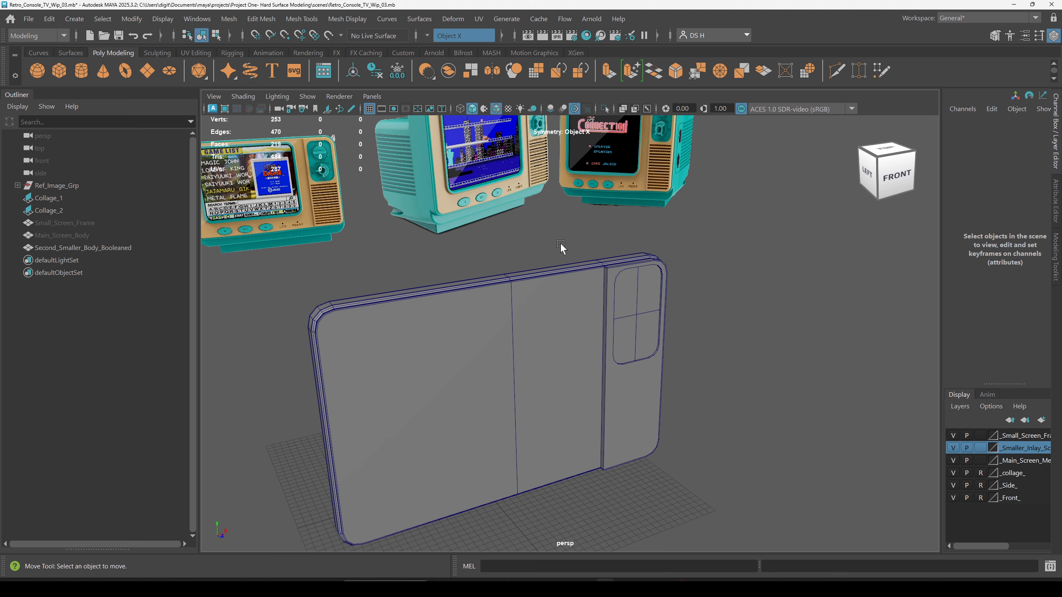
{"action": "left_click", "coordinate": [572, 354]}
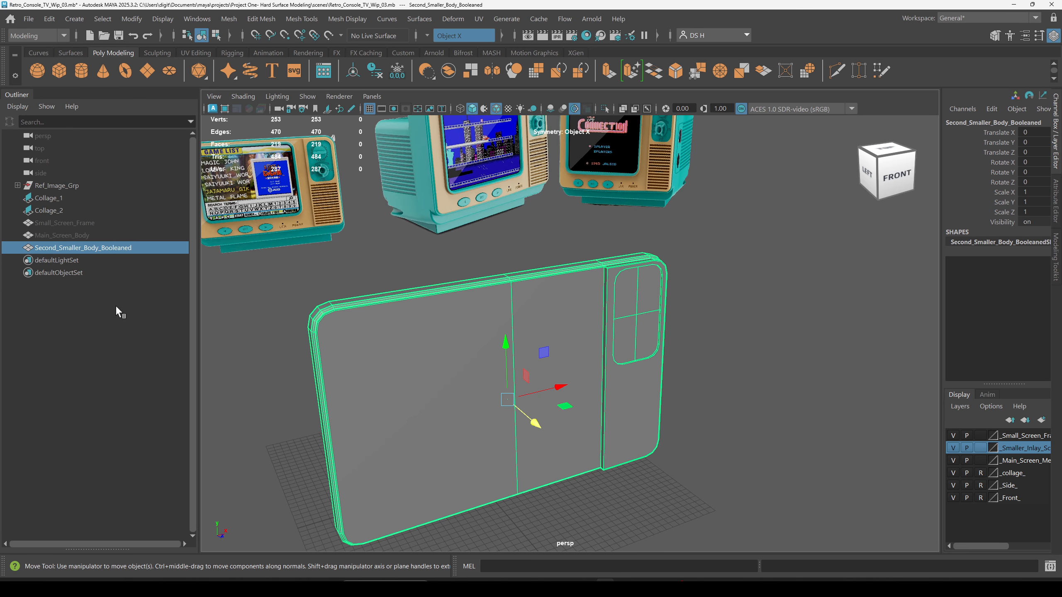
{"action": "left_click", "coordinate": [338, 289]}
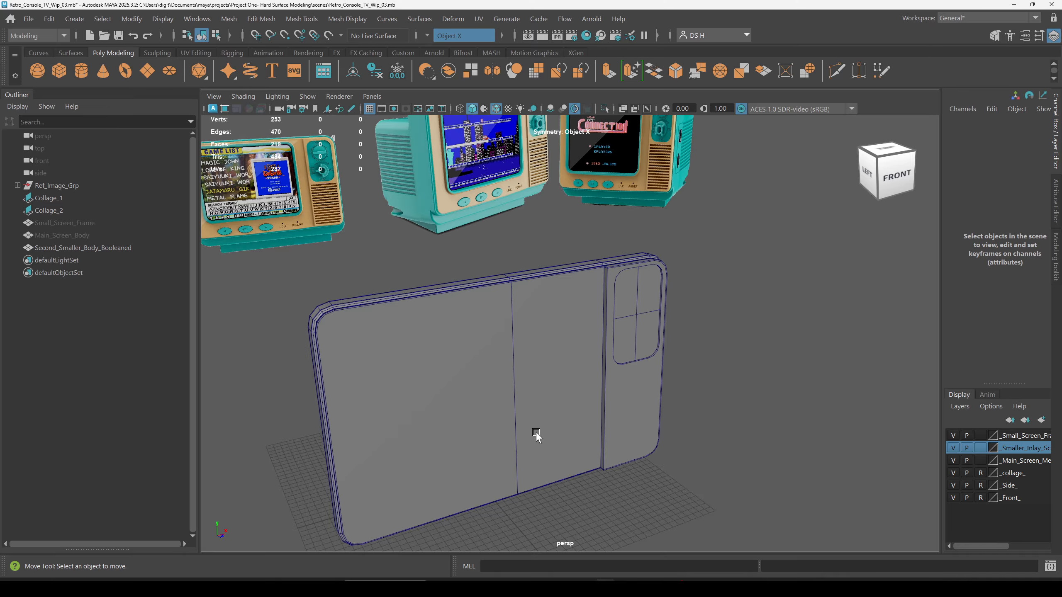
{"action": "left_click_drag", "start_coordinate": [536, 432], "coordinate": [609, 427], "text": "alt"}
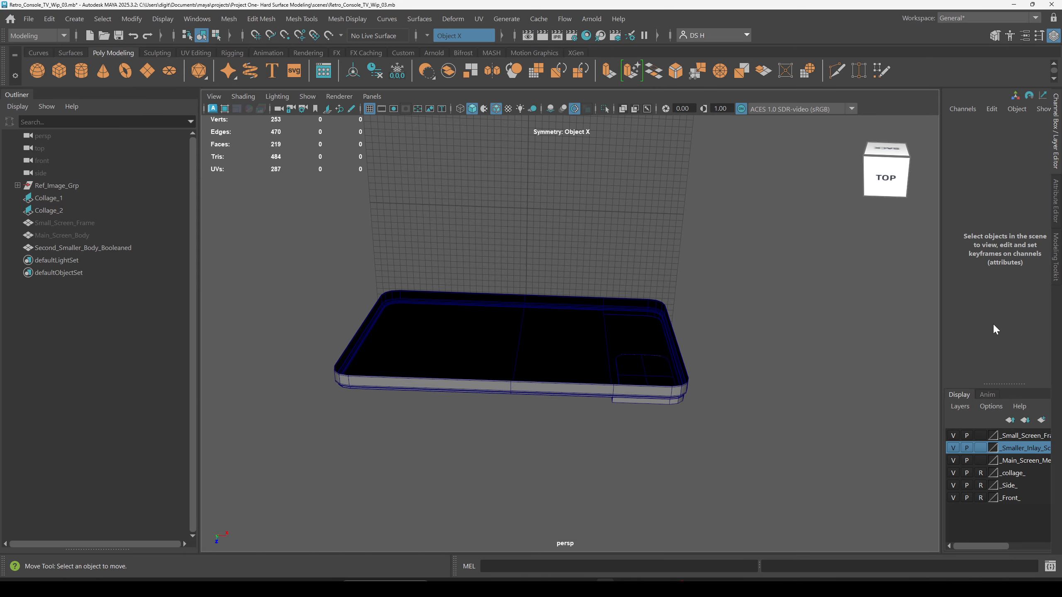
{"action": "left_click_drag", "start_coordinate": [931, 361], "coordinate": [686, 352], "text": "alt"}
{"action": "left_click", "coordinate": [601, 325]}
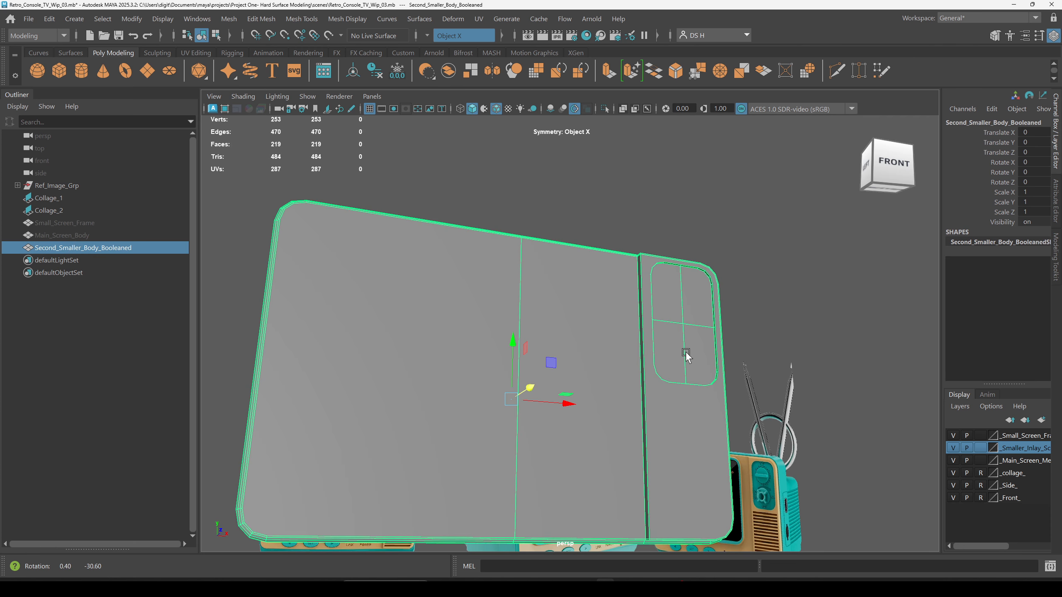
{"action": "middle_click_drag", "start_coordinate": [685, 353], "coordinate": [397, 397], "text": "alt"}
{"action": "left_click_drag", "start_coordinate": [397, 398], "coordinate": [368, 302], "text": "alt"}
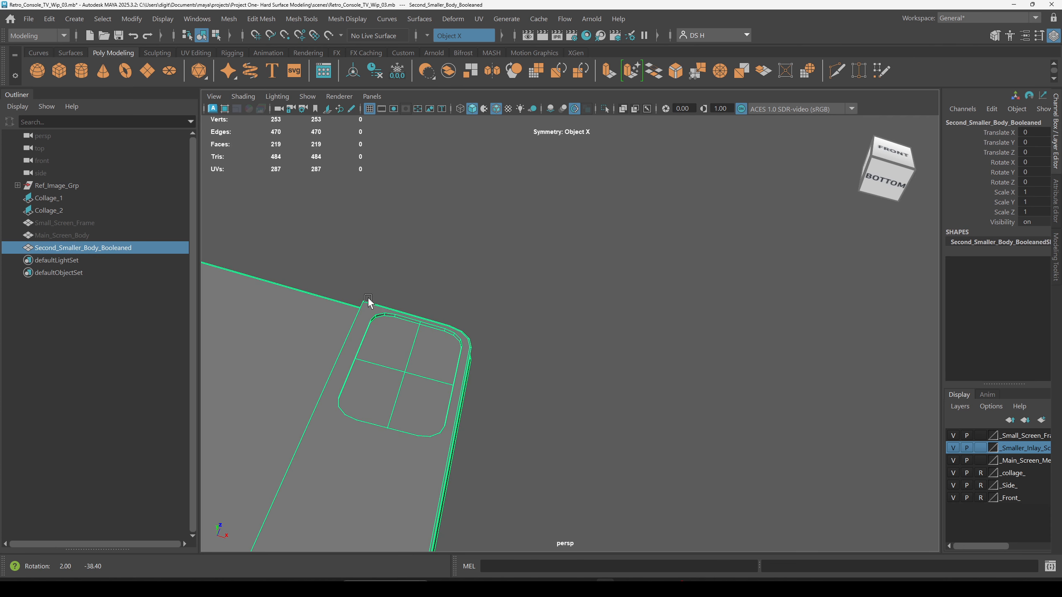
Undo the history deletion to restore the original body and the dial panel cutter.
{"action": "key", "text": "ctrl+z"}
{"action": "left_click_drag", "start_coordinate": [508, 369], "coordinate": [645, 398], "text": "alt"}
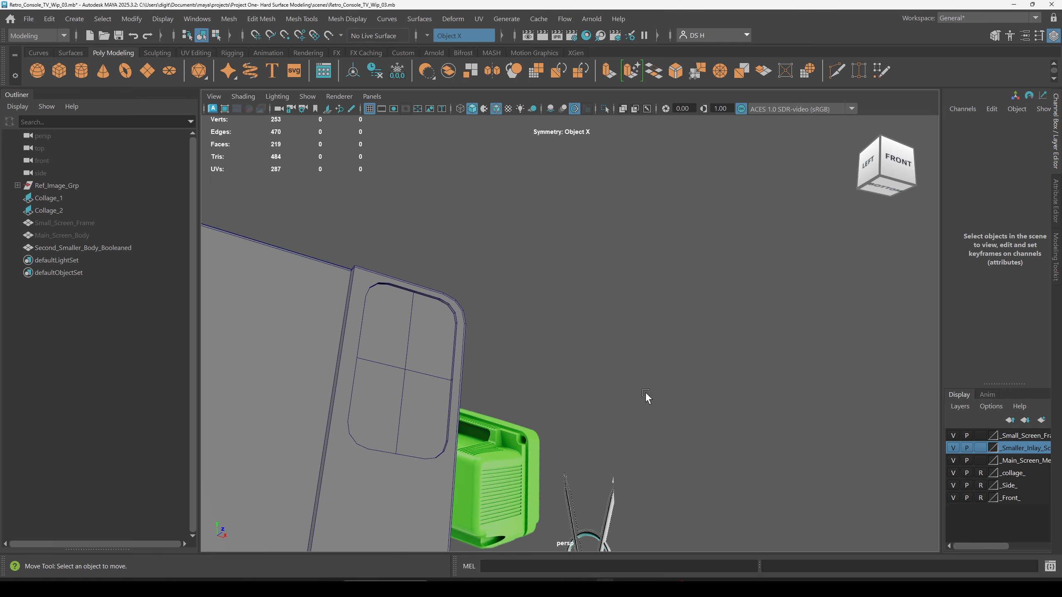
{"action": "key", "text": "ctrl+z"}
{"action": "left_click", "coordinate": [638, 401]}
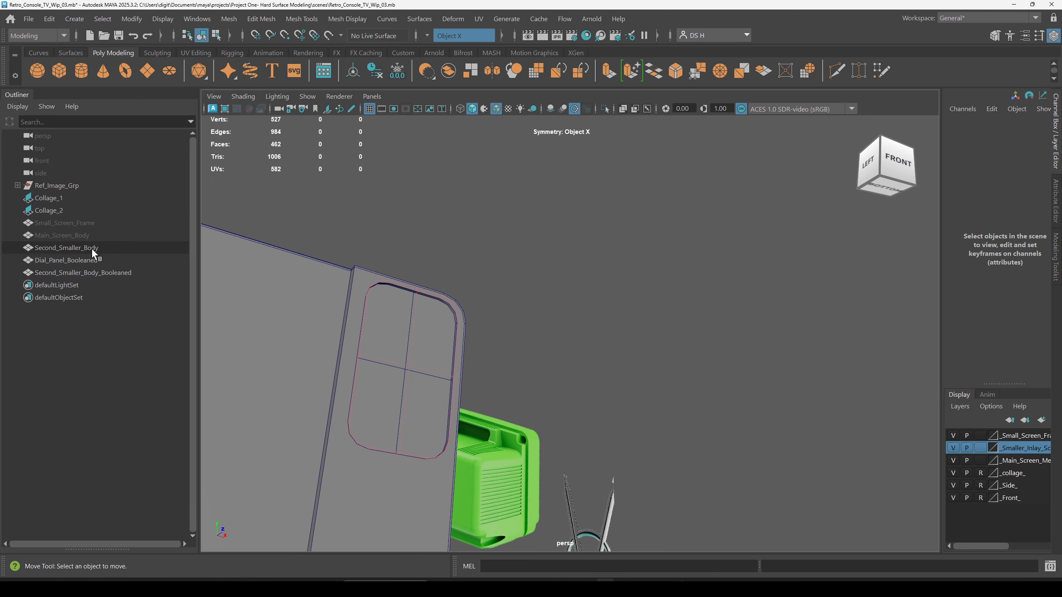
Rename Second_Smaller_Body as Wireframed_Pink_Second_Smaller_Body.
{"action": "left_click_drag", "start_coordinate": [90, 249], "coordinate": [63, 249]}
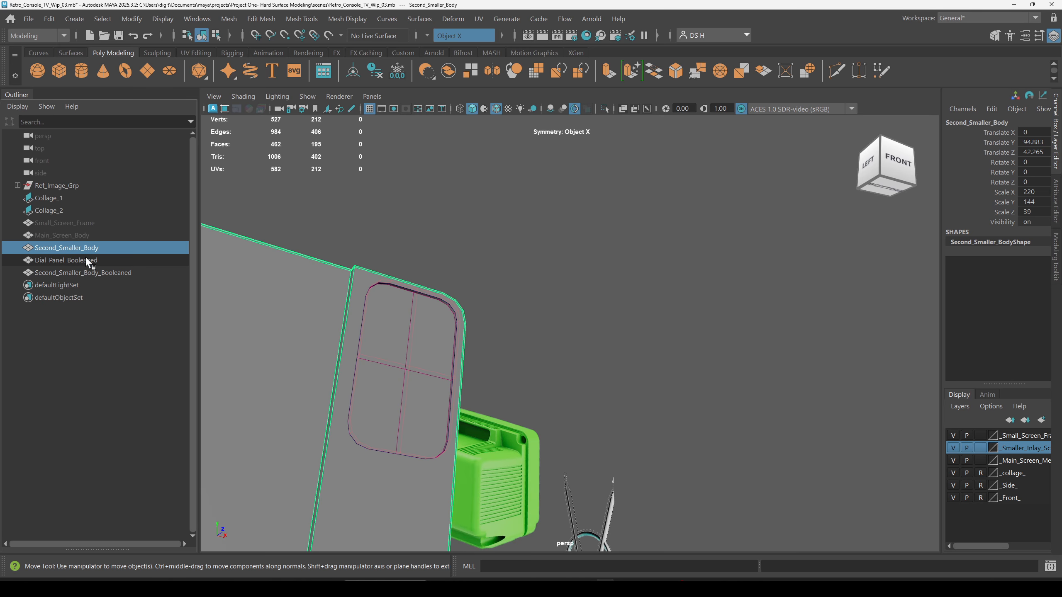
{"action": "double_click", "coordinate": [63, 248]}
{"action": "left_click", "coordinate": [107, 248]}
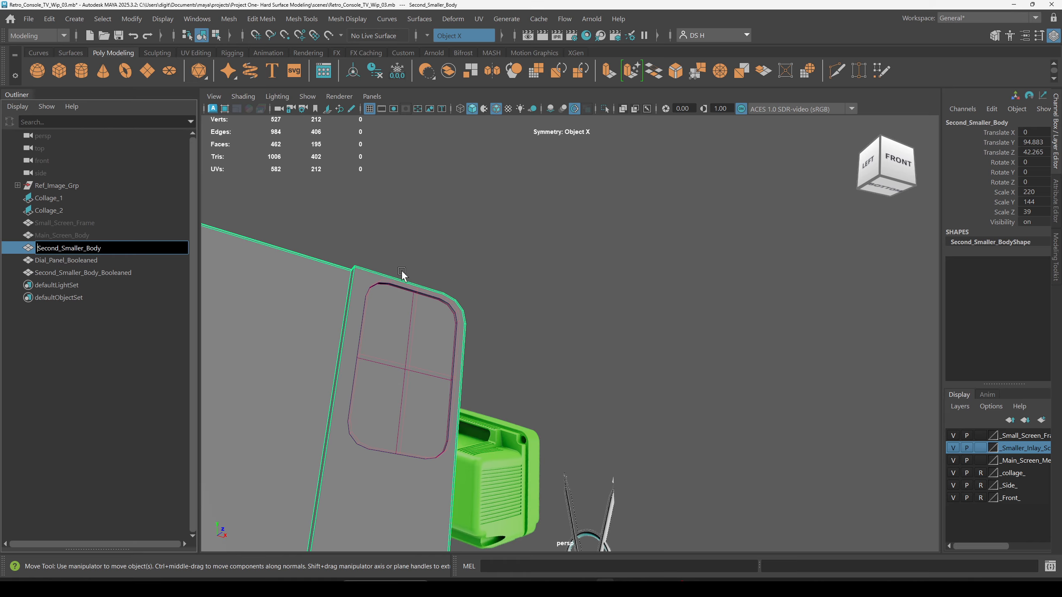
{"action": "type", "text": "Wireframed_Pink"}
{"action": "key", "text": "Return"}
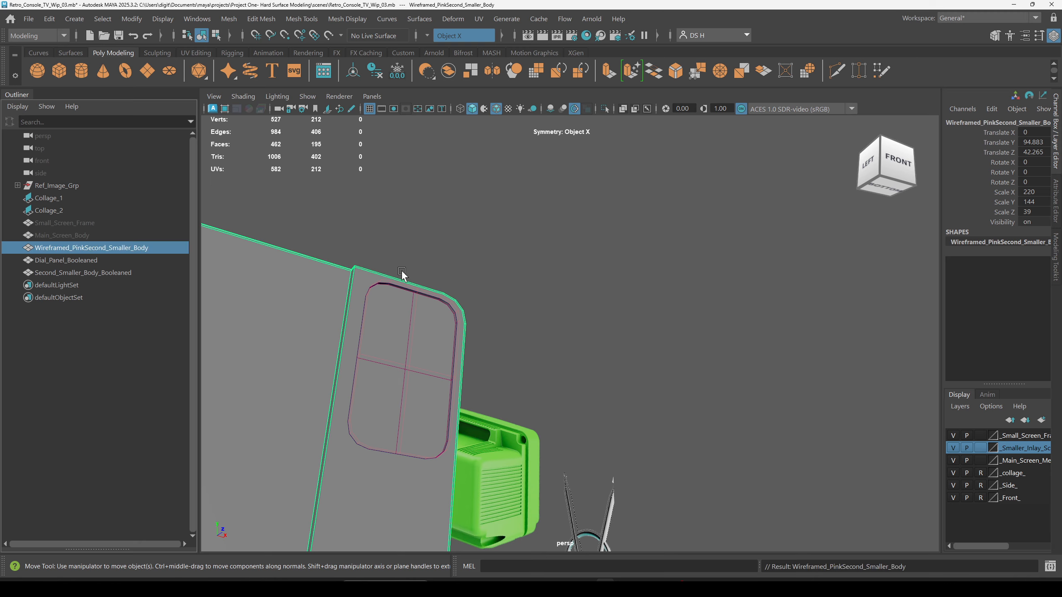
{"action": "double_click", "coordinate": [89, 248]}
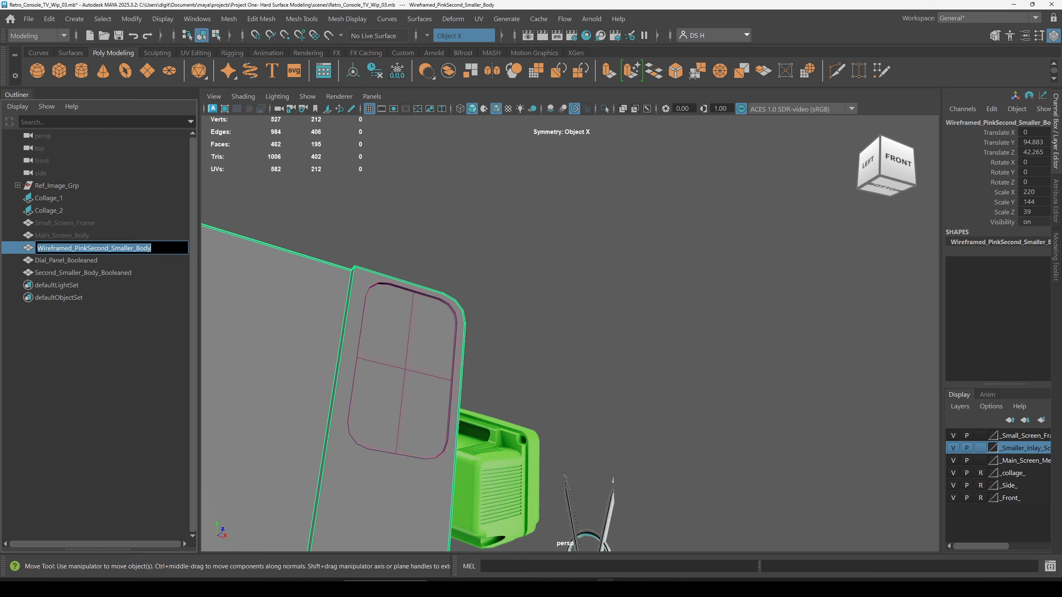
{"action": "left_click", "coordinate": [89, 248]}
{"action": "type", "text": "_"}
Rename Dial_Panel_Booleaned as Wireframed_Dial_Panel_Booleaned.
{"action": "left_click", "coordinate": [90, 260]}
{"action": "double_click", "coordinate": [89, 260]}
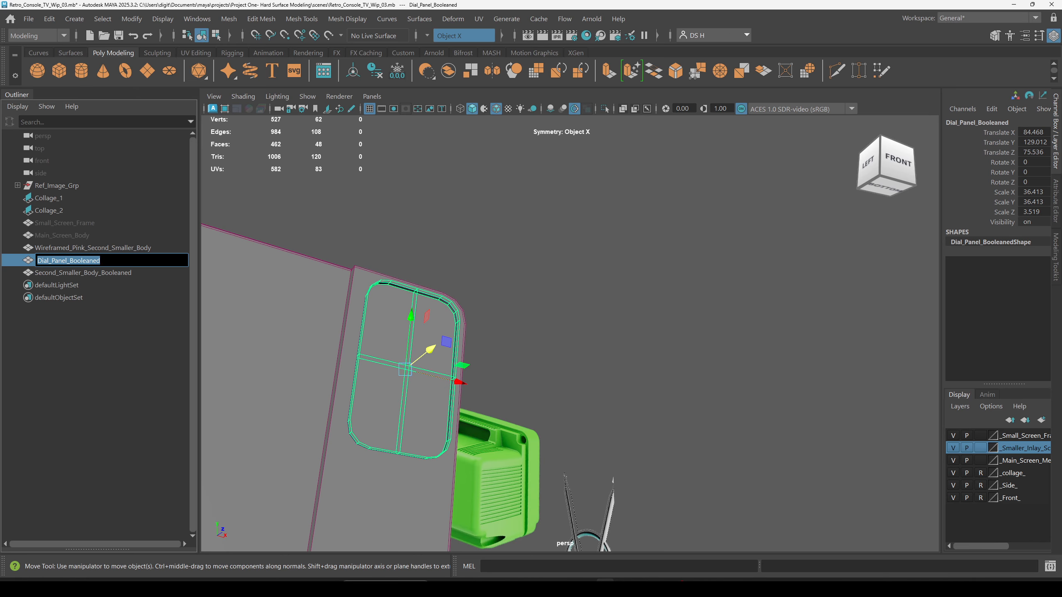
{"action": "key", "text": "Home"}
{"action": "type", "text": "Wire"}
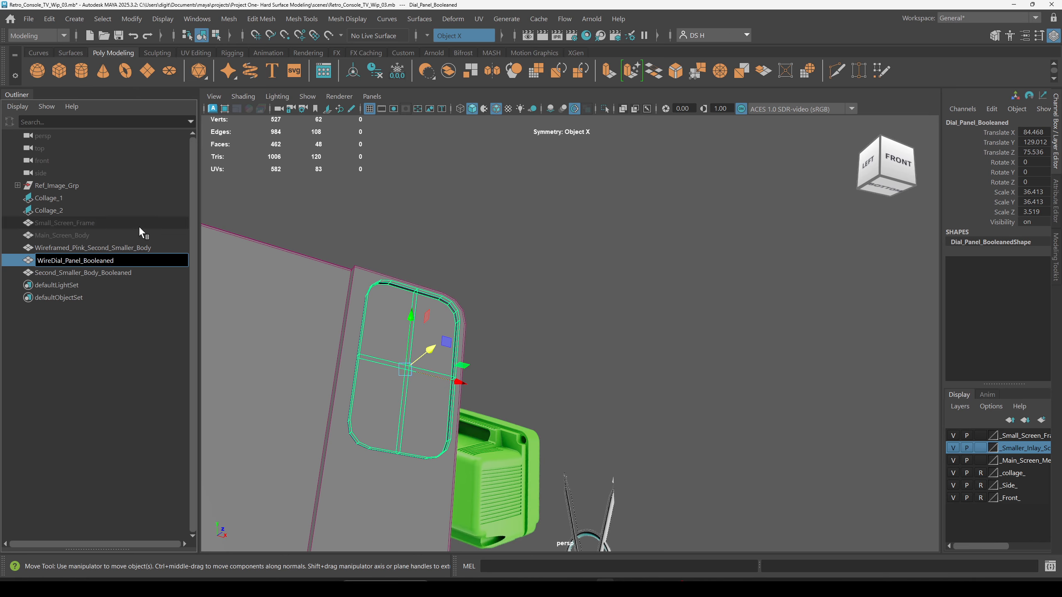
{"action": "type", "text": "framed_"}
{"action": "key", "text": "Return"}
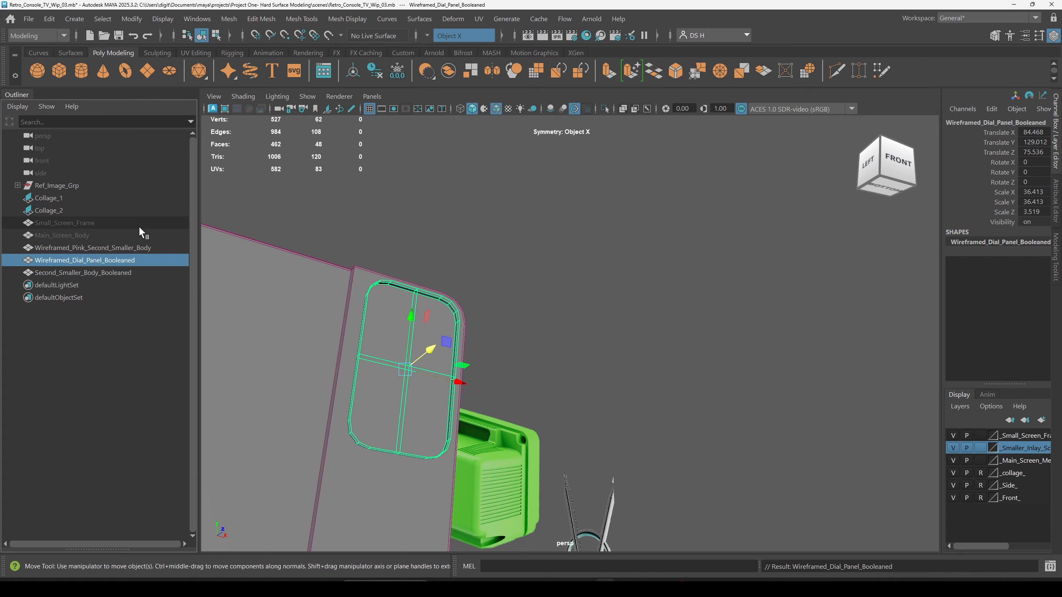
Select the dial panel cutter and inspect where its wireframe meets the recess at the body's upper corner.
{"action": "left_click_drag", "start_coordinate": [552, 268], "coordinate": [541, 325], "text": "alt"}
{"action": "left_click", "coordinate": [647, 336]}
{"action": "right_click_drag", "start_coordinate": [540, 325], "coordinate": [774, 377], "text": "alt"}
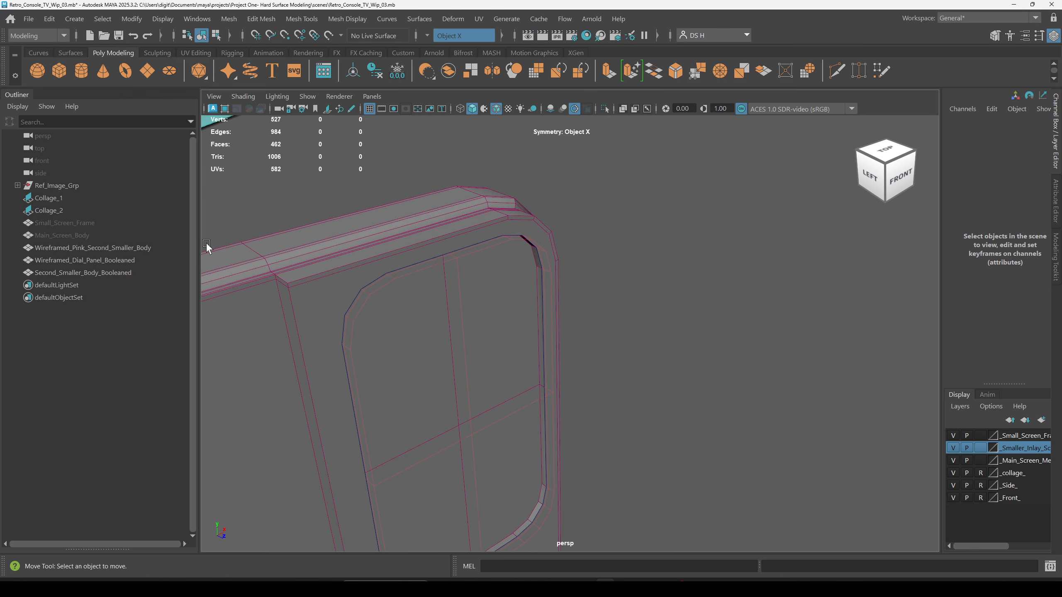
{"action": "left_click", "coordinate": [537, 249]}
{"action": "left_click_drag", "start_coordinate": [614, 289], "coordinate": [485, 268], "text": "alt"}
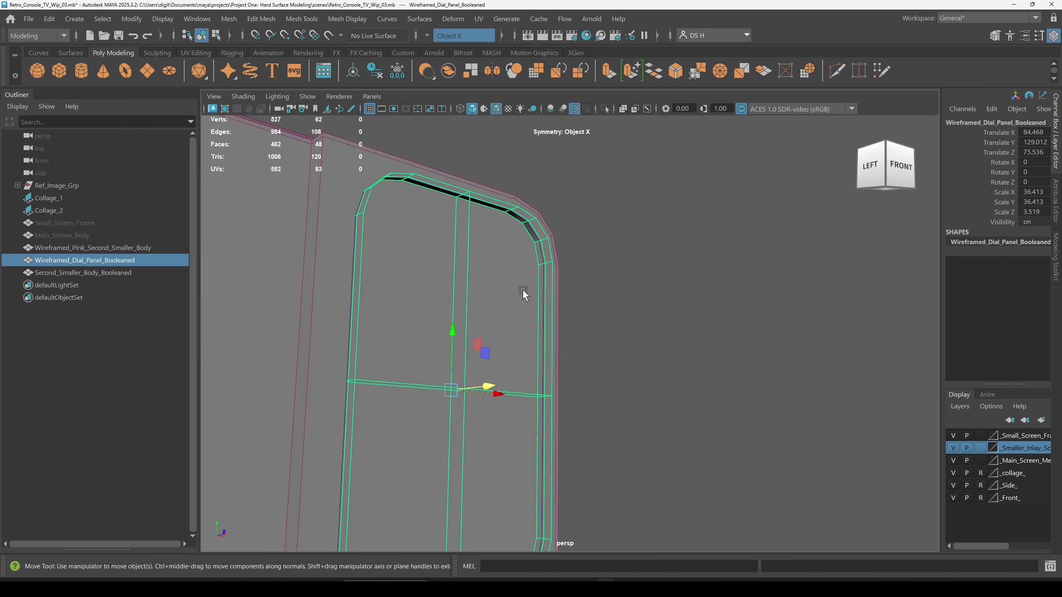
{"action": "left_click_drag", "start_coordinate": [523, 289], "coordinate": [813, 388], "text": "alt"}
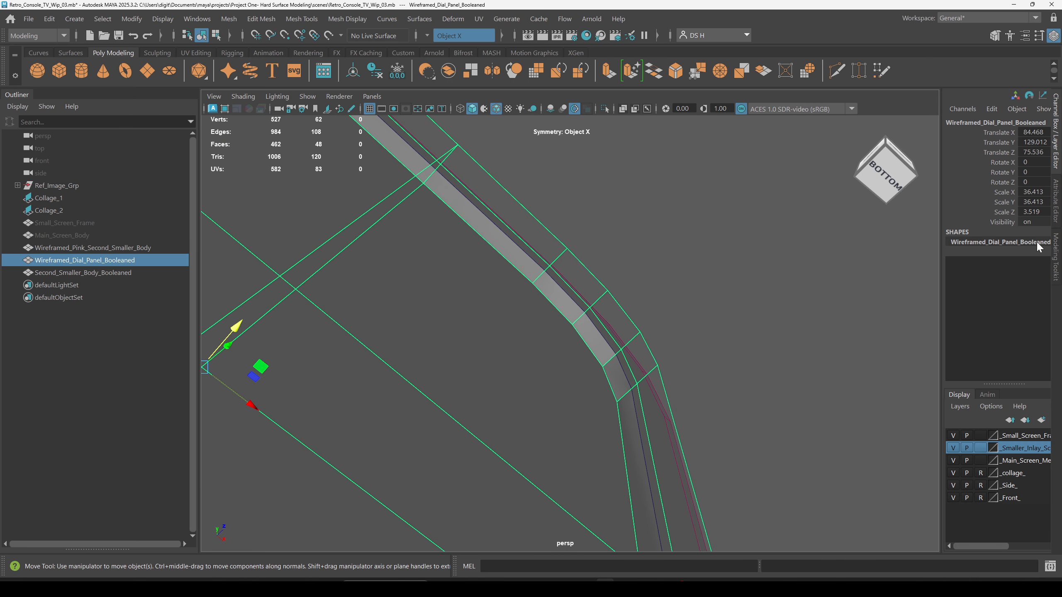
{"action": "left_click_drag", "start_coordinate": [666, 267], "coordinate": [533, 339], "text": "alt"}
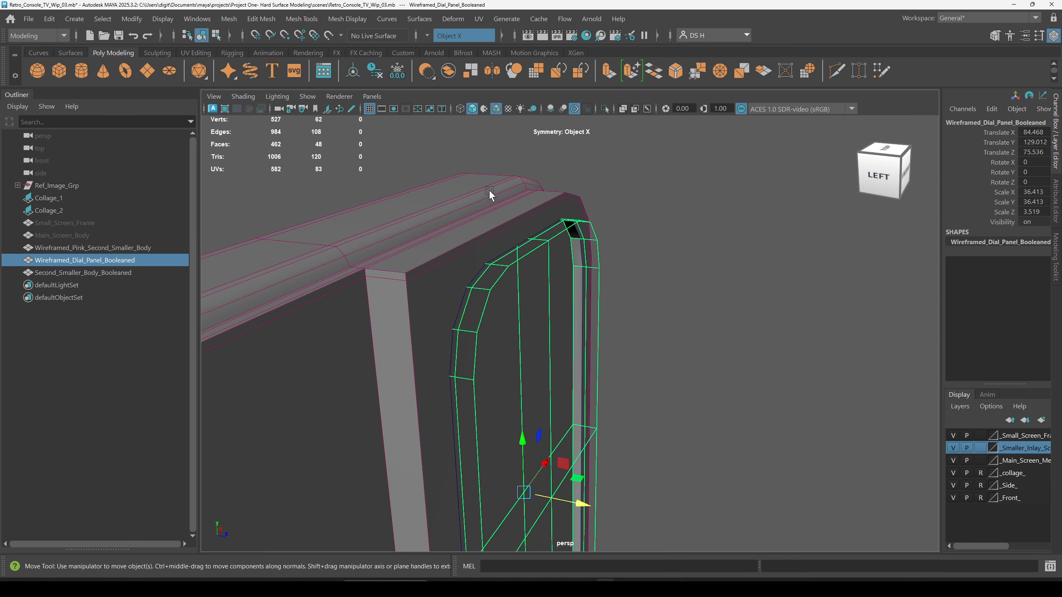
Slide Wireframed_Dial_Panel_Booleaned out of and into the body along Z, leaving its Translate Z at about 73.721.
{"action": "mouse_move", "coordinate": [582, 505]}
{"action": "left_mouse_down"}
{"action": "mouse_move", "coordinate": [562, 501]}
{"action": "mouse_move", "coordinate": [607, 505]}
{"action": "mouse_move", "coordinate": [588, 502]}
{"action": "left_mouse_up"}
{"action": "left_click_drag", "start_coordinate": [588, 503], "coordinate": [556, 387], "text": "alt"}
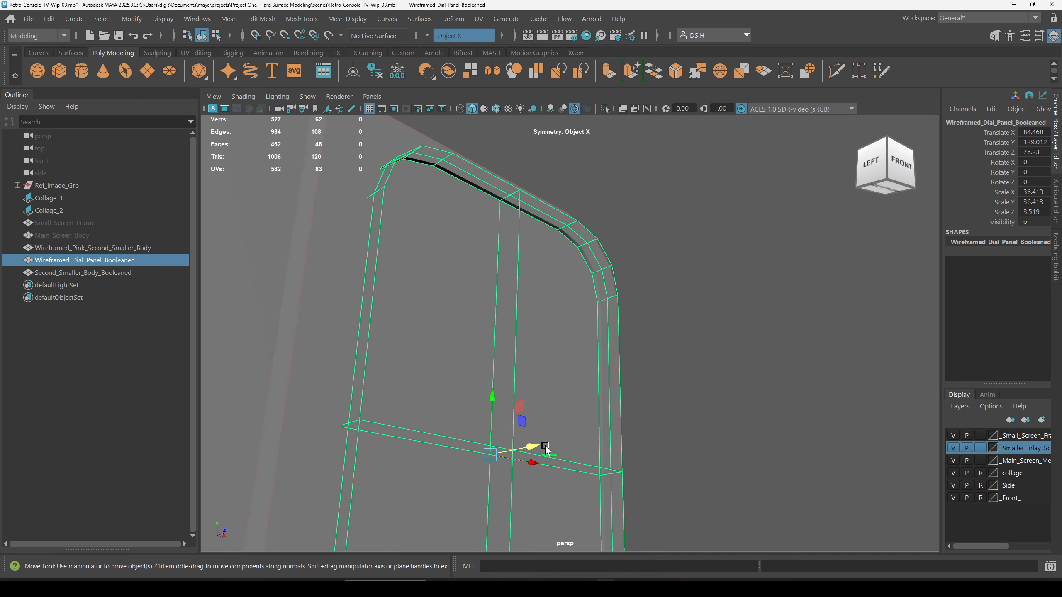
{"action": "left_click_drag", "start_coordinate": [535, 450], "coordinate": [776, 542], "text": "alt"}
{"action": "left_click_drag", "start_coordinate": [775, 542], "coordinate": [614, 412], "text": "alt"}
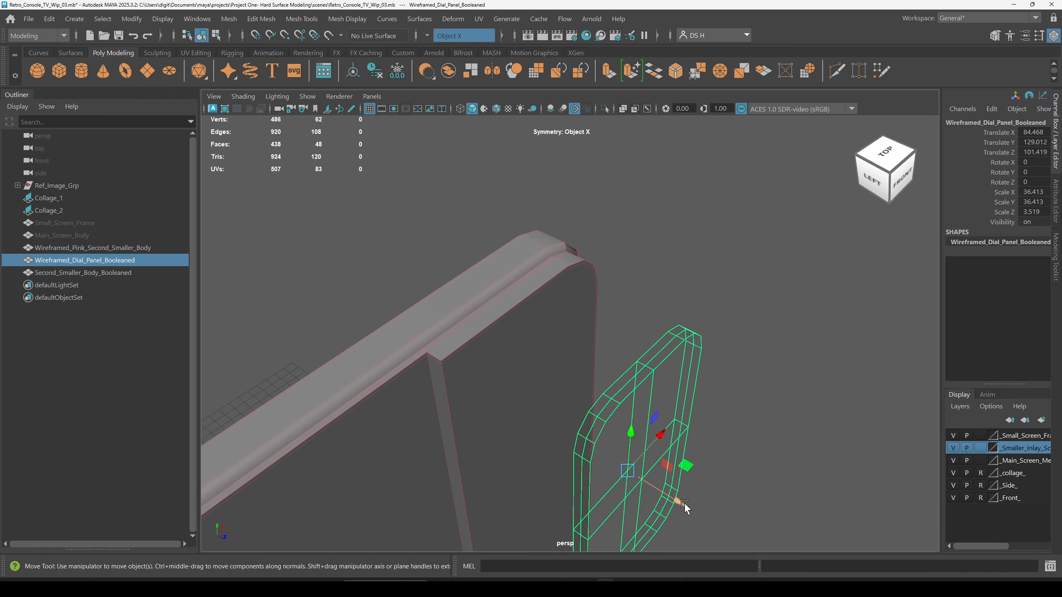
{"action": "left_click_drag", "start_coordinate": [673, 501], "coordinate": [618, 436]}
Try scaling the dial panel cutter along X.
{"action": "key", "text": "r"}
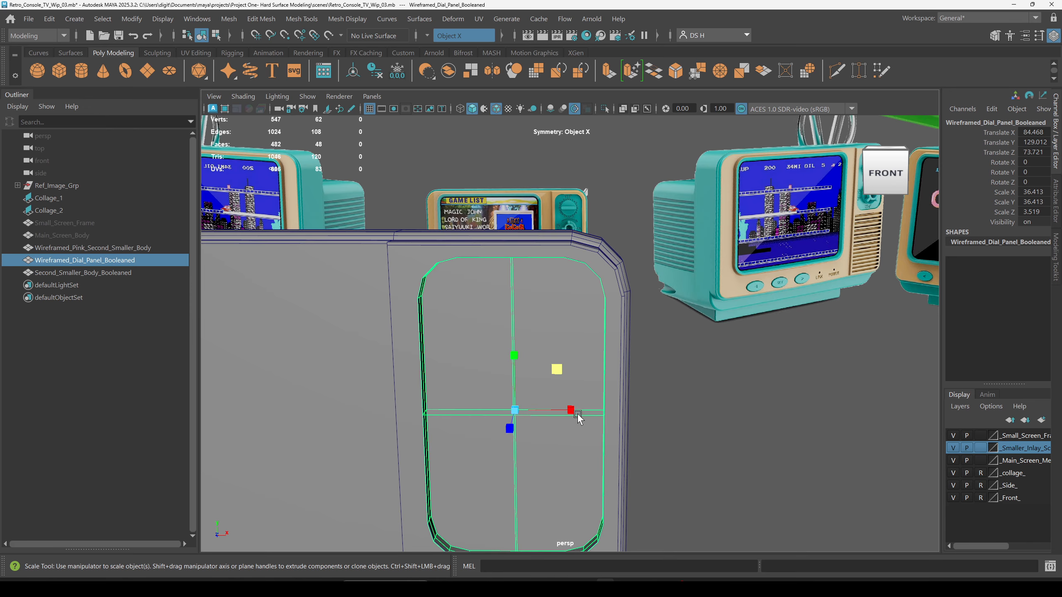
{"action": "left_click_drag", "start_coordinate": [571, 408], "coordinate": [544, 352]}
{"action": "key", "text": "w"}
Inspect the deeper dial panel recess from the side and reselect Wireframed_Dial_Panel_Booleaned.
{"action": "left_click", "coordinate": [622, 280]}
{"action": "left_click_drag", "start_coordinate": [524, 364], "coordinate": [653, 394], "text": "alt"}
{"action": "left_click", "coordinate": [633, 323]}
{"action": "left_click", "coordinate": [652, 394]}
{"action": "left_click_drag", "start_coordinate": [579, 294], "coordinate": [634, 338], "text": "alt"}
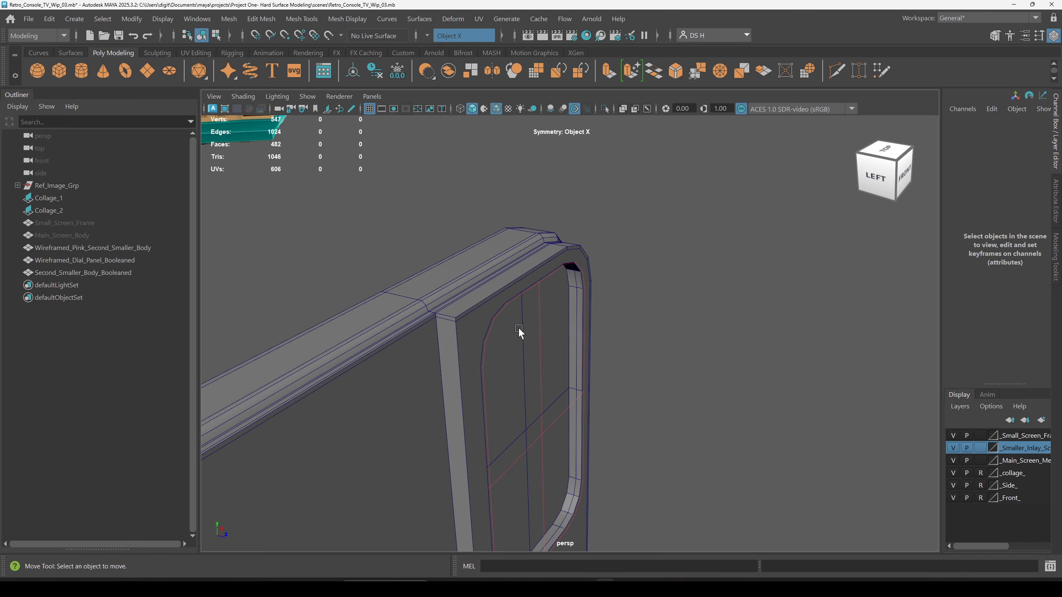
{"action": "left_click", "coordinate": [531, 328]}
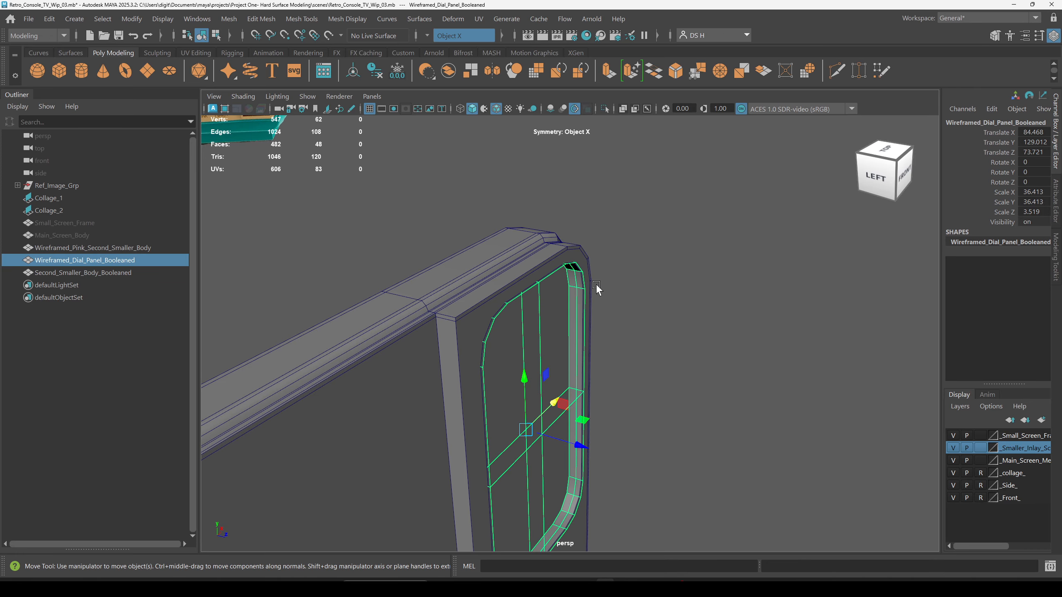
Deselect the dial panel cutter and examine the recess in the body from the front and the side.
{"action": "left_click_drag", "start_coordinate": [596, 284], "coordinate": [574, 244], "text": "alt"}
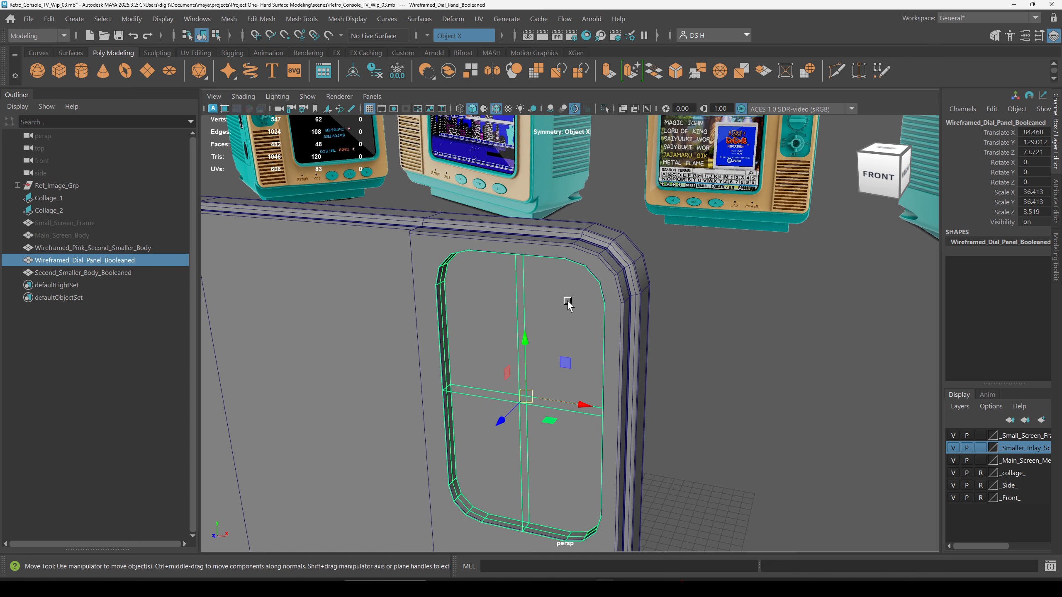
{"action": "left_click", "coordinate": [142, 429]}
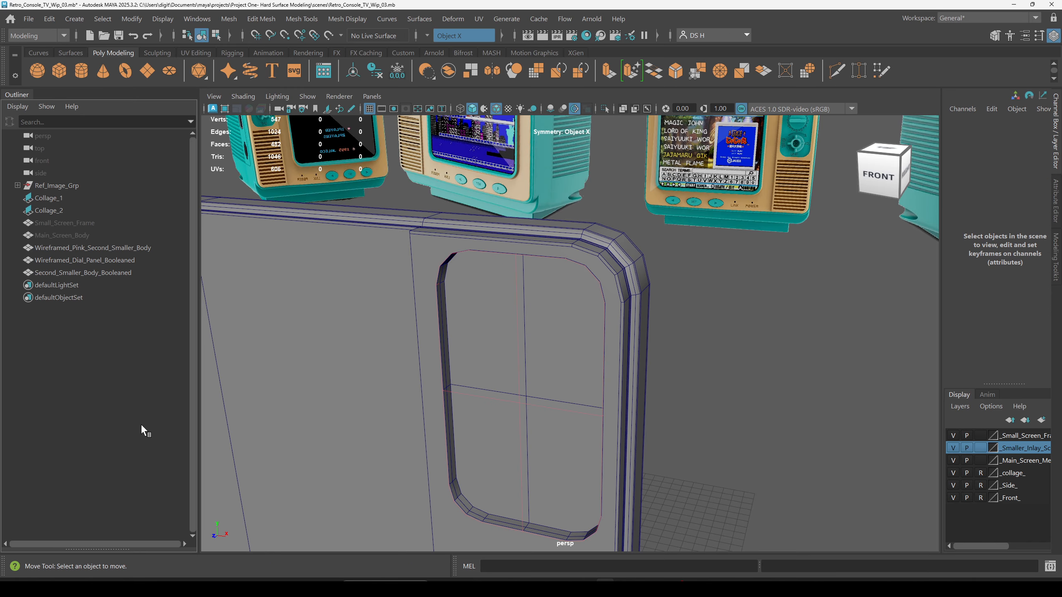
{"action": "left_click", "coordinate": [80, 273]}
{"action": "left_click", "coordinate": [650, 394]}
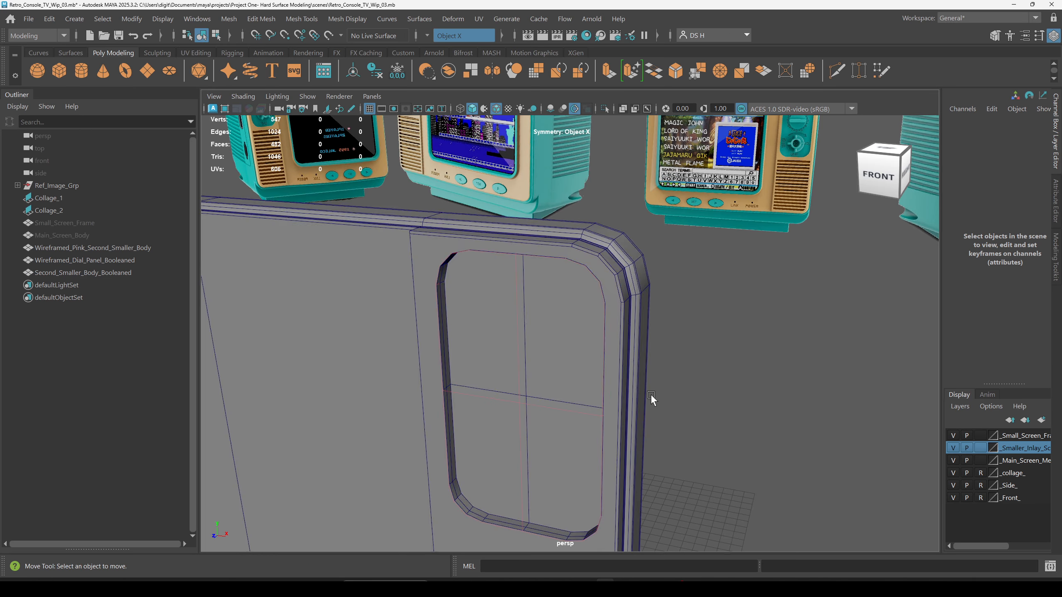
{"action": "left_click_drag", "start_coordinate": [651, 393], "coordinate": [672, 394], "text": "alt"}
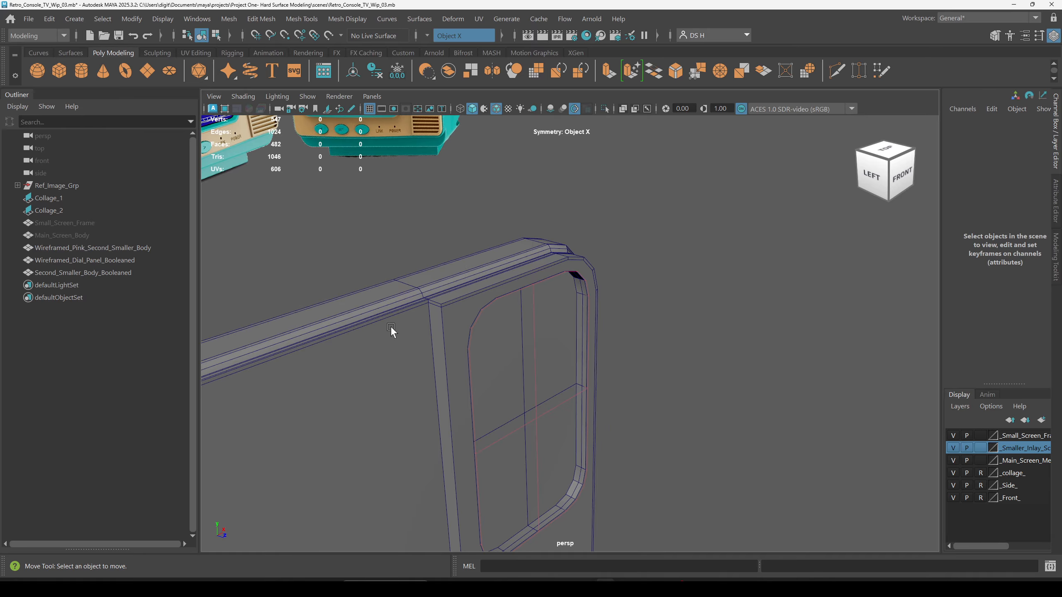
Check the polyBoolean1 input on Second_Smaller_Body_Booleaned and delete the object's construction history.
{"action": "left_click", "coordinate": [91, 250]}
{"action": "left_click", "coordinate": [91, 261]}
{"action": "left_click", "coordinate": [82, 272]}
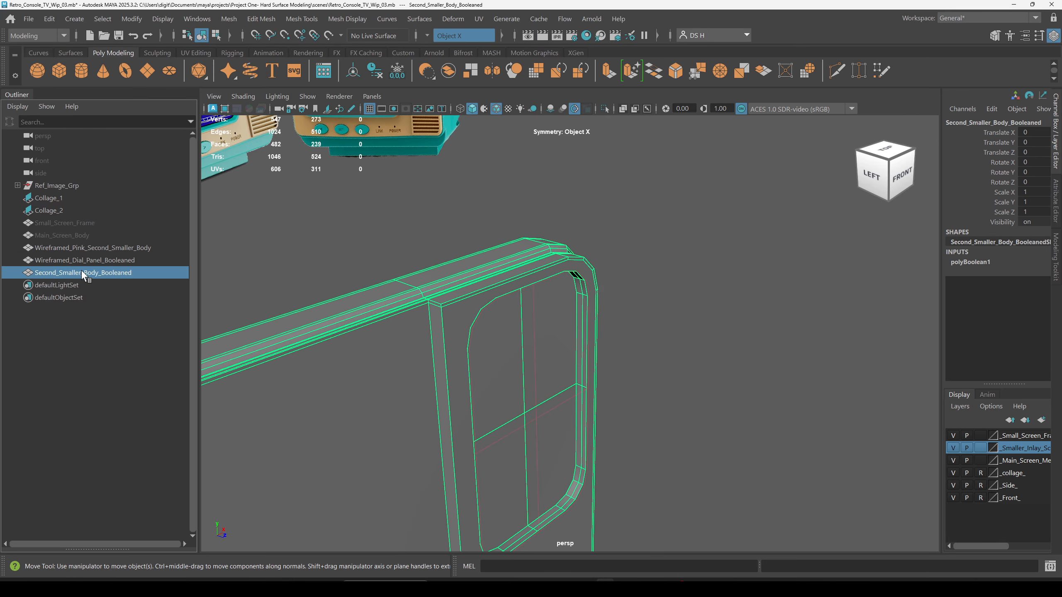
{"action": "left_click", "coordinate": [976, 262]}
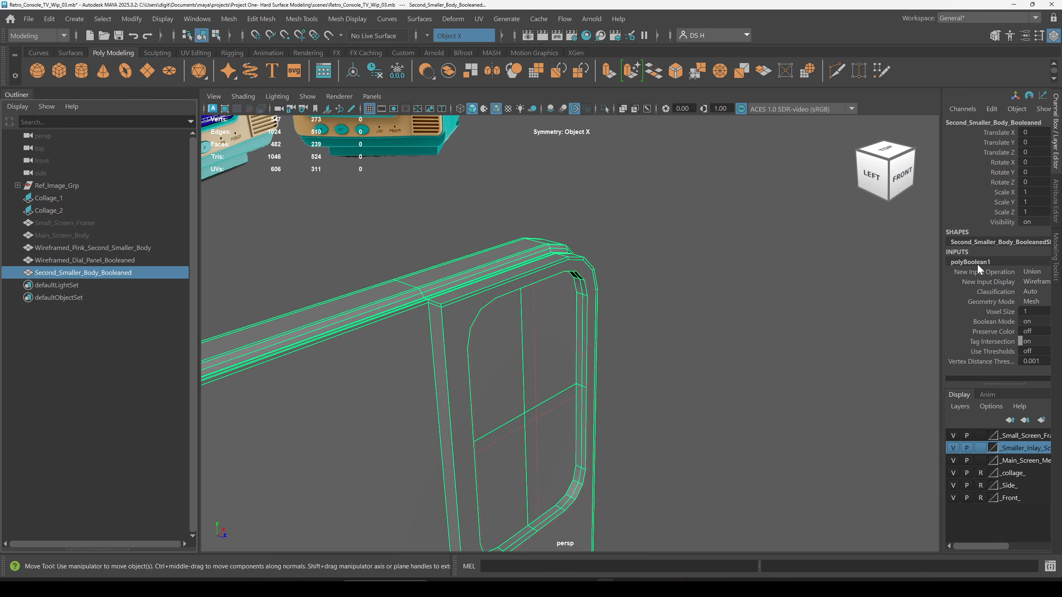
{"action": "key", "text": "f"}
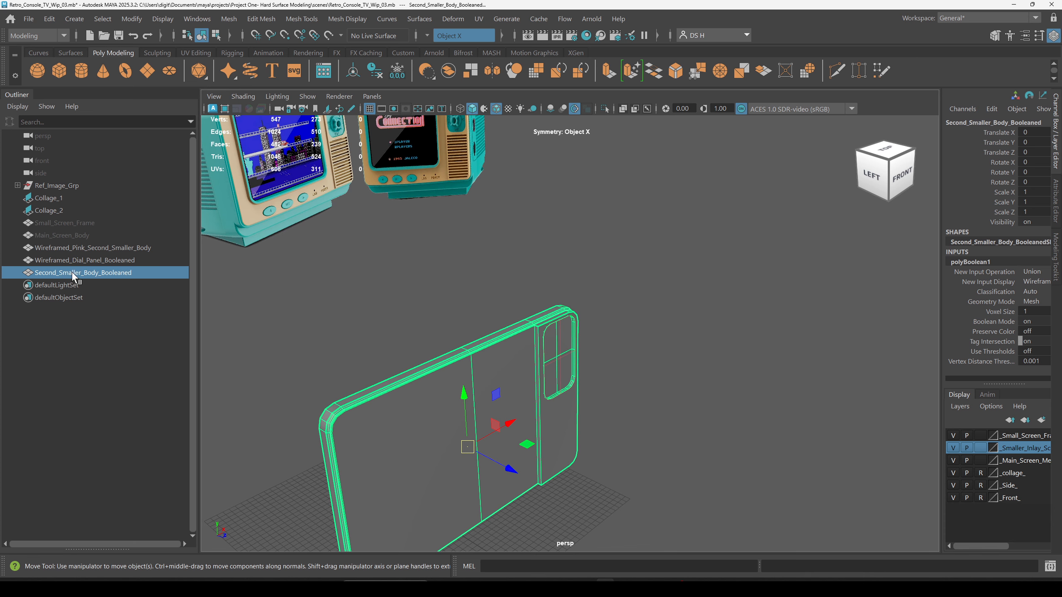
{"action": "key", "text": "f"}
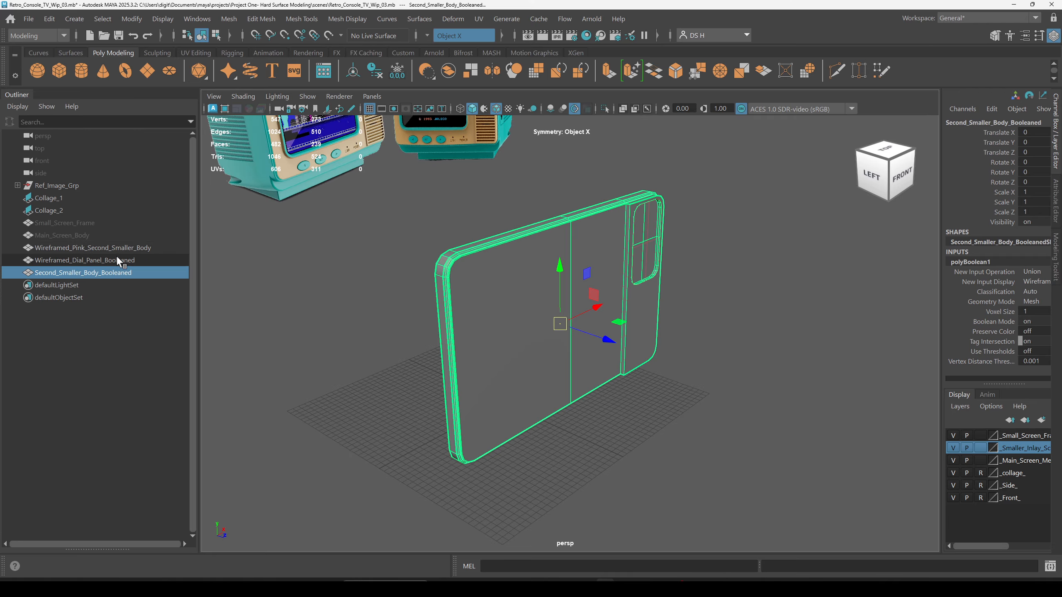
{"action": "left_click", "coordinate": [376, 71]}
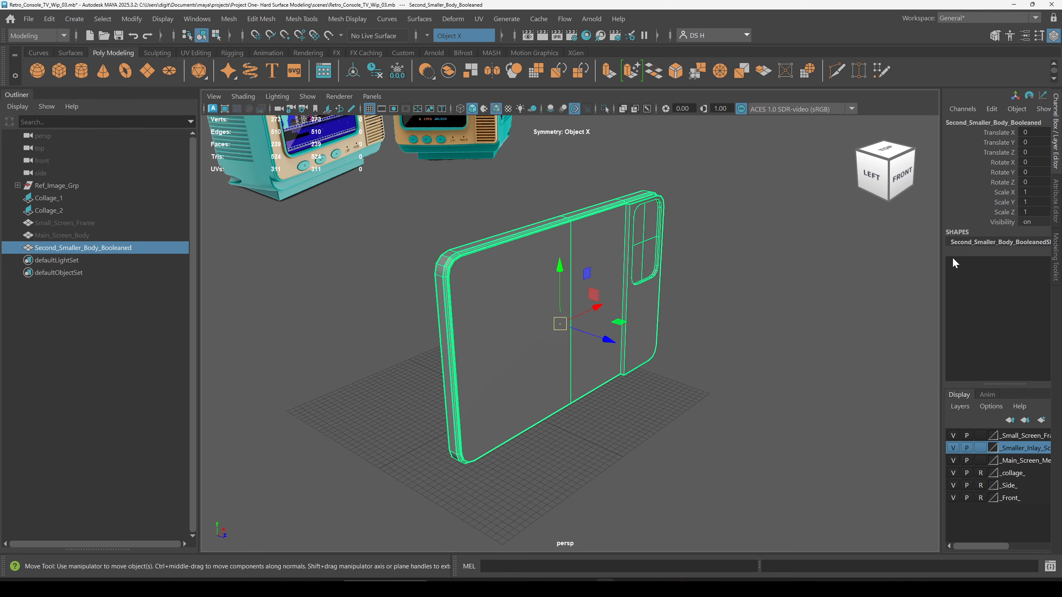
Examine the baked body mesh and the walls of its dial panel recess from several angles.
{"action": "left_click", "coordinate": [668, 363]}
{"action": "left_click", "coordinate": [614, 343]}
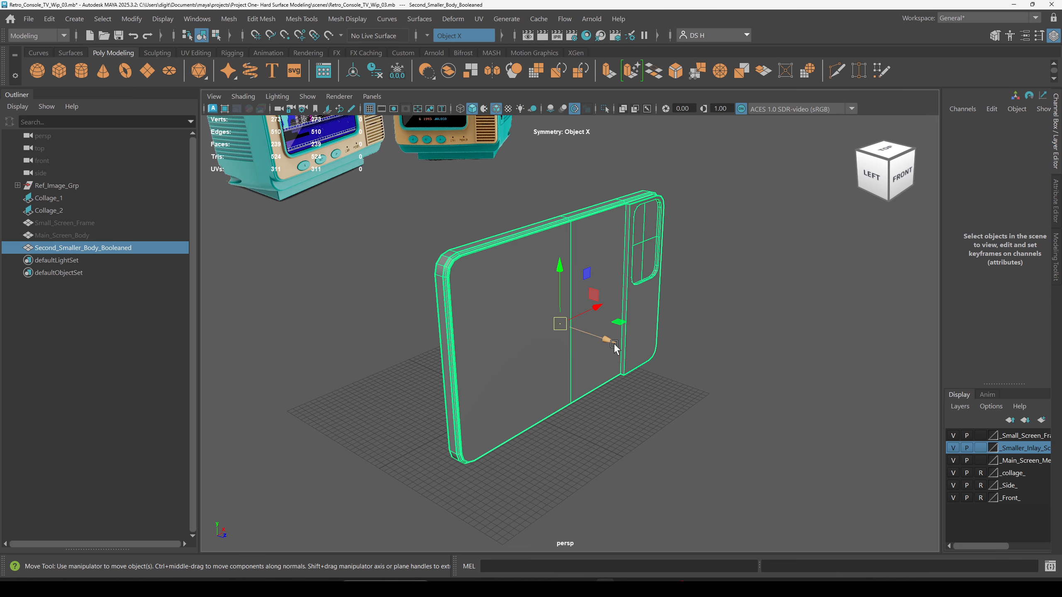
{"action": "left_click_drag", "start_coordinate": [480, 222], "coordinate": [632, 324], "text": "alt"}
{"action": "middle_click_drag", "start_coordinate": [633, 325], "coordinate": [454, 344], "text": "alt"}
{"action": "right_click_drag", "start_coordinate": [454, 343], "coordinate": [692, 350], "text": "alt"}
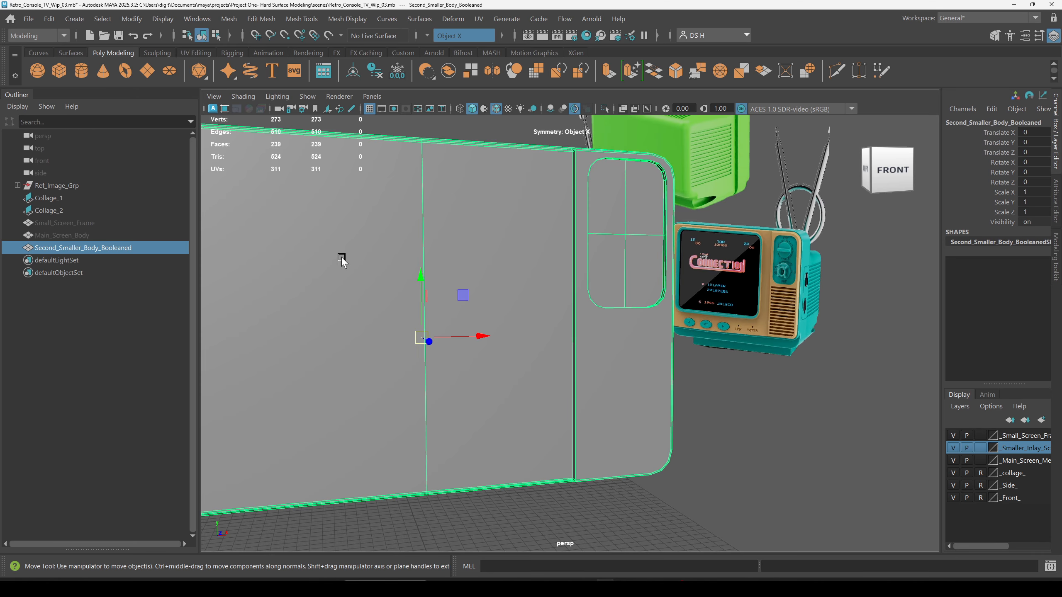
{"action": "middle_click_drag", "start_coordinate": [678, 302], "coordinate": [580, 420], "text": "alt"}
{"action": "left_click", "coordinate": [730, 489]}
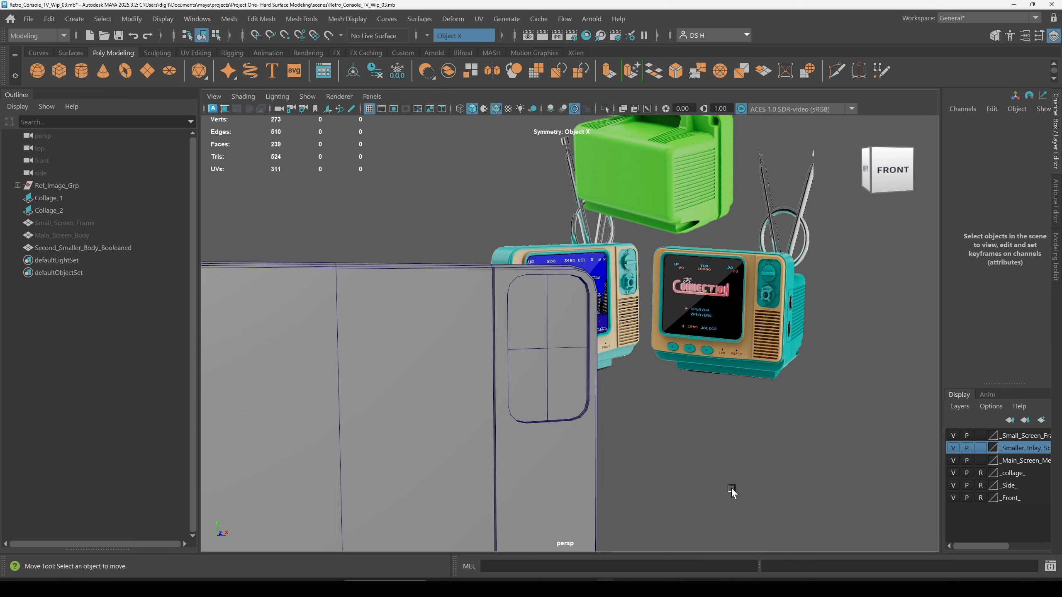
{"action": "left_click", "coordinate": [493, 387]}
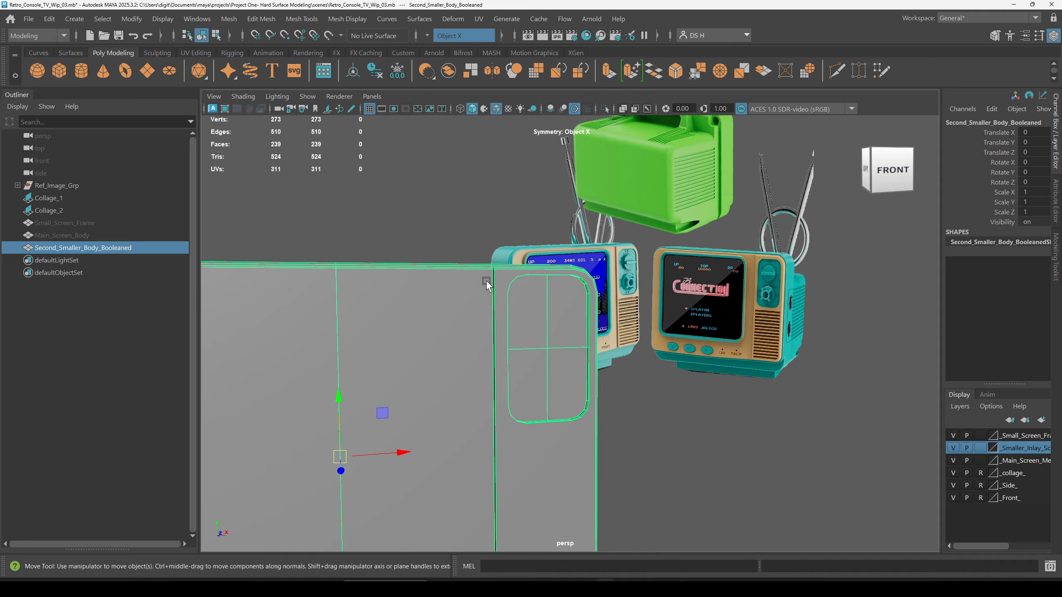
{"action": "left_click", "coordinate": [110, 348]}
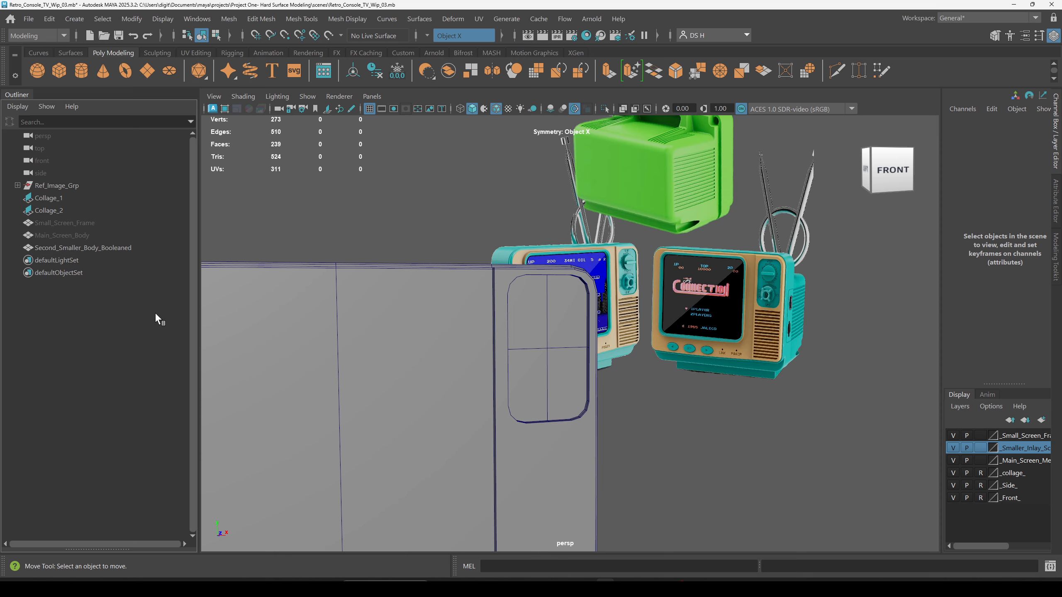
{"action": "left_click_drag", "start_coordinate": [376, 326], "coordinate": [557, 226], "text": "alt"}
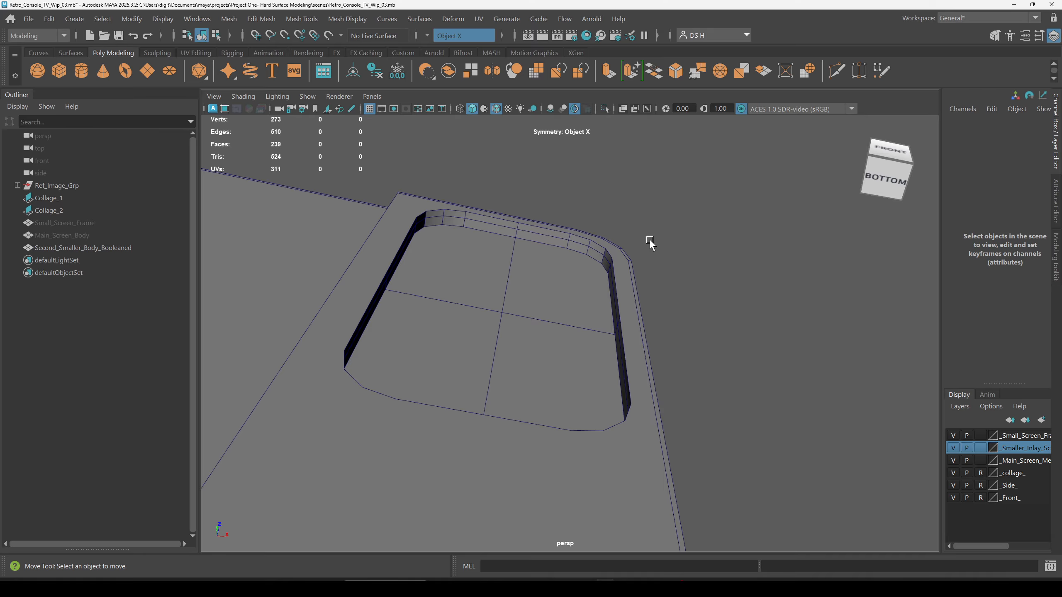
{"action": "left_click_drag", "start_coordinate": [650, 244], "coordinate": [690, 305], "text": "alt"}
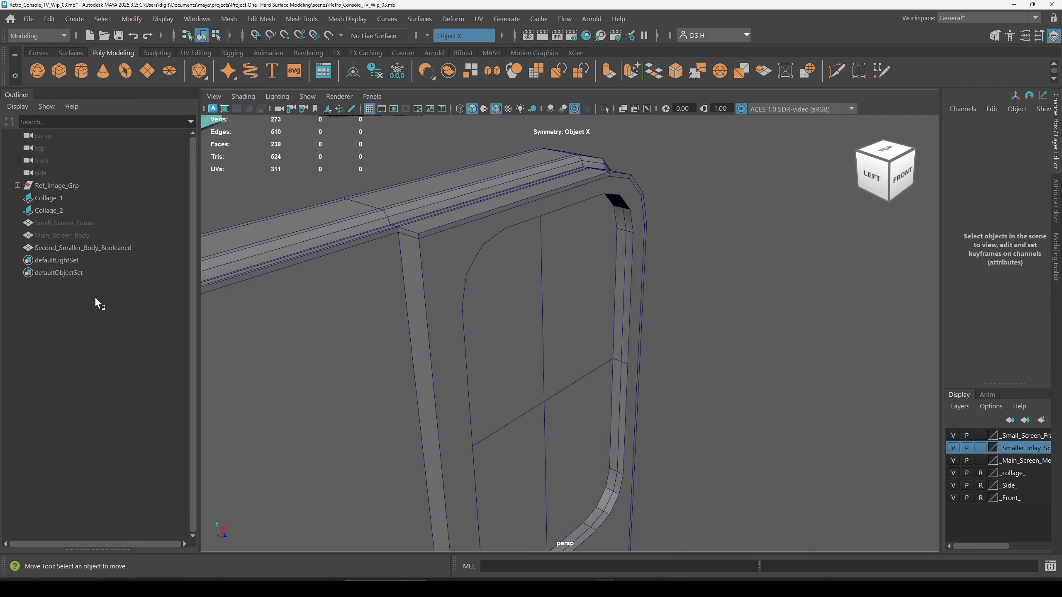
{"action": "left_click_drag", "start_coordinate": [368, 317], "coordinate": [561, 279], "text": "alt"}
{"action": "left_click", "coordinate": [566, 278]}
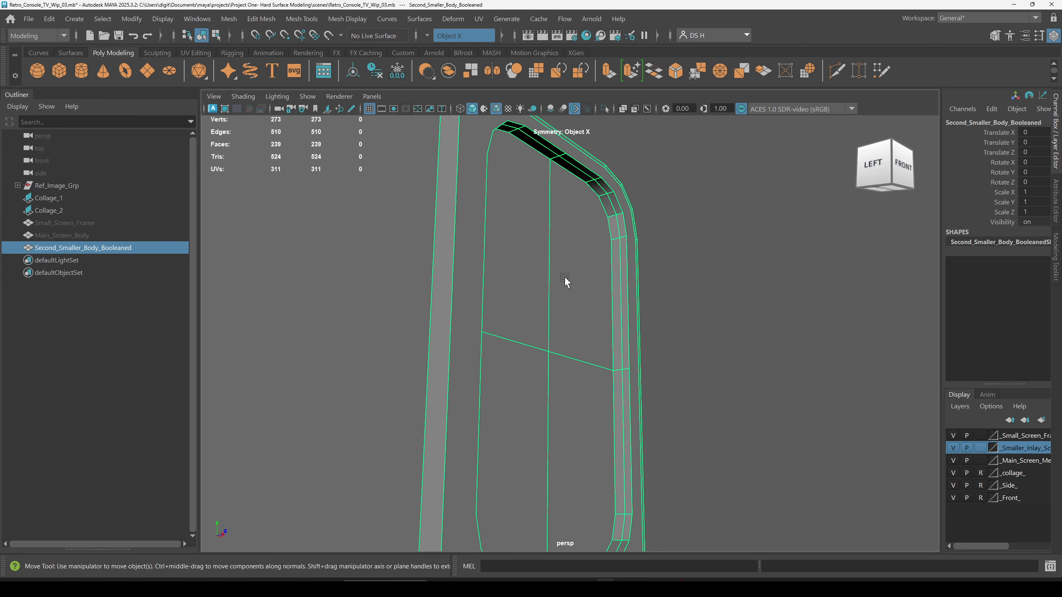
{"action": "left_click_drag", "start_coordinate": [550, 231], "coordinate": [441, 331], "text": "alt"}
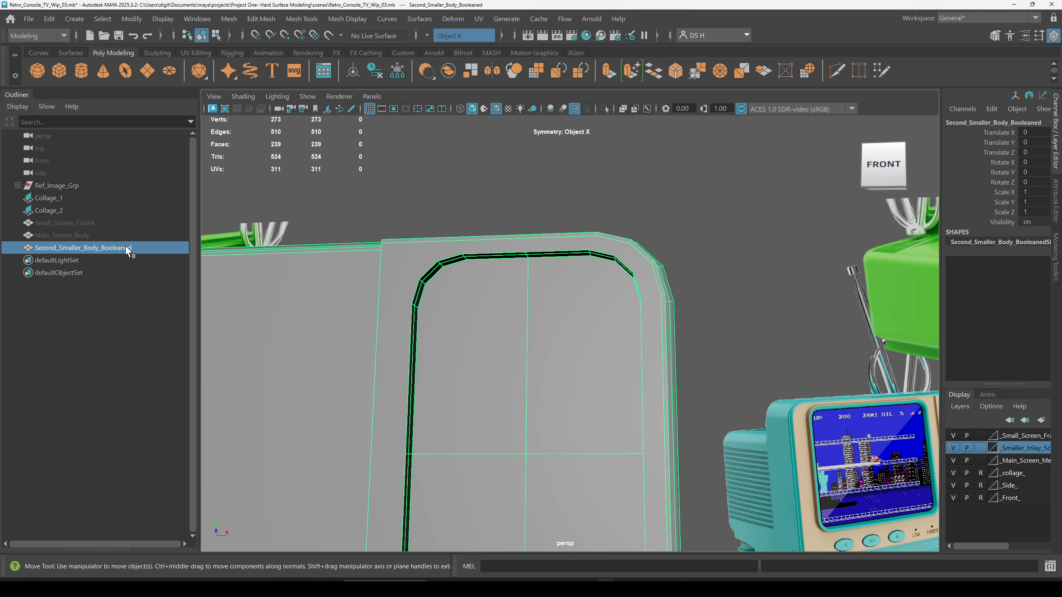
Rename Second_Smaller_Body_Booleaned to Second_Smaller_Body_New.
{"action": "double_click", "coordinate": [104, 247]}
{"action": "left_click", "coordinate": [104, 247]}
{"action": "key", "text": "shift+Home"}
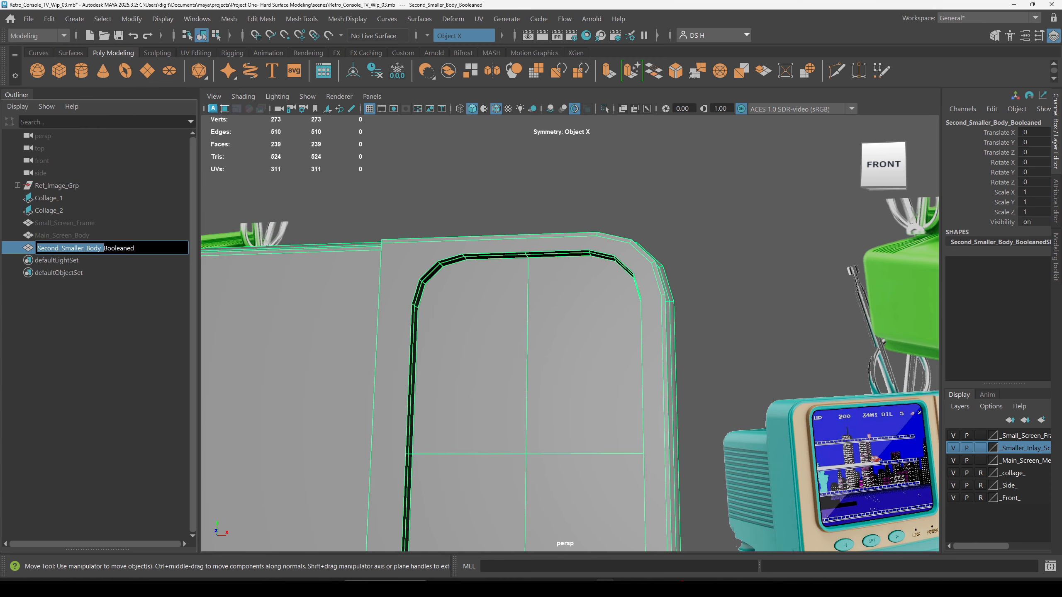
{"action": "key", "text": "shift+End"}
{"action": "key", "text": "BackSpace"}
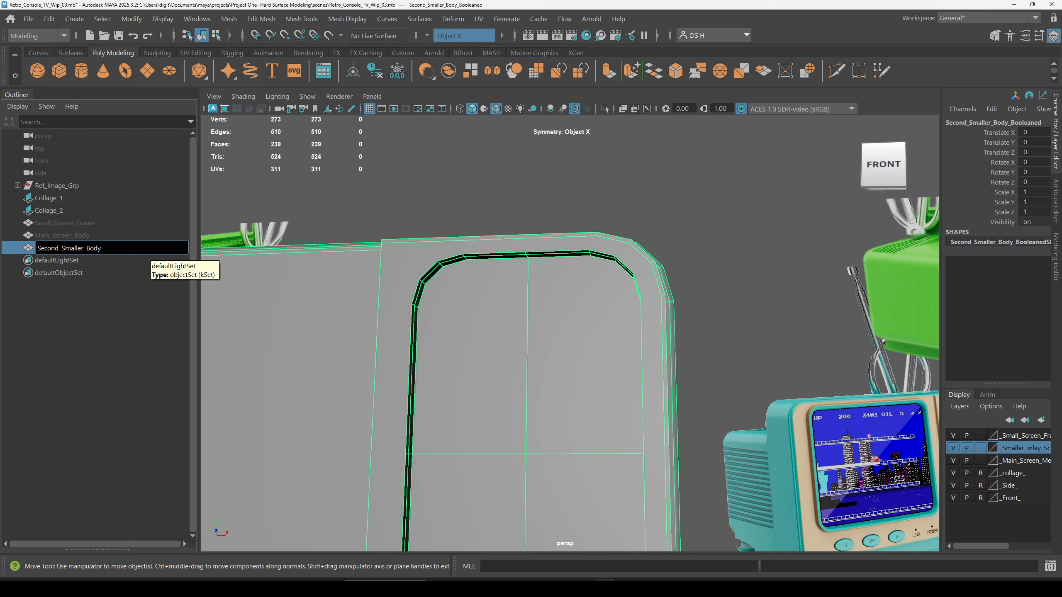
{"action": "type", "text": "New"}
{"action": "key", "text": "Return"}
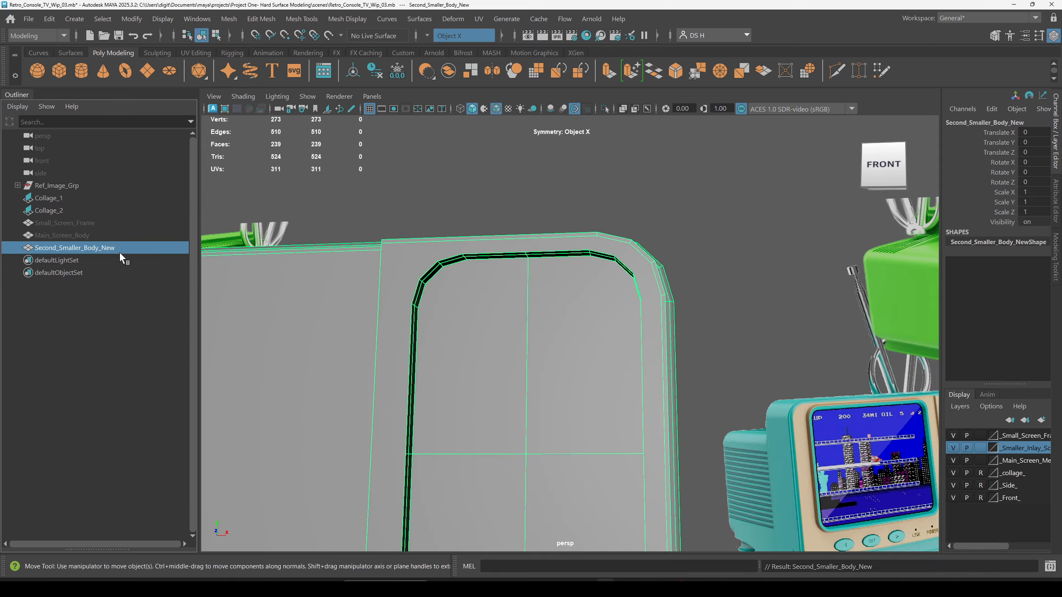
Select the single face surrounding the dial panel recess and examine its topology around the rounded corner.
{"action": "left_click_drag", "start_coordinate": [497, 189], "coordinate": [576, 229], "text": "alt"}
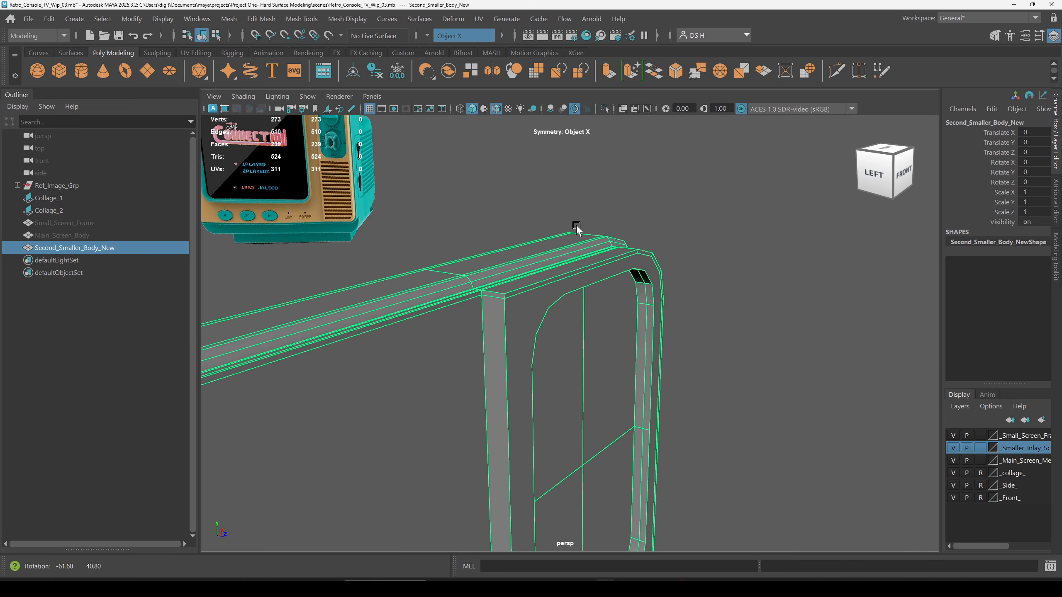
{"action": "left_click_drag", "start_coordinate": [521, 290], "coordinate": [478, 241], "text": "alt"}
{"action": "right_click_drag", "start_coordinate": [434, 210], "coordinate": [430, 245]}
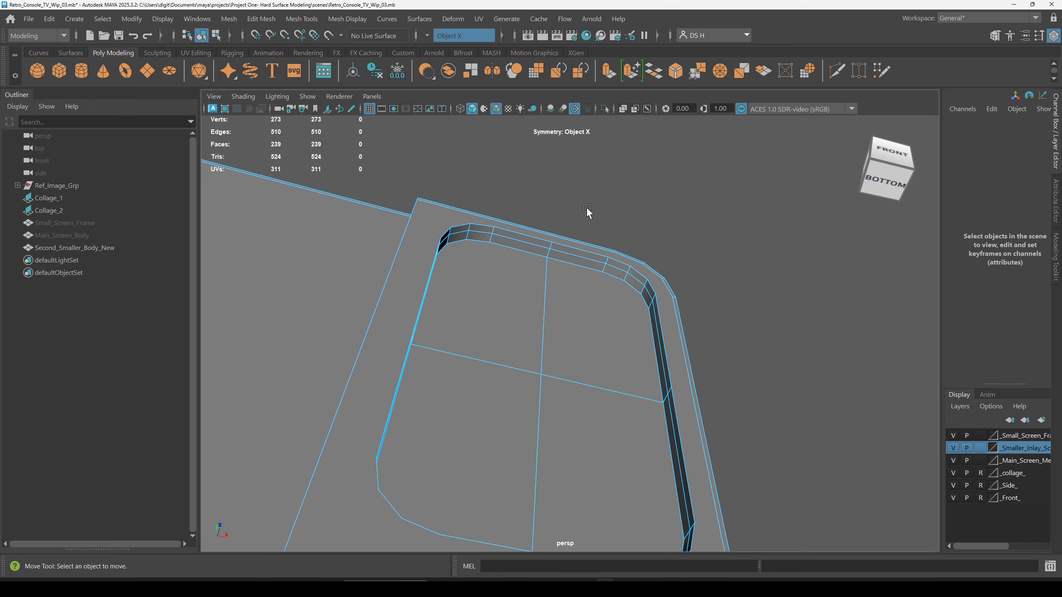
{"action": "left_click_drag", "start_coordinate": [586, 207], "coordinate": [486, 284], "text": "alt"}
{"action": "left_click", "coordinate": [456, 339]}
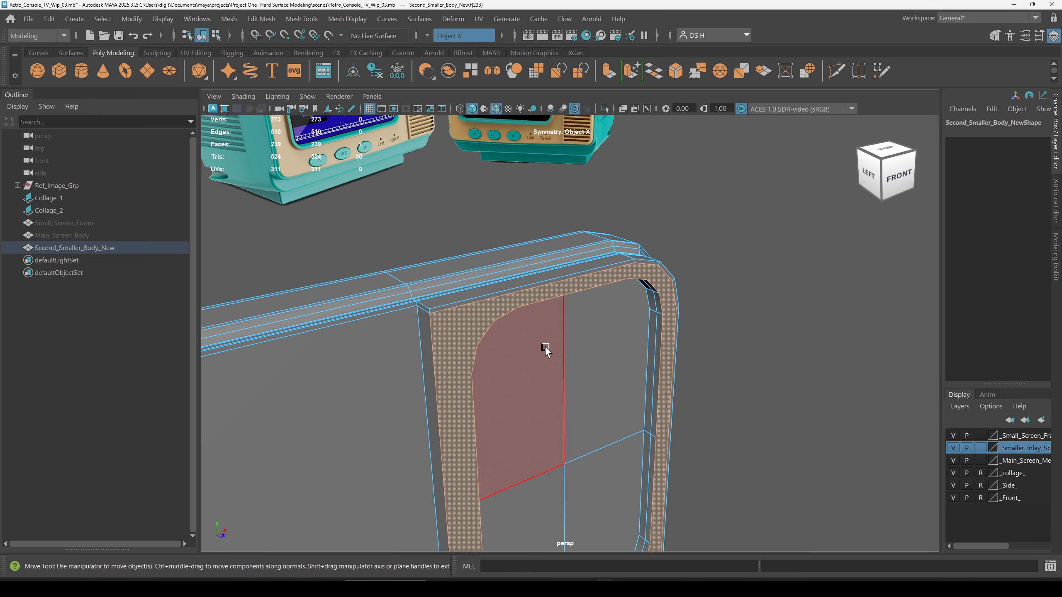
{"action": "left_click_drag", "start_coordinate": [546, 350], "coordinate": [791, 344], "text": "alt"}
{"action": "middle_click_drag", "start_coordinate": [603, 273], "coordinate": [579, 293], "text": "alt"}
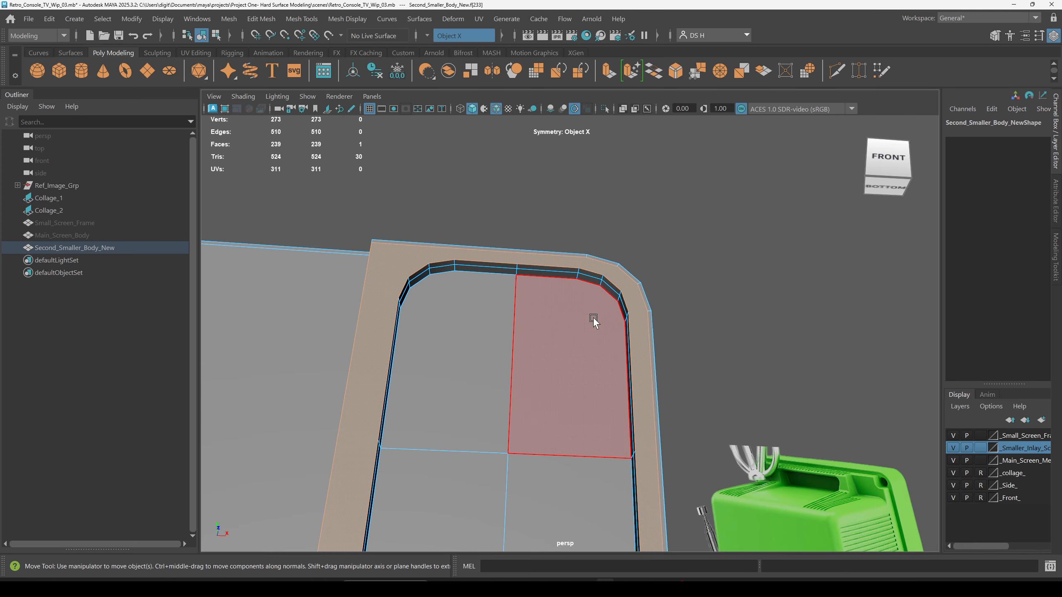
In the shaded front view, try to cut an edge with Multi-Cut between the body's outer corner and the recess's upper-right corner.
{"action": "right_click_drag", "start_coordinate": [577, 324], "coordinate": [714, 163]}
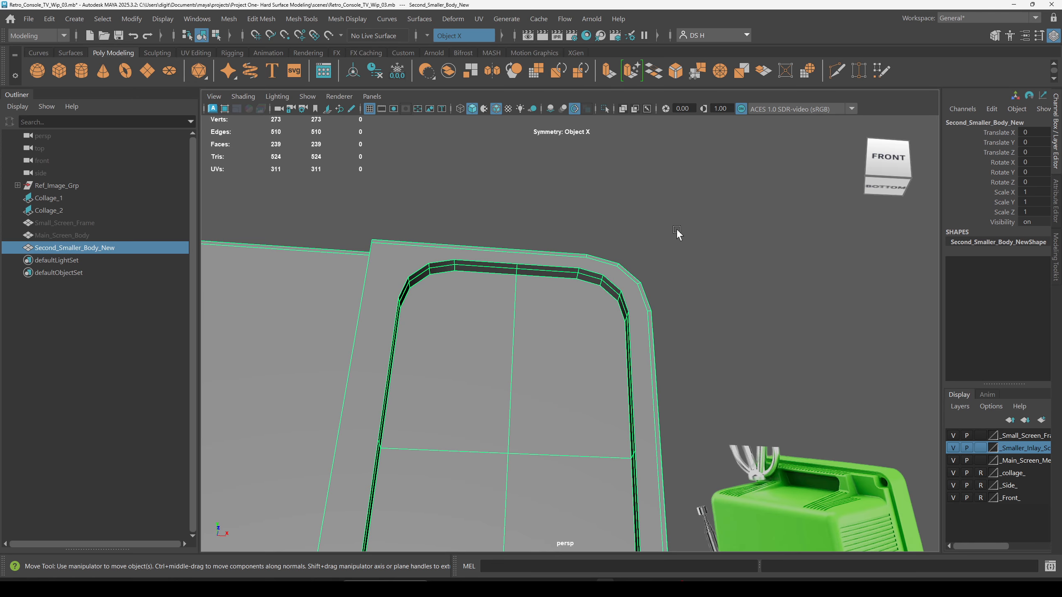
{"action": "right_click_drag", "start_coordinate": [676, 228], "coordinate": [660, 272], "text": "alt"}
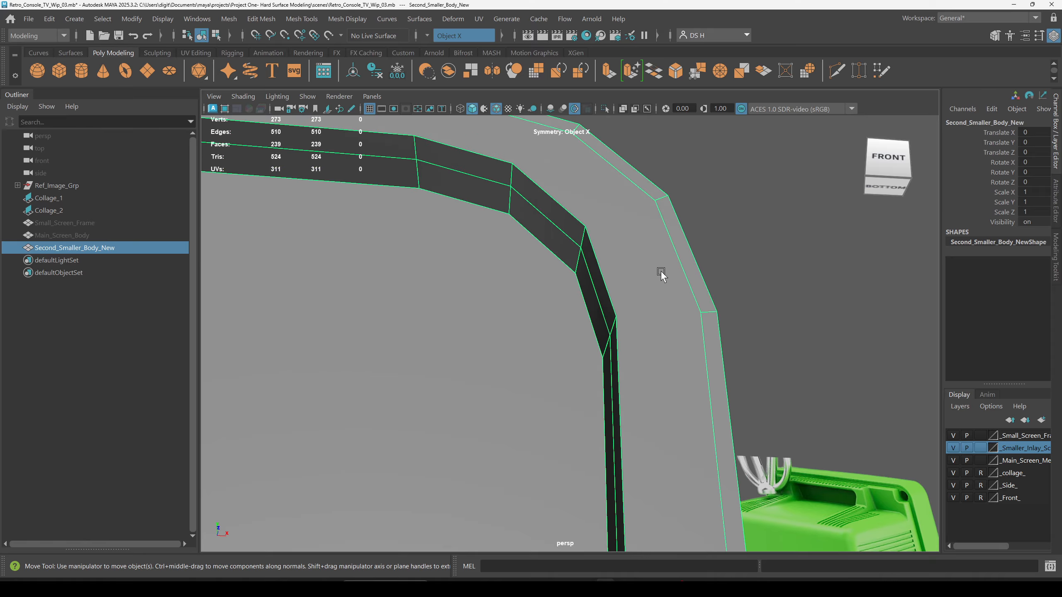
{"action": "right_click", "coordinate": [661, 272], "text": "shift"}
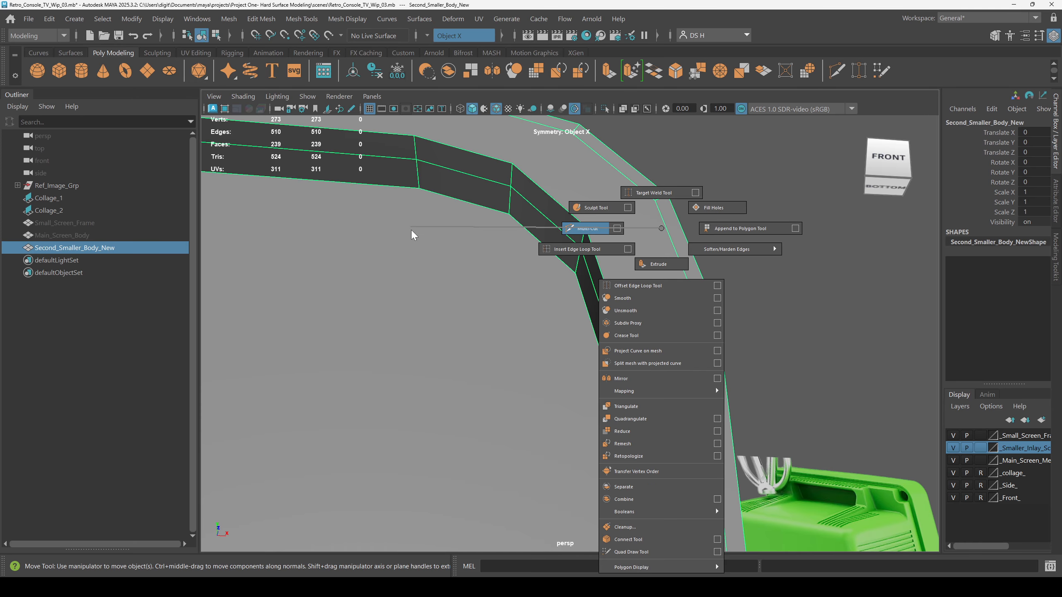
{"action": "left_click", "coordinate": [594, 230]}
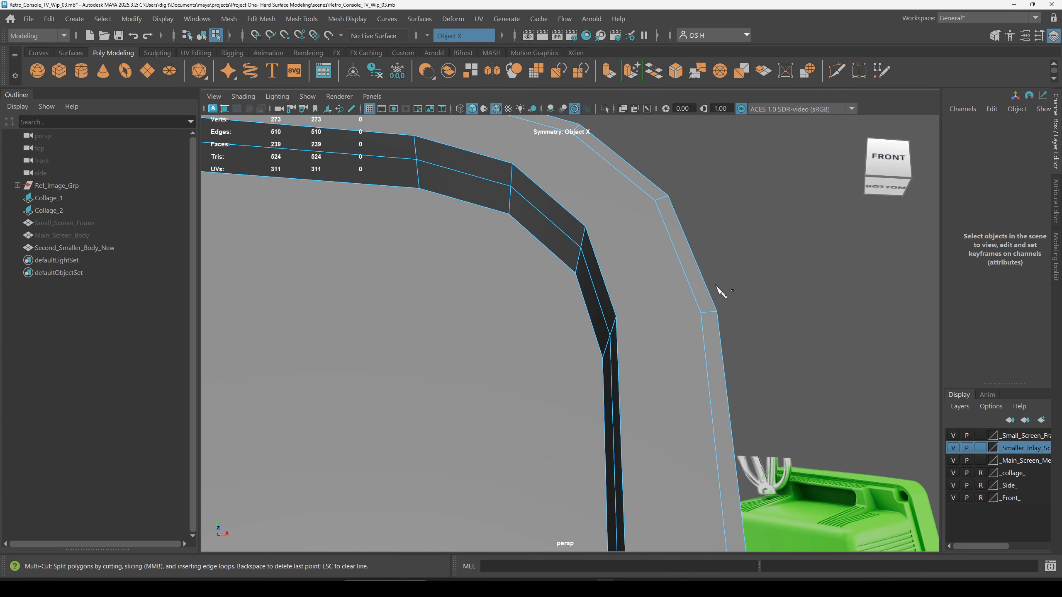
{"action": "left_click_drag", "start_coordinate": [521, 230], "coordinate": [628, 349], "text": "alt"}
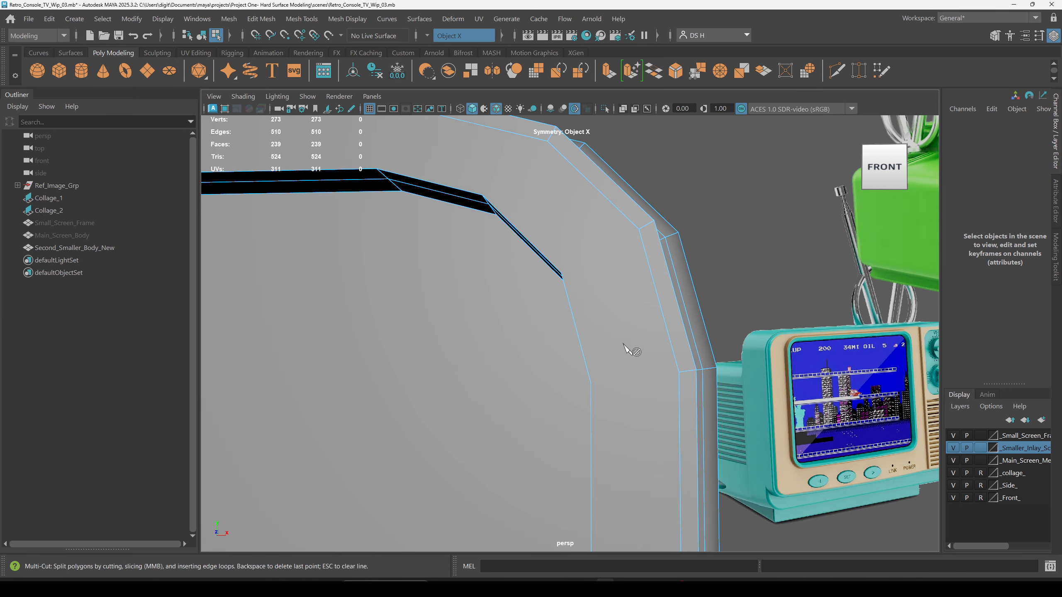
{"action": "key", "text": "space"}
{"action": "key", "text": "space"}
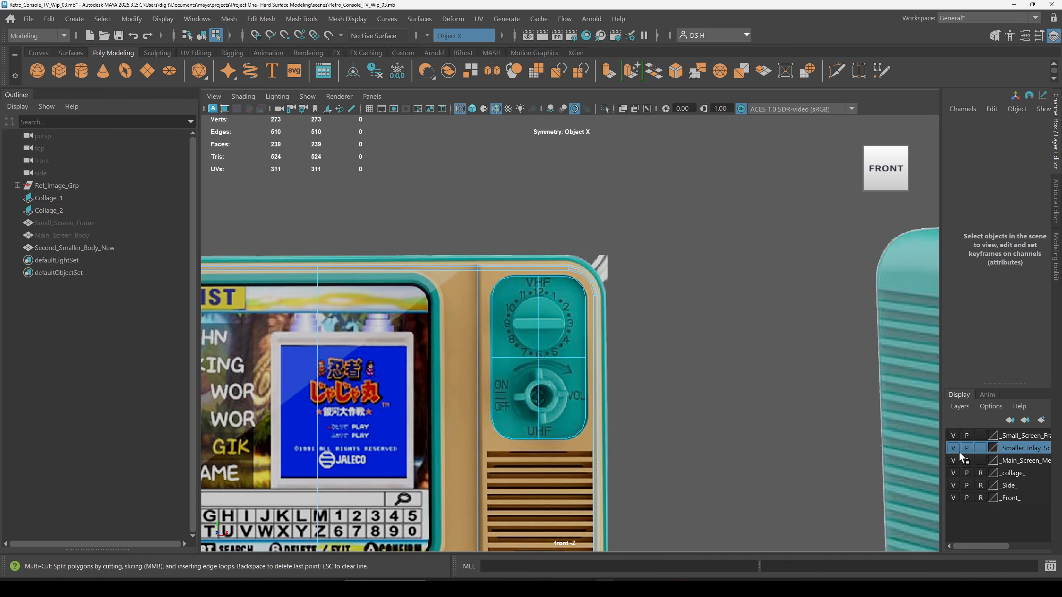
{"action": "middle_click_drag", "start_coordinate": [553, 339], "coordinate": [556, 317], "text": "alt"}
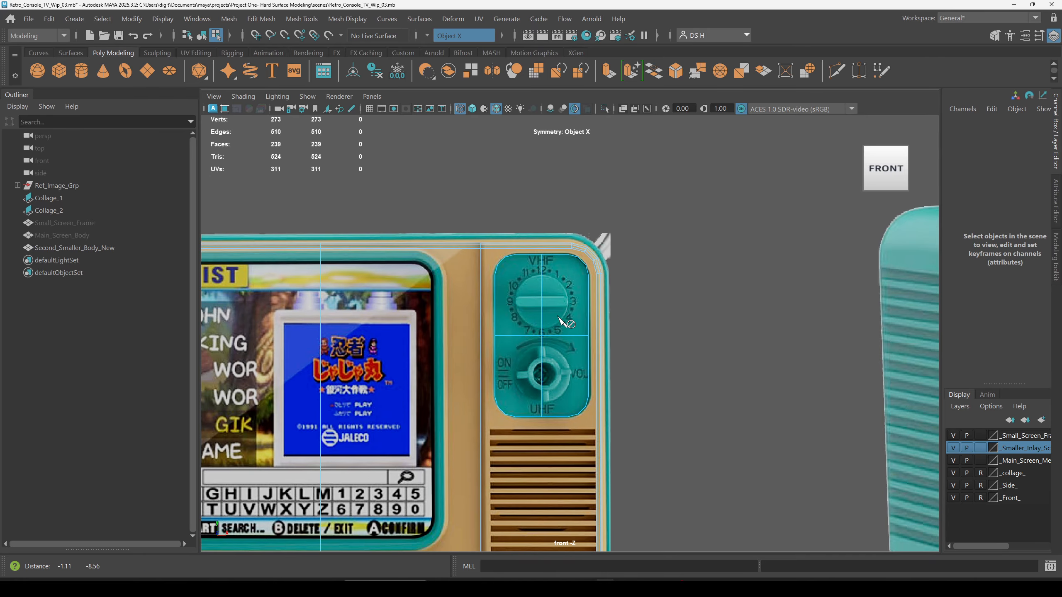
{"action": "key", "text": "5"}
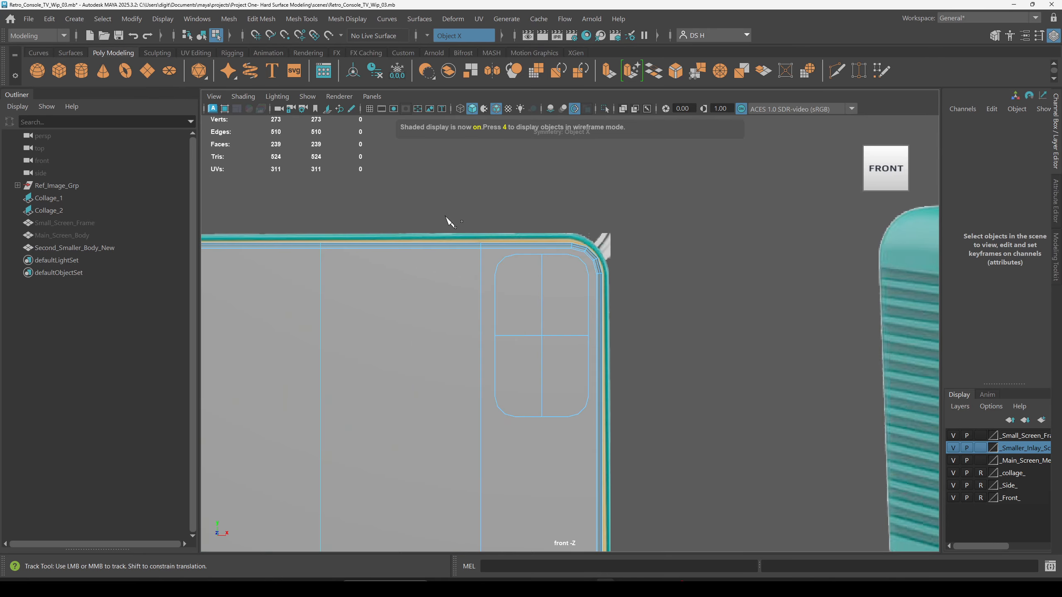
{"action": "mouse_move", "coordinate": [451, 221]}
{"action": "right_mouse_down", "text": "alt"}
{"action": "mouse_move", "coordinate": [808, 299]}
{"action": "mouse_move", "coordinate": [588, 380]}
{"action": "mouse_move", "coordinate": [750, 396]}
{"action": "mouse_move", "coordinate": [929, 462]}
{"action": "right_mouse_up", "text": "alt"}
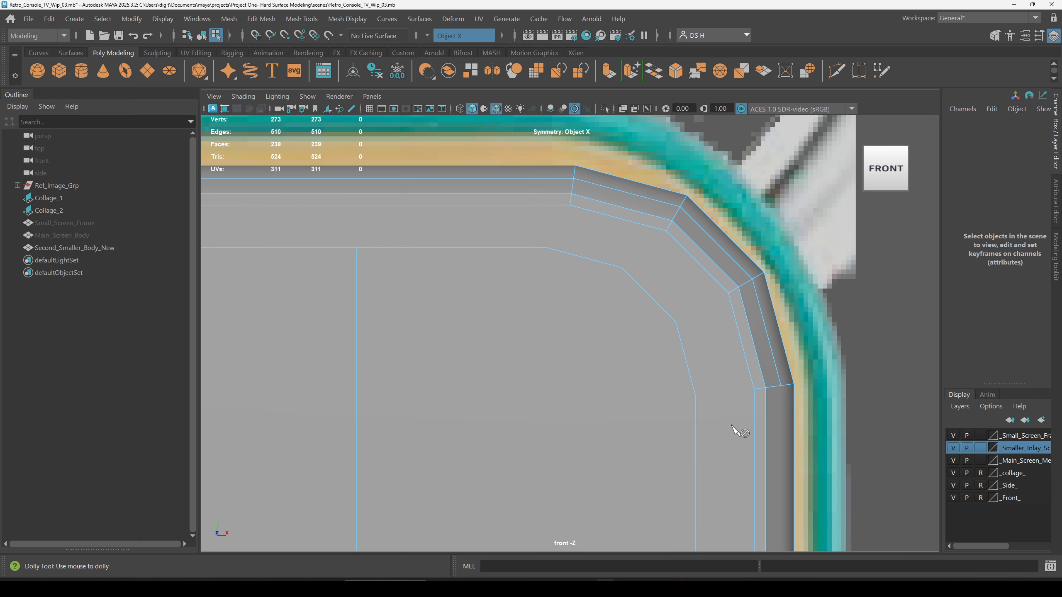
{"action": "left_click", "coordinate": [754, 389]}
{"action": "left_click", "coordinate": [695, 396]}
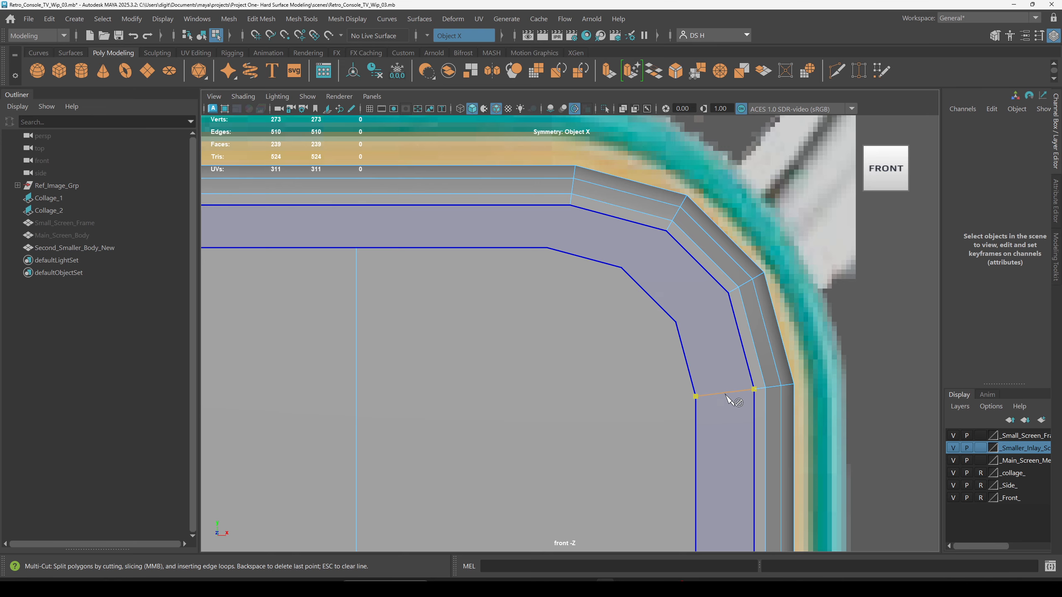
{"action": "middle_click_drag", "start_coordinate": [891, 450], "coordinate": [815, 377], "text": "alt"}
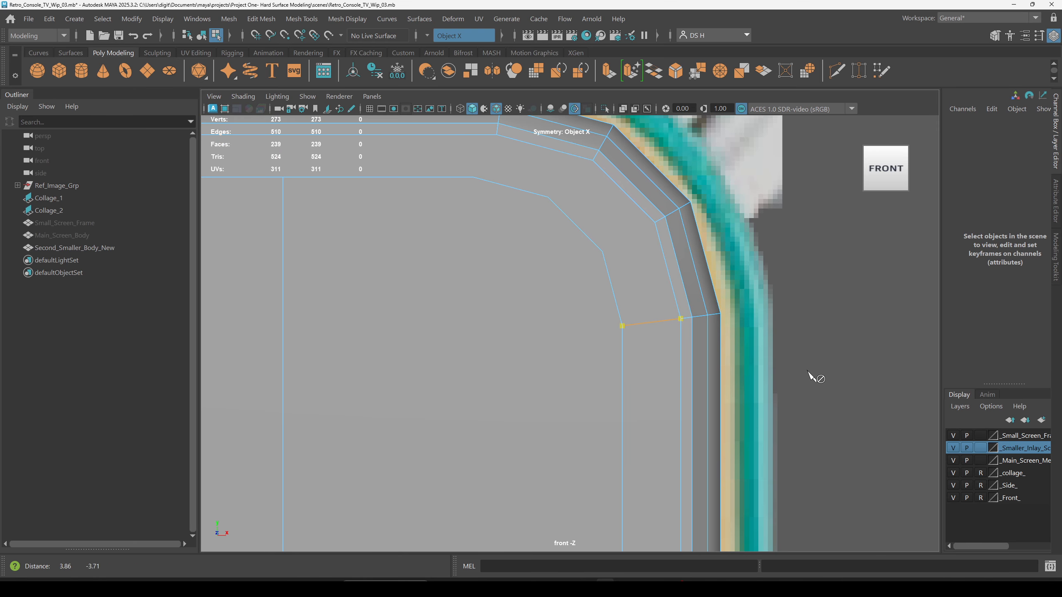
Turn symmetry off and leave the unfinished corner cut.
{"action": "left_click", "coordinate": [449, 36]}
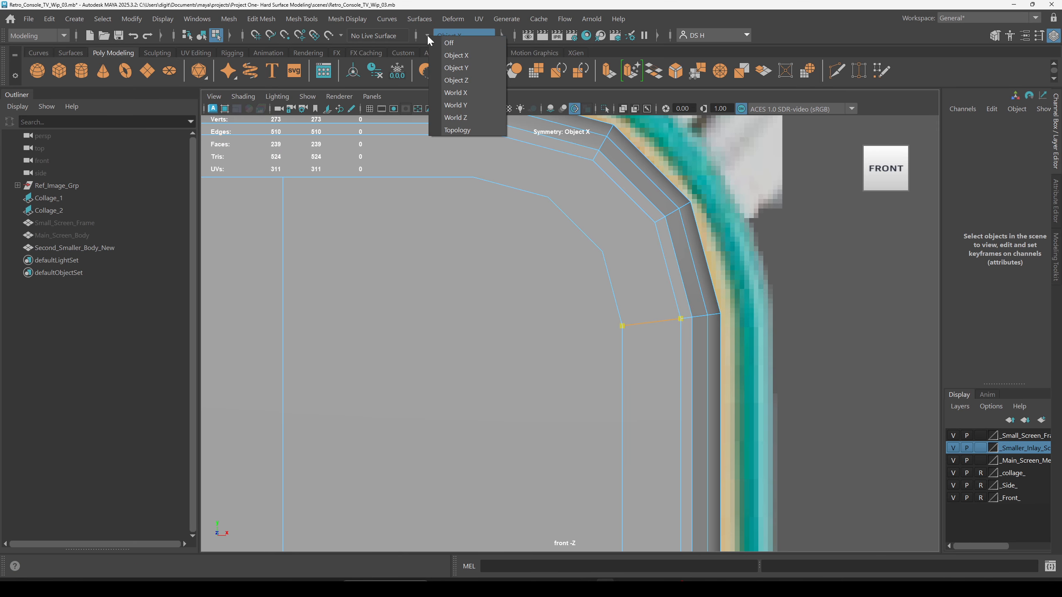
{"action": "left_click", "coordinate": [467, 41]}
{"action": "middle_click_drag", "start_coordinate": [771, 408], "coordinate": [728, 423], "text": "alt"}
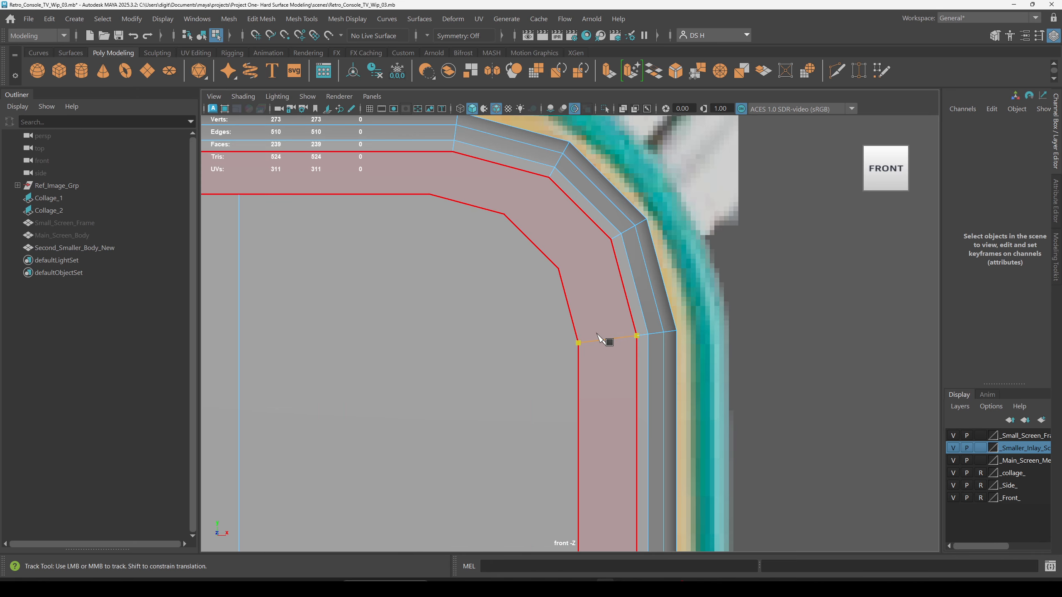
{"action": "key", "text": "w"}
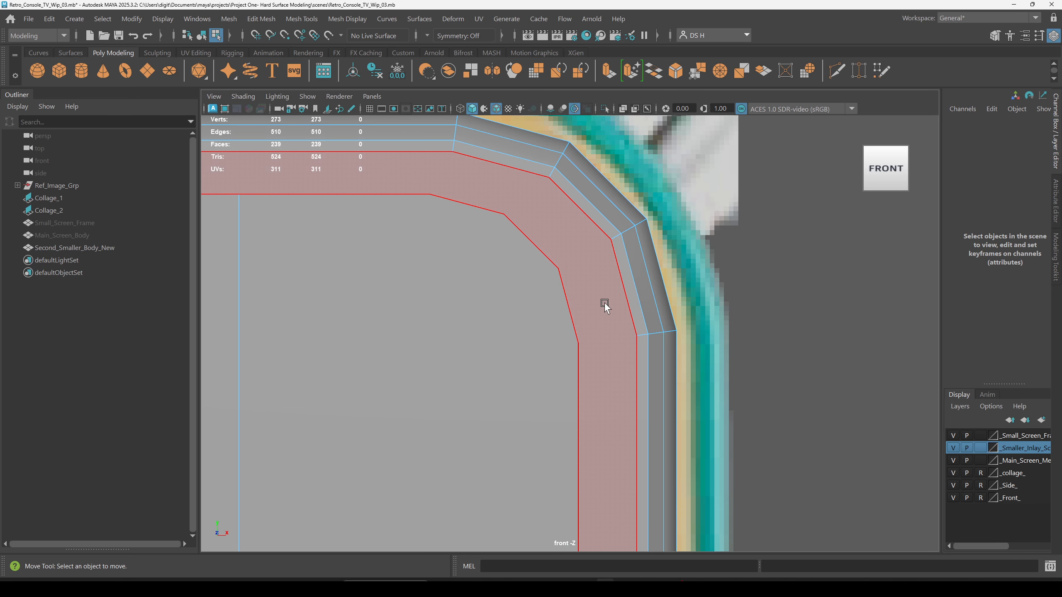
Try another Multi-Cut from a vertex on the recess's rounded corner to a vertex on the body's outer rounded corner.
{"action": "right_click_drag", "start_coordinate": [584, 277], "coordinate": [544, 243], "text": "shift"}
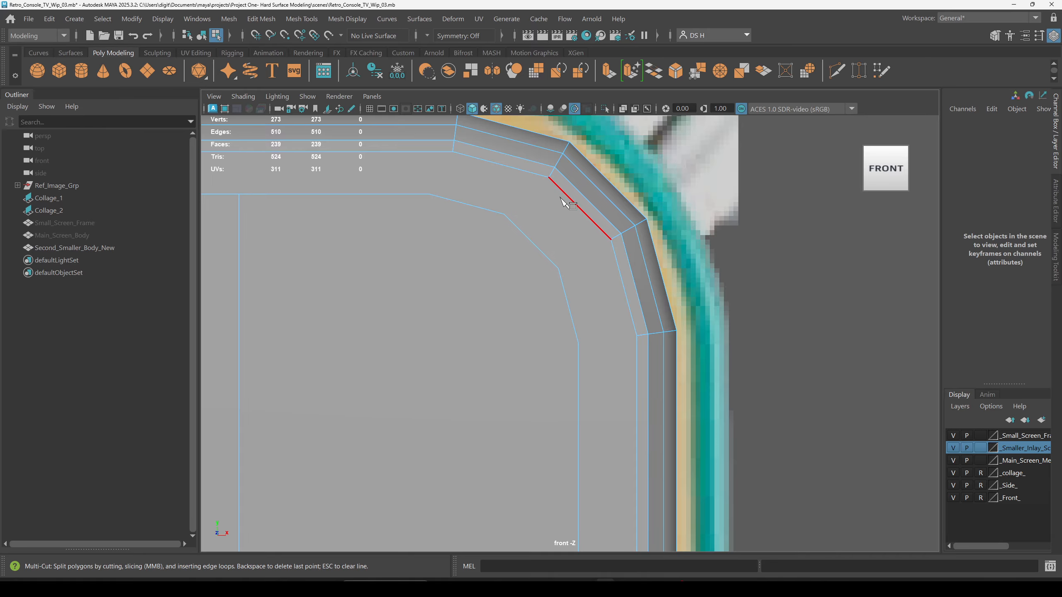
{"action": "left_click", "coordinate": [559, 268]}
{"action": "left_click", "coordinate": [549, 178]}
{"action": "key", "text": "w"}
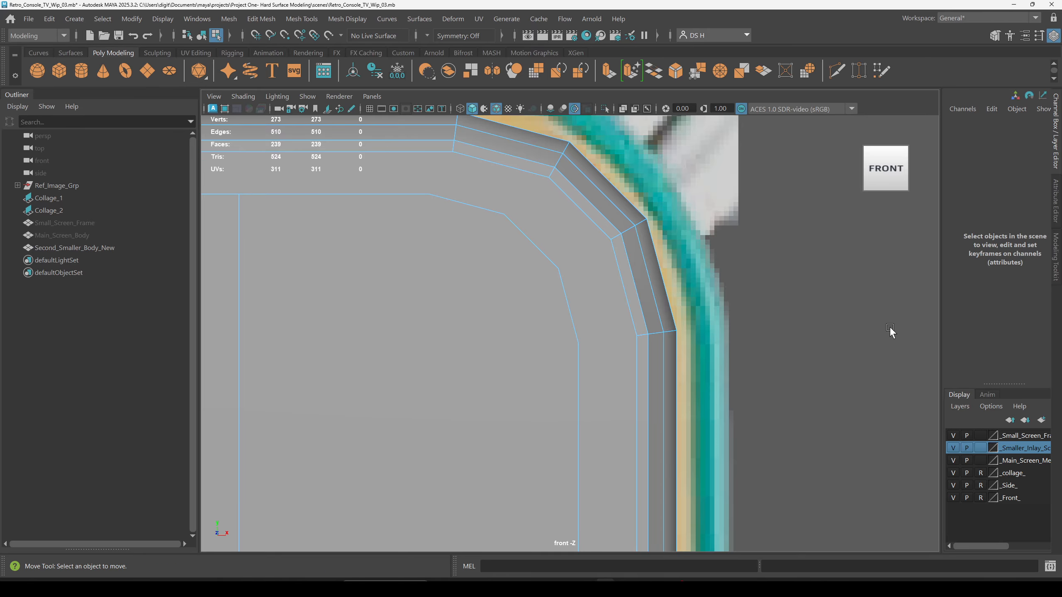
Return to the perspective view and examine the face surrounding the dial panel recess from several angles.
{"action": "scroll", "coordinate": [666, 284], "scroll_direction": "down", "scroll_amount": 3}
{"action": "key", "text": "space"}
{"action": "key", "text": "space"}
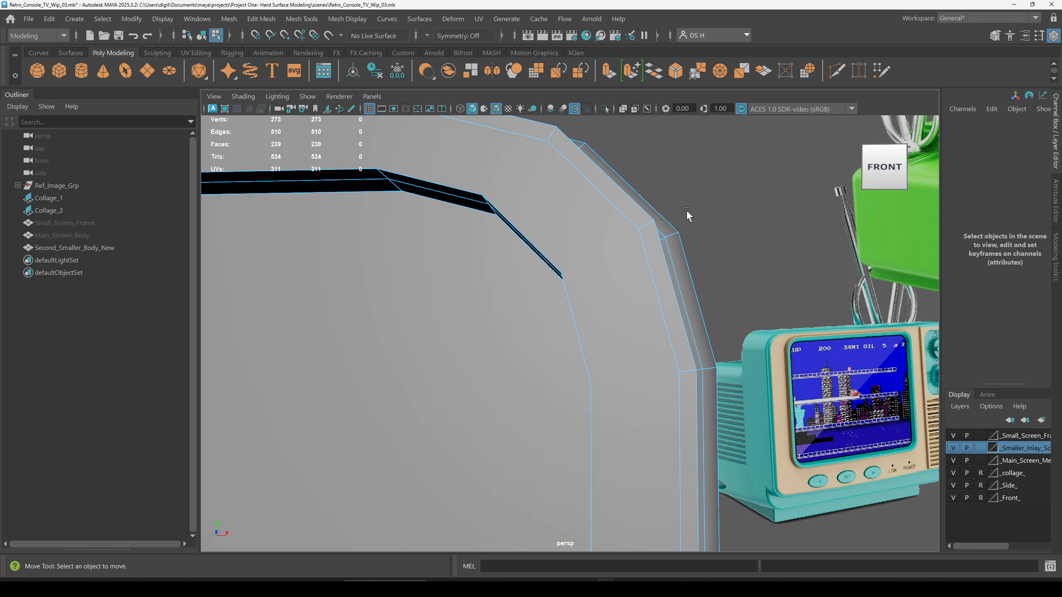
{"action": "left_click_drag", "start_coordinate": [686, 209], "coordinate": [312, 259], "text": "alt"}
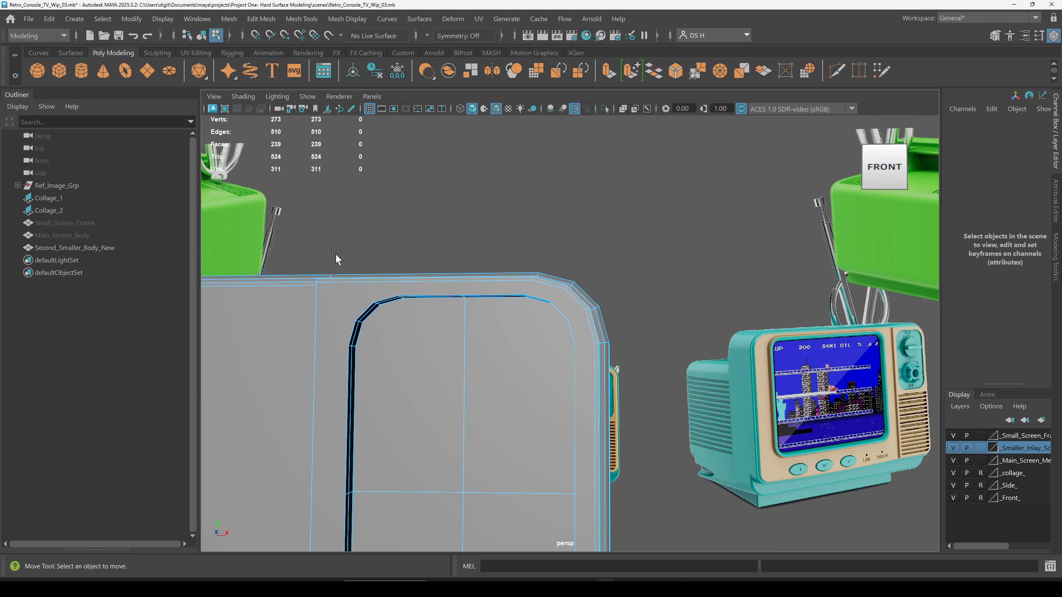
{"action": "middle_click_drag", "start_coordinate": [454, 260], "coordinate": [685, 262], "text": "alt"}
{"action": "left_click_drag", "start_coordinate": [684, 261], "coordinate": [374, 291], "text": "alt"}
{"action": "left_click", "coordinate": [361, 251]}
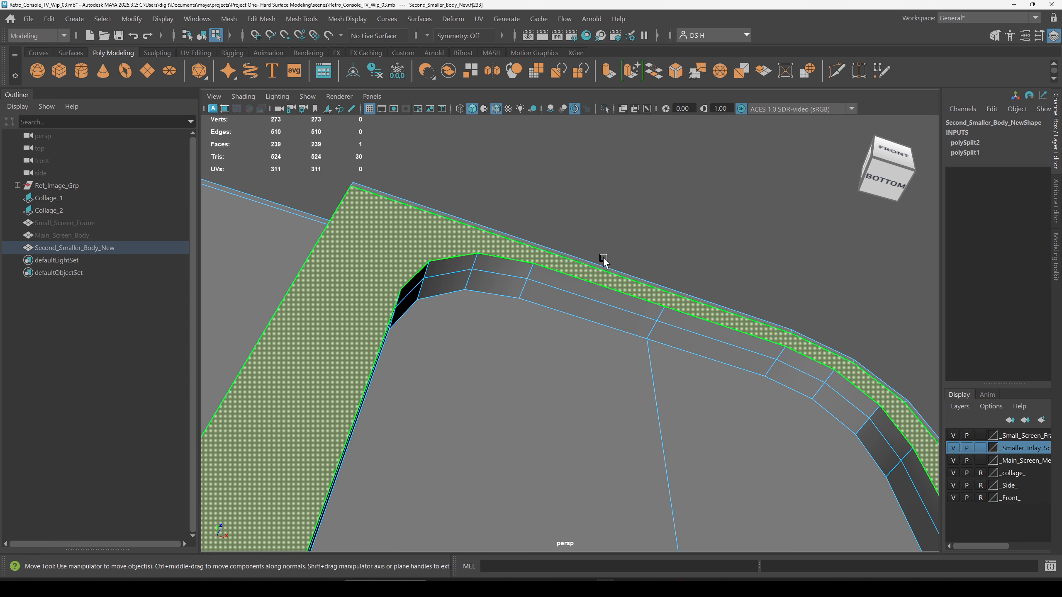
{"action": "left_click_drag", "start_coordinate": [604, 259], "coordinate": [657, 285], "text": "alt"}
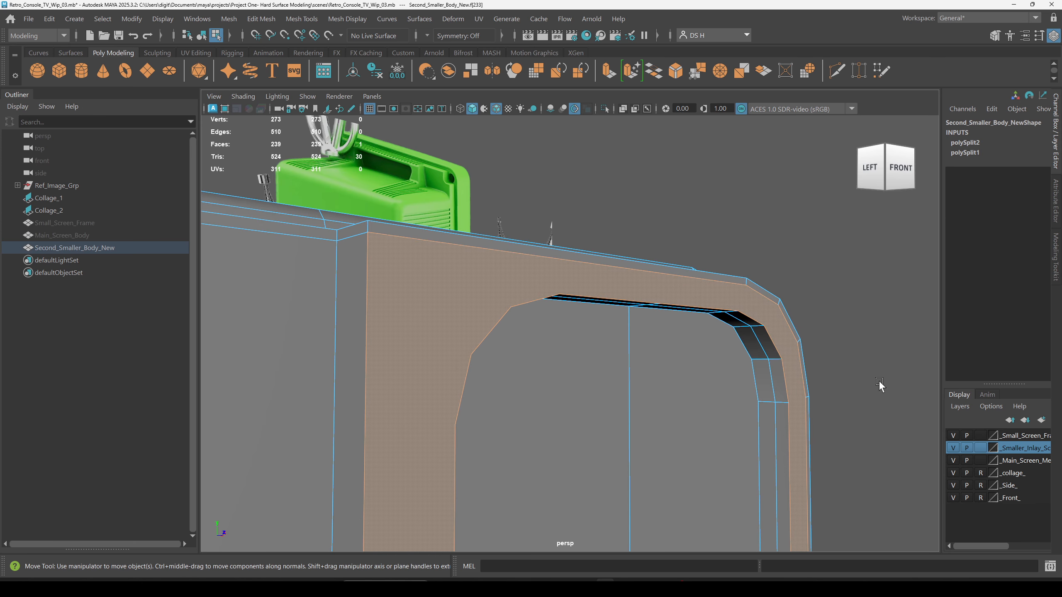
{"action": "left_click_drag", "start_coordinate": [878, 381], "coordinate": [739, 251], "text": "alt"}
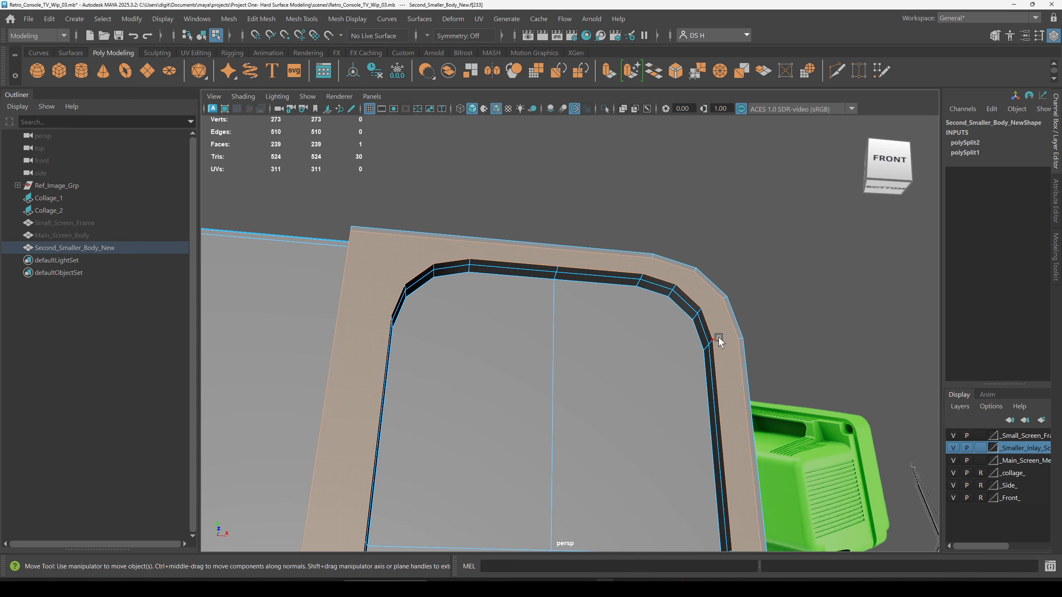
Try swapping the polySplit2 edge values, setting Edge[0] to 1 and Edge[1] to 0.
{"action": "left_click", "coordinate": [972, 143]}
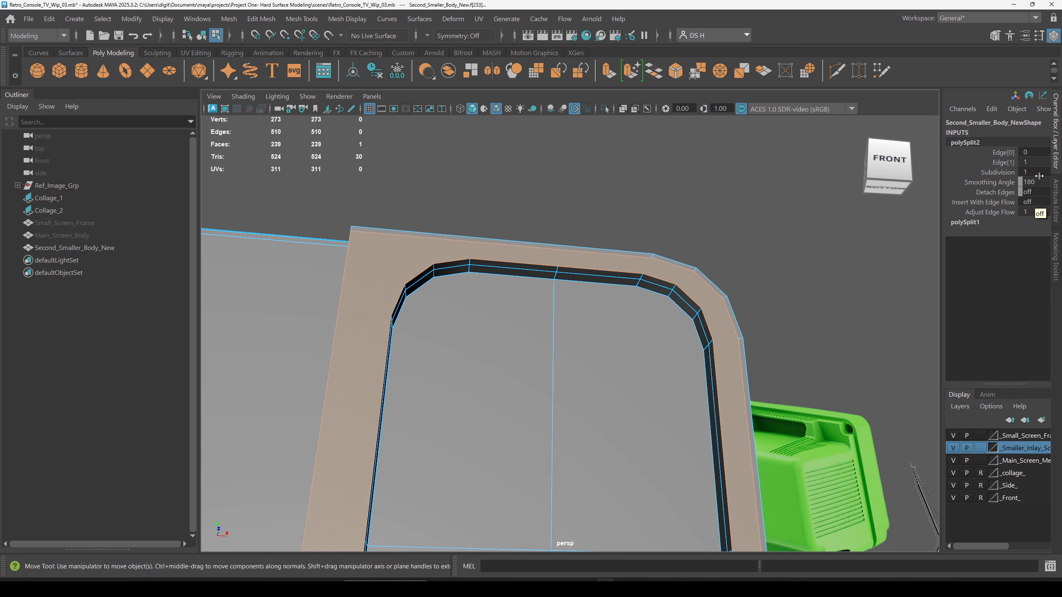
{"action": "left_click", "coordinate": [1034, 153]}
{"action": "type", "text": "1"}
{"action": "key", "text": "Return"}
{"action": "left_click", "coordinate": [1035, 163]}
{"action": "type", "text": "0"}
{"action": "key", "text": "Return"}
Select the single front face surrounding the dial panel recess and delete it.
{"action": "left_click_drag", "start_coordinate": [569, 222], "coordinate": [595, 214], "text": "alt"}
{"action": "key", "text": "F10"}
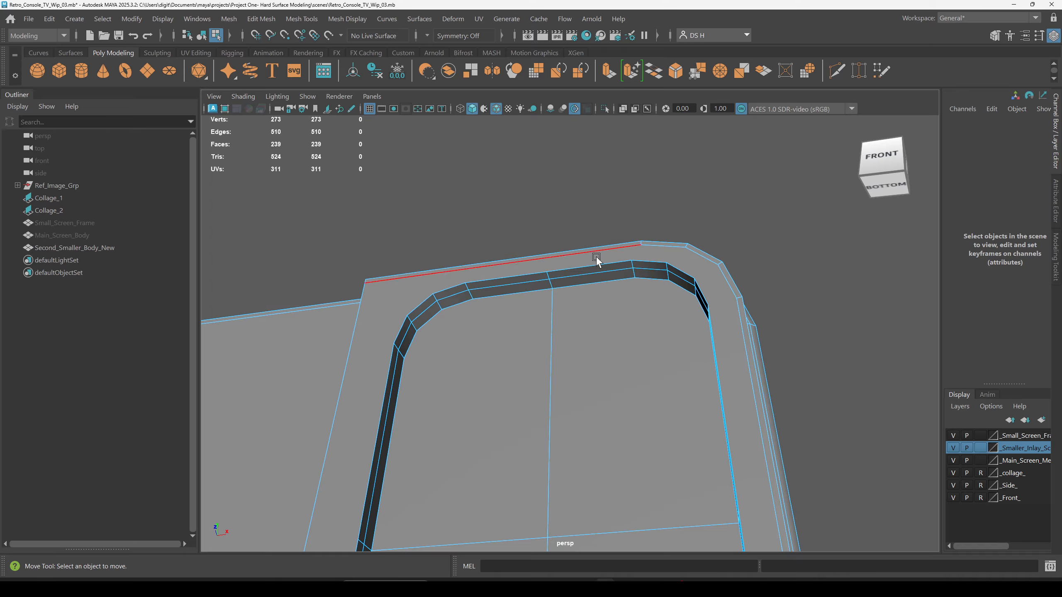
{"action": "left_click", "coordinate": [594, 252]}
{"action": "right_click_drag", "start_coordinate": [634, 237], "coordinate": [697, 242]}
{"action": "left_click", "coordinate": [776, 291]}
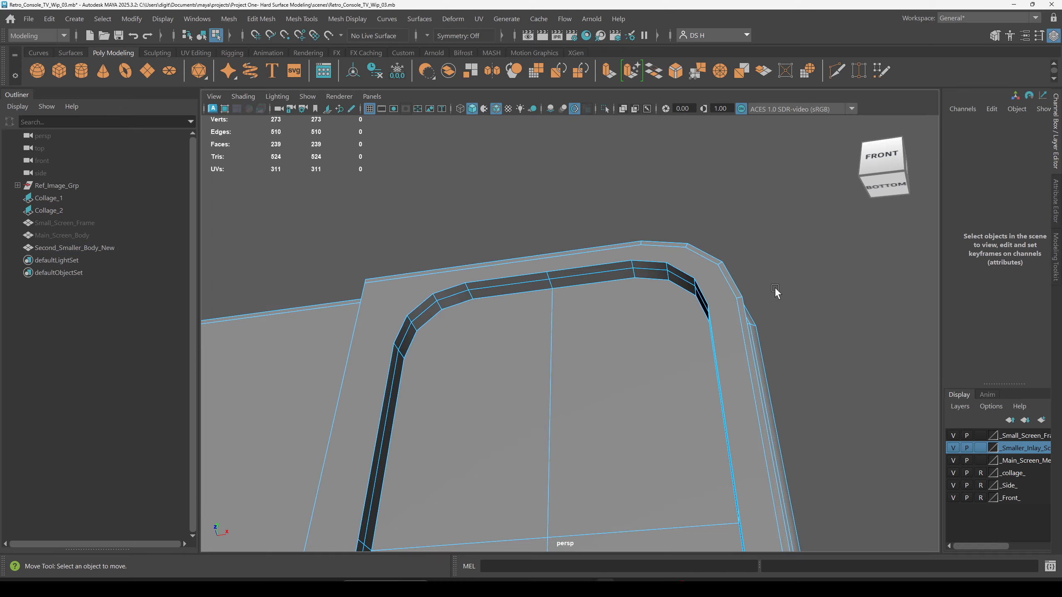
{"action": "left_click_drag", "start_coordinate": [776, 292], "coordinate": [736, 320], "text": "alt"}
{"action": "key", "text": "F11"}
{"action": "left_click", "coordinate": [714, 322]}
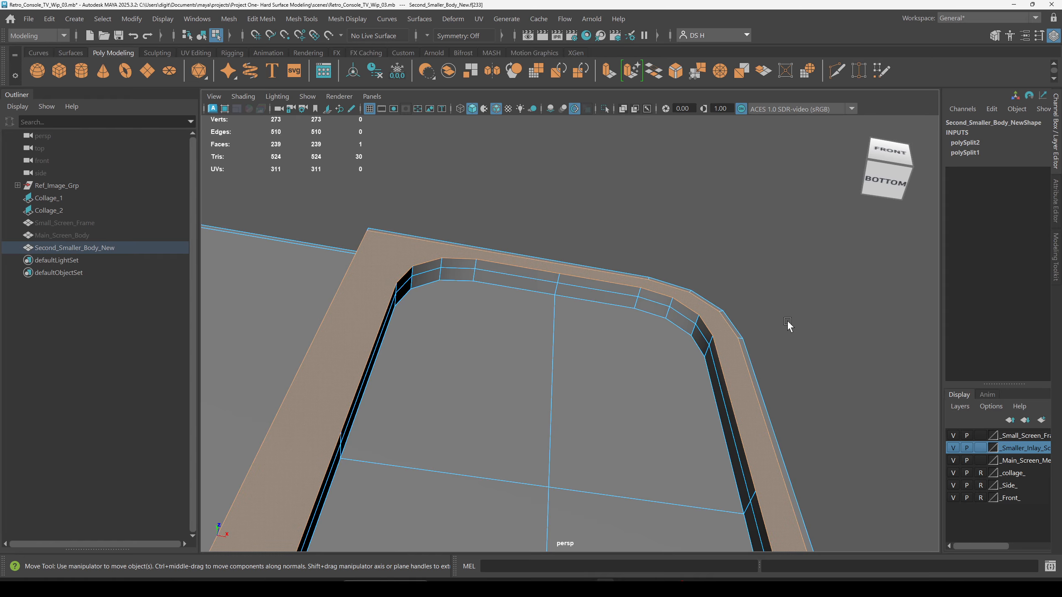
{"action": "left_click_drag", "start_coordinate": [787, 320], "coordinate": [755, 352], "text": "alt"}
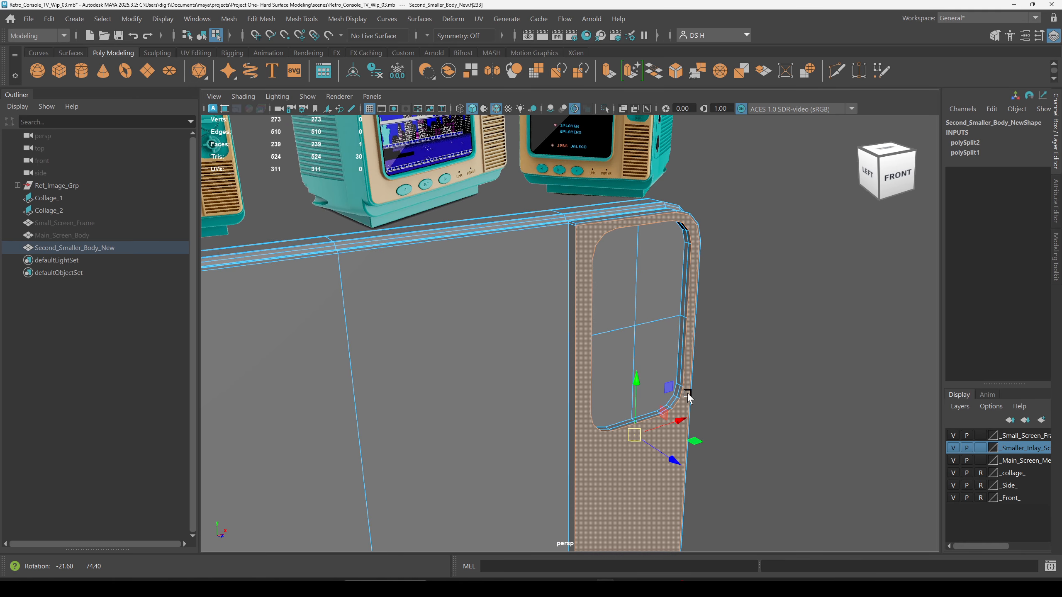
{"action": "key", "text": "Delete"}
Select the complete front edge loop around the dial panel recess opening.
{"action": "left_click_drag", "start_coordinate": [773, 283], "coordinate": [642, 202], "text": "alt"}
{"action": "right_click_drag", "start_coordinate": [641, 202], "coordinate": [882, 384], "text": "alt"}
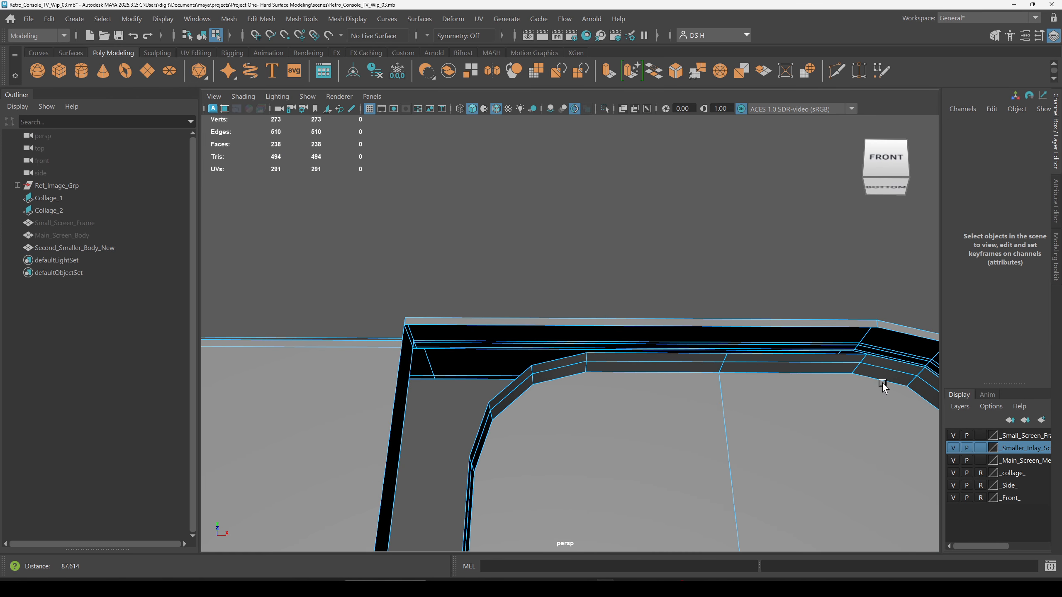
{"action": "left_click_drag", "start_coordinate": [625, 331], "coordinate": [574, 272], "text": "alt"}
{"action": "right_click", "coordinate": [541, 227]}
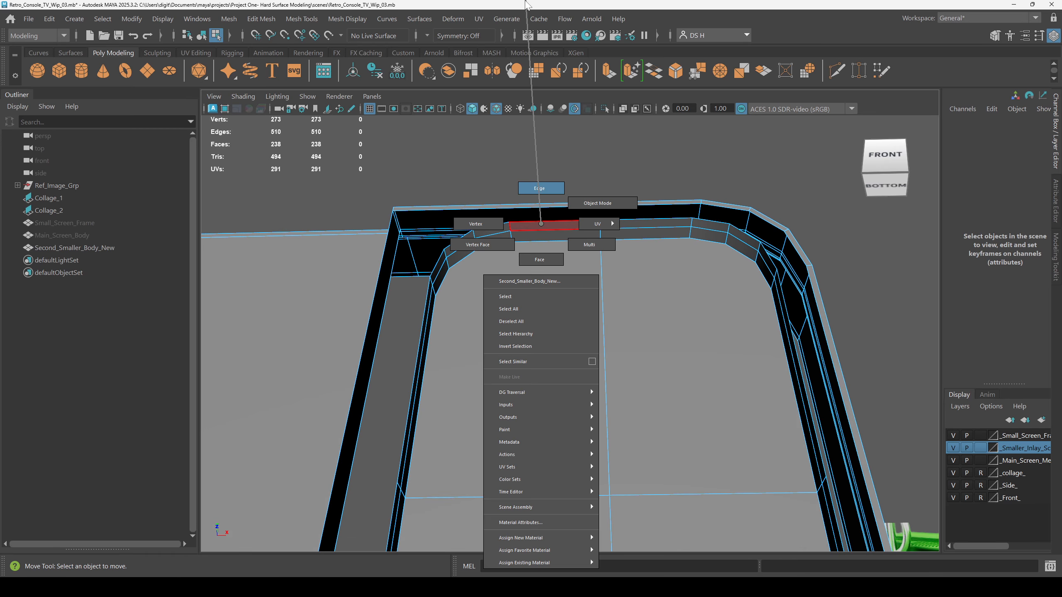
{"action": "left_click", "coordinate": [539, 188]}
{"action": "double_click", "coordinate": [549, 227]}
{"action": "left_click_drag", "start_coordinate": [875, 278], "coordinate": [517, 284], "text": "alt"}
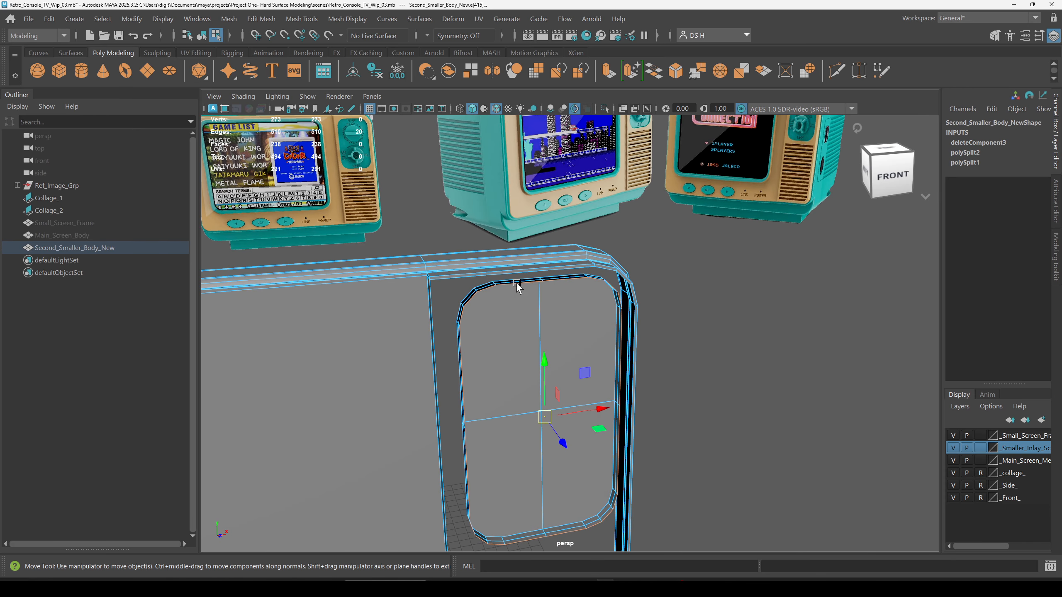
Apply Extrude Edge to the selected edge loop around the recess.
{"action": "right_click", "coordinate": [698, 269], "text": "shift"}
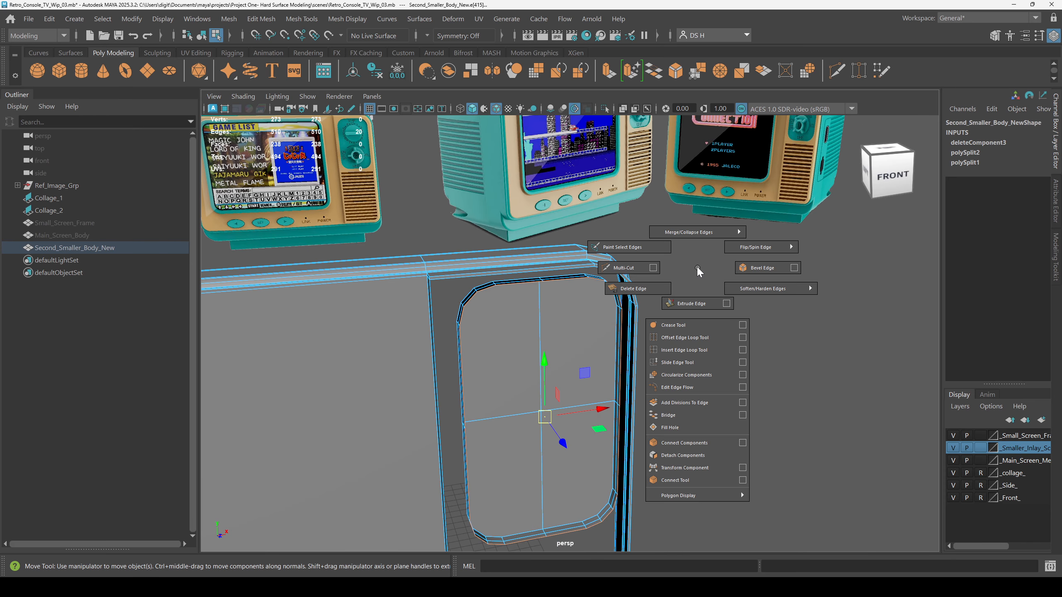
{"action": "left_click", "coordinate": [690, 303]}
{"action": "left_click_drag", "start_coordinate": [654, 339], "coordinate": [731, 322], "text": "alt"}
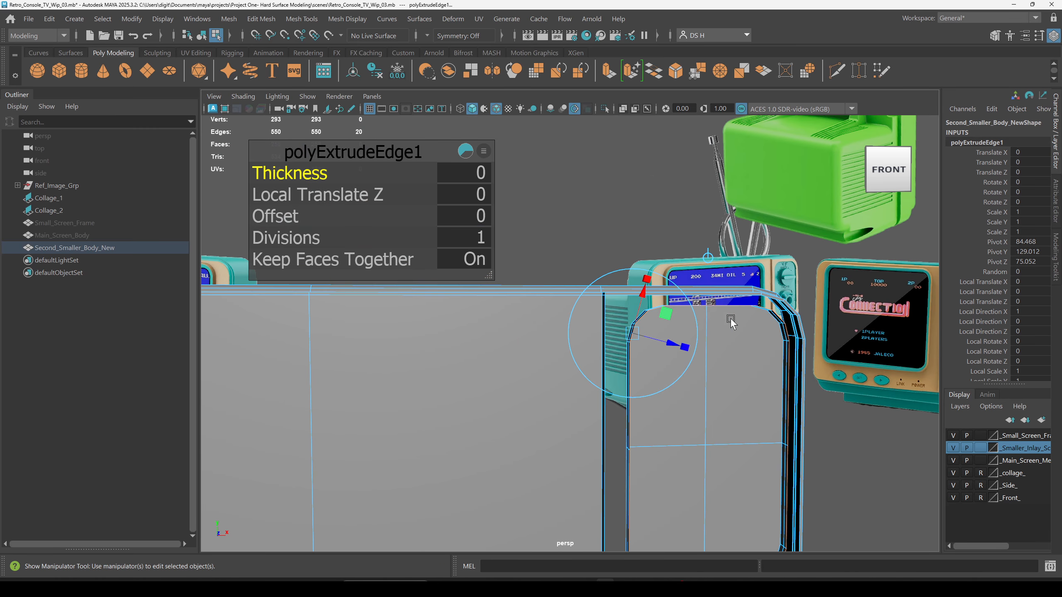
Widen the viewport, shrink the edge extrusion's settings overlay and reposition it above the model so the recess corner stays in clear view.
{"action": "left_click_drag", "start_coordinate": [198, 105], "coordinate": [147, 104]}
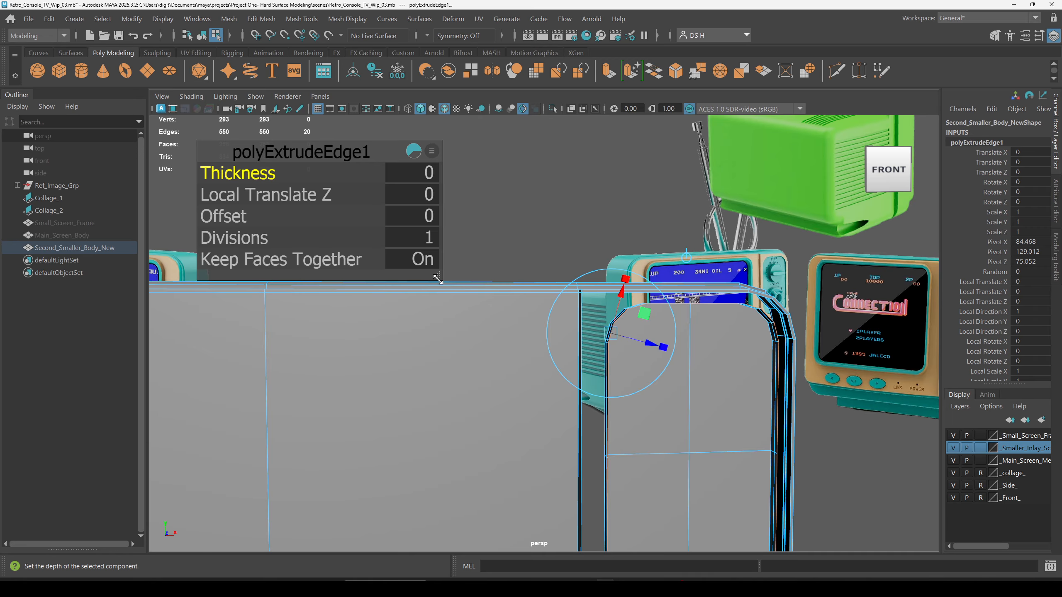
{"action": "left_click_drag", "start_coordinate": [438, 280], "coordinate": [414, 263]}
{"action": "left_click_drag", "start_coordinate": [326, 153], "coordinate": [465, 130]}
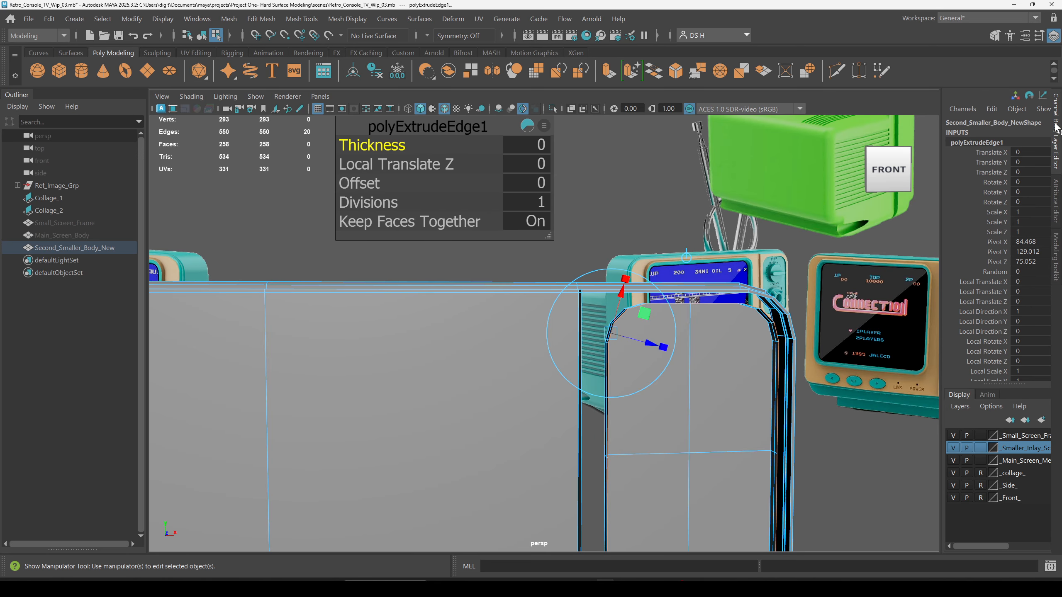
{"action": "left_click_drag", "start_coordinate": [742, 429], "coordinate": [673, 360], "text": "alt"}
{"action": "middle_click_drag", "start_coordinate": [674, 293], "coordinate": [592, 385], "text": "alt"}
{"action": "right_click_drag", "start_coordinate": [610, 377], "coordinate": [680, 361], "text": "alt"}
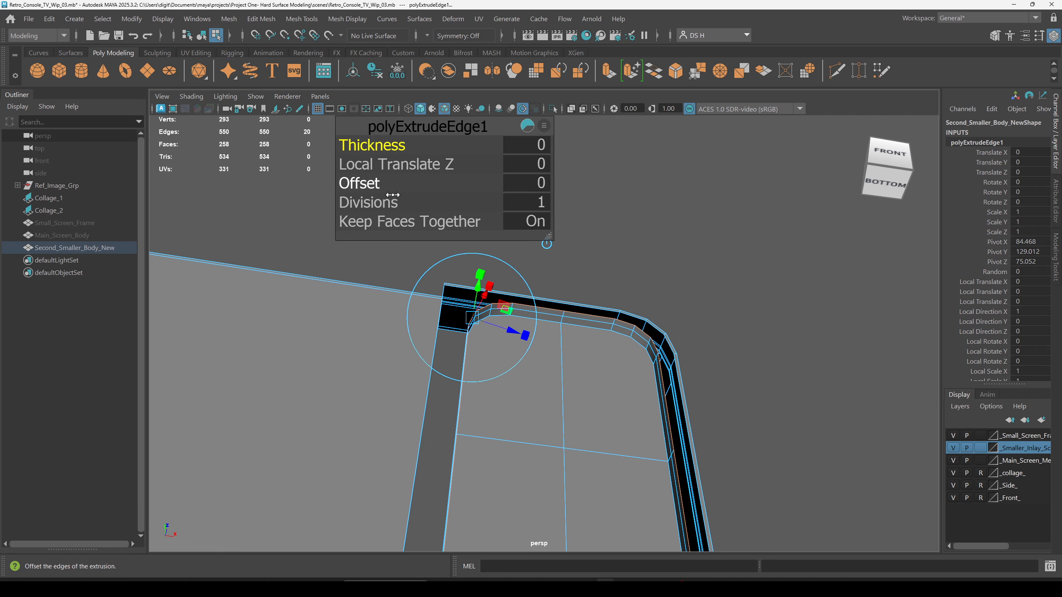
{"action": "middle_click_drag", "start_coordinate": [744, 251], "coordinate": [819, 268], "text": "alt"}
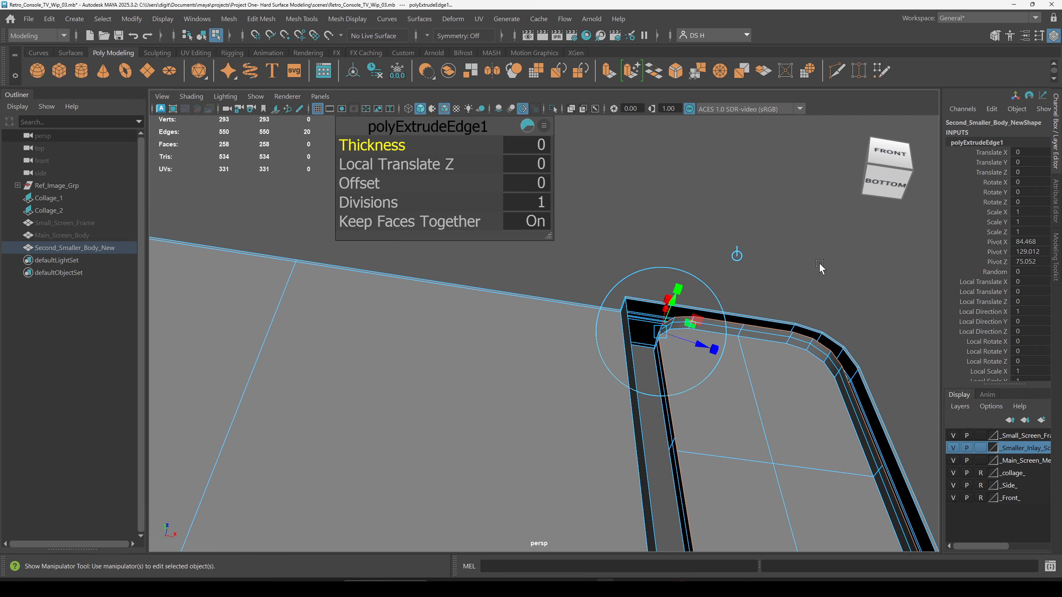
Align the edge extrusion's manipulator to the world axes and set the extrusion's thickness to -0.99.
{"action": "left_click", "coordinate": [736, 250]}
{"action": "left_click_drag", "start_coordinate": [815, 432], "coordinate": [721, 344], "text": "alt"}
{"action": "middle_click_drag", "start_coordinate": [670, 286], "coordinate": [653, 306], "text": "alt"}
{"action": "left_click_drag", "start_coordinate": [653, 307], "coordinate": [563, 300], "text": "alt"}
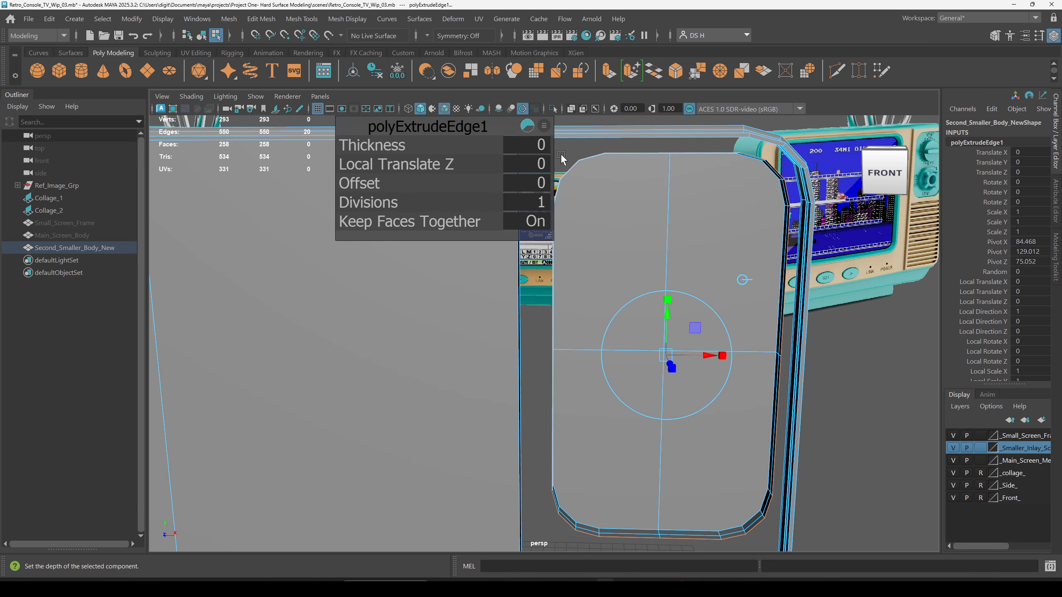
{"action": "left_click_drag", "start_coordinate": [562, 158], "coordinate": [653, 243], "text": "alt"}
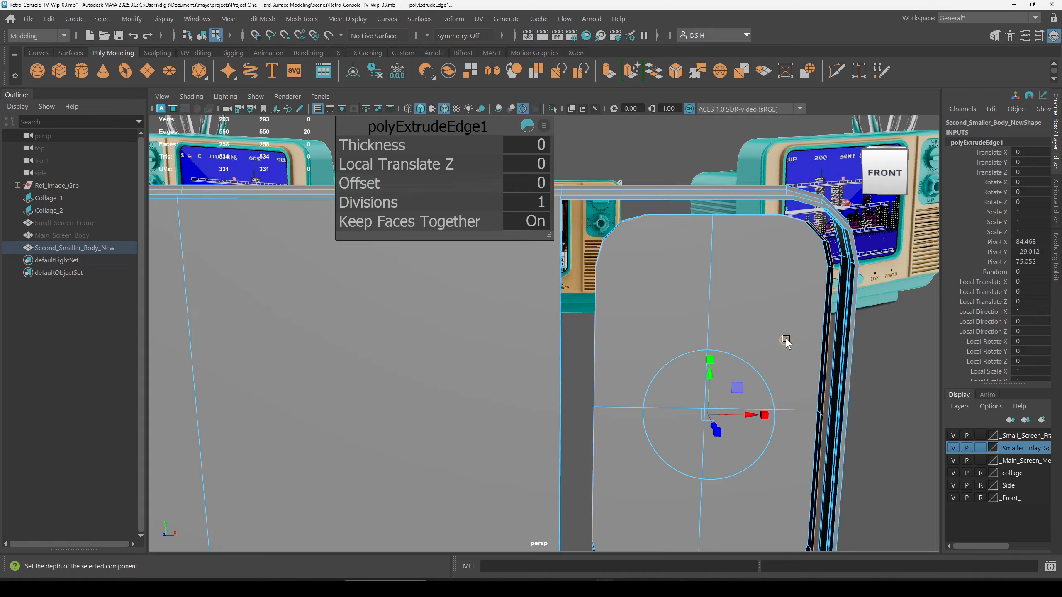
{"action": "left_click_drag", "start_coordinate": [367, 149], "coordinate": [327, 139]}
{"action": "left_click_drag", "start_coordinate": [743, 204], "coordinate": [700, 171], "text": "alt"}
{"action": "scroll", "coordinate": [701, 178], "scroll_direction": "up", "scroll_amount": 8}
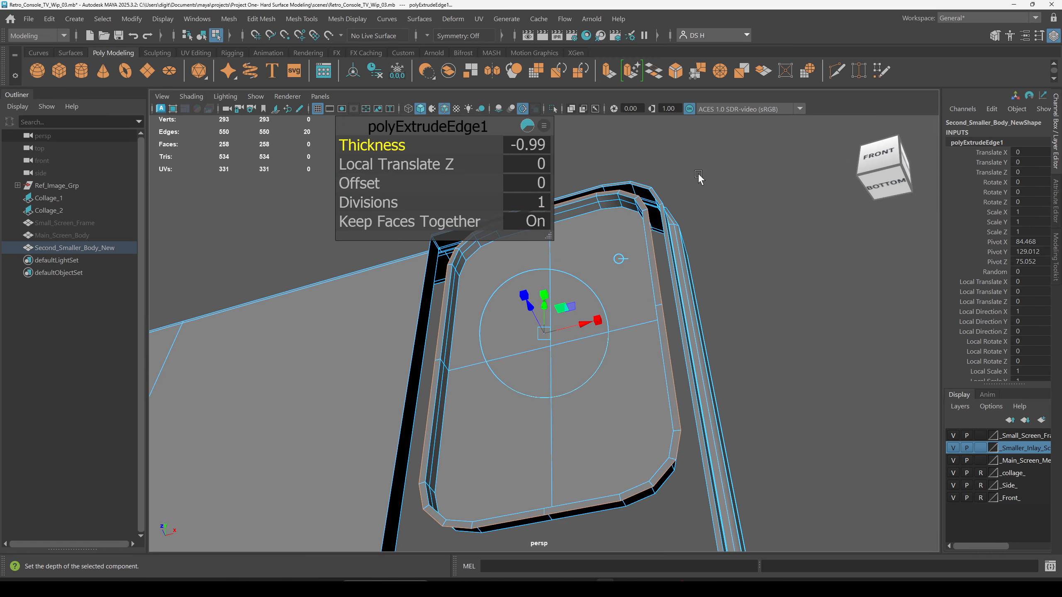
Examine the extruded rim around the dial panel recess and its gap to the outer frame from several angles.
{"action": "right_click_drag", "start_coordinate": [1035, 365], "coordinate": [1052, 375], "text": "alt"}
{"action": "middle_click_drag", "start_coordinate": [711, 245], "coordinate": [556, 251], "text": "alt"}
{"action": "left_click_drag", "start_coordinate": [697, 287], "coordinate": [707, 341], "text": "alt"}
{"action": "middle_click_drag", "start_coordinate": [708, 360], "coordinate": [677, 528], "text": "alt"}
{"action": "right_click_drag", "start_coordinate": [711, 377], "coordinate": [702, 362], "text": "alt"}
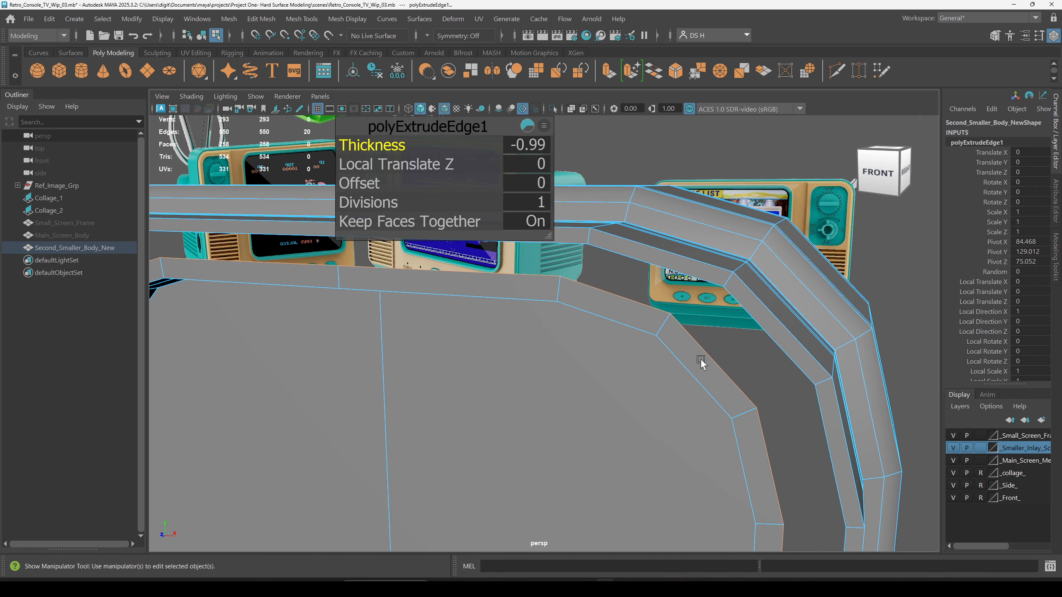
{"action": "left_click_drag", "start_coordinate": [701, 362], "coordinate": [748, 322], "text": "alt"}
{"action": "middle_click_drag", "start_coordinate": [669, 431], "coordinate": [830, 274], "text": "alt"}
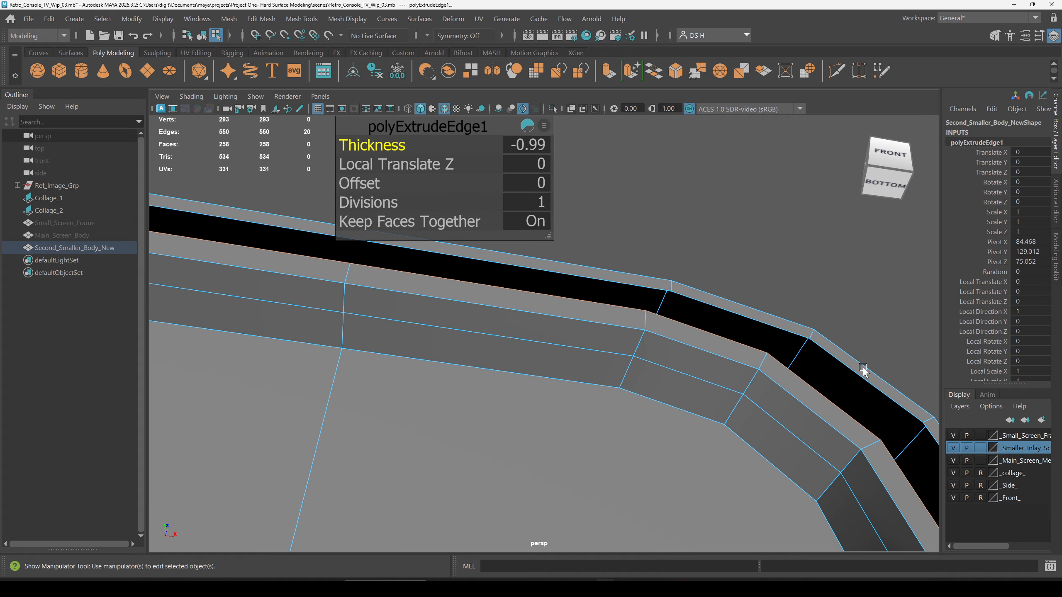
{"action": "left_click_drag", "start_coordinate": [863, 367], "coordinate": [543, 370], "text": "alt"}
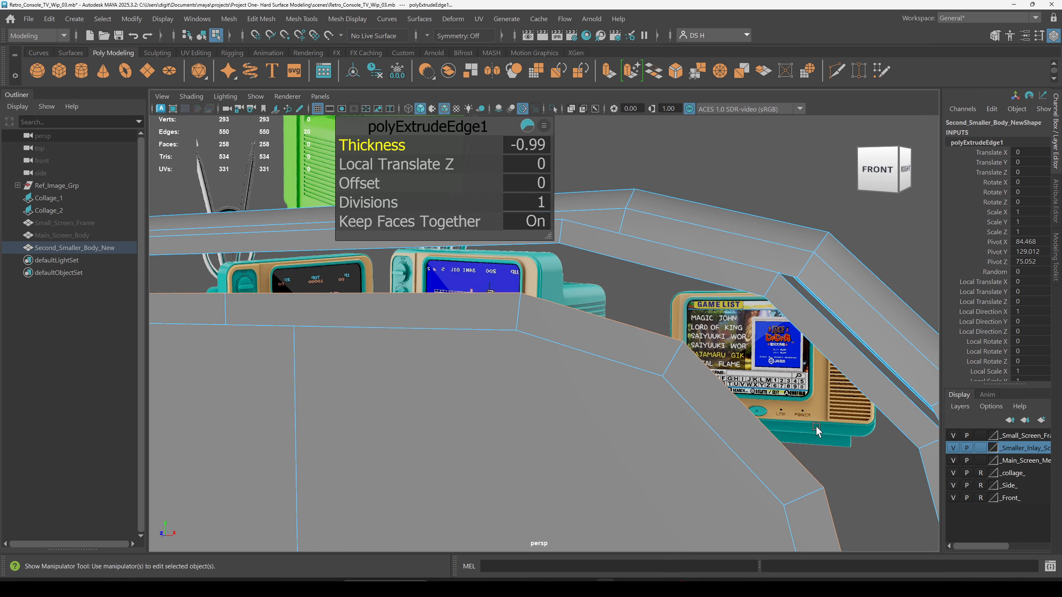
{"action": "left_click_drag", "start_coordinate": [817, 431], "coordinate": [644, 371], "text": "alt"}
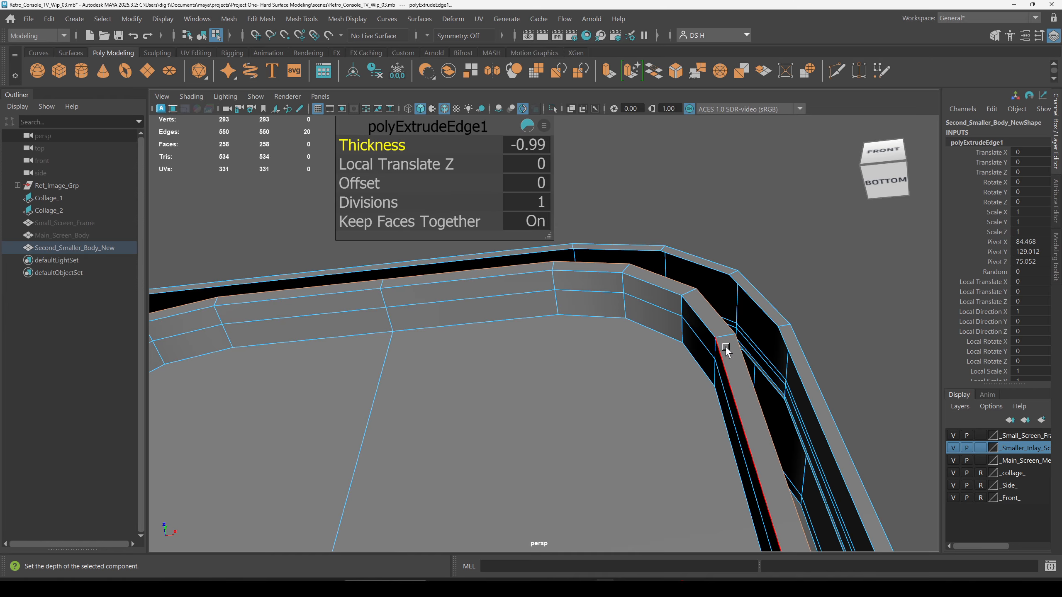
{"action": "left_click_drag", "start_coordinate": [726, 349], "coordinate": [569, 495], "text": "alt"}
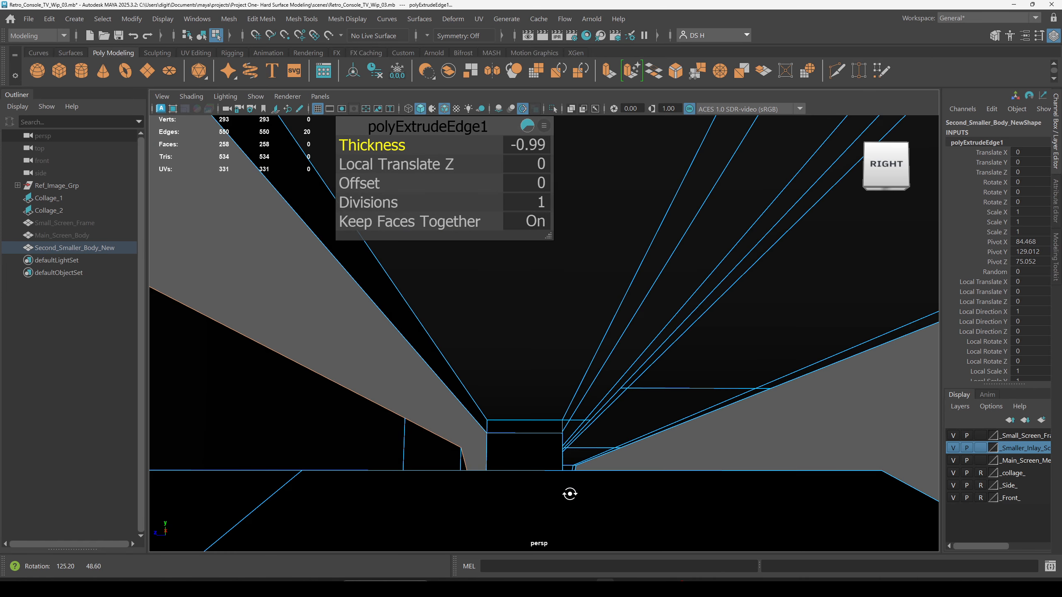
{"action": "mouse_move", "coordinate": [570, 494]}
{"action": "middle_mouse_down", "text": "alt"}
{"action": "mouse_move", "coordinate": [519, 482]}
{"action": "mouse_move", "coordinate": [609, 484]}
{"action": "mouse_move", "coordinate": [498, 487]}
{"action": "mouse_move", "coordinate": [551, 491]}
{"action": "middle_mouse_up", "text": "alt"}
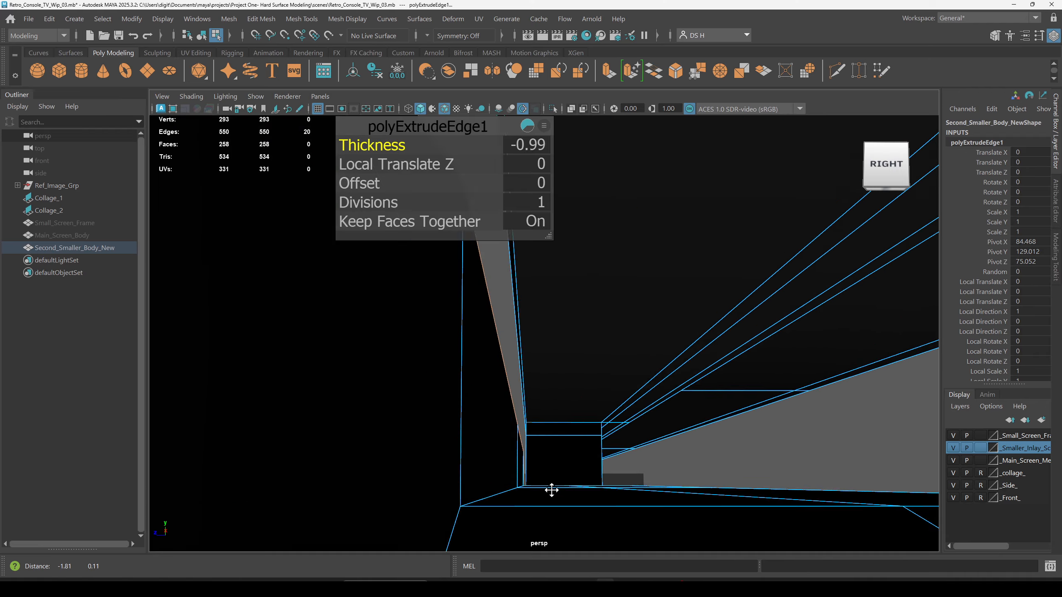
{"action": "scroll", "coordinate": [648, 491], "scroll_direction": "down", "scroll_amount": 5}
{"action": "left_click_drag", "start_coordinate": [747, 491], "coordinate": [668, 408], "text": "alt"}
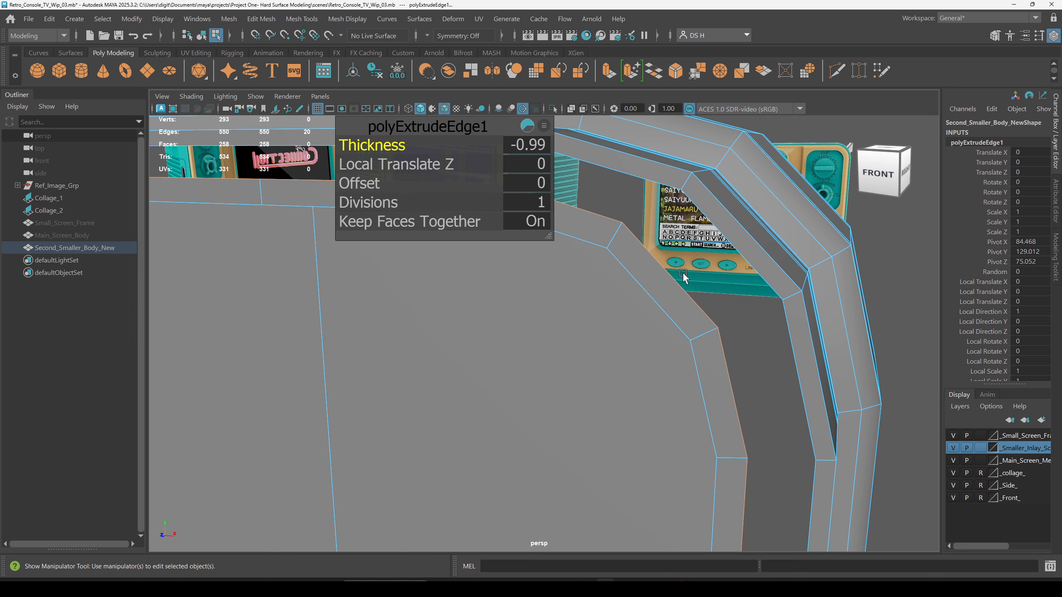
{"action": "left_click_drag", "start_coordinate": [683, 277], "coordinate": [677, 427], "text": "alt"}
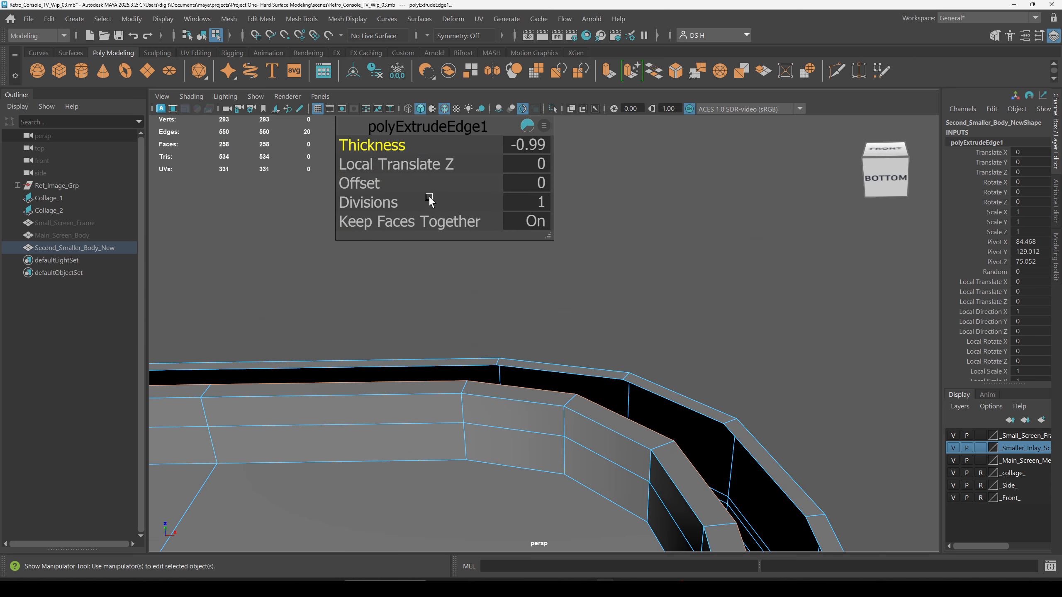
Set the recess edge extrusion's thickness to -0.5 and finish the extrusion by switching to the Move tool.
{"action": "left_click_drag", "start_coordinate": [400, 153], "coordinate": [400, 154]}
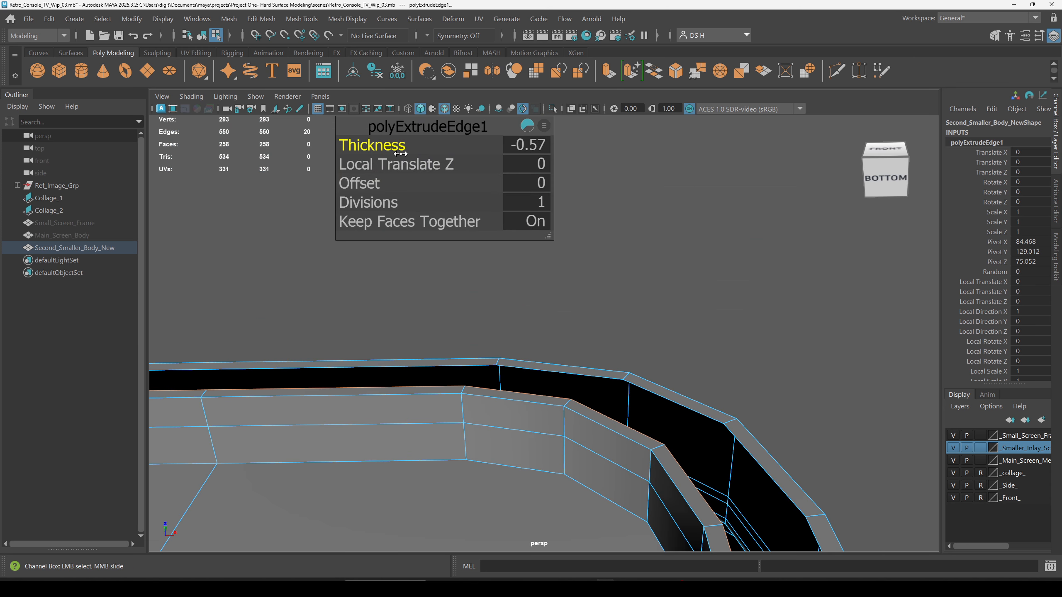
{"action": "left_click", "coordinate": [521, 151]}
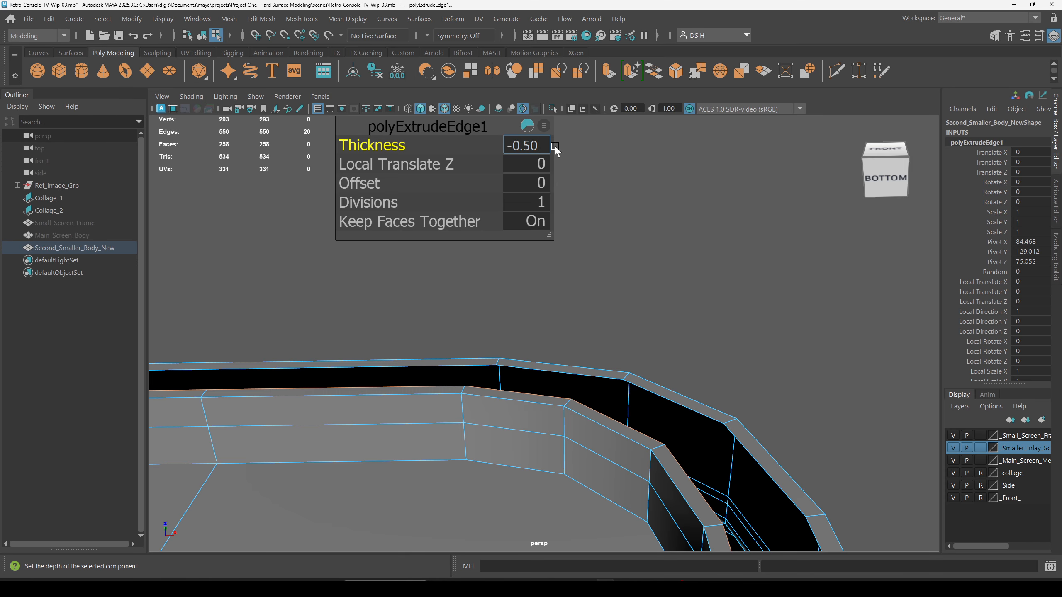
{"action": "key", "text": "Return"}
{"action": "middle_click_drag", "start_coordinate": [617, 391], "coordinate": [575, 271], "text": "alt"}
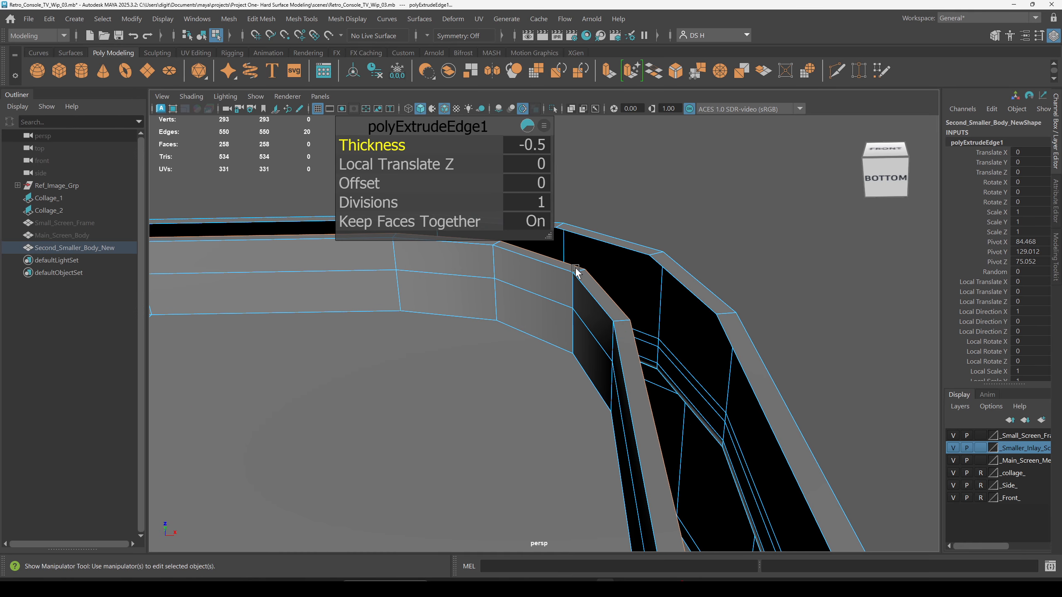
{"action": "right_click_drag", "start_coordinate": [800, 262], "coordinate": [393, 367], "text": "alt"}
{"action": "key", "text": "w"}
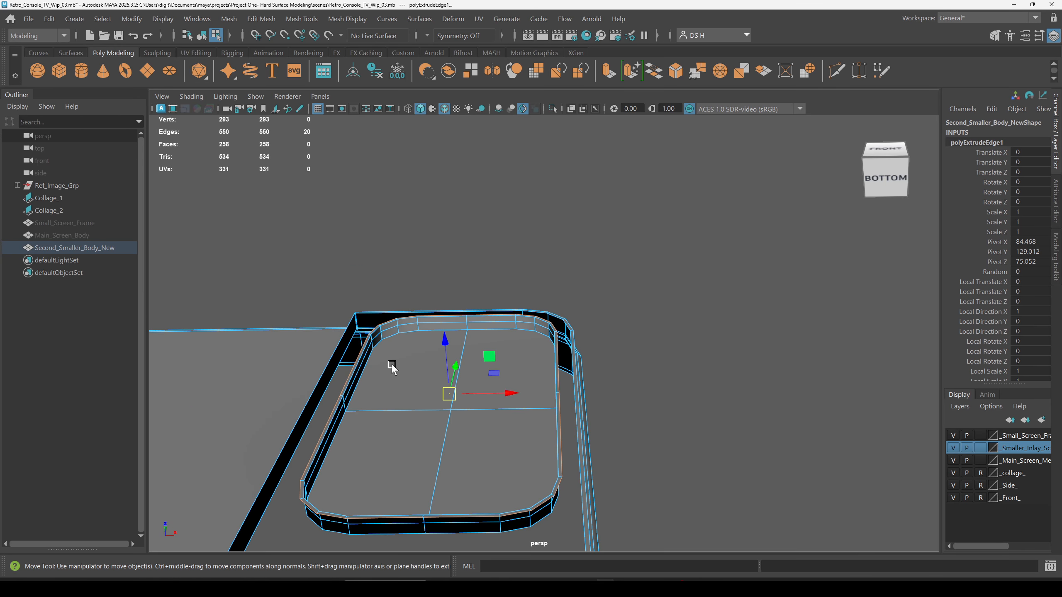
Apply Extrude Edge again to the rim's selected edge loop and align the manipulator to the world axes.
{"action": "middle_click_drag", "start_coordinate": [393, 367], "coordinate": [417, 307], "text": "alt"}
{"action": "right_click_drag", "start_coordinate": [529, 341], "coordinate": [893, 403], "text": "alt"}
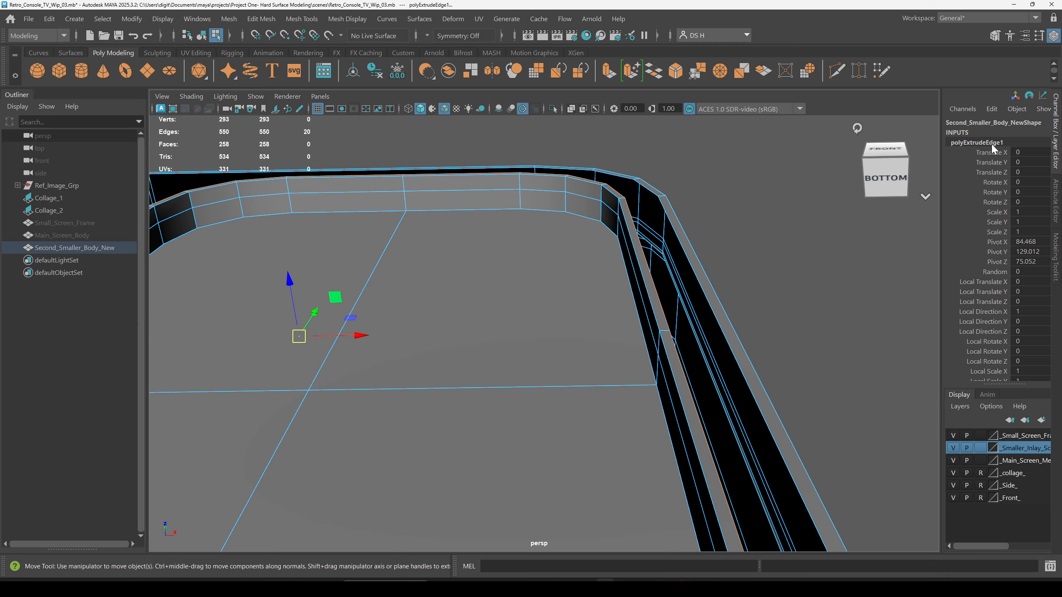
{"action": "right_click", "coordinate": [719, 180], "text": "shift"}
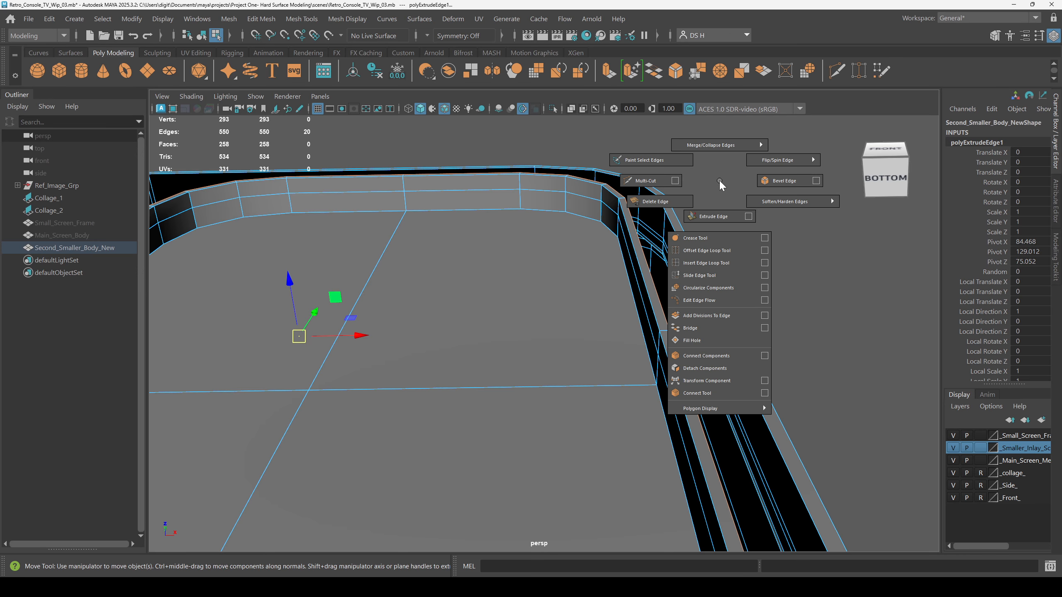
{"action": "right_click_drag", "start_coordinate": [719, 181], "coordinate": [509, 171], "text": "shift"}
{"action": "right_click_drag", "start_coordinate": [130, 192], "coordinate": [725, 187], "text": "shift"}
{"action": "right_click_drag", "start_coordinate": [709, 215], "coordinate": [709, 215], "text": "shift"}
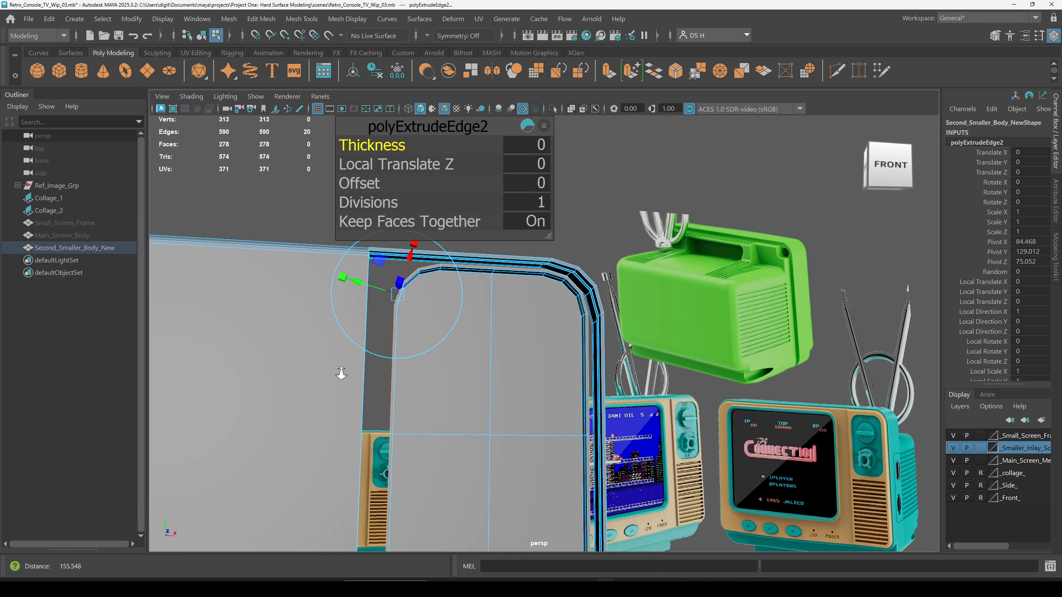
{"action": "right_click_drag", "start_coordinate": [341, 373], "coordinate": [475, 380], "text": "alt"}
{"action": "left_click_drag", "start_coordinate": [474, 380], "coordinate": [497, 360], "text": "alt"}
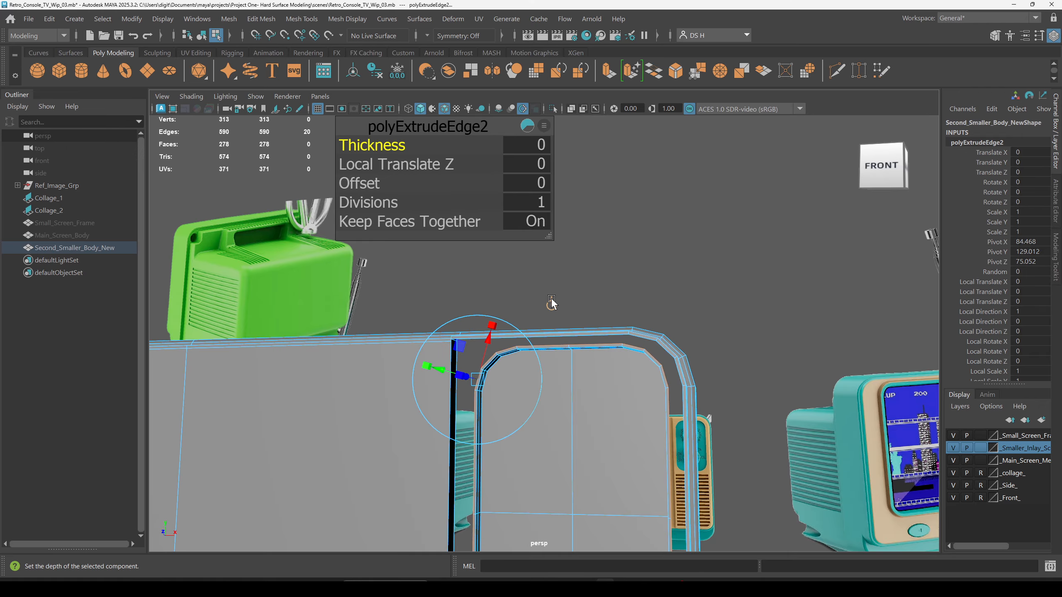
{"action": "left_click_drag", "start_coordinate": [552, 304], "coordinate": [590, 385], "text": "alt"}
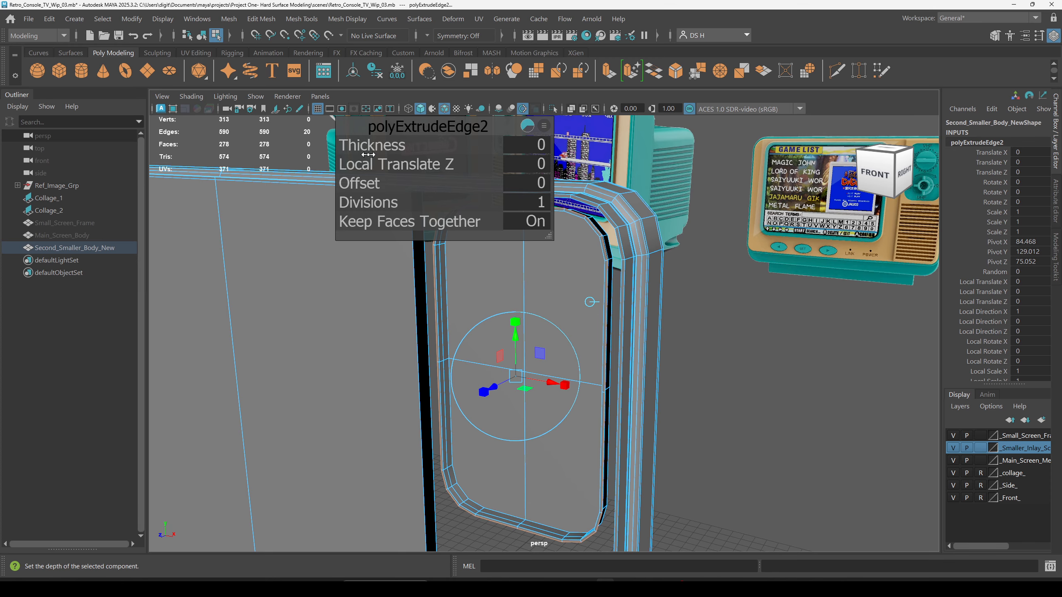
Offset the extruded border edges around the inner rounded frame by 0.73, keeping the thickness at 0.
{"action": "left_click_drag", "start_coordinate": [742, 185], "coordinate": [744, 186], "text": "alt"}
{"action": "right_click_drag", "start_coordinate": [744, 186], "coordinate": [903, 342], "text": "alt"}
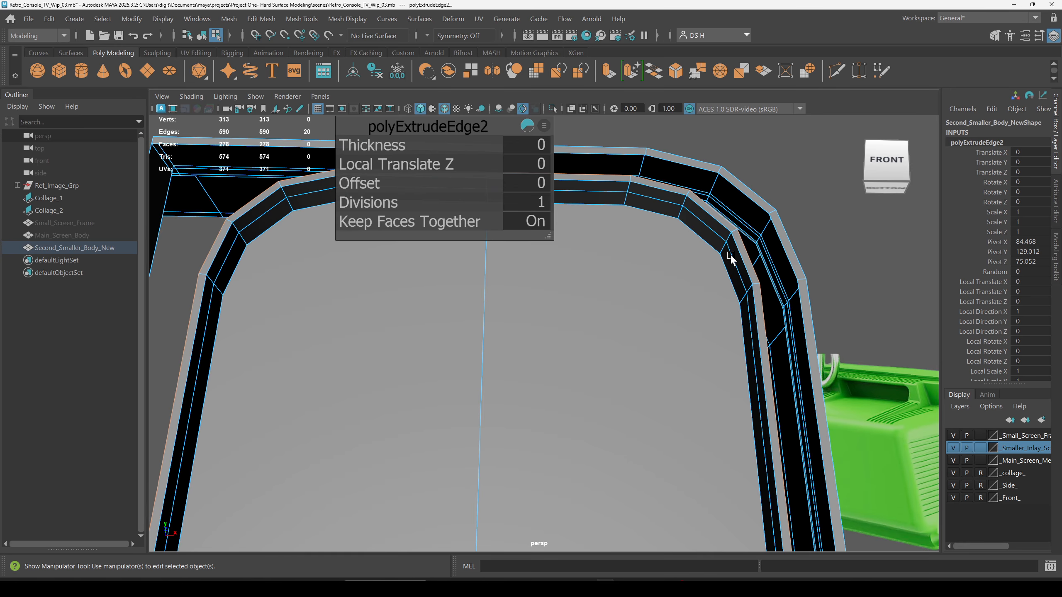
{"action": "left_click_drag", "start_coordinate": [731, 259], "coordinate": [462, 212], "text": "alt"}
{"action": "left_click_drag", "start_coordinate": [374, 148], "coordinate": [464, 140]}
{"action": "key", "text": "ctrl+z"}
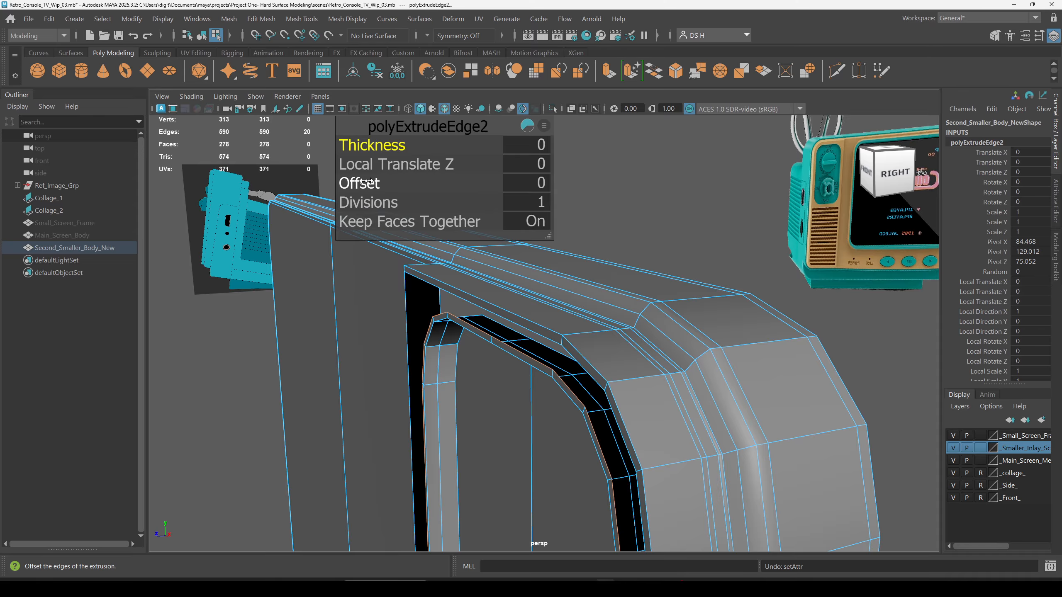
{"action": "left_click_drag", "start_coordinate": [367, 181], "coordinate": [397, 183]}
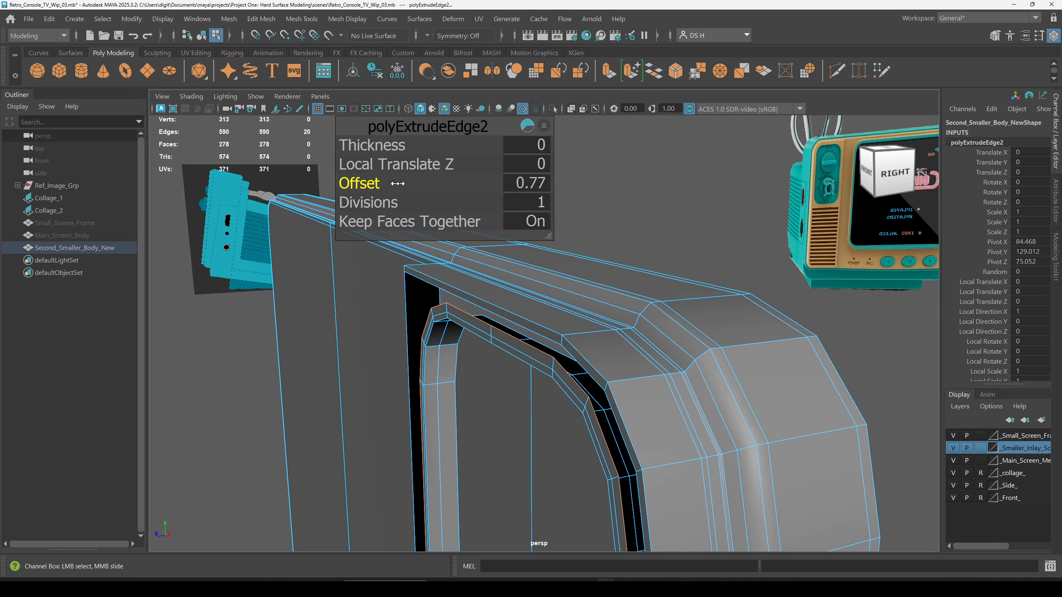
{"action": "left_click_drag", "start_coordinate": [741, 298], "coordinate": [806, 268], "text": "alt"}
{"action": "middle_click_drag", "start_coordinate": [806, 267], "coordinate": [536, 259], "text": "alt"}
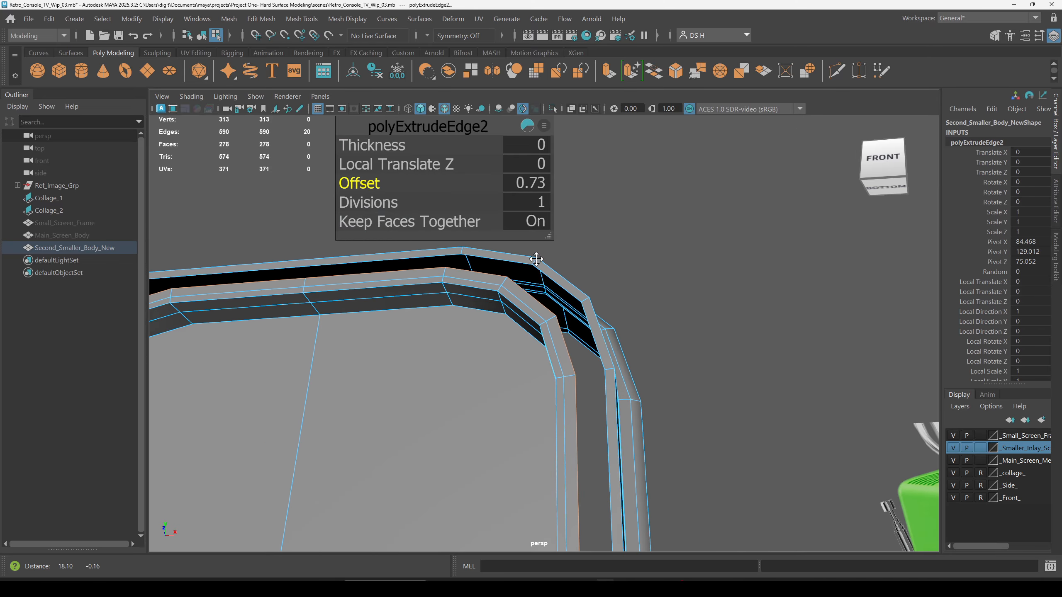
Examine the offset border and its gap to the outer shell around the frame's rounded corners from several angles.
{"action": "right_click_drag", "start_coordinate": [535, 259], "coordinate": [625, 338], "text": "alt"}
{"action": "middle_click_drag", "start_coordinate": [595, 303], "coordinate": [681, 367], "text": "alt"}
{"action": "left_click_drag", "start_coordinate": [680, 368], "coordinate": [690, 353], "text": "alt"}
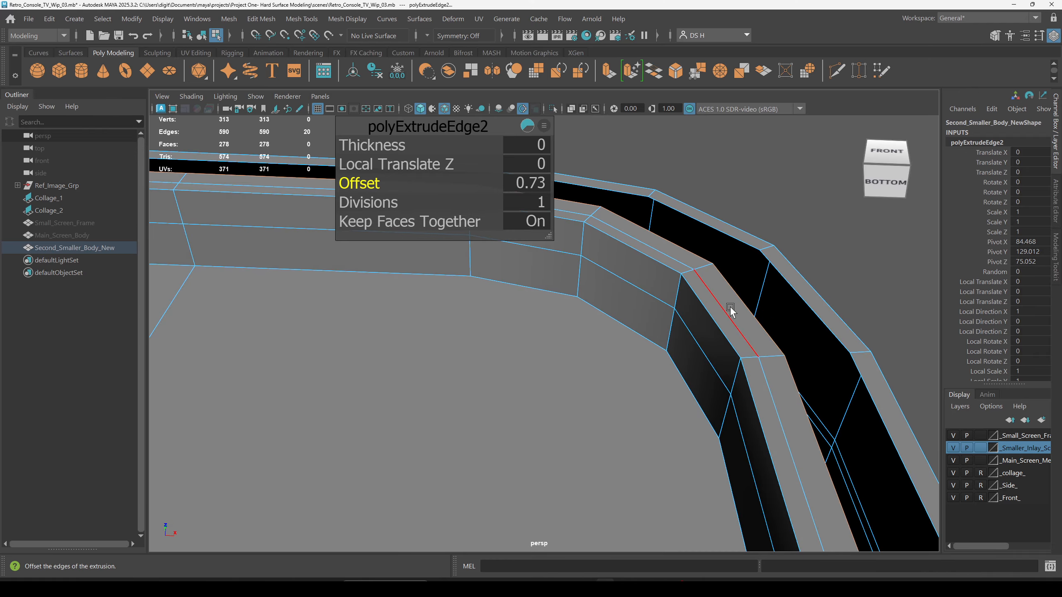
{"action": "left_click_drag", "start_coordinate": [739, 312], "coordinate": [650, 312], "text": "alt"}
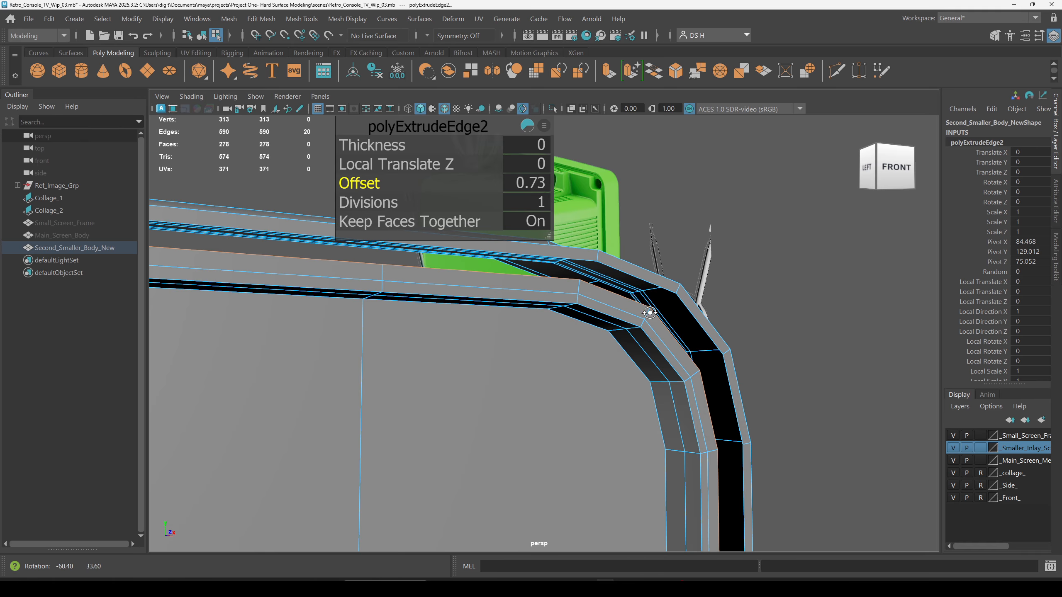
{"action": "left_click_drag", "start_coordinate": [514, 283], "coordinate": [695, 361], "text": "alt"}
{"action": "left_click_drag", "start_coordinate": [811, 385], "coordinate": [561, 391], "text": "alt"}
{"action": "left_click_drag", "start_coordinate": [794, 370], "coordinate": [746, 365], "text": "alt"}
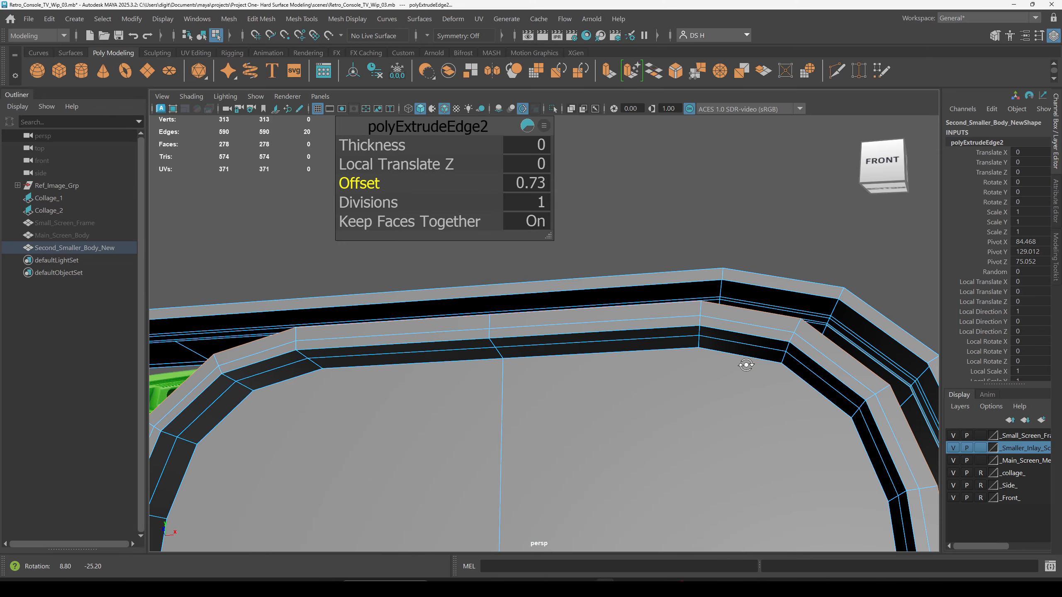
{"action": "left_click_drag", "start_coordinate": [671, 315], "coordinate": [713, 356], "text": "alt"}
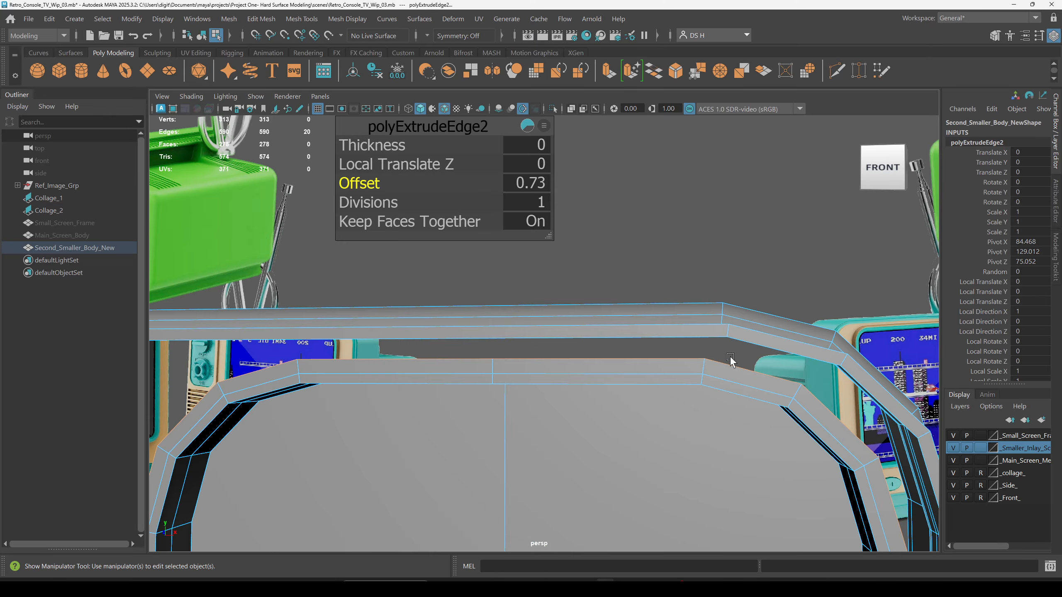
{"action": "key", "text": "f"}
{"action": "left_click_drag", "start_coordinate": [418, 375], "coordinate": [407, 287], "text": "alt"}
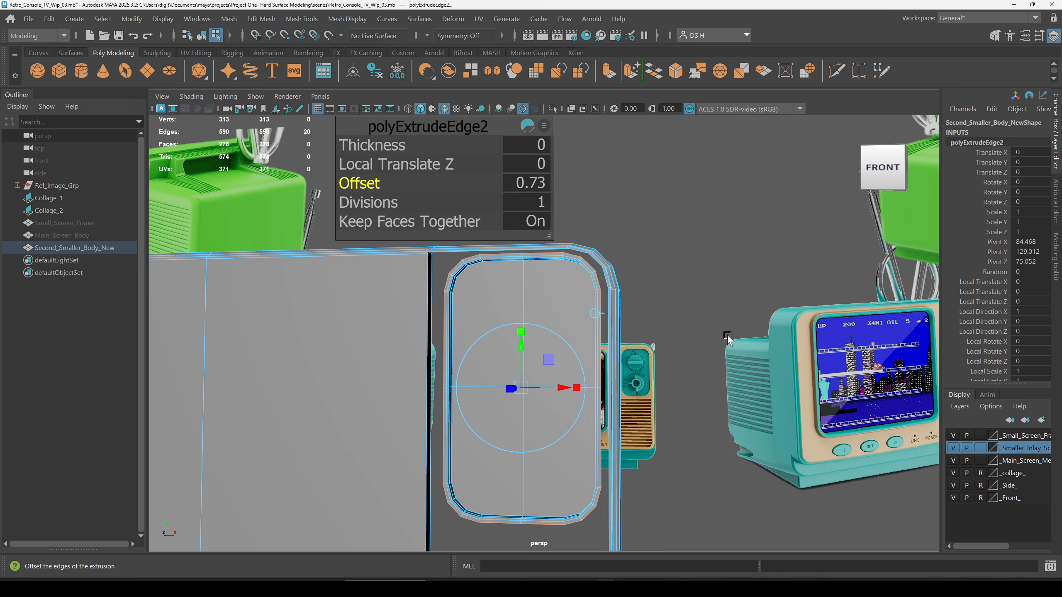
Extrude the selected outer border edges of the inner frame once more.
{"action": "left_click_drag", "start_coordinate": [728, 339], "coordinate": [657, 190], "text": "alt"}
{"action": "right_click", "coordinate": [657, 190], "text": "shift"}
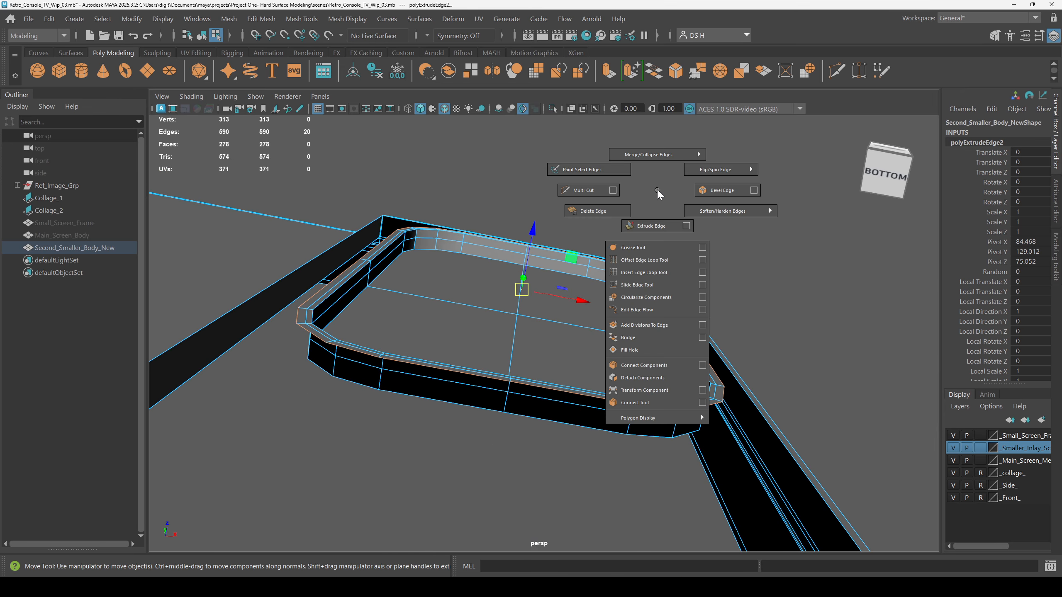
{"action": "right_click_drag", "start_coordinate": [657, 190], "coordinate": [653, 229], "text": "shift"}
{"action": "left_click_drag", "start_coordinate": [642, 251], "coordinate": [699, 379], "text": "alt"}
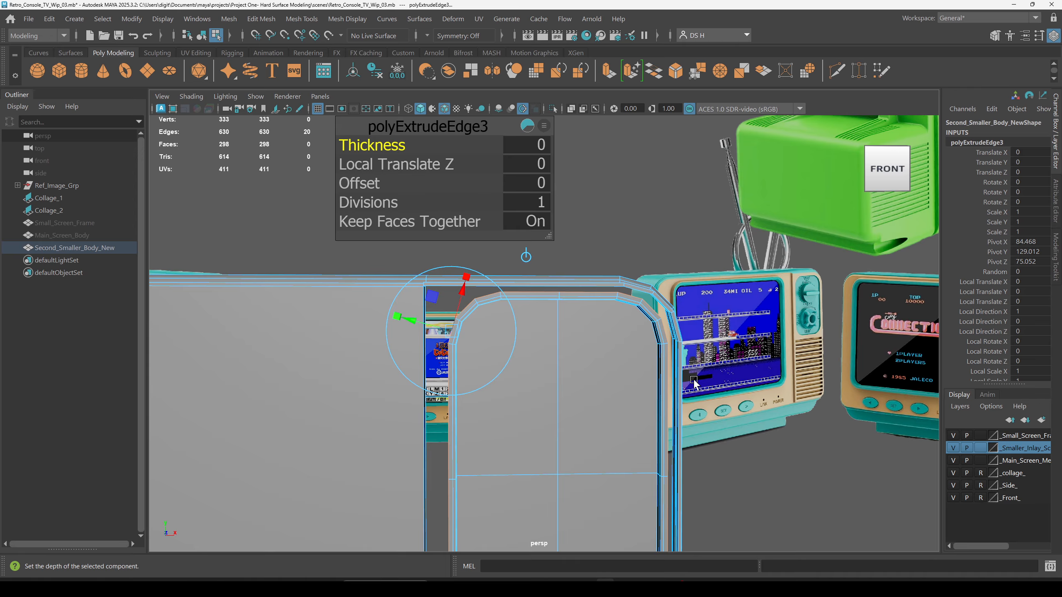
Try to widen the newly extruded edge loop by scaling it evenly in X and Y by about 1.02.
{"action": "key", "text": "r"}
{"action": "left_click_drag", "start_coordinate": [665, 473], "coordinate": [442, 297], "text": "alt"}
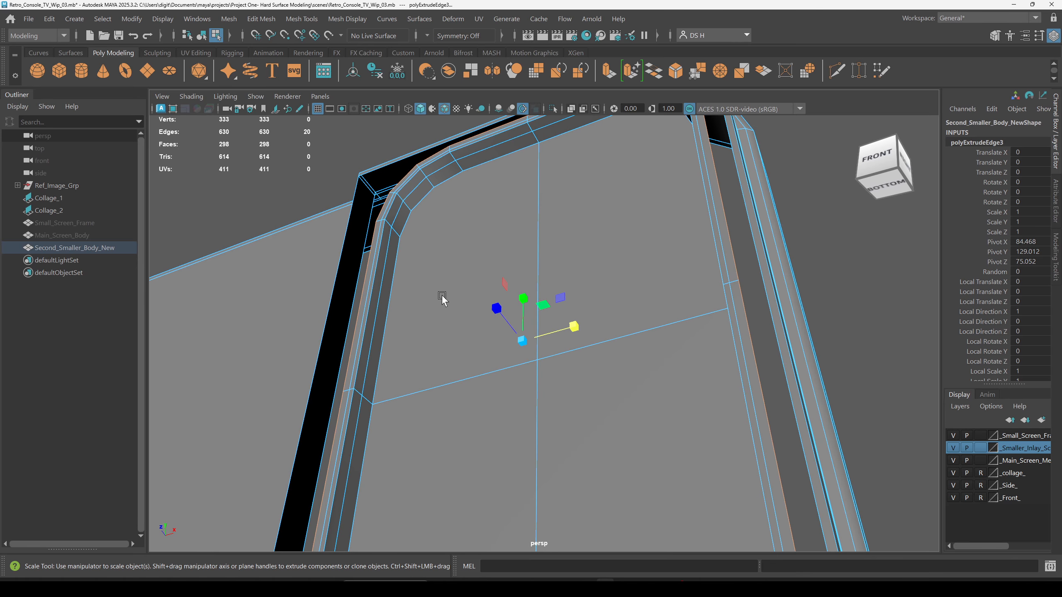
{"action": "left_click_drag", "start_coordinate": [674, 274], "coordinate": [779, 236], "text": "alt"}
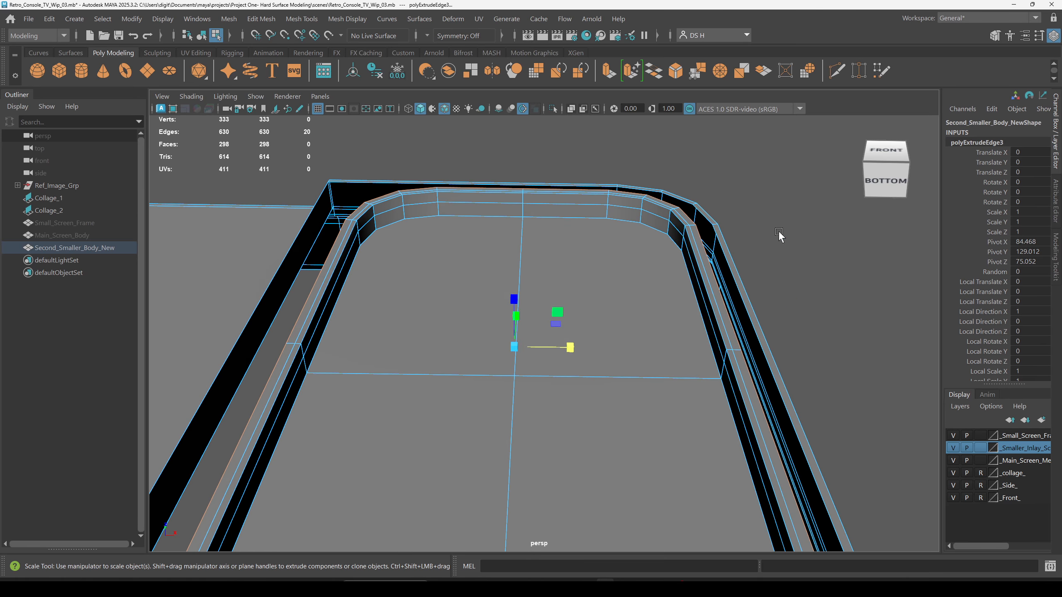
{"action": "left_click_drag", "start_coordinate": [577, 349], "coordinate": [509, 411], "text": "alt"}
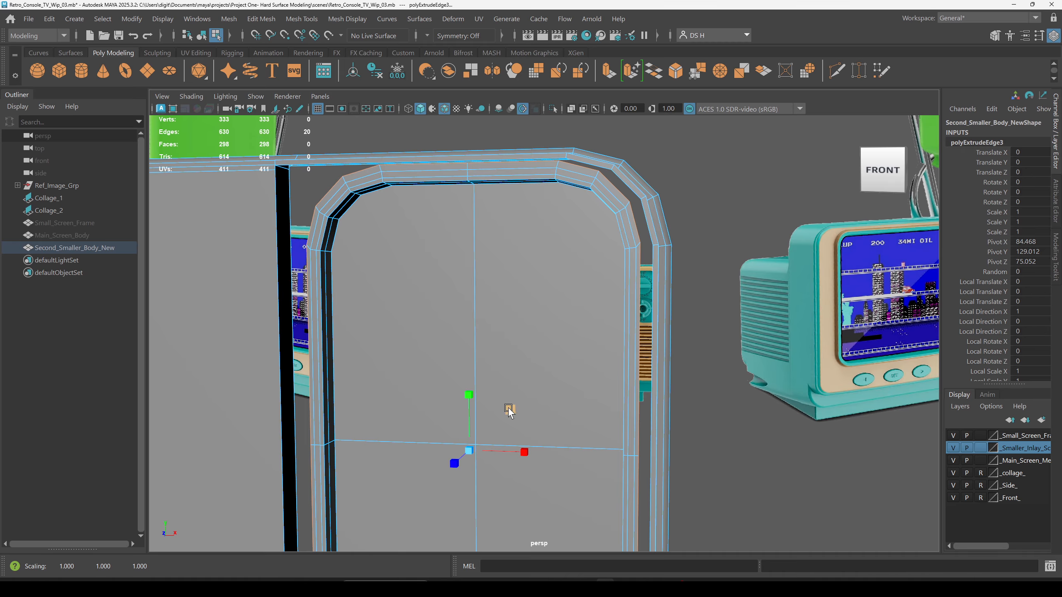
{"action": "left_click_drag", "start_coordinate": [508, 411], "coordinate": [511, 204], "text": "alt"}
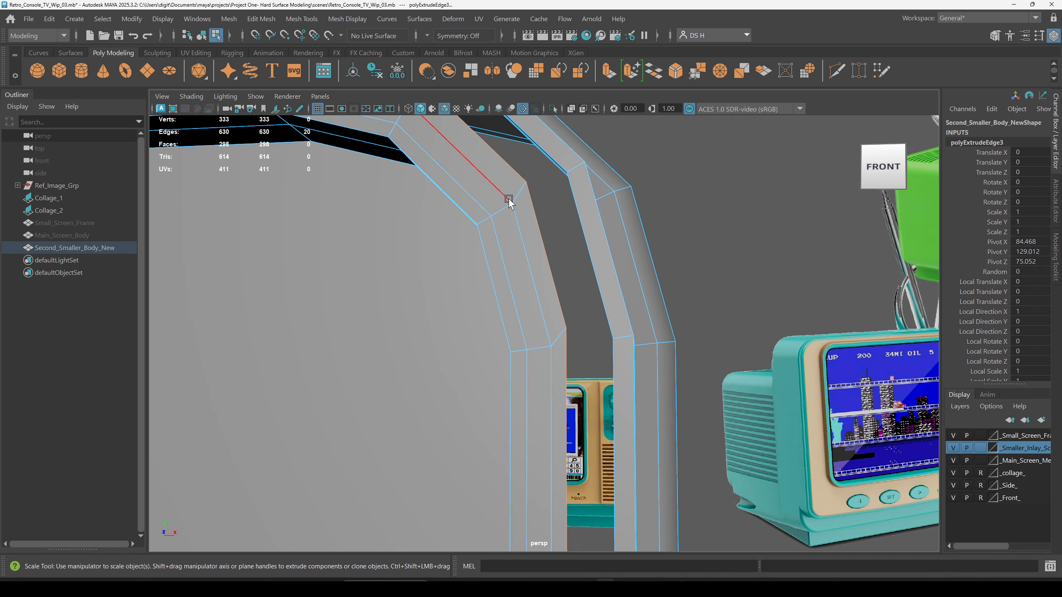
{"action": "left_click_drag", "start_coordinate": [680, 342], "coordinate": [393, 390], "text": "alt"}
{"action": "right_click_drag", "start_coordinate": [393, 390], "coordinate": [812, 294], "text": "alt"}
{"action": "key", "text": "ctrl+z"}
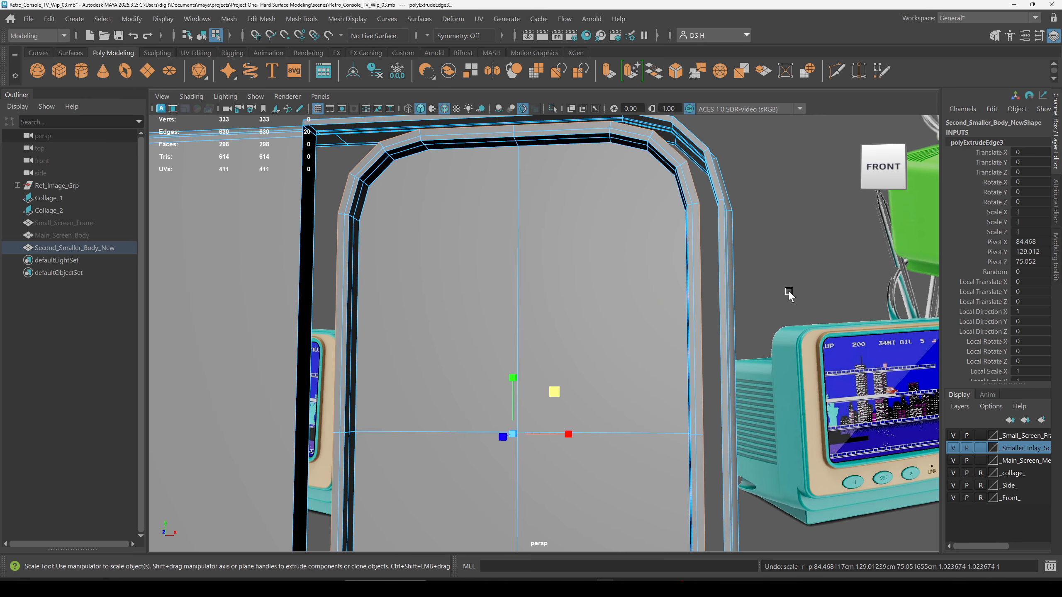
Bring back the latest edge extrusion's settings and move their panel clear of the inner frame's corner.
{"action": "left_click_drag", "start_coordinate": [758, 291], "coordinate": [755, 302], "text": "alt"}
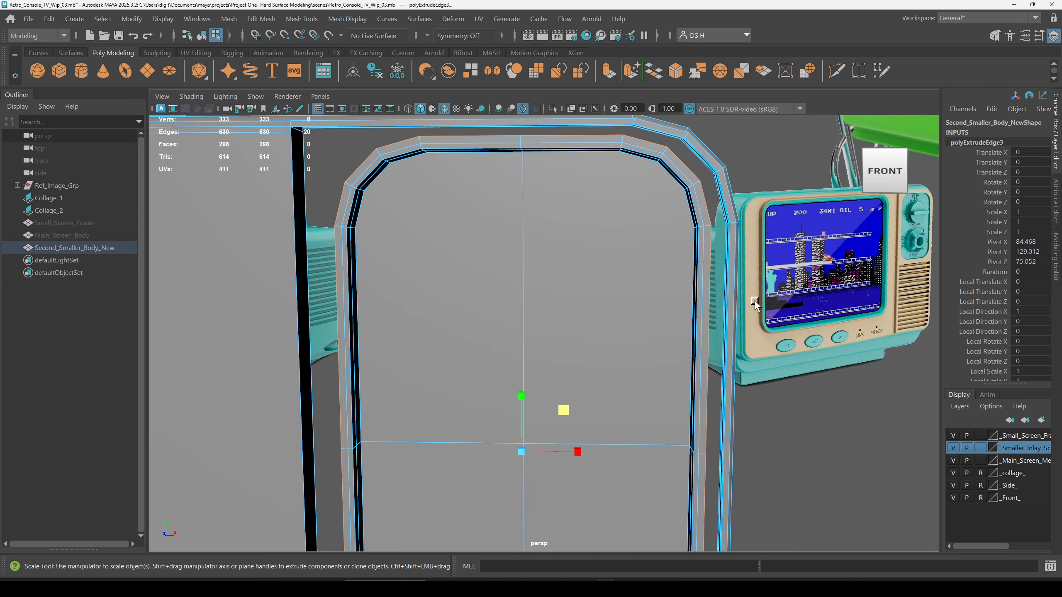
{"action": "key", "text": "t"}
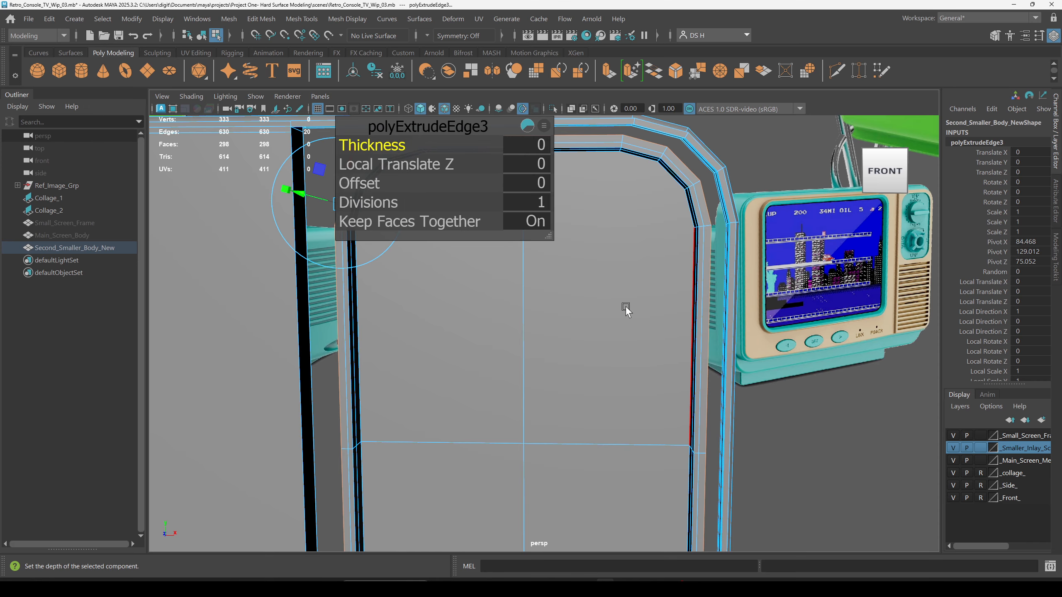
{"action": "left_click_drag", "start_coordinate": [411, 122], "coordinate": [181, 314]}
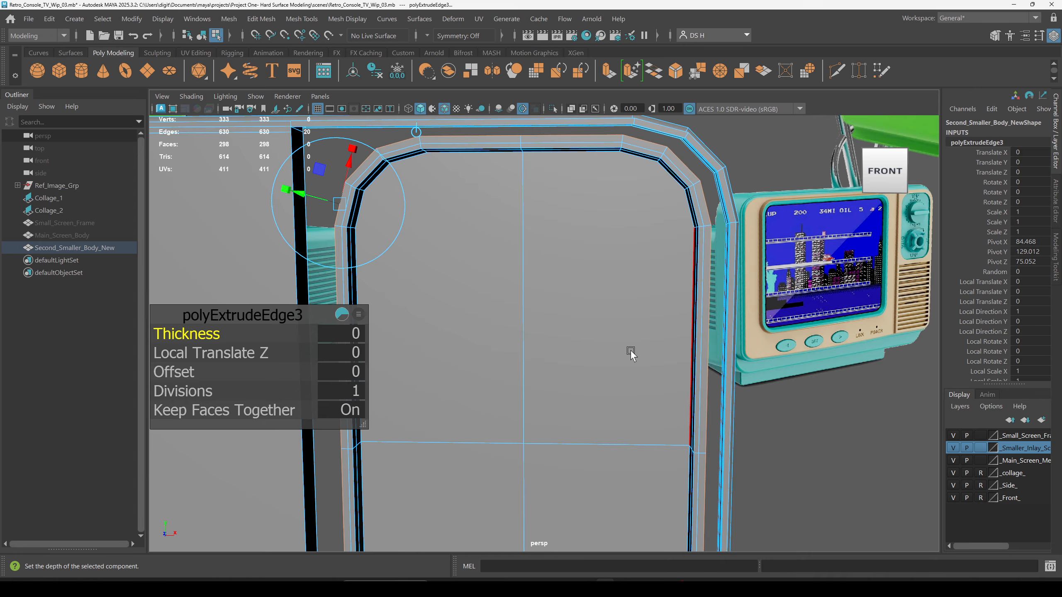
{"action": "left_click_drag", "start_coordinate": [620, 348], "coordinate": [542, 177], "text": "alt"}
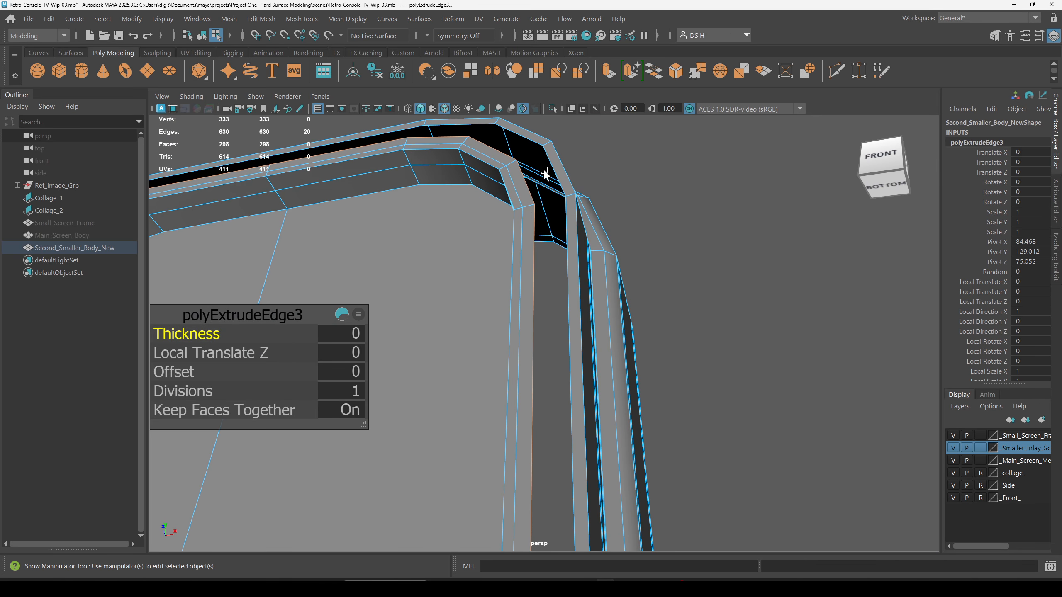
{"action": "scroll", "coordinate": [508, 250], "scroll_direction": "down", "scroll_amount": 3}
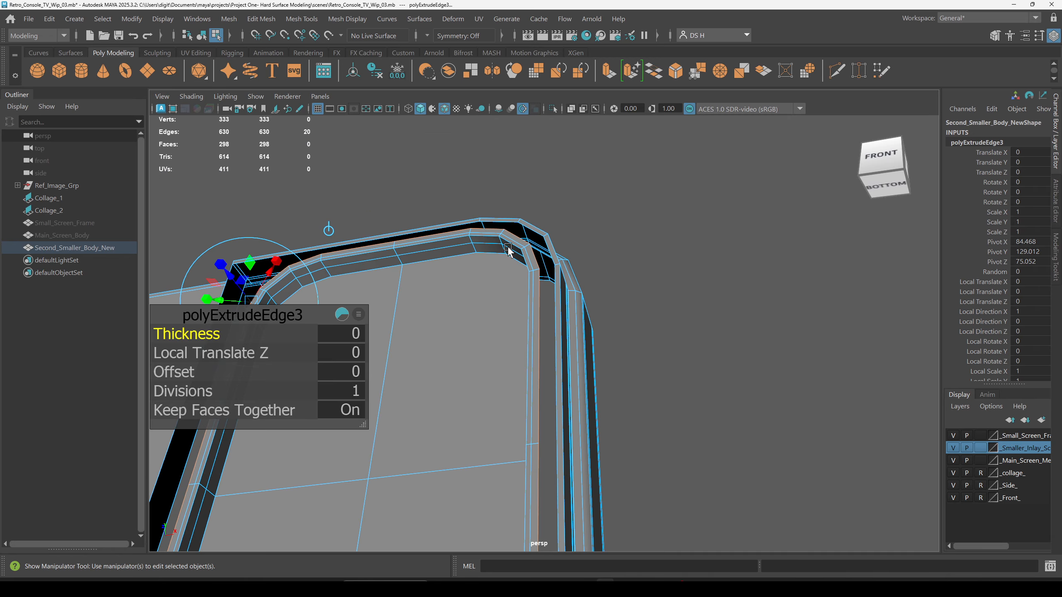
{"action": "left_click_drag", "start_coordinate": [546, 270], "coordinate": [594, 310], "text": "alt"}
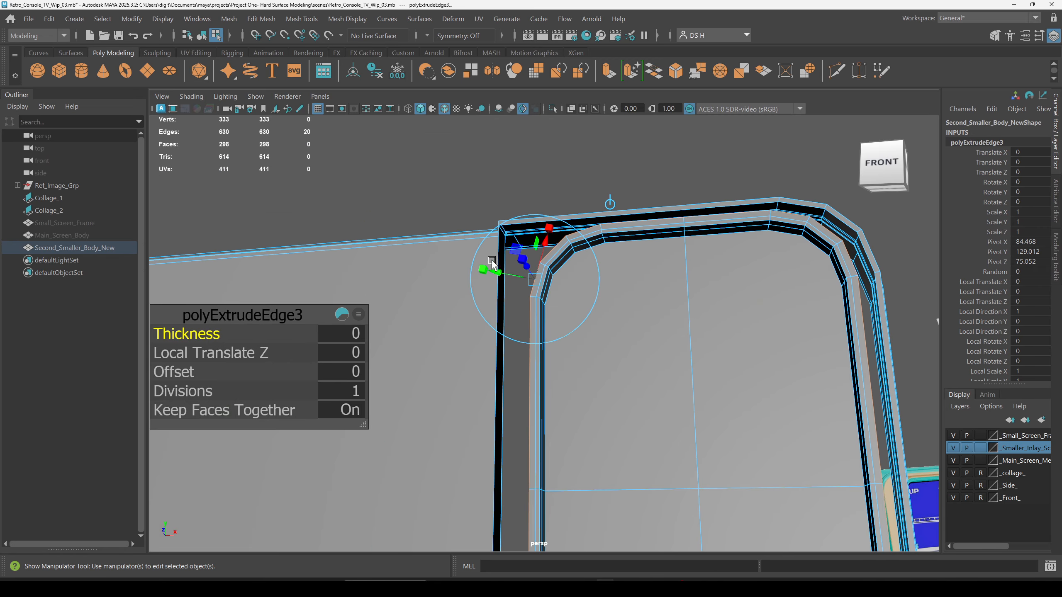
{"action": "scroll", "coordinate": [491, 263], "scroll_direction": "up", "scroll_amount": 3}
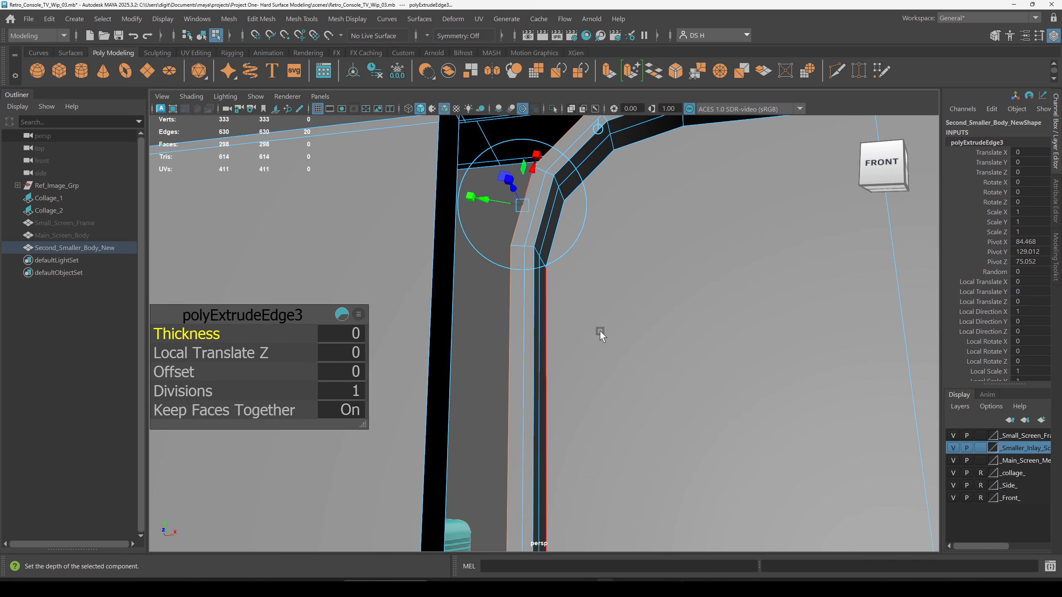
{"action": "left_click_drag", "start_coordinate": [265, 314], "coordinate": [303, 172]}
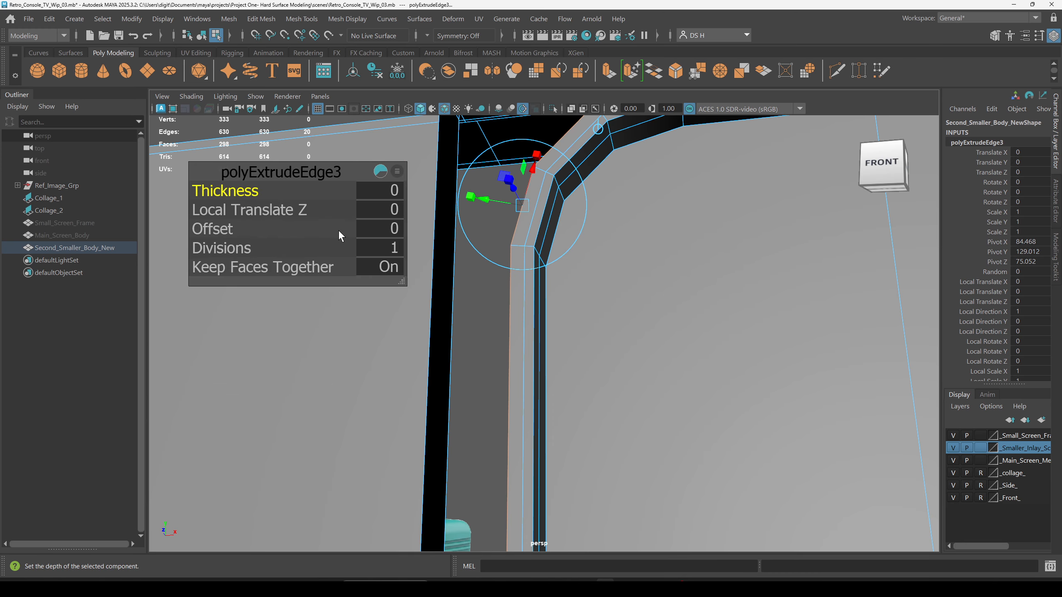
Set the latest edge extrusion's offset to 0.72, keeping its thickness at 0.
{"action": "scroll", "coordinate": [436, 254], "scroll_direction": "down", "scroll_amount": 5}
{"action": "left_click_drag", "start_coordinate": [726, 303], "coordinate": [763, 249], "text": "alt"}
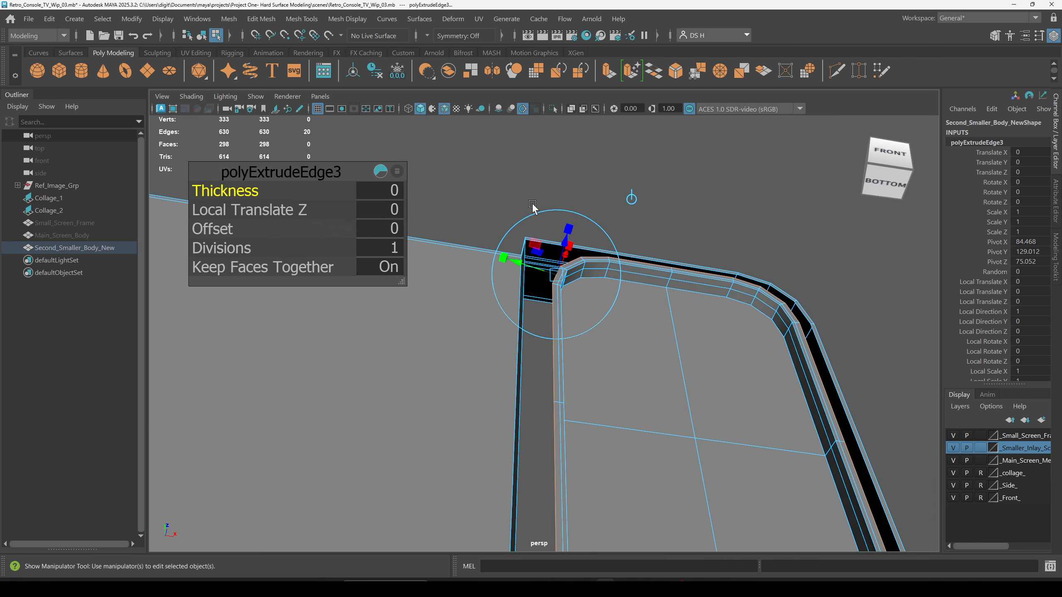
{"action": "scroll", "coordinate": [532, 206], "scroll_direction": "up", "scroll_amount": 4}
{"action": "scroll", "coordinate": [593, 265], "scroll_direction": "up", "scroll_amount": 3}
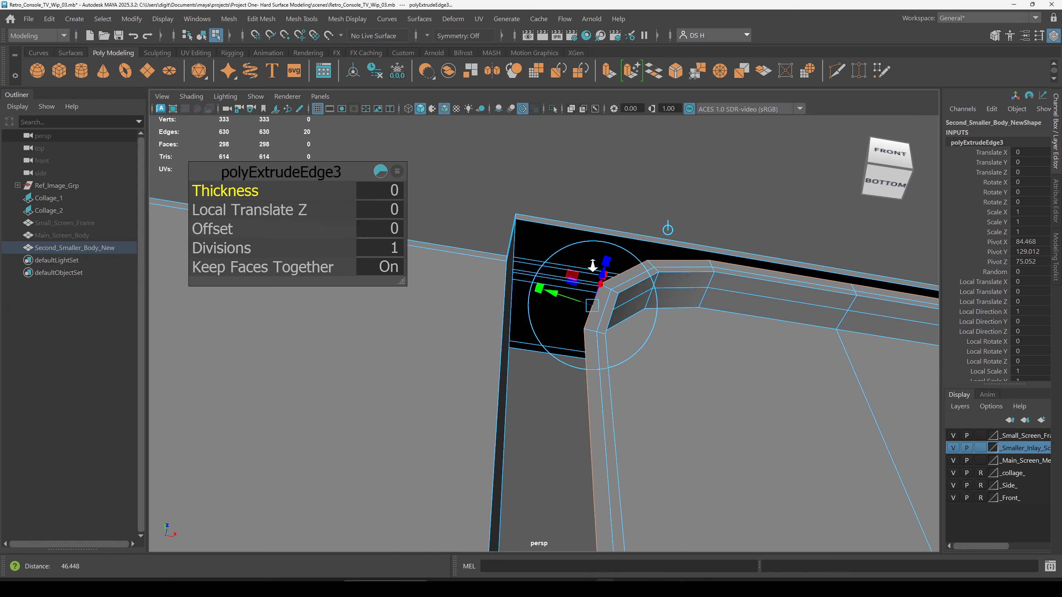
{"action": "scroll", "coordinate": [593, 265], "scroll_direction": "up", "scroll_amount": 5}
{"action": "left_click_drag", "start_coordinate": [813, 310], "coordinate": [800, 251], "text": "alt"}
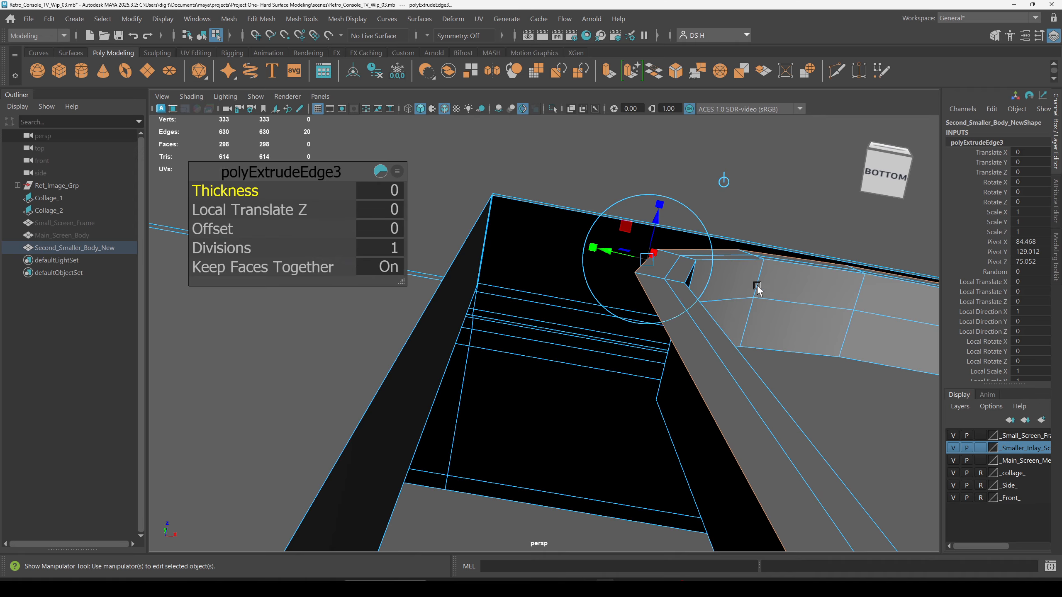
{"action": "left_click_drag", "start_coordinate": [209, 192], "coordinate": [248, 233]}
{"action": "key", "text": "ctrl+z"}
{"action": "key", "text": "ctrl+z"}
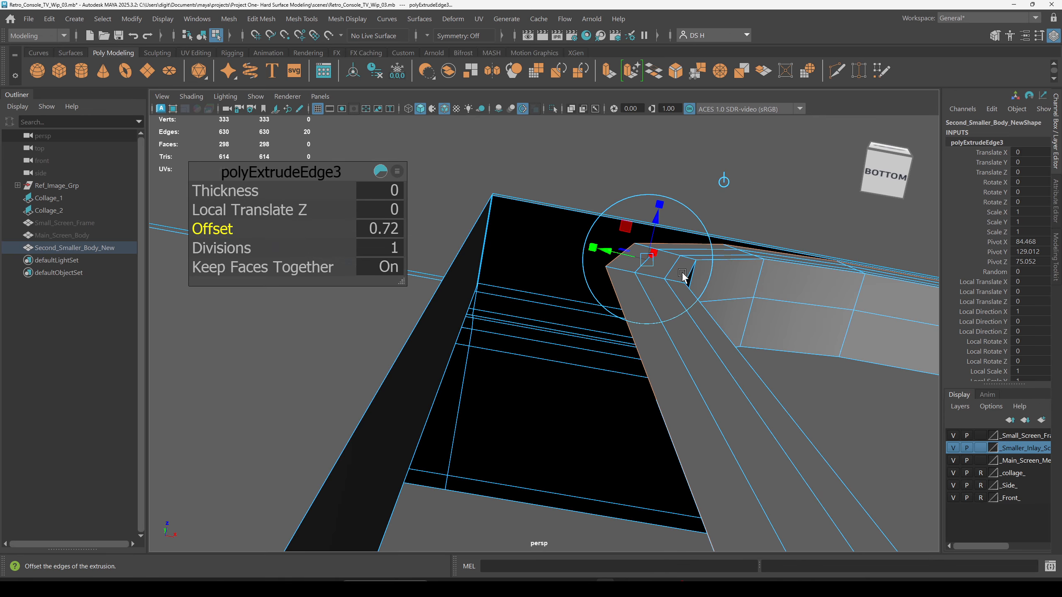
Check the spacing between the extended border and the surrounding shell at the frame's upper corners.
{"action": "left_click_drag", "start_coordinate": [682, 278], "coordinate": [536, 355], "text": "alt"}
{"action": "middle_click_drag", "start_coordinate": [823, 367], "coordinate": [300, 314], "text": "alt"}
{"action": "right_click_drag", "start_coordinate": [614, 293], "coordinate": [714, 304], "text": "alt"}
{"action": "mouse_move", "coordinate": [660, 267]}
{"action": "left_mouse_down", "text": "alt"}
{"action": "mouse_move", "coordinate": [674, 275]}
{"action": "mouse_move", "coordinate": [652, 280]}
{"action": "left_mouse_up", "text": "alt"}
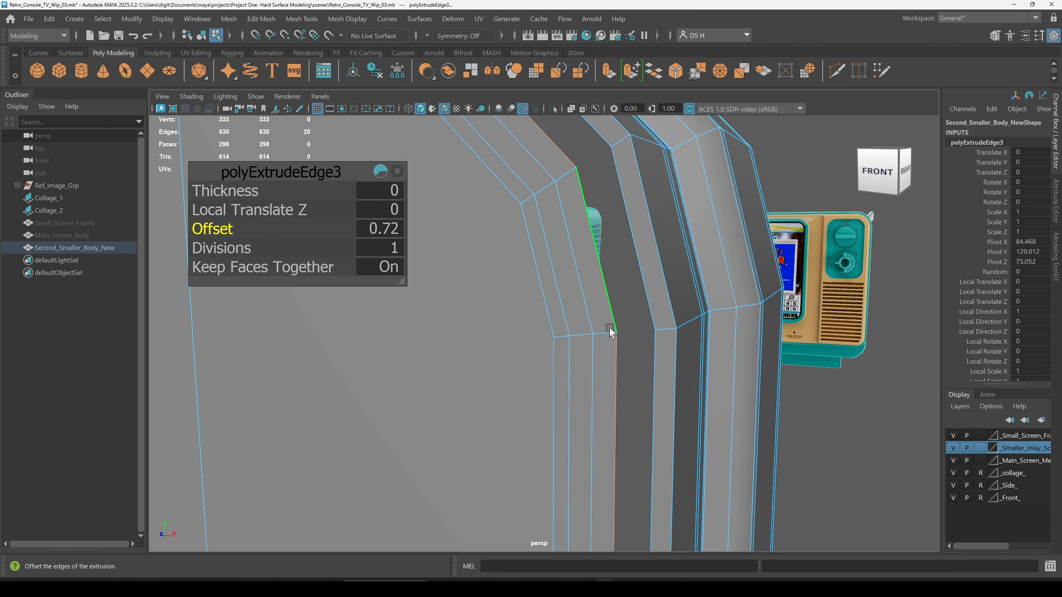
{"action": "scroll", "coordinate": [685, 332], "scroll_direction": "down", "scroll_amount": 6}
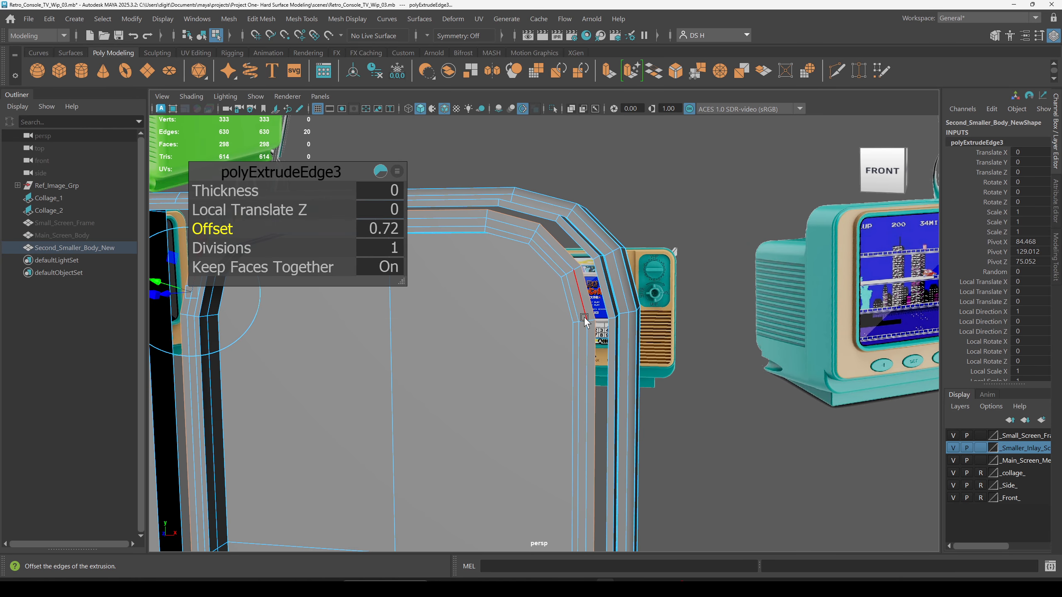
{"action": "left_click_drag", "start_coordinate": [589, 312], "coordinate": [747, 360], "text": "alt"}
{"action": "right_click_drag", "start_coordinate": [749, 359], "coordinate": [712, 370], "text": "alt"}
{"action": "left_click_drag", "start_coordinate": [711, 370], "coordinate": [686, 251], "text": "alt"}
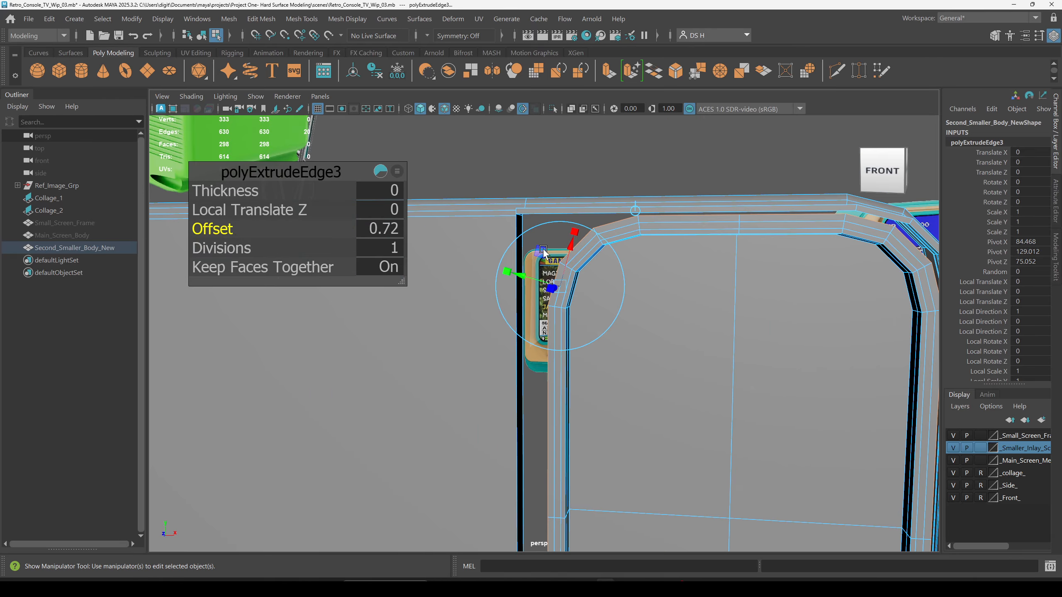
{"action": "right_click_drag", "start_coordinate": [686, 251], "coordinate": [682, 238], "text": "alt"}
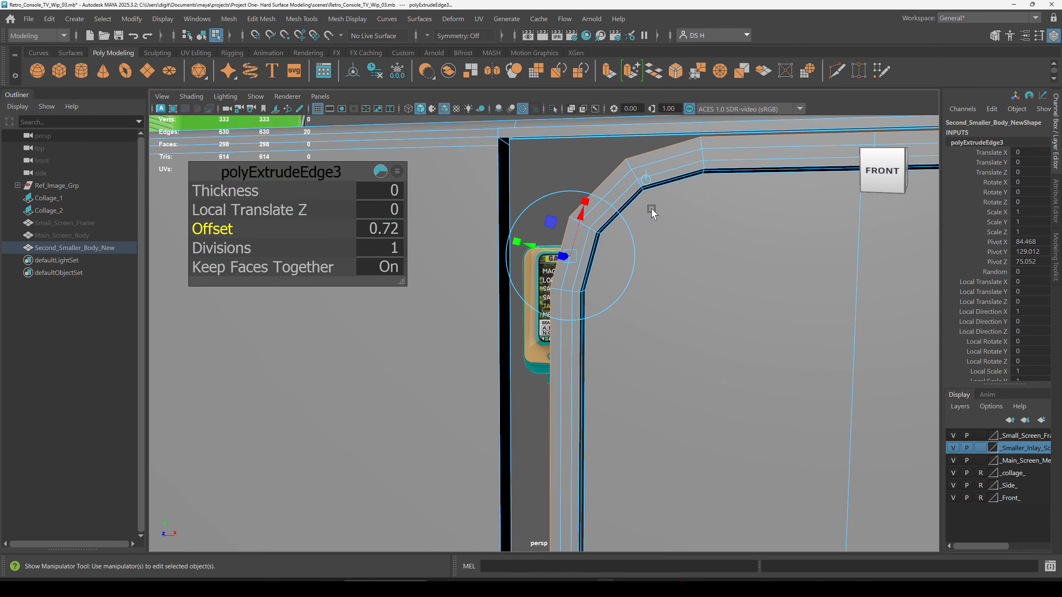
Increase the latest edge extrusion's offset to 0.82 to widen the border around the inner frame.
{"action": "left_click_drag", "start_coordinate": [652, 213], "coordinate": [687, 216], "text": "alt"}
{"action": "right_click_drag", "start_coordinate": [687, 216], "coordinate": [640, 313], "text": "alt"}
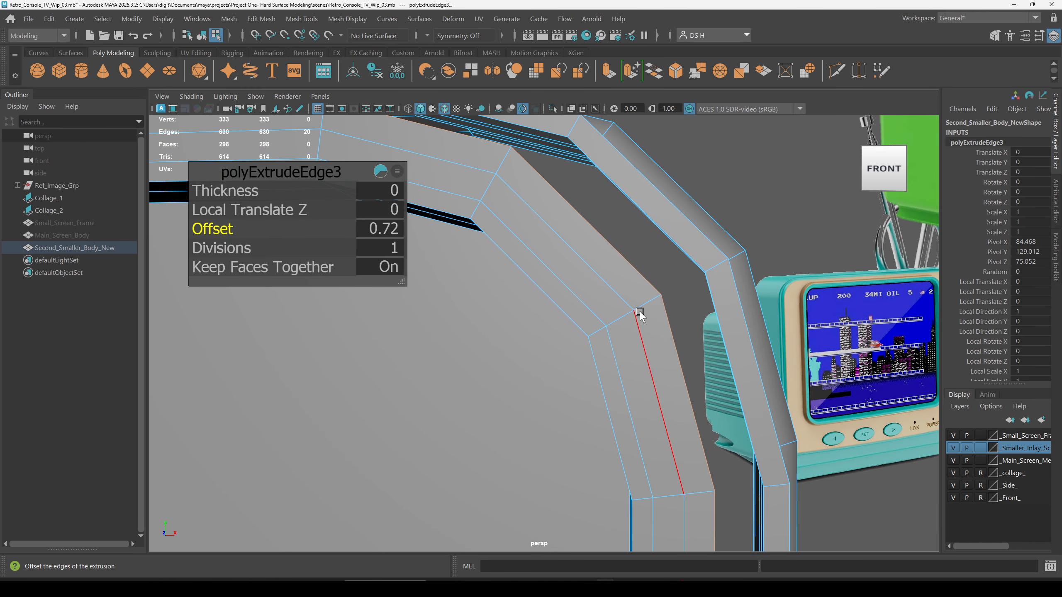
{"action": "left_click_drag", "start_coordinate": [217, 227], "coordinate": [222, 226]}
{"action": "left_click_drag", "start_coordinate": [483, 226], "coordinate": [719, 297], "text": "alt"}
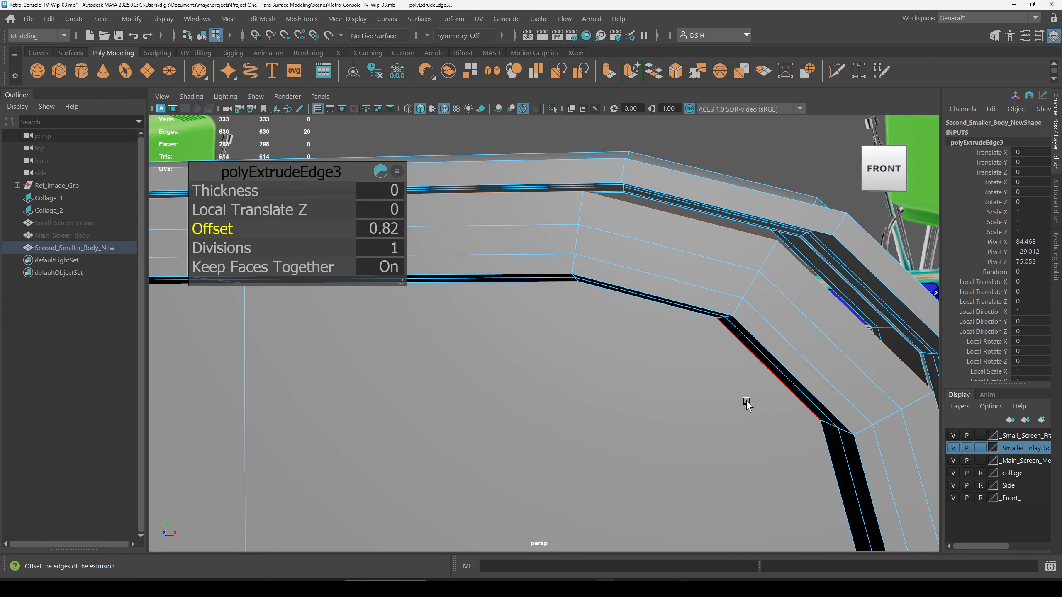
{"action": "right_click_drag", "start_coordinate": [653, 301], "coordinate": [582, 335], "text": "alt"}
{"action": "middle_click_drag", "start_coordinate": [782, 409], "coordinate": [769, 388], "text": "alt"}
Leave the extrusion and edge editing and select Second_Smaller_Body_New as a whole object.
{"action": "left_click_drag", "start_coordinate": [769, 388], "coordinate": [554, 290], "text": "alt"}
{"action": "key", "text": "q"}
{"action": "left_click", "coordinate": [680, 183]}
{"action": "left_click", "coordinate": [631, 340]}
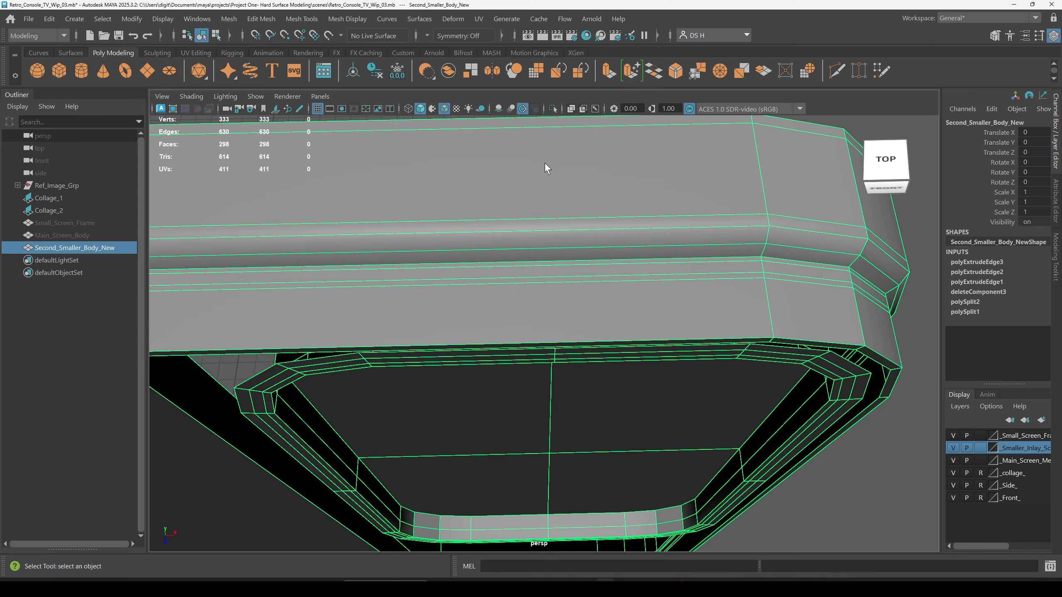
Isolate Second_Smaller_Body_New in the perspective view and frame it.
{"action": "left_click_drag", "start_coordinate": [560, 378], "coordinate": [602, 266], "text": "alt"}
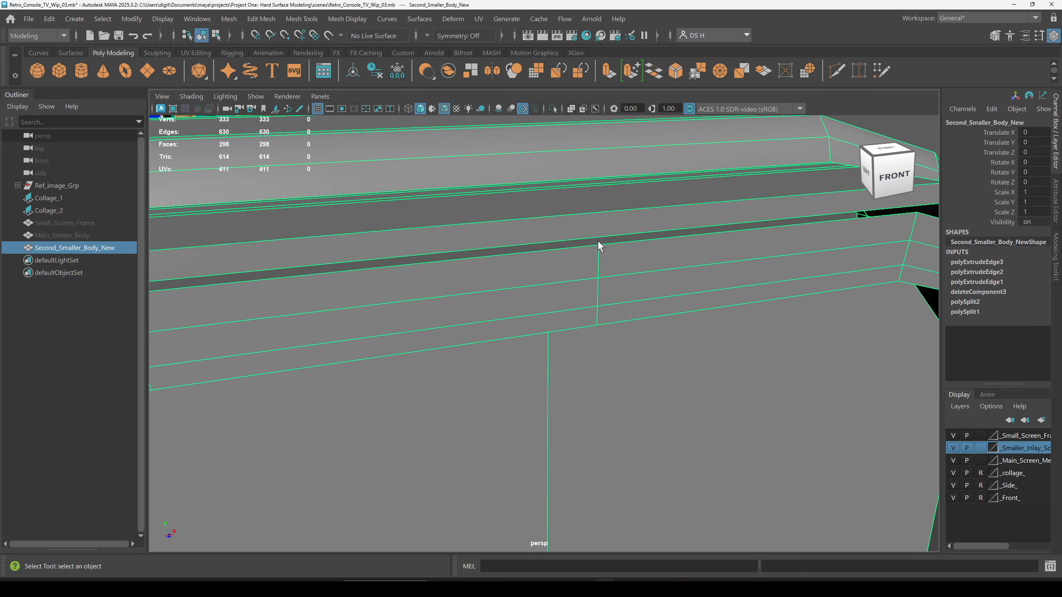
{"action": "right_click_drag", "start_coordinate": [598, 231], "coordinate": [545, 404], "text": "alt"}
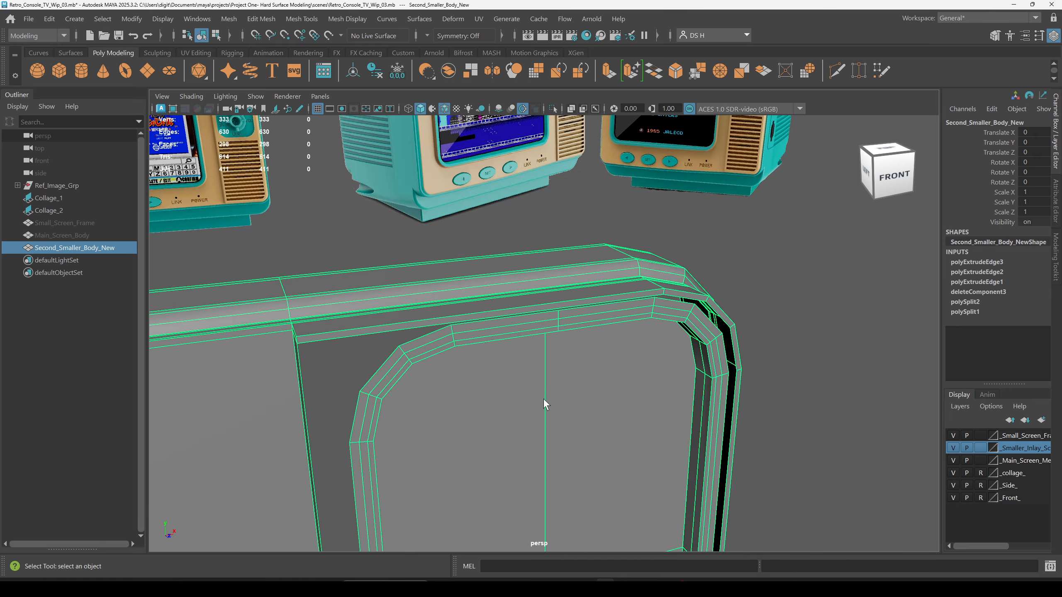
{"action": "middle_click_drag", "start_coordinate": [545, 403], "coordinate": [648, 247], "text": "alt"}
{"action": "left_click_drag", "start_coordinate": [731, 404], "coordinate": [576, 408], "text": "alt"}
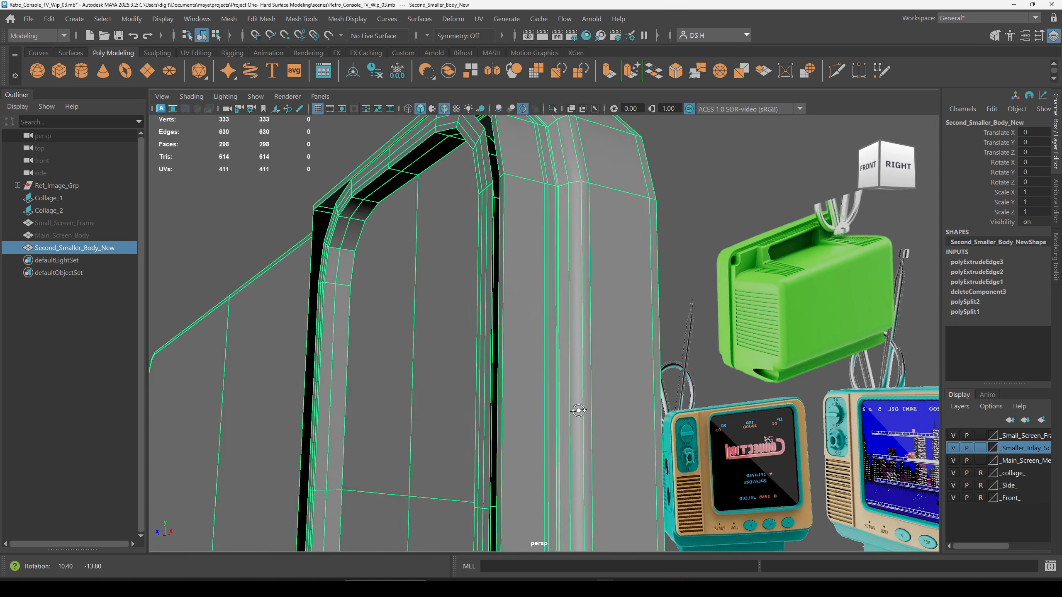
{"action": "middle_click_drag", "start_coordinate": [576, 408], "coordinate": [537, 439], "text": "alt"}
{"action": "right_click_drag", "start_coordinate": [537, 439], "coordinate": [586, 409], "text": "alt"}
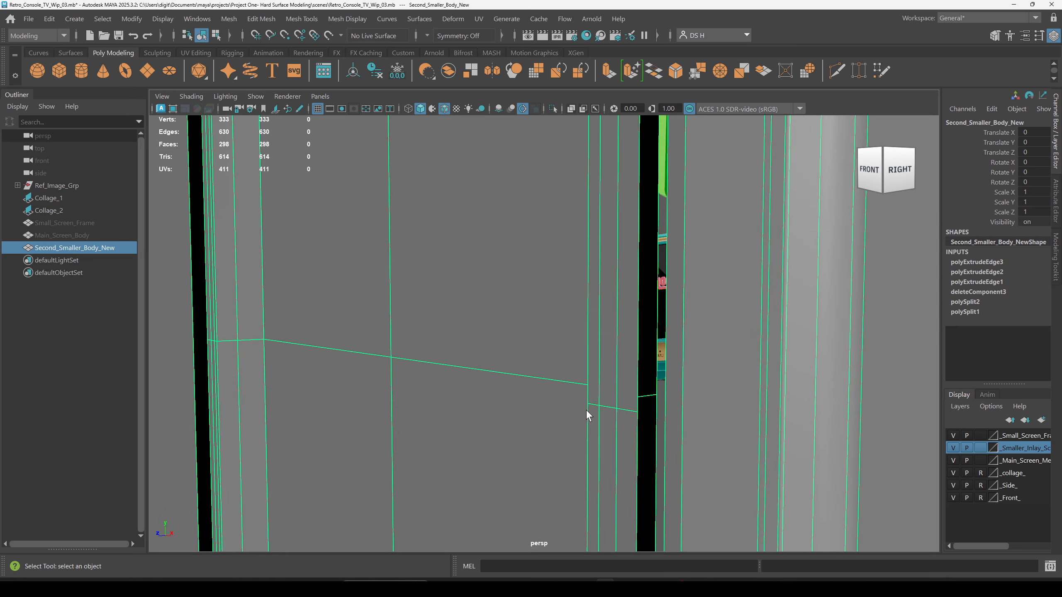
{"action": "key", "text": "ctrl+1"}
{"action": "key", "text": "f"}
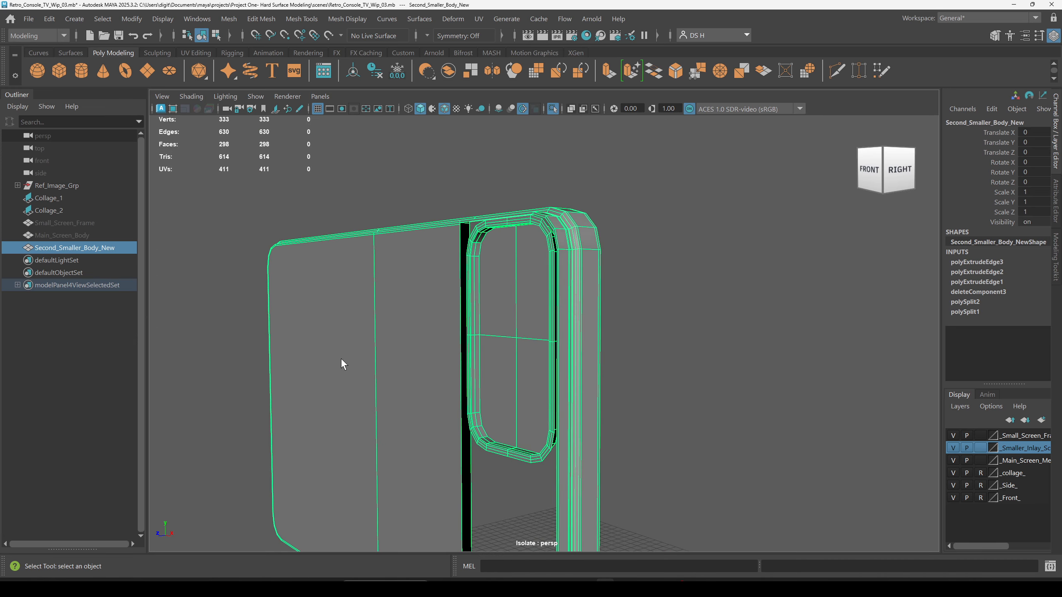
Change the viewport background to solid black, with Second_Smaller_Body_New selected at the gap beside the inner frame.
{"action": "left_click", "coordinate": [660, 365]}
{"action": "left_click_drag", "start_coordinate": [660, 366], "coordinate": [546, 351], "text": "alt"}
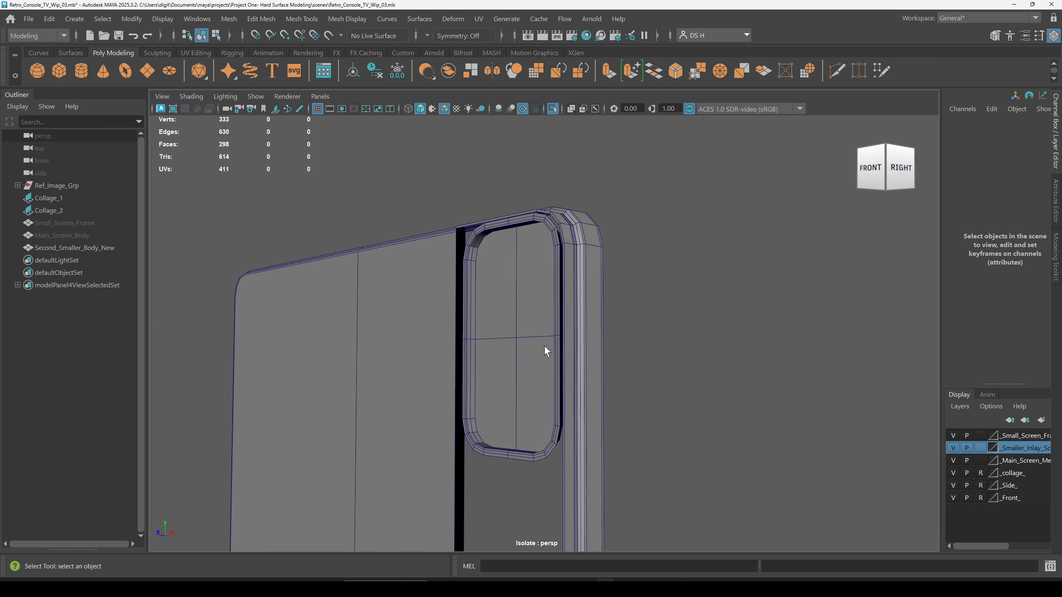
{"action": "right_click_drag", "start_coordinate": [546, 351], "coordinate": [788, 430], "text": "alt"}
{"action": "left_click", "coordinate": [707, 393]}
{"action": "left_click_drag", "start_coordinate": [707, 393], "coordinate": [644, 323], "text": "alt"}
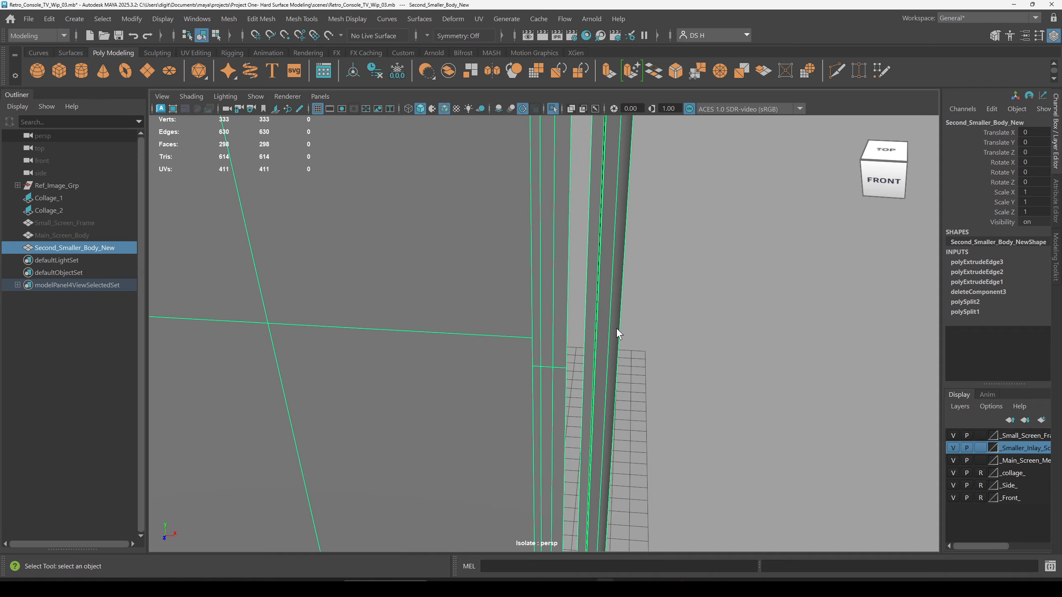
{"action": "key", "text": "alt+b"}
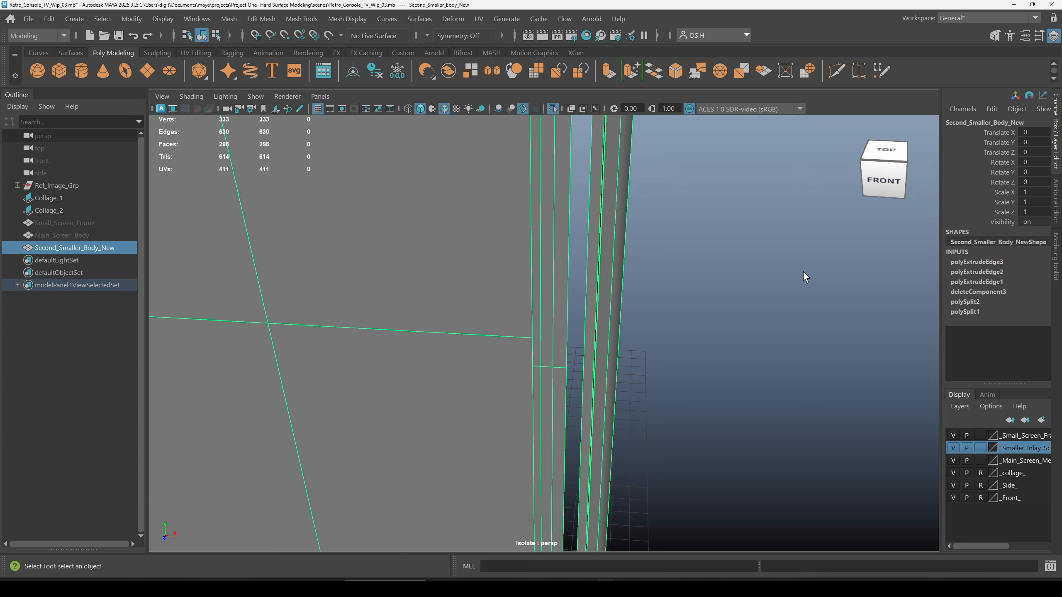
{"action": "key", "text": "alt+b"}
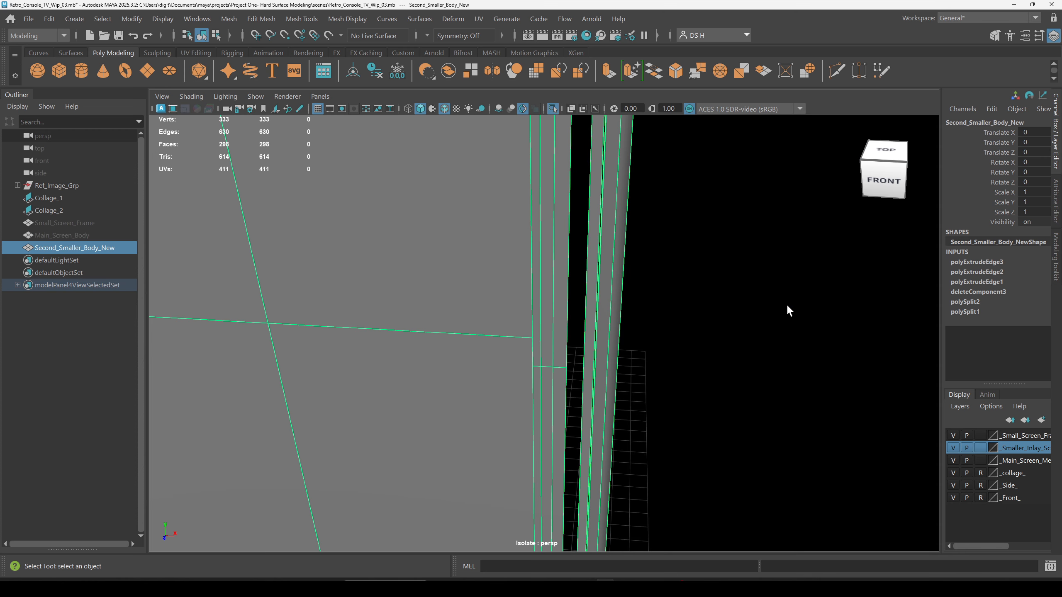
Examine the gap between the small inner frame and the outer shell's nearby side wall from several angles.
{"action": "left_click_drag", "start_coordinate": [786, 303], "coordinate": [752, 270], "text": "alt"}
{"action": "right_click_drag", "start_coordinate": [753, 269], "coordinate": [561, 237], "text": "alt"}
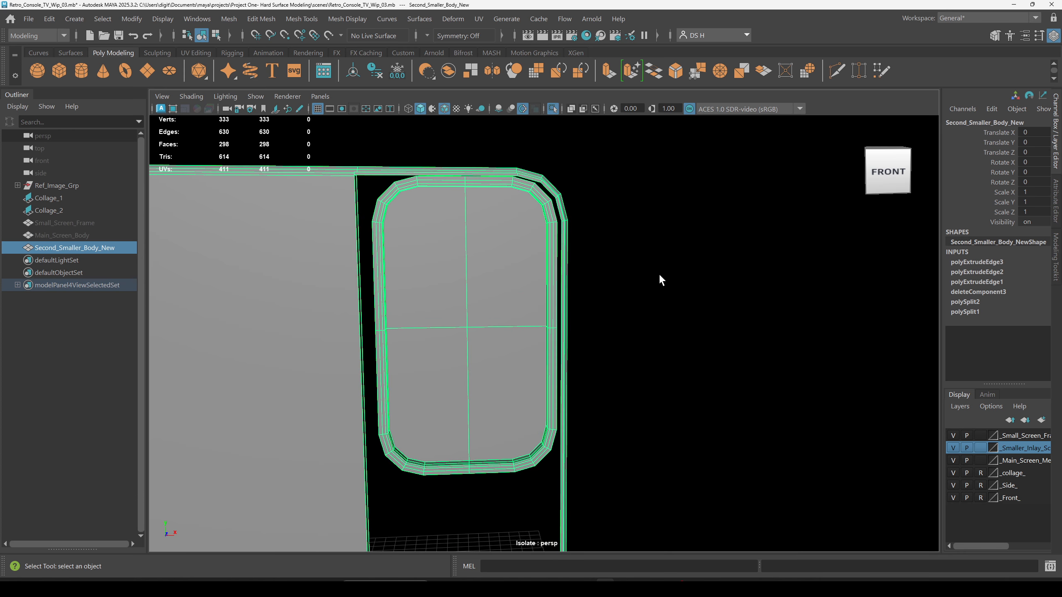
{"action": "left_click_drag", "start_coordinate": [660, 279], "coordinate": [605, 278], "text": "alt"}
{"action": "right_click_drag", "start_coordinate": [604, 277], "coordinate": [868, 356], "text": "alt"}
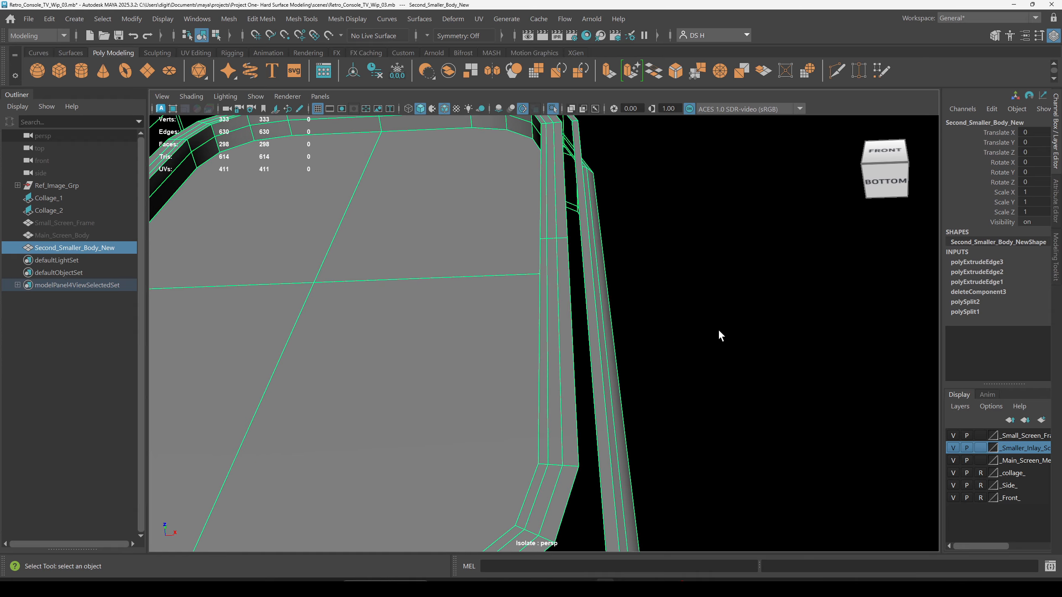
{"action": "middle_click_drag", "start_coordinate": [681, 237], "coordinate": [669, 289], "text": "alt"}
{"action": "left_click_drag", "start_coordinate": [669, 288], "coordinate": [635, 348], "text": "alt"}
{"action": "right_click_drag", "start_coordinate": [636, 348], "coordinate": [464, 273], "text": "alt"}
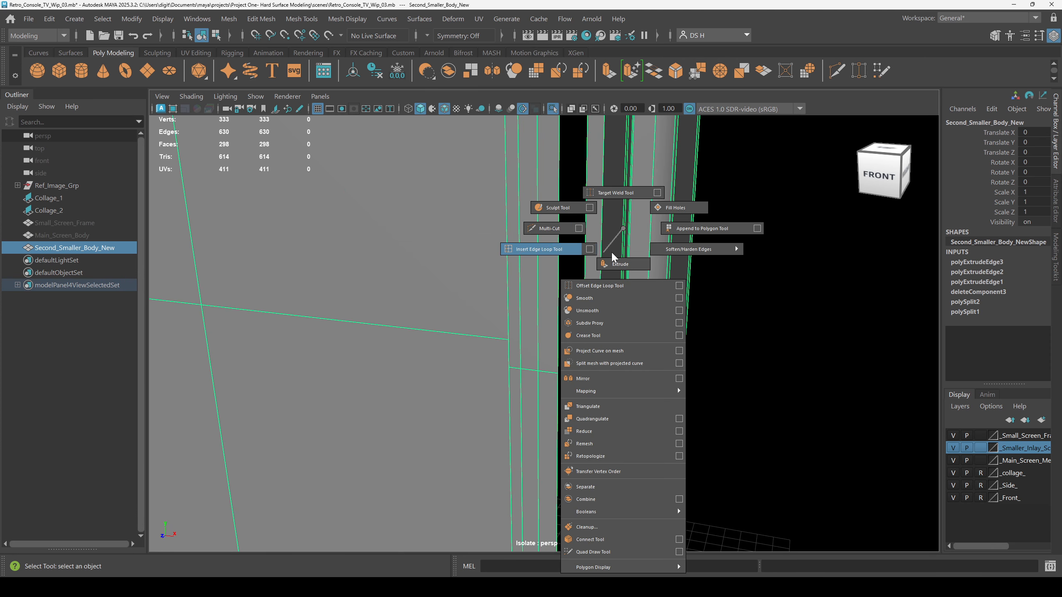
Insert an edge loop across the outer shell's side strip in the front view, level with the inner frame's horizontal middle edge.
{"action": "right_click_drag", "start_coordinate": [612, 256], "coordinate": [590, 250], "text": "shift"}
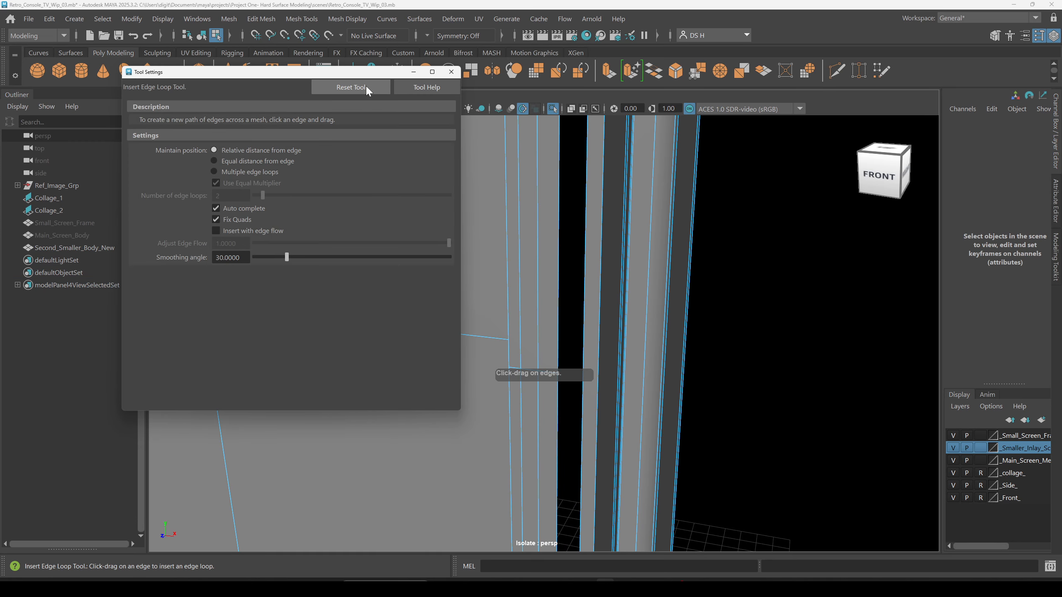
{"action": "left_click", "coordinate": [451, 71]}
{"action": "left_click_drag", "start_coordinate": [602, 381], "coordinate": [704, 403], "text": "alt"}
{"action": "key", "text": "space"}
{"action": "key", "text": "space"}
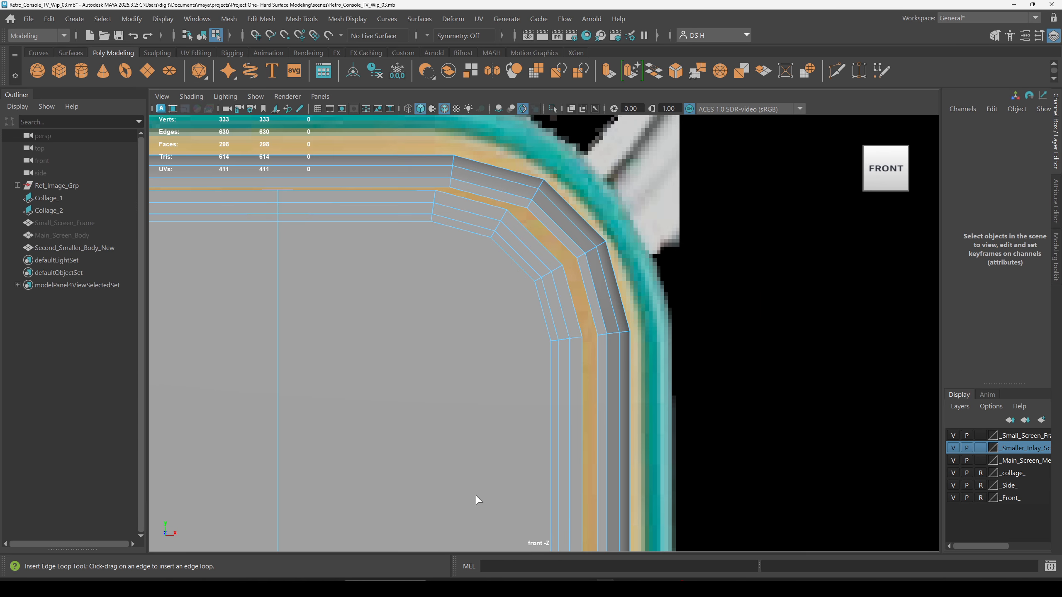
{"action": "middle_click_drag", "start_coordinate": [478, 500], "coordinate": [488, 256], "text": "alt"}
{"action": "right_click_drag", "start_coordinate": [488, 256], "coordinate": [832, 404], "text": "alt"}
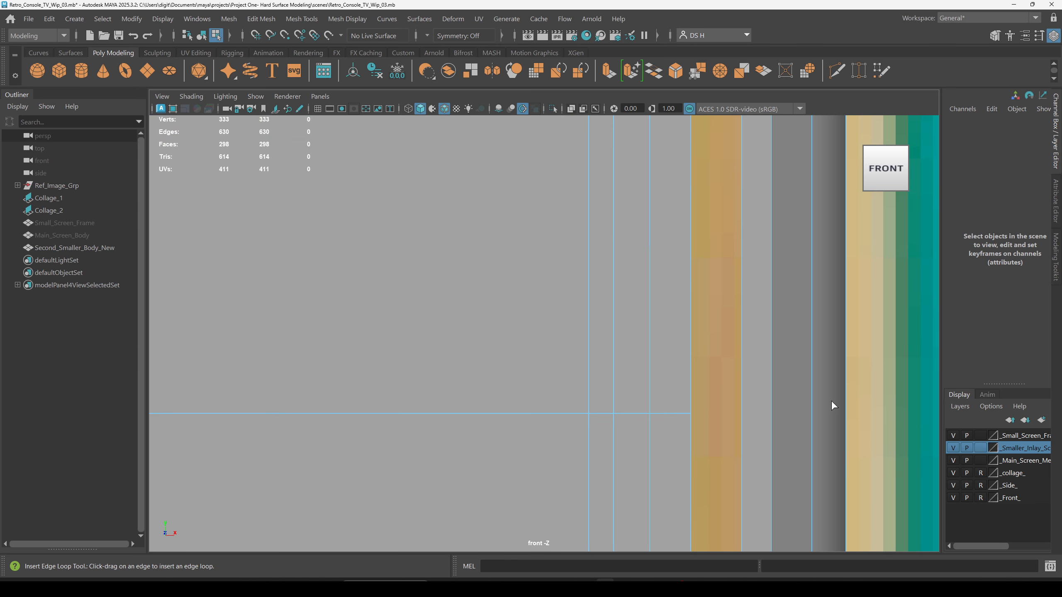
{"action": "right_click_drag", "start_coordinate": [751, 374], "coordinate": [692, 396], "text": "alt"}
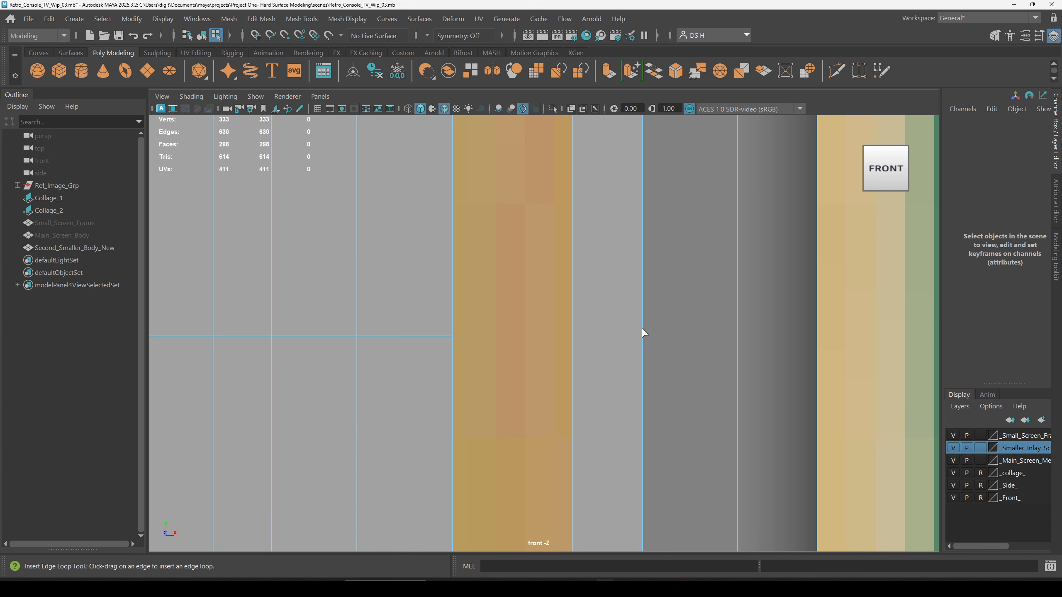
{"action": "left_click_drag", "start_coordinate": [642, 329], "coordinate": [643, 326]}
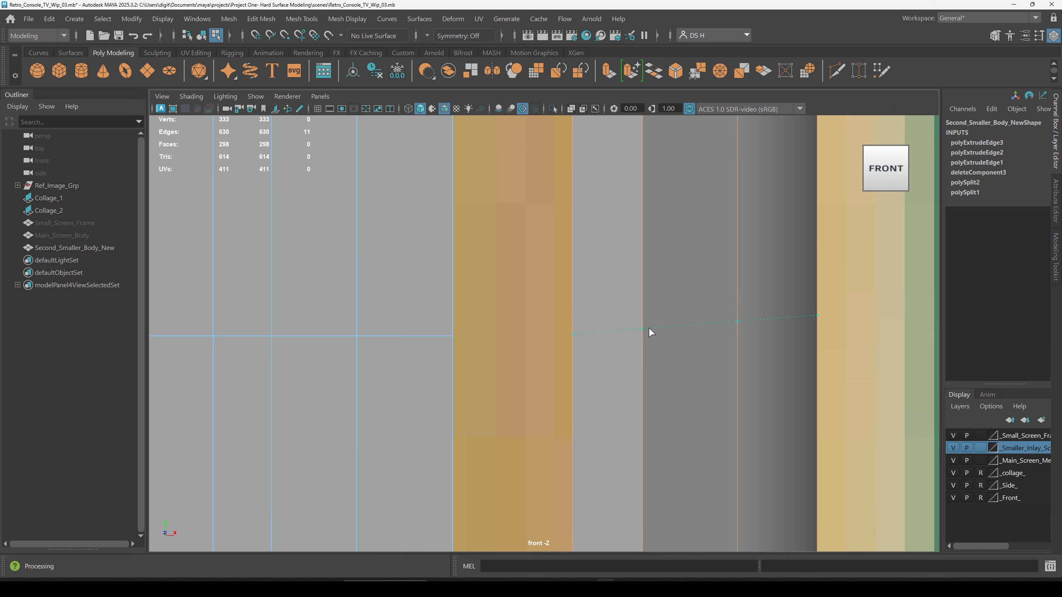
{"action": "left_click_drag", "start_coordinate": [650, 330], "coordinate": [587, 334]}
{"action": "key", "text": "Return"}
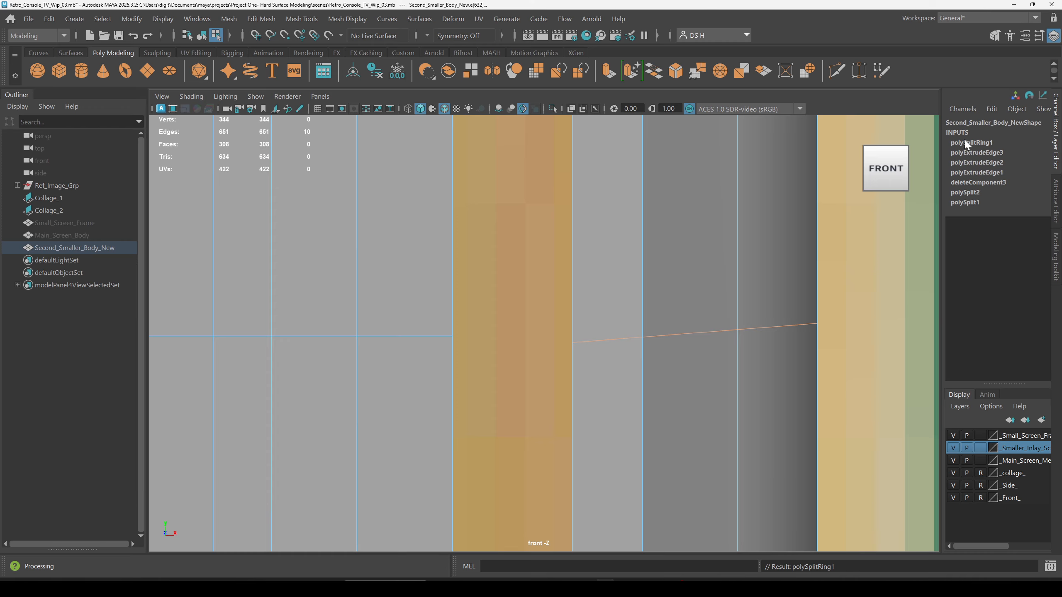
Try setting Adjust Edge Flow to 0 on the new edge loop, then undo it.
{"action": "key", "text": "w"}
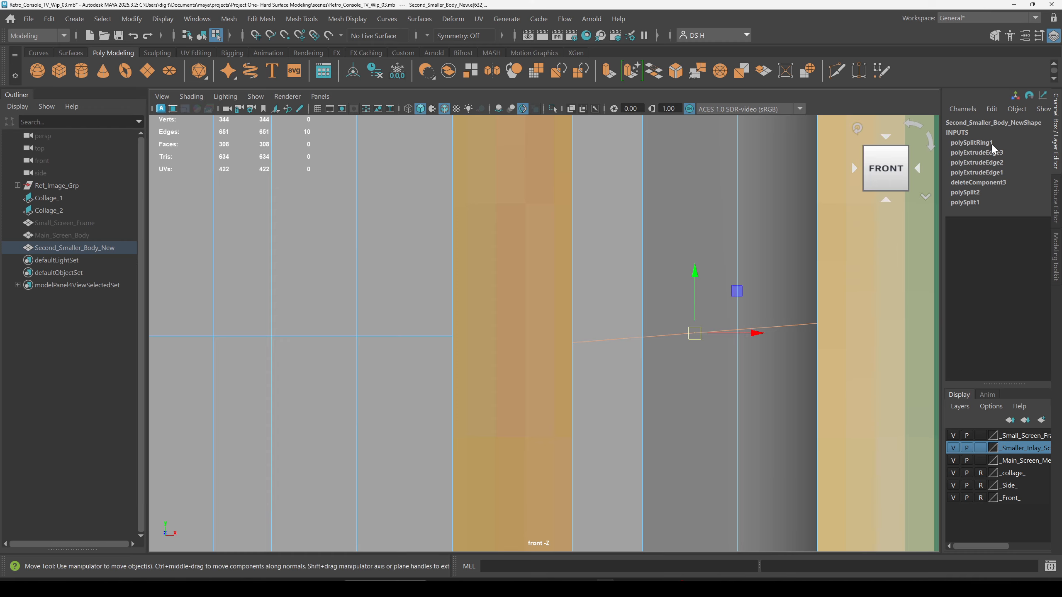
{"action": "left_click", "coordinate": [978, 143]}
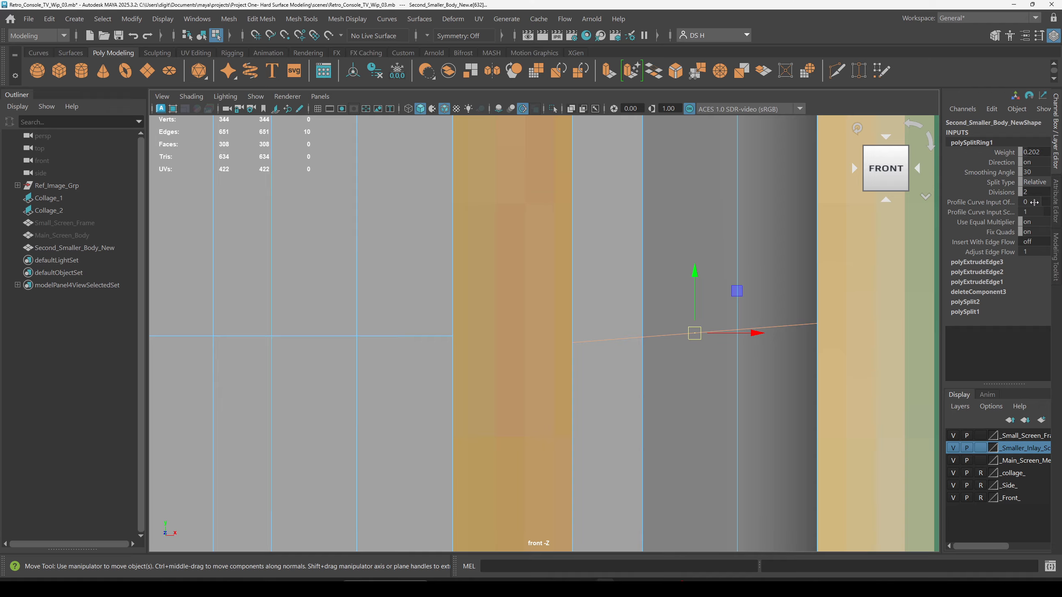
{"action": "double_click", "coordinate": [1031, 242]}
{"action": "key", "text": "Tab"}
{"action": "key", "text": "Return"}
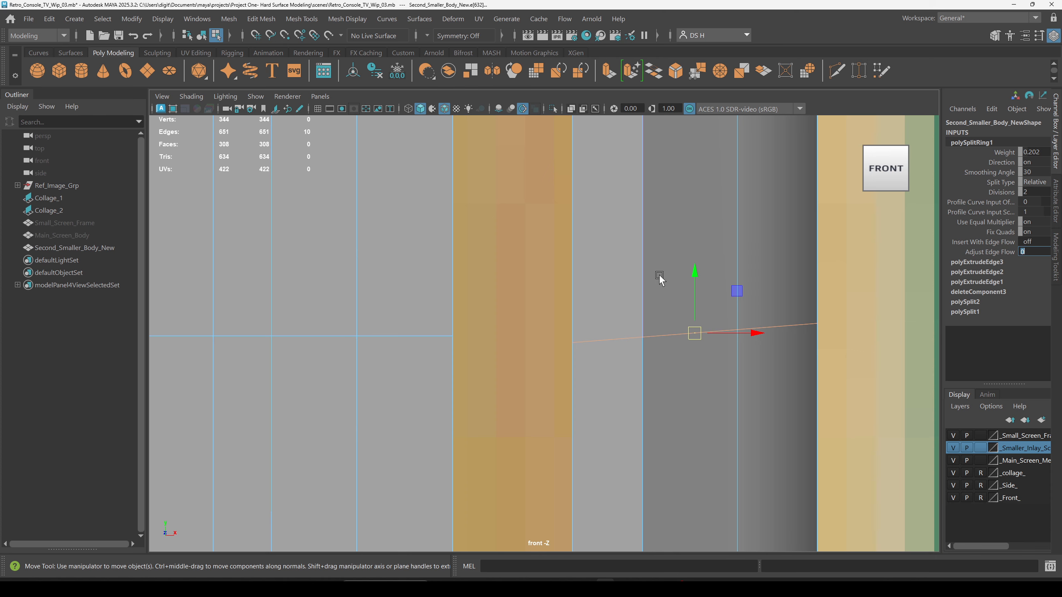
{"action": "scroll", "coordinate": [640, 264], "scroll_direction": "down", "scroll_amount": 5}
{"action": "key", "text": "ctrl+z"}
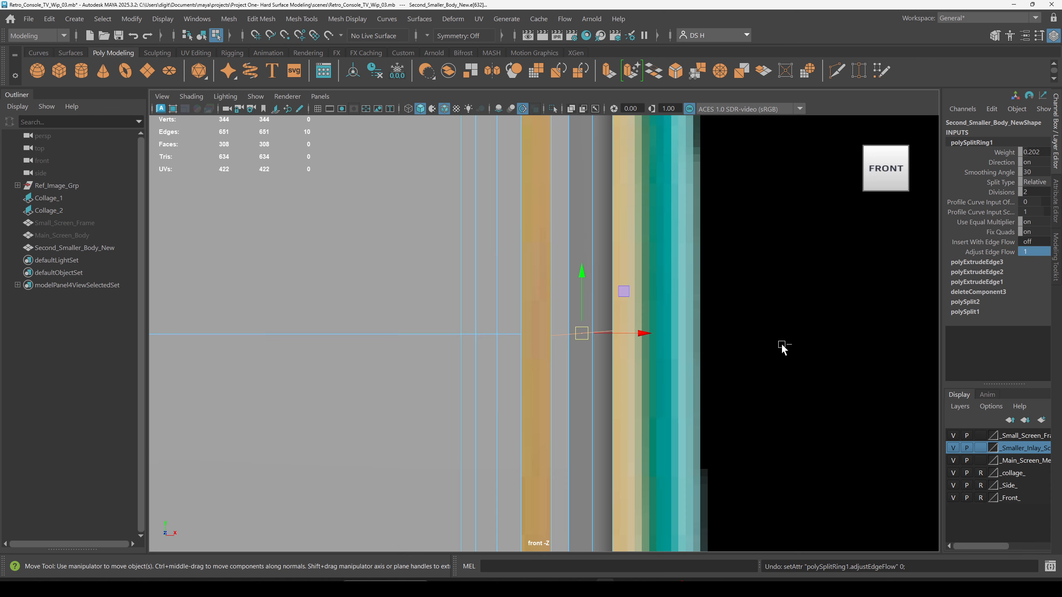
Try turning on Insert With Edge Flow for the new edge loop, then undo it.
{"action": "double_click", "coordinate": [1041, 243]}
{"action": "type", "text": "1"}
{"action": "key", "text": "Return"}
{"action": "key", "text": "ctrl+z"}
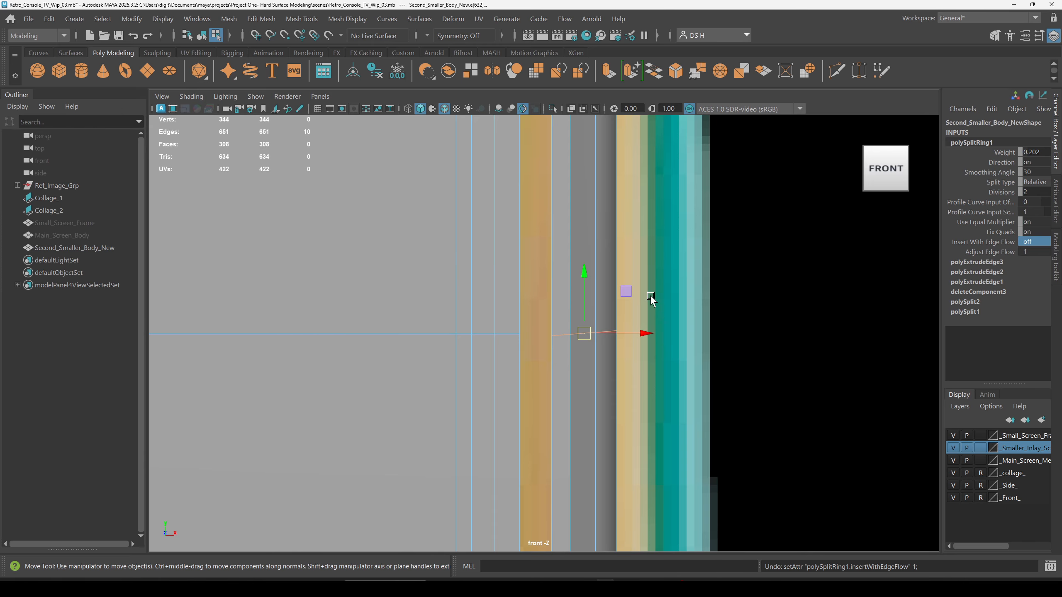
Flatten the shell's new slanted edge loop by scaling it vertically in the perspective view, then clear the selection.
{"action": "right_click_drag", "start_coordinate": [505, 319], "coordinate": [897, 415], "text": "alt"}
{"action": "key", "text": "space"}
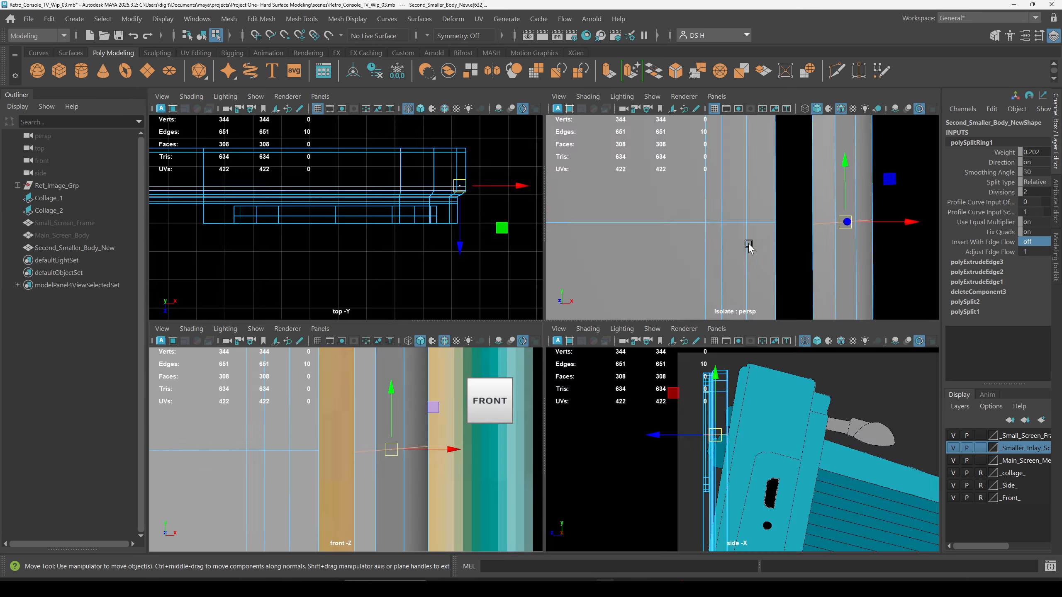
{"action": "key", "text": "space"}
{"action": "mouse_move", "coordinate": [671, 356]}
{"action": "left_mouse_down", "text": "alt"}
{"action": "mouse_move", "coordinate": [325, 347]}
{"action": "mouse_move", "coordinate": [578, 351]}
{"action": "mouse_move", "coordinate": [506, 341]}
{"action": "mouse_move", "coordinate": [724, 389]}
{"action": "mouse_move", "coordinate": [780, 357]}
{"action": "mouse_move", "coordinate": [751, 392]}
{"action": "mouse_move", "coordinate": [711, 385]}
{"action": "mouse_move", "coordinate": [766, 382]}
{"action": "mouse_move", "coordinate": [664, 363]}
{"action": "left_mouse_up", "text": "alt"}
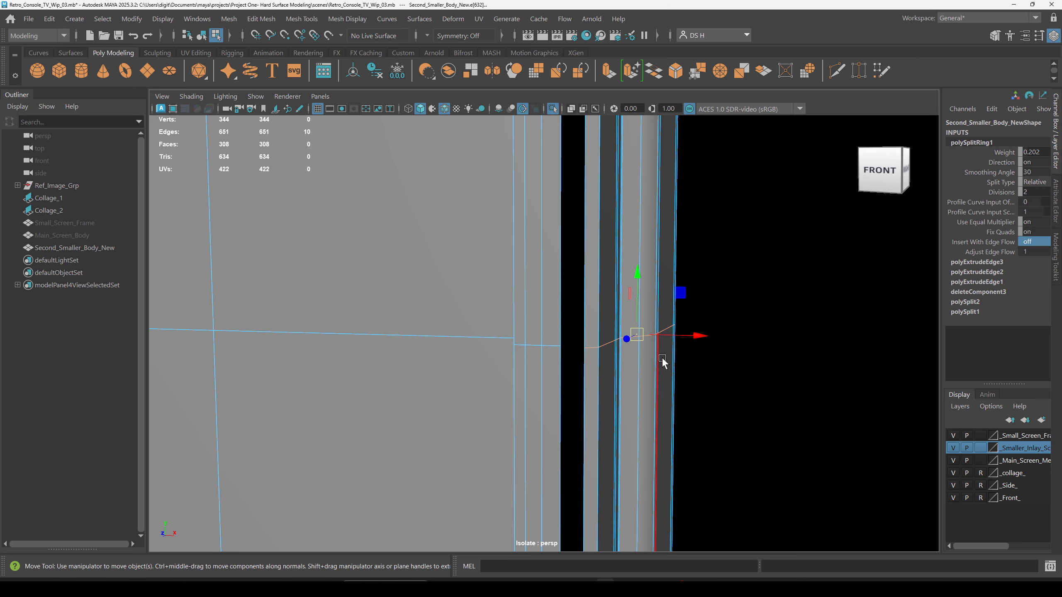
{"action": "right_click_drag", "start_coordinate": [645, 336], "coordinate": [682, 367], "text": "alt"}
{"action": "left_click_drag", "start_coordinate": [712, 371], "coordinate": [576, 365], "text": "alt"}
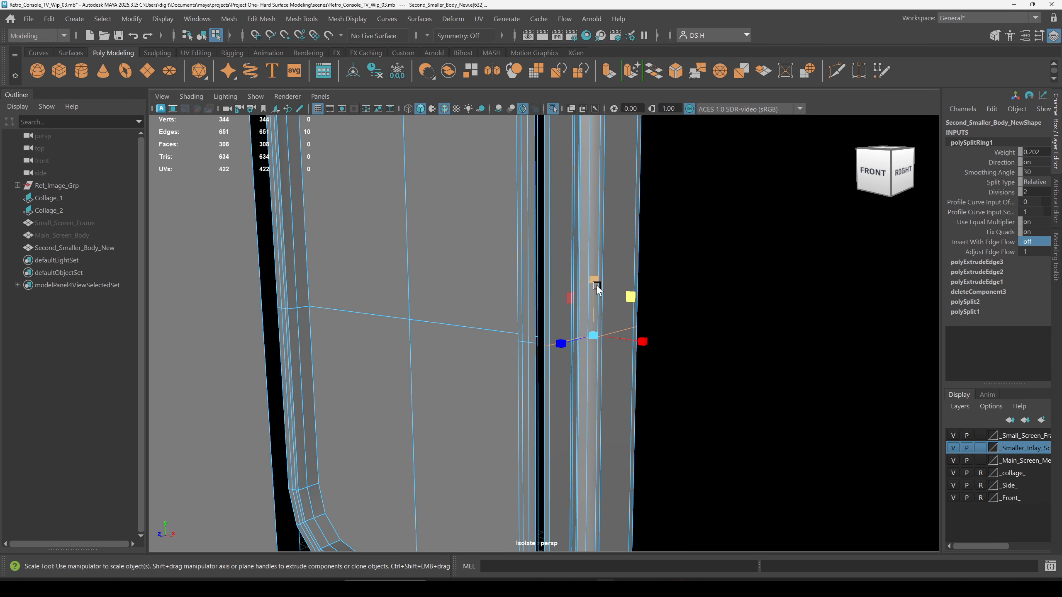
{"action": "left_click_drag", "start_coordinate": [596, 280], "coordinate": [594, 423]}
{"action": "left_click_drag", "start_coordinate": [579, 574], "coordinate": [579, 573]}
{"action": "left_click", "coordinate": [781, 410]}
{"action": "left_click_drag", "start_coordinate": [781, 410], "coordinate": [754, 400], "text": "alt"}
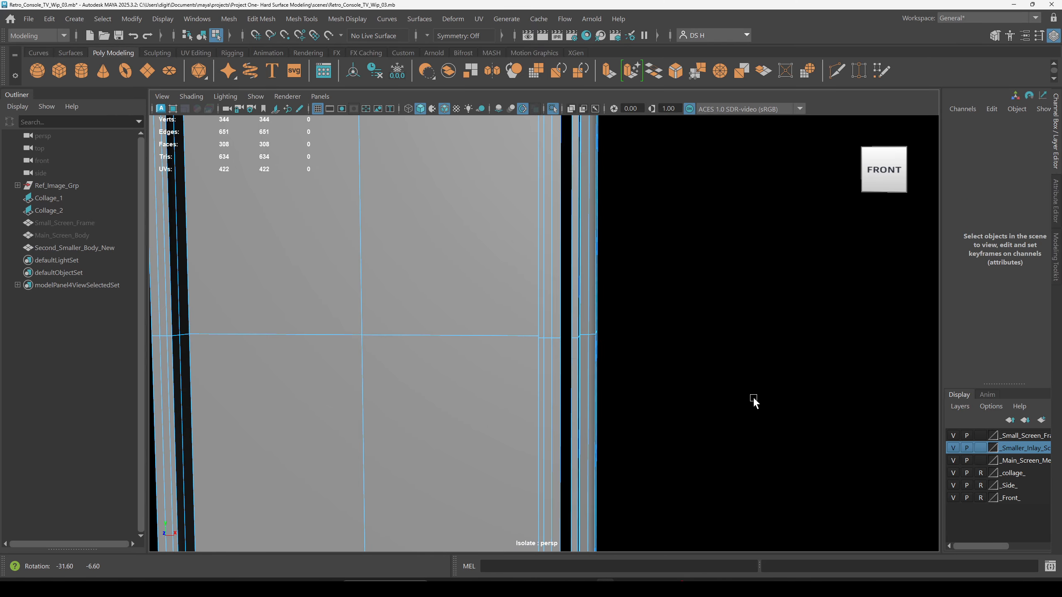
Try inserting a horizontal edge loop across the large front panel, level with the inner frame's middle edge.
{"action": "left_click_drag", "start_coordinate": [495, 346], "coordinate": [702, 367], "text": "alt"}
{"action": "right_click_drag", "start_coordinate": [548, 315], "coordinate": [470, 304], "text": "alt"}
{"action": "right_click", "coordinate": [468, 306], "text": "shift"}
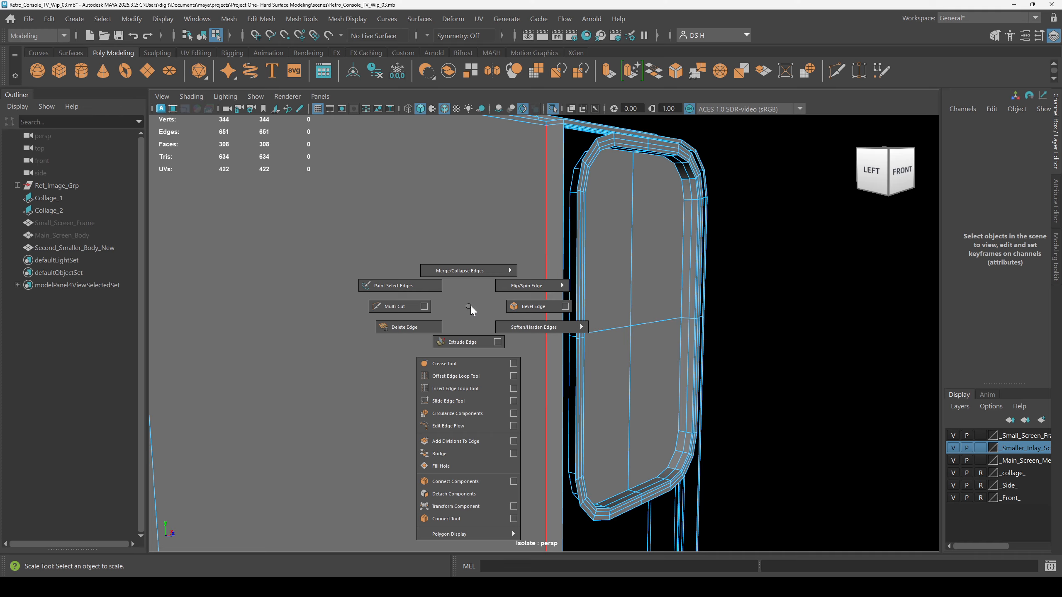
{"action": "right_click_drag", "start_coordinate": [469, 303], "coordinate": [451, 389], "text": "shift"}
{"action": "mouse_move", "coordinate": [536, 346]}
{"action": "left_mouse_down", "text": "alt"}
{"action": "mouse_move", "coordinate": [444, 345]}
{"action": "mouse_move", "coordinate": [545, 346]}
{"action": "mouse_move", "coordinate": [551, 337]}
{"action": "mouse_move", "coordinate": [540, 357]}
{"action": "left_mouse_up", "text": "alt"}
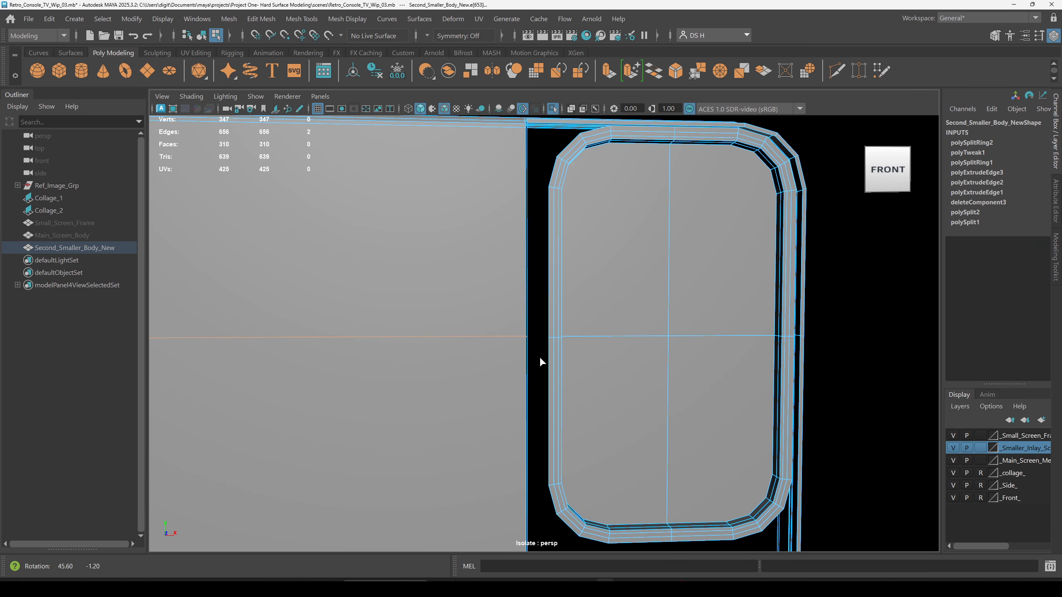
{"action": "right_click_drag", "start_coordinate": [539, 356], "coordinate": [864, 414], "text": "alt"}
{"action": "left_click_drag", "start_coordinate": [619, 393], "coordinate": [652, 396], "text": "alt"}
{"action": "key", "text": "w"}
Check the panel's horizontal edge loop against the whole body and undo its insertion.
{"action": "key", "text": "space"}
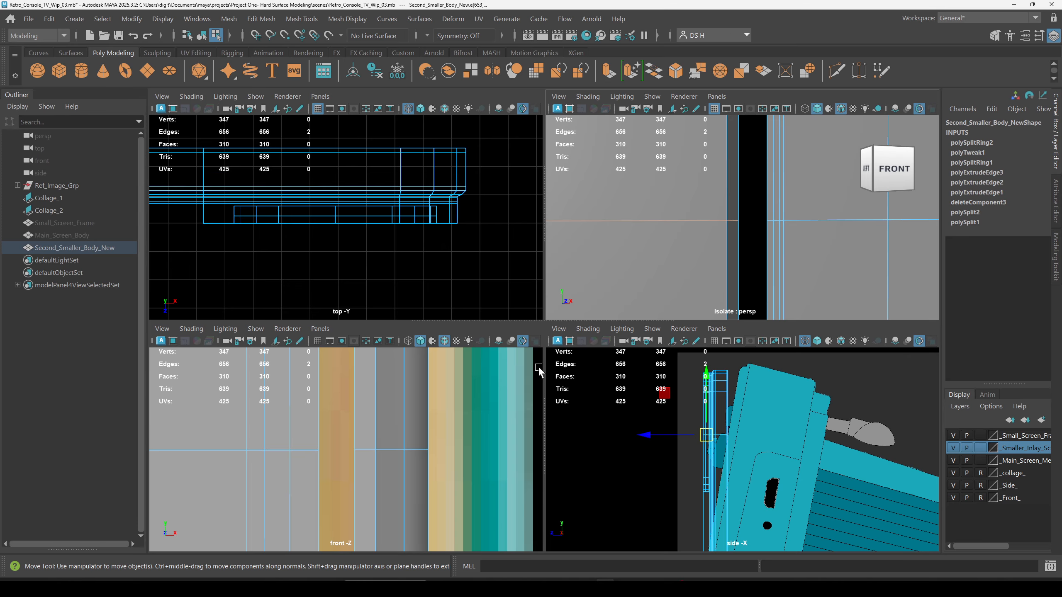
{"action": "key", "text": "space"}
{"action": "right_click_drag", "start_coordinate": [624, 327], "coordinate": [38, 332], "text": "alt"}
{"action": "left_click_drag", "start_coordinate": [544, 418], "coordinate": [588, 388], "text": "alt"}
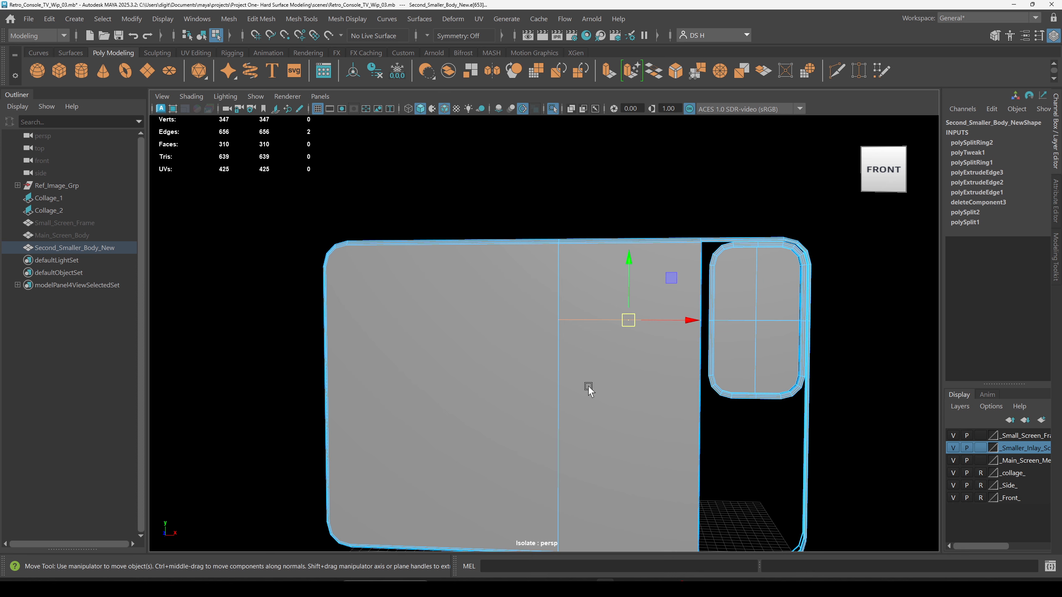
{"action": "key", "text": "ctrl+z"}
Return to object selection and isolate Second_Smaller_Body_New in the front view.
{"action": "key", "text": "space"}
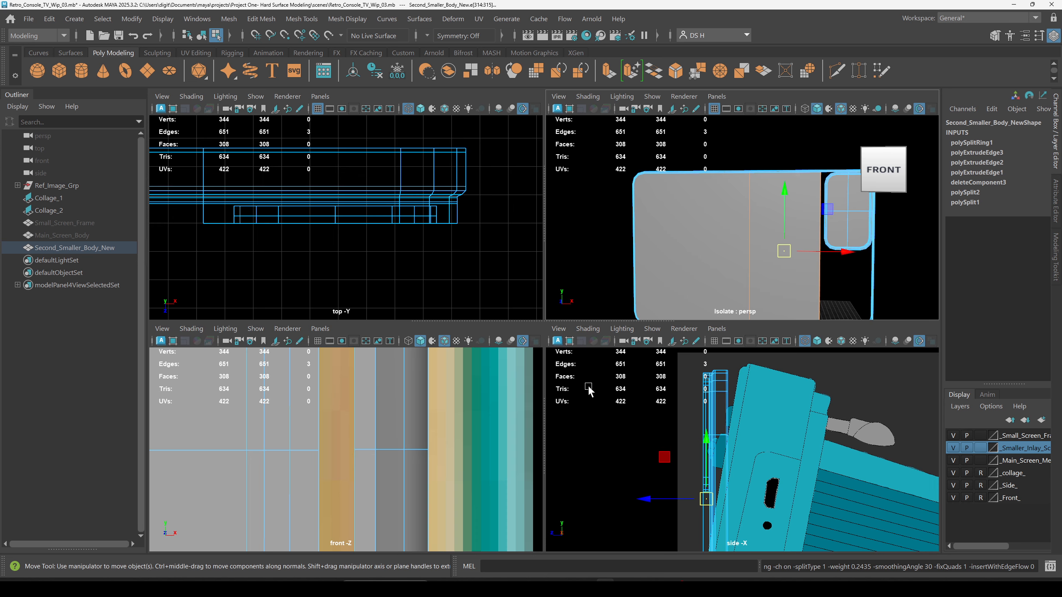
{"action": "key", "text": "F8"}
{"action": "key", "text": "space"}
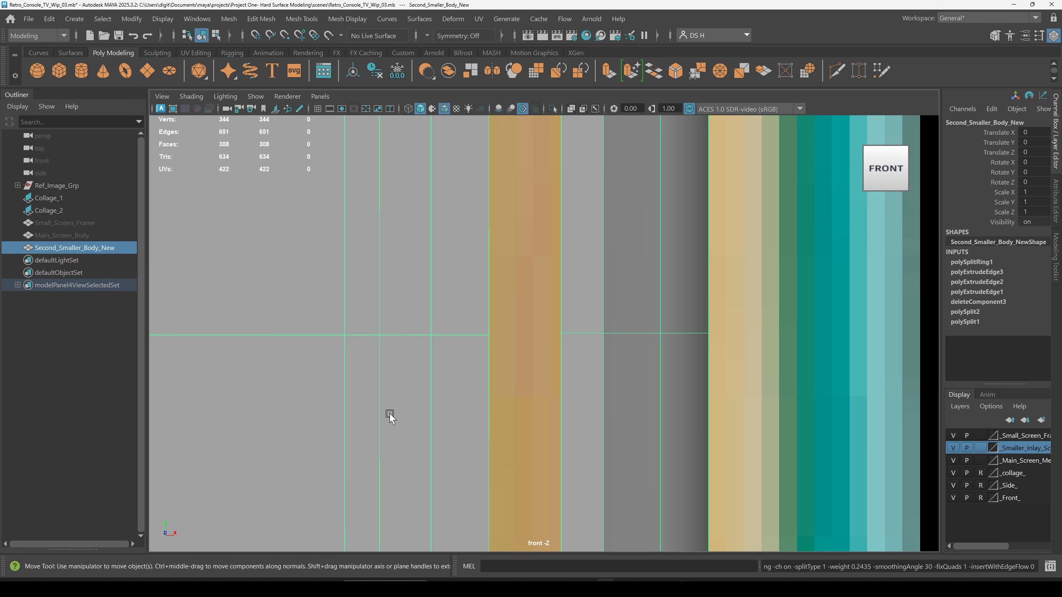
{"action": "right_click_drag", "start_coordinate": [633, 422], "coordinate": [390, 376], "text": "alt"}
{"action": "key", "text": "ctrl+1"}
{"action": "left_click", "coordinate": [771, 420]}
{"action": "middle_click_drag", "start_coordinate": [390, 375], "coordinate": [610, 385], "text": "alt"}
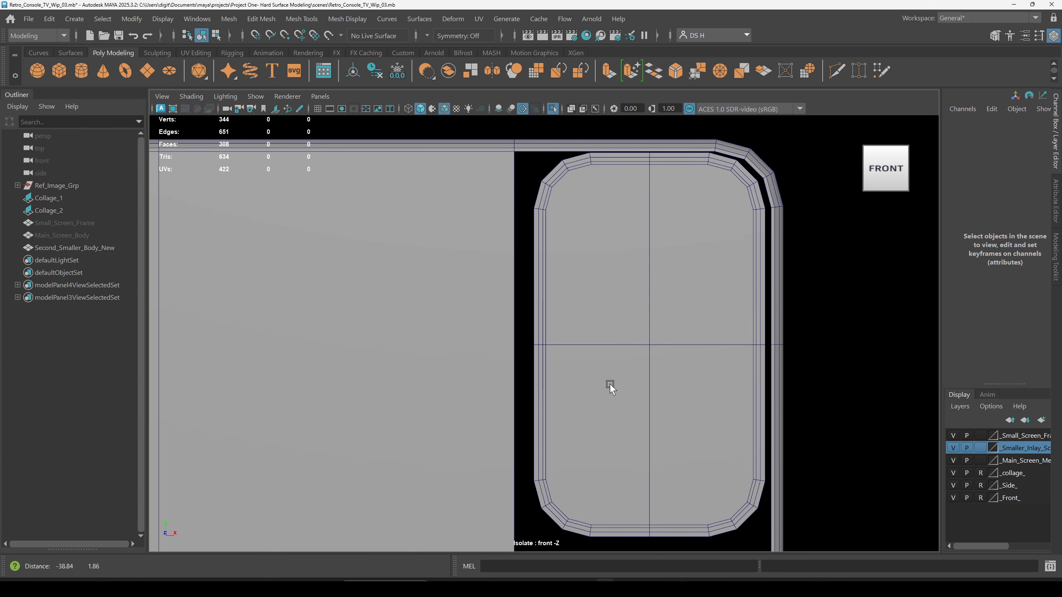
Select Second_Smaller_Body_New as a whole object and fit the entire body in the front view.
{"action": "left_click", "coordinate": [627, 393]}
{"action": "right_click_drag", "start_coordinate": [627, 394], "coordinate": [326, 353], "text": "alt"}
{"action": "middle_click_drag", "start_coordinate": [326, 352], "coordinate": [459, 243], "text": "alt"}
{"action": "right_click_drag", "start_coordinate": [711, 283], "coordinate": [630, 344], "text": "alt"}
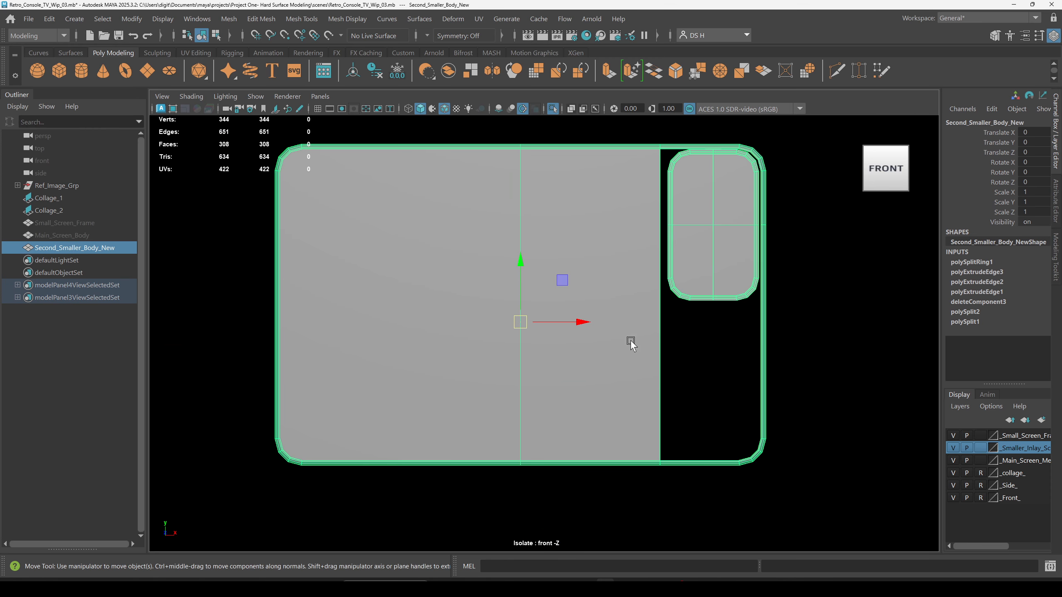
Slice Second_Smaller_Body_New with a horizontal Multi-Cut across the large front panel, just below the inner frame's horizontal middle edge.
{"action": "middle_click_drag", "start_coordinate": [631, 344], "coordinate": [655, 417], "text": "alt"}
{"action": "middle_click_drag", "start_coordinate": [493, 356], "coordinate": [491, 296], "text": "alt"}
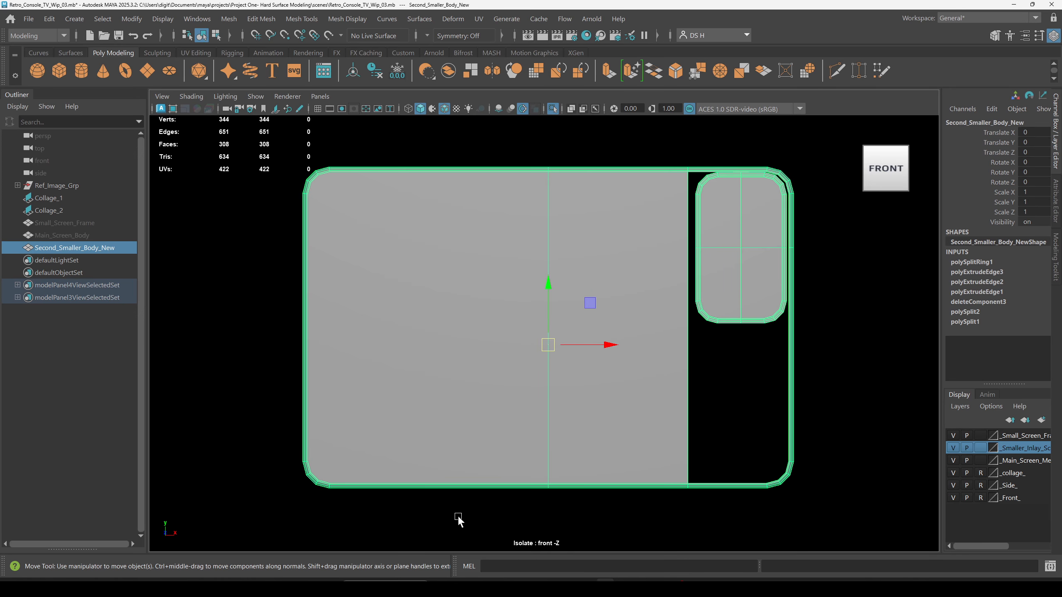
{"action": "middle_click_drag", "start_coordinate": [745, 389], "coordinate": [700, 370], "text": "alt"}
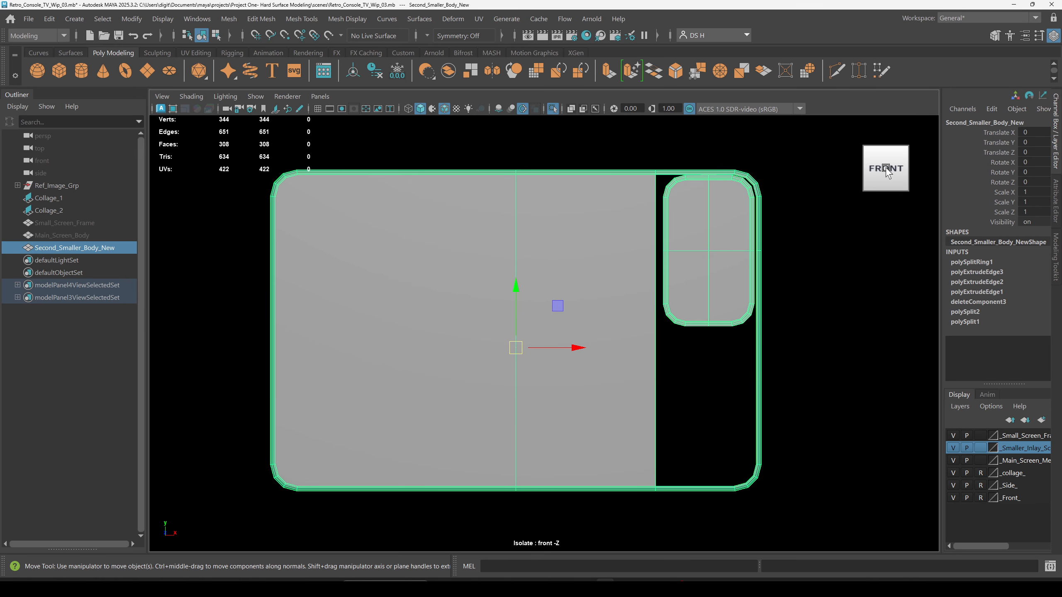
{"action": "middle_click_drag", "start_coordinate": [623, 382], "coordinate": [592, 384], "text": "alt"}
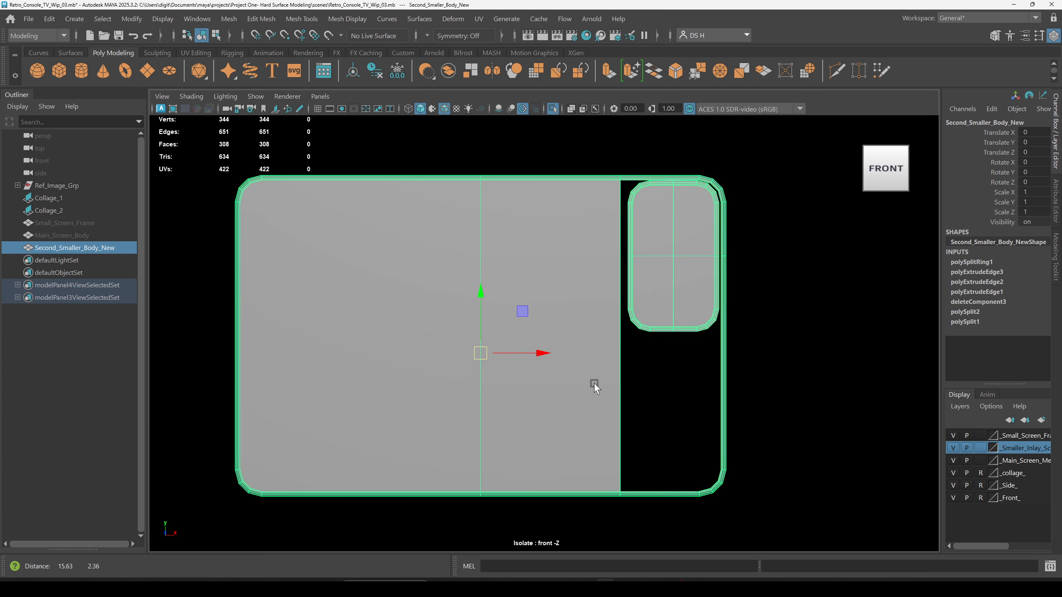
{"action": "right_click_drag", "start_coordinate": [812, 228], "coordinate": [564, 214], "text": "shift"}
{"action": "left_click", "coordinate": [485, 177]}
{"action": "key", "text": "Escape"}
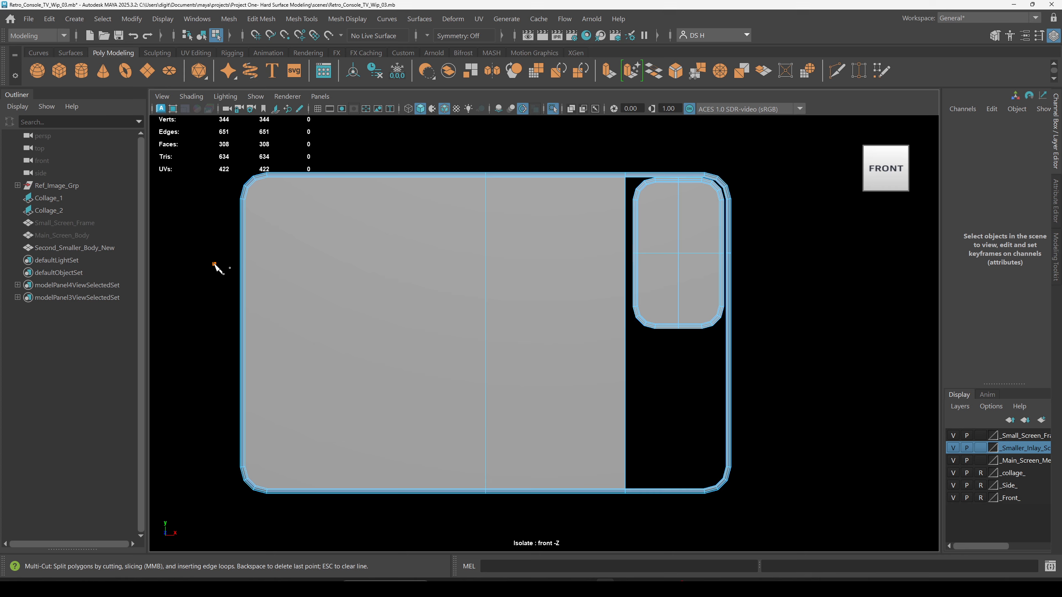
{"action": "left_click_drag", "start_coordinate": [214, 265], "coordinate": [532, 261]}
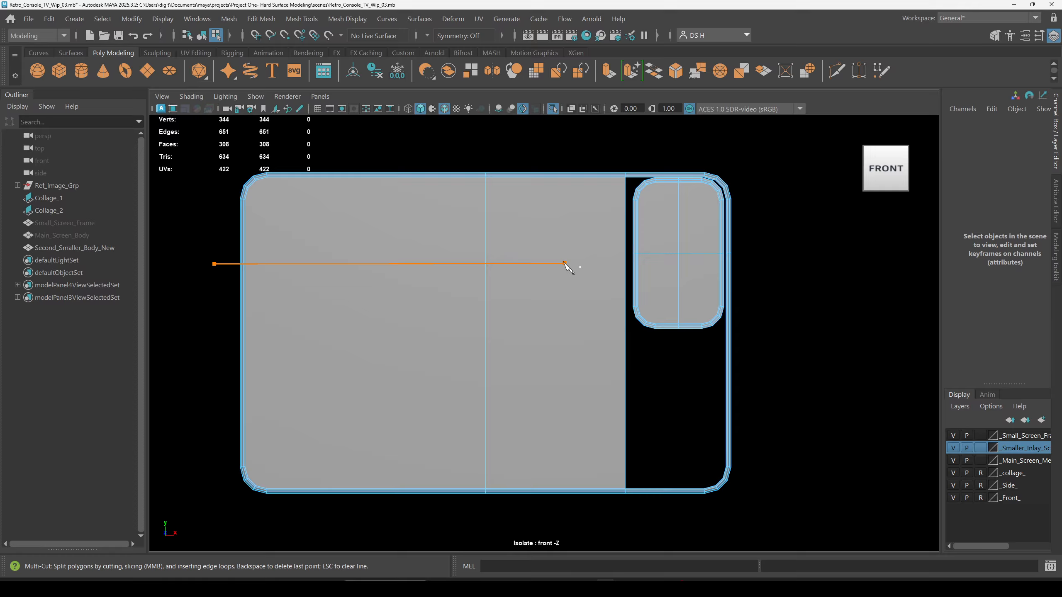
{"action": "left_click_drag", "start_coordinate": [564, 262], "coordinate": [624, 272]}
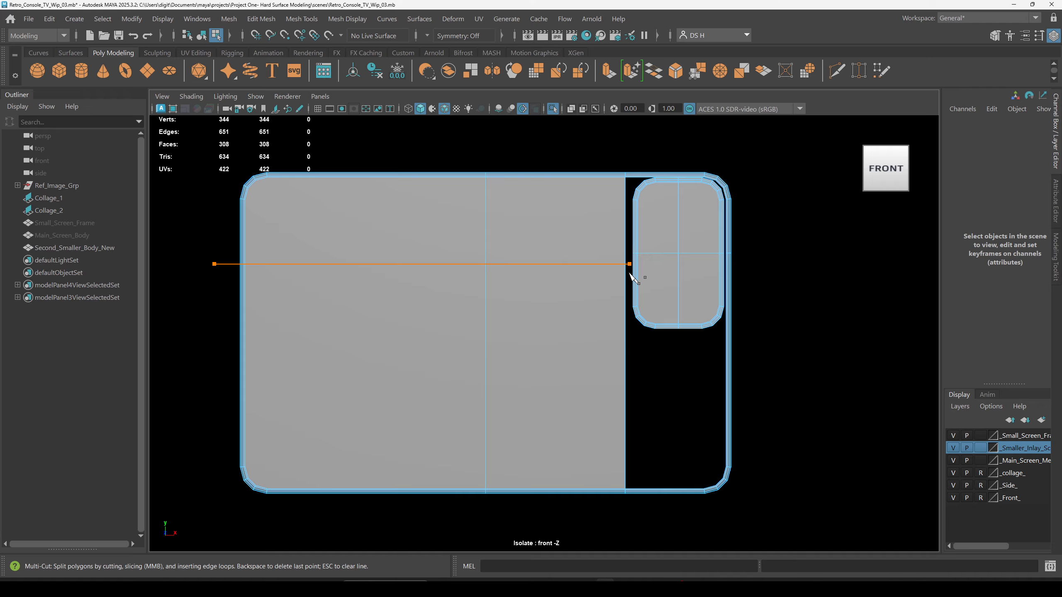
{"action": "mouse_move", "coordinate": [630, 273]}
{"action": "left_mouse_down"}
{"action": "mouse_move", "coordinate": [812, 276]}
{"action": "mouse_move", "coordinate": [674, 281]}
{"action": "mouse_move", "coordinate": [640, 268]}
{"action": "left_mouse_up"}
{"action": "mouse_move", "coordinate": [632, 268]}
{"action": "left_mouse_down"}
{"action": "mouse_move", "coordinate": [279, 276]}
{"action": "mouse_move", "coordinate": [627, 279]}
{"action": "left_mouse_up"}
{"action": "left_click_drag", "start_coordinate": [631, 281], "coordinate": [631, 281]}
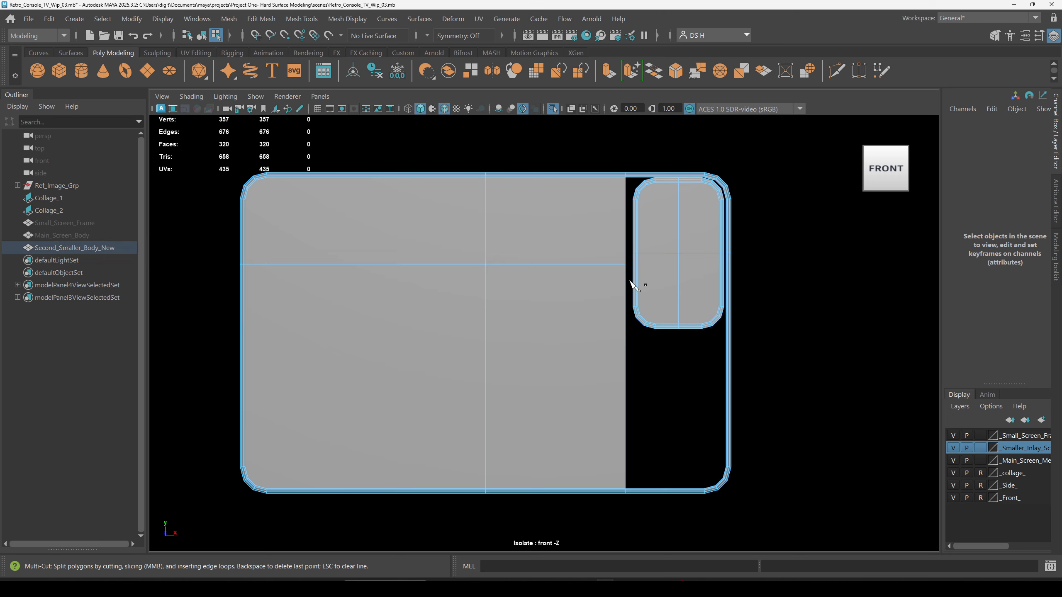
Select the panel's new horizontal edge loop and move it vertically in line with the inner frame's horizontal middle edge.
{"action": "key", "text": "w"}
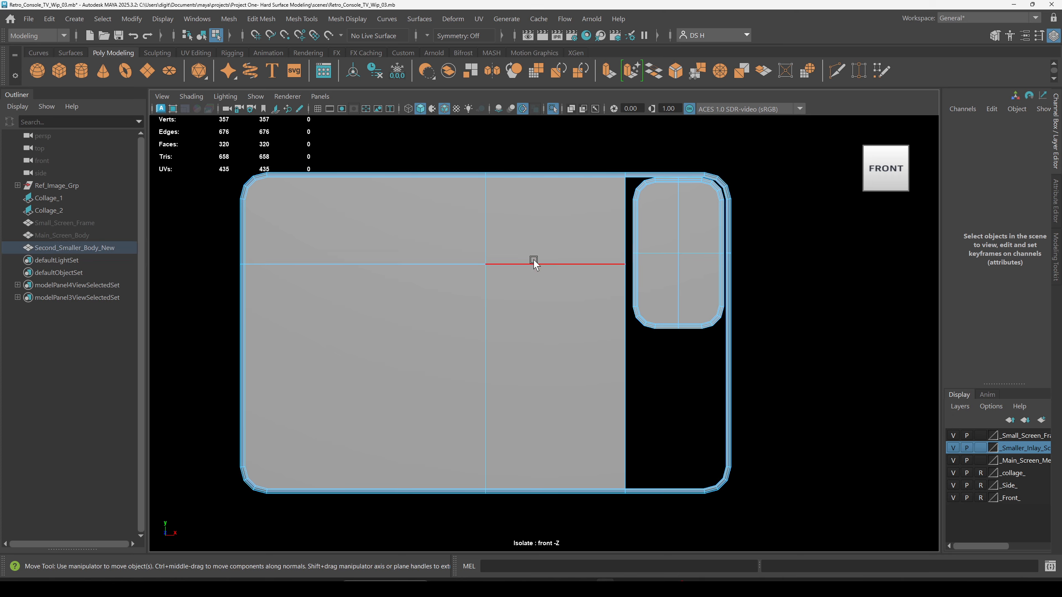
{"action": "key", "text": "F11"}
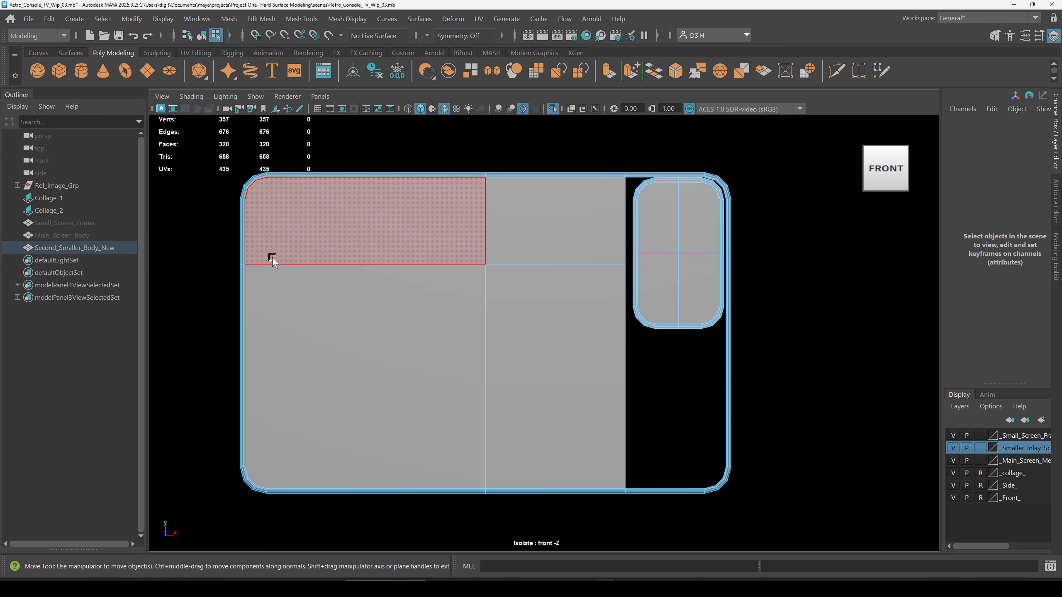
{"action": "double_click", "coordinate": [312, 264]}
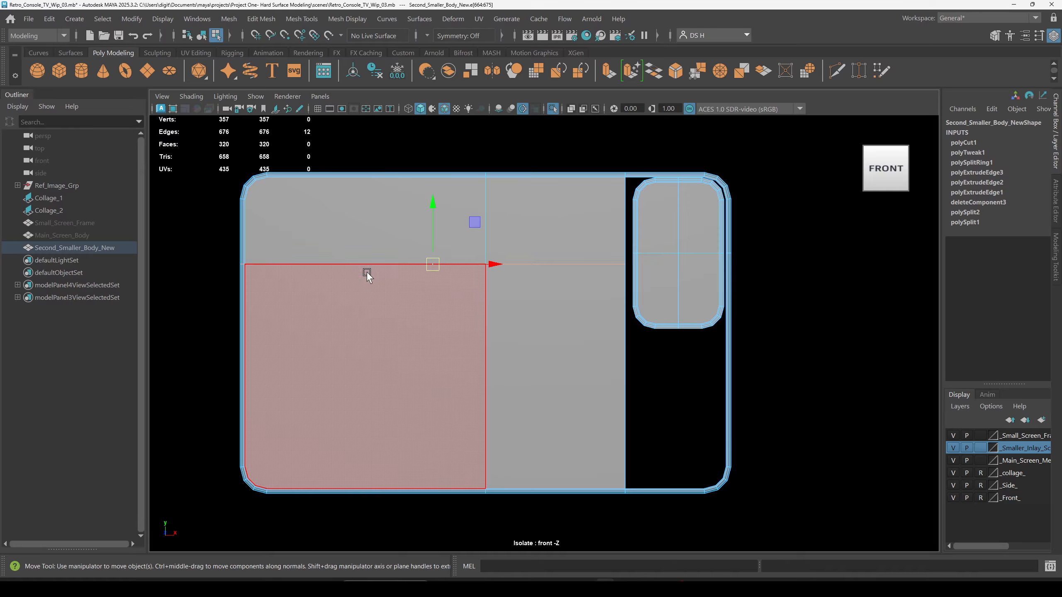
{"action": "key", "text": "space"}
{"action": "key", "text": "space"}
{"action": "left_click_drag", "start_coordinate": [418, 348], "coordinate": [662, 387], "text": "alt"}
{"action": "left_click_drag", "start_coordinate": [676, 330], "coordinate": [600, 332], "text": "alt"}
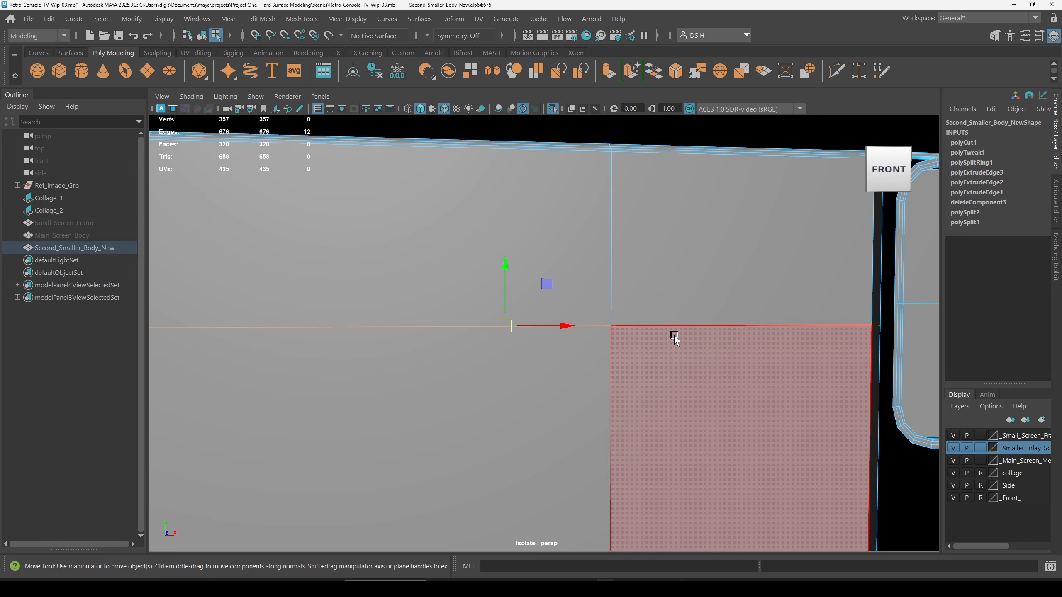
{"action": "key", "text": "space"}
{"action": "key", "text": "space"}
{"action": "right_click_drag", "start_coordinate": [498, 341], "coordinate": [562, 387], "text": "alt"}
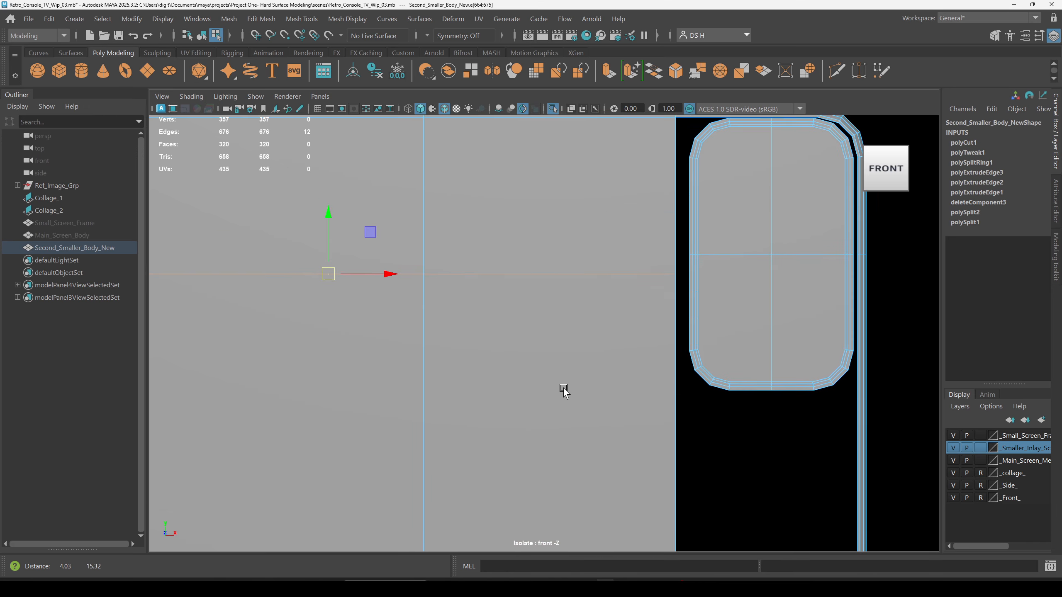
{"action": "middle_click_drag", "start_coordinate": [562, 387], "coordinate": [556, 415], "text": "alt"}
{"action": "left_click_drag", "start_coordinate": [324, 239], "coordinate": [353, 218]}
{"action": "scroll", "coordinate": [749, 335], "scroll_direction": "down", "scroll_amount": 1}
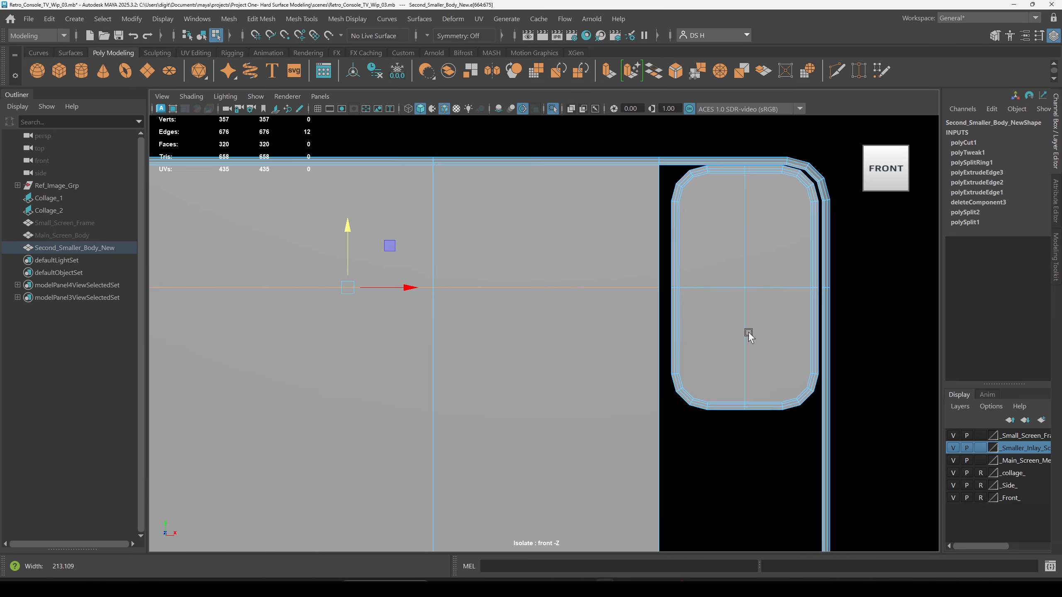
Return to object selection and examine the gap between the shell's upper border and the inner frame in perspective.
{"action": "right_click_drag", "start_coordinate": [748, 335], "coordinate": [170, 320], "text": "alt"}
{"action": "key", "text": "space"}
{"action": "key", "text": "space"}
{"action": "right_click_drag", "start_coordinate": [813, 308], "coordinate": [602, 285], "text": "alt"}
{"action": "left_click", "coordinate": [495, 300]}
{"action": "left_click", "coordinate": [702, 230]}
{"action": "left_click_drag", "start_coordinate": [702, 230], "coordinate": [738, 285], "text": "alt"}
{"action": "right_click_drag", "start_coordinate": [738, 284], "coordinate": [811, 318], "text": "alt"}
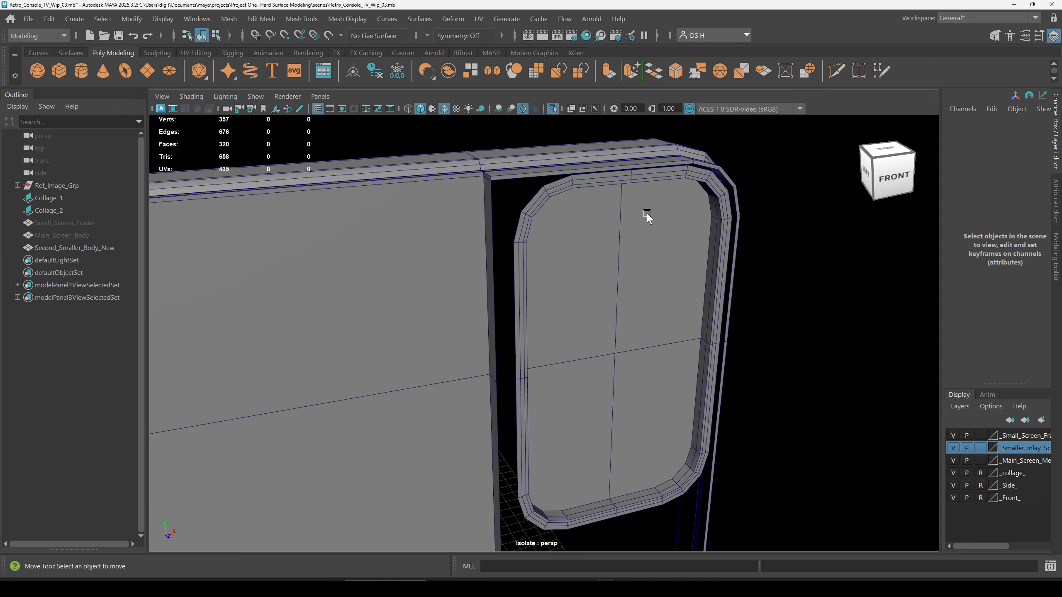
{"action": "right_click_drag", "start_coordinate": [646, 213], "coordinate": [571, 251], "text": "alt"}
{"action": "left_click_drag", "start_coordinate": [571, 251], "coordinate": [587, 306], "text": "alt"}
{"action": "right_click_drag", "start_coordinate": [587, 306], "coordinate": [751, 376], "text": "alt"}
{"action": "left_click_drag", "start_coordinate": [750, 377], "coordinate": [761, 348], "text": "alt"}
{"action": "middle_click_drag", "start_coordinate": [582, 239], "coordinate": [594, 281], "text": "alt"}
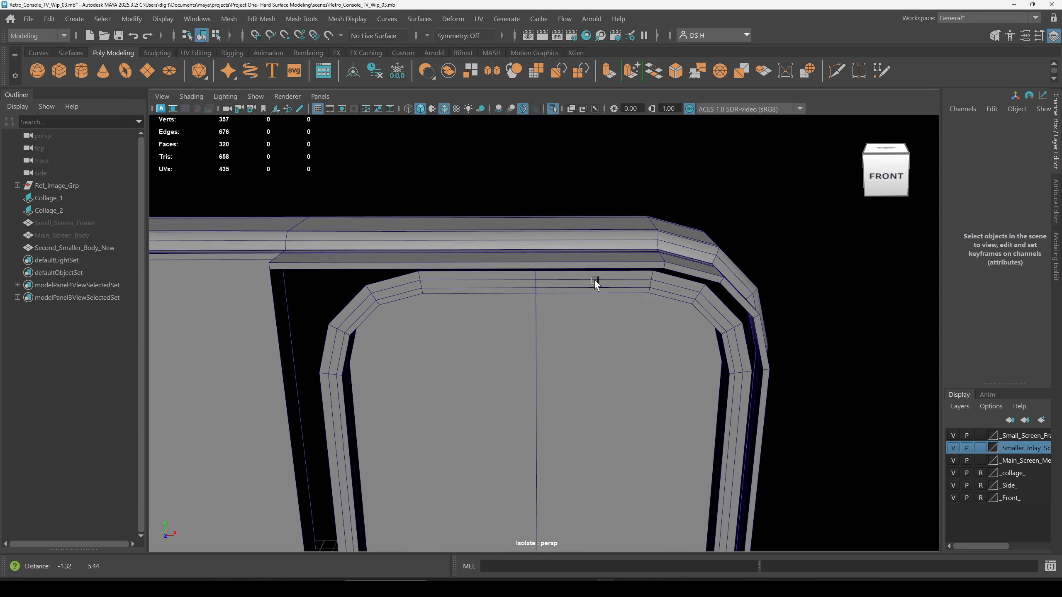
{"action": "right_click_drag", "start_coordinate": [595, 281], "coordinate": [679, 350], "text": "alt"}
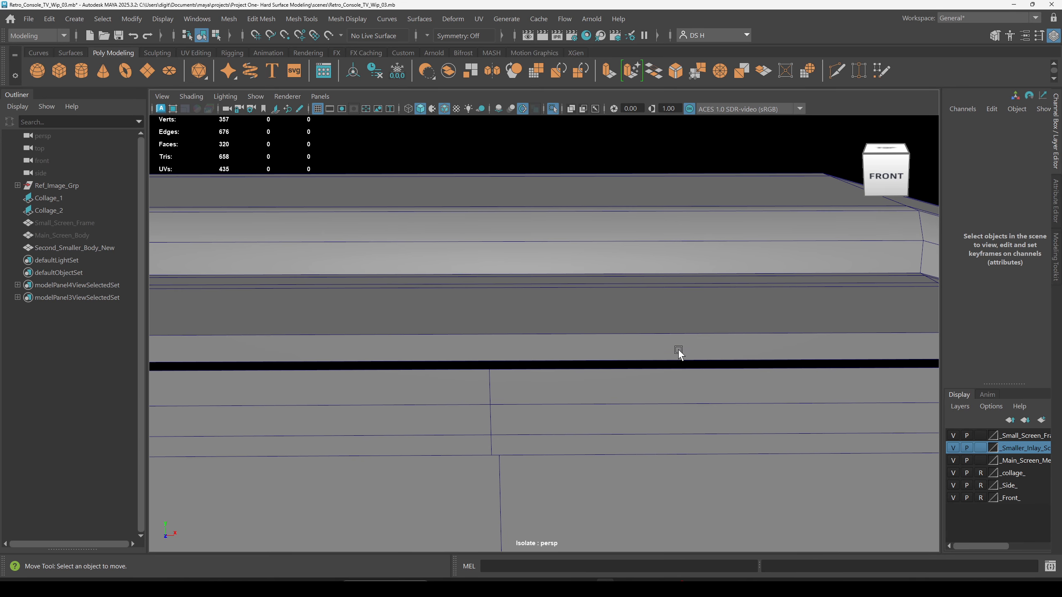
{"action": "middle_click_drag", "start_coordinate": [679, 350], "coordinate": [608, 304], "text": "alt"}
Slice a vertical Multi-Cut through the shell's upper border in the front view, above the inner frame's vertical centre edge.
{"action": "left_click", "coordinate": [606, 302]}
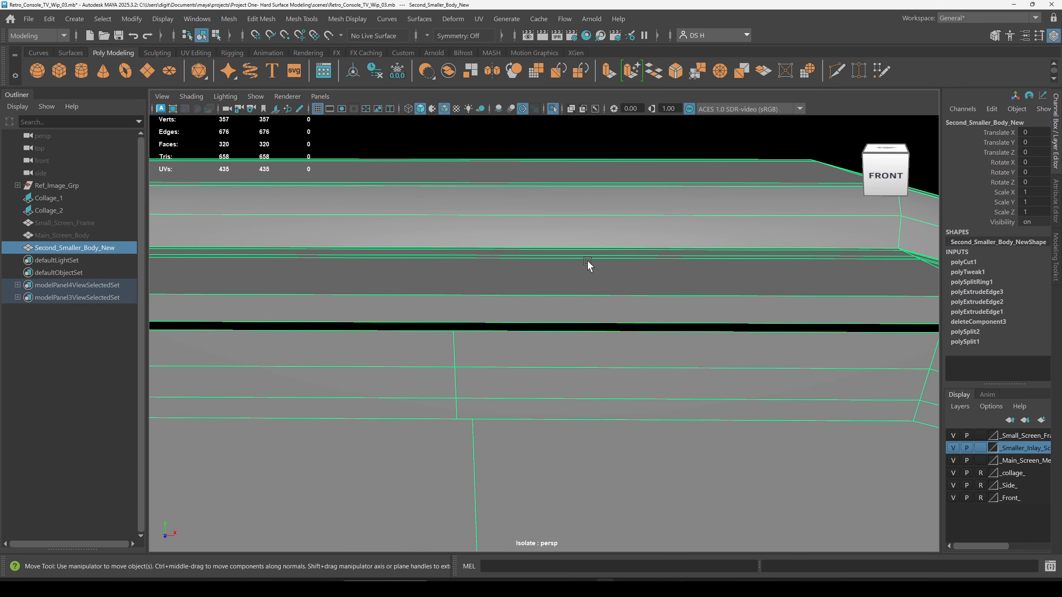
{"action": "key", "text": "space"}
{"action": "key", "text": "space"}
{"action": "middle_click_drag", "start_coordinate": [692, 209], "coordinate": [525, 347], "text": "alt"}
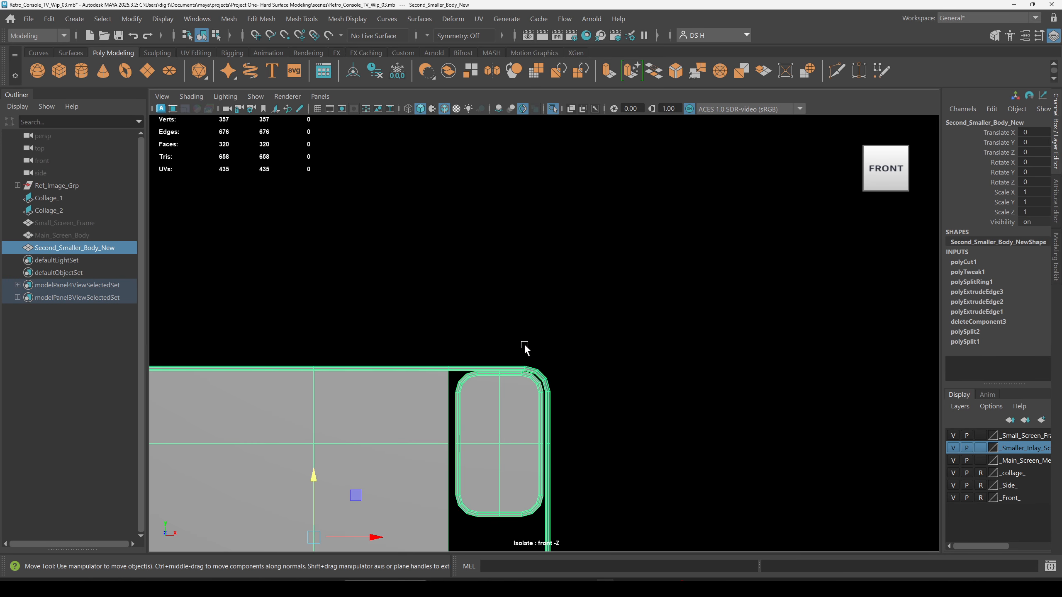
{"action": "right_click_drag", "start_coordinate": [525, 345], "coordinate": [678, 475], "text": "alt"}
{"action": "middle_click_drag", "start_coordinate": [678, 475], "coordinate": [803, 341], "text": "alt"}
{"action": "right_click_drag", "start_coordinate": [481, 237], "coordinate": [686, 247], "text": "alt"}
{"action": "right_click_drag", "start_coordinate": [308, 354], "coordinate": [604, 328], "text": "alt"}
{"action": "right_click_drag", "start_coordinate": [564, 190], "coordinate": [493, 193], "text": "shift"}
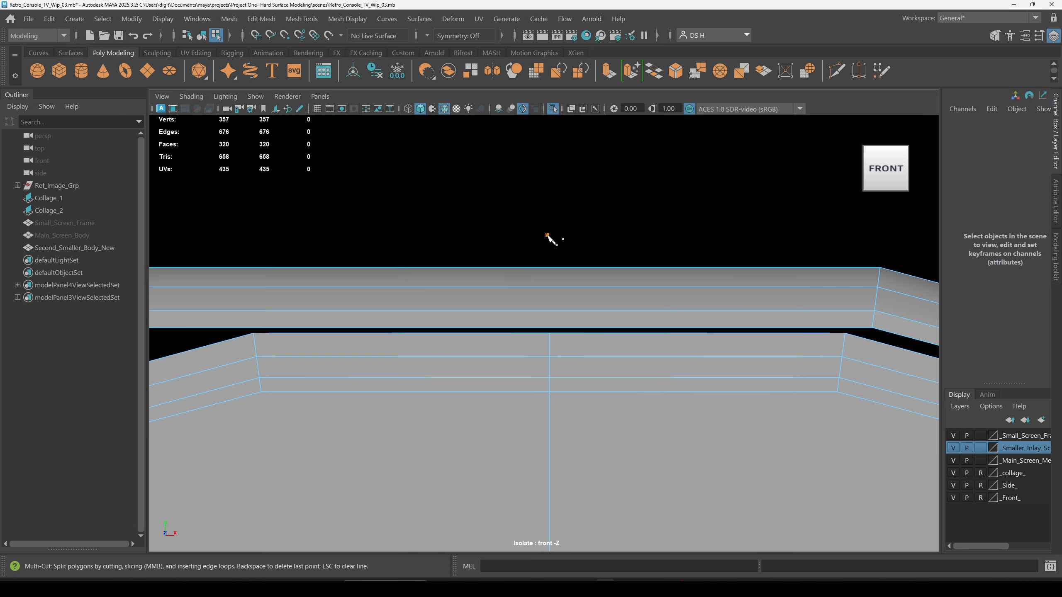
{"action": "left_click", "coordinate": [547, 330]}
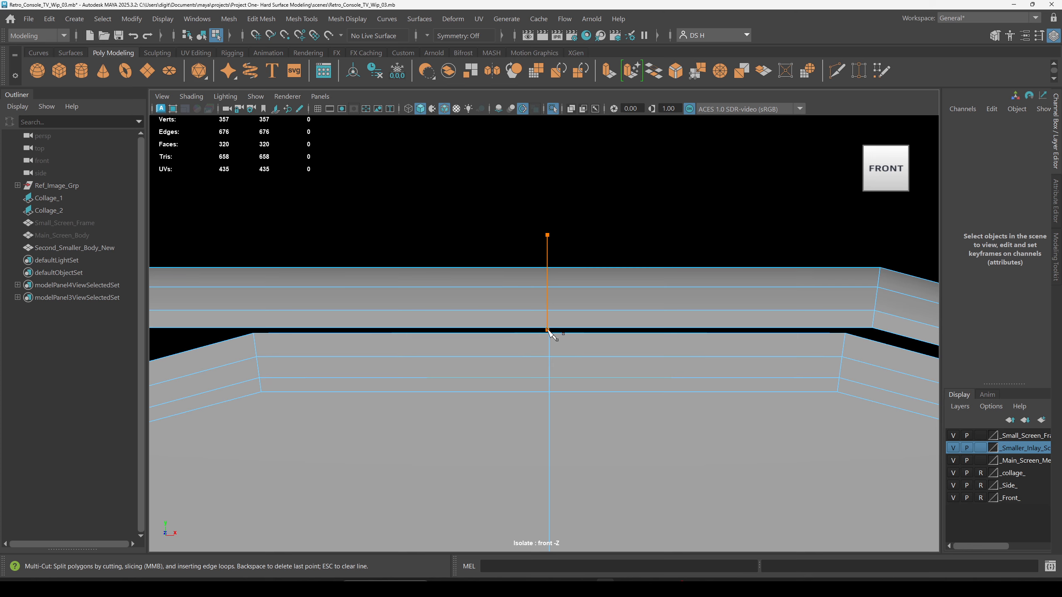
{"action": "left_click_drag", "start_coordinate": [549, 330], "coordinate": [548, 331], "text": "shift"}
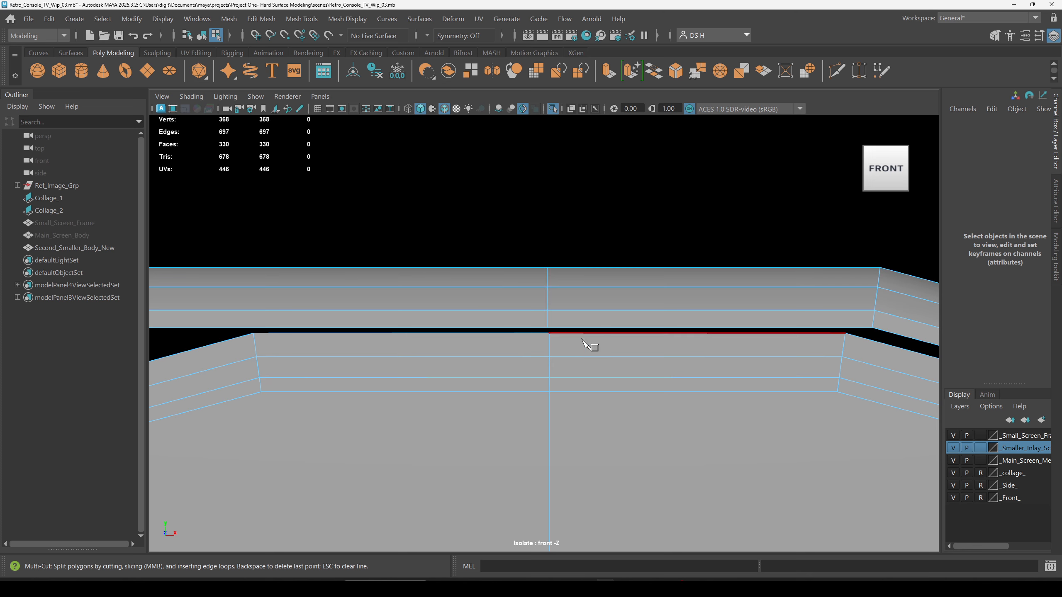
{"action": "right_click_drag", "start_coordinate": [485, 268], "coordinate": [848, 389], "text": "alt"}
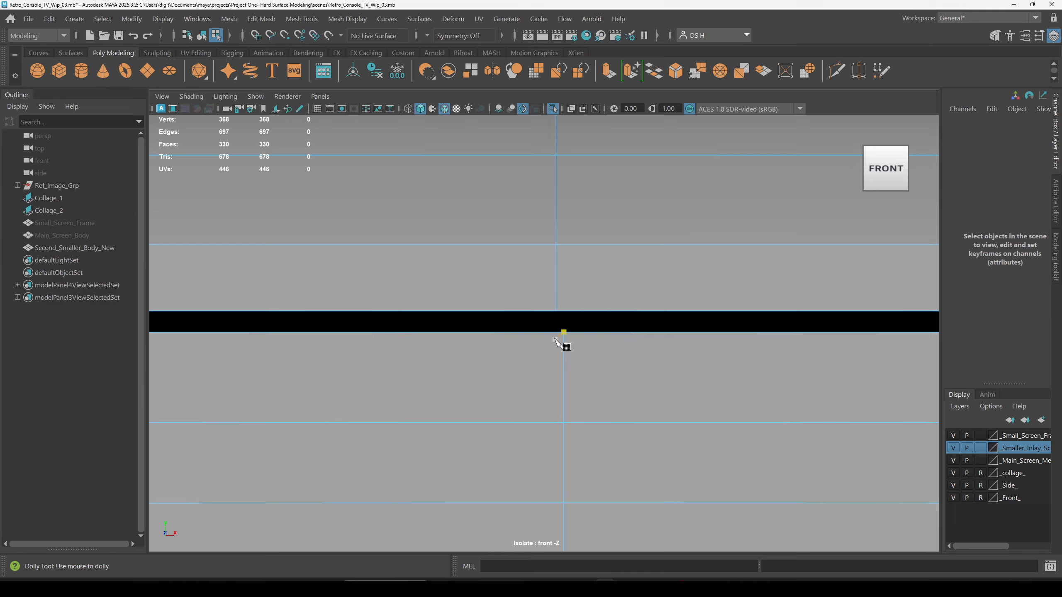
{"action": "left_click", "coordinate": [556, 244]}
{"action": "key", "text": "w"}
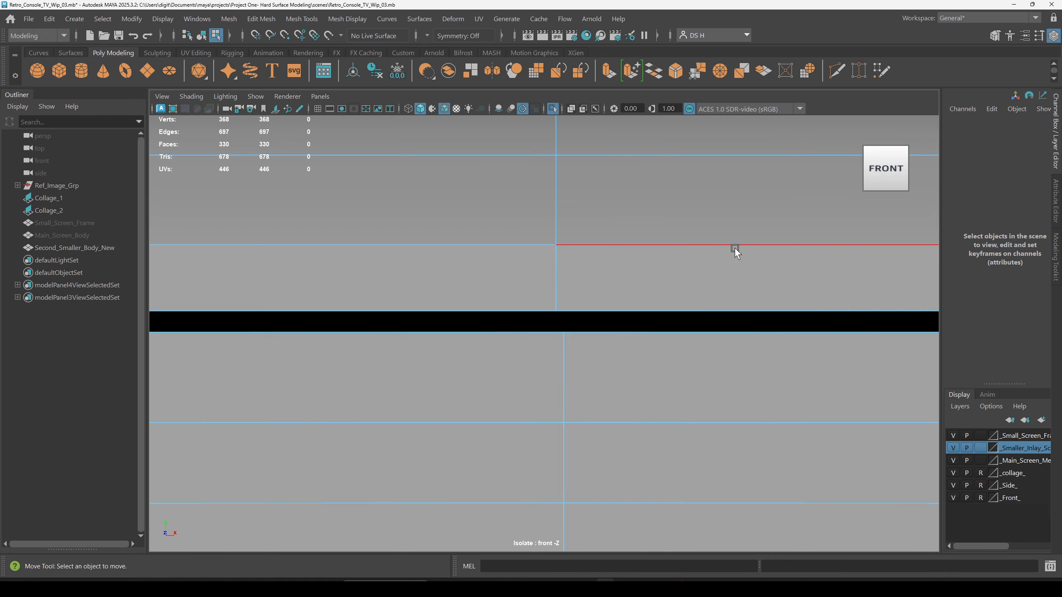
Select the upper border's new vertical edge loop and move it along X in line with the inner frame's vertical centre edge.
{"action": "right_click_drag", "start_coordinate": [735, 248], "coordinate": [648, 235], "text": "alt"}
{"action": "key", "text": "space"}
{"action": "key", "text": "space"}
{"action": "left_click_drag", "start_coordinate": [596, 272], "coordinate": [478, 331], "text": "alt"}
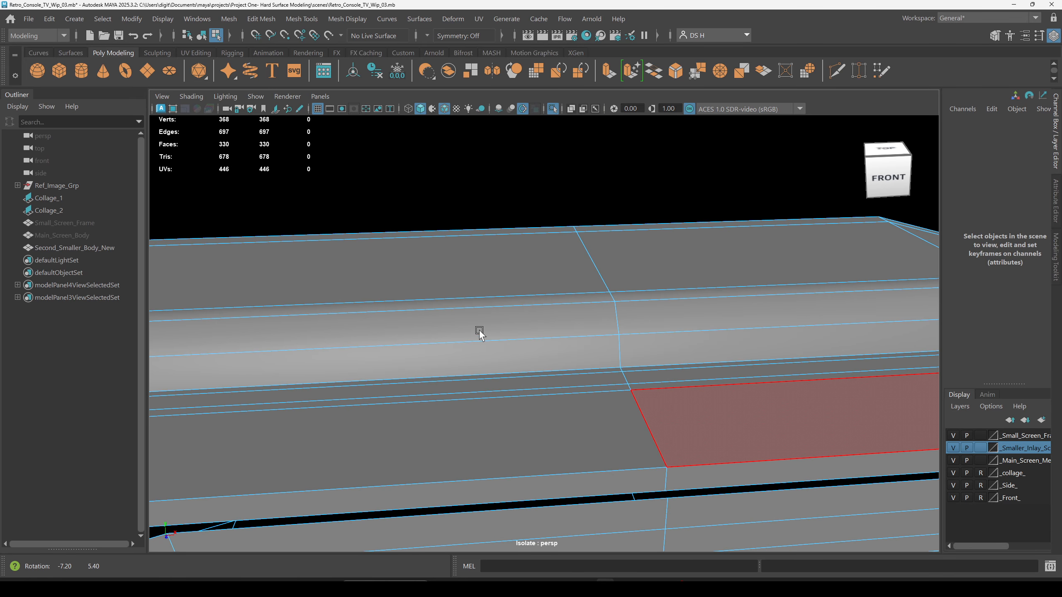
{"action": "right_click_drag", "start_coordinate": [520, 228], "coordinate": [508, 20]}
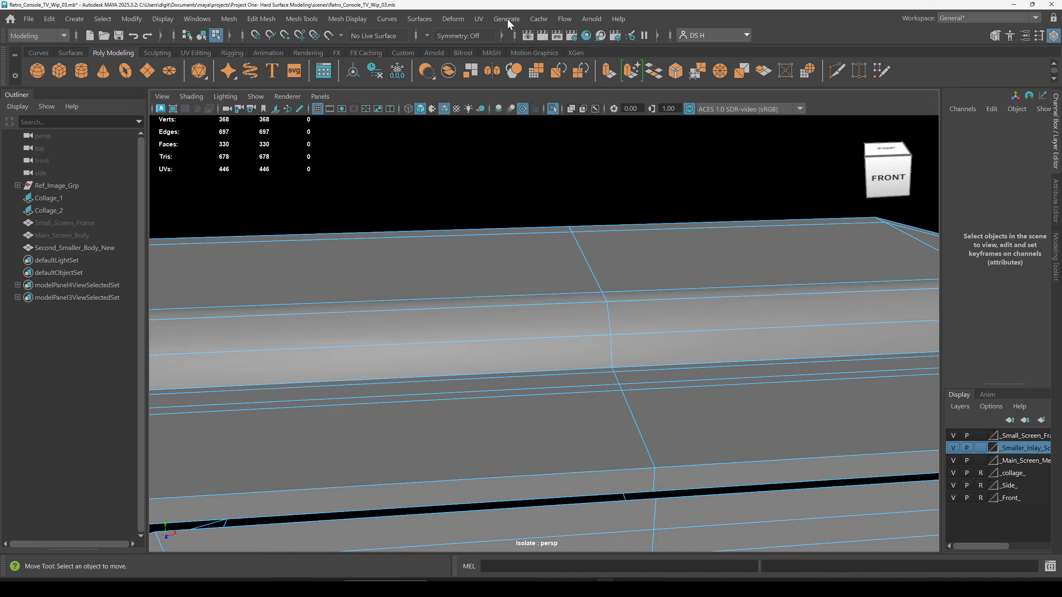
{"action": "double_click", "coordinate": [583, 252]}
{"action": "right_click_drag", "start_coordinate": [681, 286], "coordinate": [405, 365], "text": "alt"}
{"action": "key", "text": "q"}
{"action": "left_click_drag", "start_coordinate": [649, 368], "coordinate": [598, 325], "text": "alt"}
{"action": "right_click_drag", "start_coordinate": [597, 324], "coordinate": [849, 412], "text": "alt"}
{"action": "left_click_drag", "start_coordinate": [606, 334], "coordinate": [578, 326], "text": "alt"}
{"action": "middle_click_drag", "start_coordinate": [612, 258], "coordinate": [623, 214], "text": "alt"}
{"action": "key", "text": "w"}
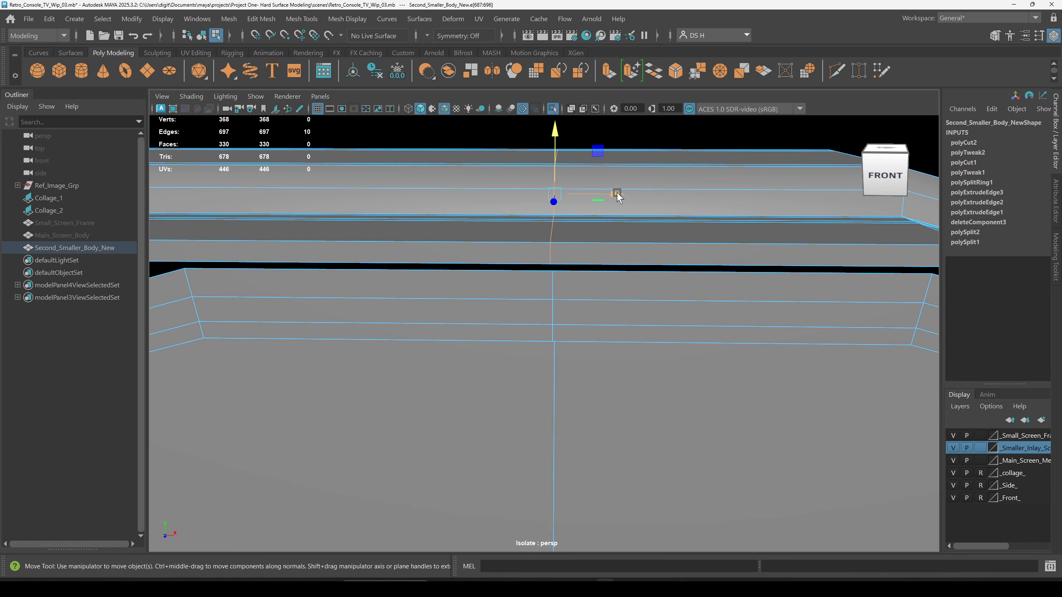
{"action": "left_click_drag", "start_coordinate": [617, 195], "coordinate": [619, 195]}
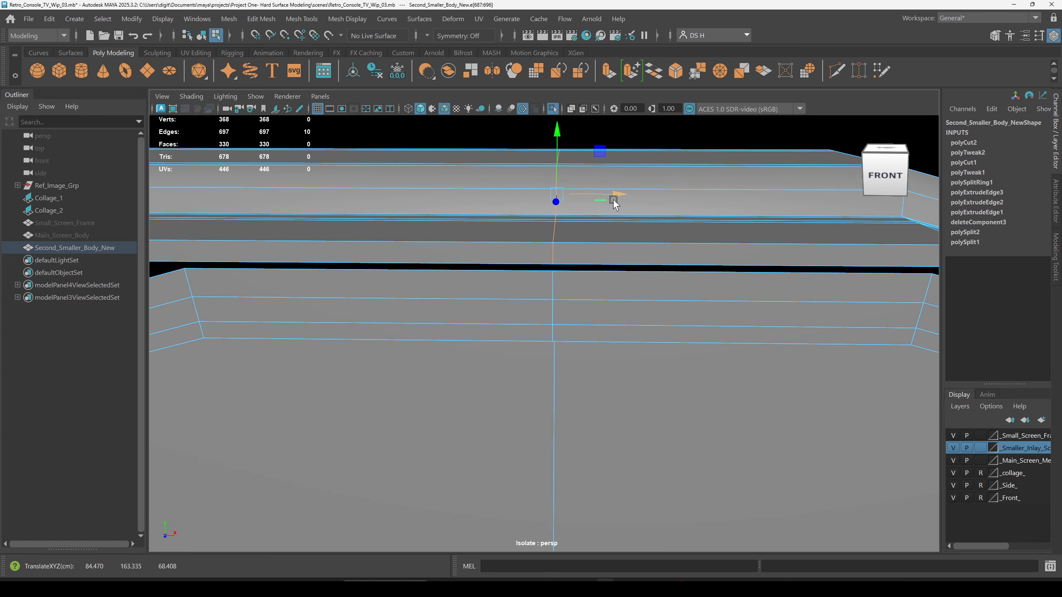
Return to object selection, check the body's underside, and reselect Second_Smaller_Body_New in the front view.
{"action": "scroll", "coordinate": [633, 293], "scroll_direction": "down", "scroll_amount": 5}
{"action": "left_click", "coordinate": [661, 299]}
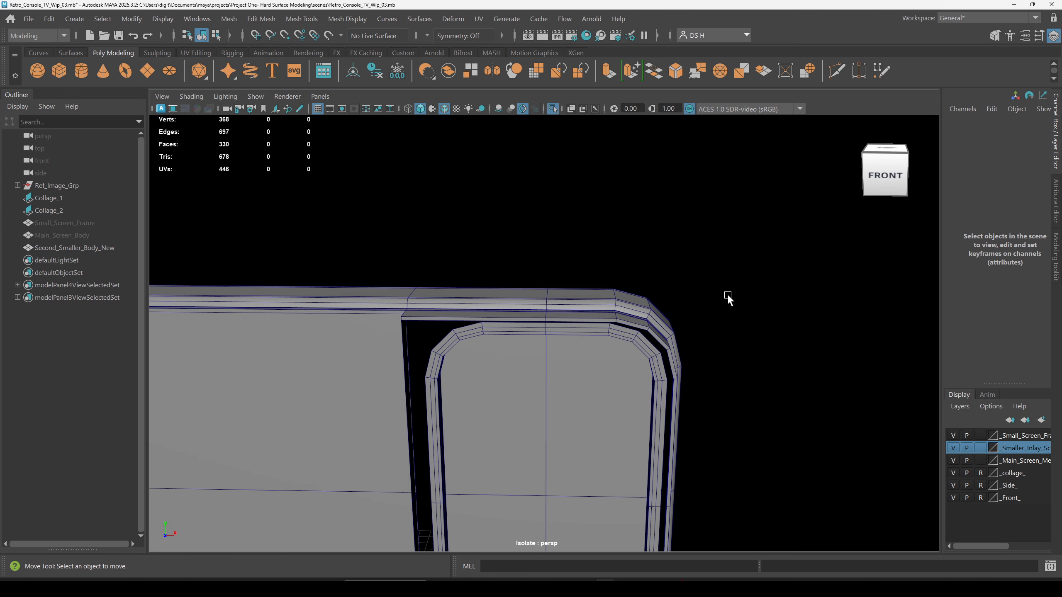
{"action": "left_click_drag", "start_coordinate": [661, 299], "coordinate": [547, 260], "text": "alt"}
{"action": "left_click", "coordinate": [596, 379]}
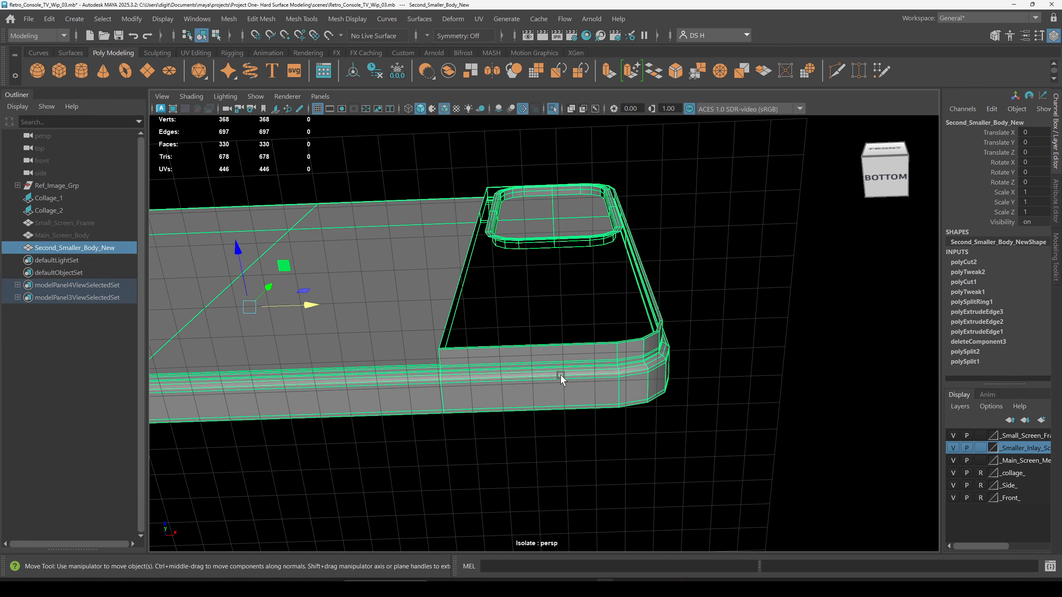
{"action": "key", "text": "space"}
{"action": "key", "text": "space"}
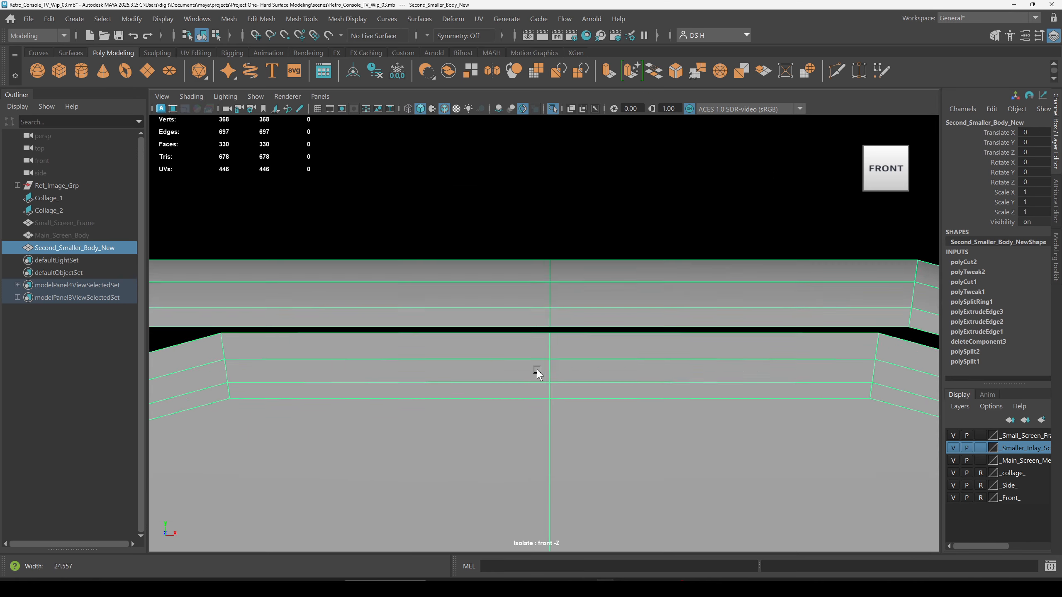
Slice a vertical Multi-Cut through the shell's lower border, roughly below the inner frame's vertical centre edge.
{"action": "scroll", "coordinate": [586, 465], "scroll_direction": "up", "scroll_amount": 5}
{"action": "middle_click_drag", "start_coordinate": [587, 465], "coordinate": [558, 139], "text": "alt"}
{"action": "right_click_drag", "start_coordinate": [659, 341], "coordinate": [512, 207], "text": "alt"}
{"action": "middle_click_drag", "start_coordinate": [552, 464], "coordinate": [507, 218], "text": "alt"}
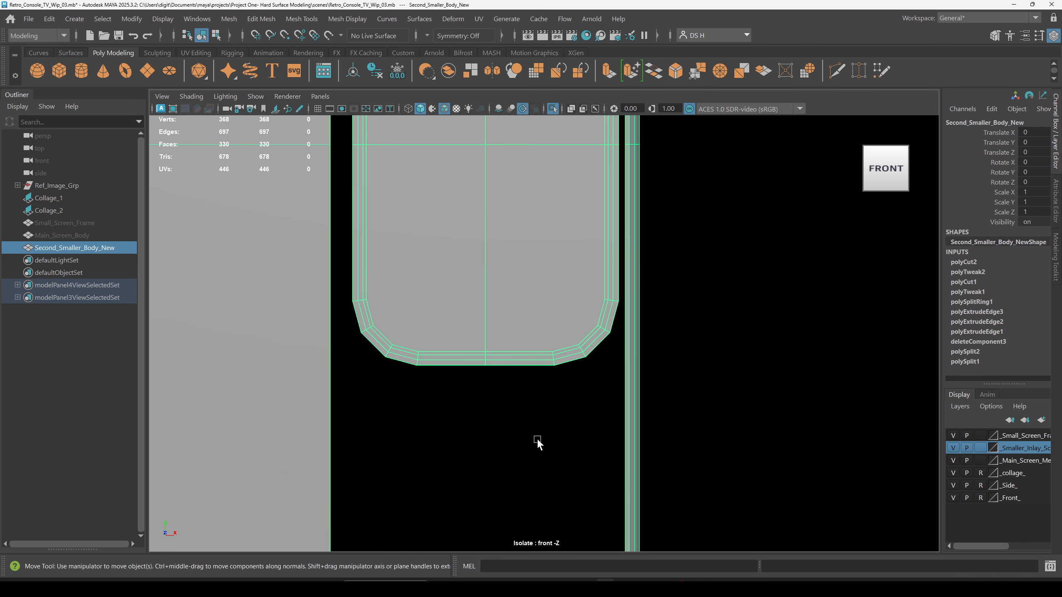
{"action": "middle_click_drag", "start_coordinate": [539, 443], "coordinate": [631, 299], "text": "alt"}
{"action": "right_click_drag", "start_coordinate": [631, 298], "coordinate": [403, 280], "text": "alt"}
{"action": "middle_click_drag", "start_coordinate": [403, 280], "coordinate": [495, 304], "text": "alt"}
{"action": "right_click_drag", "start_coordinate": [512, 228], "coordinate": [383, 231], "text": "shift"}
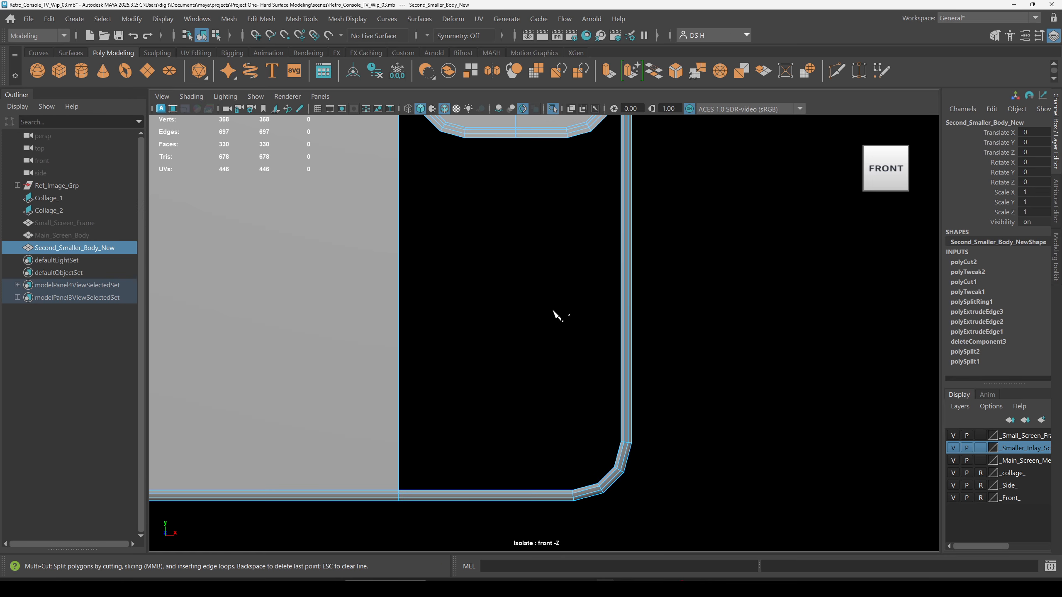
{"action": "left_click", "coordinate": [521, 516]}
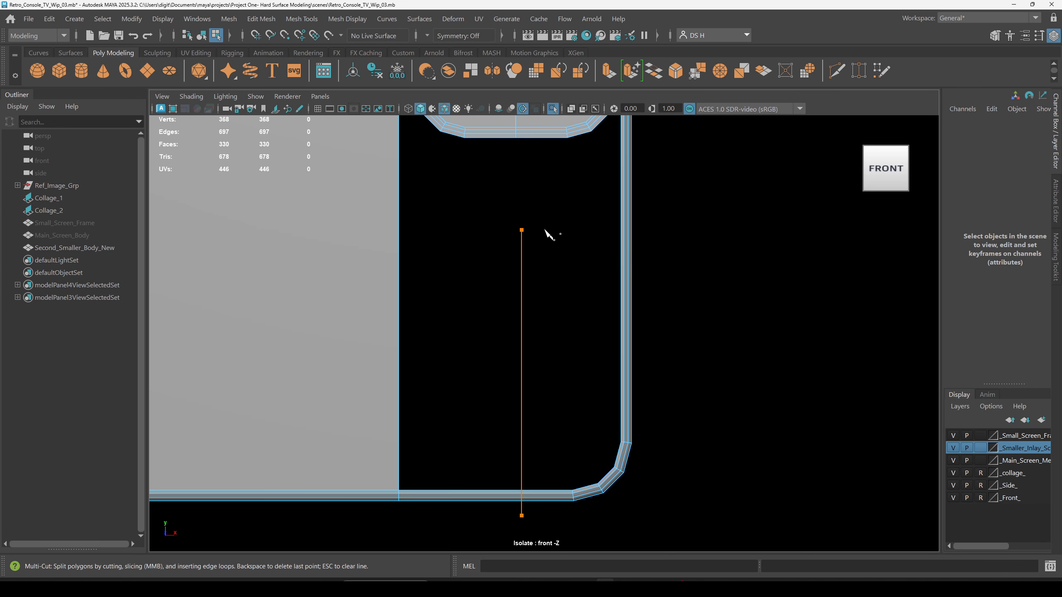
{"action": "key", "text": "Return"}
{"action": "key", "text": "w"}
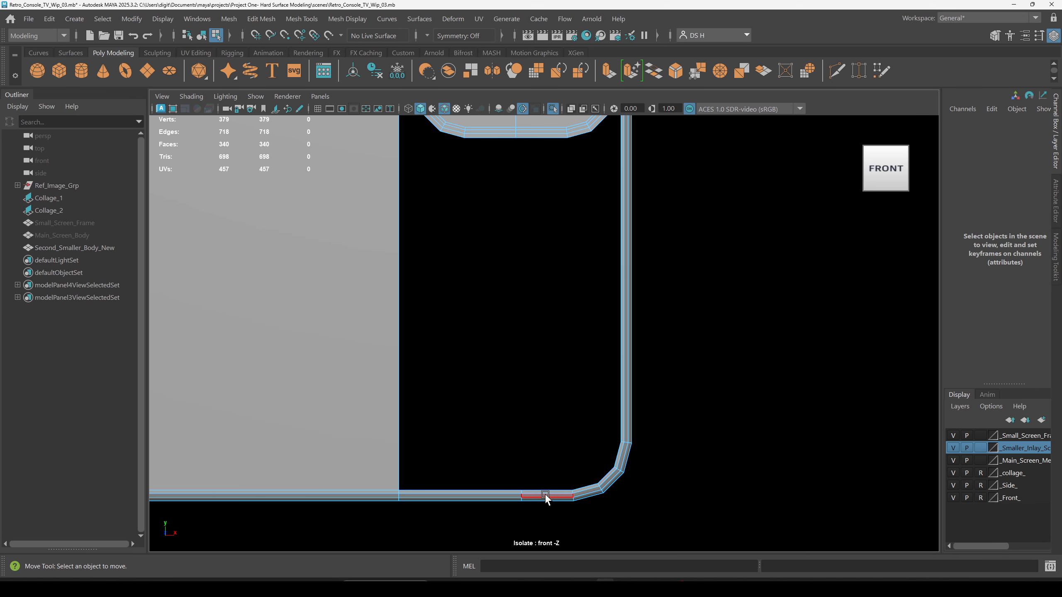
Select the vertices along the new vertical cut in the shell's lower border.
{"action": "right_click_drag", "start_coordinate": [540, 230], "coordinate": [333, 115]}
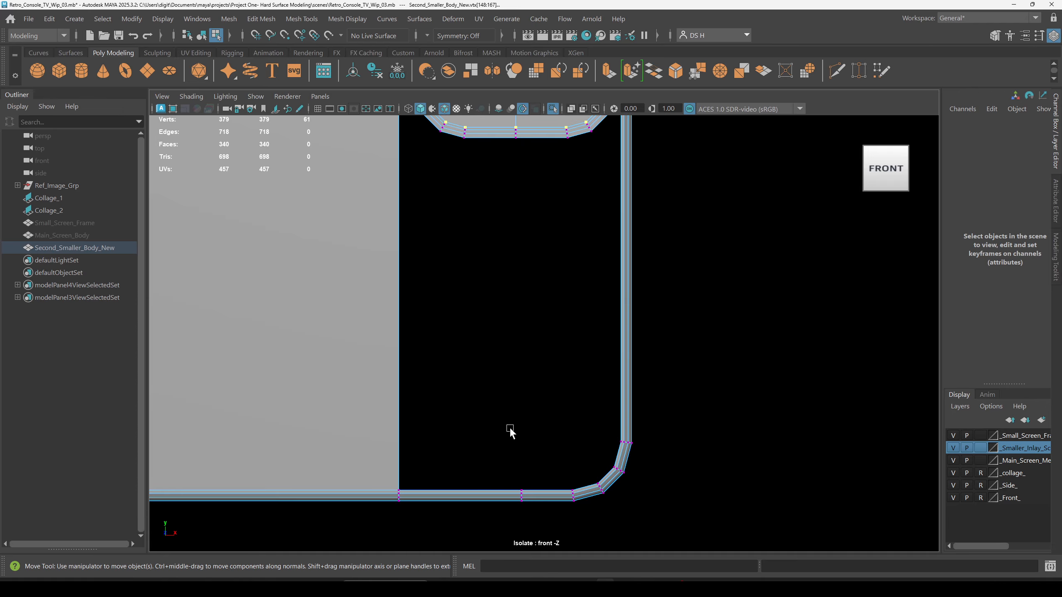
{"action": "left_click_drag", "start_coordinate": [482, 358], "coordinate": [534, 545]}
{"action": "left_click_drag", "start_coordinate": [463, 404], "coordinate": [542, 543]}
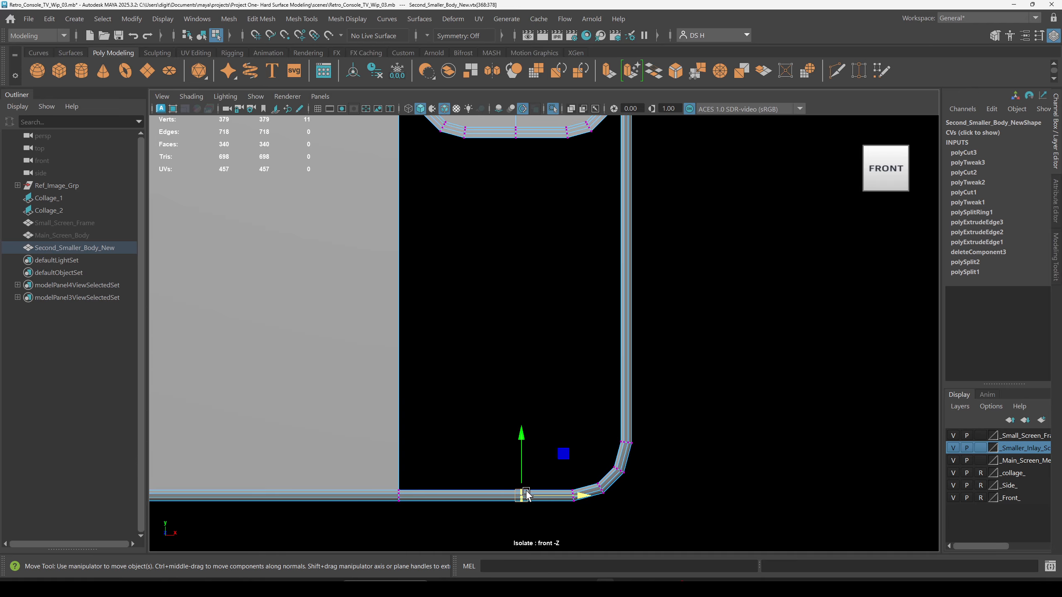
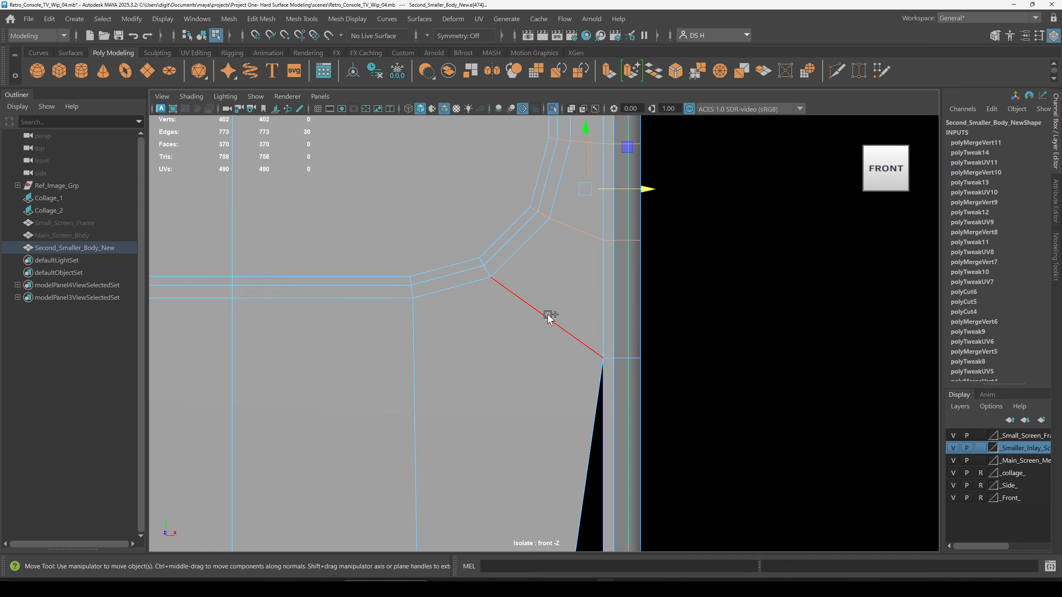
Delete the three edge loops around the shell's right side at the inner frame's lower-right corner, excluding their connecting edges to the frame from the selection.
{"action": "left_click", "coordinate": [548, 315], "text": "ctrl+shift"}
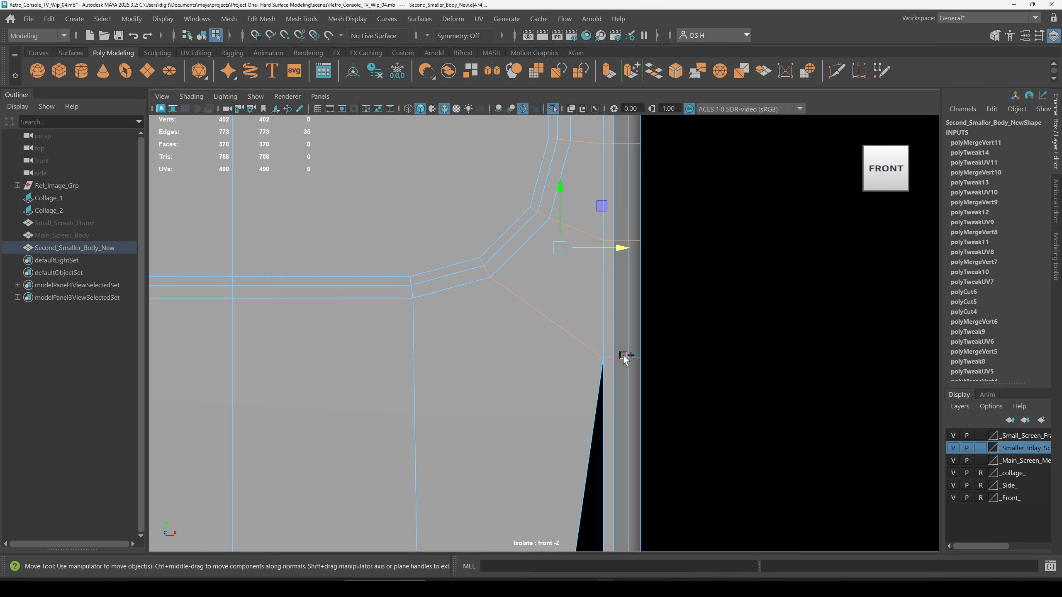
{"action": "scroll", "coordinate": [628, 344], "scroll_direction": "down", "scroll_amount": 3}
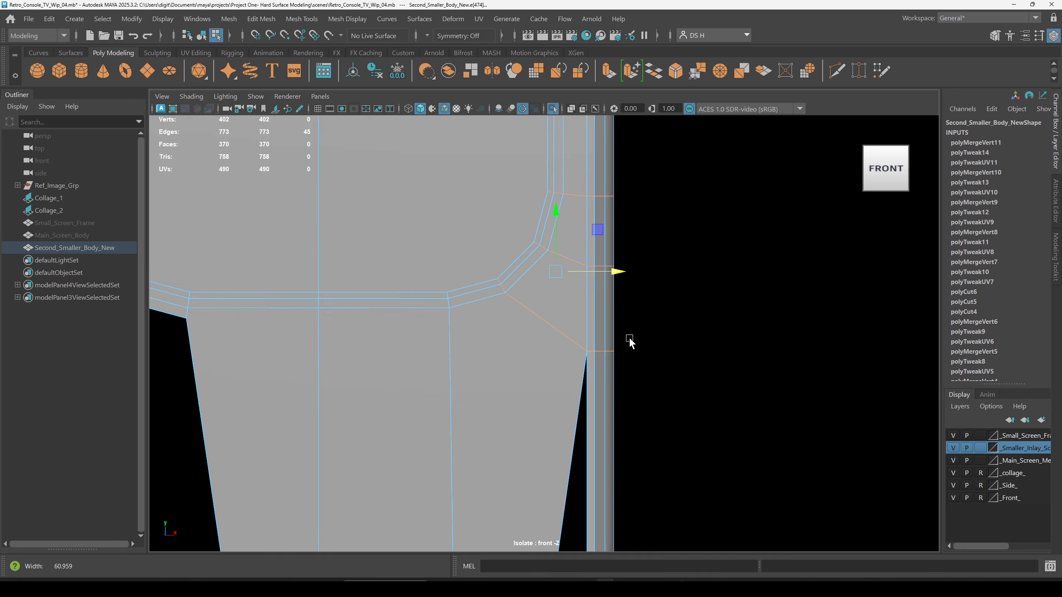
{"action": "left_click_drag", "start_coordinate": [719, 209], "coordinate": [645, 302], "text": "alt"}
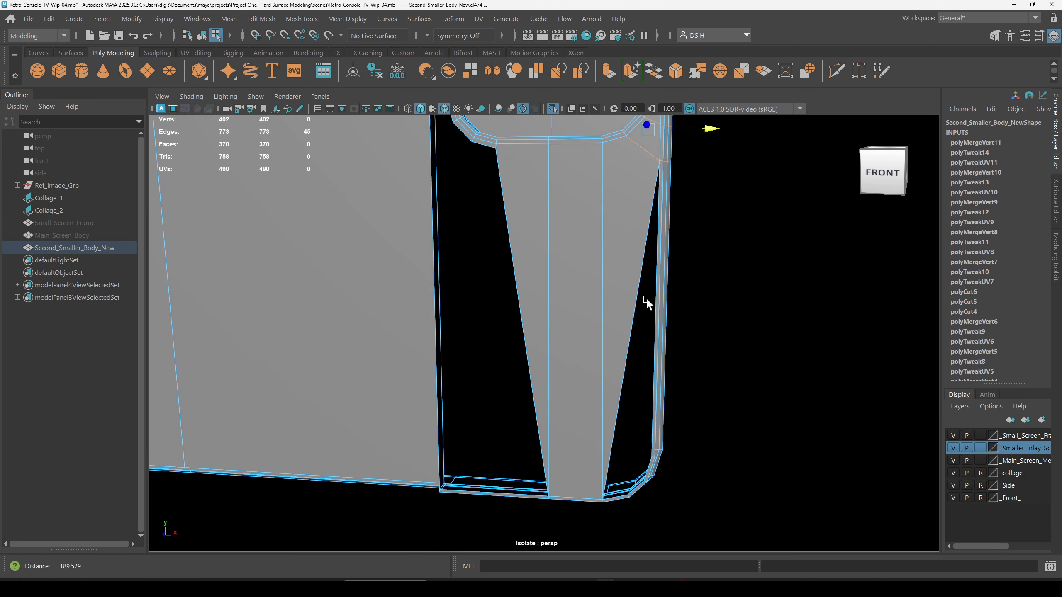
{"action": "key", "text": "4"}
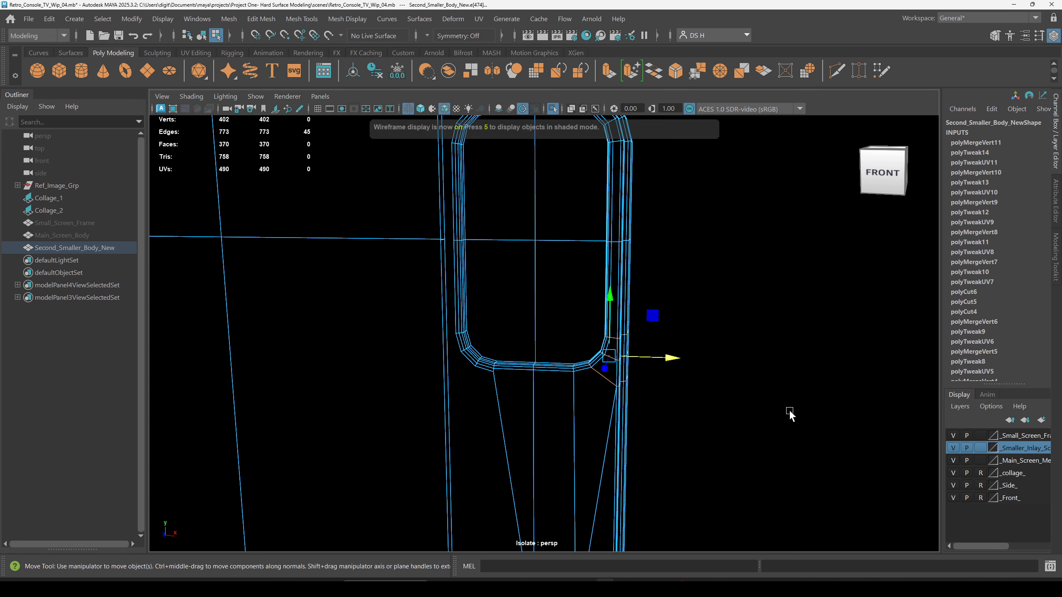
{"action": "mouse_move", "coordinate": [789, 414]}
{"action": "left_mouse_down", "text": "alt"}
{"action": "mouse_move", "coordinate": [807, 403]}
{"action": "mouse_move", "coordinate": [721, 406]}
{"action": "mouse_move", "coordinate": [778, 408]}
{"action": "mouse_move", "coordinate": [759, 391]}
{"action": "left_mouse_up", "text": "alt"}
{"action": "key", "text": "5"}
{"action": "mouse_move", "coordinate": [572, 313]}
{"action": "right_mouse_down", "text": "alt"}
{"action": "mouse_move", "coordinate": [719, 375]}
{"action": "mouse_move", "coordinate": [727, 261]}
{"action": "right_mouse_up", "text": "alt"}
{"action": "mouse_move", "coordinate": [701, 242]}
{"action": "middle_mouse_down", "text": "alt"}
{"action": "mouse_move", "coordinate": [649, 246]}
{"action": "mouse_move", "coordinate": [606, 268]}
{"action": "middle_mouse_up", "text": "alt"}
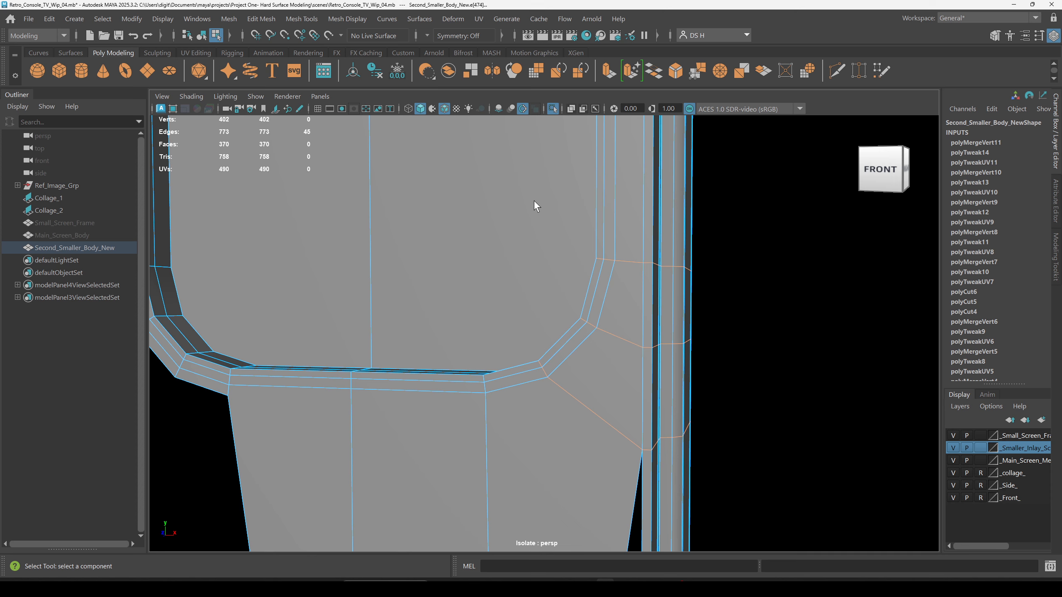
{"action": "left_click_drag", "start_coordinate": [529, 193], "coordinate": [624, 282]}
{"action": "left_click_drag", "start_coordinate": [454, 268], "coordinate": [608, 453], "text": "ctrl"}
{"action": "scroll", "coordinate": [327, 294], "scroll_direction": "down", "scroll_amount": 5}
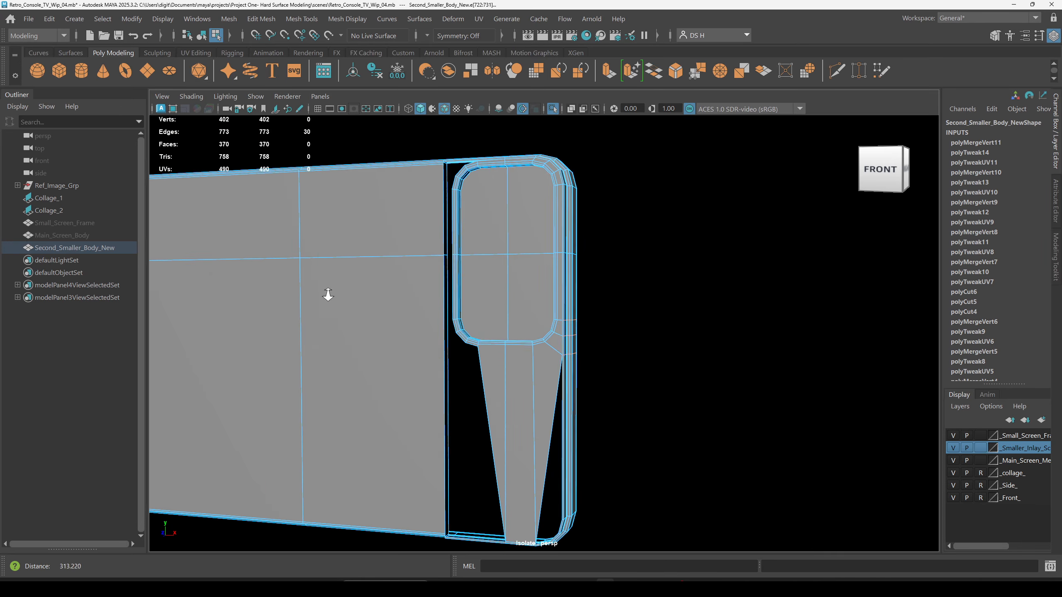
{"action": "left_click_drag", "start_coordinate": [327, 294], "coordinate": [506, 327], "text": "alt"}
{"action": "scroll", "coordinate": [506, 328], "scroll_direction": "up", "scroll_amount": 6}
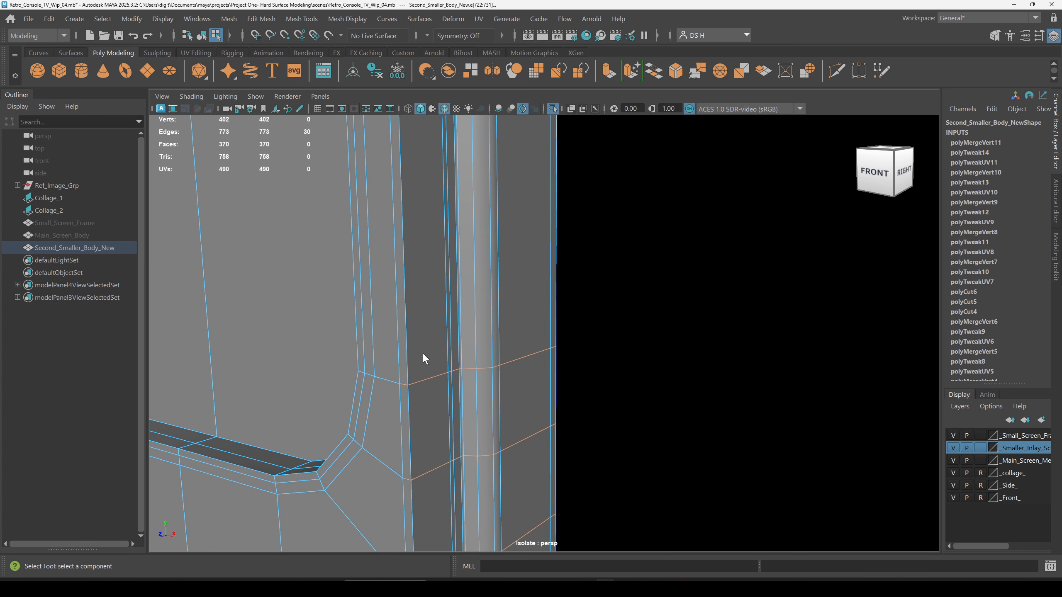
{"action": "left_click_drag", "start_coordinate": [617, 391], "coordinate": [659, 333], "text": "alt"}
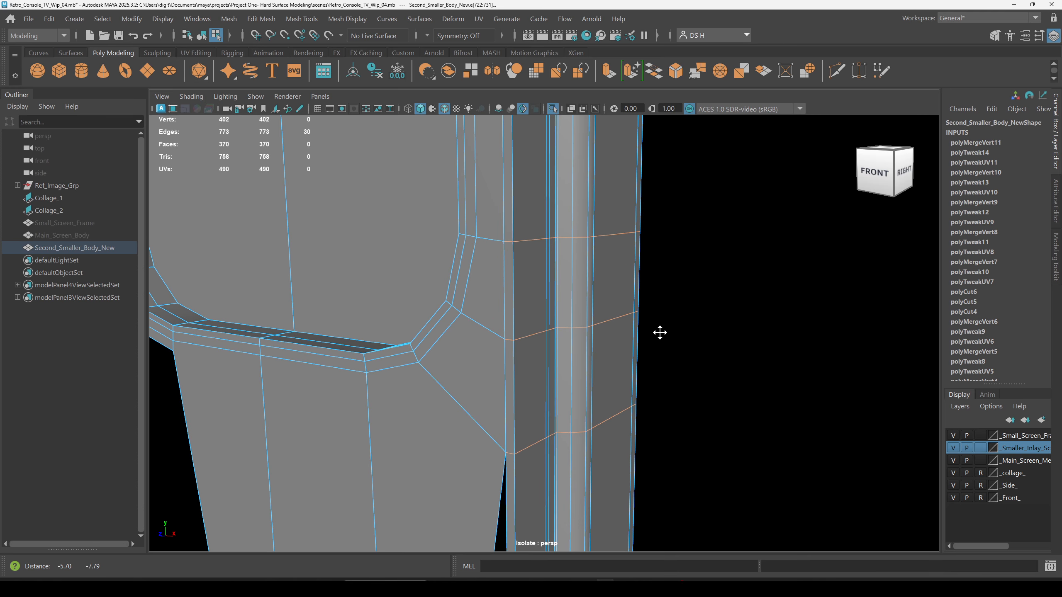
{"action": "right_click_drag", "start_coordinate": [725, 282], "coordinate": [654, 331], "text": "shift"}
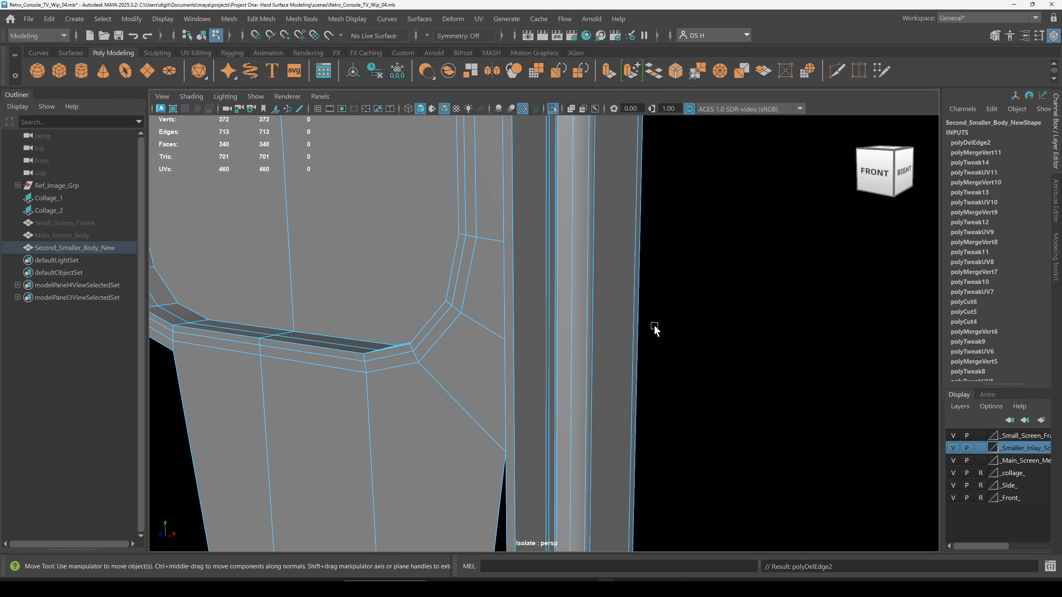
Delete the three edges connecting the inner frame's lower-right corner to the shell's right side.
{"action": "left_click_drag", "start_coordinate": [732, 343], "coordinate": [696, 330], "text": "alt"}
{"action": "left_click", "coordinate": [698, 242]}
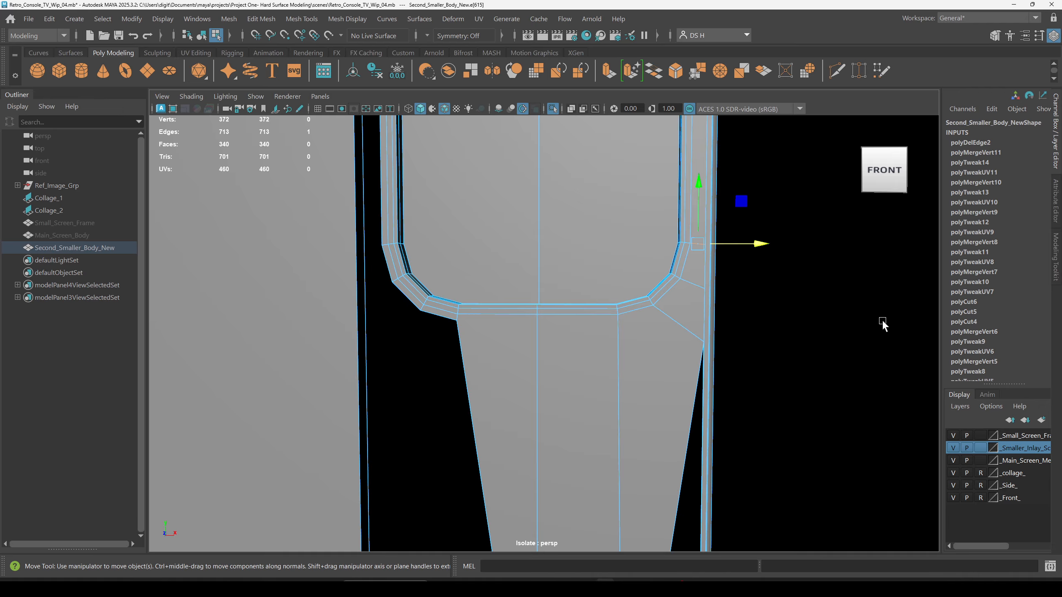
{"action": "right_click_drag", "start_coordinate": [801, 304], "coordinate": [663, 328], "text": "shift"}
{"action": "left_click", "coordinate": [693, 286]}
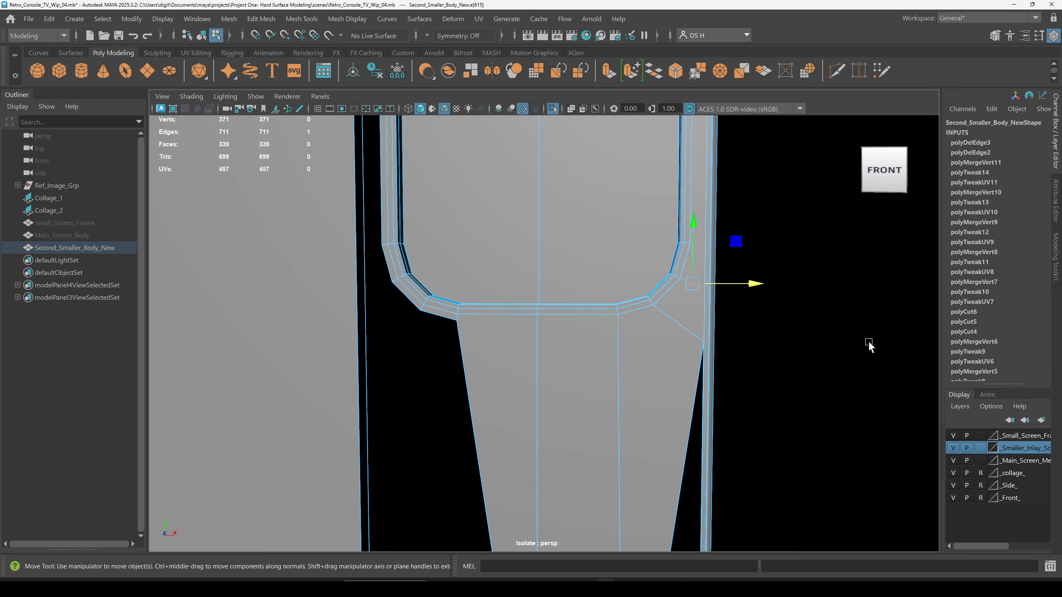
{"action": "key", "text": "ctrl+Delete"}
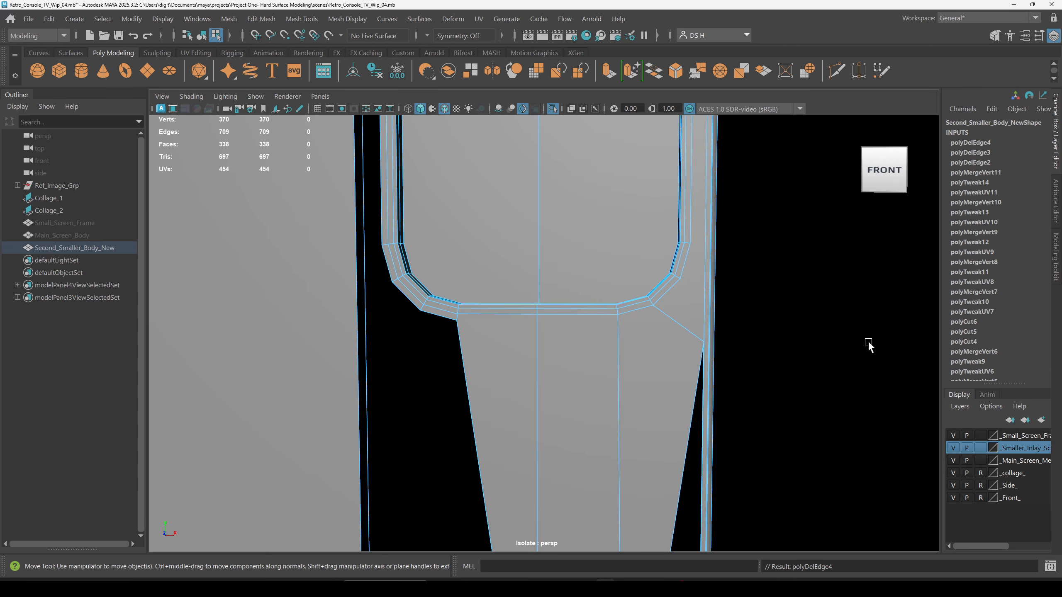
{"action": "left_click", "coordinate": [692, 329]}
{"action": "key", "text": "ctrl+Delete"}
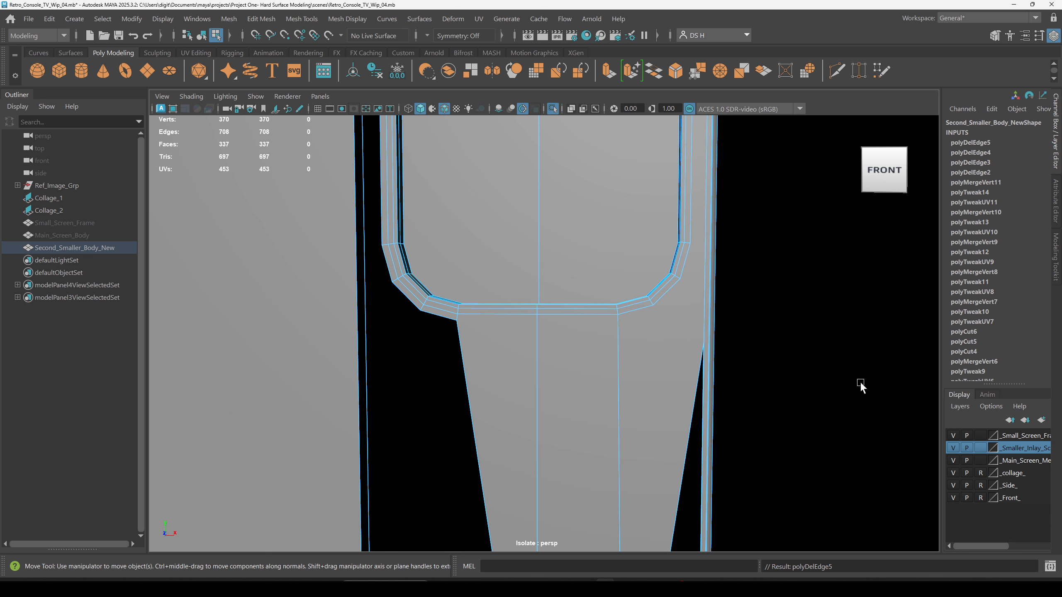
Try moving the leftover vertex on the shell's right inner edge, just below the inner frame's corner, along X.
{"action": "left_click_drag", "start_coordinate": [653, 325], "coordinate": [639, 294], "text": "alt"}
{"action": "right_click_drag", "start_coordinate": [639, 294], "coordinate": [555, 220]}
{"action": "scroll", "coordinate": [651, 270], "scroll_direction": "up", "scroll_amount": 5}
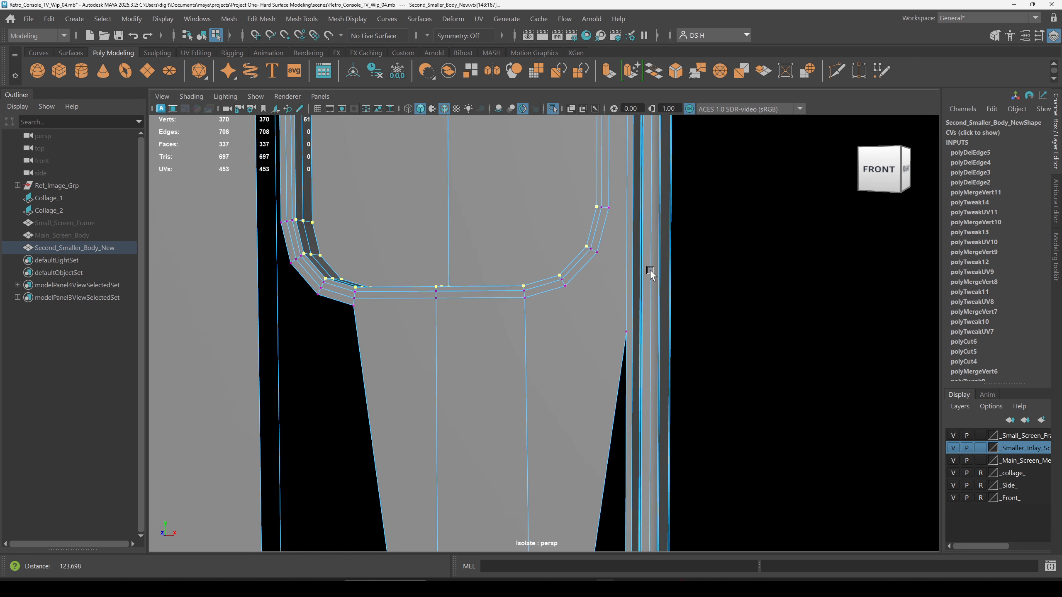
{"action": "left_click", "coordinate": [667, 332]}
{"action": "left_click_drag", "start_coordinate": [701, 333], "coordinate": [675, 332]}
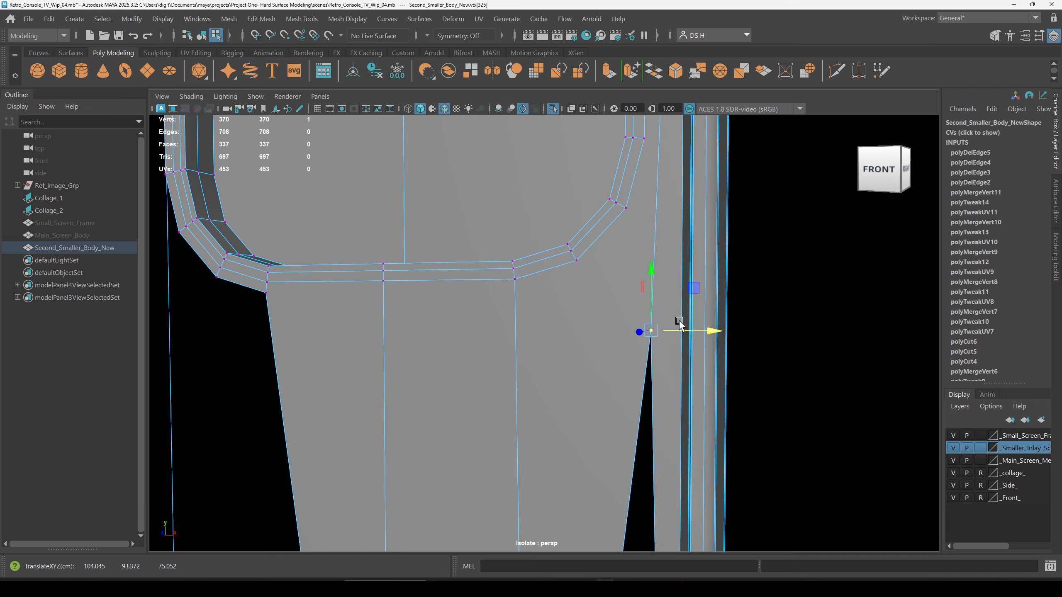
{"action": "key", "text": "ctrl+z"}
{"action": "left_click", "coordinate": [783, 341]}
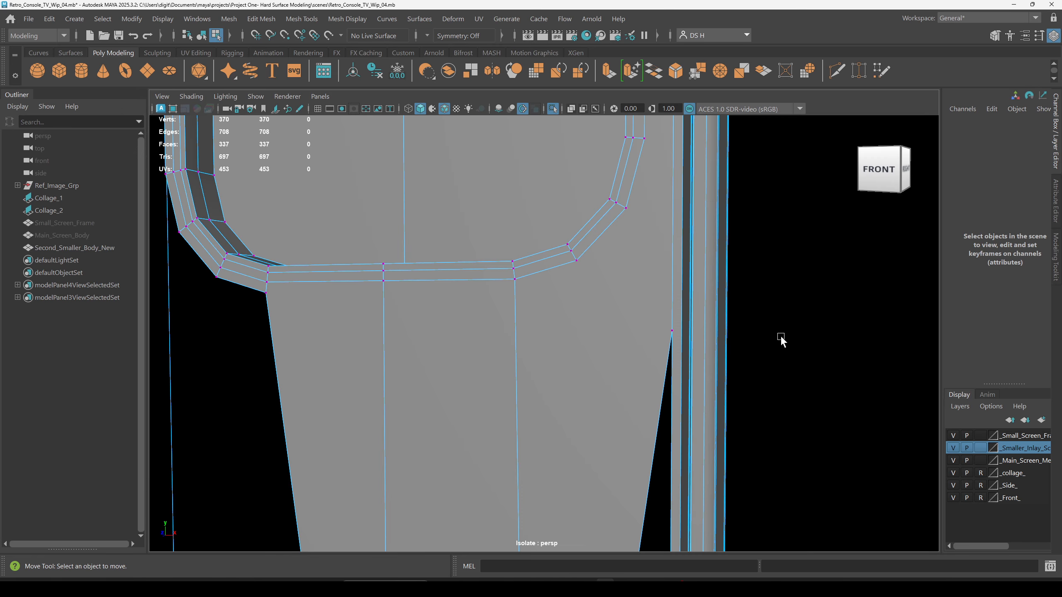
Try deleting the leftover vertex on the shell's right inner edge below the inner frame's corner.
{"action": "scroll", "coordinate": [648, 335], "scroll_direction": "down", "scroll_amount": 5}
{"action": "middle_click_drag", "start_coordinate": [569, 362], "coordinate": [569, 394], "text": "alt"}
{"action": "left_click_drag", "start_coordinate": [568, 394], "coordinate": [546, 382], "text": "alt"}
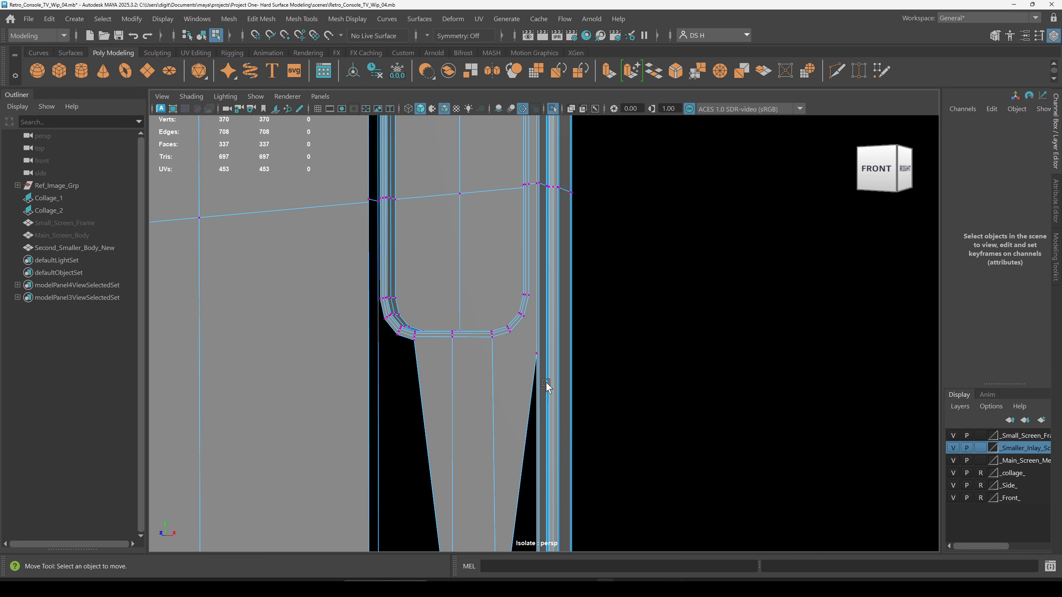
{"action": "scroll", "coordinate": [504, 398], "scroll_direction": "up", "scroll_amount": 4}
{"action": "scroll", "coordinate": [532, 368], "scroll_direction": "up", "scroll_amount": 2}
{"action": "left_click", "coordinate": [530, 370]}
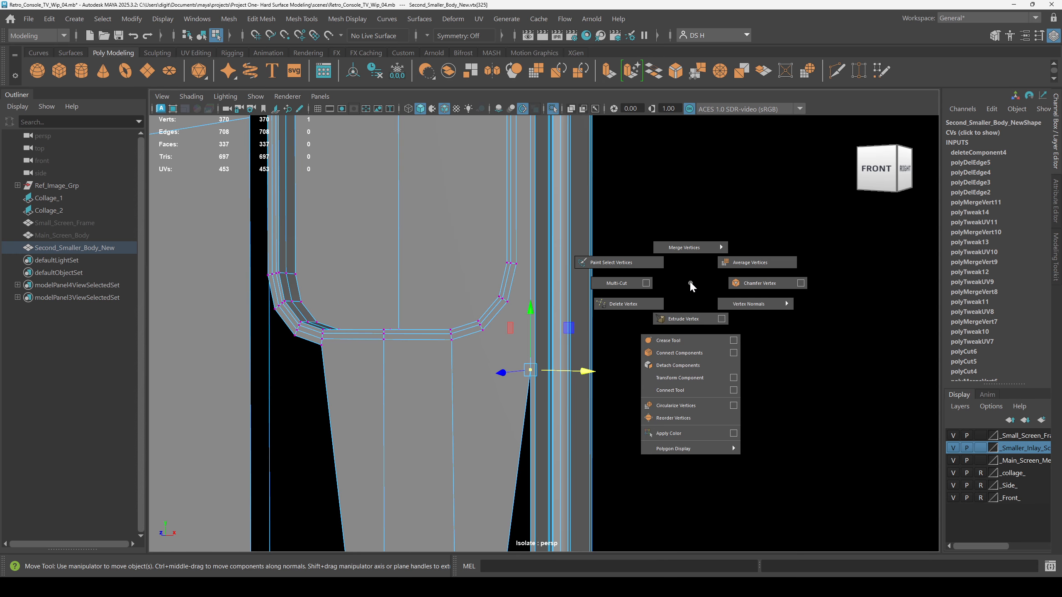
{"action": "right_click", "coordinate": [691, 283], "text": "shift"}
{"action": "right_click_drag", "start_coordinate": [690, 284], "coordinate": [598, 306], "text": "shift"}
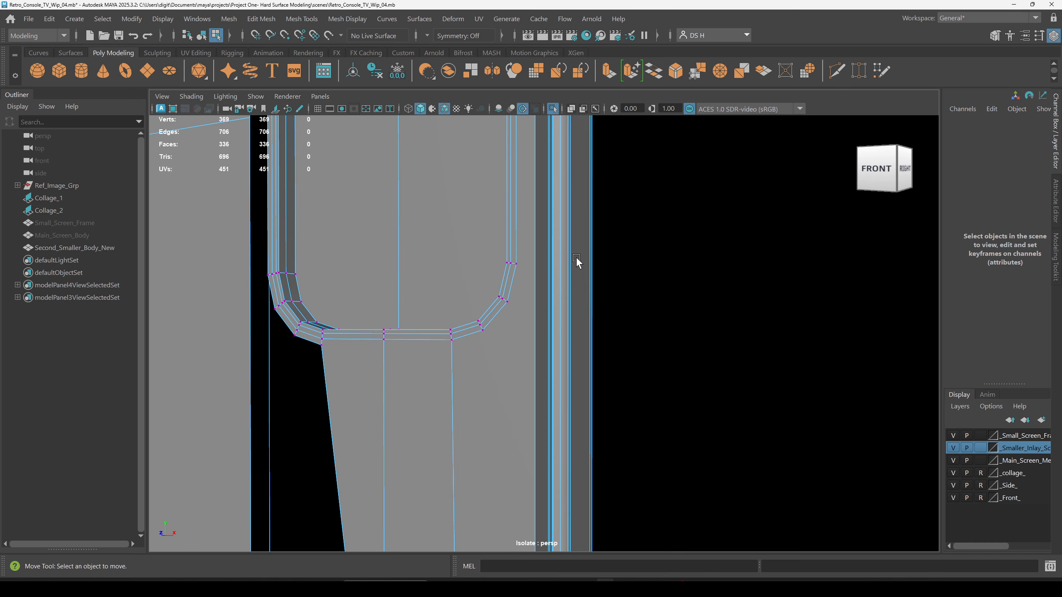
{"action": "key", "text": "ctrl+z"}
{"action": "key", "text": "ctrl+z"}
{"action": "key", "text": "ctrl+z"}
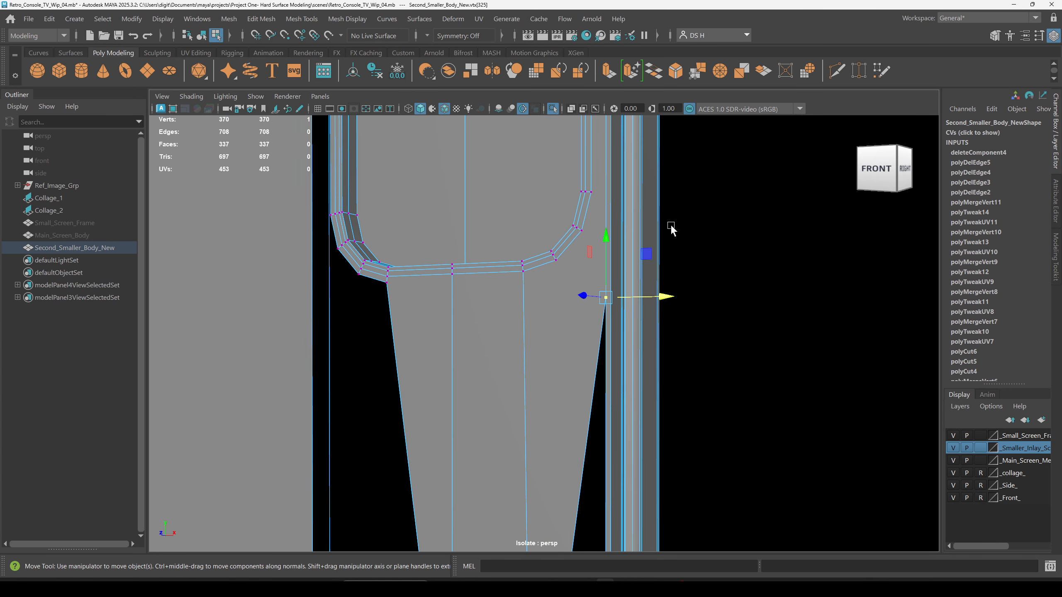
{"action": "left_click", "coordinate": [672, 248]}
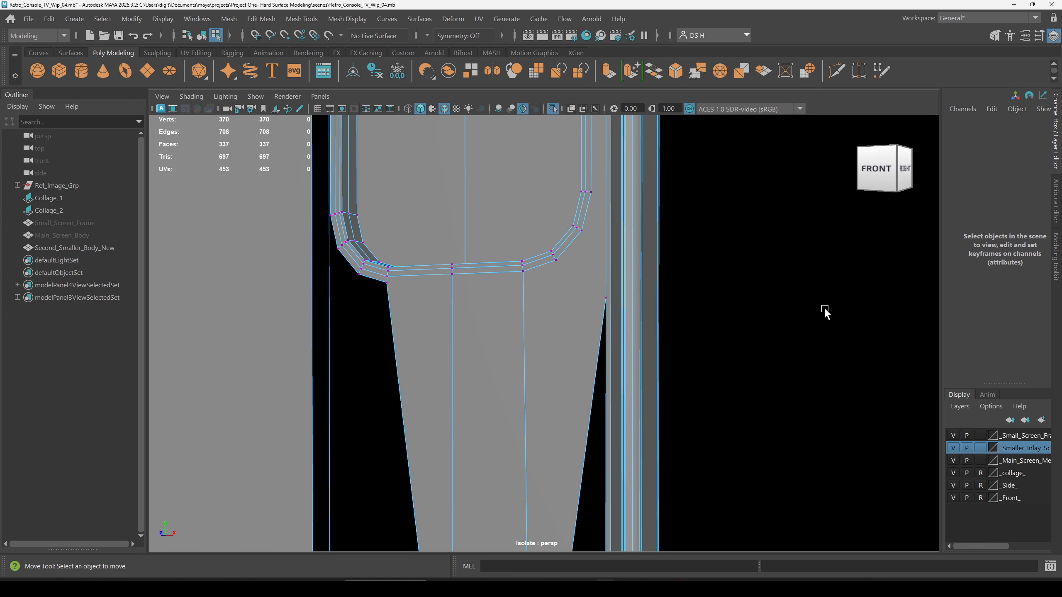
Delete the large face joining the inner frame's lower-right corner to the shell's right side and lower border.
{"action": "left_click_drag", "start_coordinate": [825, 308], "coordinate": [676, 356], "text": "alt"}
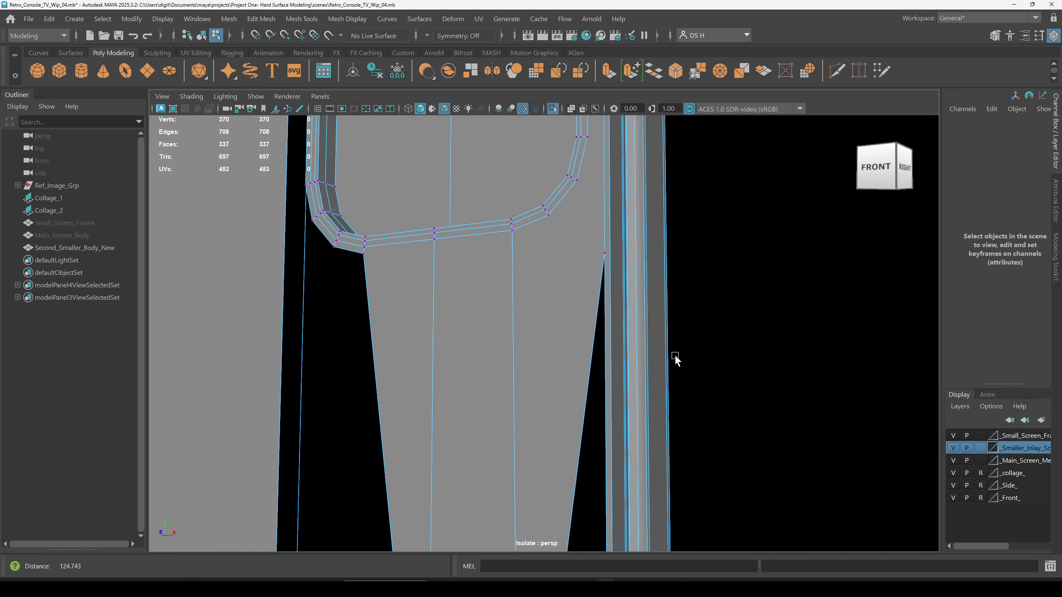
{"action": "left_click", "coordinate": [599, 247]}
{"action": "right_click_drag", "start_coordinate": [740, 299], "coordinate": [475, 259], "text": "alt"}
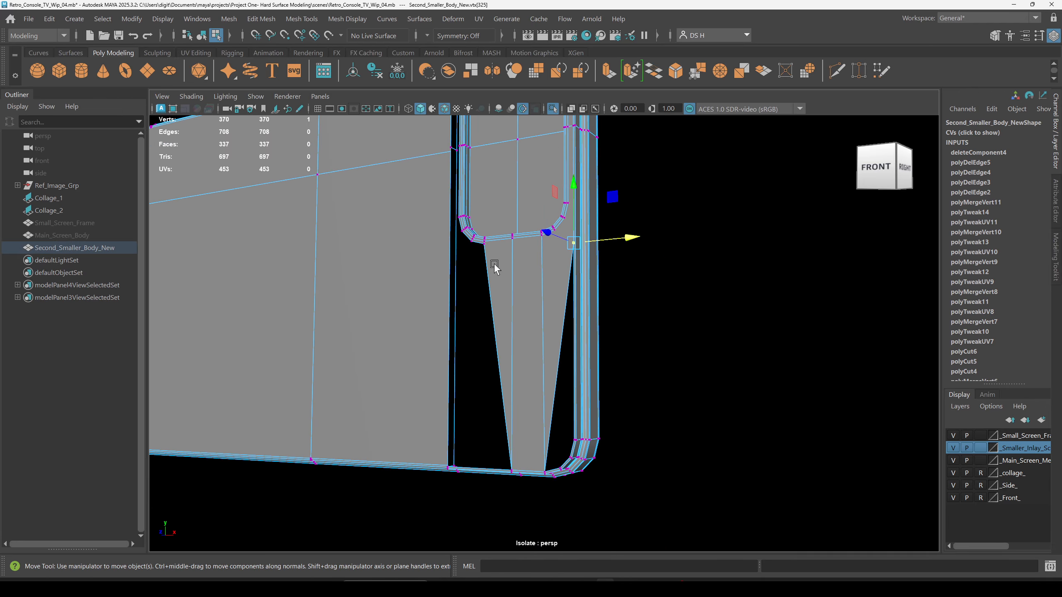
{"action": "left_click_drag", "start_coordinate": [495, 268], "coordinate": [685, 313], "text": "alt"}
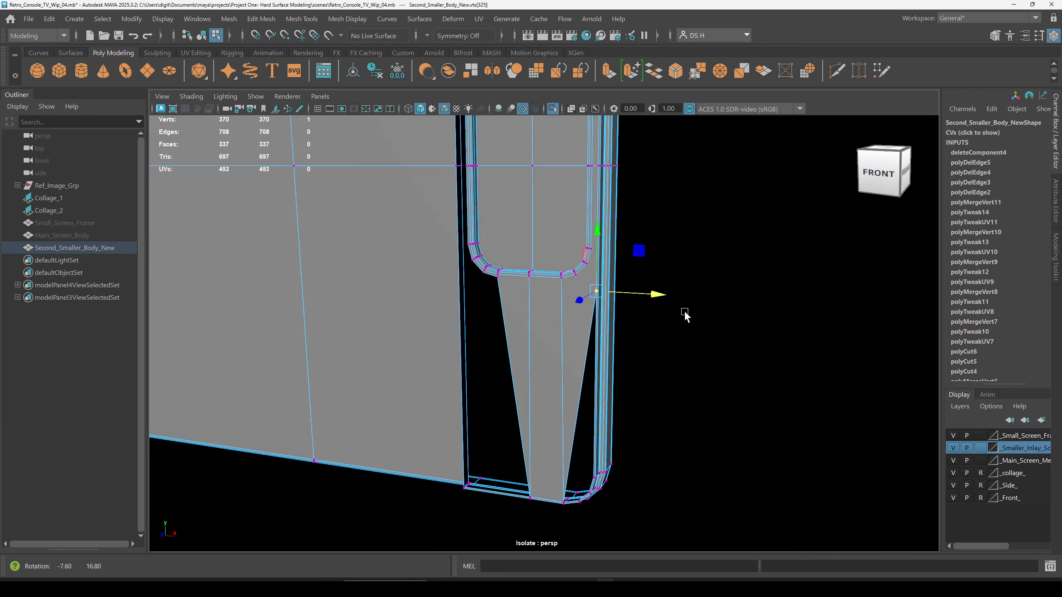
{"action": "right_click_drag", "start_coordinate": [498, 244], "coordinate": [581, 348], "text": "alt"}
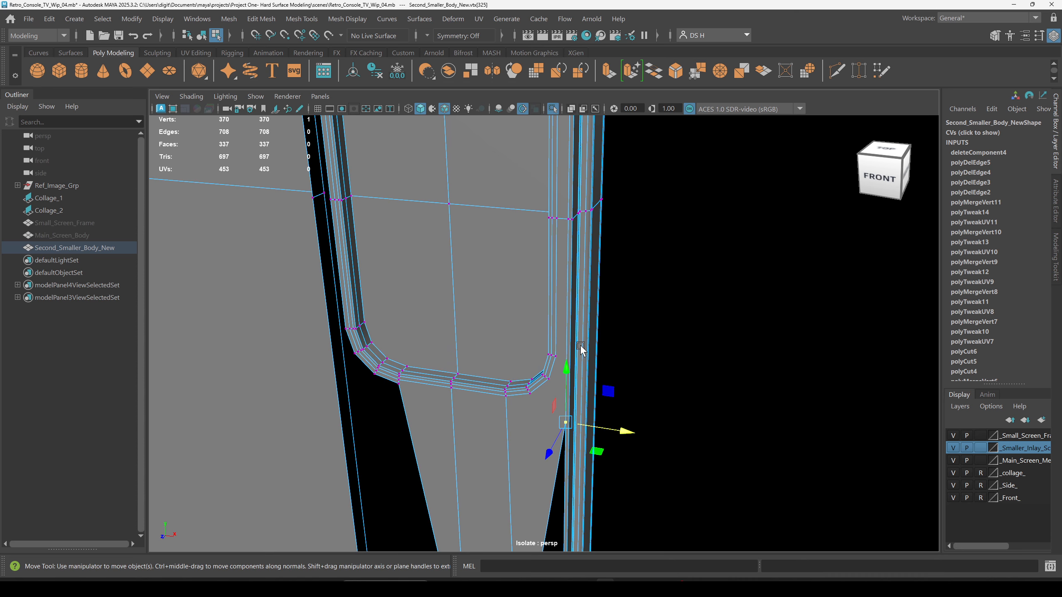
{"action": "left_click_drag", "start_coordinate": [581, 347], "coordinate": [584, 331], "text": "alt"}
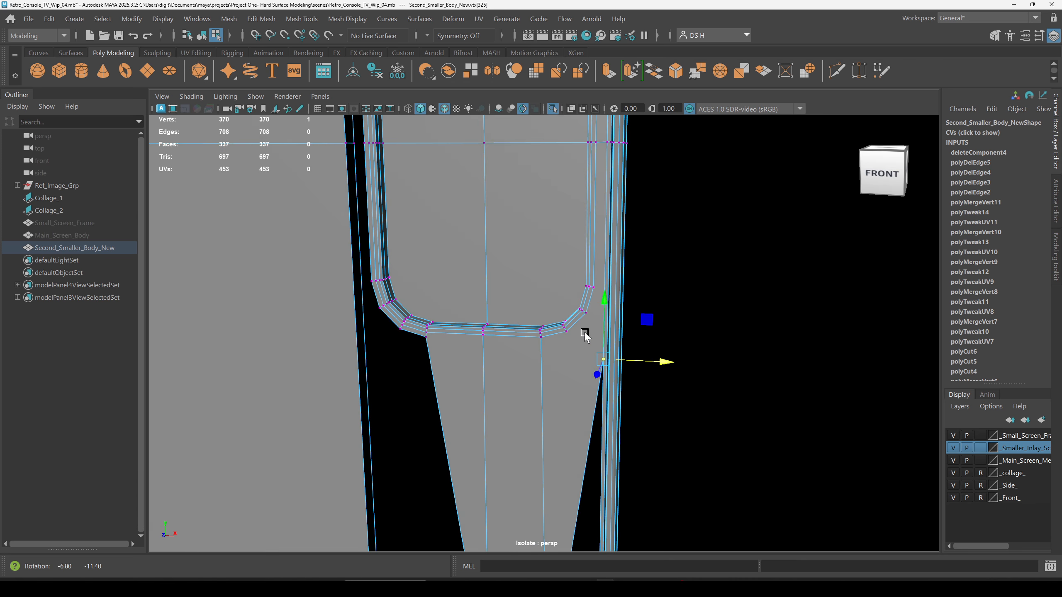
{"action": "right_click_drag", "start_coordinate": [585, 188], "coordinate": [583, 219]}
{"action": "left_click", "coordinate": [572, 355]}
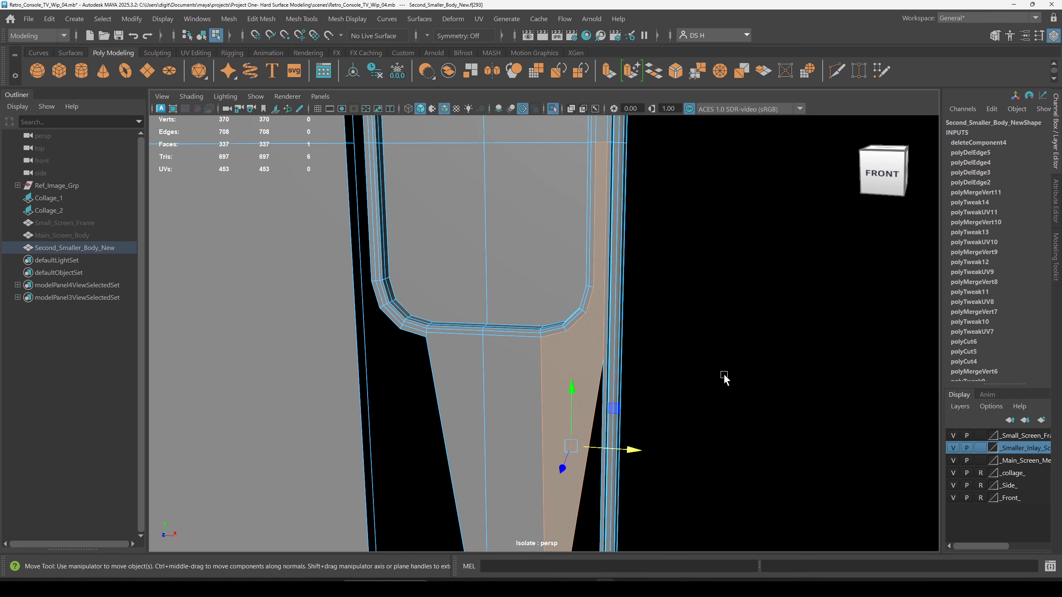
{"action": "scroll", "coordinate": [627, 356], "scroll_direction": "down", "scroll_amount": 3}
{"action": "middle_click_drag", "start_coordinate": [590, 318], "coordinate": [589, 237], "text": "alt"}
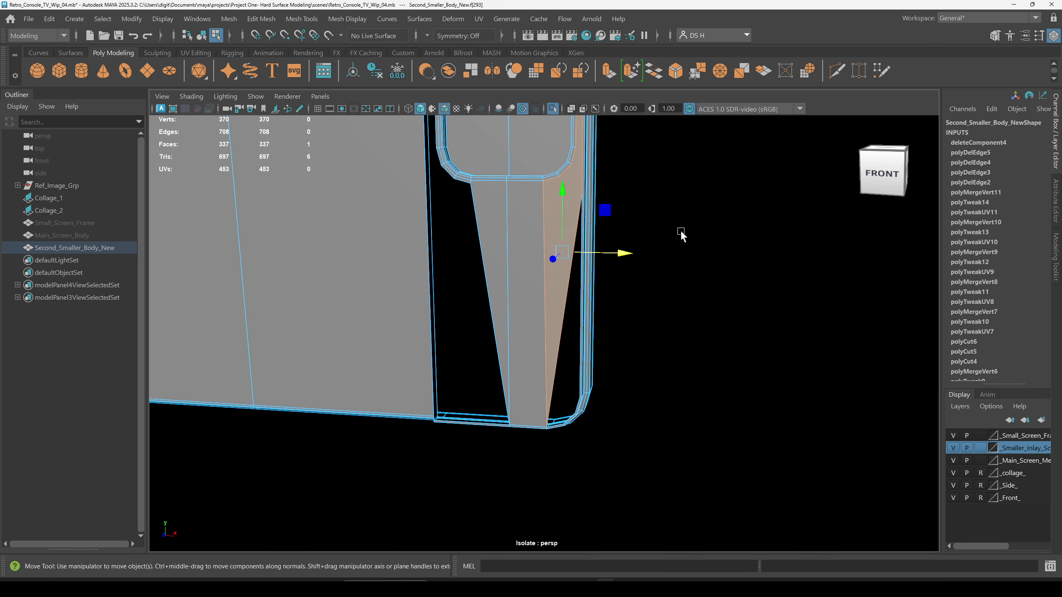
{"action": "left_click_drag", "start_coordinate": [680, 233], "coordinate": [642, 291], "text": "alt"}
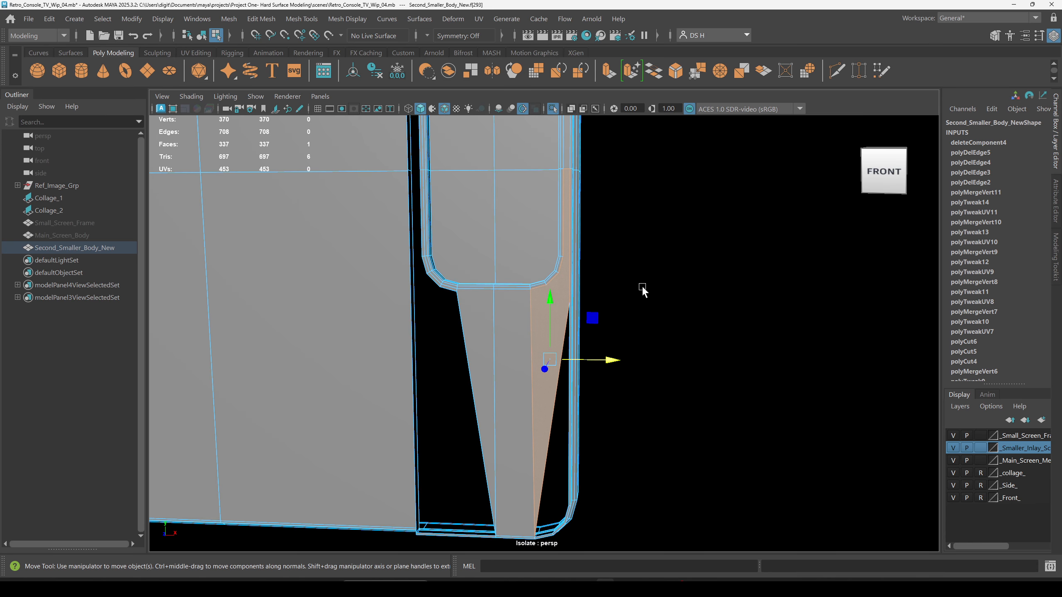
{"action": "key", "text": "Delete"}
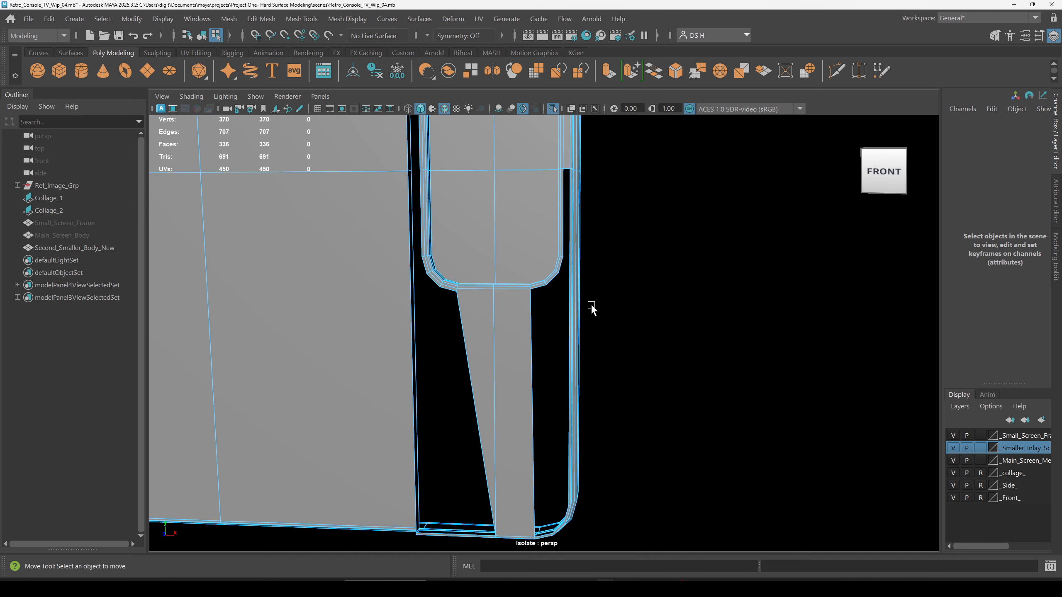
Bridge the lowest edge of the inner frame's lower-right corner to the first inner edge of the shell's lower-right corner.
{"action": "left_click_drag", "start_coordinate": [572, 289], "coordinate": [550, 190], "text": "alt"}
{"action": "right_click_drag", "start_coordinate": [550, 190], "coordinate": [678, 438], "text": "alt"}
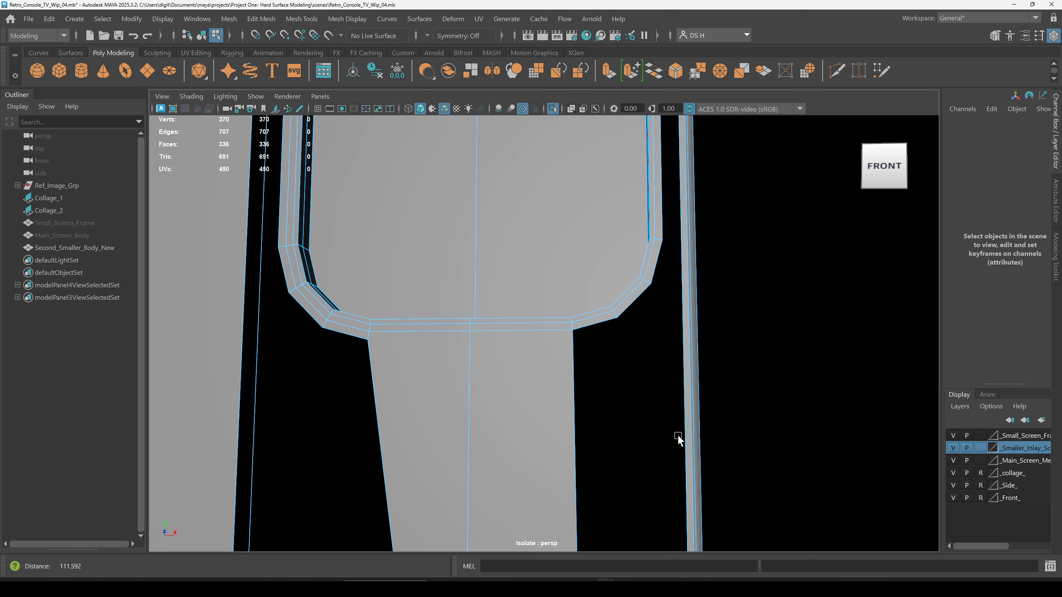
{"action": "left_click", "coordinate": [606, 324]}
{"action": "middle_click_drag", "start_coordinate": [657, 473], "coordinate": [649, 258], "text": "alt"}
{"action": "middle_click_drag", "start_coordinate": [619, 377], "coordinate": [606, 244], "text": "alt"}
{"action": "left_click", "coordinate": [564, 362], "text": "shift"}
{"action": "key", "text": "f"}
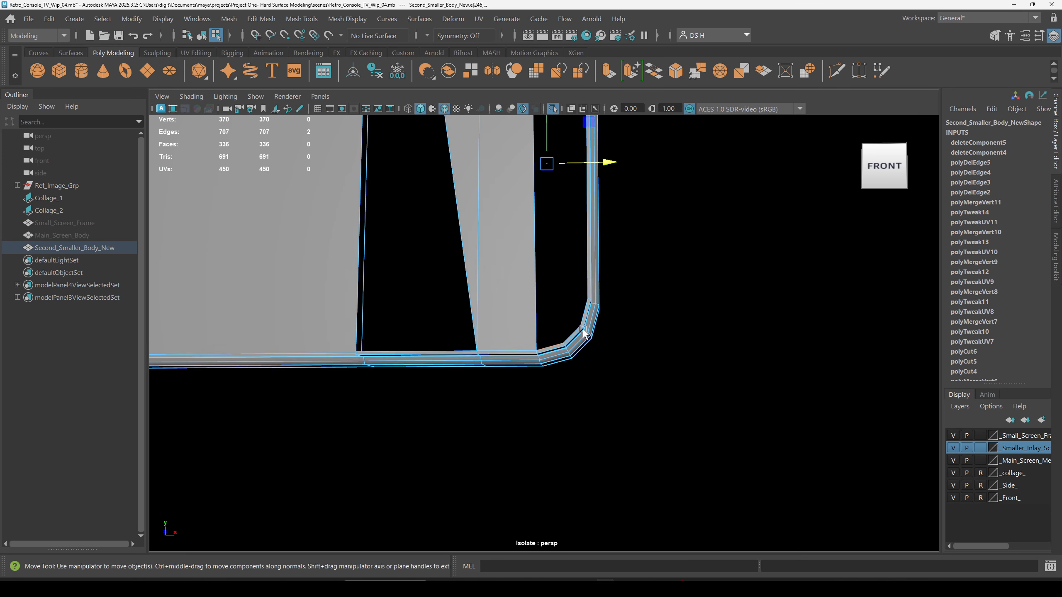
{"action": "right_click", "coordinate": [706, 220], "text": "shift"}
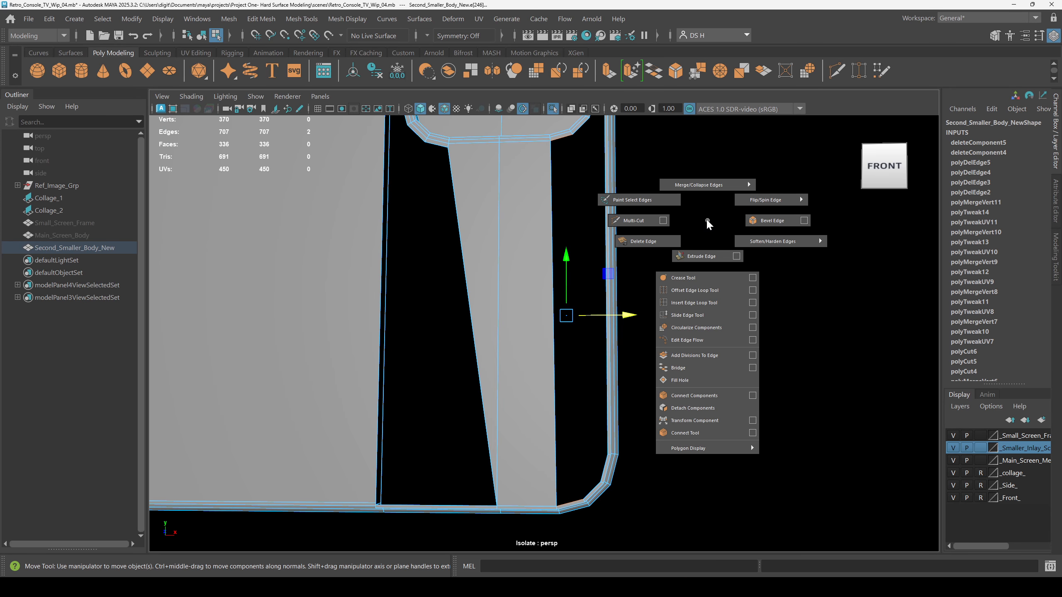
{"action": "left_click", "coordinate": [694, 367]}
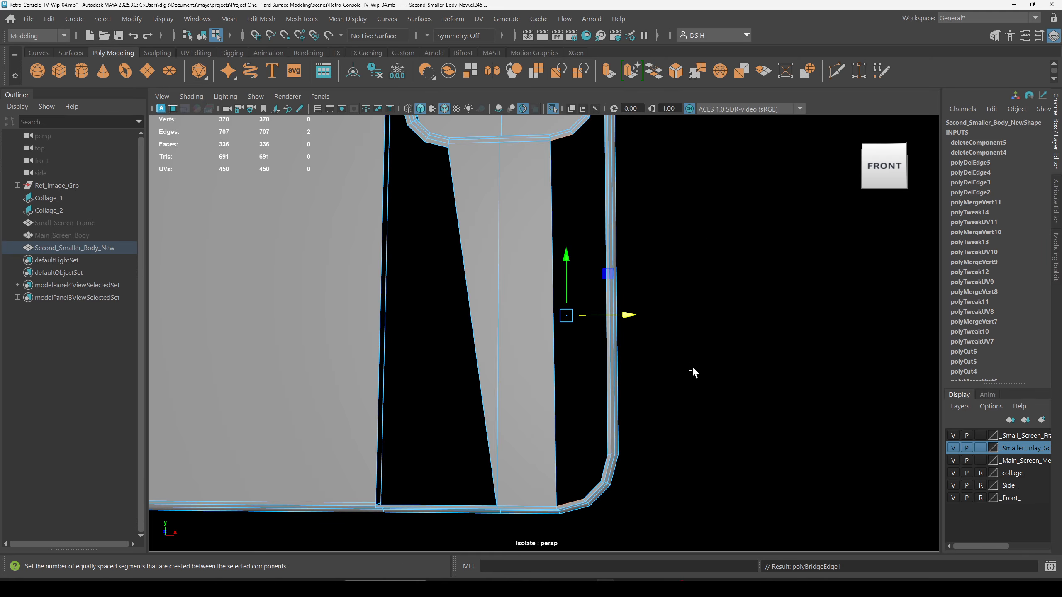
{"action": "left_click", "coordinate": [692, 366]}
{"action": "scroll", "coordinate": [616, 349], "scroll_direction": "up", "scroll_amount": 5}
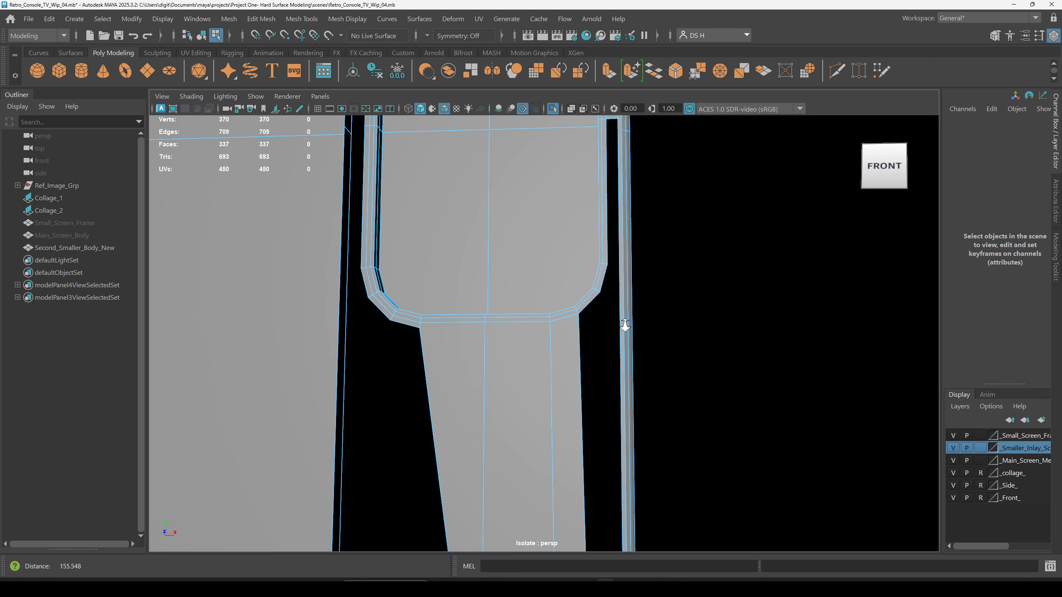
{"action": "left_click", "coordinate": [614, 292]}
{"action": "key", "text": "w"}
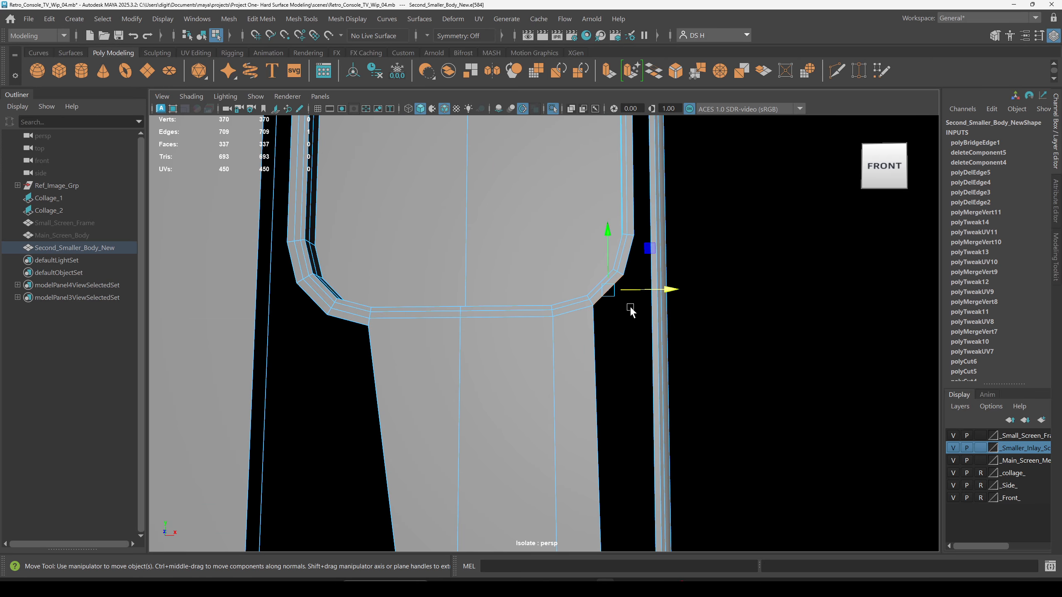
Open the Hypershade and darken the base color of the standardSurface1 material to a medium grey.
{"action": "left_click", "coordinate": [586, 35]}
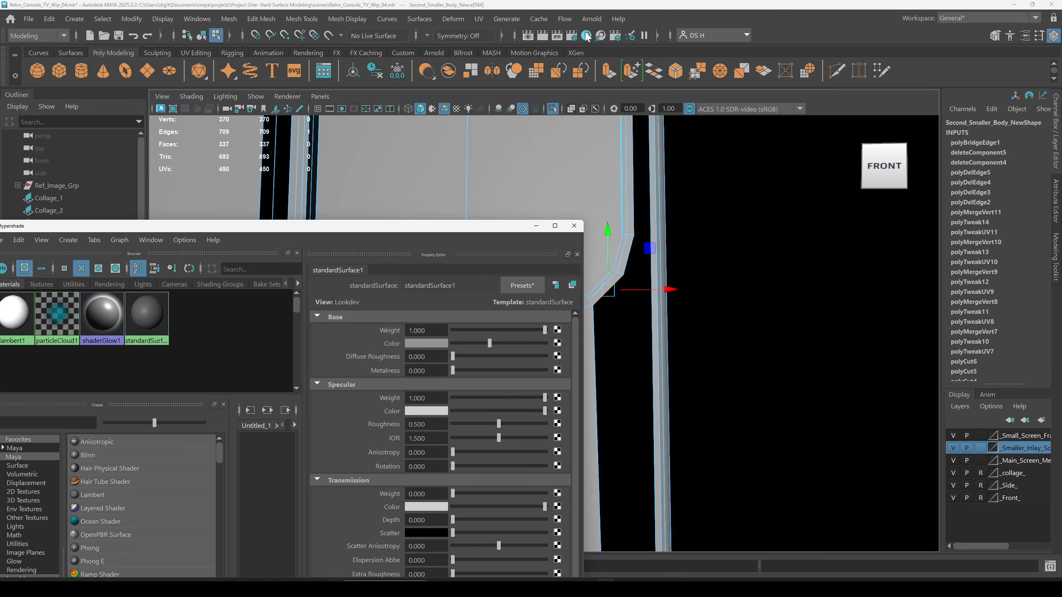
{"action": "left_click_drag", "start_coordinate": [283, 233], "coordinate": [192, 155]}
{"action": "right_click_drag", "start_coordinate": [710, 294], "coordinate": [551, 305], "text": "alt"}
{"action": "middle_click_drag", "start_coordinate": [552, 305], "coordinate": [735, 248], "text": "alt"}
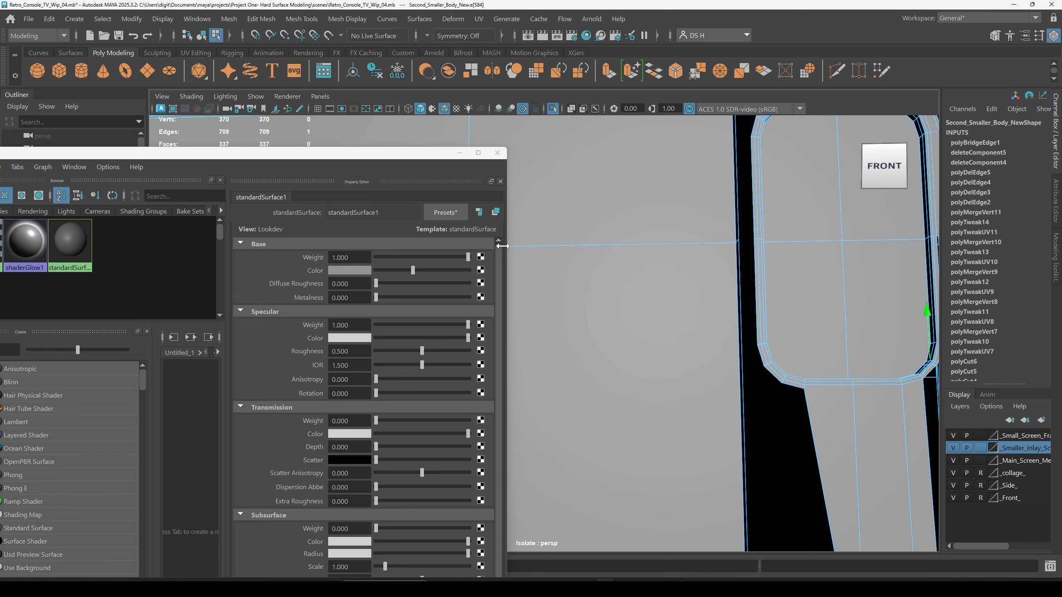
{"action": "left_click", "coordinate": [77, 241]}
{"action": "left_click_drag", "start_coordinate": [413, 271], "coordinate": [394, 271]}
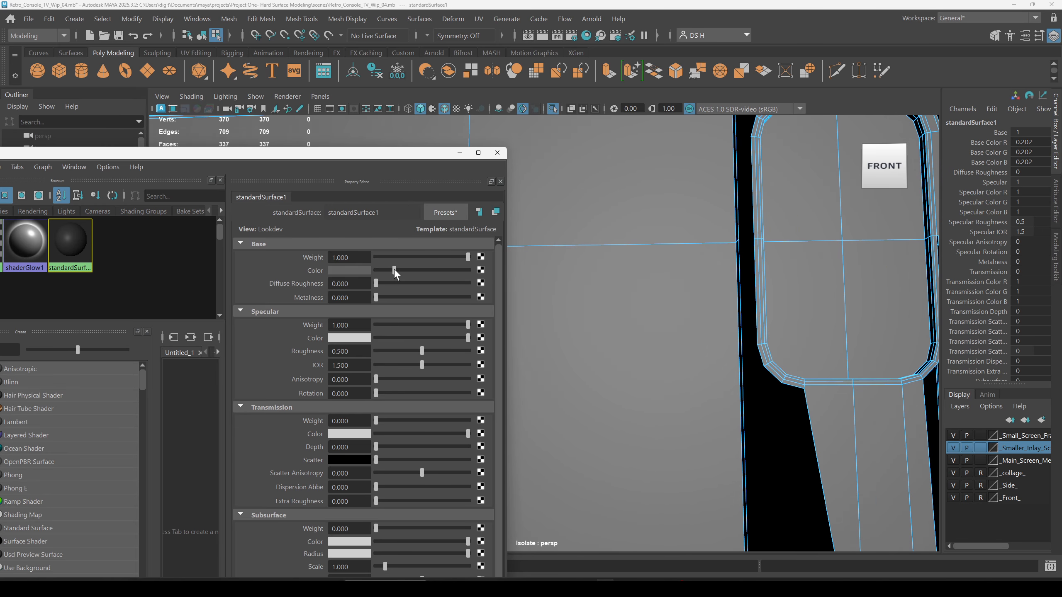
Tint standardSurface1's base color a muted blue with RGB values 0.203, 0.292, 0.335 and close the Hypershade.
{"action": "left_click", "coordinate": [343, 271]}
{"action": "left_click", "coordinate": [332, 295]}
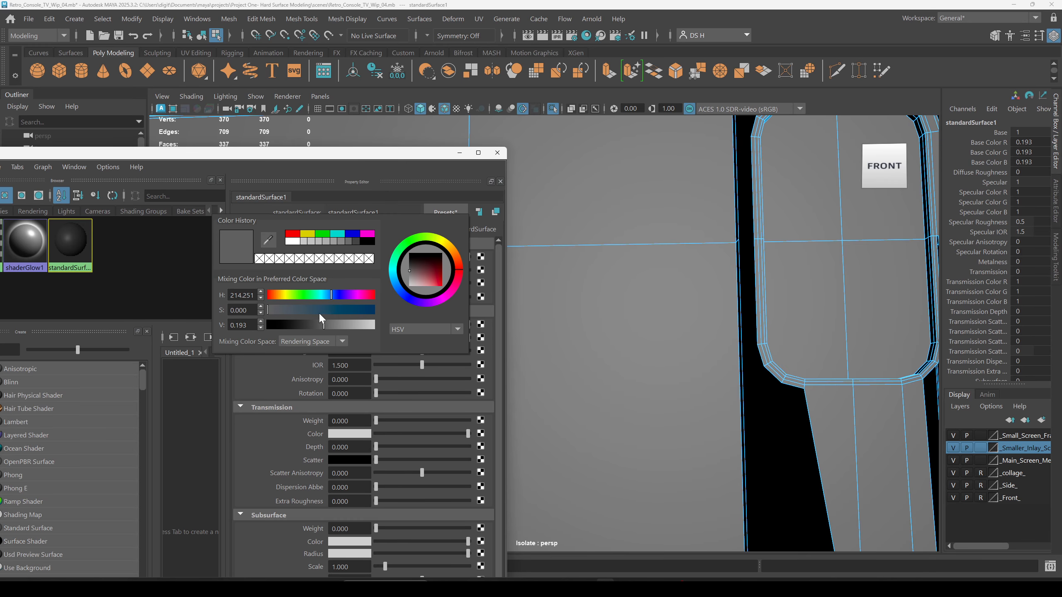
{"action": "left_click_drag", "start_coordinate": [318, 310], "coordinate": [305, 310]}
{"action": "left_click", "coordinate": [327, 295]}
{"action": "left_click", "coordinate": [329, 325]}
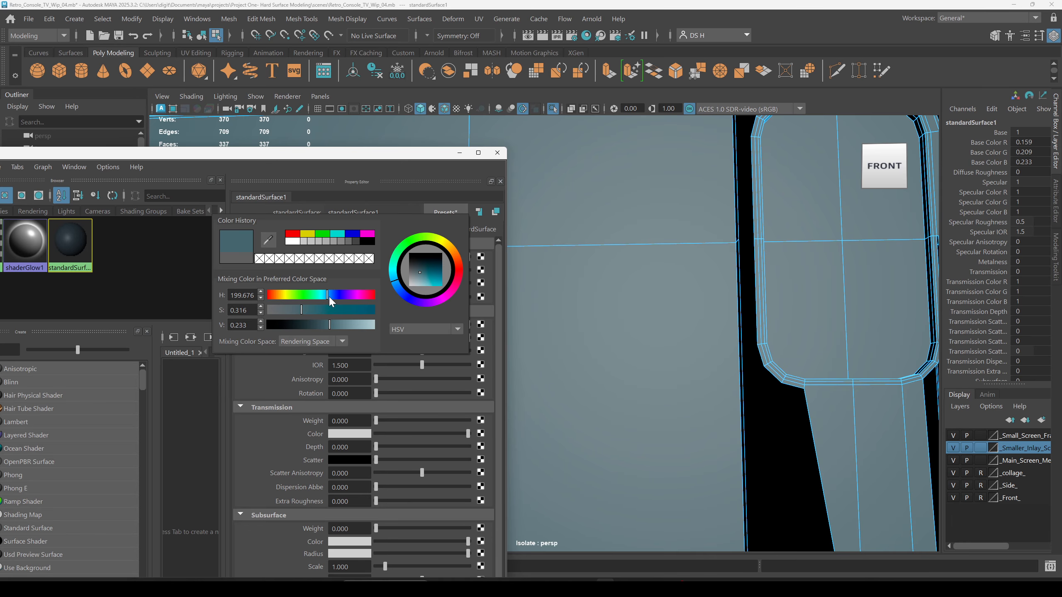
{"action": "left_click_drag", "start_coordinate": [329, 296], "coordinate": [325, 296]}
{"action": "left_click", "coordinate": [327, 295]}
{"action": "left_click", "coordinate": [311, 311]}
{"action": "left_click_drag", "start_coordinate": [332, 328], "coordinate": [344, 329]}
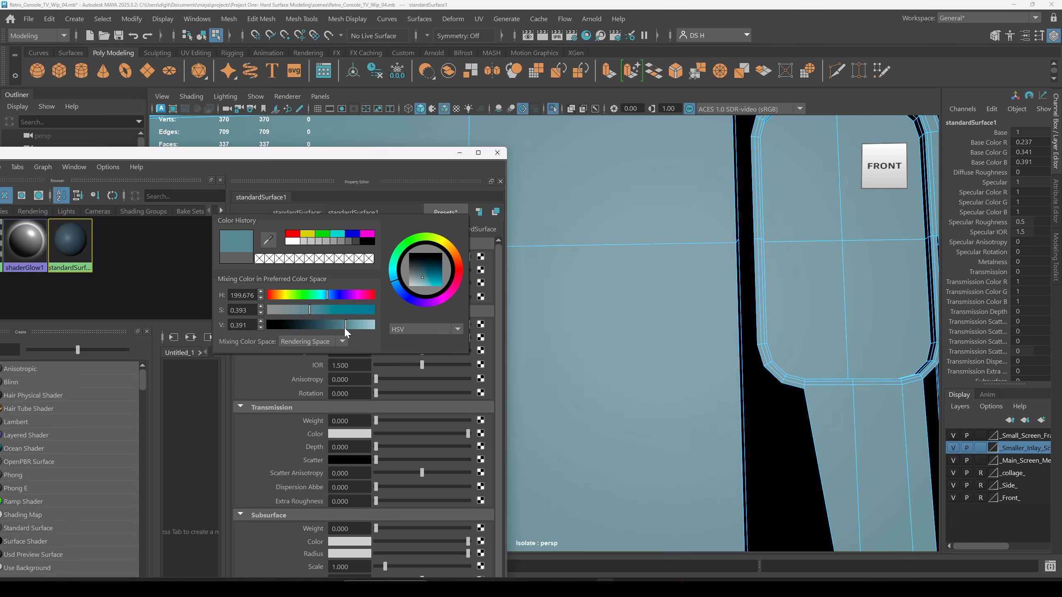
{"action": "left_click", "coordinate": [497, 152]}
Inspect the recoloured body from several angles around the inner frame and the shell's lower-right corner.
{"action": "scroll", "coordinate": [351, 320], "scroll_direction": "down", "scroll_amount": 10}
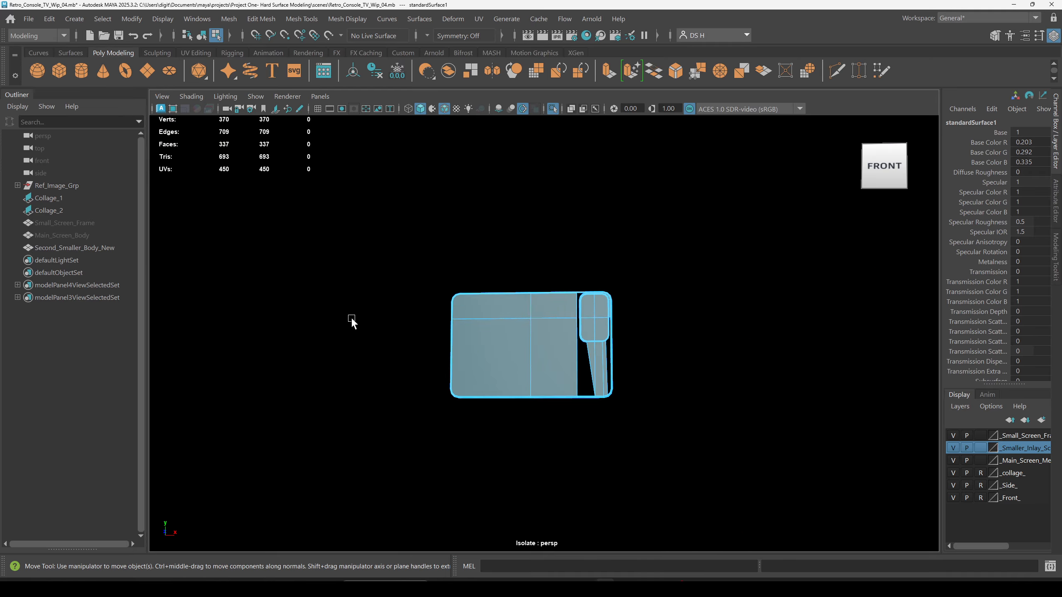
{"action": "scroll", "coordinate": [789, 427], "scroll_direction": "up", "scroll_amount": 8}
{"action": "left_click_drag", "start_coordinate": [813, 351], "coordinate": [809, 384], "text": "alt"}
{"action": "middle_click_drag", "start_coordinate": [808, 385], "coordinate": [620, 285], "text": "alt"}
{"action": "scroll", "coordinate": [621, 285], "scroll_direction": "down", "scroll_amount": 2}
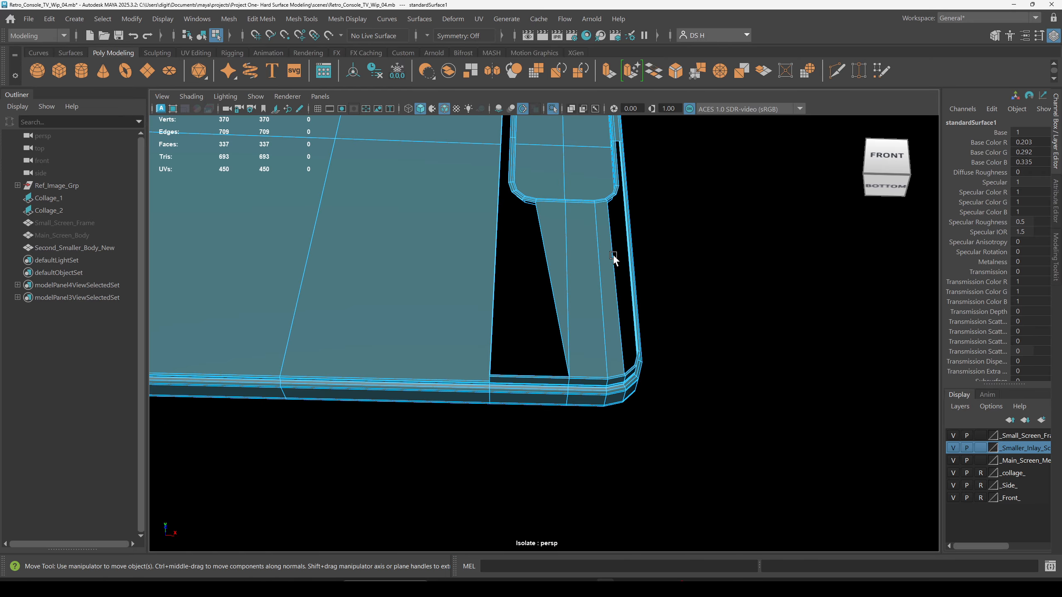
{"action": "left_click_drag", "start_coordinate": [612, 256], "coordinate": [556, 319], "text": "alt"}
{"action": "scroll", "coordinate": [484, 214], "scroll_direction": "up", "scroll_amount": 3}
{"action": "left_click_drag", "start_coordinate": [485, 214], "coordinate": [491, 242], "text": "alt"}
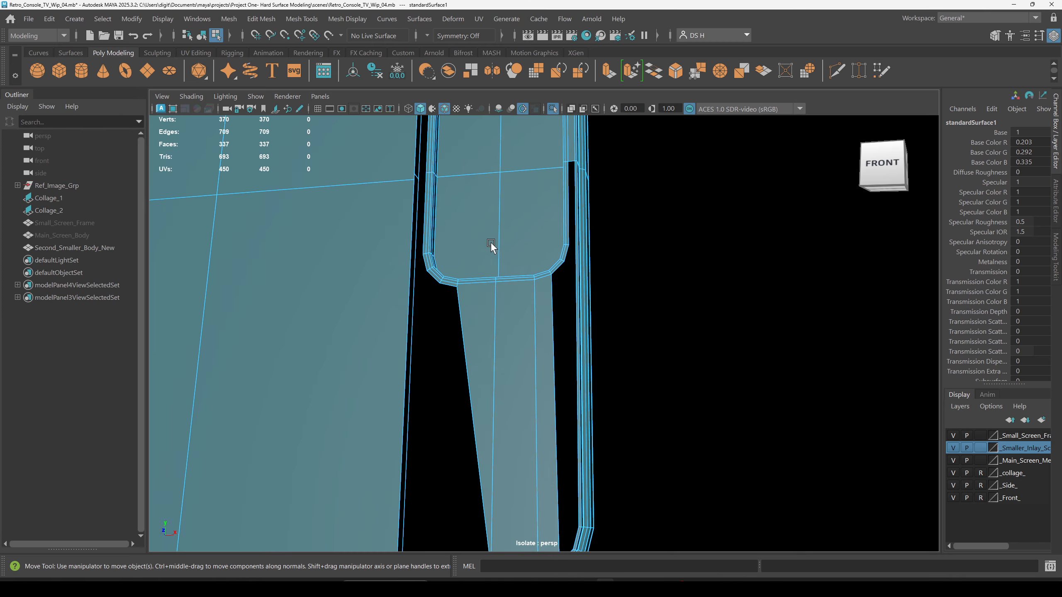
Bridge the diagonal edge of the inner frame's lower-right corner to the matching diagonal edge of the shell's corner.
{"action": "right_click_drag", "start_coordinate": [490, 242], "coordinate": [645, 312], "text": "alt"}
{"action": "middle_click_drag", "start_coordinate": [518, 215], "coordinate": [533, 290], "text": "alt"}
{"action": "right_click_drag", "start_coordinate": [533, 290], "coordinate": [574, 259], "text": "alt"}
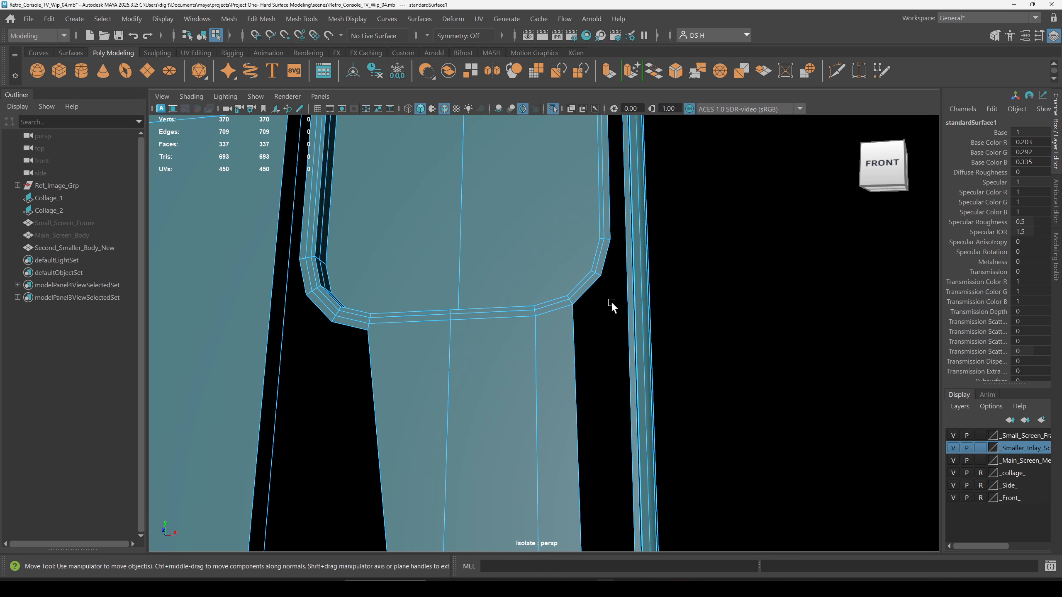
{"action": "left_click", "coordinate": [595, 290]}
{"action": "key", "text": "q"}
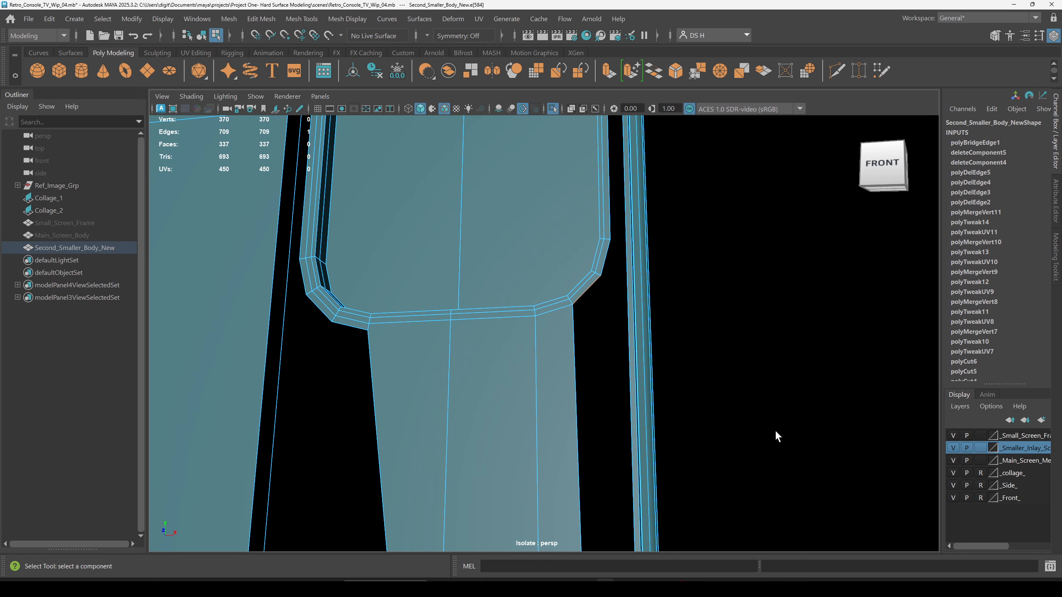
{"action": "middle_click_drag", "start_coordinate": [590, 292], "coordinate": [653, 450], "text": "alt"}
{"action": "left_click_drag", "start_coordinate": [652, 449], "coordinate": [652, 404], "text": "alt"}
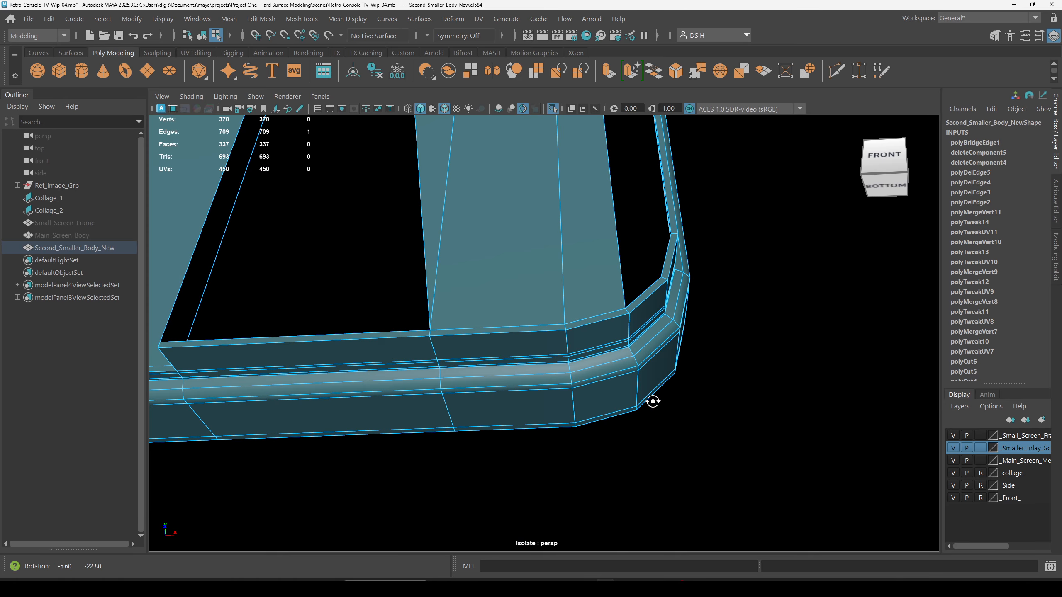
{"action": "left_click", "coordinate": [642, 290], "text": "shift"}
{"action": "right_click", "coordinate": [788, 282], "text": "shift"}
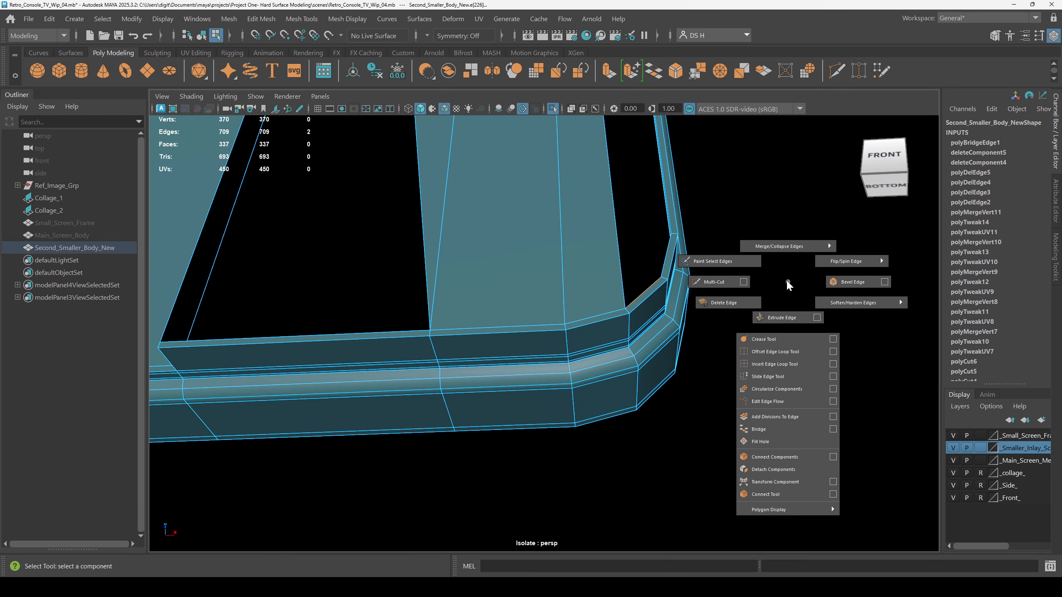
{"action": "left_click", "coordinate": [778, 431]}
Examine the bridged corner faces and the open gap between the inner frame and the shell's right side.
{"action": "left_click_drag", "start_coordinate": [835, 408], "coordinate": [579, 327], "text": "alt"}
{"action": "left_click_drag", "start_coordinate": [663, 269], "coordinate": [676, 321], "text": "alt"}
{"action": "middle_click_drag", "start_coordinate": [717, 285], "coordinate": [689, 471], "text": "alt"}
{"action": "left_click_drag", "start_coordinate": [668, 442], "coordinate": [593, 426], "text": "alt"}
{"action": "right_click_drag", "start_coordinate": [459, 290], "coordinate": [554, 364], "text": "alt"}
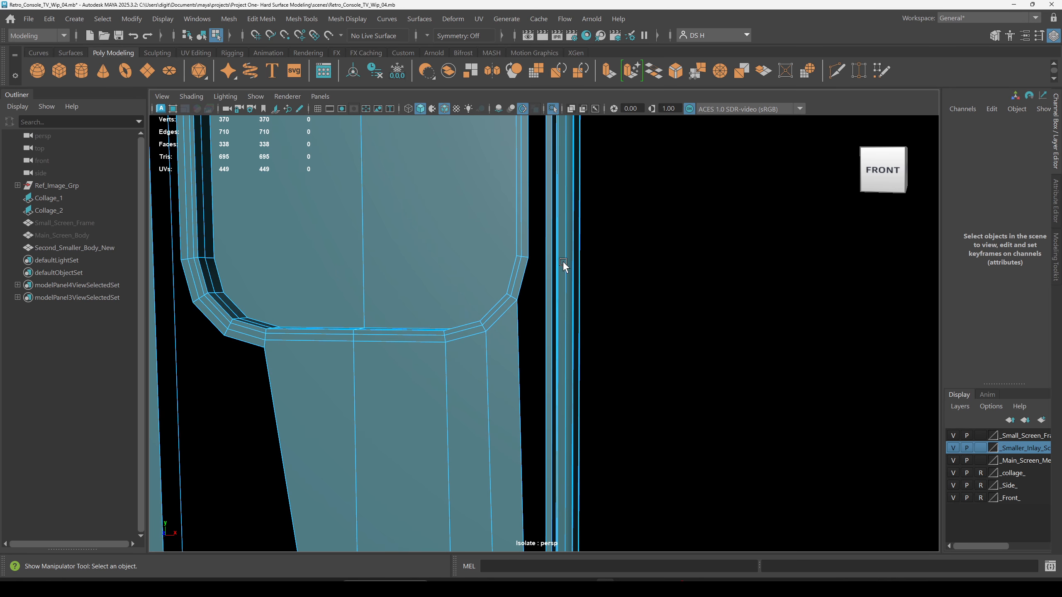
{"action": "middle_click_drag", "start_coordinate": [563, 265], "coordinate": [564, 375], "text": "alt"}
{"action": "left_click_drag", "start_coordinate": [564, 375], "coordinate": [538, 311], "text": "alt"}
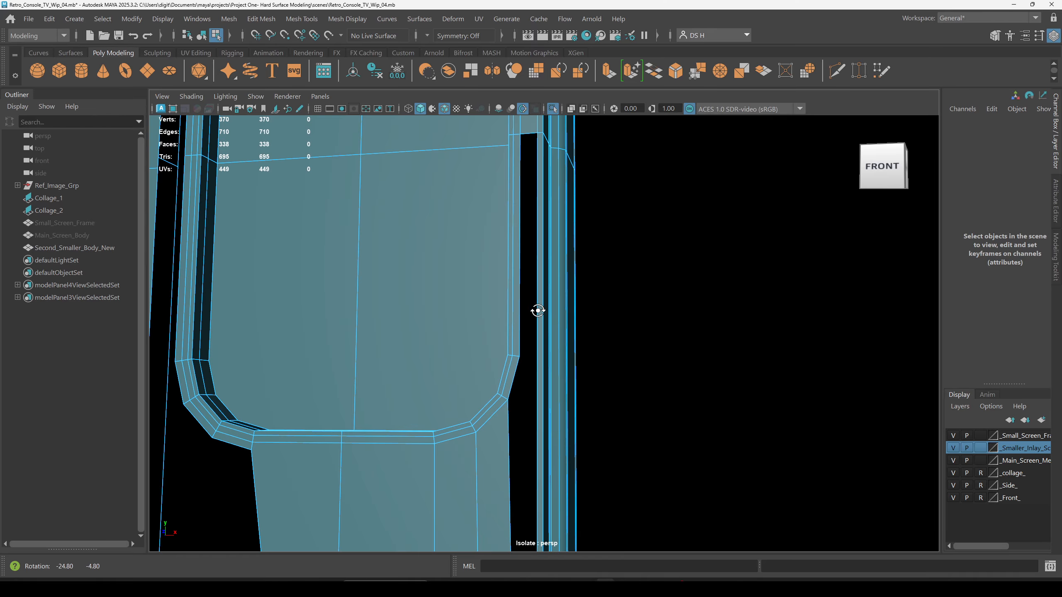
{"action": "key", "text": "ctrl+z"}
In the front view, Multi-Cut a horizontal slice across the shell's right side, level with the top vertex of the inner frame's lower-right corner.
{"action": "mouse_move", "coordinate": [365, 293]}
{"action": "left_mouse_down", "text": "alt"}
{"action": "mouse_move", "coordinate": [351, 294]}
{"action": "mouse_move", "coordinate": [365, 310]}
{"action": "mouse_move", "coordinate": [356, 300]}
{"action": "left_mouse_up", "text": "alt"}
{"action": "right_click_drag", "start_coordinate": [357, 300], "coordinate": [633, 179]}
{"action": "right_click_drag", "start_coordinate": [438, 191], "coordinate": [30, 180]}
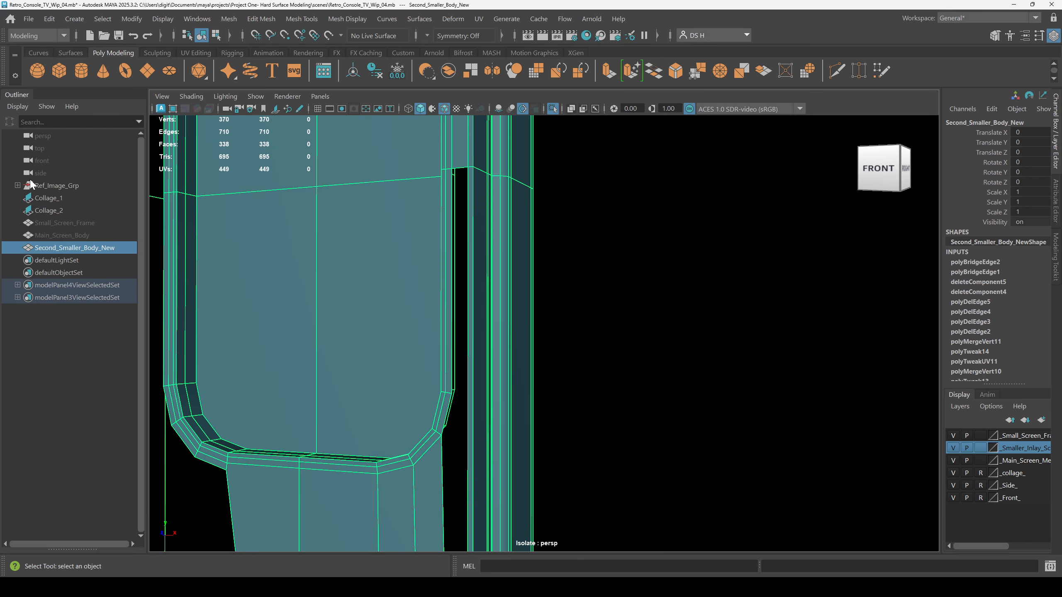
{"action": "left_click", "coordinate": [749, 339]}
{"action": "key", "text": "space"}
{"action": "key", "text": "space"}
{"action": "right_click_drag", "start_coordinate": [671, 289], "coordinate": [687, 330], "text": "alt"}
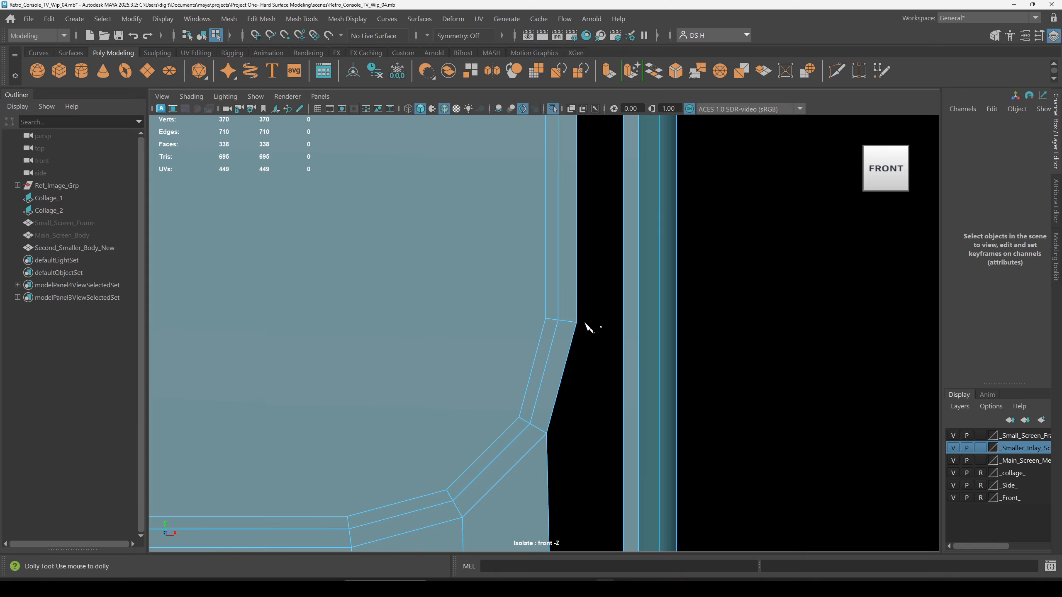
{"action": "left_click_drag", "start_coordinate": [586, 325], "coordinate": [902, 343]}
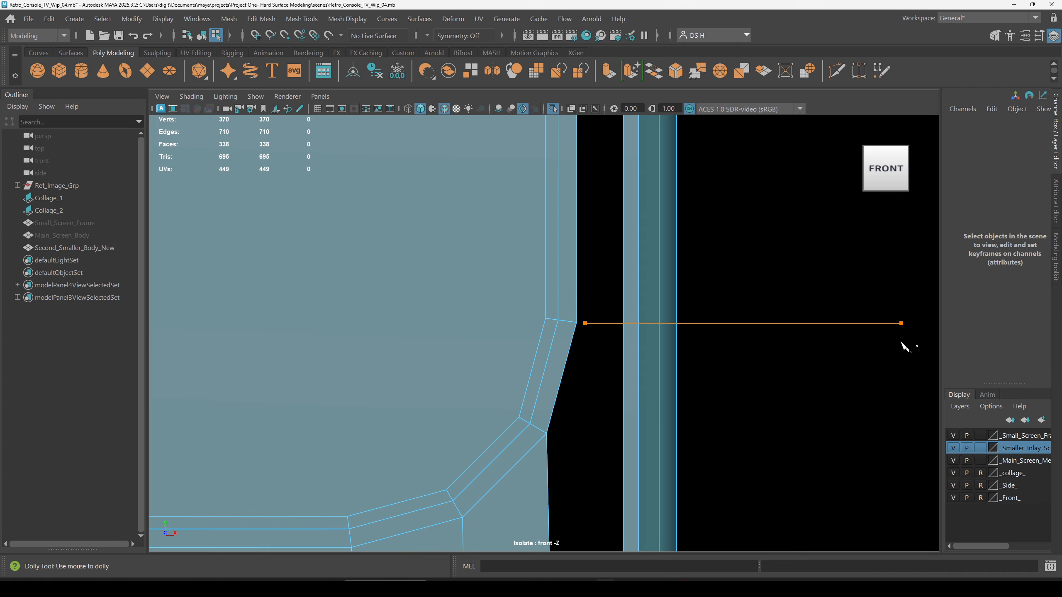
{"action": "key", "text": "Return"}
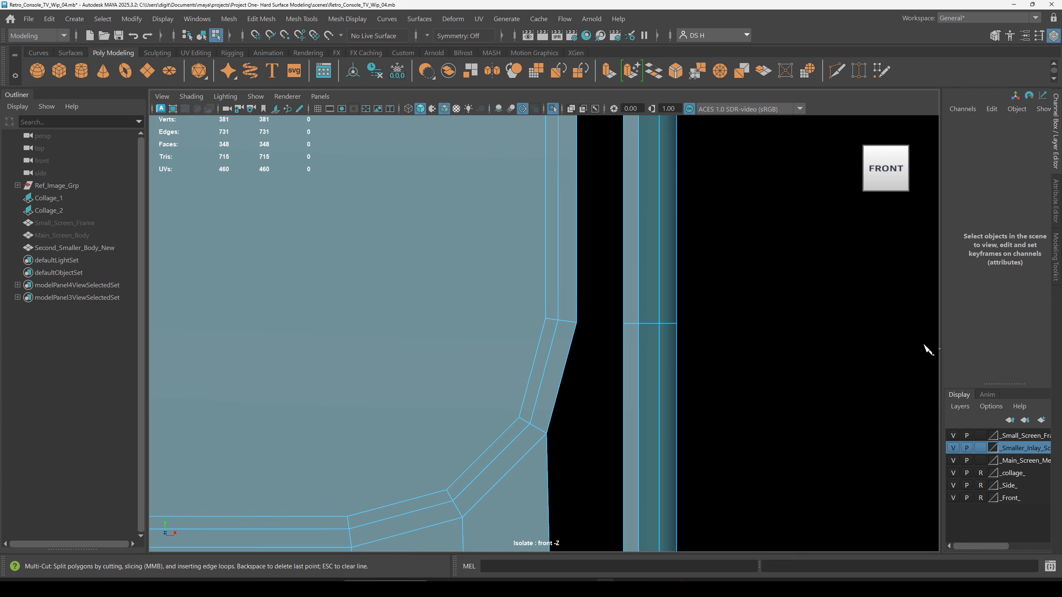
{"action": "key", "text": "w"}
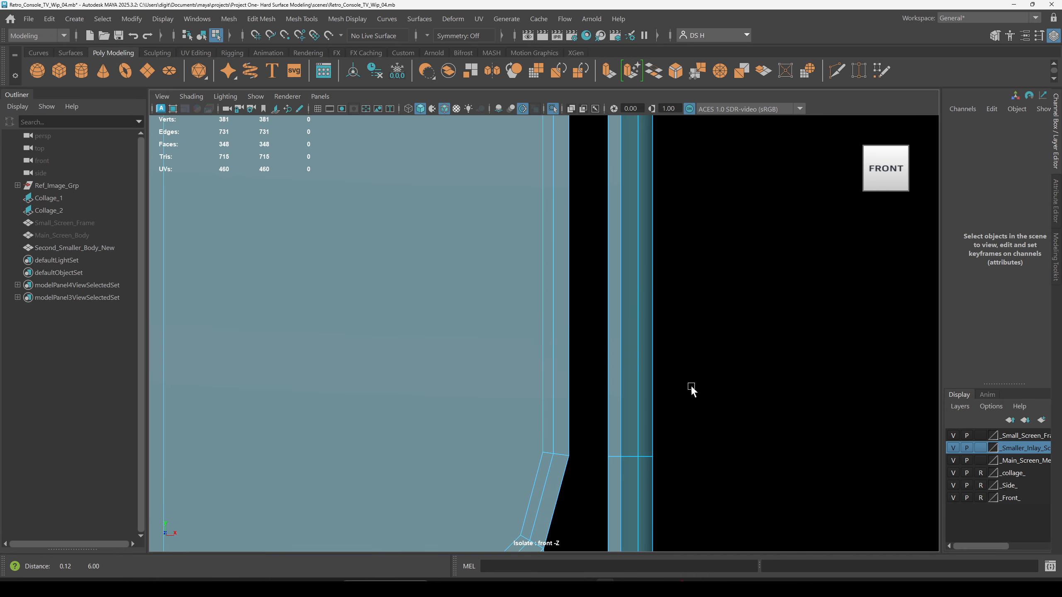
{"action": "left_click_drag", "start_coordinate": [711, 183], "coordinate": [555, 183], "text": "alt"}
{"action": "middle_click_drag", "start_coordinate": [605, 138], "coordinate": [692, 276], "text": "alt"}
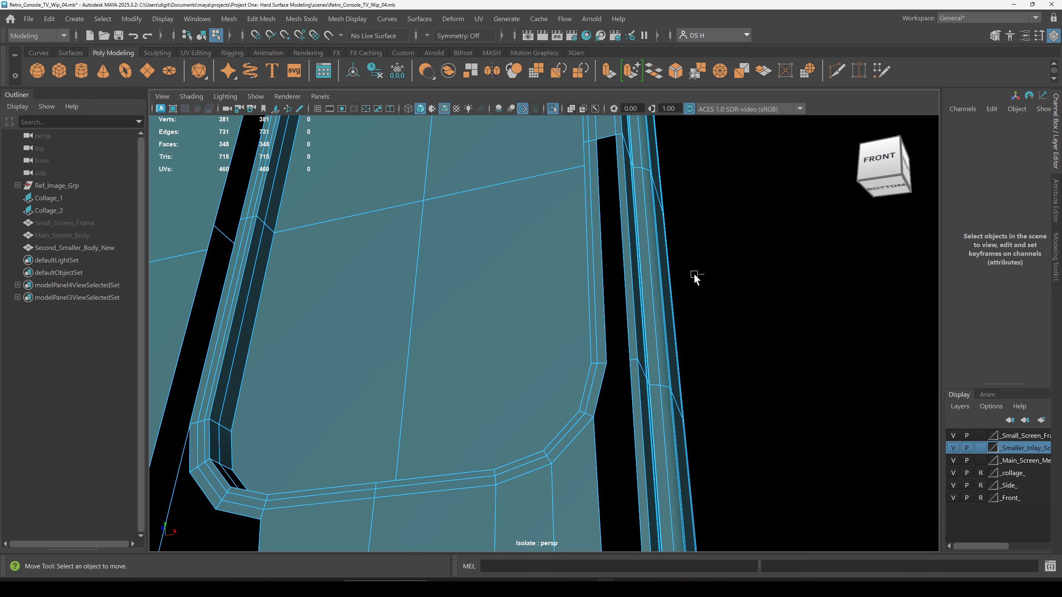
Save the scene as a new version named Retro_Console_TV_Wip_05.
{"action": "key", "text": "ctrl+shift+s"}
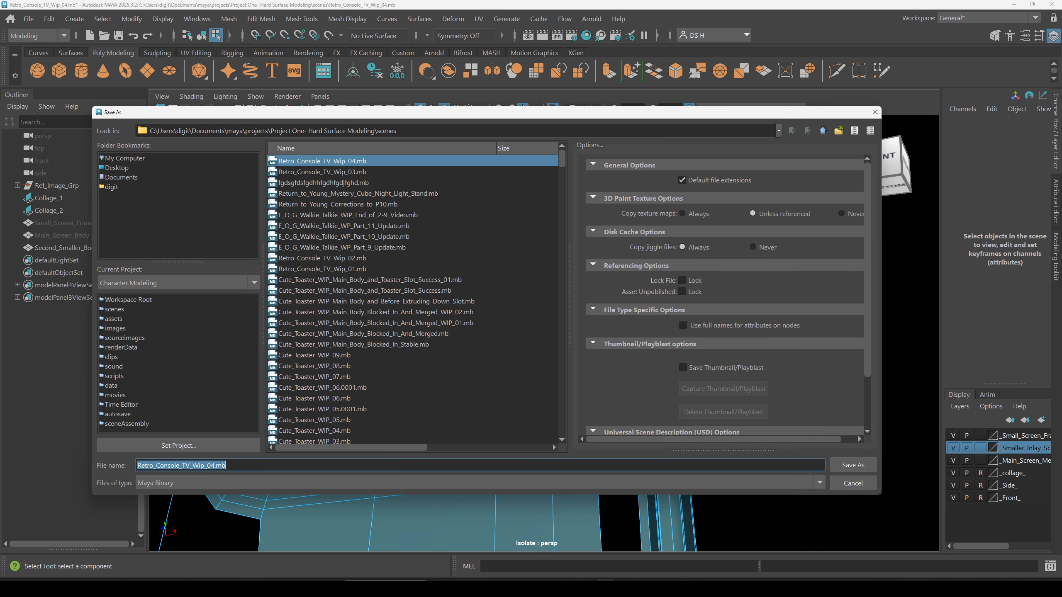
{"action": "left_click", "coordinate": [214, 465]}
{"action": "type", "text": "5"}
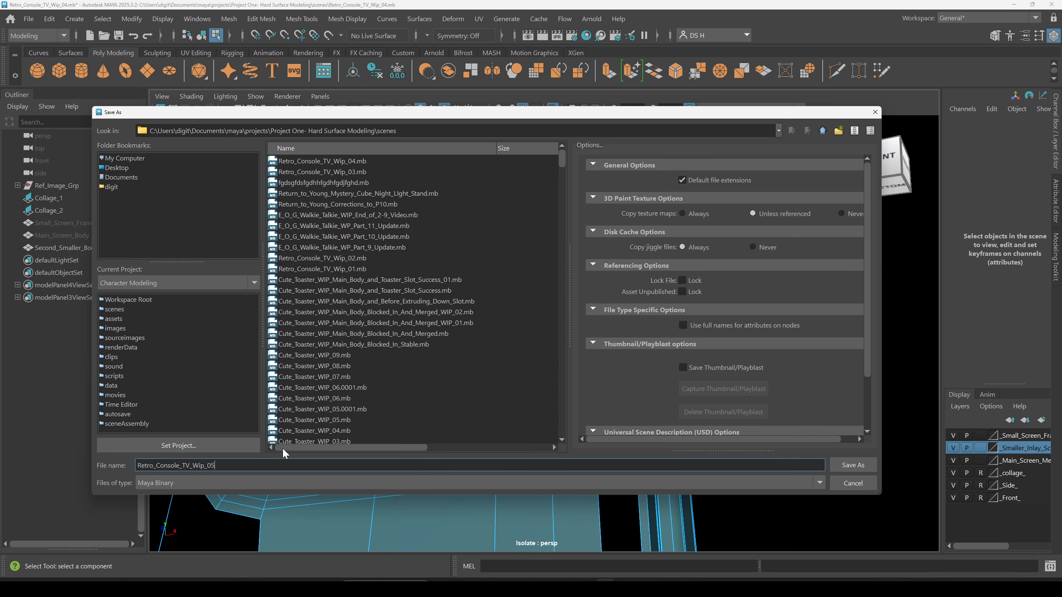
{"action": "key", "text": "Return"}
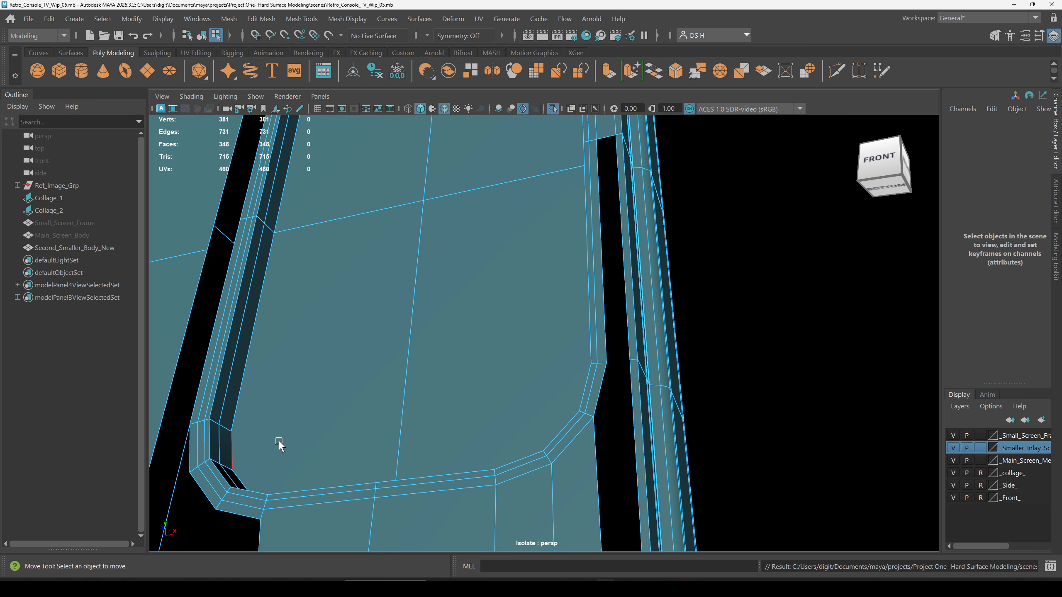
{"action": "left_click", "coordinate": [278, 440]}
Bridge the lower vertical outer edge on the inner frame's right side to the facing inner edge of the shell's right side.
{"action": "left_click_drag", "start_coordinate": [609, 358], "coordinate": [625, 247], "text": "alt"}
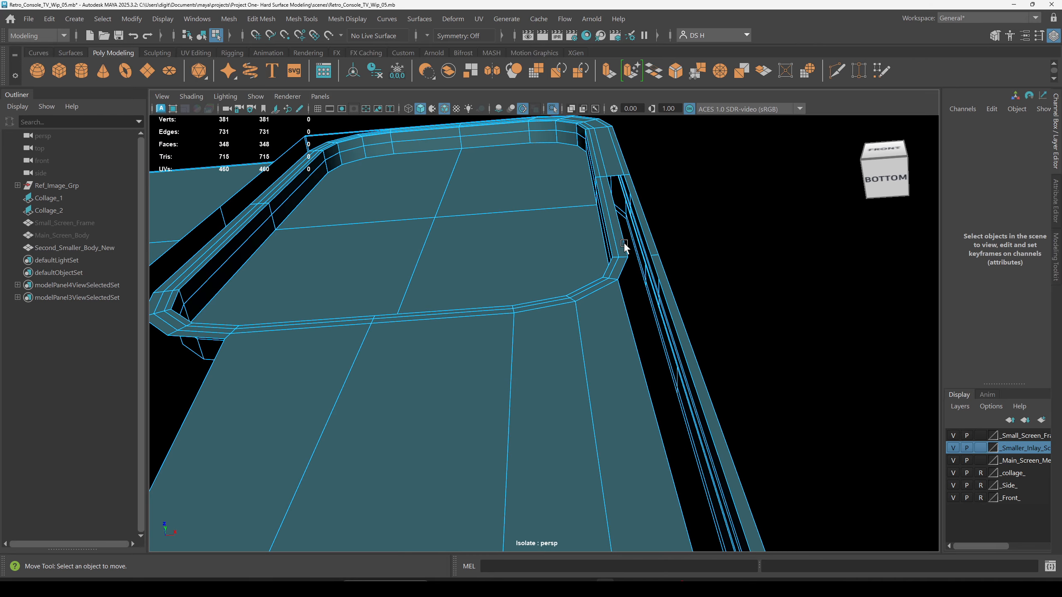
{"action": "scroll", "coordinate": [600, 287], "scroll_direction": "down", "scroll_amount": 3}
{"action": "scroll", "coordinate": [666, 375], "scroll_direction": "up", "scroll_amount": 5}
{"action": "left_click", "coordinate": [561, 216]}
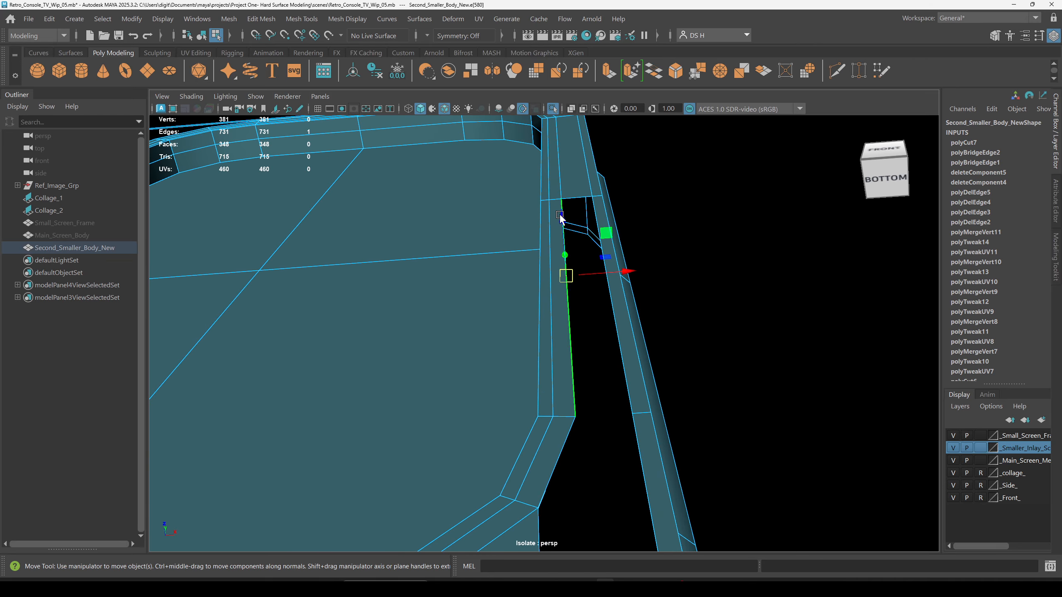
{"action": "left_click", "coordinate": [612, 306], "text": "shift"}
{"action": "scroll", "coordinate": [747, 261], "scroll_direction": "down", "scroll_amount": 3}
{"action": "key", "text": "q"}
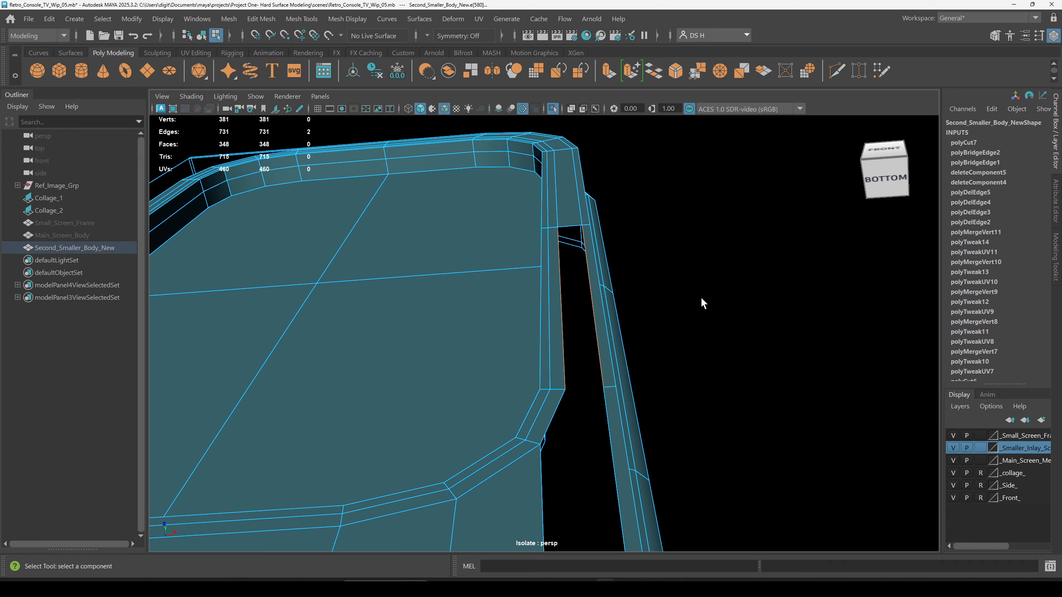
{"action": "left_click_drag", "start_coordinate": [701, 302], "coordinate": [706, 287], "text": "alt"}
{"action": "middle_click_drag", "start_coordinate": [707, 287], "coordinate": [646, 309], "text": "alt"}
{"action": "left_click_drag", "start_coordinate": [391, 298], "coordinate": [403, 344], "text": "alt"}
{"action": "right_click", "coordinate": [659, 278], "text": "shift"}
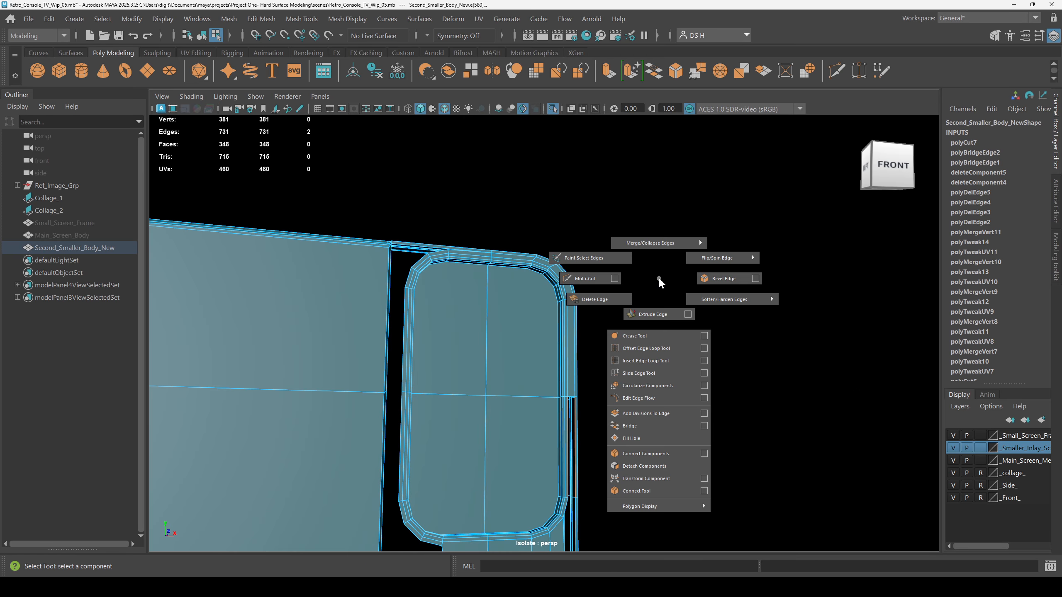
{"action": "left_click", "coordinate": [642, 424]}
{"action": "left_click", "coordinate": [690, 406]}
{"action": "left_click_drag", "start_coordinate": [687, 408], "coordinate": [590, 313], "text": "alt"}
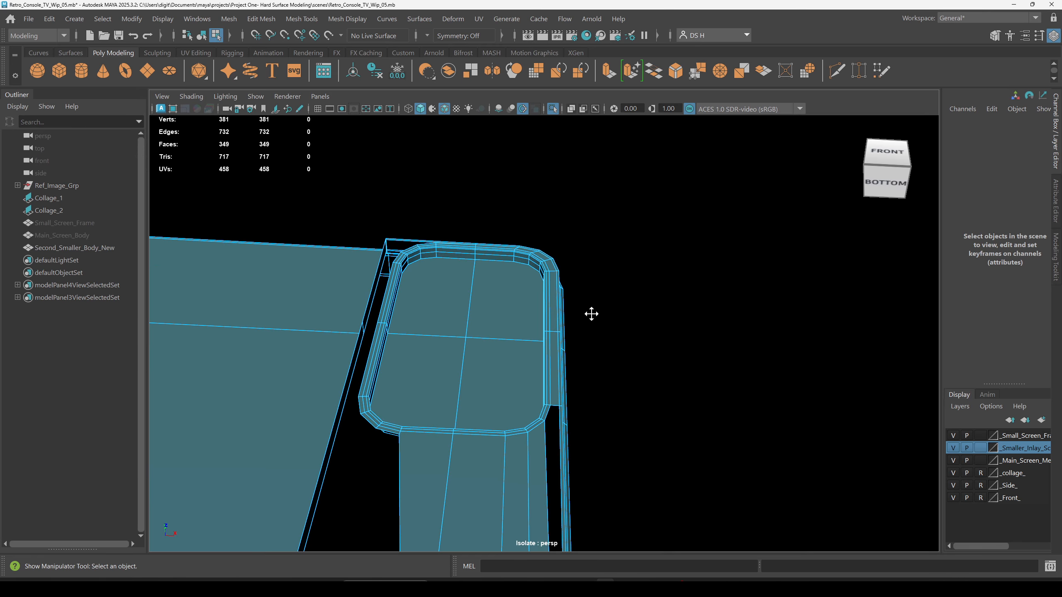
Examine the bridged faces and the remaining open gap between the inner frame's lower-right corner and the shell's right side.
{"action": "right_click_drag", "start_coordinate": [591, 313], "coordinate": [612, 417], "text": "alt"}
{"action": "left_click_drag", "start_coordinate": [612, 417], "coordinate": [546, 379], "text": "alt"}
{"action": "left_click", "coordinate": [546, 379]}
{"action": "mouse_move", "coordinate": [800, 237]}
{"action": "left_mouse_down", "text": "alt"}
{"action": "mouse_move", "coordinate": [727, 266]}
{"action": "mouse_move", "coordinate": [805, 355]}
{"action": "mouse_move", "coordinate": [823, 357]}
{"action": "mouse_move", "coordinate": [802, 376]}
{"action": "mouse_move", "coordinate": [829, 356]}
{"action": "mouse_move", "coordinate": [726, 328]}
{"action": "left_mouse_up", "text": "alt"}
{"action": "left_click", "coordinate": [819, 355]}
{"action": "key", "text": "alt+5"}
{"action": "right_click_drag", "start_coordinate": [727, 328], "coordinate": [565, 347], "text": "alt"}
{"action": "middle_click_drag", "start_coordinate": [555, 348], "coordinate": [597, 251], "text": "alt"}
{"action": "left_click_drag", "start_coordinate": [597, 251], "coordinate": [572, 288], "text": "alt"}
{"action": "left_click", "coordinate": [571, 283]}
{"action": "key", "text": "1"}
{"action": "left_click", "coordinate": [686, 290]}
{"action": "mouse_move", "coordinate": [686, 291]}
{"action": "left_mouse_down", "text": "alt"}
{"action": "mouse_move", "coordinate": [623, 261]}
{"action": "mouse_move", "coordinate": [601, 222]}
{"action": "mouse_move", "coordinate": [588, 261]}
{"action": "mouse_move", "coordinate": [597, 318]}
{"action": "mouse_move", "coordinate": [797, 417]}
{"action": "mouse_move", "coordinate": [694, 387]}
{"action": "mouse_move", "coordinate": [702, 398]}
{"action": "mouse_move", "coordinate": [701, 375]}
{"action": "mouse_move", "coordinate": [677, 370]}
{"action": "mouse_move", "coordinate": [680, 381]}
{"action": "mouse_move", "coordinate": [590, 351]}
{"action": "mouse_move", "coordinate": [713, 387]}
{"action": "mouse_move", "coordinate": [730, 360]}
{"action": "mouse_move", "coordinate": [655, 246]}
{"action": "left_mouse_up", "text": "alt"}
{"action": "key", "text": "alt+5"}
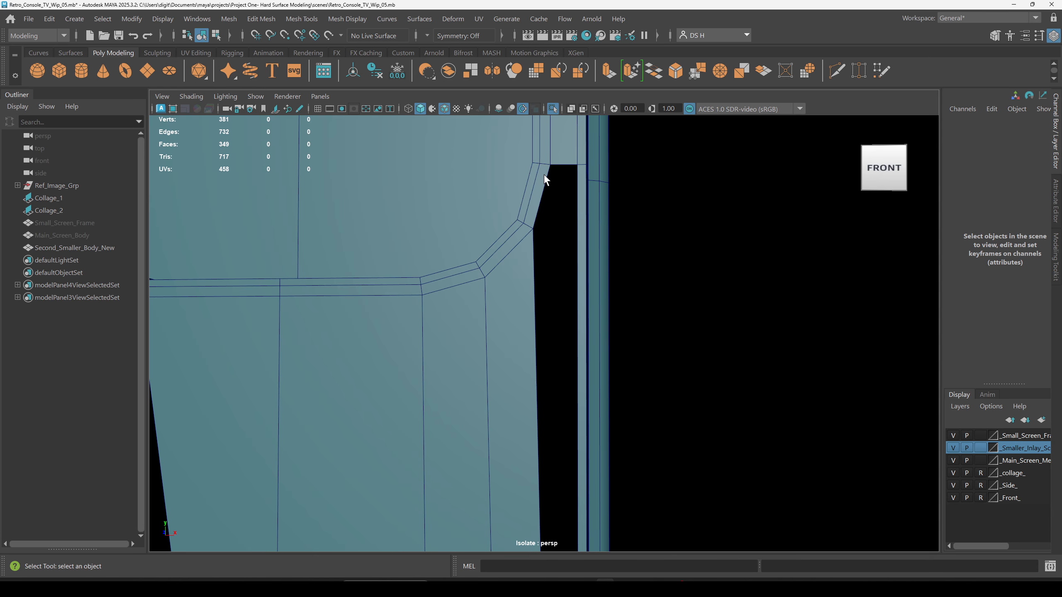
{"action": "left_click", "coordinate": [544, 175]}
{"action": "right_click_drag", "start_coordinate": [544, 175], "coordinate": [542, 141]}
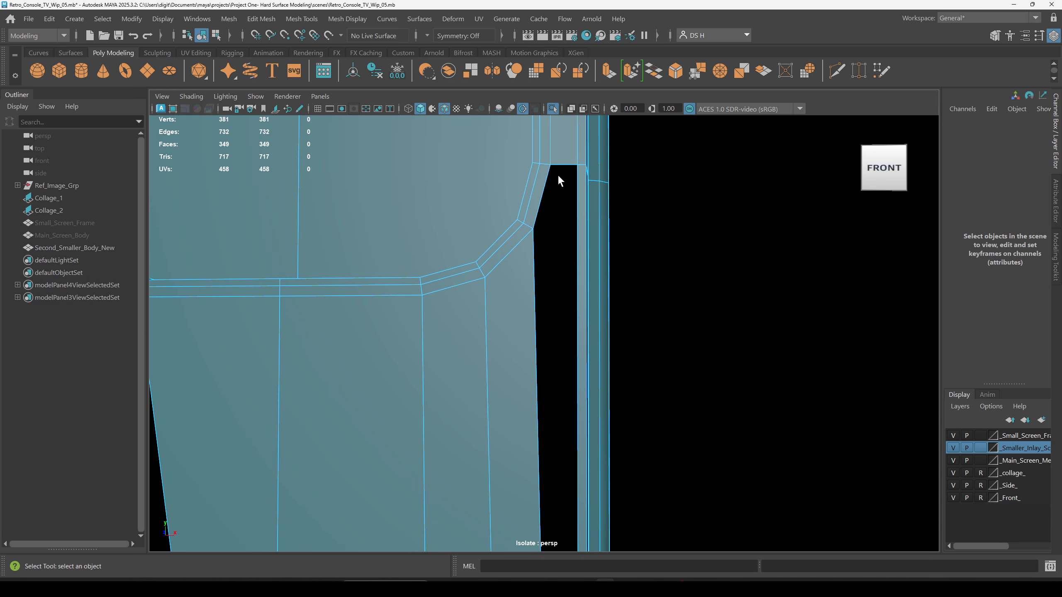
{"action": "left_click_drag", "start_coordinate": [640, 226], "coordinate": [571, 247], "text": "alt"}
{"action": "right_click_drag", "start_coordinate": [379, 280], "coordinate": [425, 247]}
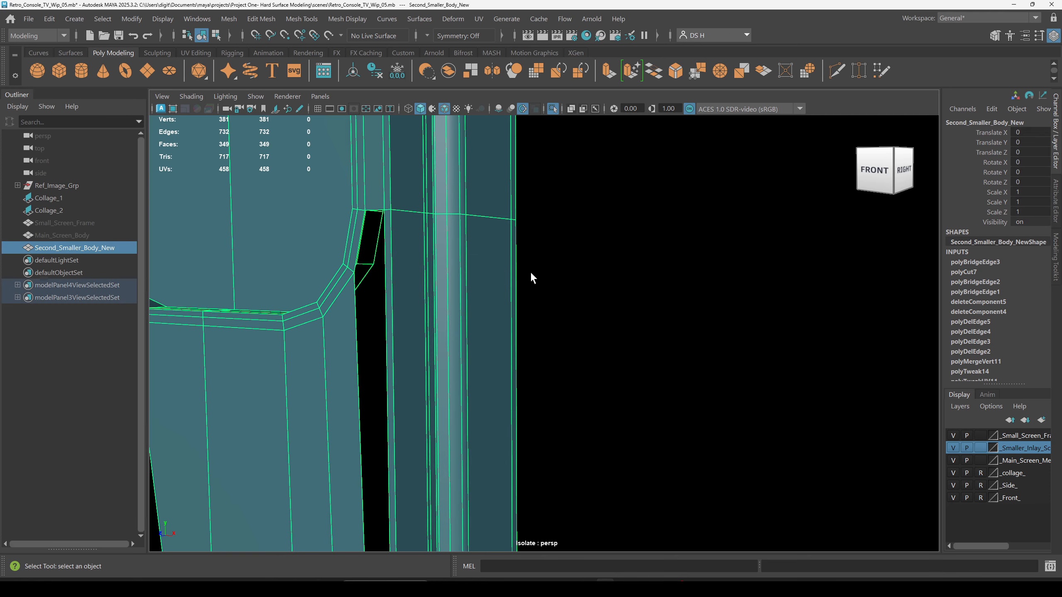
{"action": "left_click_drag", "start_coordinate": [549, 289], "coordinate": [623, 288], "text": "alt"}
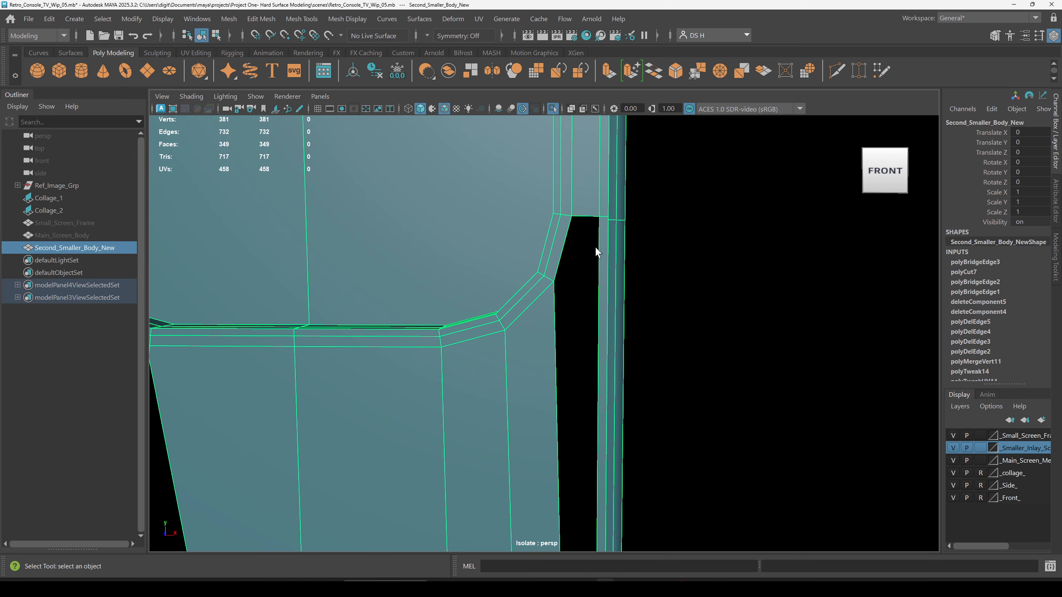
{"action": "right_click_drag", "start_coordinate": [749, 267], "coordinate": [606, 335], "text": "alt"}
{"action": "middle_click_drag", "start_coordinate": [606, 343], "coordinate": [602, 236], "text": "alt"}
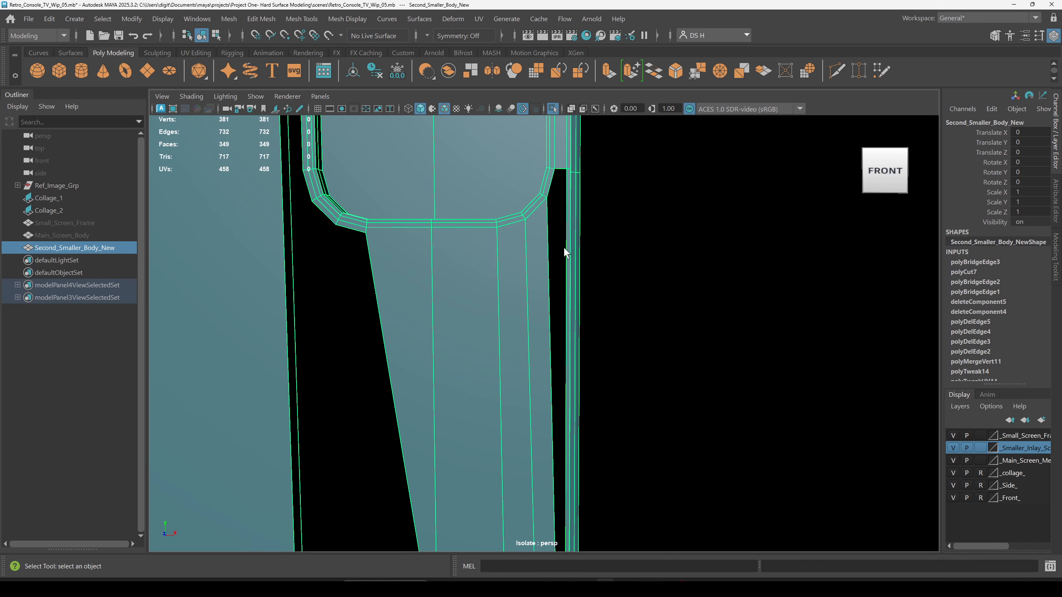
{"action": "middle_click_drag", "start_coordinate": [606, 405], "coordinate": [635, 479], "text": "alt"}
{"action": "right_click_drag", "start_coordinate": [531, 239], "coordinate": [534, 240], "text": "alt"}
In the front view, Multi-Cut a horizontal slice across the shell's right side, level with the middle outer vertex of the frame's lower-right corner.
{"action": "key", "text": "space"}
{"action": "key", "text": "space"}
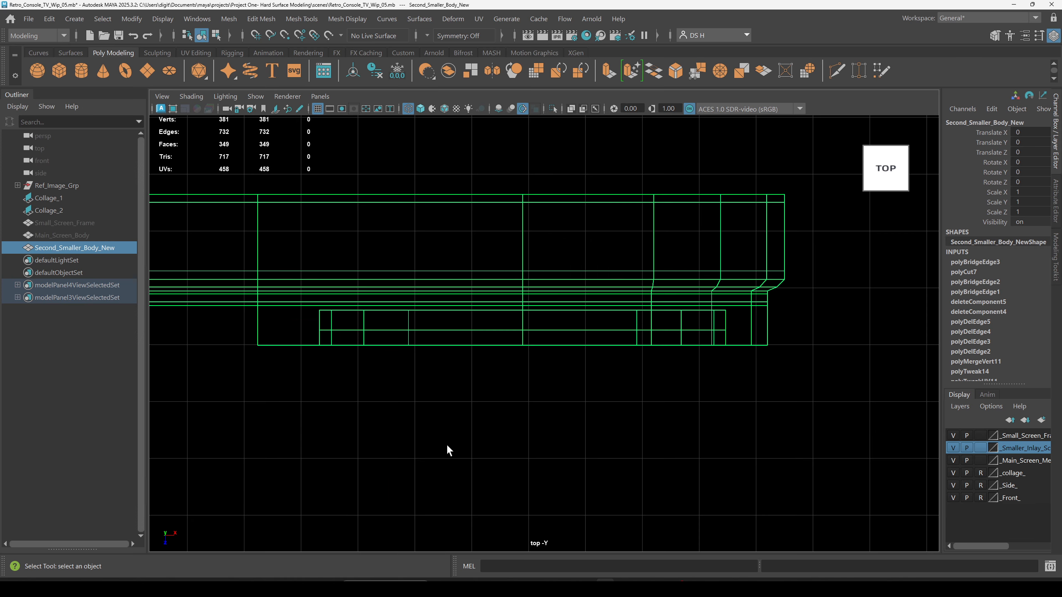
{"action": "middle_click_drag", "start_coordinate": [446, 451], "coordinate": [384, 403], "text": "alt"}
{"action": "key", "text": "space"}
{"action": "key", "text": "space"}
{"action": "middle_click_drag", "start_coordinate": [363, 494], "coordinate": [398, 130], "text": "alt"}
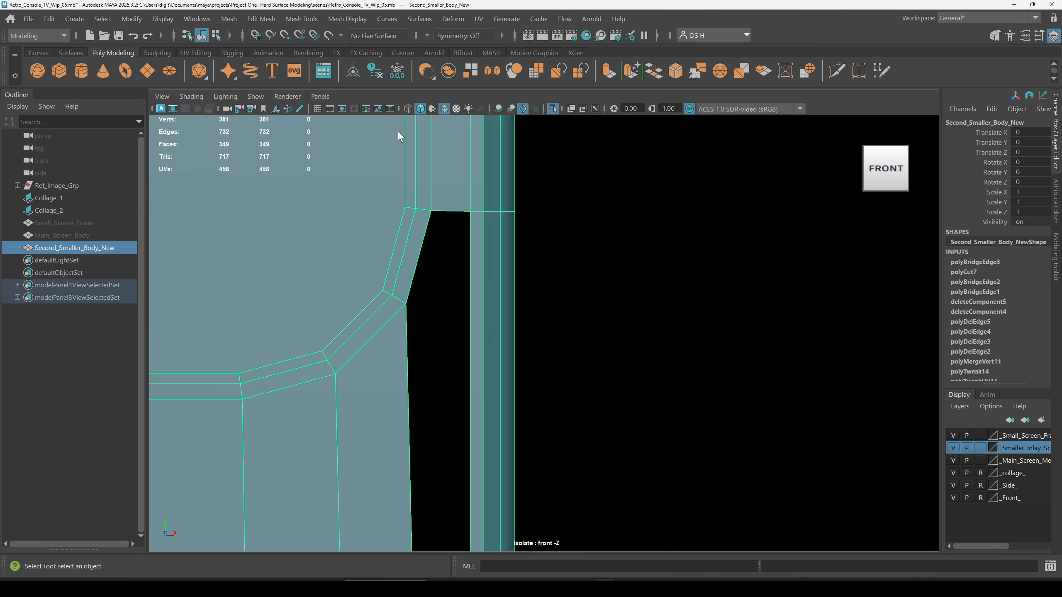
{"action": "right_click_drag", "start_coordinate": [454, 170], "coordinate": [383, 172], "text": "shift"}
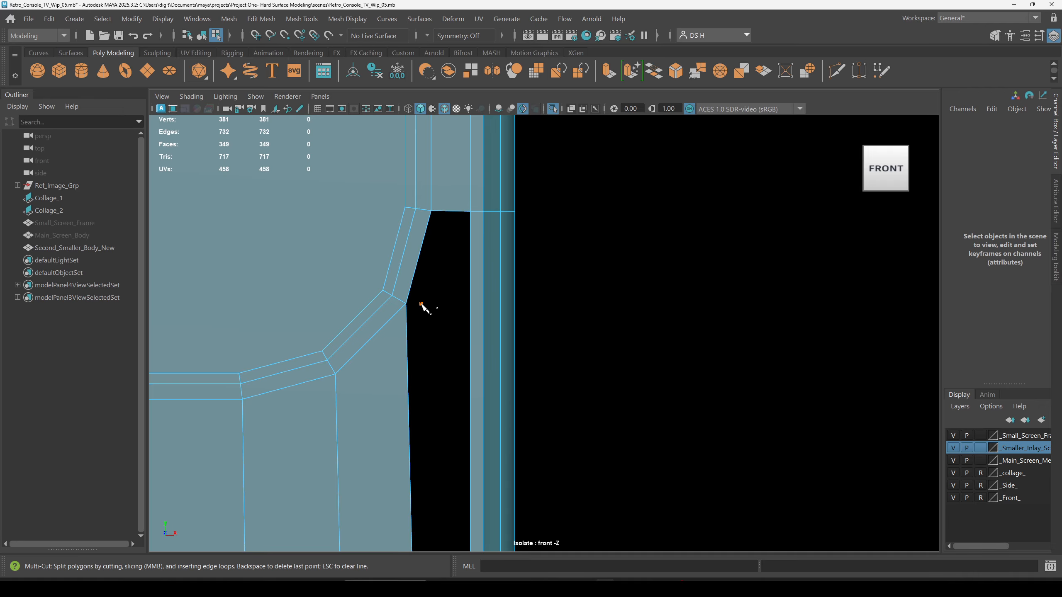
{"action": "left_click_drag", "start_coordinate": [462, 302], "coordinate": [621, 308], "text": "shift"}
{"action": "left_click_drag", "start_coordinate": [621, 307], "coordinate": [621, 308], "text": "shift"}
Move the newly sliced row of vertices on the shell's right side slightly down.
{"action": "key", "text": "w"}
{"action": "right_click_drag", "start_coordinate": [463, 277], "coordinate": [454, 237]}
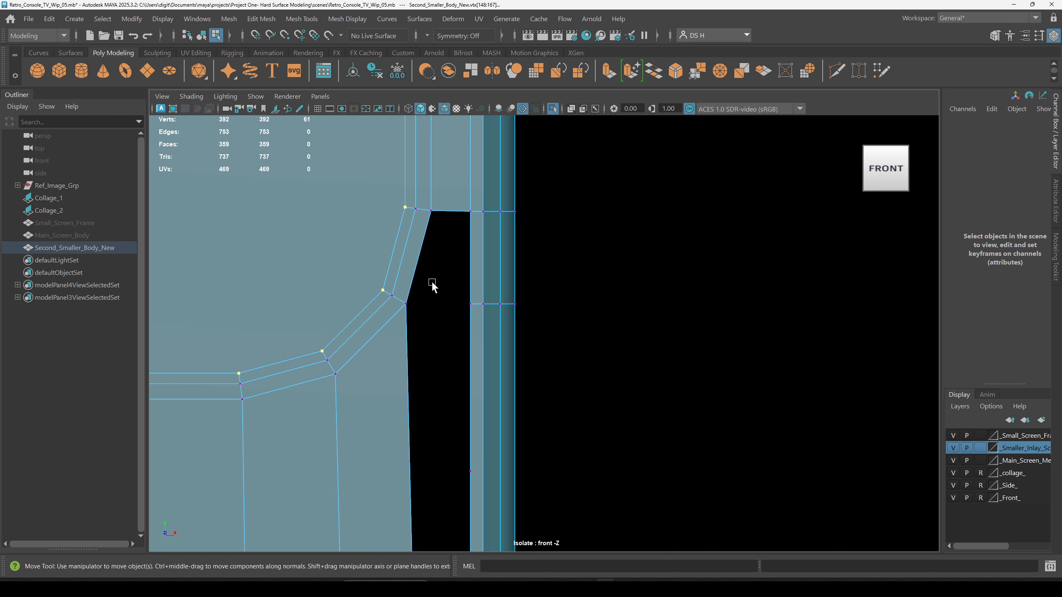
{"action": "left_click_drag", "start_coordinate": [430, 282], "coordinate": [707, 361]}
{"action": "key", "text": "4"}
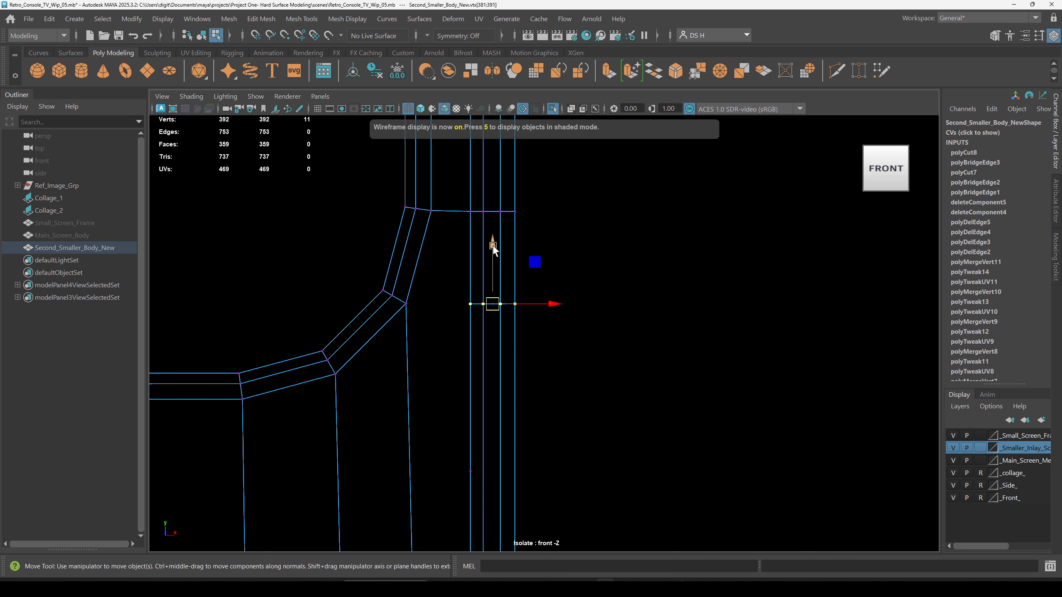
{"action": "left_click_drag", "start_coordinate": [493, 250], "coordinate": [493, 256]}
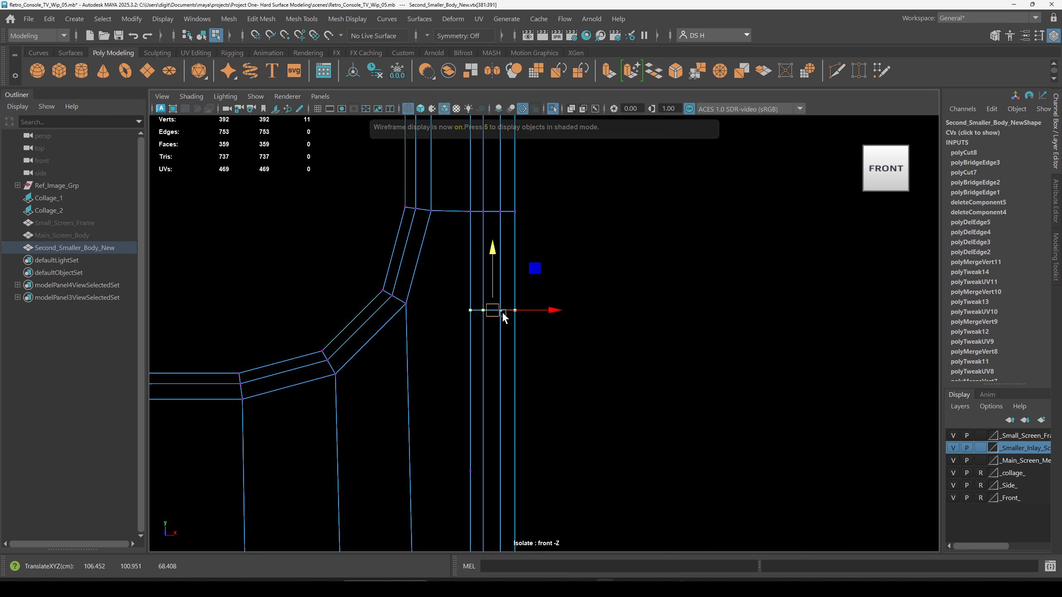
{"action": "left_click_drag", "start_coordinate": [493, 251], "coordinate": [498, 257]}
{"action": "key", "text": "5"}
{"action": "left_click", "coordinate": [718, 277]}
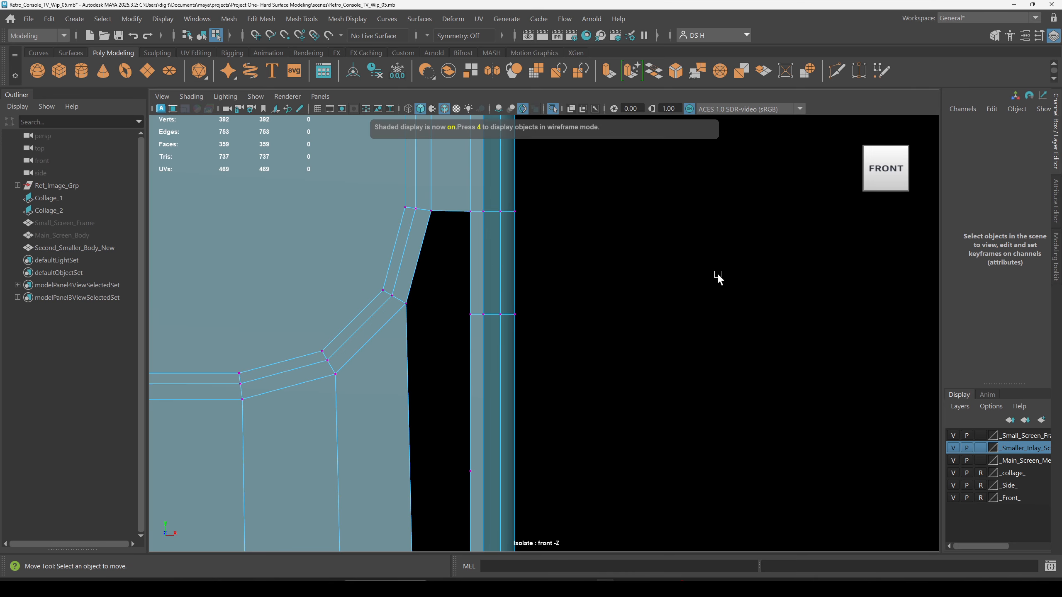
Fill the open hole between the inner frame's lower-right corner edge and the facing inner edge of the shell's right side.
{"action": "key", "text": "F10"}
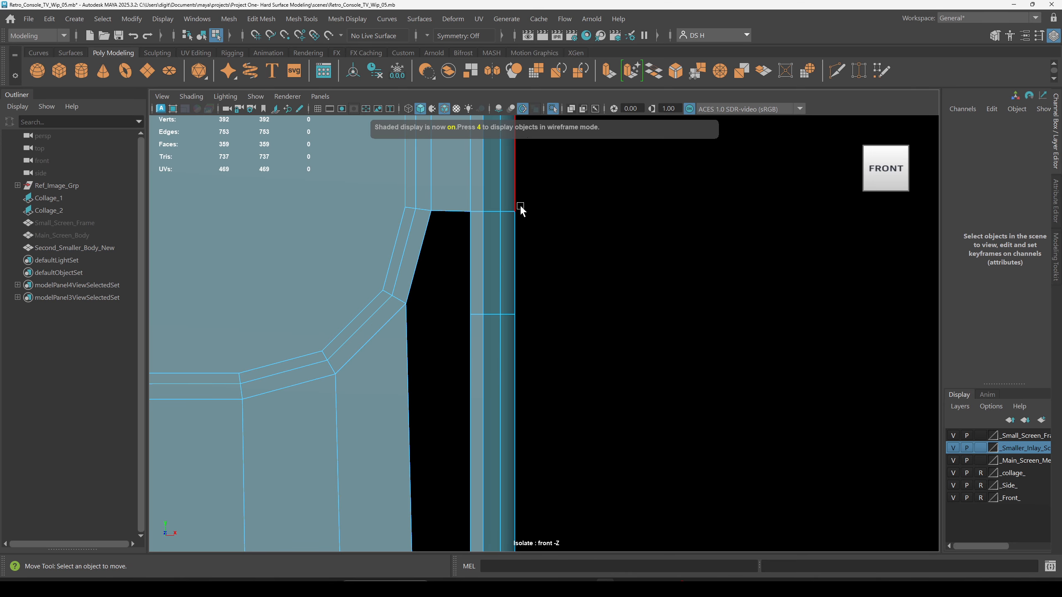
{"action": "left_click", "coordinate": [424, 240]}
{"action": "left_click", "coordinate": [470, 267], "text": "shift"}
{"action": "right_click", "coordinate": [605, 233], "text": "shift"}
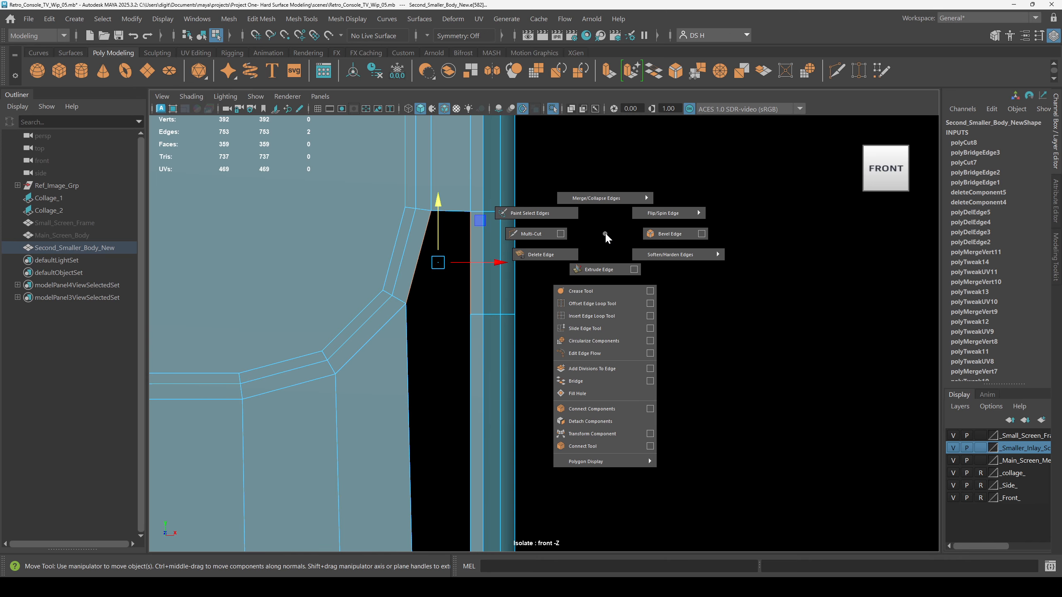
{"action": "left_click", "coordinate": [591, 381]}
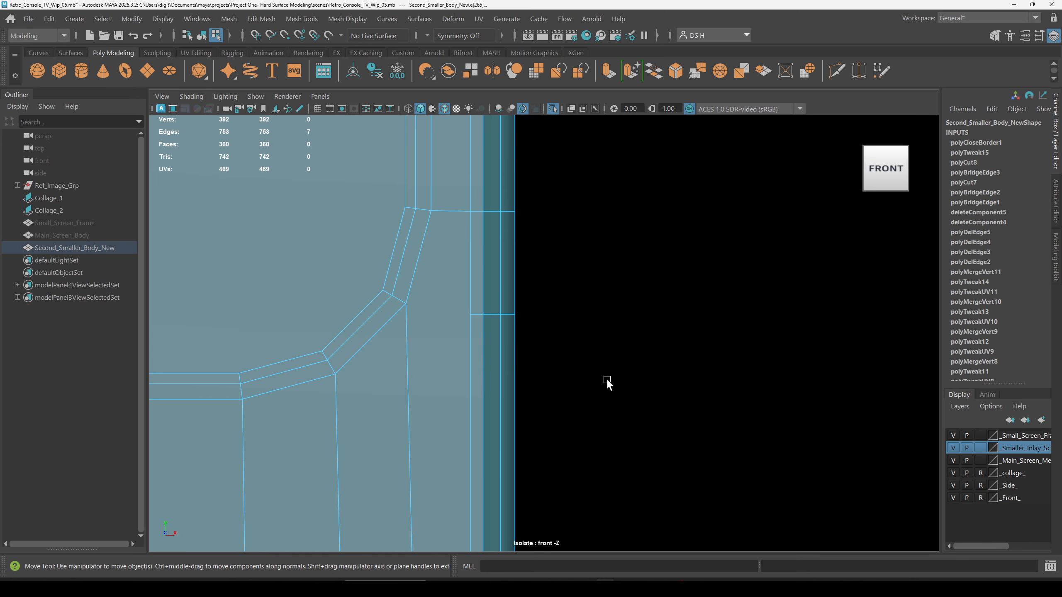
{"action": "left_click", "coordinate": [614, 379]}
Examine the filled face beside the frame's lower-right corner and how it meets the shell's right side in perspective.
{"action": "right_click_drag", "start_coordinate": [614, 379], "coordinate": [507, 392], "text": "alt"}
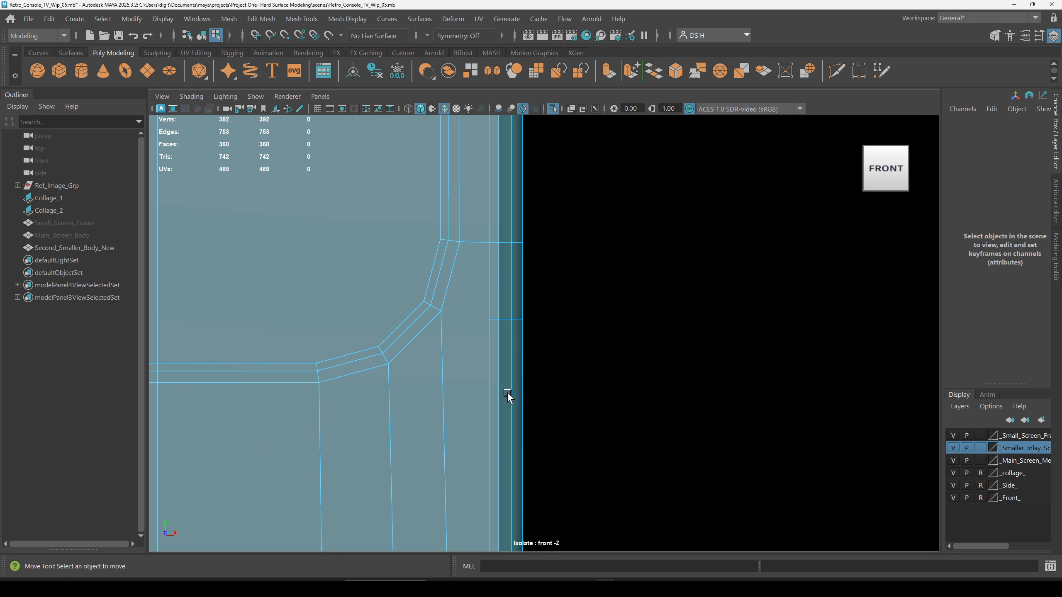
{"action": "middle_click_drag", "start_coordinate": [507, 392], "coordinate": [592, 236], "text": "alt"}
{"action": "right_click_drag", "start_coordinate": [592, 236], "coordinate": [580, 278], "text": "alt"}
{"action": "key", "text": "space"}
{"action": "key", "text": "space"}
{"action": "left_click_drag", "start_coordinate": [627, 273], "coordinate": [590, 293], "text": "alt"}
{"action": "key", "text": "ctrl+z"}
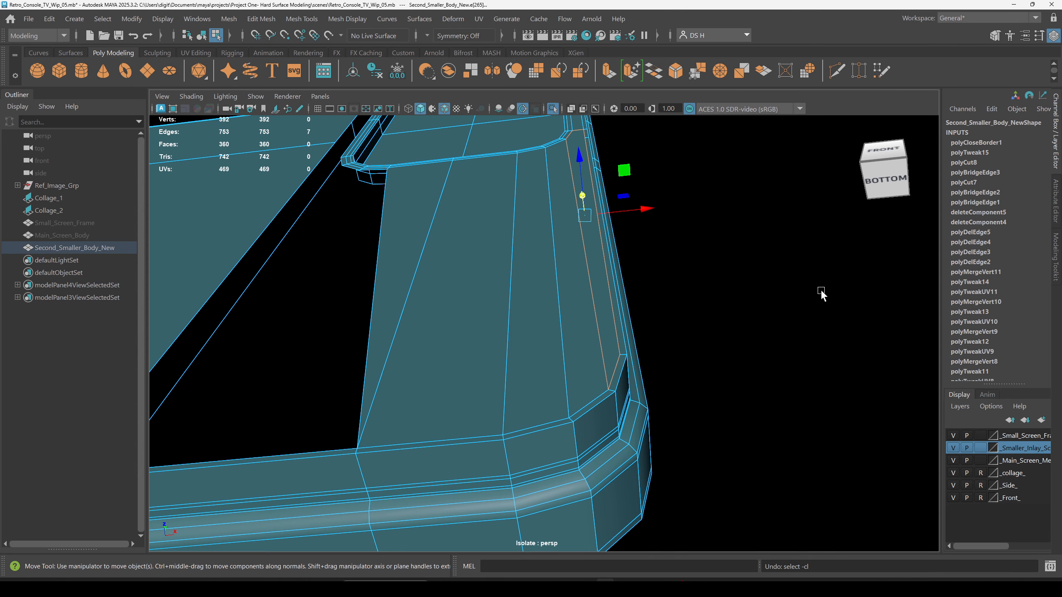
{"action": "left_click_drag", "start_coordinate": [608, 220], "coordinate": [580, 257], "text": "alt"}
{"action": "right_click_drag", "start_coordinate": [579, 257], "coordinate": [655, 225]}
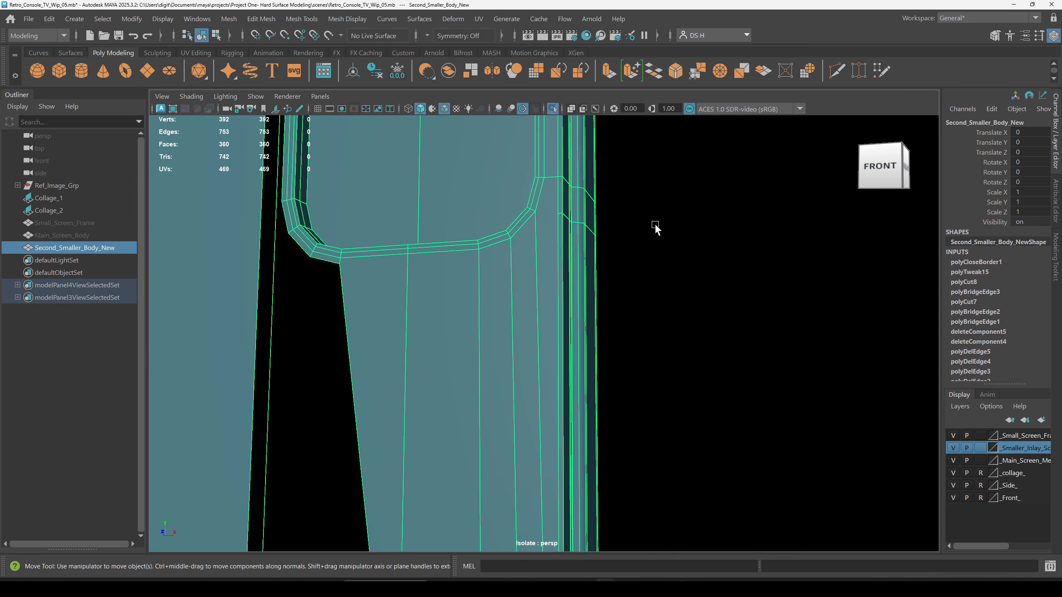
{"action": "middle_click_drag", "start_coordinate": [540, 147], "coordinate": [548, 268], "text": "alt"}
{"action": "right_click_drag", "start_coordinate": [548, 267], "coordinate": [771, 387], "text": "alt"}
Try moving the frame and shell vertices at the lower end of the right-side bridge upward, undoing each move.
{"action": "right_click_drag", "start_coordinate": [700, 279], "coordinate": [437, 225]}
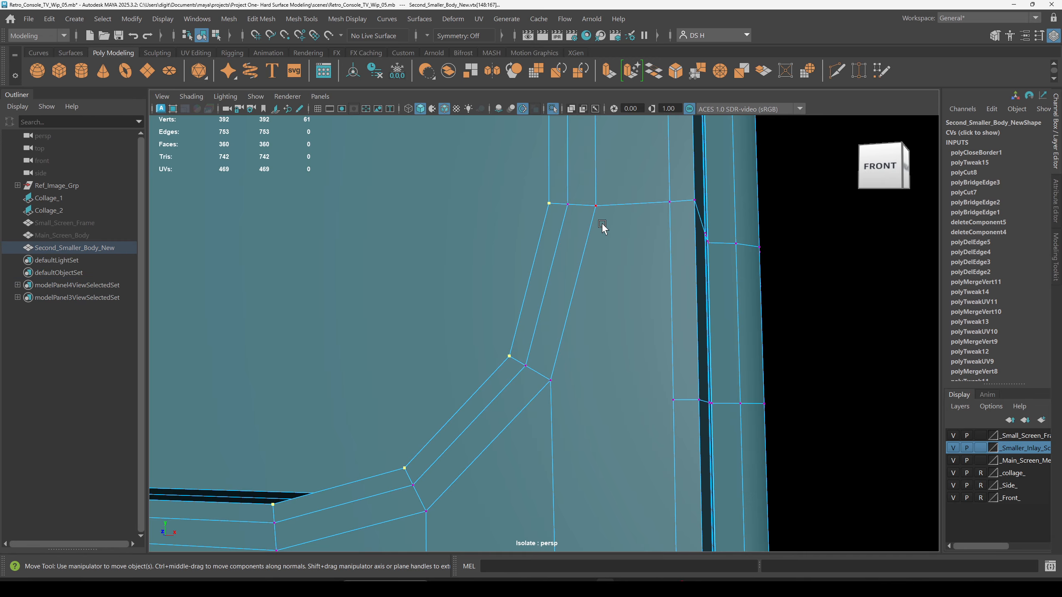
{"action": "left_click", "coordinate": [600, 209]}
{"action": "left_click_drag", "start_coordinate": [599, 180], "coordinate": [602, 163]}
{"action": "key", "text": "ctrl+z"}
{"action": "left_click", "coordinate": [671, 203]}
{"action": "left_click_drag", "start_coordinate": [669, 176], "coordinate": [678, 157]}
{"action": "key", "text": "ctrl+z"}
Multi-Cut an edge from the frame's lower-right corner vertex across the filled face to the new vertex on the shell's inner edge.
{"action": "right_click_drag", "start_coordinate": [644, 290], "coordinate": [628, 352], "text": "shift"}
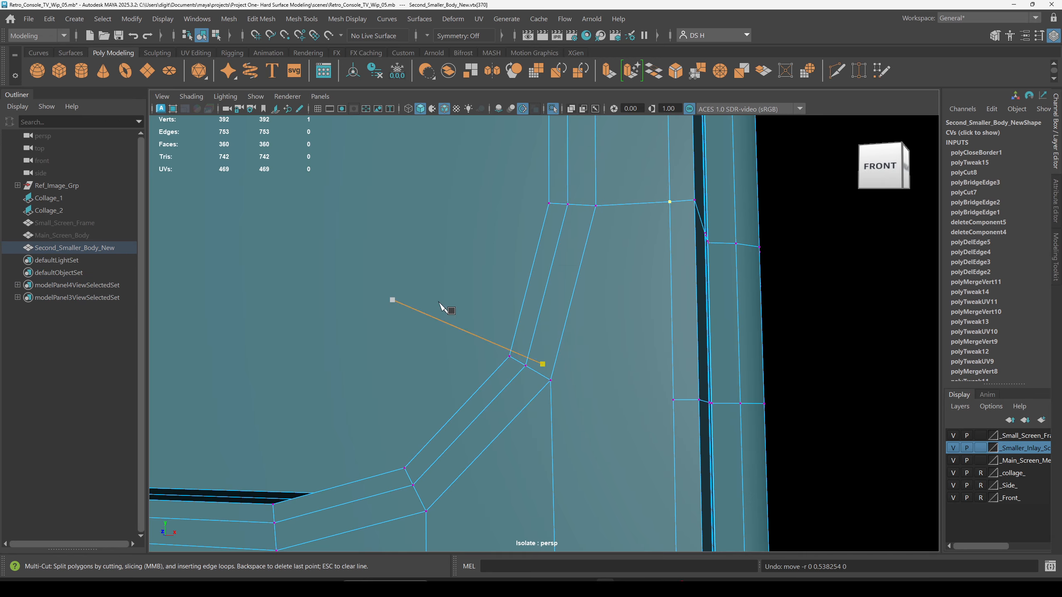
{"action": "left_click", "coordinate": [550, 381]}
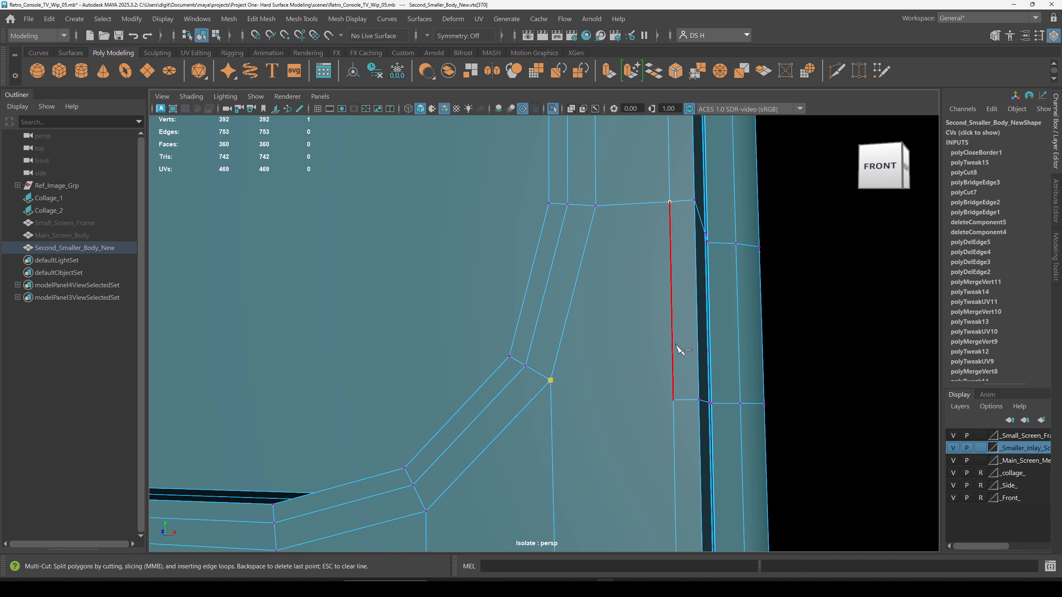
{"action": "left_click", "coordinate": [673, 400]}
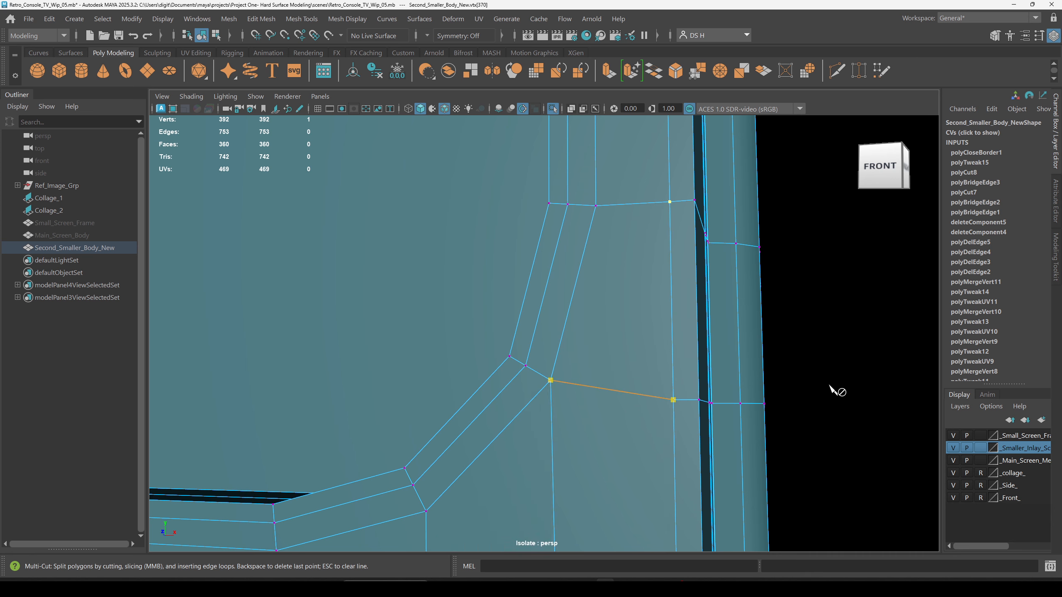
{"action": "scroll", "coordinate": [833, 385], "scroll_direction": "down", "scroll_amount": 5}
{"action": "key", "text": "w"}
{"action": "left_click", "coordinate": [817, 378]}
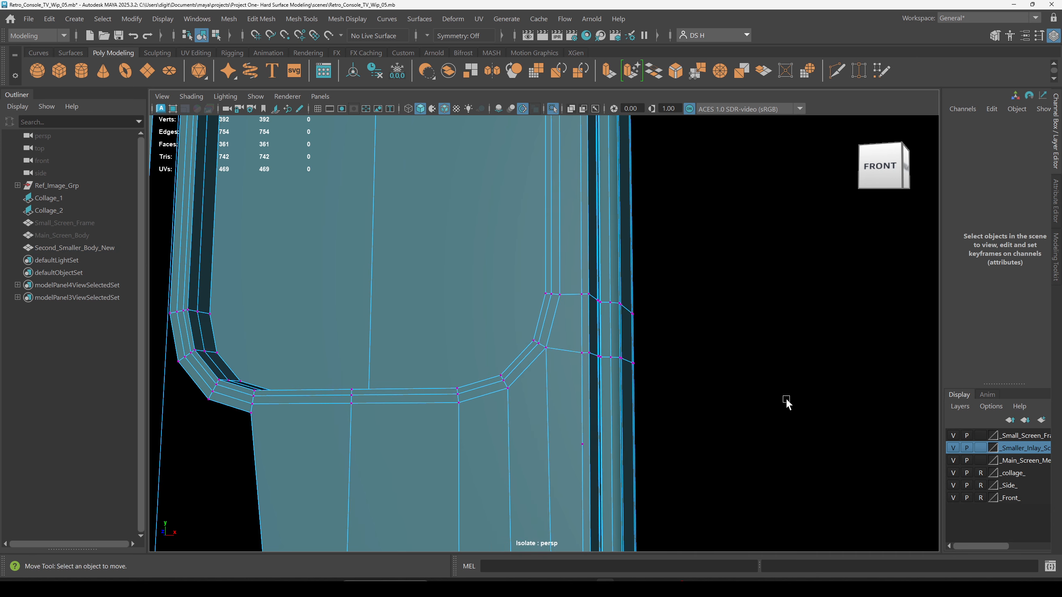
Test-move the stray vertex on the shell's inner edge below the new cut, undo the move, and delete that vertex.
{"action": "left_click", "coordinate": [582, 450]}
{"action": "left_click_drag", "start_coordinate": [619, 445], "coordinate": [644, 445]}
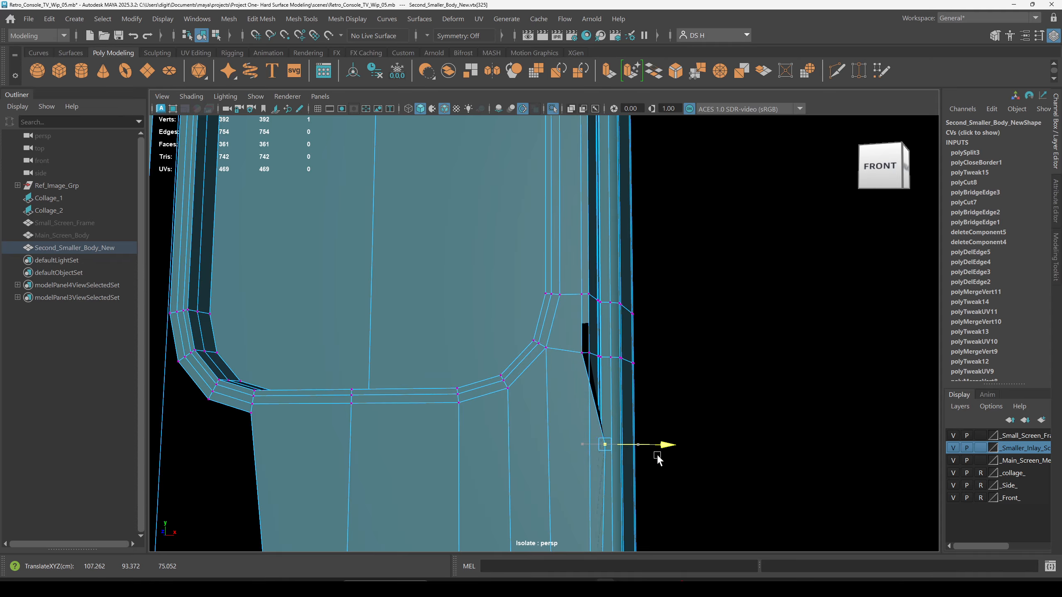
{"action": "key", "text": "ctrl+z"}
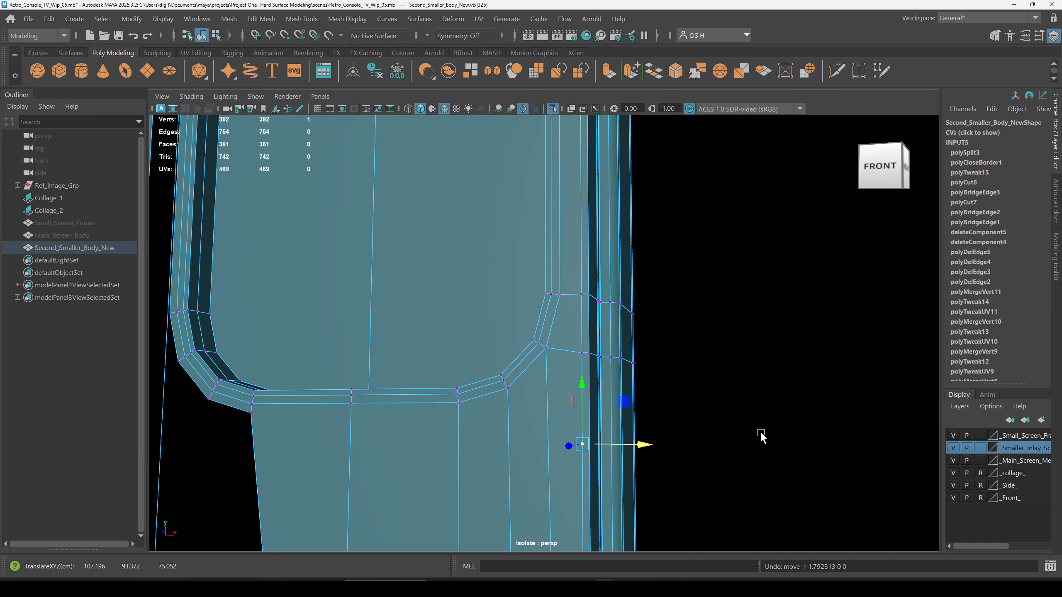
{"action": "key", "text": "Delete"}
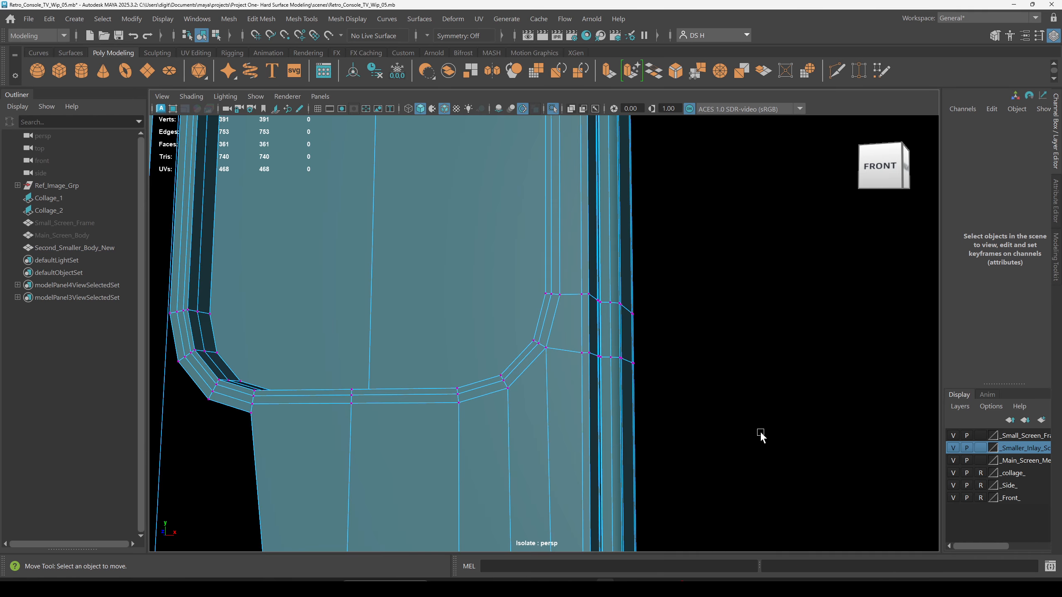
Examine the lower-right frame corner with smooth mesh preview on, and return to the unsmoothed display.
{"action": "left_click", "coordinate": [565, 376]}
{"action": "scroll", "coordinate": [558, 353], "scroll_direction": "down", "scroll_amount": 3}
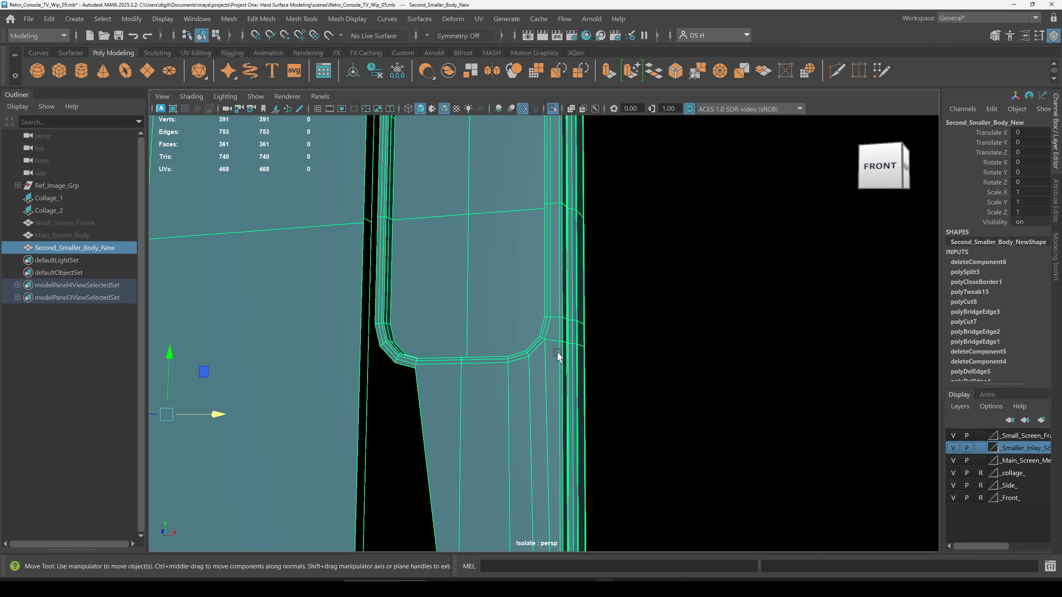
{"action": "left_click_drag", "start_coordinate": [558, 353], "coordinate": [561, 283], "text": "alt"}
{"action": "left_click", "coordinate": [727, 322]}
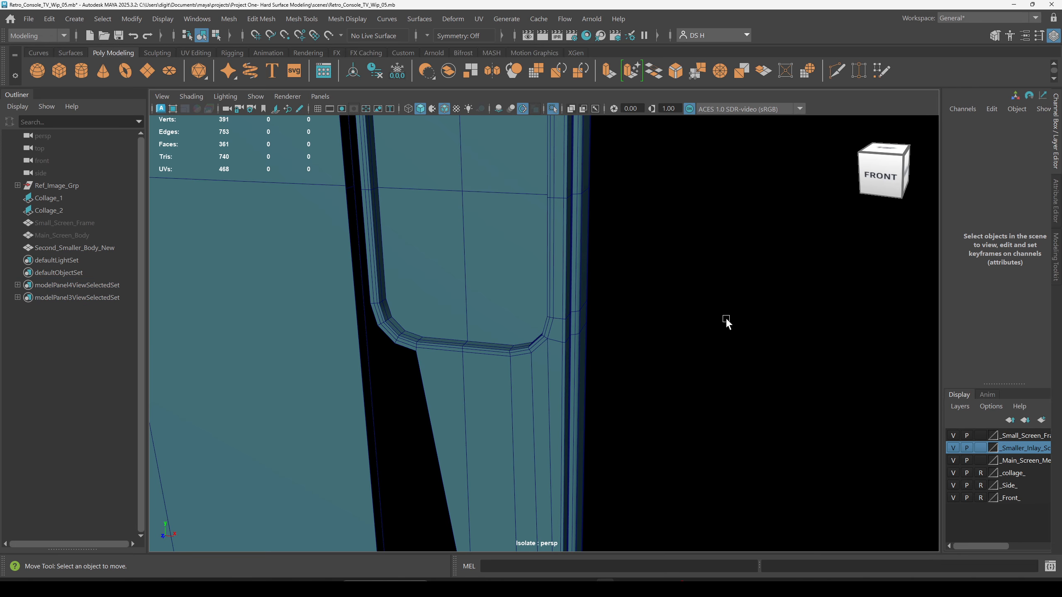
{"action": "key", "text": "3"}
{"action": "left_click_drag", "start_coordinate": [735, 325], "coordinate": [604, 279], "text": "alt"}
{"action": "left_click", "coordinate": [604, 279]}
{"action": "key", "text": "1"}
{"action": "middle_click_drag", "start_coordinate": [593, 251], "coordinate": [599, 312], "text": "alt"}
{"action": "left_click_drag", "start_coordinate": [599, 313], "coordinate": [556, 306], "text": "alt"}
In the front view, Multi-Cut a vertical slice through the shell's top side, aligned with the top vertex of the frame's upper-left corner.
{"action": "key", "text": "space"}
{"action": "key", "text": "space"}
{"action": "right_click_drag", "start_coordinate": [337, 420], "coordinate": [79, 331], "text": "alt"}
{"action": "middle_click_drag", "start_coordinate": [453, 281], "coordinate": [602, 542], "text": "alt"}
{"action": "middle_click_drag", "start_coordinate": [416, 251], "coordinate": [493, 410], "text": "alt"}
{"action": "right_click_drag", "start_coordinate": [493, 410], "coordinate": [8, 237], "text": "alt"}
{"action": "right_click_drag", "start_coordinate": [390, 283], "coordinate": [731, 319], "text": "alt"}
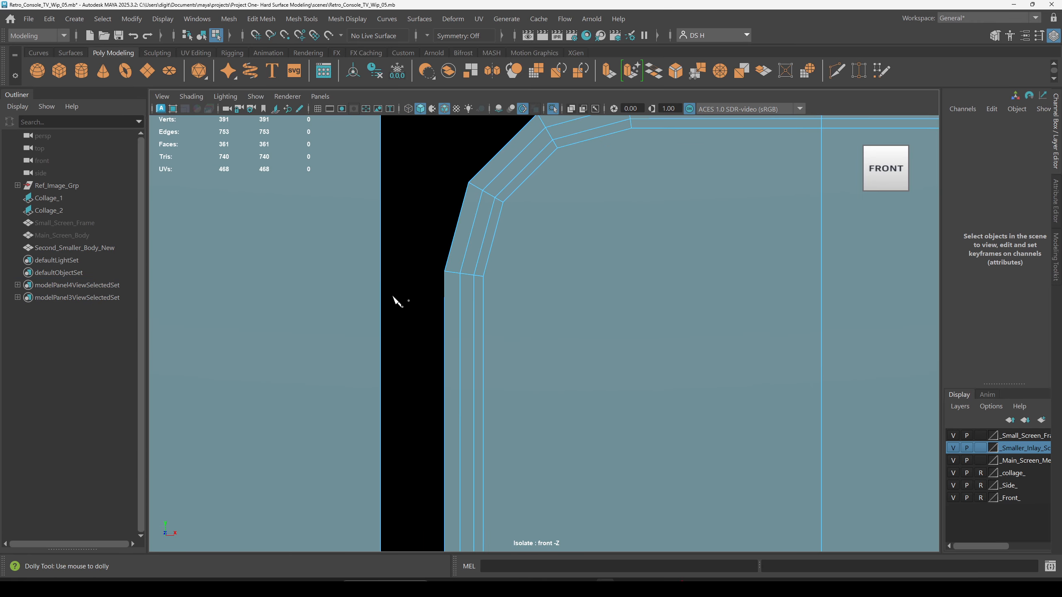
{"action": "middle_click_drag", "start_coordinate": [437, 296], "coordinate": [629, 338], "text": "alt"}
{"action": "right_click_drag", "start_coordinate": [629, 339], "coordinate": [203, 301], "text": "alt"}
{"action": "middle_click_drag", "start_coordinate": [289, 313], "coordinate": [613, 302], "text": "alt"}
{"action": "right_click_drag", "start_coordinate": [613, 302], "coordinate": [352, 332], "text": "alt"}
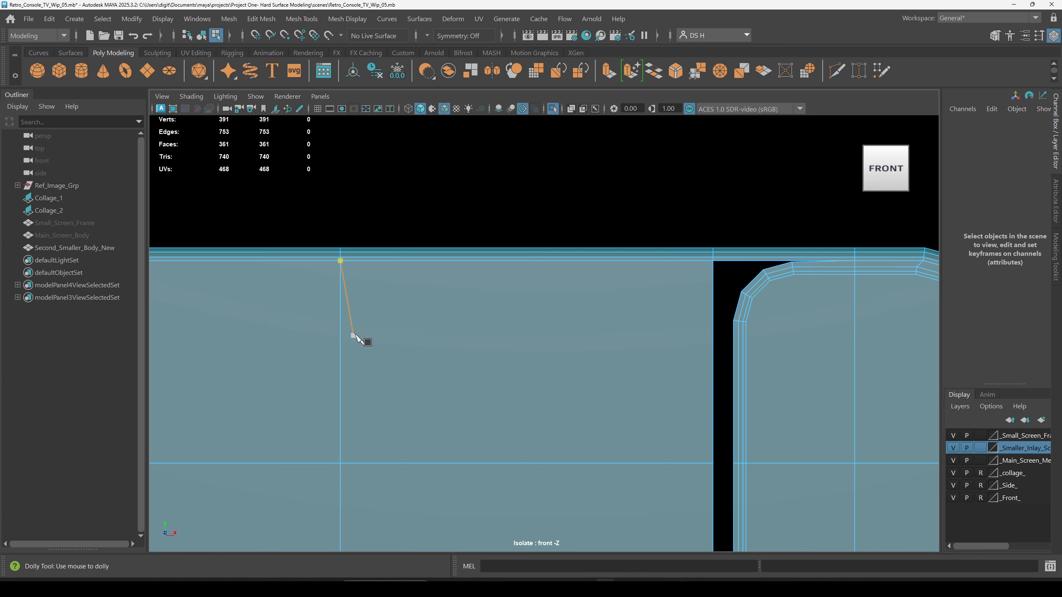
{"action": "middle_click_drag", "start_coordinate": [794, 283], "coordinate": [647, 353], "text": "alt"}
{"action": "right_click_drag", "start_coordinate": [606, 358], "coordinate": [1046, 398], "text": "alt"}
{"action": "middle_click_drag", "start_coordinate": [804, 348], "coordinate": [556, 346], "text": "alt"}
{"action": "right_click_drag", "start_coordinate": [556, 346], "coordinate": [892, 381], "text": "alt"}
{"action": "middle_click_drag", "start_coordinate": [895, 387], "coordinate": [649, 376], "text": "alt"}
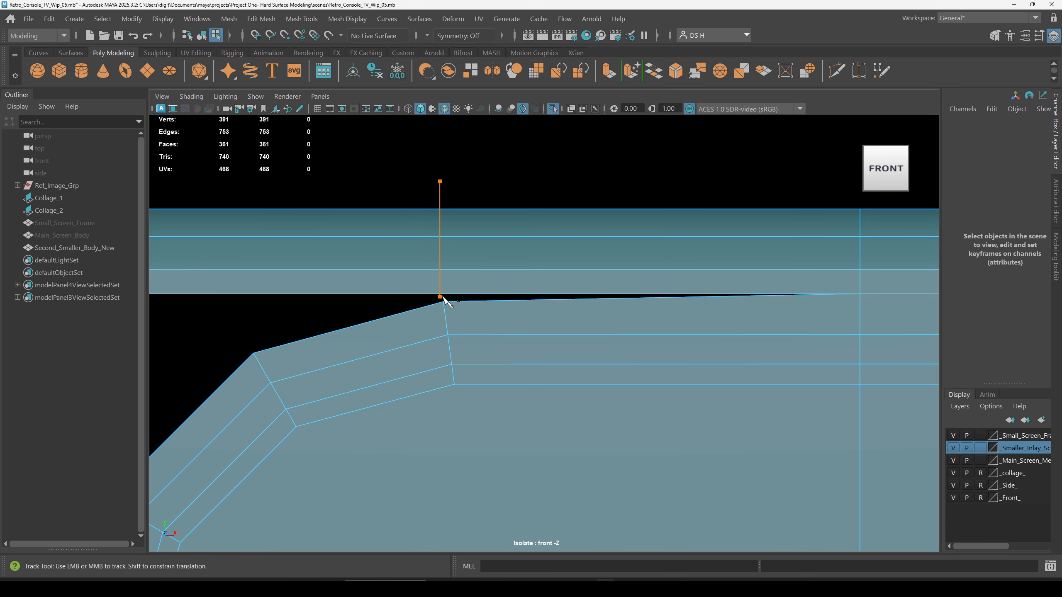
{"action": "left_click", "coordinate": [439, 297]}
{"action": "key", "text": "Return"}
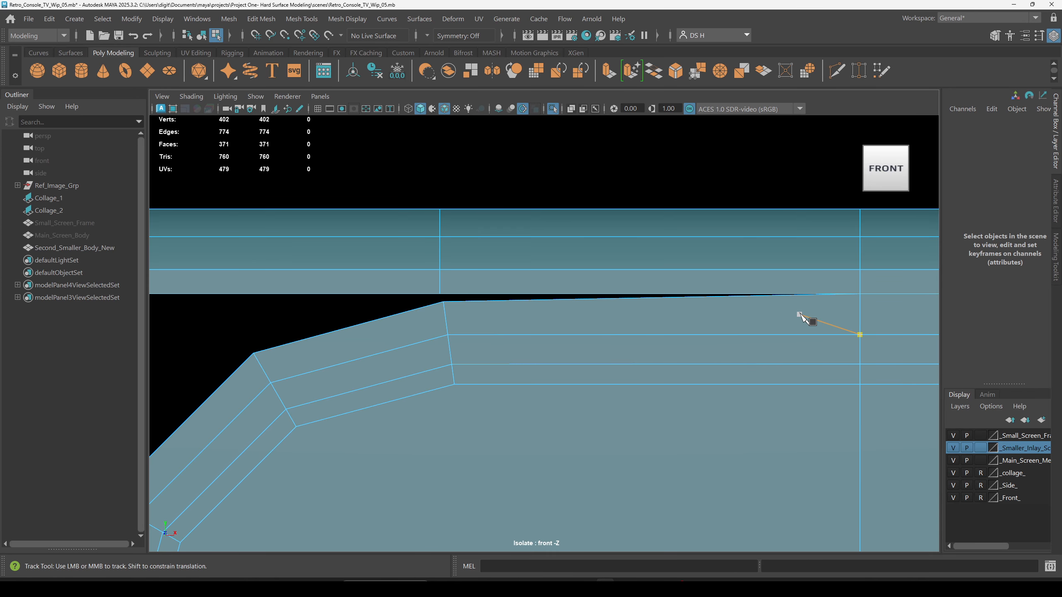
Move the newly sliced column of vertices on the shell's top side slightly right, toward the frame's upper-left corner vertex.
{"action": "key", "text": "w"}
{"action": "right_click_drag", "start_coordinate": [606, 305], "coordinate": [344, 293]}
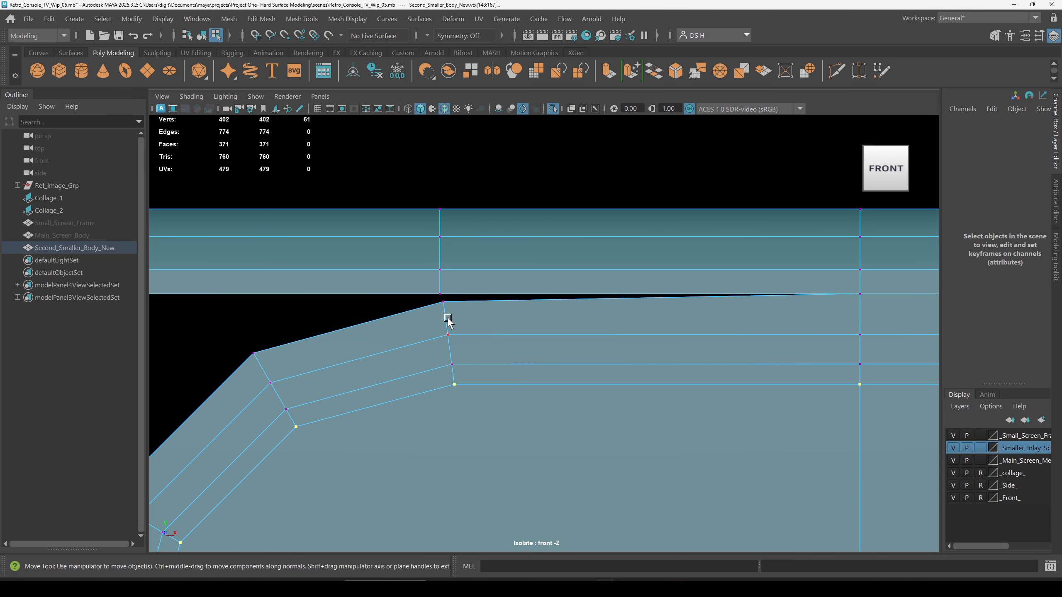
{"action": "key", "text": "4"}
{"action": "left_click_drag", "start_coordinate": [408, 171], "coordinate": [513, 298]}
{"action": "left_click_drag", "start_coordinate": [500, 256], "coordinate": [502, 253]}
{"action": "key", "text": "5"}
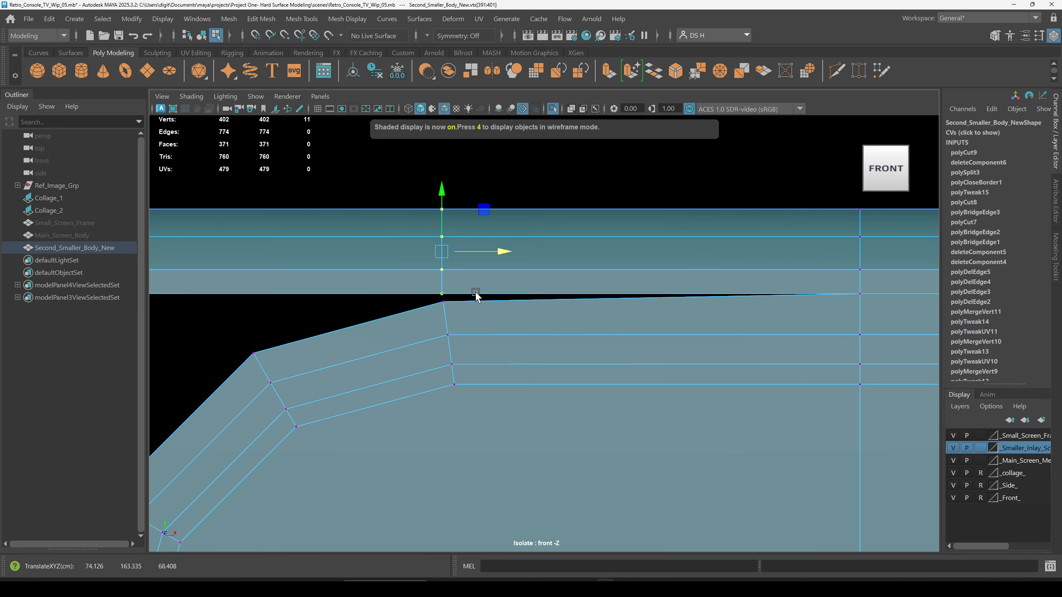
Target Weld the top vertex of the frame's upper-left corner to the sliced vertex on the shell's inner top edge.
{"action": "left_click", "coordinate": [444, 304]}
{"action": "mouse_move", "coordinate": [570, 262]}
{"action": "right_mouse_down", "text": "shift"}
{"action": "mouse_move", "coordinate": [577, 216]}
{"action": "mouse_move", "coordinate": [575, 250]}
{"action": "mouse_move", "coordinate": [561, 253]}
{"action": "right_mouse_up", "text": "shift"}
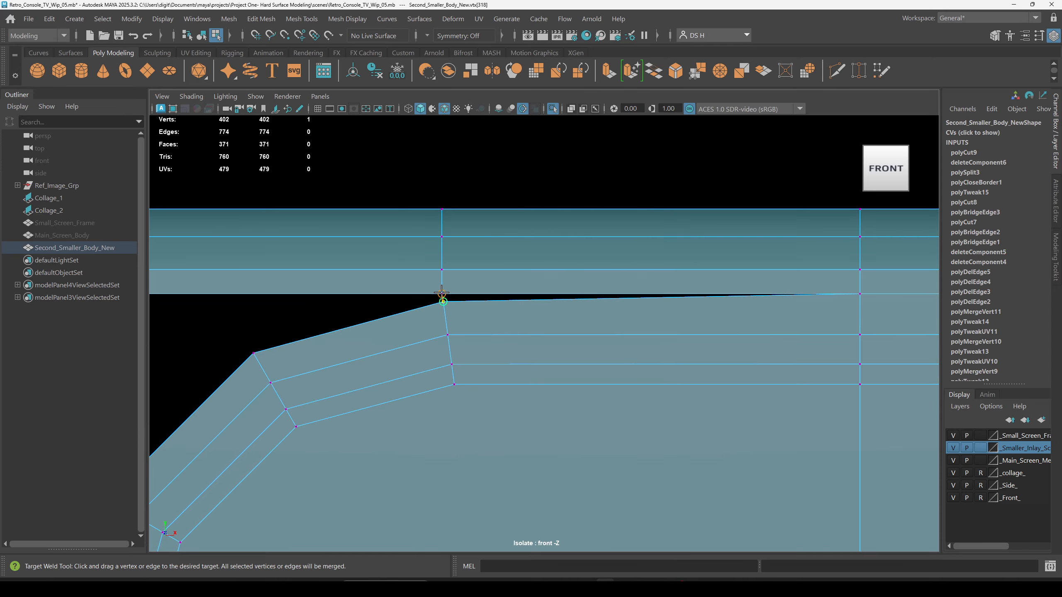
{"action": "left_click_drag", "start_coordinate": [442, 292], "coordinate": [442, 294]}
{"action": "middle_click_drag", "start_coordinate": [527, 334], "coordinate": [446, 313], "text": "alt"}
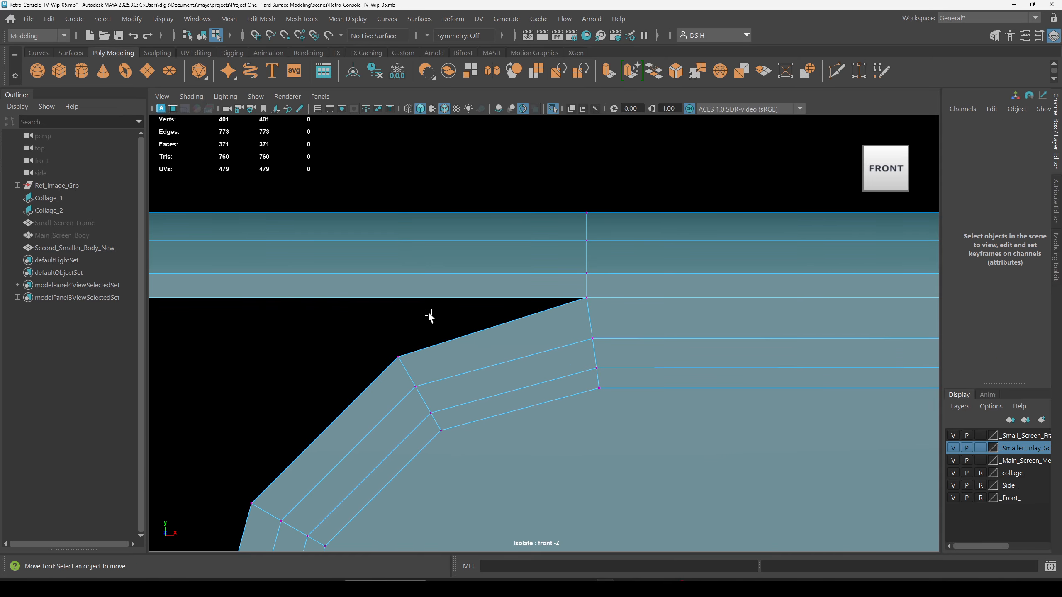
{"action": "scroll", "coordinate": [429, 313], "scroll_direction": "down", "scroll_amount": 4}
{"action": "key", "text": "w"}
{"action": "scroll", "coordinate": [590, 372], "scroll_direction": "up", "scroll_amount": 3}
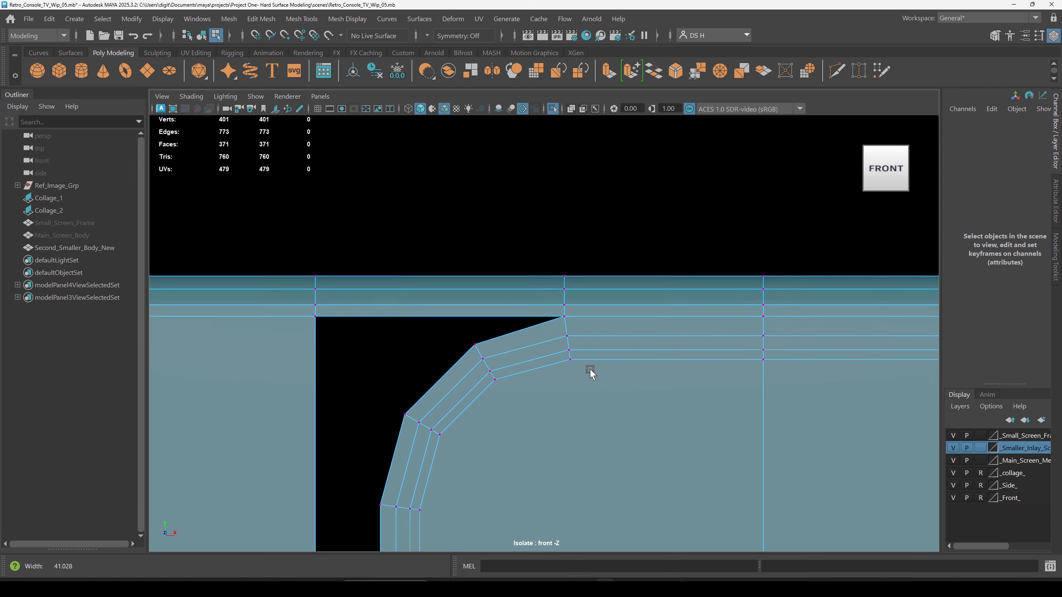
Insert a Multi-Cut edge loop through the shell's top side above the gap, between the gap's corner and the welded column.
{"action": "right_click", "coordinate": [486, 265], "text": "shift"}
{"action": "key", "text": "Escape"}
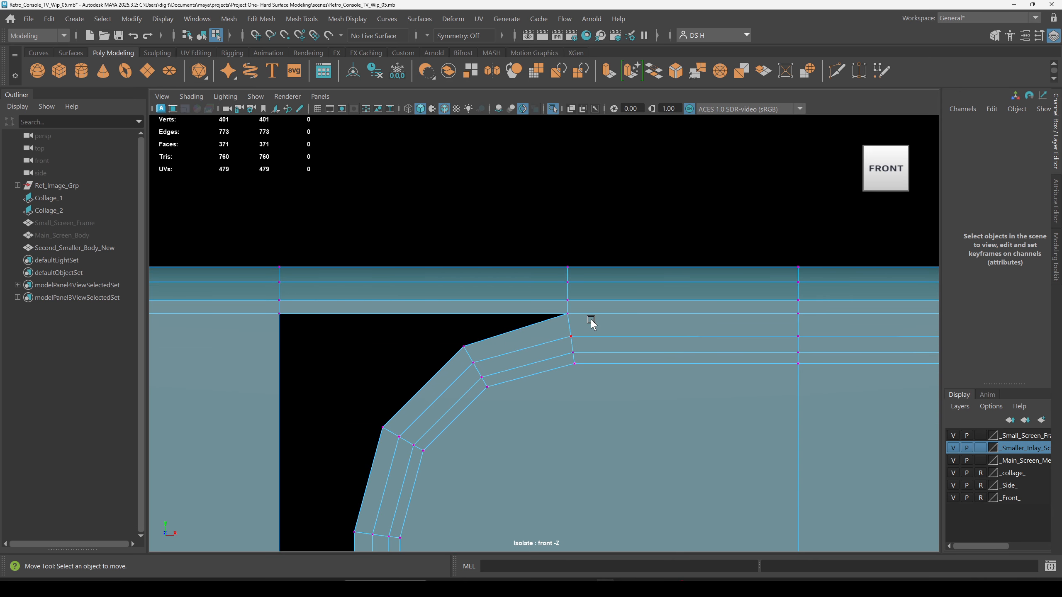
{"action": "right_click_drag", "start_coordinate": [579, 232], "coordinate": [868, 119]}
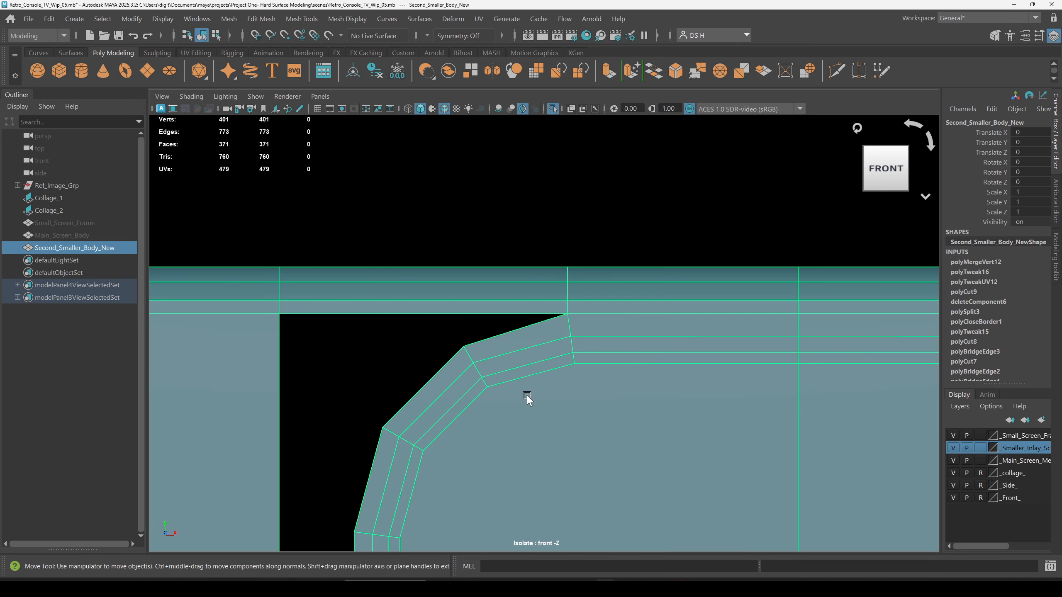
{"action": "right_click_drag", "start_coordinate": [475, 184], "coordinate": [318, 173], "text": "shift"}
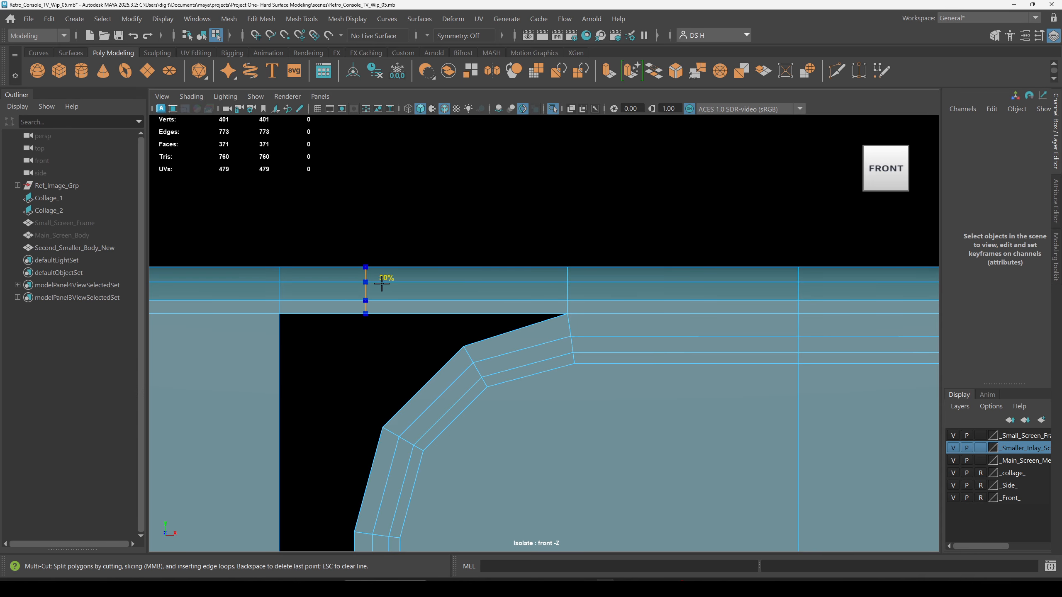
{"action": "left_click", "coordinate": [468, 289], "text": "ctrl"}
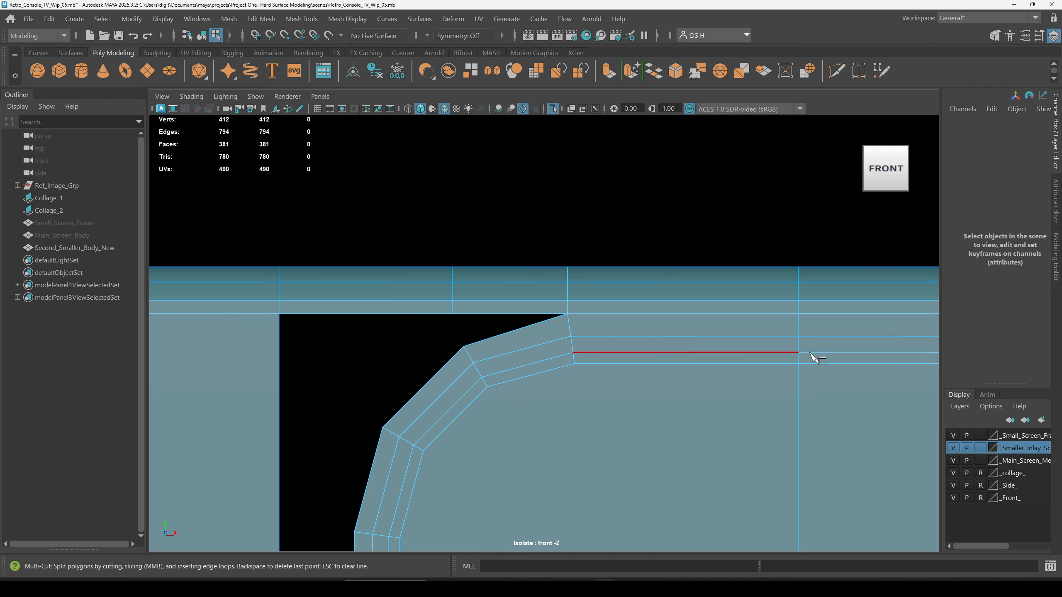
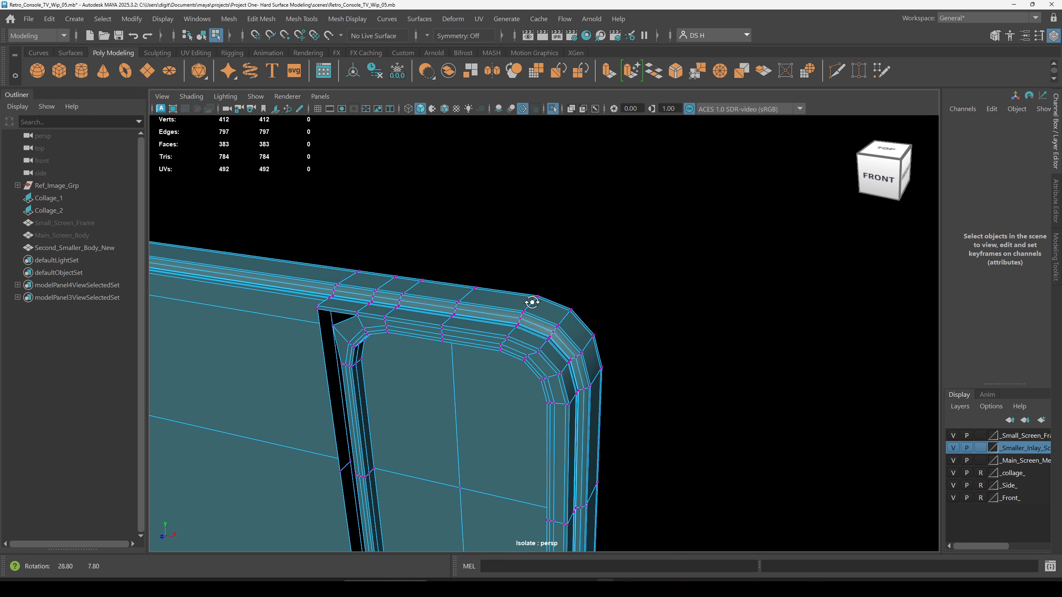
Undo the last vertex weld at the frame's upper-left corner and inspect the vertex on the shell's gap edge.
{"action": "key", "text": "ctrl+z"}
{"action": "key", "text": "w"}
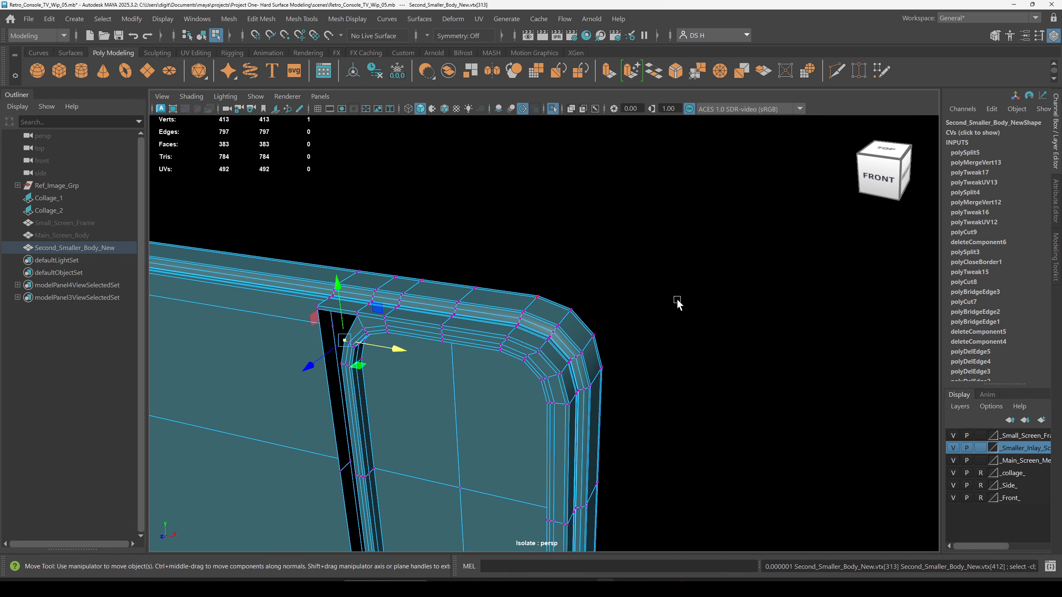
{"action": "left_click_drag", "start_coordinate": [612, 301], "coordinate": [627, 291], "text": "alt"}
{"action": "left_click", "coordinate": [618, 311]}
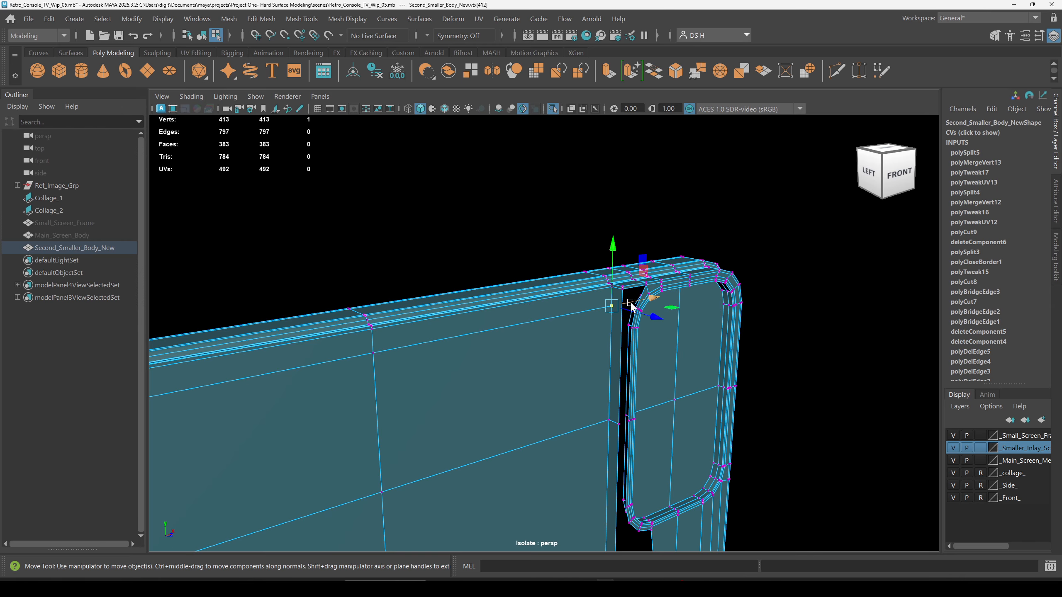
{"action": "middle_click_drag", "start_coordinate": [620, 316], "coordinate": [609, 313]}
{"action": "key", "text": "ctrl+z"}
Multi-Cut an edge across the gap's narrow side wall, extending the shell's upper horizontal edge to the wall's front border.
{"action": "key", "text": "F8"}
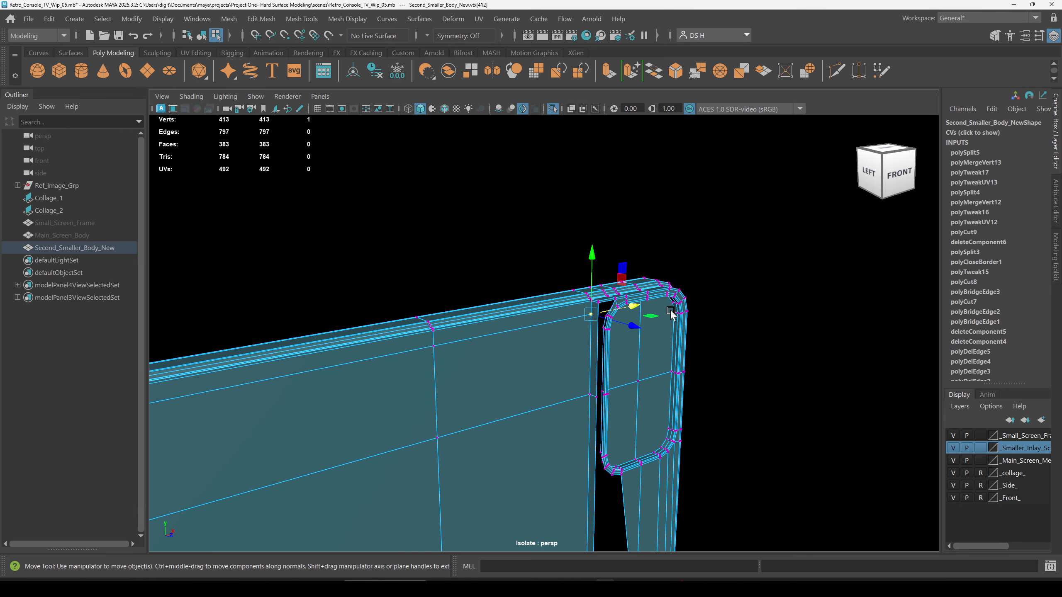
{"action": "left_click", "coordinate": [668, 343]}
{"action": "left_click_drag", "start_coordinate": [731, 218], "coordinate": [731, 239], "text": "alt"}
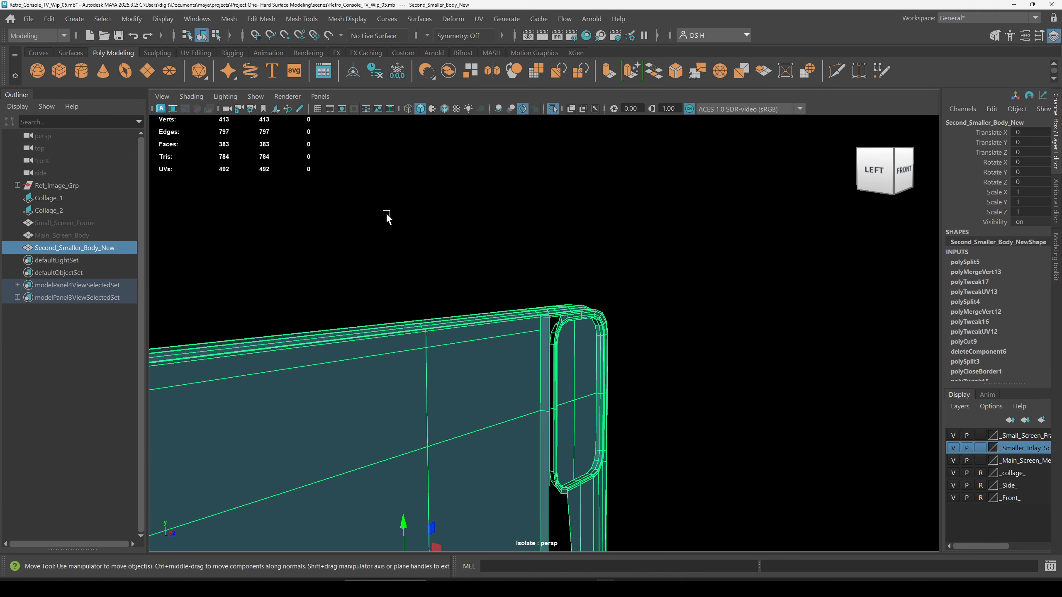
{"action": "scroll", "coordinate": [693, 285], "scroll_direction": "up", "scroll_amount": 5}
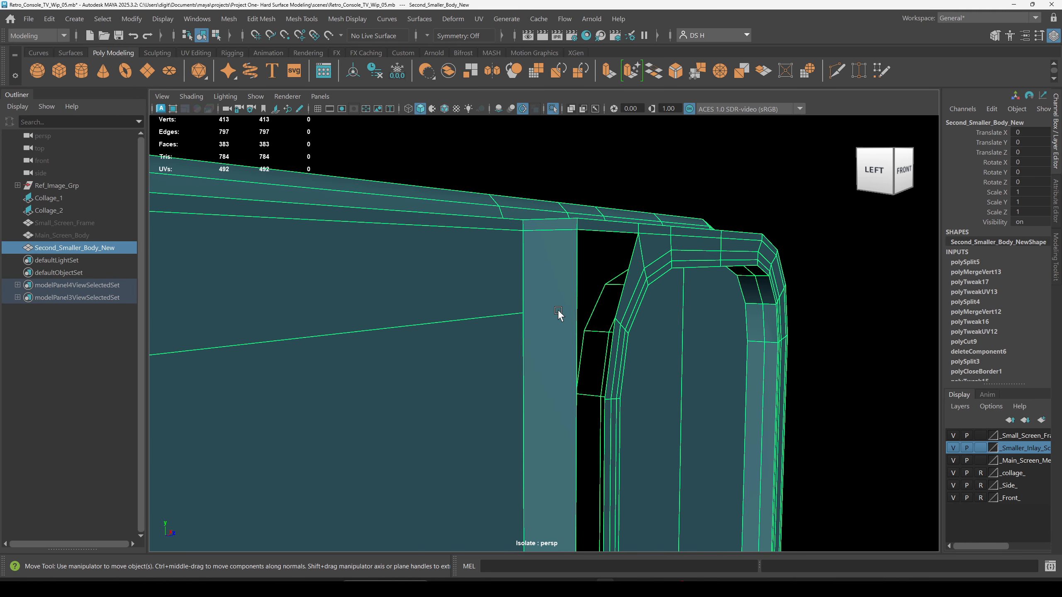
{"action": "right_click_drag", "start_coordinate": [536, 228], "coordinate": [309, 204], "text": "shift"}
{"action": "left_click", "coordinate": [523, 313]}
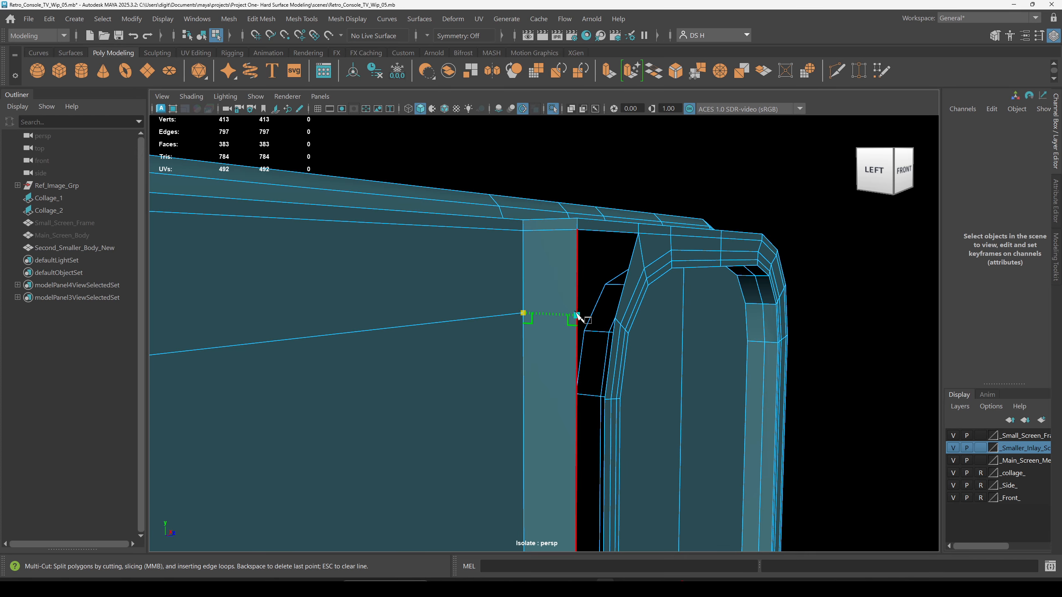
{"action": "left_click_drag", "start_coordinate": [569, 318], "coordinate": [645, 325], "text": "alt"}
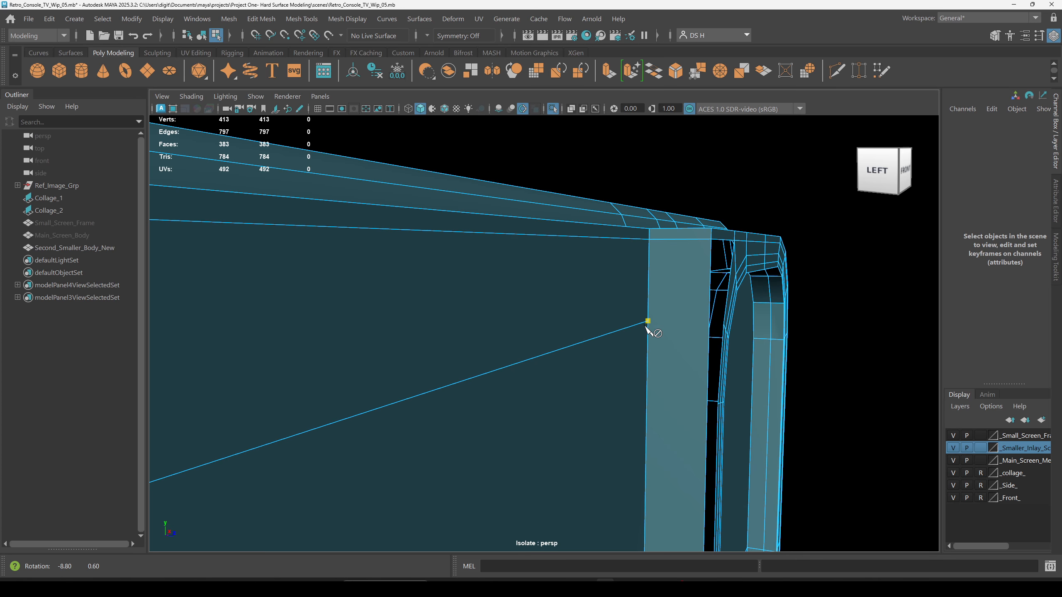
{"action": "left_click", "coordinate": [709, 325]}
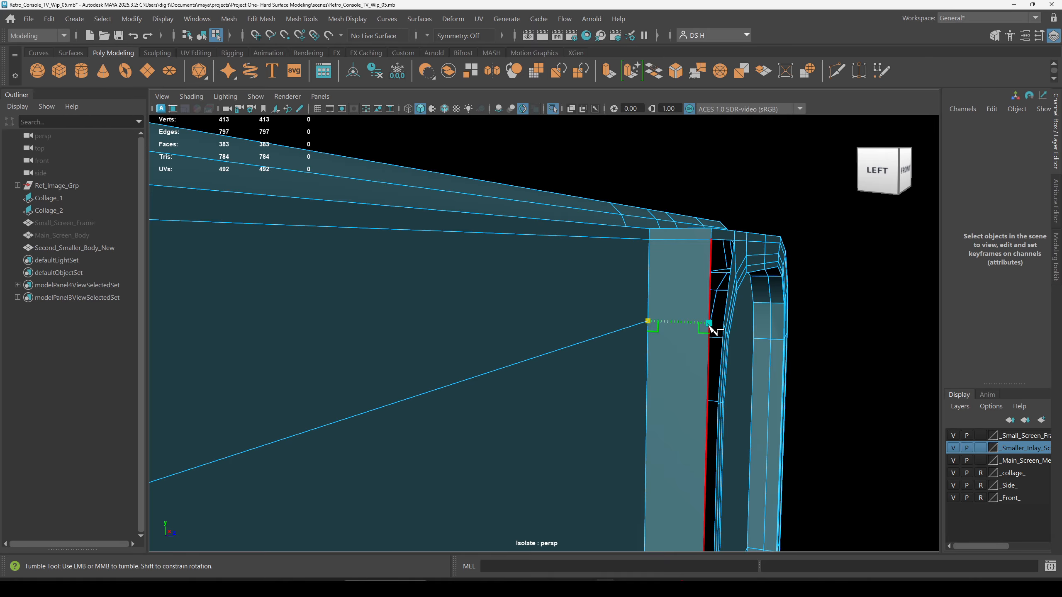
{"action": "key", "text": "Return"}
{"action": "left_click_drag", "start_coordinate": [690, 359], "coordinate": [566, 302], "text": "alt"}
Delete the construction history of the second smaller body and deselect it.
{"action": "key", "text": "w"}
{"action": "key", "text": "F8"}
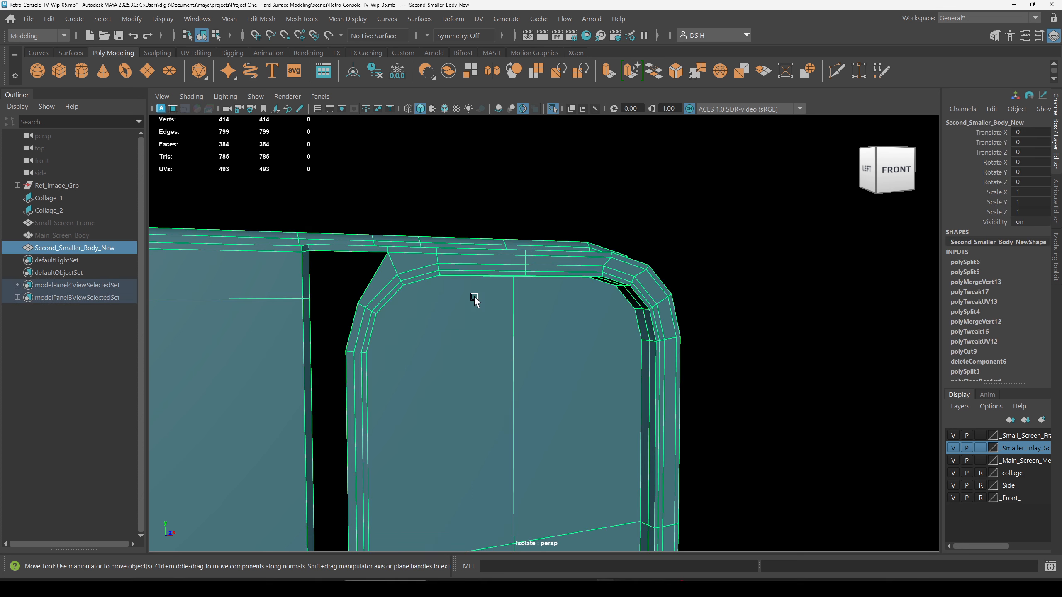
{"action": "scroll", "coordinate": [1025, 328], "scroll_direction": "down", "scroll_amount": 10}
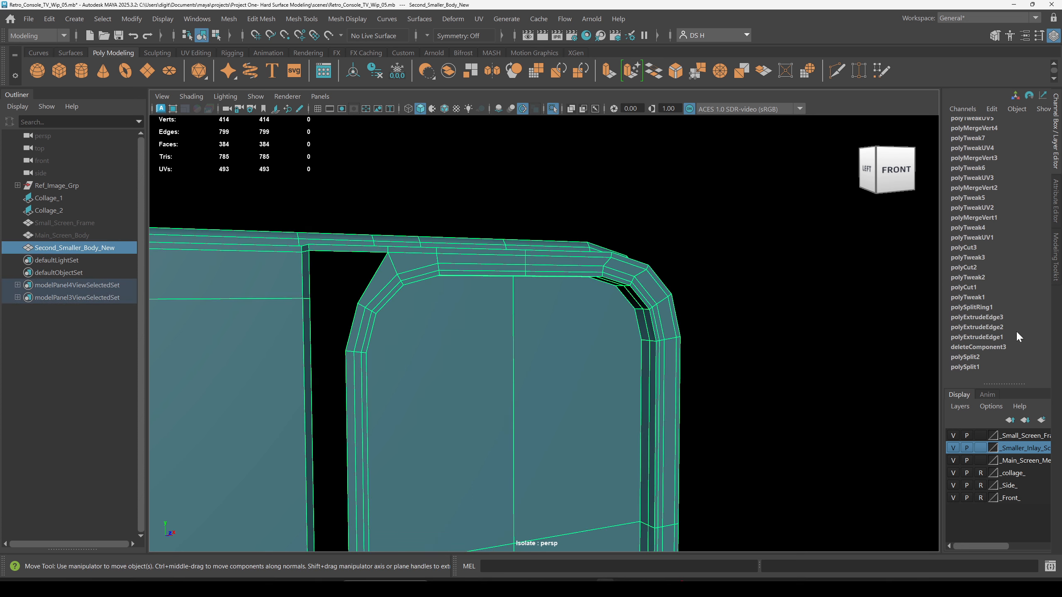
{"action": "left_click", "coordinate": [375, 71]}
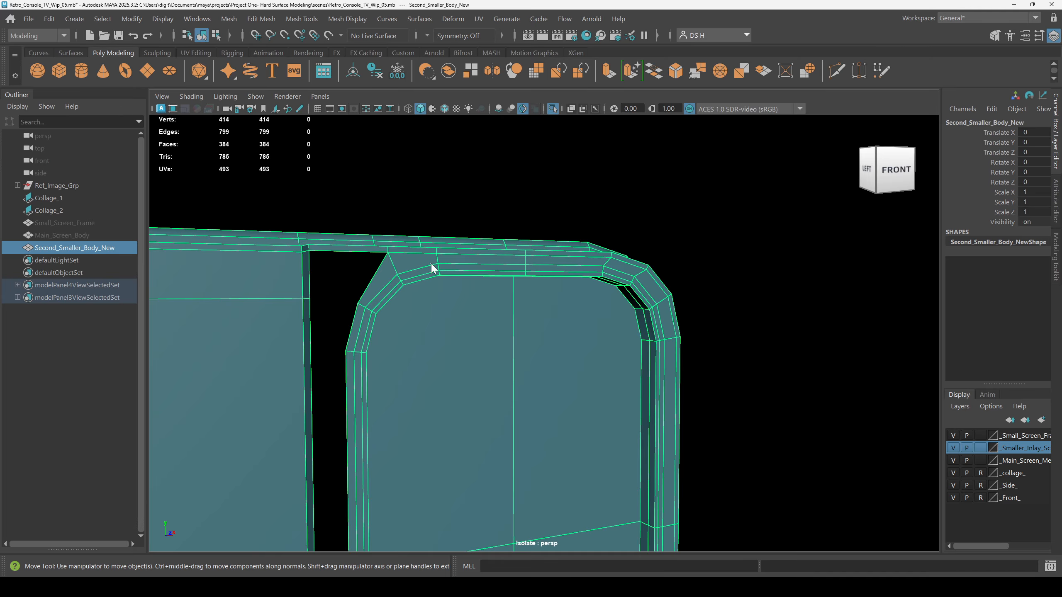
{"action": "left_click", "coordinate": [460, 140]}
Try to Target Weld the outer vertex of the frame's upper-left corner to the newly cut vertex on the gap's side wall.
{"action": "left_click_drag", "start_coordinate": [481, 221], "coordinate": [555, 223], "text": "alt"}
{"action": "right_click_drag", "start_coordinate": [555, 223], "coordinate": [486, 227]}
{"action": "left_click", "coordinate": [679, 210]}
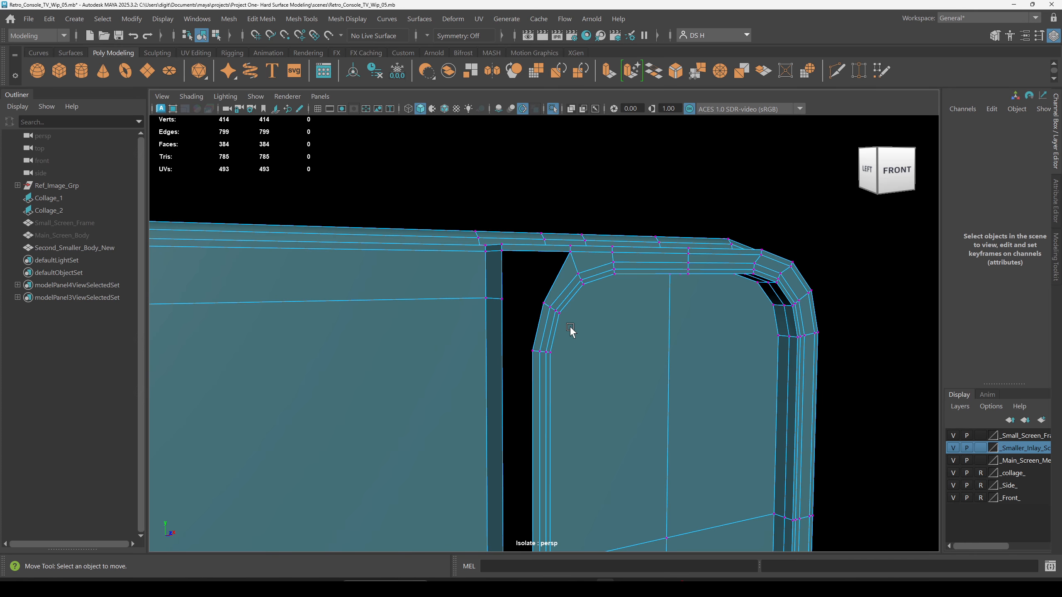
{"action": "right_click_drag", "start_coordinate": [563, 187], "coordinate": [564, 184]}
{"action": "middle_click_drag", "start_coordinate": [403, 422], "coordinate": [740, 340], "text": "alt"}
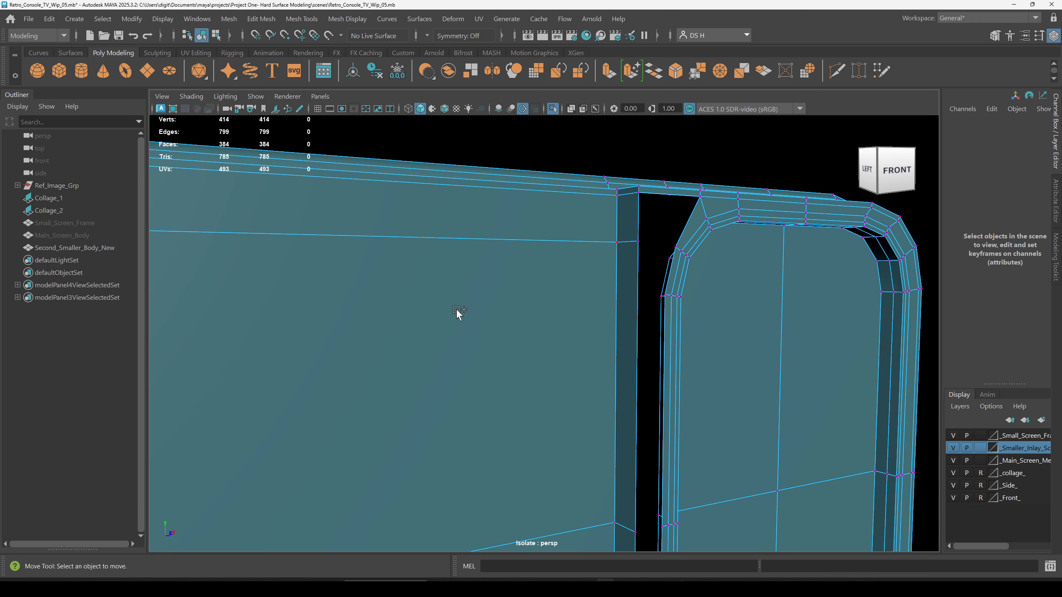
{"action": "mouse_move", "coordinate": [461, 305]}
{"action": "right_mouse_down", "text": "shift"}
{"action": "mouse_move", "coordinate": [464, 268]}
{"action": "mouse_move", "coordinate": [460, 301]}
{"action": "right_mouse_up", "text": "shift"}
{"action": "left_click_drag", "start_coordinate": [682, 246], "coordinate": [653, 247], "text": "alt"}
{"action": "scroll", "coordinate": [495, 216], "scroll_direction": "up", "scroll_amount": 3}
{"action": "middle_click_drag", "start_coordinate": [584, 243], "coordinate": [672, 312], "text": "alt"}
{"action": "scroll", "coordinate": [671, 313], "scroll_direction": "up", "scroll_amount": 1}
{"action": "scroll", "coordinate": [671, 313], "scroll_direction": "up", "scroll_amount": 1}
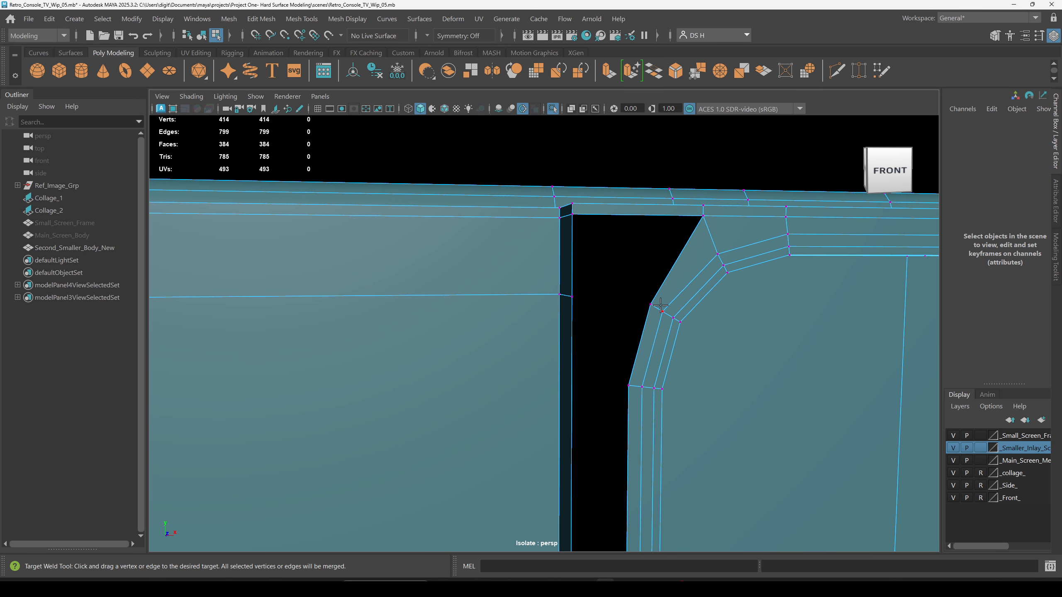
{"action": "left_click_drag", "start_coordinate": [603, 304], "coordinate": [572, 296]}
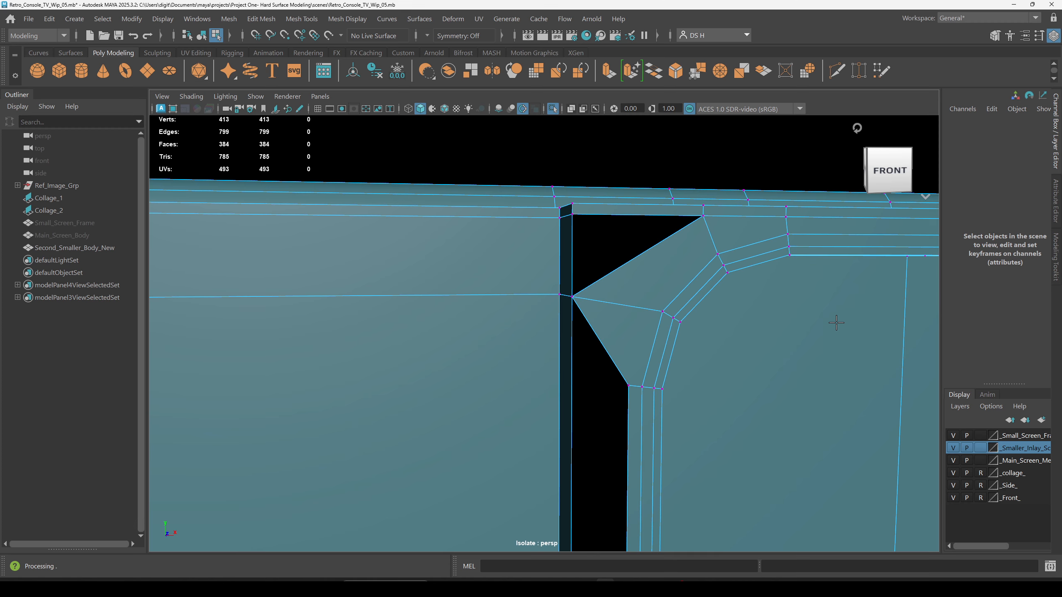
{"action": "key", "text": "ctrl+z"}
{"action": "key", "text": "w"}
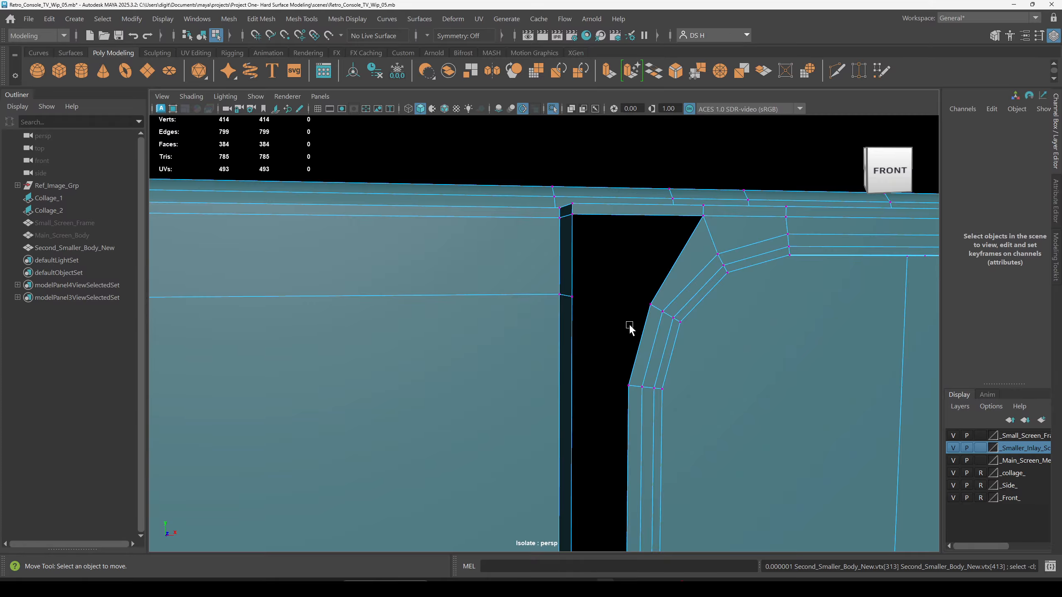
Insert an edge loop across the shell's top side, close to the upper-left corner of the gap.
{"action": "left_click_drag", "start_coordinate": [625, 311], "coordinate": [615, 310], "text": "alt"}
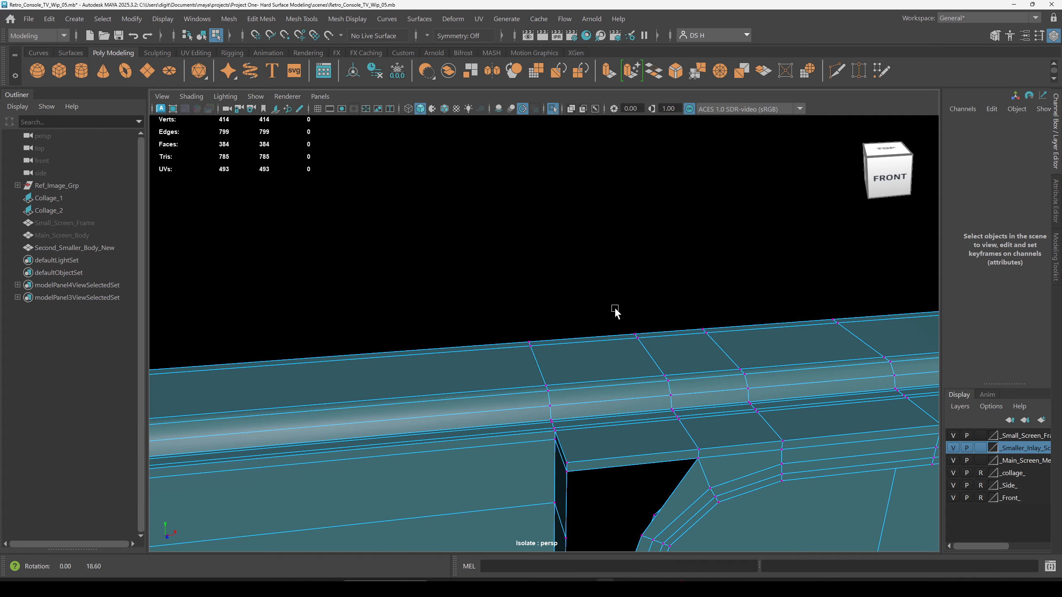
{"action": "scroll", "coordinate": [613, 311], "scroll_direction": "up", "scroll_amount": 3}
{"action": "left_click", "coordinate": [602, 256]}
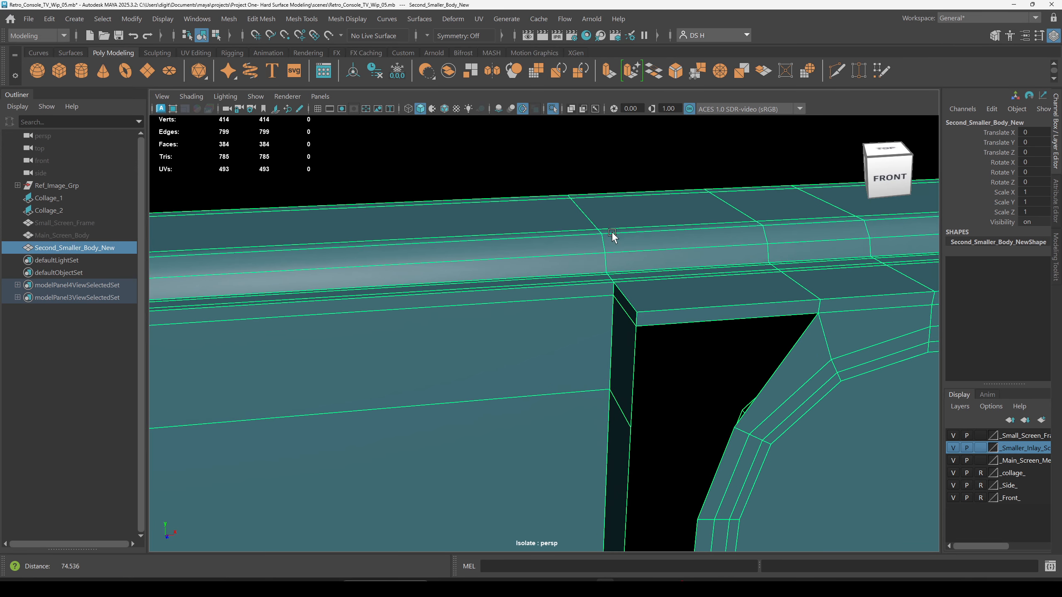
{"action": "scroll", "coordinate": [612, 231], "scroll_direction": "up", "scroll_amount": 1}
{"action": "right_click_drag", "start_coordinate": [741, 228], "coordinate": [708, 250], "text": "shift"}
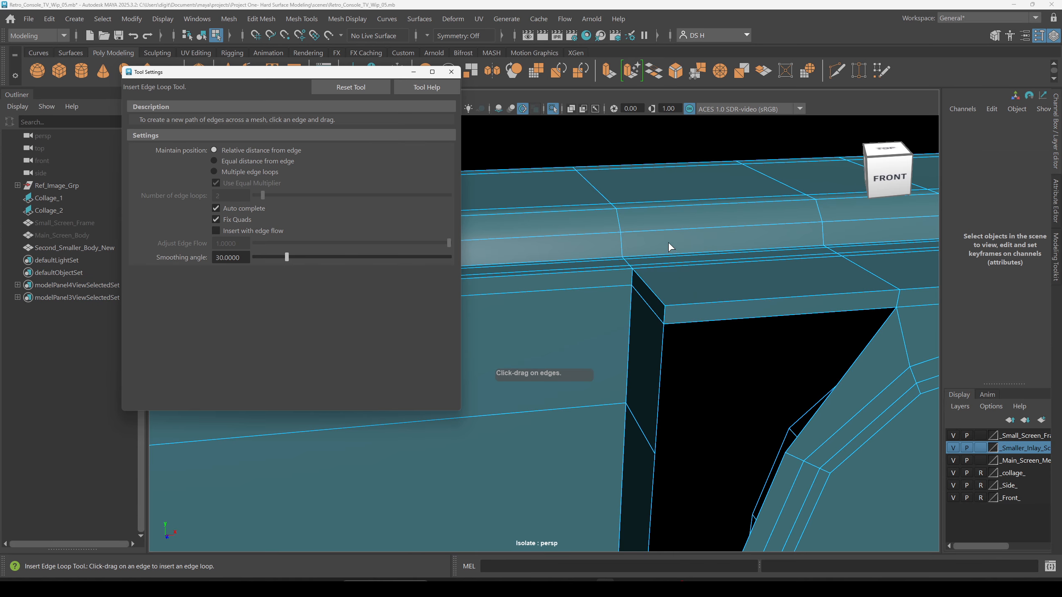
{"action": "left_click", "coordinate": [451, 71]}
{"action": "middle_click_drag", "start_coordinate": [748, 292], "coordinate": [601, 279], "text": "alt"}
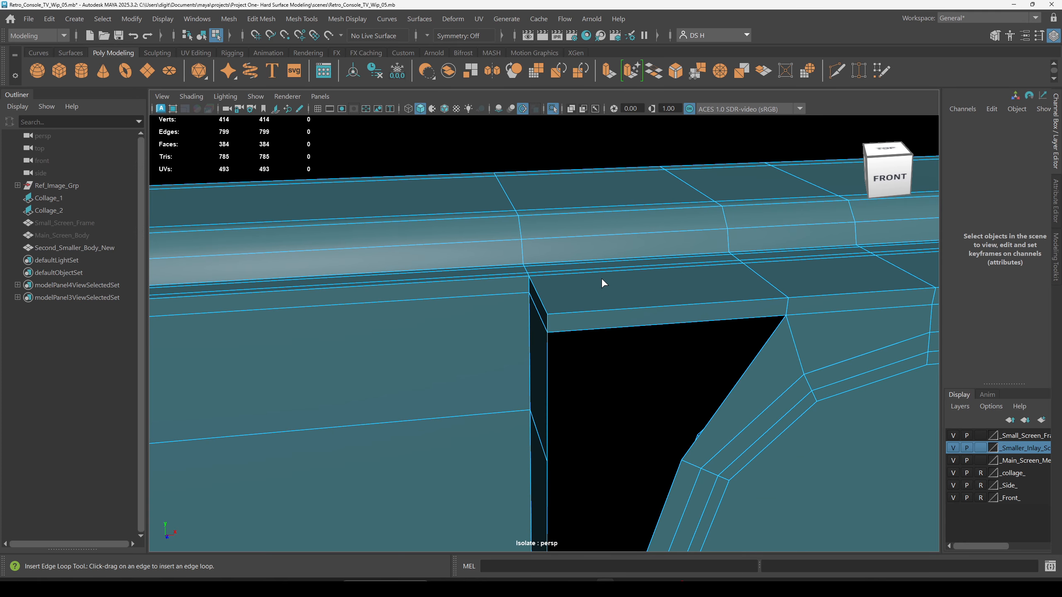
{"action": "right_click_drag", "start_coordinate": [601, 278], "coordinate": [643, 295], "text": "alt"}
{"action": "left_click_drag", "start_coordinate": [630, 301], "coordinate": [632, 301]}
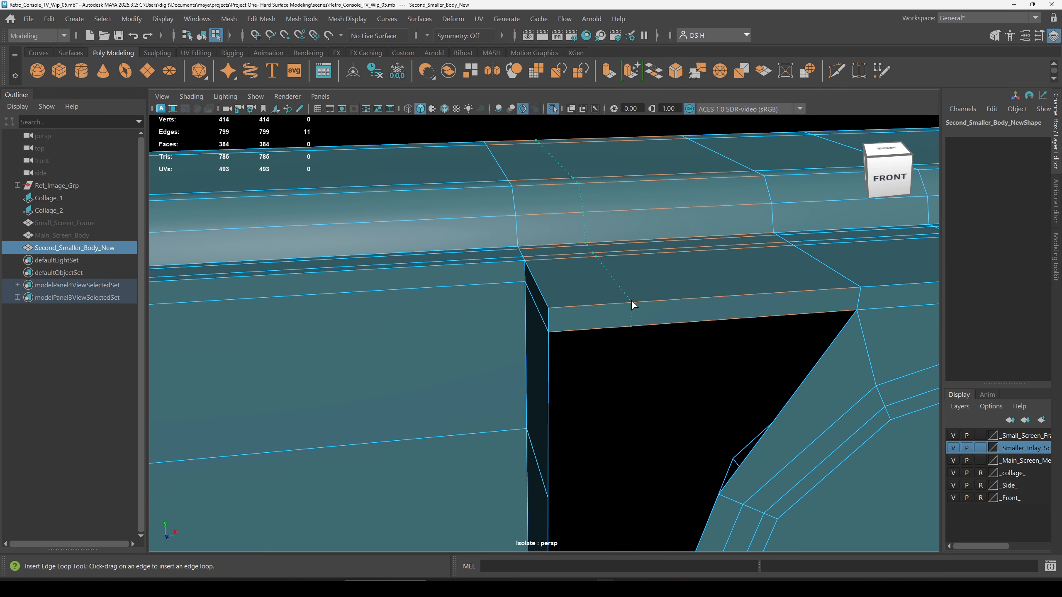
{"action": "left_click_drag", "start_coordinate": [568, 314], "coordinate": [770, 376]}
{"action": "key", "text": "w"}
Examine the gap's upper-left corner with smooth mesh preview on, and return to the unsmoothed display.
{"action": "middle_click_drag", "start_coordinate": [824, 376], "coordinate": [778, 330], "text": "alt"}
{"action": "right_click_drag", "start_coordinate": [779, 330], "coordinate": [788, 214], "text": "alt"}
{"action": "key", "text": "3"}
{"action": "left_click", "coordinate": [593, 178]}
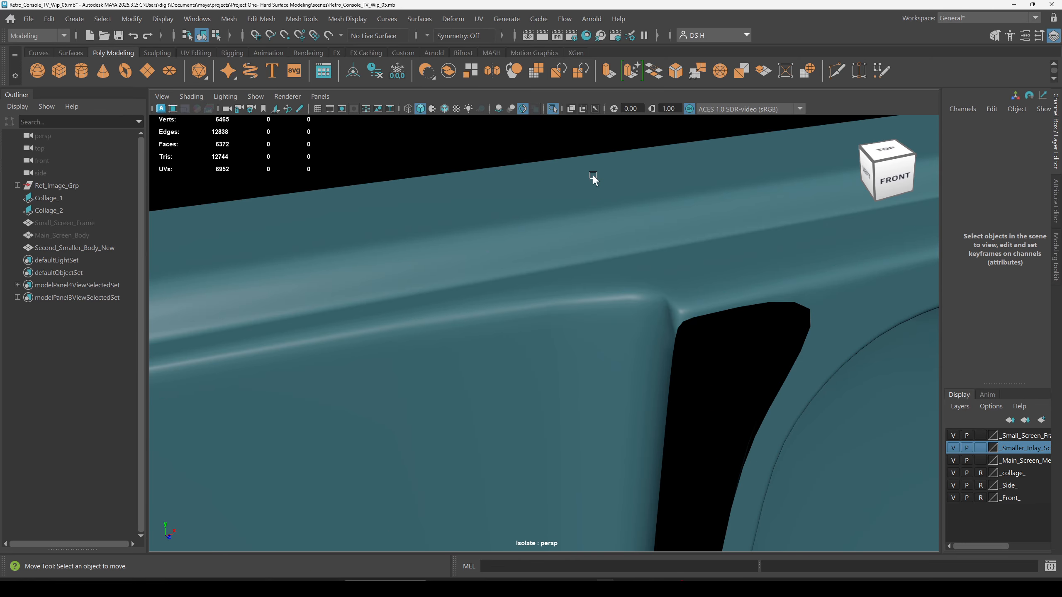
{"action": "left_click", "coordinate": [660, 306]}
{"action": "key", "text": "1"}
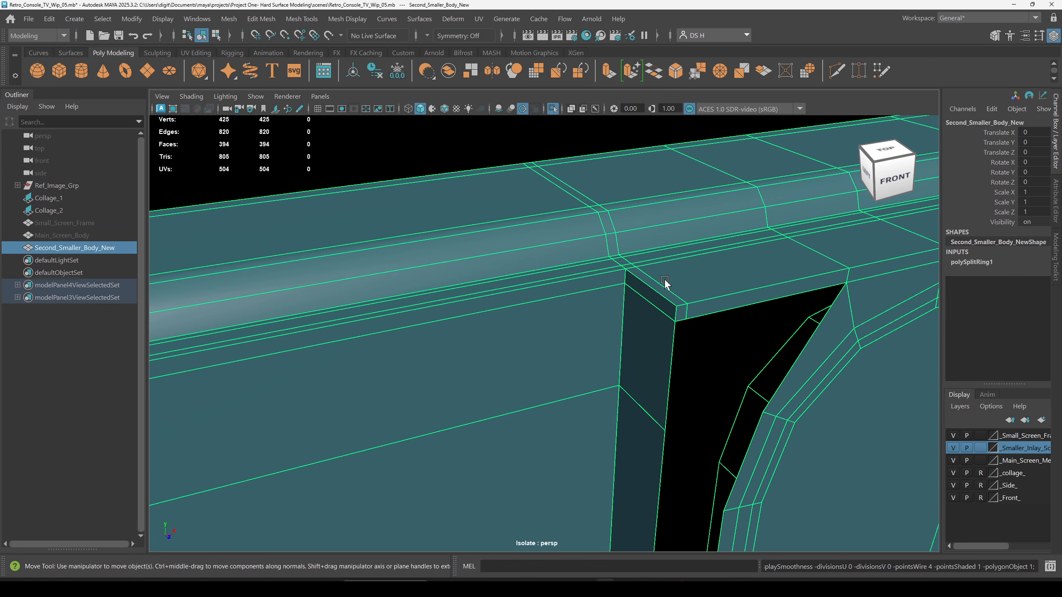
Select the edges along the gap's upper-left corner and compare their shape in smooth and unsmoothed display.
{"action": "right_click_drag", "start_coordinate": [664, 279], "coordinate": [692, 169]}
{"action": "left_click", "coordinate": [667, 299]}
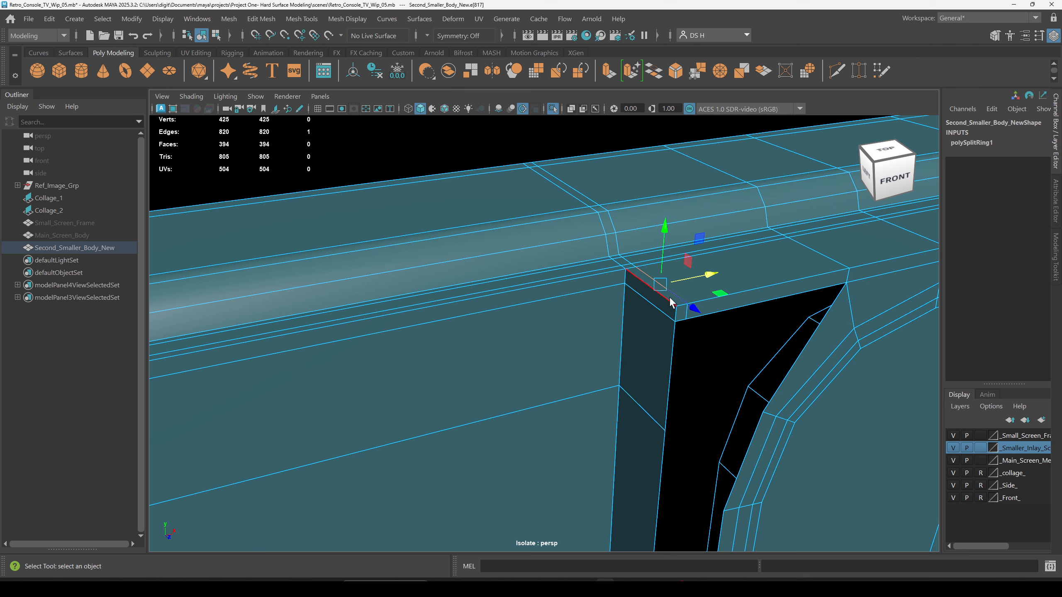
{"action": "double_click", "coordinate": [660, 308]}
{"action": "key", "text": "3"}
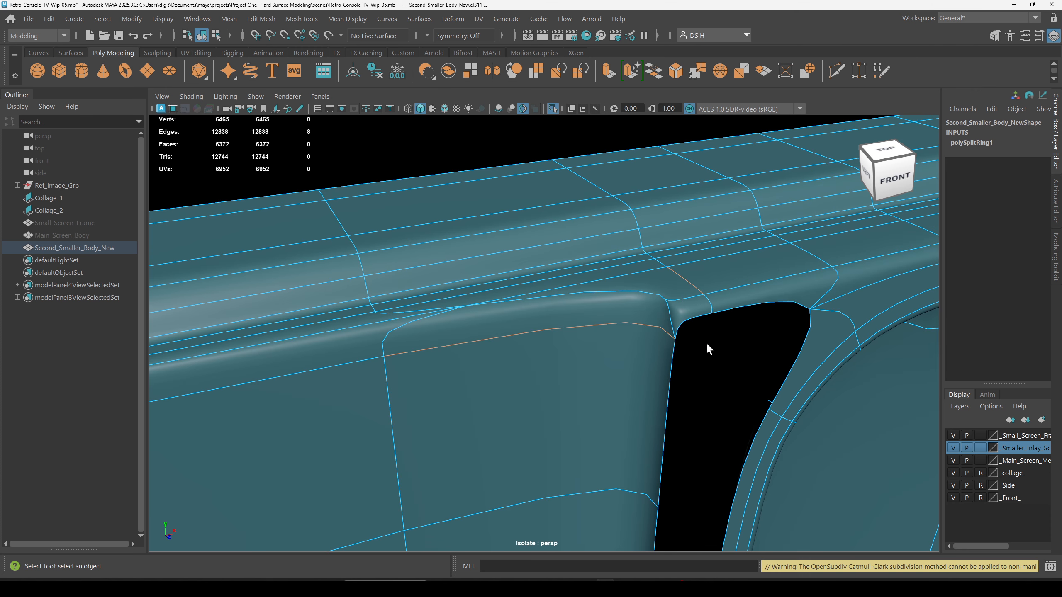
{"action": "key", "text": "1"}
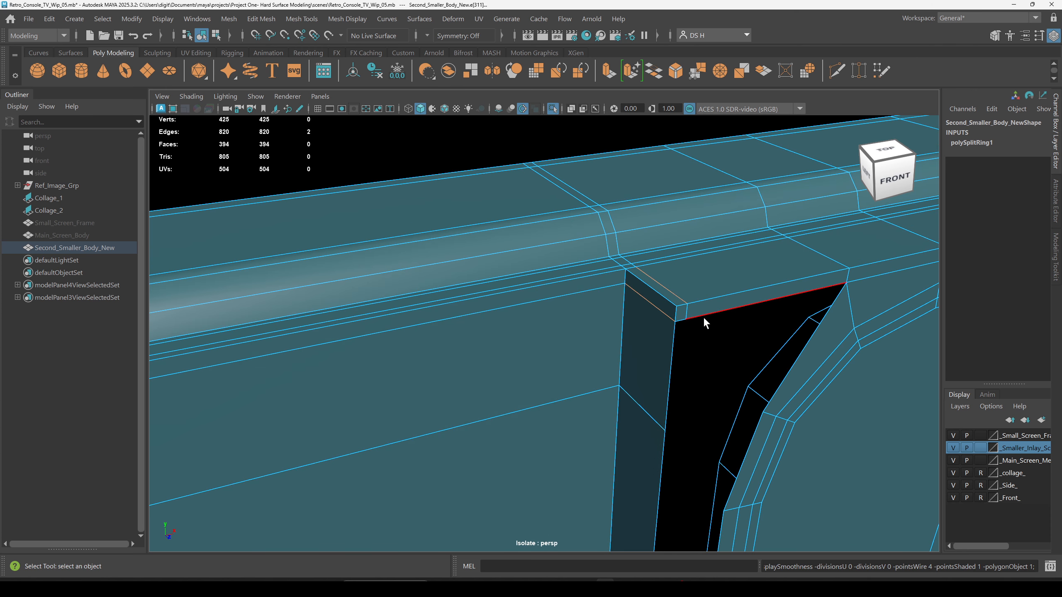
{"action": "left_click", "coordinate": [665, 296], "text": "shift"}
{"action": "key", "text": "3"}
{"action": "key", "text": "1"}
Select the three vertical border edges running down the front of the gap's left side wall.
{"action": "left_click_drag", "start_coordinate": [725, 297], "coordinate": [629, 255], "text": "alt"}
{"action": "scroll", "coordinate": [629, 255], "scroll_direction": "up", "scroll_amount": 3}
{"action": "left_click", "coordinate": [580, 244]}
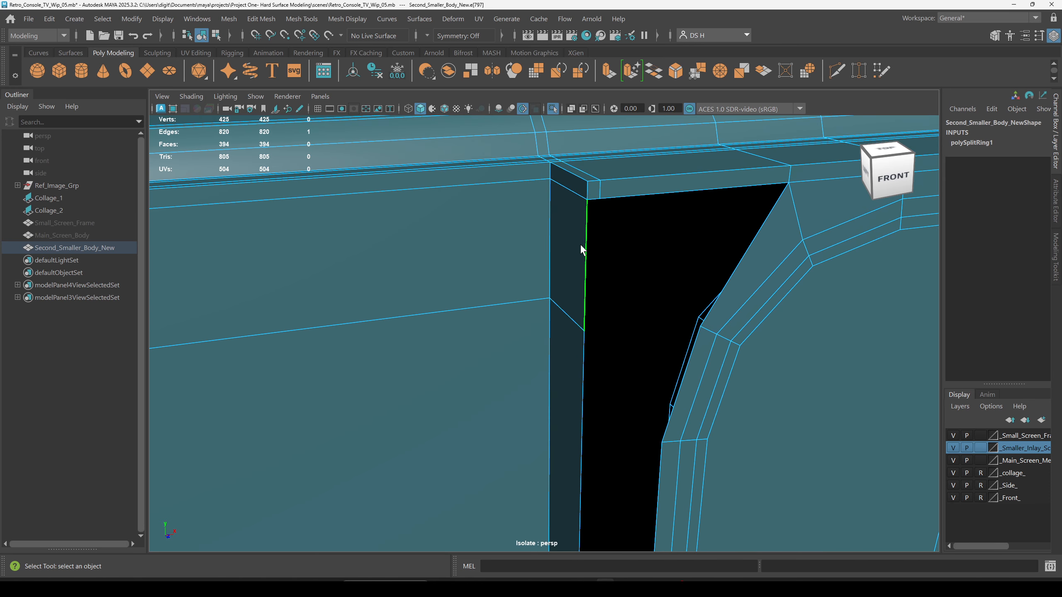
{"action": "scroll", "coordinate": [542, 400], "scroll_direction": "down", "scroll_amount": 3}
{"action": "scroll", "coordinate": [568, 287], "scroll_direction": "up", "scroll_amount": 3}
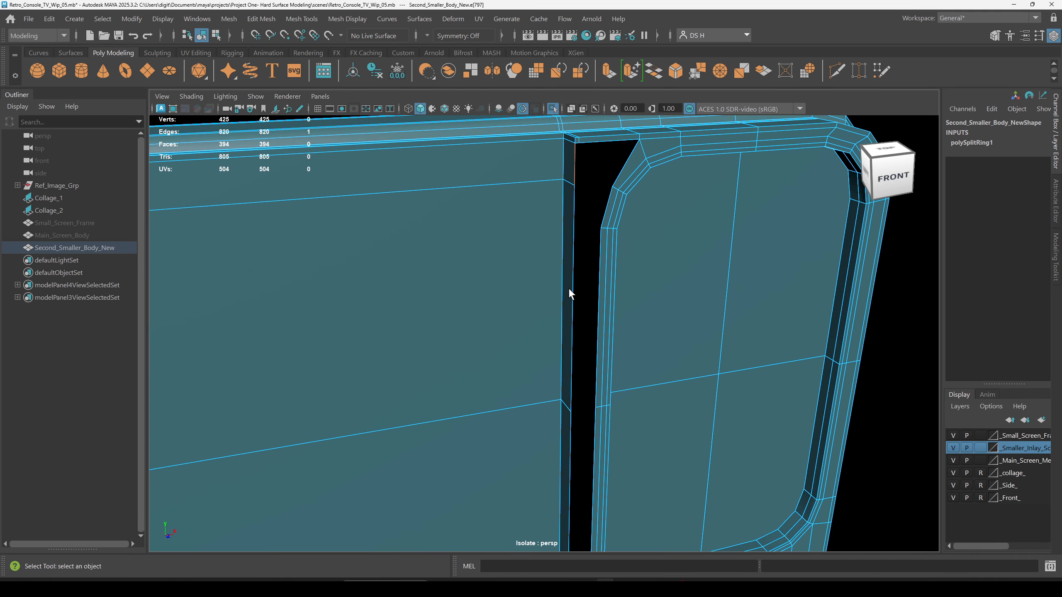
{"action": "left_click", "coordinate": [576, 277], "text": "shift"}
{"action": "scroll", "coordinate": [594, 230], "scroll_direction": "down", "scroll_amount": 2}
{"action": "left_click", "coordinate": [590, 214], "text": "shift"}
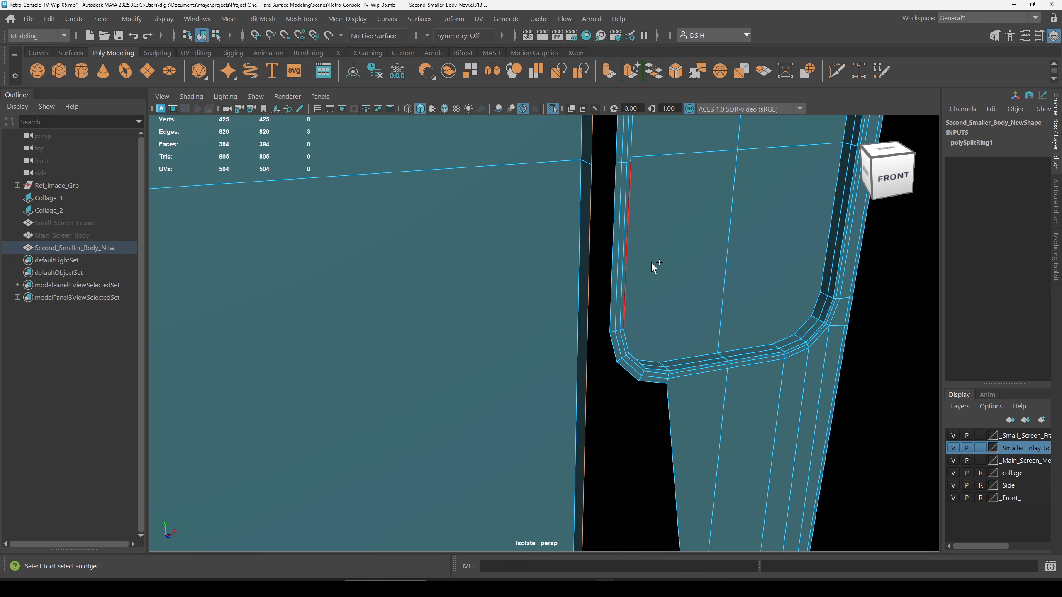
Examine the selected border edges along the full height of the gap, from its lower end to the upper-left corner.
{"action": "scroll", "coordinate": [669, 209], "scroll_direction": "up", "scroll_amount": 3}
{"action": "left_click_drag", "start_coordinate": [686, 144], "coordinate": [669, 339], "text": "alt"}
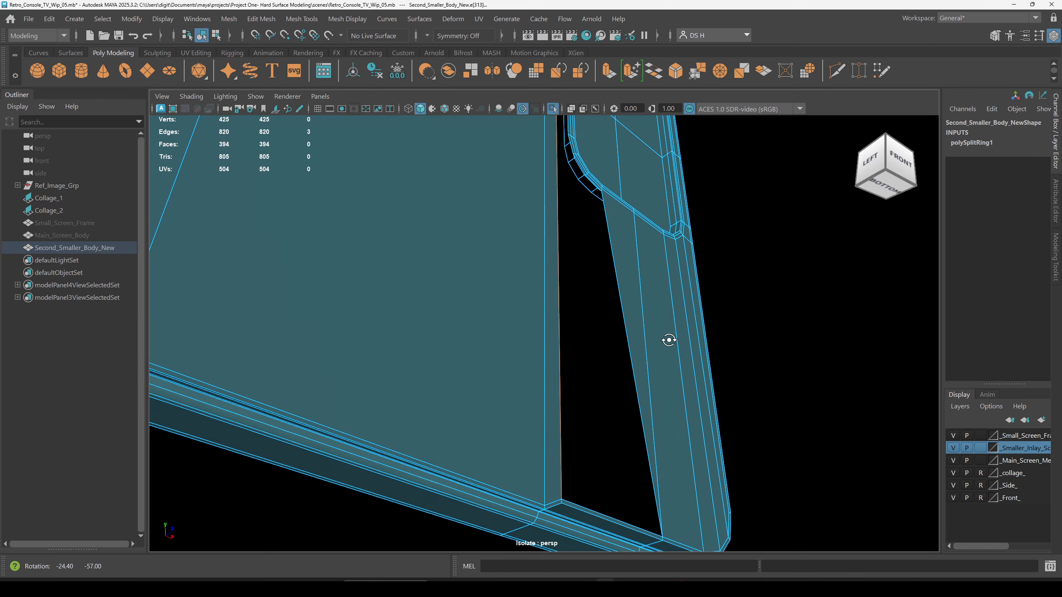
{"action": "middle_click_drag", "start_coordinate": [669, 339], "coordinate": [688, 422], "text": "alt"}
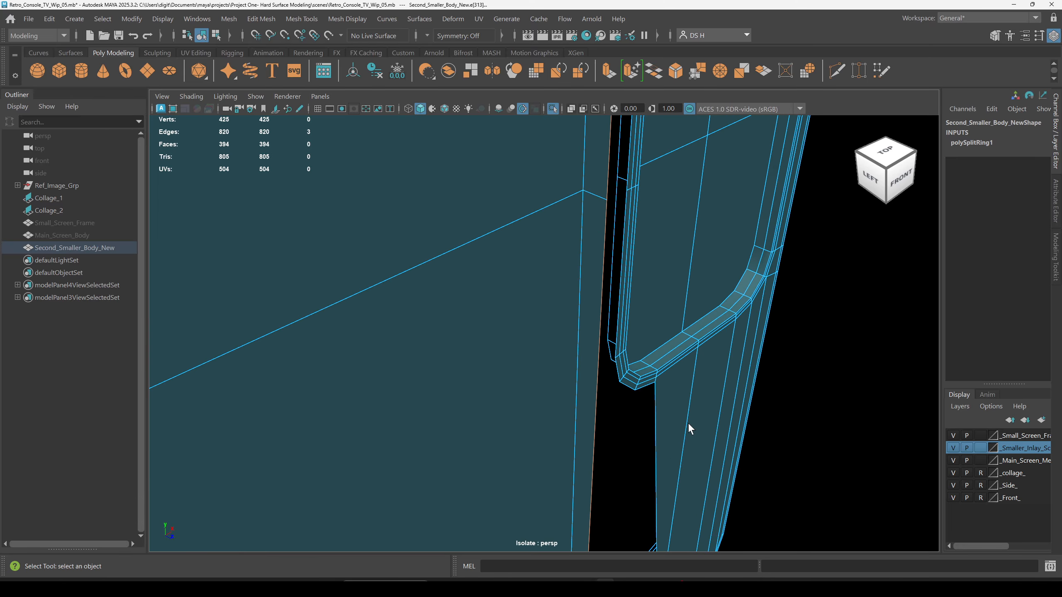
{"action": "right_click_drag", "start_coordinate": [688, 423], "coordinate": [134, 341], "text": "alt"}
{"action": "left_click_drag", "start_coordinate": [480, 379], "coordinate": [460, 292], "text": "alt"}
{"action": "right_click_drag", "start_coordinate": [460, 293], "coordinate": [806, 446], "text": "alt"}
{"action": "left_click_drag", "start_coordinate": [806, 446], "coordinate": [540, 255], "text": "alt"}
{"action": "key", "text": "f"}
{"action": "scroll", "coordinate": [563, 273], "scroll_direction": "down", "scroll_amount": 5}
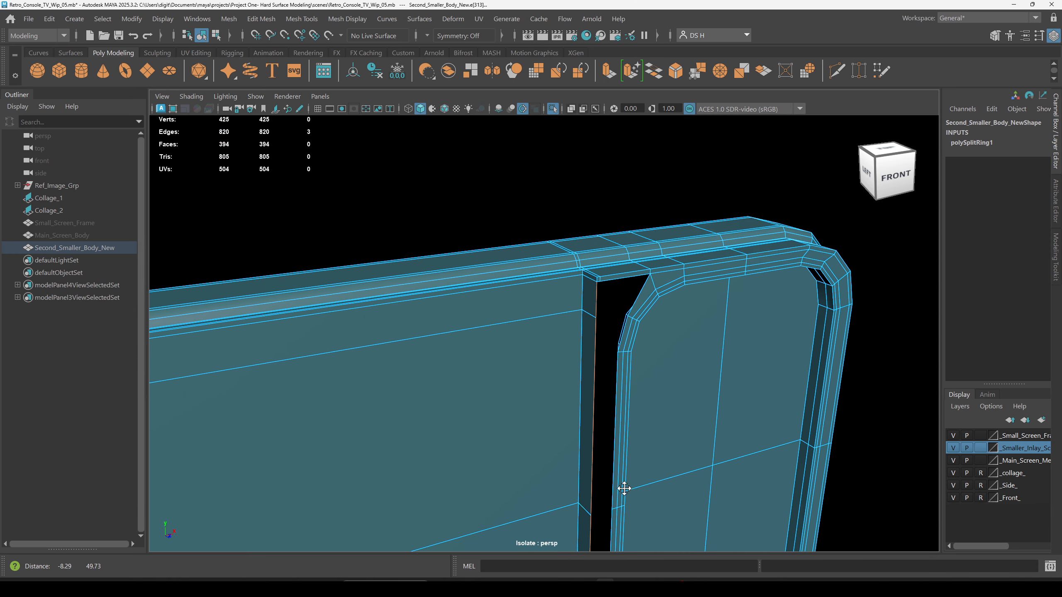
{"action": "scroll", "coordinate": [626, 290], "scroll_direction": "up", "scroll_amount": 5}
{"action": "middle_click_drag", "start_coordinate": [724, 259], "coordinate": [651, 320], "text": "alt"}
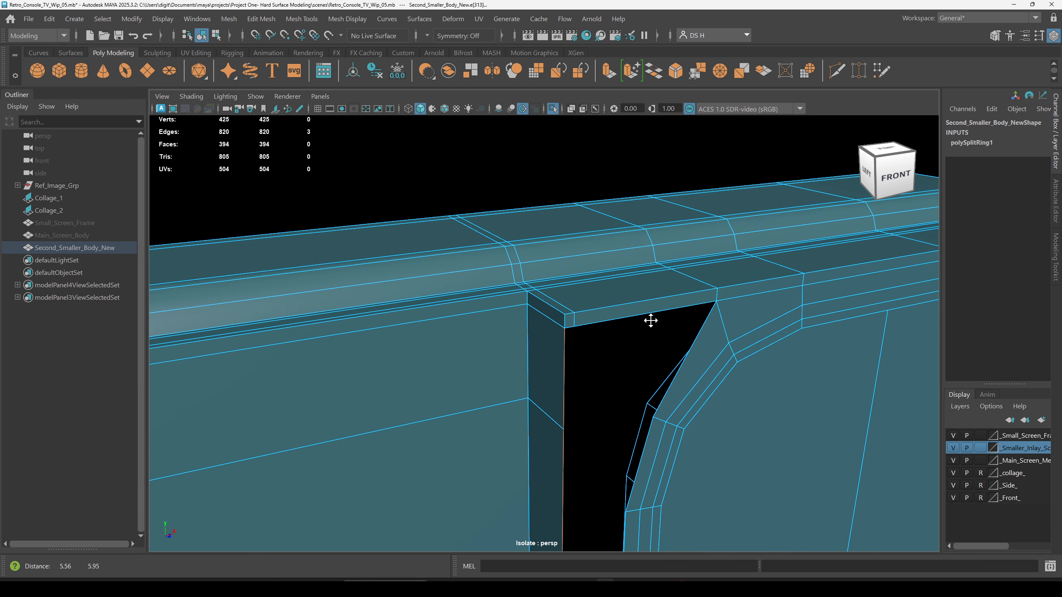
Extrude the selected side-wall edges toward the inner frame with a thickness of -0.45.
{"action": "right_click", "coordinate": [491, 159], "text": "shift"}
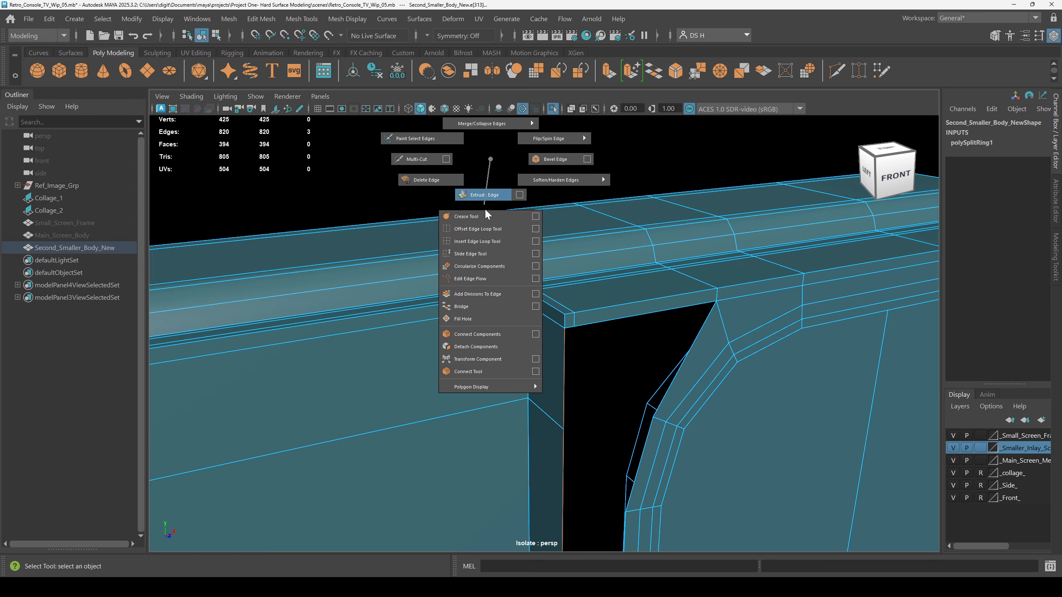
{"action": "right_click_drag", "start_coordinate": [490, 199], "coordinate": [498, 194], "text": "shift"}
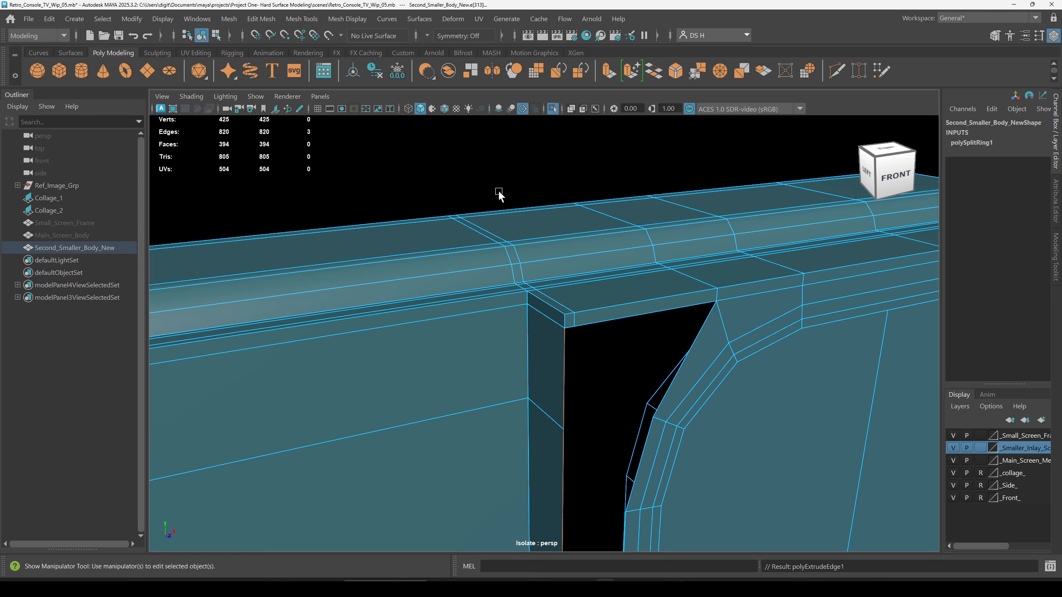
{"action": "right_click_drag", "start_coordinate": [711, 226], "coordinate": [499, 422], "text": "alt"}
{"action": "middle_click_drag", "start_coordinate": [591, 456], "coordinate": [637, 277], "text": "alt"}
{"action": "left_click_drag", "start_coordinate": [702, 418], "coordinate": [639, 381], "text": "alt"}
{"action": "middle_click_drag", "start_coordinate": [623, 364], "coordinate": [626, 276], "text": "alt"}
{"action": "middle_click_drag", "start_coordinate": [594, 176], "coordinate": [602, 423], "text": "alt"}
{"action": "left_click_drag", "start_coordinate": [602, 424], "coordinate": [708, 323], "text": "alt"}
{"action": "middle_click_drag", "start_coordinate": [708, 323], "coordinate": [666, 375], "text": "alt"}
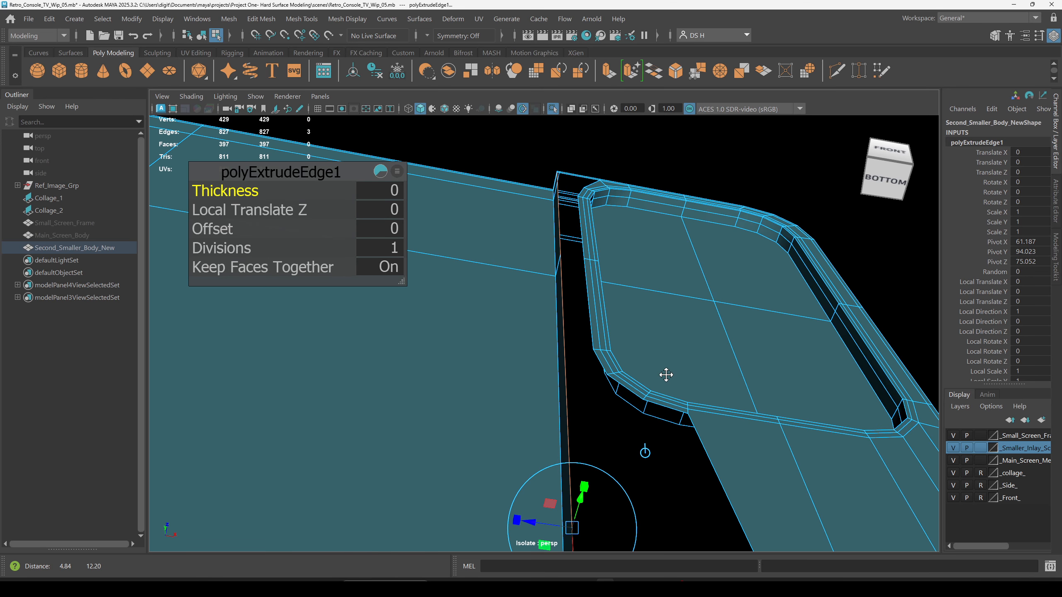
{"action": "left_click_drag", "start_coordinate": [644, 188], "coordinate": [599, 278], "text": "alt"}
{"action": "right_click_drag", "start_coordinate": [606, 278], "coordinate": [784, 264], "text": "alt"}
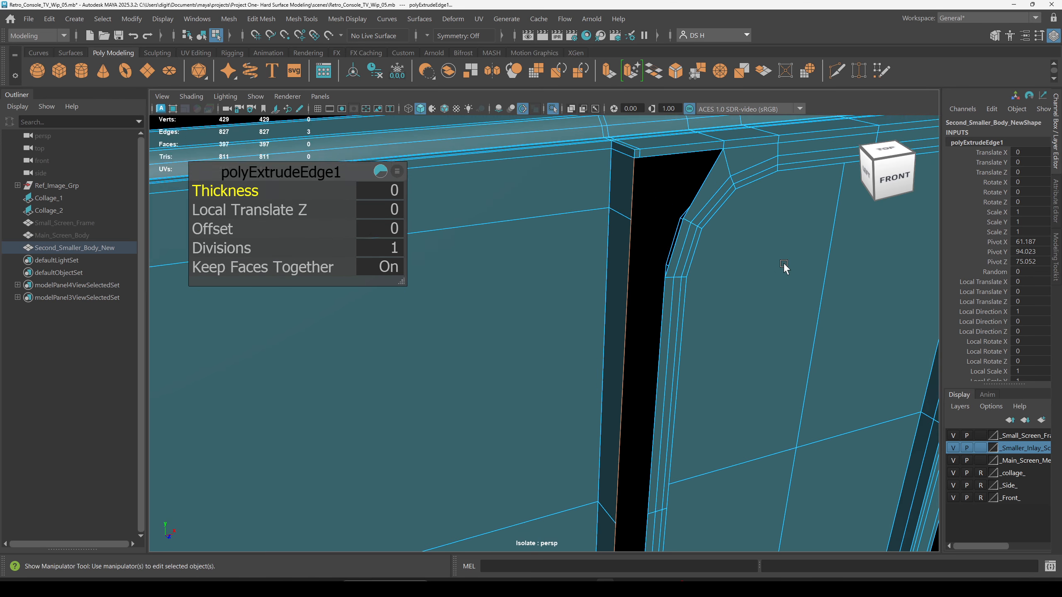
{"action": "middle_click_drag", "start_coordinate": [692, 166], "coordinate": [593, 341], "text": "alt"}
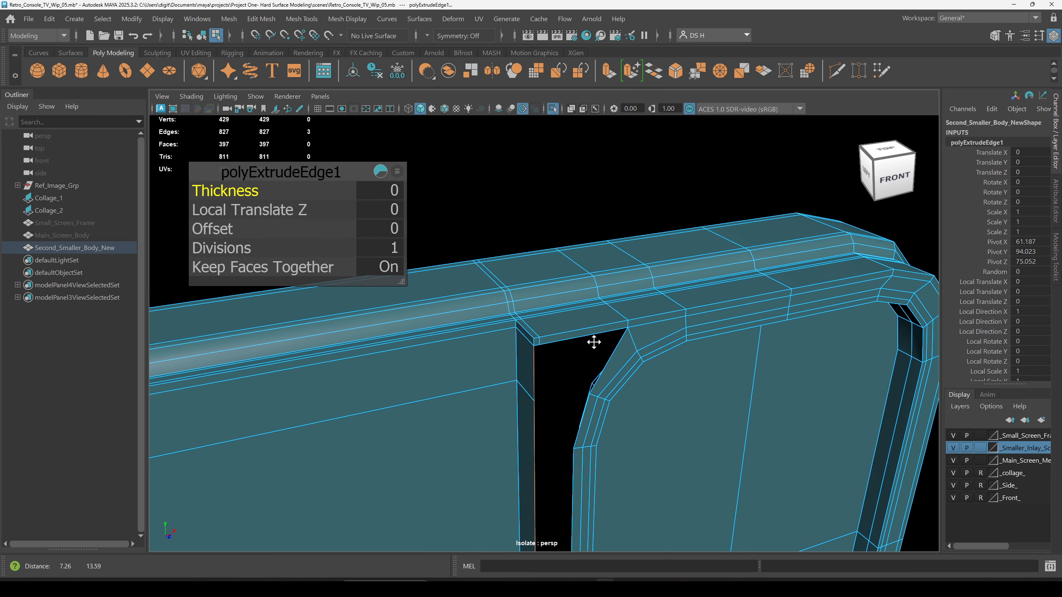
{"action": "right_click_drag", "start_coordinate": [606, 341], "coordinate": [881, 389], "text": "alt"}
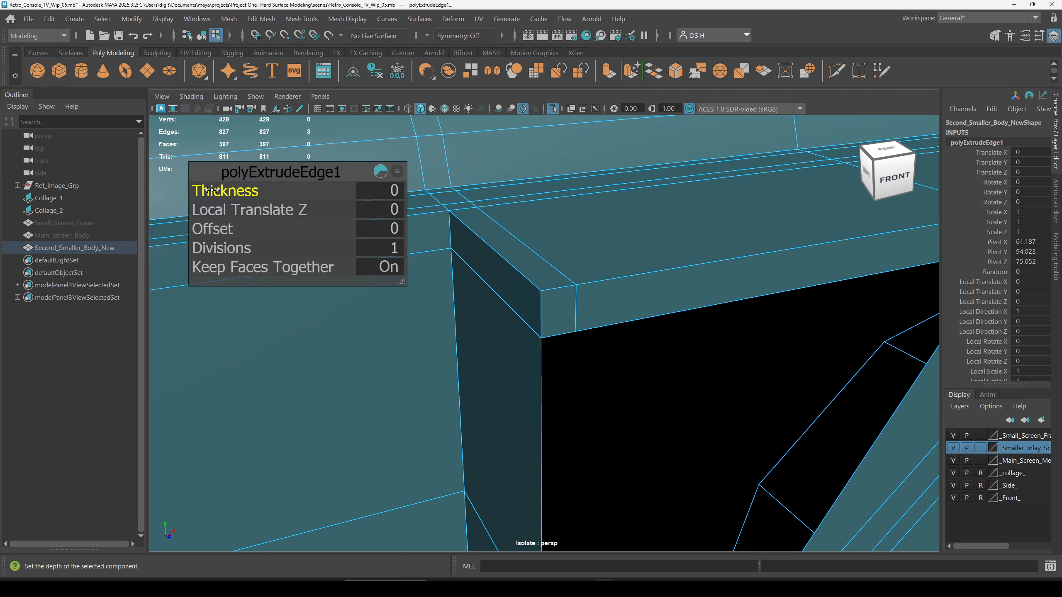
{"action": "left_click_drag", "start_coordinate": [211, 190], "coordinate": [197, 207]}
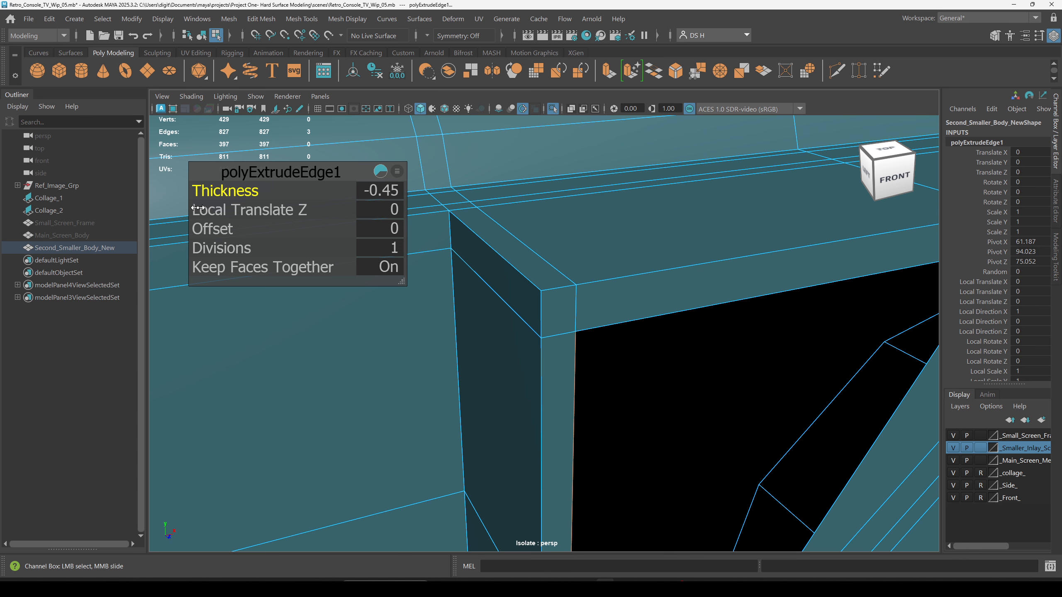
Set the edge extrusion's thickness to -0.445 so the strip lines up with the edge loop above it.
{"action": "left_click_drag", "start_coordinate": [458, 360], "coordinate": [455, 349], "text": "alt"}
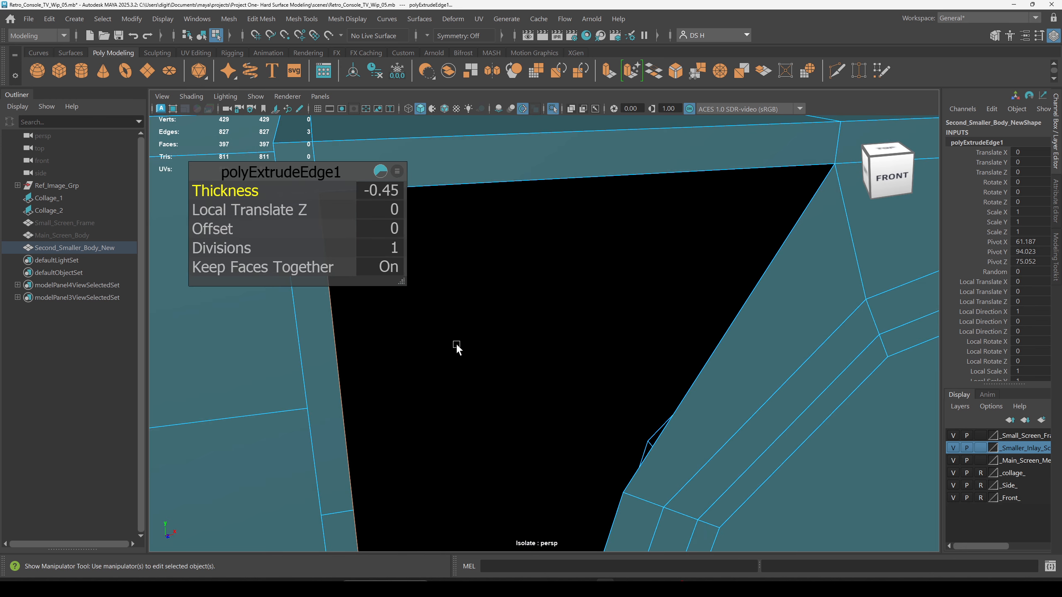
{"action": "middle_click_drag", "start_coordinate": [456, 349], "coordinate": [525, 354], "text": "alt"}
{"action": "right_click_drag", "start_coordinate": [495, 310], "coordinate": [572, 308], "text": "alt"}
{"action": "left_click_drag", "start_coordinate": [544, 228], "coordinate": [538, 214], "text": "alt"}
{"action": "middle_click_drag", "start_coordinate": [538, 219], "coordinate": [528, 304], "text": "alt"}
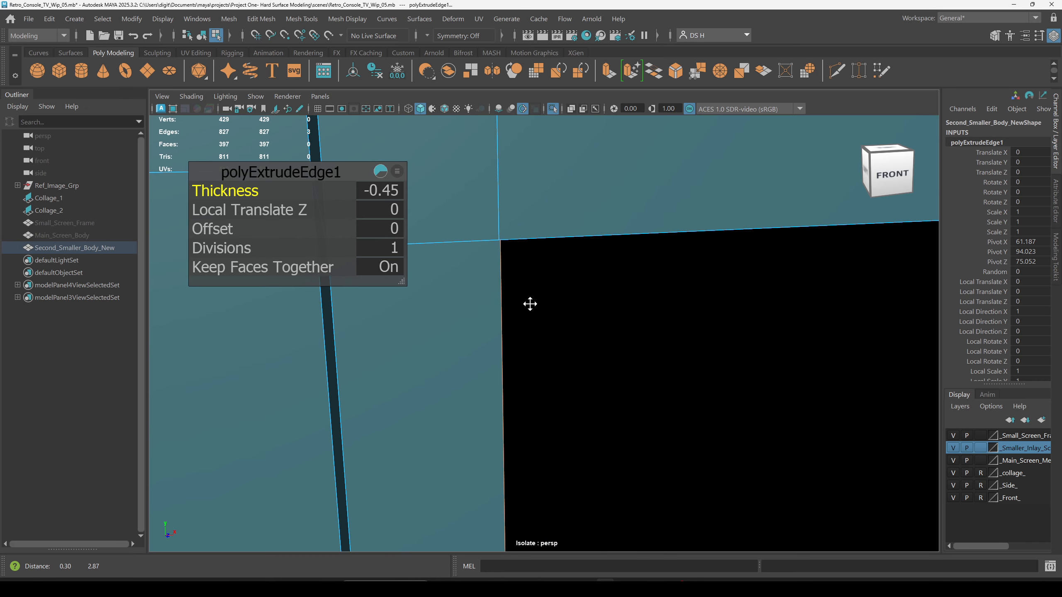
{"action": "left_click", "coordinate": [389, 197]}
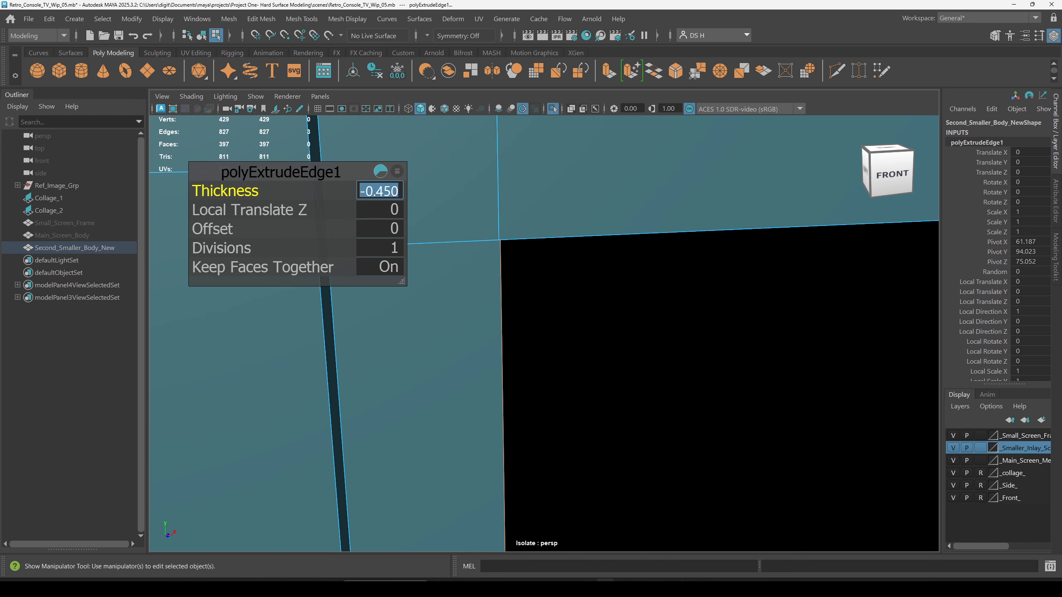
{"action": "left_click_drag", "start_coordinate": [389, 198], "coordinate": [411, 194]}
{"action": "type", "text": "4"}
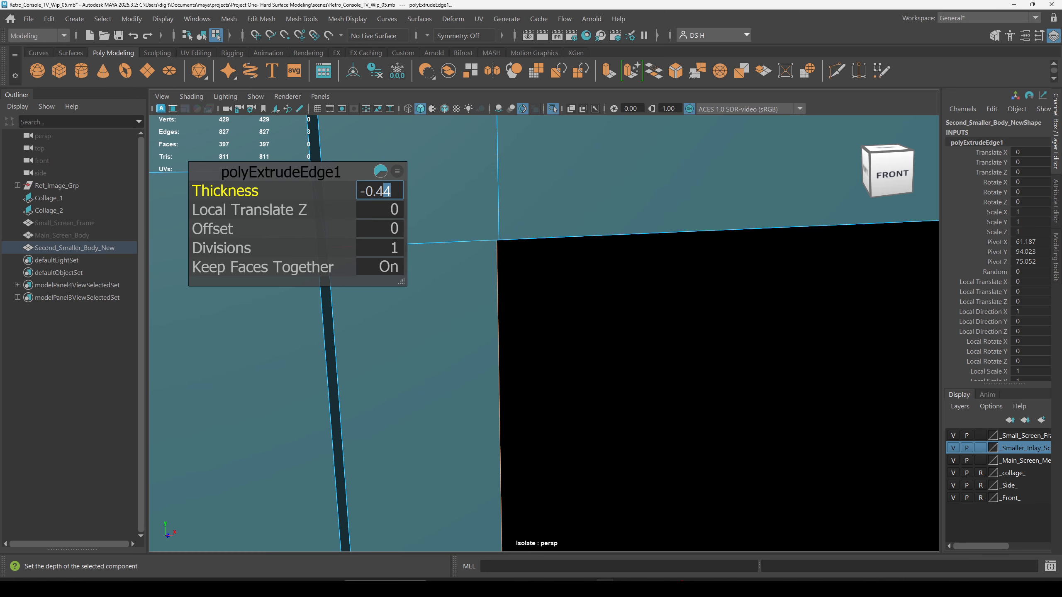
{"action": "key", "text": "Return"}
{"action": "key", "text": "Right"}
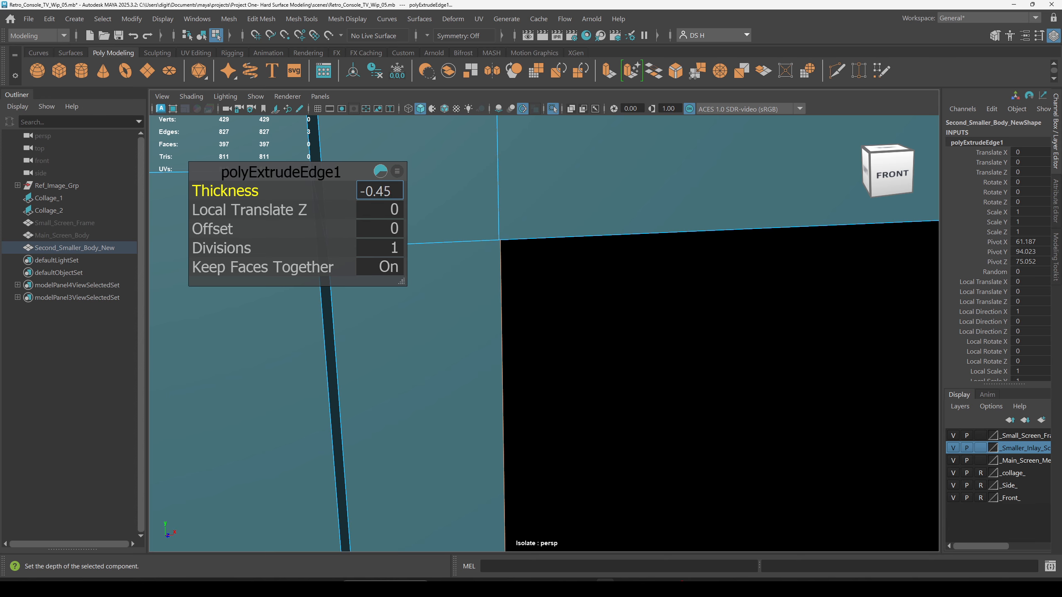
{"action": "key", "text": "Return"}
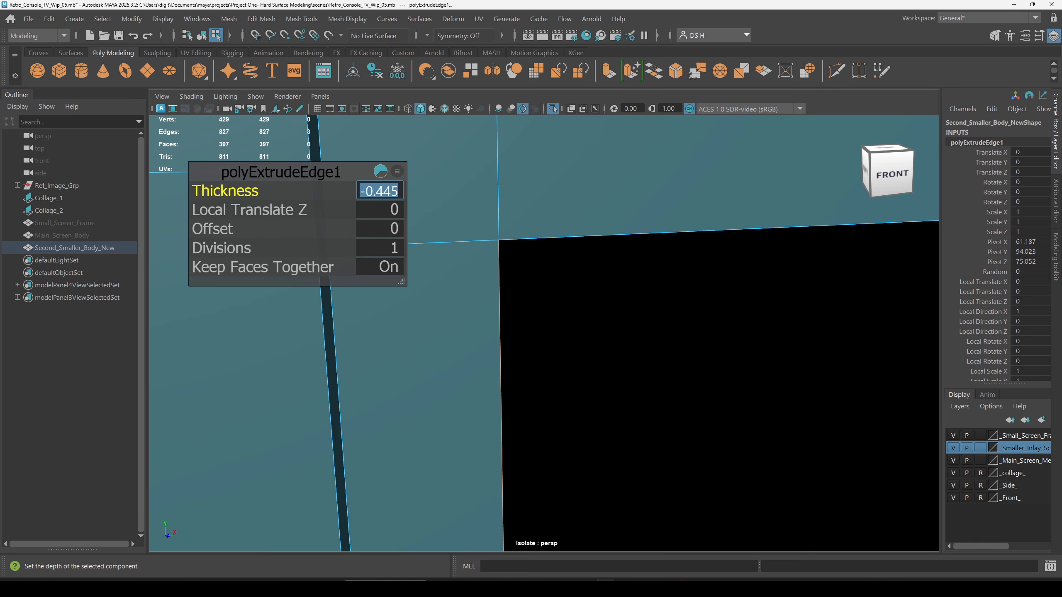
Merge the extruded strip's top vertex with the overlapping edge-loop vertex at the gap's upper-left corner, using wireframe display for the selection.
{"action": "scroll", "coordinate": [635, 297], "scroll_direction": "down", "scroll_amount": 5}
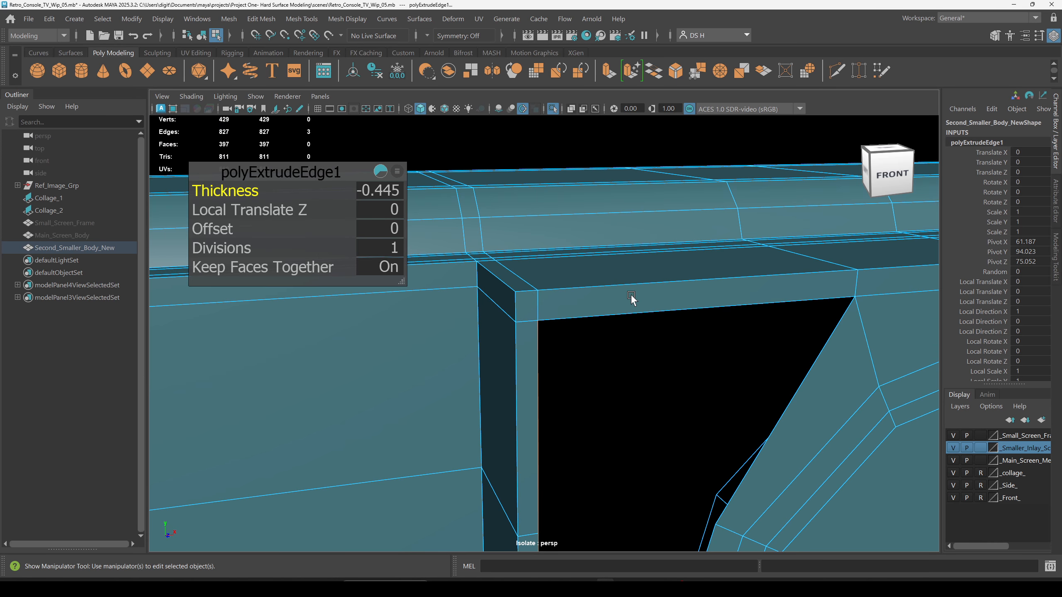
{"action": "left_click_drag", "start_coordinate": [564, 316], "coordinate": [523, 354], "text": "alt"}
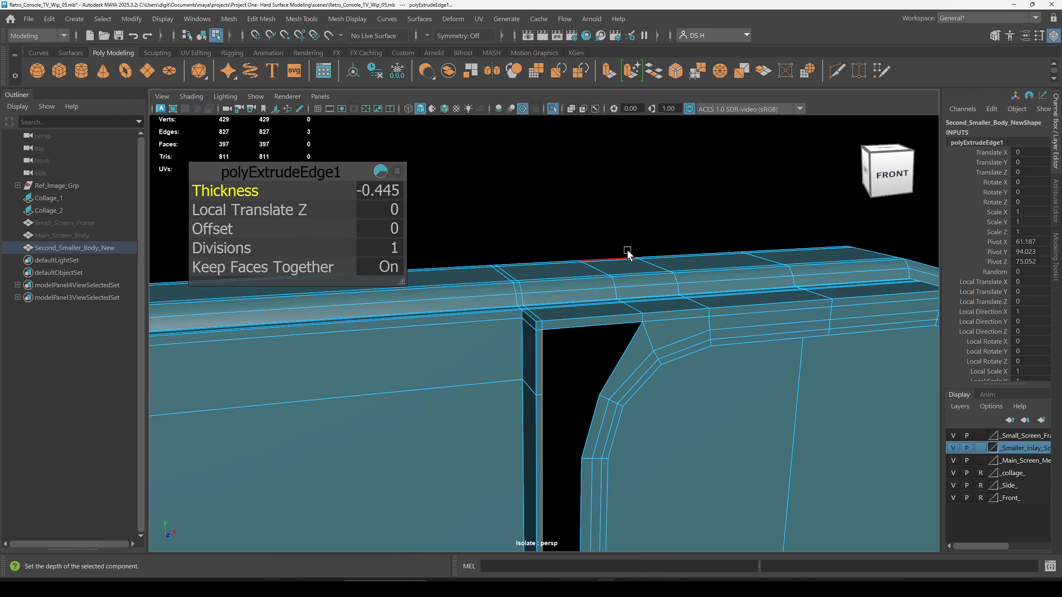
{"action": "right_click_drag", "start_coordinate": [629, 257], "coordinate": [337, 176]}
{"action": "scroll", "coordinate": [632, 292], "scroll_direction": "up", "scroll_amount": 8}
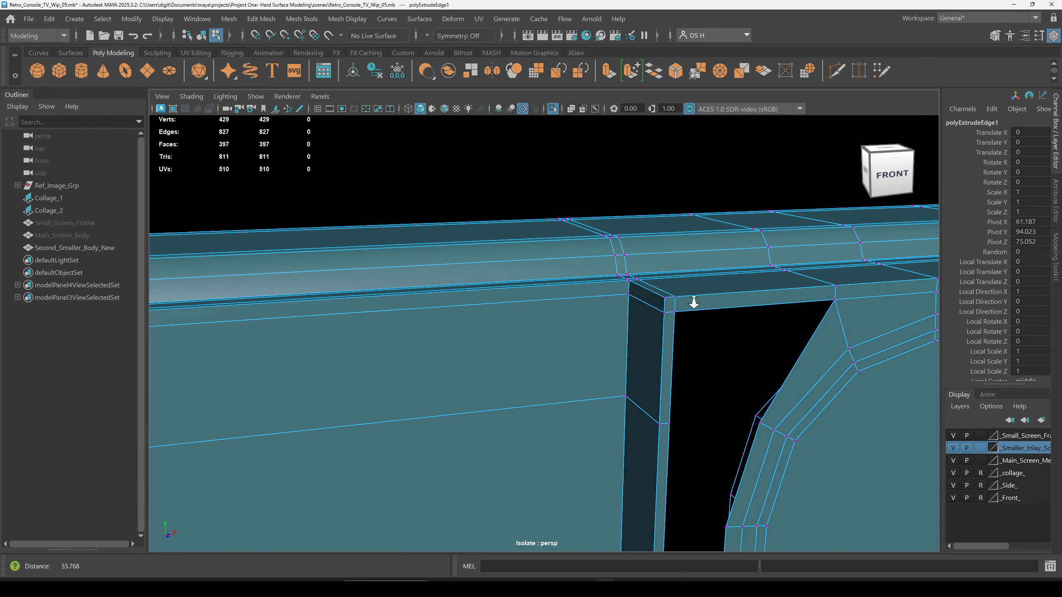
{"action": "key", "text": "4"}
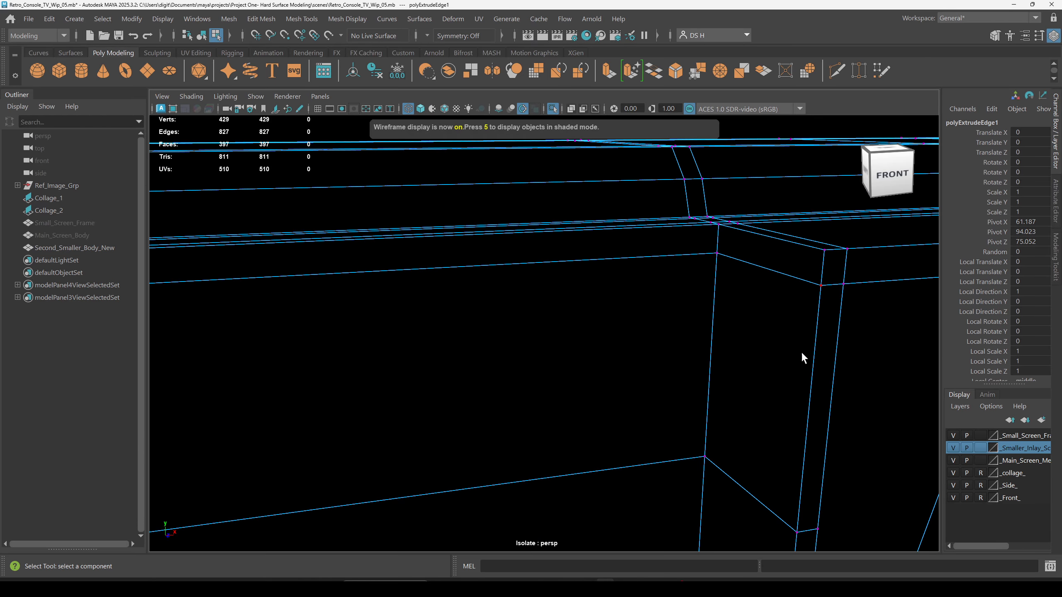
{"action": "left_click_drag", "start_coordinate": [835, 270], "coordinate": [872, 307]}
{"action": "key", "text": "w"}
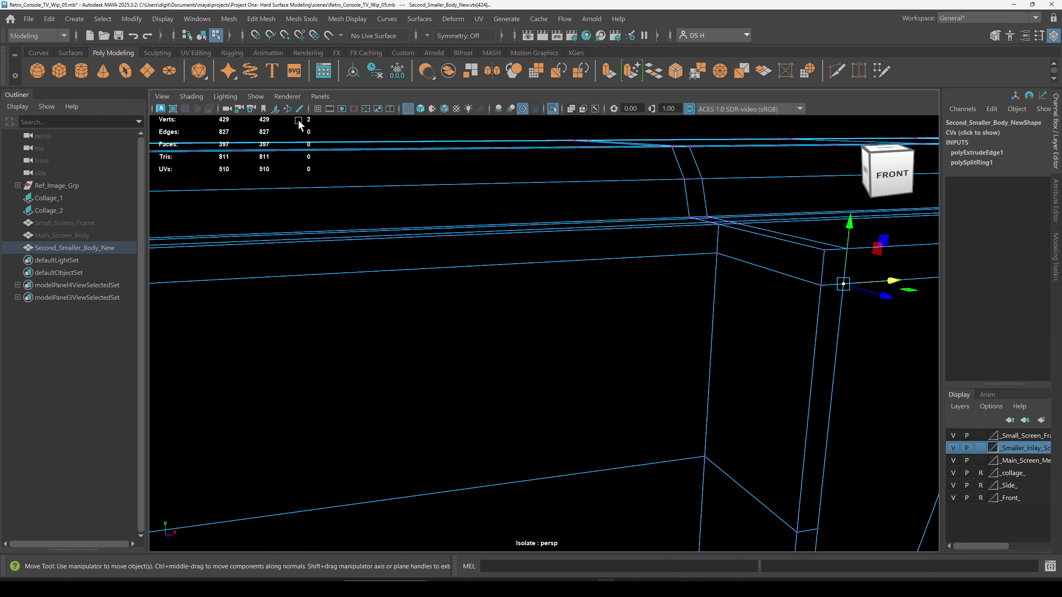
{"action": "middle_click_drag", "start_coordinate": [299, 125], "coordinate": [592, 301], "text": "alt"}
{"action": "right_click_drag", "start_coordinate": [594, 292], "coordinate": [591, 135], "text": "shift"}
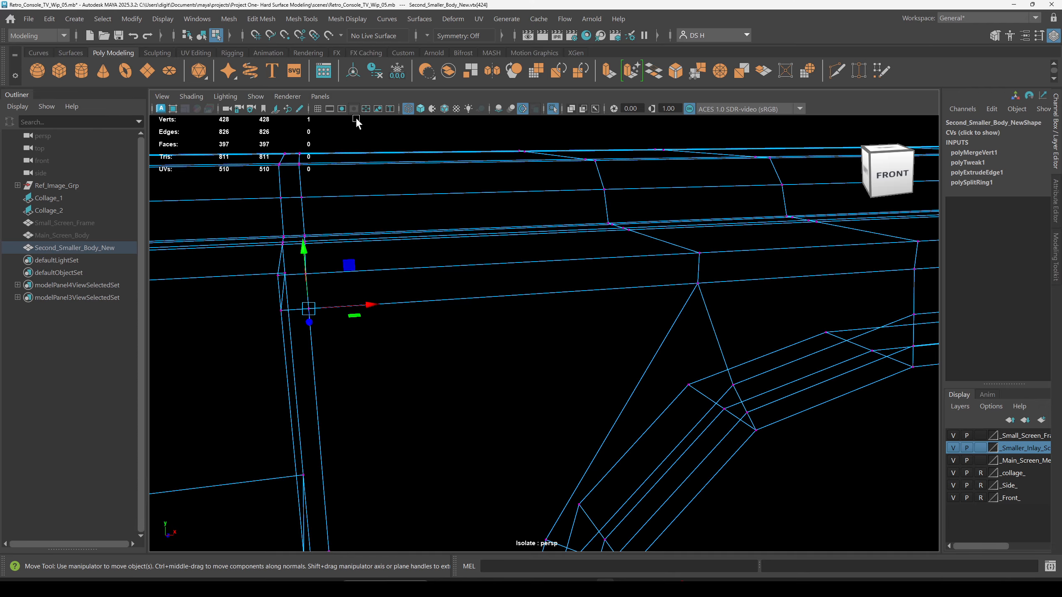
{"action": "scroll", "coordinate": [607, 391], "scroll_direction": "down", "scroll_amount": 2}
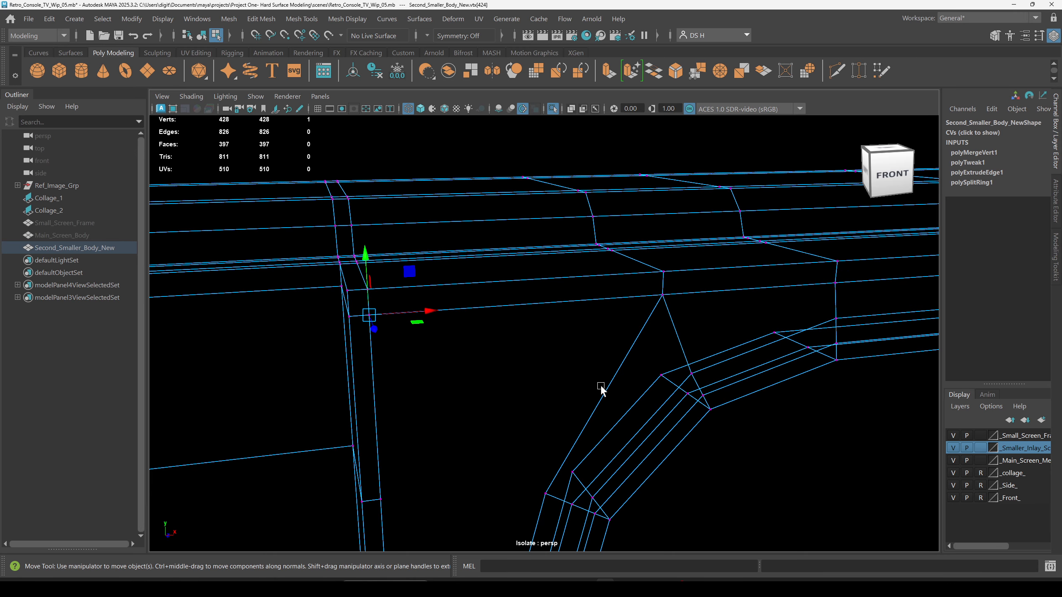
{"action": "key", "text": "5"}
Try to snap the inner frame's outer corner vertex onto the merged vertex at the gap's upper-left corner.
{"action": "scroll", "coordinate": [561, 419], "scroll_direction": "down", "scroll_amount": 3}
{"action": "left_click_drag", "start_coordinate": [561, 419], "coordinate": [557, 372], "text": "alt"}
{"action": "middle_click_drag", "start_coordinate": [557, 343], "coordinate": [559, 403], "text": "alt"}
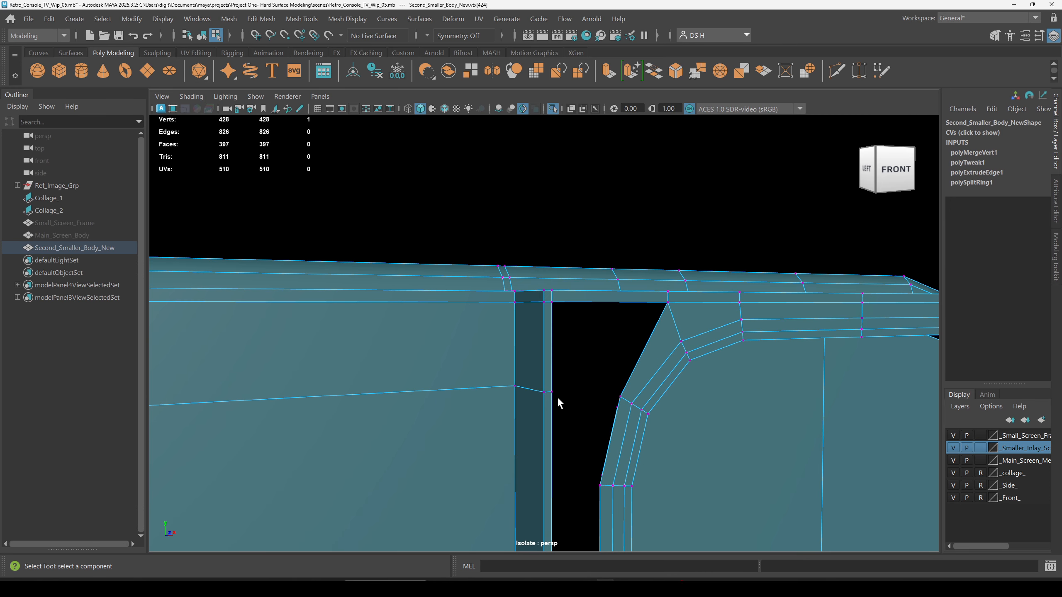
{"action": "right_click_drag", "start_coordinate": [560, 403], "coordinate": [595, 401], "text": "alt"}
{"action": "left_click_drag", "start_coordinate": [595, 401], "coordinate": [581, 387], "text": "alt"}
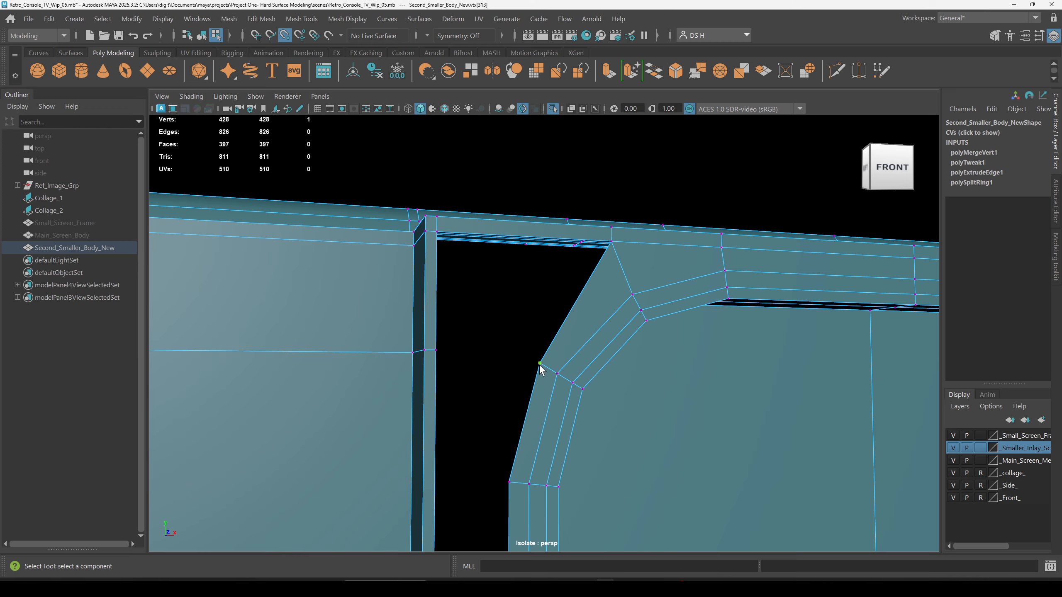
{"action": "key", "text": "w"}
{"action": "left_click_drag", "start_coordinate": [539, 363], "coordinate": [443, 258]}
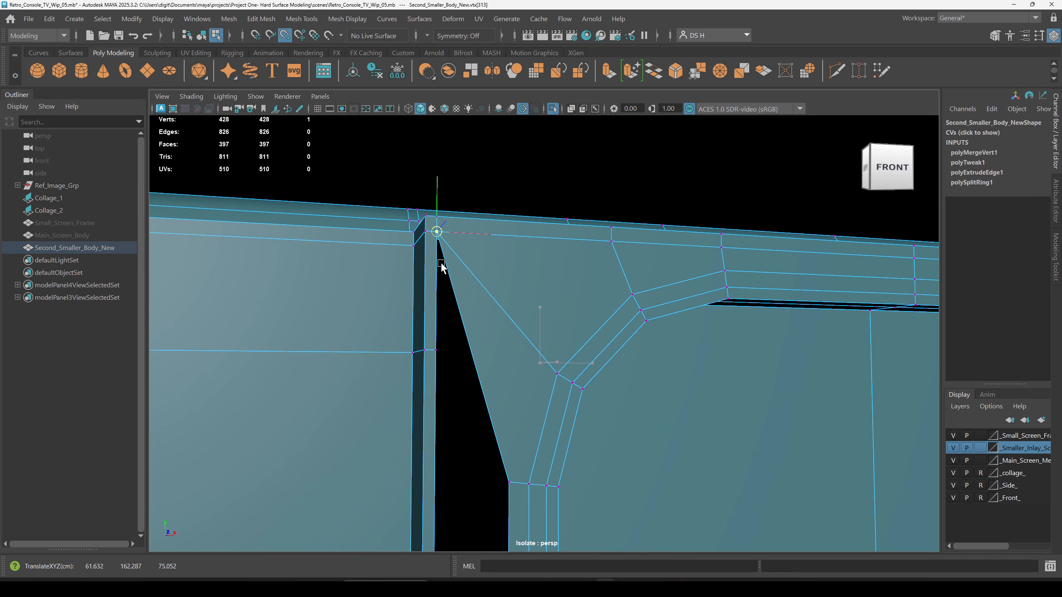
{"action": "left_click_drag", "start_coordinate": [442, 267], "coordinate": [432, 234]}
{"action": "key", "text": "ctrl+z"}
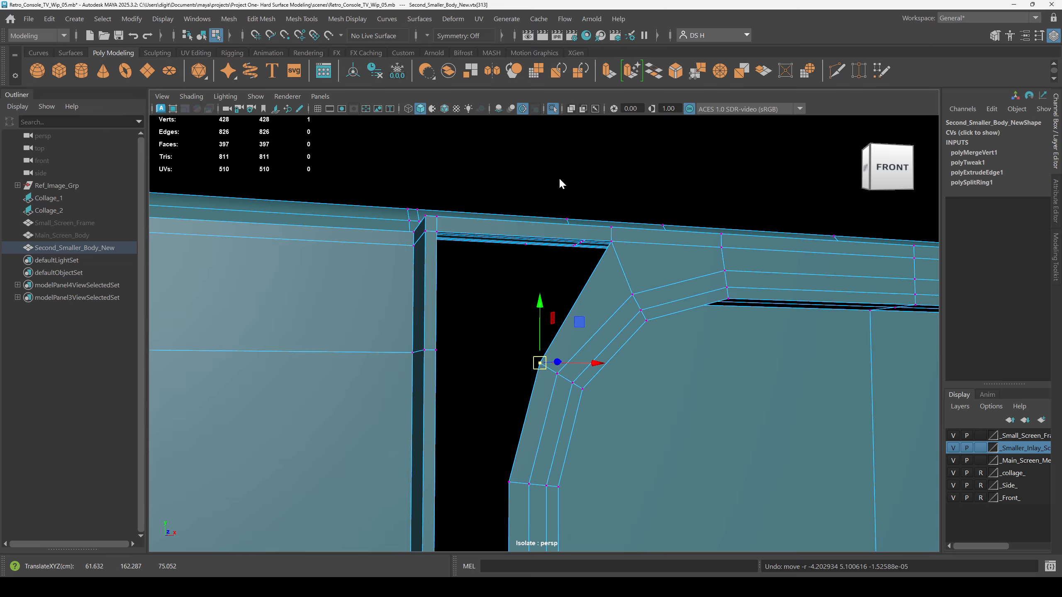
Target Weld the inner frame's outer corner vertex to the merged vertex at the gap's upper-left corner.
{"action": "mouse_move", "coordinate": [560, 178]}
{"action": "right_mouse_down", "text": "shift"}
{"action": "mouse_move", "coordinate": [568, 141]}
{"action": "mouse_move", "coordinate": [556, 175]}
{"action": "right_mouse_up", "text": "shift"}
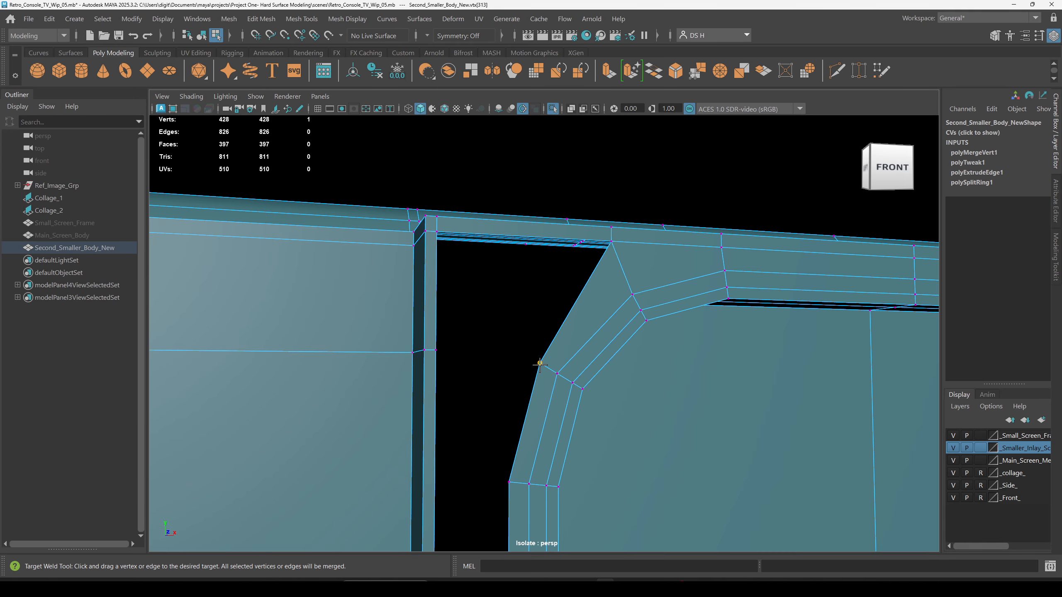
{"action": "left_click_drag", "start_coordinate": [492, 296], "coordinate": [436, 231]}
{"action": "left_click_drag", "start_coordinate": [598, 265], "coordinate": [485, 277], "text": "alt"}
{"action": "left_click_drag", "start_coordinate": [568, 440], "coordinate": [571, 368], "text": "alt"}
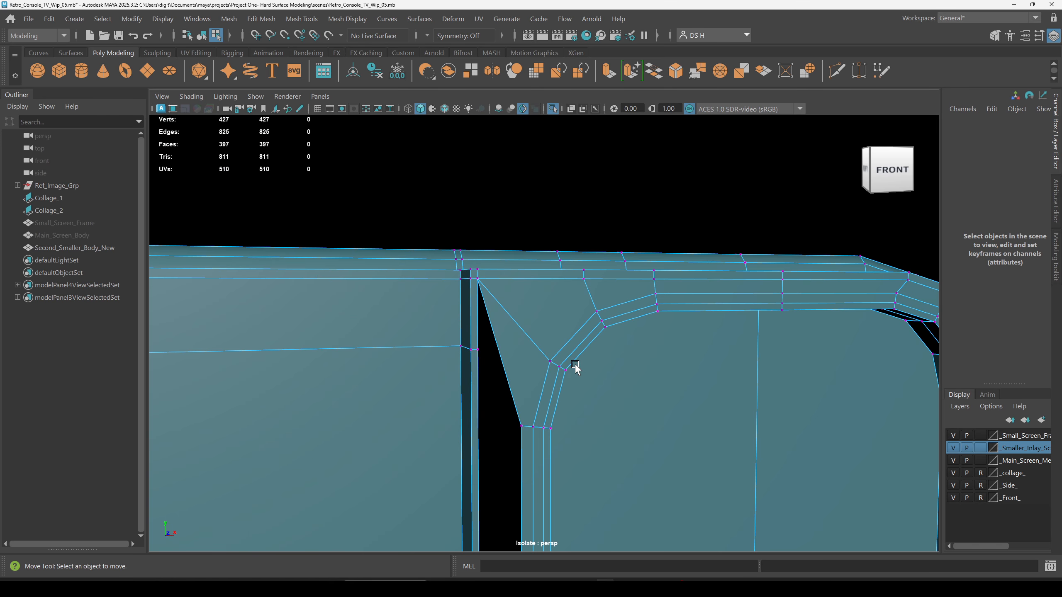
Multi-Cut an edge from the inner frame's outer corner vertex to about 49.1% along the slanted border edge of the gap.
{"action": "mouse_move", "coordinate": [572, 368]}
{"action": "right_mouse_down", "text": "alt"}
{"action": "mouse_move", "coordinate": [560, 349]}
{"action": "mouse_move", "coordinate": [581, 360]}
{"action": "right_mouse_up", "text": "alt"}
{"action": "left_click_drag", "start_coordinate": [582, 360], "coordinate": [620, 364], "text": "alt"}
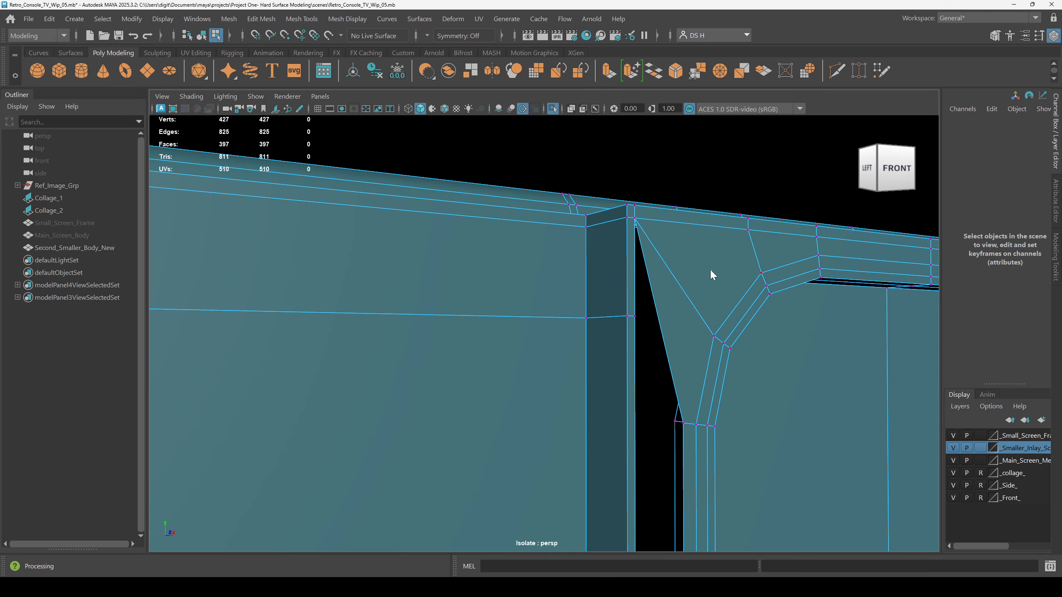
{"action": "right_click_drag", "start_coordinate": [711, 268], "coordinate": [499, 271], "text": "shift"}
{"action": "left_click_drag", "start_coordinate": [719, 361], "coordinate": [634, 376], "text": "alt"}
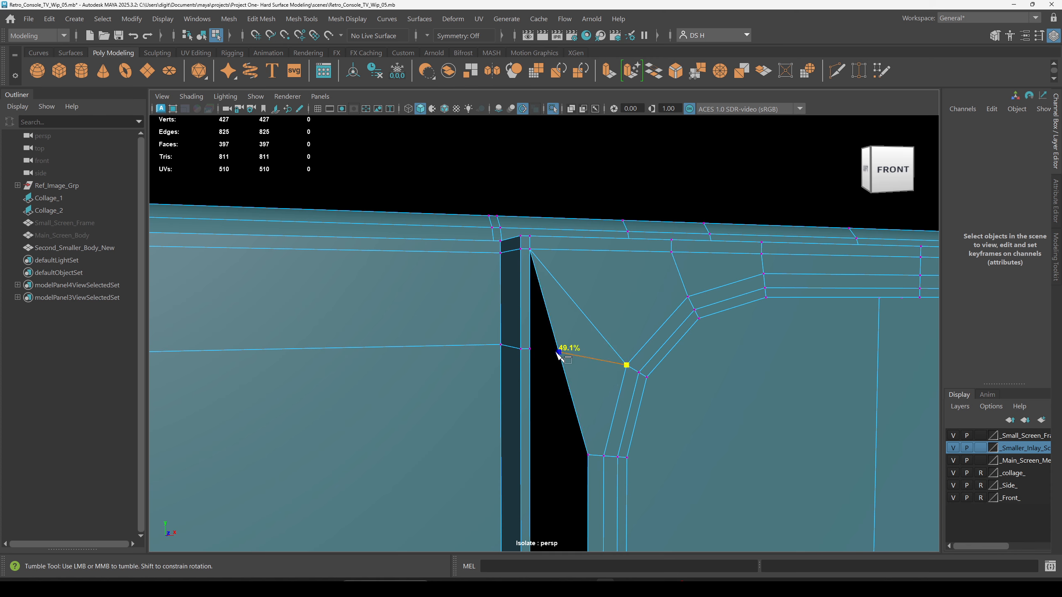
{"action": "left_click", "coordinate": [559, 353]}
{"action": "key", "text": "w"}
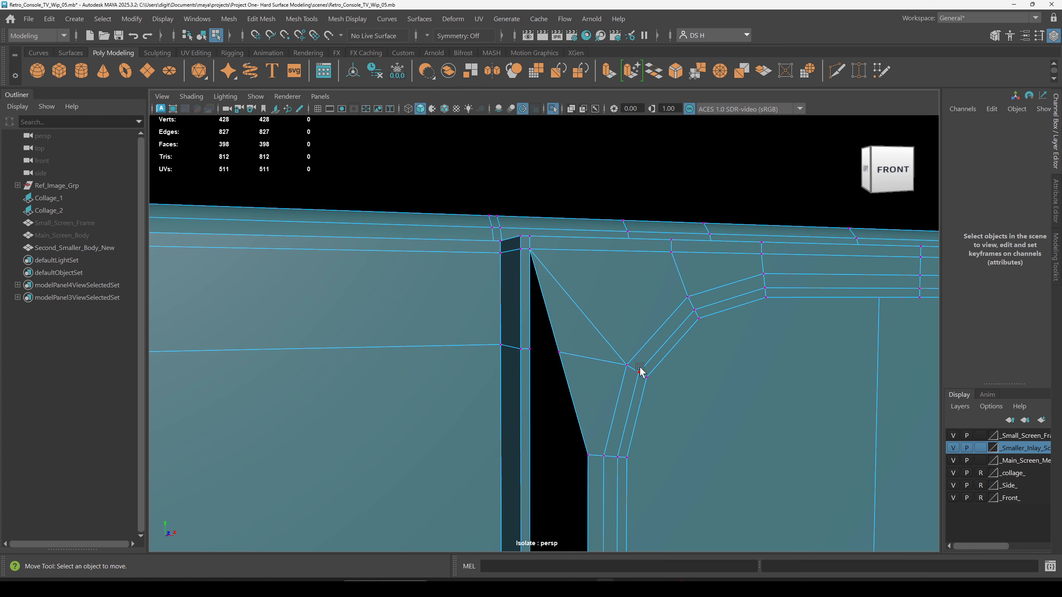
Target Weld the new cut's border vertex to the extruded strip's nearest vertex on the opposite side of the gap.
{"action": "left_click", "coordinate": [561, 354]}
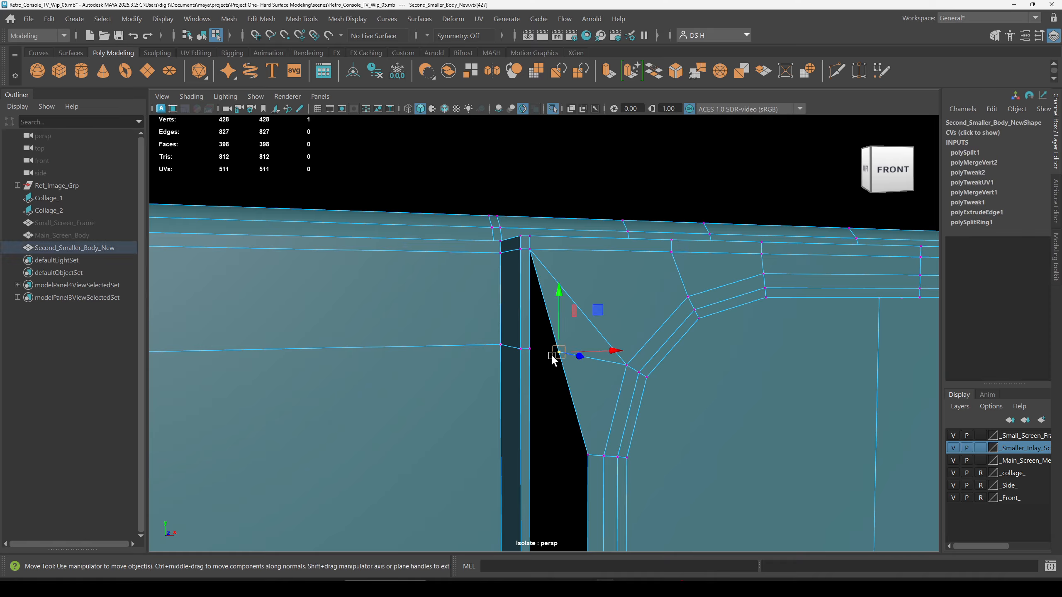
{"action": "mouse_move", "coordinate": [627, 271]}
{"action": "right_mouse_down", "text": "shift"}
{"action": "mouse_move", "coordinate": [628, 219]}
{"action": "mouse_move", "coordinate": [626, 251]}
{"action": "mouse_move", "coordinate": [611, 254]}
{"action": "mouse_move", "coordinate": [624, 253]}
{"action": "right_mouse_up", "text": "shift"}
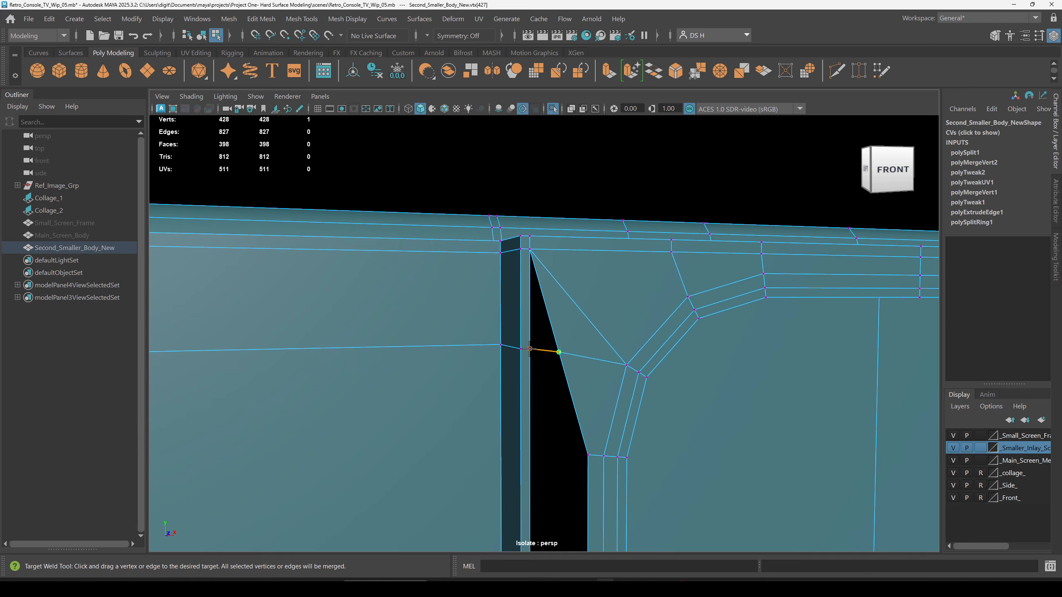
{"action": "left_click_drag", "start_coordinate": [530, 349], "coordinate": [622, 344]}
{"action": "key", "text": "w"}
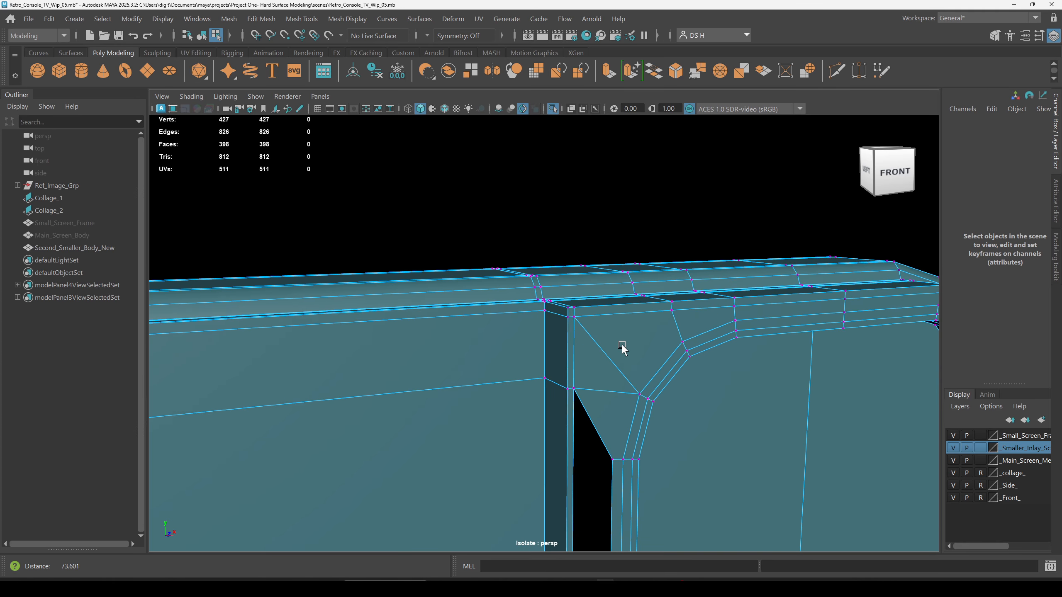
Examine the joined upper-left corner, comparing the smoothed preview with the unsmoothed mesh.
{"action": "key", "text": "3"}
{"action": "right_click_drag", "start_coordinate": [622, 365], "coordinate": [720, 318]}
{"action": "left_click", "coordinate": [819, 235]}
{"action": "right_click_drag", "start_coordinate": [835, 295], "coordinate": [566, 380], "text": "alt"}
{"action": "left_click_drag", "start_coordinate": [566, 379], "coordinate": [600, 403], "text": "alt"}
{"action": "left_click", "coordinate": [599, 403]}
{"action": "key", "text": "1"}
{"action": "right_click_drag", "start_coordinate": [563, 408], "coordinate": [625, 353], "text": "alt"}
{"action": "key", "text": "3"}
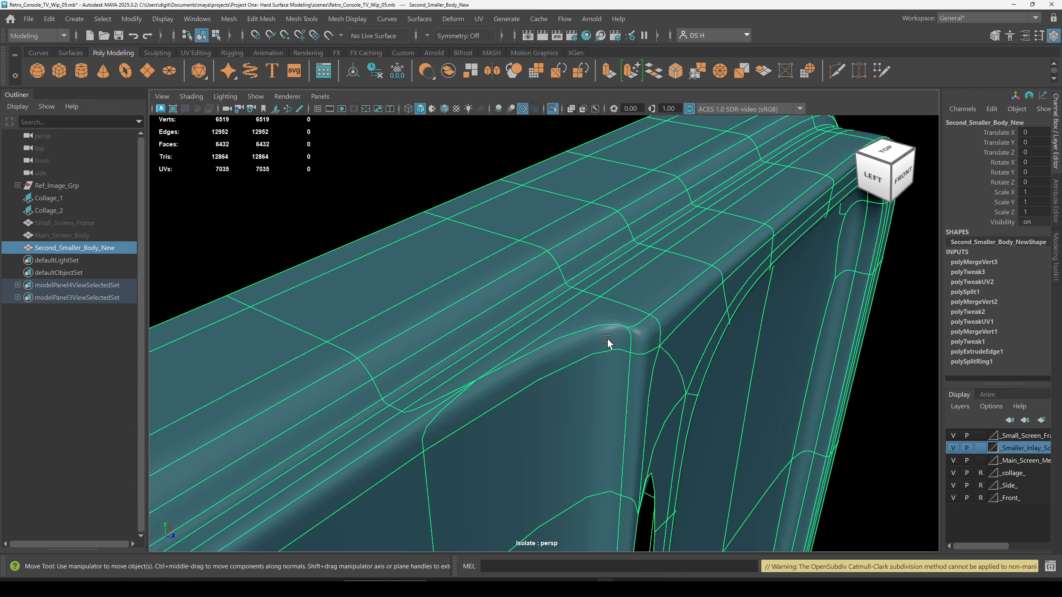
{"action": "key", "text": "1"}
{"action": "key", "text": "3"}
{"action": "key", "text": "1"}
{"action": "key", "text": "3"}
{"action": "key", "text": "1"}
{"action": "key", "text": "3"}
{"action": "key", "text": "1"}
Select the vertical edge where the large panel meets the step wall and examine how it shifts in the smoothed preview.
{"action": "key", "text": "F10"}
{"action": "left_click", "coordinate": [583, 363]}
{"action": "double_click", "coordinate": [583, 363]}
{"action": "right_click_drag", "start_coordinate": [842, 398], "coordinate": [520, 371], "text": "alt"}
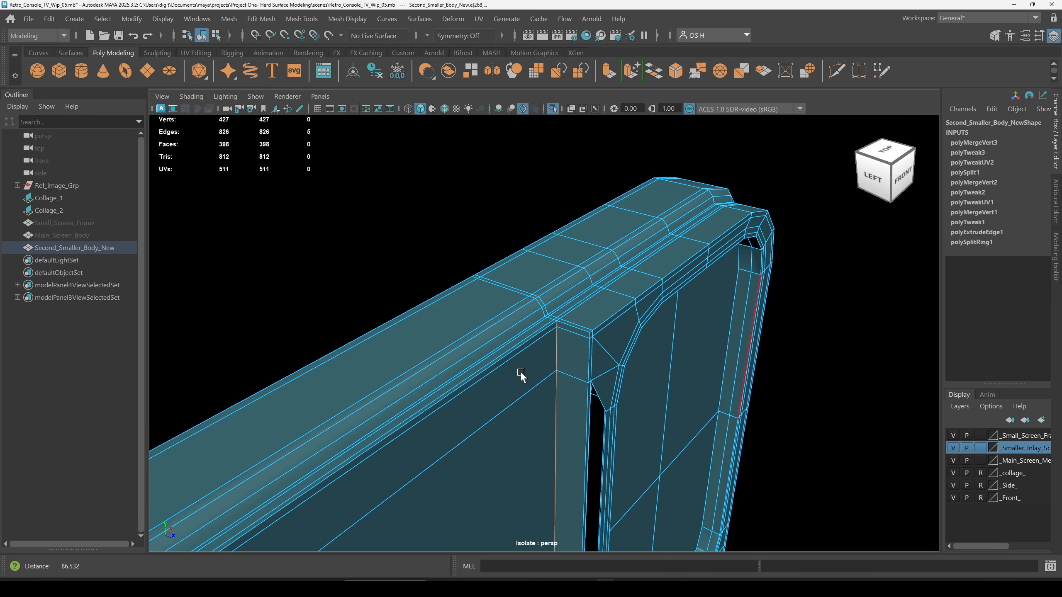
{"action": "left_click_drag", "start_coordinate": [520, 371], "coordinate": [556, 335], "text": "alt"}
{"action": "right_click_drag", "start_coordinate": [556, 336], "coordinate": [472, 333], "text": "alt"}
{"action": "left_click_drag", "start_coordinate": [472, 333], "coordinate": [626, 366], "text": "alt"}
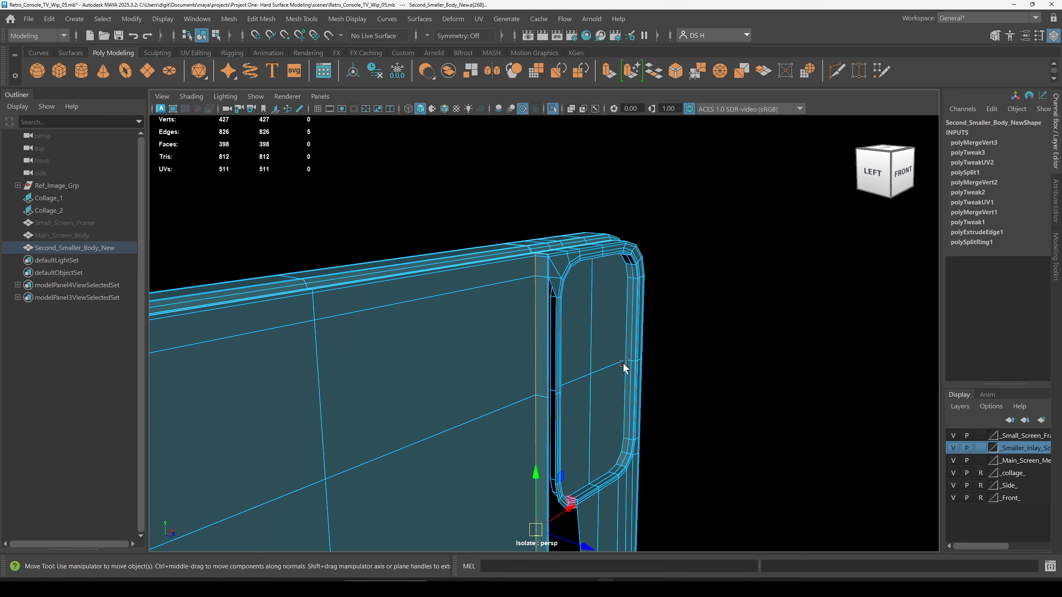
{"action": "right_click_drag", "start_coordinate": [626, 365], "coordinate": [848, 360], "text": "alt"}
{"action": "key", "text": "3"}
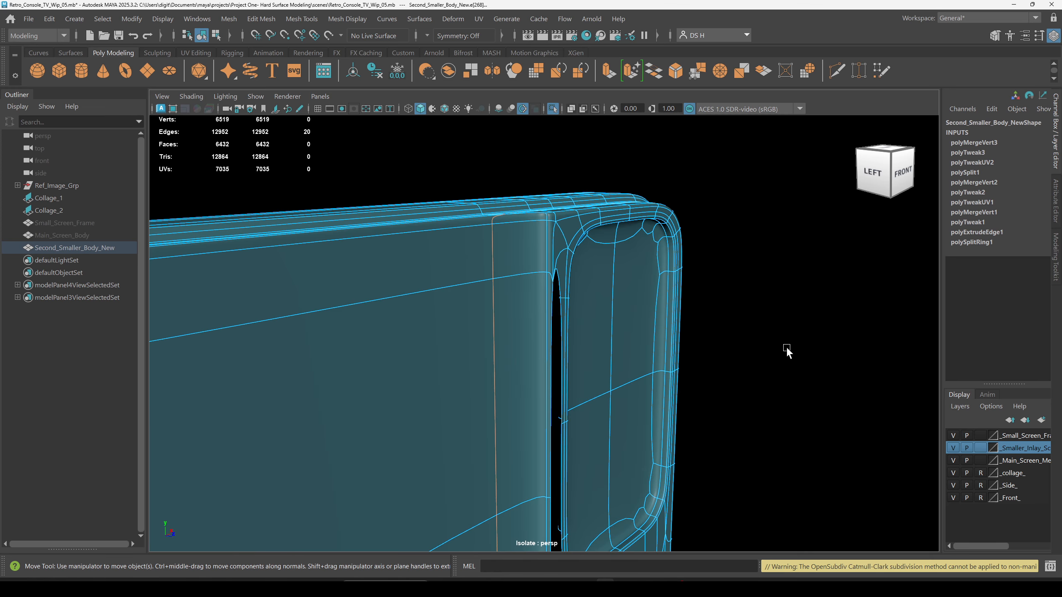
{"action": "left_click_drag", "start_coordinate": [687, 335], "coordinate": [685, 363], "text": "alt"}
{"action": "right_click_drag", "start_coordinate": [496, 361], "coordinate": [615, 464], "text": "alt"}
{"action": "key", "text": "1"}
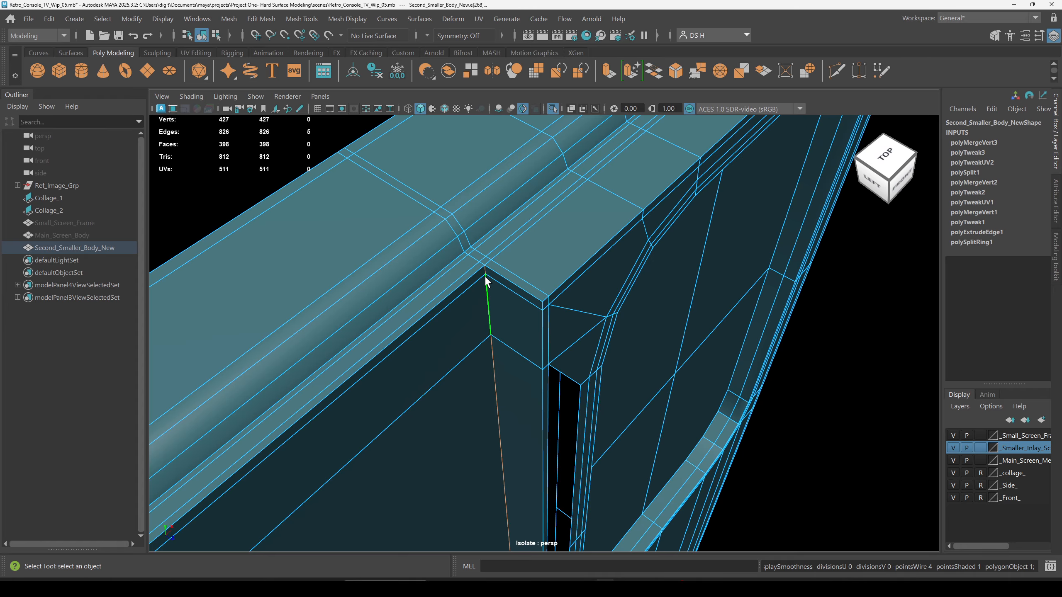
{"action": "key", "text": "3"}
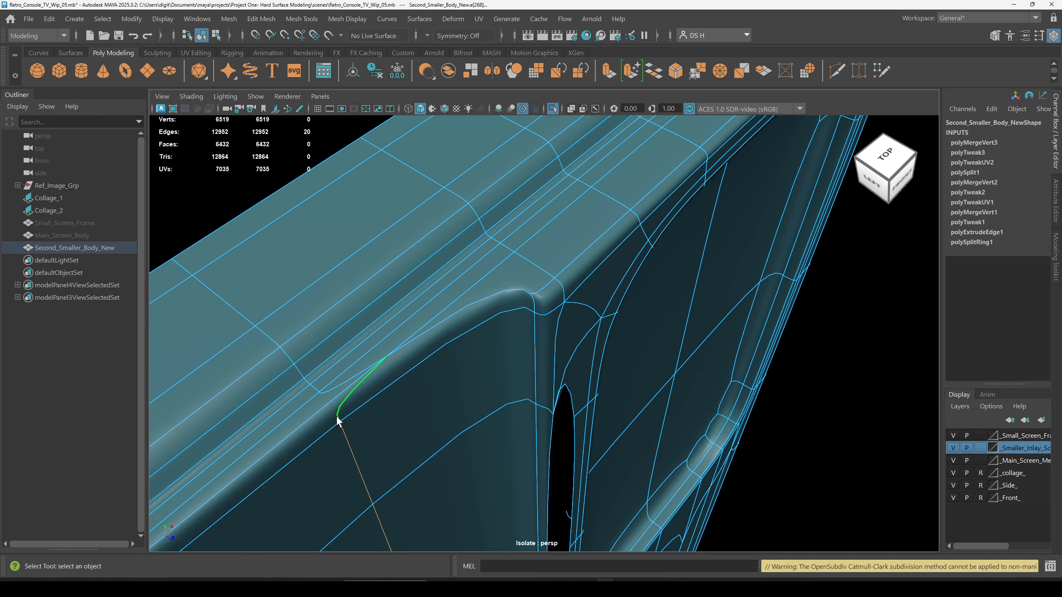
{"action": "key", "text": "1"}
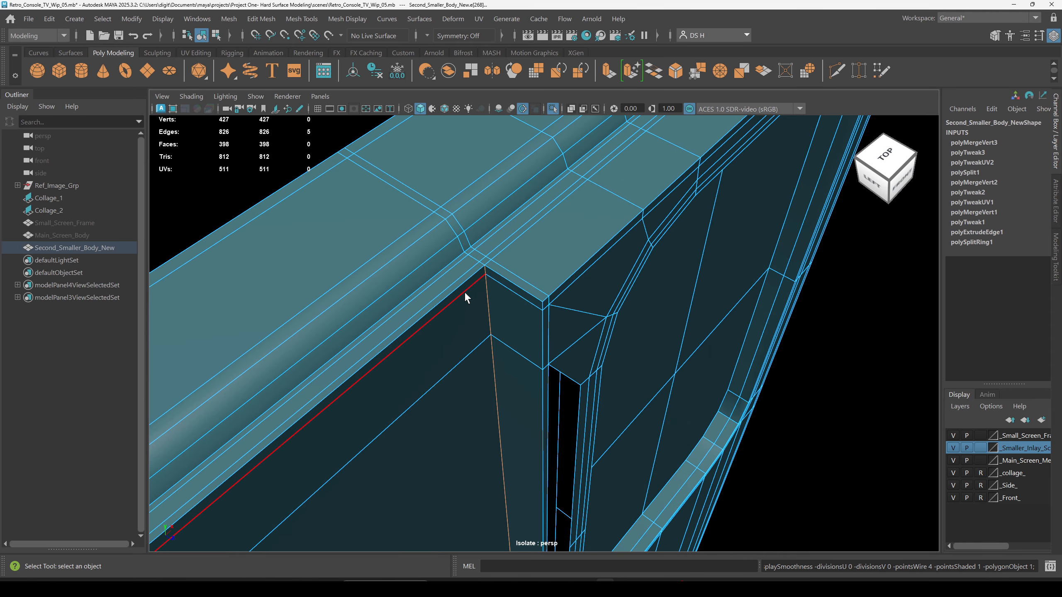
Insert an edge loop along the step wall and top ledge, close to their rear edge, undoing the first placement and placing it again.
{"action": "right_click_drag", "start_coordinate": [626, 295], "coordinate": [771, 185]}
{"action": "left_click_drag", "start_coordinate": [810, 355], "coordinate": [813, 276], "text": "alt"}
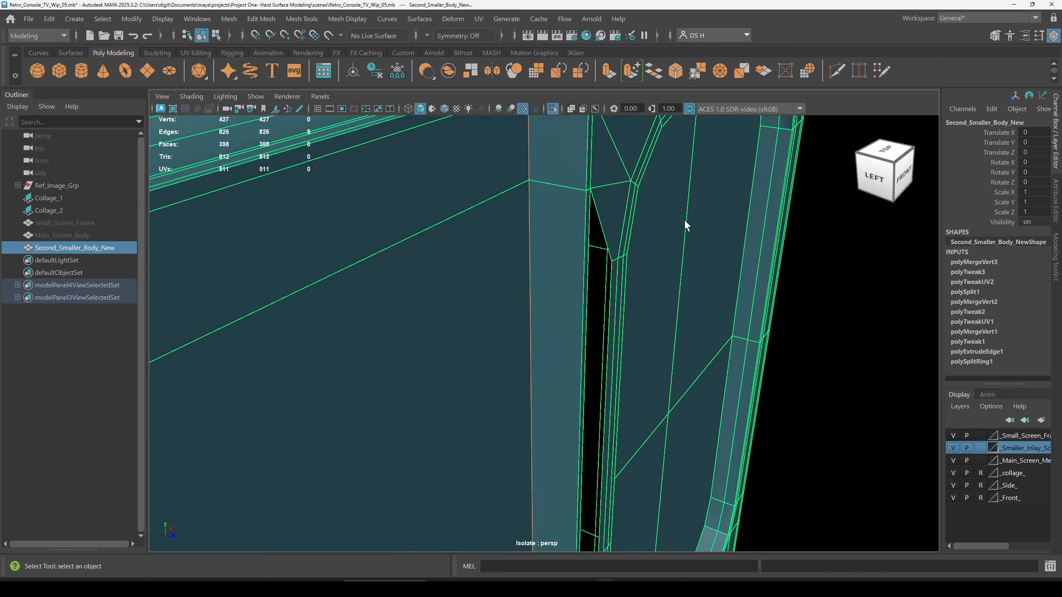
{"action": "middle_click_drag", "start_coordinate": [642, 201], "coordinate": [646, 326], "text": "alt"}
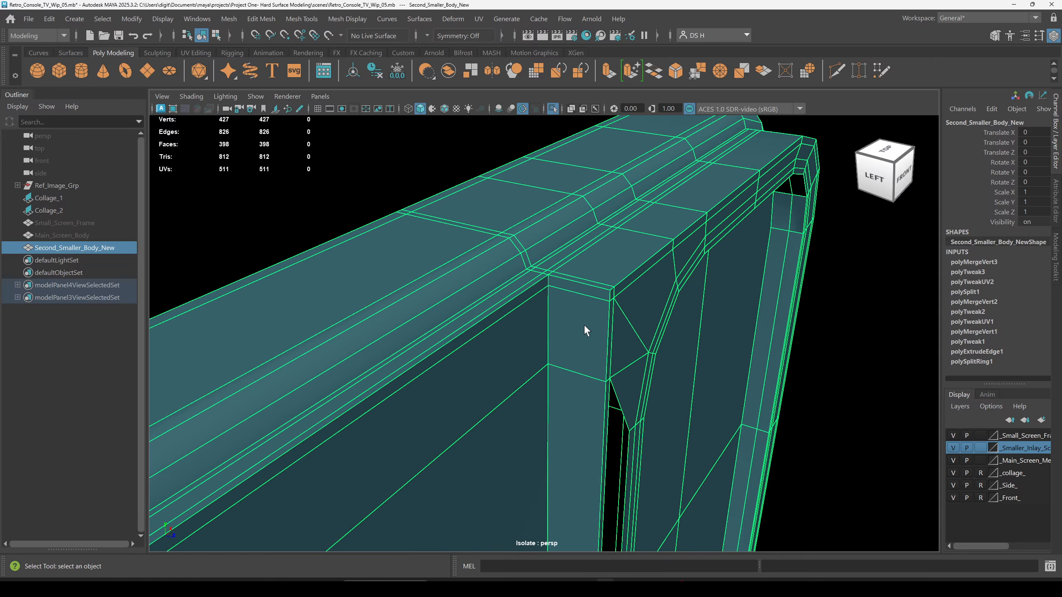
{"action": "right_click_drag", "start_coordinate": [599, 212], "coordinate": [481, 233], "text": "shift"}
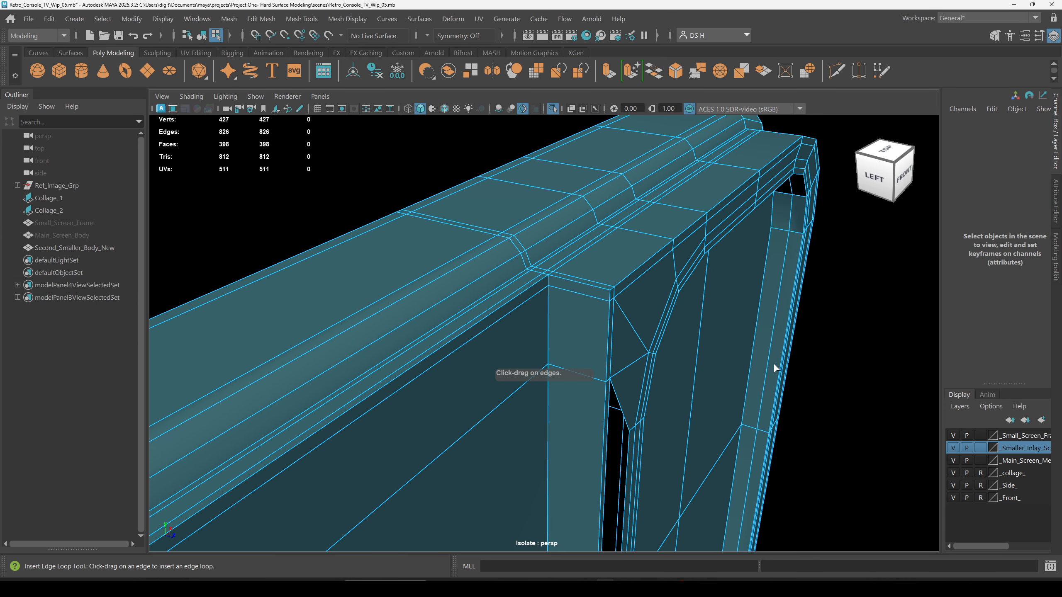
{"action": "left_click_drag", "start_coordinate": [774, 362], "coordinate": [618, 285], "text": "alt"}
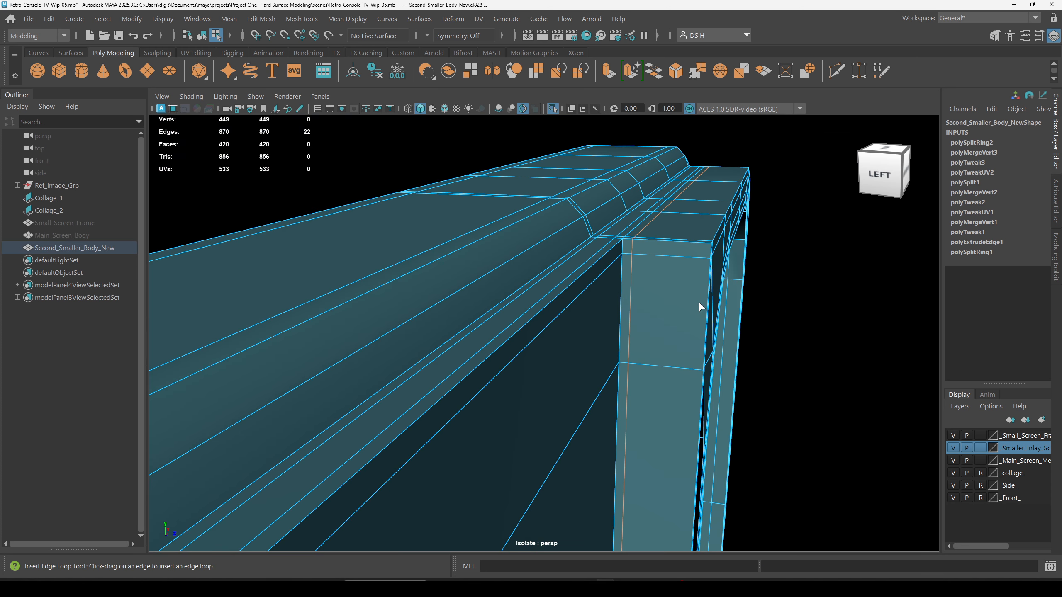
{"action": "left_click_drag", "start_coordinate": [699, 301], "coordinate": [661, 318], "text": "alt"}
{"action": "key", "text": "ctrl+z"}
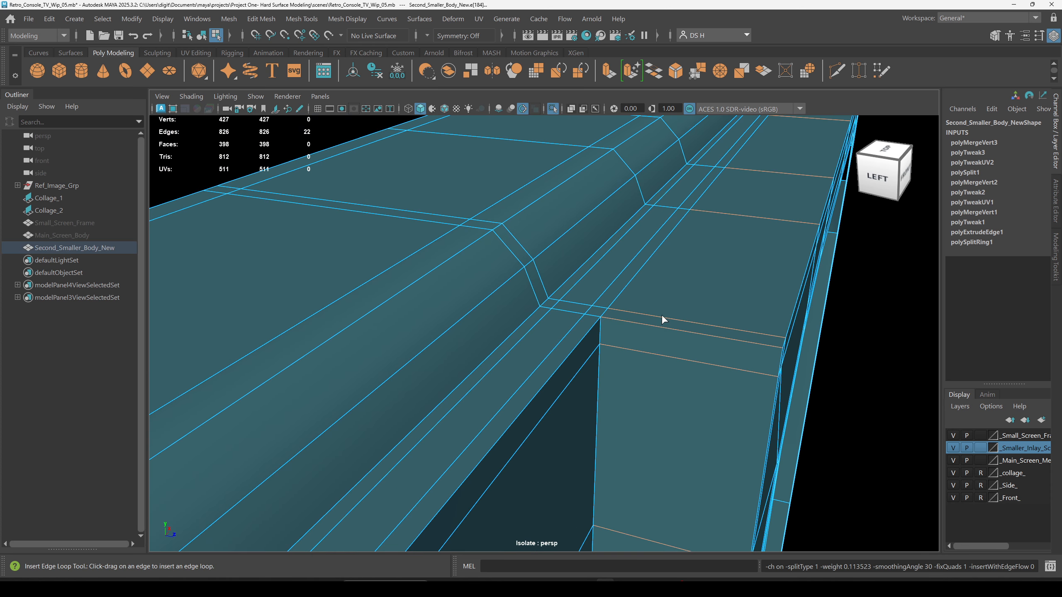
{"action": "left_click", "coordinate": [613, 319]}
{"action": "left_click_drag", "start_coordinate": [901, 384], "coordinate": [702, 332], "text": "alt"}
{"action": "left_click_drag", "start_coordinate": [801, 367], "coordinate": [768, 384], "text": "alt"}
Examine the effect of the added step-wall edge loop on the body's smoothed corner.
{"action": "key", "text": "3"}
{"action": "right_click_drag", "start_coordinate": [768, 384], "coordinate": [678, 331], "text": "alt"}
{"action": "right_click_drag", "start_coordinate": [710, 326], "coordinate": [806, 283]}
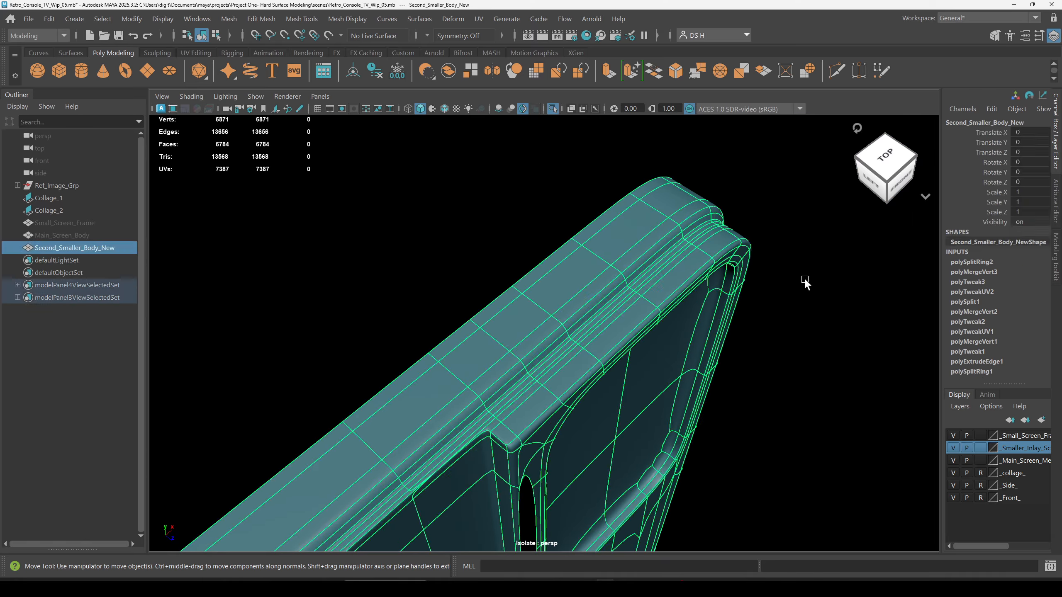
{"action": "left_click", "coordinate": [805, 283]}
{"action": "left_click_drag", "start_coordinate": [805, 283], "coordinate": [693, 314], "text": "alt"}
{"action": "left_click_drag", "start_coordinate": [562, 312], "coordinate": [477, 379], "text": "alt"}
{"action": "left_click", "coordinate": [477, 379]}
{"action": "key", "text": "1"}
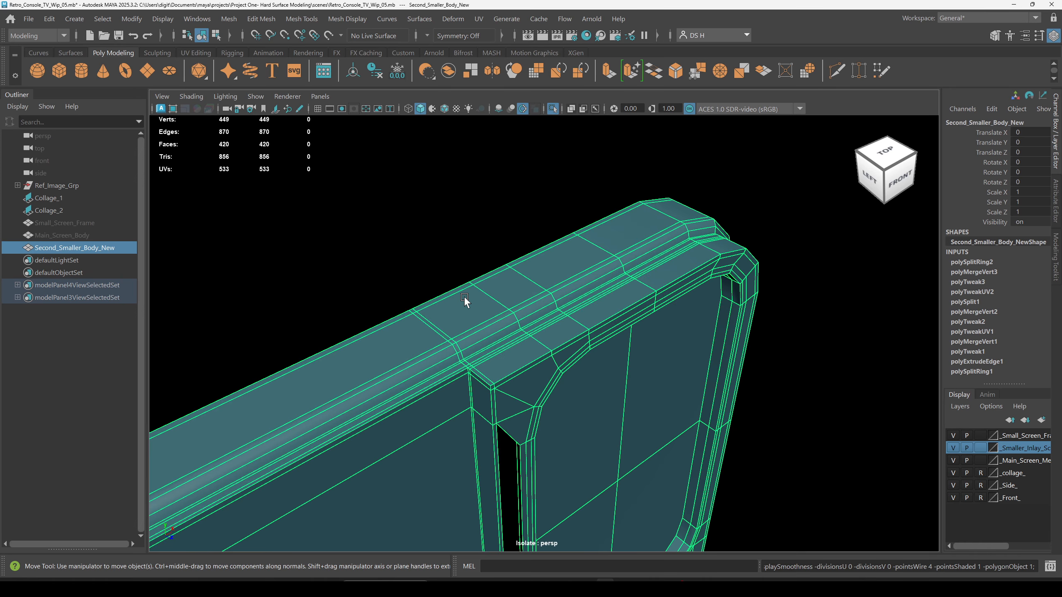
{"action": "left_click_drag", "start_coordinate": [464, 295], "coordinate": [655, 303], "text": "alt"}
{"action": "right_click_drag", "start_coordinate": [654, 304], "coordinate": [758, 404], "text": "alt"}
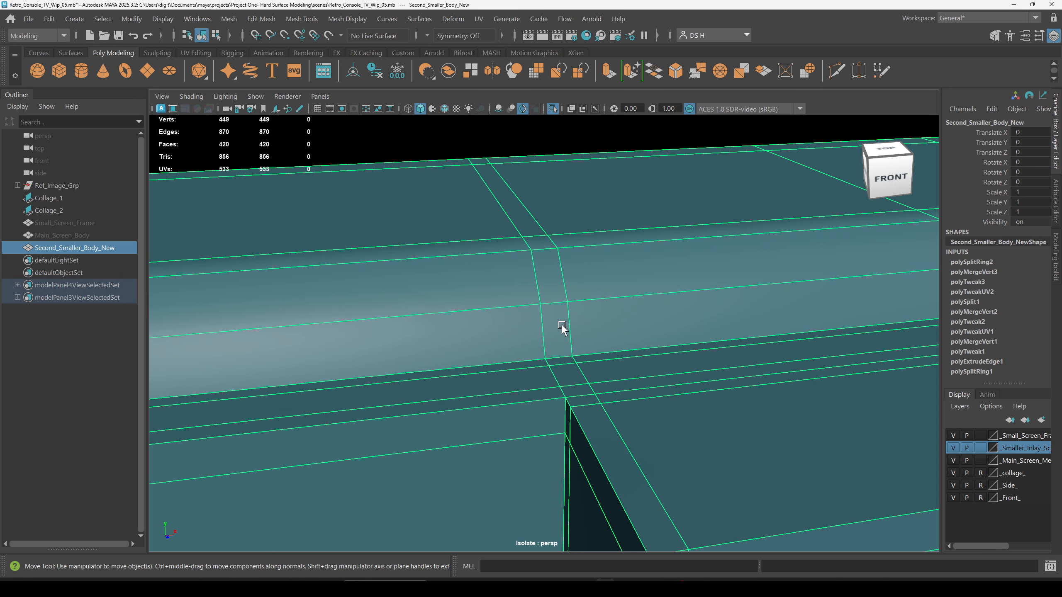
Select the large panel's vertical edge at the step wall and inspect its smoothed shape for missing edge support.
{"action": "right_click_drag", "start_coordinate": [561, 324], "coordinate": [562, 293]}
{"action": "double_click", "coordinate": [567, 409]}
{"action": "right_click_drag", "start_coordinate": [833, 383], "coordinate": [756, 415], "text": "alt"}
{"action": "middle_click_drag", "start_coordinate": [636, 452], "coordinate": [715, 271], "text": "alt"}
{"action": "key", "text": "3"}
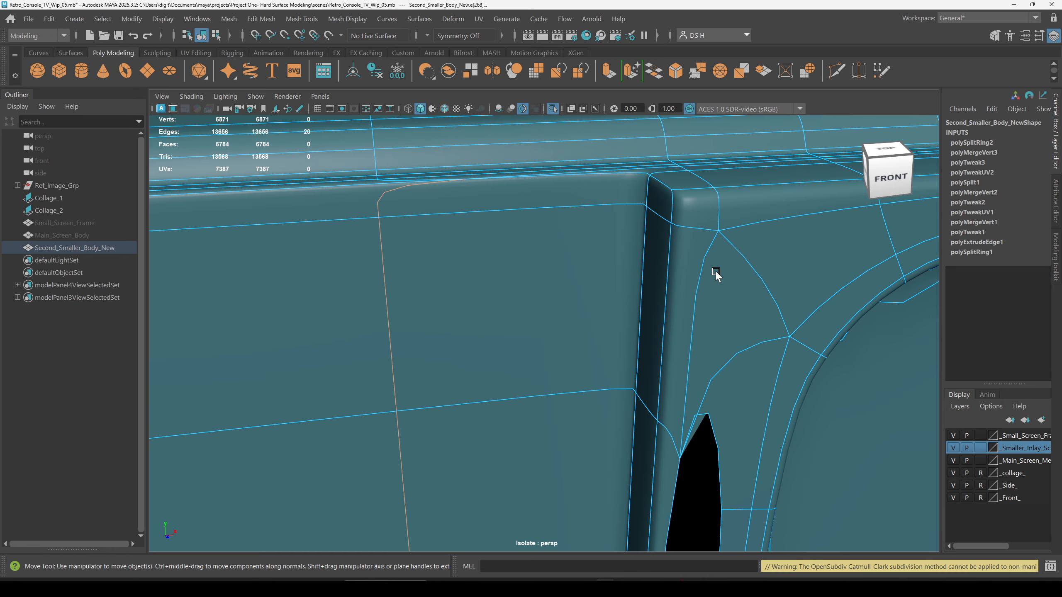
{"action": "key", "text": "1"}
{"action": "right_click", "coordinate": [637, 190], "text": "shift"}
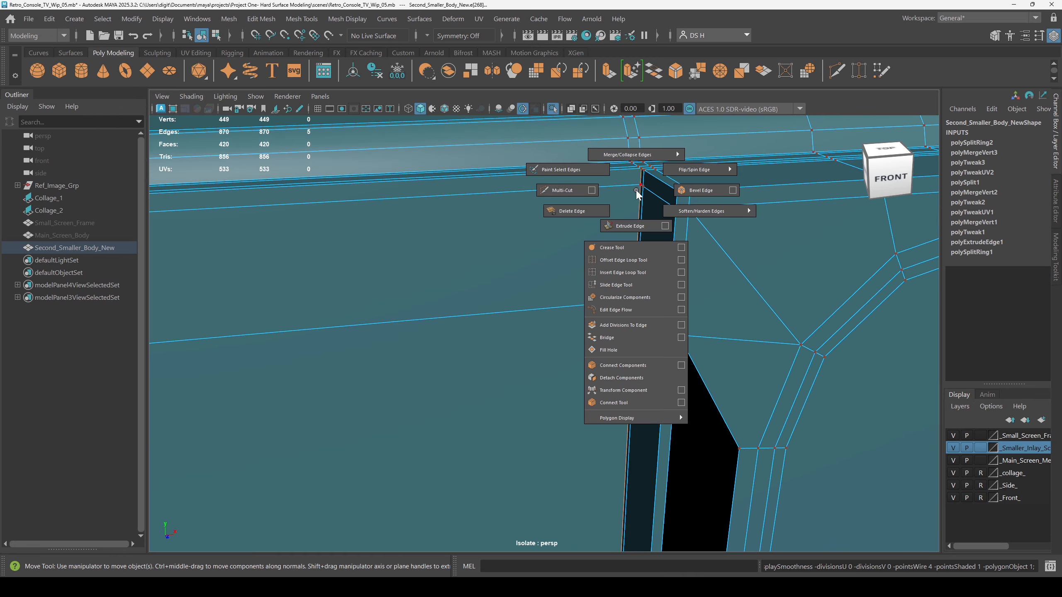
{"action": "key", "text": "F8"}
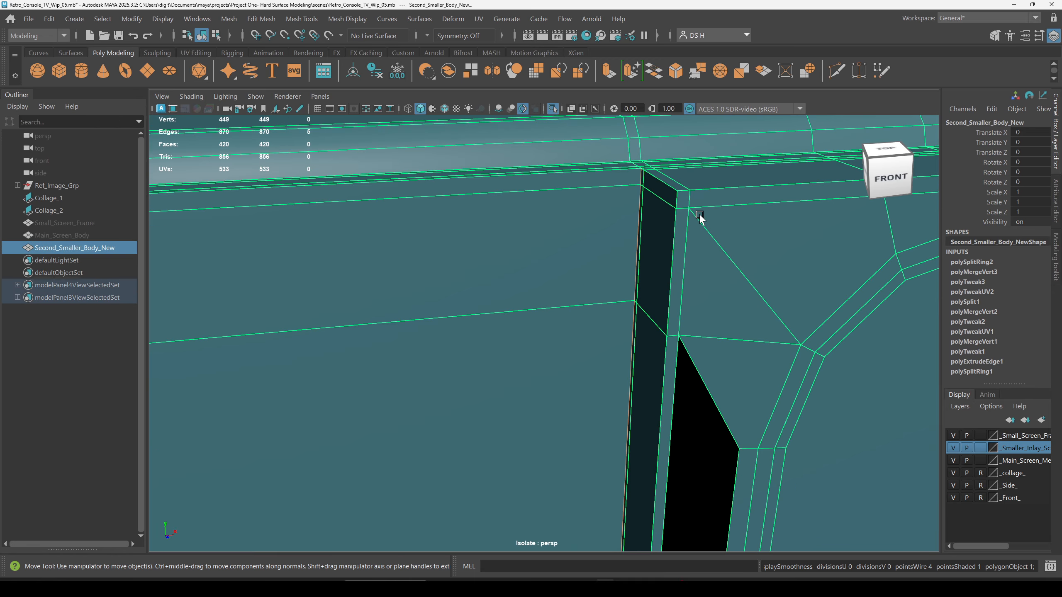
{"action": "left_click_drag", "start_coordinate": [780, 209], "coordinate": [640, 194], "text": "alt"}
{"action": "left_click", "coordinate": [633, 190]}
{"action": "left_click", "coordinate": [639, 256]}
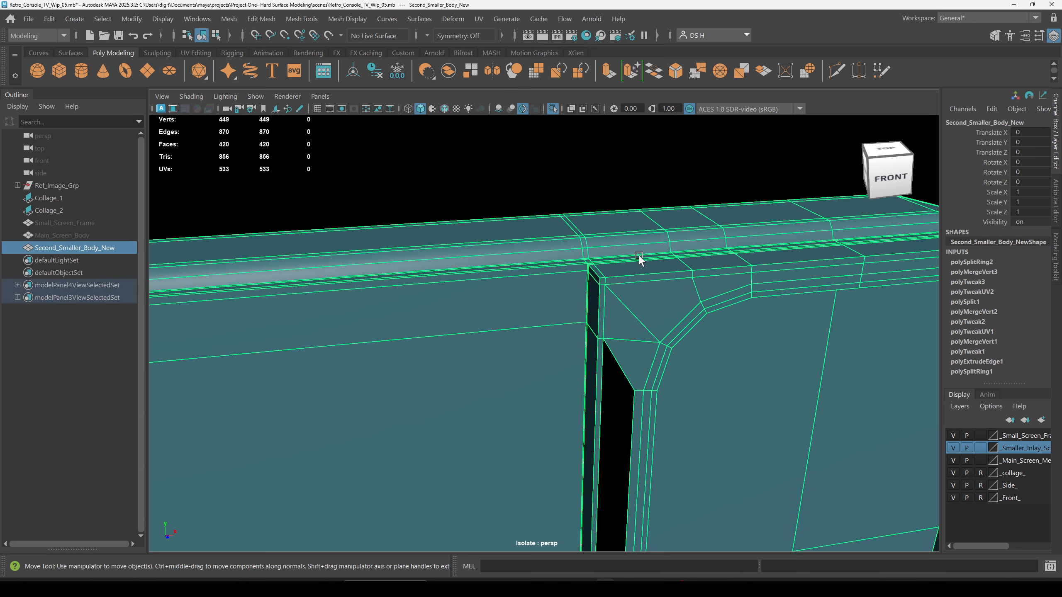
Insert a vertical edge loop on the large panel close to the step wall, and check the corner in the smoothed preview.
{"action": "right_click_drag", "start_coordinate": [649, 228], "coordinate": [421, 268], "text": "shift"}
{"action": "left_click_drag", "start_coordinate": [590, 268], "coordinate": [553, 286], "text": "alt"}
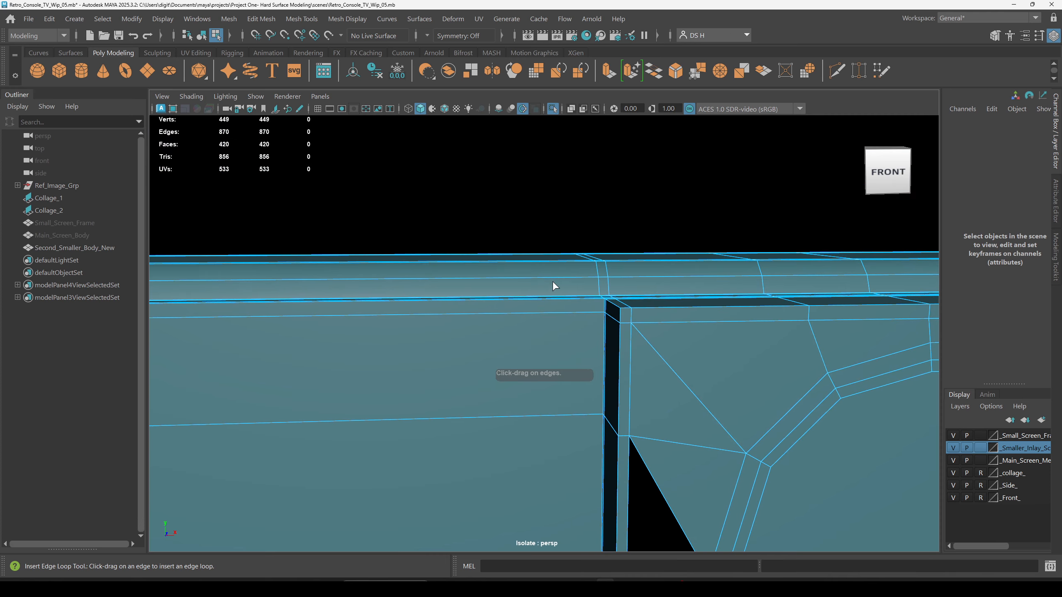
{"action": "left_click_drag", "start_coordinate": [607, 244], "coordinate": [782, 289], "text": "alt"}
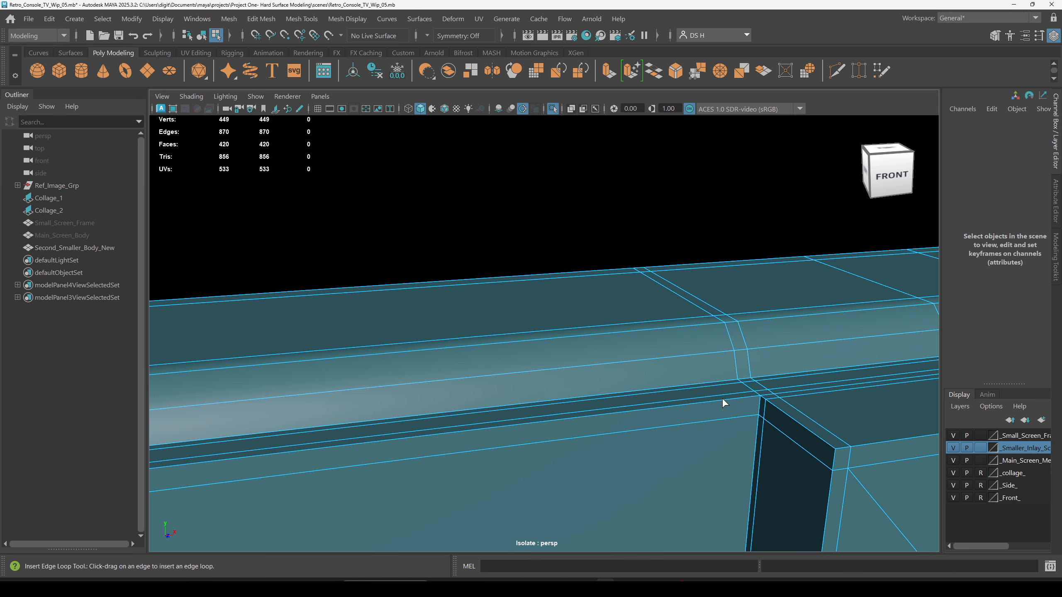
{"action": "left_click_drag", "start_coordinate": [685, 404], "coordinate": [754, 403]}
{"action": "key", "text": "w"}
{"action": "right_click_drag", "start_coordinate": [724, 413], "coordinate": [930, 419], "text": "alt"}
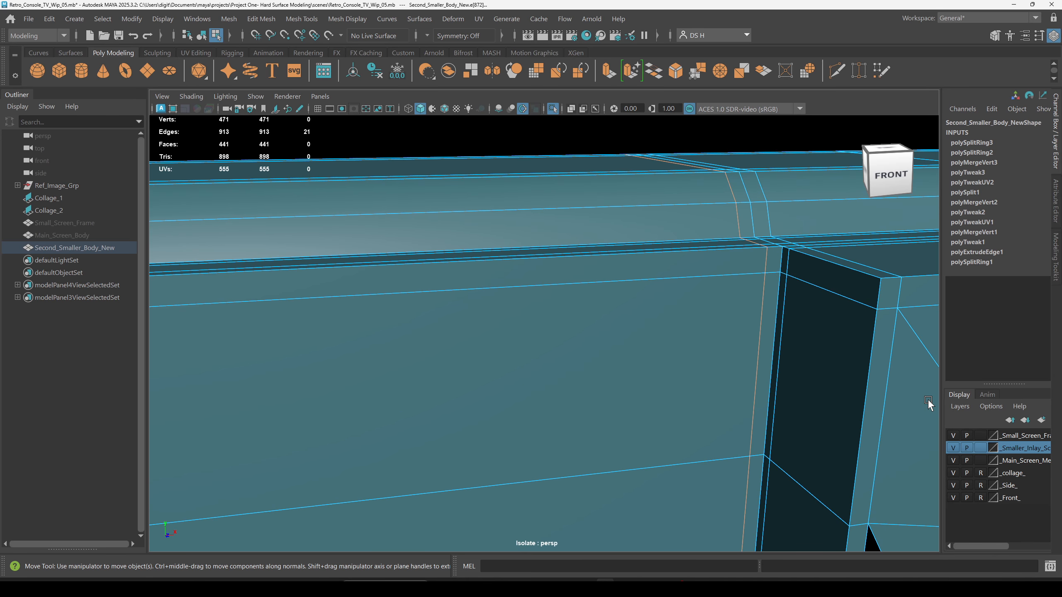
{"action": "key", "text": "3"}
{"action": "right_click_drag", "start_coordinate": [857, 368], "coordinate": [644, 277], "text": "alt"}
{"action": "key", "text": "F8"}
{"action": "left_click", "coordinate": [702, 226]}
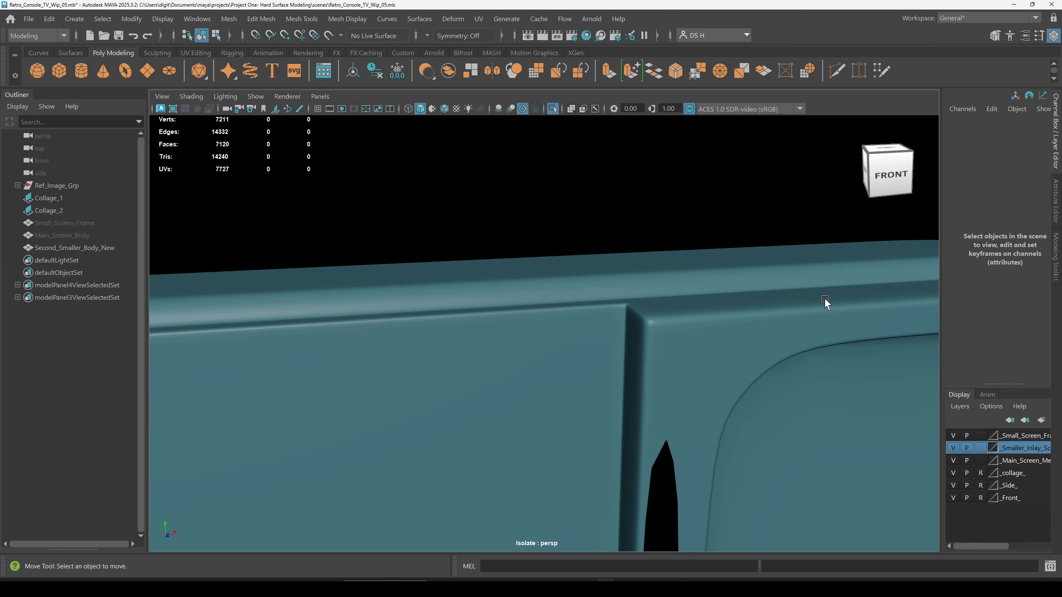
{"action": "left_click_drag", "start_coordinate": [825, 297], "coordinate": [711, 370], "text": "alt"}
{"action": "left_click", "coordinate": [729, 375]}
{"action": "key", "text": "1"}
Try to move the large panel's new vertical edge loop sideways towards the step wall, and undo the move.
{"action": "left_click", "coordinate": [635, 158]}
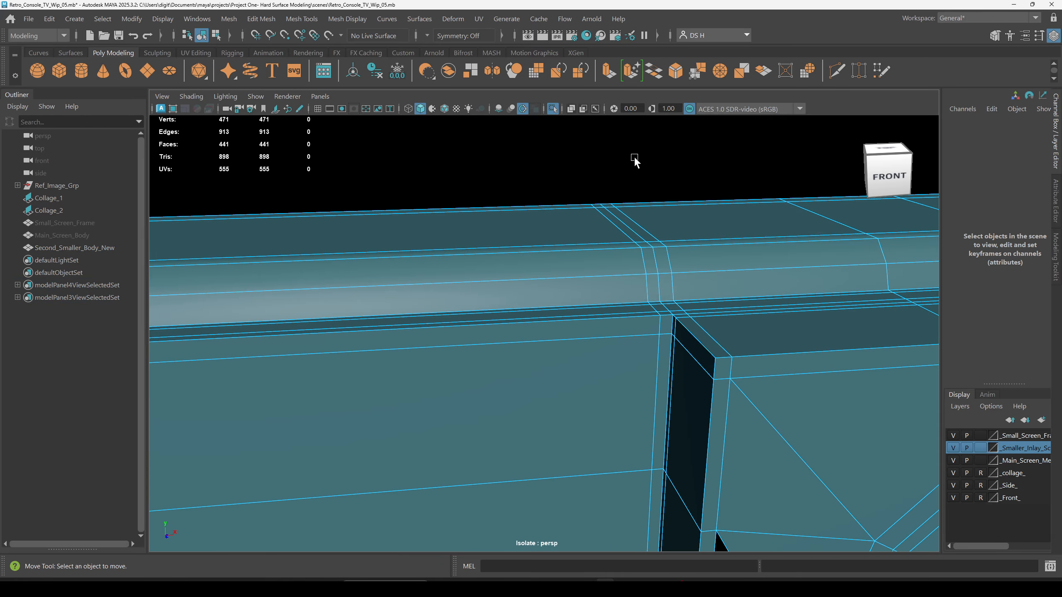
{"action": "double_click", "coordinate": [656, 356]}
{"action": "right_click_drag", "start_coordinate": [861, 366], "coordinate": [684, 377], "text": "alt"}
{"action": "left_click_drag", "start_coordinate": [684, 377], "coordinate": [669, 314], "text": "alt"}
{"action": "right_click_drag", "start_coordinate": [669, 314], "coordinate": [606, 321], "text": "alt"}
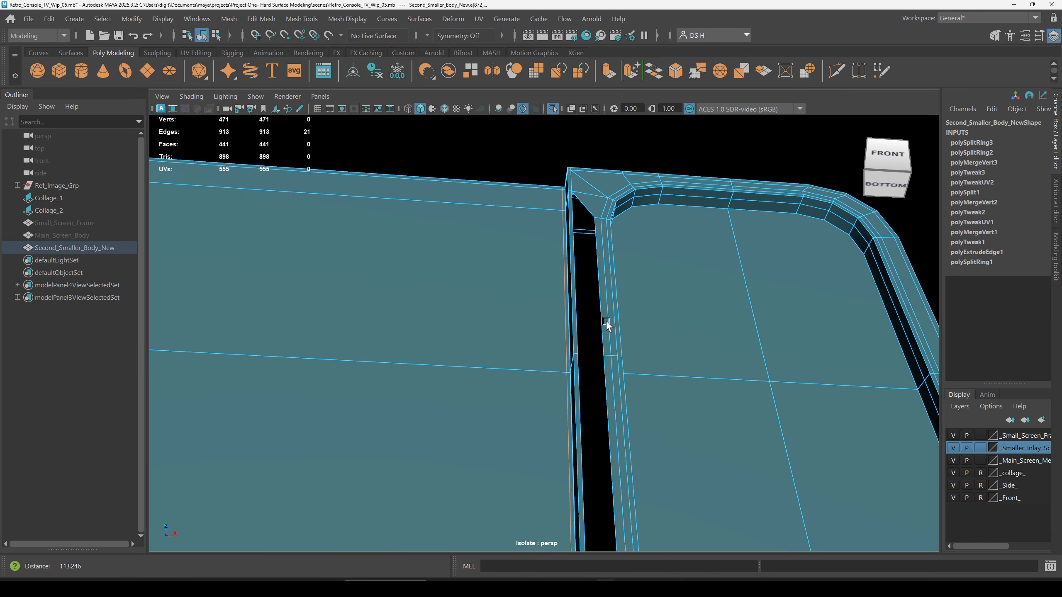
{"action": "key", "text": "w"}
{"action": "mouse_move", "coordinate": [606, 320]}
{"action": "left_mouse_down", "text": "alt"}
{"action": "mouse_move", "coordinate": [636, 220]}
{"action": "mouse_move", "coordinate": [799, 361]}
{"action": "mouse_move", "coordinate": [654, 234]}
{"action": "mouse_move", "coordinate": [654, 287]}
{"action": "mouse_move", "coordinate": [623, 308]}
{"action": "mouse_move", "coordinate": [615, 301]}
{"action": "left_mouse_up", "text": "alt"}
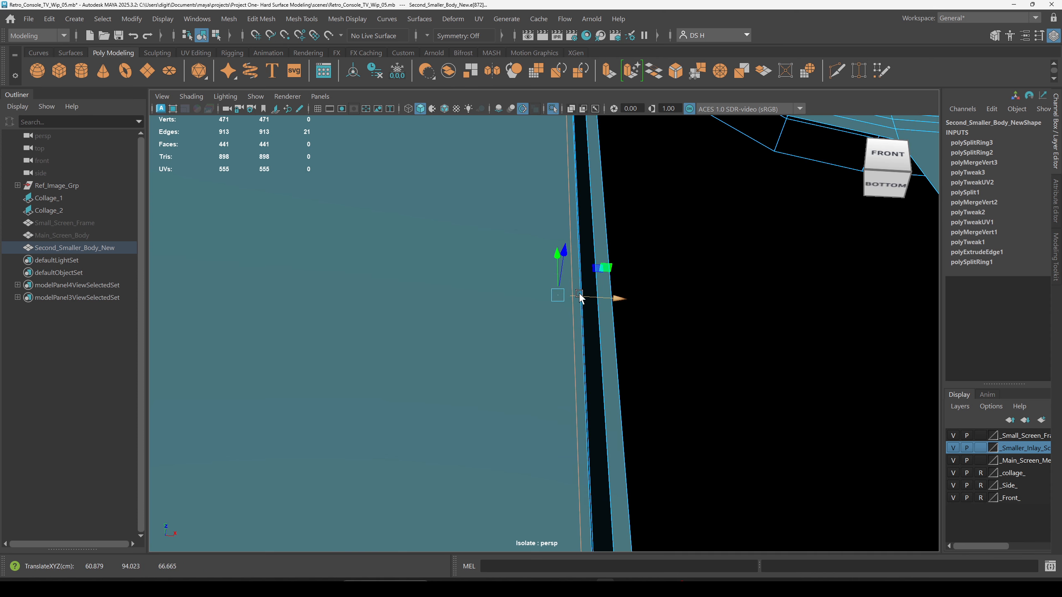
{"action": "key", "text": "ctrl+z"}
{"action": "key", "text": "ctrl+z"}
{"action": "right_click_drag", "start_coordinate": [603, 267], "coordinate": [652, 165], "text": "alt"}
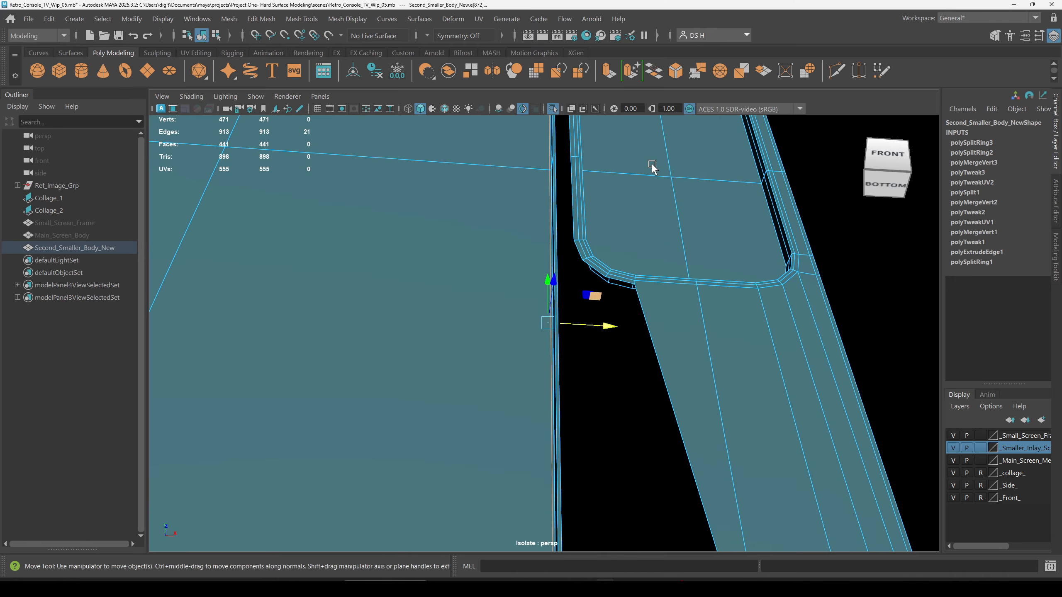
{"action": "middle_click_drag", "start_coordinate": [652, 164], "coordinate": [612, 276], "text": "alt"}
{"action": "left_click_drag", "start_coordinate": [612, 276], "coordinate": [640, 311], "text": "alt"}
{"action": "right_click_drag", "start_coordinate": [639, 312], "coordinate": [853, 419], "text": "alt"}
{"action": "right_click_drag", "start_coordinate": [625, 329], "coordinate": [677, 267]}
{"action": "left_click_drag", "start_coordinate": [714, 168], "coordinate": [309, 280], "text": "alt"}
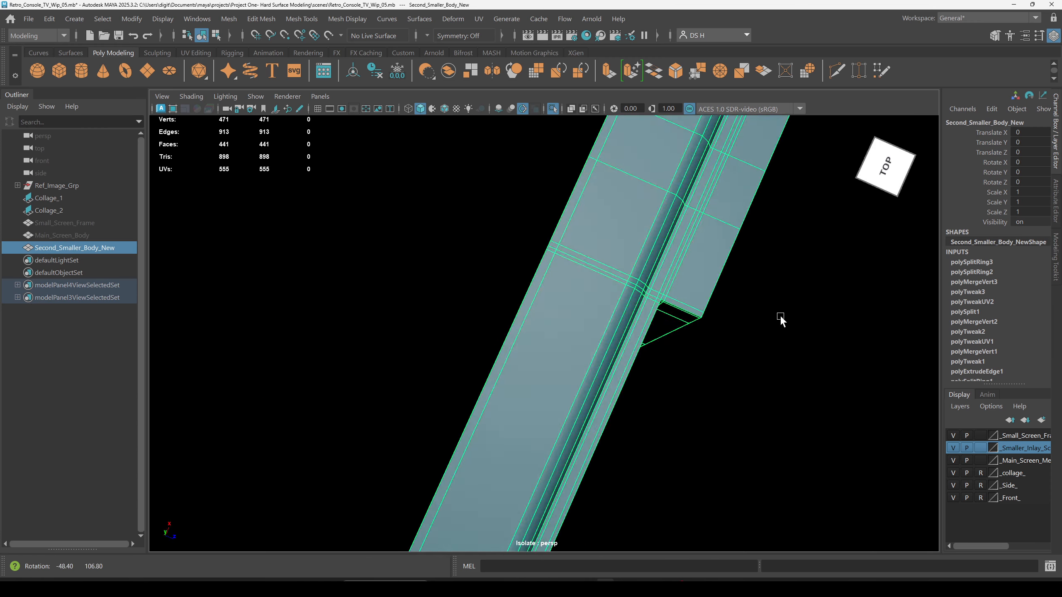
{"action": "right_click_drag", "start_coordinate": [308, 280], "coordinate": [657, 5], "text": "alt"}
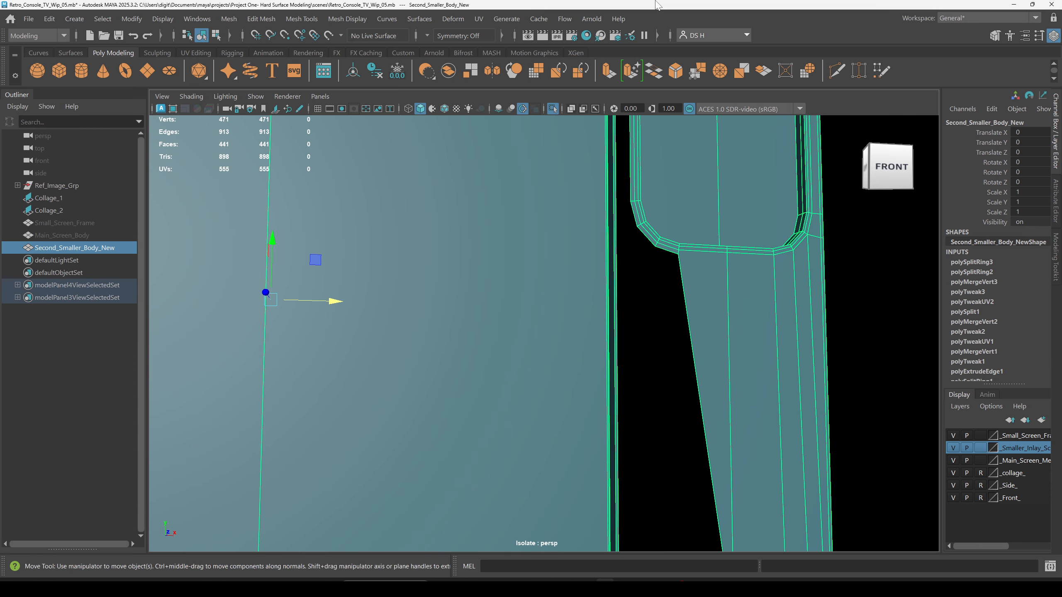
Select the vertex at the bottom corner of the step wall and examine how the surrounding edges meet.
{"action": "left_click_drag", "start_coordinate": [686, 138], "coordinate": [574, 218], "text": "alt"}
{"action": "right_click_drag", "start_coordinate": [574, 218], "coordinate": [742, 301], "text": "alt"}
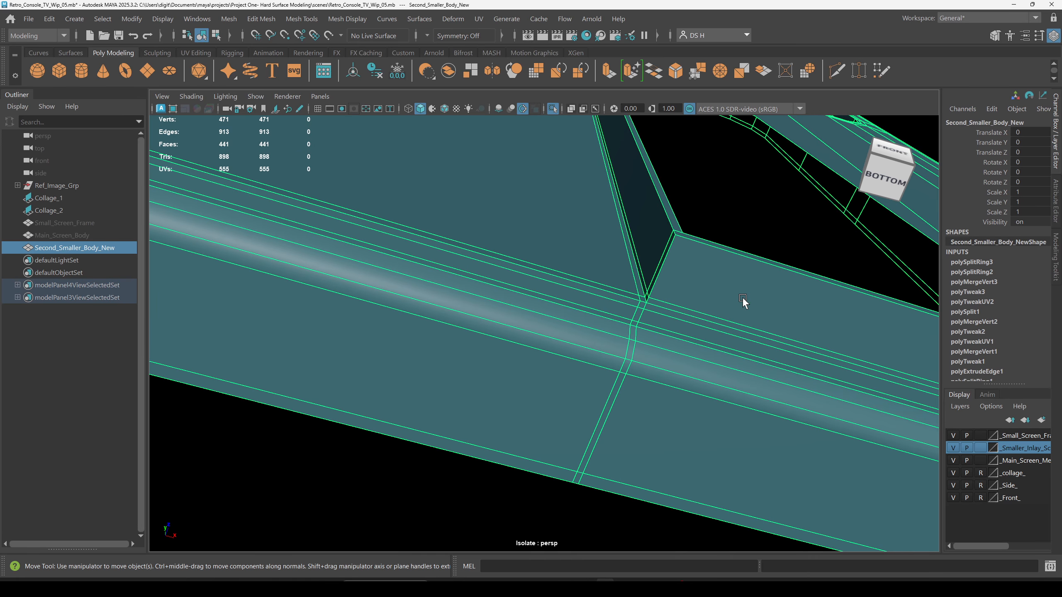
{"action": "left_click_drag", "start_coordinate": [742, 300], "coordinate": [595, 297], "text": "alt"}
{"action": "right_click_drag", "start_coordinate": [595, 297], "coordinate": [711, 362], "text": "alt"}
{"action": "key", "text": "F9"}
{"action": "left_click_drag", "start_coordinate": [712, 363], "coordinate": [432, 256], "text": "alt"}
{"action": "left_click", "coordinate": [367, 188]}
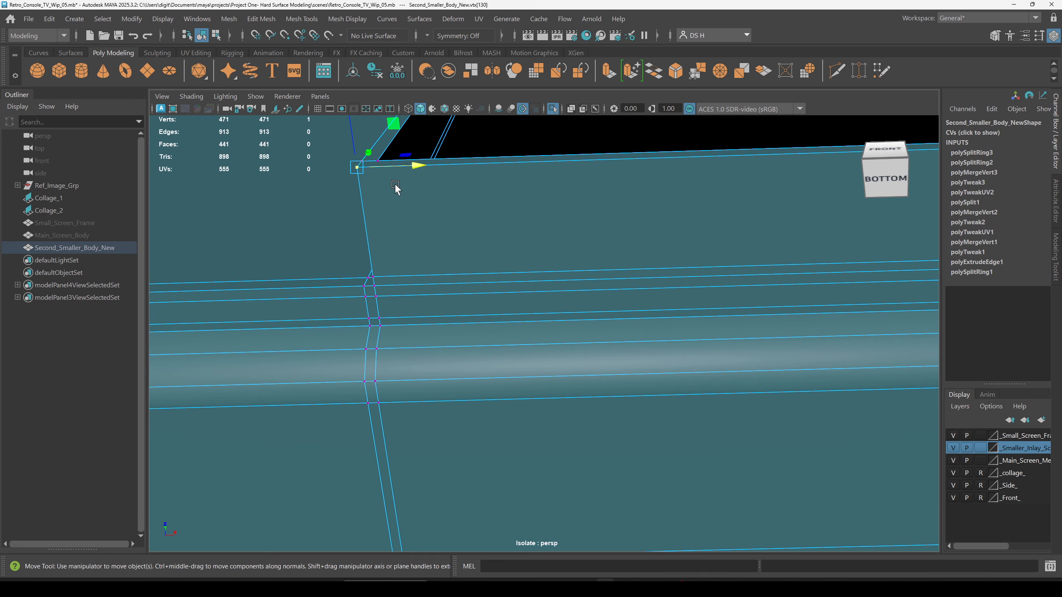
{"action": "key", "text": "f"}
{"action": "left_click_drag", "start_coordinate": [398, 180], "coordinate": [474, 230], "text": "alt"}
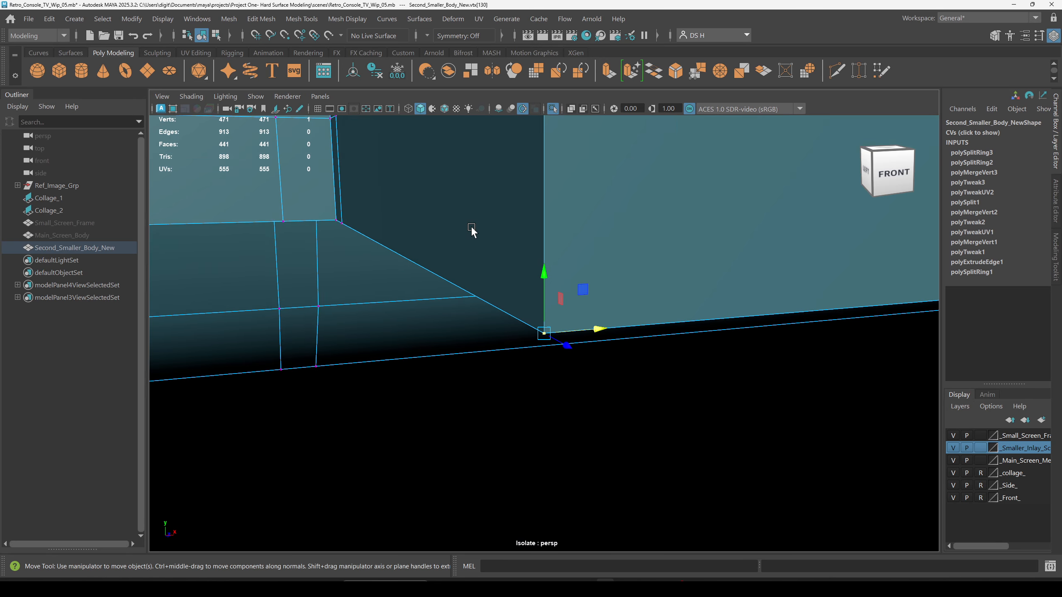
{"action": "middle_click_drag", "start_coordinate": [474, 230], "coordinate": [518, 266], "text": "alt"}
{"action": "left_click_drag", "start_coordinate": [519, 265], "coordinate": [694, 297], "text": "alt"}
Try moving the vertex at the inner corner of the bottom strip sideways and upwards, and undo the moves.
{"action": "left_click", "coordinate": [594, 316]}
{"action": "key", "text": "ctrl+z"}
{"action": "key", "text": "ctrl+z"}
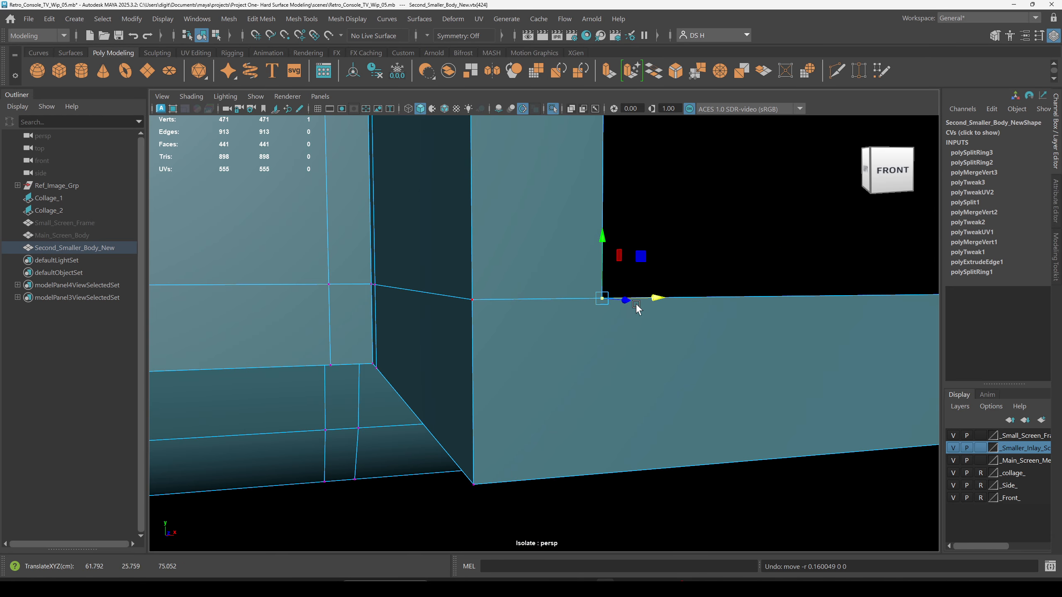
{"action": "left_click_drag", "start_coordinate": [602, 259], "coordinate": [603, 212]}
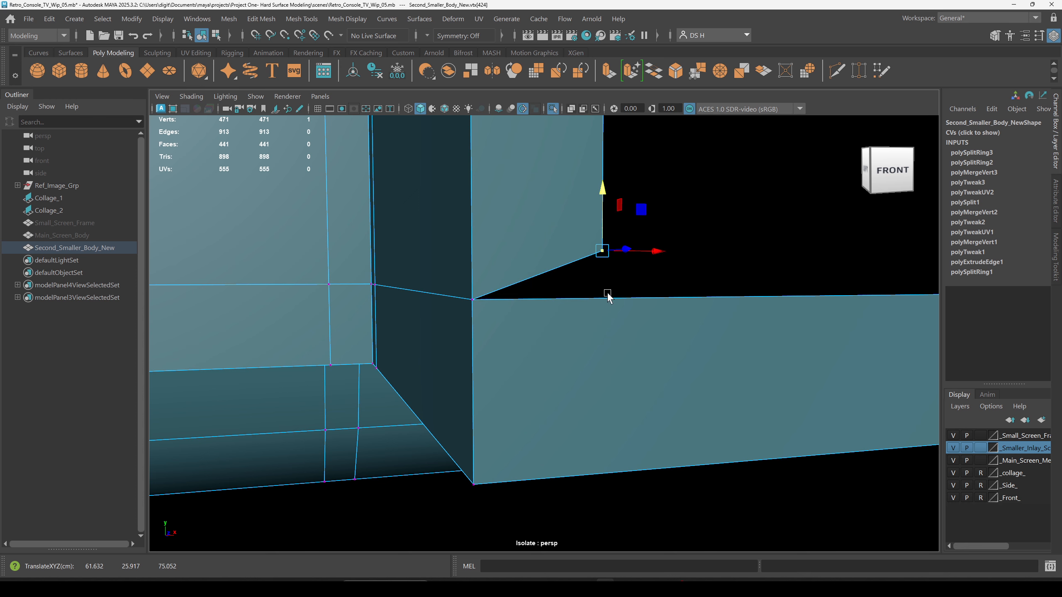
{"action": "key", "text": "ctrl+z"}
Insert an edge loop across the bottom strip beside the step wall, in line with the vertical strip's inner edge.
{"action": "left_click_drag", "start_coordinate": [711, 391], "coordinate": [562, 278], "text": "alt"}
{"action": "key", "text": "F8"}
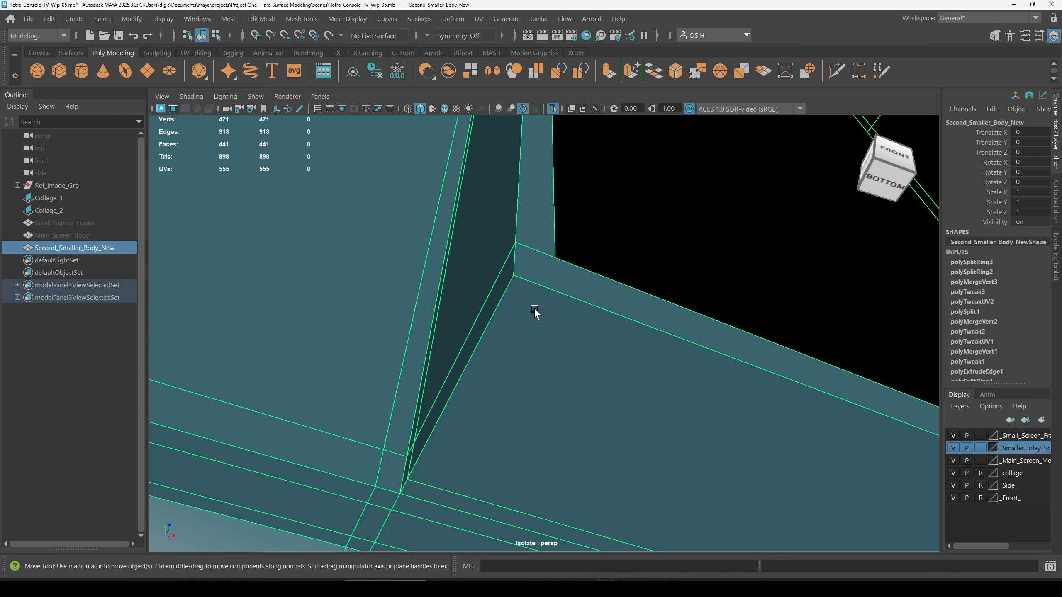
{"action": "right_click_drag", "start_coordinate": [549, 229], "coordinate": [220, 304], "text": "shift"}
{"action": "left_click_drag", "start_coordinate": [619, 325], "coordinate": [601, 295], "text": "alt"}
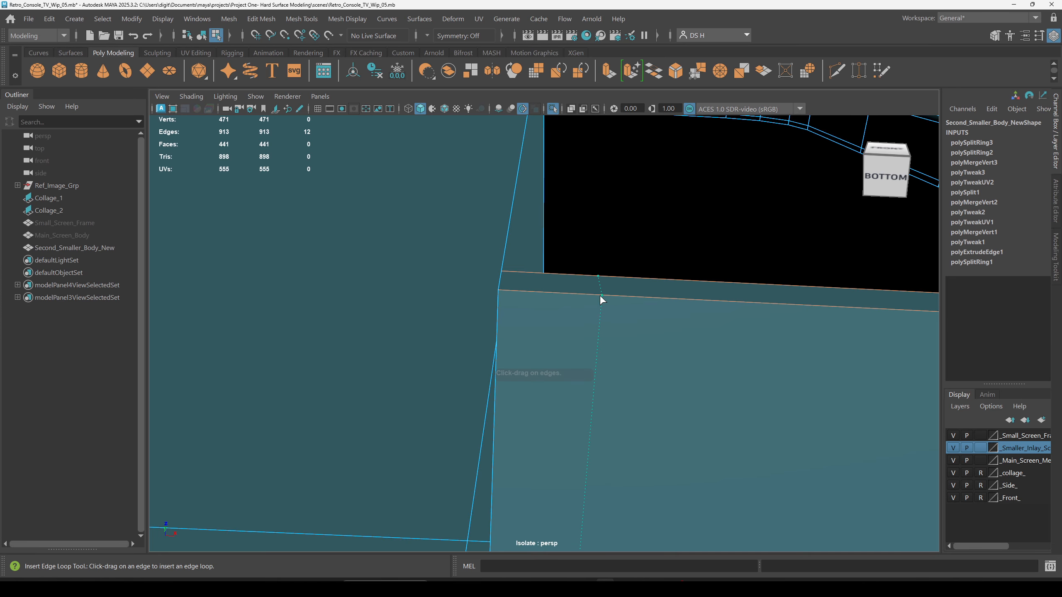
{"action": "left_click", "coordinate": [543, 311]}
{"action": "left_click_drag", "start_coordinate": [590, 310], "coordinate": [577, 260], "text": "alt"}
{"action": "key", "text": "w"}
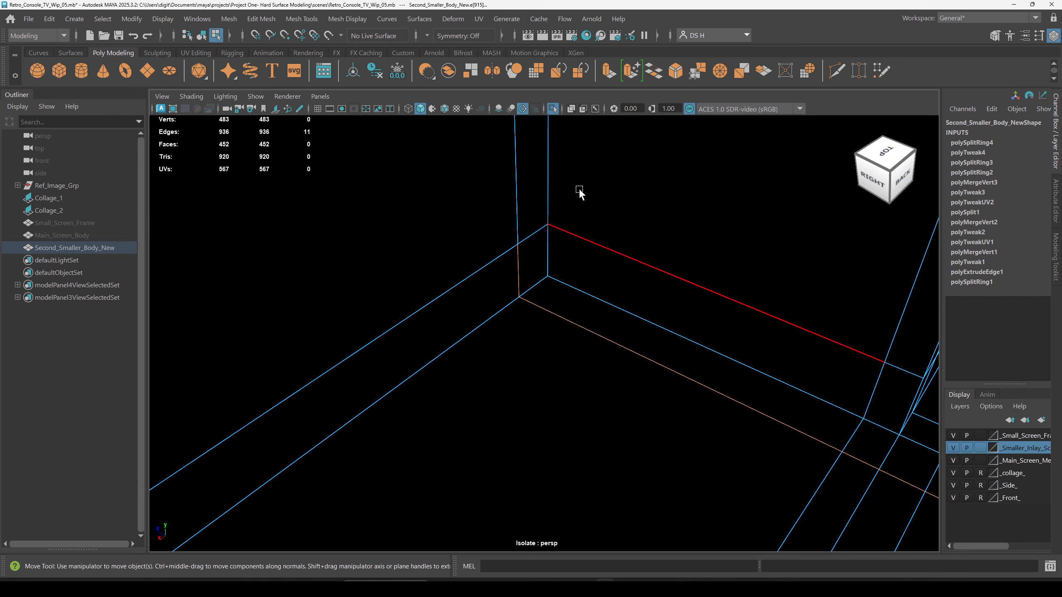
Merge the two overlapping vertices at the bottom strip's inner corner with a distance threshold of 0.001.
{"action": "right_click_drag", "start_coordinate": [580, 192], "coordinate": [481, 188]}
{"action": "left_click_drag", "start_coordinate": [445, 245], "coordinate": [430, 222], "text": "alt"}
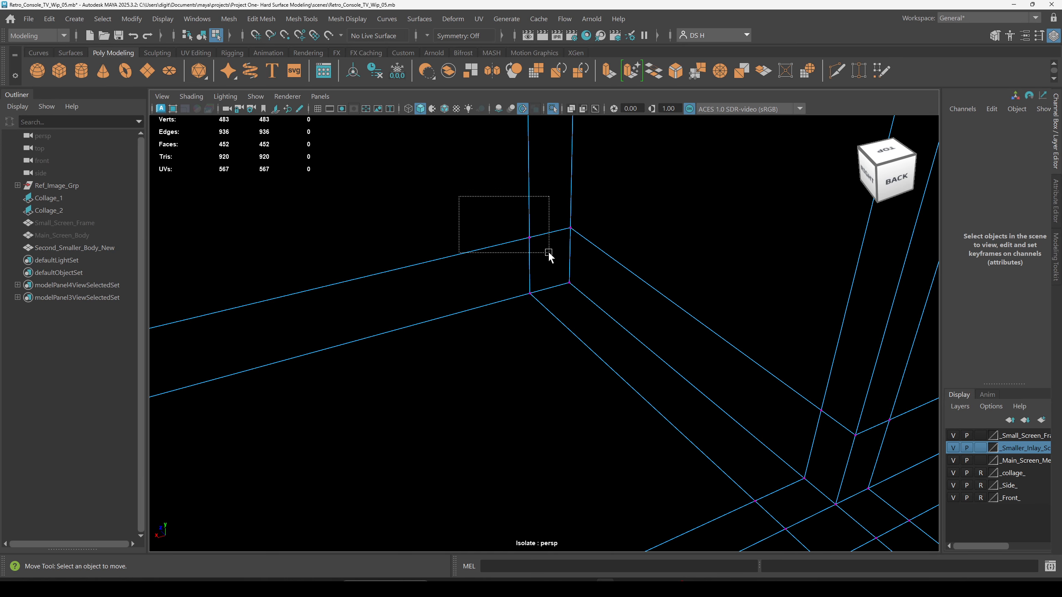
{"action": "left_click_drag", "start_coordinate": [549, 253], "coordinate": [548, 252]}
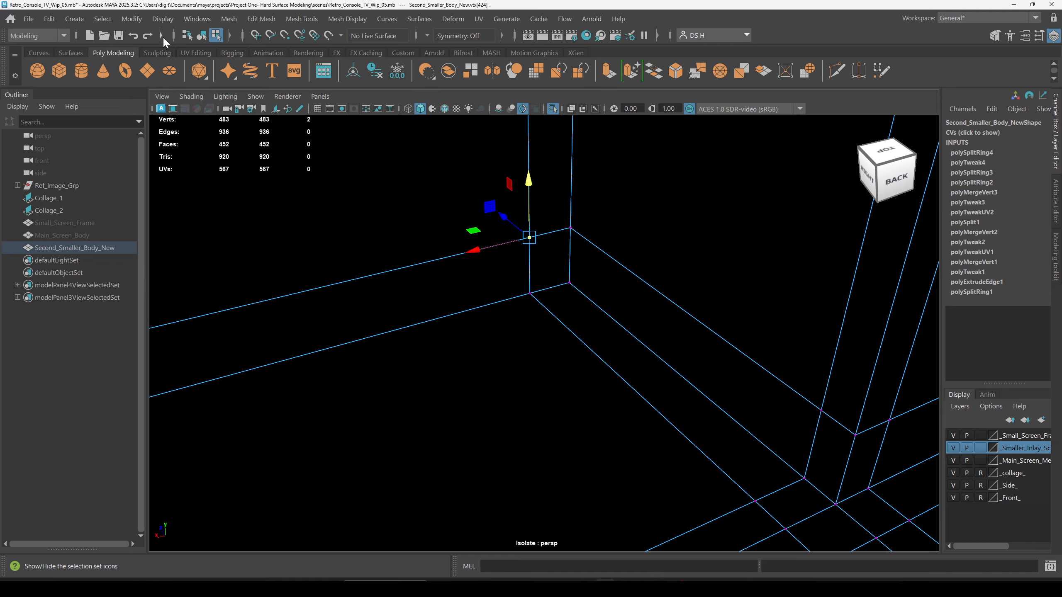
{"action": "right_click_drag", "start_coordinate": [395, 186], "coordinate": [404, 154], "text": "shift"}
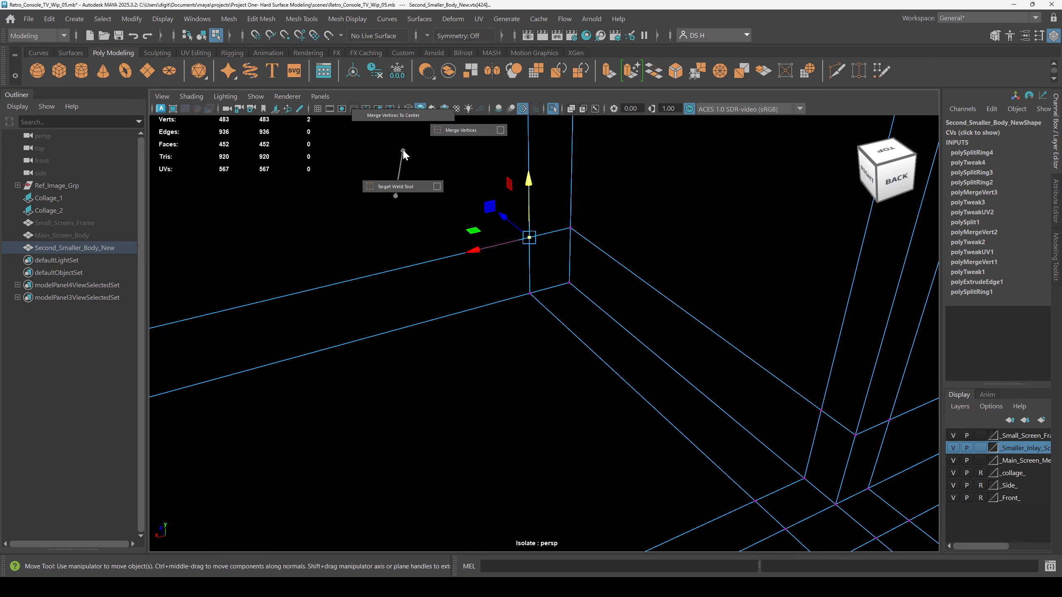
{"action": "right_click_drag", "start_coordinate": [478, 129], "coordinate": [478, 130], "text": "shift"}
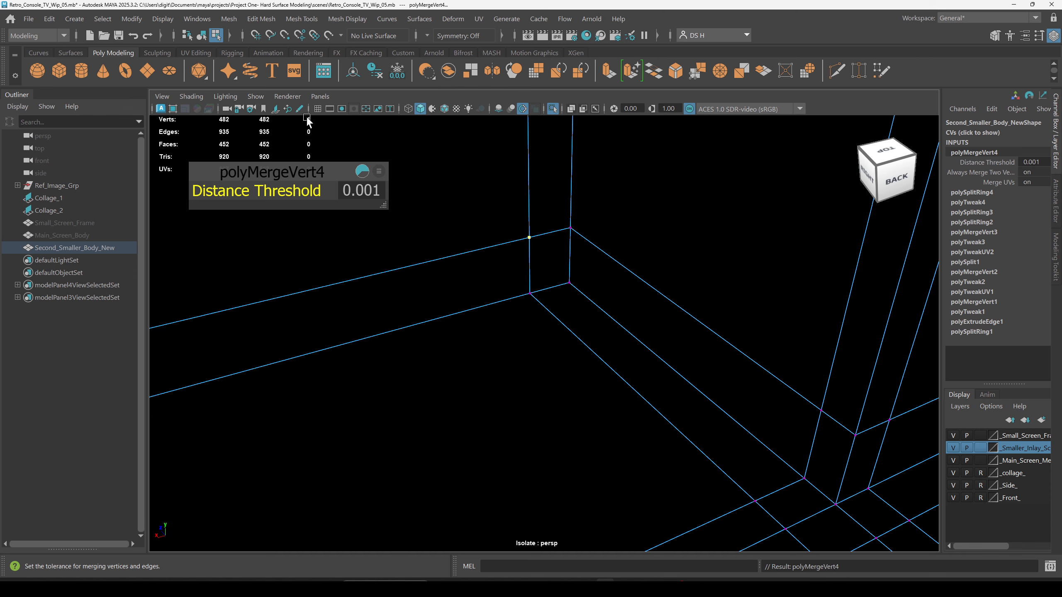
{"action": "key", "text": "w"}
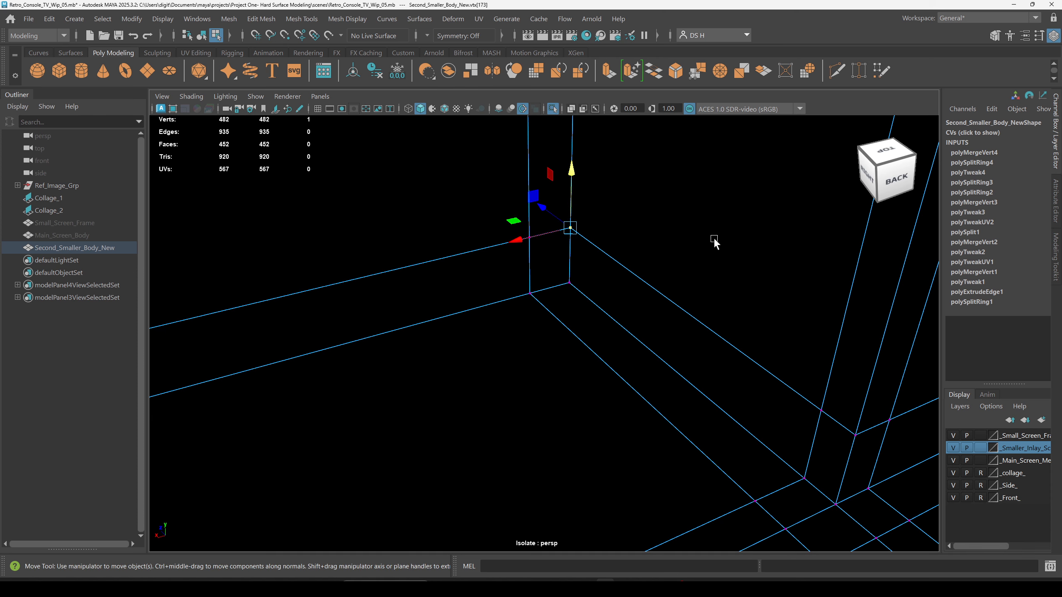
Check the merged bottom corner in the shaded smooth preview, and review the body's mesh around the inner frame.
{"action": "mouse_move", "coordinate": [569, 230]}
{"action": "left_mouse_down", "text": "alt"}
{"action": "mouse_move", "coordinate": [570, 316]}
{"action": "mouse_move", "coordinate": [659, 308]}
{"action": "mouse_move", "coordinate": [626, 288]}
{"action": "mouse_move", "coordinate": [640, 288]}
{"action": "left_mouse_up", "text": "alt"}
{"action": "key", "text": "5"}
{"action": "key", "text": "3"}
{"action": "left_click", "coordinate": [678, 415]}
{"action": "right_click_drag", "start_coordinate": [678, 415], "coordinate": [462, 298], "text": "alt"}
{"action": "key", "text": "F8"}
{"action": "left_click", "coordinate": [768, 428]}
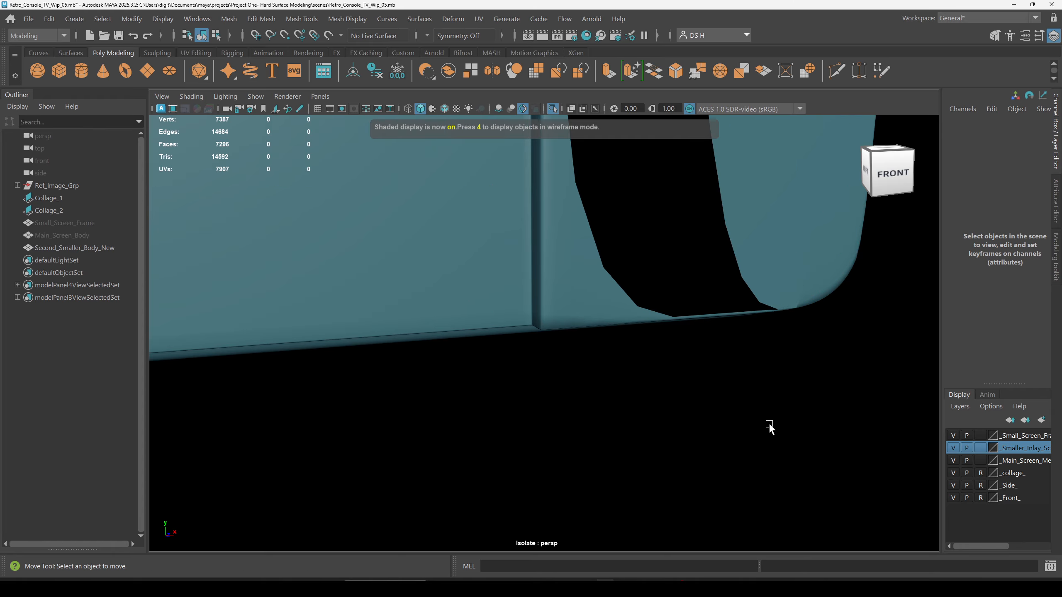
{"action": "right_click_drag", "start_coordinate": [768, 428], "coordinate": [435, 401], "text": "alt"}
{"action": "left_click_drag", "start_coordinate": [434, 401], "coordinate": [481, 383], "text": "alt"}
{"action": "left_click", "coordinate": [487, 286]}
{"action": "right_click_drag", "start_coordinate": [481, 382], "coordinate": [534, 242], "text": "alt"}
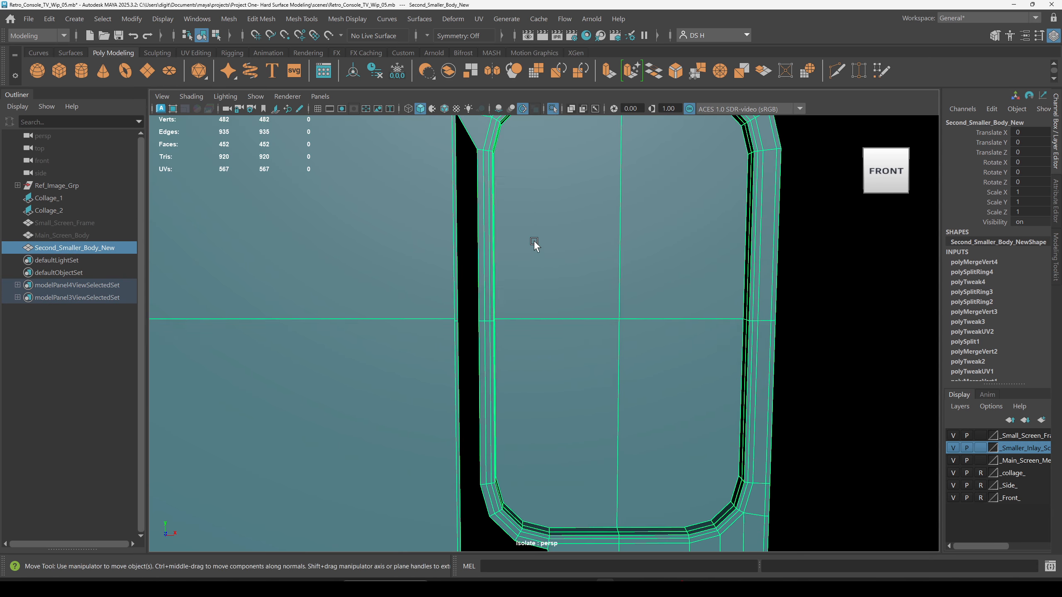
Insert a horizontal edge loop across the large panel and step wall, near the start of the frame's upper rounded corner.
{"action": "middle_click_drag", "start_coordinate": [534, 243], "coordinate": [561, 367], "text": "alt"}
{"action": "left_click_drag", "start_coordinate": [511, 326], "coordinate": [495, 275], "text": "alt"}
{"action": "right_click_drag", "start_coordinate": [505, 229], "coordinate": [354, 256], "text": "shift"}
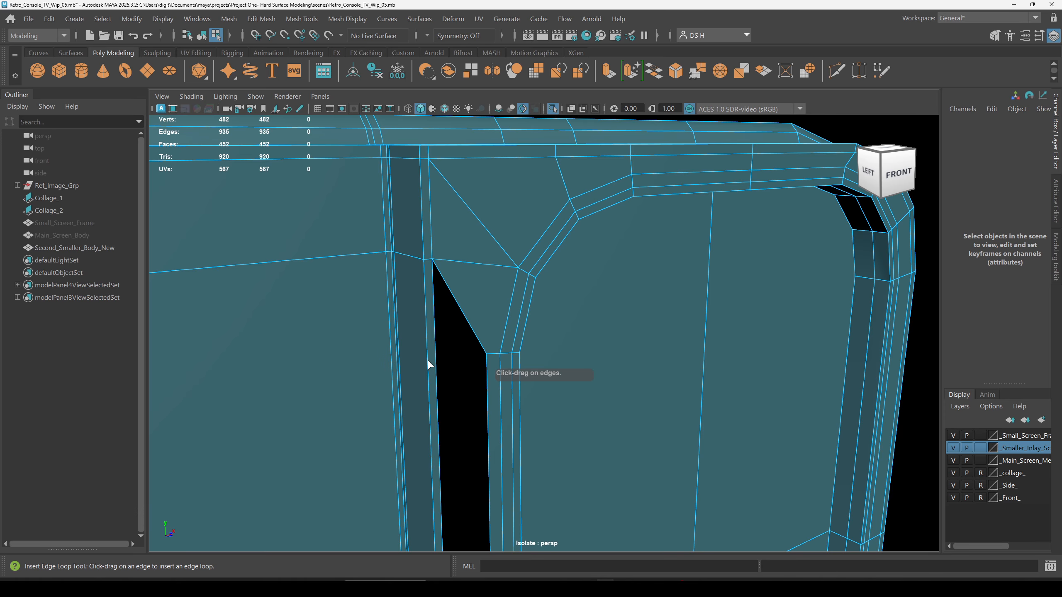
{"action": "left_click_drag", "start_coordinate": [429, 361], "coordinate": [430, 358]}
{"action": "left_click_drag", "start_coordinate": [430, 358], "coordinate": [400, 400], "text": "alt"}
{"action": "key", "text": "w"}
{"action": "left_click_drag", "start_coordinate": [544, 376], "coordinate": [493, 362], "text": "alt"}
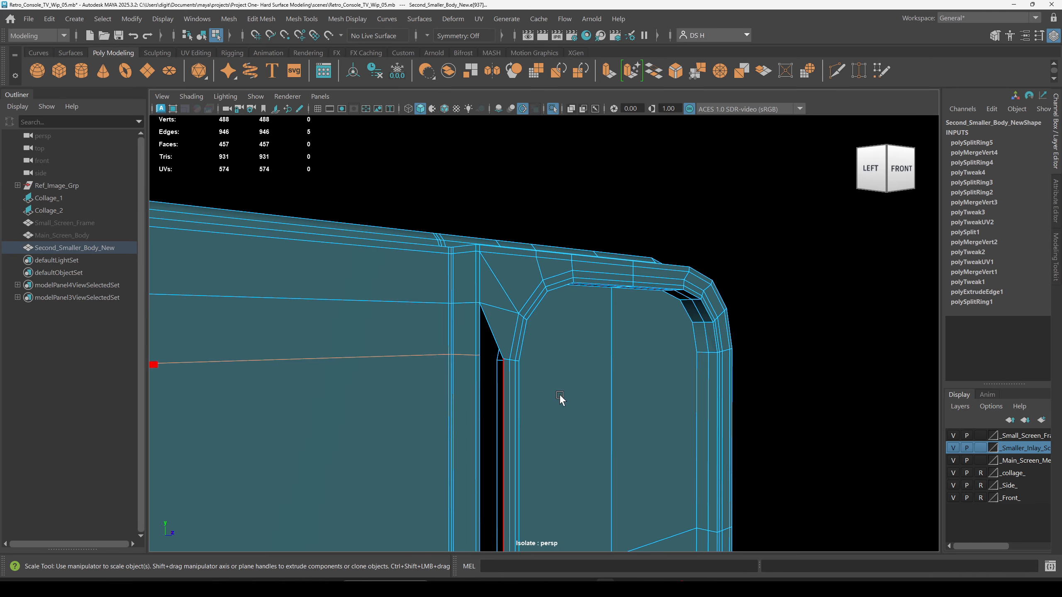
Try to flatten the new horizontal edge loop by scaling it vertically, and undo the scaling.
{"action": "left_click_drag", "start_coordinate": [559, 394], "coordinate": [405, 370], "text": "alt"}
{"action": "key", "text": "r"}
{"action": "left_click_drag", "start_coordinate": [409, 295], "coordinate": [408, 296]}
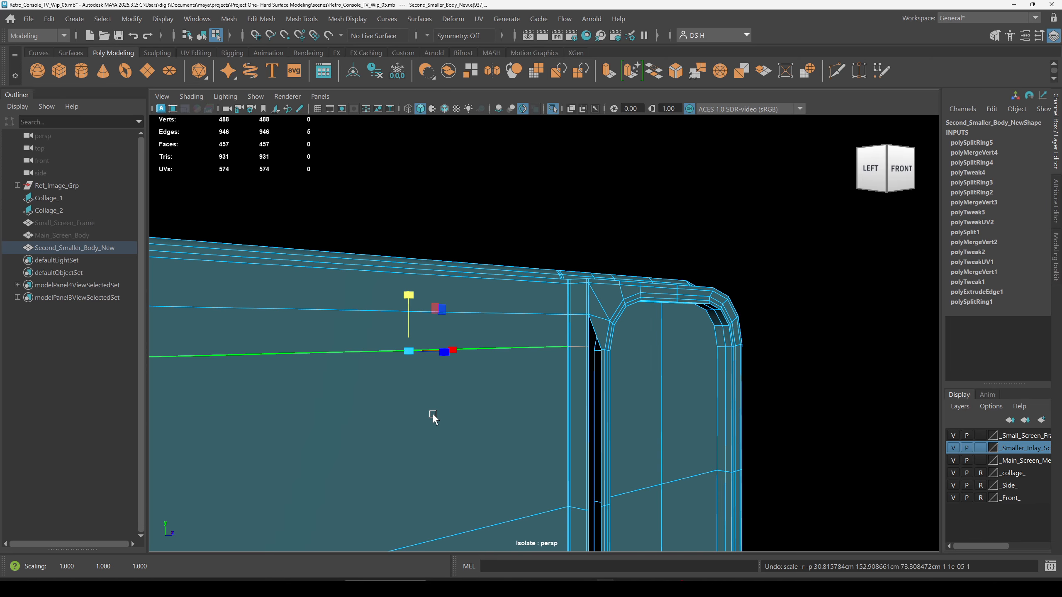
In the front view, lower the new horizontal edge loop to the height of the frame's outer vertex below the rounded corner.
{"action": "key", "text": "w"}
{"action": "left_click_drag", "start_coordinate": [429, 380], "coordinate": [498, 374], "text": "alt"}
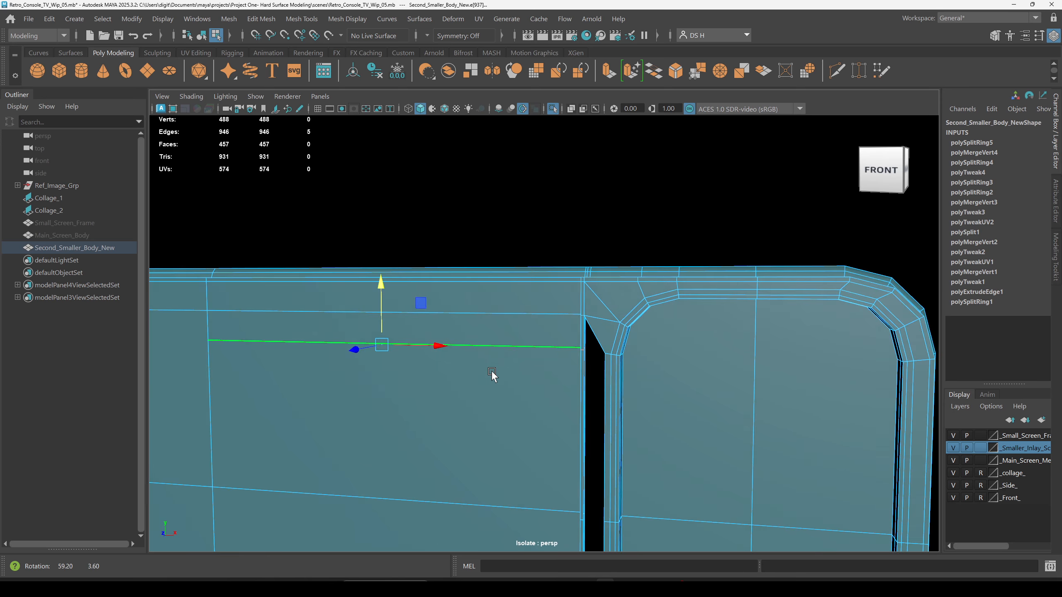
{"action": "right_click_drag", "start_coordinate": [493, 375], "coordinate": [758, 415], "text": "alt"}
{"action": "left_click_drag", "start_coordinate": [758, 415], "coordinate": [659, 408], "text": "alt"}
{"action": "right_click_drag", "start_coordinate": [659, 408], "coordinate": [538, 357], "text": "alt"}
{"action": "left_click_drag", "start_coordinate": [537, 356], "coordinate": [422, 301], "text": "alt"}
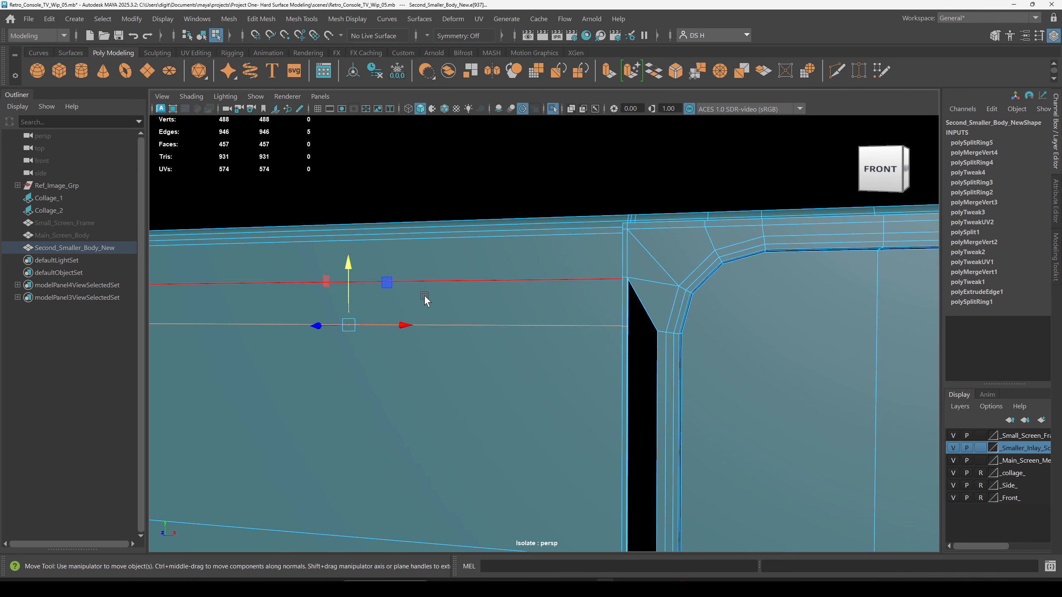
{"action": "key", "text": "space"}
{"action": "key", "text": "space"}
{"action": "right_click_drag", "start_coordinate": [415, 379], "coordinate": [355, 354], "text": "alt"}
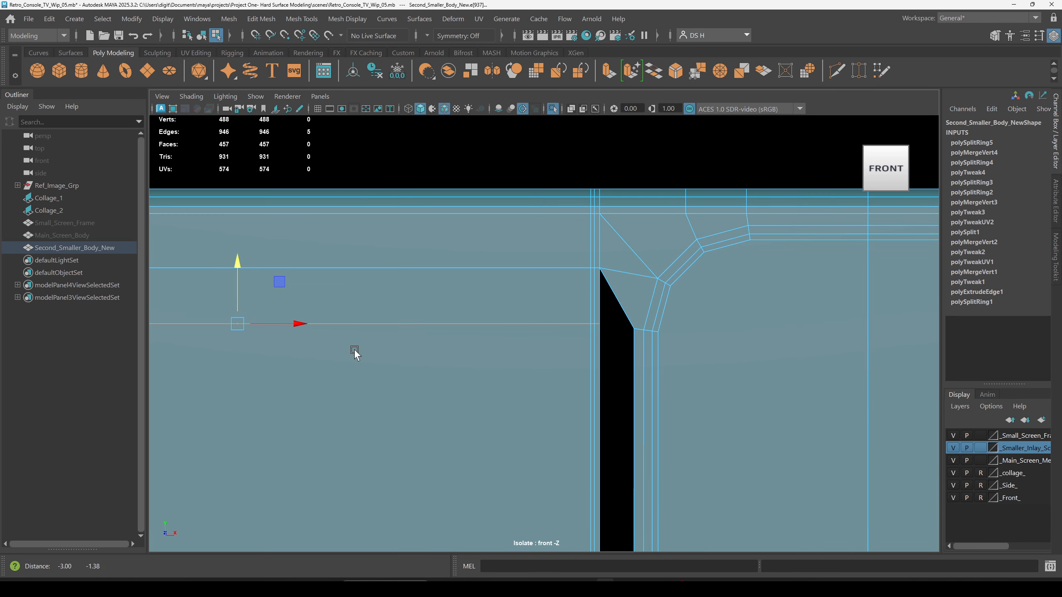
{"action": "left_click_drag", "start_coordinate": [236, 262], "coordinate": [248, 270]}
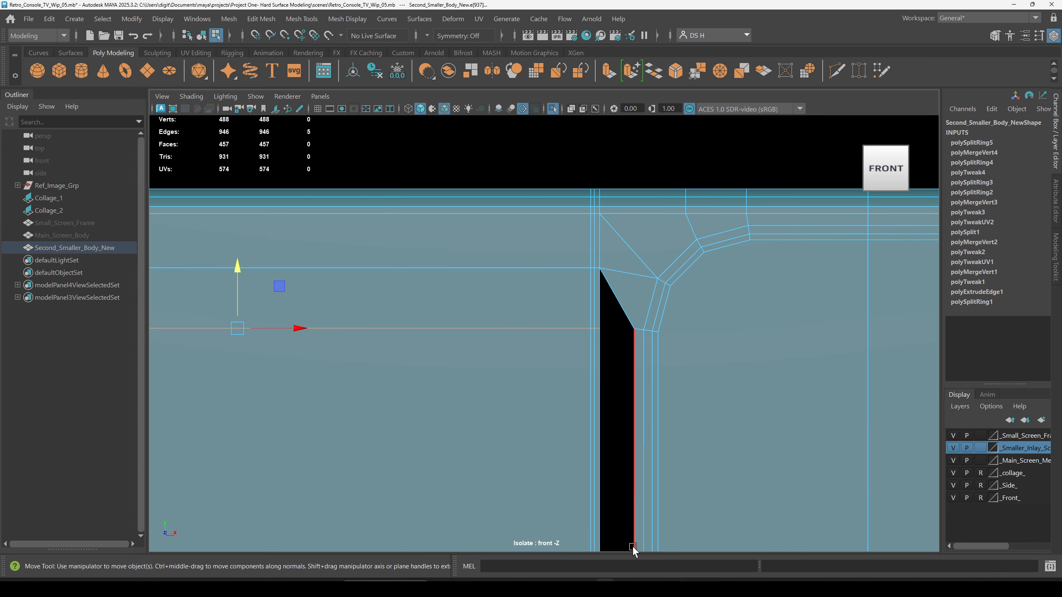
{"action": "left_click_drag", "start_coordinate": [238, 262], "coordinate": [242, 266]}
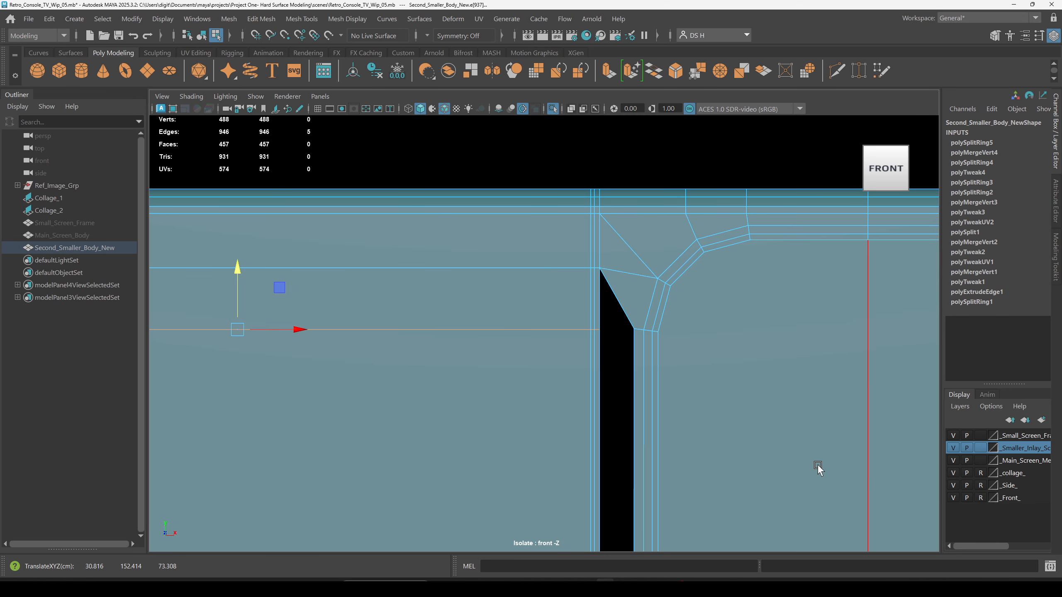
Delete the construction history of the second smaller body.
{"action": "key", "text": "F8"}
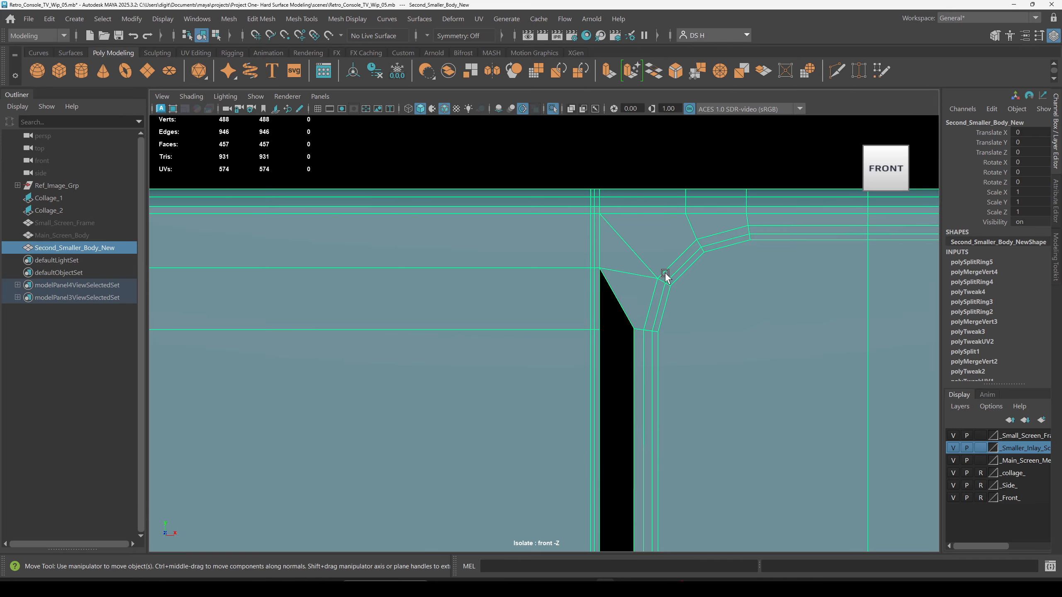
{"action": "middle_click_drag", "start_coordinate": [666, 275], "coordinate": [576, 316], "text": "alt"}
{"action": "right_click_drag", "start_coordinate": [582, 309], "coordinate": [819, 374], "text": "alt"}
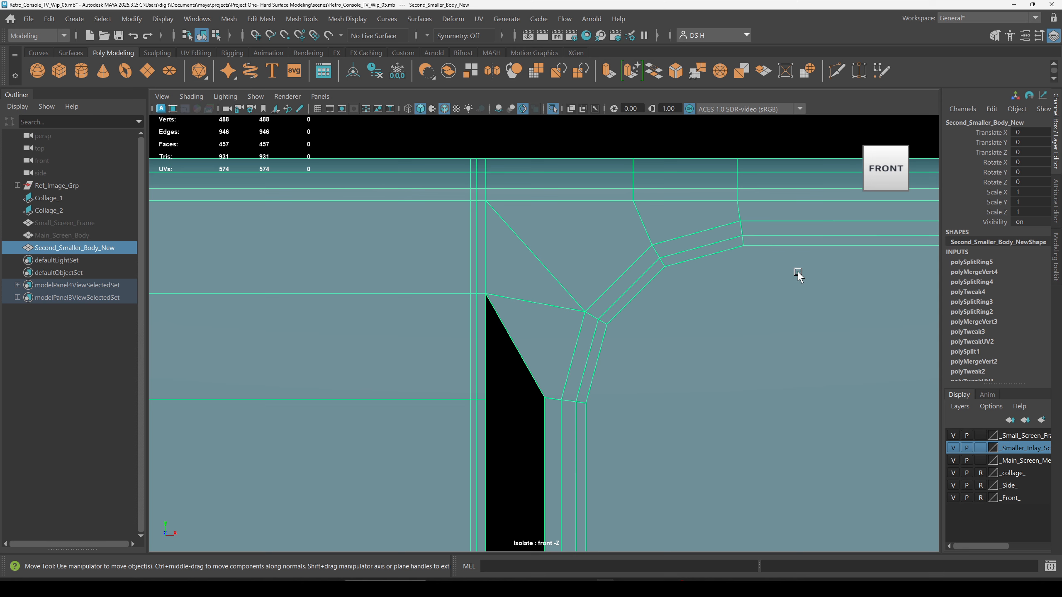
{"action": "left_click", "coordinate": [375, 71]}
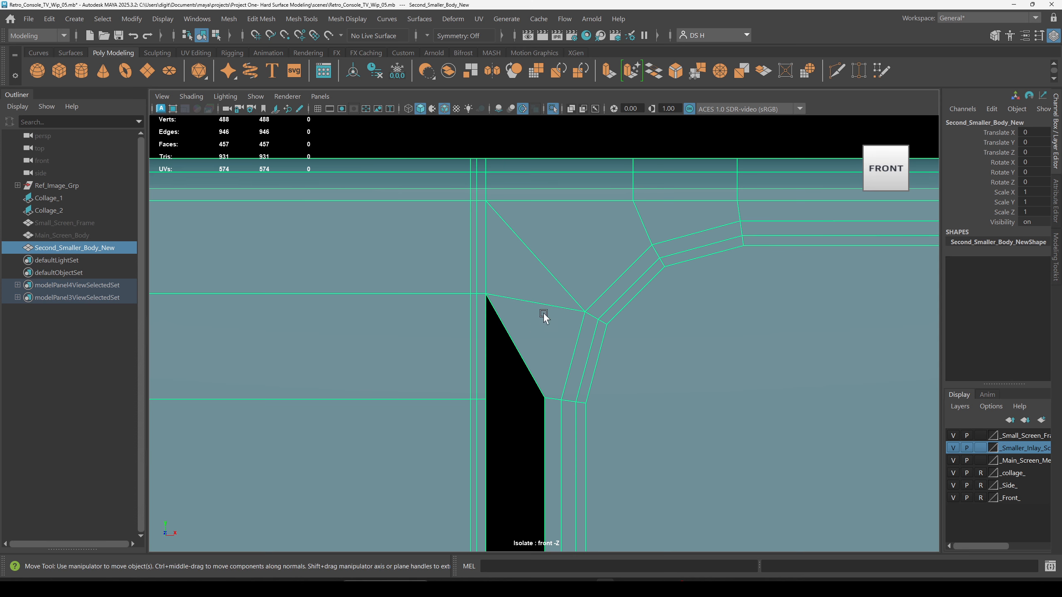
Target-weld the frame's outer vertices below the upper rounded corner and at mid-height to the matching vertices on the step wall's edge.
{"action": "right_click_drag", "start_coordinate": [554, 289], "coordinate": [433, 207]}
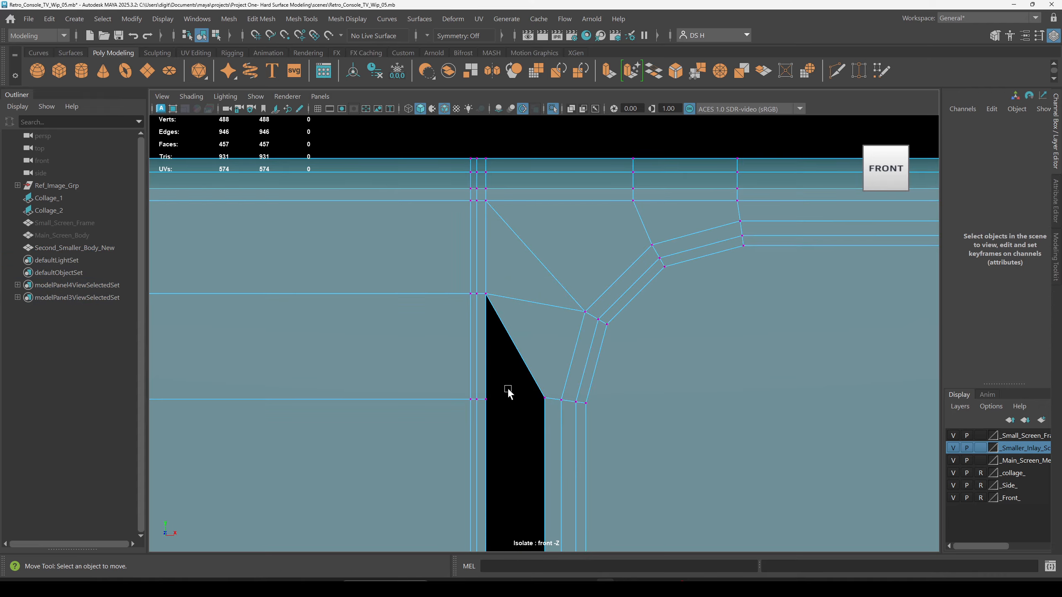
{"action": "left_click", "coordinate": [544, 397]}
{"action": "right_click_drag", "start_coordinate": [665, 307], "coordinate": [663, 259], "text": "shift"}
{"action": "left_click_drag", "start_coordinate": [491, 397], "coordinate": [487, 399]}
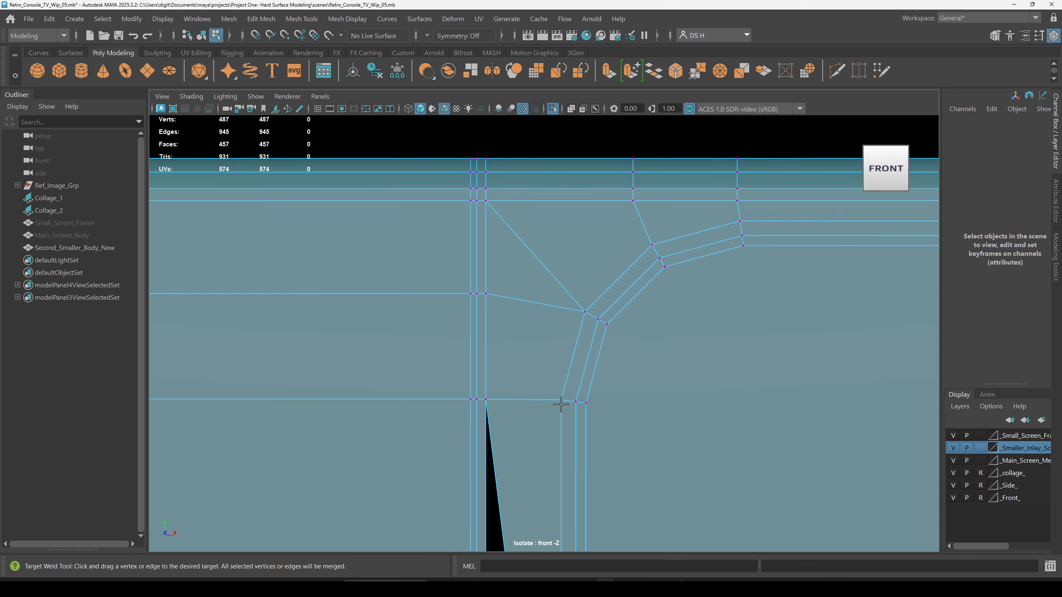
{"action": "scroll", "coordinate": [584, 455], "scroll_direction": "up", "scroll_amount": 8}
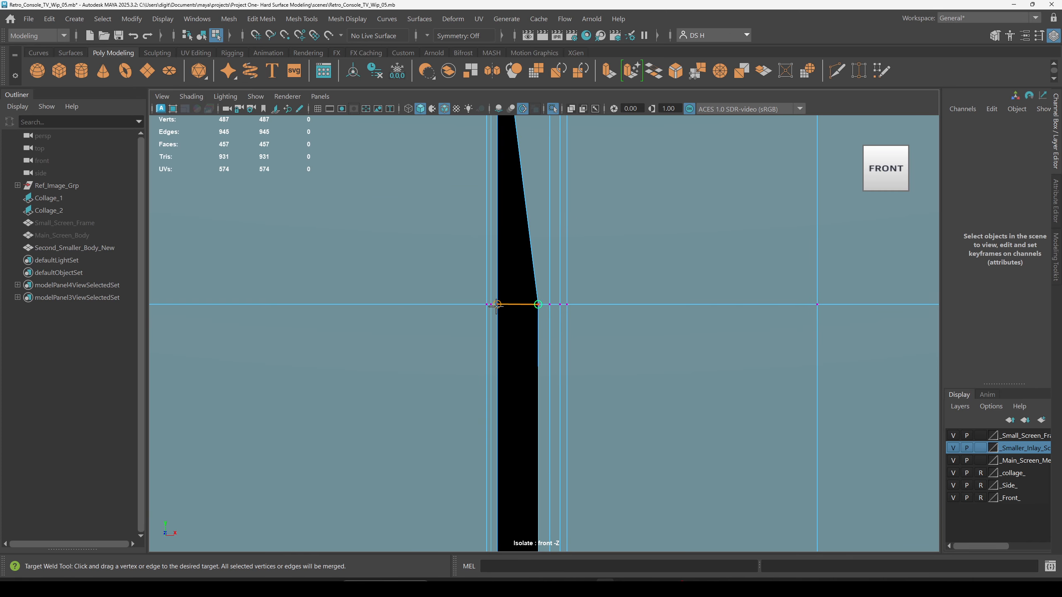
{"action": "left_click_drag", "start_coordinate": [497, 306], "coordinate": [496, 305]}
{"action": "scroll", "coordinate": [526, 408], "scroll_direction": "down", "scroll_amount": 5}
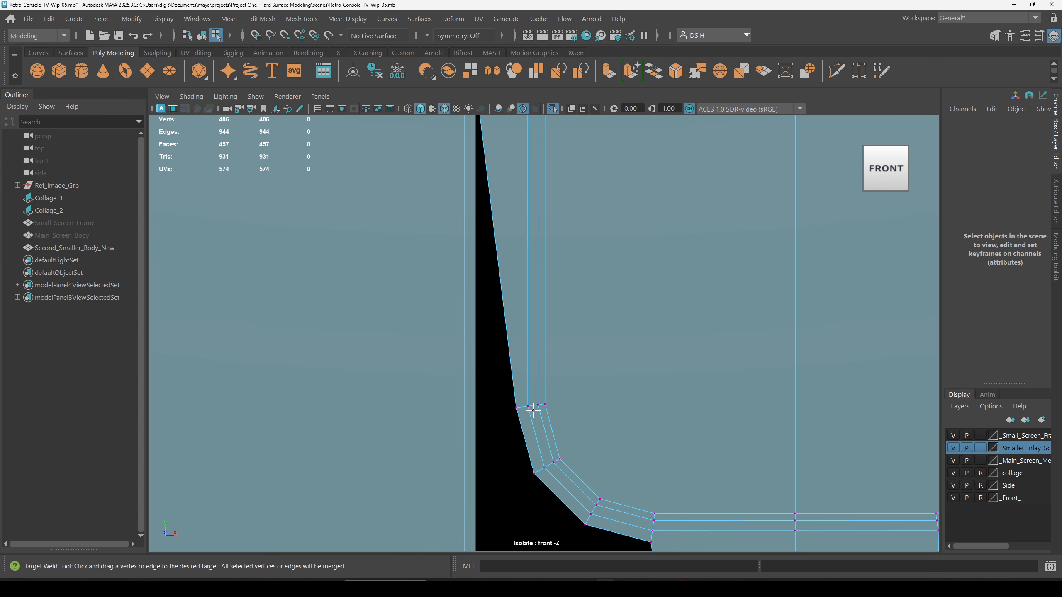
{"action": "middle_click_drag", "start_coordinate": [292, 338], "coordinate": [547, 454], "text": "alt"}
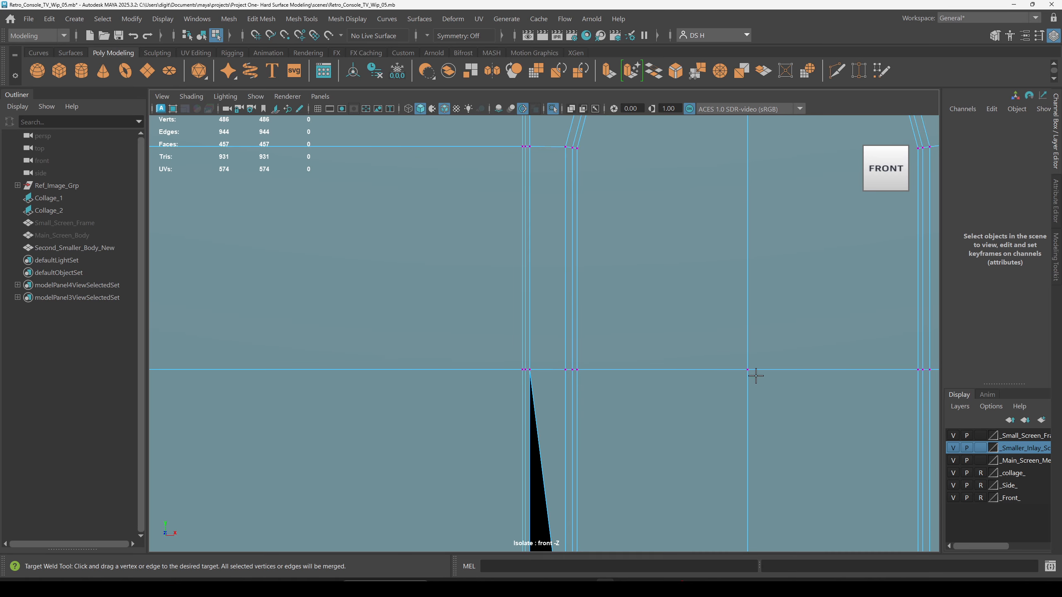
{"action": "scroll", "coordinate": [756, 376], "scroll_direction": "down", "scroll_amount": 3}
{"action": "middle_click_drag", "start_coordinate": [564, 278], "coordinate": [566, 412], "text": "alt"}
In the perspective view, multi-cut a new edge across the front bevel strip and top ledge, between the step wall and the frame's upper rounded corner.
{"action": "key", "text": "space"}
{"action": "key", "text": "space"}
{"action": "left_click_drag", "start_coordinate": [610, 333], "coordinate": [635, 355], "text": "alt"}
{"action": "middle_click_drag", "start_coordinate": [635, 356], "coordinate": [599, 355], "text": "alt"}
{"action": "right_click_drag", "start_coordinate": [599, 355], "coordinate": [712, 370], "text": "alt"}
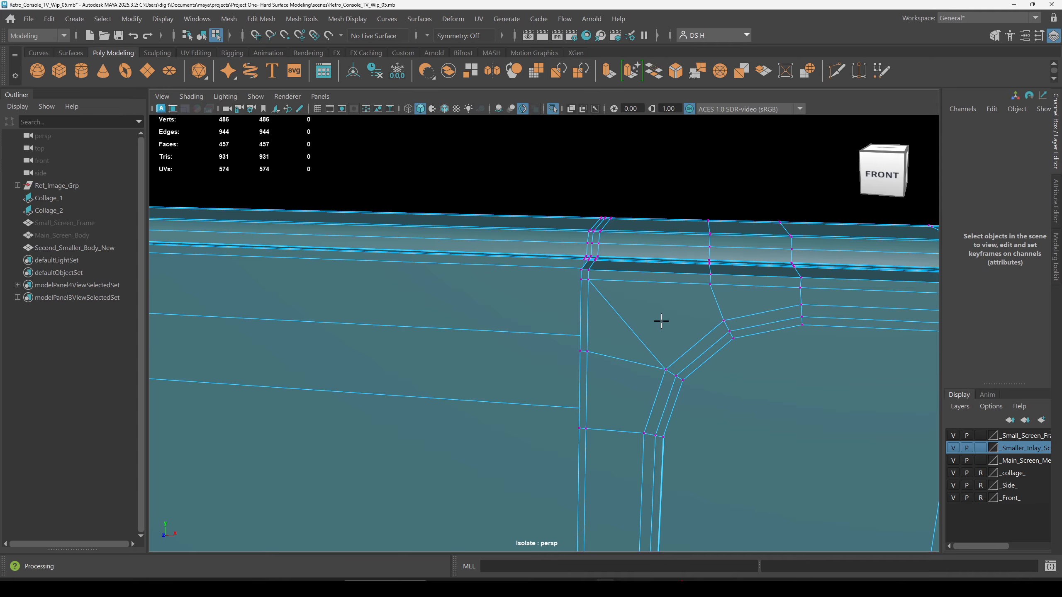
{"action": "right_click_drag", "start_coordinate": [619, 276], "coordinate": [692, 275], "text": "shift"}
{"action": "left_click", "coordinate": [706, 353]}
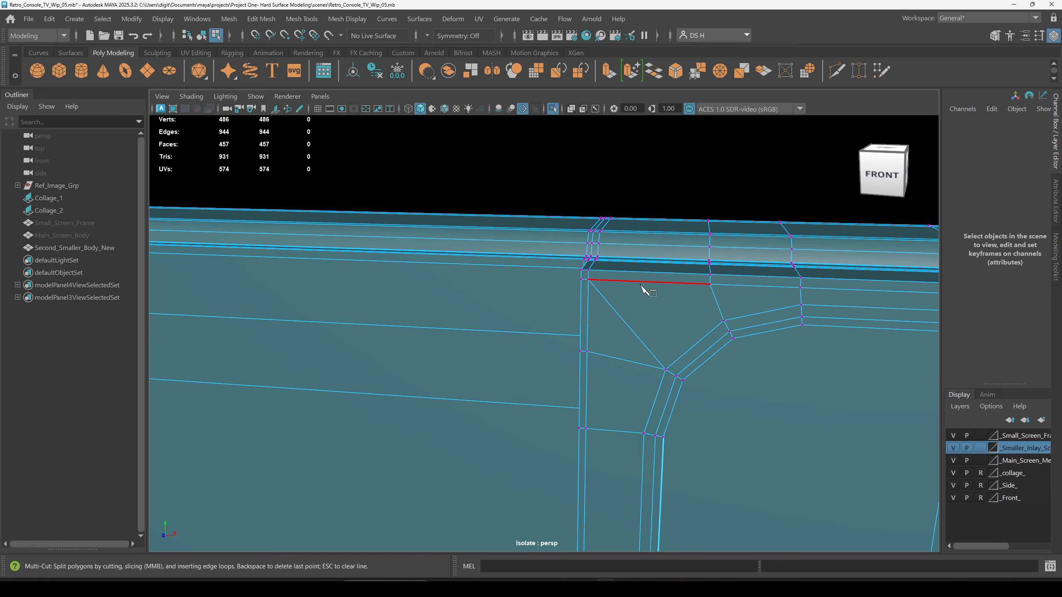
{"action": "left_click_drag", "start_coordinate": [641, 289], "coordinate": [711, 316], "text": "alt"}
{"action": "middle_click_drag", "start_coordinate": [711, 316], "coordinate": [654, 319], "text": "alt"}
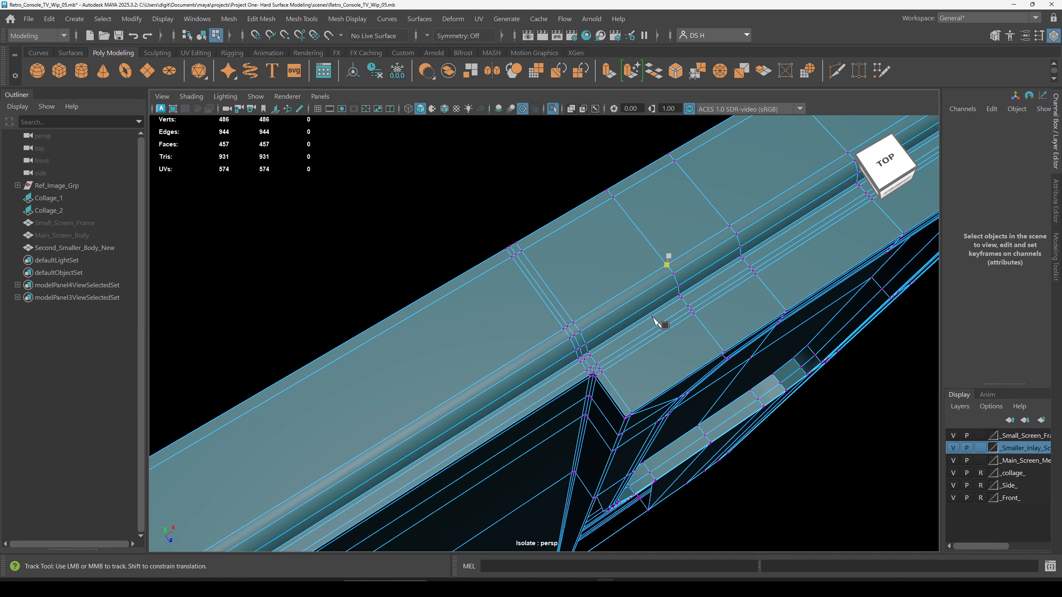
{"action": "left_click_drag", "start_coordinate": [653, 319], "coordinate": [390, 233], "text": "alt"}
{"action": "right_click_drag", "start_coordinate": [391, 232], "coordinate": [584, 348], "text": "alt"}
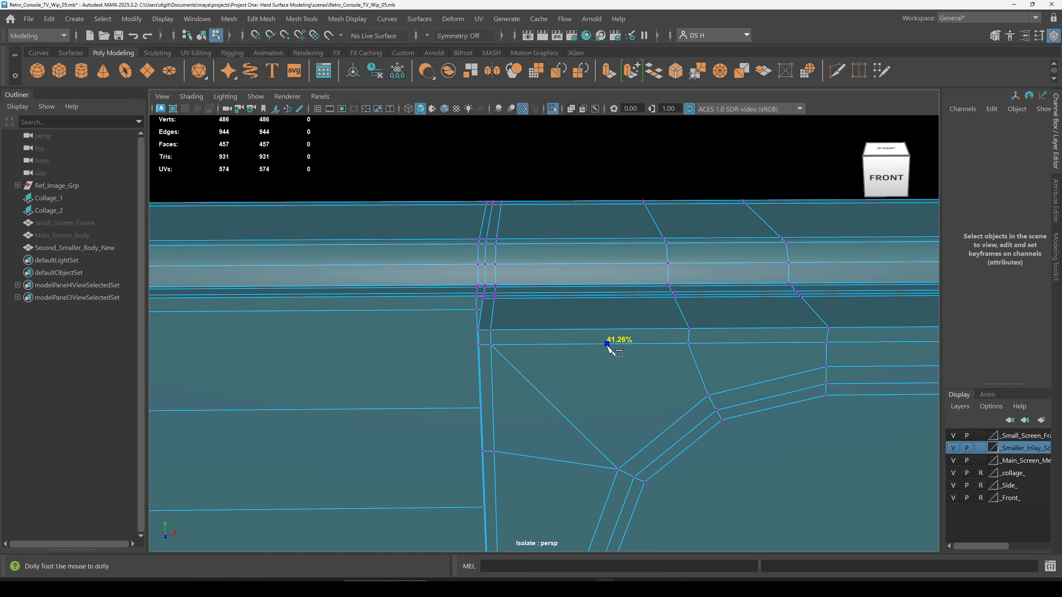
{"action": "left_click_drag", "start_coordinate": [606, 334], "coordinate": [702, 414], "text": "alt"}
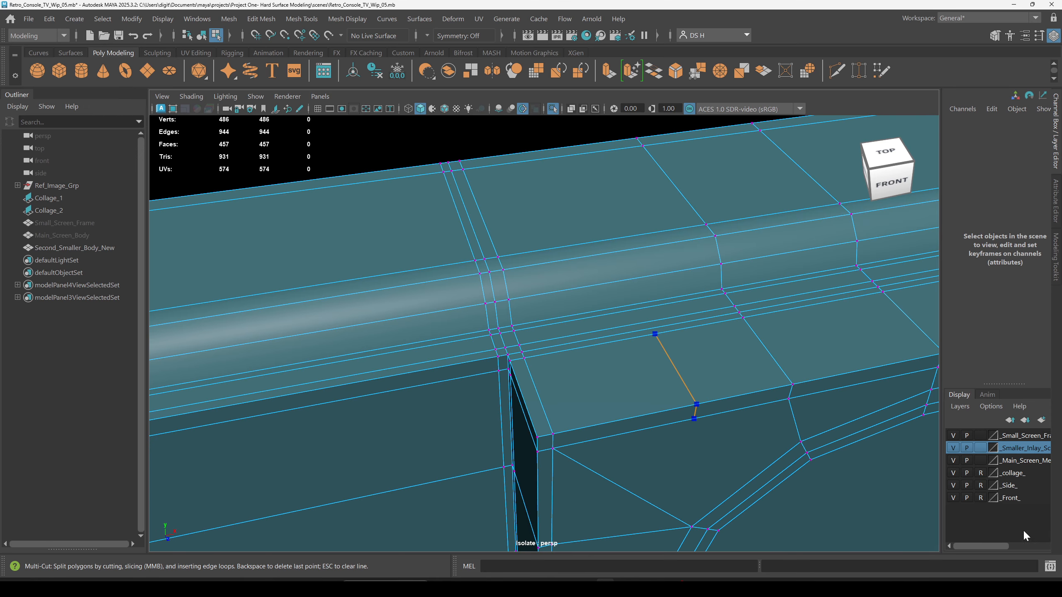
{"action": "key", "text": "w"}
Continue the multi-cut from the ledge's rear endpoint across the parallel support edges to the base of the rounded groove.
{"action": "left_click_drag", "start_coordinate": [878, 422], "coordinate": [698, 311], "text": "alt"}
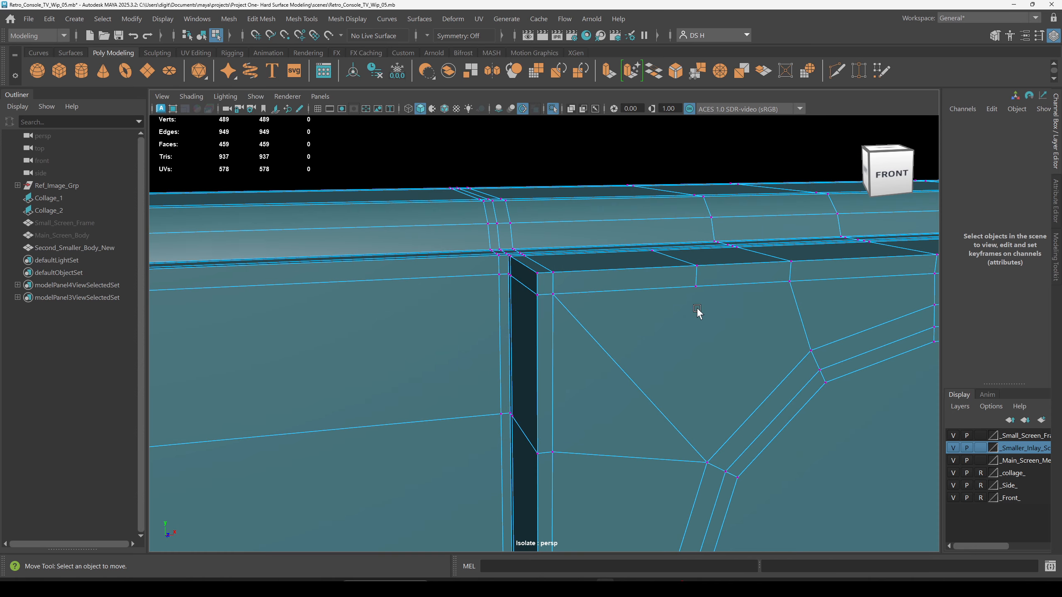
{"action": "left_click_drag", "start_coordinate": [691, 256], "coordinate": [702, 412], "text": "alt"}
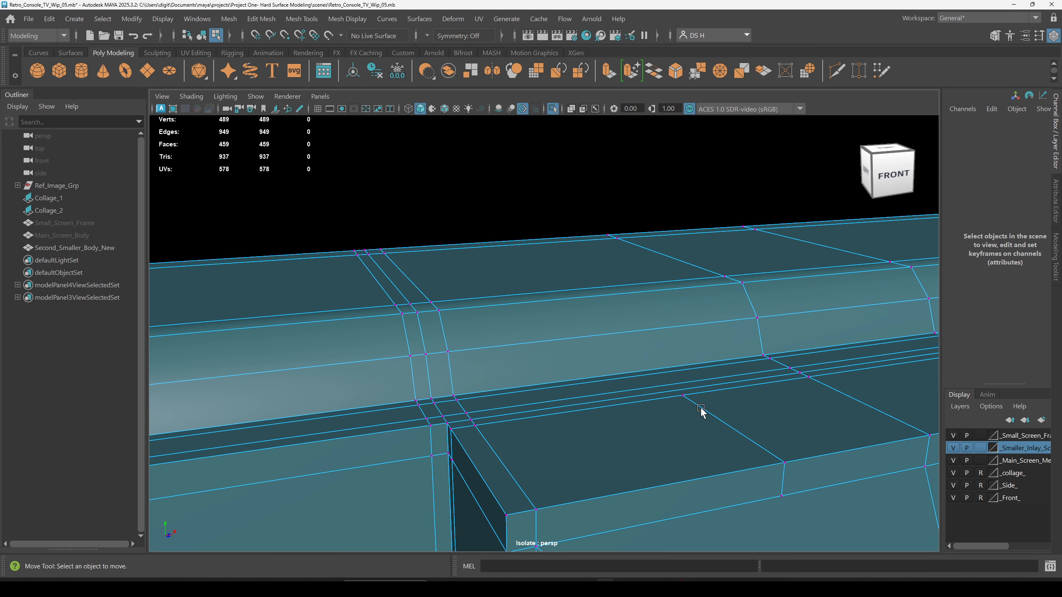
{"action": "right_click_drag", "start_coordinate": [707, 333], "coordinate": [22, 329], "text": "shift"}
{"action": "right_click_drag", "start_coordinate": [747, 380], "coordinate": [834, 454], "text": "alt"}
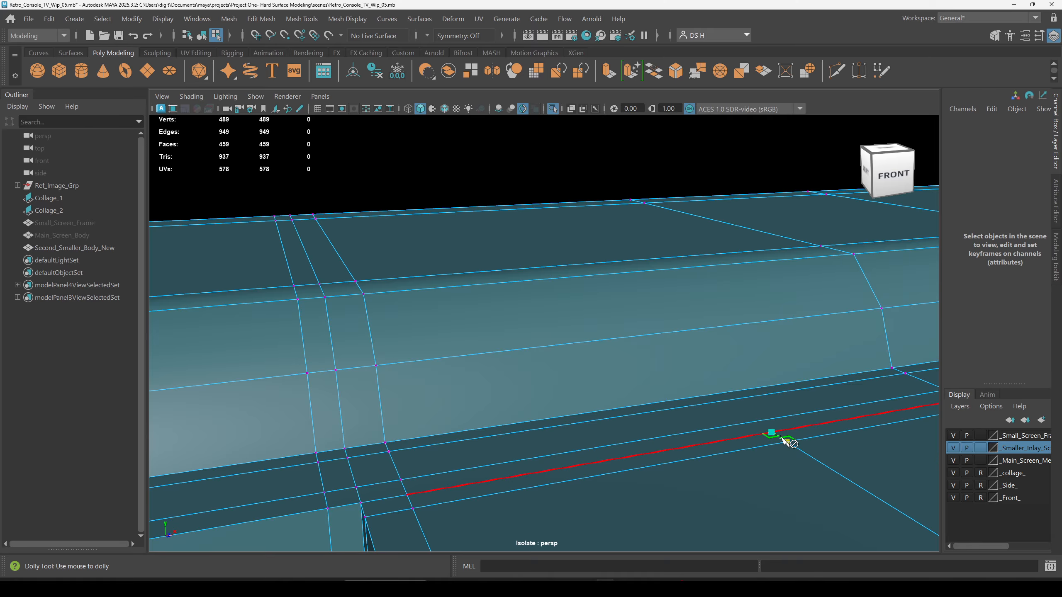
{"action": "left_click_drag", "start_coordinate": [776, 435], "coordinate": [654, 330], "text": "alt"}
{"action": "mouse_move", "coordinate": [654, 330]}
{"action": "right_mouse_down", "text": "alt"}
{"action": "mouse_move", "coordinate": [687, 358]}
{"action": "mouse_move", "coordinate": [643, 346]}
{"action": "right_mouse_up", "text": "alt"}
{"action": "left_click", "coordinate": [641, 337]}
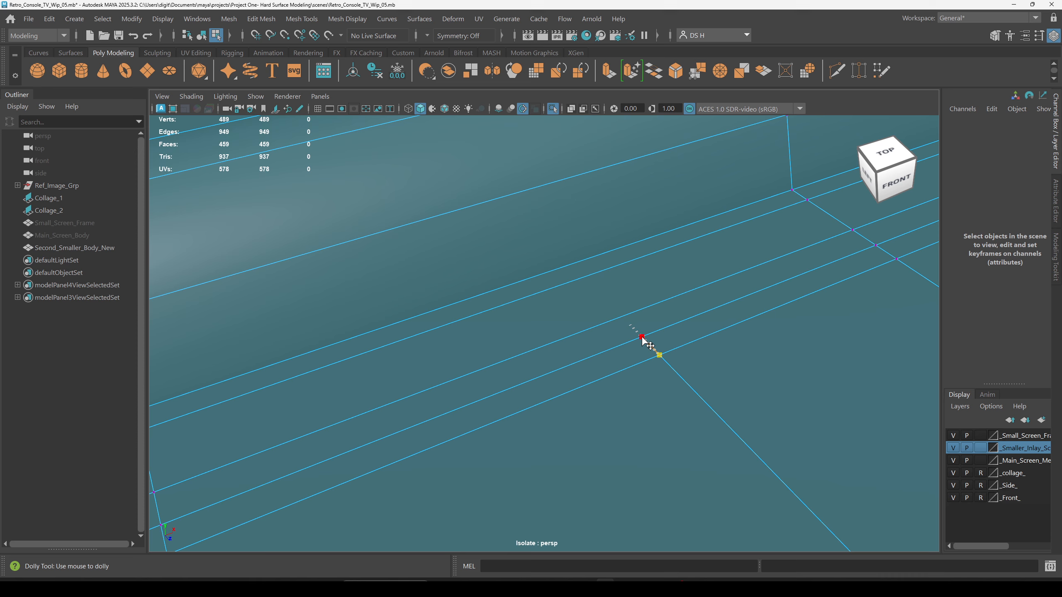
{"action": "left_click", "coordinate": [622, 316]}
{"action": "left_click", "coordinate": [584, 277]}
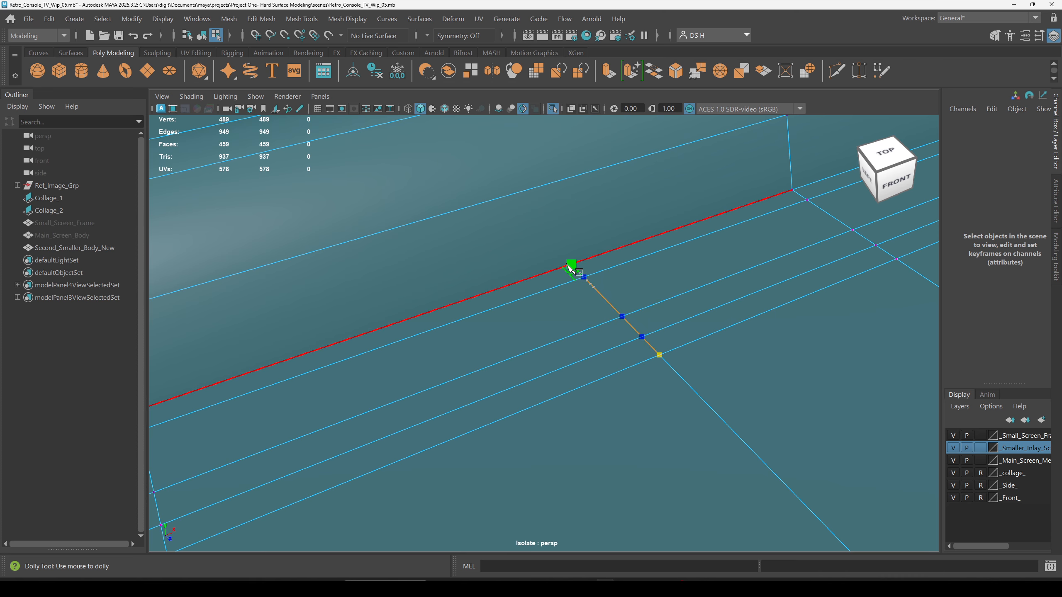
{"action": "left_click", "coordinate": [571, 264]}
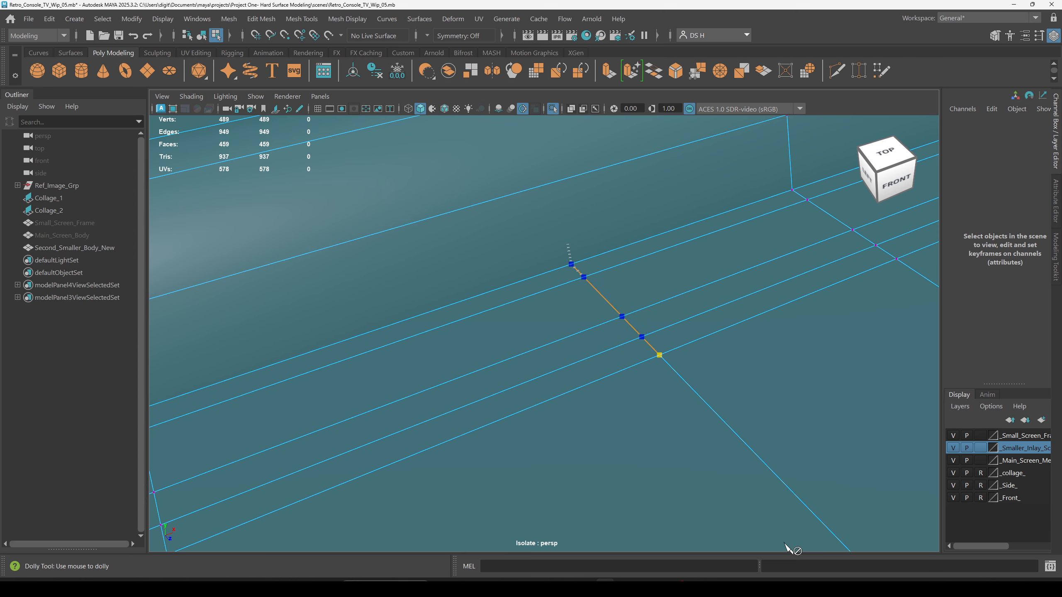
{"action": "key", "text": "w"}
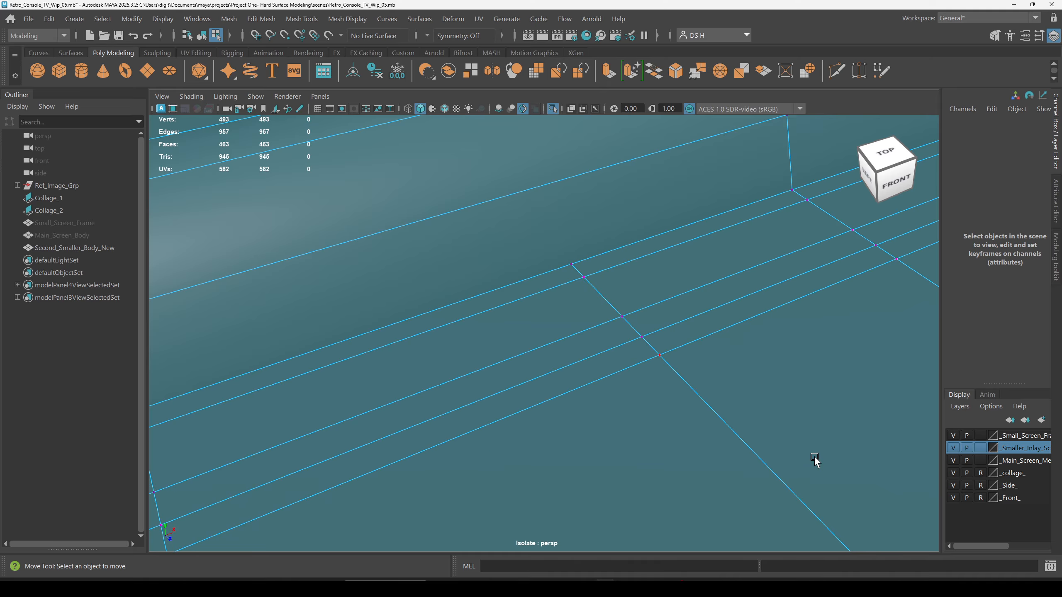
Extend the cut up over the curved groove, through its intermediate edges to the edge of the shell's top face.
{"action": "right_click_drag", "start_coordinate": [813, 462], "coordinate": [424, 423], "text": "alt"}
{"action": "left_click_drag", "start_coordinate": [424, 423], "coordinate": [661, 333], "text": "alt"}
{"action": "right_click_drag", "start_coordinate": [662, 332], "coordinate": [335, 328], "text": "shift"}
{"action": "left_click", "coordinate": [707, 497]}
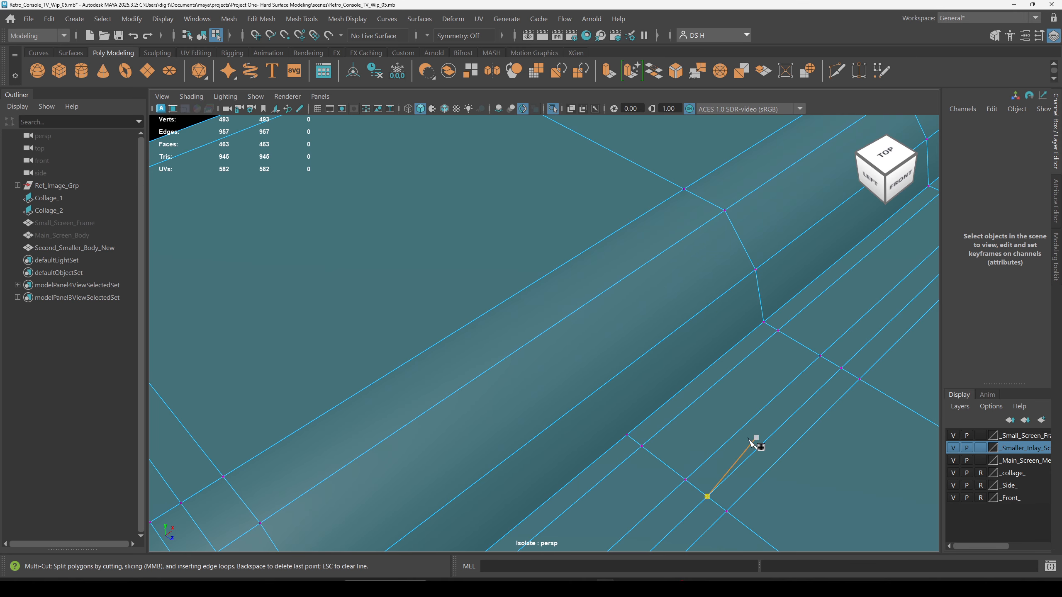
{"action": "left_click", "coordinate": [611, 379]}
{"action": "left_click", "coordinate": [575, 312]}
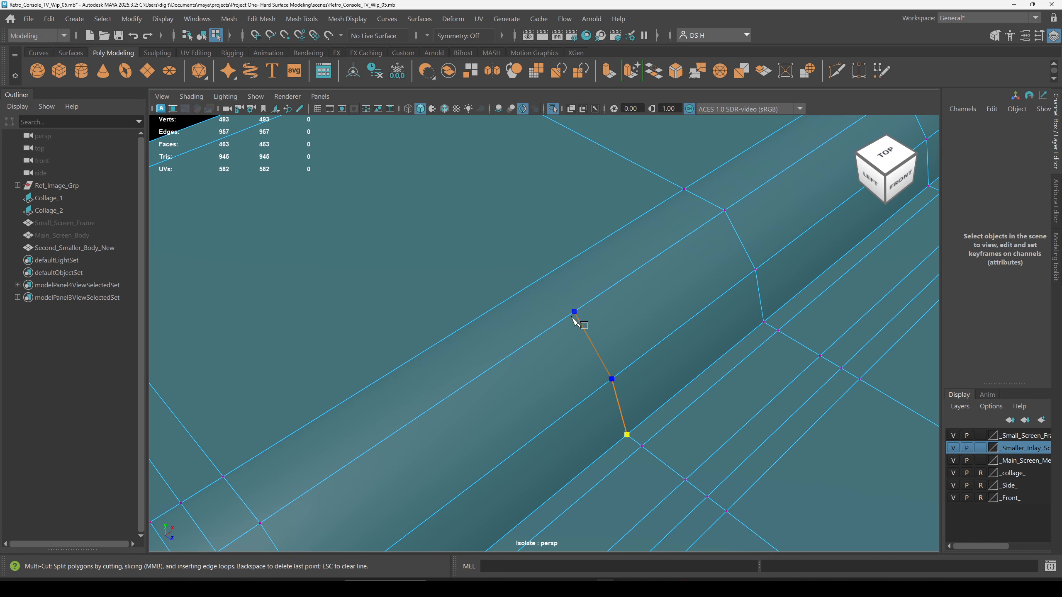
{"action": "left_click", "coordinate": [533, 284]}
{"action": "right_click_drag", "start_coordinate": [870, 392], "coordinate": [360, 399], "text": "alt"}
{"action": "key", "text": "w"}
Carry the cut across the shell's top face and its rear support edge to the back border.
{"action": "left_click_drag", "start_coordinate": [543, 422], "coordinate": [534, 309], "text": "alt"}
{"action": "right_click_drag", "start_coordinate": [537, 308], "coordinate": [137, 296], "text": "shift"}
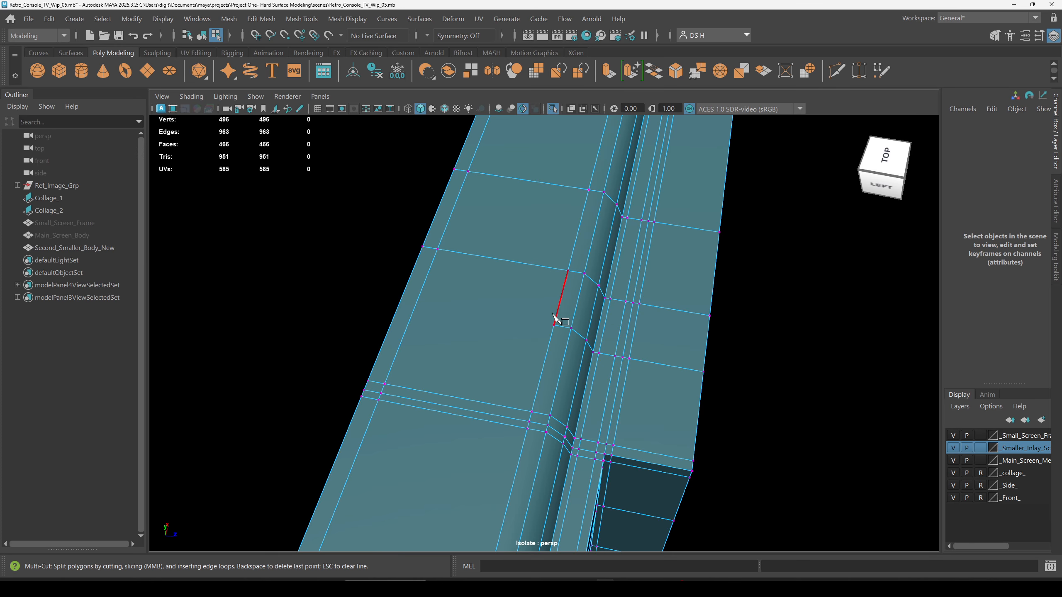
{"action": "left_click", "coordinate": [558, 302]}
{"action": "left_click_drag", "start_coordinate": [450, 407], "coordinate": [505, 413], "text": "alt"}
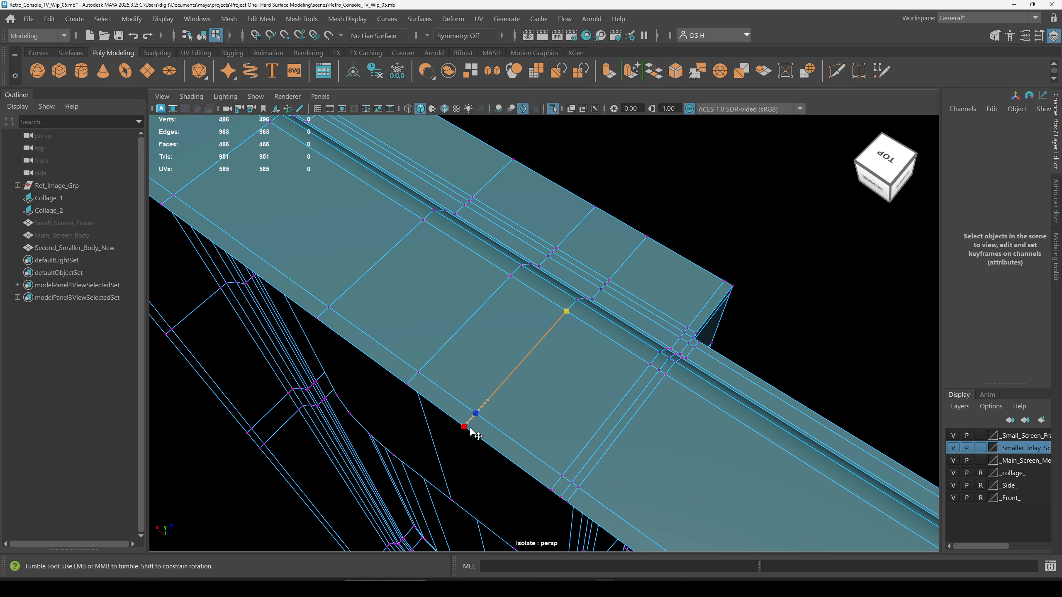
{"action": "key", "text": "w"}
Multi-cut an edge joining the new cut's front endpoint to the outer vertex of the frame's upper rounded corner.
{"action": "left_click_drag", "start_coordinate": [759, 445], "coordinate": [616, 372], "text": "alt"}
{"action": "right_click_drag", "start_coordinate": [616, 373], "coordinate": [78, 367], "text": "shift"}
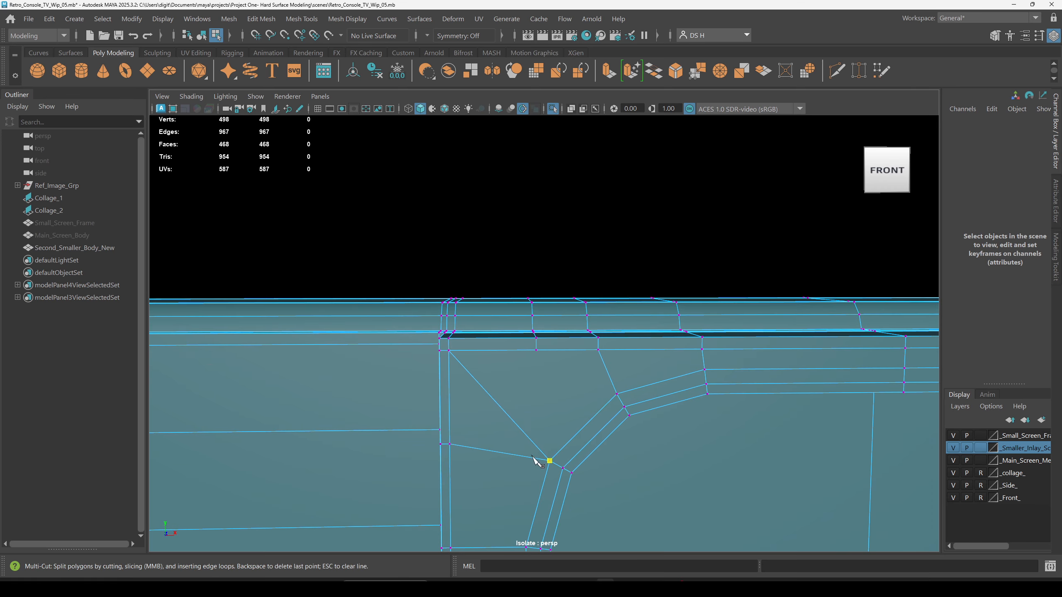
{"action": "key", "text": "w"}
{"action": "right_click_drag", "start_coordinate": [727, 415], "coordinate": [543, 476], "text": "alt"}
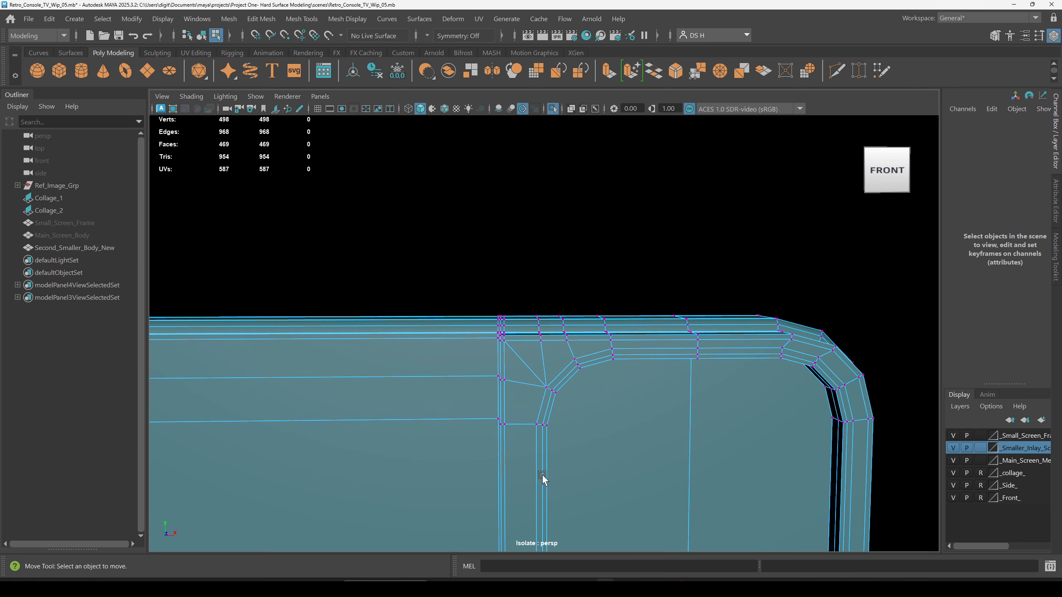
Inspect the second smaller body in wireframe and shaded display, including the open gap around the frame's lower corner, and return to object mode.
{"action": "mouse_move", "coordinate": [534, 417]}
{"action": "right_mouse_down", "text": "alt"}
{"action": "mouse_move", "coordinate": [624, 448]}
{"action": "mouse_move", "coordinate": [581, 422]}
{"action": "right_mouse_up", "text": "alt"}
{"action": "mouse_move", "coordinate": [581, 422]}
{"action": "left_mouse_down", "text": "alt"}
{"action": "mouse_move", "coordinate": [531, 294]}
{"action": "mouse_move", "coordinate": [548, 356]}
{"action": "mouse_move", "coordinate": [628, 331]}
{"action": "mouse_move", "coordinate": [764, 327]}
{"action": "mouse_move", "coordinate": [692, 337]}
{"action": "mouse_move", "coordinate": [606, 325]}
{"action": "mouse_move", "coordinate": [581, 320]}
{"action": "mouse_move", "coordinate": [588, 297]}
{"action": "mouse_move", "coordinate": [584, 330]}
{"action": "mouse_move", "coordinate": [615, 304]}
{"action": "left_mouse_up", "text": "alt"}
{"action": "key", "text": "4"}
{"action": "key", "text": "5"}
{"action": "left_click", "coordinate": [612, 304]}
{"action": "right_click_drag", "start_coordinate": [615, 304], "coordinate": [604, 355], "text": "alt"}
{"action": "left_click_drag", "start_coordinate": [605, 356], "coordinate": [716, 349], "text": "alt"}
{"action": "key", "text": "F8"}
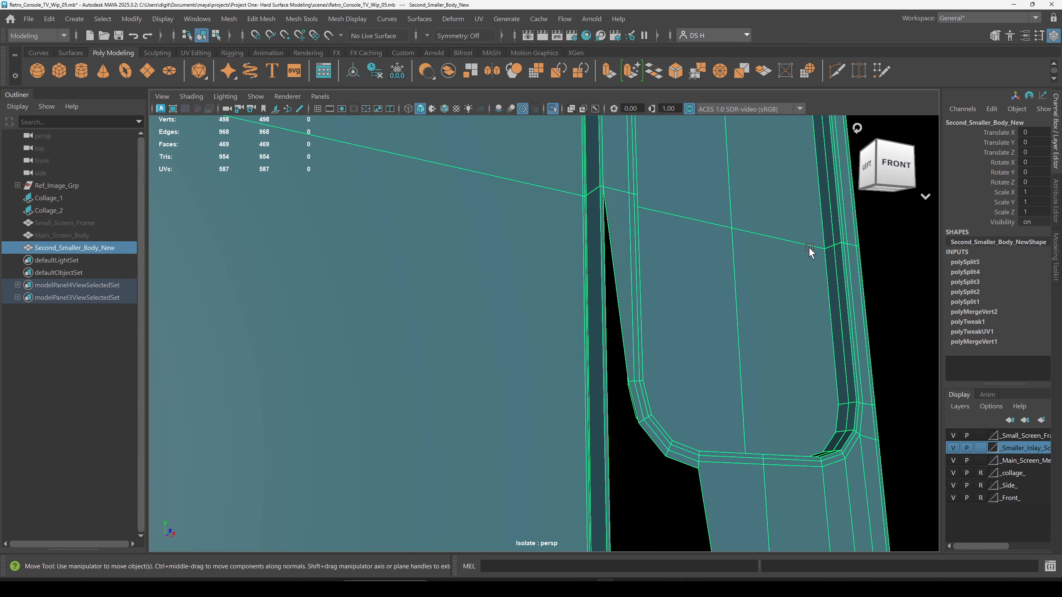
Examine the smooth preview of Second_Smaller_Body_New around the recessed inlay, and return to the unsmoothed mesh at the open gap.
{"action": "scroll", "coordinate": [692, 351], "scroll_direction": "down", "scroll_amount": 5}
{"action": "key", "text": "3"}
{"action": "left_click", "coordinate": [871, 372]}
{"action": "left_click_drag", "start_coordinate": [870, 372], "coordinate": [873, 398], "text": "alt"}
{"action": "key", "text": "bracketleft"}
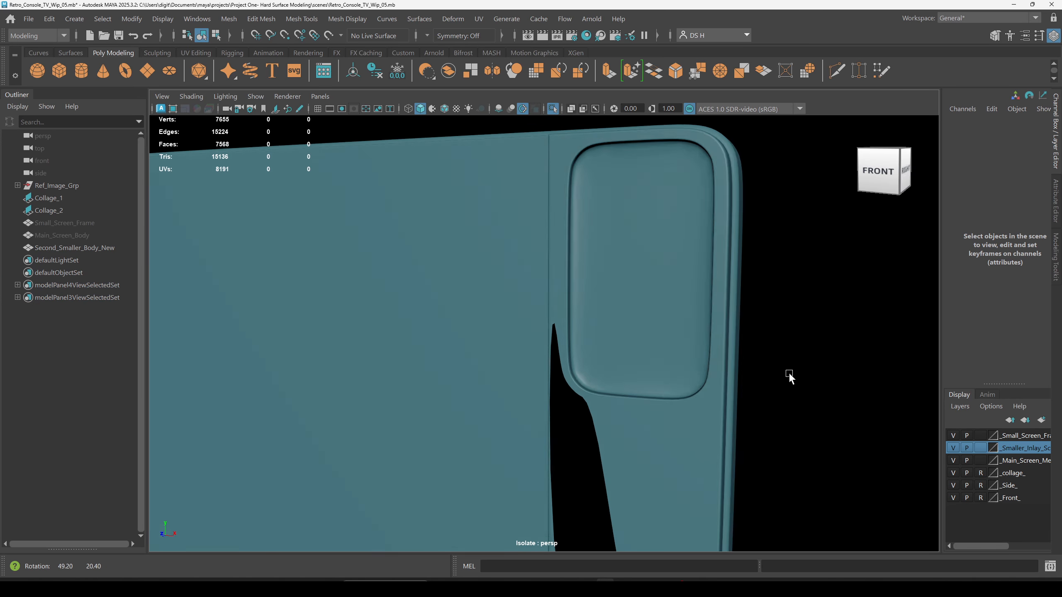
{"action": "left_click", "coordinate": [659, 258]}
{"action": "key", "text": "1"}
{"action": "left_click_drag", "start_coordinate": [606, 286], "coordinate": [671, 326], "text": "alt"}
{"action": "right_click_drag", "start_coordinate": [671, 326], "coordinate": [673, 355], "text": "alt"}
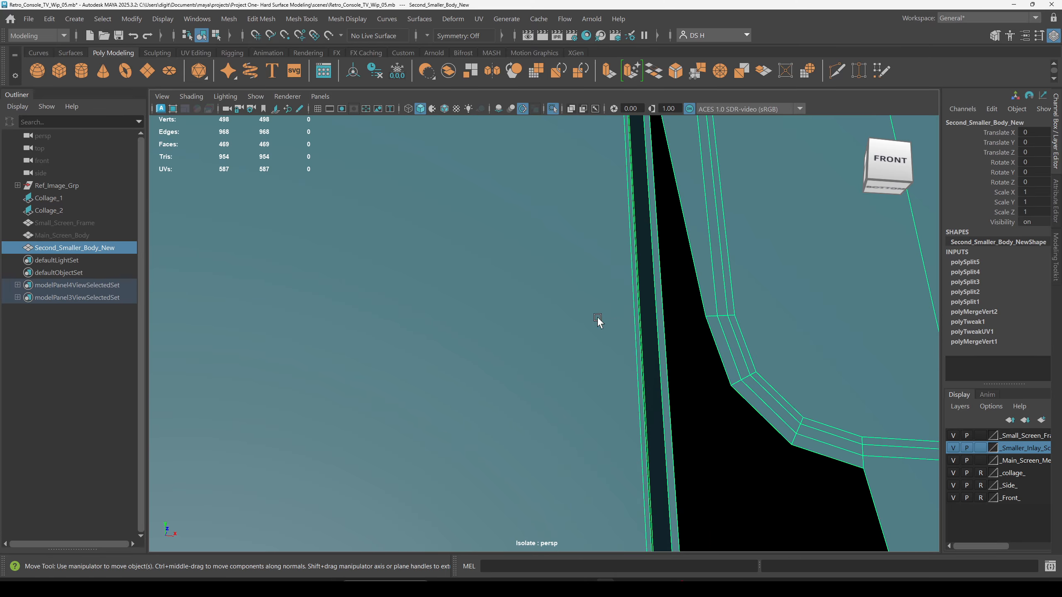
Slice a horizontal Multi-Cut across the large panel in the front view, level with the start of the inlay's lower-left curve.
{"action": "key", "text": "space"}
{"action": "scroll", "coordinate": [524, 464], "scroll_direction": "down", "scroll_amount": 3}
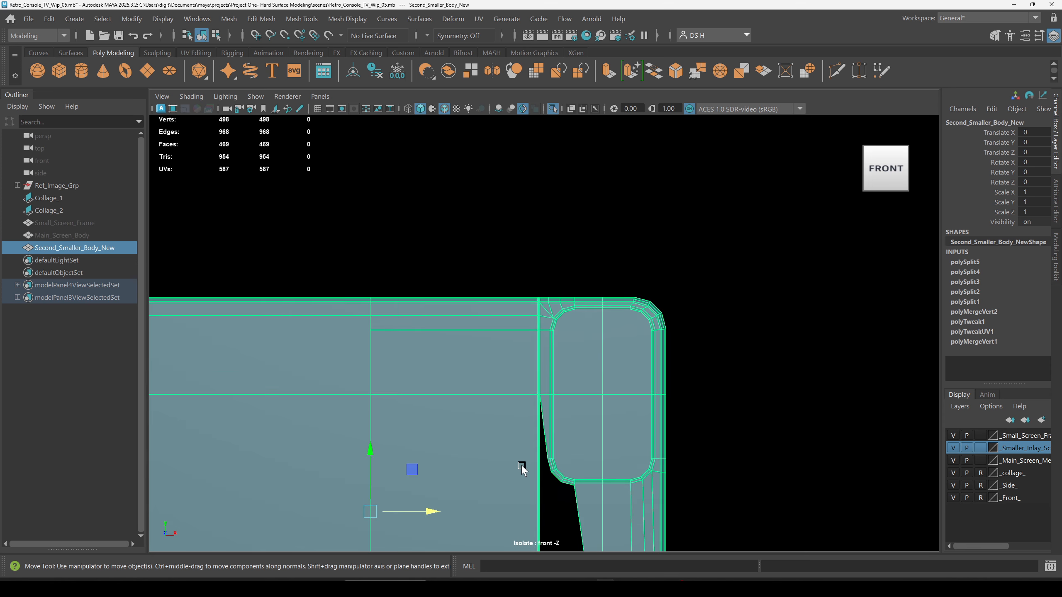
{"action": "middle_click_drag", "start_coordinate": [524, 465], "coordinate": [673, 396], "text": "alt"}
{"action": "key", "text": "4"}
{"action": "middle_click_drag", "start_coordinate": [610, 412], "coordinate": [505, 273], "text": "alt"}
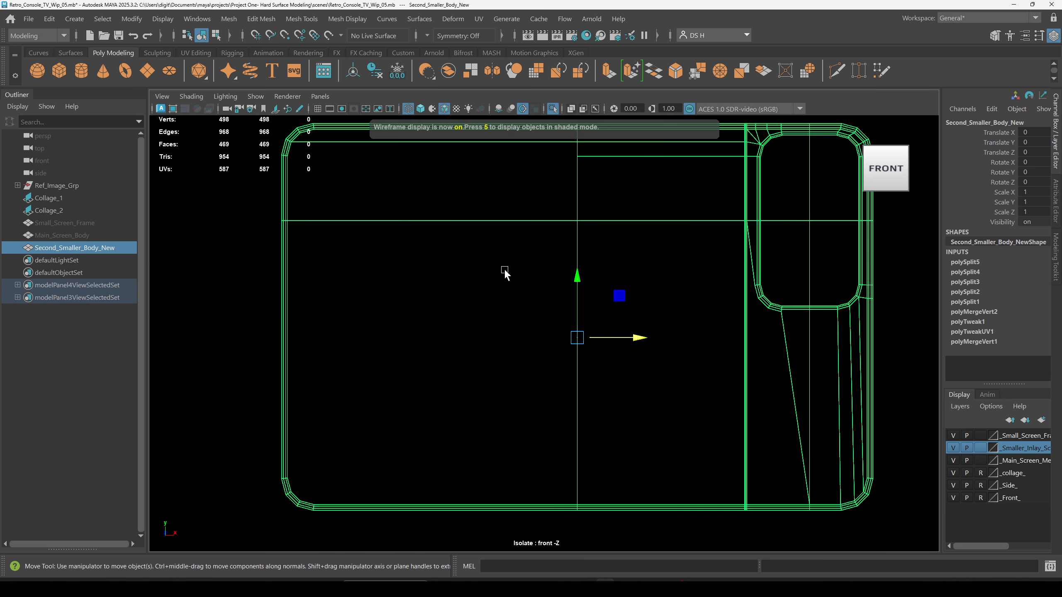
{"action": "right_click_drag", "start_coordinate": [484, 229], "coordinate": [2, 241], "text": "shift"}
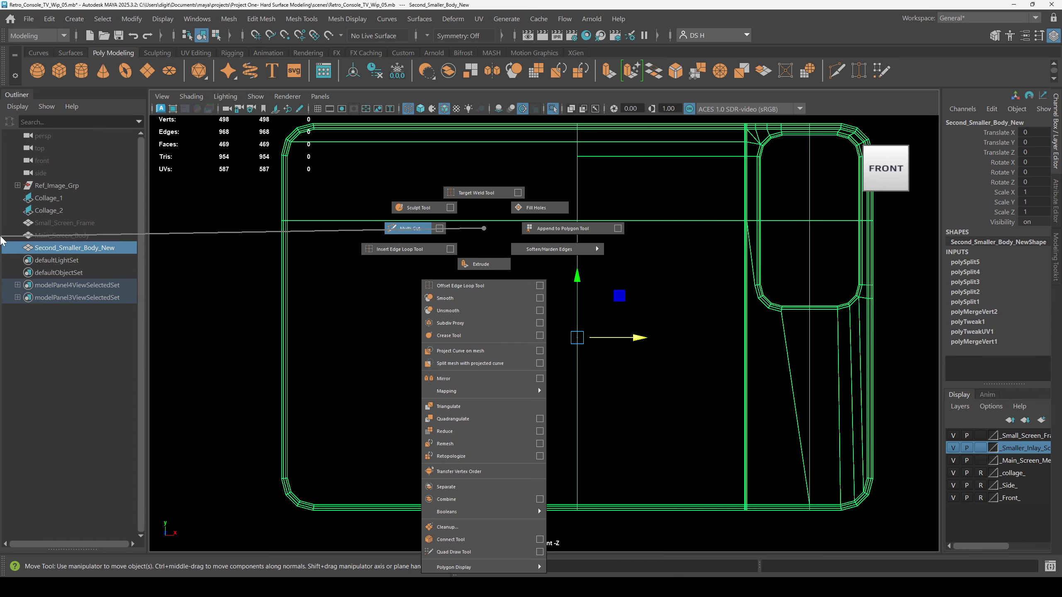
{"action": "right_click_drag", "start_coordinate": [2, 241], "coordinate": [2, 241], "text": "shift"}
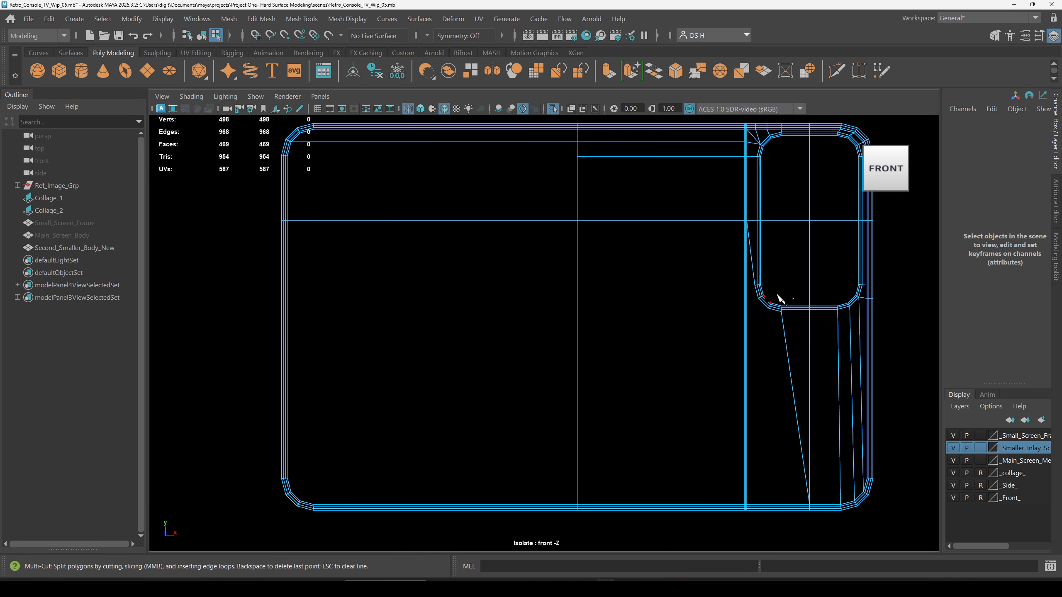
{"action": "mouse_move", "coordinate": [777, 296]}
{"action": "right_mouse_down", "text": "alt"}
{"action": "mouse_move", "coordinate": [735, 289]}
{"action": "mouse_move", "coordinate": [881, 338]}
{"action": "mouse_move", "coordinate": [786, 308]}
{"action": "right_mouse_up", "text": "alt"}
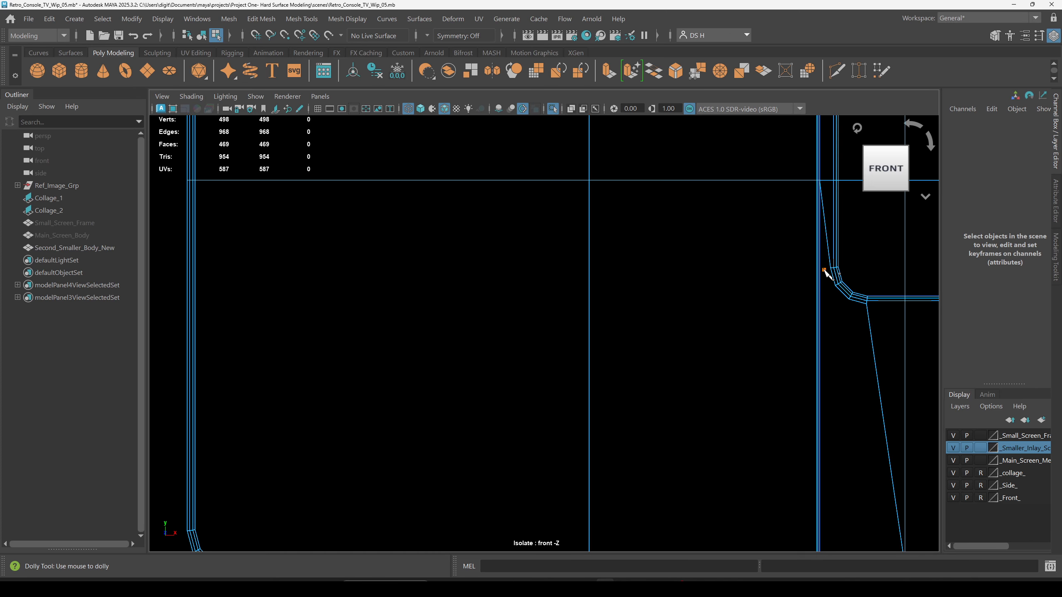
{"action": "left_click", "coordinate": [824, 270]}
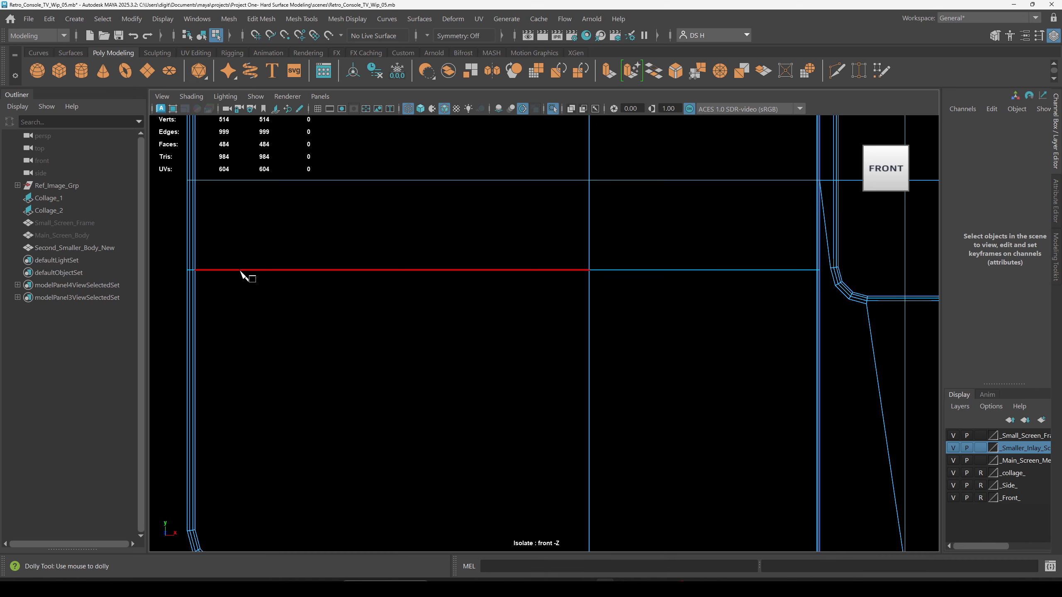
{"action": "key", "text": "Return"}
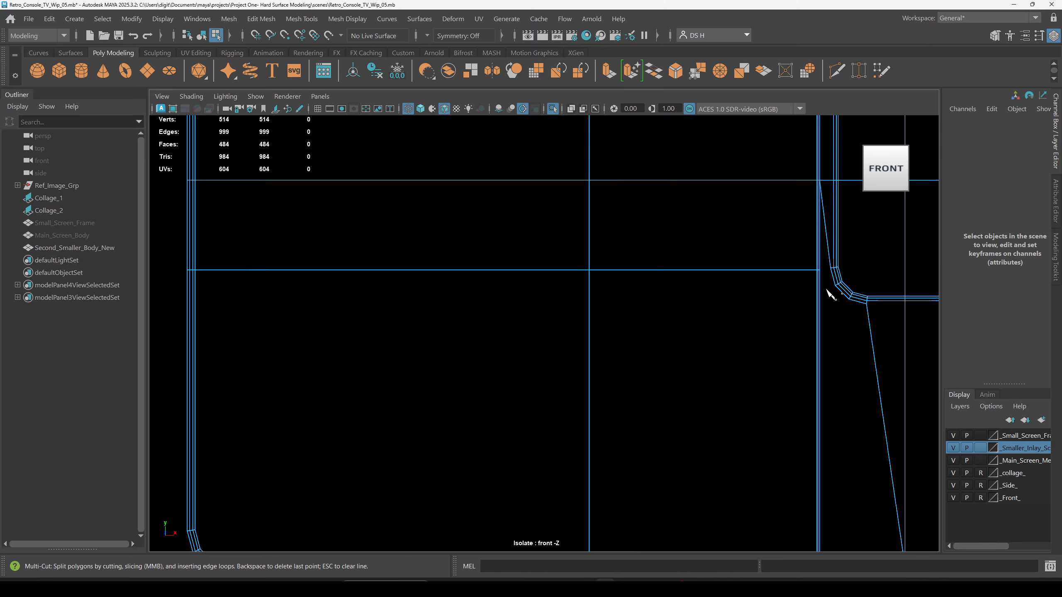
Target weld the outer vertex at the start of the inlay's lower-left curve to the new cut's end on the large panel's edge.
{"action": "key", "text": "w"}
{"action": "key", "text": "space"}
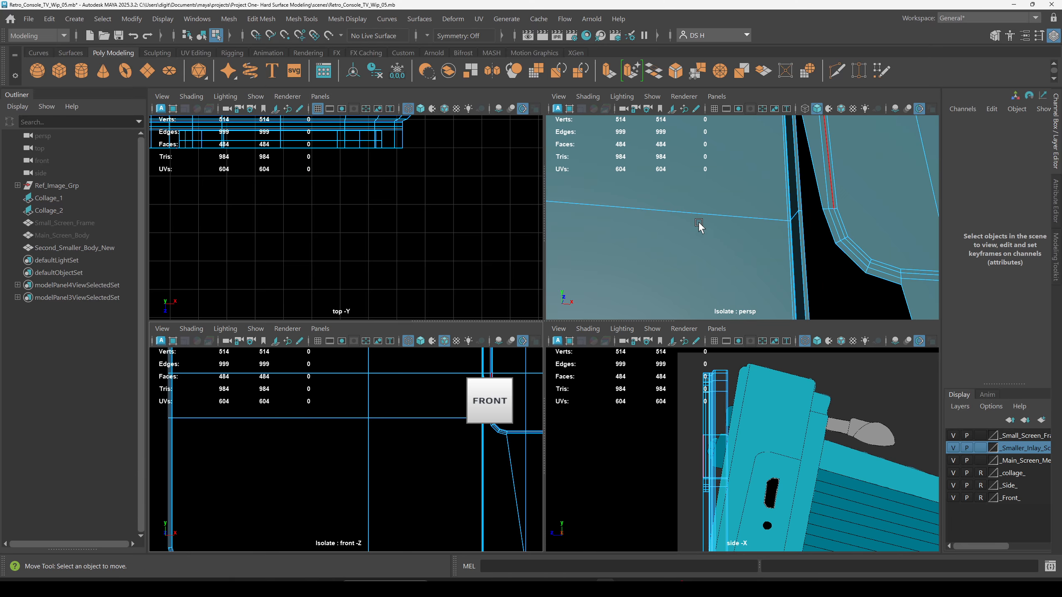
{"action": "key", "text": "space"}
{"action": "left_click_drag", "start_coordinate": [718, 285], "coordinate": [555, 219], "text": "alt"}
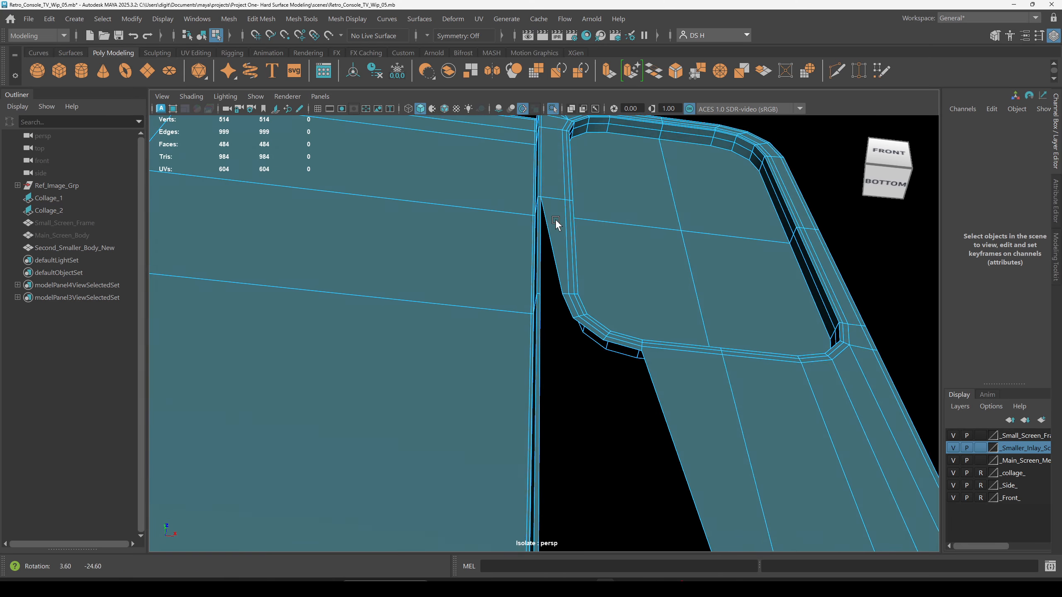
{"action": "scroll", "coordinate": [555, 219], "scroll_direction": "up", "scroll_amount": 3}
{"action": "right_click_drag", "start_coordinate": [564, 186], "coordinate": [498, 186]}
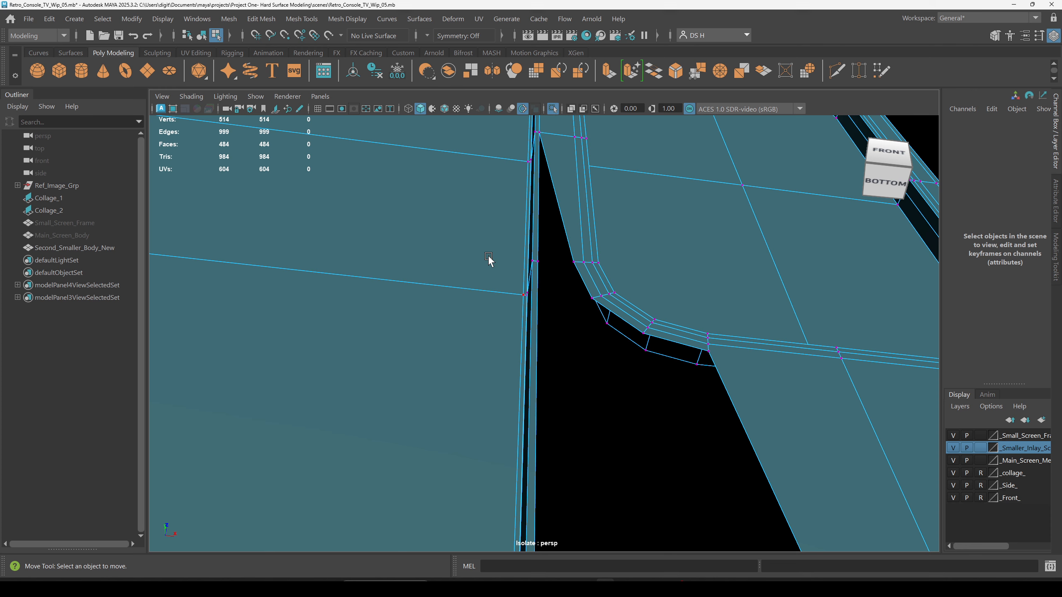
{"action": "left_click", "coordinate": [571, 262]}
{"action": "right_click_drag", "start_coordinate": [697, 221], "coordinate": [715, 195], "text": "shift"}
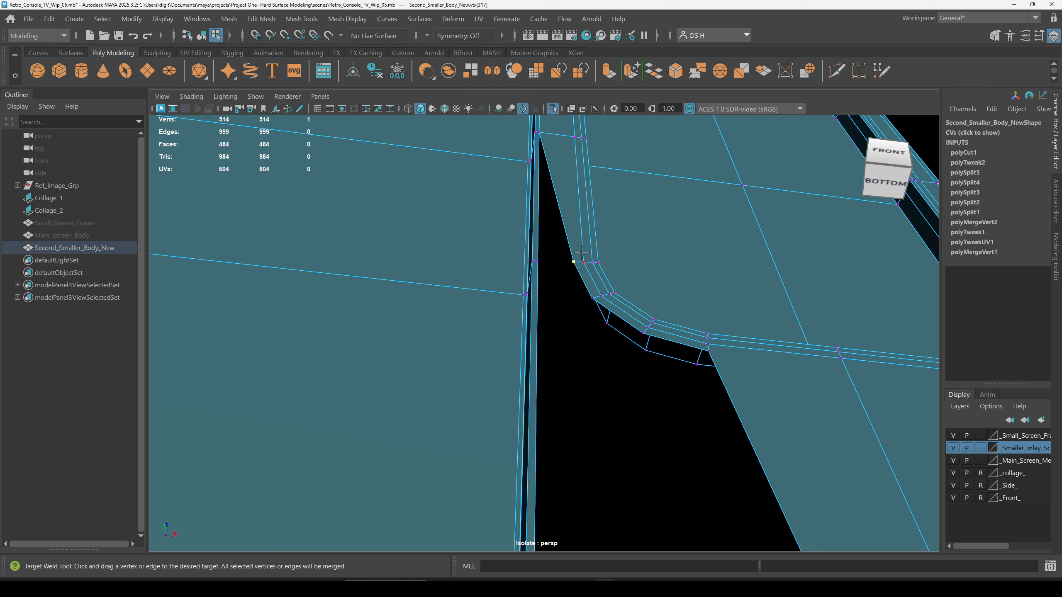
{"action": "left_click_drag", "start_coordinate": [549, 263], "coordinate": [539, 261]}
{"action": "left_click_drag", "start_coordinate": [727, 275], "coordinate": [729, 302], "text": "alt"}
{"action": "scroll", "coordinate": [729, 302], "scroll_direction": "down", "scroll_amount": 5}
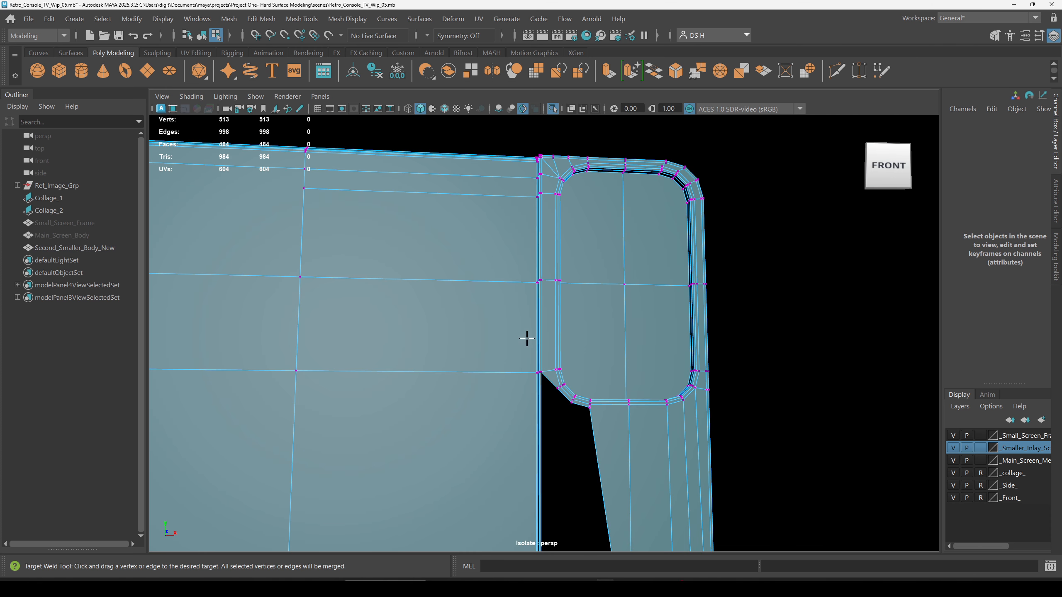
Multi-Cut an edge from the dead-end vertex on the large panel's centre line to the lower vertex of its upper-left rounded corner.
{"action": "key", "text": "q"}
{"action": "left_click_drag", "start_coordinate": [548, 336], "coordinate": [522, 289], "text": "alt"}
{"action": "right_click_drag", "start_coordinate": [522, 289], "coordinate": [614, 291], "text": "alt"}
{"action": "scroll", "coordinate": [614, 291], "scroll_direction": "down", "scroll_amount": 5}
{"action": "scroll", "coordinate": [595, 344], "scroll_direction": "up", "scroll_amount": 8}
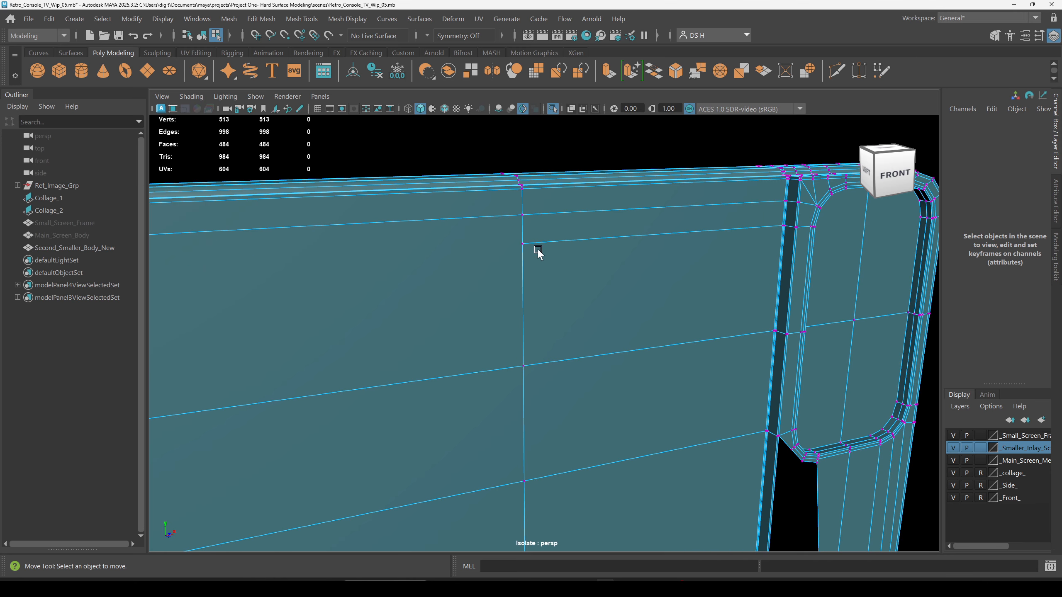
{"action": "right_click_drag", "start_coordinate": [567, 226], "coordinate": [540, 225], "text": "shift"}
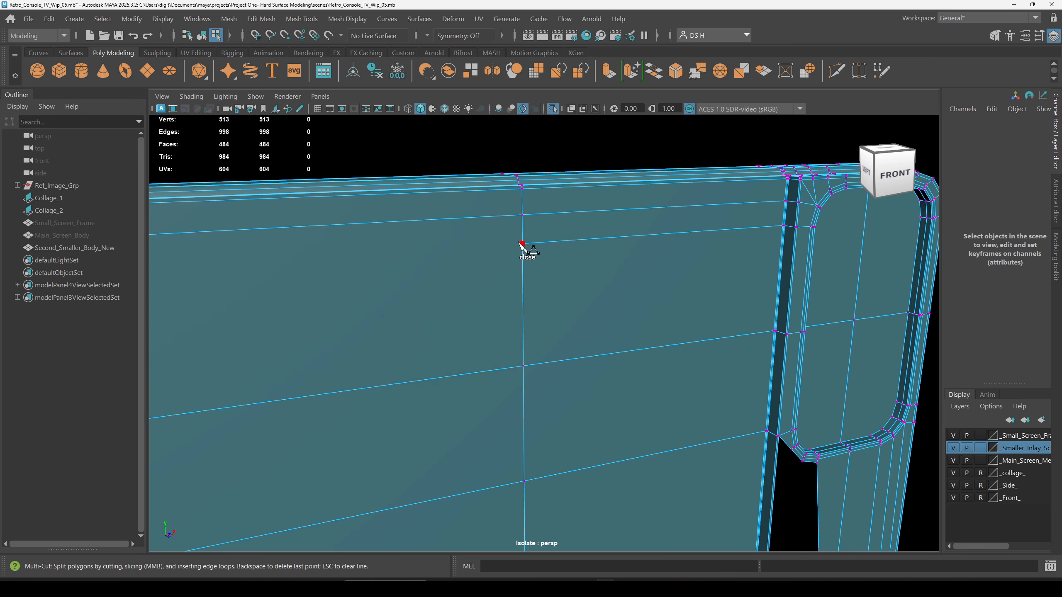
{"action": "middle_click_drag", "start_coordinate": [524, 244], "coordinate": [724, 289], "text": "alt"}
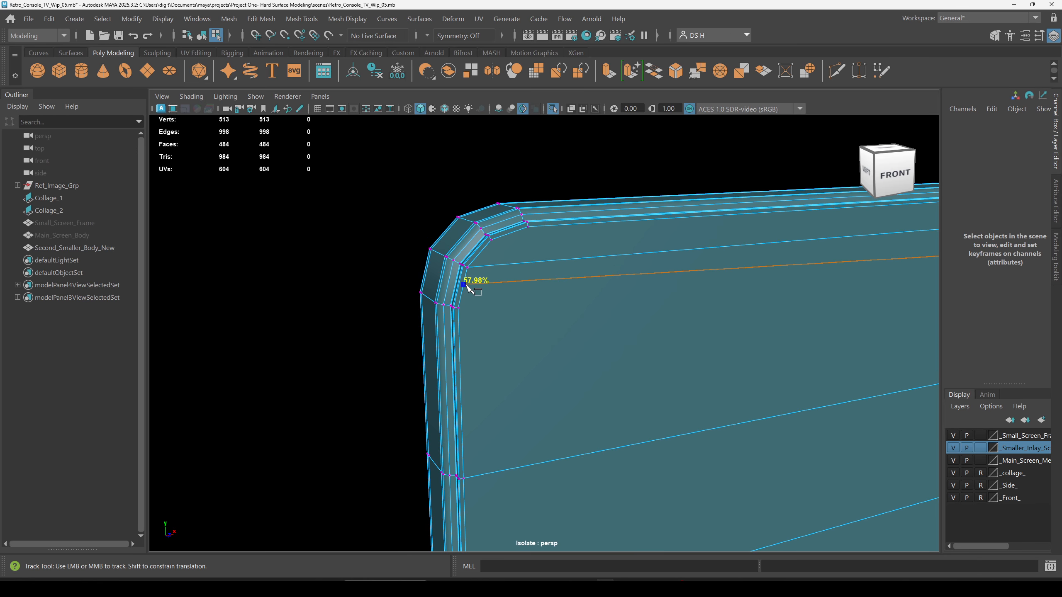
{"action": "left_click", "coordinate": [461, 307]}
{"action": "scroll", "coordinate": [577, 365], "scroll_direction": "down", "scroll_amount": 4}
{"action": "left_click_drag", "start_coordinate": [583, 370], "coordinate": [445, 347], "text": "alt"}
{"action": "key", "text": "w"}
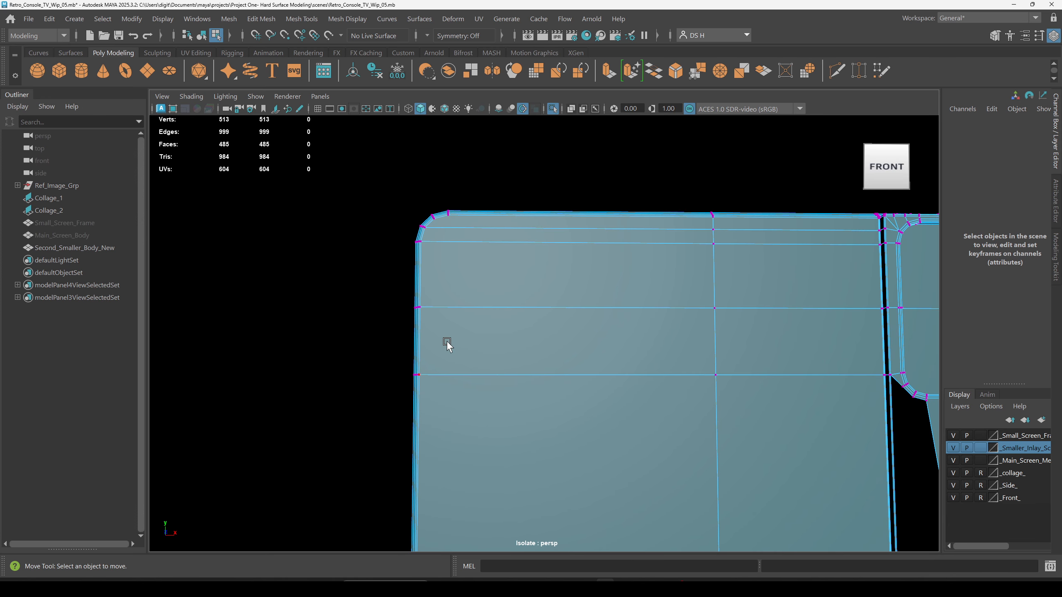
Multi-Cut a vertical edge down the large panel, joining the inner vertices where the upper-left and lower-left rounded corners end.
{"action": "middle_click_drag", "start_coordinate": [617, 287], "coordinate": [546, 290], "text": "alt"}
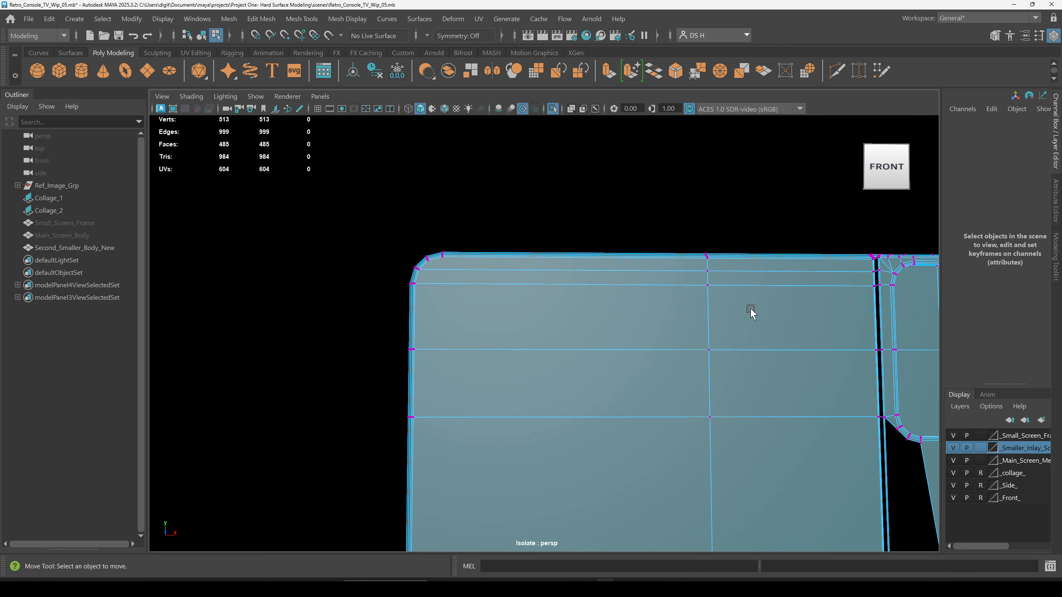
{"action": "middle_click_drag", "start_coordinate": [750, 308], "coordinate": [553, 343], "text": "alt"}
{"action": "scroll", "coordinate": [550, 256], "scroll_direction": "up", "scroll_amount": 5}
{"action": "left_click_drag", "start_coordinate": [550, 256], "coordinate": [644, 268], "text": "alt"}
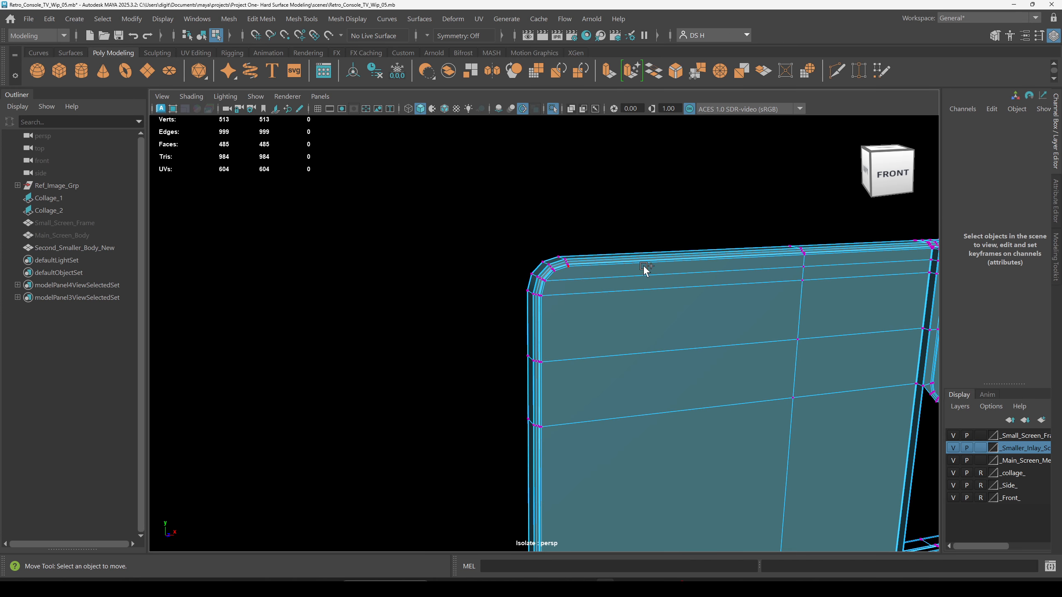
{"action": "right_click_drag", "start_coordinate": [645, 268], "coordinate": [644, 334], "text": "shift"}
{"action": "left_click", "coordinate": [355, 271]}
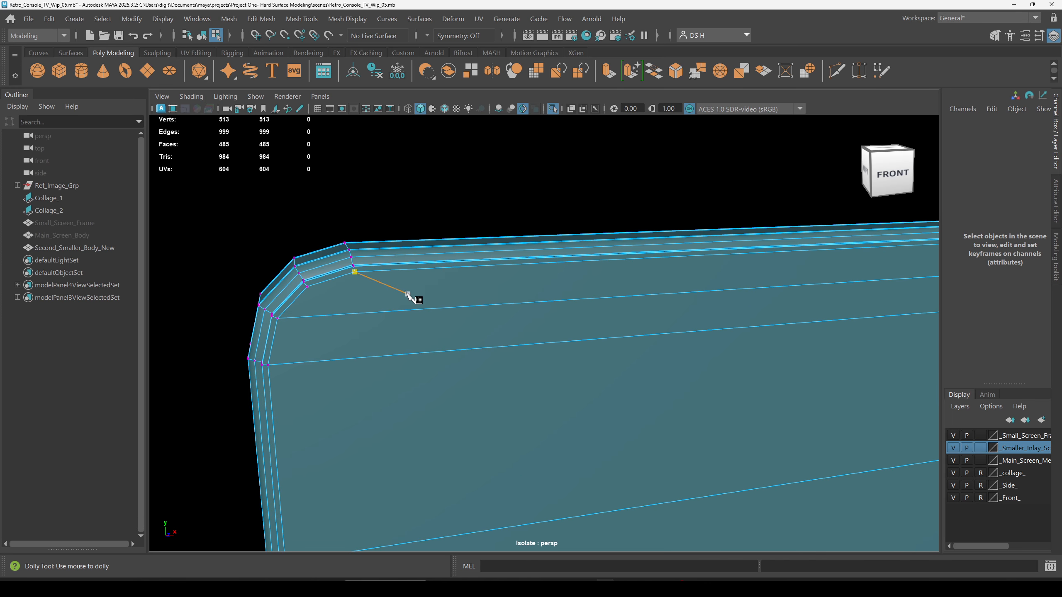
{"action": "scroll", "coordinate": [723, 396], "scroll_direction": "down", "scroll_amount": 6}
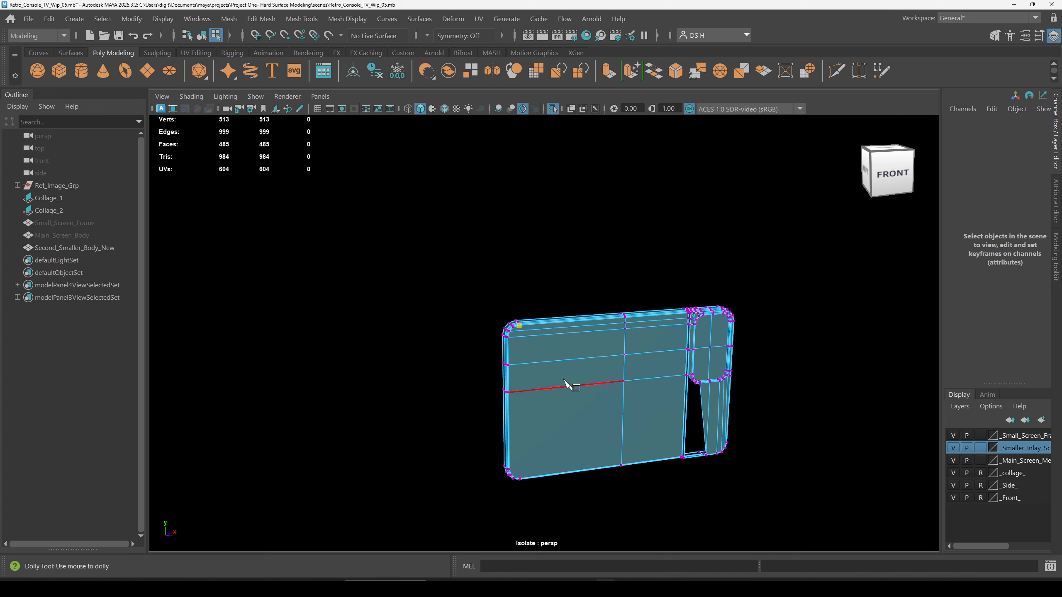
{"action": "scroll", "coordinate": [758, 427], "scroll_direction": "up", "scroll_amount": 6}
{"action": "left_click_drag", "start_coordinate": [435, 308], "coordinate": [615, 314], "text": "alt"}
{"action": "middle_click_drag", "start_coordinate": [615, 314], "coordinate": [562, 320], "text": "alt"}
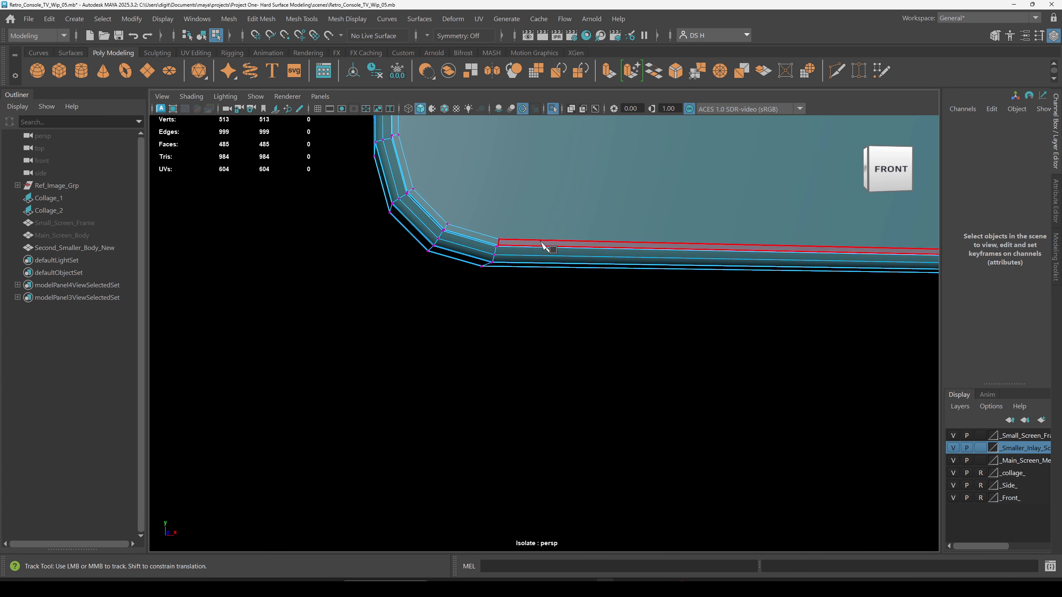
{"action": "left_click", "coordinate": [500, 239], "text": "ctrl"}
{"action": "key", "text": "w"}
{"action": "scroll", "coordinate": [647, 285], "scroll_direction": "down", "scroll_amount": 5}
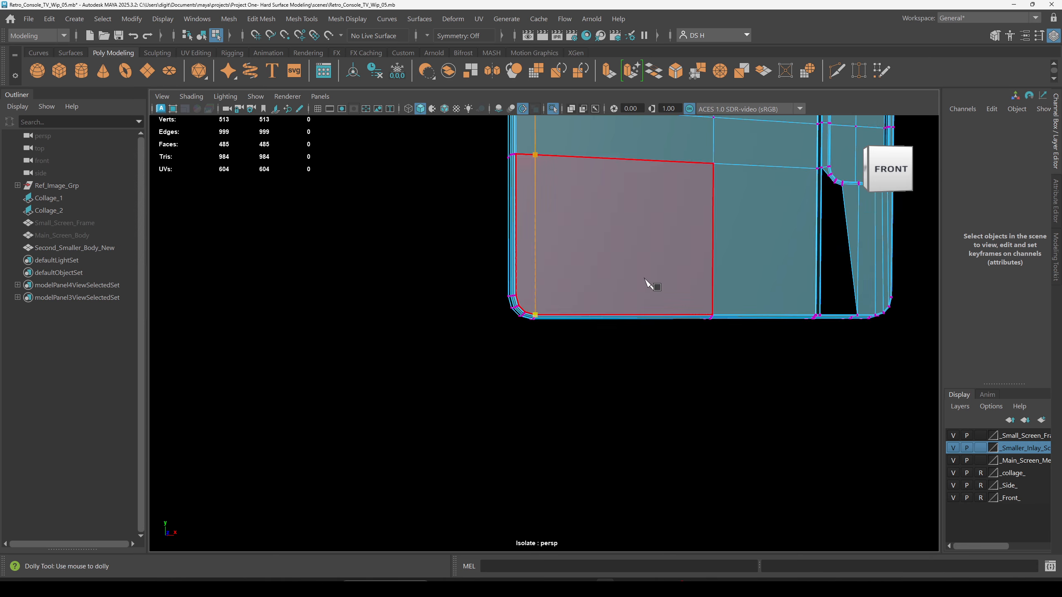
Slice a second horizontal Multi-Cut across the large panel in the shaded front view, just below the previous slice beside the gap.
{"action": "left_click_drag", "start_coordinate": [639, 393], "coordinate": [551, 343], "text": "alt"}
{"action": "left_click_drag", "start_coordinate": [644, 312], "coordinate": [491, 282], "text": "alt"}
{"action": "right_click_drag", "start_coordinate": [491, 283], "coordinate": [823, 333], "text": "alt"}
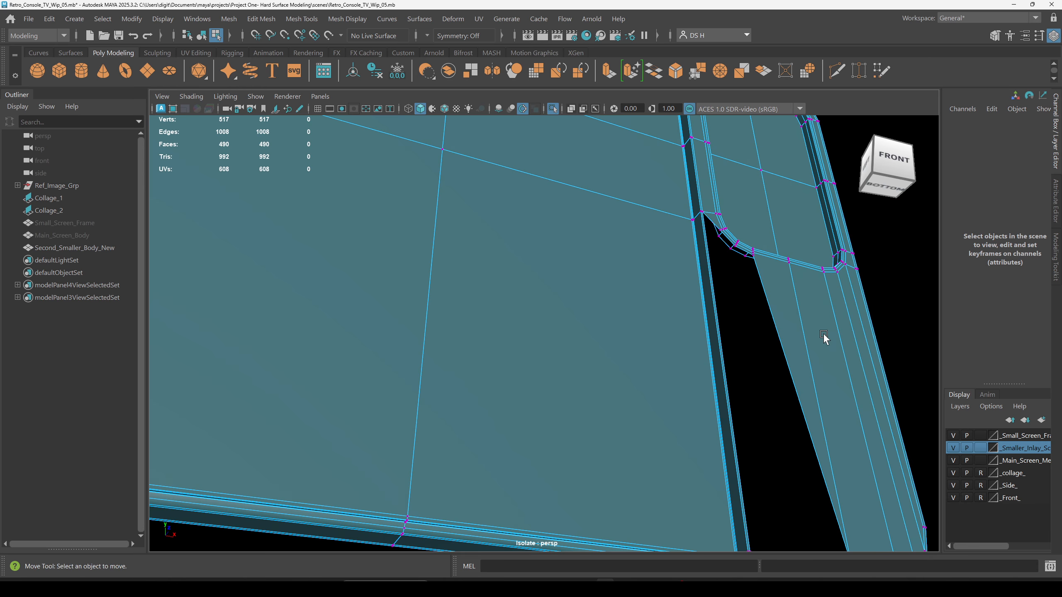
{"action": "middle_click_drag", "start_coordinate": [823, 333], "coordinate": [647, 419], "text": "alt"}
{"action": "right_click_drag", "start_coordinate": [647, 419], "coordinate": [329, 325], "text": "alt"}
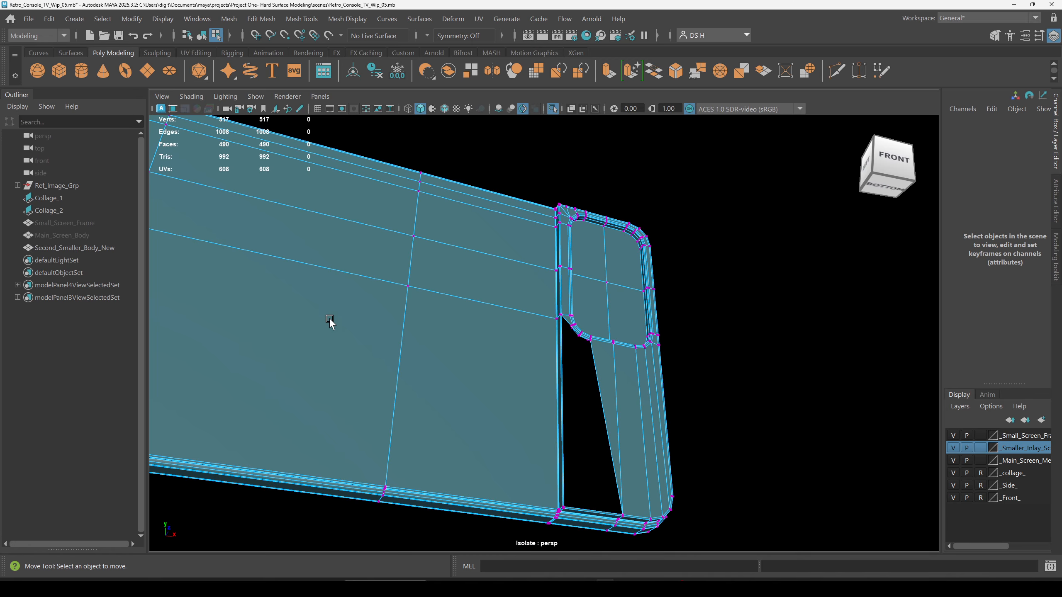
{"action": "key", "text": "space"}
{"action": "key", "text": "F8"}
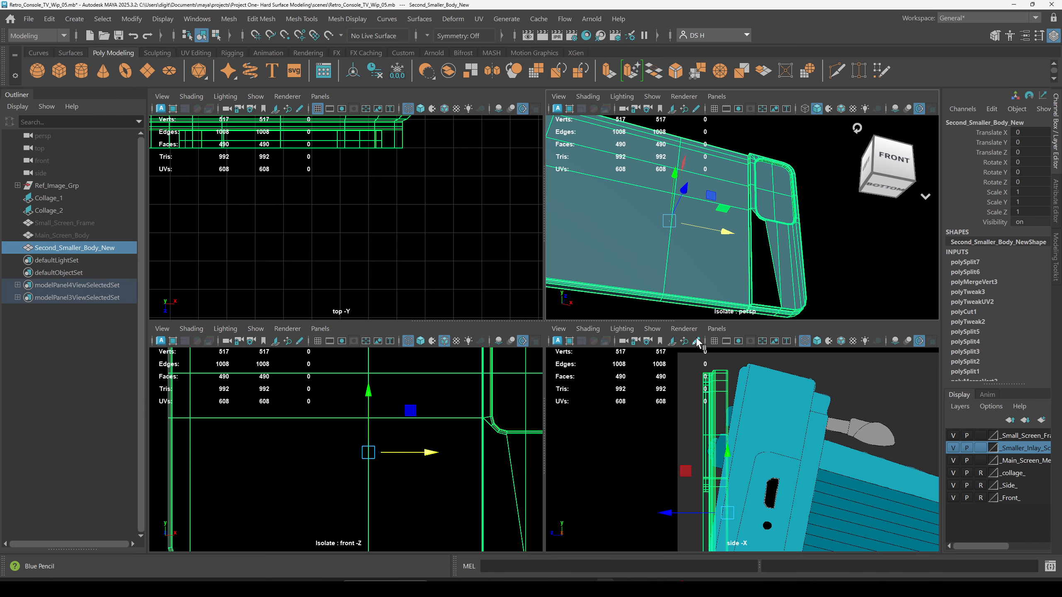
{"action": "key", "text": "space"}
{"action": "key", "text": "f"}
{"action": "left_click", "coordinate": [875, 397]}
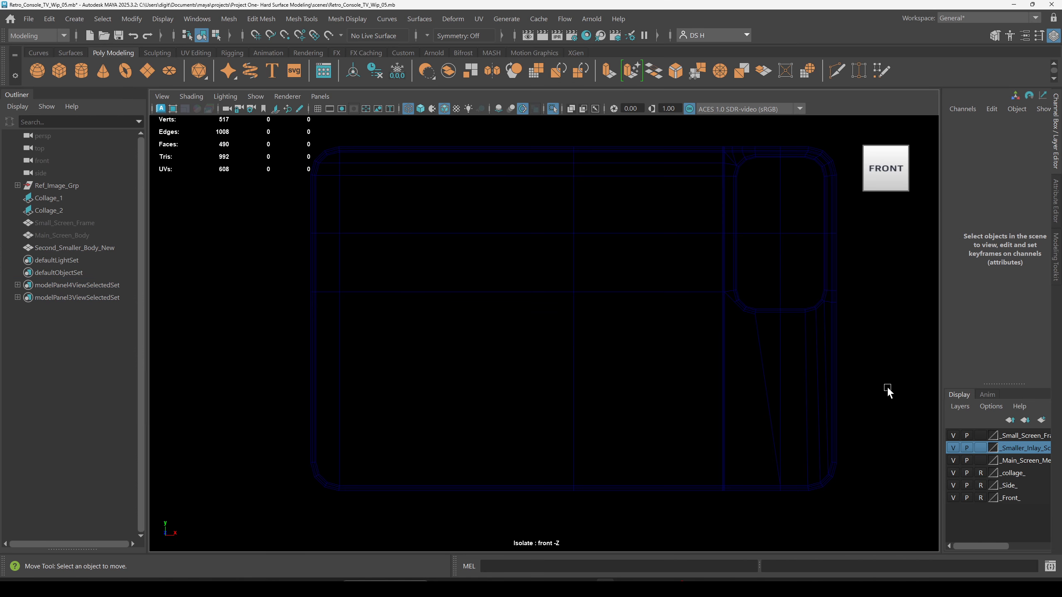
{"action": "key", "text": "5"}
{"action": "left_click", "coordinate": [650, 367]}
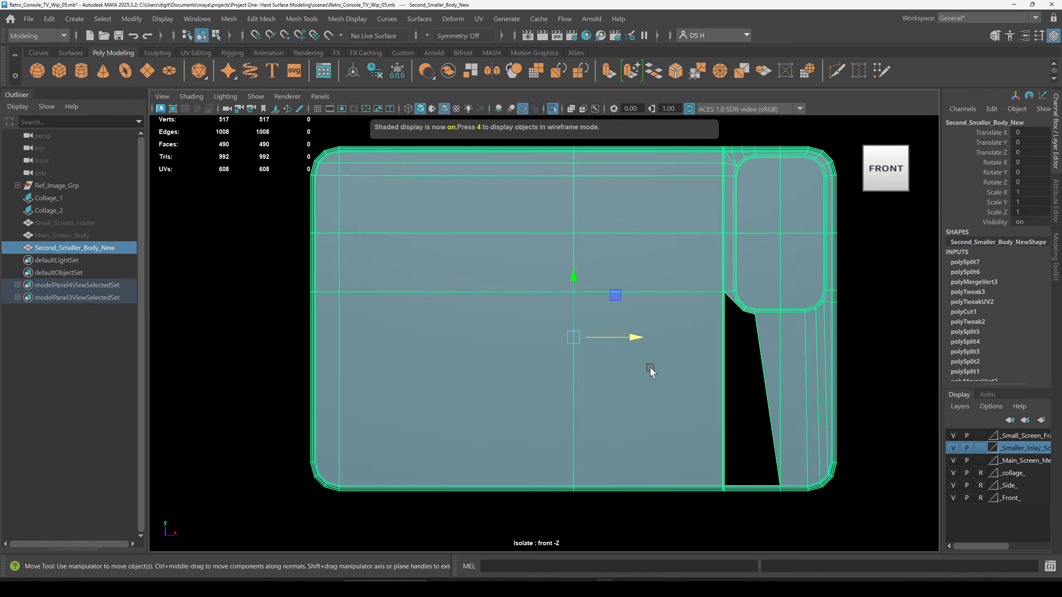
{"action": "key", "text": "q"}
{"action": "scroll", "coordinate": [650, 367], "scroll_direction": "up", "scroll_amount": 2}
{"action": "right_click_drag", "start_coordinate": [633, 229], "coordinate": [178, 249], "text": "shift"}
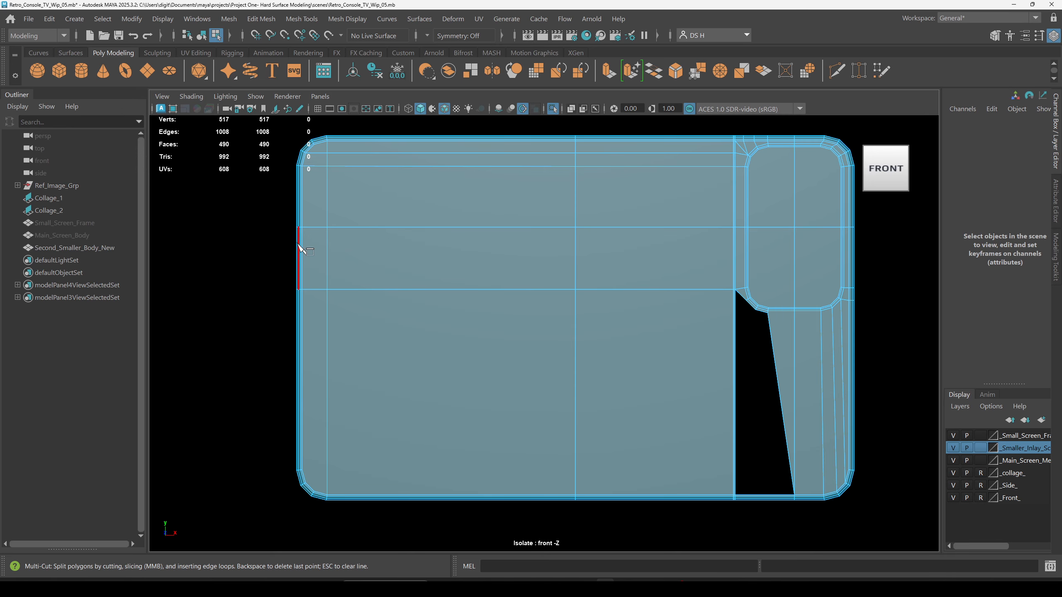
{"action": "left_click", "coordinate": [576, 289]}
{"action": "key", "text": "Escape"}
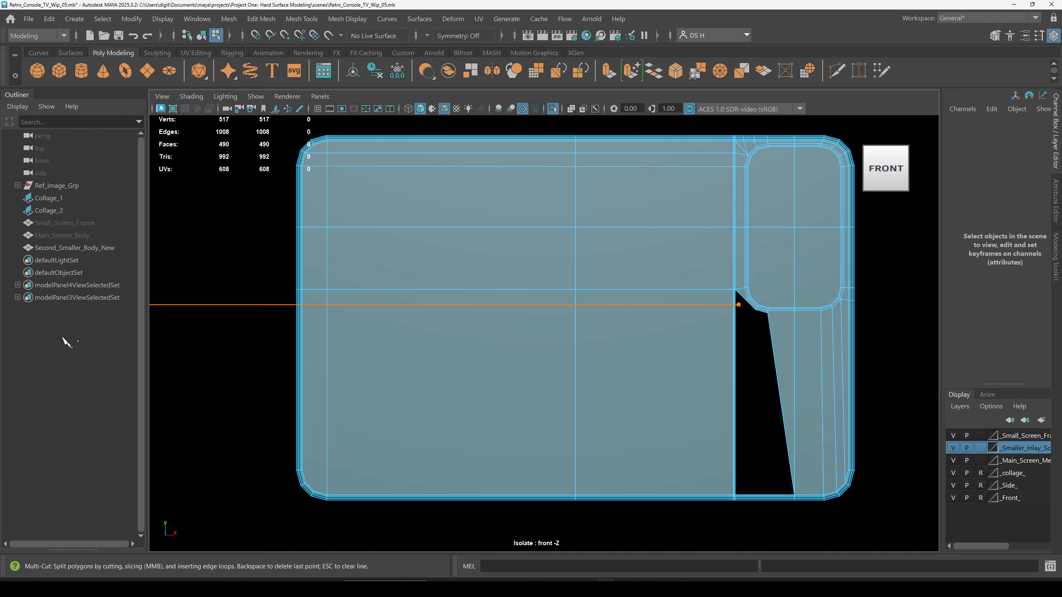
{"action": "key", "text": "Return"}
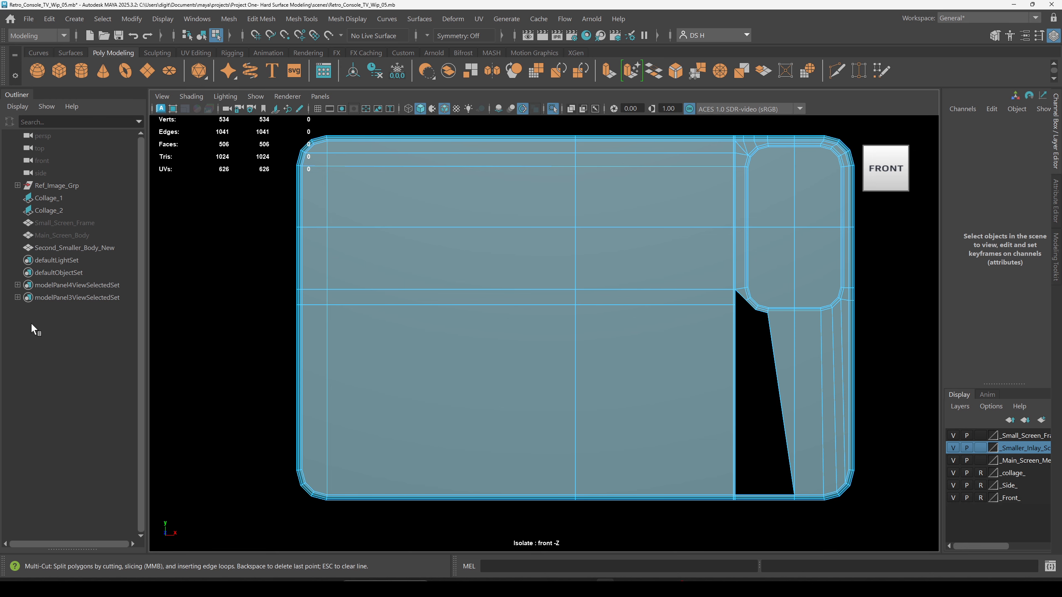
Target weld the next outer vertex of the inlay's lower-left curve to the lower horizontal slice's end on the large panel's edge.
{"action": "left_click", "coordinate": [575, 289]}
{"action": "scroll", "coordinate": [393, 291], "scroll_direction": "up", "scroll_amount": 5}
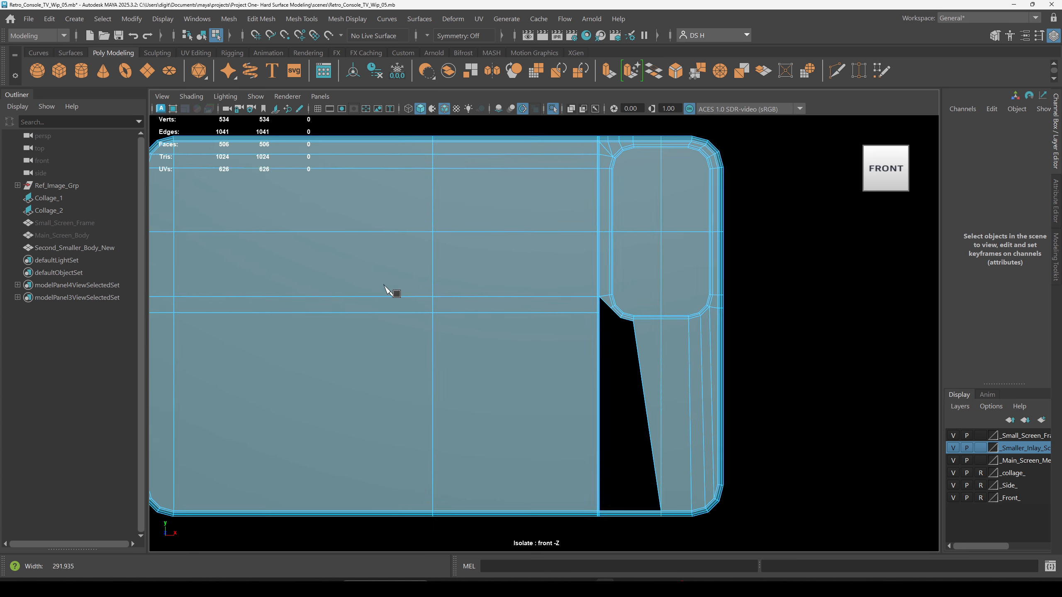
{"action": "key", "text": "w"}
{"action": "scroll", "coordinate": [509, 253], "scroll_direction": "up", "scroll_amount": 5}
{"action": "right_click_drag", "start_coordinate": [690, 174], "coordinate": [9, 174]}
{"action": "left_click", "coordinate": [736, 259]}
{"action": "mouse_move", "coordinate": [746, 379]}
{"action": "right_mouse_down", "text": "shift"}
{"action": "mouse_move", "coordinate": [747, 336]}
{"action": "mouse_move", "coordinate": [746, 374]}
{"action": "right_mouse_up", "text": "shift"}
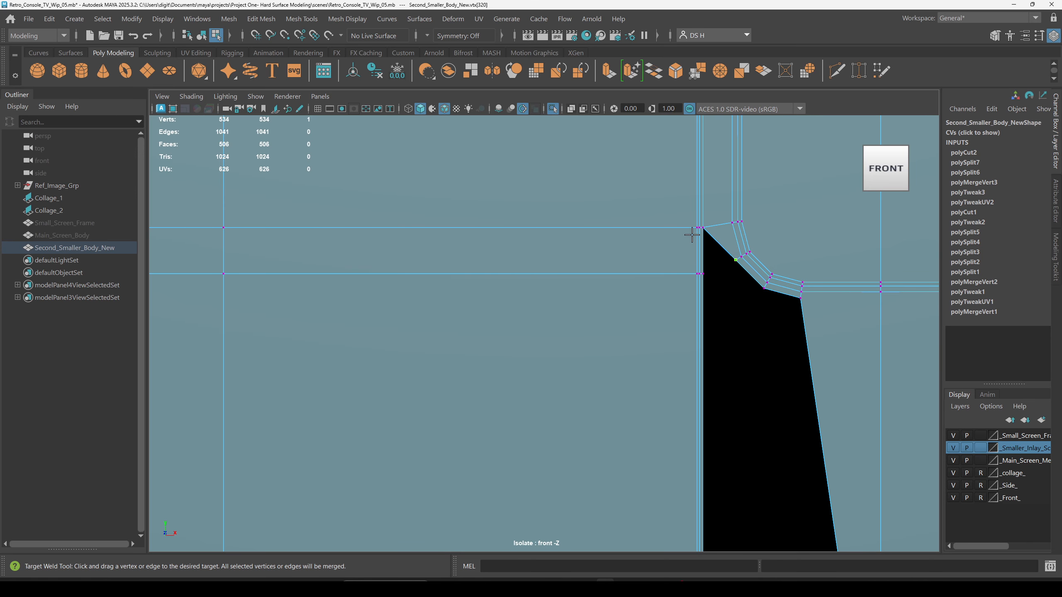
{"action": "scroll", "coordinate": [692, 235], "scroll_direction": "up", "scroll_amount": 5}
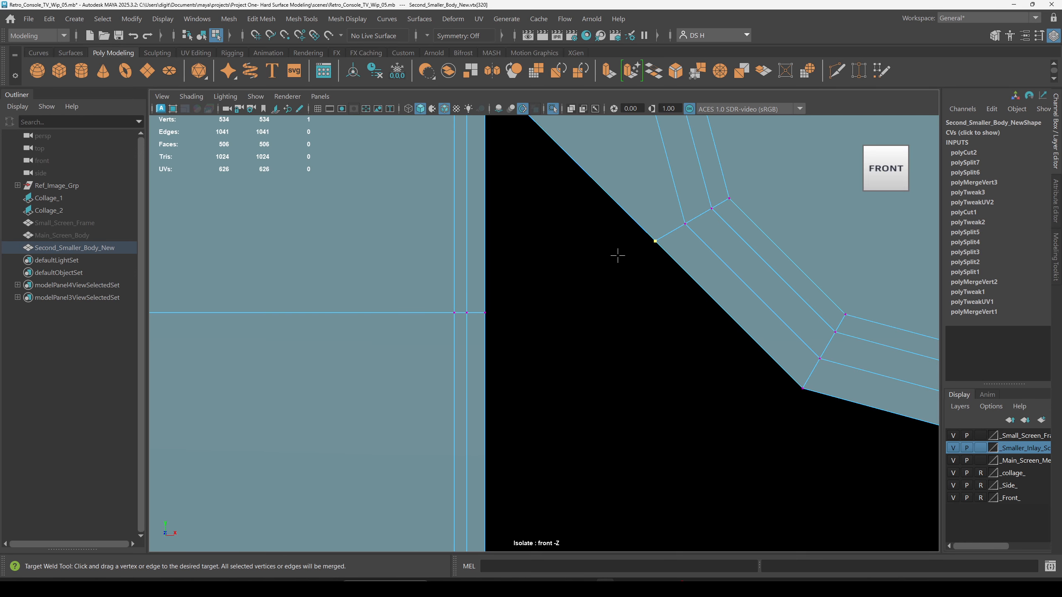
{"action": "left_click_drag", "start_coordinate": [656, 241], "coordinate": [485, 312]}
{"action": "scroll", "coordinate": [475, 340], "scroll_direction": "down", "scroll_amount": 4}
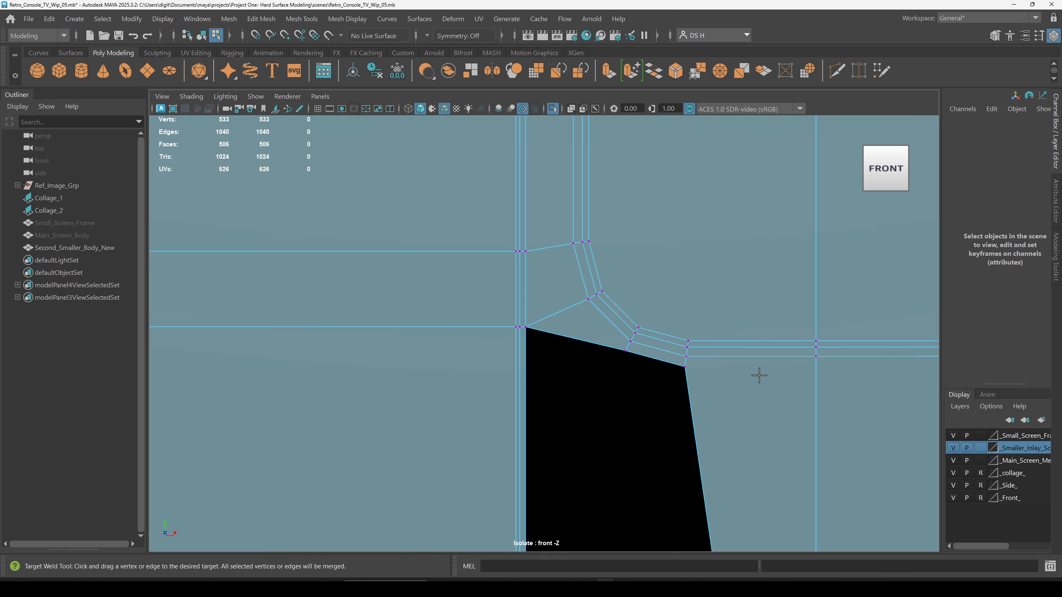
{"action": "key", "text": "w"}
Slice a vertical Multi-Cut through the body's lower border strip beneath the gap, in line with the inlay curve's next outer vertex.
{"action": "scroll", "coordinate": [442, 386], "scroll_direction": "down", "scroll_amount": 4}
{"action": "middle_click_drag", "start_coordinate": [442, 385], "coordinate": [465, 277], "text": "alt"}
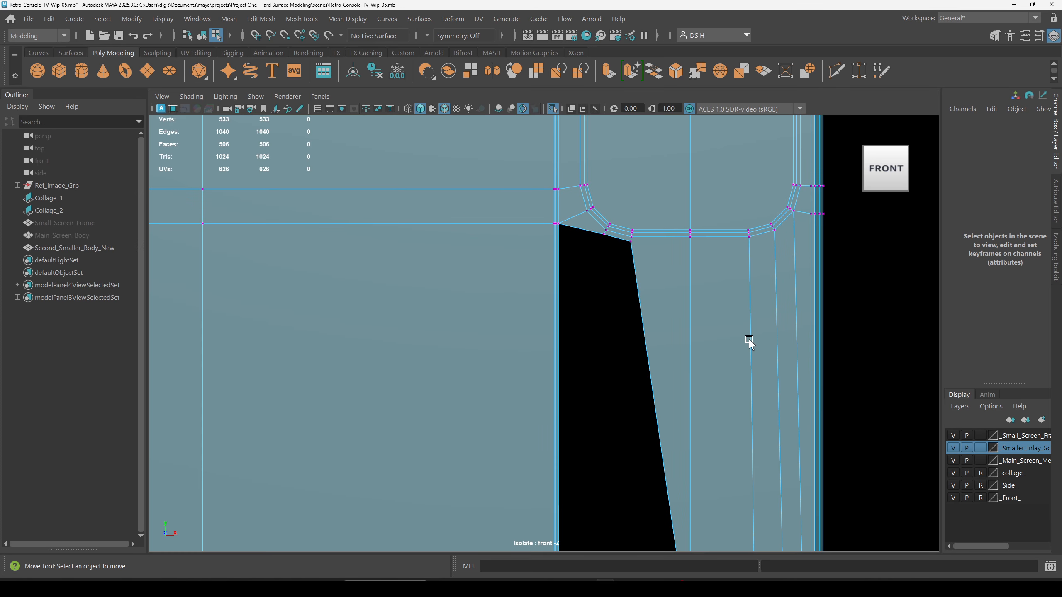
{"action": "scroll", "coordinate": [748, 344], "scroll_direction": "down", "scroll_amount": 2}
{"action": "middle_click_drag", "start_coordinate": [618, 433], "coordinate": [493, 356], "text": "alt"}
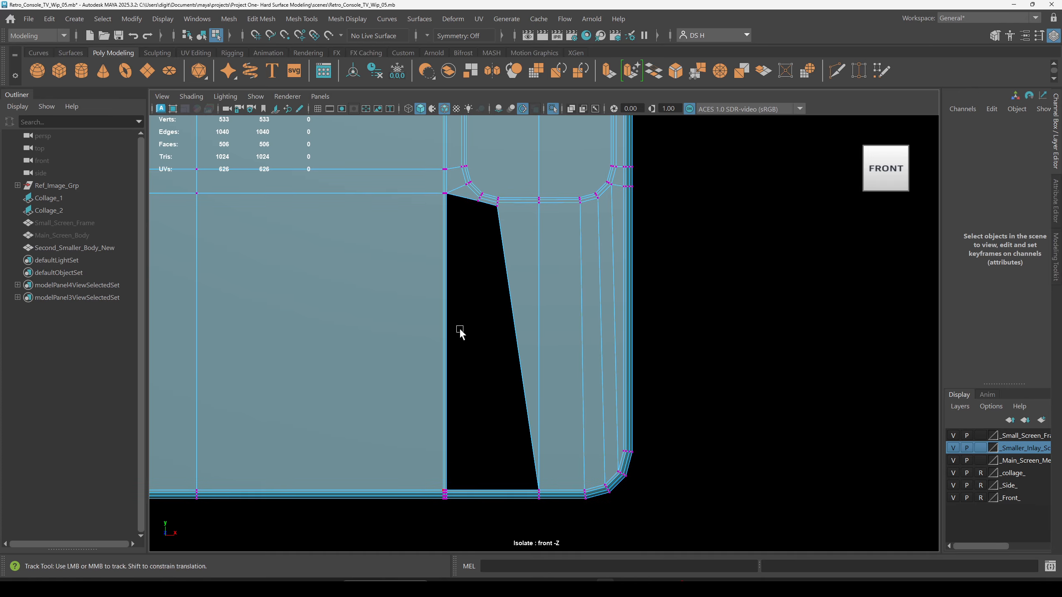
{"action": "middle_click_drag", "start_coordinate": [458, 332], "coordinate": [531, 329], "text": "alt"}
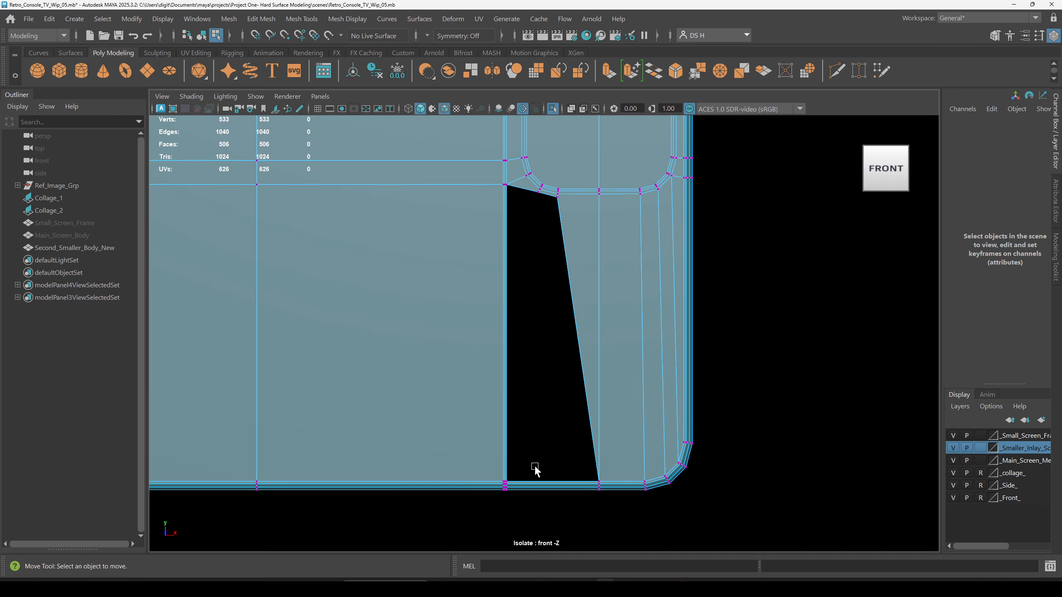
{"action": "right_click_drag", "start_coordinate": [624, 273], "coordinate": [141, 269], "text": "shift"}
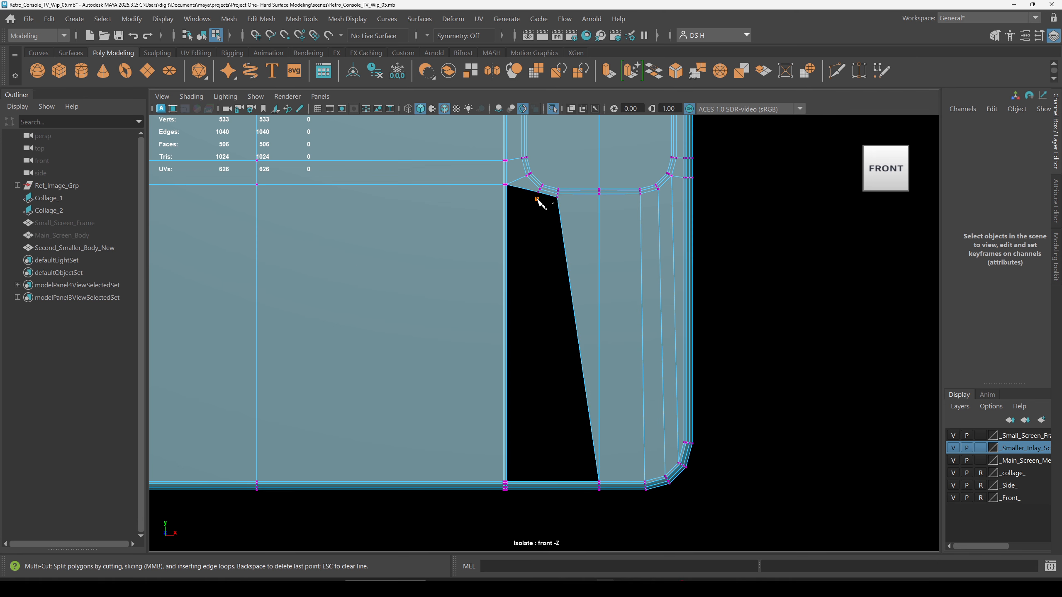
{"action": "left_click", "coordinate": [537, 200]}
{"action": "key", "text": "Return"}
{"action": "key", "text": "w"}
Select the new column of vertices in the lower border strip and move it slightly along X toward the large panel.
{"action": "left_click_drag", "start_coordinate": [524, 448], "coordinate": [553, 537]}
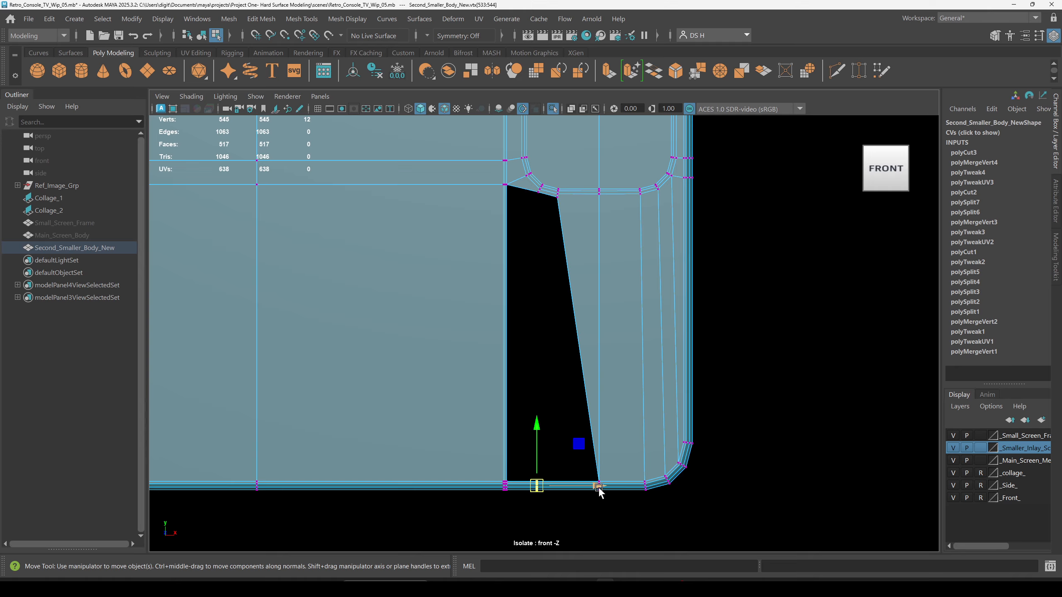
{"action": "left_click_drag", "start_coordinate": [598, 486], "coordinate": [594, 489]}
{"action": "left_click", "coordinate": [754, 498]}
{"action": "right_click_drag", "start_coordinate": [621, 226], "coordinate": [616, 138]}
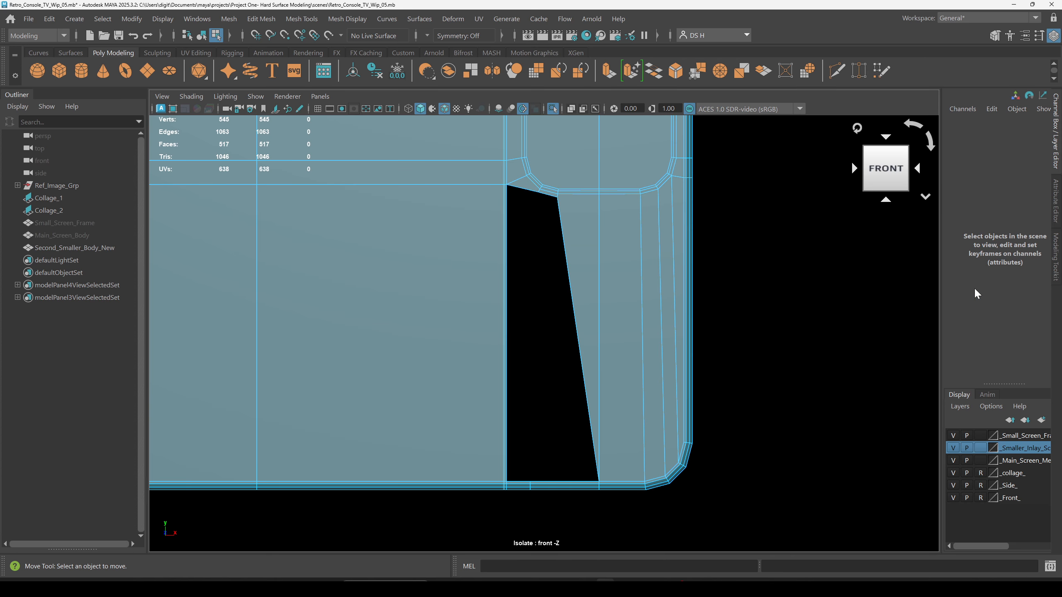
Target weld the outer vertex at the middle of the gap's upper edge to the new cut's upper vertex on the lower border strip.
{"action": "right_click_drag", "start_coordinate": [623, 190], "coordinate": [524, 208]}
{"action": "left_click", "coordinate": [535, 196]}
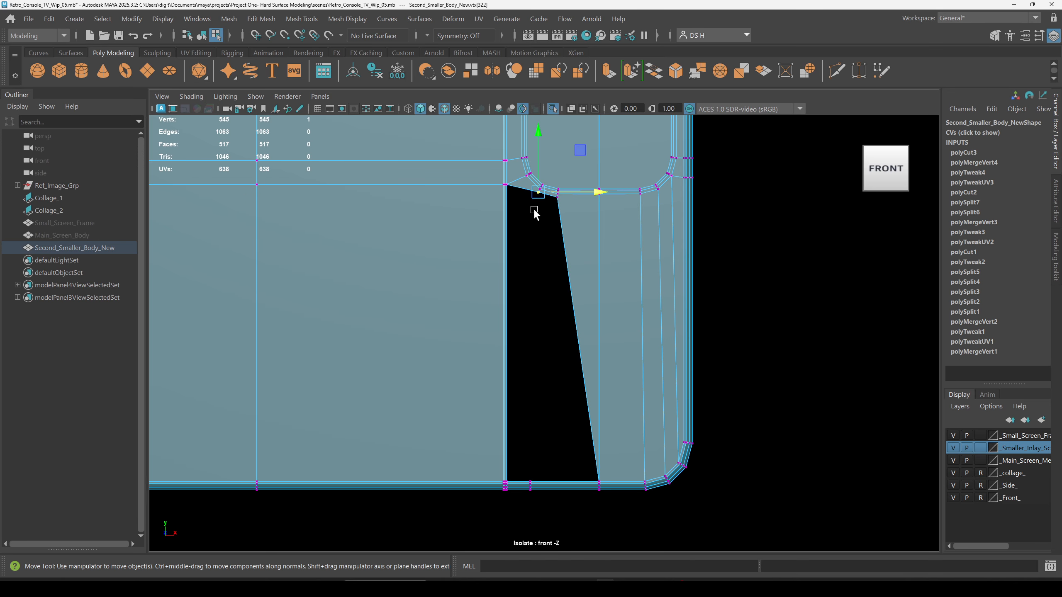
{"action": "left_click_drag", "start_coordinate": [539, 192], "coordinate": [536, 235]}
{"action": "key", "text": "ctrl+z"}
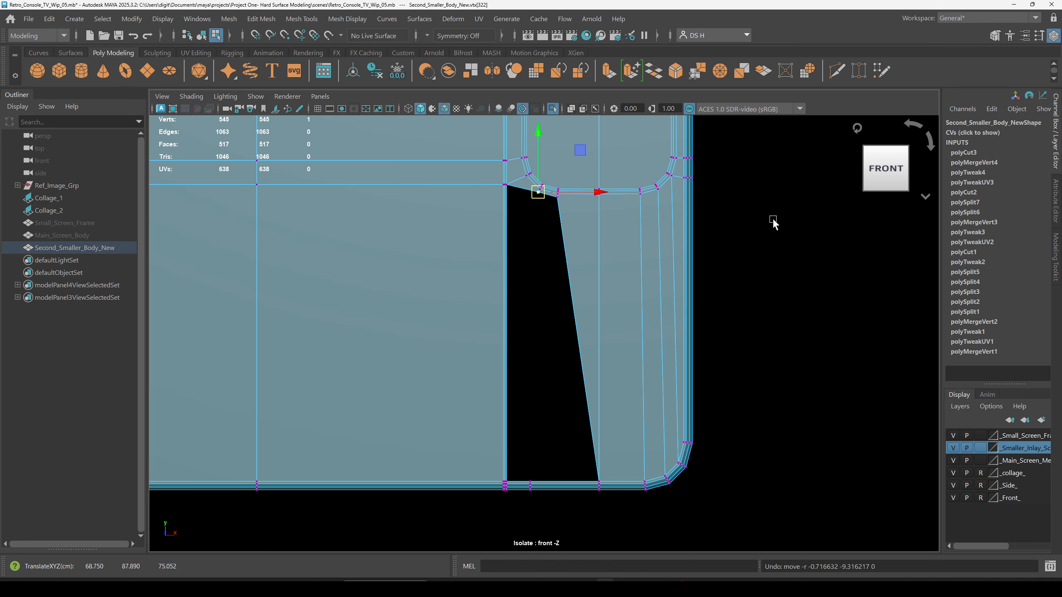
{"action": "right_click_drag", "start_coordinate": [774, 219], "coordinate": [784, 148], "text": "shift"}
{"action": "right_click_drag", "start_coordinate": [780, 186], "coordinate": [780, 186], "text": "shift"}
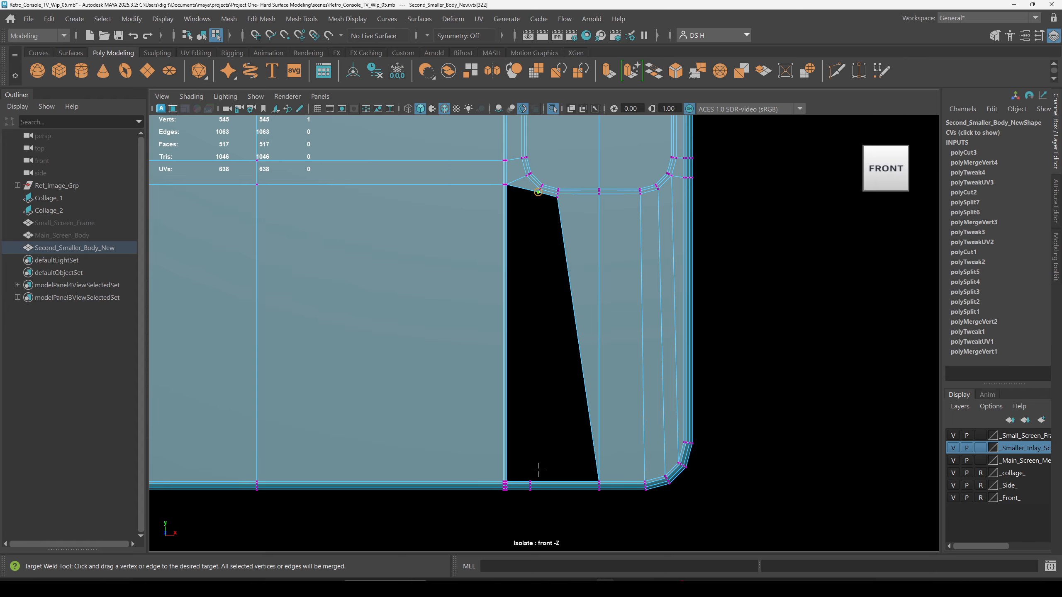
{"action": "left_click_drag", "start_coordinate": [538, 471], "coordinate": [531, 479]}
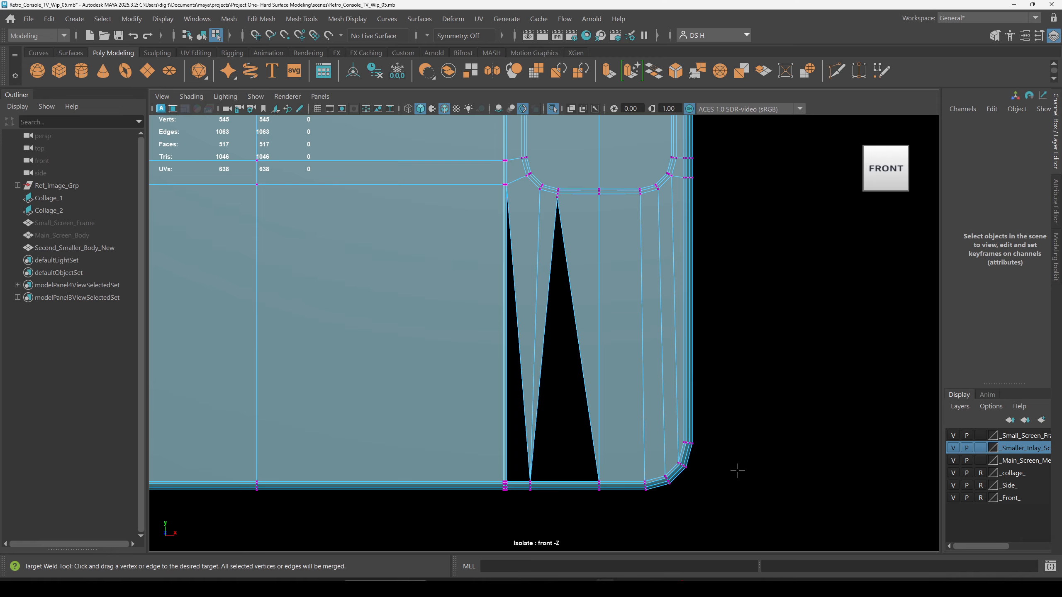
Inspect the welded faces, the remaining gaps and the lower border cuts from several angles in perspective, then return to the front view.
{"action": "key", "text": "space"}
{"action": "key", "text": "space"}
{"action": "left_click_drag", "start_coordinate": [588, 375], "coordinate": [570, 360], "text": "alt"}
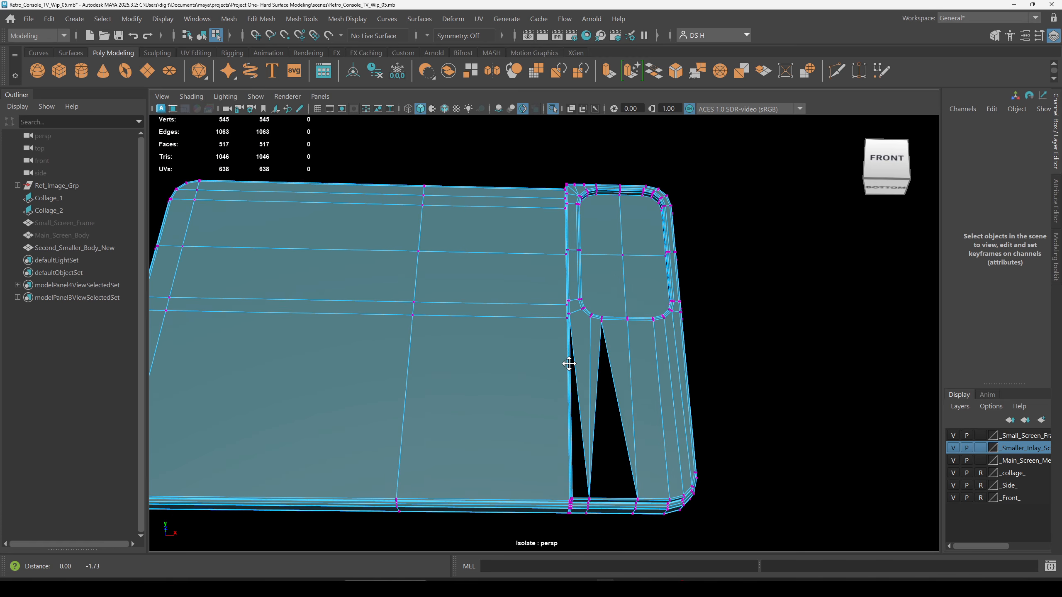
{"action": "right_click_drag", "start_coordinate": [569, 361], "coordinate": [715, 359], "text": "alt"}
{"action": "left_click_drag", "start_coordinate": [659, 457], "coordinate": [637, 405], "text": "alt"}
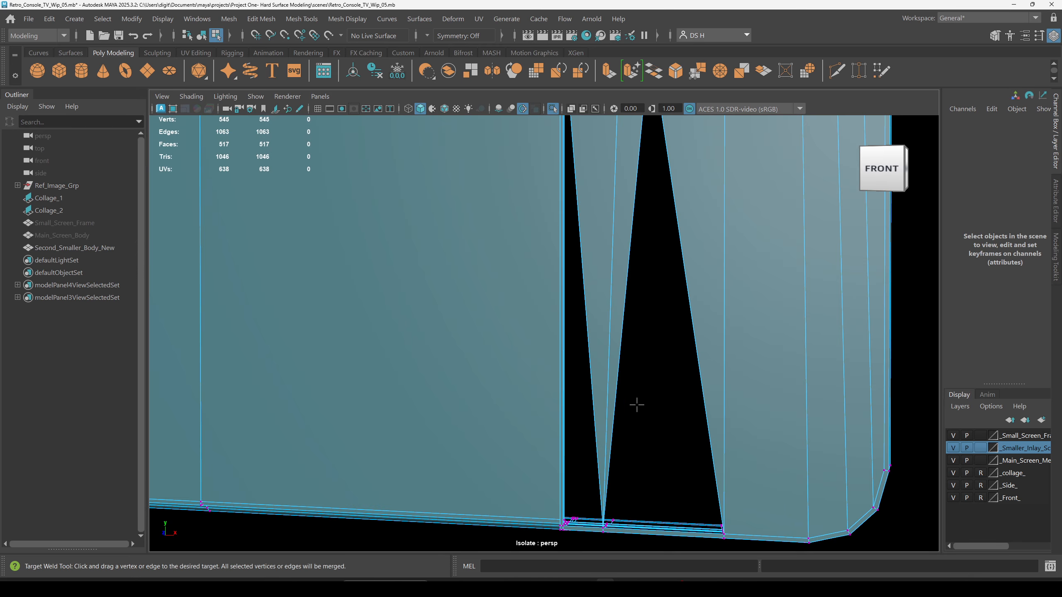
{"action": "scroll", "coordinate": [637, 405], "scroll_direction": "down", "scroll_amount": 4}
{"action": "middle_click_drag", "start_coordinate": [623, 276], "coordinate": [622, 488], "text": "alt"}
{"action": "left_click_drag", "start_coordinate": [695, 365], "coordinate": [678, 356], "text": "alt"}
{"action": "middle_click_drag", "start_coordinate": [637, 412], "coordinate": [652, 151], "text": "alt"}
{"action": "mouse_move", "coordinate": [606, 371]}
{"action": "left_mouse_down", "text": "alt"}
{"action": "mouse_move", "coordinate": [610, 332]}
{"action": "mouse_move", "coordinate": [605, 372]}
{"action": "left_mouse_up", "text": "alt"}
{"action": "middle_click_drag", "start_coordinate": [605, 371], "coordinate": [614, 320], "text": "alt"}
{"action": "mouse_move", "coordinate": [614, 320]}
{"action": "left_mouse_down", "text": "alt"}
{"action": "mouse_move", "coordinate": [635, 328]}
{"action": "mouse_move", "coordinate": [621, 345]}
{"action": "mouse_move", "coordinate": [619, 308]}
{"action": "left_mouse_up", "text": "alt"}
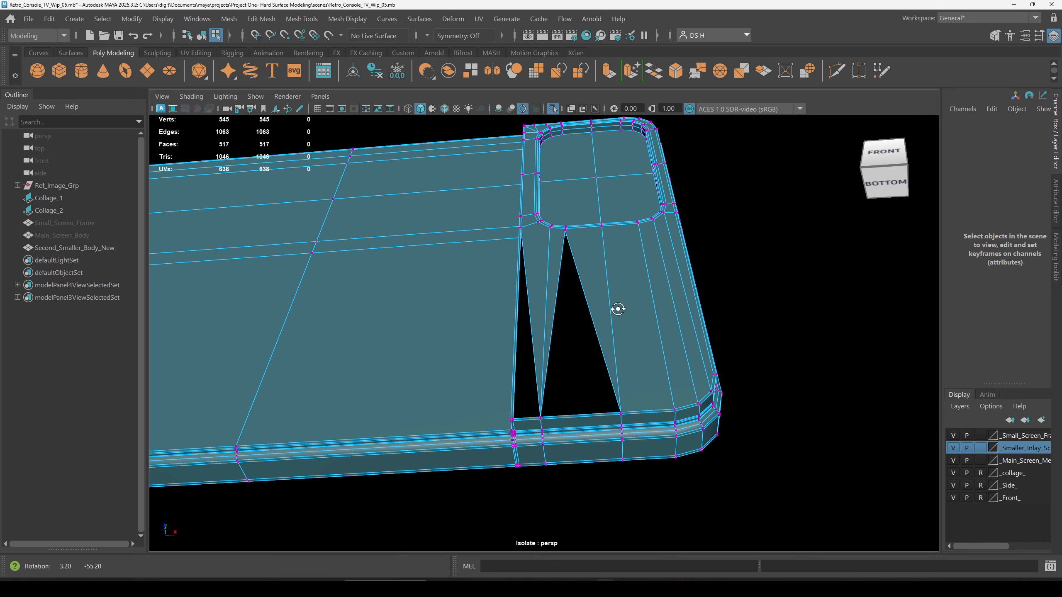
{"action": "key", "text": "space"}
{"action": "key", "text": "space"}
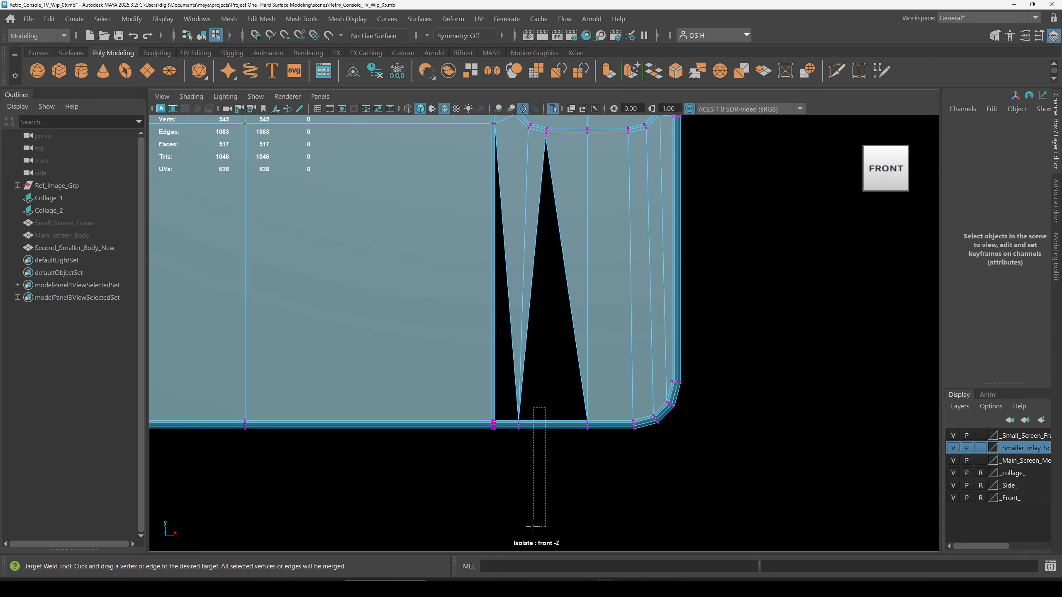
Slice another vertical Multi-Cut through the lower border strip beneath the wider triangular gap.
{"action": "key", "text": "w"}
{"action": "key", "text": "F8"}
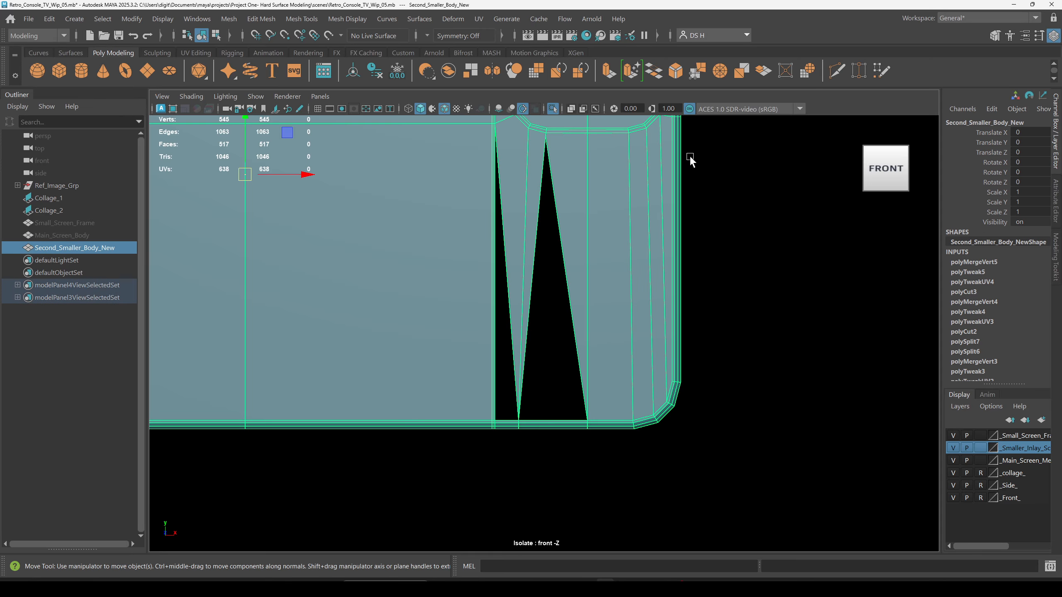
{"action": "right_click_drag", "start_coordinate": [582, 159], "coordinate": [204, 150], "text": "shift"}
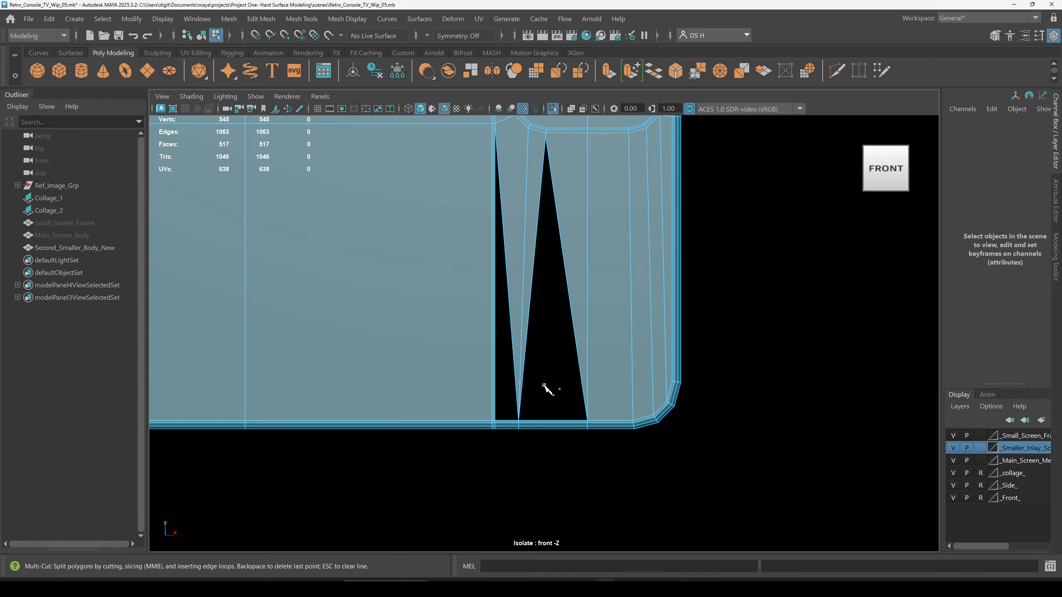
{"action": "left_click_drag", "start_coordinate": [545, 385], "coordinate": [539, 501], "text": "shift"}
{"action": "key", "text": "Return"}
{"action": "key", "text": "w"}
{"action": "scroll", "coordinate": [606, 517], "scroll_direction": "up", "scroll_amount": 3}
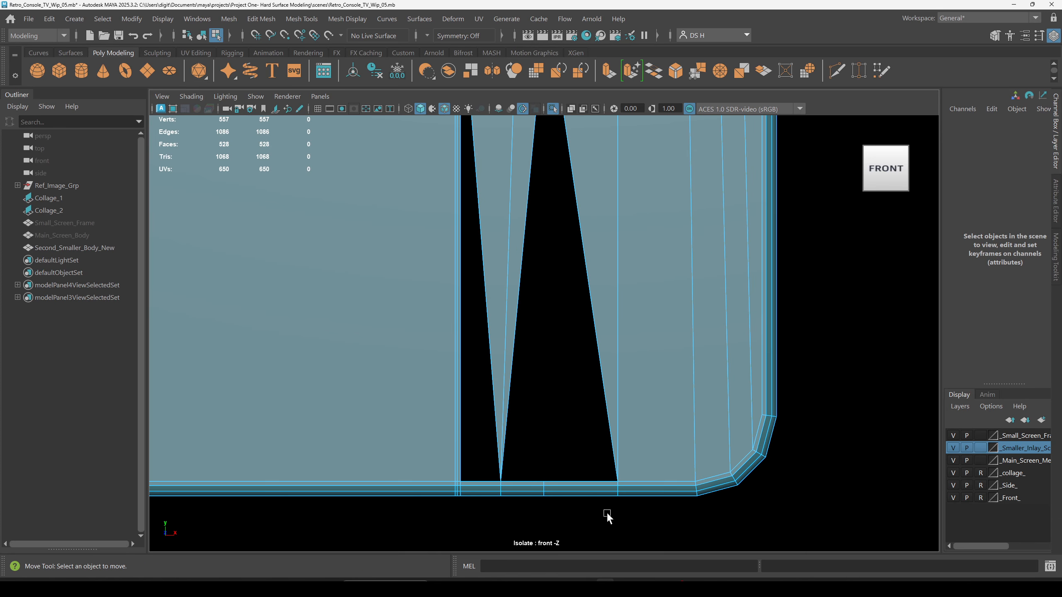
{"action": "right_click_drag", "start_coordinate": [638, 451], "coordinate": [508, 361], "text": "alt"}
{"action": "middle_click_drag", "start_coordinate": [677, 242], "coordinate": [685, 332], "text": "alt"}
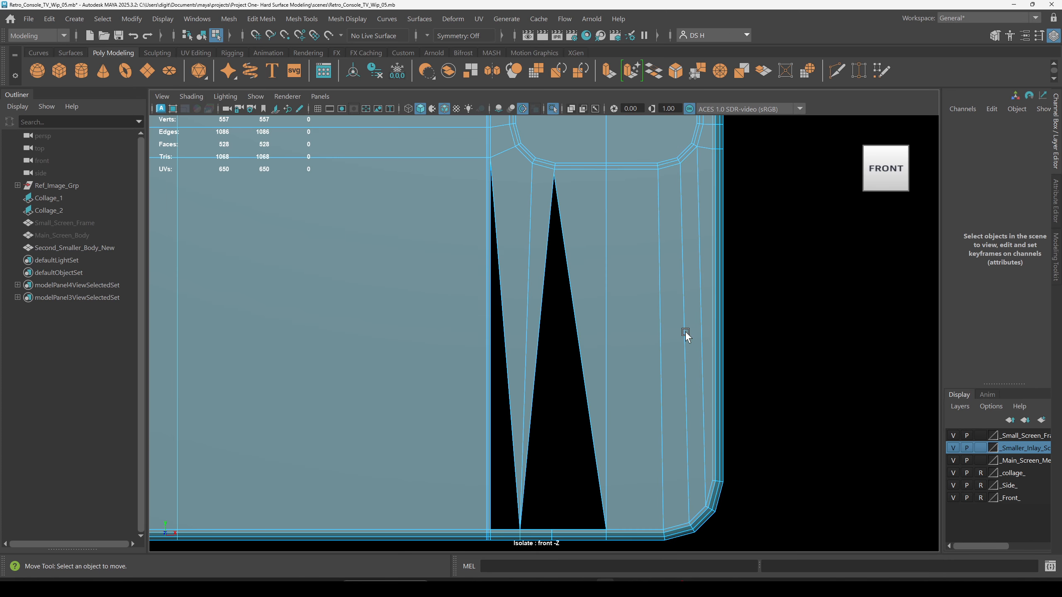
Switch the body to vertex selection and select the vertex at the upper tip of the wider triangular gap.
{"action": "right_click_drag", "start_coordinate": [634, 206], "coordinate": [593, 186]}
{"action": "key", "text": "ctrl+z"}
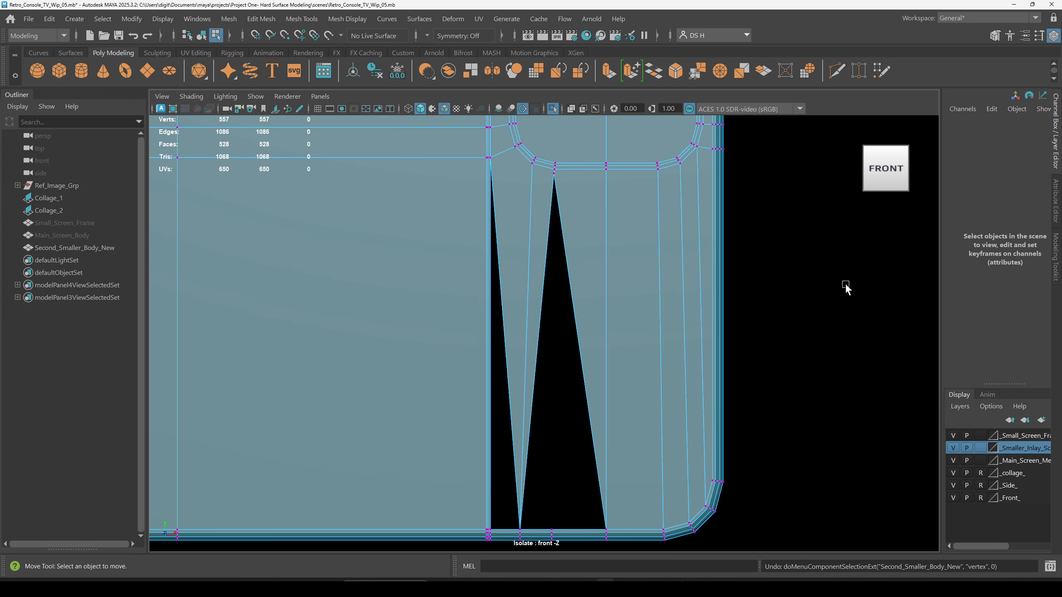
{"action": "mouse_move", "coordinate": [703, 343]}
{"action": "middle_mouse_down", "text": "alt"}
{"action": "mouse_move", "coordinate": [699, 206]}
{"action": "mouse_move", "coordinate": [659, 439]}
{"action": "middle_mouse_up", "text": "alt"}
{"action": "key", "text": "ctrl+z"}
{"action": "key", "text": "ctrl+z"}
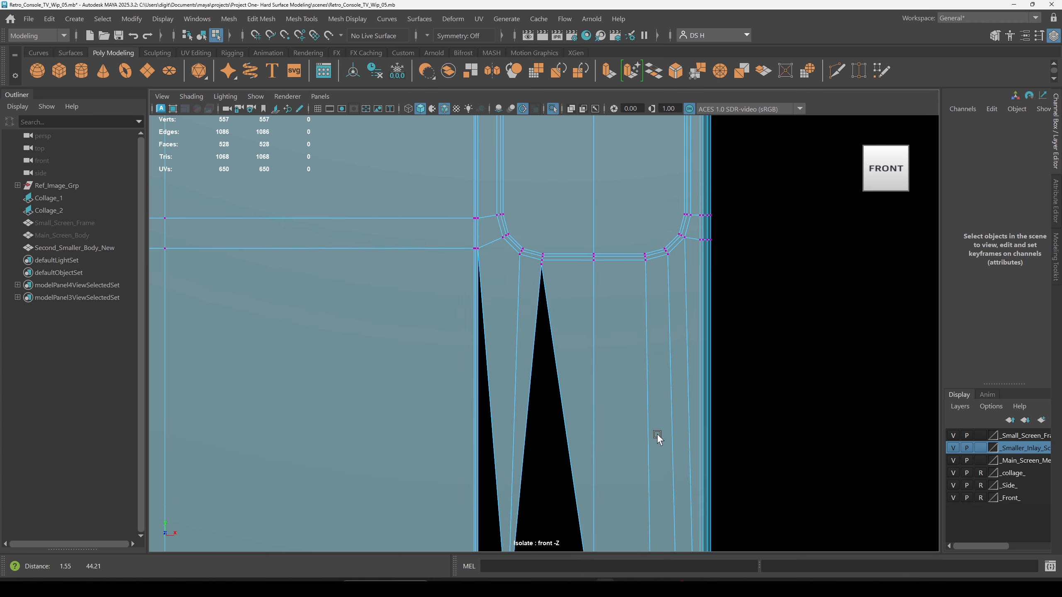
{"action": "right_click_drag", "start_coordinate": [583, 295], "coordinate": [660, 328], "text": "alt"}
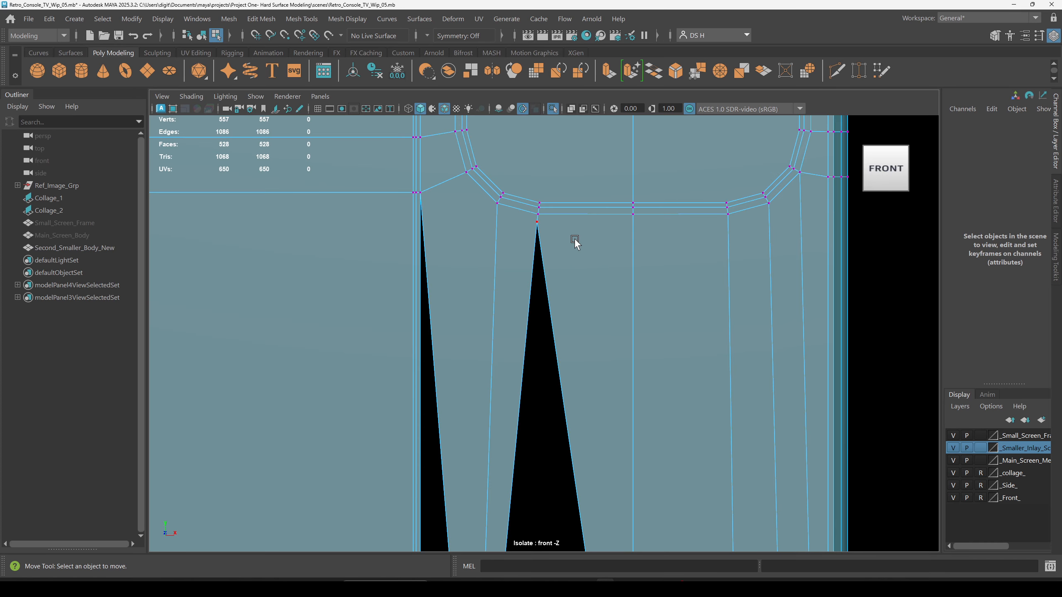
{"action": "left_click", "coordinate": [536, 223]}
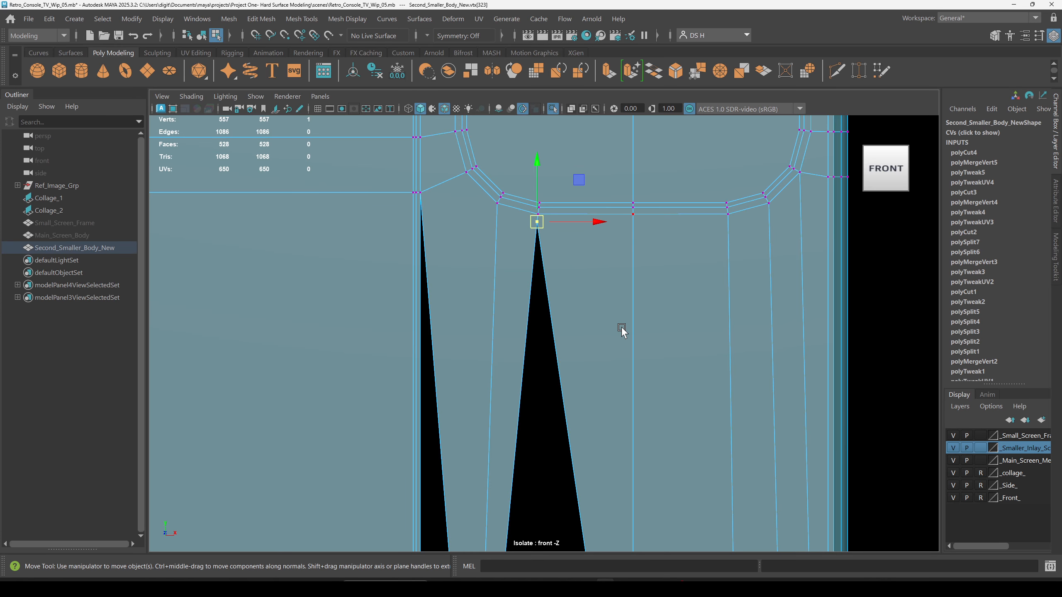
{"action": "scroll", "coordinate": [594, 344], "scroll_direction": "down", "scroll_amount": 2}
{"action": "right_click", "coordinate": [854, 278], "text": "shift"}
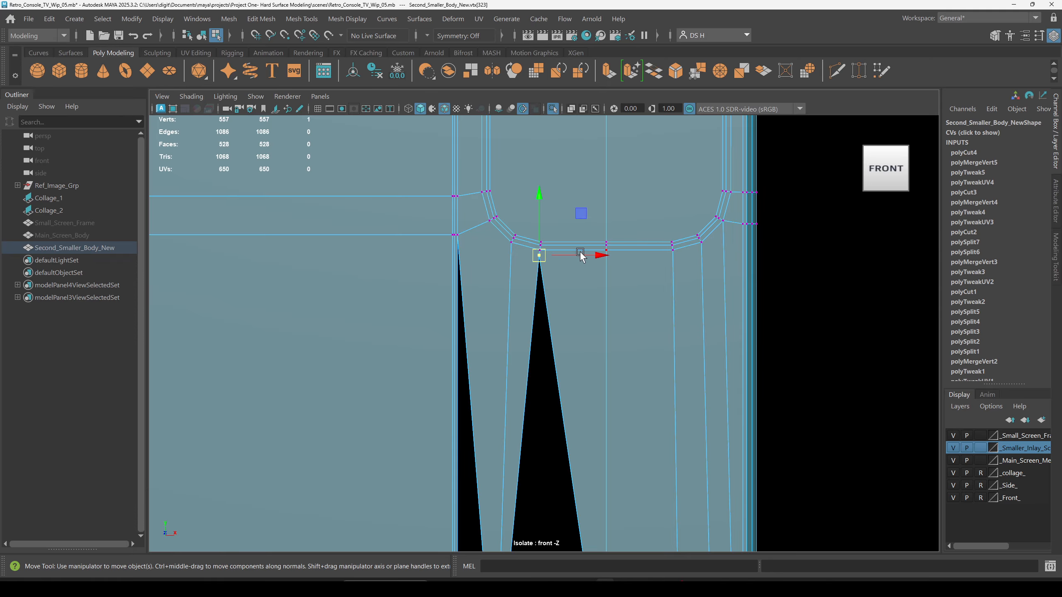
{"action": "scroll", "coordinate": [580, 253], "scroll_direction": "up", "scroll_amount": 5}
{"action": "left_click_drag", "start_coordinate": [536, 156], "coordinate": [543, 234]}
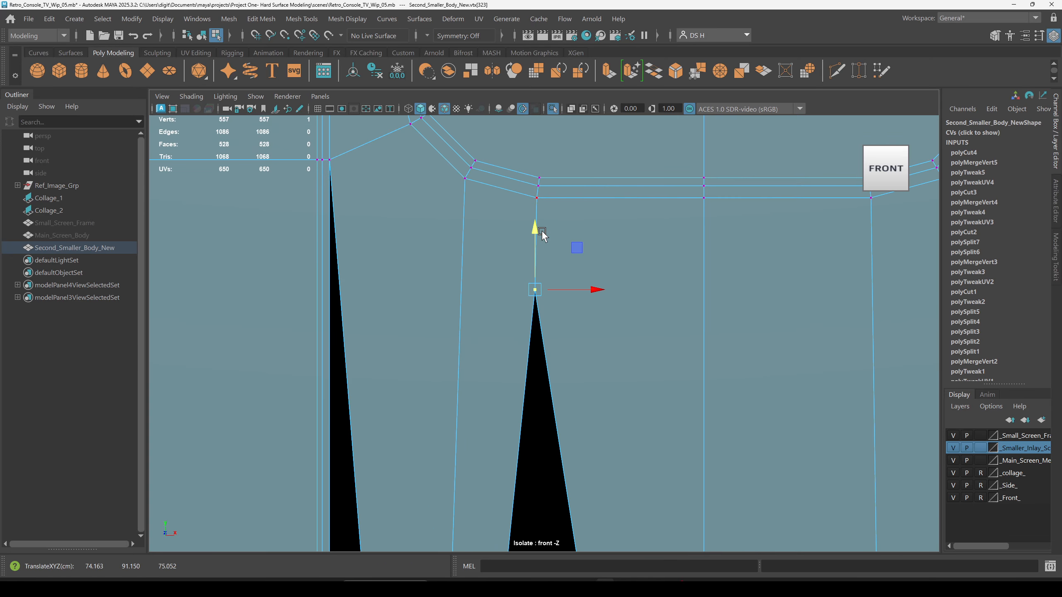
{"action": "key", "text": "ctrl+z"}
{"action": "key", "text": "q"}
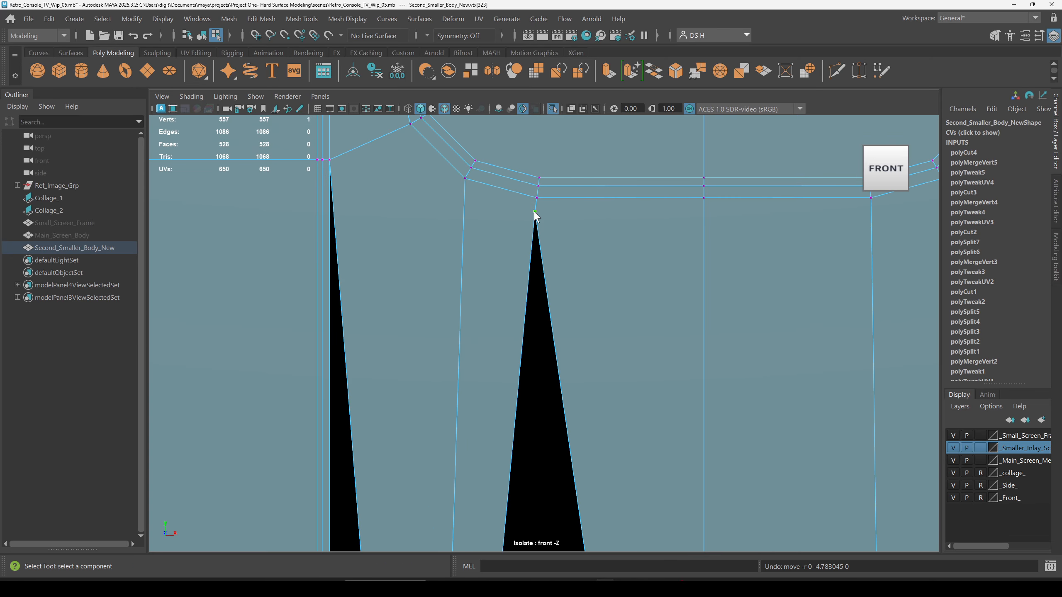
Target weld the wider gap's upper tip vertex to the newest cut's upper vertex on the lower border strip.
{"action": "scroll", "coordinate": [559, 244], "scroll_direction": "down", "scroll_amount": 5}
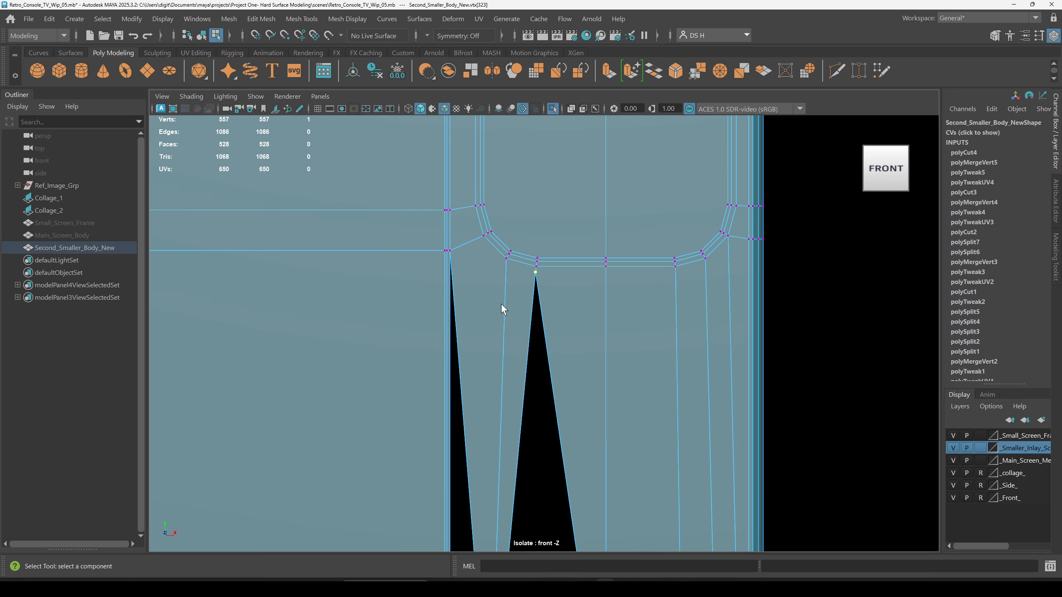
{"action": "middle_click_drag", "start_coordinate": [684, 386], "coordinate": [662, 345], "text": "alt"}
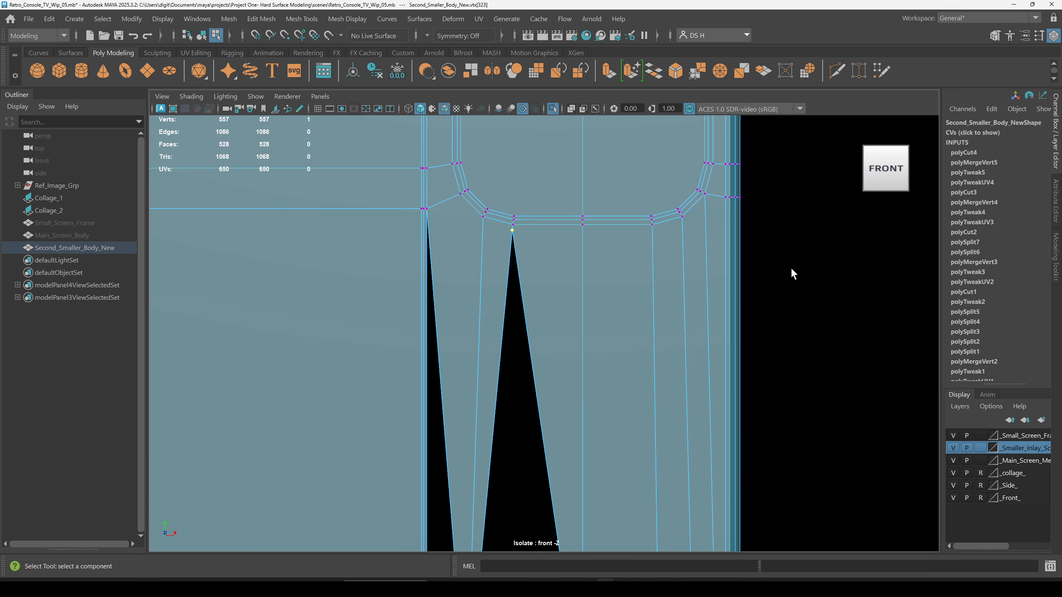
{"action": "right_click", "coordinate": [811, 258], "text": "shift"}
{"action": "mouse_move", "coordinate": [812, 258]}
{"action": "right_mouse_down", "text": "shift"}
{"action": "mouse_move", "coordinate": [611, 249]}
{"action": "mouse_move", "coordinate": [813, 259]}
{"action": "mouse_move", "coordinate": [813, 218]}
{"action": "mouse_move", "coordinate": [807, 251]}
{"action": "right_mouse_up", "text": "shift"}
{"action": "scroll", "coordinate": [544, 310], "scroll_direction": "down", "scroll_amount": 2}
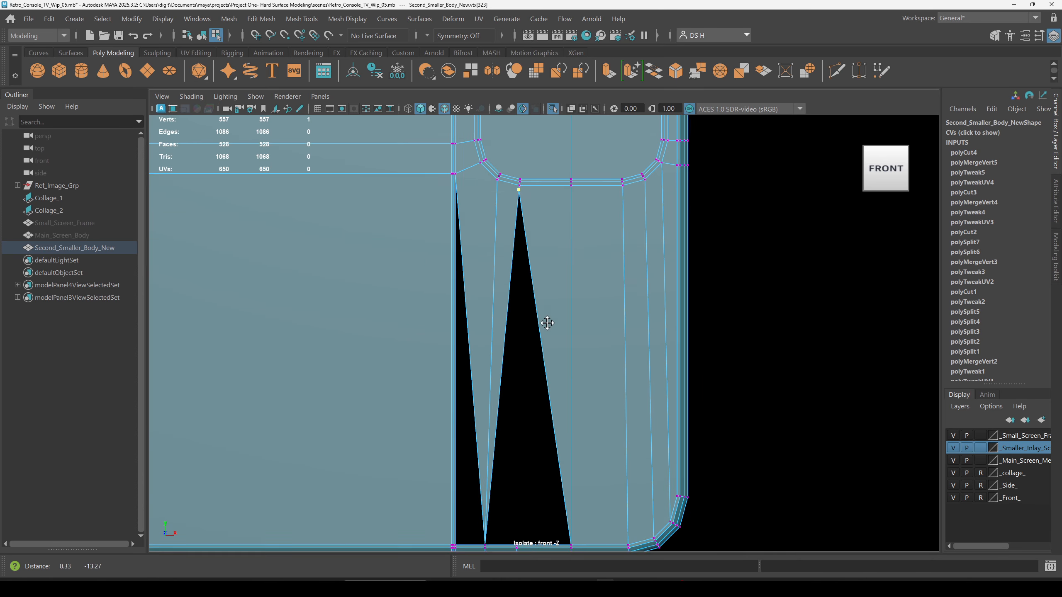
{"action": "middle_click_drag", "start_coordinate": [542, 318], "coordinate": [563, 266], "text": "alt"}
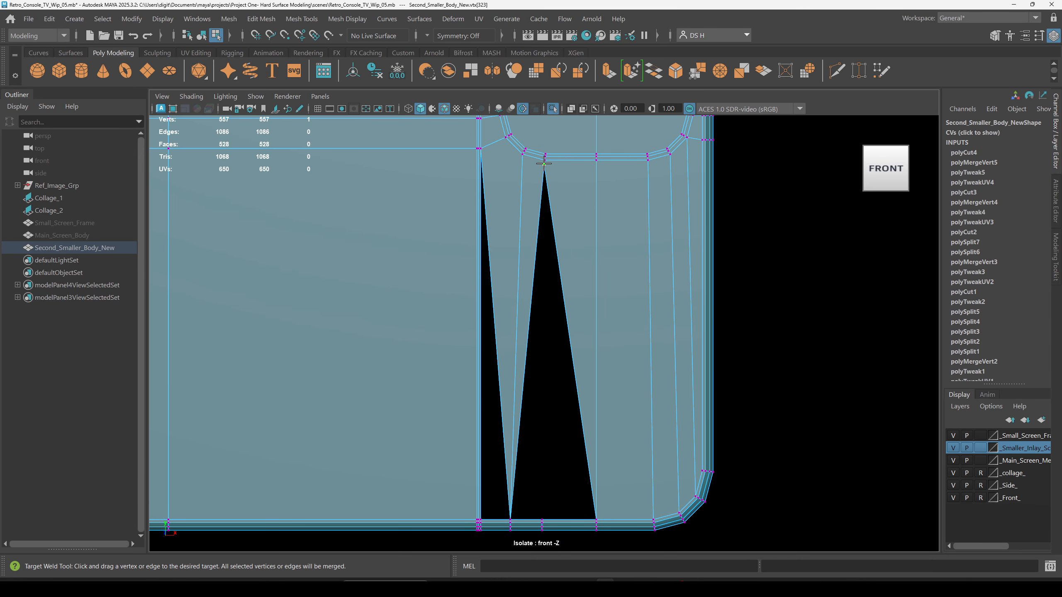
{"action": "left_click_drag", "start_coordinate": [539, 497], "coordinate": [543, 516]}
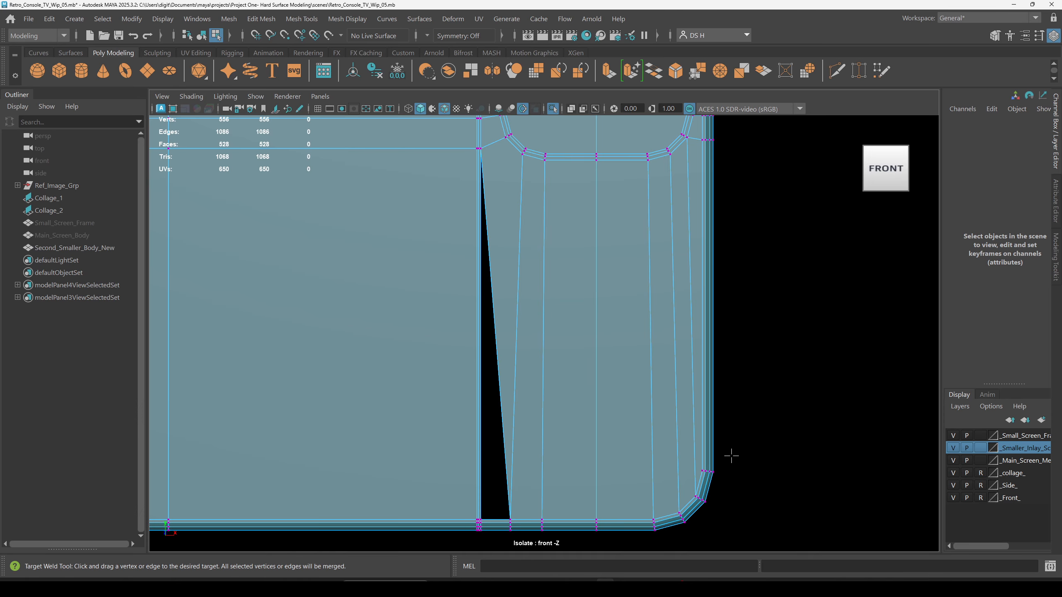
{"action": "right_click_drag", "start_coordinate": [731, 456], "coordinate": [626, 432], "text": "alt"}
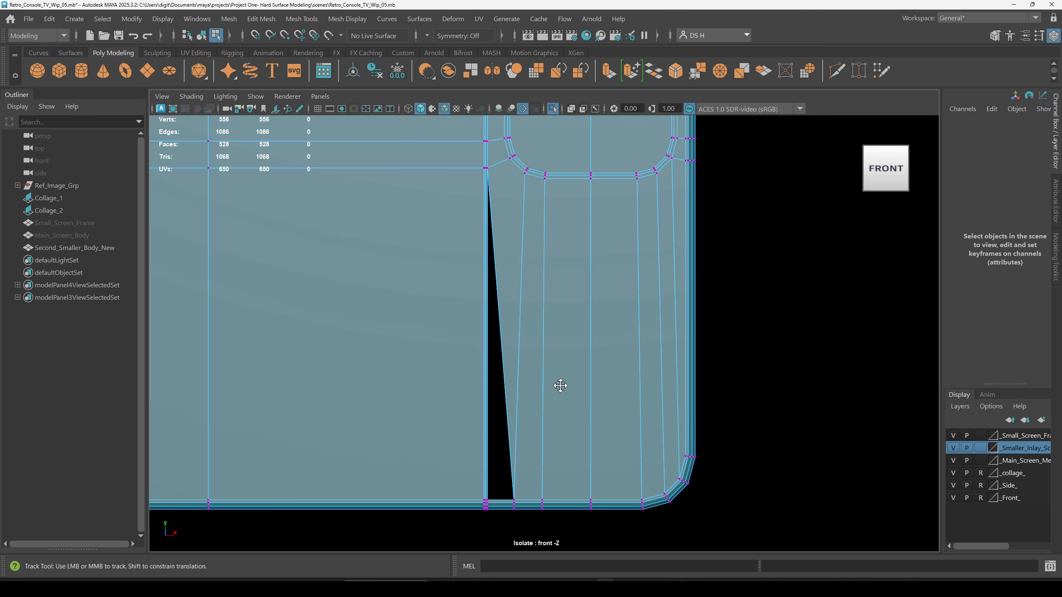
Multi-Cut a new vertex partway along the slanted side edge of the remaining triangular gap in the perspective view.
{"action": "key", "text": "space"}
{"action": "left_click_drag", "start_coordinate": [704, 237], "coordinate": [598, 370]}
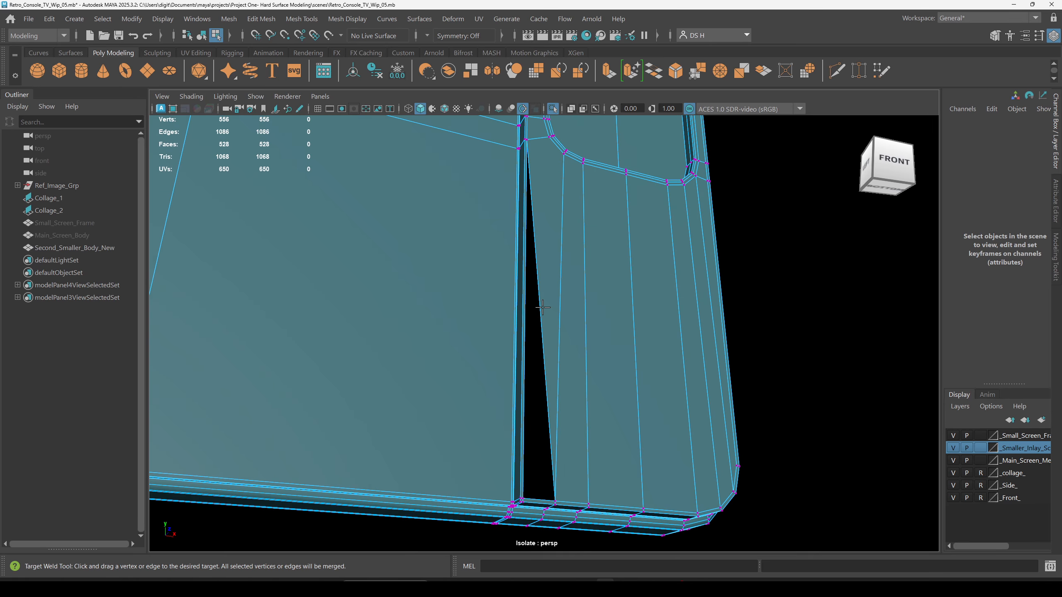
{"action": "key", "text": "w"}
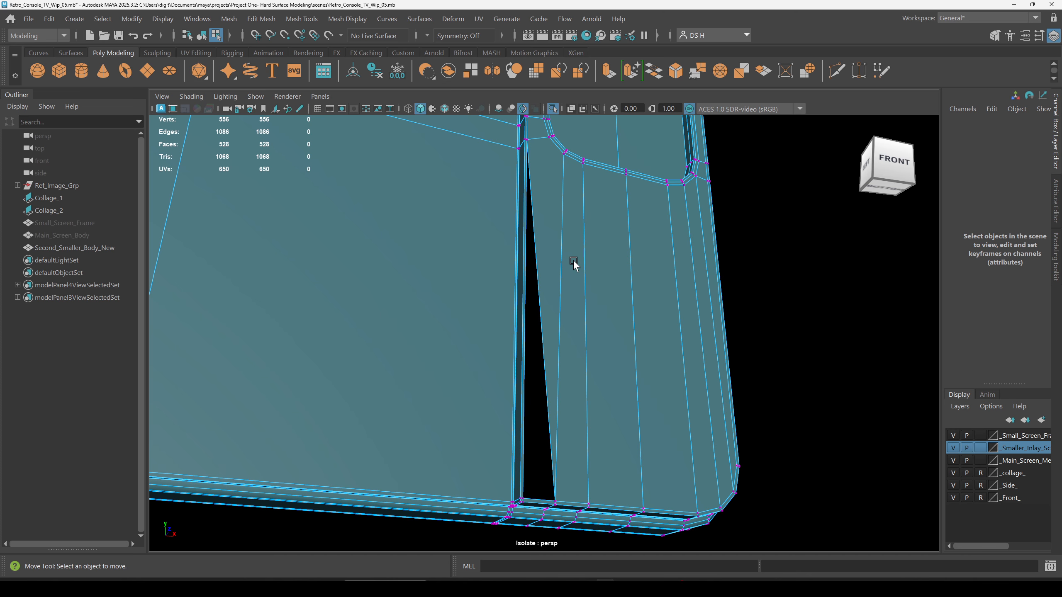
{"action": "right_click_drag", "start_coordinate": [589, 256], "coordinate": [407, 250], "text": "shift"}
{"action": "left_click_drag", "start_coordinate": [758, 368], "coordinate": [627, 334], "text": "alt"}
{"action": "left_click_drag", "start_coordinate": [548, 302], "coordinate": [543, 293]}
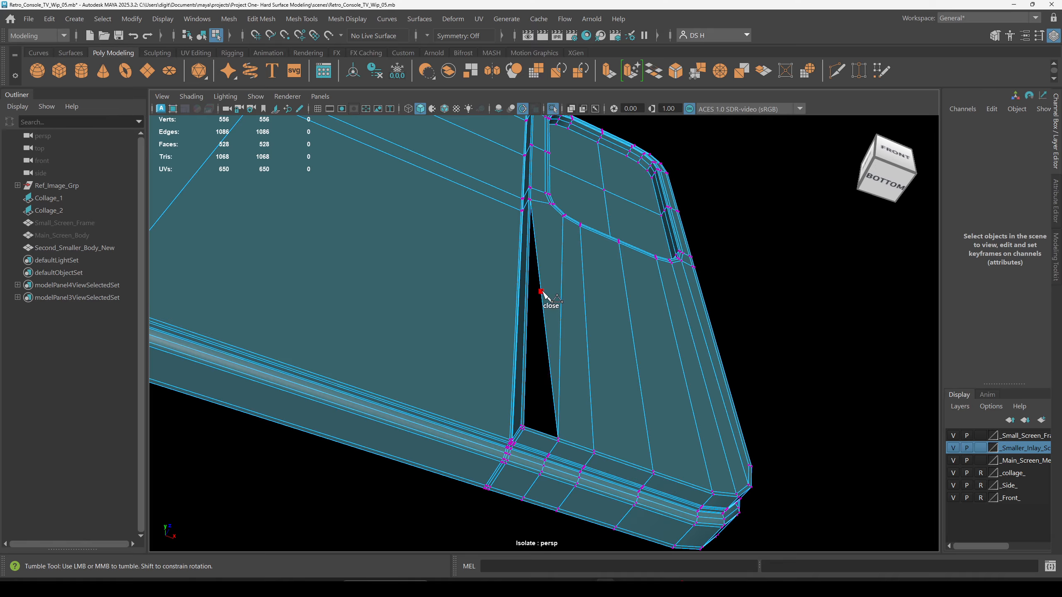
{"action": "left_click_drag", "start_coordinate": [556, 334], "coordinate": [520, 351], "text": "alt"}
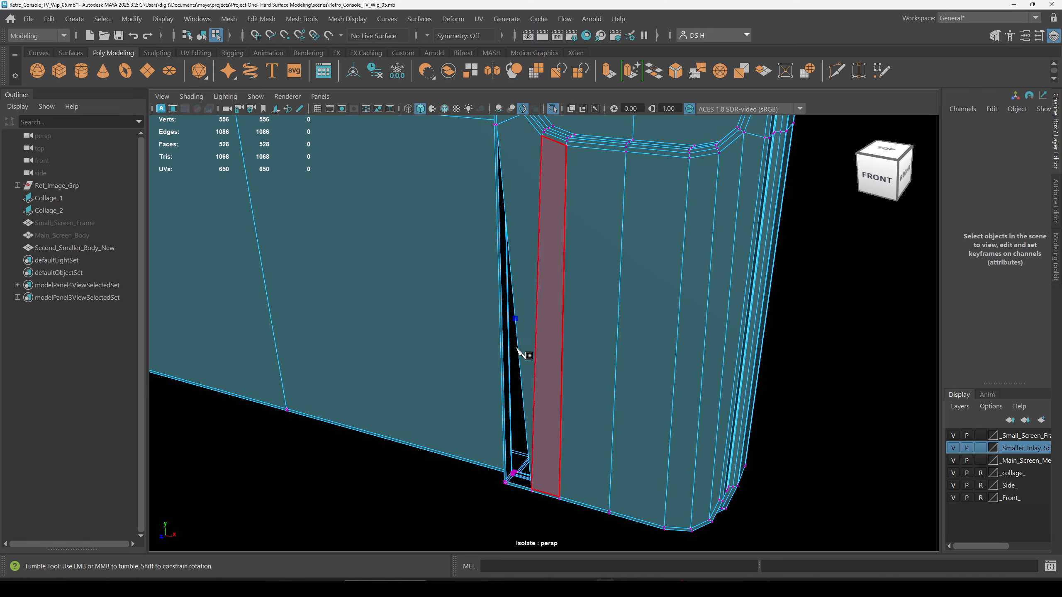
{"action": "left_click_drag", "start_coordinate": [870, 460], "coordinate": [893, 392], "text": "alt"}
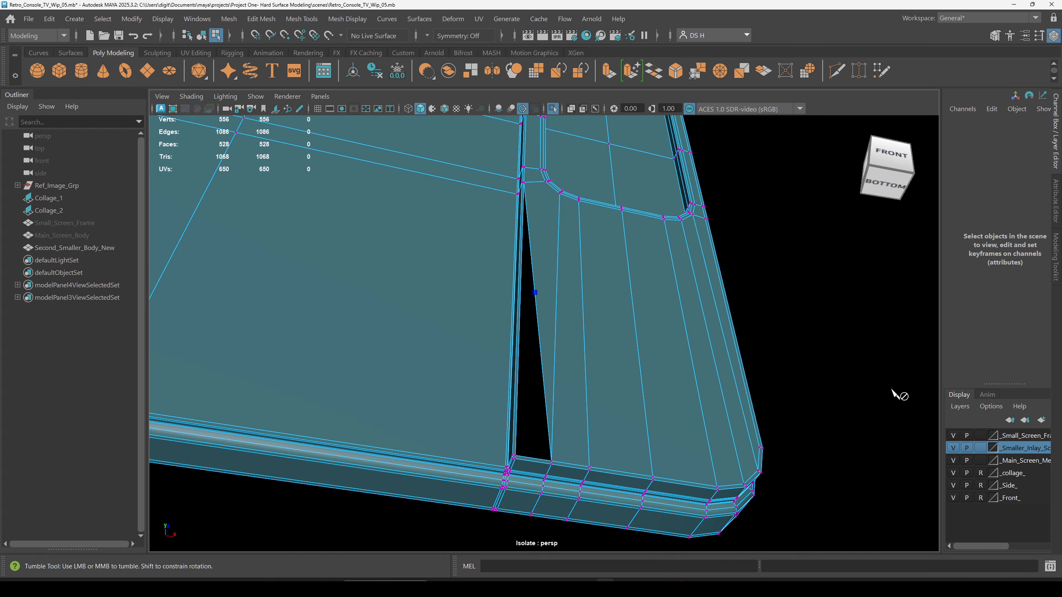
{"action": "key", "text": "w"}
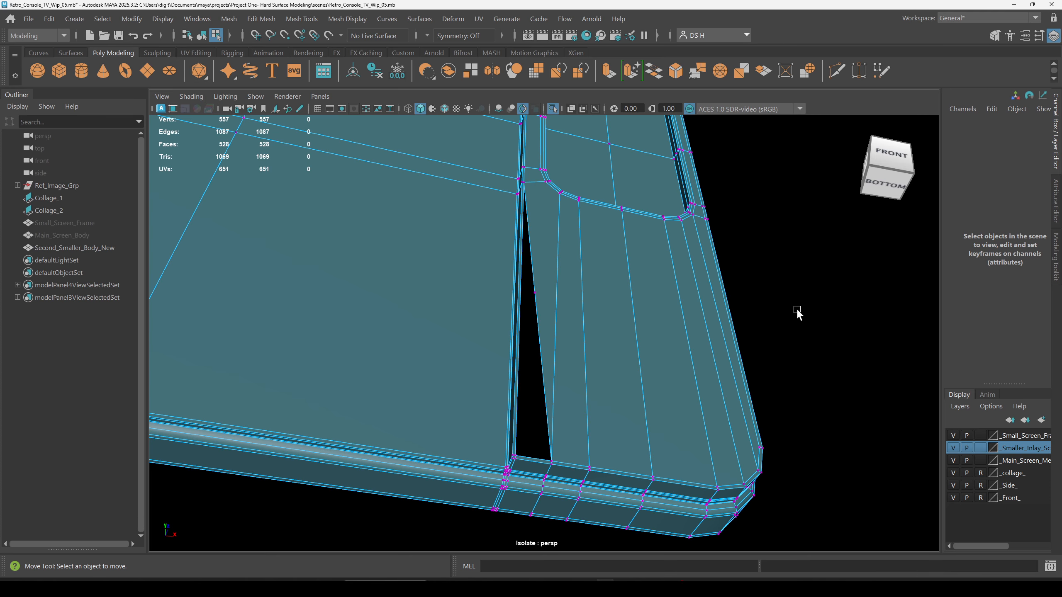
Target weld the new slanted-edge vertex to the gap's lower inner corner vertex to close the triangular gap.
{"action": "left_click", "coordinate": [536, 297]}
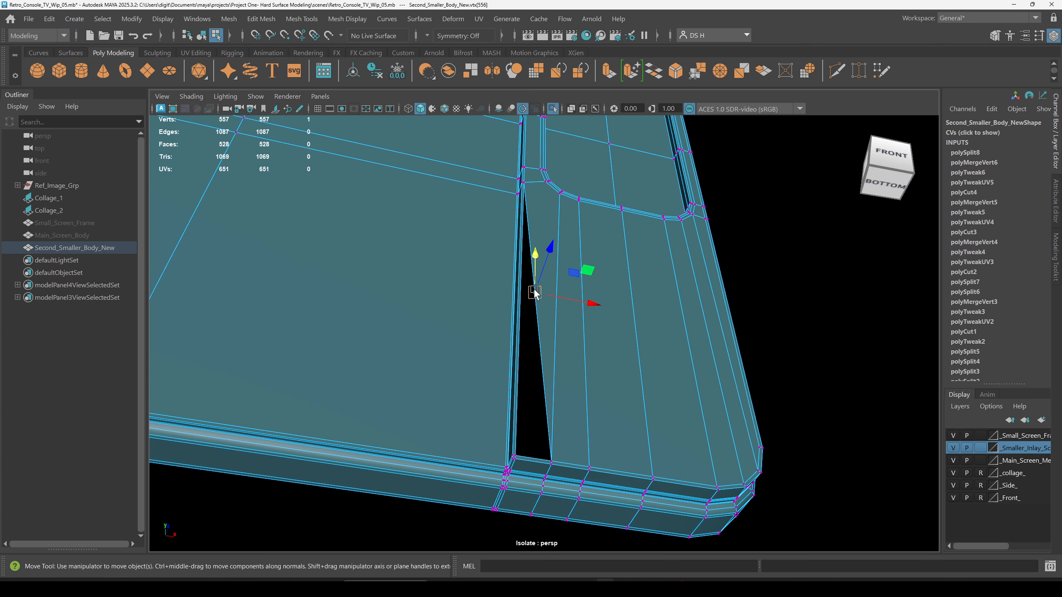
{"action": "left_click", "coordinate": [745, 302]}
{"action": "mouse_move", "coordinate": [809, 253]}
{"action": "right_mouse_down", "text": "shift"}
{"action": "mouse_move", "coordinate": [802, 214]}
{"action": "mouse_move", "coordinate": [811, 251]}
{"action": "right_mouse_up", "text": "shift"}
{"action": "right_click_drag", "start_coordinate": [702, 278], "coordinate": [501, 259], "text": "alt"}
{"action": "left_click_drag", "start_coordinate": [460, 249], "coordinate": [465, 281], "text": "alt"}
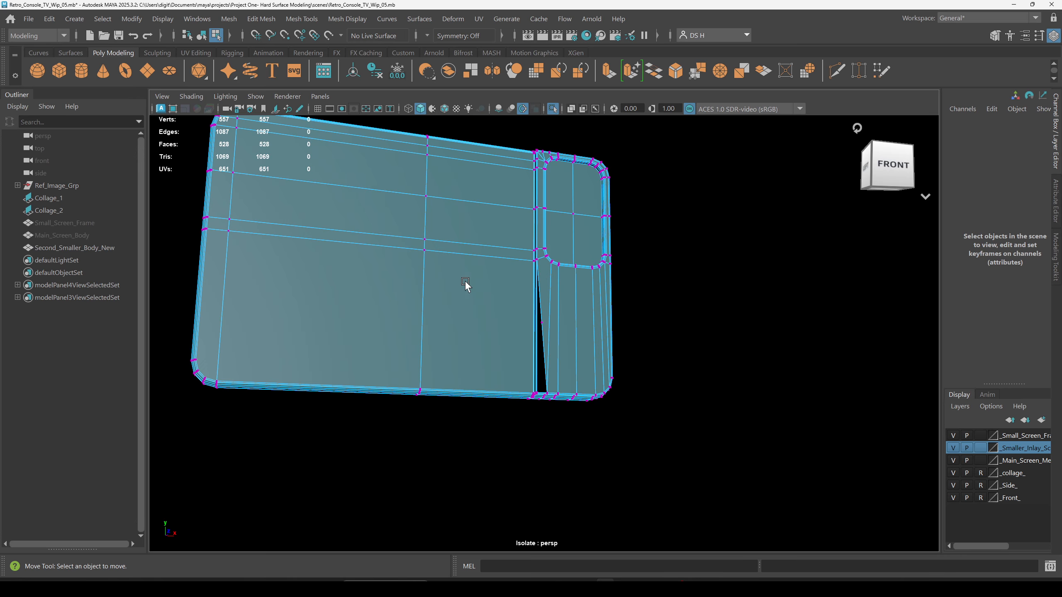
{"action": "middle_click_drag", "start_coordinate": [422, 278], "coordinate": [543, 310], "text": "alt"}
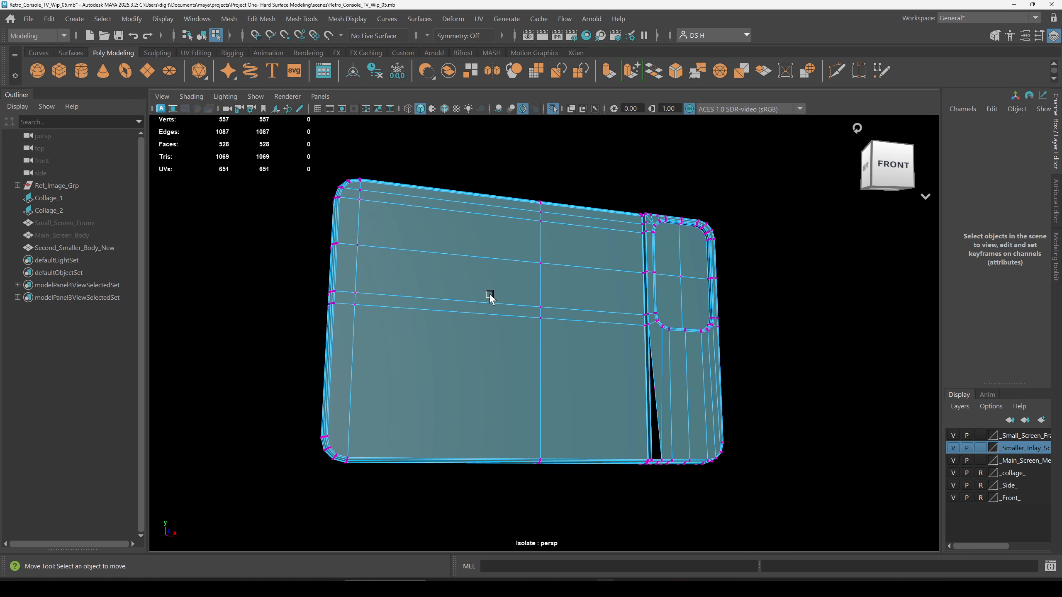
{"action": "mouse_move", "coordinate": [496, 285]}
{"action": "right_mouse_down", "text": "shift"}
{"action": "mouse_move", "coordinate": [501, 240]}
{"action": "mouse_move", "coordinate": [493, 271]}
{"action": "right_mouse_up", "text": "shift"}
{"action": "left_click_drag", "start_coordinate": [493, 271], "coordinate": [711, 347], "text": "alt"}
{"action": "scroll", "coordinate": [773, 422], "scroll_direction": "up", "scroll_amount": 8}
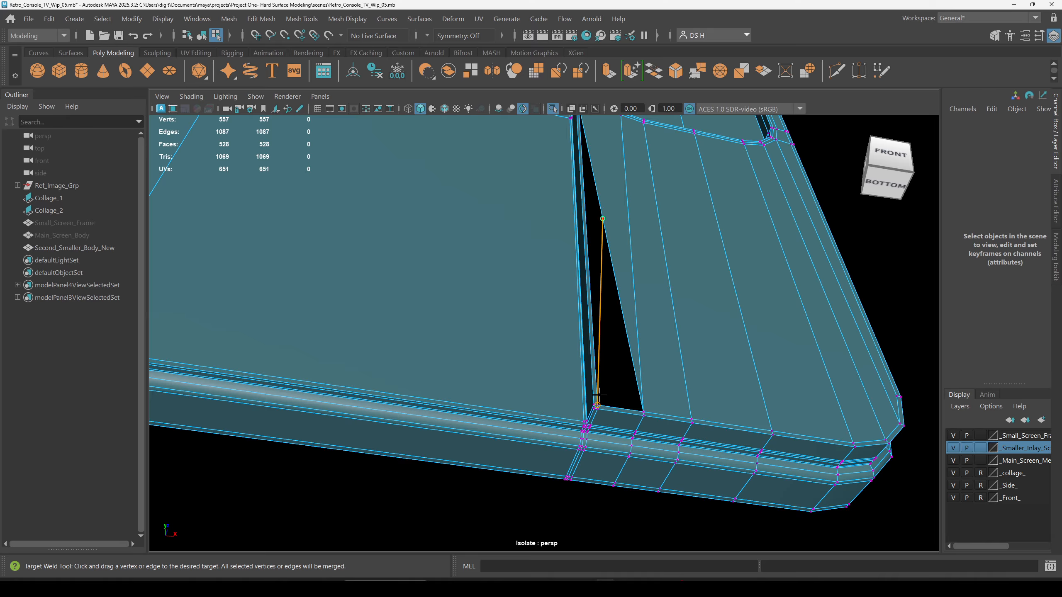
{"action": "left_click_drag", "start_coordinate": [598, 394], "coordinate": [597, 402]}
{"action": "key", "text": "w"}
{"action": "scroll", "coordinate": [790, 372], "scroll_direction": "down", "scroll_amount": 3}
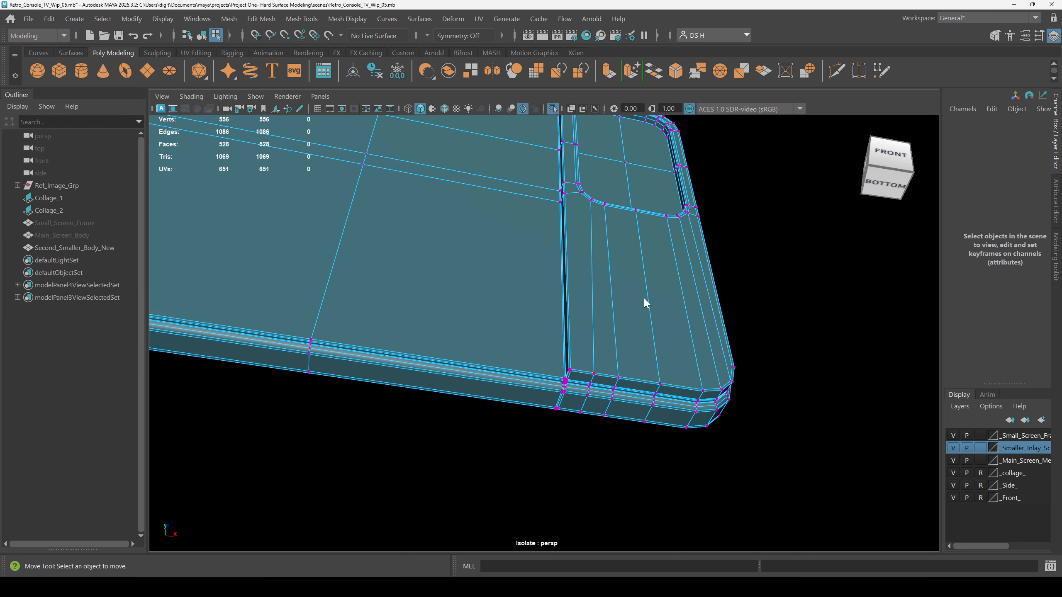
Switch the body to object mode and examine the welded area and its underside corner from below.
{"action": "key", "text": "F8"}
{"action": "left_click", "coordinate": [794, 254]}
{"action": "left_click_drag", "start_coordinate": [793, 253], "coordinate": [746, 331], "text": "alt"}
{"action": "left_click", "coordinate": [609, 337]}
{"action": "left_click_drag", "start_coordinate": [609, 338], "coordinate": [656, 289], "text": "alt"}
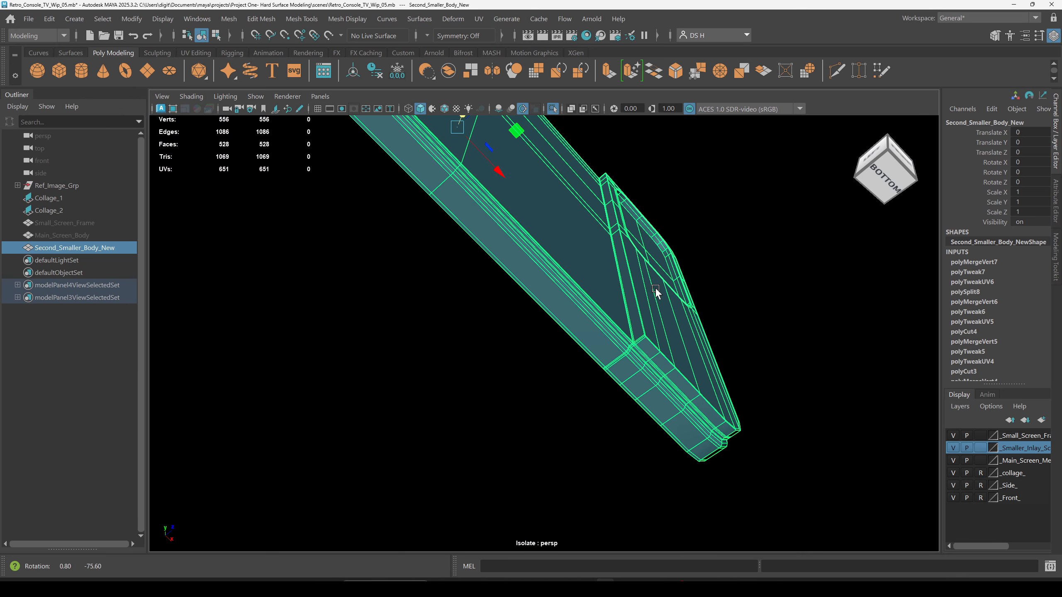
{"action": "right_click_drag", "start_coordinate": [655, 288], "coordinate": [782, 369], "text": "alt"}
{"action": "left_click_drag", "start_coordinate": [749, 343], "coordinate": [677, 311], "text": "alt"}
{"action": "middle_click_drag", "start_coordinate": [677, 311], "coordinate": [535, 431], "text": "alt"}
{"action": "right_click_drag", "start_coordinate": [535, 431], "coordinate": [752, 411], "text": "alt"}
{"action": "middle_click_drag", "start_coordinate": [714, 382], "coordinate": [718, 394], "text": "alt"}
{"action": "left_click_drag", "start_coordinate": [718, 394], "coordinate": [715, 383], "text": "alt"}
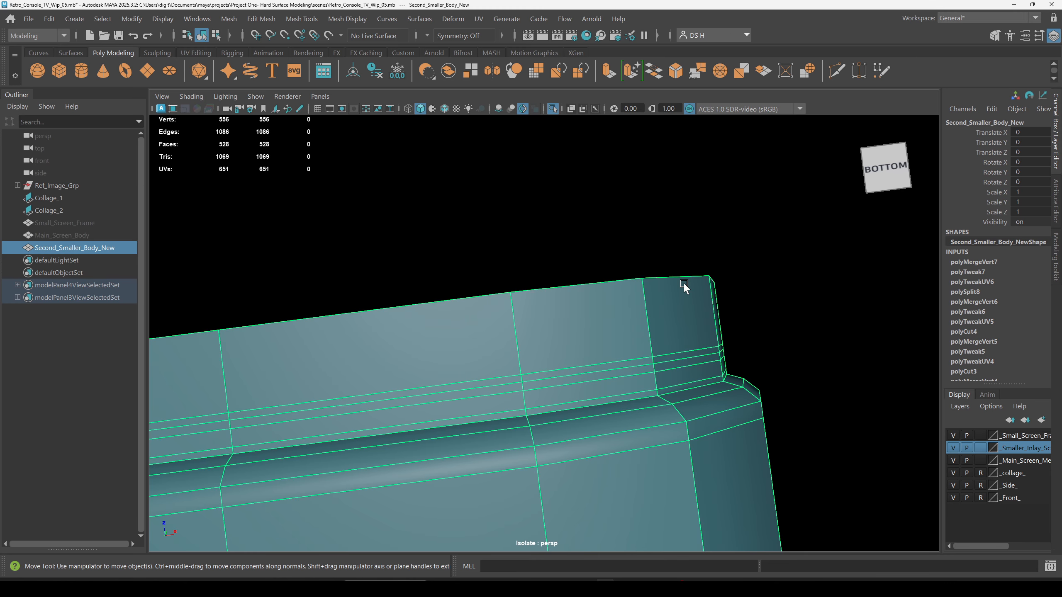
Compare the body's smooth preview with its unsmoothed mesh at the bottom corner, and examine the step beside the raised panel.
{"action": "key", "text": "3"}
{"action": "key", "text": "1"}
{"action": "key", "text": "3"}
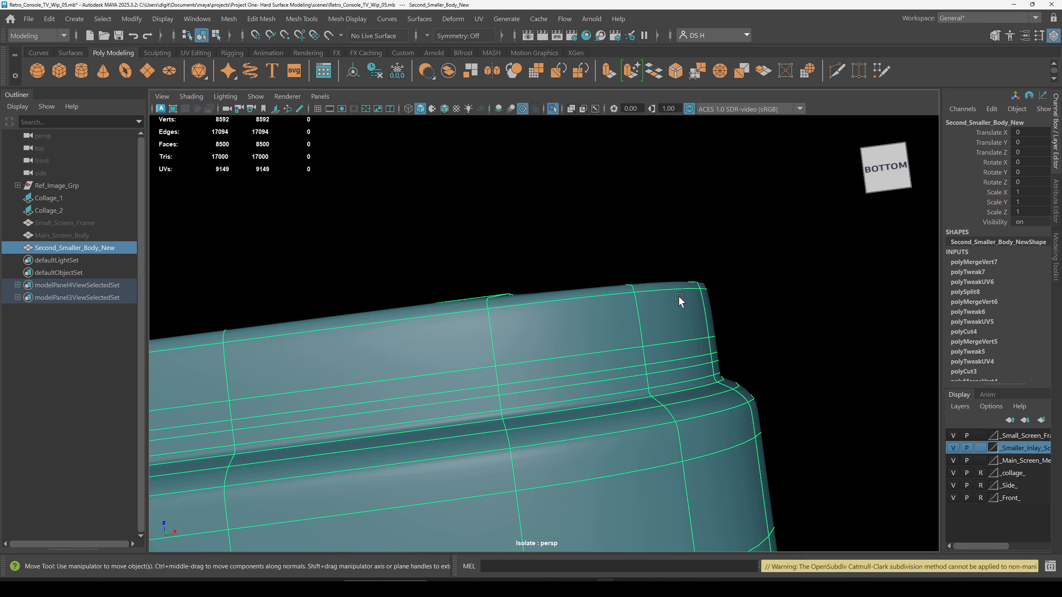
{"action": "key", "text": "1"}
{"action": "key", "text": "3"}
{"action": "key", "text": "1"}
{"action": "left_click_drag", "start_coordinate": [680, 301], "coordinate": [553, 350], "text": "alt"}
{"action": "right_click_drag", "start_coordinate": [553, 350], "coordinate": [924, 388], "text": "alt"}
{"action": "middle_click_drag", "start_coordinate": [924, 388], "coordinate": [953, 387], "text": "alt"}
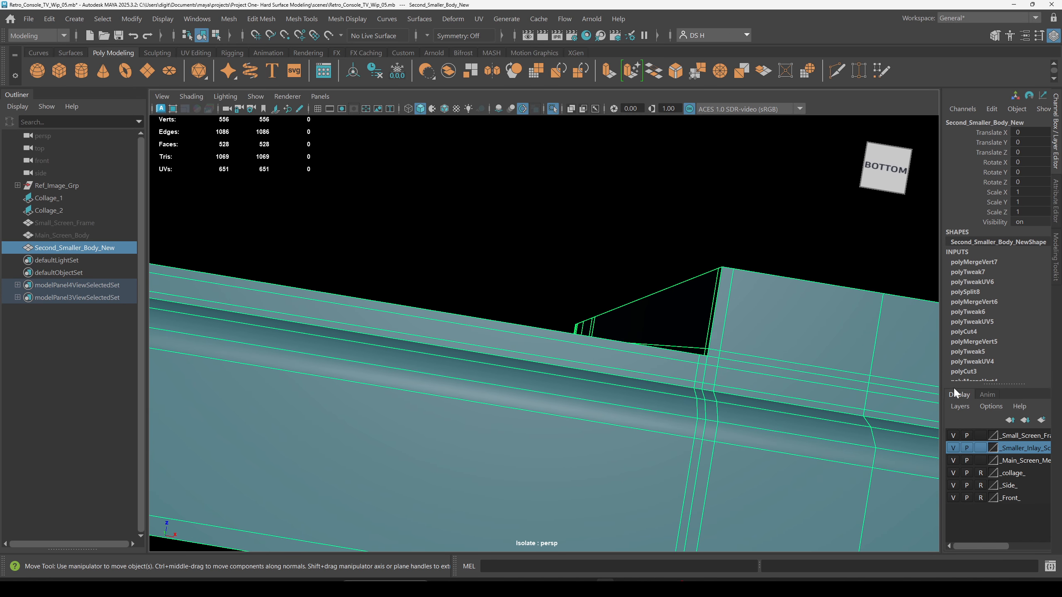
Save the scene as a new version named Retro_Console_TV_Wip_06.mb.
{"action": "right_click", "coordinate": [755, 299], "text": "shift"}
{"action": "left_click", "coordinate": [753, 230]}
{"action": "key", "text": "ctrl+shift+s"}
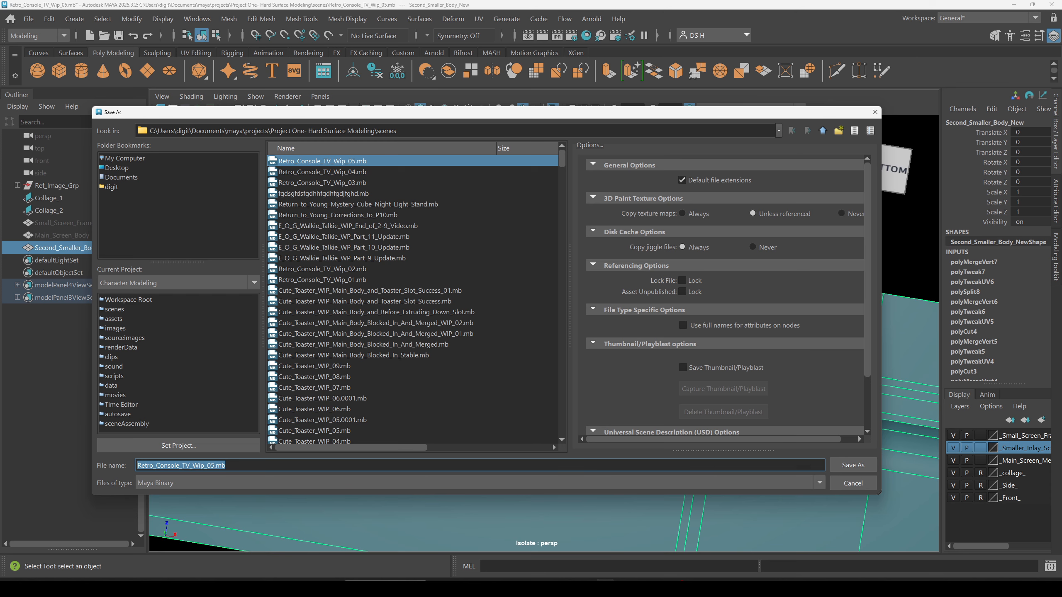
{"action": "key", "text": "End"}
{"action": "key", "text": "shift+Left"}
{"action": "key", "text": "shift+Left"}
{"action": "key", "text": "shift+Left"}
{"action": "key", "text": "shift+Left"}
{"action": "type", "text": "6.mb"}
{"action": "key", "text": "Return"}
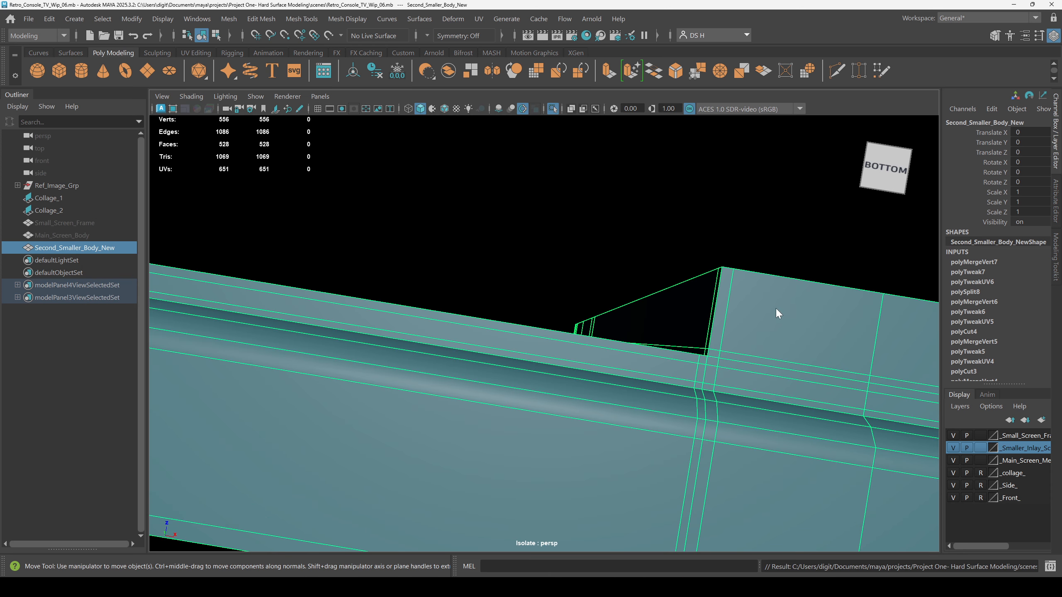
Insert an edge loop around the raised panel's side walls, close to its front edge.
{"action": "right_click_drag", "start_coordinate": [775, 307], "coordinate": [569, 244], "text": "shift"}
{"action": "left_click_drag", "start_coordinate": [686, 307], "coordinate": [737, 363], "text": "alt"}
{"action": "middle_click_drag", "start_coordinate": [746, 395], "coordinate": [832, 342], "text": "alt"}
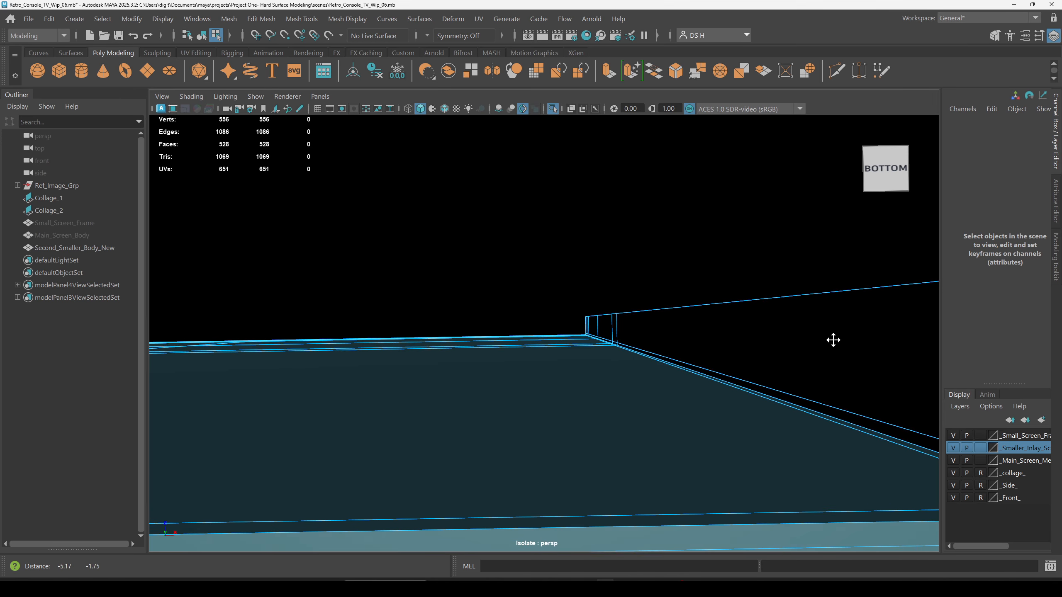
{"action": "right_click_drag", "start_coordinate": [833, 342], "coordinate": [662, 346], "text": "alt"}
{"action": "mouse_move", "coordinate": [661, 346]}
{"action": "left_mouse_down", "text": "alt"}
{"action": "mouse_move", "coordinate": [766, 403]}
{"action": "mouse_move", "coordinate": [582, 355]}
{"action": "mouse_move", "coordinate": [660, 356]}
{"action": "left_mouse_up", "text": "alt"}
{"action": "middle_click_drag", "start_coordinate": [660, 356], "coordinate": [683, 505], "text": "alt"}
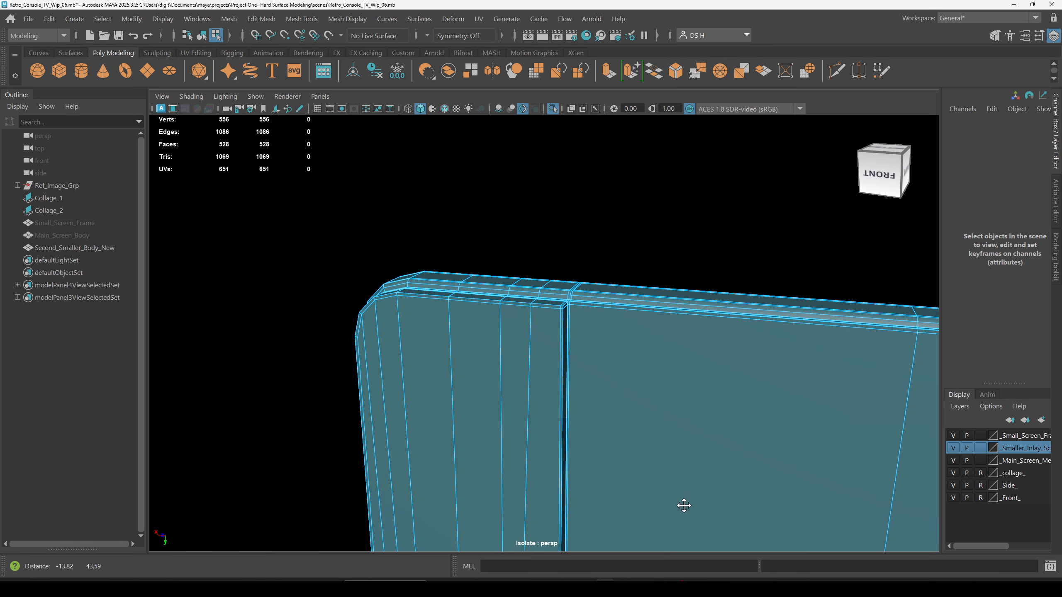
{"action": "left_click_drag", "start_coordinate": [683, 506], "coordinate": [526, 432], "text": "alt"}
{"action": "right_click_drag", "start_coordinate": [527, 432], "coordinate": [792, 548], "text": "alt"}
{"action": "middle_click_drag", "start_coordinate": [551, 468], "coordinate": [601, 336], "text": "alt"}
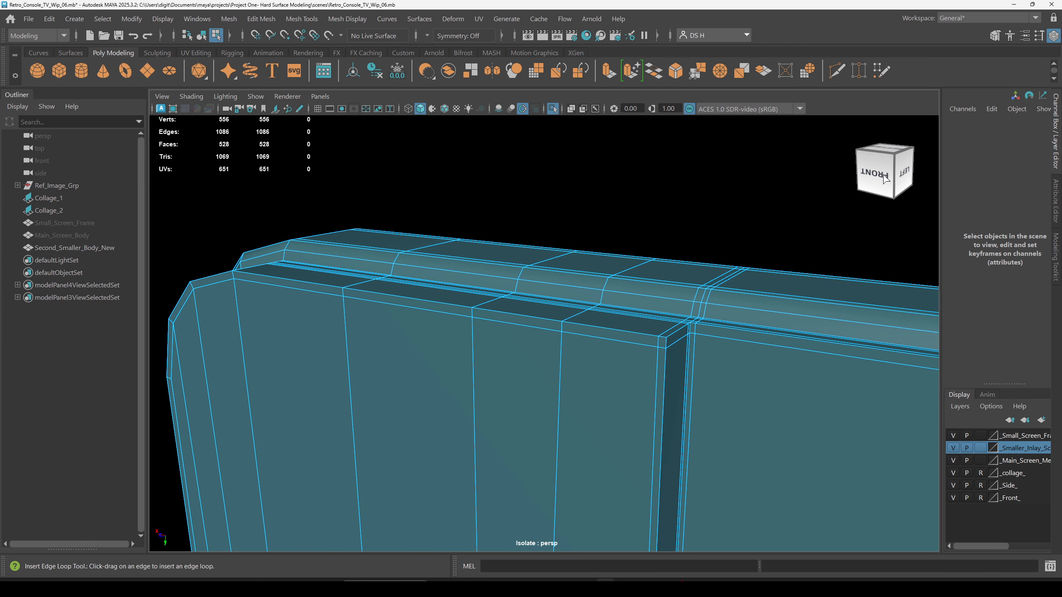
{"action": "left_click_drag", "start_coordinate": [912, 174], "coordinate": [633, 351], "text": "alt"}
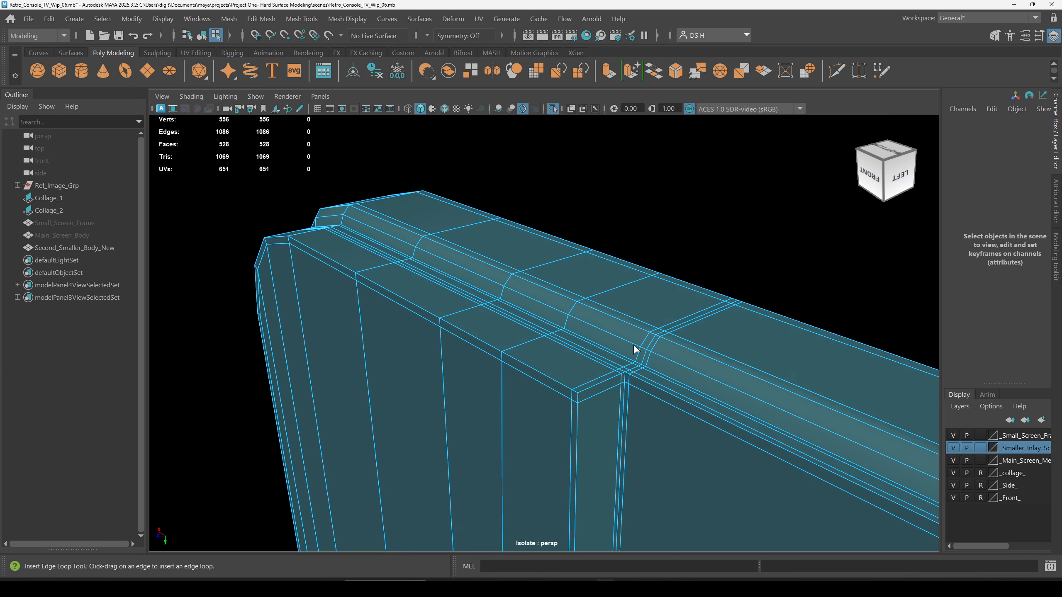
{"action": "right_click_drag", "start_coordinate": [633, 351], "coordinate": [655, 430], "text": "alt"}
{"action": "left_click_drag", "start_coordinate": [655, 430], "coordinate": [615, 446], "text": "alt"}
{"action": "right_click_drag", "start_coordinate": [470, 375], "coordinate": [581, 425], "text": "alt"}
{"action": "left_click_drag", "start_coordinate": [577, 377], "coordinate": [498, 434], "text": "alt"}
{"action": "middle_click_drag", "start_coordinate": [318, 320], "coordinate": [486, 358], "text": "alt"}
{"action": "left_click_drag", "start_coordinate": [487, 397], "coordinate": [469, 313], "text": "alt"}
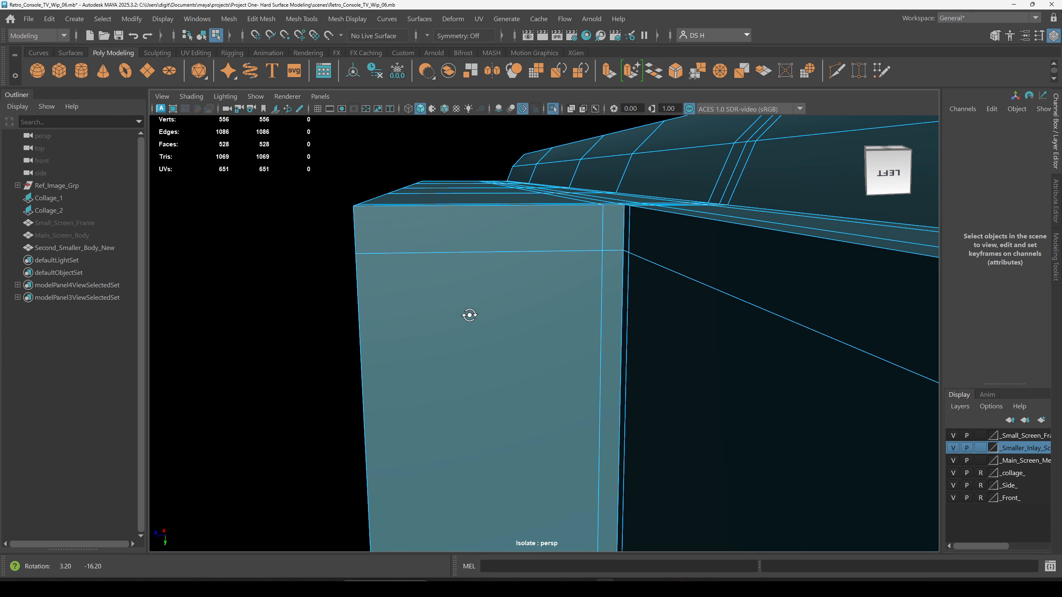
{"action": "middle_click_drag", "start_coordinate": [447, 289], "coordinate": [459, 368], "text": "alt"}
{"action": "left_click_drag", "start_coordinate": [459, 371], "coordinate": [436, 358], "text": "alt"}
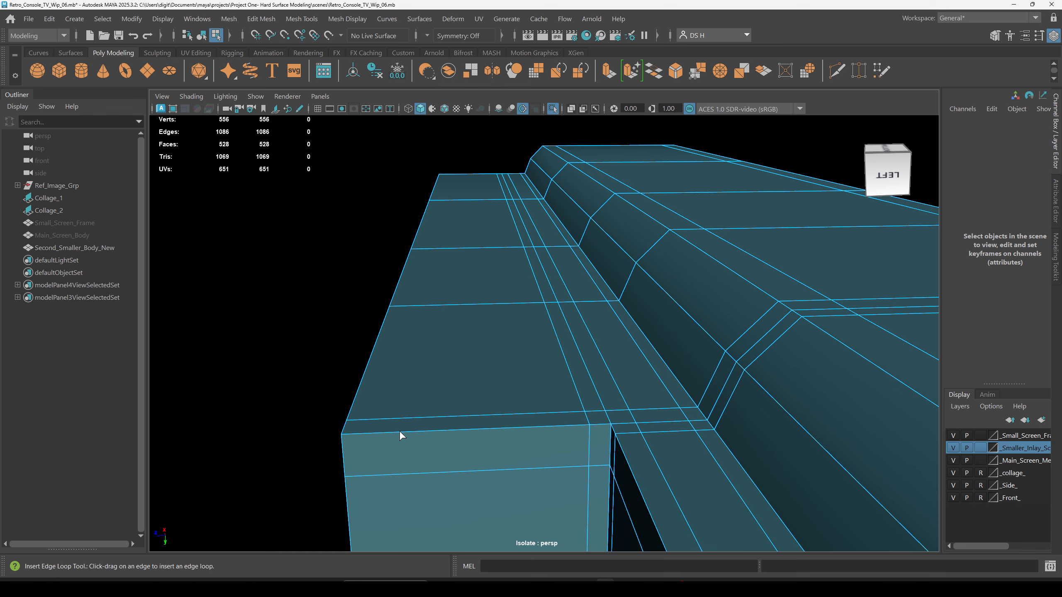
{"action": "left_click_drag", "start_coordinate": [399, 431], "coordinate": [364, 434]}
{"action": "right_click_drag", "start_coordinate": [520, 437], "coordinate": [408, 442], "text": "alt"}
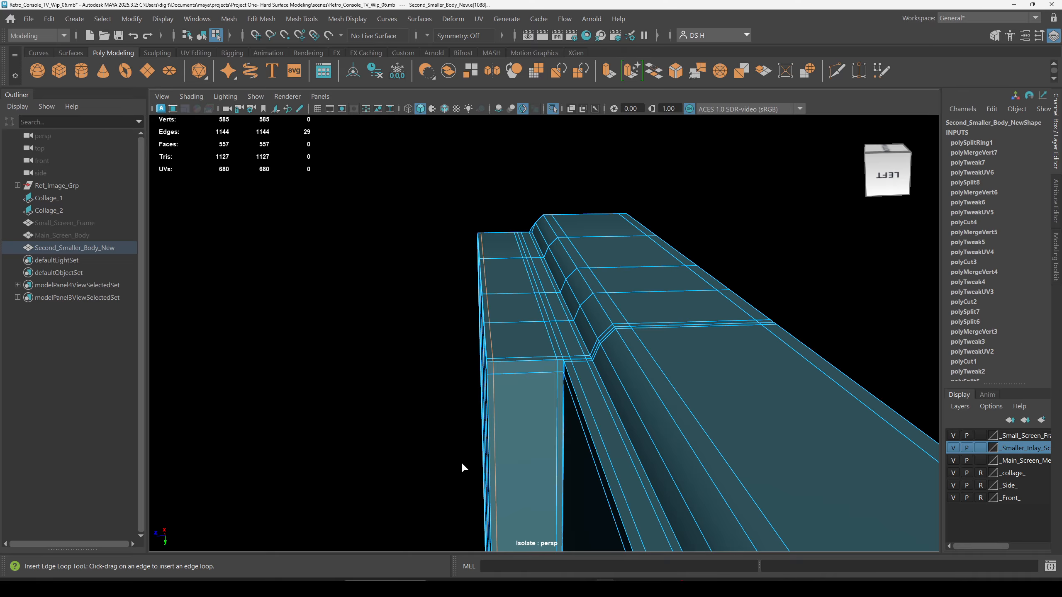
{"action": "left_click_drag", "start_coordinate": [462, 462], "coordinate": [493, 472], "text": "alt"}
{"action": "key", "text": "w"}
Examine the new edge loop from the front and along the panel's underside step.
{"action": "left_click_drag", "start_coordinate": [528, 382], "coordinate": [733, 414], "text": "alt"}
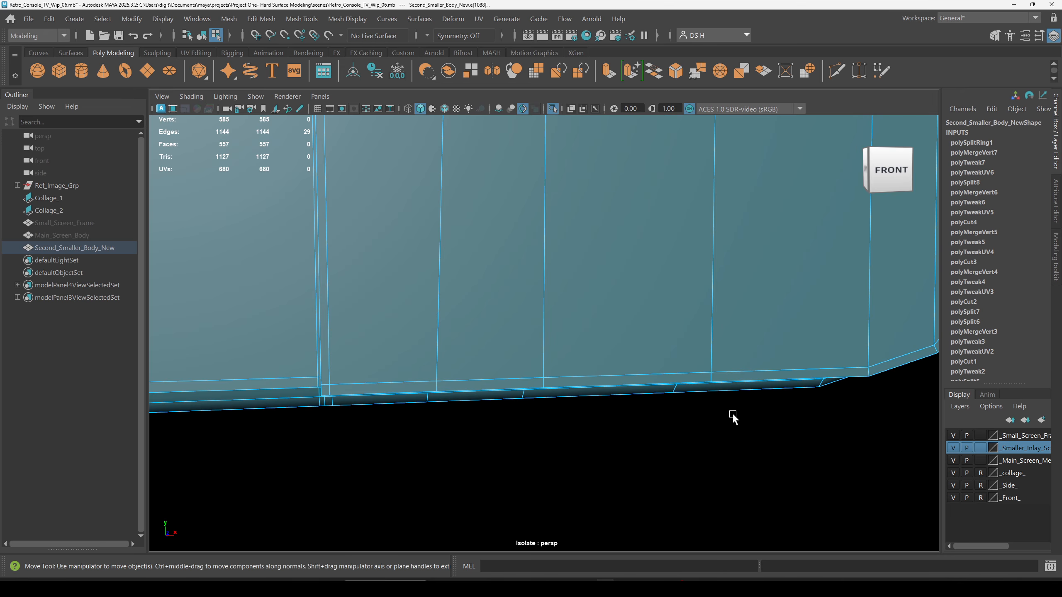
{"action": "right_click_drag", "start_coordinate": [733, 417], "coordinate": [343, 344], "text": "alt"}
{"action": "middle_click_drag", "start_coordinate": [344, 344], "coordinate": [555, 457], "text": "alt"}
{"action": "left_click", "coordinate": [765, 419]}
{"action": "left_click_drag", "start_coordinate": [765, 419], "coordinate": [621, 337], "text": "alt"}
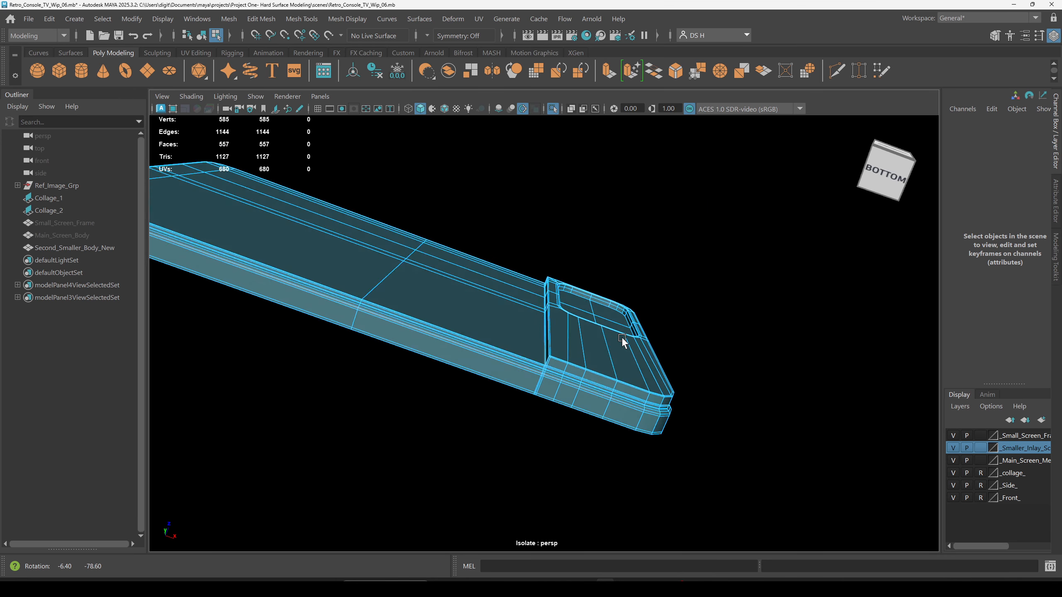
{"action": "right_click_drag", "start_coordinate": [622, 337], "coordinate": [766, 449], "text": "alt"}
{"action": "left_click_drag", "start_coordinate": [591, 366], "coordinate": [614, 369], "text": "alt"}
{"action": "right_click_drag", "start_coordinate": [615, 370], "coordinate": [655, 289], "text": "alt"}
{"action": "middle_click_drag", "start_coordinate": [656, 289], "coordinate": [726, 356], "text": "alt"}
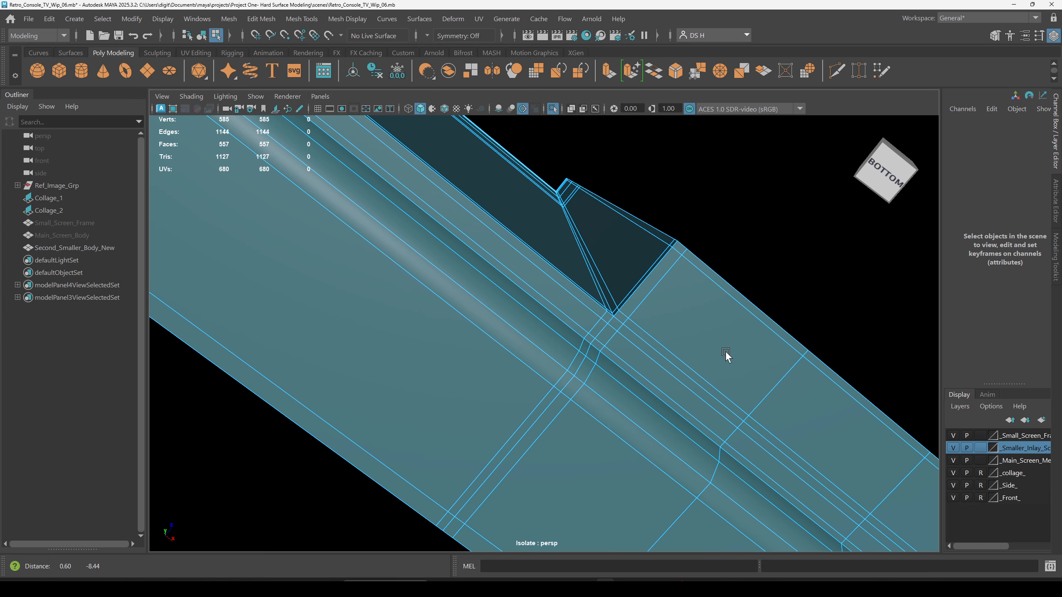
Check the raised panel and recessed inlay in smooth preview, comparing against the unsmoothed mesh.
{"action": "key", "text": "3"}
{"action": "right_click_drag", "start_coordinate": [604, 356], "coordinate": [273, 267]}
{"action": "left_click", "coordinate": [799, 245]}
{"action": "left_click_drag", "start_coordinate": [274, 267], "coordinate": [649, 393], "text": "alt"}
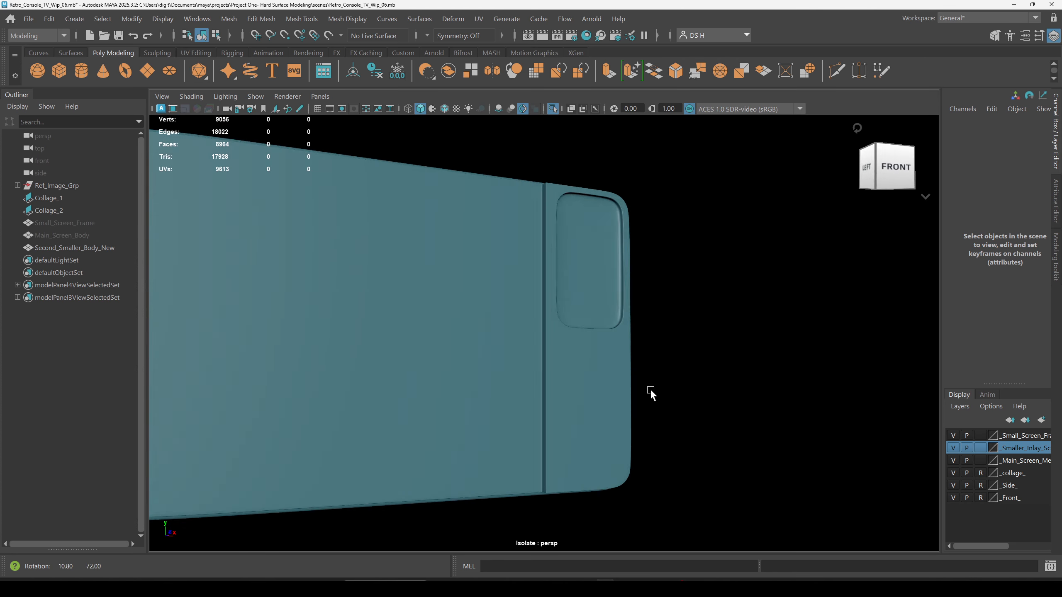
{"action": "right_click_drag", "start_coordinate": [650, 394], "coordinate": [774, 365], "text": "alt"}
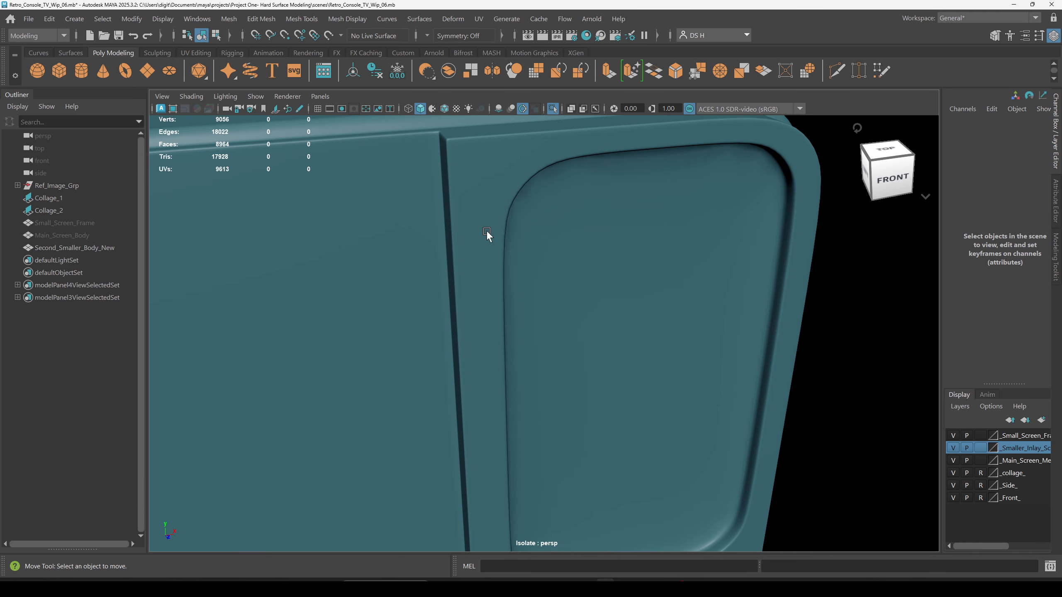
{"action": "left_click", "coordinate": [573, 275]}
{"action": "key", "text": "1"}
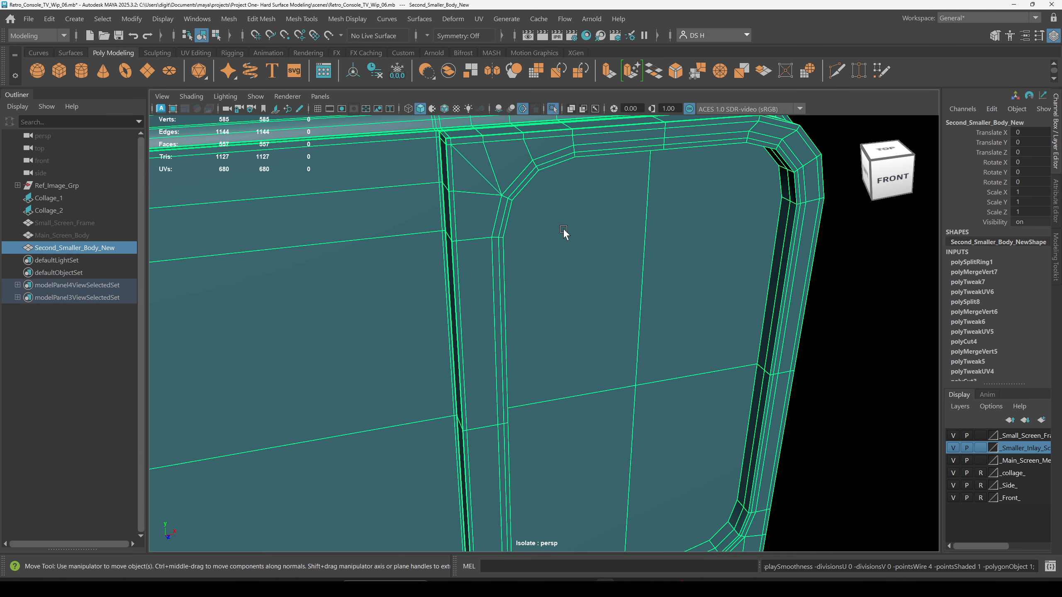
{"action": "key", "text": "3"}
{"action": "left_click_drag", "start_coordinate": [683, 254], "coordinate": [623, 252], "text": "alt"}
{"action": "left_click", "coordinate": [774, 235]}
{"action": "right_click_drag", "start_coordinate": [661, 236], "coordinate": [489, 197], "text": "alt"}
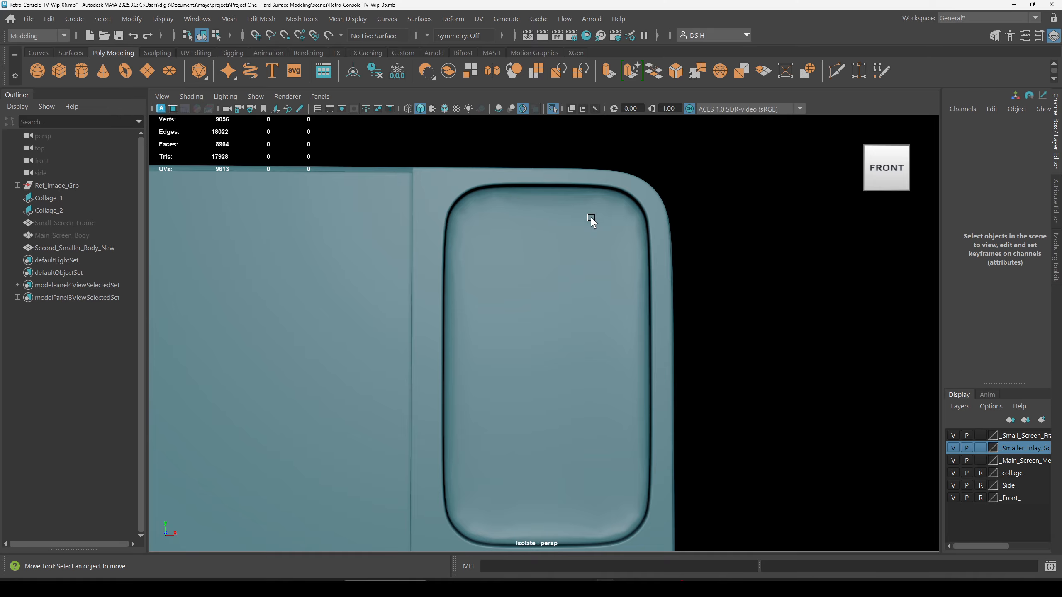
{"action": "left_click", "coordinate": [560, 372]}
{"action": "key", "text": "1"}
Extrude the four faces of the recessed inlay's floor together with an offset of 0.57.
{"action": "right_click_drag", "start_coordinate": [582, 235], "coordinate": [583, 270]}
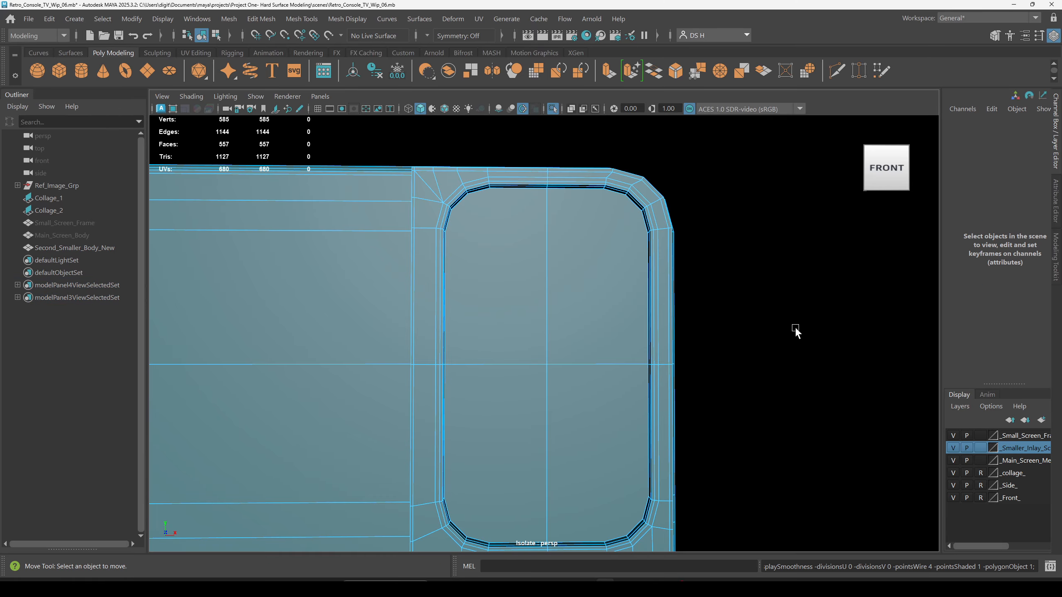
{"action": "left_click", "coordinate": [521, 251]}
{"action": "left_click", "coordinate": [609, 269], "text": "shift"}
{"action": "left_click", "coordinate": [583, 403], "text": "shift"}
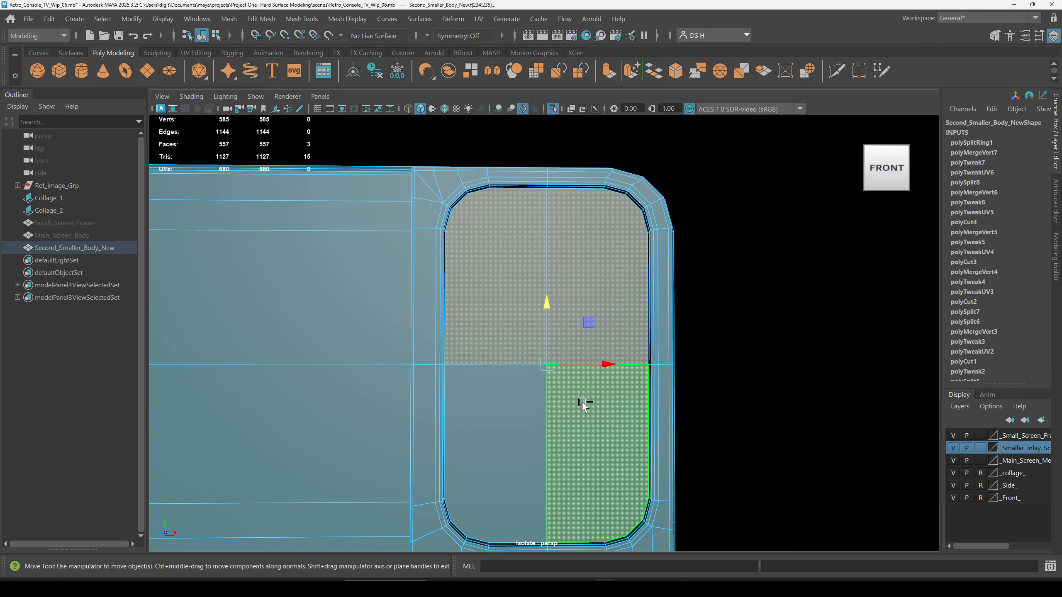
{"action": "left_click", "coordinate": [495, 454], "text": "shift"}
{"action": "key", "text": "4"}
{"action": "mouse_move", "coordinate": [797, 366]}
{"action": "left_mouse_down", "text": "alt"}
{"action": "mouse_move", "coordinate": [808, 395]}
{"action": "mouse_move", "coordinate": [700, 427]}
{"action": "mouse_move", "coordinate": [792, 418]}
{"action": "mouse_move", "coordinate": [716, 314]}
{"action": "mouse_move", "coordinate": [719, 236]}
{"action": "left_mouse_up", "text": "alt"}
{"action": "key", "text": "5"}
{"action": "right_click_drag", "start_coordinate": [719, 231], "coordinate": [713, 276], "text": "shift"}
{"action": "left_click_drag", "start_coordinate": [915, 339], "coordinate": [688, 311], "text": "alt"}
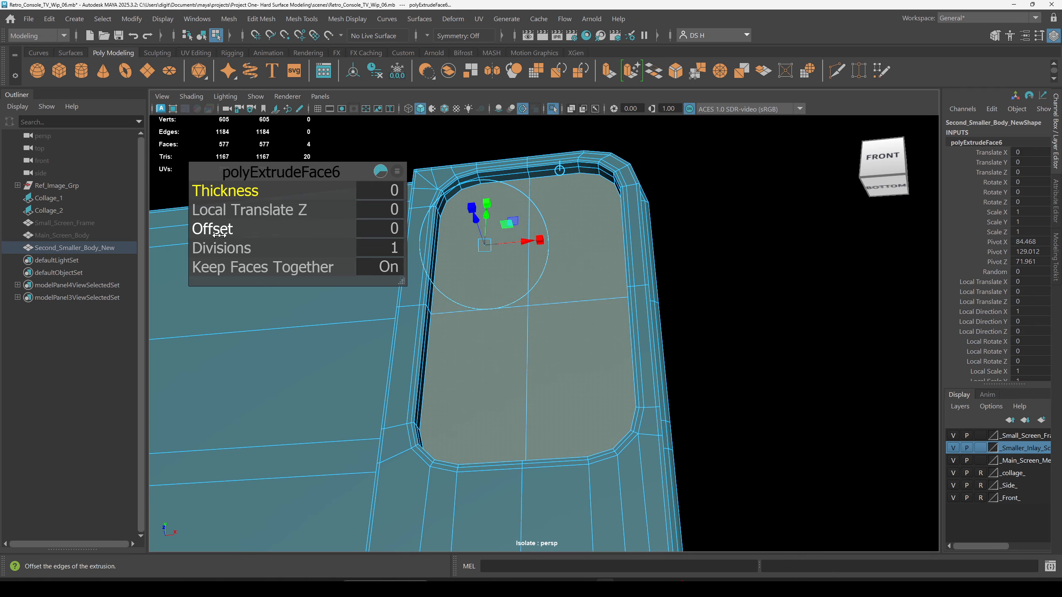
{"action": "mouse_move", "coordinate": [222, 233]}
{"action": "left_mouse_down"}
{"action": "mouse_move", "coordinate": [247, 232]}
{"action": "mouse_move", "coordinate": [236, 232]}
{"action": "left_mouse_up"}
{"action": "left_click_drag", "start_coordinate": [497, 303], "coordinate": [534, 328], "text": "alt"}
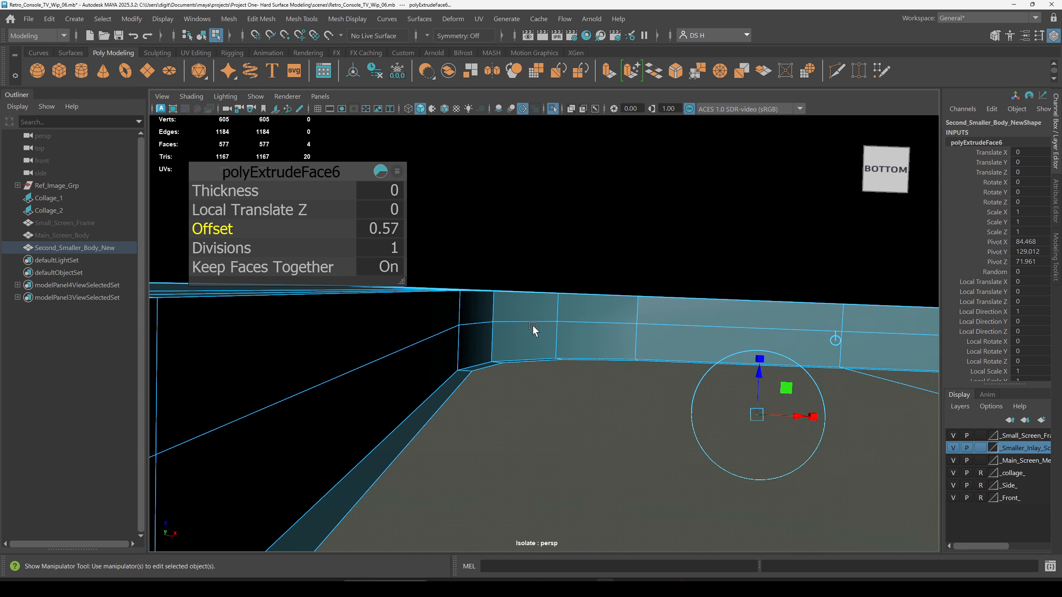
{"action": "middle_click_drag", "start_coordinate": [533, 329], "coordinate": [517, 277], "text": "alt"}
{"action": "mouse_move", "coordinate": [742, 295]}
{"action": "left_mouse_down"}
{"action": "mouse_move", "coordinate": [740, 325]}
{"action": "mouse_move", "coordinate": [741, 303]}
{"action": "left_mouse_up"}
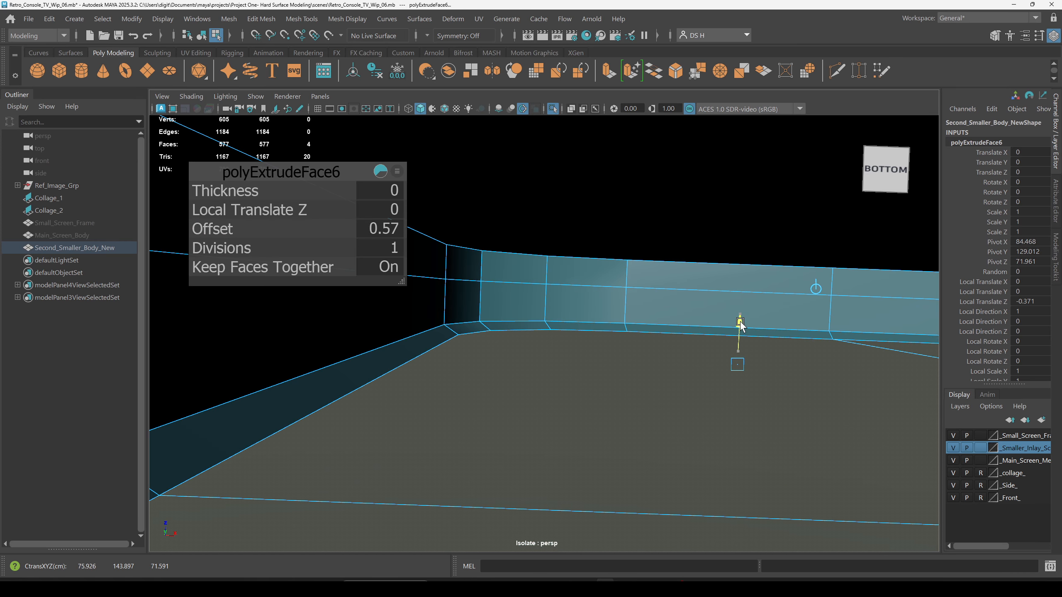
{"action": "middle_click_drag", "start_coordinate": [741, 304], "coordinate": [750, 304], "text": "alt"}
{"action": "key", "text": "ctrl+z"}
{"action": "key", "text": "ctrl+z"}
{"action": "key", "text": "ctrl+z"}
{"action": "key", "text": "ctrl+z"}
{"action": "key", "text": "ctrl+z"}
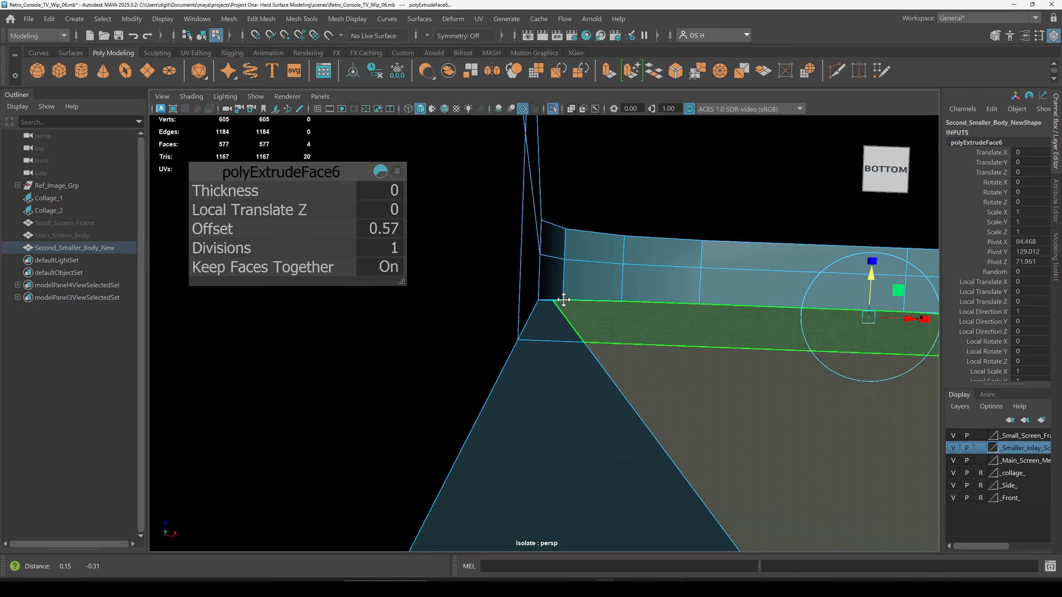
{"action": "key", "text": "ctrl+z"}
{"action": "key", "text": "ctrl+z"}
{"action": "key", "text": "ctrl+z"}
{"action": "key", "text": "ctrl+z"}
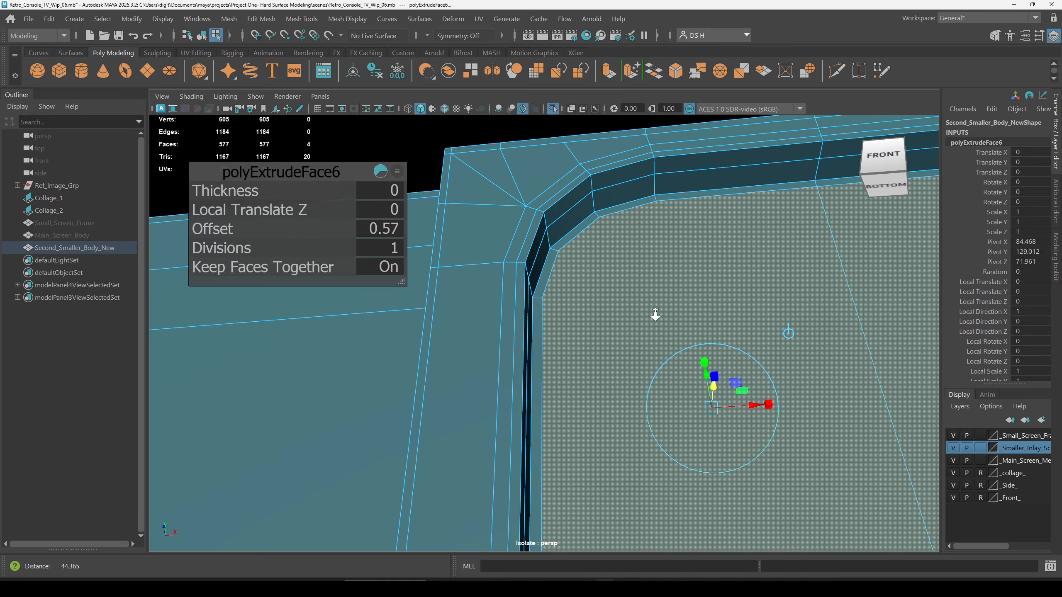
{"action": "key", "text": "ctrl+z"}
Reduce the offset of the recessed inlay floor's face extrusion to 0.43.
{"action": "middle_click_drag", "start_coordinate": [503, 272], "coordinate": [593, 263], "text": "alt"}
{"action": "left_click_drag", "start_coordinate": [563, 215], "coordinate": [512, 325], "text": "alt"}
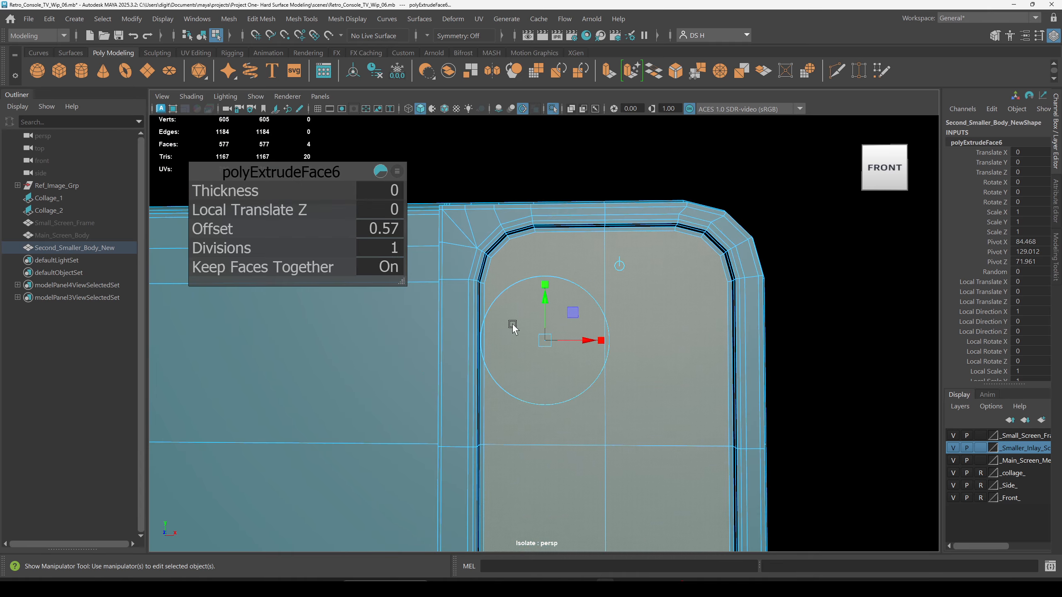
{"action": "right_click_drag", "start_coordinate": [513, 325], "coordinate": [643, 324], "text": "alt"}
{"action": "left_click_drag", "start_coordinate": [643, 324], "coordinate": [502, 301], "text": "alt"}
{"action": "left_click_drag", "start_coordinate": [222, 228], "coordinate": [216, 229]}
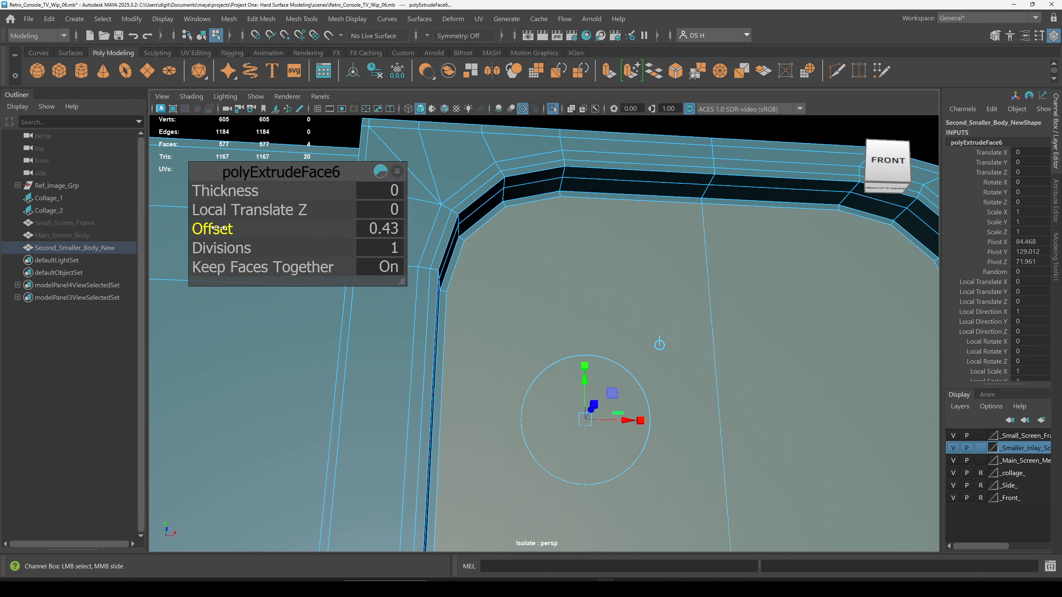
Check the raised panel and recessed inlay in smooth preview, then return to the unsmoothed mesh.
{"action": "mouse_move", "coordinate": [657, 288]}
{"action": "left_mouse_down", "text": "alt"}
{"action": "mouse_move", "coordinate": [633, 247]}
{"action": "mouse_move", "coordinate": [637, 292]}
{"action": "left_mouse_up", "text": "alt"}
{"action": "scroll", "coordinate": [632, 282], "scroll_direction": "down", "scroll_amount": 5}
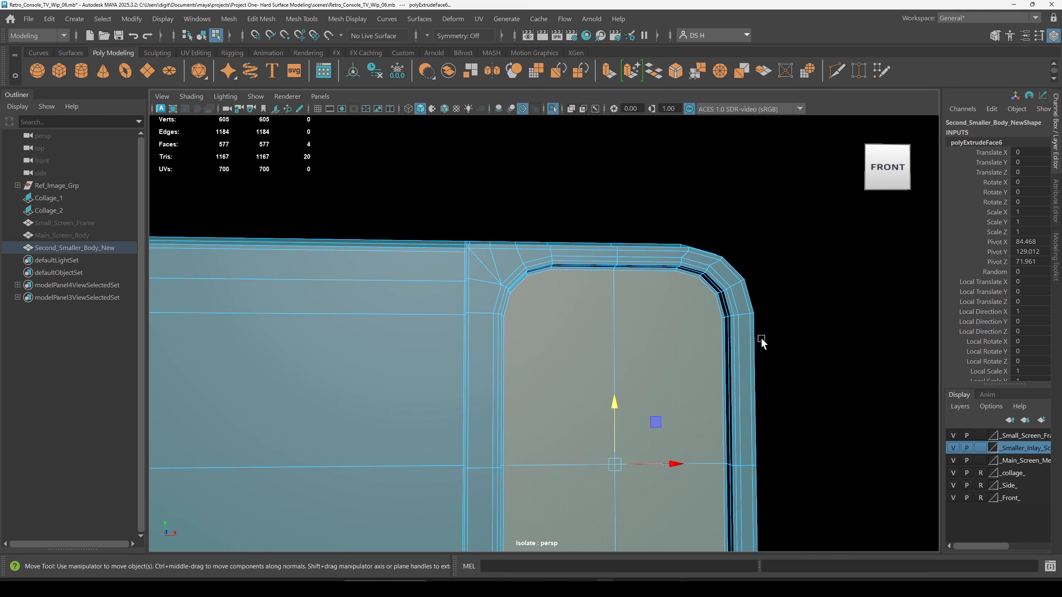
{"action": "left_click_drag", "start_coordinate": [759, 340], "coordinate": [728, 344], "text": "alt"}
{"action": "key", "text": "3"}
{"action": "left_click", "coordinate": [803, 246]}
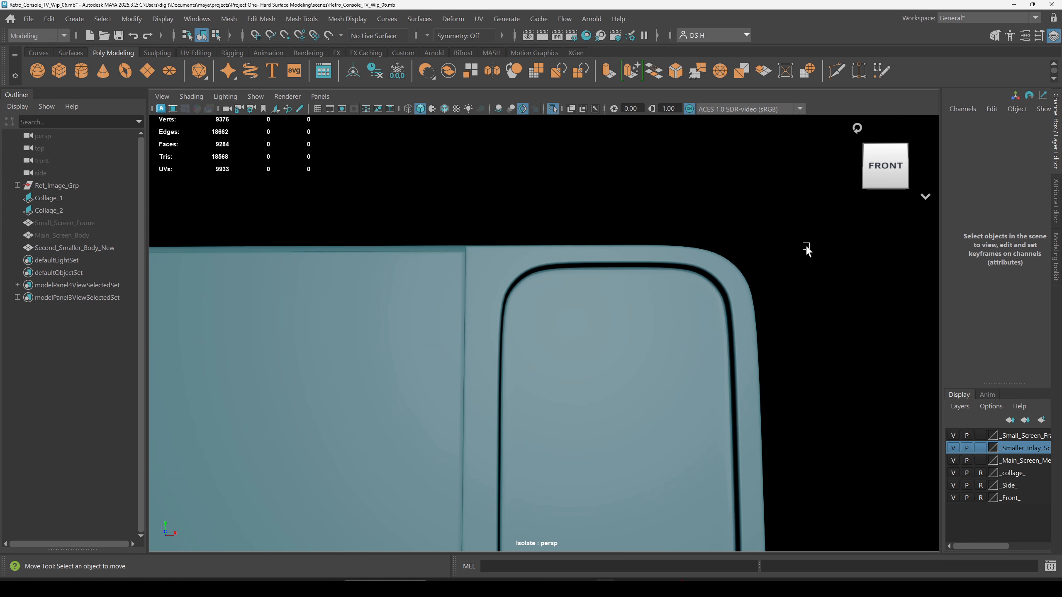
{"action": "left_click_drag", "start_coordinate": [804, 246], "coordinate": [669, 266], "text": "alt"}
{"action": "right_click_drag", "start_coordinate": [669, 265], "coordinate": [582, 366], "text": "alt"}
{"action": "left_click", "coordinate": [569, 325]}
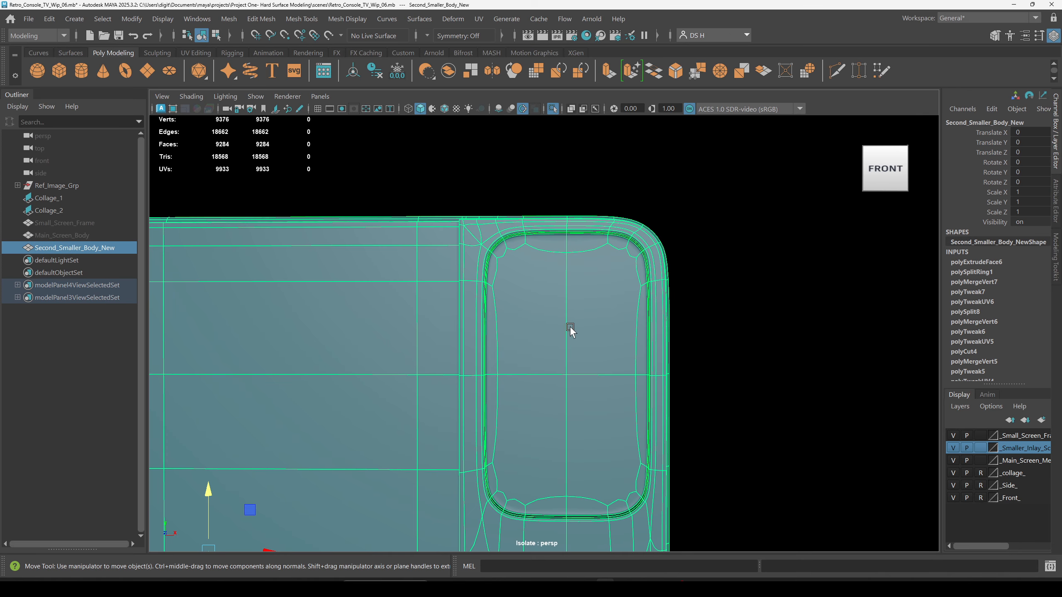
{"action": "key", "text": "1"}
{"action": "left_click_drag", "start_coordinate": [540, 273], "coordinate": [579, 287], "text": "alt"}
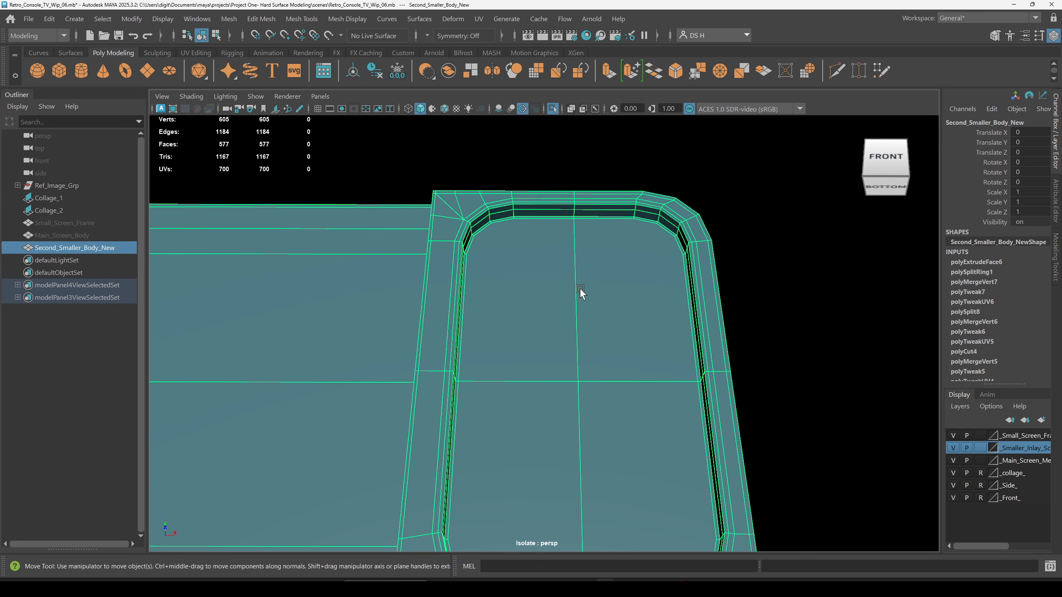
Extrude the four large faces of the inlay's floor together again with an offset of 0.61.
{"action": "right_click_drag", "start_coordinate": [534, 250], "coordinate": [537, 270]}
{"action": "left_click_drag", "start_coordinate": [550, 272], "coordinate": [530, 334], "text": "alt"}
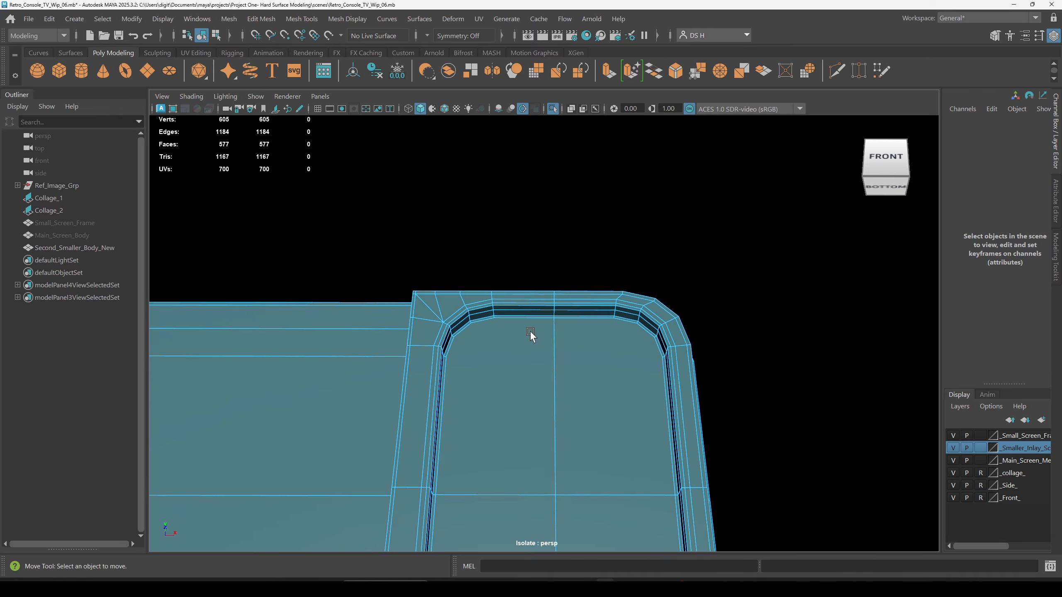
{"action": "right_click_drag", "start_coordinate": [531, 333], "coordinate": [818, 439], "text": "alt"}
{"action": "left_click", "coordinate": [498, 398]}
{"action": "left_click", "coordinate": [659, 403], "text": "shift"}
{"action": "right_click_drag", "start_coordinate": [658, 403], "coordinate": [408, 470], "text": "alt"}
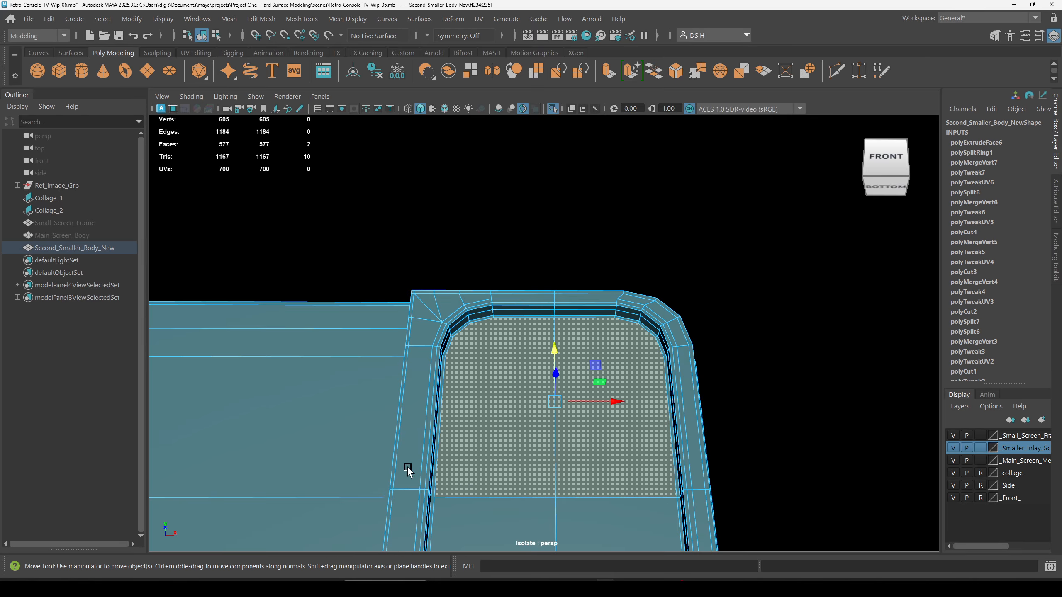
{"action": "left_click_drag", "start_coordinate": [408, 469], "coordinate": [504, 304], "text": "alt"}
{"action": "left_click", "coordinate": [507, 342], "text": "shift"}
{"action": "left_click", "coordinate": [636, 349], "text": "shift"}
{"action": "left_click_drag", "start_coordinate": [636, 348], "coordinate": [435, 270], "text": "alt"}
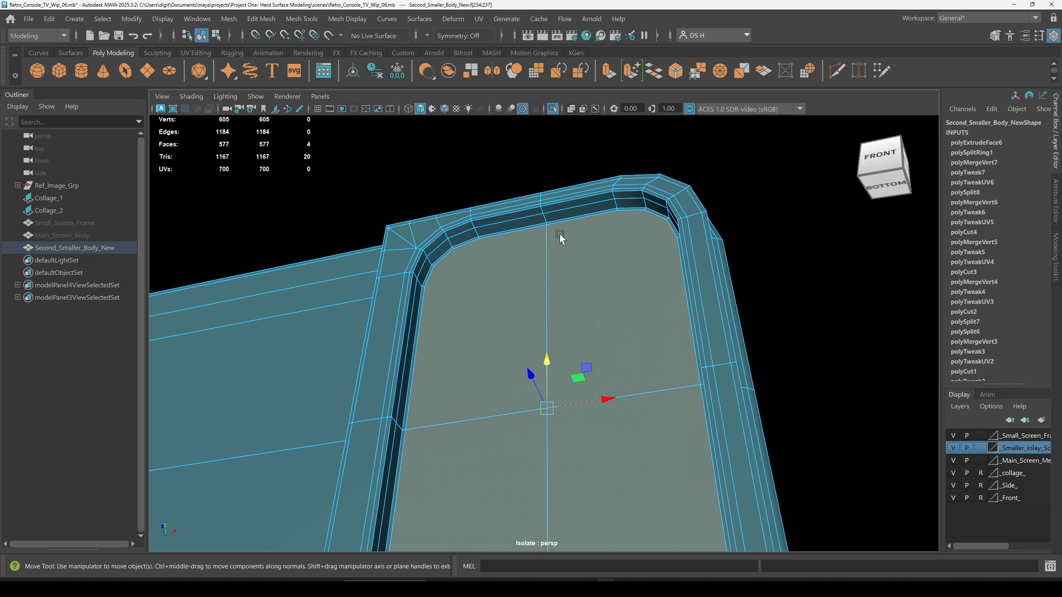
{"action": "right_click", "coordinate": [553, 146], "text": "shift"}
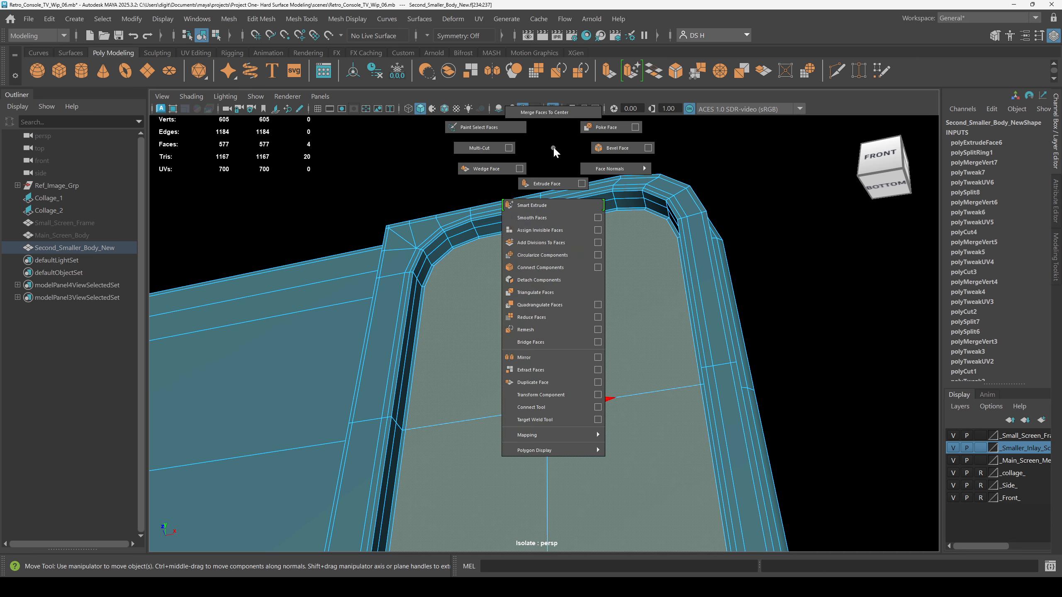
{"action": "left_click", "coordinate": [544, 184]}
{"action": "left_click_drag", "start_coordinate": [644, 335], "coordinate": [660, 352], "text": "alt"}
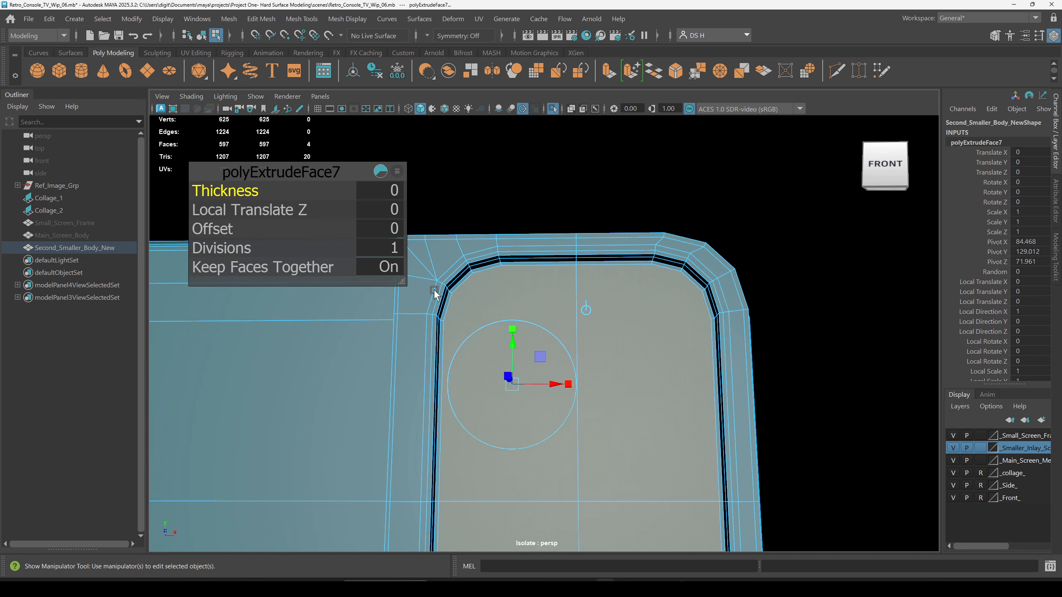
{"action": "left_click_drag", "start_coordinate": [433, 289], "coordinate": [607, 327], "text": "alt"}
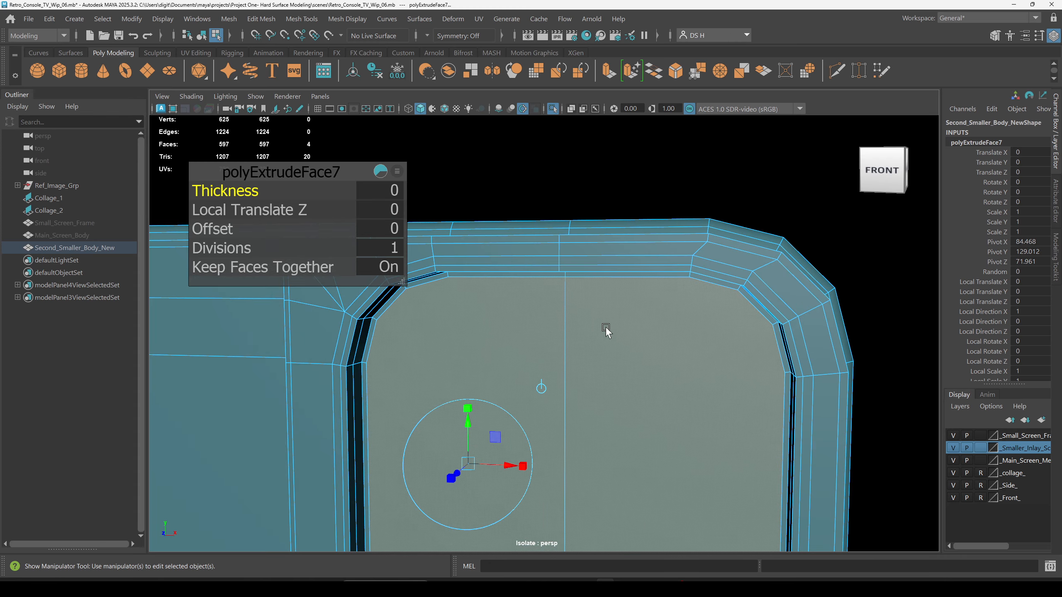
{"action": "left_click", "coordinate": [213, 229]}
{"action": "left_click_drag", "start_coordinate": [213, 229], "coordinate": [237, 231]}
{"action": "scroll", "coordinate": [674, 334], "scroll_direction": "up", "scroll_amount": 2}
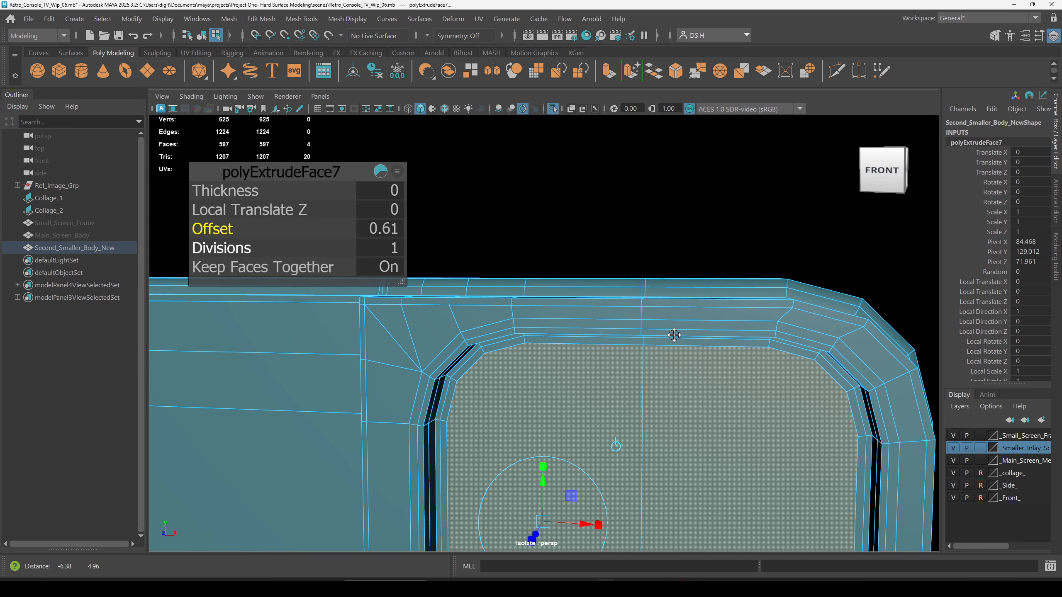
Raise the new inlay floor extrusion's offset to 0.65.
{"action": "left_click_drag", "start_coordinate": [674, 335], "coordinate": [585, 268], "text": "alt"}
{"action": "right_click_drag", "start_coordinate": [585, 268], "coordinate": [723, 295], "text": "alt"}
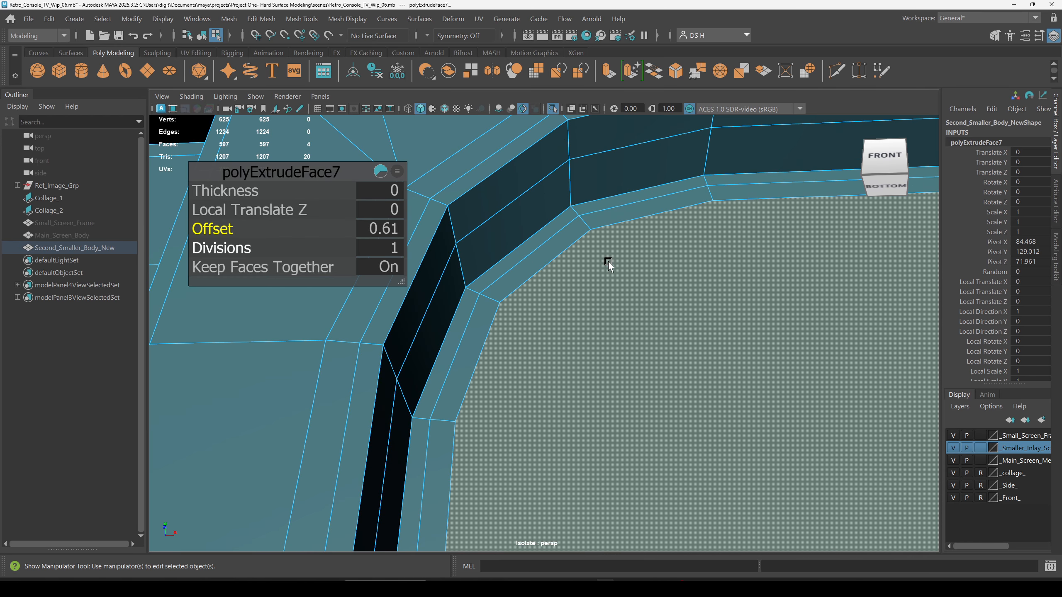
{"action": "left_click_drag", "start_coordinate": [213, 225], "coordinate": [216, 225]}
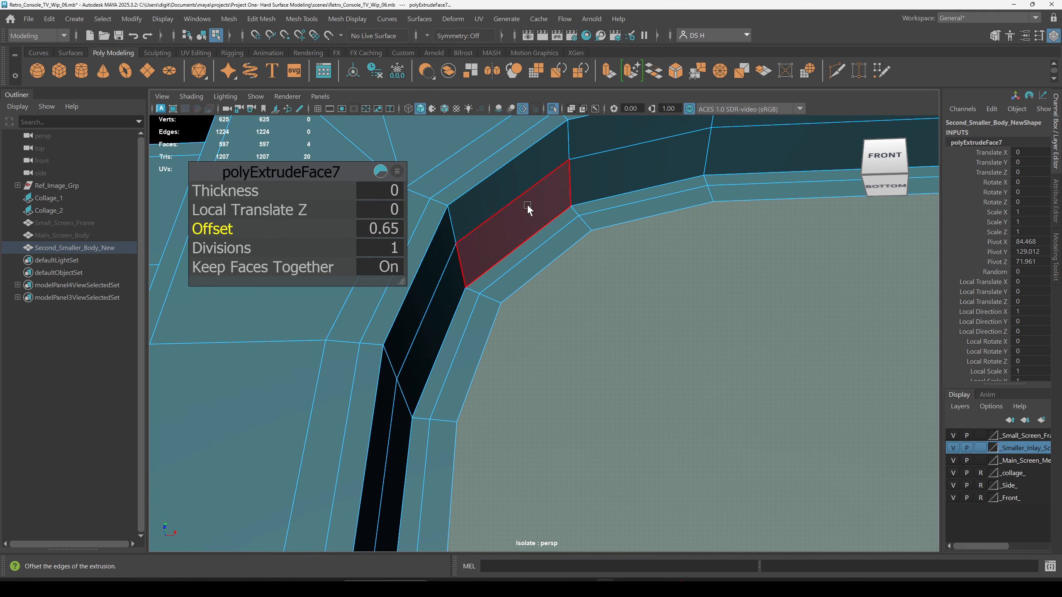
{"action": "left_click", "coordinate": [621, 311]}
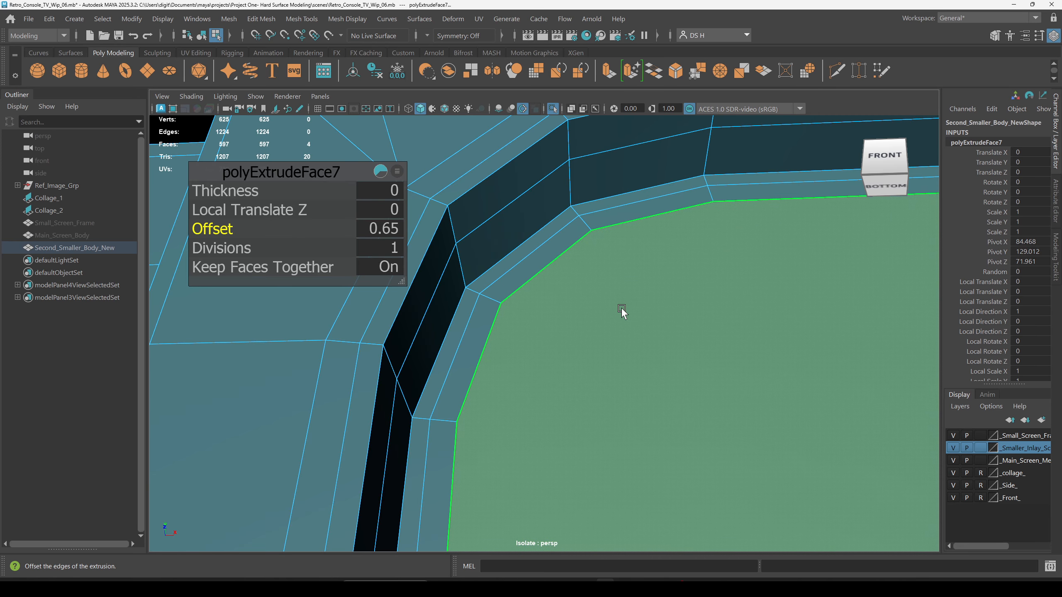
Compare the smoothed and unsmoothed mesh around the inlay after the second inset, ending on the unsmoothed display.
{"action": "scroll", "coordinate": [621, 310], "scroll_direction": "down", "scroll_amount": 5}
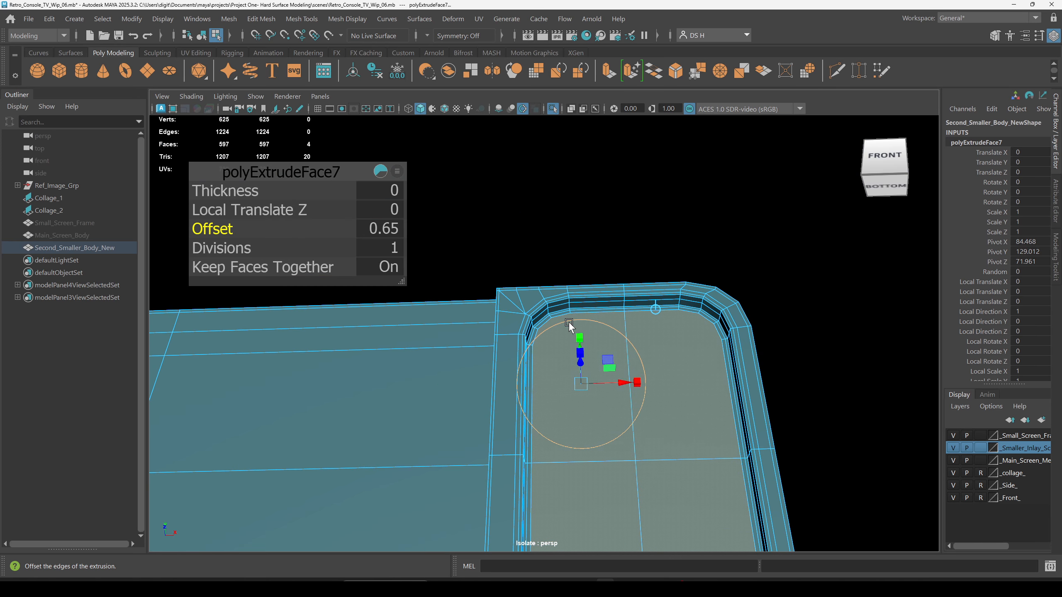
{"action": "key", "text": "3"}
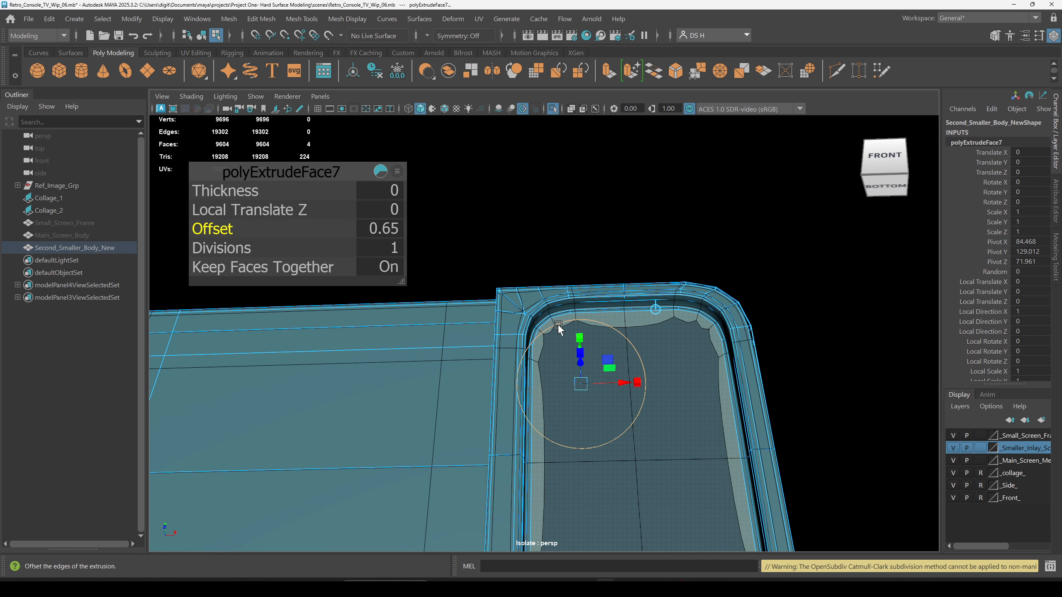
{"action": "key", "text": "1"}
{"action": "key", "text": "3"}
{"action": "key", "text": "F8"}
{"action": "left_click", "coordinate": [885, 161]}
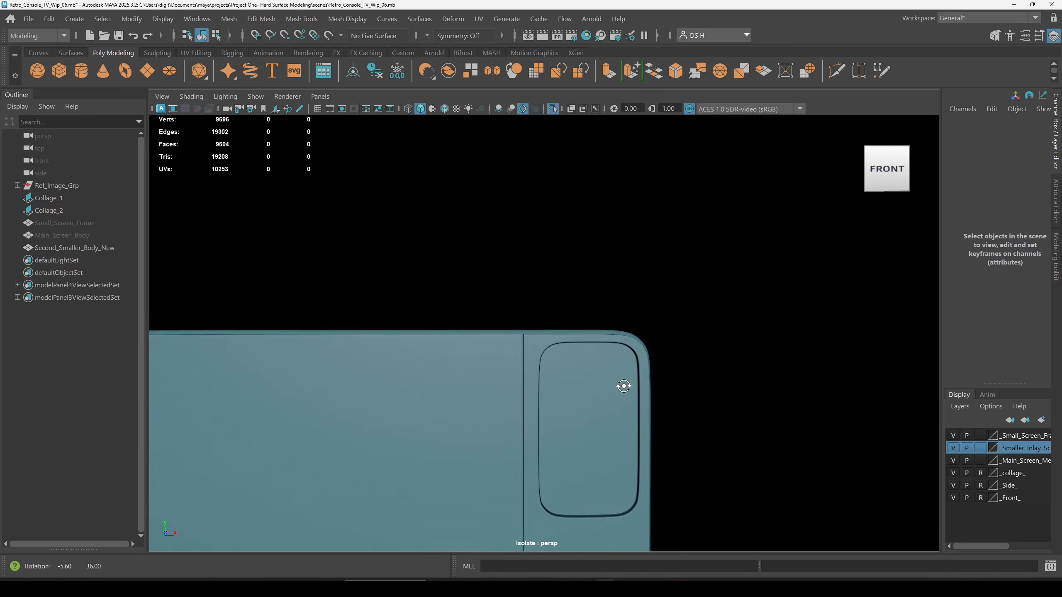
{"action": "key", "text": "1"}
Multi-Cut two horizontal edges across the upper end of the inlay floor, each joining opposite vertices of the rounded corners.
{"action": "middle_click_drag", "start_coordinate": [587, 368], "coordinate": [514, 368], "text": "alt"}
{"action": "right_click_drag", "start_coordinate": [514, 368], "coordinate": [673, 387], "text": "alt"}
{"action": "middle_click_drag", "start_coordinate": [472, 384], "coordinate": [513, 278], "text": "alt"}
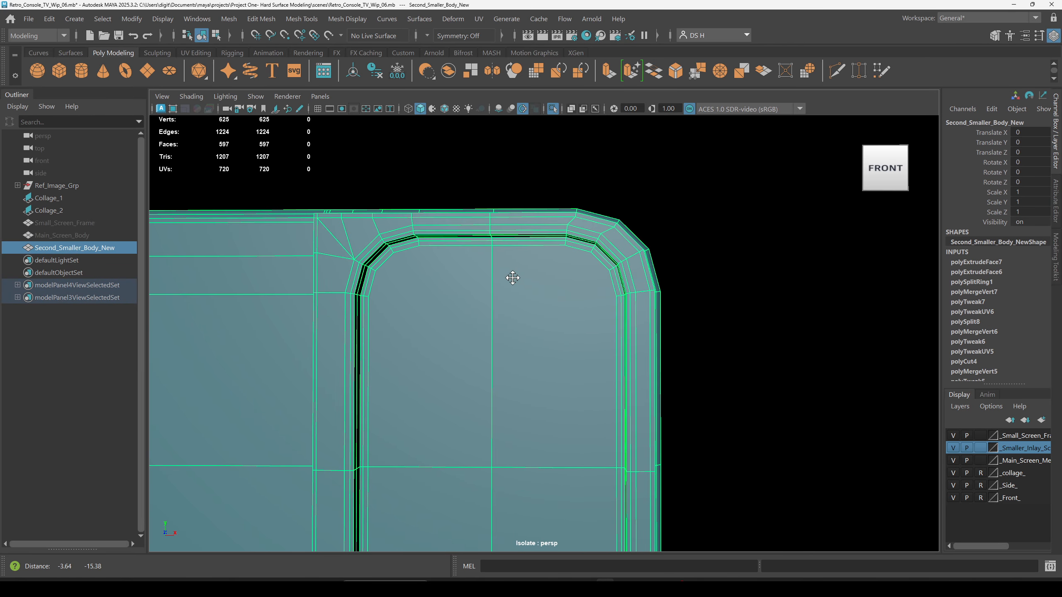
{"action": "right_click_drag", "start_coordinate": [554, 285], "coordinate": [224, 251], "text": "shift"}
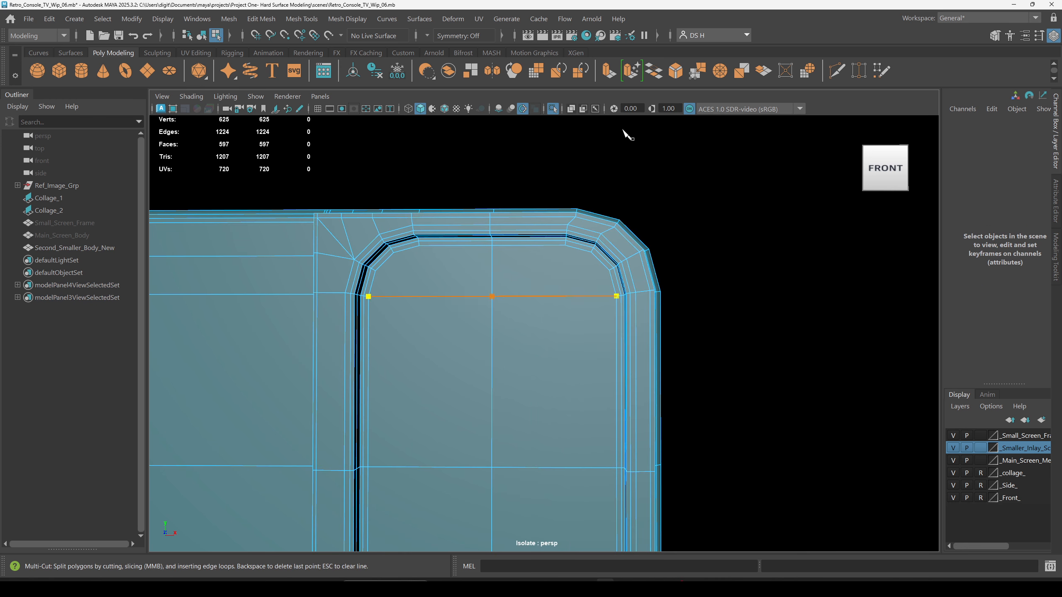
{"action": "left_click", "coordinate": [654, 334]}
{"action": "key", "text": "w"}
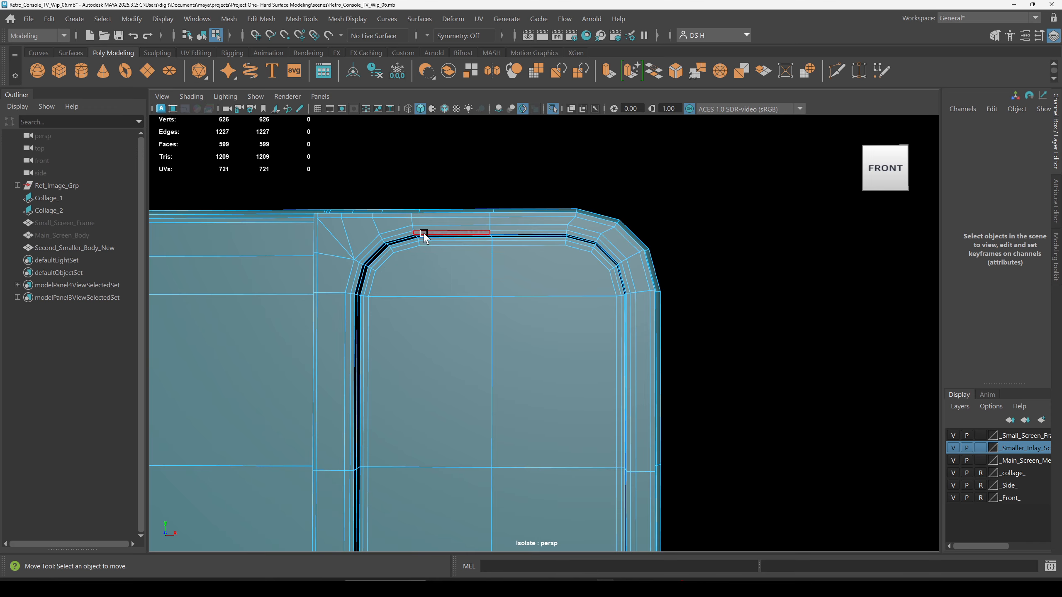
{"action": "right_click_drag", "start_coordinate": [439, 246], "coordinate": [1, 208], "text": "shift"}
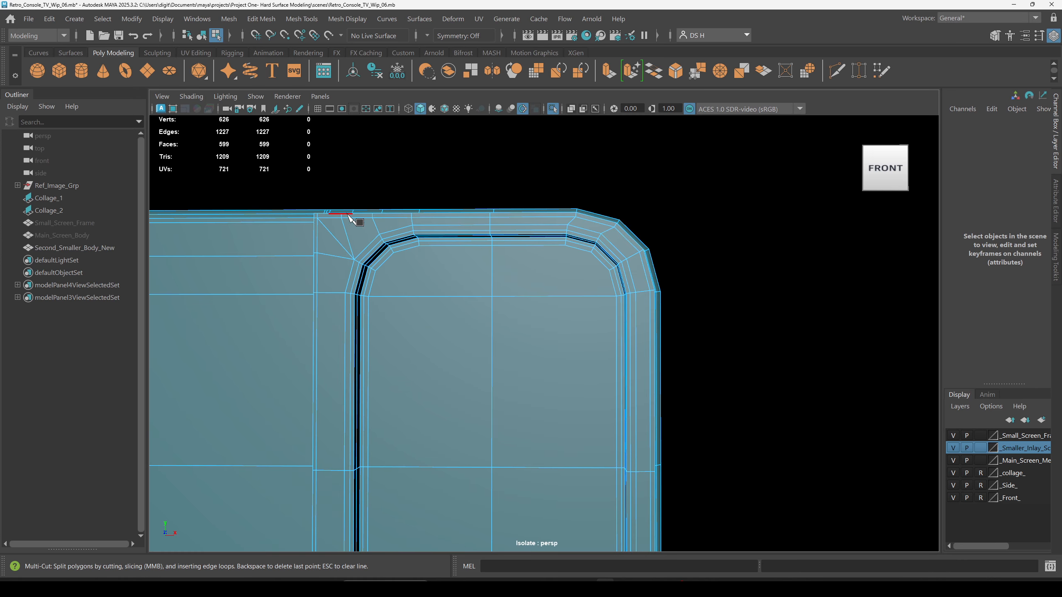
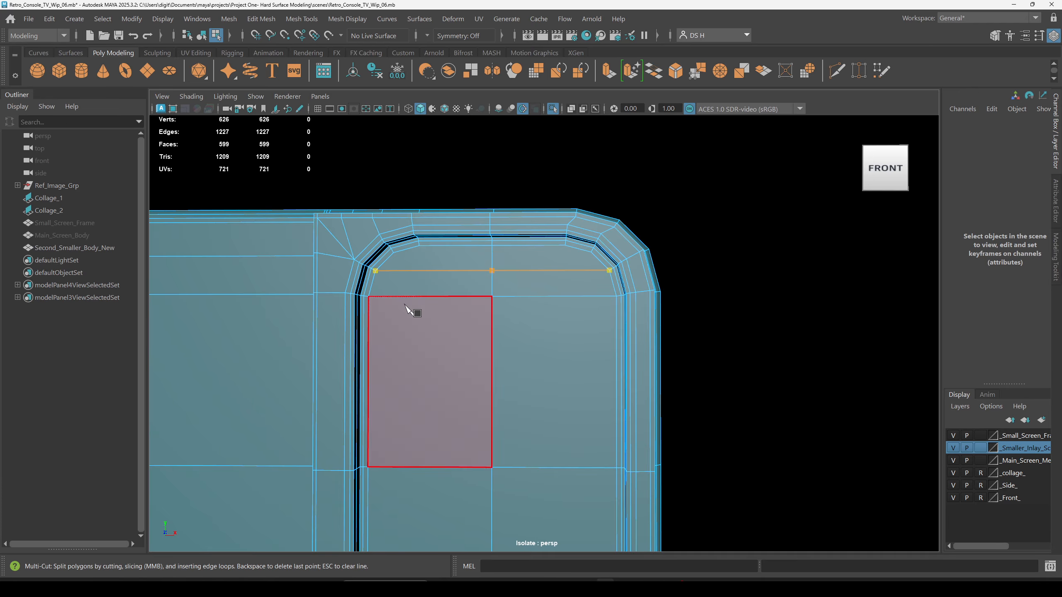
{"action": "key", "text": "w"}
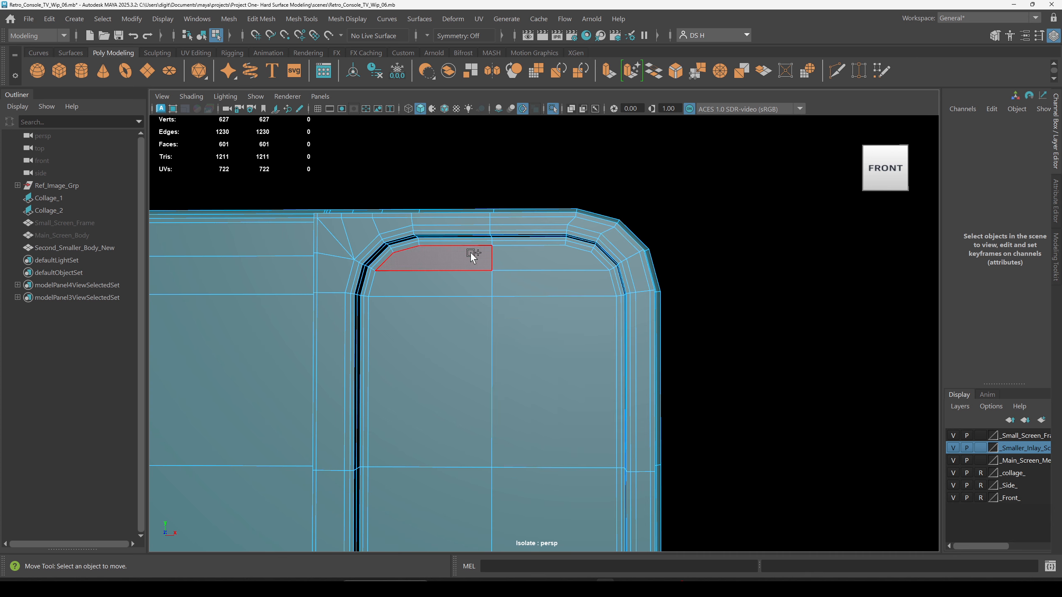
Inspect the individual faces above and below the lower new cut on the inlay floor, then clear the selection.
{"action": "left_click", "coordinate": [409, 283]}
{"action": "left_click", "coordinate": [536, 280]}
{"action": "left_click", "coordinate": [458, 332]}
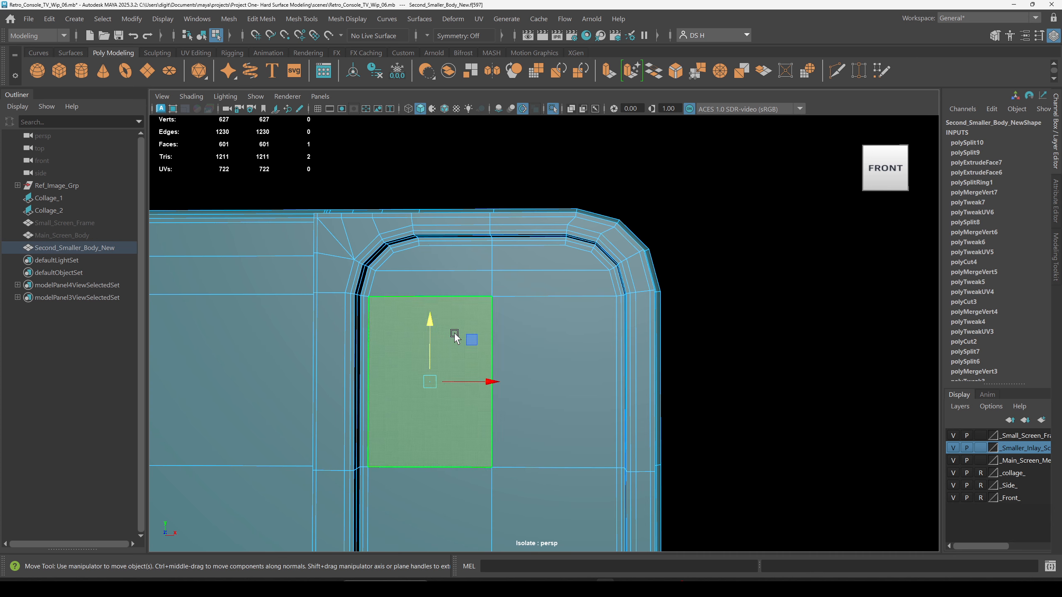
{"action": "left_click", "coordinate": [438, 286]}
{"action": "left_click", "coordinate": [559, 292]}
{"action": "key", "text": "ctrl+z"}
{"action": "left_click", "coordinate": [778, 355]}
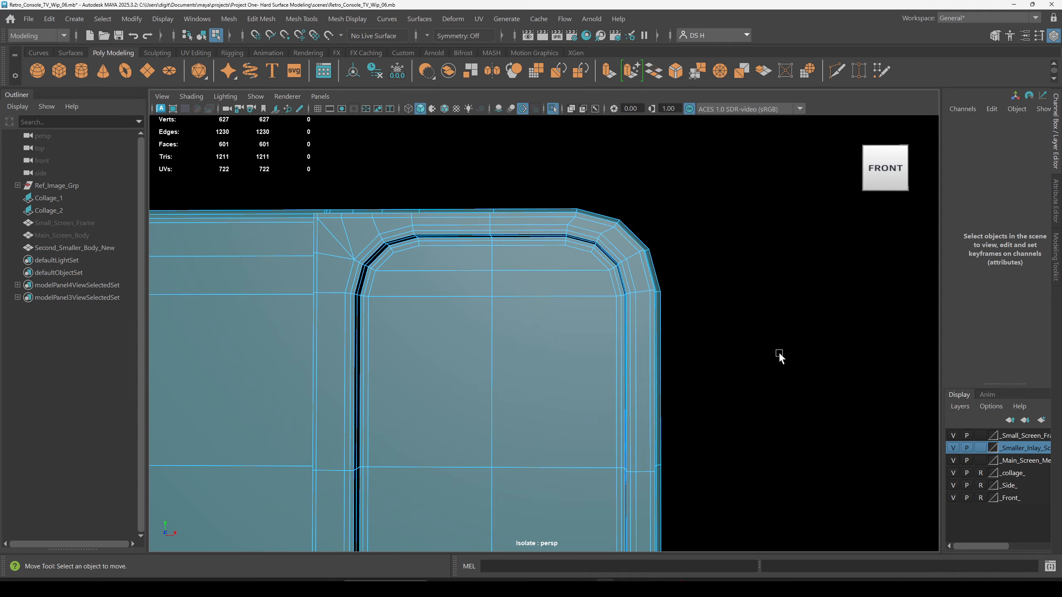
Multi-Cut a vertical edge down the inlay floor, joining the upper-left rounded corner's inner vertex to its matching vertex at the lower end.
{"action": "right_click_drag", "start_coordinate": [481, 356], "coordinate": [737, 221]}
{"action": "left_click_drag", "start_coordinate": [570, 288], "coordinate": [463, 275], "text": "alt"}
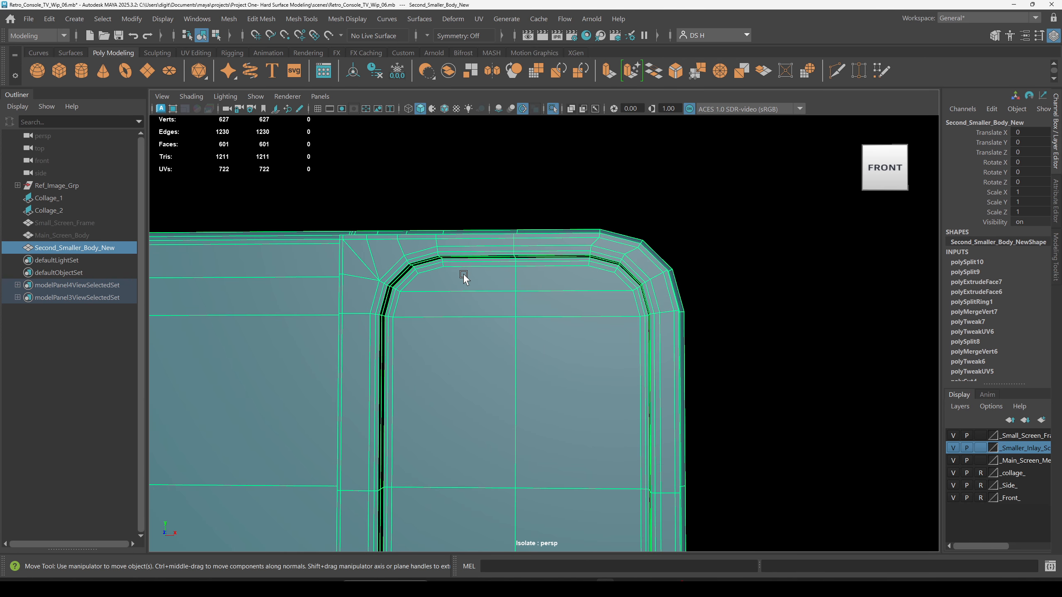
{"action": "right_click_drag", "start_coordinate": [466, 272], "coordinate": [293, 220]}
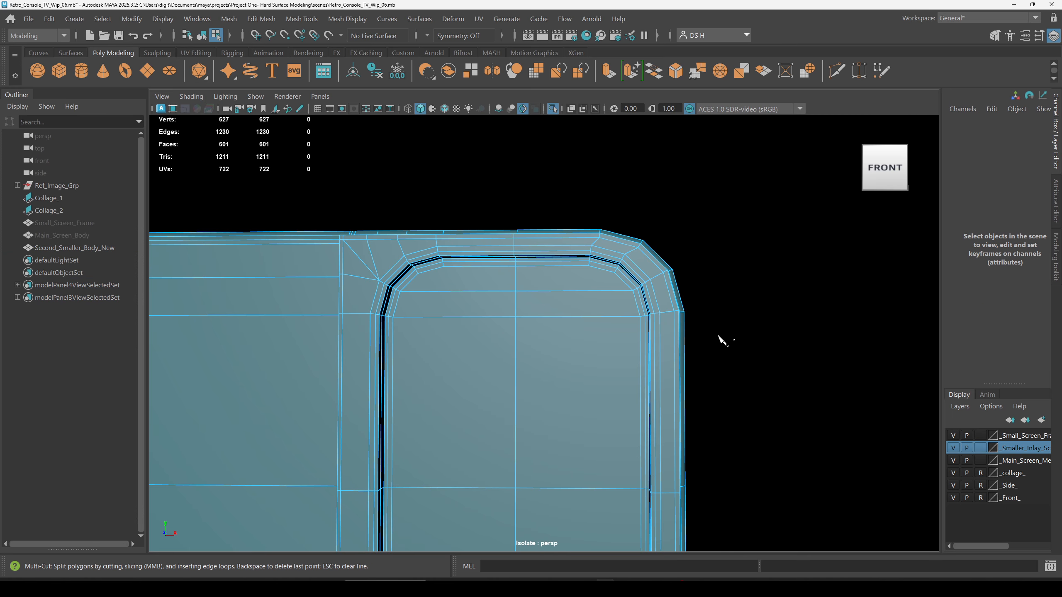
{"action": "middle_click_drag", "start_coordinate": [721, 337], "coordinate": [857, 301], "text": "alt"}
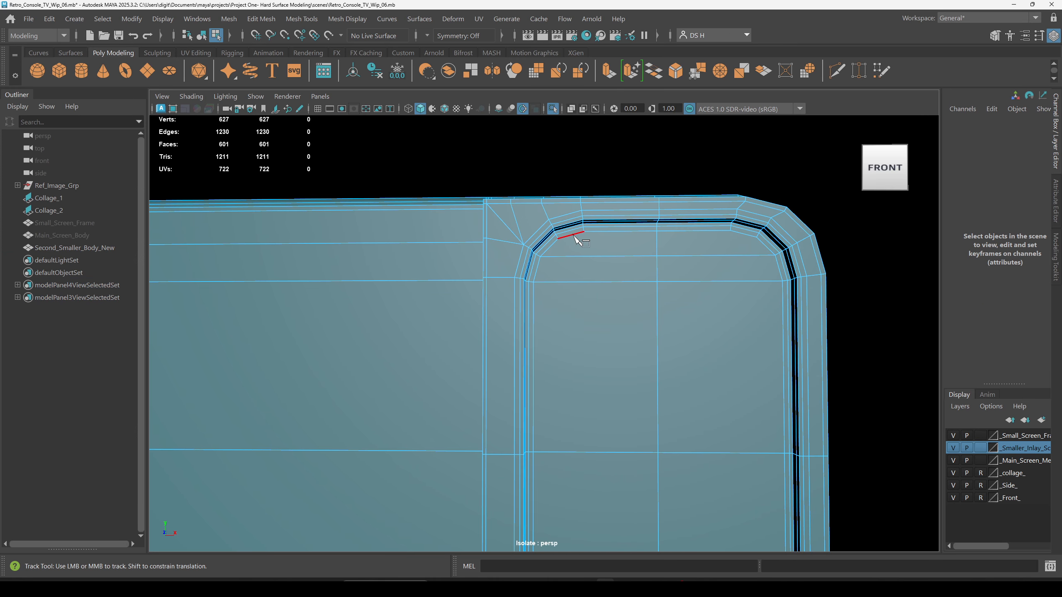
{"action": "right_click_drag", "start_coordinate": [567, 239], "coordinate": [577, 207], "text": "alt"}
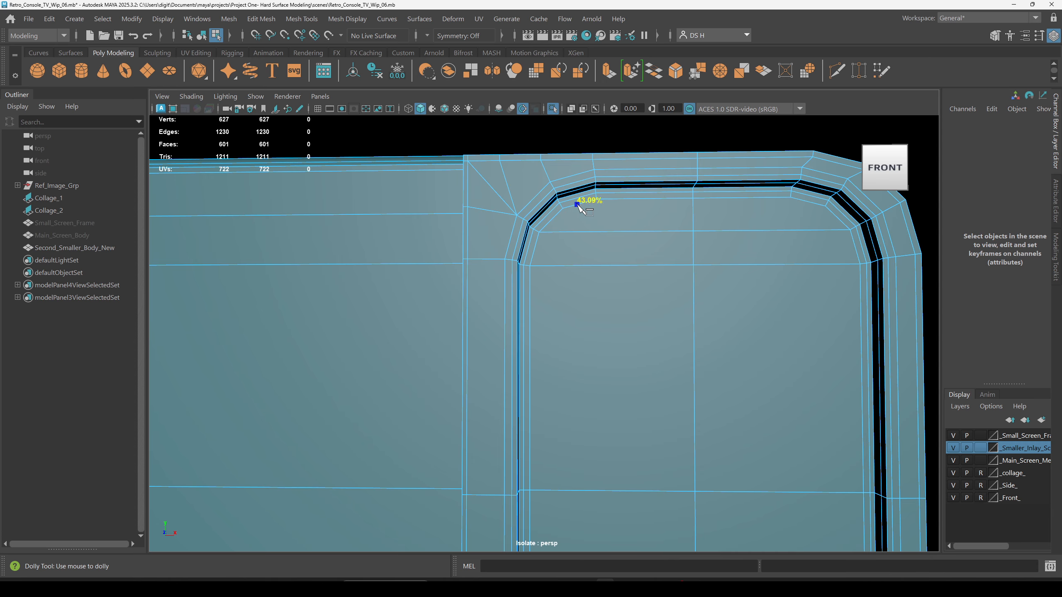
{"action": "left_click", "coordinate": [579, 205]}
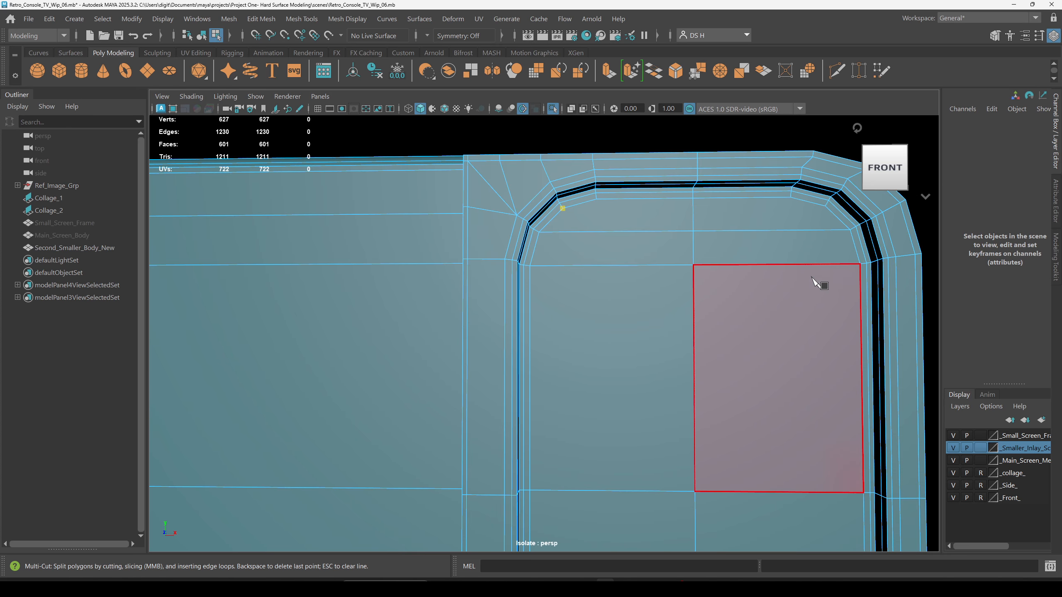
{"action": "left_click", "coordinate": [597, 199]}
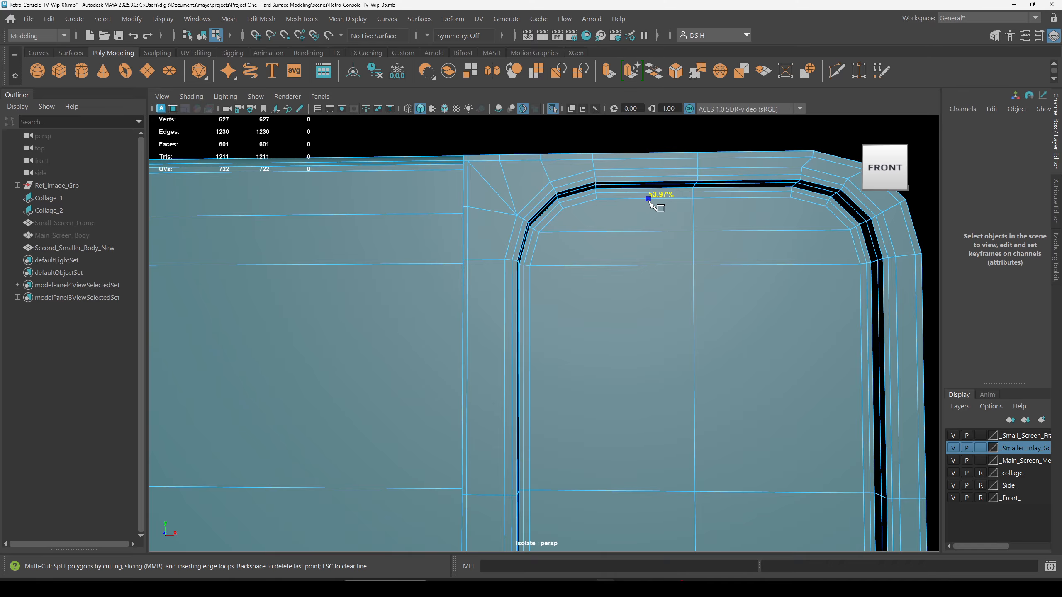
{"action": "right_click_drag", "start_coordinate": [715, 294], "coordinate": [594, 401], "text": "alt"}
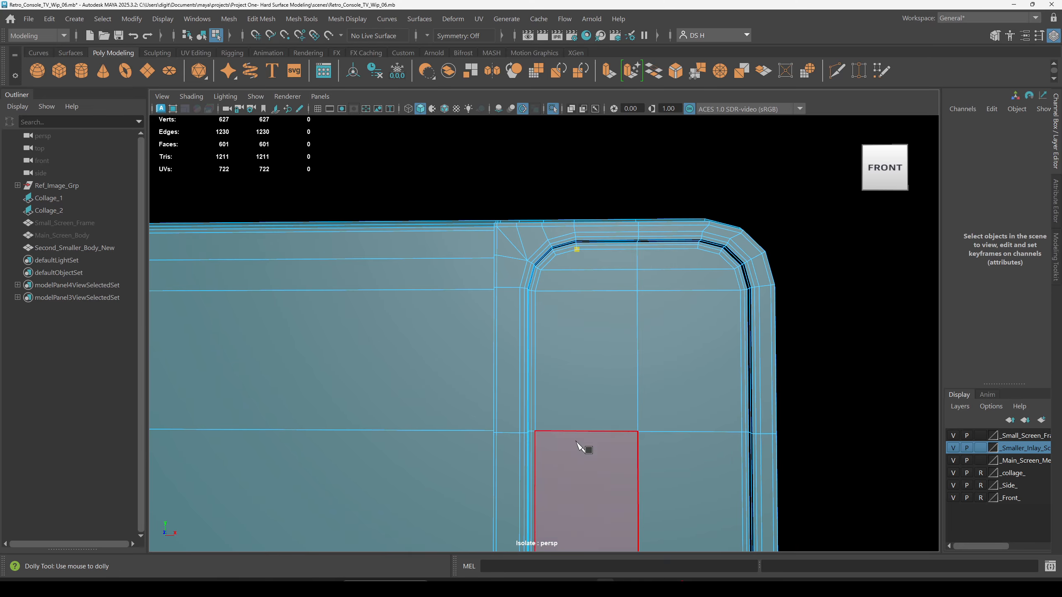
{"action": "middle_click_drag", "start_coordinate": [576, 456], "coordinate": [560, 163], "text": "alt"}
{"action": "right_click_drag", "start_coordinate": [562, 167], "coordinate": [640, 281], "text": "alt"}
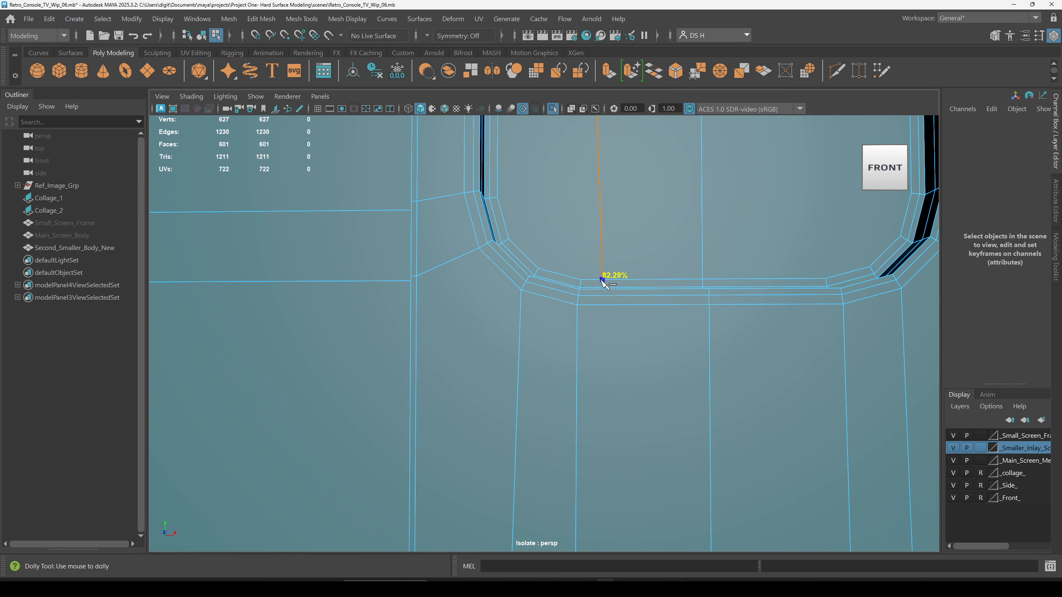
{"action": "left_click_drag", "start_coordinate": [603, 280], "coordinate": [79, 257]}
{"action": "right_click_drag", "start_coordinate": [711, 189], "coordinate": [600, 157], "text": "alt"}
{"action": "middle_click_drag", "start_coordinate": [599, 157], "coordinate": [622, 222], "text": "alt"}
{"action": "key", "text": "w"}
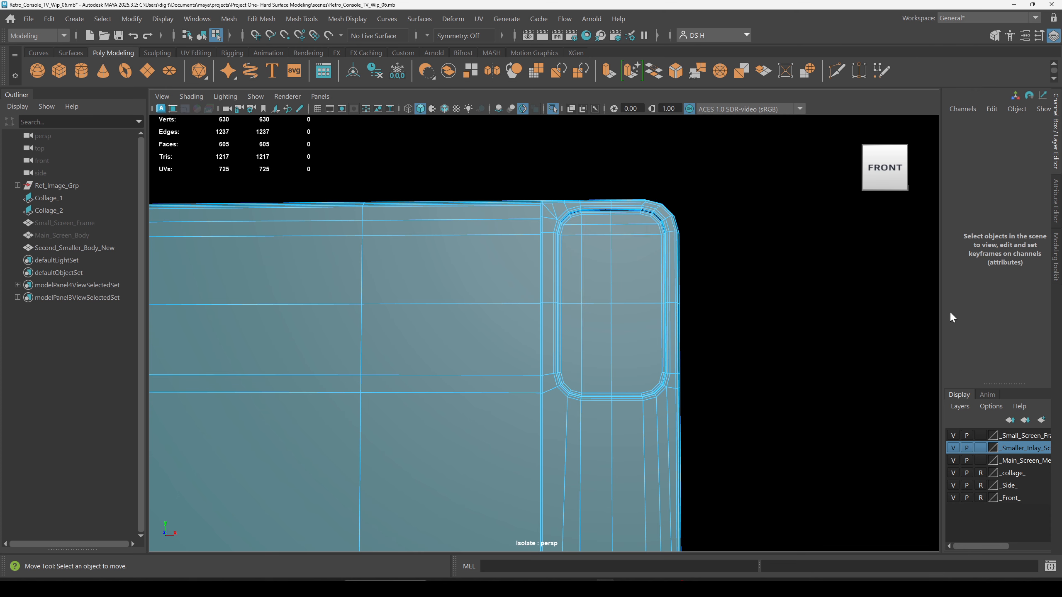
Compare the smoothed and unsmoothed mesh around the upper-left corner face of the inlay floor, ending on the unsmoothed display.
{"action": "right_click_drag", "start_coordinate": [657, 243], "coordinate": [688, 221], "text": "alt"}
{"action": "middle_click_drag", "start_coordinate": [688, 221], "coordinate": [629, 327], "text": "alt"}
{"action": "right_click_drag", "start_coordinate": [630, 326], "coordinate": [787, 368], "text": "alt"}
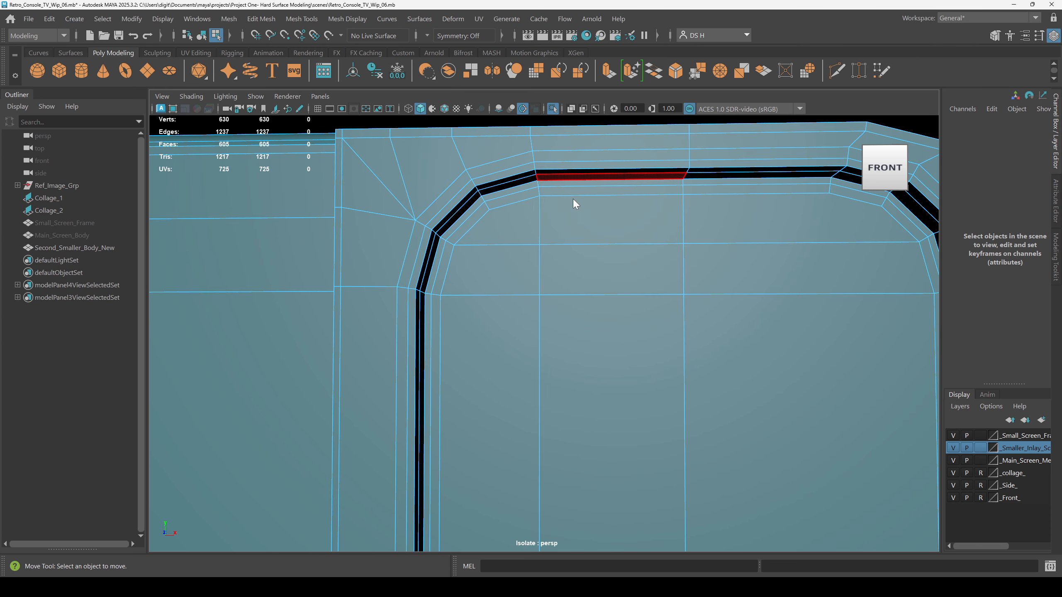
{"action": "left_click", "coordinate": [521, 234]}
{"action": "key", "text": "3"}
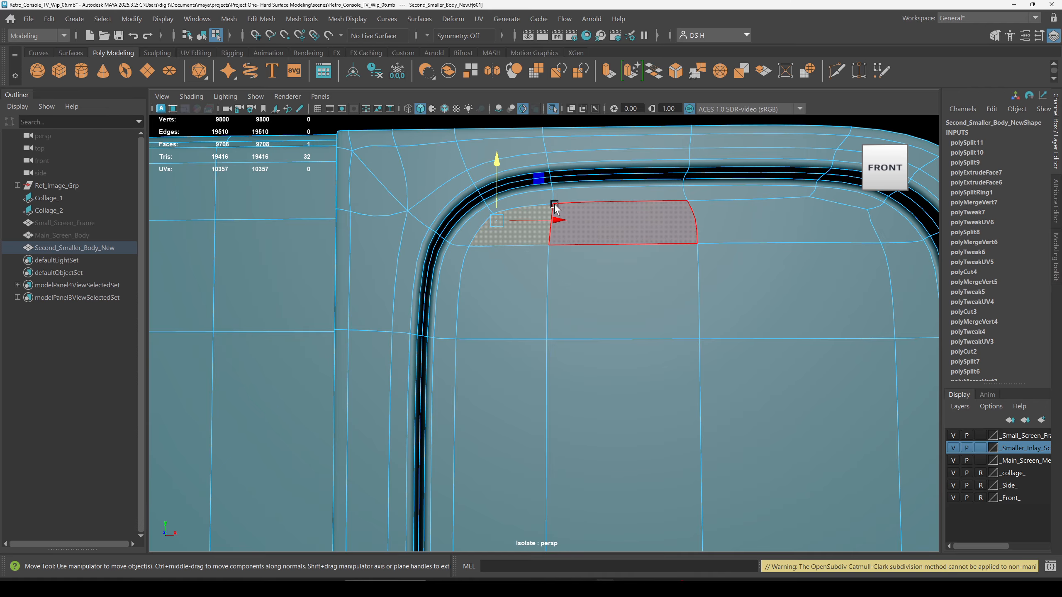
{"action": "key", "text": "1"}
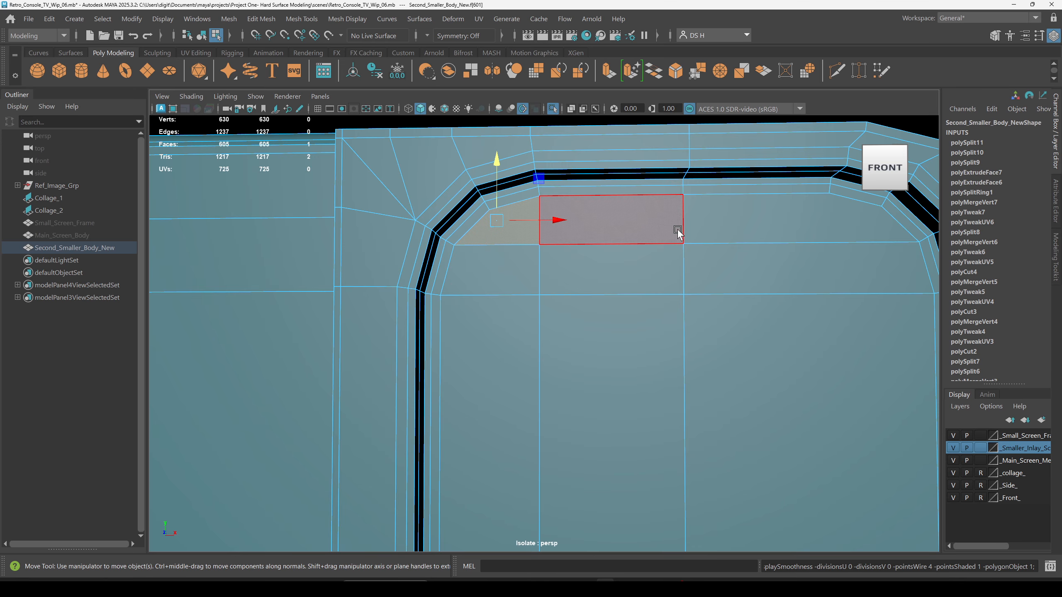
Multi-Cut a matching vertical edge down the inlay floor's right side, joining the upper and lower rounded-corner vertices, and clear the selection.
{"action": "middle_click_drag", "start_coordinate": [883, 287], "coordinate": [793, 283], "text": "alt"}
{"action": "right_click_drag", "start_coordinate": [793, 283], "coordinate": [675, 261], "text": "alt"}
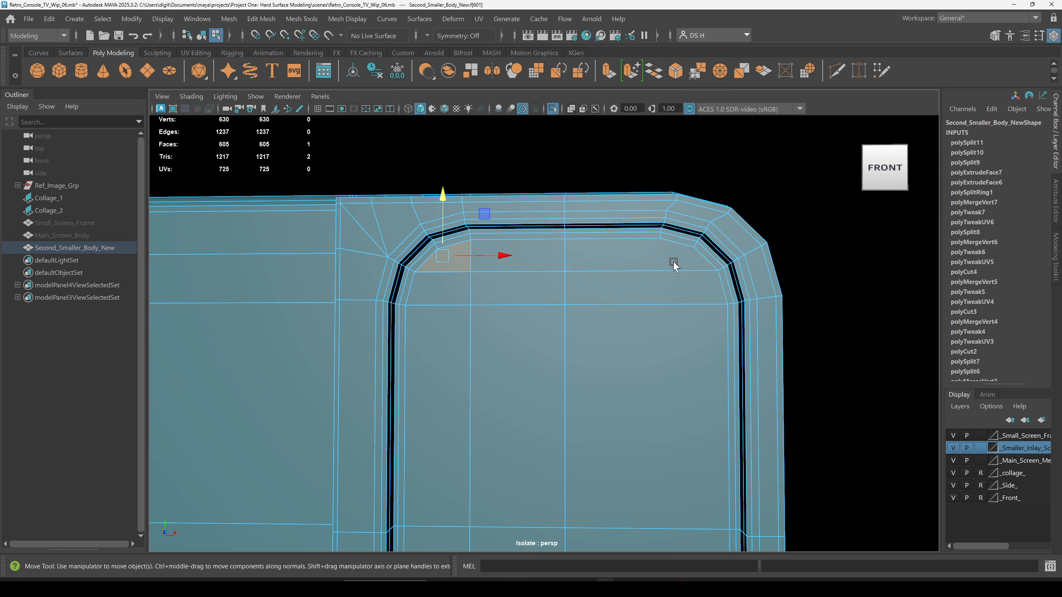
{"action": "mouse_move", "coordinate": [663, 223]}
{"action": "right_mouse_down", "text": "shift"}
{"action": "mouse_move", "coordinate": [338, 223]}
{"action": "mouse_move", "coordinate": [665, 229]}
{"action": "right_mouse_up", "text": "shift"}
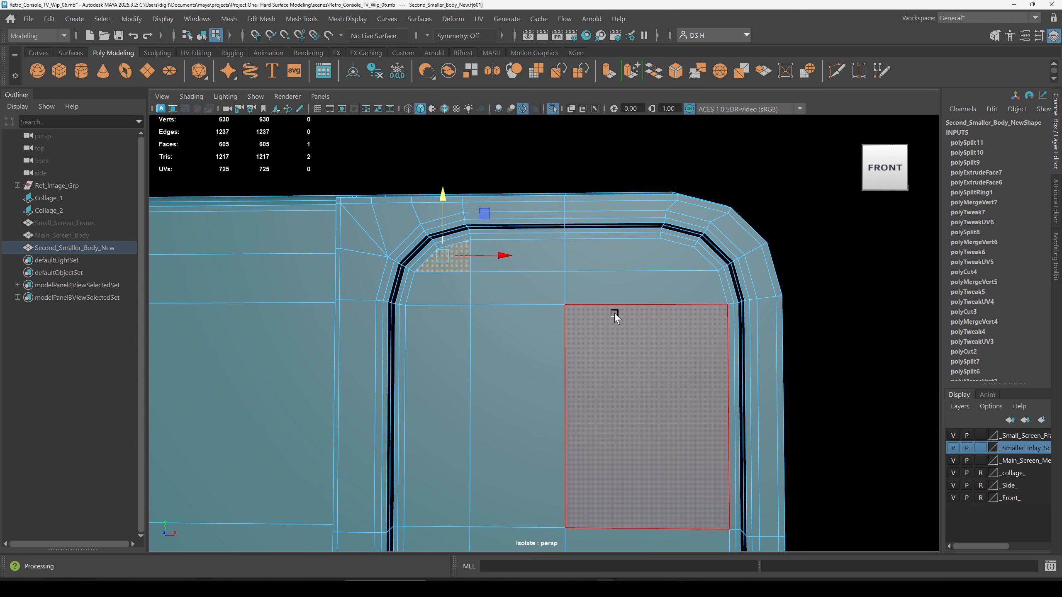
{"action": "right_click_drag", "start_coordinate": [614, 312], "coordinate": [485, 325], "text": "alt"}
{"action": "right_click_drag", "start_coordinate": [773, 207], "coordinate": [793, 210], "text": "shift"}
{"action": "left_click", "coordinate": [773, 207]}
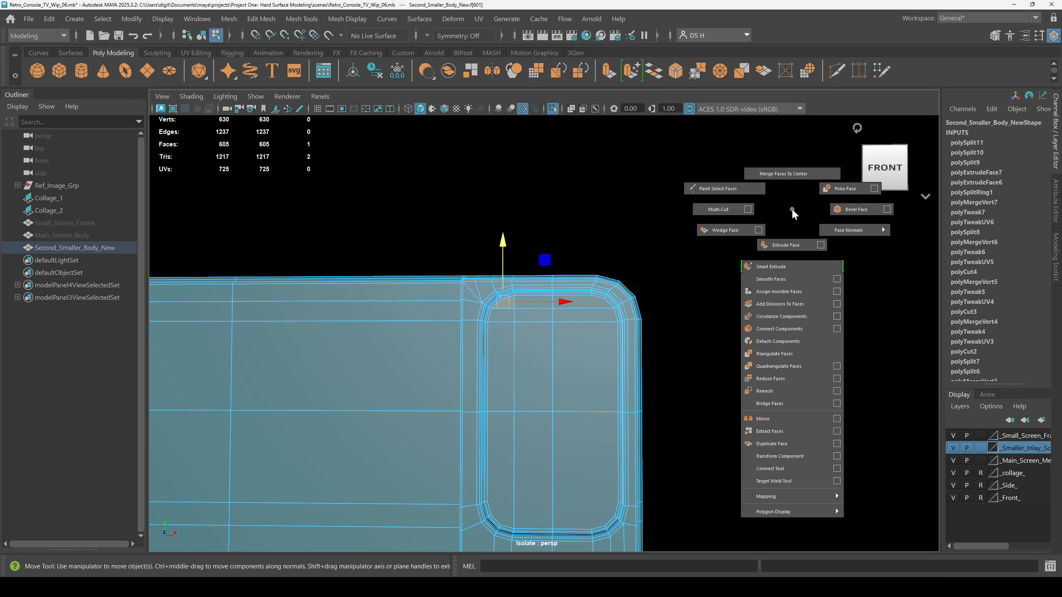
{"action": "right_click_drag", "start_coordinate": [792, 207], "coordinate": [403, 209], "text": "shift"}
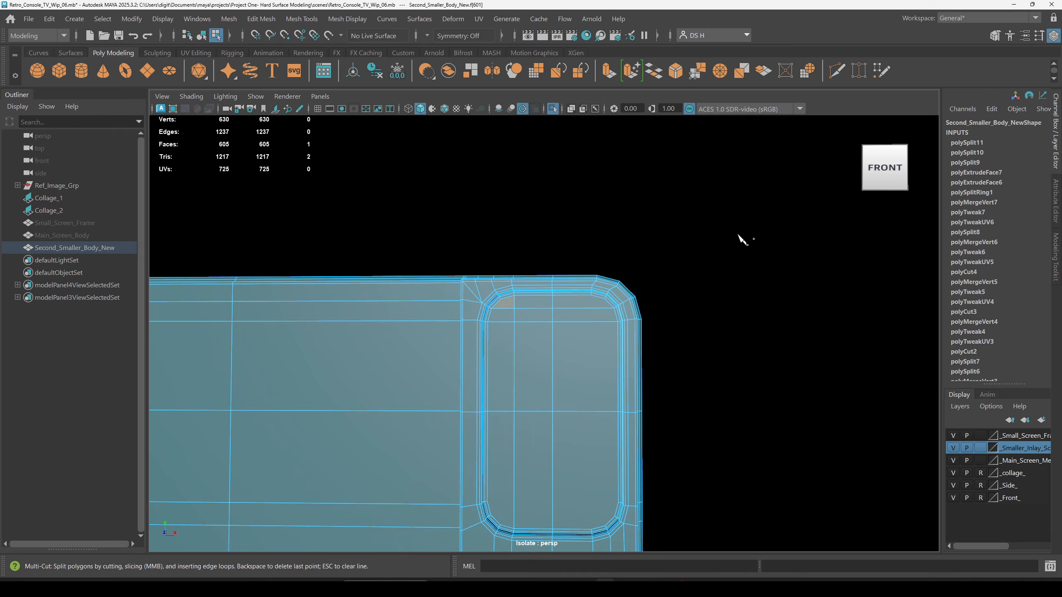
{"action": "scroll", "coordinate": [742, 237], "scroll_direction": "up", "scroll_amount": 5}
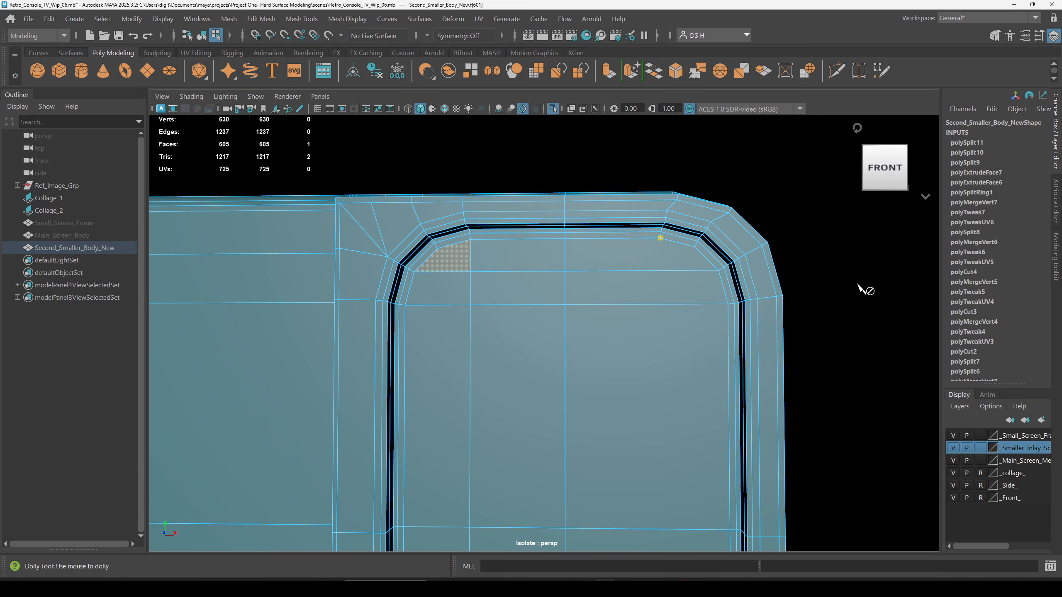
{"action": "right_click_drag", "start_coordinate": [861, 289], "coordinate": [602, 451], "text": "alt"}
{"action": "middle_click_drag", "start_coordinate": [591, 465], "coordinate": [588, 389], "text": "alt"}
{"action": "right_click_drag", "start_coordinate": [588, 389], "coordinate": [682, 446], "text": "alt"}
{"action": "middle_click_drag", "start_coordinate": [681, 446], "coordinate": [624, 287], "text": "alt"}
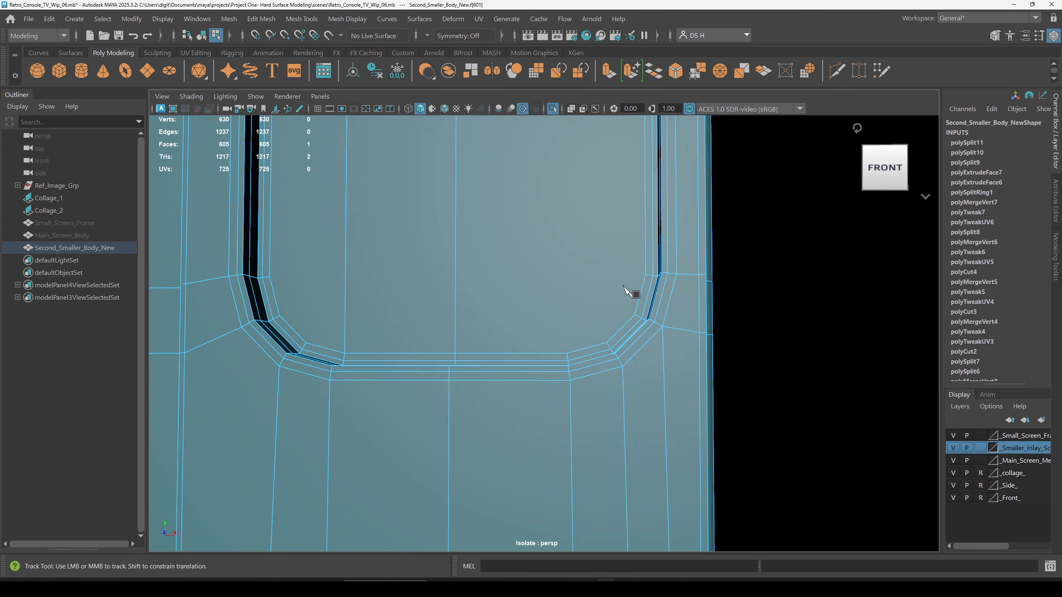
{"action": "right_click_drag", "start_coordinate": [627, 291], "coordinate": [538, 281], "text": "alt"}
{"action": "middle_click_drag", "start_coordinate": [537, 281], "coordinate": [552, 415], "text": "alt"}
{"action": "key", "text": "w"}
{"action": "left_click", "coordinate": [810, 384]}
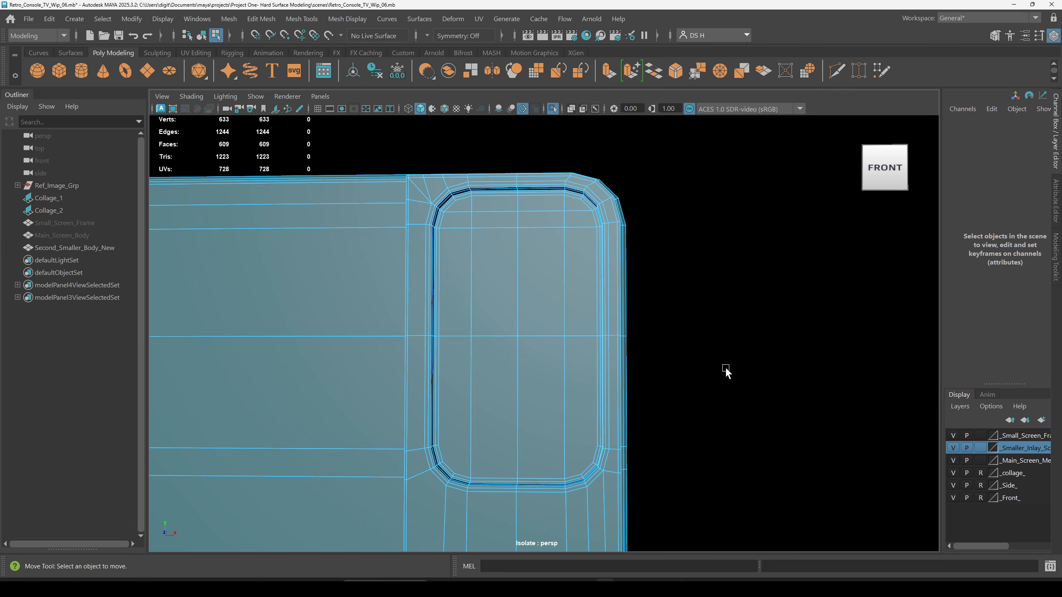
Multi-Cut a horizontal edge across the inlay floor's lower end, joining the vertices where the rounded corners meet the straight sides.
{"action": "mouse_move", "coordinate": [726, 372]}
{"action": "left_mouse_down", "text": "alt"}
{"action": "mouse_move", "coordinate": [761, 369]}
{"action": "mouse_move", "coordinate": [674, 356]}
{"action": "mouse_move", "coordinate": [737, 329]}
{"action": "mouse_move", "coordinate": [740, 370]}
{"action": "mouse_move", "coordinate": [728, 372]}
{"action": "left_mouse_up", "text": "alt"}
{"action": "middle_click_drag", "start_coordinate": [645, 418], "coordinate": [617, 355], "text": "alt"}
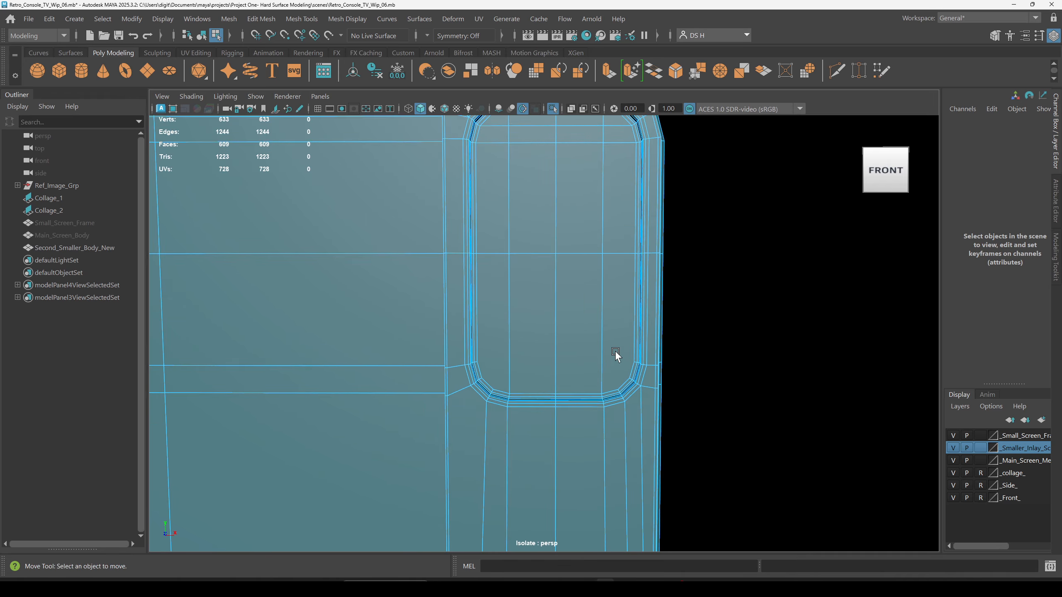
{"action": "right_click_drag", "start_coordinate": [617, 356], "coordinate": [773, 400], "text": "alt"}
{"action": "right_click_drag", "start_coordinate": [655, 393], "coordinate": [462, 242], "text": "alt"}
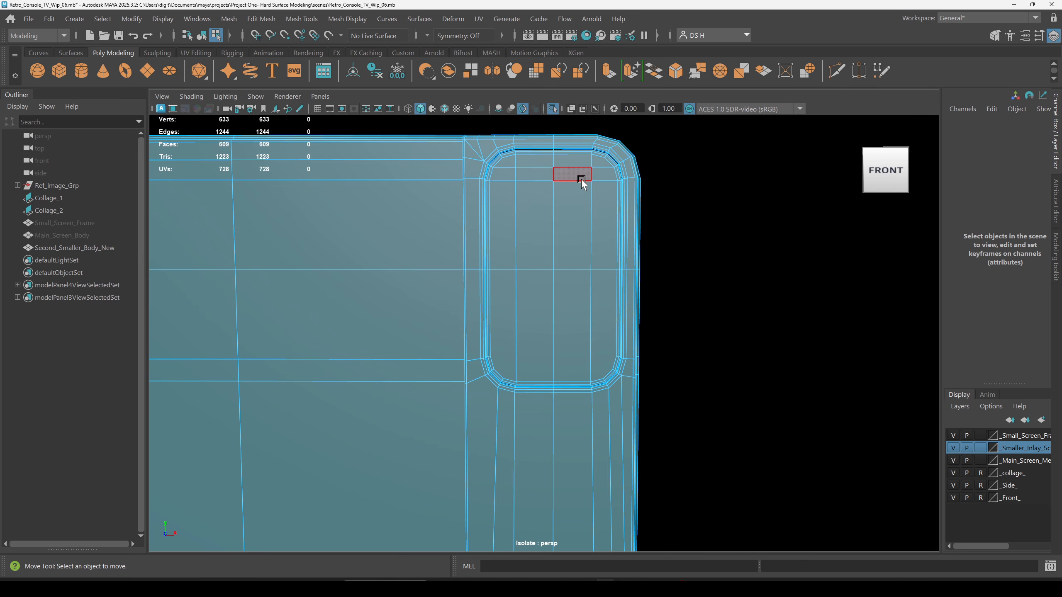
{"action": "middle_click_drag", "start_coordinate": [599, 345], "coordinate": [598, 314], "text": "alt"}
{"action": "right_click_drag", "start_coordinate": [502, 322], "coordinate": [627, 356], "text": "alt"}
{"action": "right_click_drag", "start_coordinate": [499, 239], "coordinate": [1, 254], "text": "shift"}
{"action": "left_click", "coordinate": [473, 370]}
{"action": "key", "text": "Escape"}
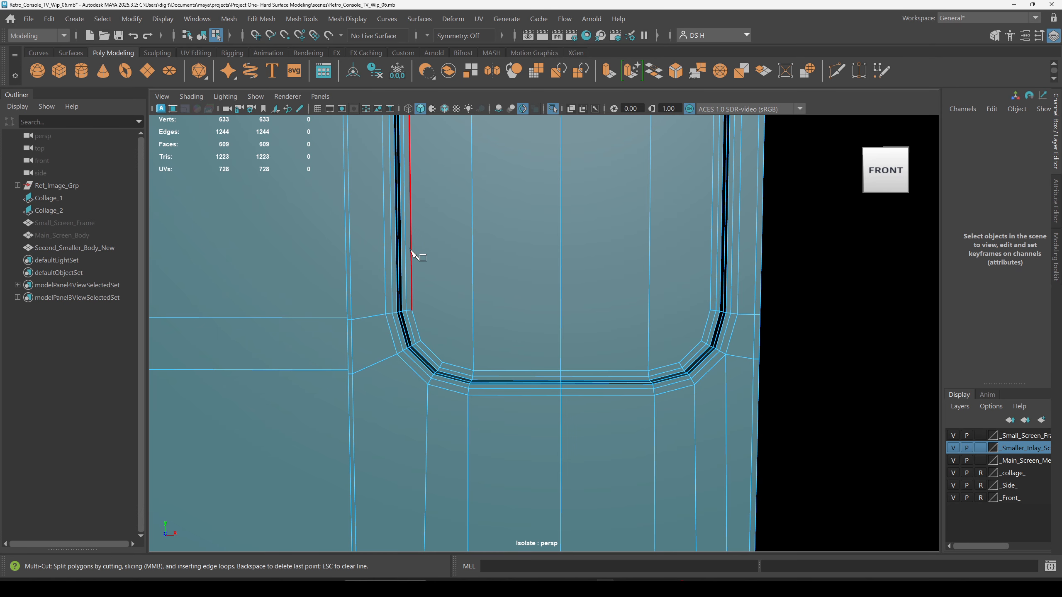
{"action": "left_click", "coordinate": [711, 310]}
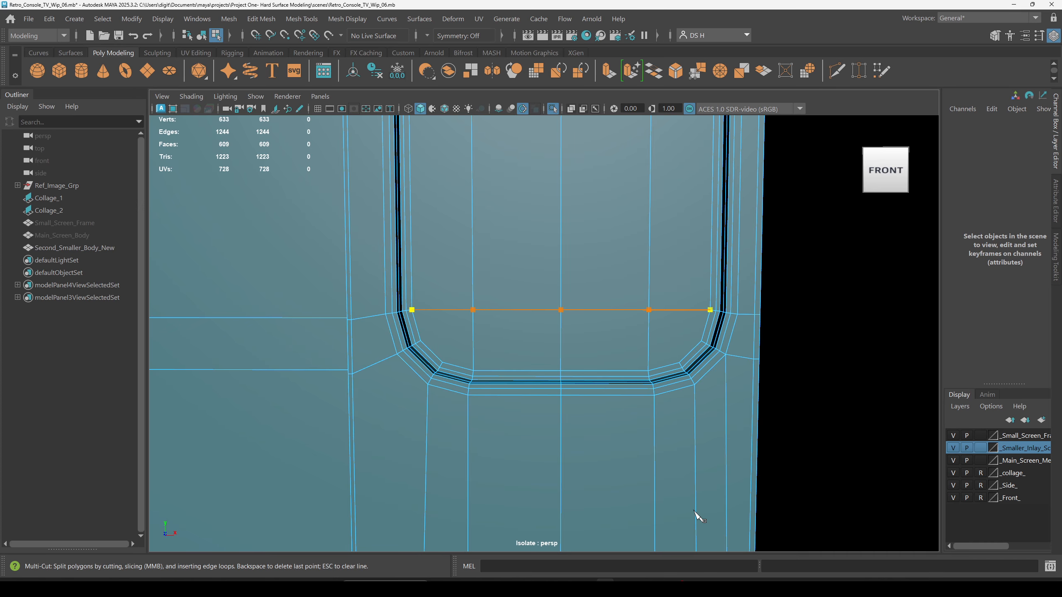
{"action": "key", "text": "w"}
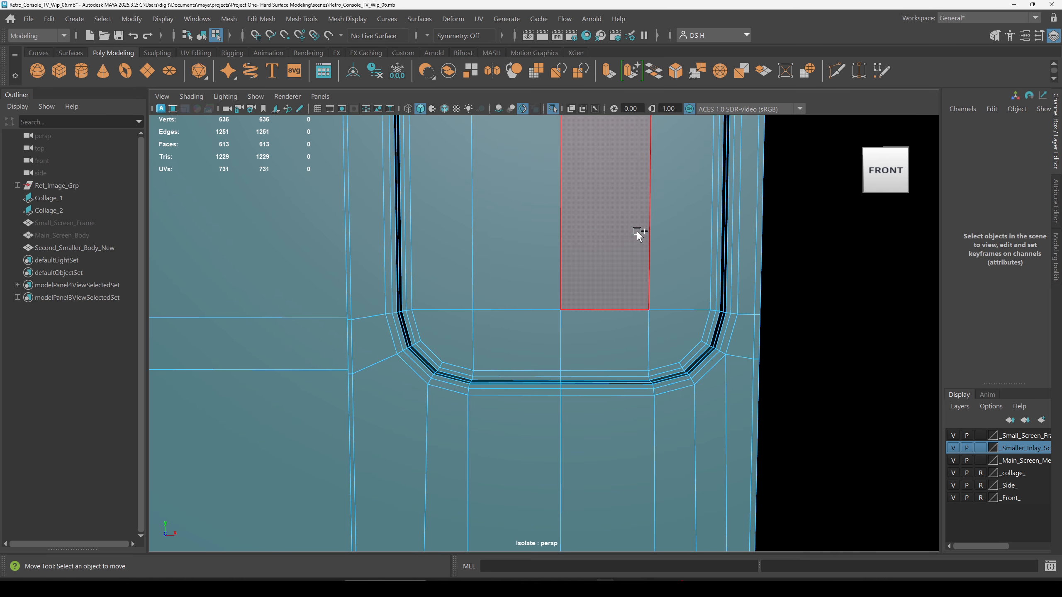
Multi-Cut a second horizontal edge just below it, joining the opposite mid-corner vertices of the inlay floor's lower rounded corners.
{"action": "right_click_drag", "start_coordinate": [640, 233], "coordinate": [203, 268], "text": "shift"}
{"action": "right_click_drag", "start_coordinate": [456, 329], "coordinate": [312, 341], "text": "alt"}
{"action": "right_click_drag", "start_coordinate": [590, 235], "coordinate": [713, 251], "text": "alt"}
{"action": "middle_click_drag", "start_coordinate": [489, 339], "coordinate": [486, 284], "text": "alt"}
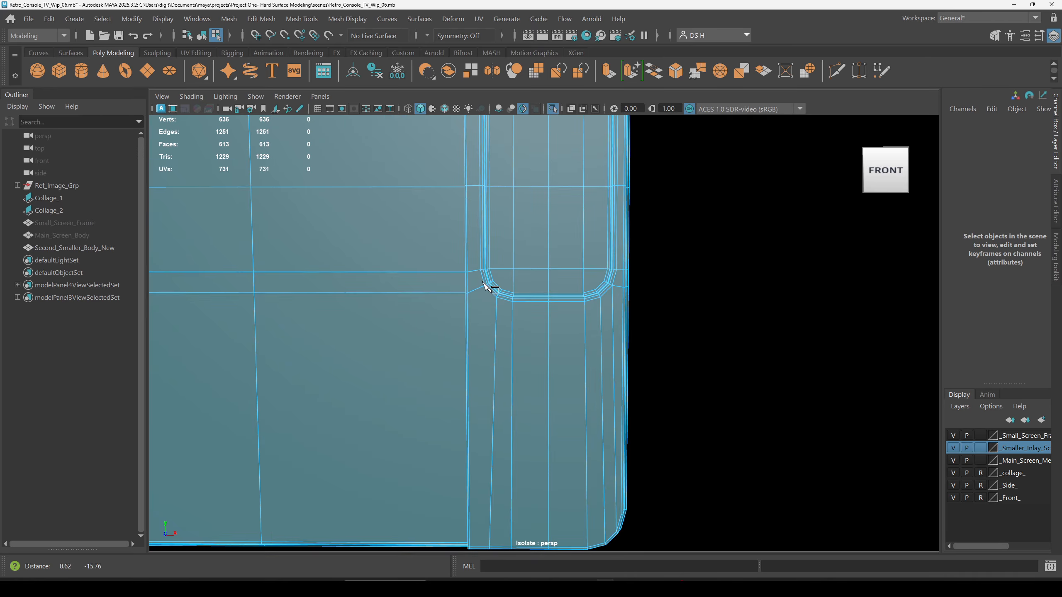
{"action": "right_click_drag", "start_coordinate": [498, 293], "coordinate": [815, 349], "text": "alt"}
{"action": "middle_click_drag", "start_coordinate": [497, 243], "coordinate": [482, 312], "text": "alt"}
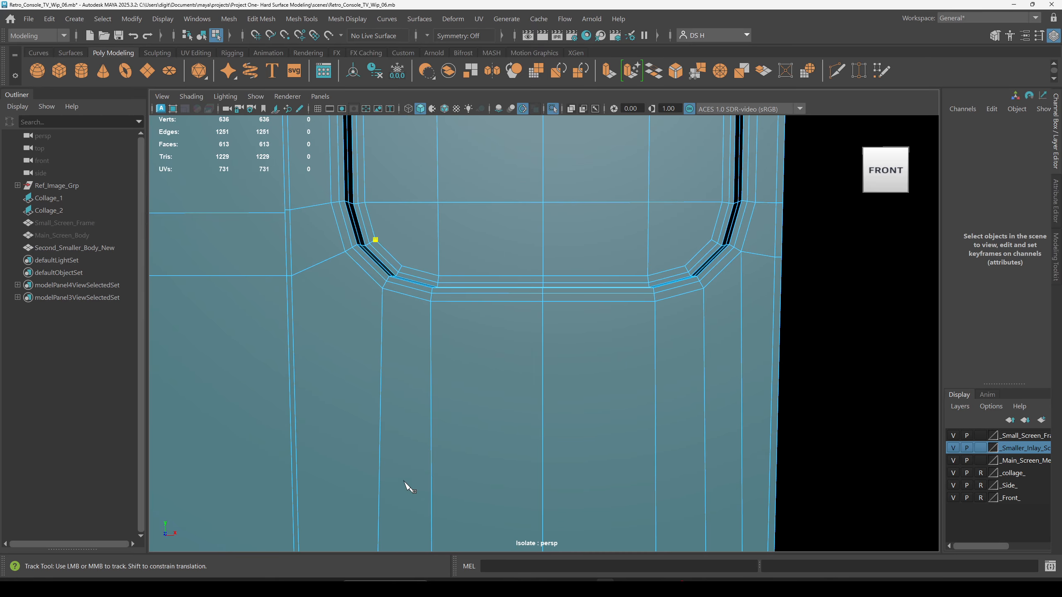
{"action": "left_click", "coordinate": [712, 239]}
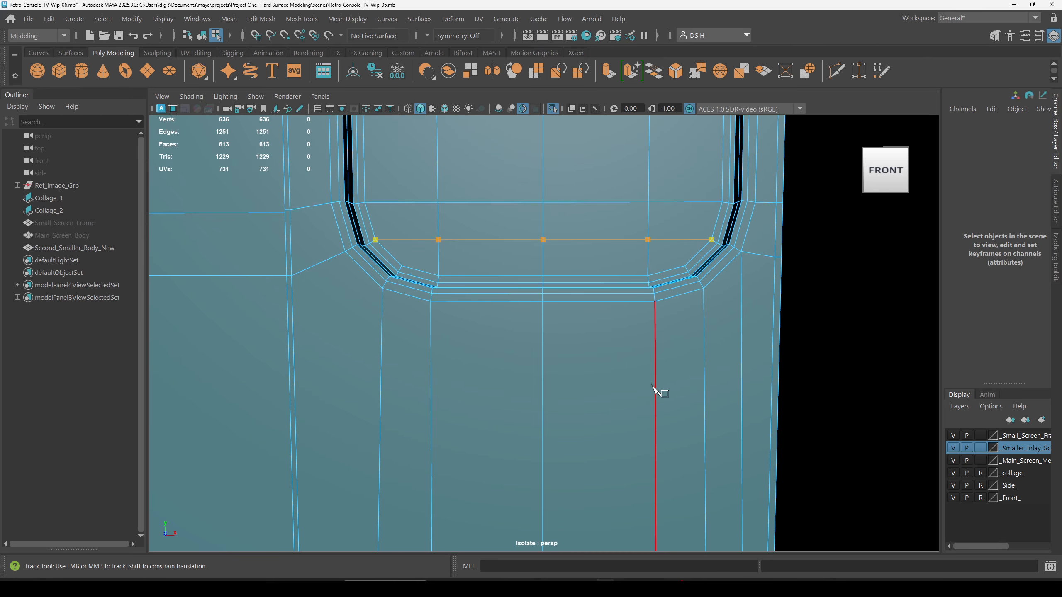
{"action": "key", "text": "Return"}
{"action": "right_click_drag", "start_coordinate": [652, 391], "coordinate": [687, 273], "text": "alt"}
{"action": "middle_click_drag", "start_coordinate": [688, 273], "coordinate": [689, 474], "text": "alt"}
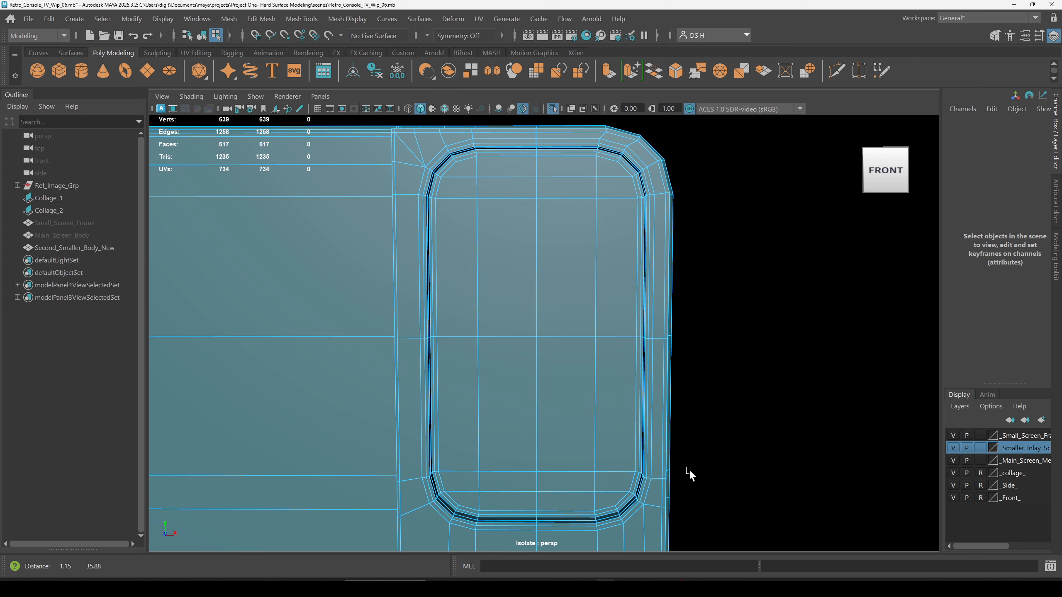
Inspect the inlay in smoothed preview with the new floor cuts, then move in on its upper-left corner.
{"action": "right_click_drag", "start_coordinate": [564, 387], "coordinate": [716, 269]}
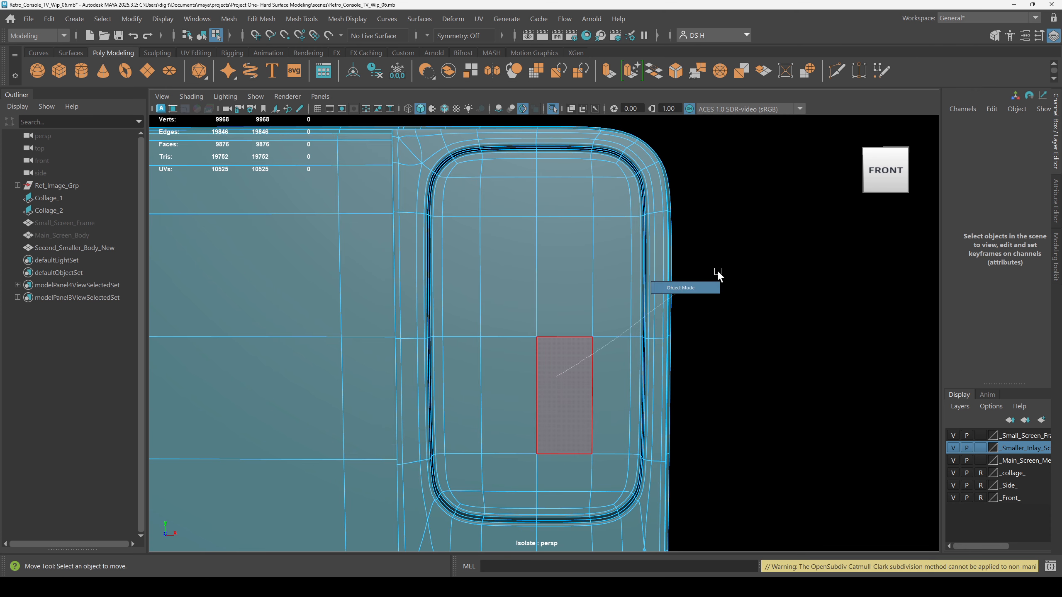
{"action": "left_click", "coordinate": [716, 269]}
{"action": "middle_click_drag", "start_coordinate": [716, 269], "coordinate": [595, 347], "text": "alt"}
{"action": "right_click_drag", "start_coordinate": [727, 418], "coordinate": [630, 434], "text": "alt"}
{"action": "scroll", "coordinate": [523, 360], "scroll_direction": "up", "scroll_amount": 3}
{"action": "left_click", "coordinate": [523, 355]}
{"action": "left_click_drag", "start_coordinate": [523, 355], "coordinate": [626, 415], "text": "alt"}
Select the column of body-edge vertices above the inlay's upper-left corner and shift it right along X in front view to align with the vertex below.
{"action": "key", "text": "F9"}
{"action": "left_click_drag", "start_coordinate": [654, 368], "coordinate": [586, 357], "text": "alt"}
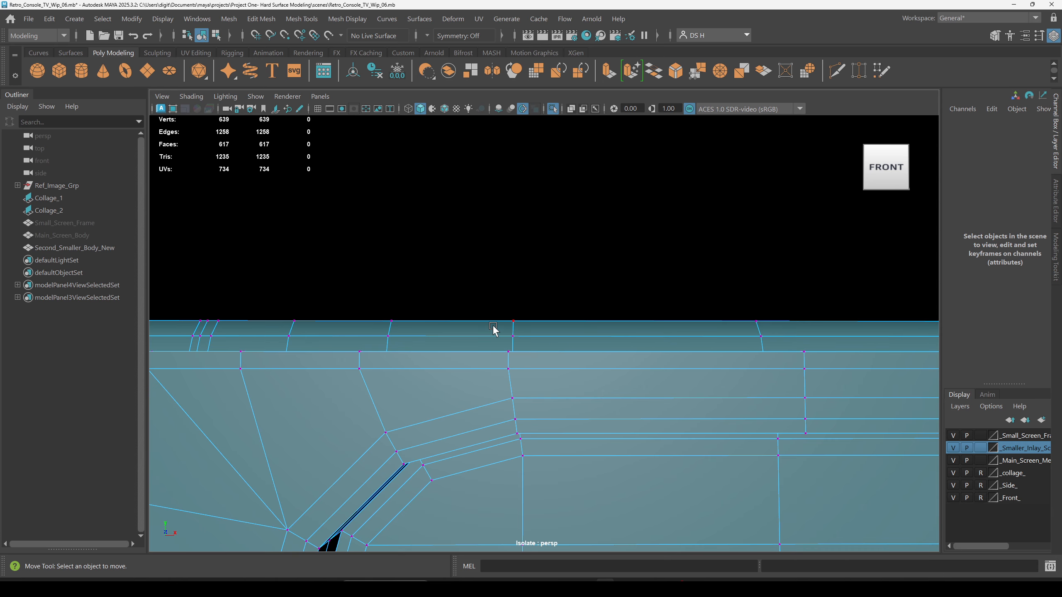
{"action": "key", "text": "4"}
{"action": "left_click_drag", "start_coordinate": [545, 364], "coordinate": [600, 379]}
{"action": "key", "text": "5"}
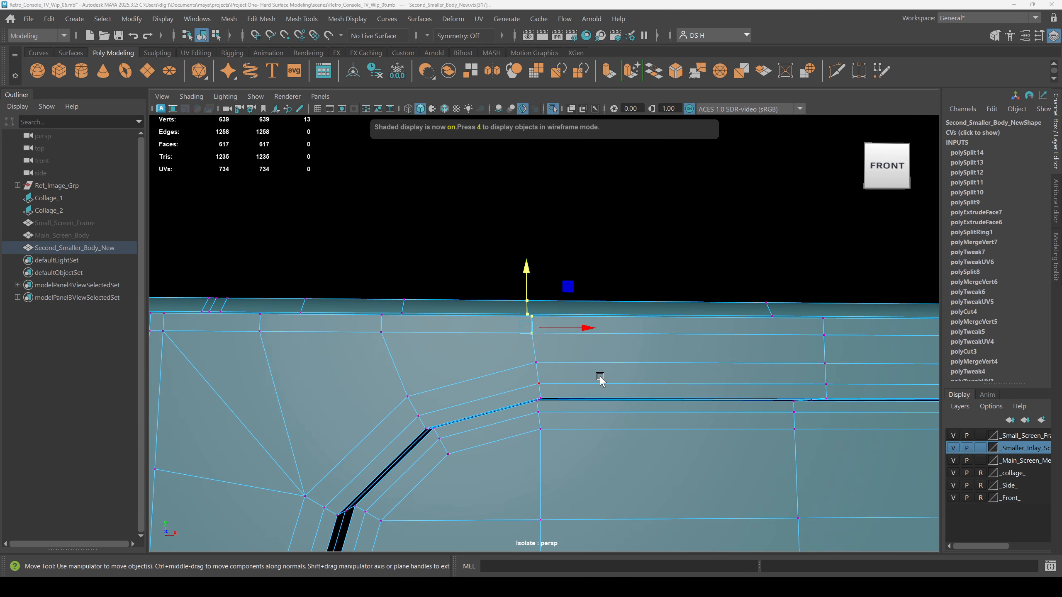
{"action": "key", "text": "space"}
{"action": "key", "text": "space"}
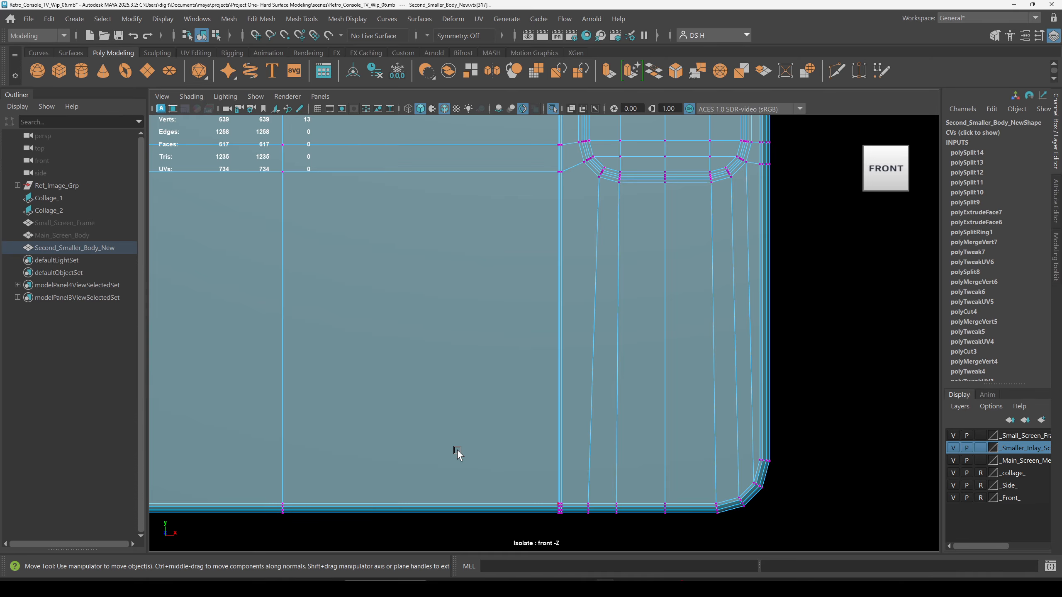
{"action": "key", "text": "f"}
{"action": "scroll", "coordinate": [550, 394], "scroll_direction": "up", "scroll_amount": 3}
{"action": "middle_click_drag", "start_coordinate": [654, 384], "coordinate": [607, 312], "text": "alt"}
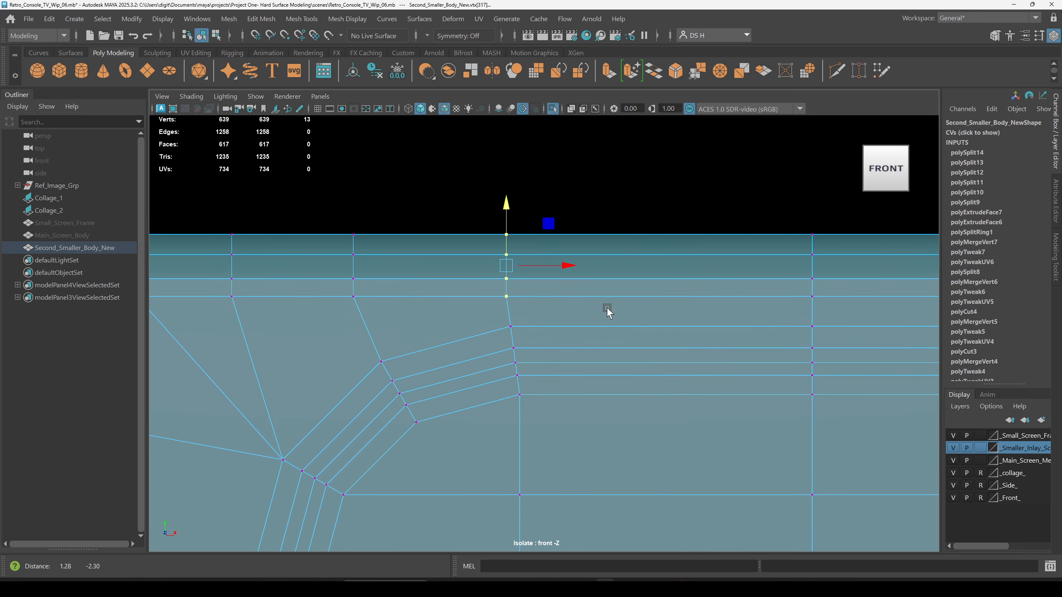
{"action": "left_click_drag", "start_coordinate": [570, 278], "coordinate": [572, 277]}
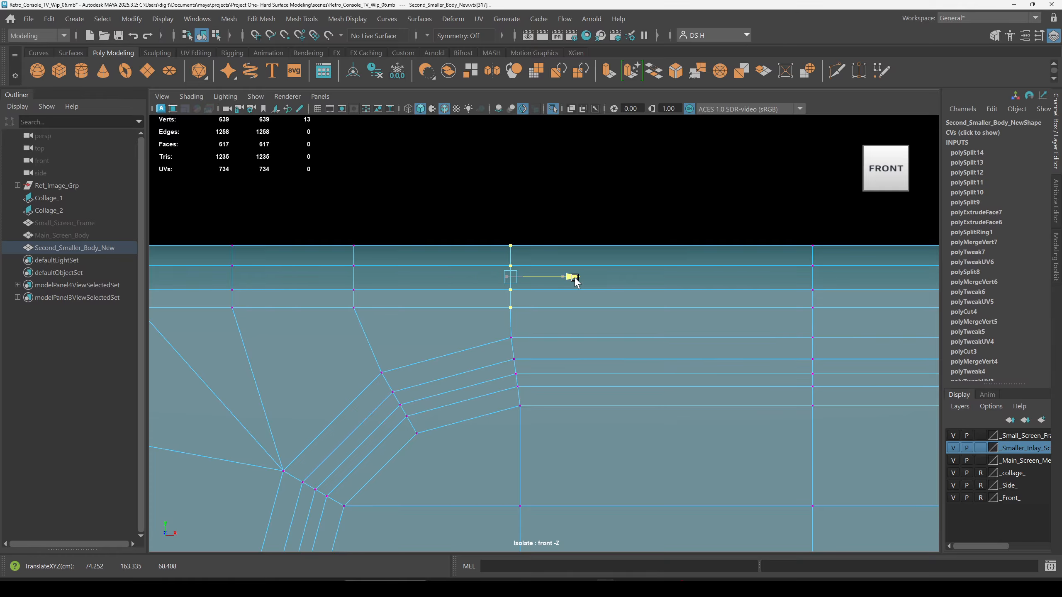
{"action": "scroll", "coordinate": [603, 326], "scroll_direction": "down", "scroll_amount": 1}
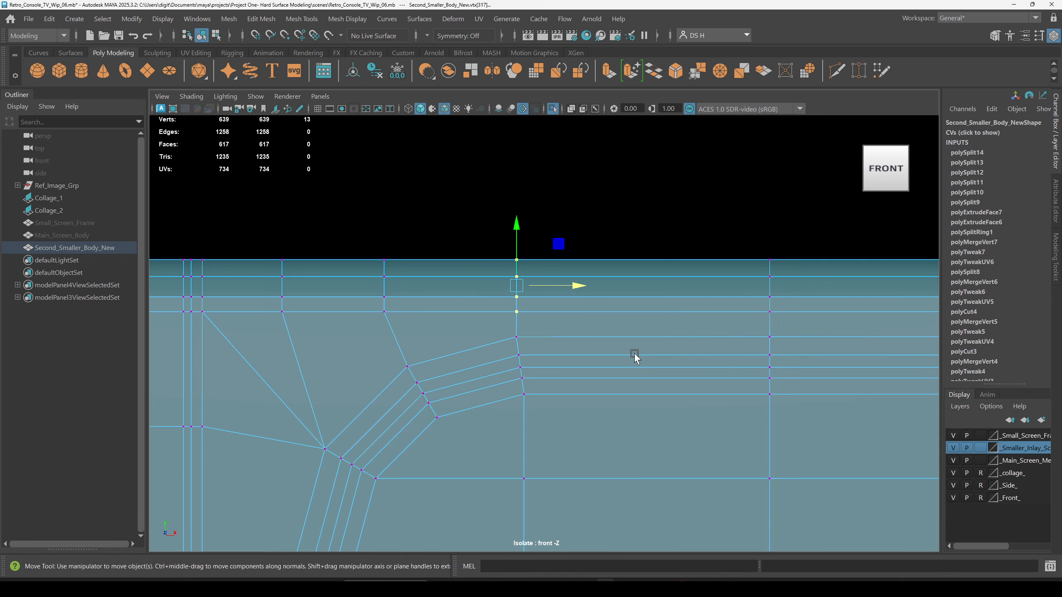
Nudge the column of body-edge vertices above the inlay's upper-left corner slightly left along X, leaving nothing selected.
{"action": "left_click_drag", "start_coordinate": [564, 287], "coordinate": [573, 284]}
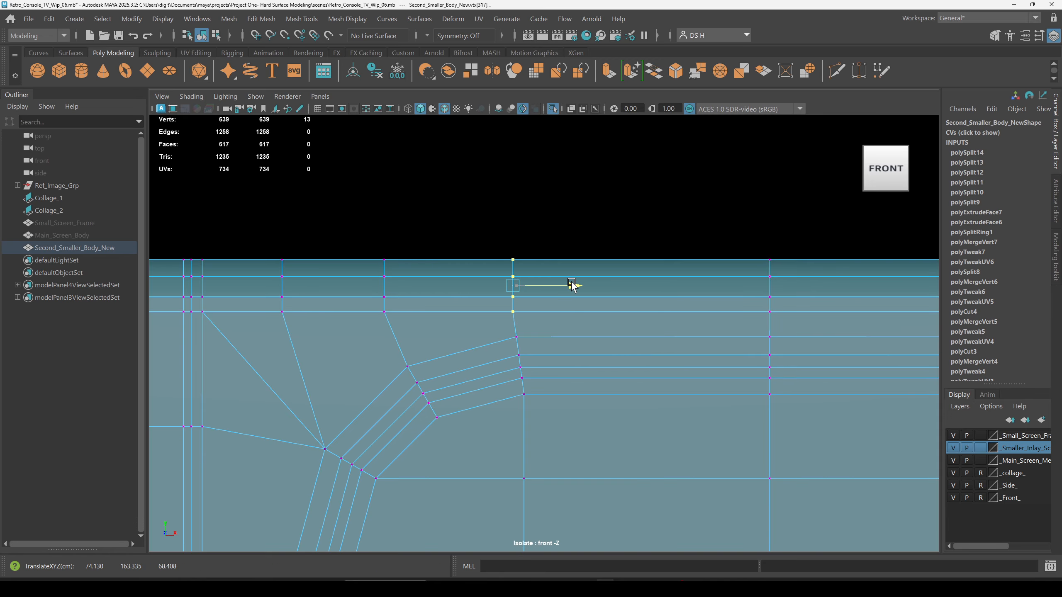
{"action": "left_click", "coordinate": [668, 256]}
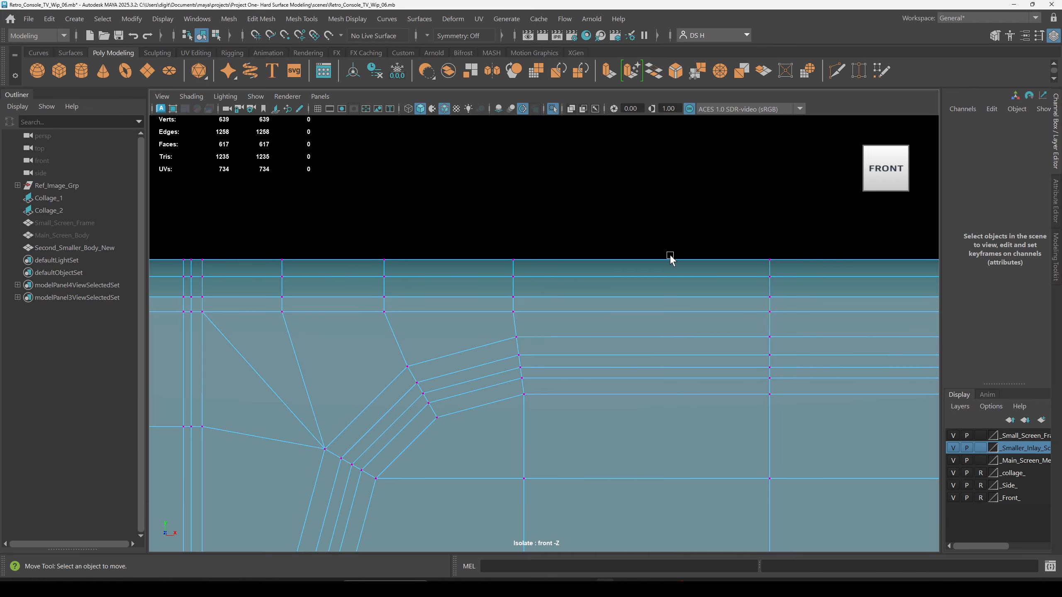
Examine the topology around the inlay's upper corners in front view, comparing the unsmoothed cage with the smoothed preview.
{"action": "scroll", "coordinate": [460, 327], "scroll_direction": "down", "scroll_amount": 1}
{"action": "scroll", "coordinate": [621, 394], "scroll_direction": "up", "scroll_amount": 2}
{"action": "scroll", "coordinate": [395, 383], "scroll_direction": "down", "scroll_amount": 1}
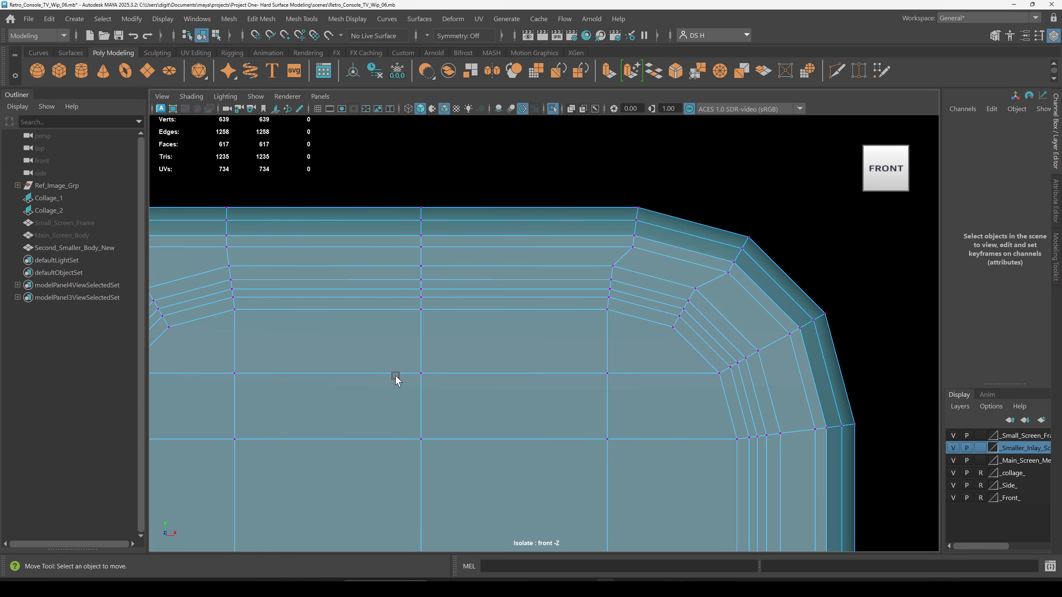
{"action": "scroll", "coordinate": [579, 357], "scroll_direction": "up", "scroll_amount": 1}
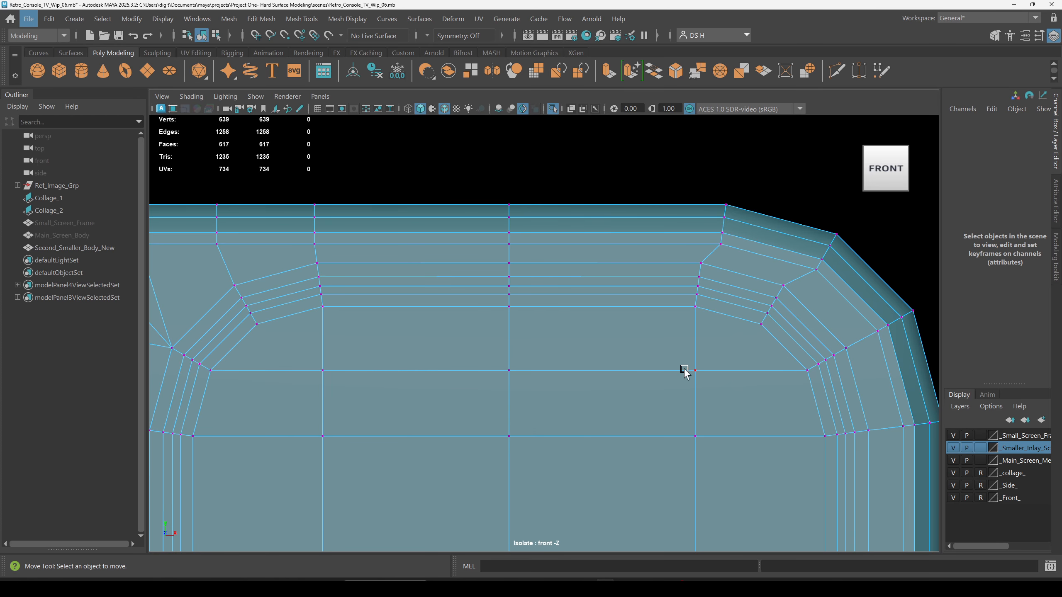
{"action": "scroll", "coordinate": [619, 365], "scroll_direction": "down", "scroll_amount": 6}
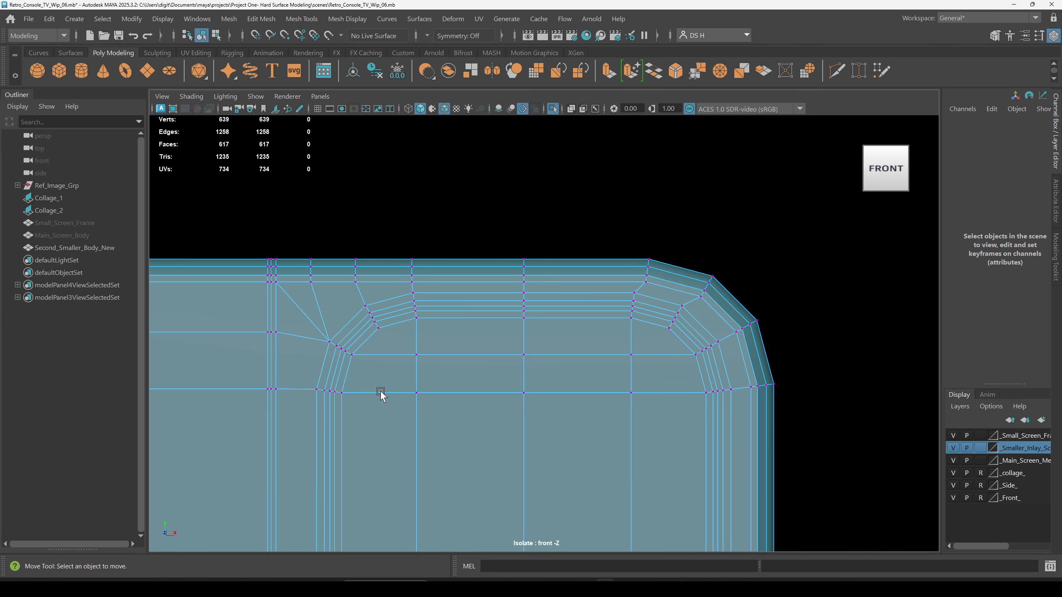
{"action": "middle_click_drag", "start_coordinate": [478, 398], "coordinate": [513, 388], "text": "alt"}
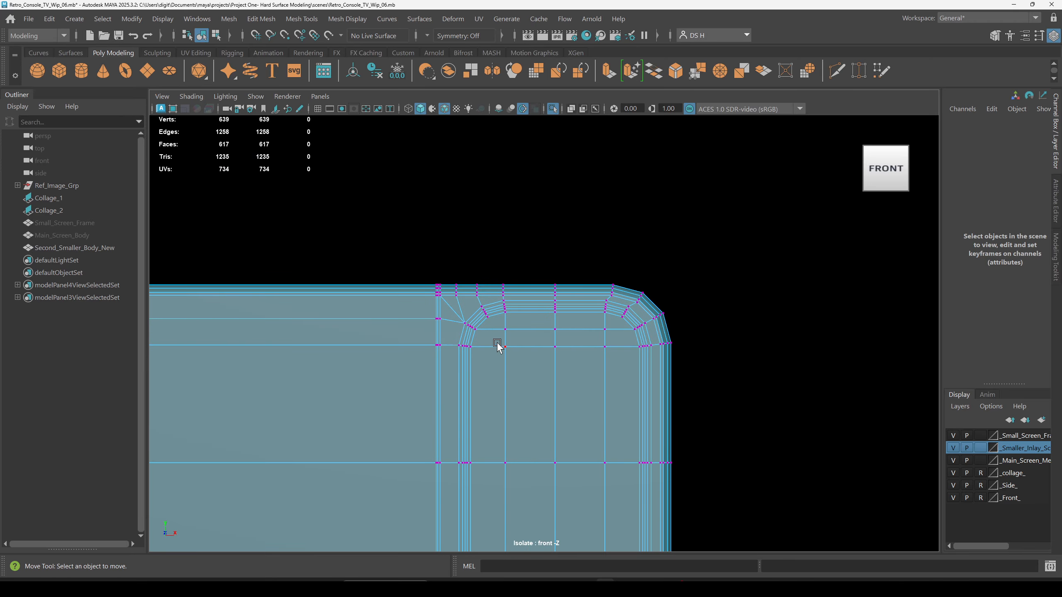
{"action": "scroll", "coordinate": [497, 348], "scroll_direction": "up", "scroll_amount": 3}
{"action": "key", "text": "3"}
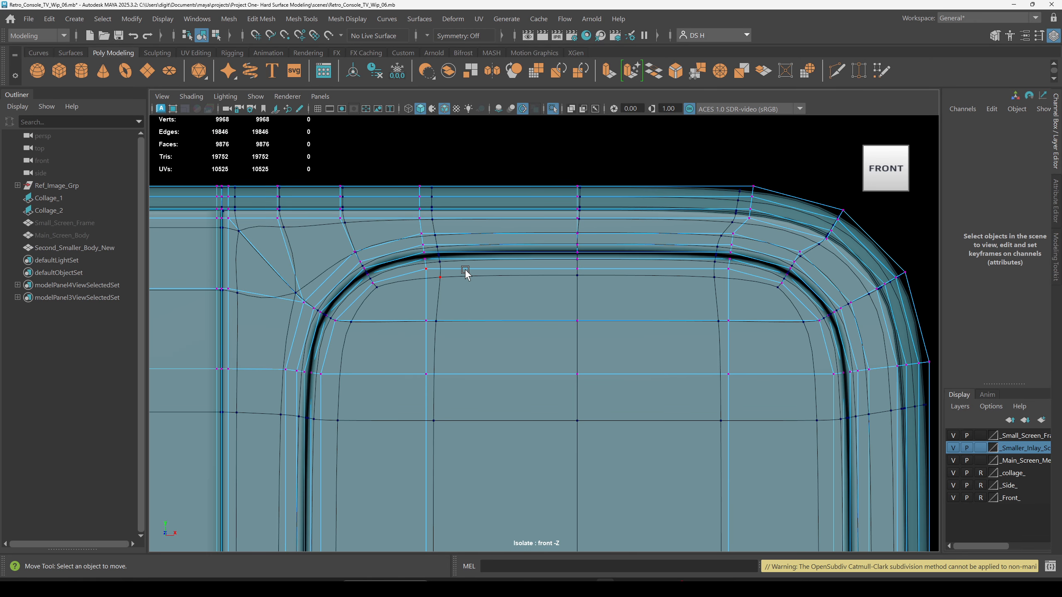
{"action": "key", "text": "1"}
{"action": "key", "text": "3"}
{"action": "key", "text": "1"}
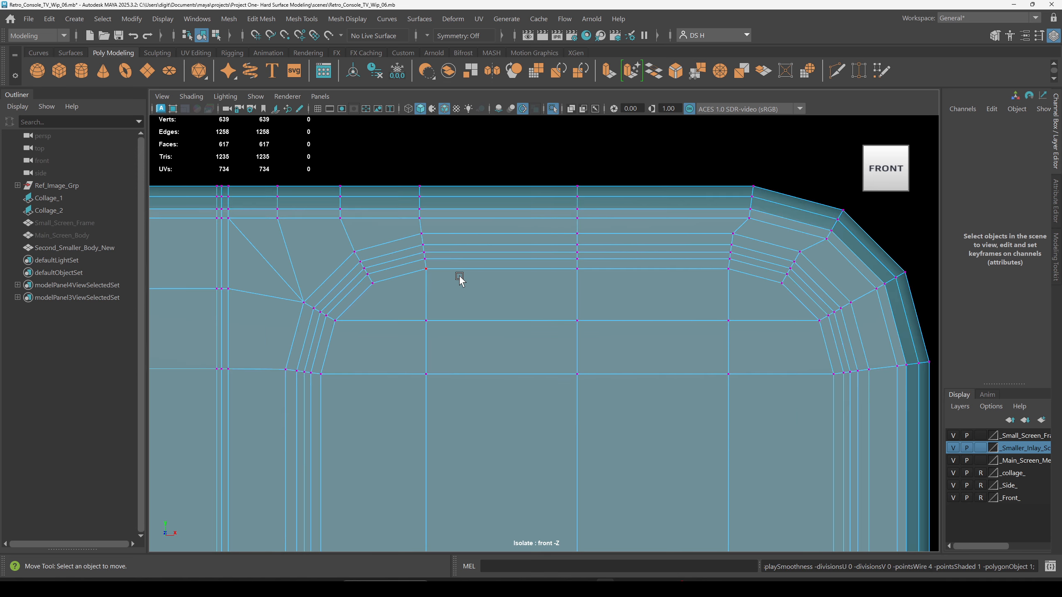
{"action": "key", "text": "3"}
{"action": "key", "text": "1"}
Select the vertical edge loop passing the inlay's upper-left corner, compare its path with and without smoothing, and clear the selection.
{"action": "key", "text": "ctrl+shift+a"}
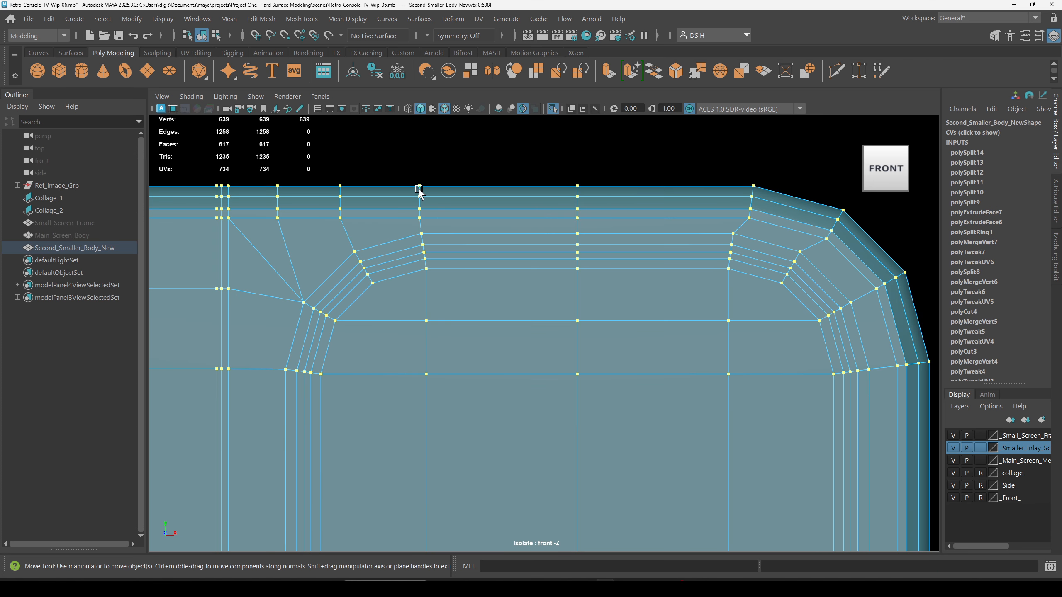
{"action": "left_click_drag", "start_coordinate": [404, 174], "coordinate": [449, 291]}
{"action": "key", "text": "F10"}
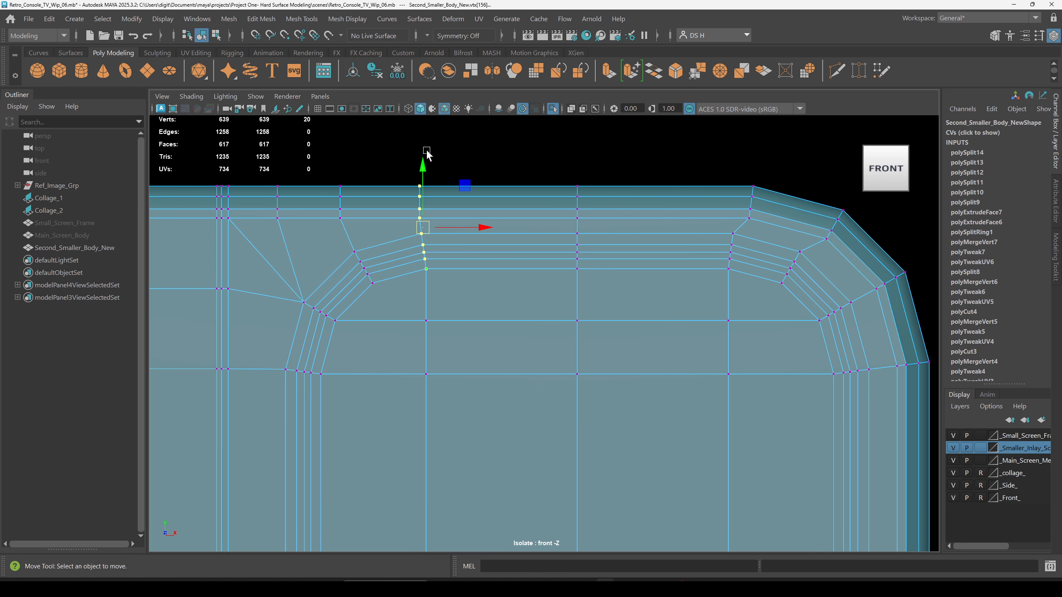
{"action": "left_click", "coordinate": [425, 264]}
{"action": "key", "text": "q"}
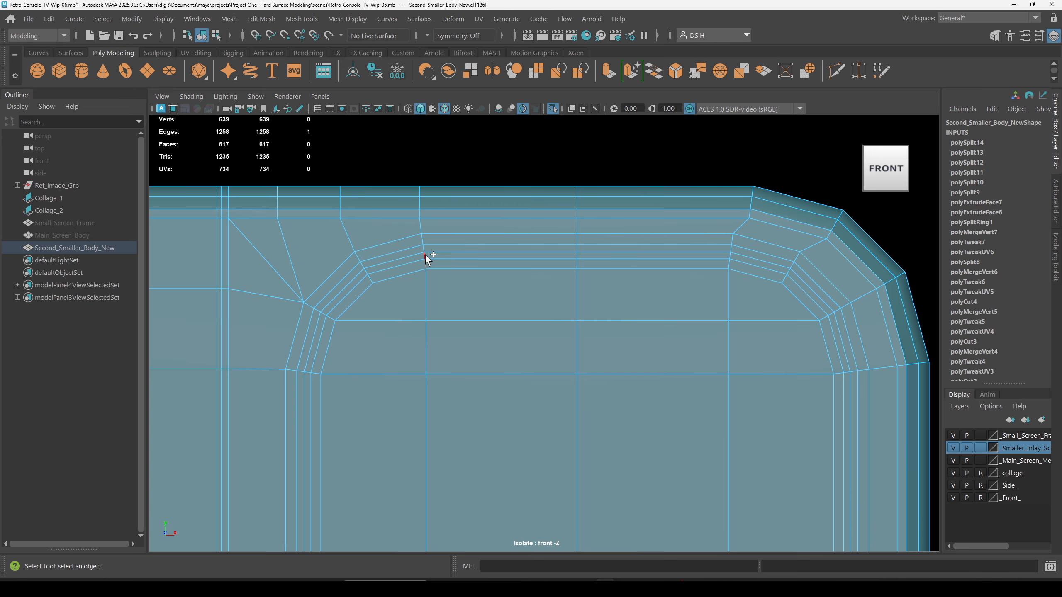
{"action": "left_click", "coordinate": [427, 408]}
{"action": "key", "text": "3"}
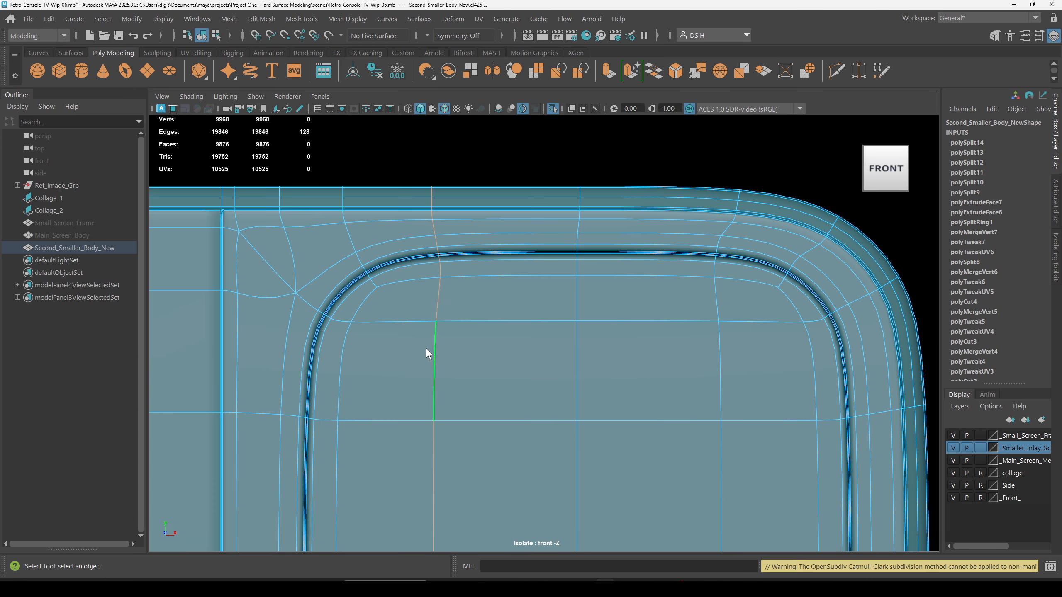
{"action": "key", "text": "1"}
{"action": "key", "text": "3"}
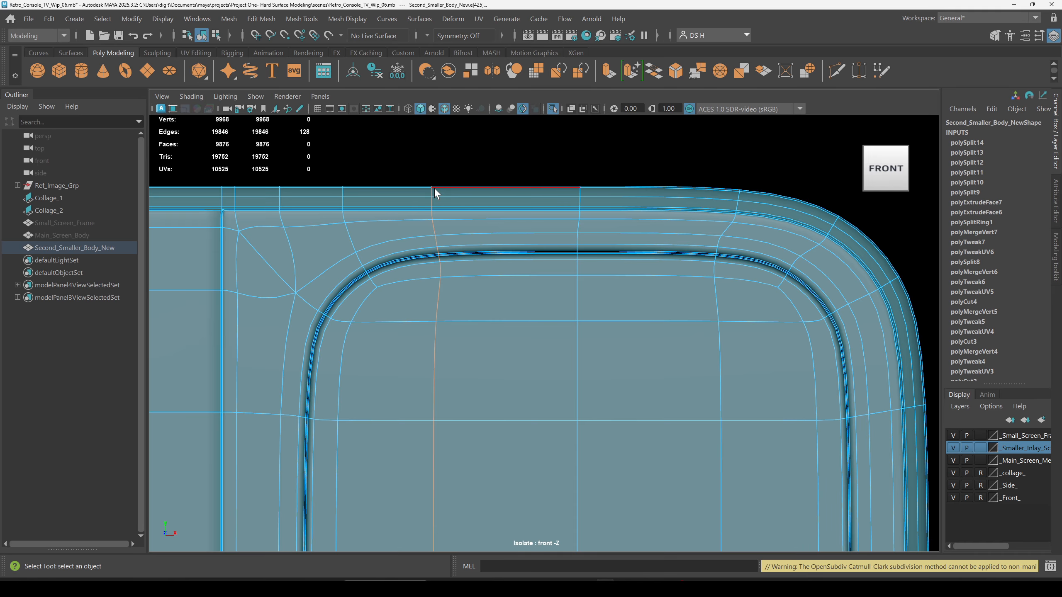
{"action": "key", "text": "1"}
{"action": "key", "text": "3"}
{"action": "key", "text": "1"}
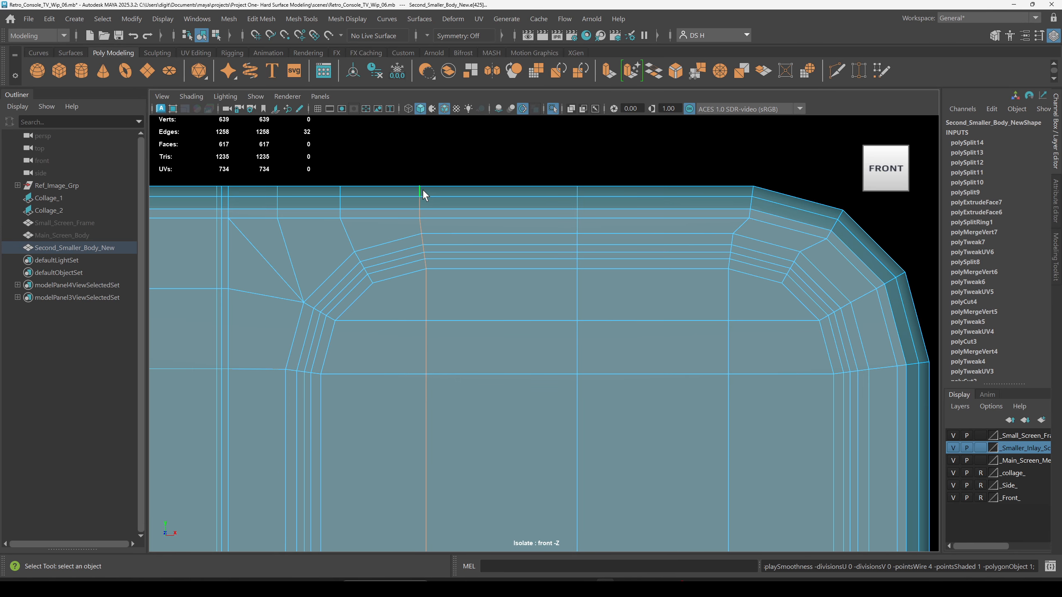
{"action": "key", "text": "3"}
{"action": "key", "text": "1"}
{"action": "key", "text": "3"}
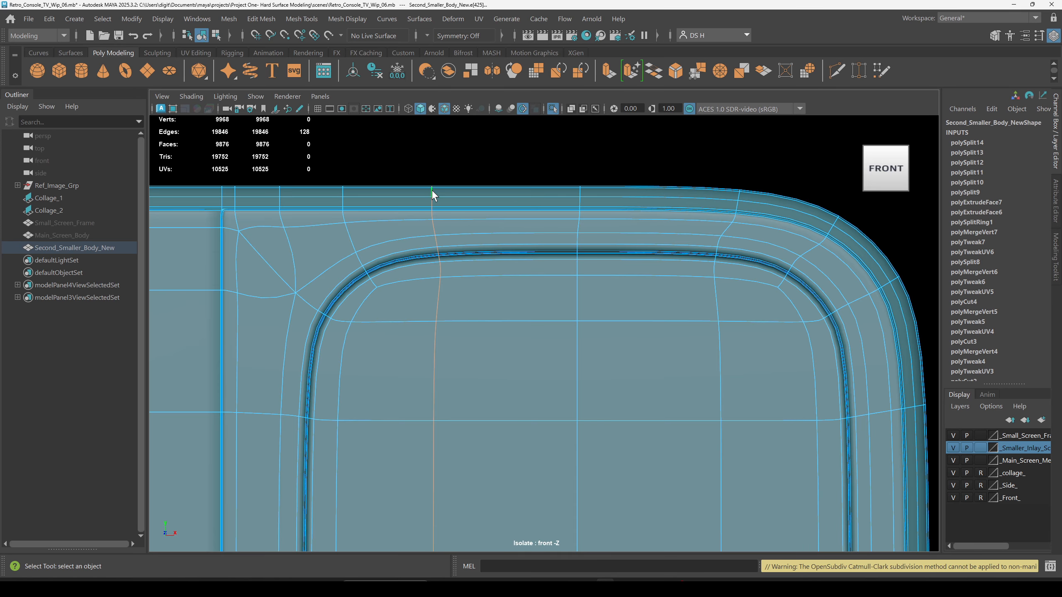
{"action": "key", "text": "1"}
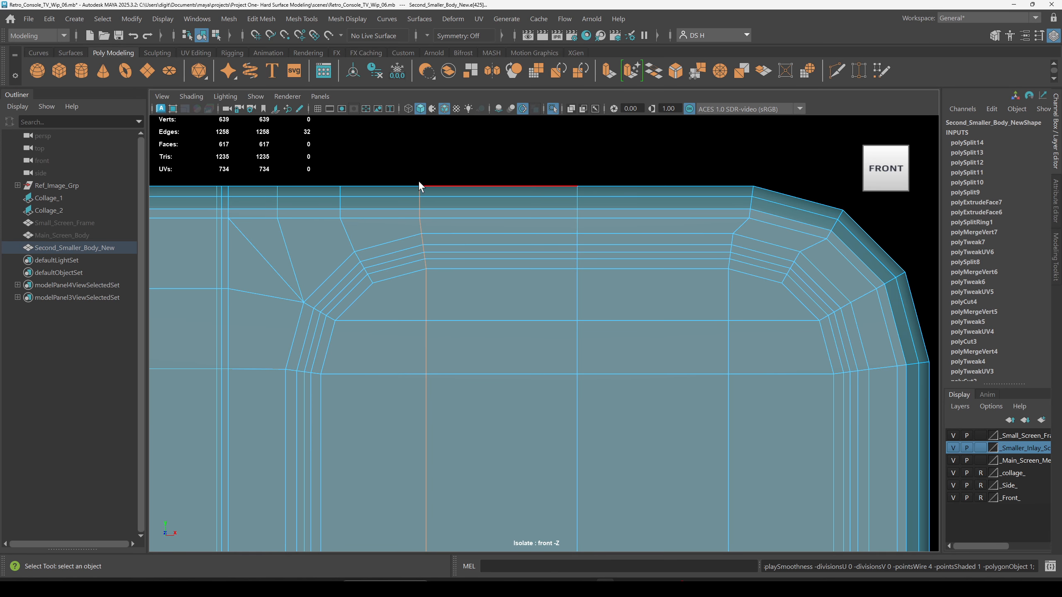
{"action": "key", "text": "3"}
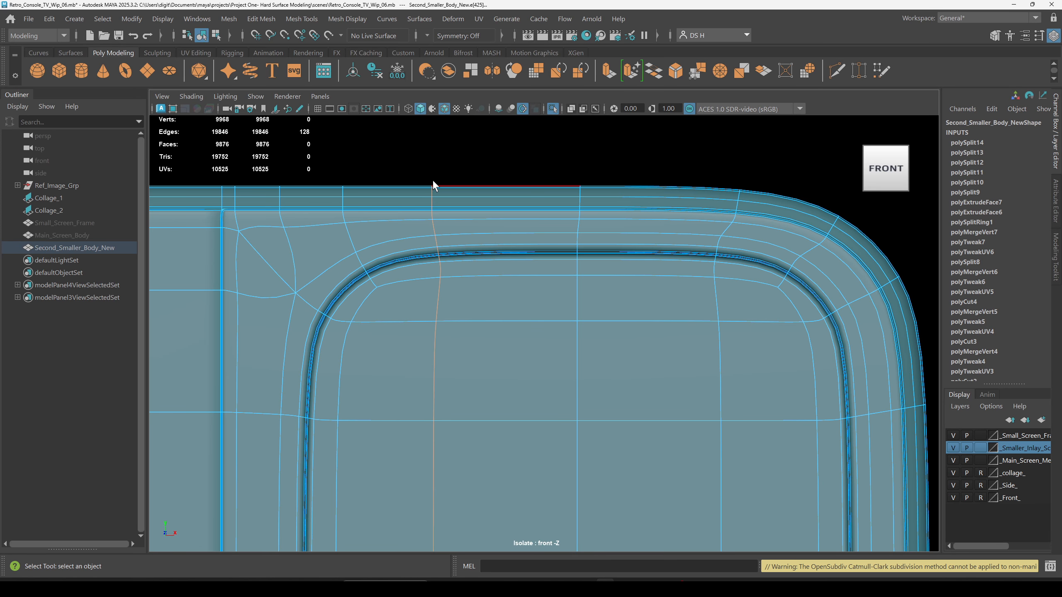
{"action": "key", "text": "1"}
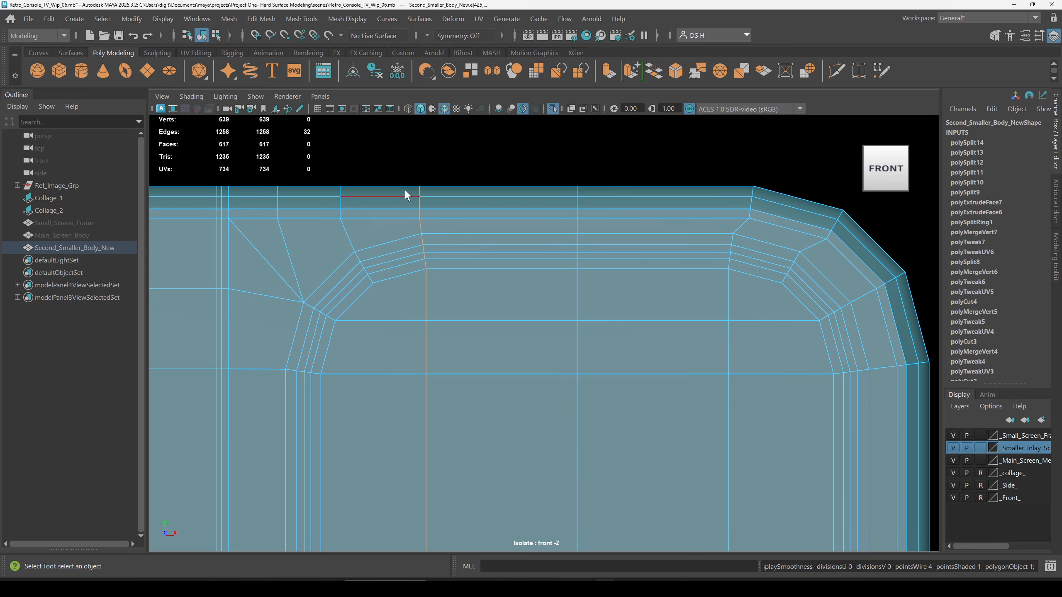
{"action": "scroll", "coordinate": [472, 340], "scroll_direction": "down", "scroll_amount": 5}
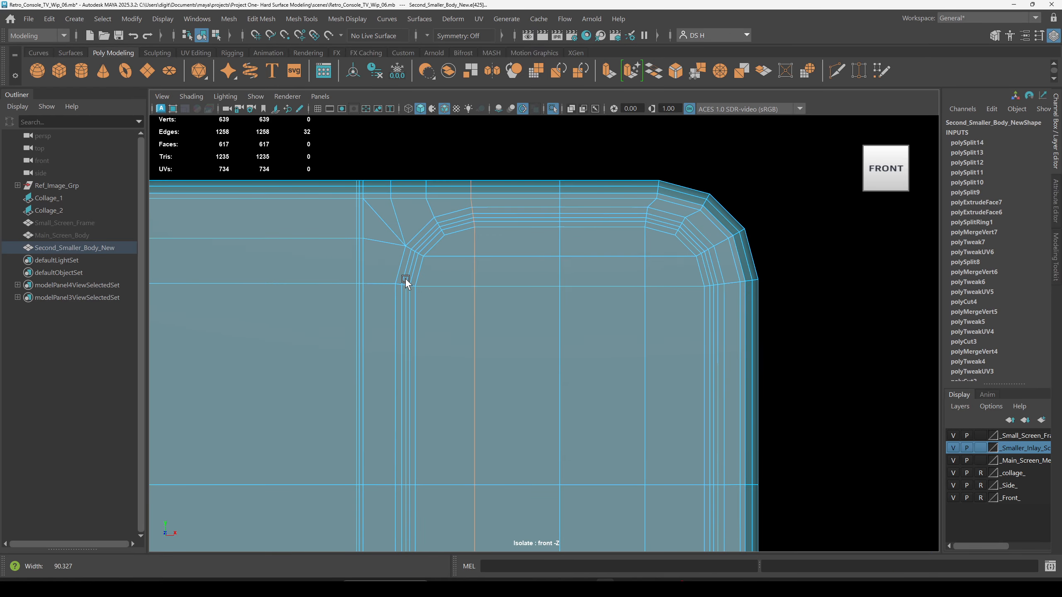
{"action": "right_click_drag", "start_coordinate": [405, 279], "coordinate": [356, 251], "text": "alt"}
{"action": "middle_click_drag", "start_coordinate": [695, 410], "coordinate": [684, 244], "text": "alt"}
{"action": "mouse_move", "coordinate": [646, 489]}
{"action": "middle_mouse_down", "text": "alt"}
{"action": "mouse_move", "coordinate": [649, 360]}
{"action": "mouse_move", "coordinate": [659, 371]}
{"action": "mouse_move", "coordinate": [653, 493]}
{"action": "middle_mouse_up", "text": "alt"}
{"action": "left_click", "coordinate": [754, 372]}
Select the edge loop around the inlay's inner side wall in perspective view and slide it close to the outer rim.
{"action": "right_click_drag", "start_coordinate": [575, 436], "coordinate": [522, 395], "text": "alt"}
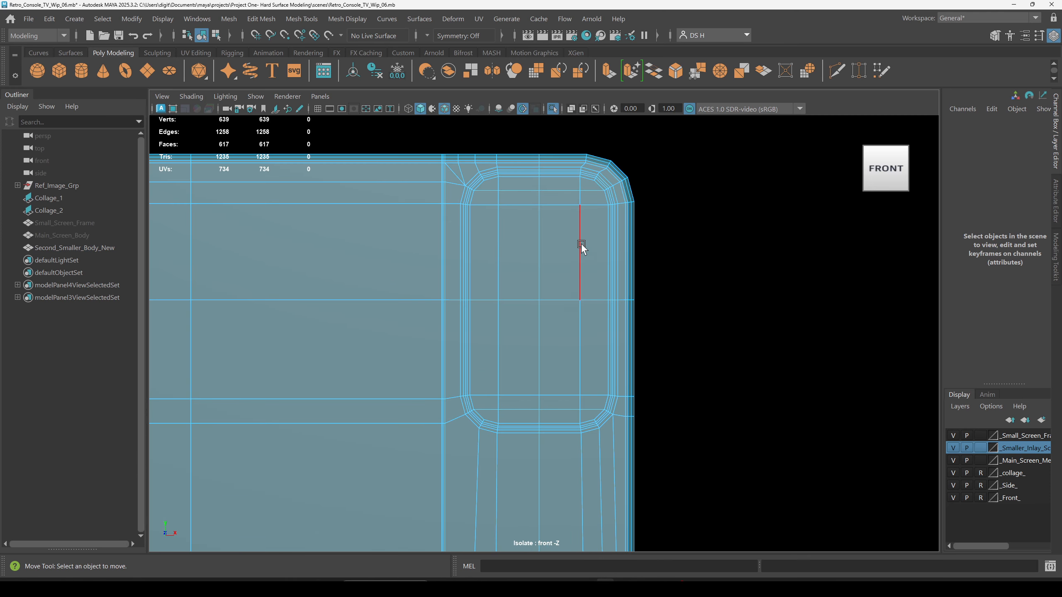
{"action": "key", "text": "space"}
{"action": "left_click_drag", "start_coordinate": [688, 351], "coordinate": [552, 399], "text": "alt"}
{"action": "right_click_drag", "start_coordinate": [552, 399], "coordinate": [586, 350], "text": "alt"}
{"action": "double_click", "coordinate": [504, 295]}
{"action": "right_click_drag", "start_coordinate": [619, 307], "coordinate": [193, 359], "text": "alt"}
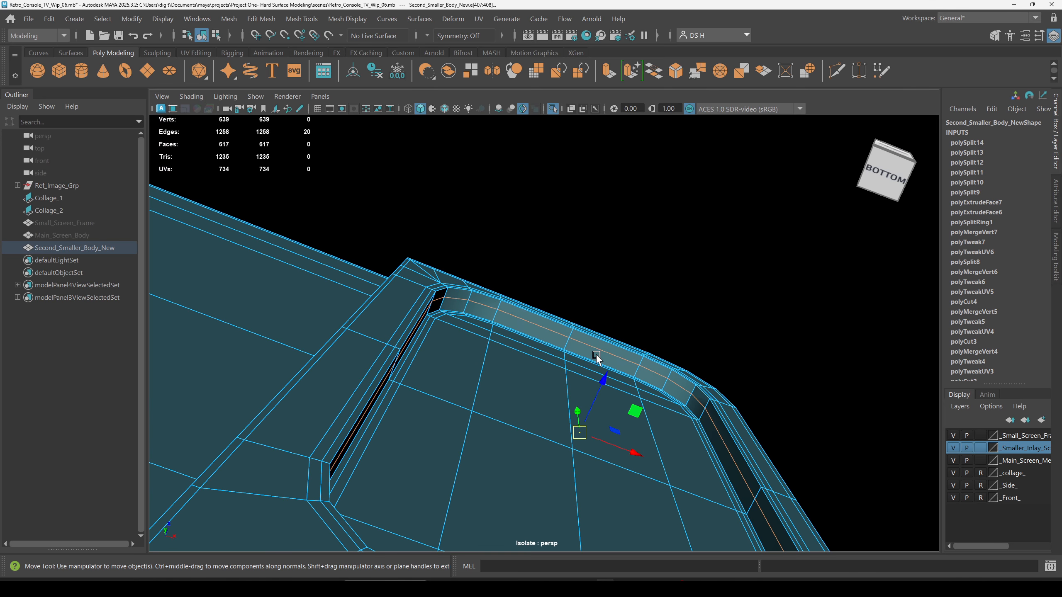
{"action": "left_click_drag", "start_coordinate": [596, 355], "coordinate": [590, 333], "text": "alt"}
{"action": "right_click_drag", "start_coordinate": [591, 333], "coordinate": [773, 368], "text": "alt"}
{"action": "left_click_drag", "start_coordinate": [678, 390], "coordinate": [718, 371], "text": "ctrl+shift"}
{"action": "left_click_drag", "start_coordinate": [731, 289], "coordinate": [681, 318], "text": "alt"}
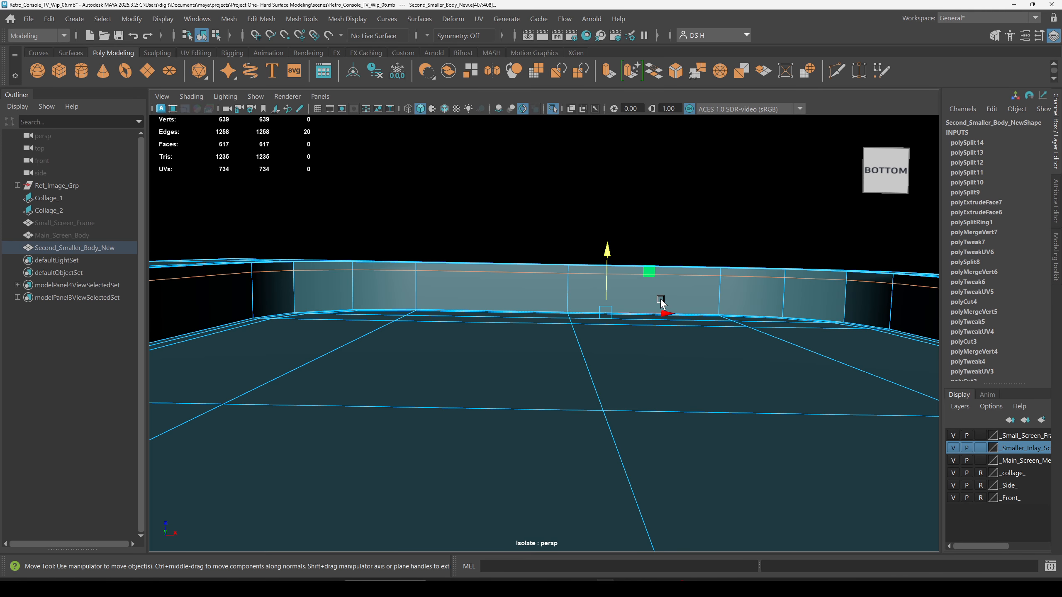
{"action": "mouse_move", "coordinate": [610, 258]}
{"action": "left_mouse_down"}
{"action": "mouse_move", "coordinate": [624, 316]}
{"action": "mouse_move", "coordinate": [613, 262]}
{"action": "left_mouse_up"}
{"action": "left_click", "coordinate": [425, 223]}
{"action": "right_click", "coordinate": [615, 240], "text": "shift"}
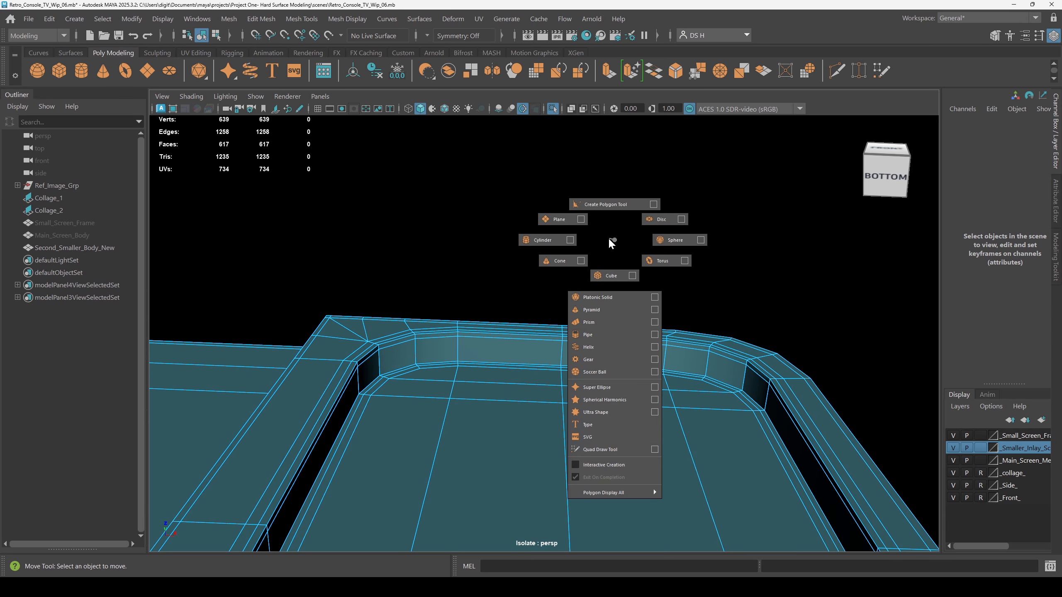
{"action": "right_click_drag", "start_coordinate": [614, 238], "coordinate": [687, 298], "text": "shift"}
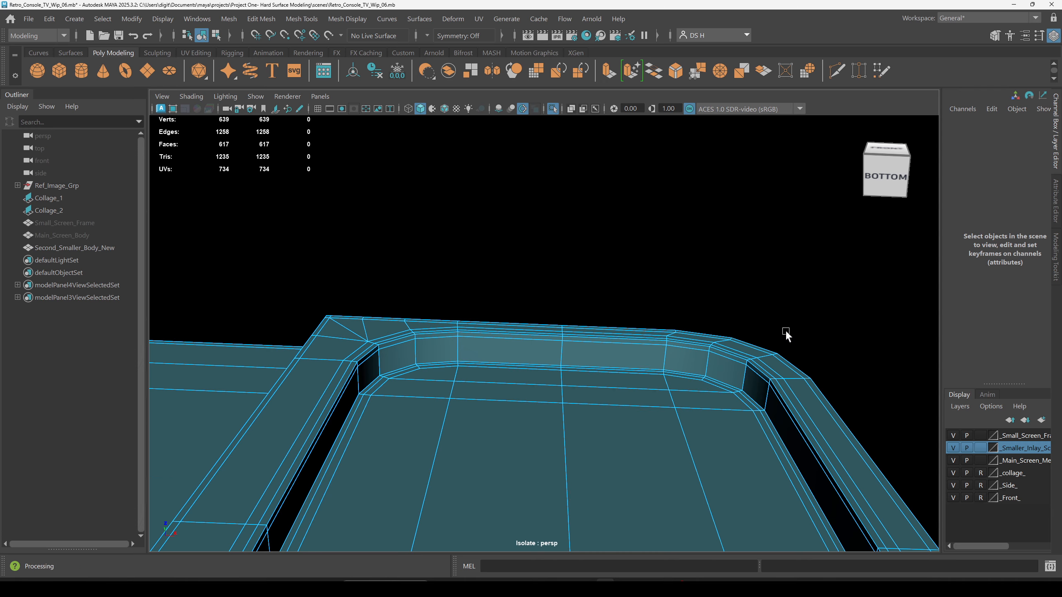
{"action": "left_click_drag", "start_coordinate": [614, 240], "coordinate": [618, 255], "text": "alt"}
{"action": "right_click", "coordinate": [617, 255], "text": "shift"}
Insert an edge loop around the inlay's inner side wall, just above where it meets the recessed floor.
{"action": "right_click_drag", "start_coordinate": [585, 304], "coordinate": [531, 279], "text": "alt"}
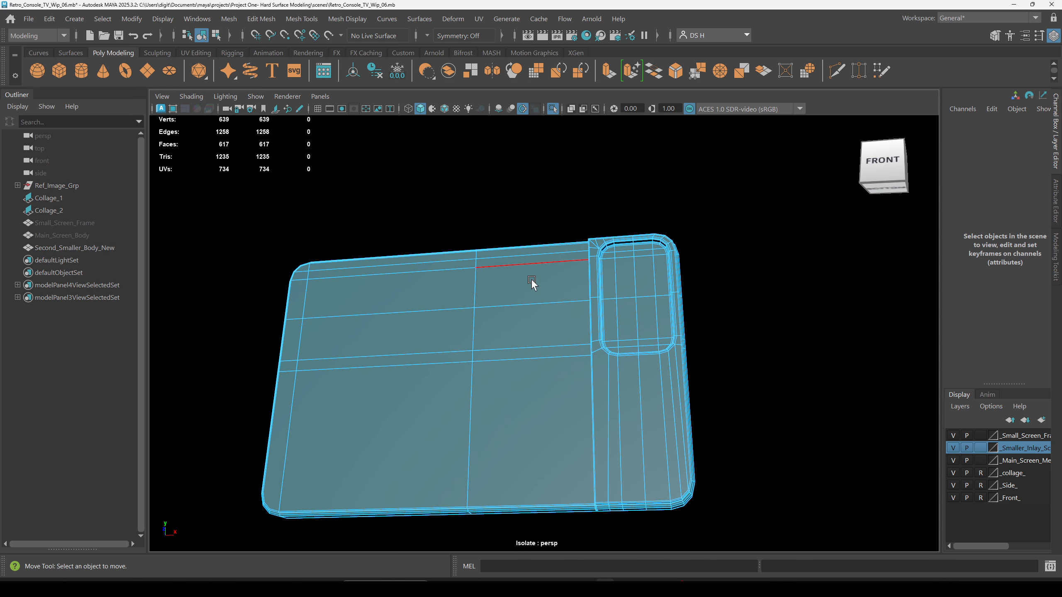
{"action": "right_click", "coordinate": [507, 327], "text": "shift"}
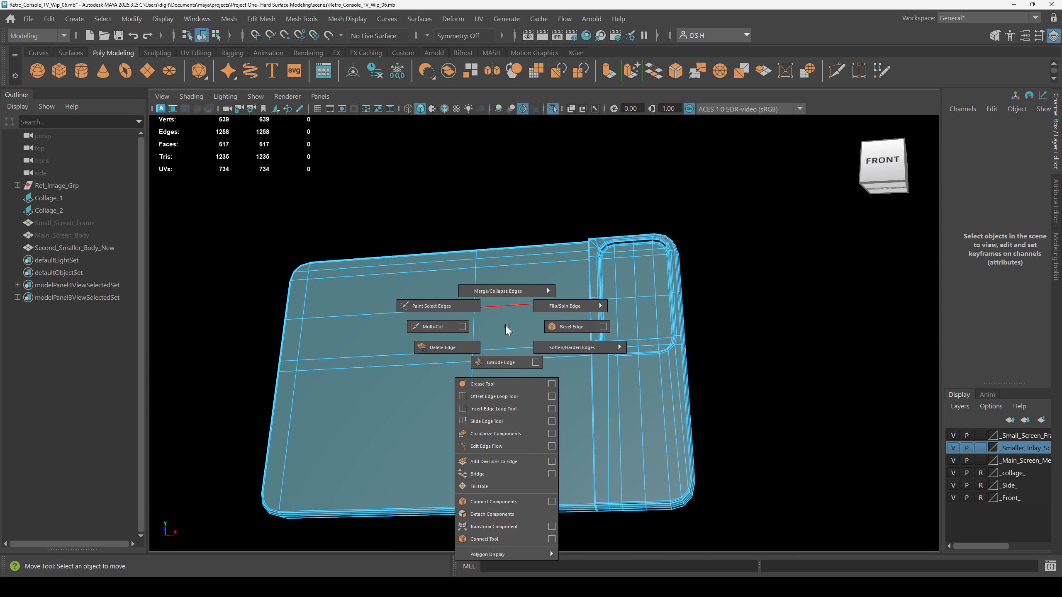
{"action": "left_click", "coordinate": [474, 412]}
{"action": "middle_click_drag", "start_coordinate": [595, 317], "coordinate": [500, 434], "text": "alt"}
{"action": "left_click_drag", "start_coordinate": [500, 434], "coordinate": [571, 377], "text": "alt"}
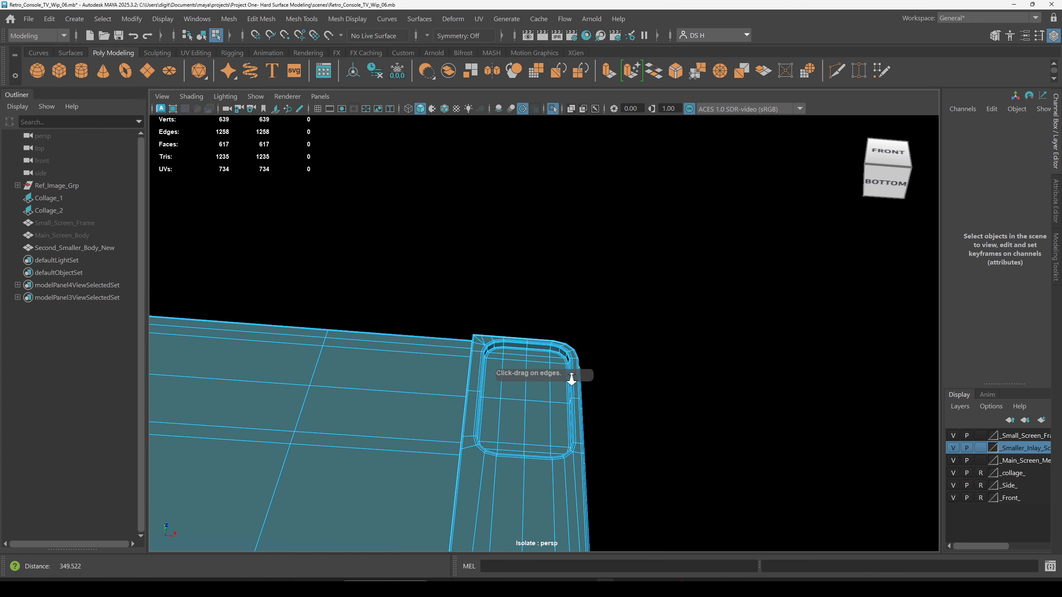
{"action": "right_click_drag", "start_coordinate": [571, 377], "coordinate": [1053, 514], "text": "alt"}
{"action": "middle_click_drag", "start_coordinate": [407, 427], "coordinate": [451, 299], "text": "alt"}
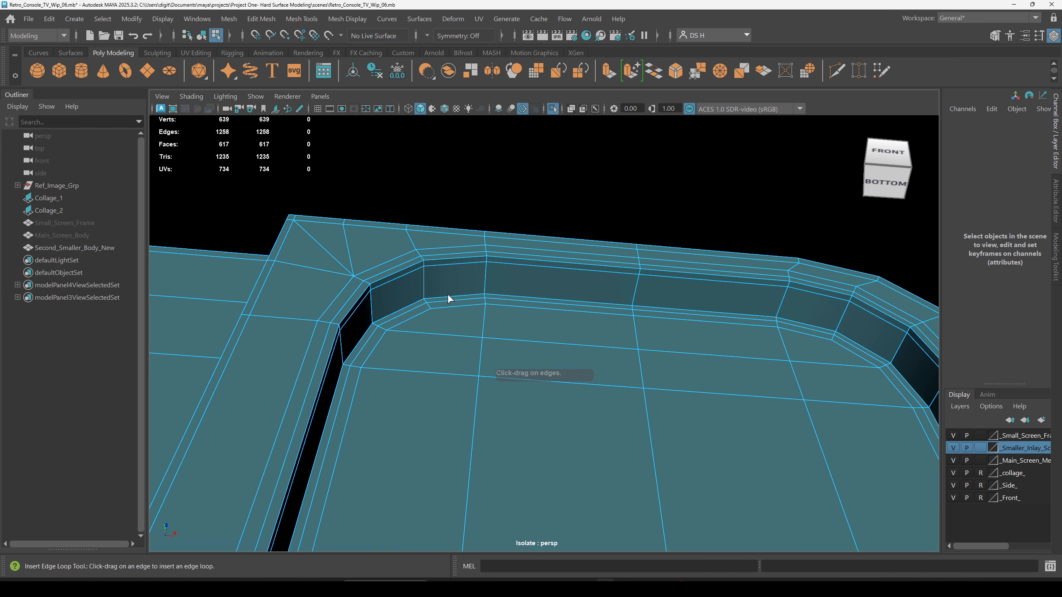
{"action": "right_click_drag", "start_coordinate": [450, 298], "coordinate": [609, 295], "text": "alt"}
{"action": "middle_click_drag", "start_coordinate": [609, 294], "coordinate": [515, 328], "text": "alt"}
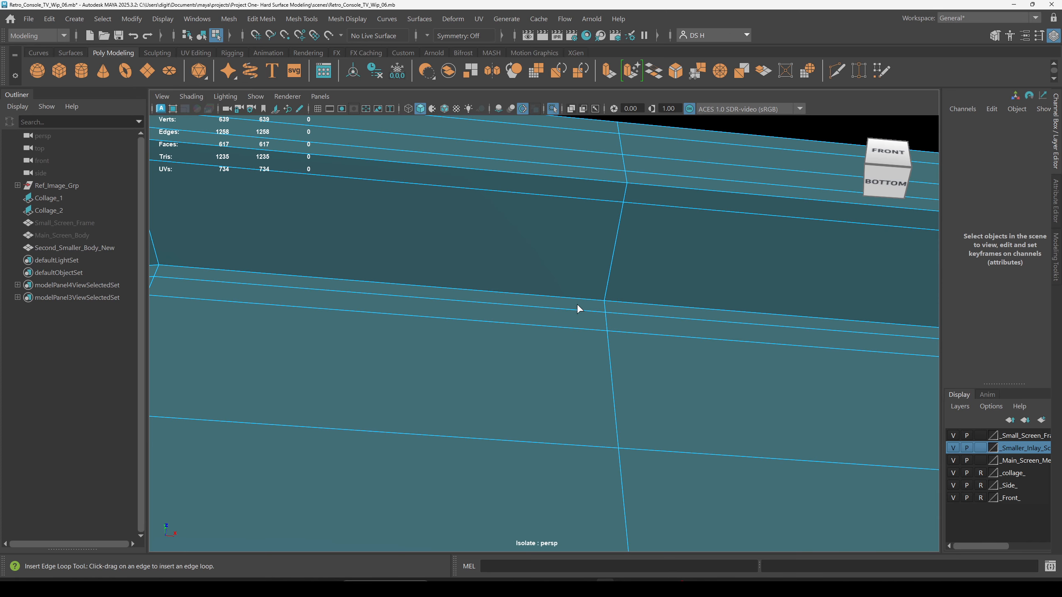
{"action": "left_click_drag", "start_coordinate": [578, 308], "coordinate": [597, 269], "text": "alt"}
{"action": "middle_click_drag", "start_coordinate": [597, 269], "coordinate": [586, 454], "text": "alt"}
{"action": "left_click_drag", "start_coordinate": [587, 441], "coordinate": [588, 423], "text": "alt"}
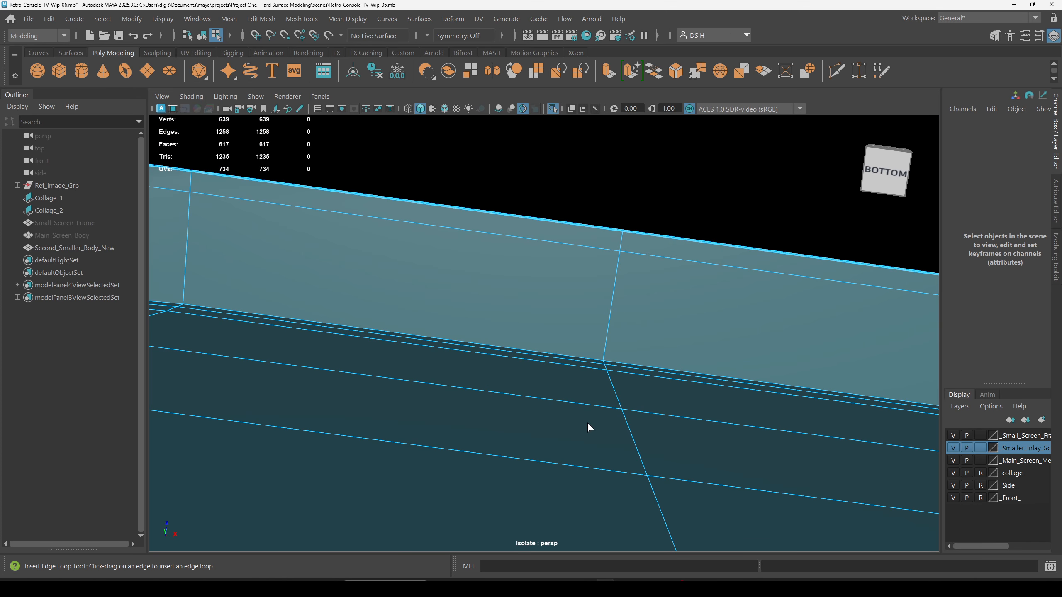
{"action": "left_click_drag", "start_coordinate": [605, 344], "coordinate": [607, 345]}
{"action": "right_click_drag", "start_coordinate": [604, 353], "coordinate": [339, 363], "text": "alt"}
{"action": "key", "text": "w"}
Inspect the smoothed body from several angles, checking the inlay walls and the raised panel's upper-left corner up close.
{"action": "right_click_drag", "start_coordinate": [570, 347], "coordinate": [602, 349], "text": "alt"}
{"action": "key", "text": "3"}
{"action": "left_click", "coordinate": [680, 252]}
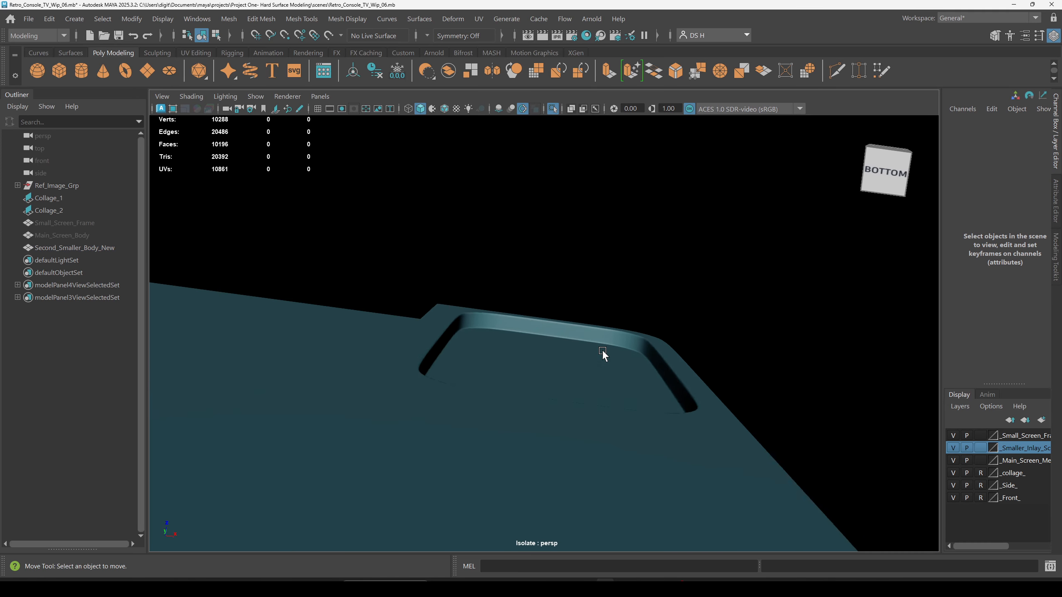
{"action": "left_click_drag", "start_coordinate": [603, 349], "coordinate": [513, 291], "text": "alt"}
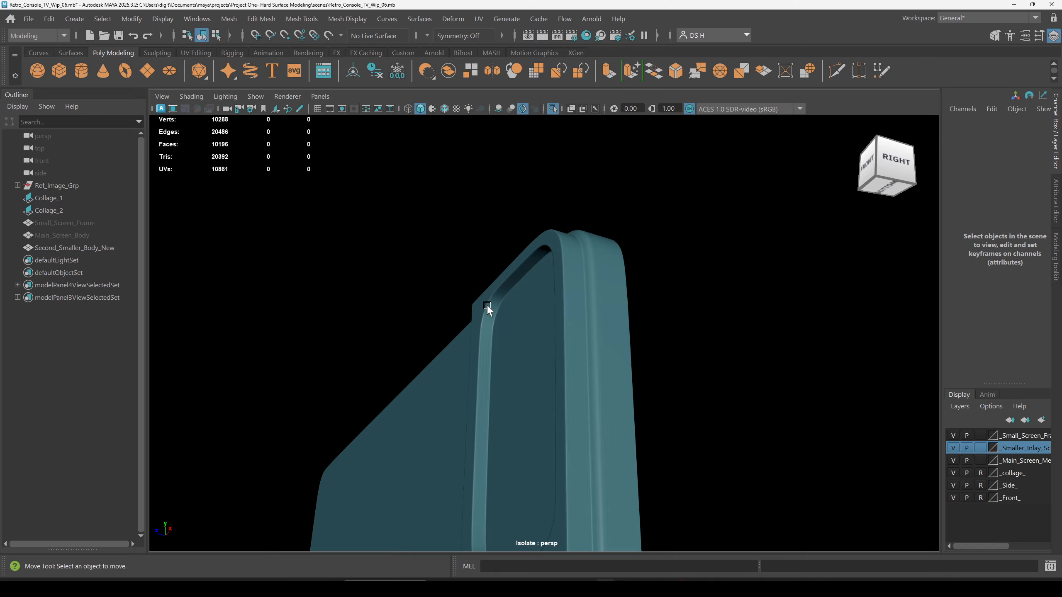
{"action": "left_click_drag", "start_coordinate": [495, 278], "coordinate": [598, 332], "text": "alt"}
{"action": "left_click", "coordinate": [598, 332]}
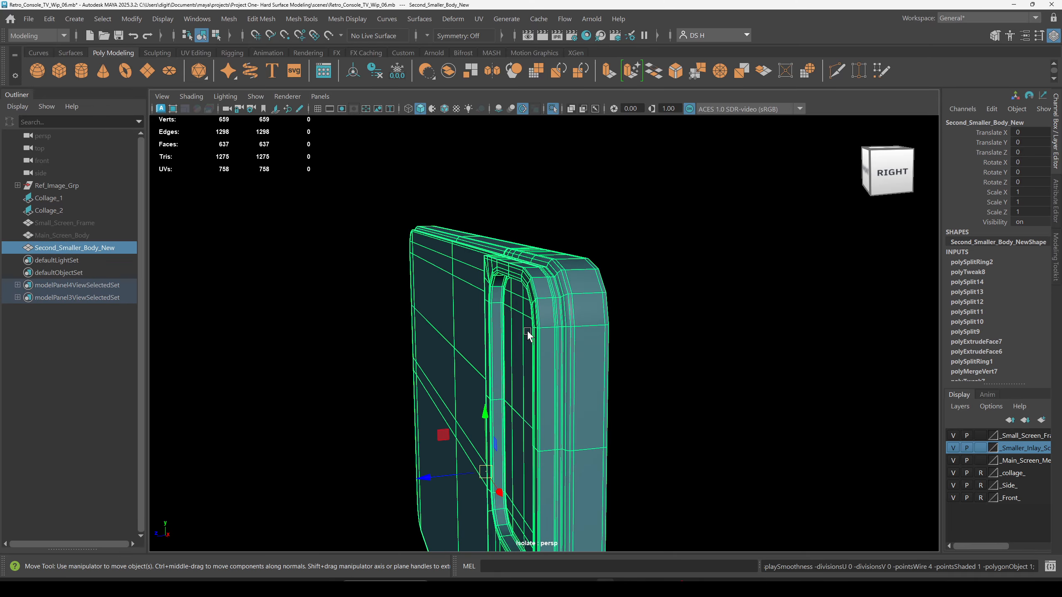
{"action": "left_click_drag", "start_coordinate": [527, 332], "coordinate": [676, 348], "text": "alt"}
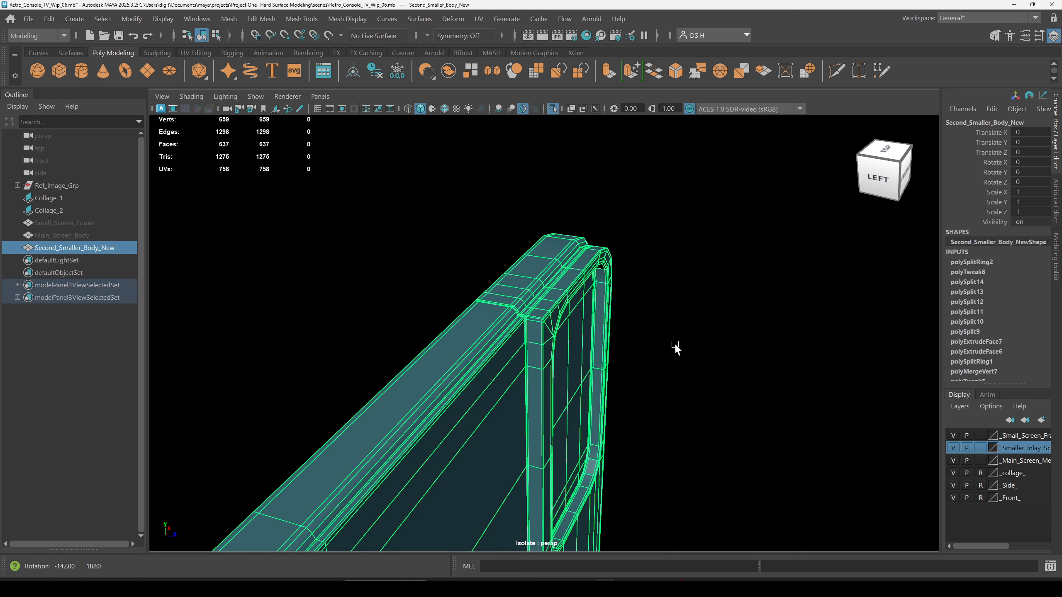
{"action": "scroll", "coordinate": [659, 325], "scroll_direction": "up", "scroll_amount": 6}
{"action": "left_click", "coordinate": [836, 343]}
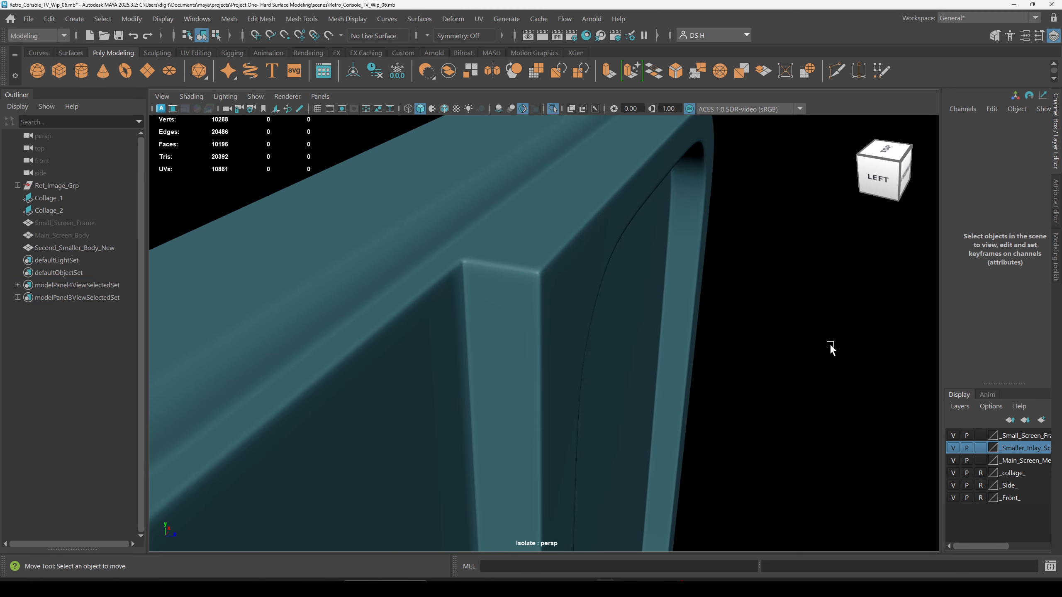
Inspect the smoothed body's edges, then examine the unsmoothed wireframe around the front's lower-left corner.
{"action": "left_click_drag", "start_coordinate": [829, 342], "coordinate": [447, 322], "text": "alt"}
{"action": "left_click", "coordinate": [612, 293]}
{"action": "left_click_drag", "start_coordinate": [597, 292], "coordinate": [606, 305], "text": "alt"}
{"action": "key", "text": "3"}
{"action": "left_click", "coordinate": [828, 345]}
{"action": "scroll", "coordinate": [509, 356], "scroll_direction": "down", "scroll_amount": 4}
{"action": "left_click_drag", "start_coordinate": [495, 353], "coordinate": [657, 361], "text": "alt"}
{"action": "left_click_drag", "start_coordinate": [534, 368], "coordinate": [496, 330], "text": "alt"}
{"action": "left_click", "coordinate": [515, 270]}
{"action": "left_click_drag", "start_coordinate": [516, 270], "coordinate": [457, 422], "text": "alt"}
{"action": "scroll", "coordinate": [669, 387], "scroll_direction": "up", "scroll_amount": 5}
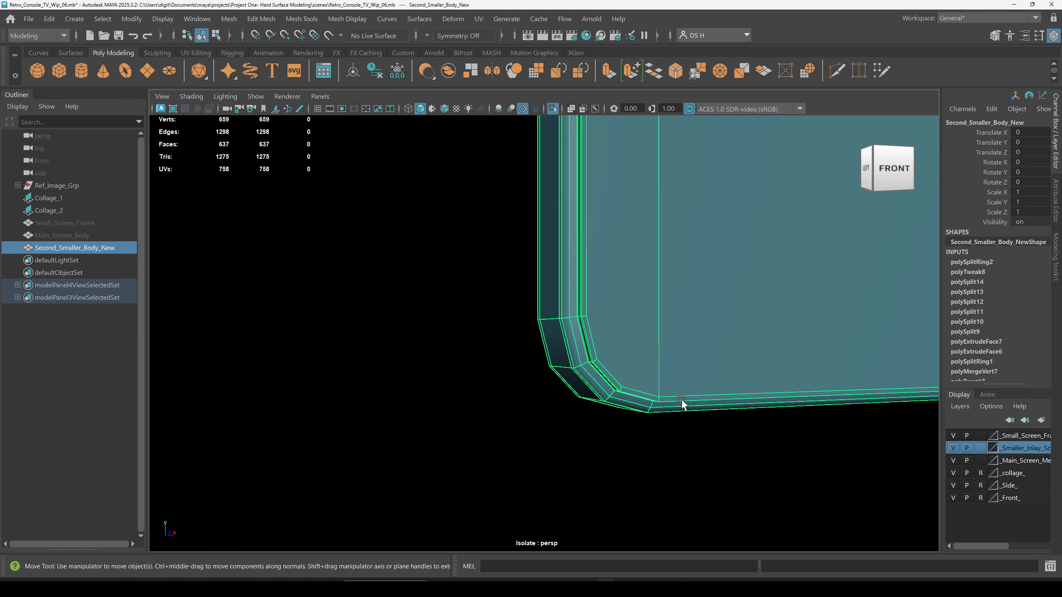
{"action": "scroll", "coordinate": [658, 440], "scroll_direction": "down", "scroll_amount": 3}
{"action": "left_click_drag", "start_coordinate": [687, 372], "coordinate": [572, 361], "text": "alt"}
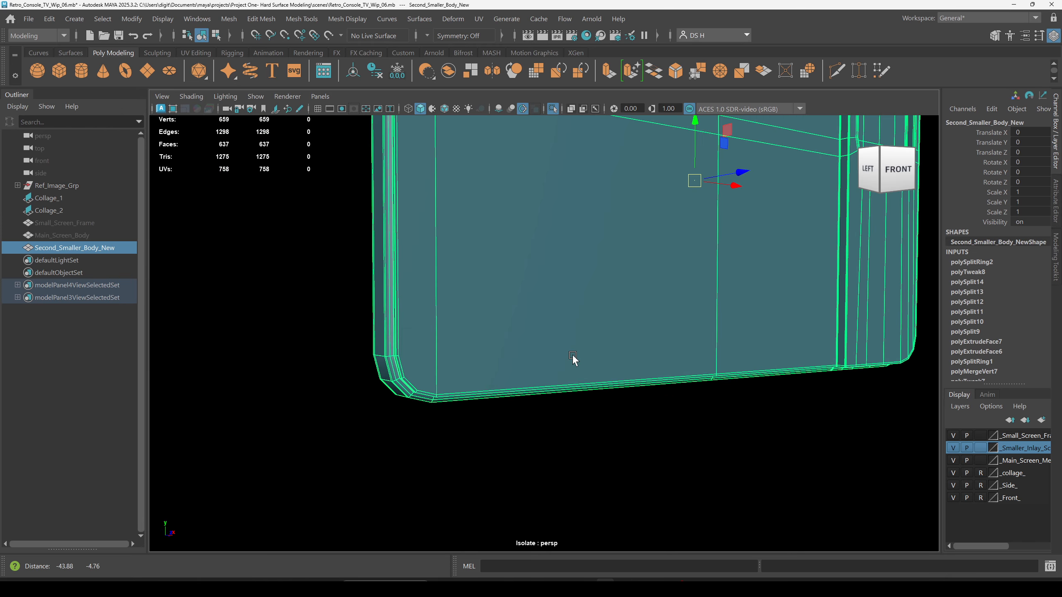
Multi-Cut horizontally in the front view from the lower-left rounded corner's inner vertex to the nearest vertical edge.
{"action": "right_click_drag", "start_coordinate": [578, 228], "coordinate": [271, 256], "text": "shift"}
{"action": "left_click_drag", "start_coordinate": [790, 433], "coordinate": [631, 373], "text": "alt"}
{"action": "key", "text": "space"}
{"action": "key", "text": "space"}
{"action": "scroll", "coordinate": [501, 412], "scroll_direction": "down", "scroll_amount": 3}
{"action": "left_click", "coordinate": [511, 403]}
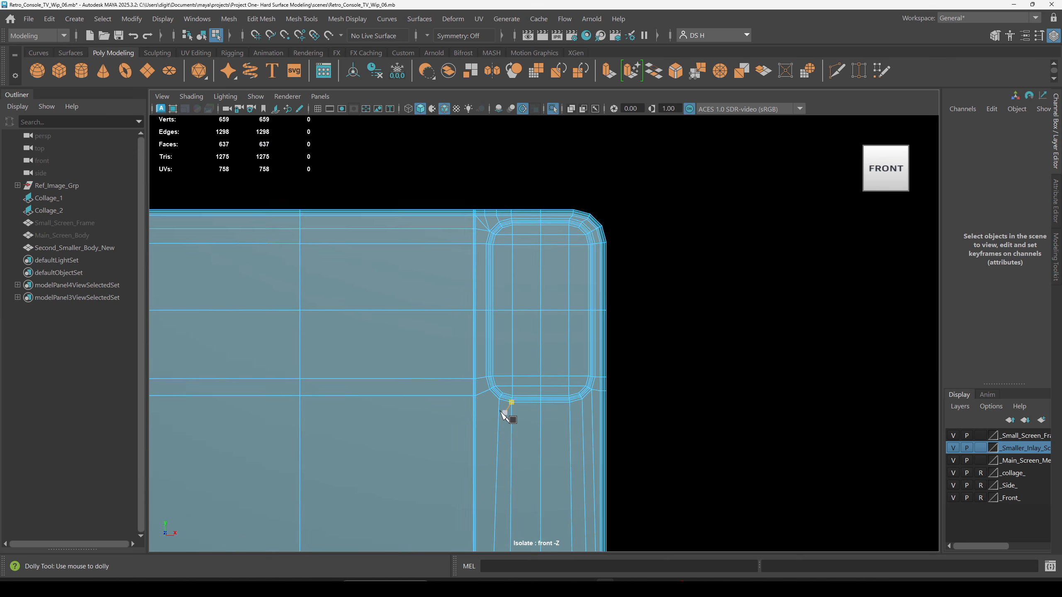
{"action": "scroll", "coordinate": [574, 308], "scroll_direction": "down", "scroll_amount": 3}
{"action": "scroll", "coordinate": [361, 419], "scroll_direction": "up", "scroll_amount": 8}
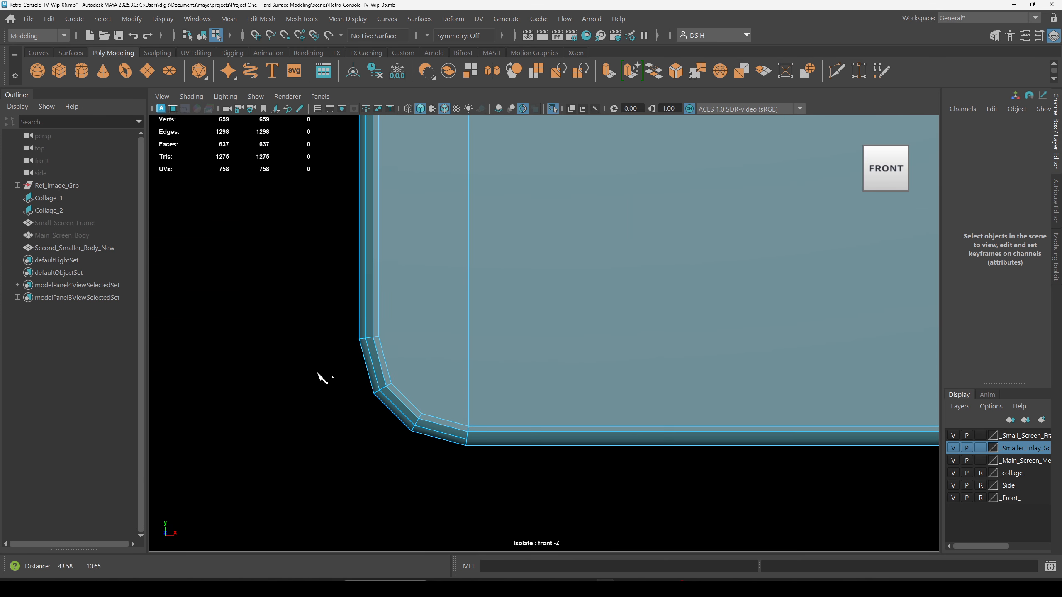
{"action": "middle_click_drag", "start_coordinate": [321, 378], "coordinate": [356, 362], "text": "alt"}
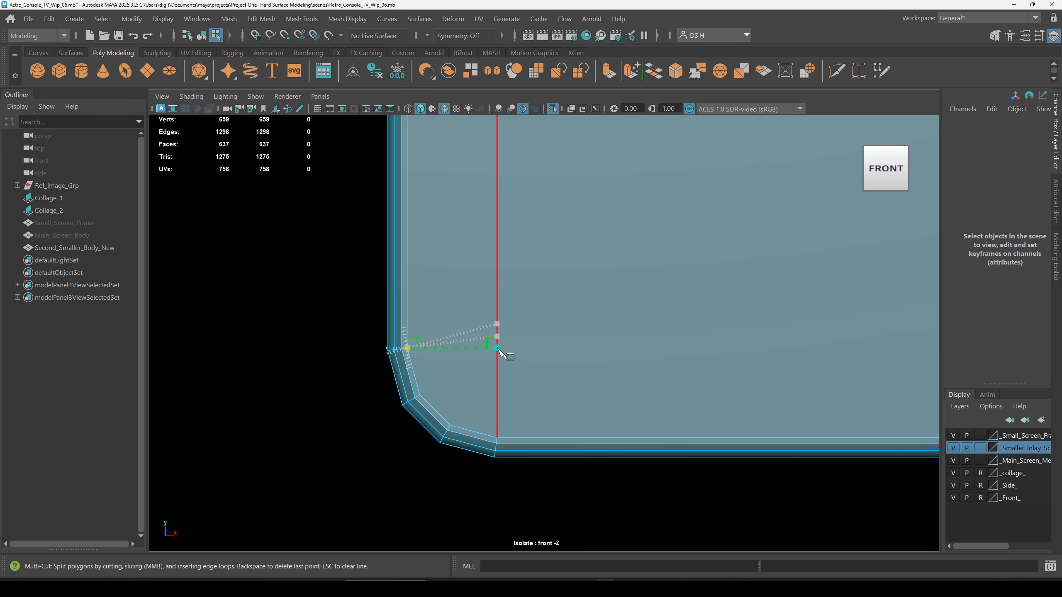
{"action": "left_click", "coordinate": [497, 349]}
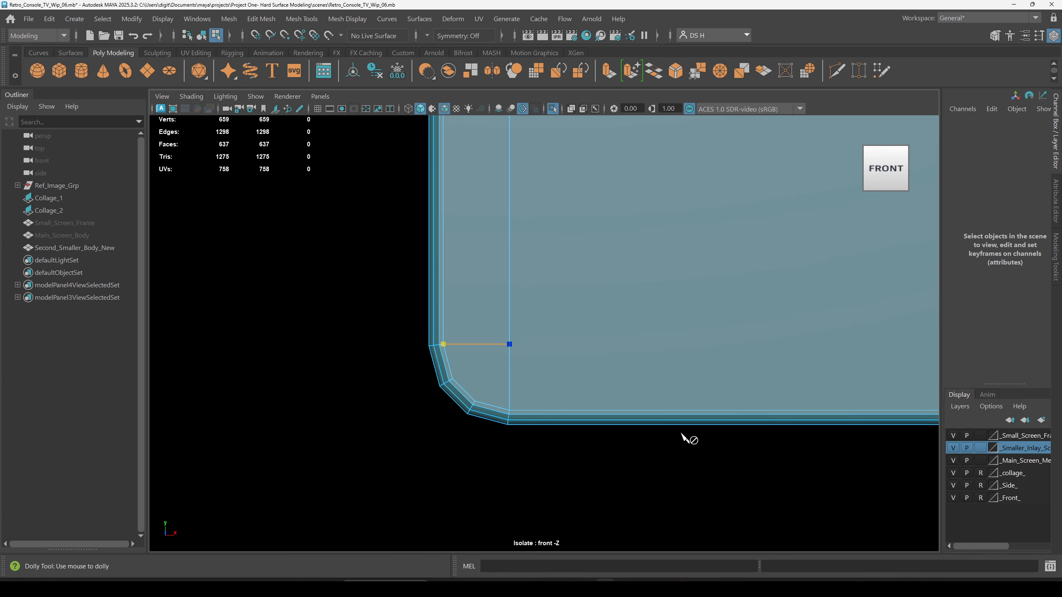
Extend the horizontal cut across the front face to the vertical edge where the raised panel begins and commit it.
{"action": "middle_click_drag", "start_coordinate": [773, 458], "coordinate": [111, 438], "text": "alt"}
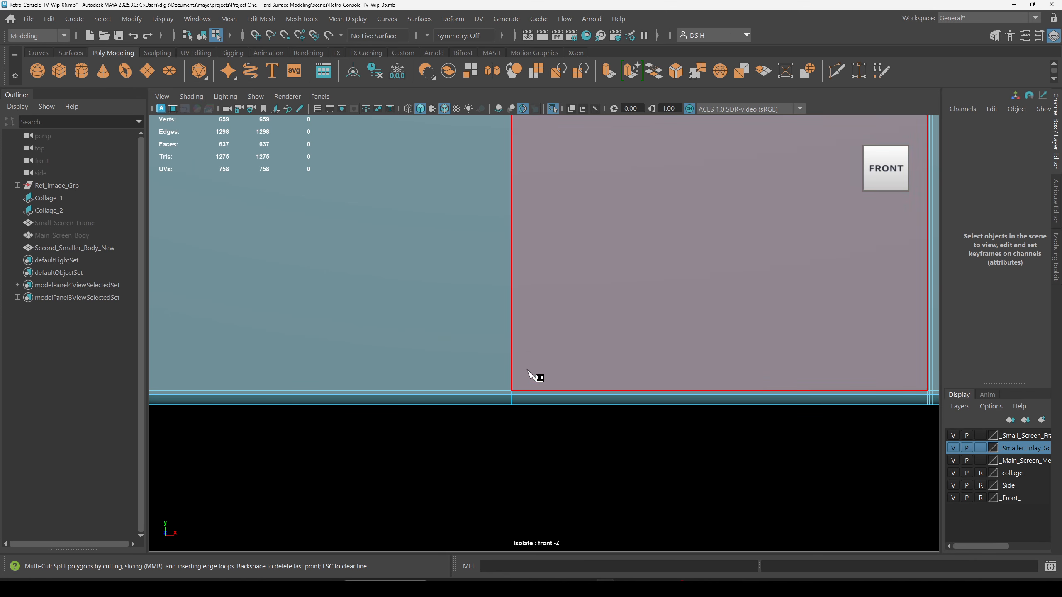
{"action": "middle_click_drag", "start_coordinate": [529, 326], "coordinate": [653, 326], "text": "alt"}
{"action": "right_click_drag", "start_coordinate": [653, 326], "coordinate": [357, 339], "text": "alt"}
{"action": "middle_click_drag", "start_coordinate": [582, 336], "coordinate": [694, 347], "text": "alt"}
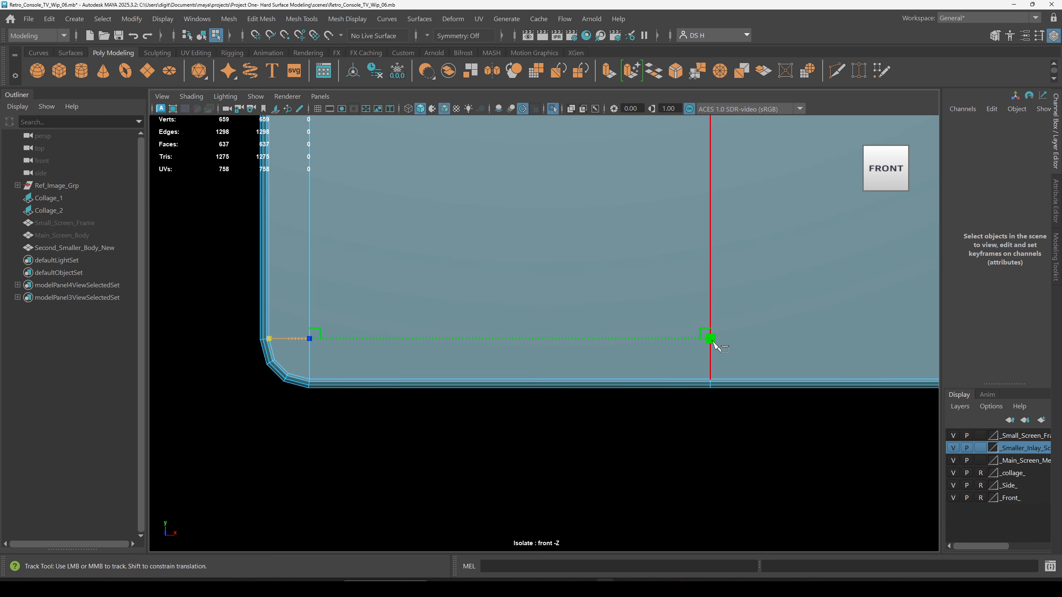
{"action": "left_click", "coordinate": [710, 339]}
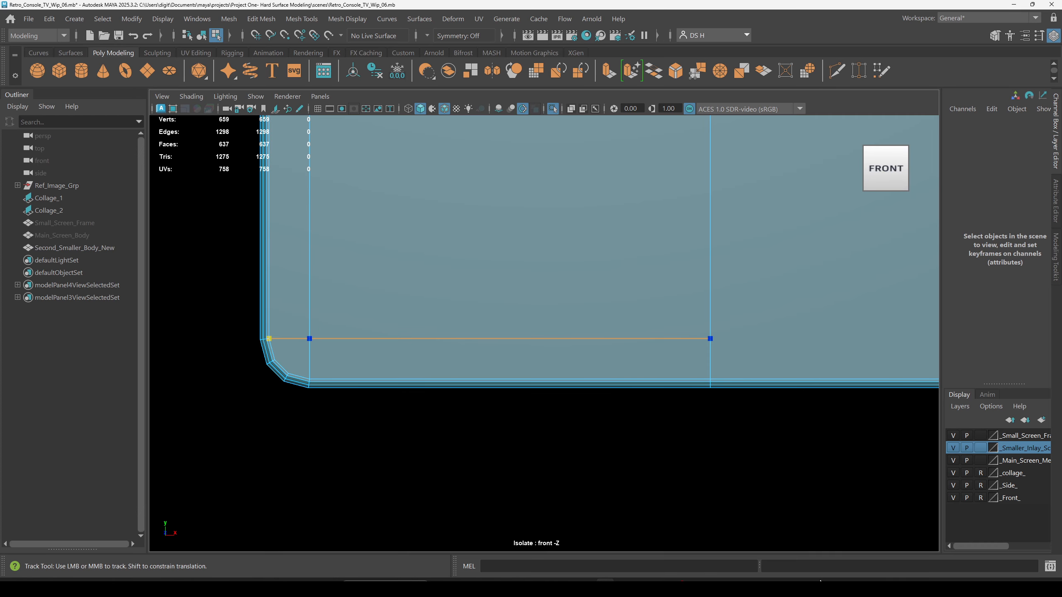
{"action": "middle_click_drag", "start_coordinate": [824, 480], "coordinate": [427, 480], "text": "alt"}
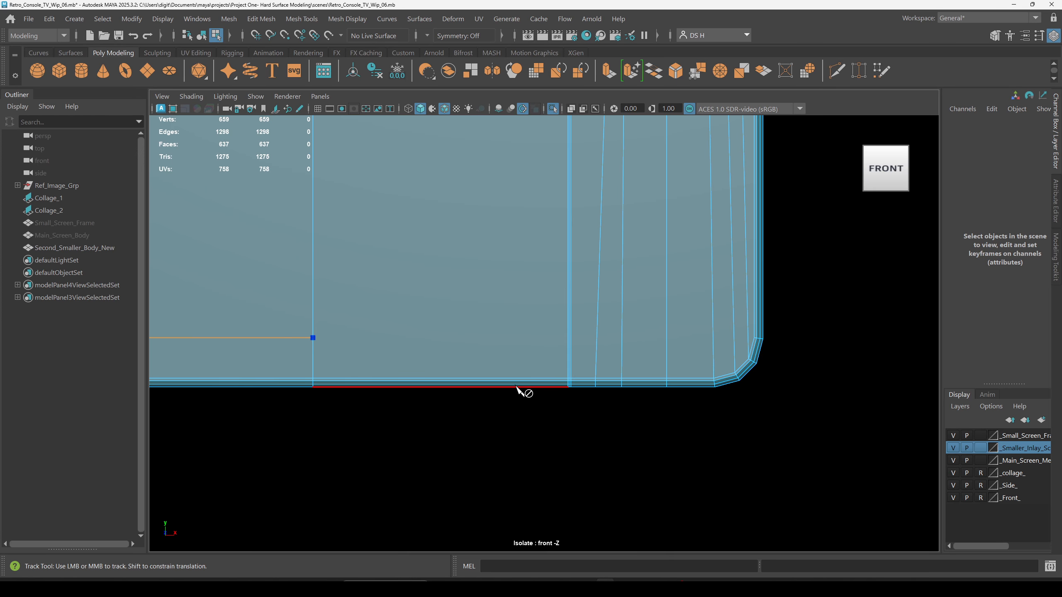
{"action": "right_click_drag", "start_coordinate": [268, 290], "coordinate": [431, 356], "text": "alt"}
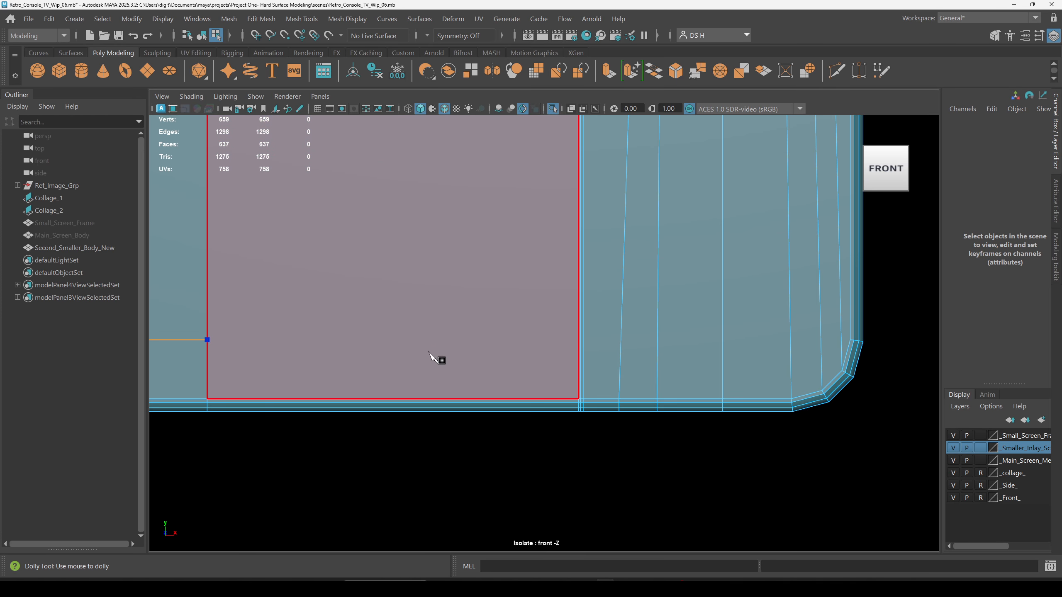
{"action": "right_click_drag", "start_coordinate": [422, 299], "coordinate": [865, 427], "text": "alt"}
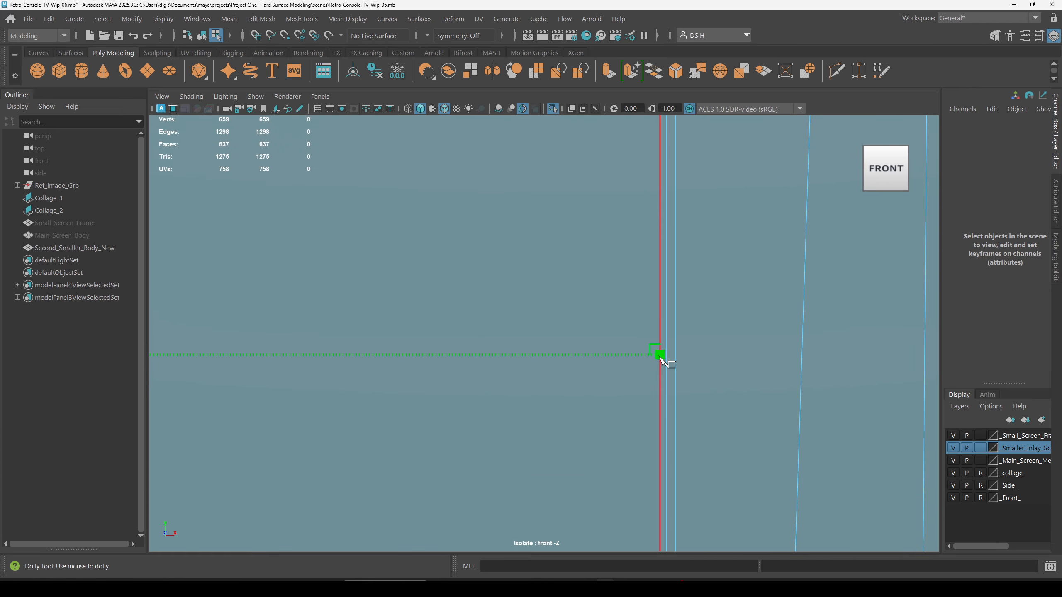
{"action": "left_click", "coordinate": [660, 355]}
{"action": "key", "text": "w"}
Continue the cut in perspective view across the step's supporting edges to the raised panel's first interior vertical edge.
{"action": "key", "text": "space"}
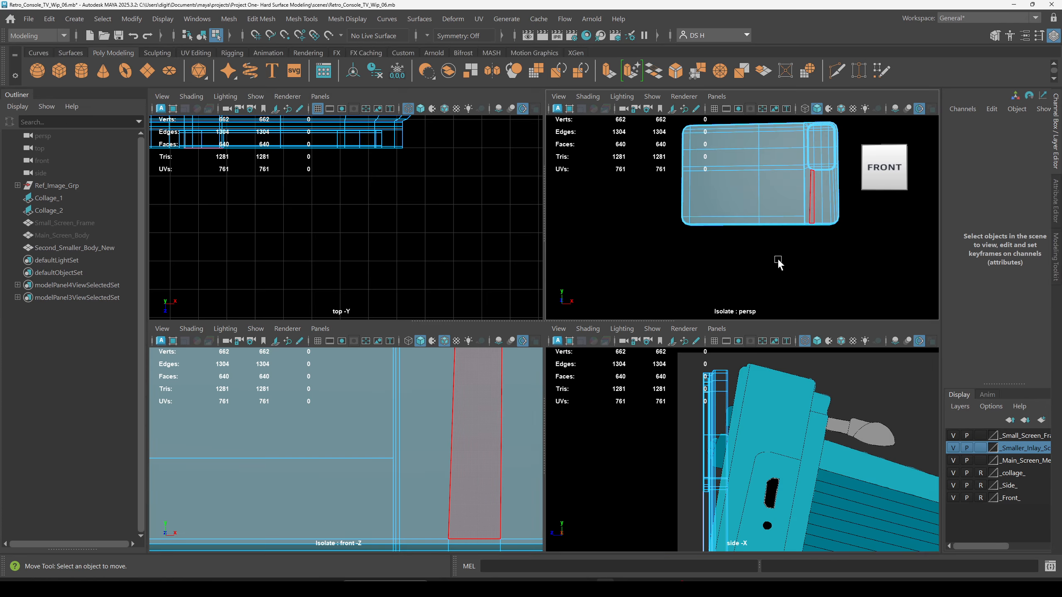
{"action": "key", "text": "space"}
{"action": "left_click_drag", "start_coordinate": [623, 310], "coordinate": [535, 361], "text": "alt"}
{"action": "right_click_drag", "start_coordinate": [535, 362], "coordinate": [693, 456], "text": "alt"}
{"action": "right_click_drag", "start_coordinate": [519, 265], "coordinate": [0, 272], "text": "shift"}
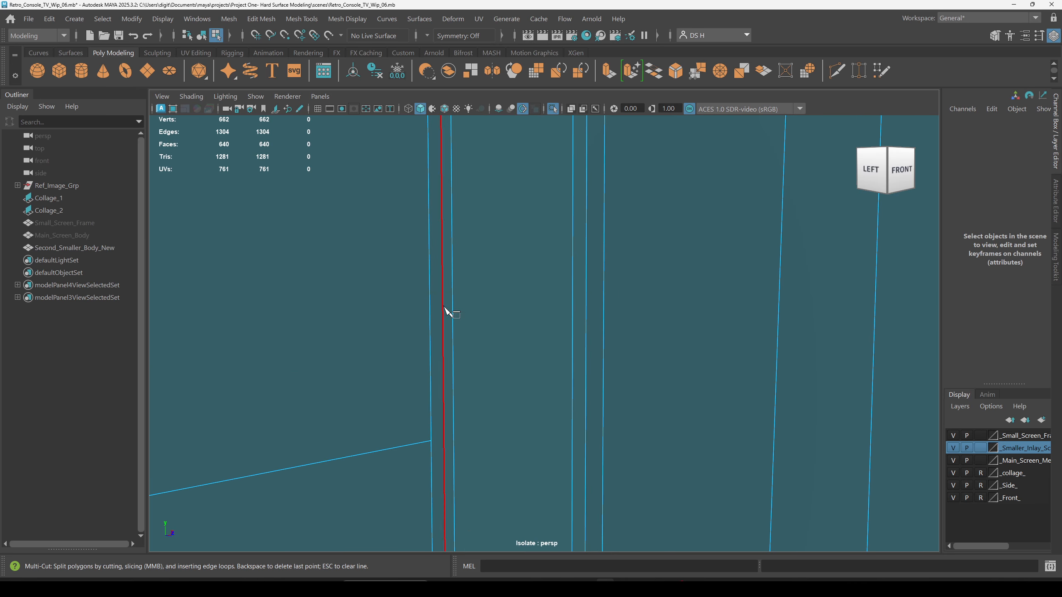
{"action": "left_click", "coordinate": [430, 442]}
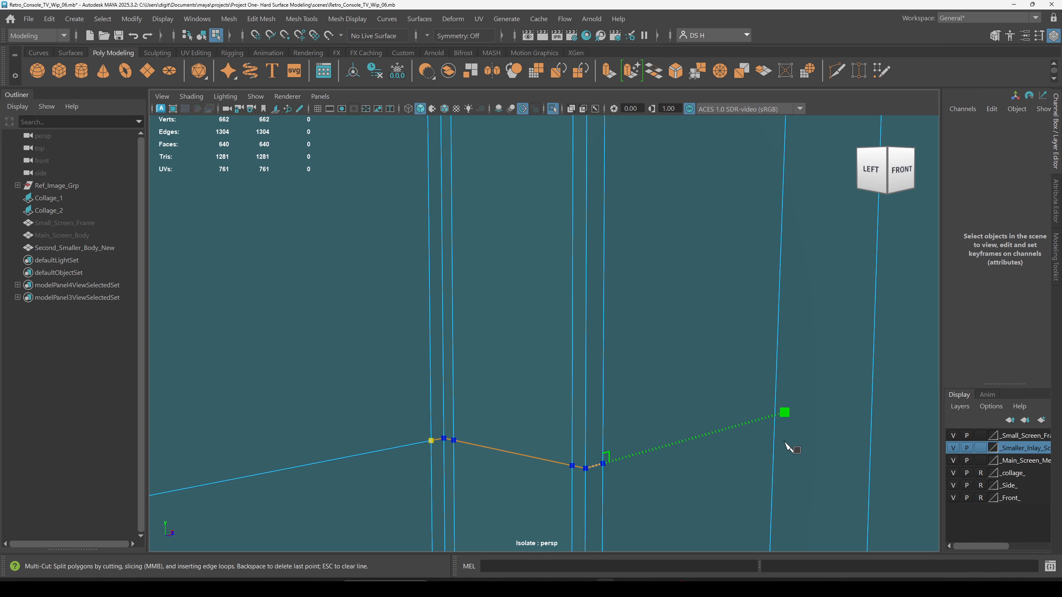
{"action": "left_click", "coordinate": [775, 418]}
{"action": "key", "text": "w"}
Extend the cut across the lower part of the raised panel through its next two vertical edges.
{"action": "left_click_drag", "start_coordinate": [775, 419], "coordinate": [638, 341], "text": "alt"}
{"action": "right_click_drag", "start_coordinate": [583, 268], "coordinate": [586, 301], "text": "shift"}
{"action": "left_click", "coordinate": [502, 404]}
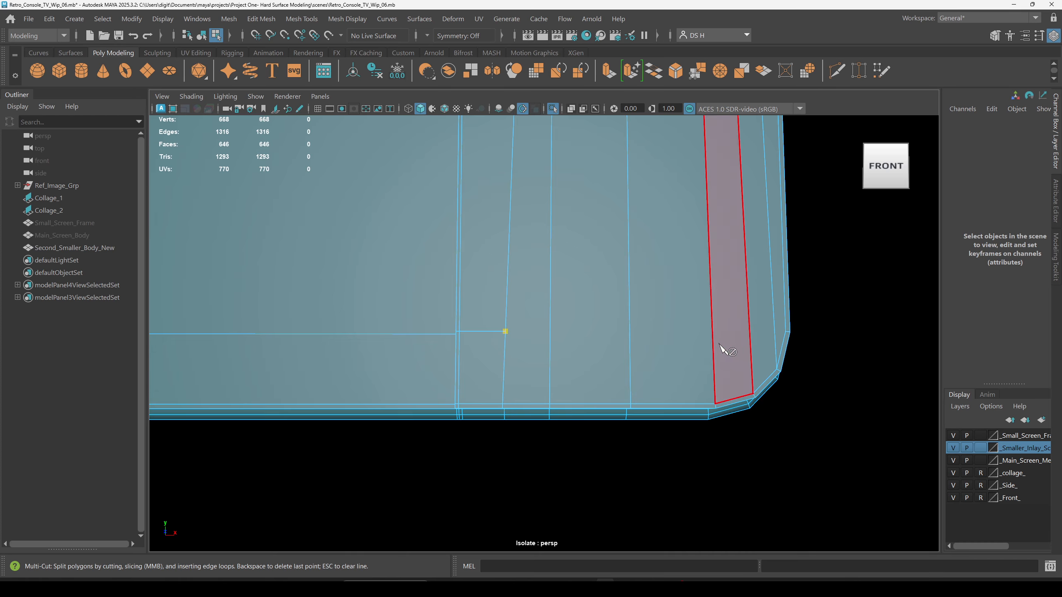
{"action": "left_click_drag", "start_coordinate": [723, 351], "coordinate": [788, 376], "text": "alt"}
{"action": "left_click_drag", "start_coordinate": [782, 326], "coordinate": [782, 349], "text": "alt"}
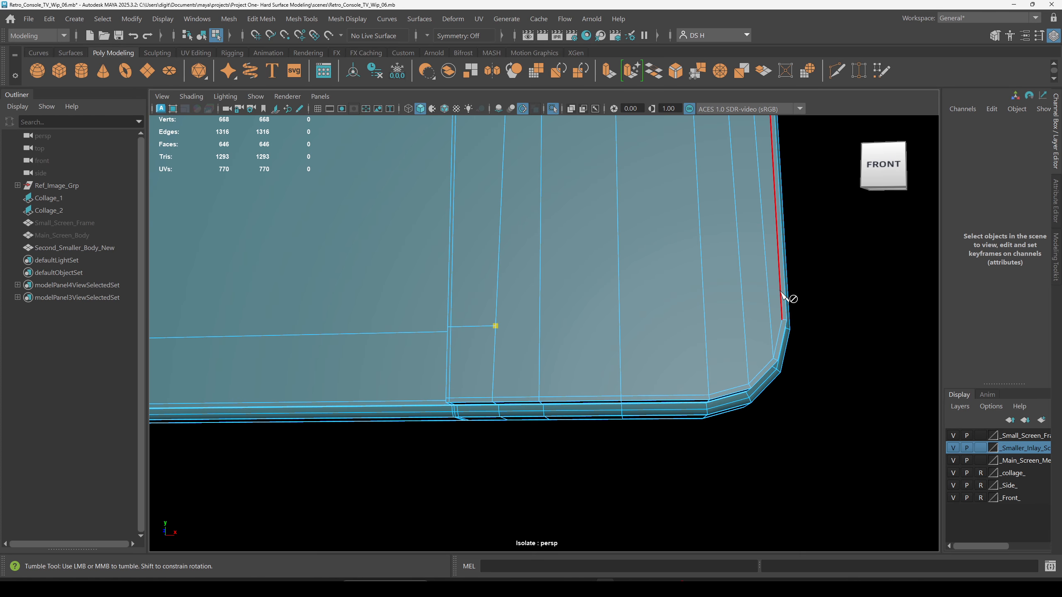
{"action": "left_click_drag", "start_coordinate": [787, 297], "coordinate": [742, 310], "text": "alt"}
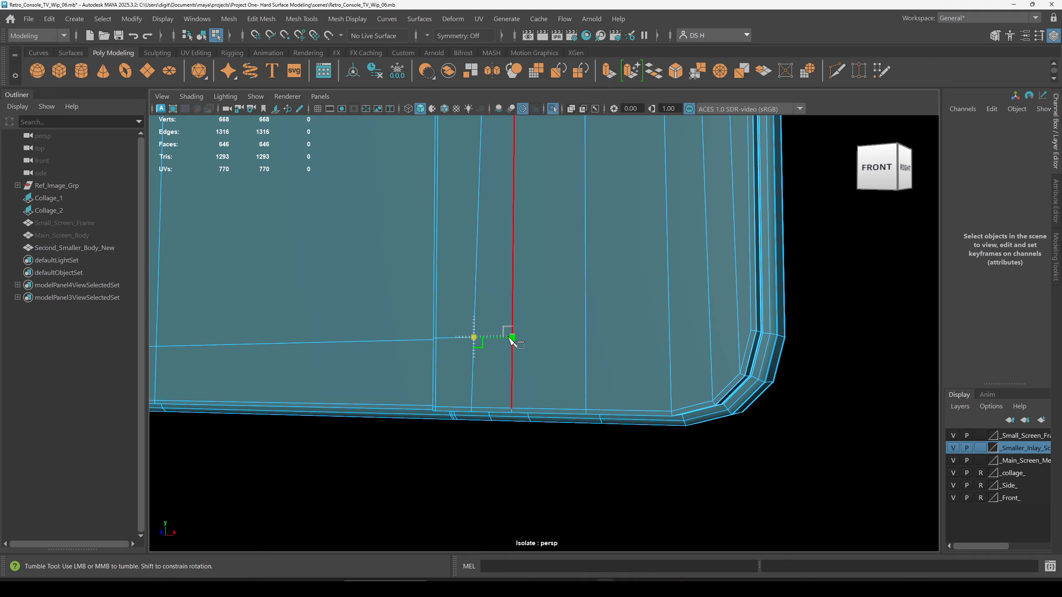
{"action": "left_click_drag", "start_coordinate": [512, 340], "coordinate": [577, 396], "text": "alt"}
{"action": "left_click", "coordinate": [572, 391]}
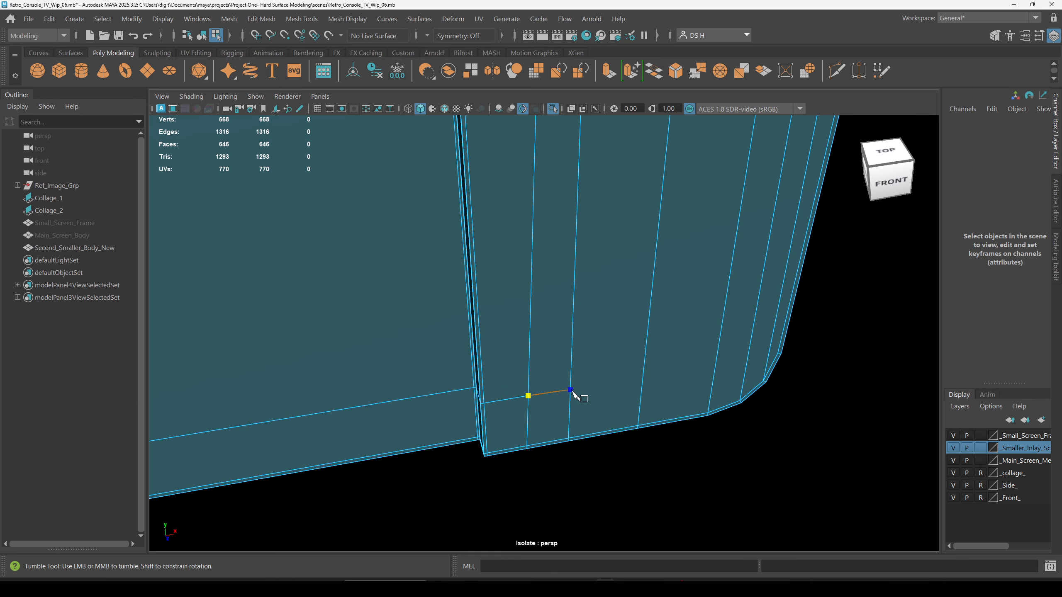
{"action": "left_click", "coordinate": [643, 378]}
{"action": "left_click_drag", "start_coordinate": [716, 372], "coordinate": [760, 408], "text": "alt"}
{"action": "key", "text": "Return"}
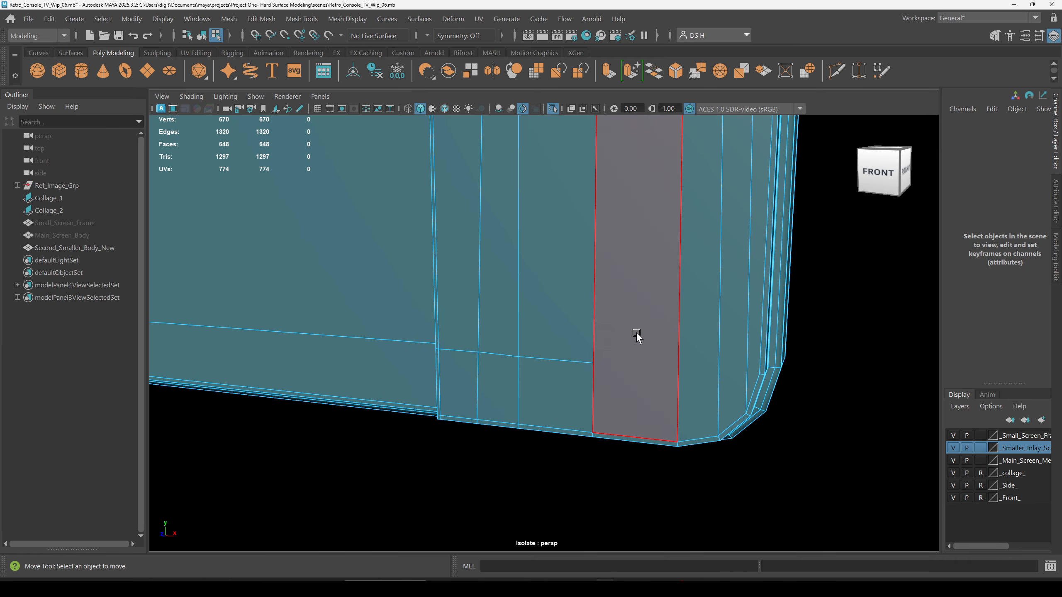
Try to continue the cut from its end vertex towards the raised panel's rounded lower-right corner.
{"action": "left_click", "coordinate": [593, 363]}
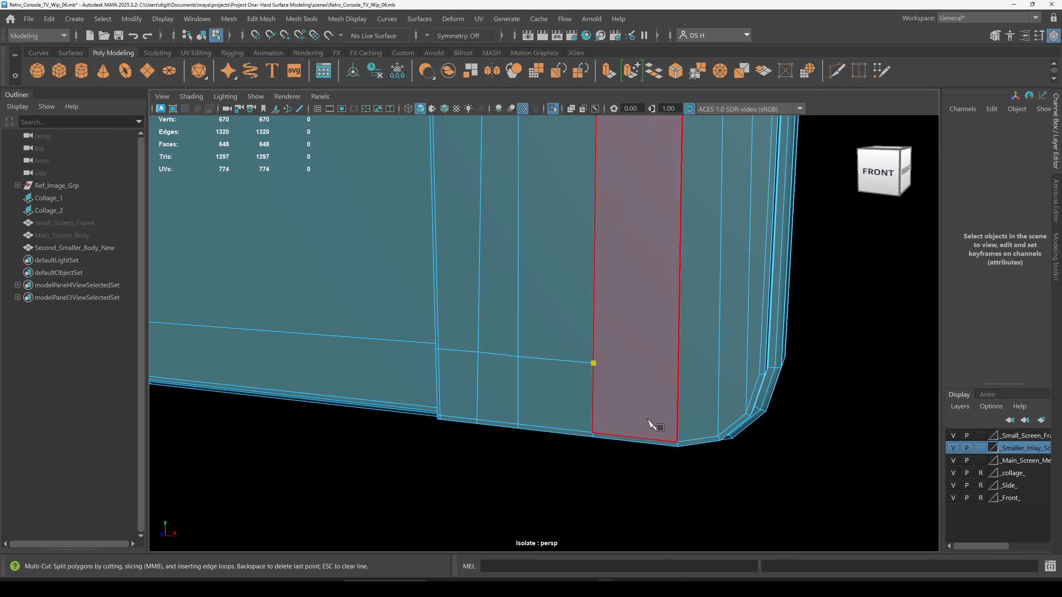
{"action": "left_click_drag", "start_coordinate": [666, 384], "coordinate": [678, 351], "text": "alt"}
{"action": "left_click_drag", "start_coordinate": [664, 387], "coordinate": [615, 372], "text": "alt"}
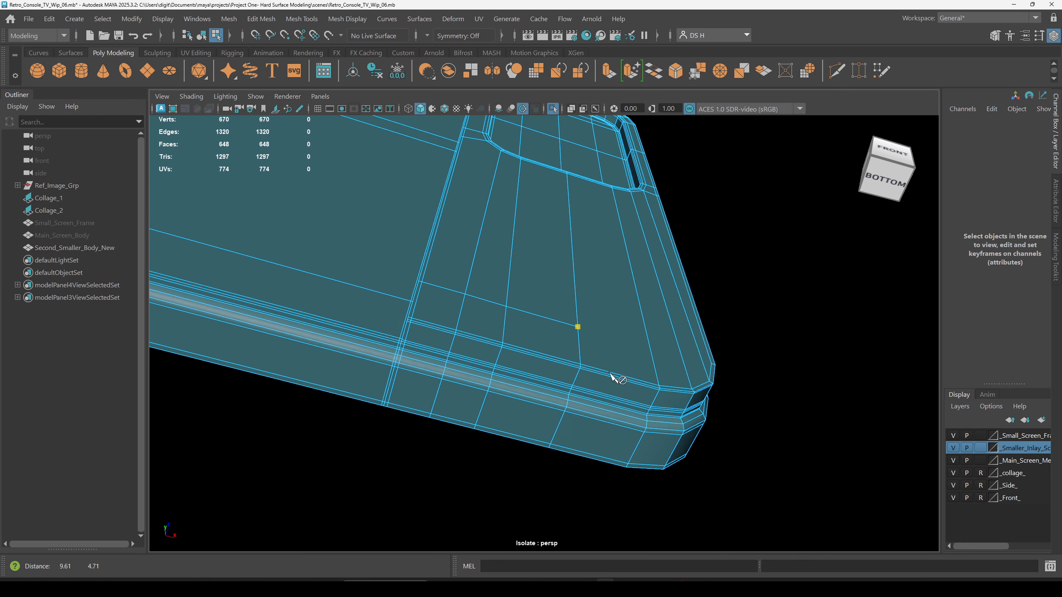
{"action": "right_click_drag", "start_coordinate": [615, 372], "coordinate": [657, 429], "text": "alt"}
{"action": "left_click_drag", "start_coordinate": [636, 387], "coordinate": [612, 434], "text": "alt"}
{"action": "left_click_drag", "start_coordinate": [626, 336], "coordinate": [443, 304], "text": "alt"}
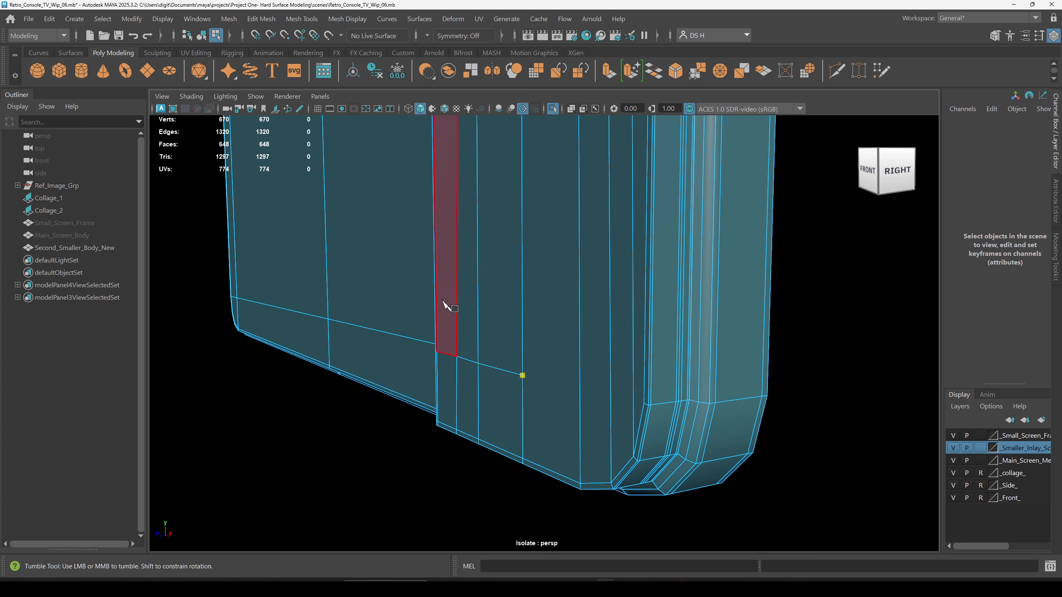
{"action": "left_click", "coordinate": [571, 345]}
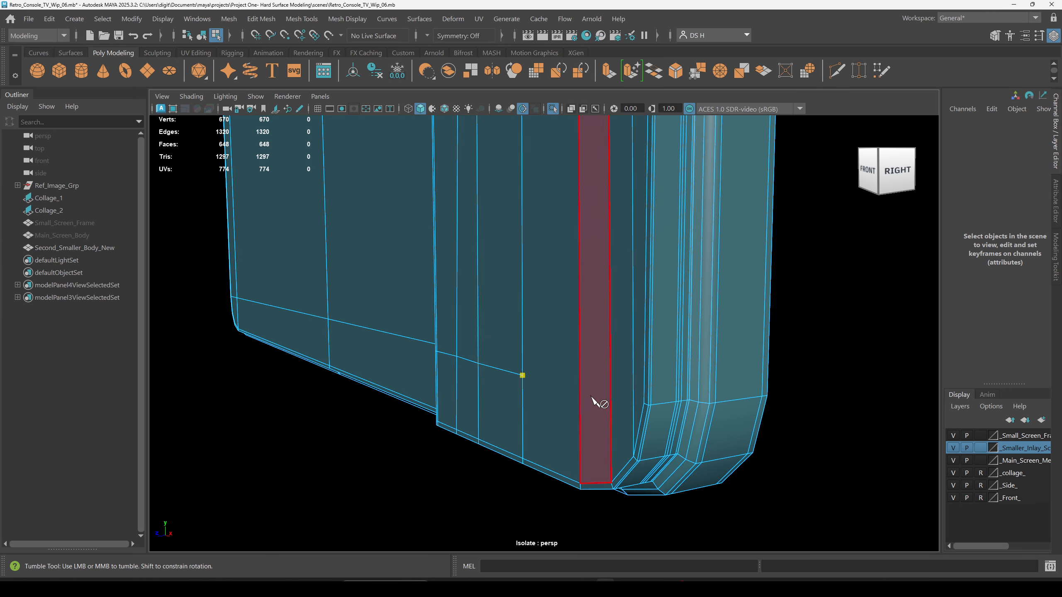
{"action": "left_click_drag", "start_coordinate": [592, 422], "coordinate": [721, 398], "text": "alt"}
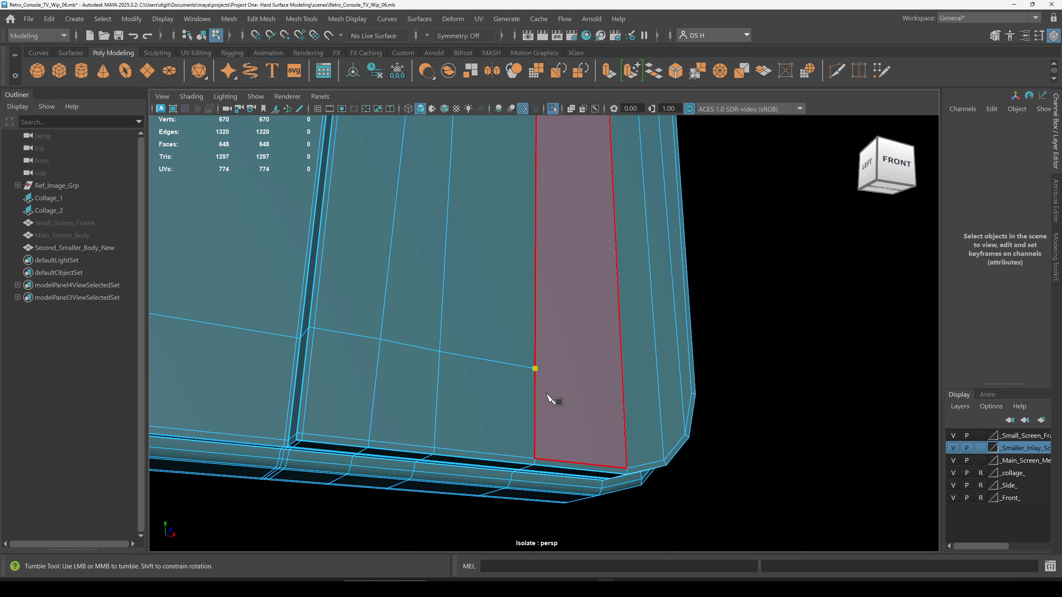
Pull the cut's end vertex outward from the raised panel as a test and undo the move.
{"action": "key", "text": "w"}
{"action": "left_click", "coordinate": [534, 369]}
{"action": "left_click_drag", "start_coordinate": [567, 372], "coordinate": [547, 233]}
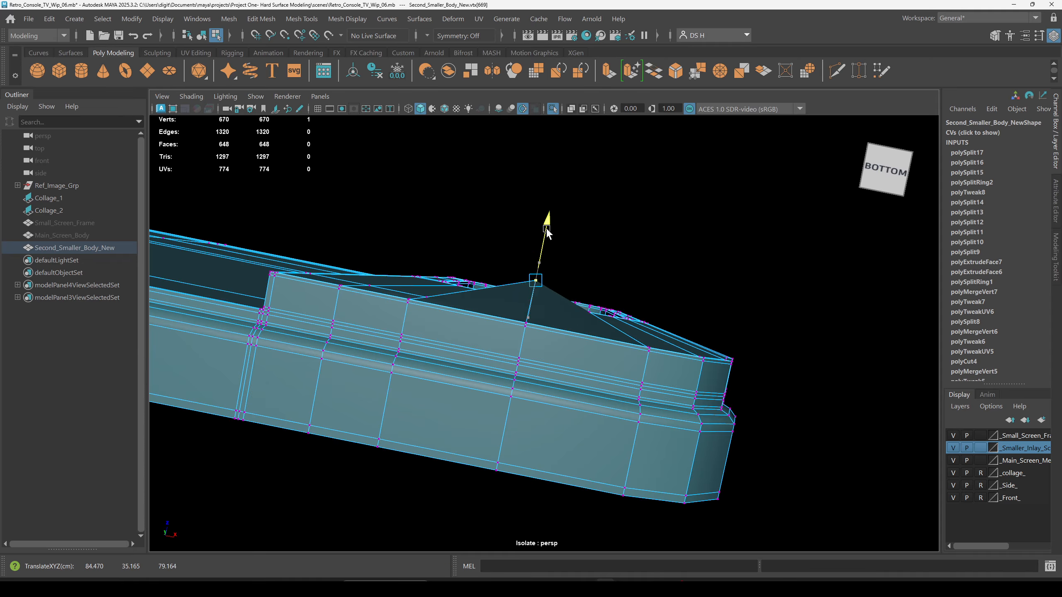
{"action": "key", "text": "ctrl+z"}
Return to object mode and delete the construction history of Second_Smaller_Body_New.
{"action": "left_click_drag", "start_coordinate": [540, 308], "coordinate": [511, 369], "text": "alt"}
{"action": "left_click", "coordinate": [798, 396]}
{"action": "key", "text": "F8"}
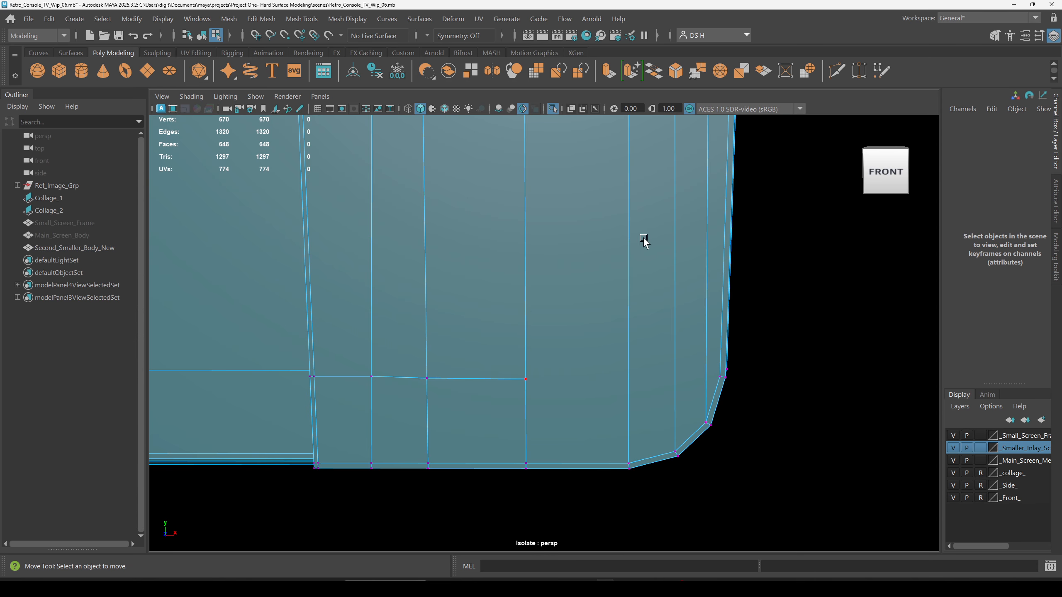
{"action": "left_click", "coordinate": [543, 234]}
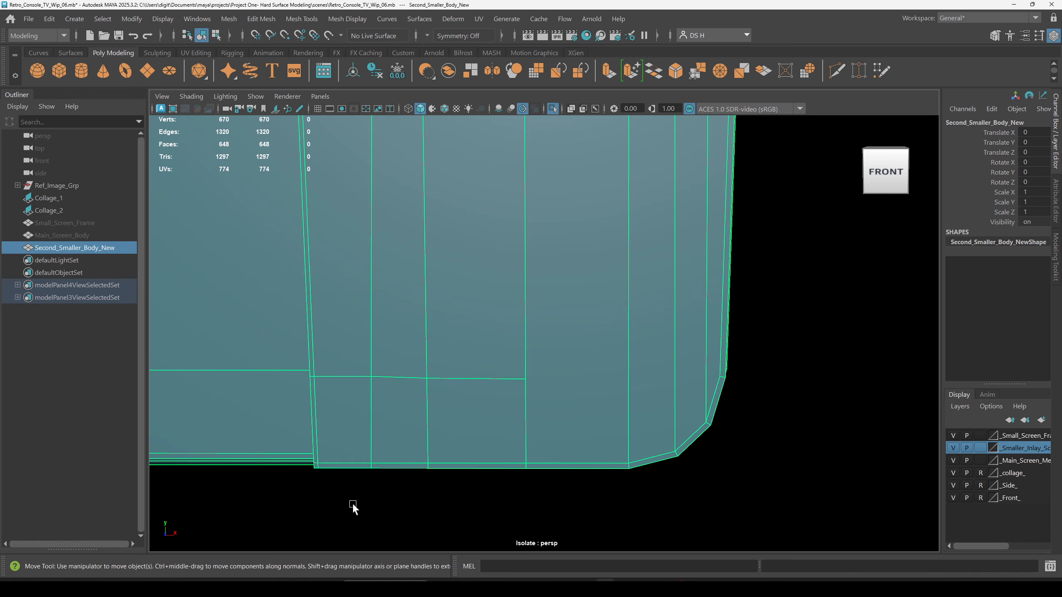
Try again to Multi-Cut from the existing cut's end vertex to the next vertical edge on the raised panel.
{"action": "left_click_drag", "start_coordinate": [353, 508], "coordinate": [704, 256], "text": "alt"}
{"action": "right_click_drag", "start_coordinate": [630, 237], "coordinate": [447, 242], "text": "shift"}
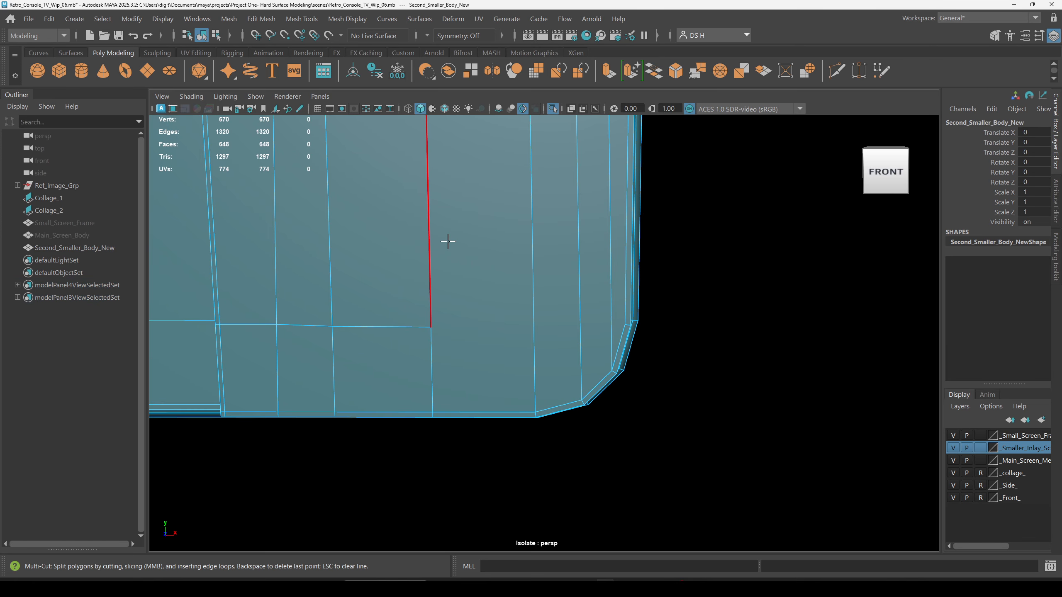
{"action": "left_click", "coordinate": [431, 328]}
{"action": "left_click_drag", "start_coordinate": [680, 307], "coordinate": [607, 368], "text": "alt"}
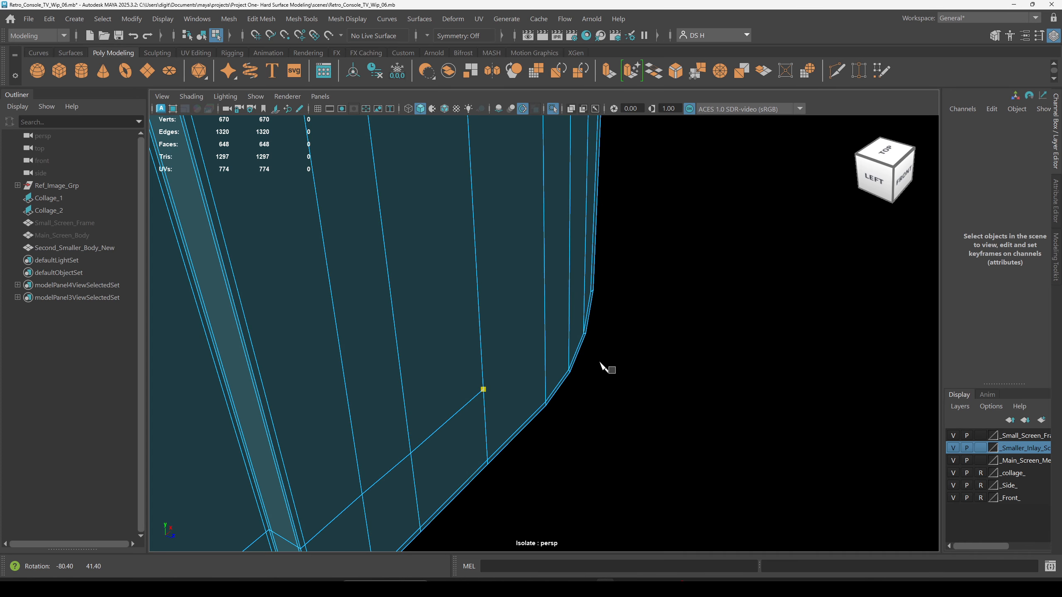
{"action": "left_click_drag", "start_coordinate": [553, 344], "coordinate": [599, 349], "text": "alt"}
{"action": "key", "text": "w"}
{"action": "left_click_drag", "start_coordinate": [514, 197], "coordinate": [524, 265], "text": "alt"}
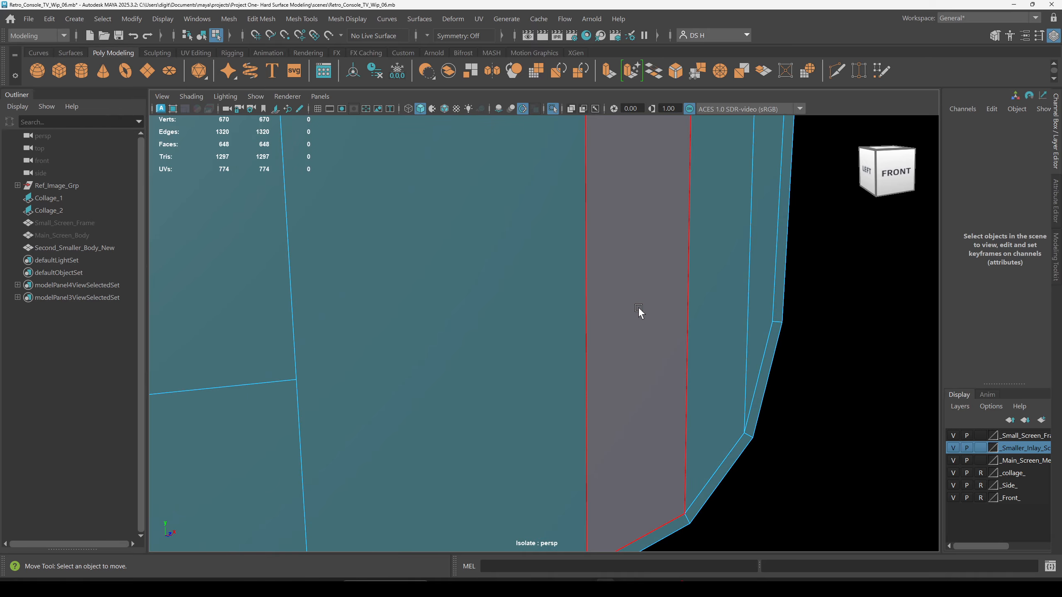
{"action": "left_click", "coordinate": [543, 290]}
{"action": "scroll", "coordinate": [832, 423], "scroll_direction": "down", "scroll_amount": 3}
{"action": "left_click", "coordinate": [817, 408]}
Try to make the missing cut in reverse, from the raised panel's next vertical edge back to the end vertex.
{"action": "left_click_drag", "start_coordinate": [818, 407], "coordinate": [505, 296], "text": "alt"}
{"action": "left_click", "coordinate": [505, 296]}
{"action": "right_click_drag", "start_coordinate": [506, 238], "coordinate": [506, 190]}
{"action": "left_click_drag", "start_coordinate": [505, 191], "coordinate": [572, 349], "text": "alt"}
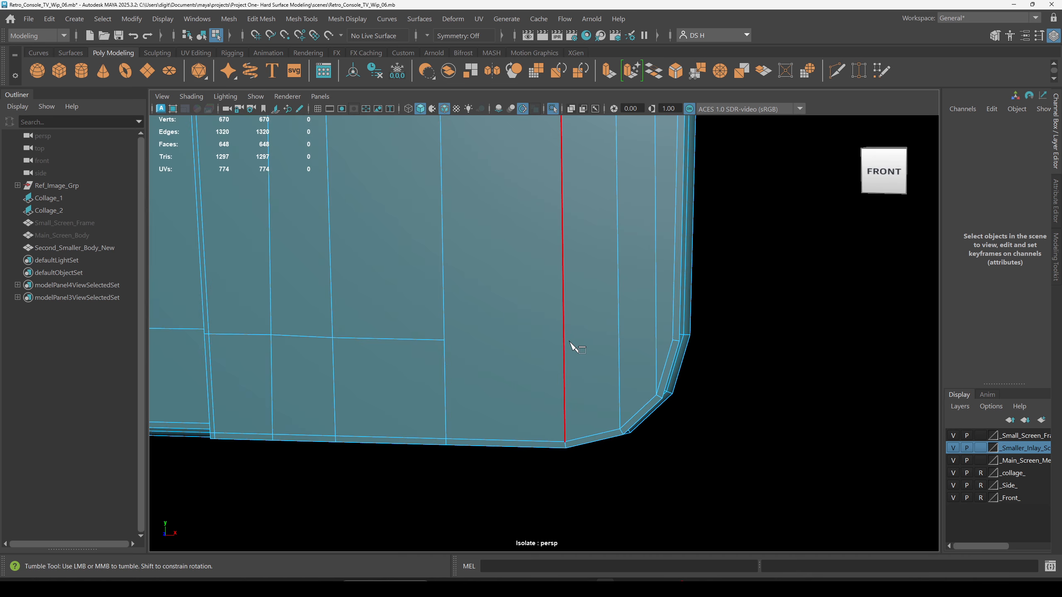
{"action": "left_click", "coordinate": [564, 343]}
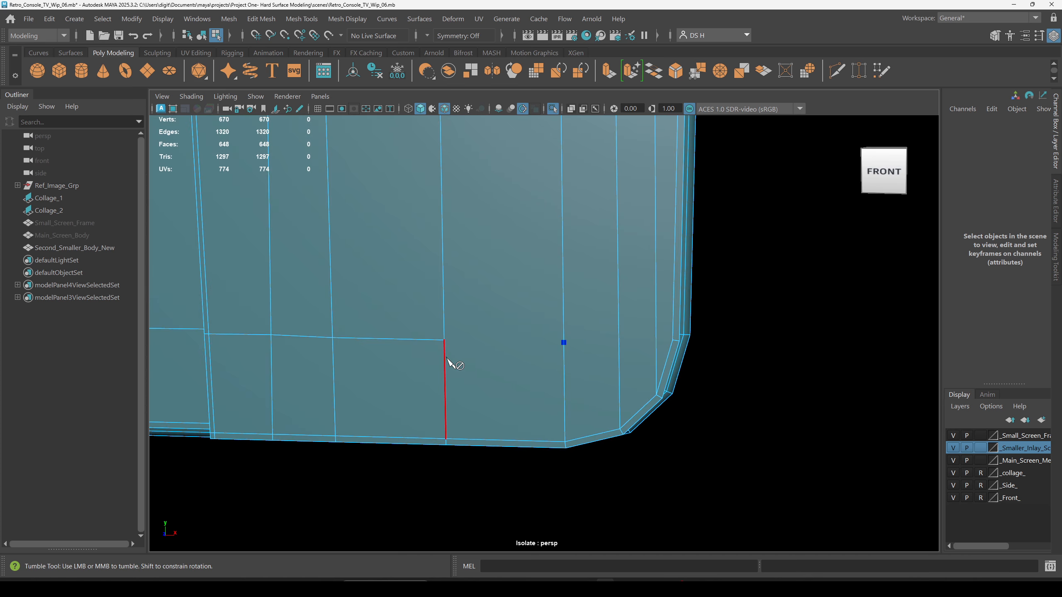
{"action": "left_click_drag", "start_coordinate": [450, 348], "coordinate": [481, 368], "text": "alt"}
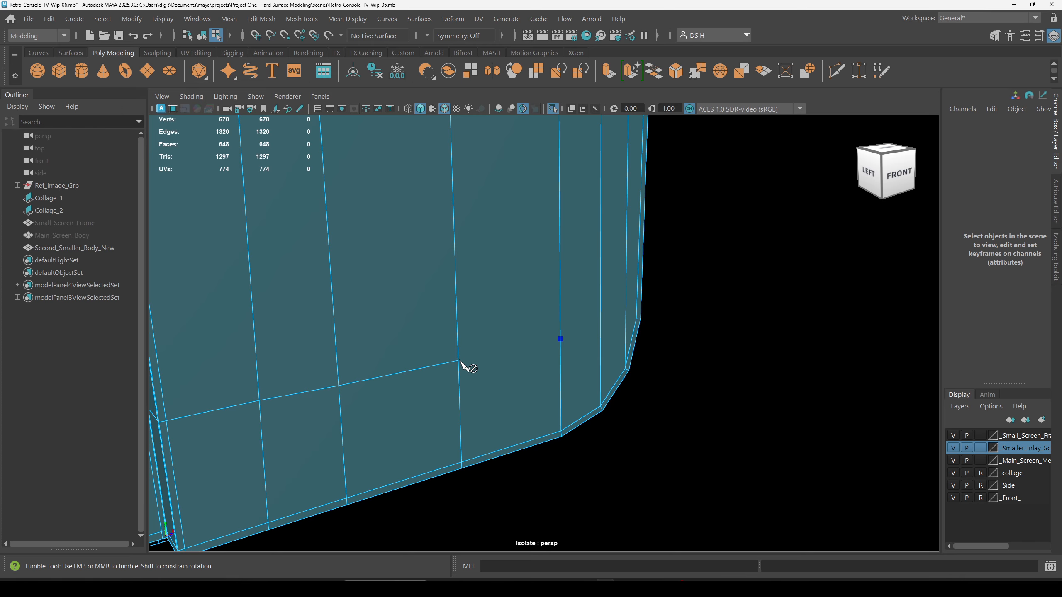
{"action": "left_click", "coordinate": [561, 432]}
{"action": "key", "text": "w"}
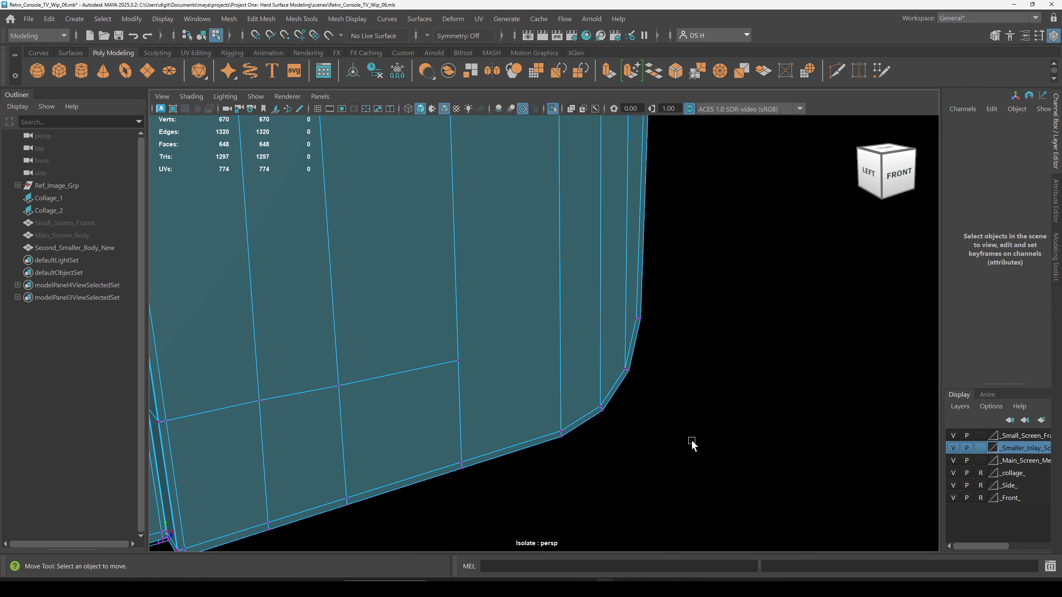
Examine the raised panel's lower corner and the unfinished horizontal cut from several angles.
{"action": "left_click", "coordinate": [470, 373]}
{"action": "left_click_drag", "start_coordinate": [596, 349], "coordinate": [531, 392], "text": "alt"}
{"action": "left_click", "coordinate": [706, 359]}
{"action": "left_click_drag", "start_coordinate": [706, 359], "coordinate": [597, 399], "text": "alt"}
{"action": "left_click", "coordinate": [597, 188]}
{"action": "key", "text": "w"}
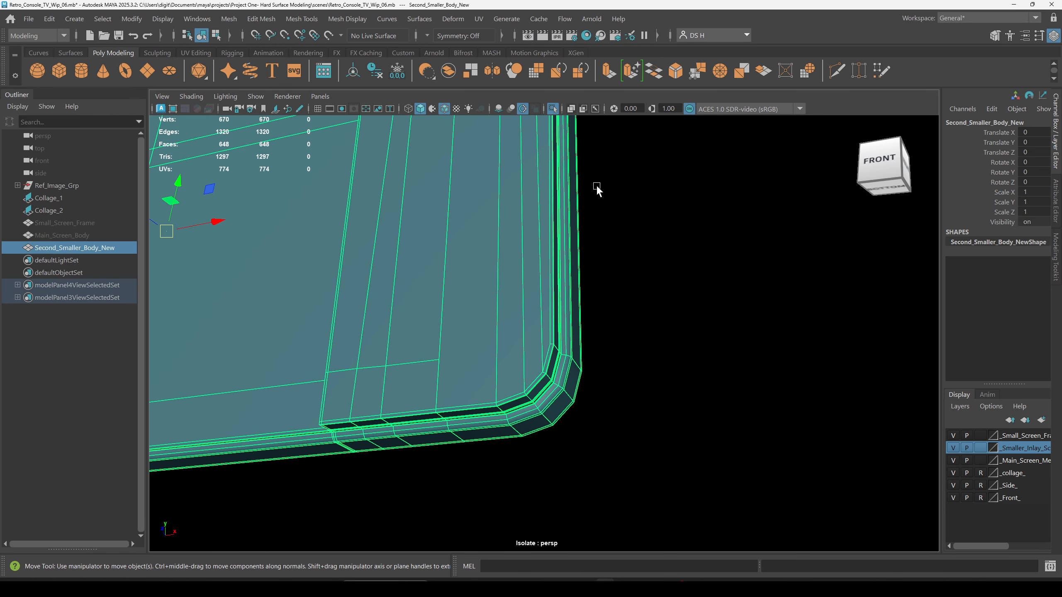
{"action": "left_click_drag", "start_coordinate": [491, 289], "coordinate": [491, 398], "text": "alt"}
{"action": "right_click_drag", "start_coordinate": [490, 398], "coordinate": [493, 291]}
{"action": "right_click_drag", "start_coordinate": [605, 281], "coordinate": [574, 228], "text": "alt"}
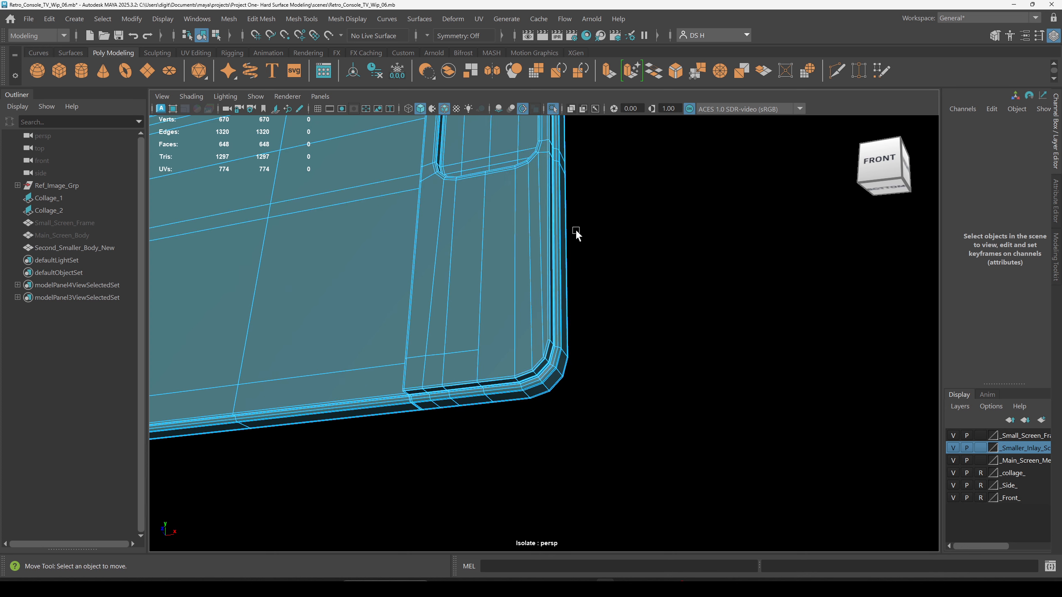
Marquee-select the raised panel's vertical edge beyond the cut's end in wireframe to check whether it is doubled.
{"action": "right_click_drag", "start_coordinate": [475, 238], "coordinate": [528, 389], "text": "alt"}
{"action": "right_click_drag", "start_coordinate": [498, 328], "coordinate": [395, 229]}
{"action": "left_click", "coordinate": [595, 187]}
{"action": "mouse_move", "coordinate": [463, 228]}
{"action": "right_mouse_down", "text": "shift"}
{"action": "mouse_move", "coordinate": [463, 301]}
{"action": "mouse_move", "coordinate": [292, 243]}
{"action": "mouse_move", "coordinate": [462, 228]}
{"action": "mouse_move", "coordinate": [456, 235]}
{"action": "right_mouse_up", "text": "shift"}
{"action": "key", "text": "F10"}
{"action": "key", "text": "4"}
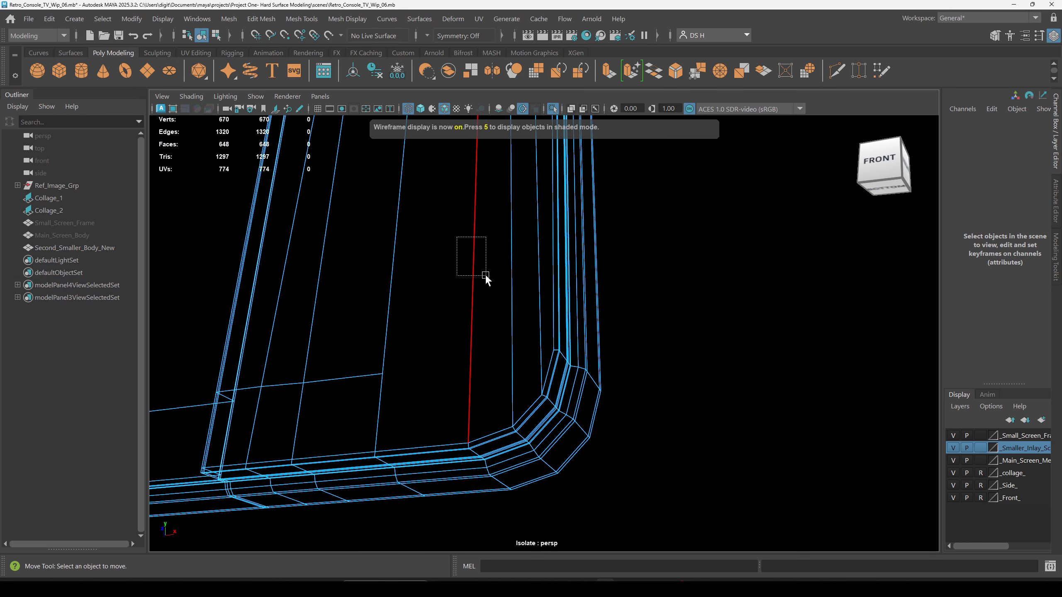
{"action": "left_click_drag", "start_coordinate": [485, 275], "coordinate": [485, 276]}
{"action": "left_click_drag", "start_coordinate": [311, 140], "coordinate": [640, 355], "text": "alt"}
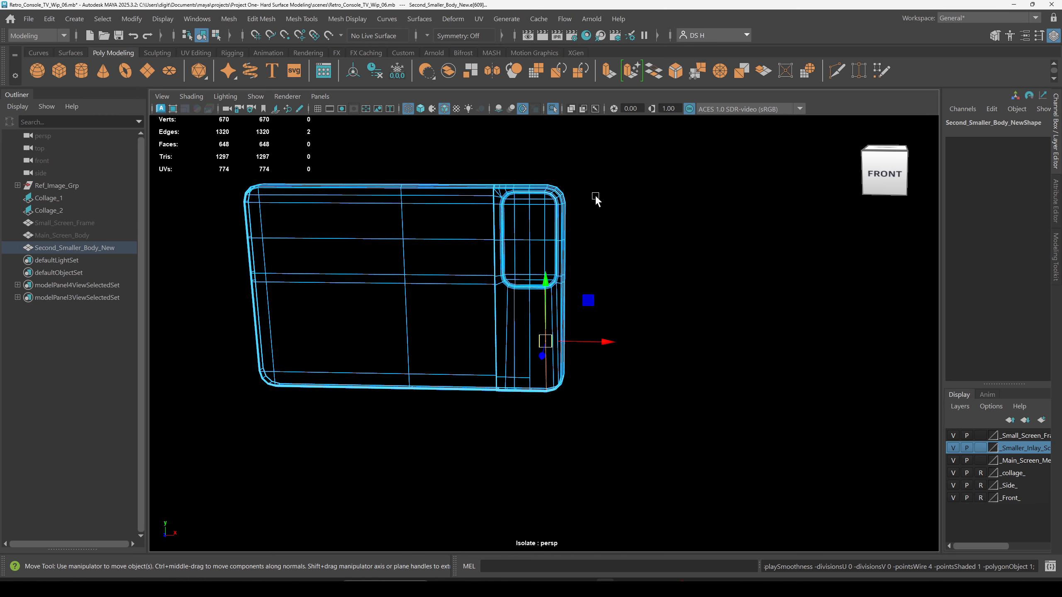
Select one copy of that vertical edge in shaded display and test moving it sideways.
{"action": "key", "text": "5"}
{"action": "mouse_move", "coordinate": [514, 299]}
{"action": "right_mouse_down", "text": "alt"}
{"action": "mouse_move", "coordinate": [697, 364]}
{"action": "mouse_move", "coordinate": [670, 335]}
{"action": "right_mouse_up", "text": "alt"}
{"action": "left_click", "coordinate": [633, 293]}
{"action": "left_click", "coordinate": [539, 260]}
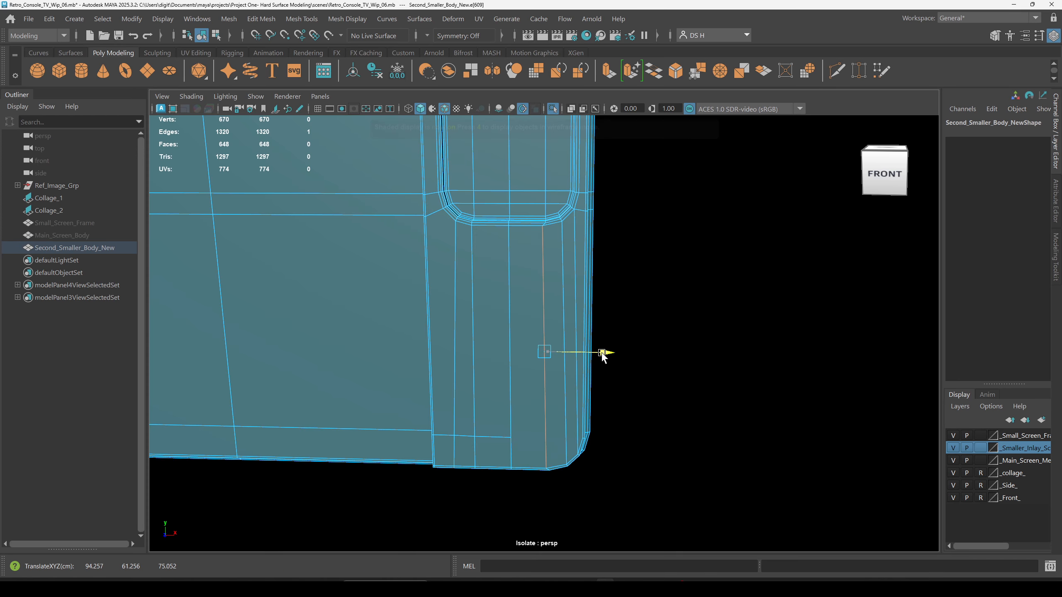
{"action": "mouse_move", "coordinate": [601, 353]}
{"action": "left_mouse_down"}
{"action": "mouse_move", "coordinate": [581, 353]}
{"action": "mouse_move", "coordinate": [606, 356]}
{"action": "mouse_move", "coordinate": [602, 365]}
{"action": "mouse_move", "coordinate": [291, 315]}
{"action": "mouse_move", "coordinate": [360, 201]}
{"action": "mouse_move", "coordinate": [470, 178]}
{"action": "mouse_move", "coordinate": [456, 315]}
{"action": "mouse_move", "coordinate": [577, 309]}
{"action": "mouse_move", "coordinate": [543, 486]}
{"action": "left_mouse_up"}
{"action": "key", "text": "4"}
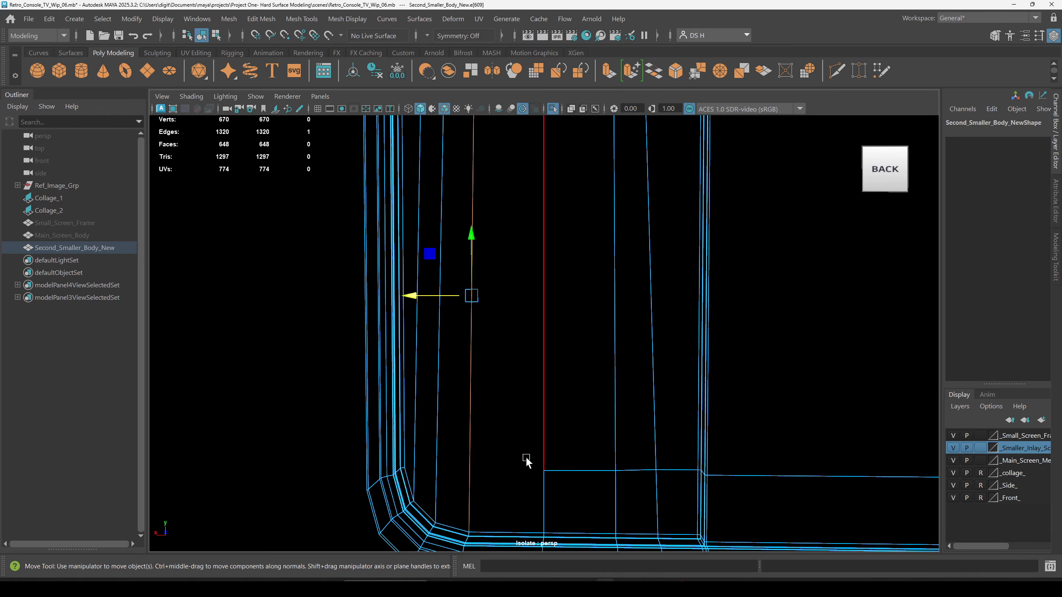
Select the raised panel's vertical edges one after another in wireframe from behind and check each for a stacked duplicate.
{"action": "left_click_drag", "start_coordinate": [619, 319], "coordinate": [493, 293], "text": "alt"}
{"action": "left_click", "coordinate": [493, 293]}
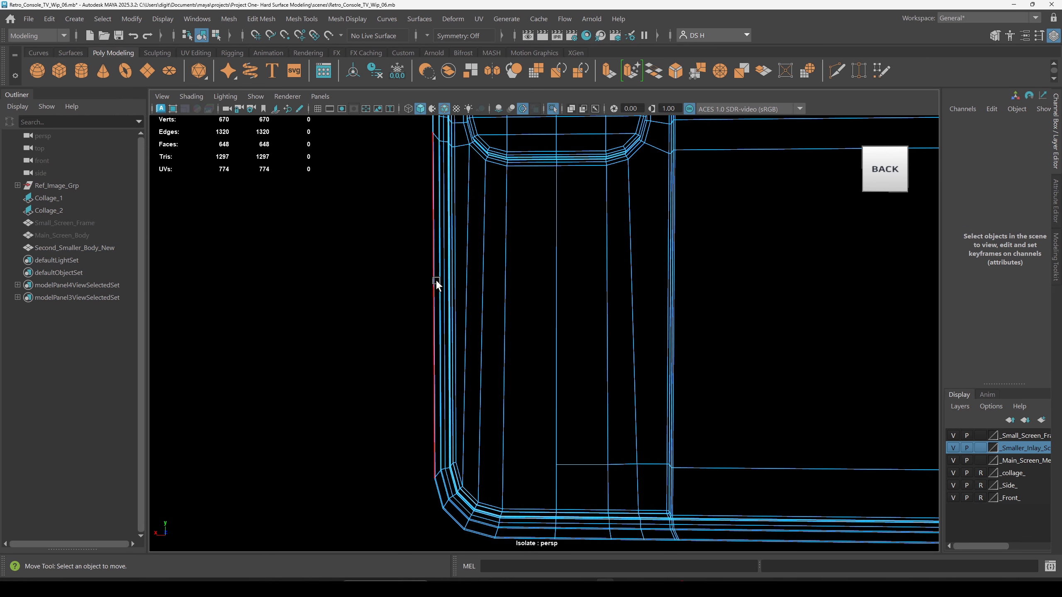
{"action": "left_click_drag", "start_coordinate": [538, 212], "coordinate": [580, 256]}
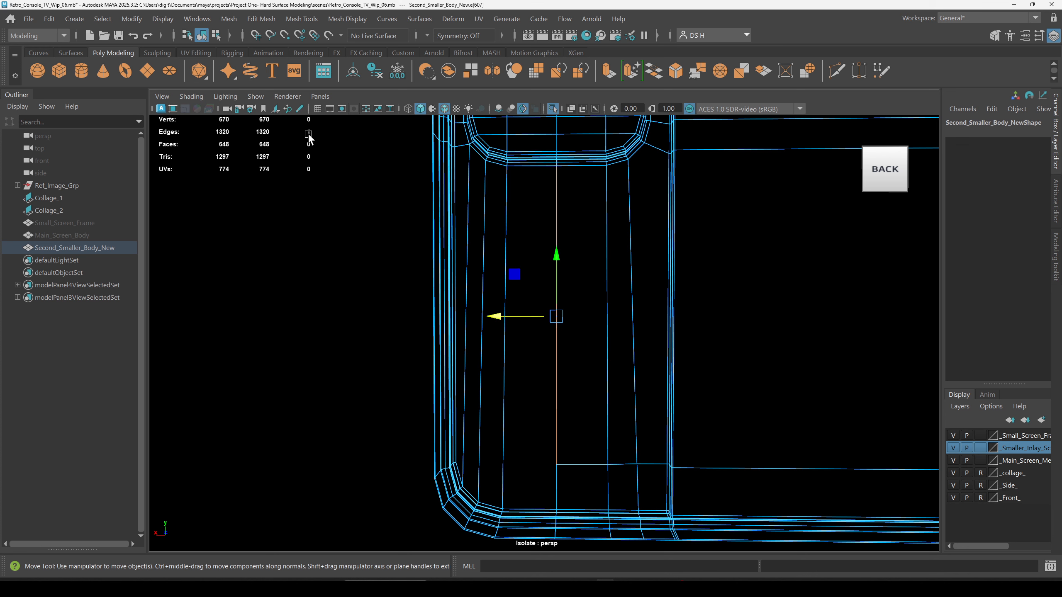
{"action": "left_click", "coordinate": [605, 218]}
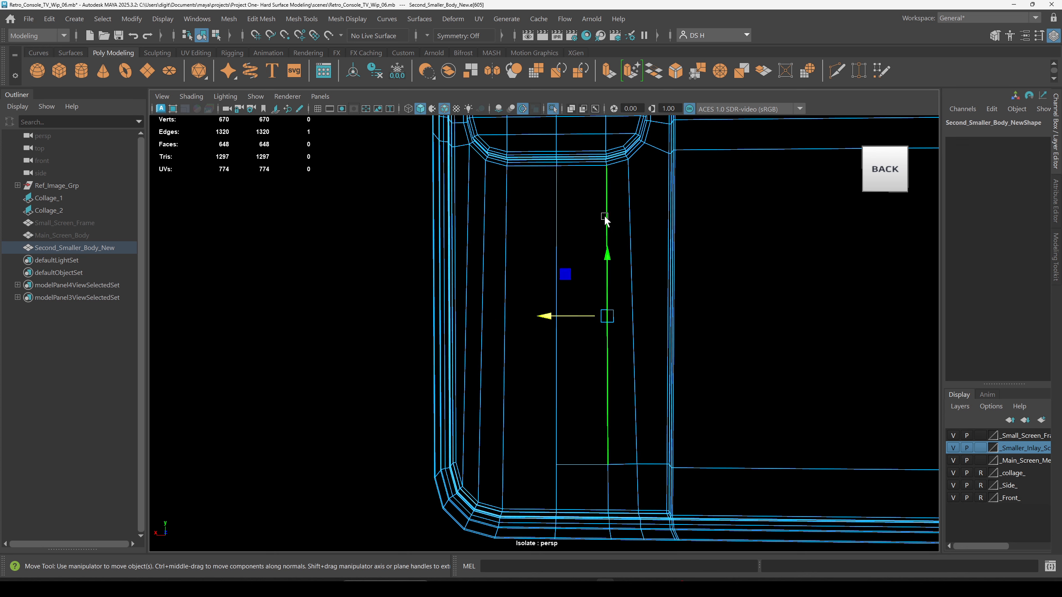
{"action": "left_click_drag", "start_coordinate": [620, 188], "coordinate": [651, 238]}
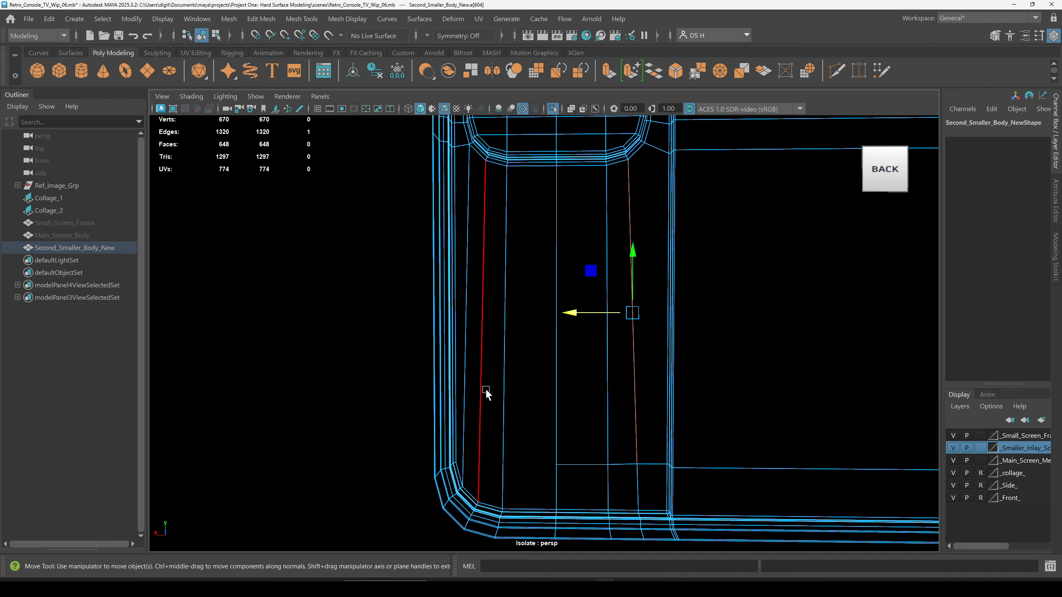
{"action": "left_click_drag", "start_coordinate": [496, 367], "coordinate": [534, 419]}
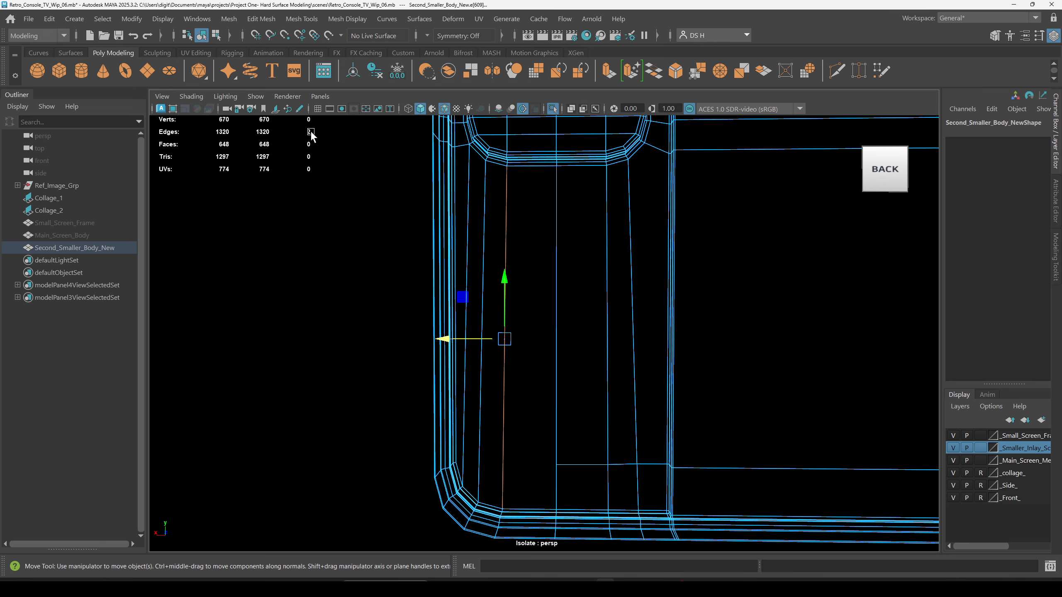
{"action": "left_click", "coordinate": [485, 389]}
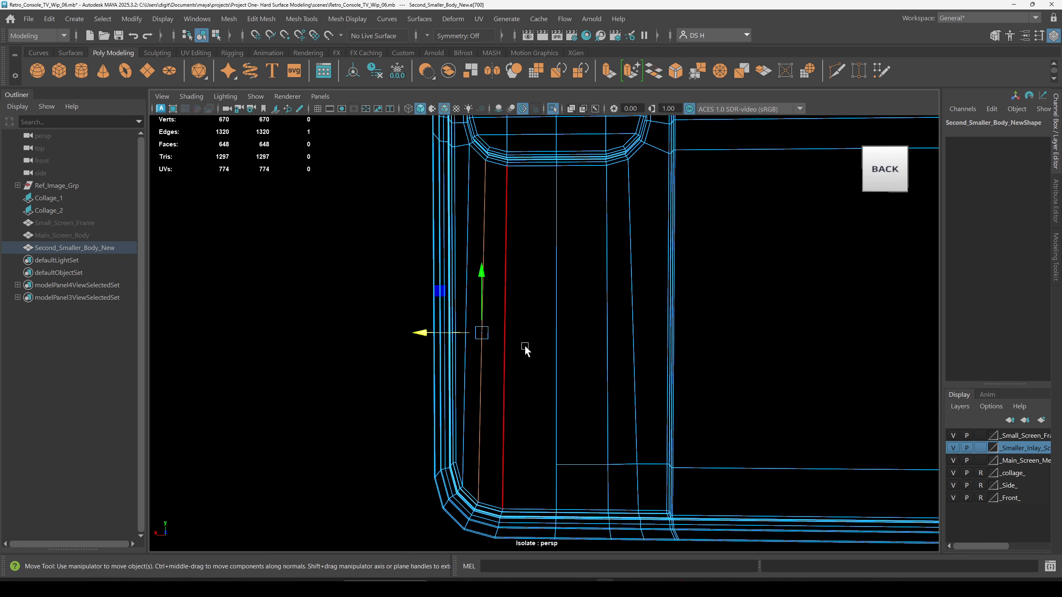
{"action": "left_click", "coordinate": [505, 238]}
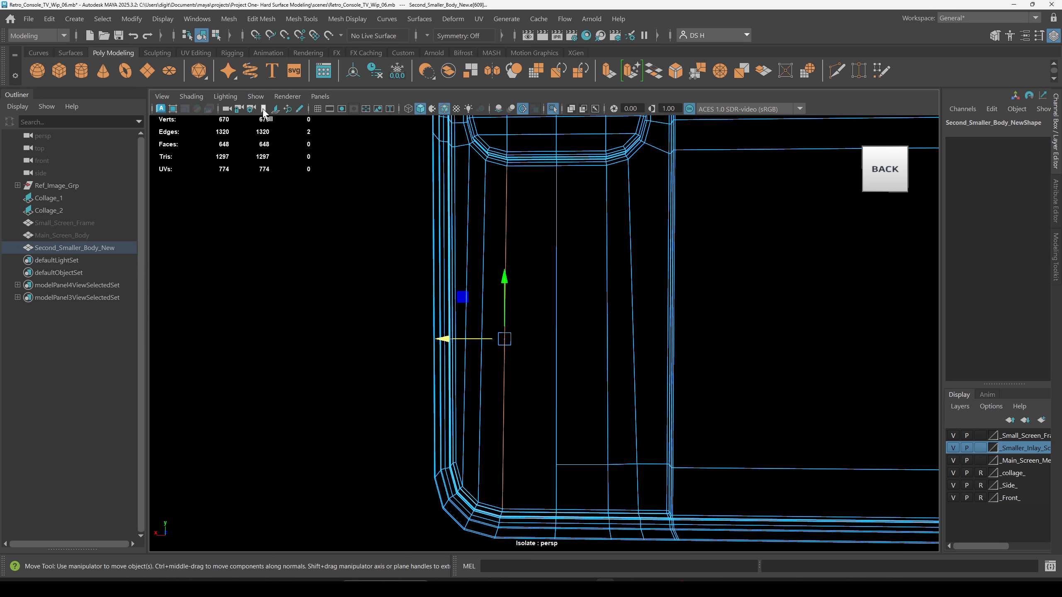
Try to merge the doubled vertical edge with Sew Edge at tolerances of 1, 2, 10, 100 and .05.
{"action": "right_click_drag", "start_coordinate": [327, 305], "coordinate": [427, 212], "text": "shift"}
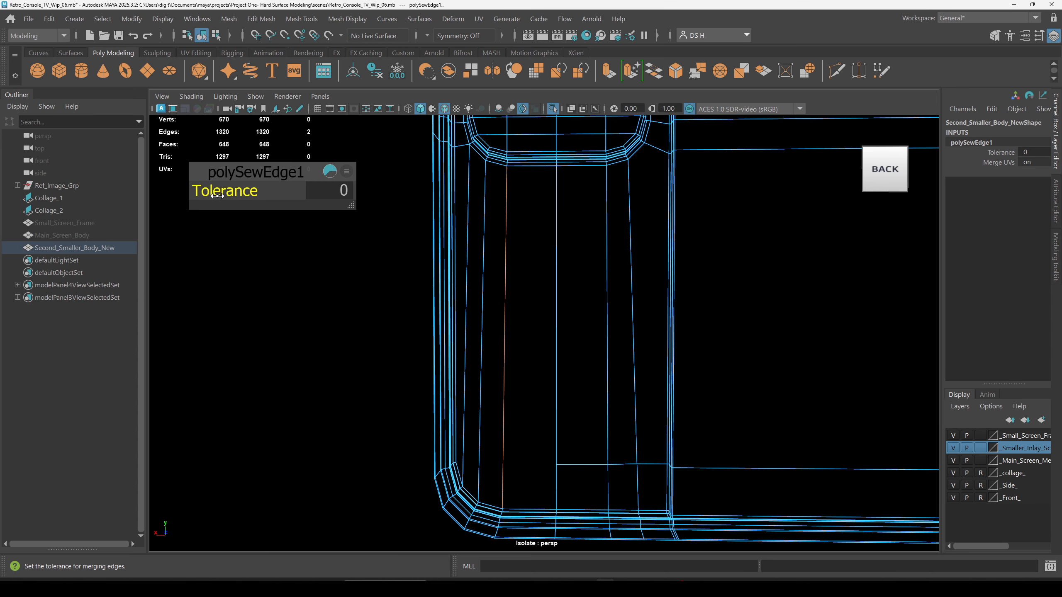
{"action": "left_click_drag", "start_coordinate": [217, 195], "coordinate": [822, 203]}
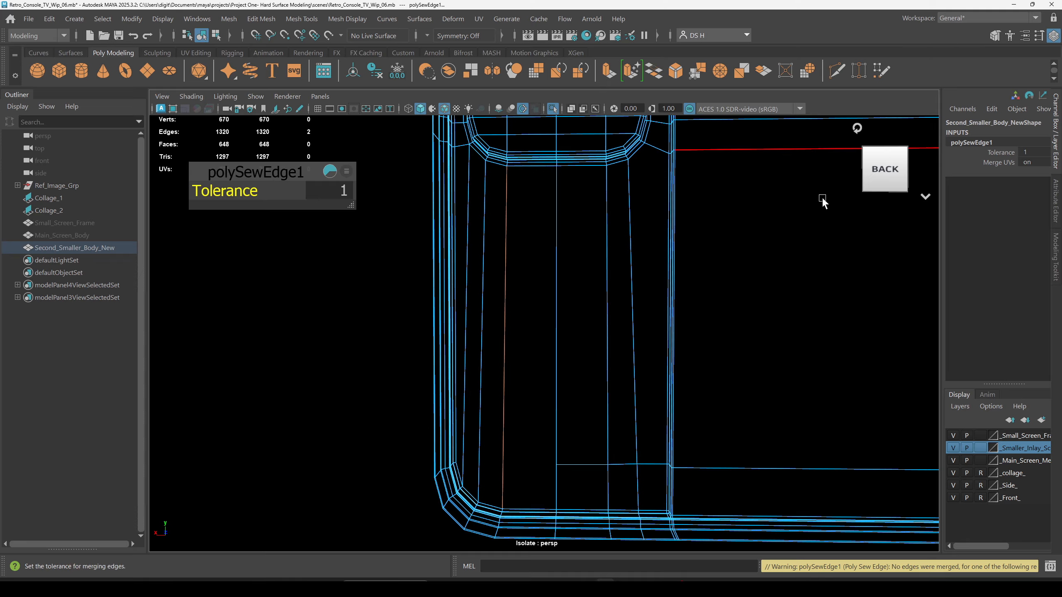
{"action": "left_click_drag", "start_coordinate": [852, 572], "coordinate": [1061, 571]}
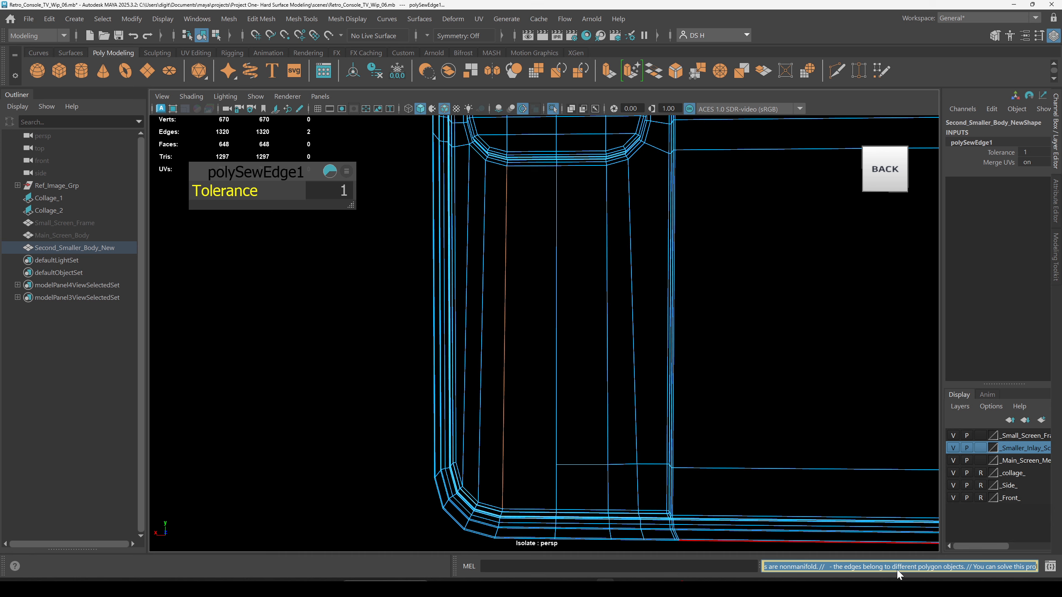
{"action": "left_click", "coordinate": [329, 193]}
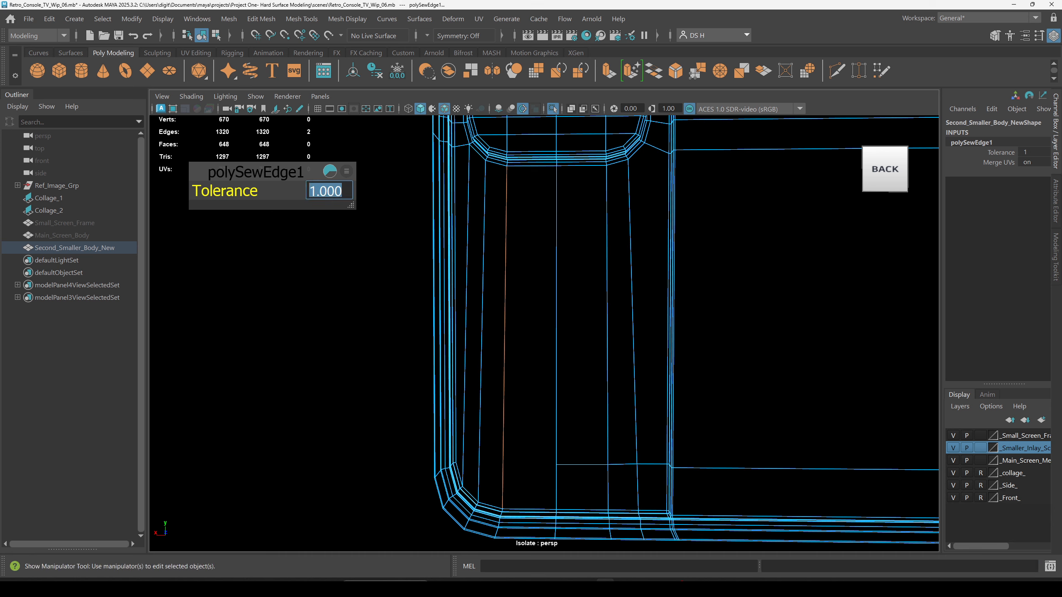
{"action": "type", "text": "2"}
{"action": "key", "text": "Return"}
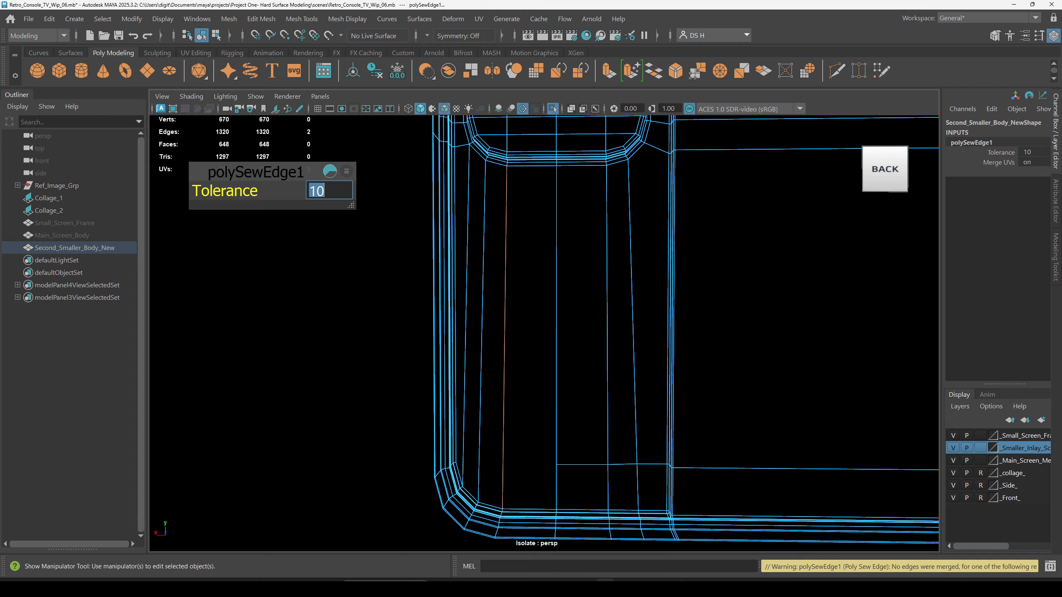
{"action": "type", "text": "100"}
{"action": "key", "text": "Return"}
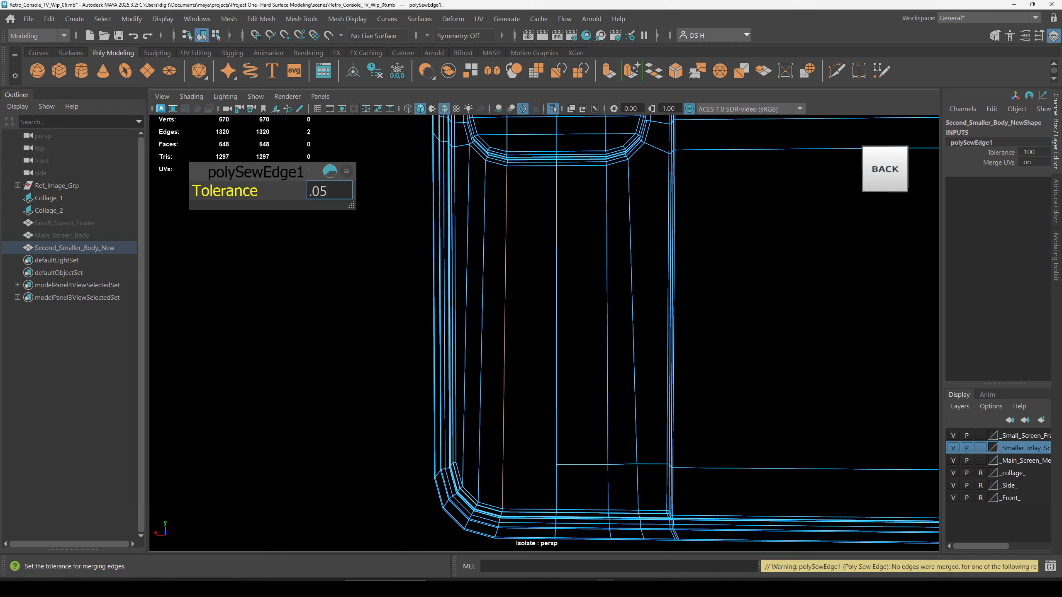
{"action": "type", "text": ".05"}
{"action": "key", "text": "Return"}
{"action": "left_click", "coordinate": [301, 292]}
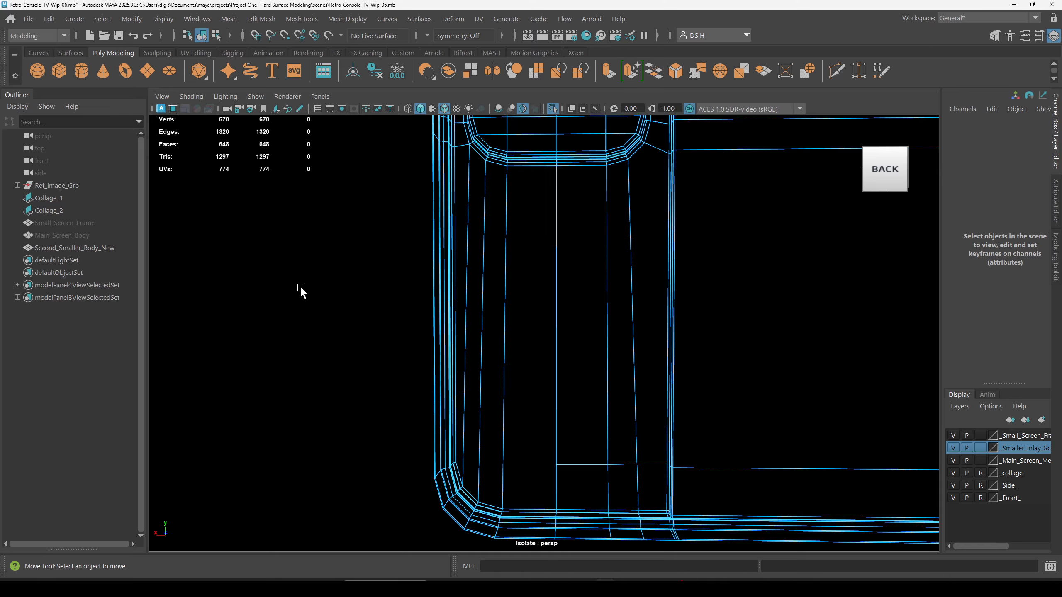
Marquee-select the vertical edges below the inlay again in wireframe to recheck them for duplicates.
{"action": "key", "text": "5"}
{"action": "left_click_drag", "start_coordinate": [654, 322], "coordinate": [550, 322], "text": "alt"}
{"action": "key", "text": "4"}
{"action": "left_click", "coordinate": [550, 322]}
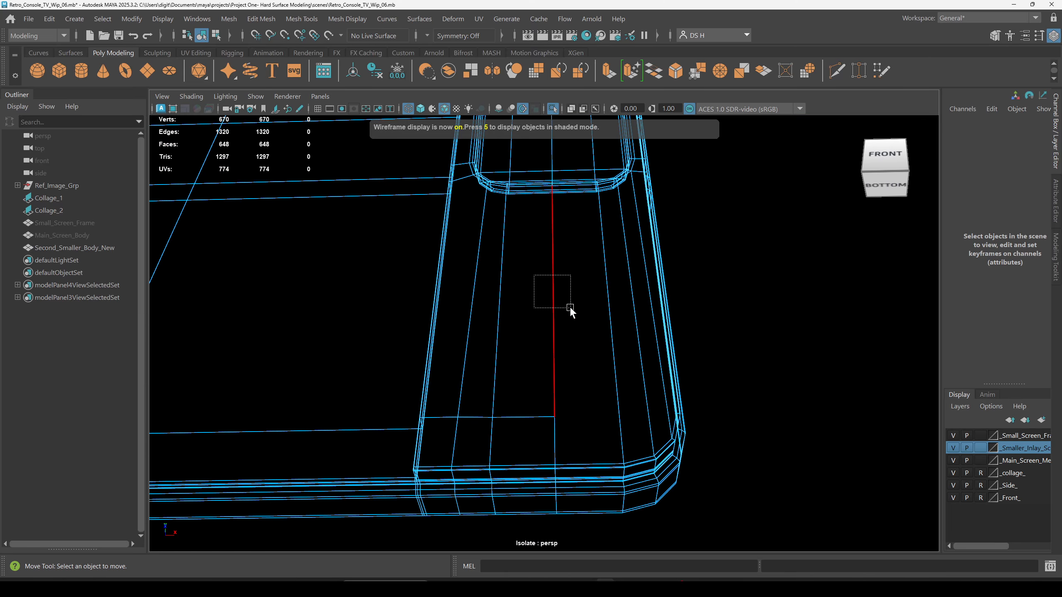
{"action": "left_click", "coordinate": [676, 333]}
{"action": "left_click", "coordinate": [601, 346]}
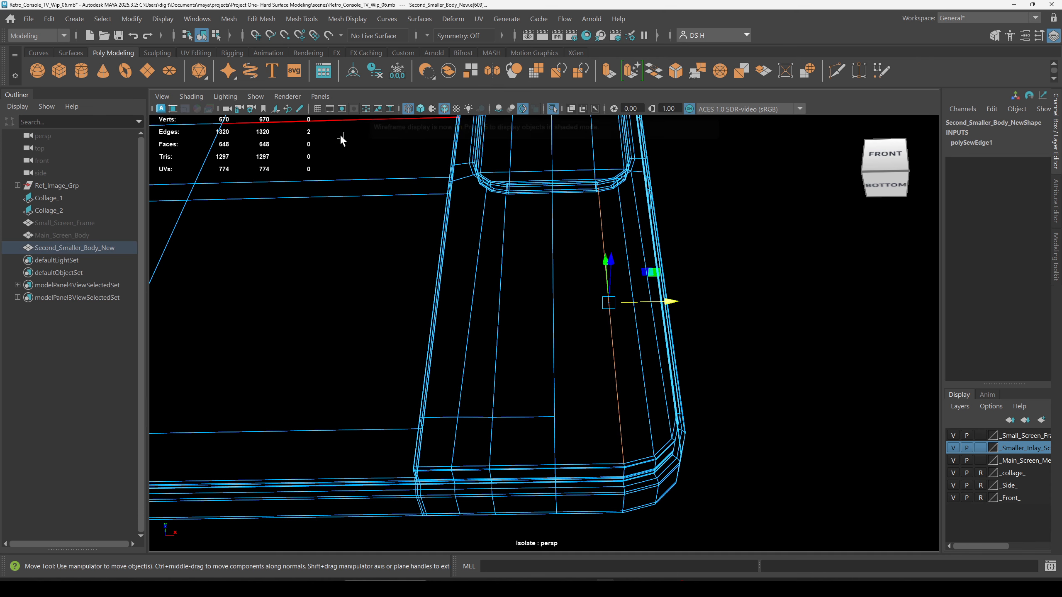
{"action": "key", "text": "5"}
{"action": "mouse_move", "coordinate": [602, 350]}
{"action": "left_mouse_down", "text": "alt"}
{"action": "mouse_move", "coordinate": [690, 317]}
{"action": "mouse_move", "coordinate": [692, 339]}
{"action": "left_mouse_up", "text": "alt"}
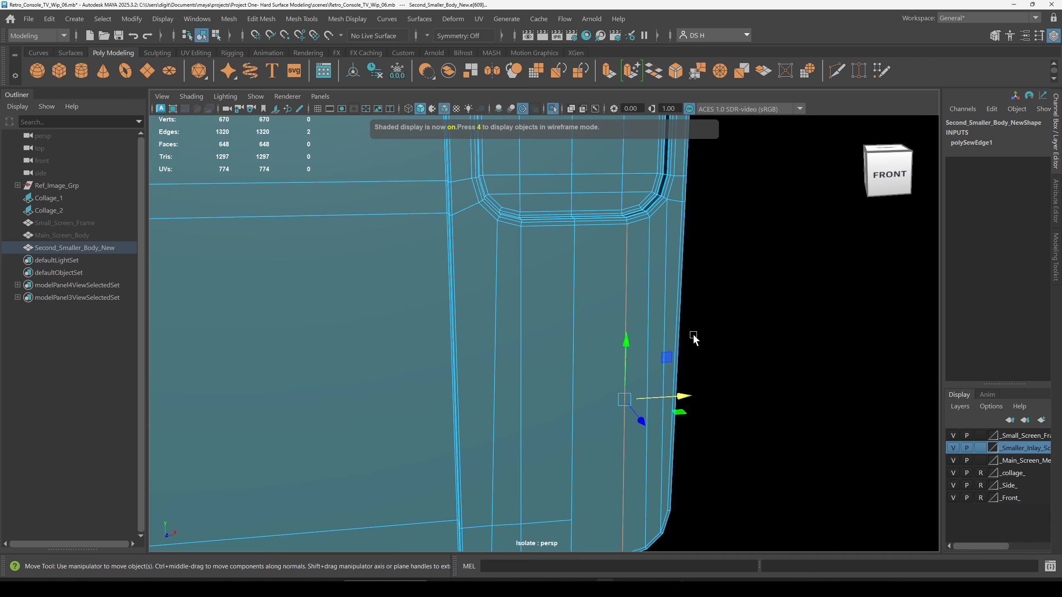
Check the face strip beside the doubled vertical edge for overlapping geometry using face selection in wireframe.
{"action": "key", "text": "F11"}
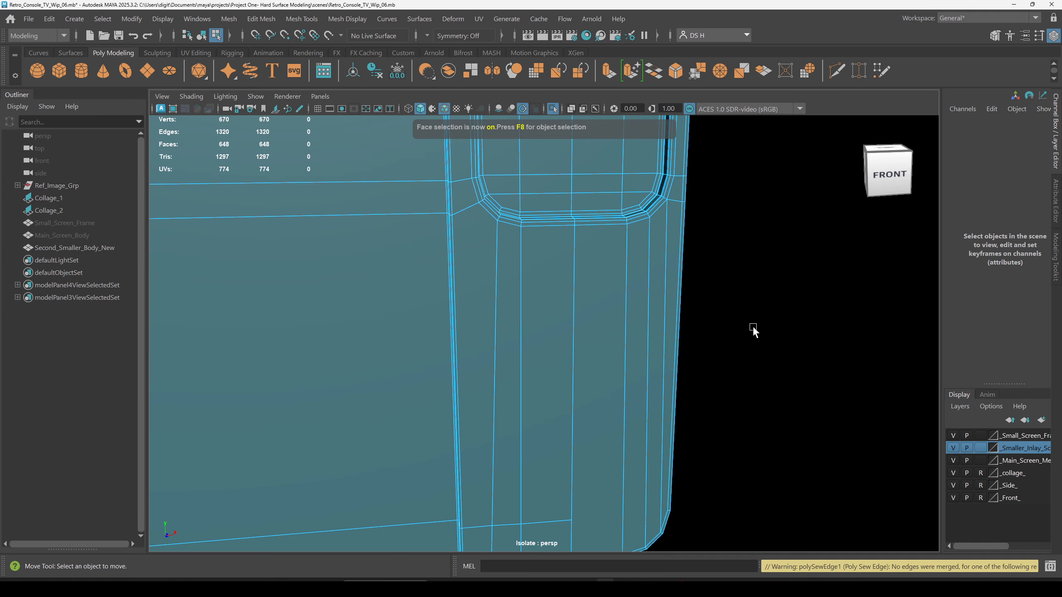
{"action": "key", "text": "4"}
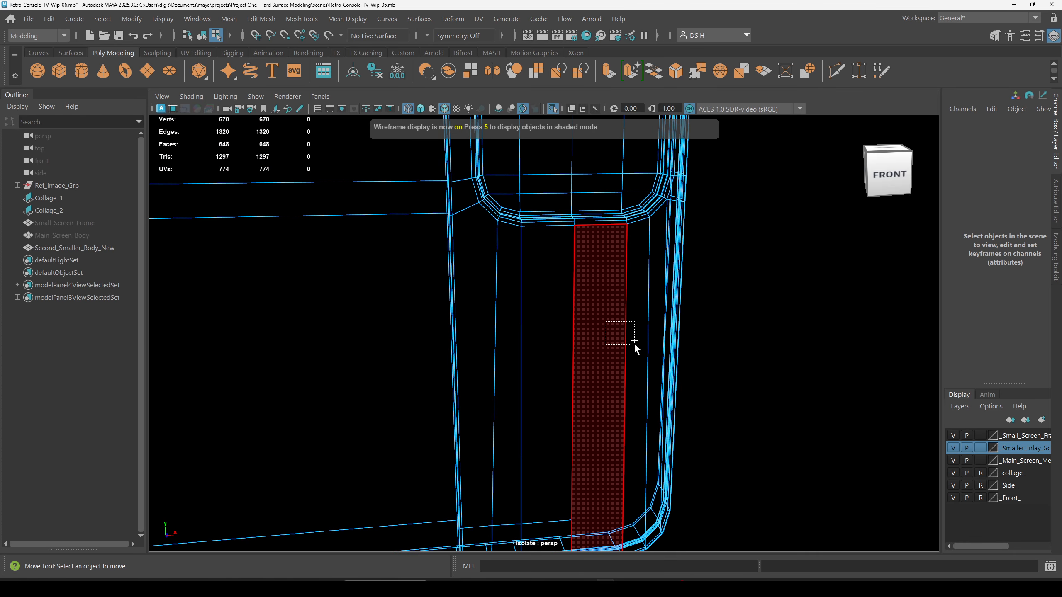
{"action": "left_click", "coordinate": [613, 397]}
{"action": "left_click", "coordinate": [764, 340]}
{"action": "left_click_drag", "start_coordinate": [598, 287], "coordinate": [634, 320]}
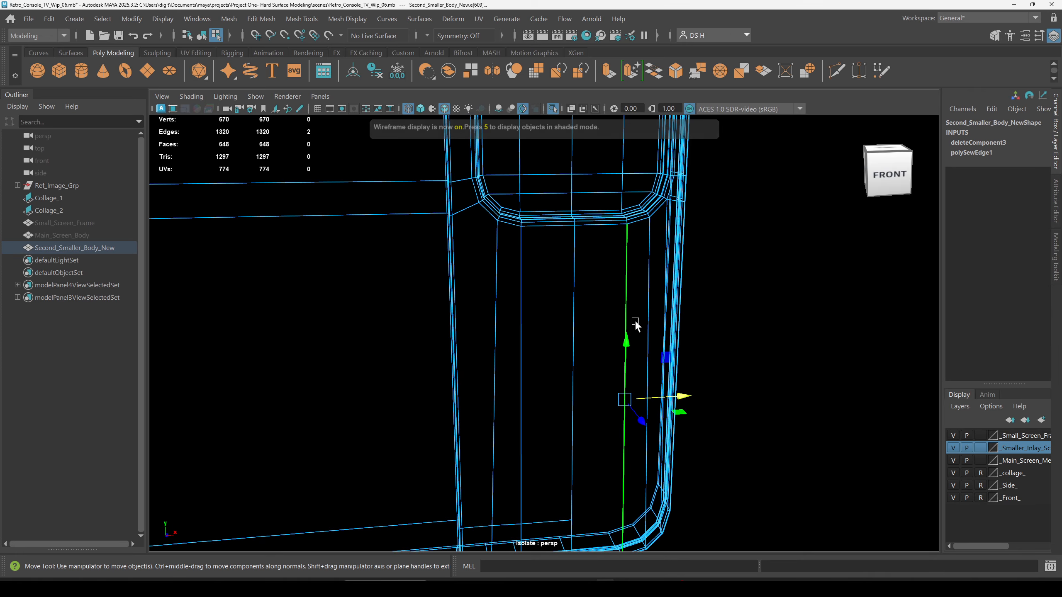
{"action": "key", "text": "5"}
{"action": "left_click", "coordinate": [783, 362]}
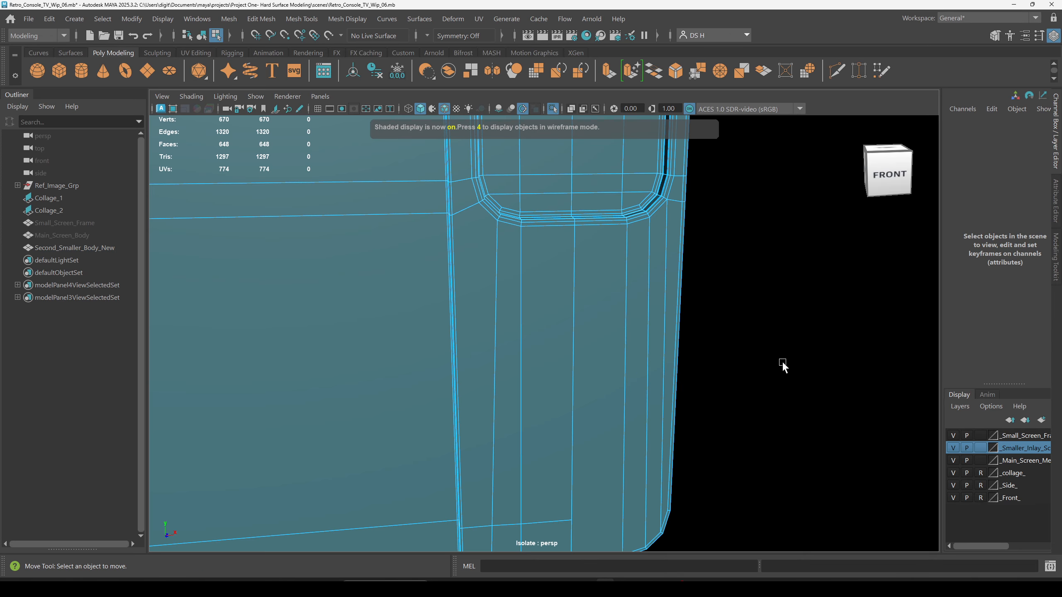
Marquee-select the vertices at the vertical edges' lower ends and at the cut's end to check for stacked vertices.
{"action": "left_click_drag", "start_coordinate": [783, 363], "coordinate": [644, 329], "text": "alt"}
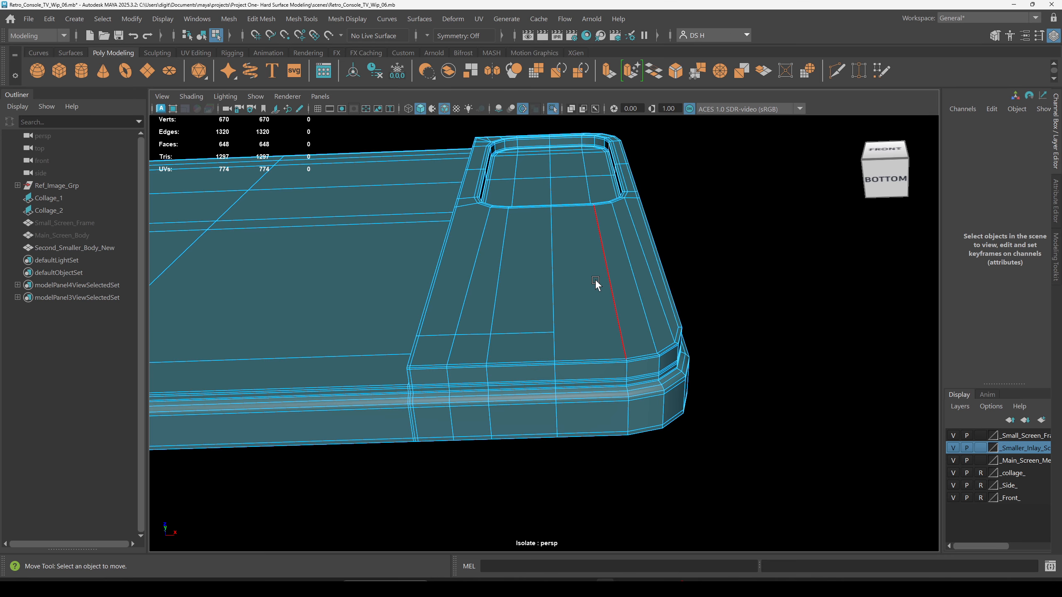
{"action": "right_click_drag", "start_coordinate": [595, 279], "coordinate": [487, 247]}
{"action": "scroll", "coordinate": [632, 358], "scroll_direction": "up", "scroll_amount": 5}
{"action": "key", "text": "4"}
{"action": "left_click_drag", "start_coordinate": [580, 253], "coordinate": [596, 263]}
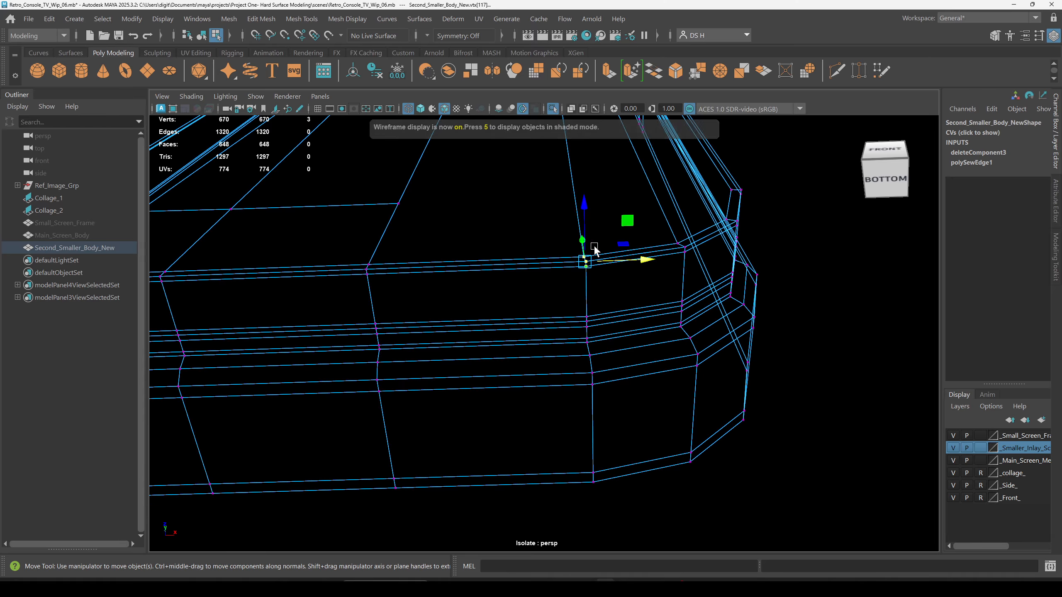
{"action": "left_click_drag", "start_coordinate": [599, 333], "coordinate": [688, 292], "text": "alt"}
{"action": "left_click_drag", "start_coordinate": [521, 247], "coordinate": [603, 305]}
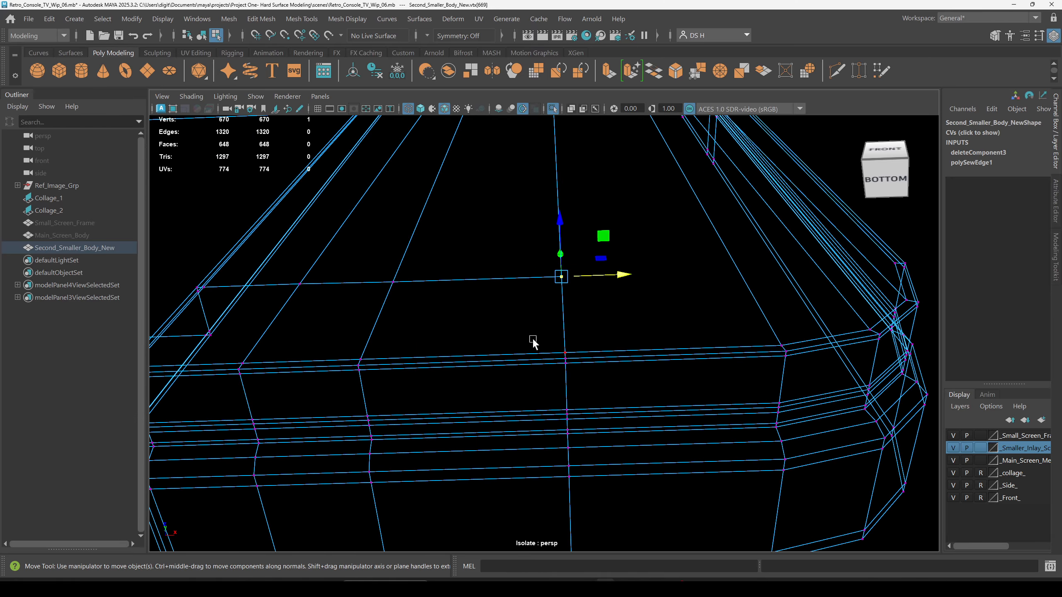
{"action": "left_click_drag", "start_coordinate": [532, 341], "coordinate": [598, 373]}
Inspect the vertices where the vertical edge below the cut's end meets the panel's lower rim for duplicates.
{"action": "right_click_drag", "start_coordinate": [644, 356], "coordinate": [744, 429], "text": "alt"}
{"action": "key", "text": "q"}
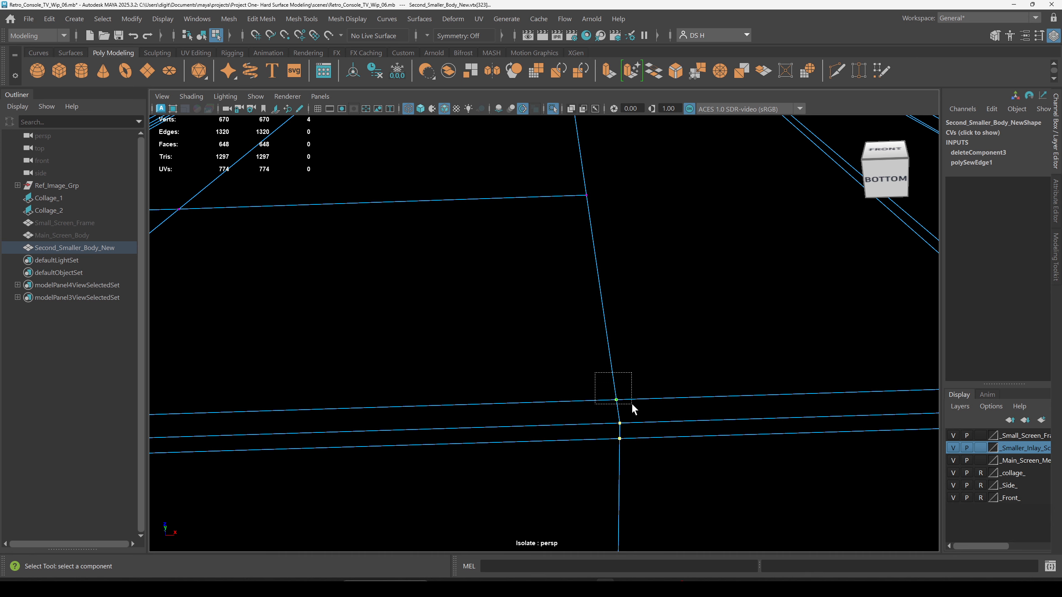
{"action": "left_click_drag", "start_coordinate": [632, 406], "coordinate": [635, 407]}
{"action": "mouse_move", "coordinate": [621, 403]}
{"action": "right_mouse_down", "text": "alt"}
{"action": "mouse_move", "coordinate": [559, 386]}
{"action": "mouse_move", "coordinate": [631, 394]}
{"action": "right_mouse_up", "text": "alt"}
{"action": "key", "text": "w"}
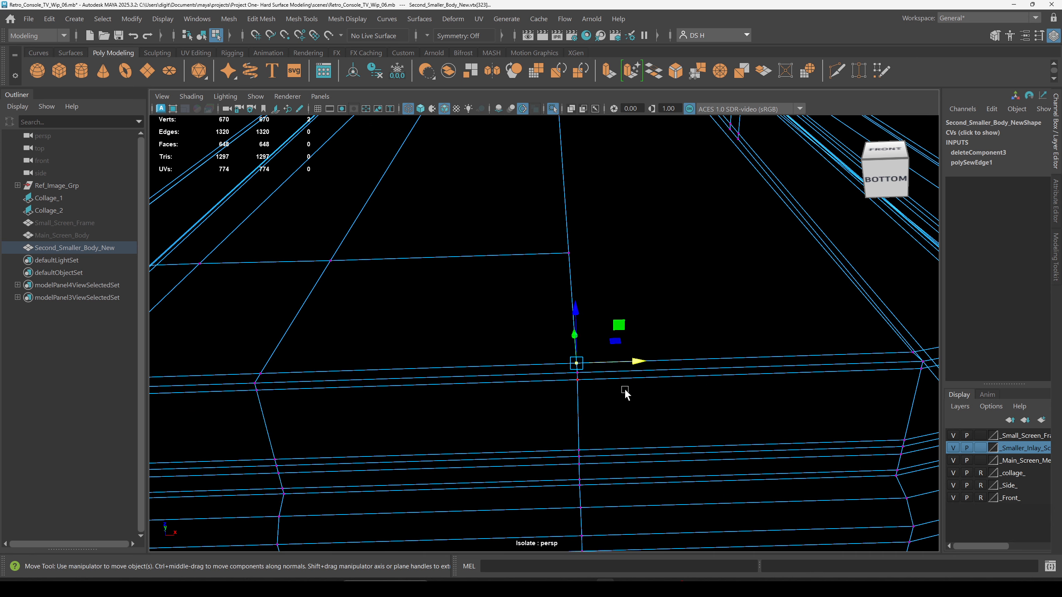
Select a single one of the stacked vertices at that edge's rim intersection and frame it for a close inspection.
{"action": "key", "text": "5"}
{"action": "left_click", "coordinate": [568, 363]}
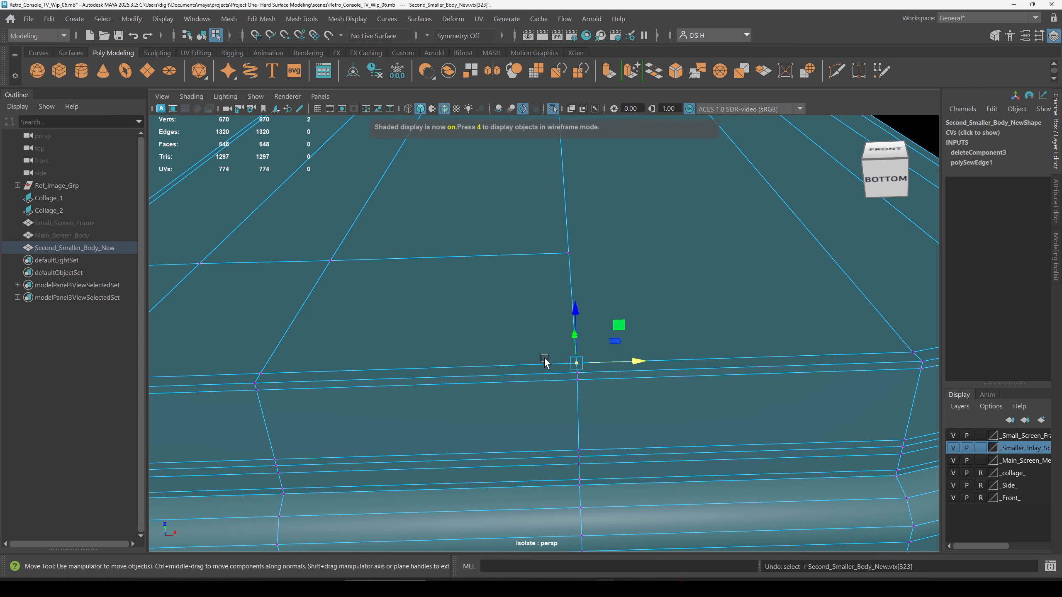
{"action": "left_click", "coordinate": [545, 362]}
{"action": "left_click", "coordinate": [574, 363]}
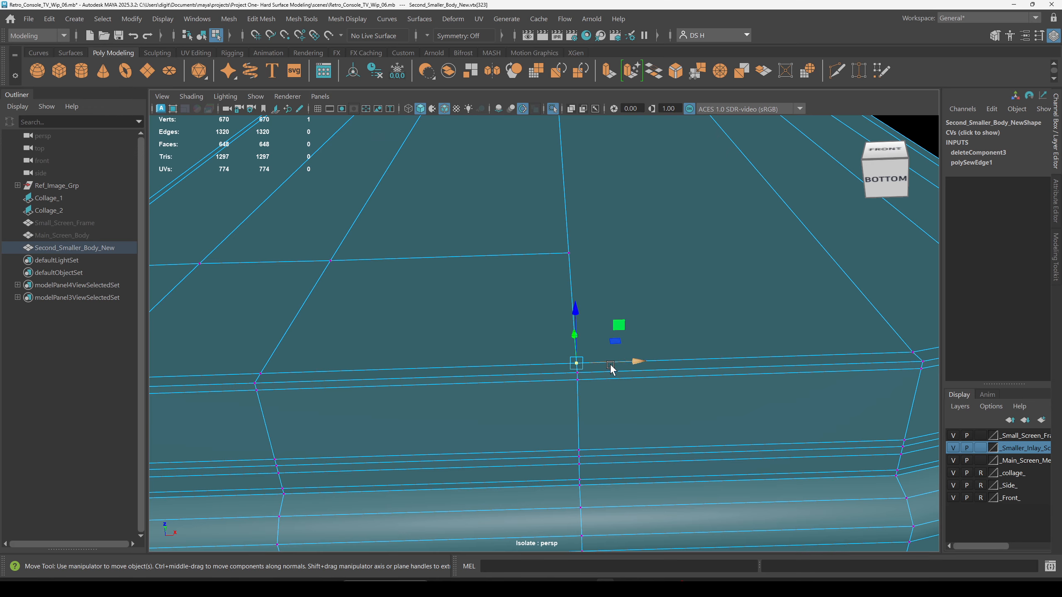
{"action": "left_click_drag", "start_coordinate": [610, 368], "coordinate": [672, 435]}
{"action": "key", "text": "f"}
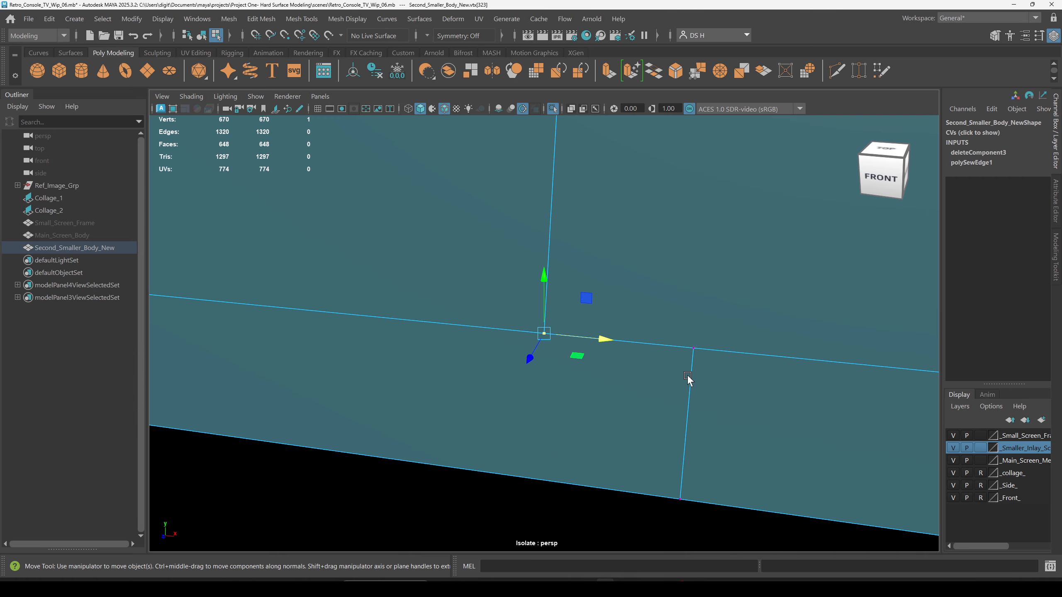
Undo the last vertex move, then merge the stacked vertices at the vertical edge's rim intersection with a 0.001 distance threshold.
{"action": "key", "text": "ctrl+z"}
{"action": "key", "text": "4"}
{"action": "left_click_drag", "start_coordinate": [659, 360], "coordinate": [609, 368], "text": "alt"}
{"action": "left_click_drag", "start_coordinate": [511, 382], "coordinate": [282, 251]}
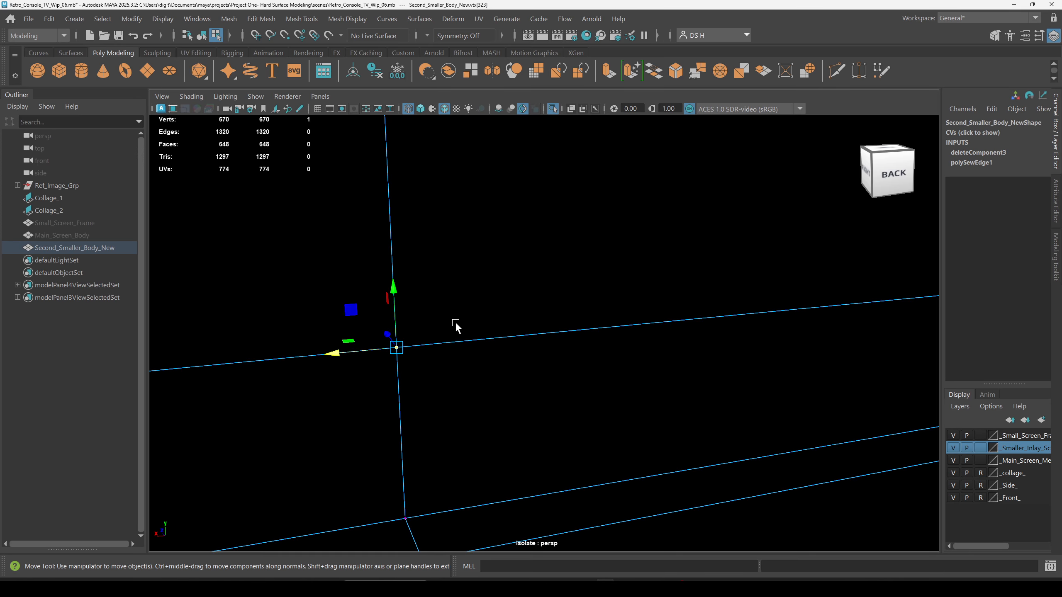
{"action": "left_click_drag", "start_coordinate": [313, 236], "coordinate": [519, 406]}
{"action": "mouse_move", "coordinate": [570, 221]}
{"action": "right_mouse_down", "text": "shift"}
{"action": "mouse_move", "coordinate": [567, 160]}
{"action": "mouse_move", "coordinate": [637, 134]}
{"action": "right_mouse_up", "text": "shift"}
{"action": "mouse_move", "coordinate": [636, 142]}
{"action": "left_mouse_down", "text": "alt"}
{"action": "mouse_move", "coordinate": [517, 367]}
{"action": "mouse_move", "coordinate": [628, 356]}
{"action": "left_mouse_up", "text": "alt"}
{"action": "key", "text": "5"}
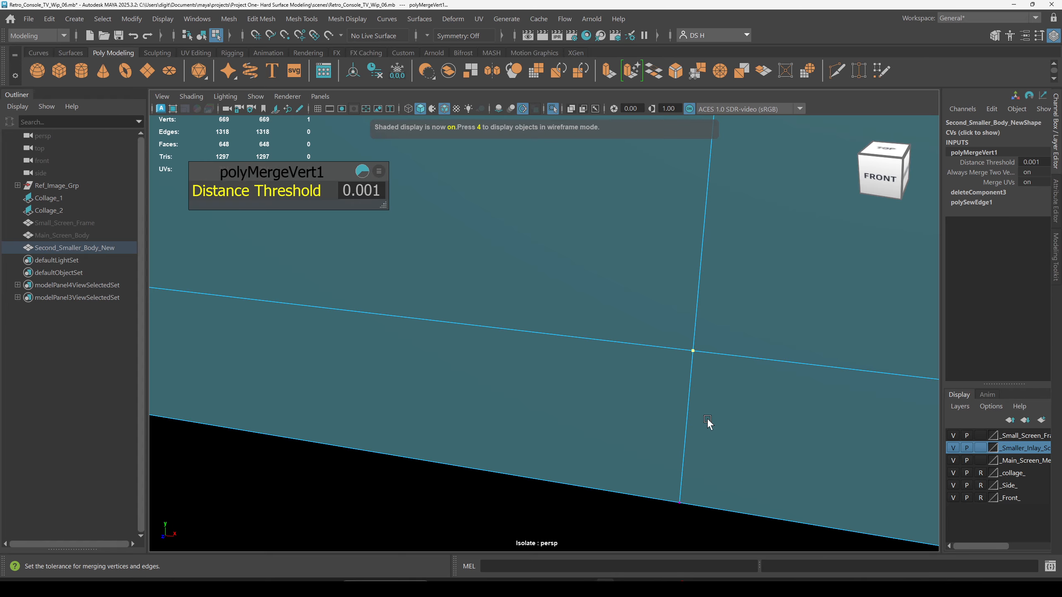
Extend the horizontal lower cut with Multi-Cut from its end vertex to the next vertical edge near the rounded corner.
{"action": "left_click_drag", "start_coordinate": [707, 418], "coordinate": [325, 328], "text": "alt"}
{"action": "left_click_drag", "start_coordinate": [724, 289], "coordinate": [651, 364], "text": "alt"}
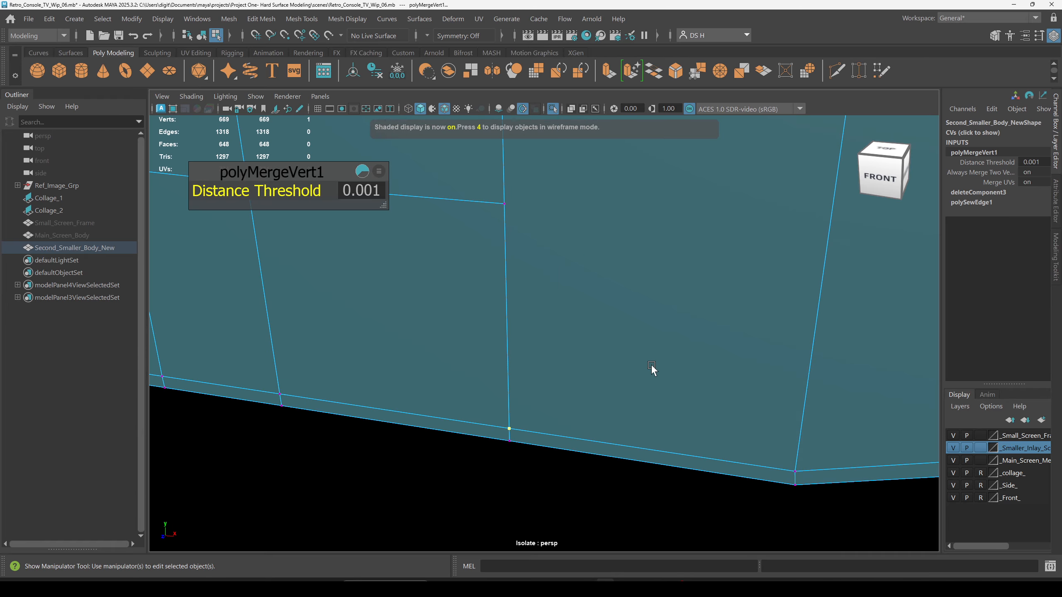
{"action": "right_click_drag", "start_coordinate": [699, 350], "coordinate": [327, 363], "text": "alt"}
{"action": "key", "text": "F8"}
{"action": "left_click", "coordinate": [793, 389]}
{"action": "left_click_drag", "start_coordinate": [793, 389], "coordinate": [596, 257], "text": "alt"}
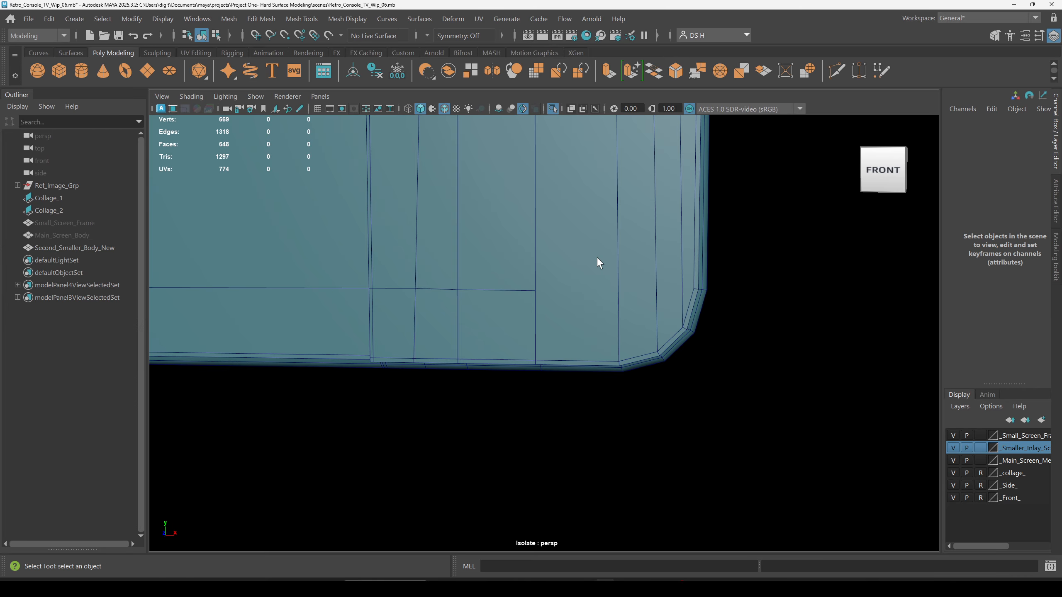
{"action": "left_click", "coordinate": [600, 242]}
{"action": "right_click_drag", "start_coordinate": [601, 213], "coordinate": [396, 210], "text": "shift"}
{"action": "left_click", "coordinate": [535, 291]}
{"action": "left_click_drag", "start_coordinate": [660, 368], "coordinate": [671, 347], "text": "alt"}
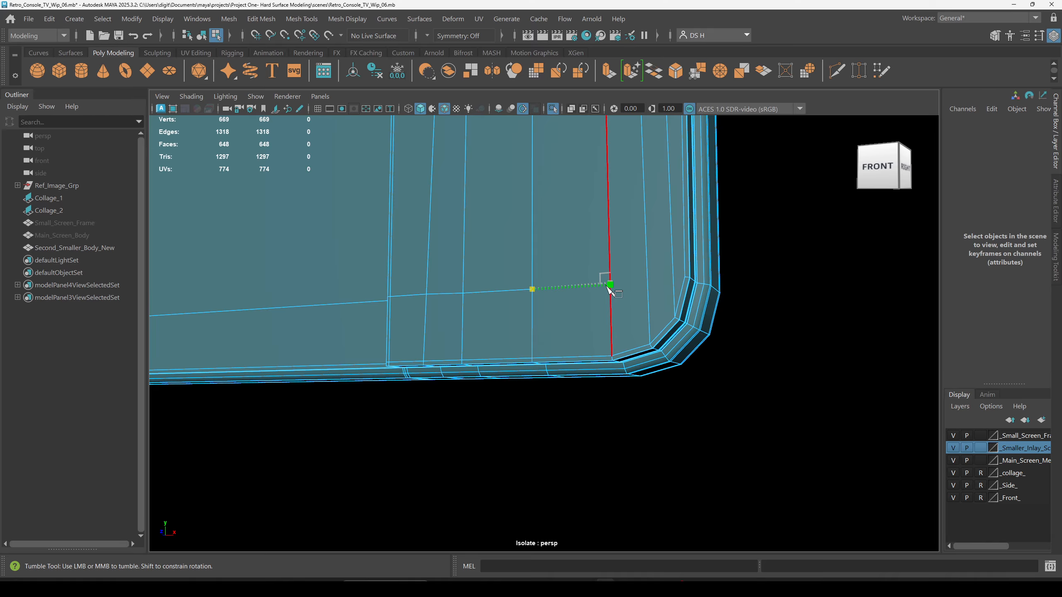
{"action": "right_click_drag", "start_coordinate": [612, 289], "coordinate": [769, 341], "text": "alt"}
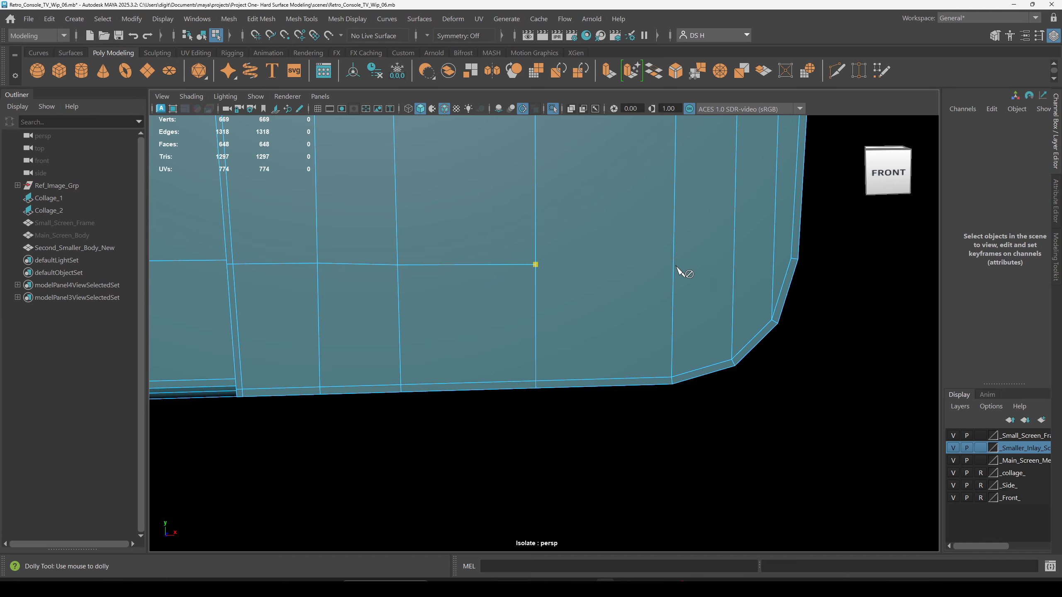
{"action": "left_click_drag", "start_coordinate": [681, 270], "coordinate": [707, 301], "text": "alt"}
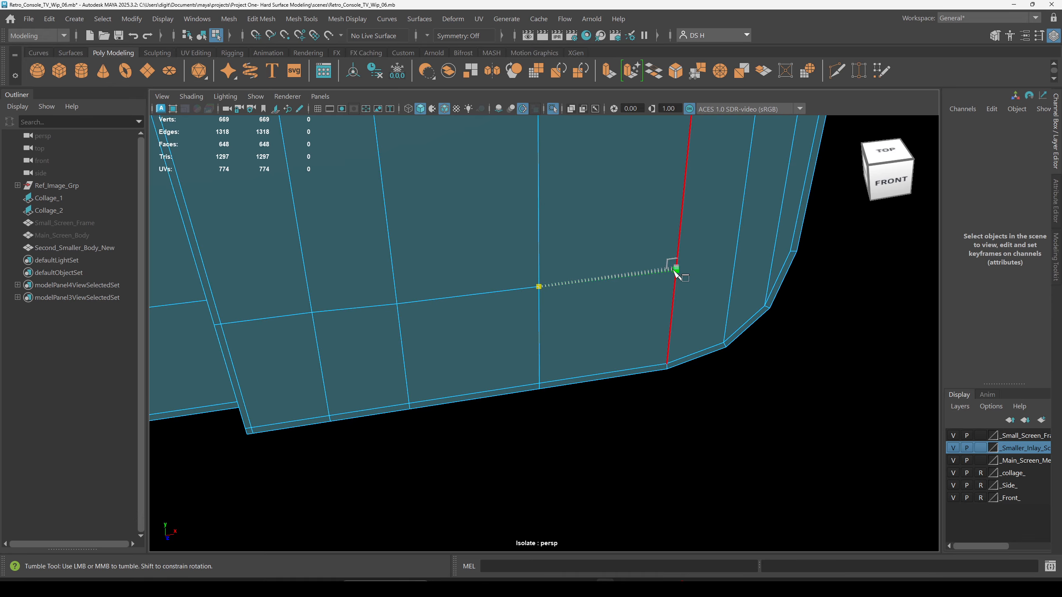
{"action": "left_click", "coordinate": [676, 269]}
{"action": "left_click_drag", "start_coordinate": [819, 404], "coordinate": [755, 326], "text": "alt"}
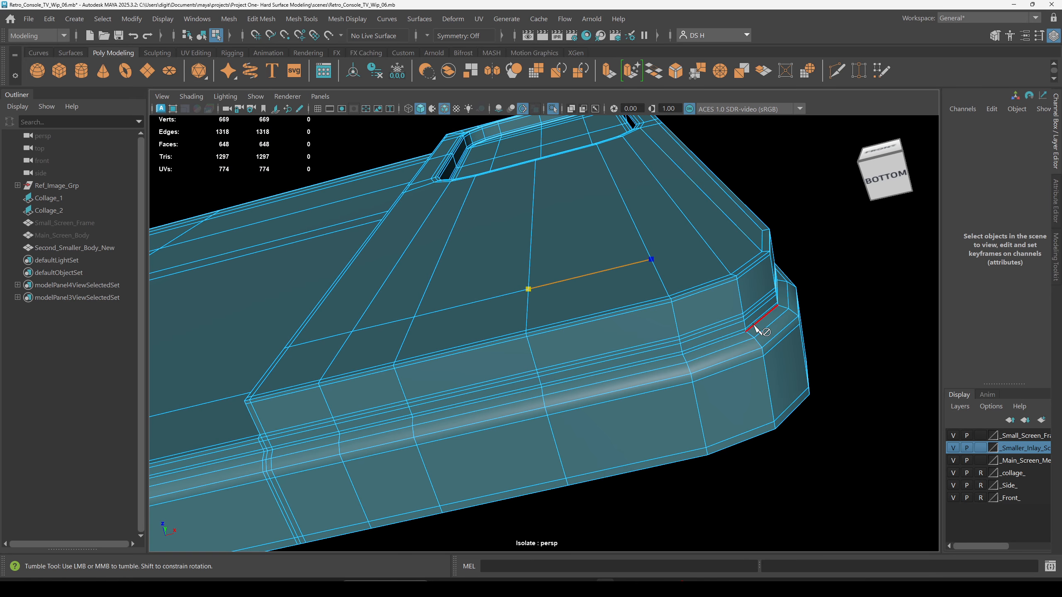
{"action": "key", "text": "w"}
Move the cut's new end vertex slightly sideways to test whether it is attached to the neighbouring corner strip.
{"action": "left_click", "coordinate": [644, 261]}
{"action": "mouse_move", "coordinate": [672, 258]}
{"action": "left_mouse_down"}
{"action": "mouse_move", "coordinate": [636, 265]}
{"action": "mouse_move", "coordinate": [612, 351]}
{"action": "mouse_move", "coordinate": [612, 308]}
{"action": "mouse_move", "coordinate": [552, 301]}
{"action": "mouse_move", "coordinate": [647, 402]}
{"action": "mouse_move", "coordinate": [645, 417]}
{"action": "mouse_move", "coordinate": [621, 343]}
{"action": "mouse_move", "coordinate": [601, 330]}
{"action": "left_mouse_up"}
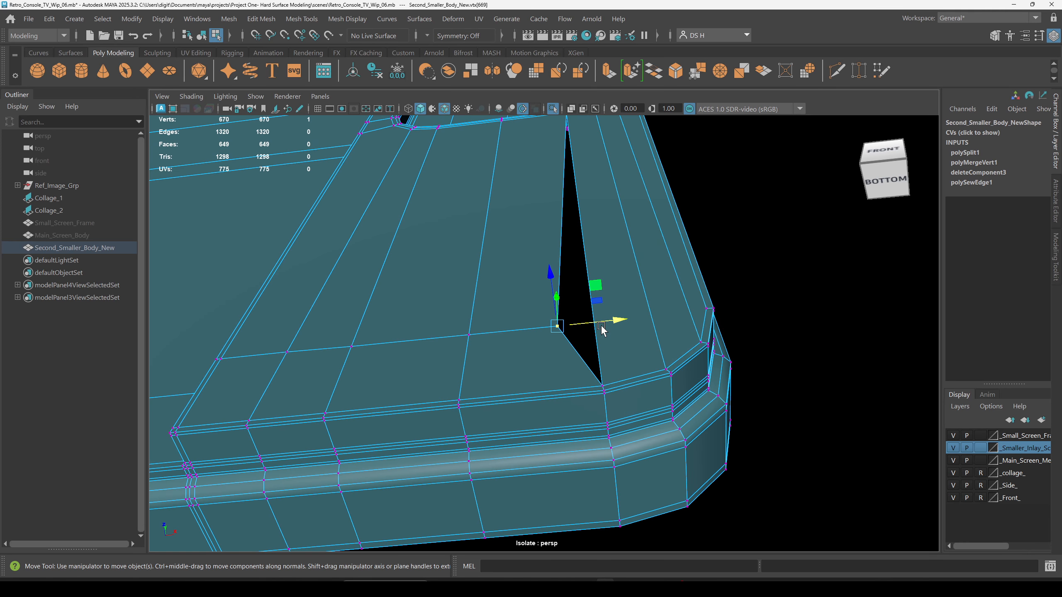
{"action": "key", "text": "ctrl+z"}
{"action": "key", "text": "shift+z"}
{"action": "left_click", "coordinate": [715, 297]}
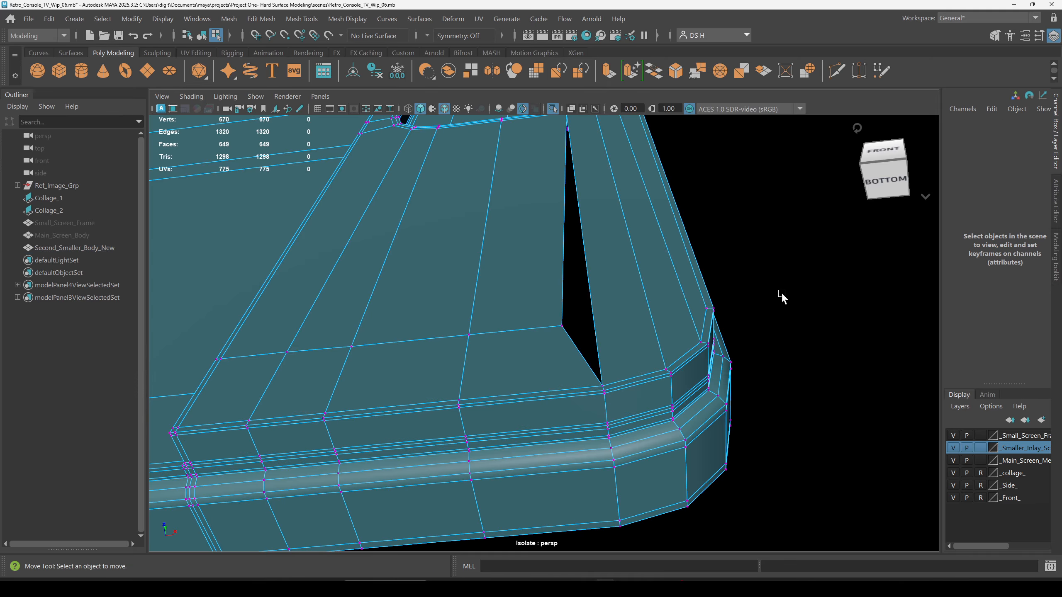
Cut a horizontal edge with Multi-Cut from the gap's far edge across the two corner strips, level with the lower cut.
{"action": "left_click_drag", "start_coordinate": [716, 296], "coordinate": [680, 294], "text": "alt"}
{"action": "right_click_drag", "start_coordinate": [673, 267], "coordinate": [77, 263], "text": "shift"}
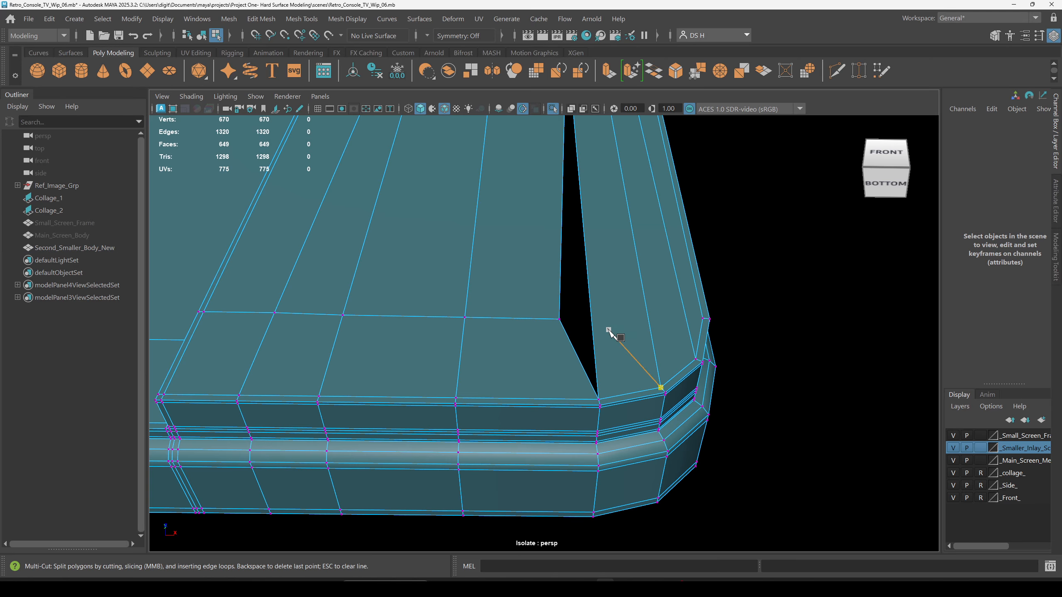
{"action": "mouse_move", "coordinate": [608, 331]}
{"action": "left_mouse_down", "text": "alt"}
{"action": "mouse_move", "coordinate": [628, 361]}
{"action": "mouse_move", "coordinate": [614, 310]}
{"action": "left_mouse_up", "text": "alt"}
{"action": "key", "text": "Escape"}
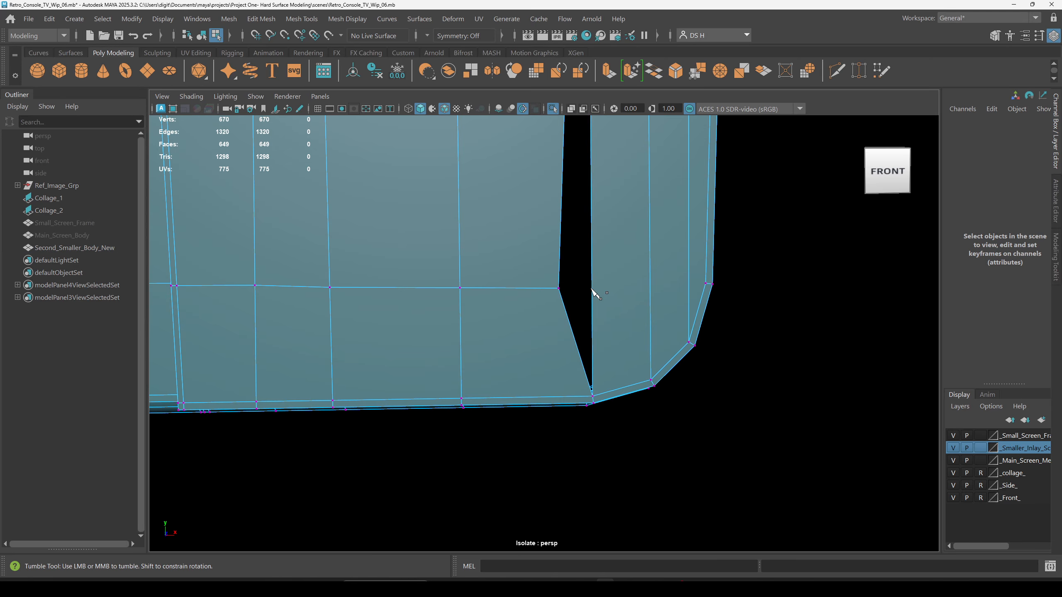
{"action": "left_click", "coordinate": [592, 290]}
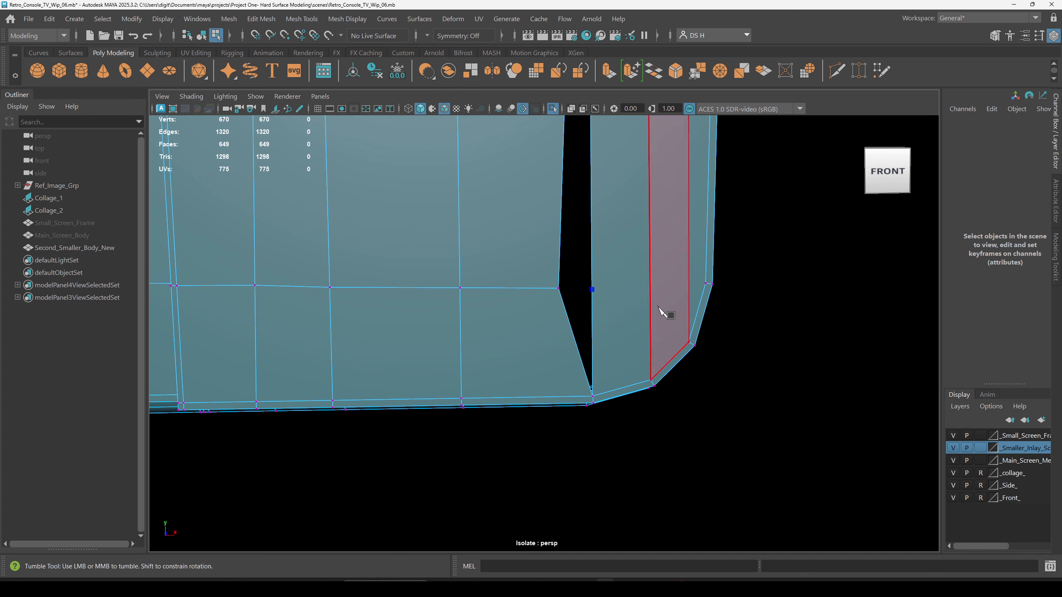
{"action": "left_click", "coordinate": [650, 289]}
{"action": "left_click", "coordinate": [691, 294]}
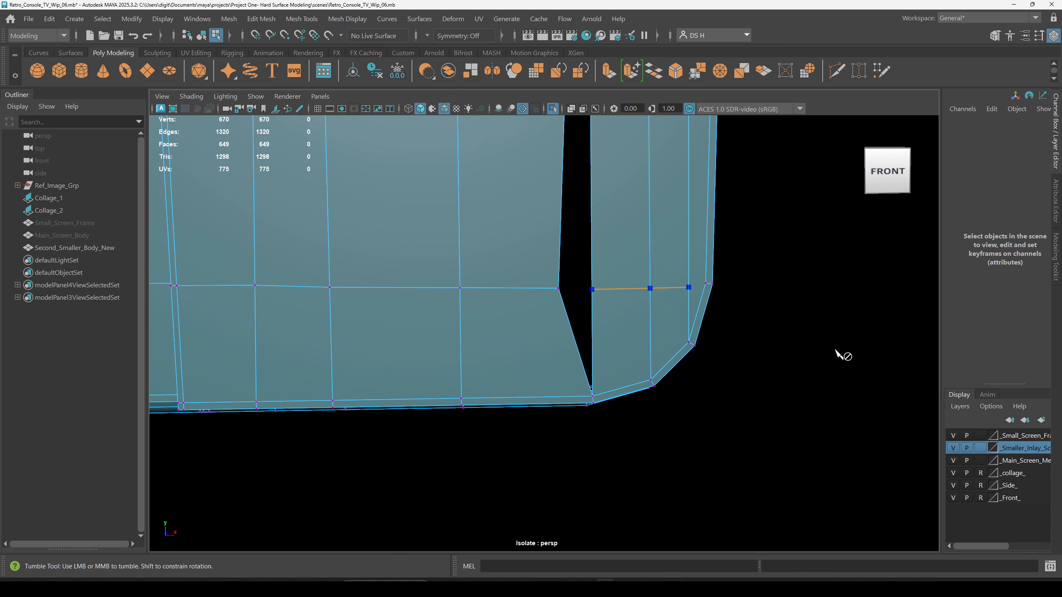
{"action": "left_click_drag", "start_coordinate": [842, 355], "coordinate": [646, 333], "text": "alt"}
{"action": "key", "text": "w"}
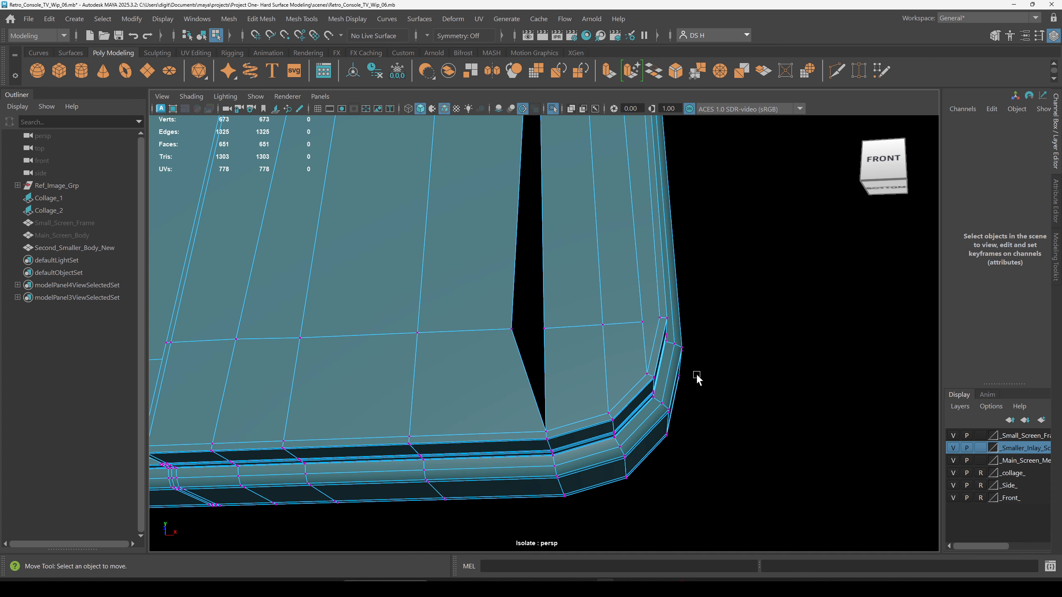
Close the gap by target-welding the loose cut vertex onto the start vertex of the corner strips' new cut.
{"action": "left_click", "coordinate": [511, 332]}
{"action": "mouse_move", "coordinate": [572, 249]}
{"action": "right_mouse_down", "text": "shift"}
{"action": "mouse_move", "coordinate": [566, 171]}
{"action": "mouse_move", "coordinate": [571, 235]}
{"action": "right_mouse_up", "text": "shift"}
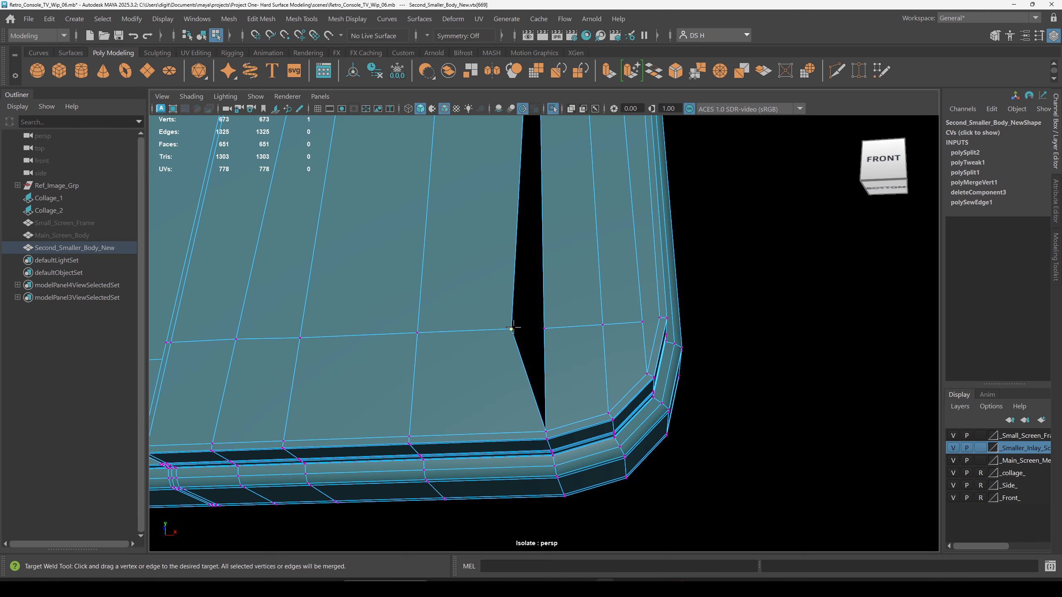
{"action": "left_click_drag", "start_coordinate": [544, 329], "coordinate": [544, 329]}
{"action": "left_click_drag", "start_coordinate": [580, 372], "coordinate": [612, 348], "text": "alt"}
{"action": "key", "text": "w"}
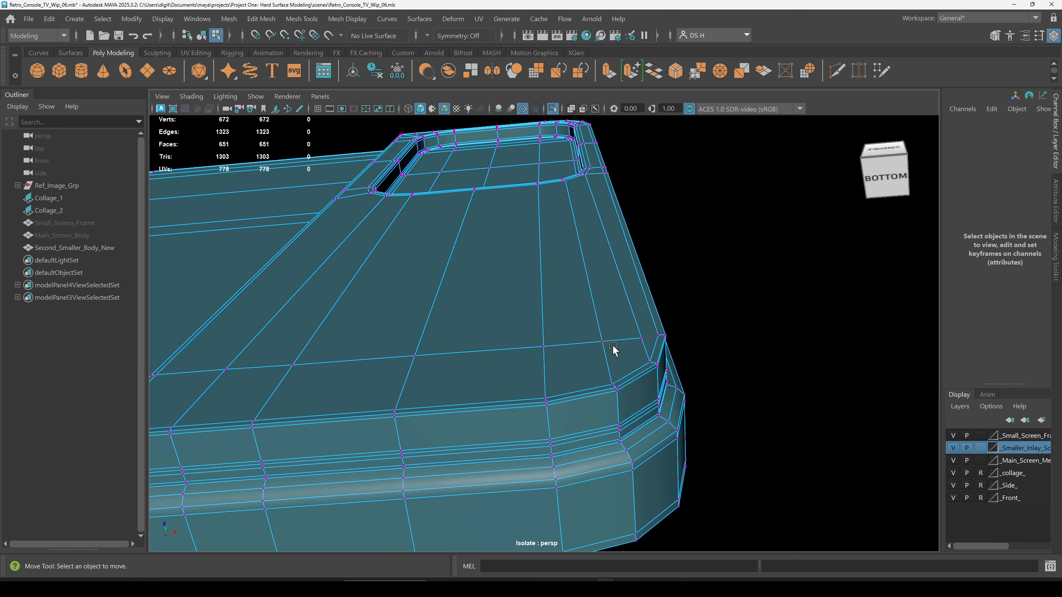
Preview the smoothed body and compare it with the unsmoothed cage around the panel's lower cut and rim.
{"action": "key", "text": "3"}
{"action": "right_click_drag", "start_coordinate": [553, 344], "coordinate": [595, 313]}
{"action": "left_click", "coordinate": [711, 255]}
{"action": "scroll", "coordinate": [710, 256], "scroll_direction": "down", "scroll_amount": 5}
{"action": "middle_click_drag", "start_coordinate": [463, 323], "coordinate": [629, 325], "text": "alt"}
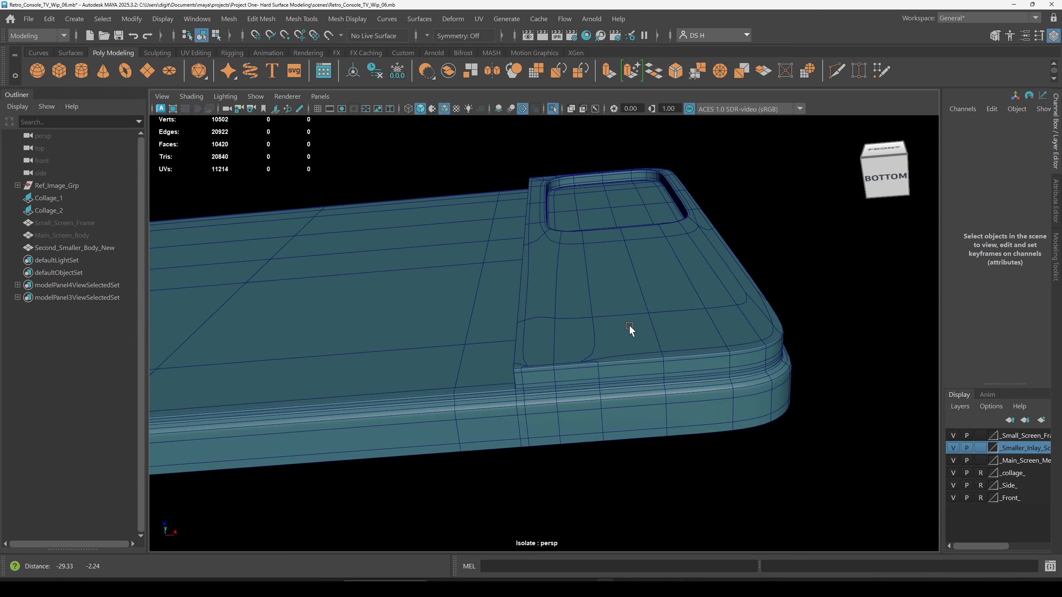
{"action": "scroll", "coordinate": [648, 331], "scroll_direction": "up", "scroll_amount": 4}
{"action": "left_click", "coordinate": [647, 333]}
{"action": "left_click_drag", "start_coordinate": [645, 337], "coordinate": [609, 328], "text": "alt"}
{"action": "key", "text": "1"}
{"action": "scroll", "coordinate": [755, 443], "scroll_direction": "up", "scroll_amount": 5}
{"action": "left_click_drag", "start_coordinate": [756, 443], "coordinate": [730, 460], "text": "alt"}
{"action": "scroll", "coordinate": [730, 460], "scroll_direction": "up", "scroll_amount": 2}
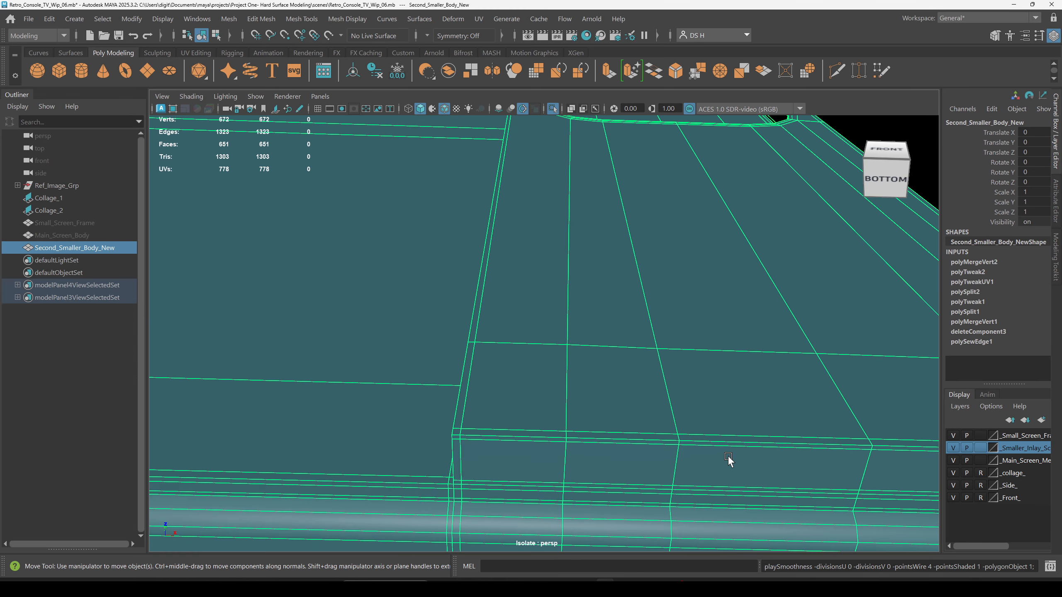
{"action": "key", "text": "3"}
{"action": "key", "text": "1"}
Check the rim ends of the panel's first two inner vertical edges for stacked vertices using marquee selection in wireframe.
{"action": "key", "text": "F9"}
{"action": "key", "text": "4"}
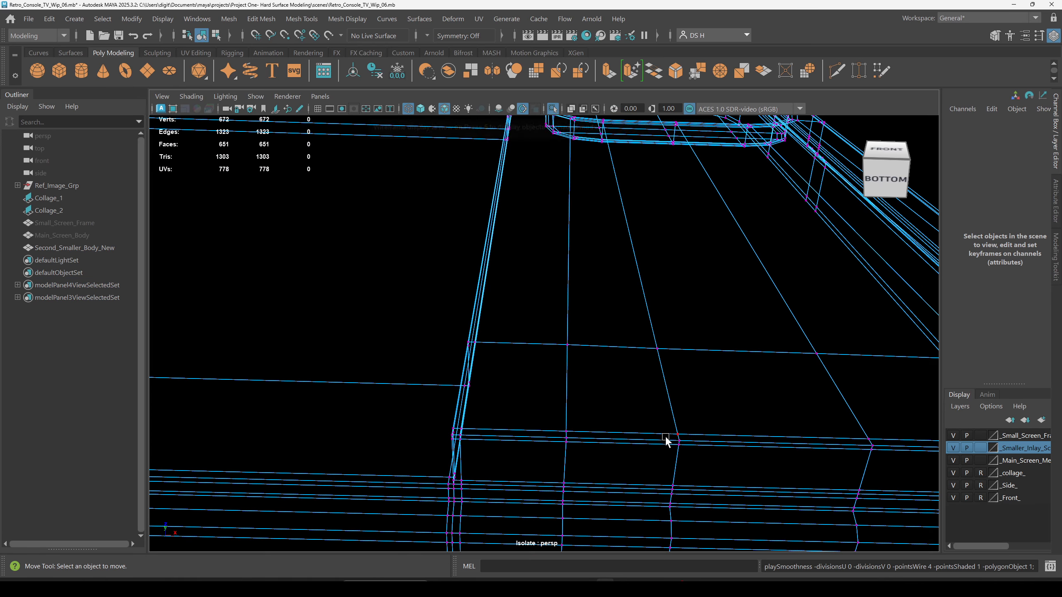
{"action": "left_click_drag", "start_coordinate": [659, 406], "coordinate": [715, 460]}
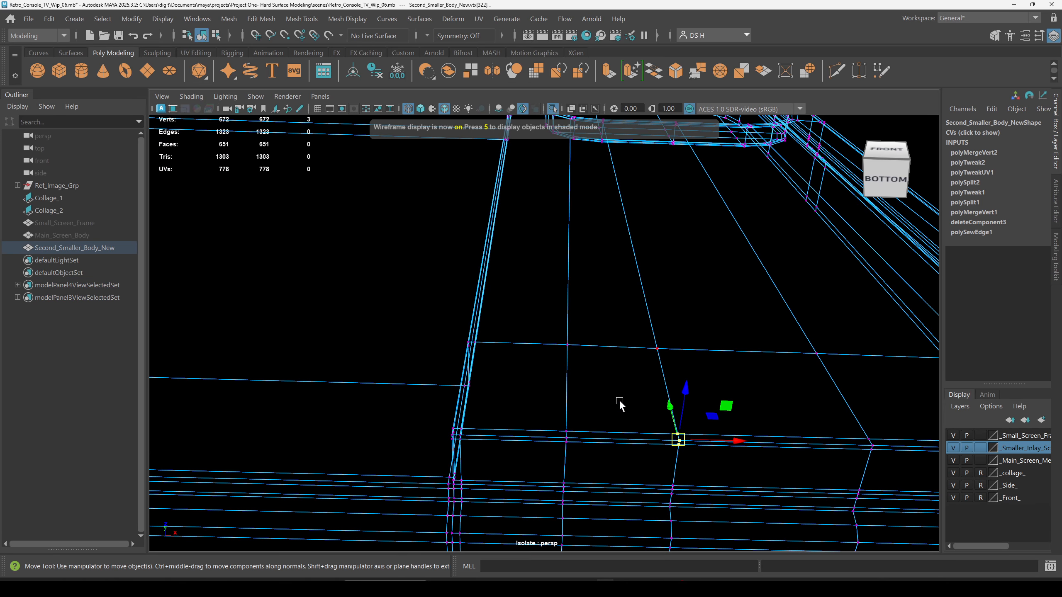
{"action": "left_click_drag", "start_coordinate": [537, 396], "coordinate": [587, 471]}
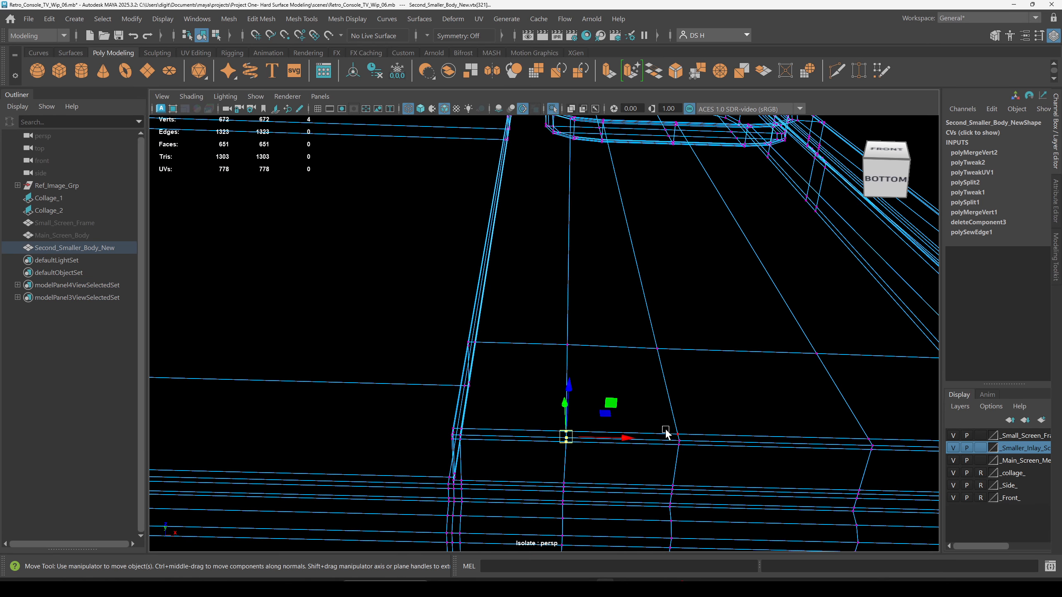
{"action": "left_click", "coordinate": [656, 350]}
Merge the two stacked vertices where the panel's first inner vertical edge meets the rim, using a 0.001 distance threshold.
{"action": "left_click_drag", "start_coordinate": [580, 431], "coordinate": [815, 437]}
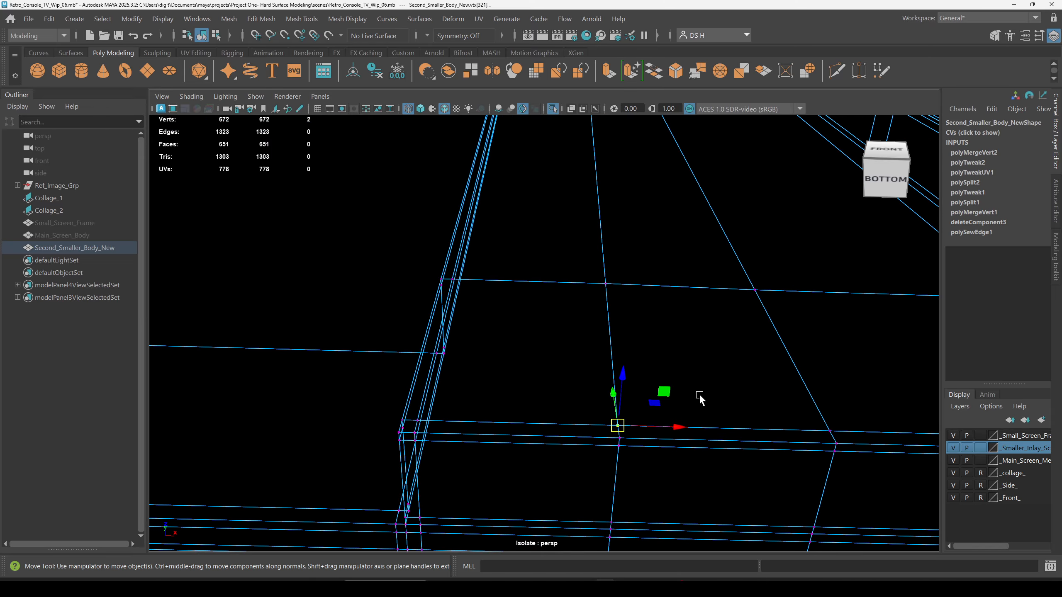
{"action": "mouse_move", "coordinate": [831, 244]}
{"action": "left_mouse_down", "text": "alt"}
{"action": "mouse_move", "coordinate": [814, 305]}
{"action": "mouse_move", "coordinate": [817, 290]}
{"action": "mouse_move", "coordinate": [363, 348]}
{"action": "left_mouse_up", "text": "alt"}
{"action": "key", "text": "5"}
{"action": "left_click_drag", "start_coordinate": [588, 439], "coordinate": [546, 326], "text": "alt"}
{"action": "scroll", "coordinate": [546, 326], "scroll_direction": "up", "scroll_amount": 5}
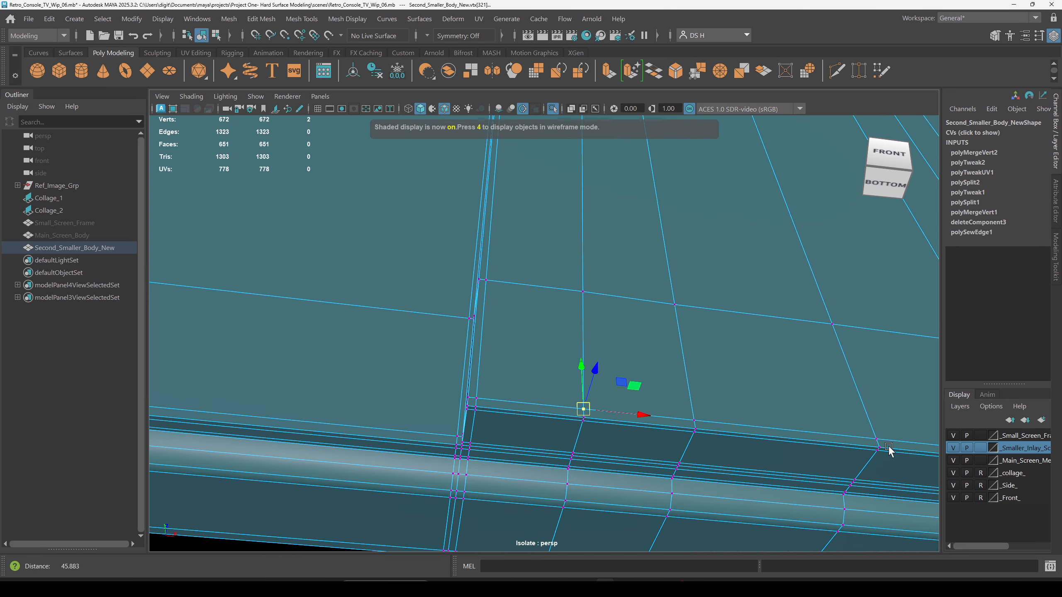
{"action": "left_click_drag", "start_coordinate": [640, 372], "coordinate": [621, 331], "text": "alt"}
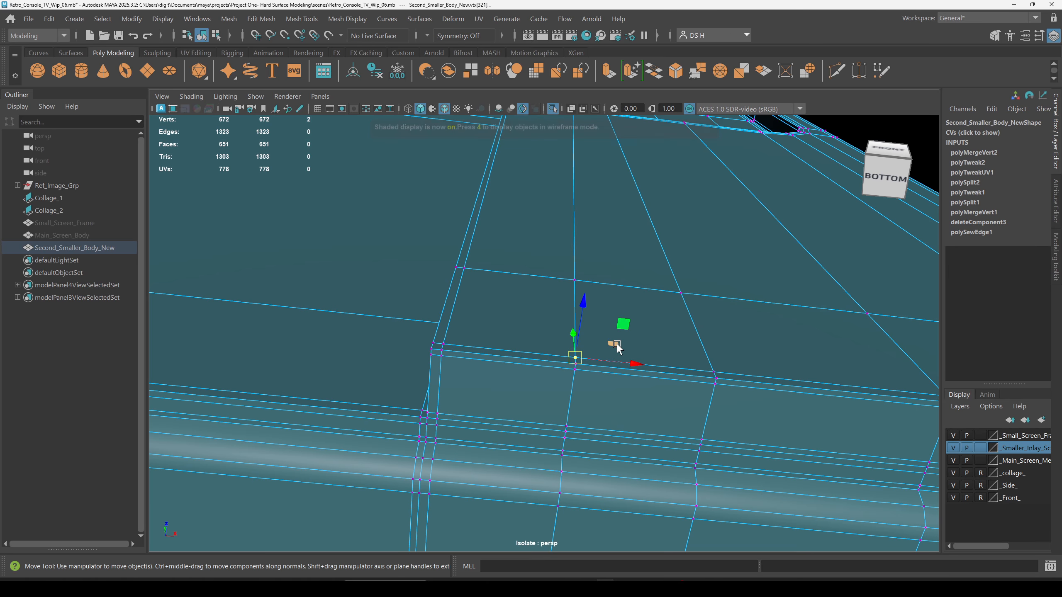
{"action": "key", "text": "4"}
{"action": "key", "text": "q"}
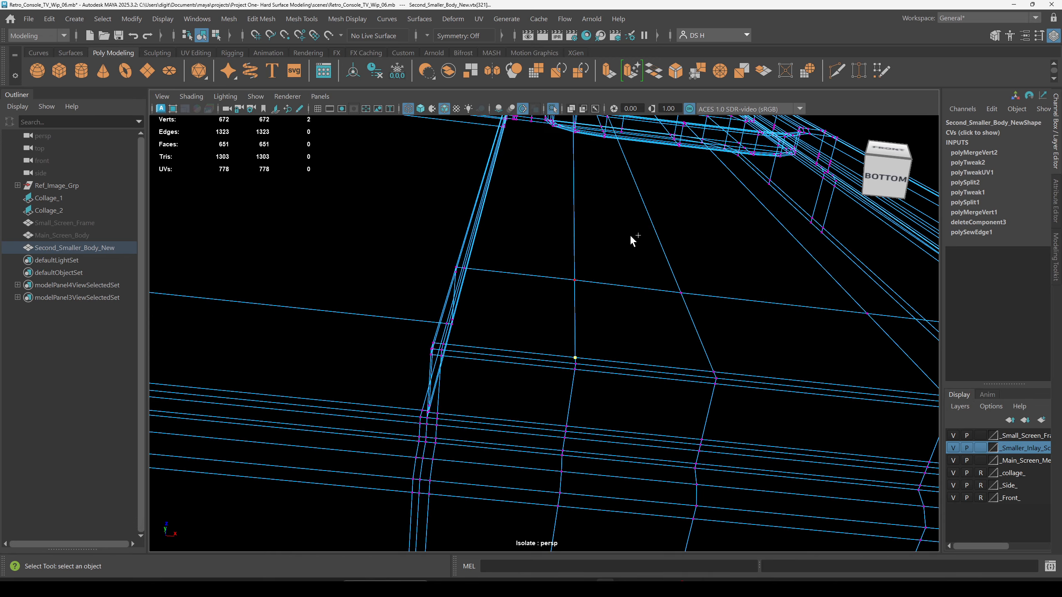
{"action": "right_click_drag", "start_coordinate": [627, 227], "coordinate": [631, 111], "text": "shift"}
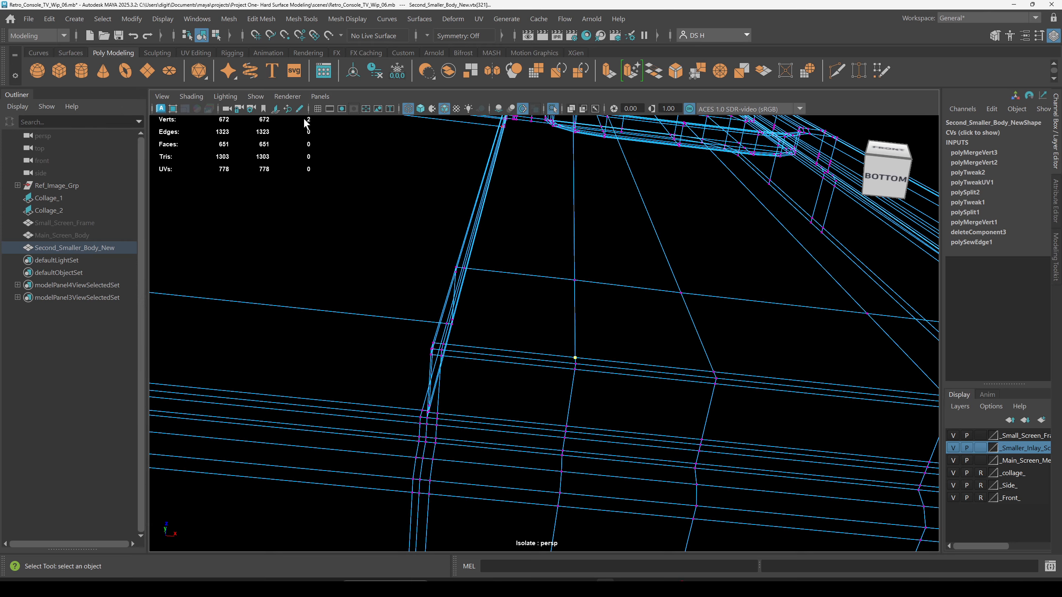
{"action": "key", "text": "w"}
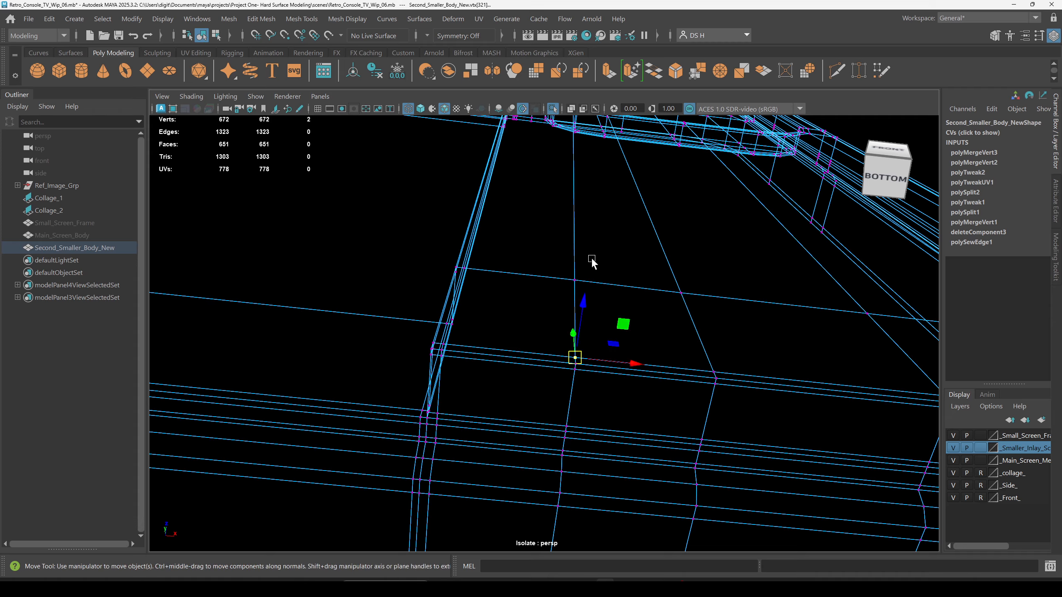
{"action": "right_click_drag", "start_coordinate": [604, 248], "coordinate": [678, 184], "text": "shift"}
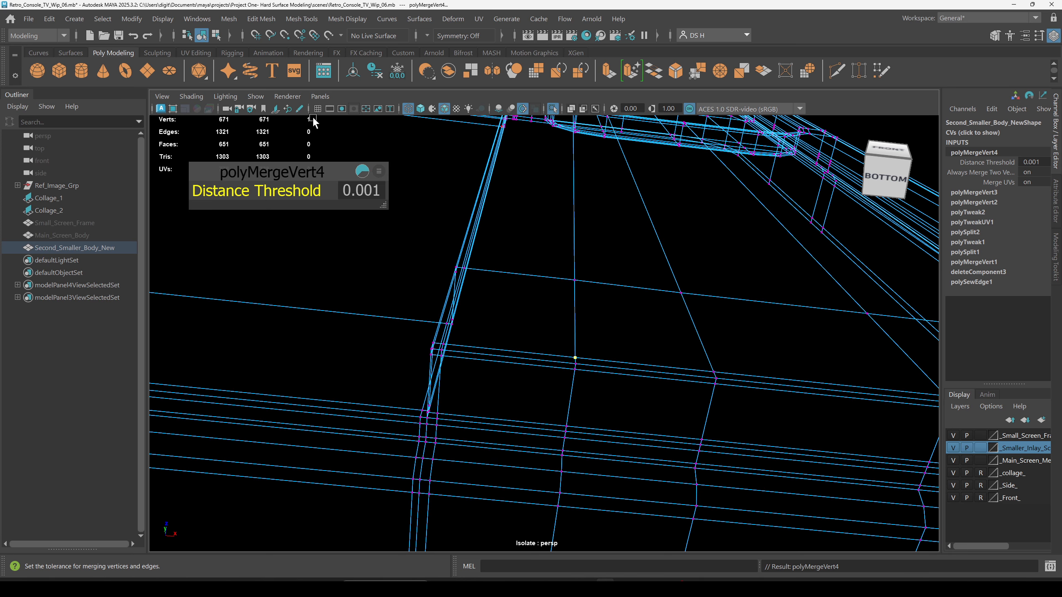
{"action": "key", "text": "5"}
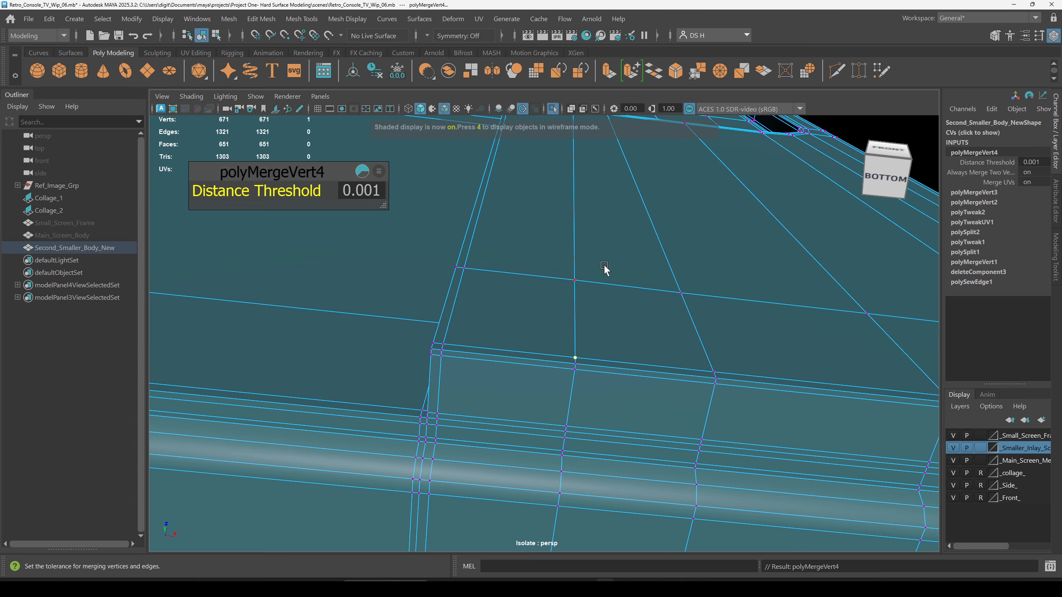
Preview the panel smoothed and inspect how the lower cut curves near the stepped side in wireframe.
{"action": "key", "text": "3"}
{"action": "left_click_drag", "start_coordinate": [644, 296], "coordinate": [665, 366], "text": "alt"}
{"action": "middle_click_drag", "start_coordinate": [610, 280], "coordinate": [610, 364], "text": "alt"}
{"action": "left_click_drag", "start_coordinate": [576, 251], "coordinate": [602, 275], "text": "alt"}
{"action": "key", "text": "4"}
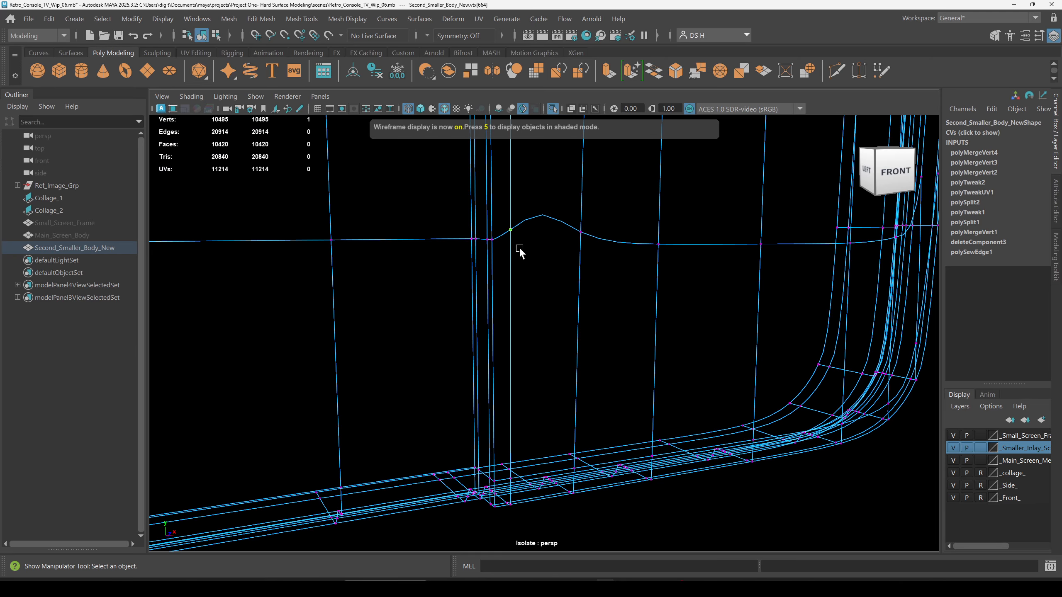
Check the vertices along the unsmoothed horizontal cut for duplicates by marquee-selecting its intersections with the vertical edges.
{"action": "key", "text": "1"}
{"action": "left_click_drag", "start_coordinate": [481, 351], "coordinate": [526, 375]}
{"action": "left_click_drag", "start_coordinate": [434, 333], "coordinate": [473, 383]}
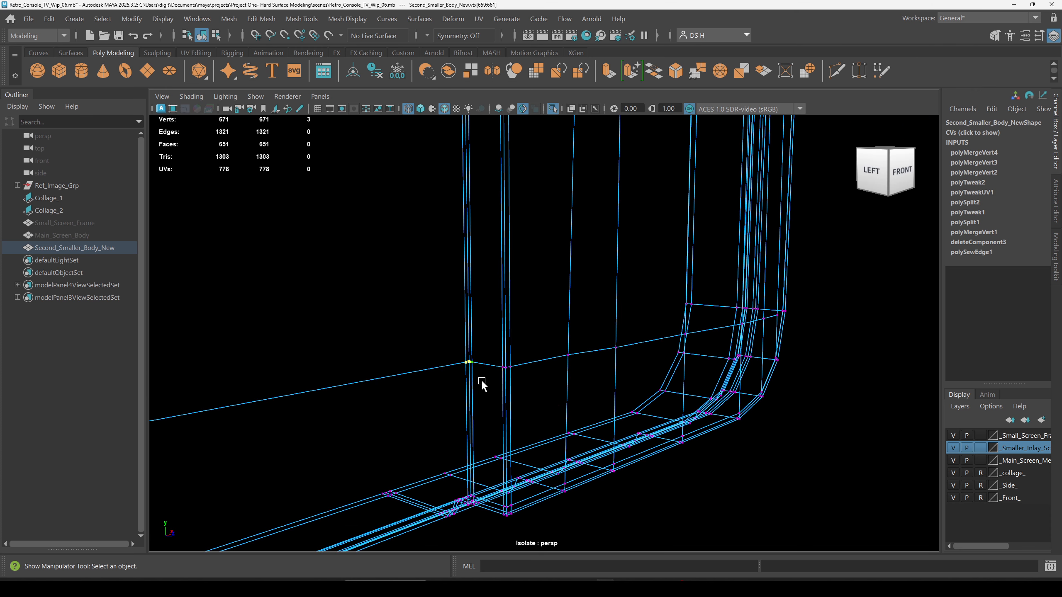
{"action": "left_click_drag", "start_coordinate": [712, 387], "coordinate": [686, 381], "text": "alt"}
{"action": "left_click_drag", "start_coordinate": [620, 336], "coordinate": [671, 392]}
{"action": "left_click_drag", "start_coordinate": [749, 407], "coordinate": [544, 329], "text": "alt"}
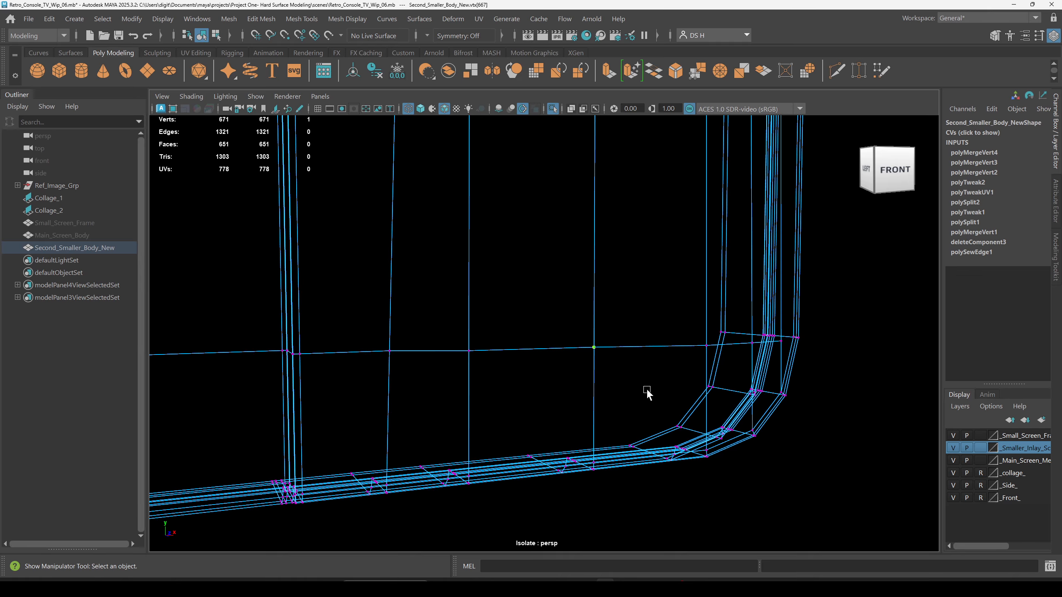
Check the edges around the horizontal lower cut beside the stepped side for duplicates by selecting them in wireframe.
{"action": "right_click_drag", "start_coordinate": [521, 244], "coordinate": [506, 182]}
{"action": "left_click", "coordinate": [508, 230]}
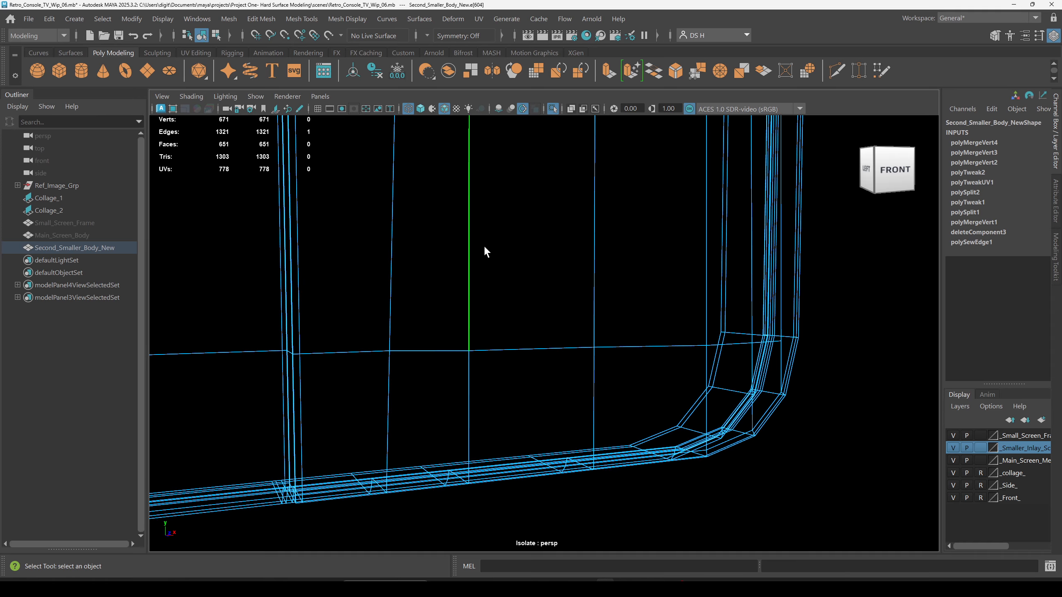
{"action": "left_click_drag", "start_coordinate": [387, 209], "coordinate": [406, 230]}
{"action": "middle_click_drag", "start_coordinate": [432, 287], "coordinate": [511, 253], "text": "alt"}
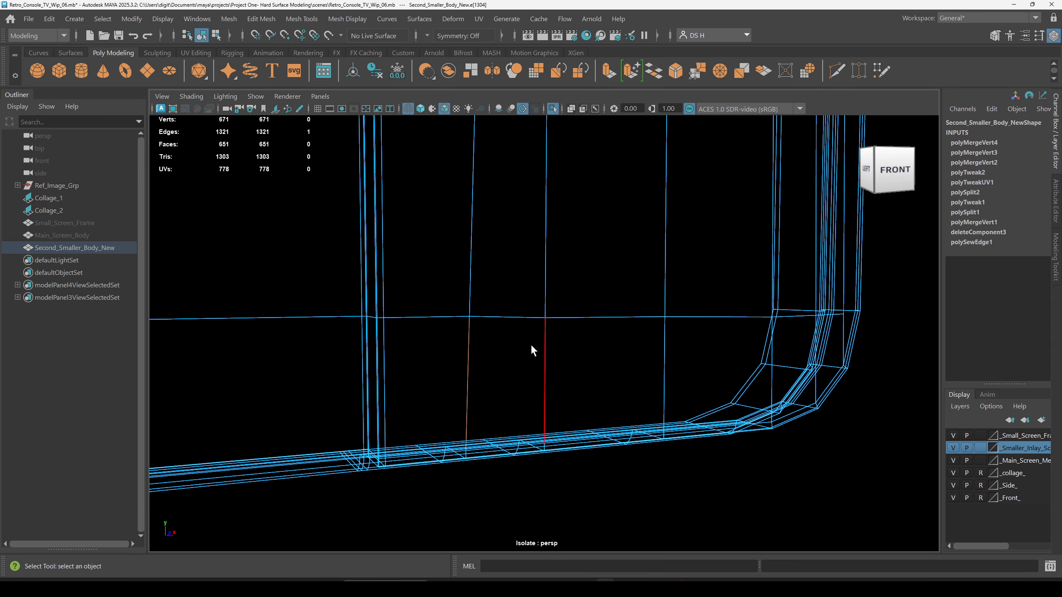
{"action": "left_click", "coordinate": [501, 335]}
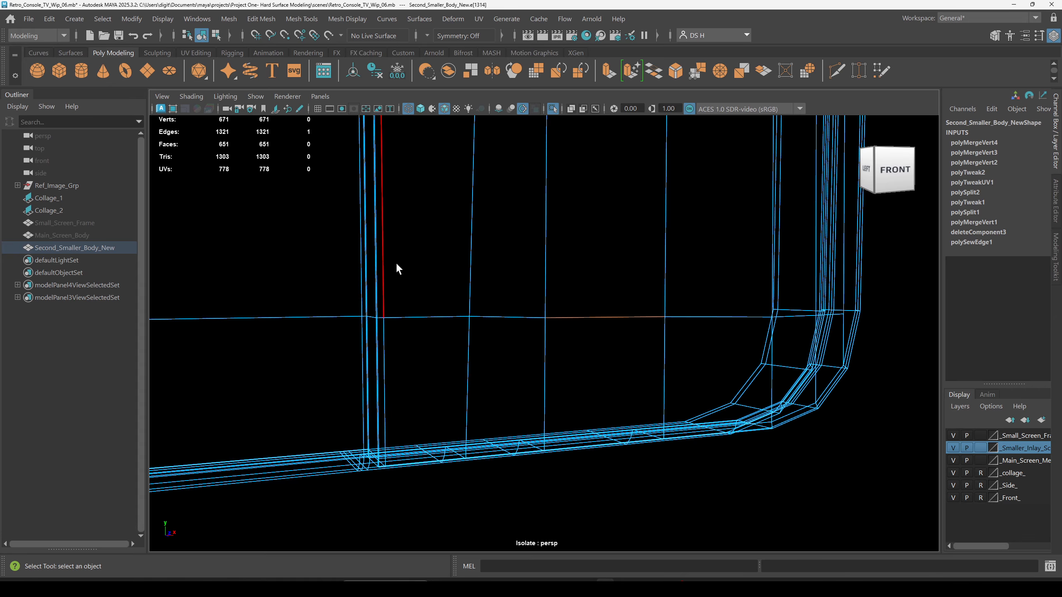
{"action": "left_click", "coordinate": [441, 345]}
Preview the lower cut smoothed in wireframe and check its short edges where it crosses the stepped side.
{"action": "key", "text": "3"}
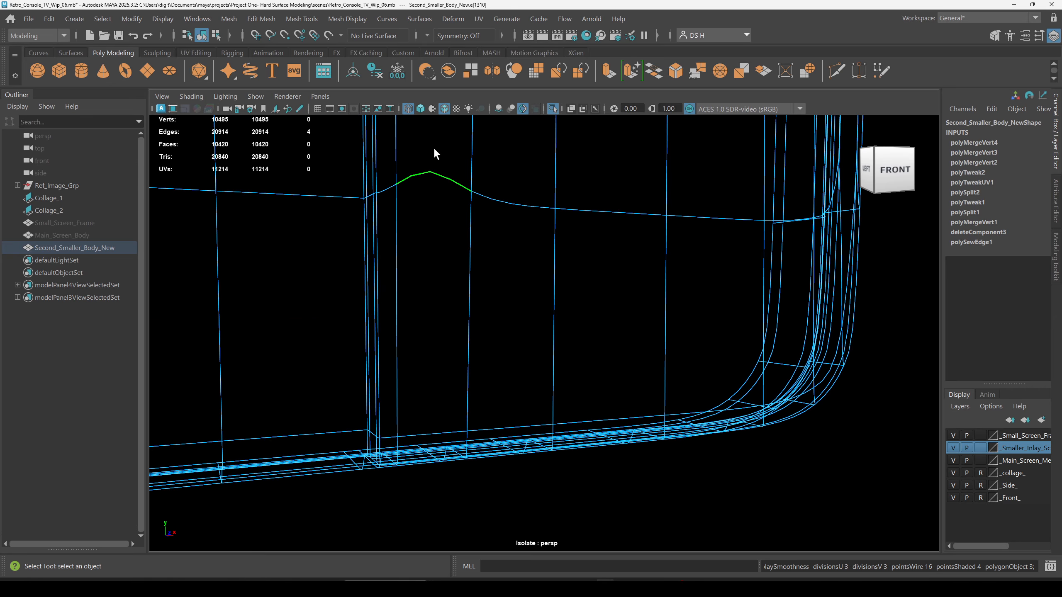
{"action": "key", "text": "1"}
{"action": "left_click_drag", "start_coordinate": [406, 289], "coordinate": [344, 351], "text": "alt"}
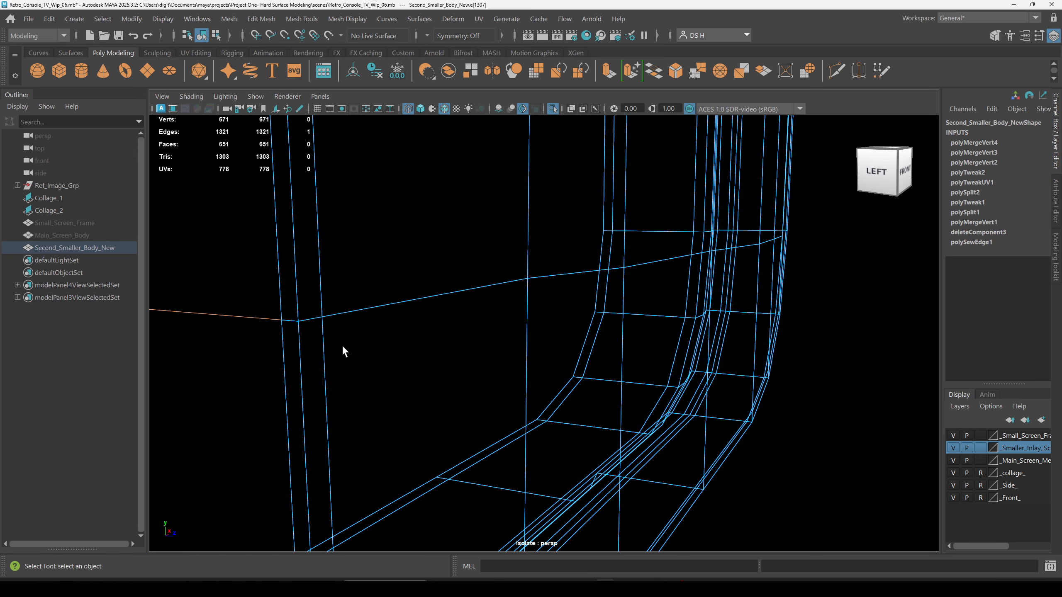
{"action": "left_click", "coordinate": [304, 339]}
{"action": "left_click_drag", "start_coordinate": [261, 326], "coordinate": [202, 327], "text": "alt"}
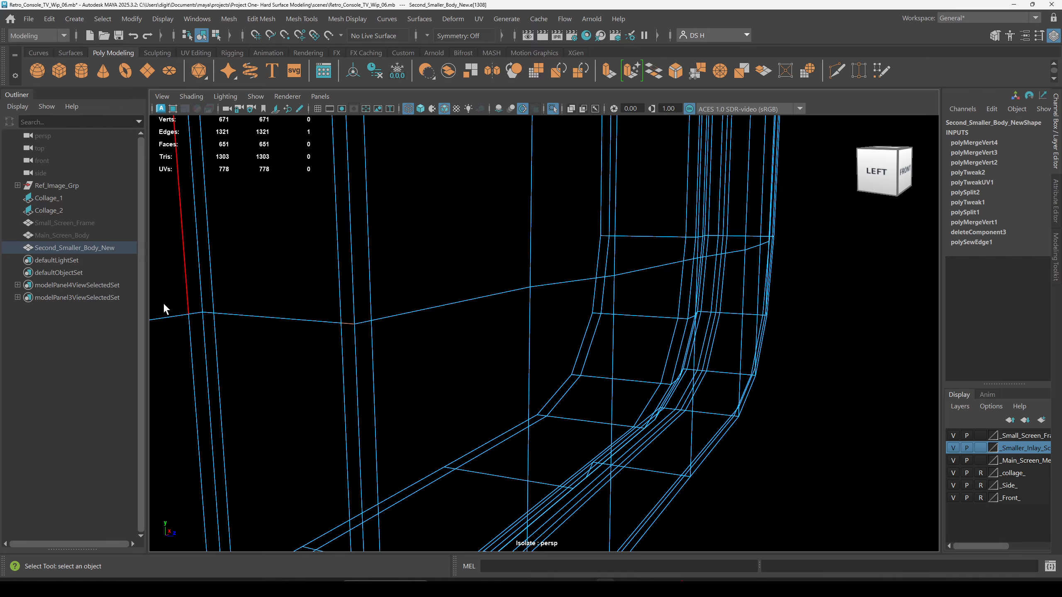
{"action": "left_click", "coordinate": [196, 313]}
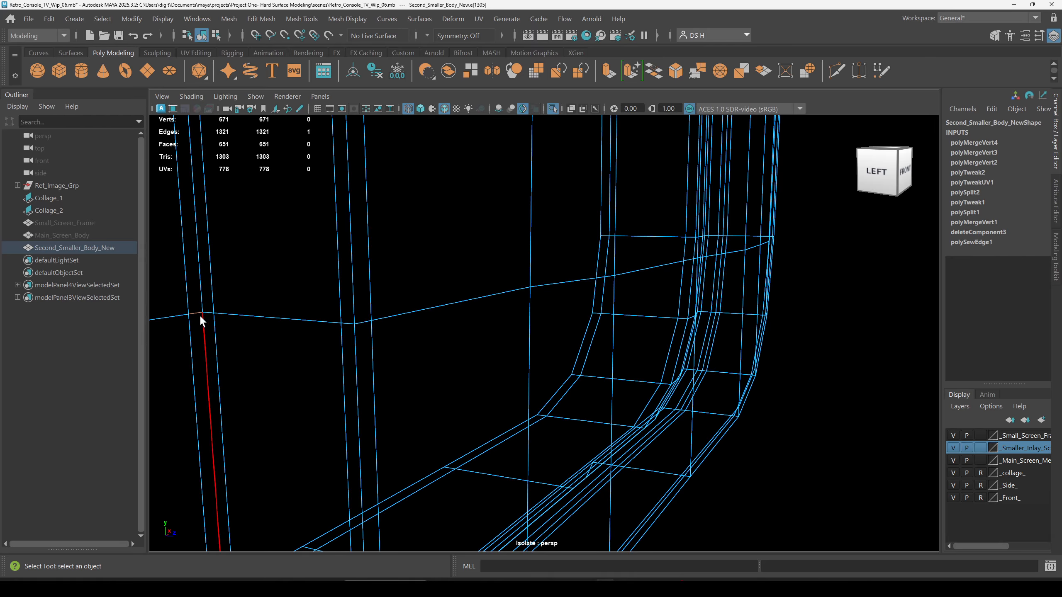
{"action": "left_click", "coordinate": [261, 332]}
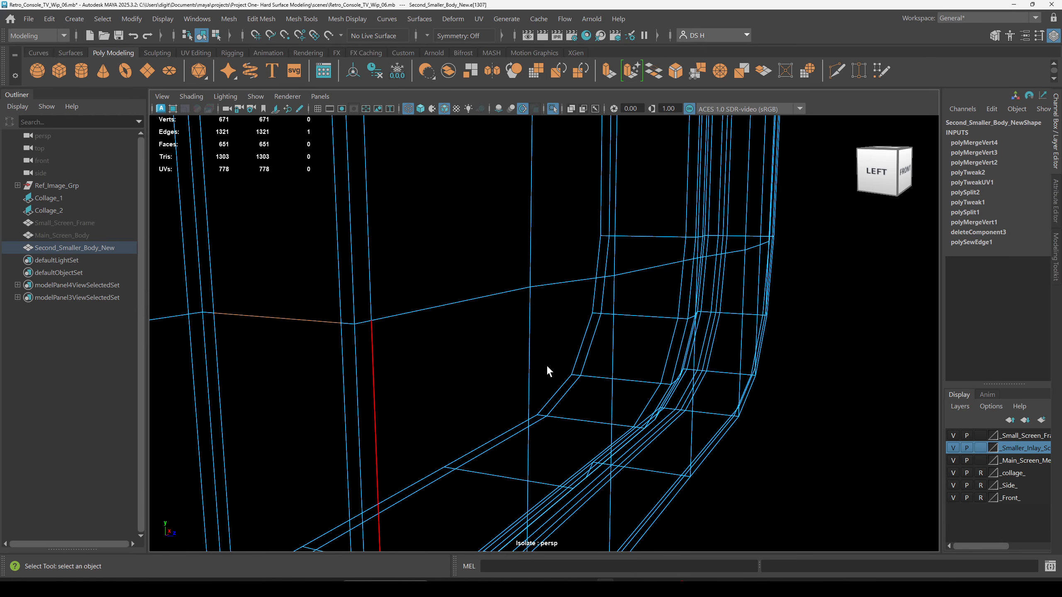
Compare the smoothed and unsmoothed shape of the lower cut next to the step in shaded display.
{"action": "right_click_drag", "start_coordinate": [547, 370], "coordinate": [453, 380], "text": "alt"}
{"action": "key", "text": "5"}
{"action": "right_click_drag", "start_coordinate": [704, 372], "coordinate": [340, 343], "text": "alt"}
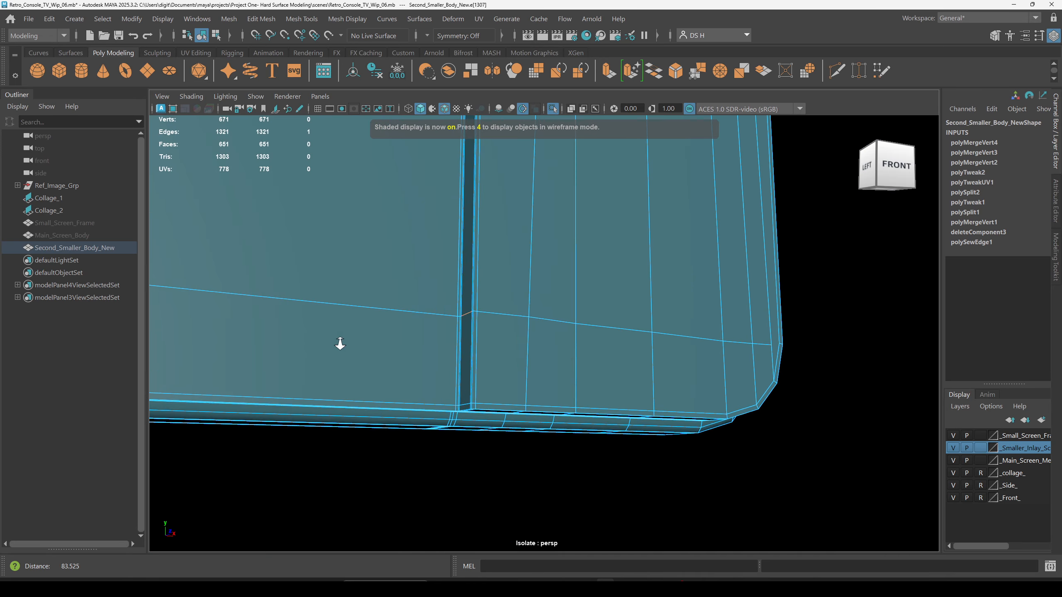
{"action": "key", "text": "3"}
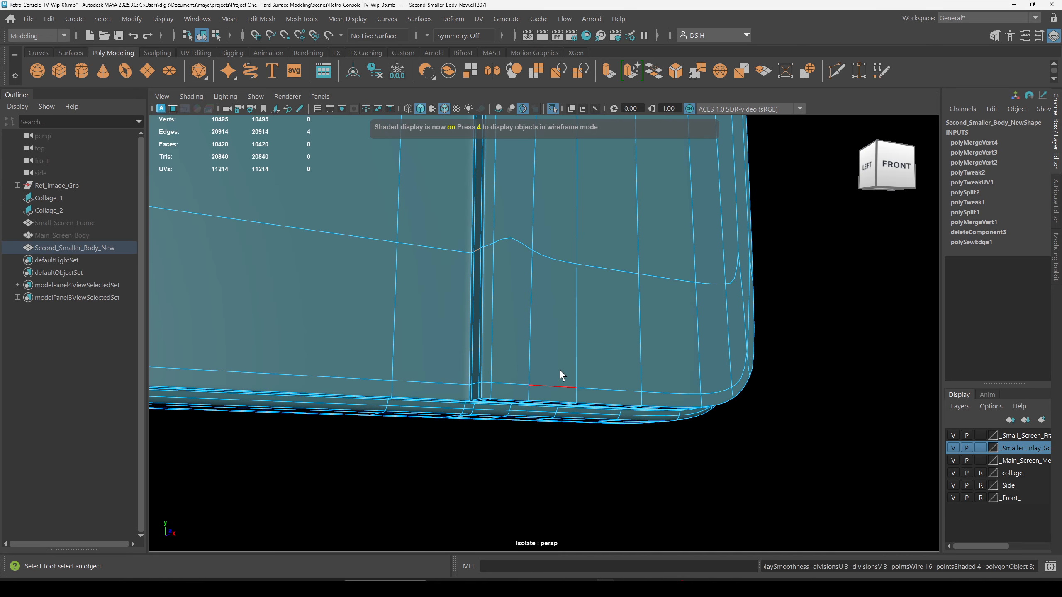
{"action": "left_click", "coordinate": [519, 242]}
{"action": "key", "text": "1"}
{"action": "key", "text": "3"}
{"action": "key", "text": "1"}
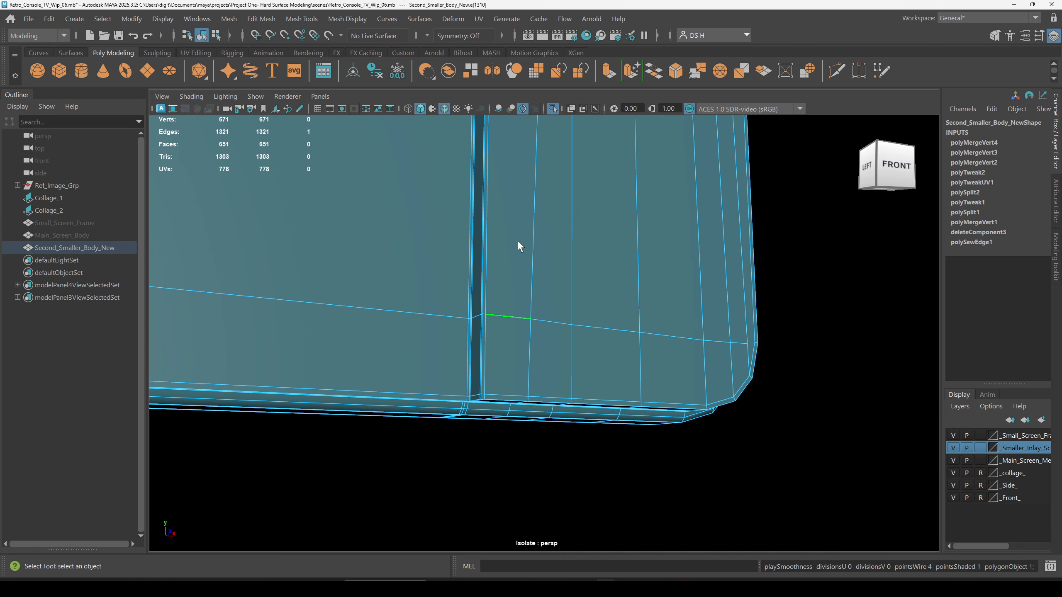
Select the entire horizontal lower cut loop and examine its course from the panel to the opposite rim corner.
{"action": "double_click", "coordinate": [557, 321]}
{"action": "middle_click_drag", "start_coordinate": [690, 348], "coordinate": [724, 393], "text": "alt"}
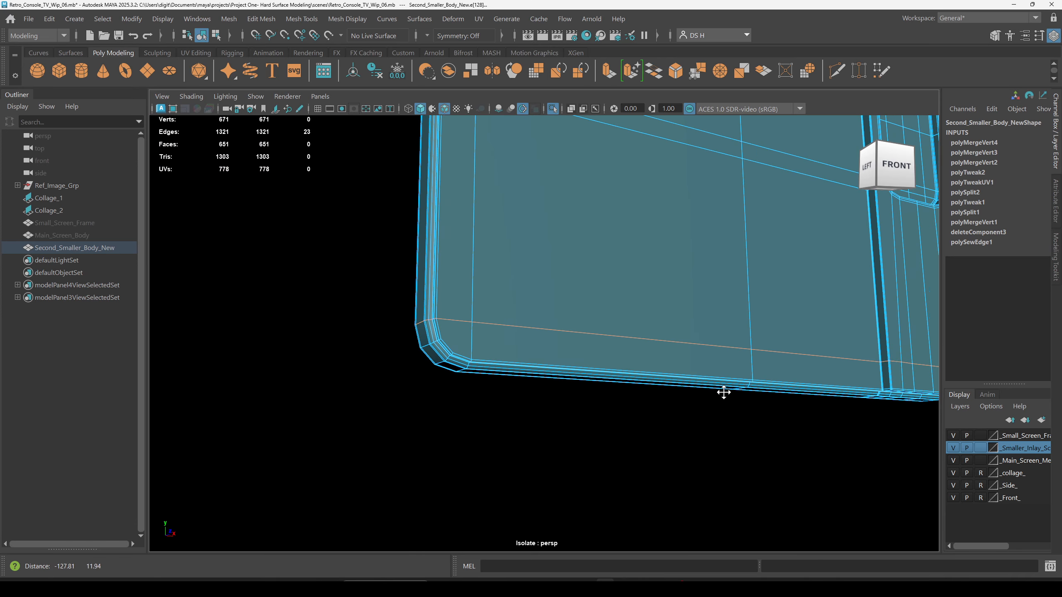
{"action": "left_click_drag", "start_coordinate": [724, 392], "coordinate": [422, 372], "text": "alt"}
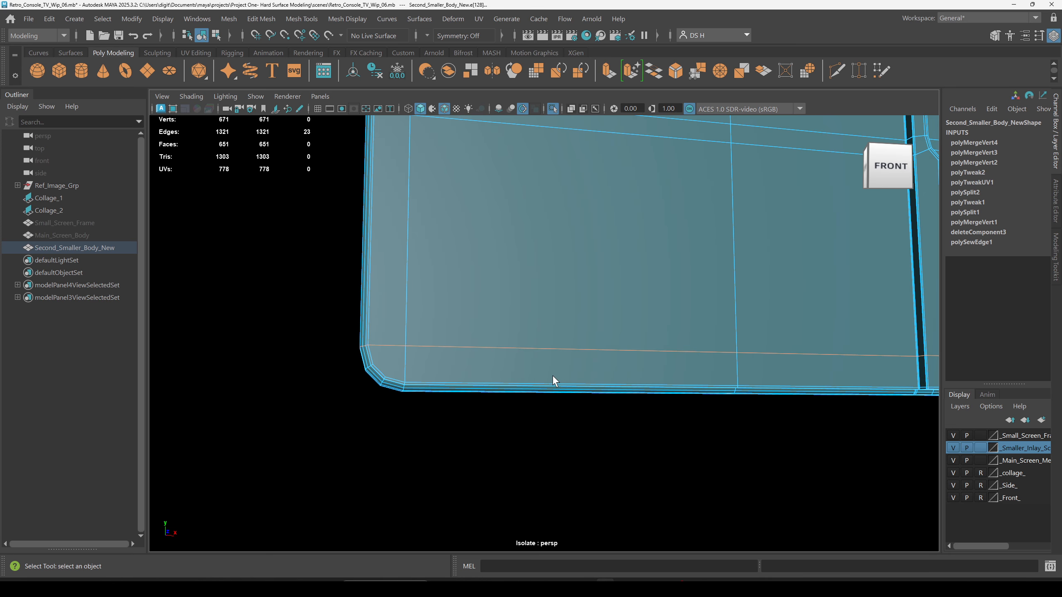
{"action": "mouse_move", "coordinate": [553, 376]}
{"action": "right_mouse_down", "text": "alt"}
{"action": "mouse_move", "coordinate": [483, 369]}
{"action": "mouse_move", "coordinate": [547, 368]}
{"action": "right_mouse_up", "text": "alt"}
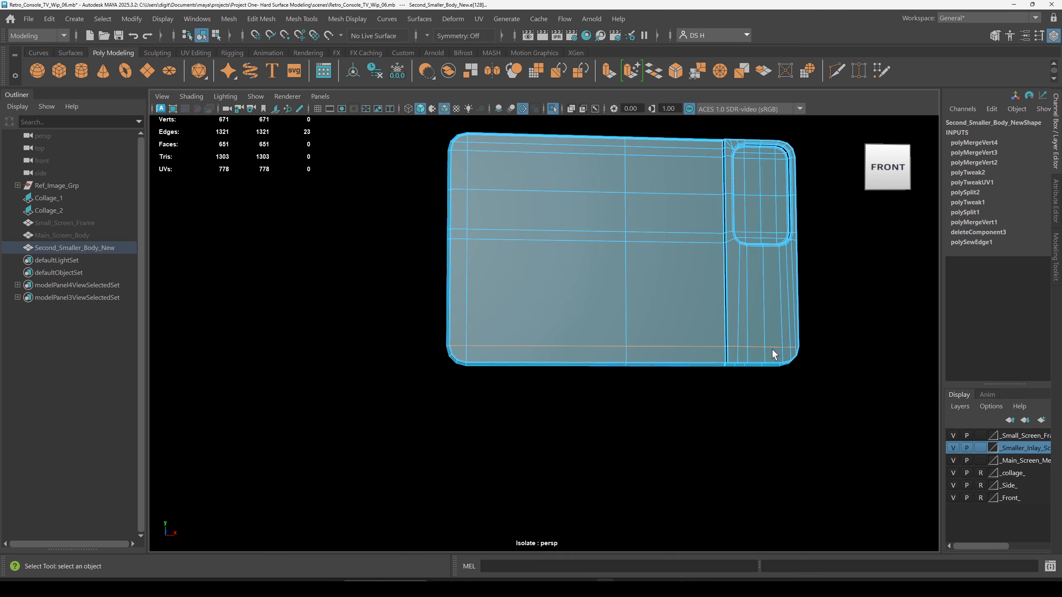
{"action": "left_click_drag", "start_coordinate": [533, 338], "coordinate": [467, 363], "text": "alt"}
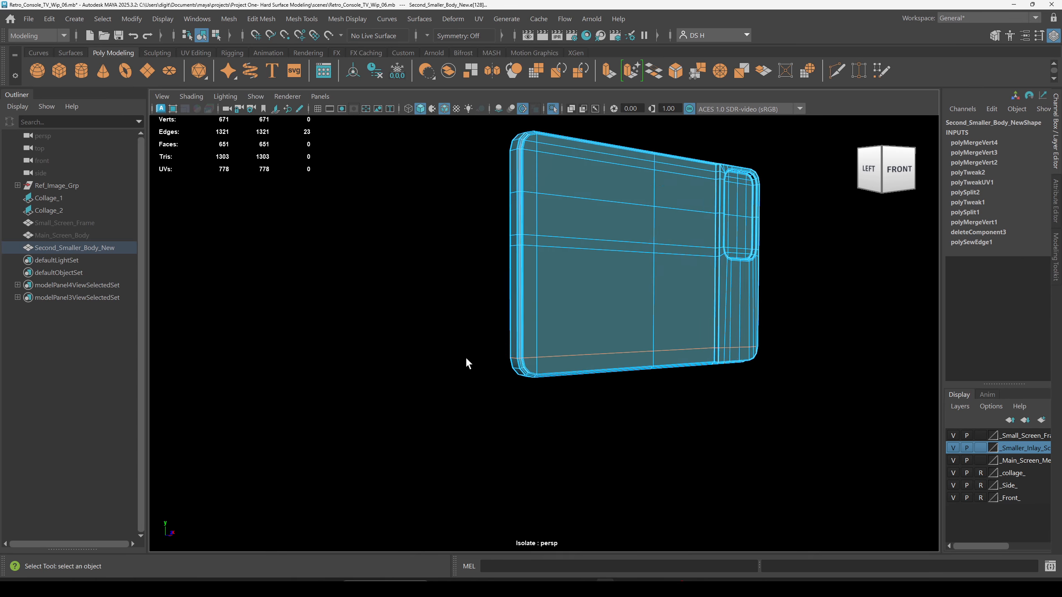
{"action": "right_click_drag", "start_coordinate": [468, 363], "coordinate": [662, 491], "text": "alt"}
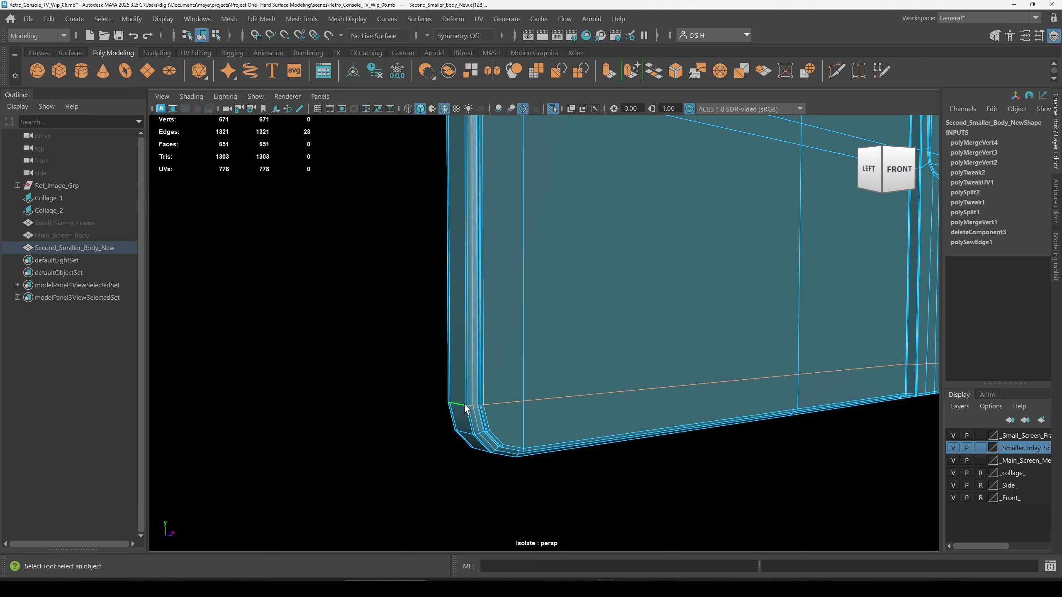
Deselect the loop's end edges at the rim and scale the remaining lower cut edges flat vertically.
{"action": "key", "text": "r"}
{"action": "left_click", "coordinate": [786, 319]}
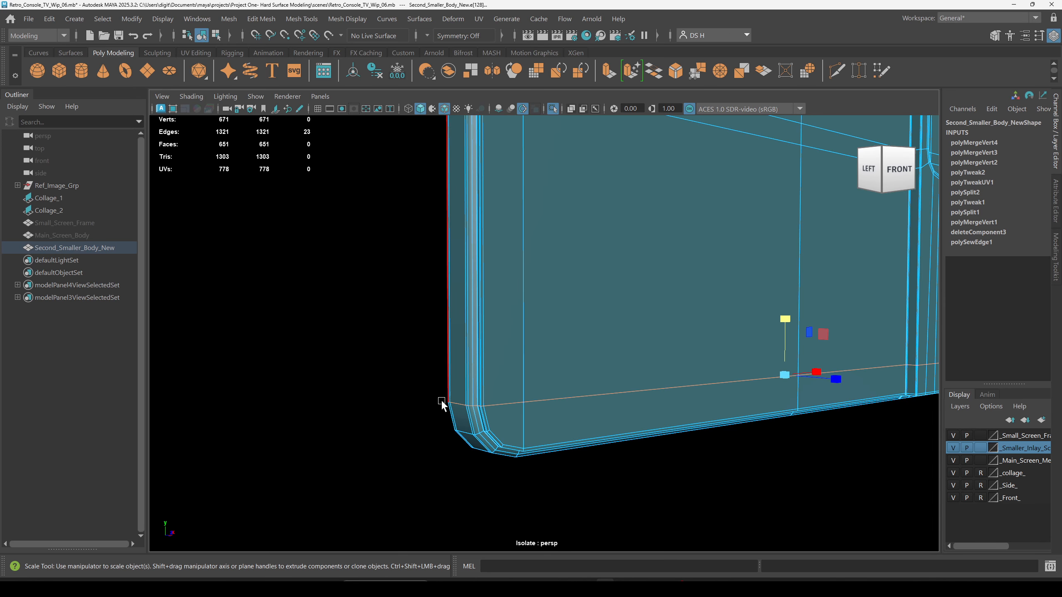
{"action": "right_click_drag", "start_coordinate": [644, 437], "coordinate": [502, 390], "text": "alt"}
{"action": "left_click_drag", "start_coordinate": [502, 390], "coordinate": [379, 309], "text": "alt"}
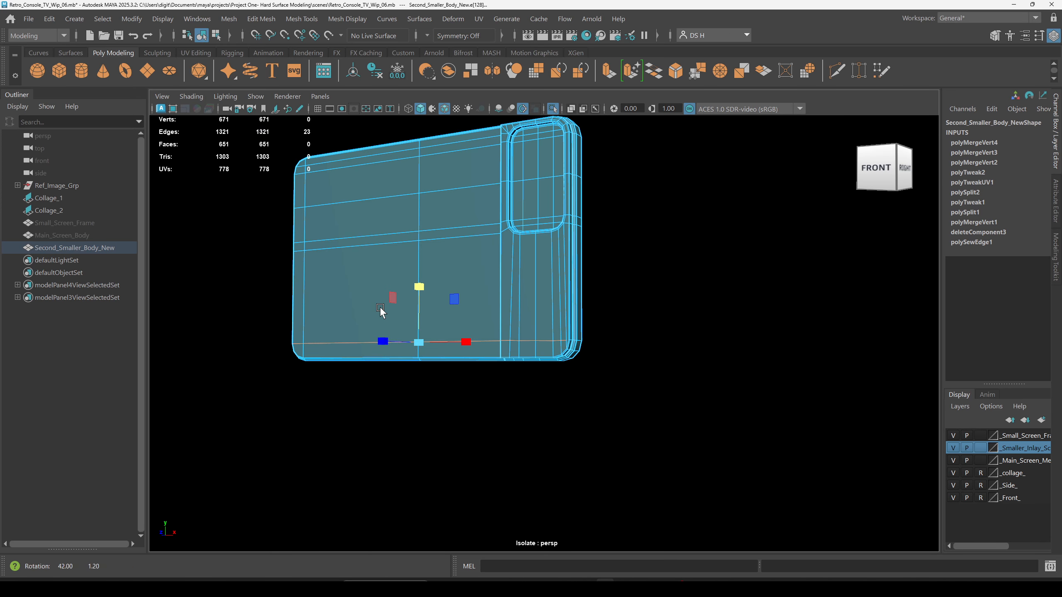
{"action": "right_click_drag", "start_coordinate": [379, 308], "coordinate": [576, 348], "text": "alt"}
{"action": "left_click_drag", "start_coordinate": [231, 360], "coordinate": [490, 351], "text": "alt"}
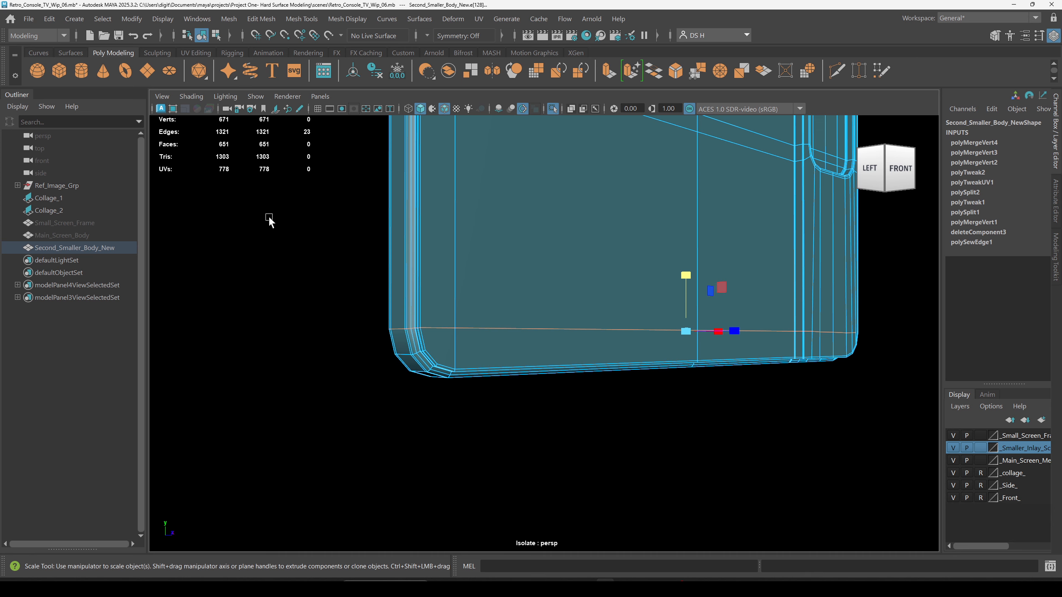
{"action": "left_click_drag", "start_coordinate": [269, 218], "coordinate": [403, 489]}
{"action": "double_click", "coordinate": [694, 295]}
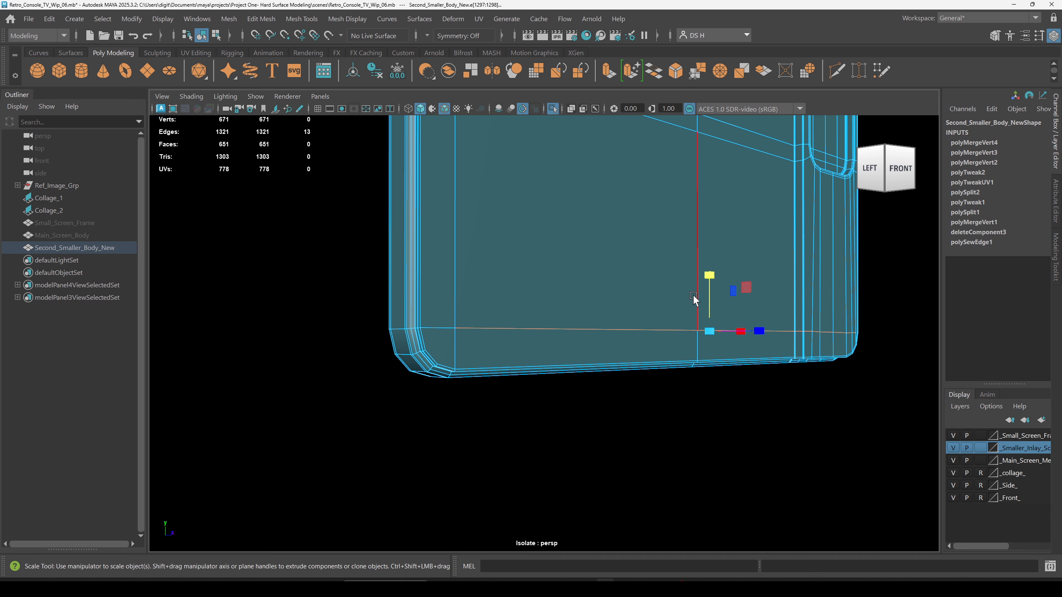
{"action": "left_click_drag", "start_coordinate": [709, 276], "coordinate": [710, 330]}
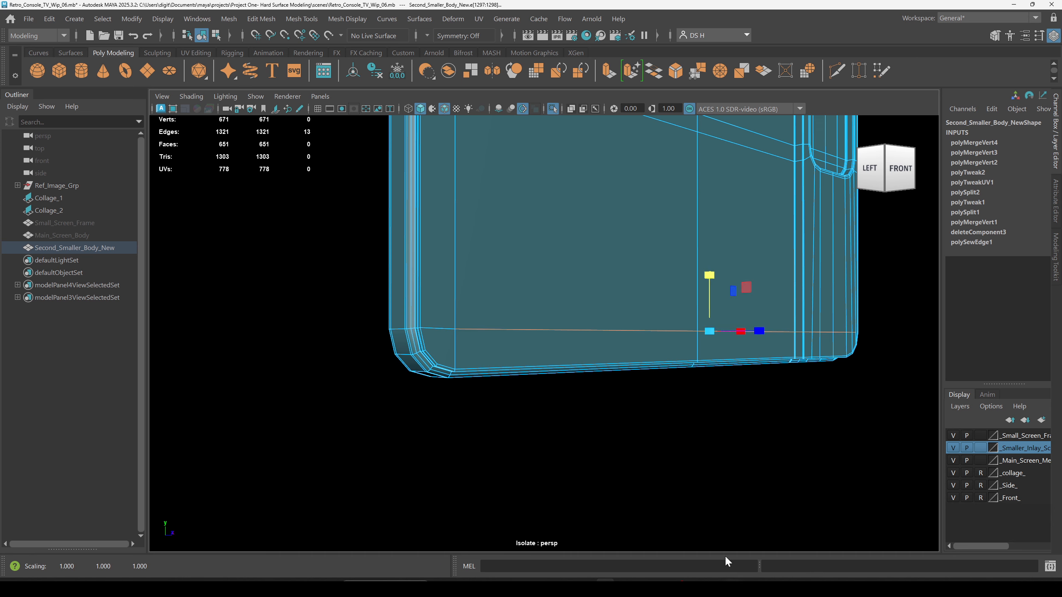
Move the flattened lower cut vertically in the front view to line up with the rim's corner vertices.
{"action": "left_click_drag", "start_coordinate": [726, 562], "coordinate": [652, 362], "text": "alt"}
{"action": "key", "text": "w"}
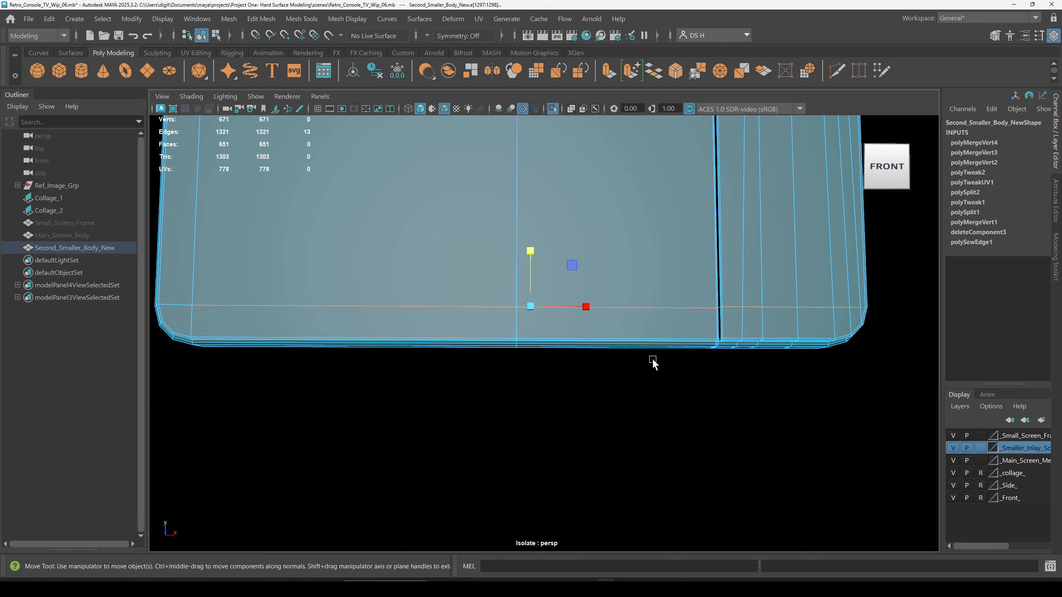
{"action": "middle_click_drag", "start_coordinate": [468, 316], "coordinate": [670, 346], "text": "alt"}
{"action": "key", "text": "space"}
{"action": "key", "text": "space"}
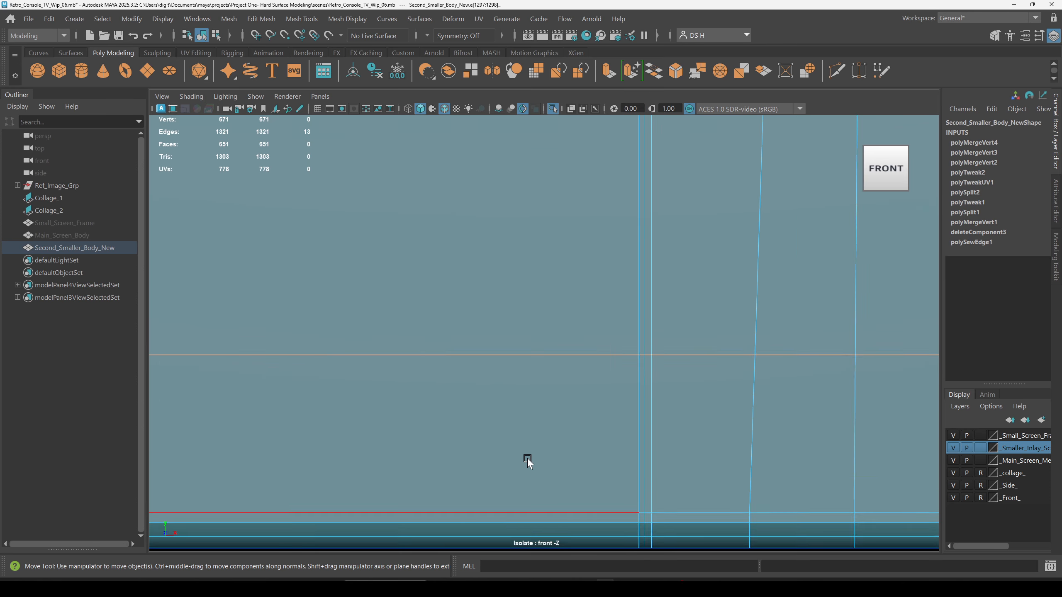
{"action": "middle_click_drag", "start_coordinate": [527, 462], "coordinate": [656, 393], "text": "alt"}
{"action": "right_click_drag", "start_coordinate": [656, 393], "coordinate": [524, 392], "text": "alt"}
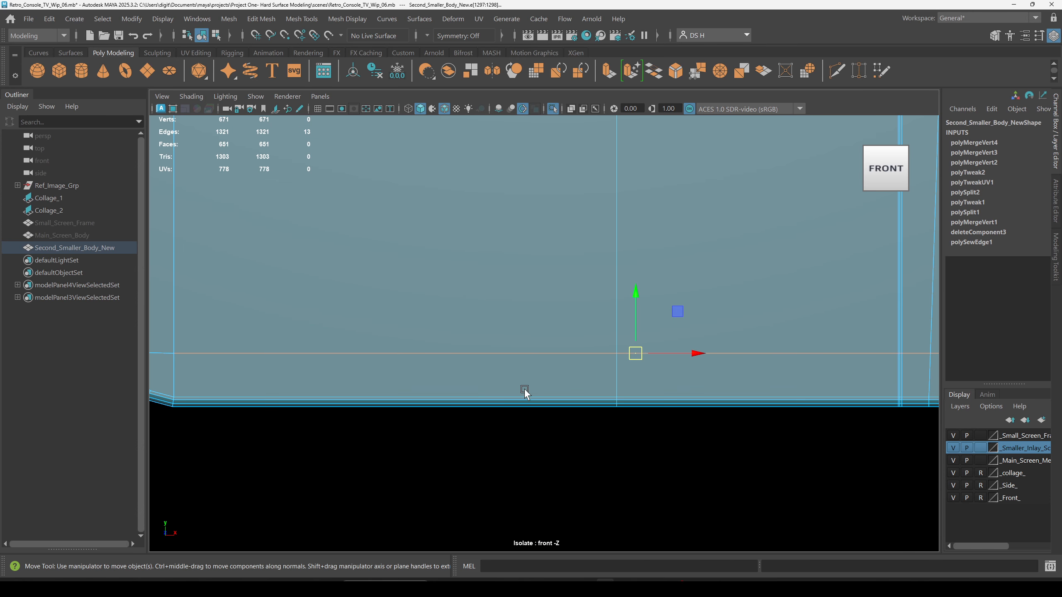
{"action": "middle_click_drag", "start_coordinate": [524, 391], "coordinate": [598, 379], "text": "alt"}
{"action": "left_click_drag", "start_coordinate": [792, 271], "coordinate": [796, 267]}
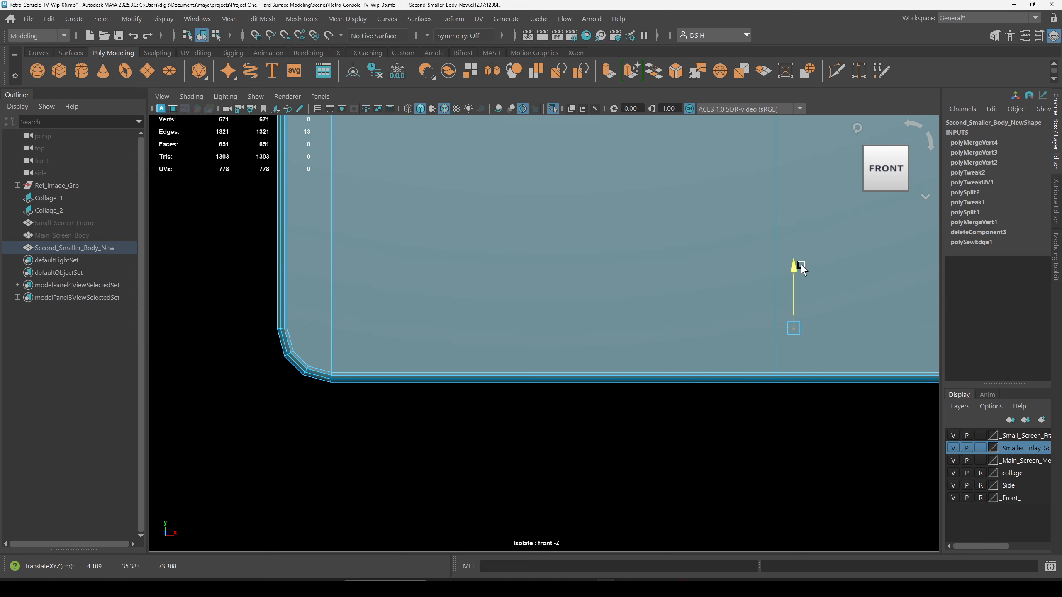
{"action": "left_click_drag", "start_coordinate": [801, 264], "coordinate": [801, 262]}
Clear the selection and examine the lower cut's alignment with the rounded rim corner in the front view.
{"action": "left_click", "coordinate": [706, 451]}
{"action": "middle_click_drag", "start_coordinate": [706, 454], "coordinate": [239, 376], "text": "alt"}
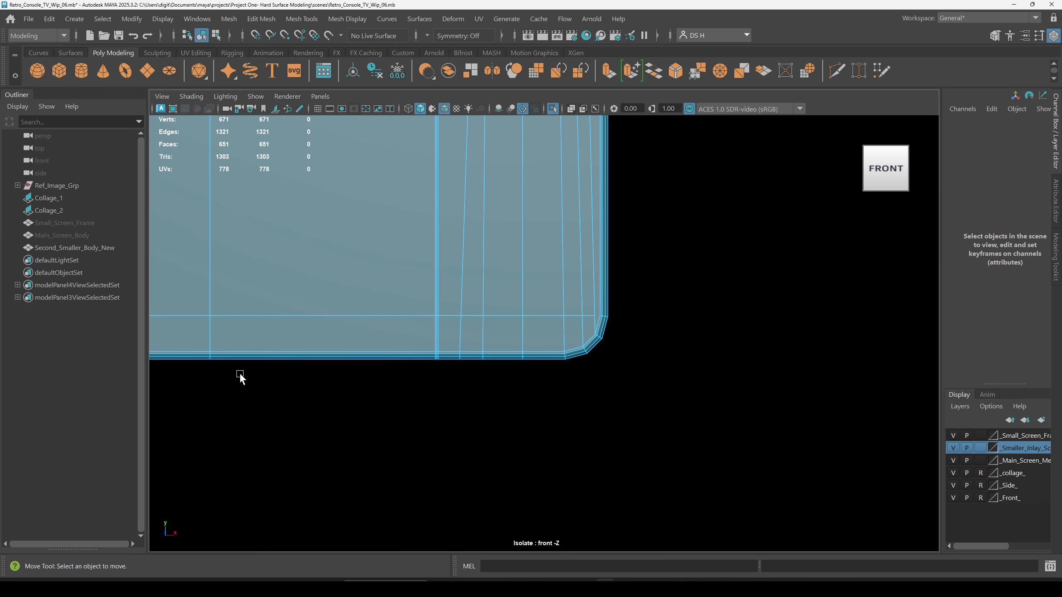
{"action": "scroll", "coordinate": [240, 375], "scroll_direction": "up", "scroll_amount": 2}
{"action": "middle_click_drag", "start_coordinate": [681, 308], "coordinate": [413, 273], "text": "alt"}
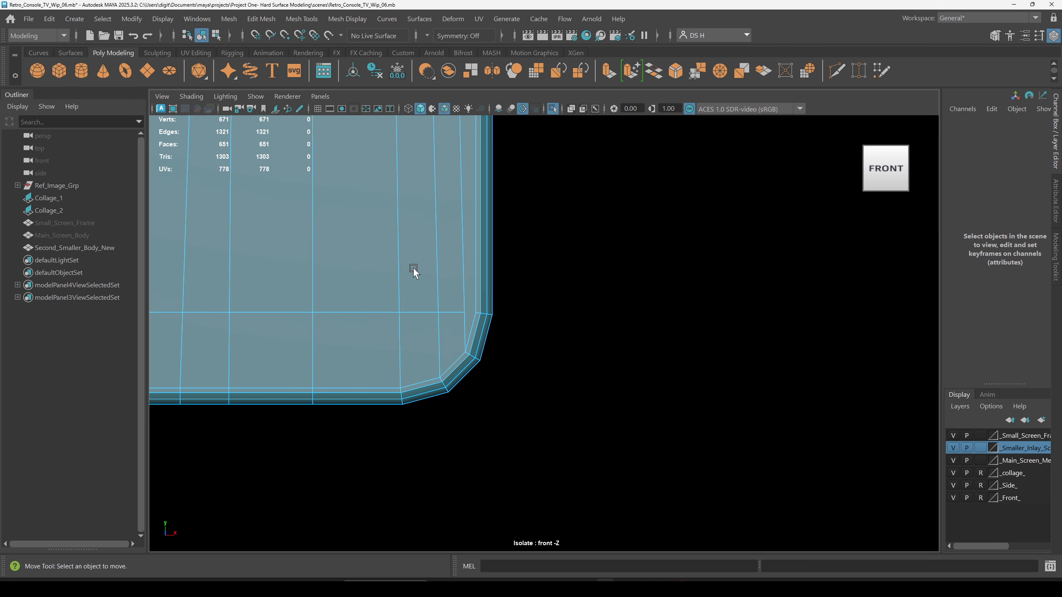
{"action": "right_click_drag", "start_coordinate": [413, 273], "coordinate": [778, 395], "text": "alt"}
{"action": "middle_click_drag", "start_coordinate": [427, 312], "coordinate": [548, 540], "text": "alt"}
{"action": "right_click_drag", "start_coordinate": [675, 404], "coordinate": [363, 360], "text": "alt"}
{"action": "key", "text": "space"}
{"action": "key", "text": "space"}
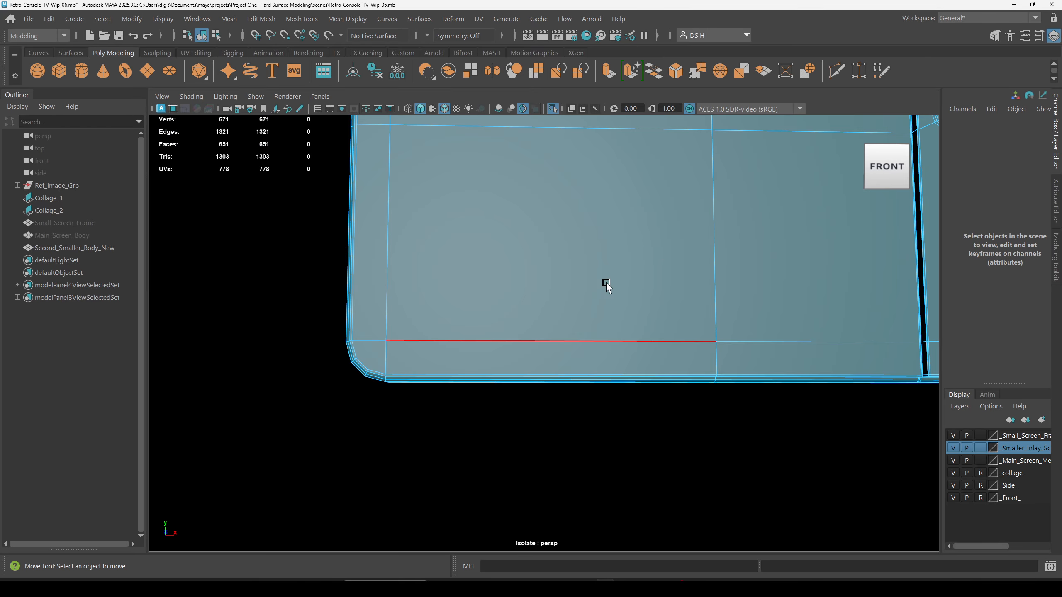
Return Second_Smaller_Body_New to object mode and inspect the panel's lower rim from below.
{"action": "right_click_drag", "start_coordinate": [793, 297], "coordinate": [192, 284], "text": "alt"}
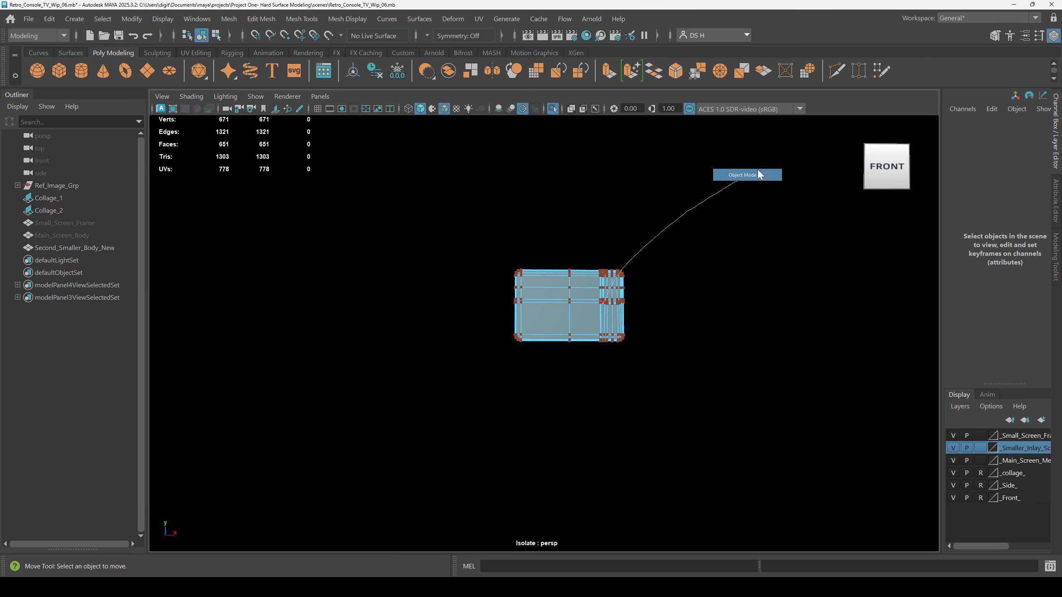
{"action": "left_click", "coordinate": [752, 176]}
{"action": "right_click_drag", "start_coordinate": [752, 270], "coordinate": [819, 449], "text": "alt"}
{"action": "left_click_drag", "start_coordinate": [820, 449], "coordinate": [522, 288], "text": "alt"}
{"action": "scroll", "coordinate": [522, 289], "scroll_direction": "up", "scroll_amount": 3}
{"action": "left_click", "coordinate": [523, 134]}
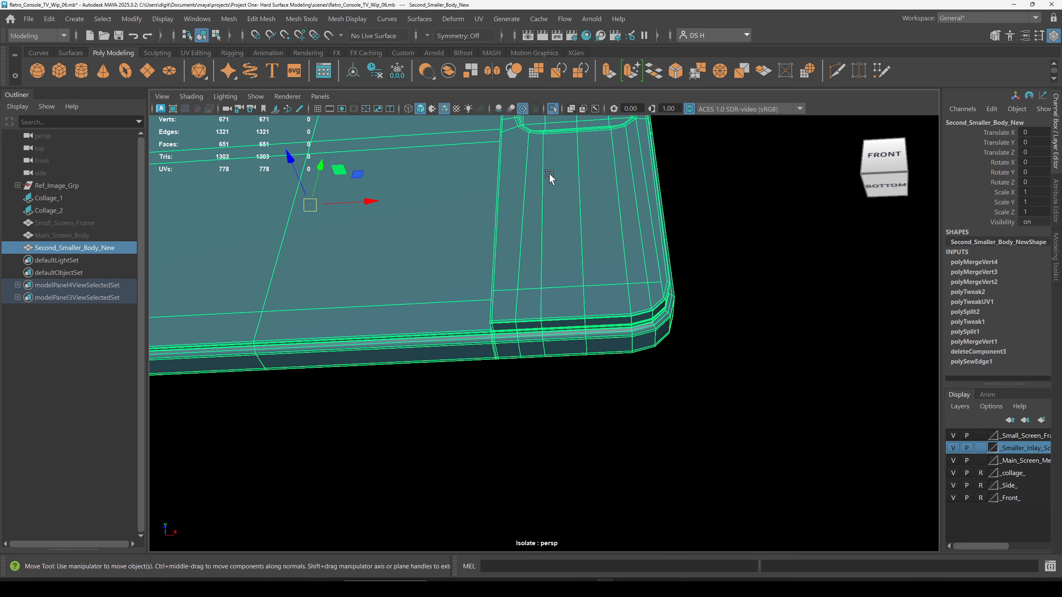
Select all vertices at the lower end of the panel's first inner vertical edge and move them sideways along X.
{"action": "right_click_drag", "start_coordinate": [552, 172], "coordinate": [191, 169]}
{"action": "key", "text": "4"}
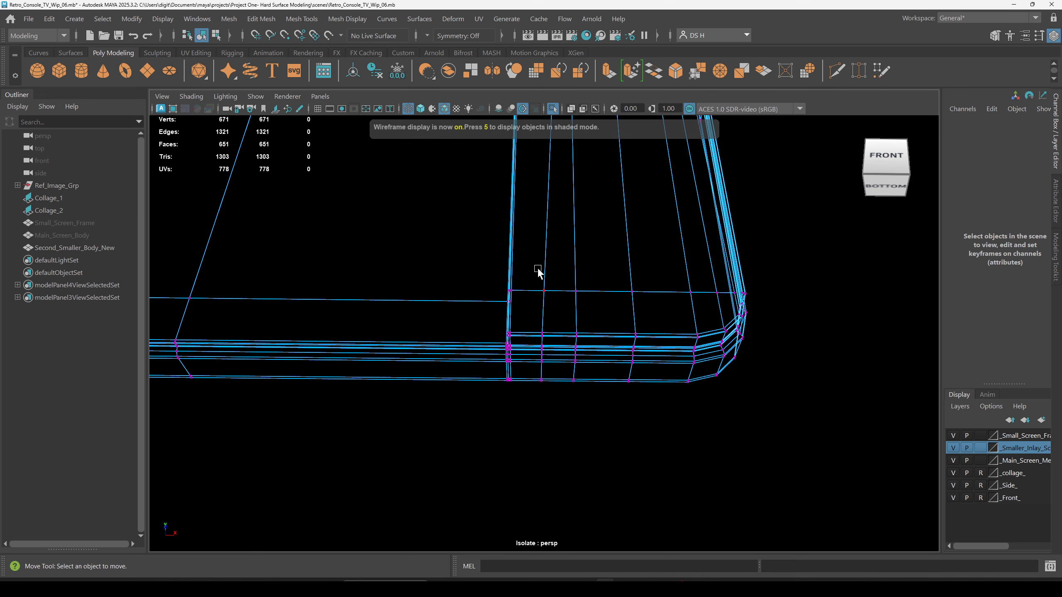
{"action": "left_click_drag", "start_coordinate": [533, 257], "coordinate": [541, 418]}
{"action": "key", "text": "5"}
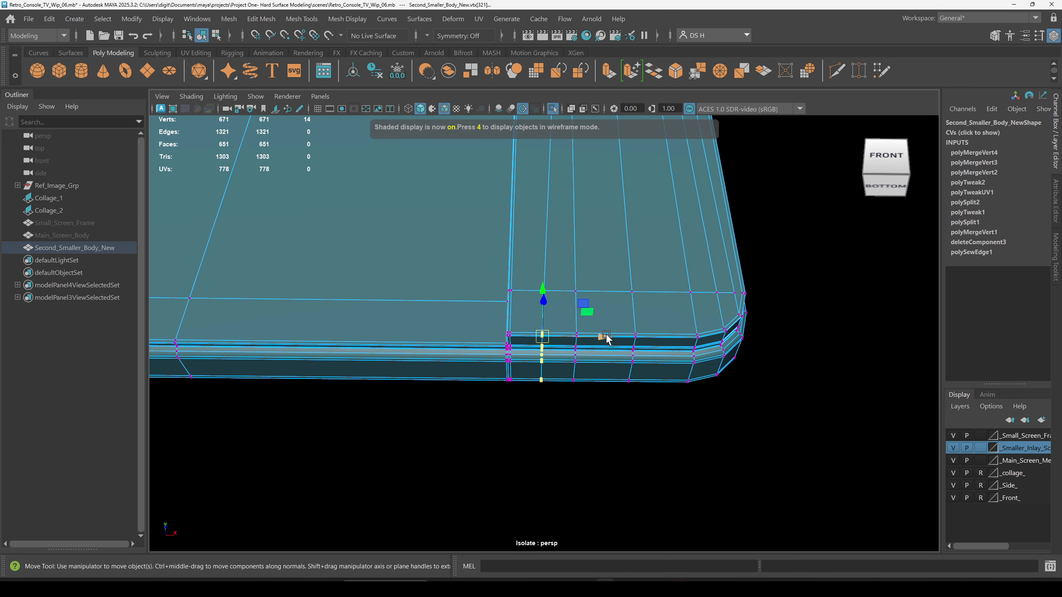
{"action": "mouse_move", "coordinate": [602, 334]}
{"action": "left_mouse_down"}
{"action": "mouse_move", "coordinate": [612, 339]}
{"action": "mouse_move", "coordinate": [600, 403]}
{"action": "mouse_move", "coordinate": [607, 372]}
{"action": "mouse_move", "coordinate": [0, 359]}
{"action": "left_mouse_up"}
Switch to the front view around the panel's lower corner and activate the Move tool for the selected edge vertices.
{"action": "key", "text": "r"}
{"action": "key", "text": "space"}
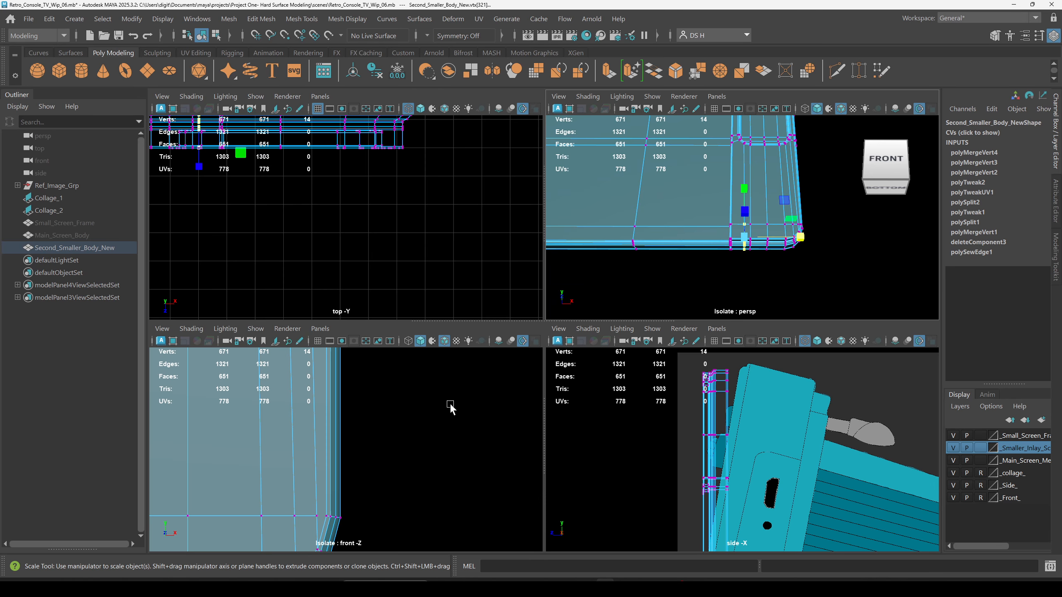
{"action": "key", "text": "space"}
{"action": "right_click_drag", "start_coordinate": [531, 436], "coordinate": [408, 387], "text": "alt"}
{"action": "middle_click_drag", "start_coordinate": [408, 387], "coordinate": [619, 410], "text": "alt"}
{"action": "right_click_drag", "start_coordinate": [619, 410], "coordinate": [319, 327], "text": "alt"}
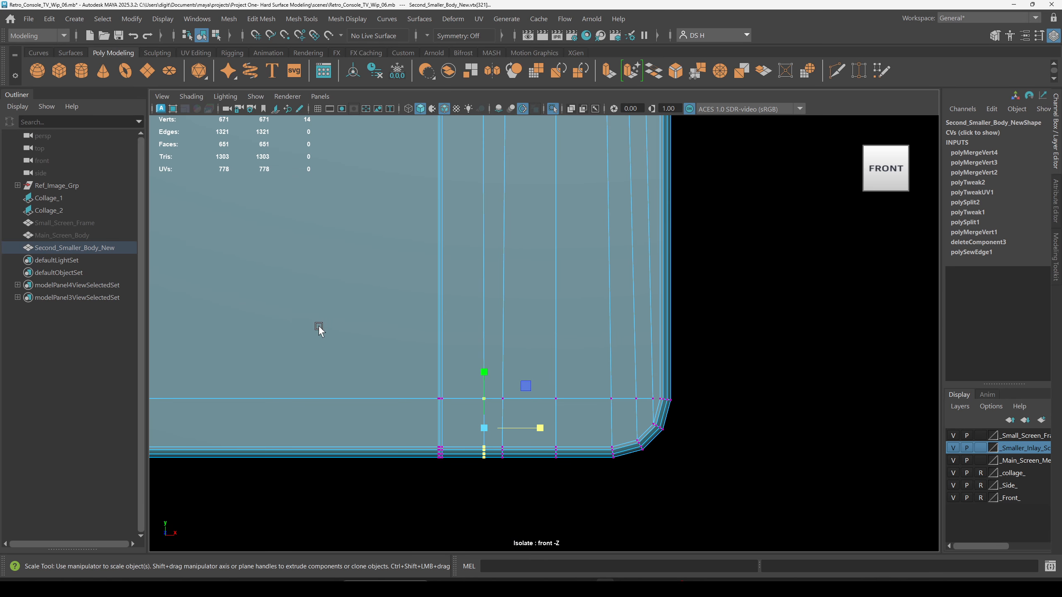
{"action": "middle_click_drag", "start_coordinate": [637, 301], "coordinate": [607, 385], "text": "alt"}
{"action": "right_click_drag", "start_coordinate": [606, 385], "coordinate": [561, 354], "text": "alt"}
{"action": "key", "text": "w"}
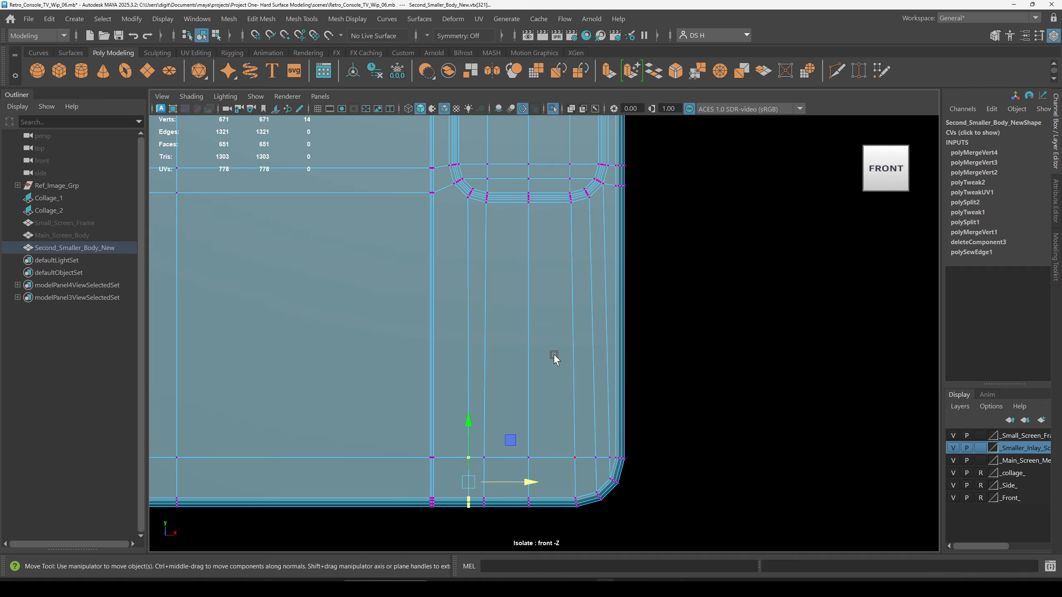
{"action": "key", "text": "equal"}
{"action": "key", "text": "equal"}
{"action": "key", "text": "equal"}
{"action": "key", "text": "equal"}
{"action": "key", "text": "equal"}
{"action": "key", "text": "equal"}
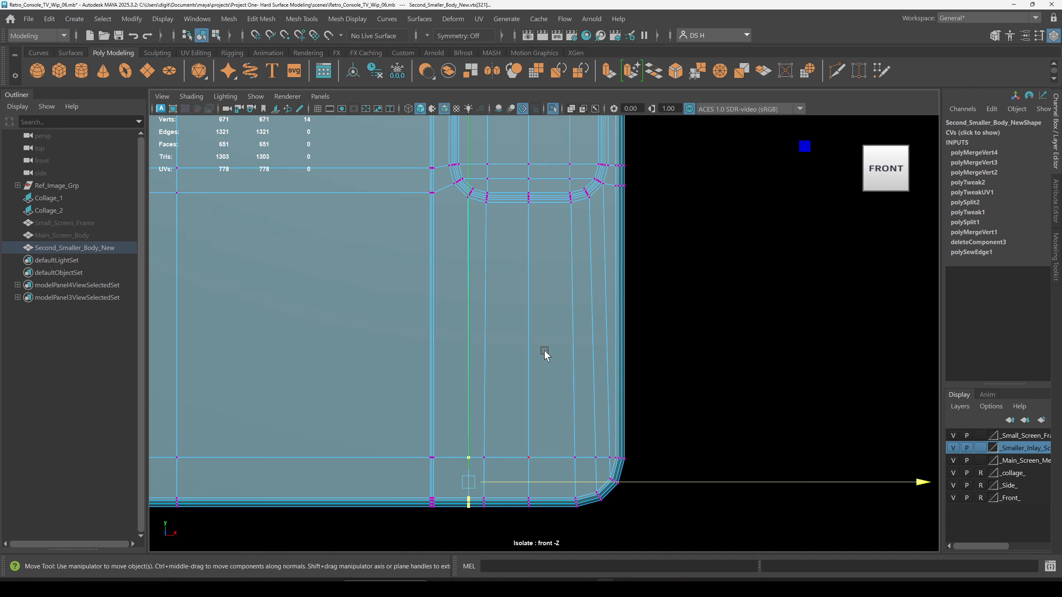
{"action": "key", "text": "minus"}
{"action": "key", "text": "minus"}
{"action": "key", "text": "minus"}
{"action": "key", "text": "minus"}
{"action": "key", "text": "minus"}
{"action": "key", "text": "minus"}
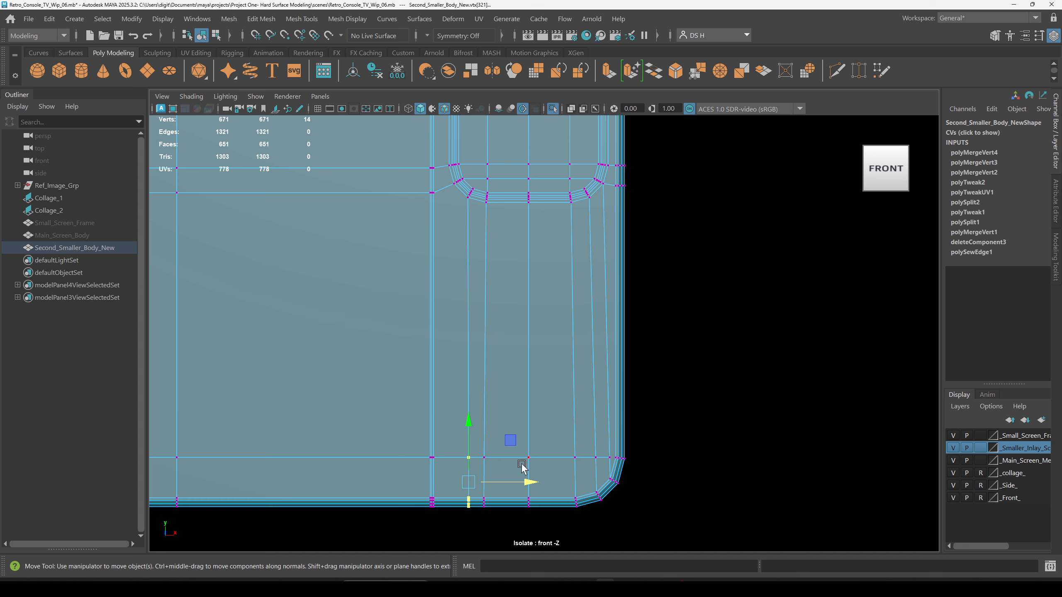
Nudge the lower vertices of the first and second inner vertical edges along X until both edges run straight below the cutout.
{"action": "left_click_drag", "start_coordinate": [529, 482], "coordinate": [529, 484]}
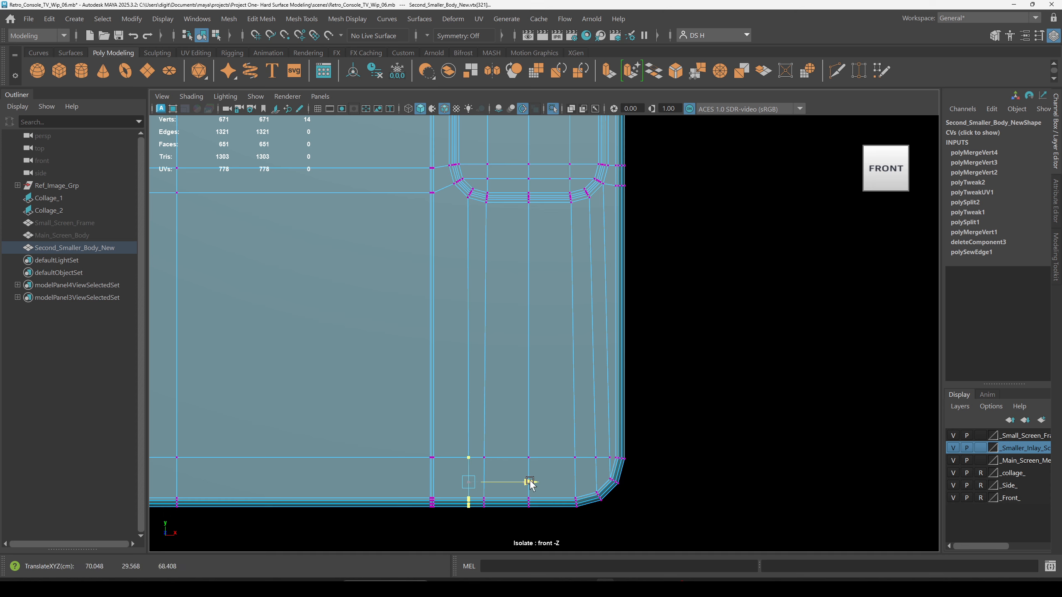
{"action": "left_click", "coordinate": [694, 468]}
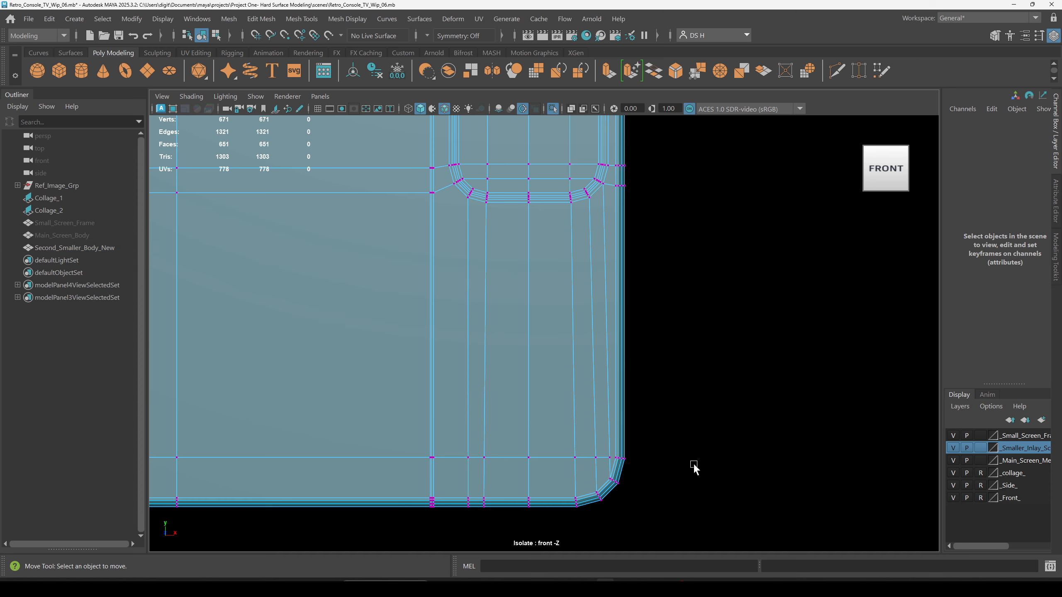
{"action": "left_click_drag", "start_coordinate": [473, 416], "coordinate": [503, 544]}
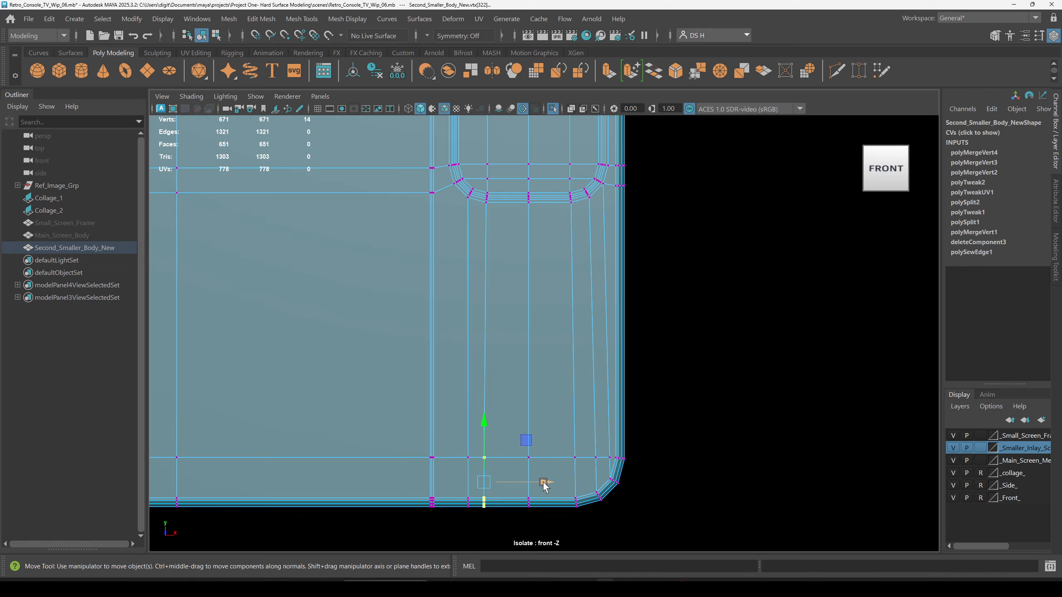
{"action": "left_click_drag", "start_coordinate": [547, 482], "coordinate": [548, 484]}
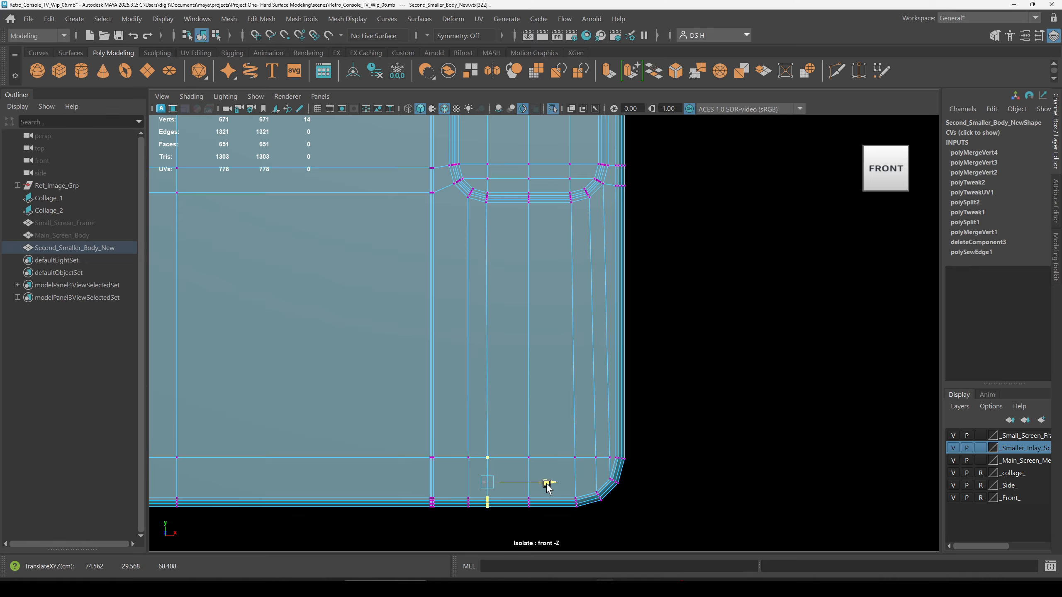
{"action": "key", "text": "r"}
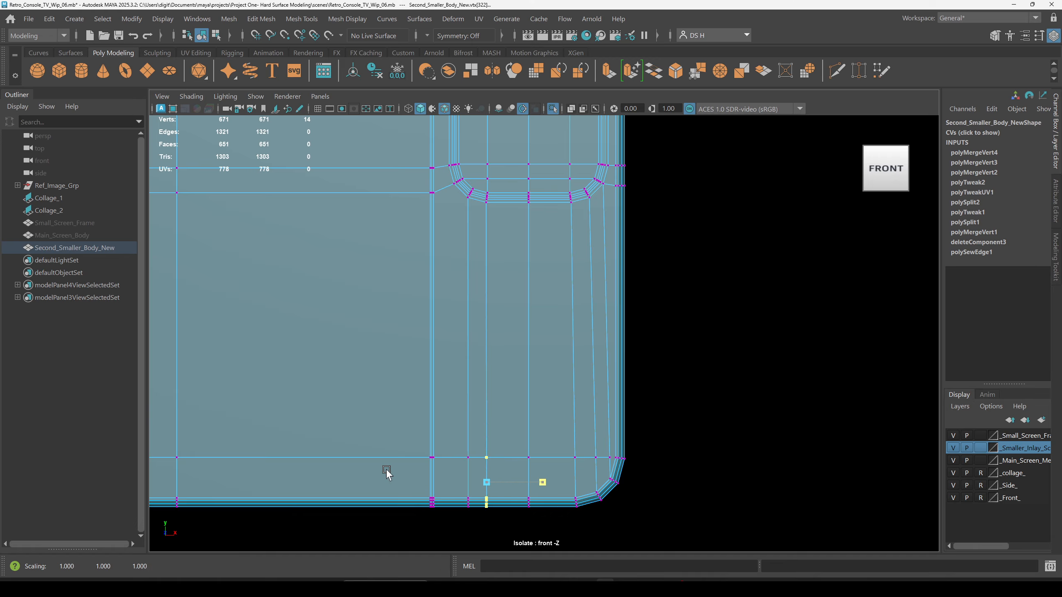
{"action": "left_click", "coordinate": [683, 453]}
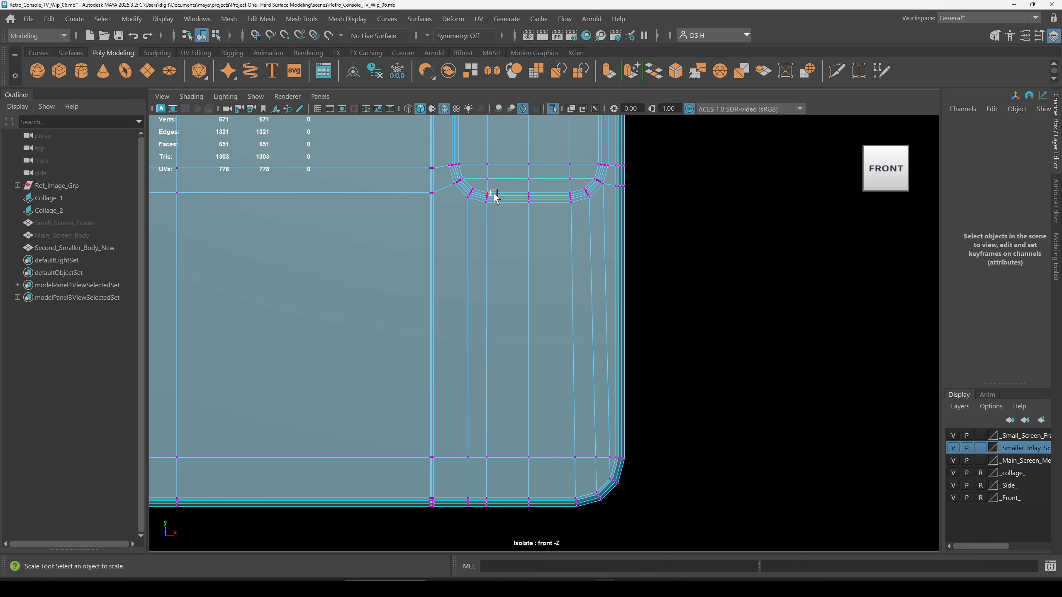
Try to straighten the fourth inner vertical edge by scaling its cutout corner vertex and lower cut vertex flat along X.
{"action": "middle_click_drag", "start_coordinate": [687, 473], "coordinate": [641, 431], "text": "alt"}
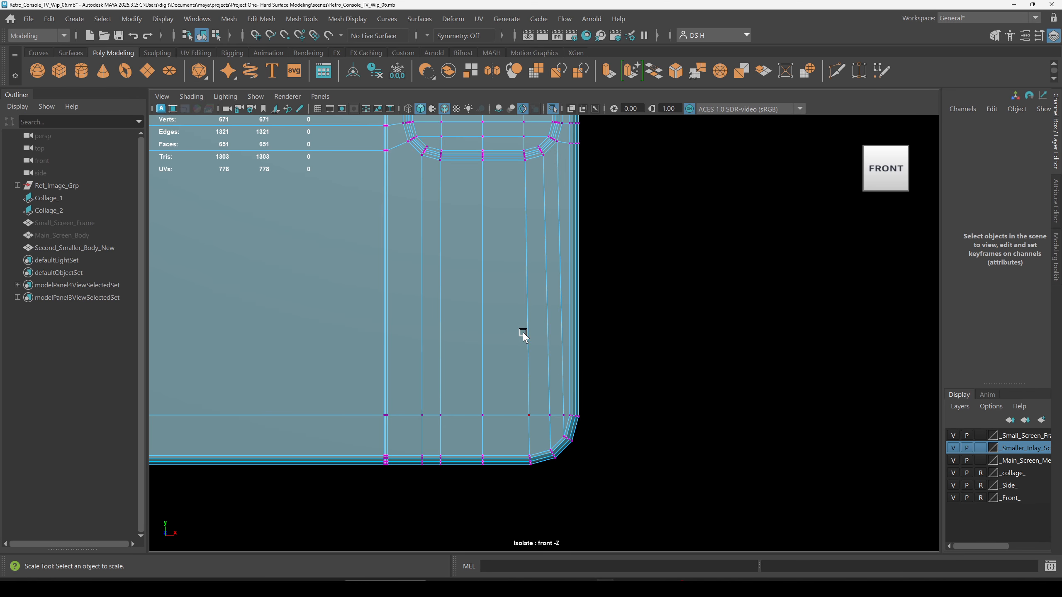
{"action": "left_click", "coordinate": [524, 183]}
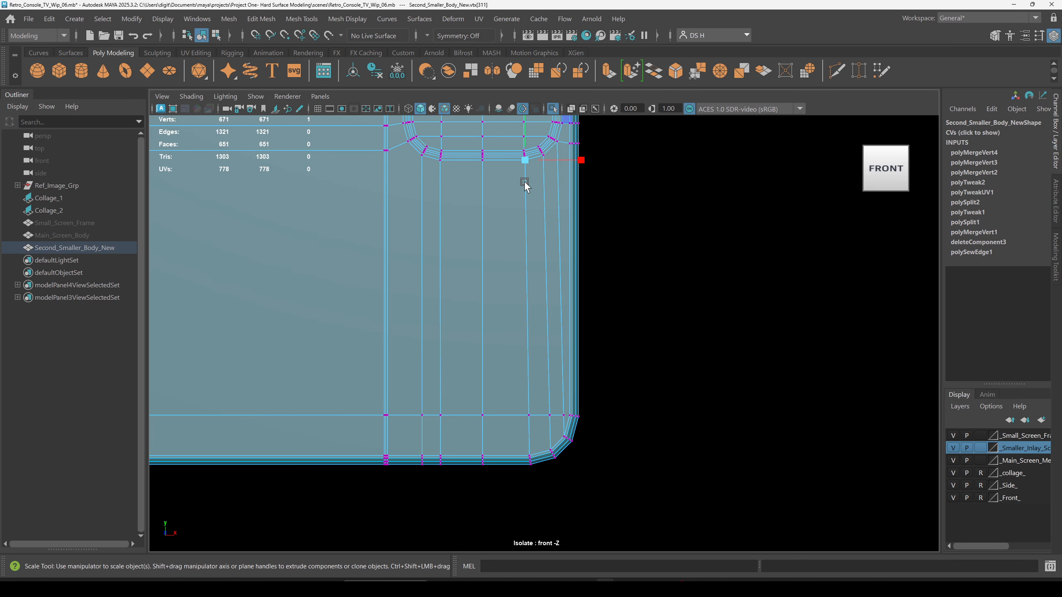
{"action": "middle_click_drag", "start_coordinate": [526, 184], "coordinate": [498, 325], "text": "alt"}
{"action": "right_click_drag", "start_coordinate": [407, 344], "coordinate": [384, 413], "text": "alt"}
{"action": "key", "text": "w"}
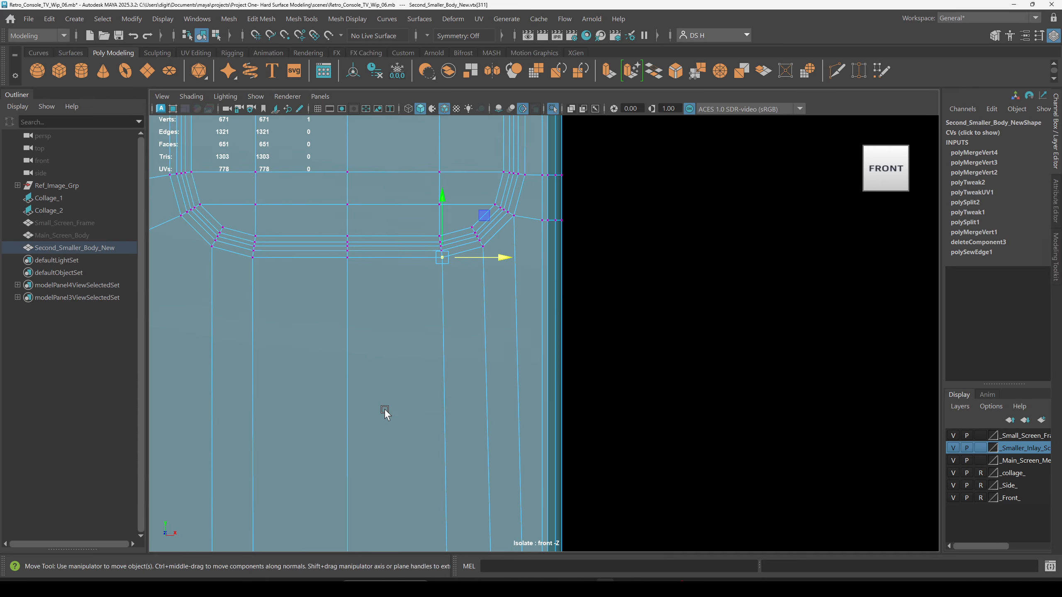
{"action": "middle_click_drag", "start_coordinate": [384, 413], "coordinate": [607, 360], "text": "alt"}
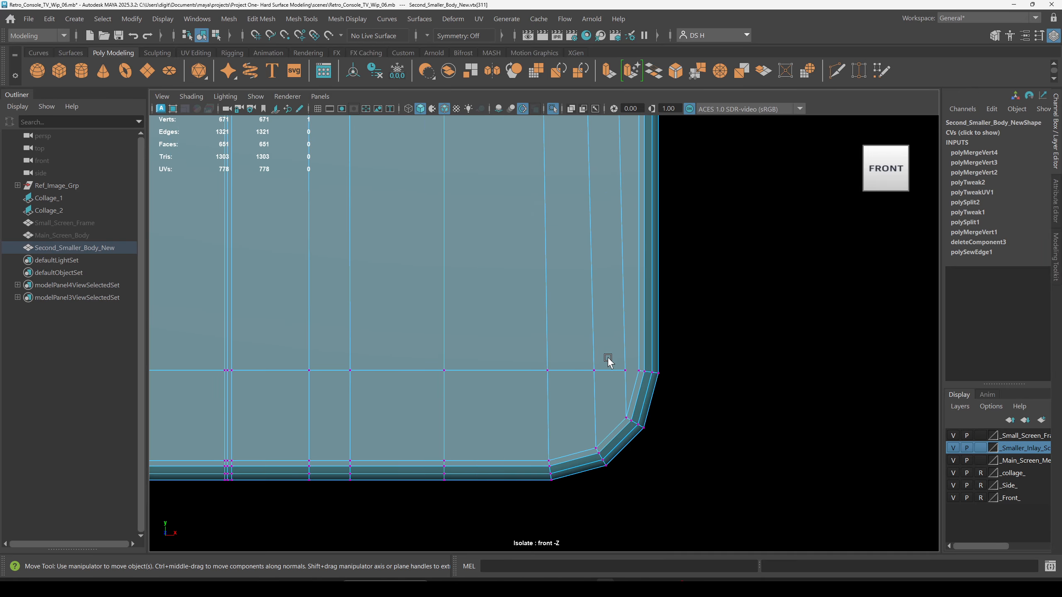
{"action": "left_click", "coordinate": [545, 389], "text": "shift"}
{"action": "key", "text": "f"}
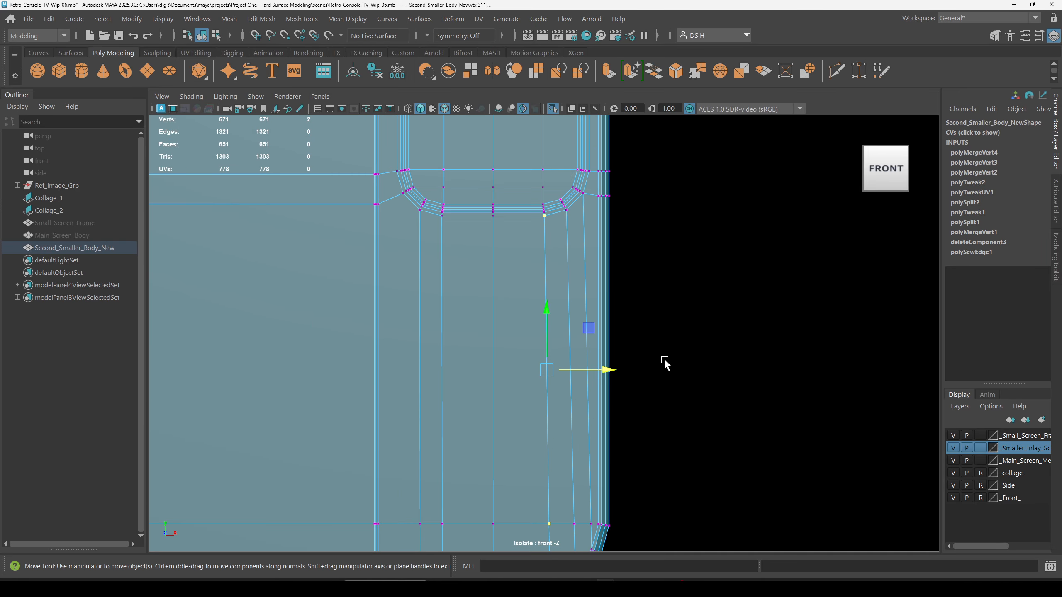
{"action": "key", "text": "r"}
{"action": "left_click_drag", "start_coordinate": [601, 369], "coordinate": [486, 370]}
{"action": "key", "text": "w"}
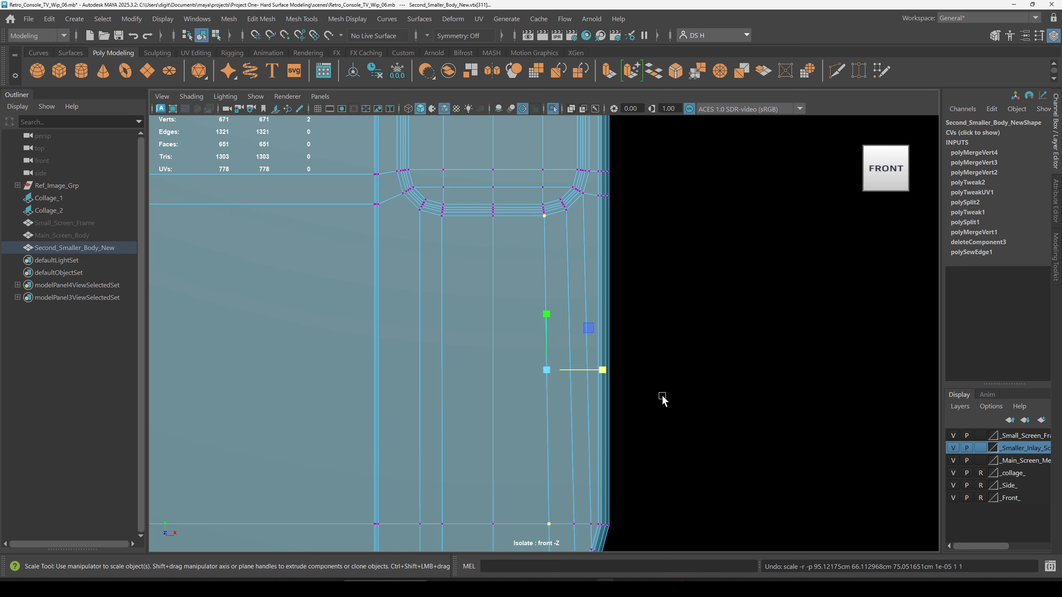
{"action": "left_click", "coordinate": [658, 401]}
Return Second_Smaller_Body_New to object mode and compare its smooth preview with the unsmoothed mesh around the cutout's lower corners.
{"action": "middle_click_drag", "start_coordinate": [621, 430], "coordinate": [595, 452], "text": "alt"}
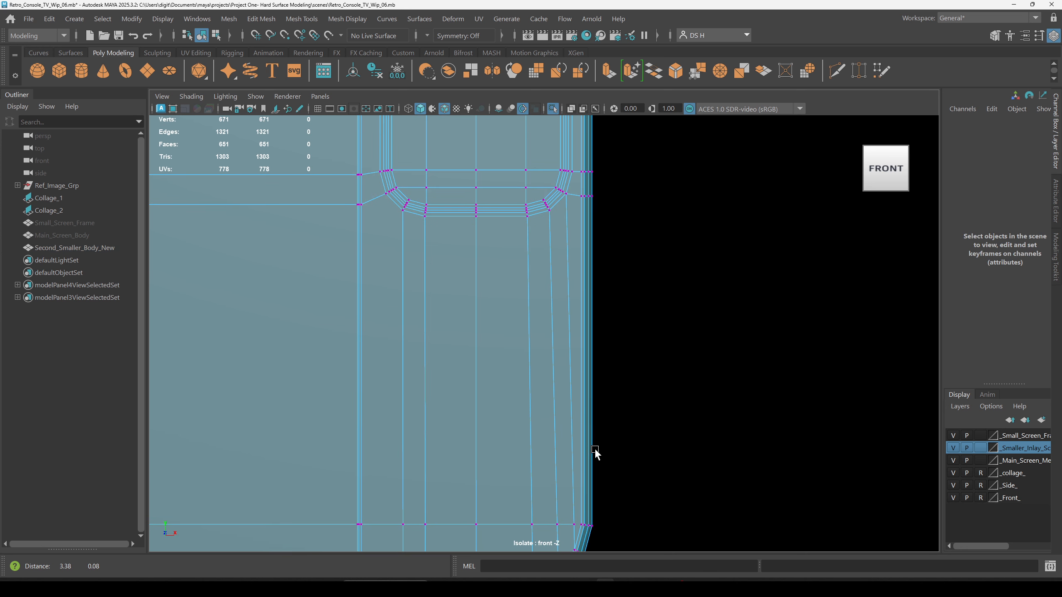
{"action": "middle_click_drag", "start_coordinate": [473, 250], "coordinate": [572, 435], "text": "alt"}
{"action": "key", "text": "r"}
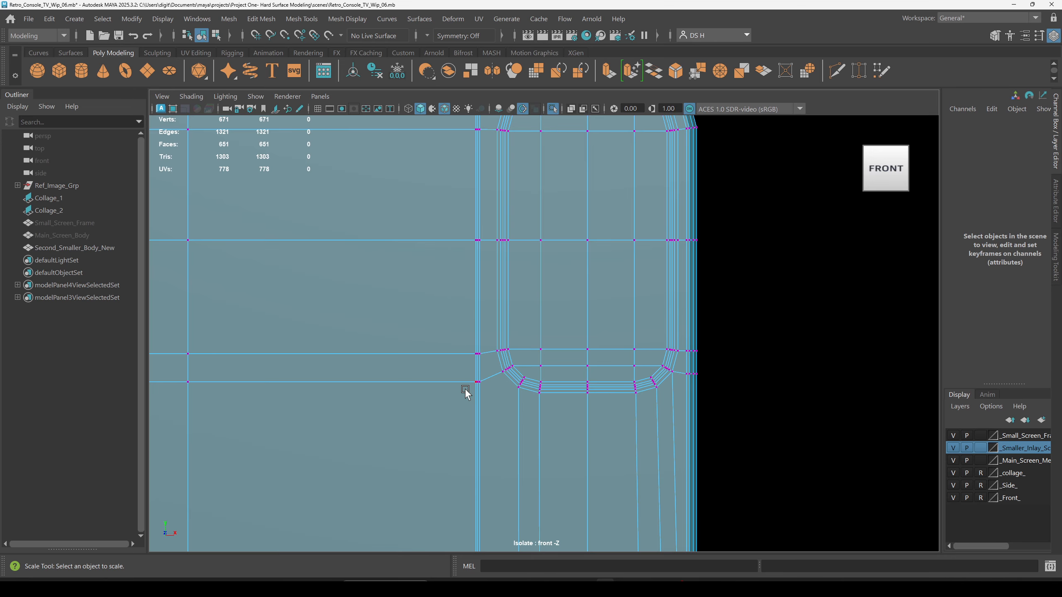
{"action": "key", "text": "F8"}
{"action": "left_click", "coordinate": [781, 322]}
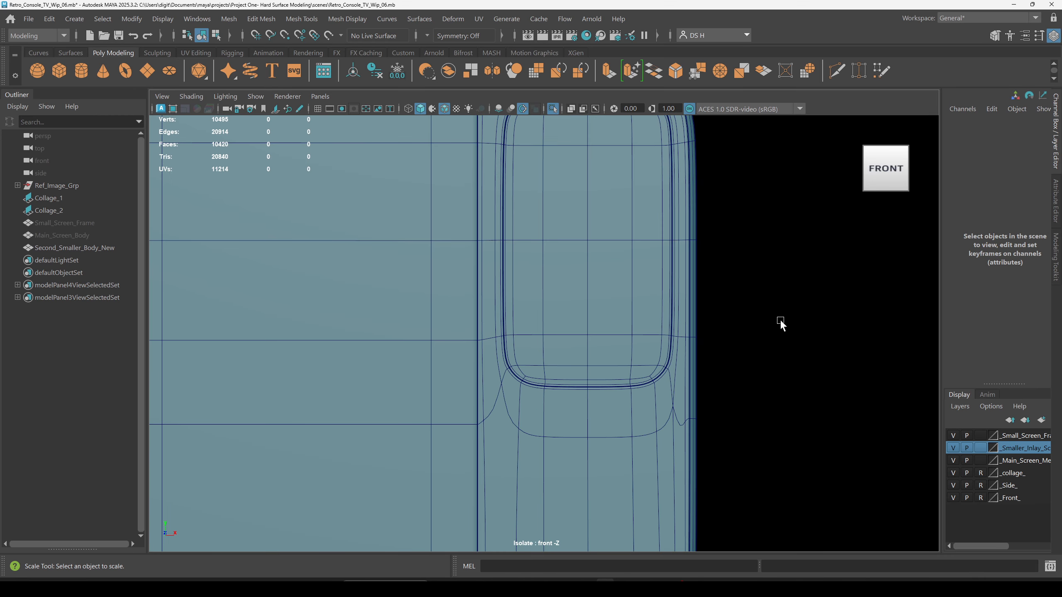
{"action": "left_click", "coordinate": [601, 389]}
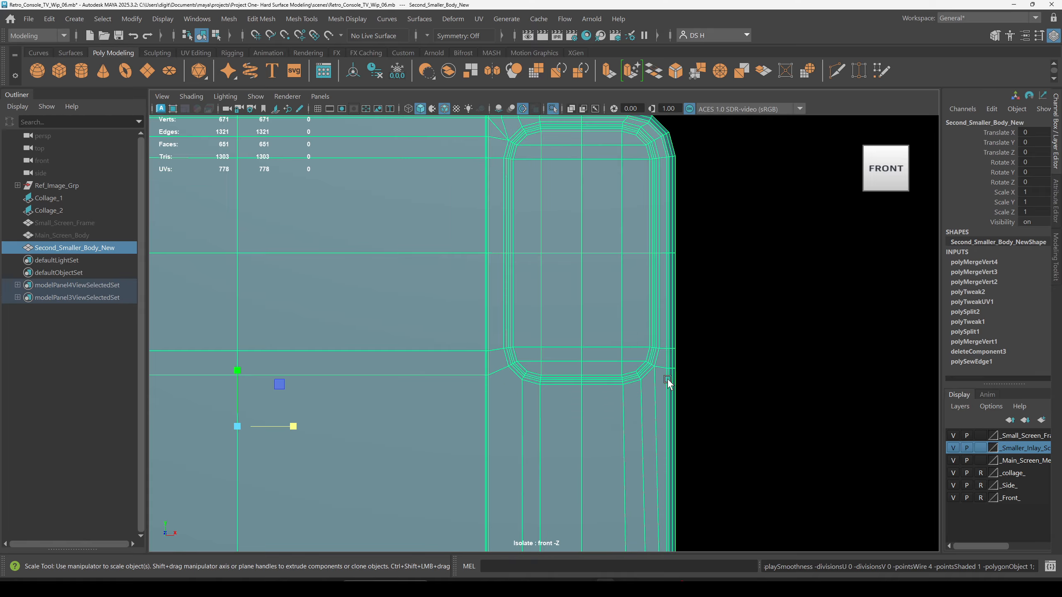
{"action": "scroll", "coordinate": [842, 442], "scroll_direction": "up", "scroll_amount": 5}
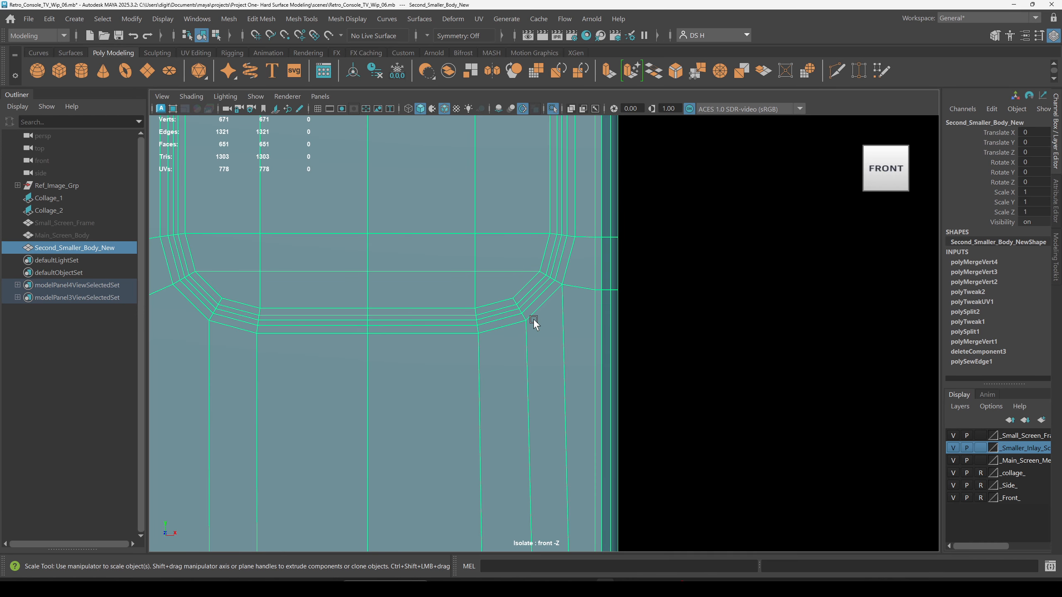
Cut a new edge between the two angled edges at the lower-right corner of Second_Smaller_Body_New with Multi-Cut.
{"action": "middle_click_drag", "start_coordinate": [526, 316], "coordinate": [707, 335], "text": "alt"}
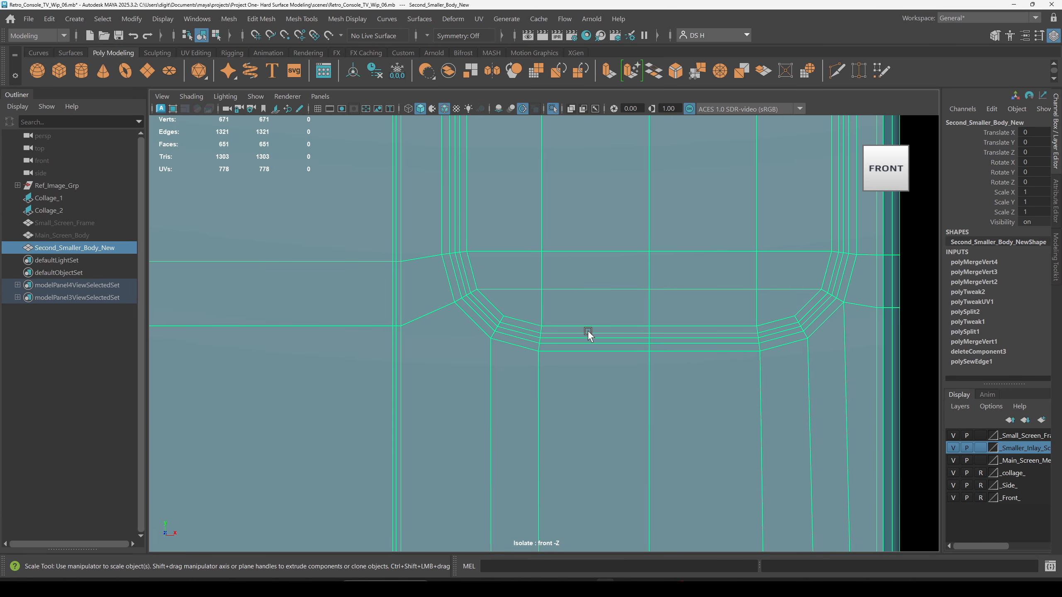
{"action": "right_click_drag", "start_coordinate": [588, 333], "coordinate": [483, 310], "text": "alt"}
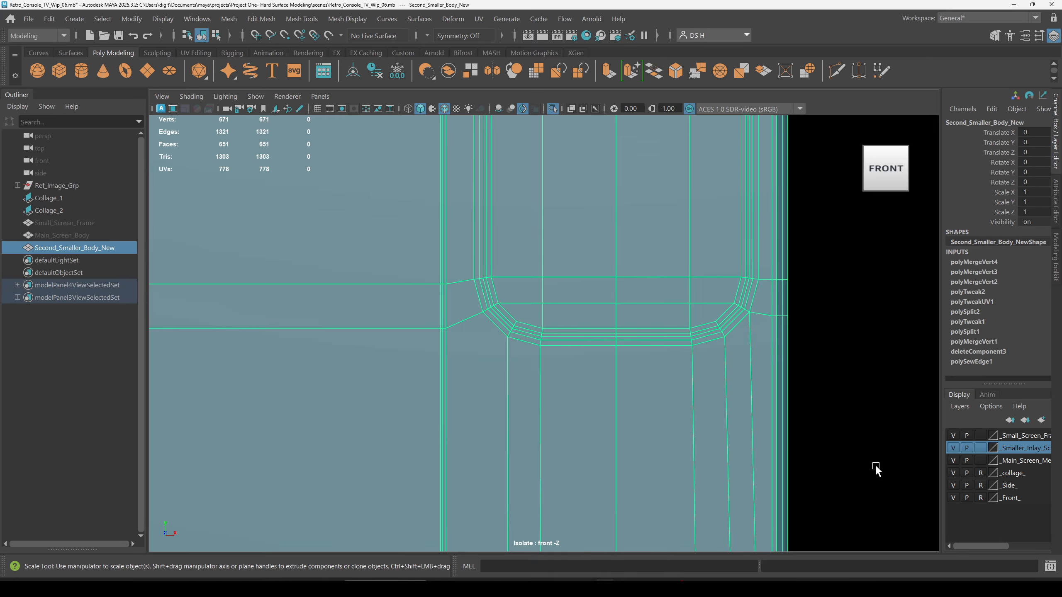
{"action": "middle_click_drag", "start_coordinate": [876, 469], "coordinate": [583, 297], "text": "alt"}
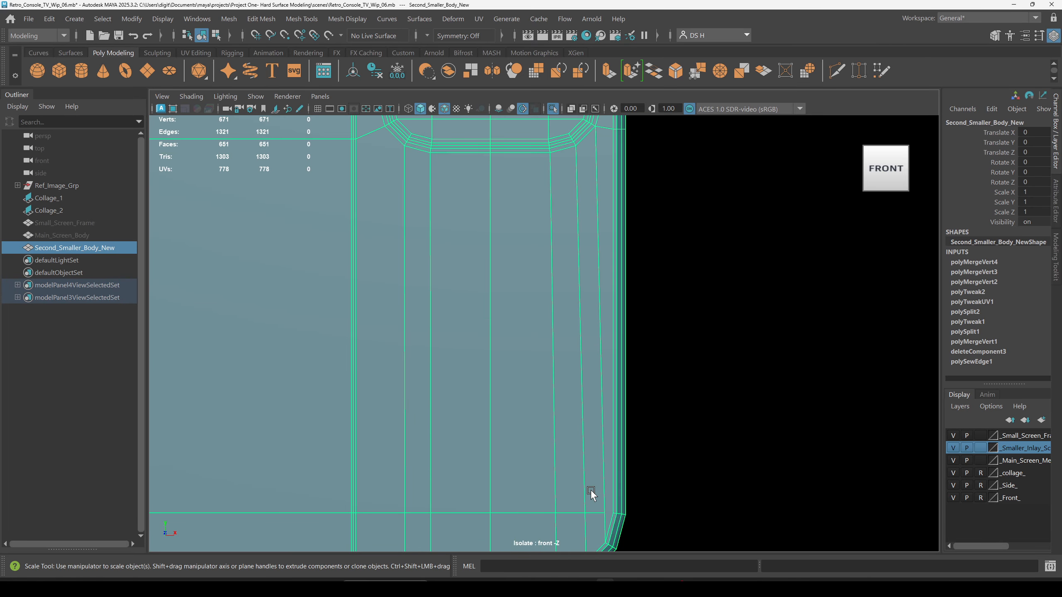
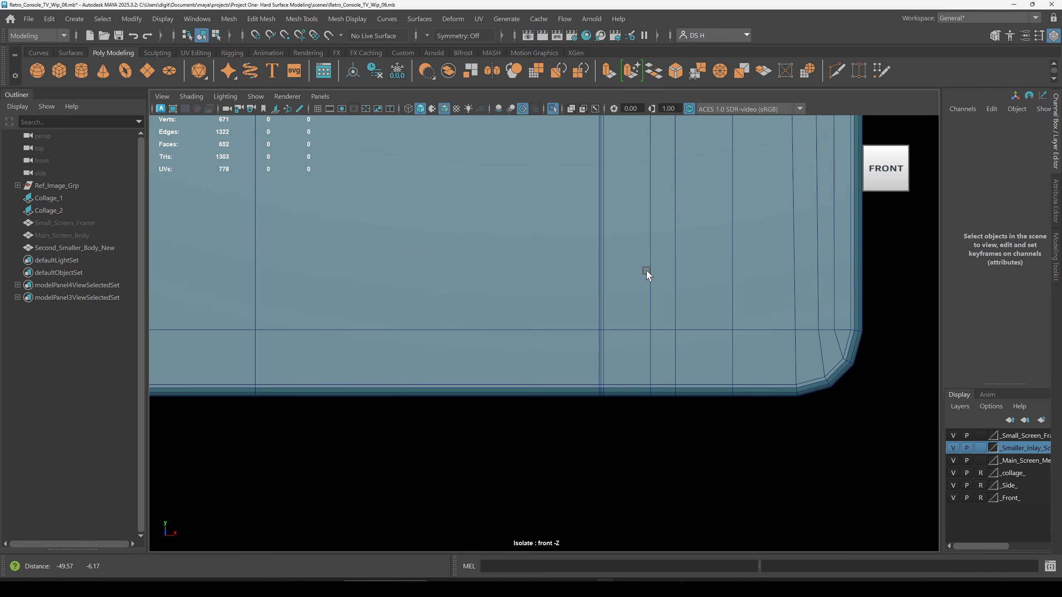
{"action": "right_click_drag", "start_coordinate": [481, 281], "coordinate": [755, 405], "text": "alt"}
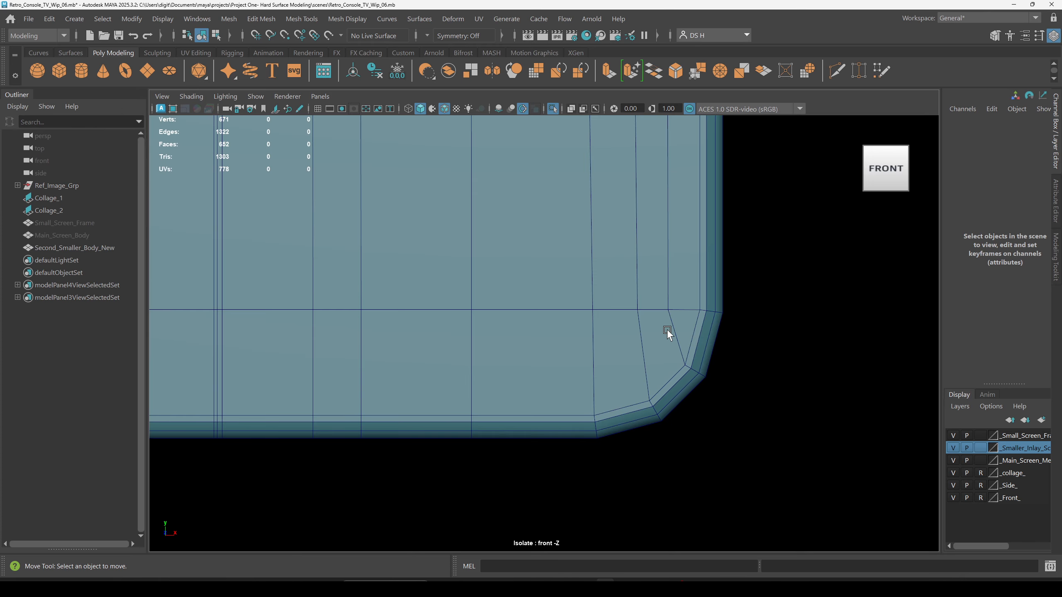
{"action": "left_click", "coordinate": [678, 309]}
{"action": "right_click_drag", "start_coordinate": [697, 228], "coordinate": [74, 212], "text": "shift"}
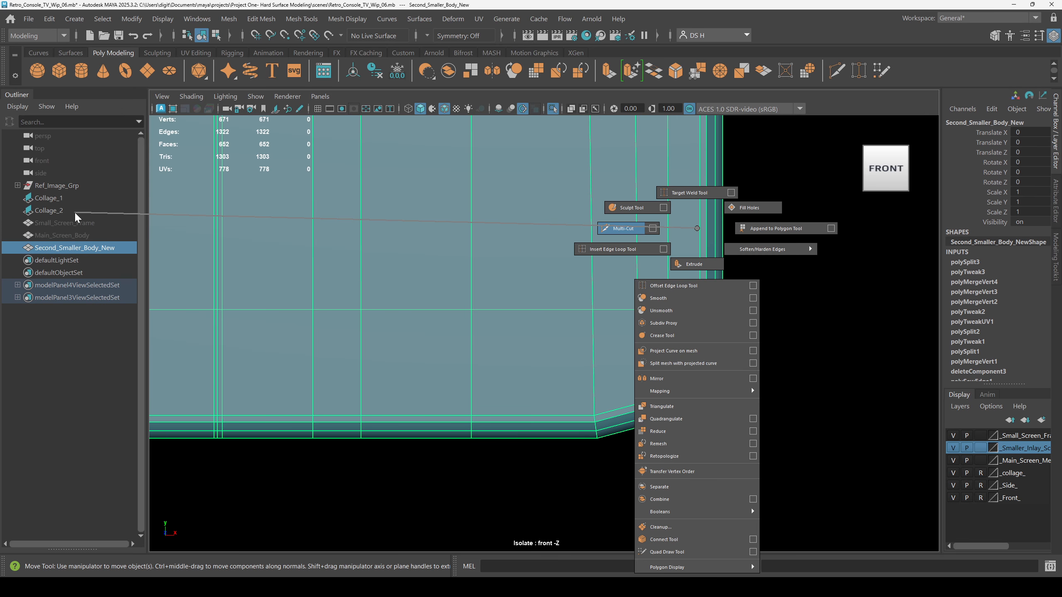
{"action": "left_click", "coordinate": [637, 309]}
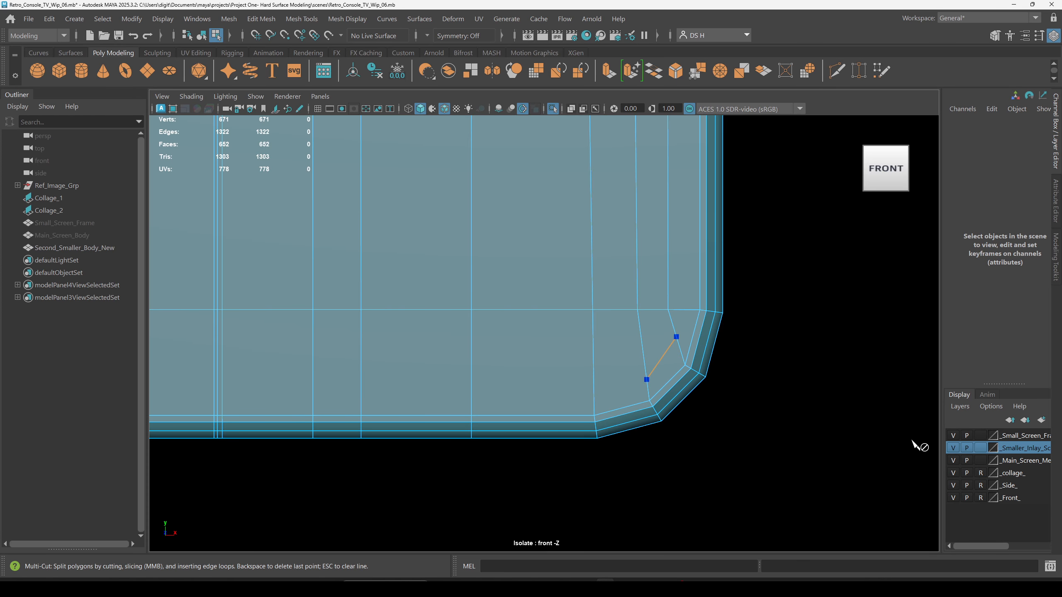
{"action": "key", "text": "w"}
Move the two new corner vertices and the vertex above them outward so the inner edges follow the rounded corner outline.
{"action": "scroll", "coordinate": [508, 337], "scroll_direction": "up", "scroll_amount": 2}
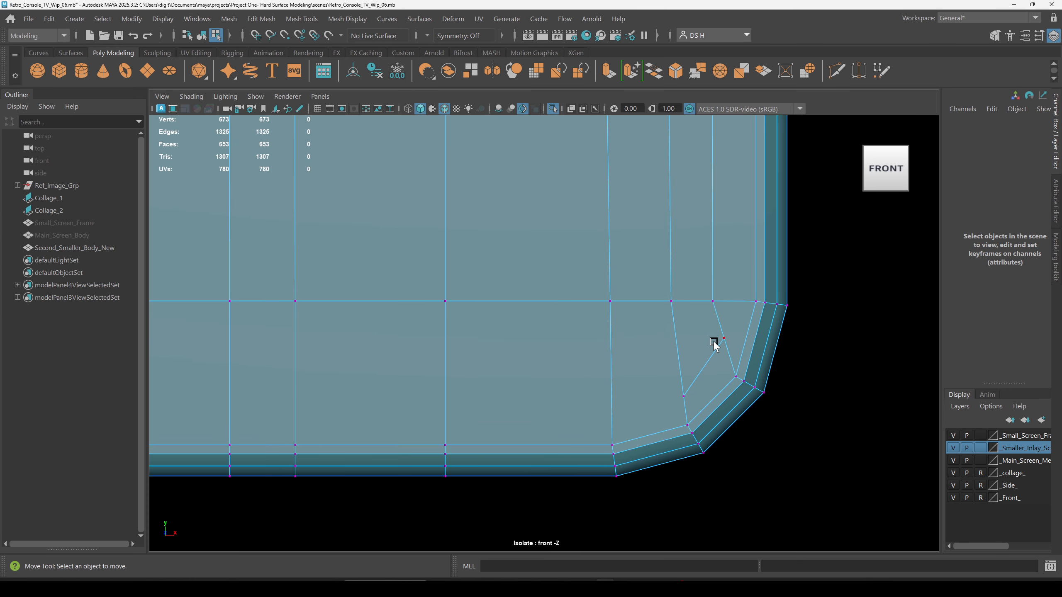
{"action": "left_click", "coordinate": [730, 340]}
{"action": "middle_click_drag", "start_coordinate": [765, 298], "coordinate": [759, 326]}
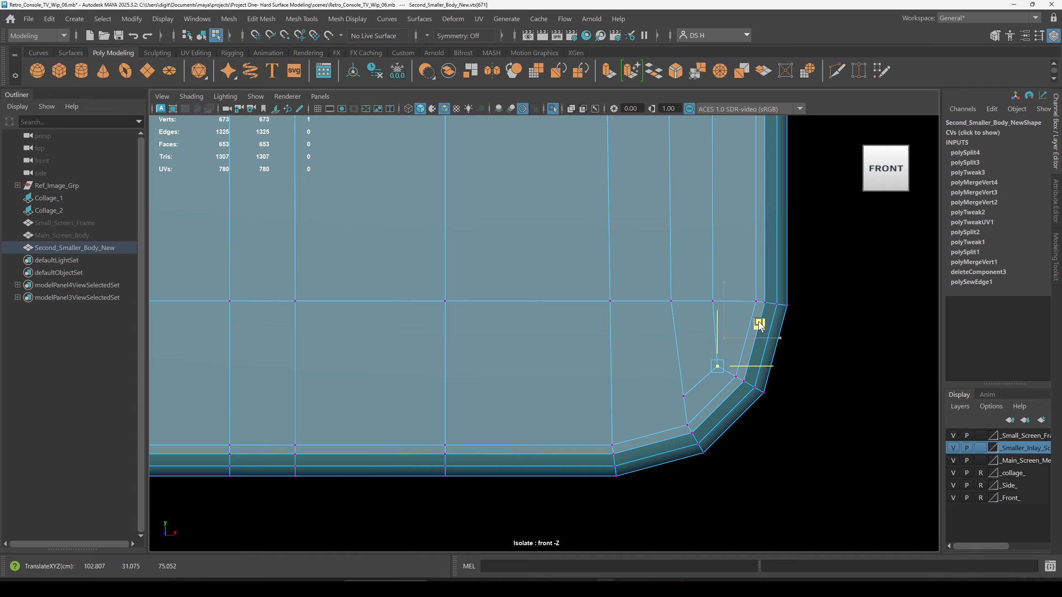
{"action": "left_click", "coordinate": [684, 397]}
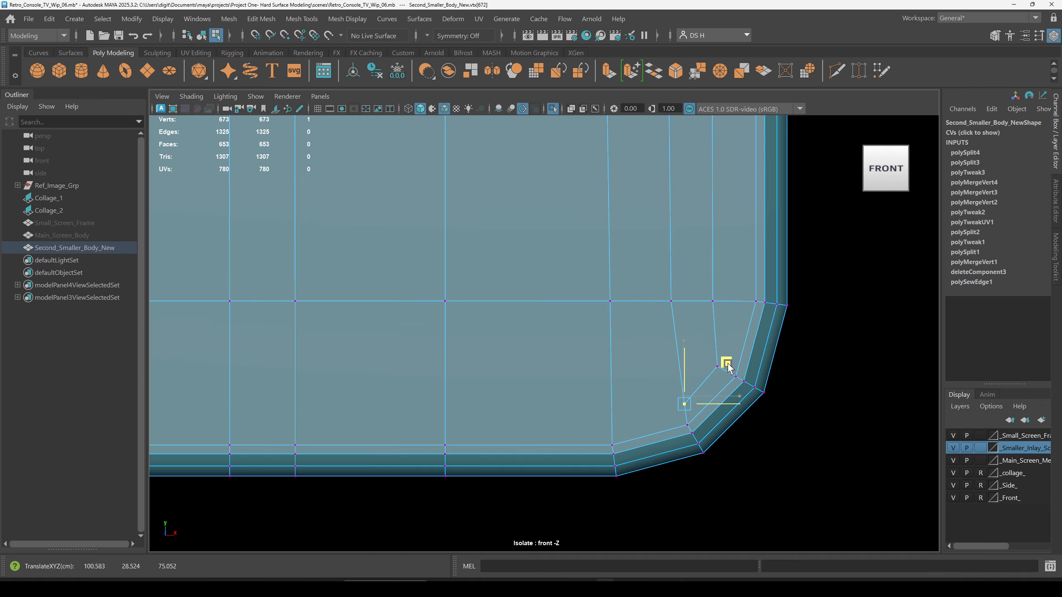
{"action": "middle_click_drag", "start_coordinate": [723, 361], "coordinate": [718, 374]}
{"action": "left_click", "coordinate": [713, 301]}
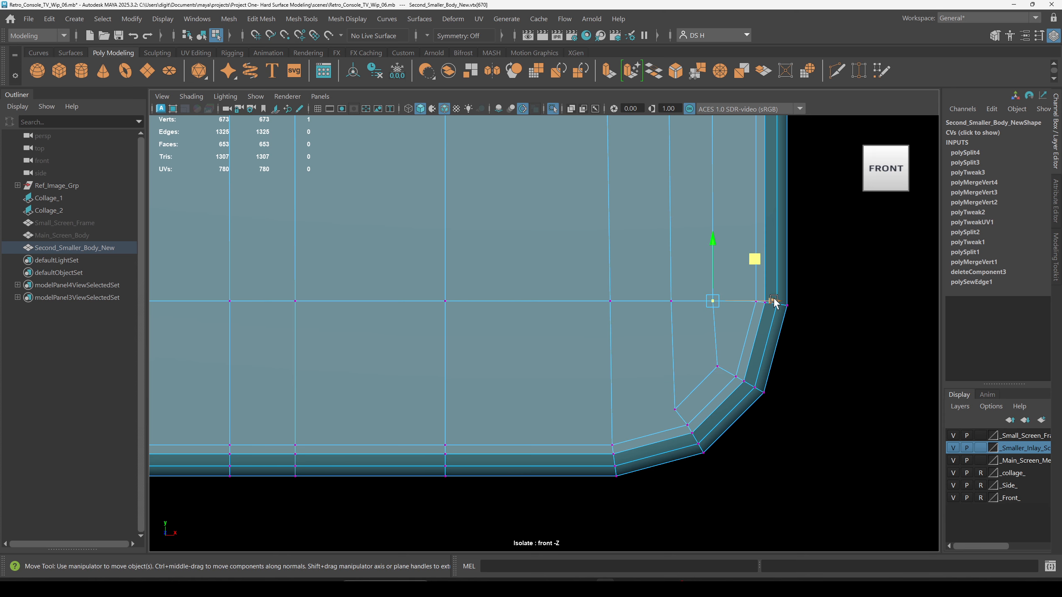
{"action": "middle_click_drag", "start_coordinate": [771, 301], "coordinate": [794, 302]}
Cut an edge from the lower-right inner corner vertex across the panel's vertical edges, running parallel to the bottom border.
{"action": "scroll", "coordinate": [813, 330], "scroll_direction": "up", "scroll_amount": 8}
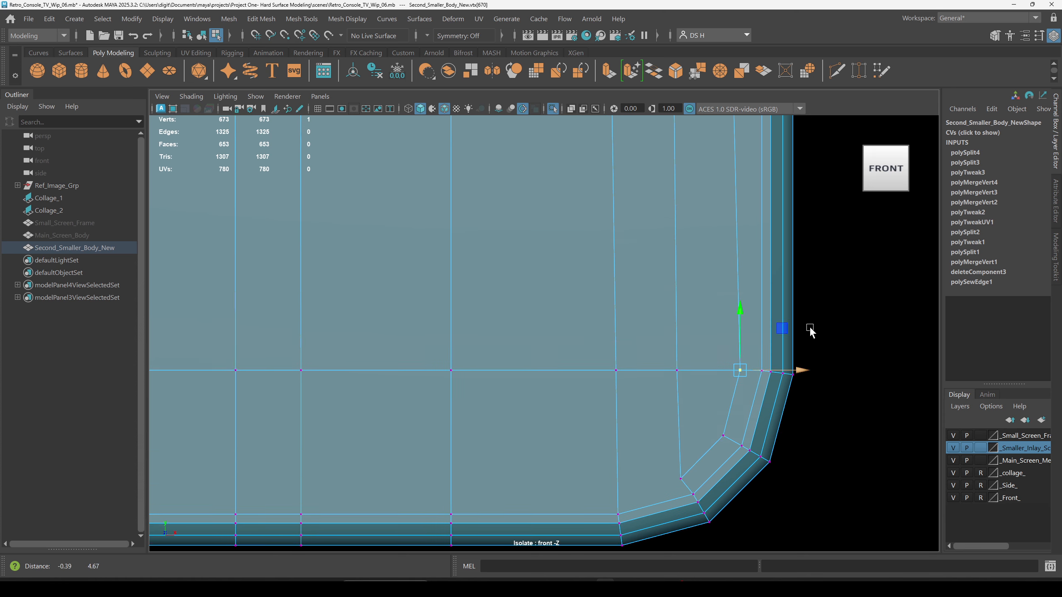
{"action": "scroll", "coordinate": [166, 328], "scroll_direction": "down", "scroll_amount": 2}
{"action": "scroll", "coordinate": [545, 332], "scroll_direction": "down", "scroll_amount": 2}
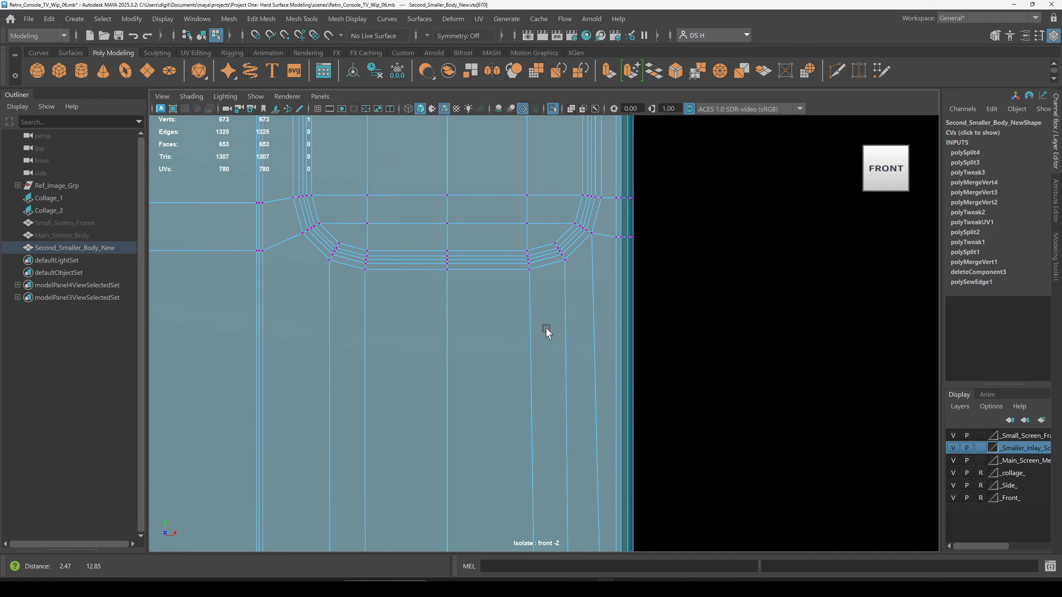
{"action": "scroll", "coordinate": [549, 297], "scroll_direction": "down", "scroll_amount": 2}
{"action": "scroll", "coordinate": [550, 297], "scroll_direction": "up", "scroll_amount": 2}
{"action": "key", "text": "w"}
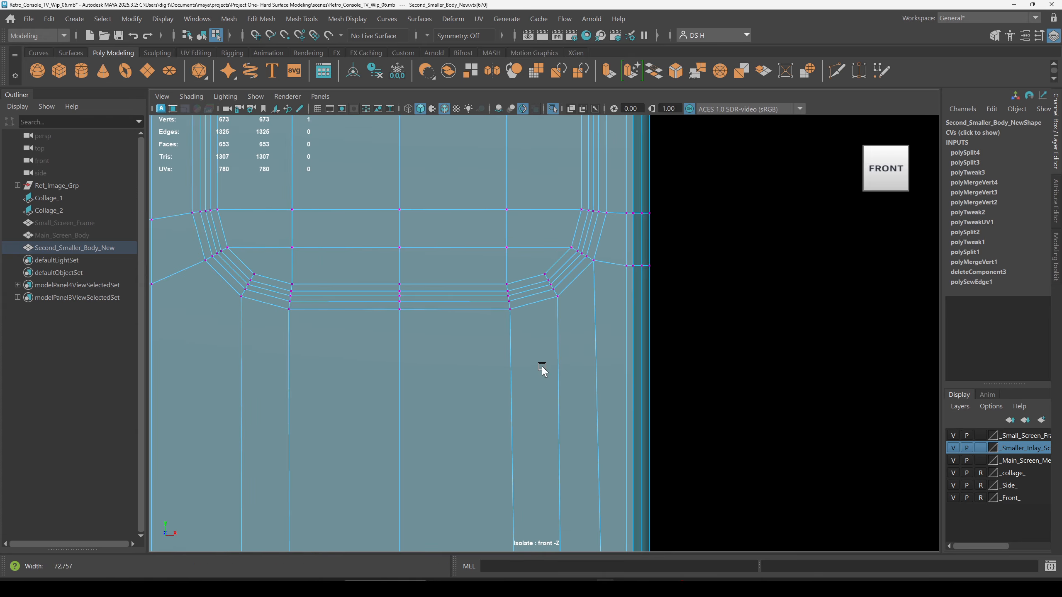
{"action": "scroll", "coordinate": [556, 309], "scroll_direction": "up", "scroll_amount": 4}
{"action": "left_click", "coordinate": [768, 374]}
{"action": "middle_click_drag", "start_coordinate": [664, 498], "coordinate": [739, 238], "text": "alt"}
{"action": "right_click_drag", "start_coordinate": [736, 235], "coordinate": [1, 189], "text": "shift"}
{"action": "left_click", "coordinate": [697, 353]}
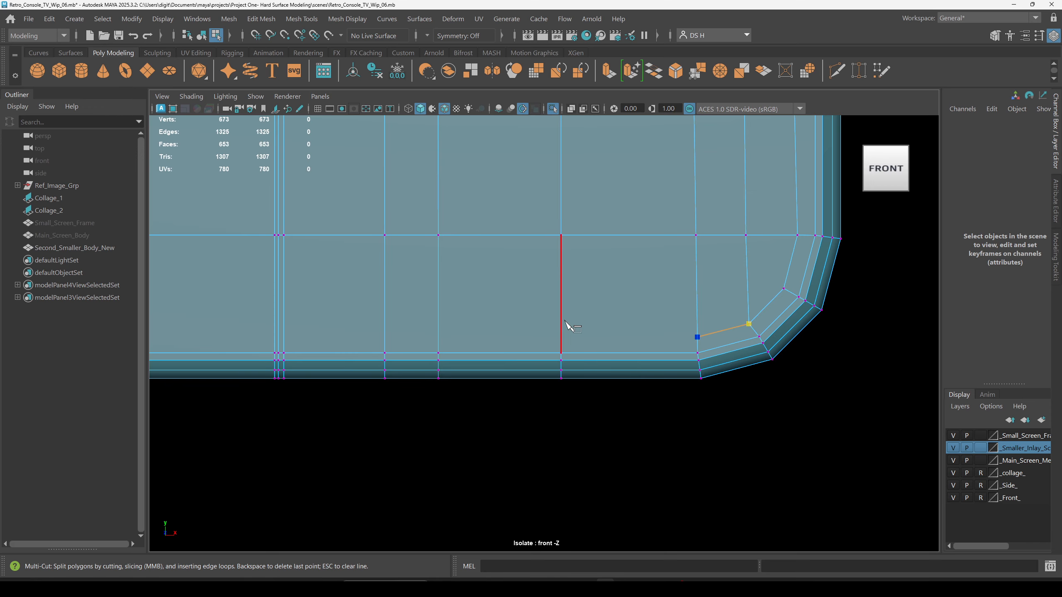
{"action": "left_click", "coordinate": [547, 338]}
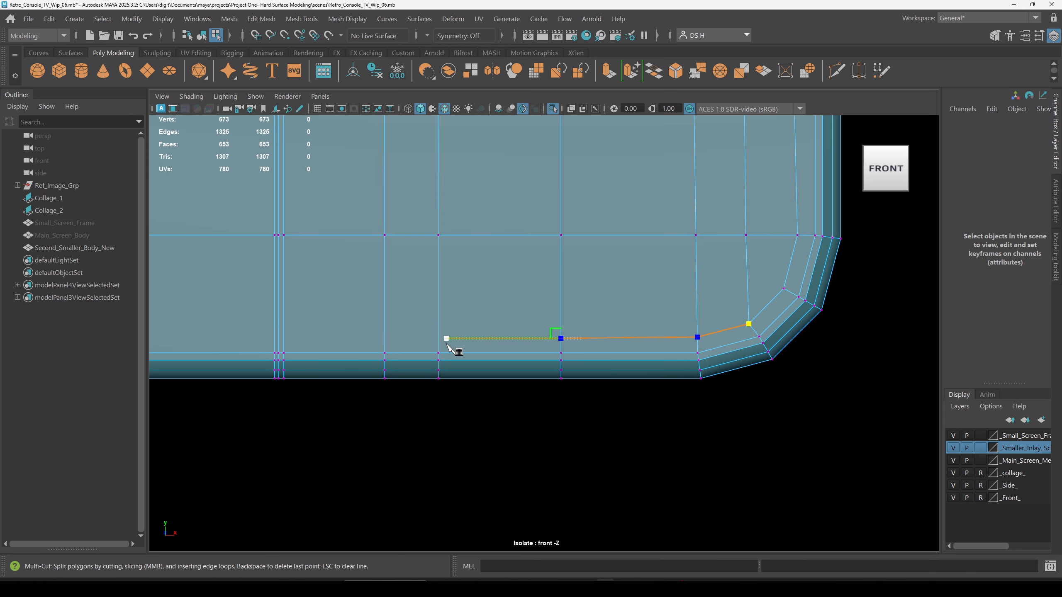
{"action": "left_click", "coordinate": [439, 339]}
{"action": "left_click", "coordinate": [387, 338]}
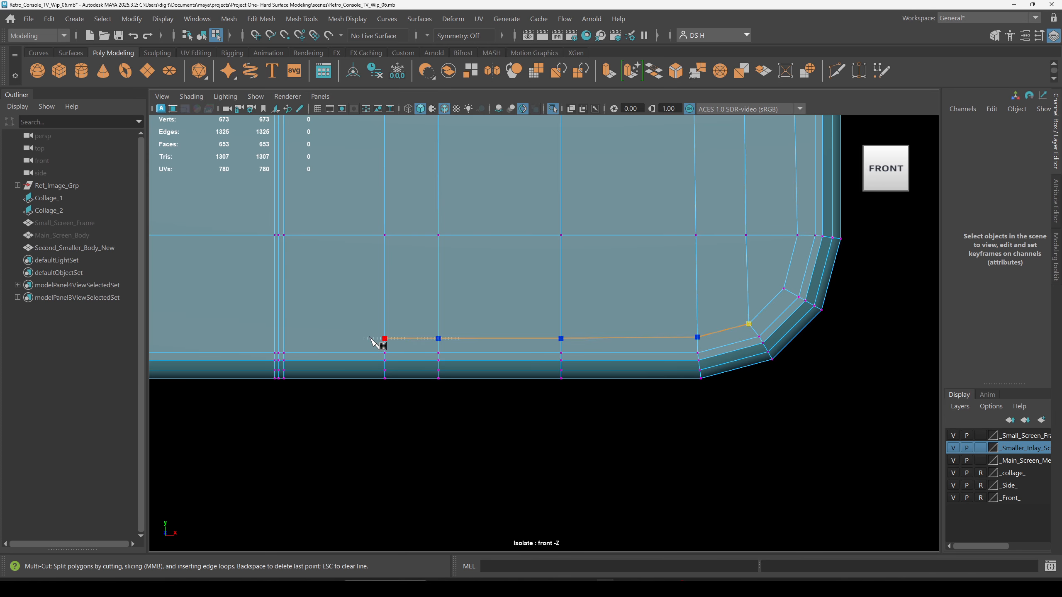
Extend the bottom cut across the narrow strip to the panel's inner side edge and complete it.
{"action": "key", "text": "space"}
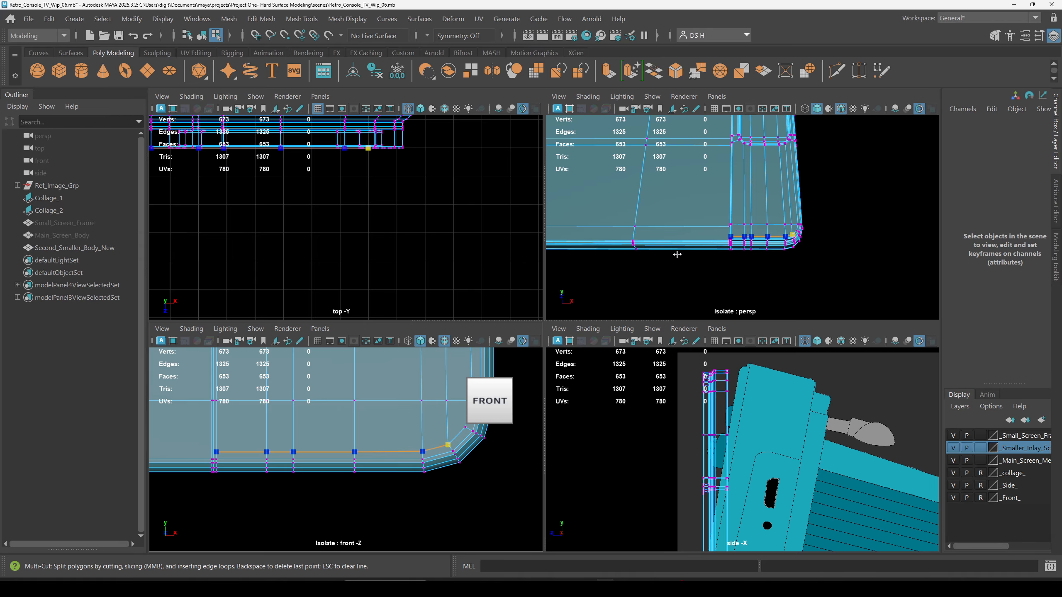
{"action": "key", "text": "space"}
{"action": "left_click_drag", "start_coordinate": [716, 238], "coordinate": [760, 431], "text": "alt"}
{"action": "right_click_drag", "start_coordinate": [761, 433], "coordinate": [832, 460], "text": "alt"}
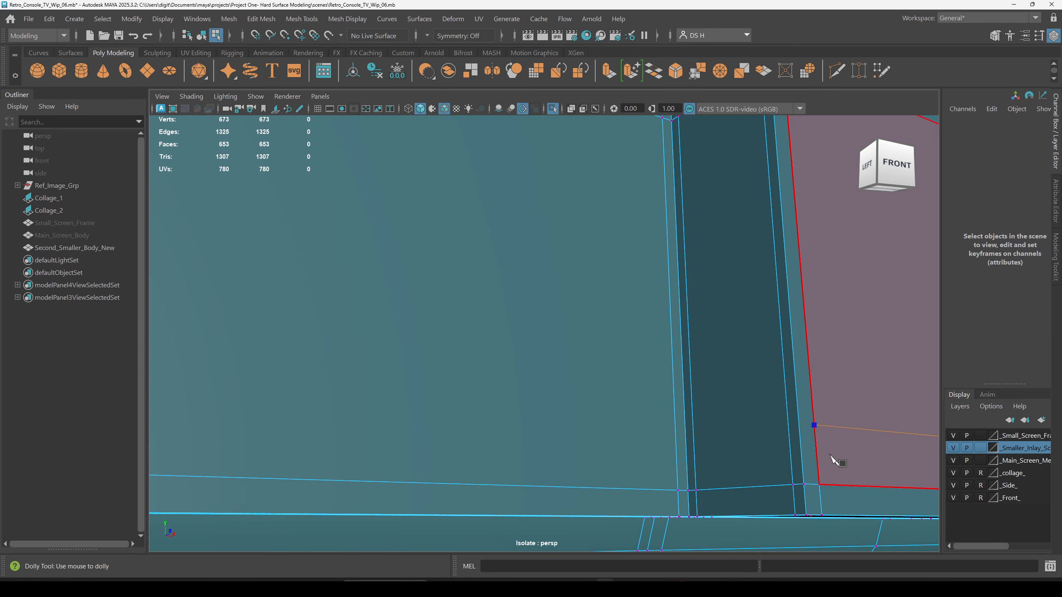
{"action": "left_click", "coordinate": [802, 425]}
{"action": "key", "text": "w"}
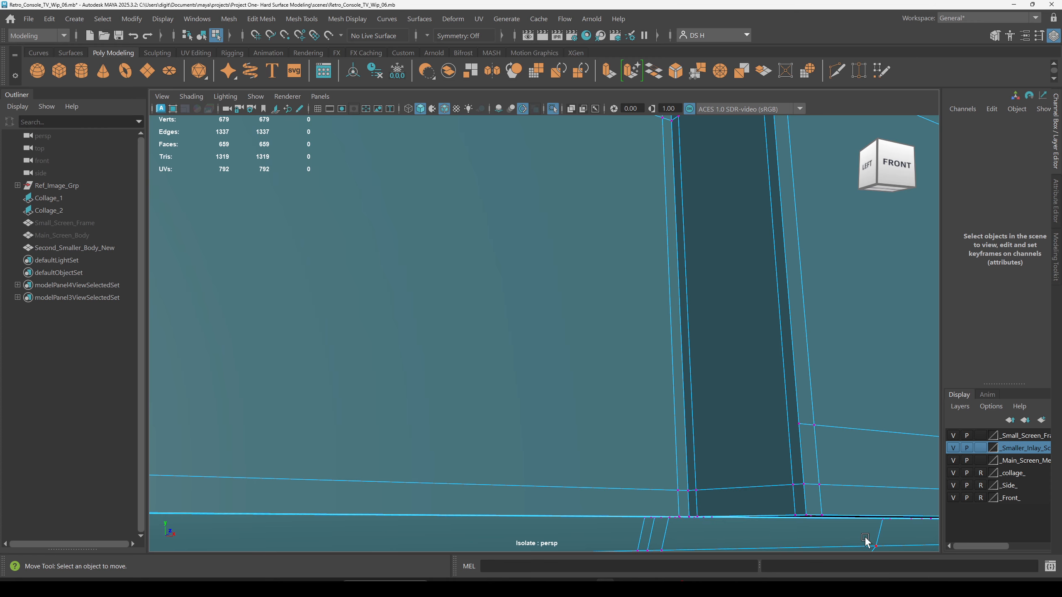
Select the row of six new vertices along the panel's bottom and scale them vertically into a straight line.
{"action": "right_click_drag", "start_coordinate": [867, 539], "coordinate": [588, 356], "text": "alt"}
{"action": "right_click_drag", "start_coordinate": [681, 365], "coordinate": [666, 396], "text": "alt"}
{"action": "left_click", "coordinate": [640, 368]}
{"action": "left_click_drag", "start_coordinate": [813, 404], "coordinate": [776, 404], "text": "alt"}
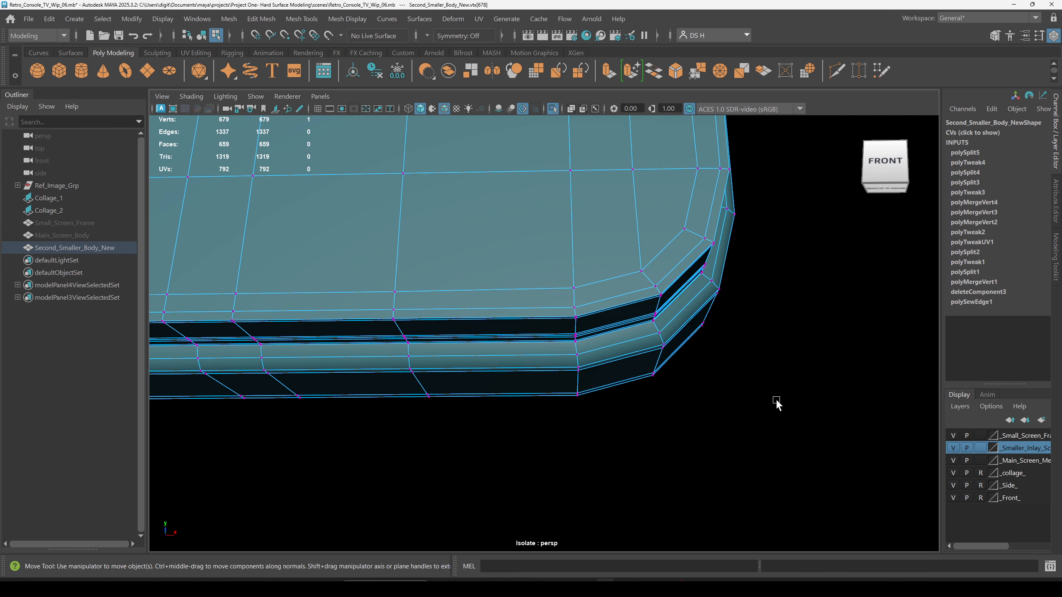
{"action": "middle_click_drag", "start_coordinate": [690, 385], "coordinate": [756, 409], "text": "alt"}
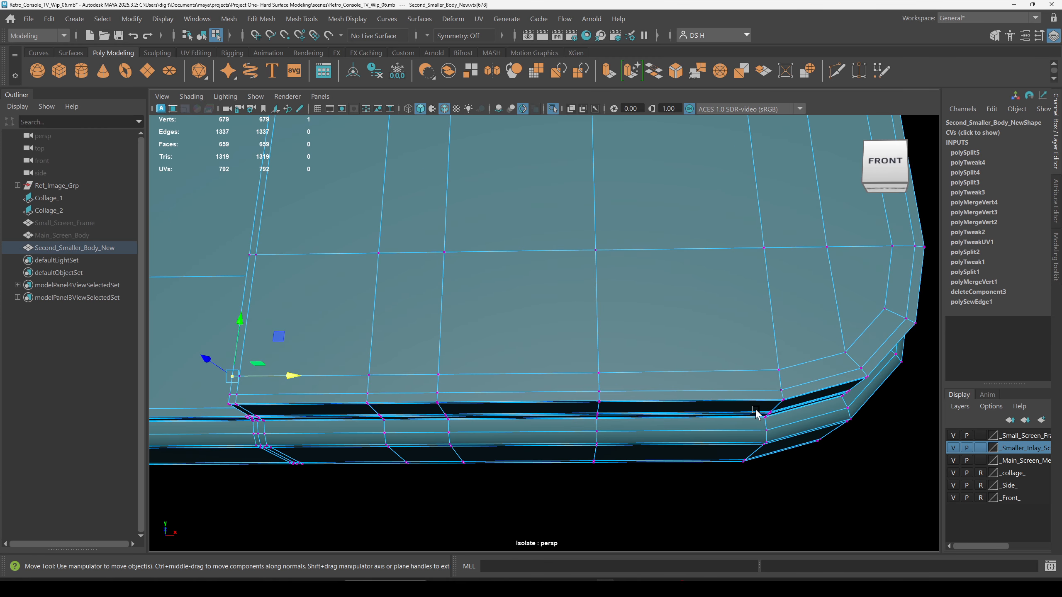
{"action": "left_click", "coordinate": [781, 368], "text": "shift"}
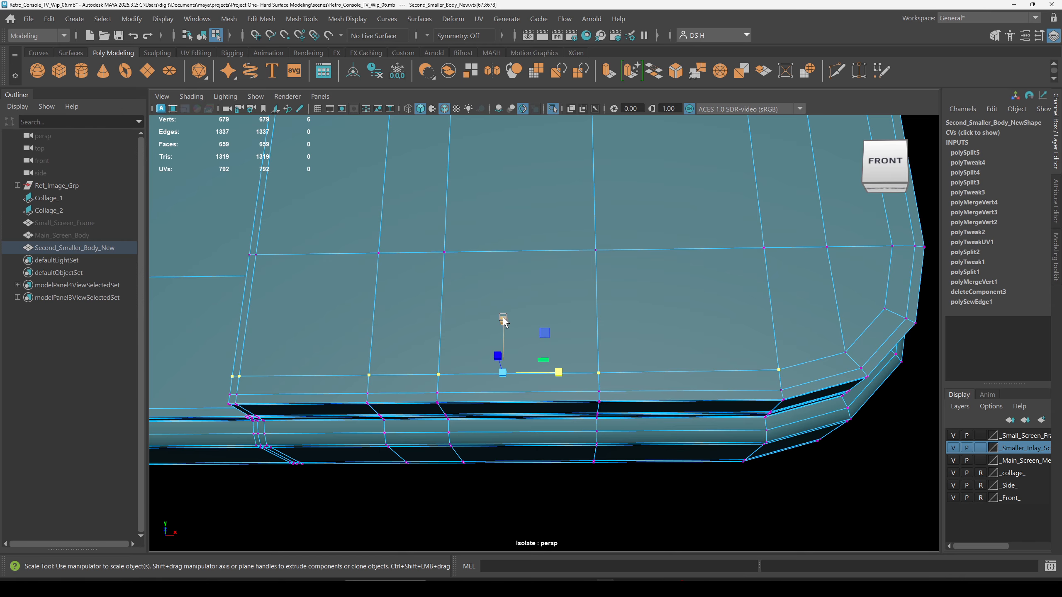
{"action": "right_click_drag", "start_coordinate": [637, 355], "coordinate": [661, 424], "text": "alt"}
{"action": "key", "text": "r"}
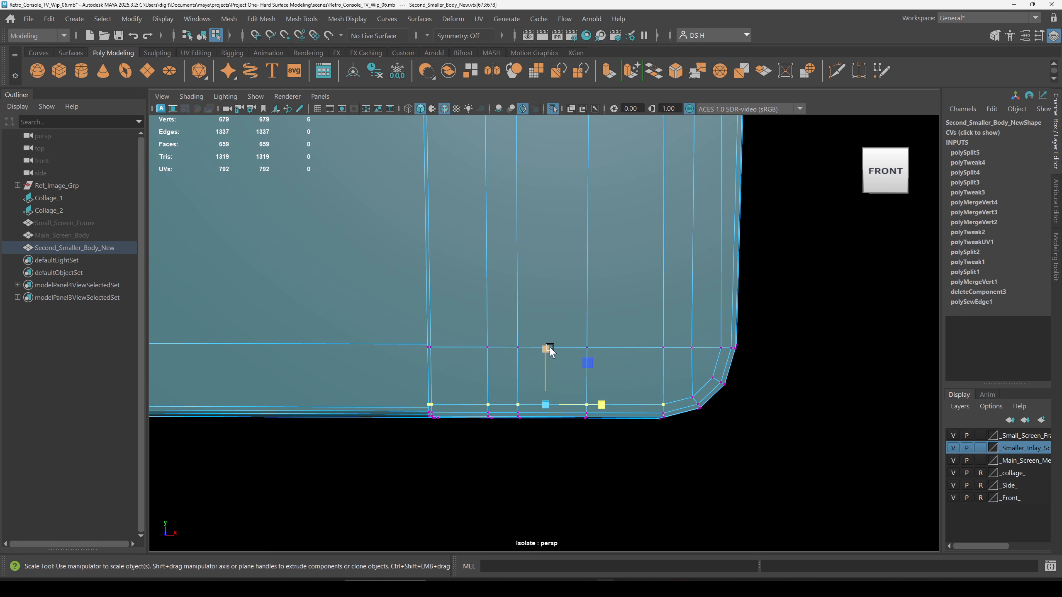
{"action": "left_click_drag", "start_coordinate": [546, 350], "coordinate": [551, 399]}
{"action": "left_click", "coordinate": [740, 341]}
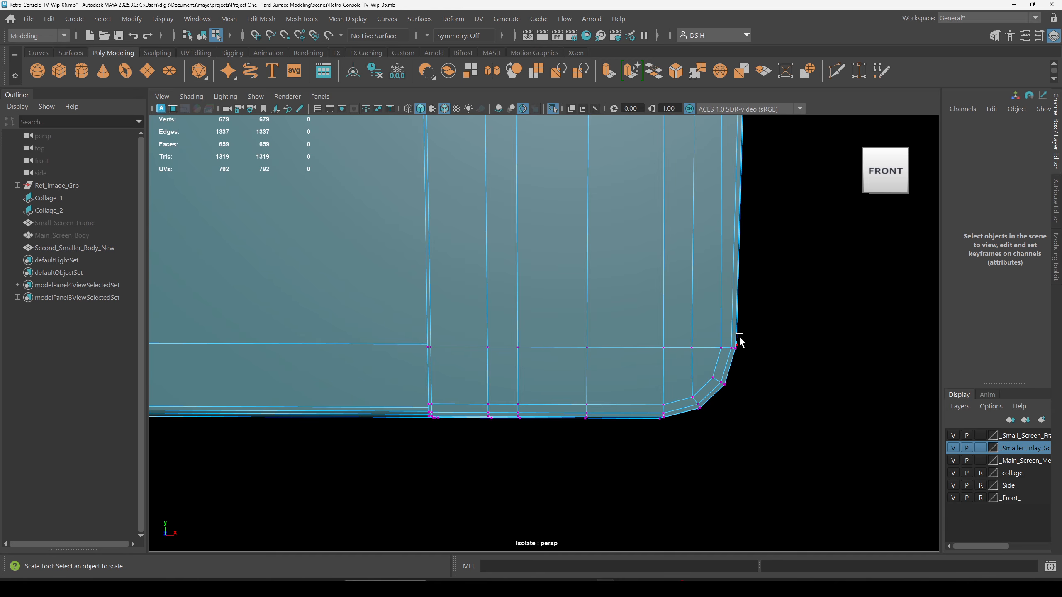
Cut an edge from the end of the new bottom row across the panel's inner side wall with Multi-Cut.
{"action": "right_click_drag", "start_coordinate": [763, 414], "coordinate": [716, 400], "text": "alt"}
{"action": "left_click_drag", "start_coordinate": [715, 401], "coordinate": [699, 401], "text": "alt"}
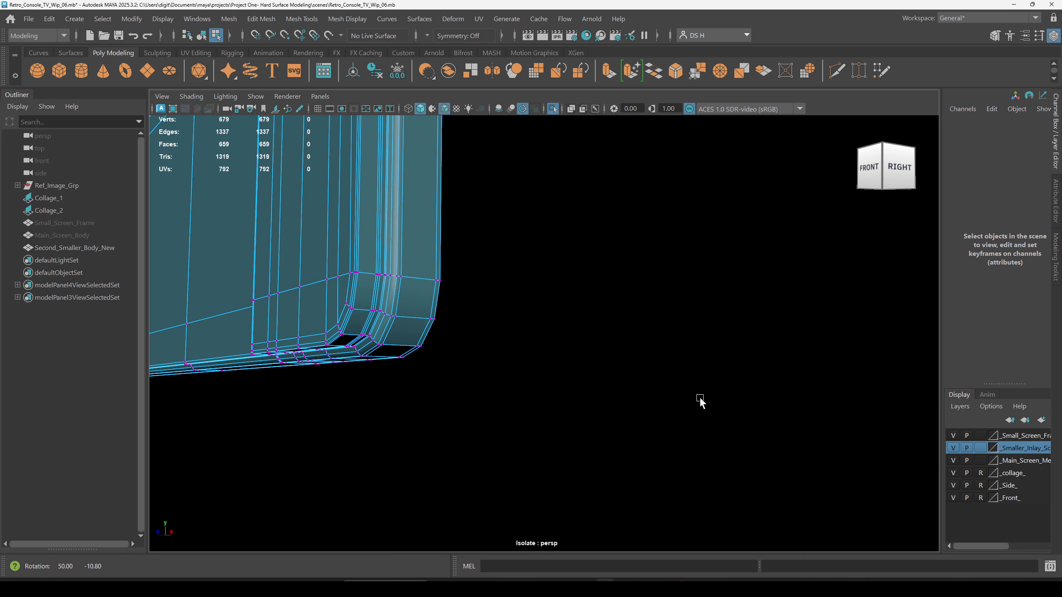
{"action": "right_click_drag", "start_coordinate": [700, 400], "coordinate": [789, 406], "text": "alt"}
{"action": "left_click_drag", "start_coordinate": [789, 406], "coordinate": [783, 294], "text": "alt"}
{"action": "right_click_drag", "start_coordinate": [793, 276], "coordinate": [410, 272], "text": "shift"}
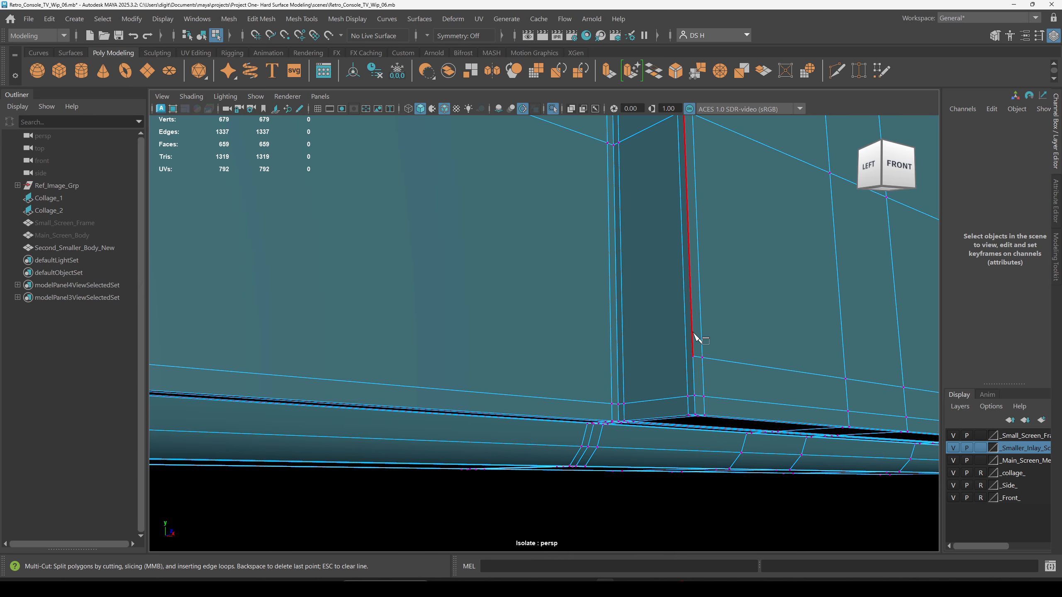
{"action": "right_click_drag", "start_coordinate": [698, 400], "coordinate": [751, 408], "text": "alt"}
{"action": "left_click_drag", "start_coordinate": [751, 408], "coordinate": [814, 383], "text": "alt"}
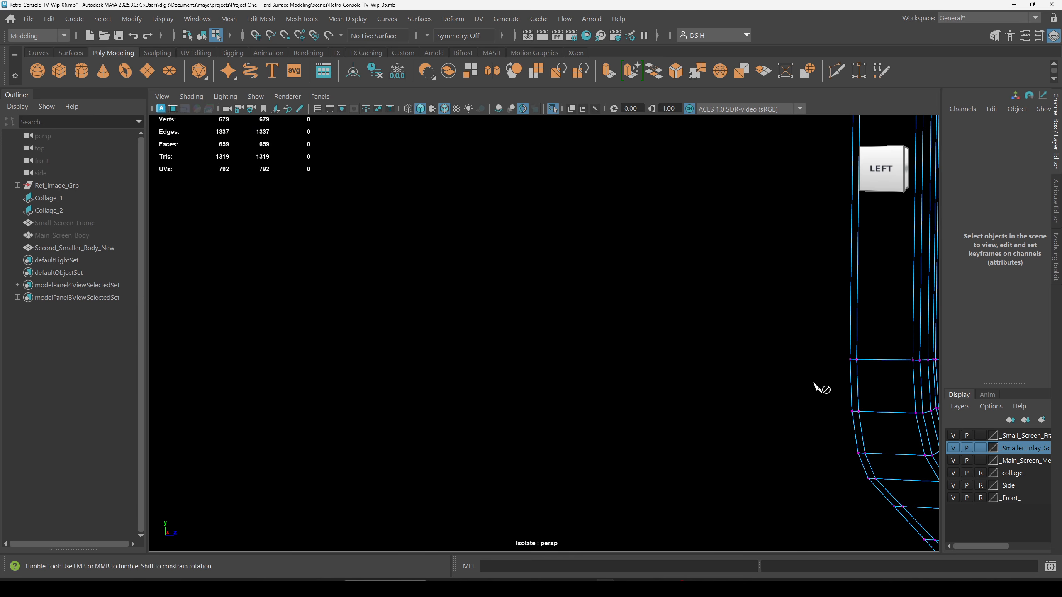
{"action": "right_click_drag", "start_coordinate": [814, 383], "coordinate": [398, 304], "text": "alt"}
{"action": "middle_click_drag", "start_coordinate": [397, 304], "coordinate": [551, 247], "text": "alt"}
{"action": "right_click_drag", "start_coordinate": [550, 247], "coordinate": [643, 376], "text": "alt"}
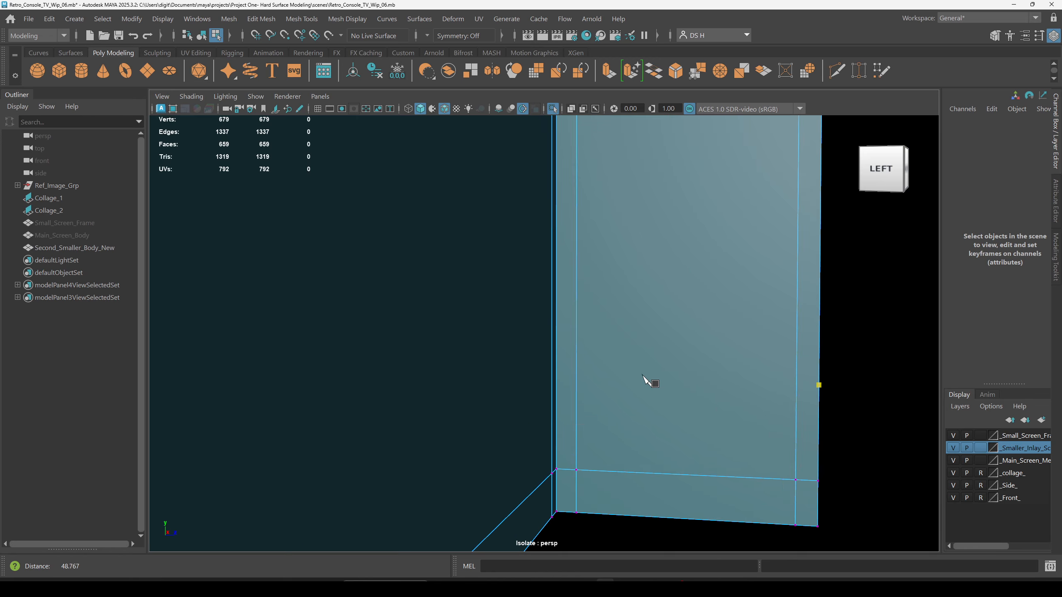
{"action": "middle_click_drag", "start_coordinate": [658, 361], "coordinate": [645, 346], "text": "alt"}
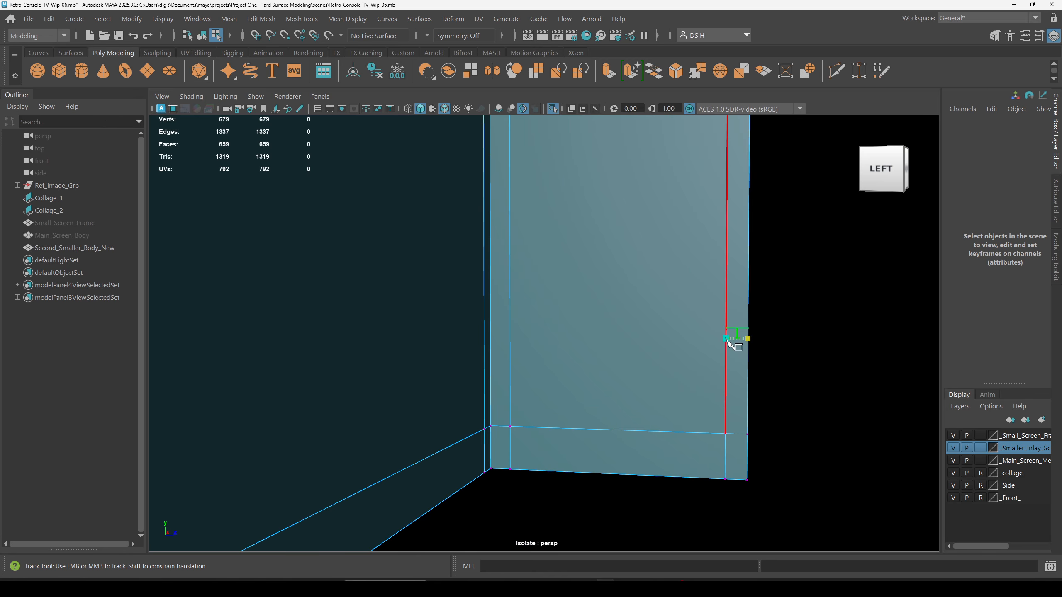
{"action": "left_click", "coordinate": [726, 339]}
{"action": "left_click", "coordinate": [510, 337]}
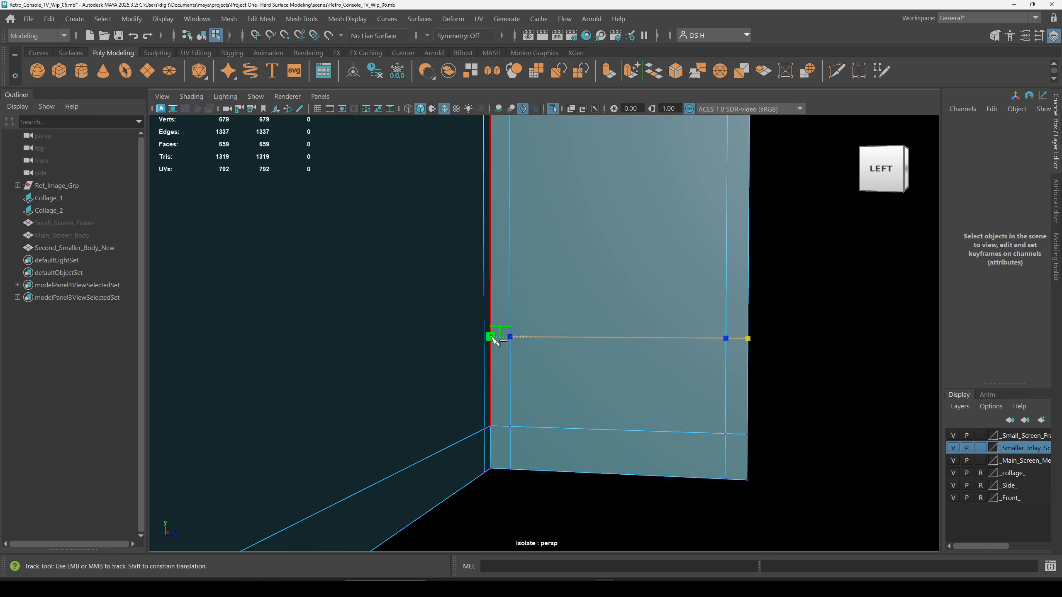
{"action": "left_click", "coordinate": [490, 337]}
Extend the side-wall cut onto the narrow border strip of the wide front face and complete it.
{"action": "left_click_drag", "start_coordinate": [505, 368], "coordinate": [342, 364], "text": "alt"}
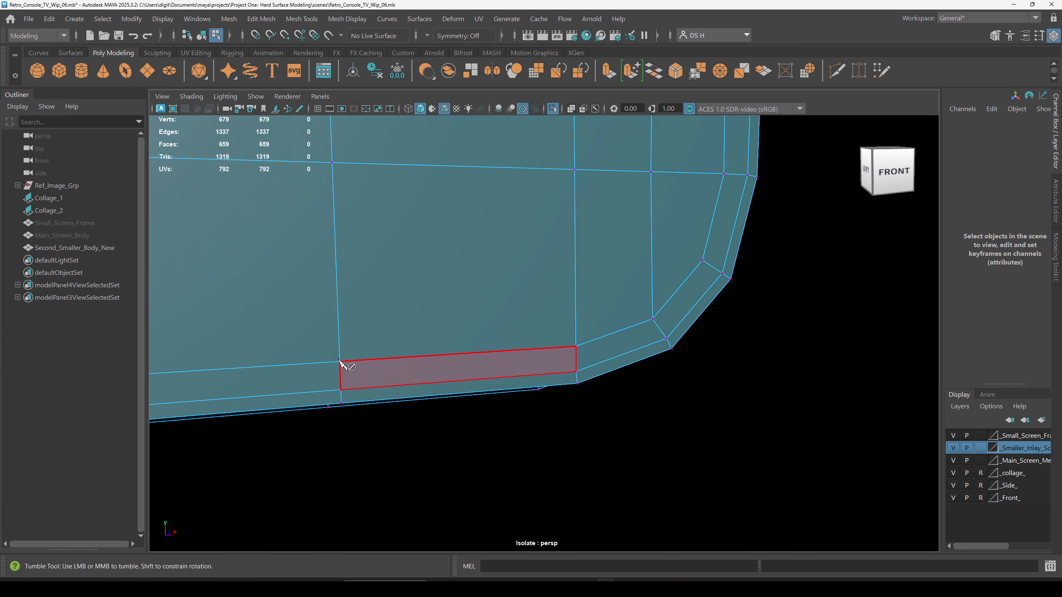
{"action": "middle_click_drag", "start_coordinate": [342, 364], "coordinate": [936, 326], "text": "alt"}
{"action": "right_click_drag", "start_coordinate": [645, 323], "coordinate": [732, 456], "text": "alt"}
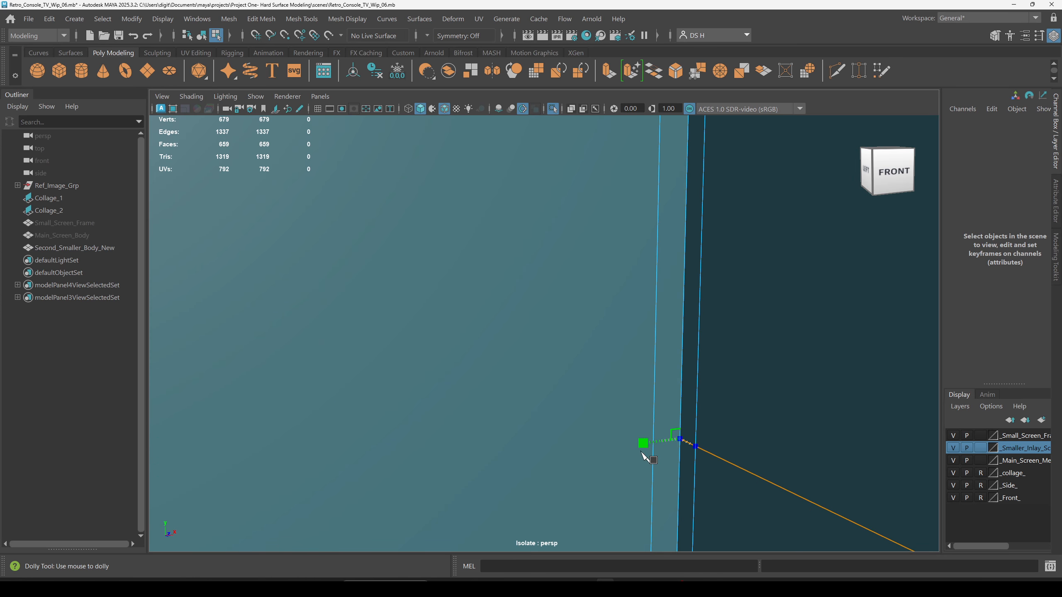
{"action": "left_click", "coordinate": [654, 444]}
{"action": "scroll", "coordinate": [685, 444], "scroll_direction": "down", "scroll_amount": 6}
{"action": "key", "text": "w"}
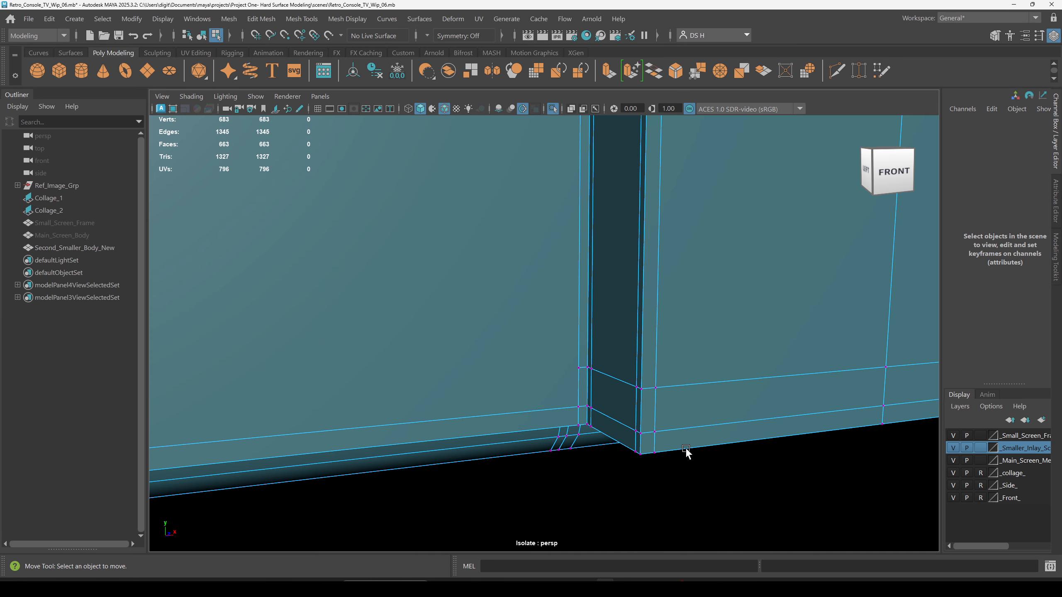
From the front view, cut the bottom support edge from the narrow border strip across the wide face to its middle vertical edge.
{"action": "key", "text": "g"}
{"action": "left_click_drag", "start_coordinate": [576, 368], "coordinate": [481, 417], "text": "alt"}
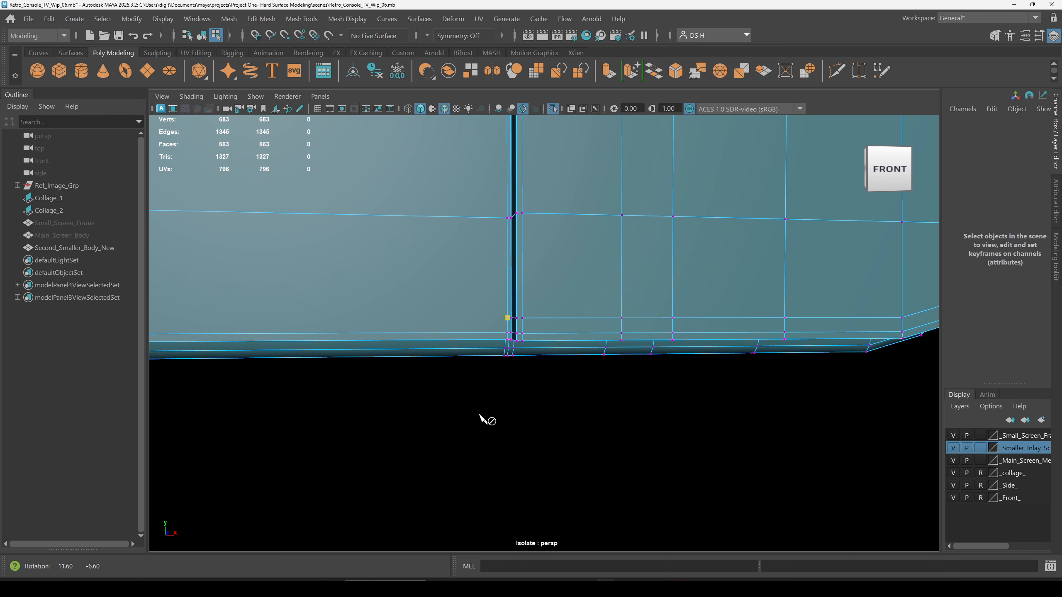
{"action": "right_click_drag", "start_coordinate": [481, 417], "coordinate": [414, 363], "text": "alt"}
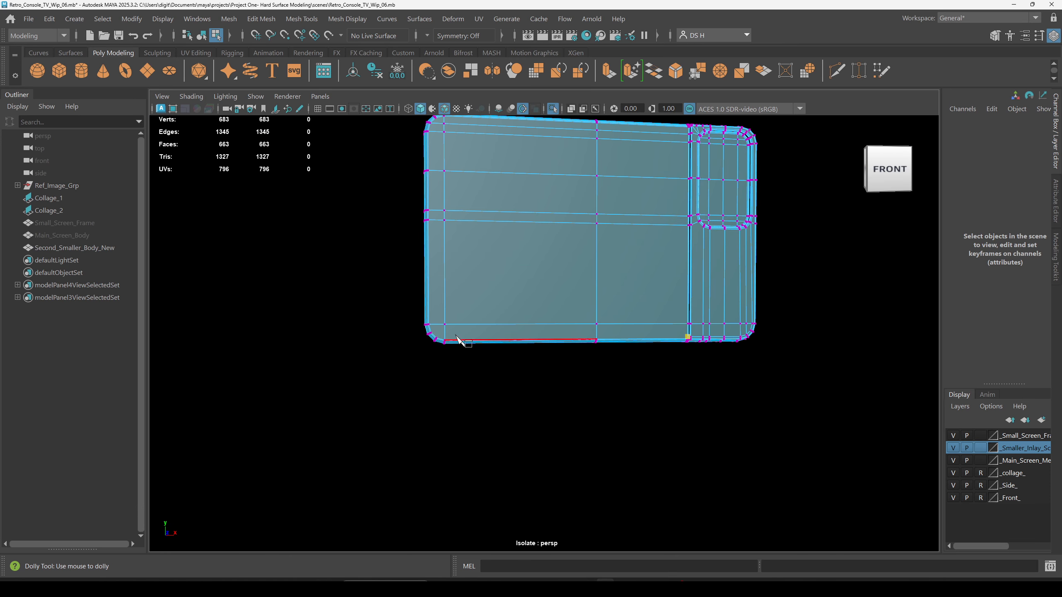
{"action": "key", "text": "space"}
{"action": "key", "text": "space"}
{"action": "right_click_drag", "start_coordinate": [612, 443], "coordinate": [327, 391], "text": "alt"}
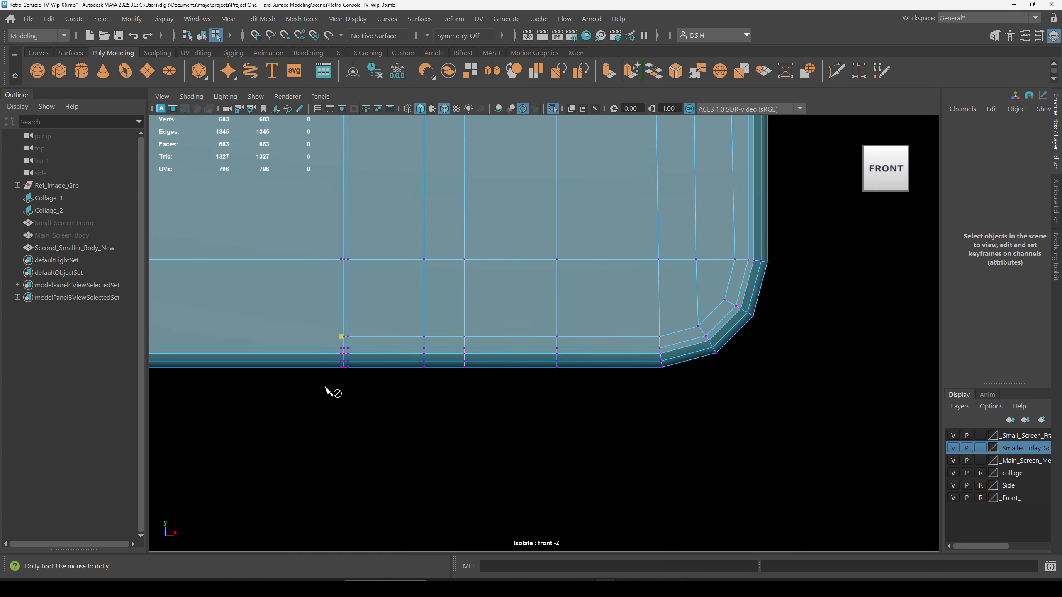
{"action": "middle_click_drag", "start_coordinate": [327, 392], "coordinate": [694, 408], "text": "alt"}
{"action": "right_click_drag", "start_coordinate": [695, 408], "coordinate": [465, 370], "text": "alt"}
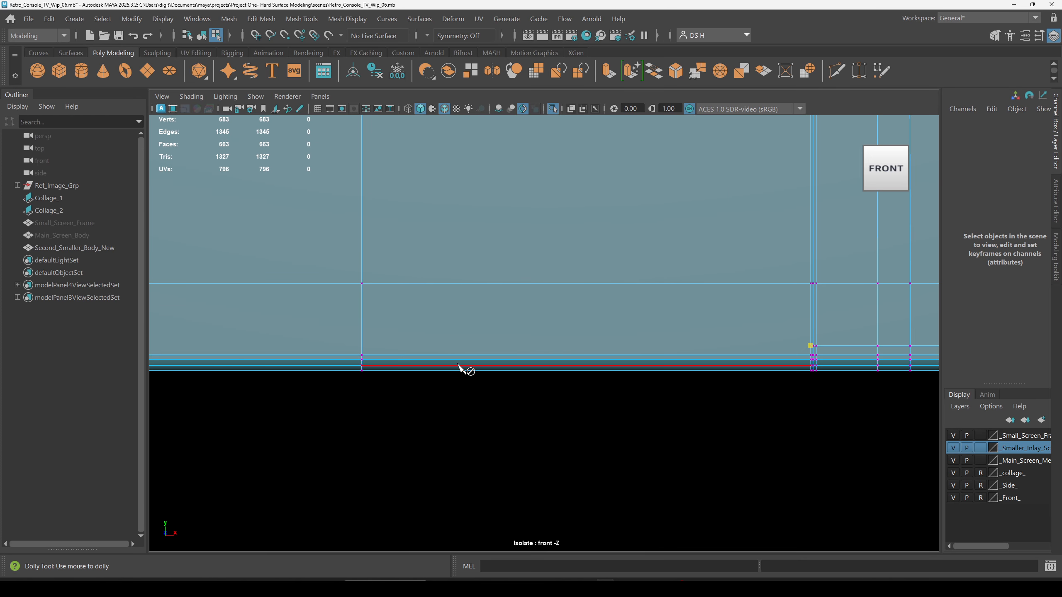
{"action": "left_click", "coordinate": [362, 347]}
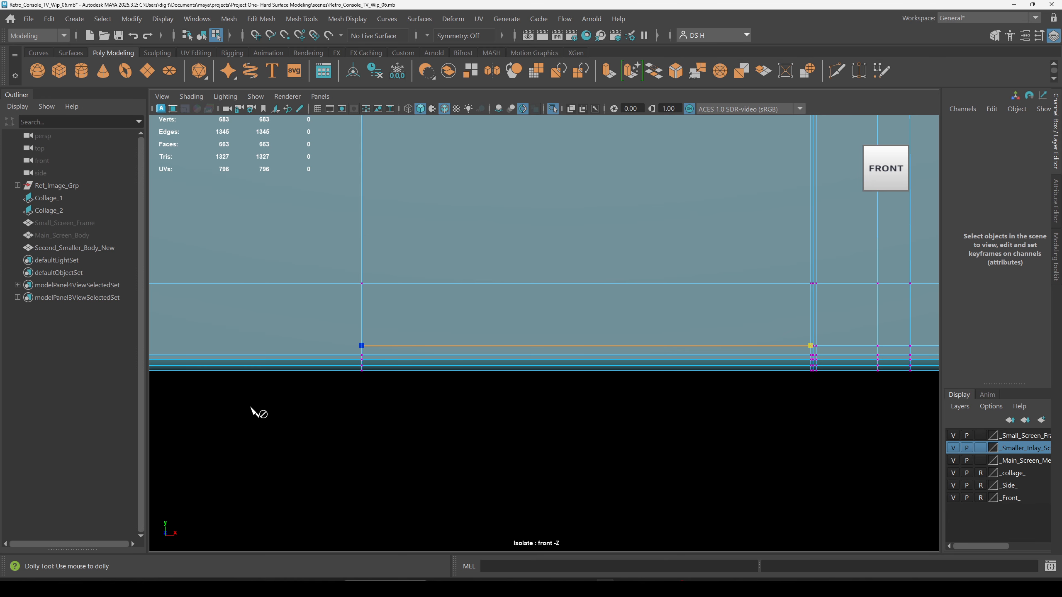
Extend the bottom cut straight to the vertical edge beside the lower-left rounded corner and complete it.
{"action": "right_click_drag", "start_coordinate": [261, 415], "coordinate": [397, 348], "text": "alt"}
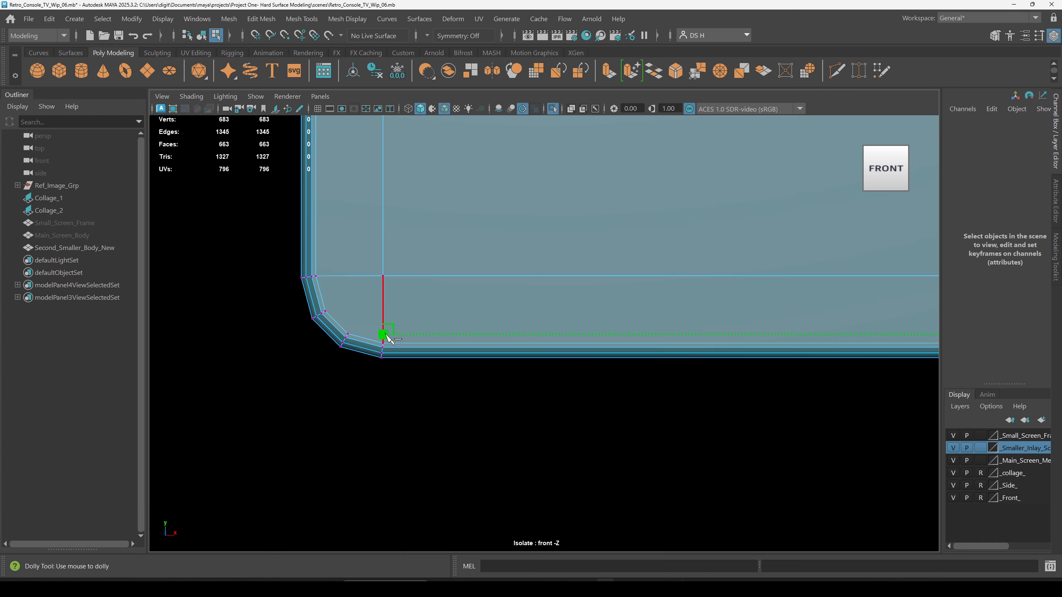
{"action": "left_click", "coordinate": [384, 336]}
{"action": "right_click_drag", "start_coordinate": [747, 467], "coordinate": [393, 403], "text": "alt"}
{"action": "key", "text": "w"}
Cut a curved support edge around the inside of the lower-left rounded corner, ending on the horizontal edge above it.
{"action": "right_click_drag", "start_coordinate": [707, 387], "coordinate": [313, 356], "text": "alt"}
{"action": "middle_click_drag", "start_coordinate": [313, 355], "coordinate": [299, 354], "text": "alt"}
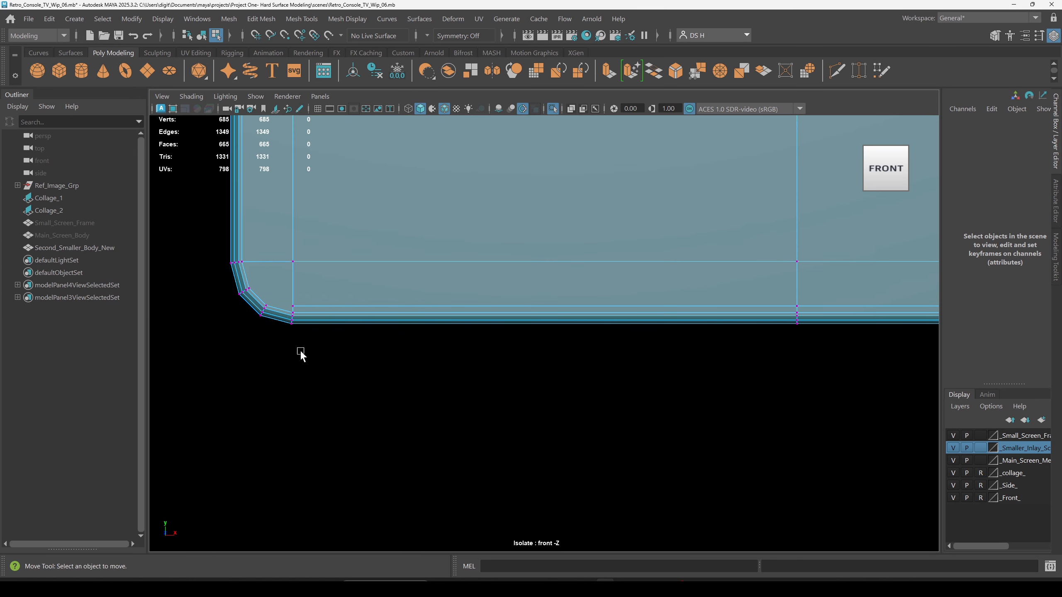
{"action": "right_click_drag", "start_coordinate": [298, 354], "coordinate": [907, 484], "text": "alt"}
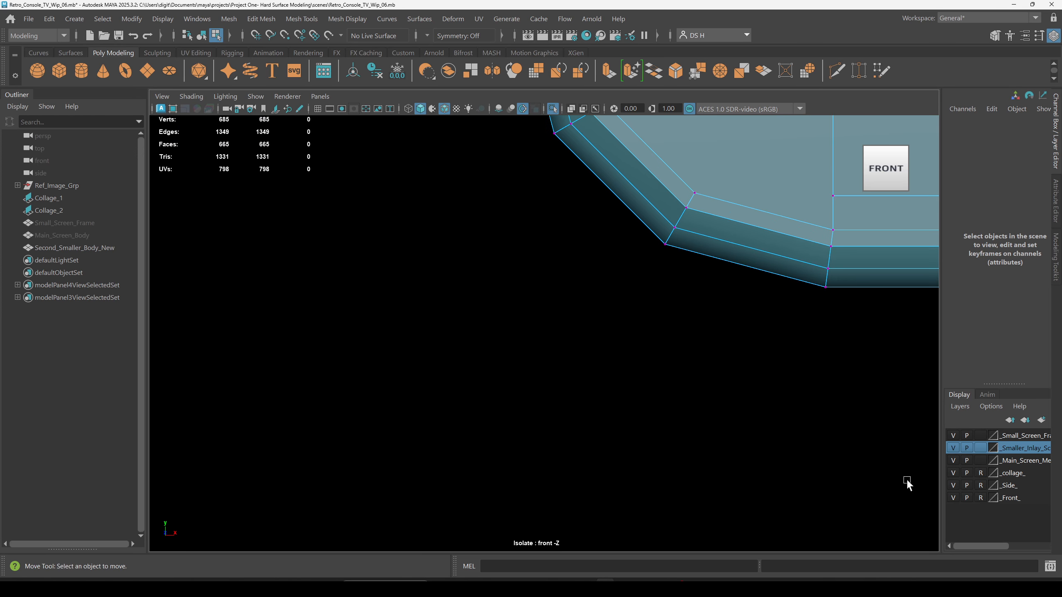
{"action": "middle_click_drag", "start_coordinate": [736, 277], "coordinate": [561, 372], "text": "alt"}
{"action": "right_click_drag", "start_coordinate": [611, 179], "coordinate": [25, 169], "text": "shift"}
{"action": "left_click", "coordinate": [659, 292]}
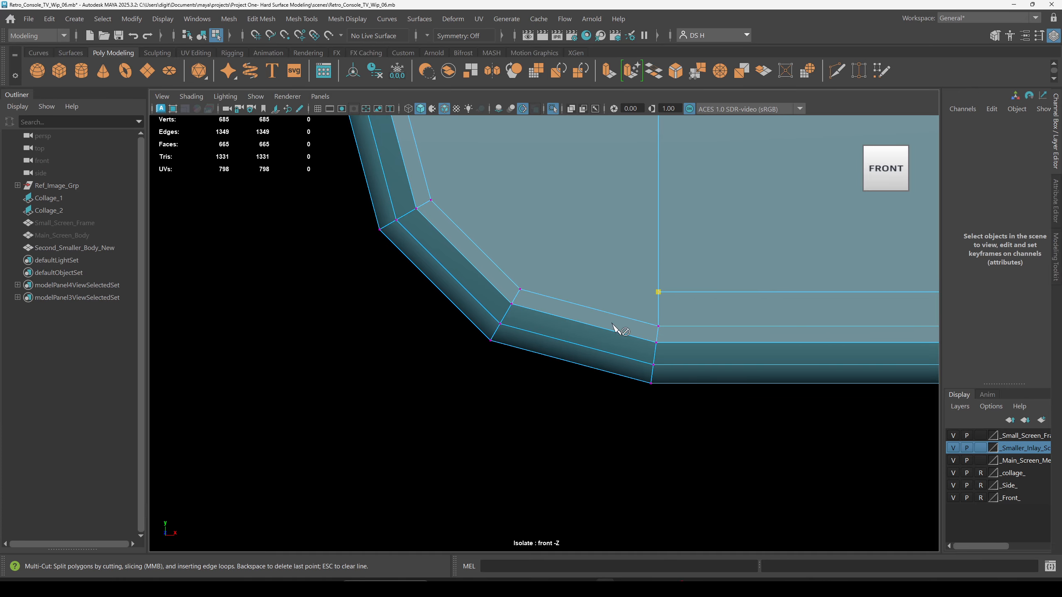
{"action": "middle_click_drag", "start_coordinate": [558, 291], "coordinate": [559, 368], "text": "alt"}
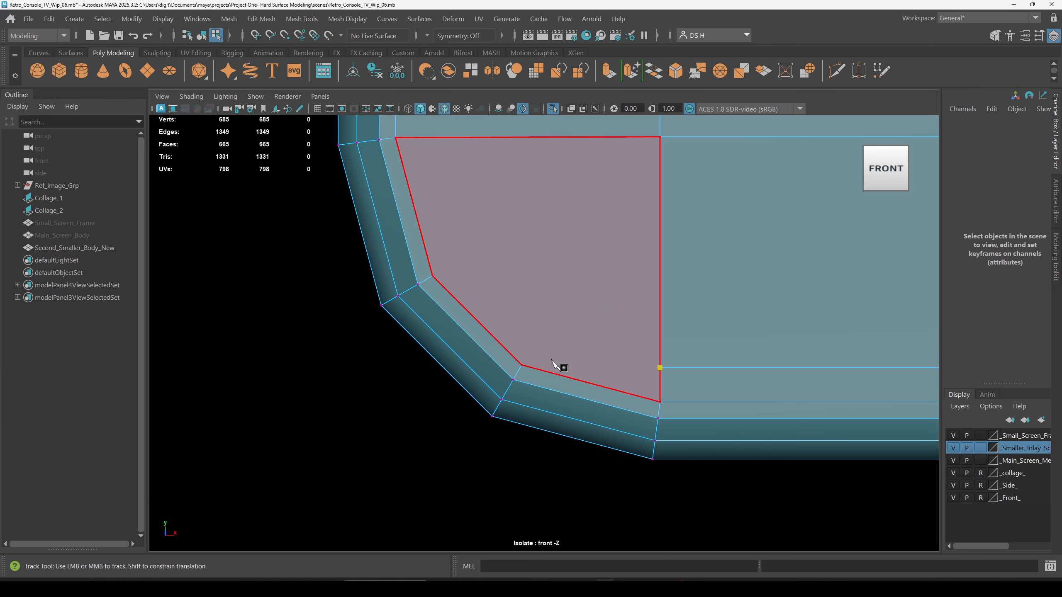
{"action": "left_click", "coordinate": [539, 337]}
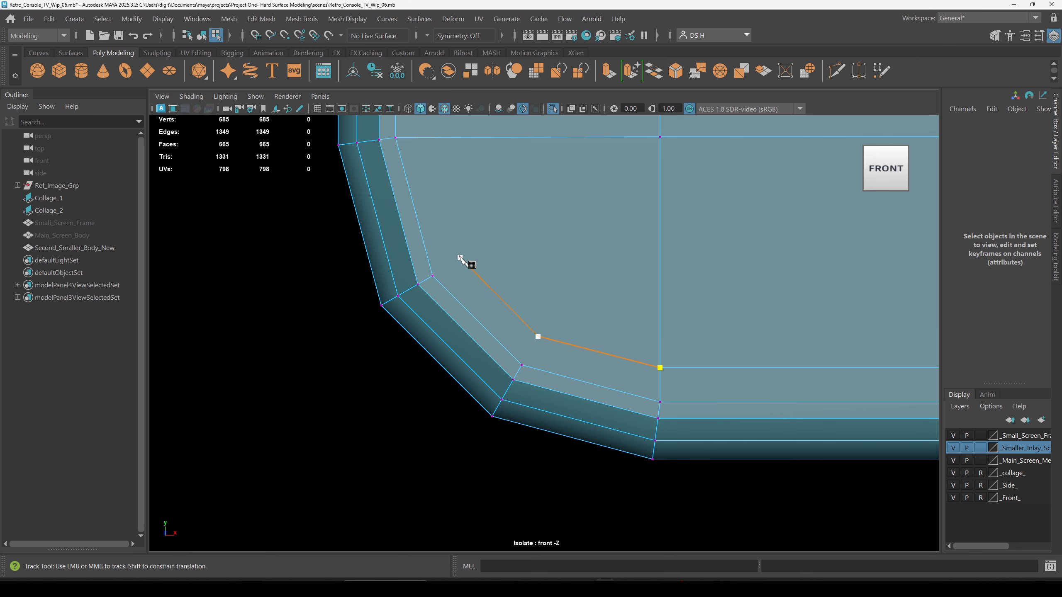
{"action": "middle_click_drag", "start_coordinate": [464, 263], "coordinate": [479, 349], "text": "alt"}
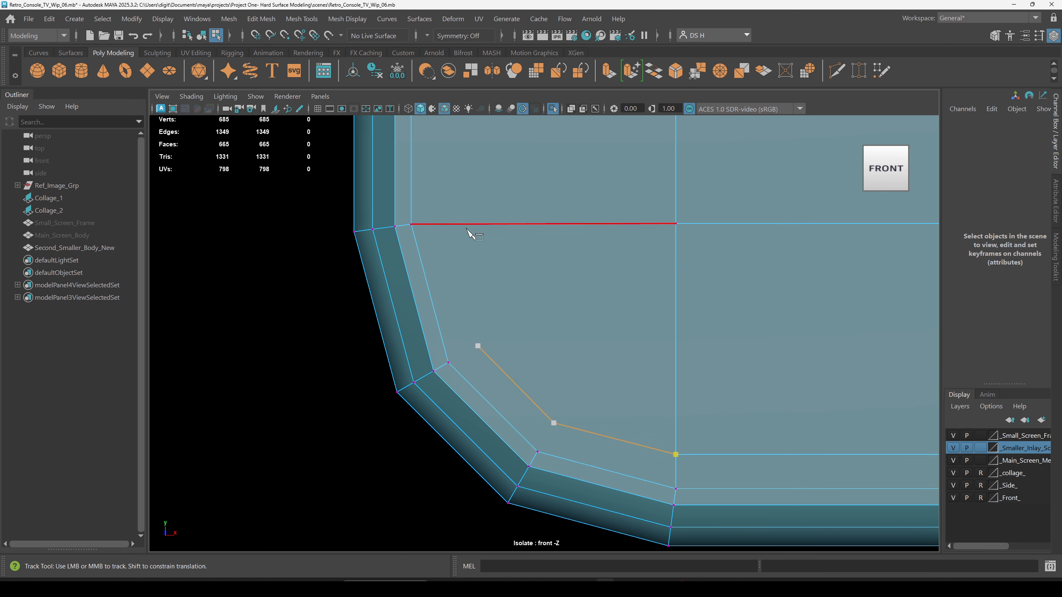
{"action": "left_click", "coordinate": [446, 224]}
{"action": "key", "text": "Return"}
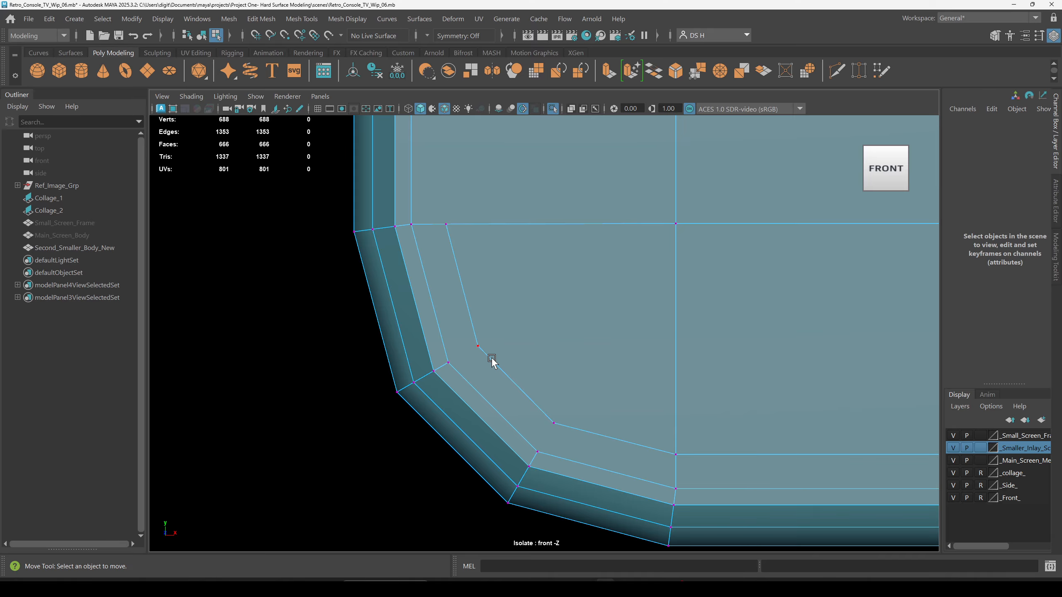
Connect the two new inner corner vertices to the matching vertices on the rounded border with Multi-Cut.
{"action": "left_click", "coordinate": [478, 346]}
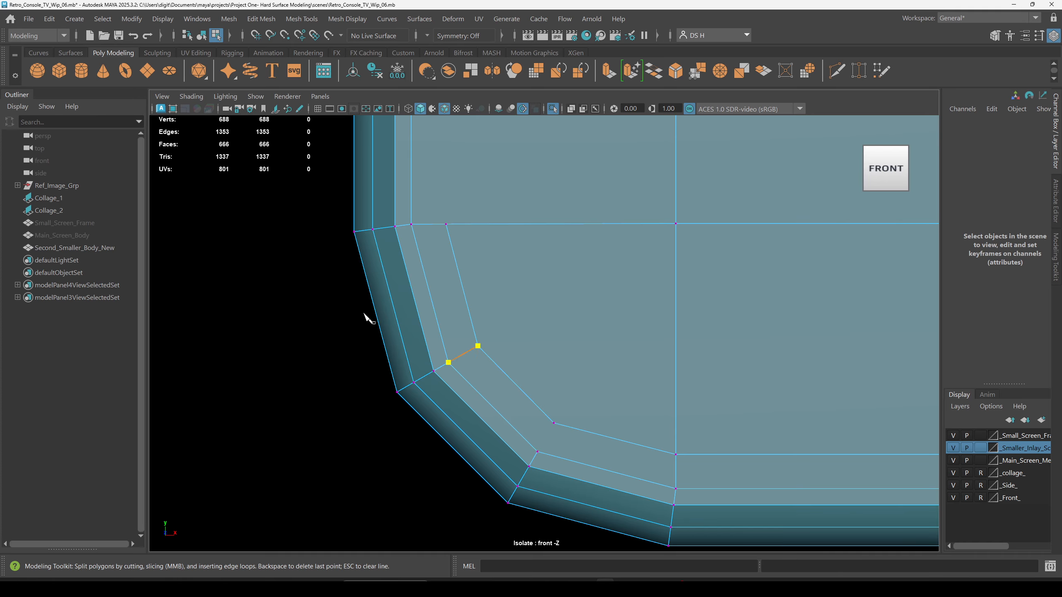
{"action": "key", "text": "Return"}
{"action": "key", "text": "Return"}
{"action": "key", "text": "w"}
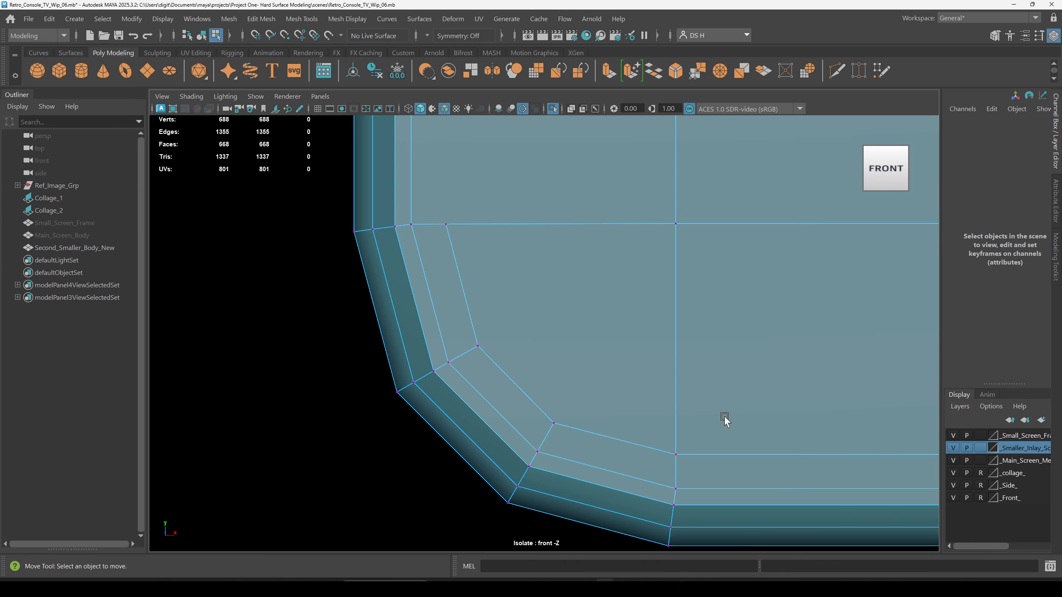
Return to object mode, select the Second_Smaller_Body_New mesh and delete its construction history.
{"action": "right_click_drag", "start_coordinate": [723, 415], "coordinate": [649, 254], "text": "alt"}
{"action": "key", "text": "F8"}
{"action": "left_click", "coordinate": [357, 317]}
{"action": "right_click_drag", "start_coordinate": [782, 308], "coordinate": [606, 268], "text": "alt"}
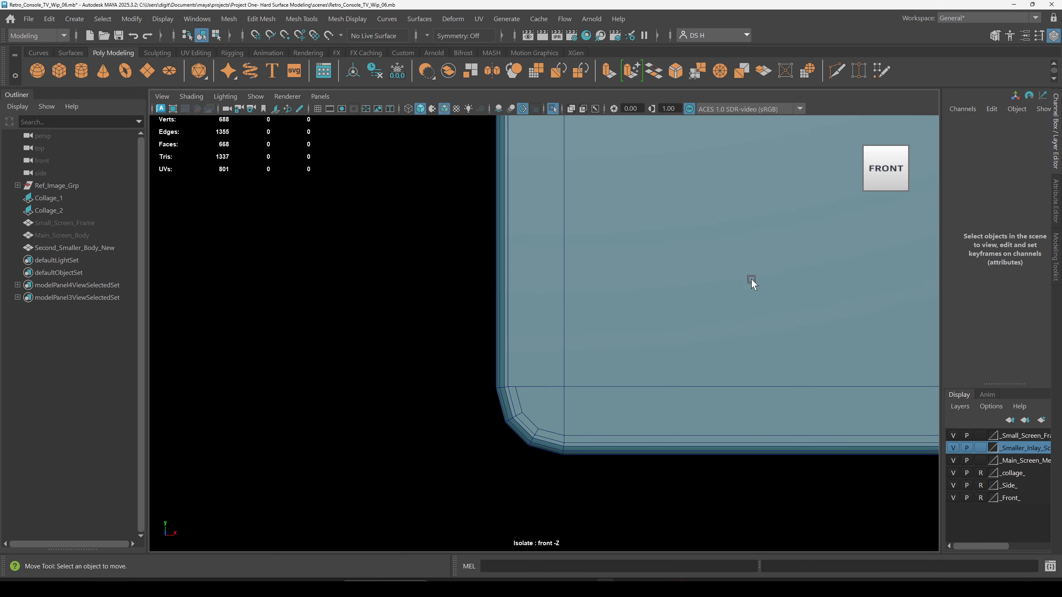
{"action": "right_click_drag", "start_coordinate": [751, 282], "coordinate": [561, 265], "text": "alt"}
{"action": "left_click", "coordinate": [561, 266]}
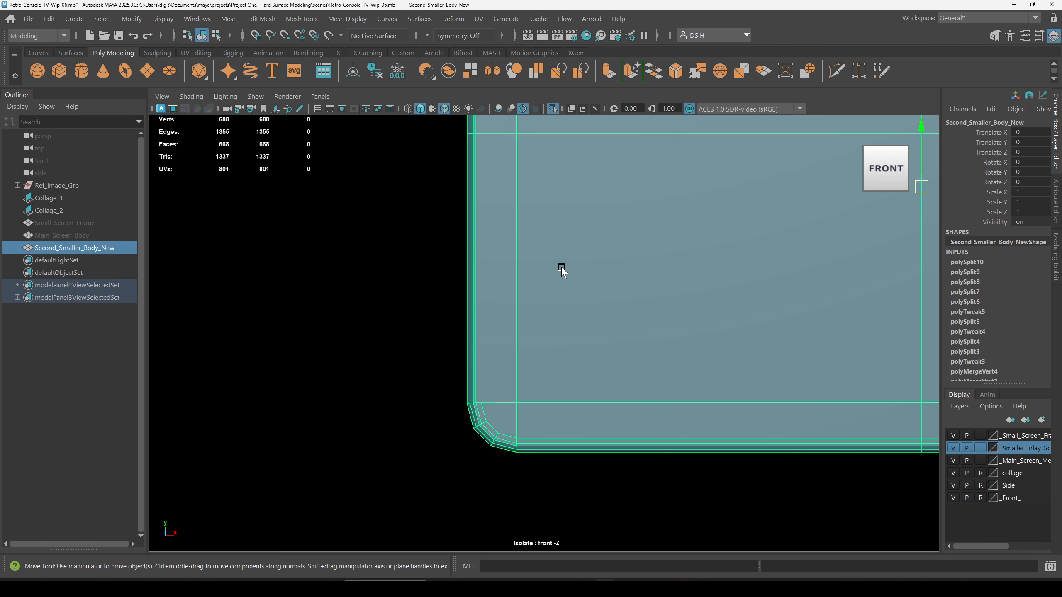
{"action": "key", "text": "alt+shift+d"}
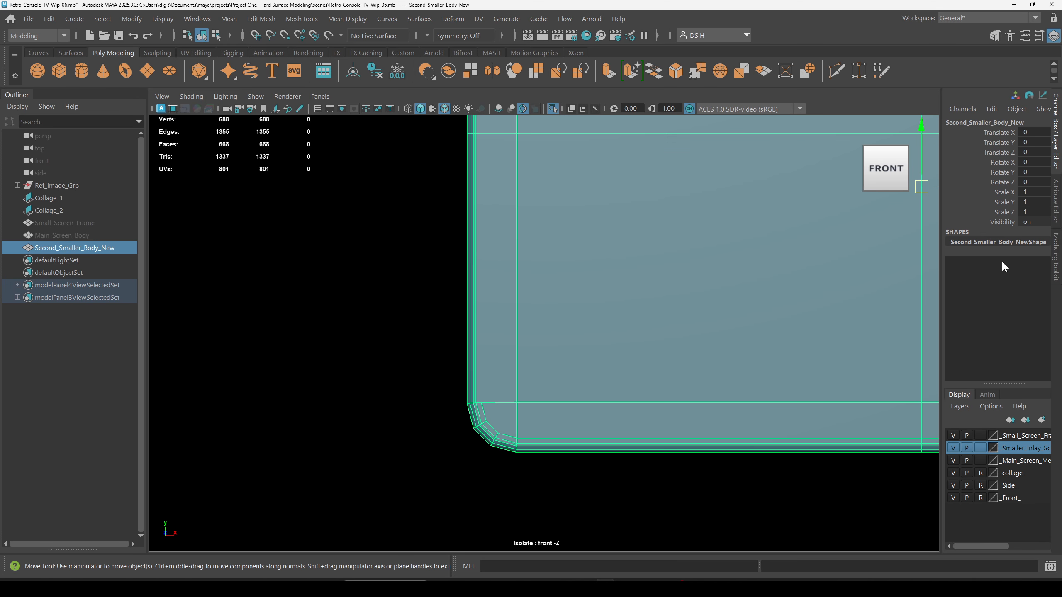
Cut a vertical support edge from the end of the lower-left corner cut up the left border to the horizontal edge at the upper-left corner.
{"action": "right_click_drag", "start_coordinate": [650, 235], "coordinate": [418, 219], "text": "shift"}
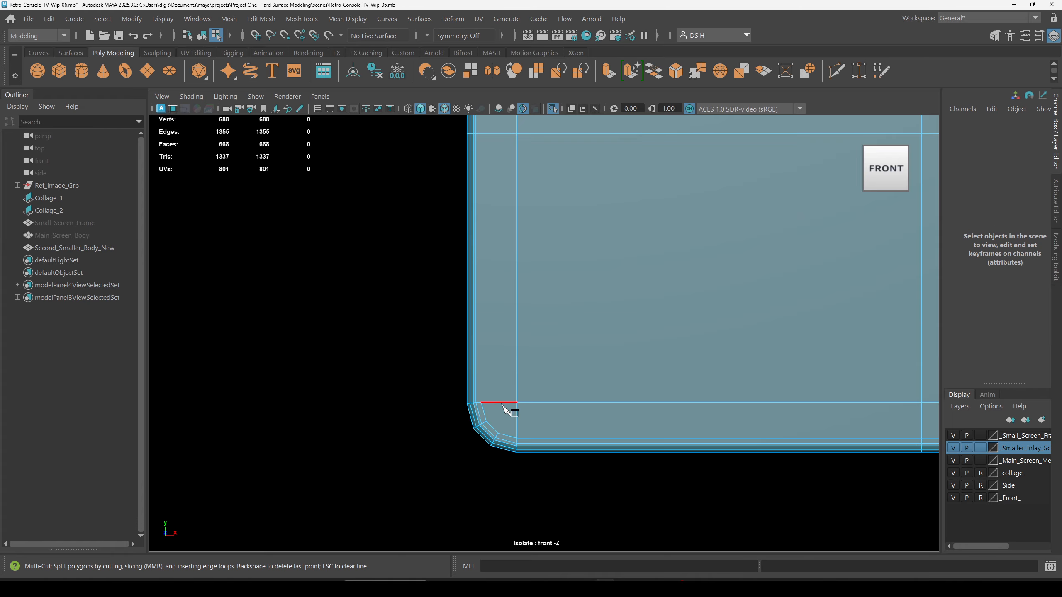
{"action": "middle_click_drag", "start_coordinate": [581, 237], "coordinate": [585, 389], "text": "alt"}
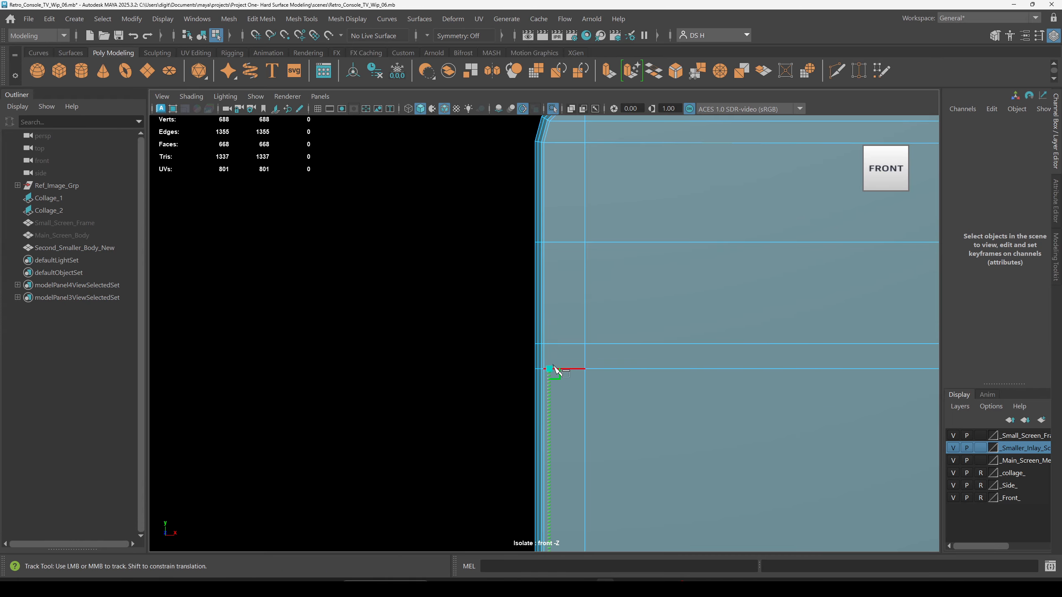
{"action": "right_click_drag", "start_coordinate": [554, 368], "coordinate": [835, 505], "text": "alt"}
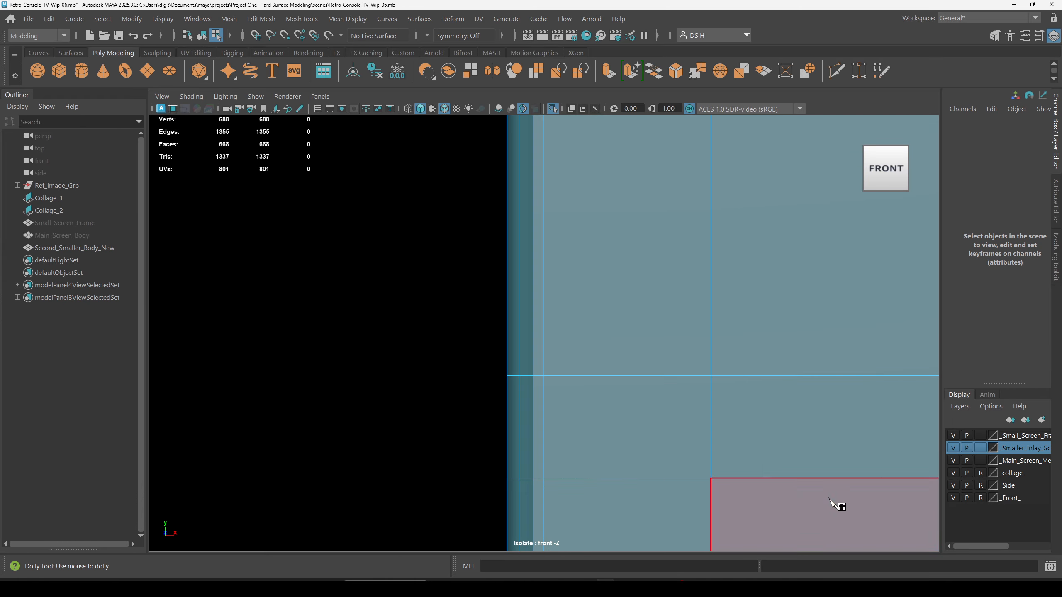
{"action": "left_click", "coordinate": [568, 465]}
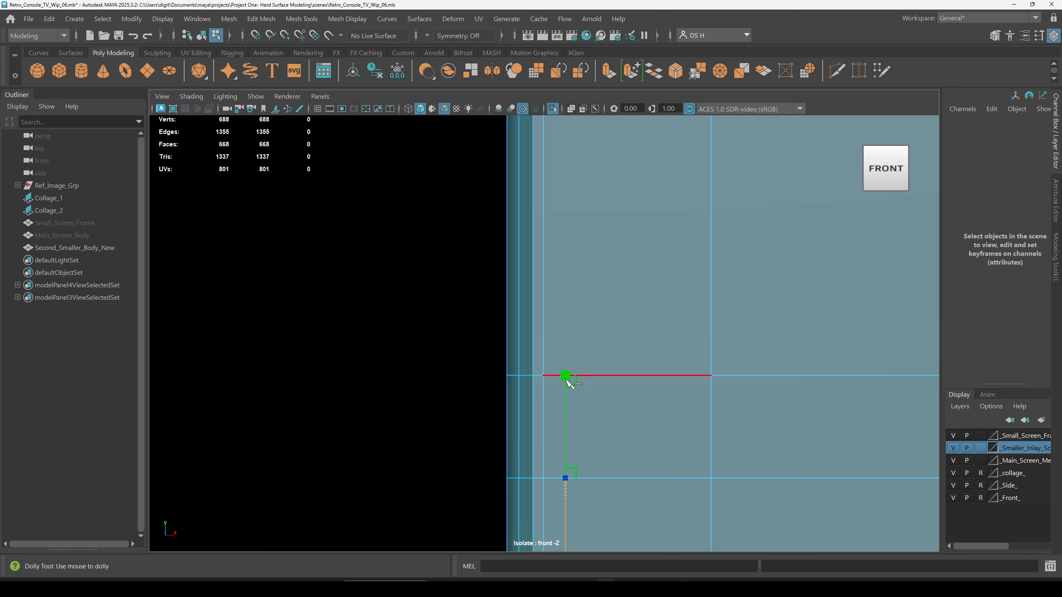
{"action": "right_click_drag", "start_coordinate": [743, 413], "coordinate": [705, 400], "text": "alt"}
{"action": "middle_click_drag", "start_coordinate": [634, 258], "coordinate": [621, 419], "text": "alt"}
{"action": "middle_click_drag", "start_coordinate": [551, 225], "coordinate": [578, 401], "text": "alt"}
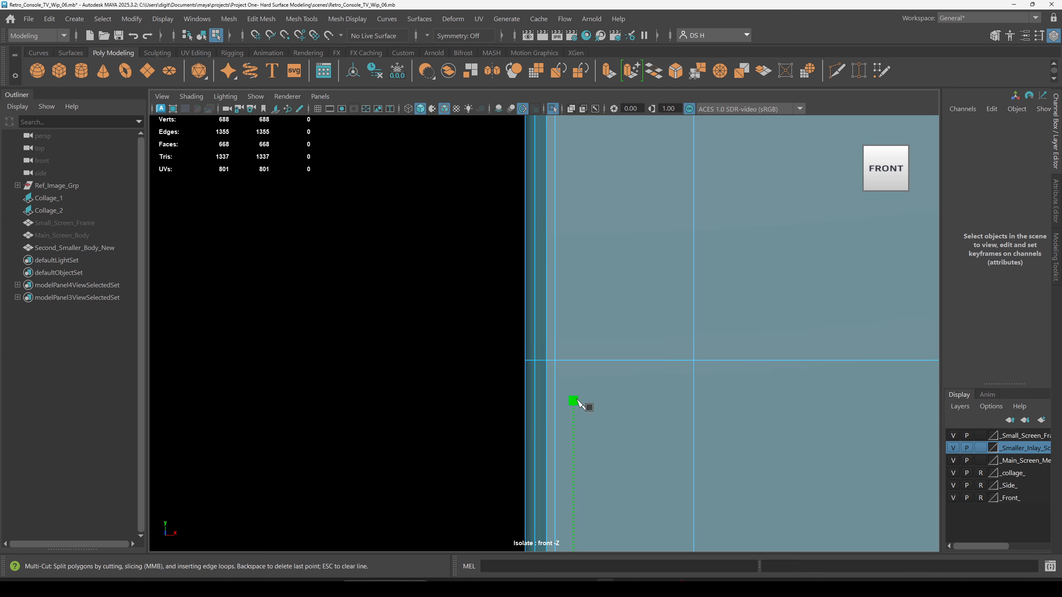
{"action": "left_click", "coordinate": [574, 361]}
{"action": "right_click_drag", "start_coordinate": [640, 267], "coordinate": [629, 262], "text": "alt"}
{"action": "middle_click_drag", "start_coordinate": [630, 261], "coordinate": [631, 516], "text": "alt"}
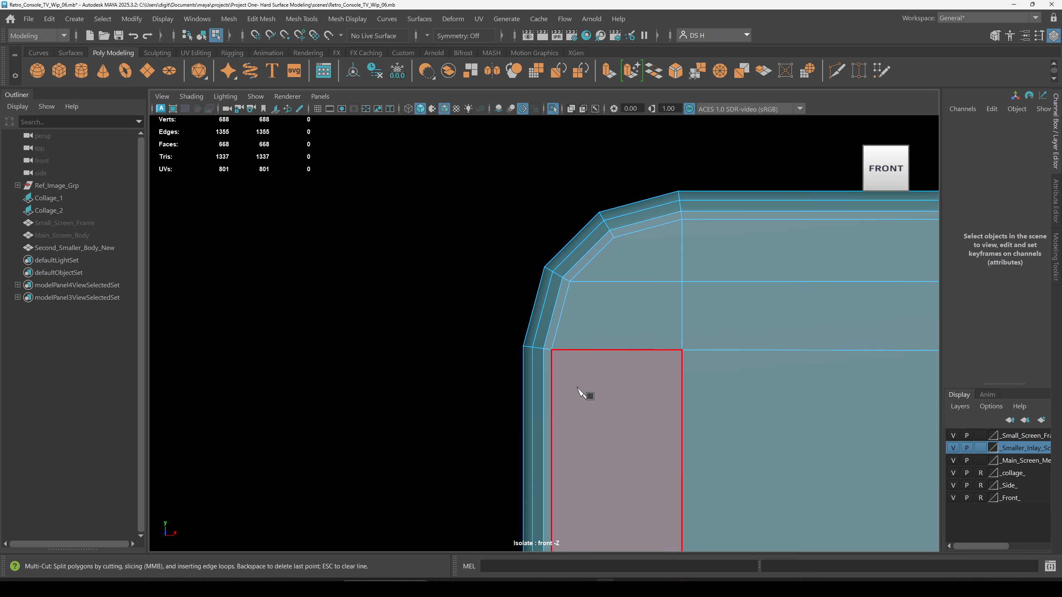
{"action": "left_click", "coordinate": [571, 353]}
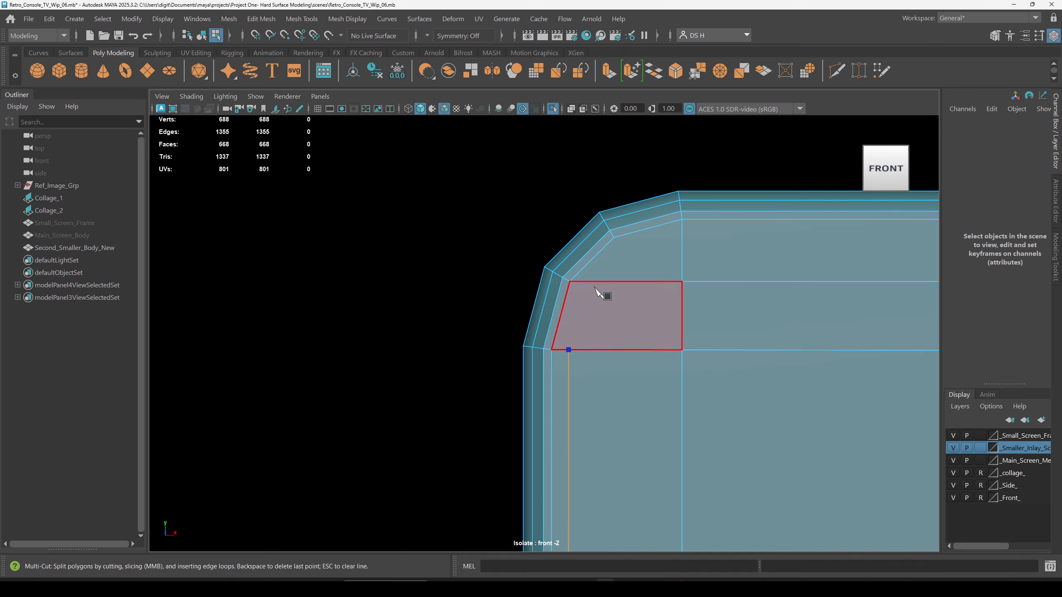
{"action": "key", "text": "w"}
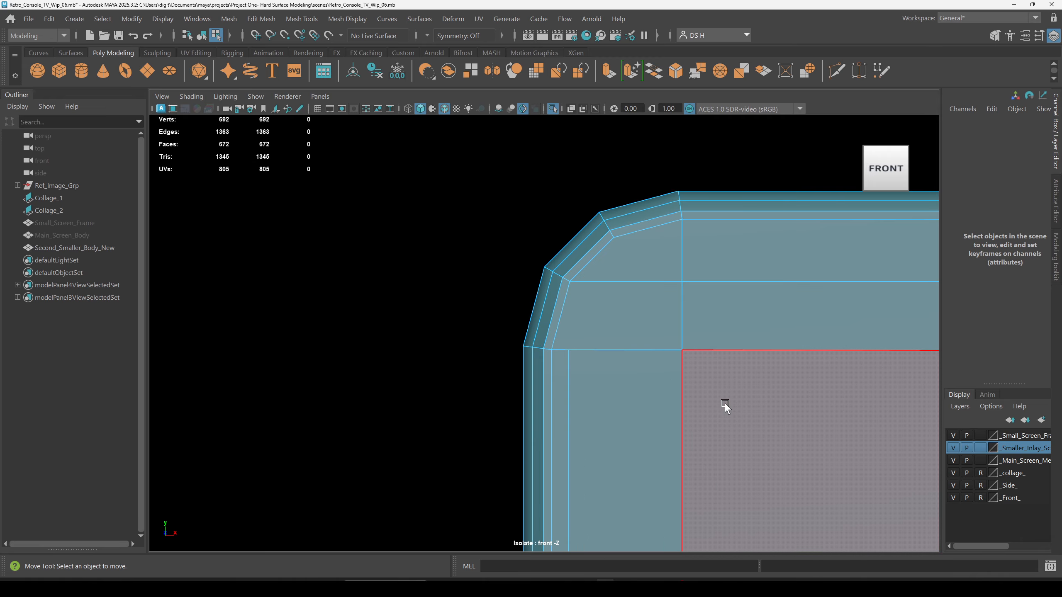
Select the four edge segments that make up the new vertical cut along the left border.
{"action": "key", "text": "ctrl+shift+x"}
{"action": "left_click", "coordinate": [684, 351]}
{"action": "right_click_drag", "start_coordinate": [801, 406], "coordinate": [494, 389], "text": "alt"}
{"action": "middle_click_drag", "start_coordinate": [599, 427], "coordinate": [565, 164], "text": "alt"}
{"action": "right_click_drag", "start_coordinate": [516, 360], "coordinate": [319, 372], "text": "alt"}
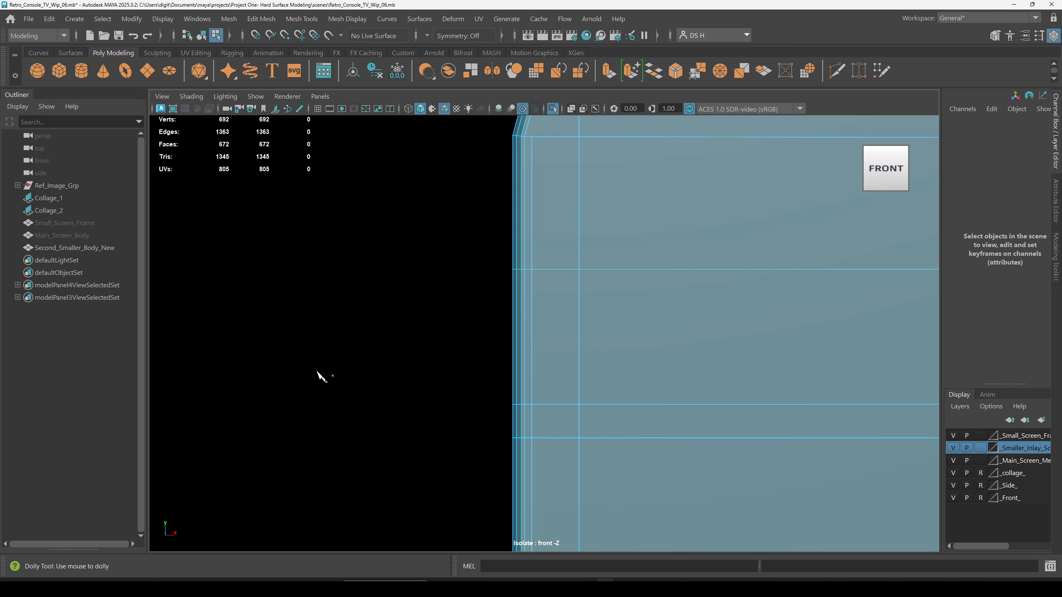
{"action": "middle_click_drag", "start_coordinate": [471, 402], "coordinate": [482, 100], "text": "alt"}
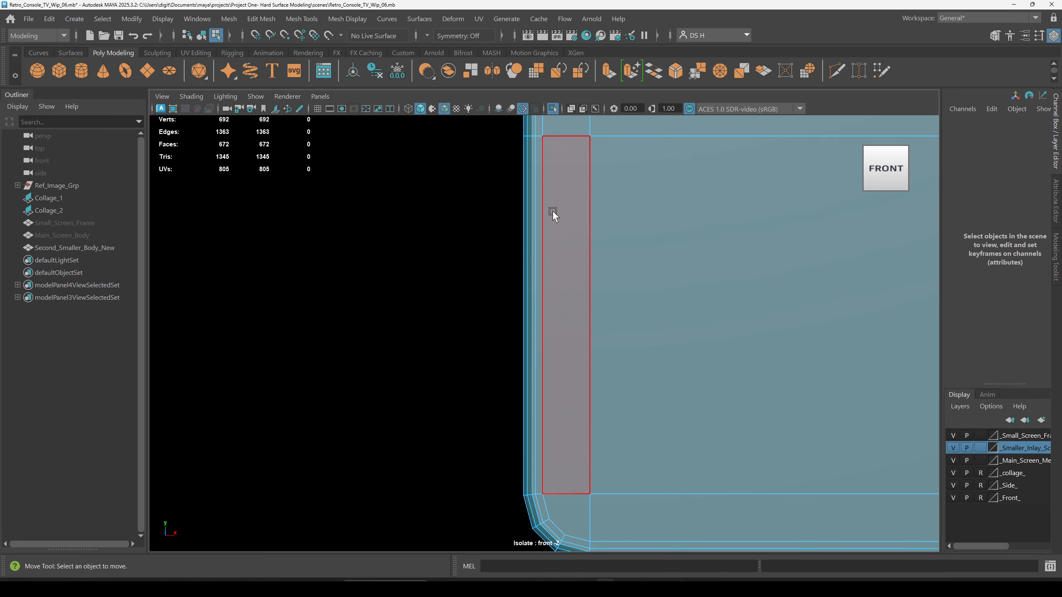
{"action": "left_click", "coordinate": [542, 194], "text": "ctrl"}
{"action": "key", "text": "w"}
{"action": "middle_click_drag", "start_coordinate": [623, 127], "coordinate": [643, 303], "text": "alt"}
{"action": "left_click", "coordinate": [561, 291], "text": "shift"}
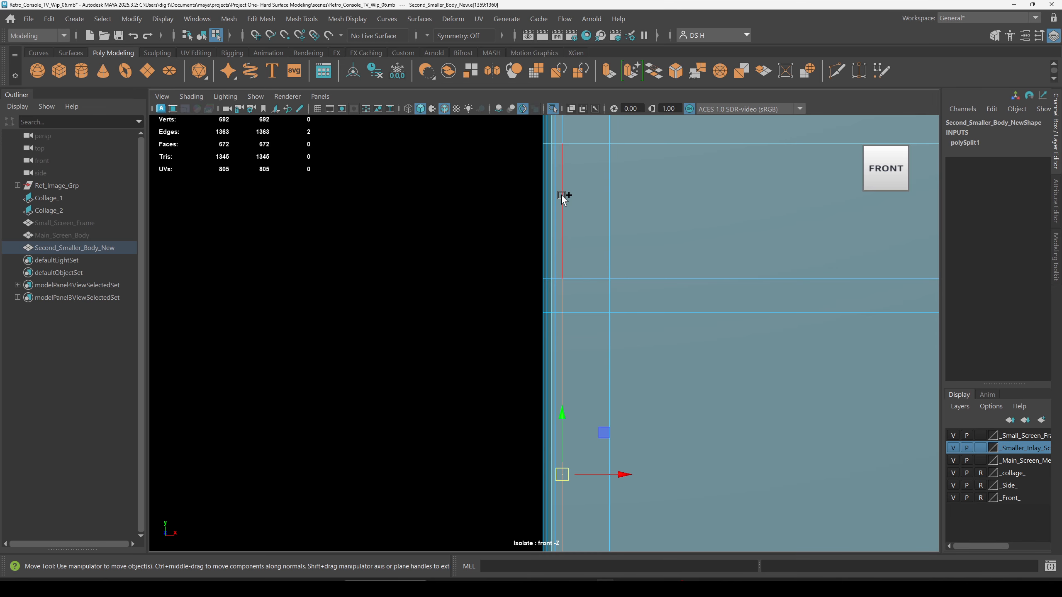
{"action": "left_click", "coordinate": [561, 195], "text": "shift"}
{"action": "middle_click_drag", "start_coordinate": [658, 159], "coordinate": [672, 345], "text": "alt"}
{"action": "left_click", "coordinate": [577, 225], "text": "shift"}
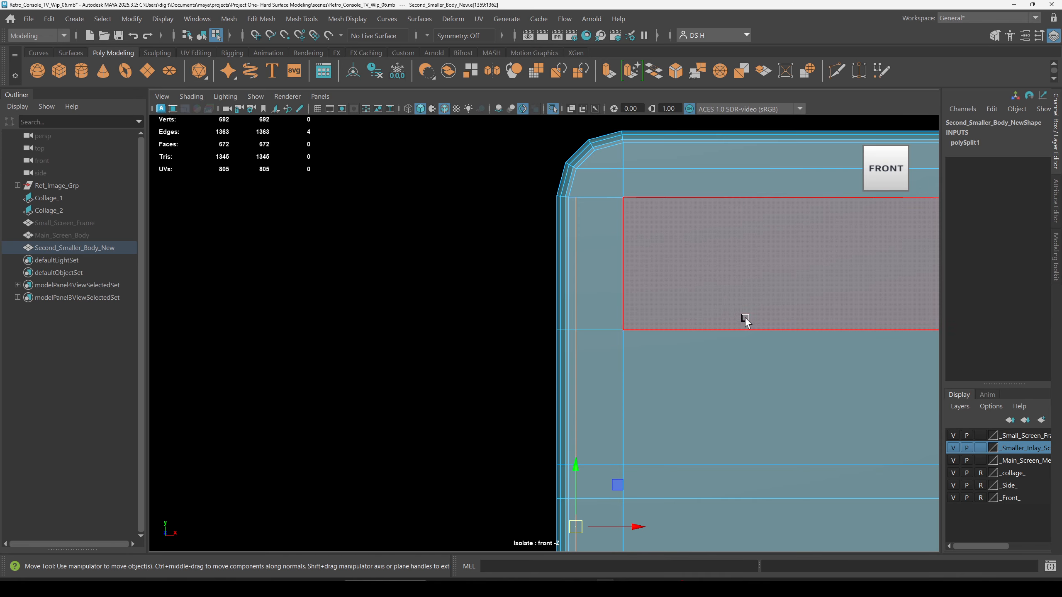
Nudge the selected vertical support edges slightly outward along X toward the left border, and clear the selection.
{"action": "middle_click_drag", "start_coordinate": [671, 434], "coordinate": [606, 63], "text": "alt"}
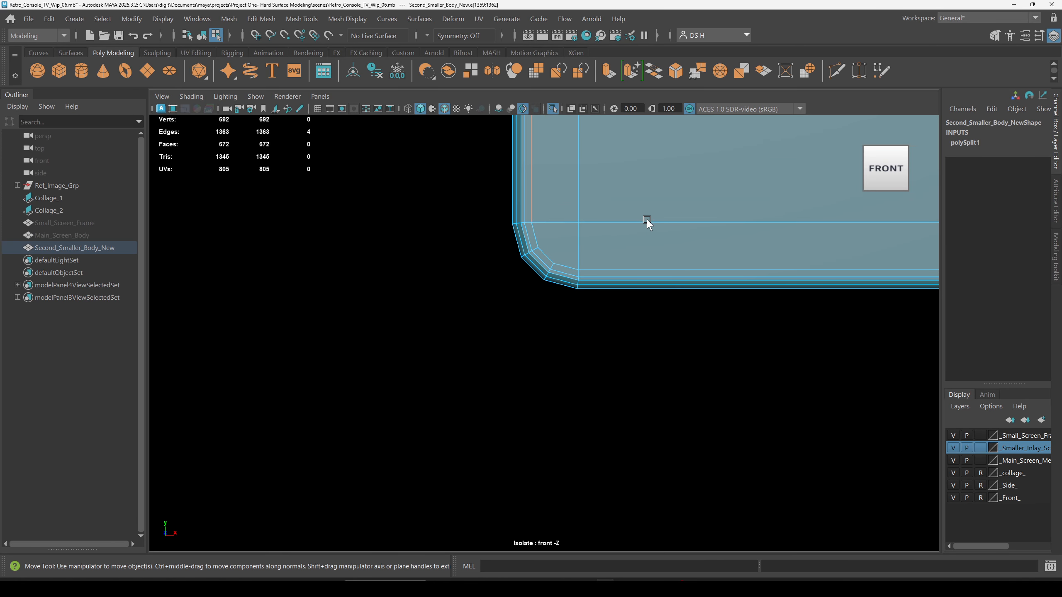
{"action": "middle_click_drag", "start_coordinate": [622, 128], "coordinate": [635, 406], "text": "alt"}
{"action": "key", "text": "space"}
{"action": "key", "text": "space"}
{"action": "middle_click_drag", "start_coordinate": [449, 181], "coordinate": [520, 314], "text": "alt"}
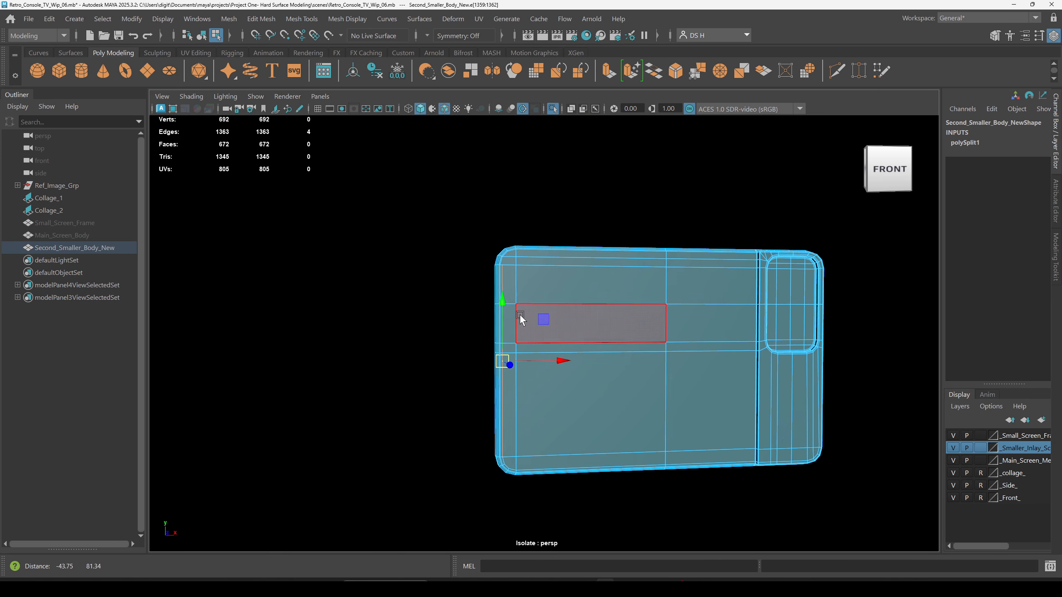
{"action": "right_click_drag", "start_coordinate": [328, 229], "coordinate": [576, 356], "text": "alt"}
{"action": "left_click_drag", "start_coordinate": [402, 259], "coordinate": [392, 158], "text": "alt"}
{"action": "middle_click_drag", "start_coordinate": [392, 158], "coordinate": [449, 207], "text": "alt"}
{"action": "right_click_drag", "start_coordinate": [577, 322], "coordinate": [522, 305], "text": "alt"}
{"action": "left_click_drag", "start_coordinate": [522, 305], "coordinate": [522, 269], "text": "alt"}
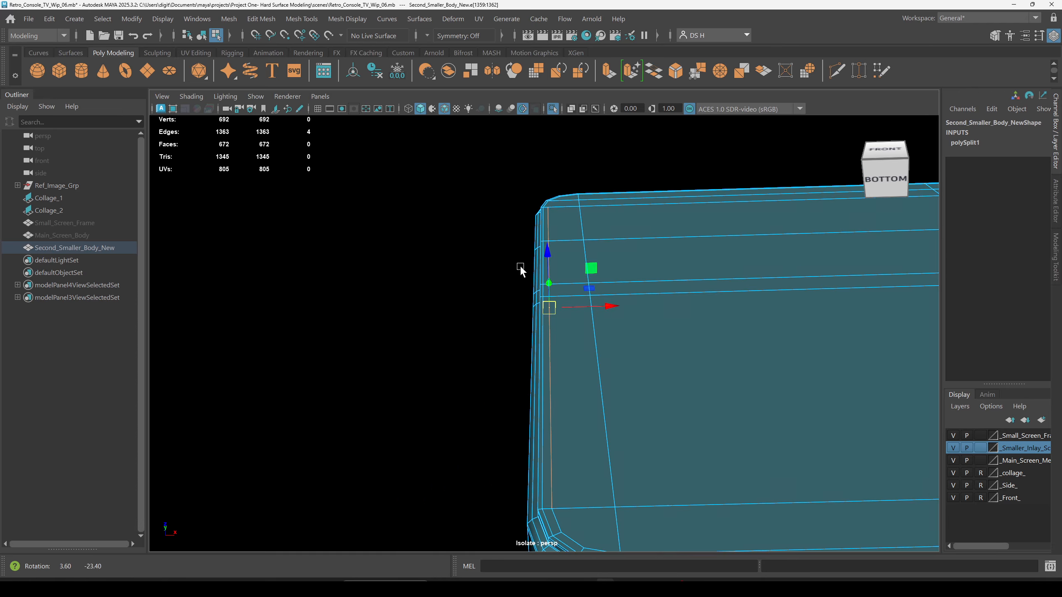
{"action": "right_click_drag", "start_coordinate": [521, 269], "coordinate": [656, 304], "text": "alt"}
{"action": "left_click_drag", "start_coordinate": [657, 304], "coordinate": [656, 266], "text": "alt"}
{"action": "right_click_drag", "start_coordinate": [657, 267], "coordinate": [671, 275], "text": "alt"}
{"action": "left_click_drag", "start_coordinate": [673, 280], "coordinate": [639, 284], "text": "alt"}
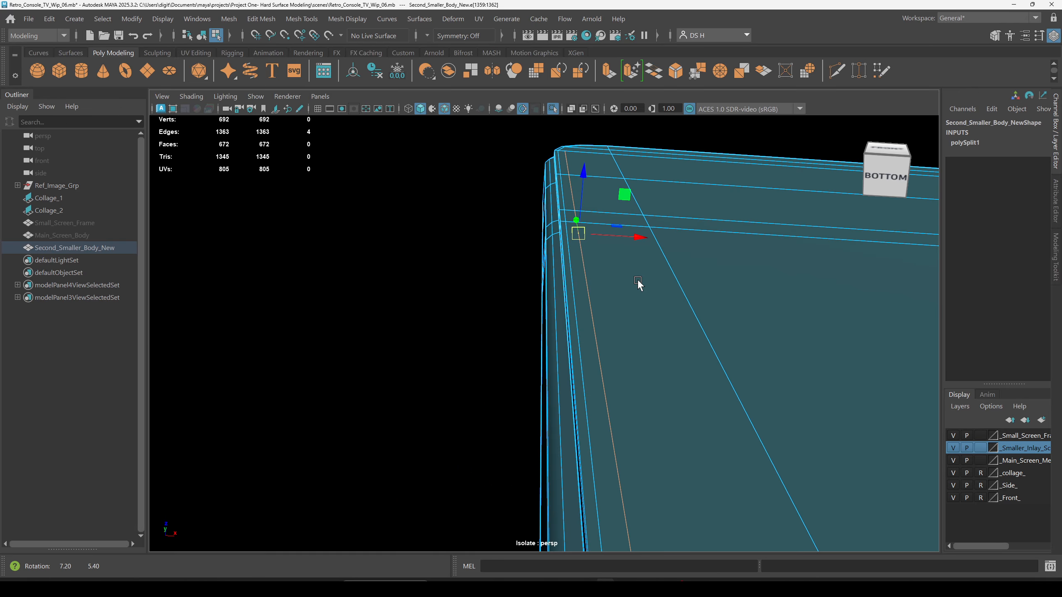
{"action": "key", "text": "ctrl+shift+x"}
{"action": "left_click", "coordinate": [577, 234]}
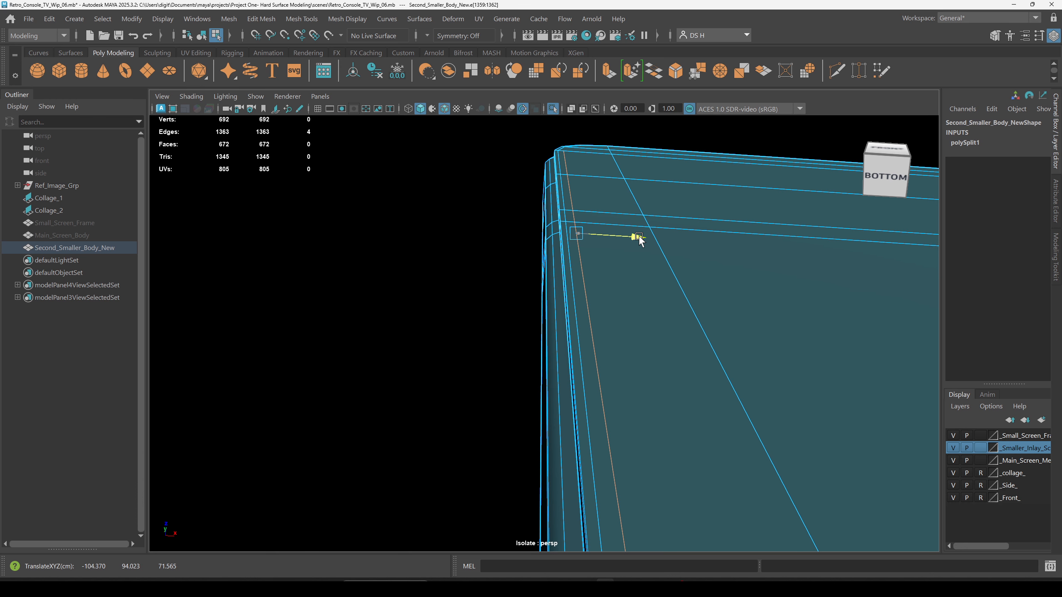
{"action": "key", "text": "w"}
{"action": "right_click_drag", "start_coordinate": [680, 251], "coordinate": [442, 275], "text": "alt"}
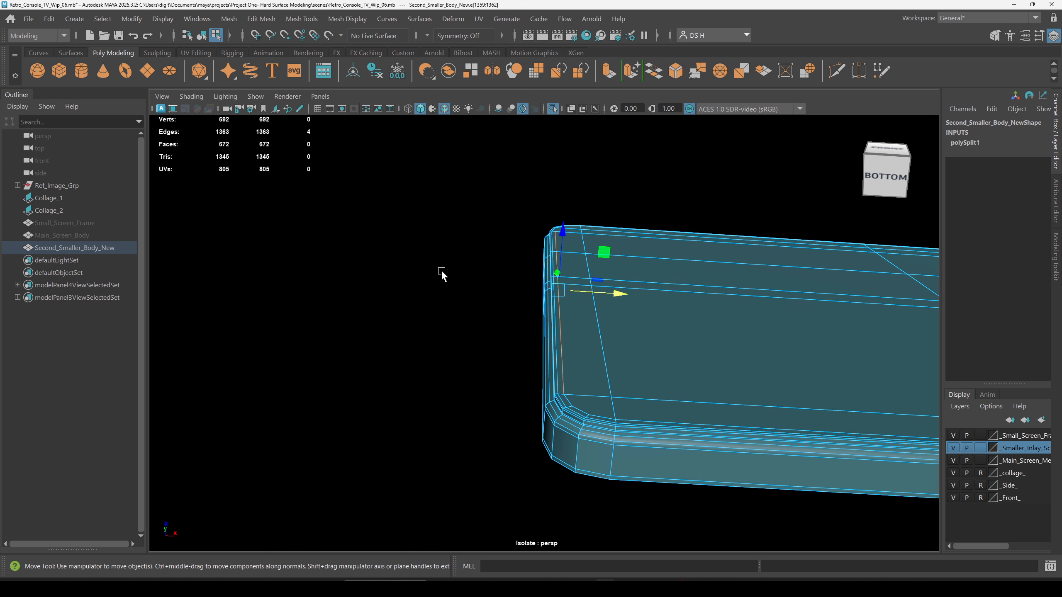
{"action": "left_click", "coordinate": [490, 275]}
Shift the upper inner vertex of the lower-left rounded corner slightly outward in X and Y to even out the corner spacing.
{"action": "left_click_drag", "start_coordinate": [565, 312], "coordinate": [564, 356], "text": "alt"}
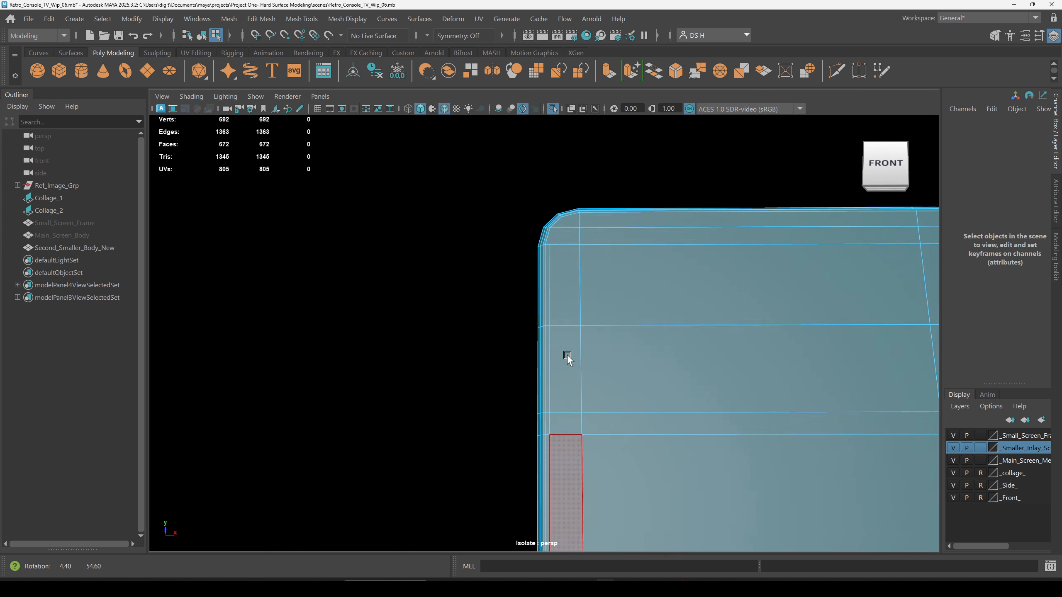
{"action": "middle_click_drag", "start_coordinate": [564, 356], "coordinate": [691, 313], "text": "alt"}
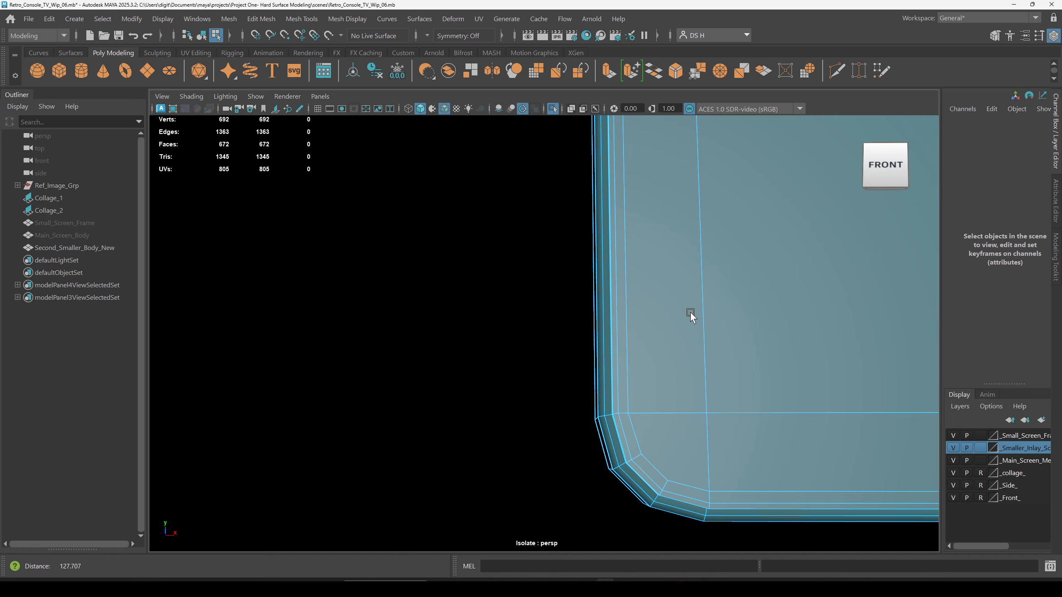
{"action": "right_click_drag", "start_coordinate": [690, 312], "coordinate": [653, 283], "text": "alt"}
{"action": "left_click_drag", "start_coordinate": [652, 283], "coordinate": [662, 308], "text": "alt"}
{"action": "scroll", "coordinate": [655, 309], "scroll_direction": "up", "scroll_amount": 3}
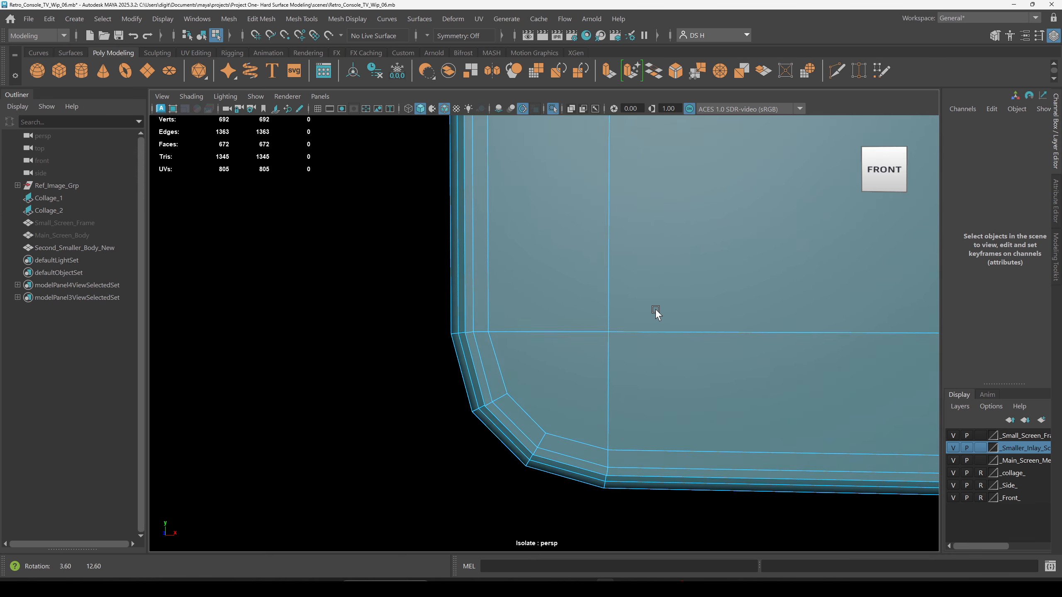
{"action": "right_click_drag", "start_coordinate": [720, 313], "coordinate": [416, 309]}
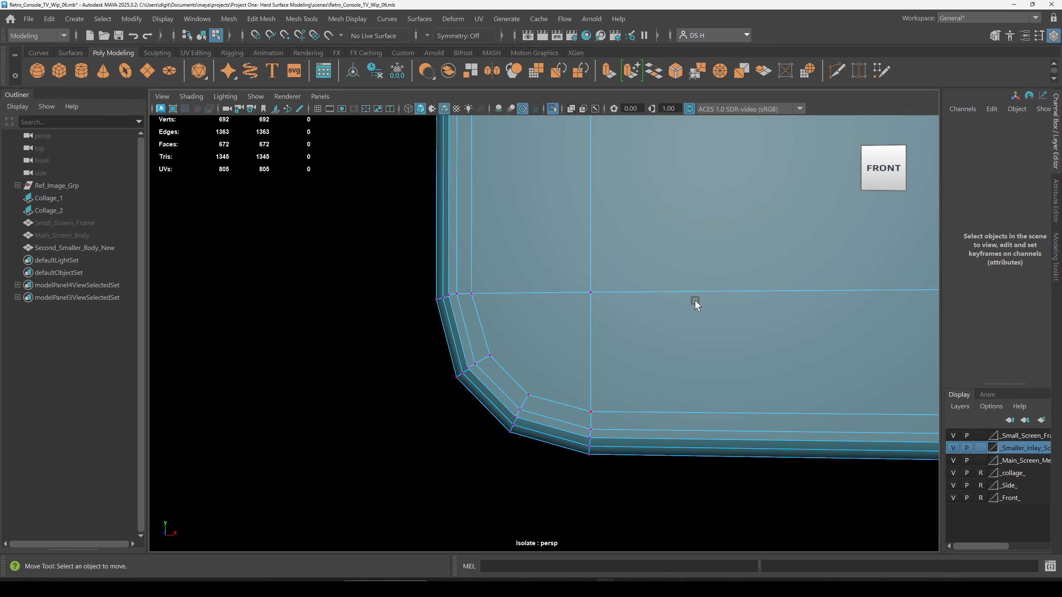
{"action": "left_click", "coordinate": [491, 353]}
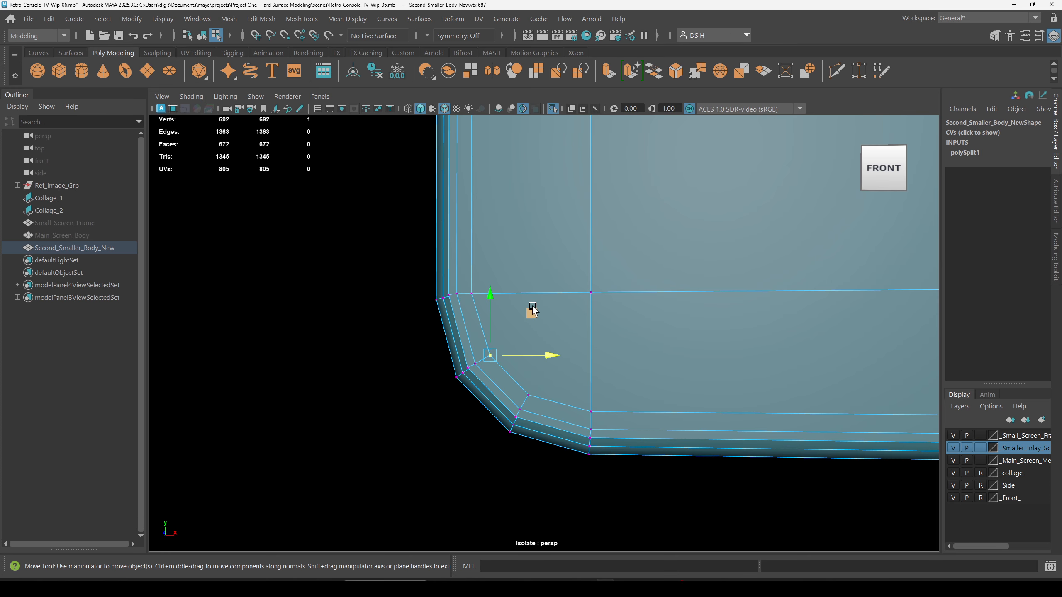
{"action": "left_click_drag", "start_coordinate": [528, 317], "coordinate": [530, 313]}
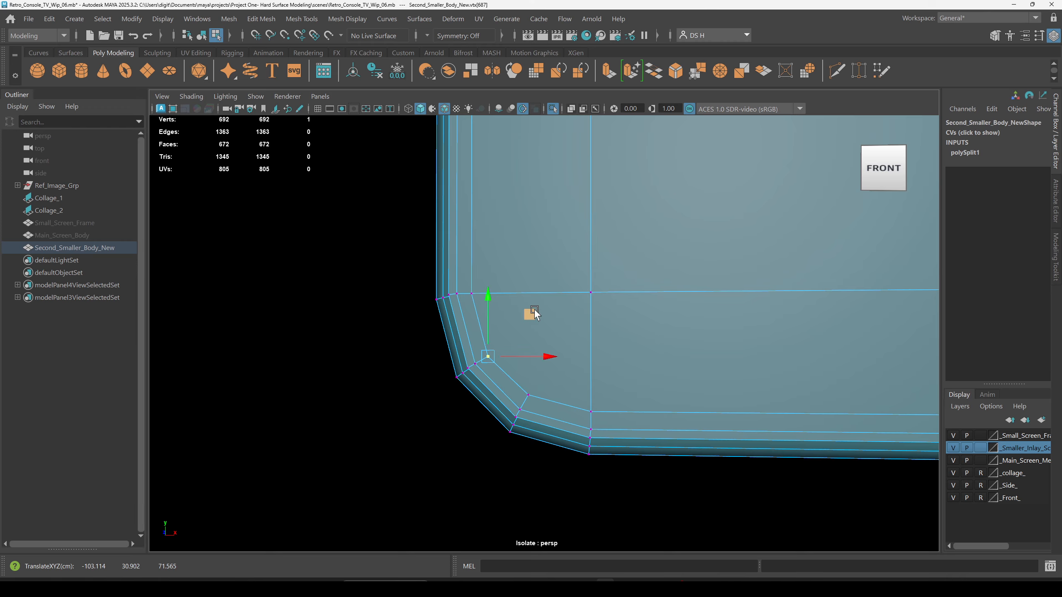
{"action": "left_click", "coordinate": [463, 449]}
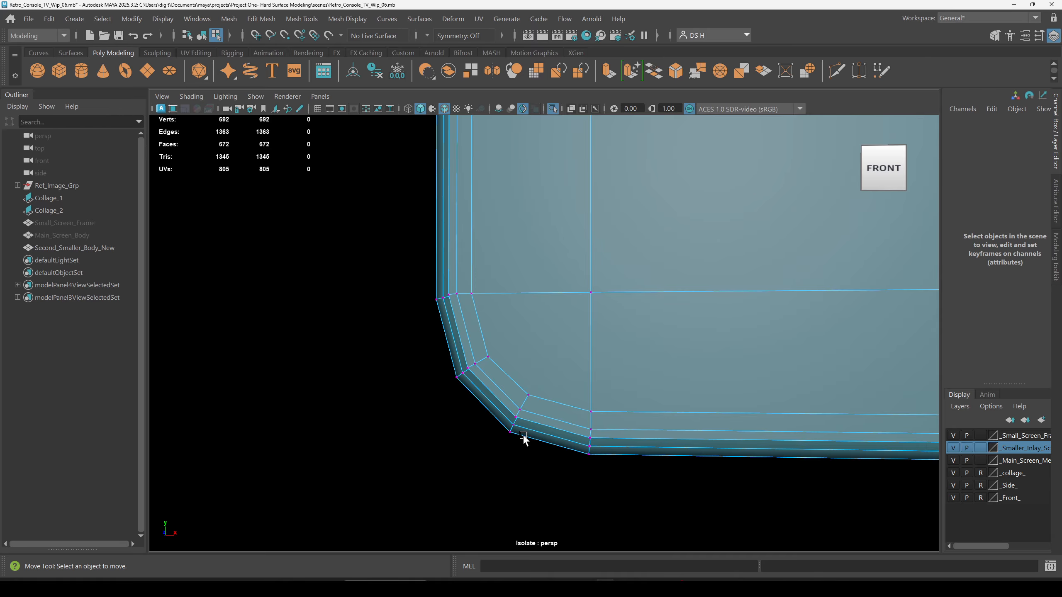
Multi-Cut the upper-left corner from the vertical cut's top end across the horizontal edge to a new inner point joined to the border vertex.
{"action": "left_click_drag", "start_coordinate": [494, 258], "coordinate": [719, 429], "text": "alt"}
{"action": "right_click_drag", "start_coordinate": [661, 295], "coordinate": [403, 273], "text": "shift"}
{"action": "left_click", "coordinate": [520, 381]}
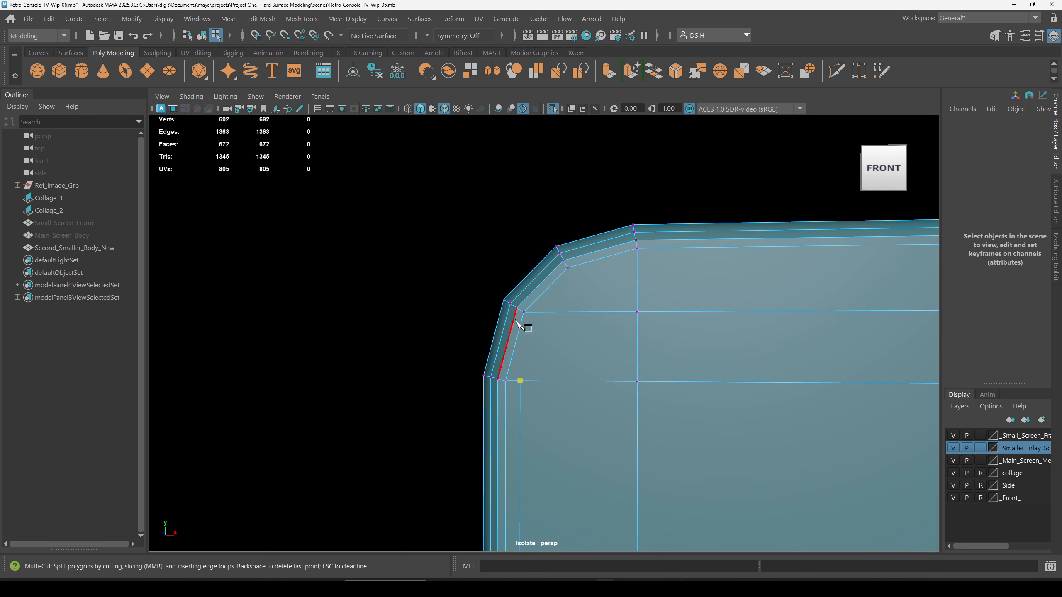
{"action": "left_click", "coordinate": [537, 312]}
{"action": "left_click", "coordinate": [590, 262]}
{"action": "key", "text": "BackSpace"}
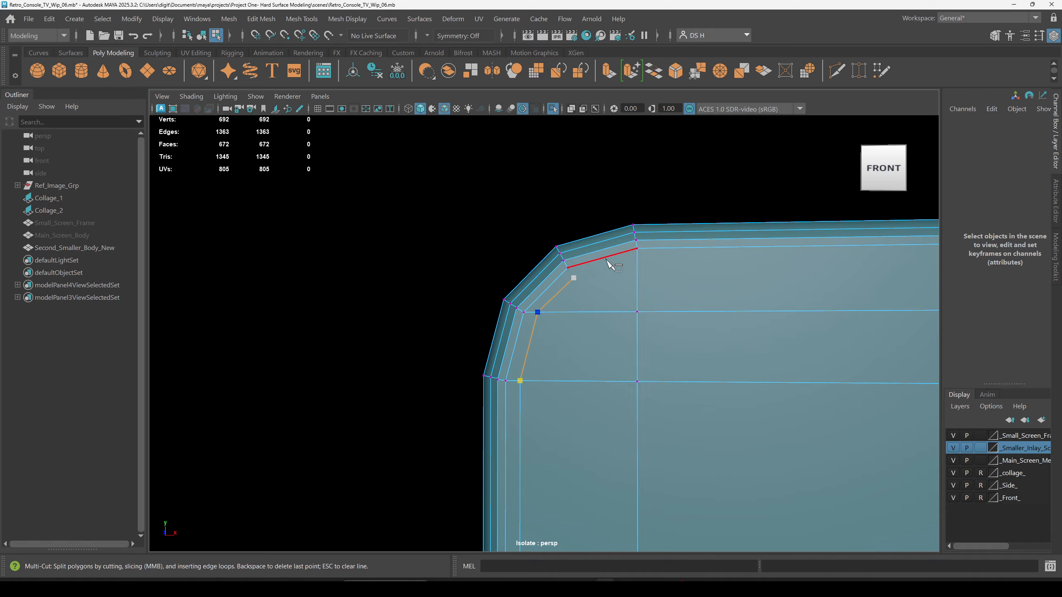
{"action": "key", "text": "w"}
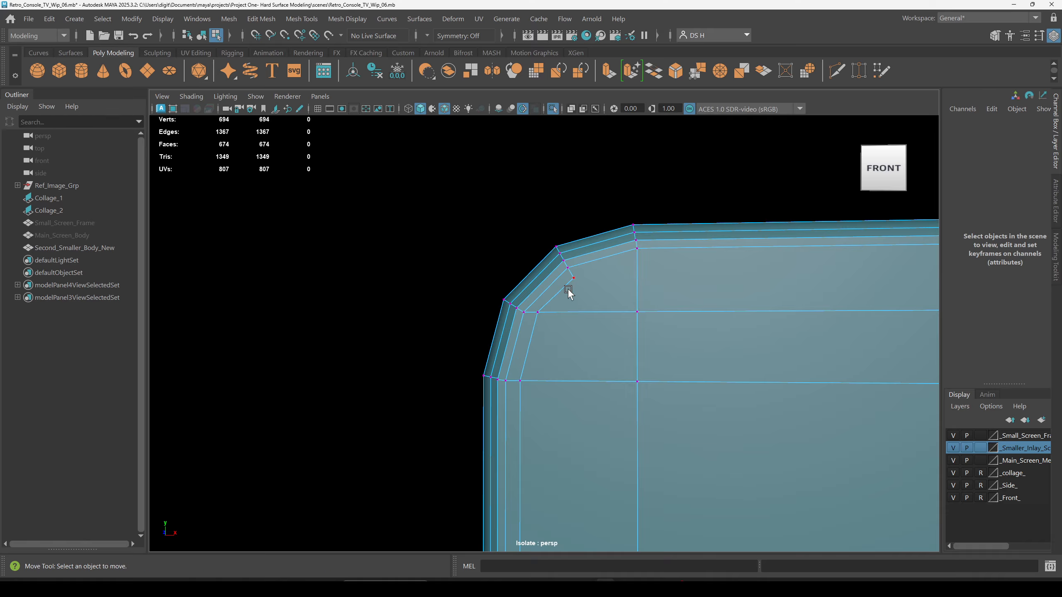
Cut from the new inner corner point to the vertical edge where the upper-left rounded corner ends, just below the top border.
{"action": "key", "text": "ctrl+shift+x"}
{"action": "left_click", "coordinate": [574, 278]}
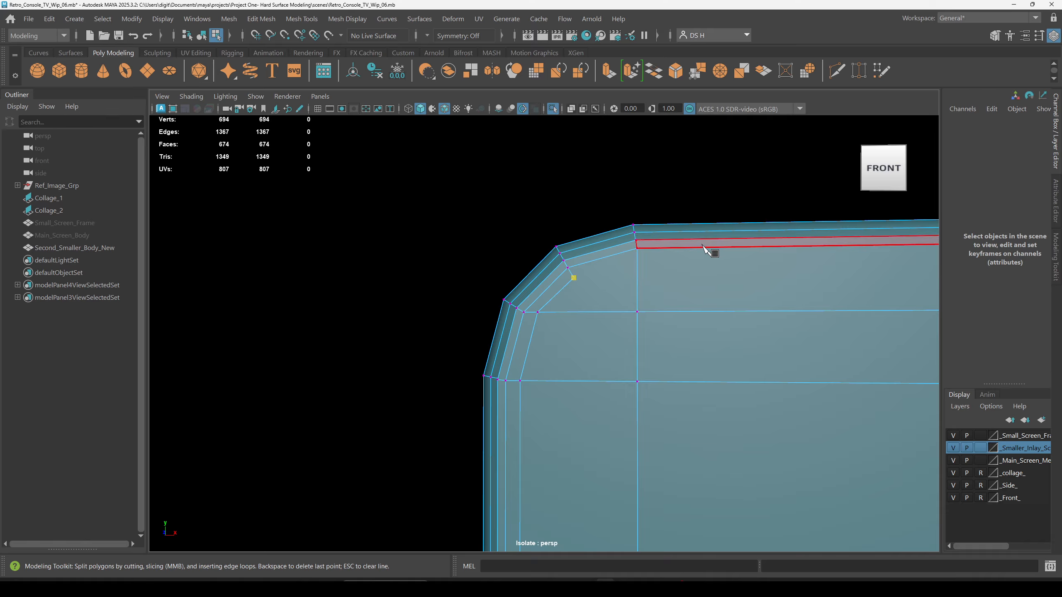
{"action": "left_click", "coordinate": [640, 262]}
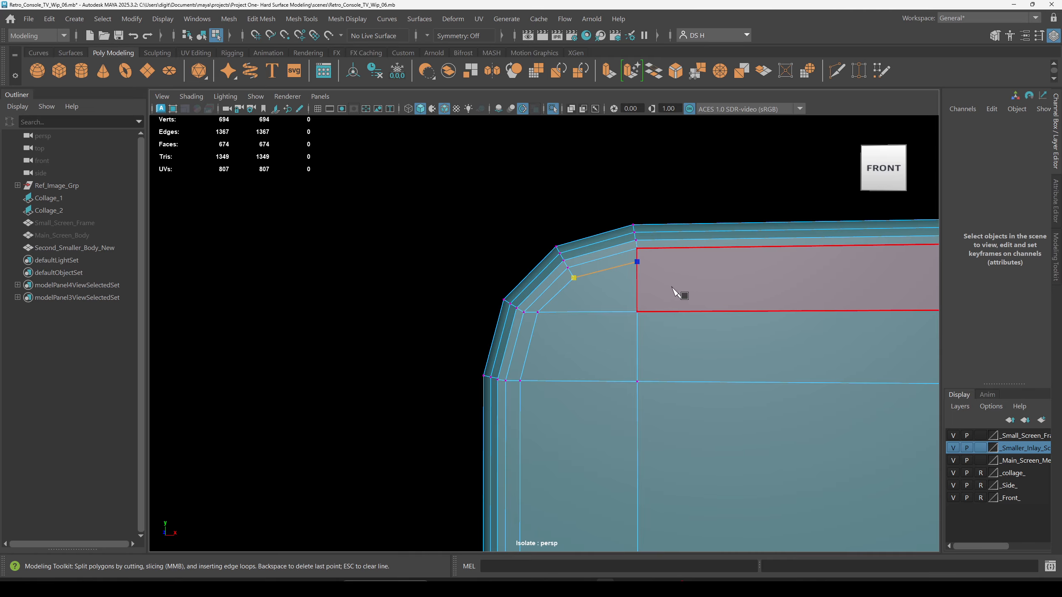
{"action": "key", "text": "w"}
Extend the top support cut horizontally from the upper-left corner's end to the next vertical edge in the front view.
{"action": "scroll", "coordinate": [673, 285], "scroll_direction": "down", "scroll_amount": 4}
{"action": "middle_click_drag", "start_coordinate": [698, 275], "coordinate": [517, 267], "text": "alt"}
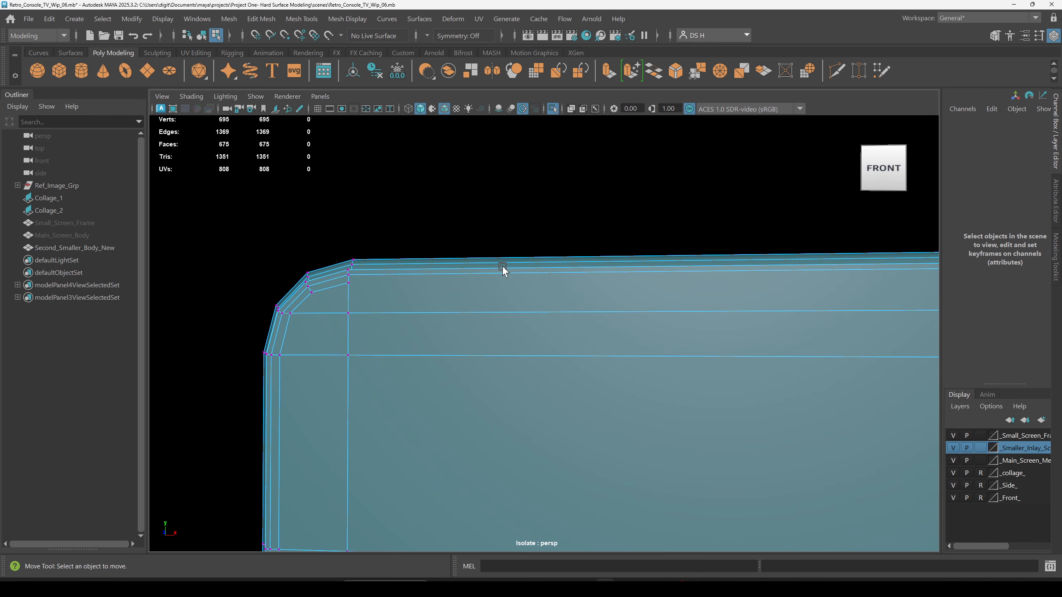
{"action": "key", "text": "ctrl+shift+x"}
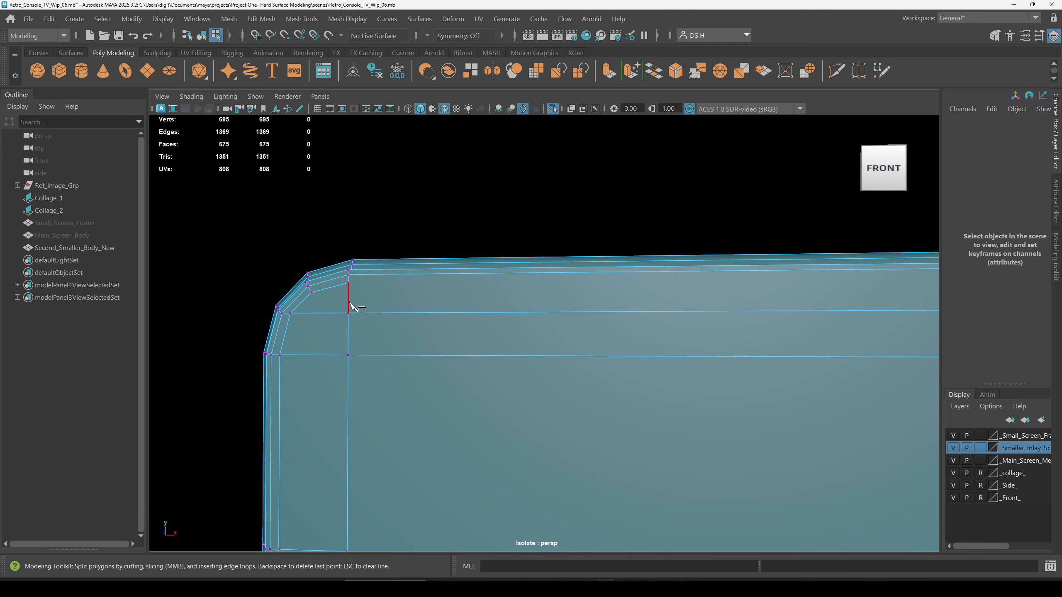
{"action": "left_click_drag", "start_coordinate": [355, 216], "coordinate": [748, 320], "text": "alt"}
{"action": "key", "text": "space"}
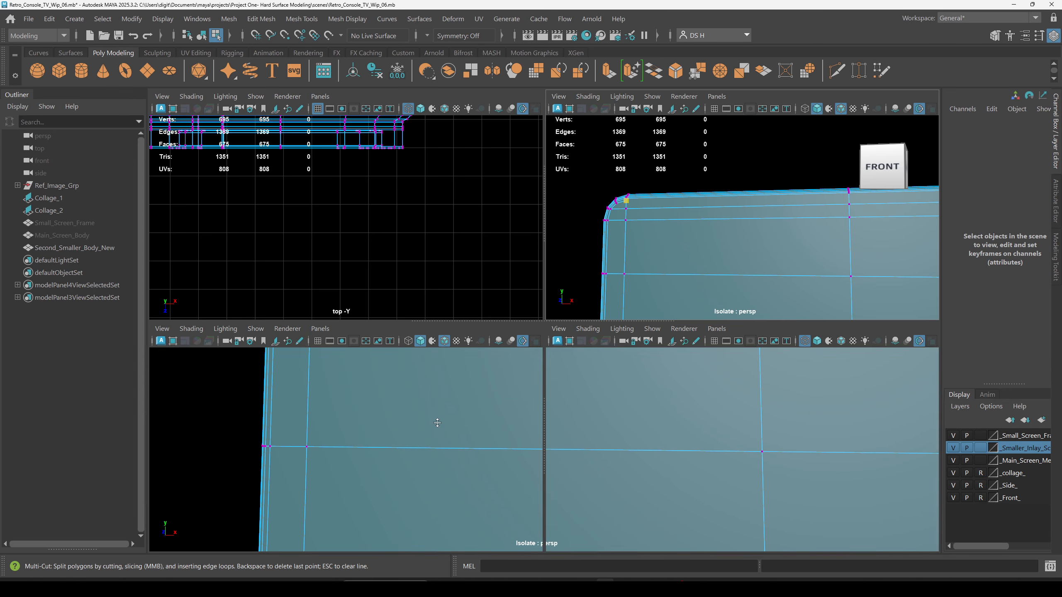
{"action": "key", "text": "space"}
{"action": "scroll", "coordinate": [594, 236], "scroll_direction": "down", "scroll_amount": 2}
{"action": "middle_click_drag", "start_coordinate": [592, 235], "coordinate": [493, 458], "text": "alt"}
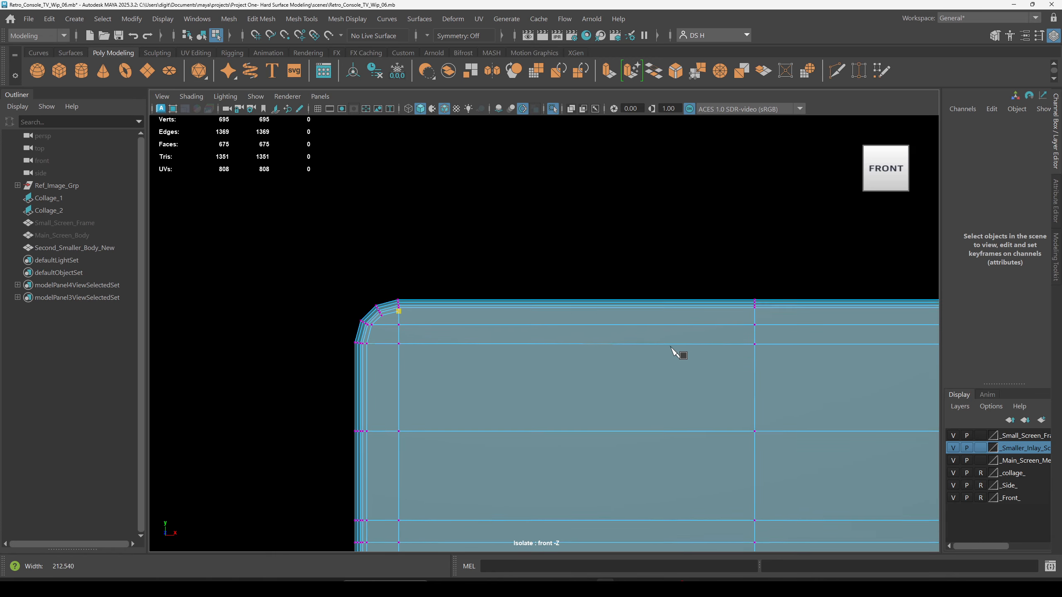
{"action": "scroll", "coordinate": [676, 351], "scroll_direction": "up", "scroll_amount": 2}
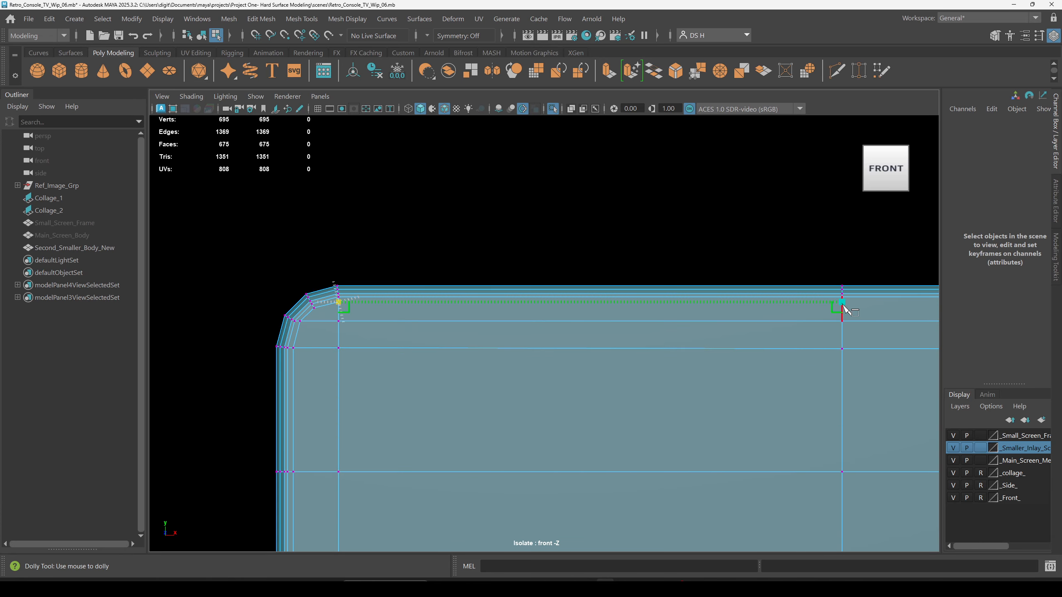
{"action": "middle_click_drag", "start_coordinate": [842, 347], "coordinate": [403, 398], "text": "alt"}
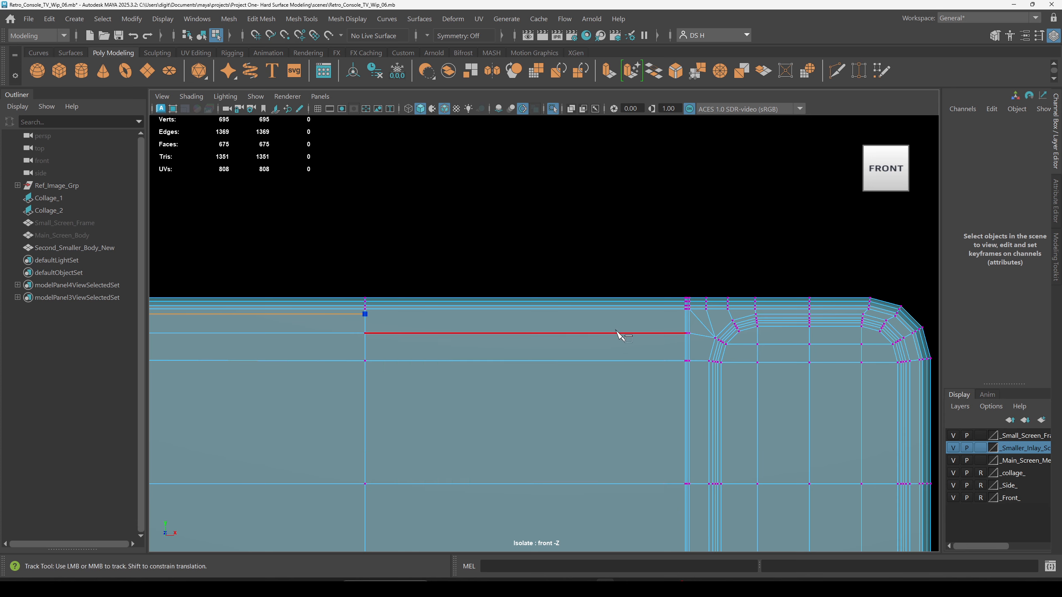
{"action": "key", "text": "space"}
{"action": "key", "text": "space"}
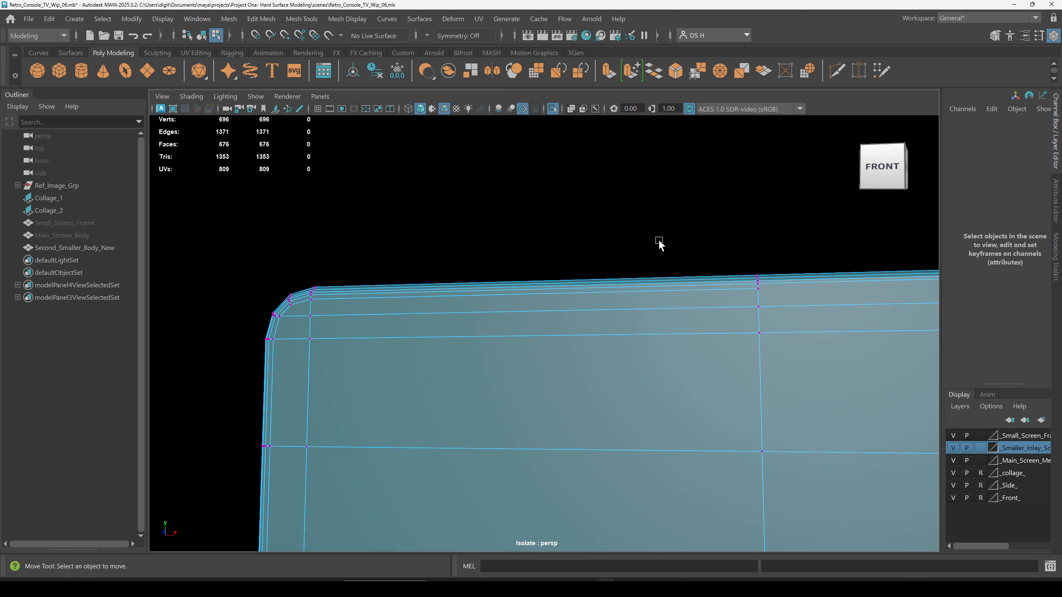
Continue the top support cut from that vertical edge across the front panel to the inner corner edge of the recessed step.
{"action": "left_click_drag", "start_coordinate": [751, 291], "coordinate": [706, 283], "text": "alt"}
{"action": "right_click_drag", "start_coordinate": [706, 283], "coordinate": [627, 278], "text": "shift"}
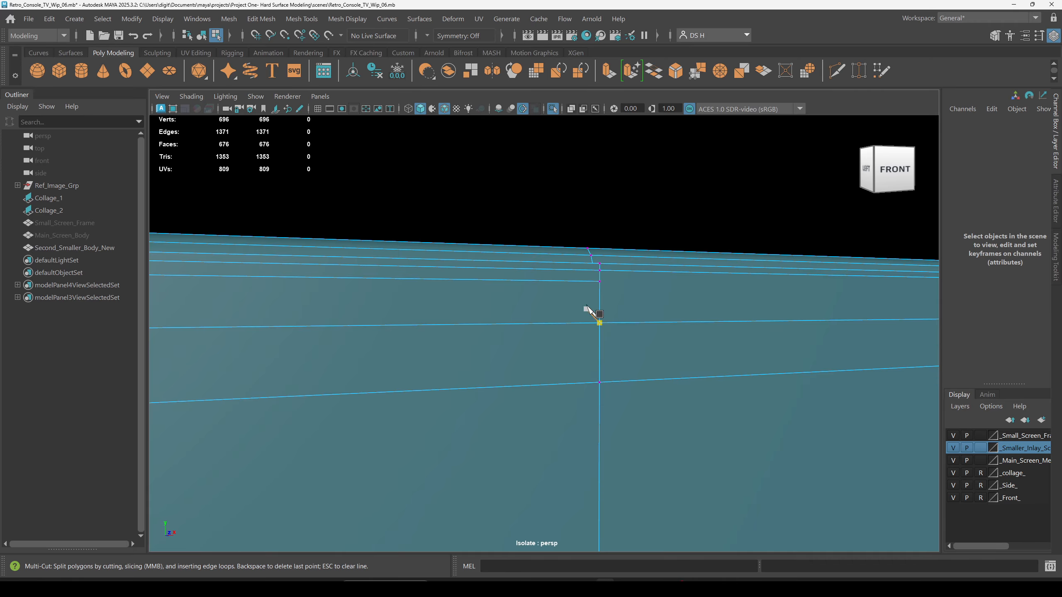
{"action": "left_click_drag", "start_coordinate": [612, 248], "coordinate": [671, 319], "text": "alt"}
{"action": "middle_click_drag", "start_coordinate": [671, 318], "coordinate": [597, 331], "text": "alt"}
{"action": "left_click_drag", "start_coordinate": [596, 331], "coordinate": [666, 330], "text": "alt"}
{"action": "right_click_drag", "start_coordinate": [665, 330], "coordinate": [953, 433], "text": "alt"}
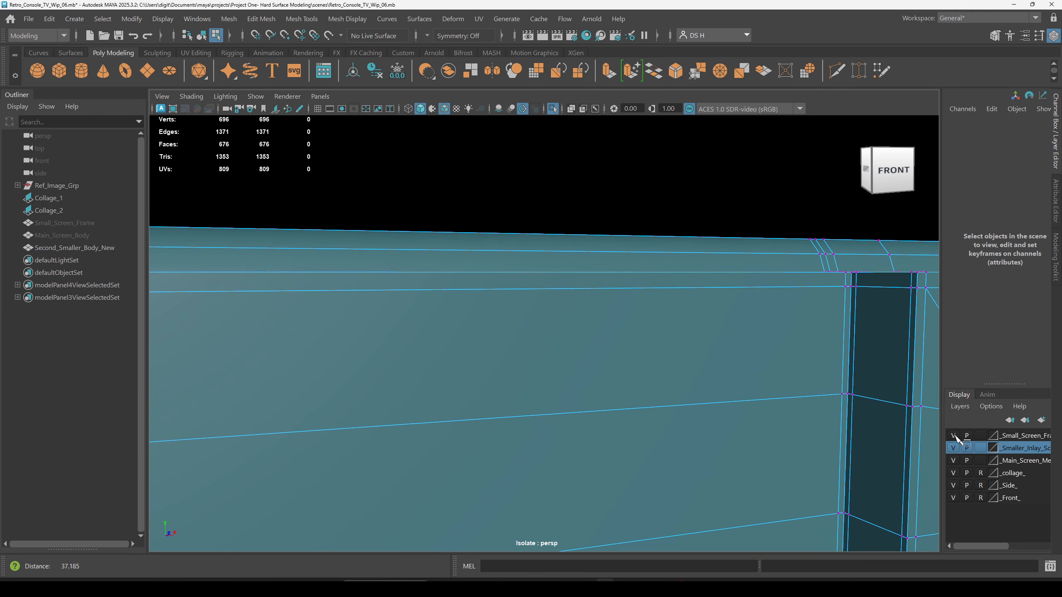
{"action": "middle_click_drag", "start_coordinate": [795, 356], "coordinate": [511, 364], "text": "alt"}
{"action": "right_click_drag", "start_coordinate": [451, 280], "coordinate": [655, 347], "text": "alt"}
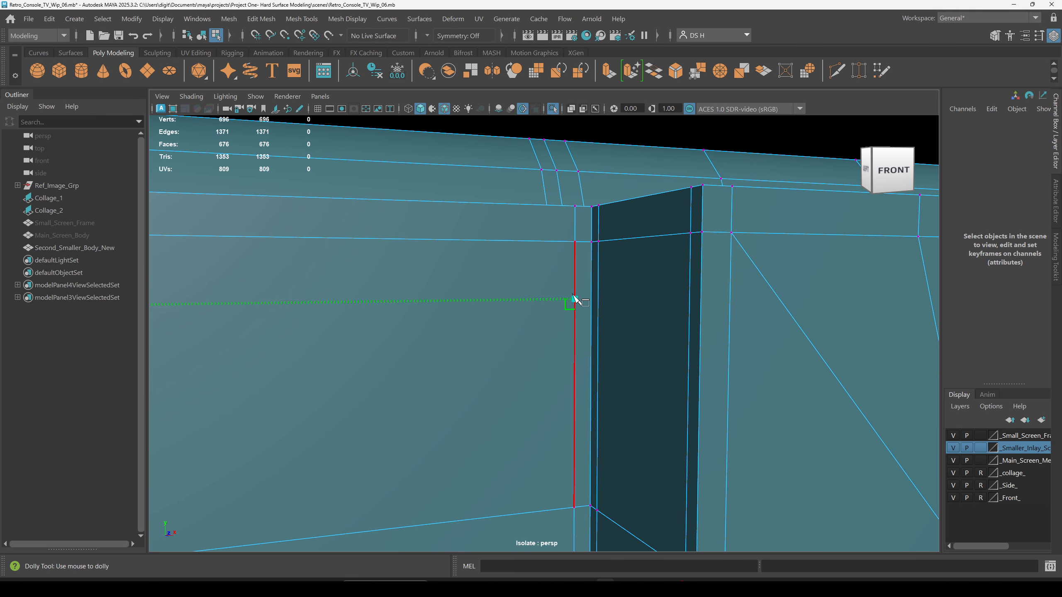
{"action": "left_click", "coordinate": [575, 299]}
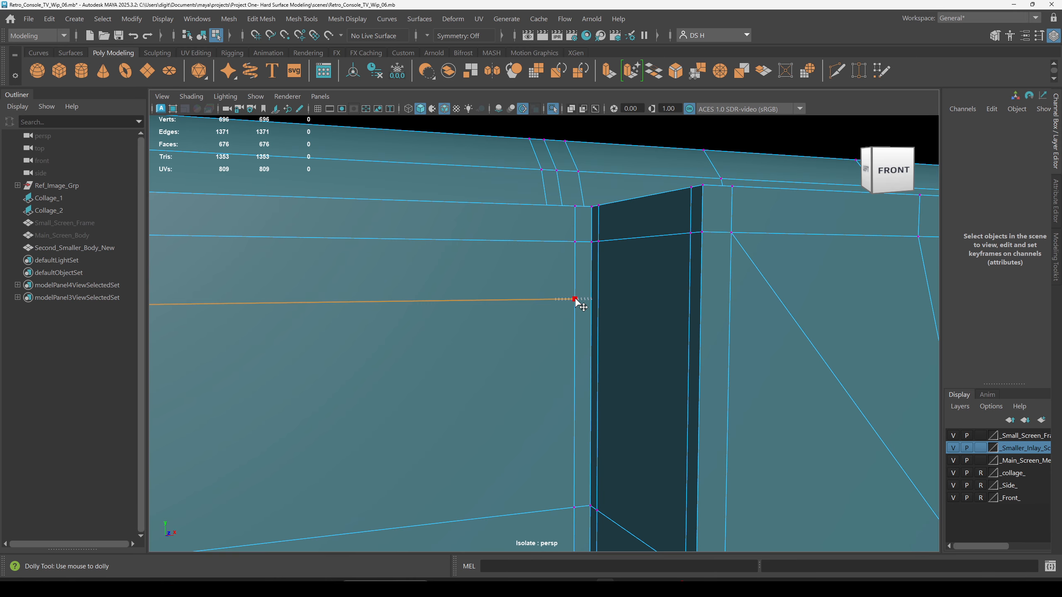
{"action": "left_click_drag", "start_coordinate": [612, 323], "coordinate": [676, 372], "text": "alt"}
{"action": "middle_click_drag", "start_coordinate": [676, 373], "coordinate": [596, 304], "text": "alt"}
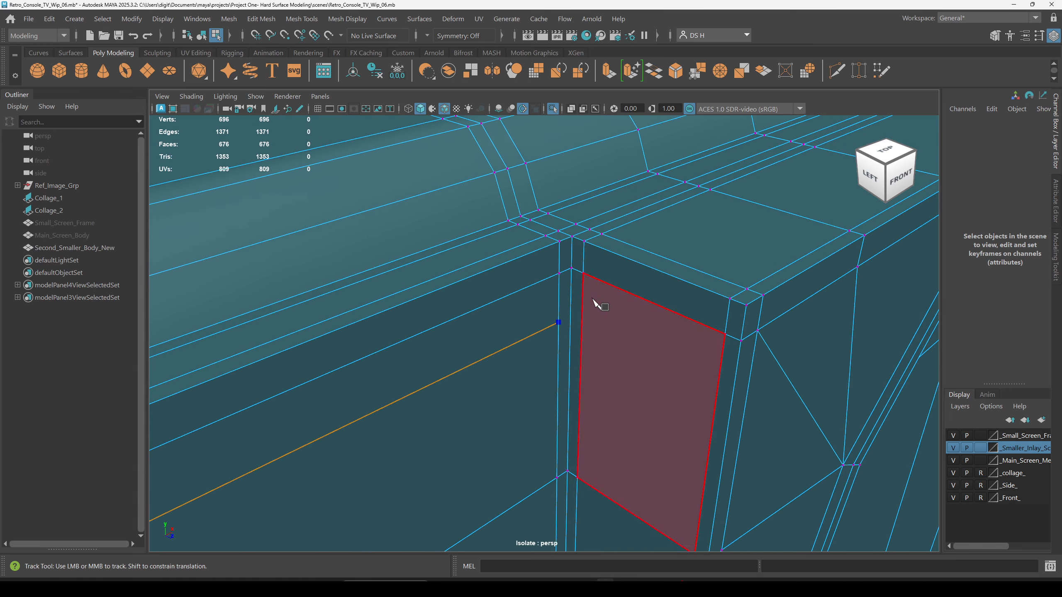
{"action": "right_click_drag", "start_coordinate": [594, 301], "coordinate": [579, 269], "text": "alt"}
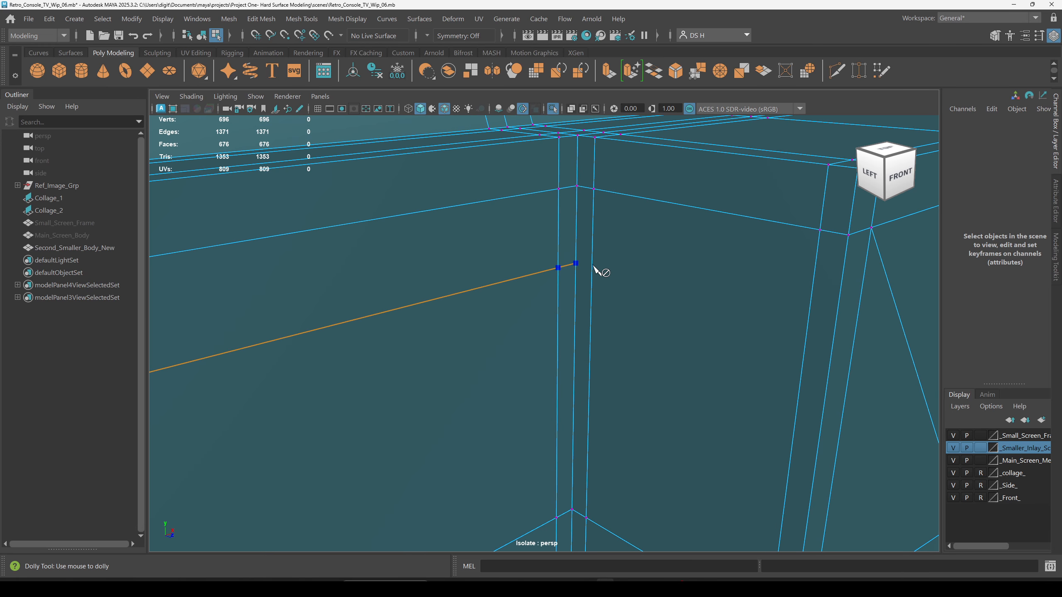
{"action": "key", "text": "Return"}
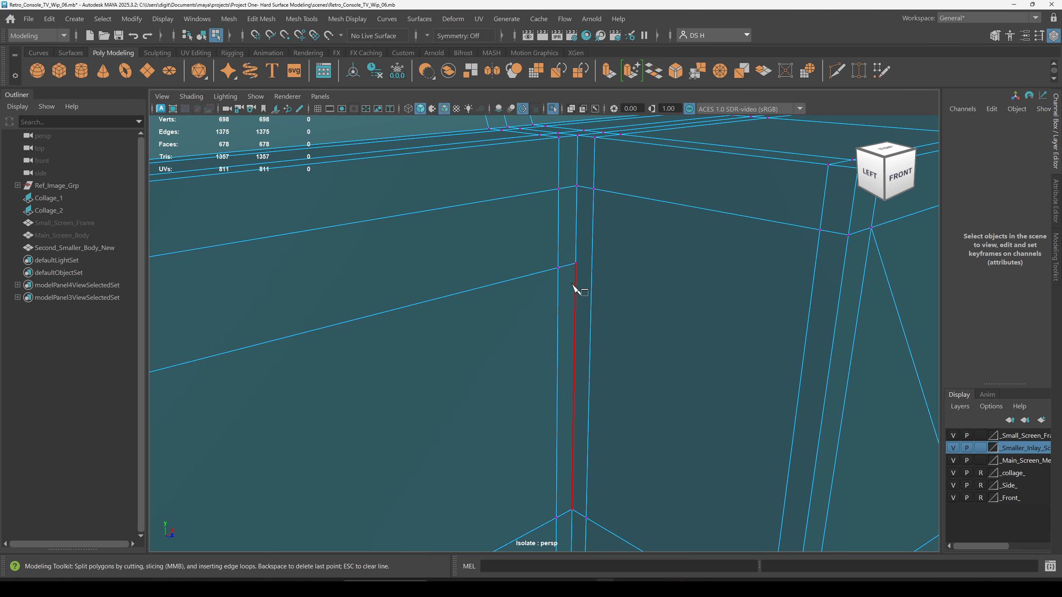
Cut from the recess's inner corner edge across its side wall and around onto the first vertical edge of the right-hand panel.
{"action": "left_click", "coordinate": [576, 265]}
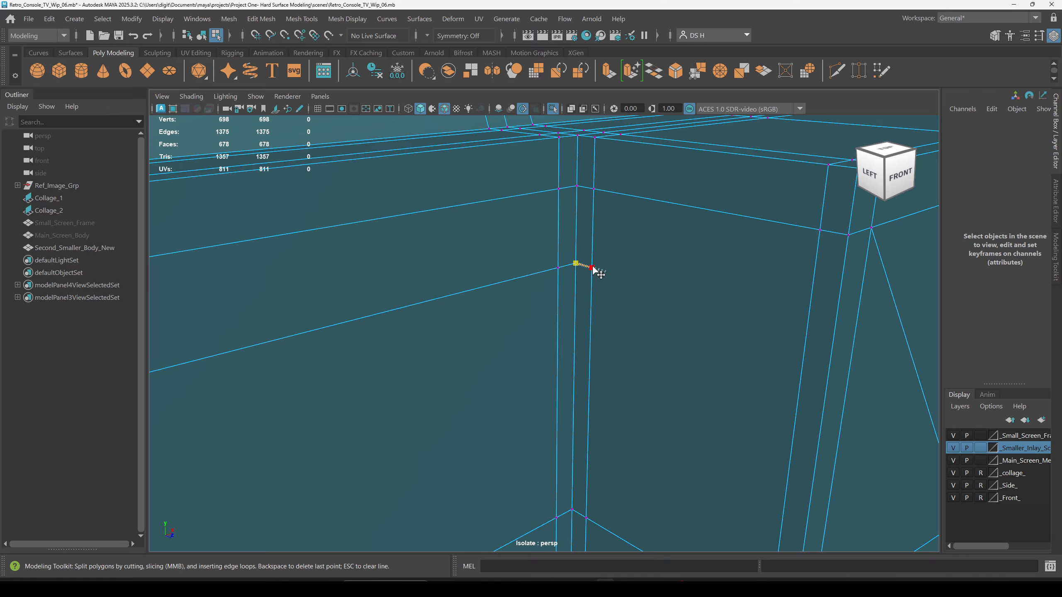
{"action": "left_click", "coordinate": [807, 326]}
{"action": "left_click_drag", "start_coordinate": [807, 326], "coordinate": [628, 332], "text": "alt"}
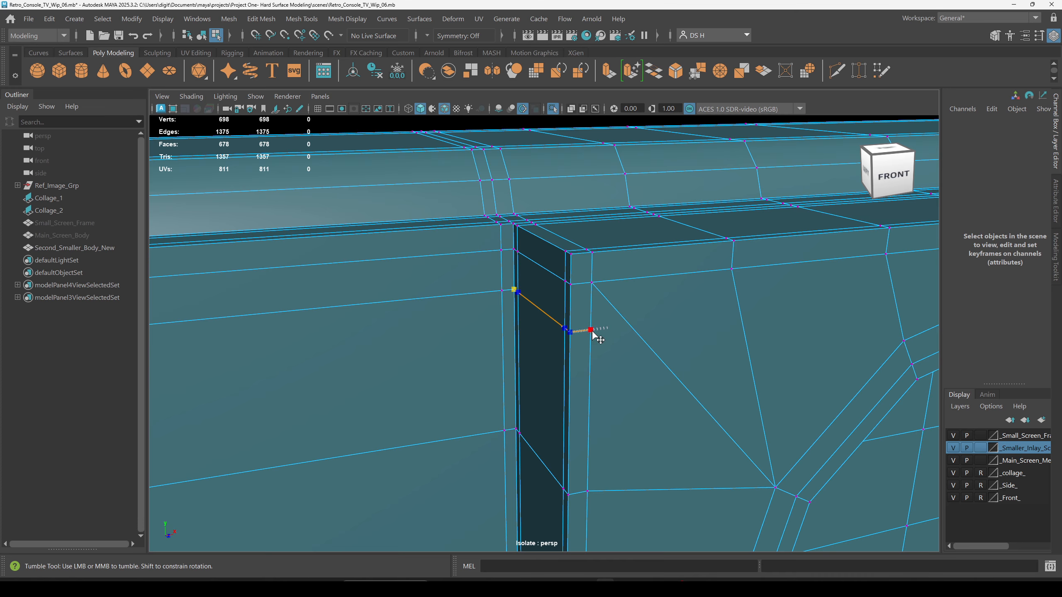
{"action": "left_click_drag", "start_coordinate": [789, 376], "coordinate": [762, 363], "text": "alt"}
{"action": "right_click_drag", "start_coordinate": [762, 363], "coordinate": [607, 348], "text": "alt"}
{"action": "key", "text": "w"}
{"action": "left_click_drag", "start_coordinate": [608, 348], "coordinate": [379, 356], "text": "alt"}
{"action": "mouse_move", "coordinate": [379, 356]}
{"action": "right_mouse_down", "text": "alt"}
{"action": "mouse_move", "coordinate": [569, 360]}
{"action": "mouse_move", "coordinate": [385, 370]}
{"action": "right_mouse_up", "text": "alt"}
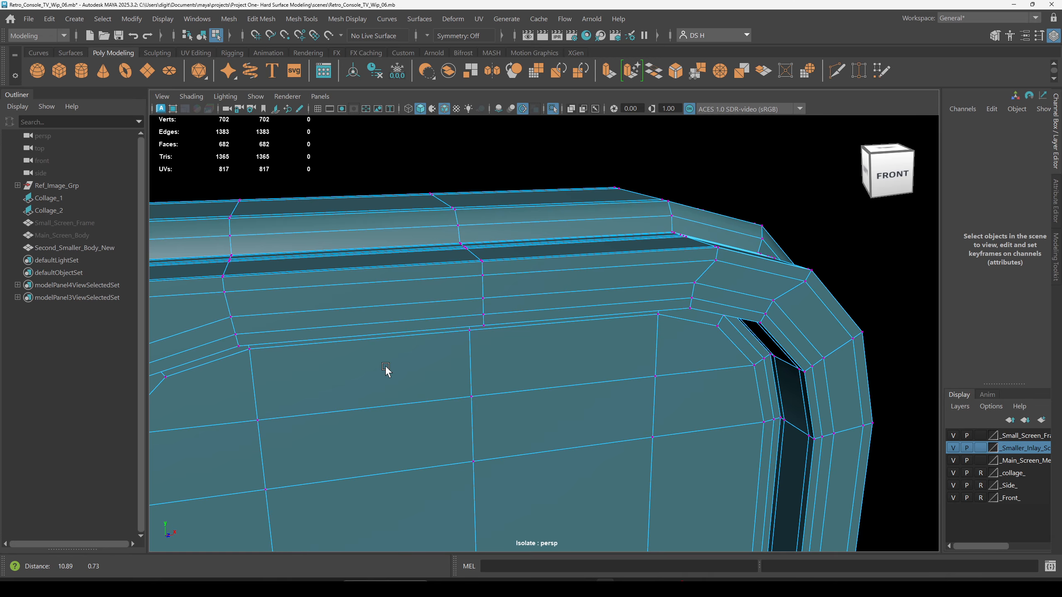
Multi-Cut from the vertex on the right-hand panel's left support edge across the diagonal to the next slanted edge, below the top border.
{"action": "middle_click_drag", "start_coordinate": [385, 368], "coordinate": [815, 341], "text": "alt"}
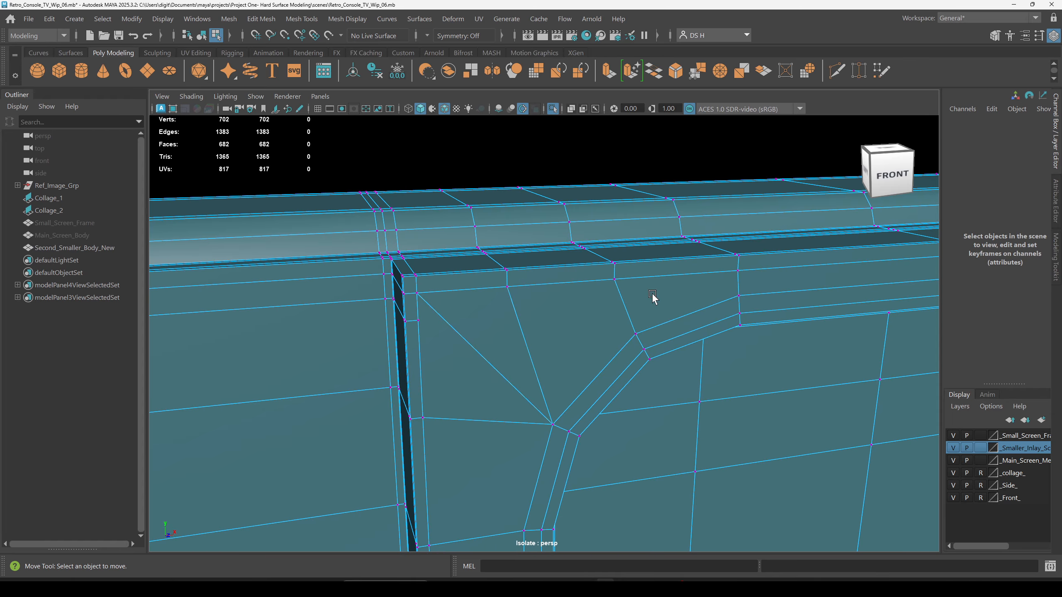
{"action": "mouse_move", "coordinate": [455, 310]}
{"action": "left_mouse_down", "text": "alt"}
{"action": "mouse_move", "coordinate": [438, 298]}
{"action": "mouse_move", "coordinate": [450, 304]}
{"action": "left_mouse_up", "text": "alt"}
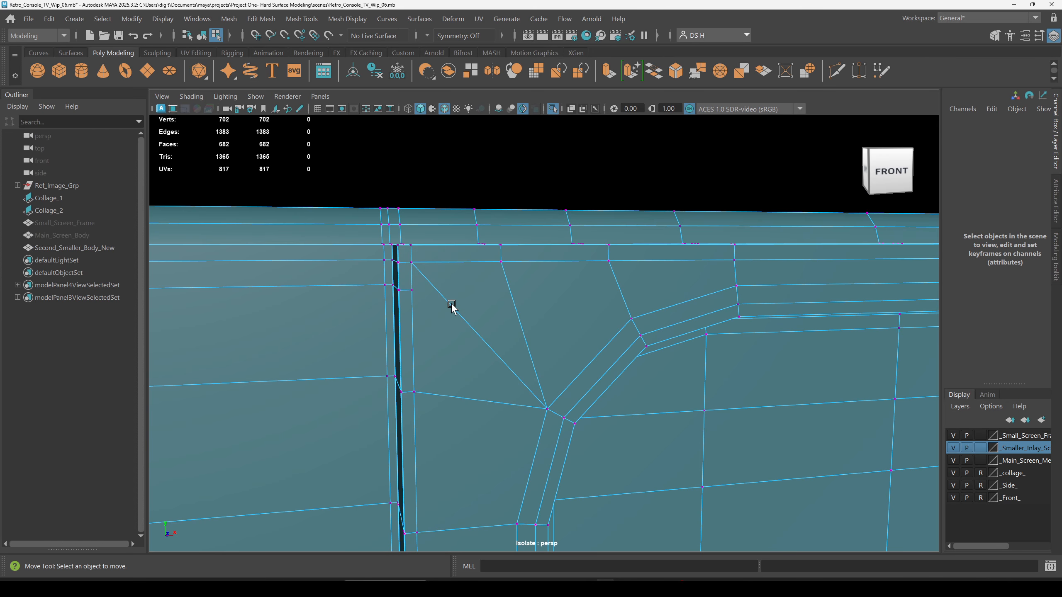
{"action": "right_click", "coordinate": [497, 287], "text": "shift"}
{"action": "right_click_drag", "start_coordinate": [497, 287], "coordinate": [256, 283]}
{"action": "left_click", "coordinate": [412, 290]}
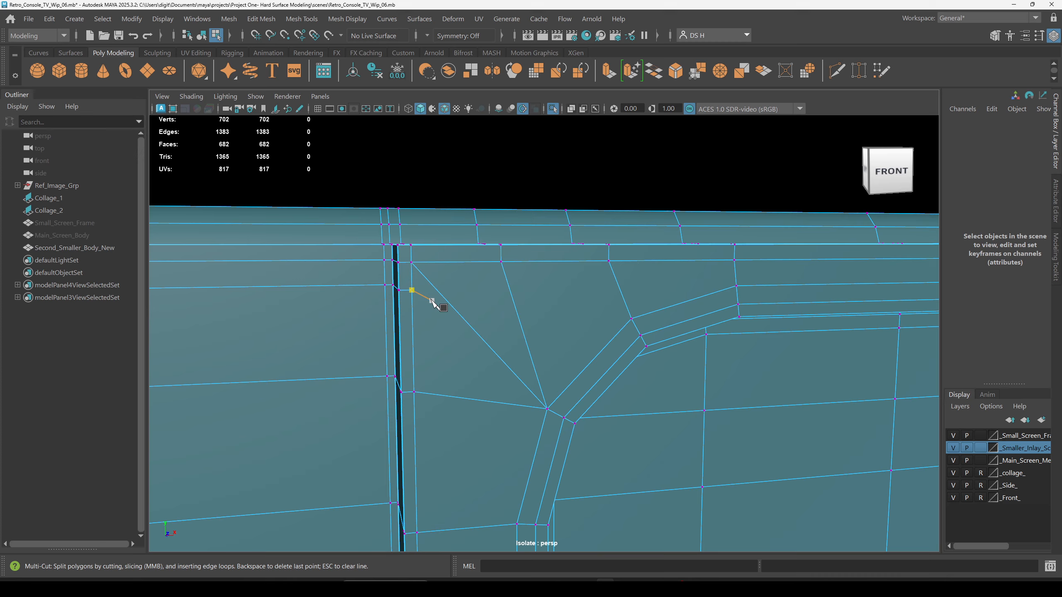
{"action": "left_click", "coordinate": [412, 290]}
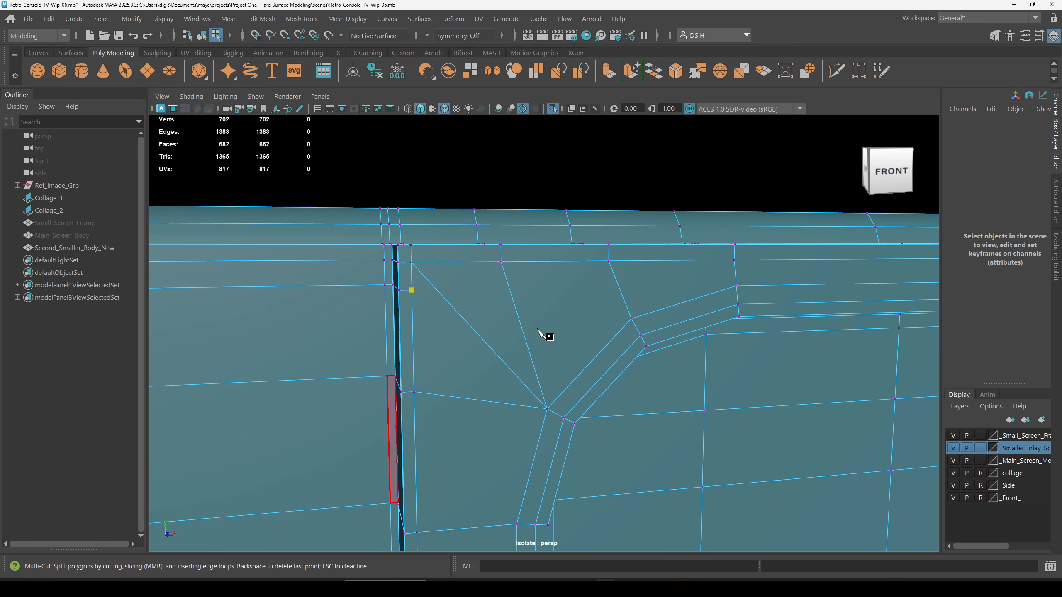
{"action": "left_click", "coordinate": [510, 290]}
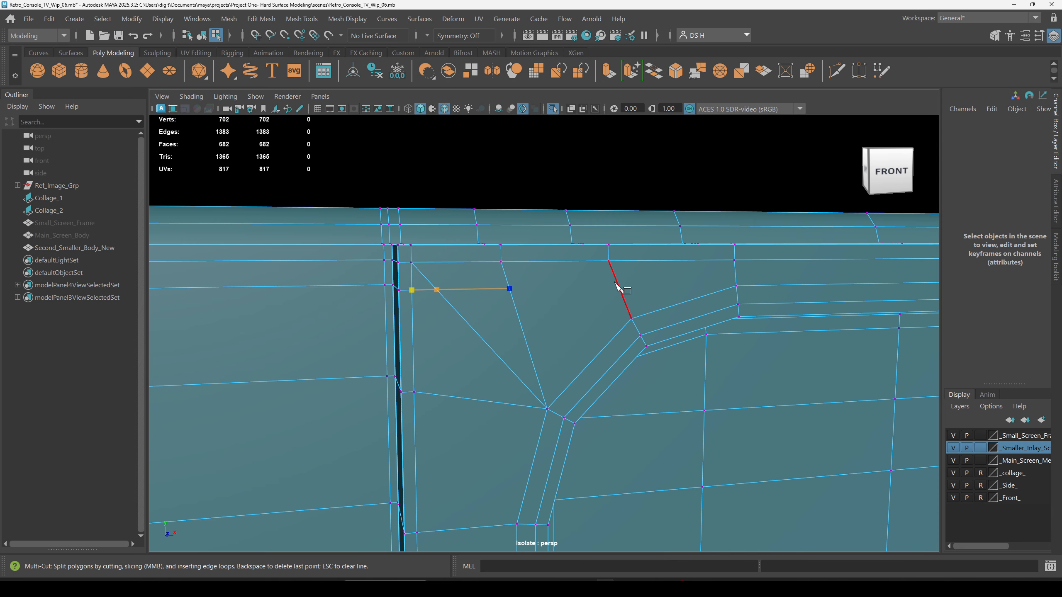
{"action": "key", "text": "w"}
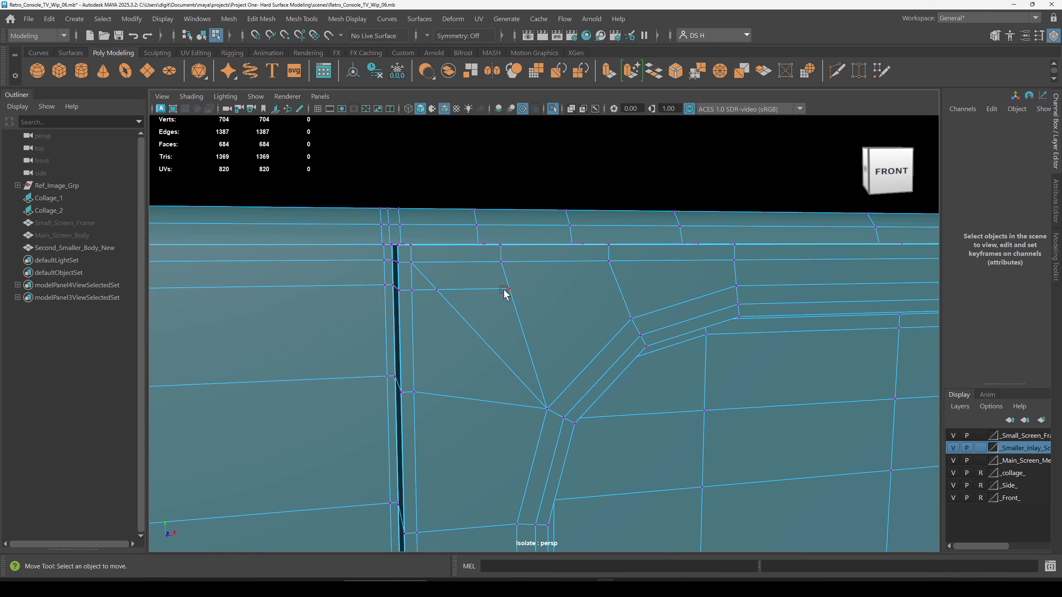
Target Weld the new vertex on the diagonal edge to the neighbouring vertex on the panel's left support edge.
{"action": "left_click", "coordinate": [436, 290]}
{"action": "right_click_drag", "start_coordinate": [564, 272], "coordinate": [563, 246], "text": "shift"}
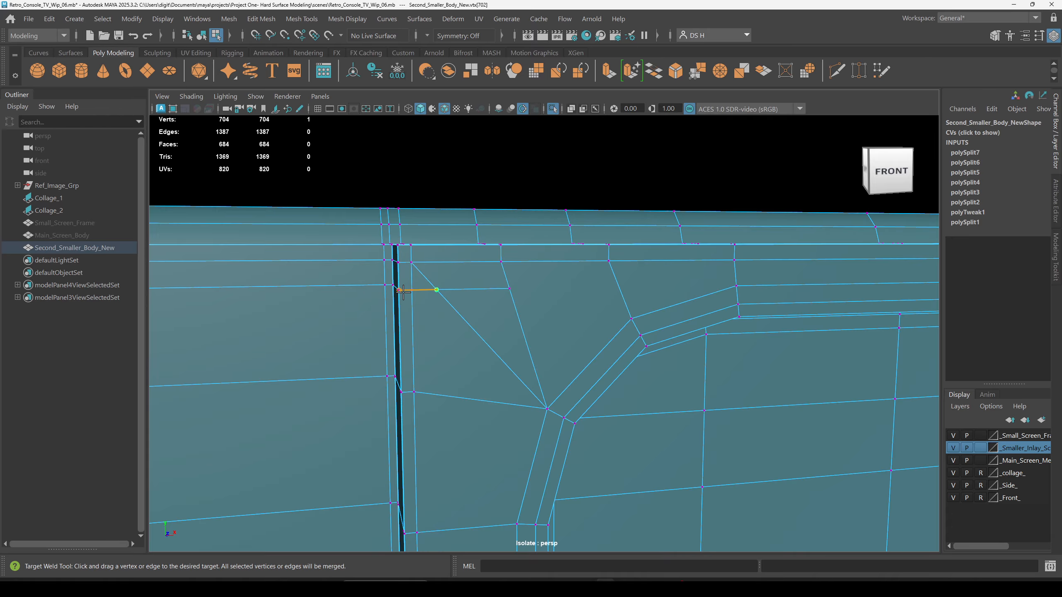
{"action": "left_click_drag", "start_coordinate": [413, 292], "coordinate": [413, 292]}
{"action": "scroll", "coordinate": [636, 384], "scroll_direction": "down", "scroll_amount": 2}
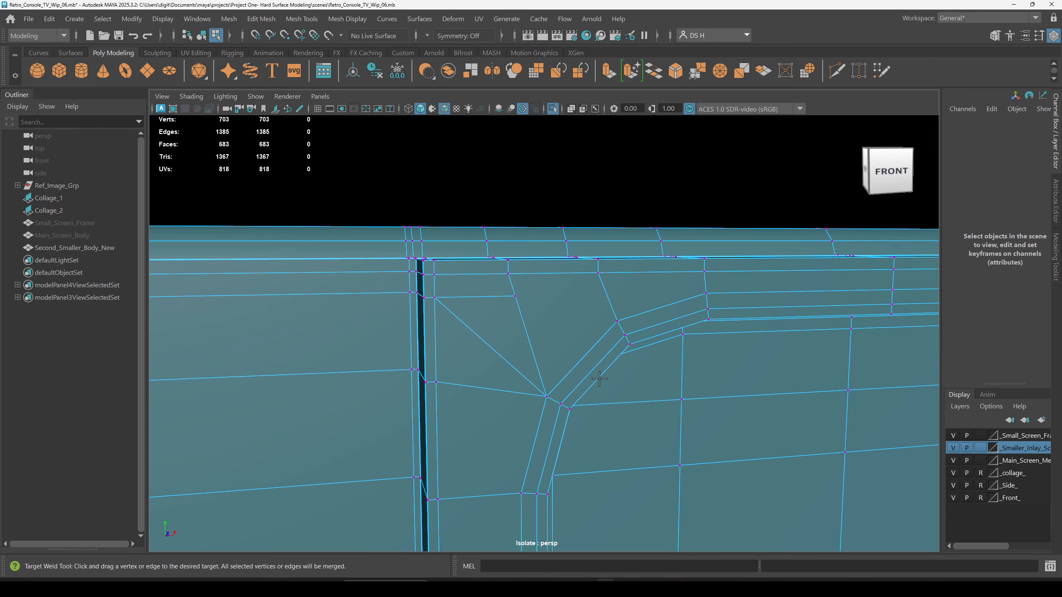
Extend the top support cut horizontally from its end vertex to the next slanted edge above the screen opening's upper-left corner.
{"action": "key", "text": "w"}
{"action": "left_click_drag", "start_coordinate": [586, 363], "coordinate": [575, 360], "text": "alt"}
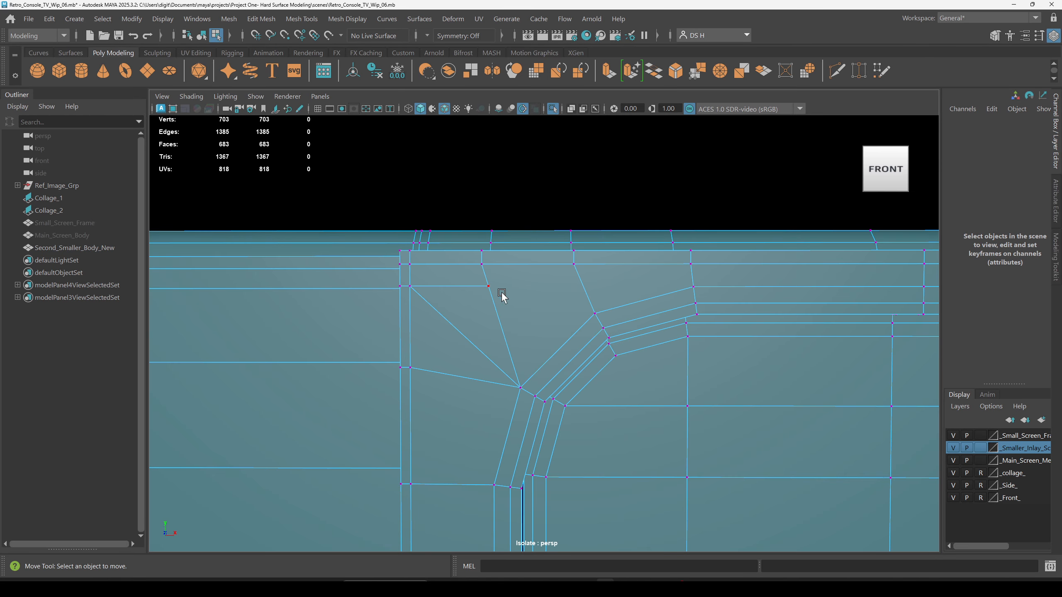
{"action": "mouse_move", "coordinate": [501, 296]}
{"action": "right_mouse_down", "text": "shift"}
{"action": "mouse_move", "coordinate": [508, 290]}
{"action": "mouse_move", "coordinate": [485, 296]}
{"action": "right_mouse_up", "text": "shift"}
{"action": "left_click", "coordinate": [488, 286]}
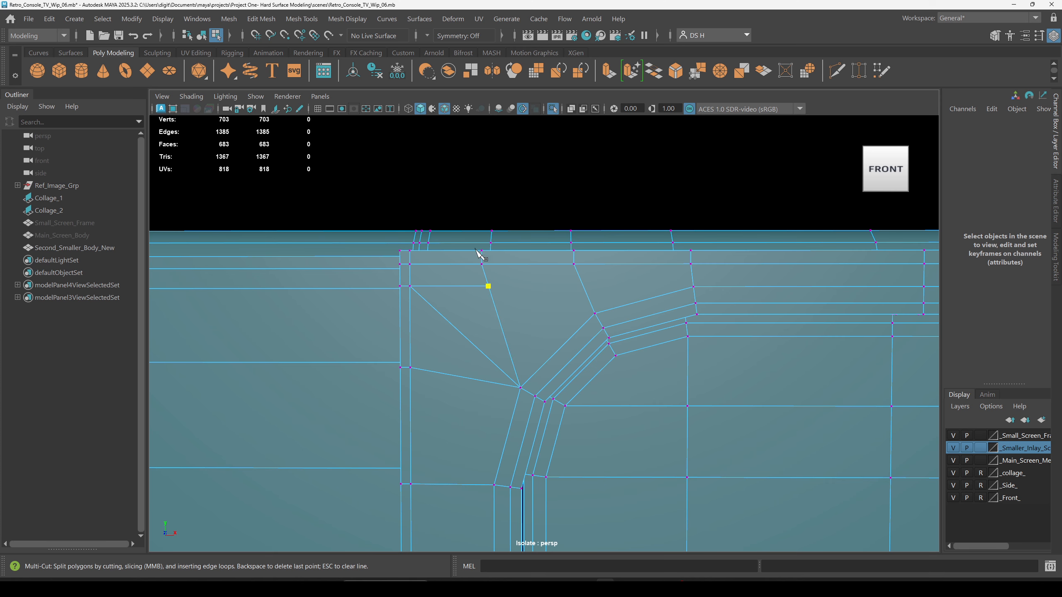
{"action": "left_click", "coordinate": [583, 287]}
{"action": "scroll", "coordinate": [794, 353], "scroll_direction": "down", "scroll_amount": 1}
{"action": "middle_click_drag", "start_coordinate": [781, 344], "coordinate": [485, 337], "text": "alt"}
{"action": "scroll", "coordinate": [415, 360], "scroll_direction": "down", "scroll_amount": 4}
{"action": "scroll", "coordinate": [485, 337], "scroll_direction": "up", "scroll_amount": 5}
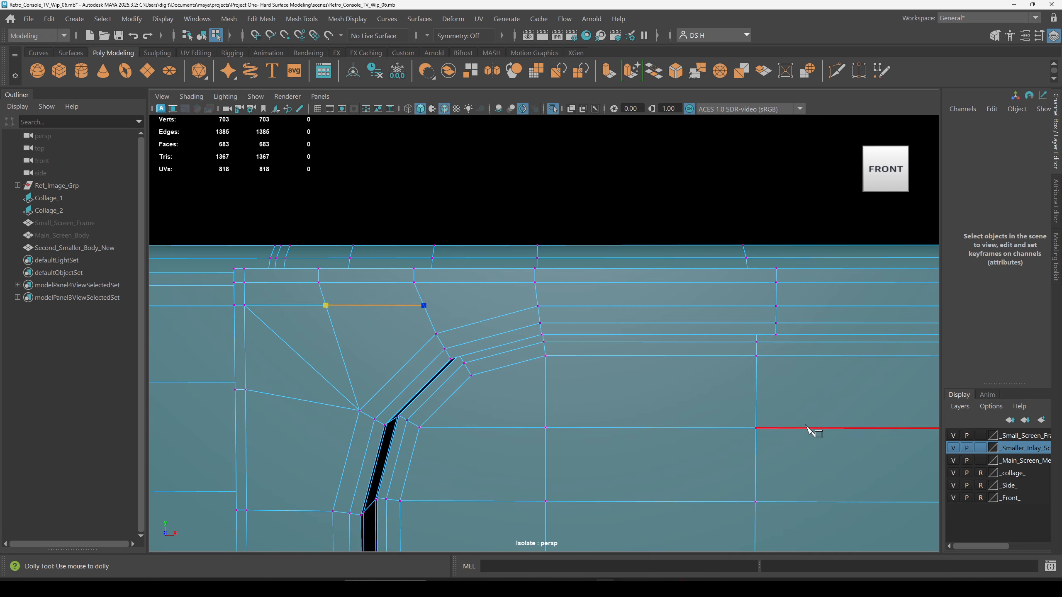
{"action": "key", "text": "w"}
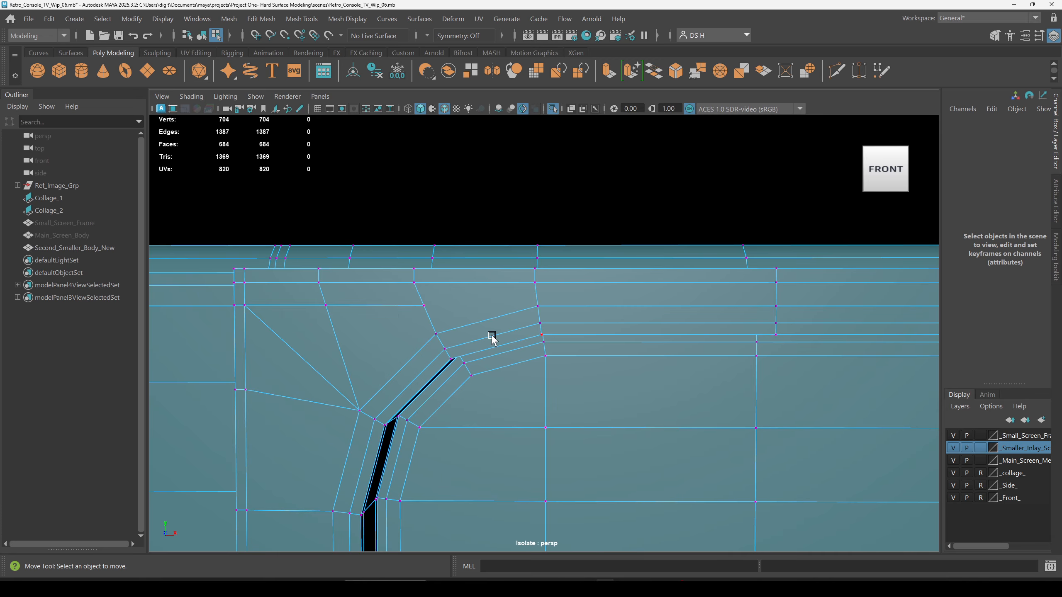
Shift the two new cut vertices slightly left to even out the slanted edges, and delete the mesh's construction history.
{"action": "left_click", "coordinate": [424, 305]}
{"action": "left_click_drag", "start_coordinate": [465, 305], "coordinate": [456, 305]}
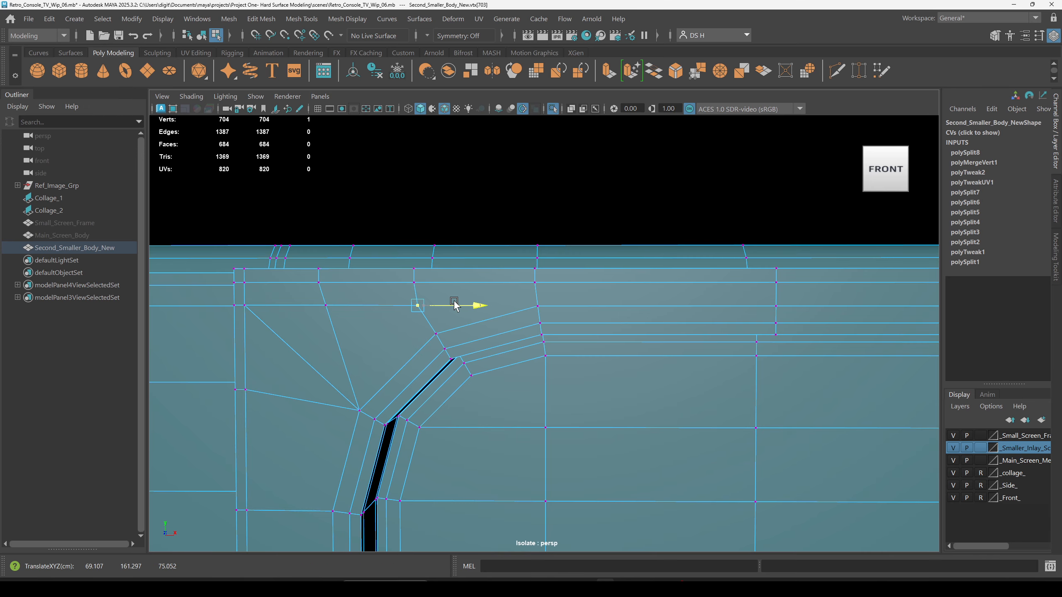
{"action": "left_click", "coordinate": [340, 305]}
{"action": "left_click_drag", "start_coordinate": [368, 306], "coordinate": [359, 306]}
{"action": "right_click_drag", "start_coordinate": [594, 374], "coordinate": [509, 375], "text": "alt"}
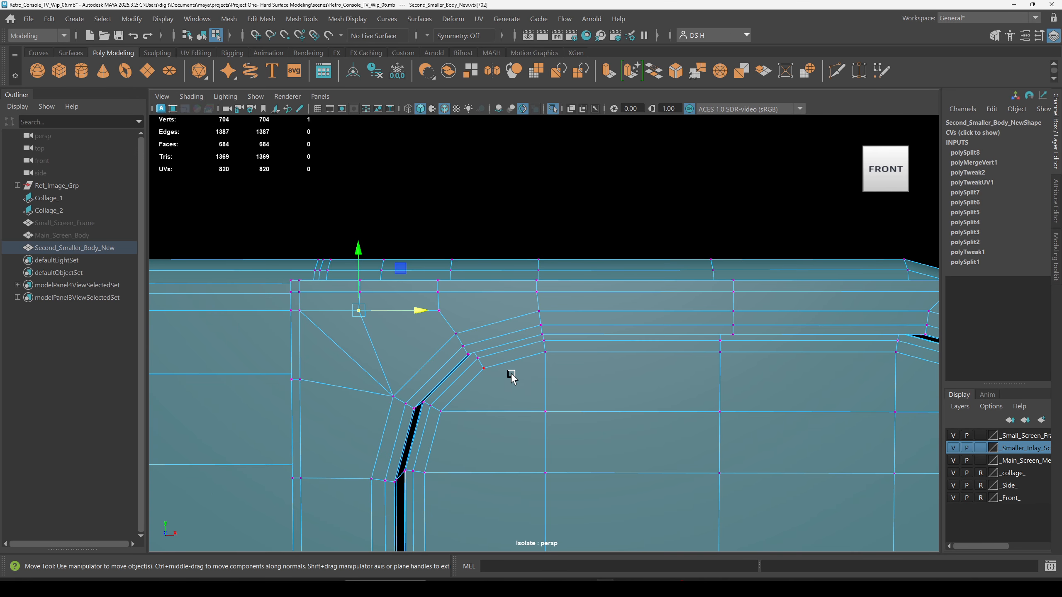
{"action": "key", "text": "F8"}
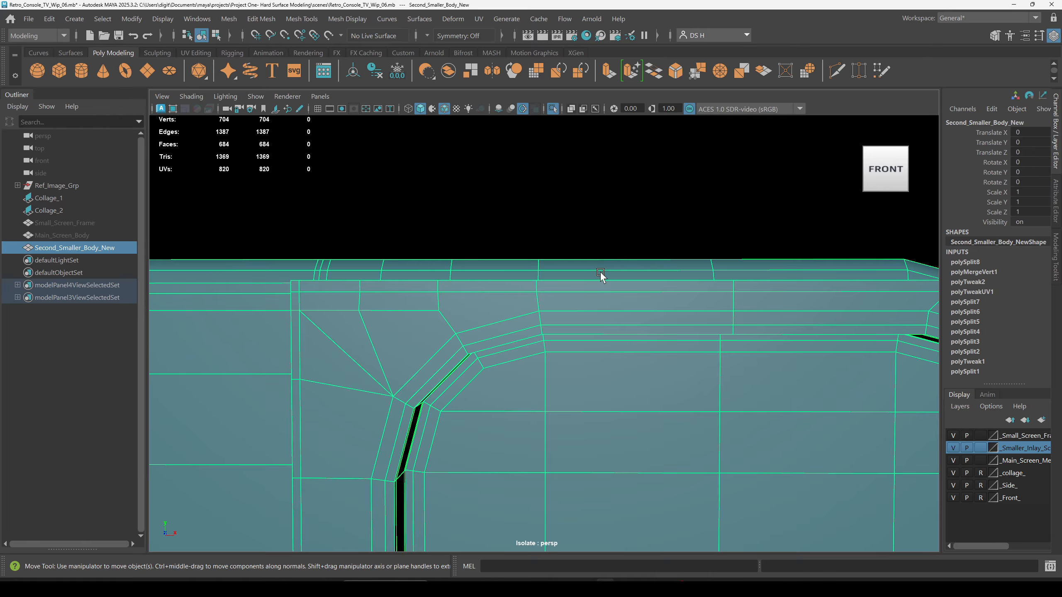
{"action": "left_click", "coordinate": [375, 70]}
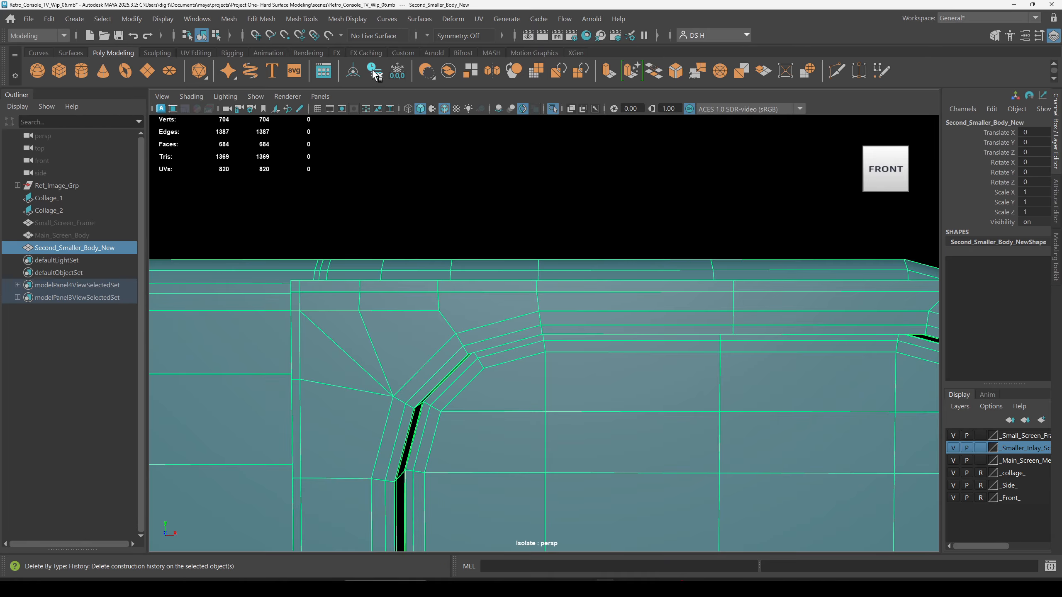
Delete the long vertical edge beside the right border, between the opening's lower-right corner and the body's lower-right rounded corner.
{"action": "scroll", "coordinate": [648, 434], "scroll_direction": "down", "scroll_amount": 3}
{"action": "scroll", "coordinate": [653, 435], "scroll_direction": "down", "scroll_amount": 2}
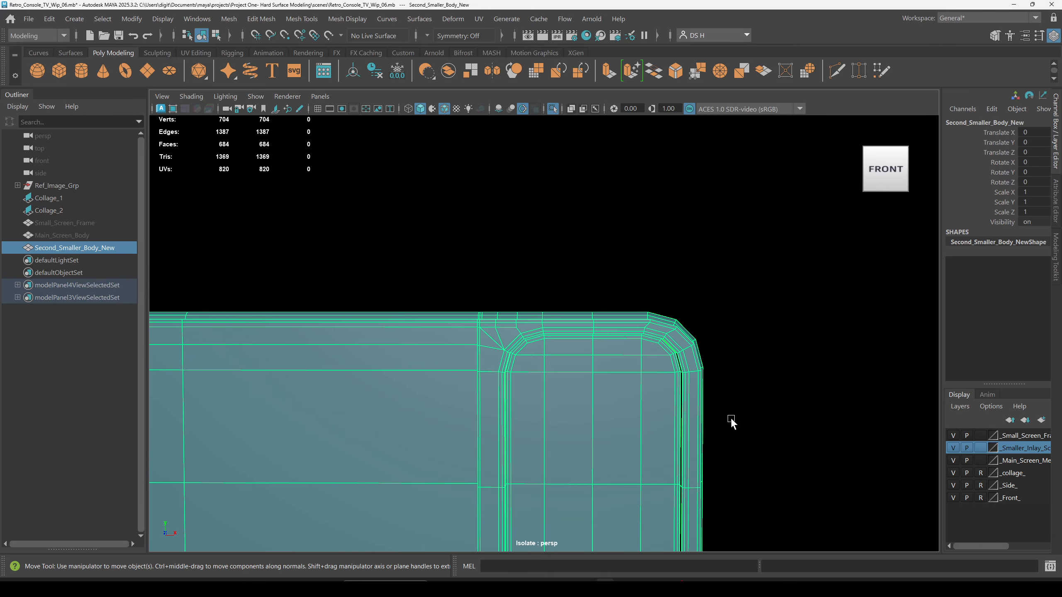
{"action": "middle_click_drag", "start_coordinate": [706, 452], "coordinate": [633, 240], "text": "alt"}
{"action": "left_click_drag", "start_coordinate": [633, 448], "coordinate": [598, 427], "text": "alt"}
{"action": "middle_click_drag", "start_coordinate": [581, 452], "coordinate": [554, 393], "text": "alt"}
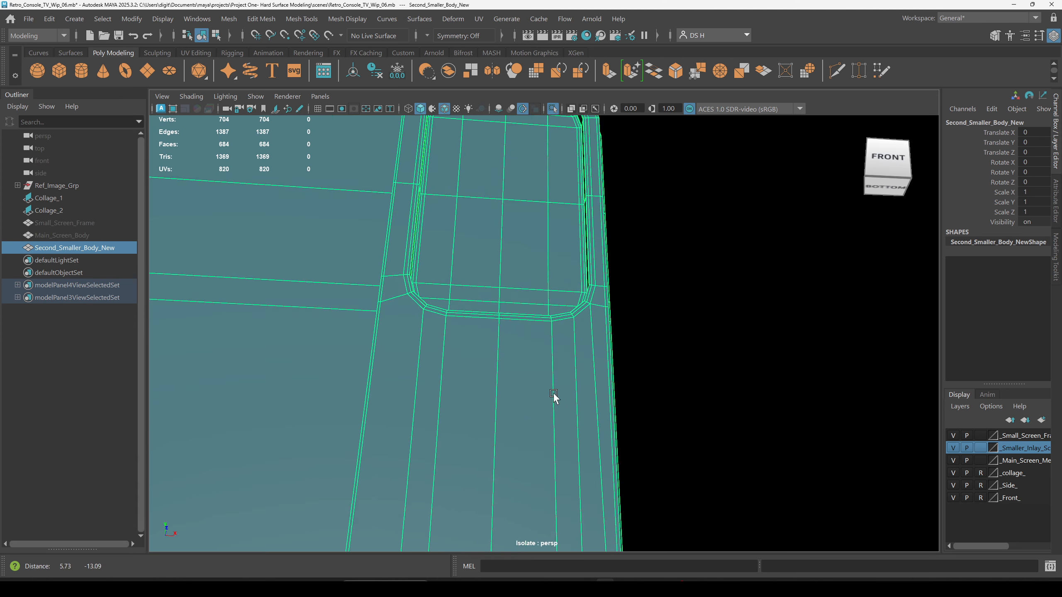
{"action": "scroll", "coordinate": [569, 385], "scroll_direction": "down", "scroll_amount": 2}
{"action": "left_click_drag", "start_coordinate": [590, 378], "coordinate": [566, 379], "text": "alt"}
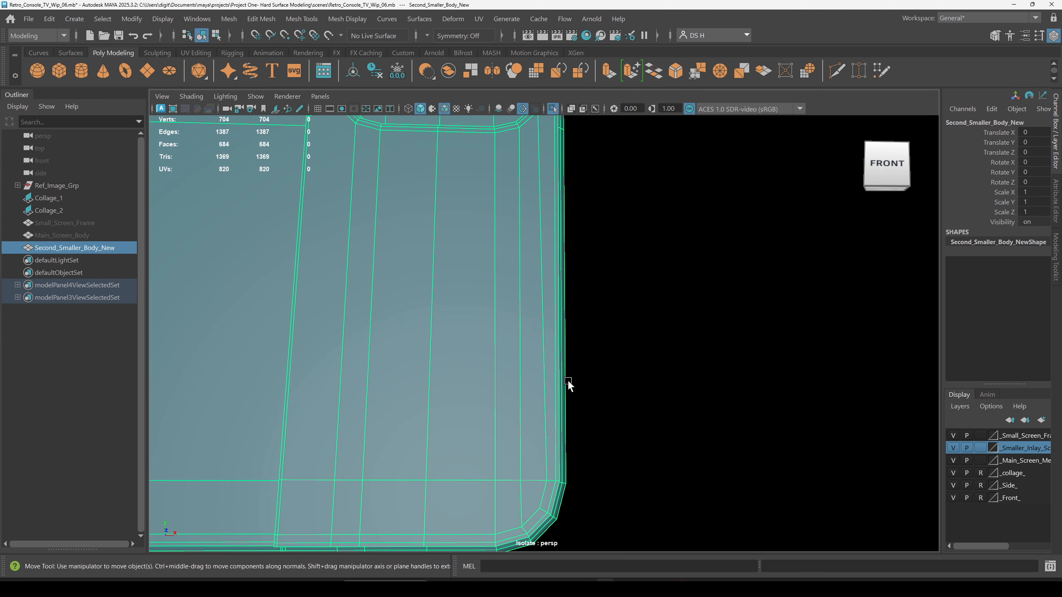
{"action": "right_click_drag", "start_coordinate": [536, 432], "coordinate": [539, 356]}
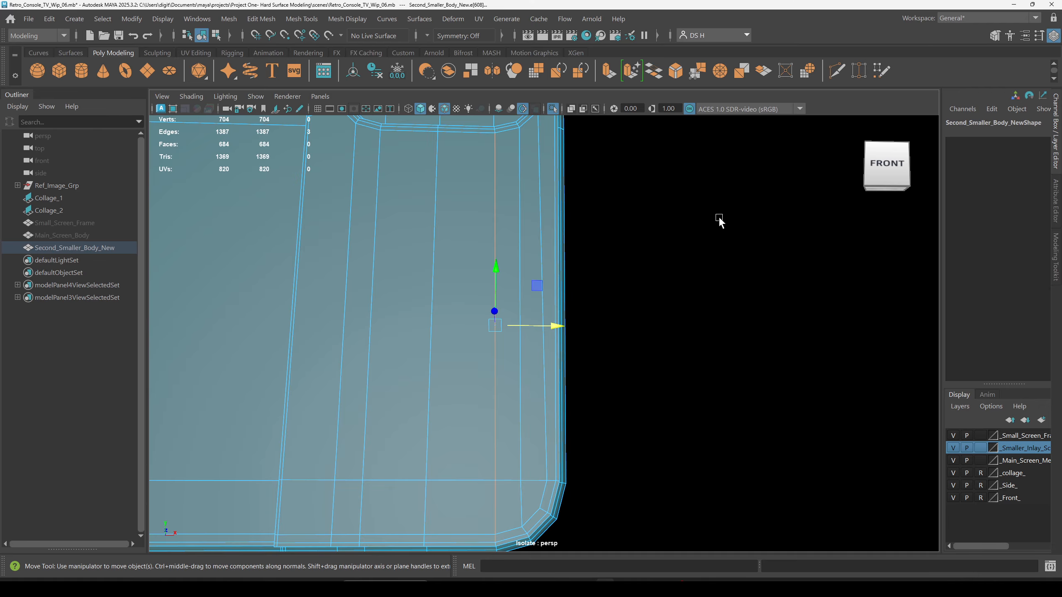
{"action": "left_click", "coordinate": [721, 221]}
{"action": "left_click", "coordinate": [543, 185]}
{"action": "left_click_drag", "start_coordinate": [544, 186], "coordinate": [676, 276], "text": "alt"}
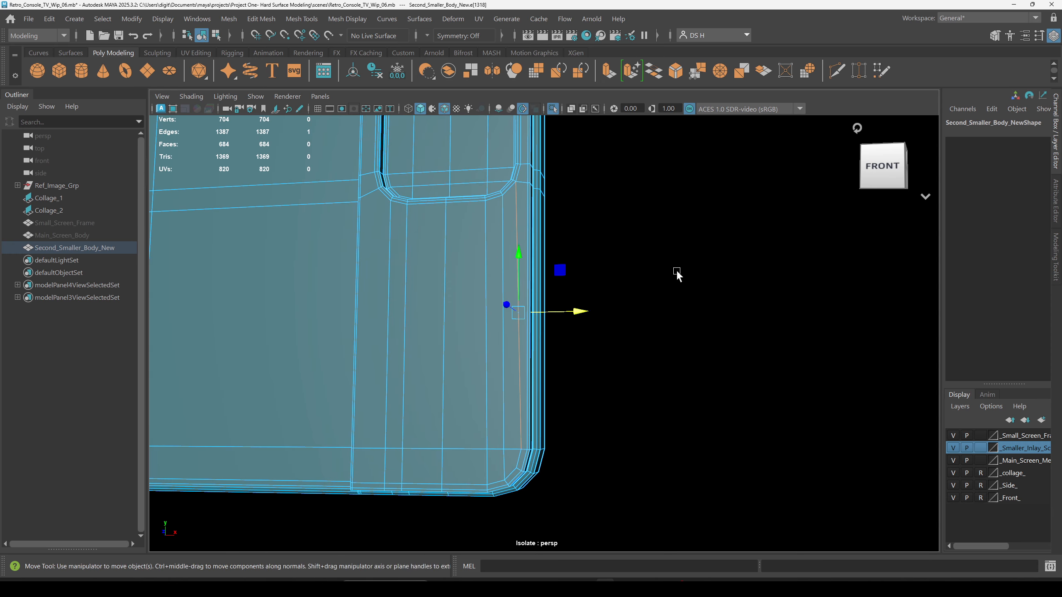
{"action": "key", "text": "q"}
{"action": "left_click_drag", "start_coordinate": [562, 263], "coordinate": [524, 185], "text": "alt"}
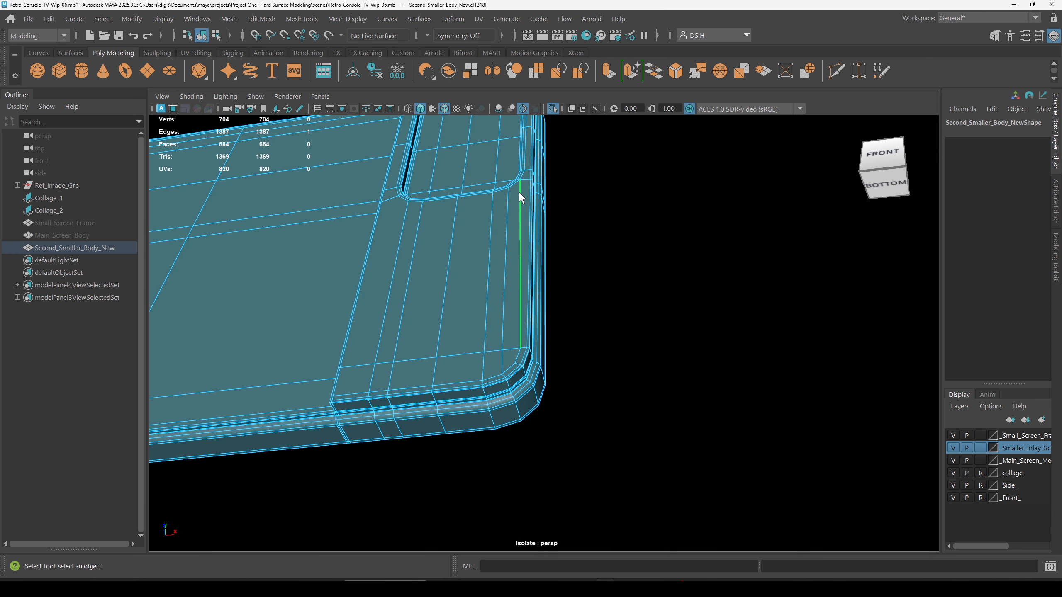
{"action": "left_click_drag", "start_coordinate": [720, 313], "coordinate": [734, 323], "text": "alt"}
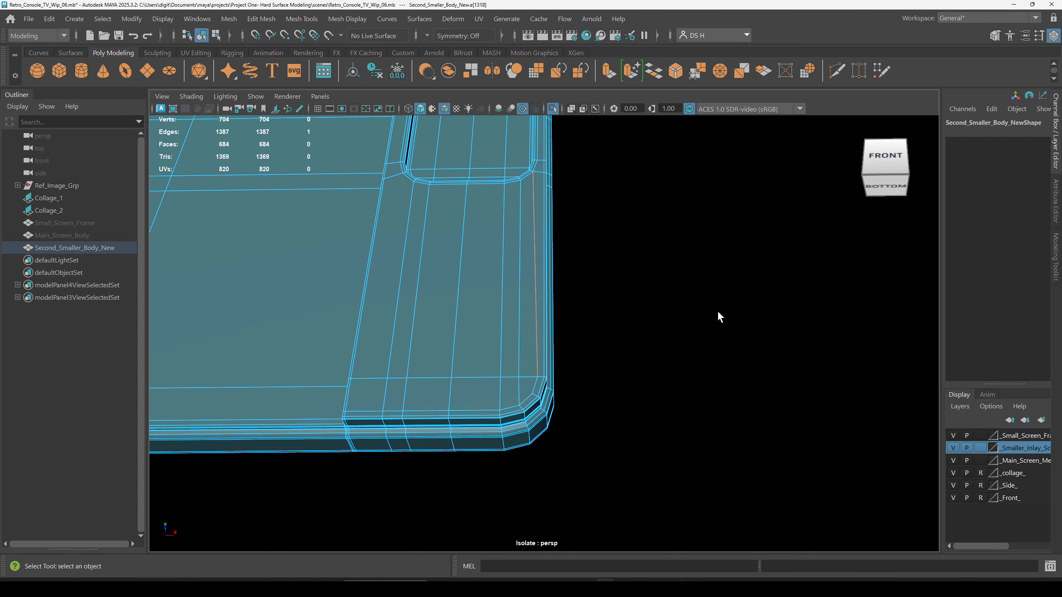
{"action": "key", "text": "Delete"}
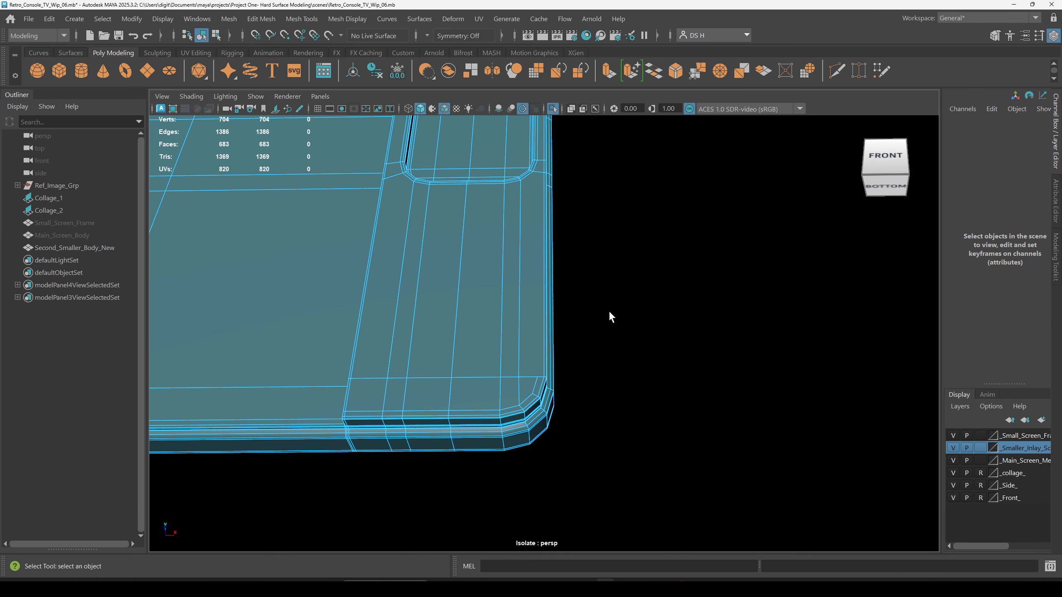
In the front view, cut a straight vertical edge from the lower-right rounded corner's support point up to the edge beside the opening's corner.
{"action": "left_click", "coordinate": [487, 262]}
{"action": "right_click", "coordinate": [695, 178], "text": "shift"}
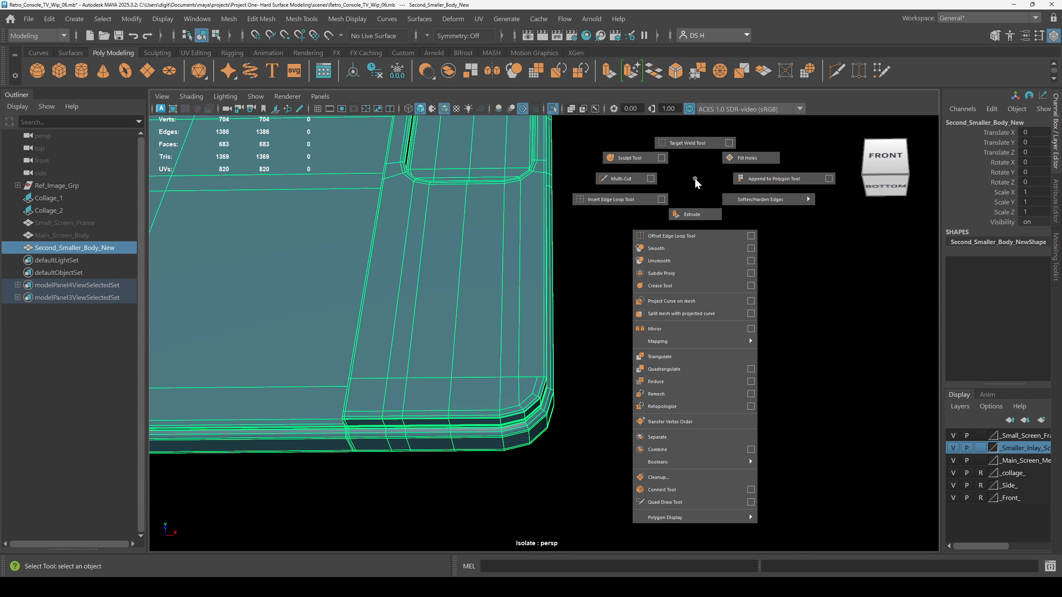
{"action": "right_click_drag", "start_coordinate": [694, 178], "coordinate": [626, 451], "text": "shift"}
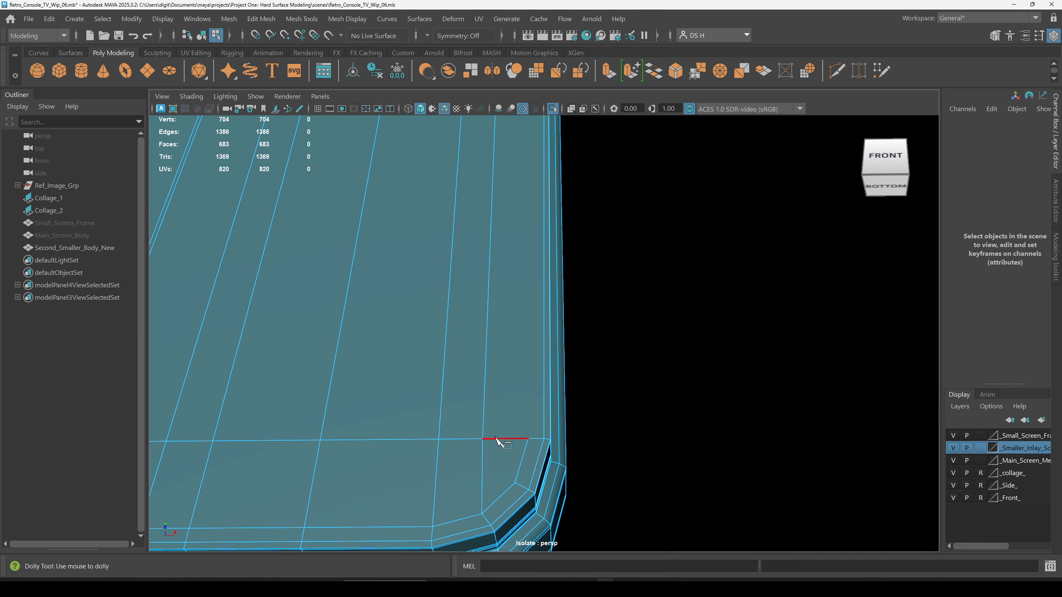
{"action": "right_click_drag", "start_coordinate": [801, 360], "coordinate": [614, 240], "text": "alt"}
{"action": "left_click_drag", "start_coordinate": [614, 240], "coordinate": [605, 349], "text": "alt"}
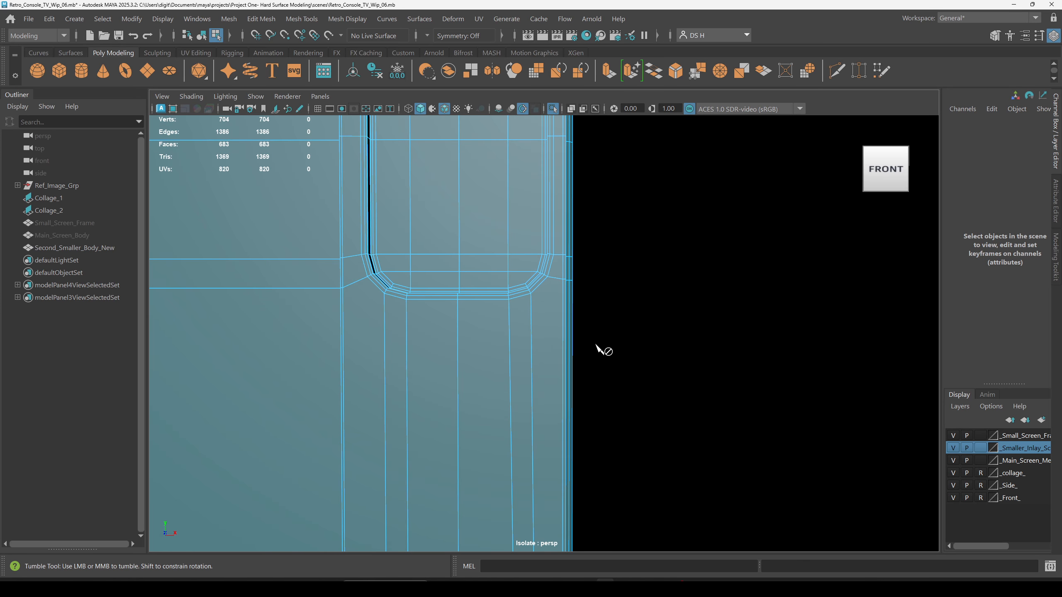
{"action": "key", "text": "space"}
{"action": "key", "text": "space"}
{"action": "left_click_drag", "start_coordinate": [363, 360], "coordinate": [685, 486], "text": "ctrl+alt"}
{"action": "left_click_drag", "start_coordinate": [702, 446], "coordinate": [740, 541], "text": "ctrl+alt"}
{"action": "middle_click_drag", "start_coordinate": [564, 446], "coordinate": [564, 436], "text": "alt"}
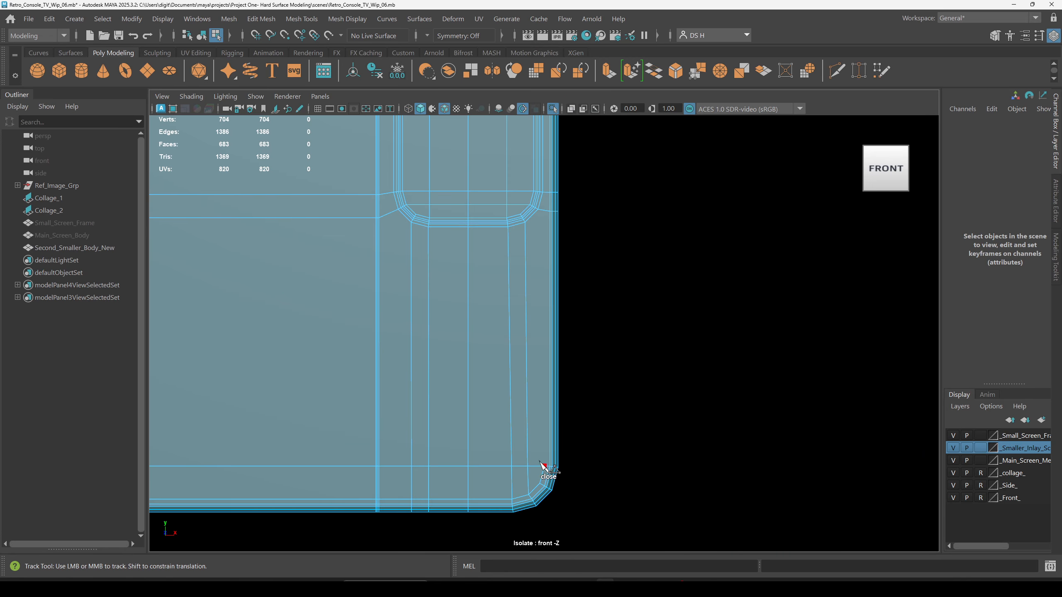
{"action": "right_click_drag", "start_coordinate": [562, 173], "coordinate": [611, 217], "text": "alt"}
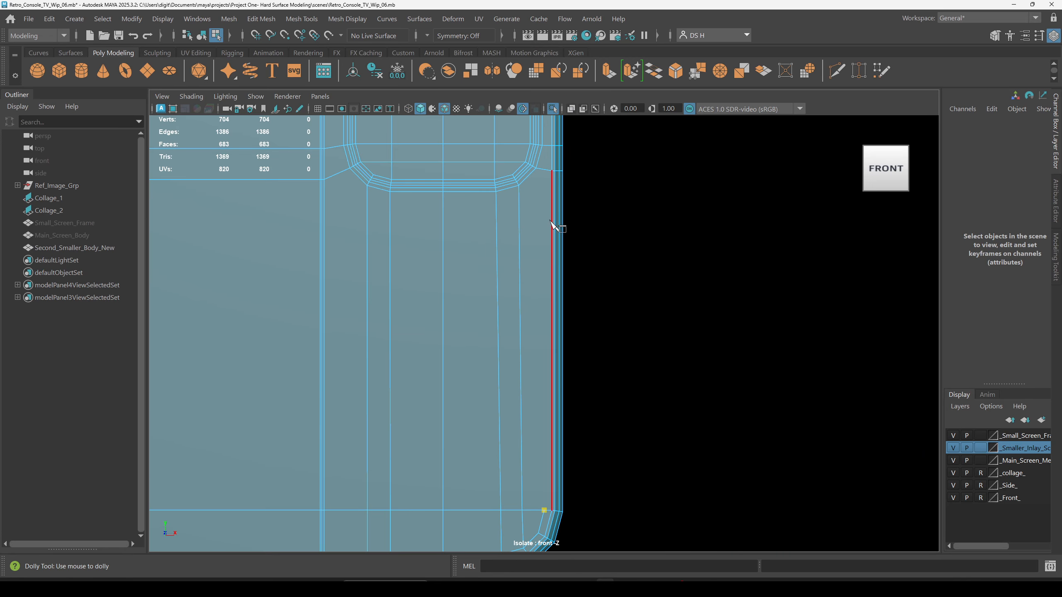
{"action": "left_click", "coordinate": [542, 188]}
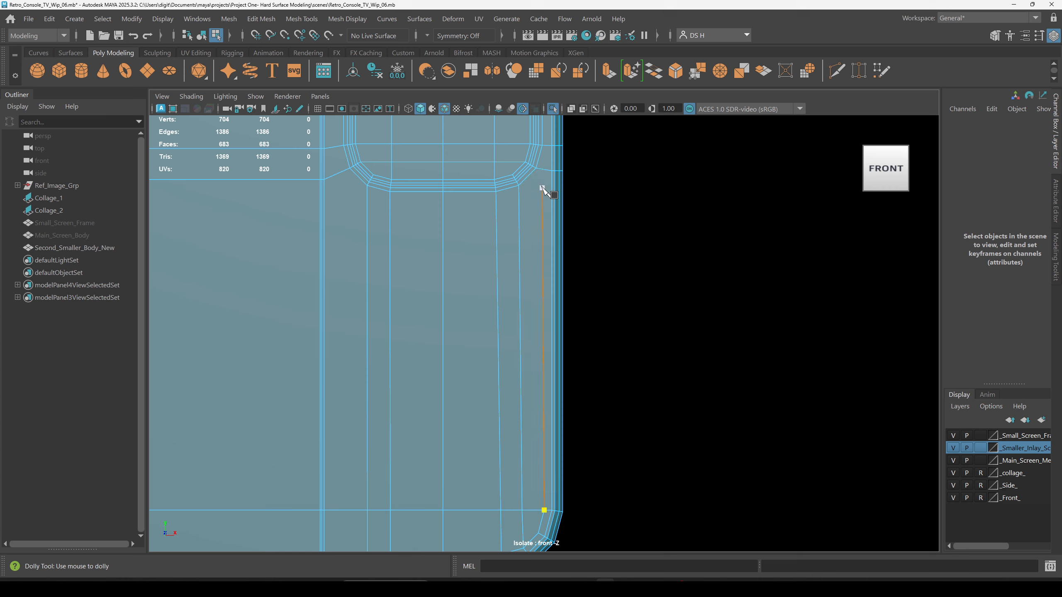
{"action": "left_click", "coordinate": [543, 189]}
{"action": "left_click", "coordinate": [544, 169]}
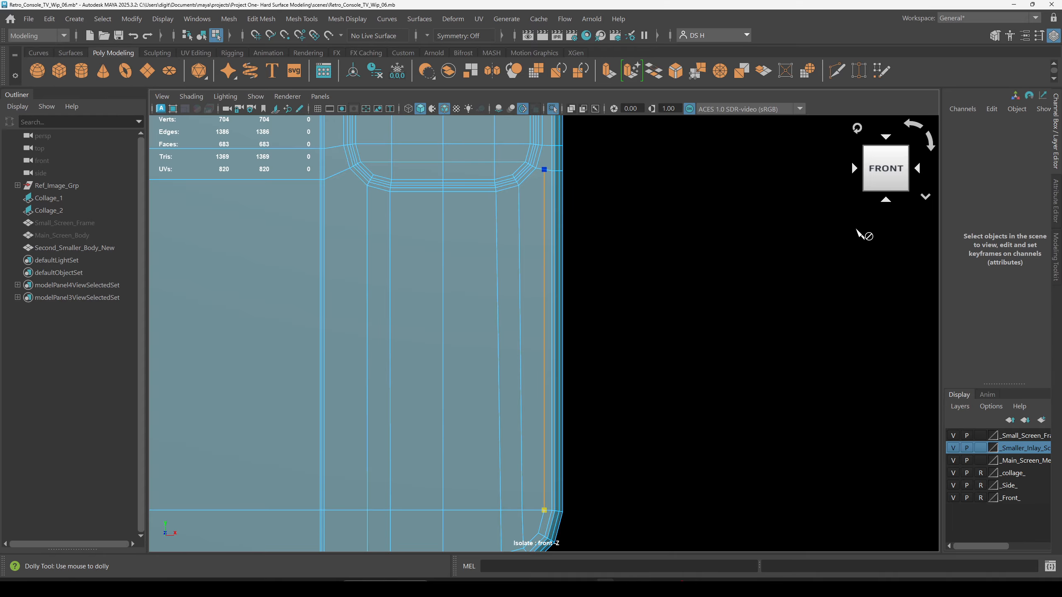
{"action": "key", "text": "w"}
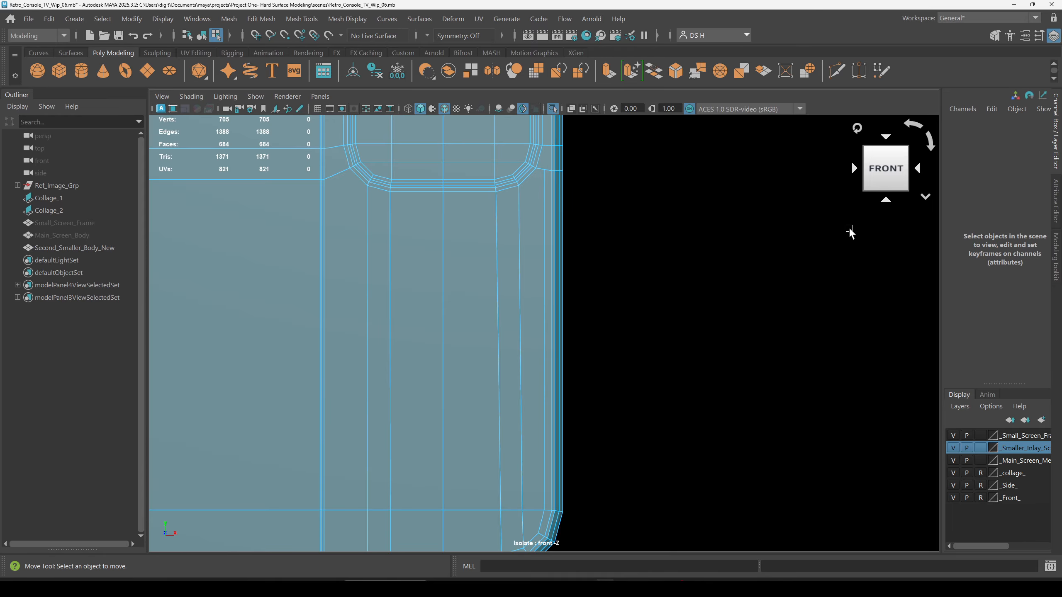
Lower the new cut's upper vertex slightly to level it with the neighbouring vertices on the right border.
{"action": "scroll", "coordinate": [410, 254], "scroll_direction": "up", "scroll_amount": 8}
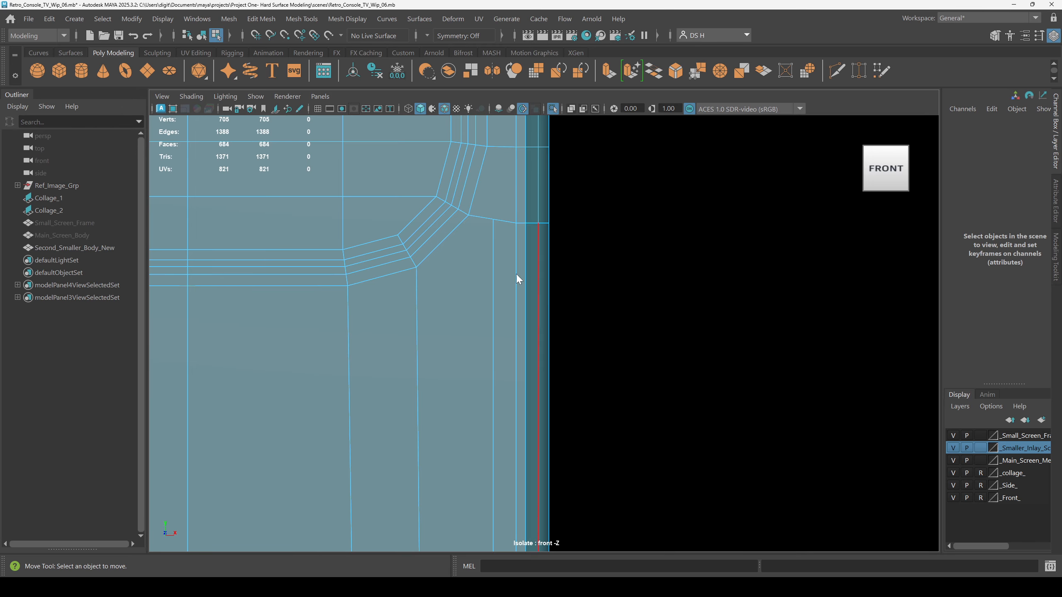
{"action": "left_click", "coordinate": [494, 220]}
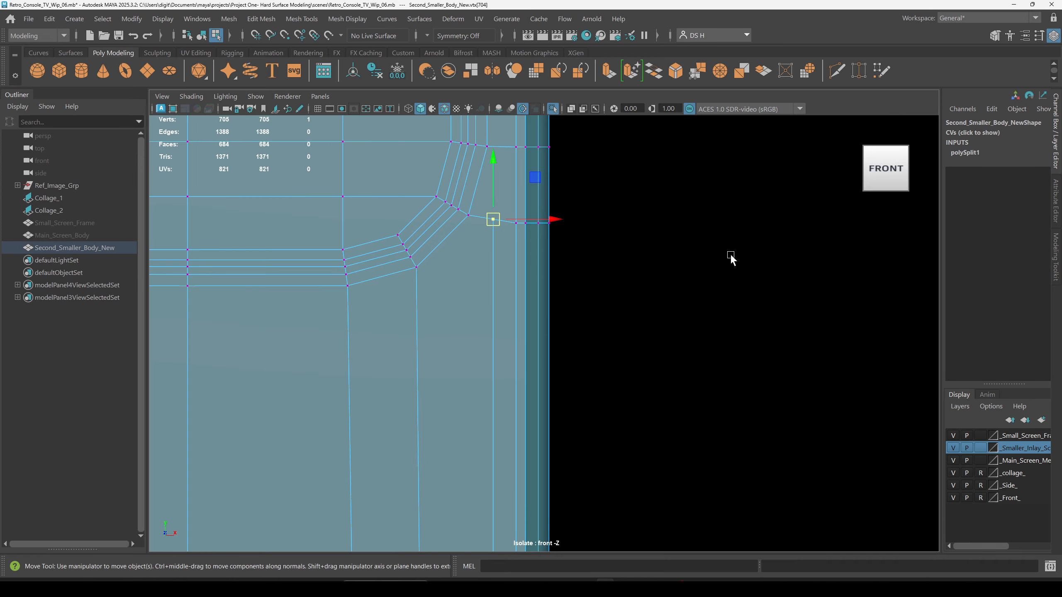
{"action": "left_click", "coordinate": [497, 229]}
{"action": "left_click", "coordinate": [493, 220]}
{"action": "left_click_drag", "start_coordinate": [492, 183], "coordinate": [494, 188]}
{"action": "left_click", "coordinate": [737, 247]}
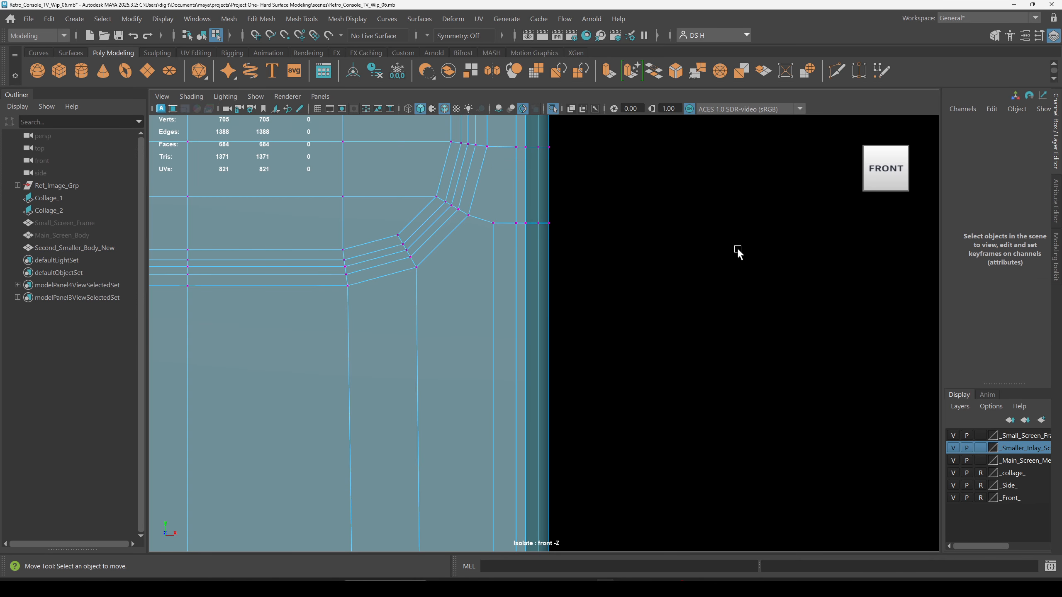
In the perspective view, start a Multi-Cut at the border vertex beside the opening's lower-right corner and carry it to the next edge above.
{"action": "scroll", "coordinate": [738, 250], "scroll_direction": "down", "scroll_amount": 6}
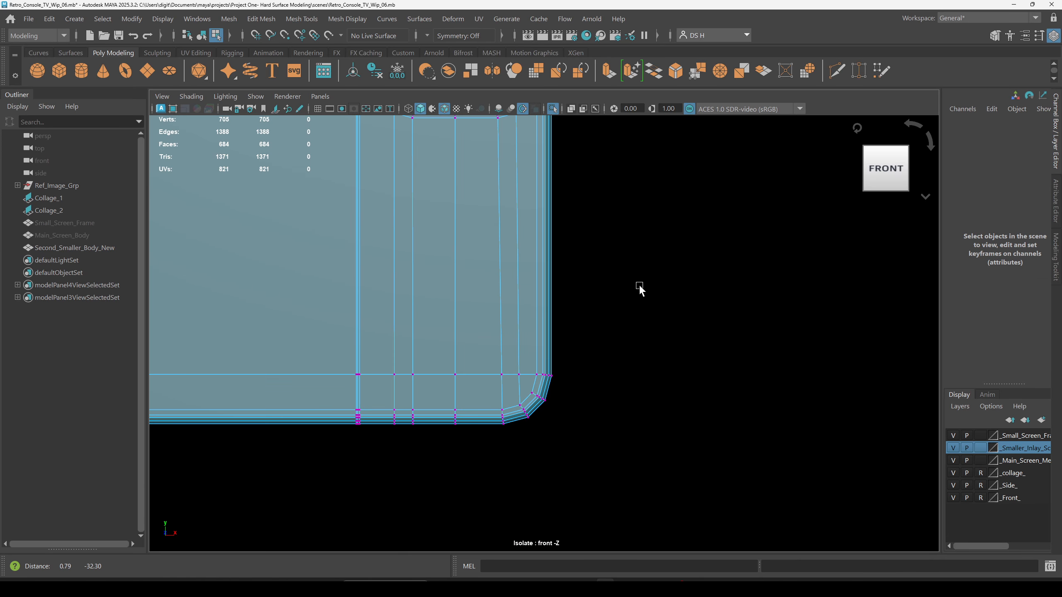
{"action": "middle_click_drag", "start_coordinate": [640, 289], "coordinate": [632, 417], "text": "alt"}
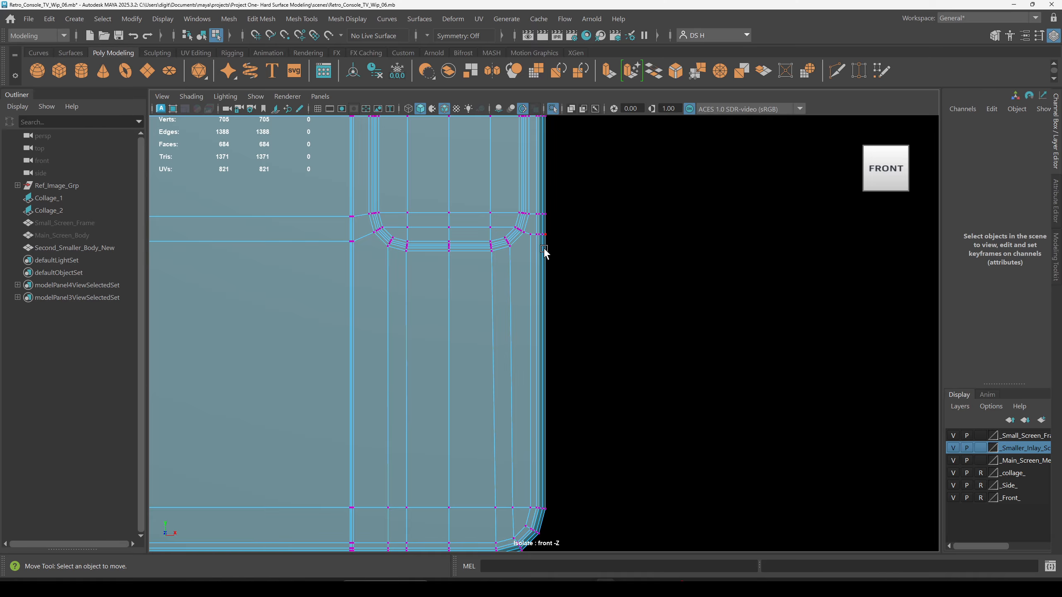
{"action": "key", "text": "space"}
{"action": "key", "text": "space"}
{"action": "scroll", "coordinate": [373, 247], "scroll_direction": "up", "scroll_amount": 5}
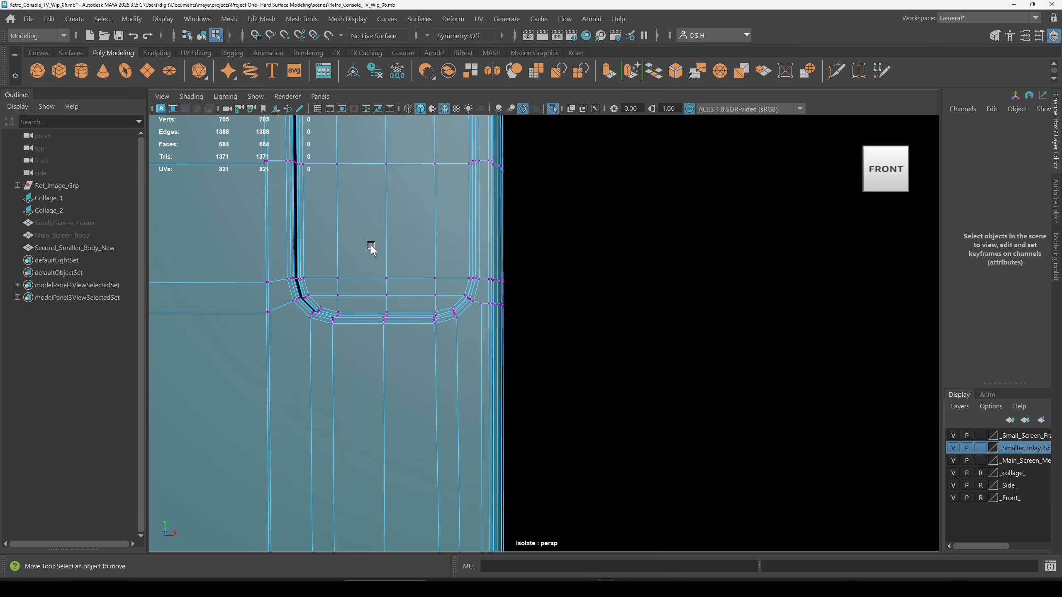
{"action": "right_click_drag", "start_coordinate": [366, 237], "coordinate": [368, 245], "text": "shift"}
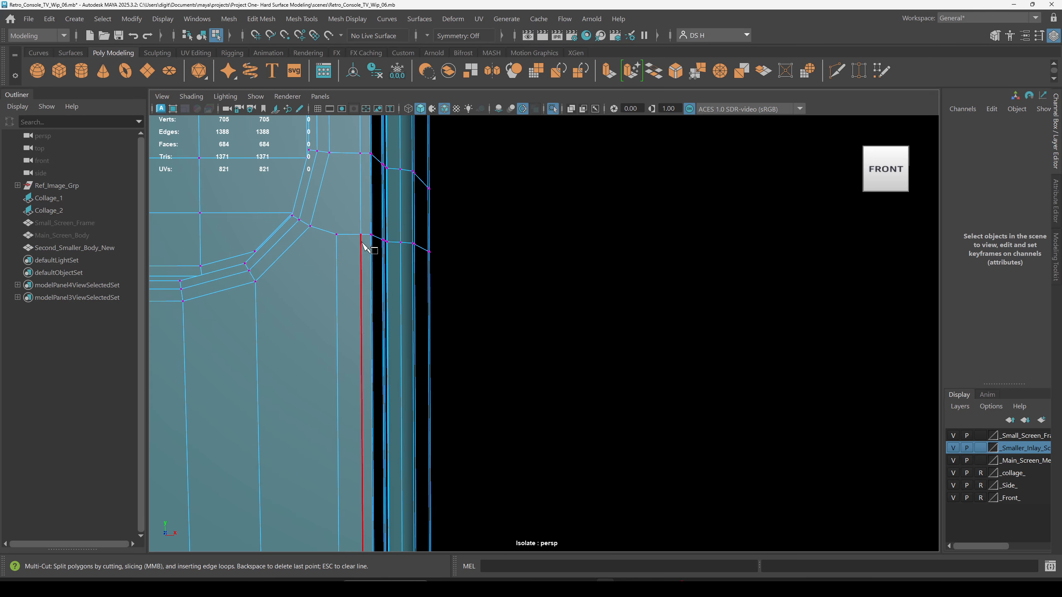
{"action": "left_click", "coordinate": [338, 235]}
{"action": "middle_click_drag", "start_coordinate": [351, 170], "coordinate": [422, 230], "text": "alt"}
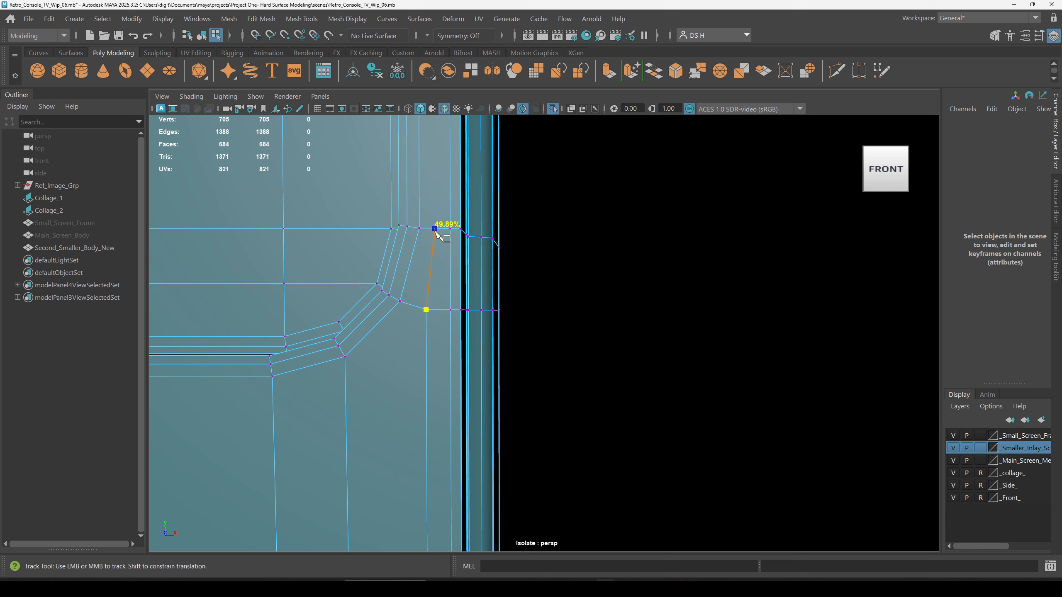
{"action": "left_click", "coordinate": [435, 229]}
{"action": "right_click_drag", "start_coordinate": [845, 339], "coordinate": [495, 263], "text": "alt"}
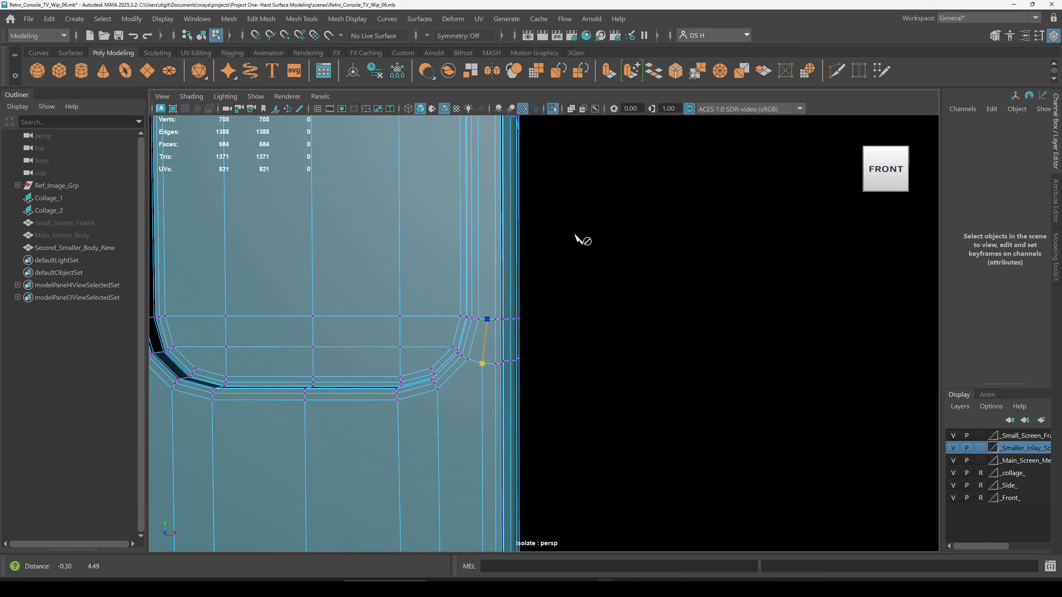
Continue the cut straight up the border to the right of the opening, placing points midway across the horizontal edges.
{"action": "middle_click_drag", "start_coordinate": [490, 259], "coordinate": [465, 216], "text": "alt"}
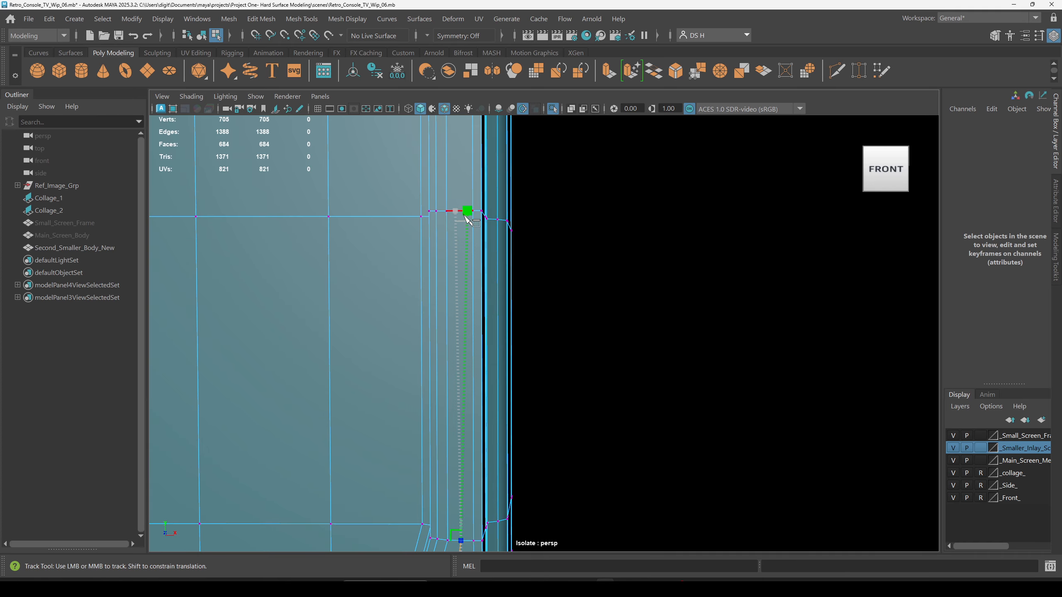
{"action": "left_click_drag", "start_coordinate": [557, 225], "coordinate": [528, 189], "text": "alt"}
{"action": "middle_click_drag", "start_coordinate": [528, 188], "coordinate": [531, 161], "text": "alt"}
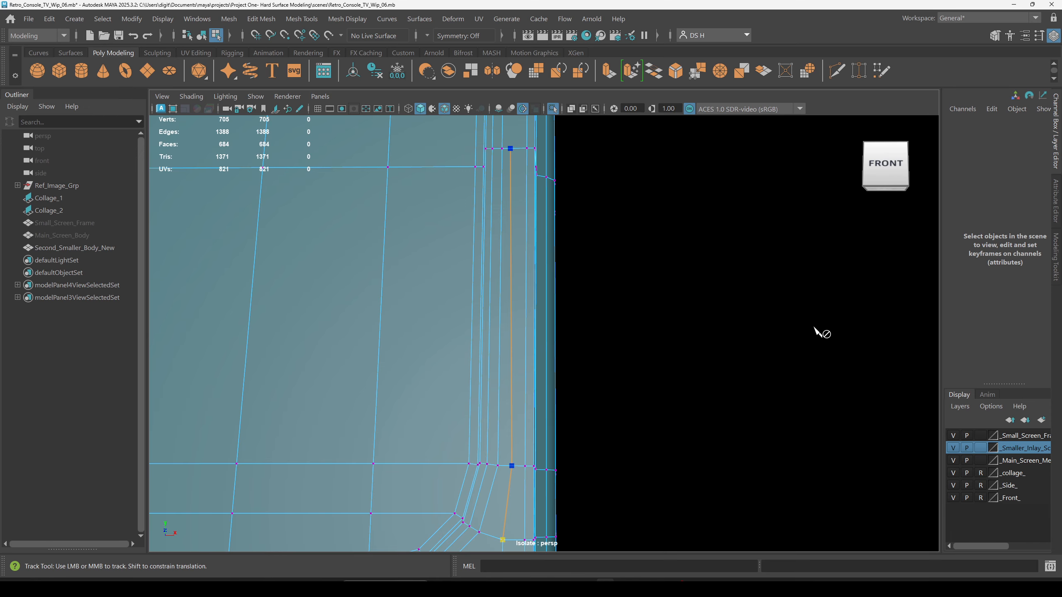
{"action": "key", "text": "space"}
{"action": "key", "text": "space"}
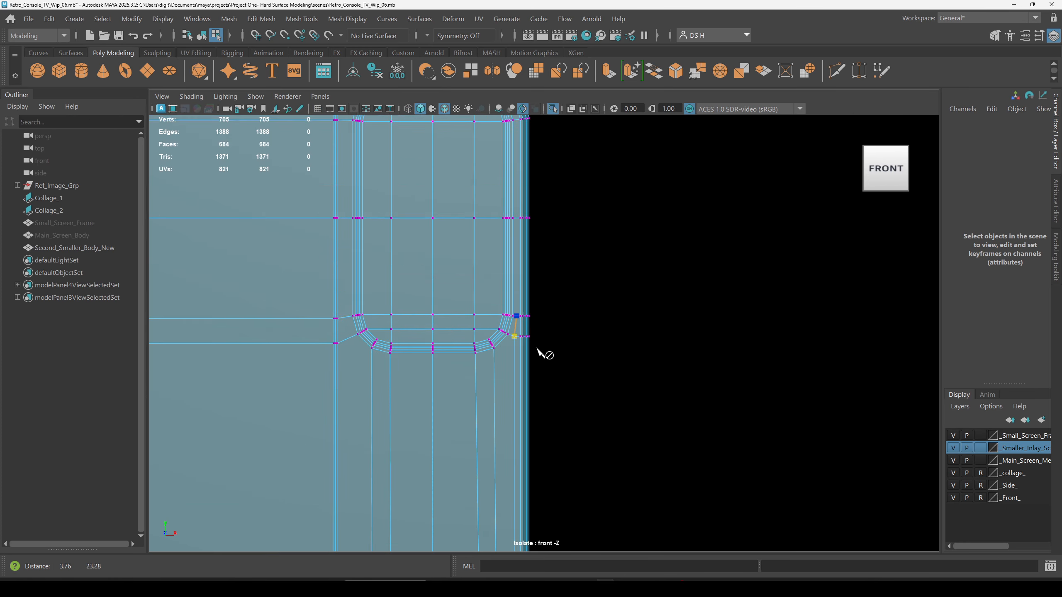
{"action": "right_click_drag", "start_coordinate": [456, 263], "coordinate": [575, 209], "text": "alt"}
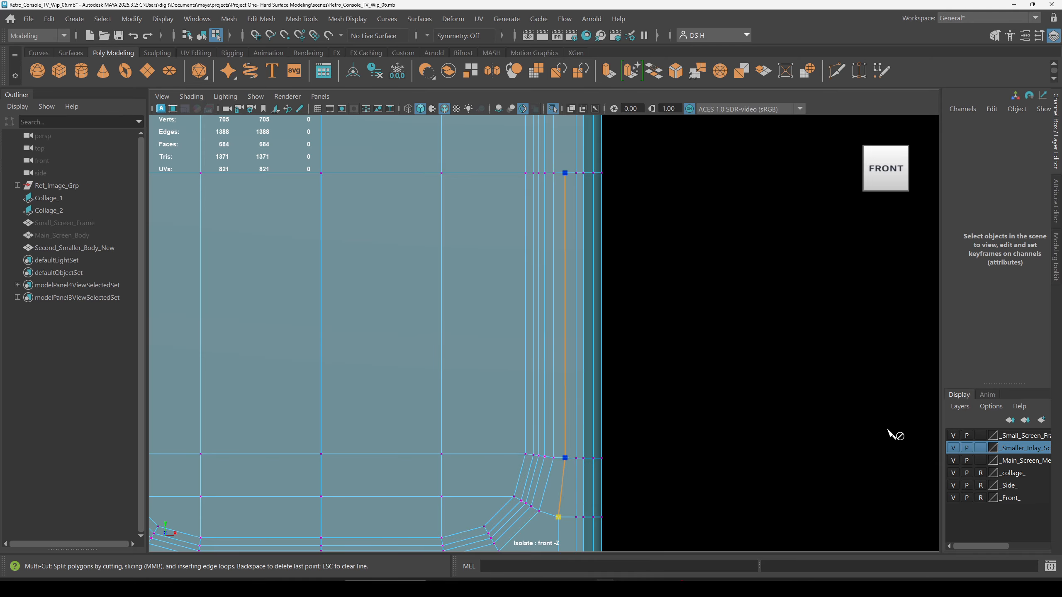
{"action": "middle_click_drag", "start_coordinate": [692, 228], "coordinate": [718, 532], "text": "alt"}
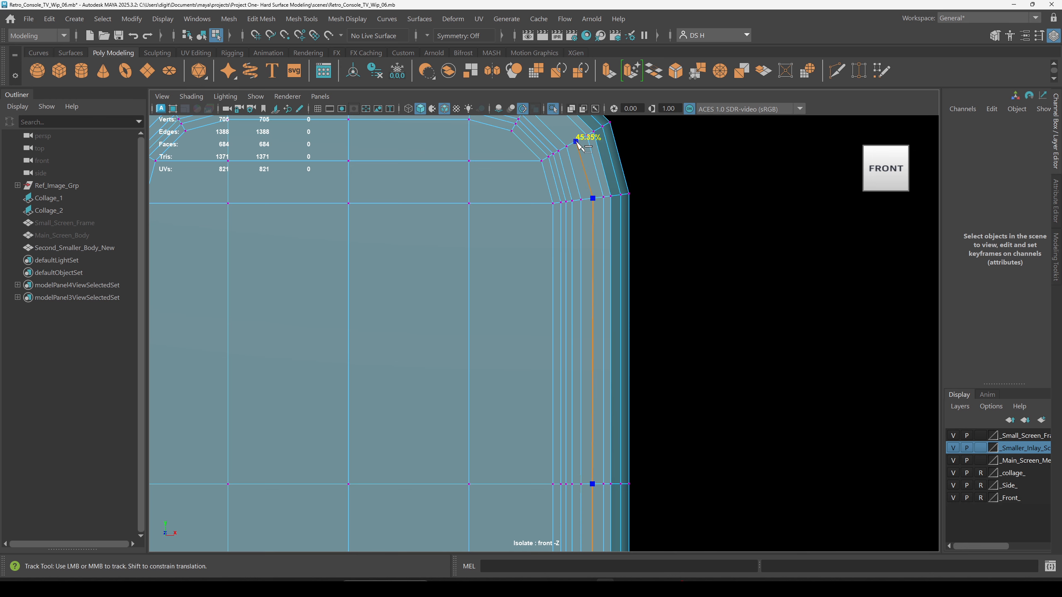
Carry the cut around the opening's upper-right corner and across its top border, ending at the existing vertex near the upper-left corner.
{"action": "middle_click_drag", "start_coordinate": [576, 145], "coordinate": [615, 212], "text": "alt"}
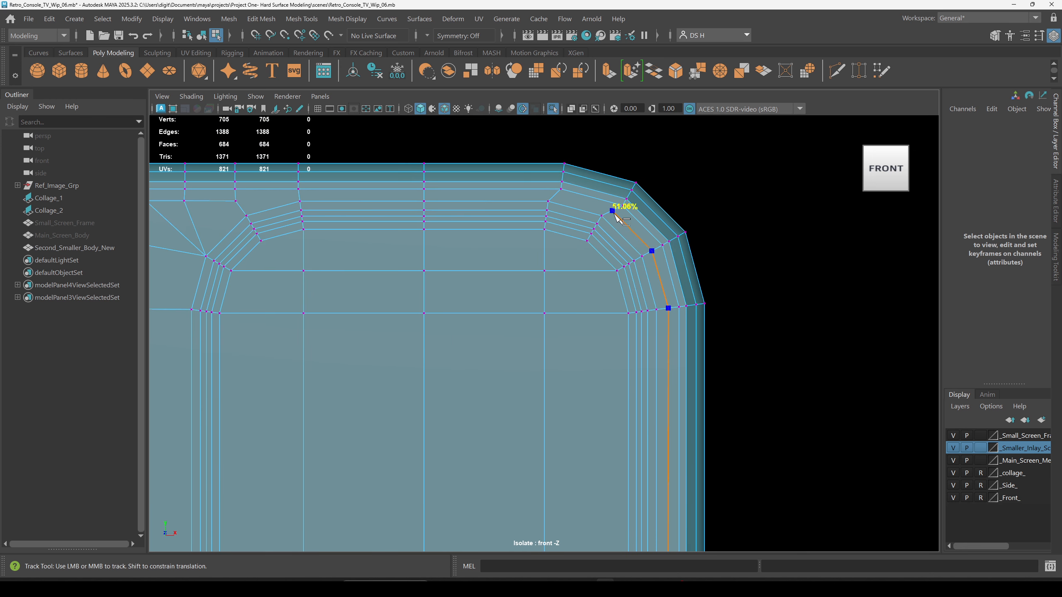
{"action": "scroll", "coordinate": [615, 218], "scroll_direction": "up", "scroll_amount": 5}
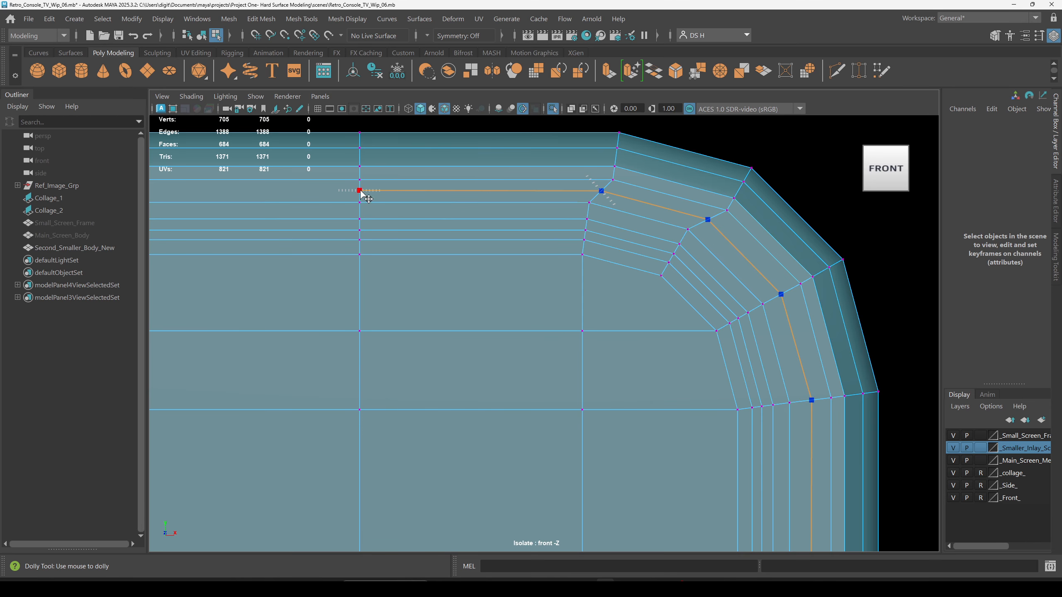
{"action": "left_click", "coordinate": [360, 191]}
{"action": "middle_click_drag", "start_coordinate": [361, 190], "coordinate": [527, 239], "text": "alt"}
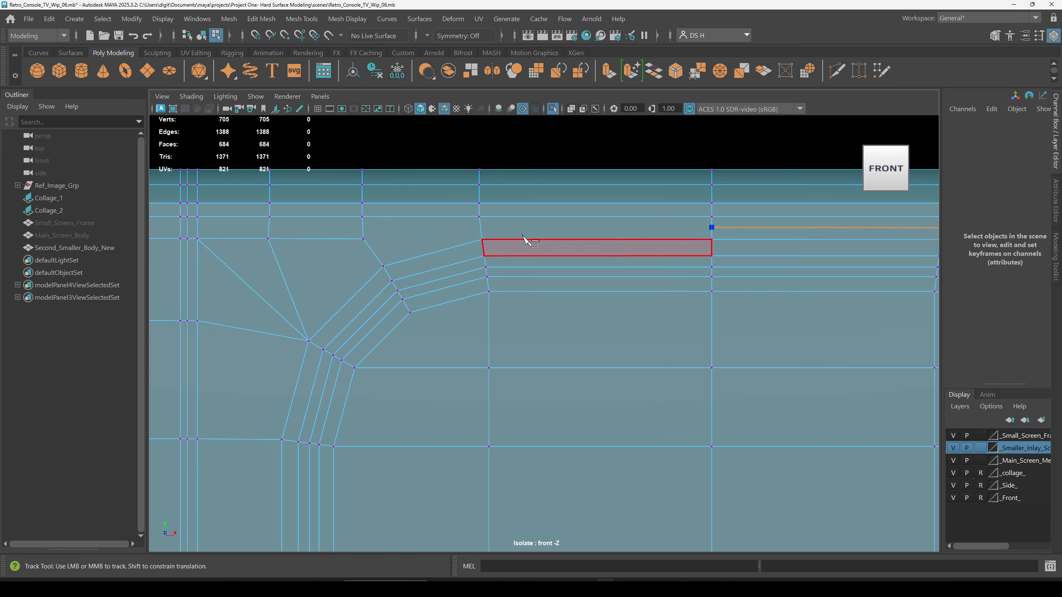
{"action": "left_click", "coordinate": [481, 228]}
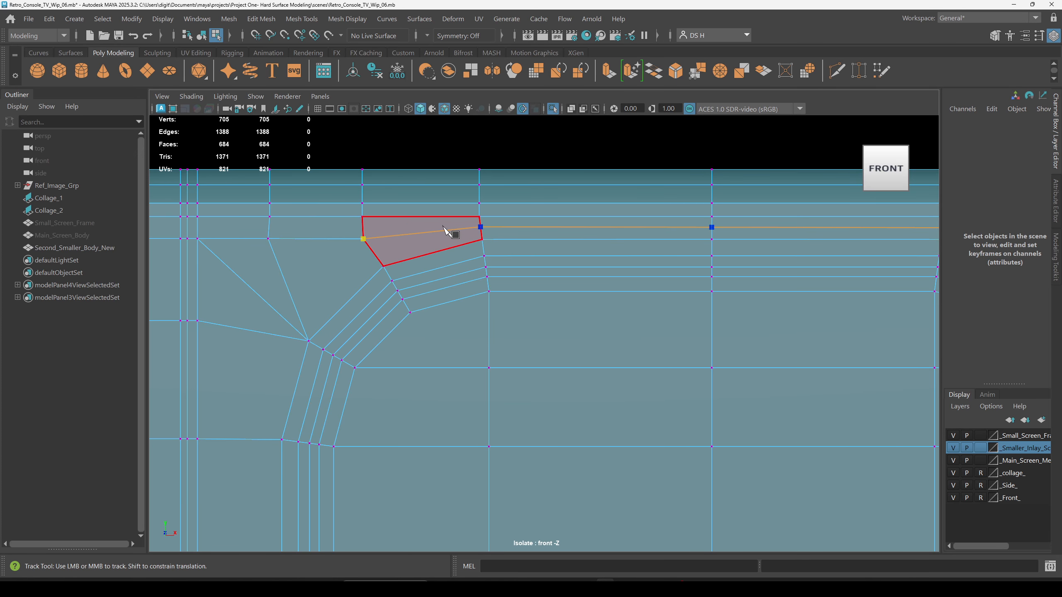
{"action": "key", "text": "w"}
Nudge the vertex above and left of the opening's upper-left corner slightly to the right.
{"action": "scroll", "coordinate": [580, 254], "scroll_direction": "down", "scroll_amount": 2}
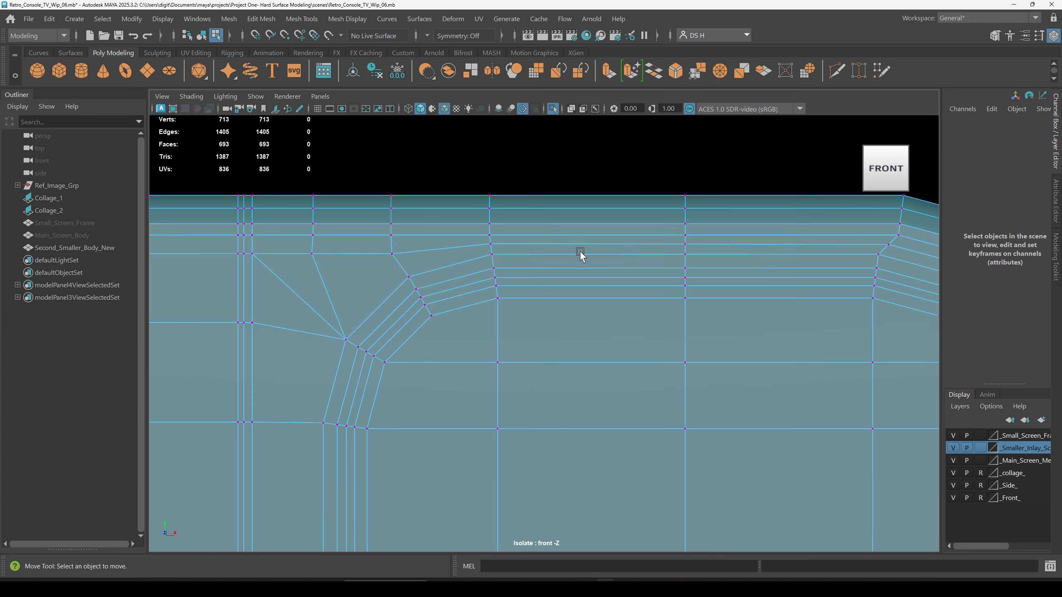
{"action": "left_click", "coordinate": [322, 260]}
{"action": "left_click_drag", "start_coordinate": [350, 254], "coordinate": [351, 255]}
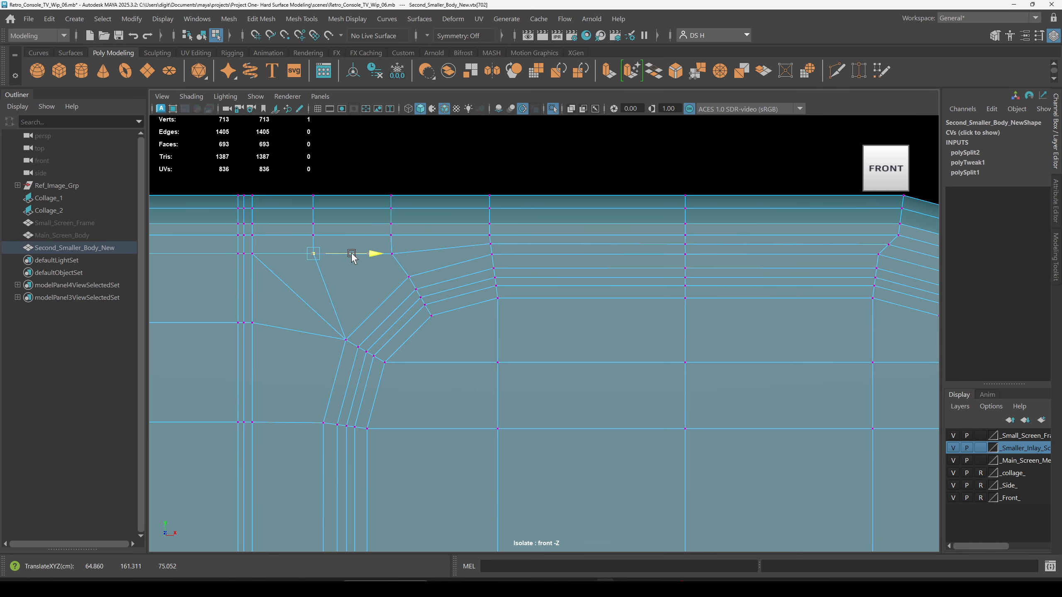
{"action": "left_click", "coordinate": [537, 238]}
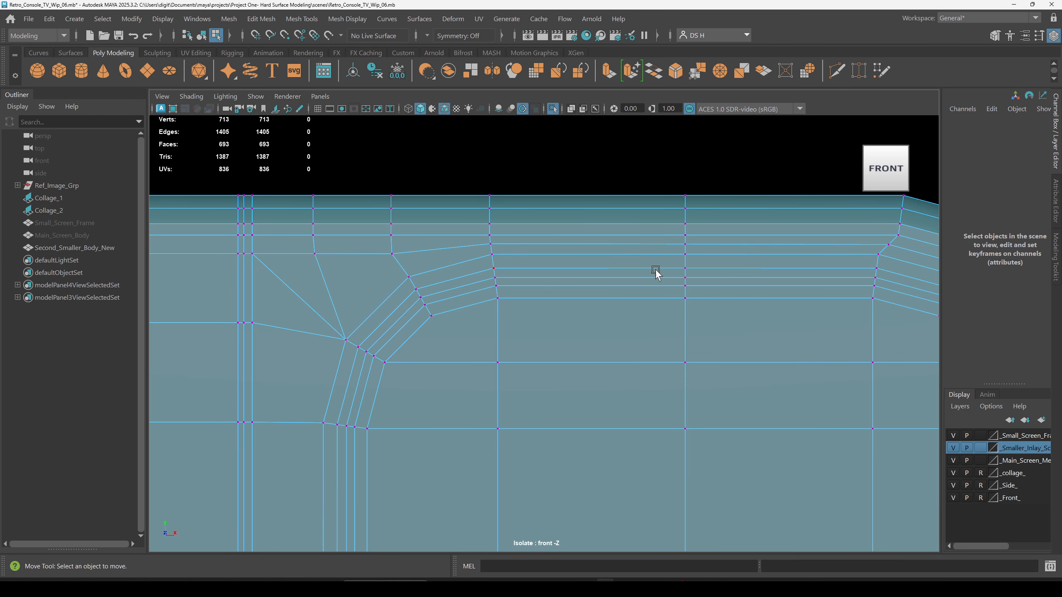
Shift the border vertices around the opening's upper-right corner slightly left to even out the spacing of the cross edges.
{"action": "middle_click_drag", "start_coordinate": [655, 272], "coordinate": [456, 278], "text": "alt"}
{"action": "right_click_drag", "start_coordinate": [456, 278], "coordinate": [624, 266], "text": "alt"}
{"action": "left_click", "coordinate": [618, 259]}
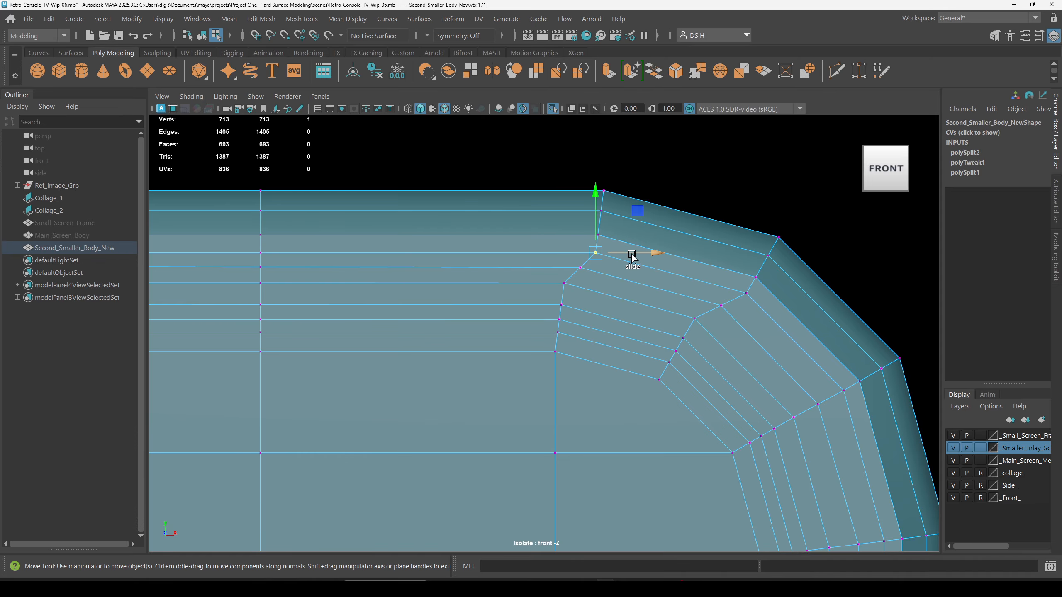
{"action": "left_click_drag", "start_coordinate": [631, 255], "coordinate": [629, 255]}
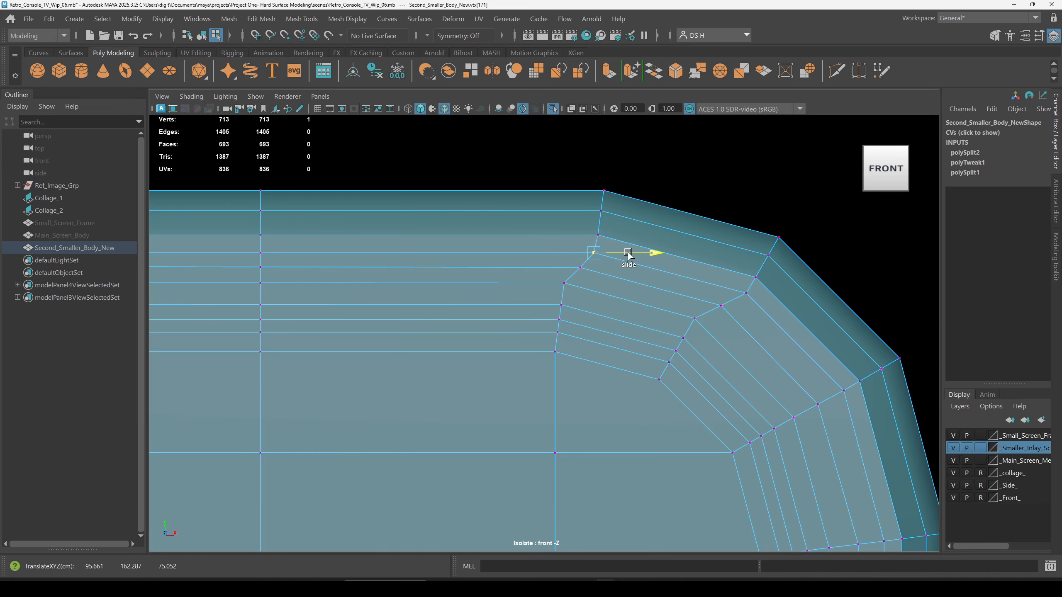
{"action": "left_click", "coordinate": [592, 271]}
{"action": "left_click_drag", "start_coordinate": [622, 266], "coordinate": [647, 253]}
{"action": "left_click", "coordinate": [591, 253]}
{"action": "key", "text": "ctrl+z"}
{"action": "left_click", "coordinate": [746, 295]}
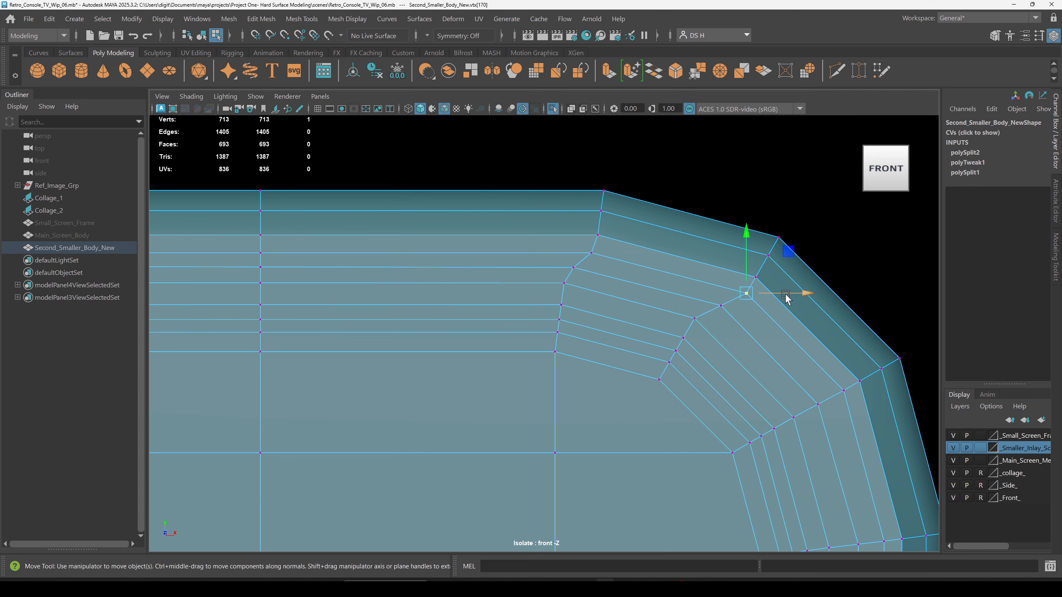
{"action": "left_click_drag", "start_coordinate": [786, 295], "coordinate": [747, 306]}
{"action": "left_click", "coordinate": [737, 313]}
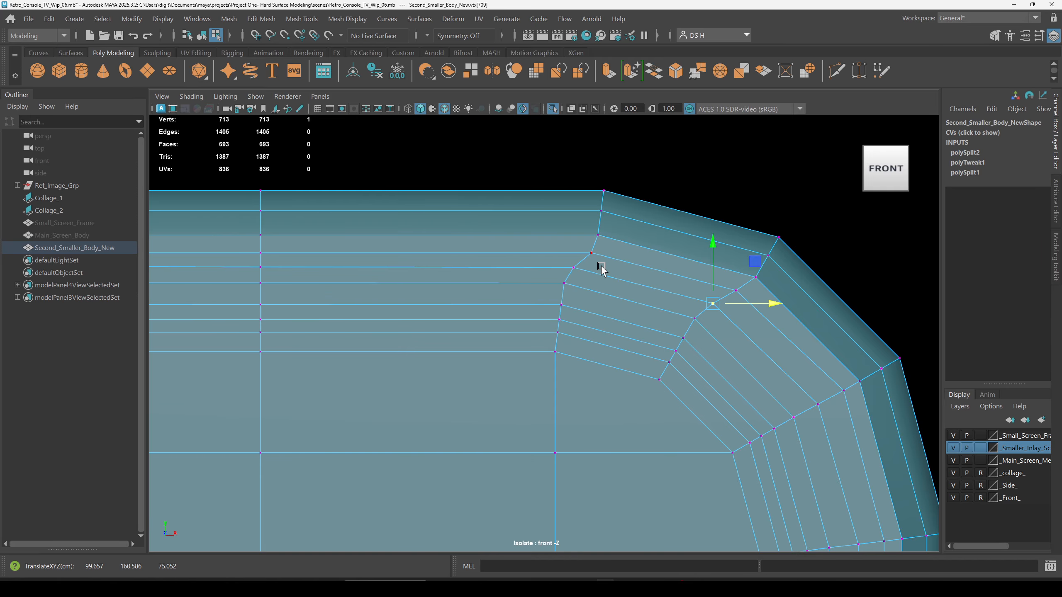
Preview the body smoothed in object mode, check the upper-right corner's edge flow, and return to the perspective view.
{"action": "key", "text": "2"}
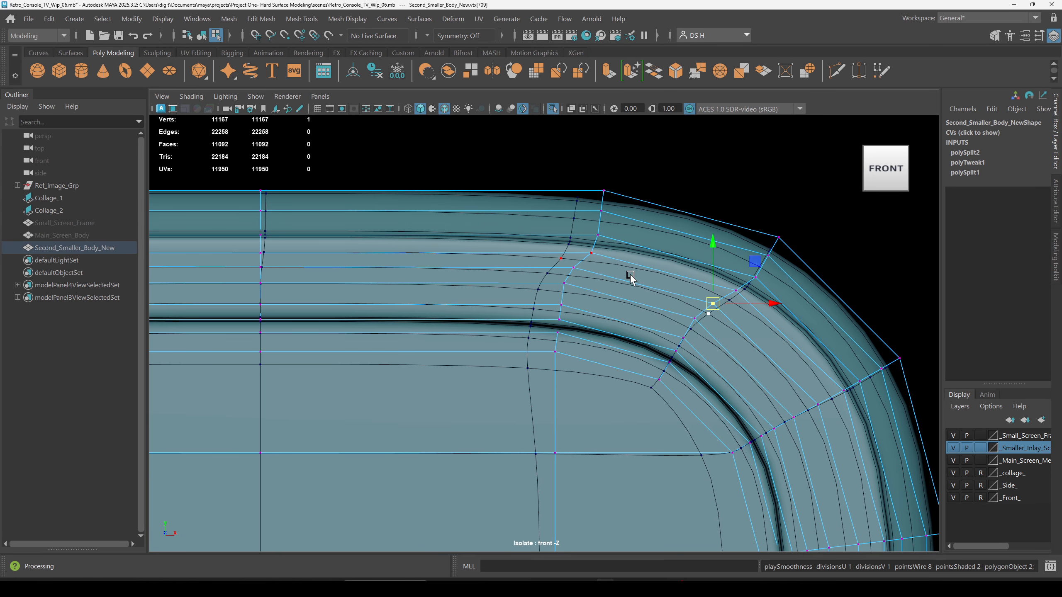
{"action": "key", "text": "1"}
{"action": "key", "text": "3"}
{"action": "right_click_drag", "start_coordinate": [622, 280], "coordinate": [772, 188]}
{"action": "left_click", "coordinate": [772, 187]}
{"action": "scroll", "coordinate": [576, 232], "scroll_direction": "down", "scroll_amount": 2}
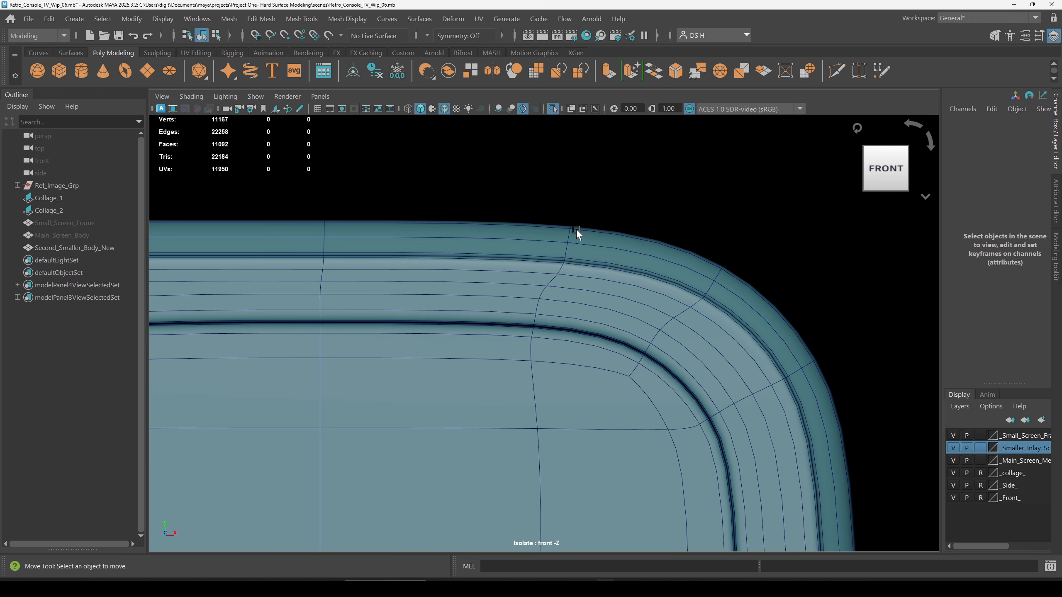
{"action": "key", "text": "space"}
{"action": "key", "text": "space"}
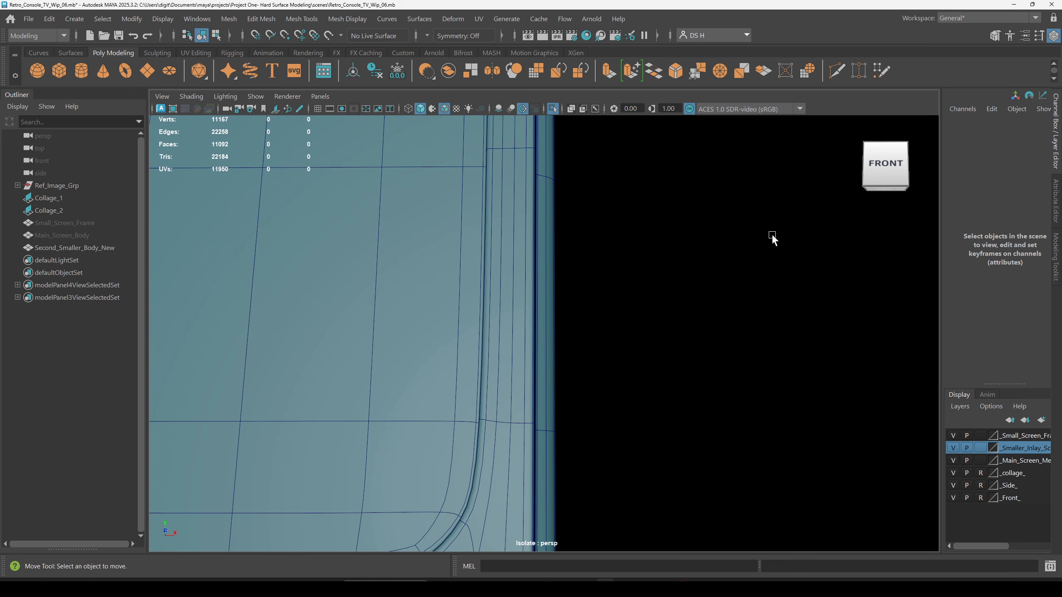
Save the scene as a new version named Retro_Console_TV_Wip_07.mb.
{"action": "key", "text": "ctrl+shift+s"}
{"action": "left_click", "coordinate": [211, 466]}
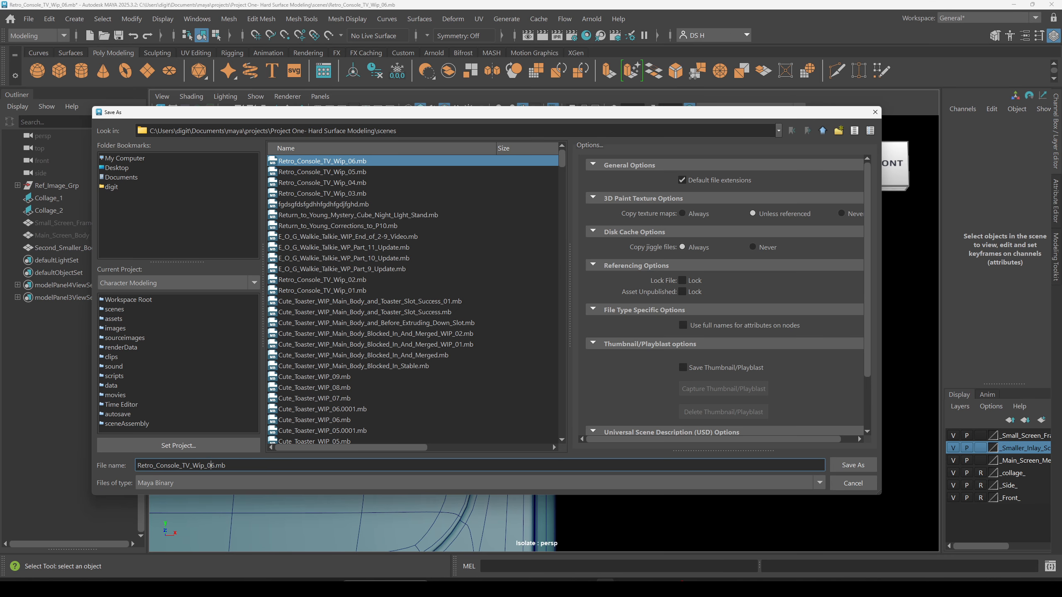
{"action": "type", "text": "7"}
{"action": "key", "text": "Return"}
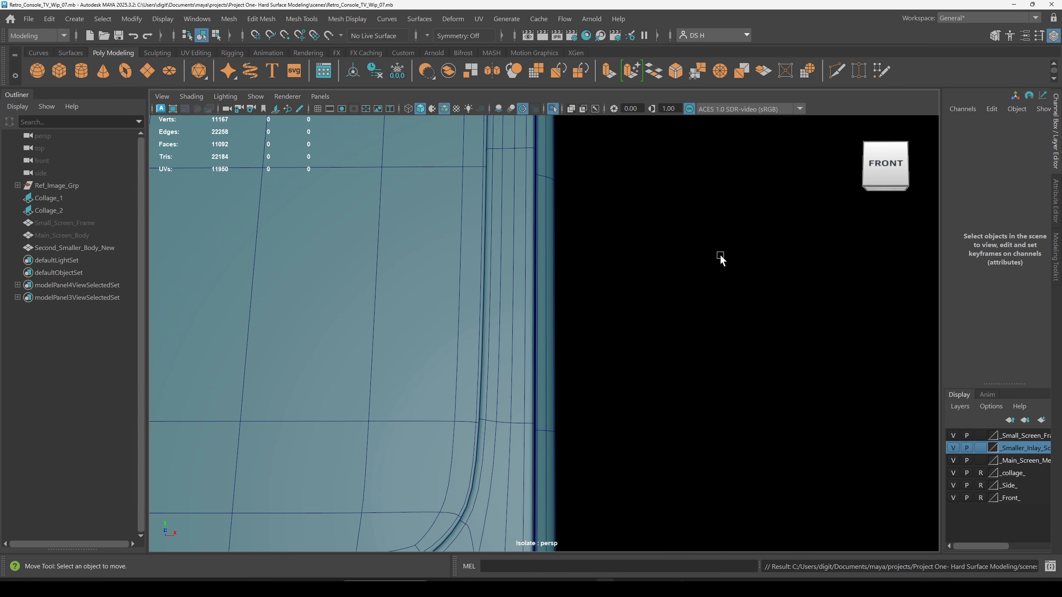
Compare the body's unsmoothed and smoothed shapes around the opening, and check the smoothed surface shaded without wireframe.
{"action": "scroll", "coordinate": [449, 290], "scroll_direction": "down", "scroll_amount": 3}
{"action": "left_click", "coordinate": [497, 399]}
{"action": "key", "text": "1"}
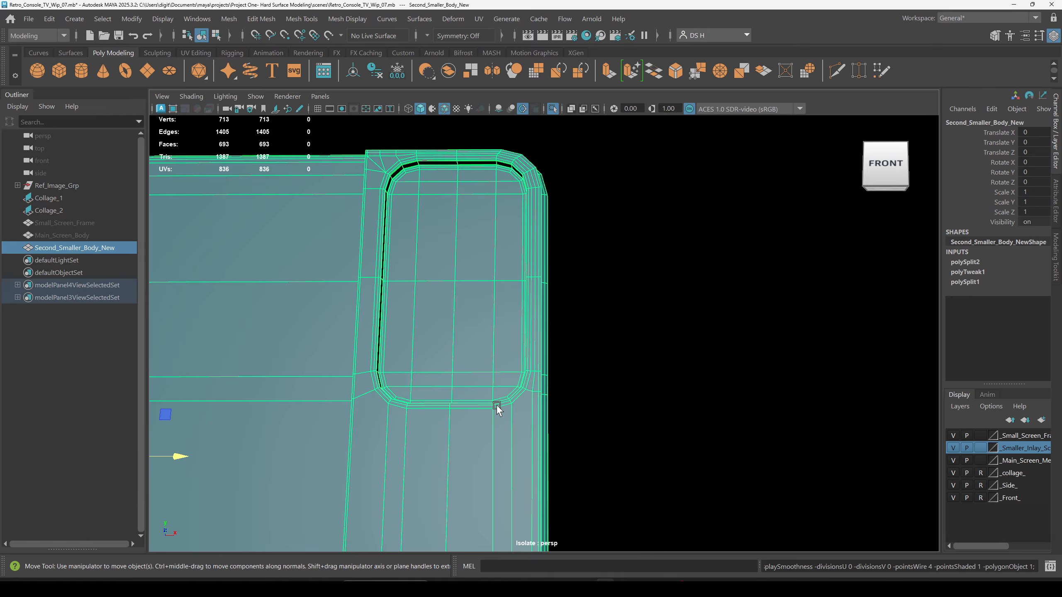
{"action": "right_click_drag", "start_coordinate": [472, 371], "coordinate": [607, 414], "text": "alt"}
{"action": "key", "text": "3"}
{"action": "left_click", "coordinate": [564, 325]}
{"action": "right_click_drag", "start_coordinate": [565, 323], "coordinate": [467, 284], "text": "alt"}
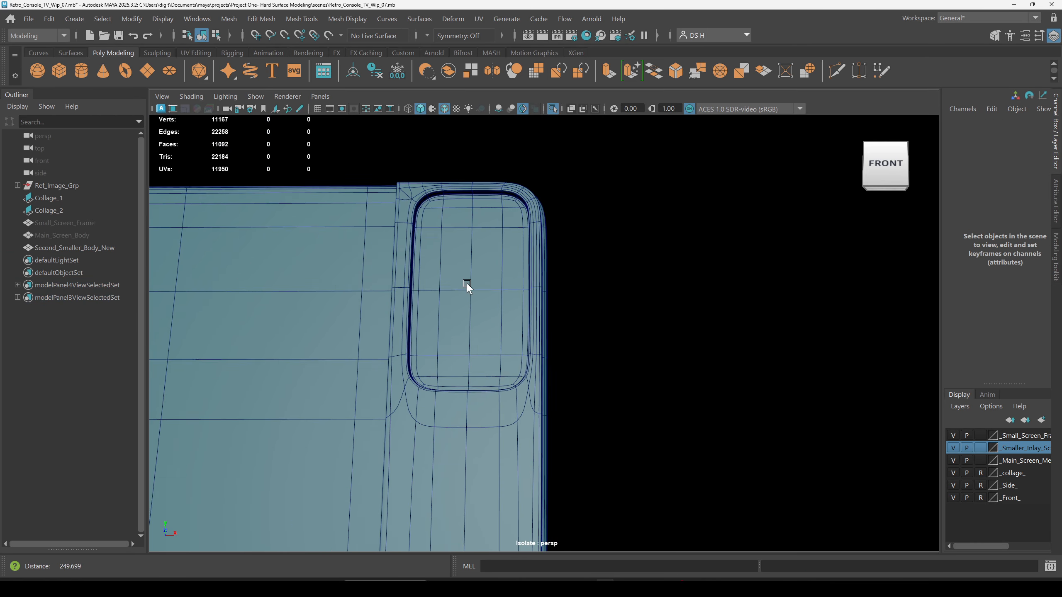
{"action": "key", "text": "5"}
{"action": "mouse_move", "coordinate": [436, 287]}
{"action": "left_mouse_down", "text": "alt"}
{"action": "mouse_move", "coordinate": [609, 324]}
{"action": "mouse_move", "coordinate": [575, 312]}
{"action": "mouse_move", "coordinate": [422, 356]}
{"action": "mouse_move", "coordinate": [578, 195]}
{"action": "mouse_move", "coordinate": [616, 240]}
{"action": "mouse_move", "coordinate": [629, 311]}
{"action": "left_mouse_up", "text": "alt"}
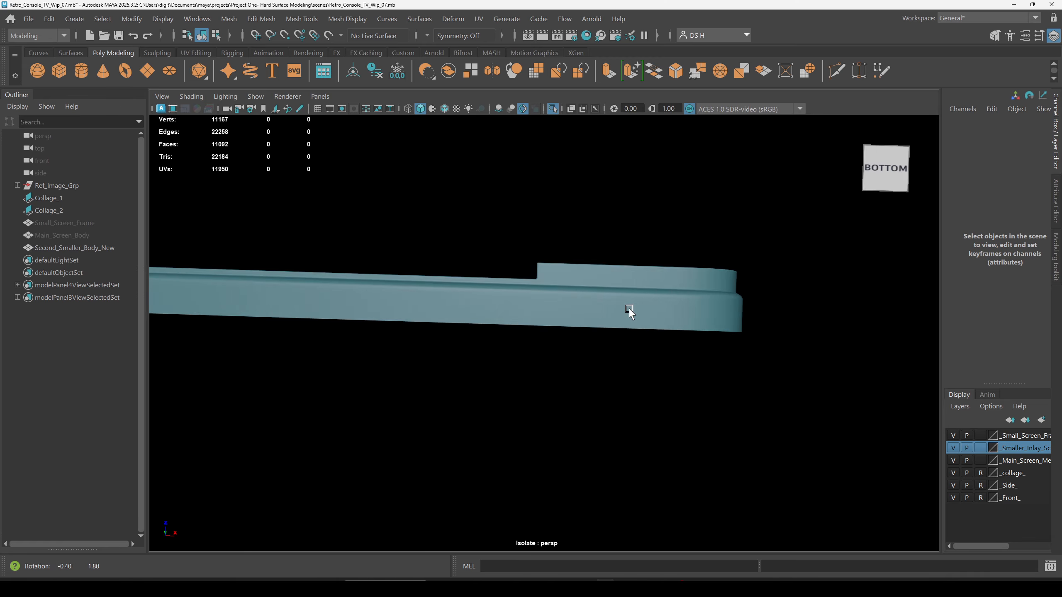
Inspect the body's unsmoothed topology from the side and around the opening's lower-left corner.
{"action": "left_click", "coordinate": [629, 311]}
{"action": "left_click_drag", "start_coordinate": [667, 282], "coordinate": [665, 313], "text": "alt"}
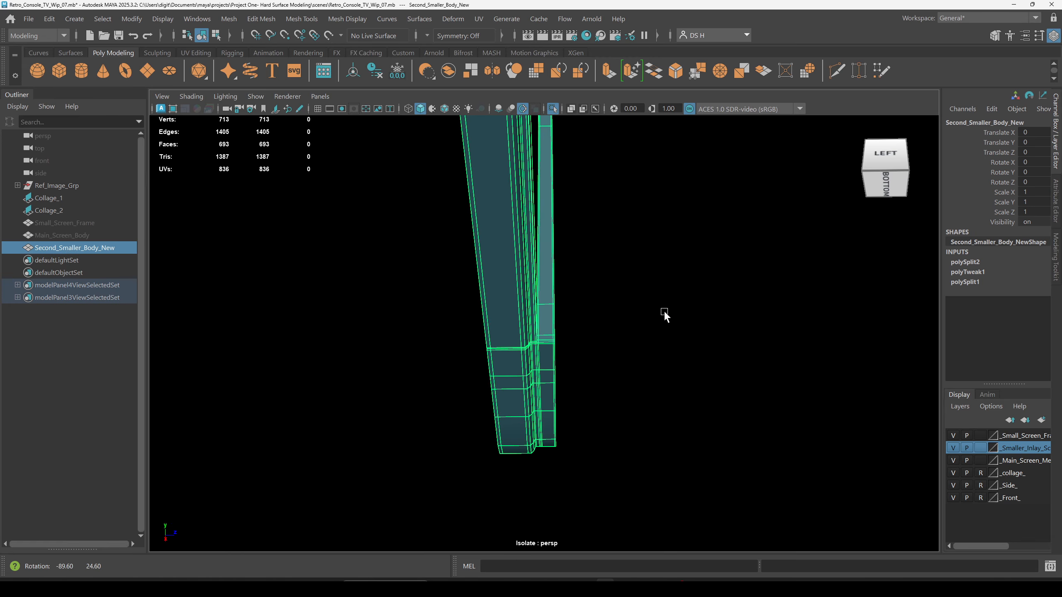
{"action": "right_click_drag", "start_coordinate": [481, 299], "coordinate": [832, 494], "text": "alt"}
{"action": "left_click_drag", "start_coordinate": [652, 427], "coordinate": [715, 327], "text": "alt"}
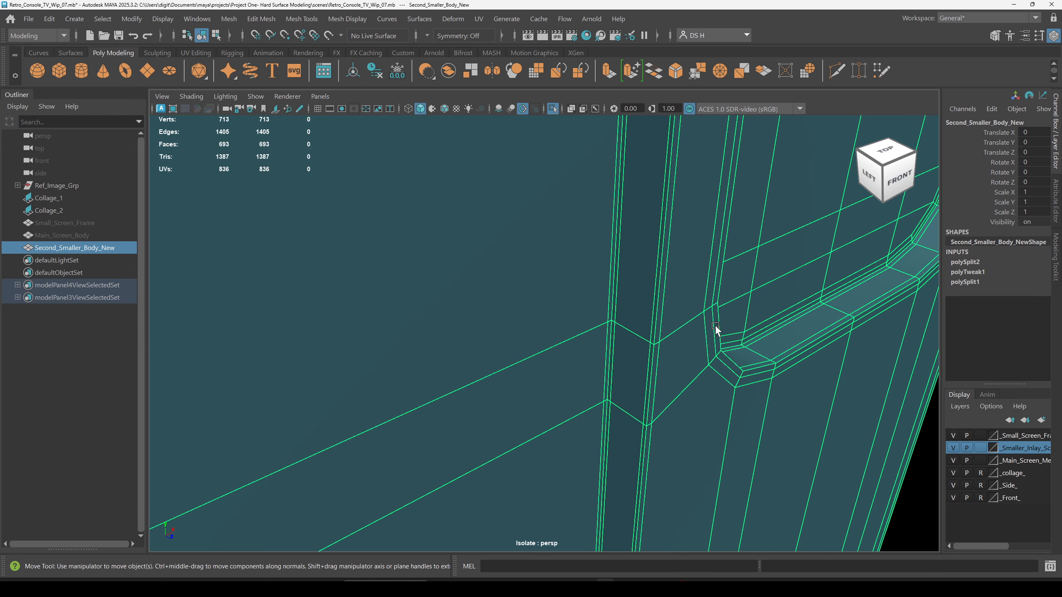
{"action": "right_click_drag", "start_coordinate": [715, 325], "coordinate": [654, 322], "text": "alt"}
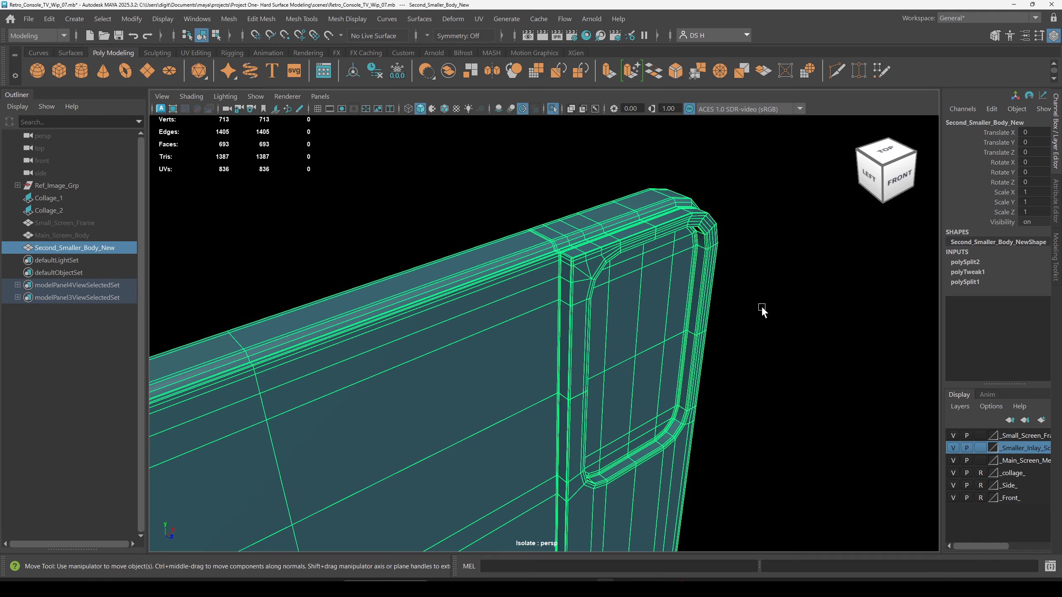
{"action": "left_click_drag", "start_coordinate": [761, 307], "coordinate": [649, 268], "text": "alt"}
Examine the smoothed body from the front, and compare the opening's lower corners with the unsmoothed mesh.
{"action": "key", "text": "3"}
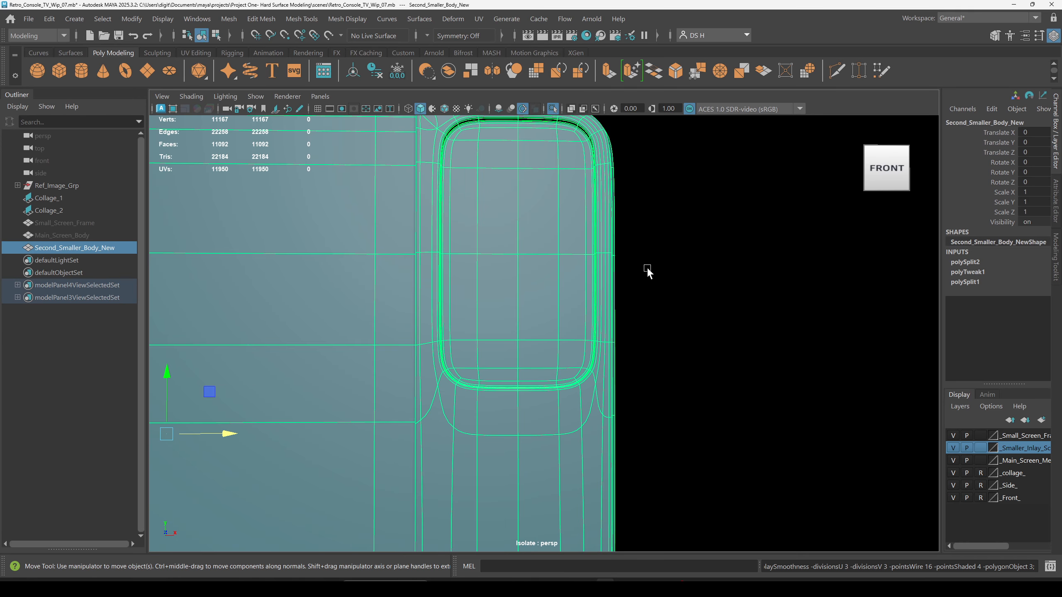
{"action": "left_click", "coordinate": [648, 269]}
{"action": "right_click_drag", "start_coordinate": [759, 299], "coordinate": [480, 381], "text": "alt"}
{"action": "left_click_drag", "start_coordinate": [480, 381], "coordinate": [523, 402], "text": "alt"}
{"action": "left_click", "coordinate": [555, 384]}
{"action": "key", "text": "1"}
{"action": "right_click_drag", "start_coordinate": [523, 401], "coordinate": [845, 466], "text": "alt"}
{"action": "left_click_drag", "start_coordinate": [749, 449], "coordinate": [634, 447], "text": "alt"}
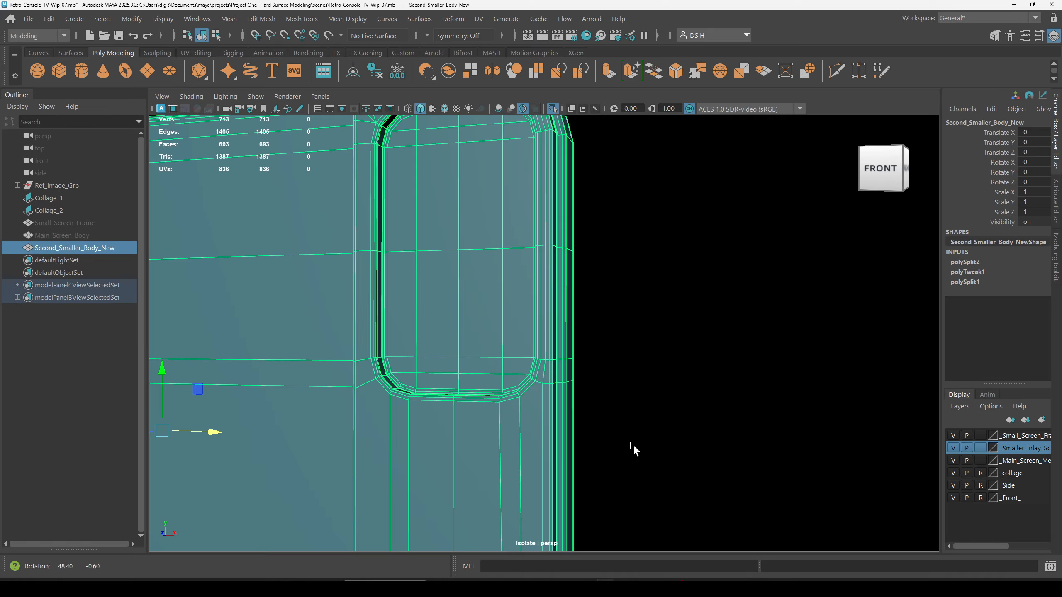
Slice the whole body horizontally just below the opening with Multi-Cut, working in the front view.
{"action": "right_click_drag", "start_coordinate": [633, 449], "coordinate": [507, 292], "text": "alt"}
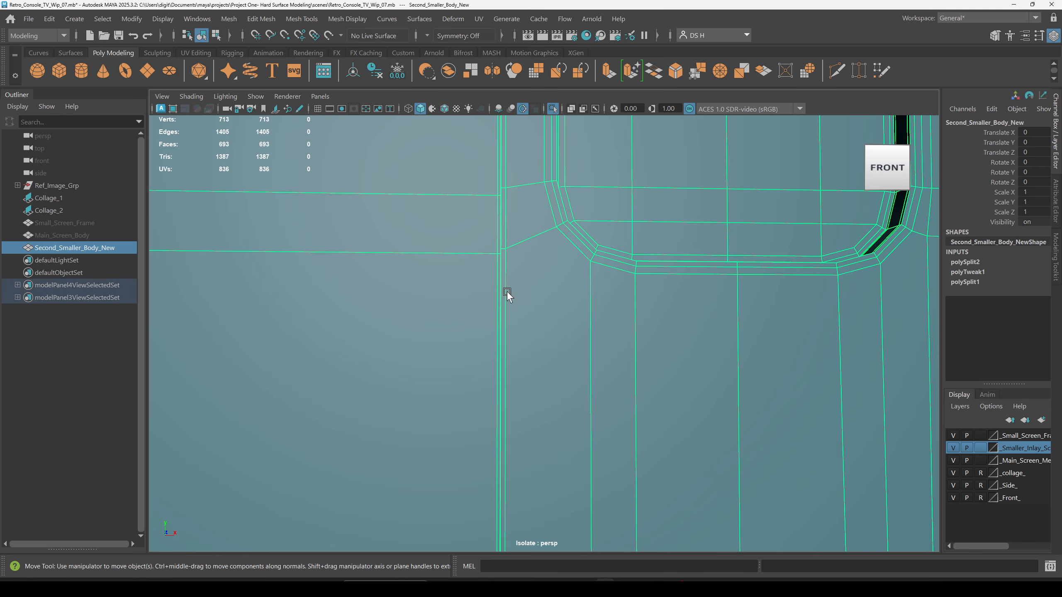
{"action": "scroll", "coordinate": [538, 297], "scroll_direction": "down", "scroll_amount": 6}
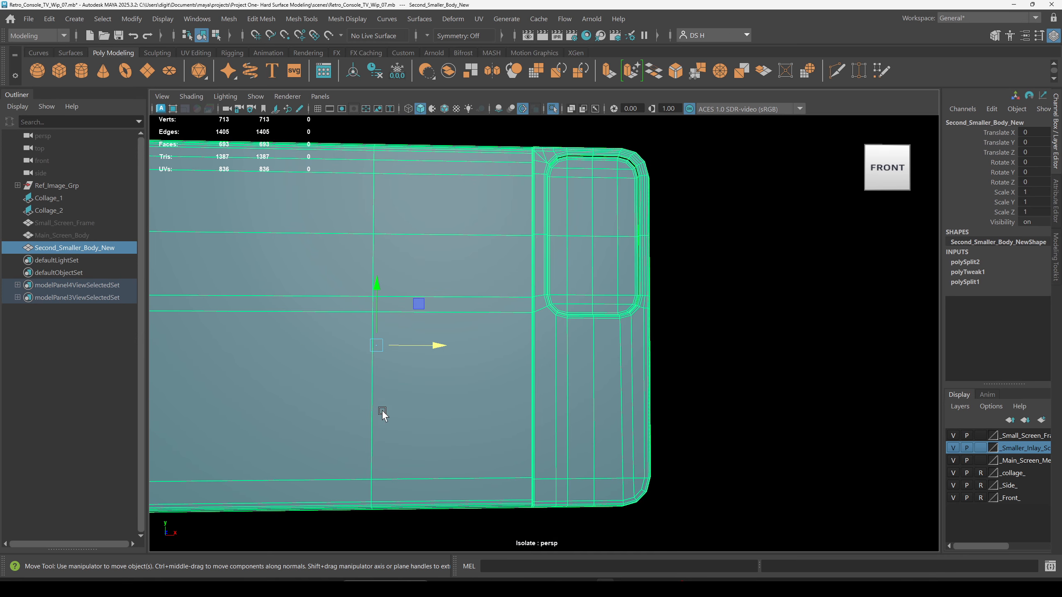
{"action": "key", "text": "space"}
{"action": "key", "text": "space"}
{"action": "middle_click_drag", "start_coordinate": [564, 420], "coordinate": [122, 363], "text": "alt"}
{"action": "scroll", "coordinate": [346, 396], "scroll_direction": "up", "scroll_amount": 3}
{"action": "scroll", "coordinate": [472, 311], "scroll_direction": "down", "scroll_amount": 4}
{"action": "middle_click_drag", "start_coordinate": [472, 311], "coordinate": [505, 247], "text": "alt"}
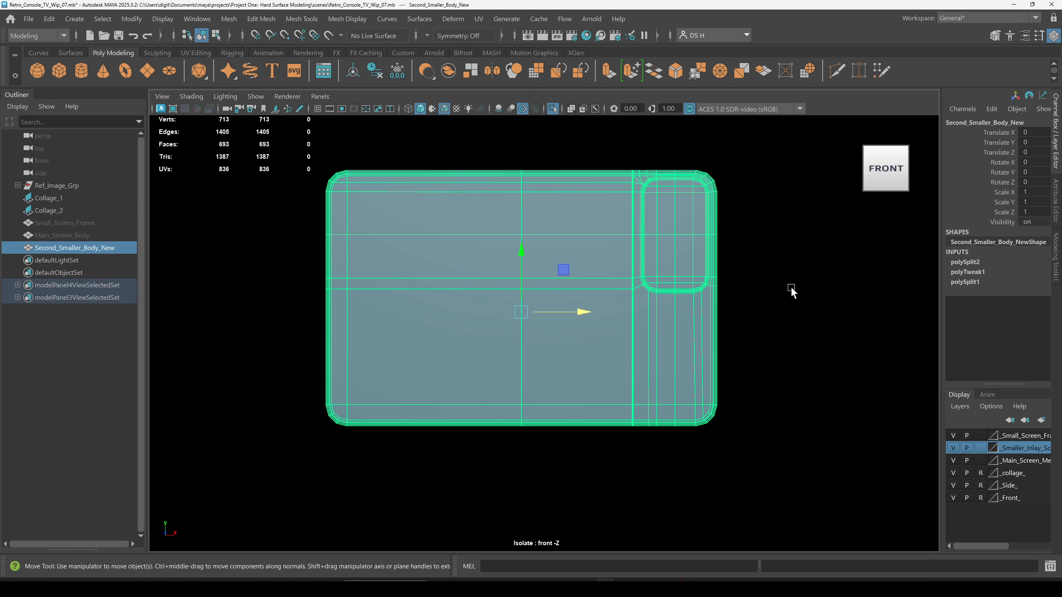
{"action": "right_click_drag", "start_coordinate": [805, 228], "coordinate": [453, 244], "text": "shift"}
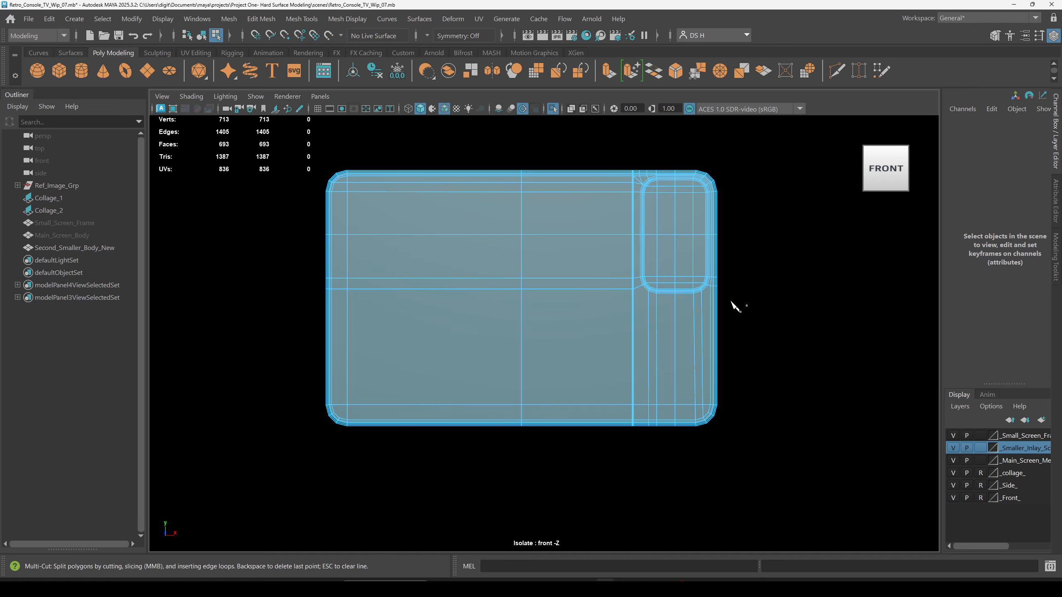
{"action": "scroll", "coordinate": [735, 307], "scroll_direction": "up", "scroll_amount": 2}
{"action": "middle_click_drag", "start_coordinate": [915, 337], "coordinate": [860, 336], "text": "alt"}
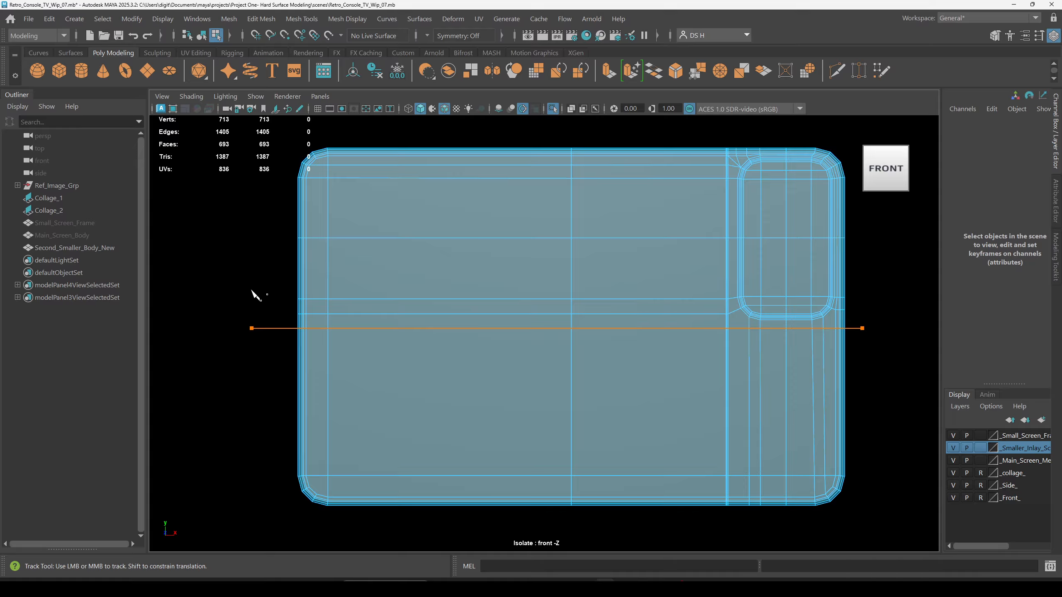
{"action": "left_click_drag", "start_coordinate": [252, 292], "coordinate": [253, 292], "text": "shift"}
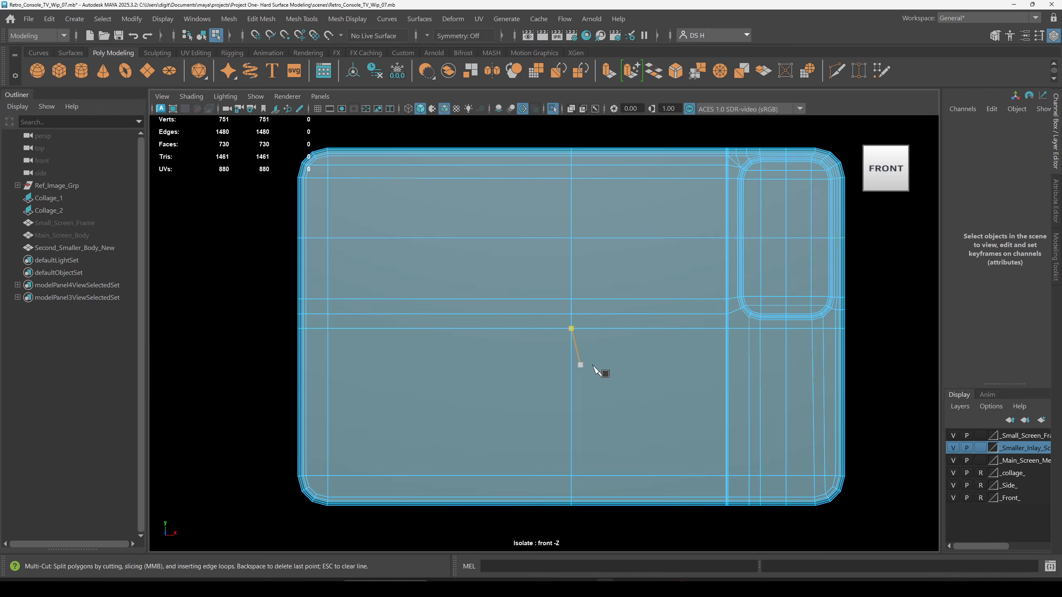
{"action": "key", "text": "w"}
Select the new horizontal edge loop below the opening and compare the body smoothed and unsmoothed around it.
{"action": "middle_click_drag", "start_coordinate": [835, 361], "coordinate": [635, 333], "text": "alt"}
{"action": "scroll", "coordinate": [635, 332], "scroll_direction": "up", "scroll_amount": 5}
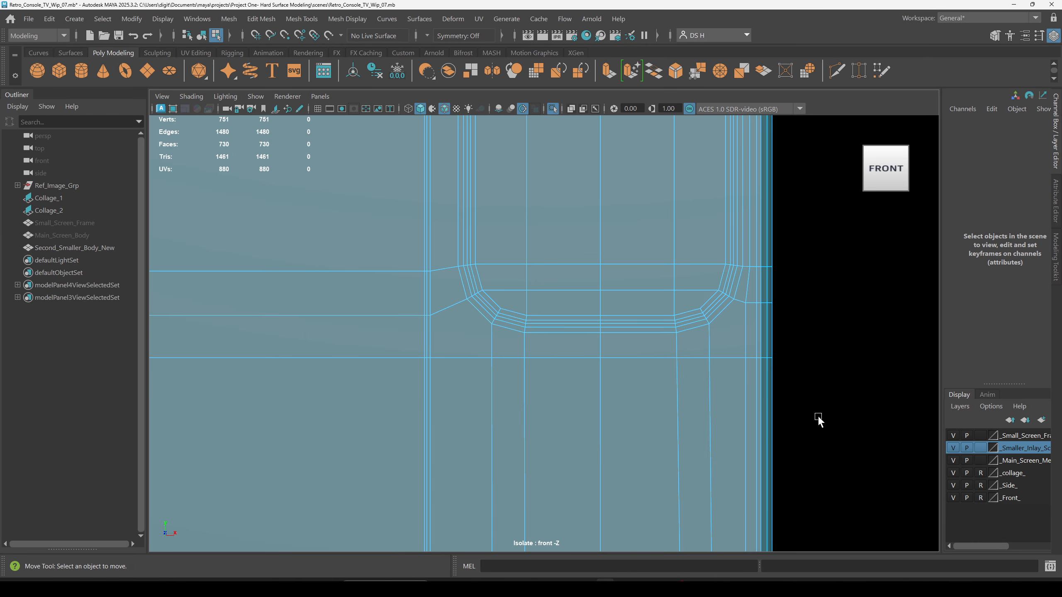
{"action": "double_click", "coordinate": [735, 359]}
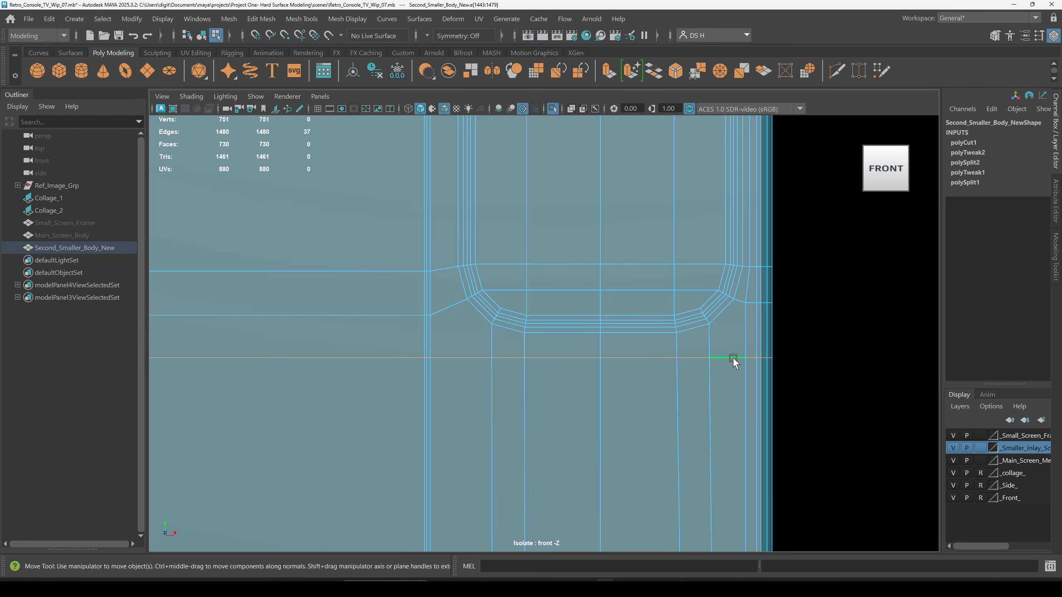
{"action": "key", "text": "space"}
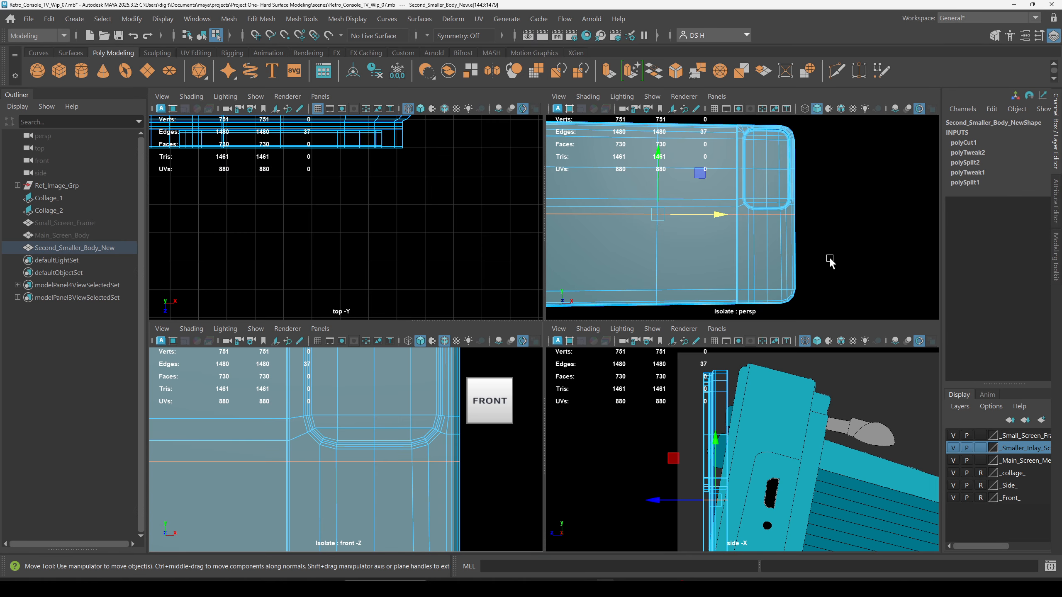
{"action": "key", "text": "space"}
{"action": "left_click_drag", "start_coordinate": [526, 327], "coordinate": [746, 330], "text": "alt"}
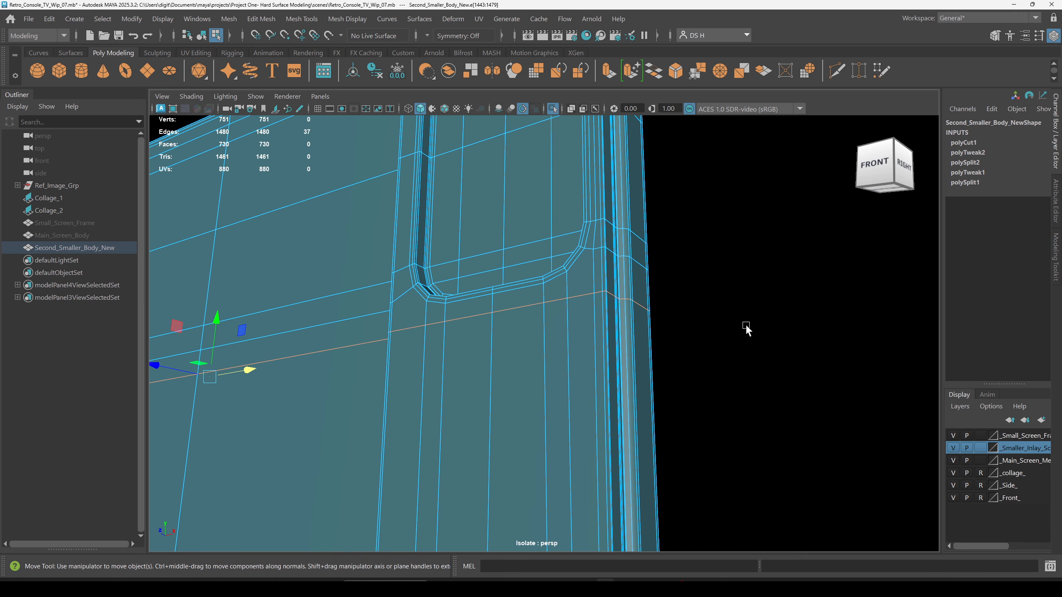
{"action": "key", "text": "3"}
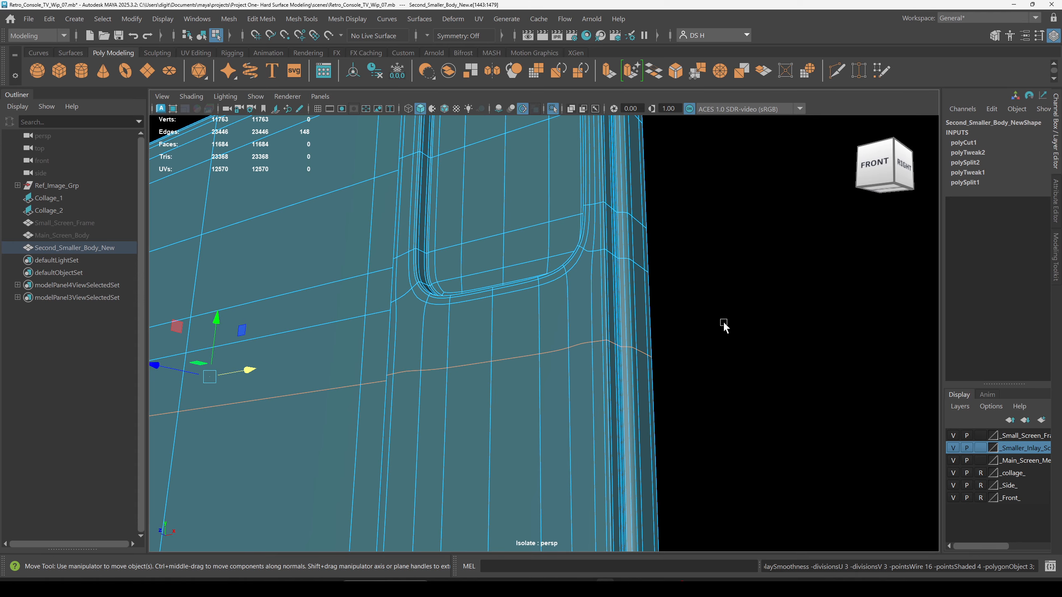
{"action": "left_click_drag", "start_coordinate": [723, 327], "coordinate": [746, 346], "text": "alt"}
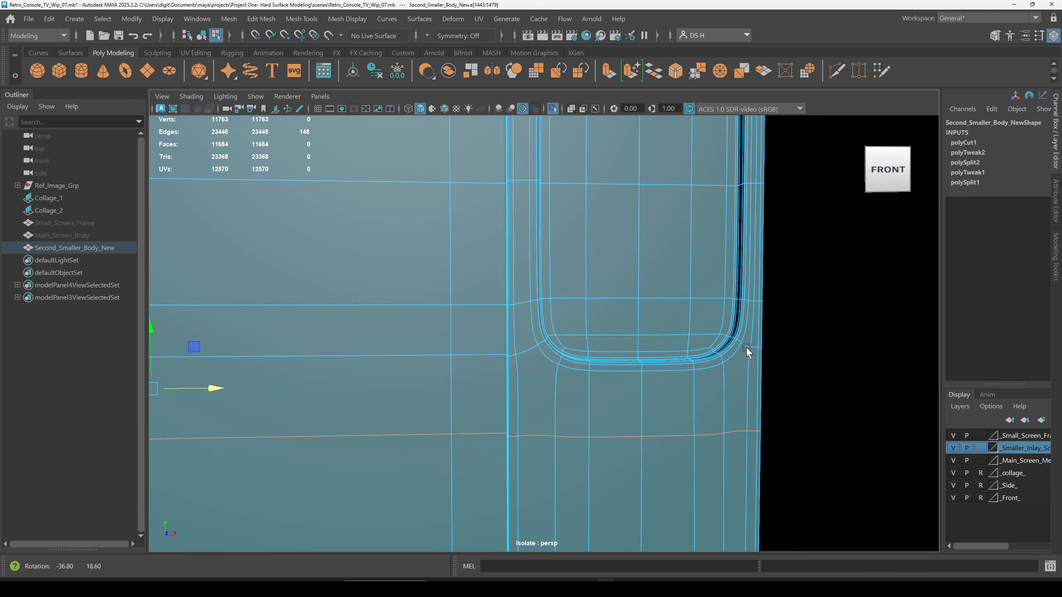
{"action": "left_click_drag", "start_coordinate": [853, 380], "coordinate": [727, 242], "text": "alt"}
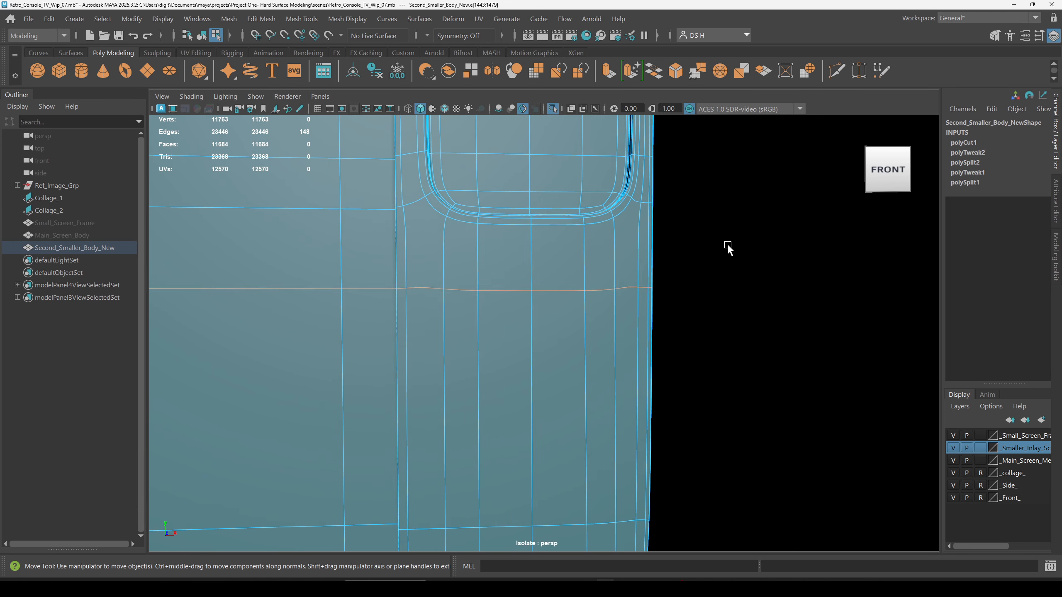
{"action": "key", "text": "1"}
{"action": "key", "text": "3"}
{"action": "left_click", "coordinate": [711, 265]}
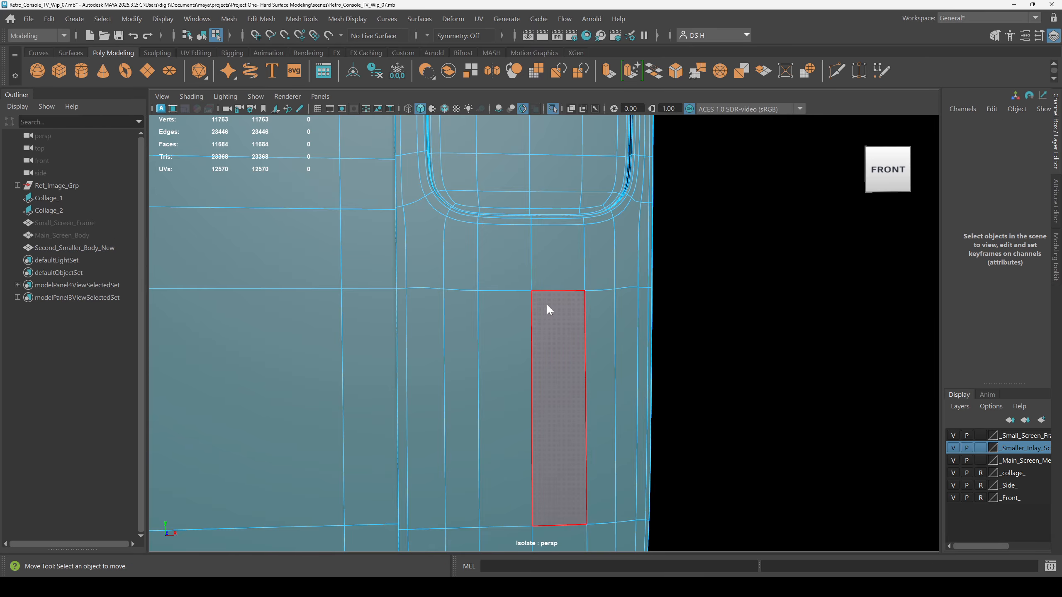
{"action": "right_click_drag", "start_coordinate": [730, 245], "coordinate": [540, 298], "text": "alt"}
{"action": "left_click", "coordinate": [551, 301]}
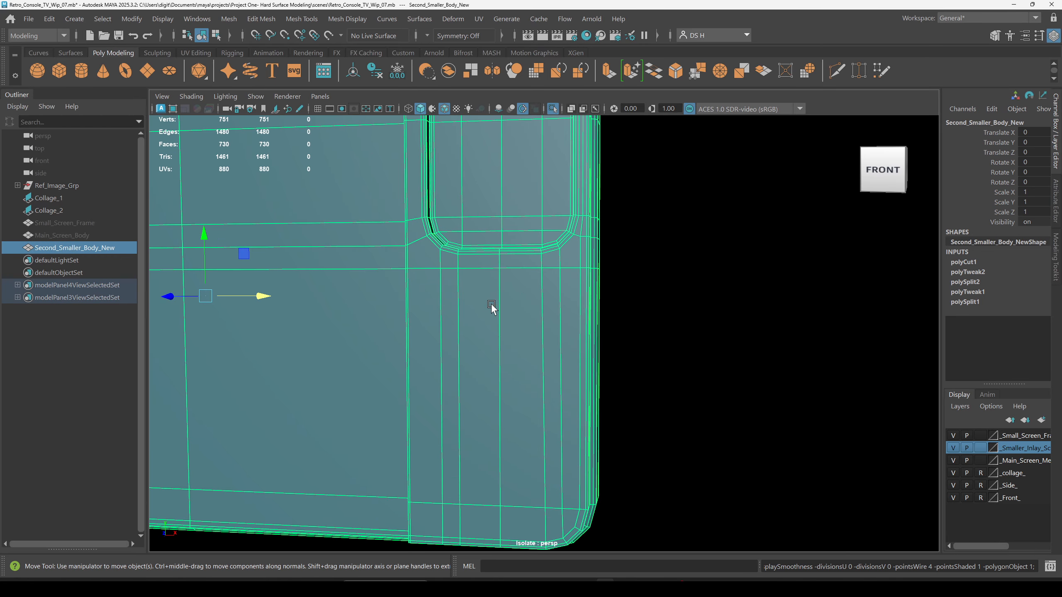
{"action": "scroll", "coordinate": [445, 281], "scroll_direction": "up", "scroll_amount": 2}
{"action": "scroll", "coordinate": [483, 225], "scroll_direction": "down", "scroll_amount": 3}
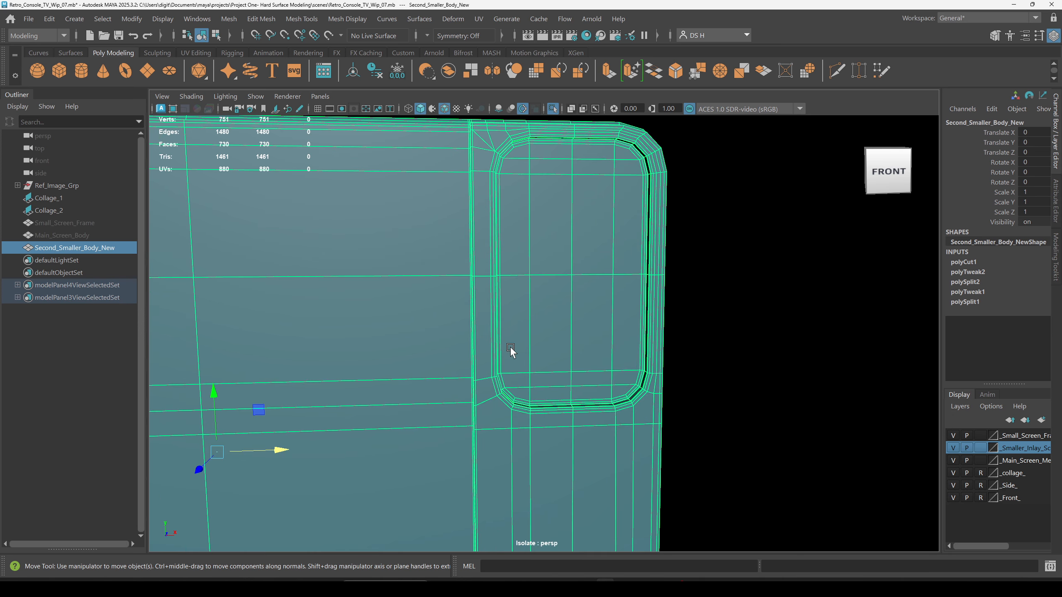
Select the narrow front face loop around the opening's rim together with the adjoining inner face loop.
{"action": "left_click_drag", "start_coordinate": [500, 213], "coordinate": [560, 214], "text": "alt"}
{"action": "middle_click_drag", "start_coordinate": [543, 204], "coordinate": [474, 387], "text": "alt"}
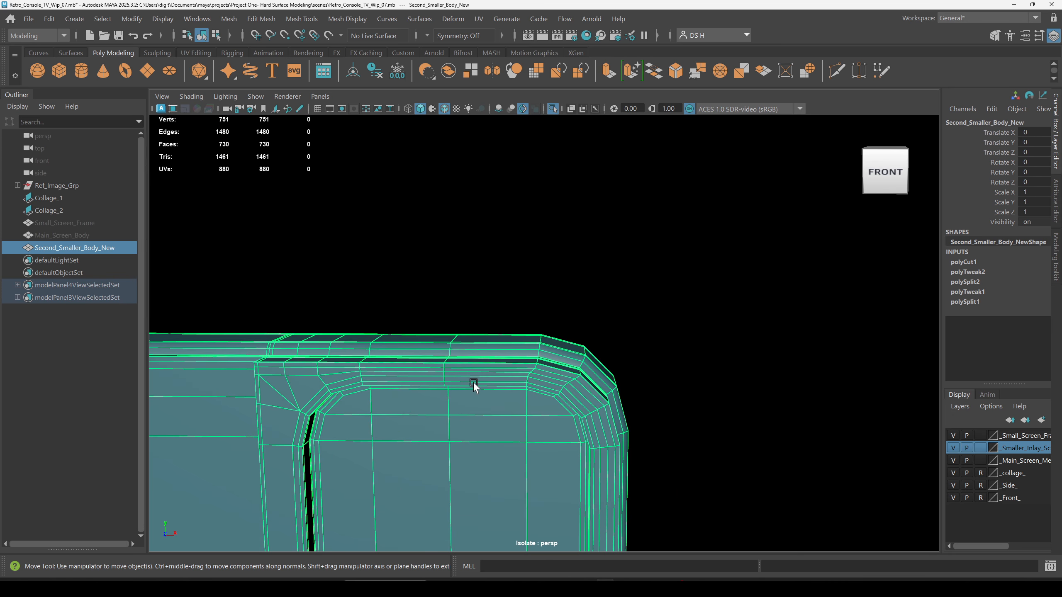
{"action": "left_click_drag", "start_coordinate": [474, 387], "coordinate": [376, 260], "text": "alt"}
{"action": "right_click_drag", "start_coordinate": [376, 260], "coordinate": [417, 299], "text": "alt"}
{"action": "key", "text": "F11"}
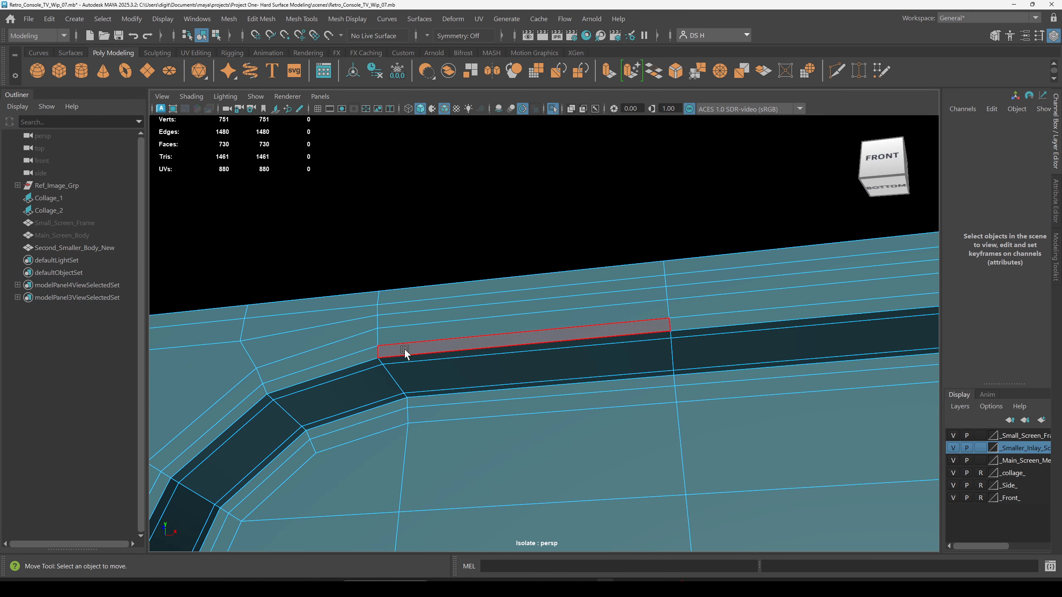
{"action": "left_click", "coordinate": [404, 349]}
{"action": "left_click", "coordinate": [350, 358], "text": "shift"}
{"action": "double_click", "coordinate": [259, 386], "text": "shift"}
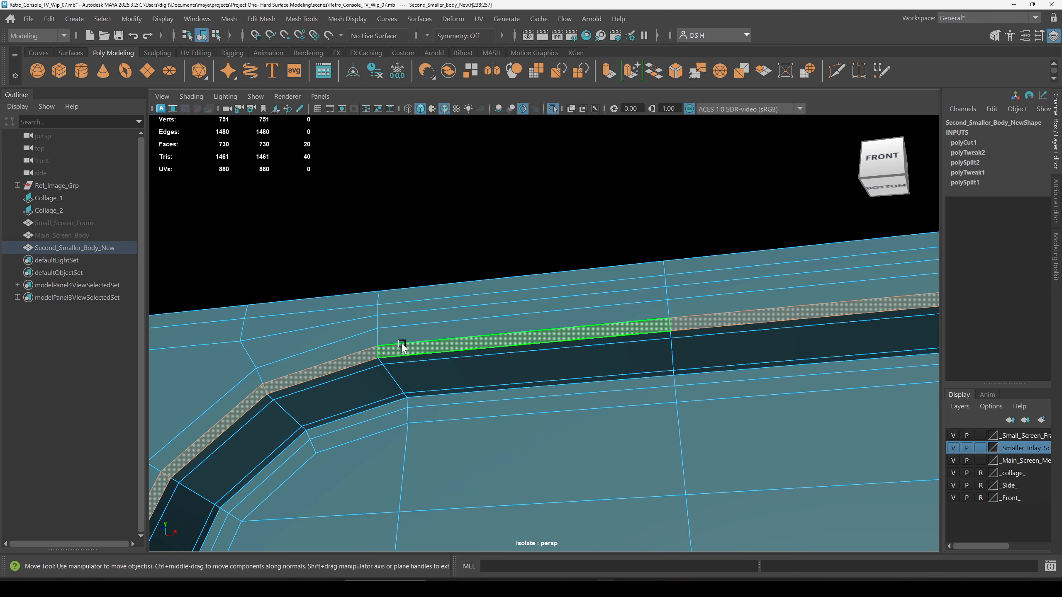
{"action": "left_click_drag", "start_coordinate": [327, 388], "coordinate": [325, 360], "text": "alt"}
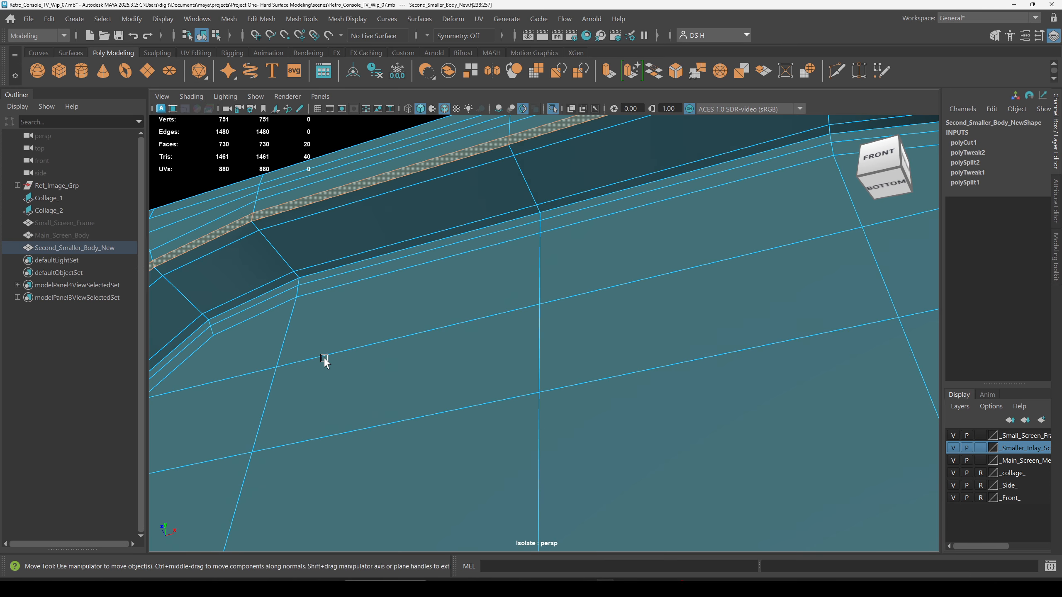
{"action": "right_click_drag", "start_coordinate": [325, 360], "coordinate": [478, 285], "text": "alt"}
{"action": "double_click", "coordinate": [483, 266], "text": "shift"}
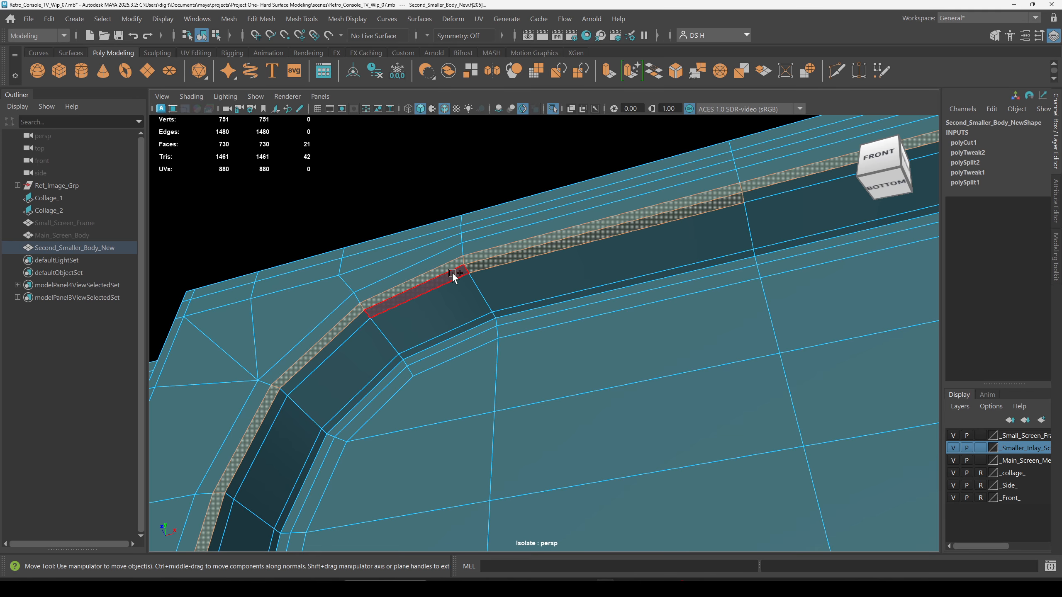
Compare the selected rim face loops smoothed and unsmoothed around the opening's upper corners.
{"action": "key", "text": "3"}
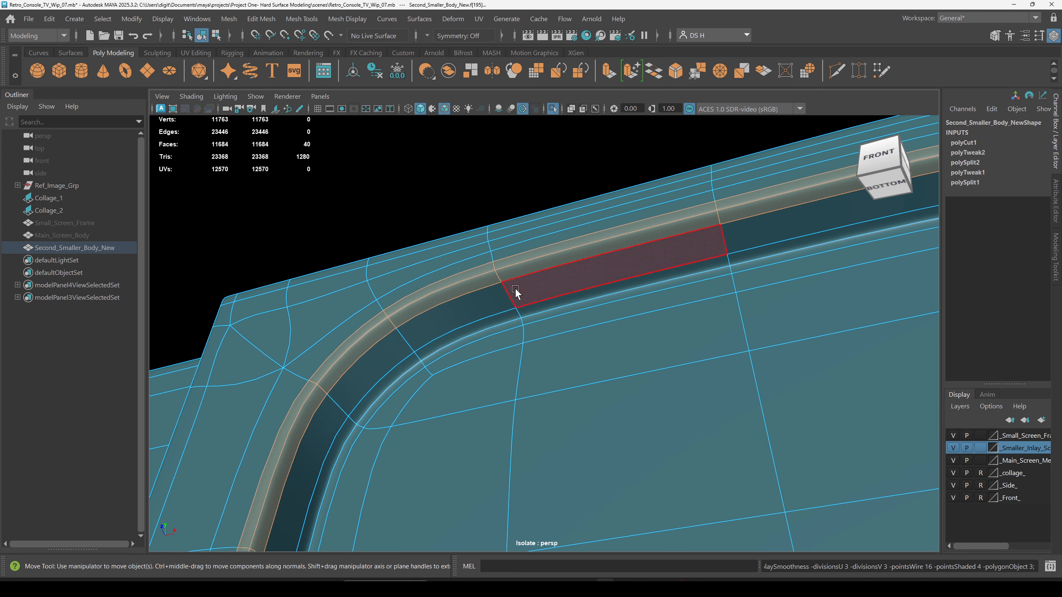
{"action": "right_click_drag", "start_coordinate": [637, 275], "coordinate": [537, 306], "text": "alt"}
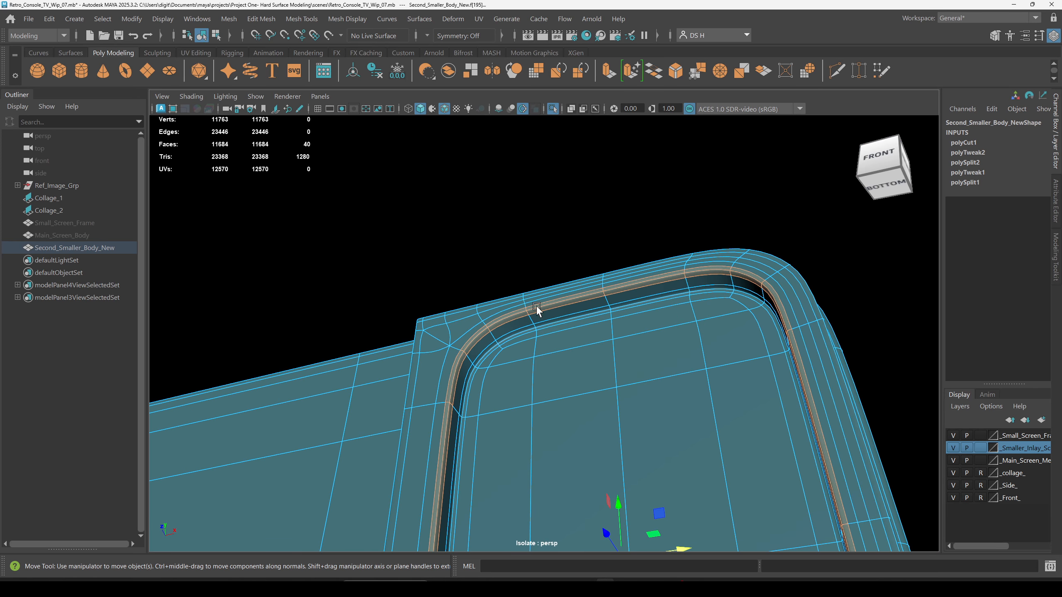
{"action": "left_click_drag", "start_coordinate": [537, 306], "coordinate": [545, 274], "text": "alt"}
{"action": "right_click_drag", "start_coordinate": [545, 273], "coordinate": [652, 327], "text": "alt"}
{"action": "left_click_drag", "start_coordinate": [653, 326], "coordinate": [593, 257], "text": "alt"}
{"action": "right_click_drag", "start_coordinate": [685, 272], "coordinate": [564, 243], "text": "alt"}
{"action": "left_click_drag", "start_coordinate": [564, 242], "coordinate": [498, 306], "text": "alt"}
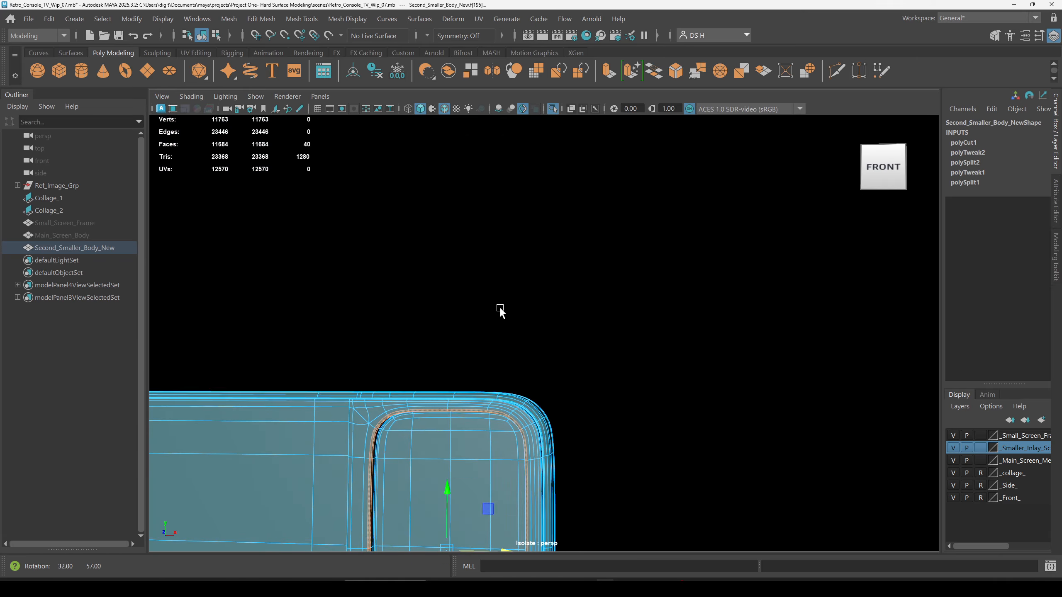
{"action": "right_click_drag", "start_coordinate": [498, 305], "coordinate": [515, 368], "text": "alt"}
{"action": "middle_click_drag", "start_coordinate": [515, 368], "coordinate": [608, 241], "text": "alt"}
{"action": "right_click_drag", "start_coordinate": [609, 241], "coordinate": [757, 353], "text": "alt"}
{"action": "key", "text": "1"}
{"action": "right_click_drag", "start_coordinate": [599, 332], "coordinate": [558, 335], "text": "alt"}
{"action": "left_click_drag", "start_coordinate": [559, 335], "coordinate": [547, 253], "text": "alt"}
{"action": "middle_click_drag", "start_coordinate": [548, 253], "coordinate": [509, 271], "text": "alt"}
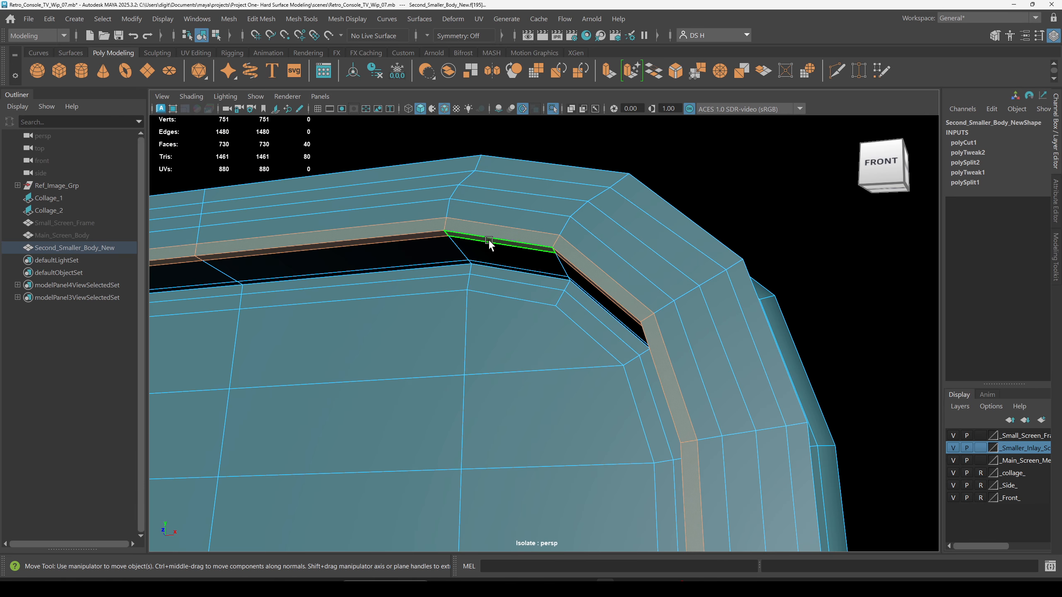
{"action": "key", "text": "3"}
{"action": "key", "text": "1"}
Highlight the edge loop just beyond the opening's narrow rim faces and compare the corner smoothed and unsmoothed.
{"action": "key", "text": "F10"}
{"action": "double_click", "coordinate": [493, 206]}
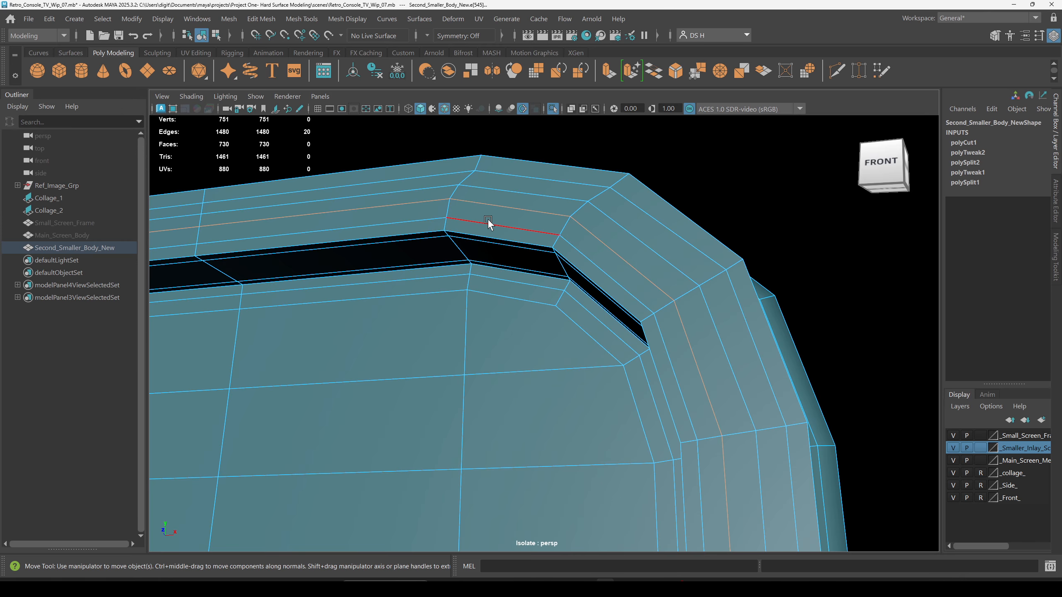
{"action": "right_click_drag", "start_coordinate": [488, 222], "coordinate": [490, 247]}
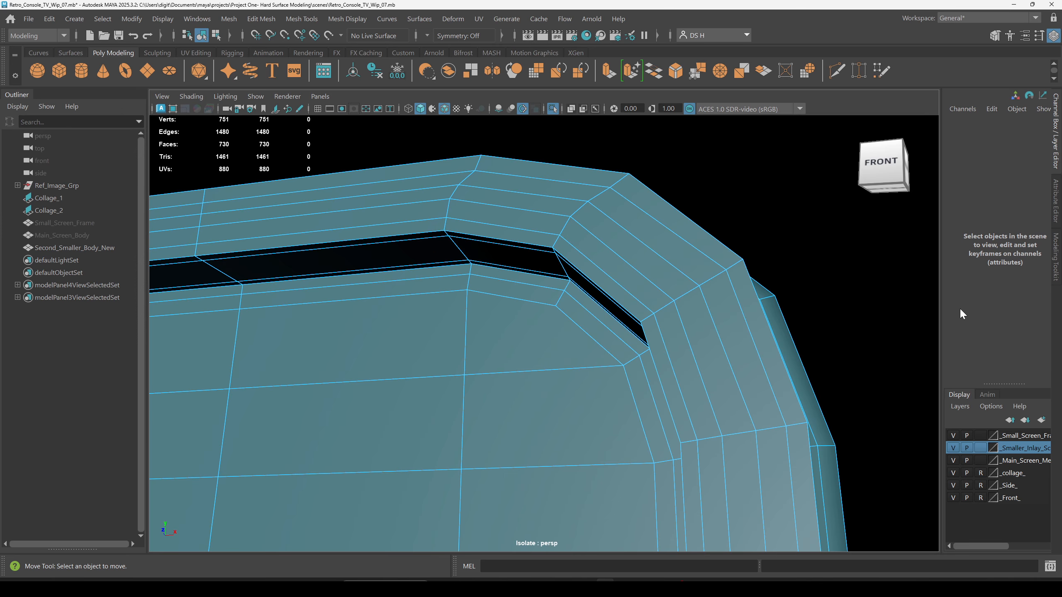
{"action": "key", "text": "3"}
{"action": "key", "text": "1"}
{"action": "key", "text": "F10"}
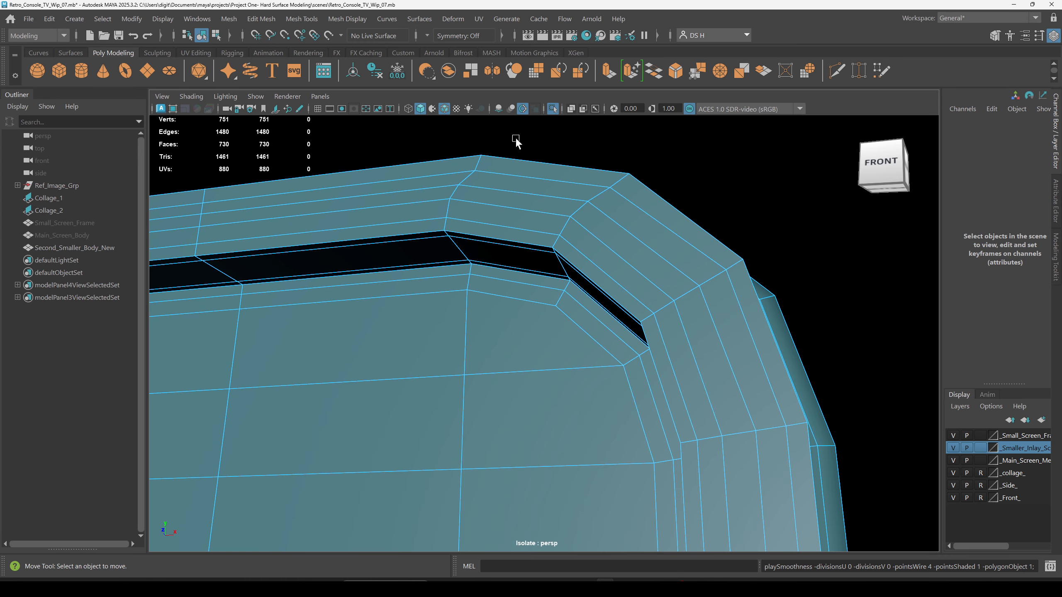
{"action": "double_click", "coordinate": [485, 208]}
{"action": "right_click_drag", "start_coordinate": [780, 246], "coordinate": [759, 296], "text": "alt"}
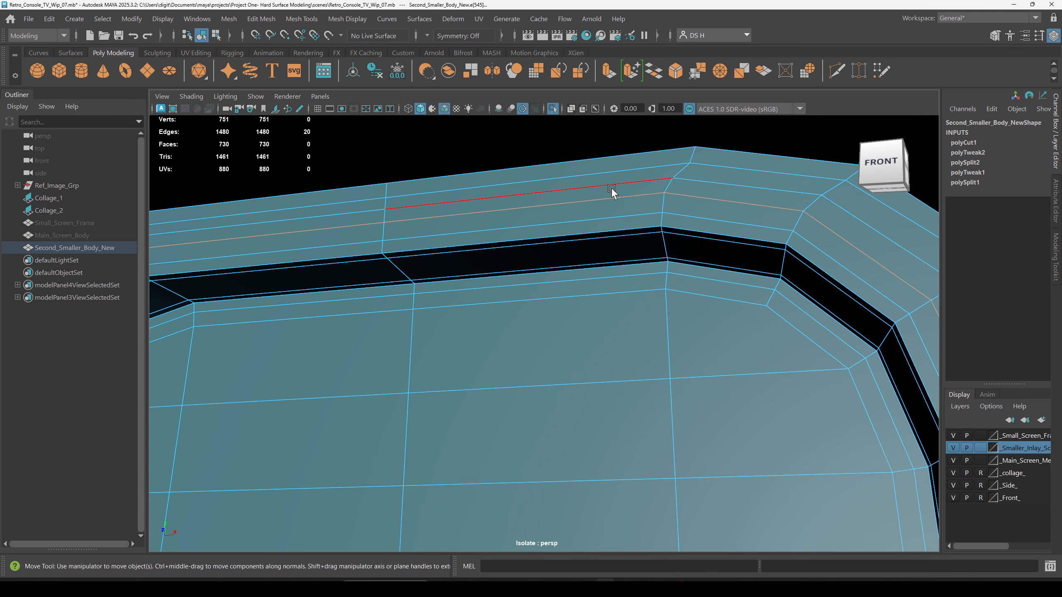
Select the narrow front face loop around the opening's rim and compare it smoothed and unsmoothed.
{"action": "right_click_drag", "start_coordinate": [612, 191], "coordinate": [606, 219]}
{"action": "left_click", "coordinate": [718, 229]}
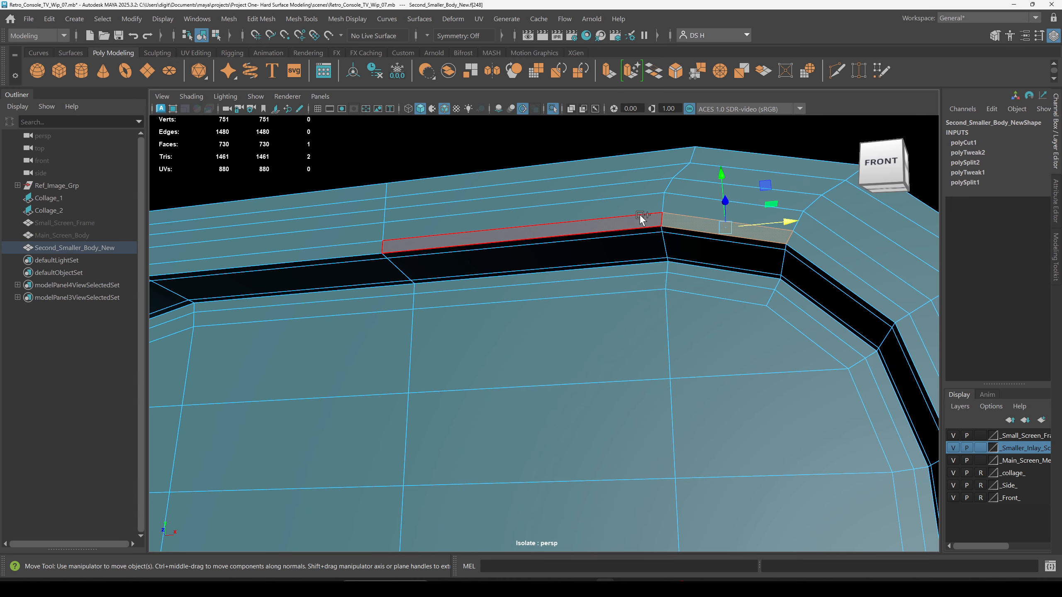
{"action": "left_click", "coordinate": [642, 218], "text": "shift"}
{"action": "double_click", "coordinate": [349, 247], "text": "shift"}
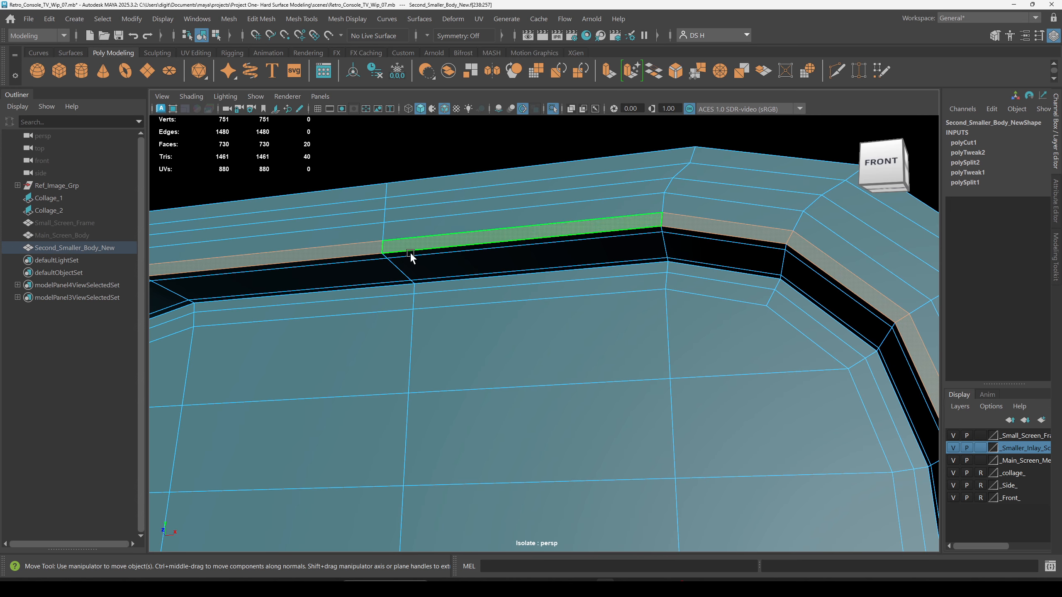
{"action": "key", "text": "3"}
{"action": "key", "text": "1"}
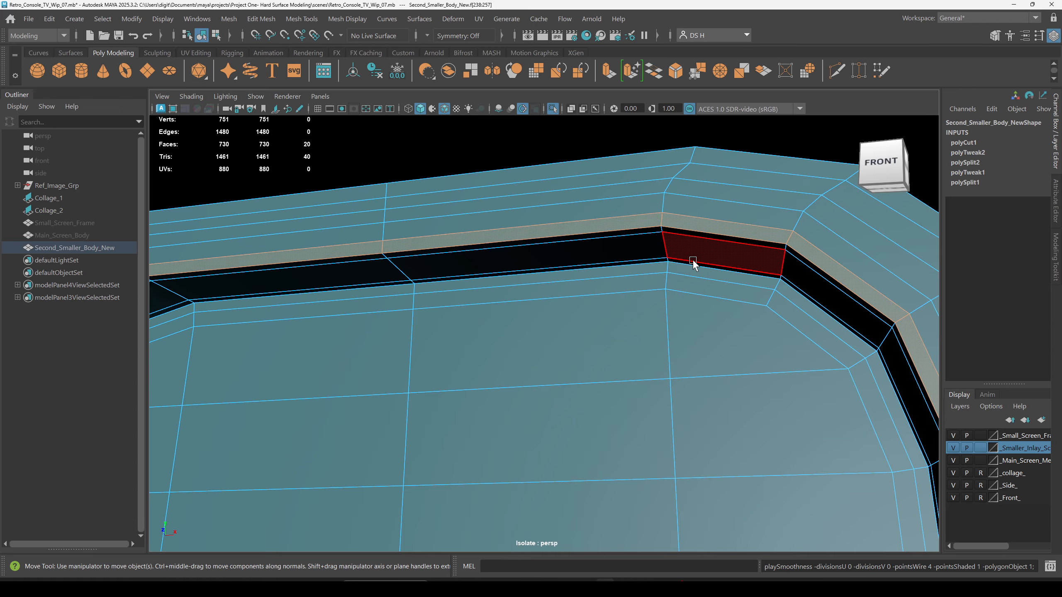
Add the edge loop just outside the rim's selected face loop to the selection.
{"action": "right_click_drag", "start_coordinate": [693, 208], "coordinate": [694, 167]}
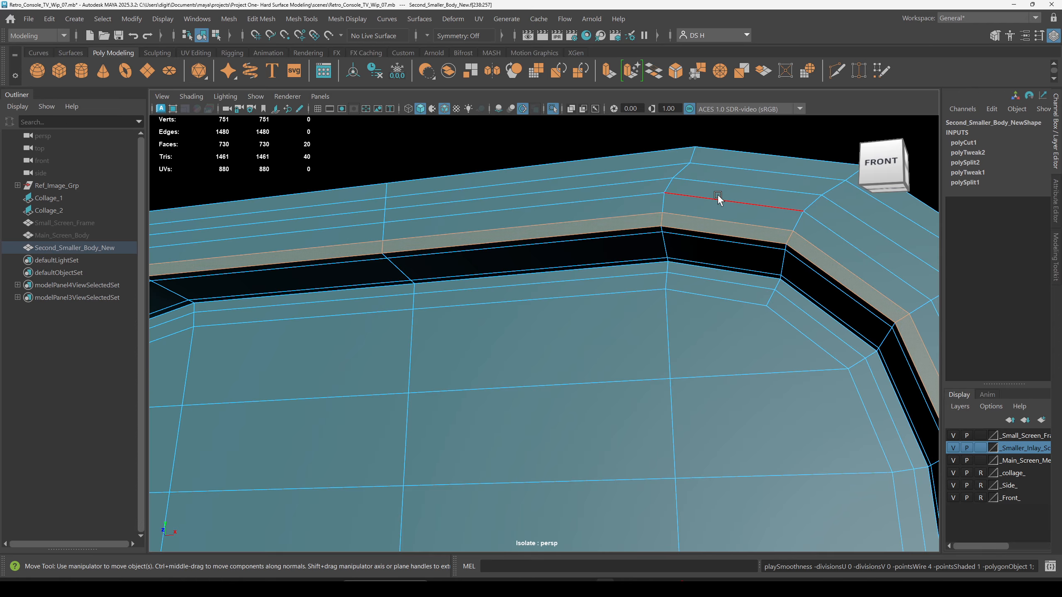
{"action": "scroll", "coordinate": [793, 297], "scroll_direction": "down", "scroll_amount": 3}
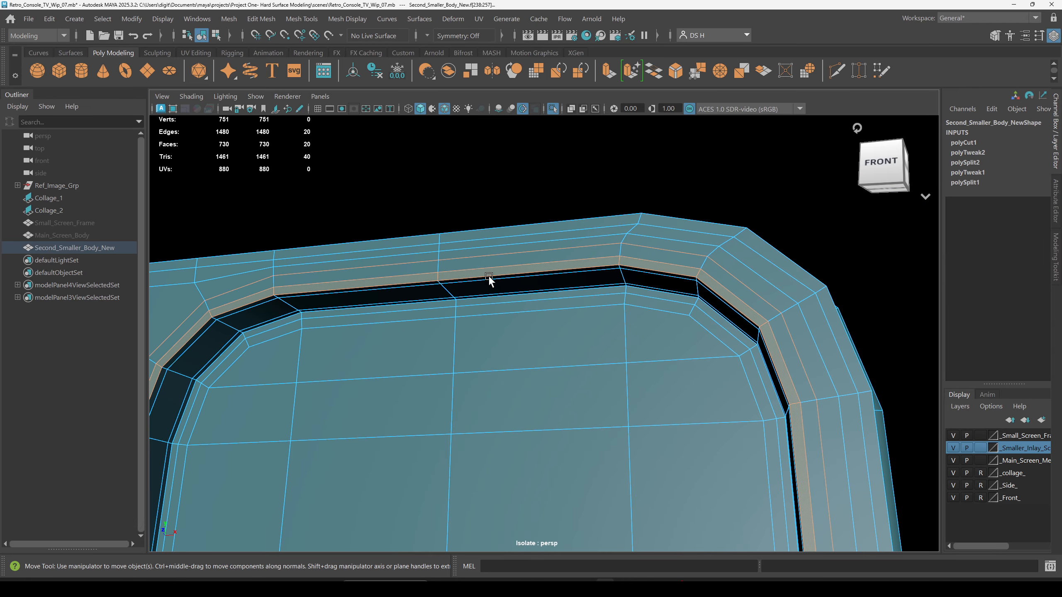
{"action": "scroll", "coordinate": [701, 322], "scroll_direction": "down", "scroll_amount": 2}
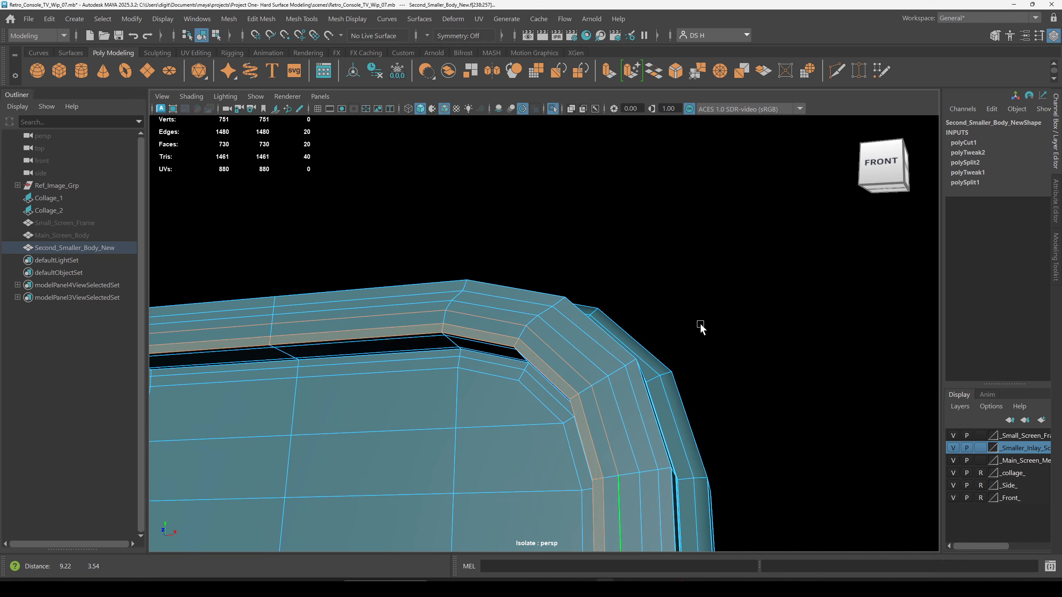
Inspect the opening's upper corner from below, comparing the selected rim faces and neighbouring edge loop smoothed and unsmoothed.
{"action": "left_click_drag", "start_coordinate": [702, 323], "coordinate": [458, 239], "text": "alt"}
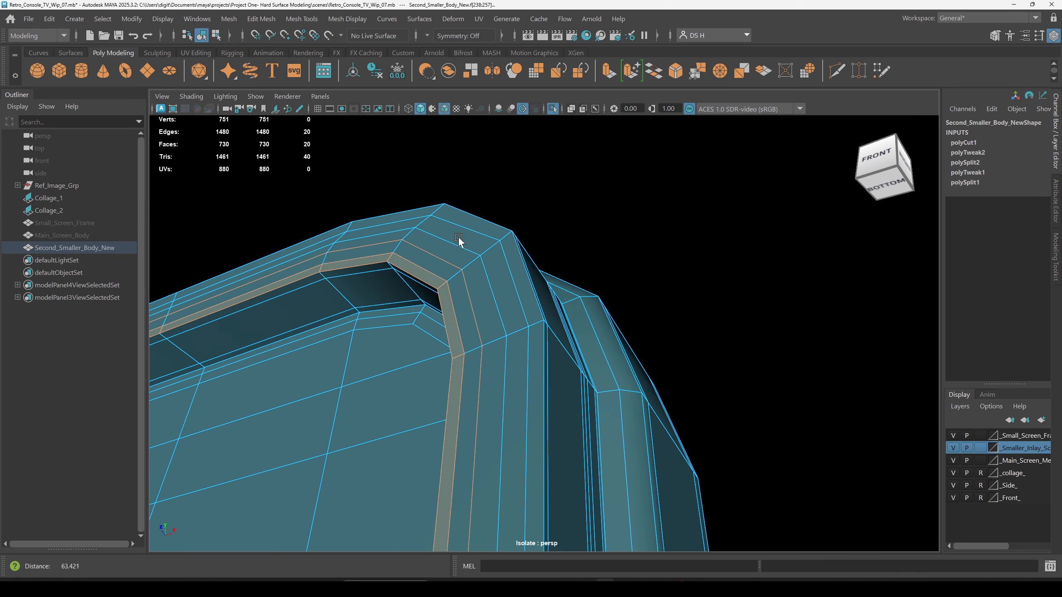
{"action": "scroll", "coordinate": [422, 241], "scroll_direction": "up", "scroll_amount": 2}
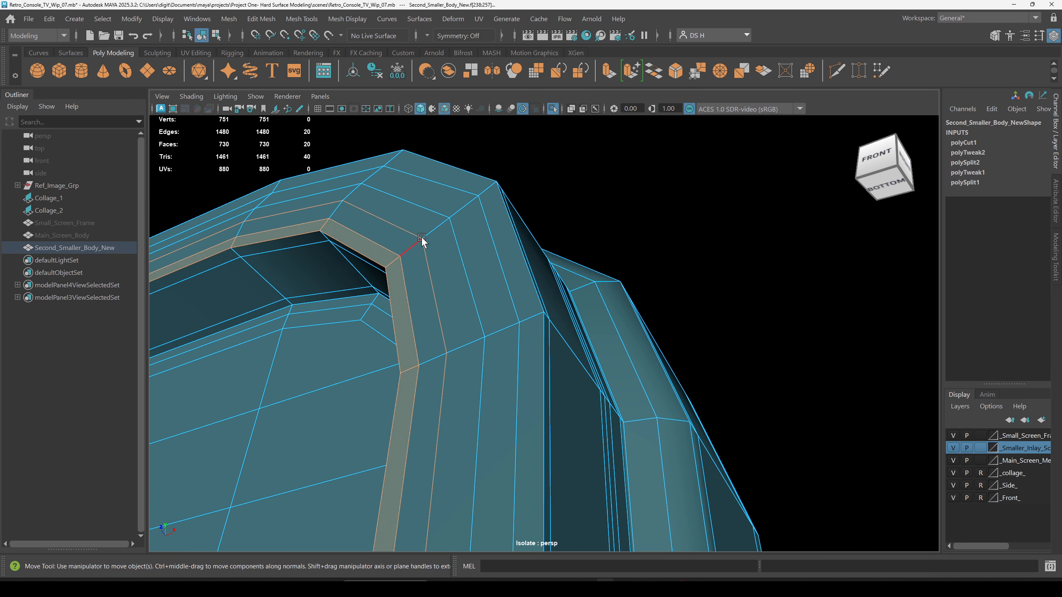
{"action": "key", "text": "3"}
{"action": "key", "text": "1"}
{"action": "key", "text": "3"}
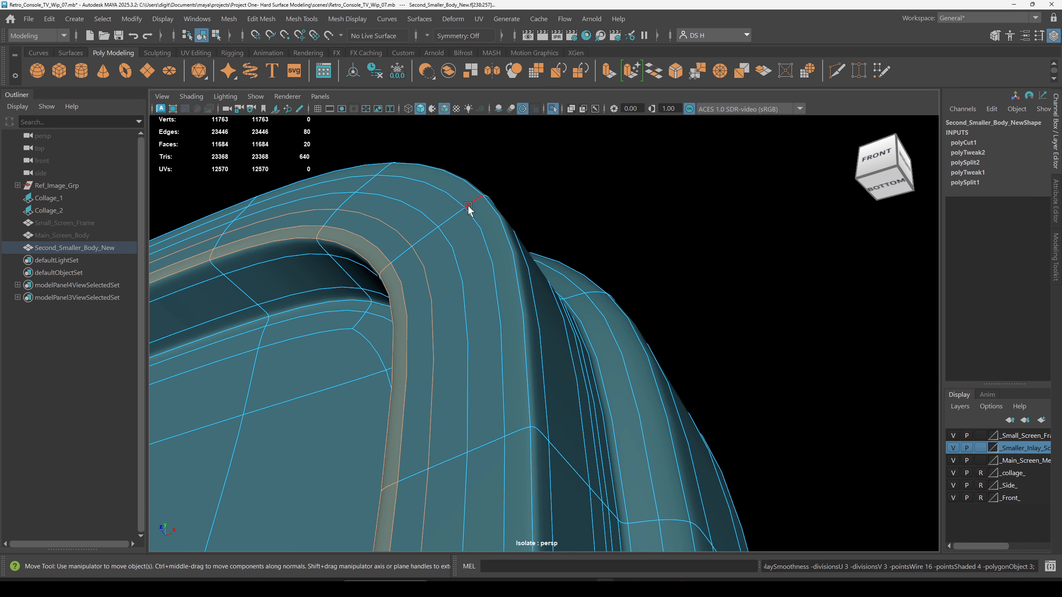
{"action": "key", "text": "1"}
{"action": "key", "text": "3"}
{"action": "key", "text": "1"}
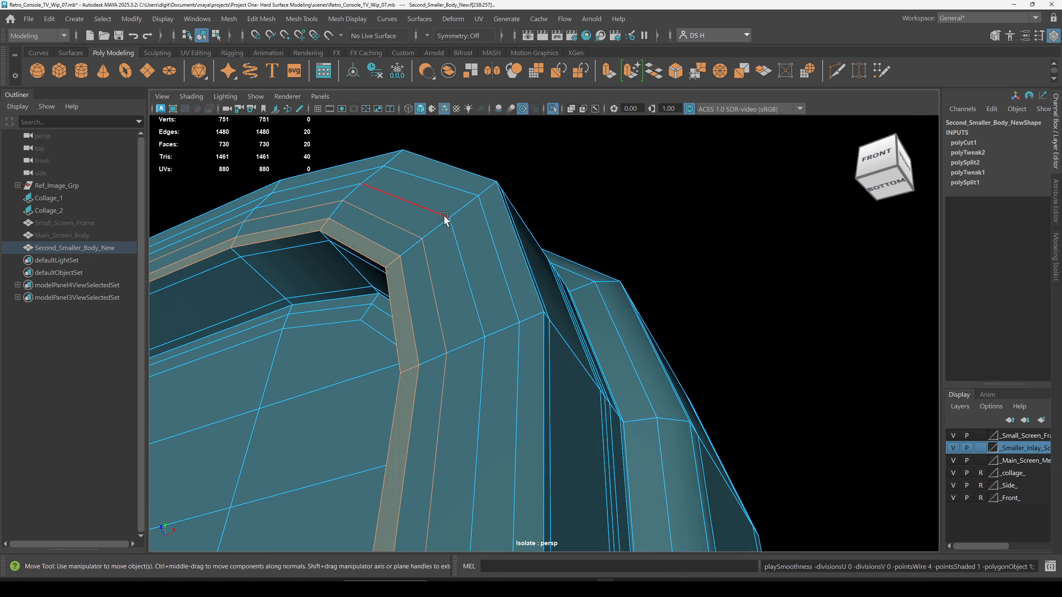
{"action": "key", "text": "3"}
{"action": "key", "text": "1"}
{"action": "key", "text": "3"}
{"action": "key", "text": "1"}
{"action": "key", "text": "3"}
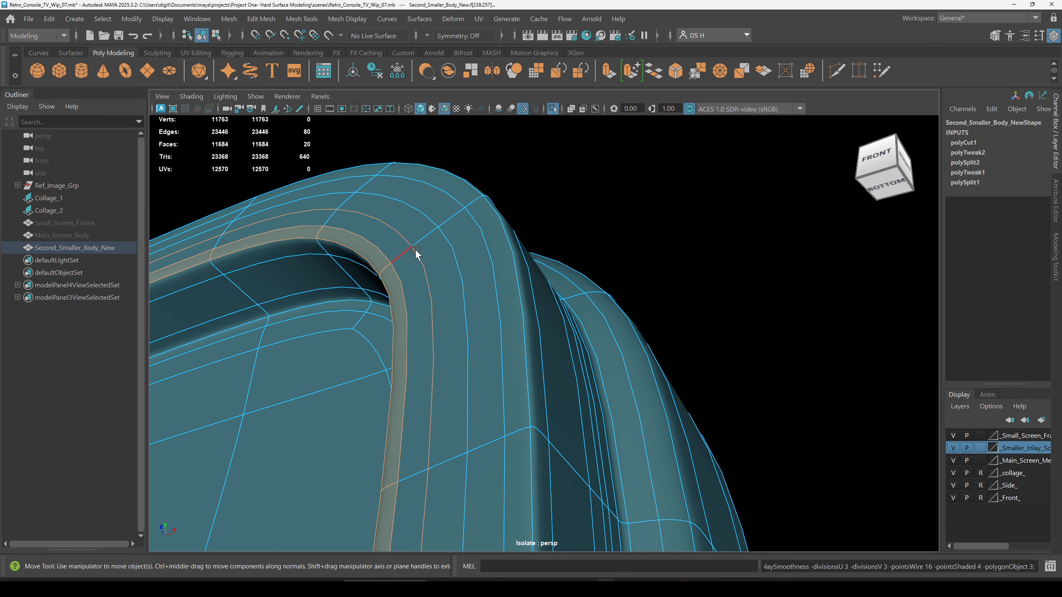
{"action": "key", "text": "1"}
Select only the edge loop just outside the opening's narrow rim faces and inspect the smoothed upper corner.
{"action": "left_click", "coordinate": [700, 250]}
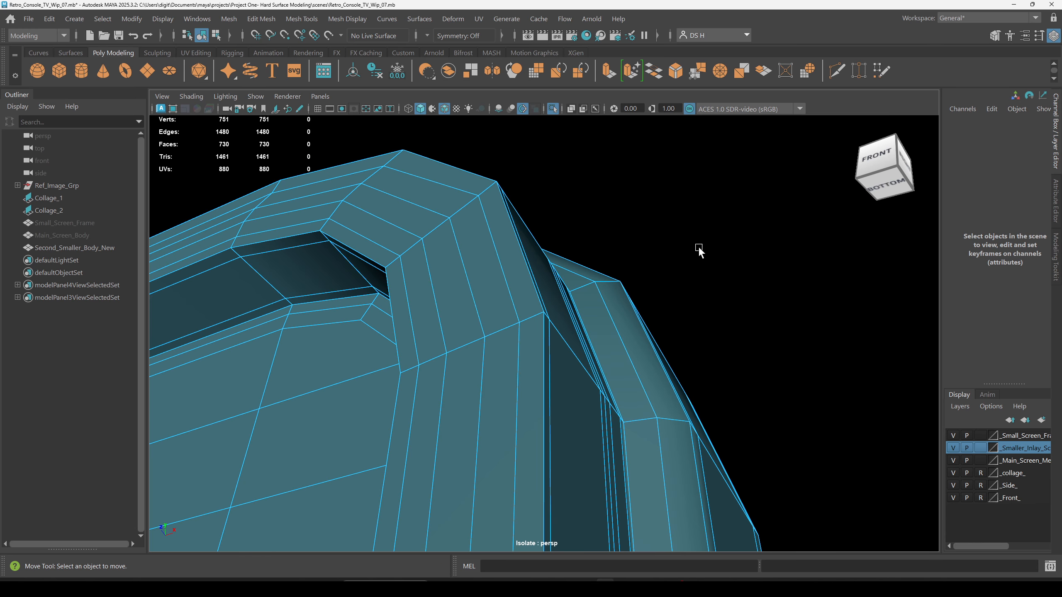
{"action": "double_click", "coordinate": [426, 257]}
{"action": "key", "text": "3"}
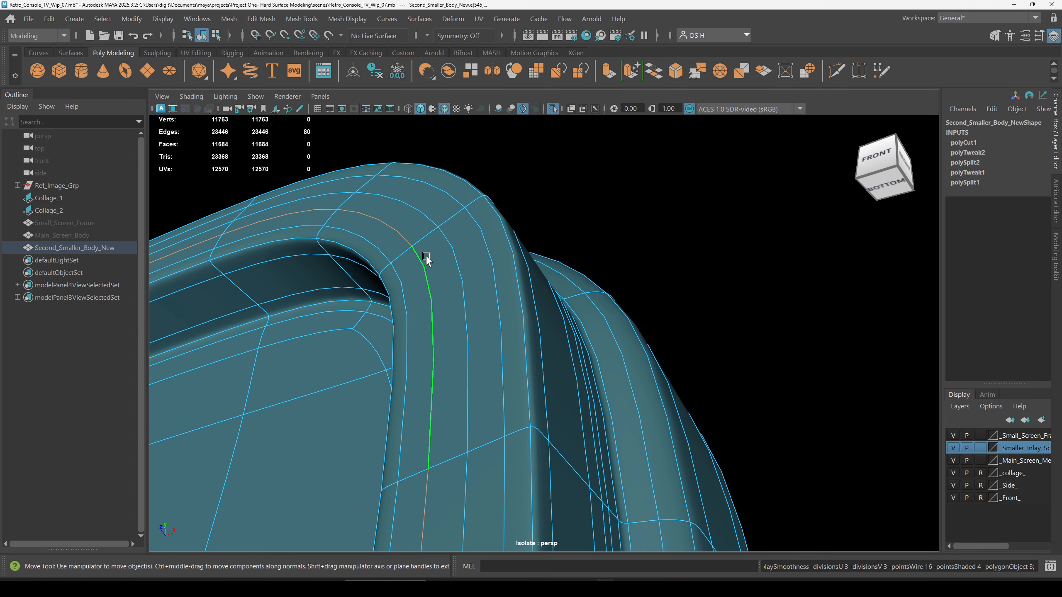
{"action": "scroll", "coordinate": [426, 257], "scroll_direction": "down", "scroll_amount": 3}
{"action": "scroll", "coordinate": [534, 218], "scroll_direction": "up", "scroll_amount": 3}
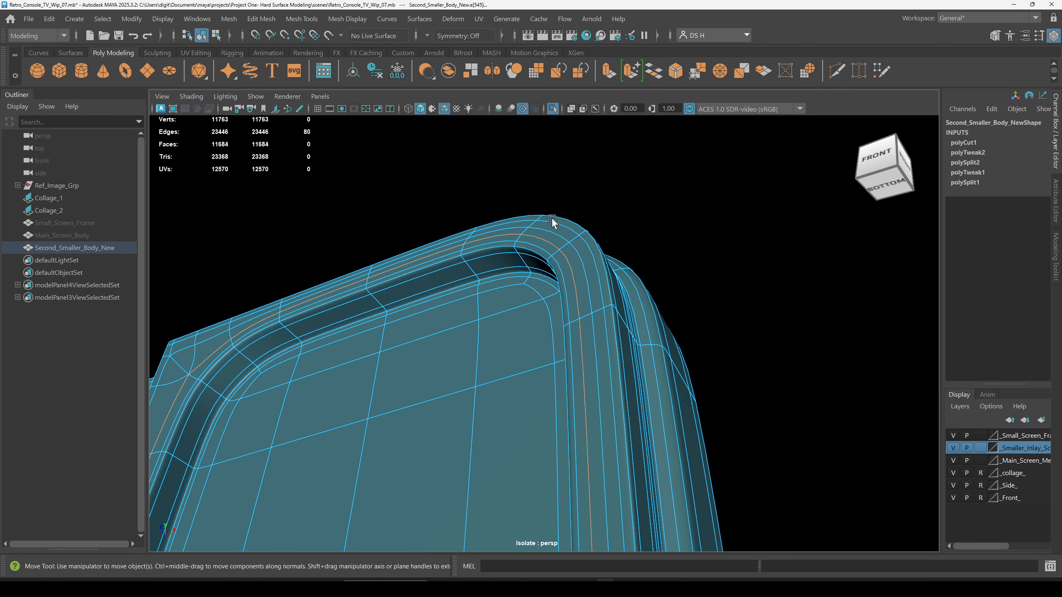
{"action": "scroll", "coordinate": [649, 228], "scroll_direction": "up", "scroll_amount": 2}
{"action": "scroll", "coordinate": [649, 228], "scroll_direction": "up", "scroll_amount": 2}
{"action": "scroll", "coordinate": [624, 258], "scroll_direction": "down", "scroll_amount": 3}
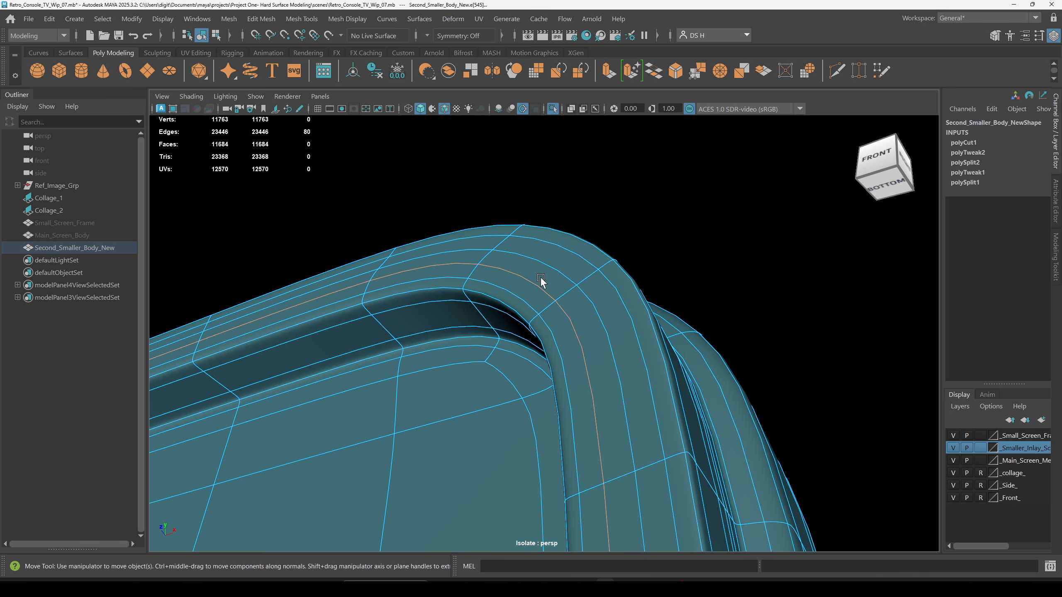
Try deleting the selected edge loop, and compare the smoothed corner with and without it by undoing and redoing.
{"action": "right_click_drag", "start_coordinate": [610, 171], "coordinate": [518, 275], "text": "shift"}
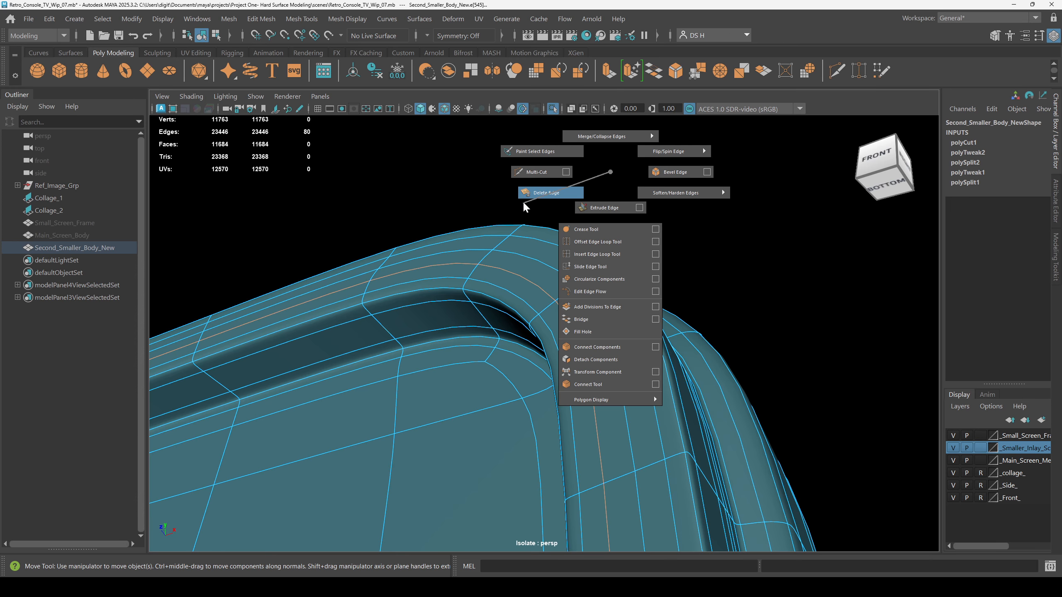
{"action": "right_click_drag", "start_coordinate": [523, 201], "coordinate": [525, 200], "text": "shift"}
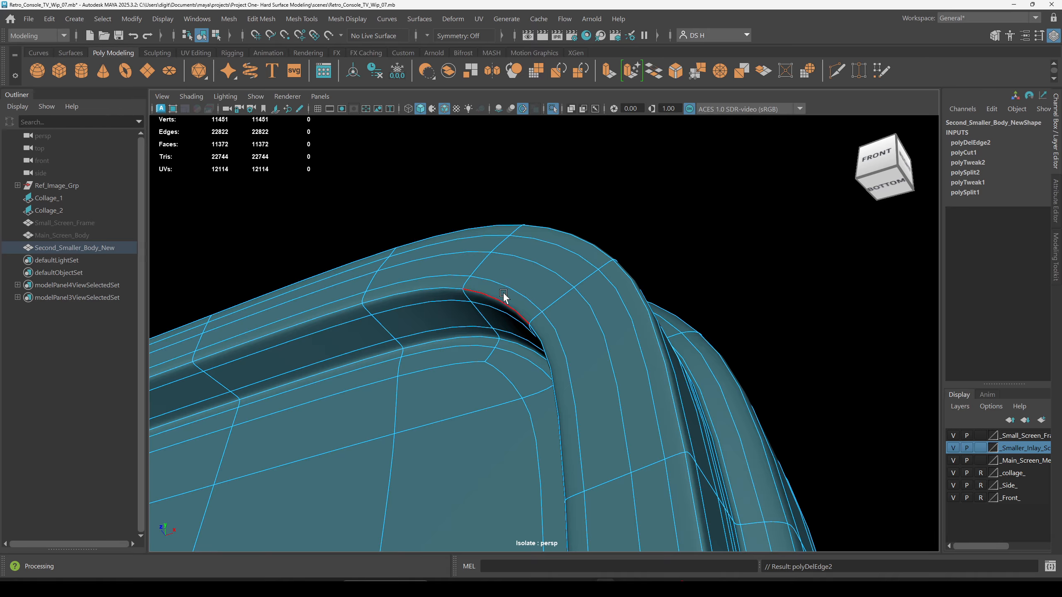
{"action": "key", "text": "ctrl+z"}
{"action": "scroll", "coordinate": [460, 237], "scroll_direction": "up", "scroll_amount": 5}
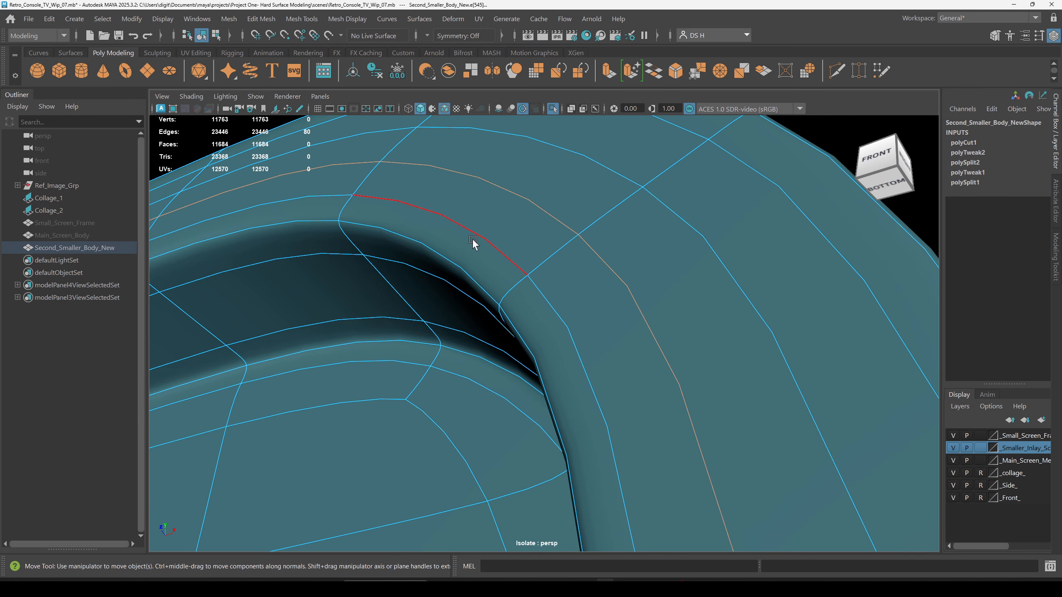
{"action": "key", "text": "shift+z"}
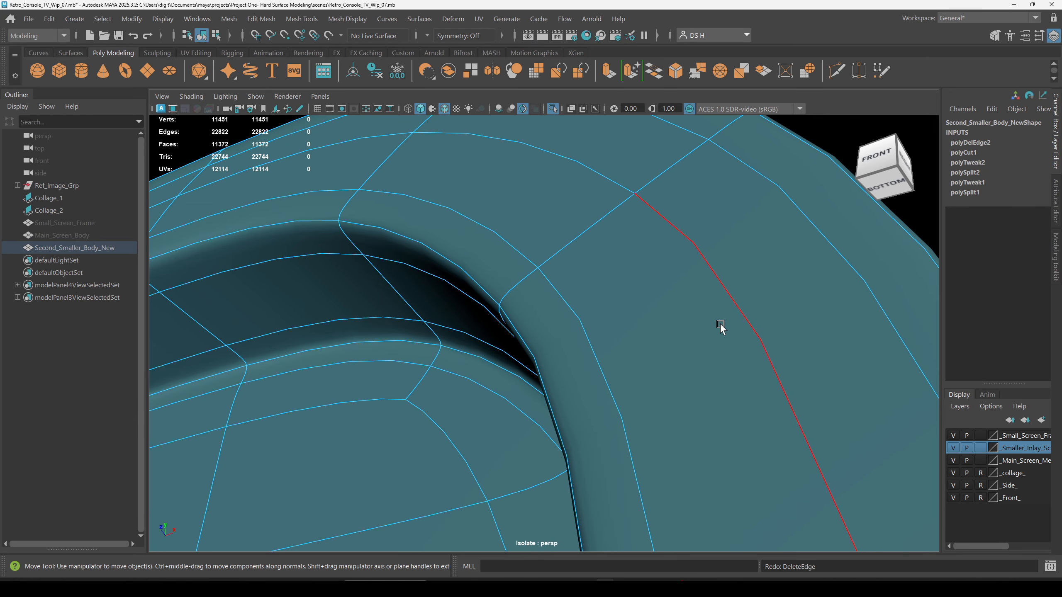
{"action": "key", "text": "ctrl+z"}
{"action": "key", "text": "shift+z"}
{"action": "key", "text": "ctrl+z"}
{"action": "key", "text": "shift+z"}
{"action": "key", "text": "ctrl+z"}
Return to the unsmoothed mesh, add the next outer edge loop to the selection, and trace both loops around and below the opening.
{"action": "key", "text": "1"}
{"action": "scroll", "coordinate": [646, 296], "scroll_direction": "down", "scroll_amount": 5}
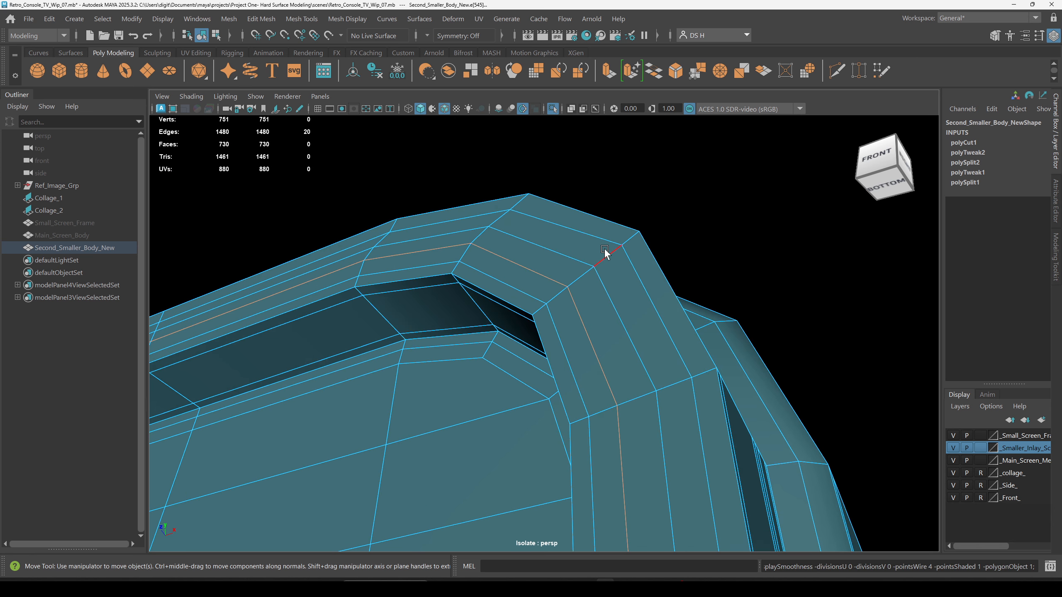
{"action": "left_click", "coordinate": [528, 265]}
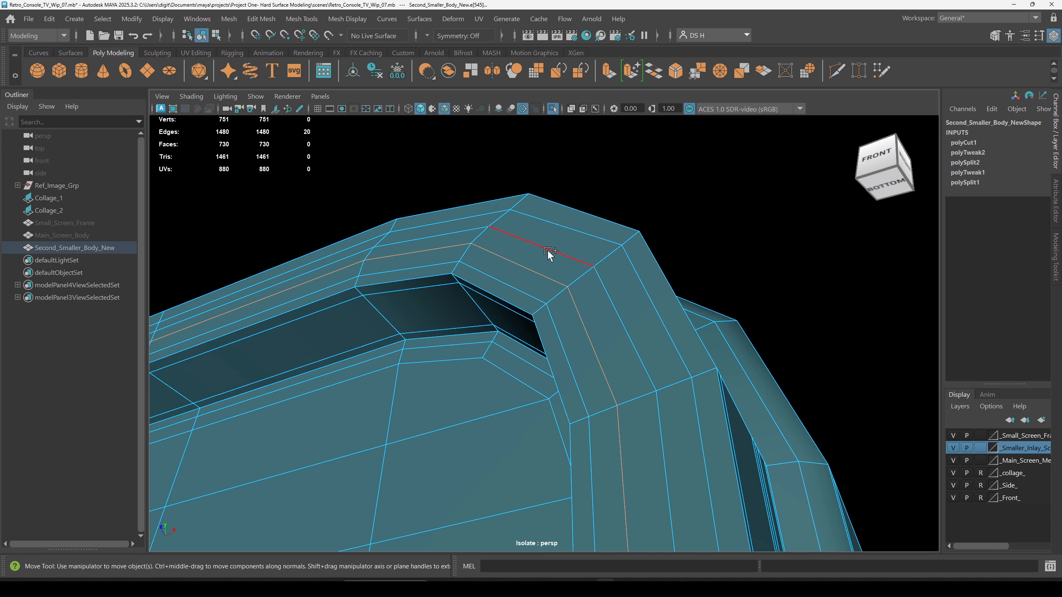
{"action": "scroll", "coordinate": [486, 290], "scroll_direction": "down", "scroll_amount": 3}
{"action": "left_click_drag", "start_coordinate": [485, 290], "coordinate": [531, 258], "text": "alt"}
{"action": "scroll", "coordinate": [336, 337], "scroll_direction": "down", "scroll_amount": 3}
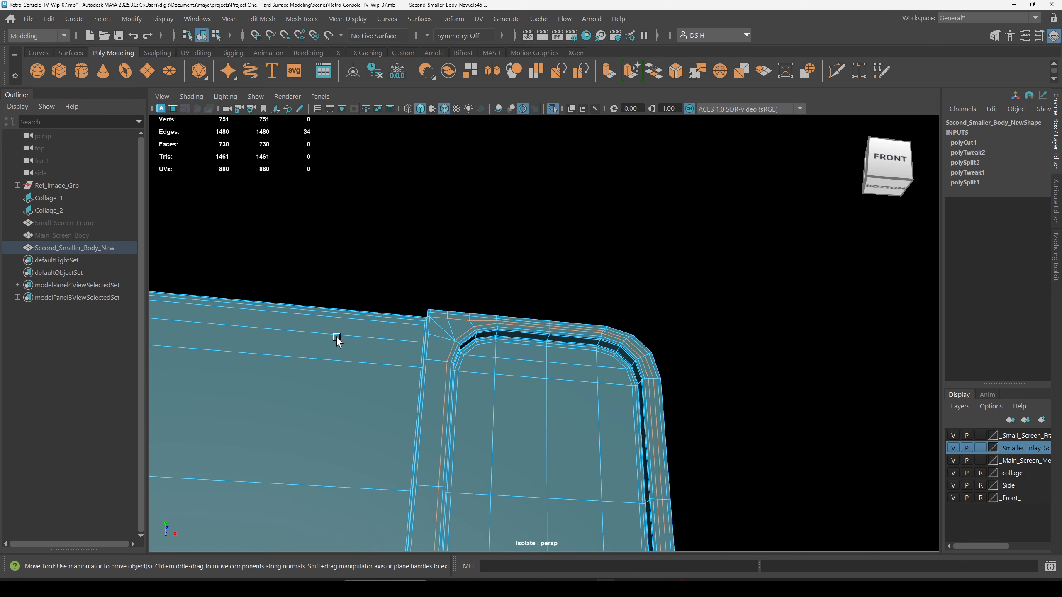
{"action": "key", "text": "f"}
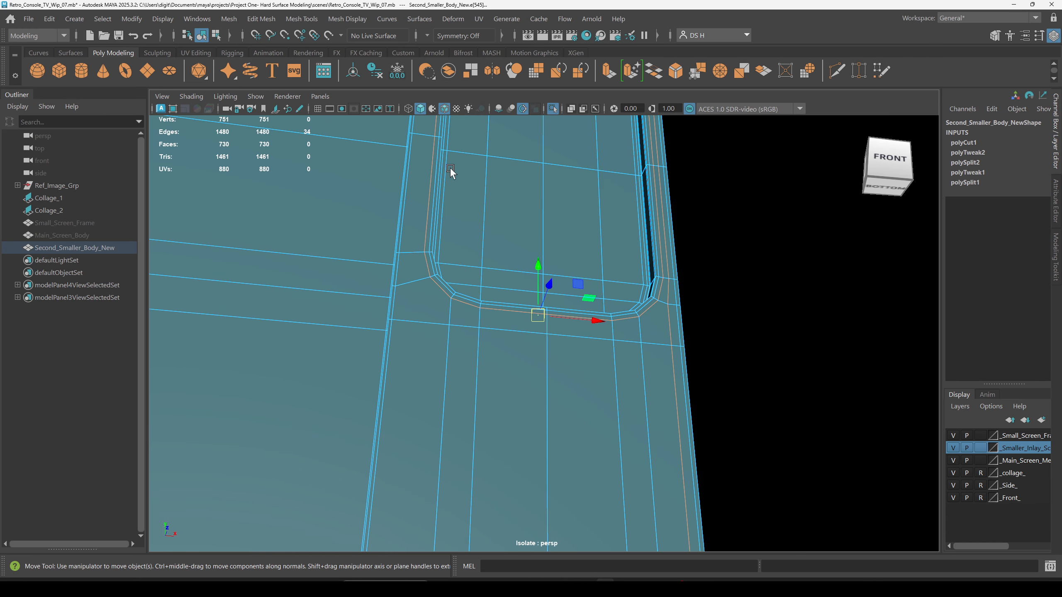
{"action": "middle_click_drag", "start_coordinate": [574, 200], "coordinate": [586, 295], "text": "alt"}
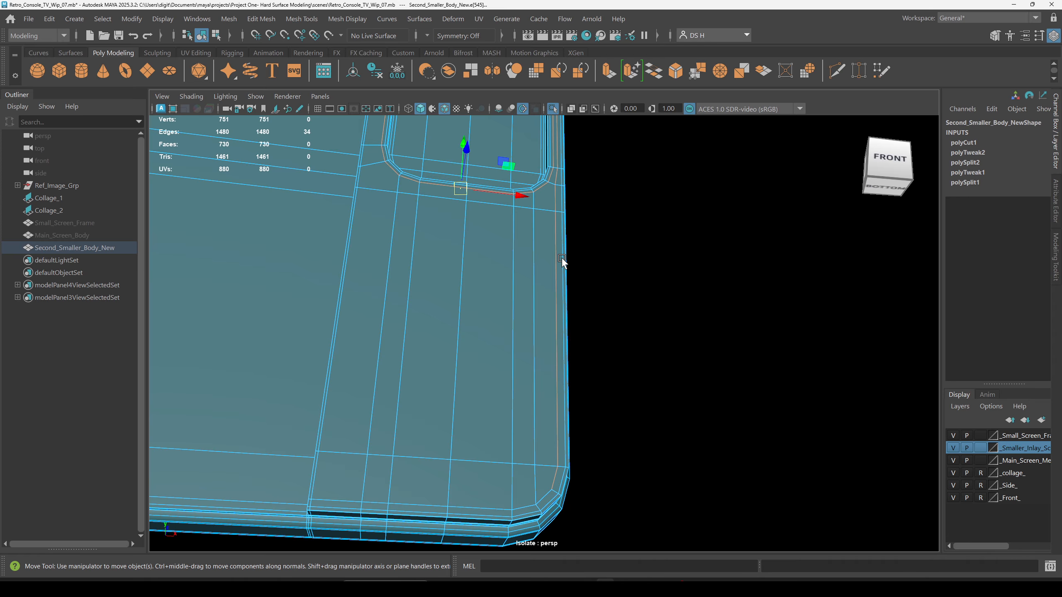
{"action": "scroll", "coordinate": [556, 355], "scroll_direction": "down", "scroll_amount": 3}
{"action": "scroll", "coordinate": [562, 308], "scroll_direction": "up", "scroll_amount": 5}
{"action": "left_click", "coordinate": [743, 355]}
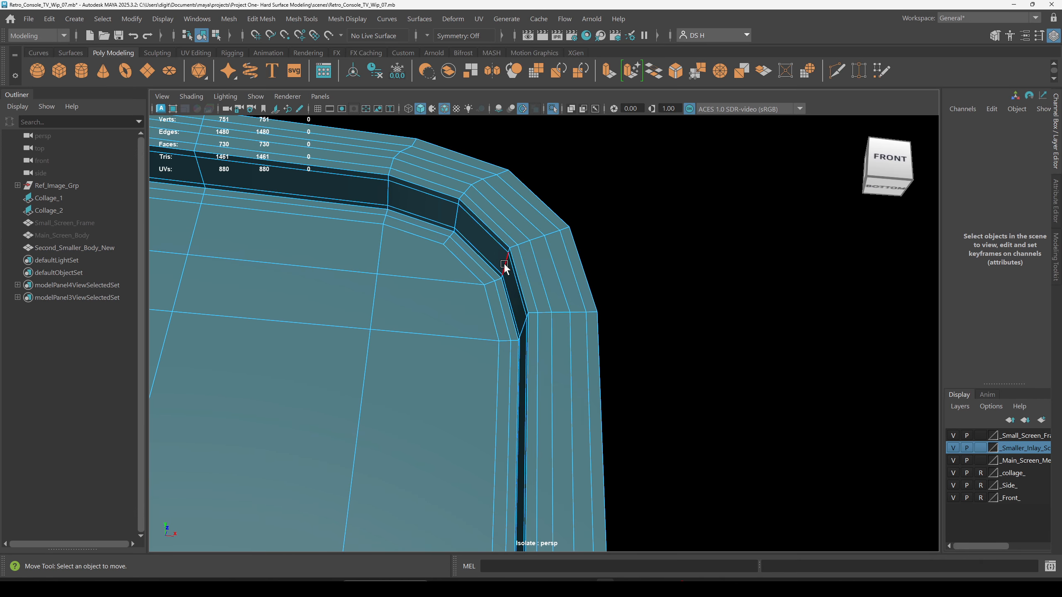
Inspect the opening's corner and the body's outer profile with smoothing on, and check the underside unsmoothed.
{"action": "left_click_drag", "start_coordinate": [521, 271], "coordinate": [471, 268], "text": "alt"}
{"action": "key", "text": "3"}
{"action": "left_click", "coordinate": [610, 276]}
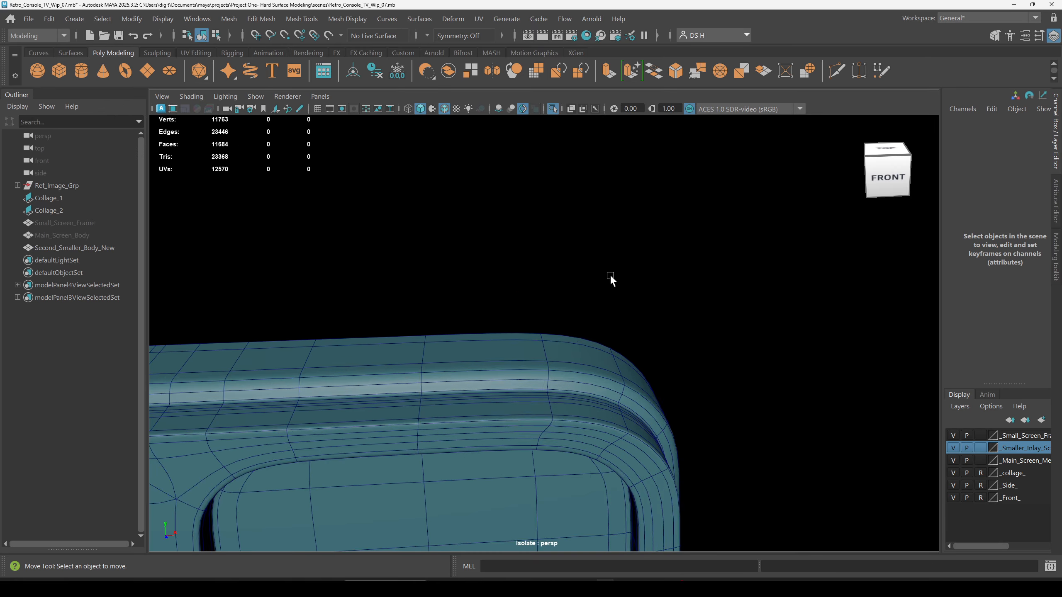
{"action": "right_click_drag", "start_coordinate": [611, 279], "coordinate": [778, 368], "text": "alt"}
{"action": "left_click_drag", "start_coordinate": [778, 368], "coordinate": [662, 298], "text": "alt"}
{"action": "left_click", "coordinate": [590, 359]}
{"action": "key", "text": "1"}
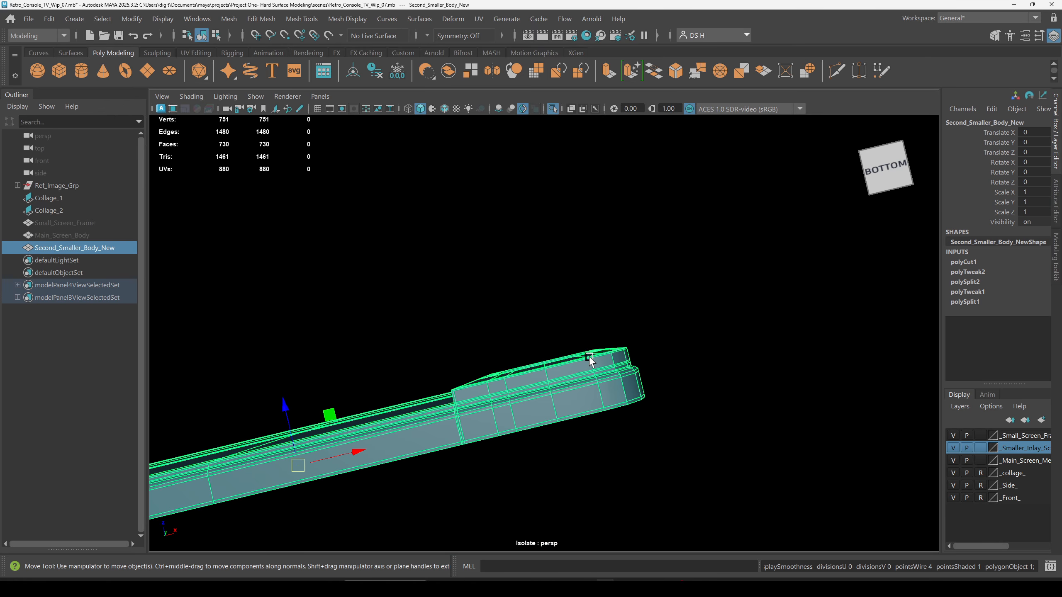
{"action": "left_click_drag", "start_coordinate": [421, 131], "coordinate": [465, 301], "text": "alt"}
{"action": "left_click", "coordinate": [605, 412]}
Try a Multi-Cut edge from the opening's lower inner corner to the existing vertex on the vertical seam, and undo it.
{"action": "right_click_drag", "start_coordinate": [464, 301], "coordinate": [711, 364], "text": "alt"}
{"action": "scroll", "coordinate": [492, 296], "scroll_direction": "up", "scroll_amount": 5}
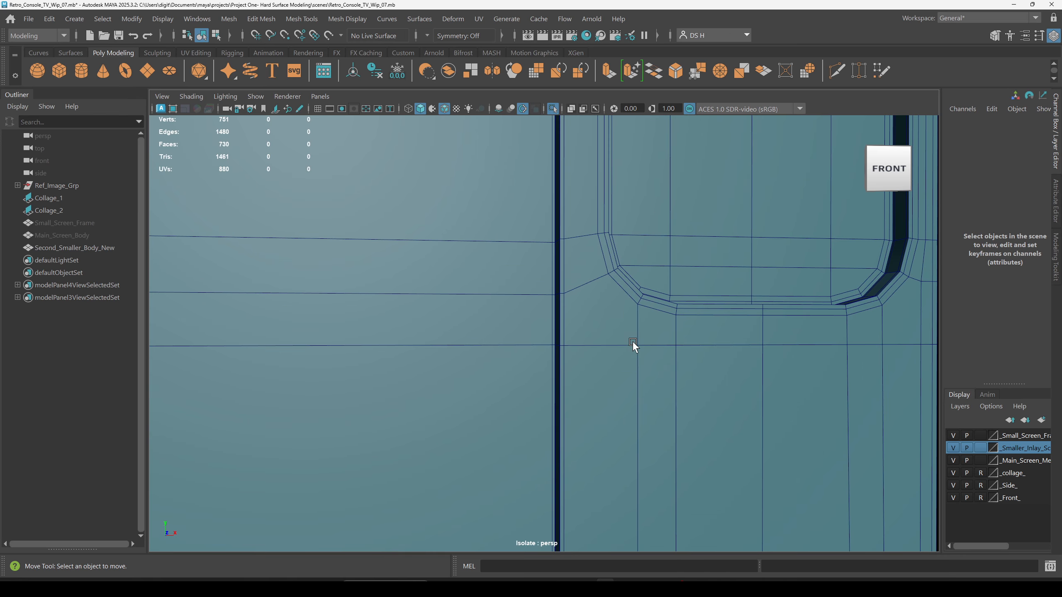
{"action": "left_click", "coordinate": [662, 294]}
{"action": "right_click_drag", "start_coordinate": [662, 228], "coordinate": [2, 240], "text": "shift"}
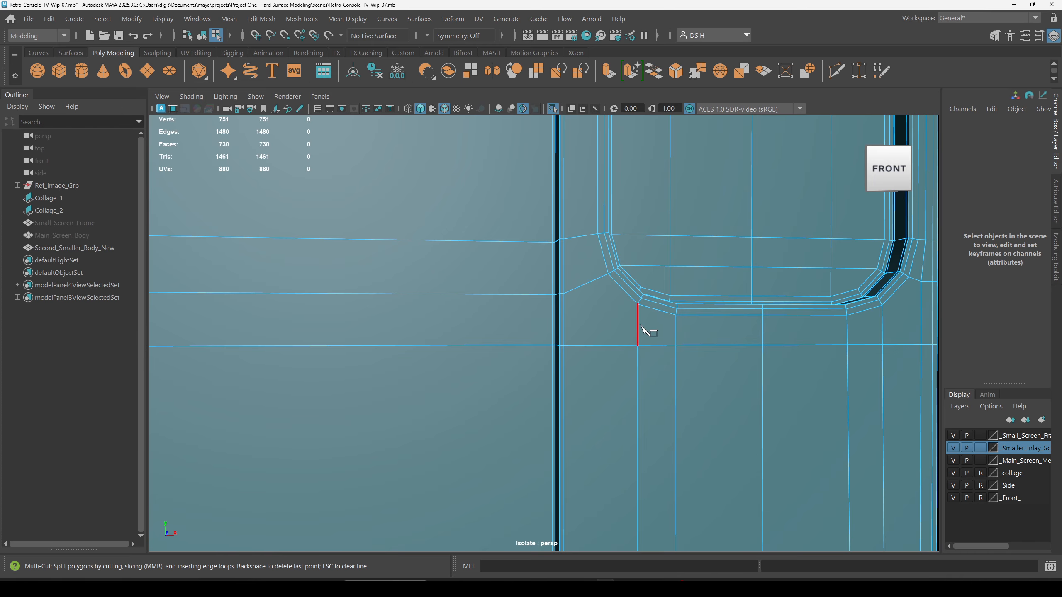
{"action": "left_click", "coordinate": [560, 294]}
{"action": "key", "text": "w"}
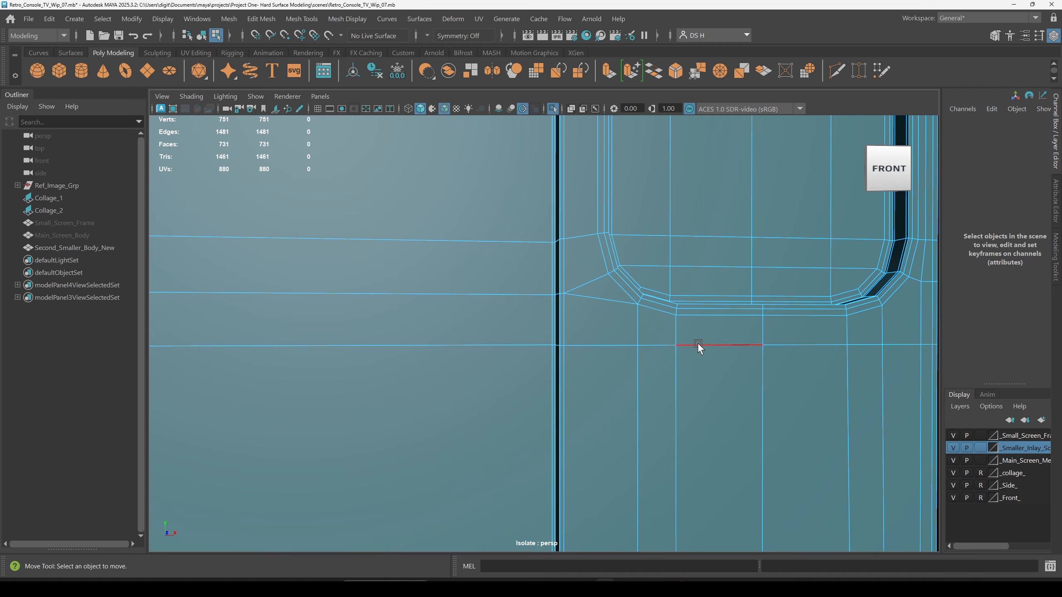
{"action": "key", "text": "ctrl+z"}
Multi-Cut a new edge from the opening's lower inner corner vertex across the vertical seam's support edges, between the two horizontal loops.
{"action": "right_click_drag", "start_coordinate": [641, 310], "coordinate": [315, 289], "text": "shift"}
{"action": "left_click", "coordinate": [637, 304]}
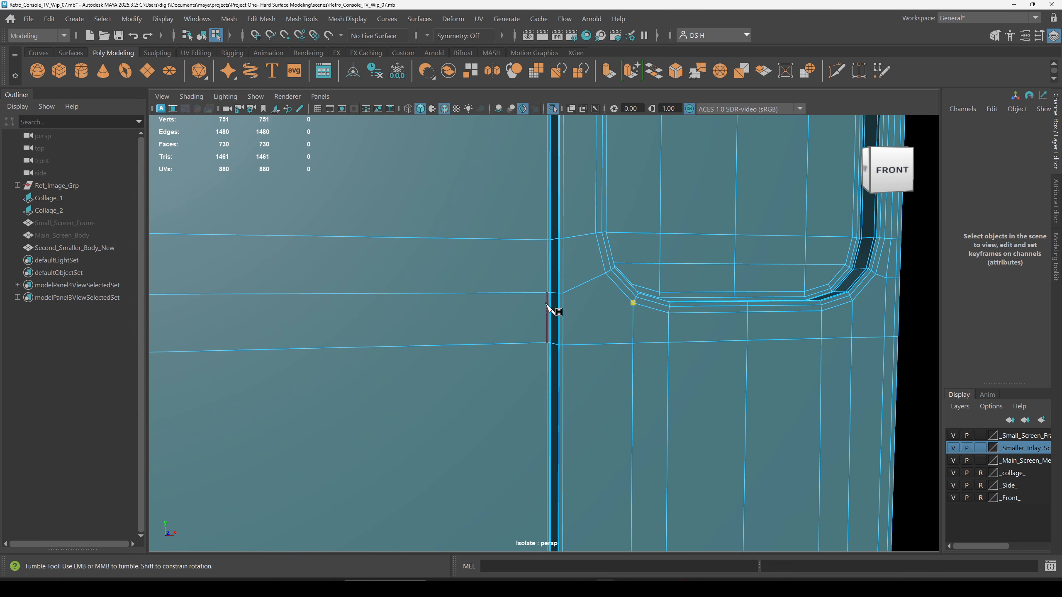
{"action": "right_click_drag", "start_coordinate": [550, 309], "coordinate": [713, 360], "text": "alt"}
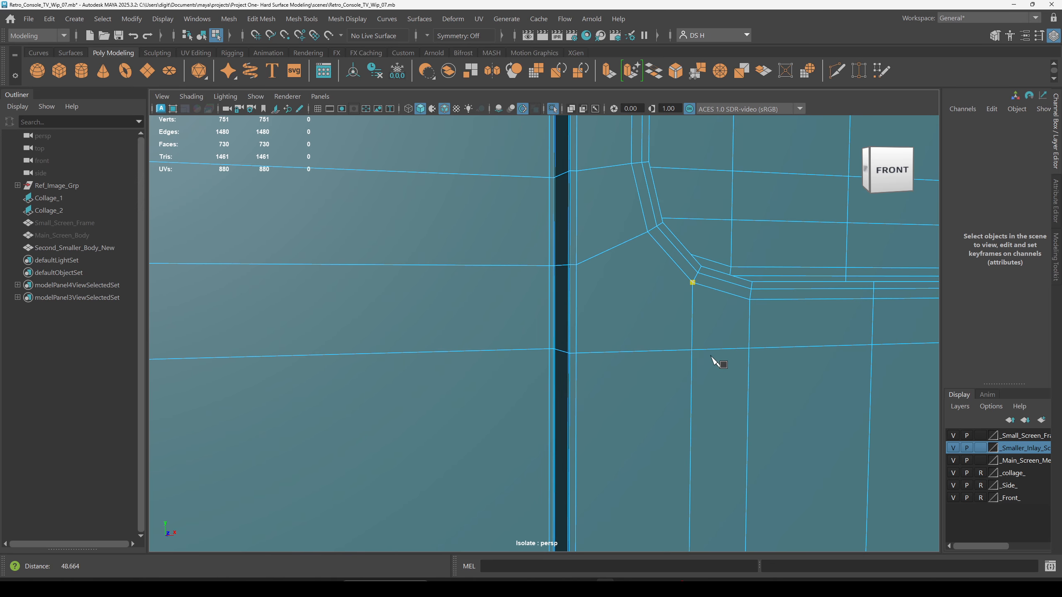
{"action": "left_click", "coordinate": [586, 308]}
{"action": "left_click_drag", "start_coordinate": [564, 321], "coordinate": [619, 331], "text": "alt"}
{"action": "right_click_drag", "start_coordinate": [669, 345], "coordinate": [786, 370], "text": "alt"}
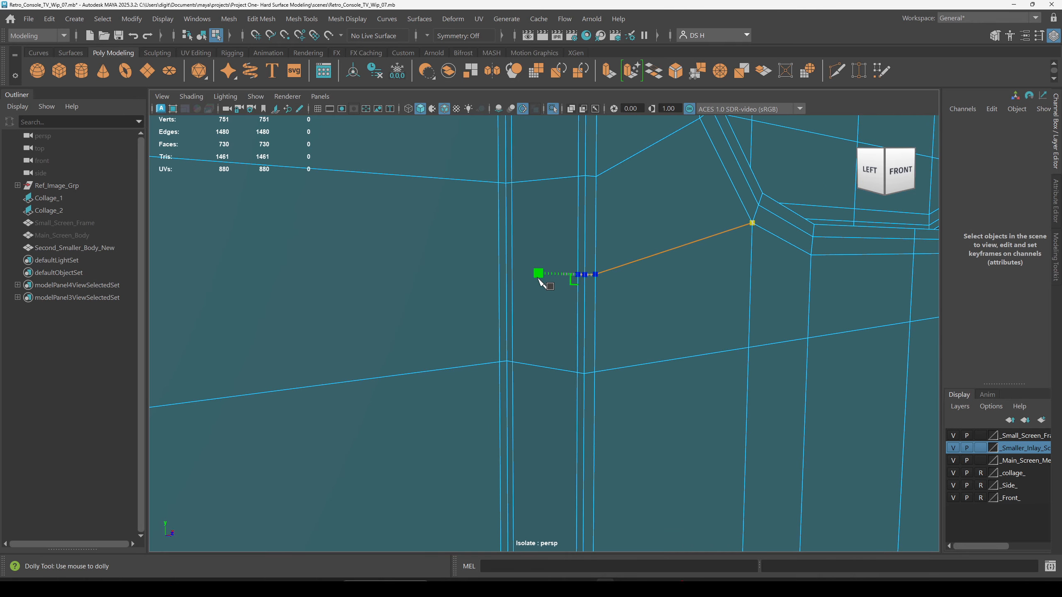
{"action": "mouse_move", "coordinate": [521, 276]}
{"action": "left_mouse_down", "text": "alt"}
{"action": "mouse_move", "coordinate": [534, 296]}
{"action": "mouse_move", "coordinate": [486, 268]}
{"action": "left_mouse_up", "text": "alt"}
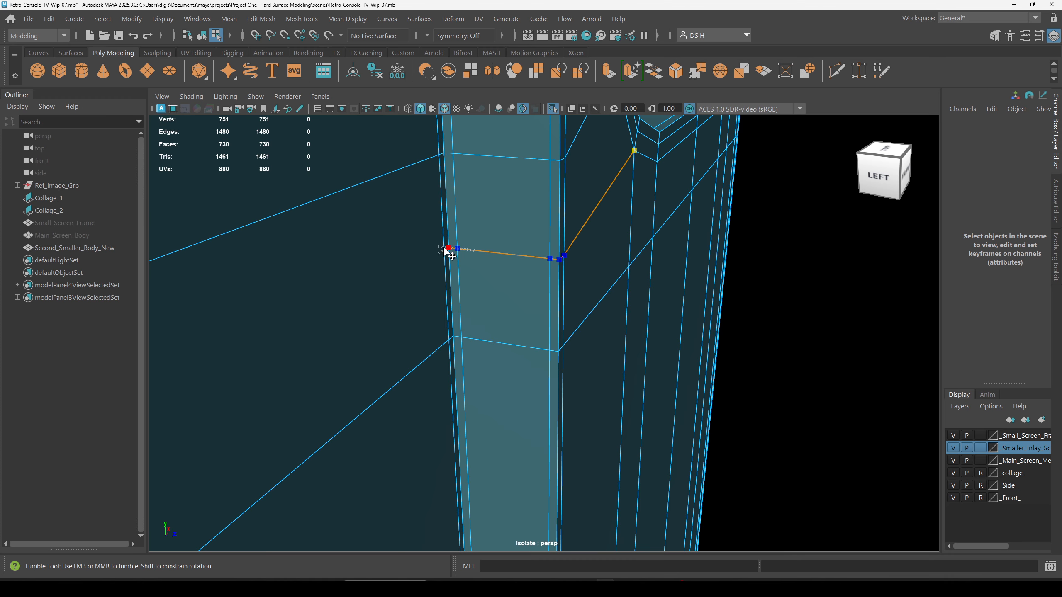
{"action": "key", "text": "w"}
{"action": "left_click_drag", "start_coordinate": [757, 311], "coordinate": [483, 282], "text": "alt"}
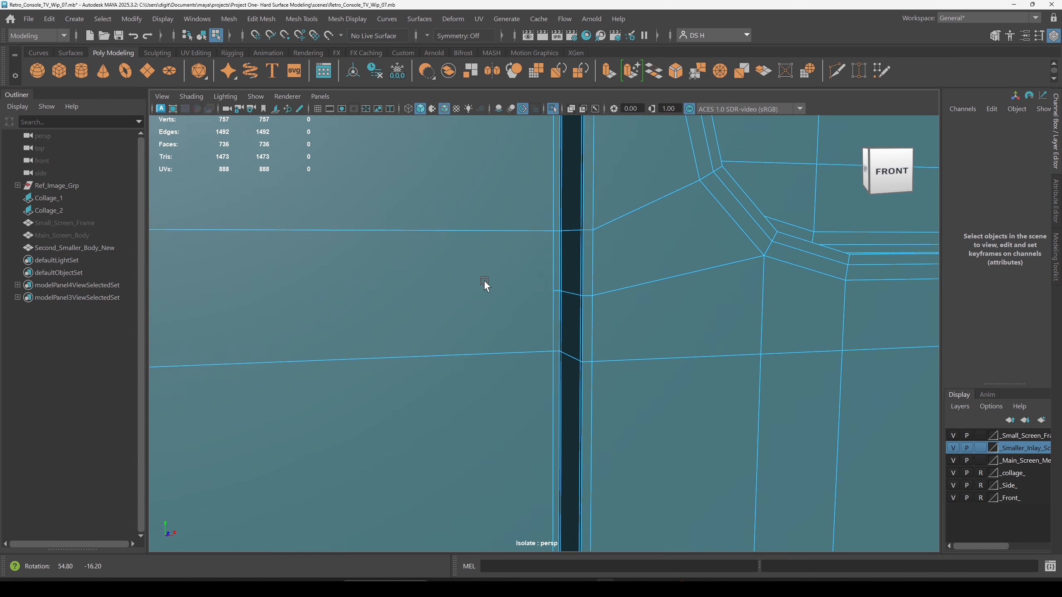
Select the middle of the three close horizontal vertex rows across the body's main panel and raise it slightly.
{"action": "scroll", "coordinate": [600, 318], "scroll_direction": "down", "scroll_amount": 3}
{"action": "middle_click_drag", "start_coordinate": [600, 317], "coordinate": [642, 305], "text": "alt"}
{"action": "right_click_drag", "start_coordinate": [643, 304], "coordinate": [567, 288]}
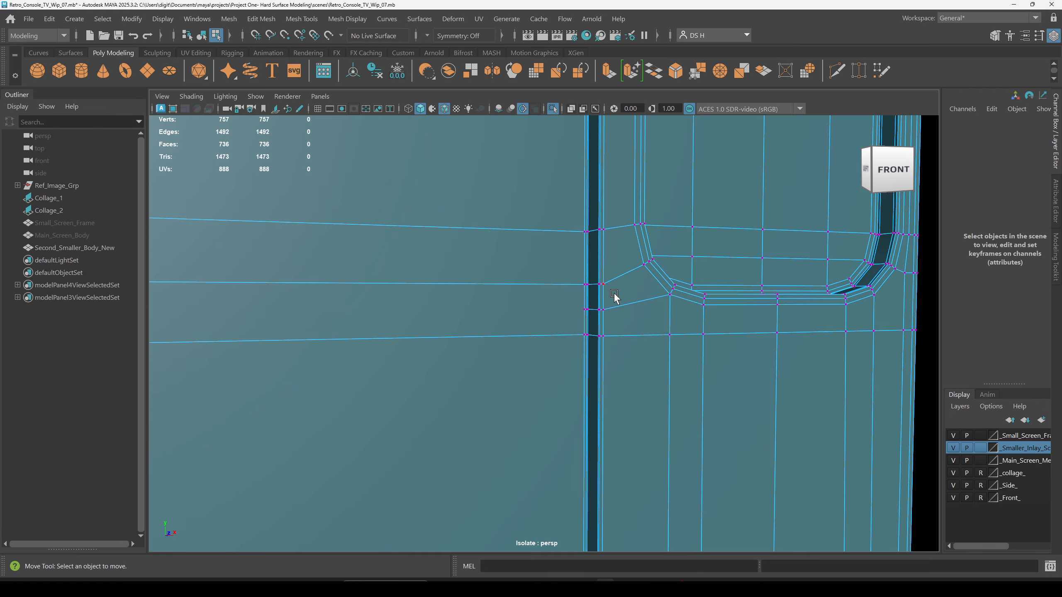
{"action": "left_click_drag", "start_coordinate": [614, 294], "coordinate": [465, 249]}
{"action": "key", "text": "4"}
{"action": "right_click_drag", "start_coordinate": [685, 303], "coordinate": [144, 327], "text": "alt"}
{"action": "middle_click_drag", "start_coordinate": [203, 321], "coordinate": [441, 316], "text": "alt"}
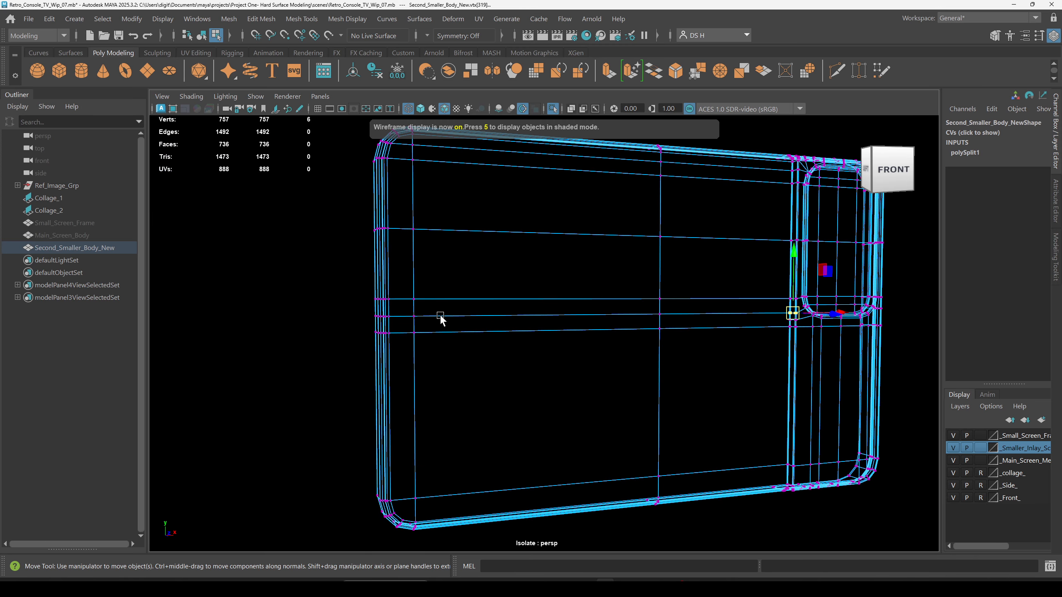
{"action": "left_click_drag", "start_coordinate": [463, 321], "coordinate": [464, 322], "text": "shift"}
{"action": "mouse_move", "coordinate": [549, 303]}
{"action": "left_mouse_down"}
{"action": "mouse_move", "coordinate": [695, 322]}
{"action": "mouse_move", "coordinate": [707, 338]}
{"action": "mouse_move", "coordinate": [517, 355]}
{"action": "mouse_move", "coordinate": [526, 336]}
{"action": "mouse_move", "coordinate": [521, 348]}
{"action": "left_mouse_up"}
{"action": "key", "text": "5"}
{"action": "key", "text": "q"}
{"action": "key", "text": "w"}
{"action": "right_click_drag", "start_coordinate": [521, 348], "coordinate": [634, 349], "text": "alt"}
{"action": "middle_click_drag", "start_coordinate": [634, 351], "coordinate": [522, 330], "text": "alt"}
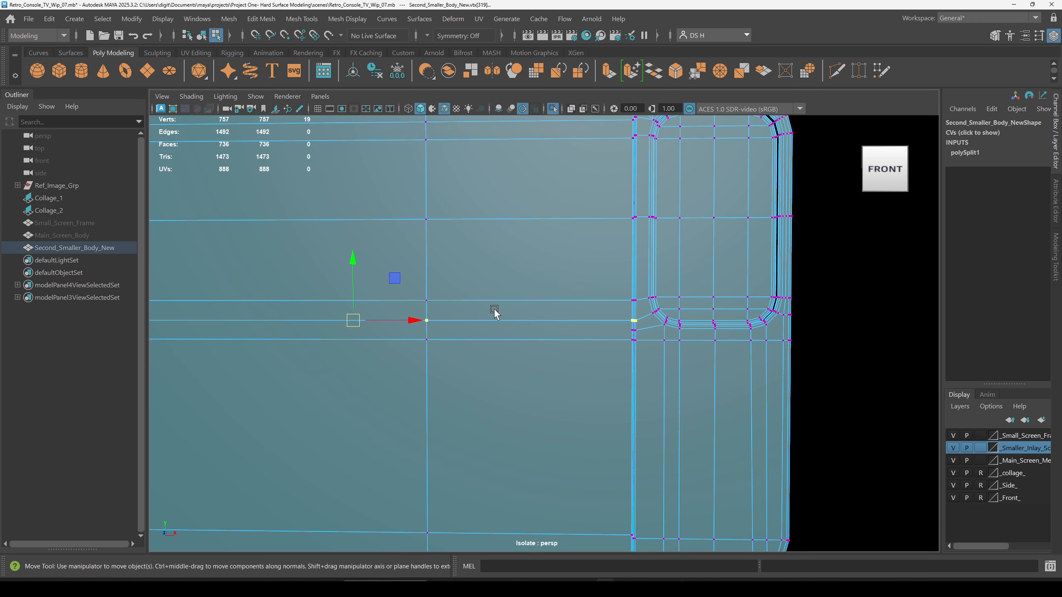
{"action": "left_click_drag", "start_coordinate": [356, 261], "coordinate": [361, 250]}
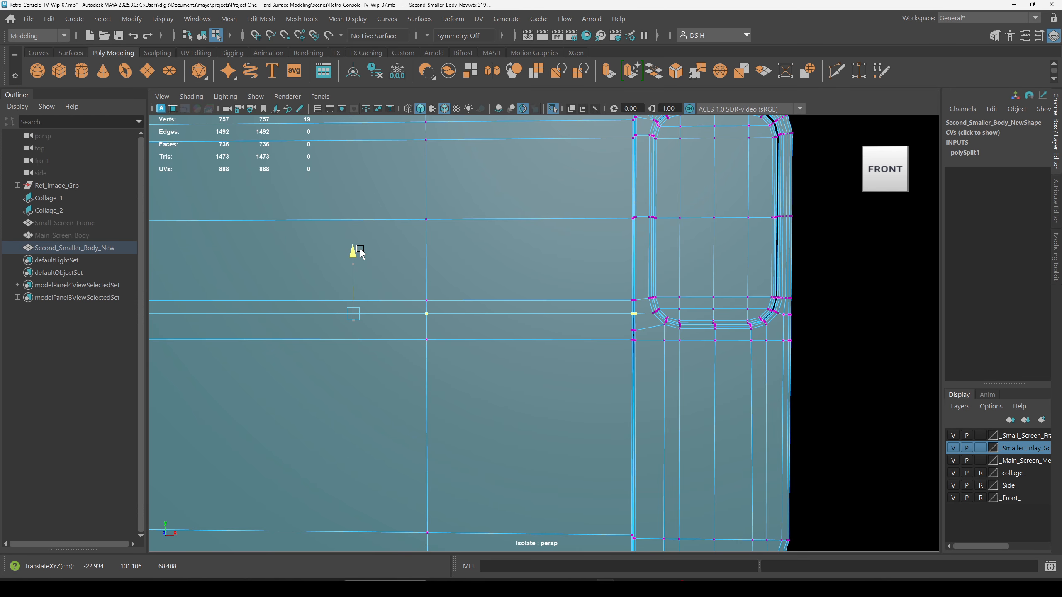
Select the upper of the three close horizontal vertex rows on the main panel, raise it slightly and flatten it vertically by scaling.
{"action": "scroll", "coordinate": [514, 268], "scroll_direction": "down", "scroll_amount": 3}
{"action": "key", "text": "4"}
{"action": "left_click_drag", "start_coordinate": [224, 295], "coordinate": [605, 315]}
{"action": "key", "text": "5"}
{"action": "scroll", "coordinate": [619, 304], "scroll_direction": "up", "scroll_amount": 5}
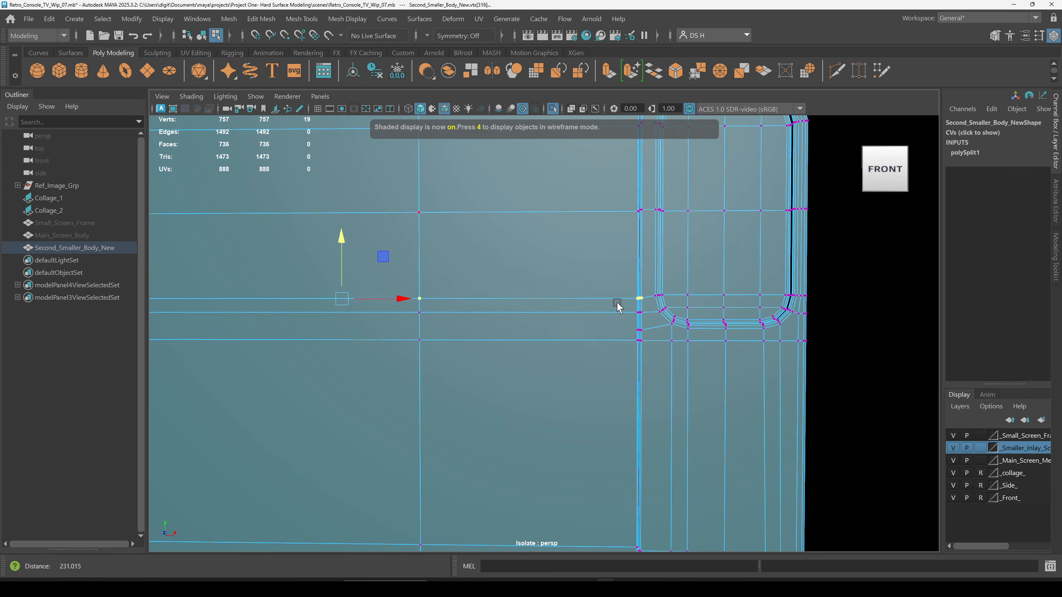
{"action": "left_click_drag", "start_coordinate": [283, 240], "coordinate": [279, 229]}
{"action": "key", "text": "r"}
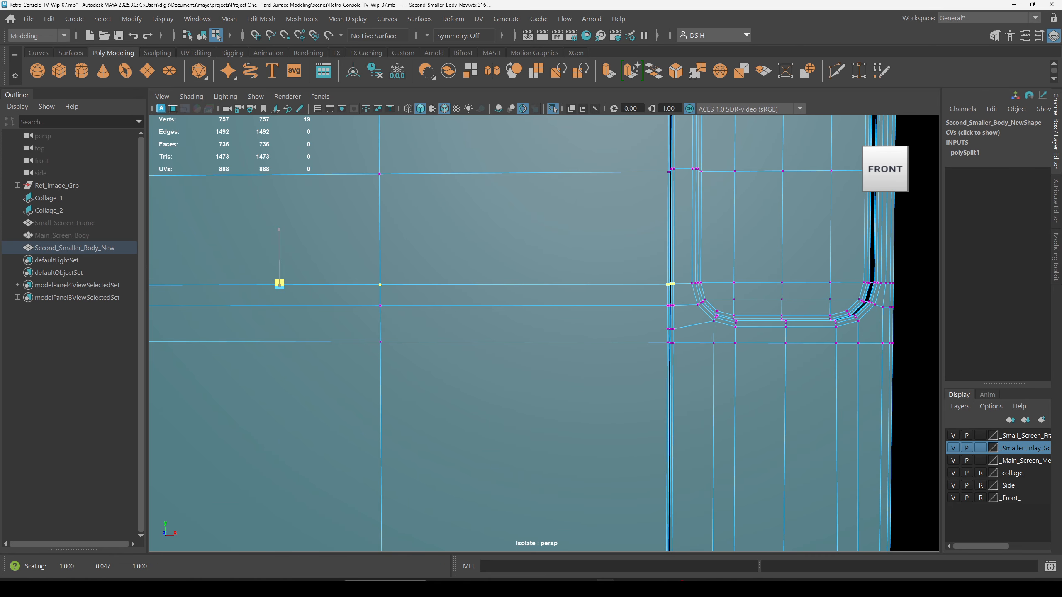
{"action": "left_click_drag", "start_coordinate": [280, 281], "coordinate": [279, 285]}
{"action": "middle_click_drag", "start_coordinate": [592, 396], "coordinate": [685, 368], "text": "alt"}
{"action": "key", "text": "4"}
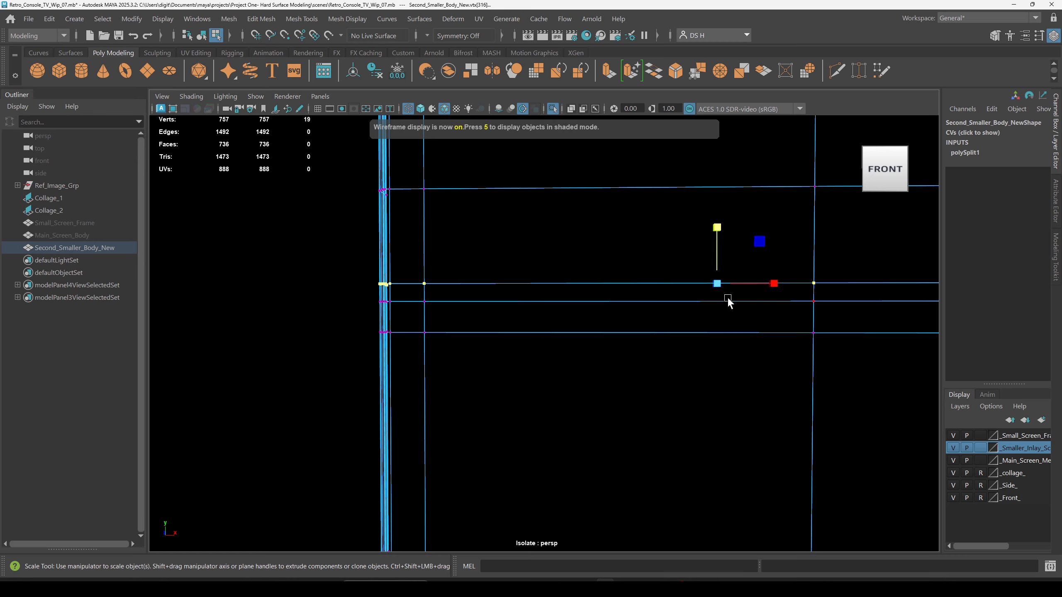
{"action": "left_click_drag", "start_coordinate": [719, 227], "coordinate": [715, 331]}
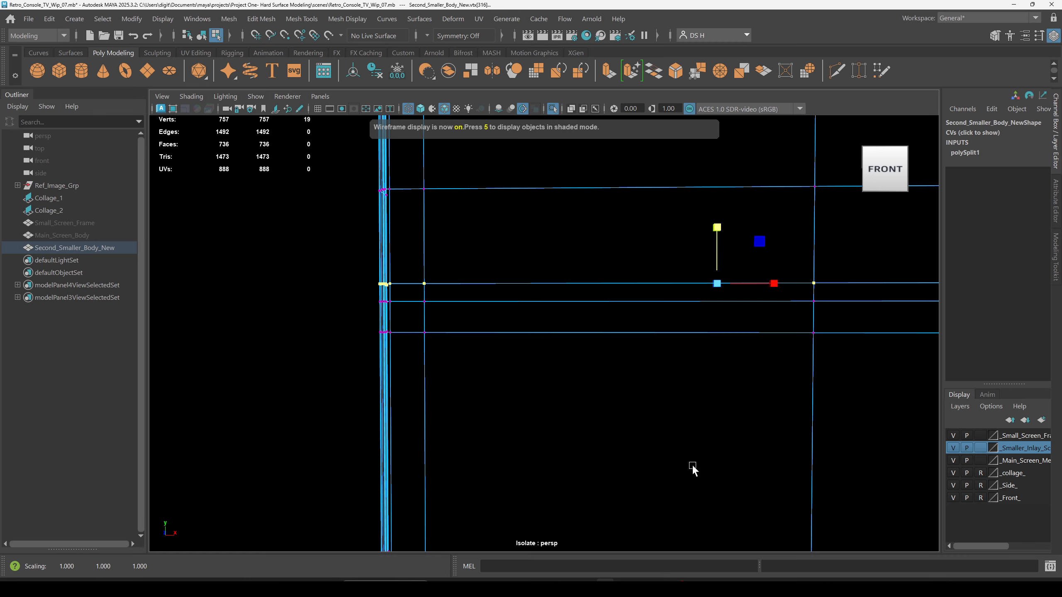
{"action": "key", "text": "5"}
{"action": "mouse_move", "coordinate": [512, 375]}
{"action": "left_mouse_down", "text": "alt"}
{"action": "mouse_move", "coordinate": [661, 380]}
{"action": "mouse_move", "coordinate": [493, 372]}
{"action": "left_mouse_up", "text": "alt"}
{"action": "middle_click_drag", "start_coordinate": [726, 360], "coordinate": [442, 340], "text": "alt"}
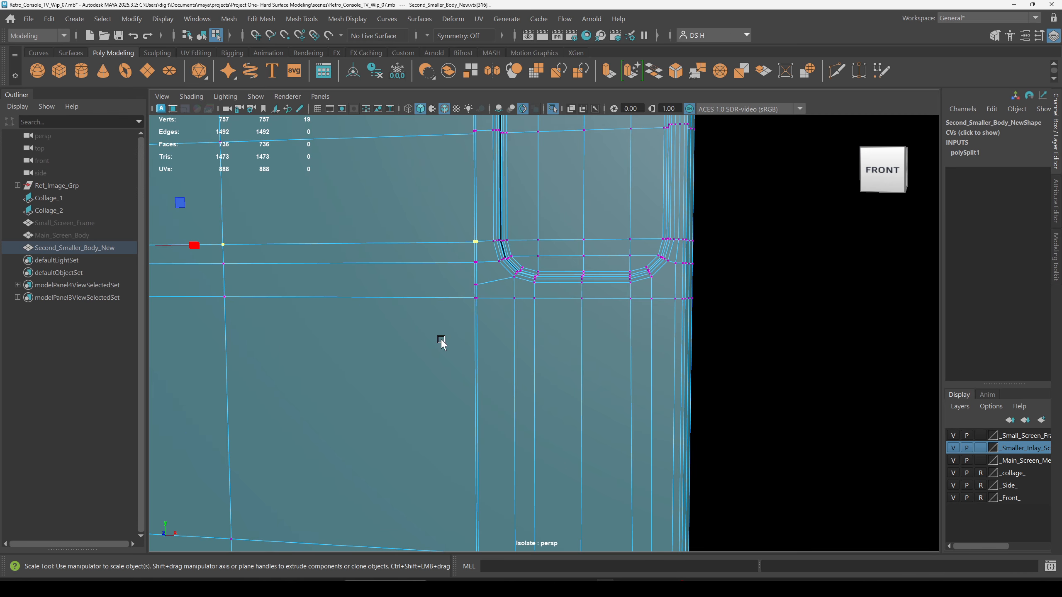
{"action": "left_click", "coordinate": [756, 381]}
Select the new cut's vertices on the vertical seam and raise them level with the opening's lower inner corner vertex.
{"action": "middle_click_drag", "start_coordinate": [475, 298], "coordinate": [493, 338], "text": "alt"}
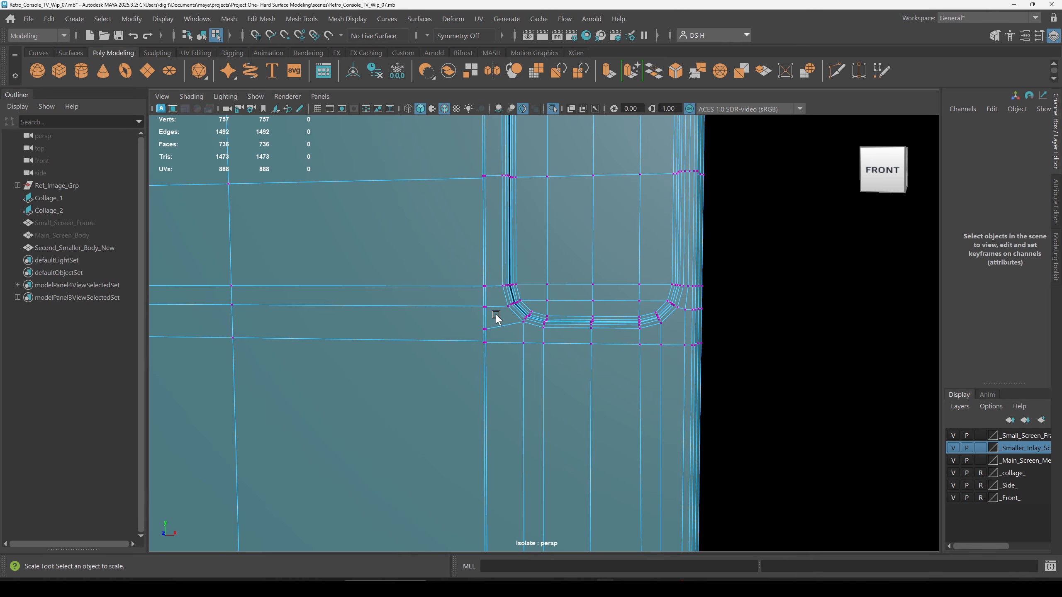
{"action": "left_click_drag", "start_coordinate": [497, 319], "coordinate": [555, 311], "text": "alt"}
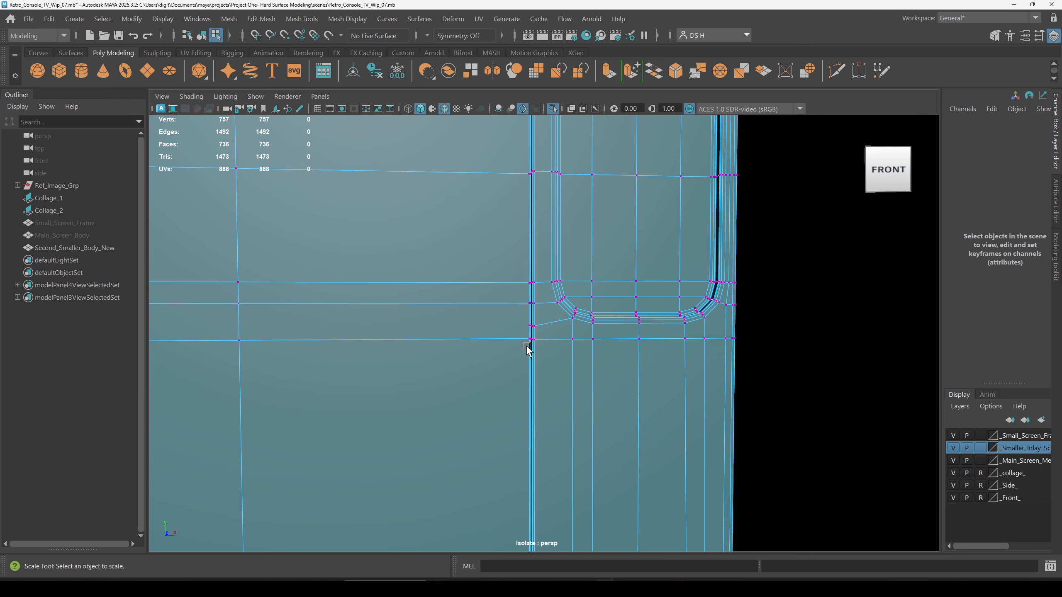
{"action": "right_click_drag", "start_coordinate": [427, 301], "coordinate": [664, 357], "text": "alt"}
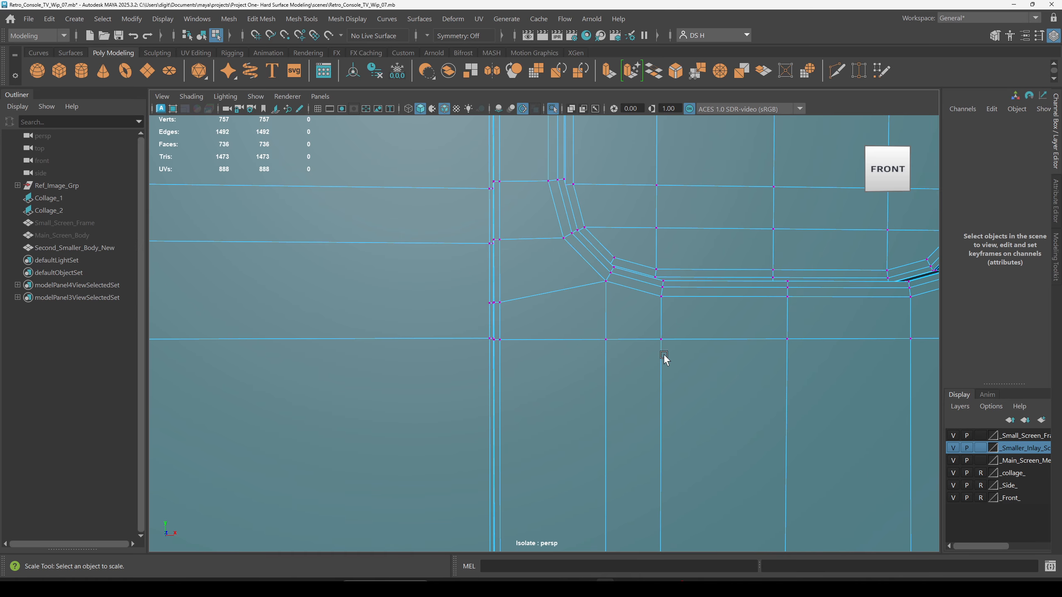
{"action": "key", "text": "4"}
{"action": "left_click_drag", "start_coordinate": [439, 286], "coordinate": [526, 325]}
{"action": "key", "text": "5"}
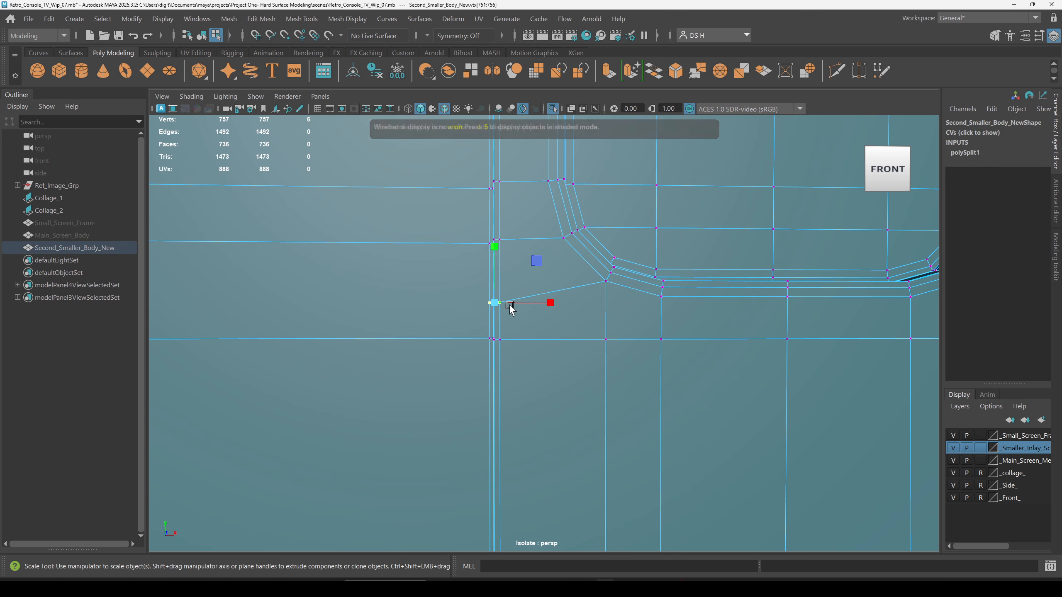
{"action": "key", "text": "w"}
{"action": "left_click_drag", "start_coordinate": [494, 244], "coordinate": [500, 237]}
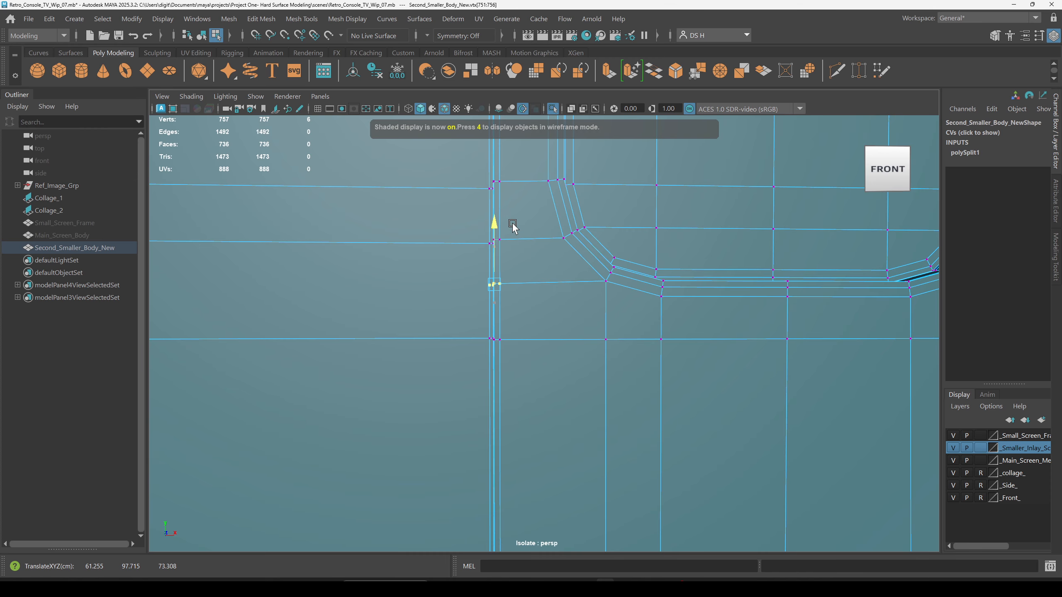
{"action": "middle_click_drag", "start_coordinate": [526, 225], "coordinate": [528, 225]}
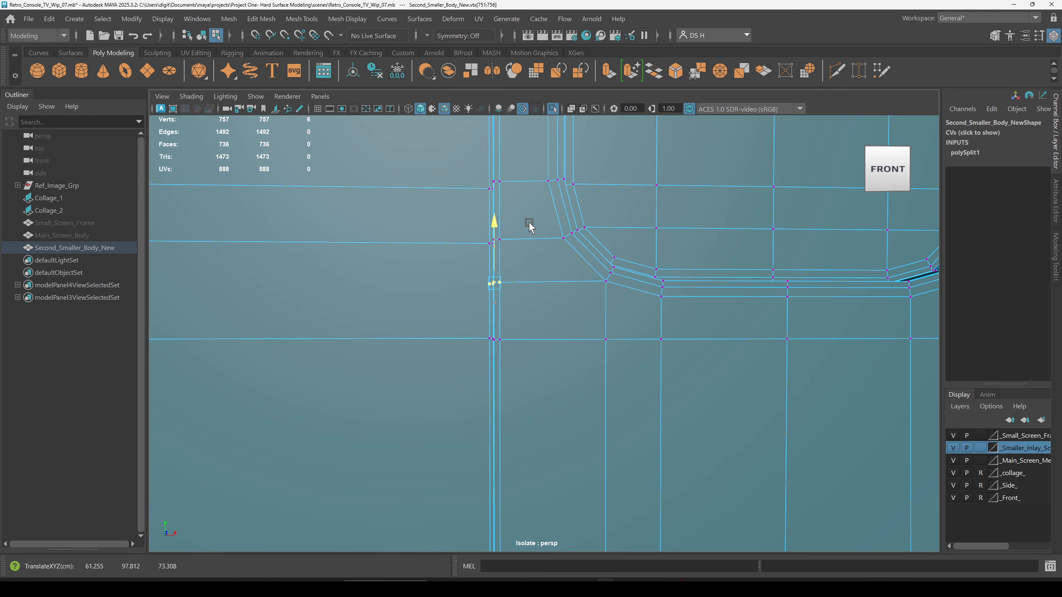
{"action": "scroll", "coordinate": [529, 225], "scroll_direction": "down", "scroll_amount": 4}
{"action": "left_click", "coordinate": [892, 408]}
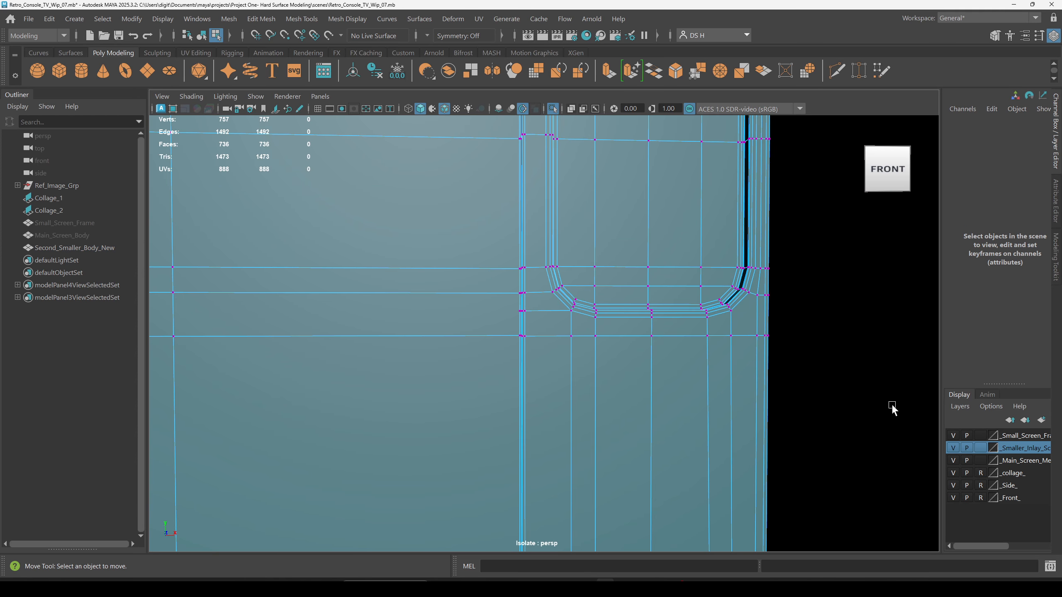
Select the middle of the three close horizontal vertex rows, adjust its height slightly and flatten it vertically by scaling.
{"action": "scroll", "coordinate": [669, 379], "scroll_direction": "up", "scroll_amount": 6}
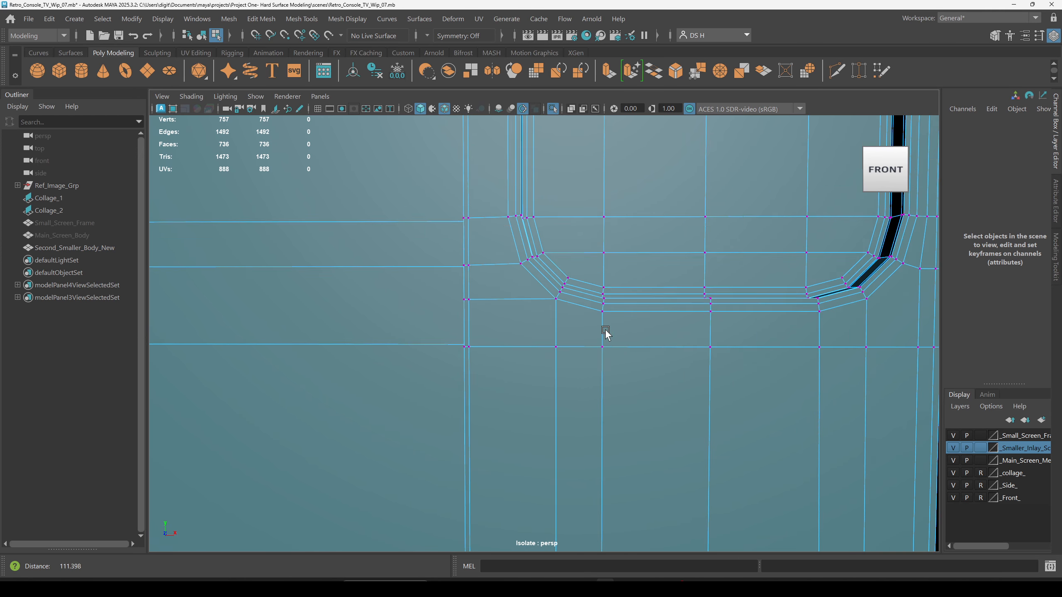
{"action": "scroll", "coordinate": [652, 355], "scroll_direction": "down", "scroll_amount": 2}
{"action": "scroll", "coordinate": [418, 339], "scroll_direction": "down", "scroll_amount": 6}
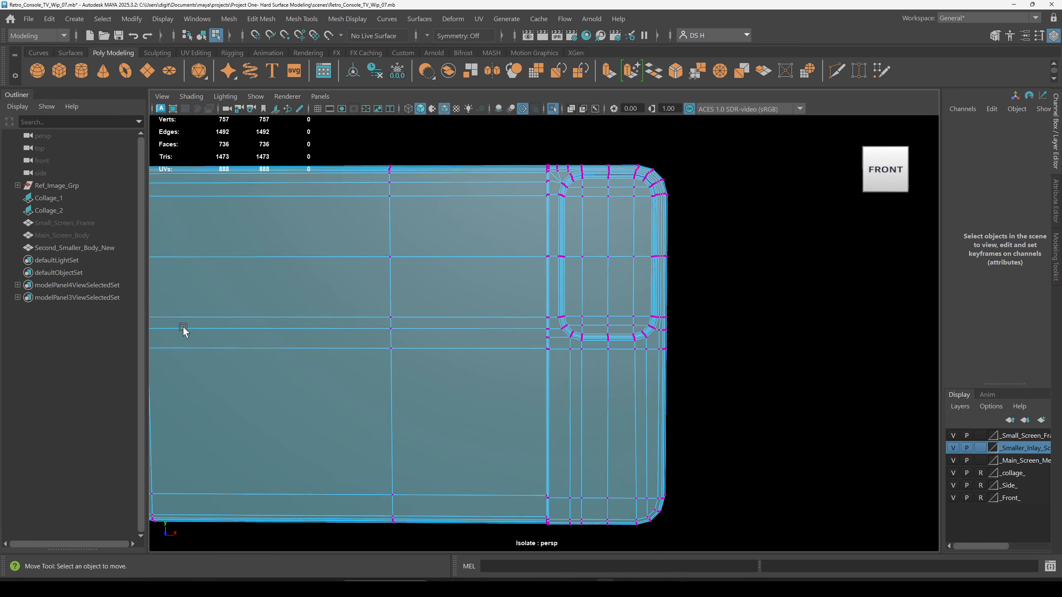
{"action": "middle_click_drag", "start_coordinate": [183, 330], "coordinate": [494, 293], "text": "alt"}
{"action": "left_click_drag", "start_coordinate": [337, 294], "coordinate": [508, 359]}
{"action": "key", "text": "4"}
{"action": "key", "text": "5"}
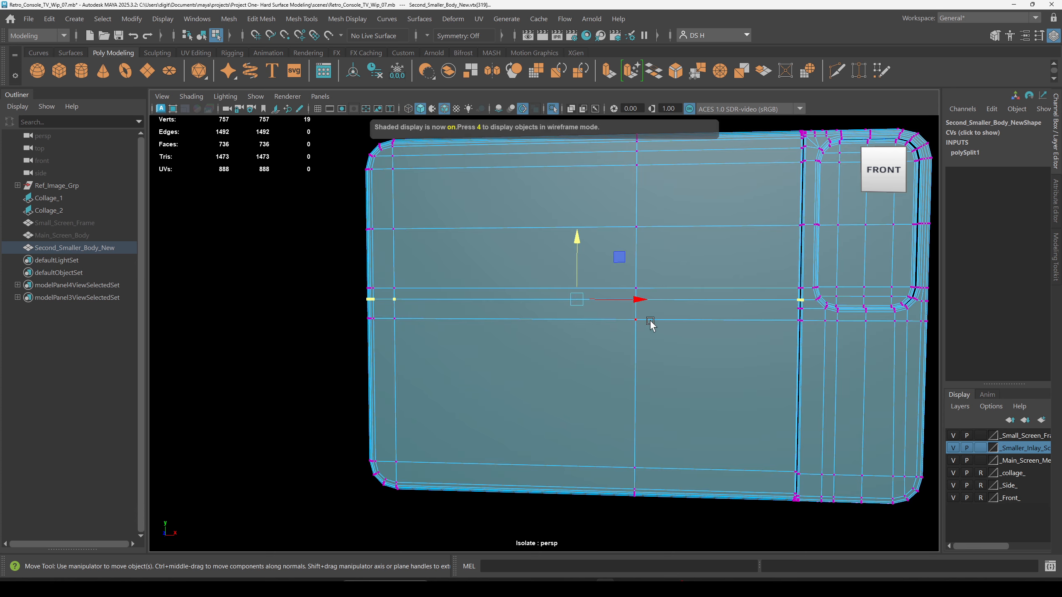
{"action": "middle_click_drag", "start_coordinate": [652, 325], "coordinate": [469, 256], "text": "alt"}
{"action": "right_click_drag", "start_coordinate": [470, 256], "coordinate": [703, 328], "text": "alt"}
{"action": "middle_click_drag", "start_coordinate": [606, 271], "coordinate": [658, 332], "text": "alt"}
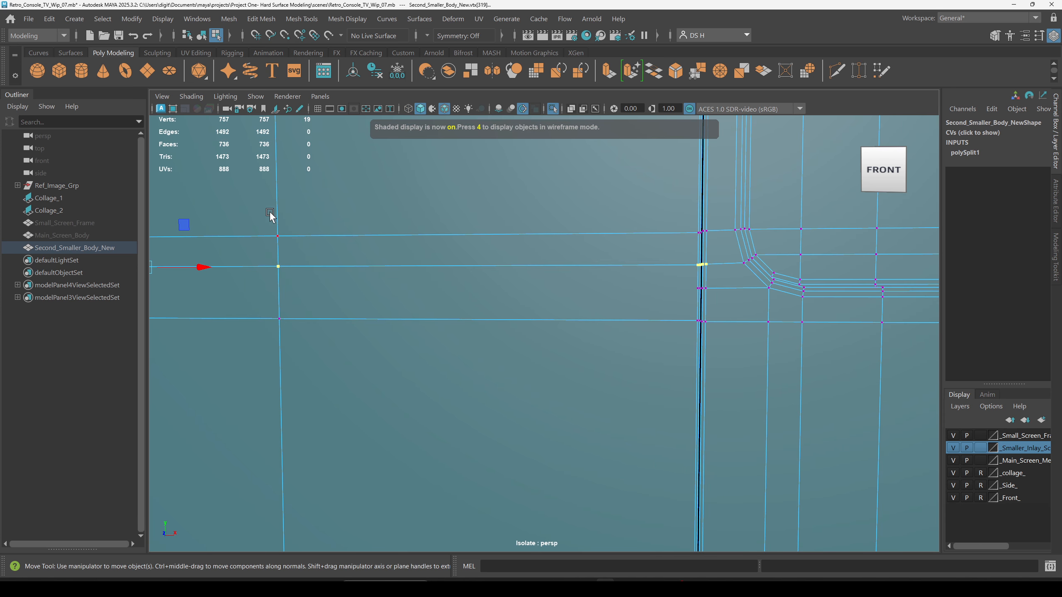
{"action": "right_click_drag", "start_coordinate": [540, 271], "coordinate": [380, 242], "text": "alt"}
{"action": "left_click_drag", "start_coordinate": [229, 223], "coordinate": [233, 222]}
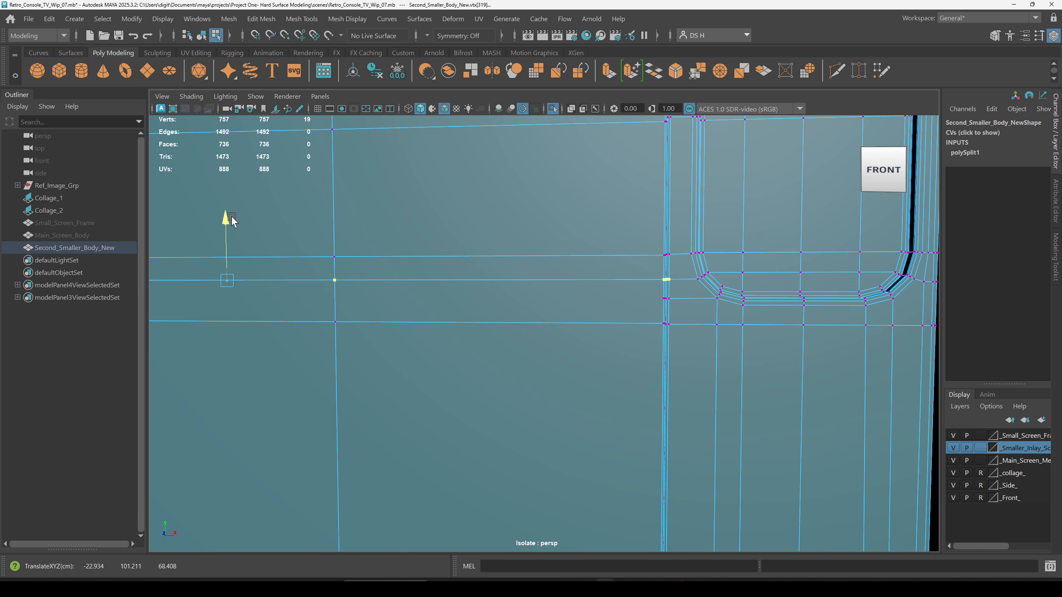
{"action": "key", "text": "r"}
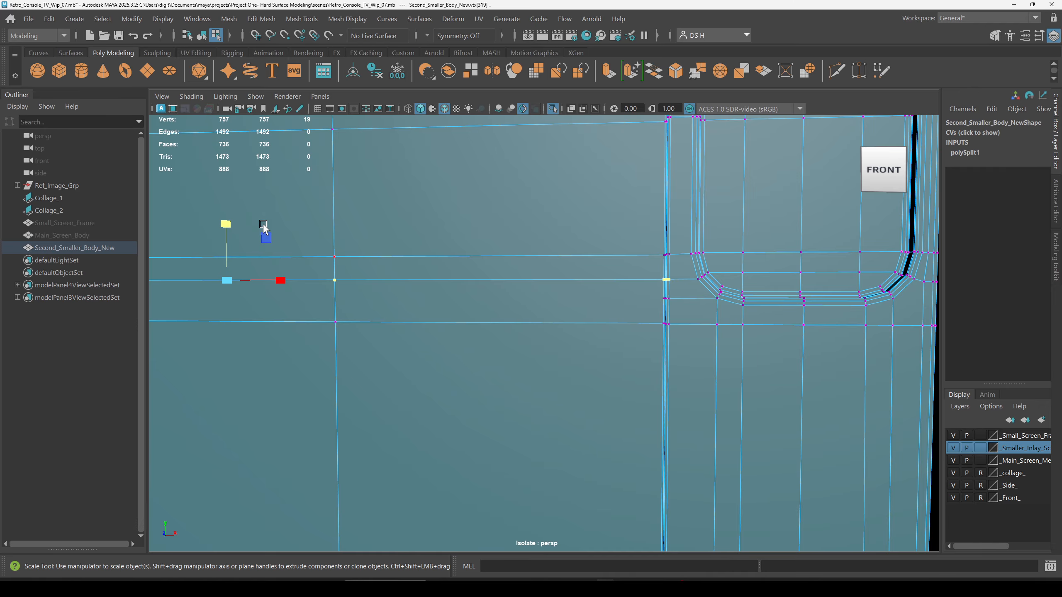
{"action": "left_click_drag", "start_coordinate": [225, 225], "coordinate": [225, 227]}
{"action": "key", "text": "w"}
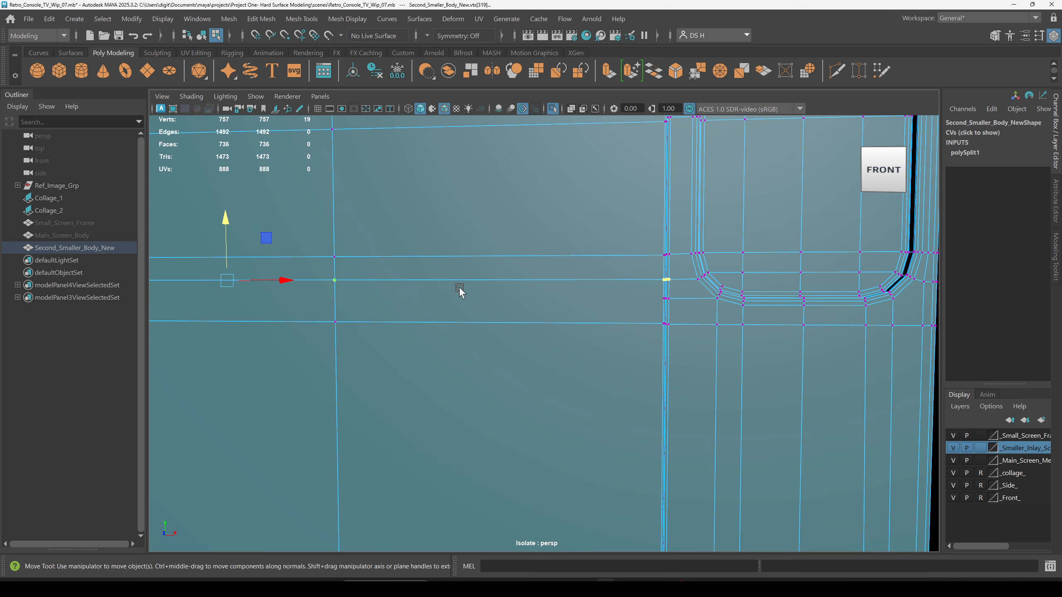
{"action": "left_click", "coordinate": [754, 212]}
Try to lower the cut's vertices on the vertical seam slightly, and undo the move.
{"action": "key", "text": "F8"}
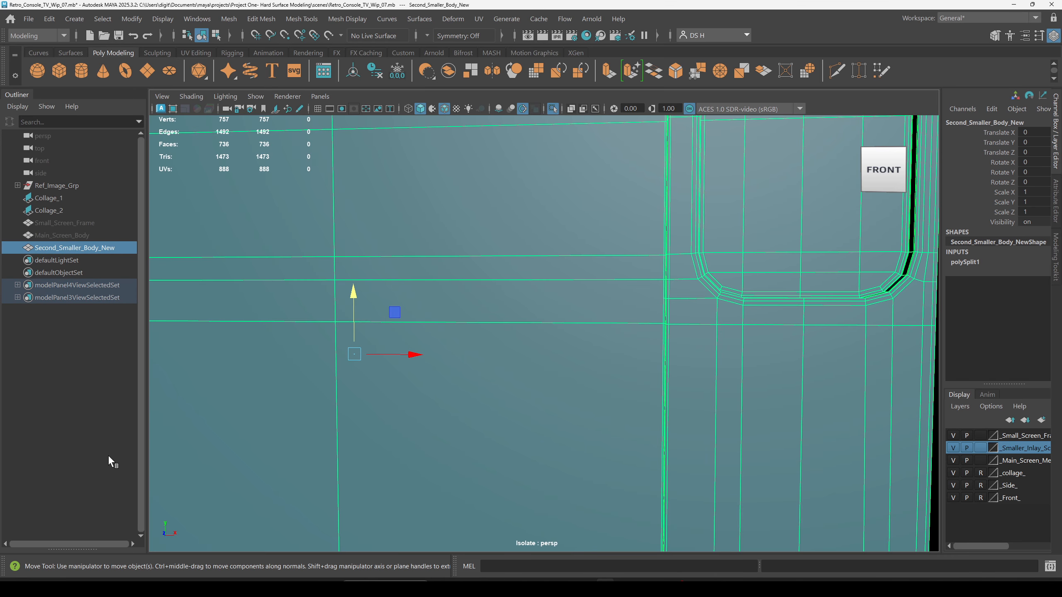
{"action": "left_click", "coordinate": [65, 411]}
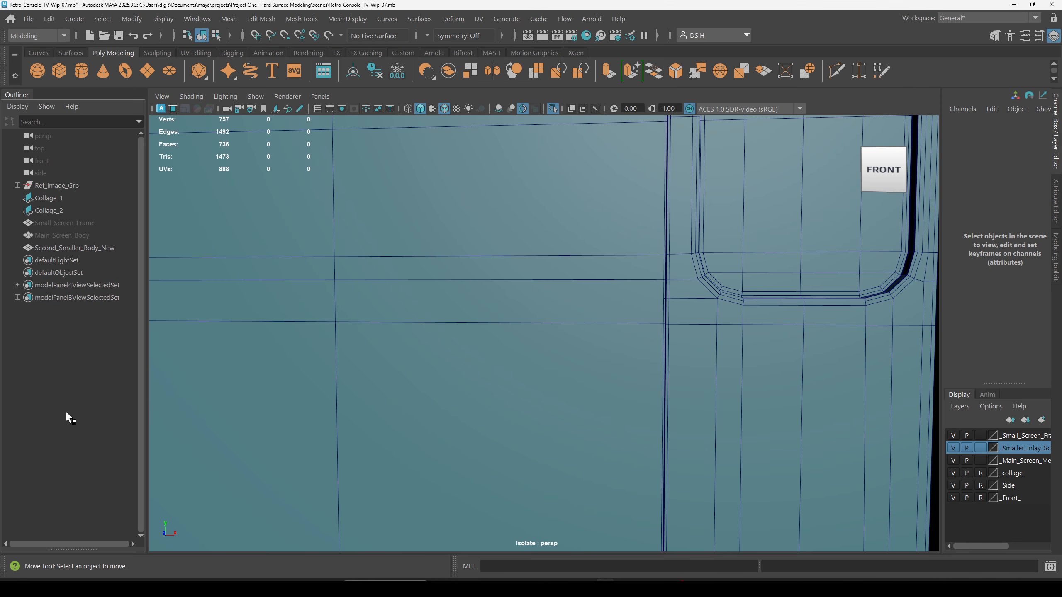
{"action": "left_click", "coordinate": [647, 326]}
{"action": "key", "text": "F8"}
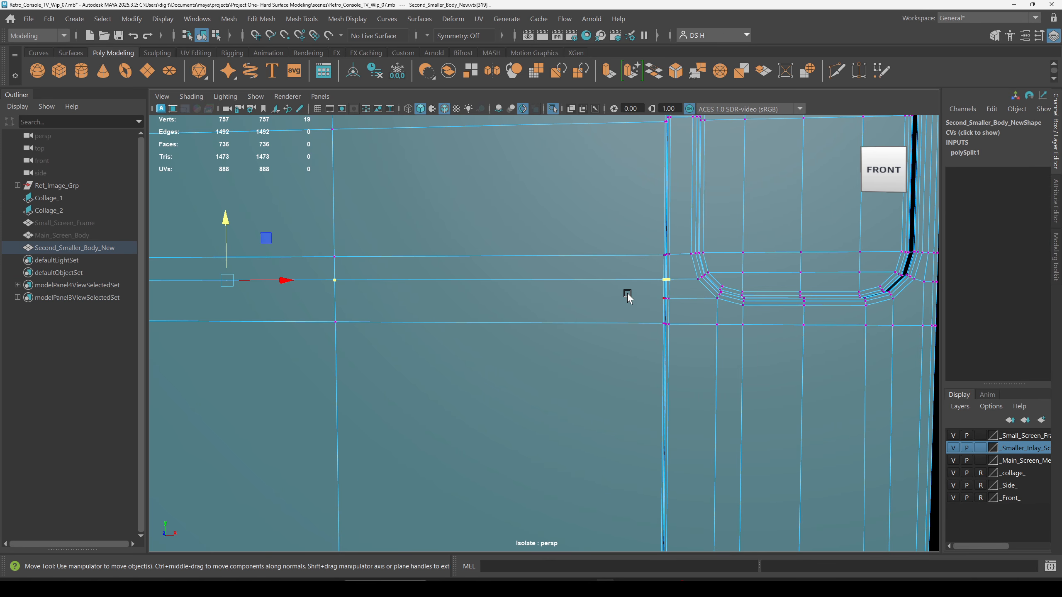
{"action": "left_click_drag", "start_coordinate": [681, 304], "coordinate": [681, 305]}
{"action": "left_click_drag", "start_coordinate": [667, 247], "coordinate": [668, 248]}
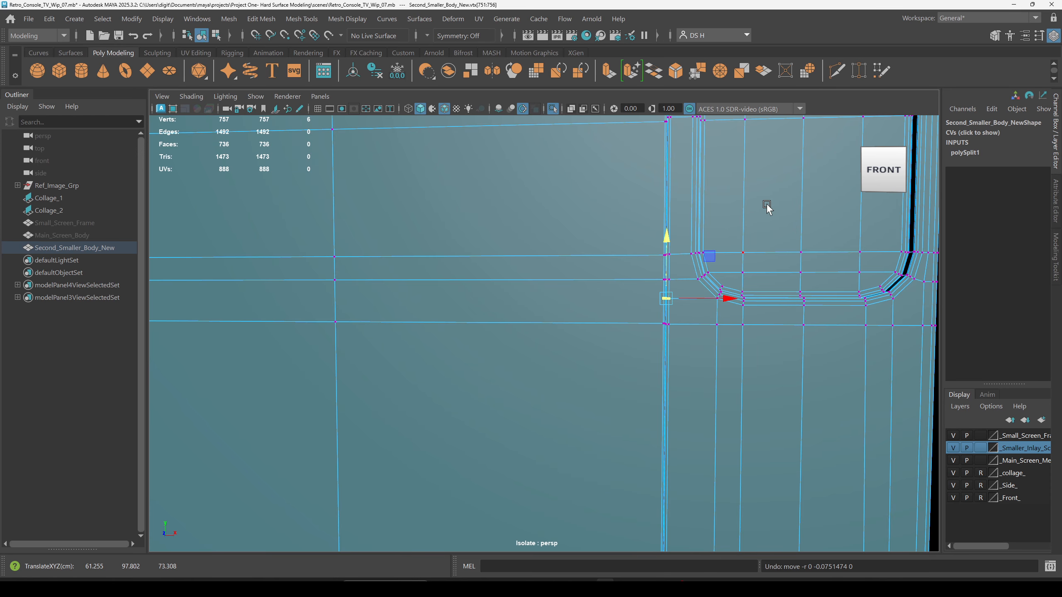
Multi-Cut a new horizontal edge from the cut's end at the vertical seam across the main panel to its left rim.
{"action": "key", "text": "F8"}
{"action": "scroll", "coordinate": [509, 261], "scroll_direction": "up", "scroll_amount": 3}
{"action": "scroll", "coordinate": [705, 300], "scroll_direction": "up", "scroll_amount": 3}
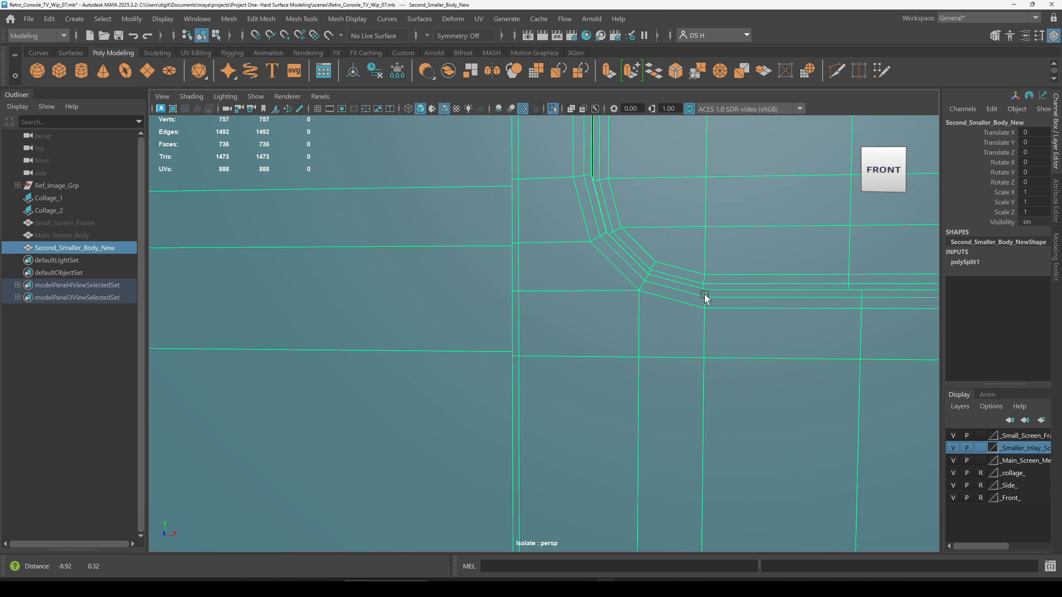
{"action": "middle_click_drag", "start_coordinate": [704, 293], "coordinate": [787, 334], "text": "alt"}
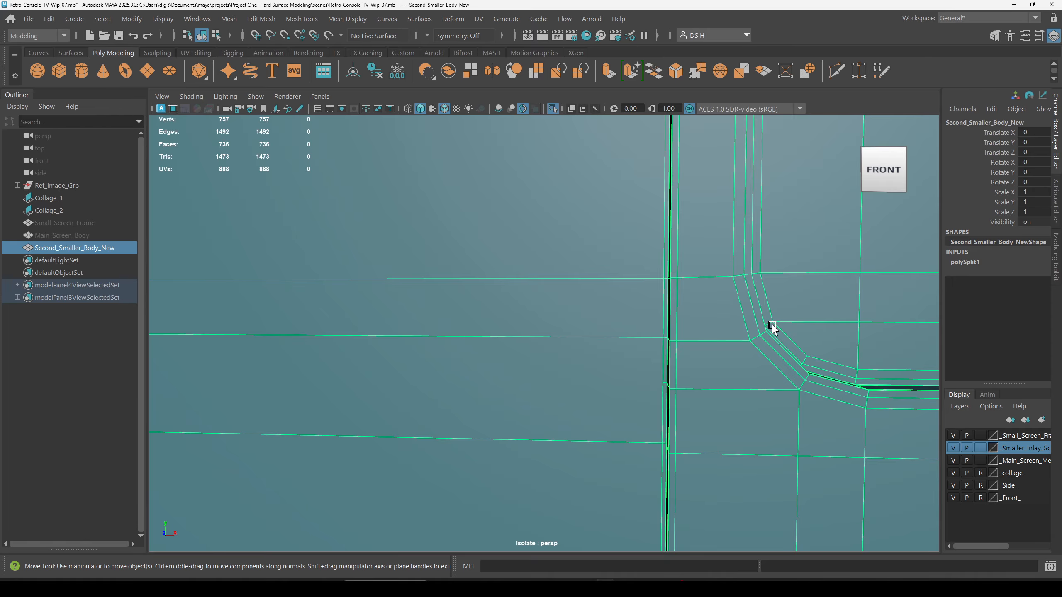
{"action": "left_click_drag", "start_coordinate": [712, 362], "coordinate": [796, 347], "text": "alt"}
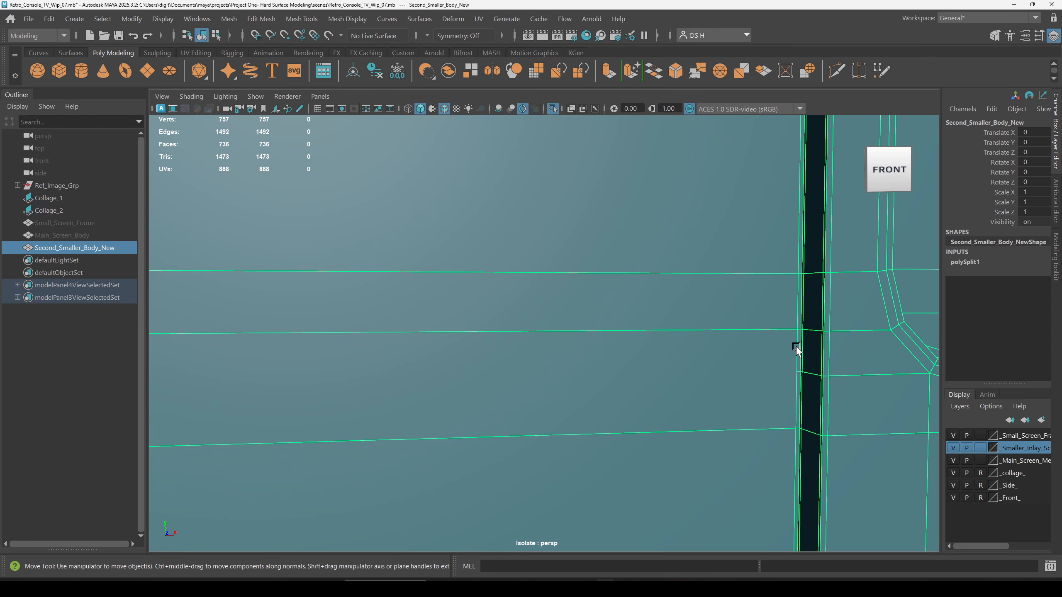
{"action": "right_click", "coordinate": [803, 348], "text": "shift"}
{"action": "right_click_drag", "start_coordinate": [307, 227], "coordinate": [308, 228], "text": "shift"}
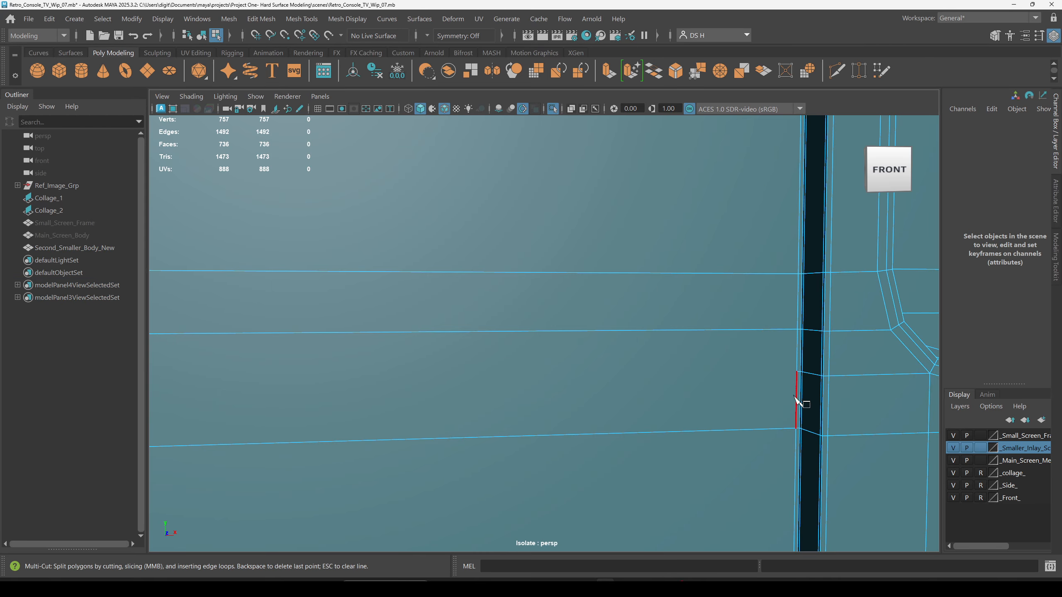
{"action": "middle_click_drag", "start_coordinate": [778, 258], "coordinate": [564, 333], "text": "alt"}
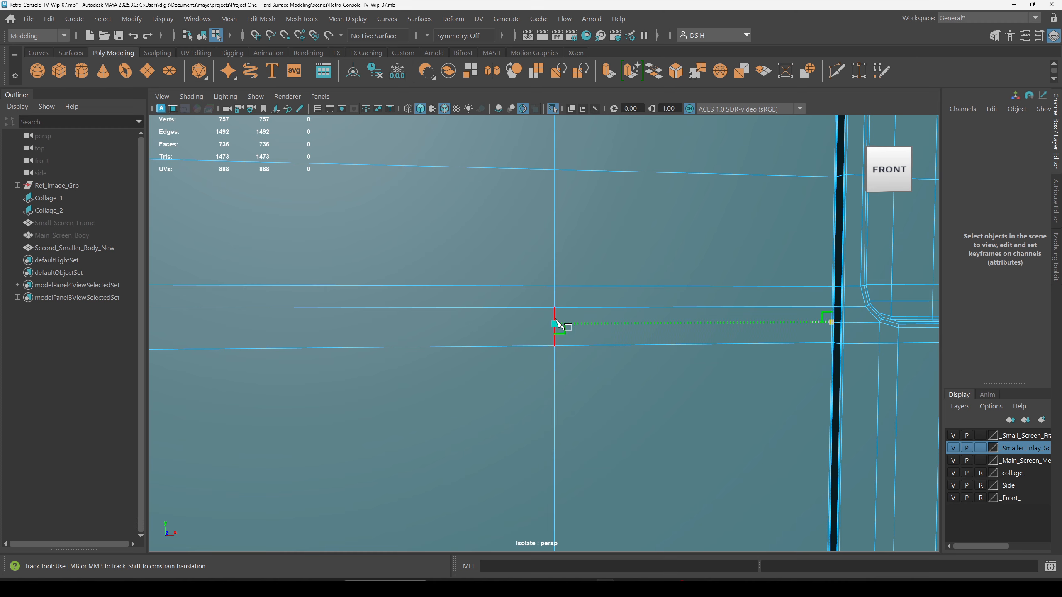
{"action": "scroll", "coordinate": [753, 373], "scroll_direction": "down", "scroll_amount": 5}
{"action": "scroll", "coordinate": [577, 384], "scroll_direction": "up", "scroll_amount": 5}
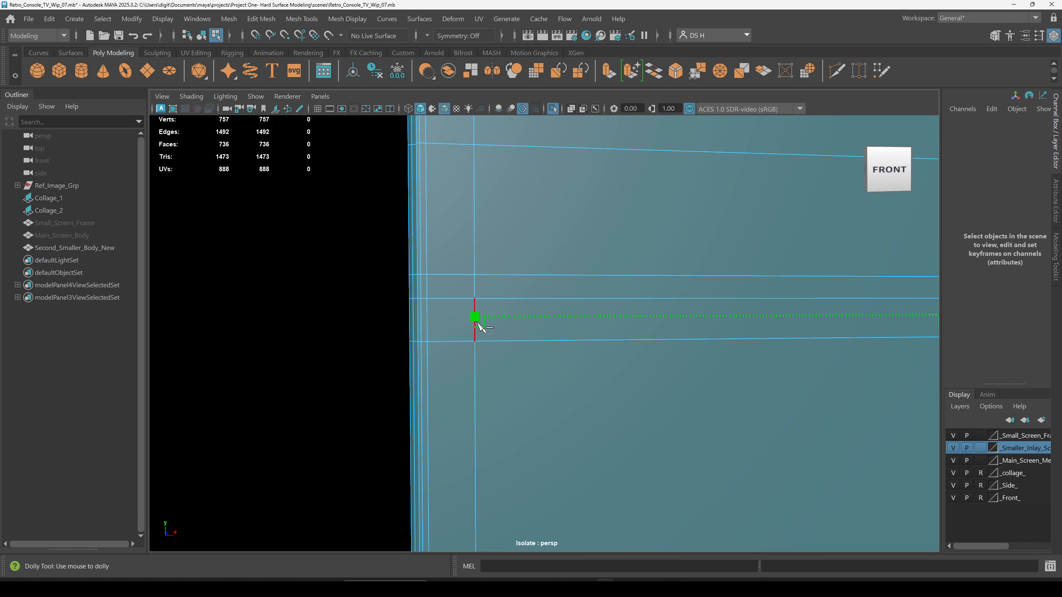
{"action": "left_click", "coordinate": [454, 323]}
{"action": "scroll", "coordinate": [488, 349], "scroll_direction": "up", "scroll_amount": 6}
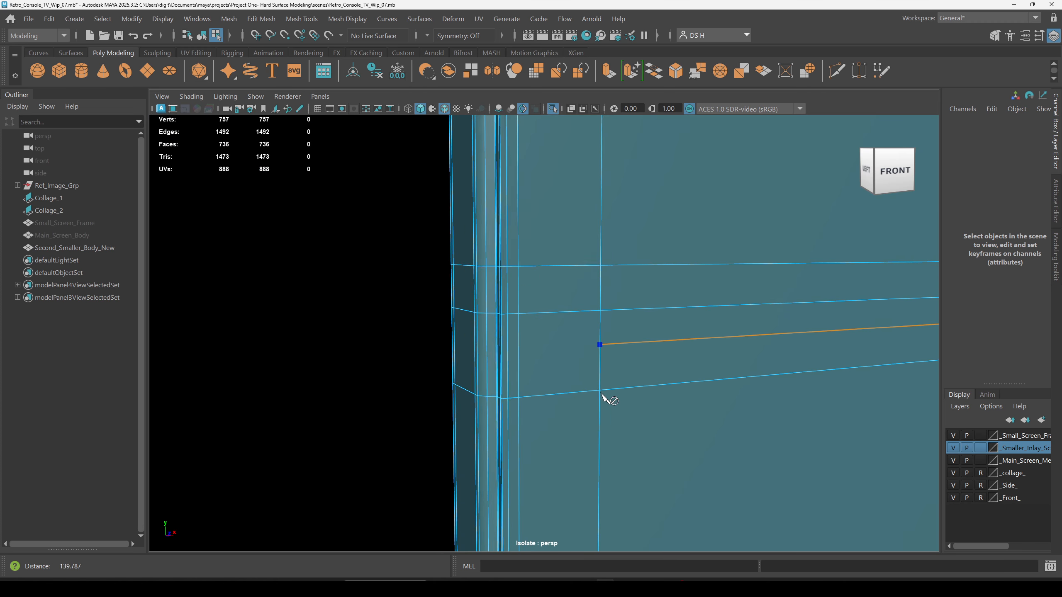
{"action": "left_click", "coordinate": [495, 367]}
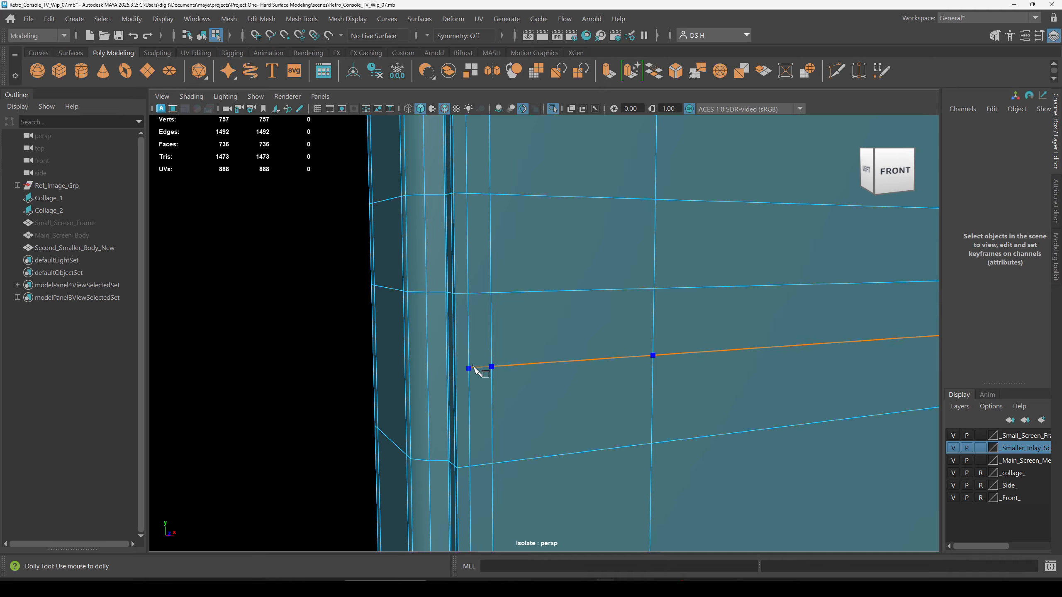
{"action": "key", "text": "Return"}
Multi-Cut the new horizontal edge onward from the main panel's left rim, around the rounded corner and across the left side to its back edge.
{"action": "left_click_drag", "start_coordinate": [569, 386], "coordinate": [518, 335], "text": "alt"}
{"action": "right_click_drag", "start_coordinate": [518, 332], "coordinate": [619, 352], "text": "alt"}
{"action": "right_click_drag", "start_coordinate": [752, 259], "coordinate": [351, 252], "text": "shift"}
{"action": "left_click_drag", "start_coordinate": [592, 313], "coordinate": [571, 301], "text": "alt"}
{"action": "right_click_drag", "start_coordinate": [575, 308], "coordinate": [589, 317], "text": "alt"}
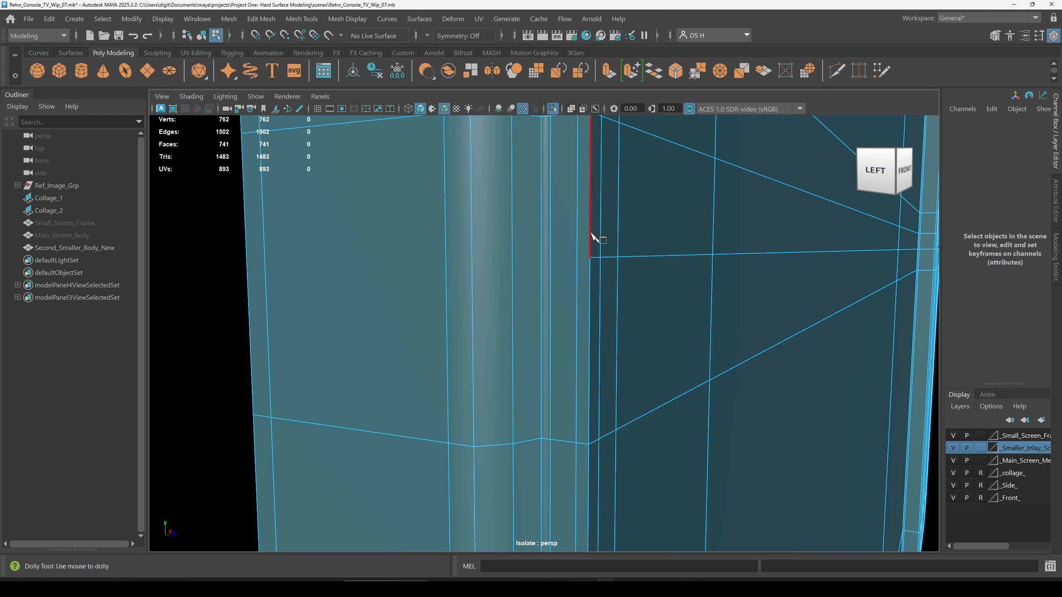
{"action": "left_click", "coordinate": [577, 263]}
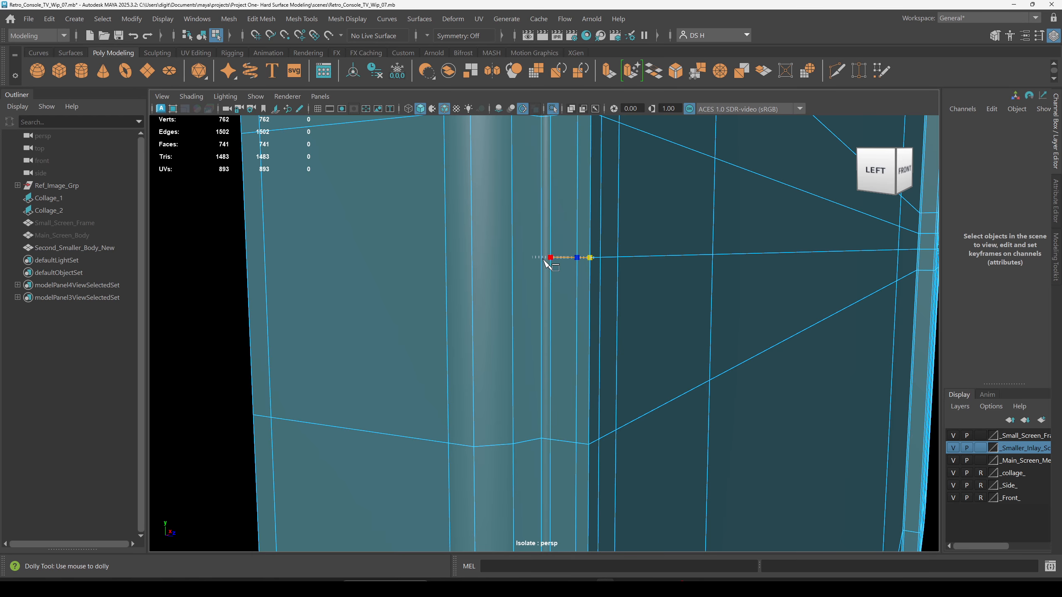
{"action": "left_click", "coordinate": [551, 258]}
{"action": "left_click", "coordinate": [541, 258]}
{"action": "left_click", "coordinate": [513, 258]}
{"action": "left_click", "coordinate": [472, 258]}
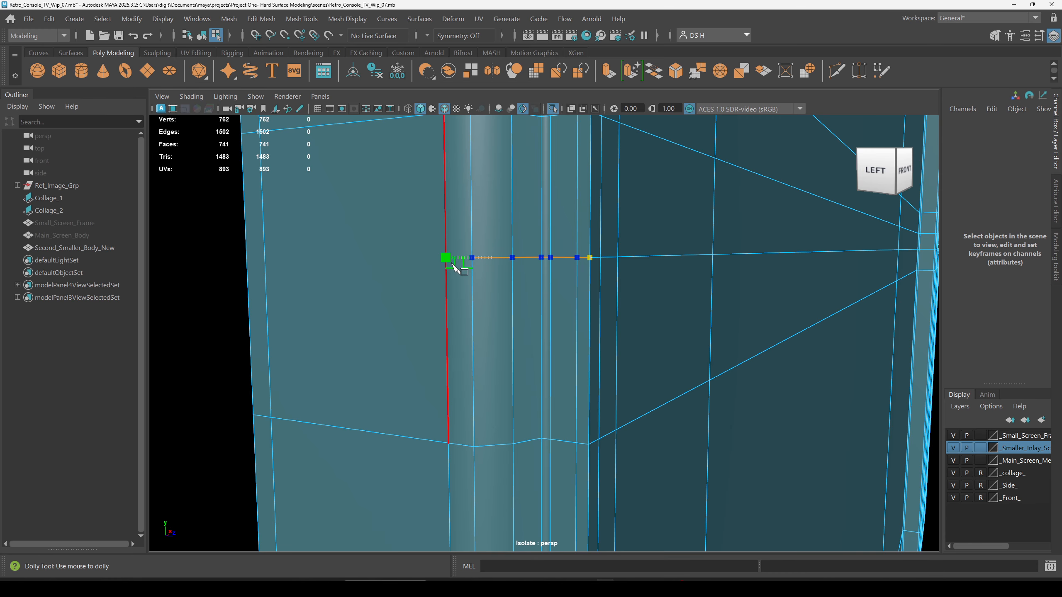
{"action": "left_click", "coordinate": [454, 265]}
{"action": "left_click", "coordinate": [265, 257]}
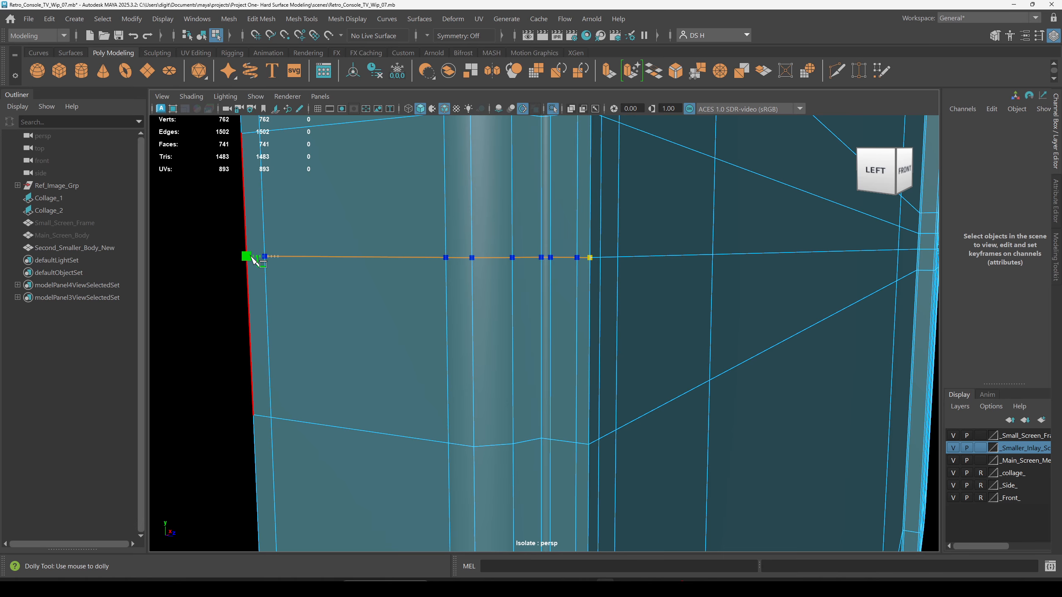
{"action": "key", "text": "w"}
Examine the new horizontal rows across the front and around the opening in smooth preview, and return to the unsmoothed mesh.
{"action": "right_click_drag", "start_coordinate": [696, 333], "coordinate": [363, 342], "text": "alt"}
{"action": "left_click_drag", "start_coordinate": [363, 342], "coordinate": [332, 344], "text": "alt"}
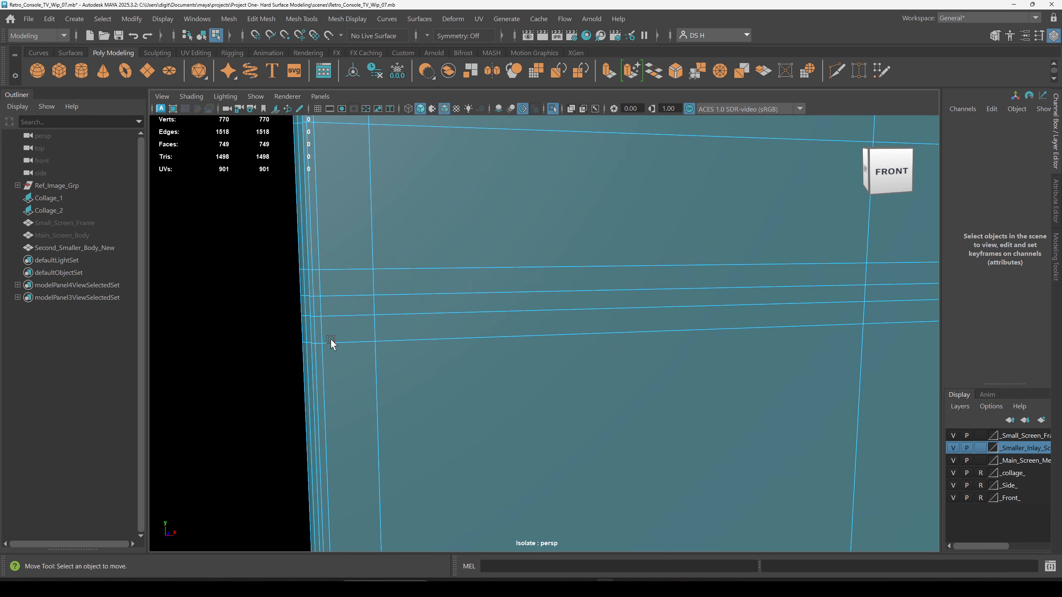
{"action": "middle_click_drag", "start_coordinate": [669, 328], "coordinate": [444, 352], "text": "alt"}
{"action": "right_click_drag", "start_coordinate": [444, 351], "coordinate": [418, 350], "text": "alt"}
{"action": "left_click_drag", "start_coordinate": [418, 350], "coordinate": [395, 348], "text": "alt"}
{"action": "middle_click_drag", "start_coordinate": [748, 346], "coordinate": [515, 350], "text": "alt"}
{"action": "left_click_drag", "start_coordinate": [515, 351], "coordinate": [548, 354], "text": "alt"}
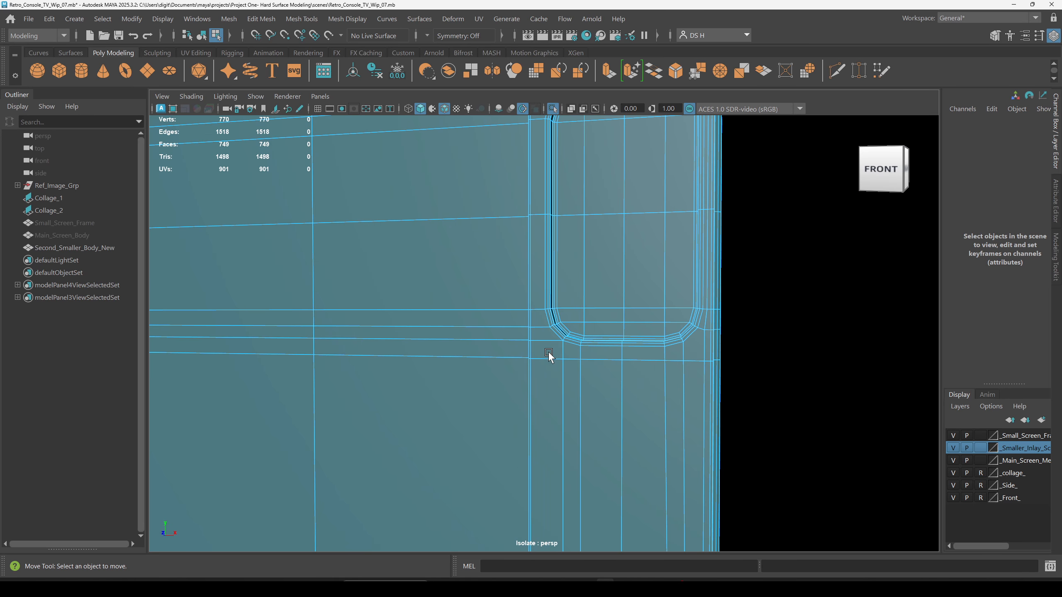
{"action": "right_click_drag", "start_coordinate": [548, 354], "coordinate": [686, 325], "text": "alt"}
{"action": "key", "text": "3"}
{"action": "left_click", "coordinate": [822, 265]}
{"action": "right_click_drag", "start_coordinate": [807, 289], "coordinate": [700, 351], "text": "alt"}
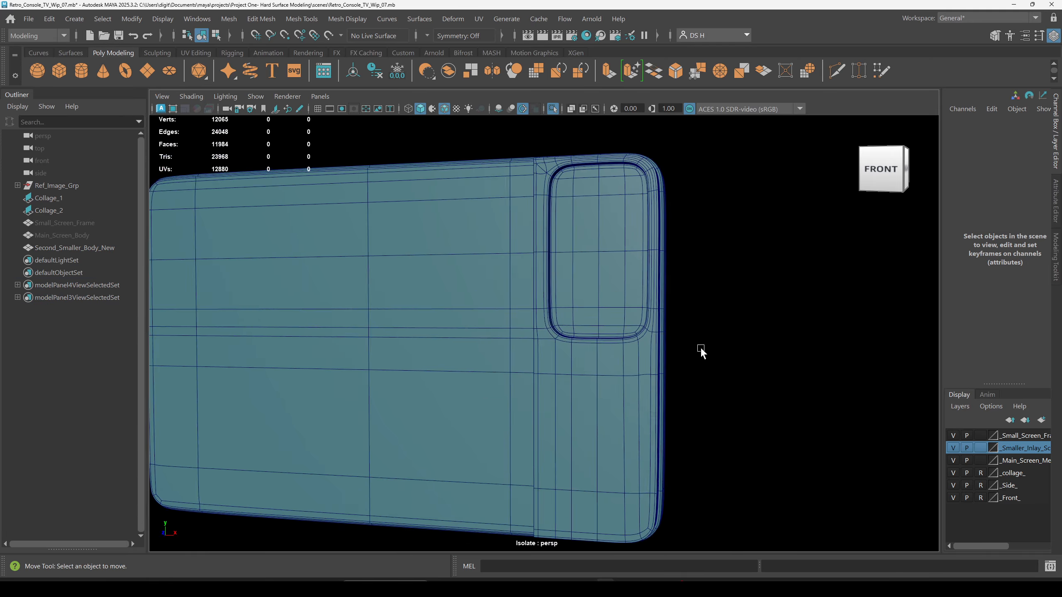
{"action": "left_click_drag", "start_coordinate": [642, 372], "coordinate": [681, 373], "text": "alt"}
{"action": "left_click_drag", "start_coordinate": [623, 349], "coordinate": [675, 351], "text": "alt"}
{"action": "right_click_drag", "start_coordinate": [675, 352], "coordinate": [795, 437], "text": "alt"}
{"action": "left_click", "coordinate": [752, 363]}
{"action": "key", "text": "1"}
Multi-Cut a horizontal edge from the opening's lower right corner vertex to the front panel's right rim.
{"action": "middle_click_drag", "start_coordinate": [752, 366], "coordinate": [581, 303], "text": "alt"}
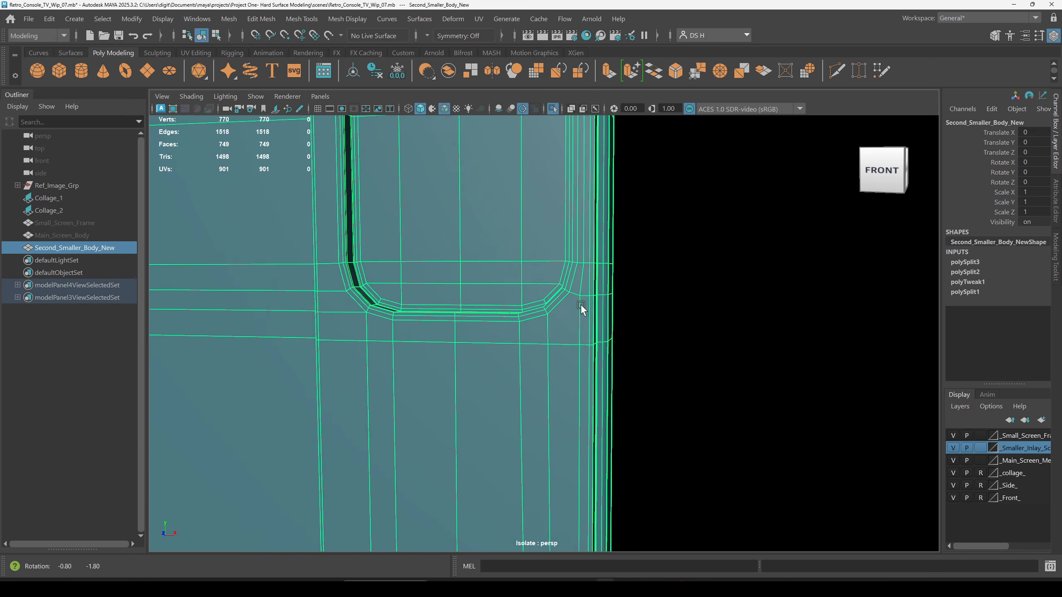
{"action": "right_click_drag", "start_coordinate": [581, 304], "coordinate": [649, 336], "text": "alt"}
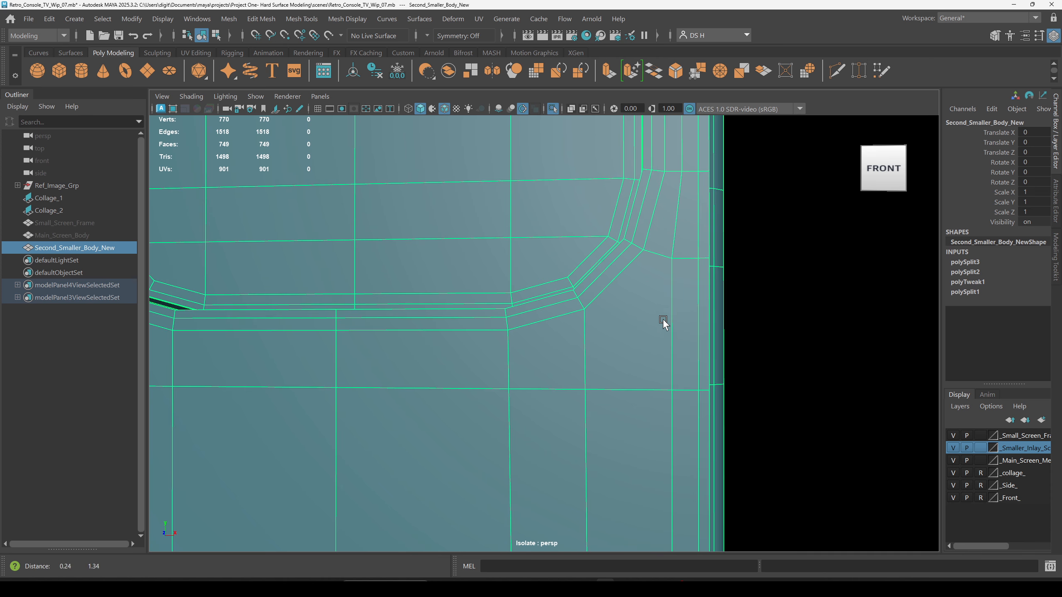
{"action": "right_click_drag", "start_coordinate": [660, 229], "coordinate": [667, 193]}
{"action": "right_click_drag", "start_coordinate": [667, 193], "coordinate": [398, 351], "text": "alt"}
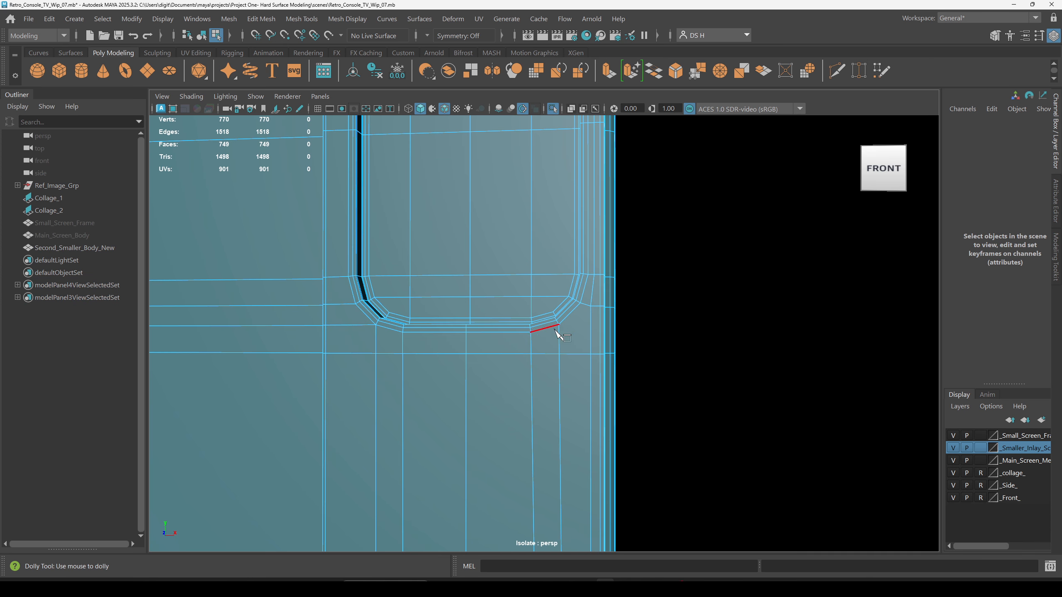
{"action": "scroll", "coordinate": [590, 326], "scroll_direction": "up", "scroll_amount": 5}
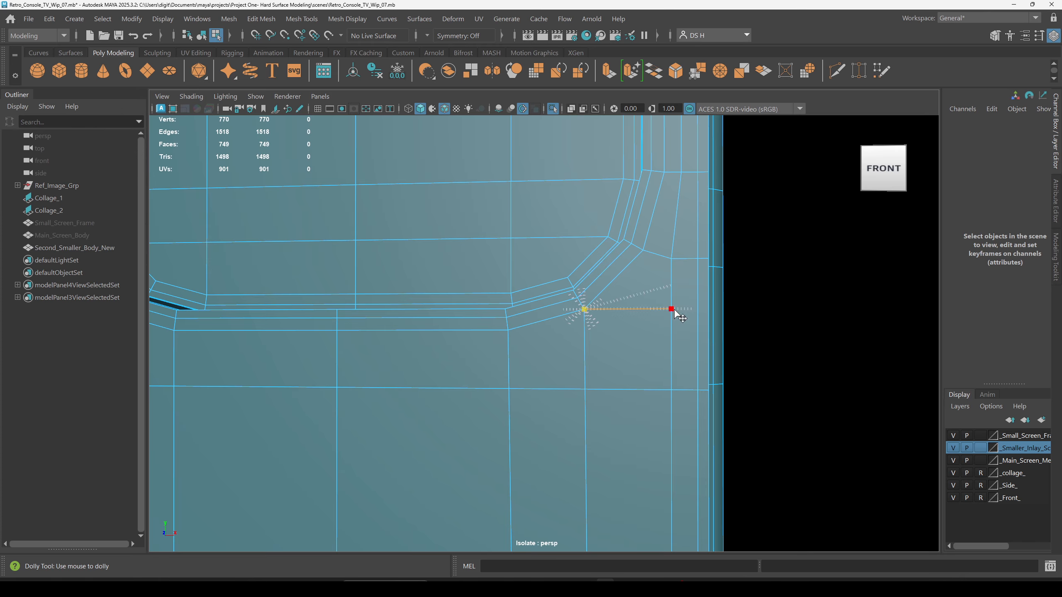
{"action": "left_click", "coordinate": [698, 309]}
{"action": "key", "text": "w"}
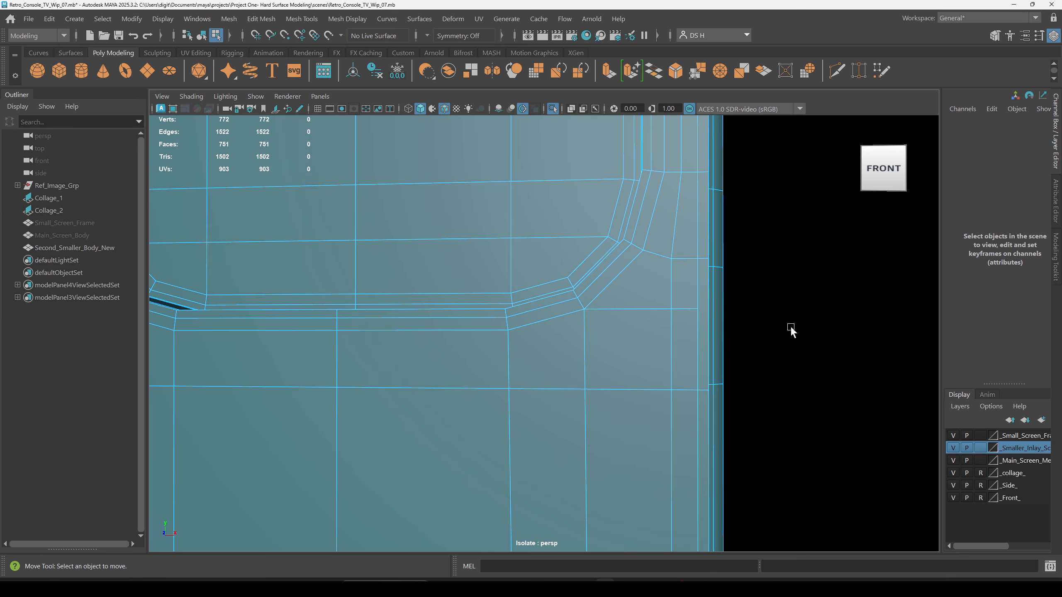
Multi-Cut the corner edge onward from the right rim across the recessed strip to the start of the rounded side corner.
{"action": "left_click_drag", "start_coordinate": [671, 333], "coordinate": [612, 340], "text": "alt"}
{"action": "scroll", "coordinate": [432, 337], "scroll_direction": "up", "scroll_amount": 5}
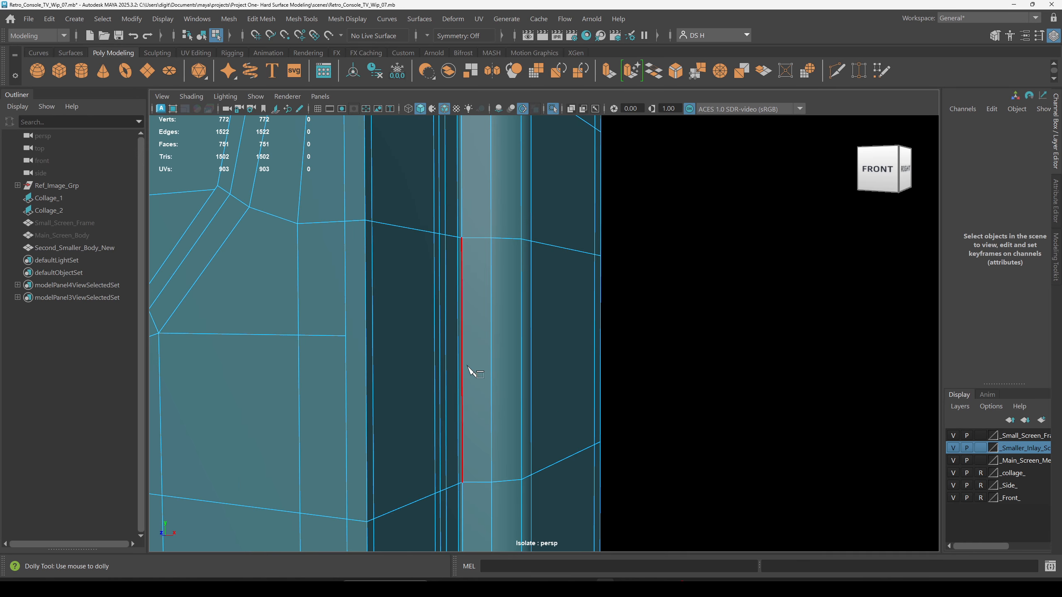
{"action": "left_click", "coordinate": [345, 336]}
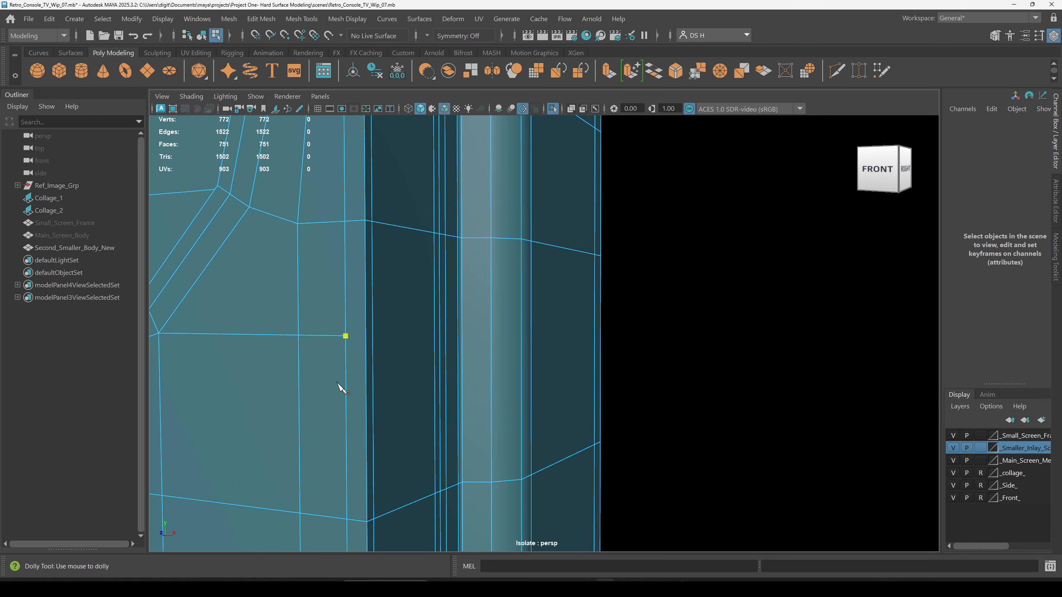
{"action": "left_click", "coordinate": [370, 337]}
{"action": "left_click", "coordinate": [436, 335]}
{"action": "left_click", "coordinate": [455, 334]}
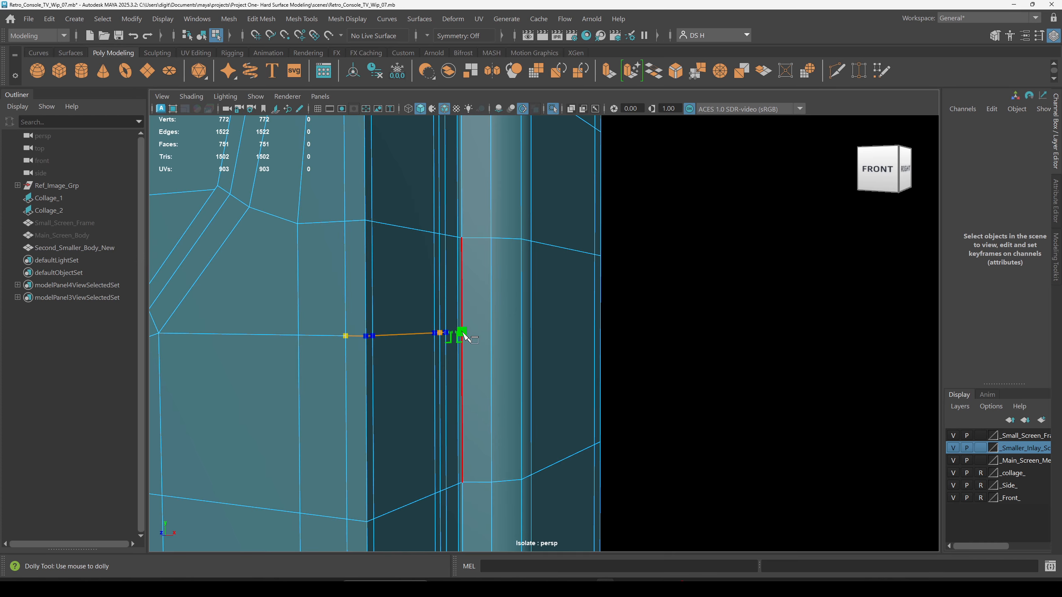
{"action": "key", "text": "w"}
Multi-Cut the edge onward across the rounded right corner and the right side to the body's back edge.
{"action": "left_click_drag", "start_coordinate": [525, 368], "coordinate": [660, 365], "text": "alt"}
{"action": "right_click_drag", "start_coordinate": [556, 311], "coordinate": [6, 313], "text": "shift"}
{"action": "left_click_drag", "start_coordinate": [628, 336], "coordinate": [641, 338], "text": "alt"}
{"action": "middle_click_drag", "start_coordinate": [649, 310], "coordinate": [564, 293], "text": "alt"}
{"action": "scroll", "coordinate": [593, 312], "scroll_direction": "up", "scroll_amount": 3}
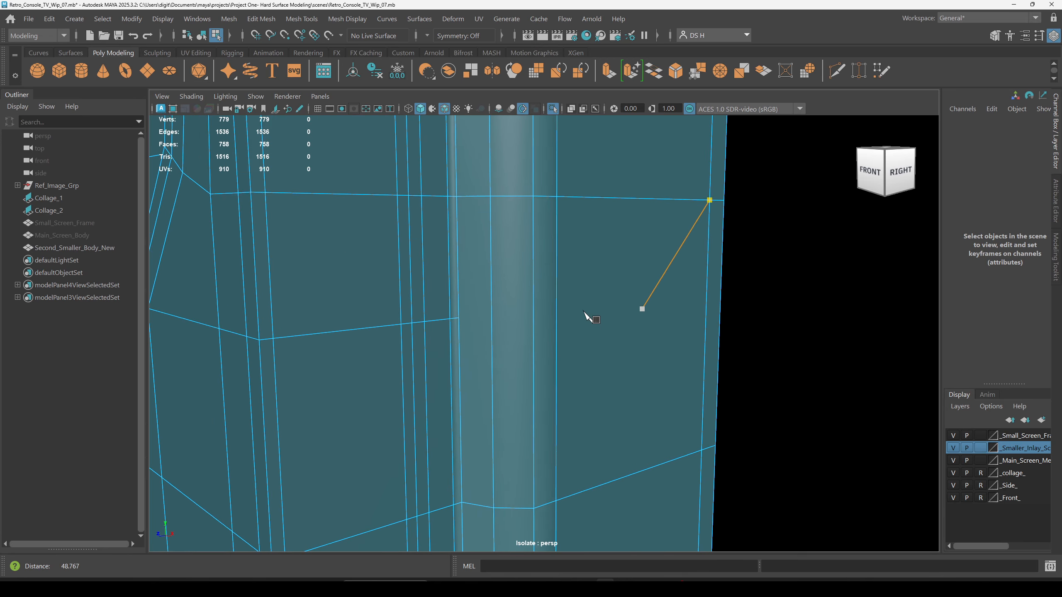
{"action": "left_click", "coordinate": [438, 313]}
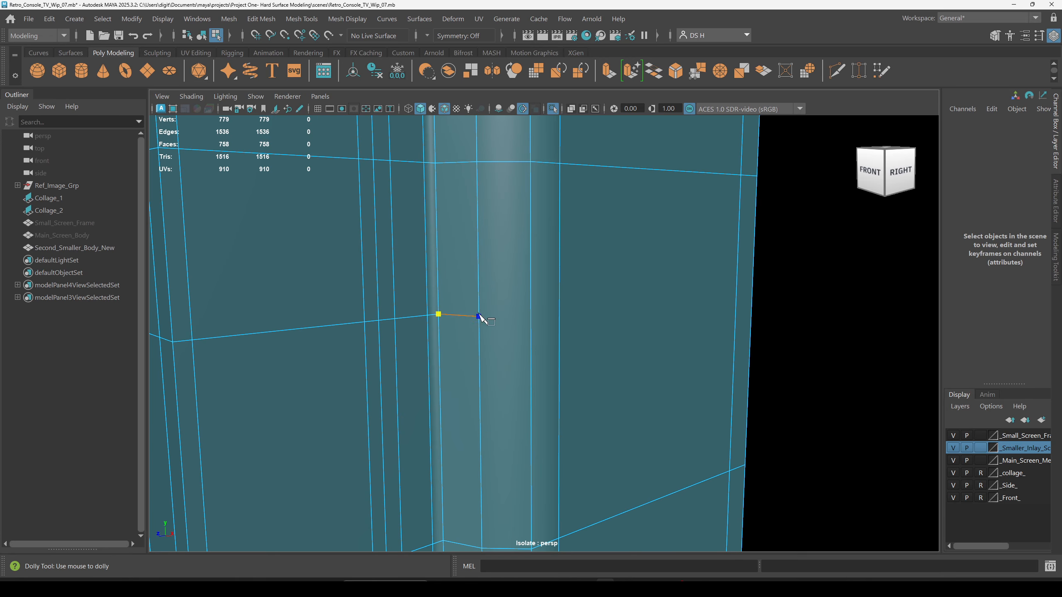
{"action": "left_click", "coordinate": [530, 317]}
{"action": "left_click", "coordinate": [560, 313]}
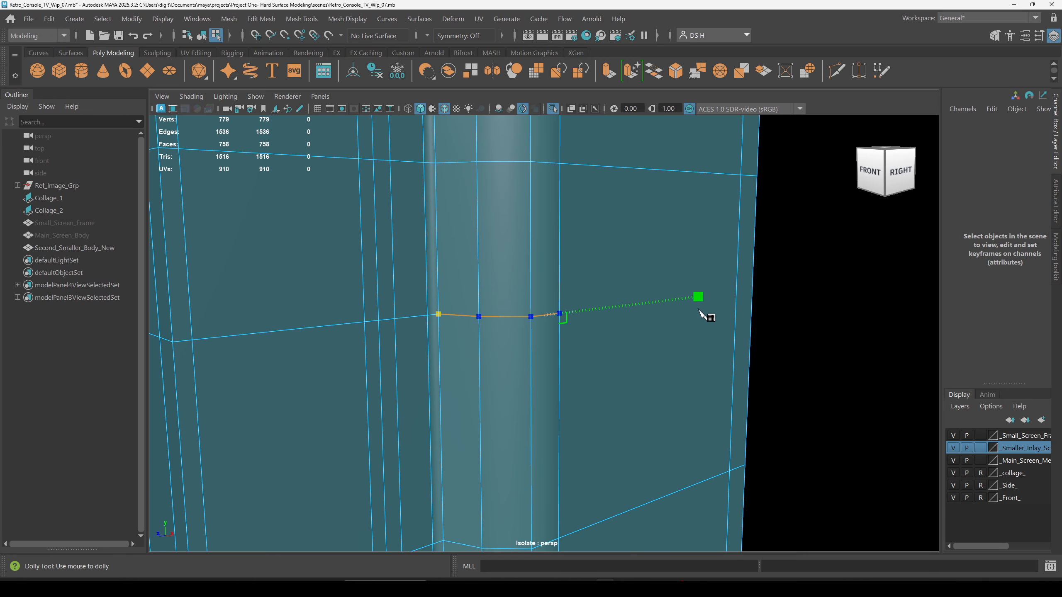
{"action": "left_click", "coordinate": [736, 293]}
{"action": "key", "text": "Return"}
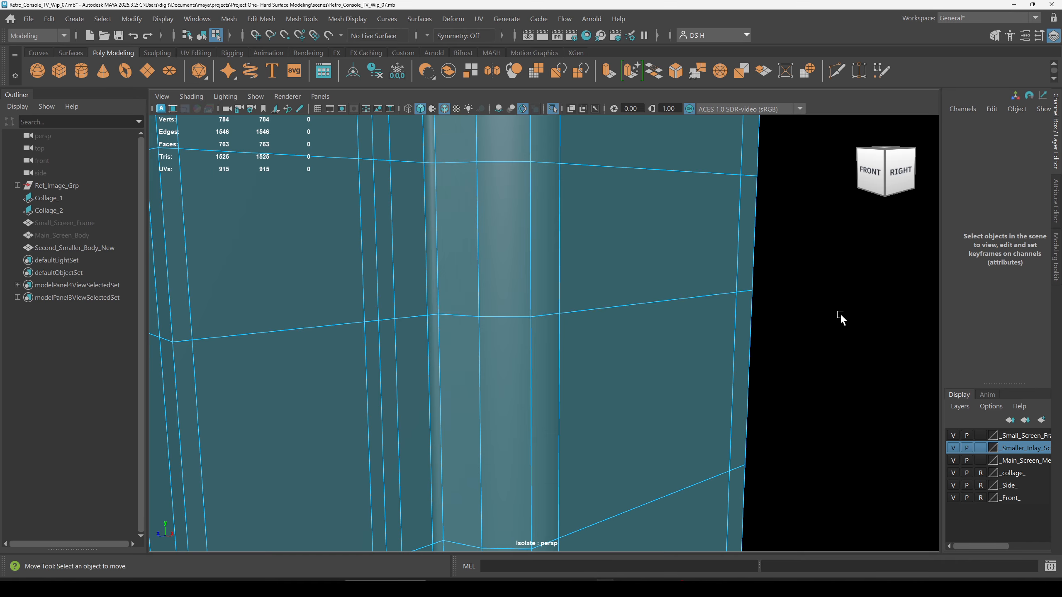
In the front view, select three vertices of the vertical row below the opening's lower right corner, align them horizontally by scaling and shift them inward.
{"action": "left_click_drag", "start_coordinate": [840, 318], "coordinate": [778, 358], "text": "alt"}
{"action": "middle_click_drag", "start_coordinate": [782, 353], "coordinate": [654, 361], "text": "alt"}
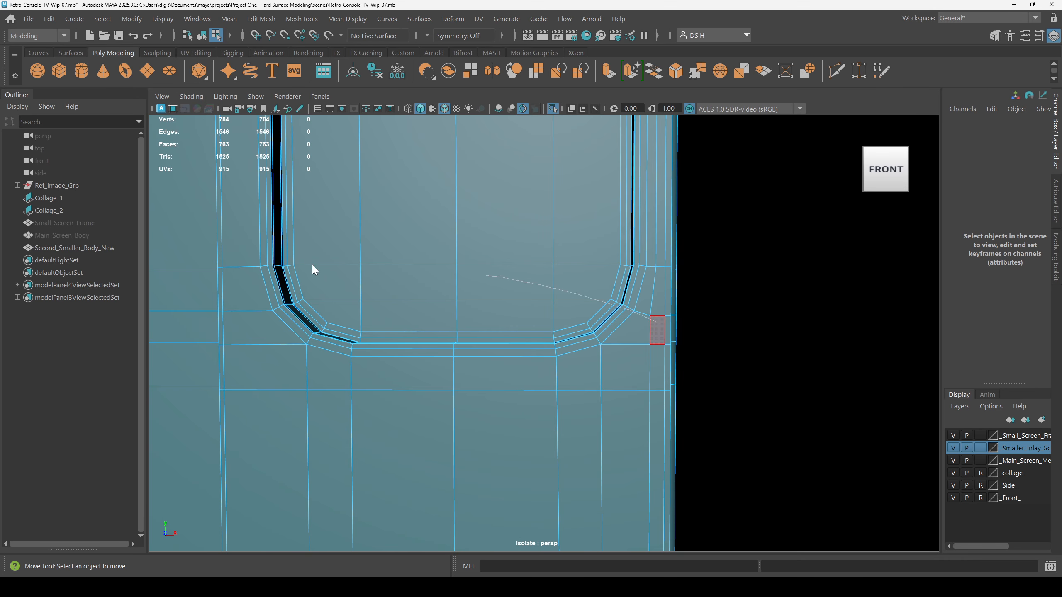
{"action": "key", "text": "space"}
{"action": "key", "text": "space"}
{"action": "right_click_drag", "start_coordinate": [571, 361], "coordinate": [870, 428], "text": "alt"}
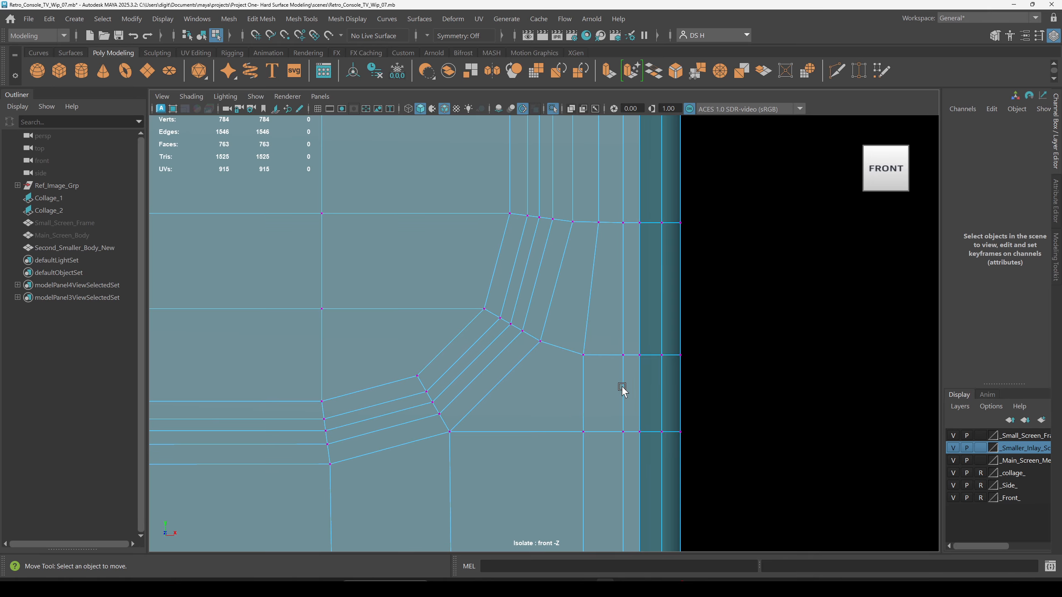
{"action": "left_click", "coordinate": [583, 431]}
{"action": "right_click_drag", "start_coordinate": [562, 429], "coordinate": [315, 512], "text": "alt"}
{"action": "right_click_drag", "start_coordinate": [590, 272], "coordinate": [519, 310], "text": "alt"}
{"action": "middle_click_drag", "start_coordinate": [519, 311], "coordinate": [522, 299], "text": "alt"}
{"action": "right_click_drag", "start_coordinate": [522, 299], "coordinate": [533, 342], "text": "alt"}
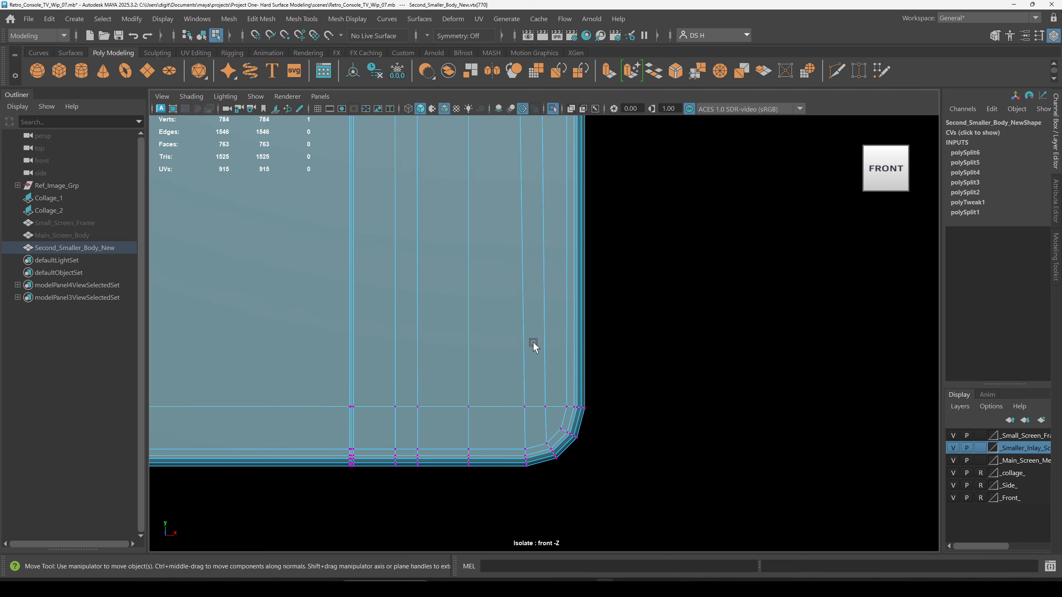
{"action": "middle_click_drag", "start_coordinate": [562, 339], "coordinate": [523, 459], "text": "alt"}
{"action": "left_click", "coordinate": [522, 258], "text": "shift"}
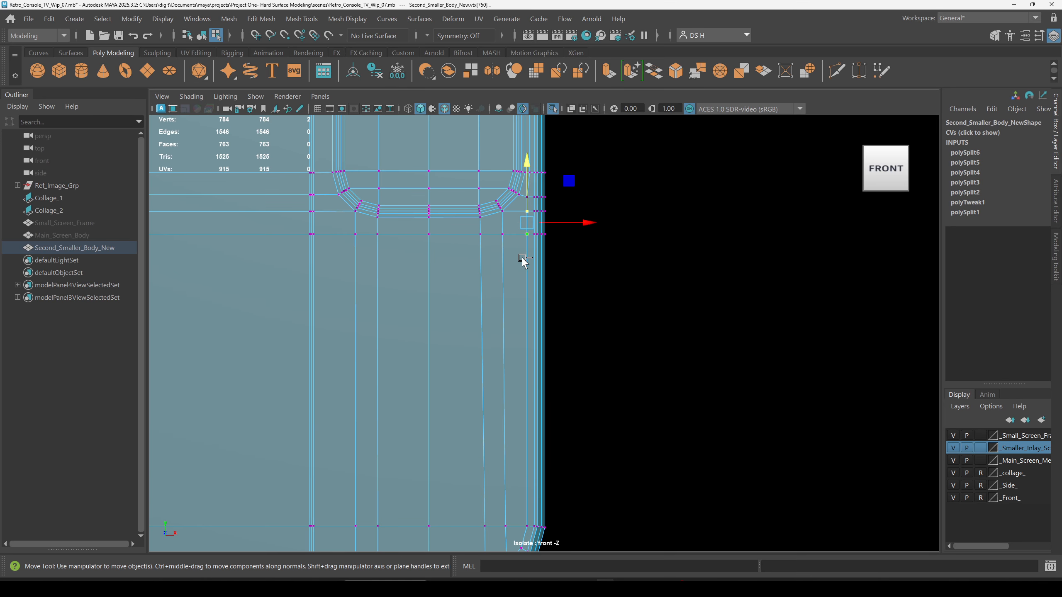
{"action": "left_click", "coordinate": [519, 524], "text": "shift"}
{"action": "key", "text": "r"}
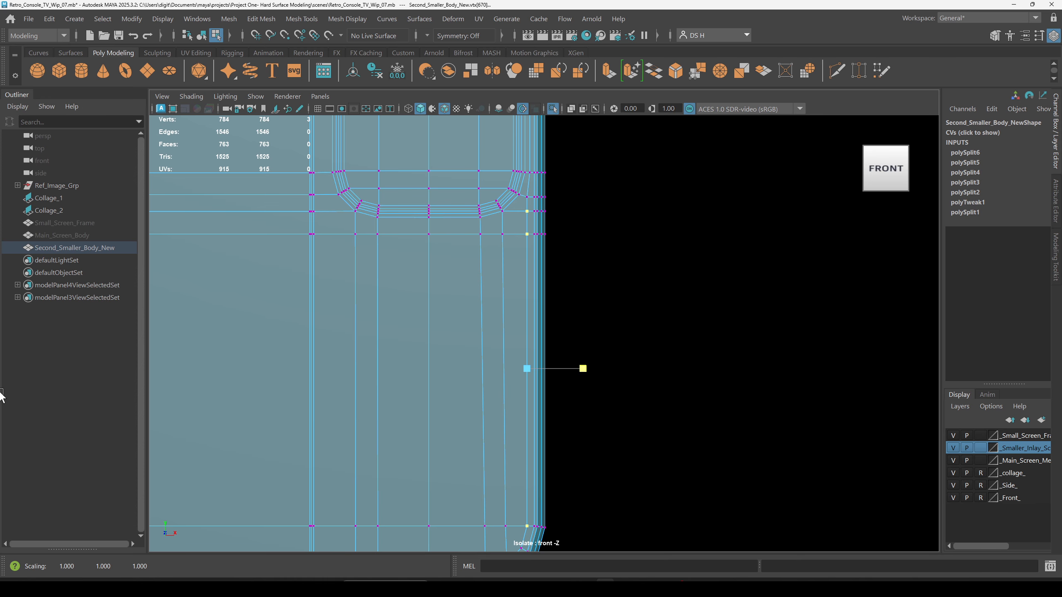
{"action": "key", "text": "w"}
{"action": "left_click_drag", "start_coordinate": [596, 369], "coordinate": [591, 370]}
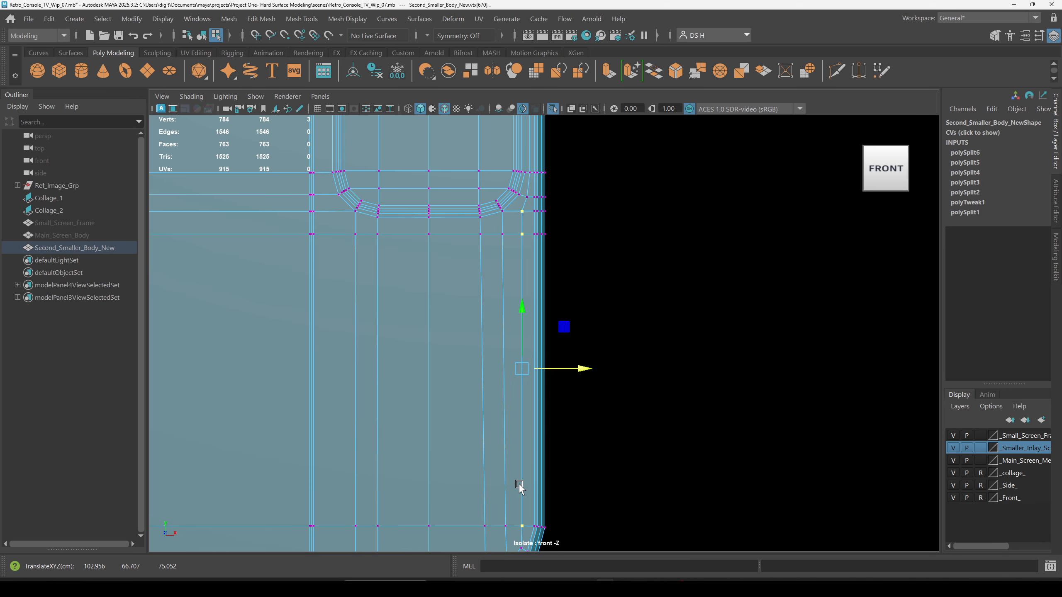
Fine-tune the three selected vertices' horizontal position, moving them inward and back out toward the body's right edge.
{"action": "scroll", "coordinate": [515, 418], "scroll_direction": "down", "scroll_amount": 5}
{"action": "scroll", "coordinate": [527, 410], "scroll_direction": "up", "scroll_amount": 8}
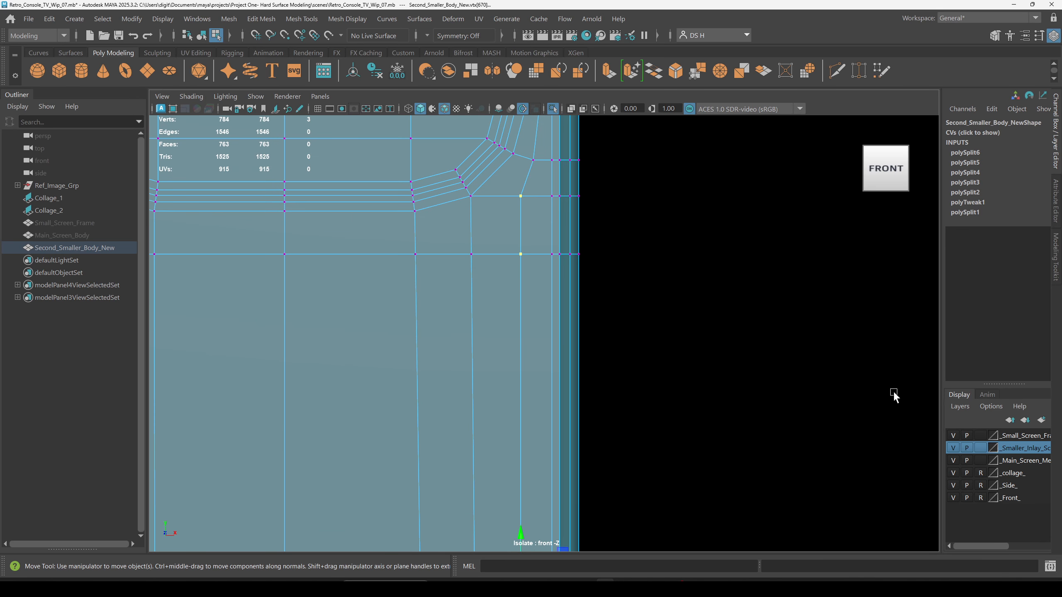
{"action": "scroll", "coordinate": [636, 408], "scroll_direction": "down", "scroll_amount": 5}
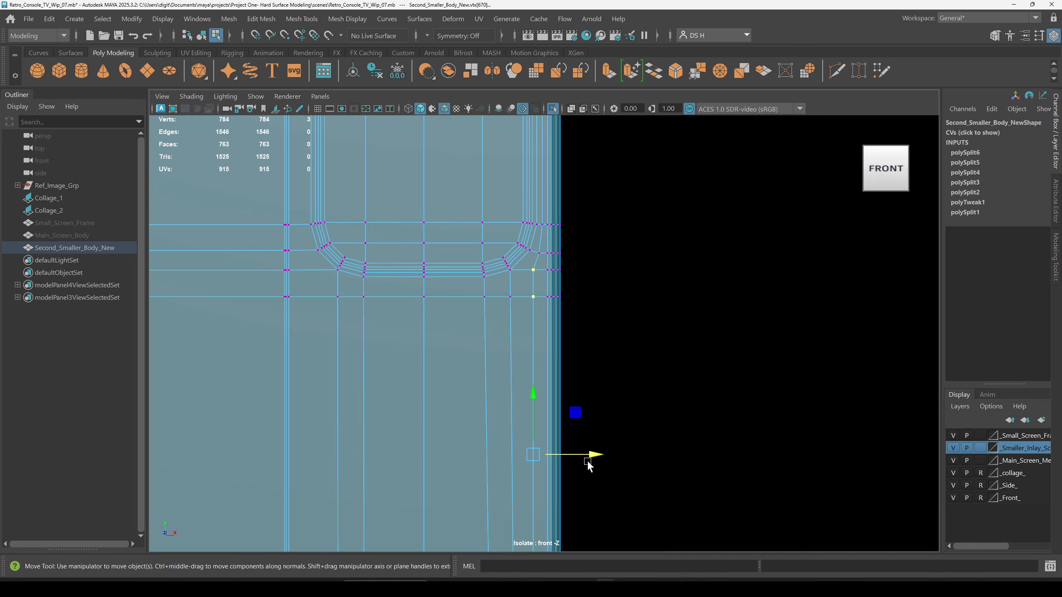
{"action": "left_click_drag", "start_coordinate": [592, 453], "coordinate": [588, 455]}
{"action": "scroll", "coordinate": [556, 331], "scroll_direction": "up", "scroll_amount": 6}
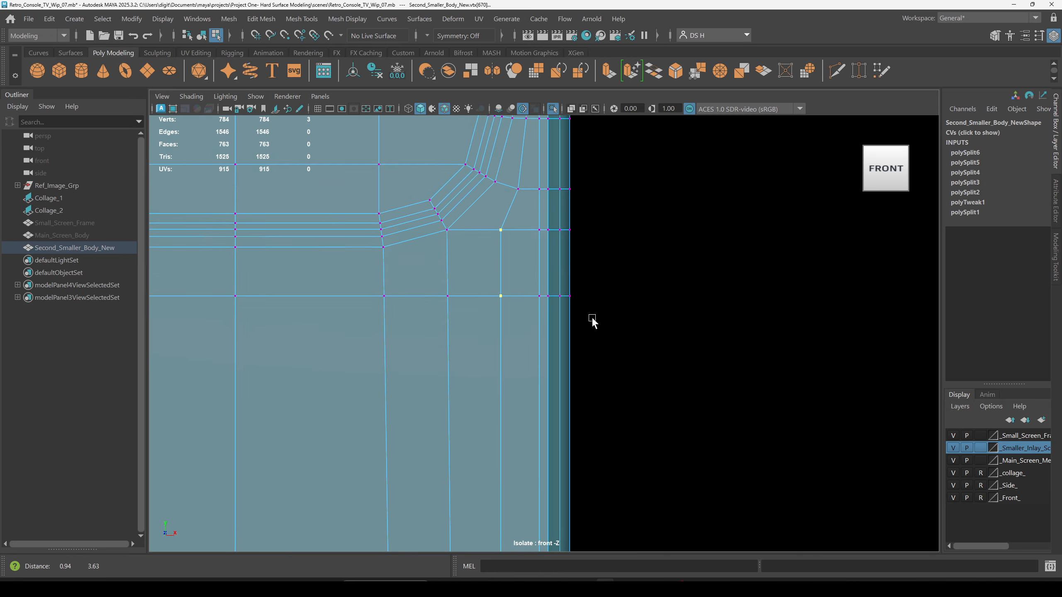
{"action": "scroll", "coordinate": [631, 376], "scroll_direction": "up", "scroll_amount": 4}
{"action": "scroll", "coordinate": [566, 351], "scroll_direction": "down", "scroll_amount": 5}
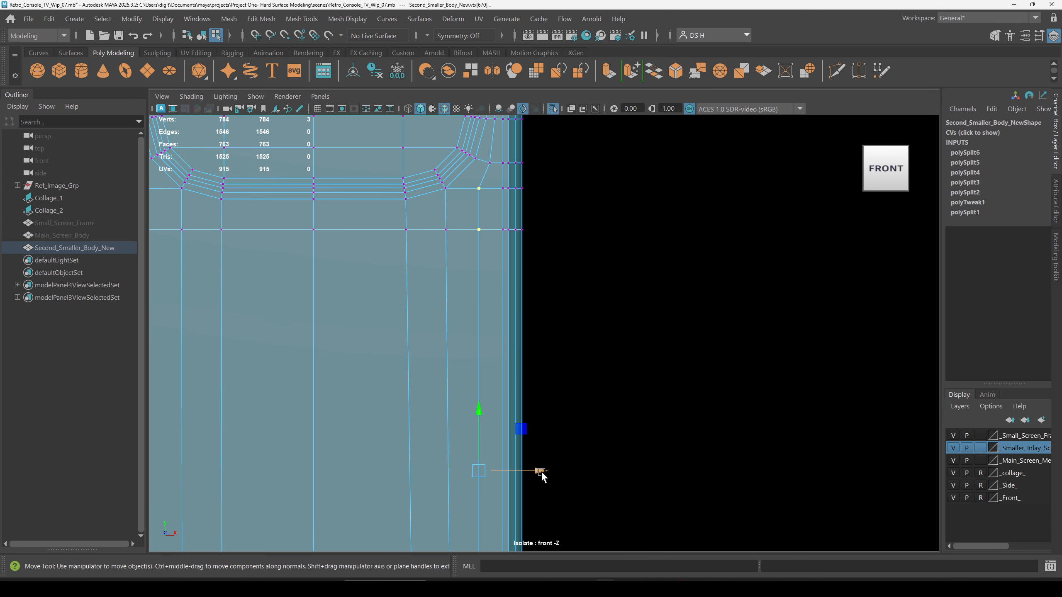
{"action": "left_click_drag", "start_coordinate": [542, 474], "coordinate": [552, 471]}
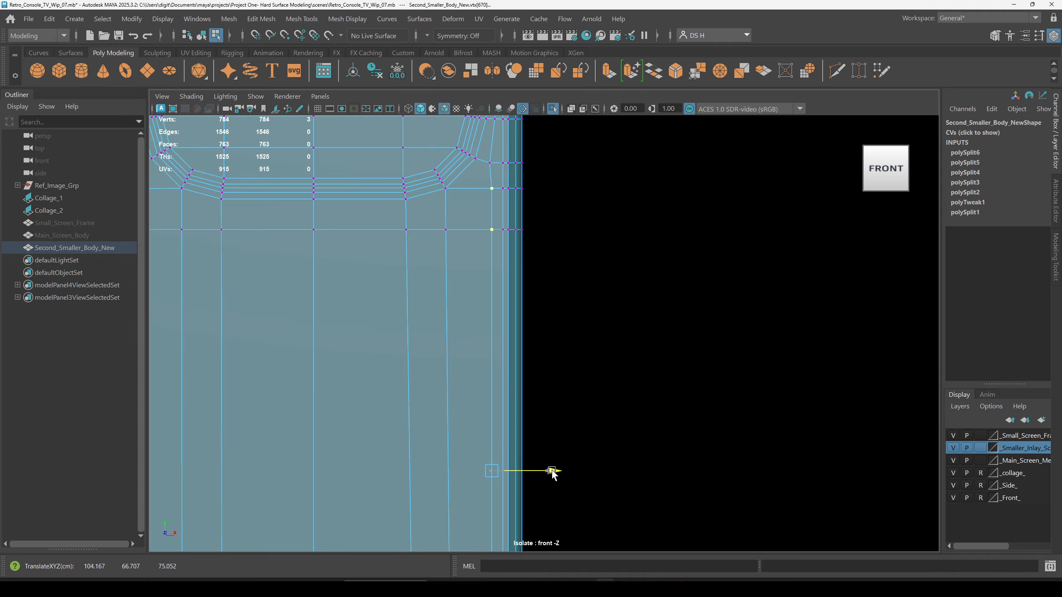
Add the vertex directly above to the selection, align all four horizontally by scaling and nudge them slightly outward.
{"action": "left_click", "coordinate": [492, 162], "text": "shift"}
{"action": "key", "text": "r"}
{"action": "left_click_drag", "start_coordinate": [548, 458], "coordinate": [1, 365]}
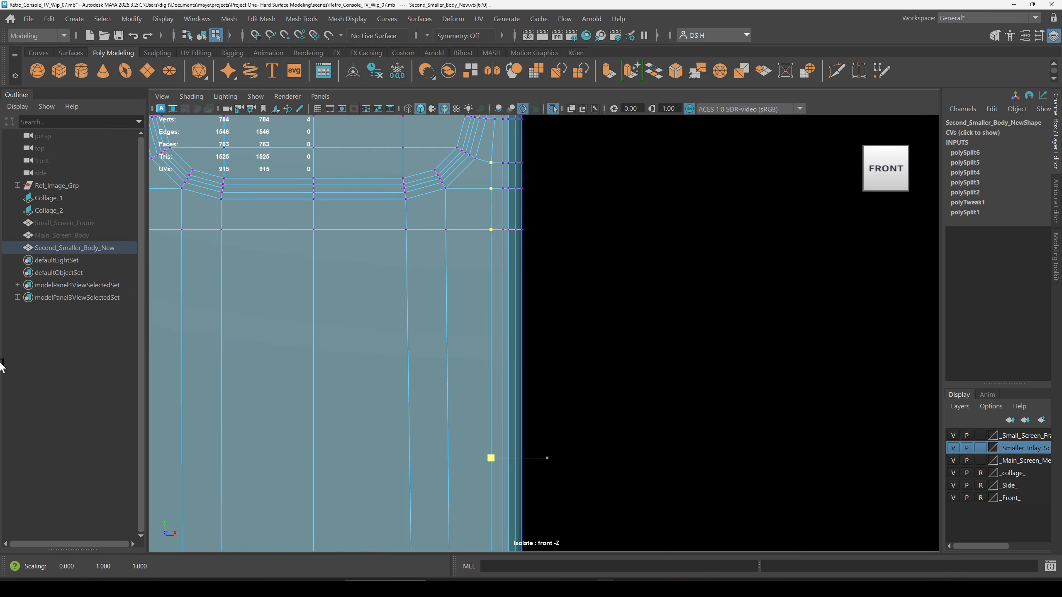
{"action": "key", "text": "w"}
{"action": "left_click_drag", "start_coordinate": [557, 460], "coordinate": [559, 462]}
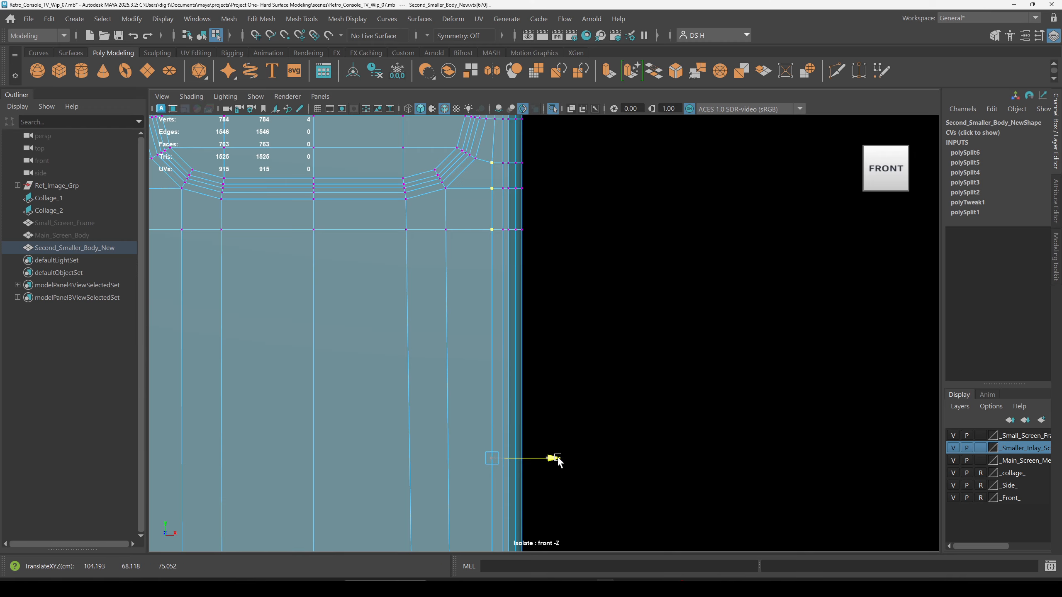
{"action": "left_click_drag", "start_coordinate": [559, 460], "coordinate": [558, 460]}
{"action": "left_click", "coordinate": [704, 393]}
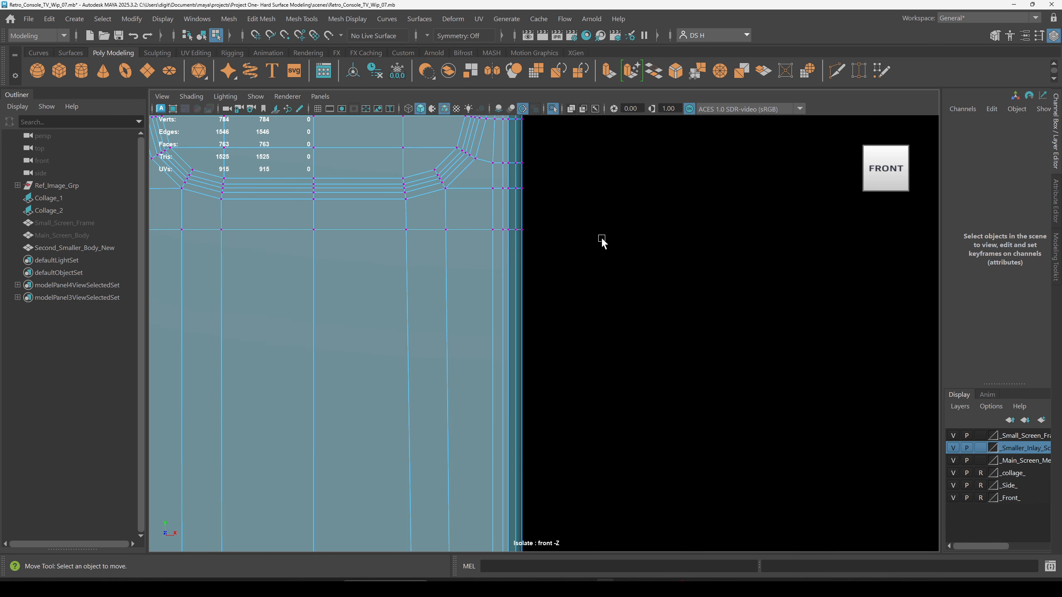
Preview the body smoothed without wireframe to examine the shading around the opening's lower corners.
{"action": "middle_click_drag", "start_coordinate": [602, 243], "coordinate": [594, 465], "text": "alt"}
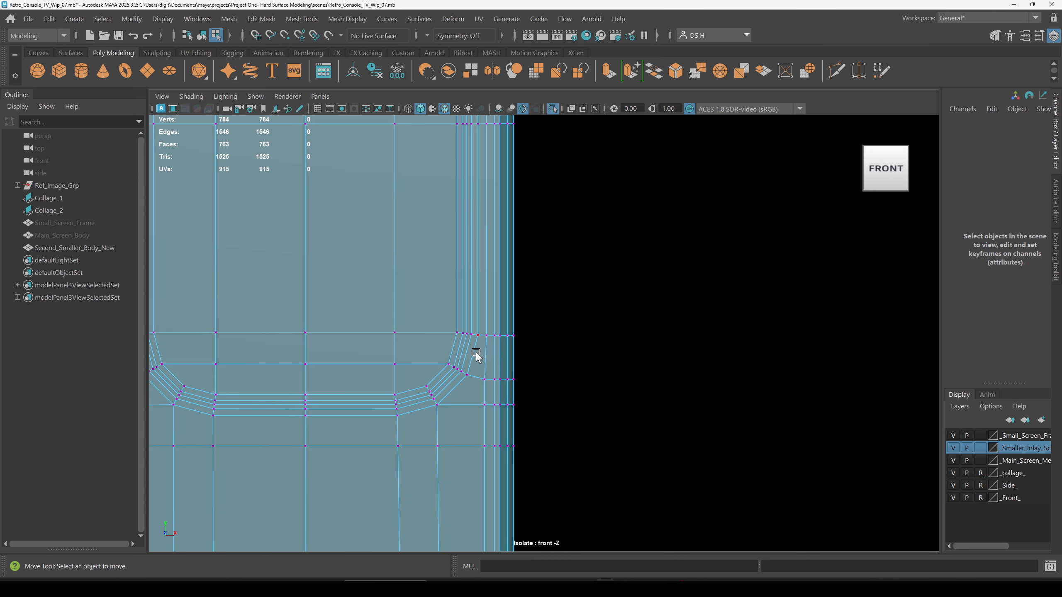
{"action": "key", "text": "3"}
{"action": "key", "text": "F8"}
{"action": "left_click", "coordinate": [682, 269]}
{"action": "scroll", "coordinate": [682, 269], "scroll_direction": "down", "scroll_amount": 3}
{"action": "key", "text": "alt+5"}
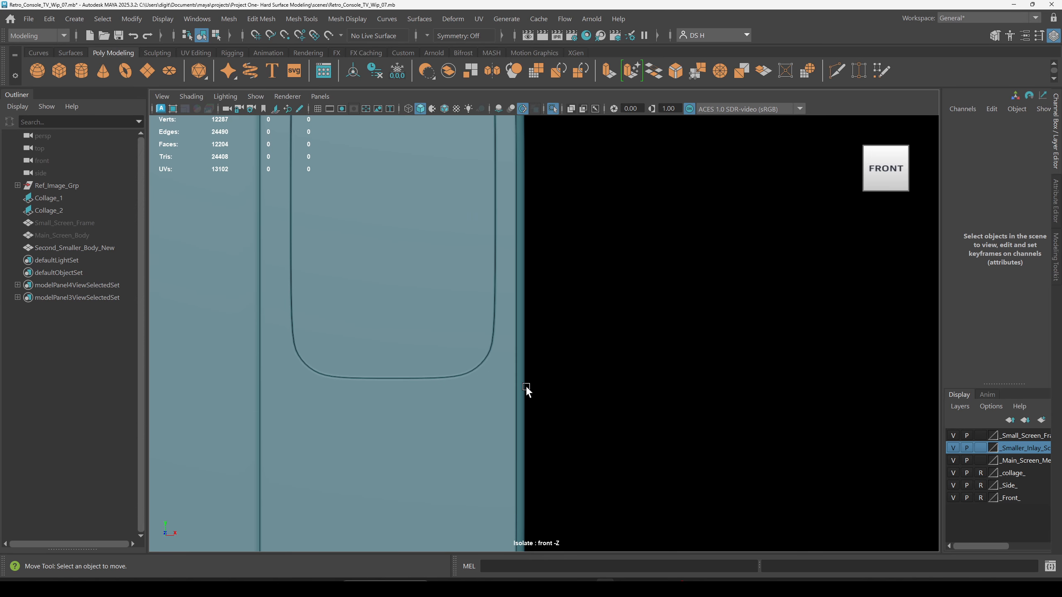
Return to the unsmoothed wireframe, switch to the perspective view and select the body for edge editing at the opening's upper left corner.
{"action": "scroll", "coordinate": [526, 389], "scroll_direction": "down", "scroll_amount": 2}
{"action": "key", "text": "alt+5"}
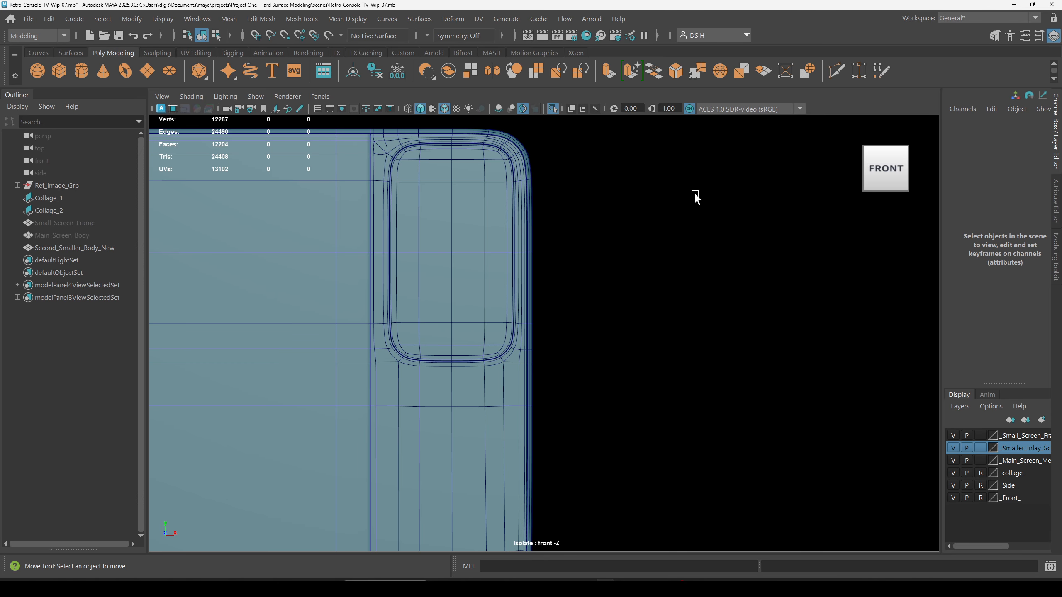
{"action": "key", "text": "space"}
{"action": "key", "text": "space"}
{"action": "left_click_drag", "start_coordinate": [744, 367], "coordinate": [598, 391], "text": "alt"}
{"action": "left_click", "coordinate": [525, 381]}
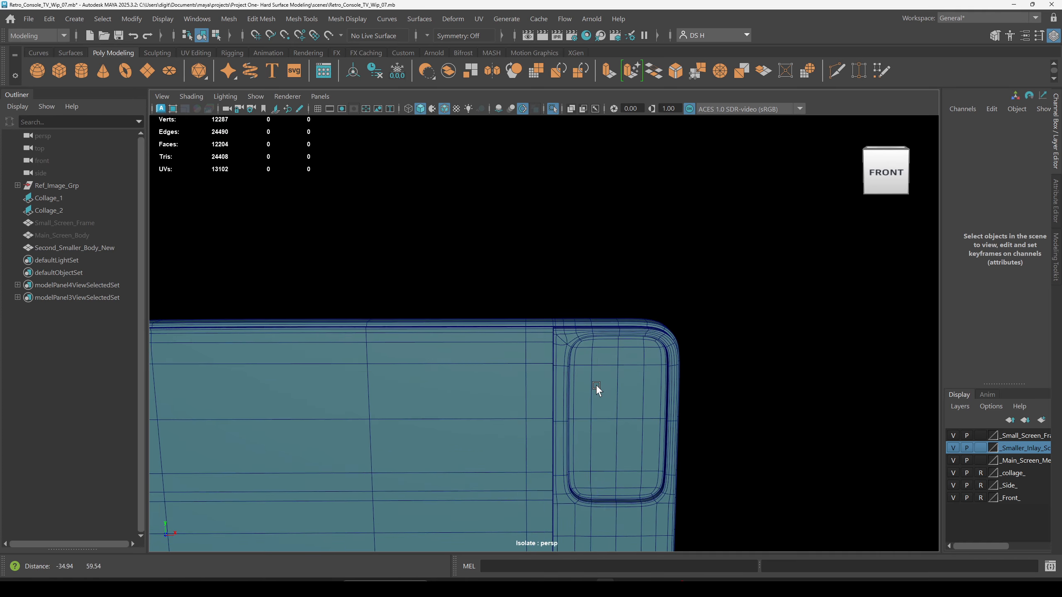
{"action": "scroll", "coordinate": [597, 391], "scroll_direction": "up", "scroll_amount": 5}
{"action": "left_click_drag", "start_coordinate": [773, 441], "coordinate": [703, 425], "text": "alt"}
{"action": "left_click", "coordinate": [652, 300]}
{"action": "left_click_drag", "start_coordinate": [653, 305], "coordinate": [513, 257], "text": "alt"}
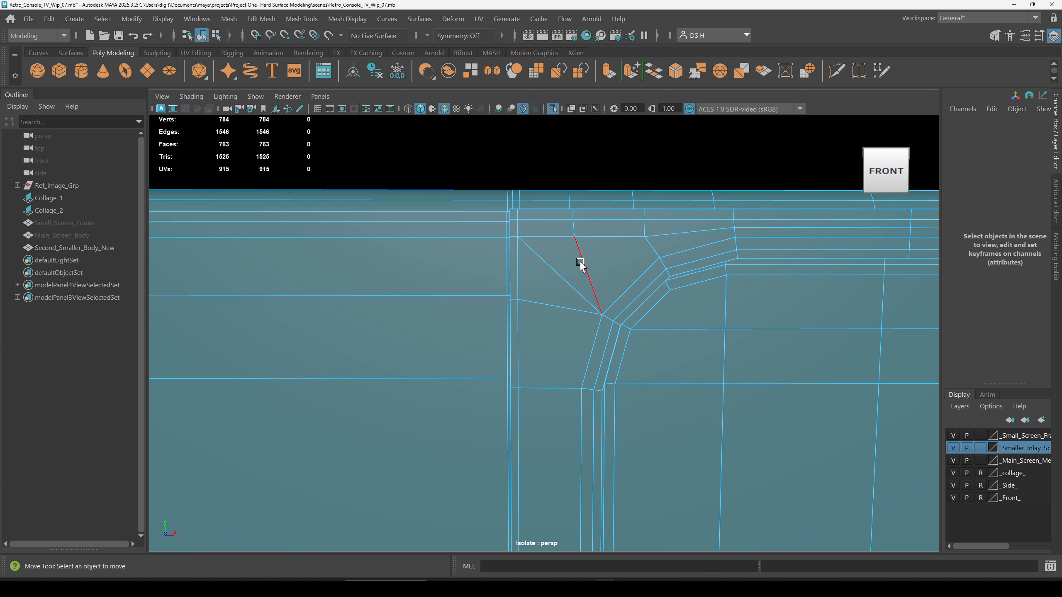
{"action": "left_click_drag", "start_coordinate": [486, 384], "coordinate": [711, 318], "text": "alt"}
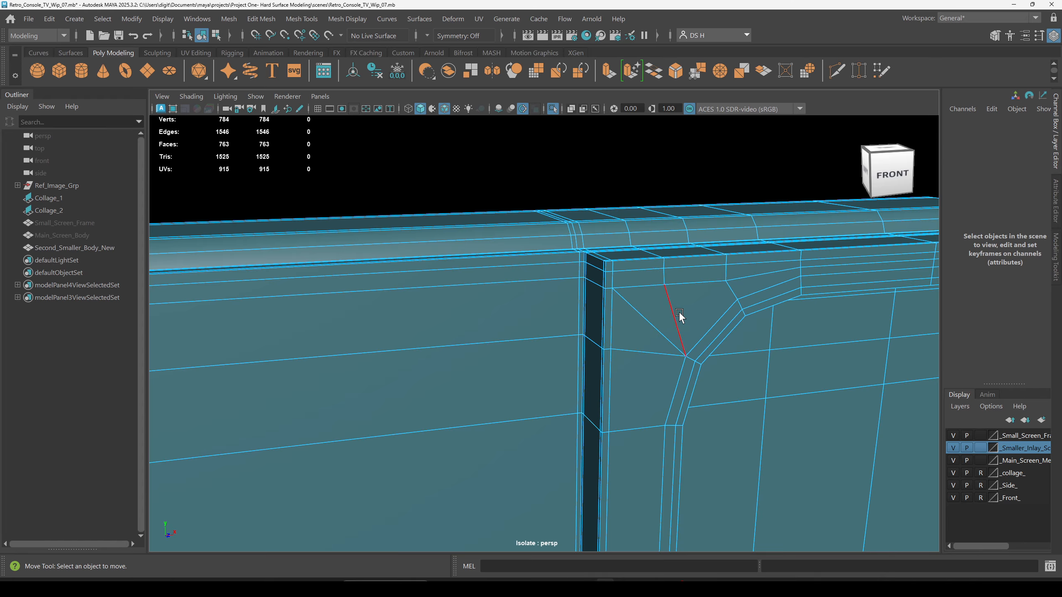
Cut the edges beside the opening's upper left corner and merge vertices so they converge on a new vertex just outside the corner.
{"action": "right_click_drag", "start_coordinate": [679, 311], "coordinate": [544, 293], "text": "shift"}
{"action": "key", "text": "w"}
{"action": "middle_click_drag", "start_coordinate": [660, 356], "coordinate": [662, 337]}
{"action": "right_click_drag", "start_coordinate": [711, 268], "coordinate": [710, 124], "text": "shift"}
{"action": "left_click_drag", "start_coordinate": [739, 207], "coordinate": [651, 308], "text": "alt"}
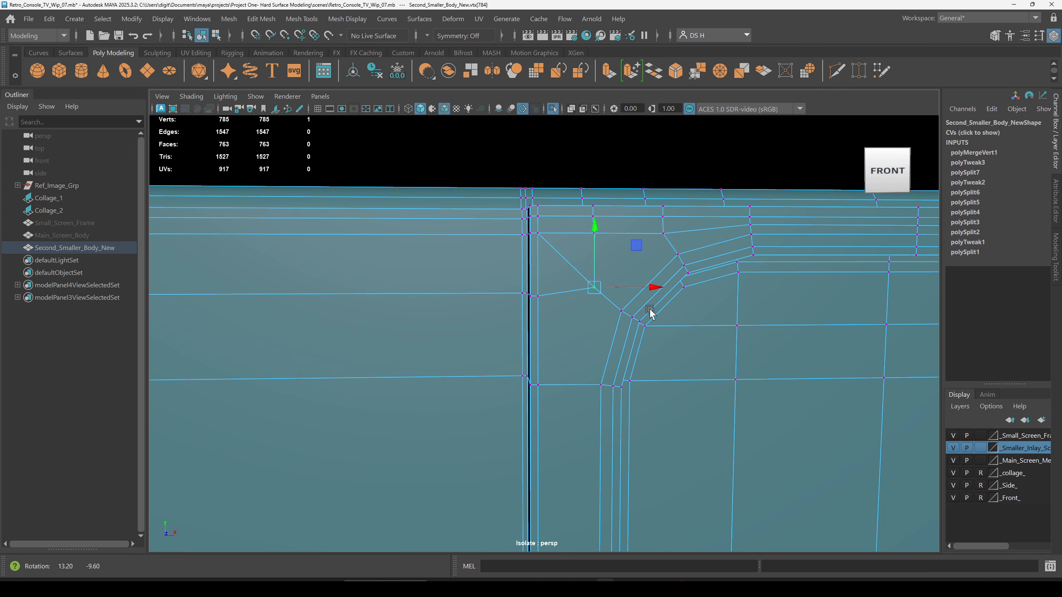
Lower the new vertex slightly and delete the diagonal edge running from it to the outer frame corner.
{"action": "left_click_drag", "start_coordinate": [593, 221], "coordinate": [597, 232]}
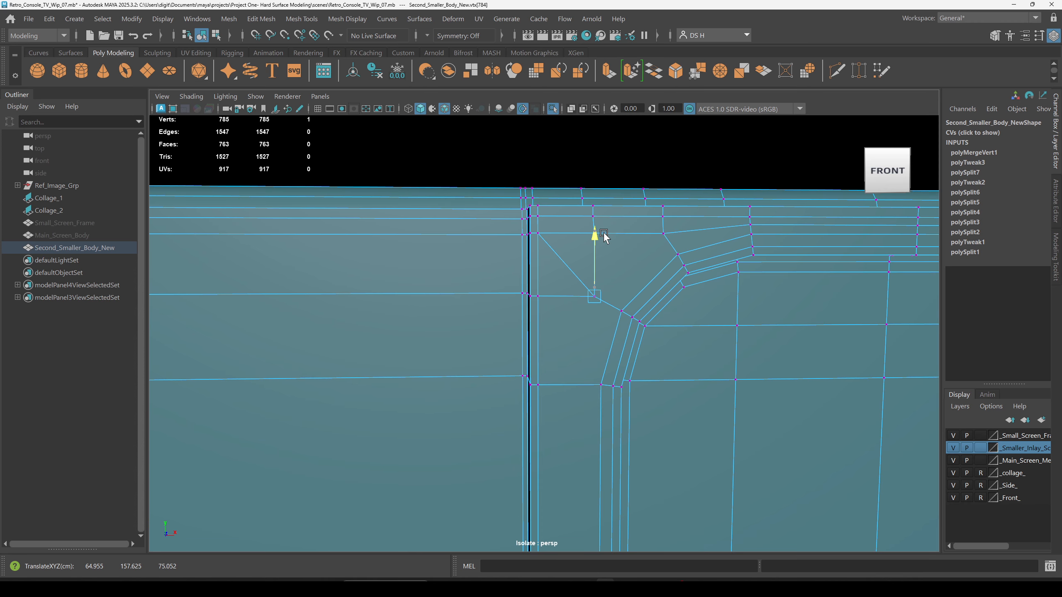
{"action": "key", "text": "F10"}
{"action": "left_click", "coordinate": [565, 262]}
{"action": "key", "text": "Delete"}
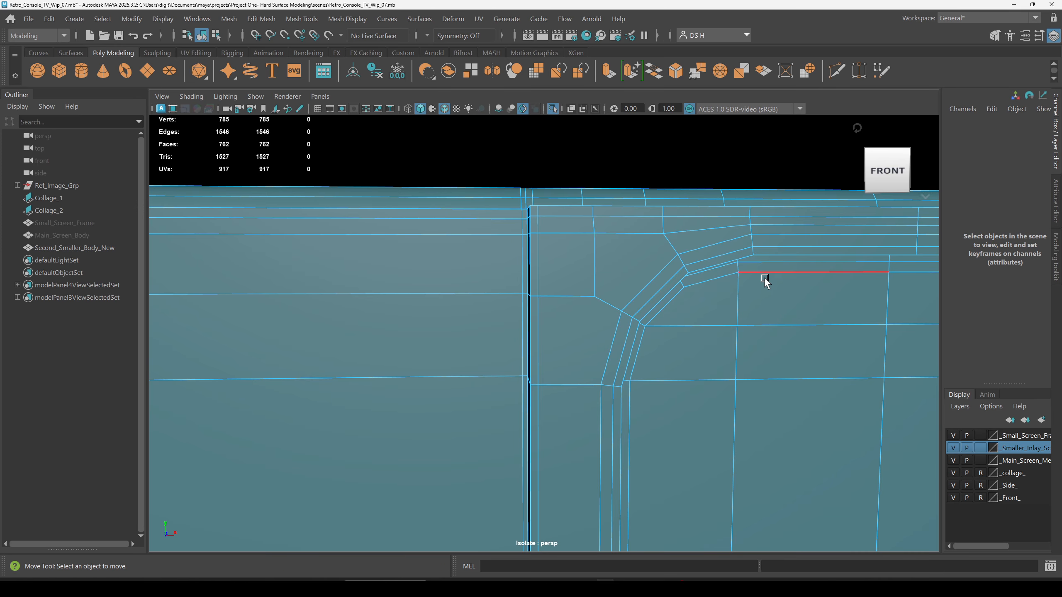
Multi-Cut from the new corner vertex to the support vertex above the opening, and down to the first horizontal row beside it.
{"action": "left_click_drag", "start_coordinate": [708, 283], "coordinate": [644, 280], "text": "alt"}
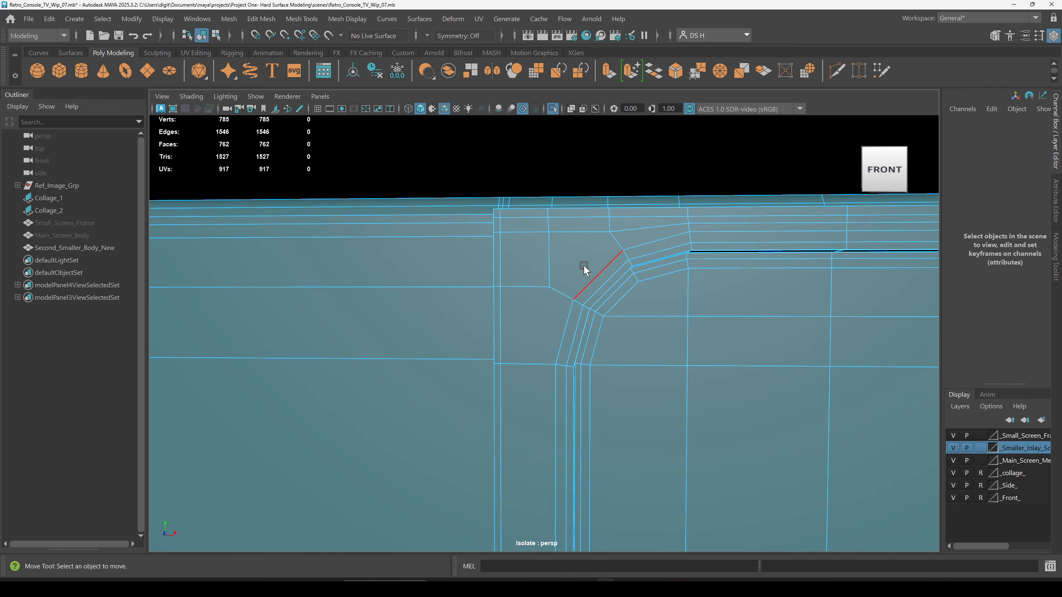
{"action": "right_click_drag", "start_coordinate": [584, 268], "coordinate": [610, 237], "text": "shift"}
{"action": "left_click", "coordinate": [609, 231]}
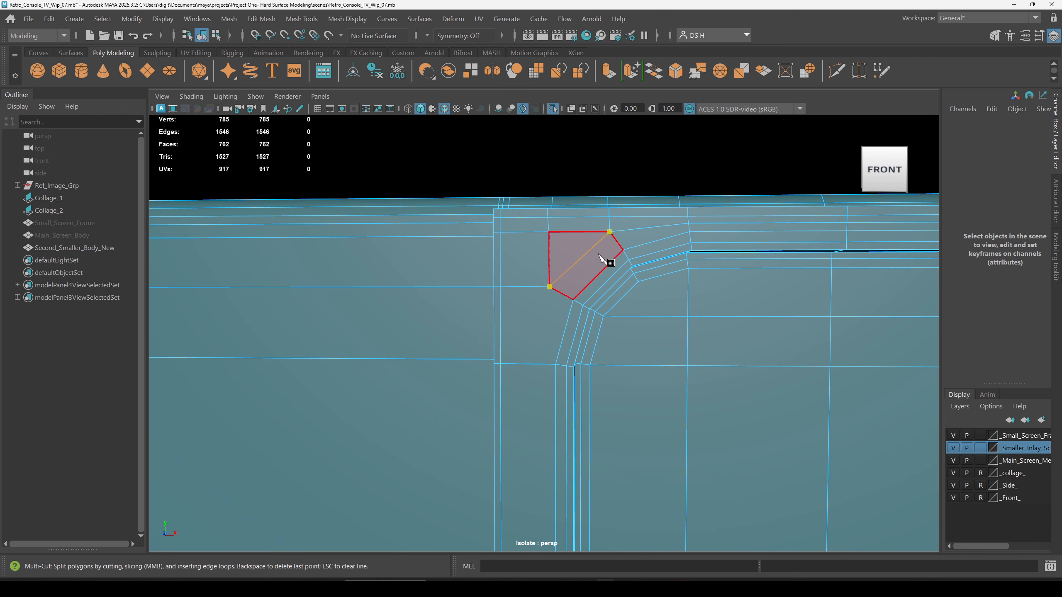
{"action": "key", "text": "w"}
{"action": "key", "text": "ctrl+shift+x"}
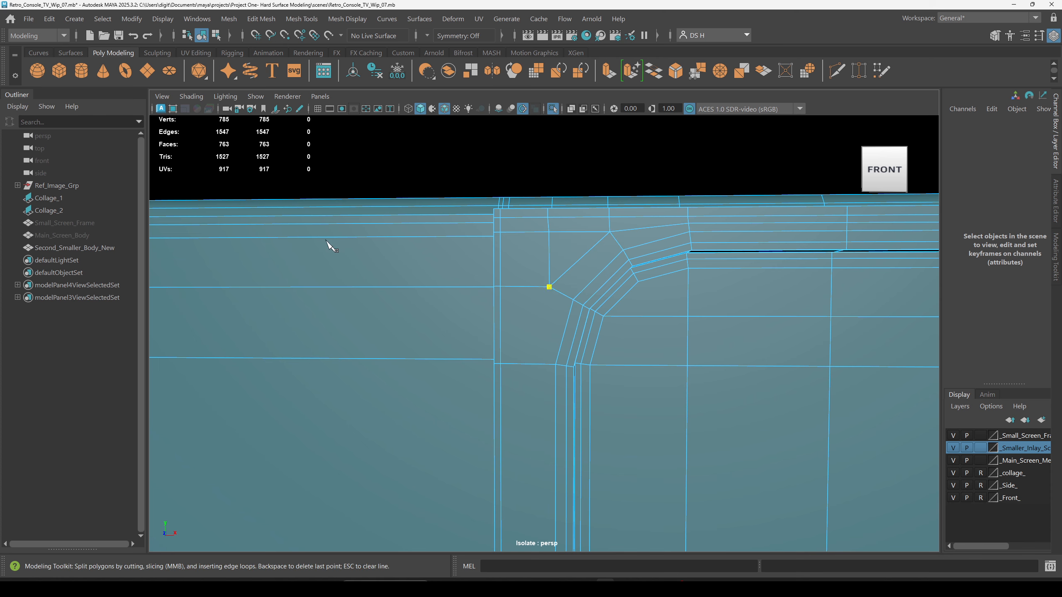
{"action": "left_click", "coordinate": [528, 364]}
{"action": "key", "text": "w"}
Extend the vertical cut along the opening's left side through the horizontal rows to just below its lower left corner.
{"action": "scroll", "coordinate": [634, 348], "scroll_direction": "down", "scroll_amount": 3}
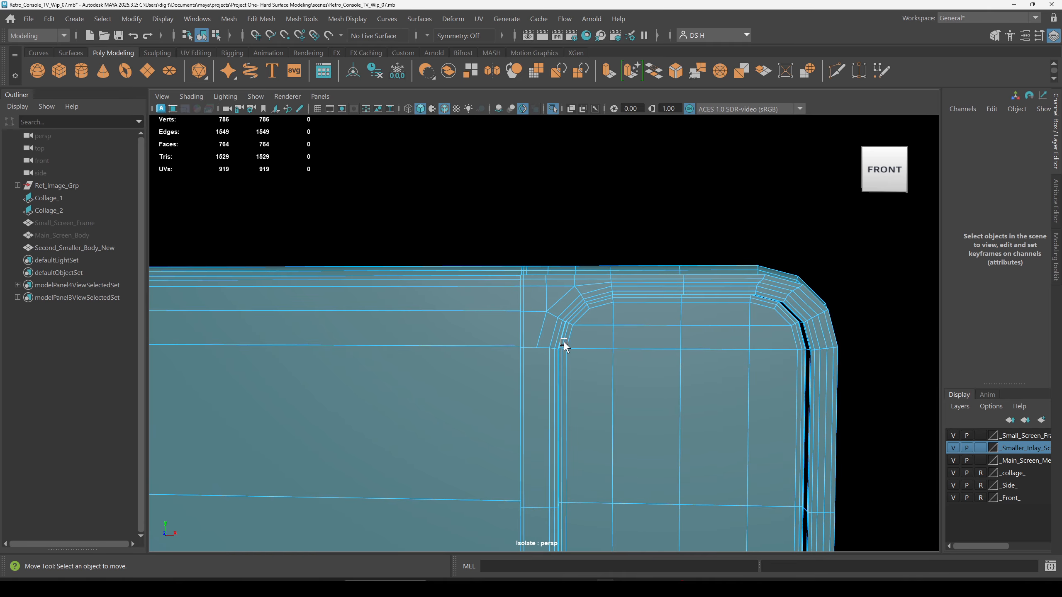
{"action": "middle_click_drag", "start_coordinate": [523, 408], "coordinate": [647, 325], "text": "alt"}
{"action": "key", "text": "ctrl+shift+x"}
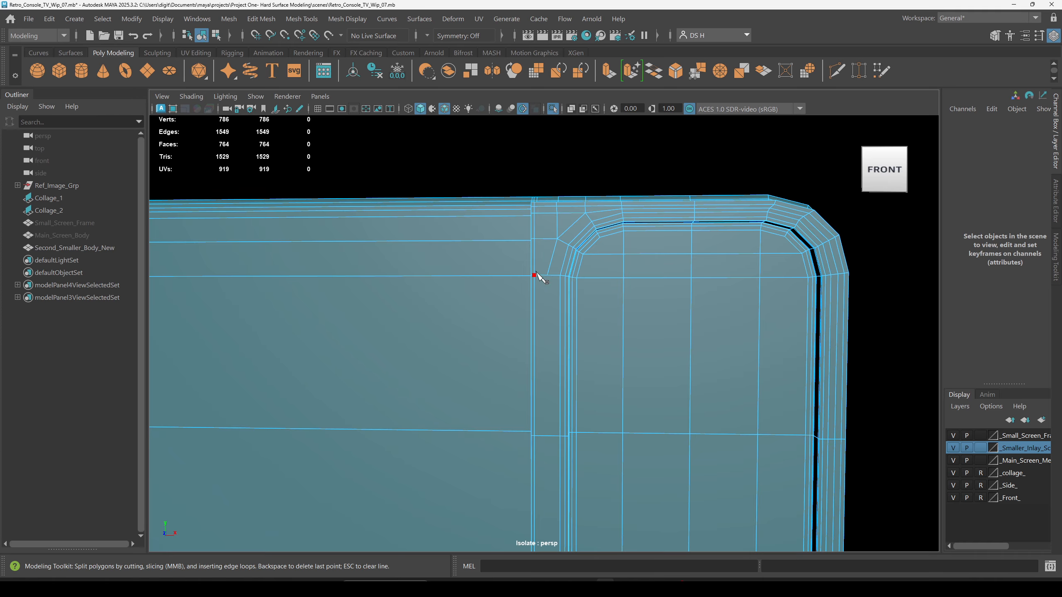
{"action": "left_click", "coordinate": [553, 275]}
{"action": "left_click", "coordinate": [547, 435]}
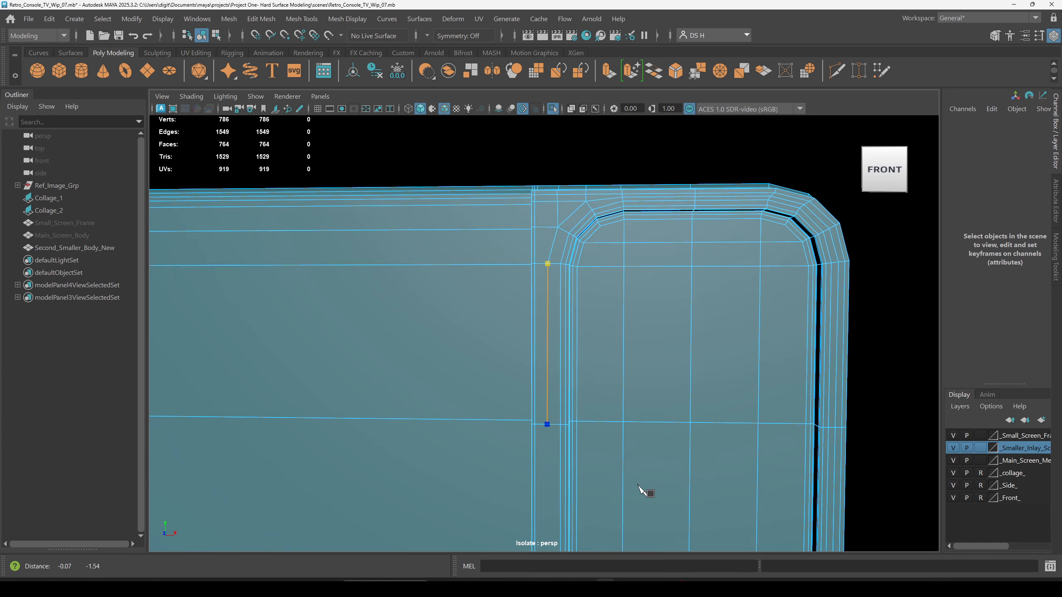
{"action": "middle_click_drag", "start_coordinate": [640, 491], "coordinate": [626, 268], "text": "alt"}
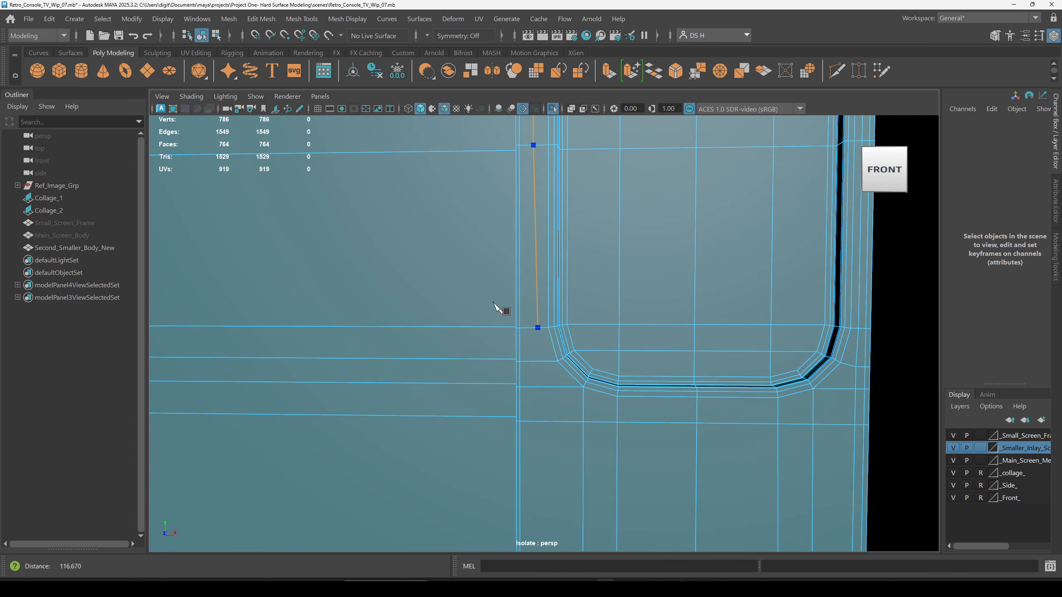
{"action": "right_click_drag", "start_coordinate": [497, 308], "coordinate": [605, 251], "text": "alt"}
{"action": "mouse_move", "coordinate": [605, 251]}
{"action": "middle_mouse_down", "text": "alt"}
{"action": "mouse_move", "coordinate": [635, 436]}
{"action": "mouse_move", "coordinate": [589, 258]}
{"action": "middle_mouse_up", "text": "alt"}
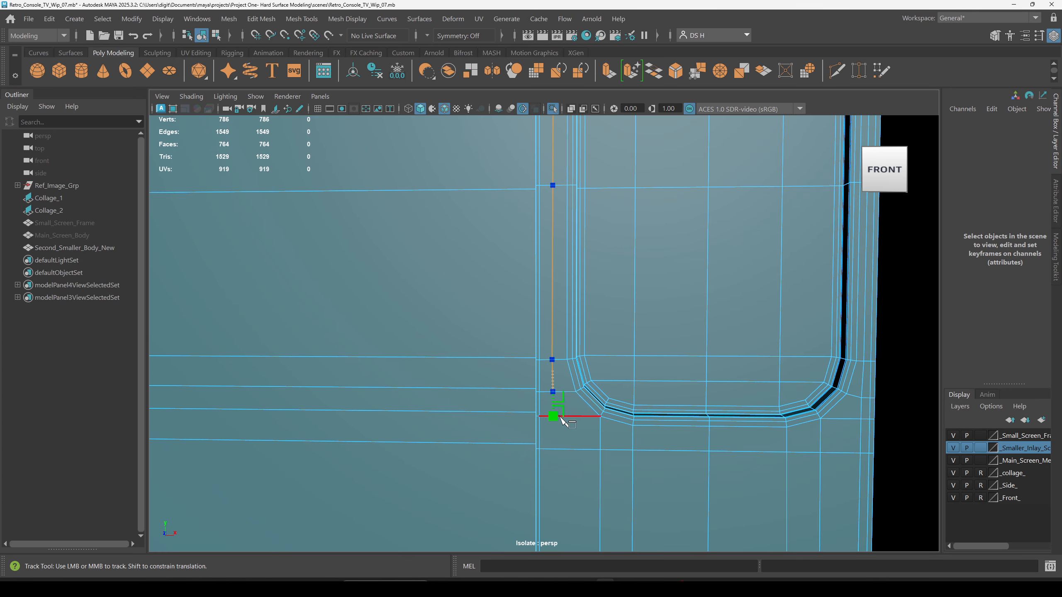
{"action": "left_click", "coordinate": [553, 416]}
{"action": "key", "text": "Return"}
Continue the vertical cut from the opening's lower left corner down the front panel to the row near its bottom edge.
{"action": "right_click_drag", "start_coordinate": [591, 429], "coordinate": [573, 327], "text": "alt"}
{"action": "middle_click_drag", "start_coordinate": [573, 328], "coordinate": [588, 222], "text": "alt"}
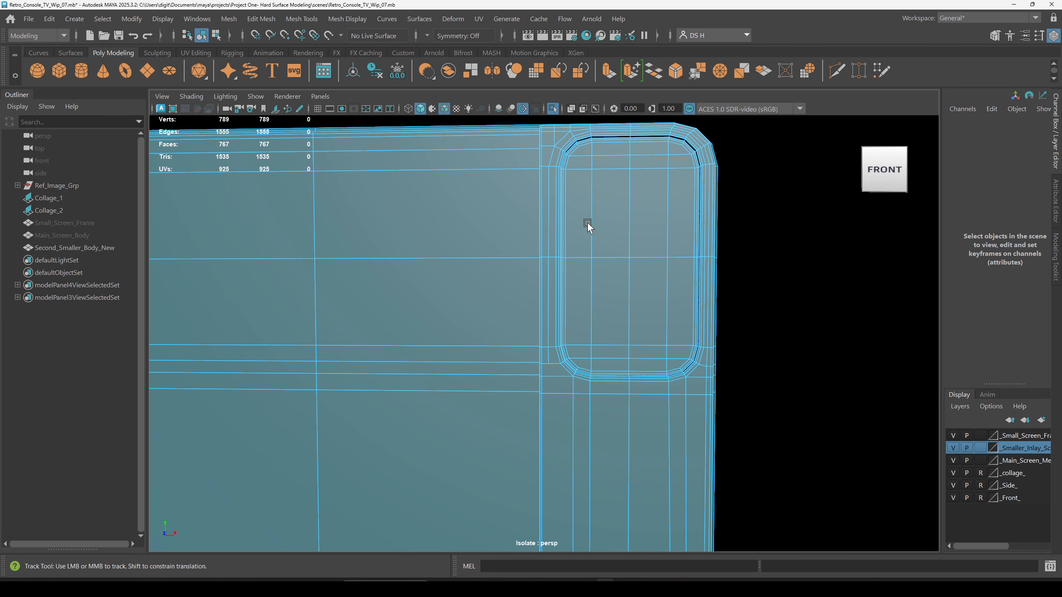
{"action": "left_click_drag", "start_coordinate": [587, 222], "coordinate": [639, 234], "text": "alt"}
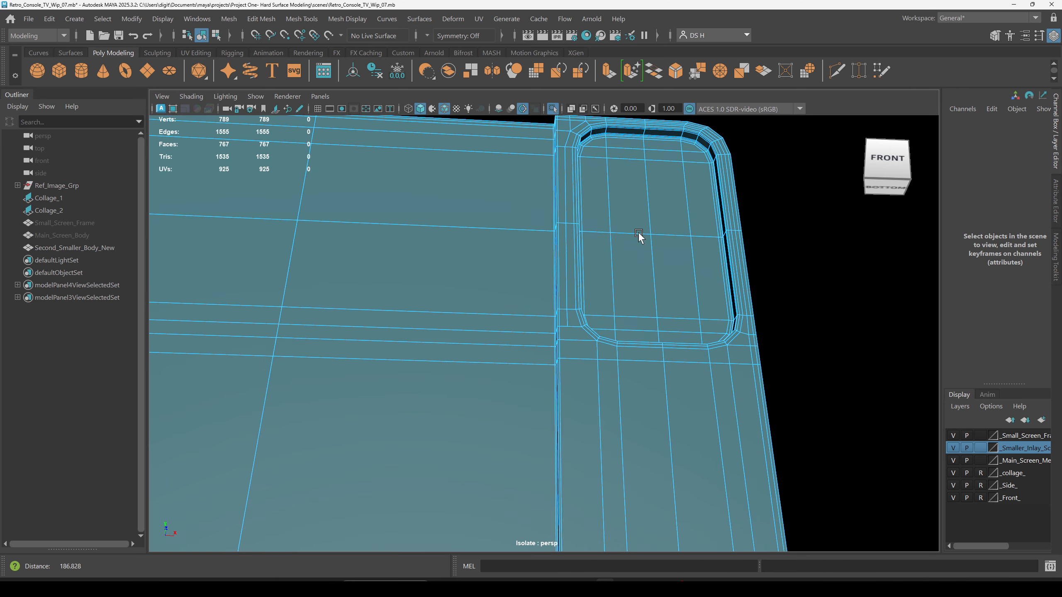
{"action": "scroll", "coordinate": [765, 372], "scroll_direction": "up", "scroll_amount": 5}
{"action": "right_click_drag", "start_coordinate": [763, 301], "coordinate": [292, 272], "text": "shift"}
{"action": "middle_click_drag", "start_coordinate": [571, 348], "coordinate": [533, 217], "text": "alt"}
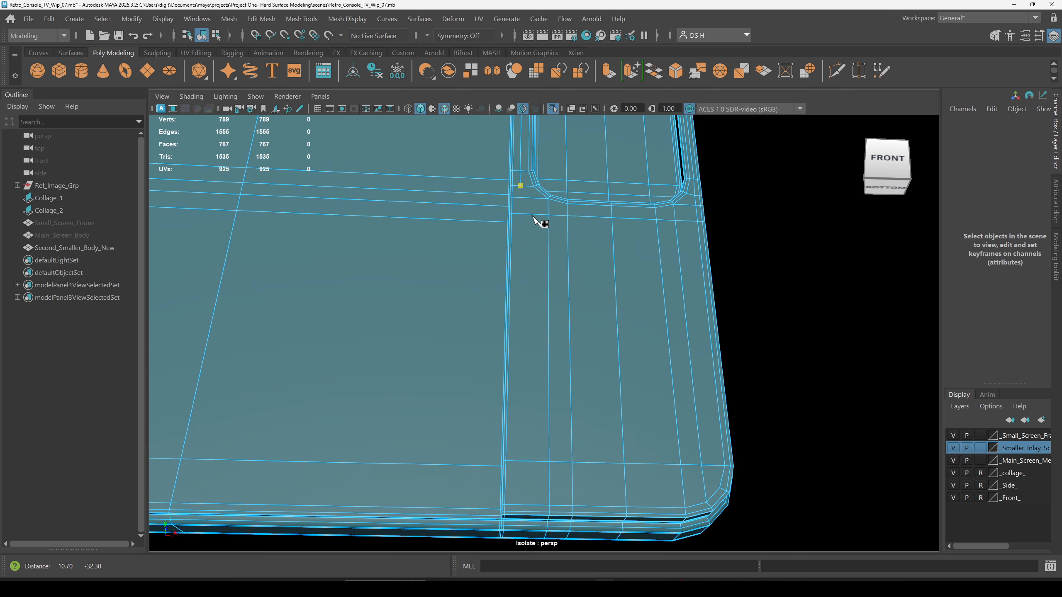
{"action": "middle_click_drag", "start_coordinate": [571, 247], "coordinate": [556, 371], "text": "alt"}
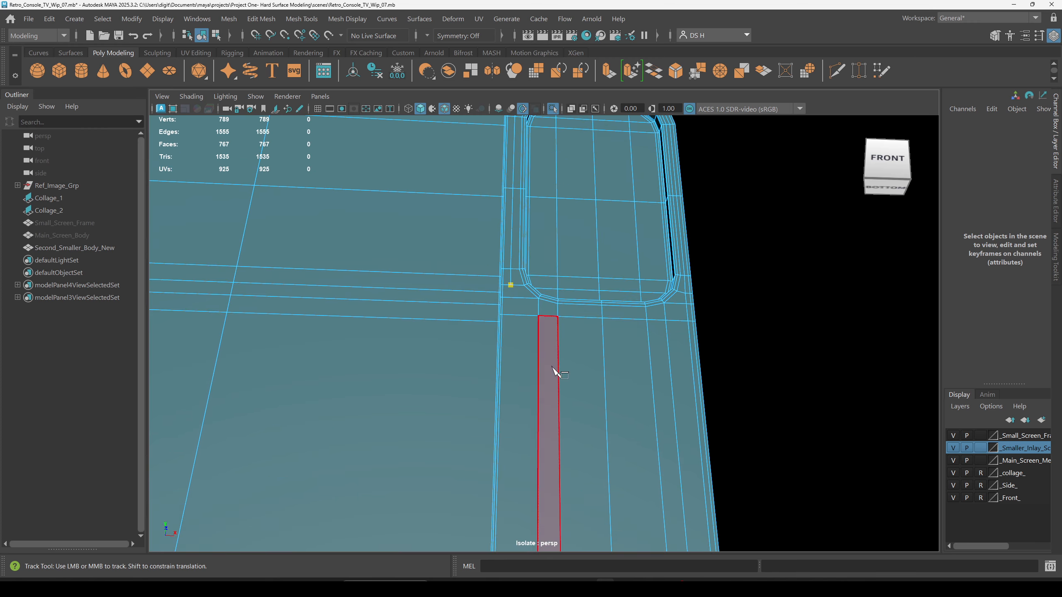
{"action": "left_click_drag", "start_coordinate": [540, 352], "coordinate": [492, 356], "text": "alt"}
{"action": "middle_click_drag", "start_coordinate": [492, 357], "coordinate": [517, 317], "text": "alt"}
{"action": "right_click_drag", "start_coordinate": [516, 317], "coordinate": [589, 325], "text": "alt"}
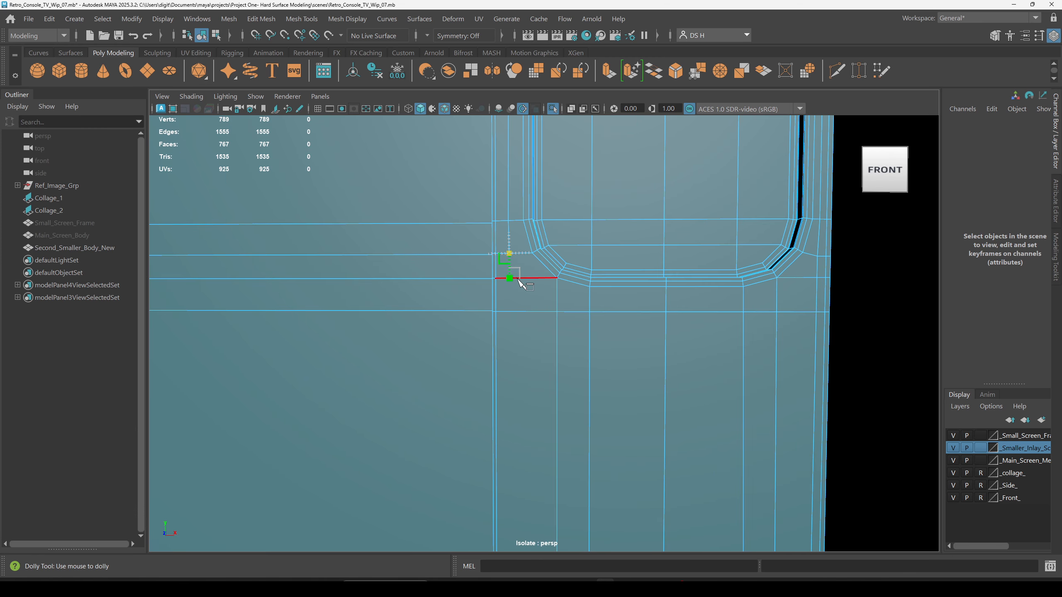
{"action": "middle_click_drag", "start_coordinate": [556, 453], "coordinate": [552, 126], "text": "alt"}
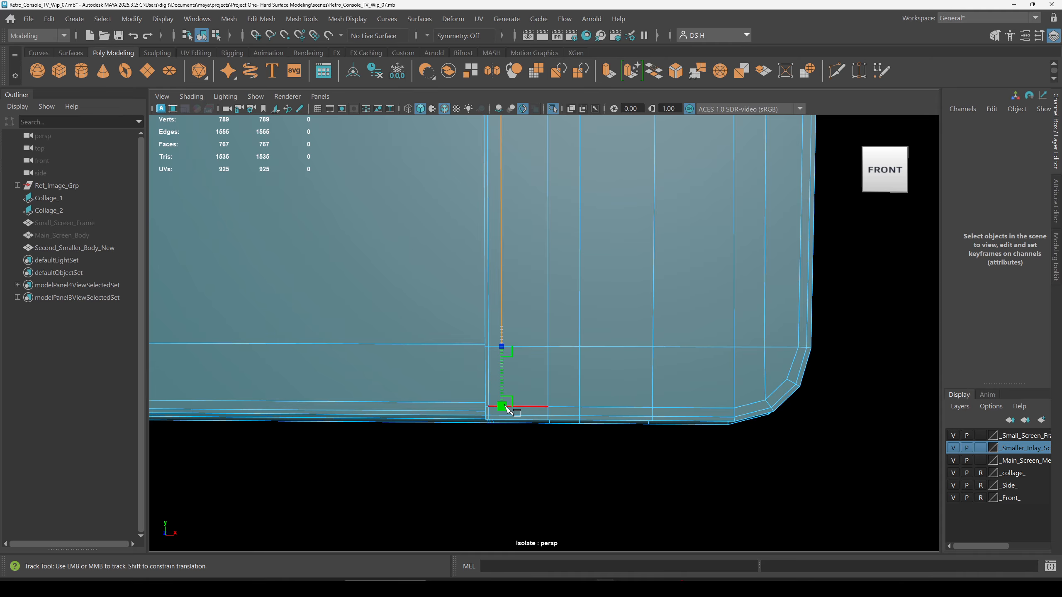
{"action": "right_click", "coordinate": [498, 406]}
Carry the cut around the front panel's bottom edge and across the recessed underside ledge to the rows before the rounded lip.
{"action": "left_click_drag", "start_coordinate": [498, 400], "coordinate": [518, 362], "text": "alt"}
{"action": "right_click_drag", "start_coordinate": [518, 361], "coordinate": [736, 441], "text": "alt"}
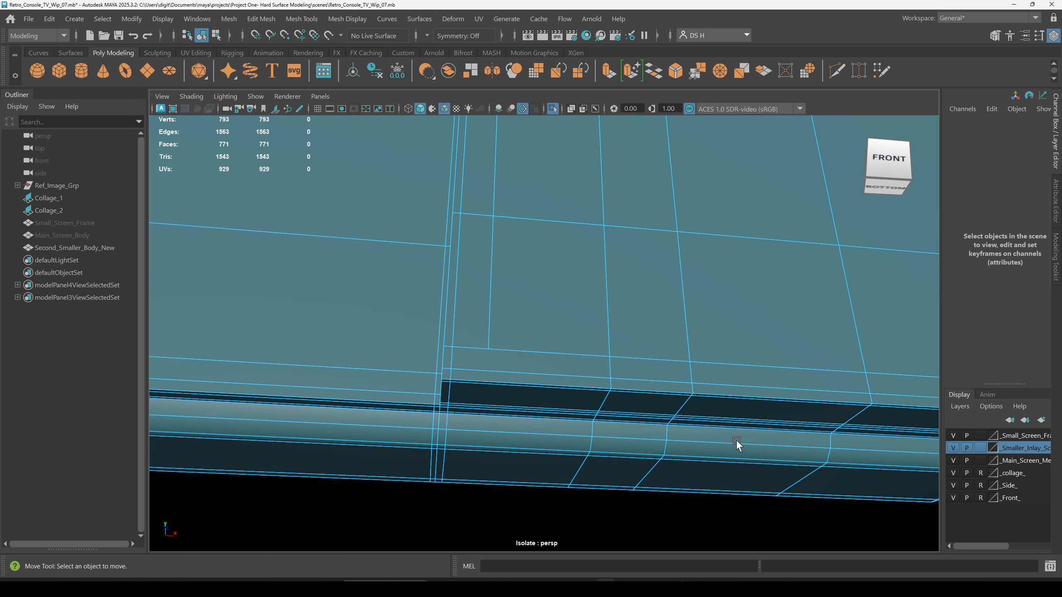
{"action": "left_click_drag", "start_coordinate": [530, 350], "coordinate": [489, 349]}
{"action": "left_click", "coordinate": [488, 371]}
{"action": "left_click_drag", "start_coordinate": [487, 450], "coordinate": [570, 296], "text": "alt"}
{"action": "middle_click_drag", "start_coordinate": [570, 297], "coordinate": [534, 357], "text": "alt"}
{"action": "right_click_drag", "start_coordinate": [533, 356], "coordinate": [684, 363], "text": "alt"}
{"action": "left_click", "coordinate": [650, 345]}
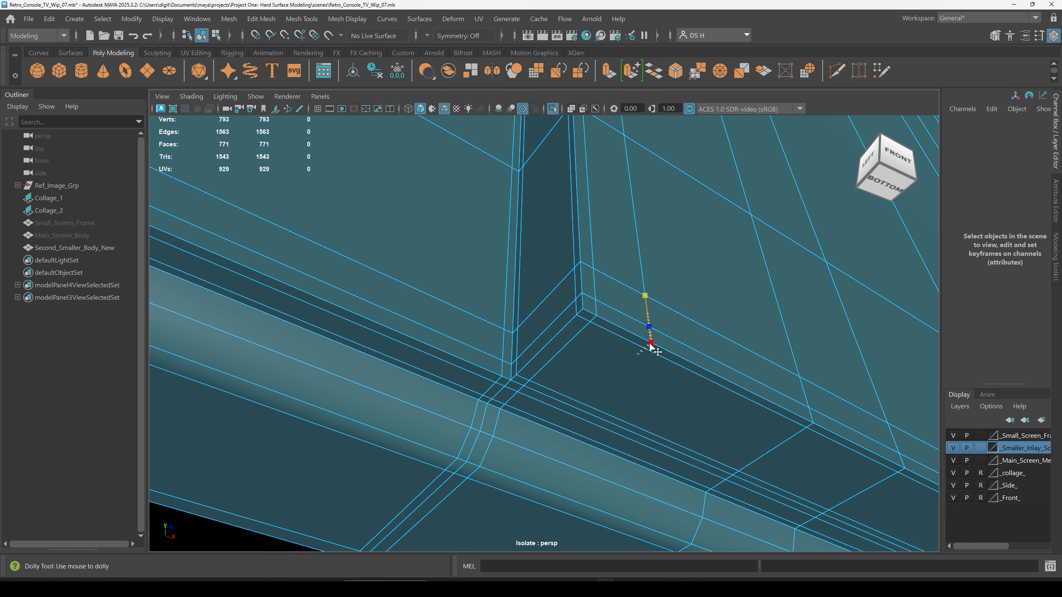
{"action": "left_click", "coordinate": [644, 349]}
{"action": "left_click", "coordinate": [581, 403]}
{"action": "left_click", "coordinate": [582, 404]}
{"action": "left_click_drag", "start_coordinate": [636, 422], "coordinate": [652, 372], "text": "alt"}
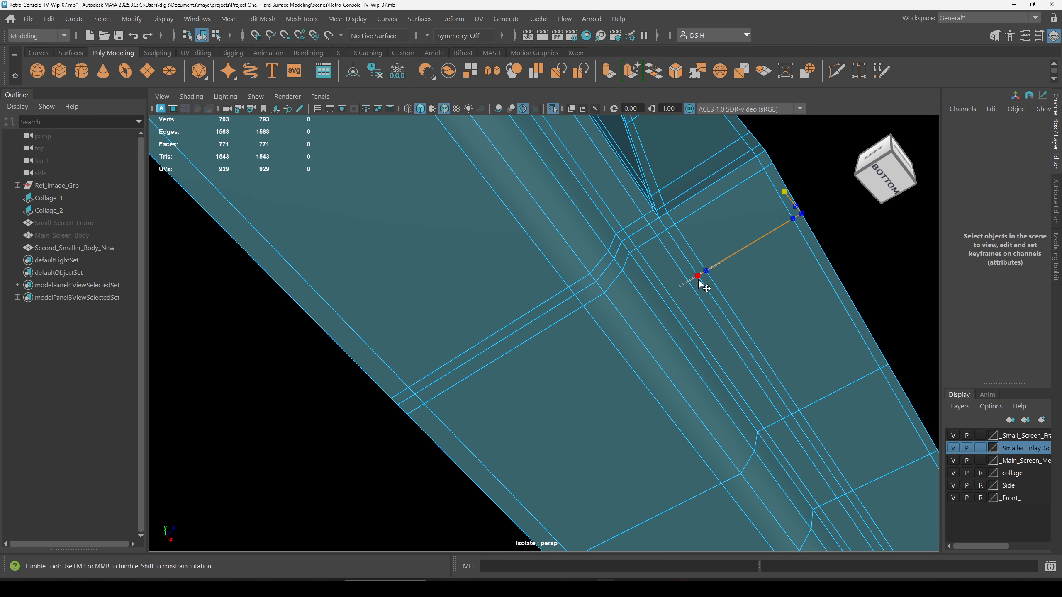
{"action": "left_click", "coordinate": [691, 288]}
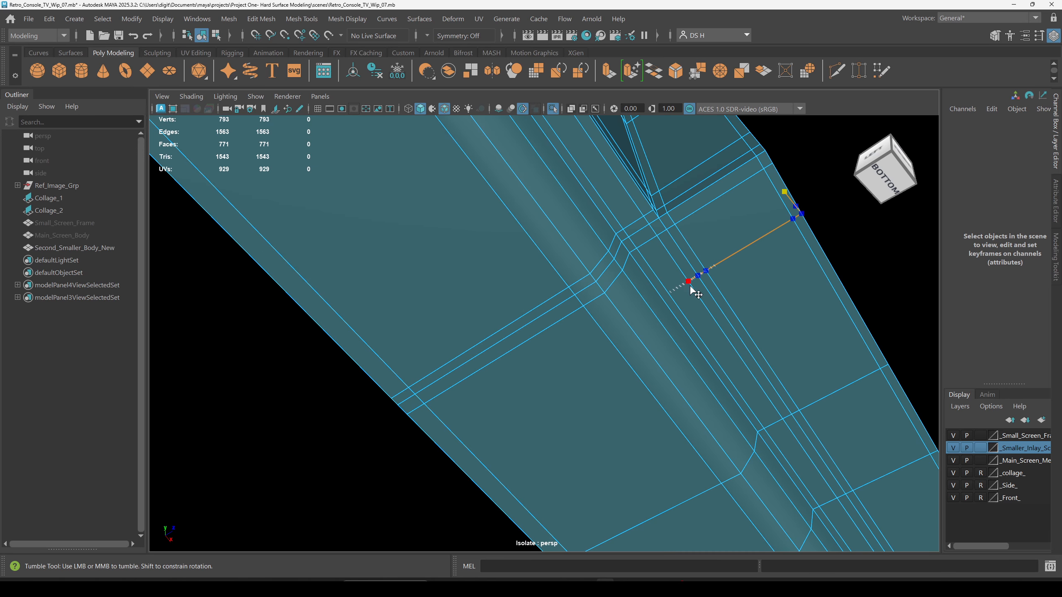
{"action": "left_click", "coordinate": [668, 293]}
{"action": "key", "text": "Return"}
{"action": "left_click_drag", "start_coordinate": [686, 318], "coordinate": [663, 303], "text": "alt"}
{"action": "key", "text": "w"}
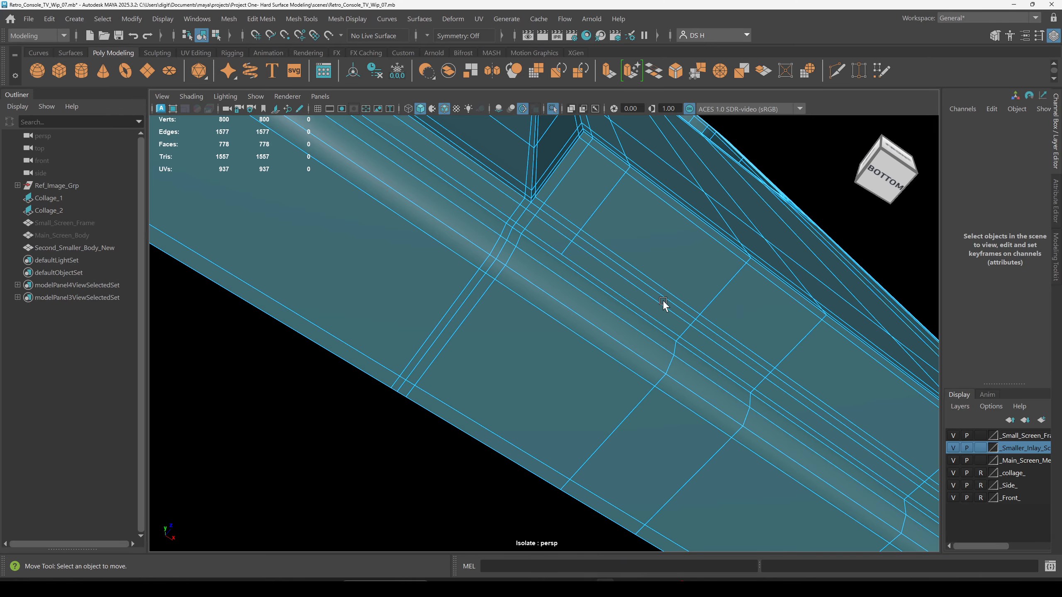
Extend the cut across the body's rounded lower lip to its last edge row on the underside.
{"action": "left_click_drag", "start_coordinate": [488, 241], "coordinate": [436, 243], "text": "alt"}
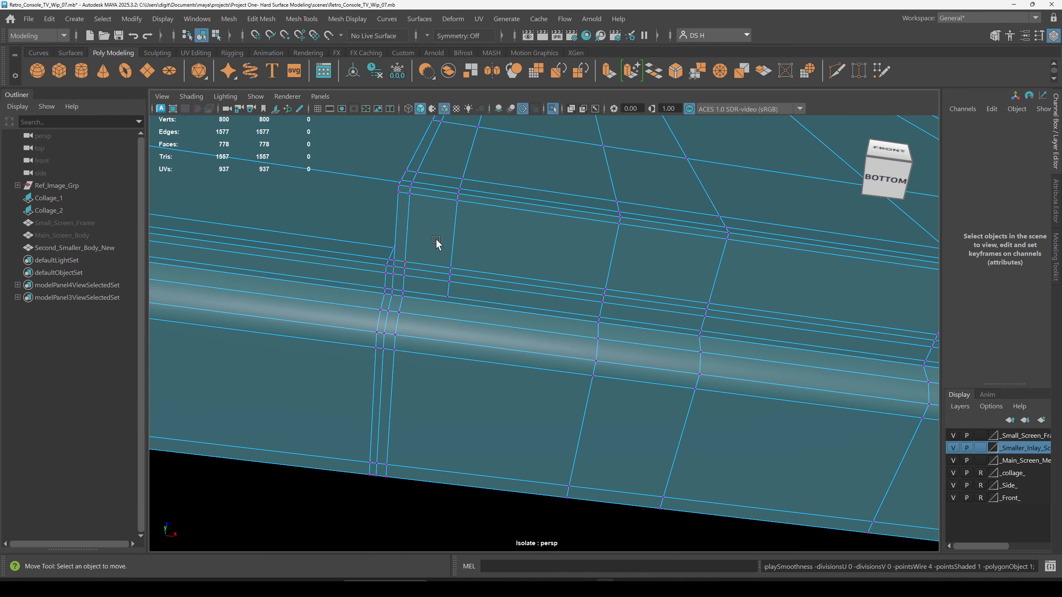
{"action": "right_click_drag", "start_coordinate": [555, 263], "coordinate": [403, 309], "text": "shift"}
{"action": "left_click_drag", "start_coordinate": [403, 308], "coordinate": [625, 331], "text": "alt"}
{"action": "scroll", "coordinate": [625, 331], "scroll_direction": "up", "scroll_amount": 2}
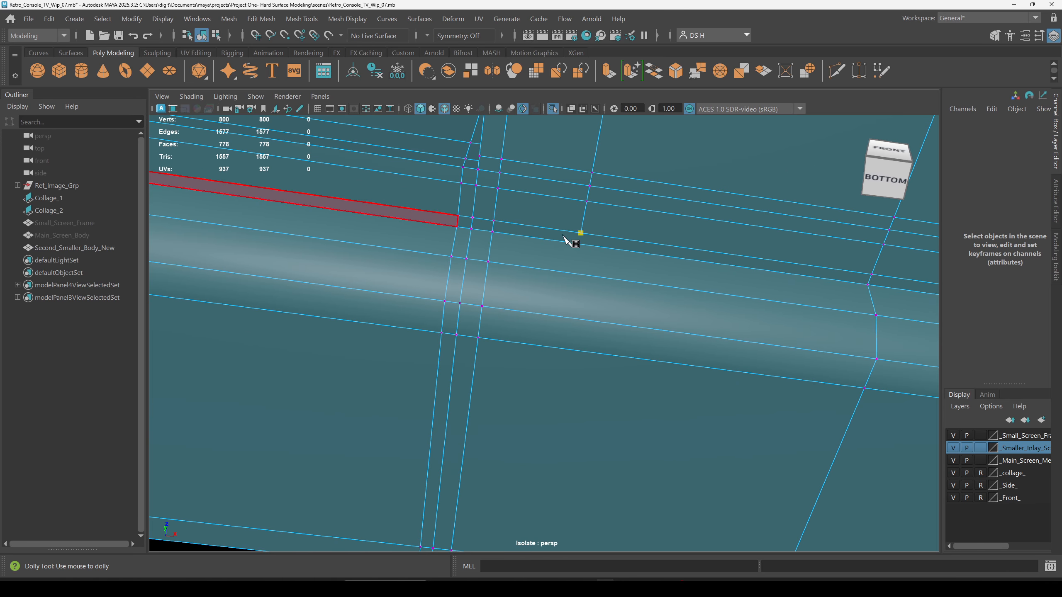
{"action": "left_click", "coordinate": [579, 244]}
{"action": "left_click", "coordinate": [578, 274]}
{"action": "left_click", "coordinate": [573, 318]}
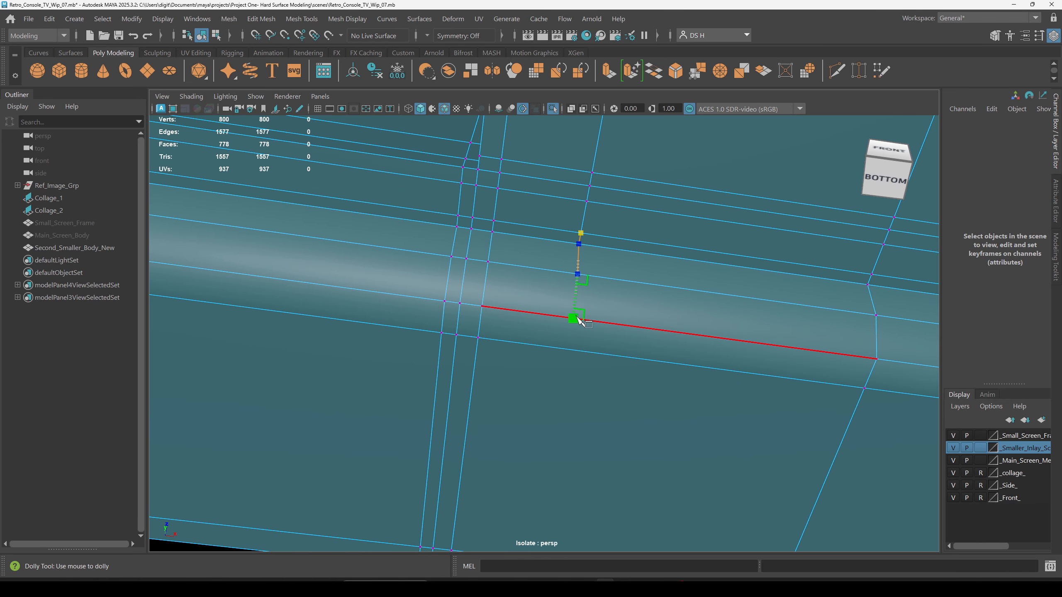
{"action": "left_click", "coordinate": [567, 348]}
{"action": "scroll", "coordinate": [570, 351], "scroll_direction": "down", "scroll_amount": 3}
{"action": "key", "text": "Return"}
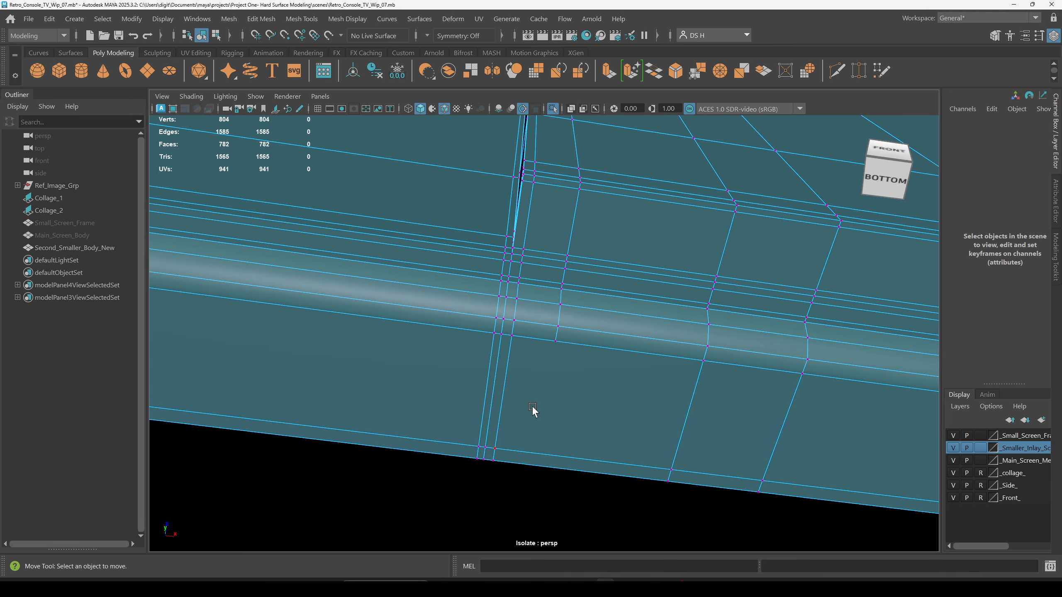
Cut across the wide underside face from the rounded lip to the edge row just before the back border.
{"action": "mouse_move", "coordinate": [538, 341]}
{"action": "left_mouse_down", "text": "alt"}
{"action": "mouse_move", "coordinate": [557, 349]}
{"action": "mouse_move", "coordinate": [542, 334]}
{"action": "left_mouse_up", "text": "alt"}
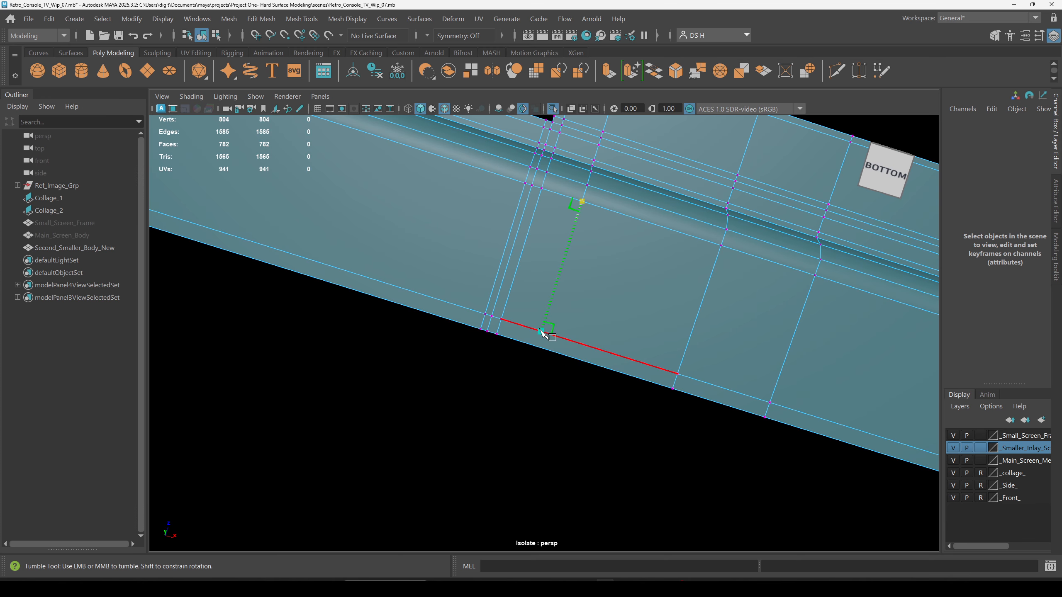
{"action": "left_click", "coordinate": [537, 350]}
{"action": "key", "text": "Return"}
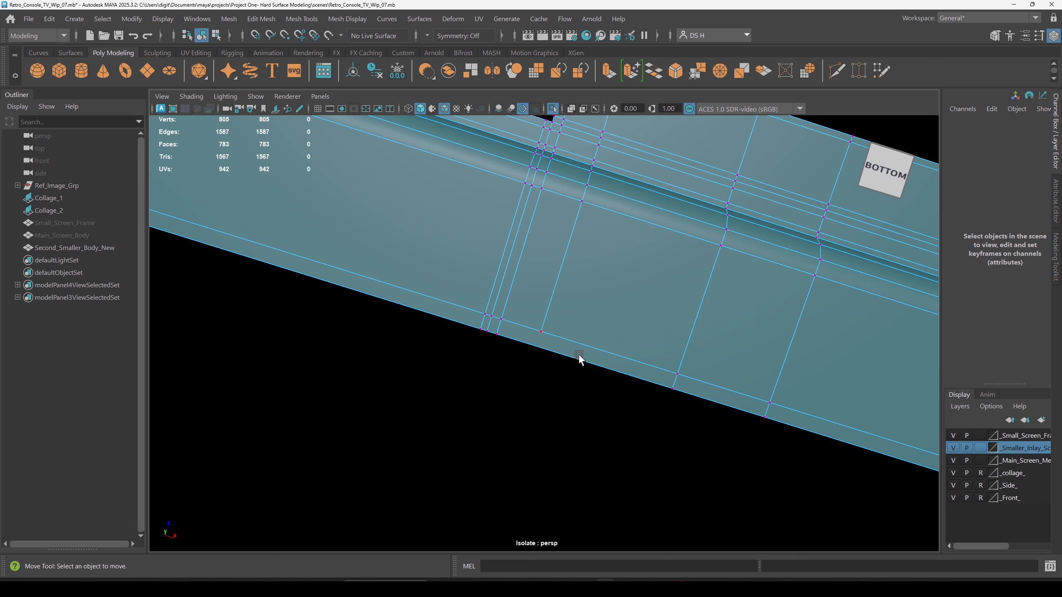
{"action": "key", "text": "y"}
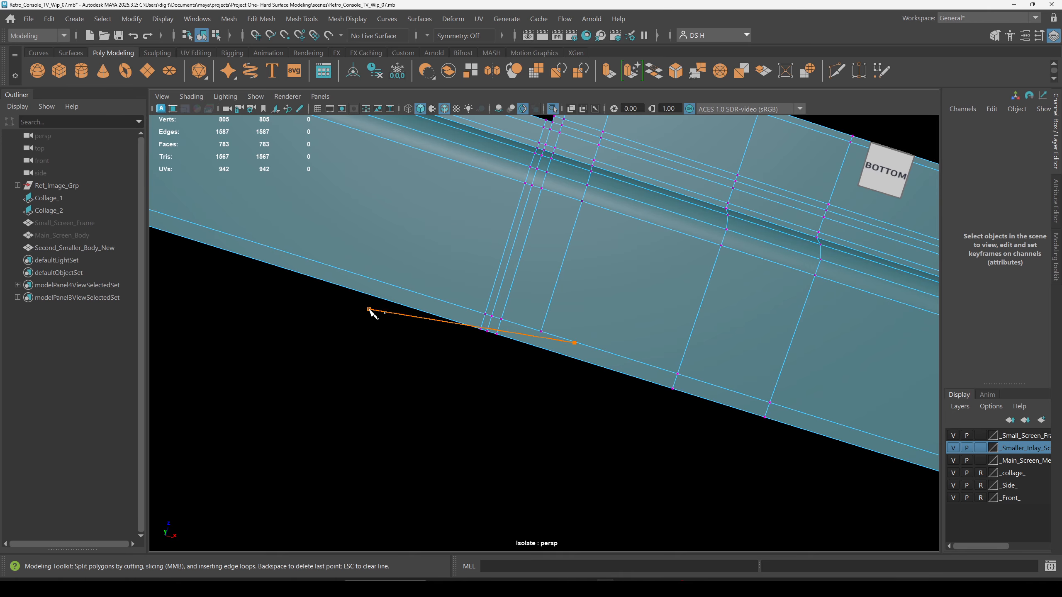
{"action": "key", "text": "ctrl+z"}
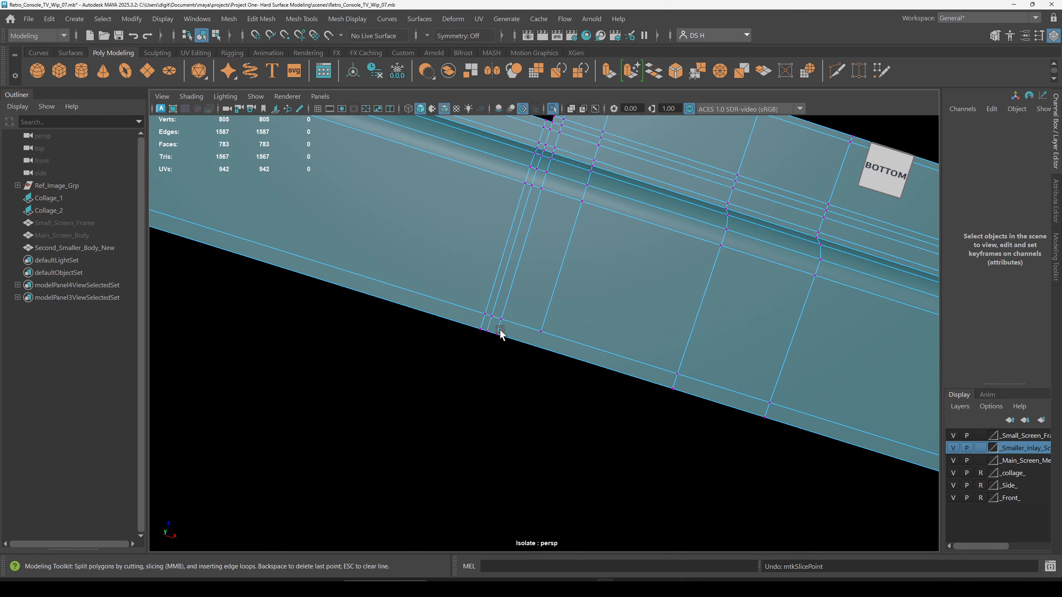
{"action": "key", "text": "w"}
Finish the cut across the underside's back border strip and preview the body smoothed in object mode.
{"action": "right_click_drag", "start_coordinate": [586, 300], "coordinate": [237, 256], "text": "shift"}
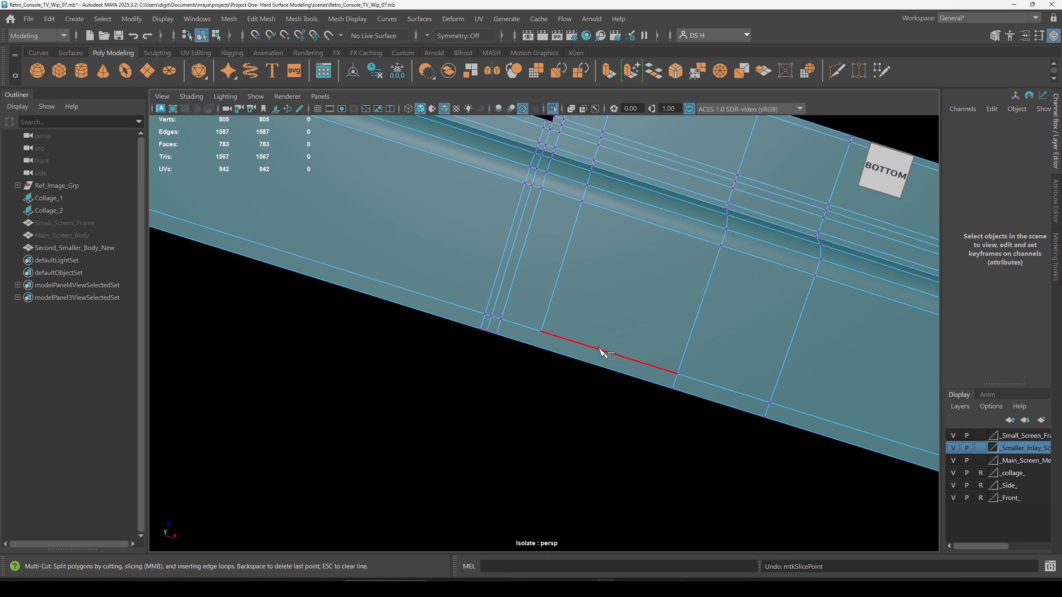
{"action": "key", "text": "w"}
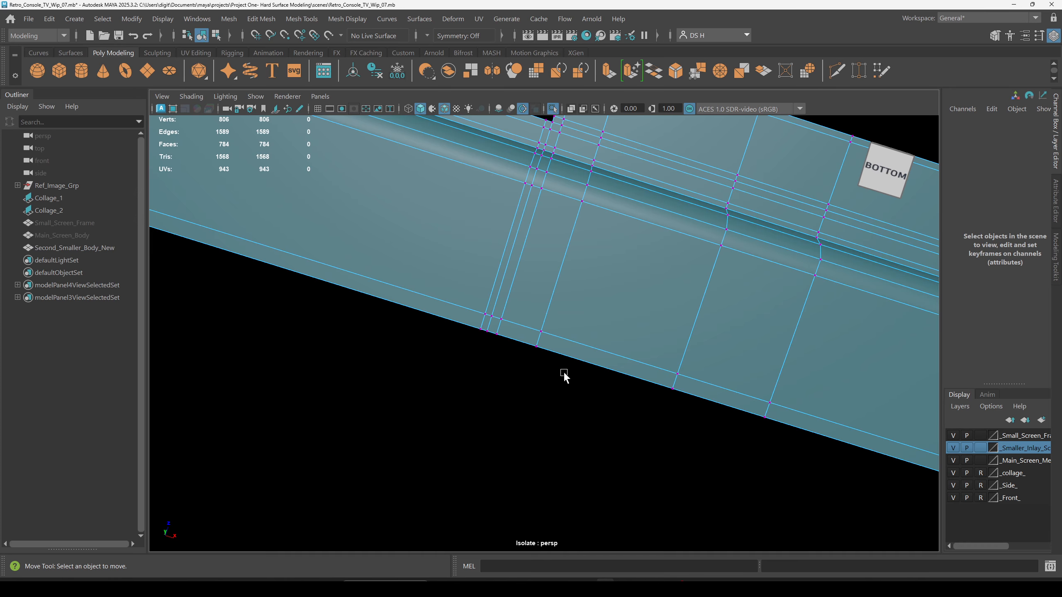
{"action": "key", "text": "3"}
{"action": "mouse_move", "coordinate": [564, 372]}
{"action": "left_mouse_down", "text": "alt"}
{"action": "mouse_move", "coordinate": [439, 362]}
{"action": "mouse_move", "coordinate": [603, 370]}
{"action": "mouse_move", "coordinate": [582, 371]}
{"action": "left_mouse_up", "text": "alt"}
{"action": "key", "text": "F8"}
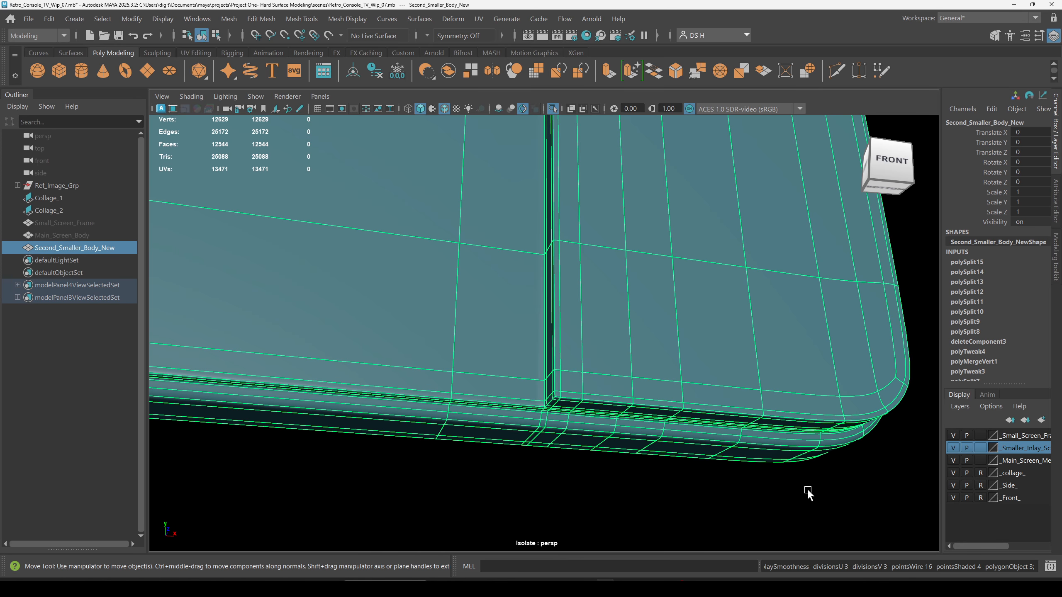
Inspect the smoothed body from the front panel's lower right corner up to the rounded corners of the opening.
{"action": "left_click", "coordinate": [862, 484]}
{"action": "right_click_drag", "start_coordinate": [862, 484], "coordinate": [578, 385], "text": "alt"}
{"action": "right_click_drag", "start_coordinate": [695, 268], "coordinate": [683, 453], "text": "alt"}
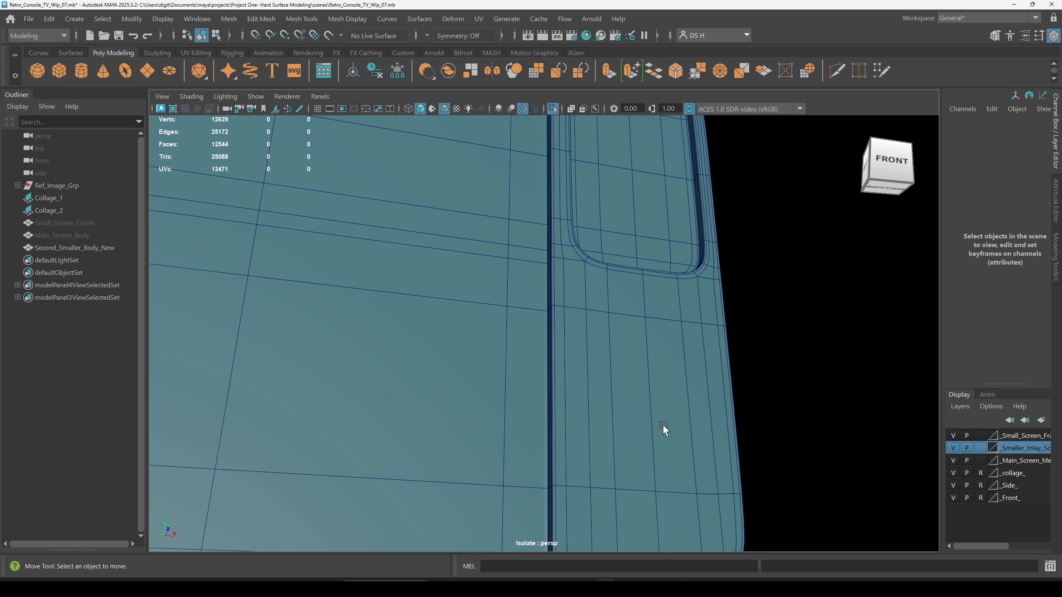
{"action": "left_click_drag", "start_coordinate": [663, 429], "coordinate": [754, 367], "text": "alt"}
{"action": "right_click_drag", "start_coordinate": [754, 368], "coordinate": [604, 380], "text": "alt"}
{"action": "left_click", "coordinate": [474, 280]}
{"action": "right_click_drag", "start_coordinate": [474, 280], "coordinate": [919, 372], "text": "alt"}
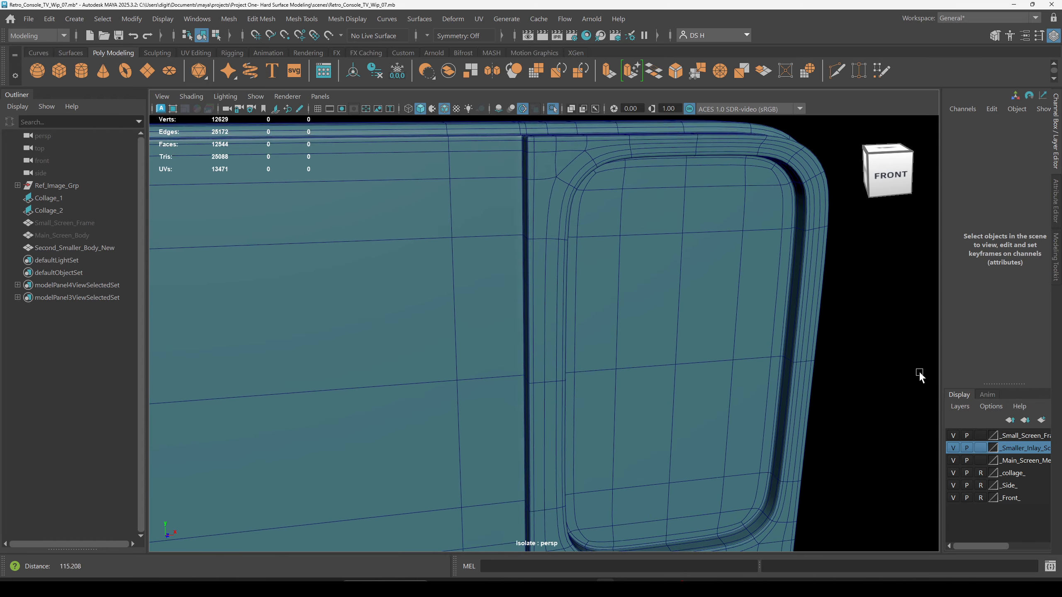
{"action": "left_click_drag", "start_coordinate": [920, 372], "coordinate": [590, 250], "text": "alt"}
Return to the unsmoothed mesh and merge the close vertex pairs in the edge rows above the opening's top edge.
{"action": "key", "text": "1"}
{"action": "key", "text": "F9"}
{"action": "left_click", "coordinate": [590, 248]}
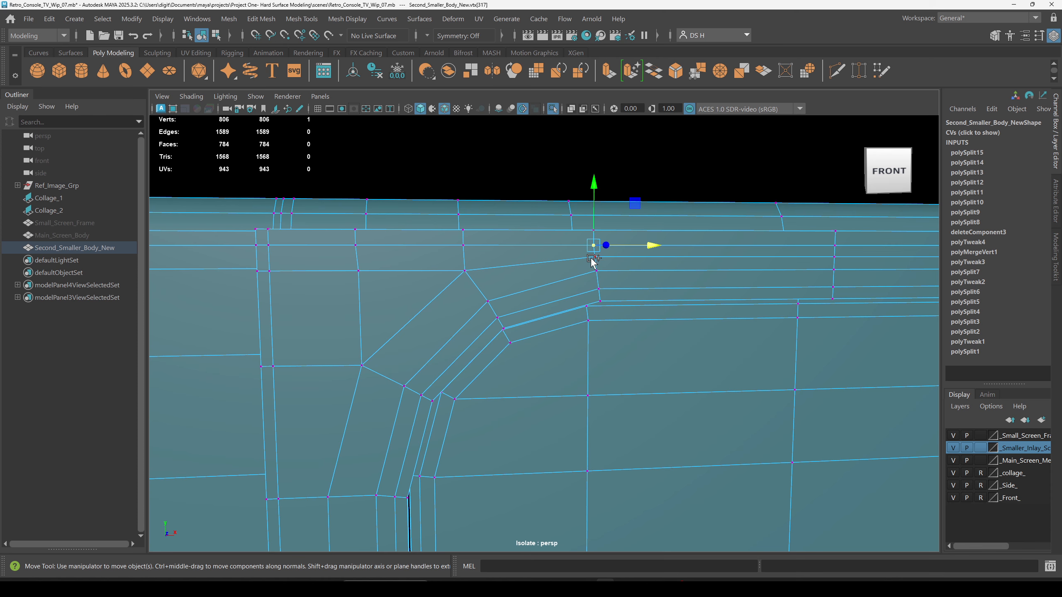
{"action": "right_click_drag", "start_coordinate": [496, 272], "coordinate": [482, 242], "text": "shift"}
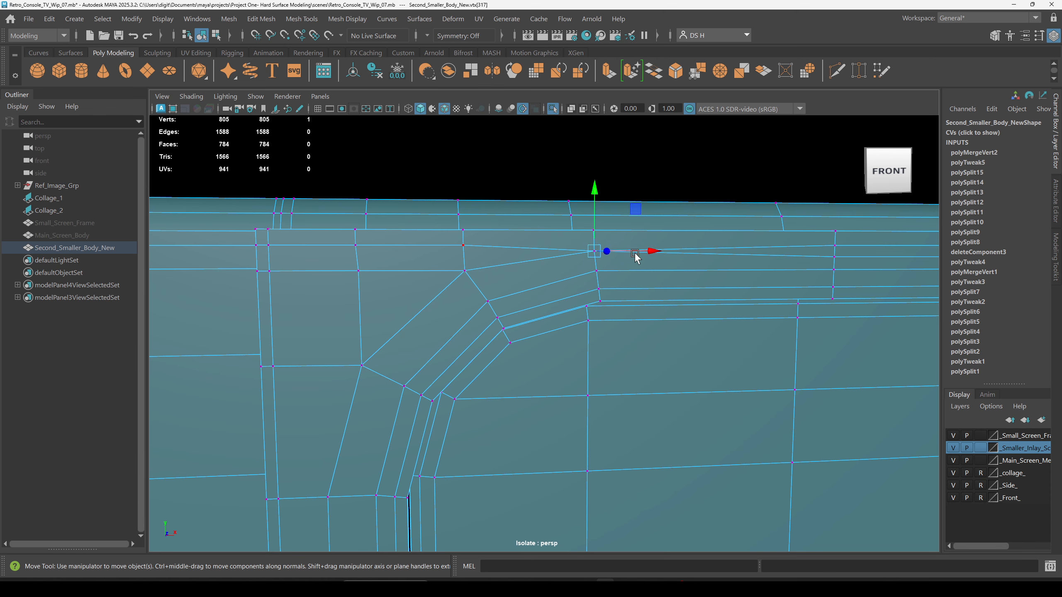
{"action": "middle_click_drag", "start_coordinate": [636, 258], "coordinate": [439, 257], "text": "alt"}
{"action": "key", "text": "q"}
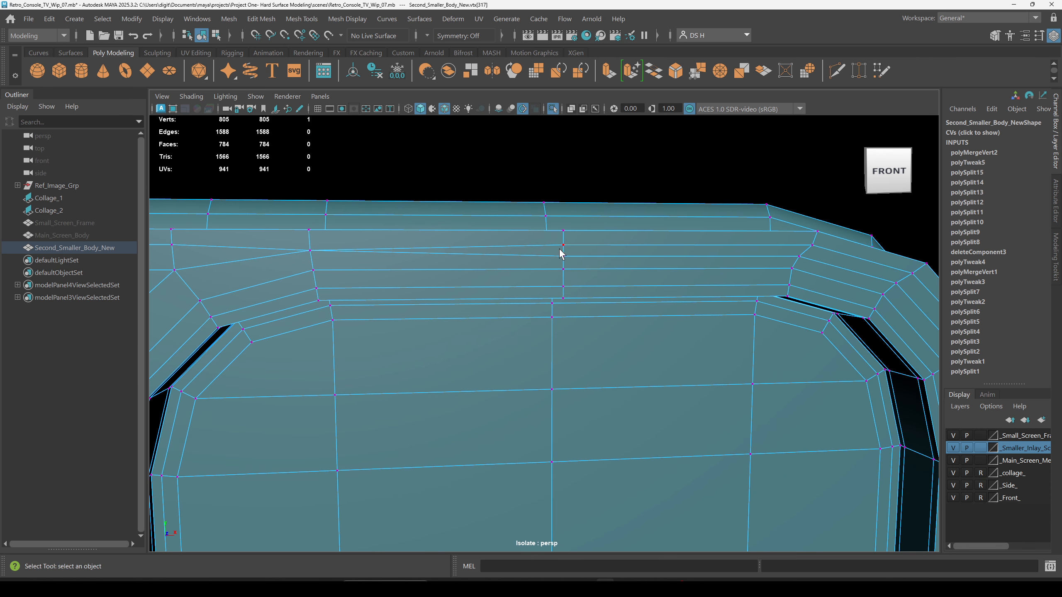
{"action": "key", "text": "g"}
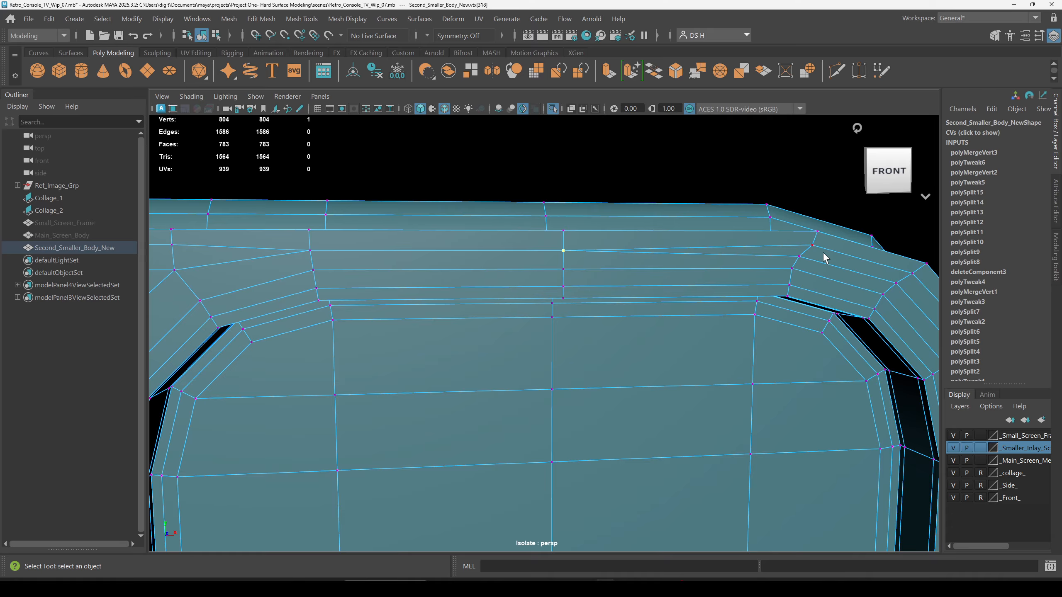
Merge the close vertex pairs one by one around the opening's upper right corner.
{"action": "left_click", "coordinate": [811, 248]}
{"action": "key", "text": "g"}
{"action": "middle_click_drag", "start_coordinate": [866, 284], "coordinate": [659, 263], "text": "alt"}
{"action": "key", "text": "g"}
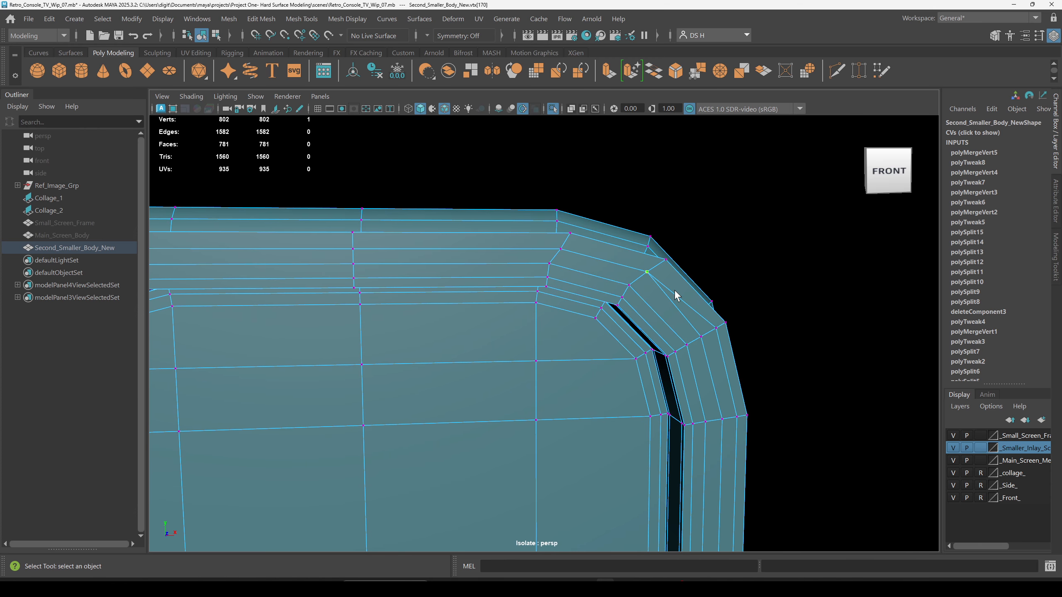
{"action": "mouse_move", "coordinate": [644, 271]}
{"action": "left_mouse_down", "text": "alt"}
{"action": "mouse_move", "coordinate": [600, 261]}
{"action": "mouse_move", "coordinate": [581, 280]}
{"action": "mouse_move", "coordinate": [624, 235]}
{"action": "mouse_move", "coordinate": [701, 264]}
{"action": "mouse_move", "coordinate": [630, 260]}
{"action": "left_mouse_up", "text": "alt"}
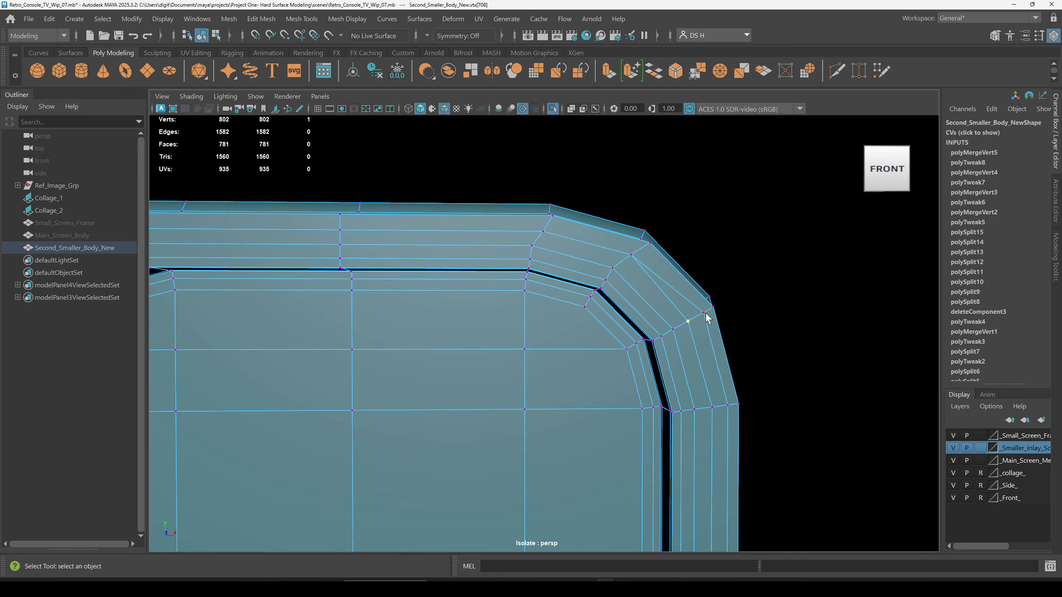
{"action": "right_click_drag", "start_coordinate": [711, 316], "coordinate": [757, 354], "text": "shift"}
{"action": "middle_click_drag", "start_coordinate": [757, 353], "coordinate": [592, 282], "text": "alt"}
{"action": "right_click_drag", "start_coordinate": [592, 288], "coordinate": [628, 318], "text": "shift"}
Merge the close vertex pair midway down the strip at the opening's right side.
{"action": "middle_click_drag", "start_coordinate": [697, 345], "coordinate": [584, 288], "text": "alt"}
{"action": "left_click_drag", "start_coordinate": [585, 289], "coordinate": [601, 315], "text": "alt"}
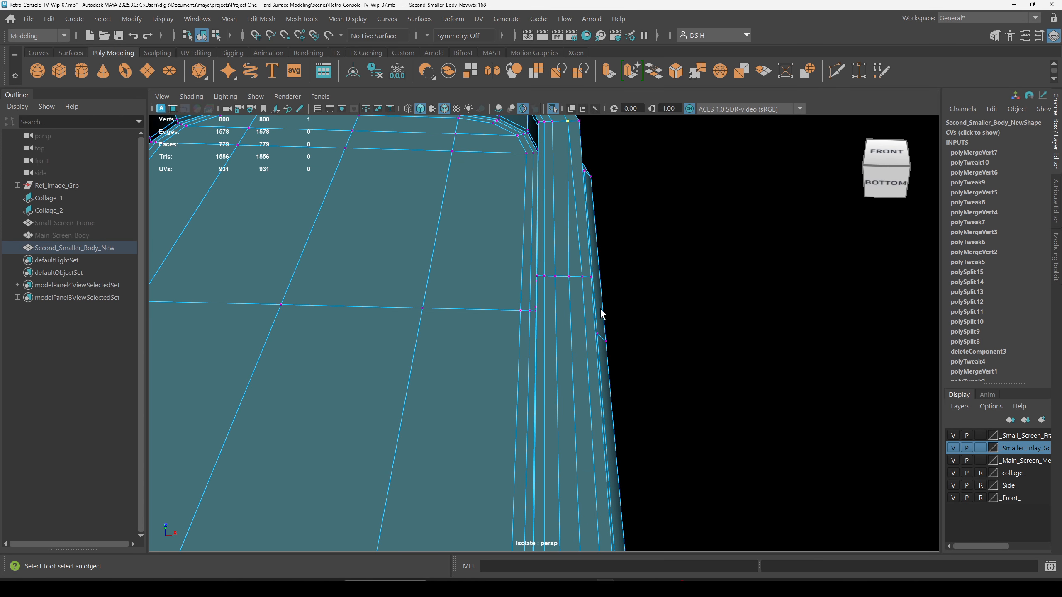
{"action": "right_click_drag", "start_coordinate": [571, 287], "coordinate": [659, 344], "text": "shift"}
{"action": "scroll", "coordinate": [583, 337], "scroll_direction": "down", "scroll_amount": 3}
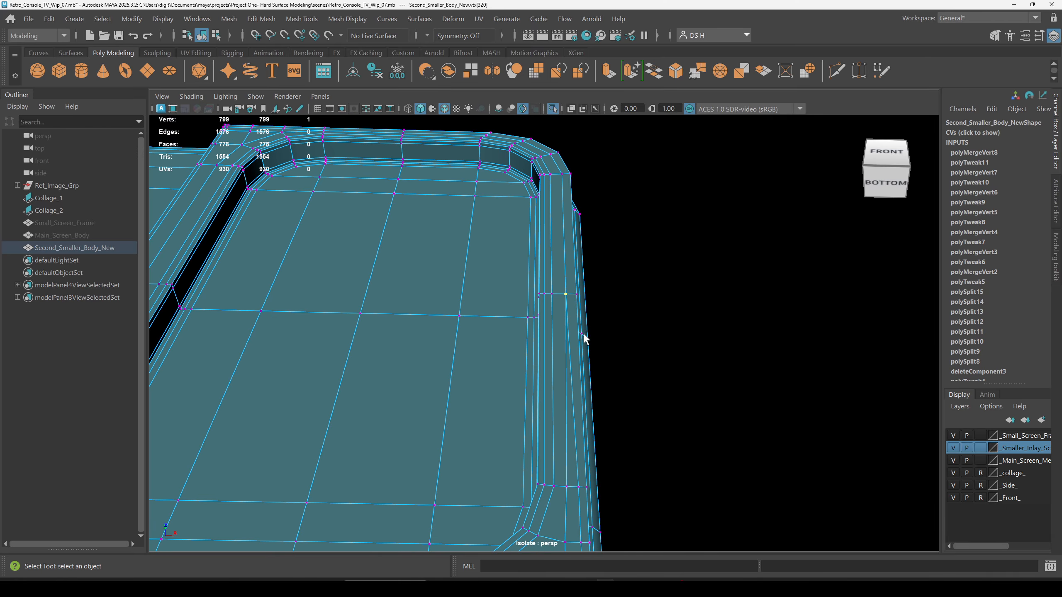
Merge the close vertex pairs beside and just below the opening's lower right corner.
{"action": "left_click_drag", "start_coordinate": [583, 337], "coordinate": [609, 395], "text": "alt"}
{"action": "right_click_drag", "start_coordinate": [650, 327], "coordinate": [629, 324], "text": "shift"}
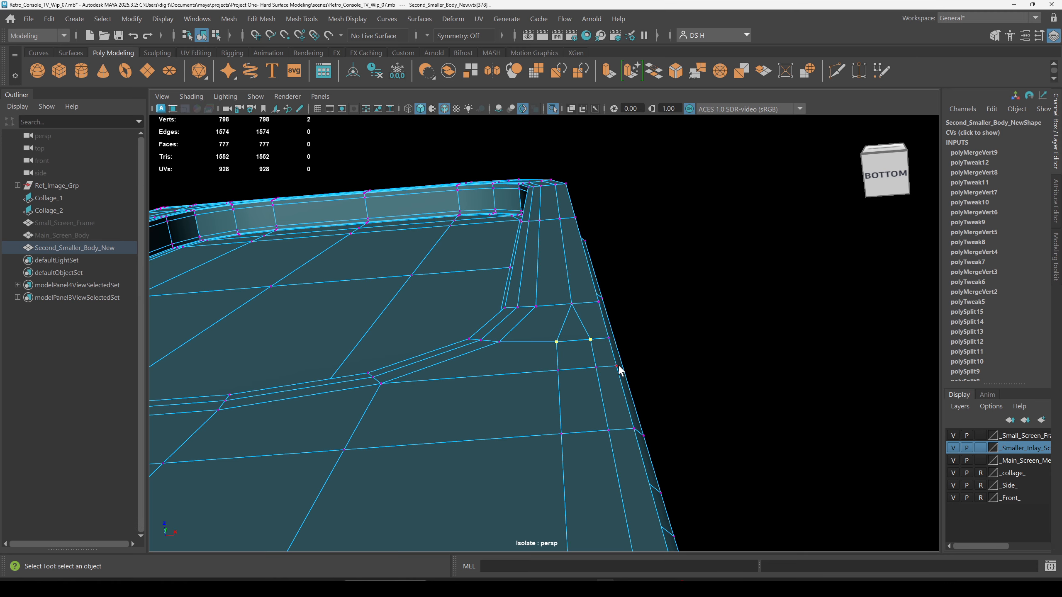
{"action": "scroll", "coordinate": [616, 337], "scroll_direction": "down", "scroll_amount": 2}
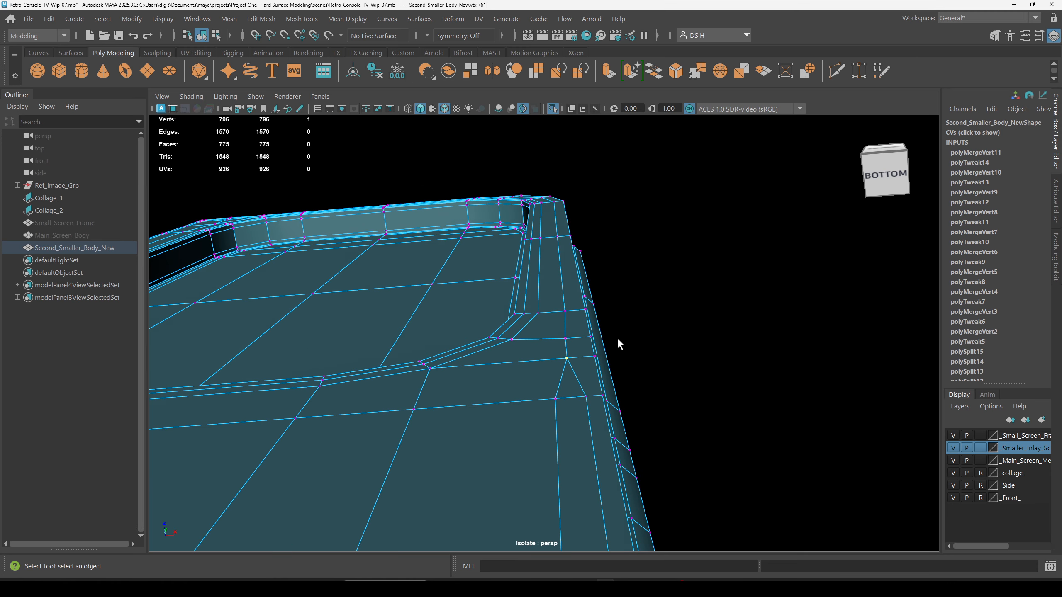
{"action": "left_click_drag", "start_coordinate": [616, 338], "coordinate": [541, 373], "text": "alt"}
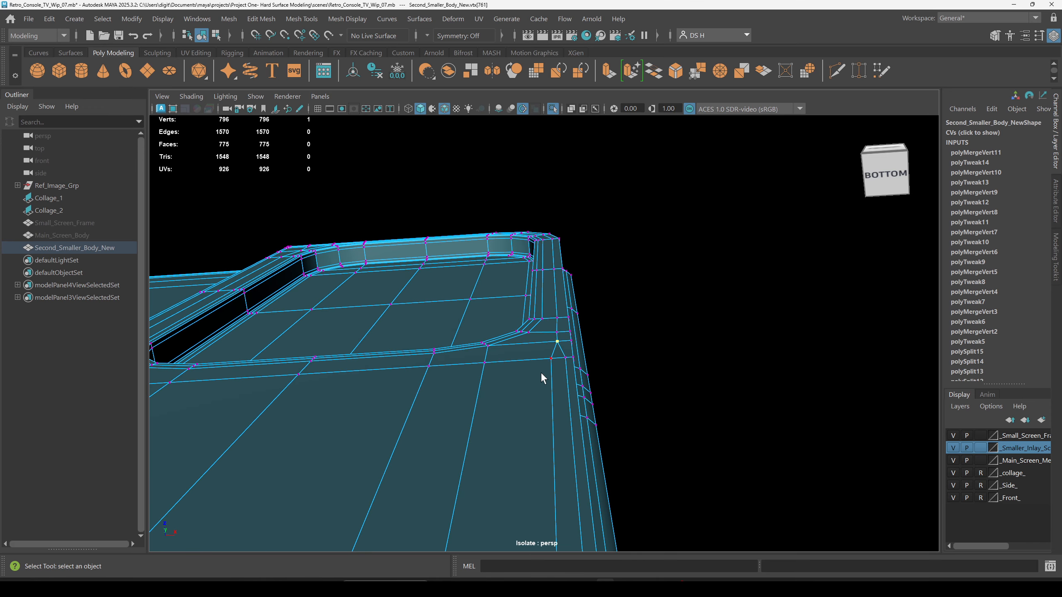
{"action": "key", "text": "g"}
{"action": "scroll", "coordinate": [526, 413], "scroll_direction": "down", "scroll_amount": 3}
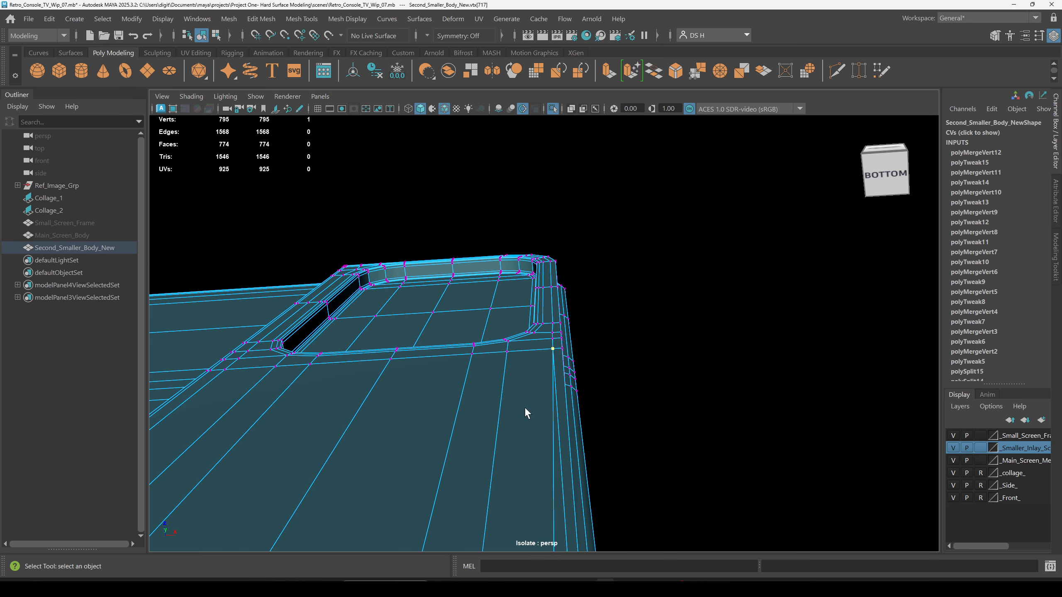
Target-weld the extra inner-row vertices onto the adjacent outer row at the front panel's lower right corner.
{"action": "middle_click_drag", "start_coordinate": [585, 449], "coordinate": [597, 350], "text": "alt"}
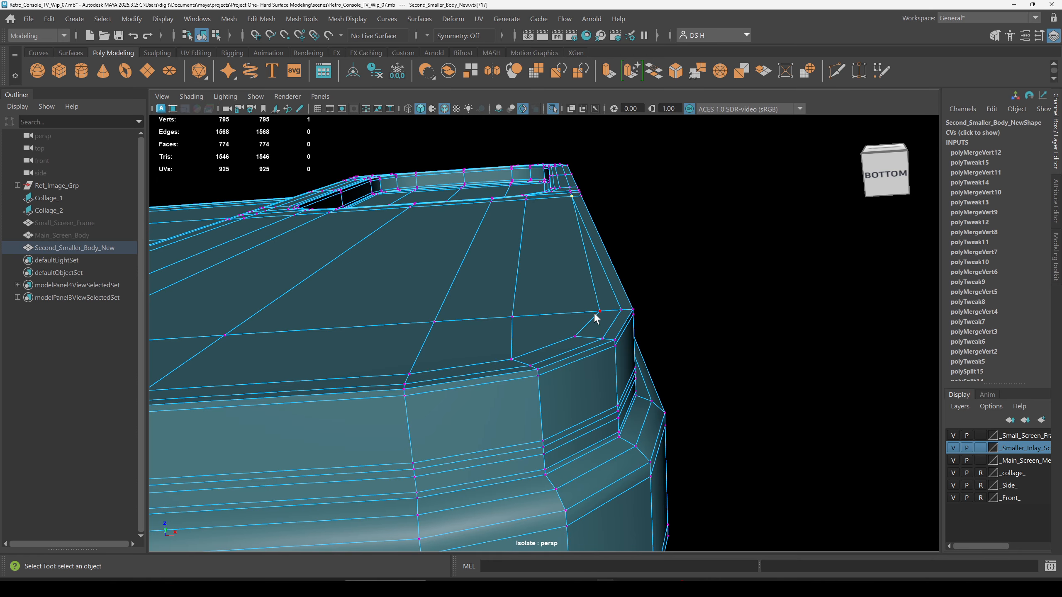
{"action": "right_click_drag", "start_coordinate": [681, 207], "coordinate": [680, 243], "text": "shift"}
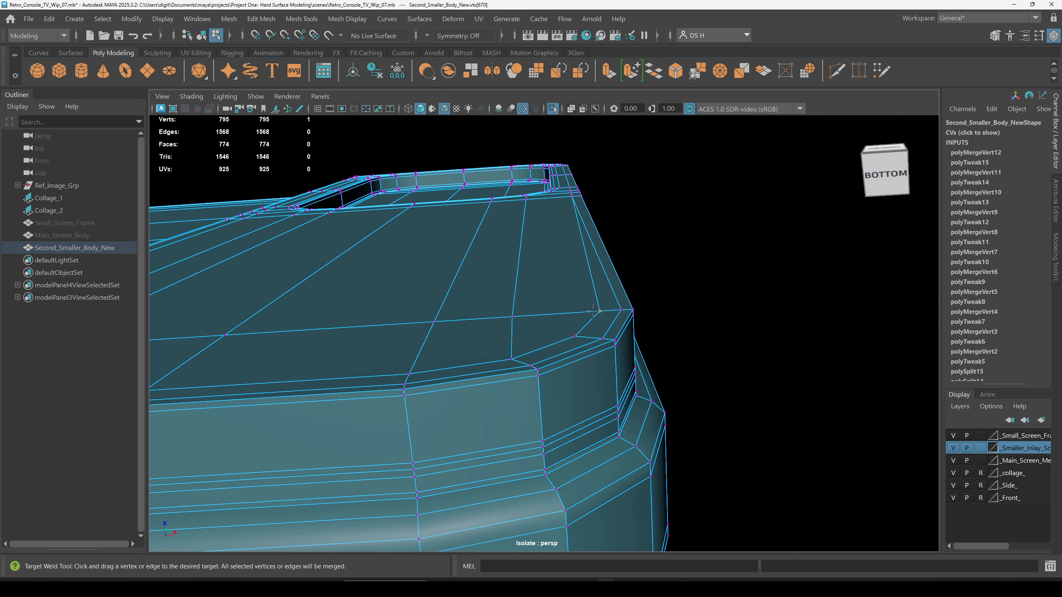
{"action": "left_click_drag", "start_coordinate": [626, 309], "coordinate": [626, 309]}
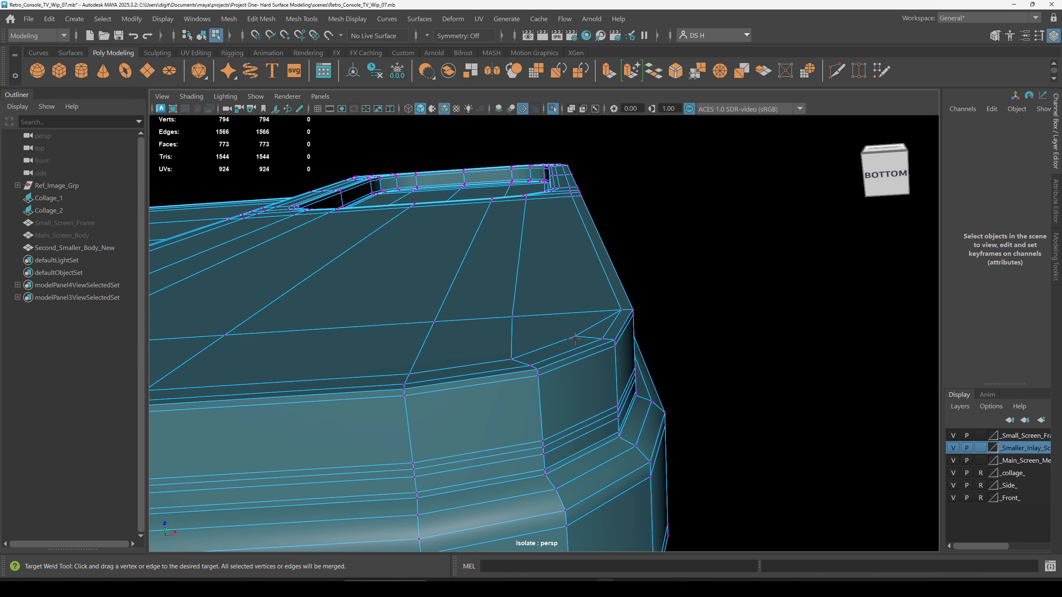
{"action": "left_click_drag", "start_coordinate": [608, 346], "coordinate": [533, 457], "text": "alt"}
{"action": "middle_click_drag", "start_coordinate": [533, 458], "coordinate": [586, 245], "text": "alt"}
{"action": "scroll", "coordinate": [600, 267], "scroll_direction": "up", "scroll_amount": 3}
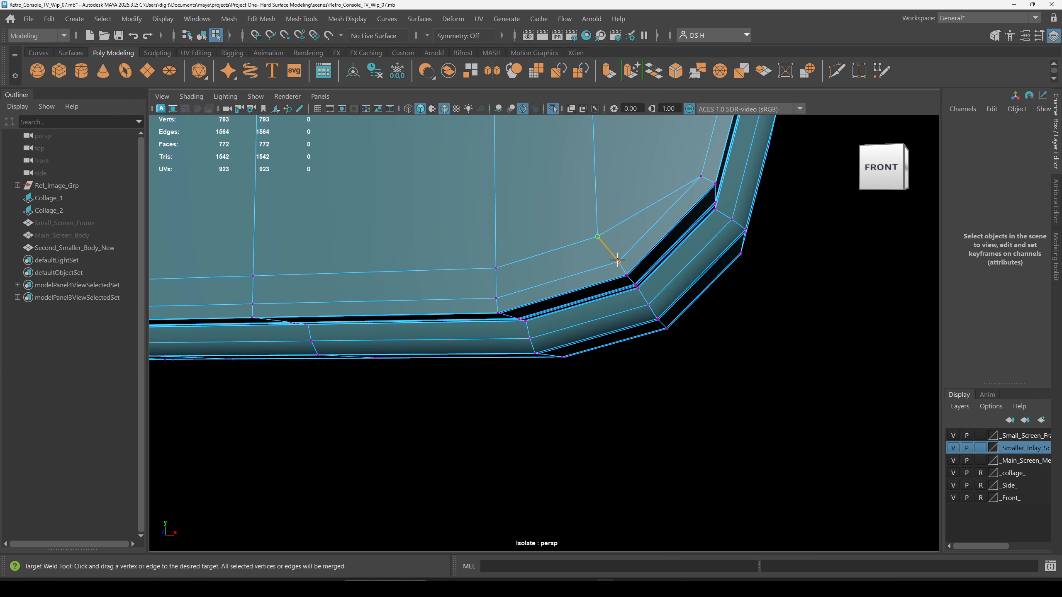
Target-weld the extra inner-row vertices along the bottom of the smaller panel, from its rounded corner toward the groove, onto the row below.
{"action": "left_click_drag", "start_coordinate": [618, 260], "coordinate": [618, 262]}
{"action": "left_click_drag", "start_coordinate": [493, 277], "coordinate": [496, 299]}
{"action": "left_click_drag", "start_coordinate": [343, 310], "coordinate": [427, 297], "text": "alt"}
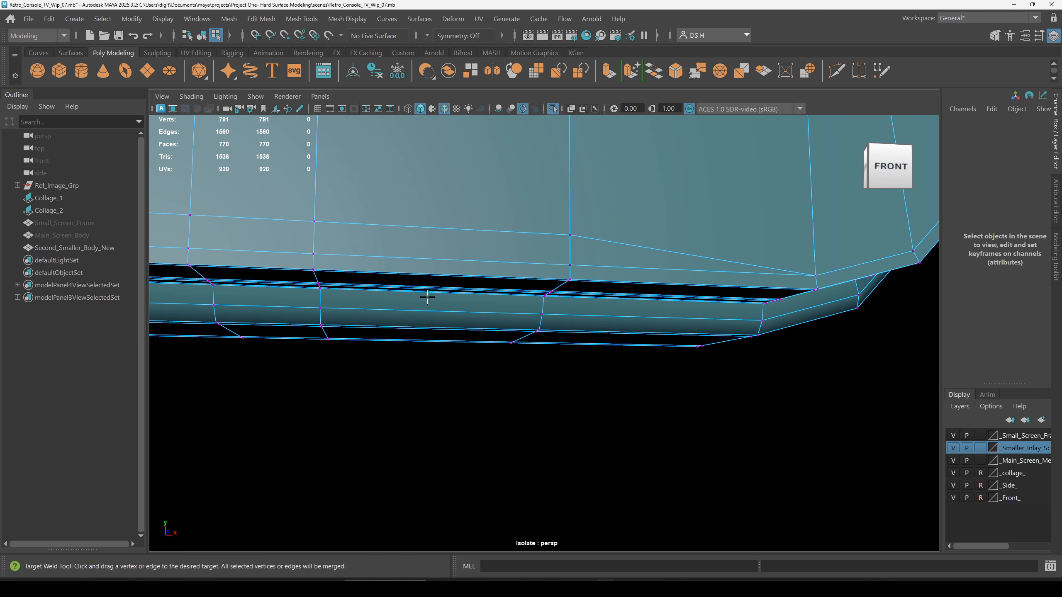
{"action": "left_click_drag", "start_coordinate": [569, 234], "coordinate": [571, 265]}
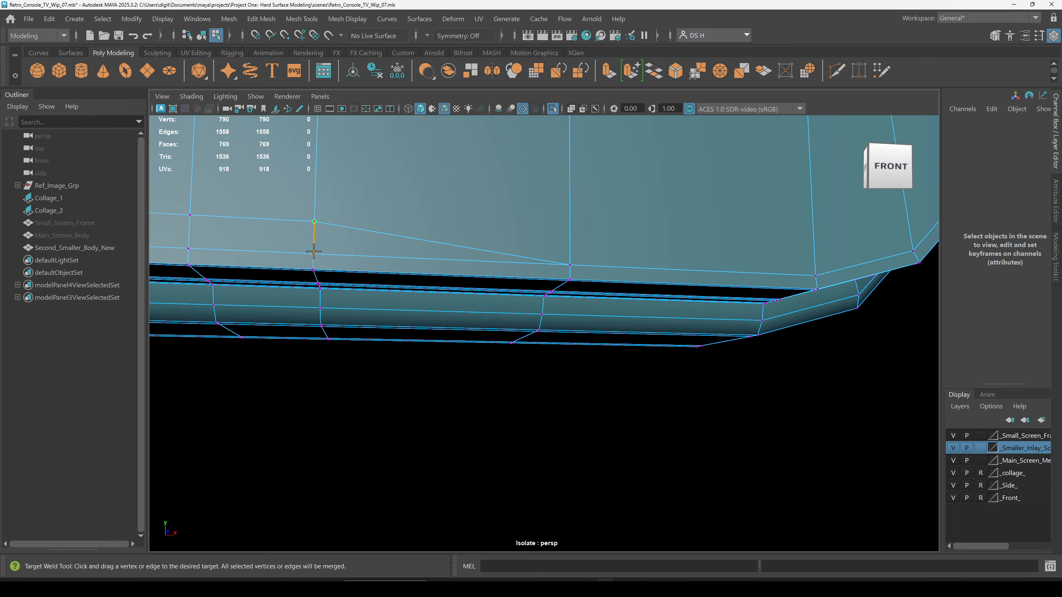
{"action": "left_click_drag", "start_coordinate": [314, 252], "coordinate": [313, 269]}
Target-weld the extra inner-row vertices across the bottom of the vertical groove between the two panels onto the row below.
{"action": "left_click_drag", "start_coordinate": [313, 269], "coordinate": [663, 330], "text": "alt"}
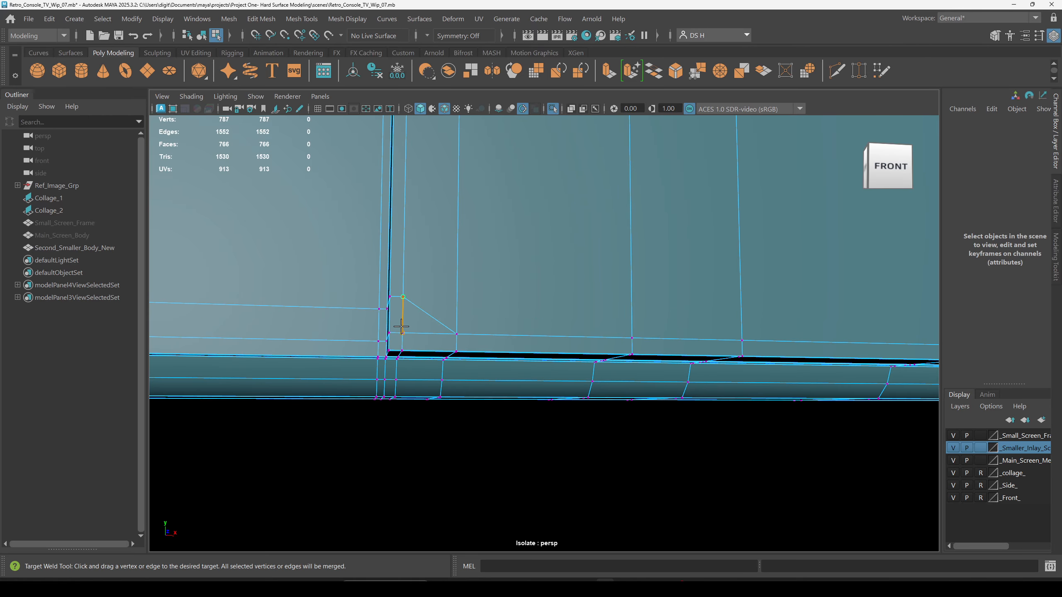
{"action": "left_click_drag", "start_coordinate": [402, 327], "coordinate": [402, 350]}
{"action": "left_click_drag", "start_coordinate": [550, 351], "coordinate": [598, 346], "text": "alt"}
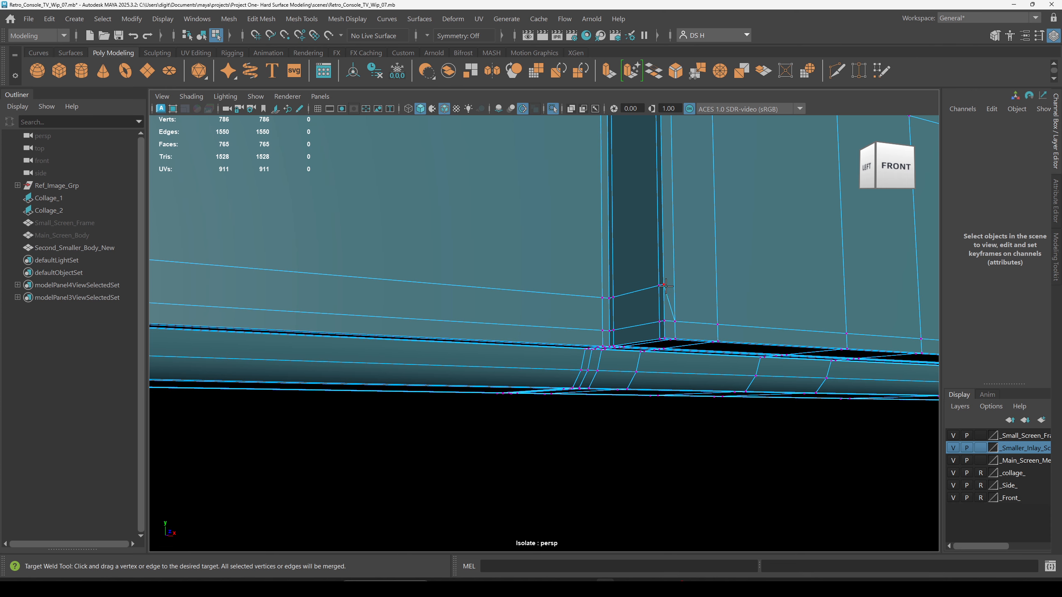
{"action": "left_click_drag", "start_coordinate": [663, 312], "coordinate": [665, 321]}
{"action": "left_click_drag", "start_coordinate": [785, 351], "coordinate": [751, 283], "text": "alt"}
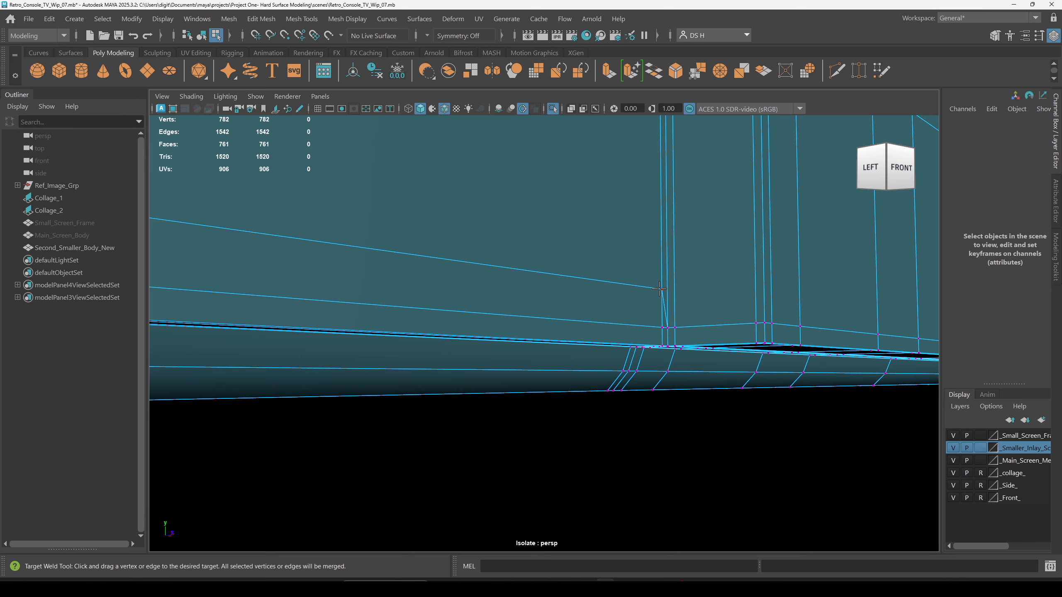
{"action": "left_click_drag", "start_coordinate": [661, 320], "coordinate": [661, 327]}
Target-weld the extra inner-row vertices along the large panel's bottom edge down to the lower row, ending at the bottom-left corner.
{"action": "left_click_drag", "start_coordinate": [728, 319], "coordinate": [555, 332], "text": "alt"}
{"action": "middle_click_drag", "start_coordinate": [555, 331], "coordinate": [640, 342], "text": "alt"}
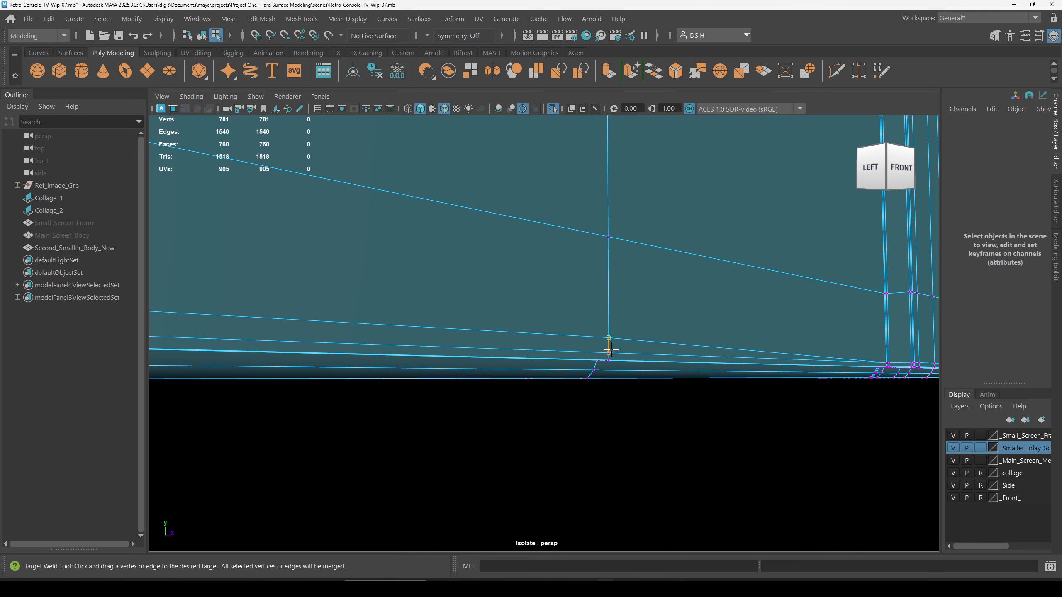
{"action": "left_click_drag", "start_coordinate": [610, 349], "coordinate": [609, 353]}
{"action": "right_click_drag", "start_coordinate": [608, 353], "coordinate": [657, 344], "text": "alt"}
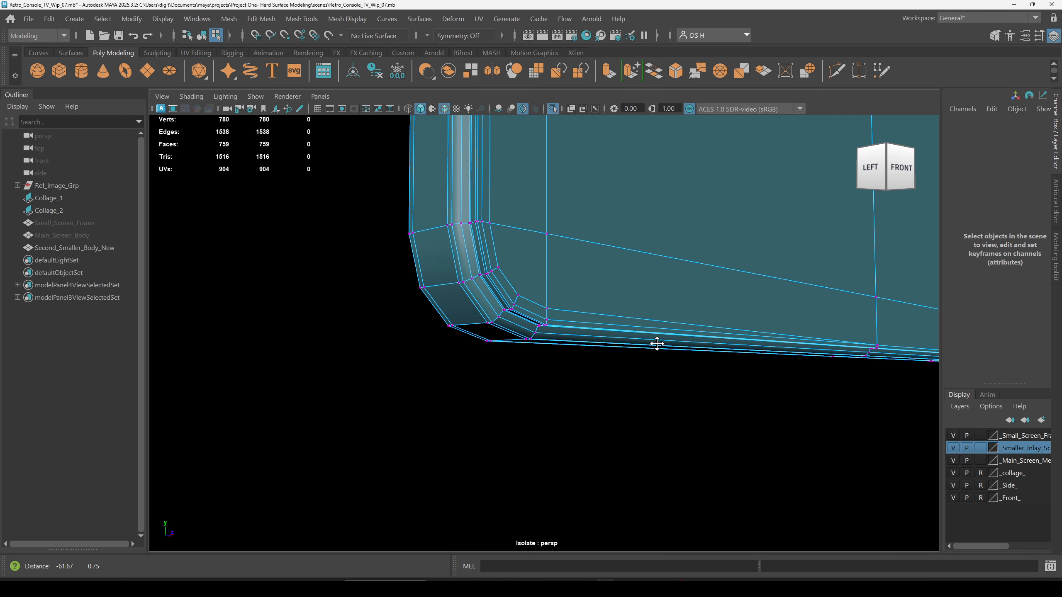
{"action": "scroll", "coordinate": [560, 316], "scroll_direction": "up", "scroll_amount": 5}
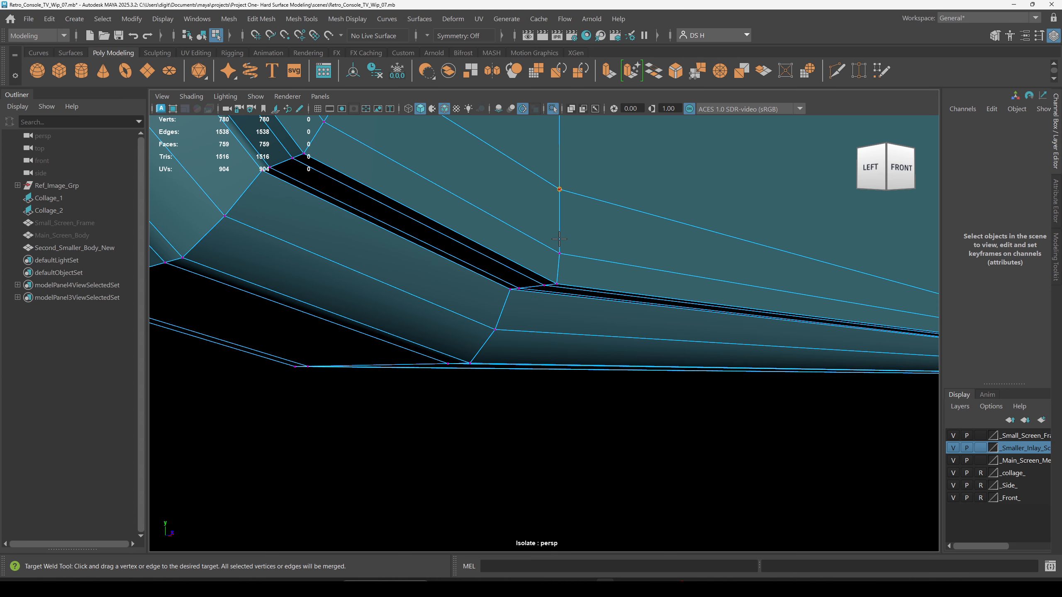
{"action": "left_click_drag", "start_coordinate": [559, 239], "coordinate": [427, 276]}
Target-weld the extra inner vertices around the large panel's rounded bottom-left corner onto the neighbouring outer row.
{"action": "scroll", "coordinate": [560, 254], "scroll_direction": "down", "scroll_amount": 6}
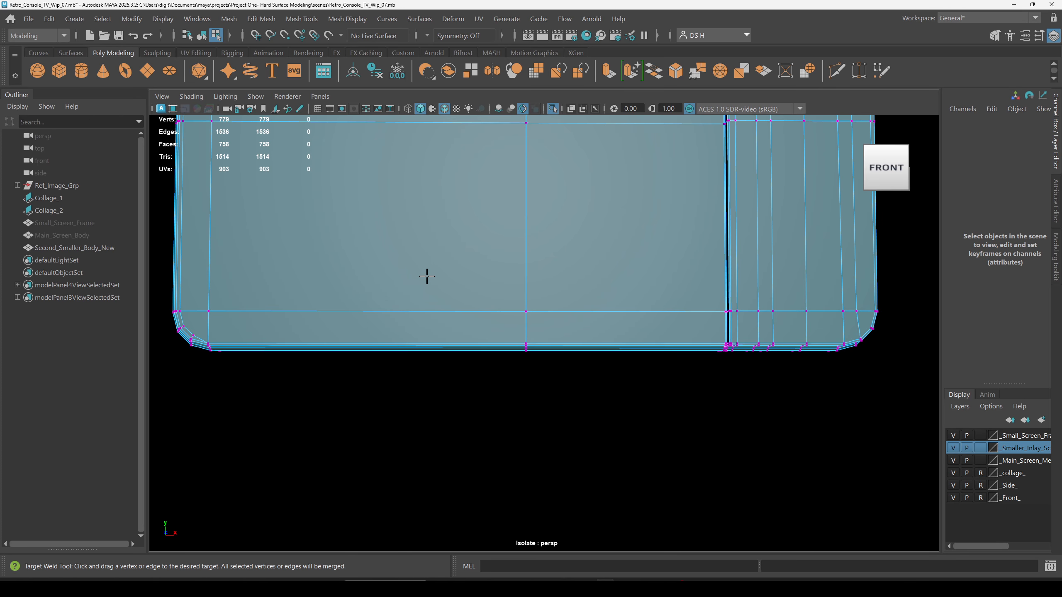
{"action": "middle_click_drag", "start_coordinate": [309, 270], "coordinate": [479, 256], "text": "alt"}
{"action": "scroll", "coordinate": [486, 218], "scroll_direction": "up", "scroll_amount": 2}
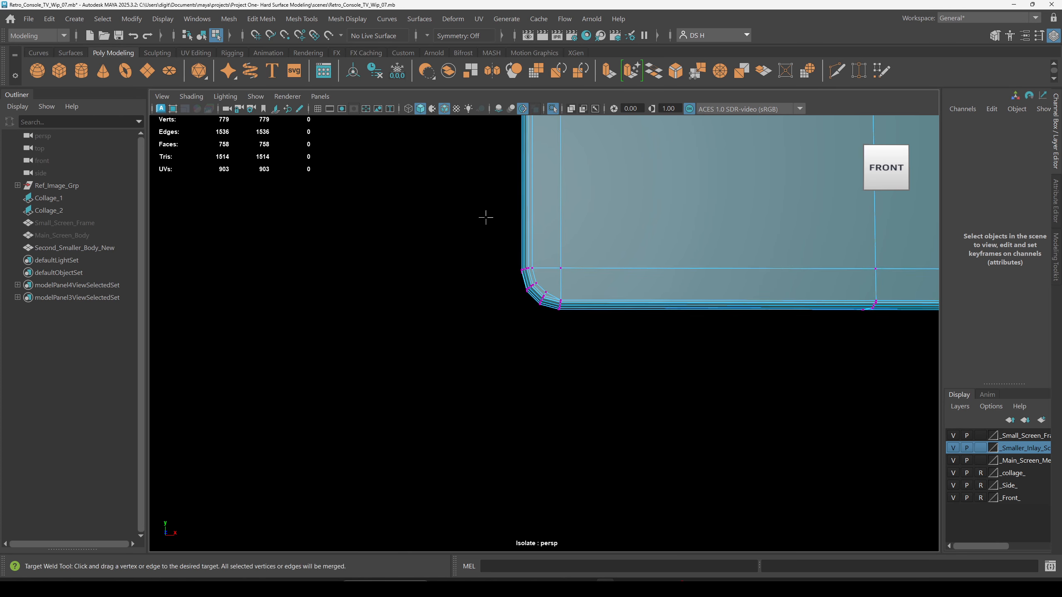
{"action": "left_click_drag", "start_coordinate": [485, 218], "coordinate": [611, 293], "text": "alt"}
{"action": "right_click_drag", "start_coordinate": [611, 293], "coordinate": [609, 327], "text": "alt"}
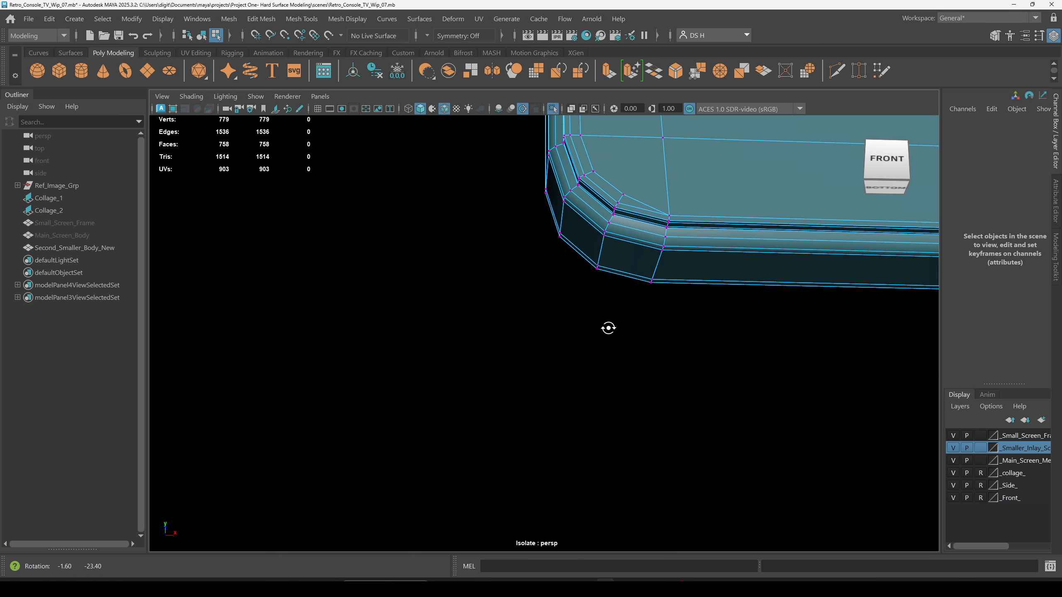
{"action": "left_click_drag", "start_coordinate": [609, 328], "coordinate": [597, 304], "text": "alt"}
{"action": "right_click_drag", "start_coordinate": [597, 304], "coordinate": [637, 308], "text": "alt"}
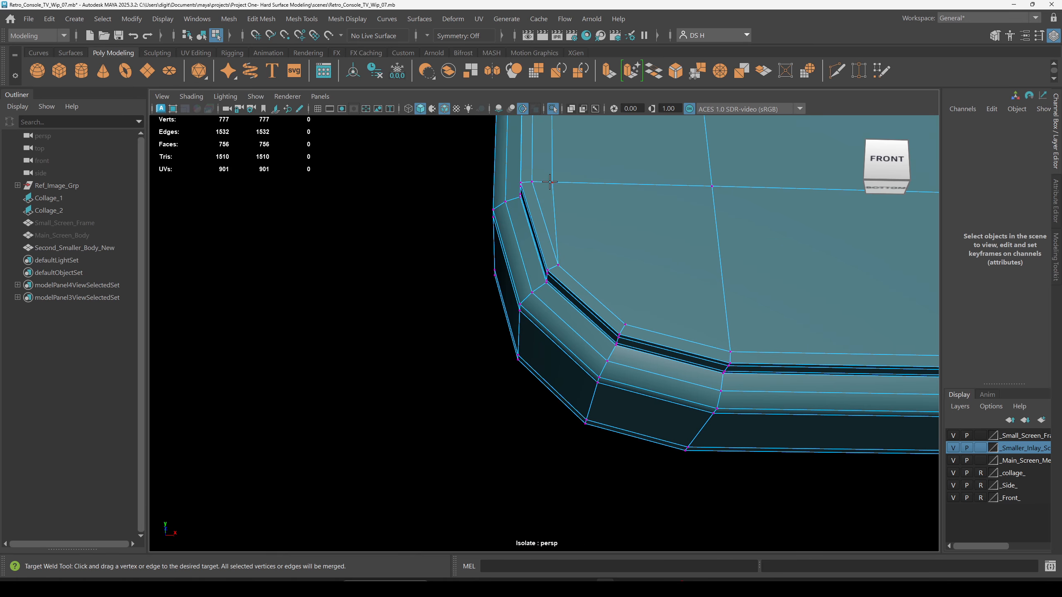
{"action": "scroll", "coordinate": [606, 189], "scroll_direction": "down", "scroll_amount": 2}
Target-weld the extra inner-column vertices up the large panel's left side onto the adjacent column nearer the rim.
{"action": "left_click_drag", "start_coordinate": [605, 178], "coordinate": [557, 192], "text": "alt"}
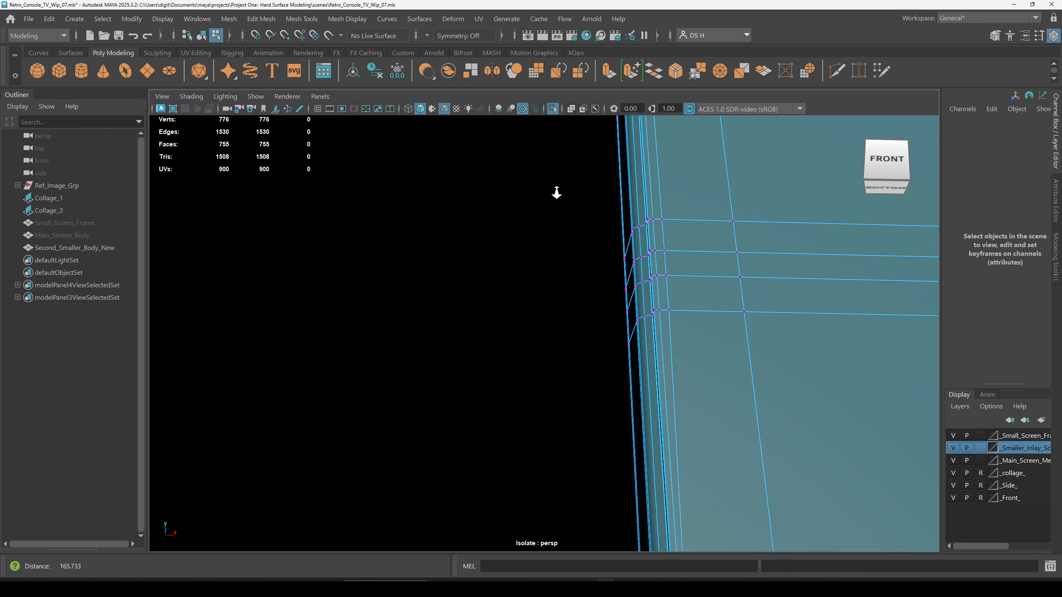
{"action": "right_click_drag", "start_coordinate": [557, 192], "coordinate": [606, 255], "text": "alt"}
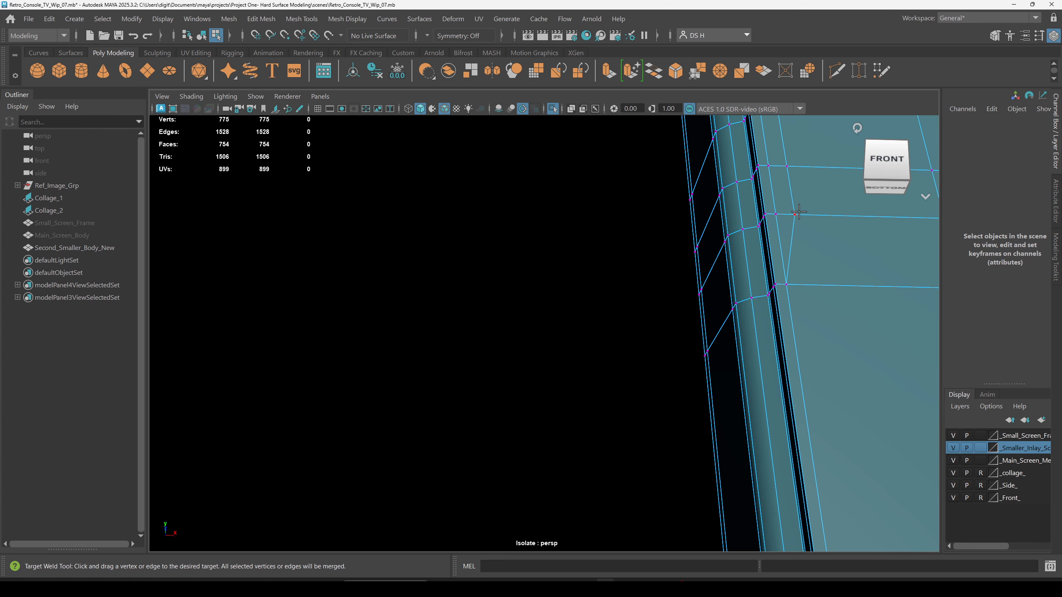
{"action": "middle_click_drag", "start_coordinate": [807, 198], "coordinate": [758, 238], "text": "alt"}
{"action": "key", "text": "ctrl+z"}
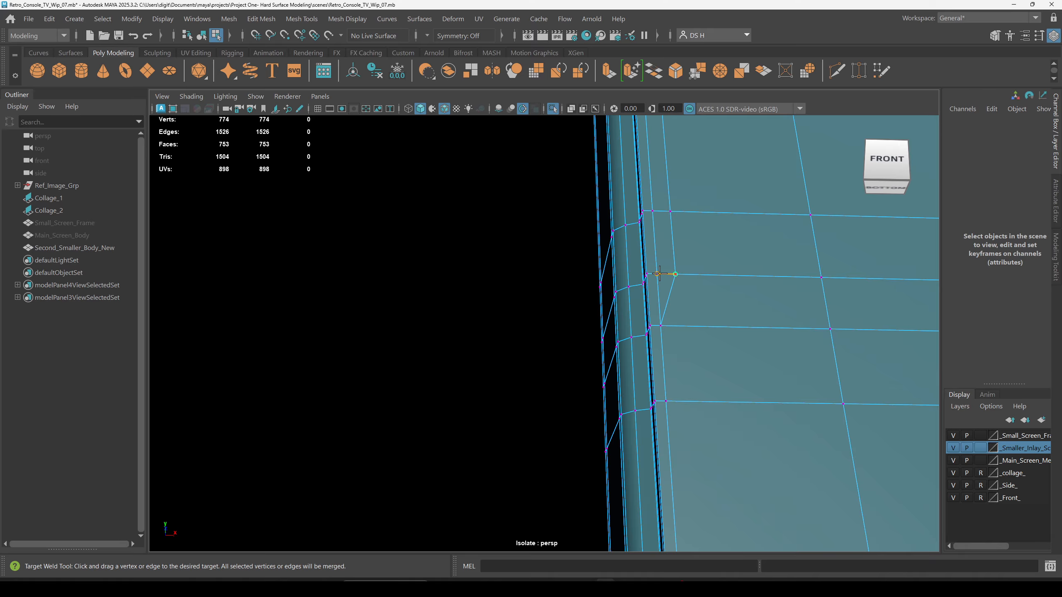
{"action": "left_click_drag", "start_coordinate": [709, 235], "coordinate": [774, 386], "text": "alt"}
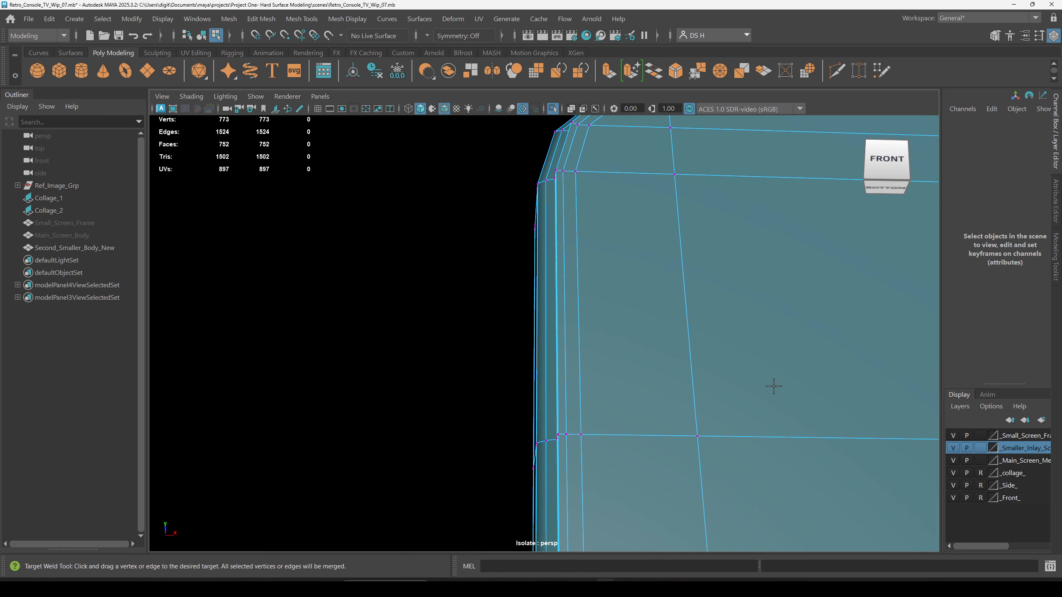
Preview the body smoothed and examine the panel surfaces, the upper rim and the rounded corners around the smaller panel's inset.
{"action": "right_click_drag", "start_coordinate": [758, 381], "coordinate": [459, 365], "text": "alt"}
{"action": "left_click_drag", "start_coordinate": [722, 370], "coordinate": [731, 421], "text": "alt"}
{"action": "middle_click_drag", "start_coordinate": [774, 387], "coordinate": [316, 103], "text": "alt"}
{"action": "middle_click_drag", "start_coordinate": [625, 389], "coordinate": [873, 260], "text": "alt"}
{"action": "right_click_drag", "start_coordinate": [872, 261], "coordinate": [651, 356], "text": "alt"}
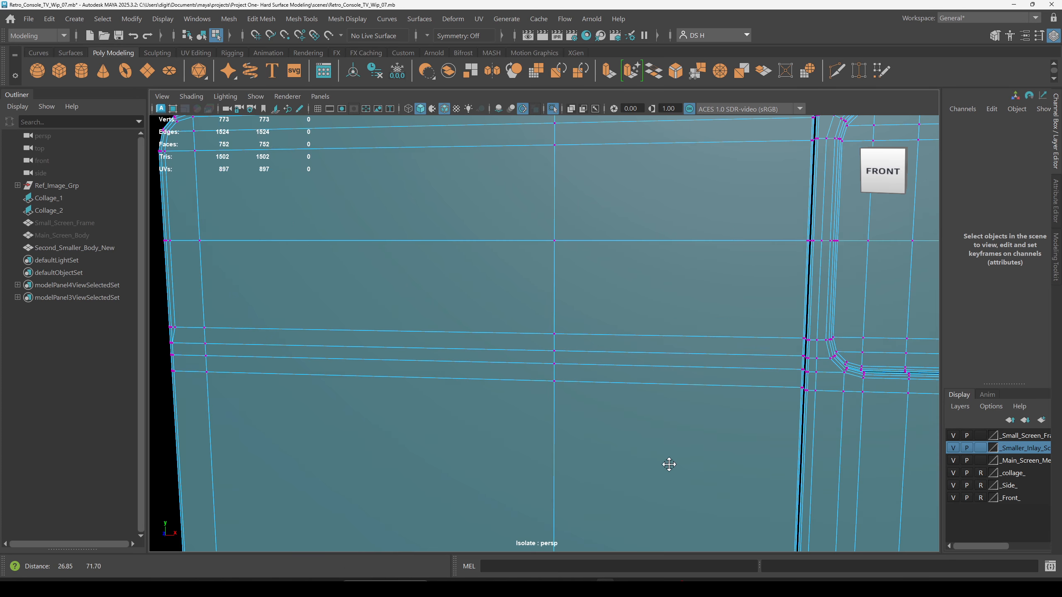
{"action": "middle_click_drag", "start_coordinate": [652, 356], "coordinate": [538, 360], "text": "alt"}
{"action": "right_click_drag", "start_coordinate": [537, 358], "coordinate": [661, 313], "text": "alt"}
{"action": "middle_click_drag", "start_coordinate": [651, 318], "coordinate": [660, 358], "text": "alt"}
{"action": "key", "text": "w"}
{"action": "key", "text": "3"}
{"action": "left_click", "coordinate": [650, 173]}
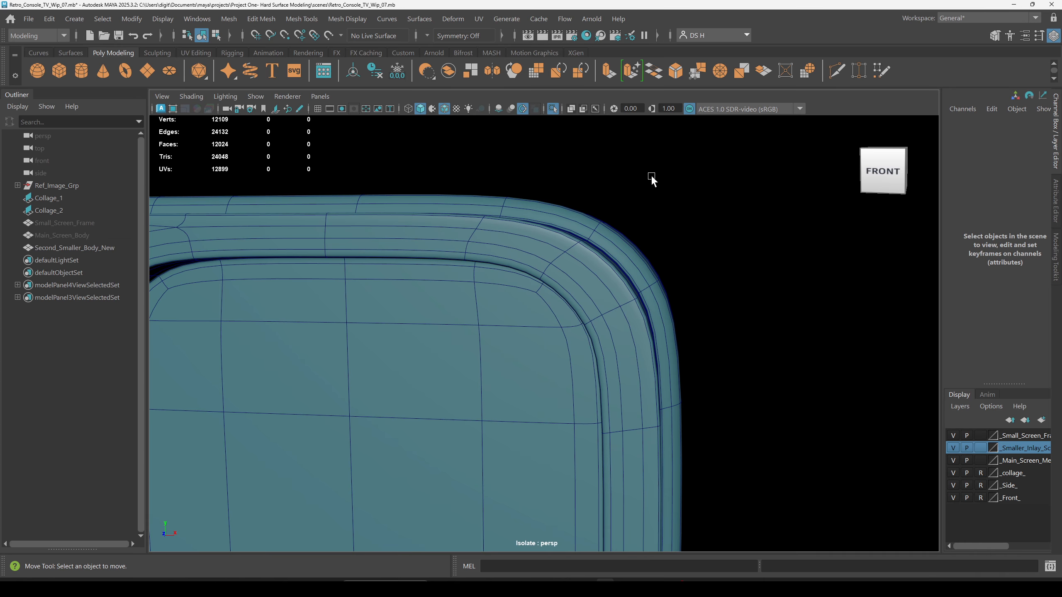
{"action": "left_click_drag", "start_coordinate": [513, 258], "coordinate": [450, 251], "text": "alt"}
{"action": "left_click", "coordinate": [394, 256]}
{"action": "key", "text": "3"}
{"action": "middle_click_drag", "start_coordinate": [453, 228], "coordinate": [474, 265], "text": "alt"}
{"action": "right_click_drag", "start_coordinate": [473, 264], "coordinate": [483, 264], "text": "alt"}
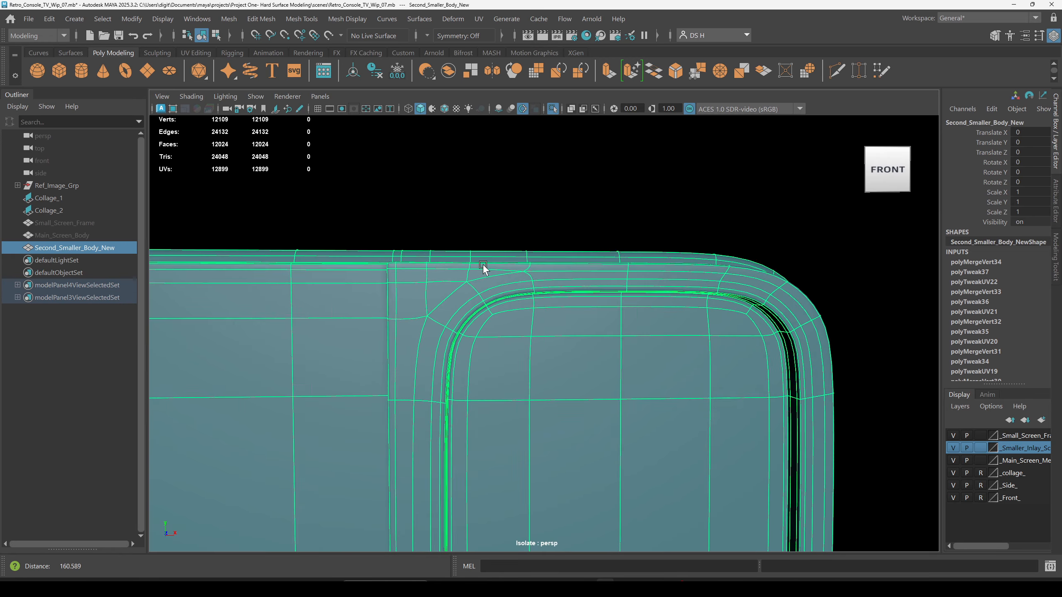
{"action": "middle_click_drag", "start_coordinate": [483, 268], "coordinate": [511, 244], "text": "alt"}
Return the body to unsmoothed display and merge to centre the two stacked vertices above the inset's top-left corner.
{"action": "key", "text": "1"}
{"action": "key", "text": "F9"}
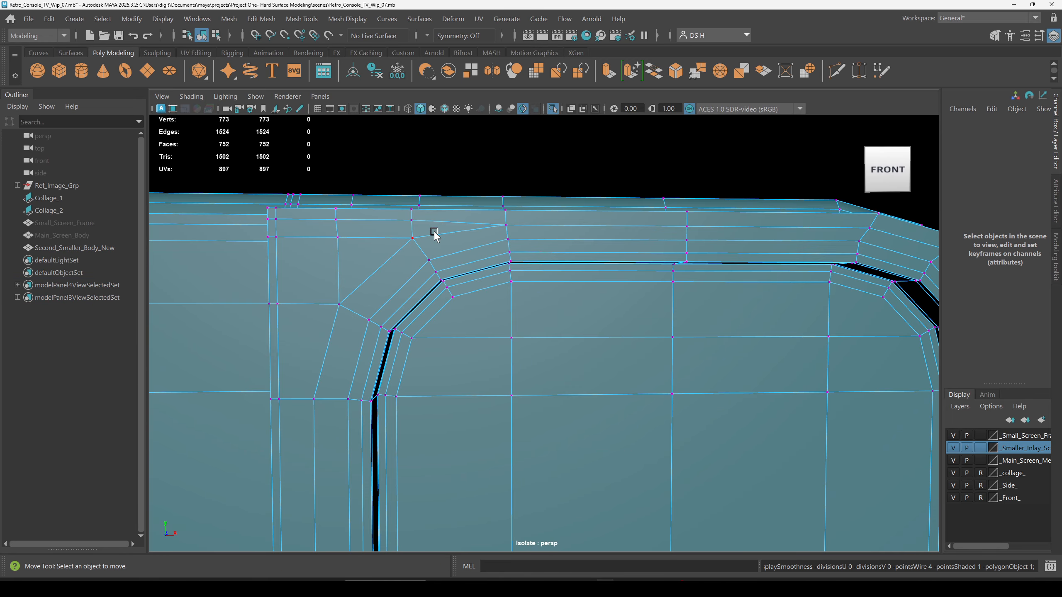
{"action": "left_click", "coordinate": [413, 220]}
{"action": "middle_click_drag", "start_coordinate": [410, 255], "coordinate": [475, 268], "text": "alt"}
{"action": "right_click_drag", "start_coordinate": [467, 231], "coordinate": [468, 235], "text": "shift"}
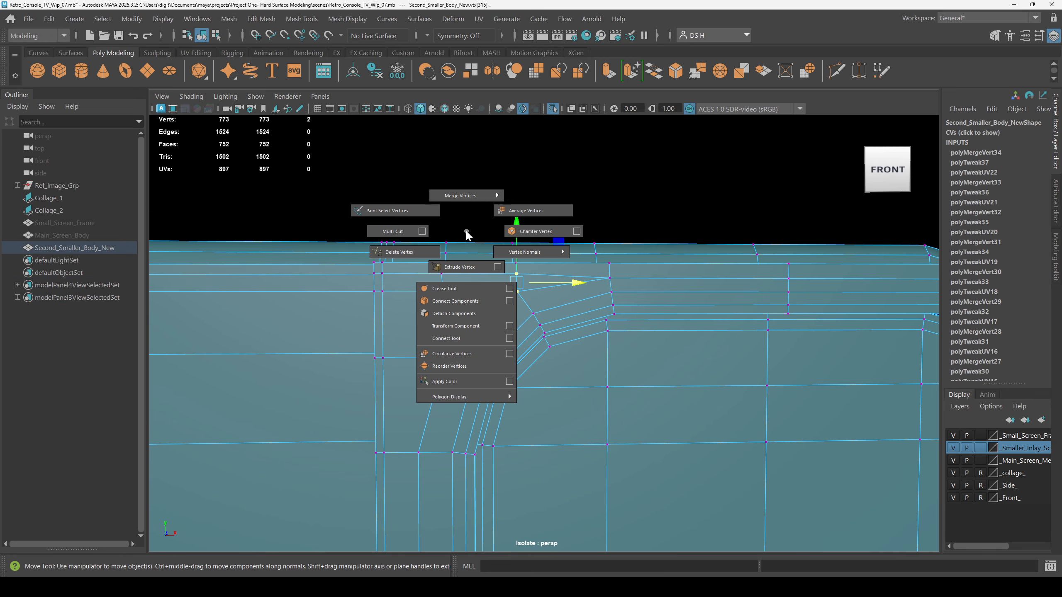
{"action": "right_click_drag", "start_coordinate": [467, 111], "coordinate": [464, 79], "text": "shift"}
{"action": "left_click", "coordinate": [655, 184]}
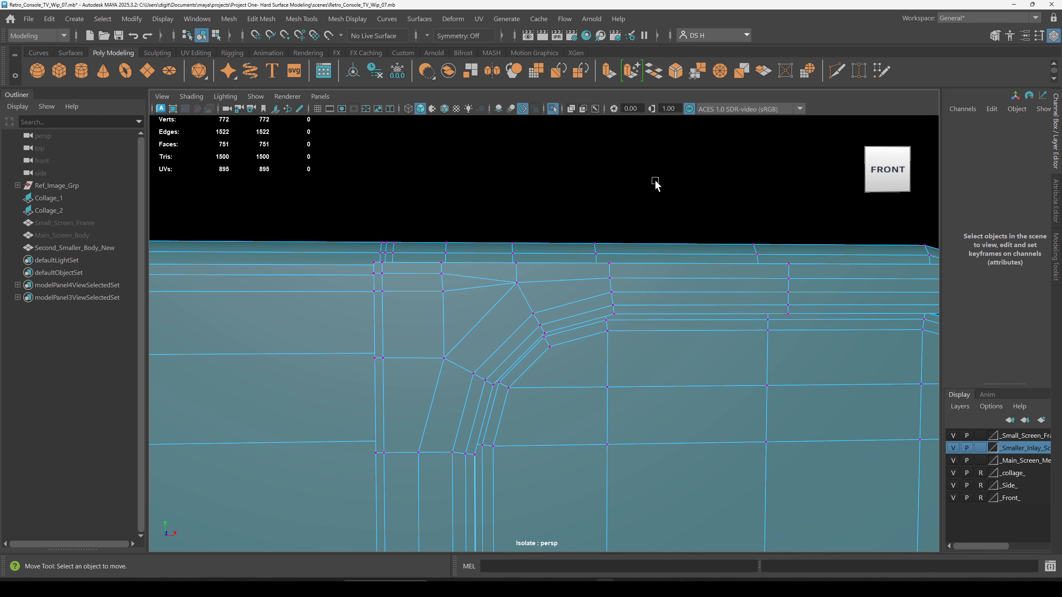
Merge to centre the next two stacked vertex pairs along the smaller panel's top rows, working toward the vertical groove.
{"action": "left_click", "coordinate": [442, 275]}
{"action": "key", "text": "g"}
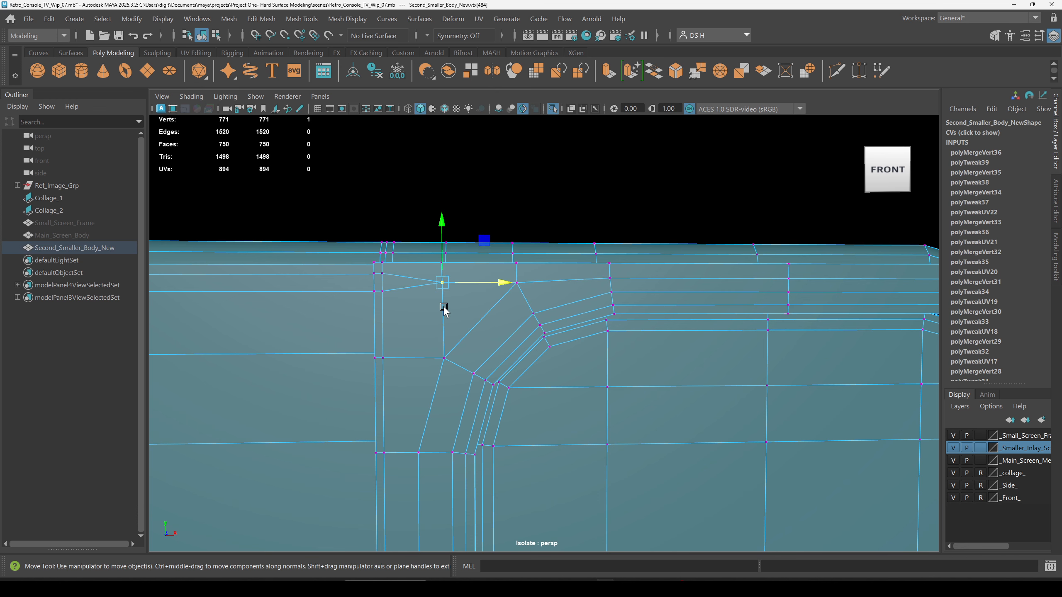
{"action": "left_click", "coordinate": [395, 271]}
{"action": "key", "text": "g"}
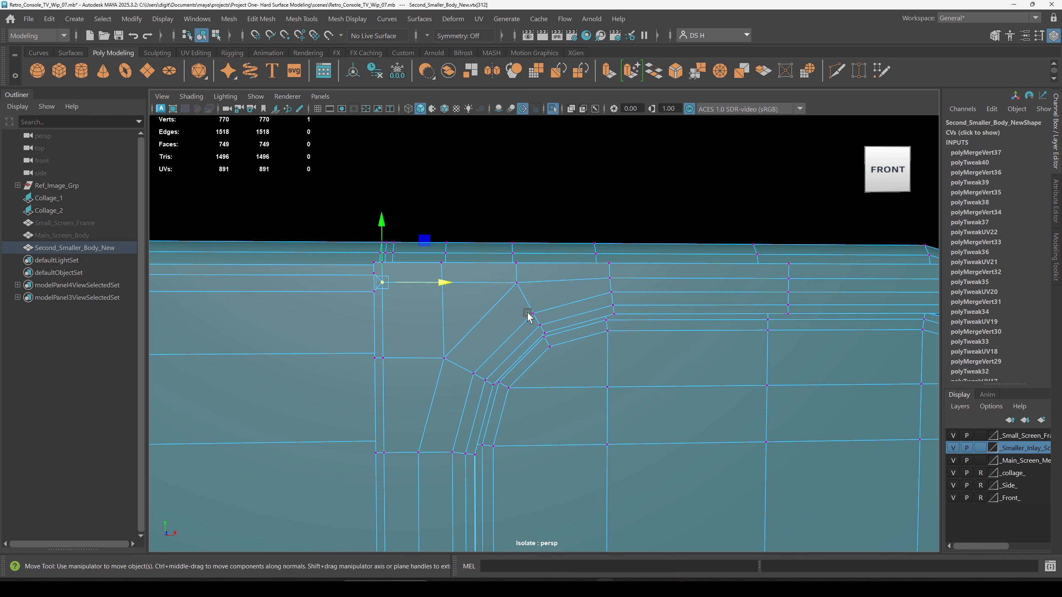
Merge to centre each stacked vertex pair across the top of the vertical groove, through to the large panel's adjoining edge.
{"action": "left_click_drag", "start_coordinate": [526, 310], "coordinate": [671, 349], "text": "alt"}
{"action": "left_click", "coordinate": [680, 319]}
{"action": "key", "text": "g"}
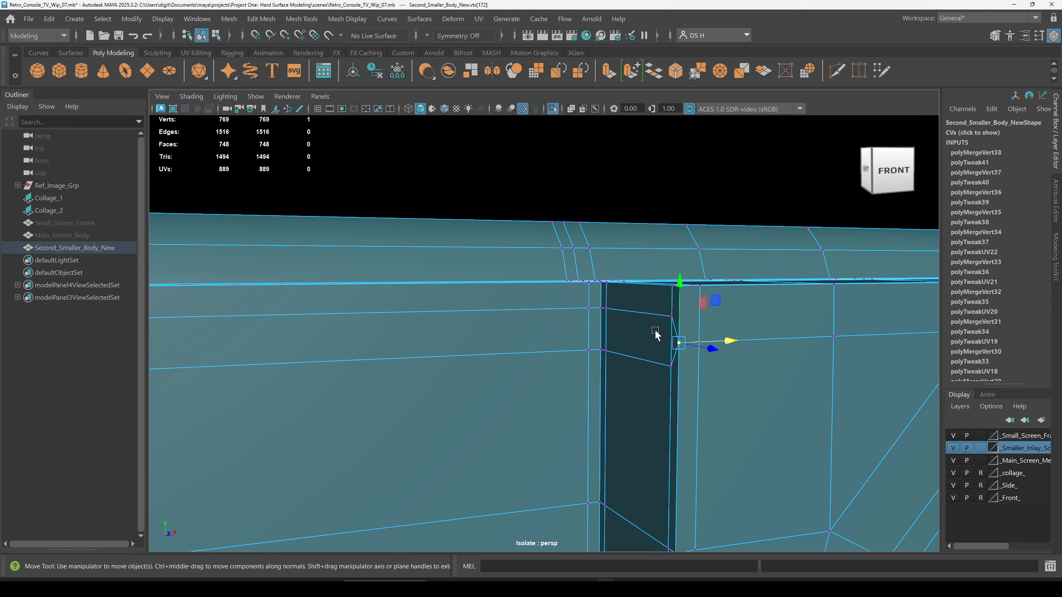
{"action": "key", "text": "g"}
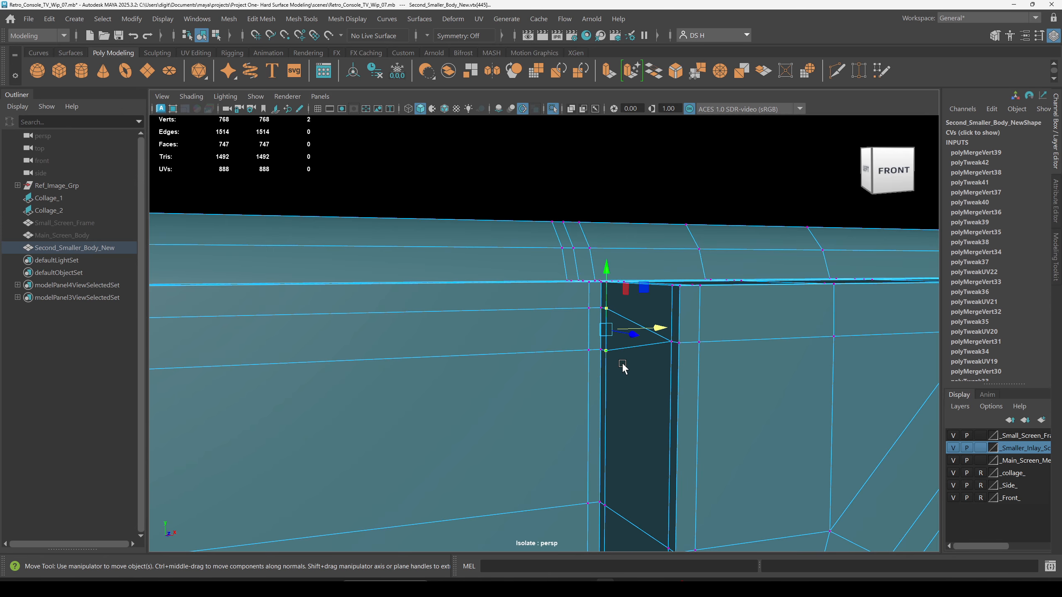
{"action": "key", "text": "g"}
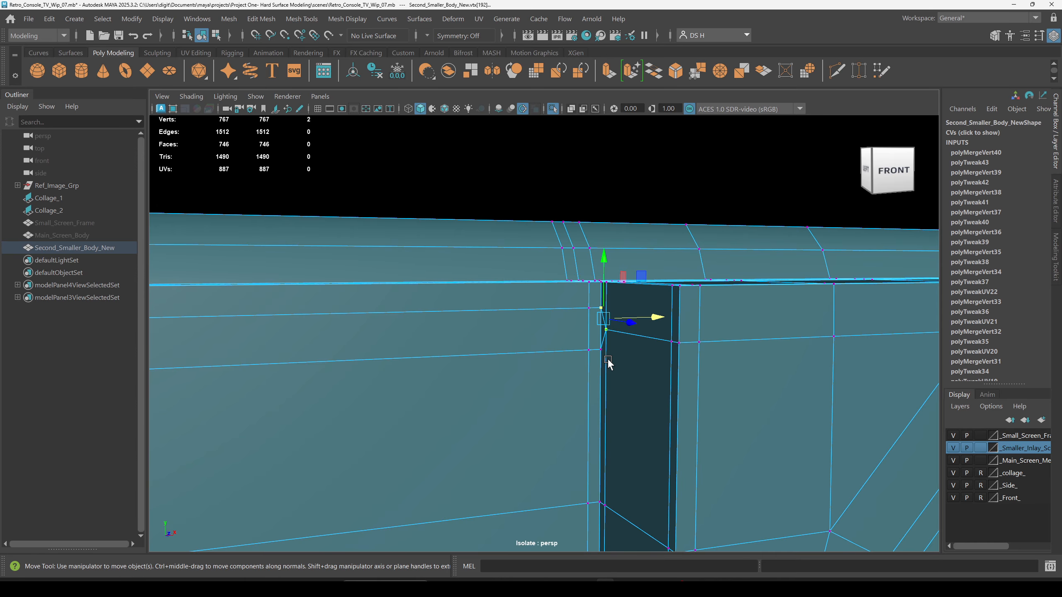
{"action": "key", "text": "g"}
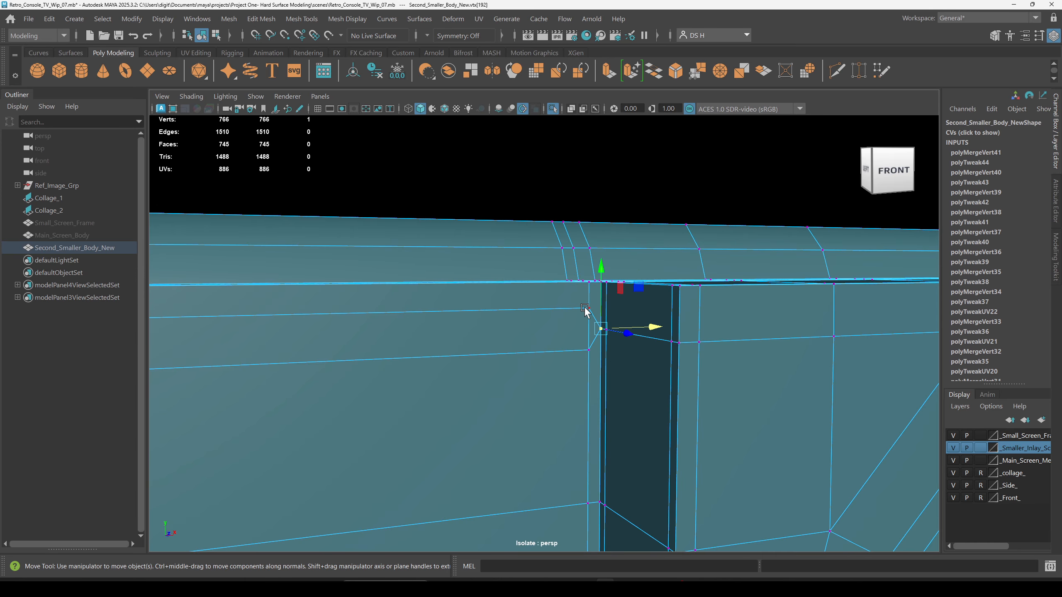
{"action": "left_click", "coordinate": [586, 308]}
{"action": "left_click", "coordinate": [588, 354], "text": "shift"}
{"action": "key", "text": "g"}
Merge to centre the two stacked vertices at the middle of the large panel's top edge.
{"action": "right_click_drag", "start_coordinate": [644, 370], "coordinate": [441, 360], "text": "alt"}
{"action": "middle_click_drag", "start_coordinate": [439, 352], "coordinate": [712, 347], "text": "alt"}
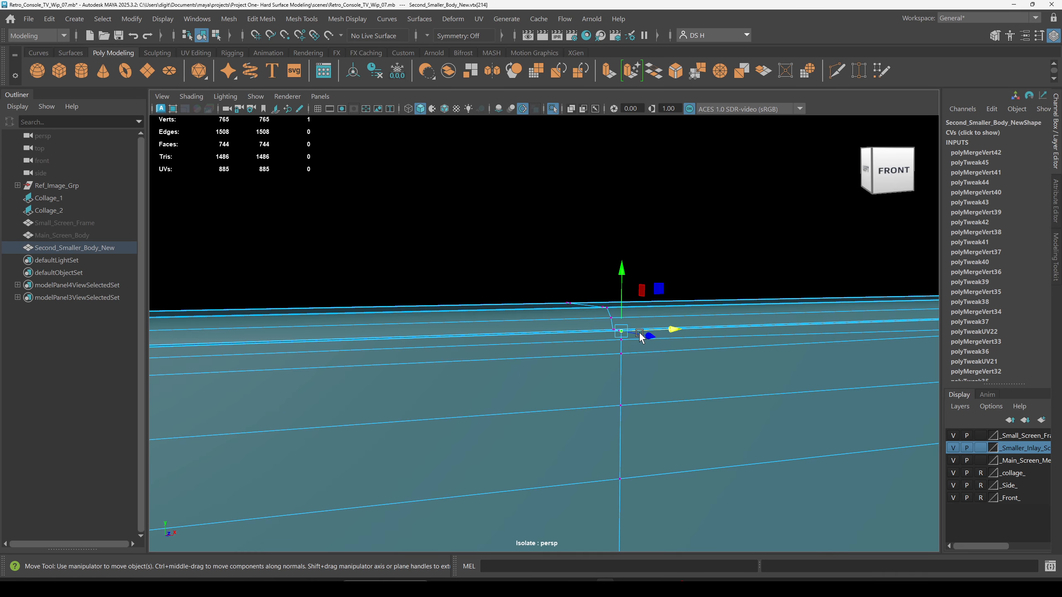
{"action": "left_click", "coordinate": [621, 354], "text": "shift"}
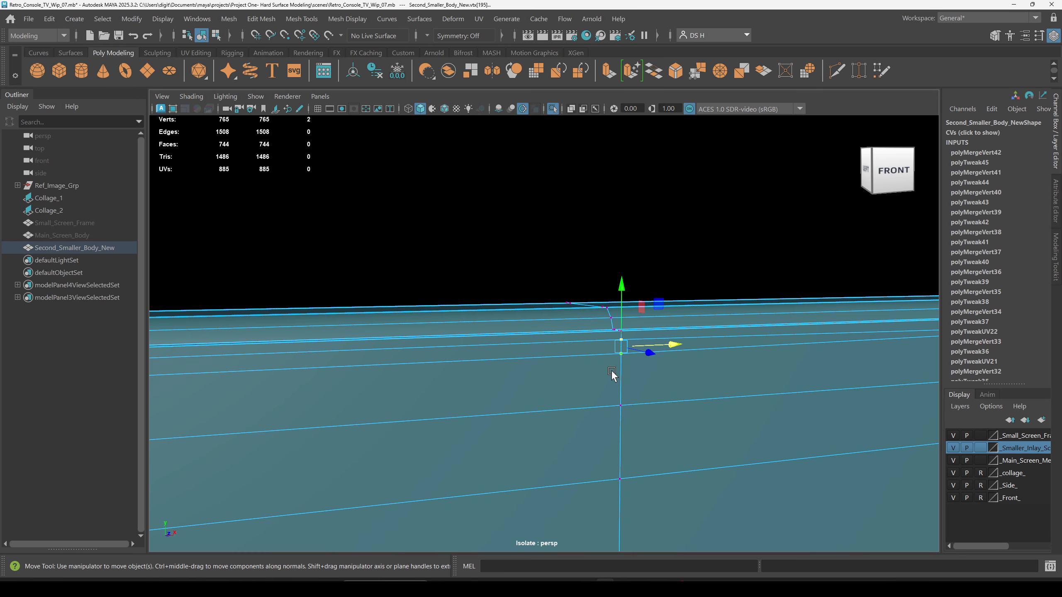
{"action": "key", "text": "g"}
Target weld the redundant vertices around the large panel's top-left corner onto the adjoining outer row.
{"action": "right_click_drag", "start_coordinate": [723, 356], "coordinate": [176, 343], "text": "alt"}
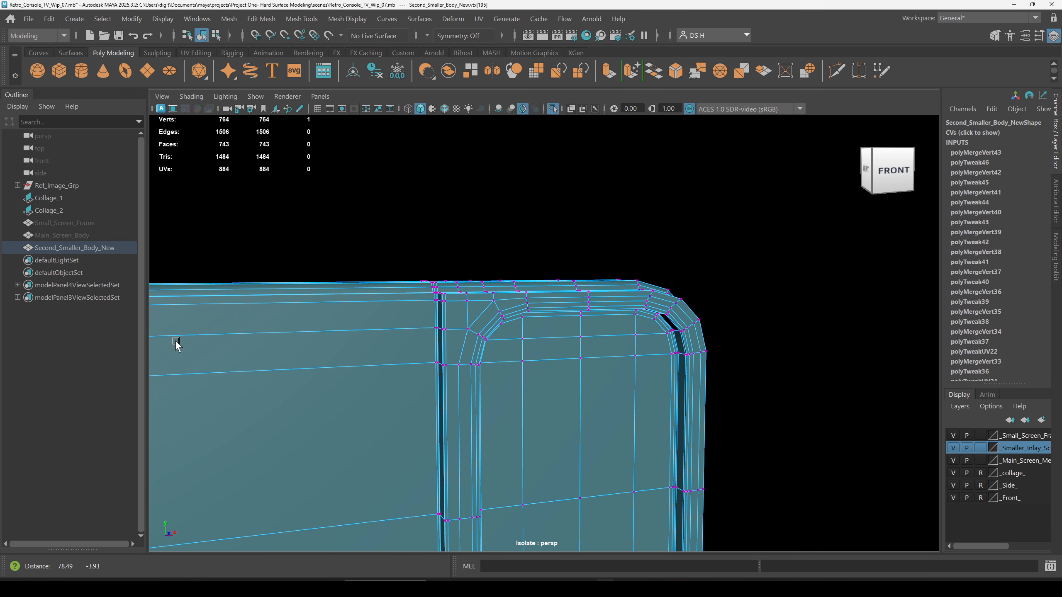
{"action": "middle_click_drag", "start_coordinate": [176, 342], "coordinate": [557, 344], "text": "alt"}
{"action": "middle_click_drag", "start_coordinate": [328, 342], "coordinate": [560, 345], "text": "alt"}
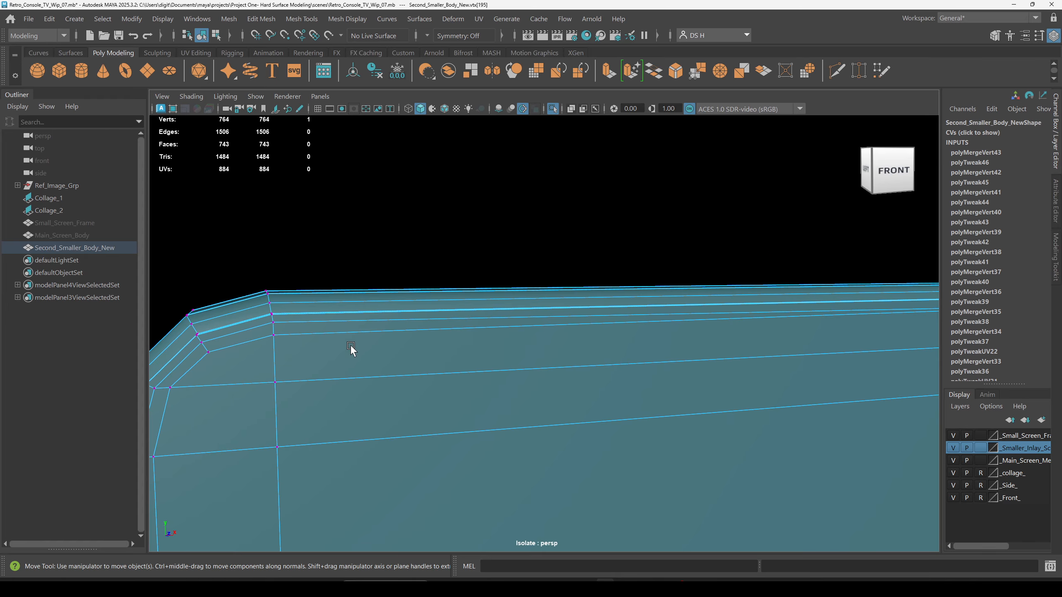
{"action": "middle_click_drag", "start_coordinate": [268, 346], "coordinate": [472, 347], "text": "alt"}
{"action": "right_click_drag", "start_coordinate": [472, 347], "coordinate": [541, 371], "text": "alt"}
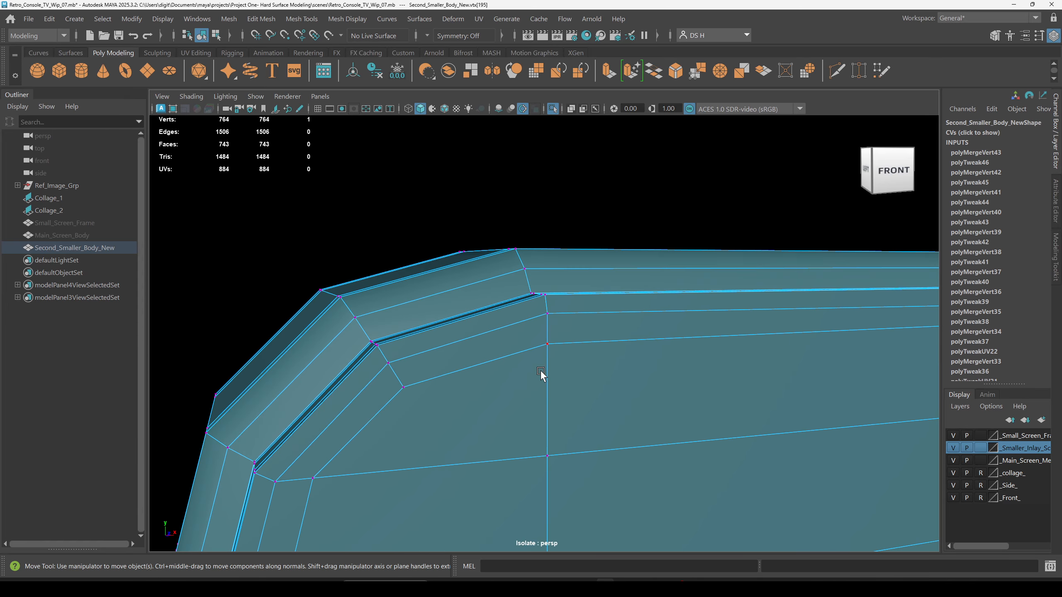
{"action": "right_click_drag", "start_coordinate": [654, 346], "coordinate": [677, 272], "text": "shift"}
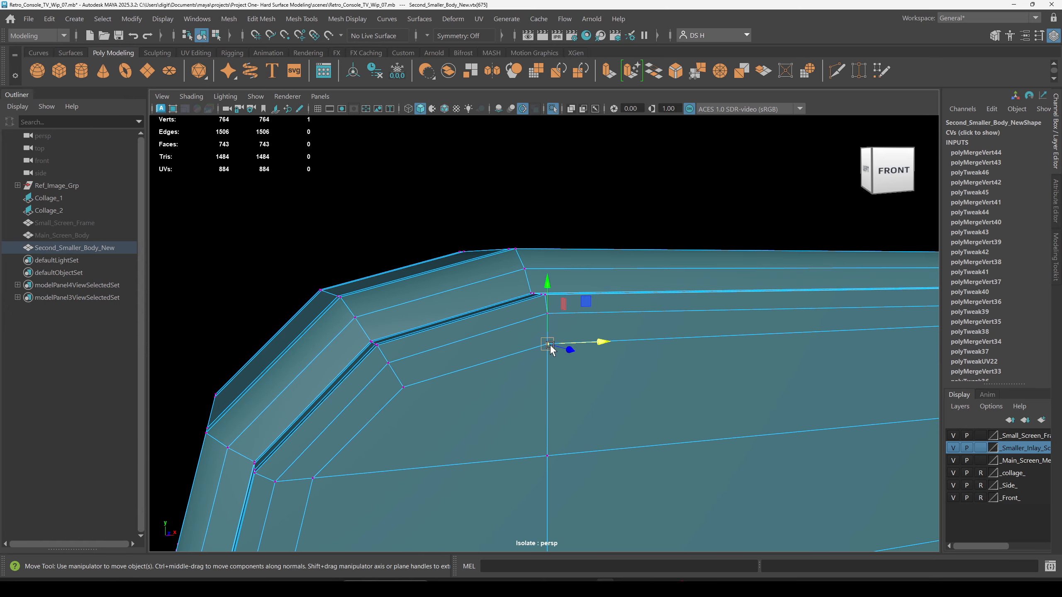
{"action": "right_click_drag", "start_coordinate": [657, 343], "coordinate": [660, 237], "text": "shift"}
{"action": "left_click_drag", "start_coordinate": [547, 343], "coordinate": [546, 325]}
{"action": "mouse_move", "coordinate": [404, 387]}
{"action": "left_mouse_down"}
{"action": "mouse_move", "coordinate": [368, 463]}
{"action": "mouse_move", "coordinate": [404, 402]}
{"action": "left_mouse_up"}
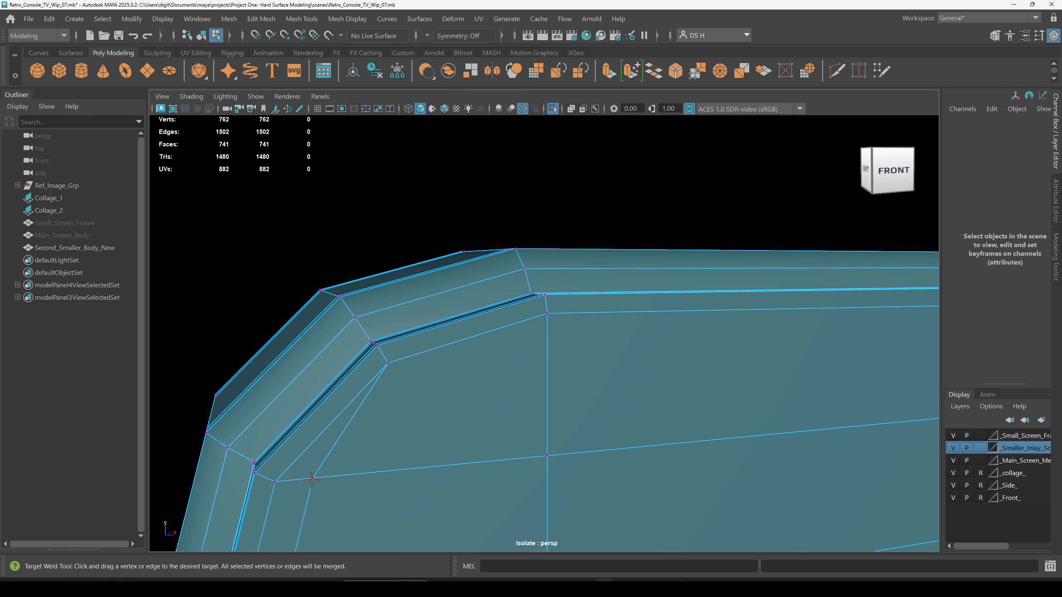
Target weld the remaining redundant vertices down the large panel's left edge so the extra loop is collapsed.
{"action": "left_click_drag", "start_coordinate": [443, 477], "coordinate": [552, 373], "text": "alt"}
{"action": "scroll", "coordinate": [673, 391], "scroll_direction": "down", "scroll_amount": 3}
{"action": "scroll", "coordinate": [605, 372], "scroll_direction": "up", "scroll_amount": 6}
{"action": "scroll", "coordinate": [635, 380], "scroll_direction": "down", "scroll_amount": 4}
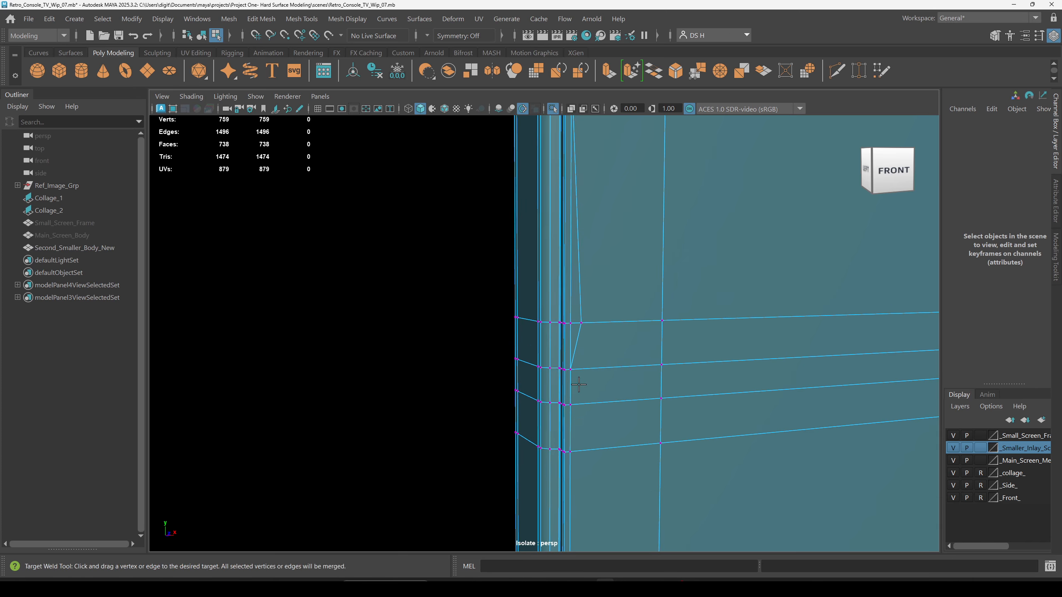
{"action": "scroll", "coordinate": [569, 317], "scroll_direction": "up", "scroll_amount": 5}
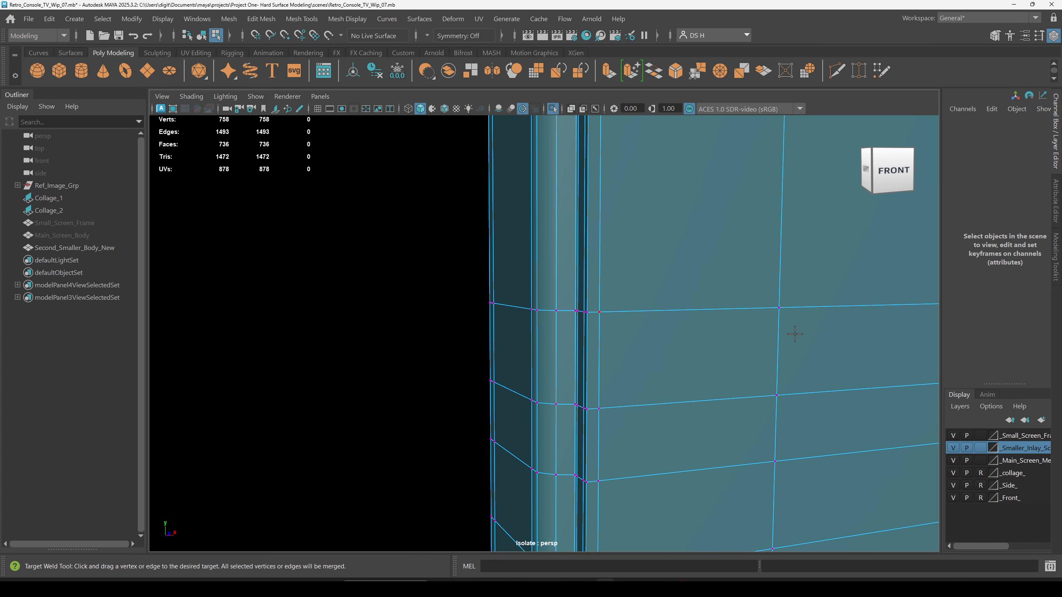
{"action": "scroll", "coordinate": [654, 333], "scroll_direction": "down", "scroll_amount": 8}
{"action": "key", "text": "w"}
{"action": "middle_click_drag", "start_coordinate": [774, 286], "coordinate": [542, 367], "text": "alt"}
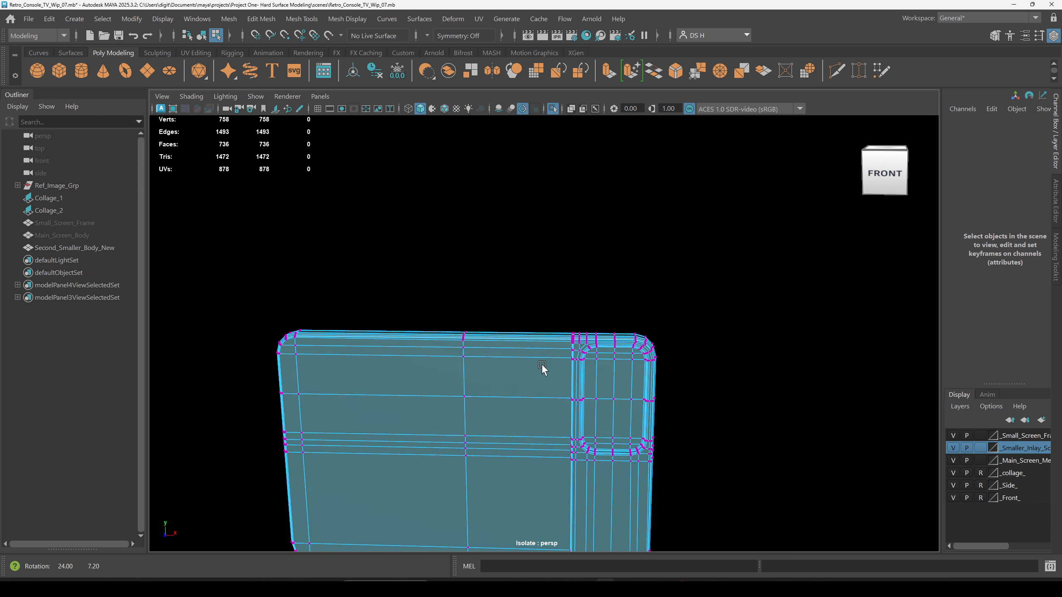
Return the body to object mode, preview it smoothed, and examine the top edges, vertical groove and inset's rounded lower corners.
{"action": "mouse_move", "coordinate": [542, 366]}
{"action": "left_mouse_down", "text": "alt"}
{"action": "mouse_move", "coordinate": [669, 418]}
{"action": "mouse_move", "coordinate": [551, 377]}
{"action": "left_mouse_up", "text": "alt"}
{"action": "scroll", "coordinate": [815, 457], "scroll_direction": "up", "scroll_amount": 5}
{"action": "key", "text": "F8"}
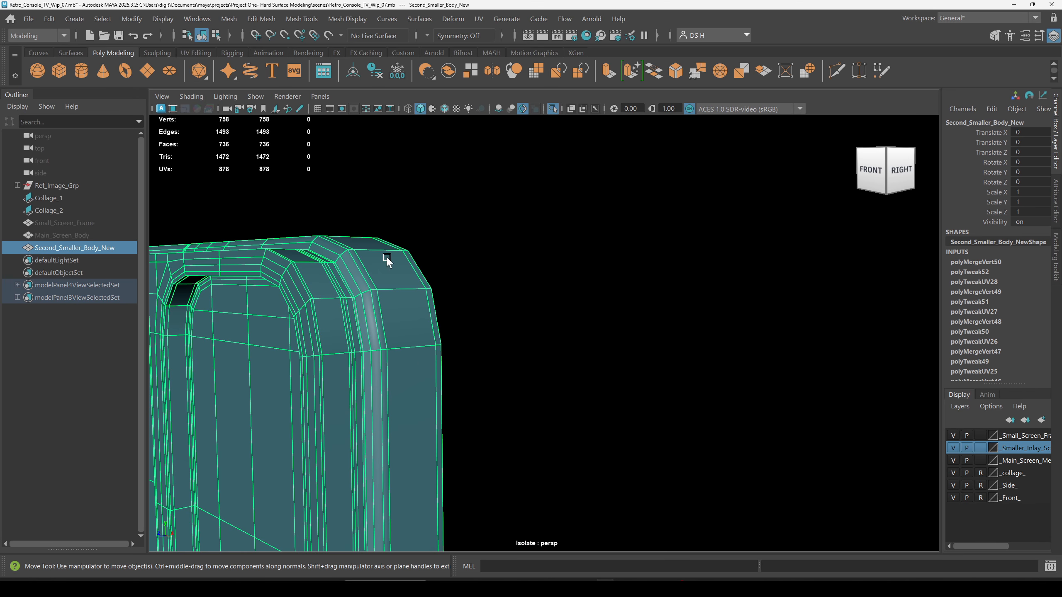
{"action": "left_click_drag", "start_coordinate": [387, 260], "coordinate": [486, 322], "text": "alt"}
{"action": "left_click_drag", "start_coordinate": [348, 350], "coordinate": [439, 346], "text": "alt"}
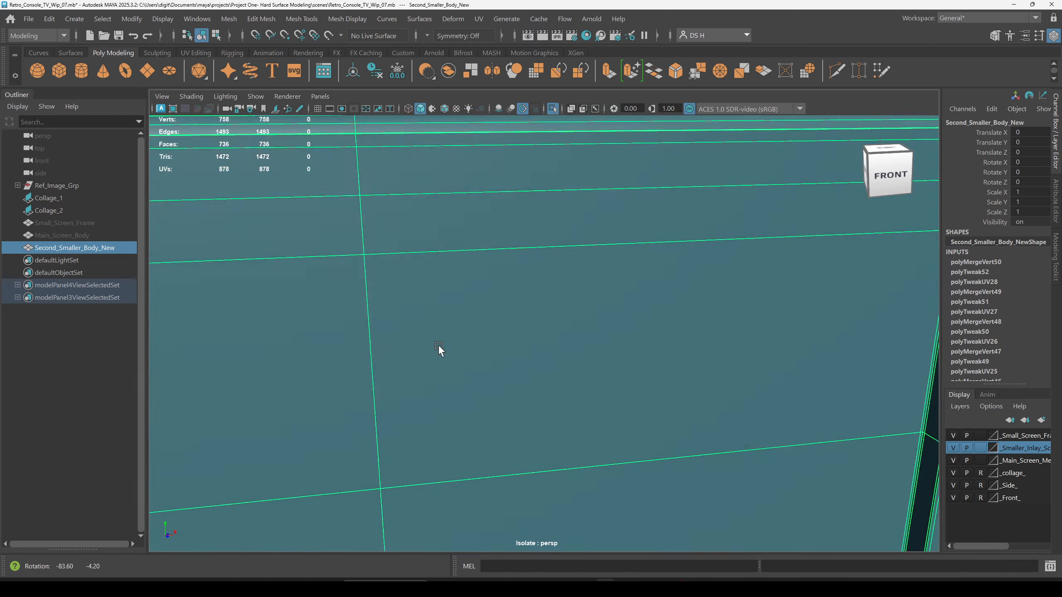
{"action": "right_click_drag", "start_coordinate": [439, 348], "coordinate": [389, 349], "text": "alt"}
{"action": "left_click_drag", "start_coordinate": [389, 349], "coordinate": [794, 401], "text": "alt"}
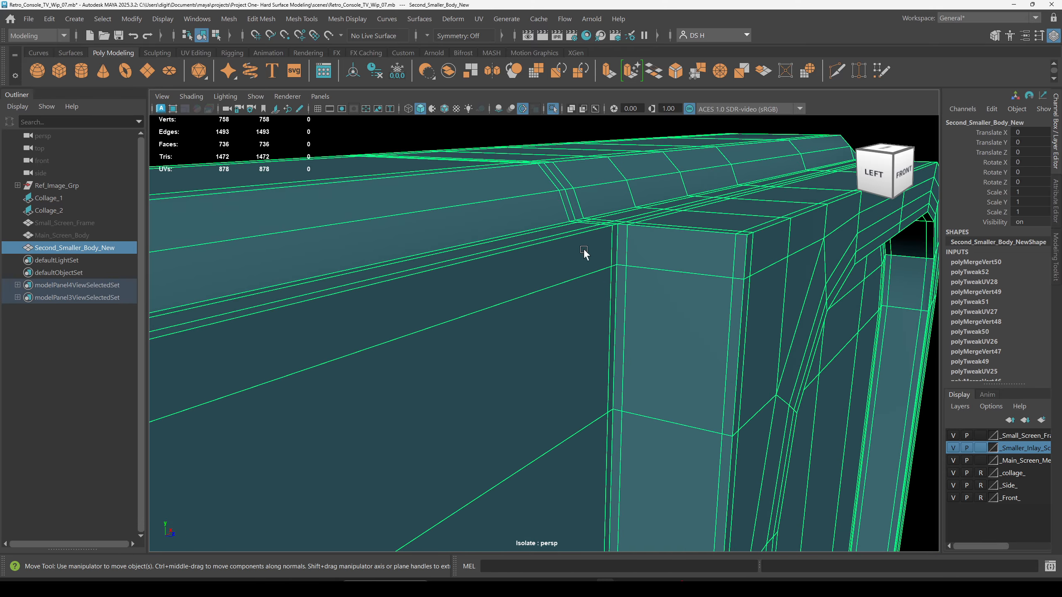
{"action": "key", "text": "3"}
{"action": "left_click_drag", "start_coordinate": [854, 325], "coordinate": [467, 332], "text": "alt"}
{"action": "left_click", "coordinate": [599, 200]}
{"action": "left_click_drag", "start_coordinate": [599, 200], "coordinate": [577, 351], "text": "alt"}
{"action": "right_click_drag", "start_coordinate": [728, 419], "coordinate": [604, 399], "text": "alt"}
{"action": "right_click_drag", "start_coordinate": [526, 366], "coordinate": [644, 429], "text": "alt"}
{"action": "middle_click_drag", "start_coordinate": [643, 425], "coordinate": [616, 286], "text": "alt"}
{"action": "left_click", "coordinate": [564, 309]}
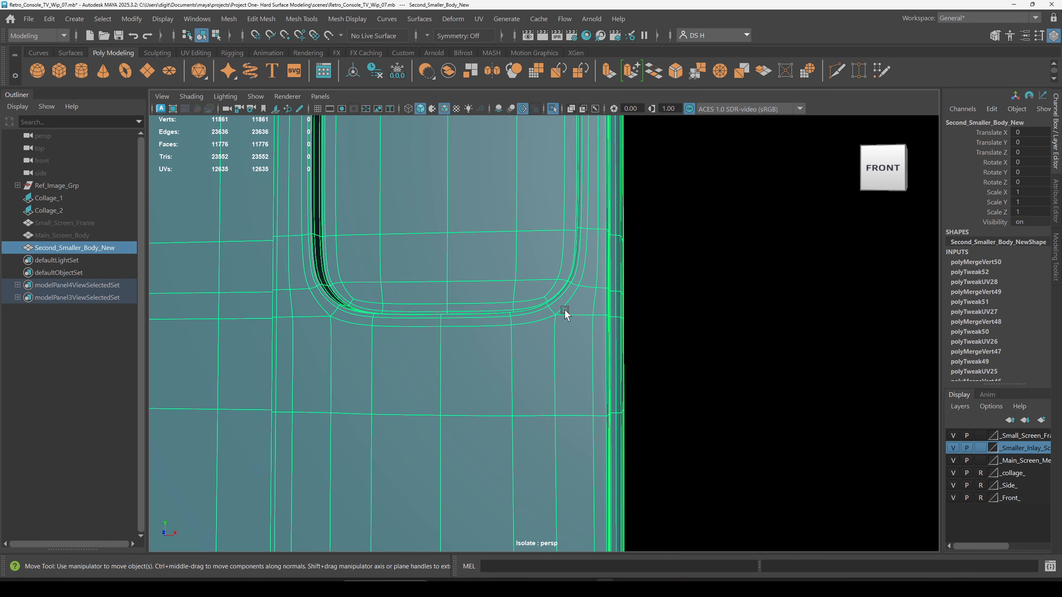
Return the body to unsmoothed display and slide the vertical edge loop along the smaller panel's right side outward.
{"action": "key", "text": "1"}
{"action": "left_click_drag", "start_coordinate": [564, 309], "coordinate": [499, 345], "text": "alt"}
{"action": "key", "text": "F10"}
{"action": "key", "text": "bracketleft"}
{"action": "key", "text": "bracketleft"}
{"action": "key", "text": "bracketleft"}
{"action": "key", "text": "bracketleft"}
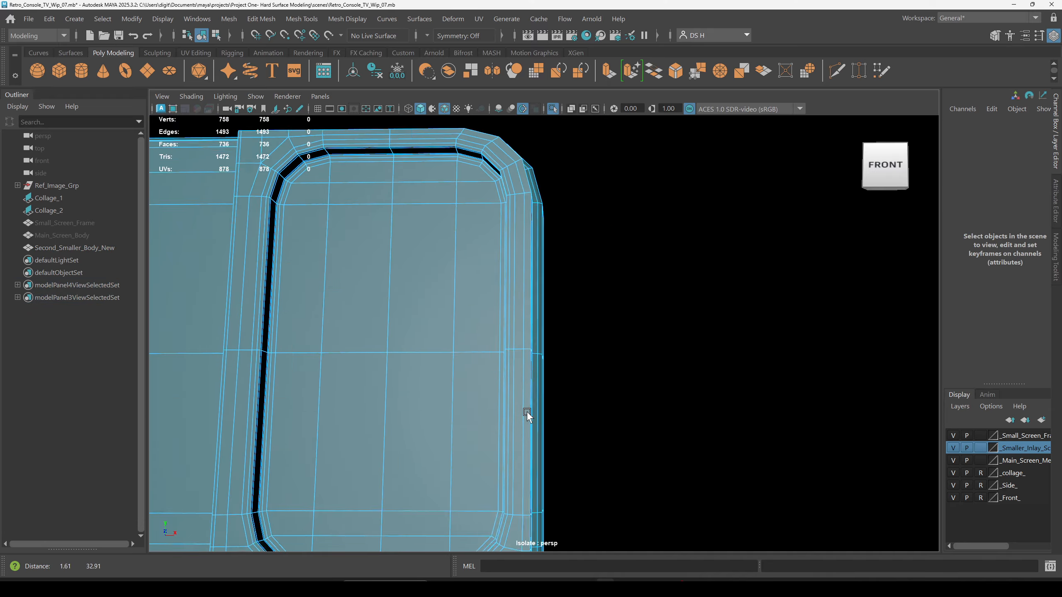
{"action": "left_click", "coordinate": [507, 204]}
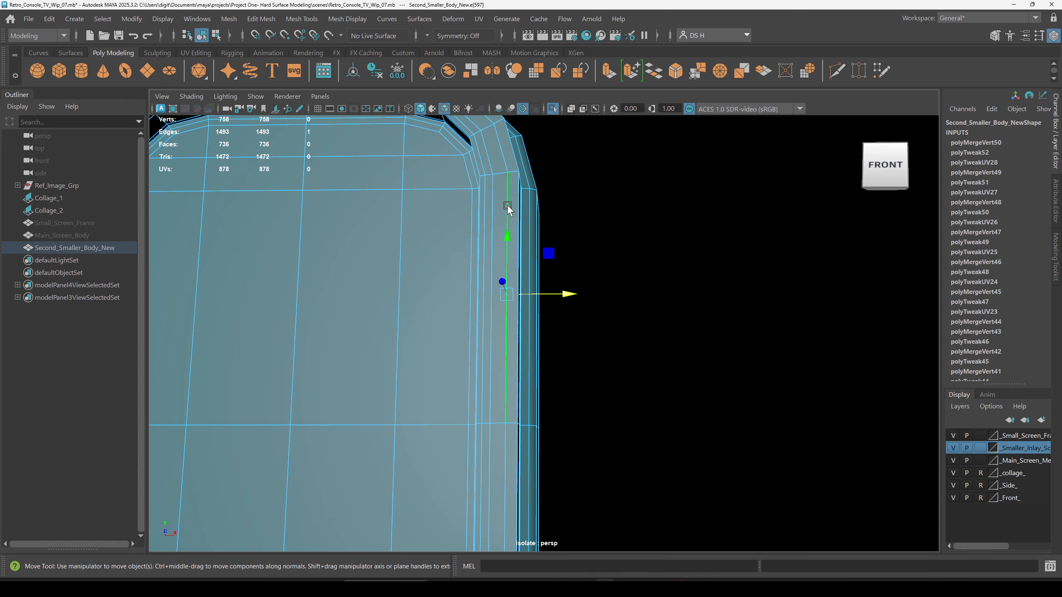
{"action": "left_click_drag", "start_coordinate": [711, 347], "coordinate": [549, 360], "text": "alt"}
{"action": "double_click", "coordinate": [527, 346]}
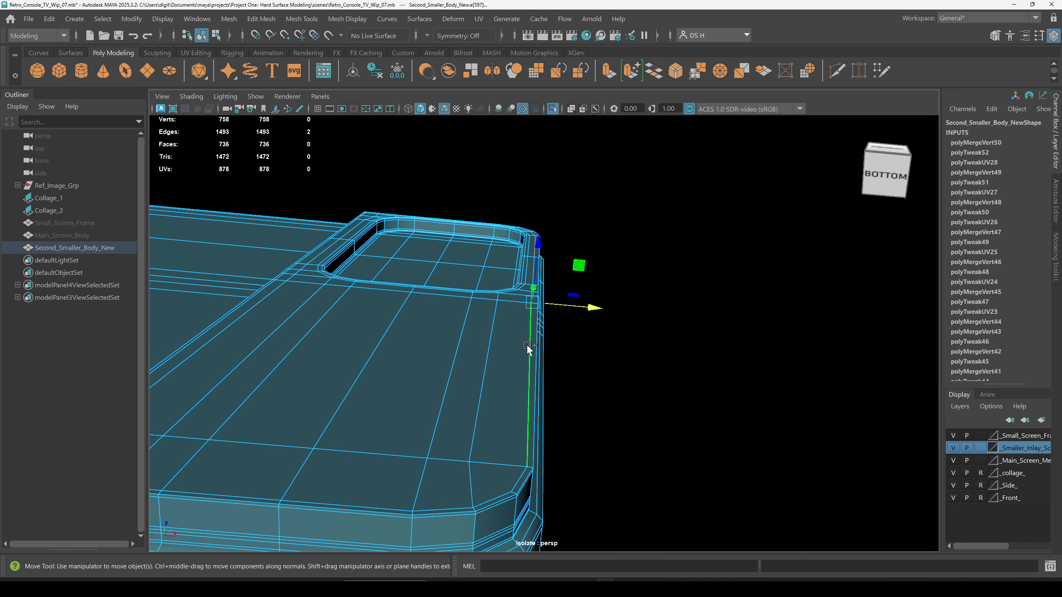
{"action": "key", "text": "r"}
{"action": "left_click_drag", "start_coordinate": [587, 310], "coordinate": [0, 281]}
{"action": "key", "text": "w"}
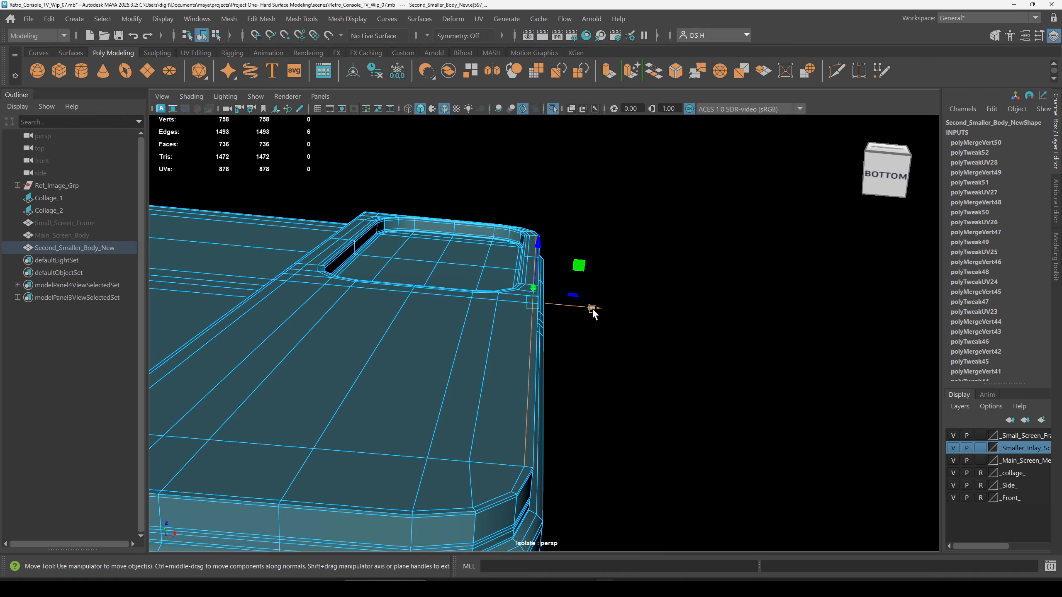
{"action": "left_click_drag", "start_coordinate": [595, 310], "coordinate": [553, 321]}
In the front view, nudge the height of the slid loop's top vertex beside the inset's top-right corner.
{"action": "right_click_drag", "start_coordinate": [553, 321], "coordinate": [696, 322], "text": "alt"}
{"action": "middle_click_drag", "start_coordinate": [578, 239], "coordinate": [586, 293], "text": "alt"}
{"action": "key", "text": "space"}
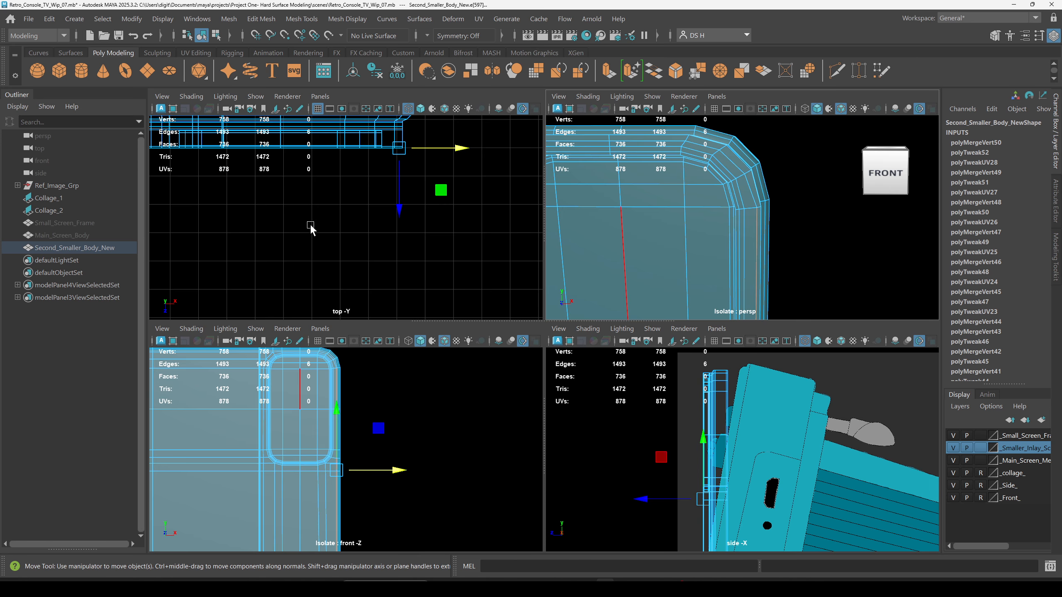
{"action": "key", "text": "space"}
{"action": "scroll", "coordinate": [528, 355], "scroll_direction": "up", "scroll_amount": 3}
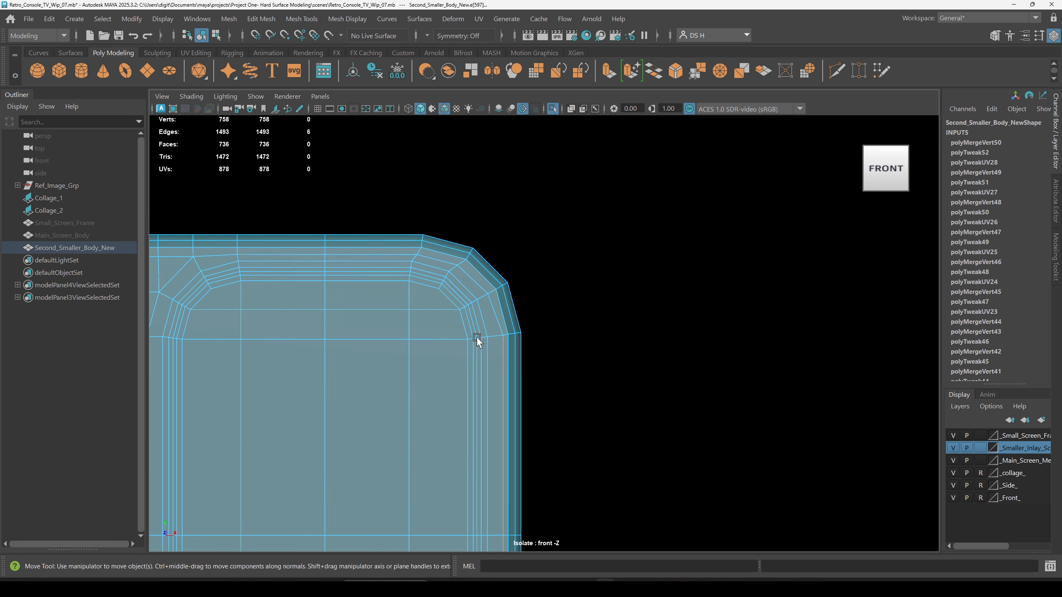
{"action": "scroll", "coordinate": [600, 370], "scroll_direction": "up", "scroll_amount": 2}
{"action": "scroll", "coordinate": [450, 347], "scroll_direction": "up", "scroll_amount": 2}
{"action": "key", "text": "F9"}
{"action": "left_click", "coordinate": [403, 342]}
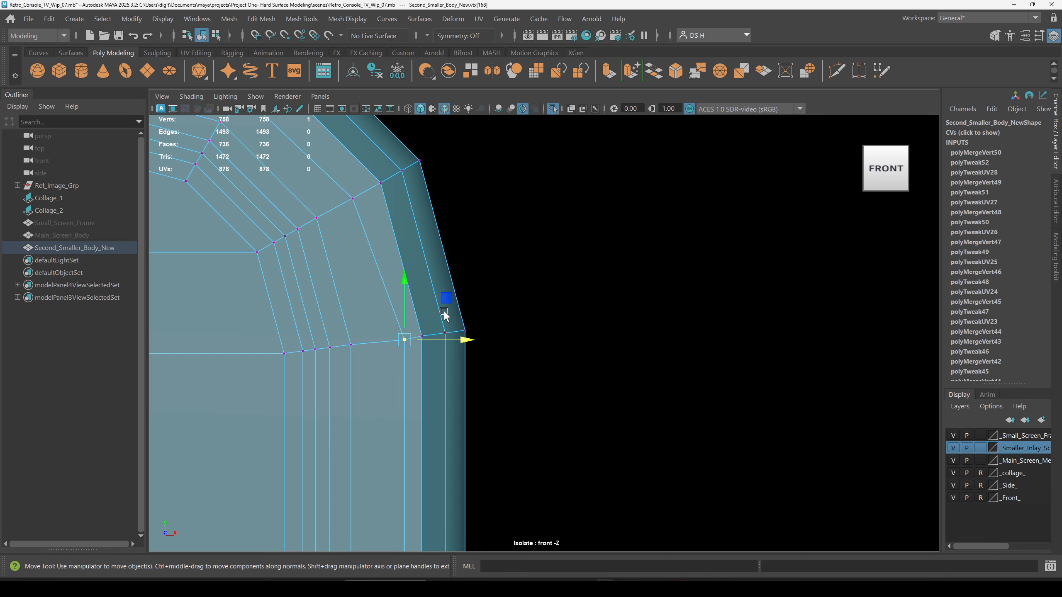
{"action": "middle_click_drag", "start_coordinate": [477, 288], "coordinate": [618, 341], "text": "alt"}
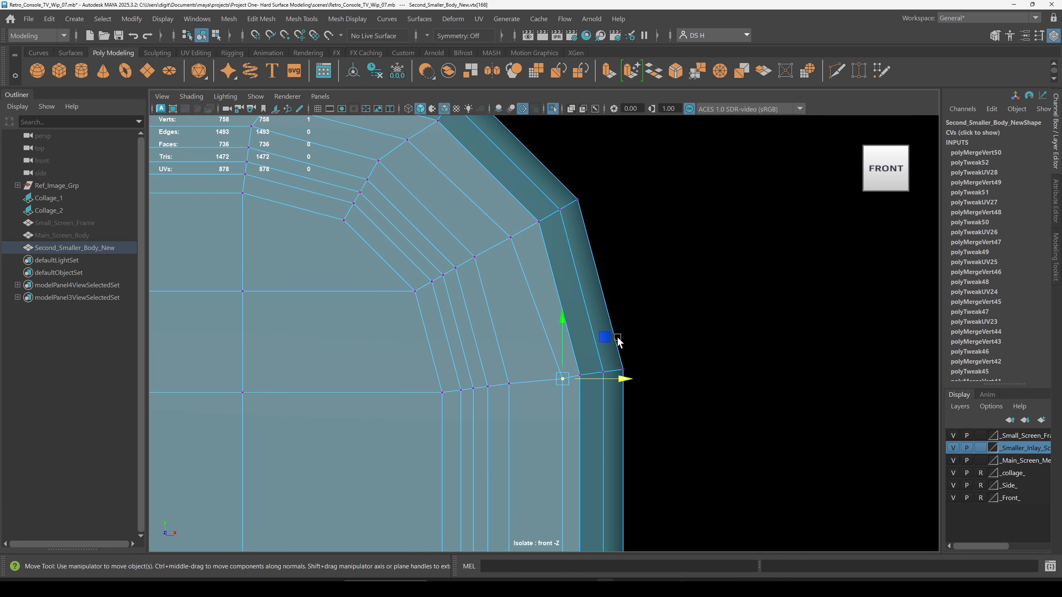
{"action": "left_click", "coordinate": [565, 318]}
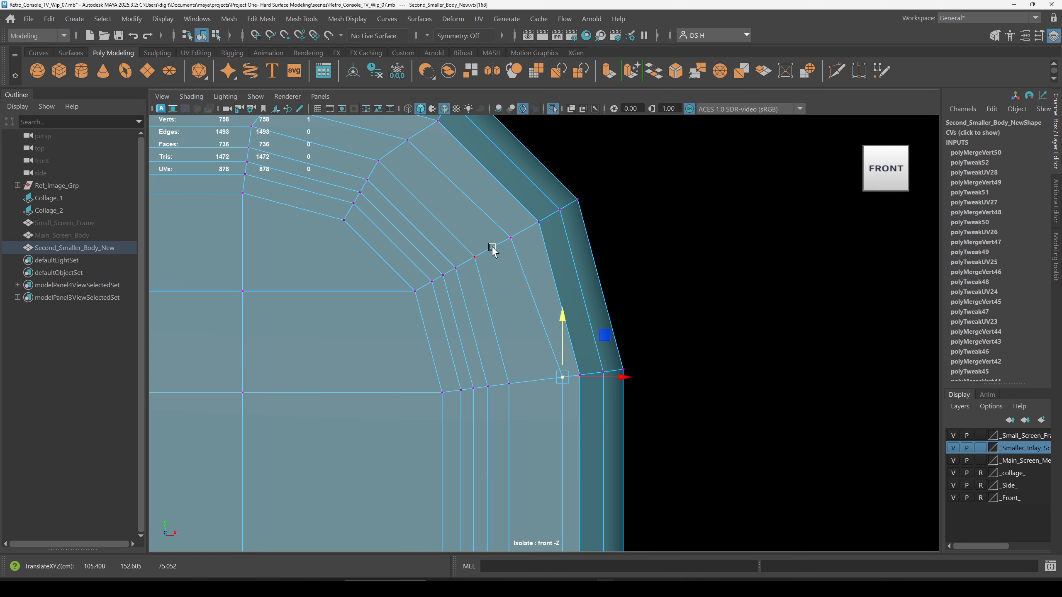
Slide the next three vertices around the smaller panel's top-right corner toward the outer edge to continue the loop.
{"action": "left_click", "coordinate": [511, 237]}
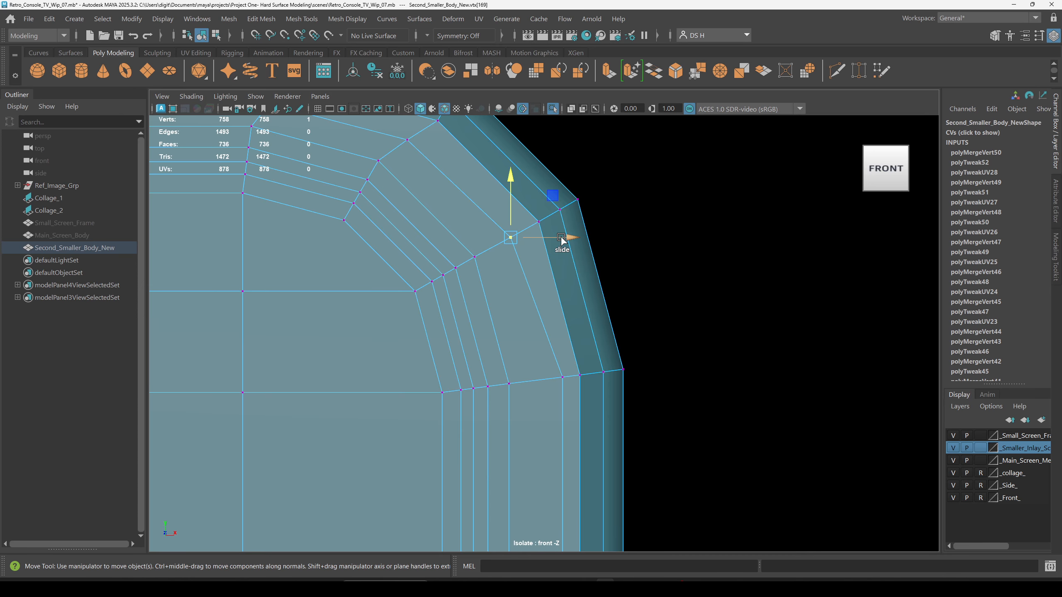
{"action": "left_click_drag", "start_coordinate": [562, 238], "coordinate": [584, 238]}
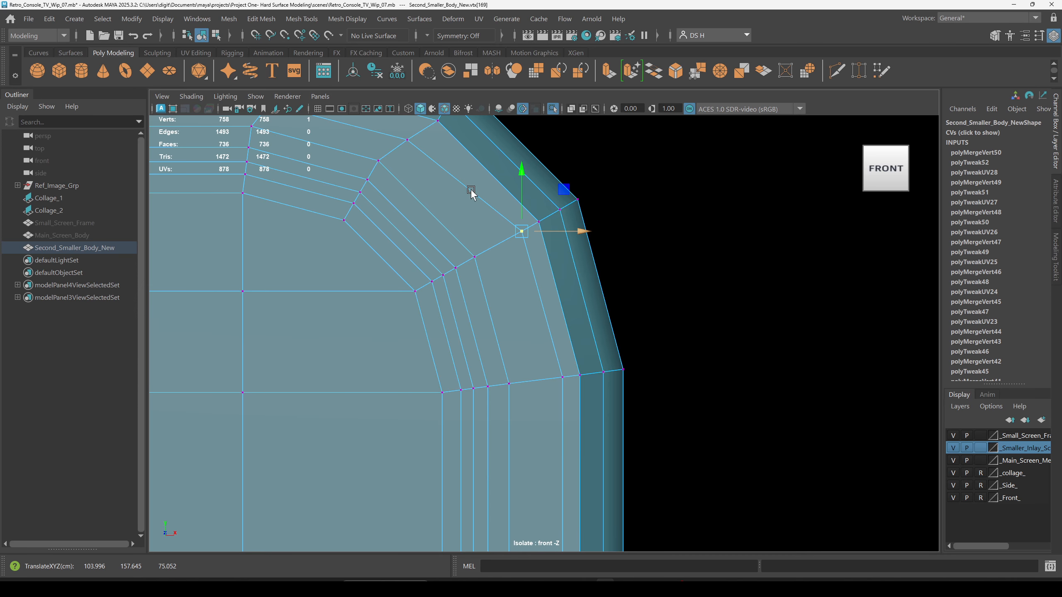
{"action": "middle_click_drag", "start_coordinate": [471, 192], "coordinate": [567, 267], "text": "alt"}
{"action": "left_click", "coordinate": [503, 214]}
{"action": "left_click_drag", "start_coordinate": [562, 216], "coordinate": [580, 216]}
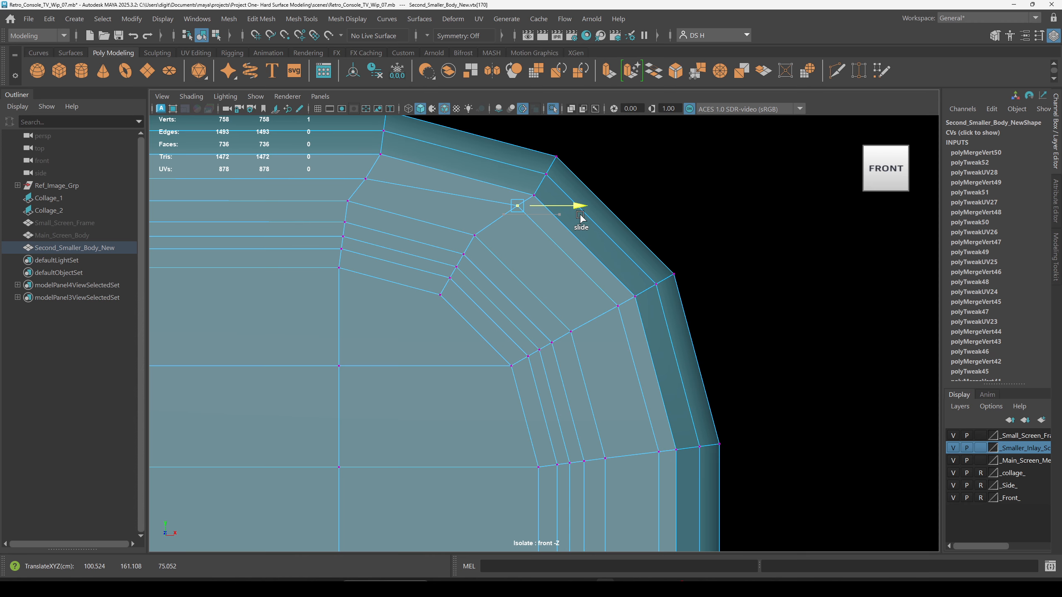
{"action": "left_click", "coordinate": [367, 180]}
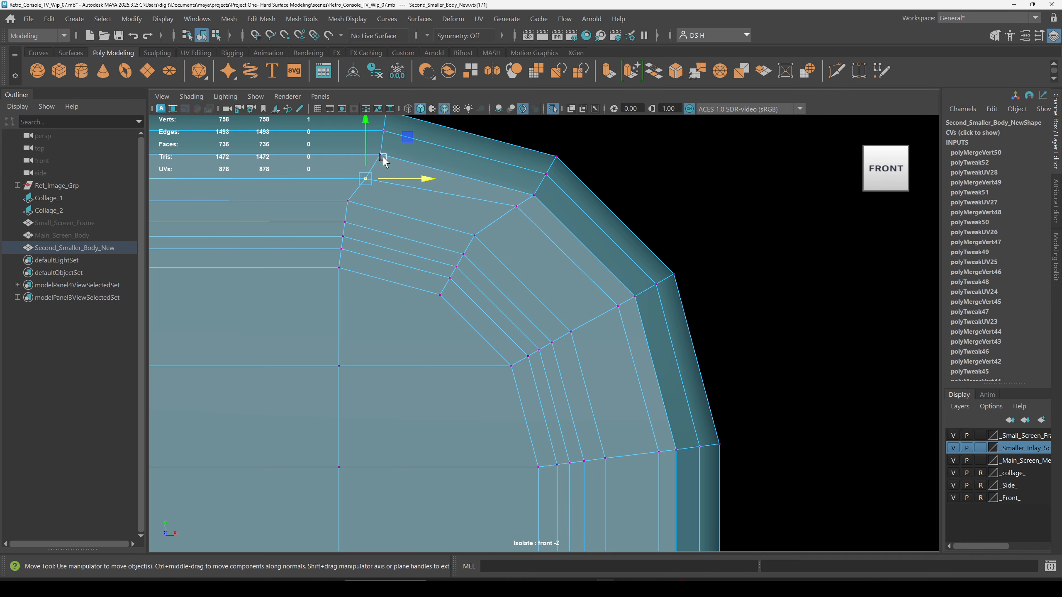
{"action": "middle_click_drag", "start_coordinate": [384, 161], "coordinate": [722, 222], "text": "alt"}
{"action": "left_click_drag", "start_coordinate": [709, 180], "coordinate": [709, 171]}
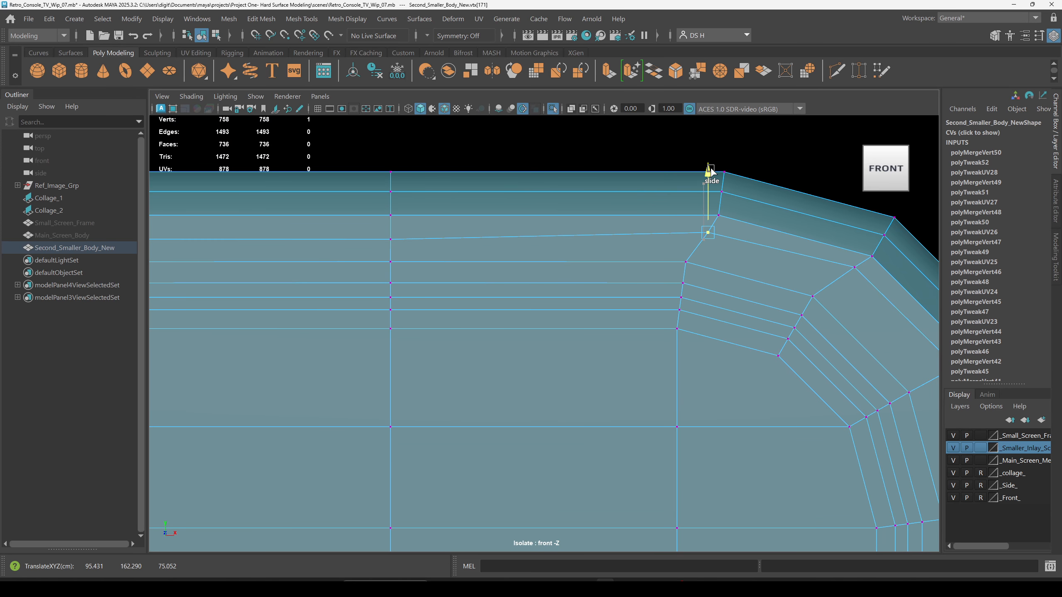
Raise the middle and left vertices of the row above the inset to line up with the adjusted corner vertex.
{"action": "left_click", "coordinate": [400, 243]}
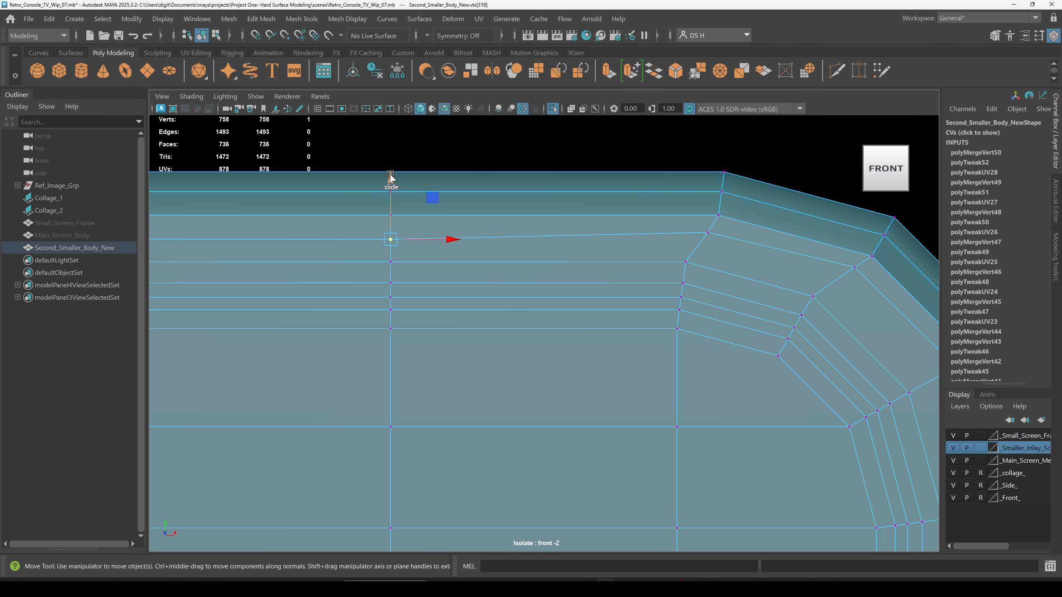
{"action": "scroll", "coordinate": [414, 253], "scroll_direction": "down", "scroll_amount": 2}
{"action": "middle_click_drag", "start_coordinate": [244, 289], "coordinate": [530, 292], "text": "alt"}
{"action": "left_click", "coordinate": [456, 260], "text": "shift"}
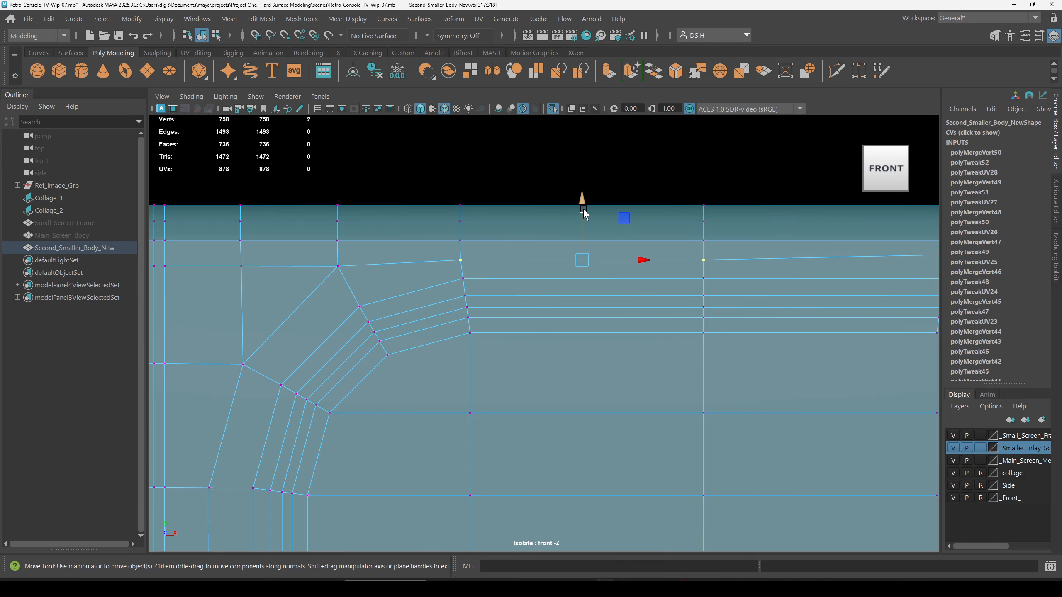
{"action": "left_click_drag", "start_coordinate": [582, 198], "coordinate": [582, 193]}
{"action": "middle_click_drag", "start_coordinate": [815, 271], "coordinate": [430, 222], "text": "alt"}
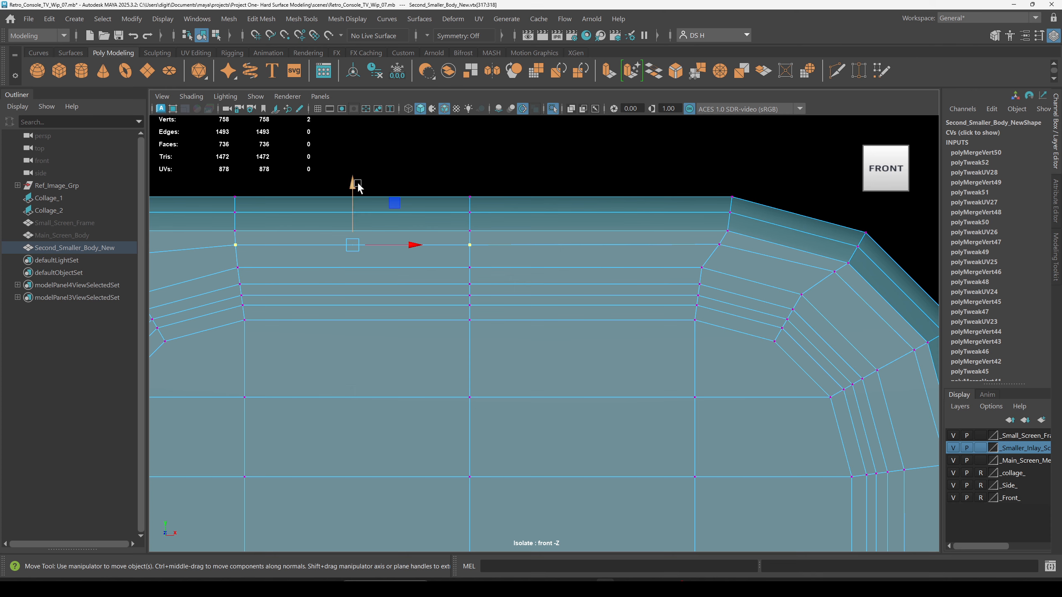
{"action": "left_click_drag", "start_coordinate": [358, 188], "coordinate": [357, 185]}
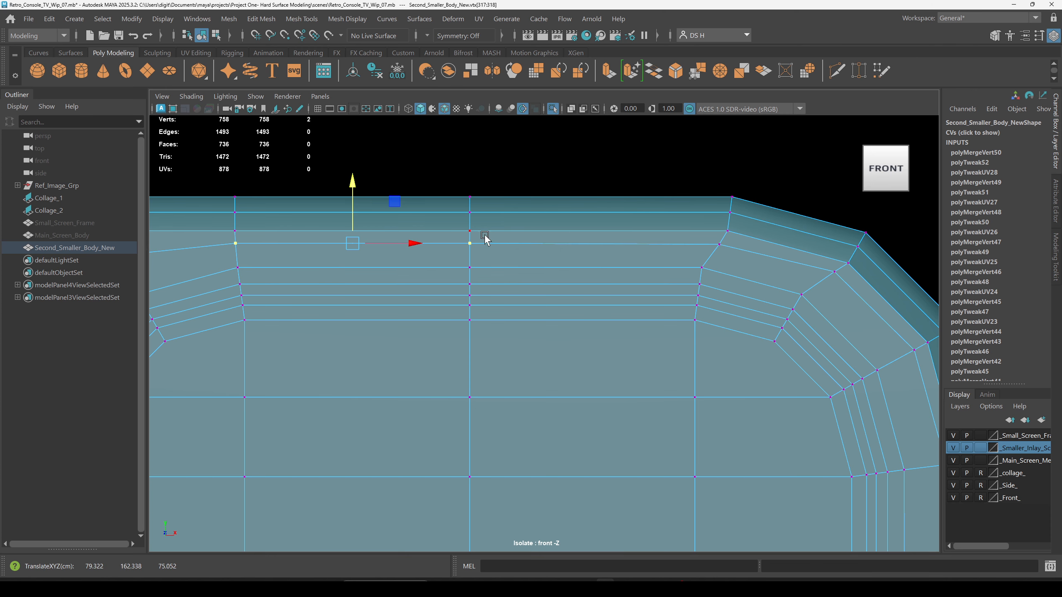
{"action": "left_click_drag", "start_coordinate": [352, 192], "coordinate": [354, 191]}
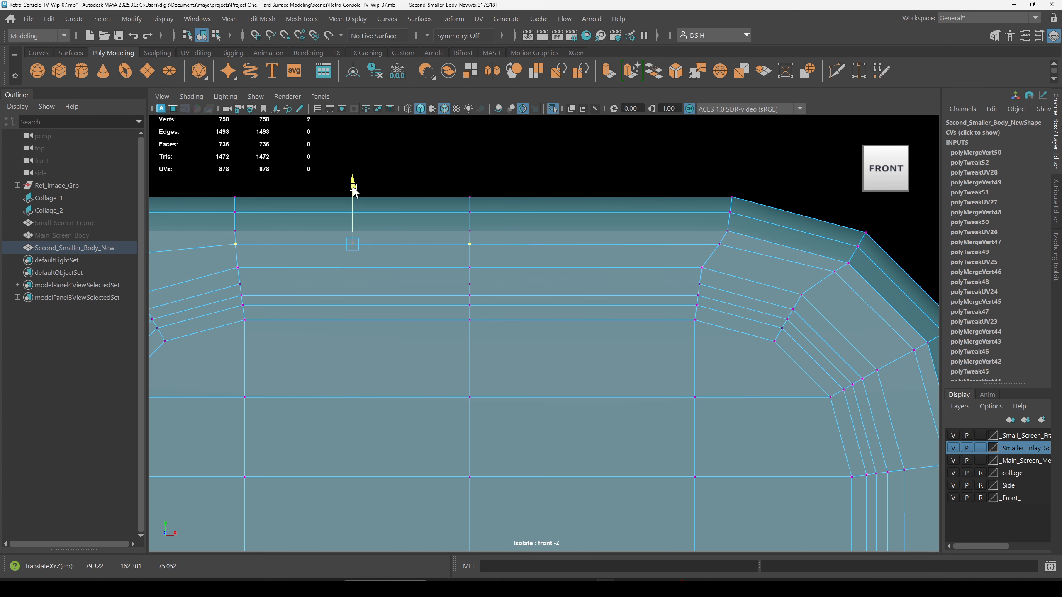
Level the upper loop's vertices from the inset's top-left corner across the main panel by scaling the row flat vertically.
{"action": "middle_click_drag", "start_coordinate": [496, 237], "coordinate": [760, 279], "text": "alt"}
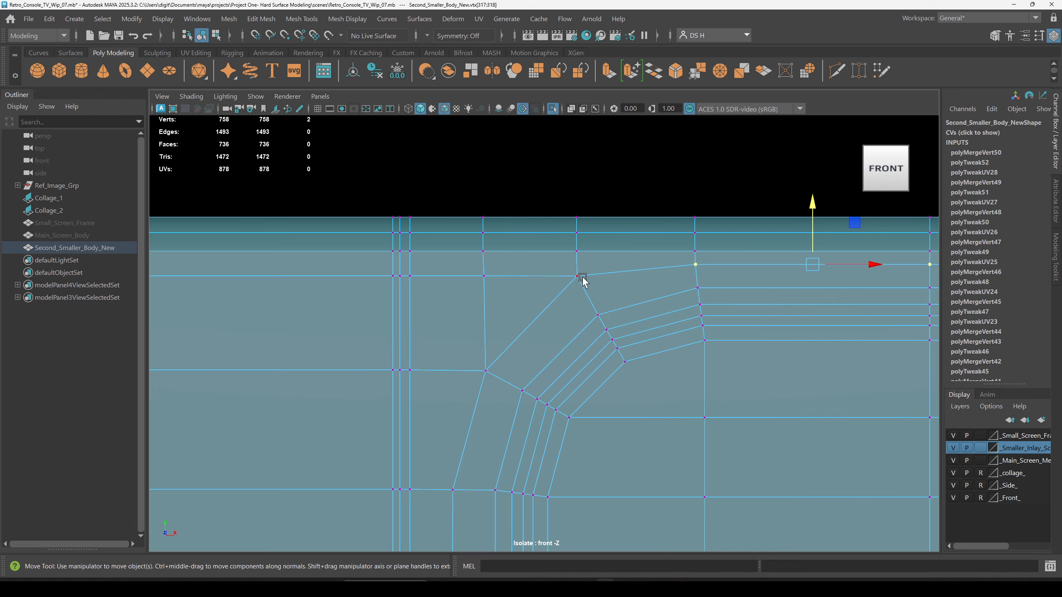
{"action": "left_click_drag", "start_coordinate": [583, 278], "coordinate": [556, 300]}
{"action": "scroll", "coordinate": [544, 298], "scroll_direction": "down", "scroll_amount": 1}
{"action": "middle_click_drag", "start_coordinate": [293, 304], "coordinate": [387, 297], "text": "alt"}
{"action": "double_click", "coordinate": [455, 284], "text": "shift"}
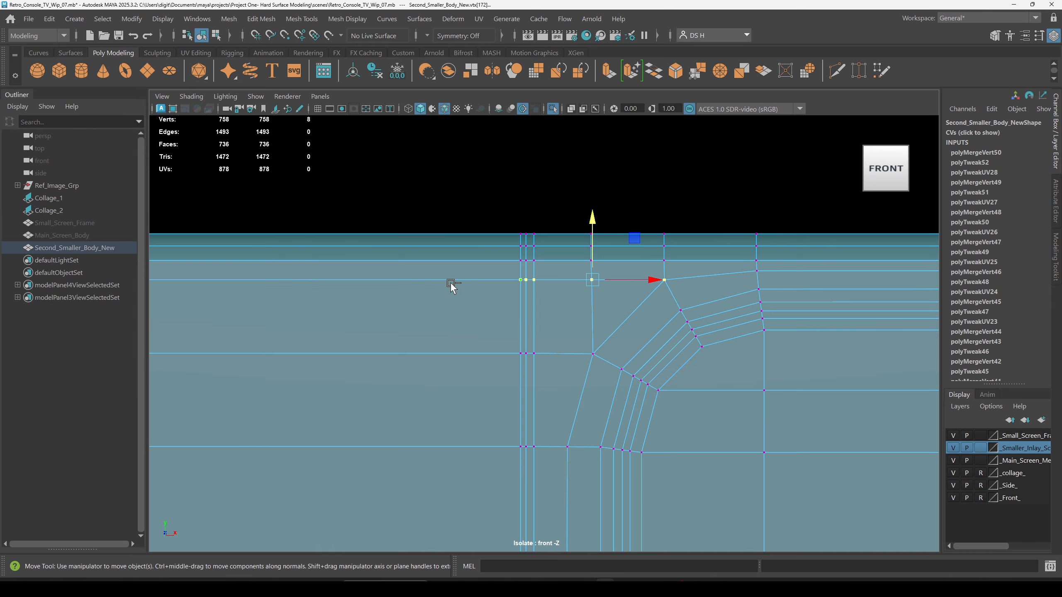
{"action": "scroll", "coordinate": [481, 292], "scroll_direction": "down", "scroll_amount": 1}
{"action": "middle_click_drag", "start_coordinate": [495, 313], "coordinate": [914, 334], "text": "alt"}
{"action": "middle_click_drag", "start_coordinate": [389, 353], "coordinate": [408, 342], "text": "alt"}
{"action": "key", "text": "4"}
{"action": "middle_click_drag", "start_coordinate": [556, 297], "coordinate": [458, 289], "text": "alt"}
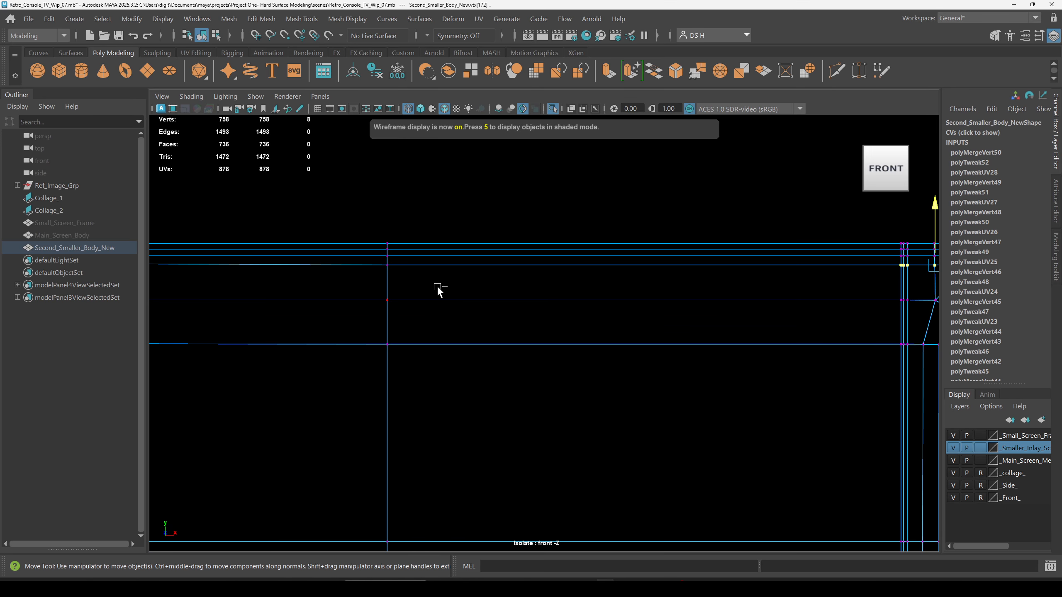
{"action": "left_click_drag", "start_coordinate": [426, 282], "coordinate": [351, 267], "text": "shift"}
{"action": "middle_click_drag", "start_coordinate": [695, 351], "coordinate": [899, 345], "text": "alt"}
{"action": "left_click_drag", "start_coordinate": [375, 346], "coordinate": [581, 336], "text": "alt"}
{"action": "scroll", "coordinate": [374, 306], "scroll_direction": "down", "scroll_amount": 3}
{"action": "middle_click_drag", "start_coordinate": [227, 305], "coordinate": [91, 297], "text": "alt"}
{"action": "key", "text": "5"}
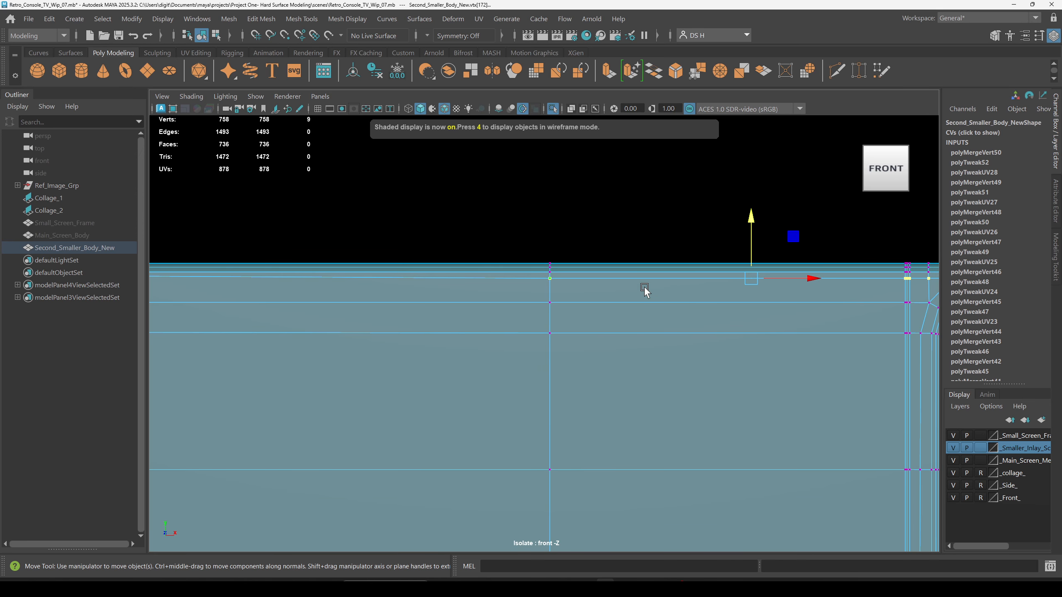
{"action": "middle_click_drag", "start_coordinate": [644, 289], "coordinate": [434, 302], "text": "alt"}
{"action": "key", "text": "r"}
{"action": "left_click_drag", "start_coordinate": [541, 237], "coordinate": [540, 236]}
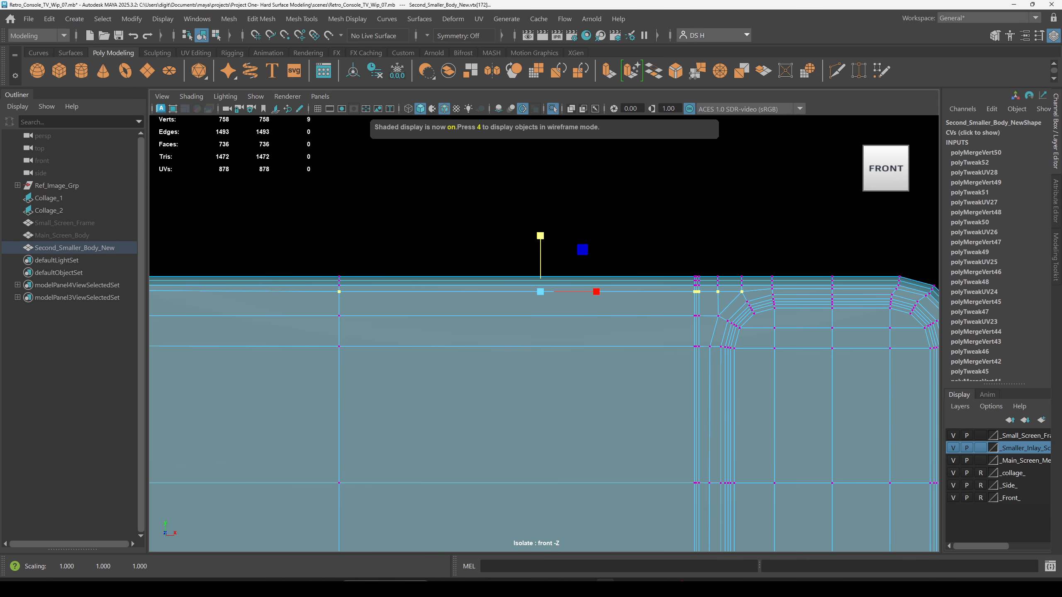
Raise the levelled row closer to the body's top edge to match the loop above the inset.
{"action": "scroll", "coordinate": [583, 286], "scroll_direction": "up", "scroll_amount": 2}
{"action": "key", "text": "w"}
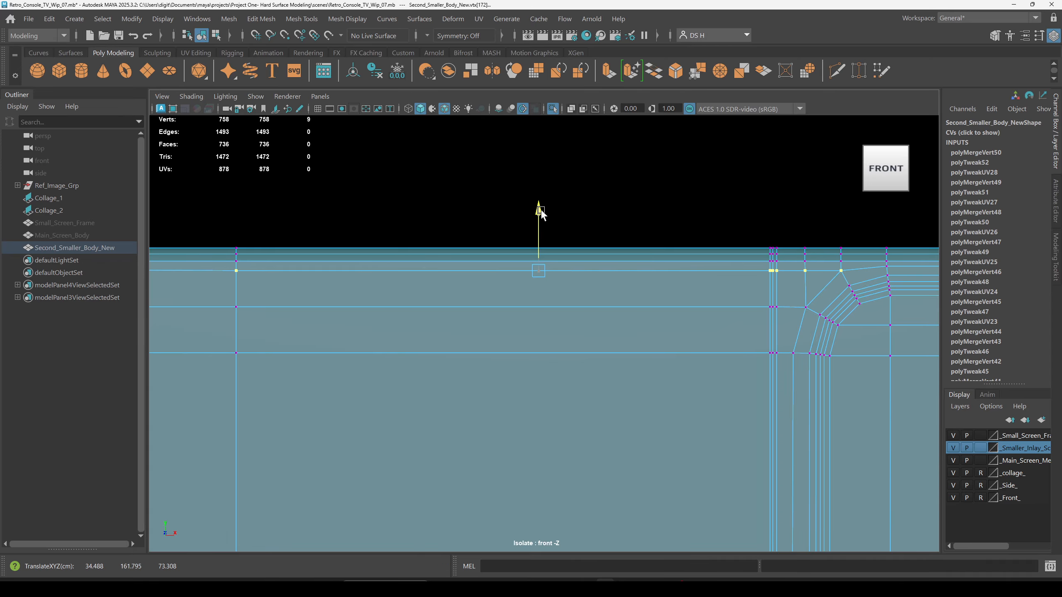
{"action": "left_click_drag", "start_coordinate": [541, 210], "coordinate": [543, 207]}
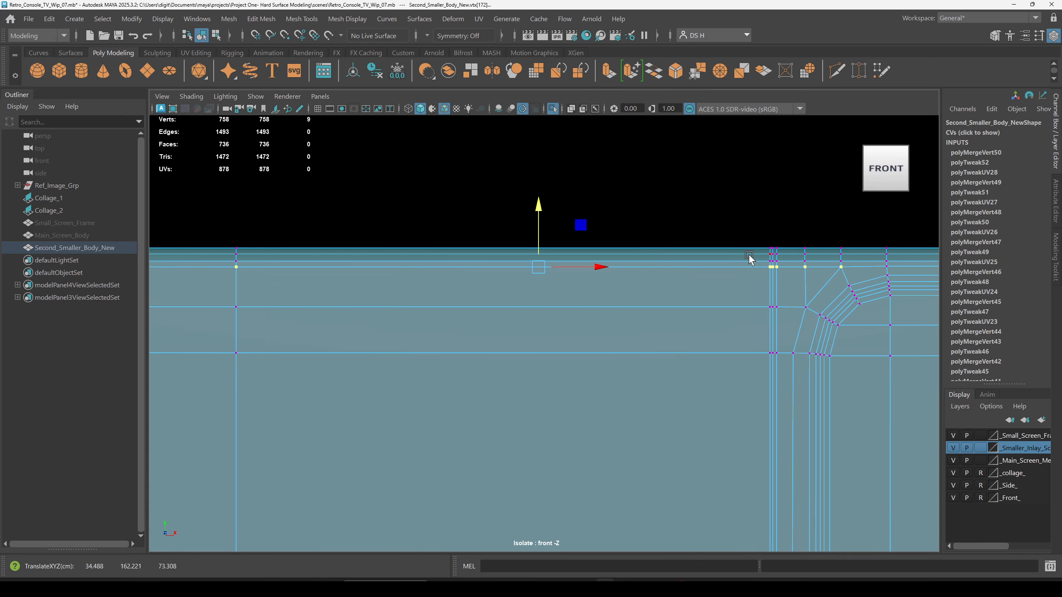
{"action": "left_click", "coordinate": [805, 295]}
Preview the body smoothed in the perspective view and inspect the top edge and inset corners with and without wireframe.
{"action": "middle_click_drag", "start_coordinate": [409, 304], "coordinate": [760, 307], "text": "alt"}
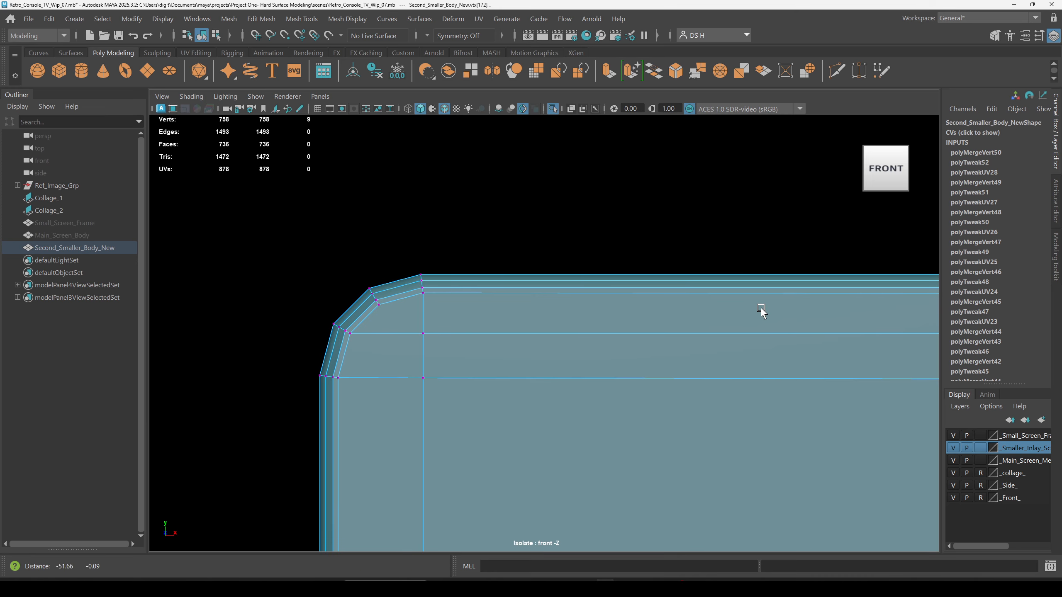
{"action": "key", "text": "F8"}
{"action": "key", "text": "3"}
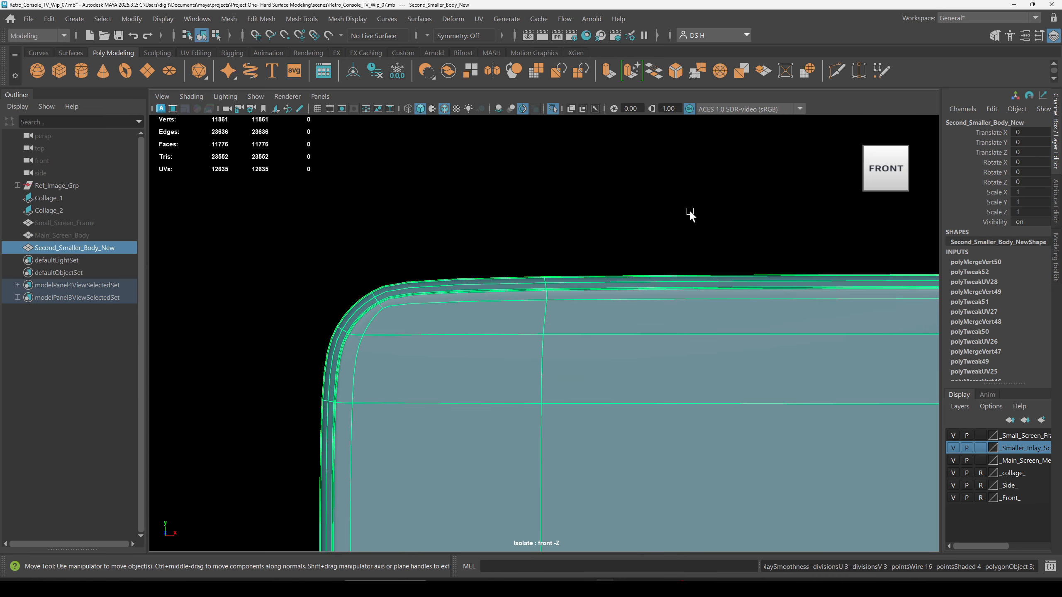
{"action": "key", "text": "space"}
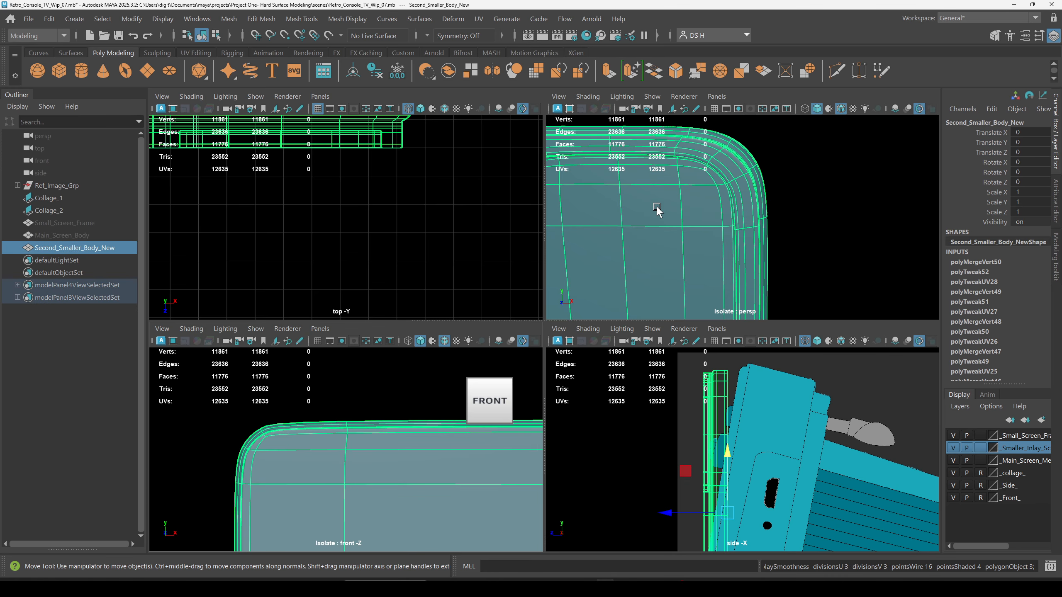
{"action": "key", "text": "space"}
{"action": "left_click", "coordinate": [256, 253]}
{"action": "right_click_drag", "start_coordinate": [256, 251], "coordinate": [234, 253], "text": "alt"}
{"action": "key", "text": "alt+5"}
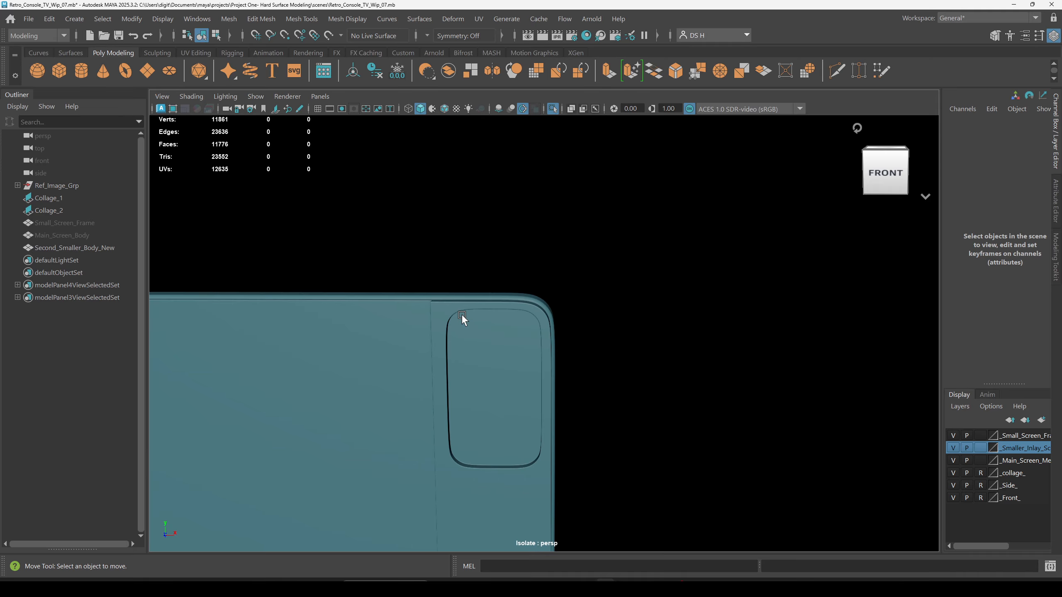
{"action": "middle_click_drag", "start_coordinate": [462, 314], "coordinate": [605, 329], "text": "alt"}
{"action": "right_click_drag", "start_coordinate": [605, 329], "coordinate": [717, 394], "text": "alt"}
{"action": "key", "text": "alt+5"}
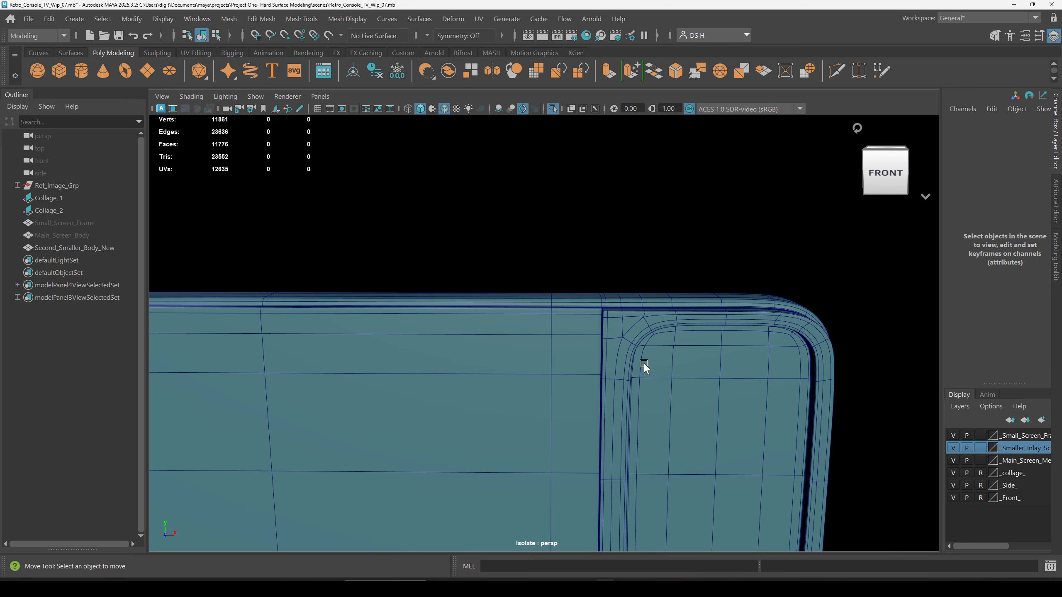
{"action": "left_click_drag", "start_coordinate": [644, 362], "coordinate": [549, 186], "text": "alt"}
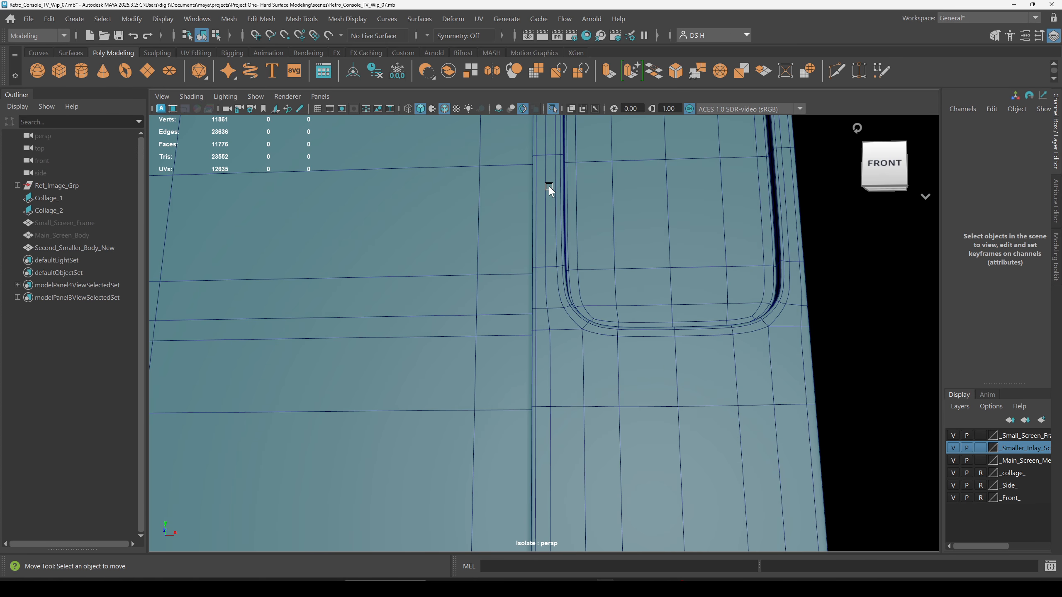
Return the body to unsmoothed display and raise the side-edge vertex row level with the inset's bottom-right corner.
{"action": "left_click", "coordinate": [640, 366]}
{"action": "key", "text": "1"}
{"action": "scroll", "coordinate": [555, 325], "scroll_direction": "down", "scroll_amount": 5}
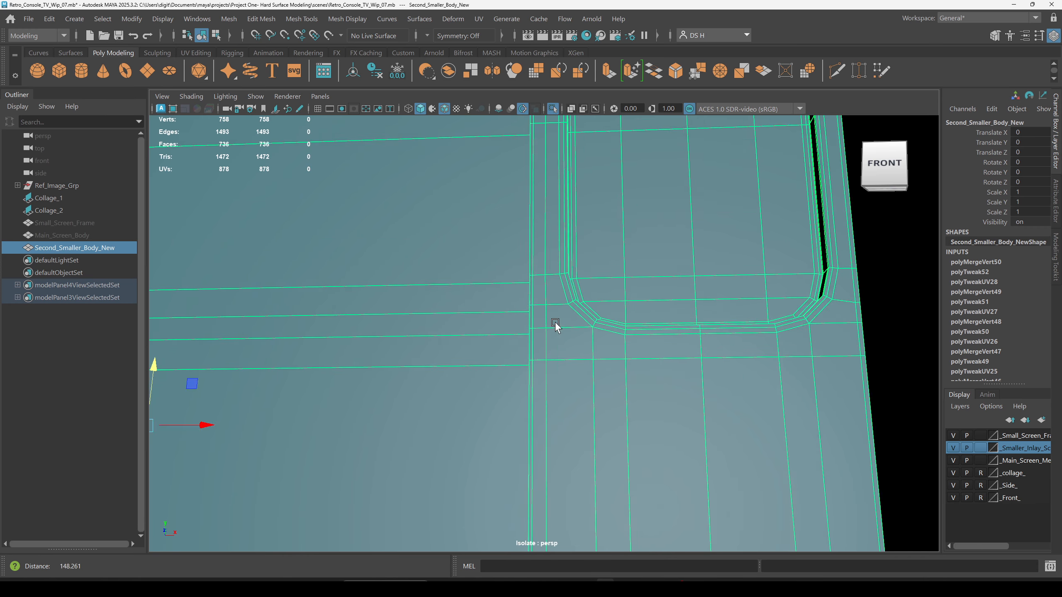
{"action": "left_click_drag", "start_coordinate": [555, 325], "coordinate": [488, 318], "text": "alt"}
{"action": "key", "text": "F9"}
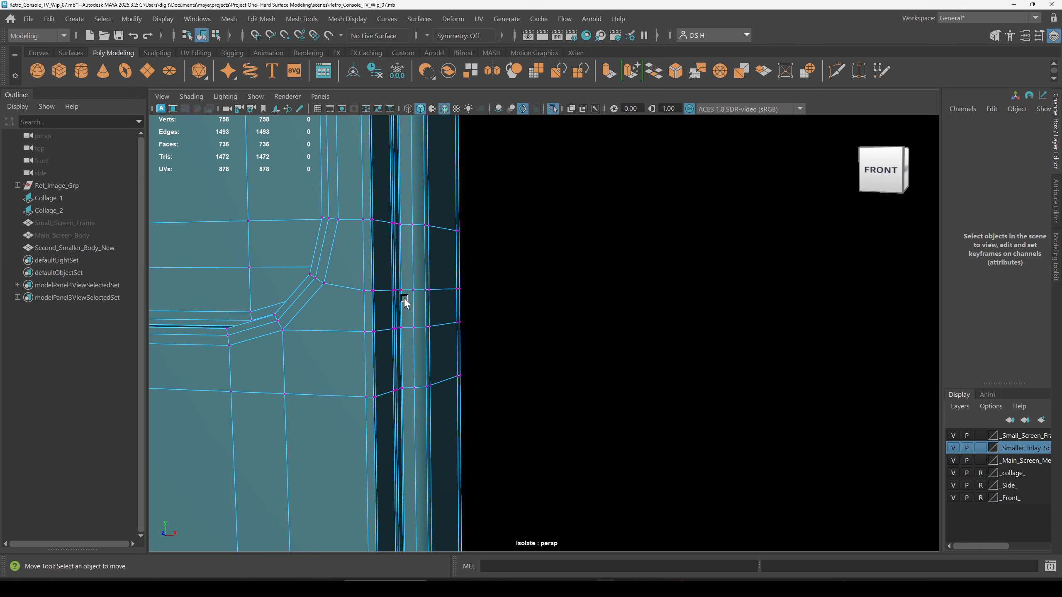
{"action": "key", "text": "4"}
{"action": "left_click_drag", "start_coordinate": [352, 275], "coordinate": [591, 320]}
{"action": "key", "text": "5"}
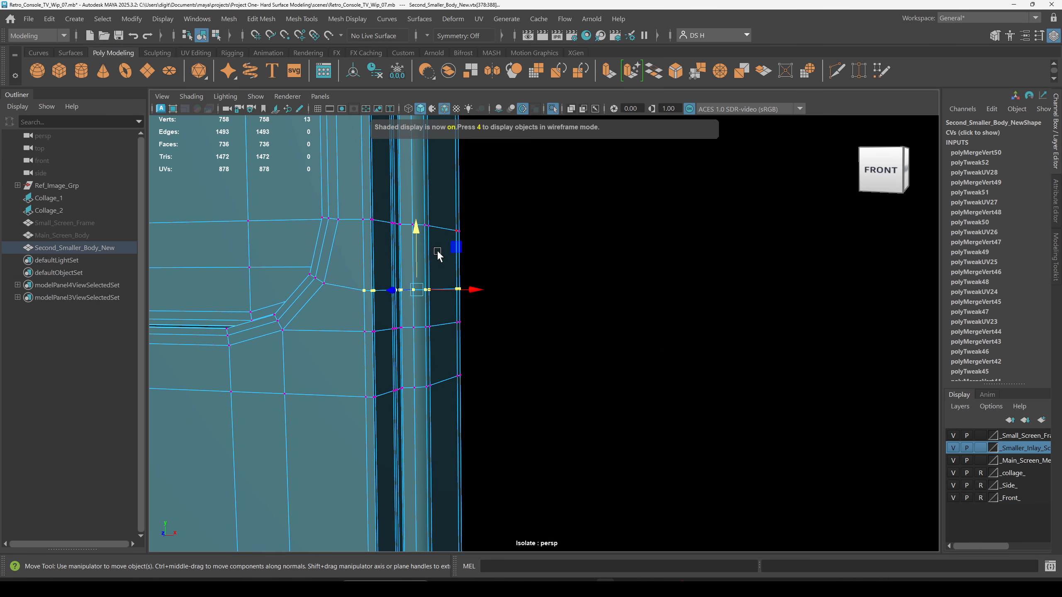
{"action": "left_click_drag", "start_coordinate": [417, 233], "coordinate": [425, 225]}
{"action": "left_click", "coordinate": [550, 233]}
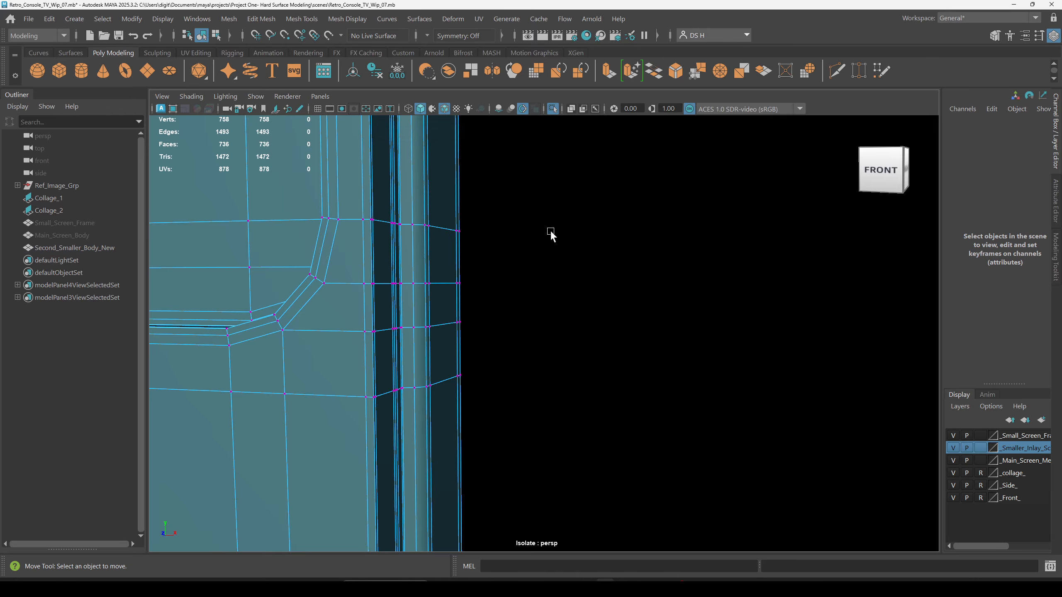
Select the next vertex row up the body's right side edge and flatten it vertically by scaling.
{"action": "left_click_drag", "start_coordinate": [550, 233], "coordinate": [575, 236], "text": "alt"}
{"action": "key", "text": "ctrl+z"}
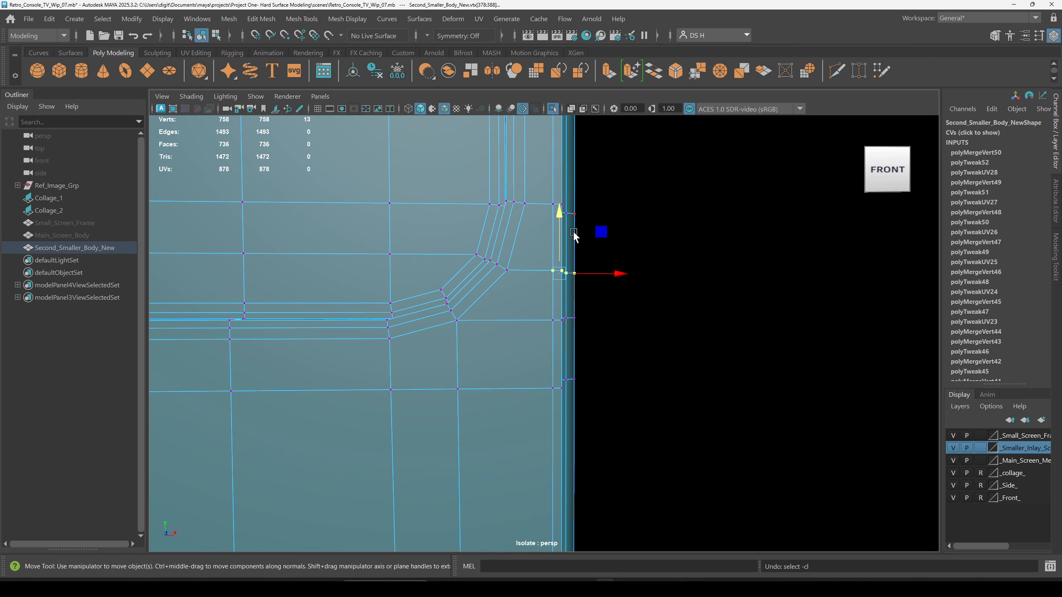
{"action": "key", "text": "r"}
{"action": "key", "text": "4"}
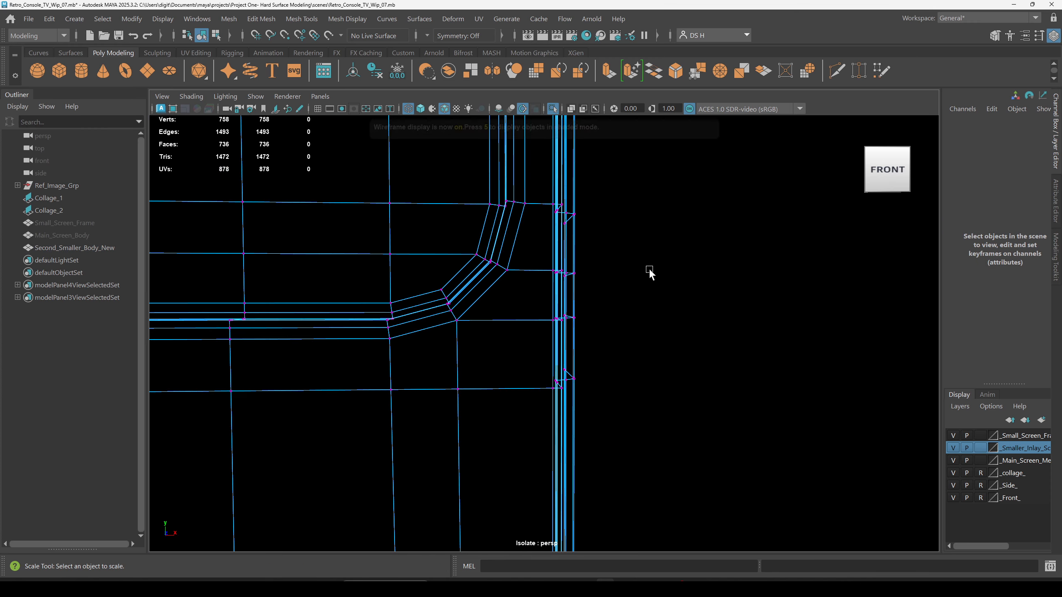
{"action": "left_click_drag", "start_coordinate": [564, 177], "coordinate": [664, 262]}
{"action": "key", "text": "5"}
{"action": "middle_click_drag", "start_coordinate": [573, 167], "coordinate": [565, 179]}
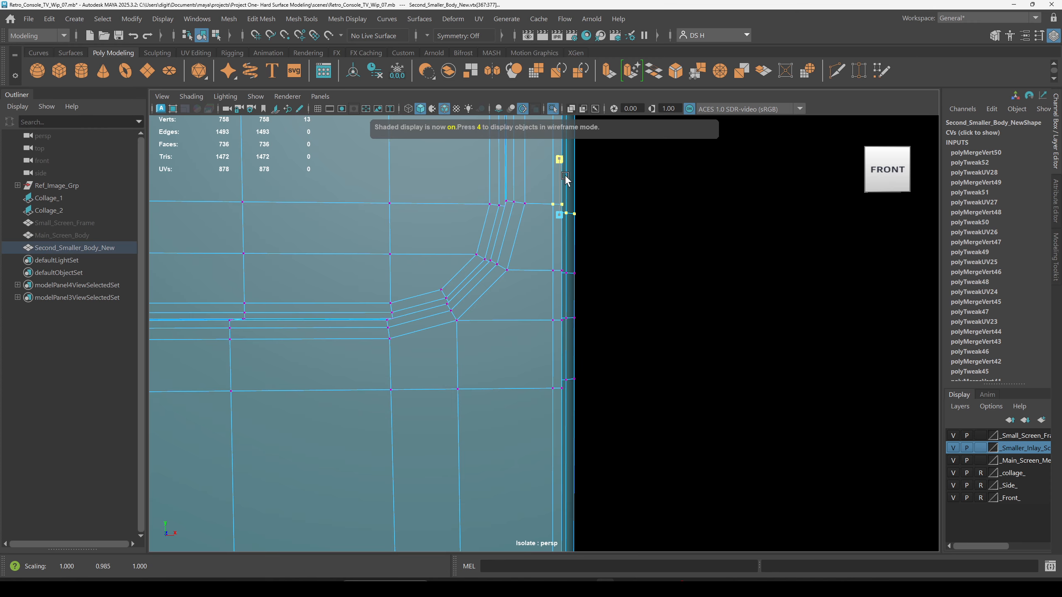
Raise the flattened side-edge row slightly to line up with the horizontal edge at the inset's lower-right curve.
{"action": "left_click_drag", "start_coordinate": [594, 293], "coordinate": [656, 244], "text": "alt"}
{"action": "right_click_drag", "start_coordinate": [656, 245], "coordinate": [771, 280], "text": "alt"}
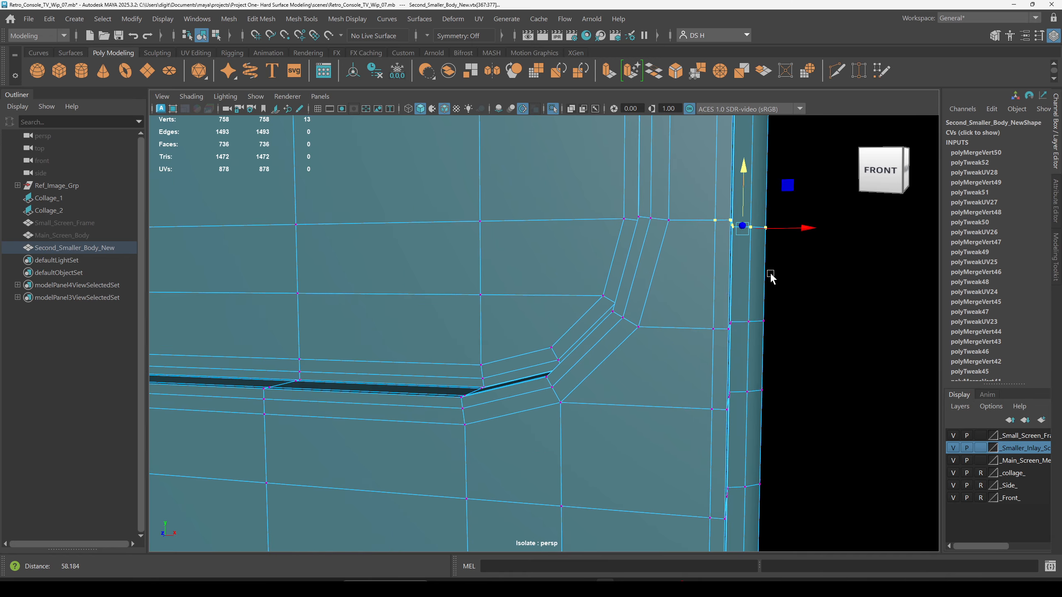
{"action": "middle_click_drag", "start_coordinate": [703, 247], "coordinate": [702, 272], "text": "alt"}
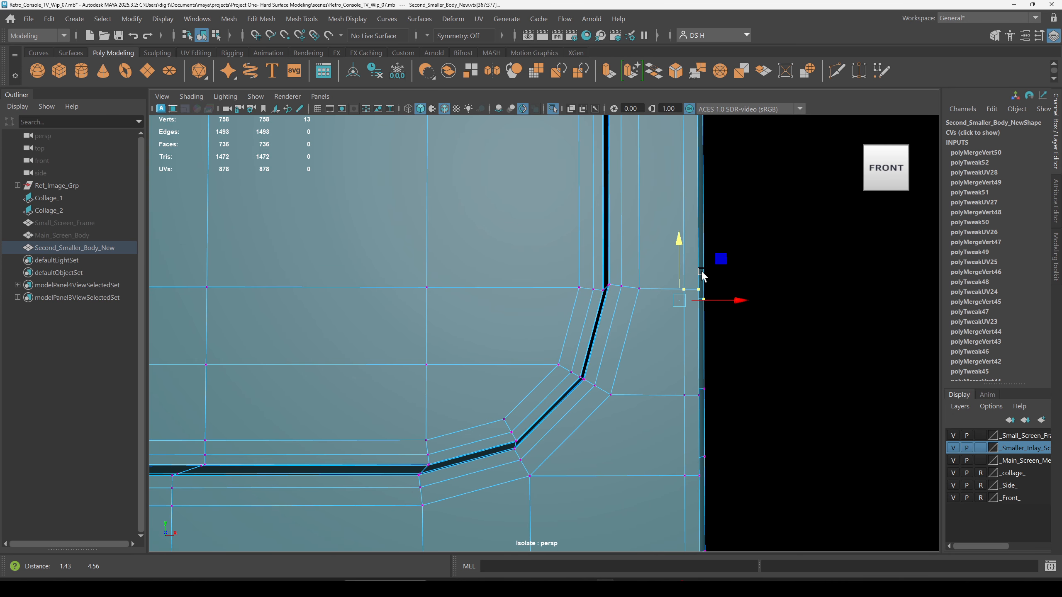
{"action": "left_click_drag", "start_coordinate": [680, 242], "coordinate": [679, 240]}
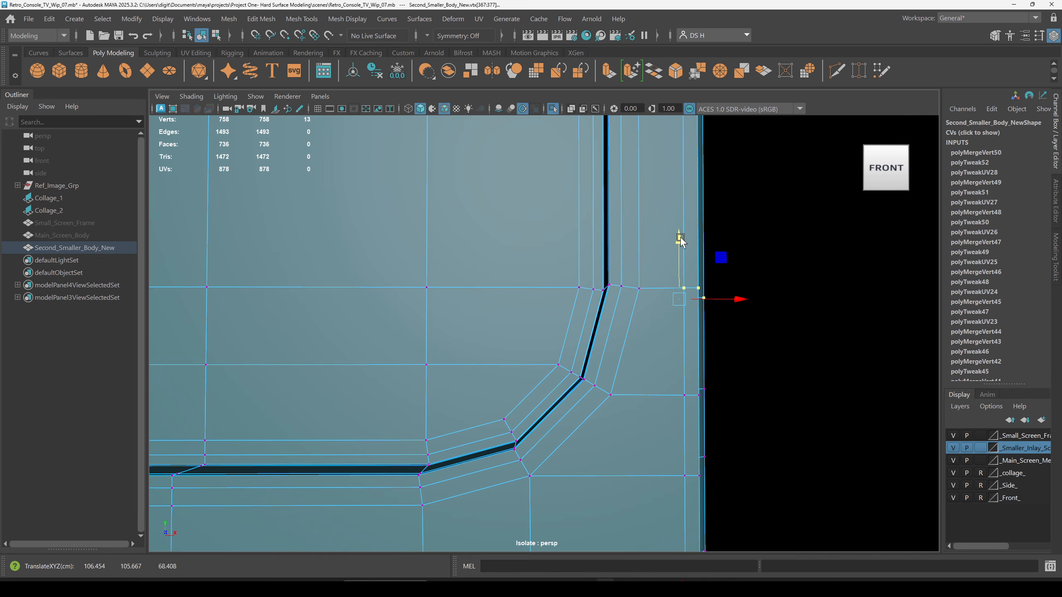
{"action": "left_click", "coordinate": [817, 300]}
Turn off the smooth preview and adjust the horizontal position of the outer loop's top vertex at the inset's top-right corner.
{"action": "left_click_drag", "start_coordinate": [858, 318], "coordinate": [549, 298], "text": "alt"}
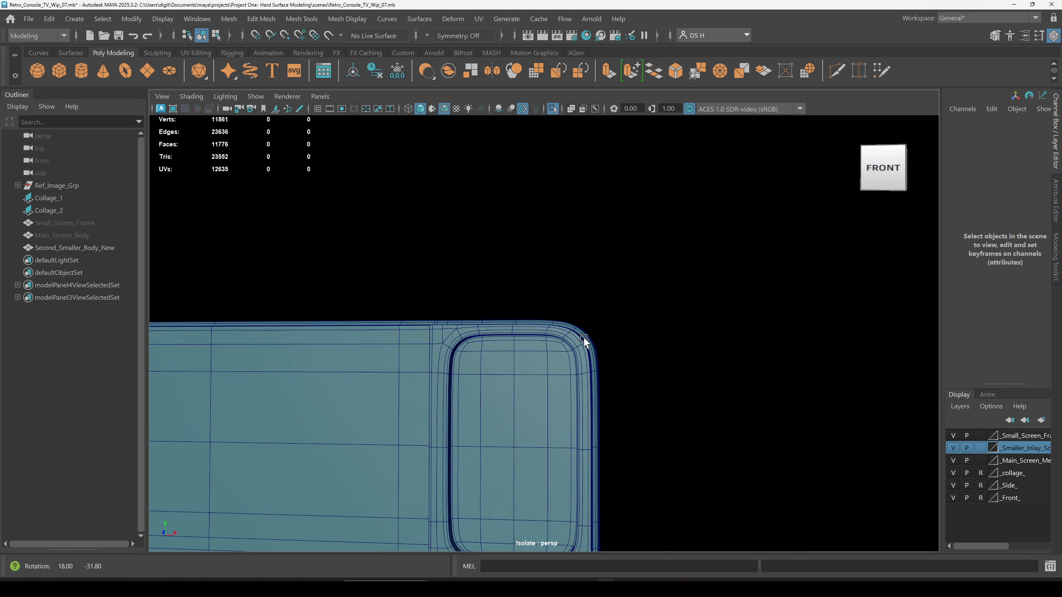
{"action": "right_click_drag", "start_coordinate": [710, 397], "coordinate": [851, 489], "text": "alt"}
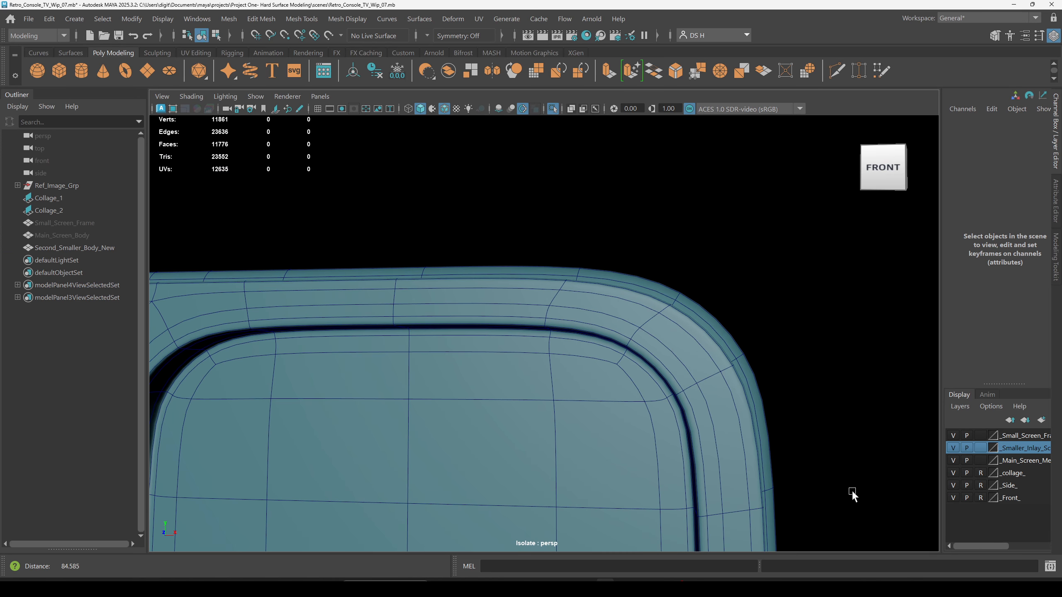
{"action": "left_click", "coordinate": [663, 337]}
{"action": "key", "text": "1"}
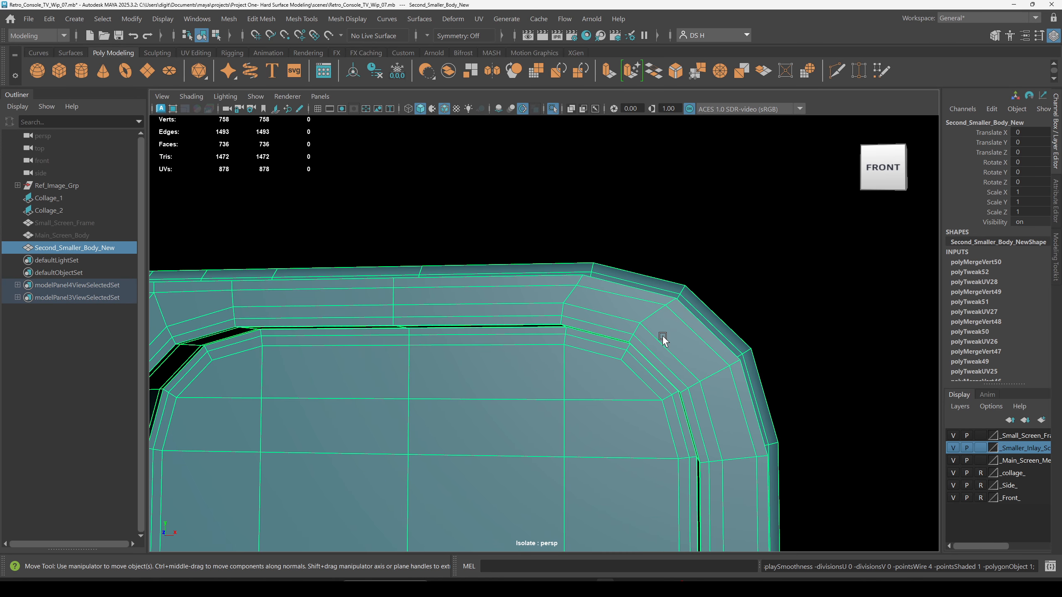
{"action": "key", "text": "F9"}
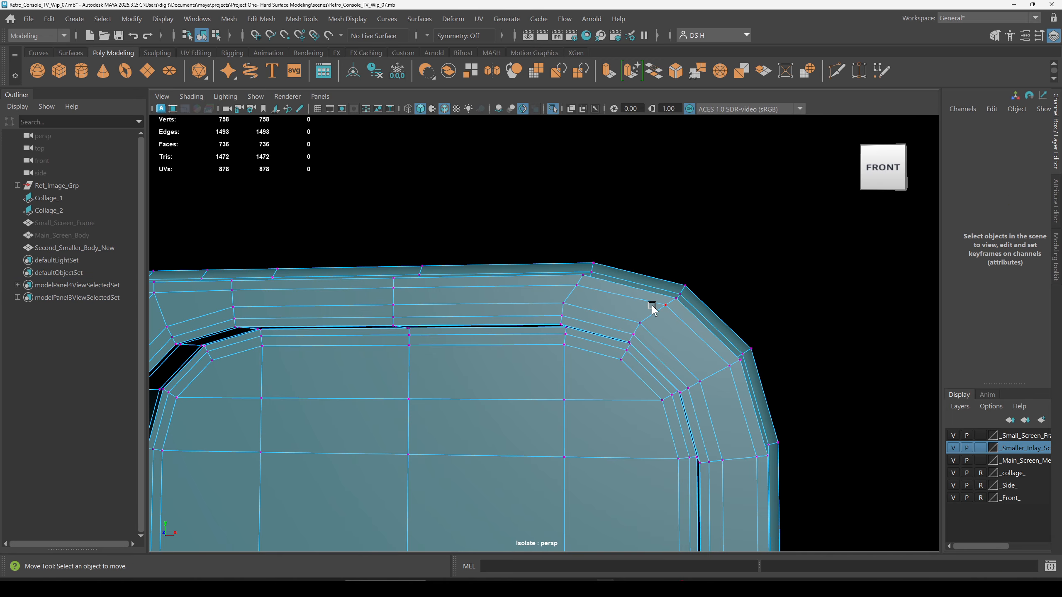
{"action": "left_click", "coordinate": [663, 304]}
{"action": "left_click", "coordinate": [571, 280]}
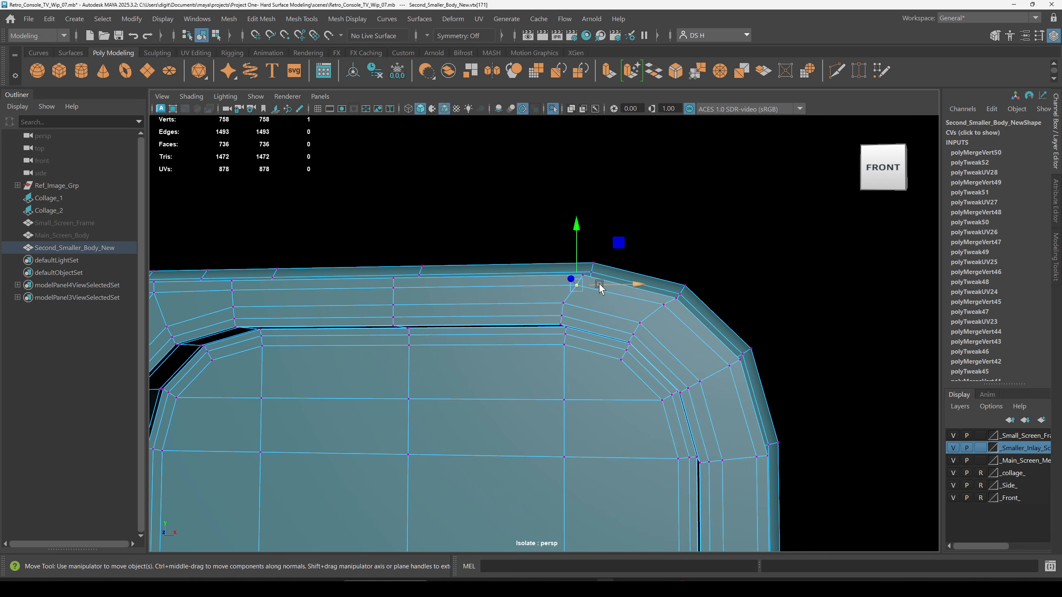
{"action": "left_click_drag", "start_coordinate": [571, 280], "coordinate": [605, 287]}
{"action": "left_click", "coordinate": [783, 284]}
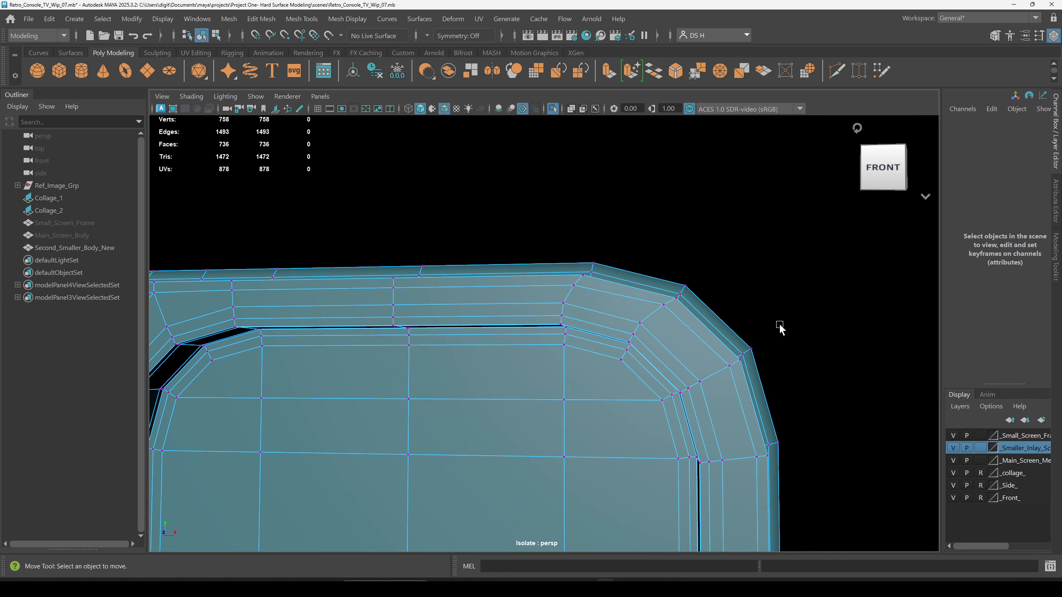
Nudge the outer loop's diagonal vertex at the inset's top-right corner and readjust the top vertex beside it.
{"action": "left_click", "coordinate": [669, 314]}
{"action": "left_click_drag", "start_coordinate": [723, 303], "coordinate": [665, 254]}
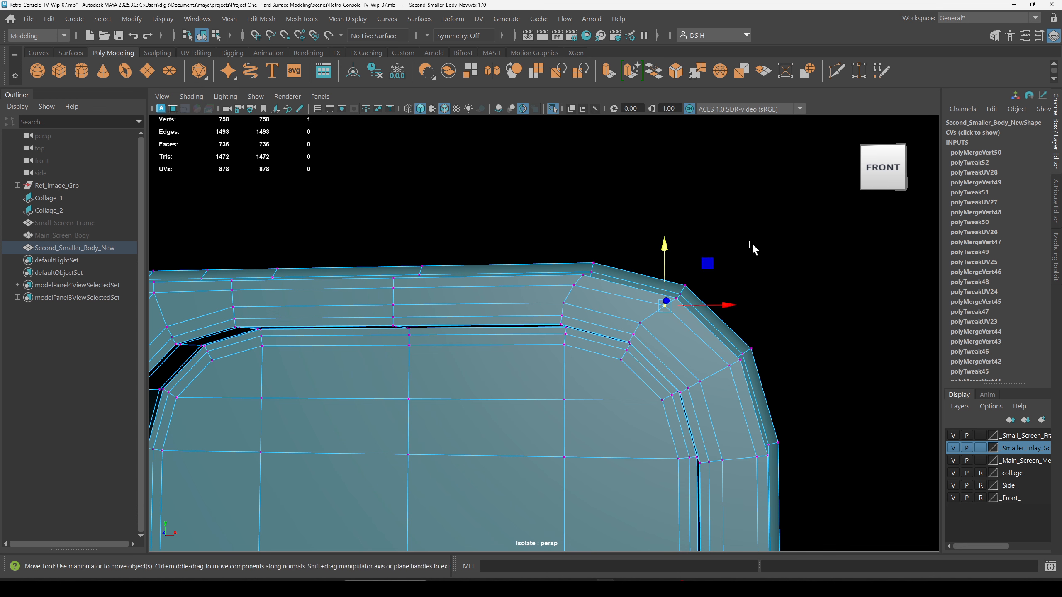
{"action": "left_click", "coordinate": [753, 245]}
{"action": "left_click_drag", "start_coordinate": [709, 324], "coordinate": [719, 324], "text": "alt"}
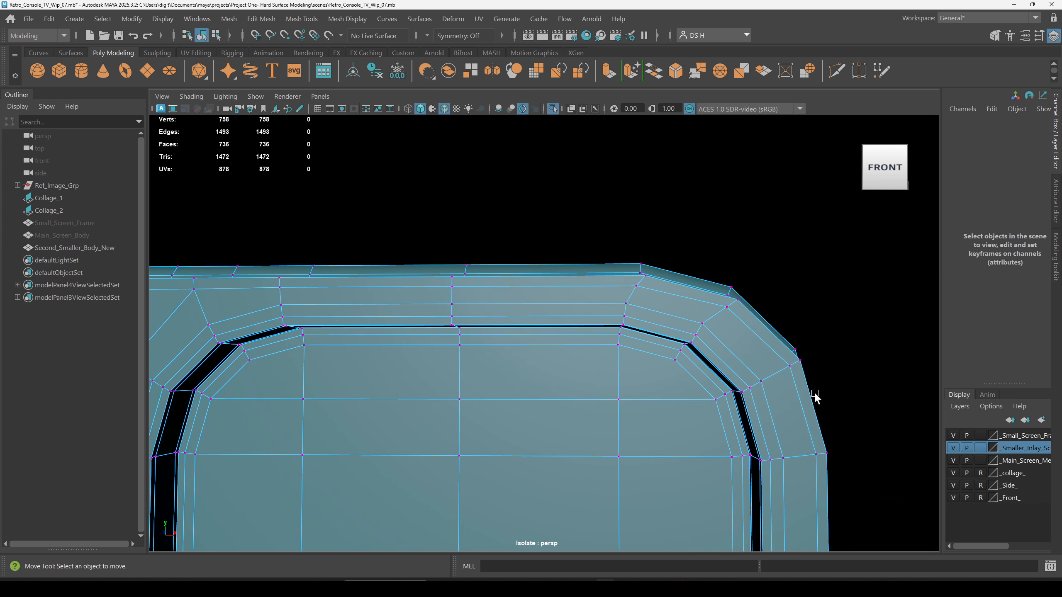
{"action": "left_click", "coordinate": [645, 293]}
{"action": "left_click_drag", "start_coordinate": [665, 293], "coordinate": [690, 293], "text": "alt"}
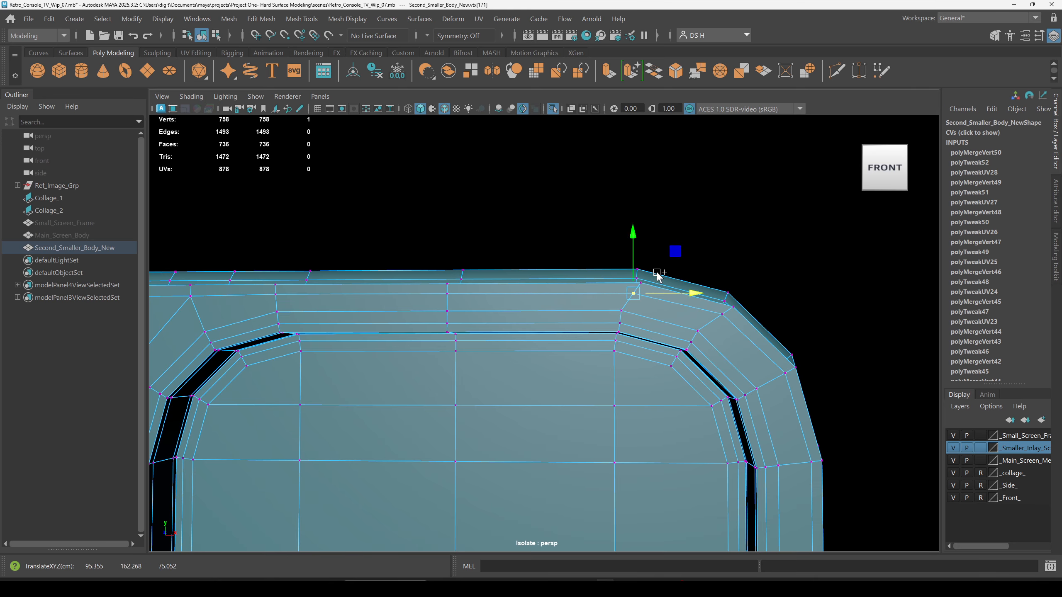
Slide the top vertex of the next loop inward at the inset's top-right corner along its edges.
{"action": "left_click", "coordinate": [630, 312]}
{"action": "left_click_drag", "start_coordinate": [672, 314], "coordinate": [675, 315], "text": "ctrl+shift"}
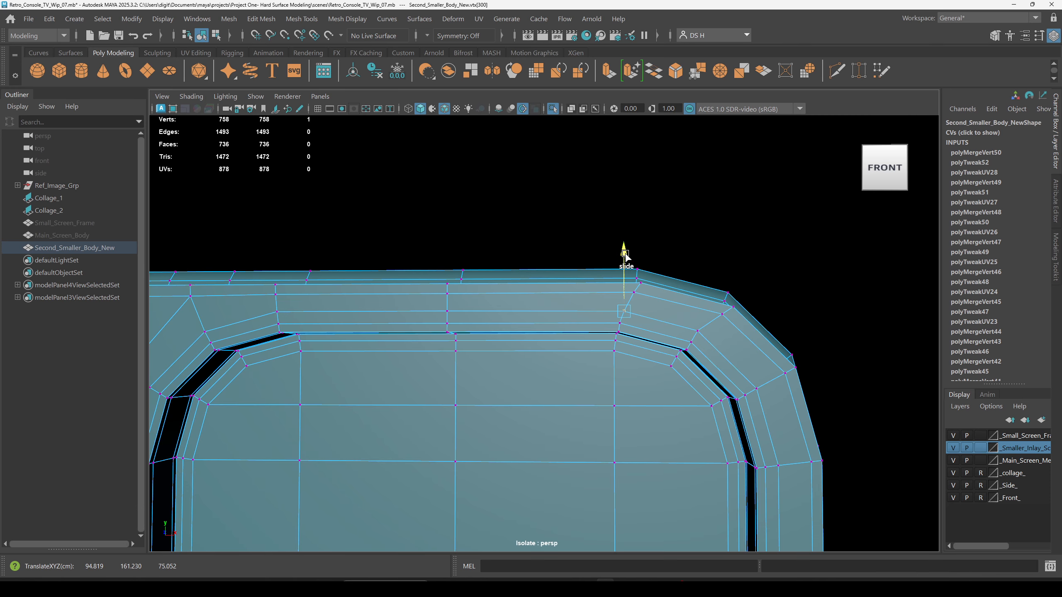
{"action": "left_click", "coordinate": [792, 261]}
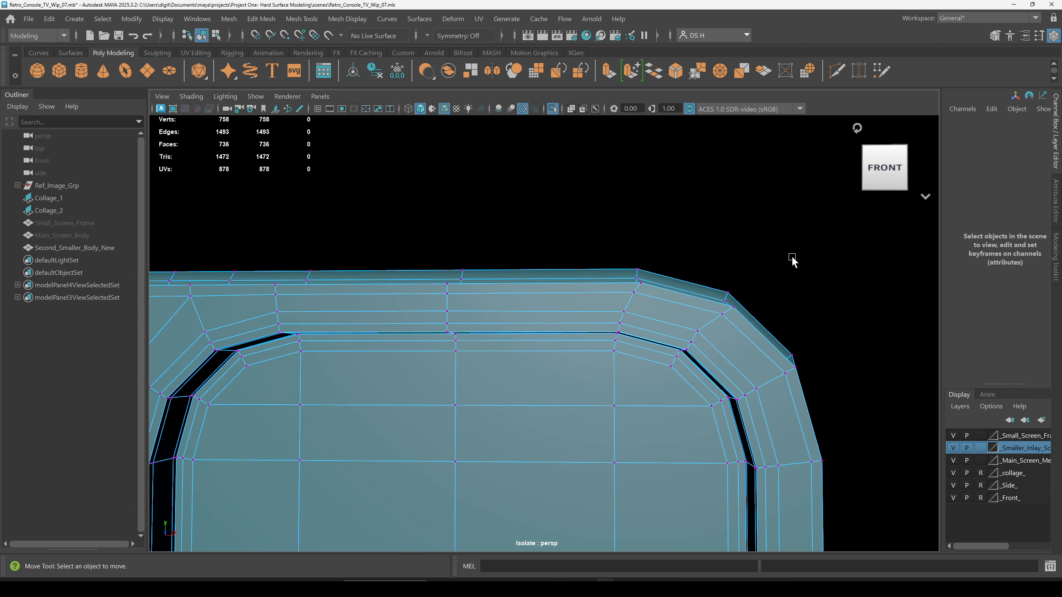
Slide the diagonal vertex of that same loop at the inset's top-right corner along its edges to even out the curve.
{"action": "left_click", "coordinate": [697, 329]}
{"action": "left_click_drag", "start_coordinate": [698, 330], "coordinate": [745, 330], "text": "ctrl+shift"}
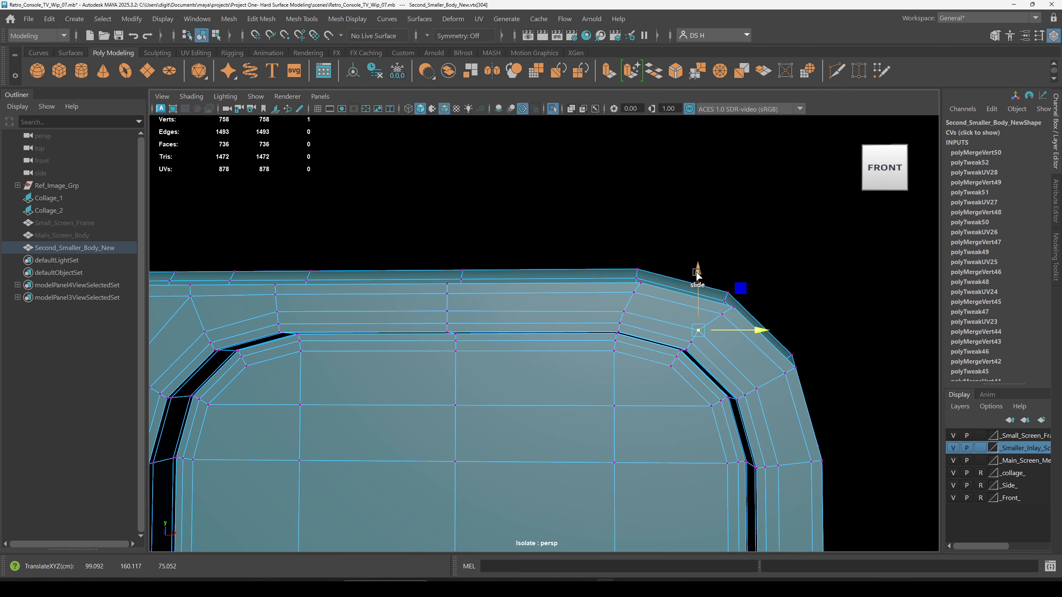
{"action": "left_click_drag", "start_coordinate": [698, 276], "coordinate": [701, 278], "text": "ctrl+shift"}
{"action": "scroll", "coordinate": [700, 271], "scroll_direction": "up", "scroll_amount": 5}
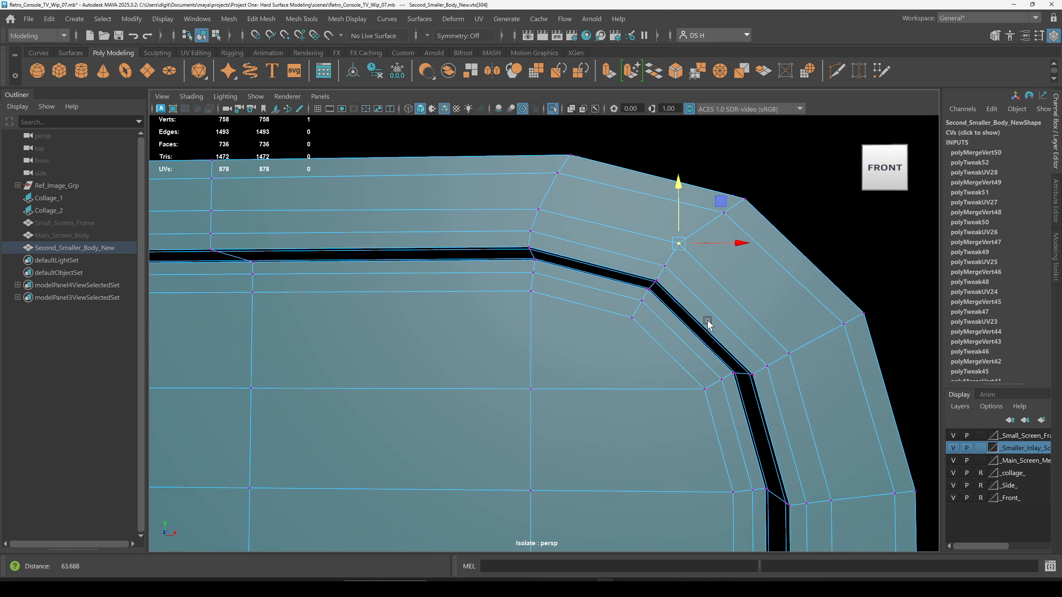
{"action": "mouse_move", "coordinate": [696, 243]}
{"action": "left_mouse_down", "text": "ctrl+shift"}
{"action": "mouse_move", "coordinate": [685, 240]}
{"action": "mouse_move", "coordinate": [702, 254]}
{"action": "left_mouse_up", "text": "ctrl+shift"}
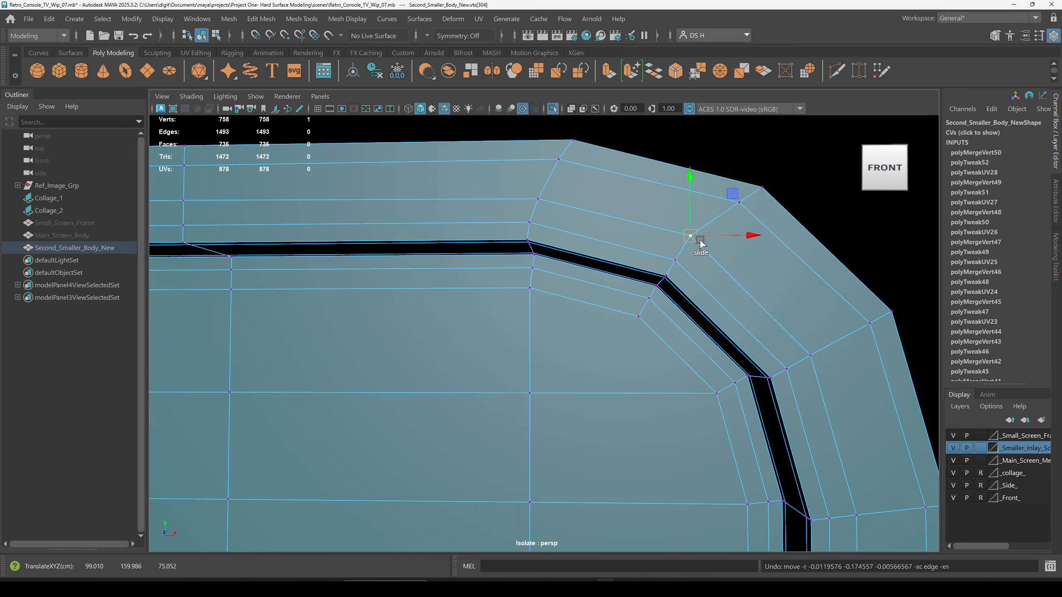
{"action": "scroll", "coordinate": [700, 242], "scroll_direction": "up", "scroll_amount": 3}
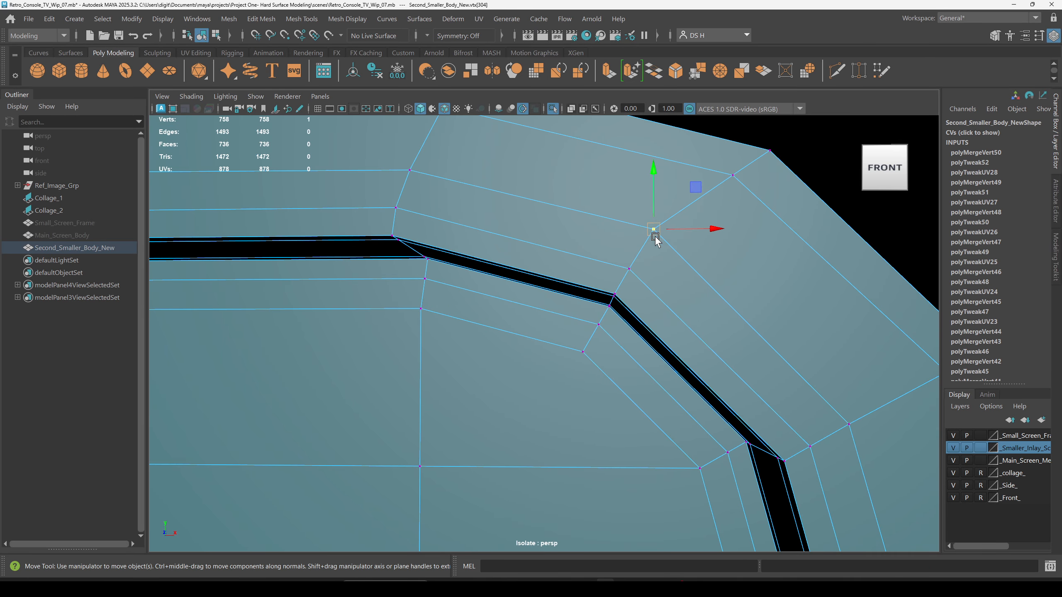
{"action": "left_click", "coordinate": [657, 233]}
{"action": "left_click_drag", "start_coordinate": [662, 237], "coordinate": [668, 245], "text": "ctrl+shift"}
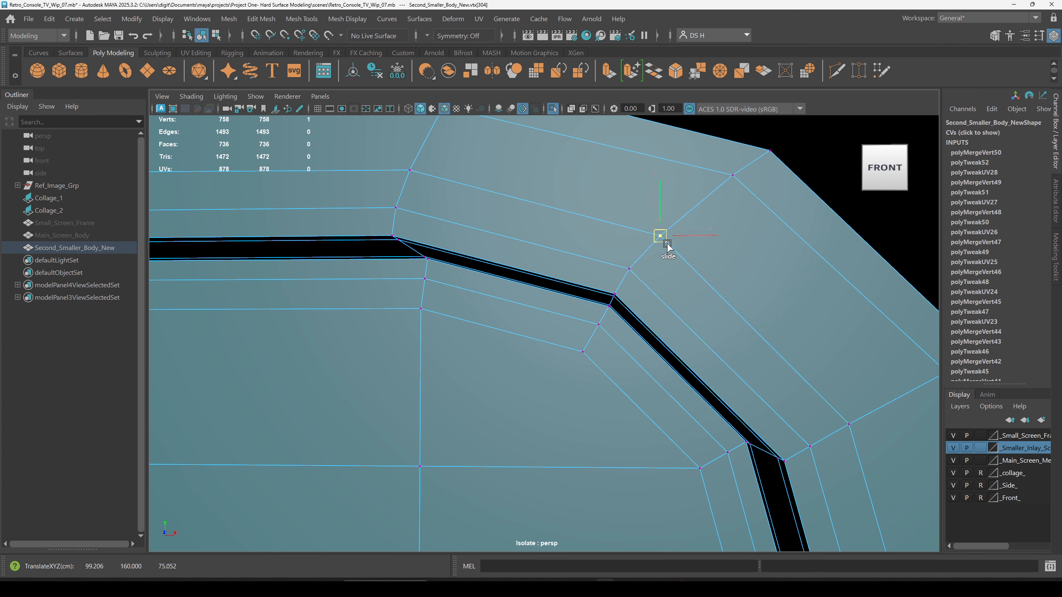
{"action": "left_click", "coordinate": [892, 228]}
{"action": "scroll", "coordinate": [704, 230], "scroll_direction": "down", "scroll_amount": 3}
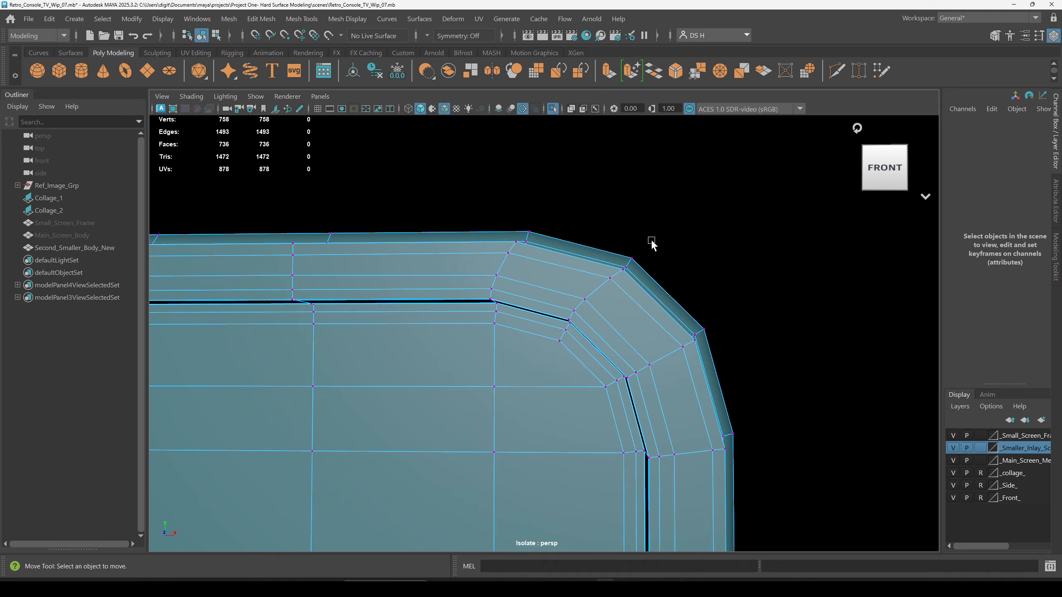
Turn on the smooth preview and examine the inset and the body's upper-left corner, comparing smoothed and unsmoothed shapes.
{"action": "middle_click_drag", "start_coordinate": [652, 243], "coordinate": [725, 249], "text": "alt"}
{"action": "key", "text": "3"}
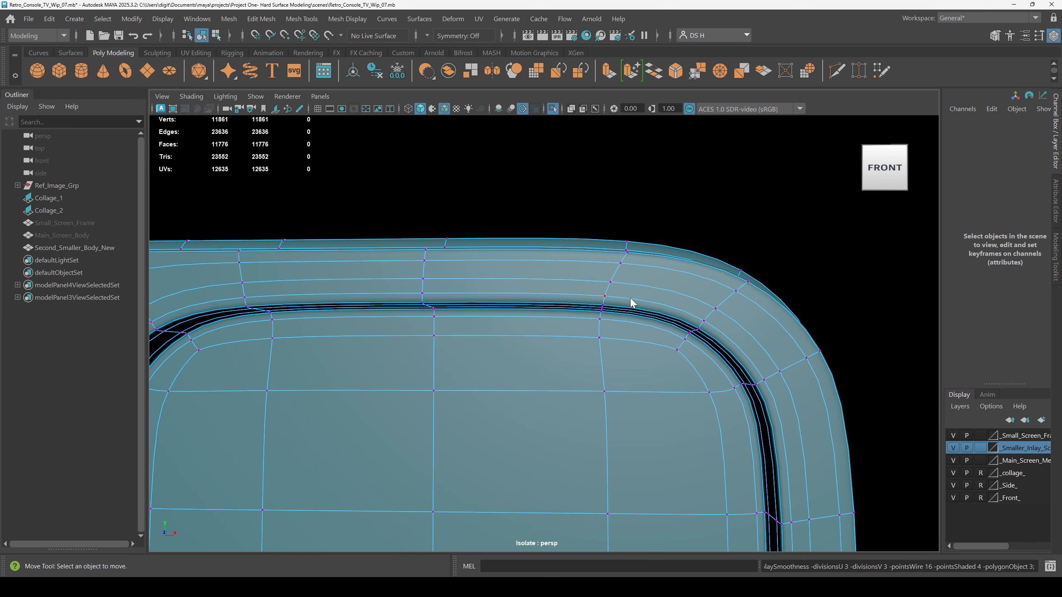
{"action": "middle_click_drag", "start_coordinate": [775, 215], "coordinate": [610, 252], "text": "alt"}
{"action": "right_click_drag", "start_coordinate": [536, 406], "coordinate": [362, 318], "text": "alt"}
{"action": "left_click_drag", "start_coordinate": [363, 317], "coordinate": [690, 372], "text": "alt"}
{"action": "right_click_drag", "start_coordinate": [690, 373], "coordinate": [424, 367], "text": "alt"}
{"action": "middle_click_drag", "start_coordinate": [205, 266], "coordinate": [474, 306], "text": "alt"}
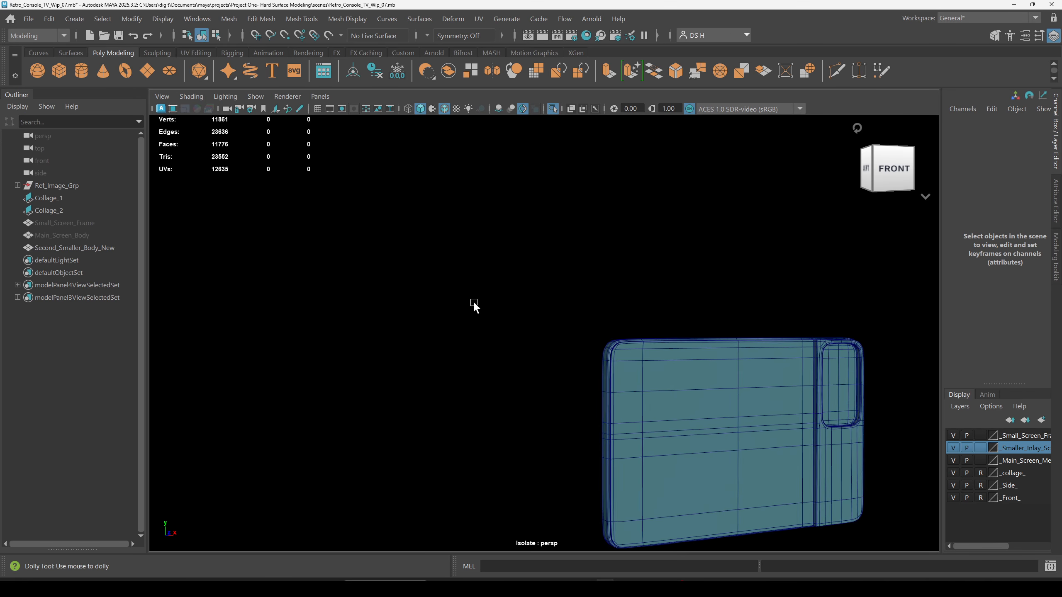
{"action": "right_click_drag", "start_coordinate": [475, 306], "coordinate": [766, 412], "text": "alt"}
{"action": "middle_click_drag", "start_coordinate": [766, 412], "coordinate": [393, 320], "text": "alt"}
{"action": "left_click", "coordinate": [393, 320]}
{"action": "key", "text": "1"}
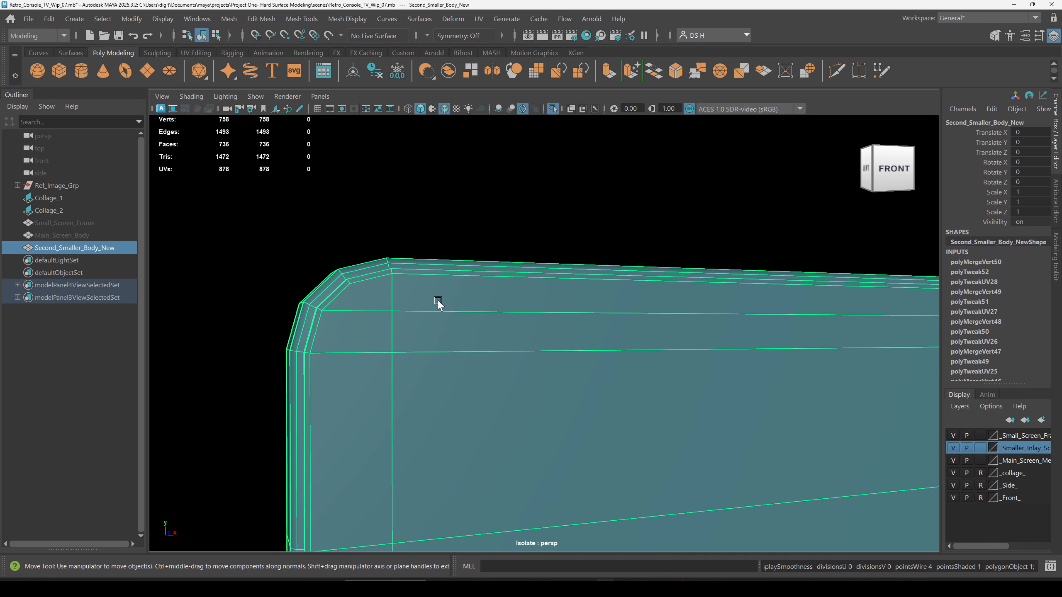
{"action": "key", "text": "3"}
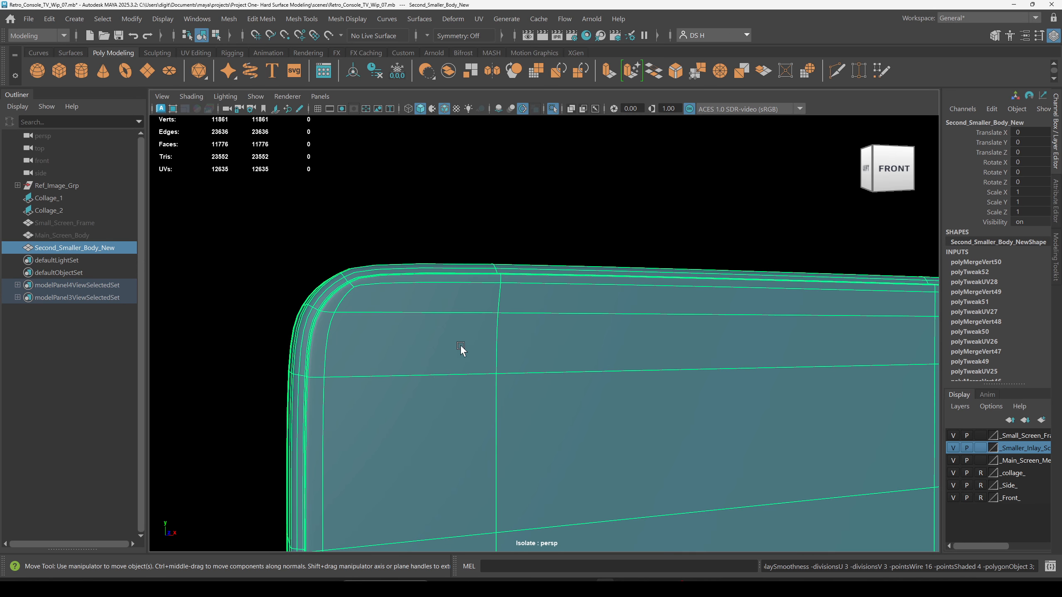
Turn off the body's smooth preview to work on the unsmoothed lower-left corner.
{"action": "left_click", "coordinate": [645, 215]}
{"action": "scroll", "coordinate": [729, 464], "scroll_direction": "down", "scroll_amount": 5}
{"action": "middle_click_drag", "start_coordinate": [728, 465], "coordinate": [710, 171], "text": "alt"}
{"action": "left_click_drag", "start_coordinate": [598, 301], "coordinate": [480, 289], "text": "alt"}
{"action": "left_click", "coordinate": [569, 177]}
{"action": "key", "text": "1"}
{"action": "middle_click_drag", "start_coordinate": [481, 291], "coordinate": [609, 226], "text": "alt"}
{"action": "right_click_drag", "start_coordinate": [609, 225], "coordinate": [706, 293], "text": "alt"}
{"action": "middle_click_drag", "start_coordinate": [665, 205], "coordinate": [610, 351], "text": "alt"}
{"action": "key", "text": "w"}
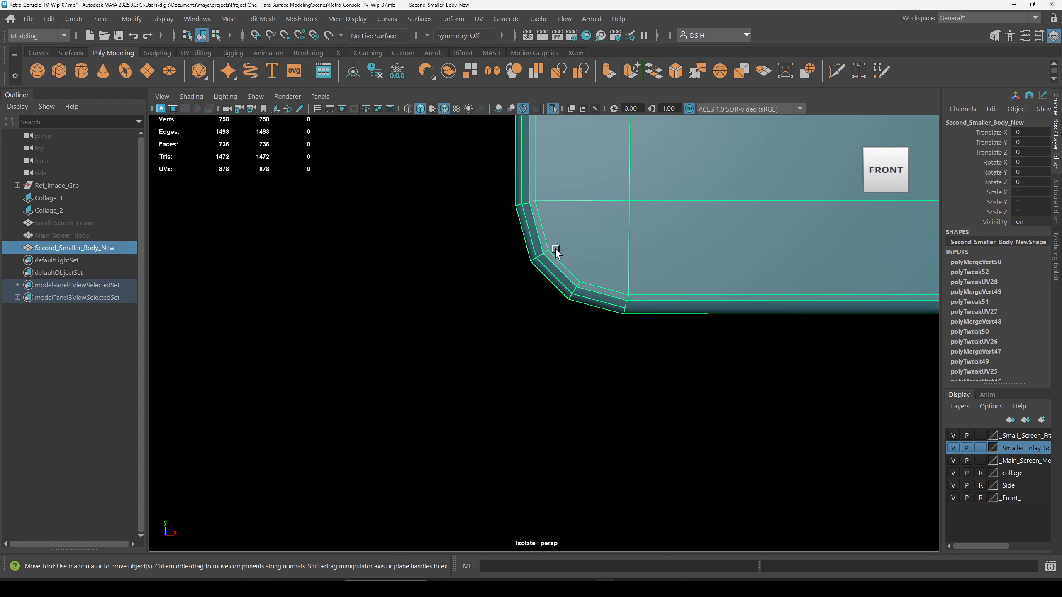
In the front view, start a Multi-Cut at the lower-left corner's upper curve vertex and run it horizontally to the nearest vertical edge.
{"action": "middle_click_drag", "start_coordinate": [751, 265], "coordinate": [809, 254], "text": "alt"}
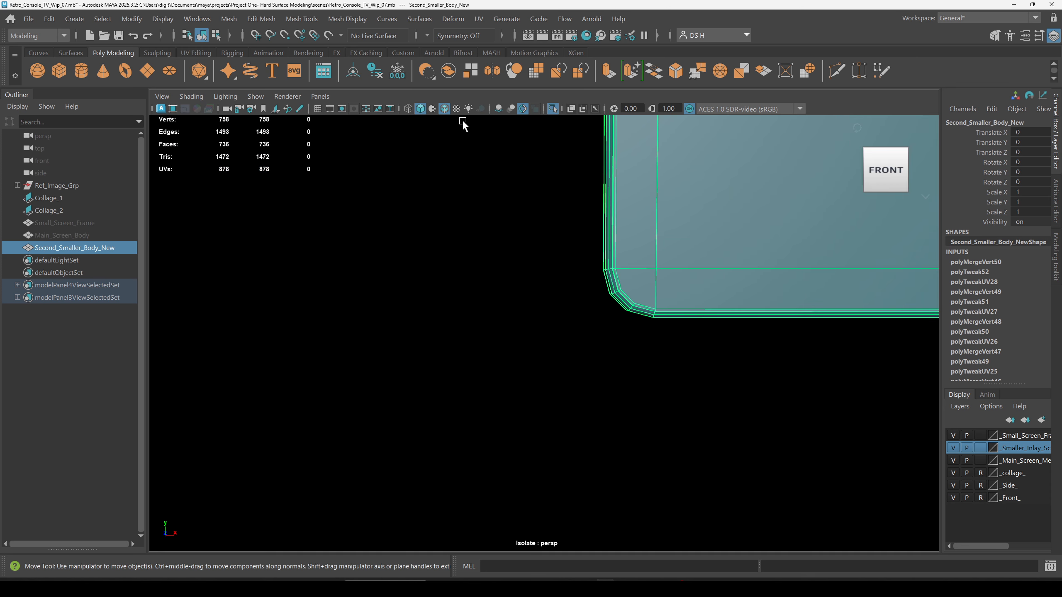
{"action": "right_click_drag", "start_coordinate": [742, 190], "coordinate": [176, 167]}
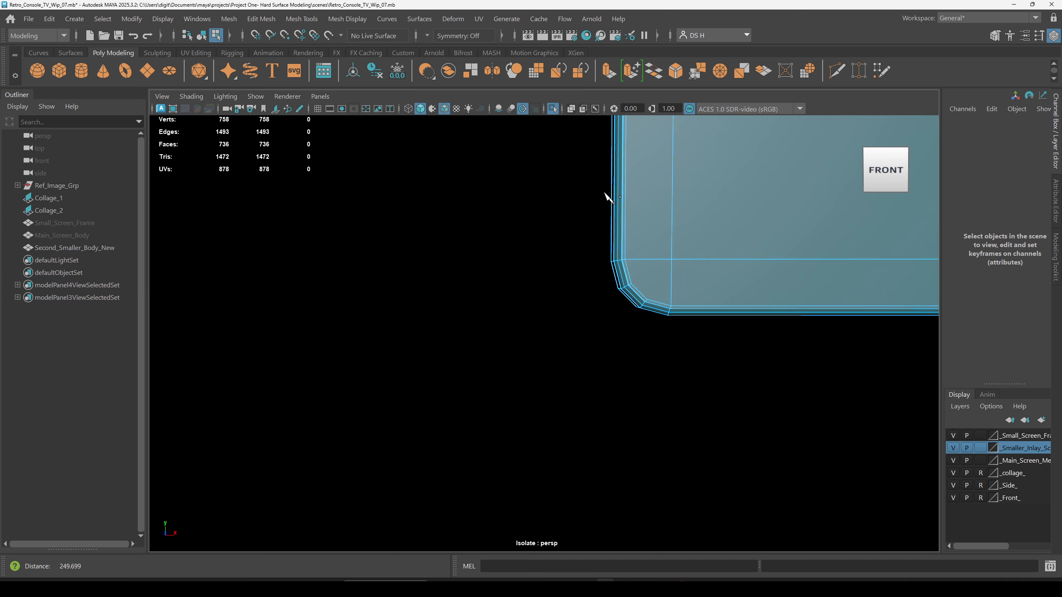
{"action": "key", "text": "space"}
{"action": "key", "text": "space"}
{"action": "middle_click_drag", "start_coordinate": [391, 450], "coordinate": [611, 187], "text": "alt"}
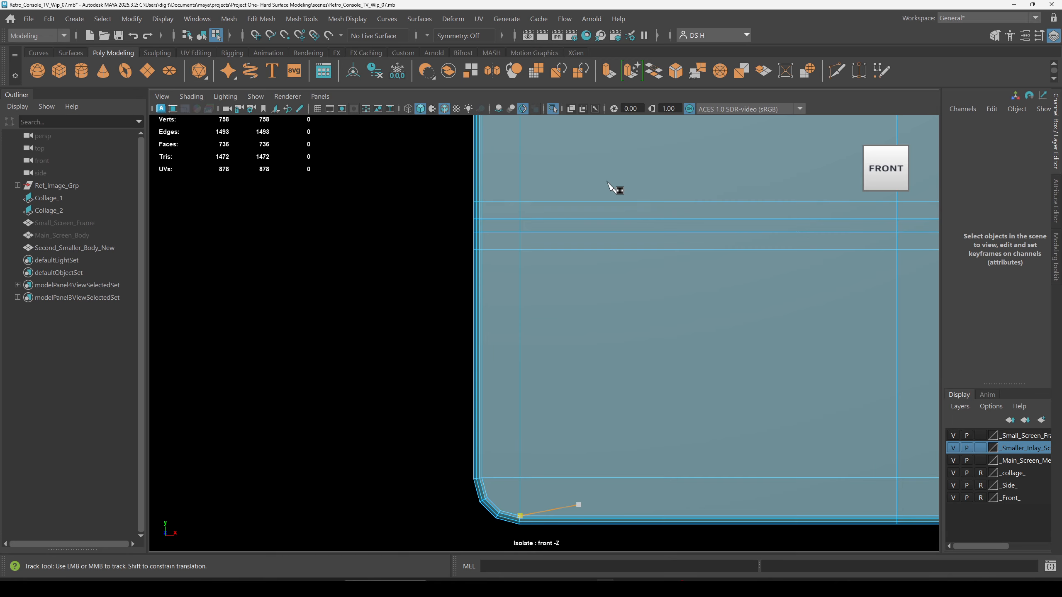
{"action": "right_click_drag", "start_coordinate": [610, 188], "coordinate": [732, 380], "text": "alt"}
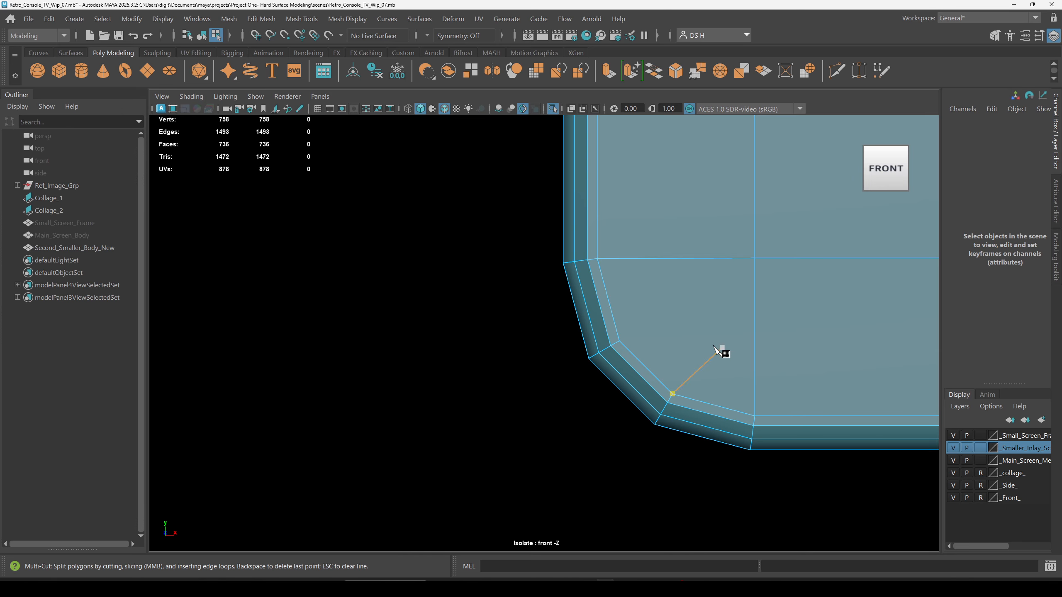
{"action": "left_click", "coordinate": [755, 341]}
Extend the horizontal cut across the large panel to the vertical edge beside the groove and apply it.
{"action": "right_click_drag", "start_coordinate": [808, 384], "coordinate": [830, 325], "text": "alt"}
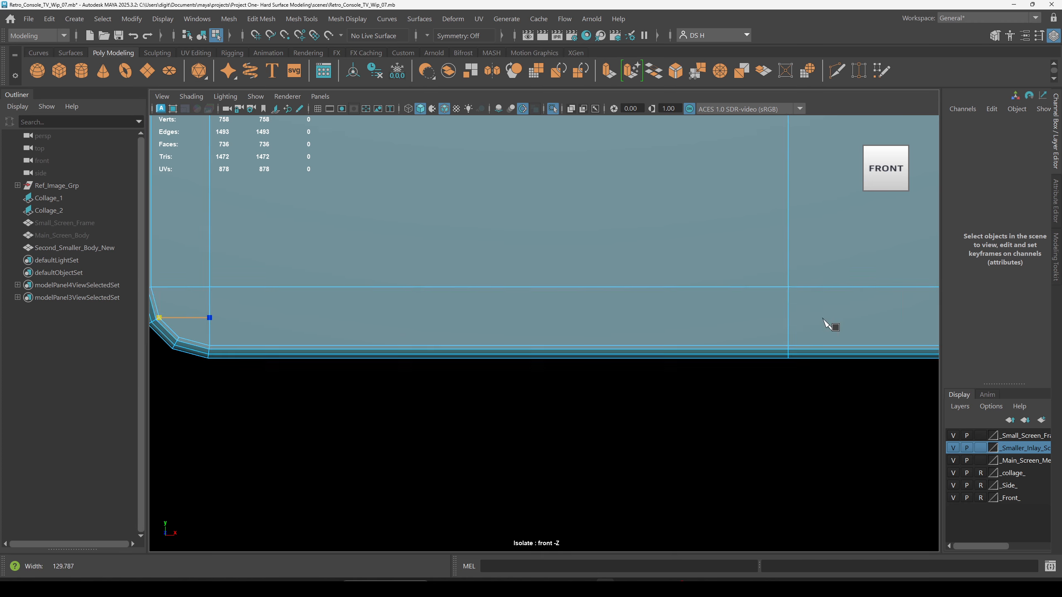
{"action": "middle_click_drag", "start_coordinate": [830, 325], "coordinate": [495, 318], "text": "alt"}
{"action": "left_click_drag", "start_coordinate": [495, 317], "coordinate": [527, 328], "text": "ctrl+alt"}
{"action": "left_click_drag", "start_coordinate": [835, 325], "coordinate": [811, 332], "text": "ctrl+alt"}
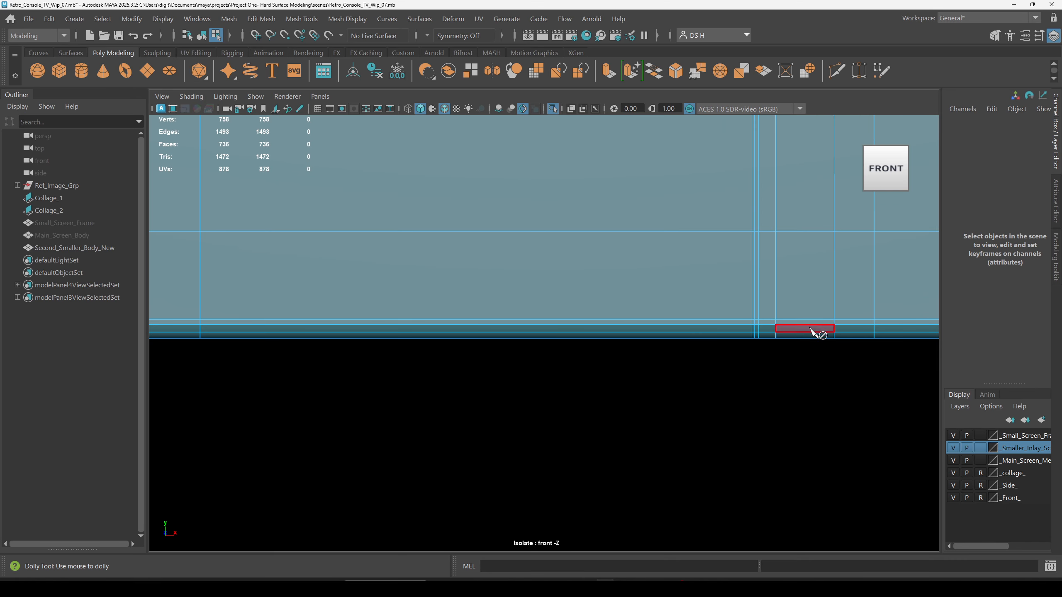
{"action": "middle_click_drag", "start_coordinate": [719, 272], "coordinate": [581, 318], "text": "alt"}
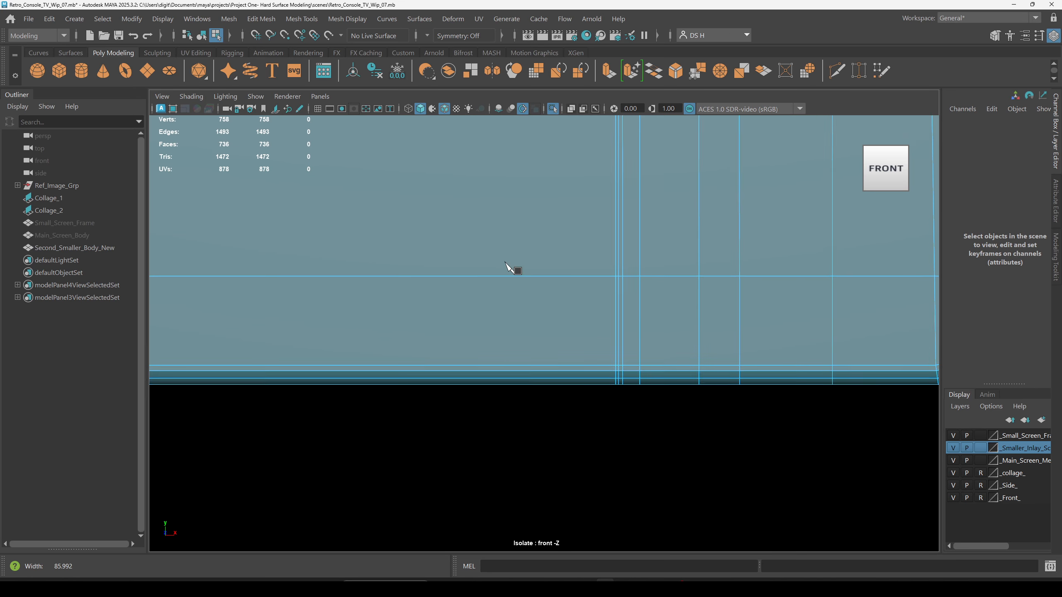
{"action": "right_click_drag", "start_coordinate": [507, 266], "coordinate": [863, 330], "text": "alt"}
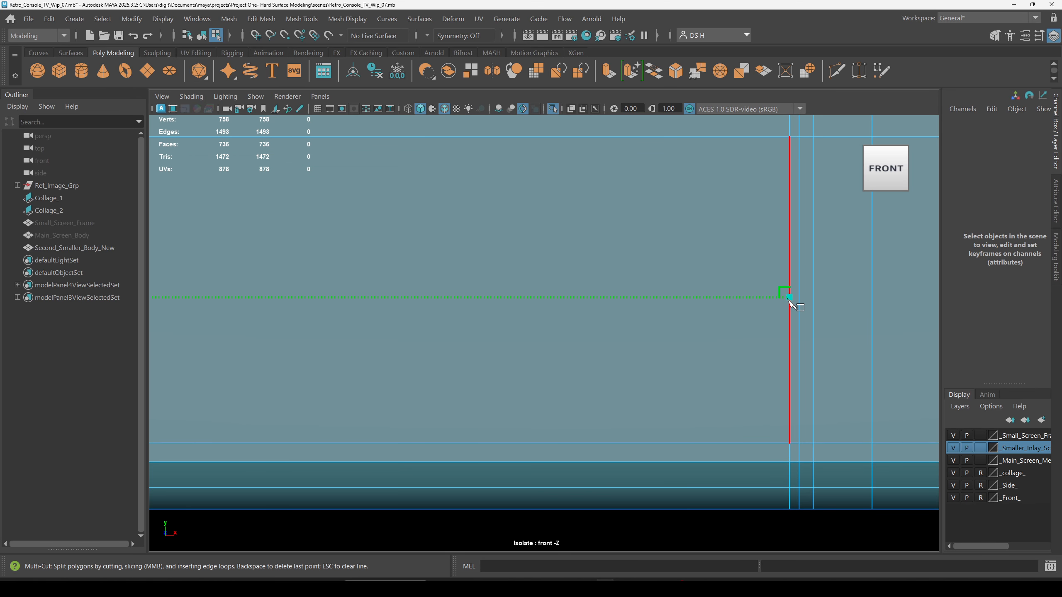
{"action": "right_click_drag", "start_coordinate": [820, 303], "coordinate": [42, 270], "text": "alt"}
{"action": "right_click_drag", "start_coordinate": [544, 288], "coordinate": [259, 268], "text": "alt"}
{"action": "middle_click_drag", "start_coordinate": [260, 267], "coordinate": [273, 593], "text": "alt"}
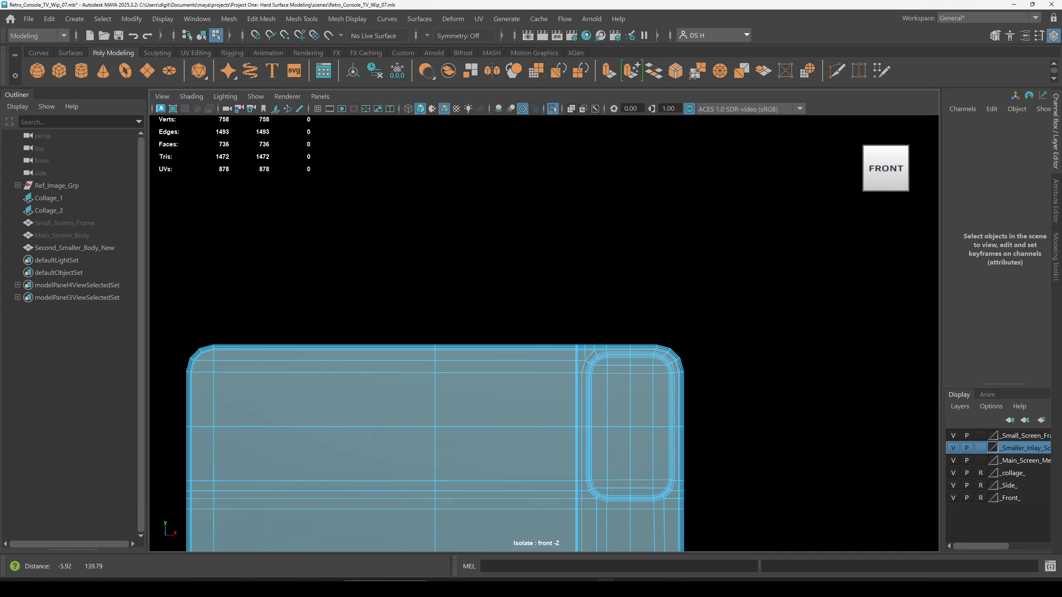
{"action": "middle_click_drag", "start_coordinate": [776, 590], "coordinate": [804, 259], "text": "alt"}
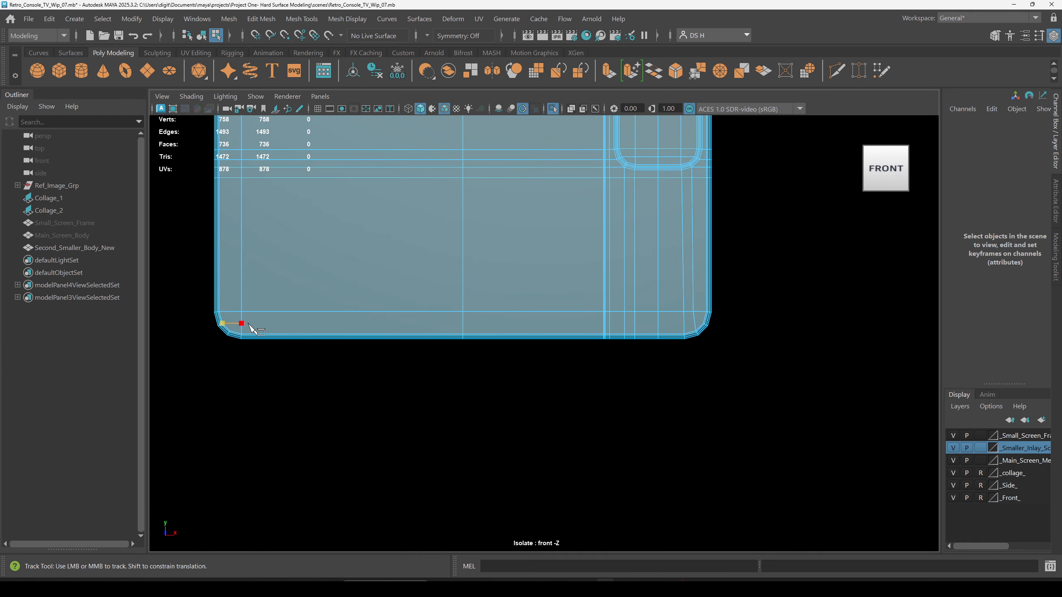
{"action": "right_click_drag", "start_coordinate": [652, 338], "coordinate": [728, 333], "text": "alt"}
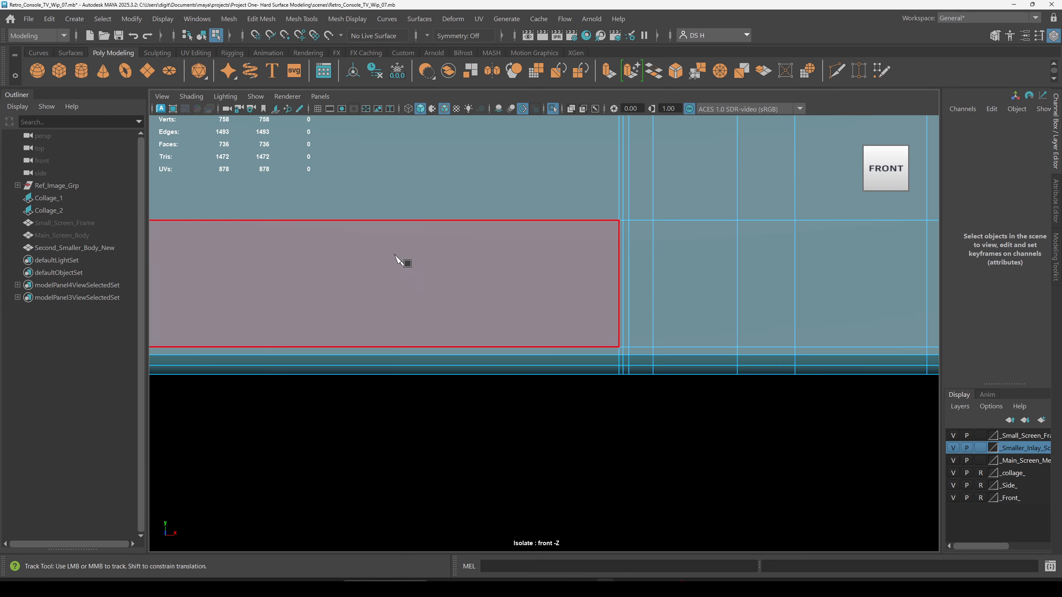
{"action": "right_click_drag", "start_coordinate": [403, 261], "coordinate": [868, 347], "text": "alt"}
{"action": "middle_click_drag", "start_coordinate": [798, 252], "coordinate": [655, 364], "text": "alt"}
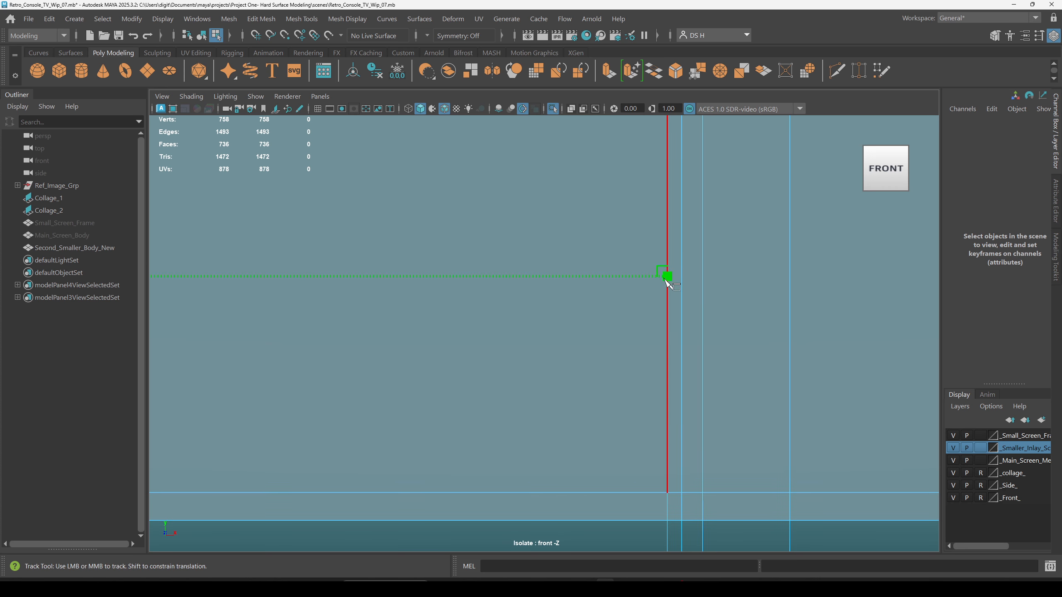
{"action": "left_click", "coordinate": [673, 277]}
{"action": "key", "text": "w"}
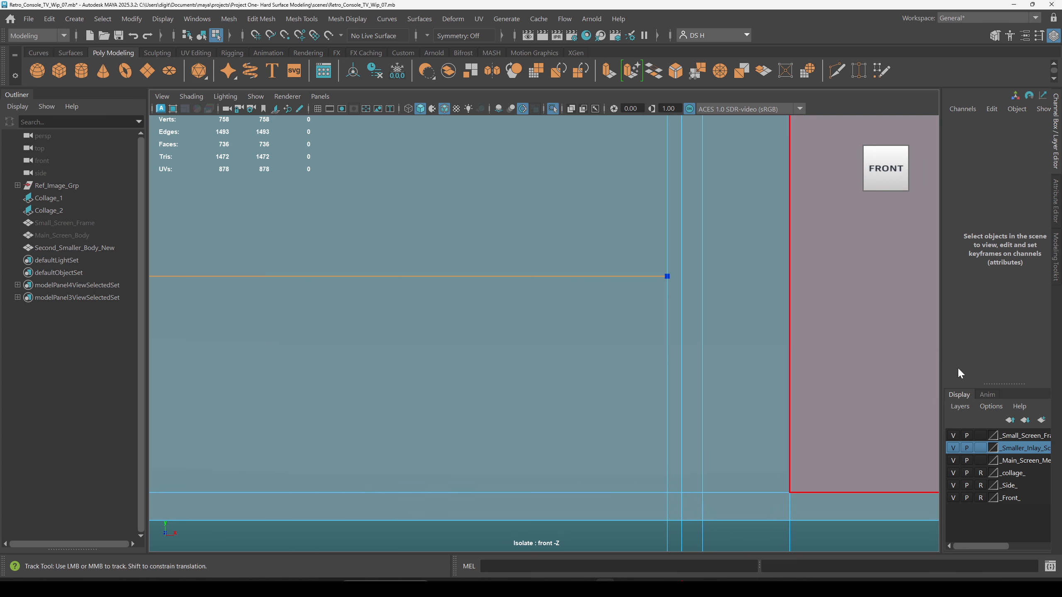
In the perspective view, start a Multi-Cut at the new edge's groove end and carry it to the groove's near edge.
{"action": "key", "text": "space"}
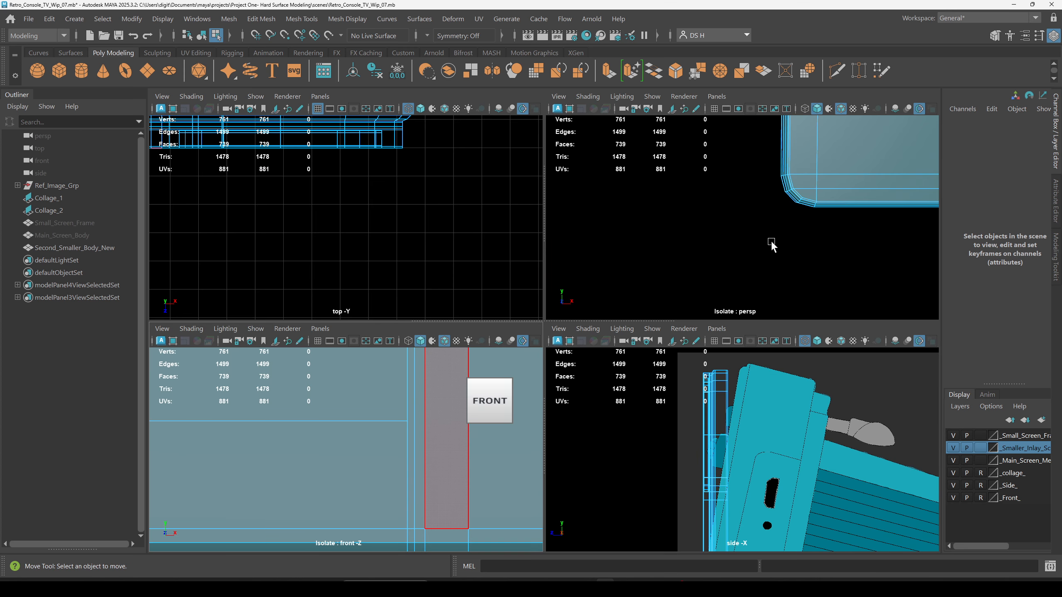
{"action": "key", "text": "space"}
{"action": "left_click_drag", "start_coordinate": [847, 248], "coordinate": [556, 350], "text": "alt"}
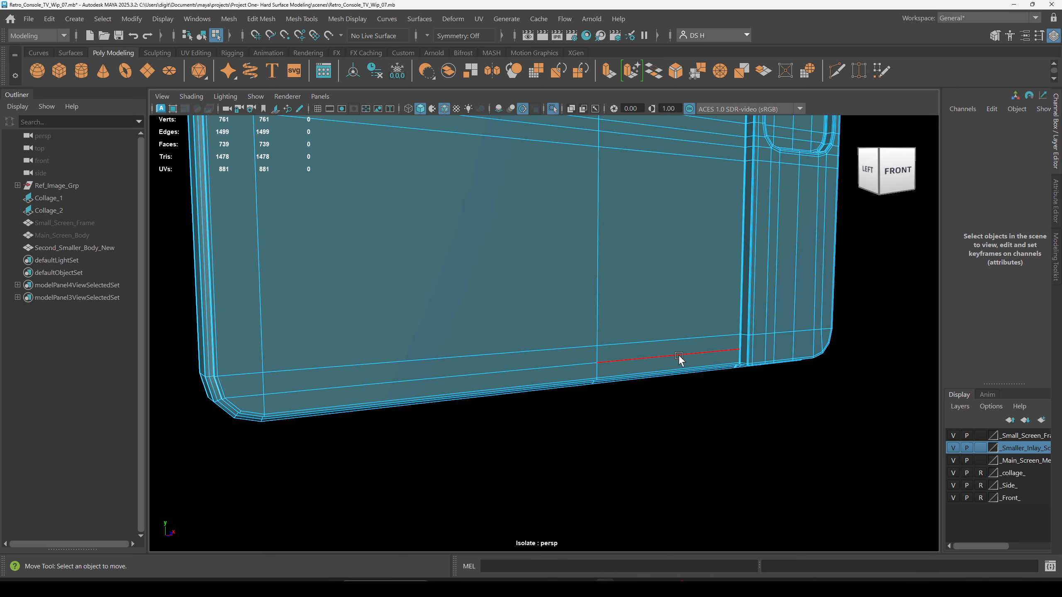
{"action": "middle_click_drag", "start_coordinate": [735, 331], "coordinate": [571, 337], "text": "alt"}
{"action": "right_click_drag", "start_coordinate": [571, 337], "coordinate": [740, 356], "text": "alt"}
{"action": "middle_click_drag", "start_coordinate": [753, 358], "coordinate": [558, 271], "text": "alt"}
{"action": "right_click_drag", "start_coordinate": [559, 272], "coordinate": [669, 324], "text": "alt"}
{"action": "key", "text": "ctrl+shift+x"}
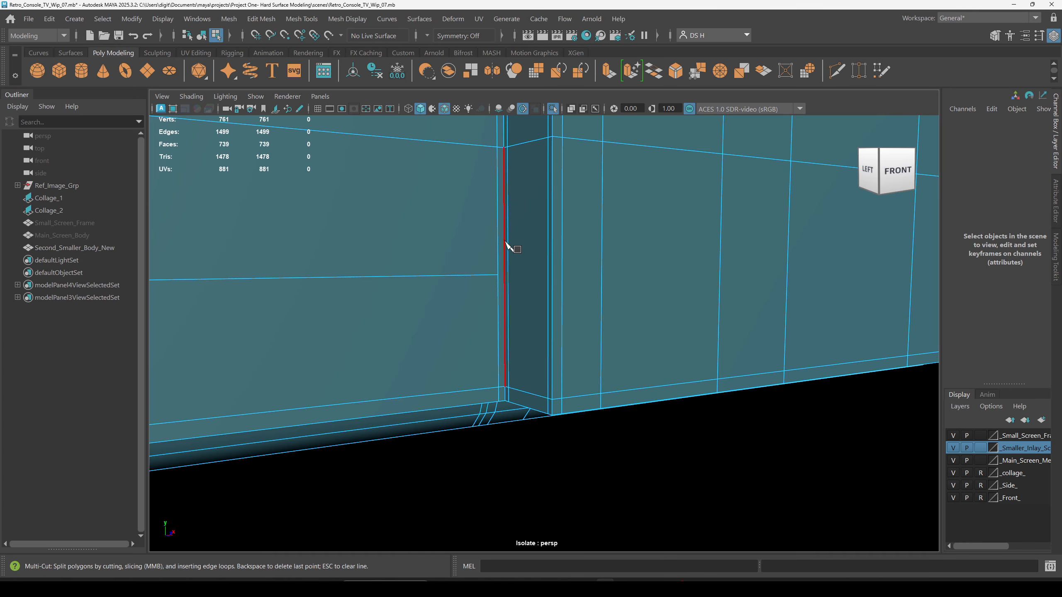
{"action": "right_click_drag", "start_coordinate": [527, 268], "coordinate": [564, 287], "text": "alt"}
{"action": "middle_click_drag", "start_coordinate": [564, 287], "coordinate": [584, 315], "text": "alt"}
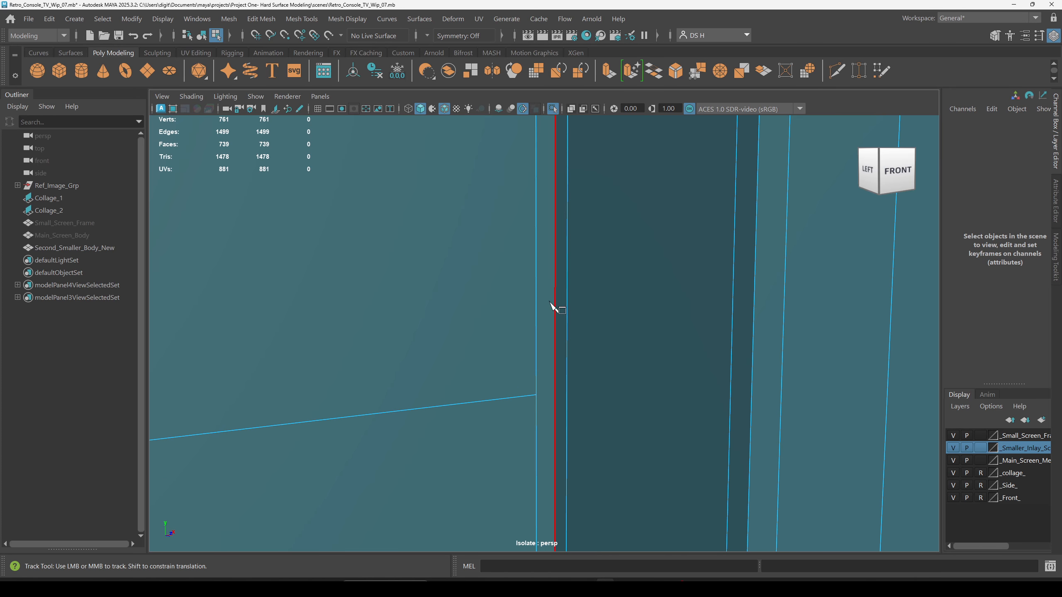
{"action": "left_click", "coordinate": [536, 395]}
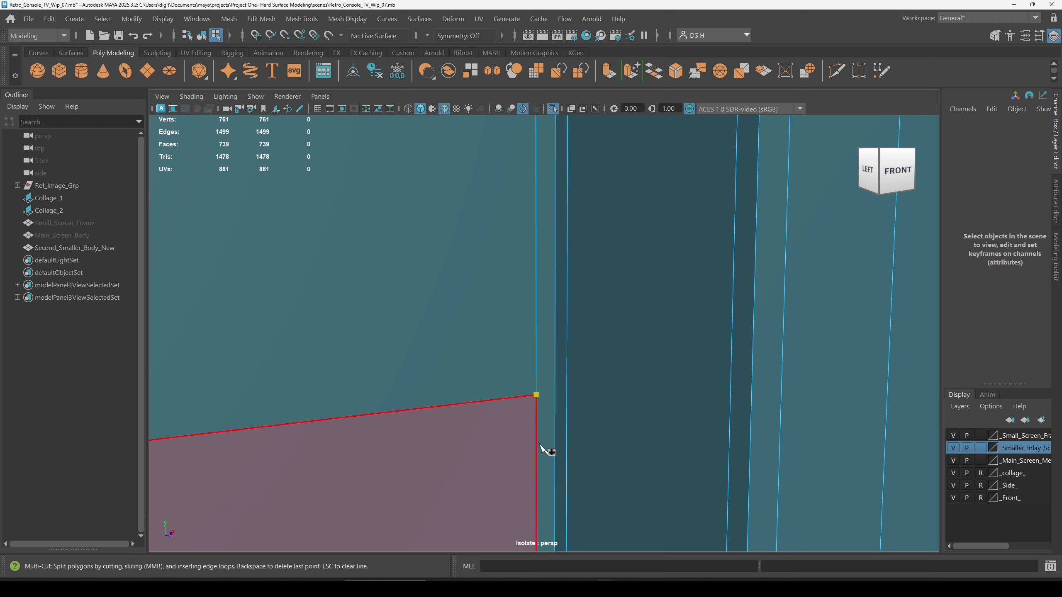
{"action": "left_click", "coordinate": [556, 394]}
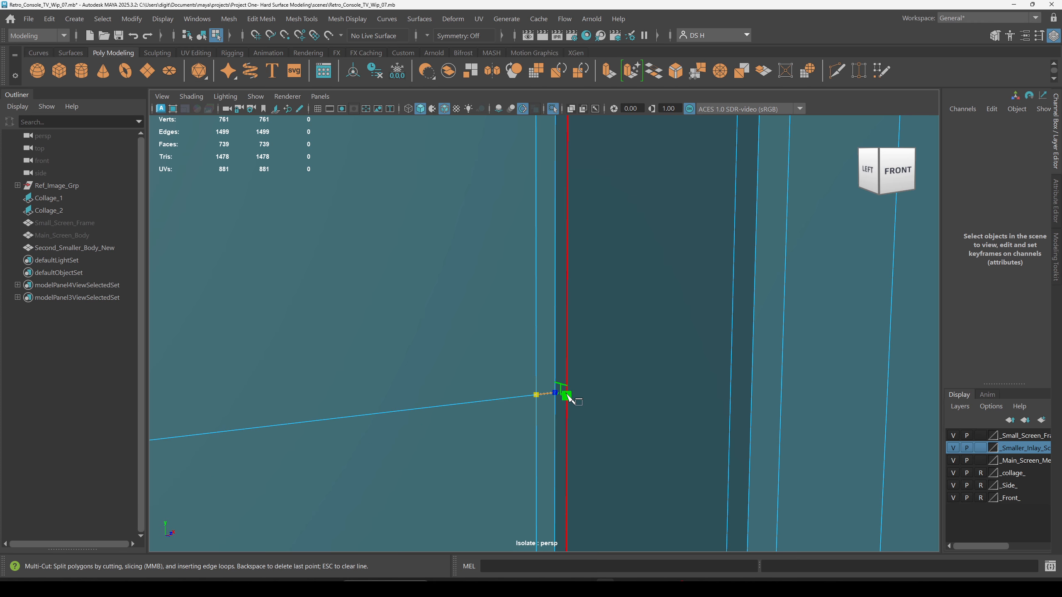
Continue the cut across the groove onto the narrow panel's first vertical edge and apply it.
{"action": "left_click", "coordinate": [729, 438]}
{"action": "left_click", "coordinate": [751, 444]}
{"action": "left_click", "coordinate": [781, 447]}
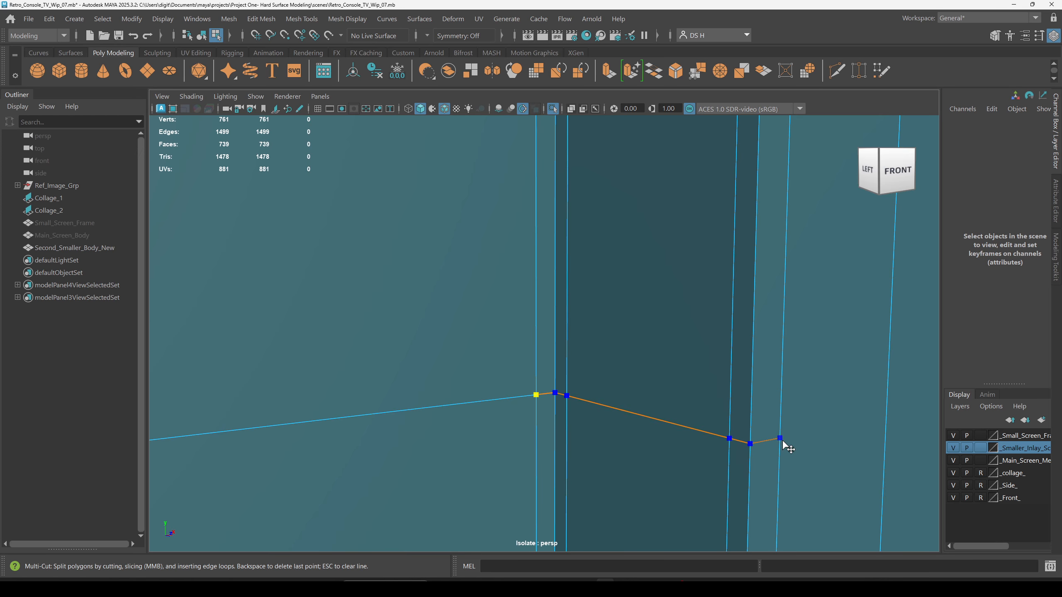
{"action": "left_click", "coordinate": [888, 417]}
{"action": "right_click_drag", "start_coordinate": [889, 418], "coordinate": [695, 435], "text": "alt"}
{"action": "key", "text": "w"}
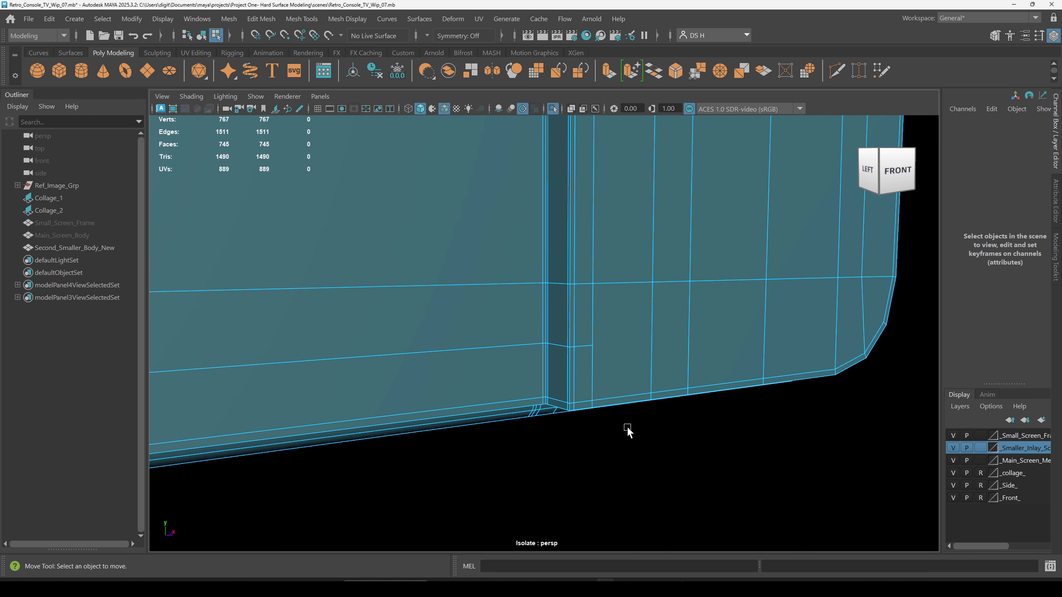
Multi-Cut from the new horizontal edge's end across the narrow panel to the last full-height vertical edge before the rounded lower corner and apply it.
{"action": "left_click_drag", "start_coordinate": [627, 426], "coordinate": [565, 417], "text": "alt"}
{"action": "key", "text": "g"}
{"action": "left_click", "coordinate": [329, 304]}
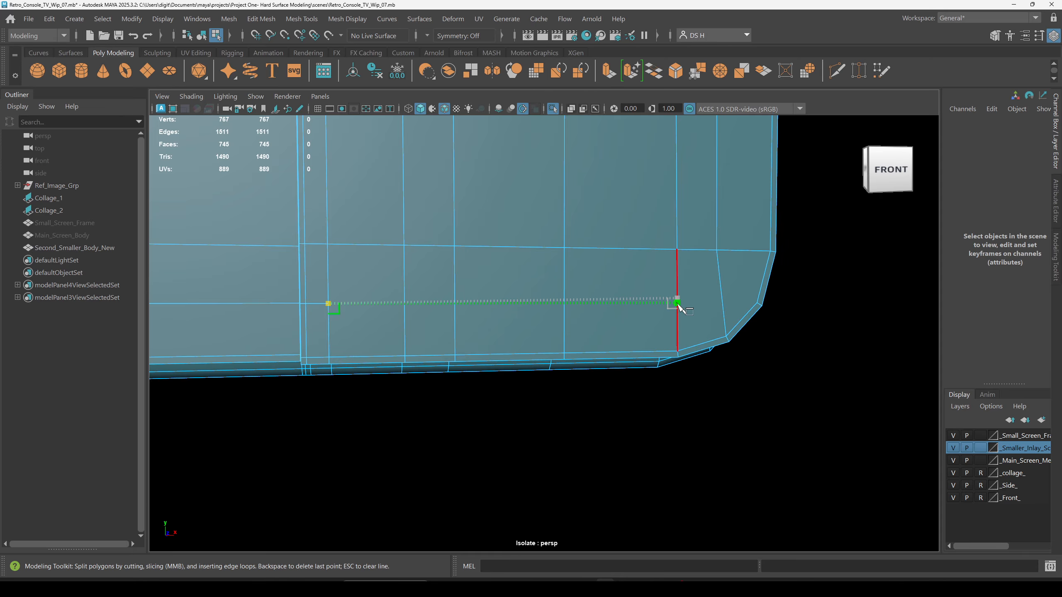
{"action": "left_click_drag", "start_coordinate": [709, 377], "coordinate": [682, 376], "text": "alt"}
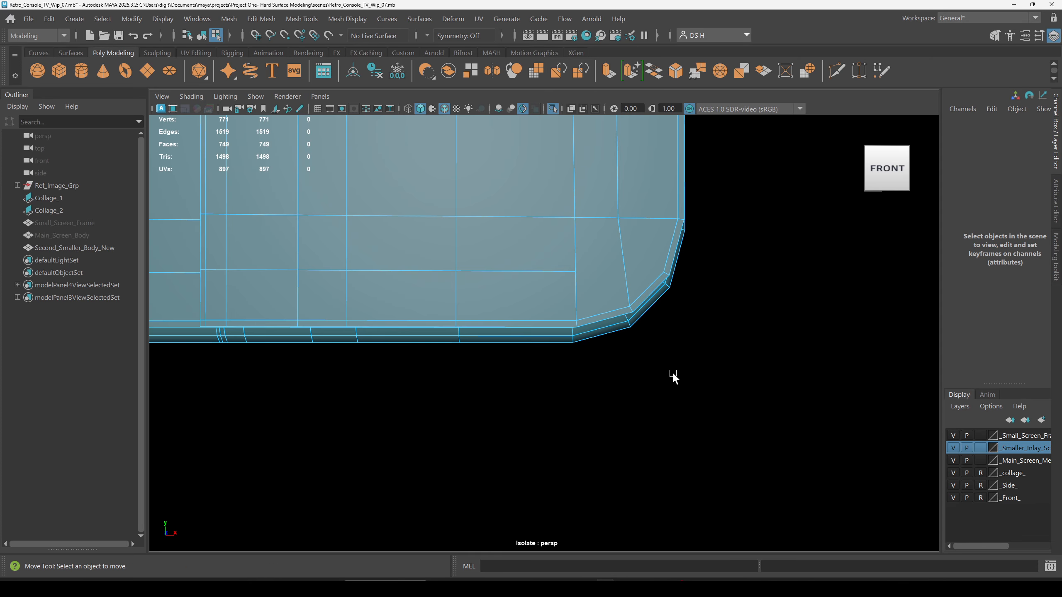
Continue the horizontal cut onto the next slanted vertical edge near the rounded lower corner and apply it.
{"action": "key", "text": "g"}
{"action": "left_click", "coordinate": [575, 272]}
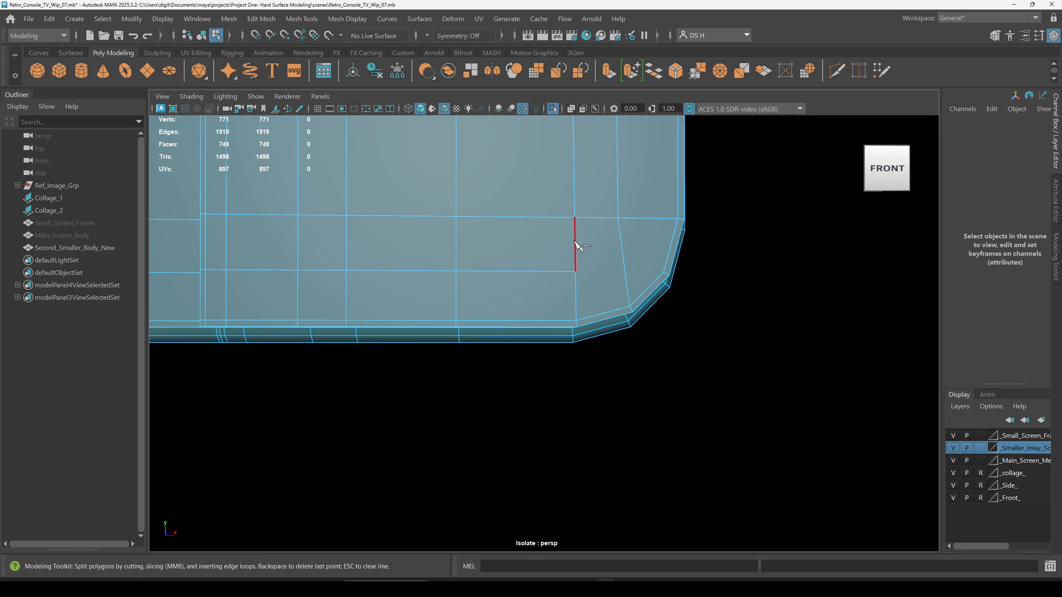
{"action": "left_click_drag", "start_coordinate": [569, 399], "coordinate": [534, 344], "text": "alt"}
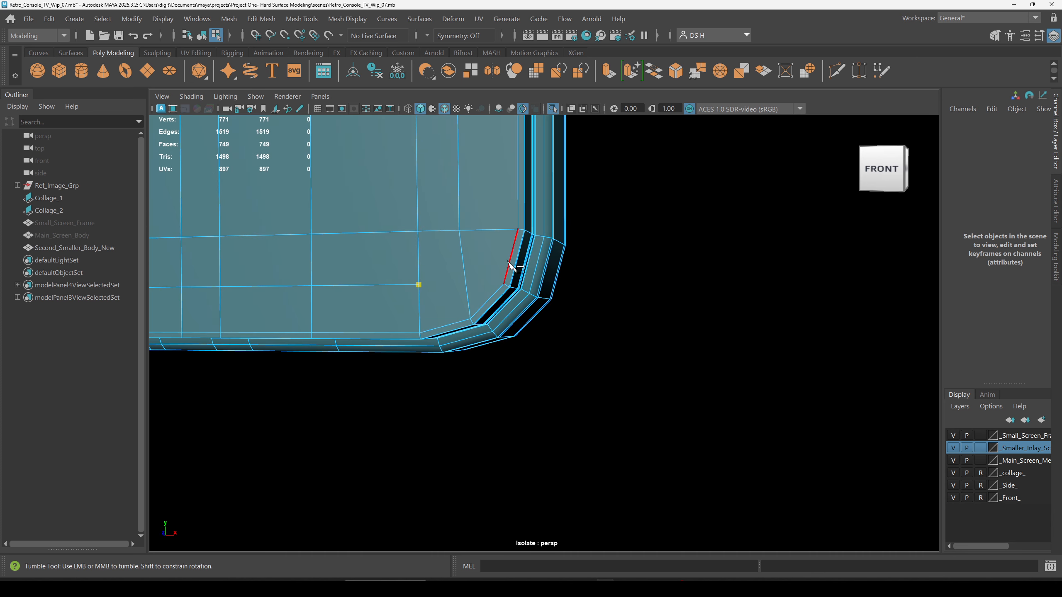
{"action": "middle_click_drag", "start_coordinate": [478, 342], "coordinate": [765, 310], "text": "alt"}
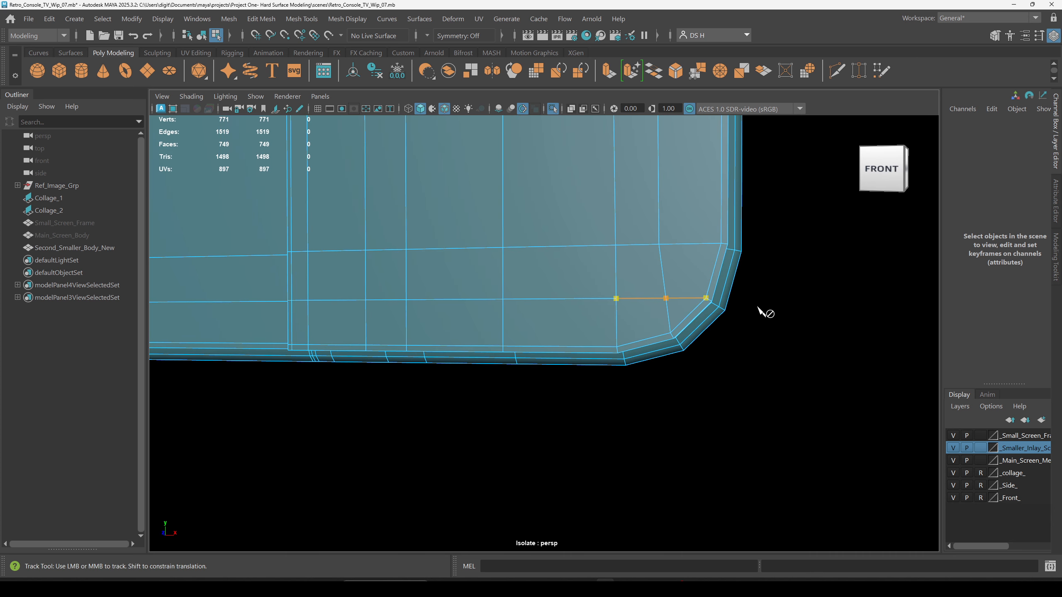
{"action": "left_click_drag", "start_coordinate": [760, 308], "coordinate": [763, 307], "text": "alt"}
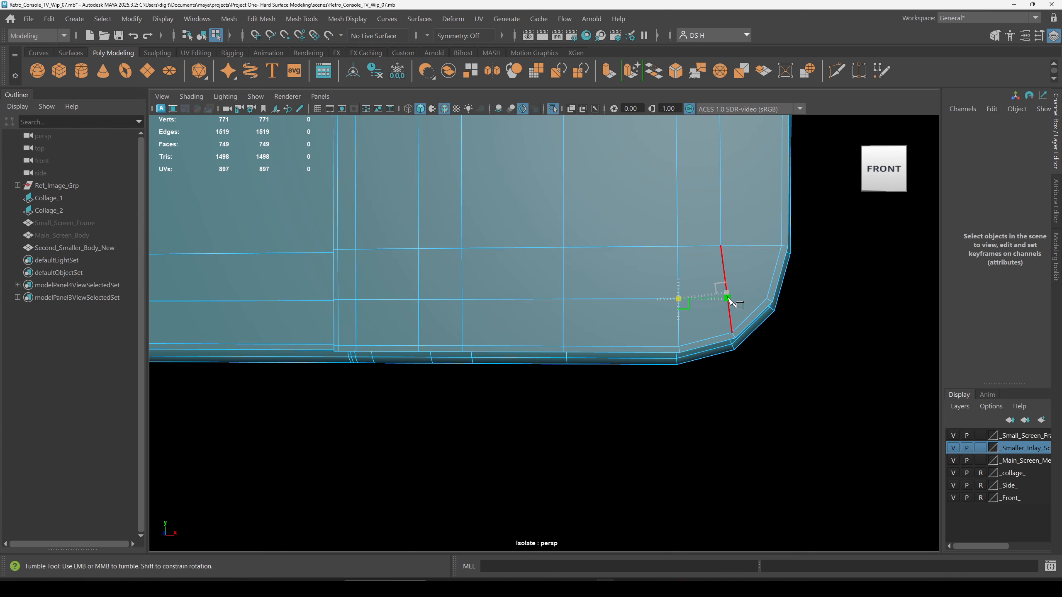
{"action": "key", "text": "Return"}
{"action": "key", "text": "w"}
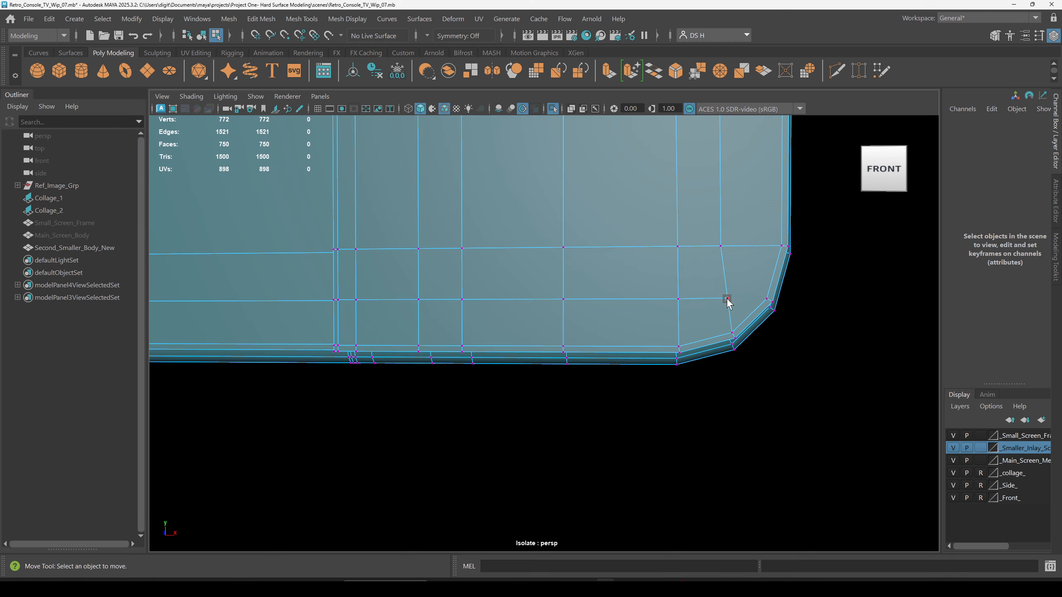
Slide the new vertex horizontally so it lines up with the vertical edge above it.
{"action": "left_click", "coordinate": [728, 299]}
{"action": "left_click_drag", "start_coordinate": [754, 298], "coordinate": [748, 297]}
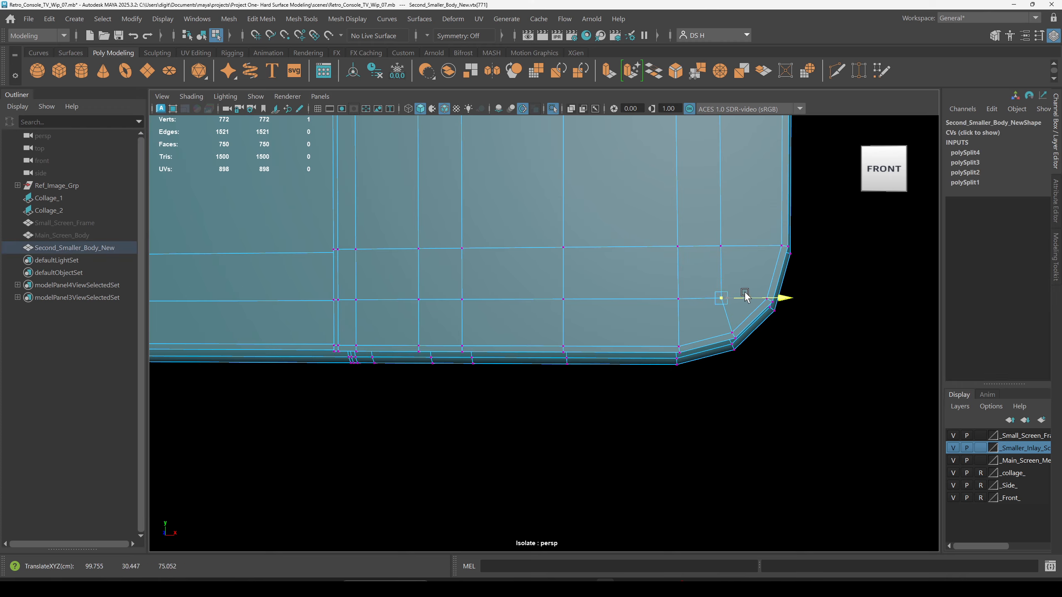
{"action": "left_click", "coordinate": [795, 377]}
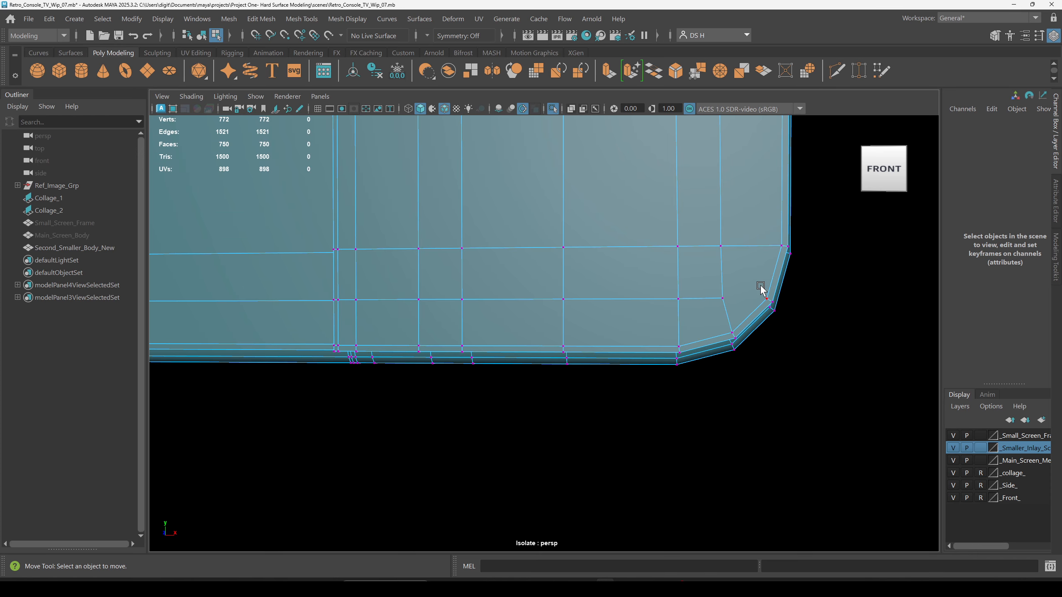
Multi-Cut from the corner curve's upper vertex to the aligned vertex and apply it to complete the horizontal edge.
{"action": "right_click_drag", "start_coordinate": [760, 290], "coordinate": [723, 296], "text": "shift"}
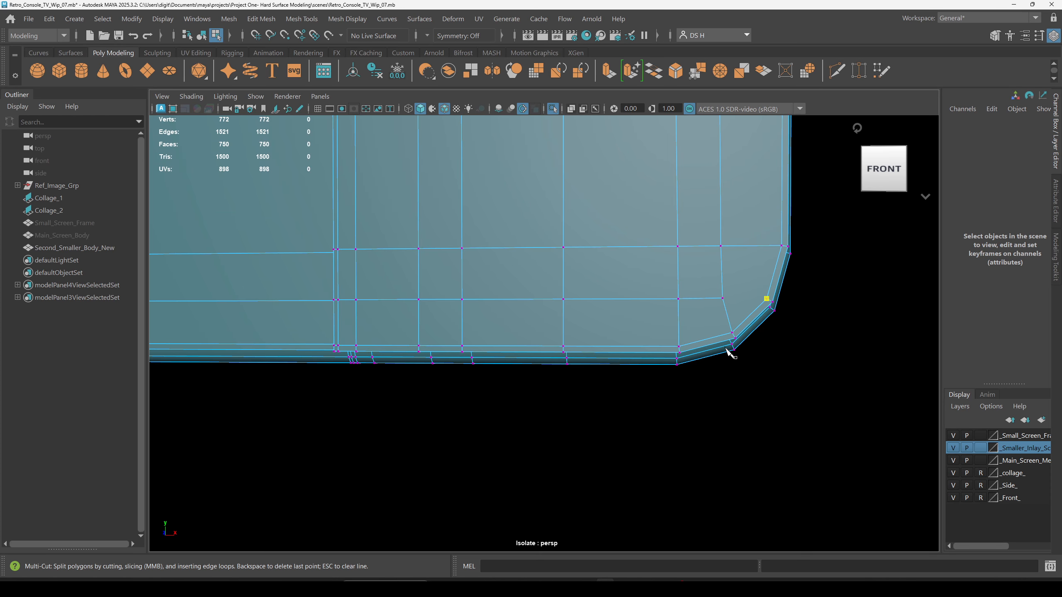
{"action": "key", "text": "Return"}
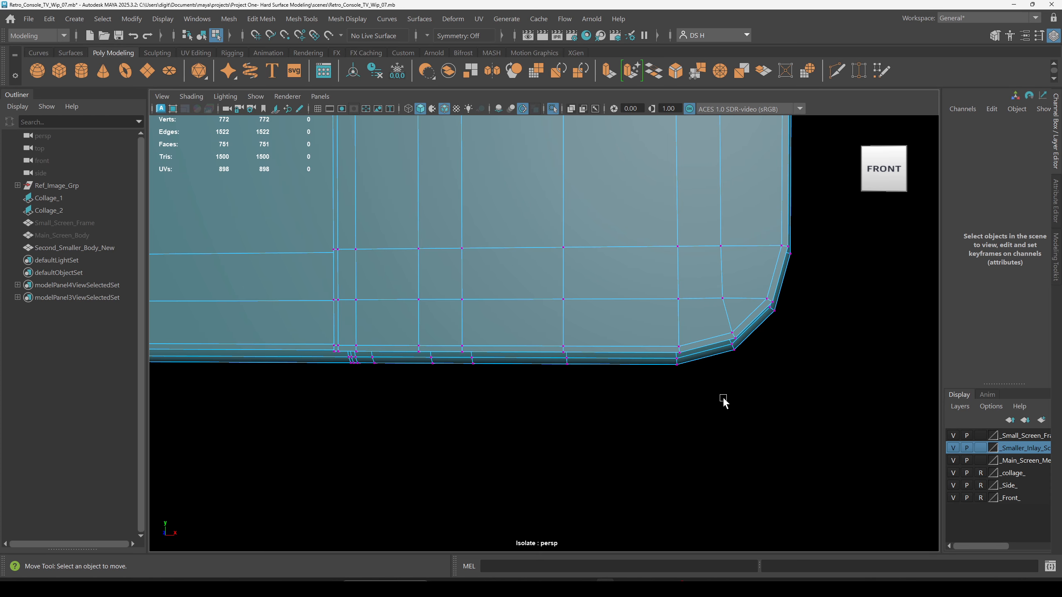
{"action": "left_click_drag", "start_coordinate": [724, 401], "coordinate": [559, 355], "text": "alt"}
{"action": "key", "text": "w"}
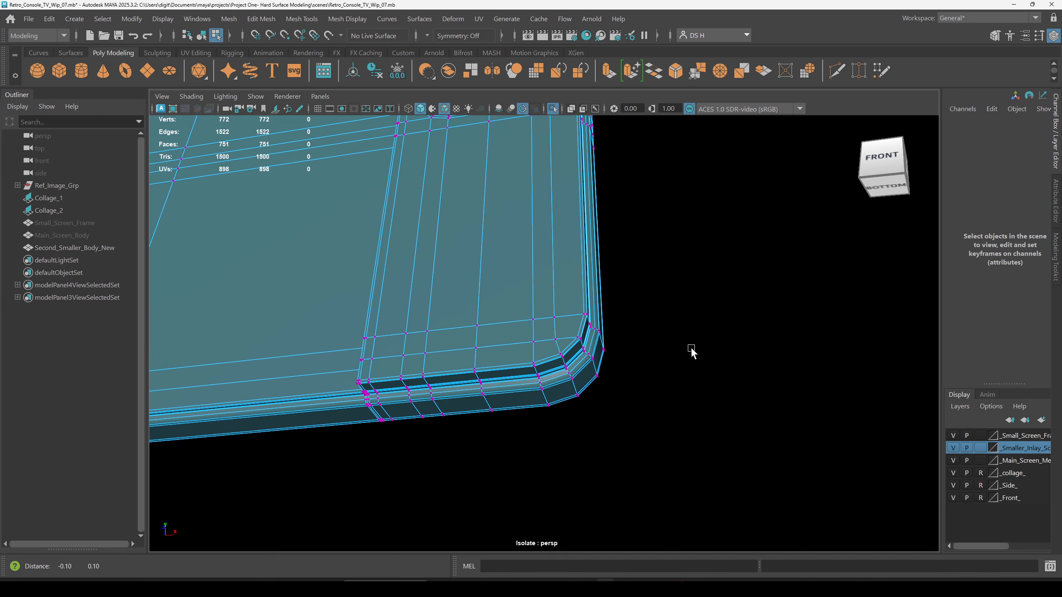
Return to object mode and show Second_Smaller_Body_New in smooth mesh preview.
{"action": "right_click_drag", "start_coordinate": [692, 351], "coordinate": [702, 517], "text": "alt"}
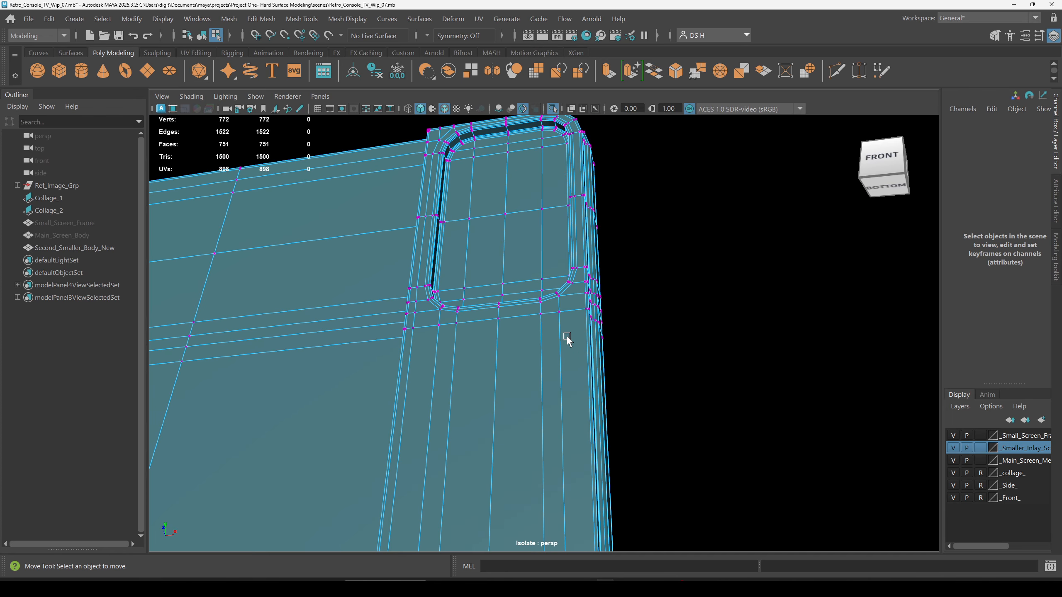
{"action": "middle_click_drag", "start_coordinate": [639, 435], "coordinate": [662, 317], "text": "alt"}
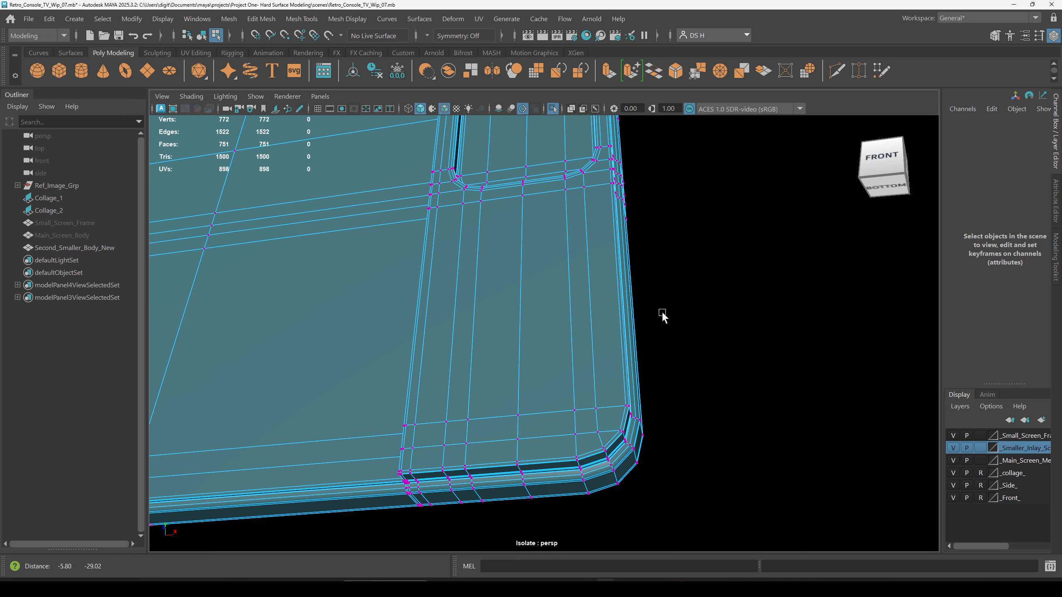
{"action": "right_click_drag", "start_coordinate": [662, 317], "coordinate": [674, 370], "text": "alt"}
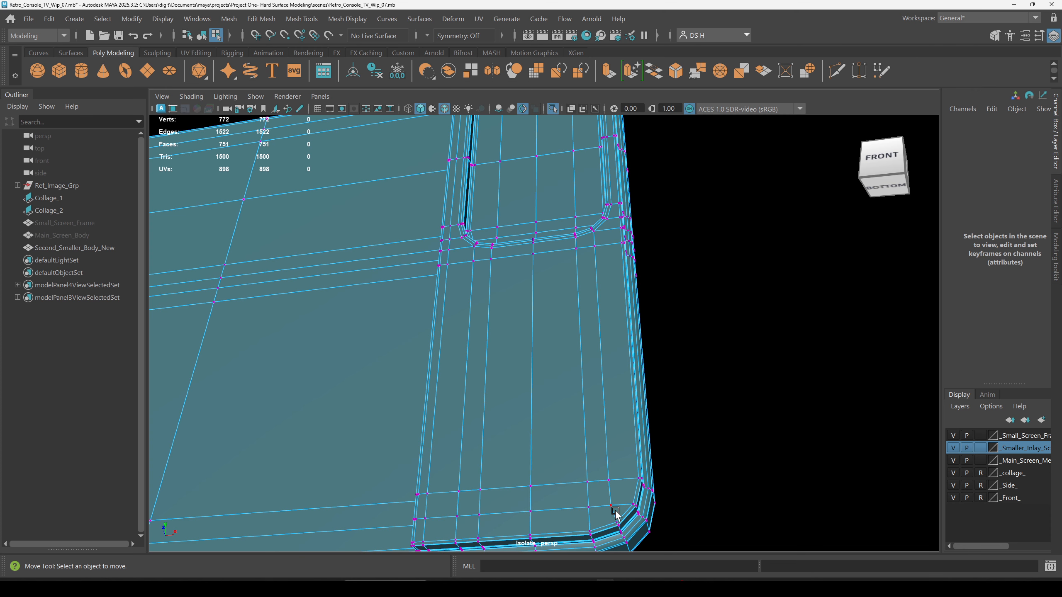
{"action": "key", "text": "F8"}
{"action": "left_click", "coordinate": [743, 225]}
{"action": "left_click_drag", "start_coordinate": [743, 225], "coordinate": [657, 351], "text": "alt"}
{"action": "left_click", "coordinate": [602, 329]}
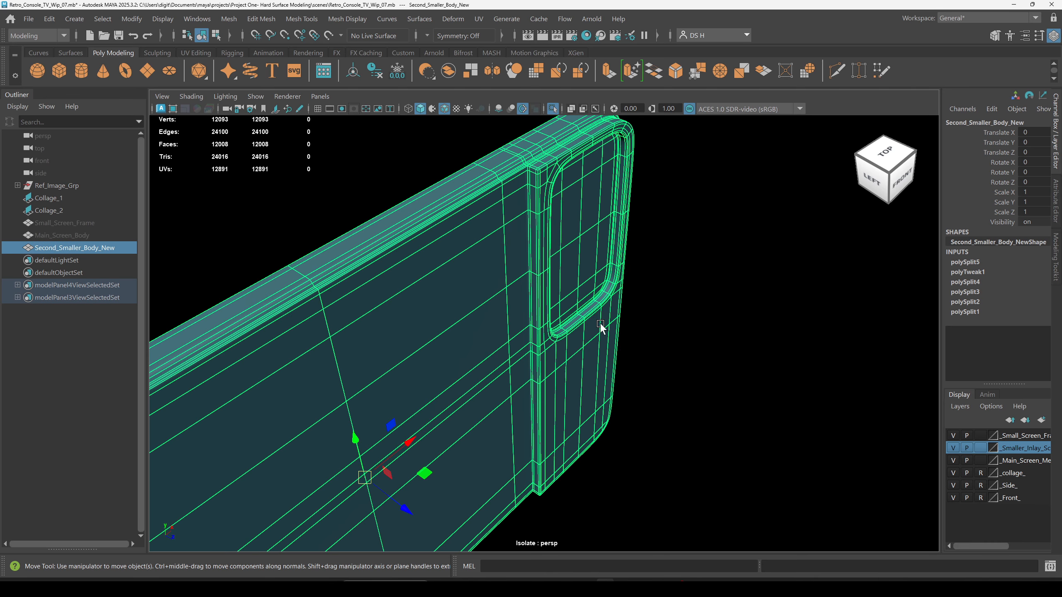
{"action": "key", "text": "3"}
{"action": "left_click", "coordinate": [706, 321]}
Turn off the wireframe overlay and examine the smoothed body around the groove and the inset panel.
{"action": "right_click_drag", "start_coordinate": [705, 321], "coordinate": [485, 329], "text": "alt"}
{"action": "middle_click_drag", "start_coordinate": [487, 328], "coordinate": [583, 322], "text": "alt"}
{"action": "key", "text": "alt+5"}
{"action": "left_click_drag", "start_coordinate": [619, 359], "coordinate": [637, 450], "text": "alt"}
{"action": "left_click", "coordinate": [621, 326]}
{"action": "key", "text": "3"}
{"action": "left_click", "coordinate": [837, 407]}
{"action": "left_click_drag", "start_coordinate": [836, 407], "coordinate": [409, 394], "text": "alt"}
Leave isolation so the reference images show again, and view the smoothed body at an angle.
{"action": "key", "text": "ctrl+1"}
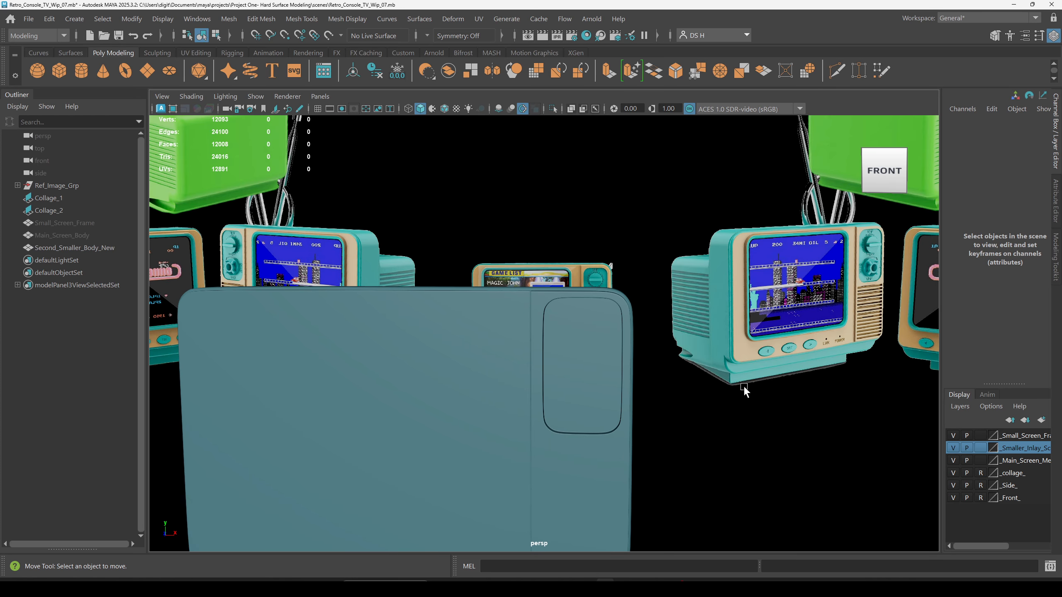
{"action": "right_click_drag", "start_coordinate": [829, 452], "coordinate": [465, 452], "text": "alt"}
{"action": "left_click_drag", "start_coordinate": [465, 451], "coordinate": [541, 414], "text": "alt"}
{"action": "right_click_drag", "start_coordinate": [541, 414], "coordinate": [786, 498], "text": "alt"}
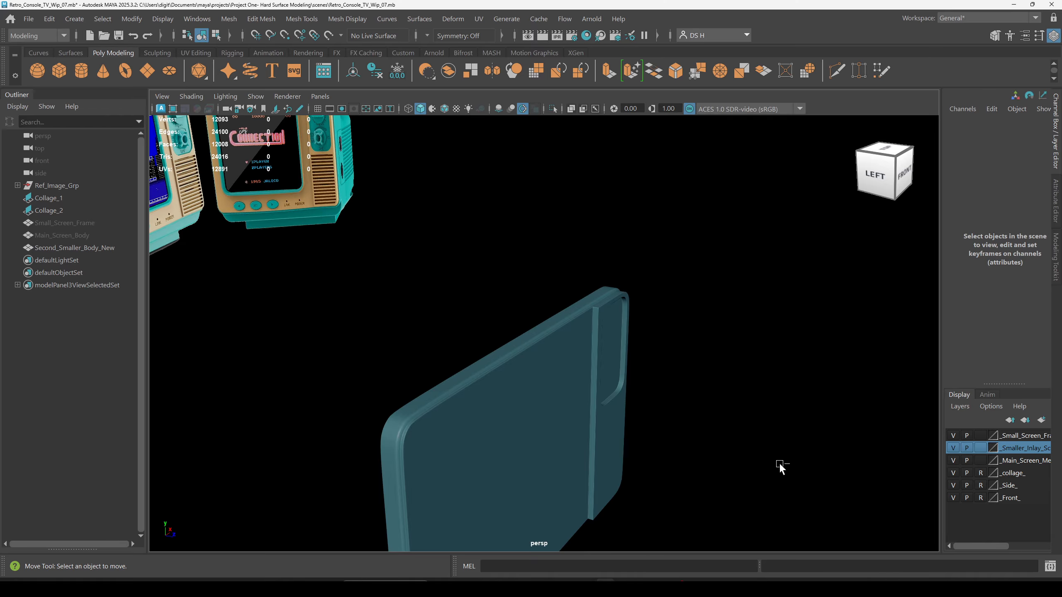
Switch the viewport background to the blue gradient and turn on the grid.
{"action": "key", "text": "alt+b"}
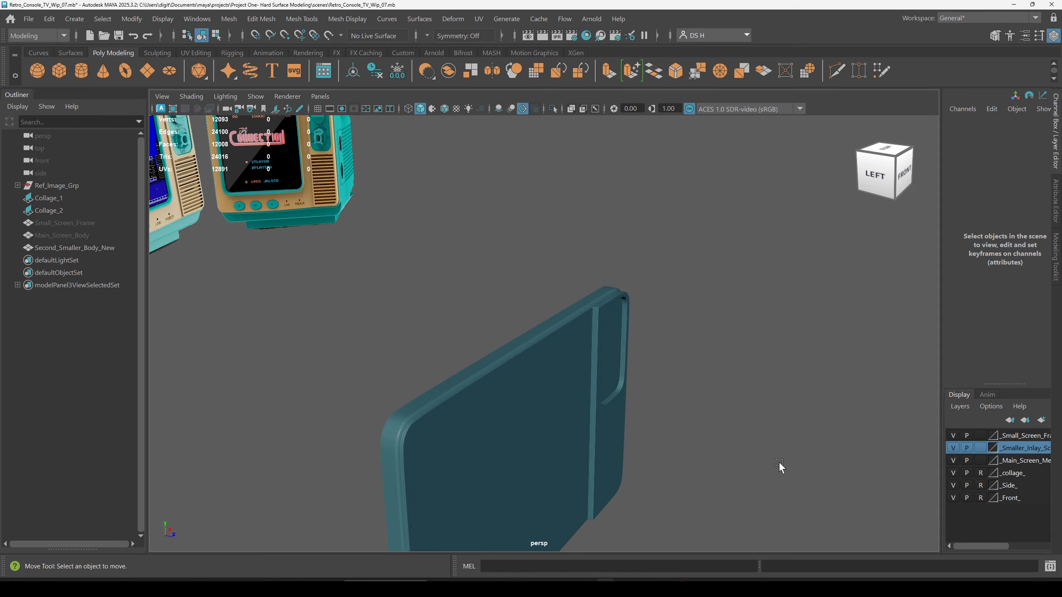
{"action": "key", "text": "alt+b"}
{"action": "key", "text": "alt+b"}
{"action": "left_click_drag", "start_coordinate": [842, 469], "coordinate": [390, 340], "text": "alt"}
{"action": "key", "text": "alt+b"}
{"action": "key", "text": "alt+b"}
{"action": "key", "text": "alt+b"}
{"action": "key", "text": "alt+b"}
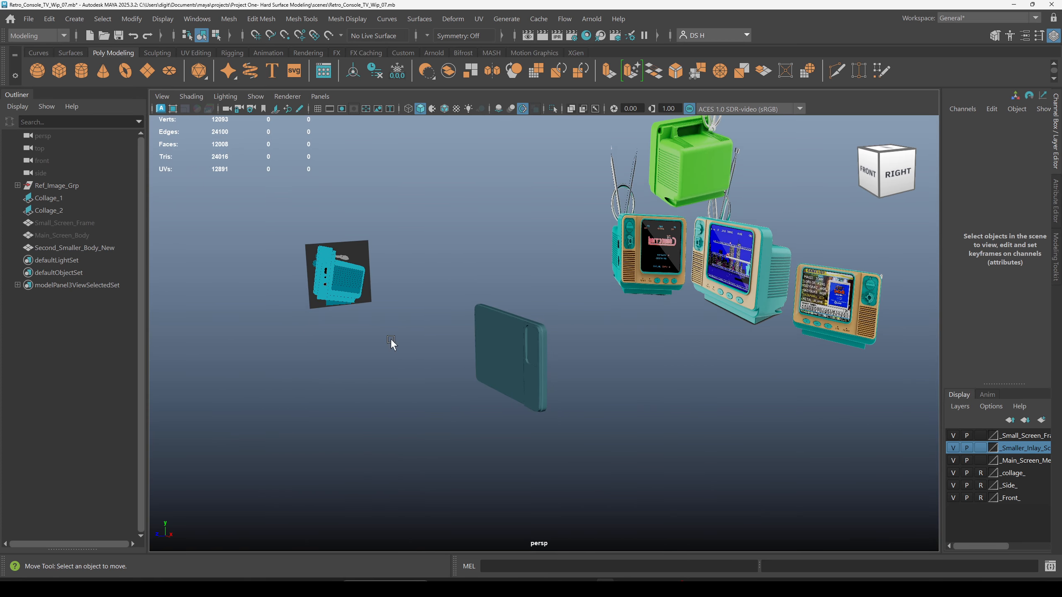
{"action": "left_click", "coordinate": [317, 108]}
{"action": "left_click_drag", "start_coordinate": [335, 138], "coordinate": [789, 429], "text": "alt"}
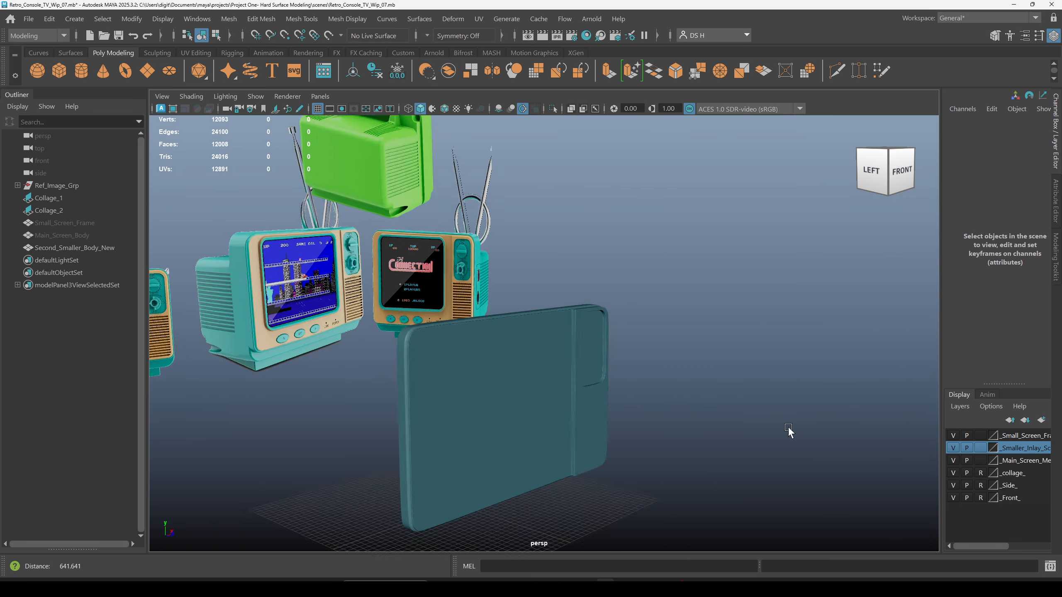
Turn on the wireframe overlay and examine the body's edge flow from the front and side.
{"action": "right_click_drag", "start_coordinate": [789, 429], "coordinate": [956, 452], "text": "alt"}
{"action": "left_click_drag", "start_coordinate": [761, 292], "coordinate": [629, 294], "text": "alt"}
{"action": "right_click_drag", "start_coordinate": [629, 294], "coordinate": [515, 251], "text": "alt"}
{"action": "key", "text": "ctrl+4"}
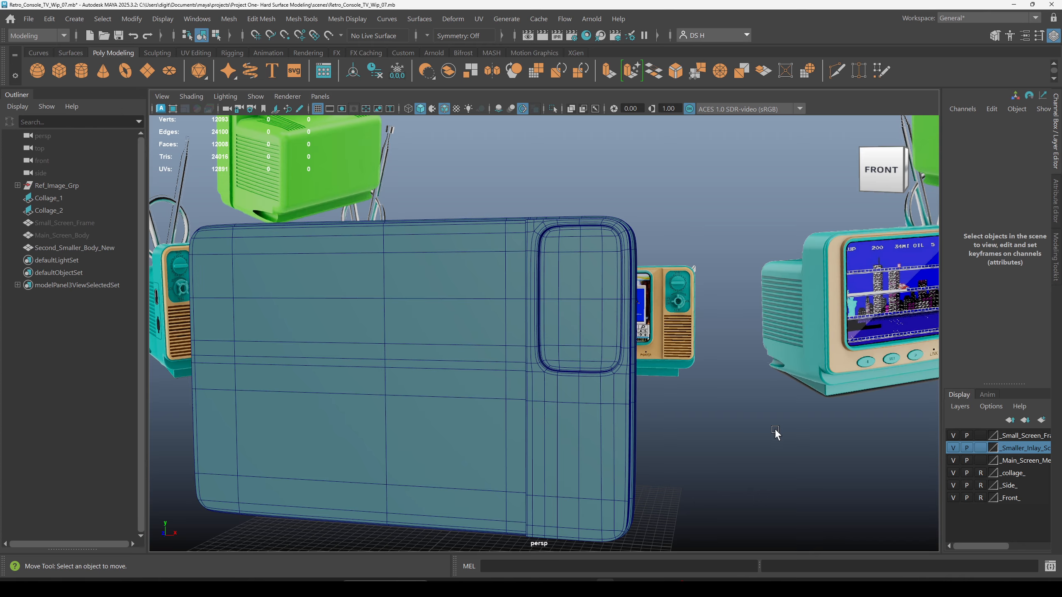
{"action": "mouse_move", "coordinate": [776, 434]}
{"action": "left_mouse_down", "text": "alt"}
{"action": "mouse_move", "coordinate": [680, 422]}
{"action": "mouse_move", "coordinate": [675, 410]}
{"action": "left_mouse_up", "text": "alt"}
{"action": "right_click_drag", "start_coordinate": [675, 410], "coordinate": [411, 387], "text": "alt"}
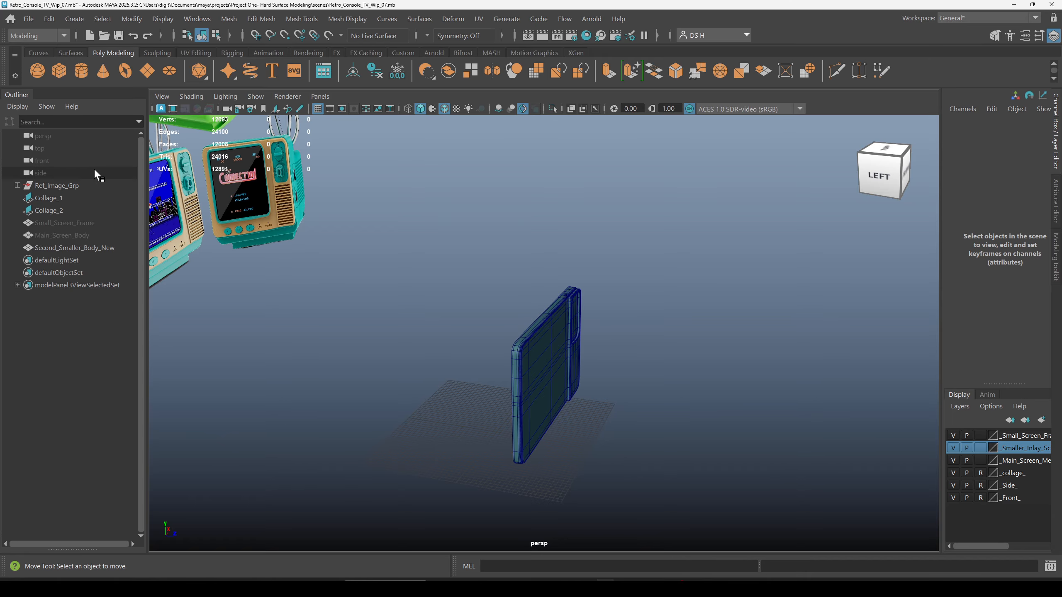
Unhide Small_Screen_Frame and Main_Screen_Body.
{"action": "left_click", "coordinate": [78, 222]}
{"action": "key", "text": "h"}
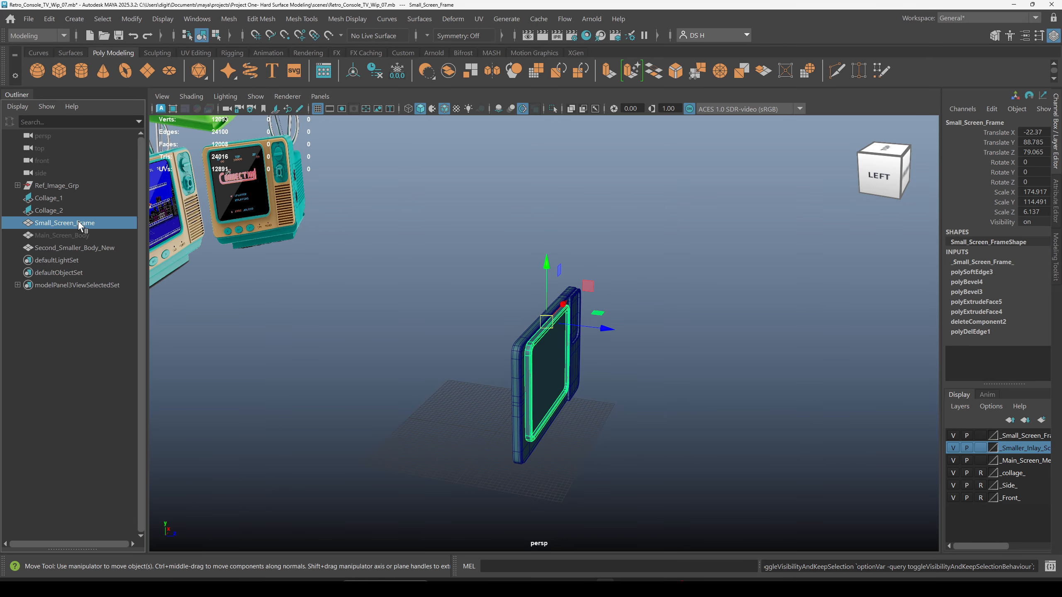
{"action": "left_click", "coordinate": [78, 232]}
{"action": "key", "text": "h"}
{"action": "left_click", "coordinate": [627, 285]}
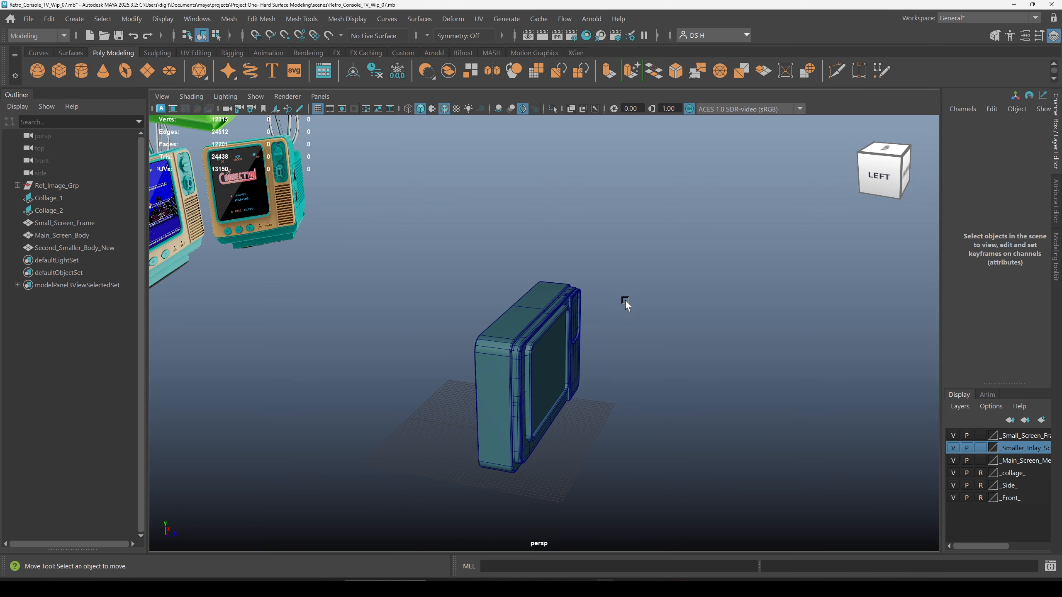
Select Small_Screen_Frame and isolate it in the perspective view.
{"action": "left_click_drag", "start_coordinate": [626, 305], "coordinate": [502, 341], "text": "alt"}
{"action": "right_click_drag", "start_coordinate": [503, 341], "coordinate": [870, 427], "text": "alt"}
{"action": "left_click_drag", "start_coordinate": [870, 427], "coordinate": [636, 331], "text": "alt"}
{"action": "right_click_drag", "start_coordinate": [636, 330], "coordinate": [636, 299], "text": "alt"}
{"action": "left_click_drag", "start_coordinate": [635, 299], "coordinate": [474, 295], "text": "alt"}
{"action": "left_click", "coordinate": [456, 305]}
{"action": "right_click_drag", "start_coordinate": [475, 295], "coordinate": [559, 260], "text": "alt"}
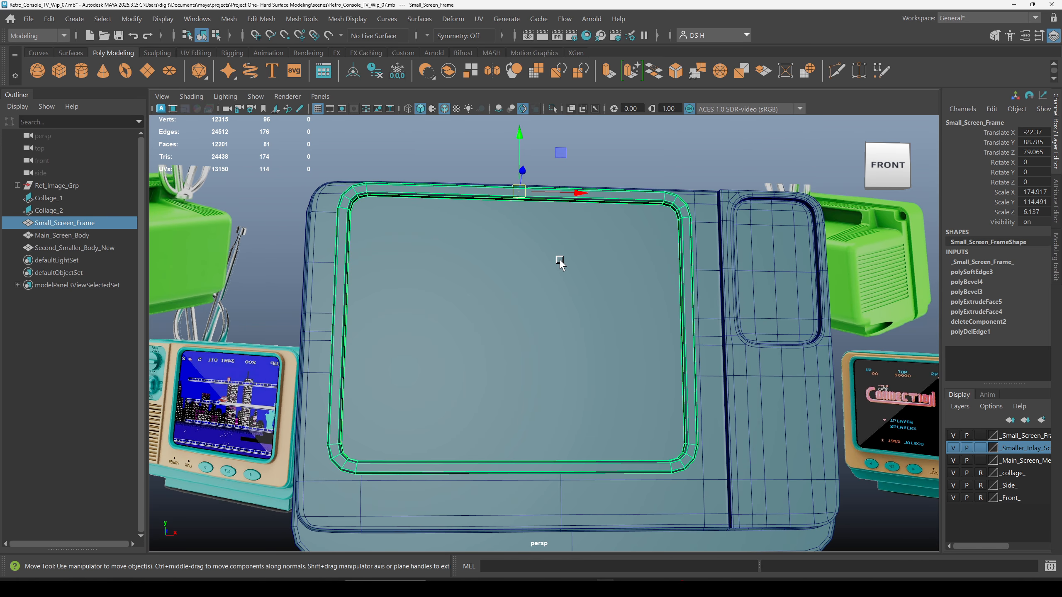
{"action": "key", "text": "ctrl+1"}
{"action": "left_click", "coordinate": [521, 299]}
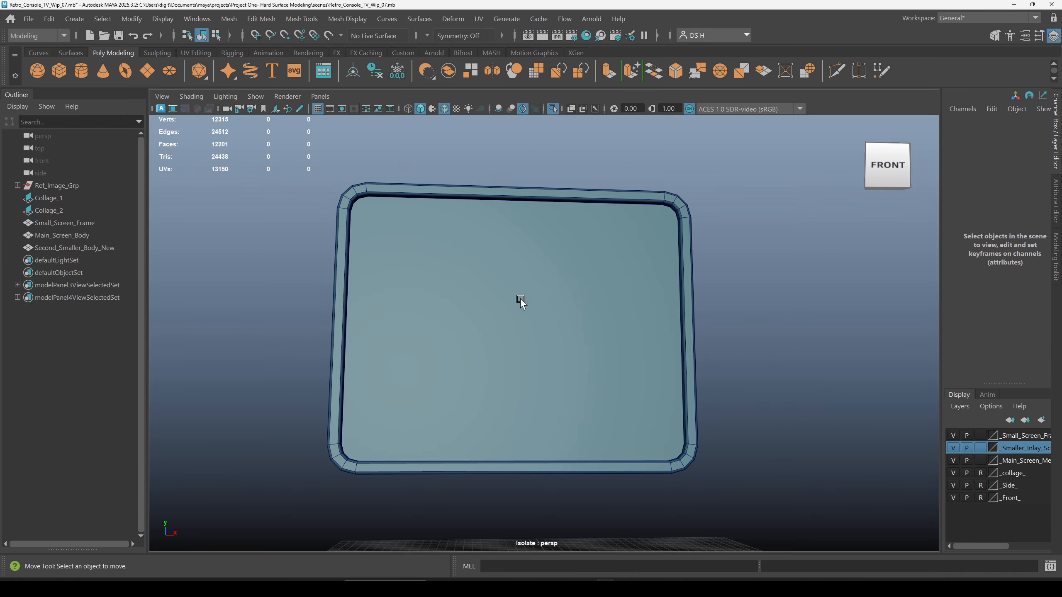
Try extruding the large inner screen face of Small_Screen_Frame and scaling it slightly inward.
{"action": "left_click_drag", "start_coordinate": [520, 299], "coordinate": [574, 219], "text": "alt"}
{"action": "left_click", "coordinate": [574, 219]}
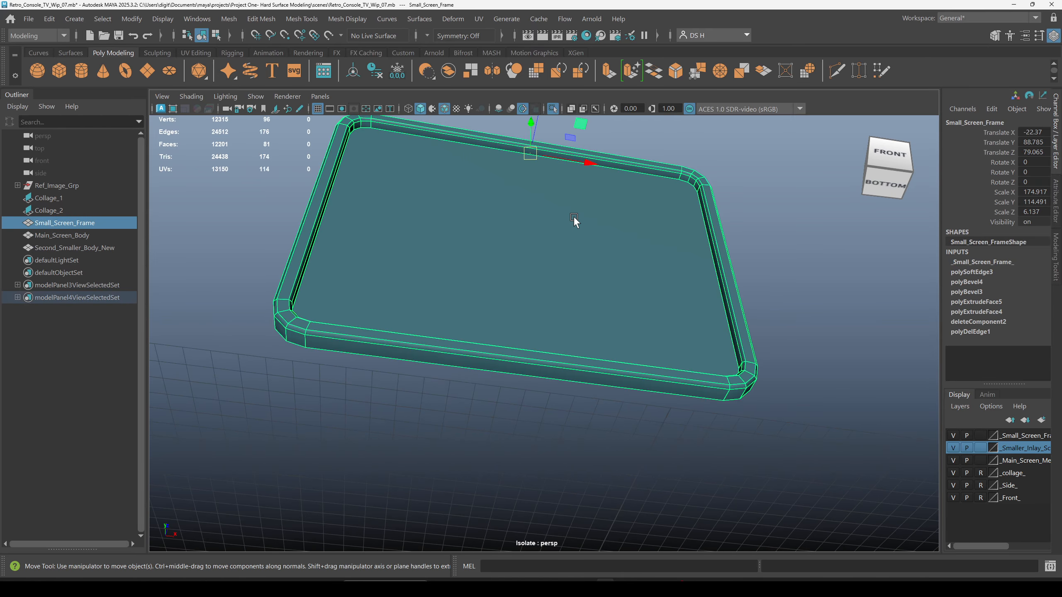
{"action": "key", "text": "F11"}
{"action": "left_click", "coordinate": [572, 216]}
{"action": "left_click", "coordinate": [890, 153]}
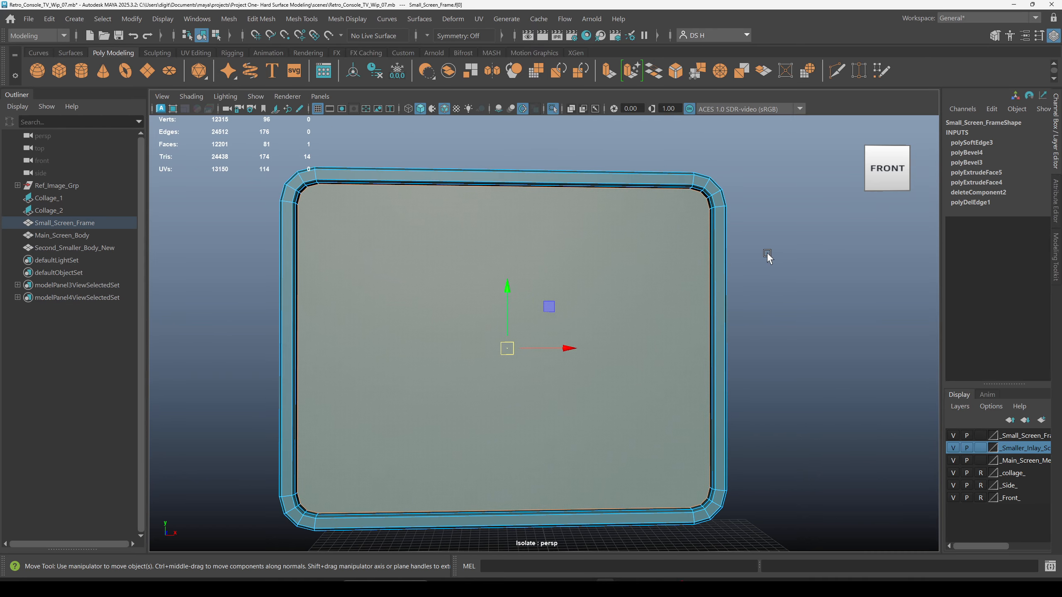
{"action": "right_click_drag", "start_coordinate": [768, 256], "coordinate": [739, 268], "text": "shift"}
{"action": "key", "text": "r"}
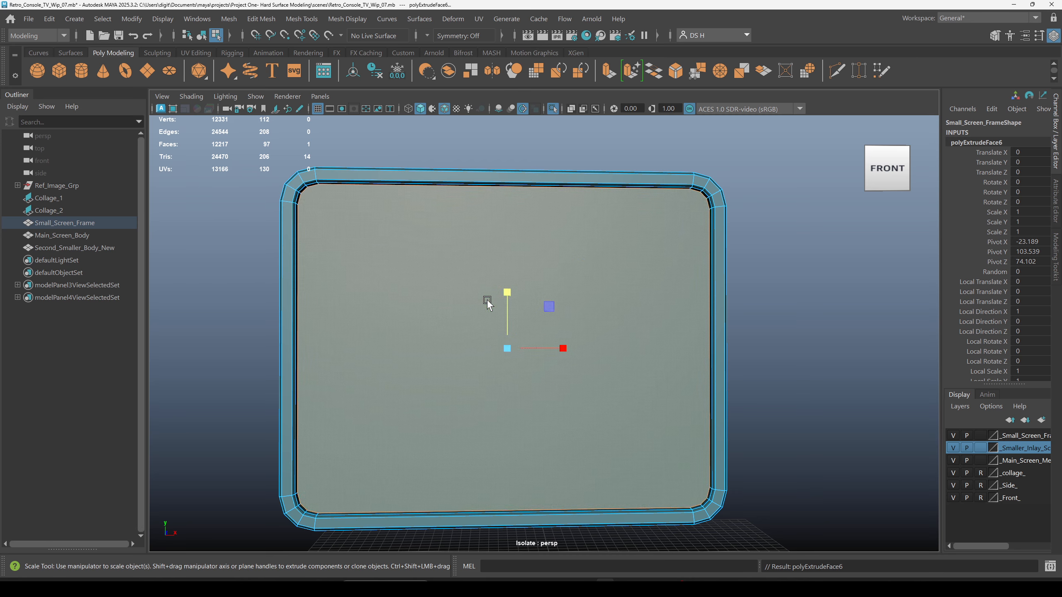
{"action": "left_click_drag", "start_coordinate": [746, 367], "coordinate": [711, 381], "text": "alt"}
{"action": "left_click_drag", "start_coordinate": [443, 387], "coordinate": [673, 305], "text": "alt"}
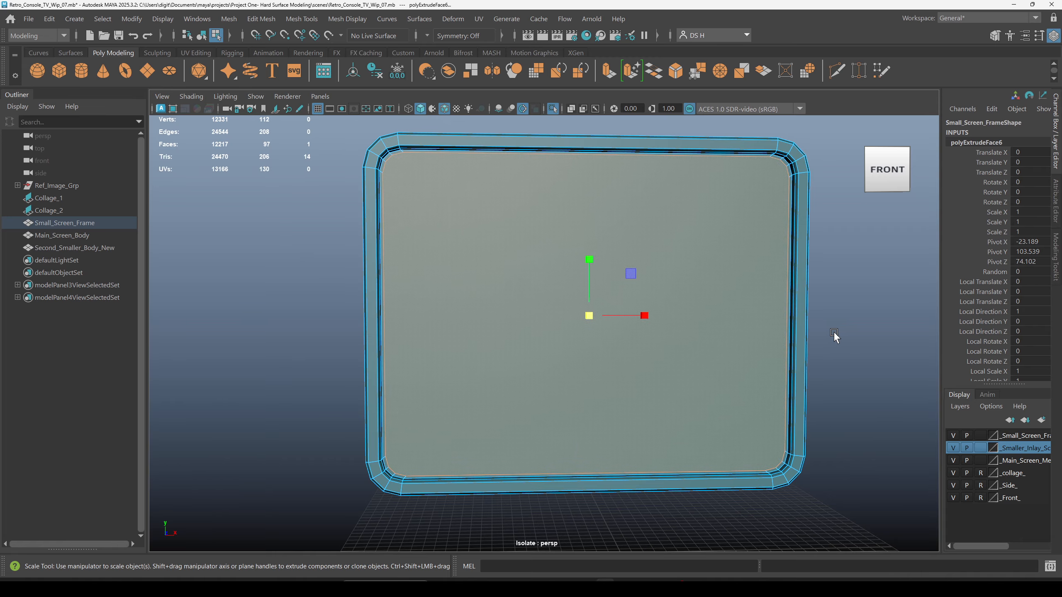
Undo the screen face's extrusion and the preceding selections.
{"action": "key", "text": "ctrl+z"}
{"action": "key", "text": "ctrl+z"}
{"action": "key", "text": "ctrl+z"}
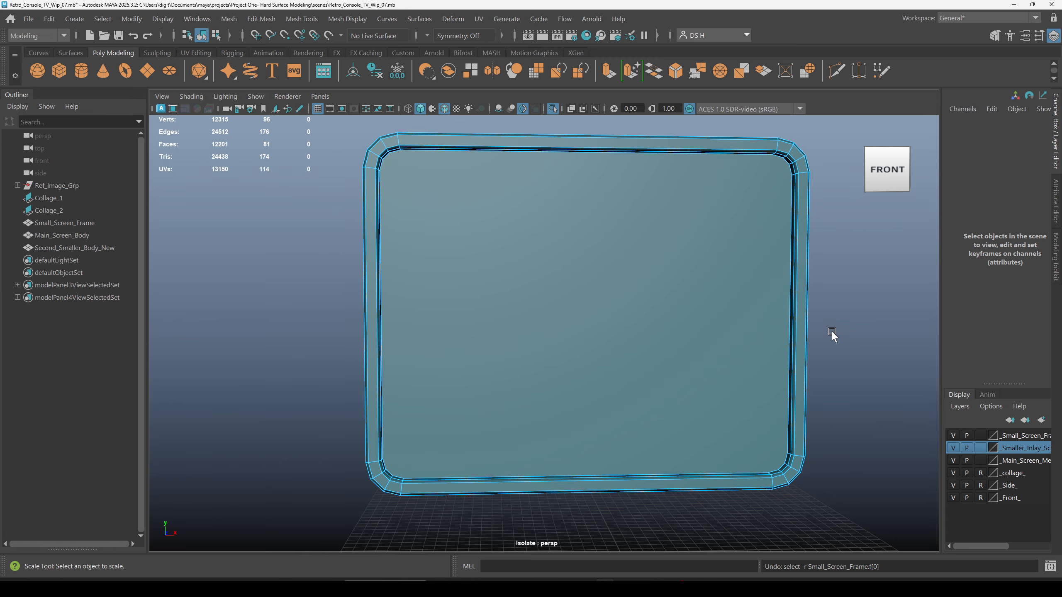
{"action": "key", "text": "ctrl+z"}
{"action": "key", "text": "ctrl+z"}
{"action": "key", "text": "ctrl+z"}
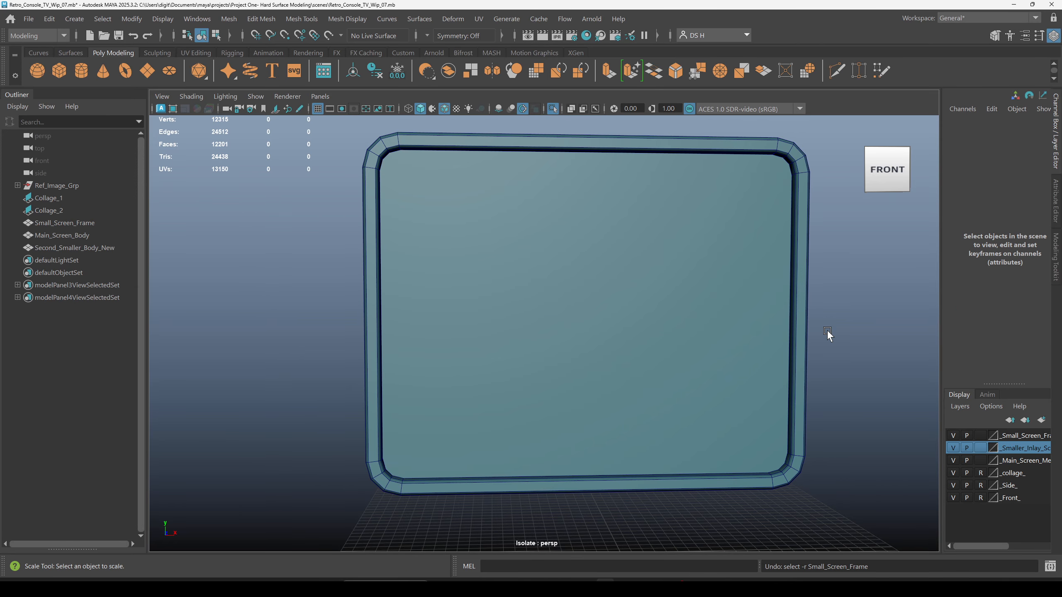
Extrude the large inner screen face of Small_Screen_Frame.
{"action": "key", "text": "shift+z"}
{"action": "key", "text": "w"}
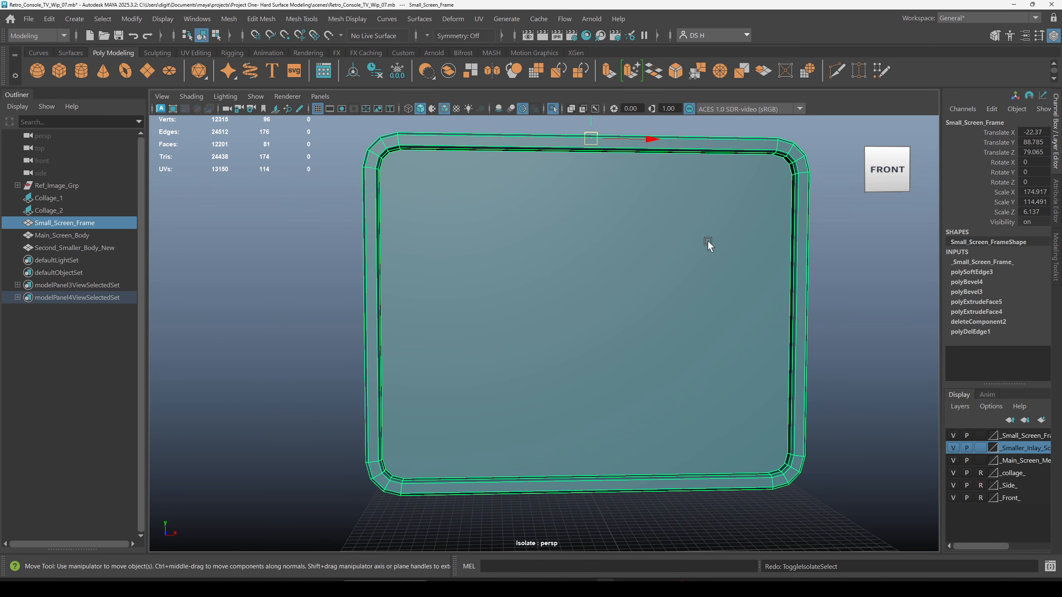
{"action": "right_click_drag", "start_coordinate": [707, 240], "coordinate": [604, 252]}
{"action": "left_click", "coordinate": [604, 254]}
{"action": "left_click_drag", "start_coordinate": [891, 385], "coordinate": [742, 343], "text": "alt"}
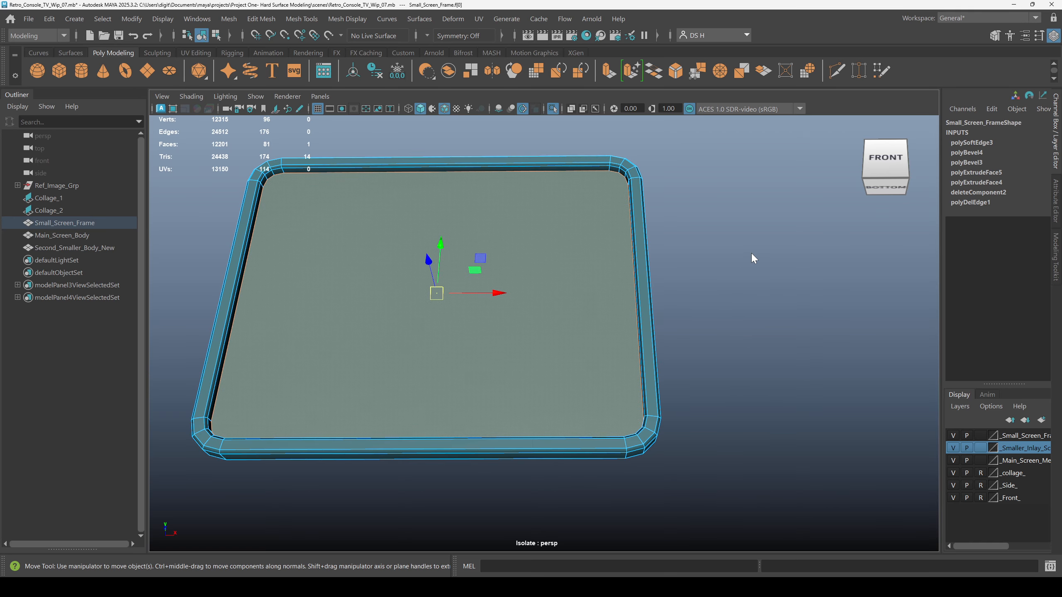
{"action": "right_click_drag", "start_coordinate": [751, 256], "coordinate": [766, 285], "text": "shift"}
{"action": "left_click_drag", "start_coordinate": [765, 284], "coordinate": [788, 379], "text": "alt"}
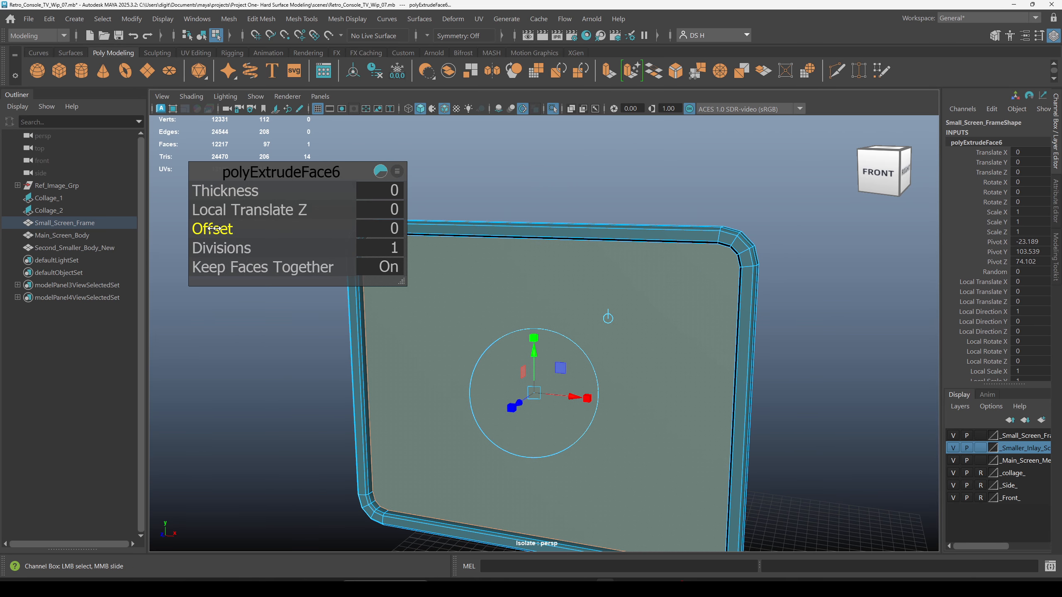
Offset the extruded screen face inward by 0.64 to form a narrow border inside the frame.
{"action": "left_click_drag", "start_coordinate": [221, 230], "coordinate": [261, 242]}
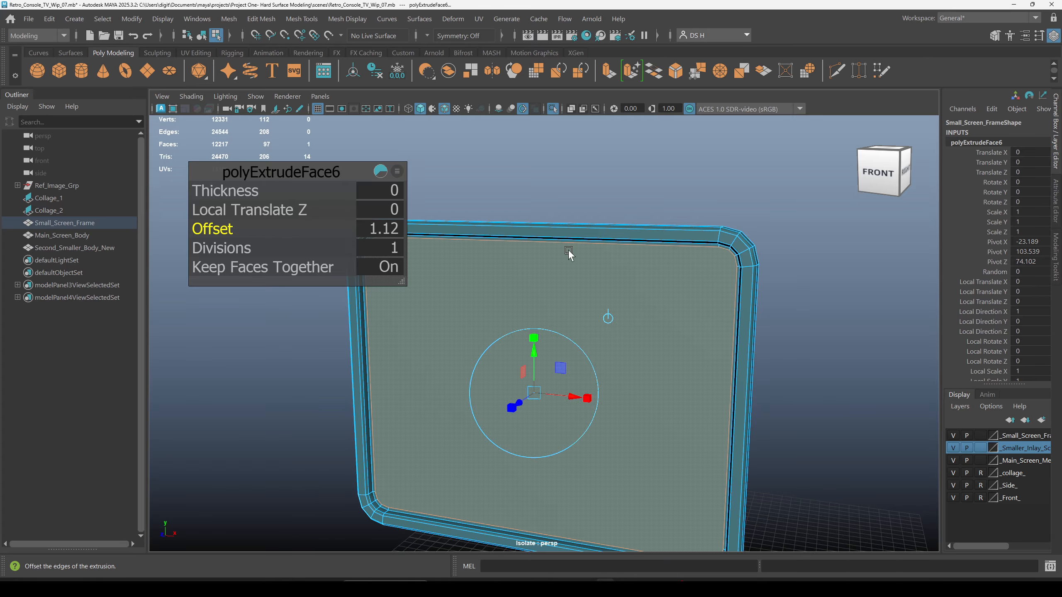
{"action": "scroll", "coordinate": [569, 255], "scroll_direction": "up", "scroll_amount": 3}
{"action": "scroll", "coordinate": [676, 349], "scroll_direction": "up", "scroll_amount": 3}
{"action": "scroll", "coordinate": [624, 254], "scroll_direction": "up", "scroll_amount": 3}
{"action": "scroll", "coordinate": [626, 324], "scroll_direction": "up", "scroll_amount": 3}
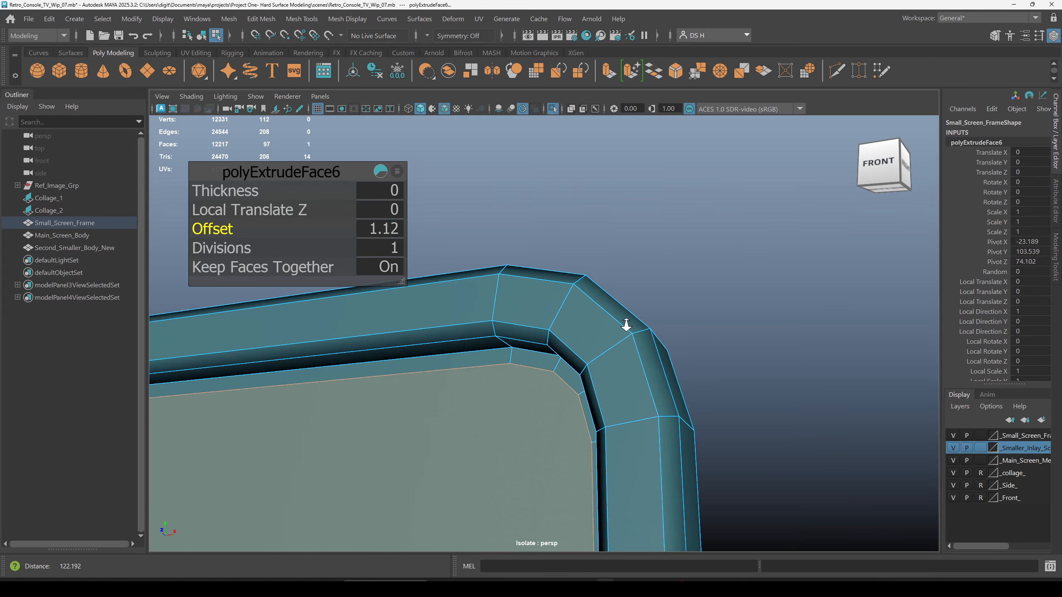
{"action": "scroll", "coordinate": [694, 358], "scroll_direction": "up", "scroll_amount": 3}
{"action": "scroll", "coordinate": [674, 285], "scroll_direction": "up", "scroll_amount": 3}
{"action": "scroll", "coordinate": [671, 460], "scroll_direction": "down", "scroll_amount": 5}
{"action": "scroll", "coordinate": [671, 410], "scroll_direction": "up", "scroll_amount": 3}
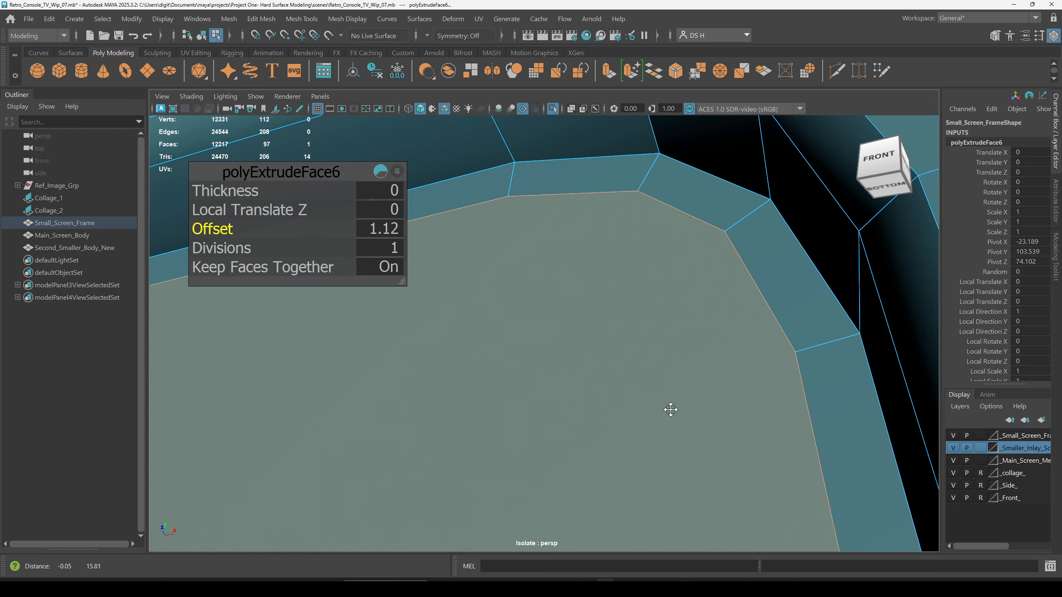
{"action": "left_click_drag", "start_coordinate": [215, 229], "coordinate": [195, 221]}
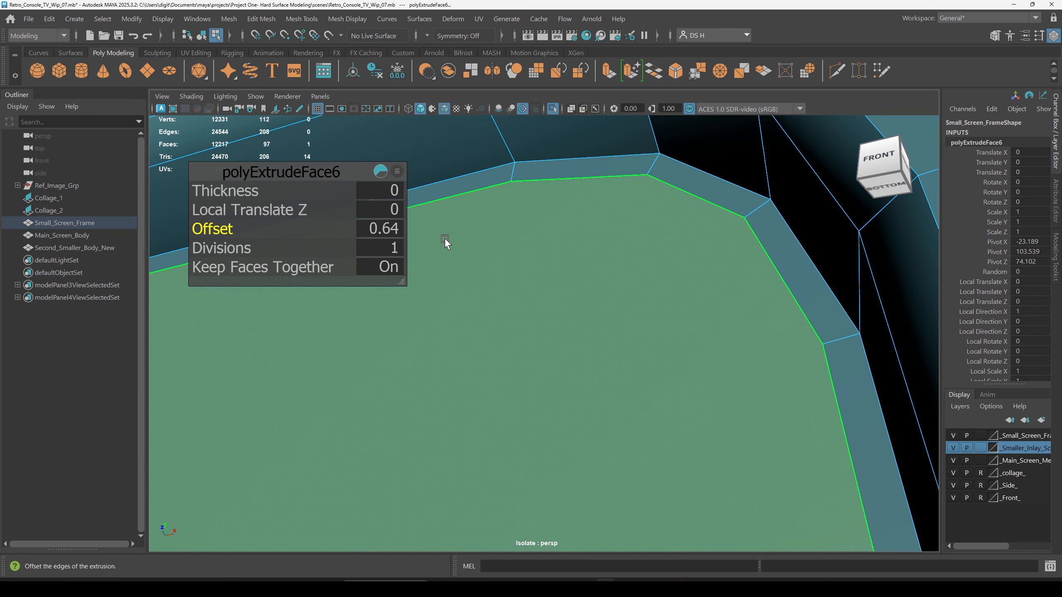
Examine the narrow offset border along the screen face's edges and rounded corners.
{"action": "scroll", "coordinate": [759, 368], "scroll_direction": "down", "scroll_amount": 3}
{"action": "left_click_drag", "start_coordinate": [758, 368], "coordinate": [673, 330], "text": "alt"}
{"action": "scroll", "coordinate": [673, 330], "scroll_direction": "down", "scroll_amount": 8}
{"action": "middle_click_drag", "start_coordinate": [536, 354], "coordinate": [652, 329], "text": "alt"}
{"action": "left_click_drag", "start_coordinate": [652, 329], "coordinate": [702, 304], "text": "alt"}
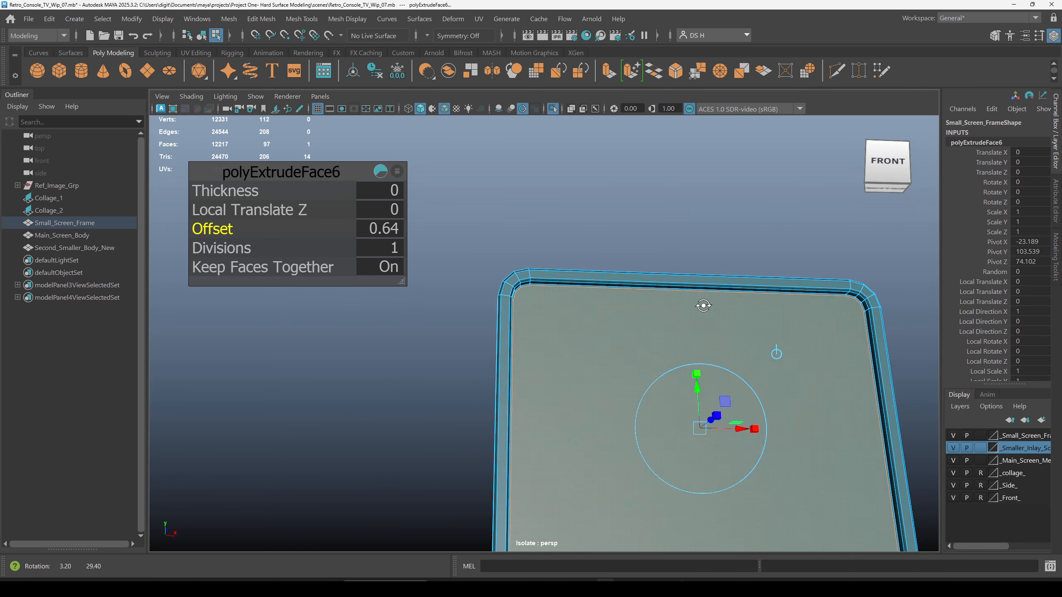
{"action": "scroll", "coordinate": [628, 282], "scroll_direction": "up", "scroll_amount": 3}
{"action": "scroll", "coordinate": [726, 339], "scroll_direction": "up", "scroll_amount": 3}
{"action": "scroll", "coordinate": [797, 368], "scroll_direction": "up", "scroll_amount": 3}
{"action": "key", "text": "w"}
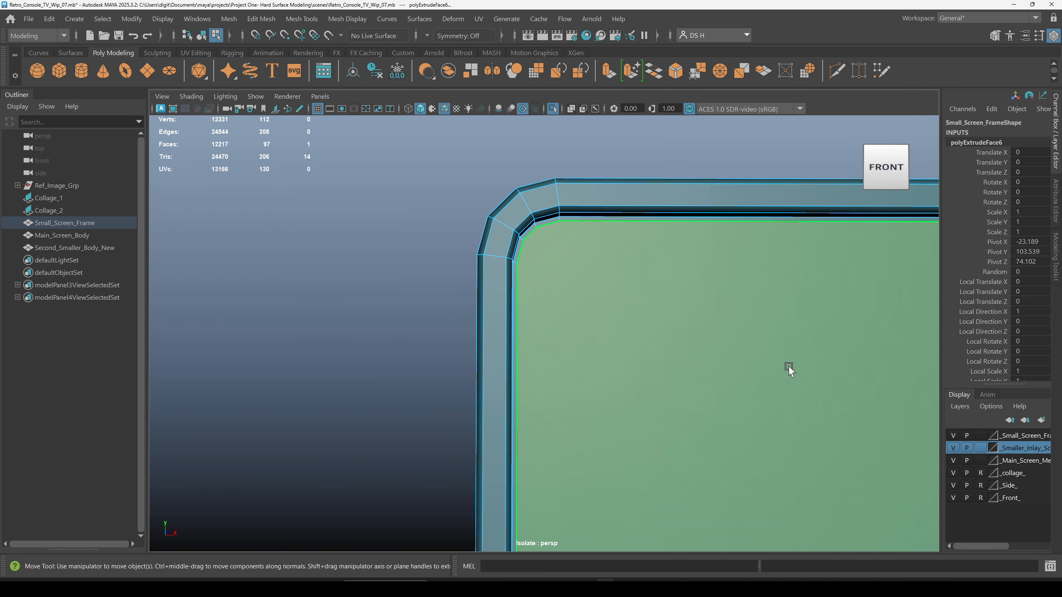
Extrude the inner screen face of Small_Screen_Frame again with an offset of 1.07.
{"action": "scroll", "coordinate": [788, 359], "scroll_direction": "down", "scroll_amount": 8}
{"action": "left_click_drag", "start_coordinate": [666, 332], "coordinate": [765, 379], "text": "alt"}
{"action": "left_click", "coordinate": [827, 351]}
{"action": "left_click", "coordinate": [595, 287]}
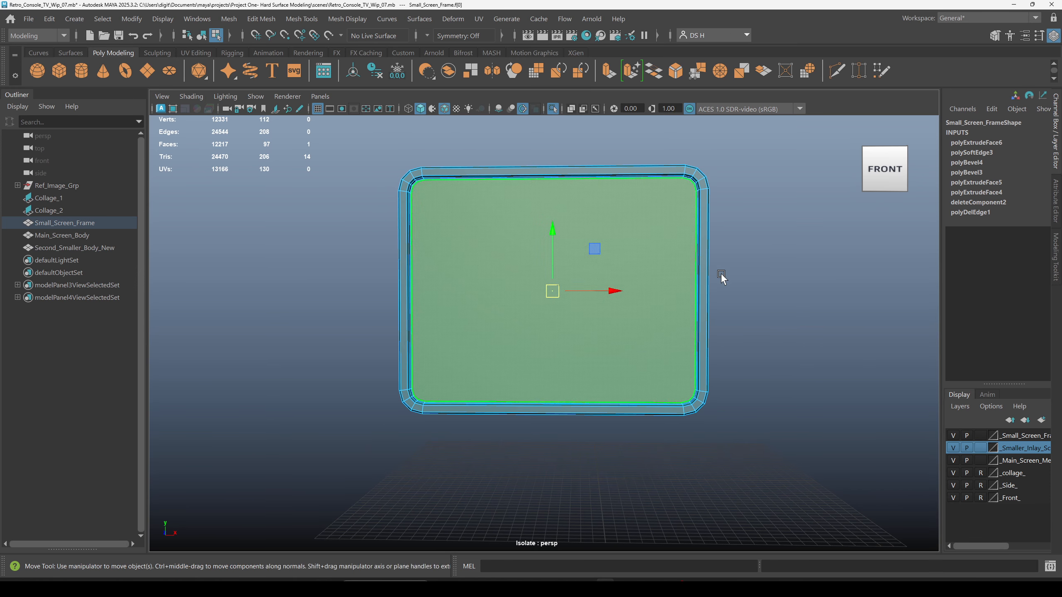
{"action": "middle_click_drag", "start_coordinate": [720, 272], "coordinate": [758, 283], "text": "alt"}
{"action": "right_click", "coordinate": [795, 227], "text": "shift"}
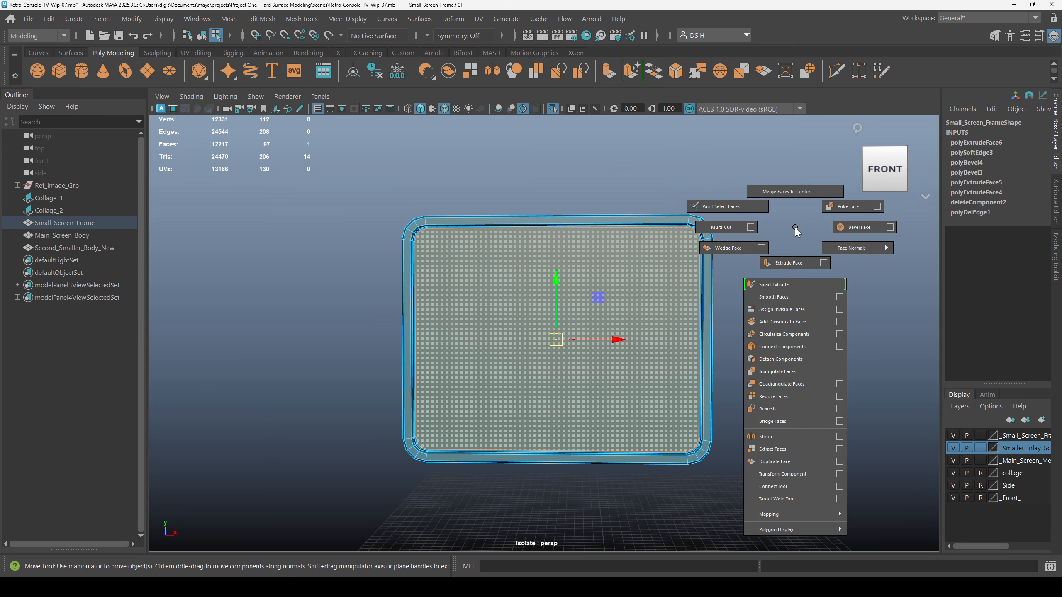
{"action": "left_click", "coordinate": [786, 263]}
{"action": "scroll", "coordinate": [710, 293], "scroll_direction": "up", "scroll_amount": 6}
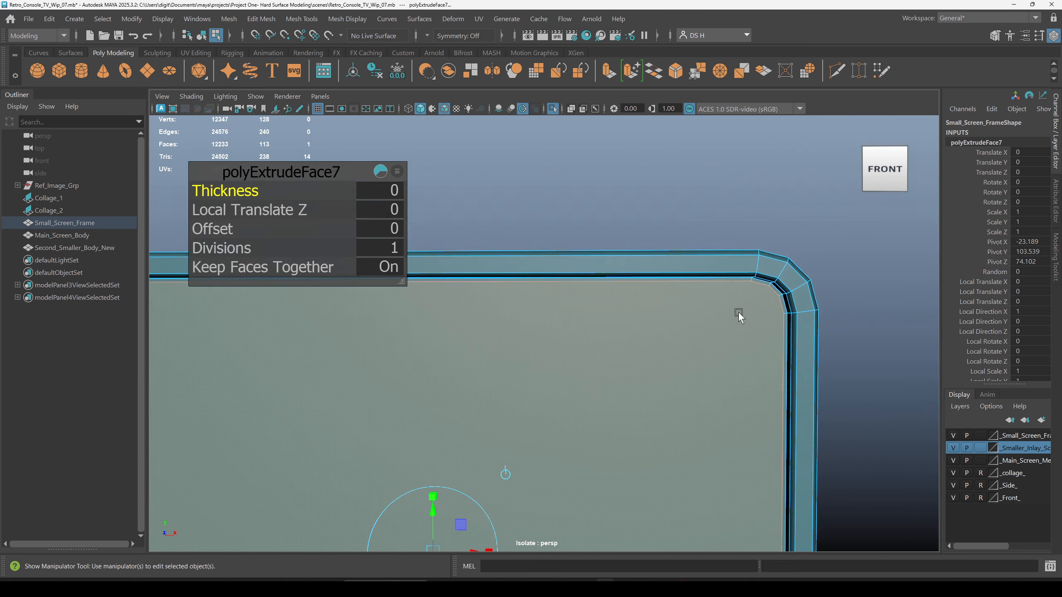
{"action": "left_click_drag", "start_coordinate": [739, 313], "coordinate": [724, 283], "text": "alt"}
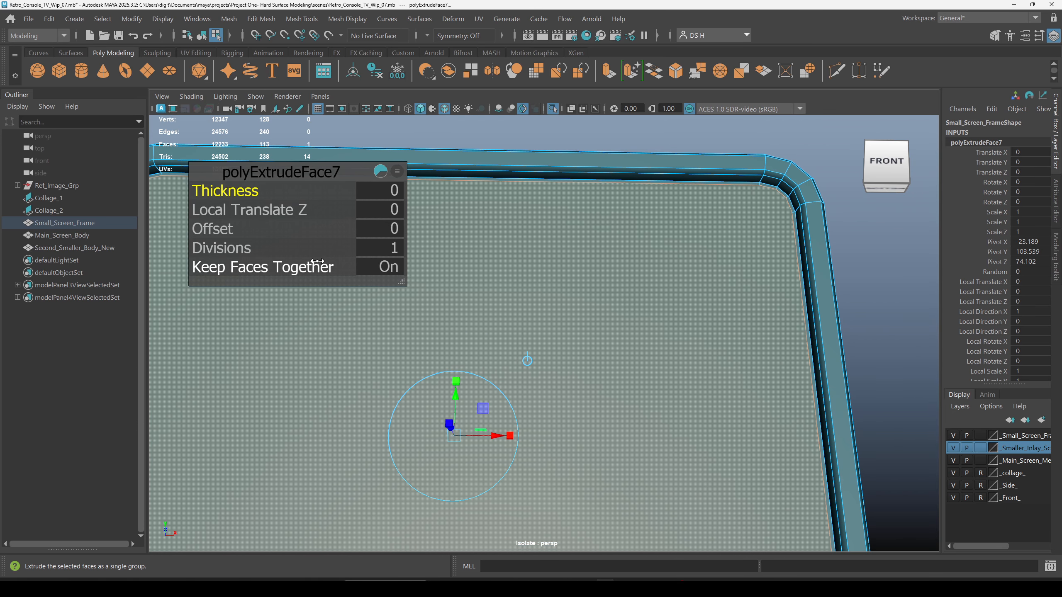
{"action": "left_click_drag", "start_coordinate": [250, 229], "coordinate": [260, 236]}
{"action": "scroll", "coordinate": [670, 267], "scroll_direction": "up", "scroll_amount": 6}
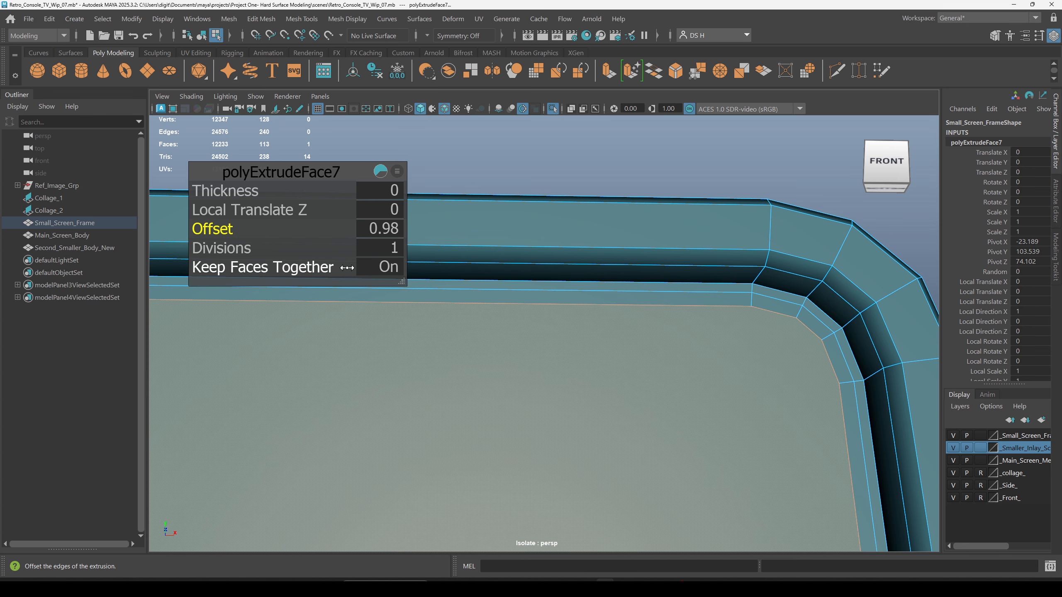
{"action": "left_click_drag", "start_coordinate": [218, 230], "coordinate": [218, 230]}
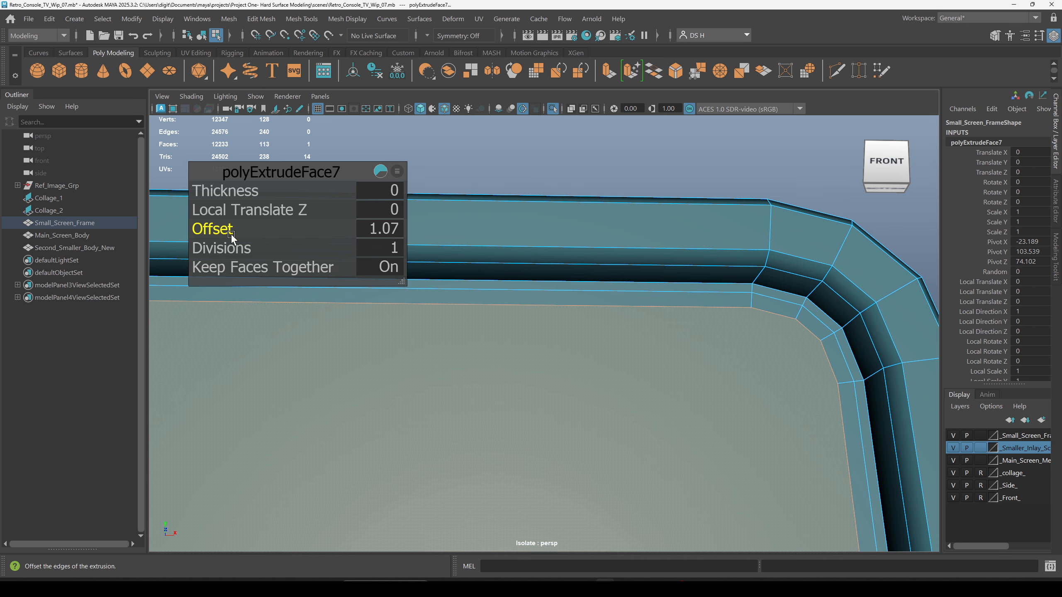
Preview Small_Screen_Frame smoothed to check the screen face and corners, and return to the unsmoothed display.
{"action": "scroll", "coordinate": [474, 325], "scroll_direction": "down", "scroll_amount": 5}
{"action": "key", "text": "F8"}
{"action": "left_click", "coordinate": [661, 310]}
{"action": "scroll", "coordinate": [661, 311], "scroll_direction": "down", "scroll_amount": 3}
{"action": "left_click", "coordinate": [519, 379]}
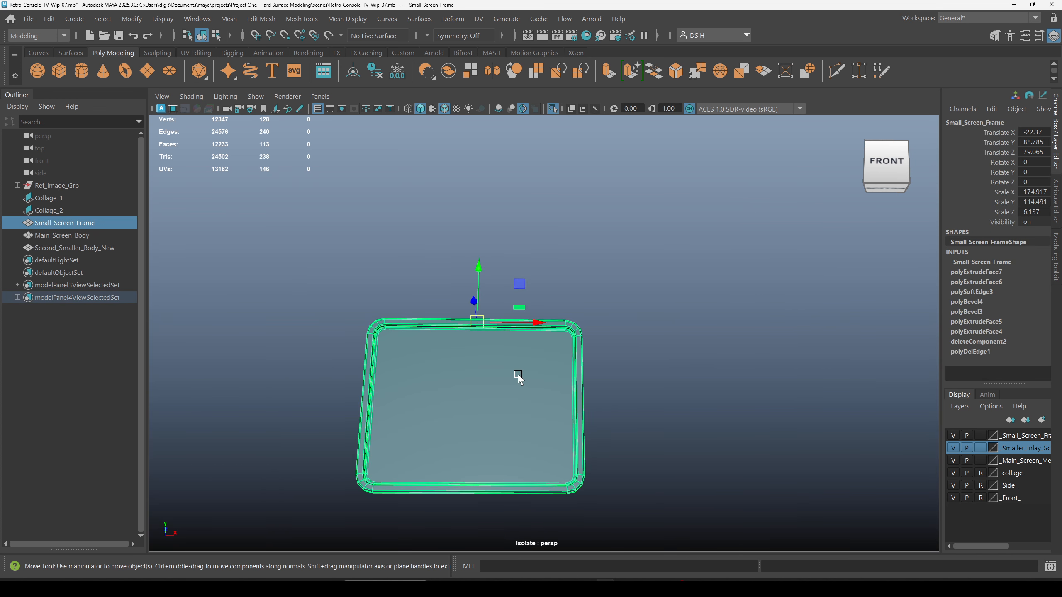
{"action": "key", "text": "3"}
{"action": "scroll", "coordinate": [552, 303], "scroll_direction": "up", "scroll_amount": 6}
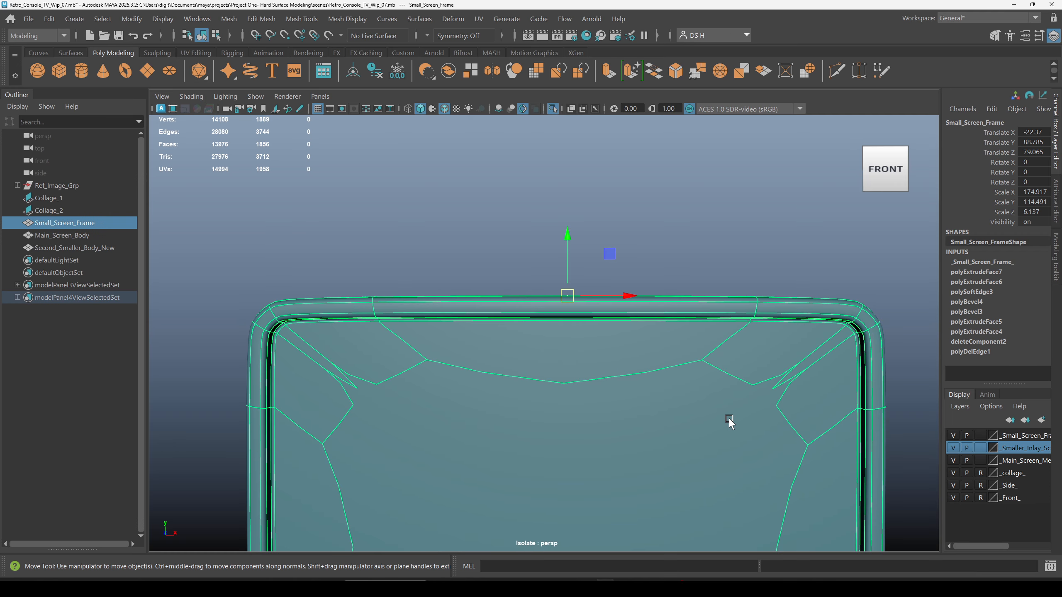
{"action": "key", "text": "1"}
Multi-Cut a horizontal edge across the screen face between matching middle vertices of its two upper rounded corners.
{"action": "scroll", "coordinate": [565, 308], "scroll_direction": "up", "scroll_amount": 3}
{"action": "right_click_drag", "start_coordinate": [623, 228], "coordinate": [2, 236], "text": "shift"}
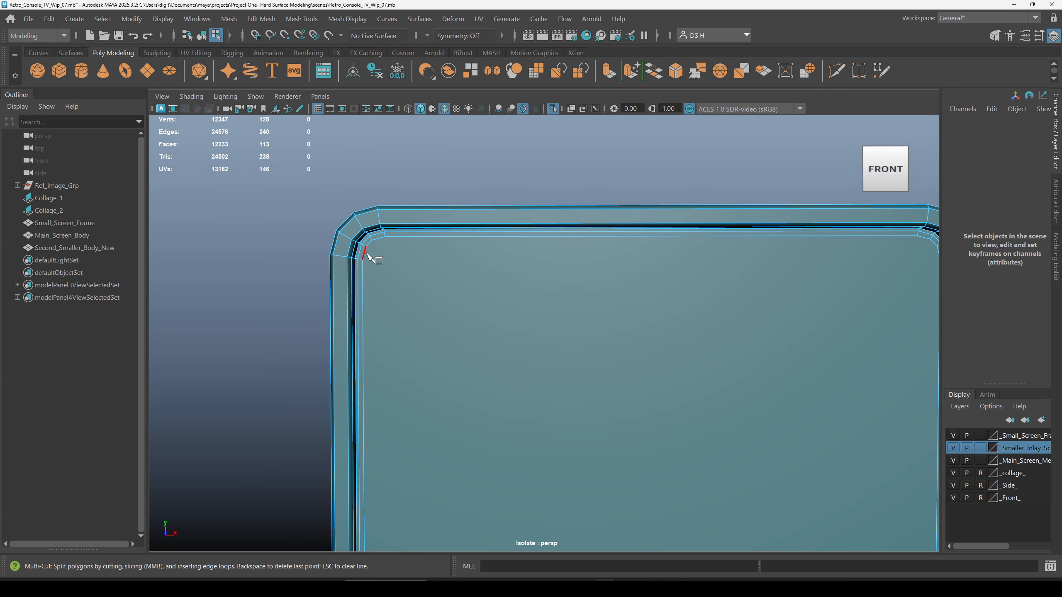
{"action": "middle_click_drag", "start_coordinate": [324, 262], "coordinate": [505, 295], "text": "alt"}
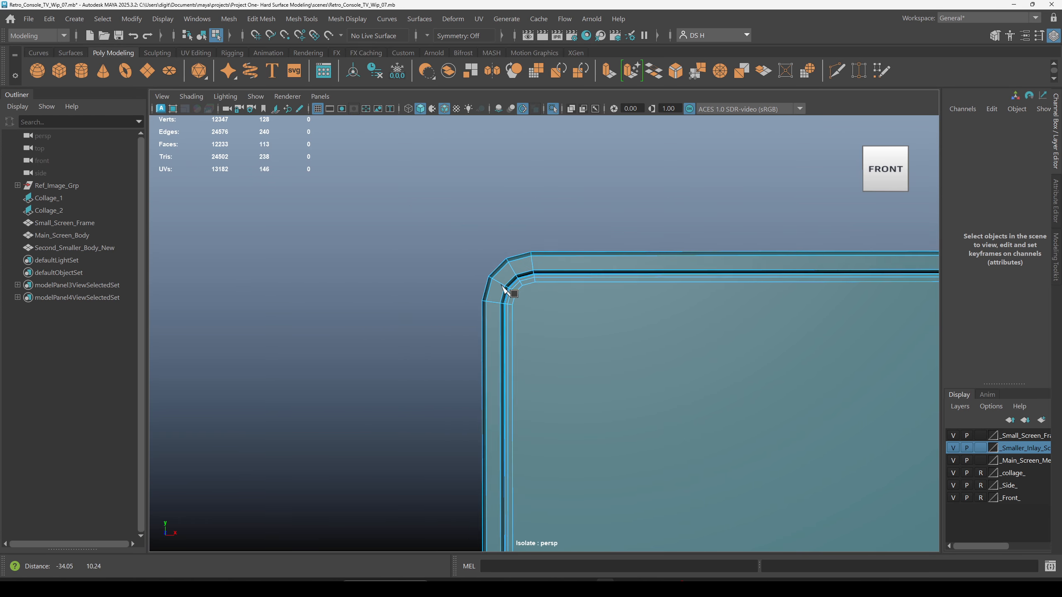
{"action": "scroll", "coordinate": [598, 313], "scroll_direction": "up", "scroll_amount": 5}
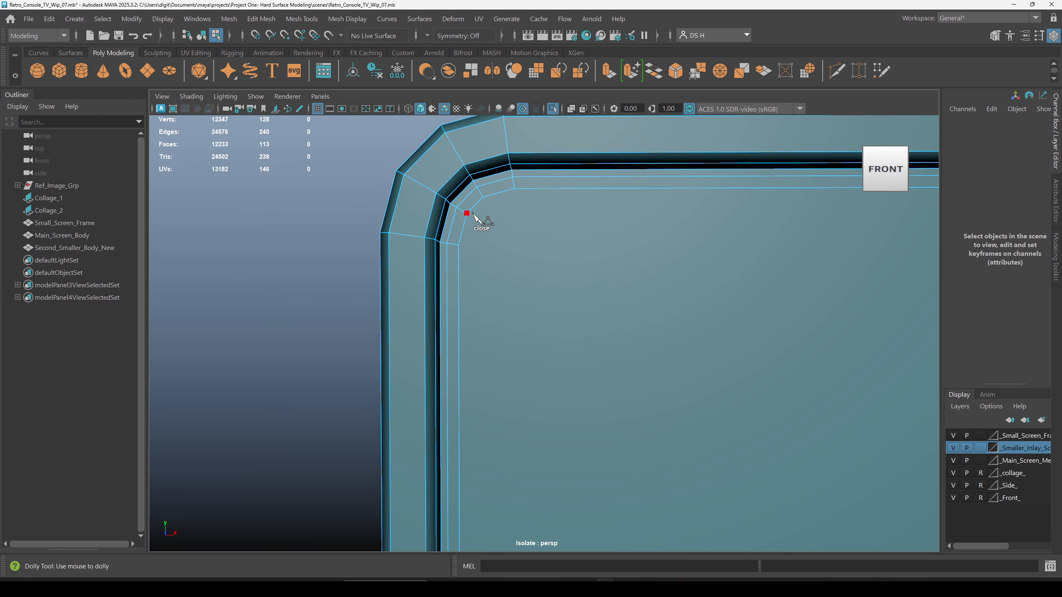
{"action": "scroll", "coordinate": [706, 277], "scroll_direction": "down", "scroll_amount": 4}
{"action": "middle_click_drag", "start_coordinate": [753, 280], "coordinate": [487, 277], "text": "alt"}
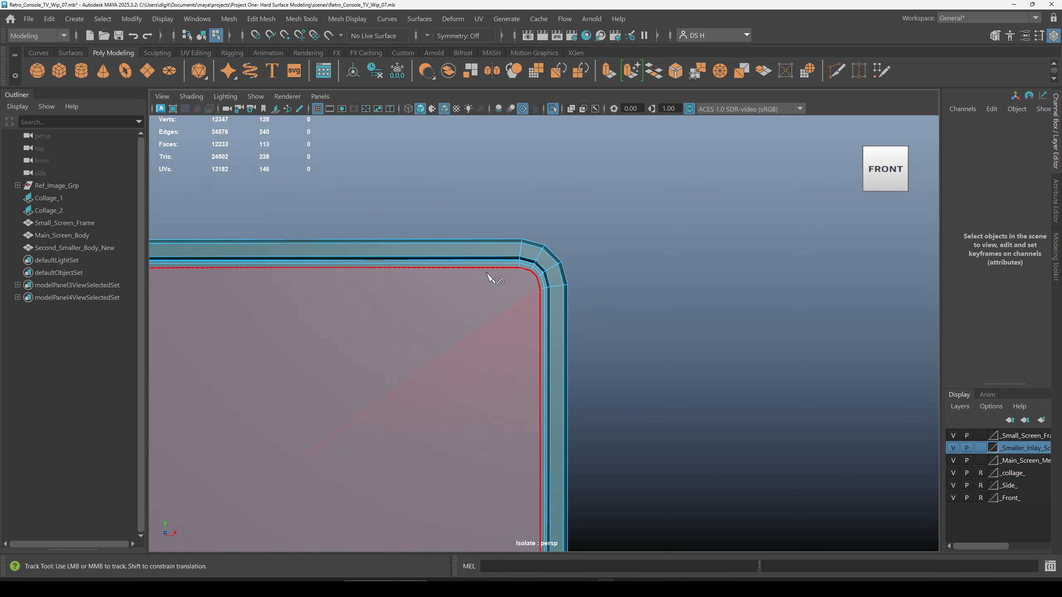
{"action": "scroll", "coordinate": [629, 307], "scroll_direction": "up", "scroll_amount": 3}
{"action": "key", "text": "w"}
{"action": "scroll", "coordinate": [602, 281], "scroll_direction": "down", "scroll_amount": 3}
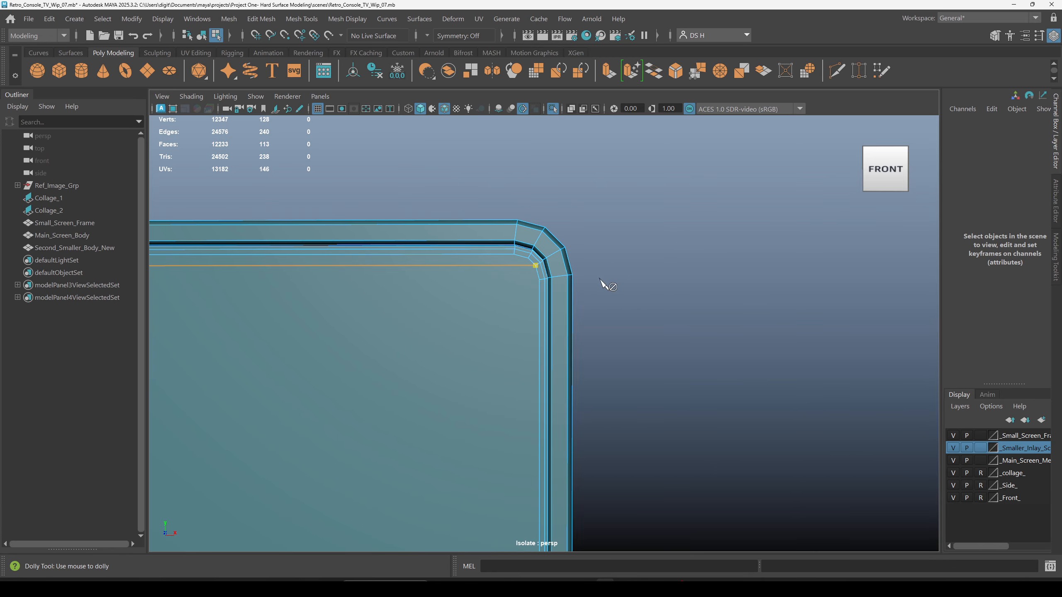
Multi-Cut a second horizontal edge across the screen face, joining the lowest vertices of the two upper rounded corners.
{"action": "middle_click_drag", "start_coordinate": [734, 341], "coordinate": [693, 325], "text": "alt"}
{"action": "right_click", "coordinate": [515, 257], "text": "shift"}
{"action": "left_click", "coordinate": [440, 256]}
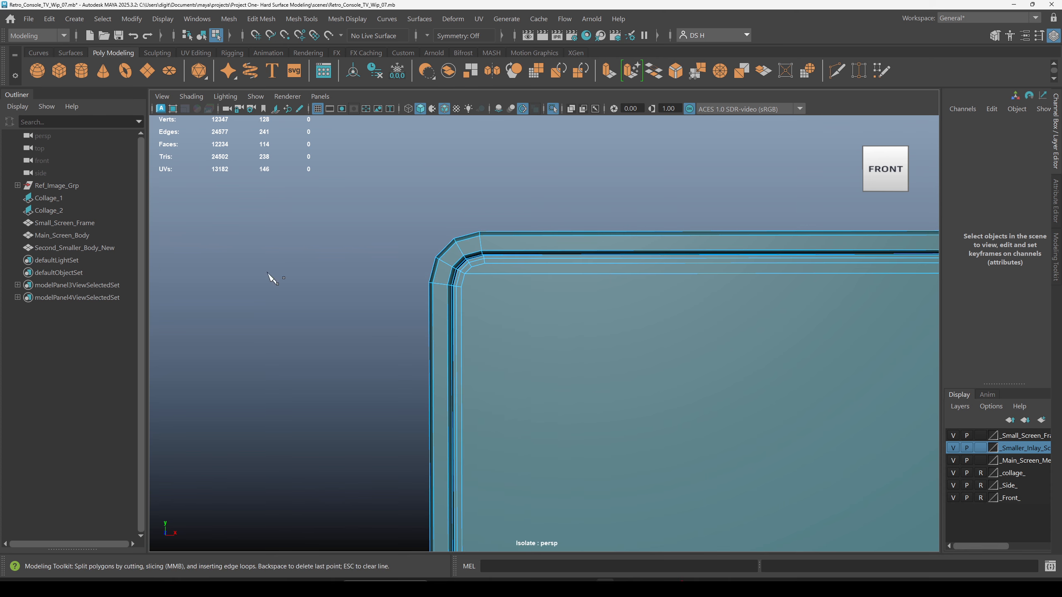
{"action": "left_click", "coordinate": [462, 287]}
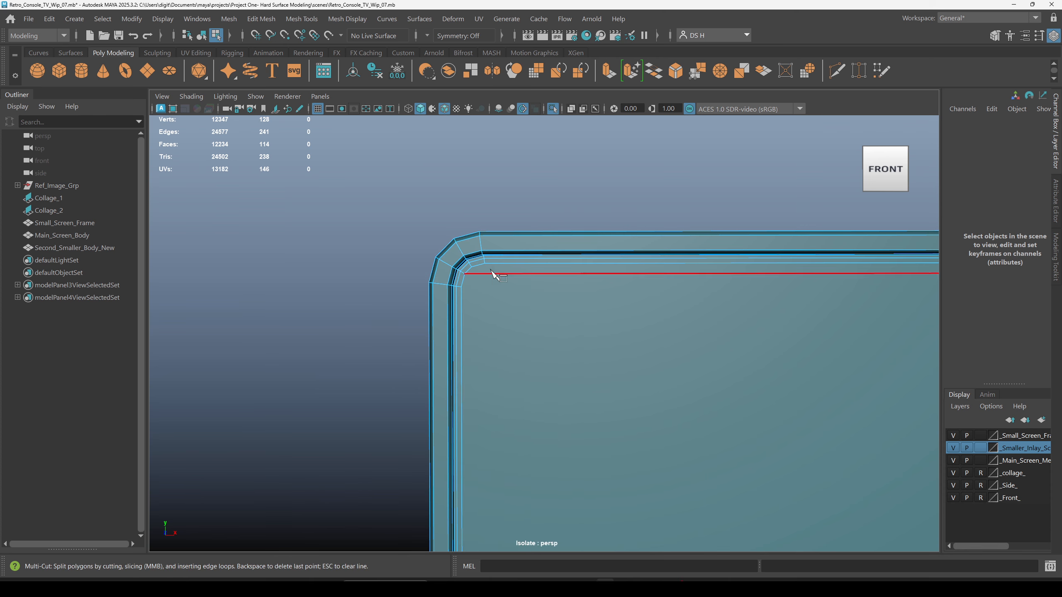
{"action": "middle_click_drag", "start_coordinate": [748, 324], "coordinate": [458, 297], "text": "alt"}
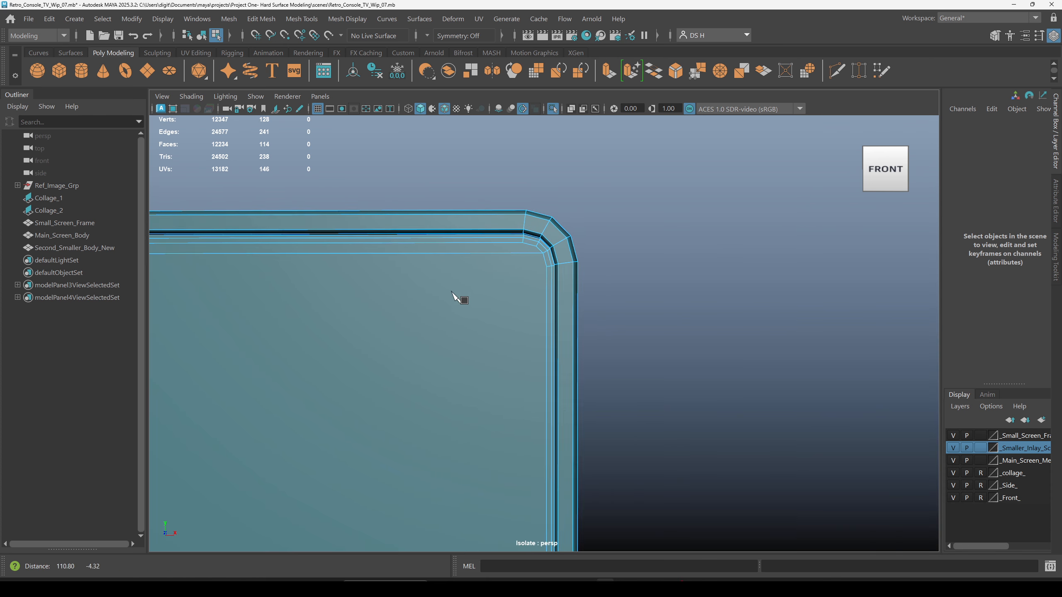
{"action": "key", "text": "w"}
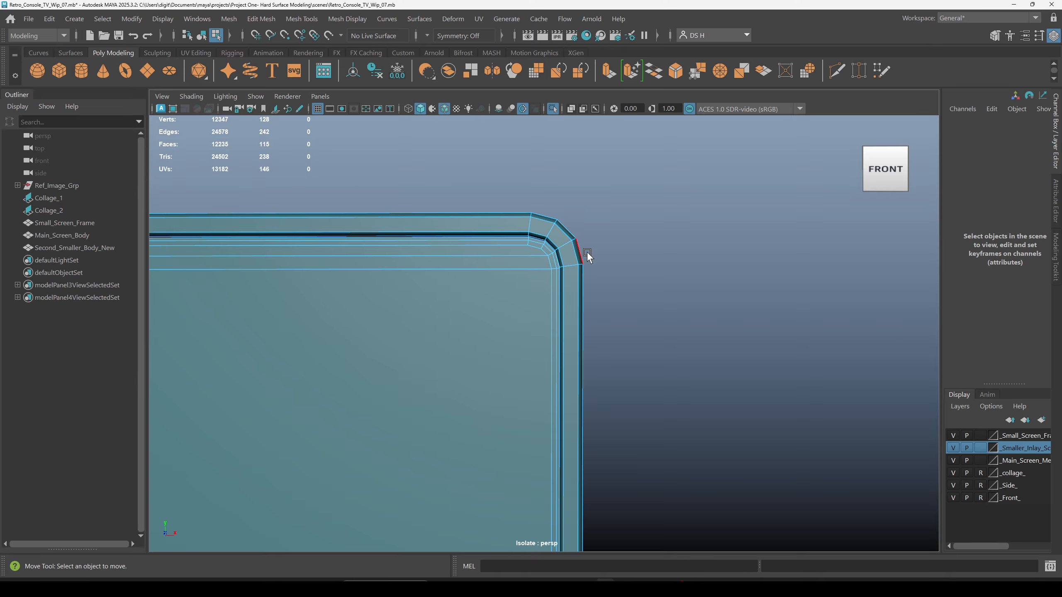
Multi-Cut a vertical edge down the screen face, joining the innermost vertices of the upper-left and lower-left corners.
{"action": "middle_click_drag", "start_coordinate": [266, 293], "coordinate": [785, 312], "text": "alt"}
{"action": "key", "text": "g"}
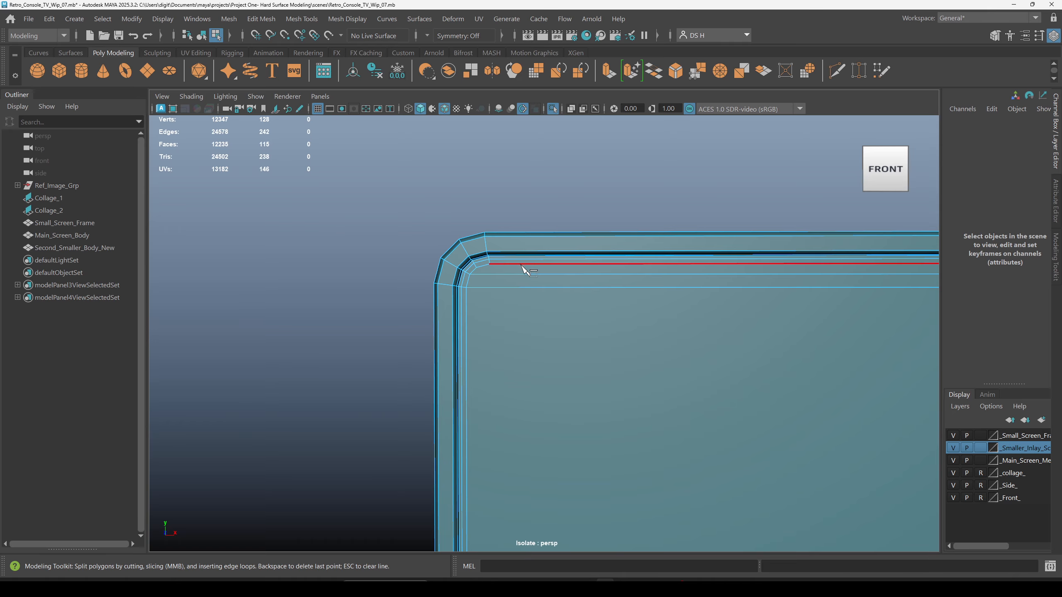
{"action": "left_click", "coordinate": [489, 264]}
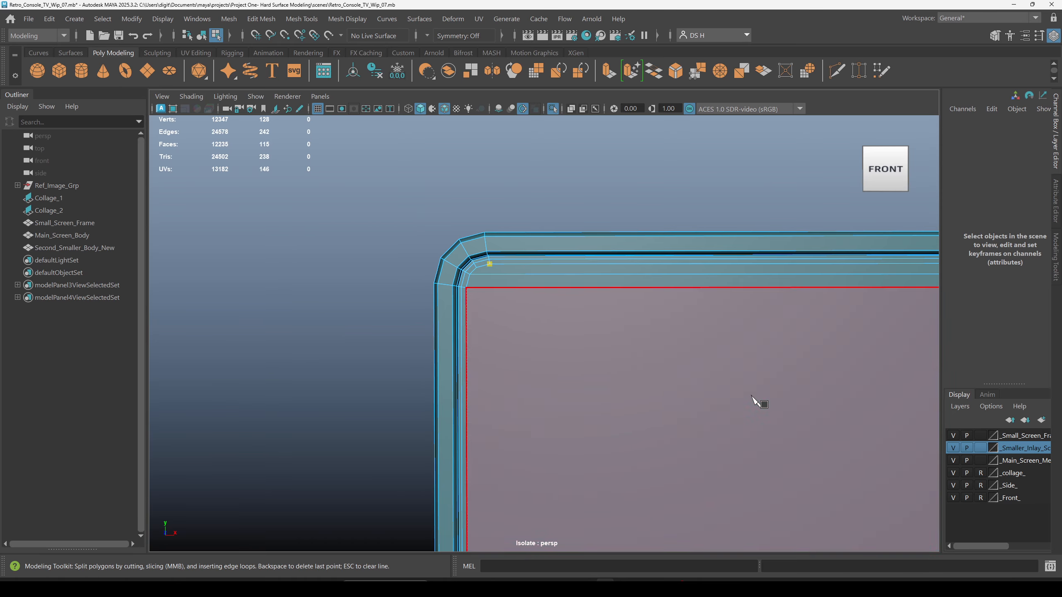
{"action": "right_click_drag", "start_coordinate": [758, 403], "coordinate": [797, 451], "text": "alt"}
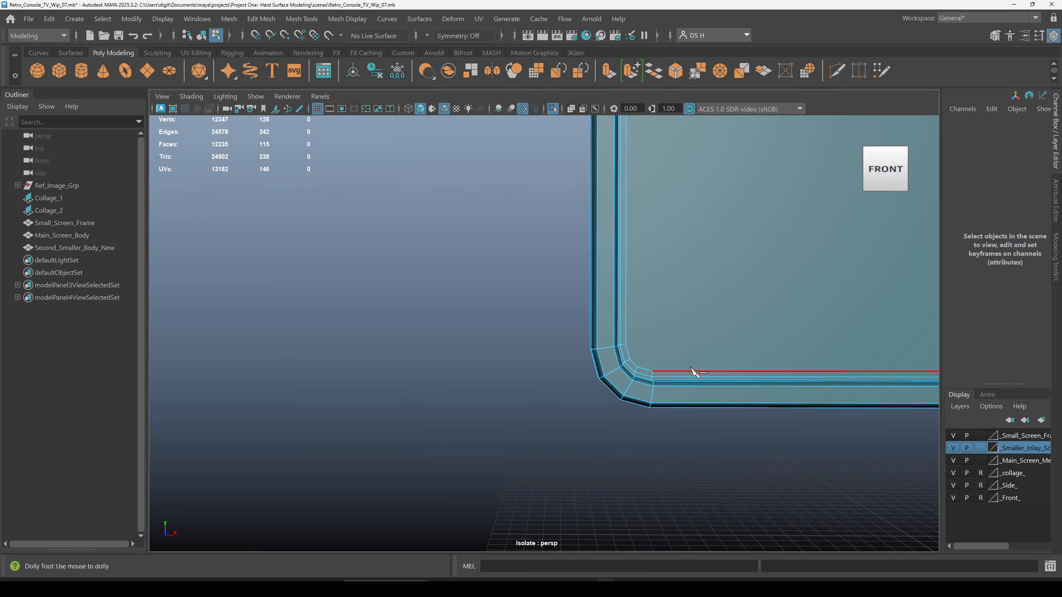
{"action": "middle_click_drag", "start_coordinate": [672, 242], "coordinate": [509, 464], "text": "alt"}
{"action": "right_click_drag", "start_coordinate": [508, 464], "coordinate": [456, 310], "text": "alt"}
{"action": "key", "text": "w"}
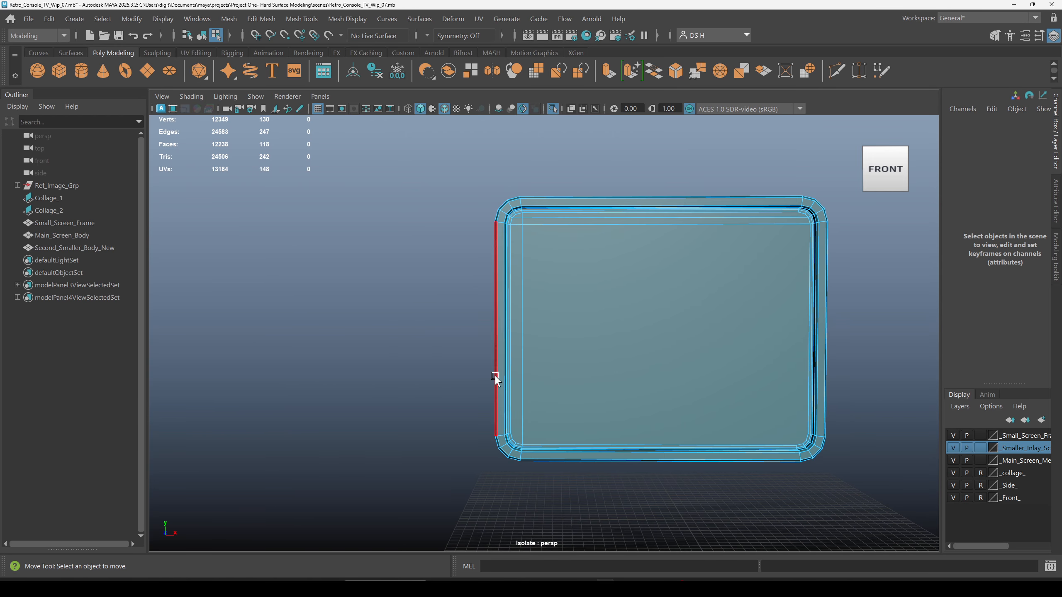
Select the newly cut edges on the screen face to check how they run, and clear the selection.
{"action": "double_click", "coordinate": [526, 256]}
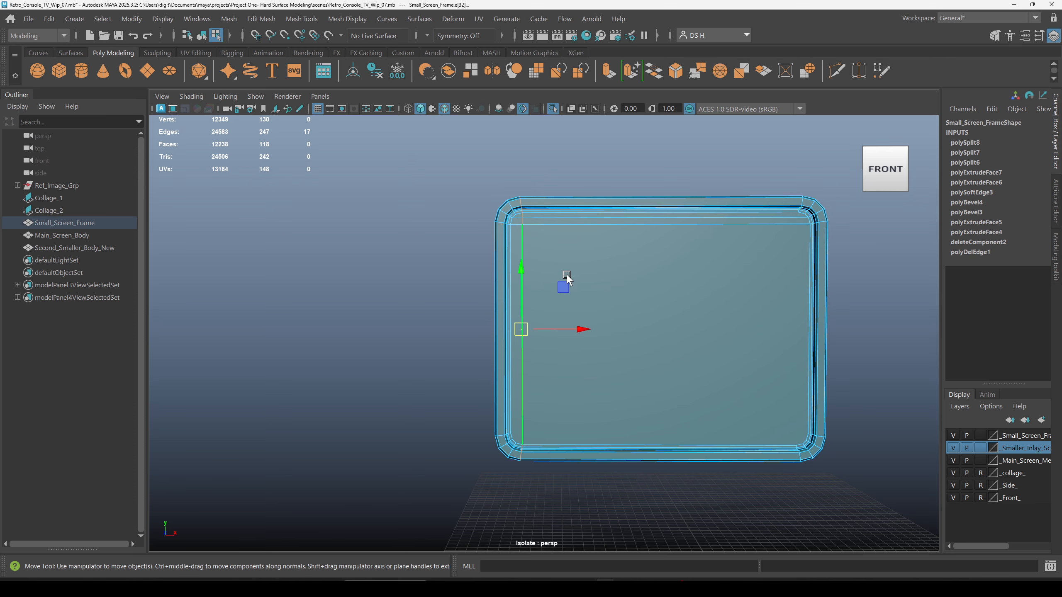
{"action": "mouse_move", "coordinate": [566, 274]}
{"action": "left_mouse_down", "text": "alt"}
{"action": "mouse_move", "coordinate": [545, 259]}
{"action": "mouse_move", "coordinate": [597, 241]}
{"action": "mouse_move", "coordinate": [711, 256]}
{"action": "mouse_move", "coordinate": [541, 283]}
{"action": "mouse_move", "coordinate": [589, 308]}
{"action": "mouse_move", "coordinate": [569, 353]}
{"action": "mouse_move", "coordinate": [569, 261]}
{"action": "mouse_move", "coordinate": [552, 237]}
{"action": "mouse_move", "coordinate": [555, 285]}
{"action": "mouse_move", "coordinate": [559, 277]}
{"action": "left_mouse_up", "text": "alt"}
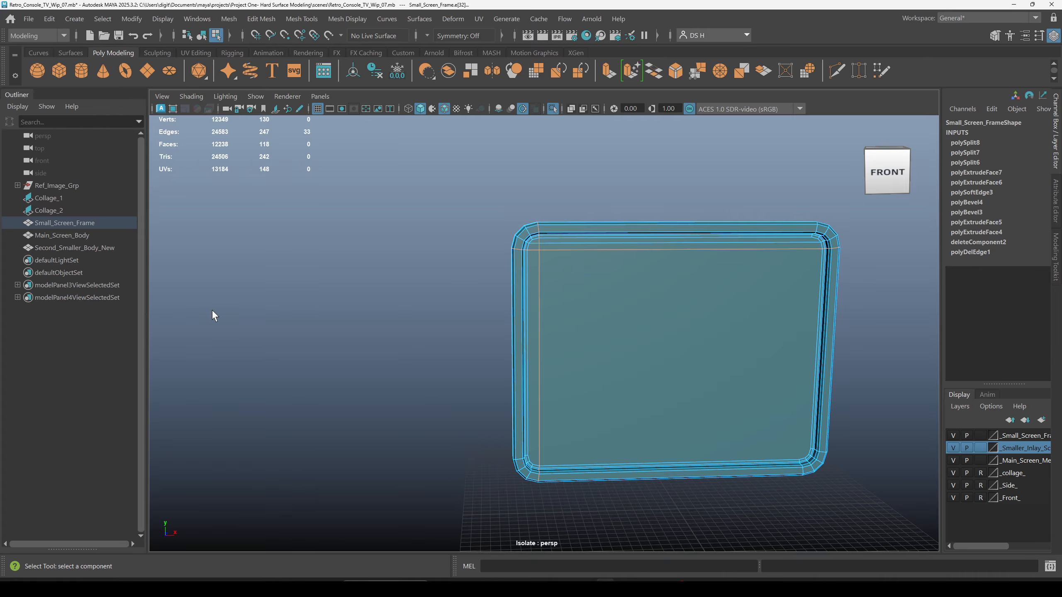
{"action": "mouse_move", "coordinate": [212, 311]}
{"action": "left_mouse_down", "text": "alt"}
{"action": "mouse_move", "coordinate": [199, 301]}
{"action": "mouse_move", "coordinate": [217, 293]}
{"action": "left_mouse_up", "text": "alt"}
{"action": "left_click", "coordinate": [252, 415]}
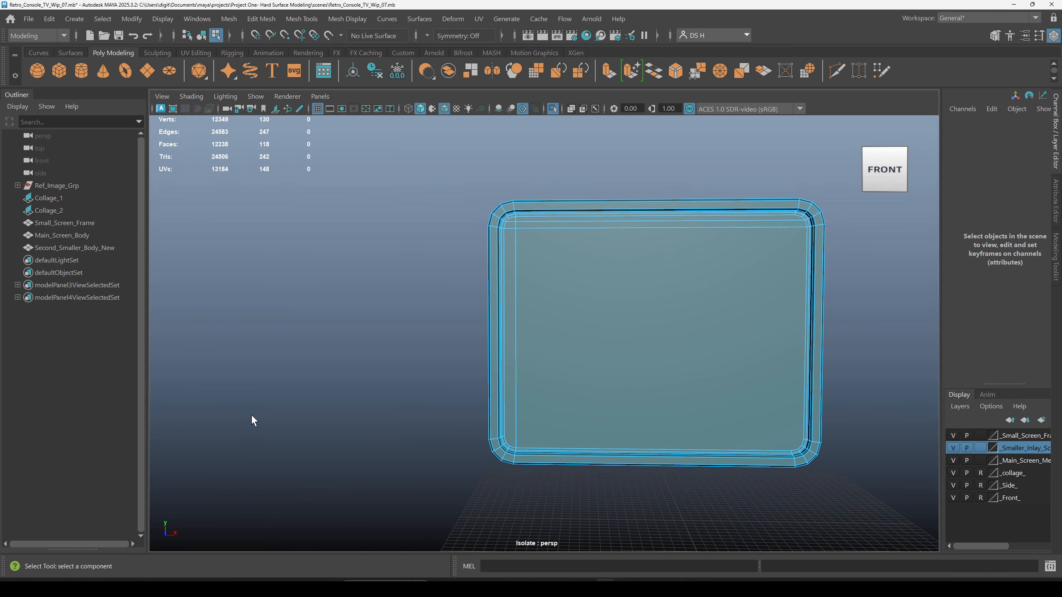
Multi-Cut a horizontal edge across the screen face, joining the highest vertices of the two lower rounded corners.
{"action": "right_click_drag", "start_coordinate": [393, 397], "coordinate": [406, 349], "text": "alt"}
{"action": "key", "text": "ctrl+shift+x"}
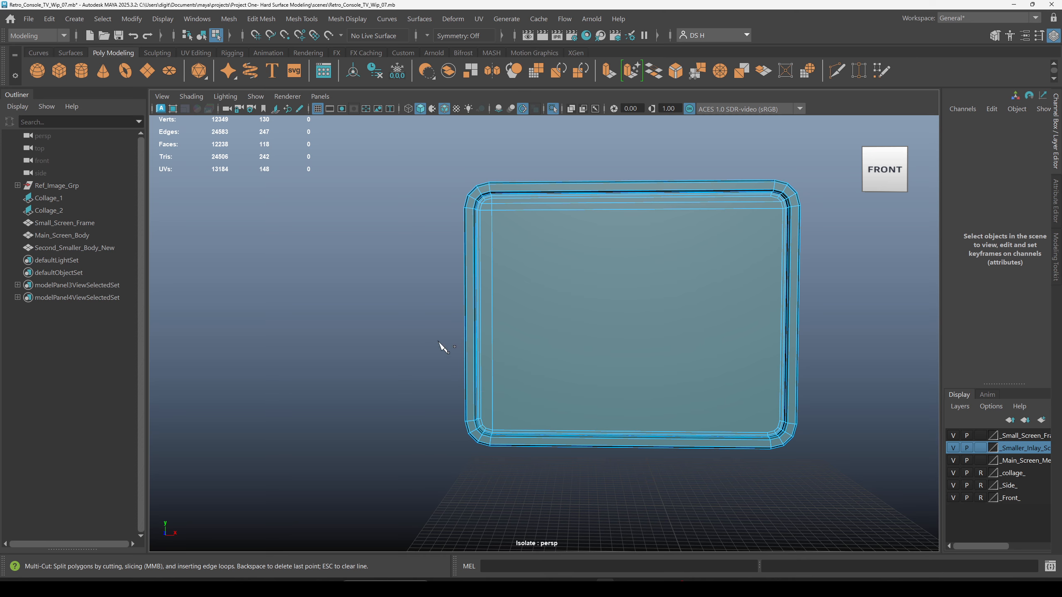
{"action": "right_click_drag", "start_coordinate": [439, 346], "coordinate": [628, 434], "text": "alt"}
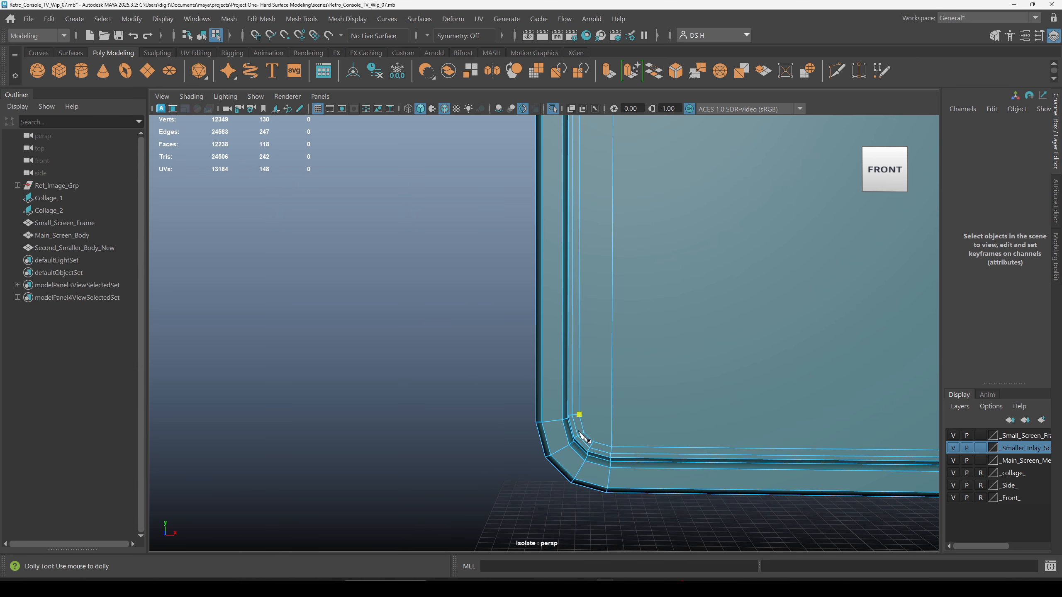
{"action": "middle_click_drag", "start_coordinate": [819, 386], "coordinate": [505, 368], "text": "alt"}
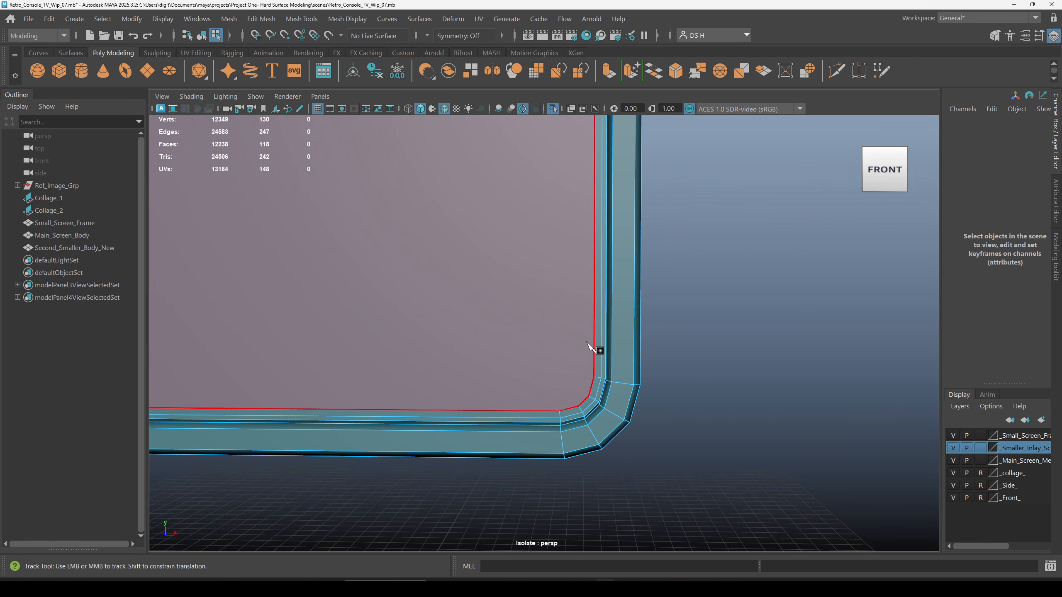
{"action": "right_click_drag", "start_coordinate": [639, 507], "coordinate": [615, 144], "text": "alt"}
{"action": "left_click", "coordinate": [518, 379]}
Multi-Cut a vertical edge down the screen face, joining the innermost vertices of the upper-right and lower-right corners.
{"action": "middle_click_drag", "start_coordinate": [615, 144], "coordinate": [639, 402], "text": "alt"}
{"action": "middle_click_drag", "start_coordinate": [537, 292], "coordinate": [512, 224], "text": "alt"}
{"action": "right_click_drag", "start_coordinate": [511, 225], "coordinate": [641, 356], "text": "alt"}
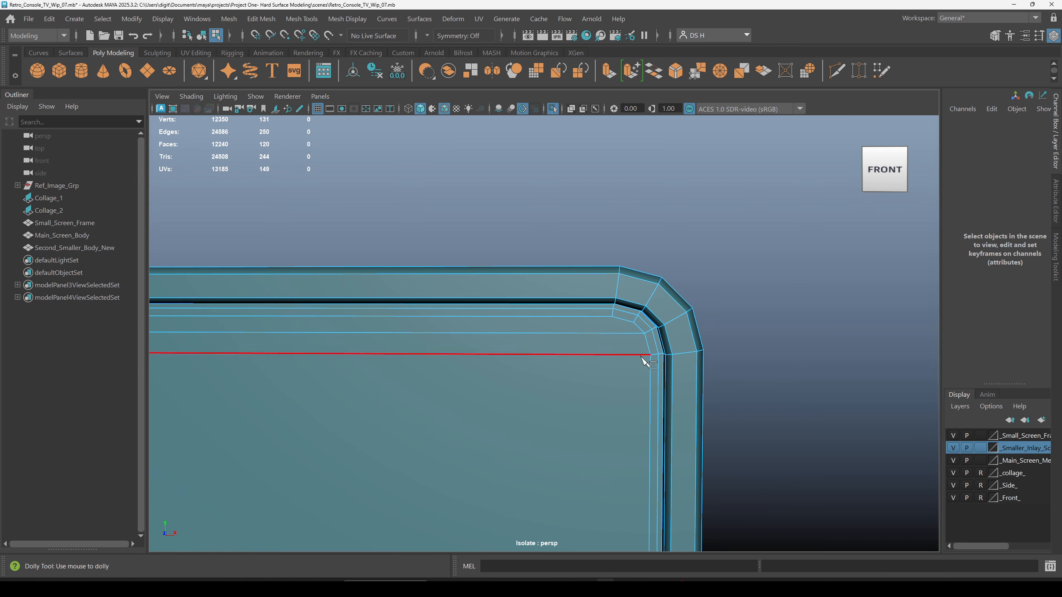
{"action": "left_click_drag", "start_coordinate": [574, 318], "coordinate": [875, 332]}
{"action": "right_click", "coordinate": [875, 332]}
{"action": "right_click_drag", "start_coordinate": [875, 332], "coordinate": [447, 320], "text": "alt"}
{"action": "middle_click_drag", "start_coordinate": [447, 319], "coordinate": [598, 159], "text": "alt"}
{"action": "right_click_drag", "start_coordinate": [597, 159], "coordinate": [636, 328], "text": "alt"}
Multi-Cut a horizontal edge between matching middle vertices of the two lower rounded corners, crossing both vertical edges, and finish cutting.
{"action": "left_click", "coordinate": [435, 323]}
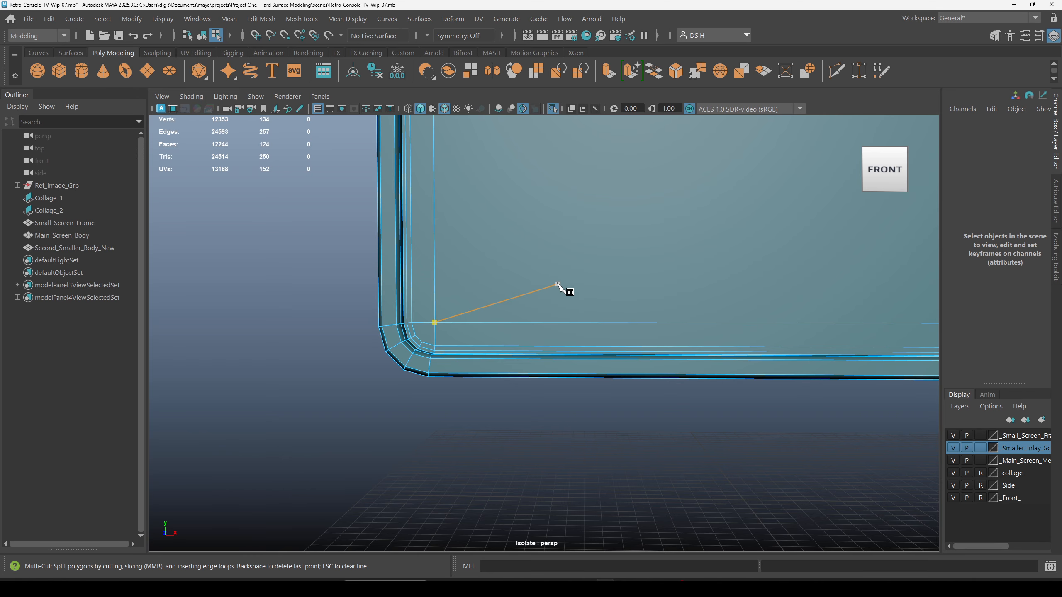
{"action": "right_click_drag", "start_coordinate": [557, 284], "coordinate": [507, 394], "text": "alt"}
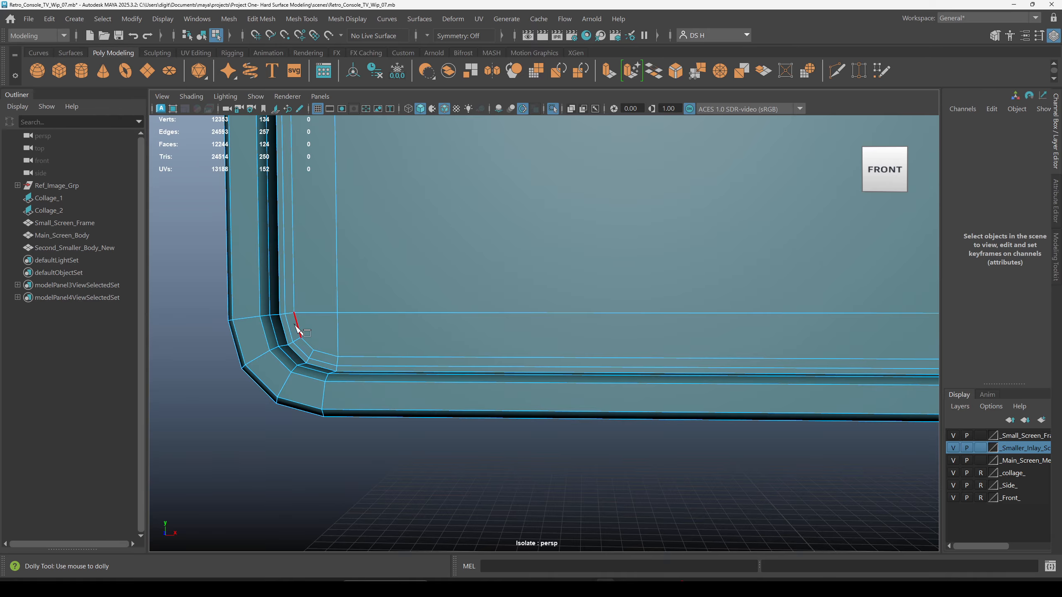
{"action": "left_click", "coordinate": [338, 337]}
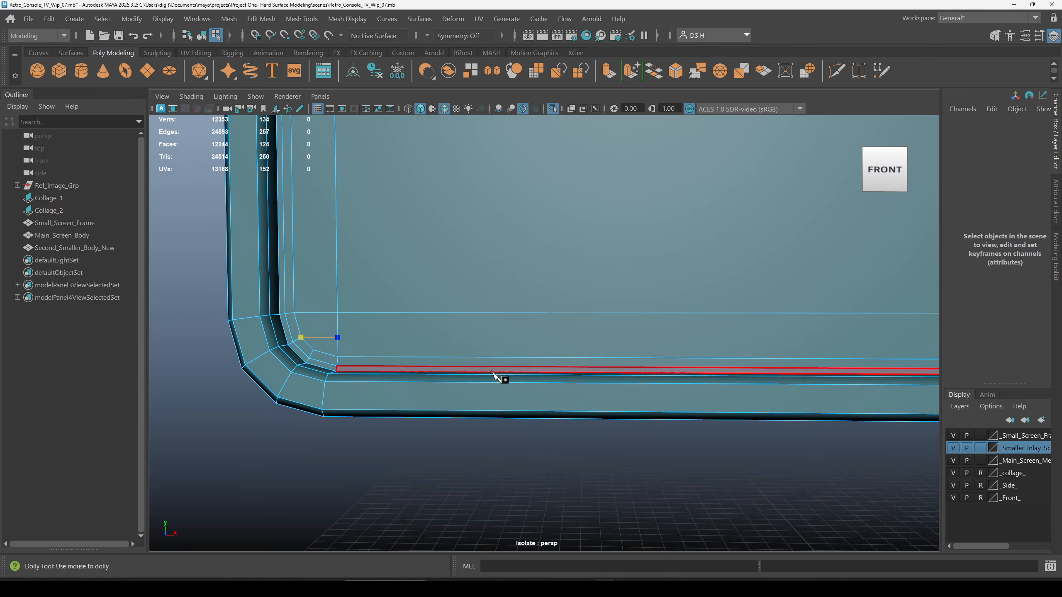
{"action": "right_click_drag", "start_coordinate": [628, 367], "coordinate": [391, 344], "text": "alt"}
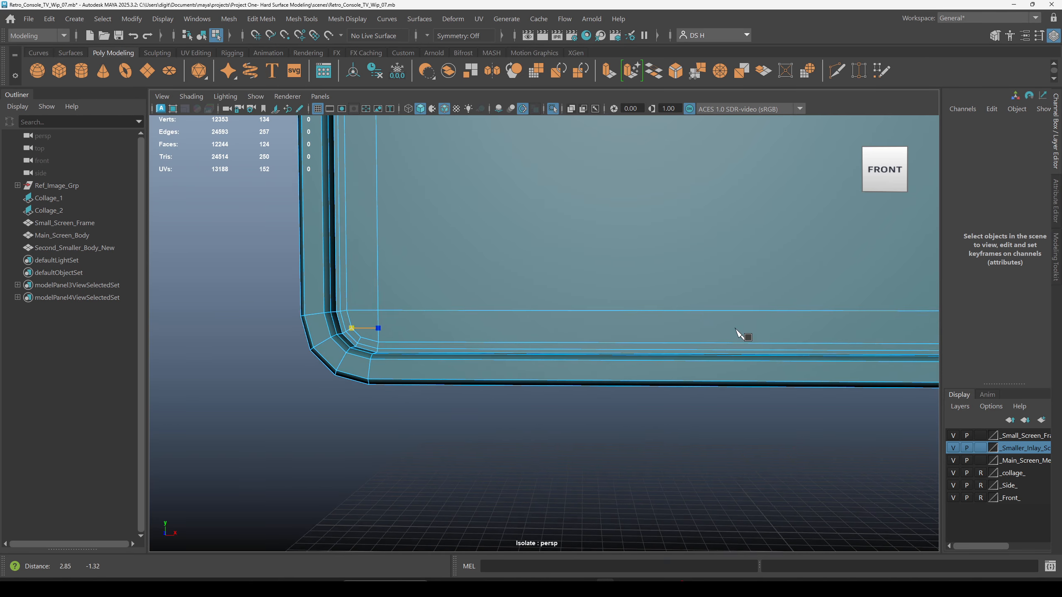
{"action": "middle_click_drag", "start_coordinate": [743, 337], "coordinate": [339, 328], "text": "alt"}
{"action": "right_click_drag", "start_coordinate": [339, 327], "coordinate": [418, 291], "text": "alt"}
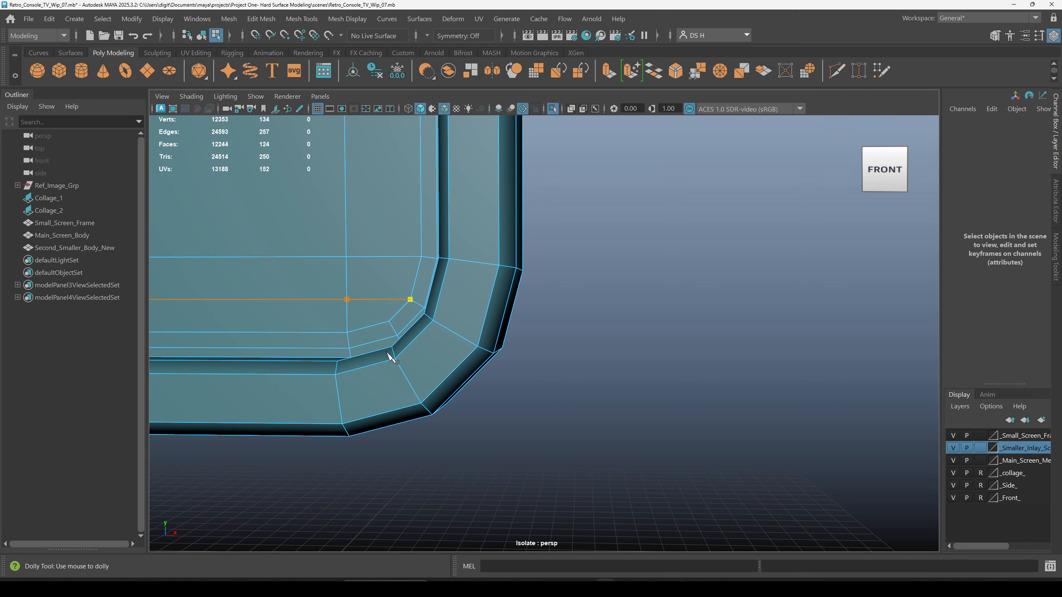
{"action": "right_click_drag", "start_coordinate": [389, 357], "coordinate": [632, 343], "text": "alt"}
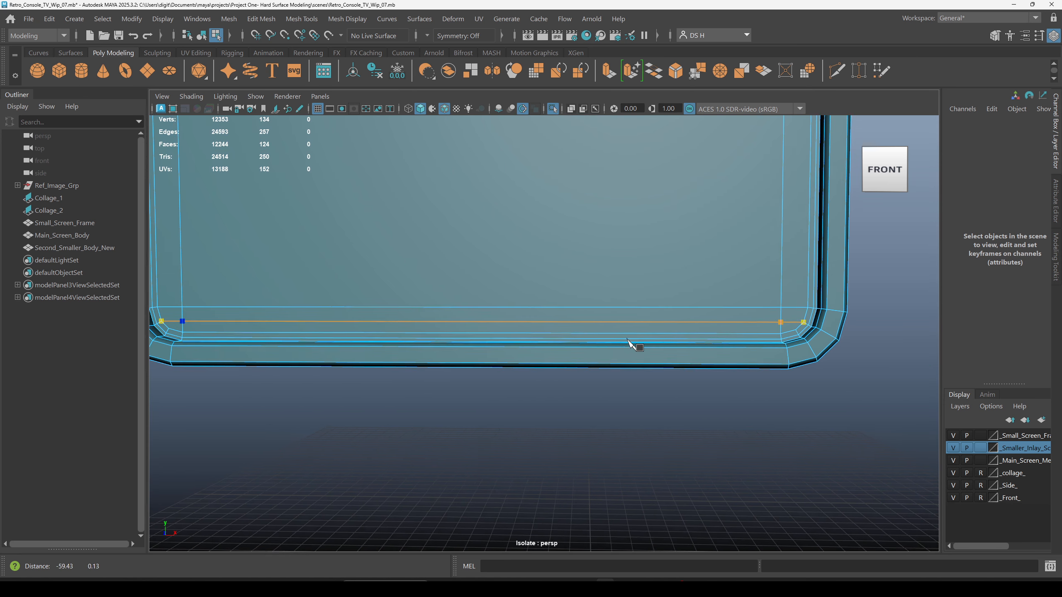
{"action": "key", "text": "w"}
Leave component mode and inspect the whole screen frame in smooth preview, ending in the unsmoothed display.
{"action": "right_click_drag", "start_coordinate": [746, 413], "coordinate": [581, 268], "text": "alt"}
{"action": "middle_click_drag", "start_coordinate": [581, 268], "coordinate": [462, 332], "text": "alt"}
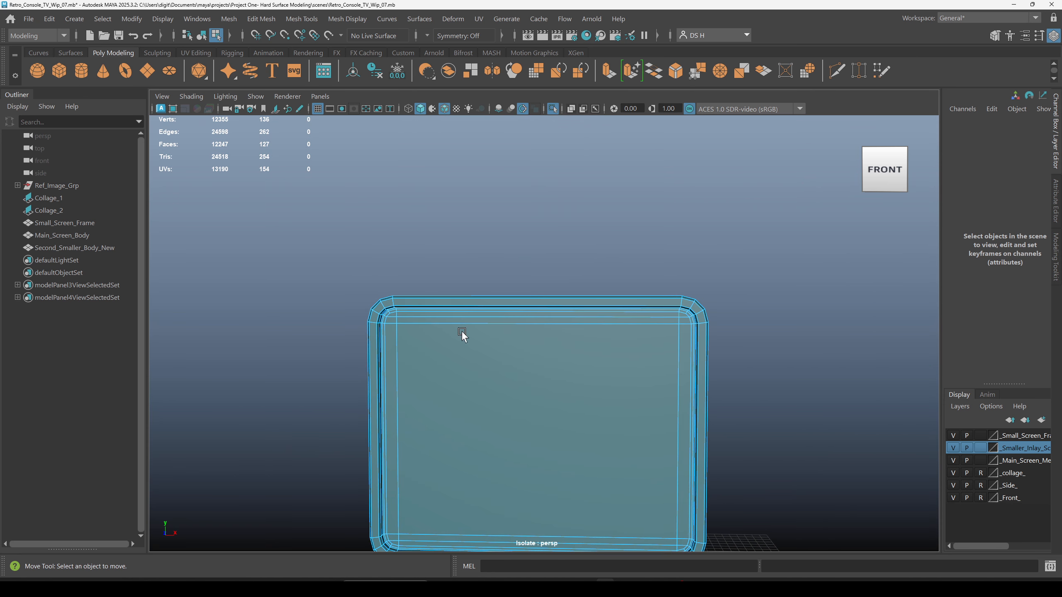
{"action": "right_click_drag", "start_coordinate": [462, 333], "coordinate": [512, 330], "text": "alt"}
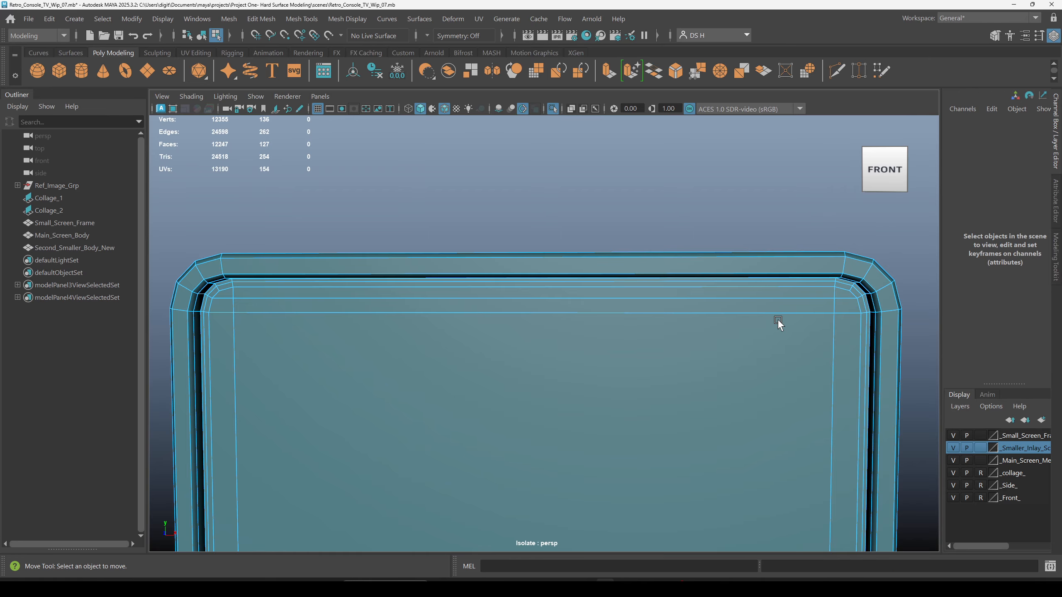
{"action": "key", "text": "F8"}
{"action": "right_click_drag", "start_coordinate": [846, 261], "coordinate": [593, 210], "text": "alt"}
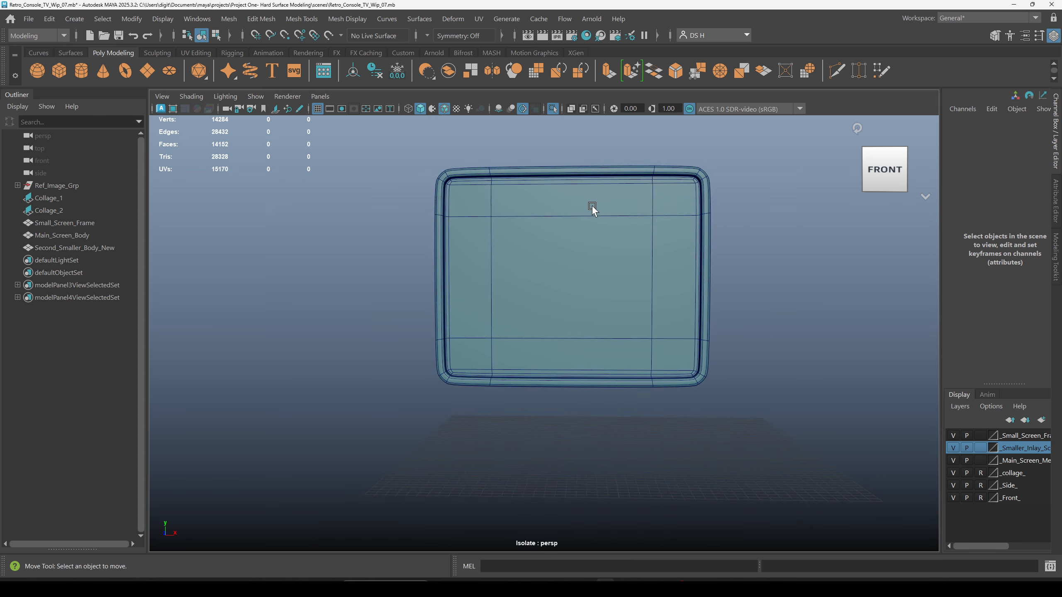
{"action": "key", "text": "ctrl+z"}
{"action": "left_click", "coordinate": [595, 237]}
{"action": "left_click", "coordinate": [813, 268]}
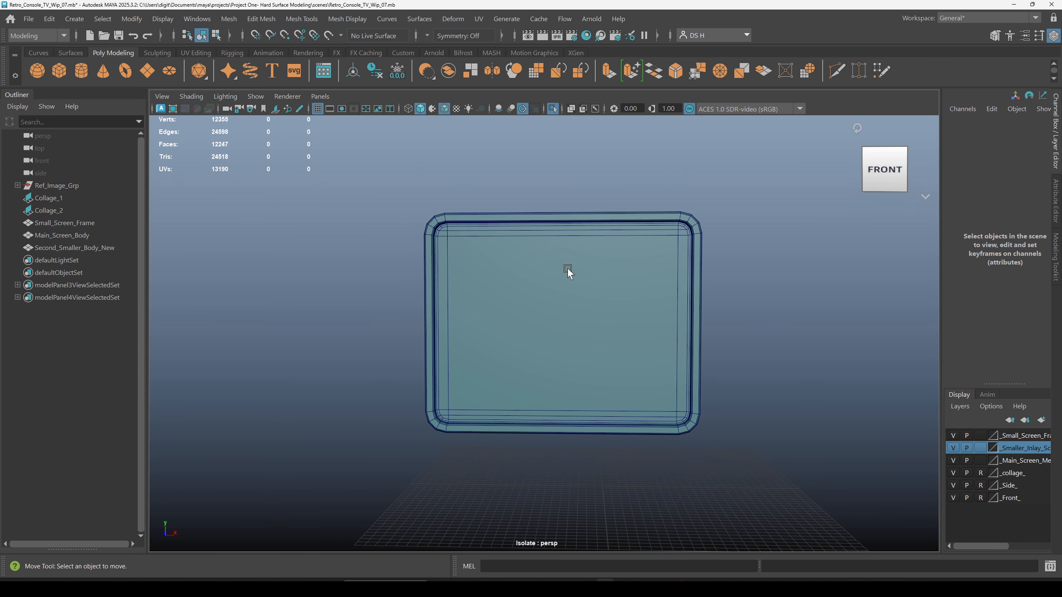
Set Insert Edge Loop to multiple edge loops with 2 loops, and insert two evenly spaced vertical loops across the screen frame.
{"action": "left_click", "coordinate": [569, 271]}
{"action": "right_click", "coordinate": [629, 213], "text": "shift"}
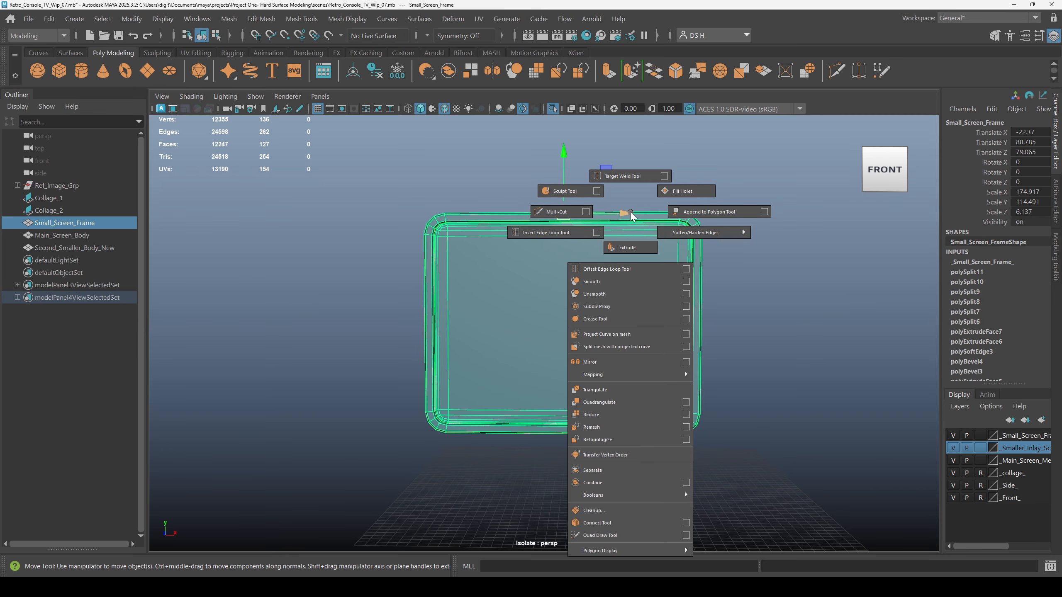
{"action": "left_click", "coordinate": [597, 233]}
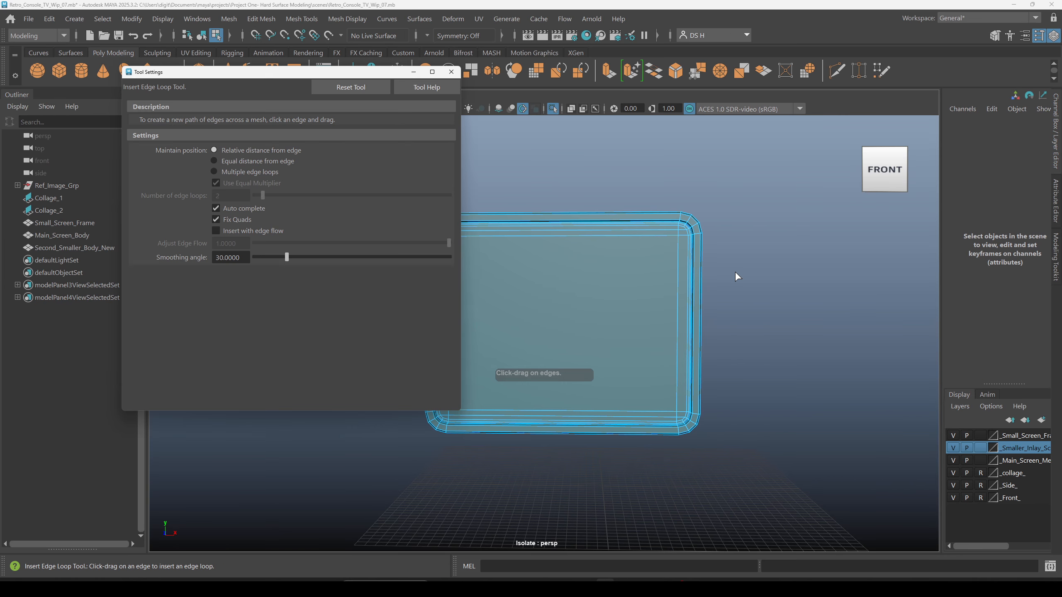
{"action": "left_click_drag", "start_coordinate": [379, 72], "coordinate": [289, 128]}
{"action": "middle_click_drag", "start_coordinate": [470, 192], "coordinate": [553, 171], "text": "alt"}
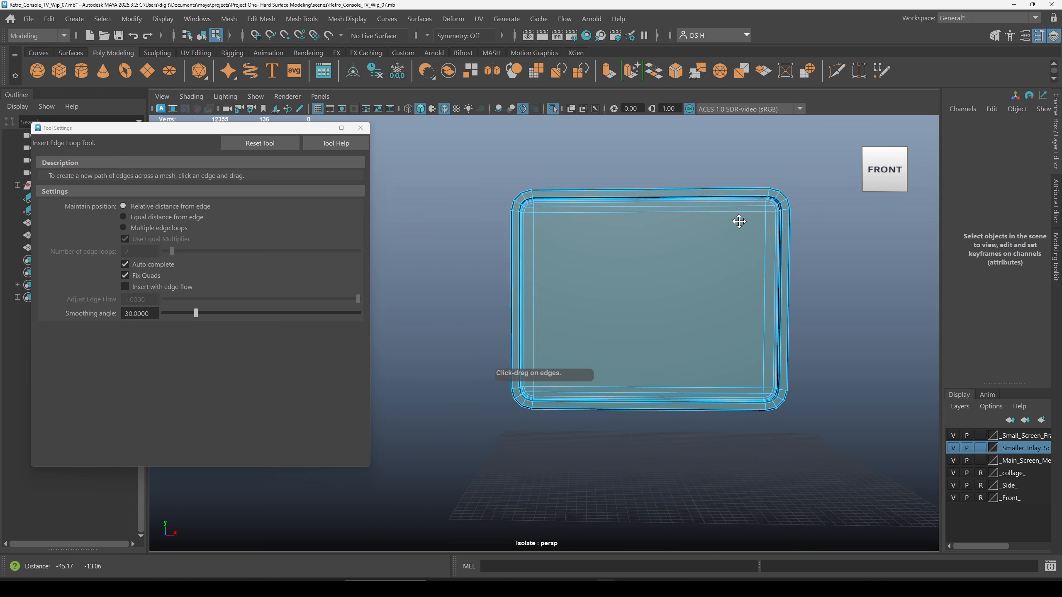
{"action": "left_click", "coordinate": [159, 228]}
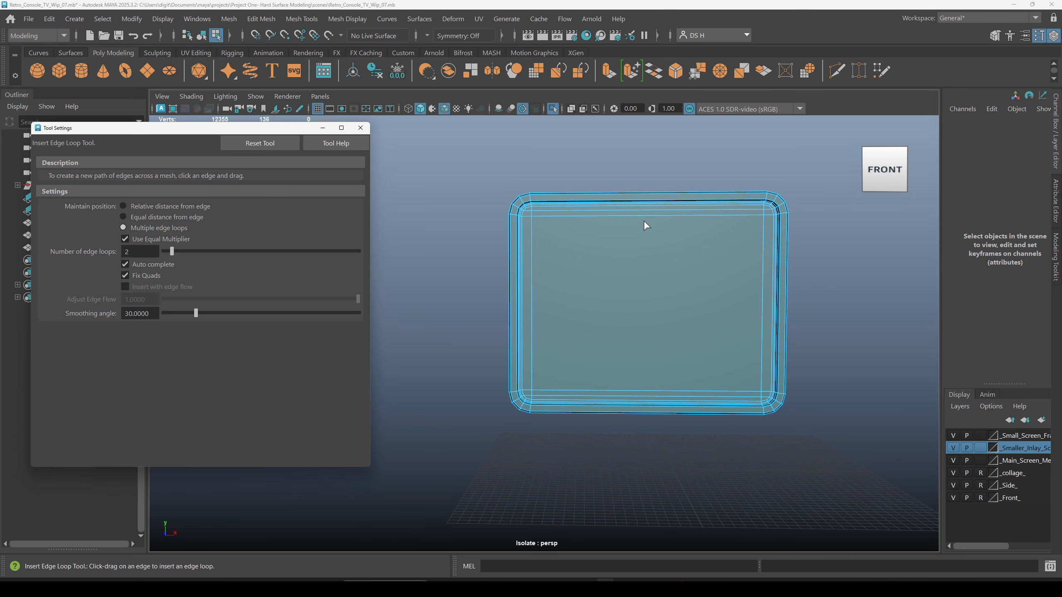
{"action": "middle_click_drag", "start_coordinate": [702, 226], "coordinate": [665, 256], "text": "alt"}
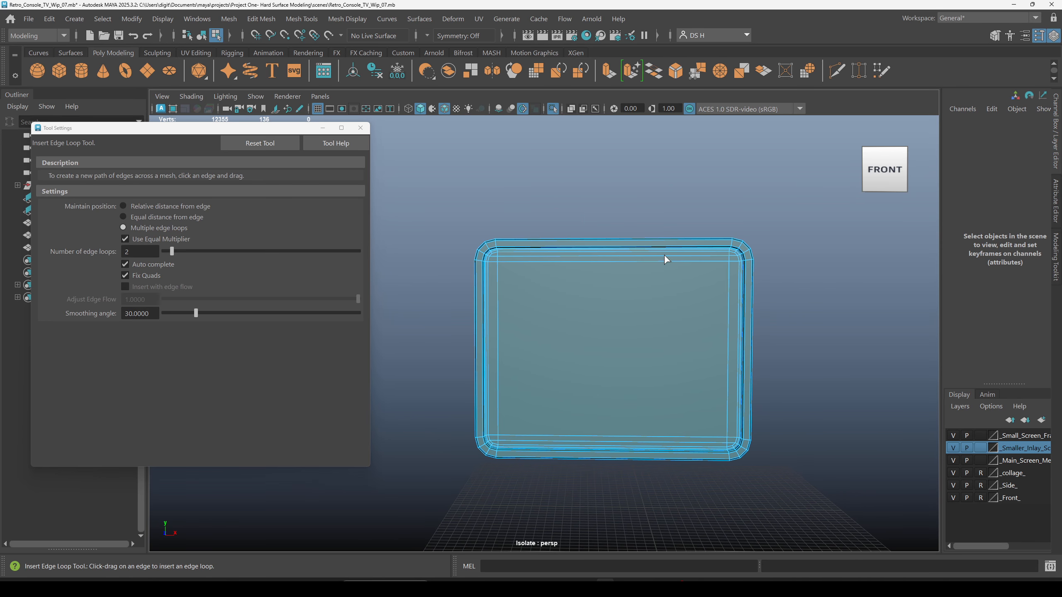
{"action": "left_click", "coordinate": [597, 262]}
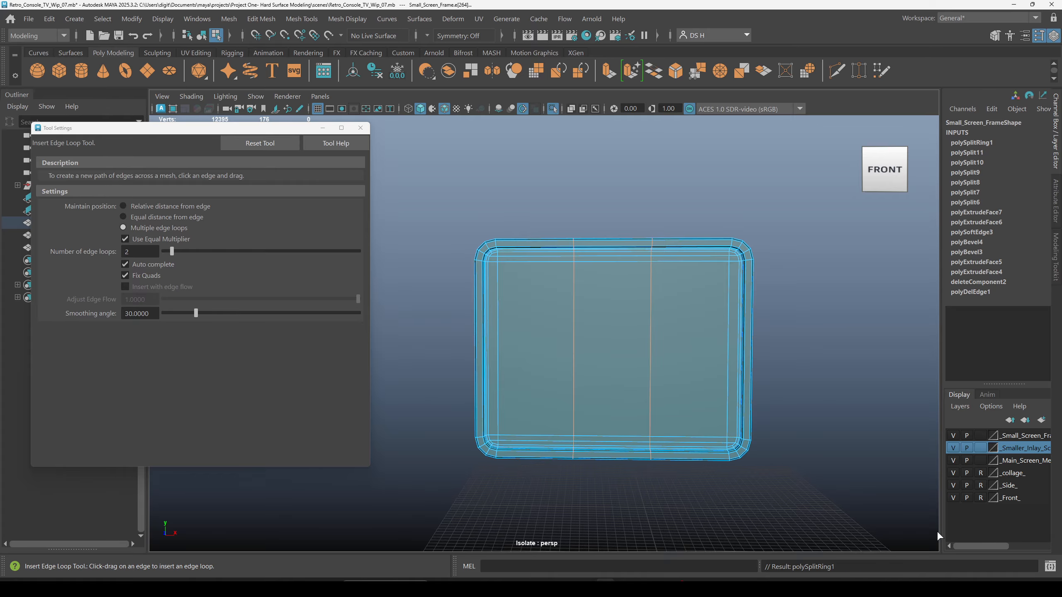
Examine the frame's front from an angle in smooth preview and in the unsmoothed display.
{"action": "left_click_drag", "start_coordinate": [617, 308], "coordinate": [799, 368], "text": "alt"}
{"action": "key", "text": "1"}
{"action": "key", "text": "3"}
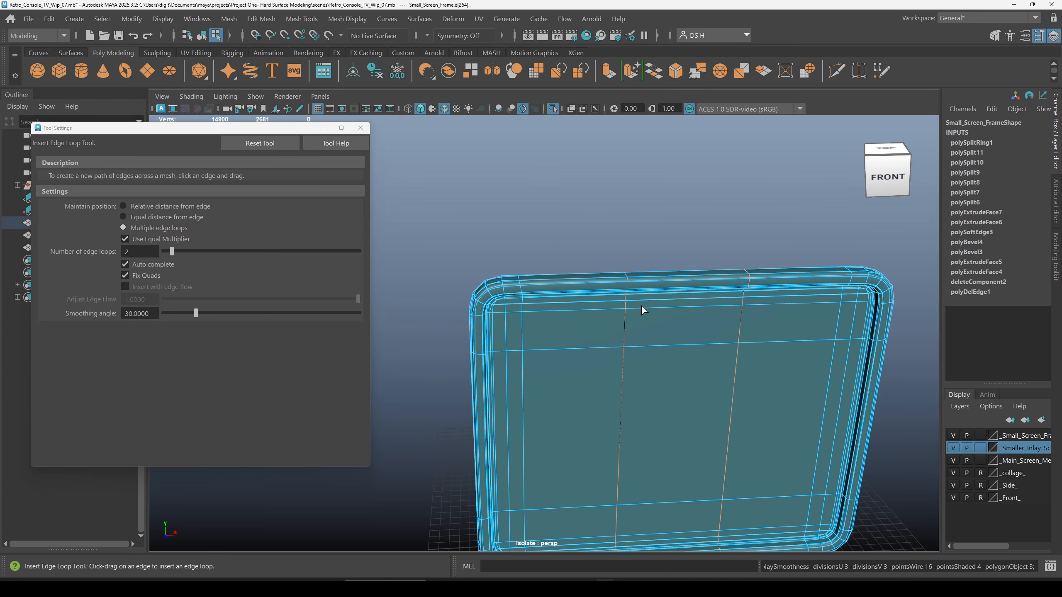
{"action": "key", "text": "1"}
{"action": "middle_click_drag", "start_coordinate": [745, 372], "coordinate": [704, 205], "text": "alt"}
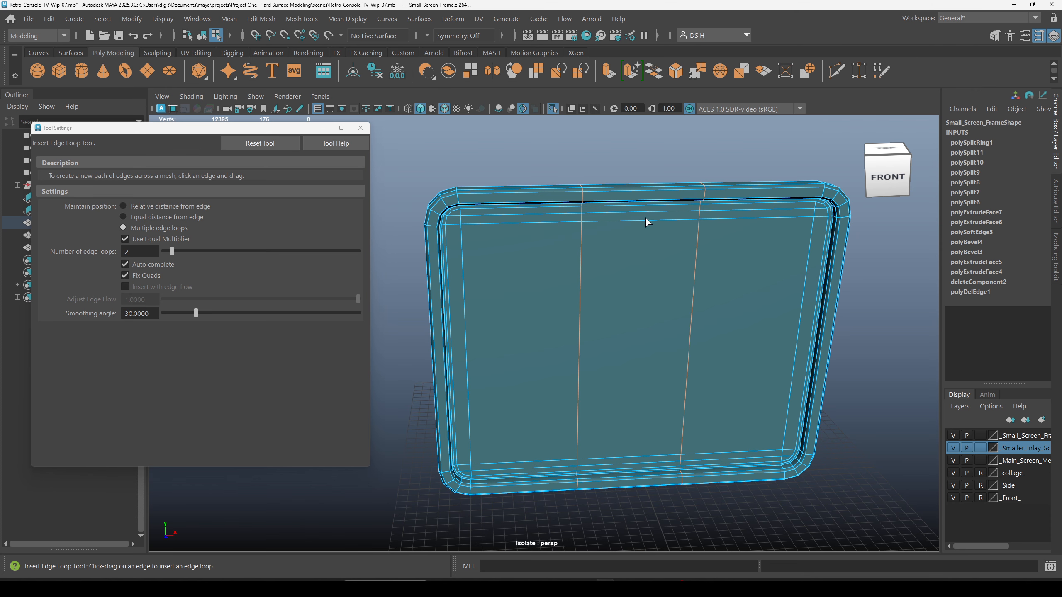
{"action": "left_click_drag", "start_coordinate": [630, 254], "coordinate": [571, 267], "text": "alt"}
{"action": "key", "text": "1"}
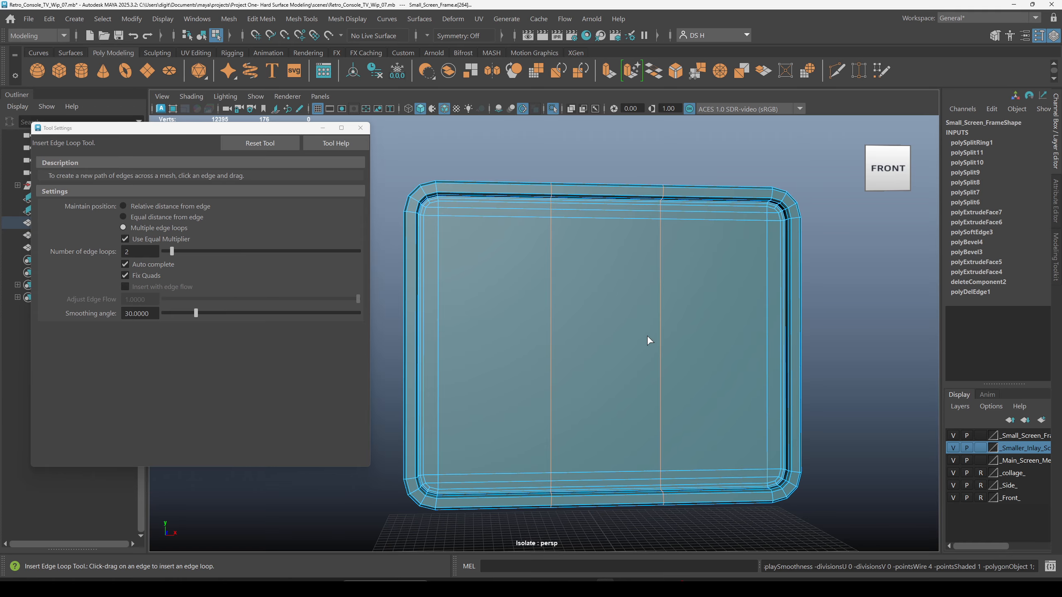
Insert two evenly spaced horizontal edge loops around the screen frame from its side.
{"action": "left_click_drag", "start_coordinate": [649, 339], "coordinate": [689, 333], "text": "alt"}
{"action": "left_click_drag", "start_coordinate": [545, 272], "coordinate": [736, 277], "text": "alt"}
{"action": "left_click", "coordinate": [707, 286]}
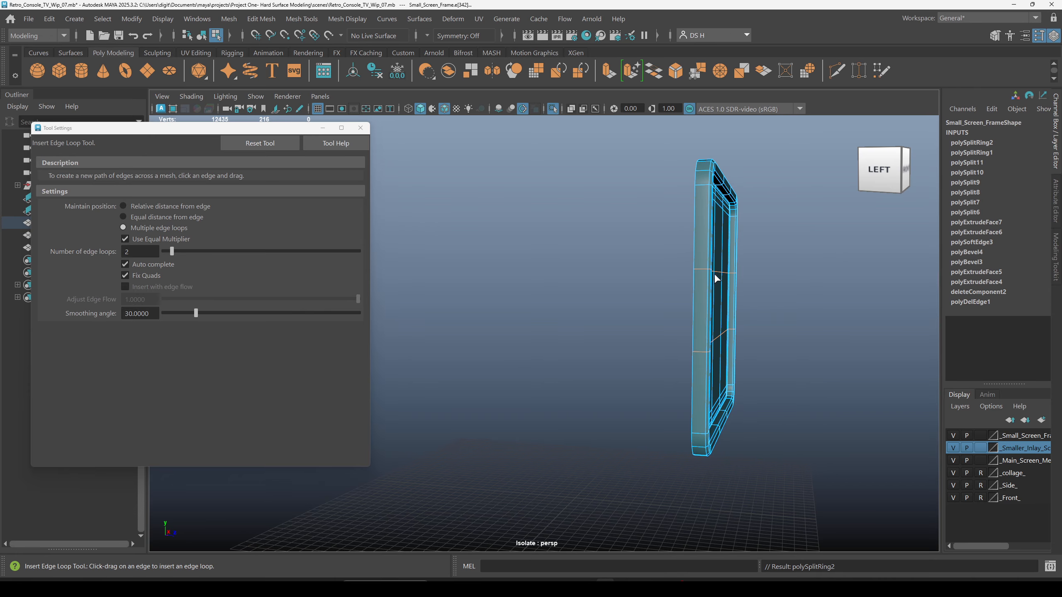
Check the frame with its new loops in smooth preview from the front, and select the whole unsmoothed frame object.
{"action": "left_click_drag", "start_coordinate": [858, 293], "coordinate": [711, 318], "text": "alt"}
{"action": "key", "text": "w"}
{"action": "right_click_drag", "start_coordinate": [839, 327], "coordinate": [671, 307], "text": "alt"}
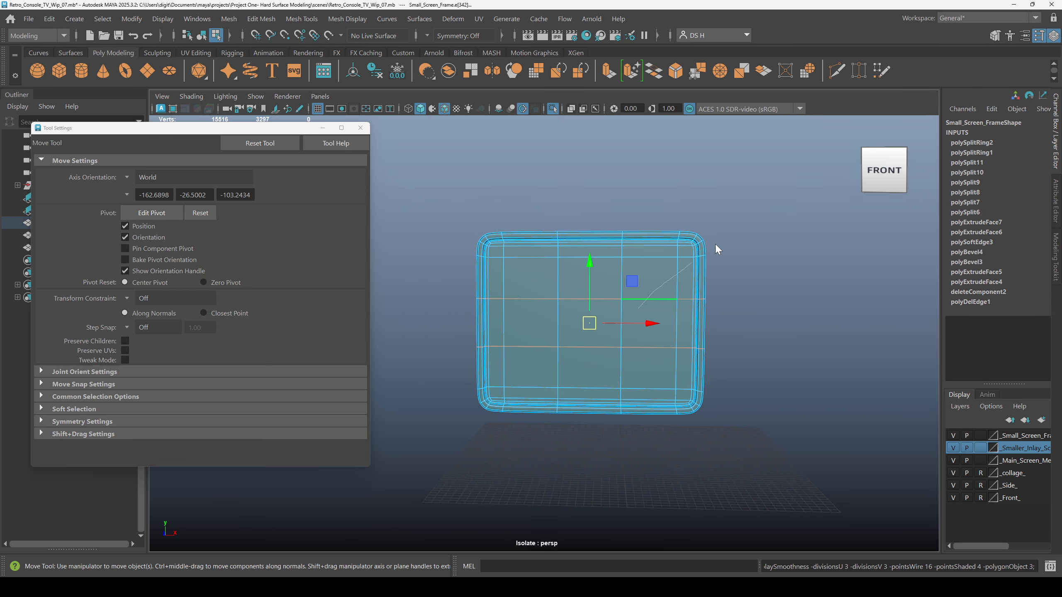
{"action": "left_click", "coordinate": [760, 246]}
{"action": "scroll", "coordinate": [757, 244], "scroll_direction": "up", "scroll_amount": 3}
{"action": "left_click", "coordinate": [606, 247]}
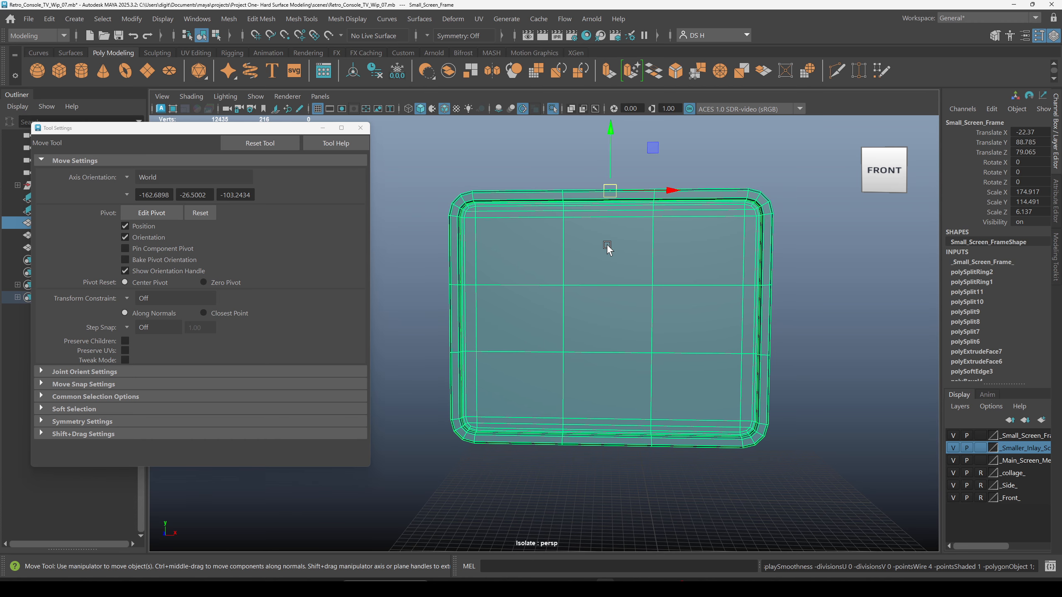
Select the two vertical edge loops beside the screen face's left and right rounded corners, and close the tool settings.
{"action": "middle_click_drag", "start_coordinate": [515, 207], "coordinate": [647, 283], "text": "alt"}
{"action": "right_click_drag", "start_coordinate": [647, 282], "coordinate": [692, 257], "text": "alt"}
{"action": "double_click", "coordinate": [672, 272]}
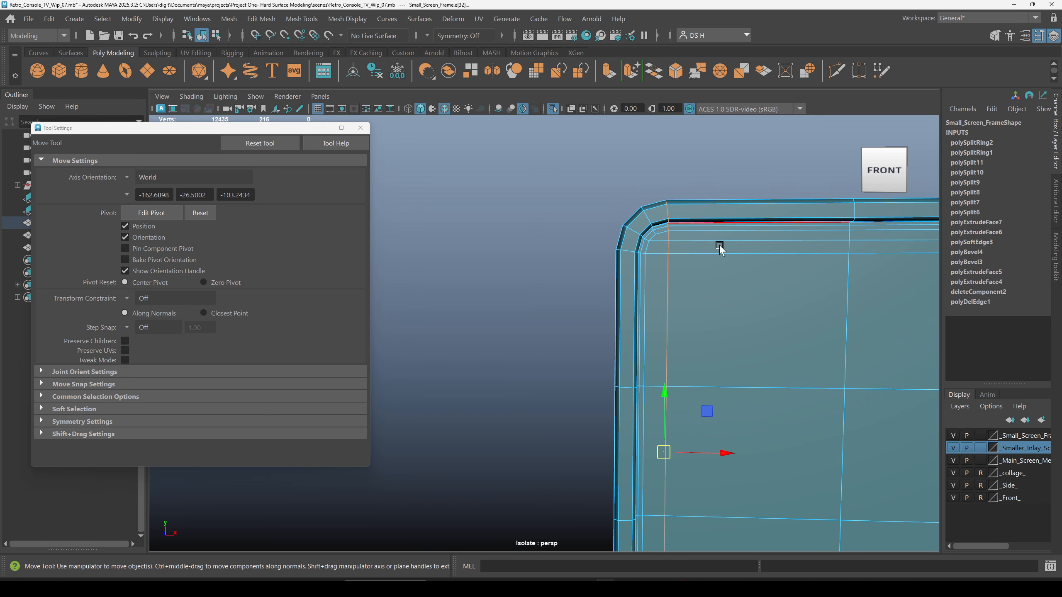
{"action": "key", "text": "q"}
{"action": "middle_click_drag", "start_coordinate": [813, 304], "coordinate": [397, 289], "text": "alt"}
{"action": "double_click", "coordinate": [614, 256]}
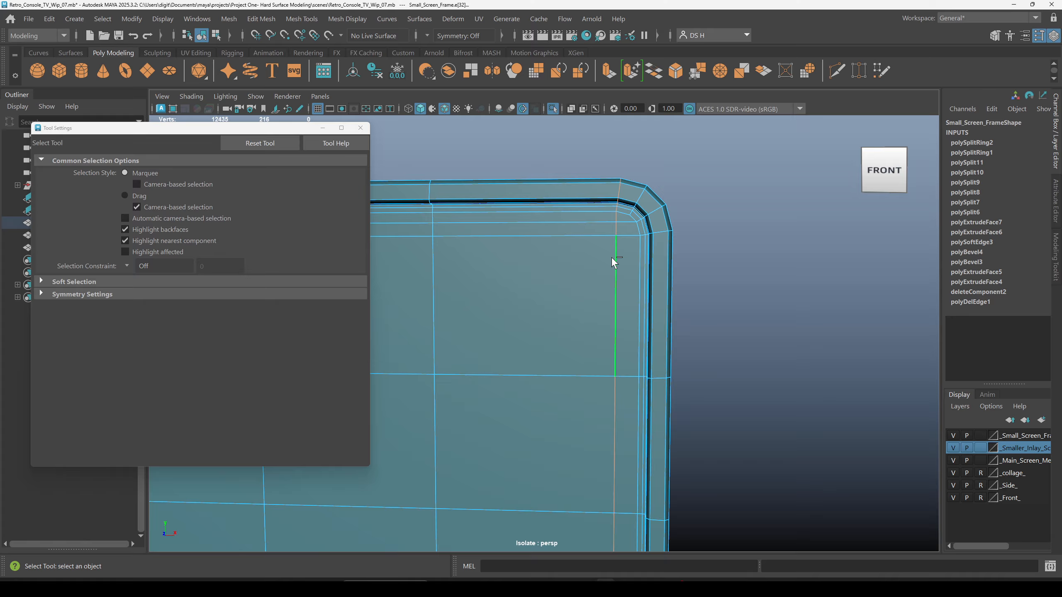
{"action": "left_click", "coordinate": [361, 127]}
Compare the perspective view of the selected frame loops with the isolated front view of the TV body.
{"action": "right_click_drag", "start_coordinate": [791, 285], "coordinate": [502, 281], "text": "alt"}
{"action": "middle_click_drag", "start_coordinate": [502, 281], "coordinate": [633, 247], "text": "alt"}
{"action": "right_click_drag", "start_coordinate": [633, 247], "coordinate": [653, 264], "text": "alt"}
{"action": "key", "text": "space"}
{"action": "key", "text": "space"}
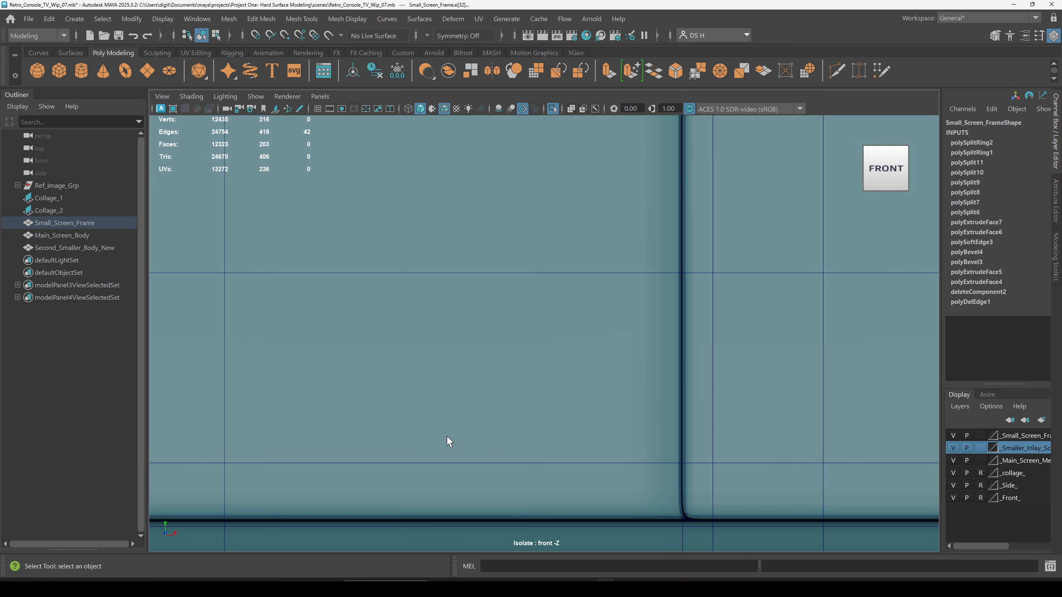
{"action": "right_click_drag", "start_coordinate": [707, 384], "coordinate": [541, 363], "text": "alt"}
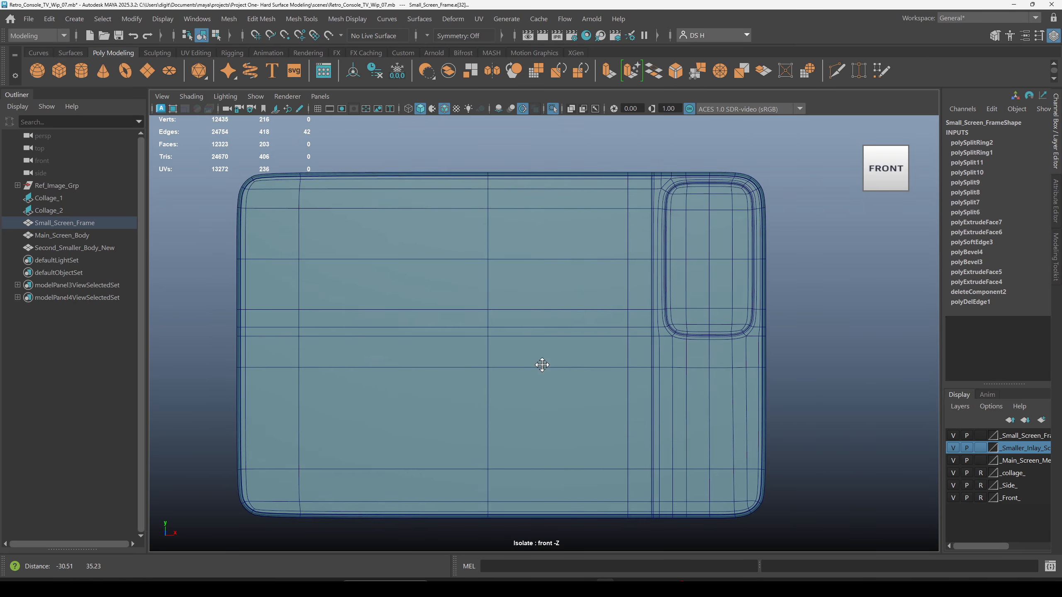
{"action": "middle_click_drag", "start_coordinate": [540, 362], "coordinate": [610, 396], "text": "alt"}
{"action": "key", "text": "space"}
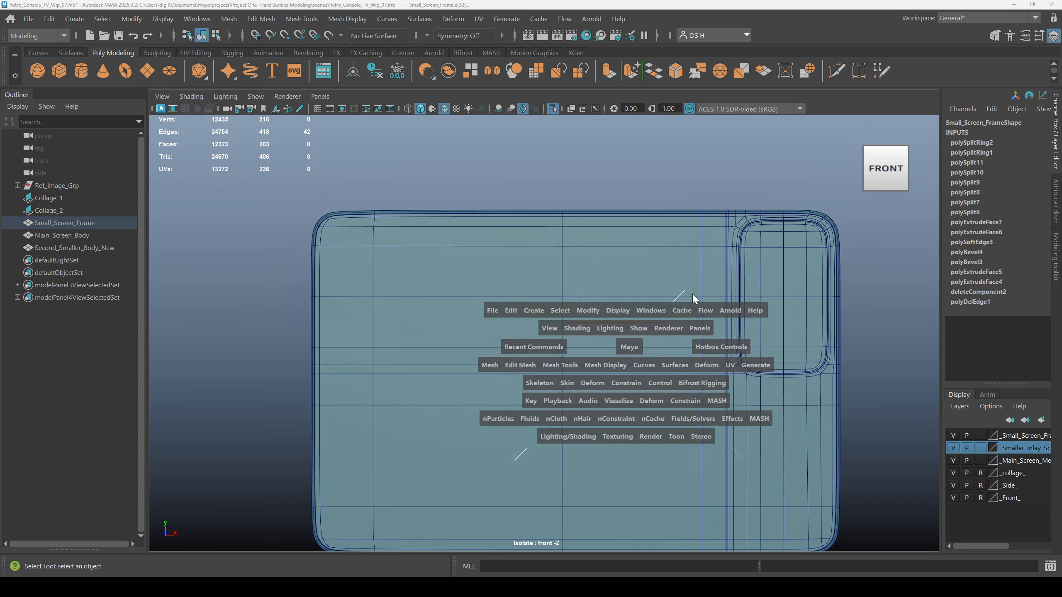
{"action": "key", "text": "space"}
{"action": "left_click_drag", "start_coordinate": [704, 249], "coordinate": [617, 294], "text": "alt"}
{"action": "key", "text": "space"}
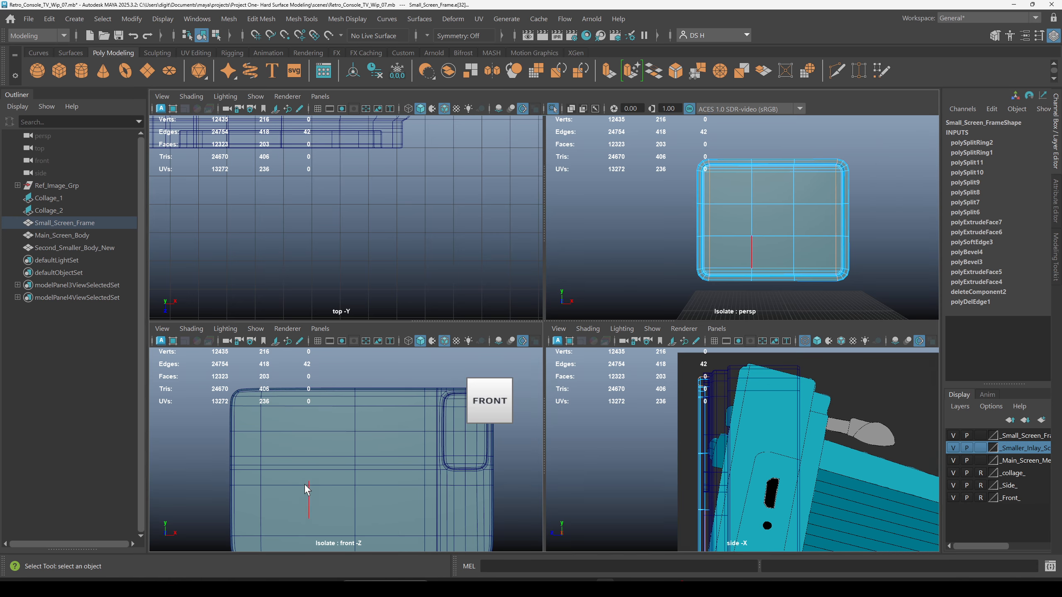
Turn off isolation in the front view to show the frame in place on the TV, and return to the perspective view.
{"action": "key", "text": "space"}
{"action": "right_click_drag", "start_coordinate": [308, 481], "coordinate": [379, 372], "text": "alt"}
{"action": "middle_click_drag", "start_coordinate": [380, 372], "coordinate": [367, 274], "text": "alt"}
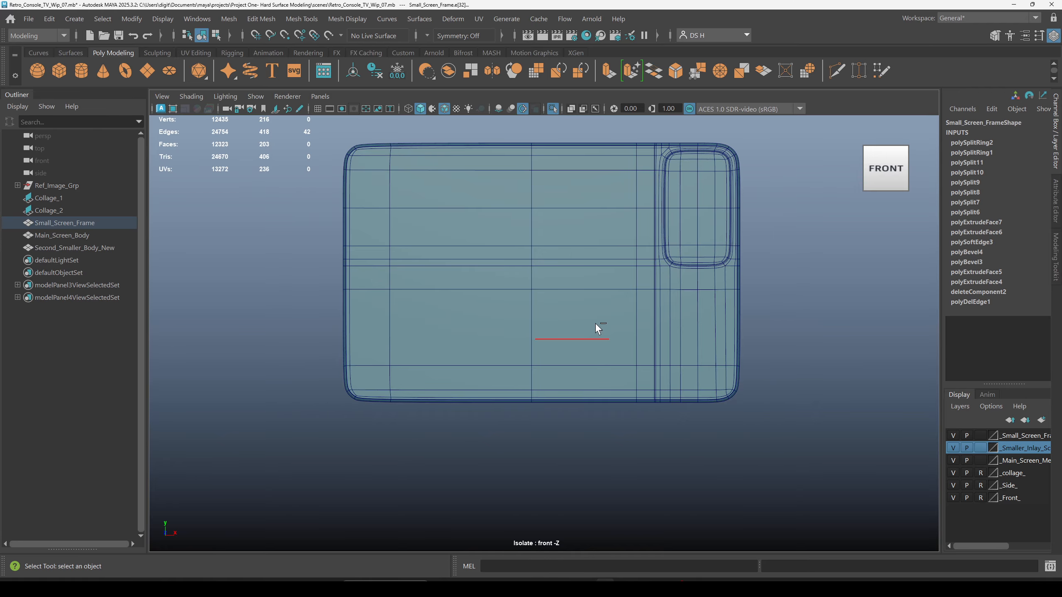
{"action": "key", "text": "ctrl+1"}
{"action": "key", "text": "ctrl+1"}
{"action": "key", "text": "ctrl+1"}
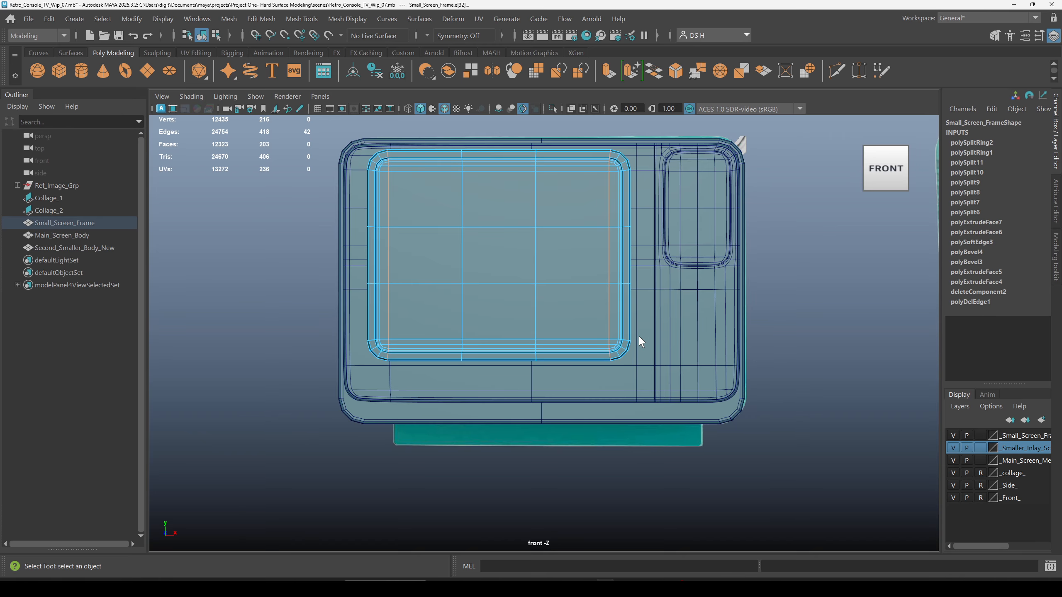
{"action": "key", "text": "space"}
{"action": "key", "text": "space"}
{"action": "scroll", "coordinate": [645, 256], "scroll_direction": "up", "scroll_amount": 5}
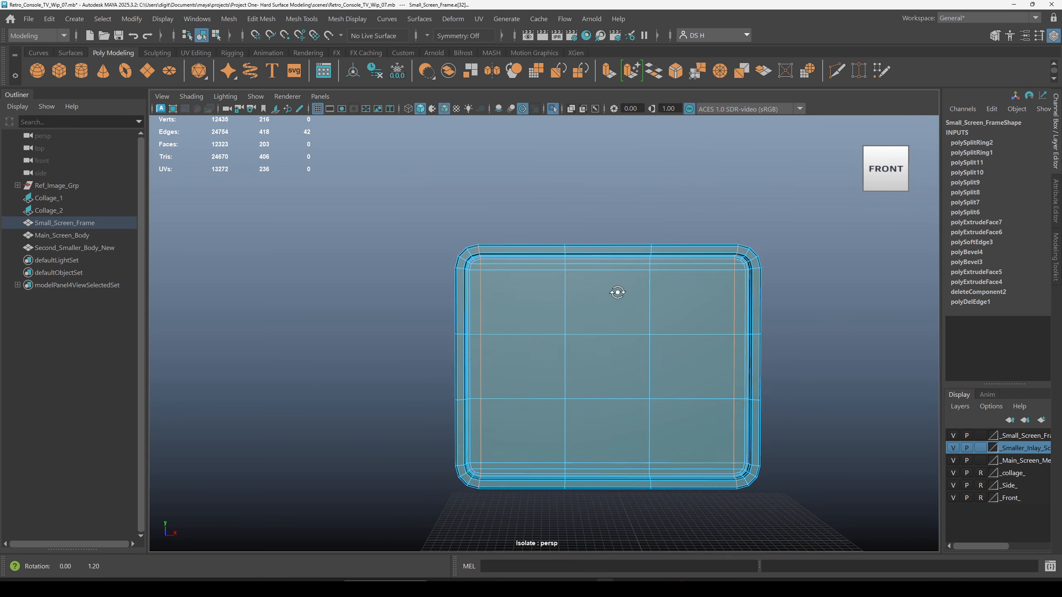
Compare the upper-left corner of the screen frame in smooth preview and in its unsmoothed form.
{"action": "middle_click_drag", "start_coordinate": [685, 321], "coordinate": [651, 259], "text": "alt"}
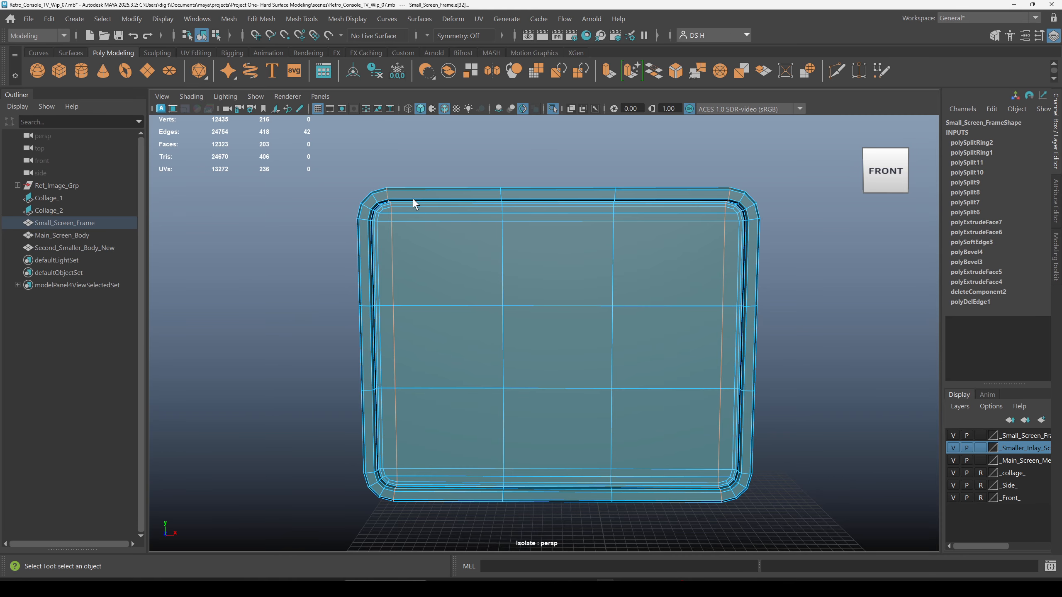
{"action": "right_click_drag", "start_coordinate": [413, 203], "coordinate": [660, 356], "text": "alt"}
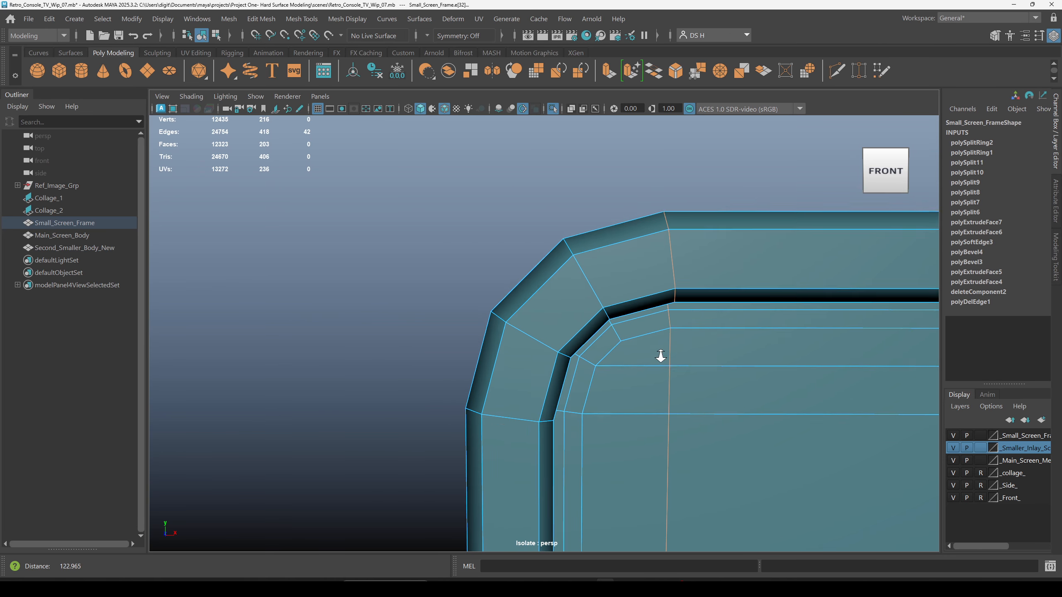
{"action": "left_click_drag", "start_coordinate": [661, 355], "coordinate": [665, 315], "text": "alt"}
{"action": "key", "text": "3"}
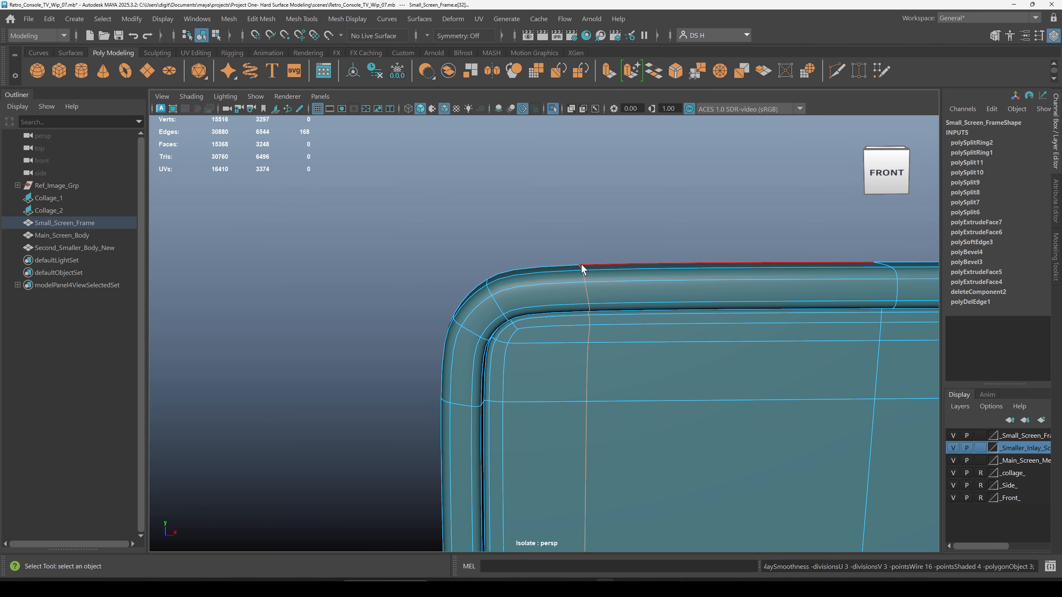
{"action": "key", "text": "1"}
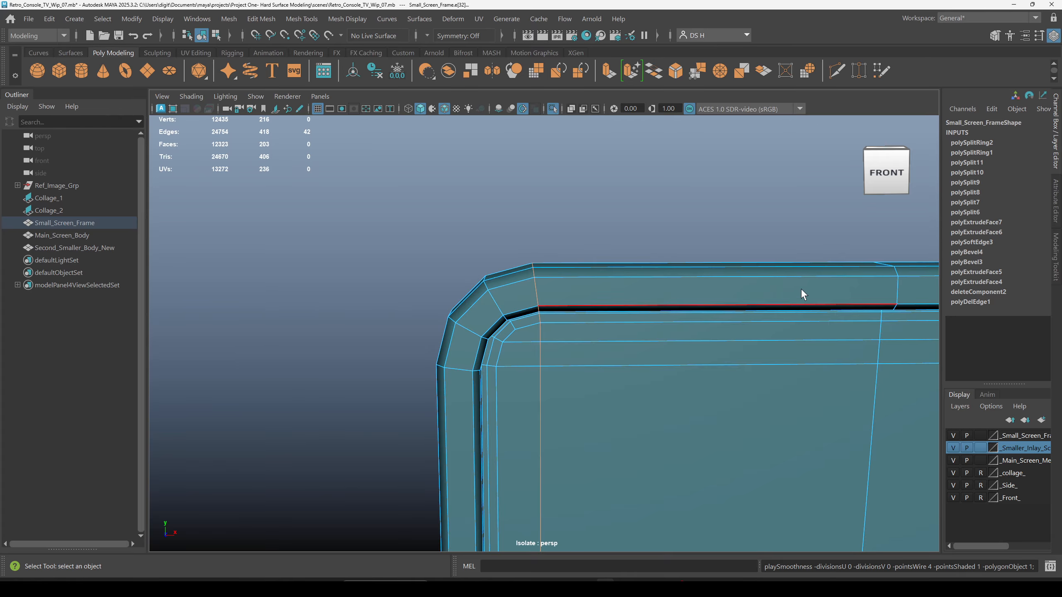
{"action": "key", "text": "3"}
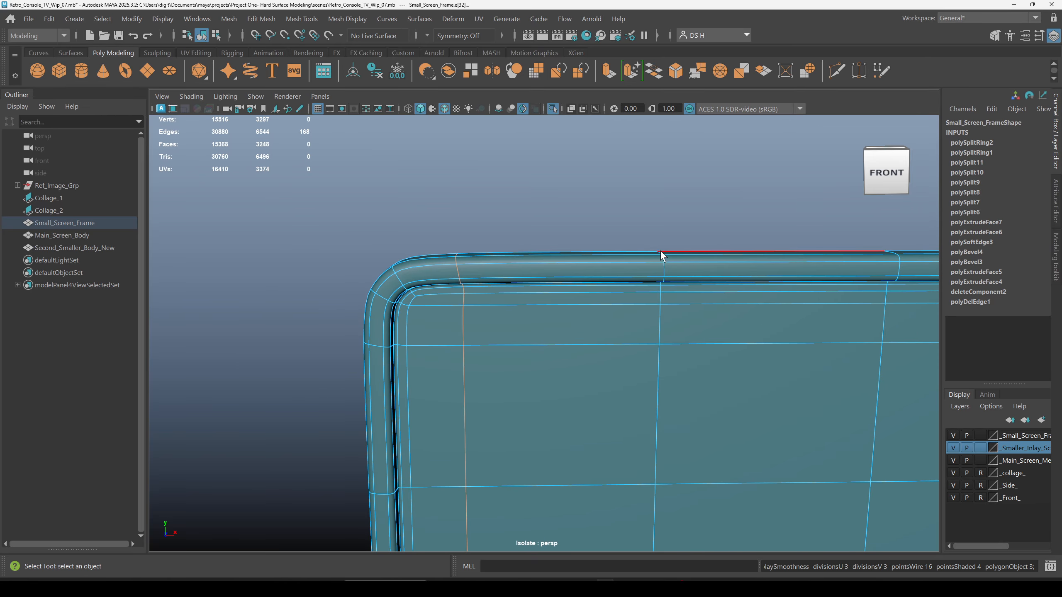
{"action": "key", "text": "1"}
{"action": "scroll", "coordinate": [633, 404], "scroll_direction": "down", "scroll_amount": 6}
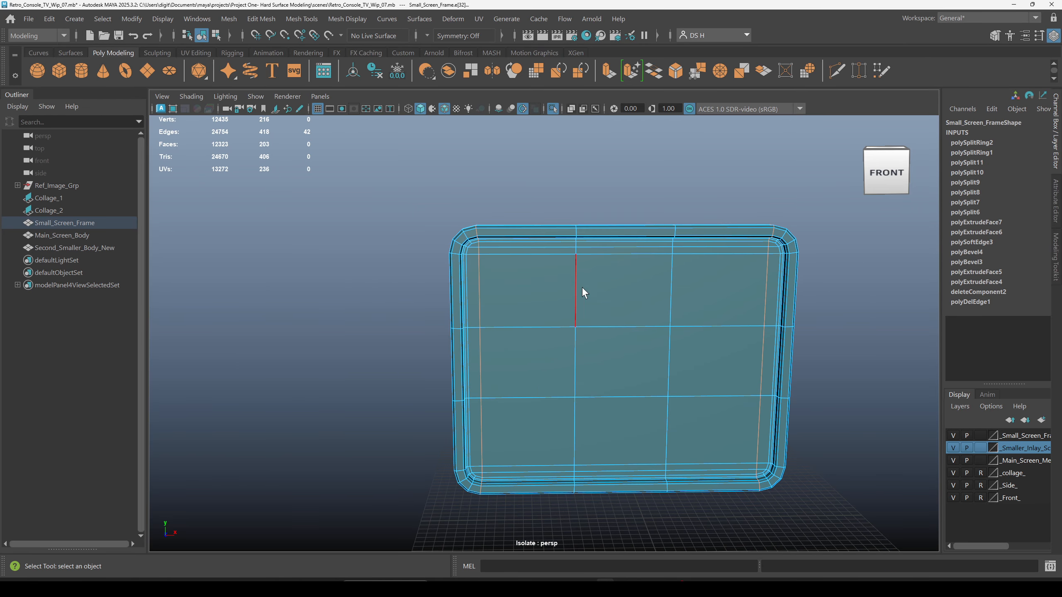
{"action": "key", "text": "w"}
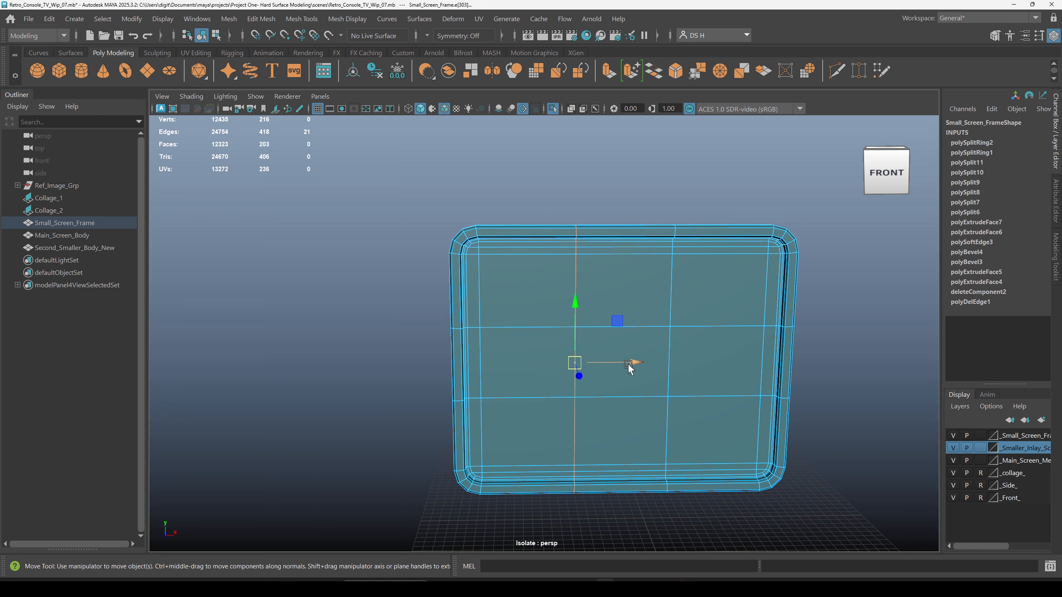
{"action": "left_click_drag", "start_coordinate": [639, 365], "coordinate": [565, 312]}
{"action": "key", "text": "r"}
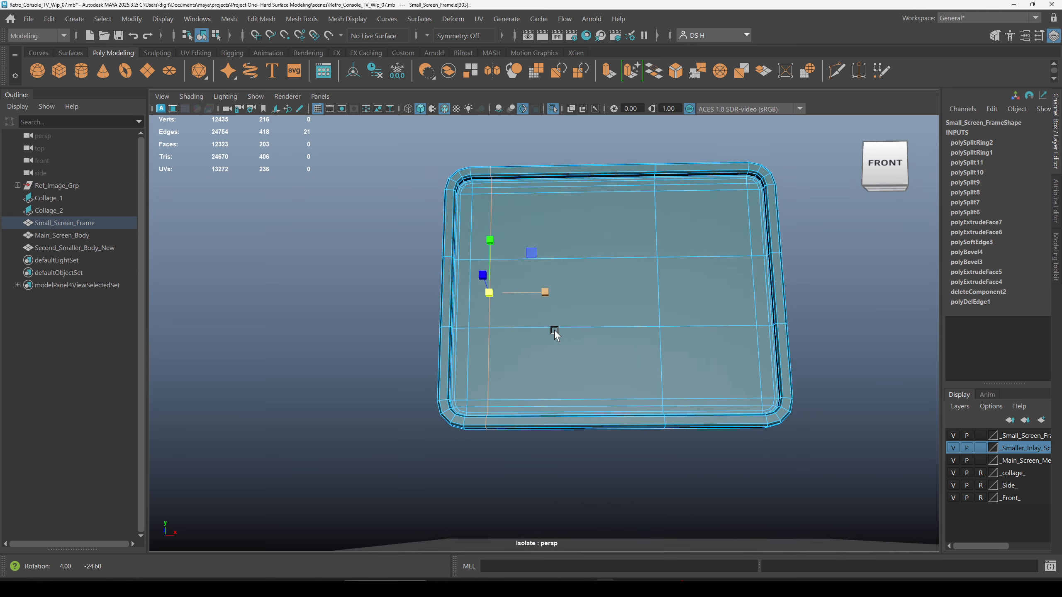
{"action": "left_click_drag", "start_coordinate": [558, 338], "coordinate": [497, 318]}
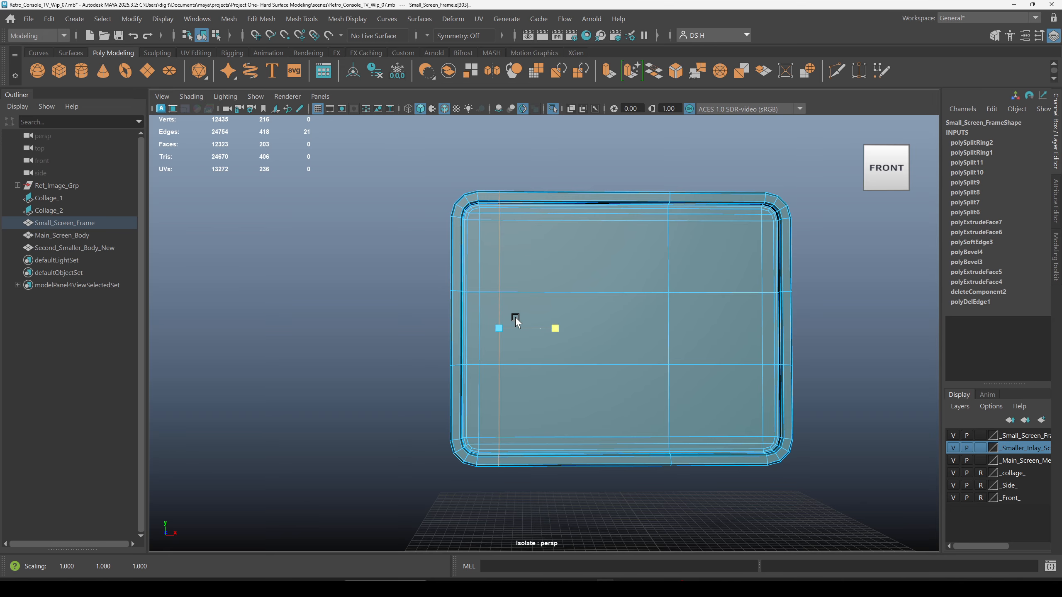
{"action": "key", "text": "ctrl+z"}
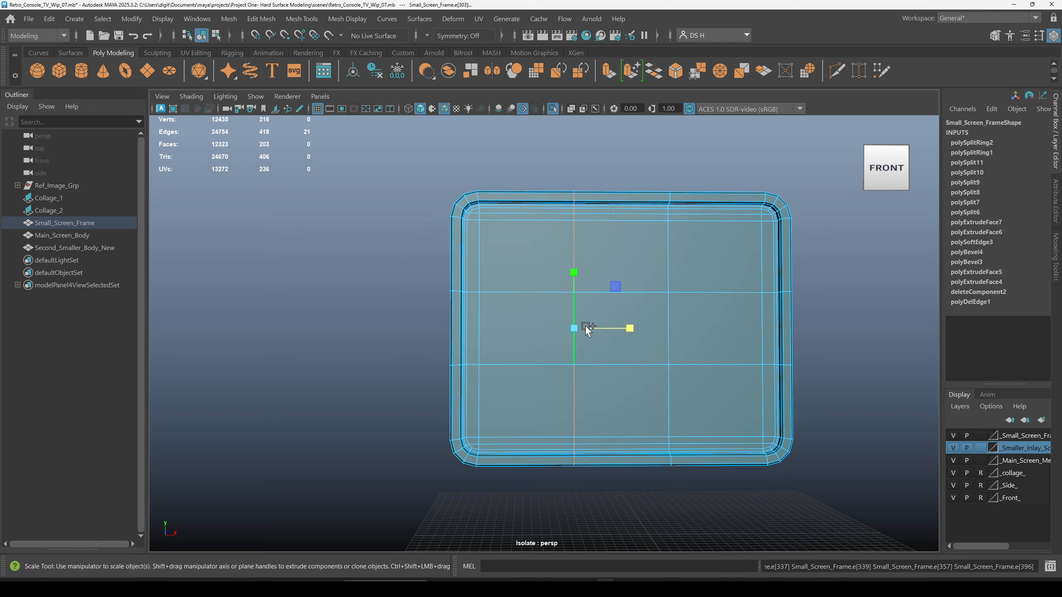
Flatten the left inner vertical edge loop along X with a scale of 0, and move it beside the left corner loop.
{"action": "double_click", "coordinate": [576, 327]}
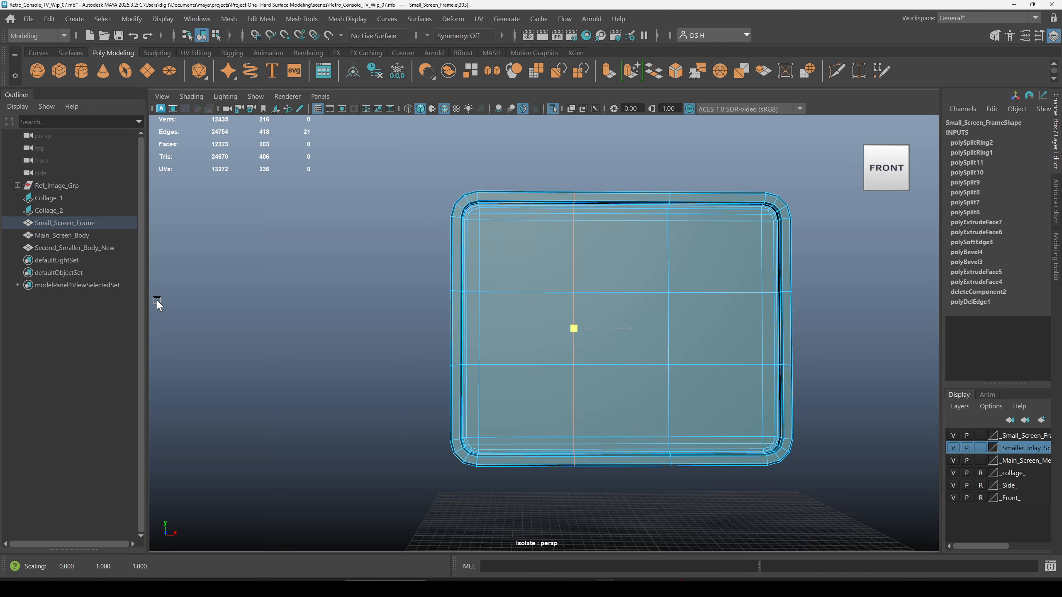
{"action": "key", "text": "w"}
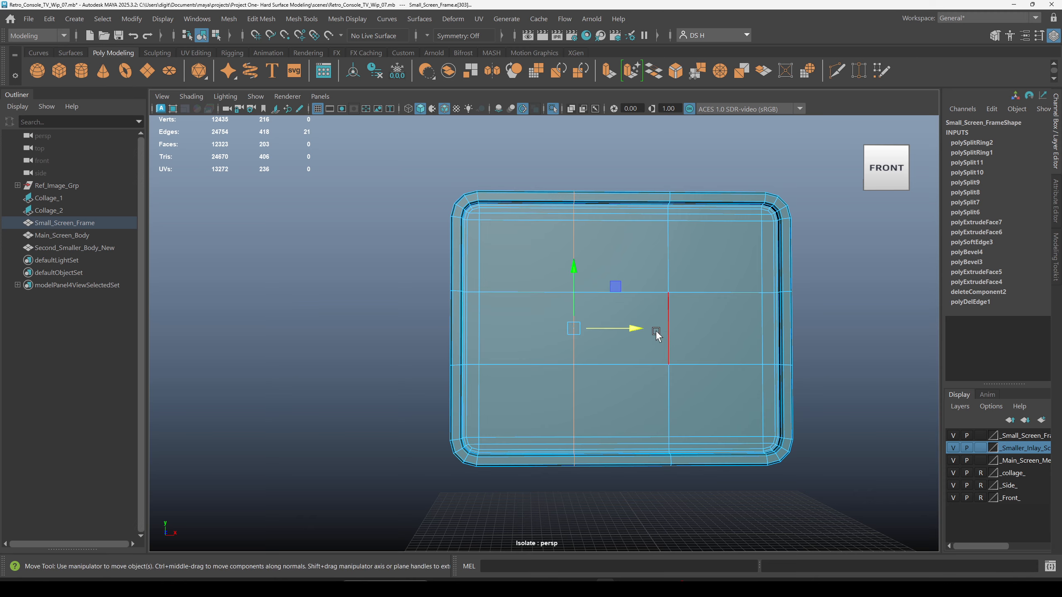
{"action": "left_click_drag", "start_coordinate": [656, 331], "coordinate": [556, 317]}
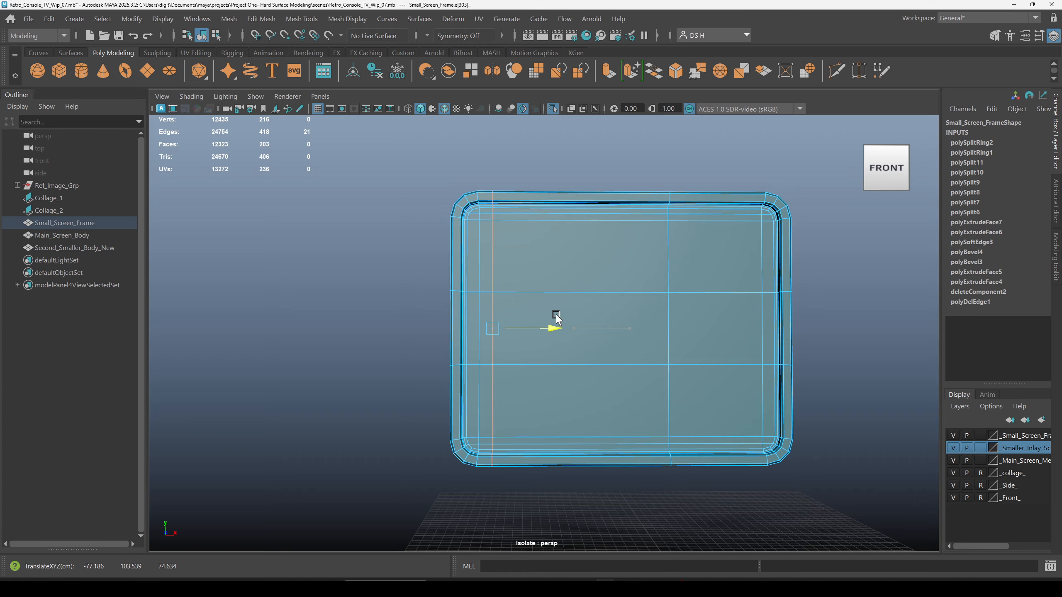
{"action": "scroll", "coordinate": [586, 292], "scroll_direction": "down", "scroll_amount": 3}
{"action": "scroll", "coordinate": [457, 241], "scroll_direction": "up", "scroll_amount": 4}
{"action": "scroll", "coordinate": [633, 284], "scroll_direction": "up", "scroll_amount": 3}
{"action": "left_click_drag", "start_coordinate": [634, 284], "coordinate": [567, 291], "text": "alt"}
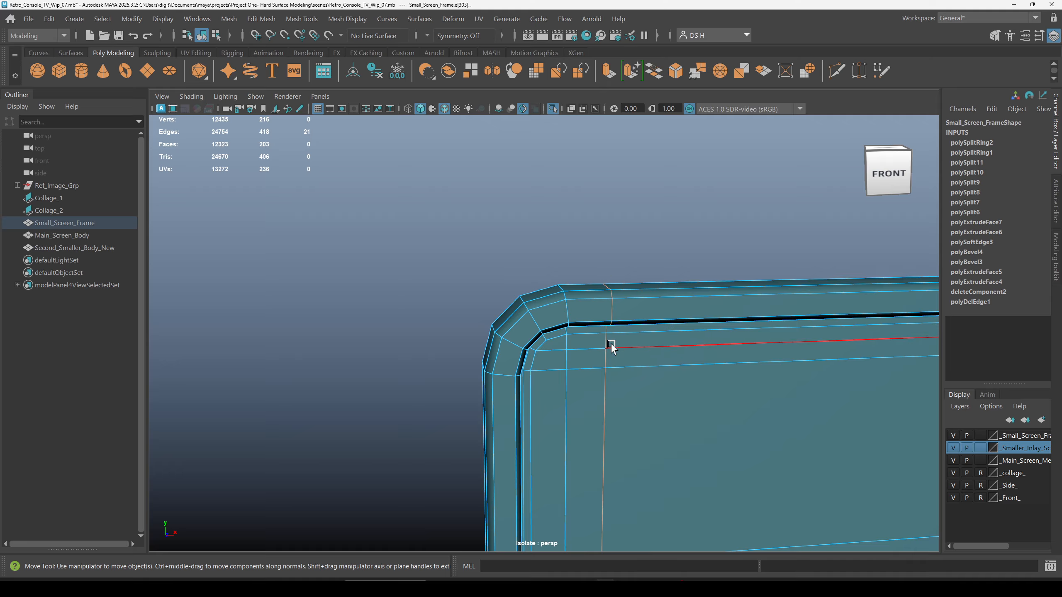
{"action": "left_click", "coordinate": [610, 541]}
{"action": "left_click_drag", "start_coordinate": [636, 407], "coordinate": [533, 267], "text": "alt"}
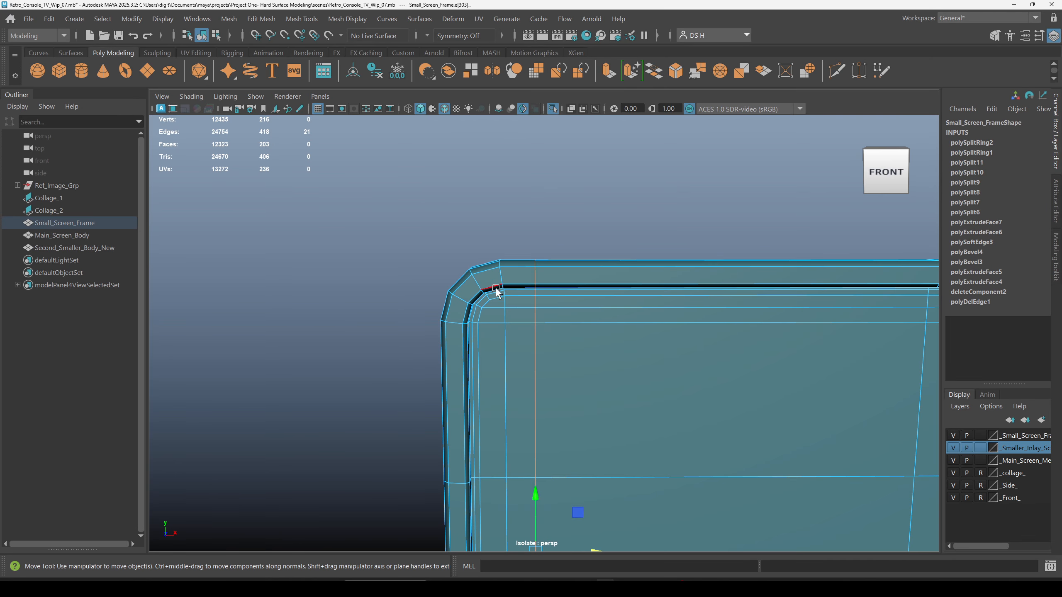
Select the vertical loop at the left rounded corners and examine how the upper-left corner rounds with smooth preview on and off.
{"action": "left_click", "coordinate": [505, 415]}
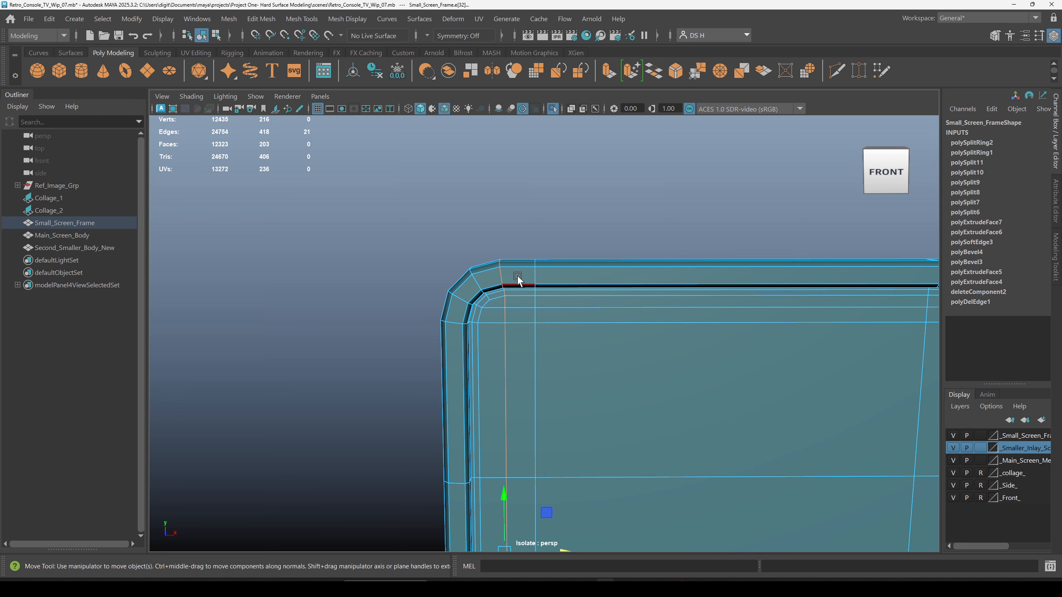
{"action": "key", "text": "3"}
{"action": "key", "text": "1"}
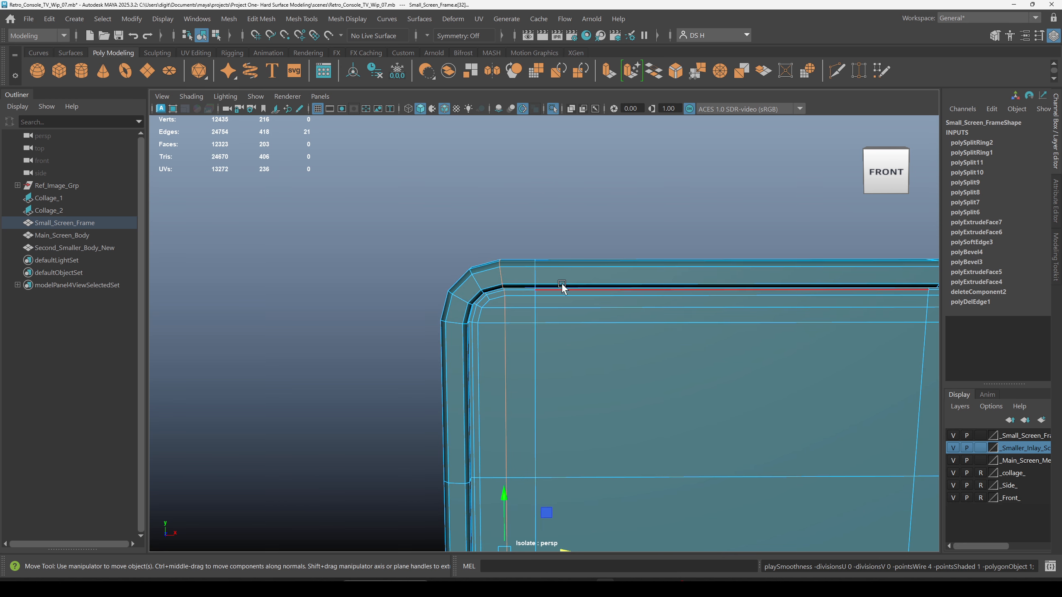
{"action": "key", "text": "3"}
{"action": "left_click", "coordinate": [684, 162]}
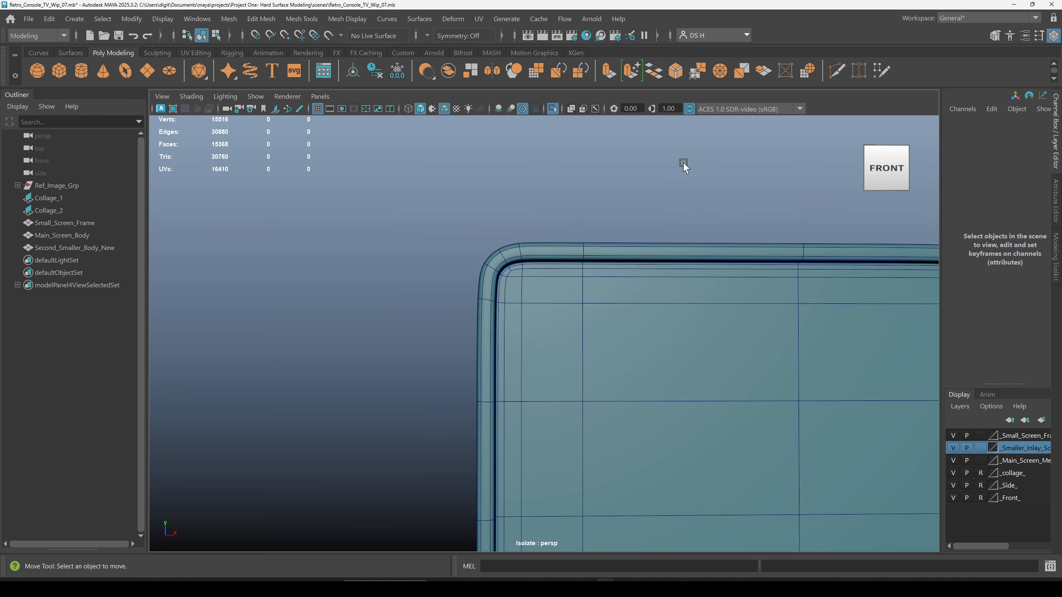
{"action": "left_click_drag", "start_coordinate": [486, 276], "coordinate": [490, 303], "text": "alt"}
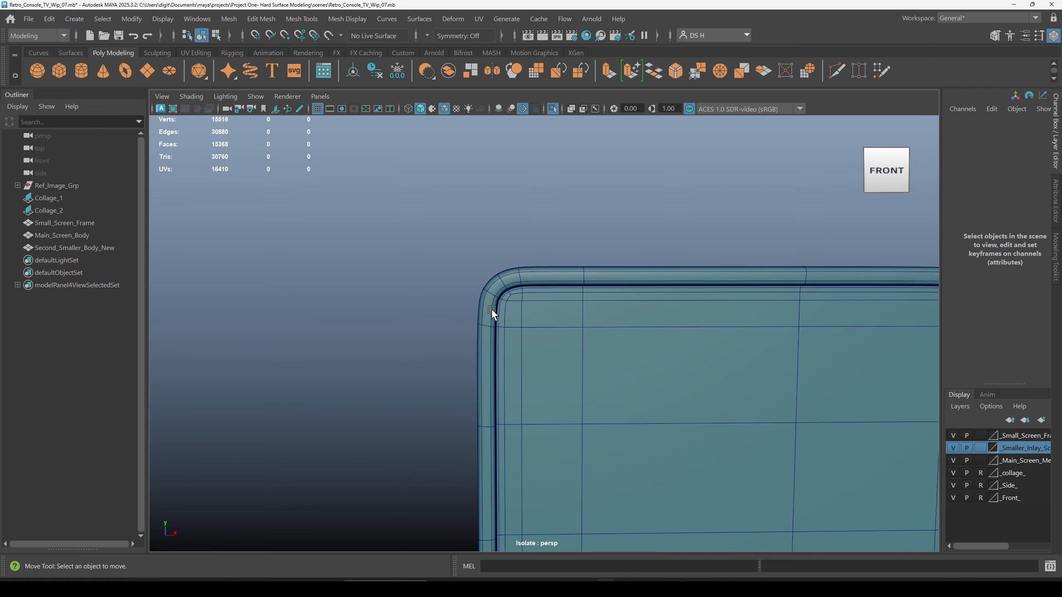
{"action": "left_click", "coordinate": [530, 274]}
{"action": "key", "text": "3"}
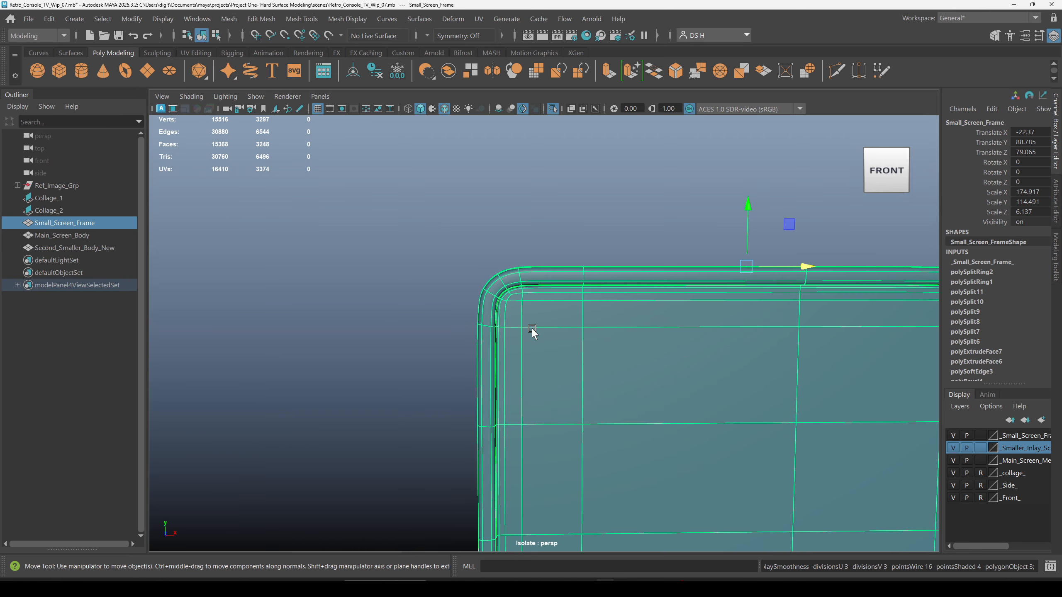
{"action": "key", "text": "1"}
Reselect the repositioned left vertical support loop and shift it slightly closer to the left corner loop.
{"action": "key", "text": "F10"}
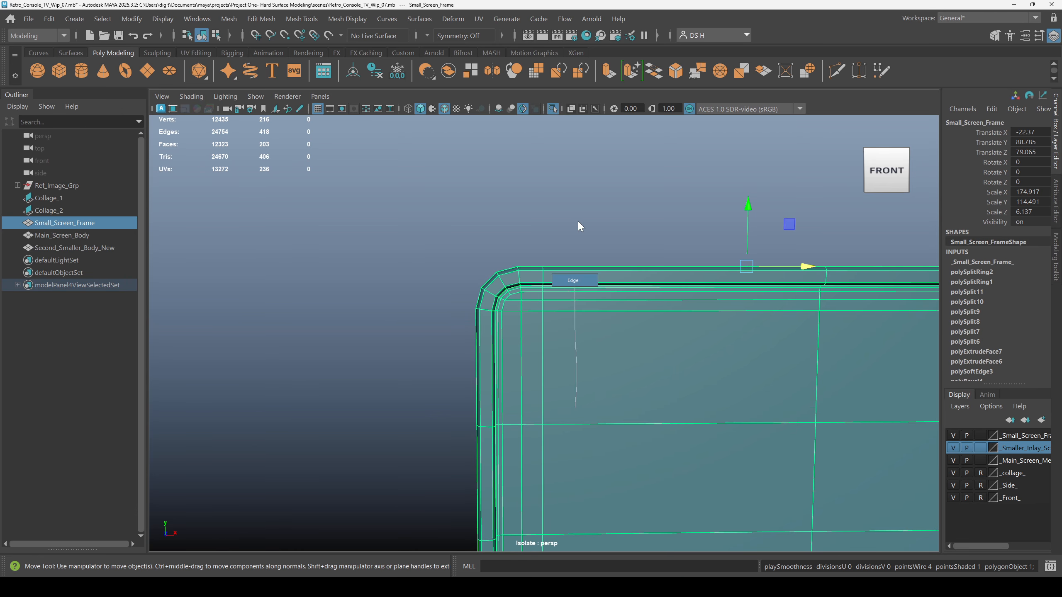
{"action": "double_click", "coordinate": [542, 339]}
{"action": "key", "text": "r"}
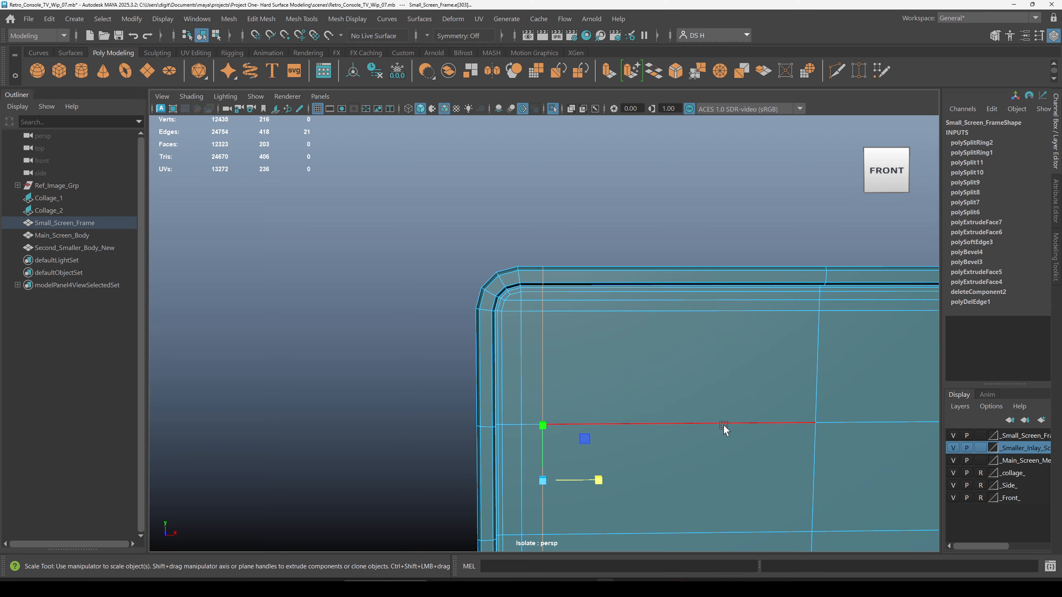
{"action": "left_click", "coordinate": [599, 480]}
{"action": "key", "text": "w"}
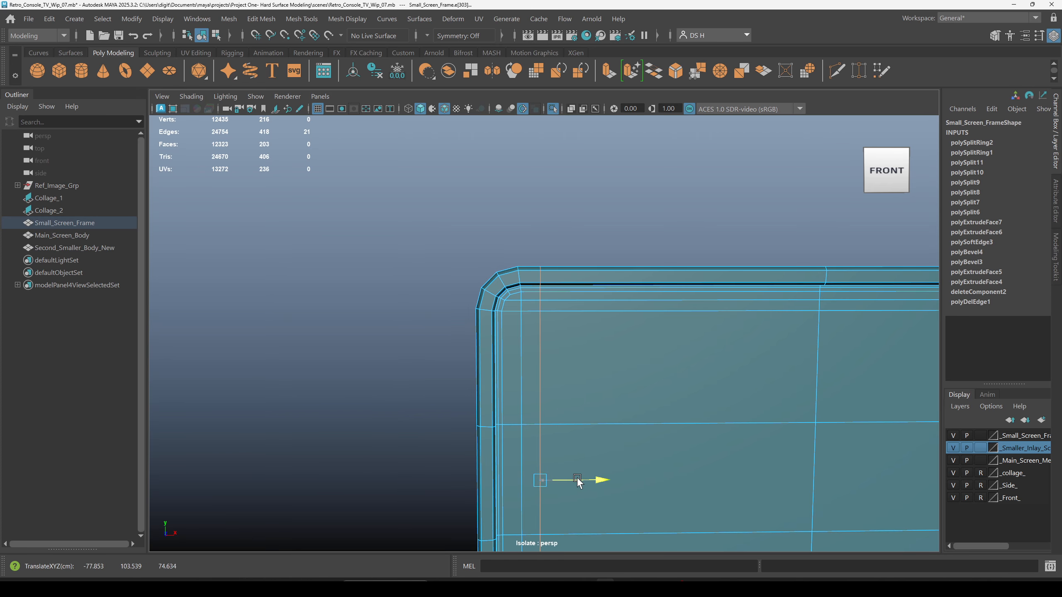
Check the whole frame in smooth preview, and examine how the vertical loop at the left corners shifts between smoothed and unsmoothed display.
{"action": "key", "text": "3"}
{"action": "key", "text": "F8"}
{"action": "left_click", "coordinate": [684, 205]}
{"action": "scroll", "coordinate": [659, 347], "scroll_direction": "down", "scroll_amount": 3}
{"action": "middle_click_drag", "start_coordinate": [644, 368], "coordinate": [653, 310], "text": "alt"}
{"action": "left_click", "coordinate": [632, 310]}
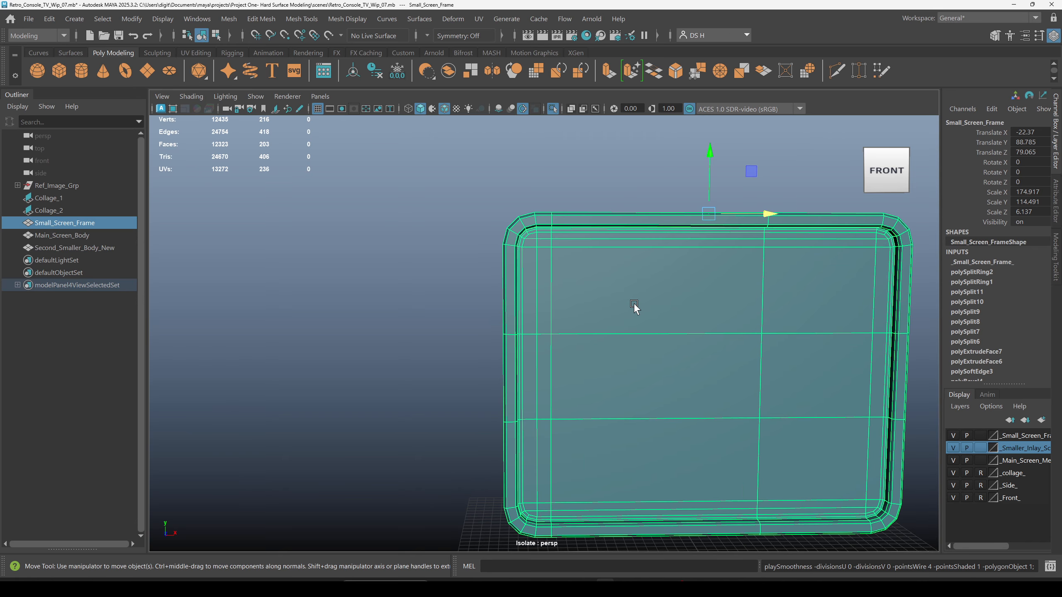
{"action": "key", "text": "F10"}
{"action": "key", "text": "1"}
{"action": "double_click", "coordinate": [536, 280]}
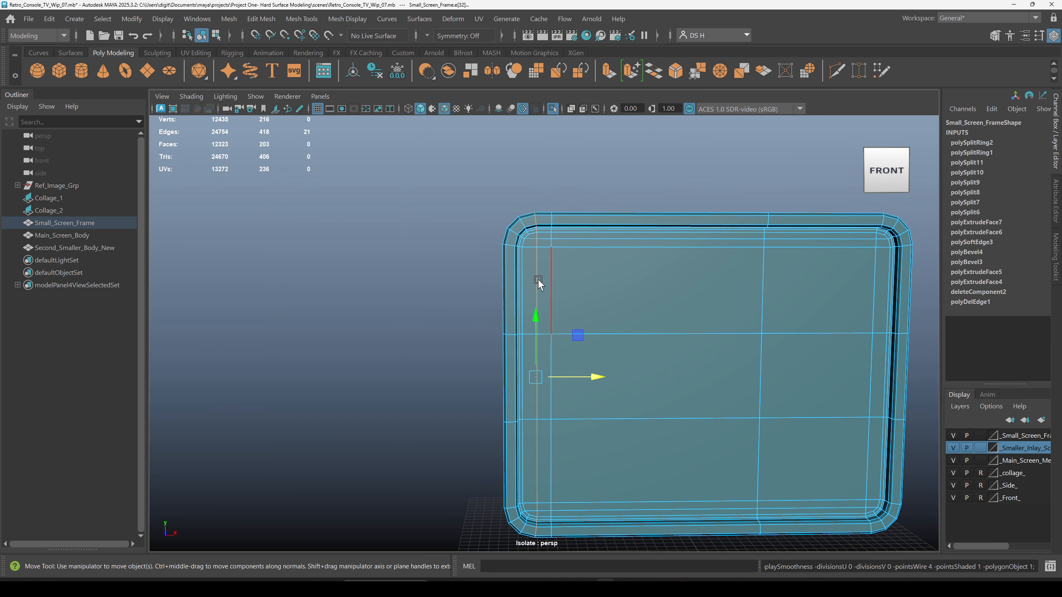
{"action": "key", "text": "3"}
{"action": "key", "text": "1"}
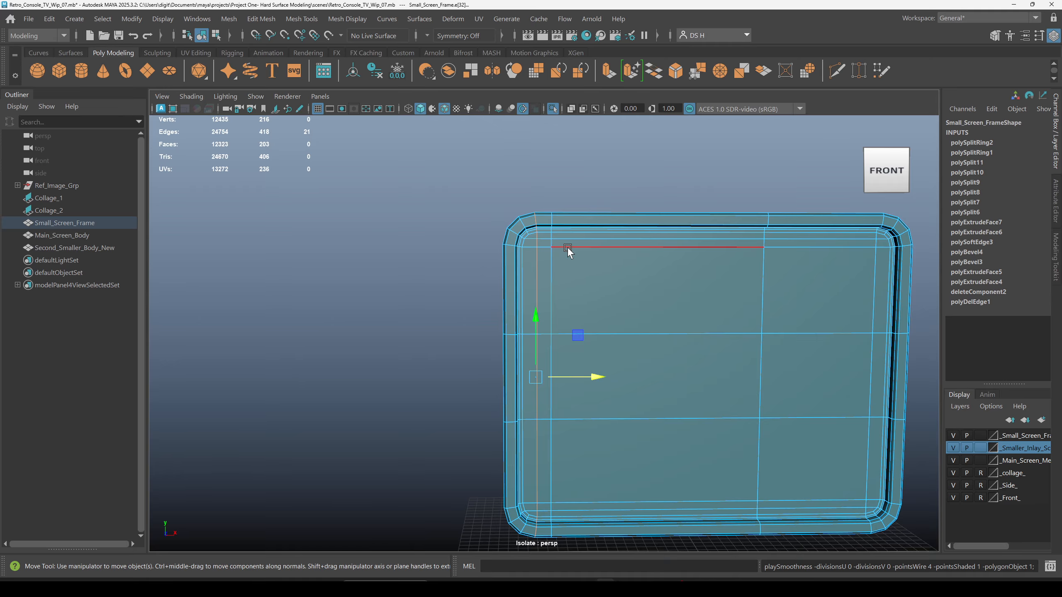
Select the horizontal loop at the upper corners and compare its position in smoothed and unsmoothed display.
{"action": "double_click", "coordinate": [567, 248]}
{"action": "key", "text": "3"}
{"action": "key", "text": "1"}
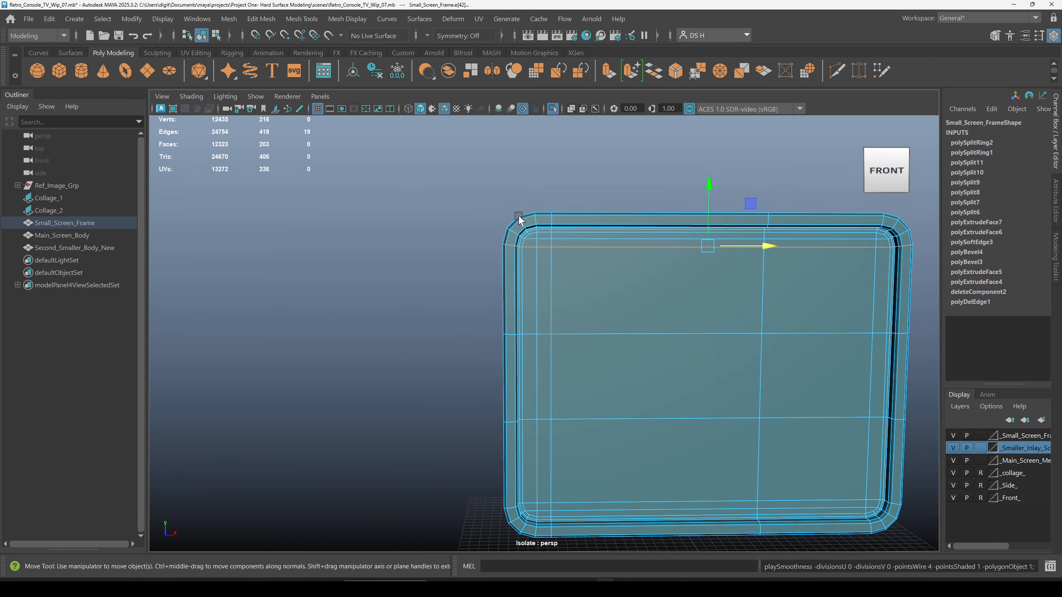
{"action": "key", "text": "3"}
{"action": "key", "text": "1"}
{"action": "key", "text": "3"}
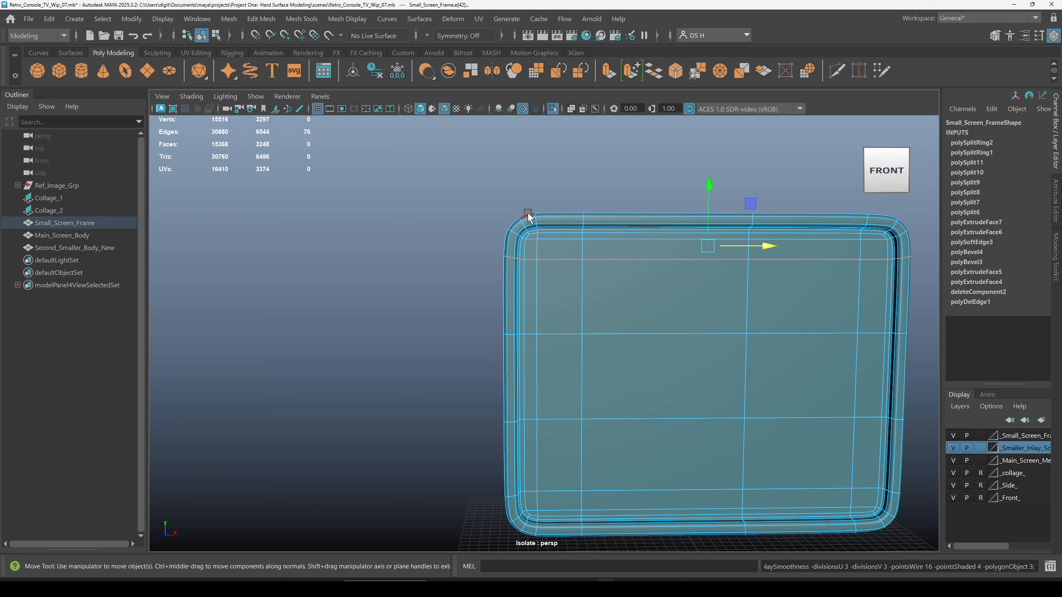
{"action": "key", "text": "1"}
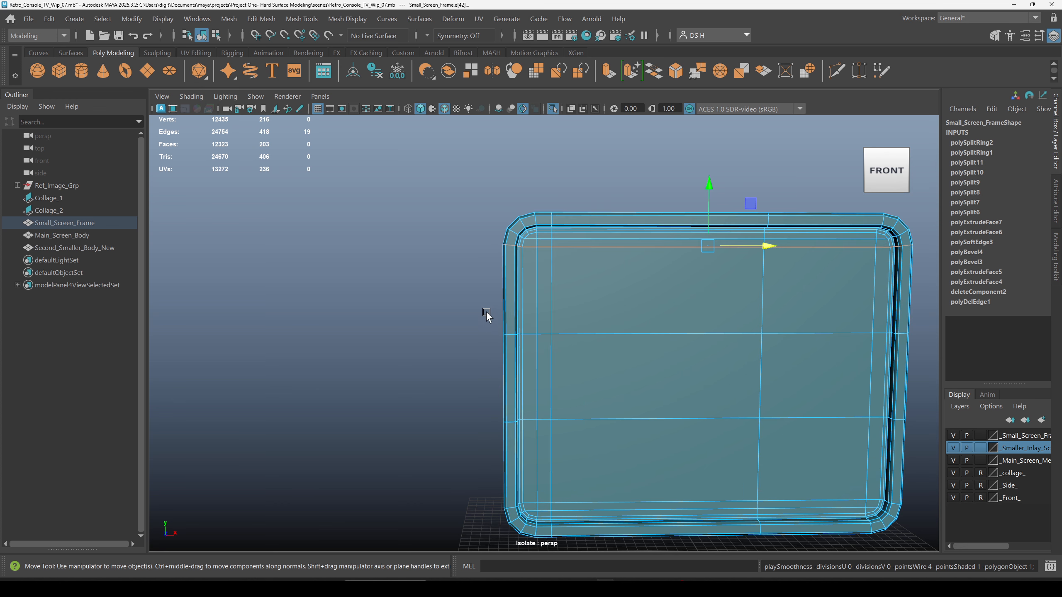
Flatten the upper and lower inner horizontal edge loops across the screen face by scaling each one vertically.
{"action": "left_click", "coordinate": [585, 336]}
{"action": "left_click_drag", "start_coordinate": [593, 347], "coordinate": [710, 281], "text": "alt"}
{"action": "key", "text": "r"}
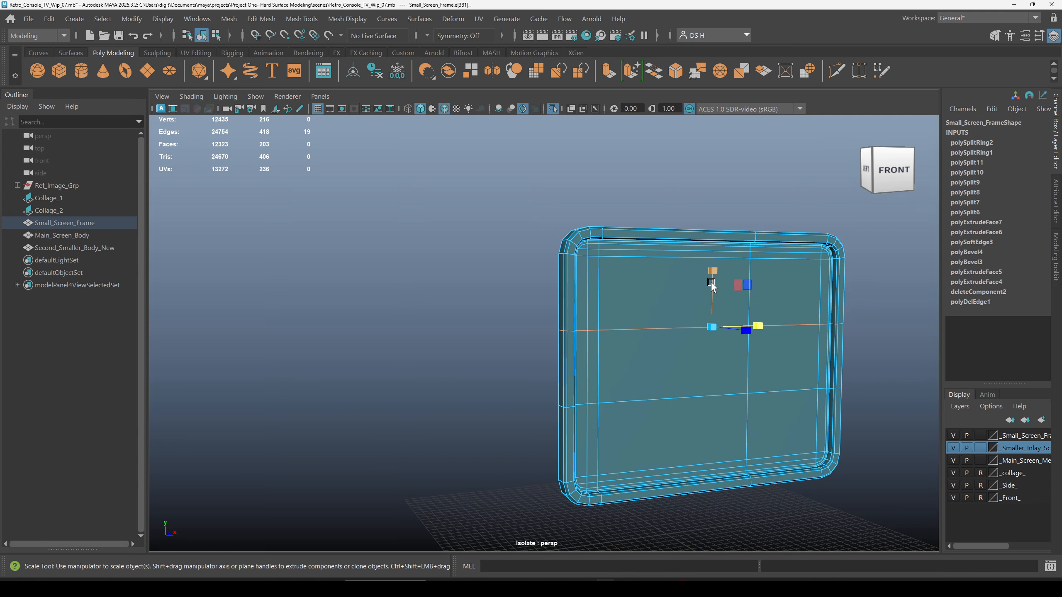
{"action": "left_click", "coordinate": [654, 399]}
{"action": "left_click_drag", "start_coordinate": [712, 341], "coordinate": [710, 397]}
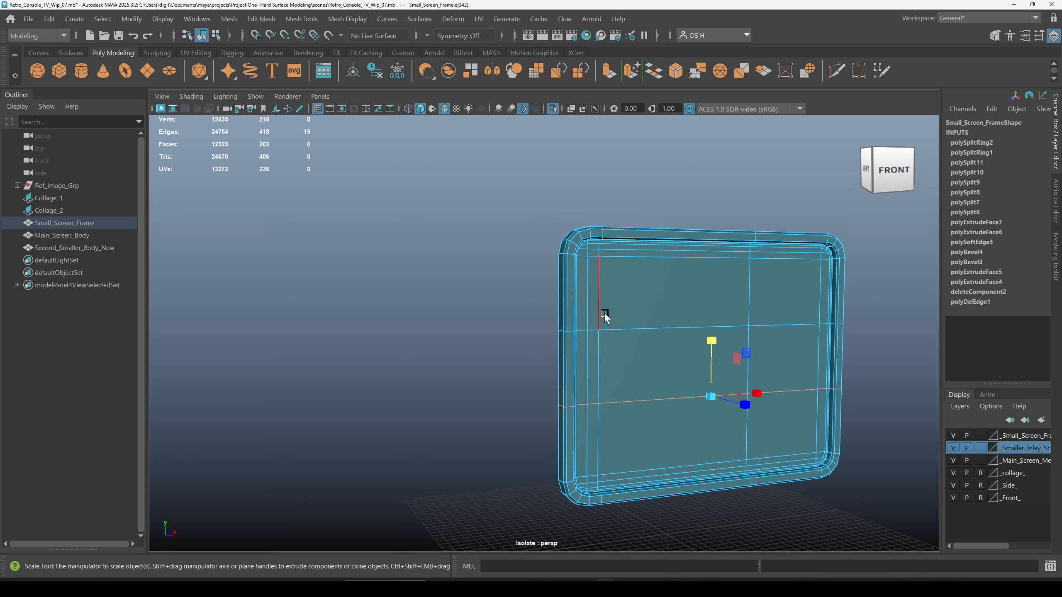
Move the upper inner horizontal loop up to just below the upper corner loop, and fine-tune its spacing.
{"action": "left_click", "coordinate": [639, 330]}
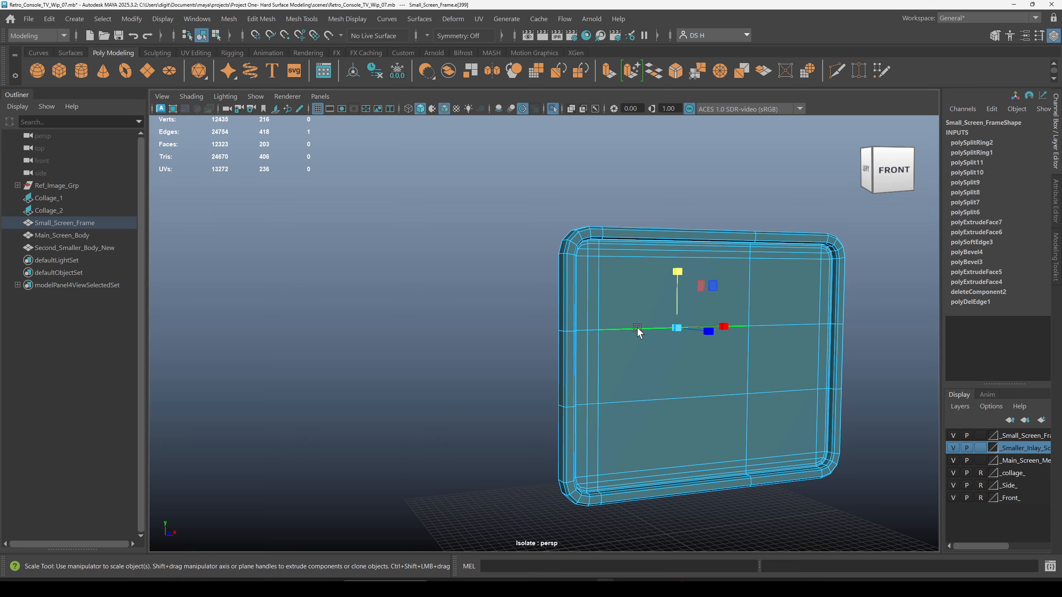
{"action": "key", "text": "w"}
{"action": "left_click_drag", "start_coordinate": [714, 270], "coordinate": [709, 232]}
{"action": "right_click_drag", "start_coordinate": [602, 270], "coordinate": [834, 307], "text": "alt"}
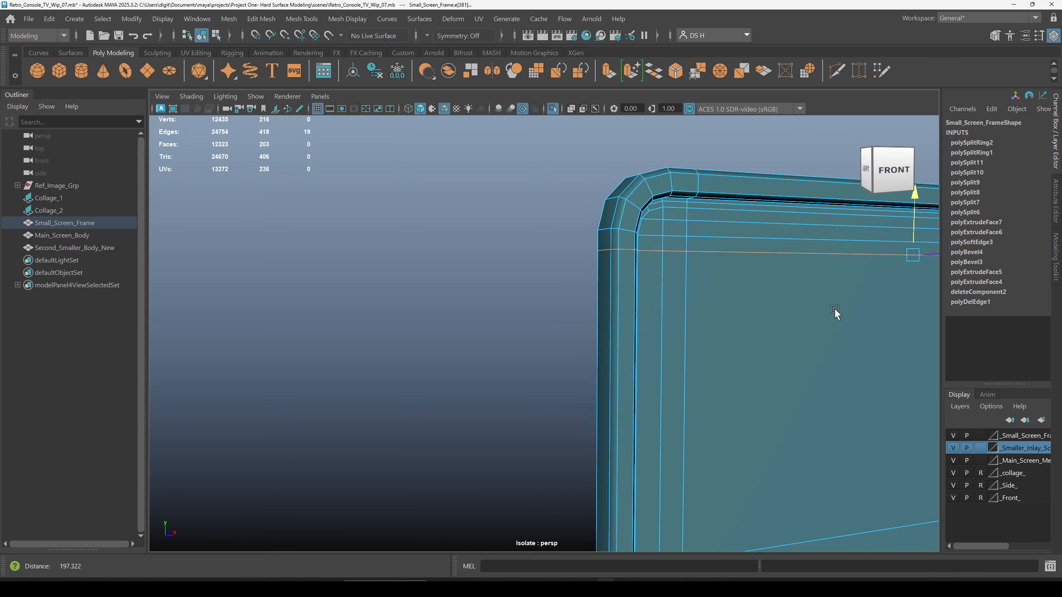
{"action": "left_click_drag", "start_coordinate": [835, 308], "coordinate": [599, 298], "text": "alt"}
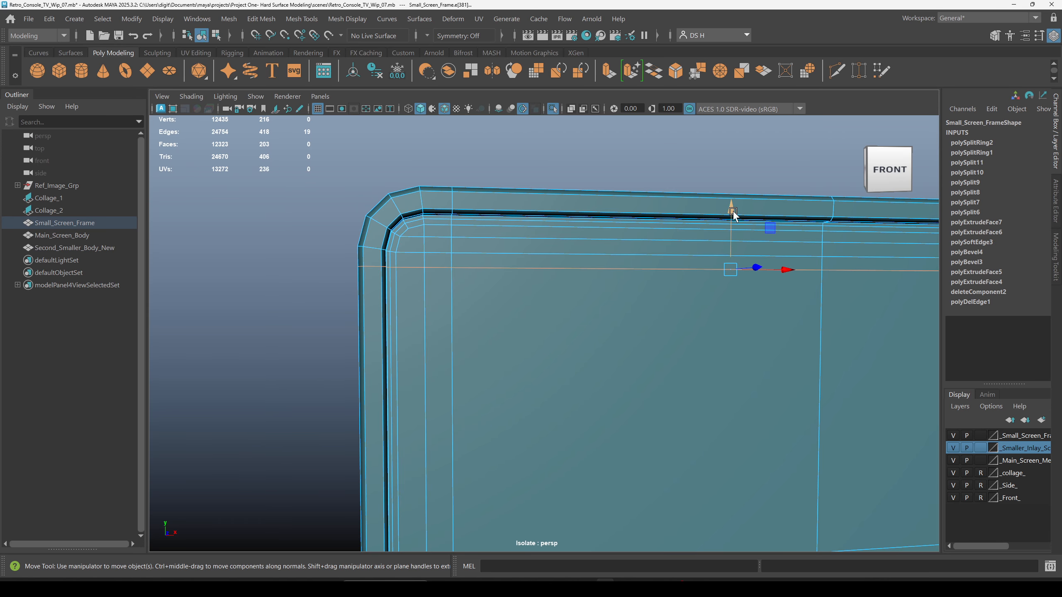
{"action": "left_click_drag", "start_coordinate": [731, 208], "coordinate": [738, 221]}
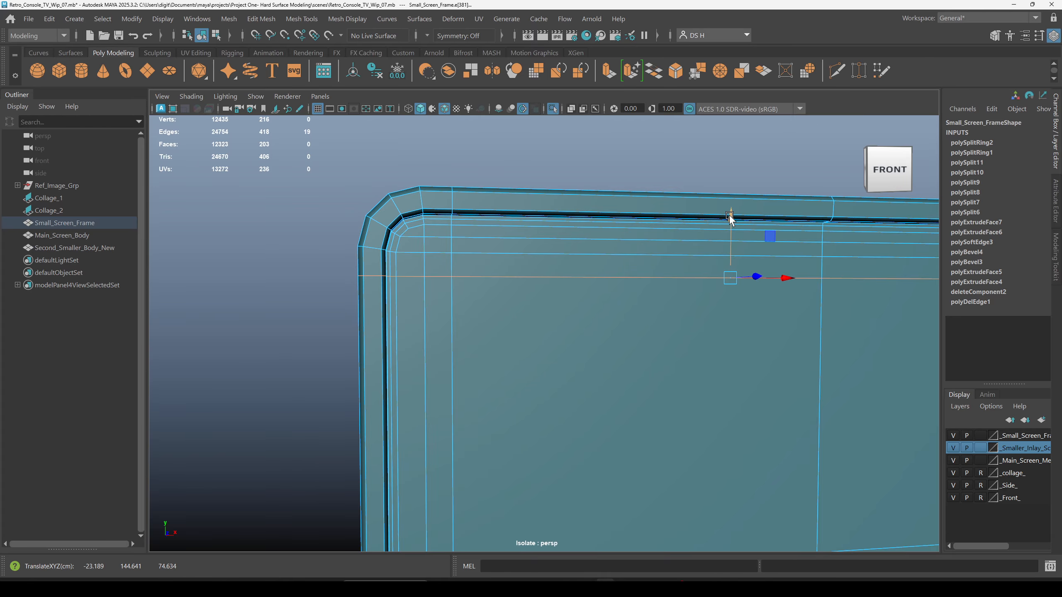
Examine the frame's upper corners in smooth preview with the edge selection cleared.
{"action": "scroll", "coordinate": [729, 218], "scroll_direction": "down", "scroll_amount": 3}
{"action": "left_click", "coordinate": [669, 162]}
{"action": "scroll", "coordinate": [542, 273], "scroll_direction": "down", "scroll_amount": 3}
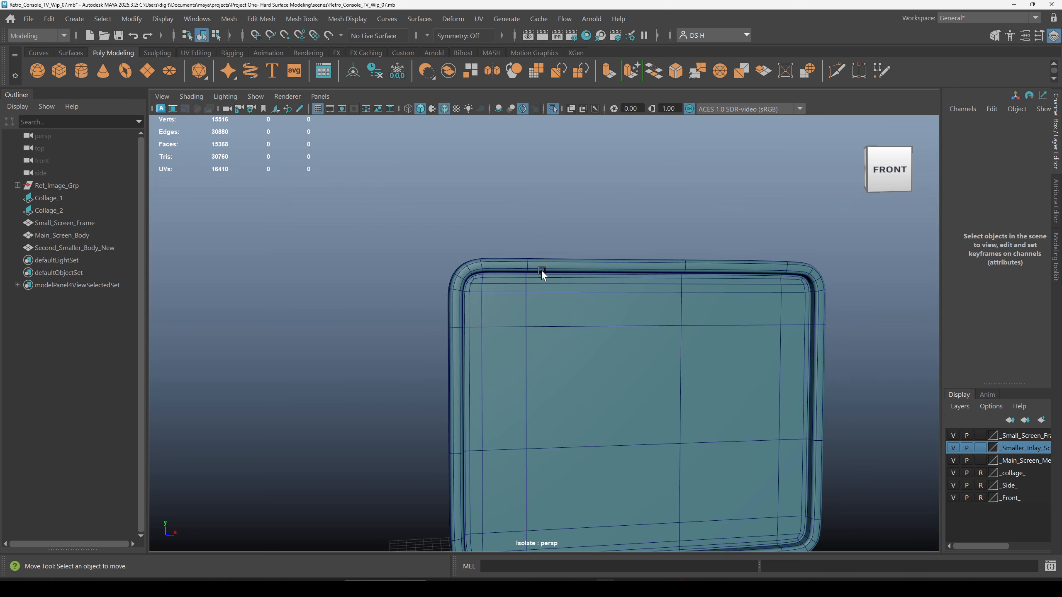
{"action": "left_click", "coordinate": [725, 323]}
{"action": "key", "text": "f"}
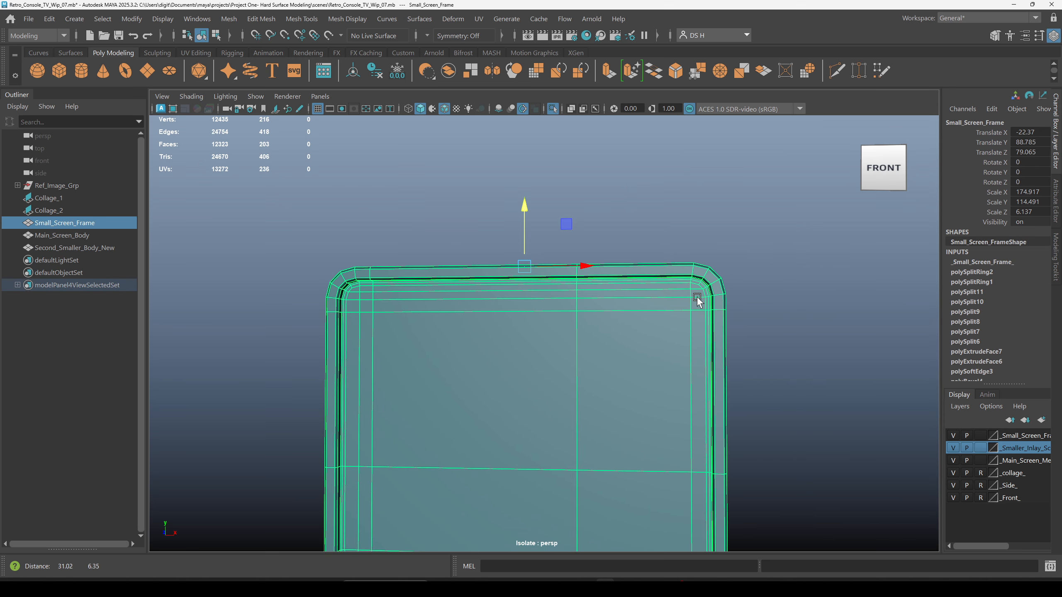
{"action": "left_click", "coordinate": [807, 291]}
{"action": "scroll", "coordinate": [801, 315], "scroll_direction": "up", "scroll_amount": 2}
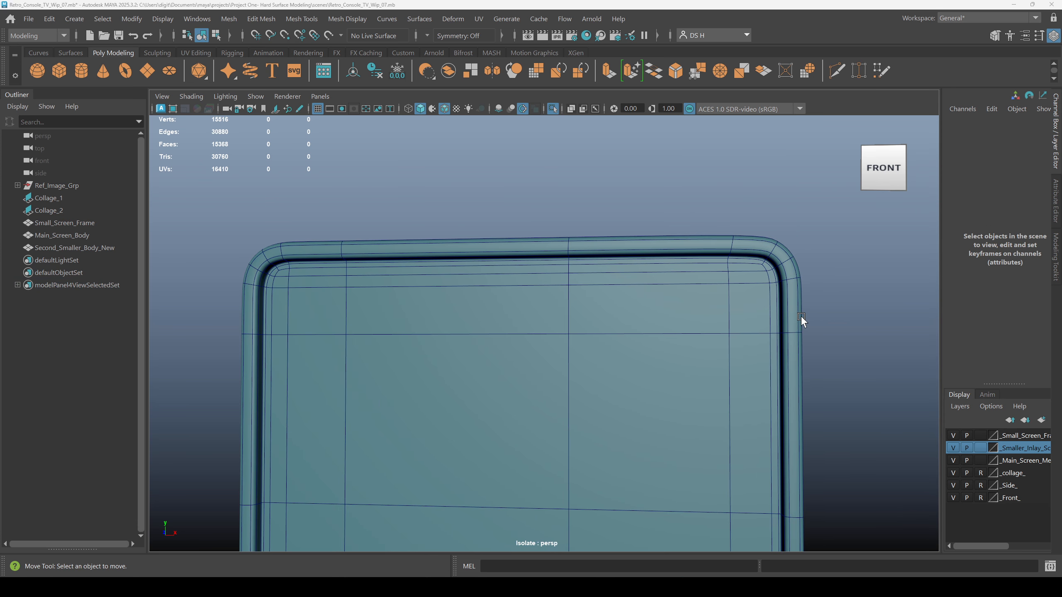
{"action": "key", "text": "space"}
{"action": "key", "text": "space"}
{"action": "scroll", "coordinate": [711, 293], "scroll_direction": "up", "scroll_amount": 3}
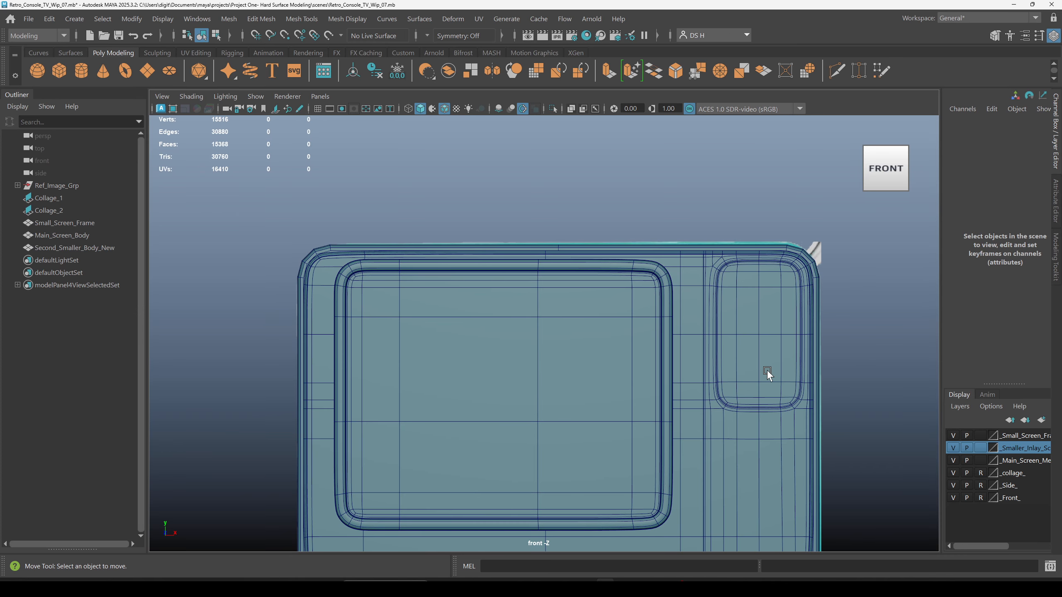
{"action": "left_click", "coordinate": [723, 477]}
{"action": "key", "text": "ctrl+1"}
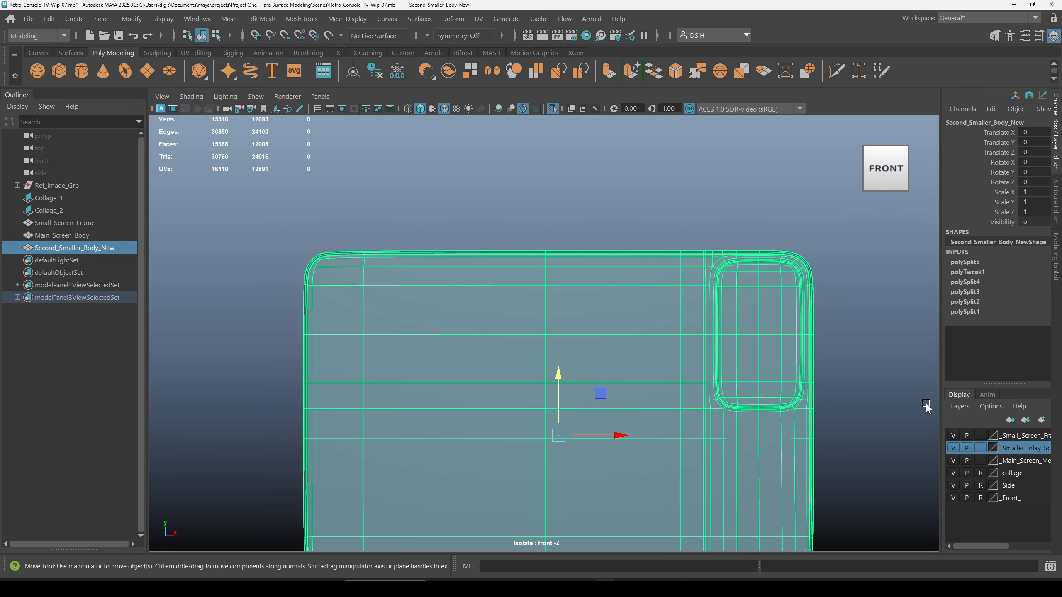
{"action": "key", "text": "1"}
{"action": "key", "text": "3"}
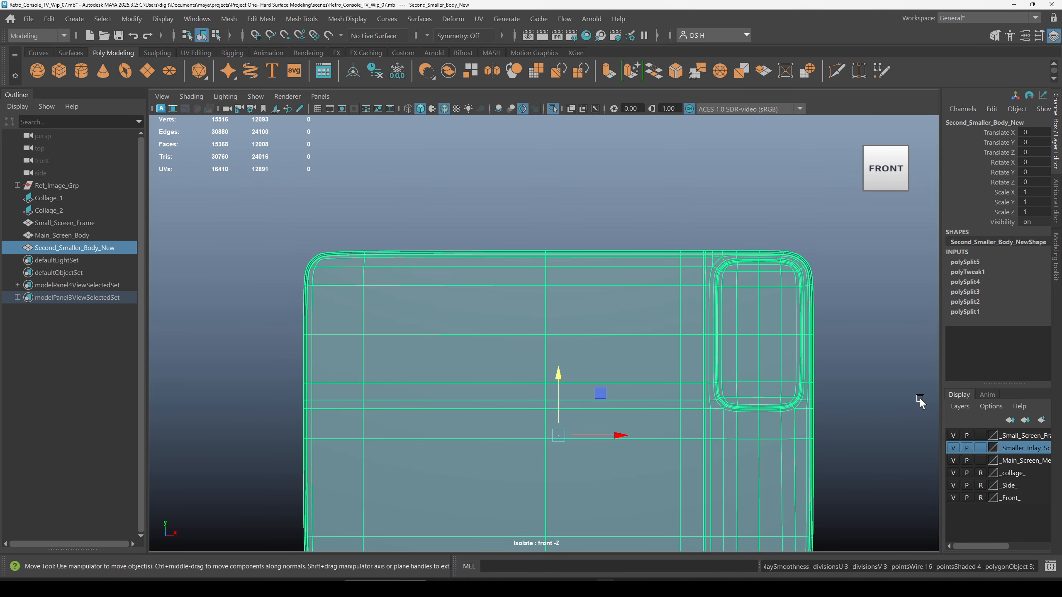
Isolate Small_Screen_Frame in the front view so only the screen frame is shown there.
{"action": "key", "text": "space"}
{"action": "left_click", "coordinate": [782, 226]}
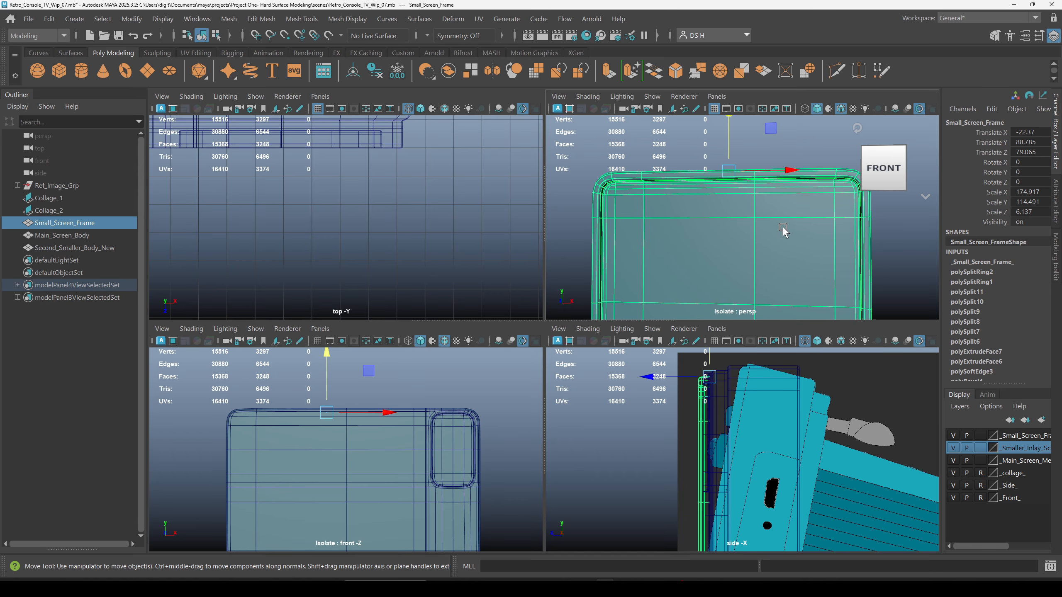
{"action": "key", "text": "ctrl+1"}
{"action": "key", "text": "ctrl+1"}
{"action": "key", "text": "space"}
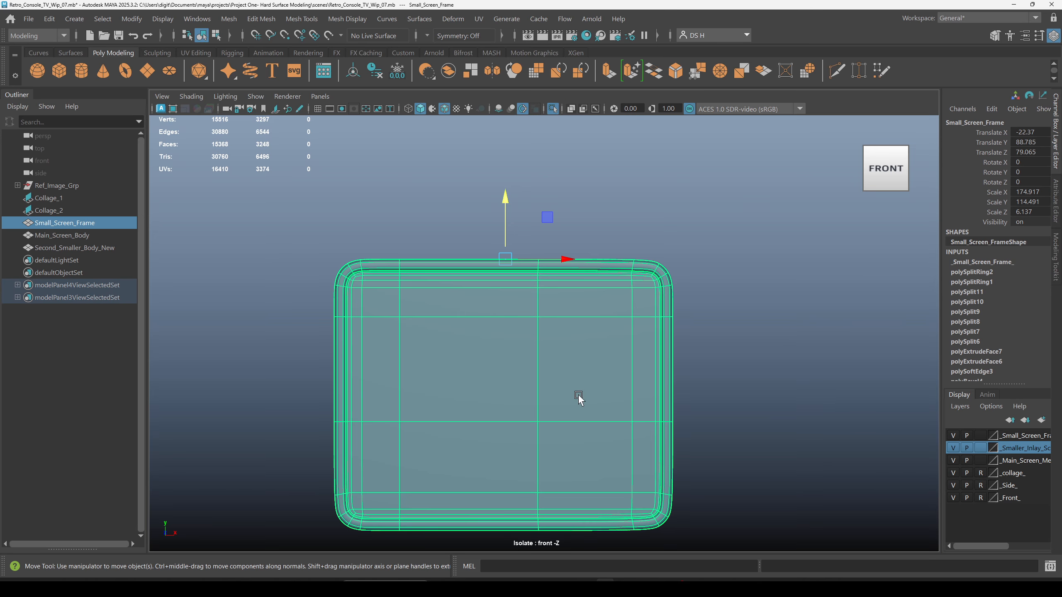
{"action": "left_click", "coordinate": [687, 329]}
{"action": "middle_click_drag", "start_coordinate": [638, 312], "coordinate": [703, 280], "text": "alt"}
{"action": "scroll", "coordinate": [678, 303], "scroll_direction": "up", "scroll_amount": 4}
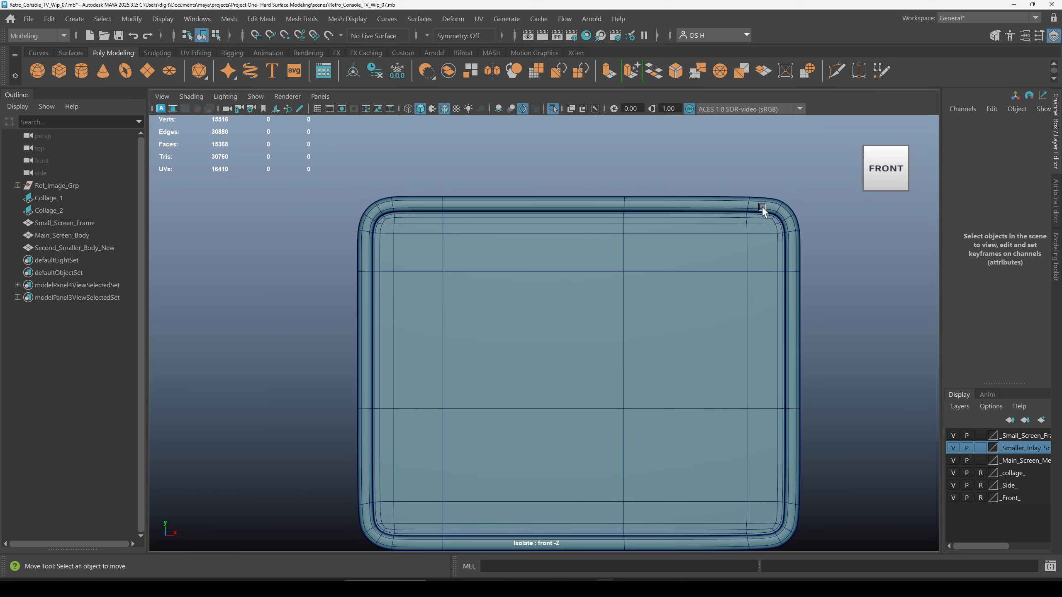
Turn off the frame's smooth preview and straighten the vertical edge loop right of the screen's centre by scaling it horizontally.
{"action": "left_click", "coordinate": [778, 226]}
{"action": "key", "text": "1"}
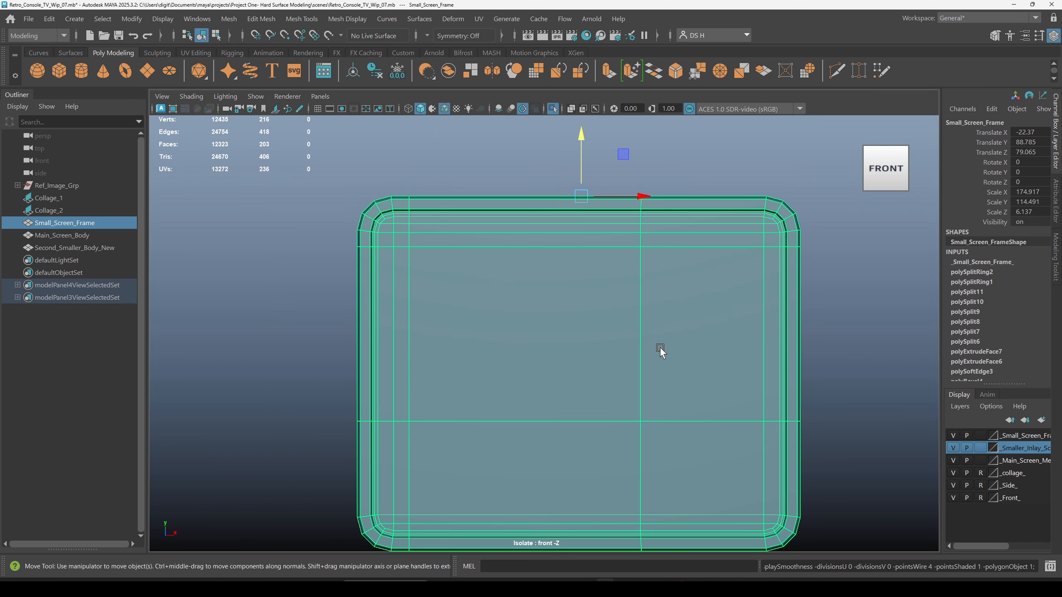
{"action": "right_click_drag", "start_coordinate": [660, 347], "coordinate": [654, 191]}
{"action": "double_click", "coordinate": [637, 339]}
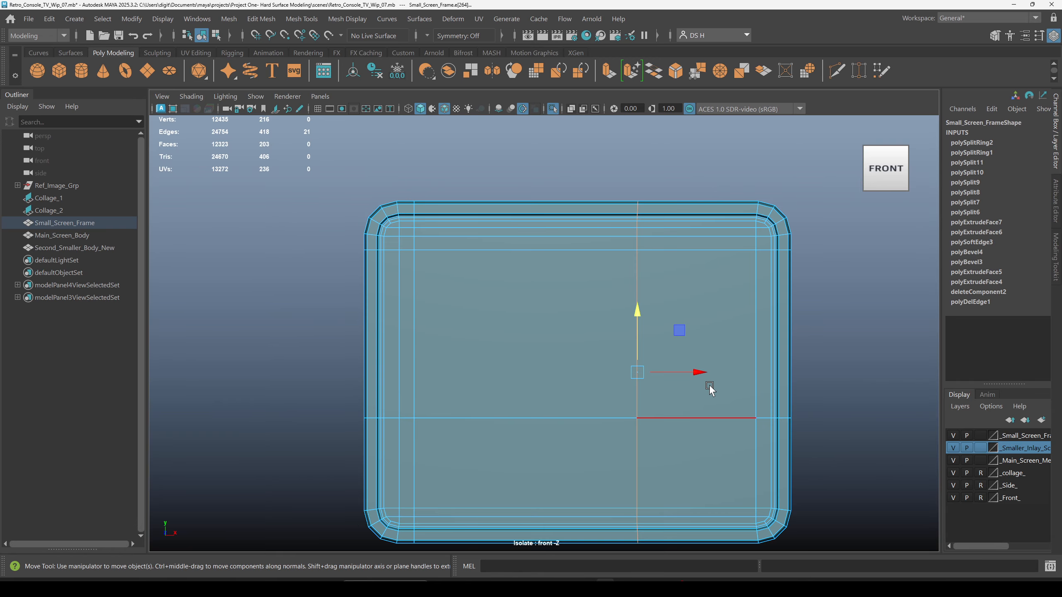
{"action": "key", "text": "r"}
{"action": "middle_click_drag", "start_coordinate": [695, 370], "coordinate": [649, 290], "text": "alt"}
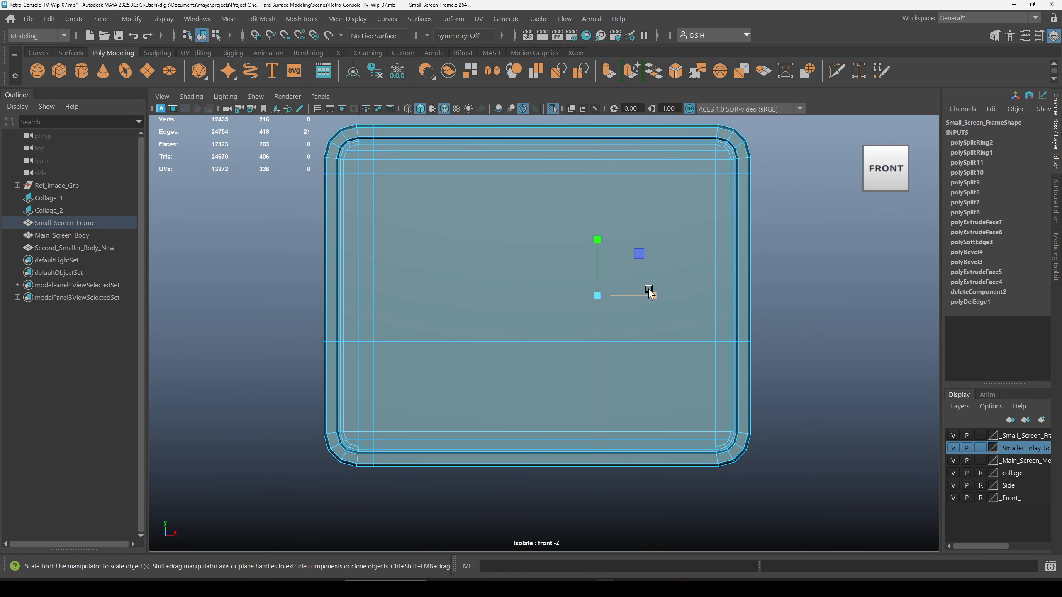
{"action": "scroll", "coordinate": [704, 301], "scroll_direction": "down", "scroll_amount": 3}
{"action": "key", "text": "w"}
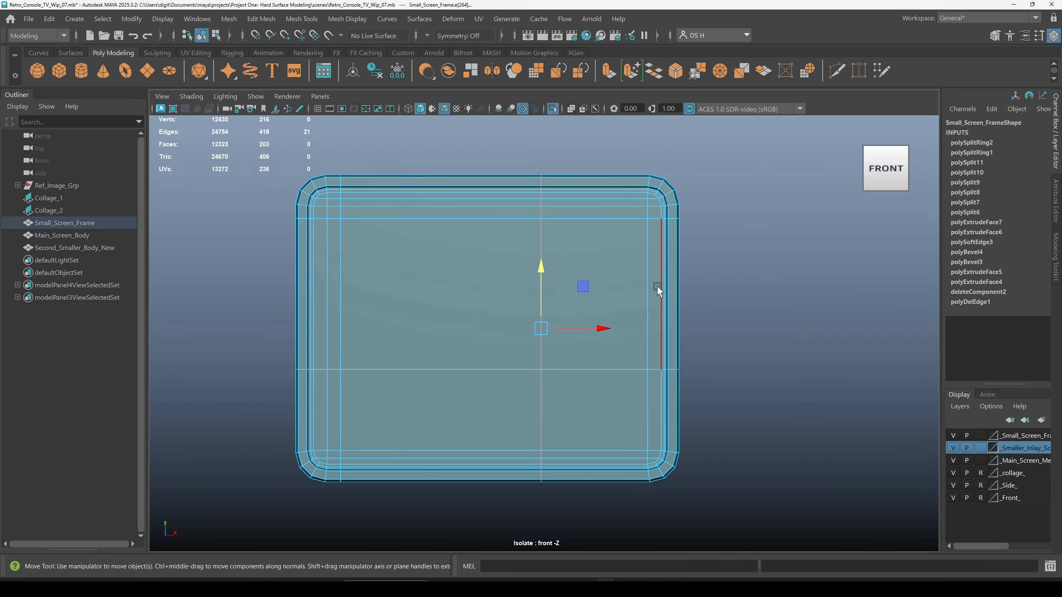
Move the straightened vertical loop to the right, just inside the right corner loop, with spacing similar to the left side.
{"action": "key", "text": "3"}
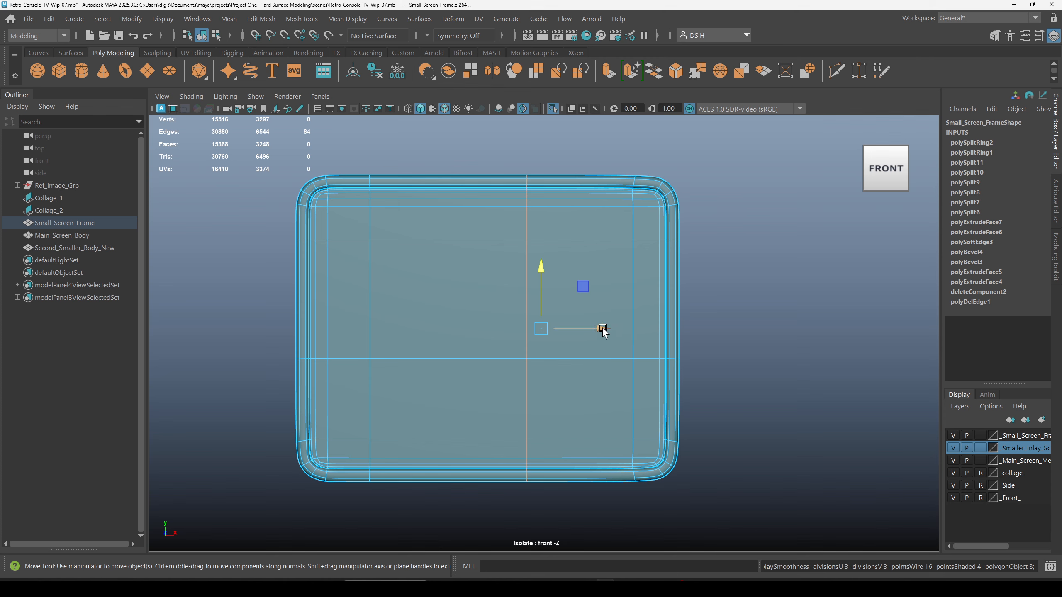
{"action": "left_click_drag", "start_coordinate": [602, 330], "coordinate": [684, 330]}
{"action": "key", "text": "1"}
{"action": "right_click_drag", "start_coordinate": [657, 304], "coordinate": [771, 316], "text": "alt"}
{"action": "left_click_drag", "start_coordinate": [716, 360], "coordinate": [727, 364]}
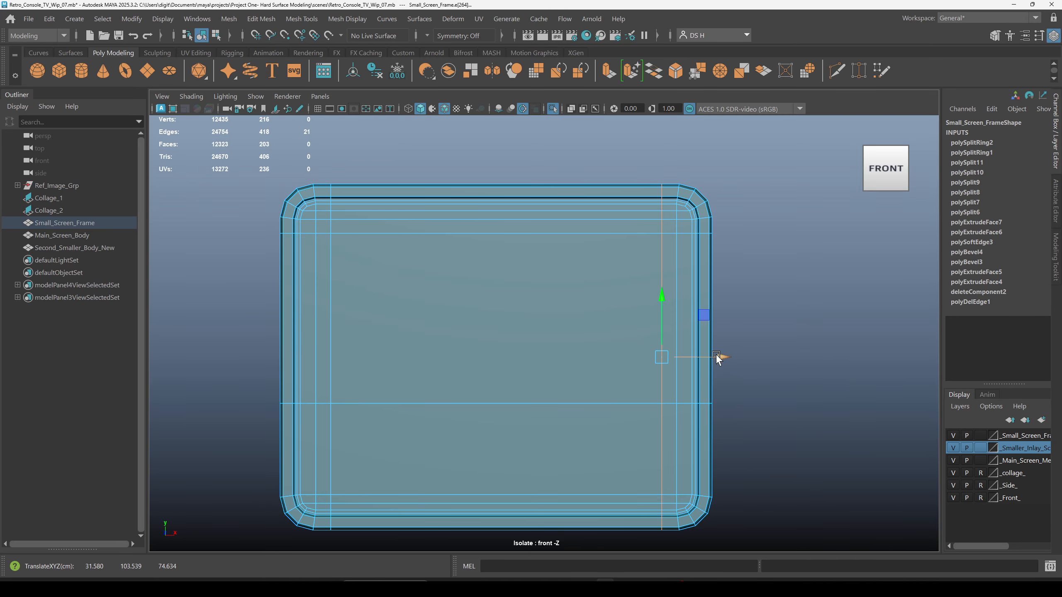
{"action": "left_click", "coordinate": [846, 358]}
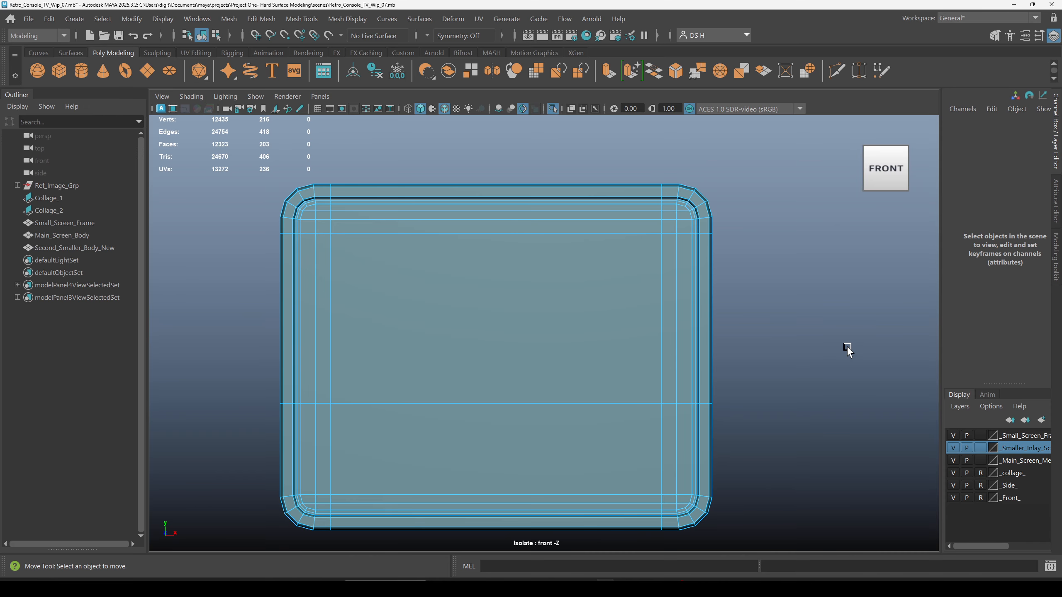
Check the whole frame in smooth preview from the front, examining the right corners around the repositioned vertical loop.
{"action": "key", "text": "3"}
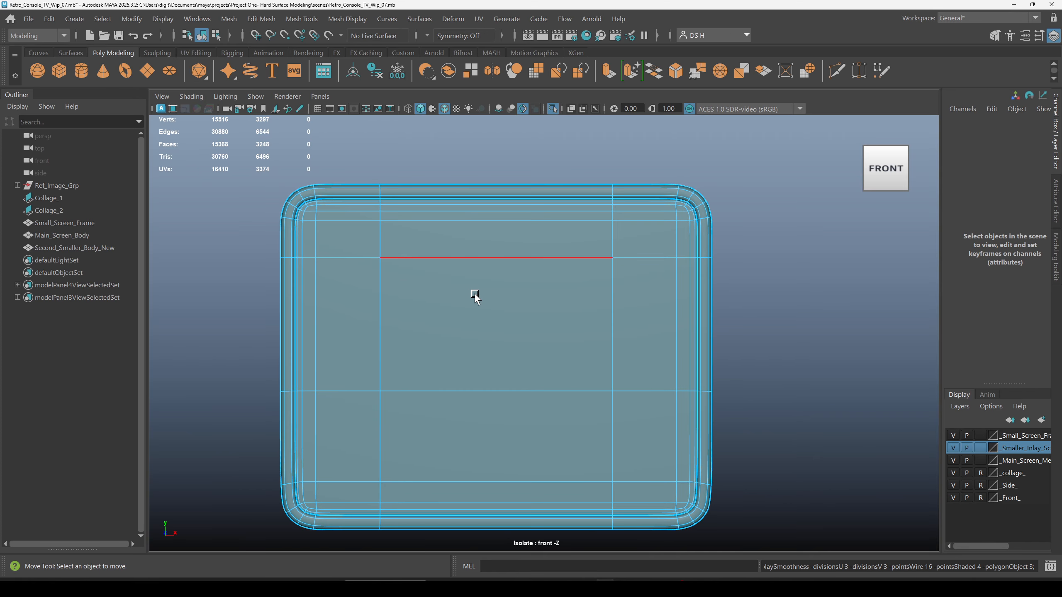
{"action": "key", "text": "F8"}
{"action": "left_click", "coordinate": [822, 282]}
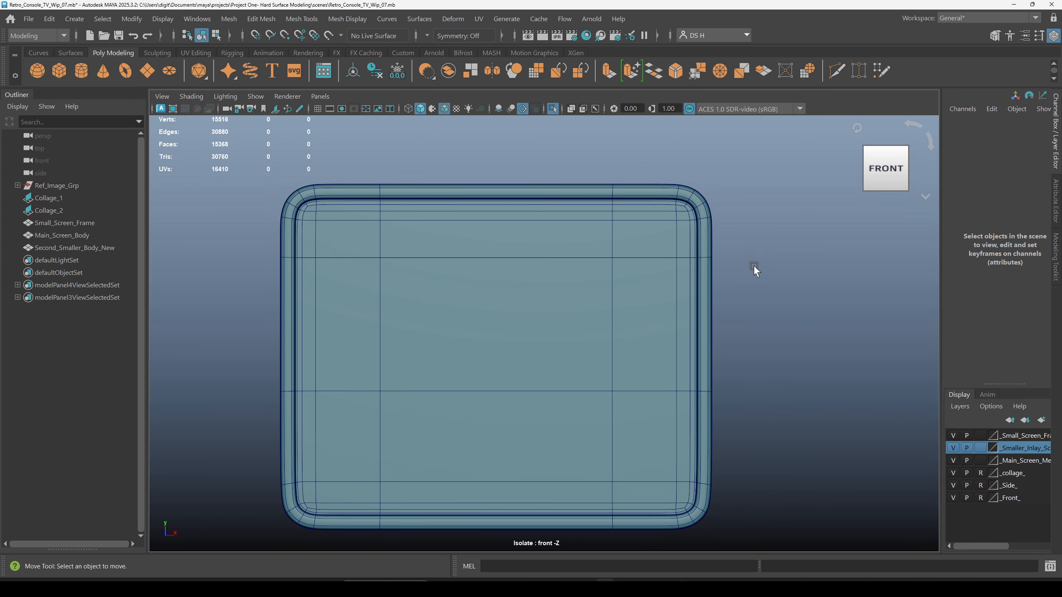
{"action": "key", "text": "5"}
{"action": "key", "text": "5"}
{"action": "middle_click_drag", "start_coordinate": [635, 371], "coordinate": [640, 315], "text": "alt"}
Flatten the remaining horizontal edge loop across the screen face and move it down to just above the lower corner loop.
{"action": "left_click", "coordinate": [655, 233]}
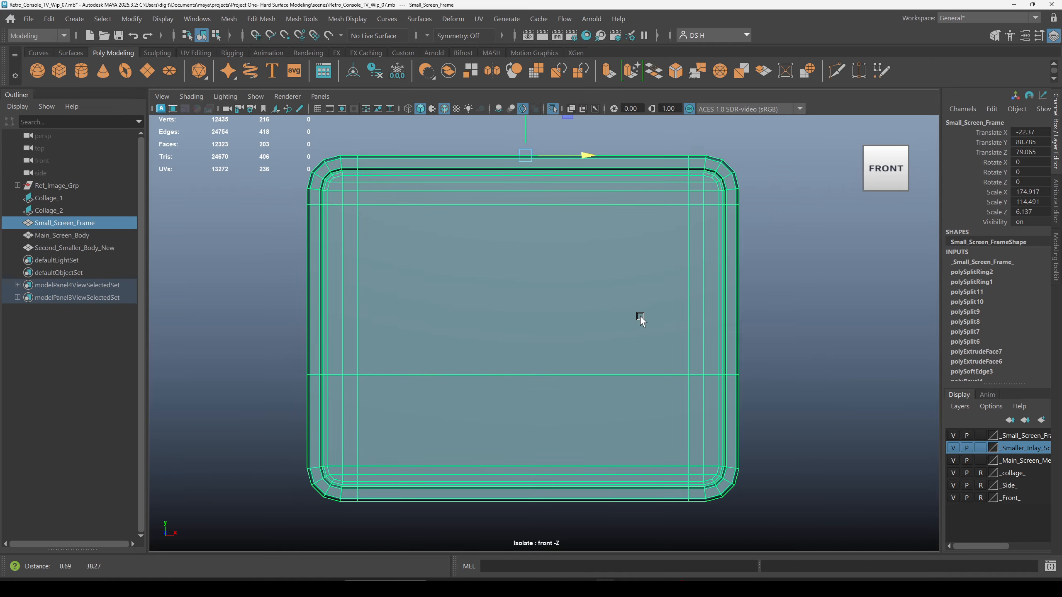
{"action": "key", "text": "1"}
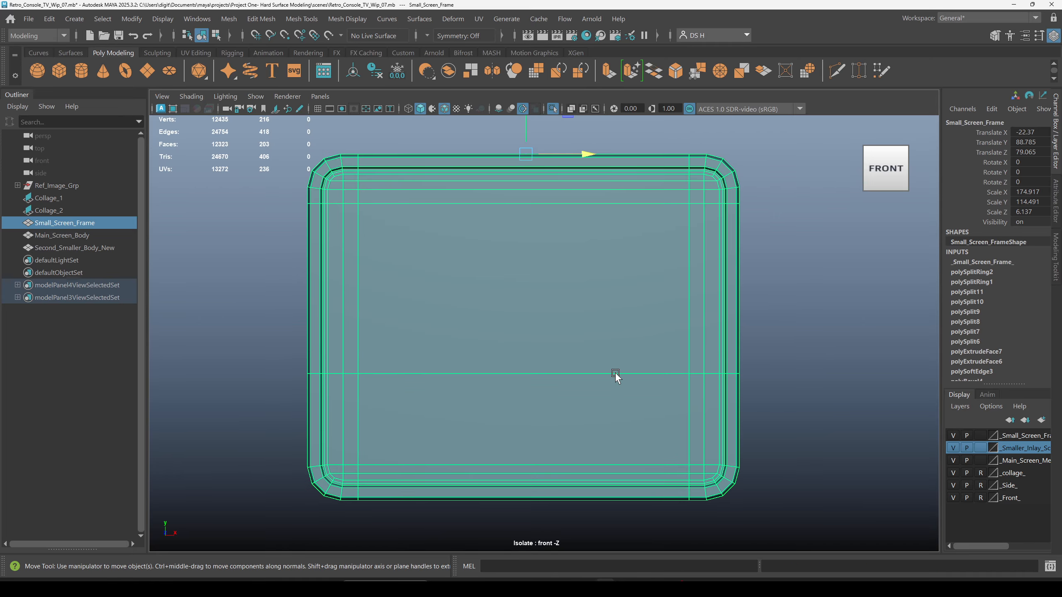
{"action": "key", "text": "F10"}
{"action": "double_click", "coordinate": [637, 371]}
{"action": "scroll", "coordinate": [617, 344], "scroll_direction": "up", "scroll_amount": 3}
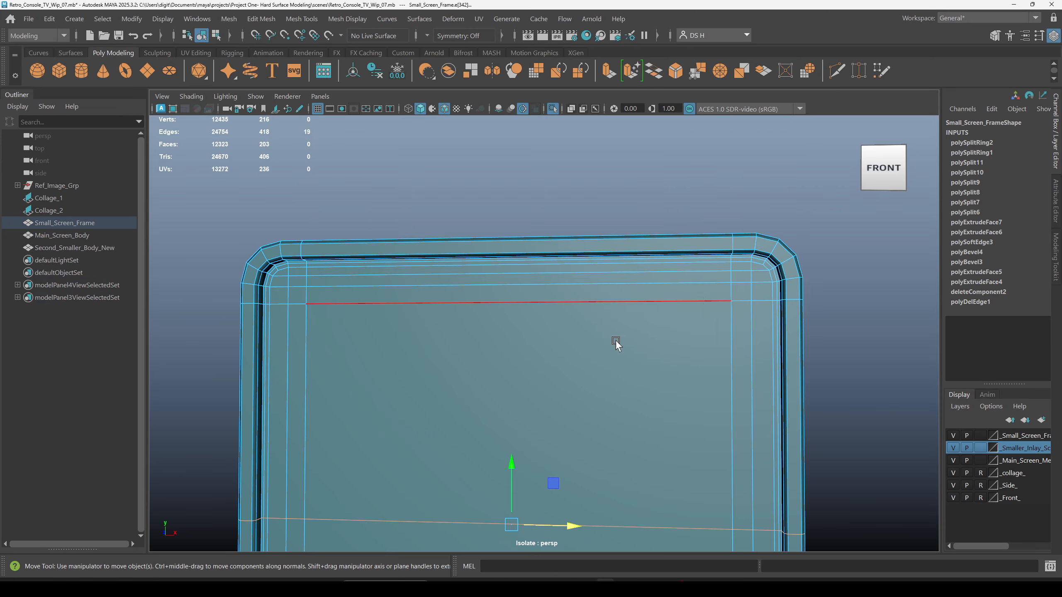
{"action": "left_click_drag", "start_coordinate": [616, 344], "coordinate": [636, 242], "text": "alt"}
{"action": "key", "text": "r"}
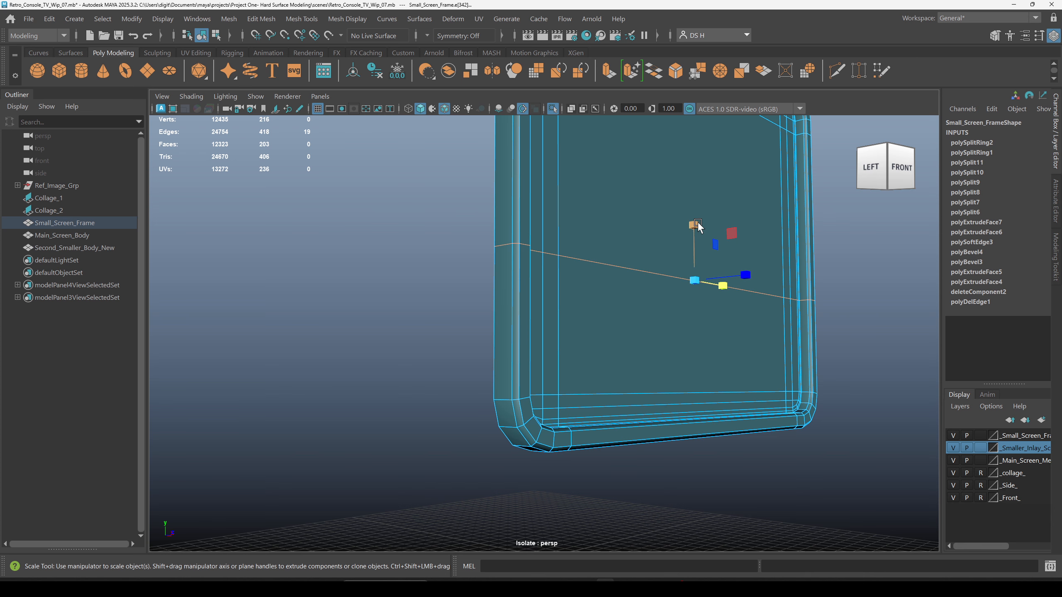
{"action": "left_click_drag", "start_coordinate": [697, 220], "coordinate": [630, 311], "text": "alt"}
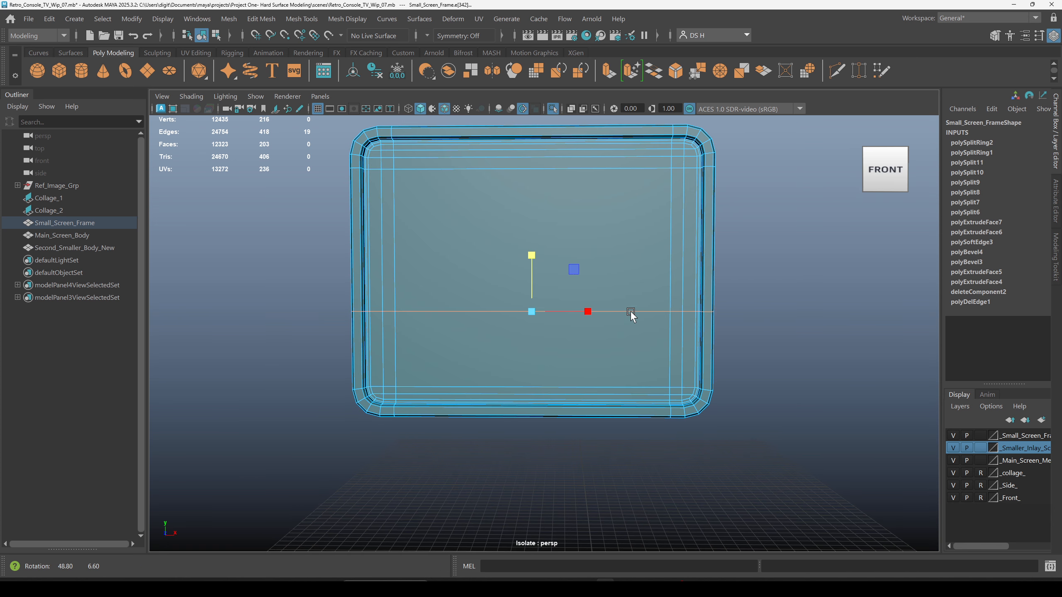
{"action": "key", "text": "w"}
{"action": "left_click_drag", "start_coordinate": [525, 297], "coordinate": [594, 292], "text": "alt"}
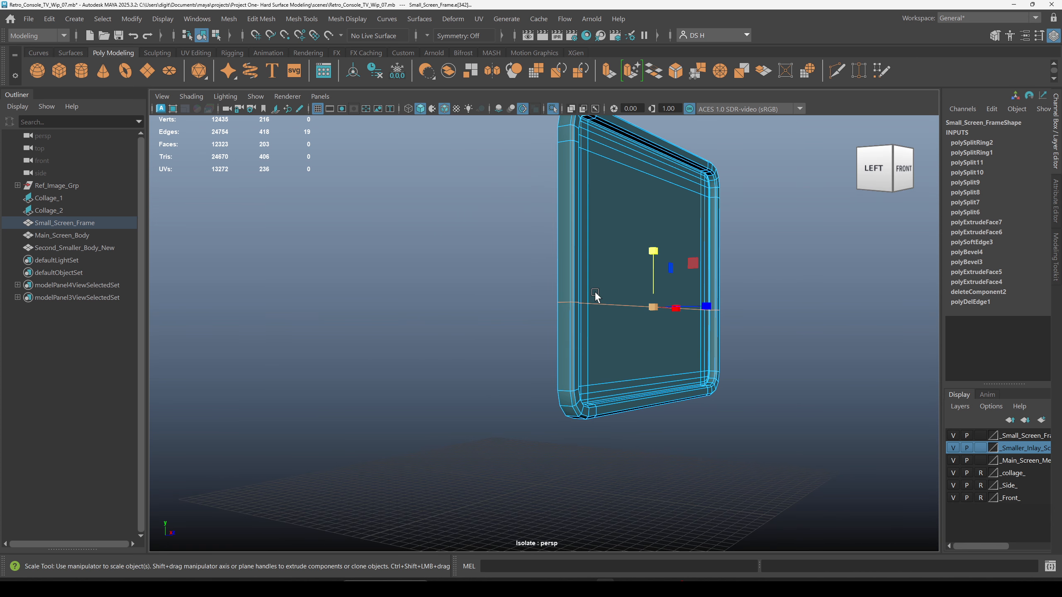
{"action": "scroll", "coordinate": [637, 264], "scroll_direction": "up", "scroll_amount": 3}
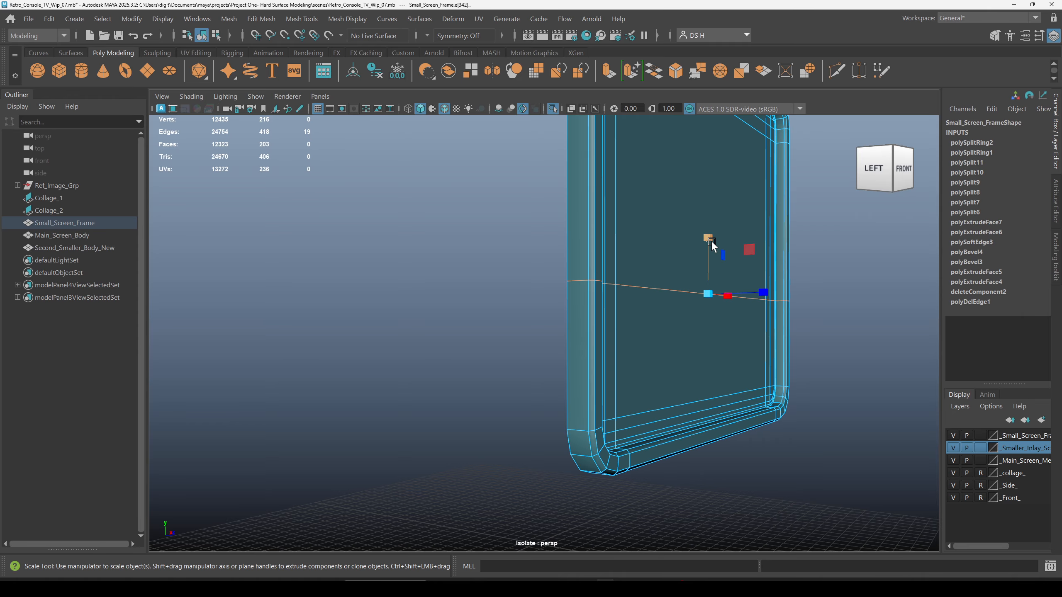
{"action": "left_click_drag", "start_coordinate": [708, 251], "coordinate": [619, 352]}
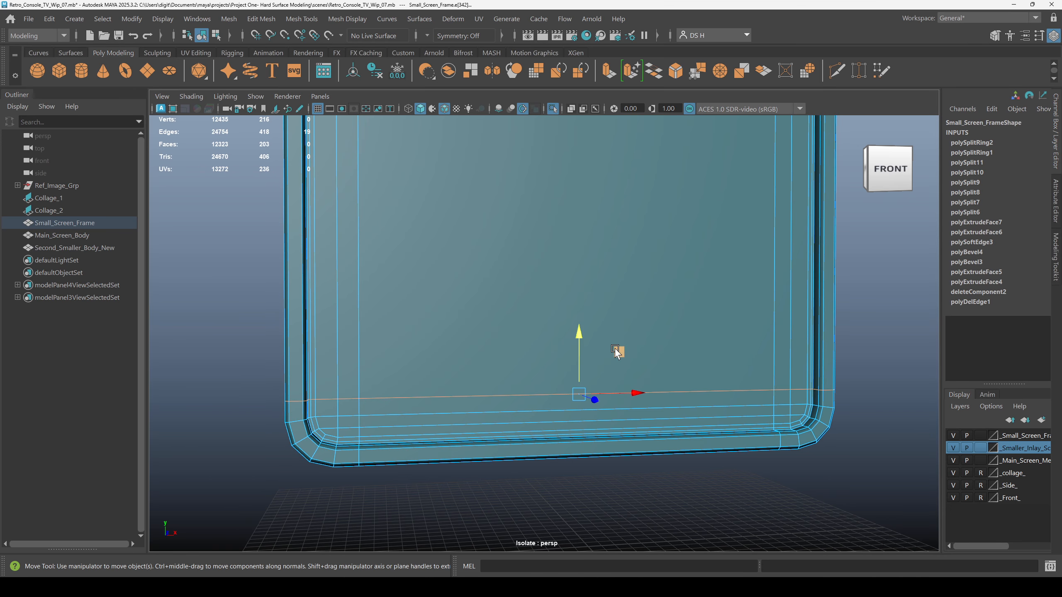
Compare the lower horizontal loop's corner spacing with the upper one in the front view, and fine-tune its height to match.
{"action": "key", "text": "space"}
{"action": "key", "text": "space"}
{"action": "middle_click_drag", "start_coordinate": [369, 377], "coordinate": [496, 260], "text": "alt"}
{"action": "scroll", "coordinate": [699, 407], "scroll_direction": "up", "scroll_amount": 5}
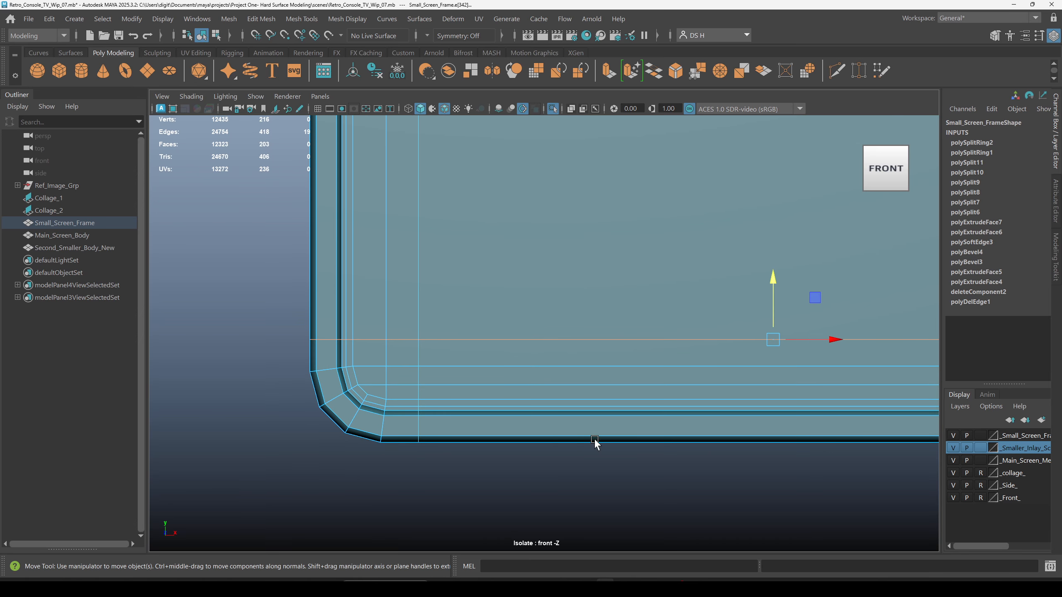
{"action": "middle_click_drag", "start_coordinate": [525, 214], "coordinate": [551, 469], "text": "alt"}
{"action": "middle_click_drag", "start_coordinate": [492, 251], "coordinate": [561, 459], "text": "alt"}
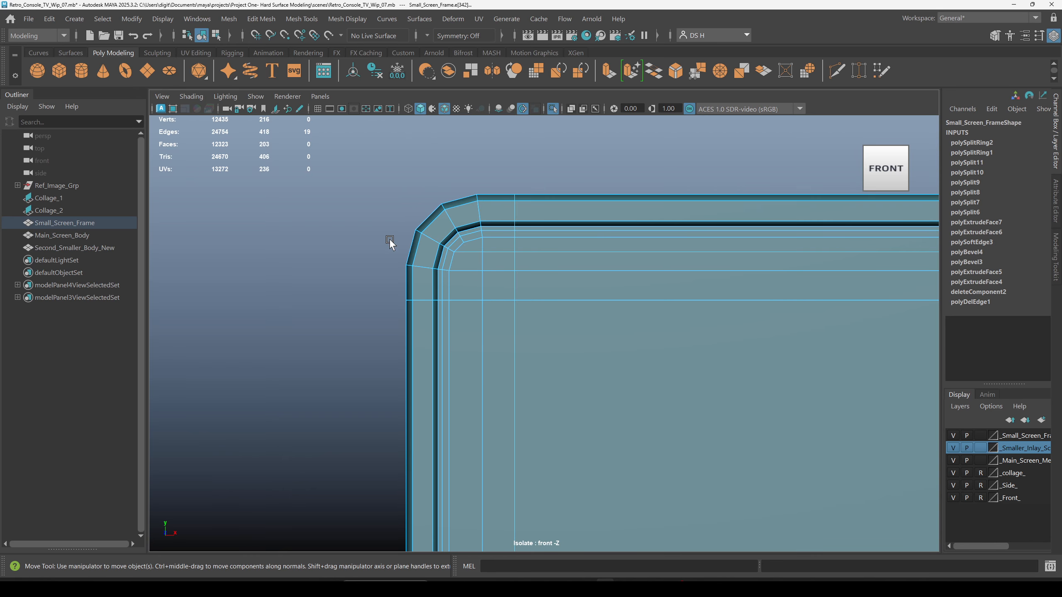
{"action": "middle_click_drag", "start_coordinate": [605, 363], "coordinate": [623, 295], "text": "alt"}
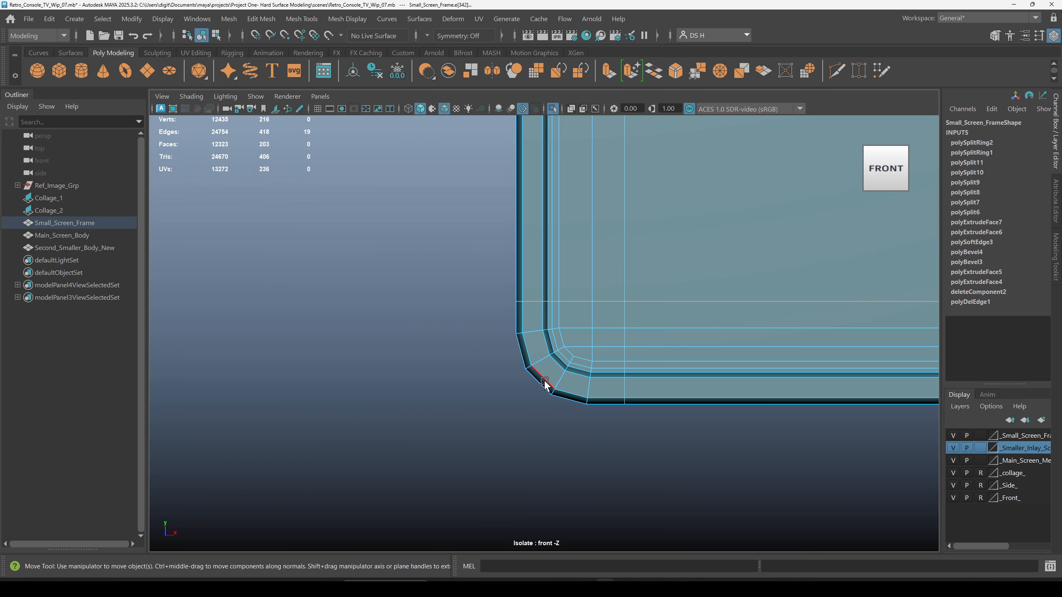
{"action": "scroll", "coordinate": [434, 330], "scroll_direction": "down", "scroll_amount": 5}
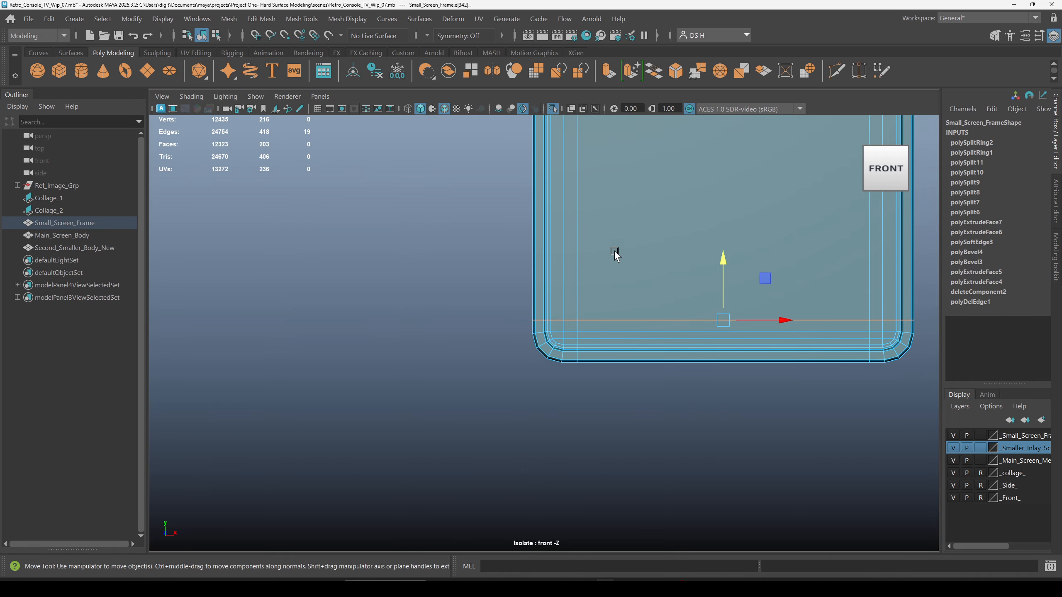
{"action": "middle_click_drag", "start_coordinate": [683, 266], "coordinate": [619, 347], "text": "alt"}
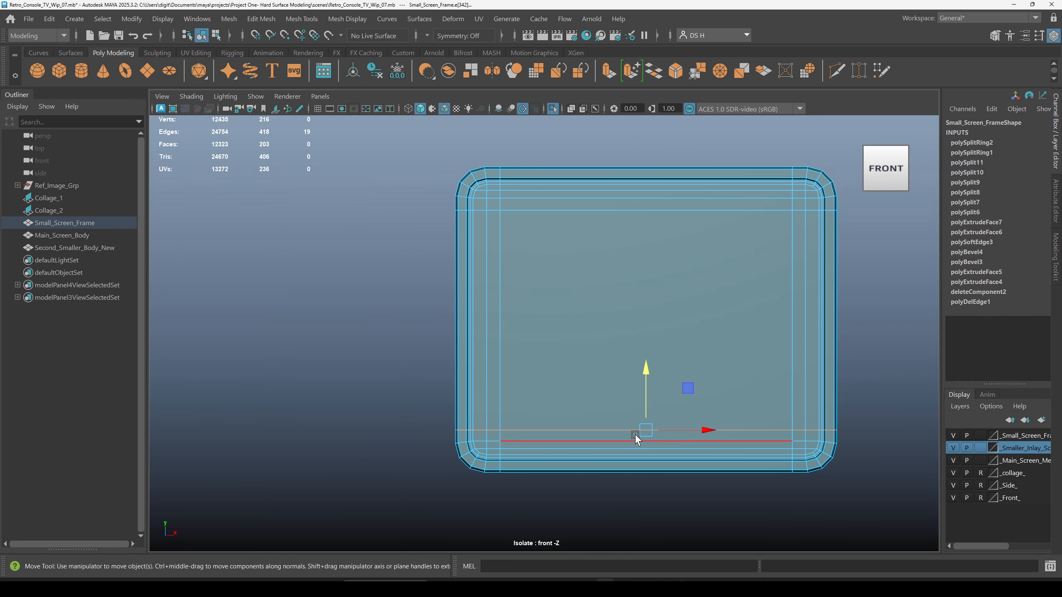
{"action": "scroll", "coordinate": [636, 439], "scroll_direction": "up", "scroll_amount": 2}
{"action": "middle_click_drag", "start_coordinate": [650, 368], "coordinate": [705, 313], "text": "alt"}
{"action": "left_click", "coordinate": [705, 310]}
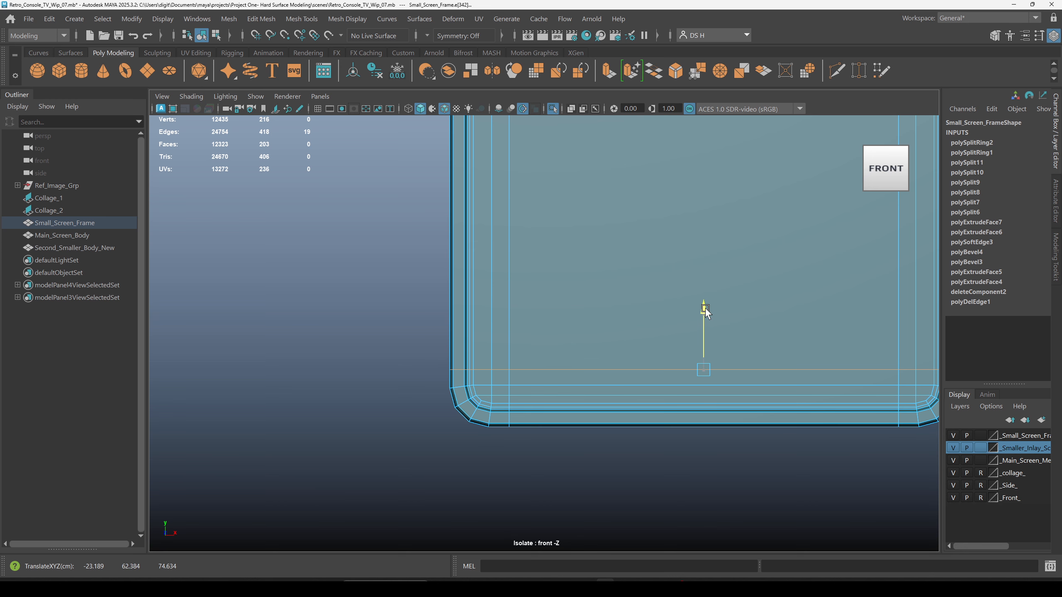
{"action": "left_click", "coordinate": [694, 339]}
Compare the complete frame in smoothed and unsmoothed display, examining all four rounded corners and the inner loops.
{"action": "scroll", "coordinate": [622, 427], "scroll_direction": "down", "scroll_amount": 4}
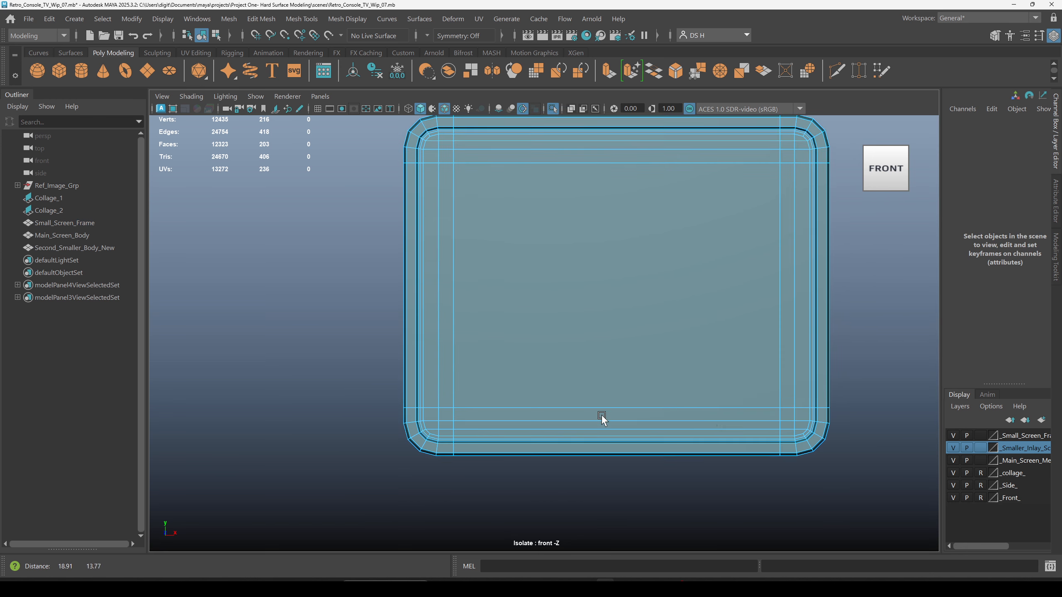
{"action": "middle_click_drag", "start_coordinate": [600, 420], "coordinate": [552, 434], "text": "alt"}
{"action": "key", "text": "3"}
{"action": "right_click_drag", "start_coordinate": [612, 375], "coordinate": [774, 296]}
{"action": "right_click_drag", "start_coordinate": [852, 276], "coordinate": [875, 281]}
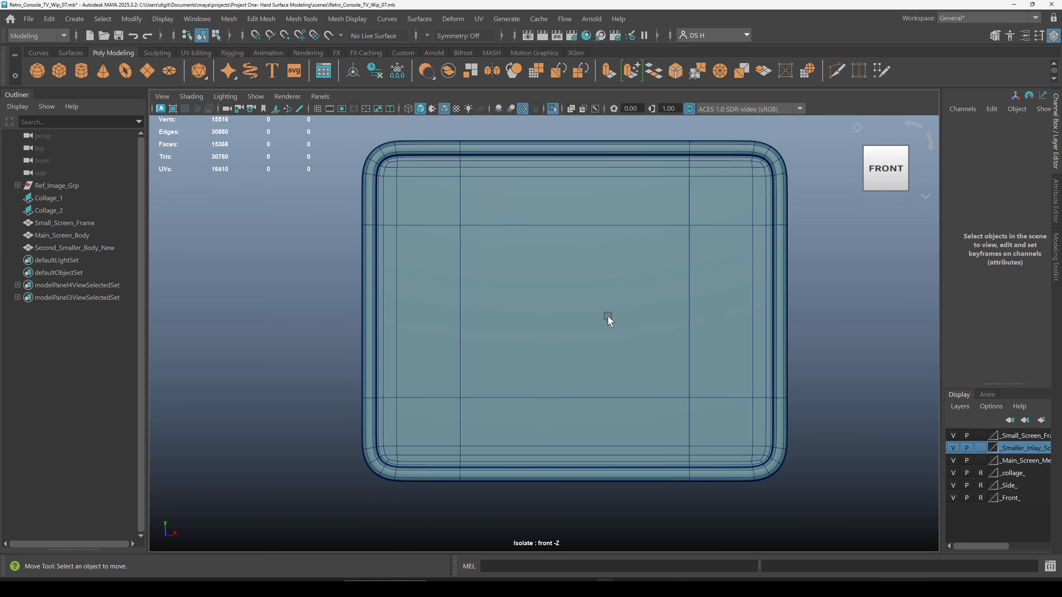
{"action": "left_click", "coordinate": [607, 317]}
{"action": "key", "text": "1"}
{"action": "left_click", "coordinate": [833, 338]}
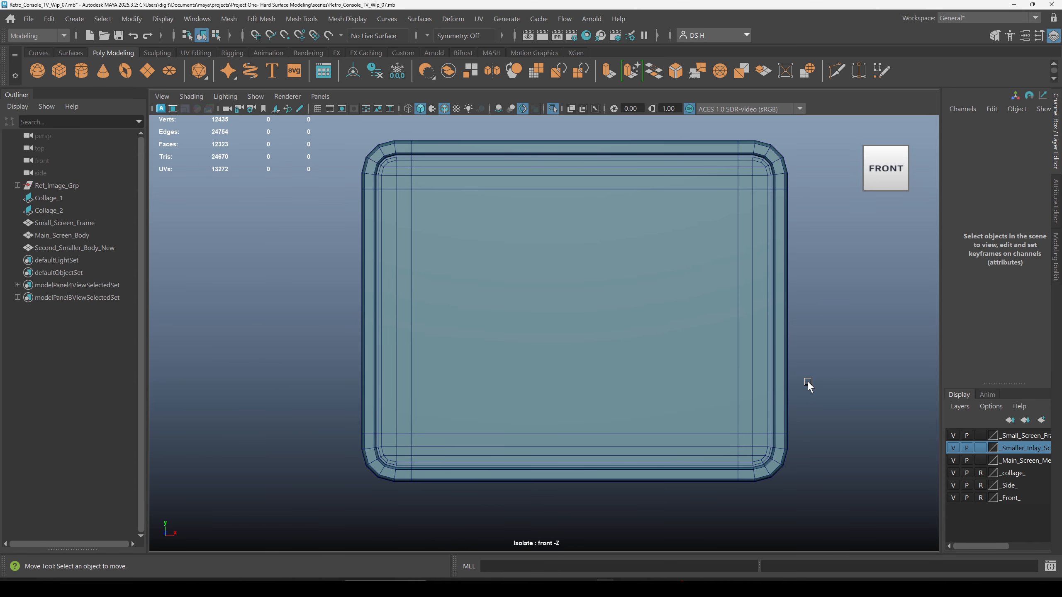
Set Insert Edge Loop to one loop per edge and add a centred vertical and a centred horizontal loop to the small screen frame.
{"action": "left_click", "coordinate": [664, 298]}
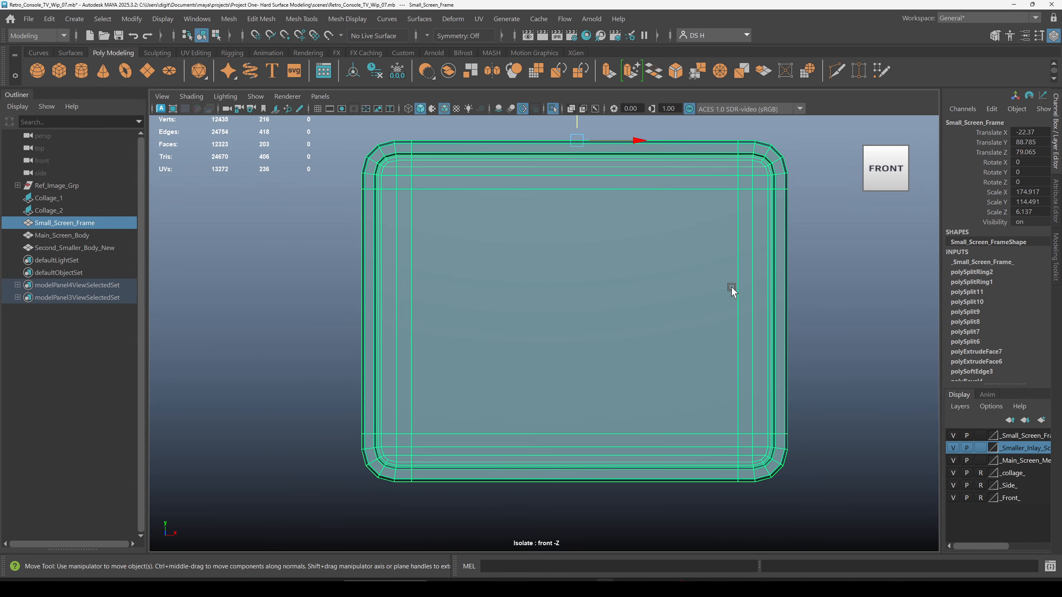
{"action": "left_click", "coordinate": [383, 68]}
{"action": "right_click", "coordinate": [654, 228], "text": "shift"}
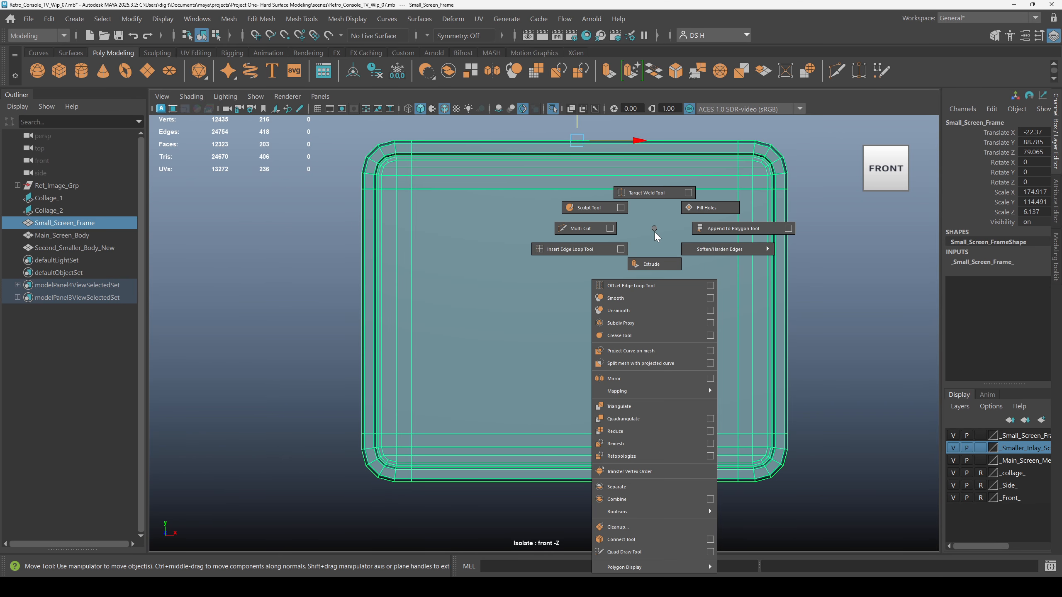
{"action": "left_click", "coordinate": [613, 248]}
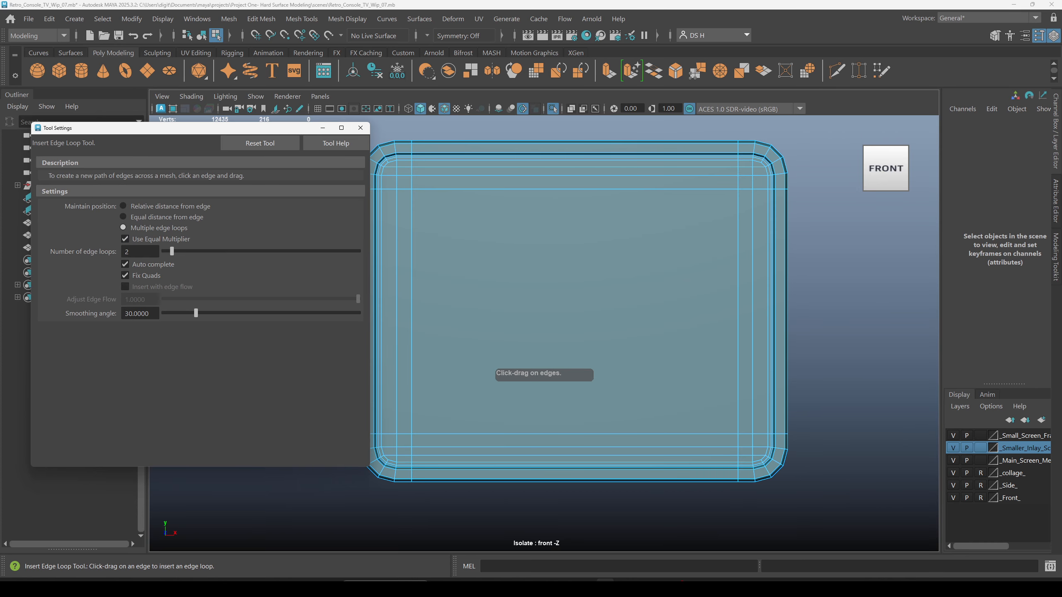
{"action": "left_click_drag", "start_coordinate": [171, 252], "coordinate": [167, 251]}
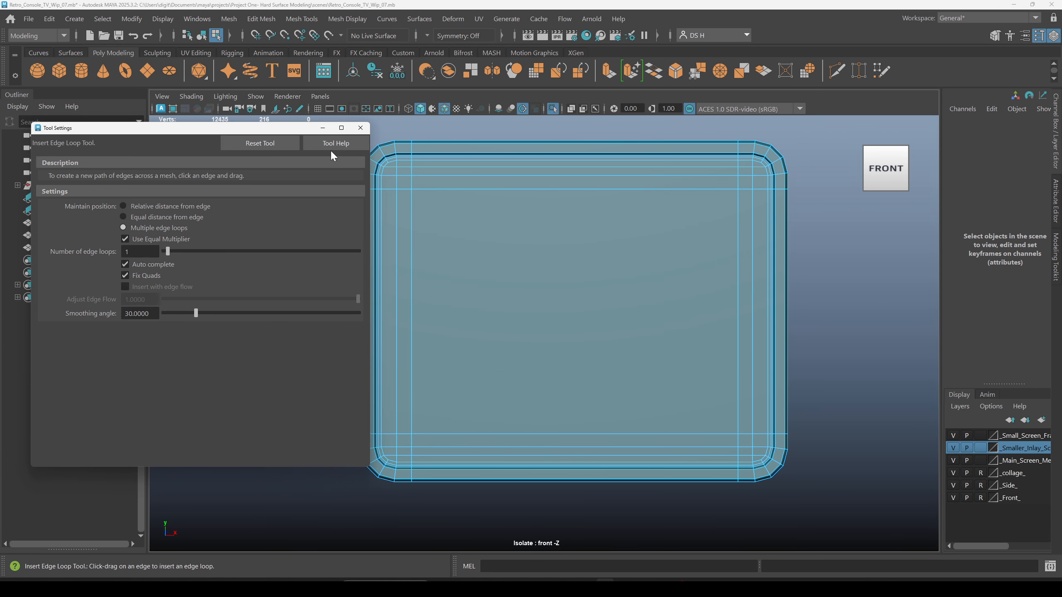
{"action": "left_click", "coordinate": [361, 128]}
{"action": "left_click", "coordinate": [569, 190]}
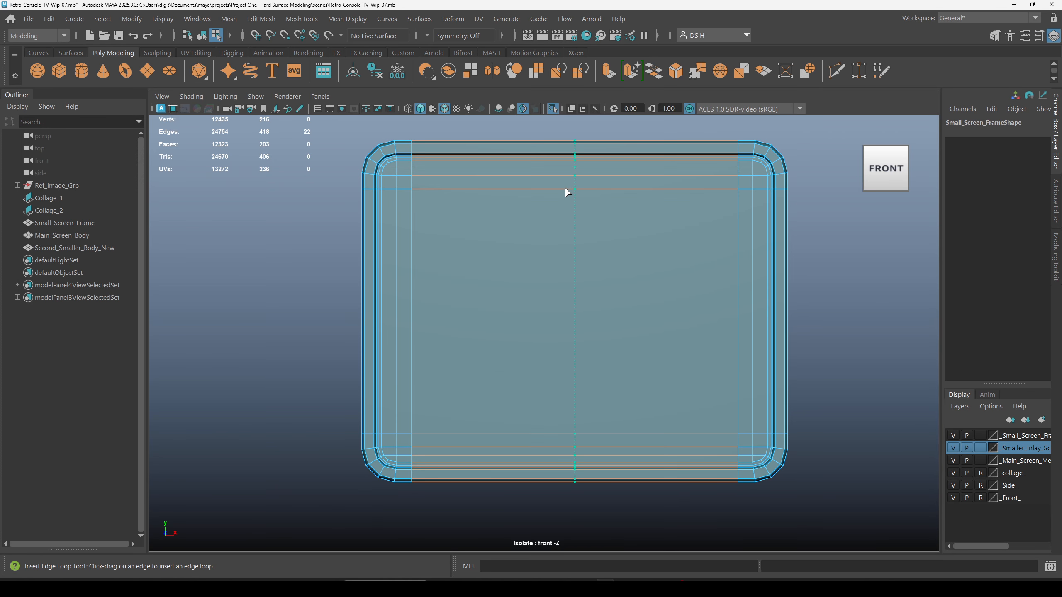
{"action": "left_click", "coordinate": [397, 312]}
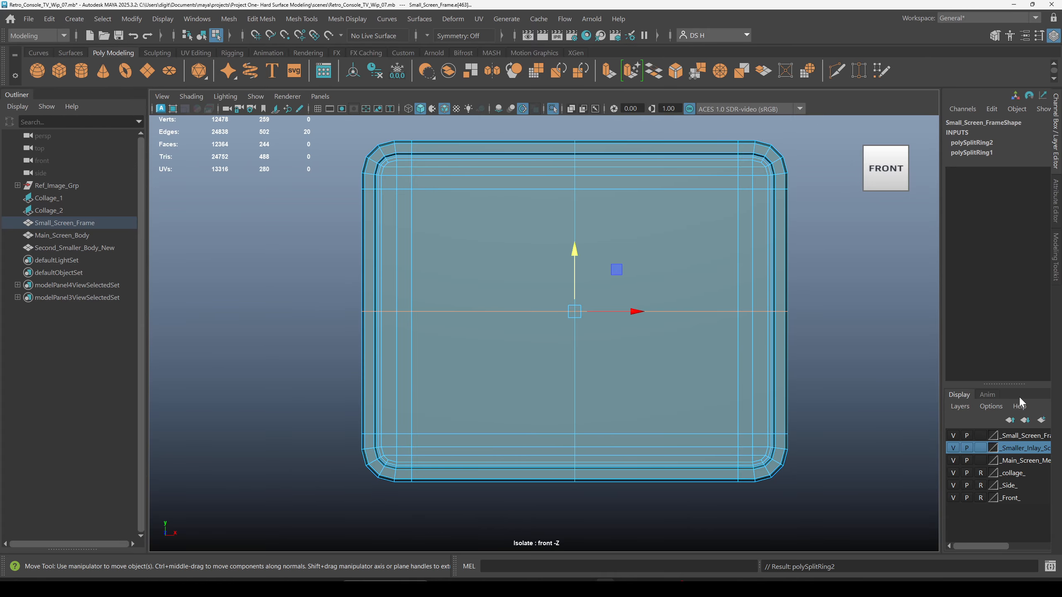
Check the frame in smooth preview, first from the front without wireframe and then around its upper corners in perspective.
{"action": "key", "text": "3"}
{"action": "key", "text": "F9"}
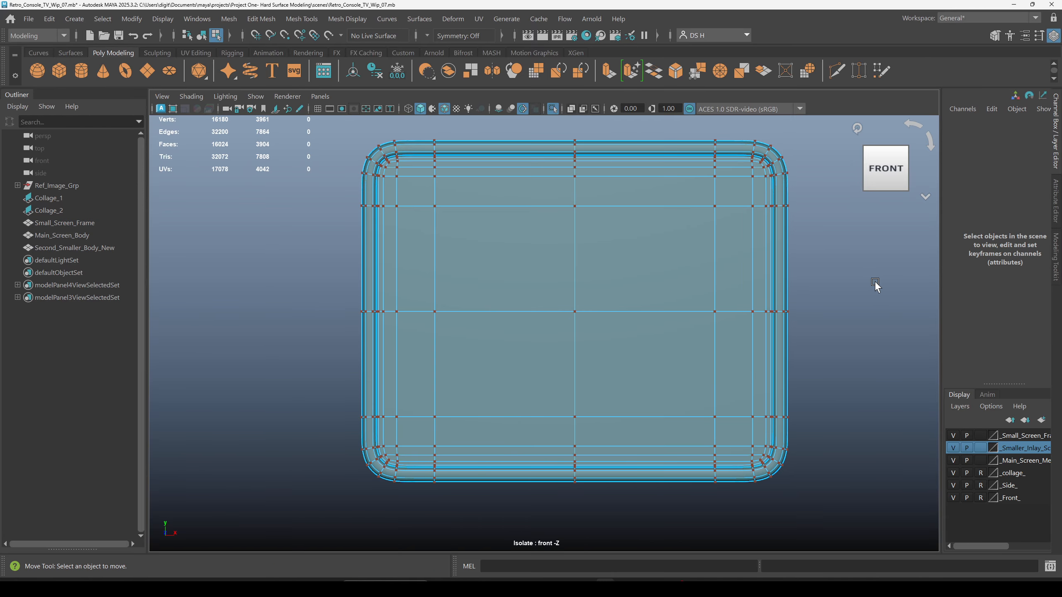
{"action": "key", "text": "F8"}
{"action": "left_click", "coordinate": [879, 300]}
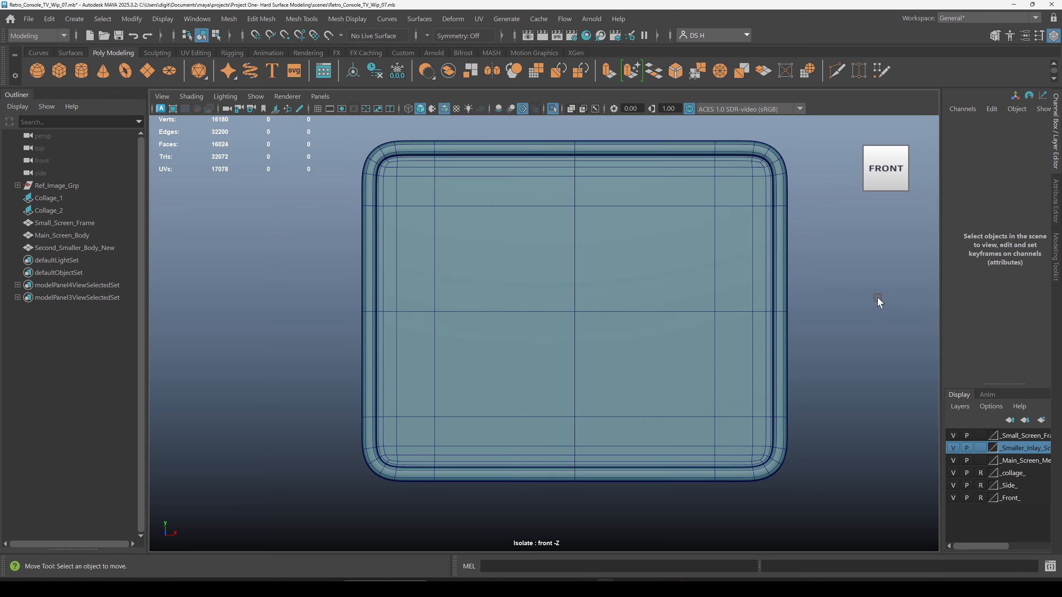
{"action": "key", "text": "alt+5"}
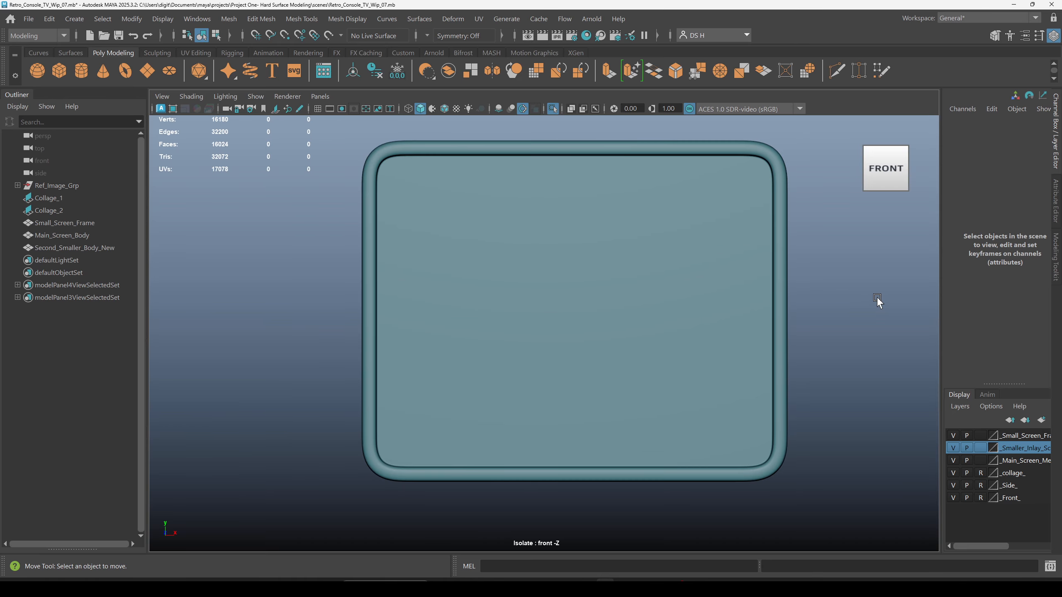
{"action": "key", "text": "space"}
{"action": "key", "text": "space"}
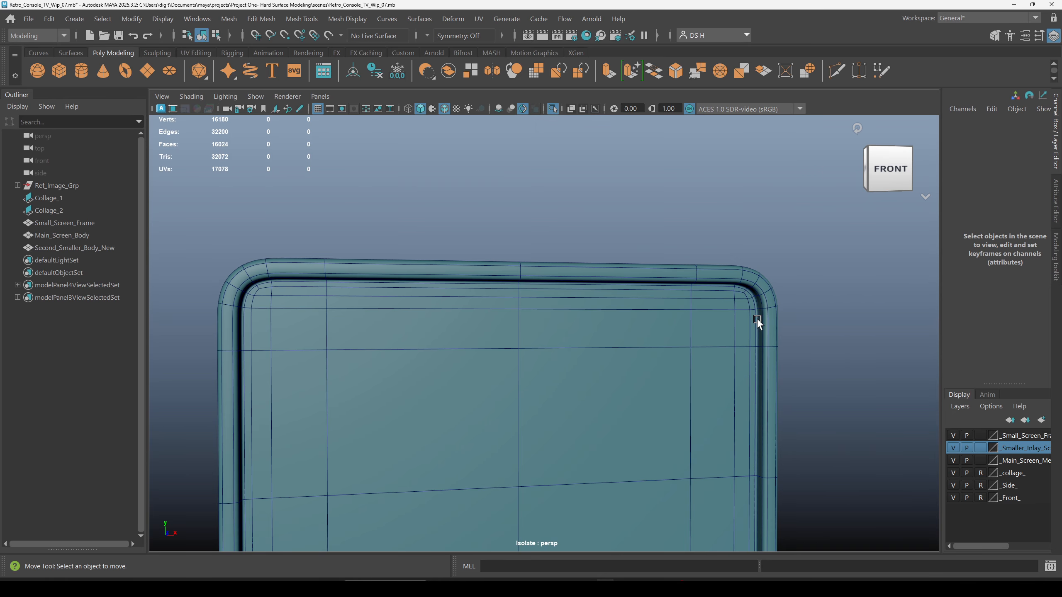
{"action": "left_click_drag", "start_coordinate": [758, 323], "coordinate": [667, 358], "text": "alt"}
Select the frame, close in on its upper inner corner, and reset the Insert Edge Loop tool to its default settings.
{"action": "left_click", "coordinate": [536, 412]}
{"action": "left_click_drag", "start_coordinate": [536, 411], "coordinate": [557, 408], "text": "alt"}
{"action": "right_click_drag", "start_coordinate": [557, 408], "coordinate": [885, 422], "text": "alt"}
{"action": "middle_click_drag", "start_coordinate": [830, 296], "coordinate": [723, 444], "text": "alt"}
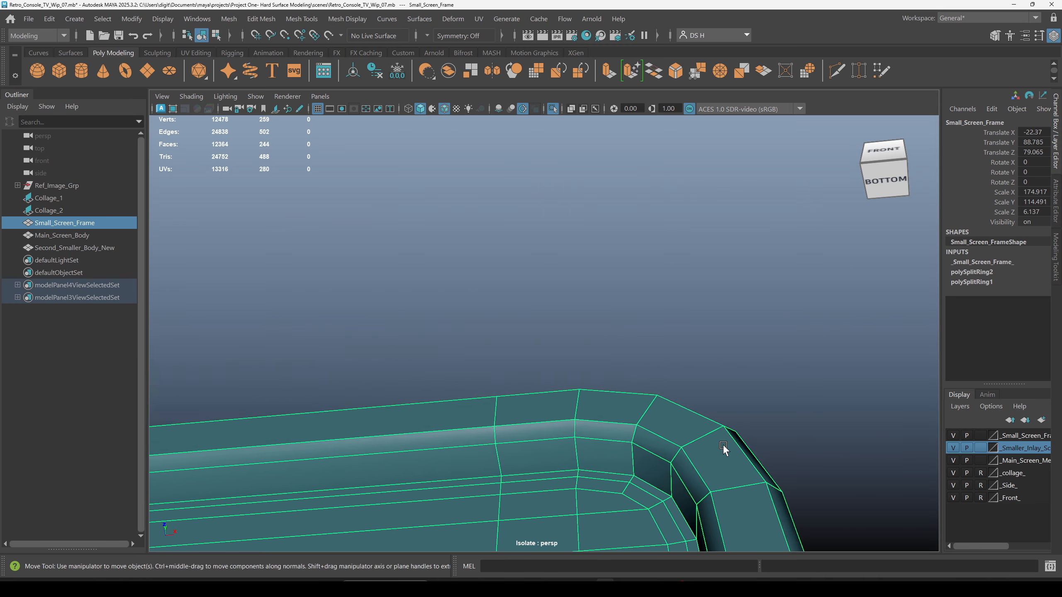
{"action": "left_click_drag", "start_coordinate": [723, 444], "coordinate": [702, 400], "text": "alt"}
{"action": "right_click_drag", "start_coordinate": [702, 399], "coordinate": [764, 424], "text": "alt"}
{"action": "right_click_drag", "start_coordinate": [703, 228], "coordinate": [189, 347], "text": "shift"}
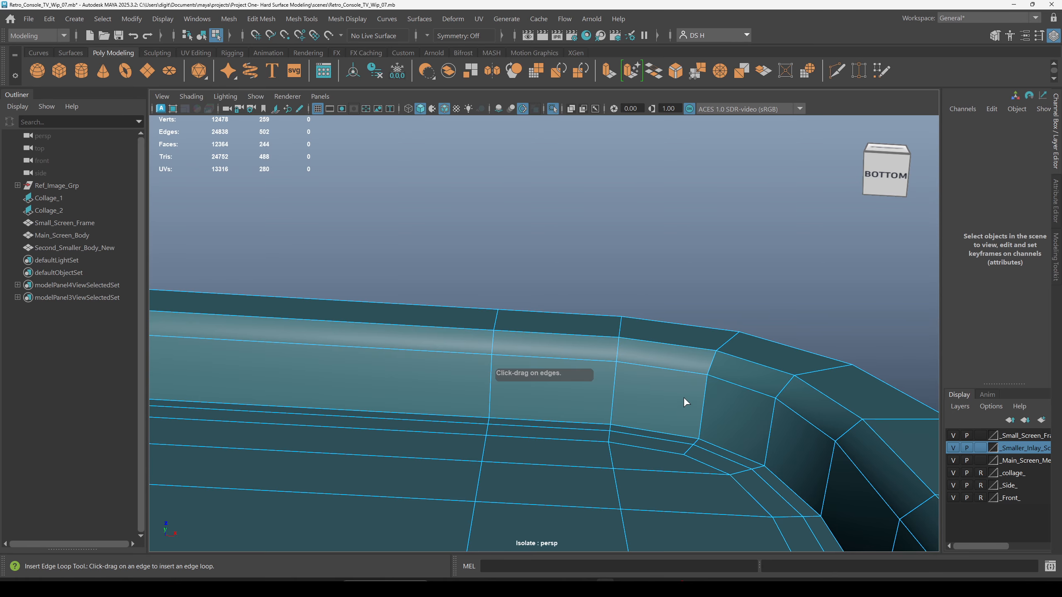
{"action": "key", "text": "w"}
{"action": "right_click_drag", "start_coordinate": [682, 192], "coordinate": [649, 215], "text": "shift"}
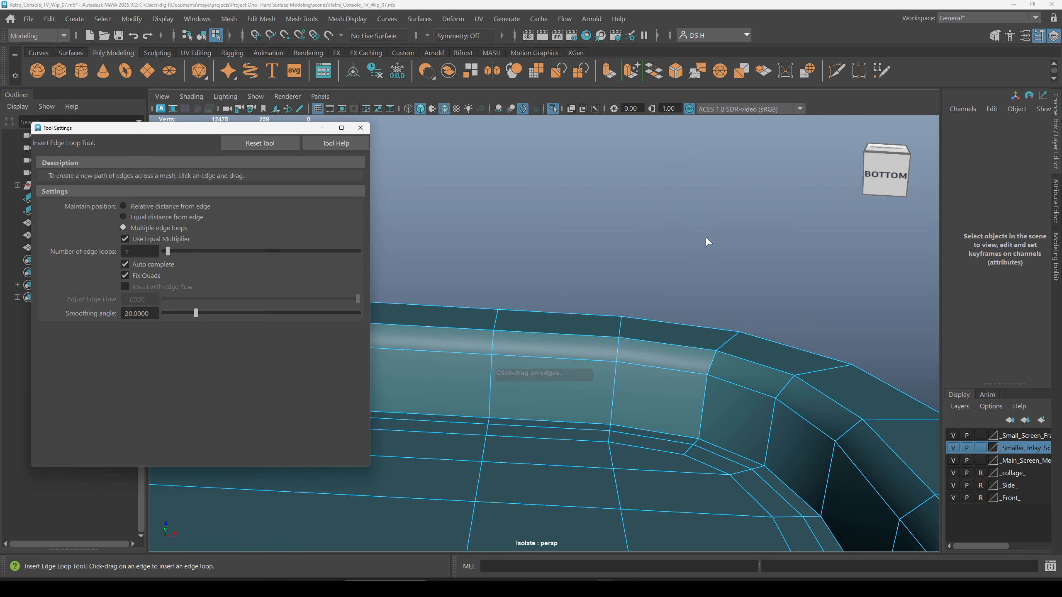
{"action": "left_click", "coordinate": [252, 143]}
{"action": "left_click", "coordinate": [360, 128]}
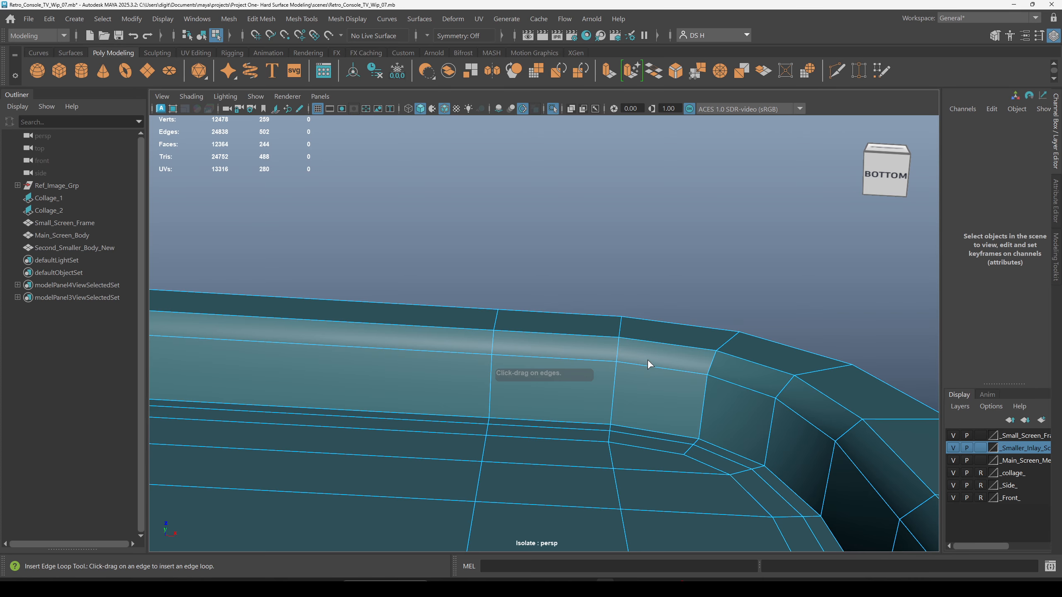
Insert two support loops around the recess's inner wall, one close to the screen face and one just below the sloped inner edge.
{"action": "scroll", "coordinate": [648, 360], "scroll_direction": "up", "scroll_amount": 5}
{"action": "left_click_drag", "start_coordinate": [645, 327], "coordinate": [688, 351], "text": "alt"}
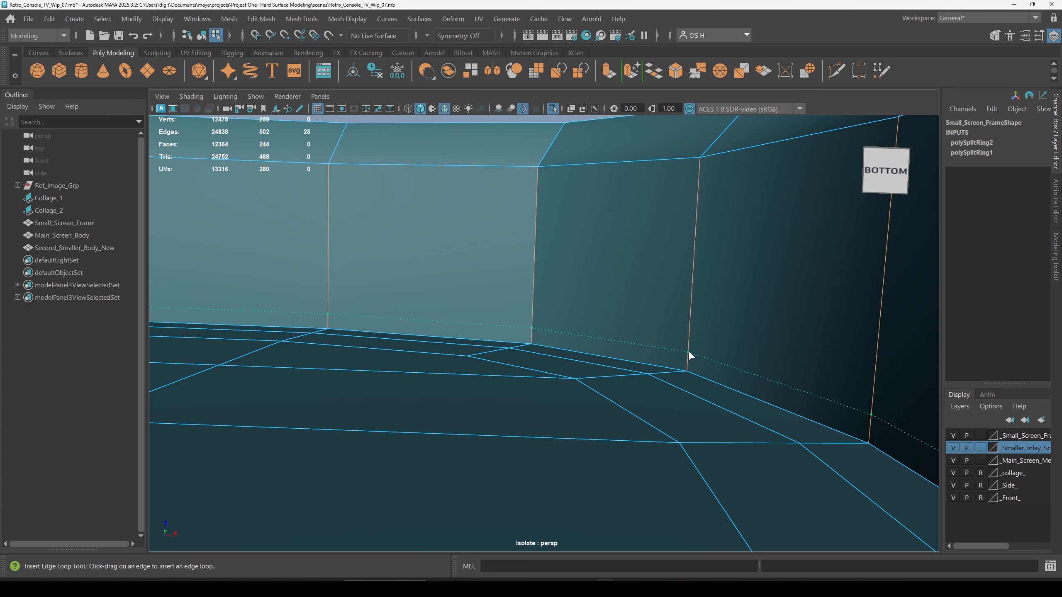
{"action": "left_click", "coordinate": [689, 353]}
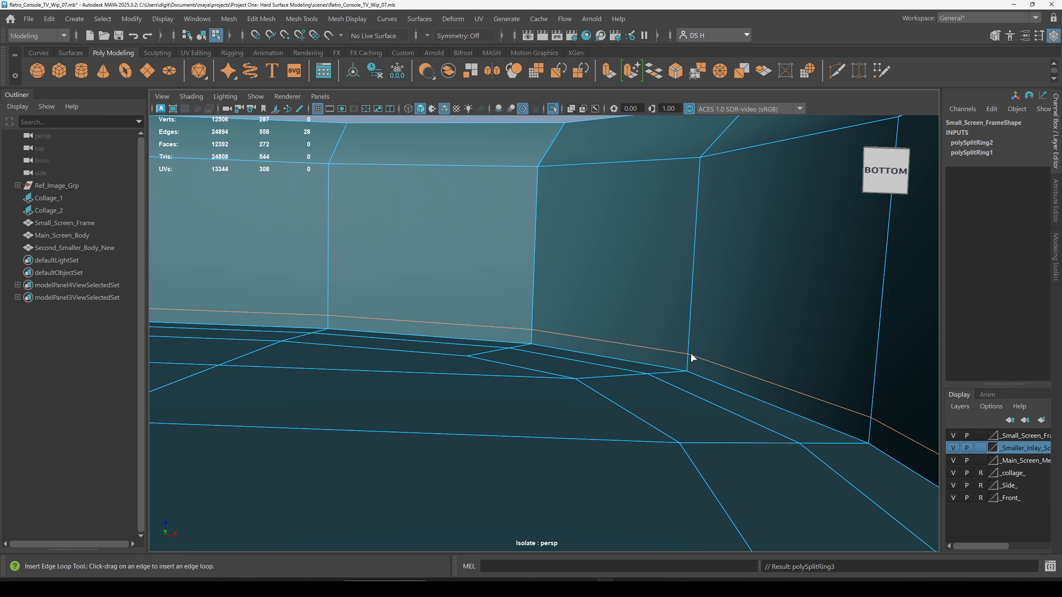
{"action": "left_click", "coordinate": [716, 181]}
{"action": "key", "text": "ctrl+z"}
{"action": "middle_click_drag", "start_coordinate": [696, 188], "coordinate": [616, 351], "text": "alt"}
{"action": "left_click", "coordinate": [623, 364]}
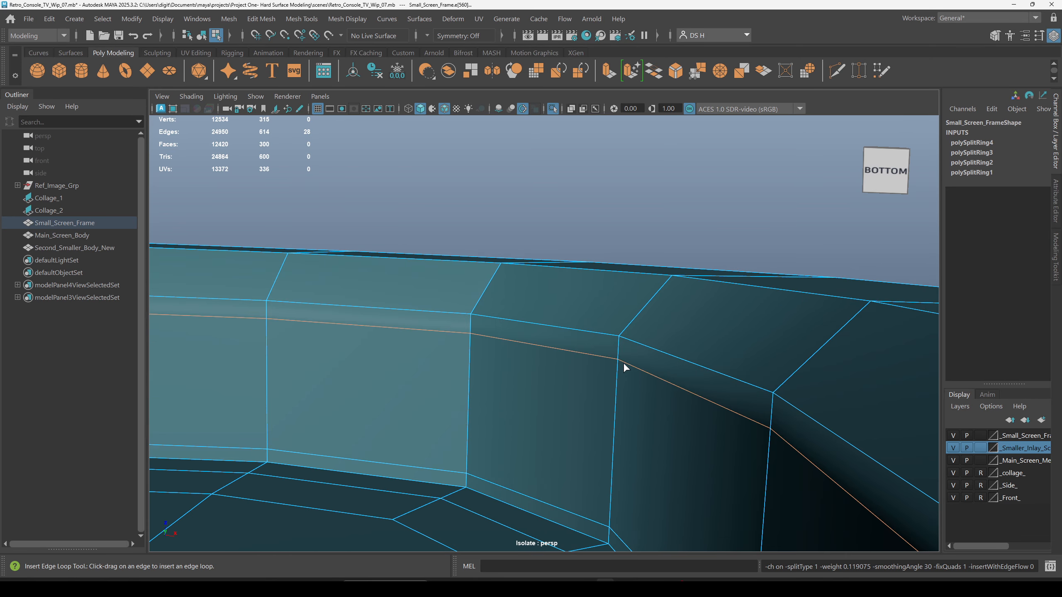
{"action": "key", "text": "ctrl+z"}
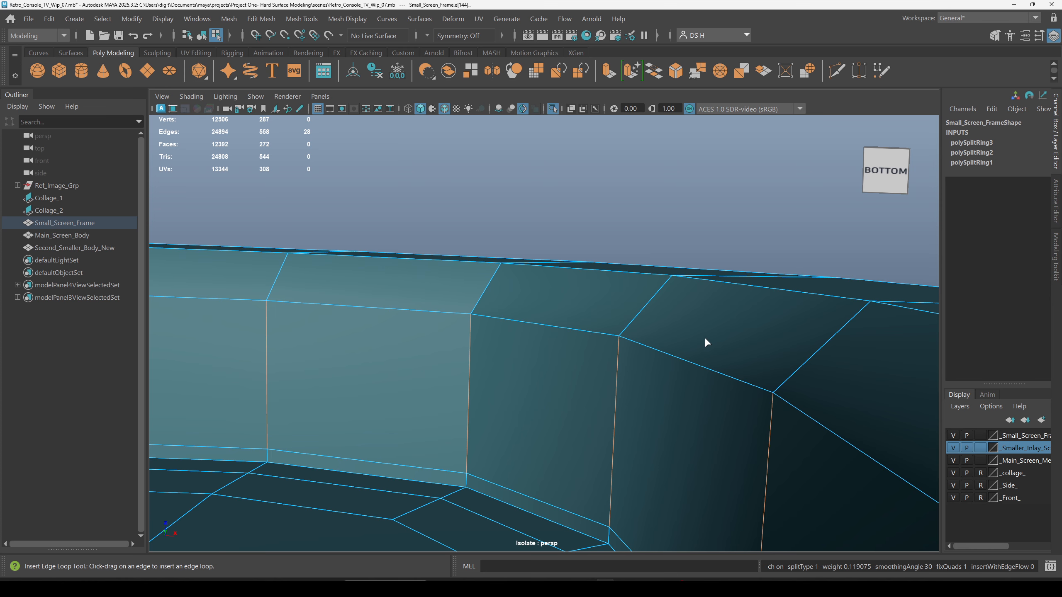
{"action": "middle_click_drag", "start_coordinate": [706, 343], "coordinate": [678, 306], "text": "alt"}
{"action": "left_click", "coordinate": [669, 304]}
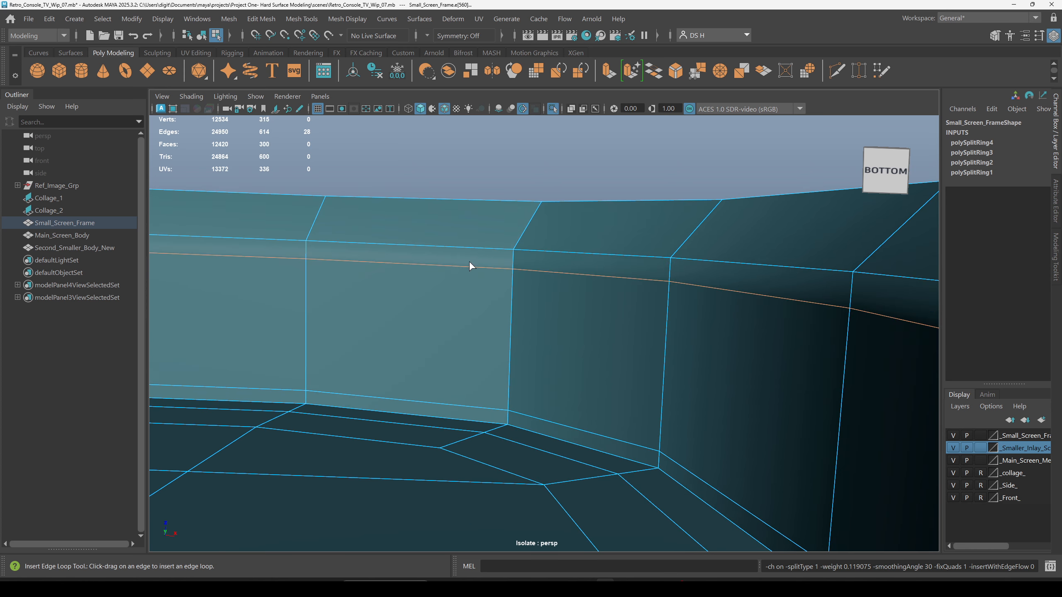
Insert two support loops on the frame's front face, one close to its inner edge and one close to its outer edge.
{"action": "left_click_drag", "start_coordinate": [650, 294], "coordinate": [500, 317], "text": "alt"}
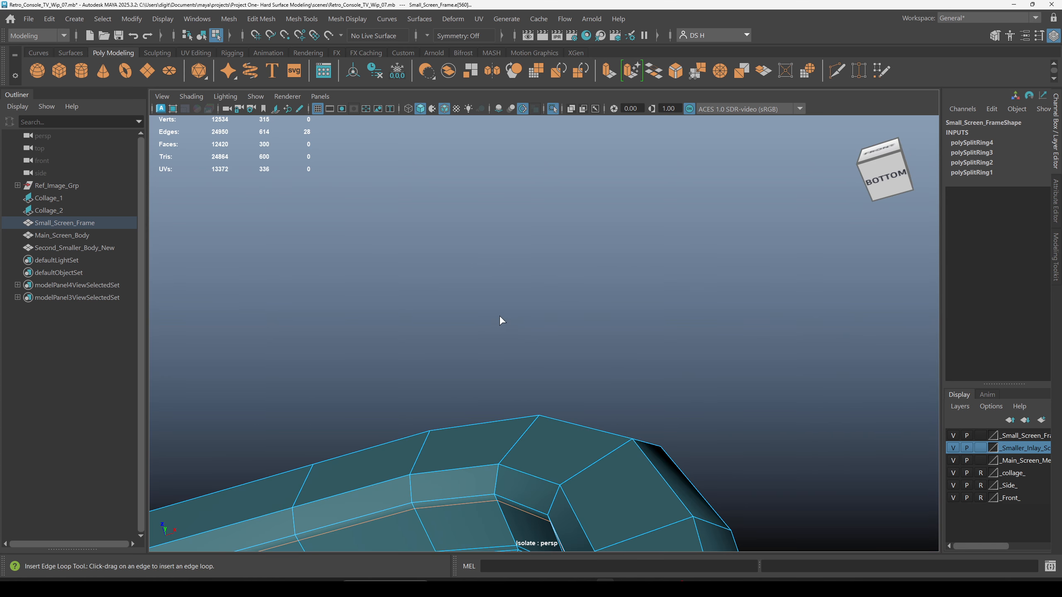
{"action": "right_click_drag", "start_coordinate": [500, 318], "coordinate": [561, 333], "text": "alt"}
{"action": "middle_click_drag", "start_coordinate": [562, 333], "coordinate": [519, 262], "text": "alt"}
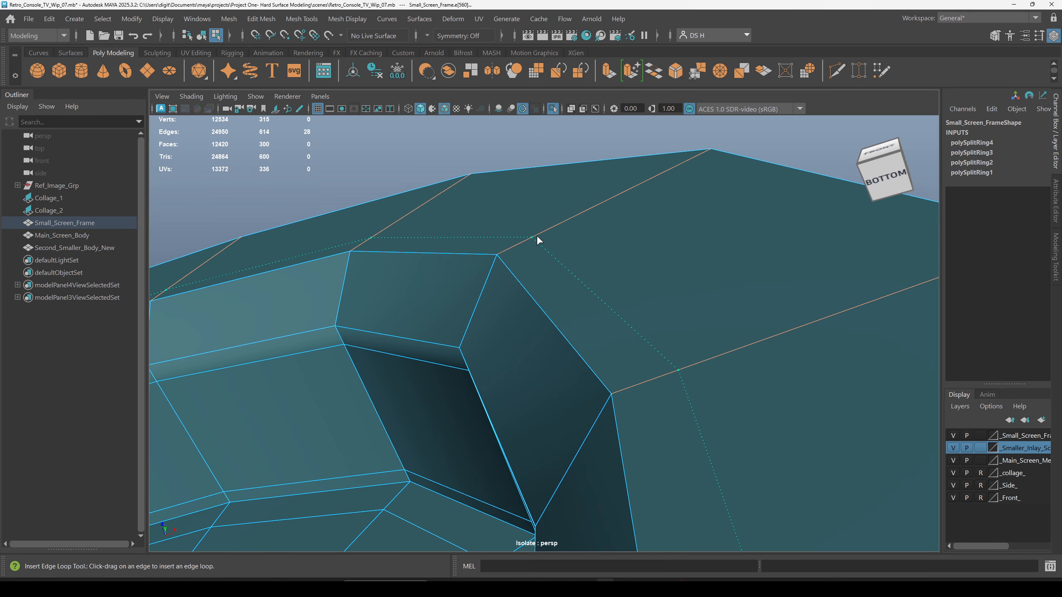
{"action": "left_click", "coordinate": [520, 242]}
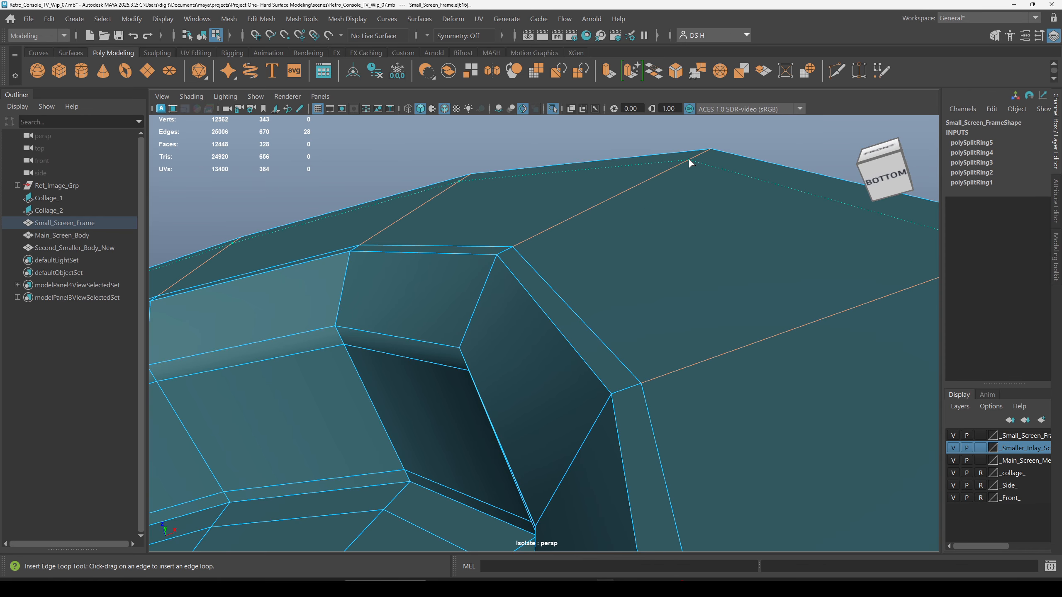
{"action": "left_click_drag", "start_coordinate": [689, 159], "coordinate": [698, 155]}
Insert two support loops around the frame's outer side face, one near its front edge and one near its rear edge.
{"action": "right_click_drag", "start_coordinate": [698, 157], "coordinate": [676, 206], "text": "alt"}
{"action": "middle_click_drag", "start_coordinate": [676, 206], "coordinate": [502, 230], "text": "alt"}
{"action": "left_click_drag", "start_coordinate": [501, 230], "coordinate": [512, 318], "text": "alt"}
{"action": "middle_click_drag", "start_coordinate": [519, 334], "coordinate": [553, 226], "text": "alt"}
{"action": "left_click_drag", "start_coordinate": [552, 226], "coordinate": [570, 164], "text": "alt"}
{"action": "right_click_drag", "start_coordinate": [569, 163], "coordinate": [678, 282], "text": "alt"}
{"action": "left_click_drag", "start_coordinate": [678, 283], "coordinate": [645, 285], "text": "alt"}
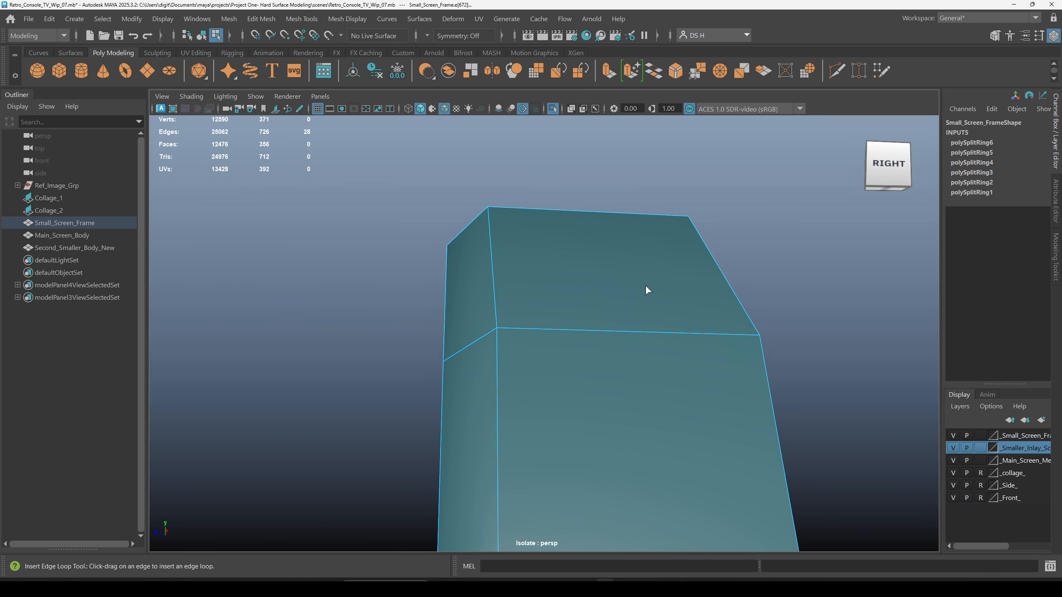
{"action": "left_click", "coordinate": [517, 329]}
{"action": "left_click_drag", "start_coordinate": [647, 332], "coordinate": [594, 334], "text": "alt"}
{"action": "left_click", "coordinate": [594, 334]}
Examine the outer side and corner of the frame in smooth preview from several angles.
{"action": "left_click_drag", "start_coordinate": [746, 329], "coordinate": [760, 330], "text": "alt"}
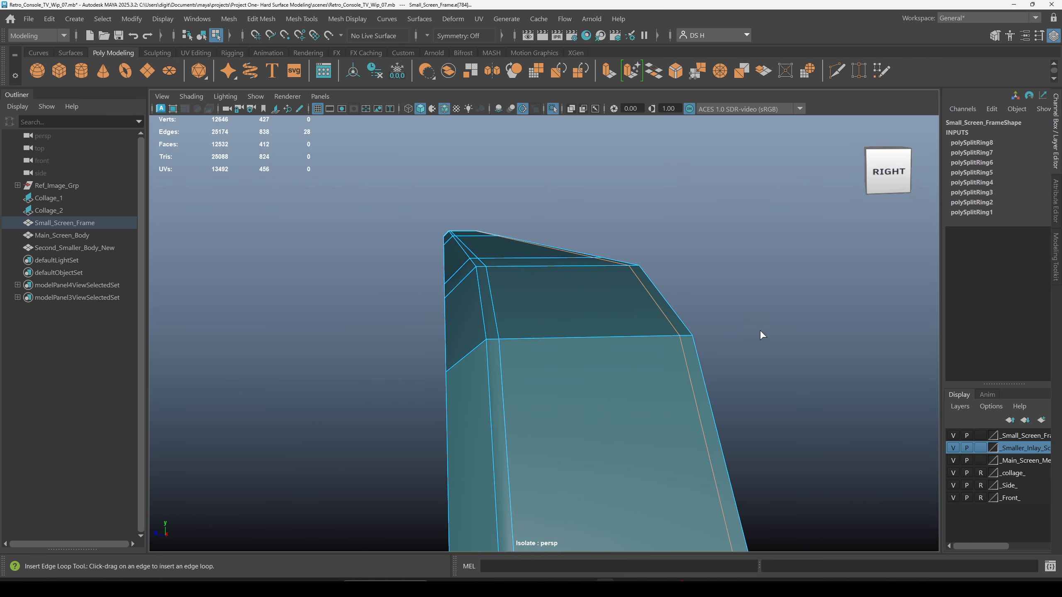
{"action": "key", "text": "w"}
{"action": "key", "text": "3"}
{"action": "left_click", "coordinate": [782, 272]}
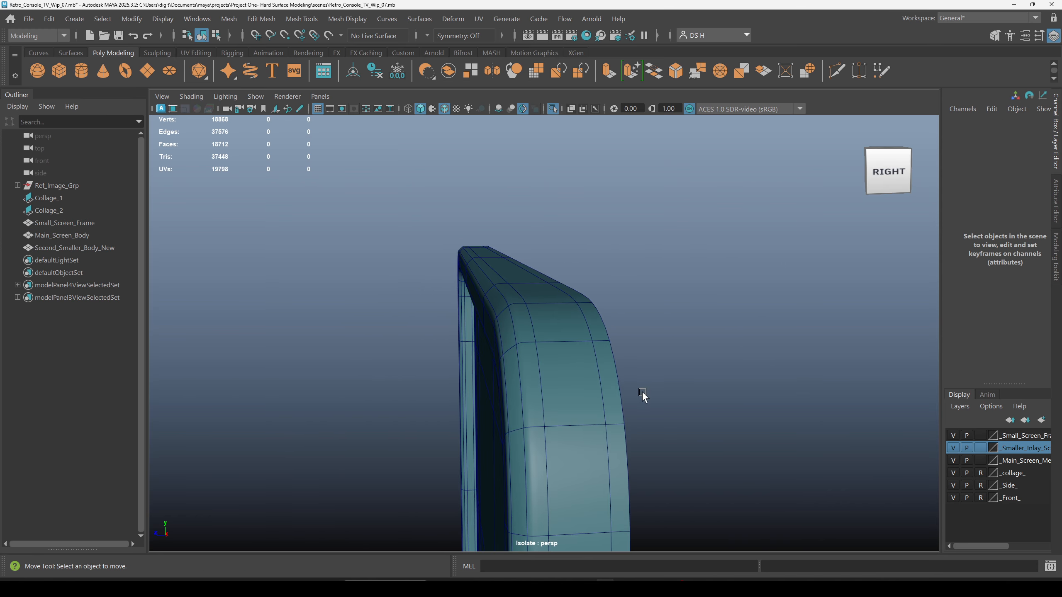
{"action": "left_click_drag", "start_coordinate": [540, 351], "coordinate": [702, 496], "text": "alt"}
Insert a support loop on the outer bevel close to the front face and check the corner in smooth preview.
{"action": "left_click", "coordinate": [513, 311]}
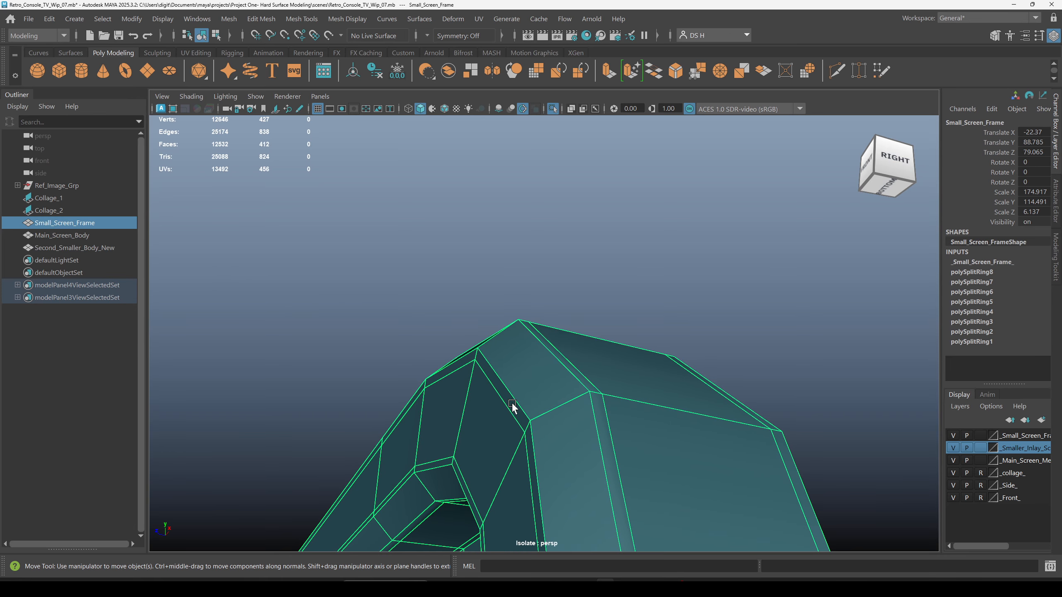
{"action": "right_click_drag", "start_coordinate": [546, 231], "coordinate": [468, 247], "text": "shift"}
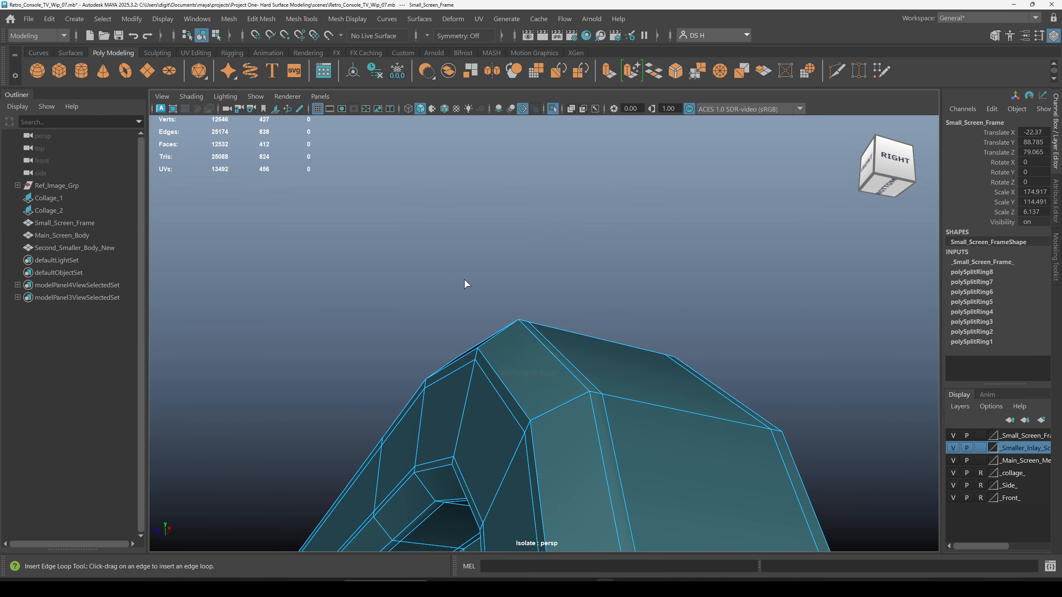
{"action": "left_click", "coordinate": [540, 411]}
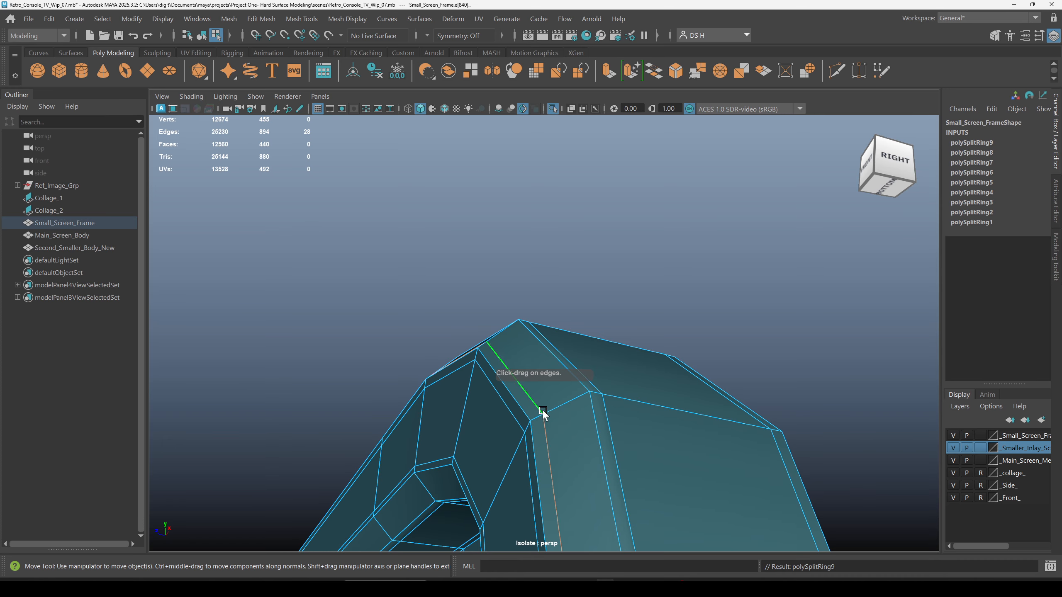
{"action": "key", "text": "3"}
{"action": "left_click", "coordinate": [811, 351]}
{"action": "left_click_drag", "start_coordinate": [811, 351], "coordinate": [617, 421], "text": "alt"}
{"action": "left_click", "coordinate": [613, 422]}
Return the frame to unsmoothed display and insert a second support loop on the outer bevel, close to the side face.
{"action": "key", "text": "1"}
{"action": "right_click_drag", "start_coordinate": [417, 348], "coordinate": [641, 471], "text": "alt"}
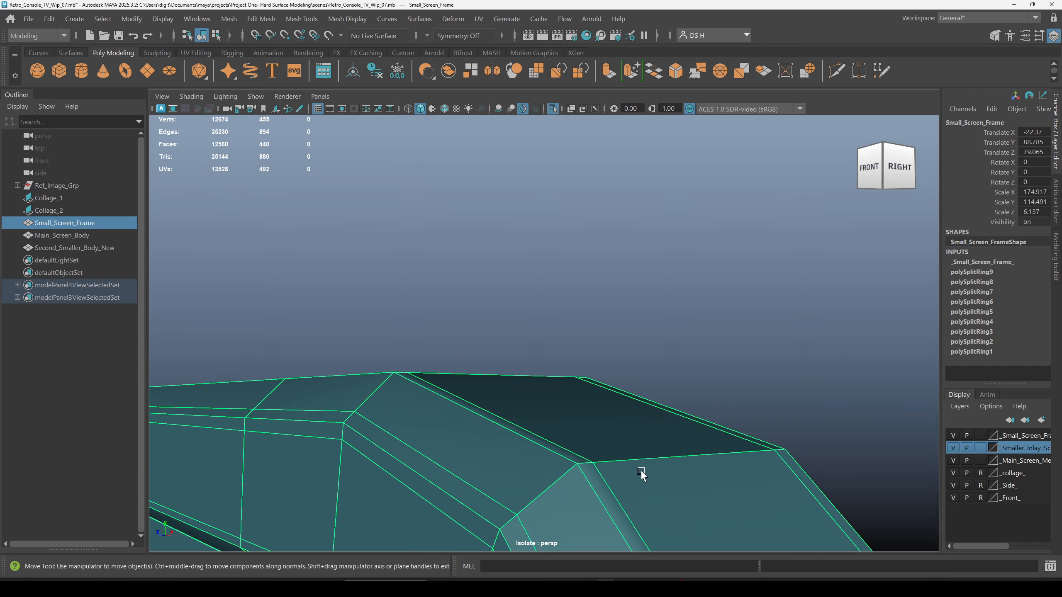
{"action": "left_click_drag", "start_coordinate": [640, 469], "coordinate": [485, 256], "text": "alt"}
{"action": "right_click_drag", "start_coordinate": [488, 228], "coordinate": [341, 254], "text": "shift"}
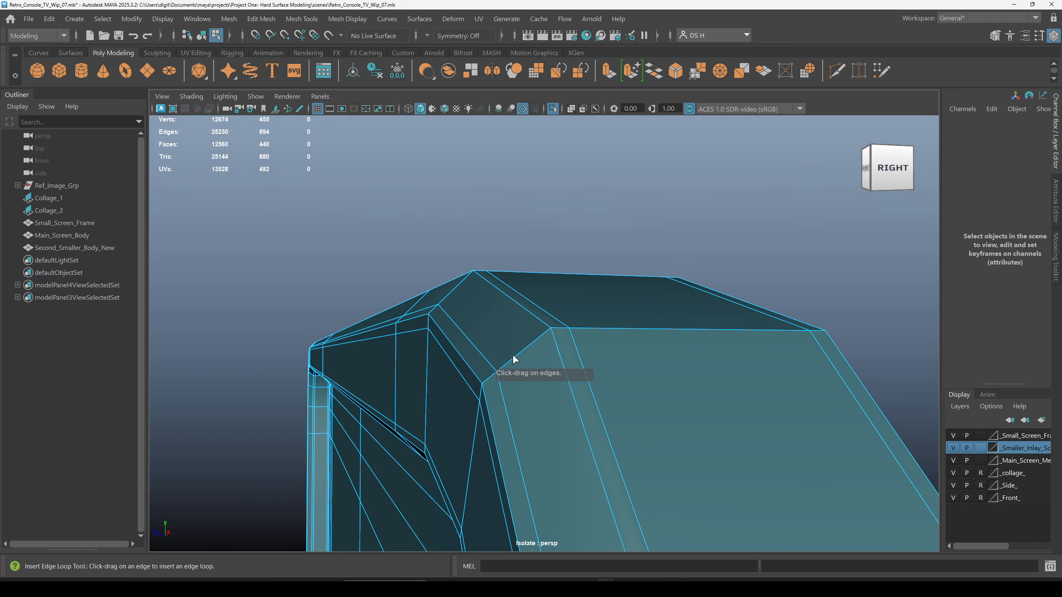
{"action": "left_click", "coordinate": [542, 348]}
{"action": "key", "text": "w"}
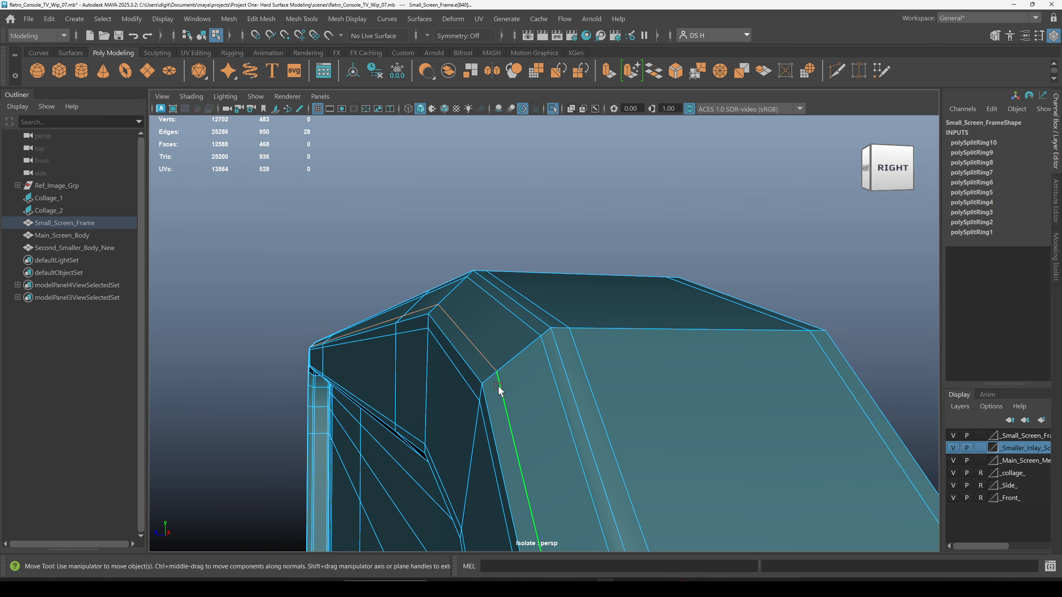
Inspect the frame's bevel and inner corner in smooth preview, orbiting around the recess.
{"action": "left_click_drag", "start_coordinate": [498, 388], "coordinate": [577, 309], "text": "alt"}
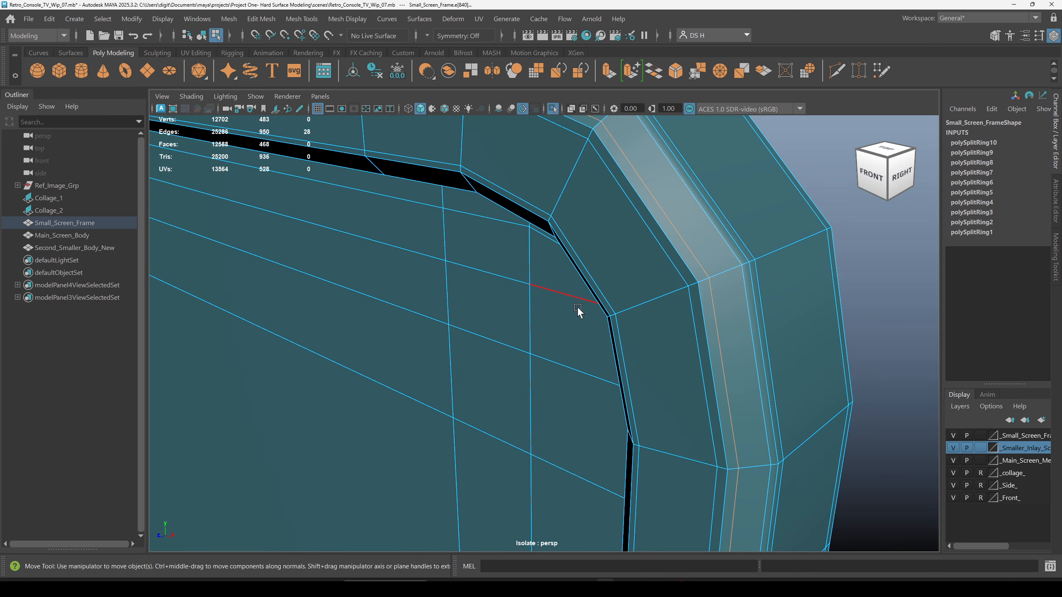
{"action": "key", "text": "3"}
{"action": "key", "text": "F8"}
{"action": "left_click", "coordinate": [886, 291]}
{"action": "right_click_drag", "start_coordinate": [886, 292], "coordinate": [699, 351], "text": "alt"}
{"action": "left_click_drag", "start_coordinate": [699, 351], "coordinate": [726, 247], "text": "alt"}
Return the frame to unsmoothed display and insert two support edge loops on its rim beside the recess, one near each border.
{"action": "left_click", "coordinate": [628, 296]}
{"action": "key", "text": "1"}
{"action": "right_click_drag", "start_coordinate": [726, 246], "coordinate": [434, 301], "text": "alt"}
{"action": "right_click_drag", "start_coordinate": [410, 228], "coordinate": [363, 248], "text": "shift"}
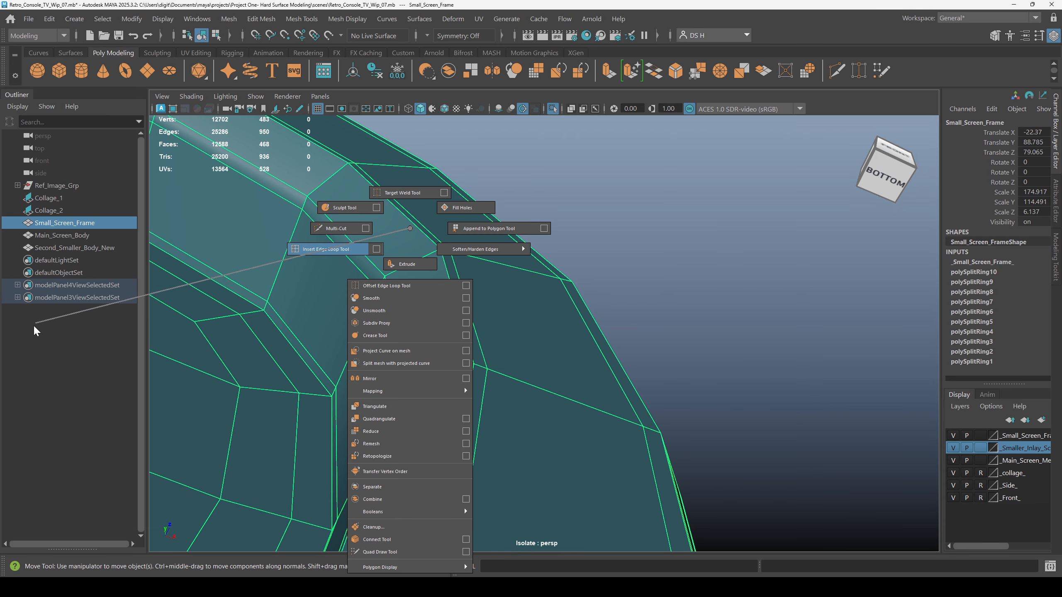
{"action": "left_click", "coordinate": [363, 248]}
{"action": "left_click_drag", "start_coordinate": [434, 369], "coordinate": [458, 365], "text": "alt"}
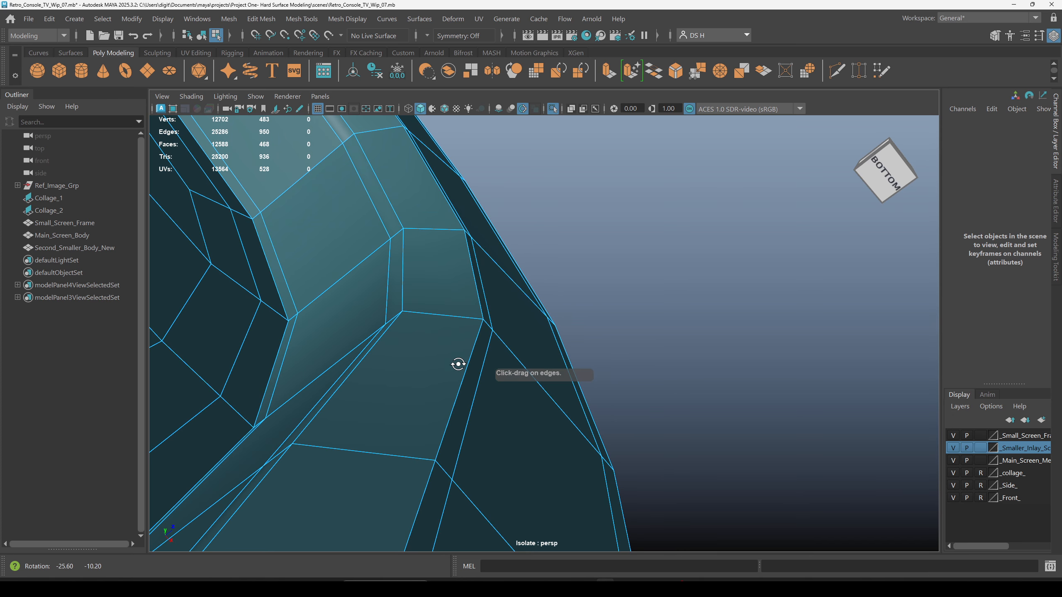
{"action": "left_click", "coordinate": [418, 312]}
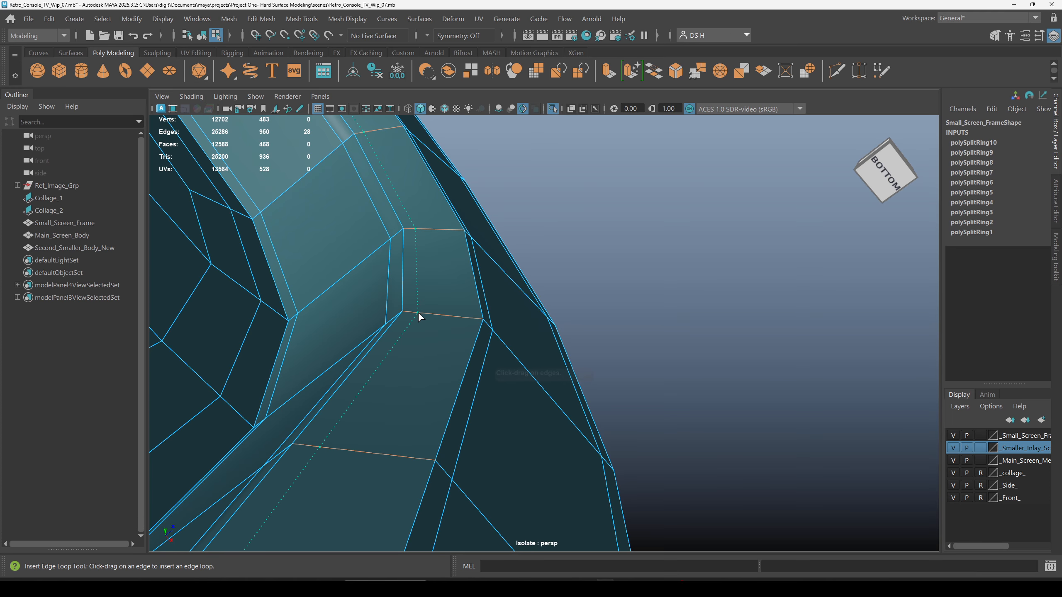
{"action": "mouse_move", "coordinate": [455, 314]}
{"action": "left_mouse_down"}
{"action": "mouse_move", "coordinate": [619, 327]}
{"action": "mouse_move", "coordinate": [457, 308]}
{"action": "left_mouse_up"}
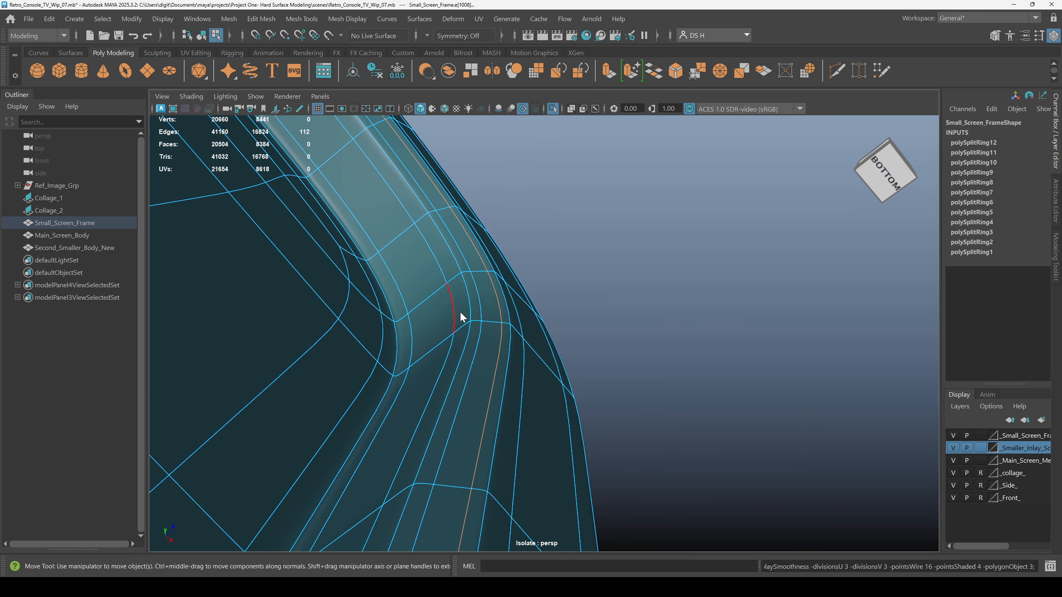
Inspect the frame's corner and overall shape in smooth preview from below and from the front, without selection highlighting.
{"action": "key", "text": "F8"}
{"action": "left_click", "coordinate": [635, 265]}
{"action": "left_click_drag", "start_coordinate": [635, 265], "coordinate": [280, 351], "text": "alt"}
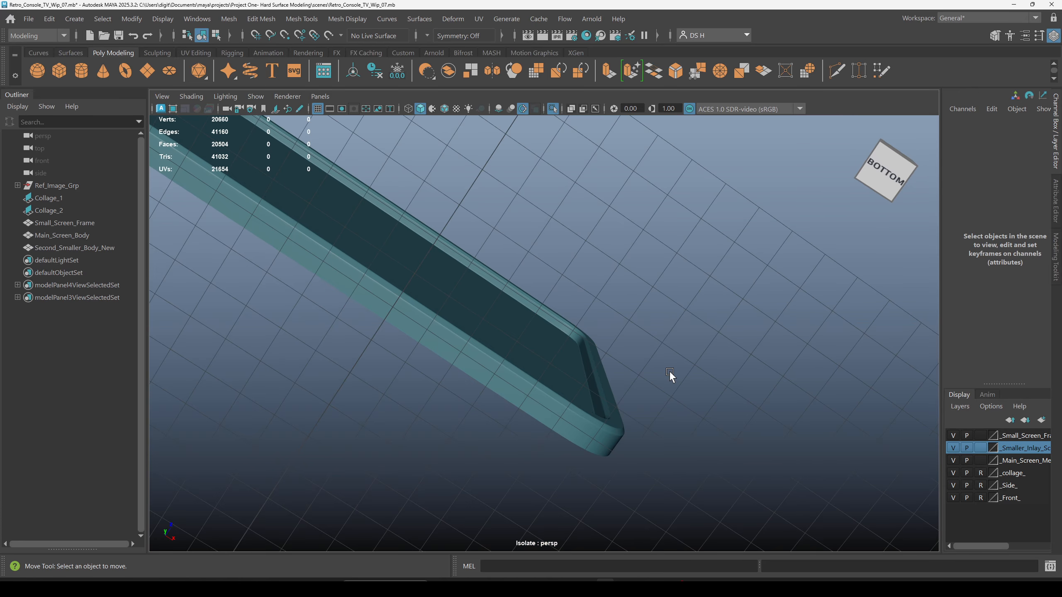
{"action": "left_click_drag", "start_coordinate": [690, 356], "coordinate": [618, 346], "text": "alt"}
{"action": "scroll", "coordinate": [801, 475], "scroll_direction": "up", "scroll_amount": 4}
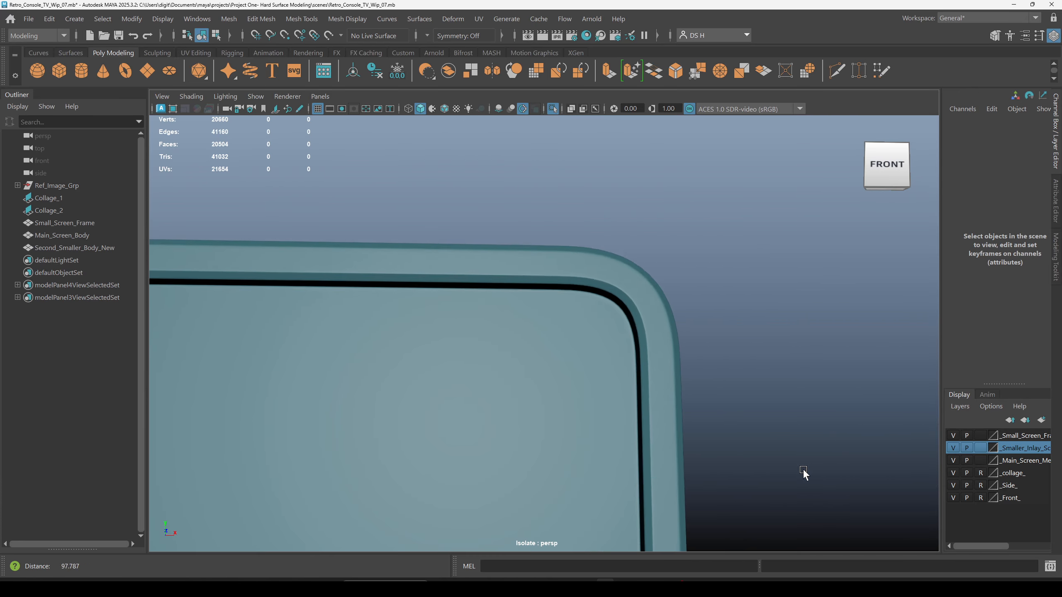
{"action": "left_click", "coordinate": [676, 356]}
{"action": "left_click", "coordinate": [799, 295]}
{"action": "scroll", "coordinate": [654, 348], "scroll_direction": "down", "scroll_amount": 3}
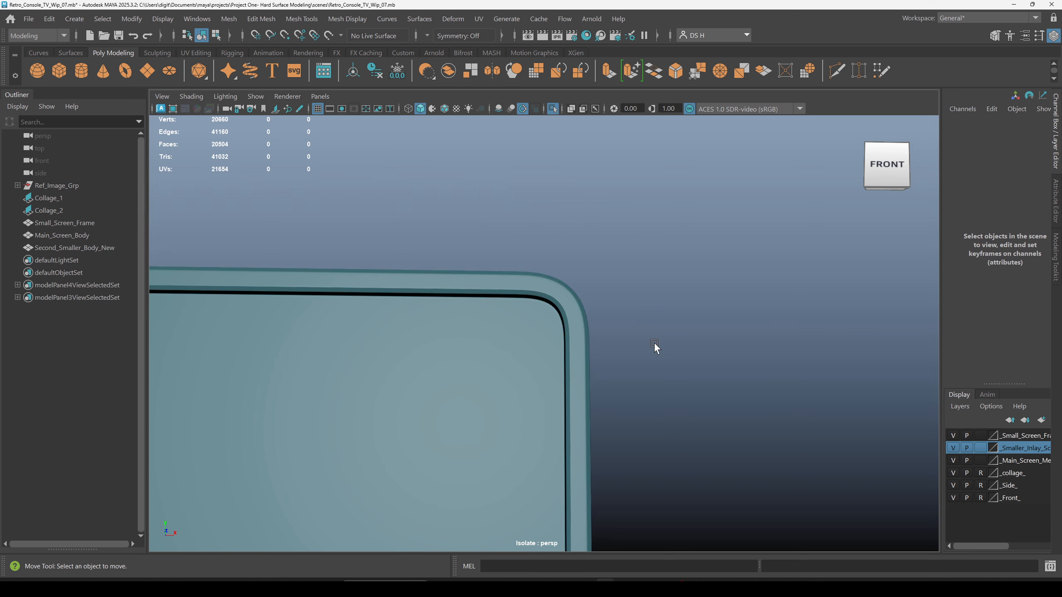
{"action": "scroll", "coordinate": [491, 294], "scroll_direction": "down", "scroll_amount": 5}
{"action": "left_click_drag", "start_coordinate": [591, 315], "coordinate": [417, 230], "text": "alt"}
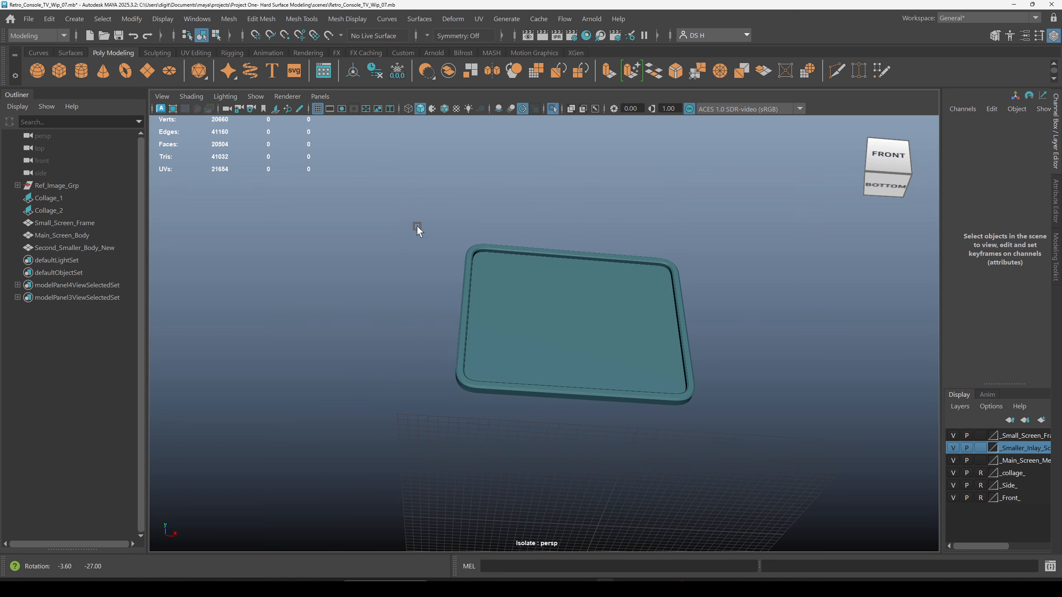
{"action": "scroll", "coordinate": [569, 299], "scroll_direction": "up", "scroll_amount": 5}
Return Small_Screen_Frame to unsmoothed display and delete its construction history.
{"action": "left_click", "coordinate": [627, 330]}
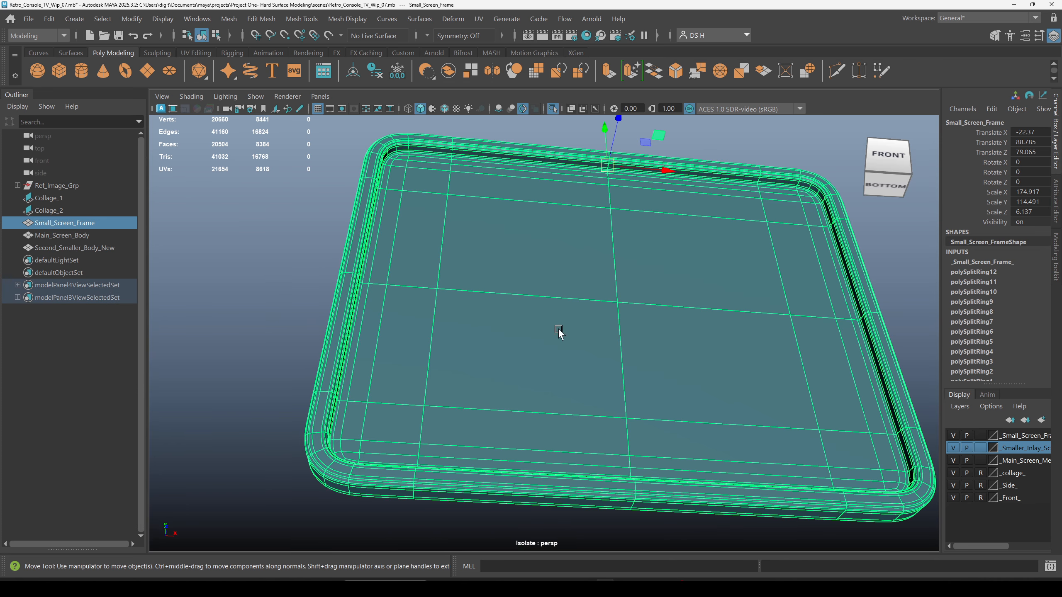
{"action": "key", "text": "1"}
{"action": "left_click", "coordinate": [375, 71]}
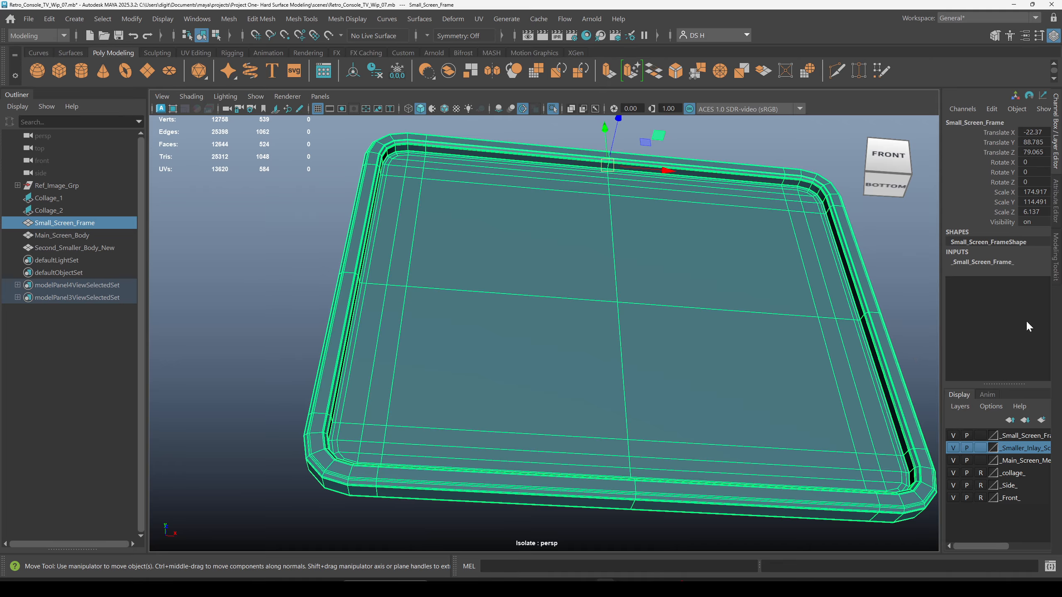
{"action": "key", "text": "f"}
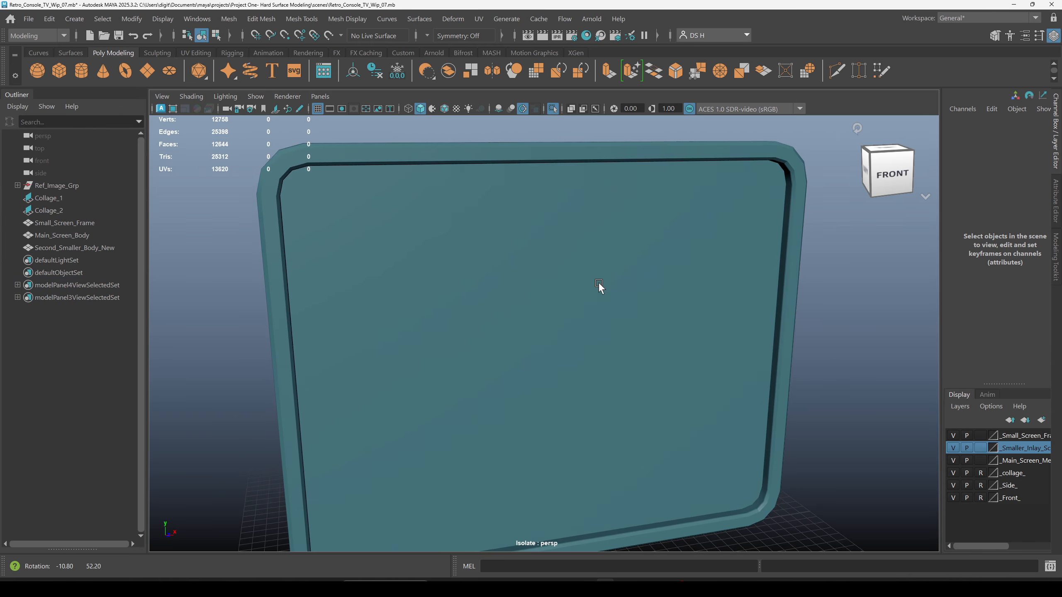
Put the small screen frame in smooth preview and examine its overall shape from several angles.
{"action": "left_click", "coordinate": [610, 263]}
{"action": "left_click", "coordinate": [849, 321]}
{"action": "right_click_drag", "start_coordinate": [717, 304], "coordinate": [527, 313], "text": "alt"}
{"action": "left_click_drag", "start_coordinate": [527, 312], "coordinate": [615, 284], "text": "alt"}
{"action": "right_click_drag", "start_coordinate": [406, 280], "coordinate": [487, 284], "text": "alt"}
{"action": "left_click_drag", "start_coordinate": [486, 284], "coordinate": [596, 355], "text": "alt"}
{"action": "left_click", "coordinate": [586, 372]}
{"action": "middle_click_drag", "start_coordinate": [472, 382], "coordinate": [457, 161], "text": "alt"}
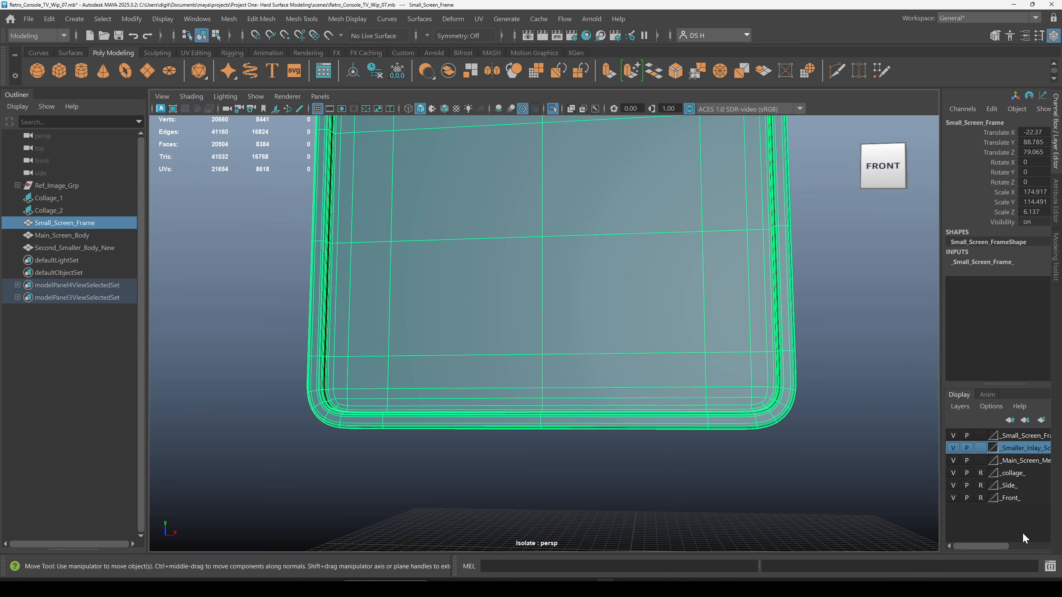
Inspect the frame's upper corner in smooth preview from the front and from below, and save the scene.
{"action": "middle_click_drag", "start_coordinate": [707, 384], "coordinate": [507, 548], "text": "alt"}
{"action": "middle_click_drag", "start_coordinate": [586, 329], "coordinate": [595, 444], "text": "alt"}
{"action": "right_click_drag", "start_coordinate": [595, 444], "coordinate": [780, 452], "text": "alt"}
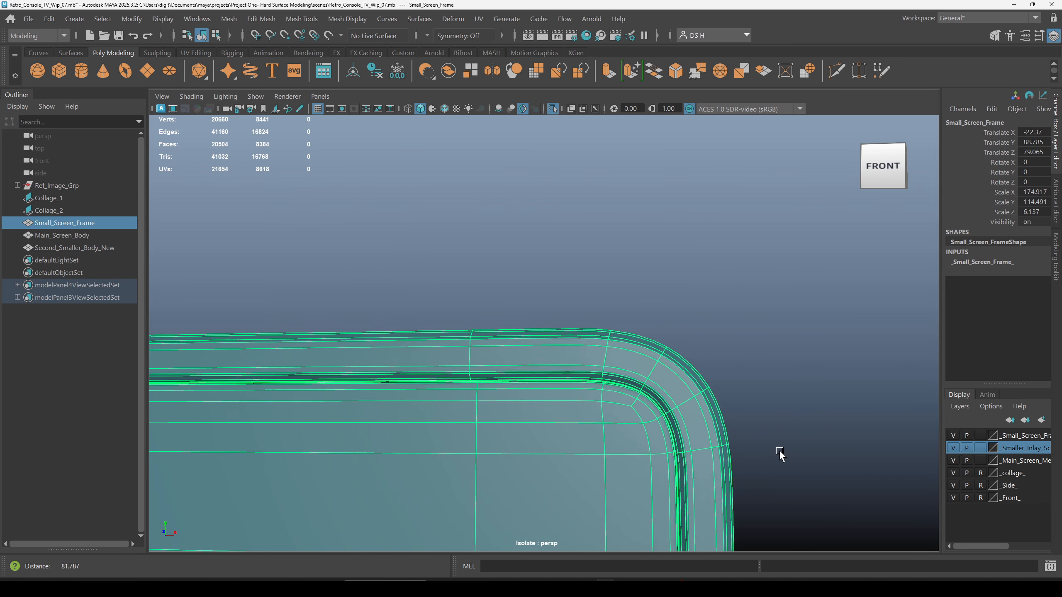
{"action": "left_click", "coordinate": [823, 384]}
{"action": "left_click_drag", "start_coordinate": [671, 422], "coordinate": [679, 329], "text": "alt"}
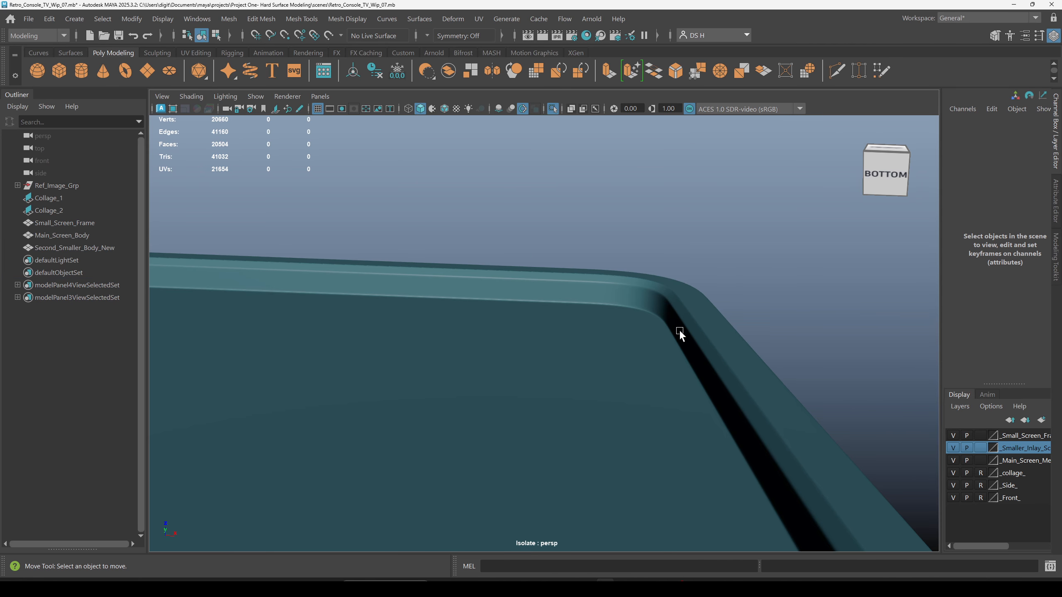
{"action": "left_click", "coordinate": [750, 351]}
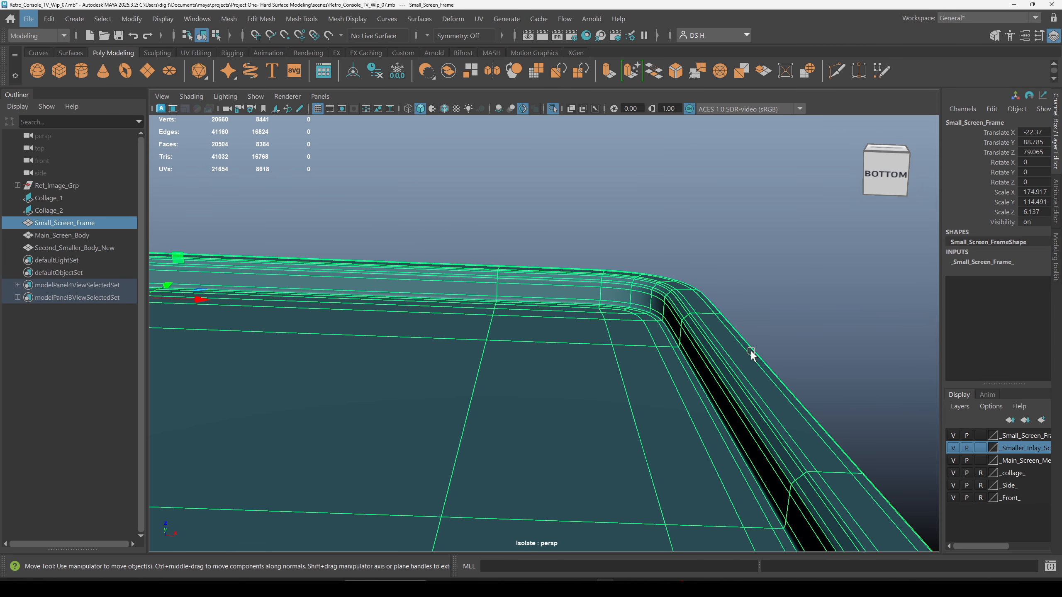
{"action": "left_click", "coordinate": [775, 339]}
{"action": "right_click_drag", "start_coordinate": [775, 339], "coordinate": [627, 350], "text": "alt"}
Turn on wireframe-on-shaded display and exit isolation so the whole TV and its reference images are shown.
{"action": "key", "text": "alt+5"}
{"action": "mouse_move", "coordinate": [752, 372]}
{"action": "left_mouse_down", "text": "alt"}
{"action": "mouse_move", "coordinate": [747, 413]}
{"action": "mouse_move", "coordinate": [756, 318]}
{"action": "mouse_move", "coordinate": [779, 324]}
{"action": "left_mouse_up", "text": "alt"}
{"action": "scroll", "coordinate": [771, 325], "scroll_direction": "down", "scroll_amount": 5}
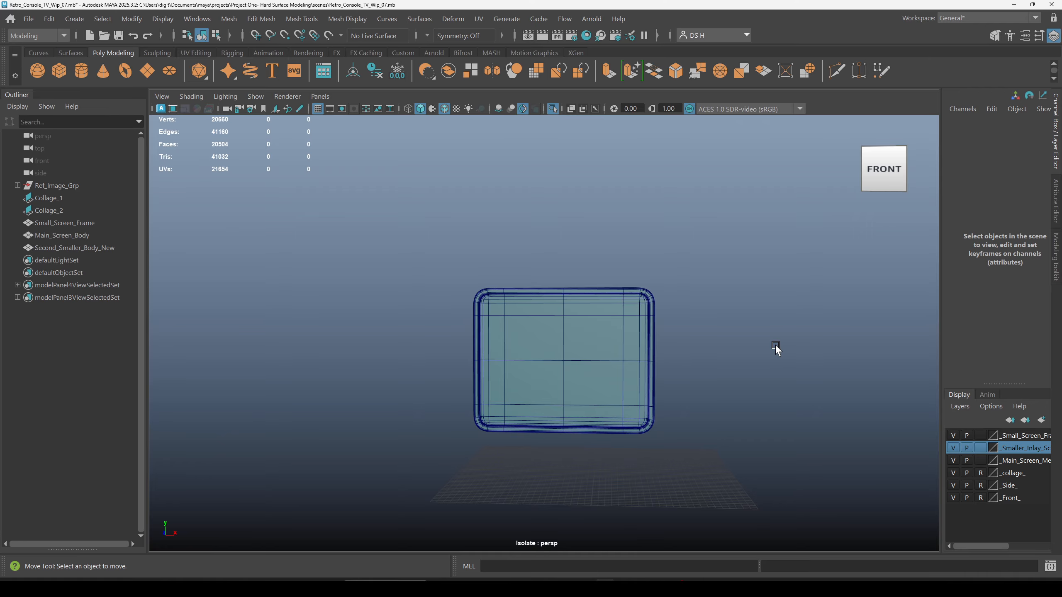
{"action": "mouse_move", "coordinate": [608, 341]}
{"action": "left_mouse_down", "text": "alt"}
{"action": "mouse_move", "coordinate": [765, 342]}
{"action": "mouse_move", "coordinate": [724, 353]}
{"action": "mouse_move", "coordinate": [592, 340]}
{"action": "left_mouse_up", "text": "alt"}
{"action": "key", "text": "ctrl+1"}
{"action": "middle_click_drag", "start_coordinate": [591, 340], "coordinate": [576, 384], "text": "alt"}
{"action": "right_click_drag", "start_coordinate": [576, 385], "coordinate": [752, 503], "text": "alt"}
Check the small frame's fit on the TV body and put the main screen body in smooth preview.
{"action": "left_click", "coordinate": [579, 445]}
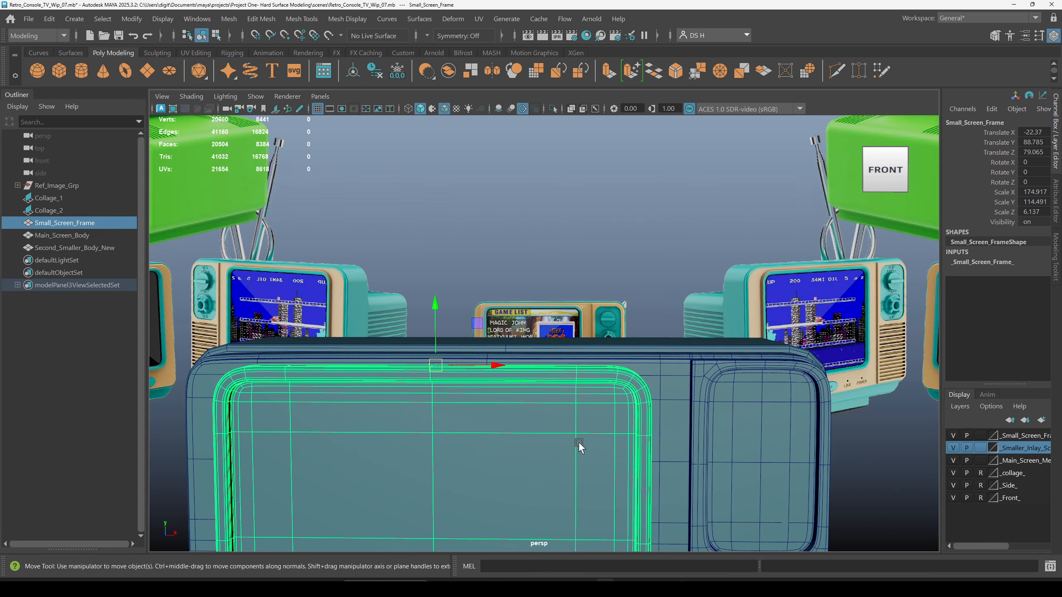
{"action": "left_click_drag", "start_coordinate": [578, 445], "coordinate": [568, 453], "text": "alt"}
{"action": "left_click", "coordinate": [684, 414]}
{"action": "left_click", "coordinate": [584, 414]}
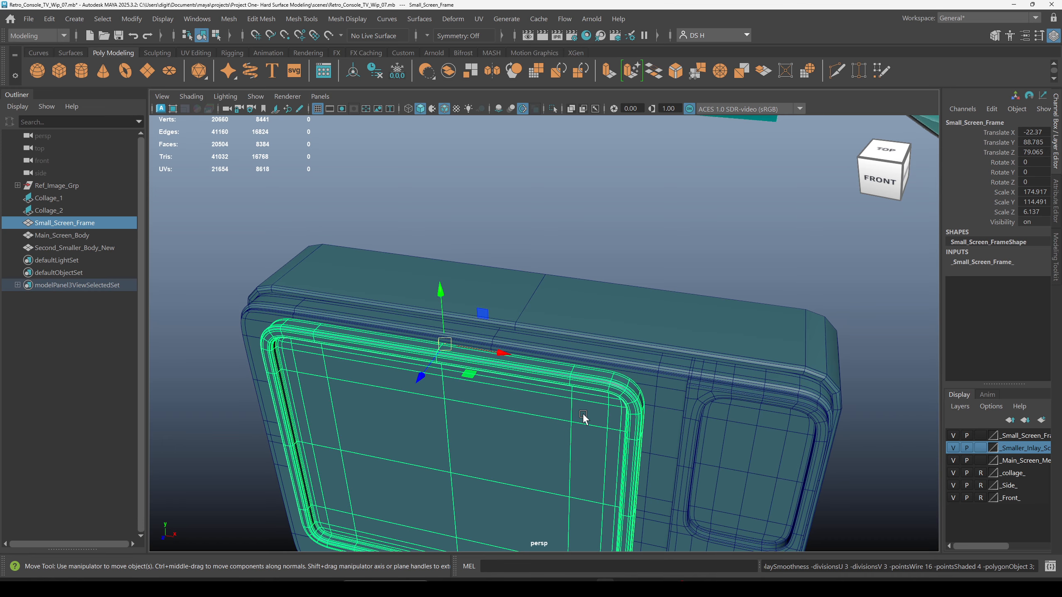
{"action": "left_click", "coordinate": [702, 334]}
{"action": "key", "text": "3"}
{"action": "left_click", "coordinate": [669, 259]}
Compare Main_Screen_Body's rear and side edges in smoothed and unsmoothed display, leaving it in smooth preview.
{"action": "left_click_drag", "start_coordinate": [402, 389], "coordinate": [545, 347], "text": "alt"}
{"action": "left_click", "coordinate": [545, 347]}
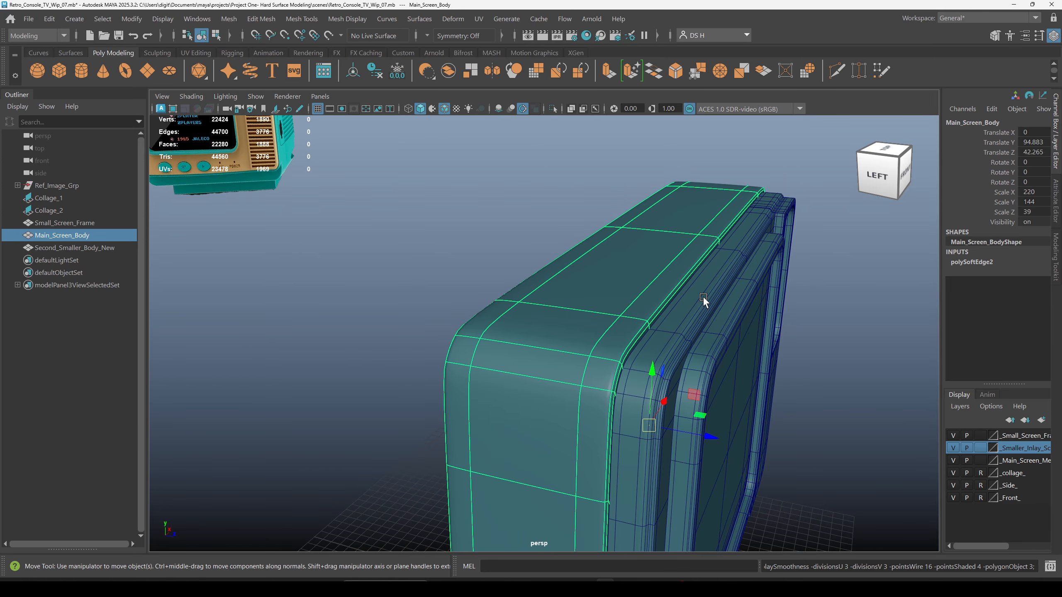
{"action": "left_click_drag", "start_coordinate": [704, 301], "coordinate": [952, 386], "text": "alt"}
{"action": "key", "text": "1"}
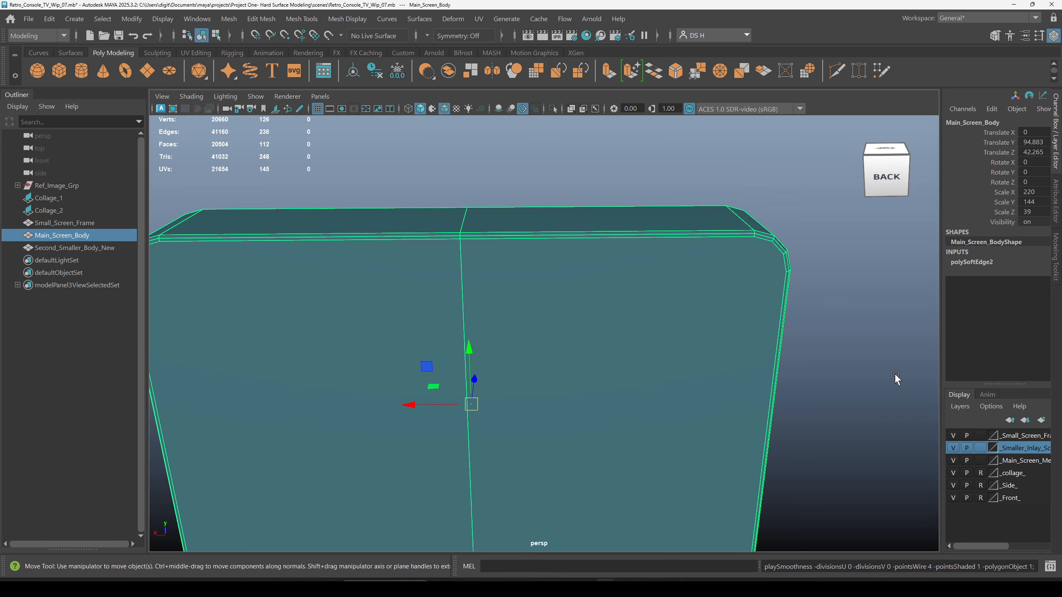
{"action": "key", "text": "3"}
{"action": "key", "text": "1"}
{"action": "left_click", "coordinate": [896, 379]}
{"action": "left_click_drag", "start_coordinate": [380, 240], "coordinate": [610, 409], "text": "alt"}
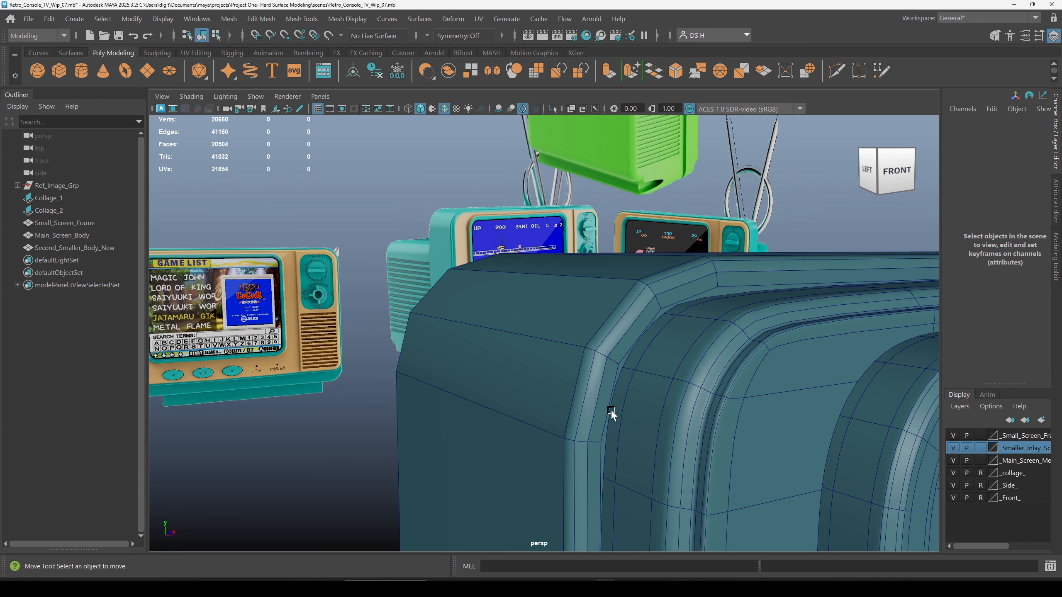
{"action": "left_click", "coordinate": [594, 395]}
{"action": "key", "text": "3"}
Compare Second_Smaller_Body_New's corner edges in smoothed and unsmoothed display.
{"action": "left_click", "coordinate": [673, 394]}
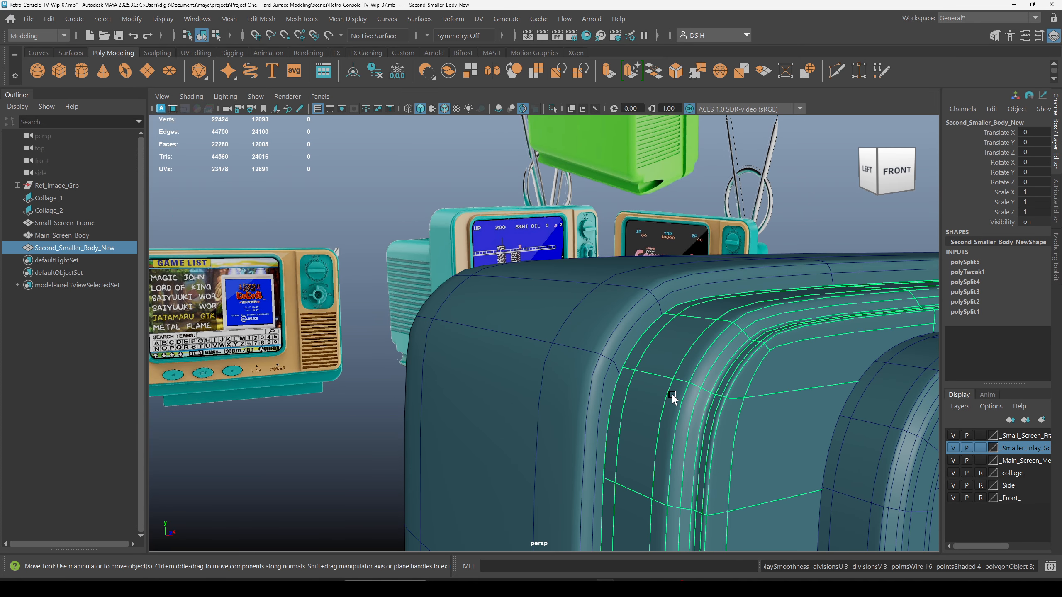
{"action": "key", "text": "1"}
{"action": "key", "text": "3"}
{"action": "key", "text": "1"}
{"action": "left_click_drag", "start_coordinate": [676, 391], "coordinate": [640, 398], "text": "alt"}
{"action": "key", "text": "w"}
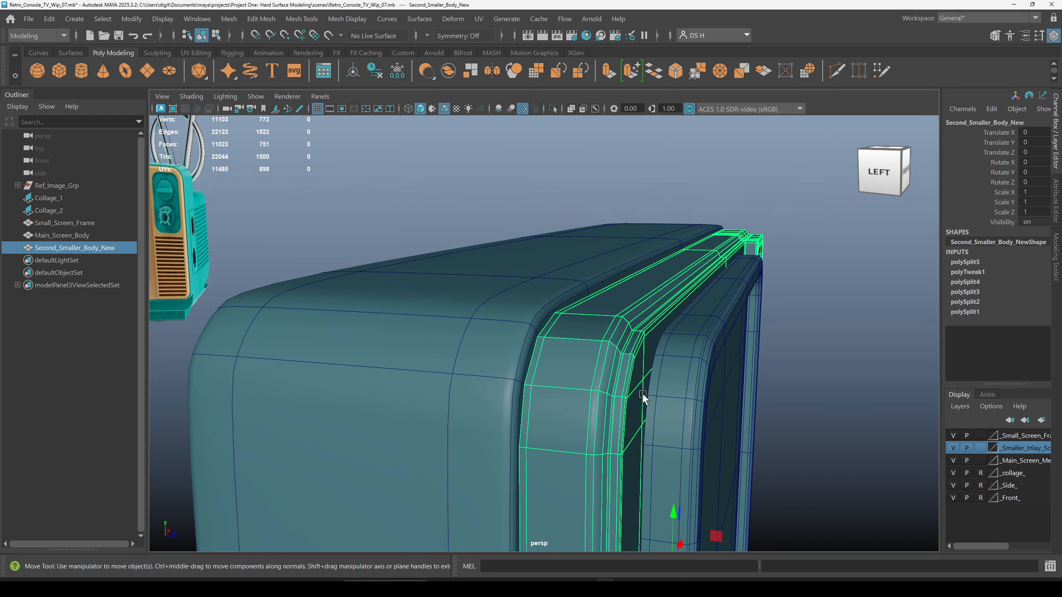
Examine the assembled TV parts in smooth preview from the side and front, with the wireframe overlay hidden.
{"action": "left_click", "coordinate": [682, 362]}
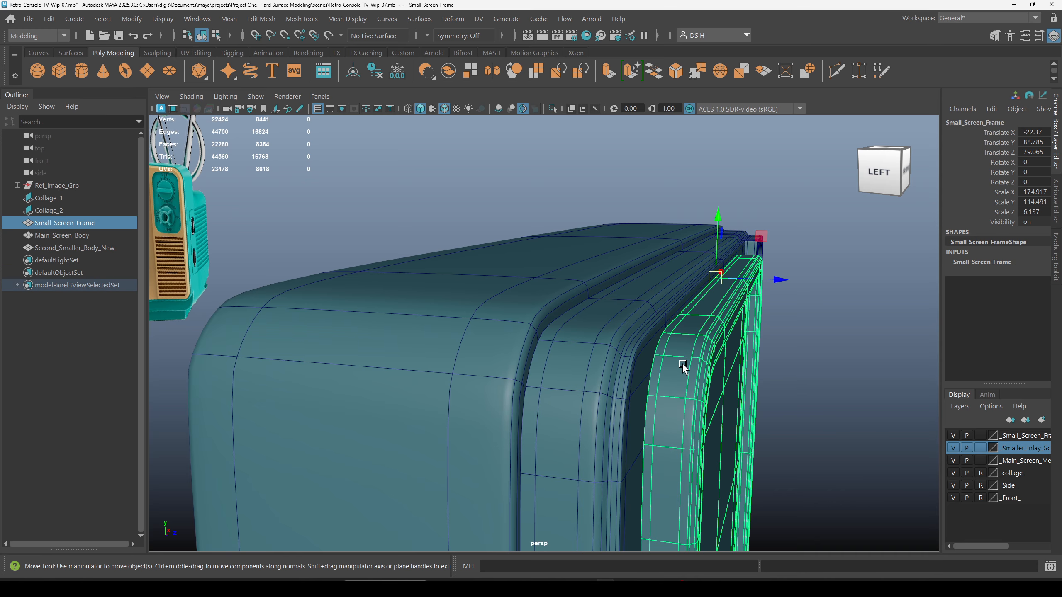
{"action": "left_click", "coordinate": [777, 382]}
{"action": "right_click_drag", "start_coordinate": [777, 382], "coordinate": [408, 389], "text": "alt"}
{"action": "left_click_drag", "start_coordinate": [616, 398], "coordinate": [551, 395], "text": "alt"}
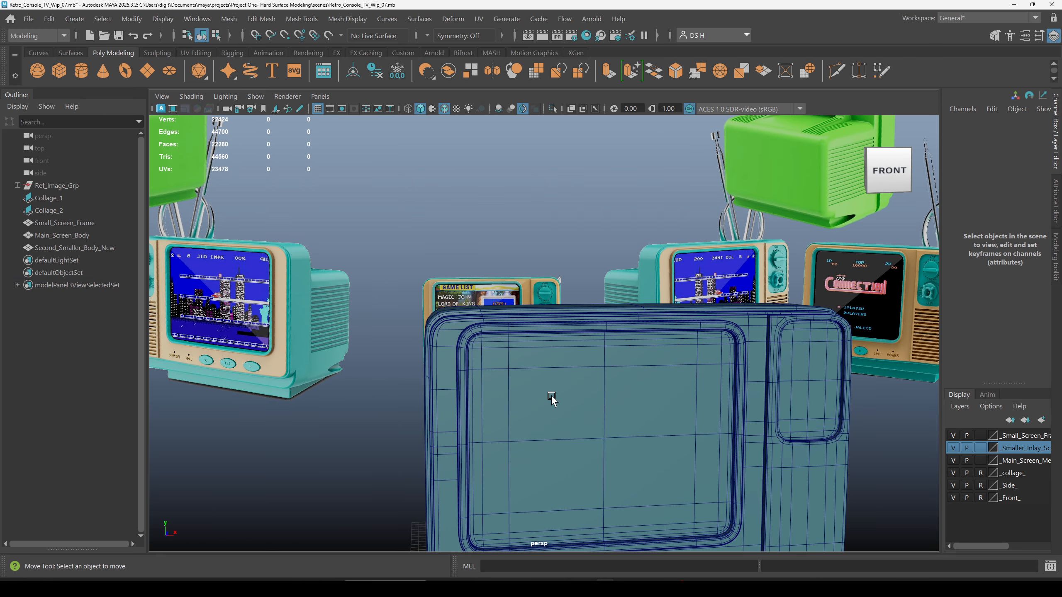
{"action": "key", "text": "3"}
{"action": "left_click_drag", "start_coordinate": [723, 415], "coordinate": [626, 351], "text": "alt"}
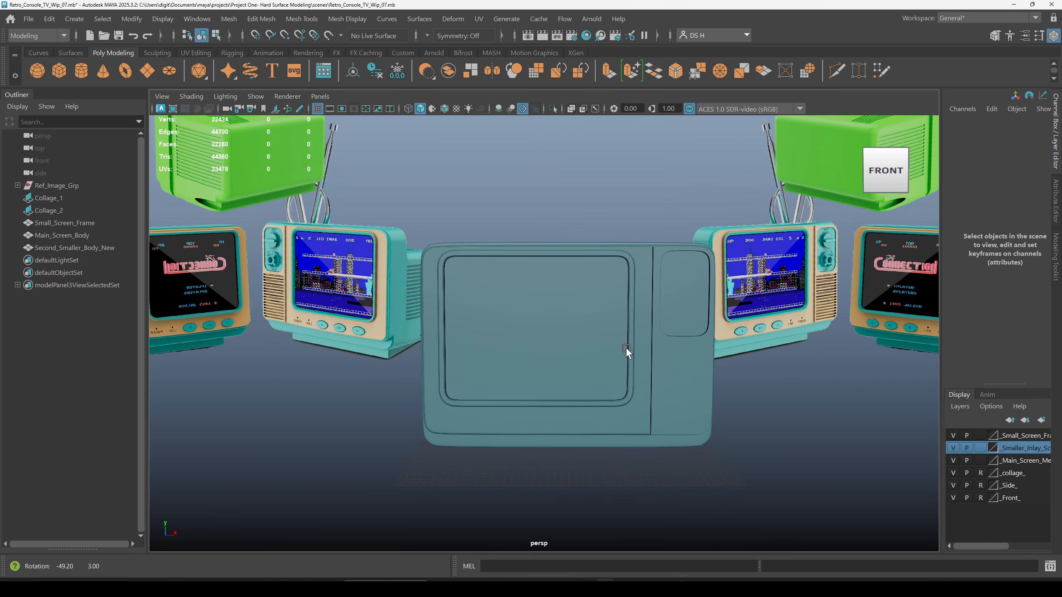
Compare the TV model with the reference TVs, restore the wireframe overlay and save the scene.
{"action": "right_click_drag", "start_coordinate": [625, 347], "coordinate": [783, 405], "text": "alt"}
{"action": "left_click_drag", "start_coordinate": [783, 405], "coordinate": [844, 342], "text": "alt"}
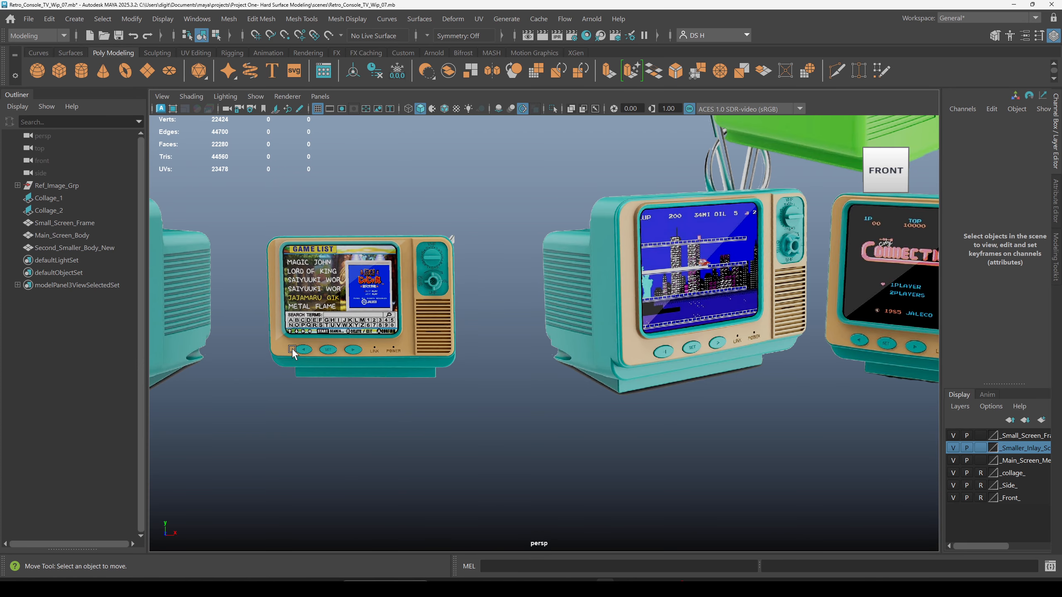
{"action": "mouse_move", "coordinate": [591, 410]}
{"action": "left_mouse_down", "text": "alt"}
{"action": "mouse_move", "coordinate": [197, 394]}
{"action": "mouse_move", "coordinate": [453, 379]}
{"action": "mouse_move", "coordinate": [577, 408]}
{"action": "left_mouse_up", "text": "alt"}
{"action": "left_click", "coordinate": [451, 378]}
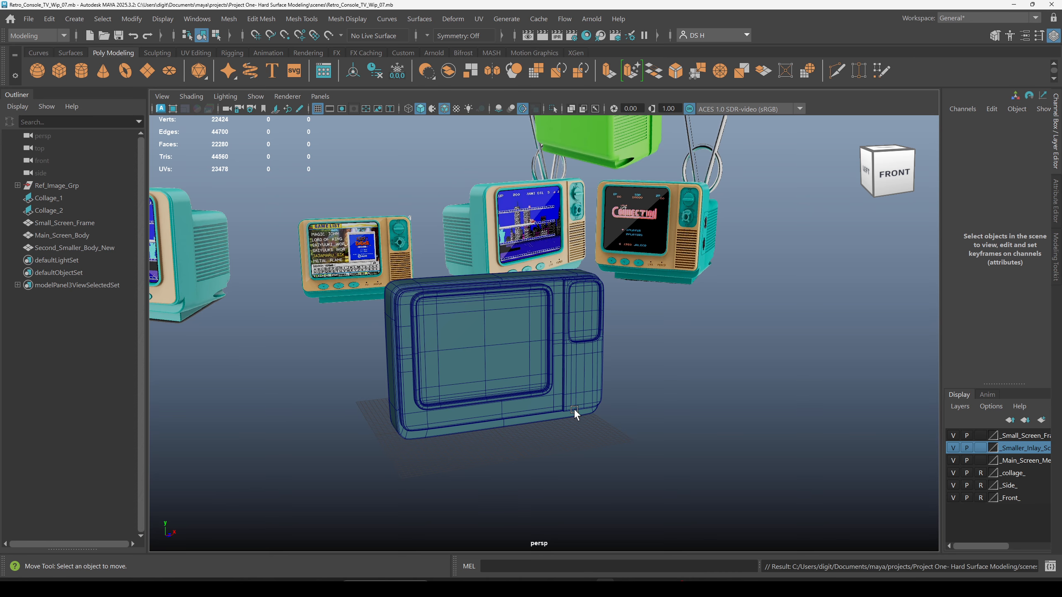